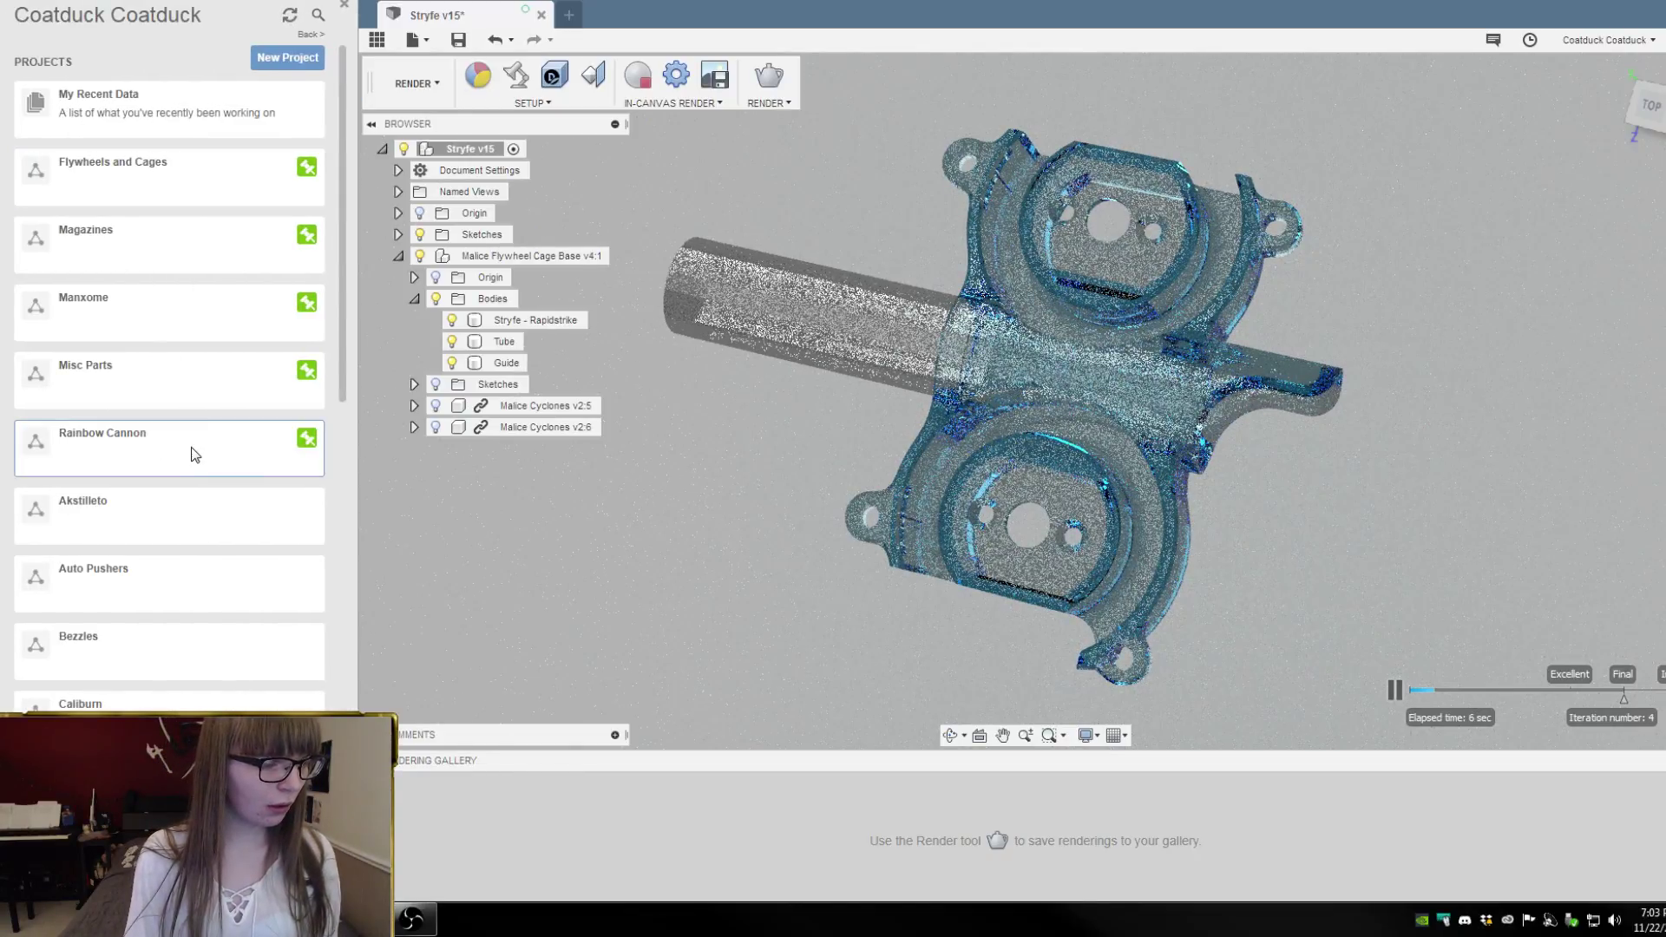
# Open the Plusbow main design from the Plusbow project and hide the project data
pyautogui.scroll(-5, 204, 438)
pyautogui.scroll(-6, 208, 431)
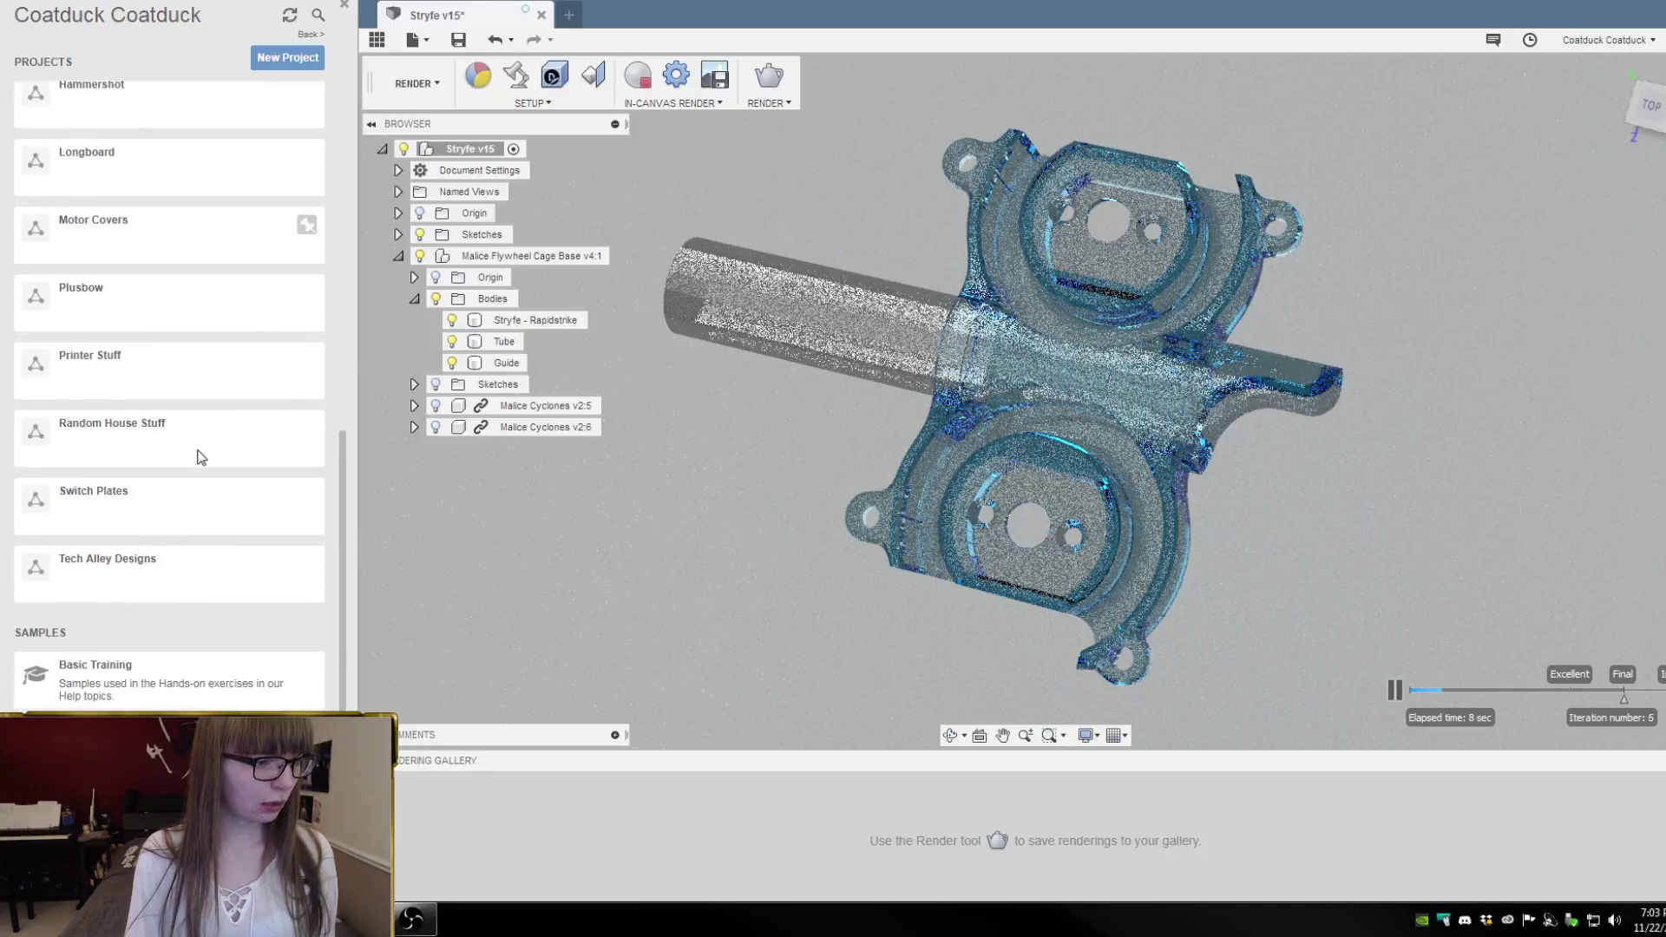
pyautogui.click(184, 307)
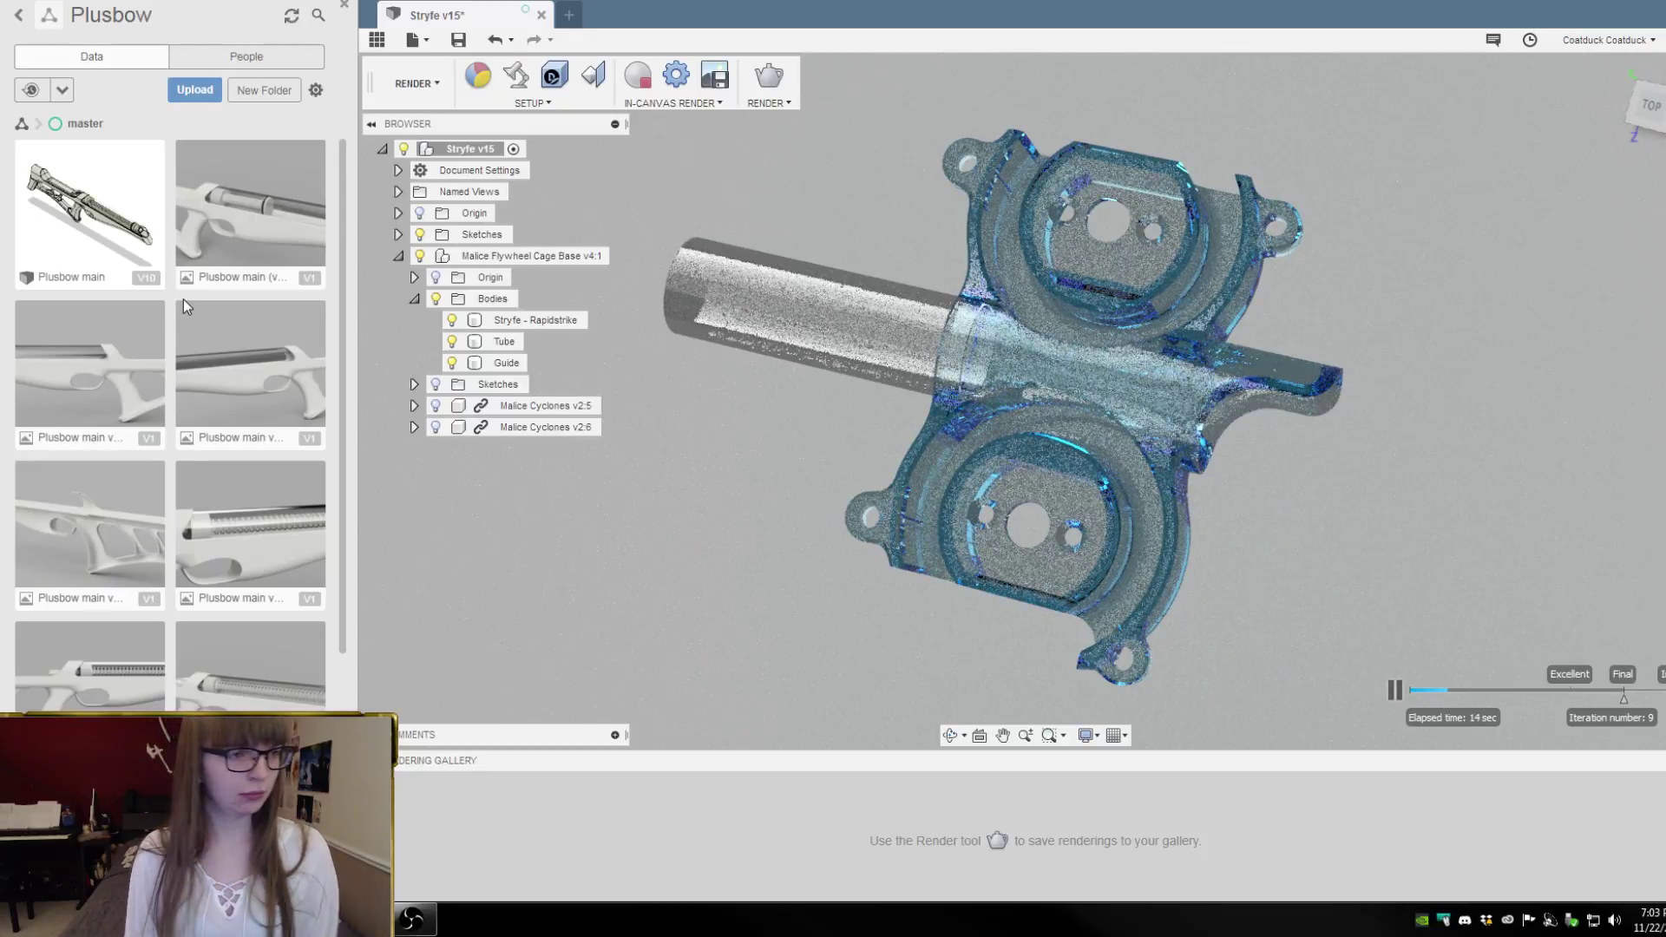
pyautogui.doubleClick(144, 247)
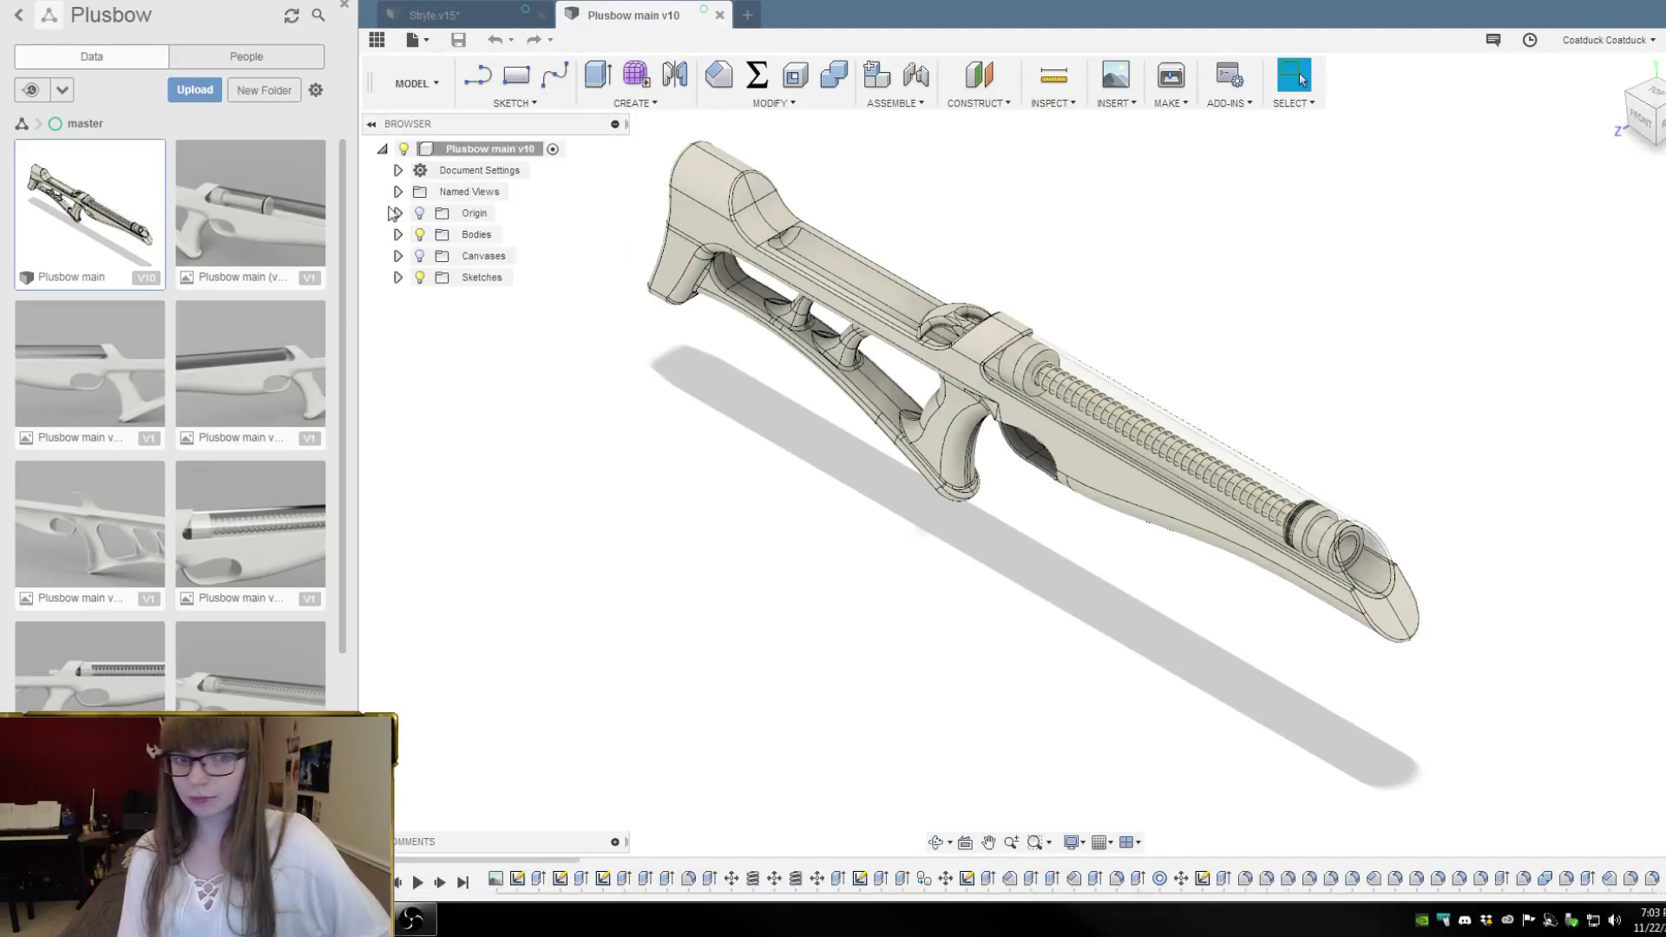
pyautogui.click(344, 6)
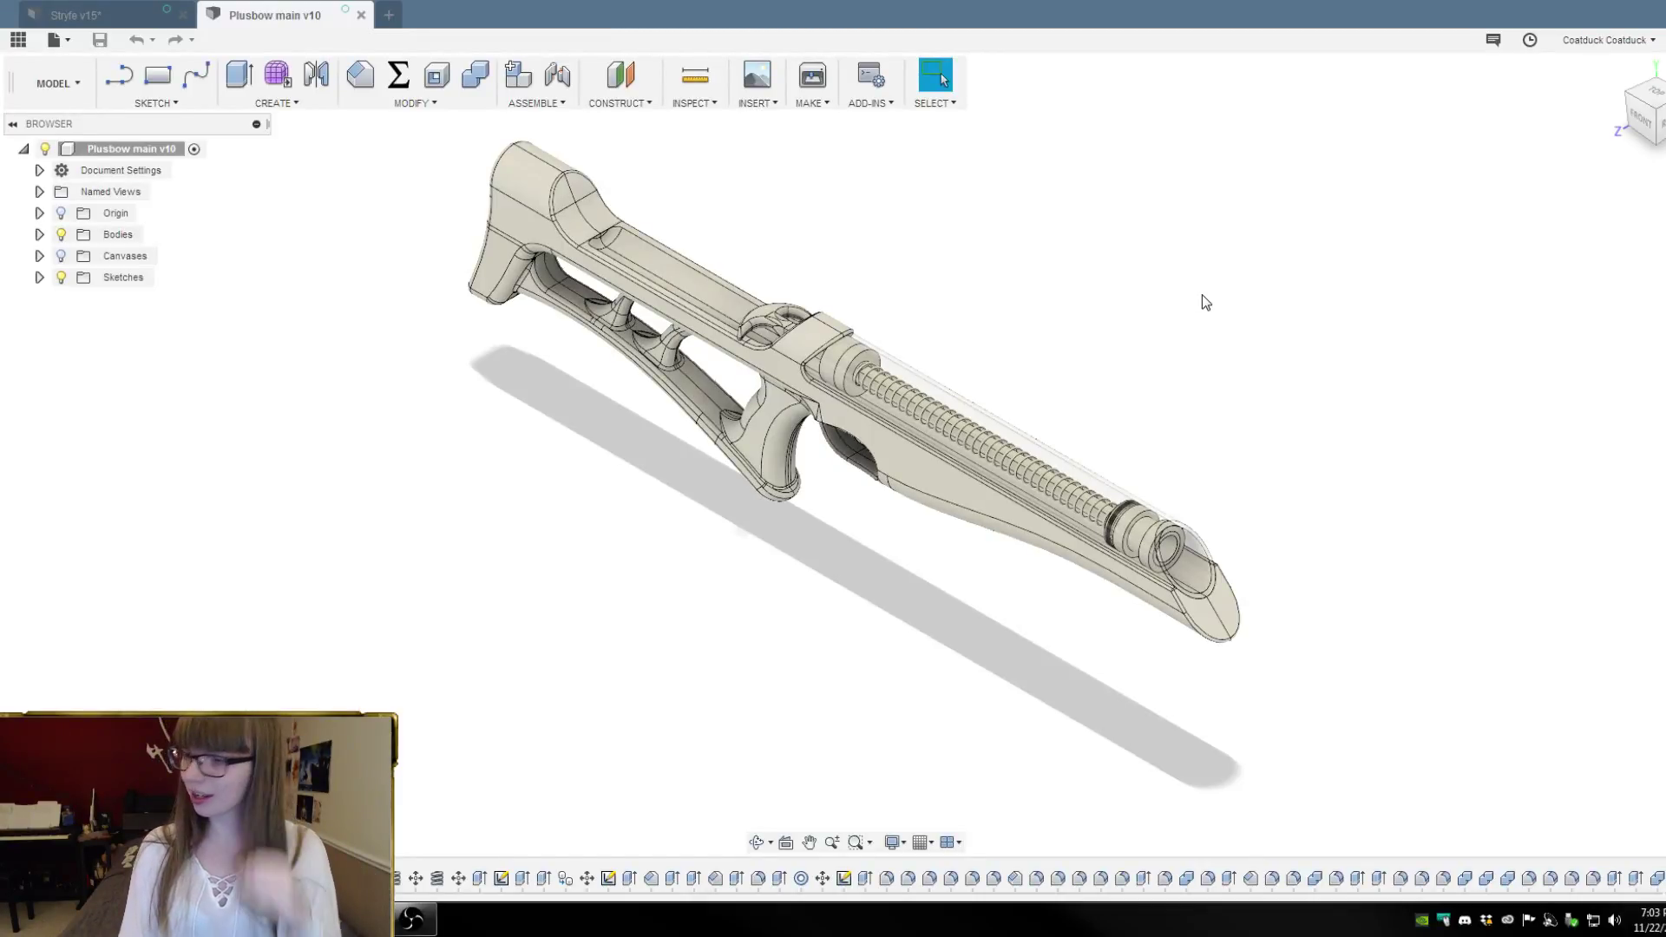
# Examine the rifle-style model from several sides, including the stock, the channel along its upper edge, the pull ring and the trigger guard
pyautogui.keyDown('shift'); pyautogui.moveTo(1026, 373); pyautogui.dragTo(1197, 494, button='middle'); pyautogui.keyUp('shift')
pyautogui.scroll(-2, 868, 434)
pyautogui.scroll(5, 658, 382)
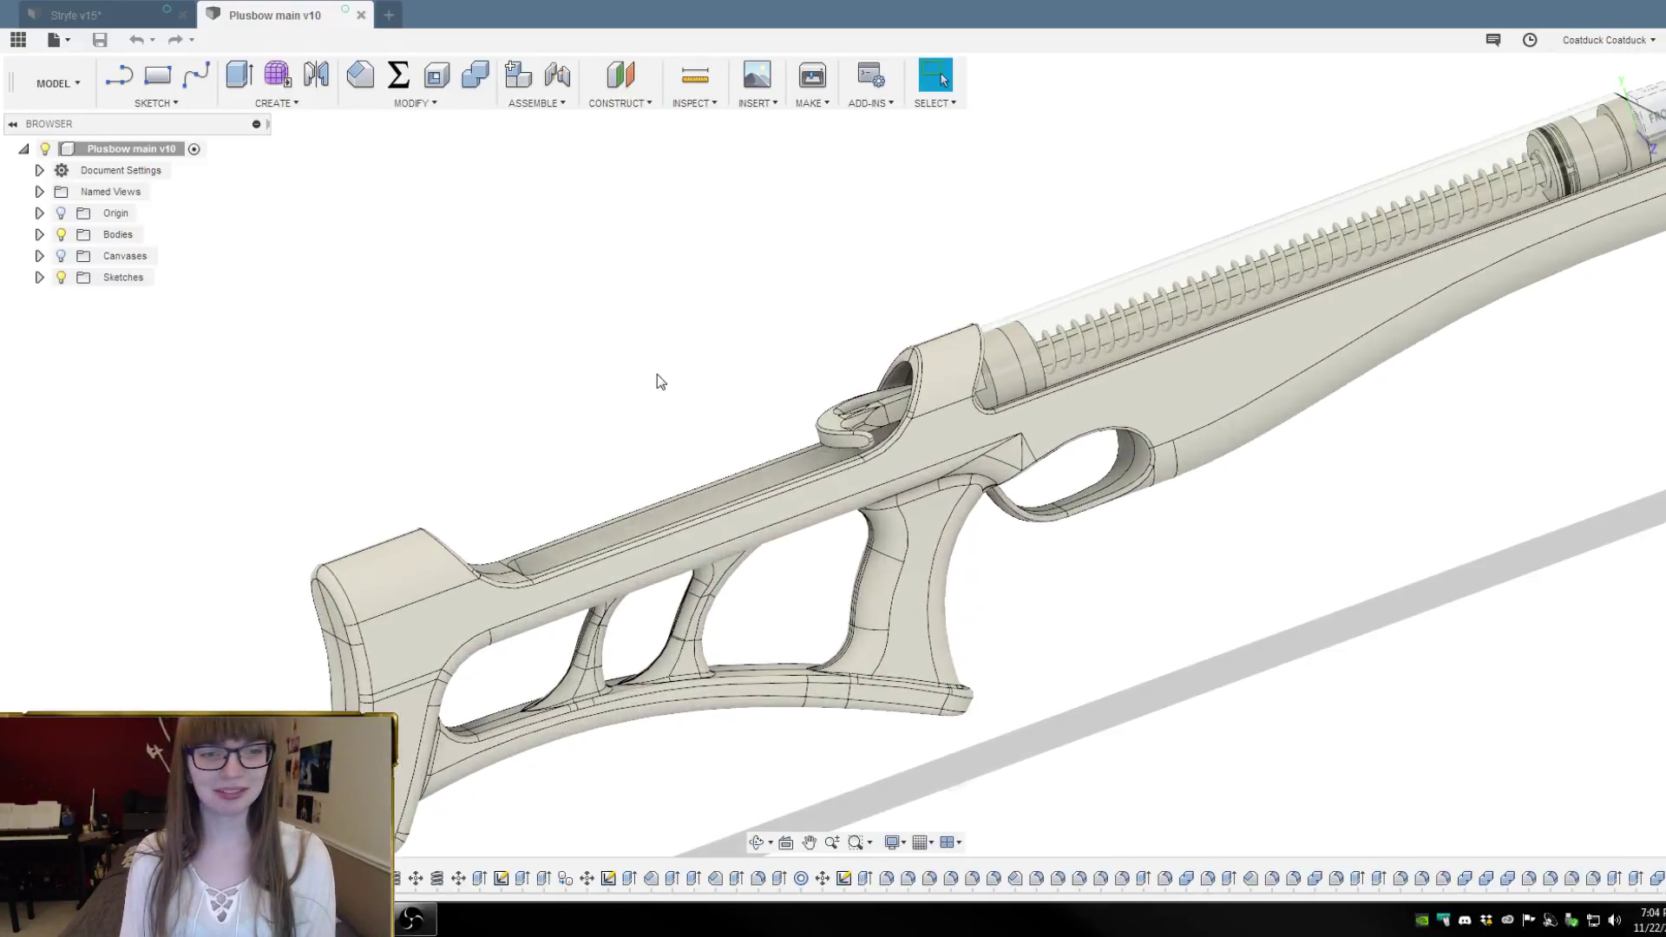
pyautogui.keyDown('shift'); pyautogui.moveTo(657, 382); pyautogui.dragTo(1033, 593, button='middle'); pyautogui.keyUp('shift')
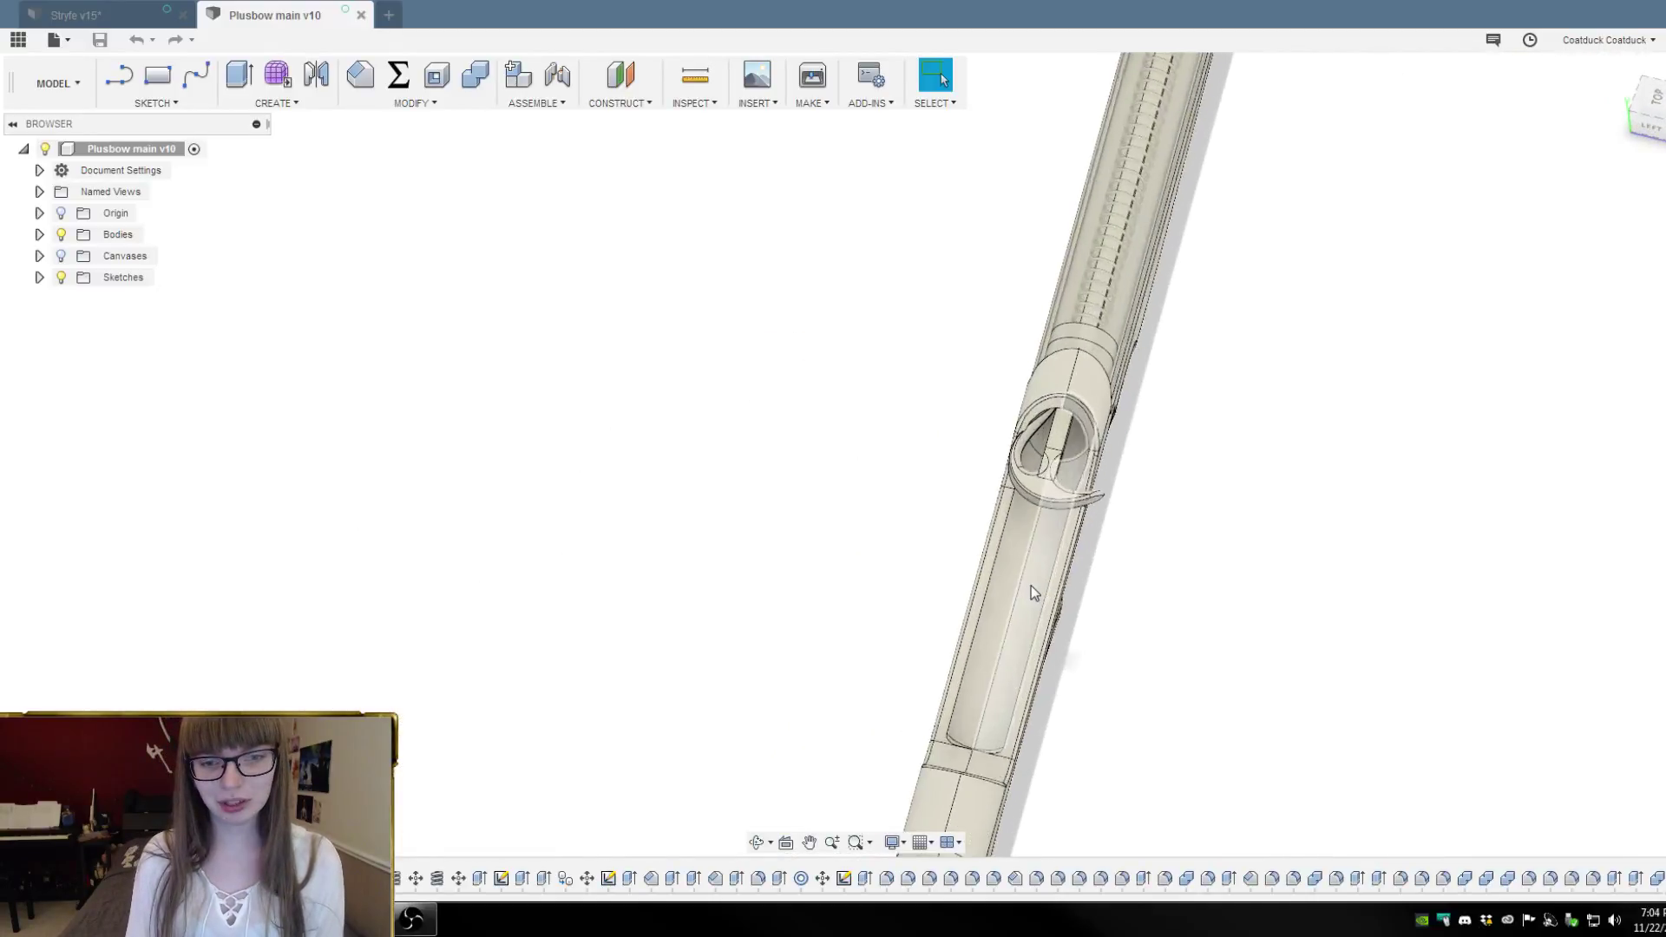
pyautogui.scroll(5, 1072, 470)
pyautogui.keyDown('shift'); pyautogui.moveTo(1131, 406); pyautogui.dragTo(1461, 520, button='middle'); pyautogui.keyUp('shift')
pyautogui.scroll(-5, 1179, 352)
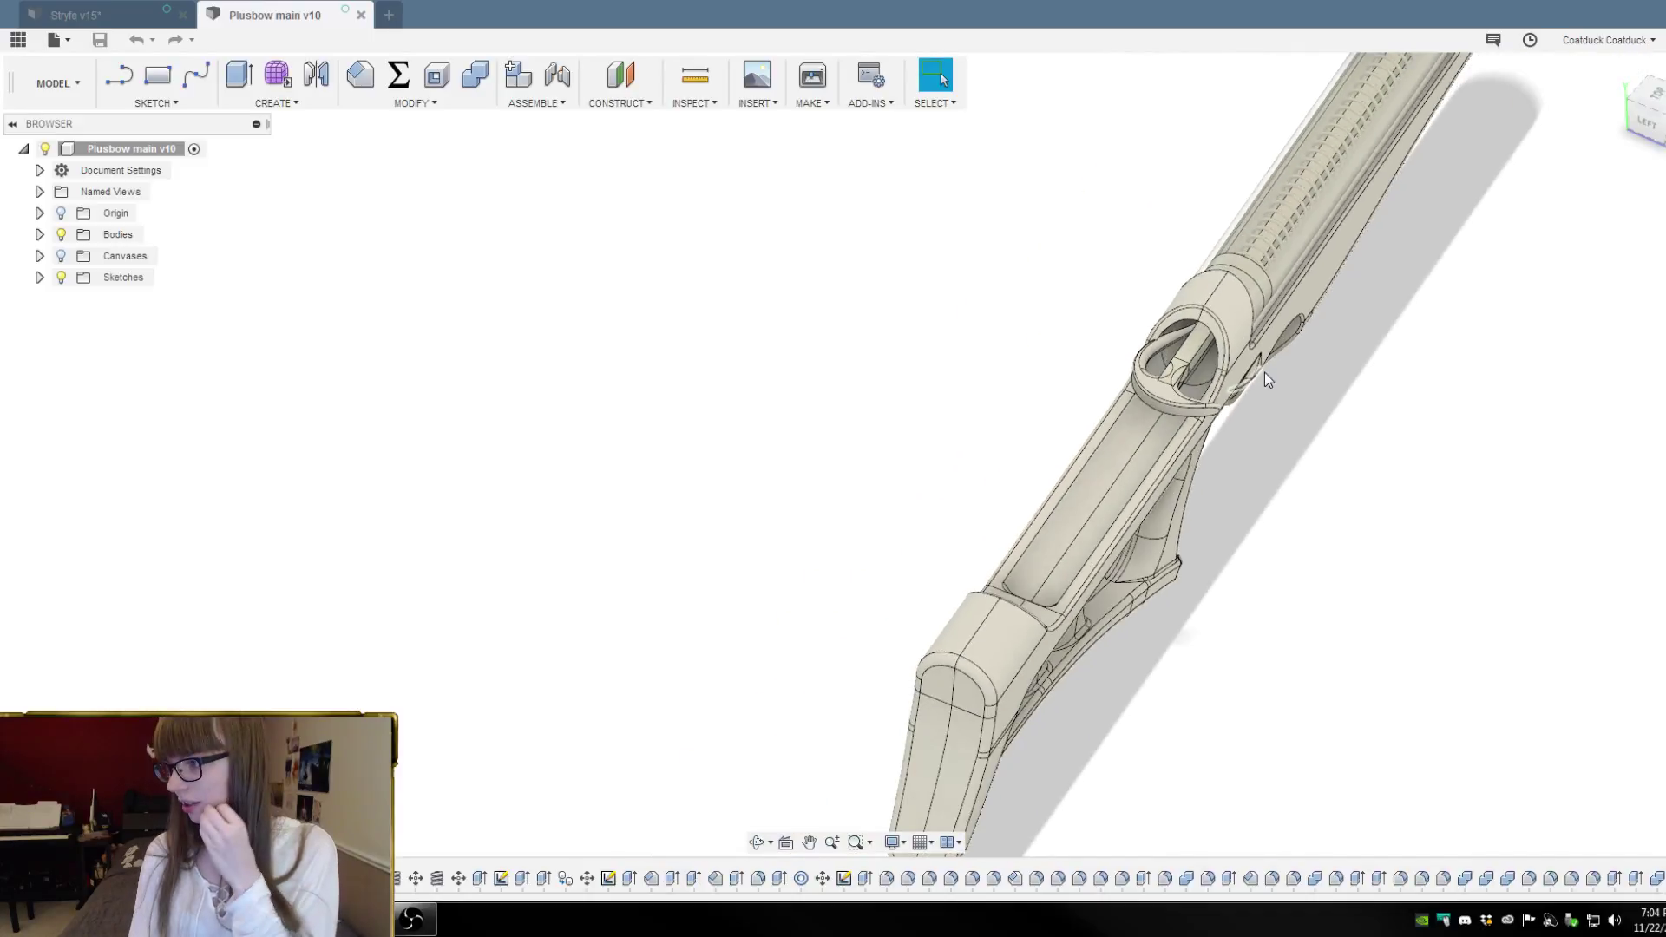
pyautogui.keyDown('shift'); pyautogui.moveTo(1309, 413); pyautogui.dragTo(1247, 394, button='middle'); pyautogui.keyUp('shift')
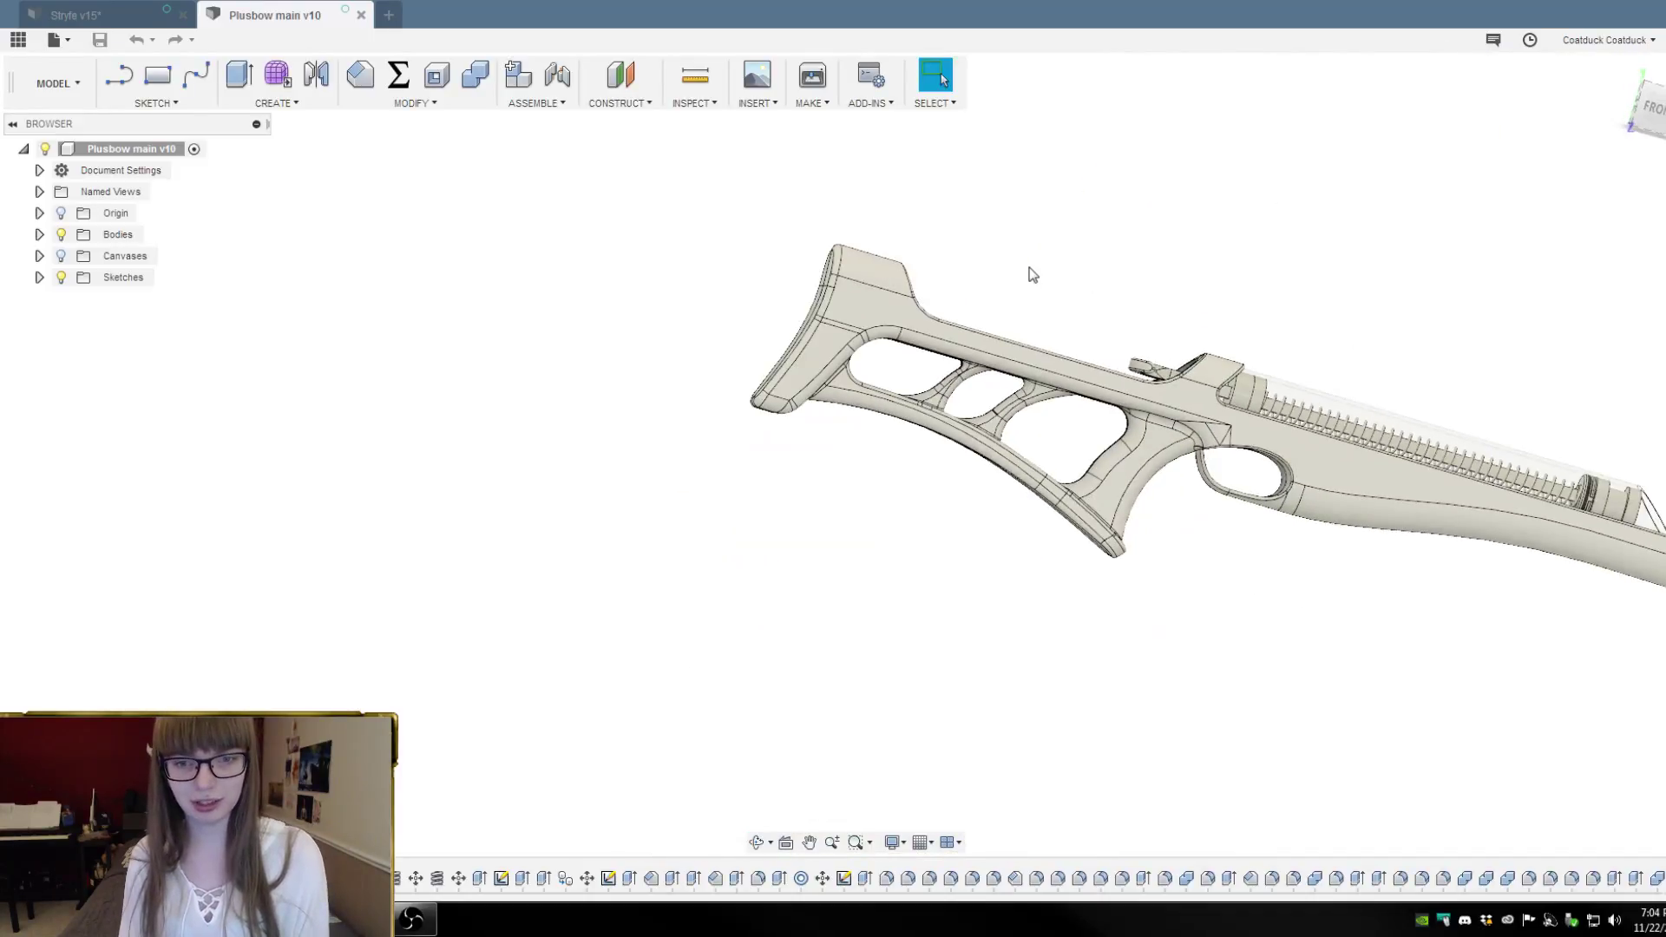
pyautogui.keyDown('shift'); pyautogui.moveTo(1032, 274); pyautogui.dragTo(1102, 460, button='middle'); pyautogui.keyUp('shift')
pyautogui.scroll(5, 1101, 460)
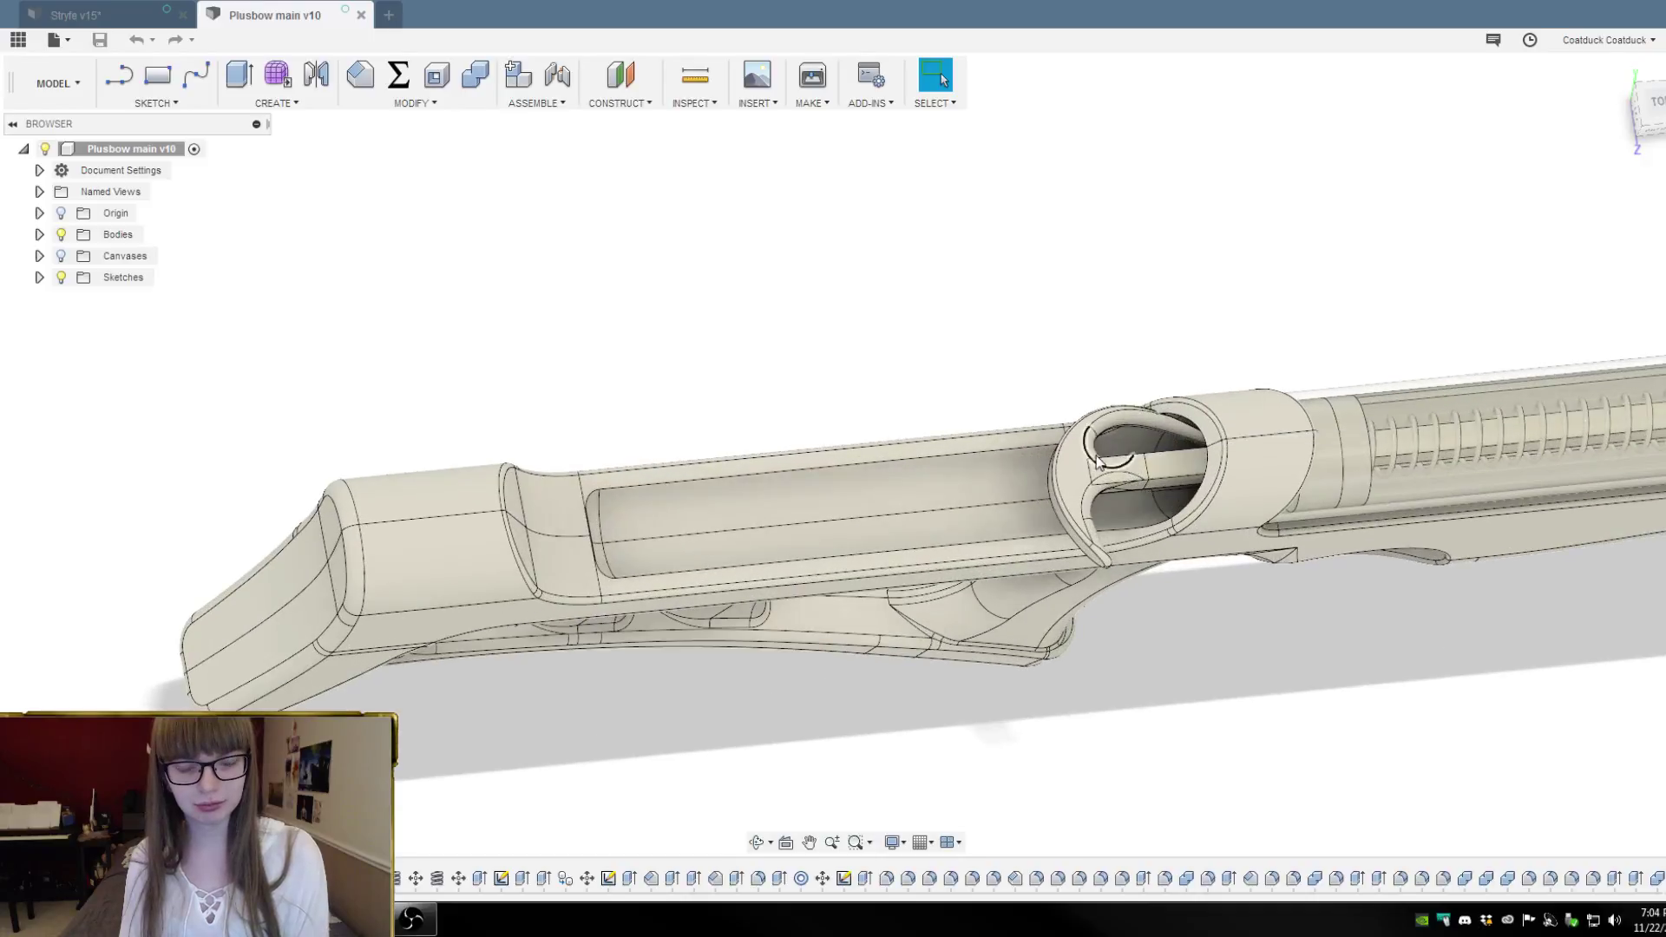
pyautogui.scroll(3, 1098, 460)
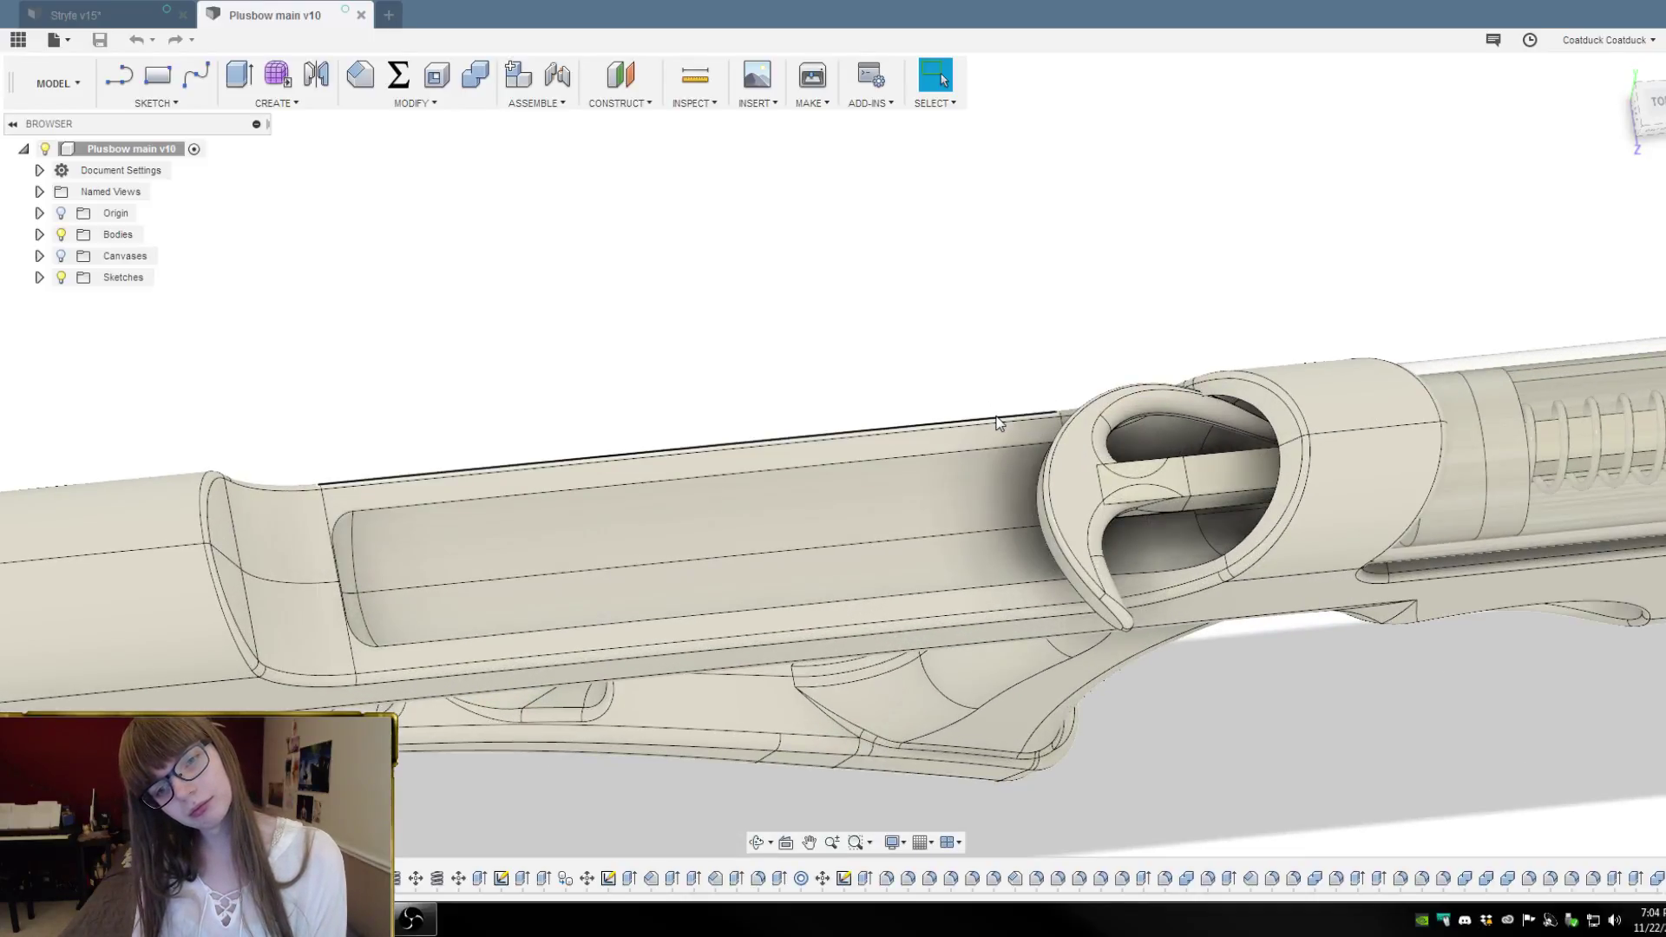
pyautogui.keyDown('shift'); pyautogui.moveTo(997, 422); pyautogui.dragTo(986, 376, button='middle'); pyautogui.keyUp('shift')
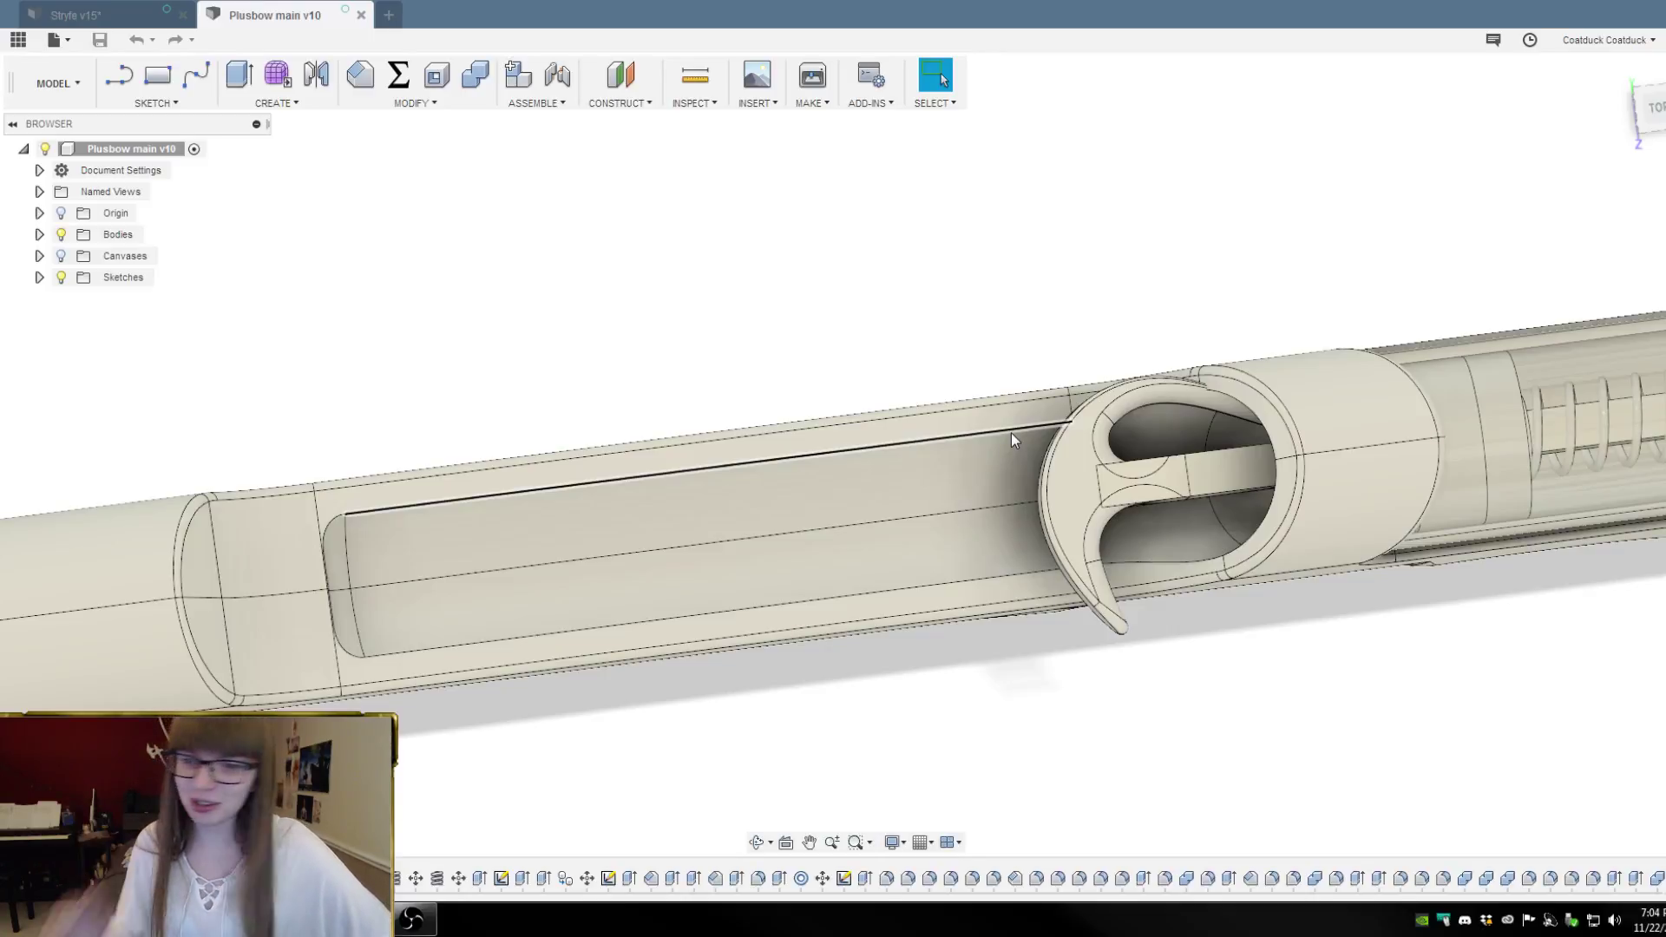
pyautogui.scroll(-5, 1164, 549)
pyautogui.keyDown('shift'); pyautogui.moveTo(1164, 548); pyautogui.dragTo(1192, 473, button='middle'); pyautogui.keyUp('shift')
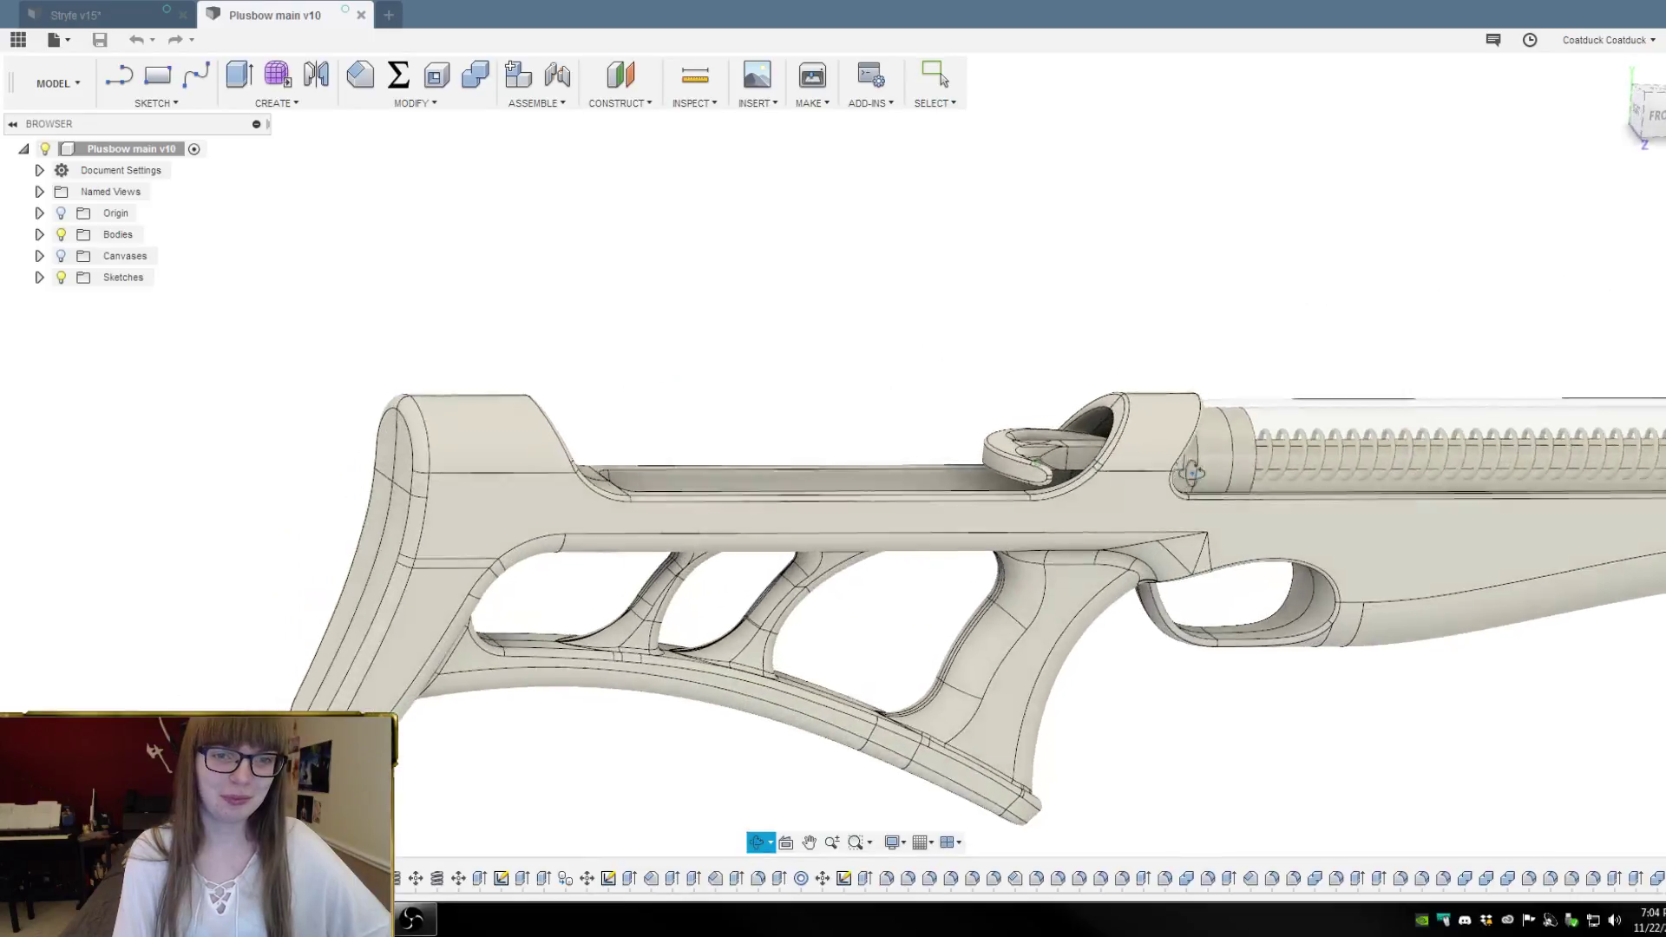
pyautogui.scroll(-5, 1142, 546)
pyautogui.keyDown('shift'); pyautogui.moveTo(1142, 546); pyautogui.dragTo(1269, 523, button='middle'); pyautogui.keyUp('shift')
pyautogui.scroll(5, 934, 472)
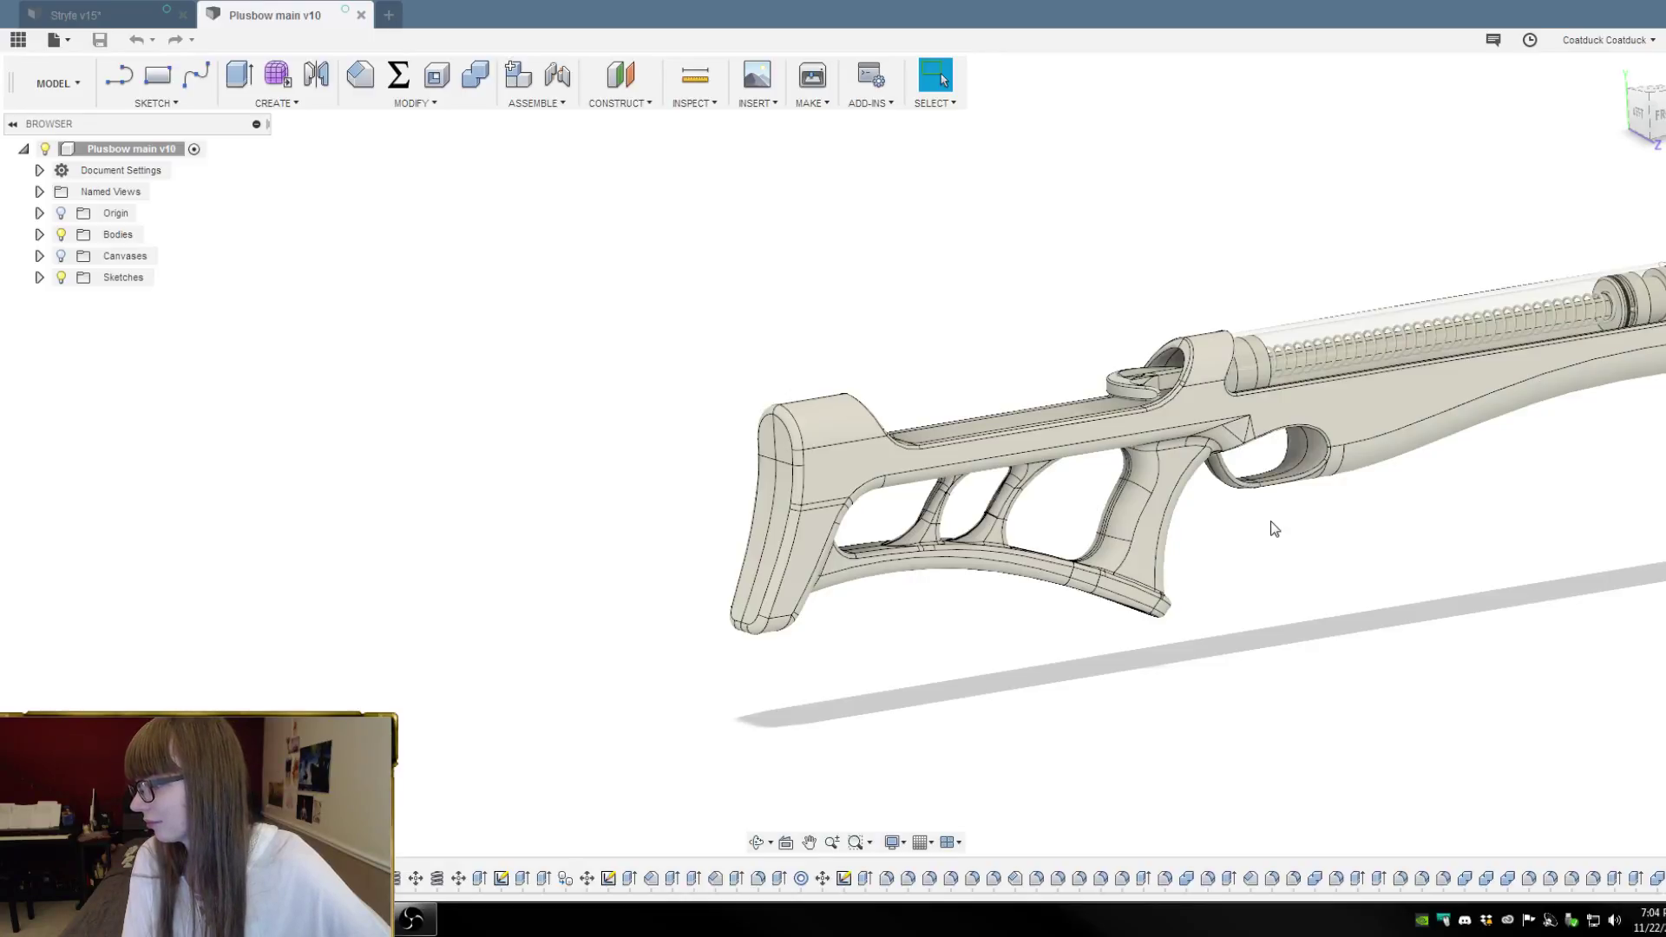
pyautogui.keyDown('shift'); pyautogui.moveTo(1270, 522); pyautogui.dragTo(1265, 528, button='middle'); pyautogui.keyUp('shift')
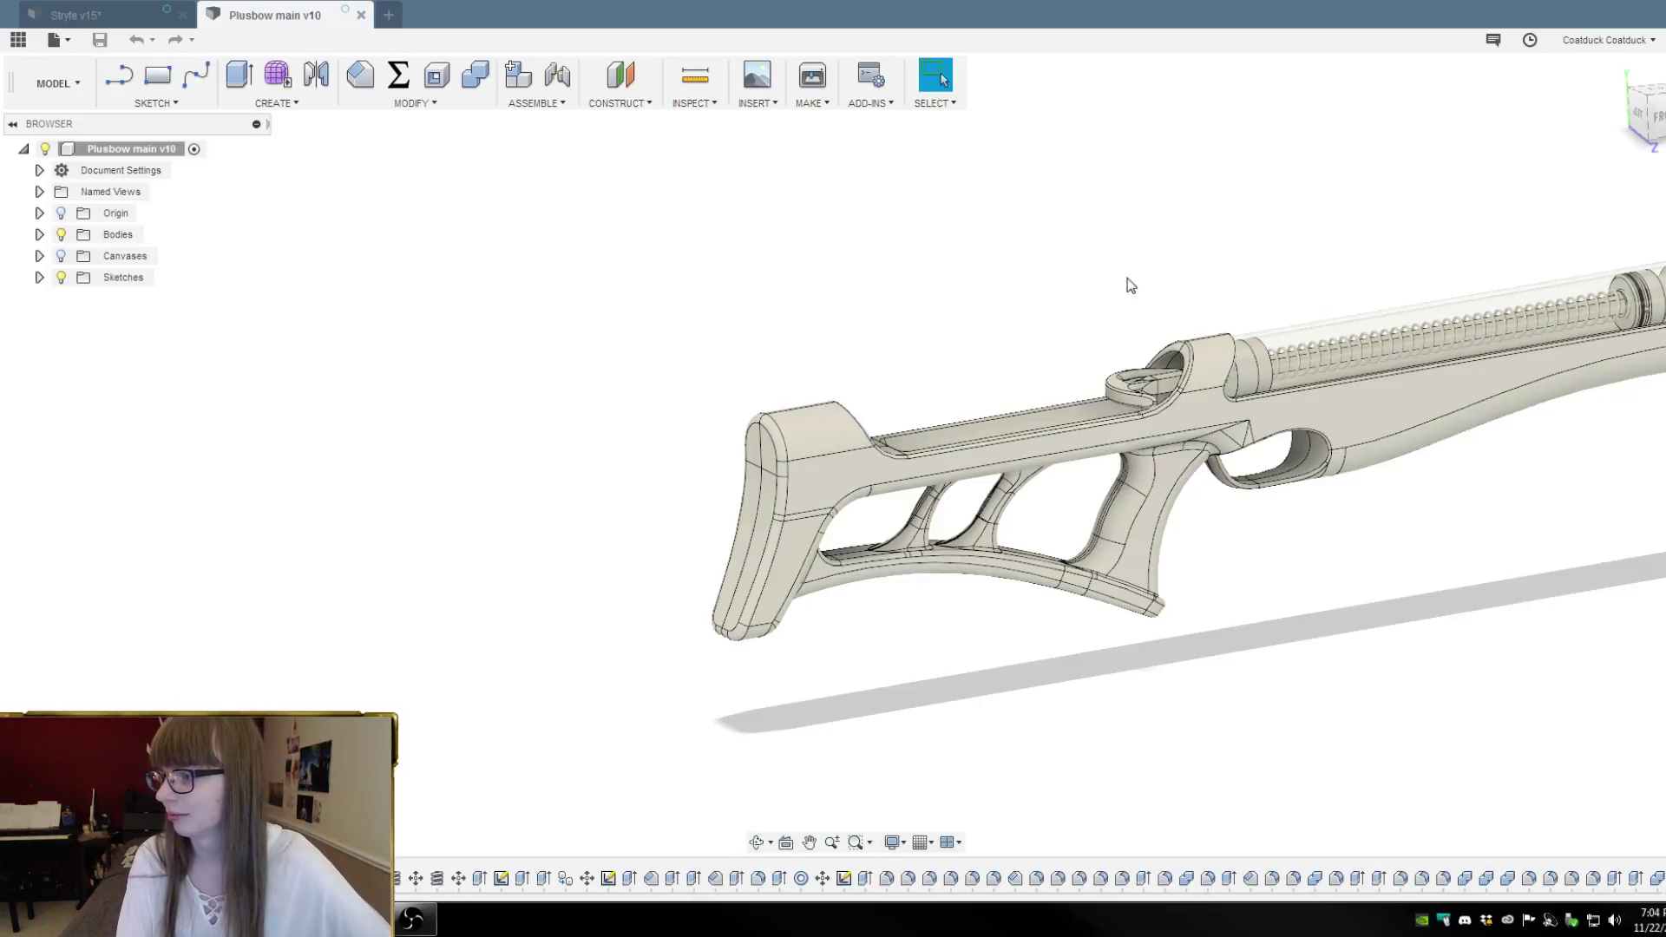
pyautogui.keyDown('shift'); pyautogui.moveTo(1045, 271); pyautogui.dragTo(1190, 269, button='middle'); pyautogui.keyUp('shift')
pyautogui.scroll(-3, 1527, 881)
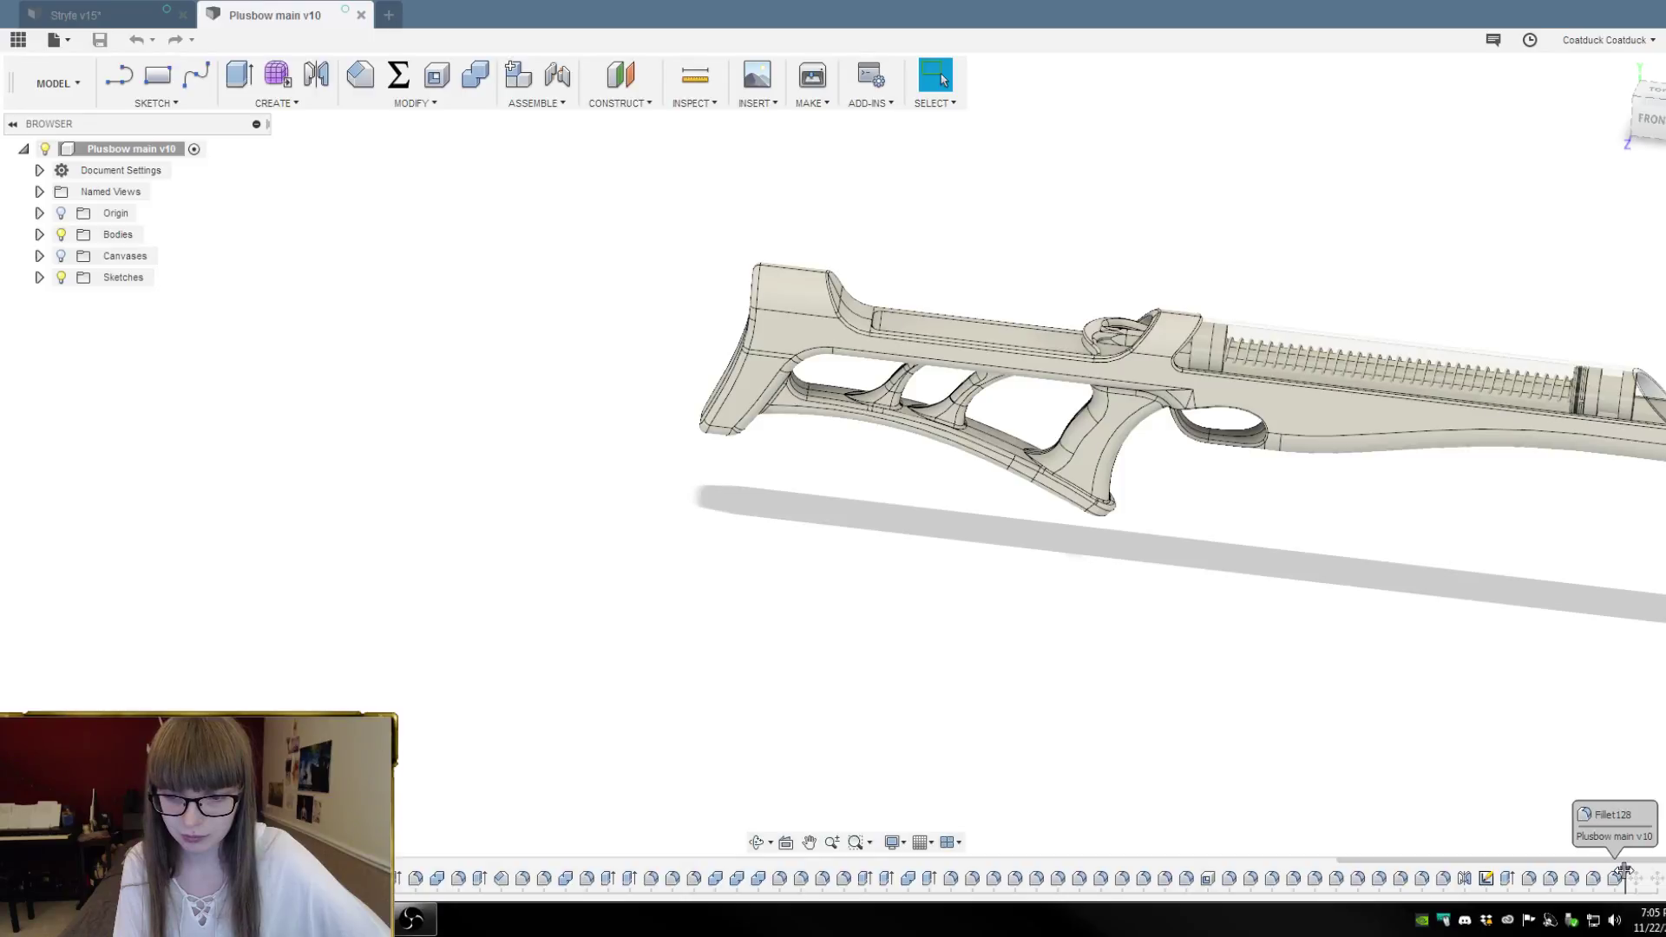
# Roll the design history back to just before the feature that mirrors the stock half
pyautogui.moveTo(1645, 872); pyautogui.dragTo(1623, 870)
pyautogui.scroll(5, 1226, 402)
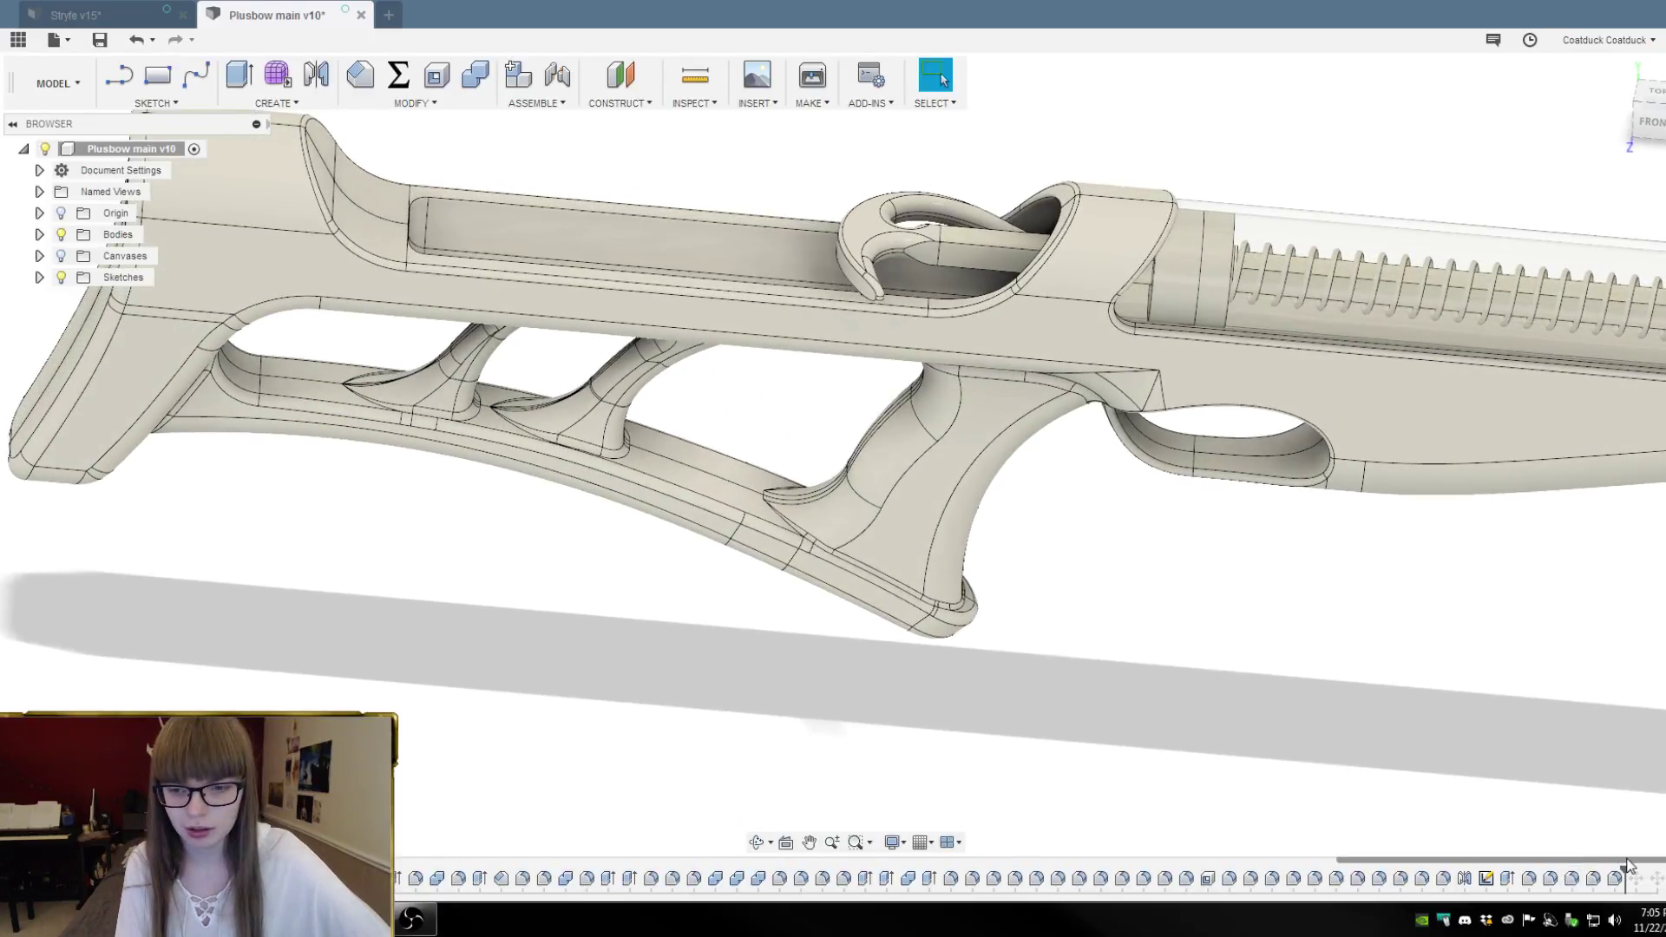
pyautogui.moveTo(1625, 872); pyautogui.dragTo(1458, 876)
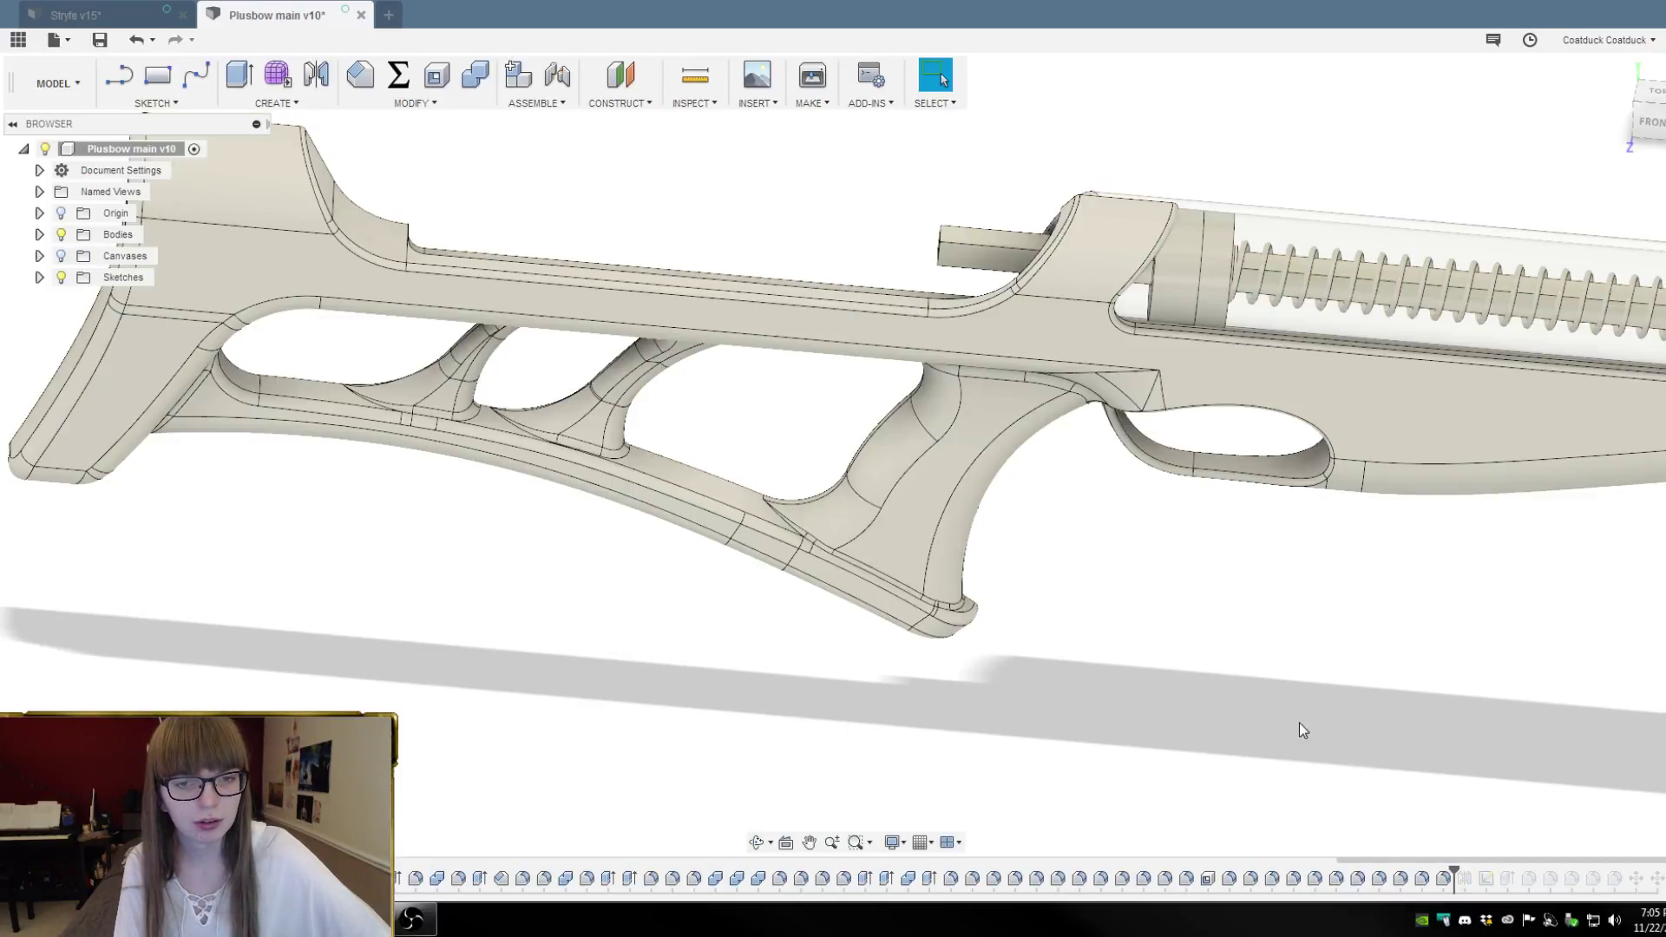
# Examine the open inner side of the hollow stock half around the trigger guard, grip and stock cutouts
pyautogui.keyDown('shift'); pyautogui.moveTo(1299, 722); pyautogui.dragTo(1175, 337, button='middle'); pyautogui.keyUp('shift')
pyautogui.scroll(5, 1128, 560)
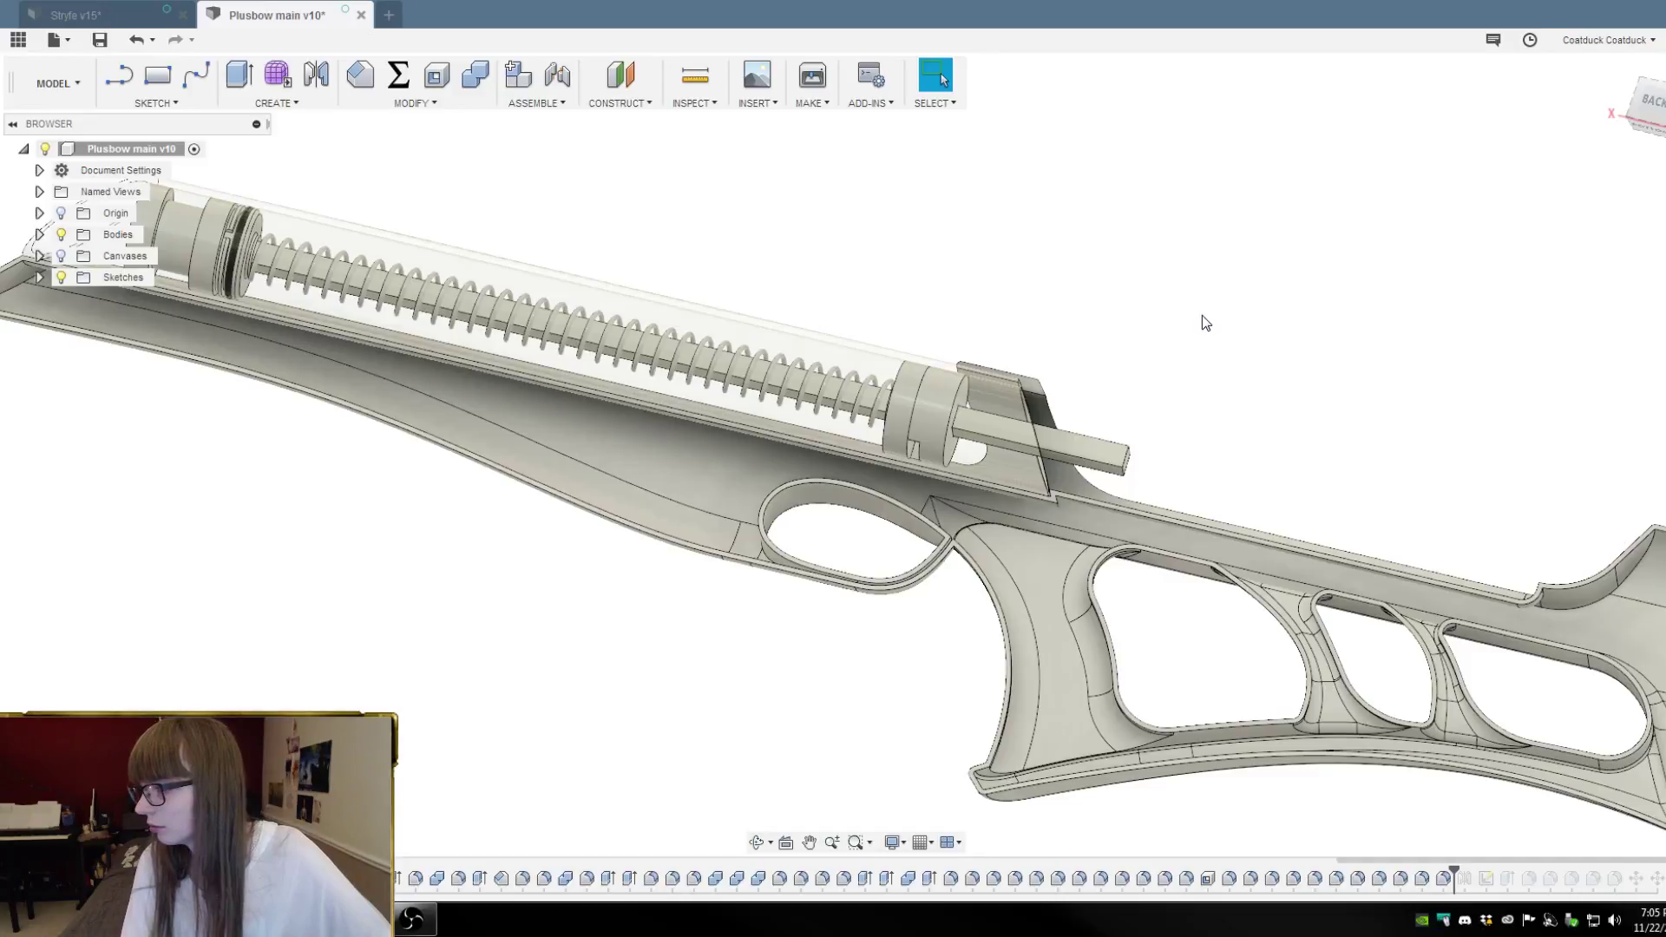
pyautogui.scroll(-3, 1201, 315)
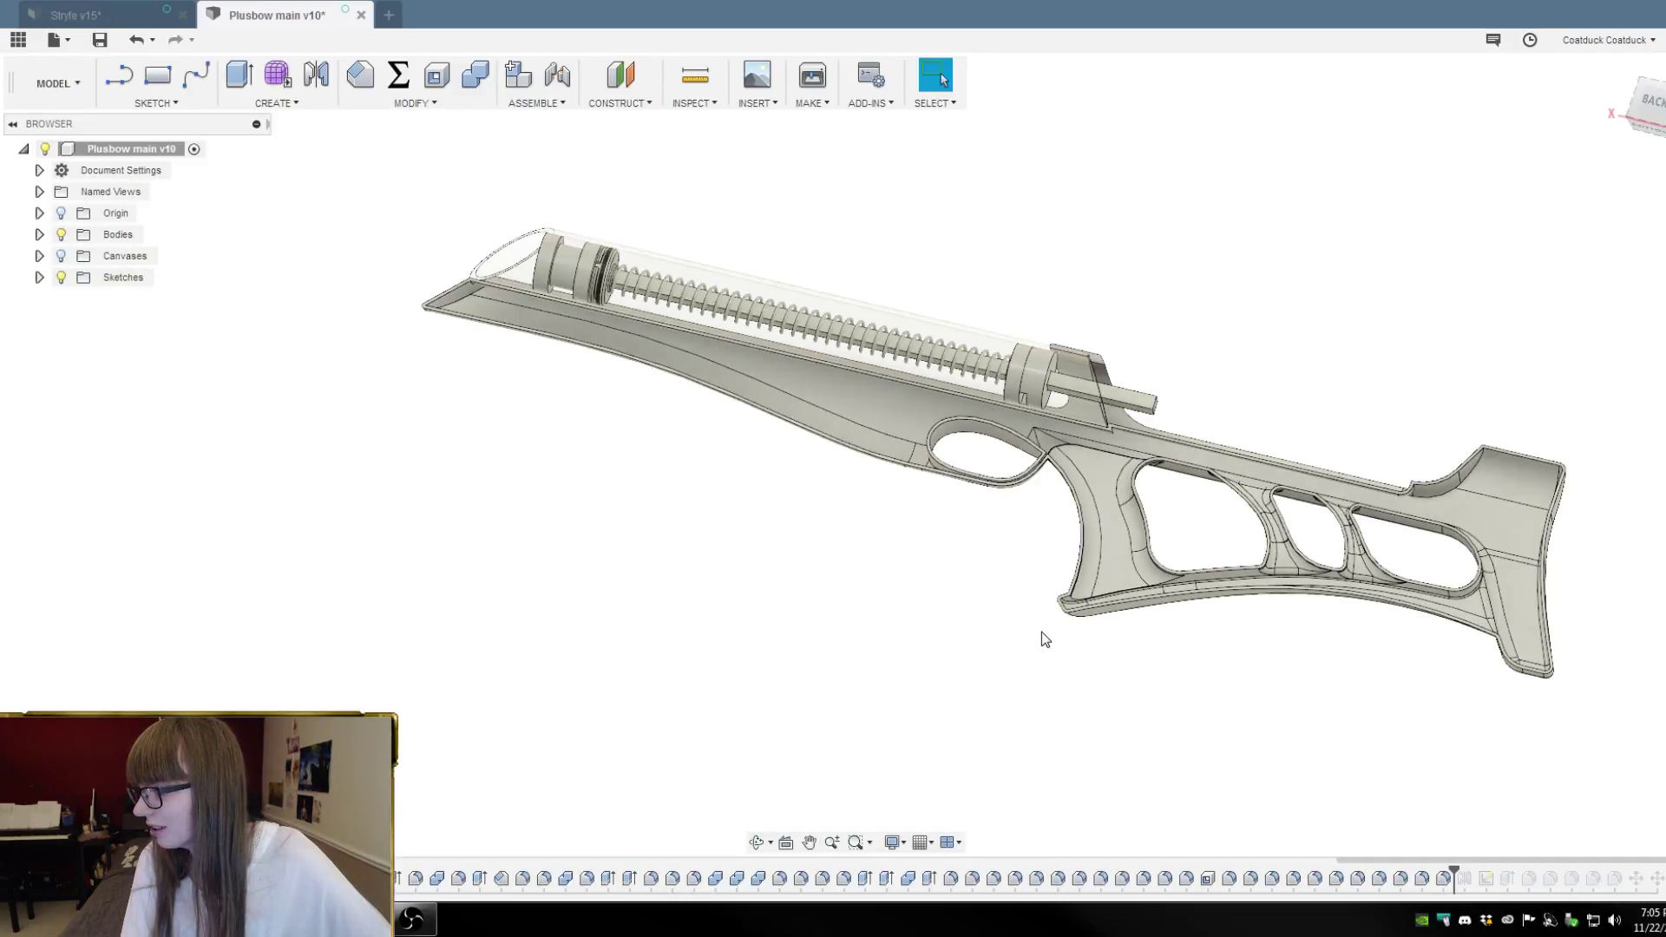
pyautogui.scroll(5, 1097, 402)
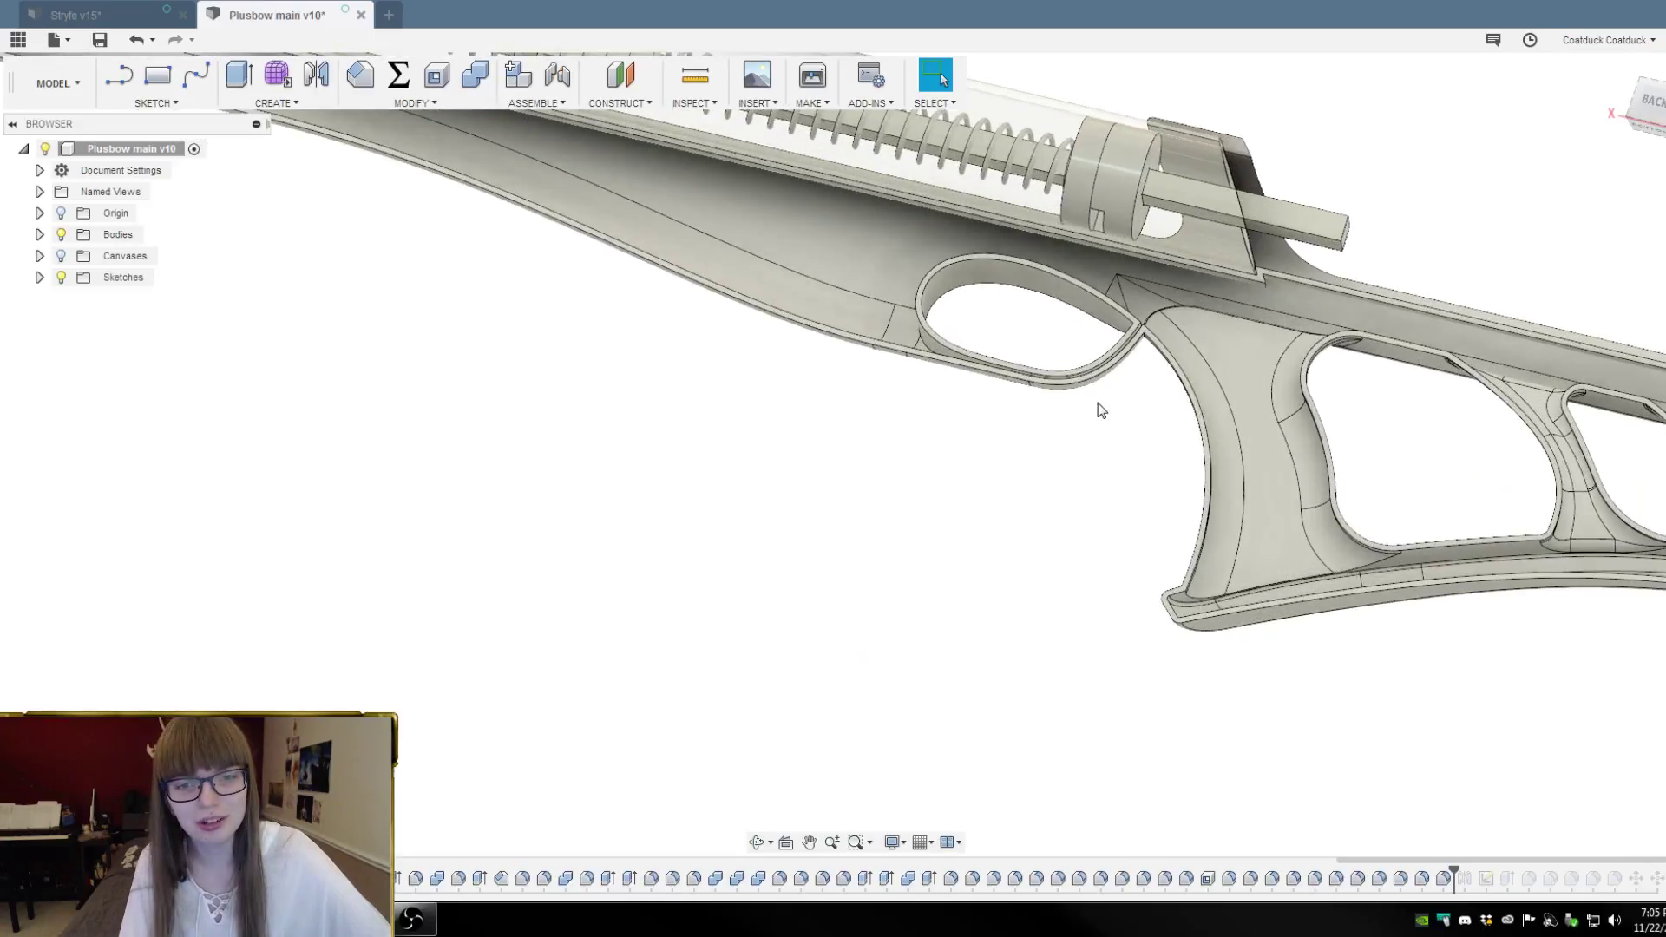
pyautogui.scroll(-5, 1119, 416)
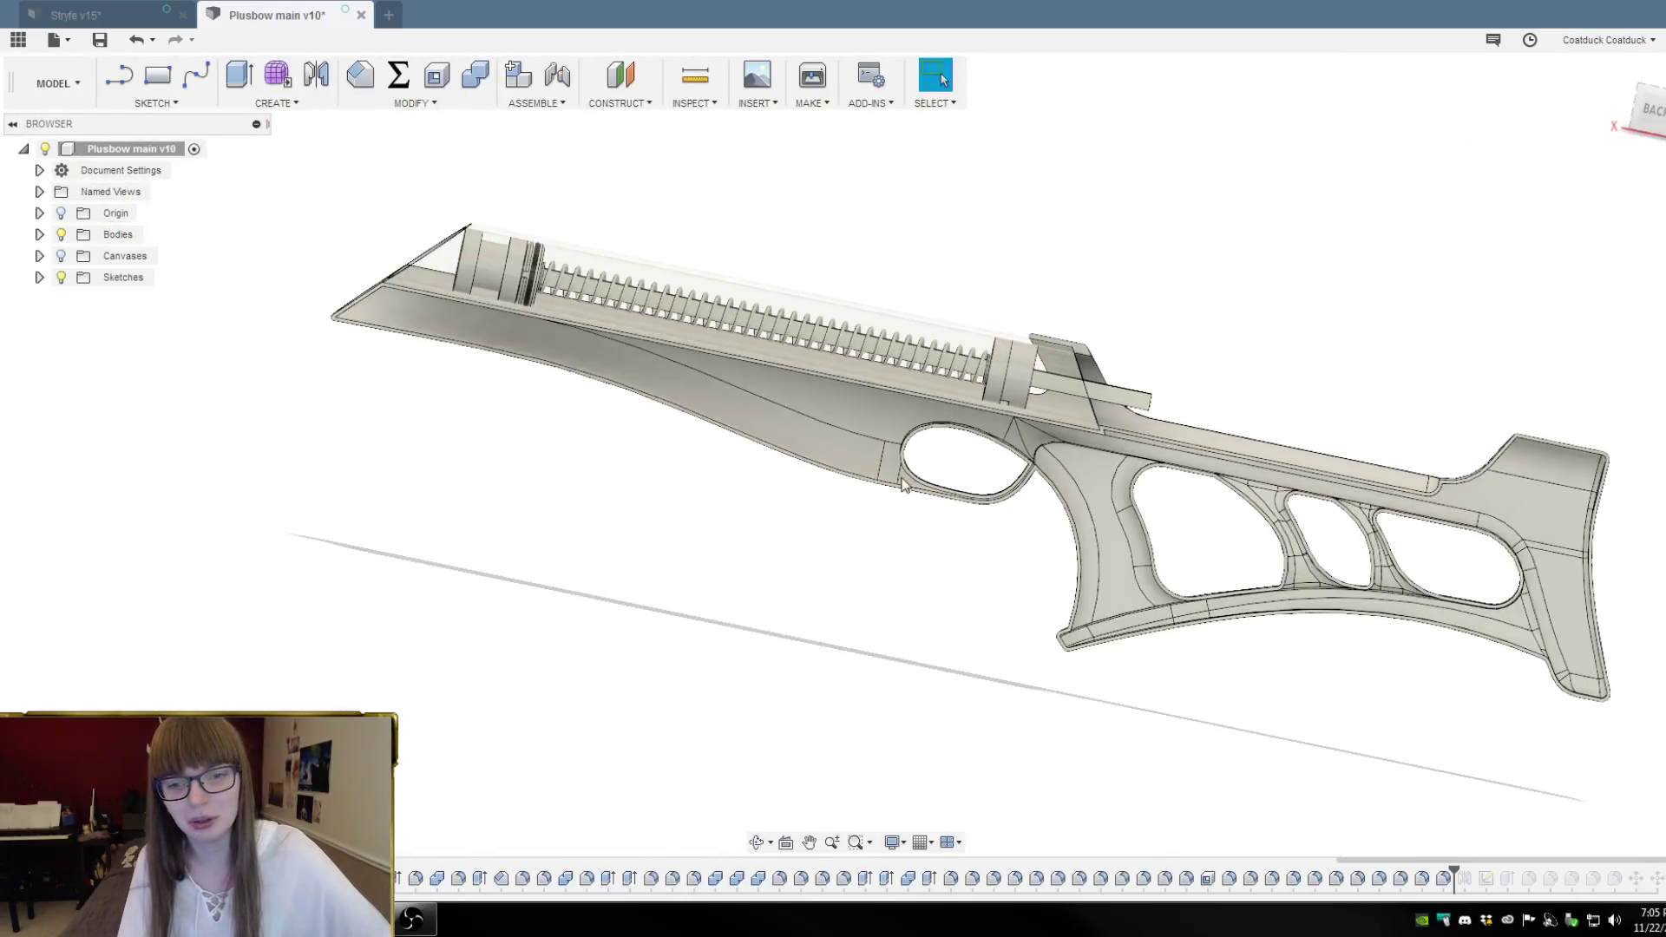
pyautogui.scroll(5, 1076, 517)
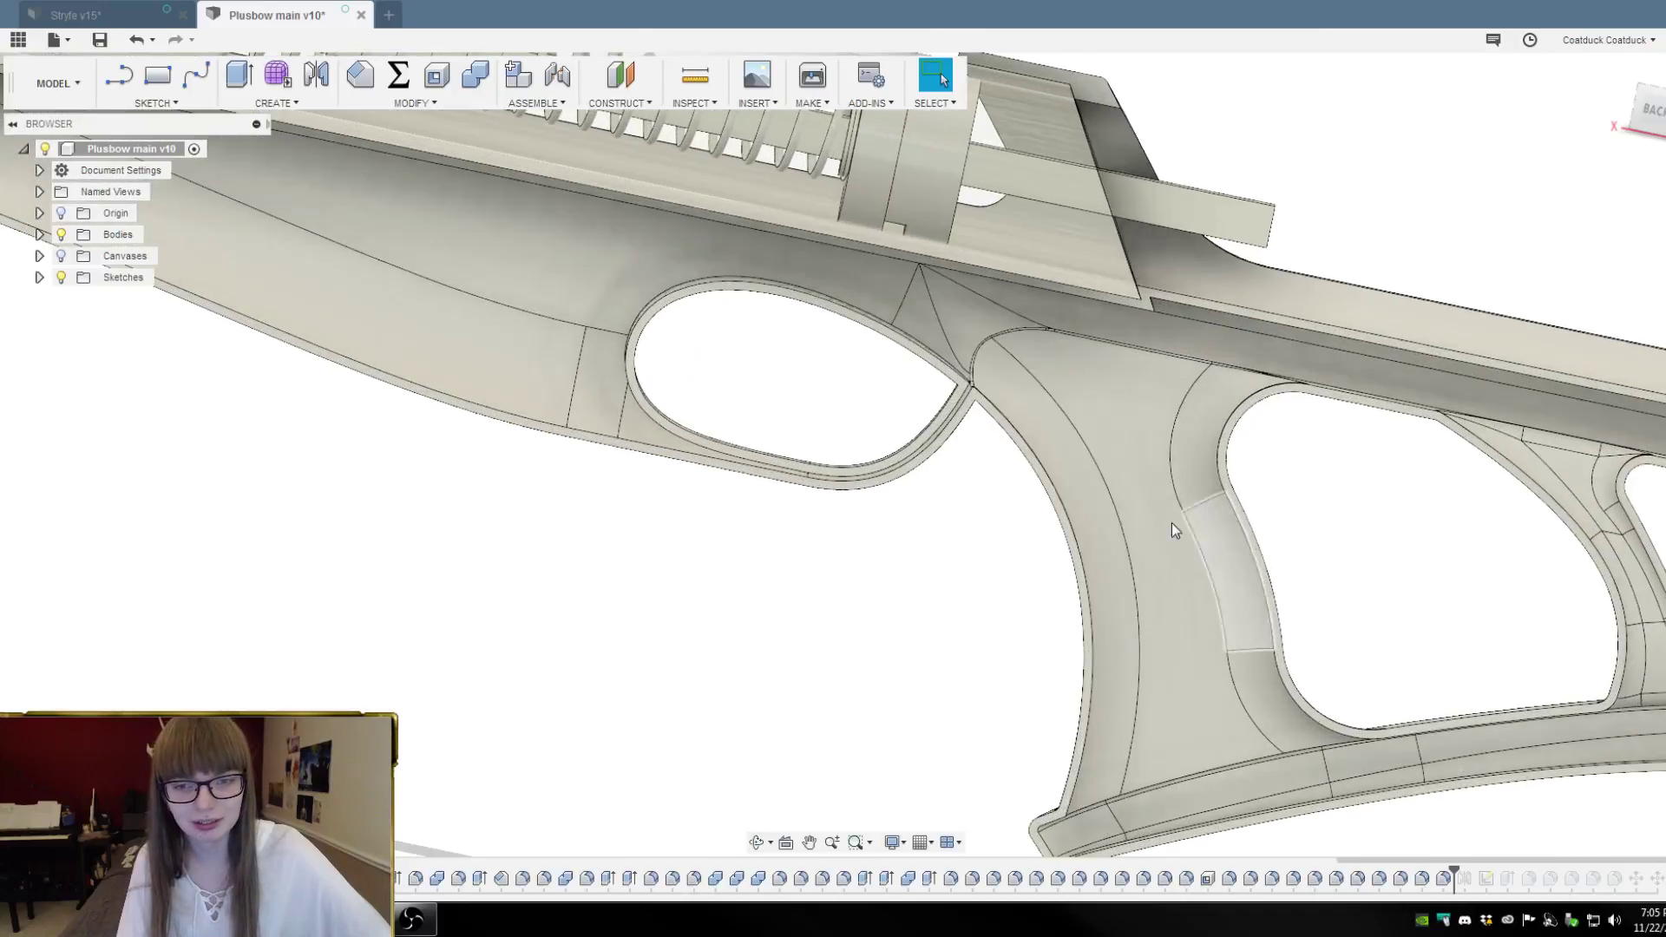
pyautogui.keyDown('shift'); pyautogui.moveTo(1443, 549); pyautogui.dragTo(1449, 481, button='middle'); pyautogui.keyUp('shift')
pyautogui.scroll(-3, 1474, 495)
pyautogui.scroll(5, 1456, 530)
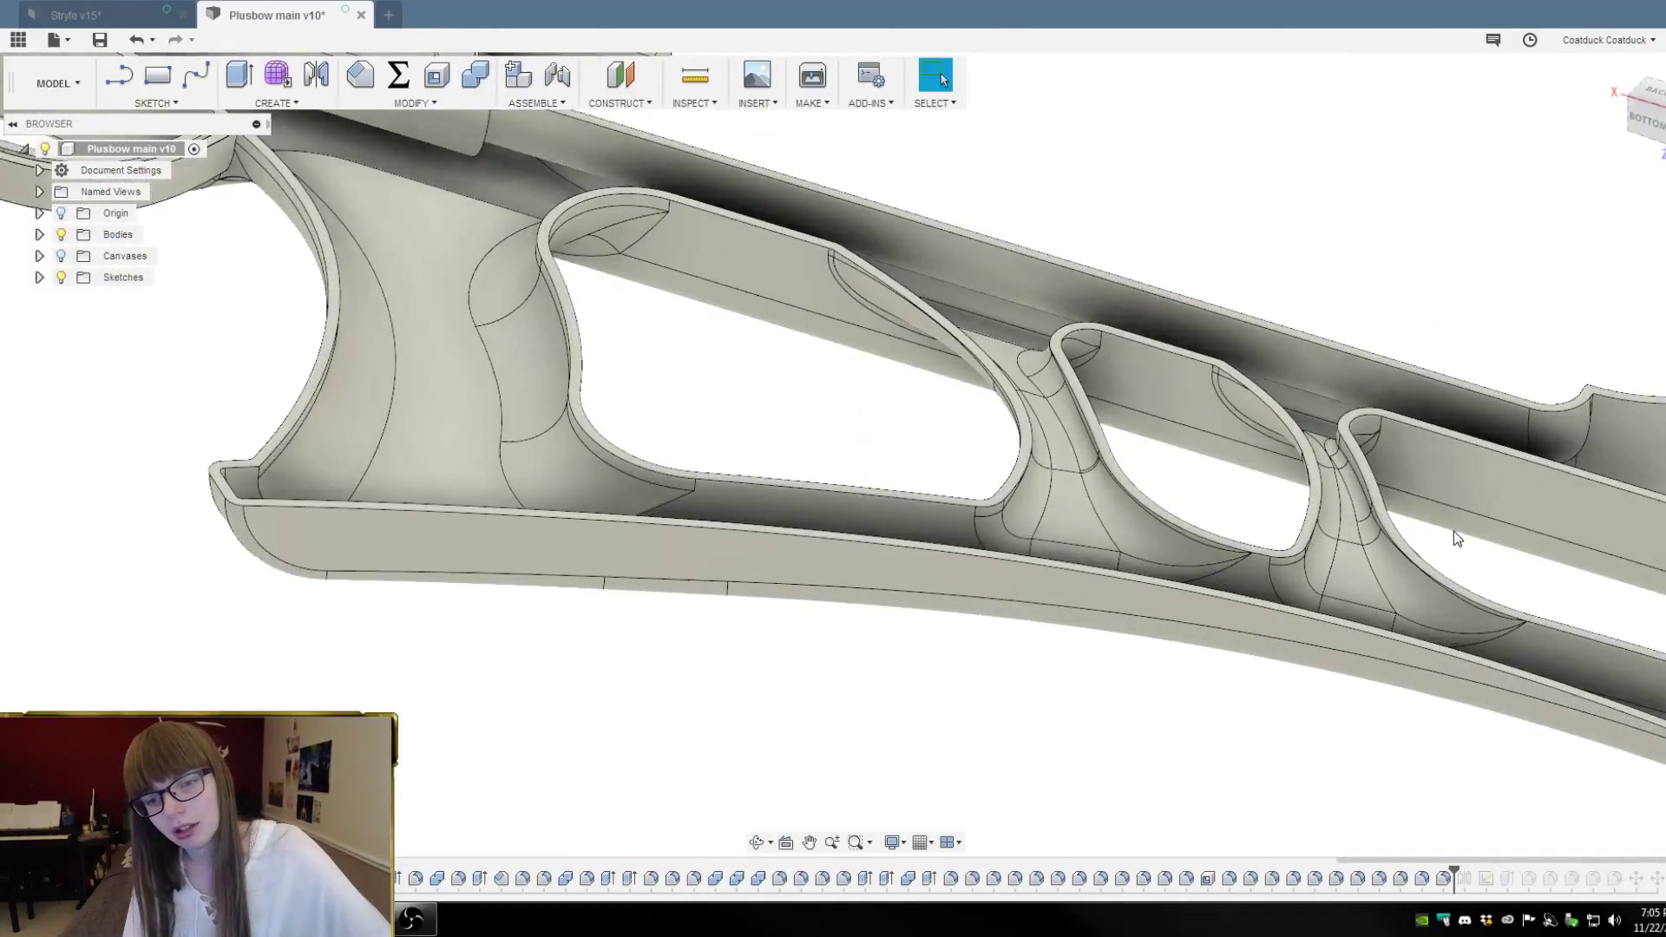
pyautogui.scroll(-6, 1454, 538)
pyautogui.press('Escape')
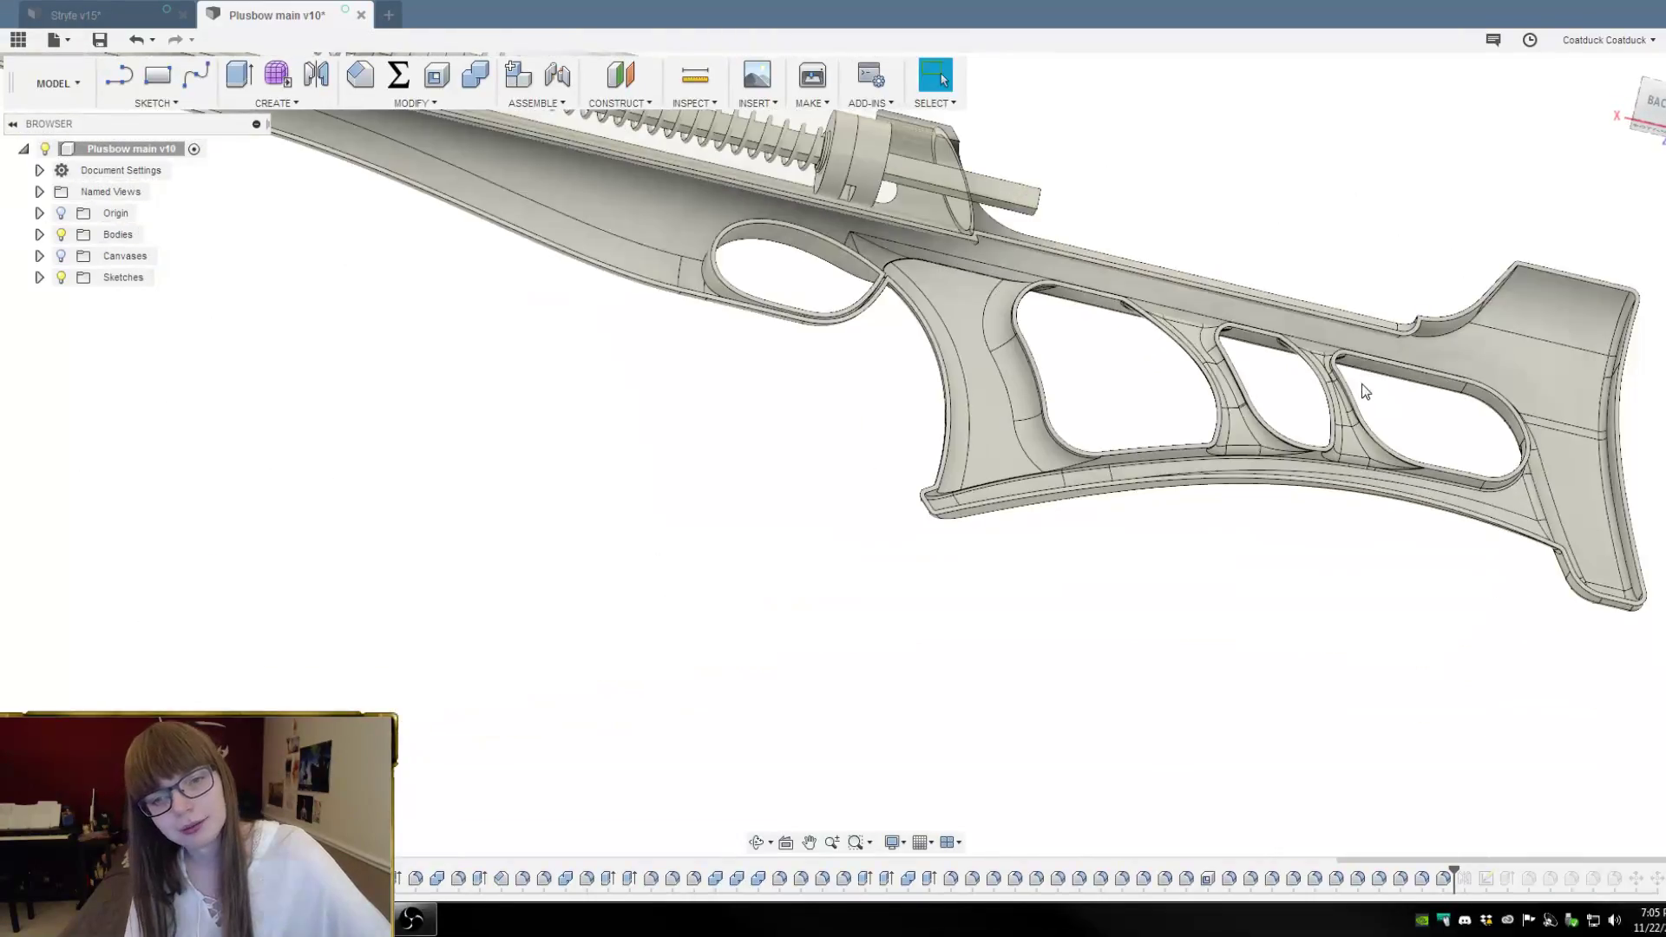
pyautogui.scroll(-6, 1433, 430)
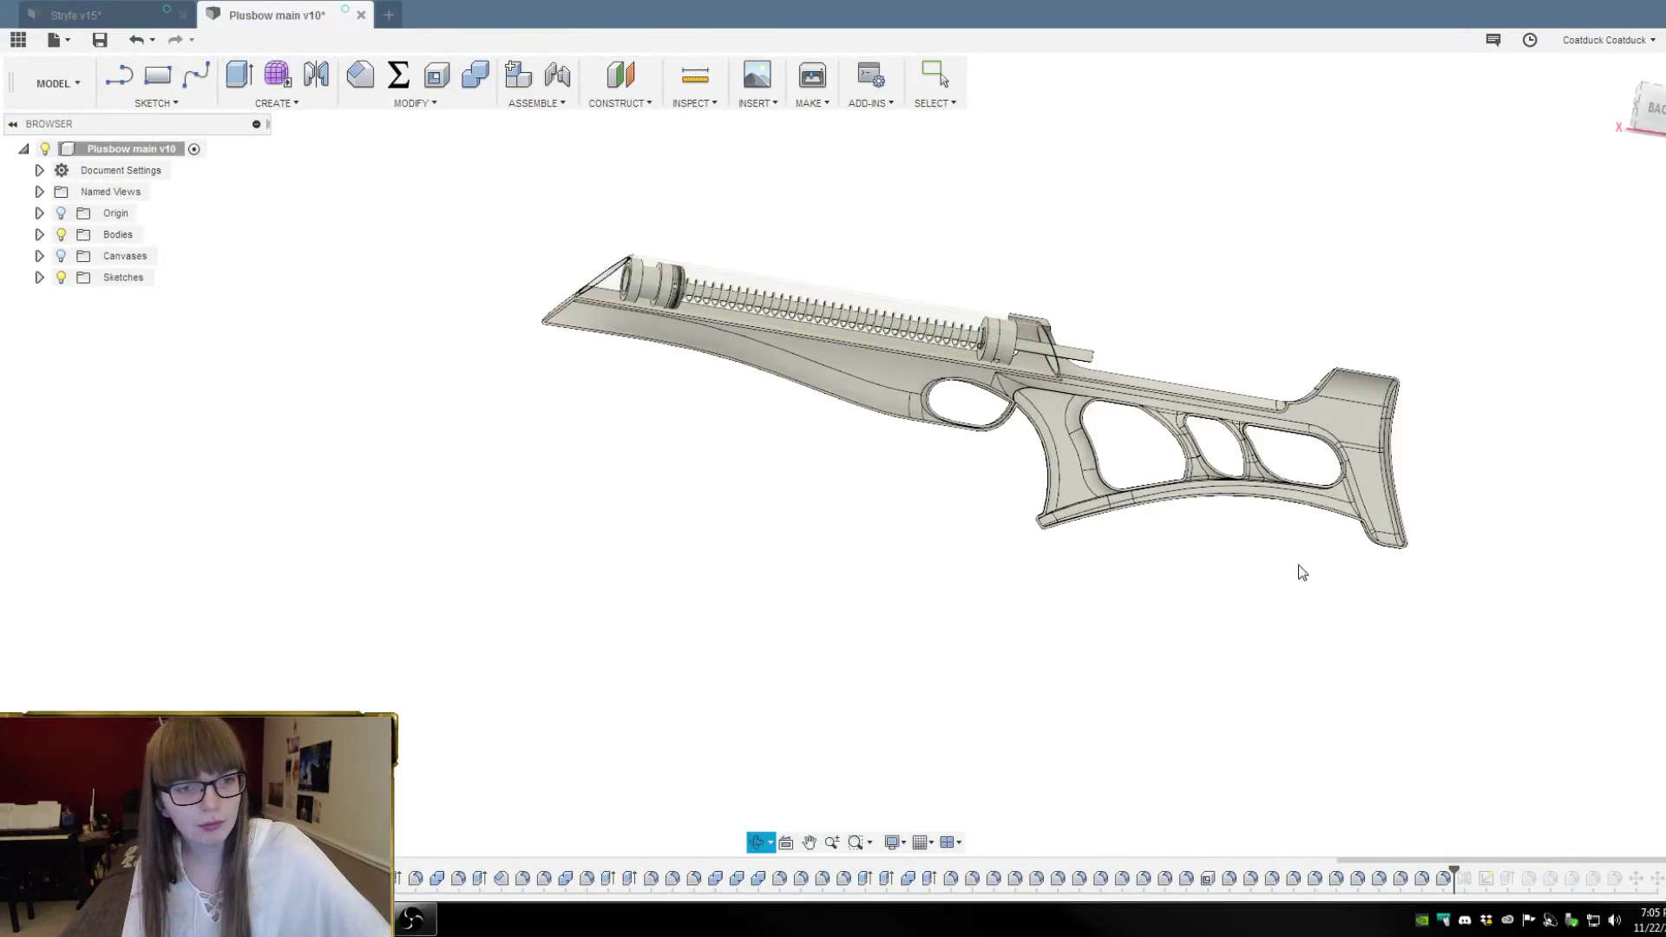
pyautogui.keyDown('shift'); pyautogui.moveTo(1301, 569); pyautogui.dragTo(1313, 642, button='middle'); pyautogui.keyUp('shift')
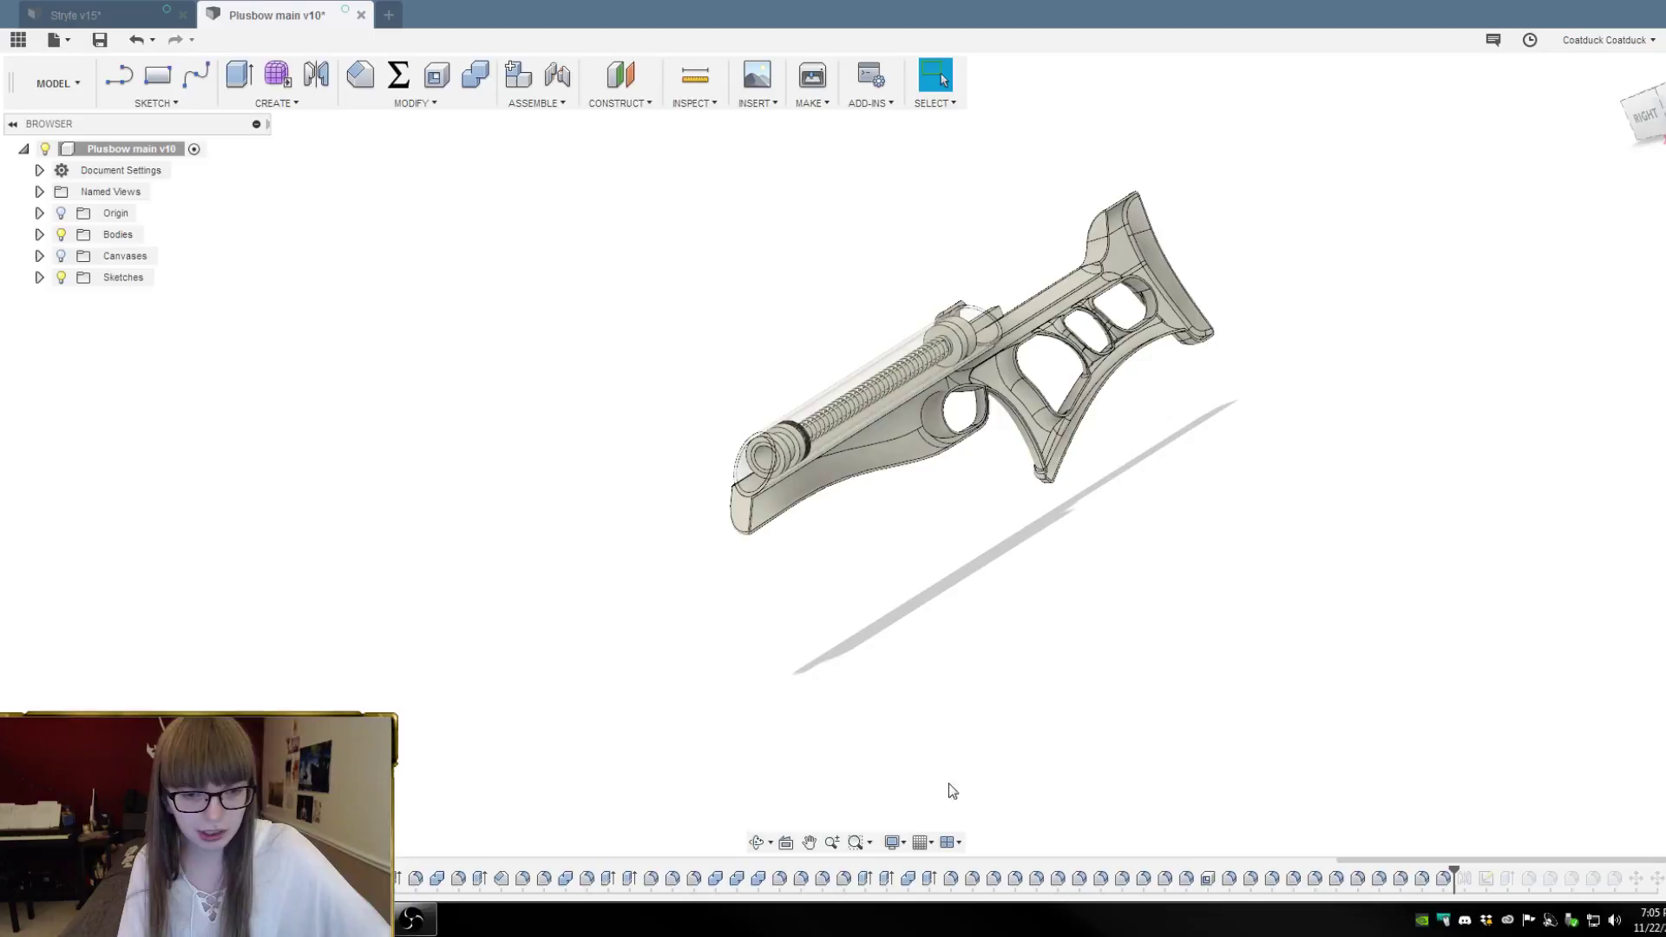
pyautogui.click(927, 842)
pyautogui.click(923, 731)
pyautogui.keyDown('shift'); pyautogui.moveTo(1215, 576); pyautogui.dragTo(1141, 588, button='middle'); pyautogui.keyUp('shift')
pyautogui.click(925, 844)
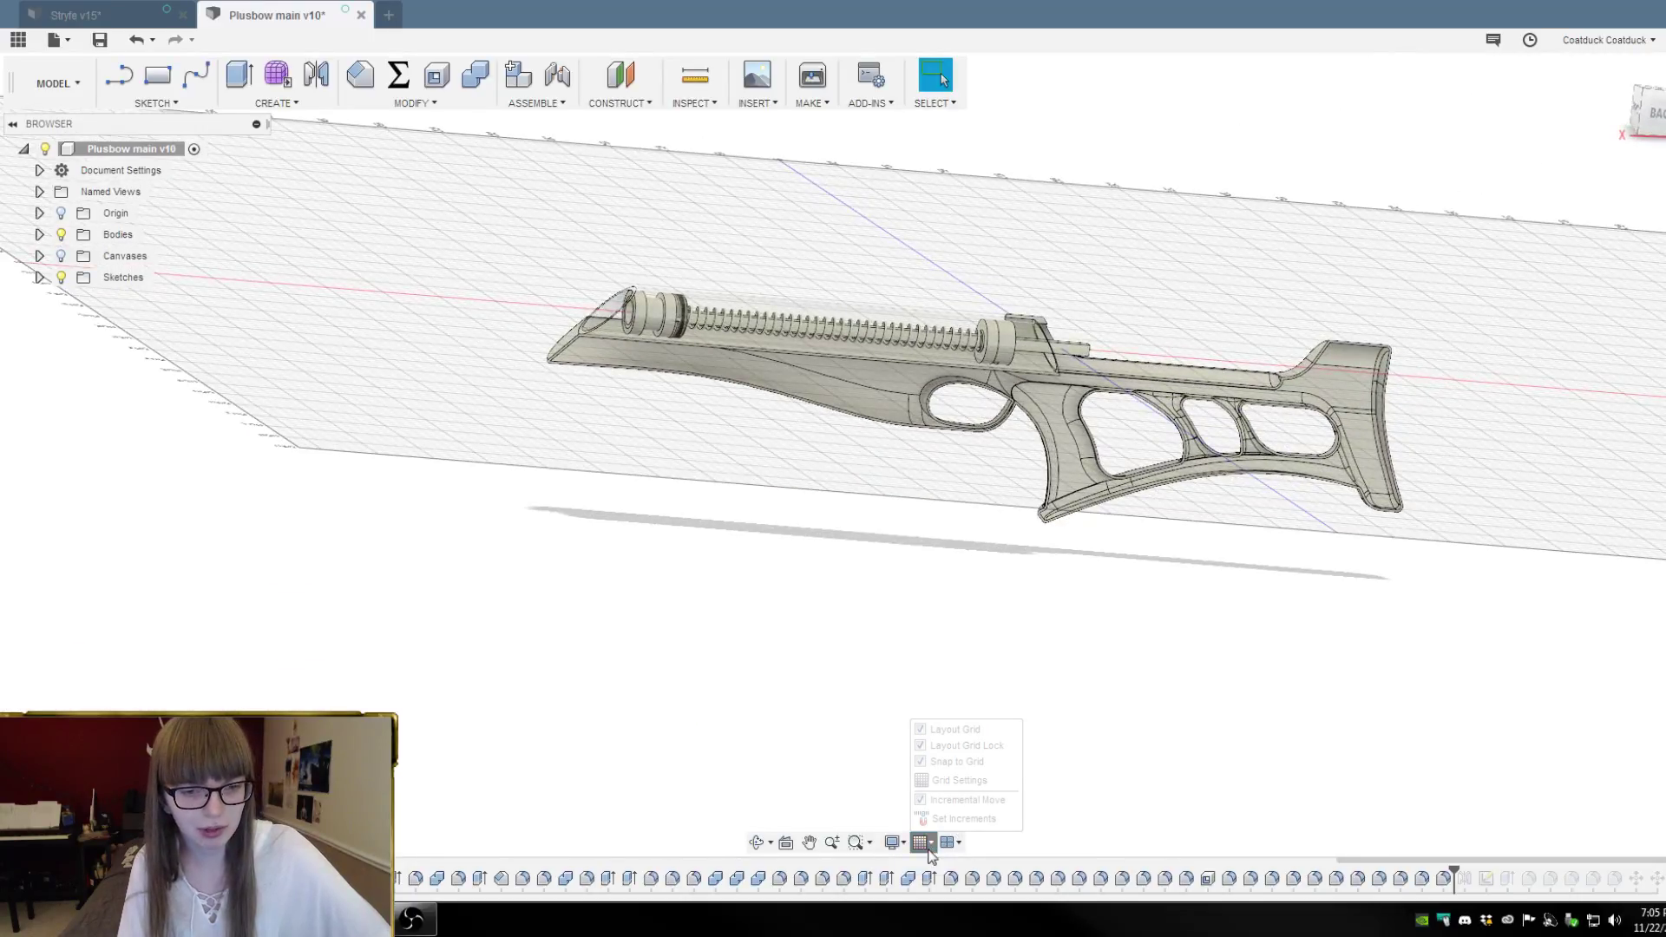
pyautogui.click(921, 731)
pyautogui.keyDown('shift'); pyautogui.moveTo(1074, 646); pyautogui.dragTo(1069, 630, button='middle'); pyautogui.keyUp('shift')
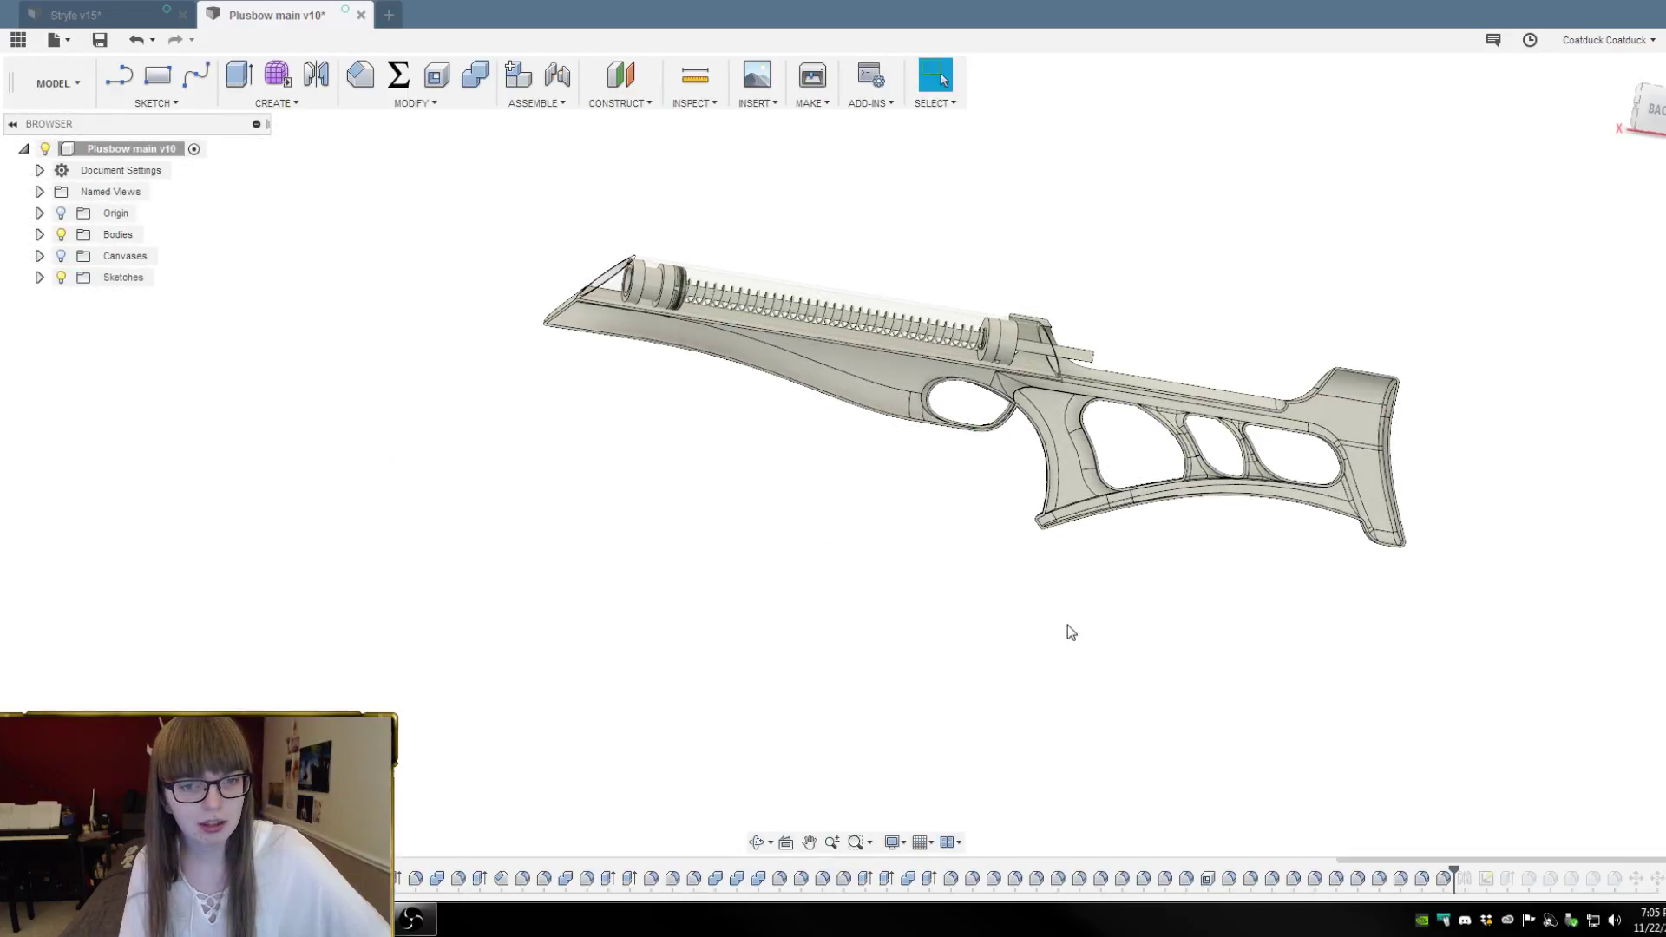
# Start a sketch on the model's side plane and draw a rectangle about 230 mm tall around the rear part of the stock
pyautogui.click(157, 76)
pyautogui.click(1054, 282)
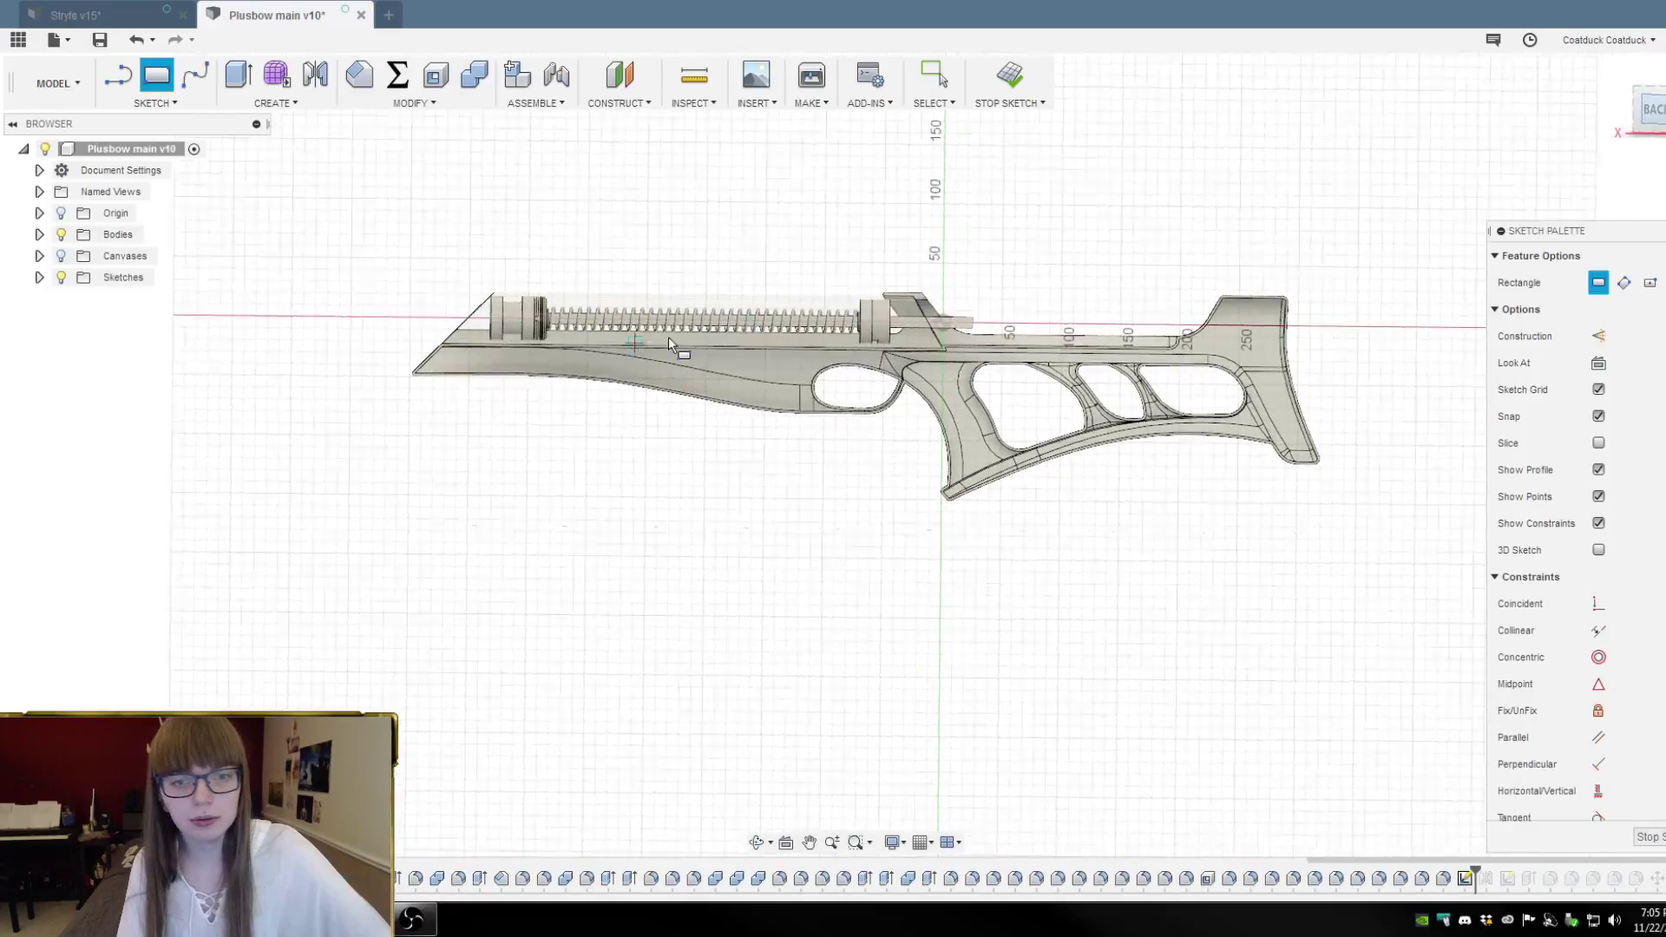
pyautogui.click(1327, 239)
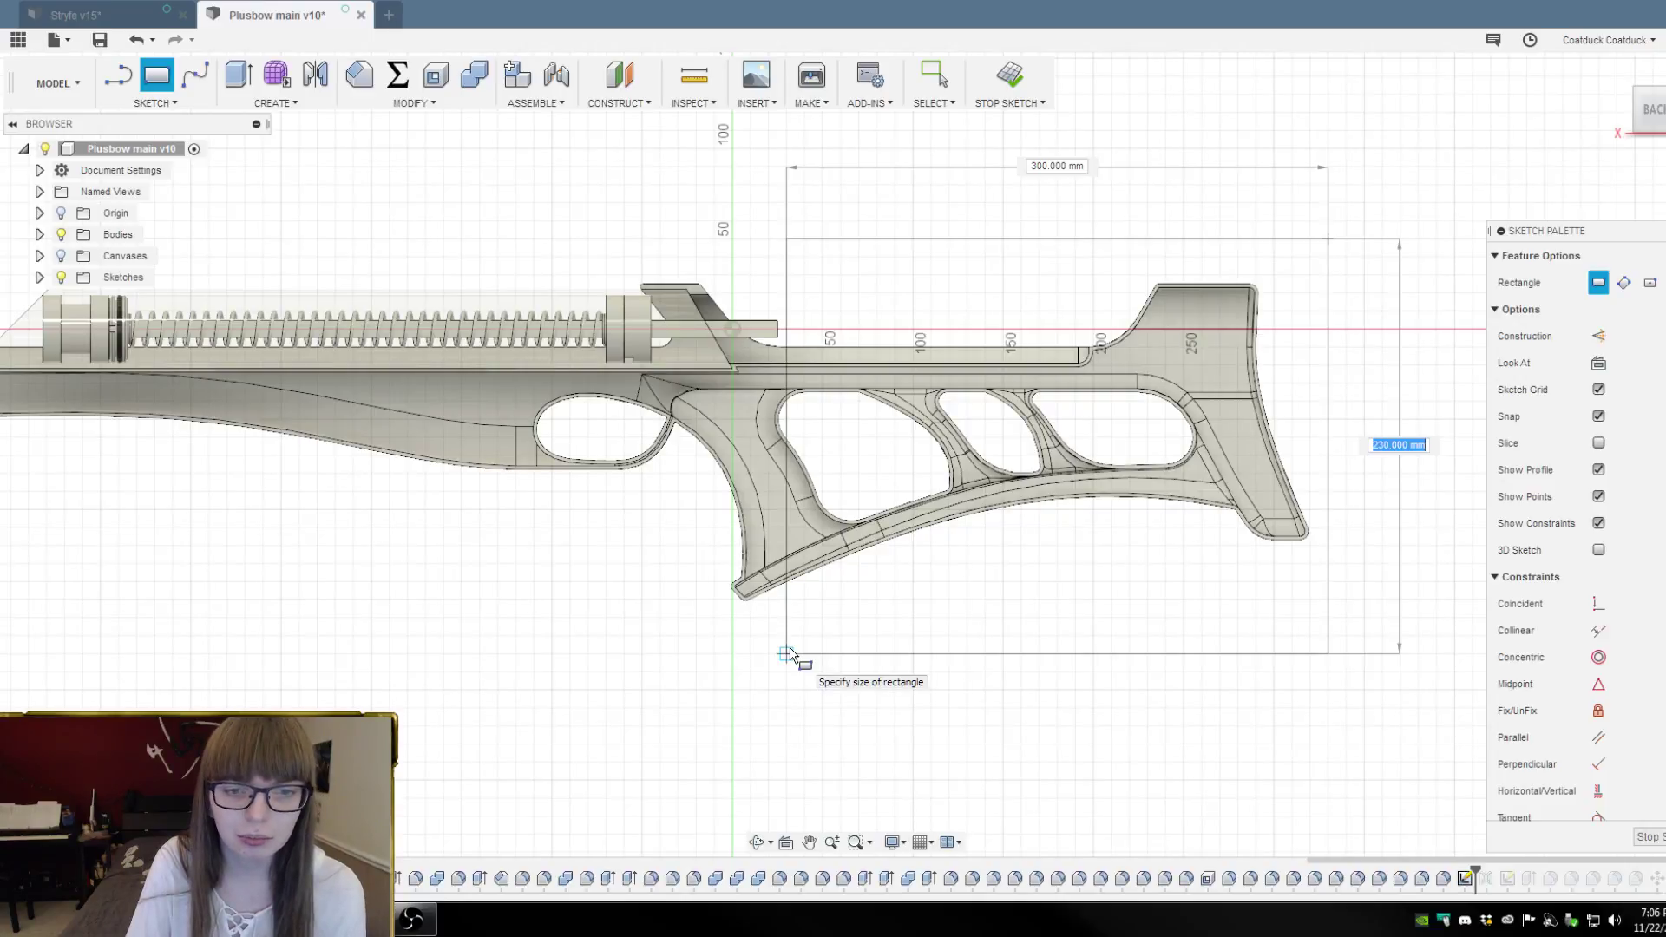
pyautogui.click(858, 654)
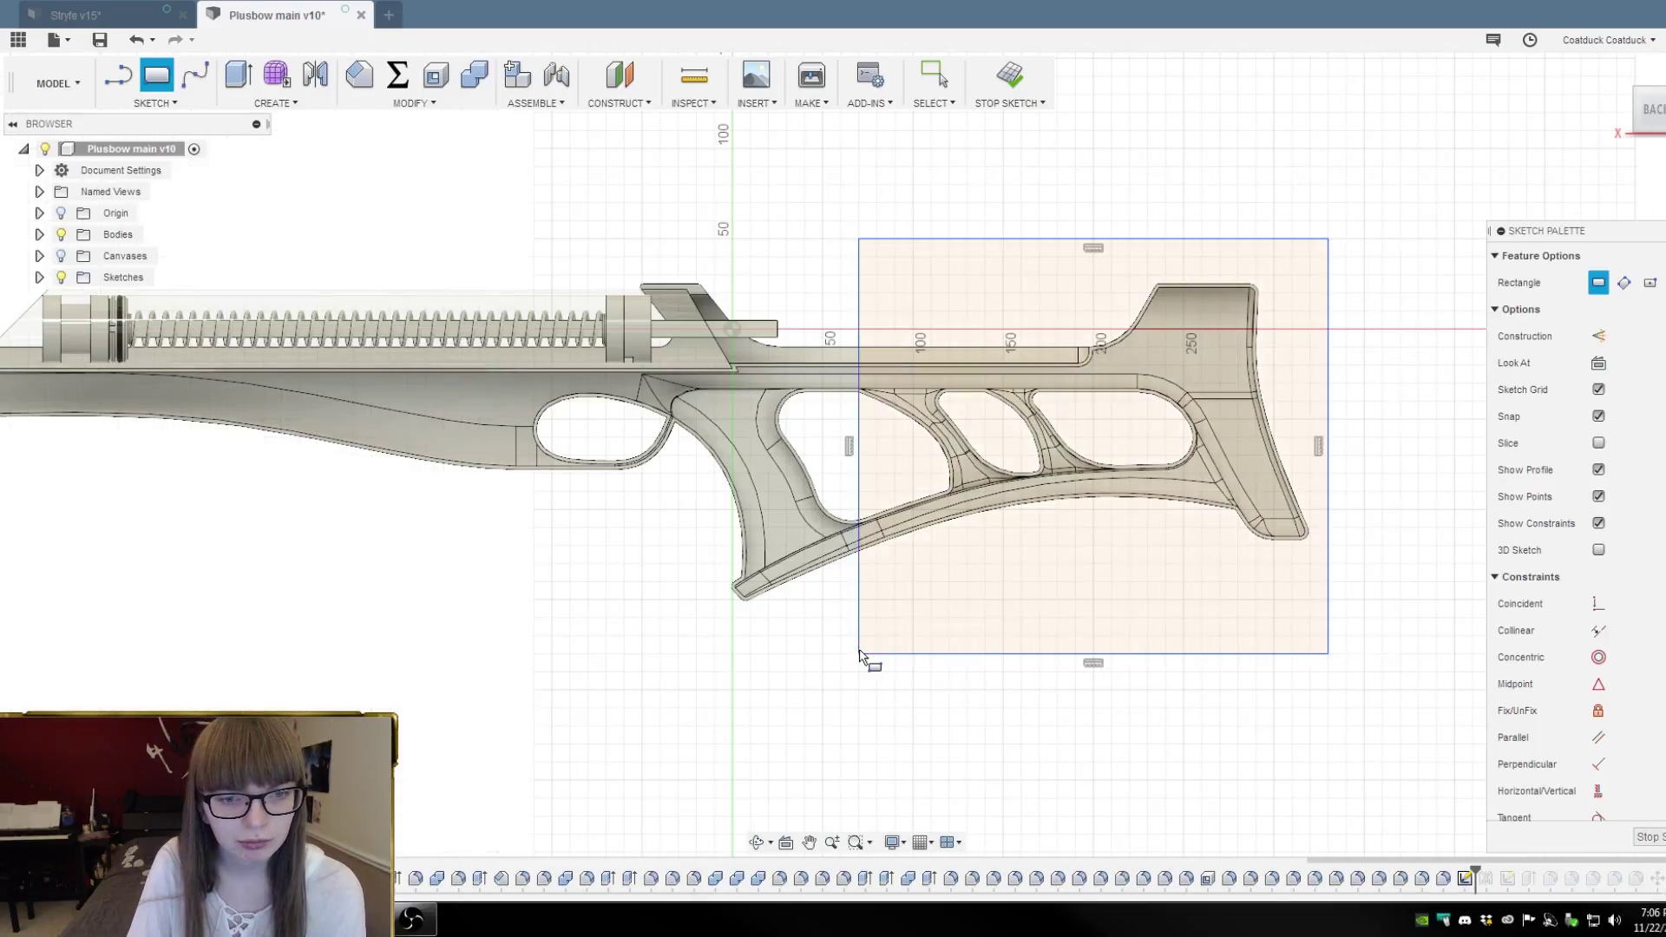
# Sketch a second rectangle about 230 mm tall adjoining the first one's front edge, covering the grip, trigger guard and rear of the spring
pyautogui.scroll(-3, 1466, 490)
pyautogui.scroll(3, 1011, 314)
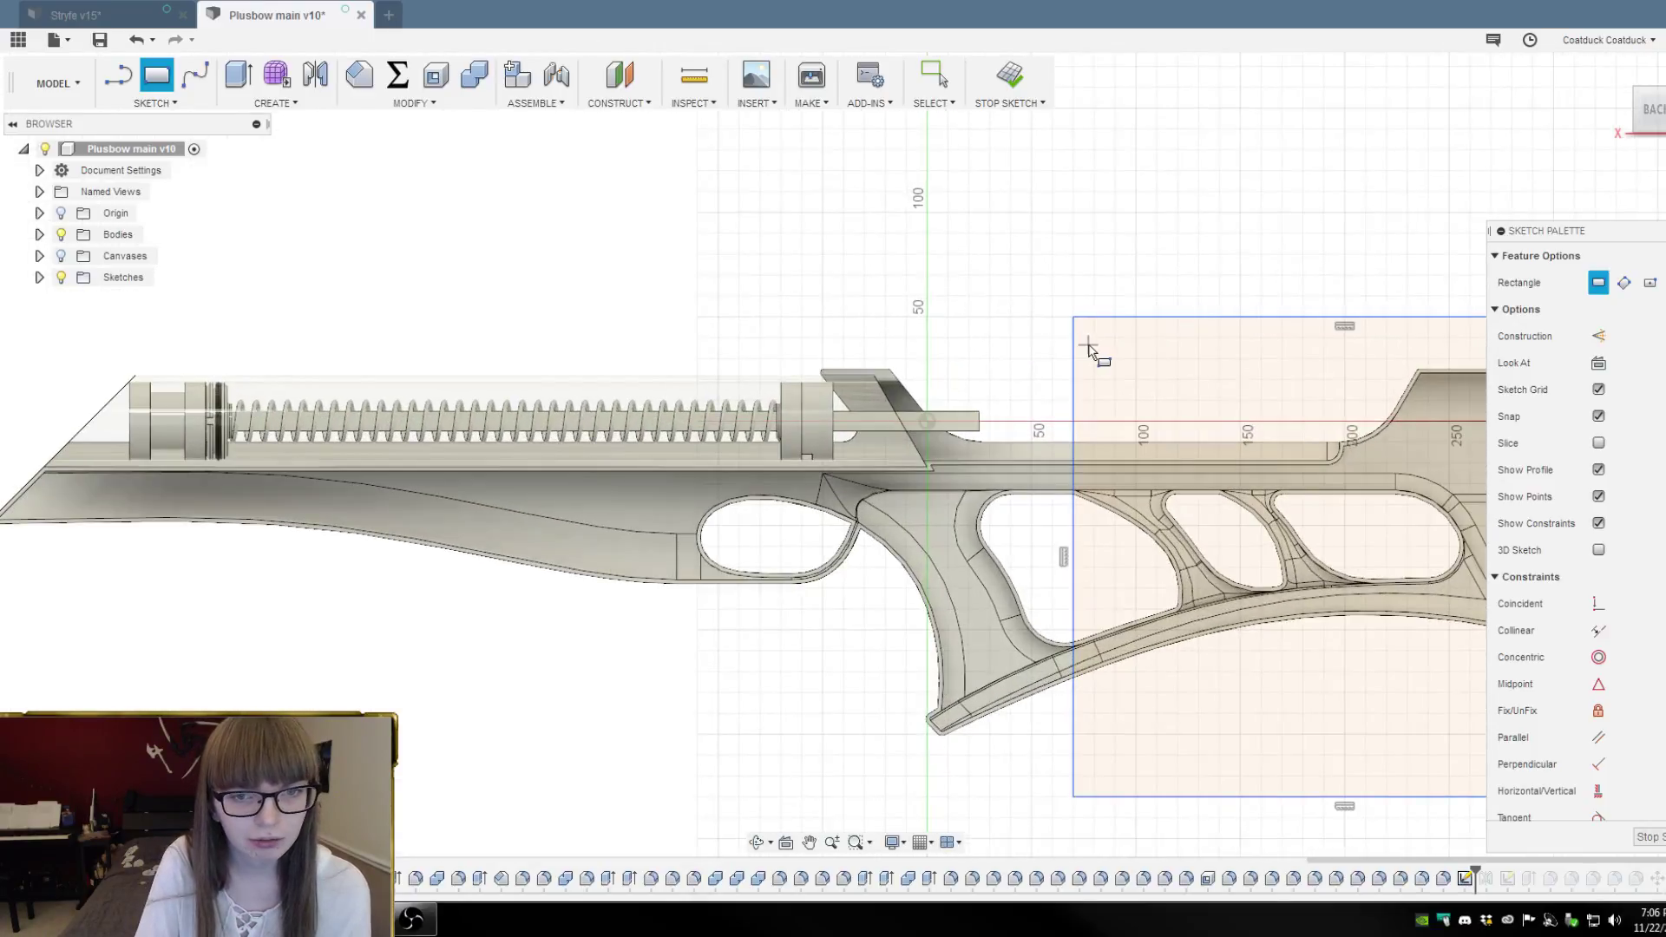
pyautogui.click(1076, 321)
pyautogui.scroll(-2, 960, 497)
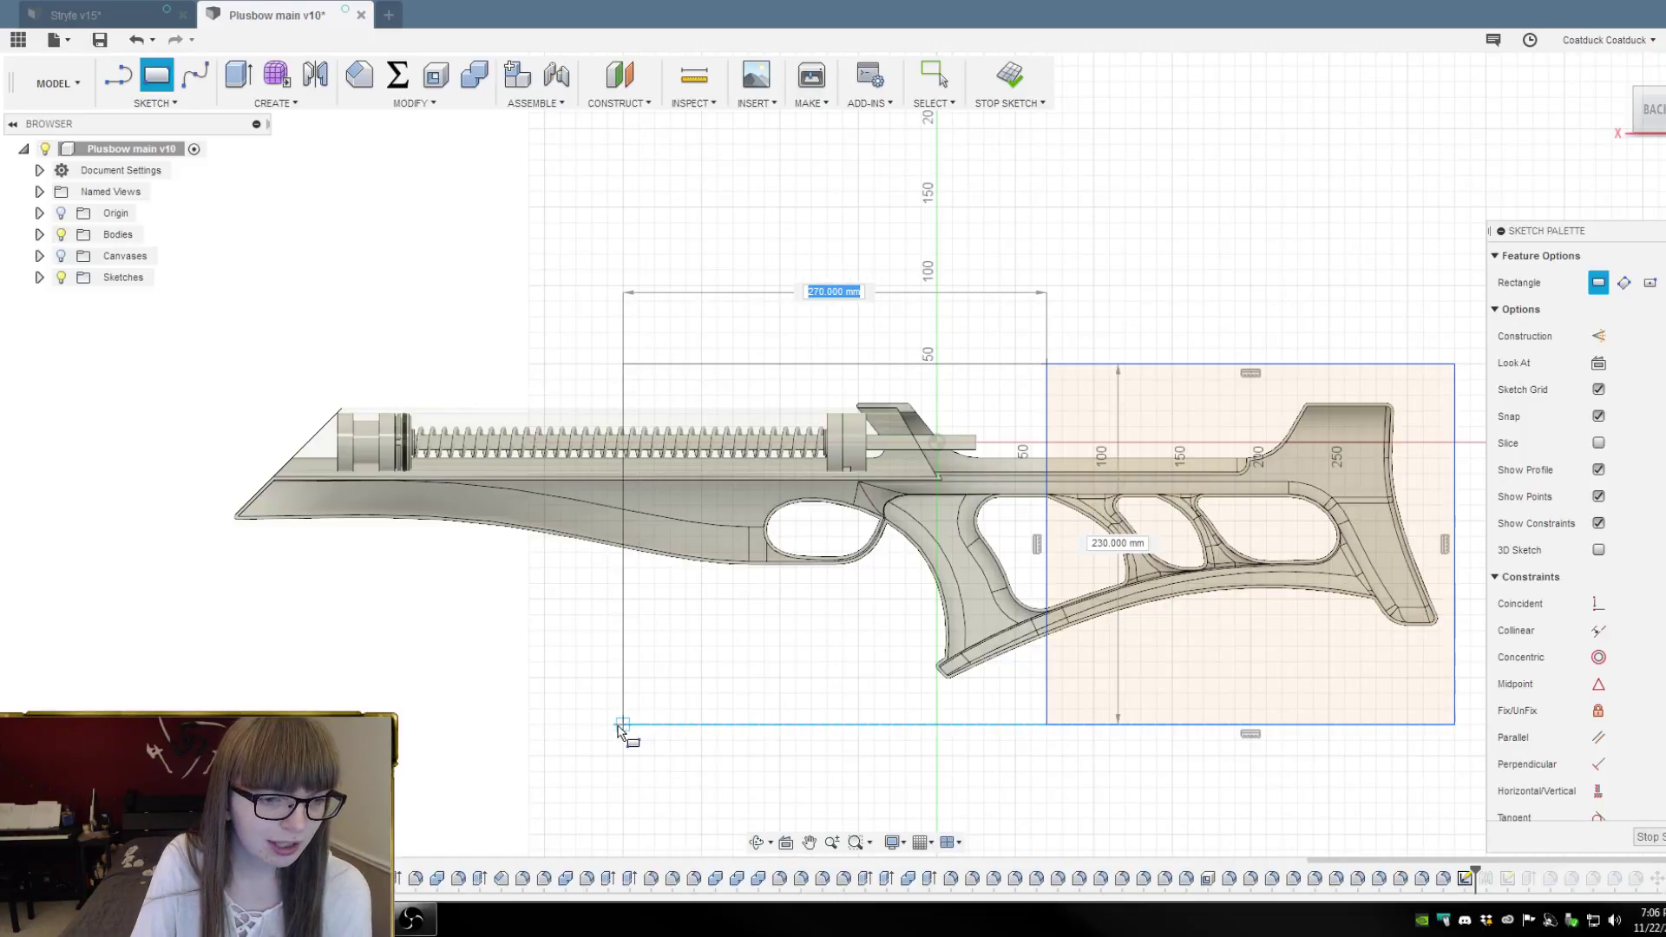
pyautogui.click(607, 727)
# Sketch a third rectangle adjoining the second one's front edge, matching its height and covering the forend up to the muzzle tip
pyautogui.scroll(-3, 850, 472)
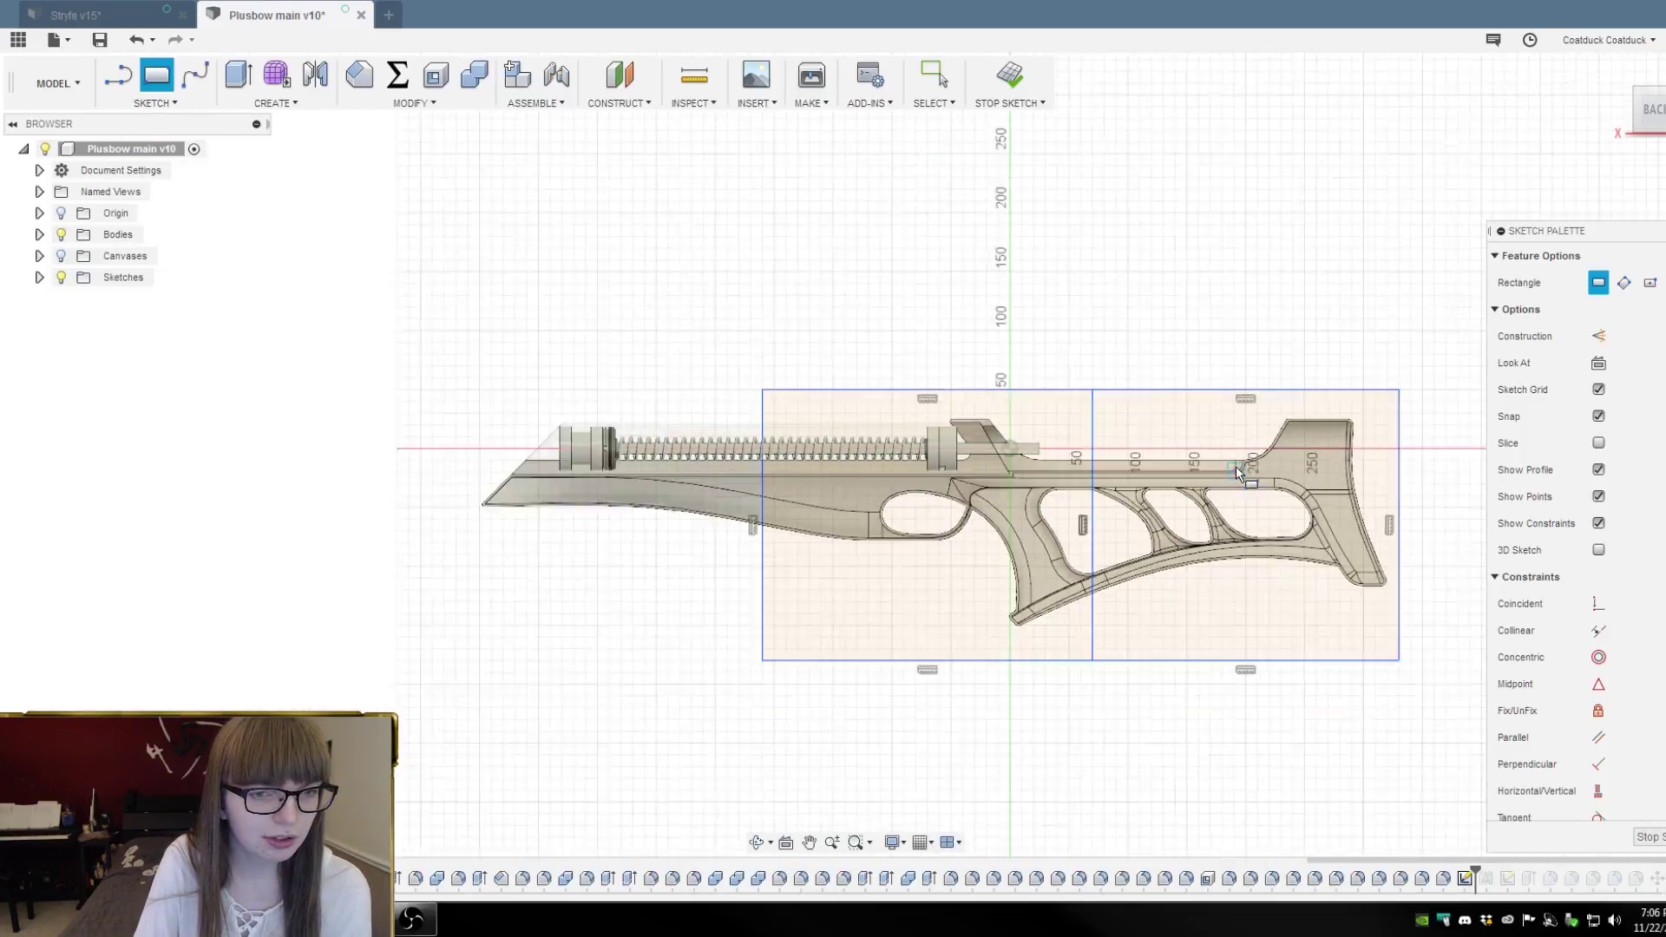
pyautogui.scroll(2, 789, 477)
pyautogui.click(808, 379)
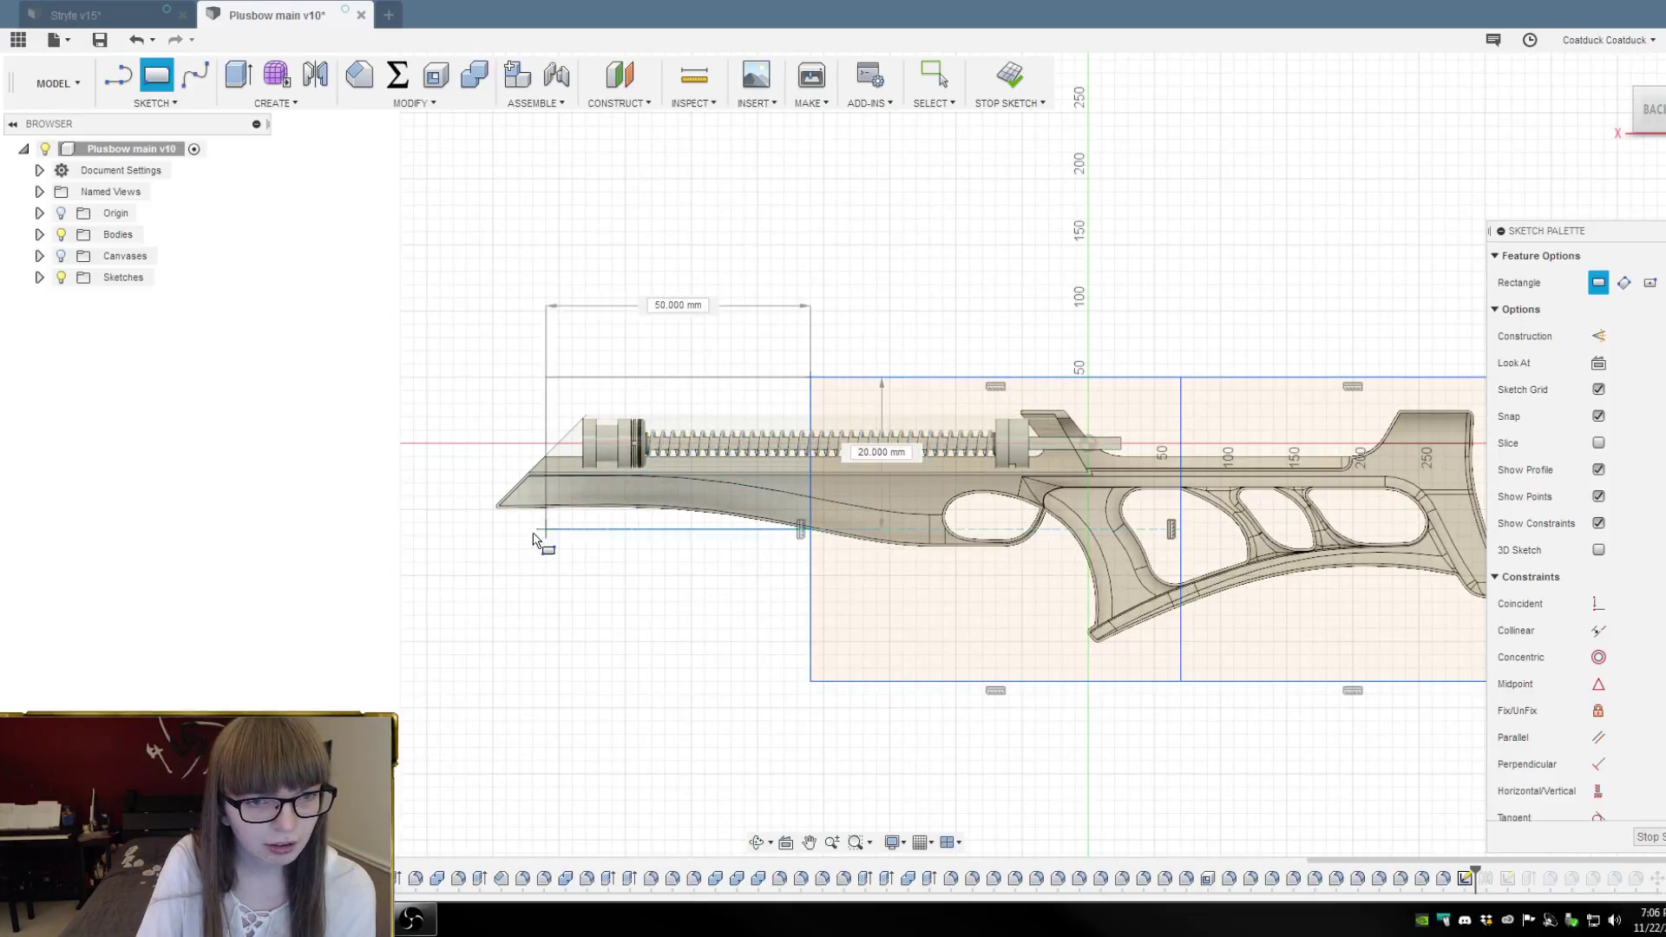
pyautogui.click(497, 683)
pyautogui.scroll(-3, 495, 309)
pyautogui.scroll(2, 1142, 543)
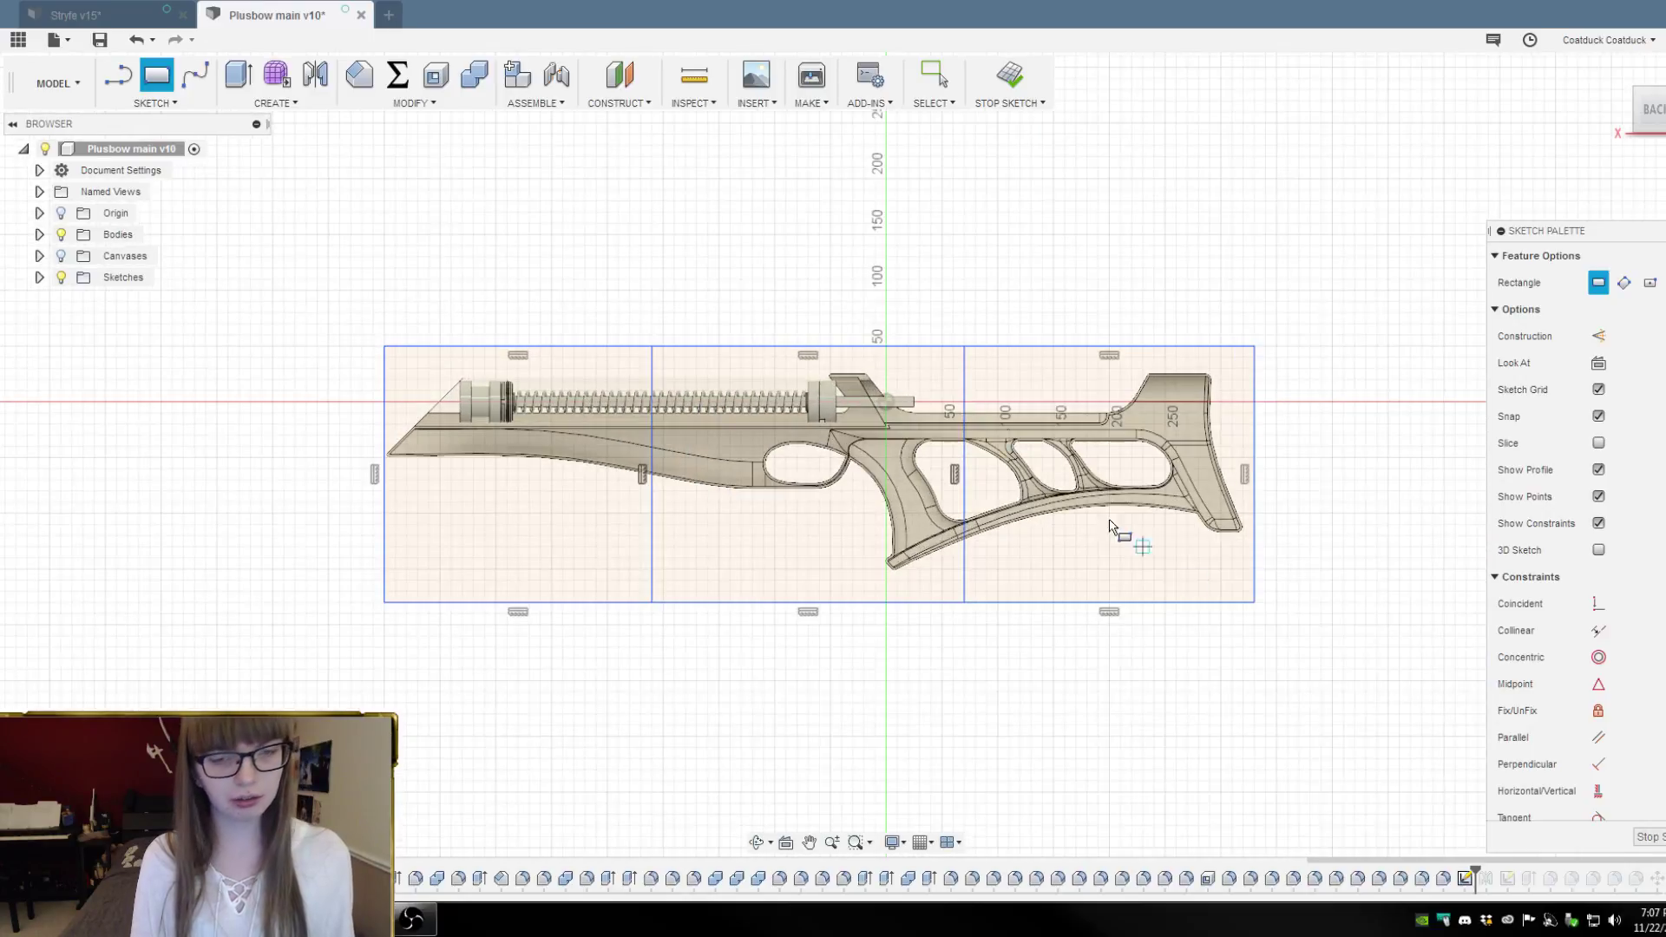
# Examine where the boundary between the rear and middle rectangles crosses the large stock cutout and the lower rail
pyautogui.moveTo(1175, 704)
pyautogui.keyDown('shift'); pyautogui.mouseDown(button='middle')
pyautogui.moveTo(1171, 584)
pyautogui.moveTo(1173, 705)
pyautogui.mouseUp(button='middle'); pyautogui.keyUp('shift')
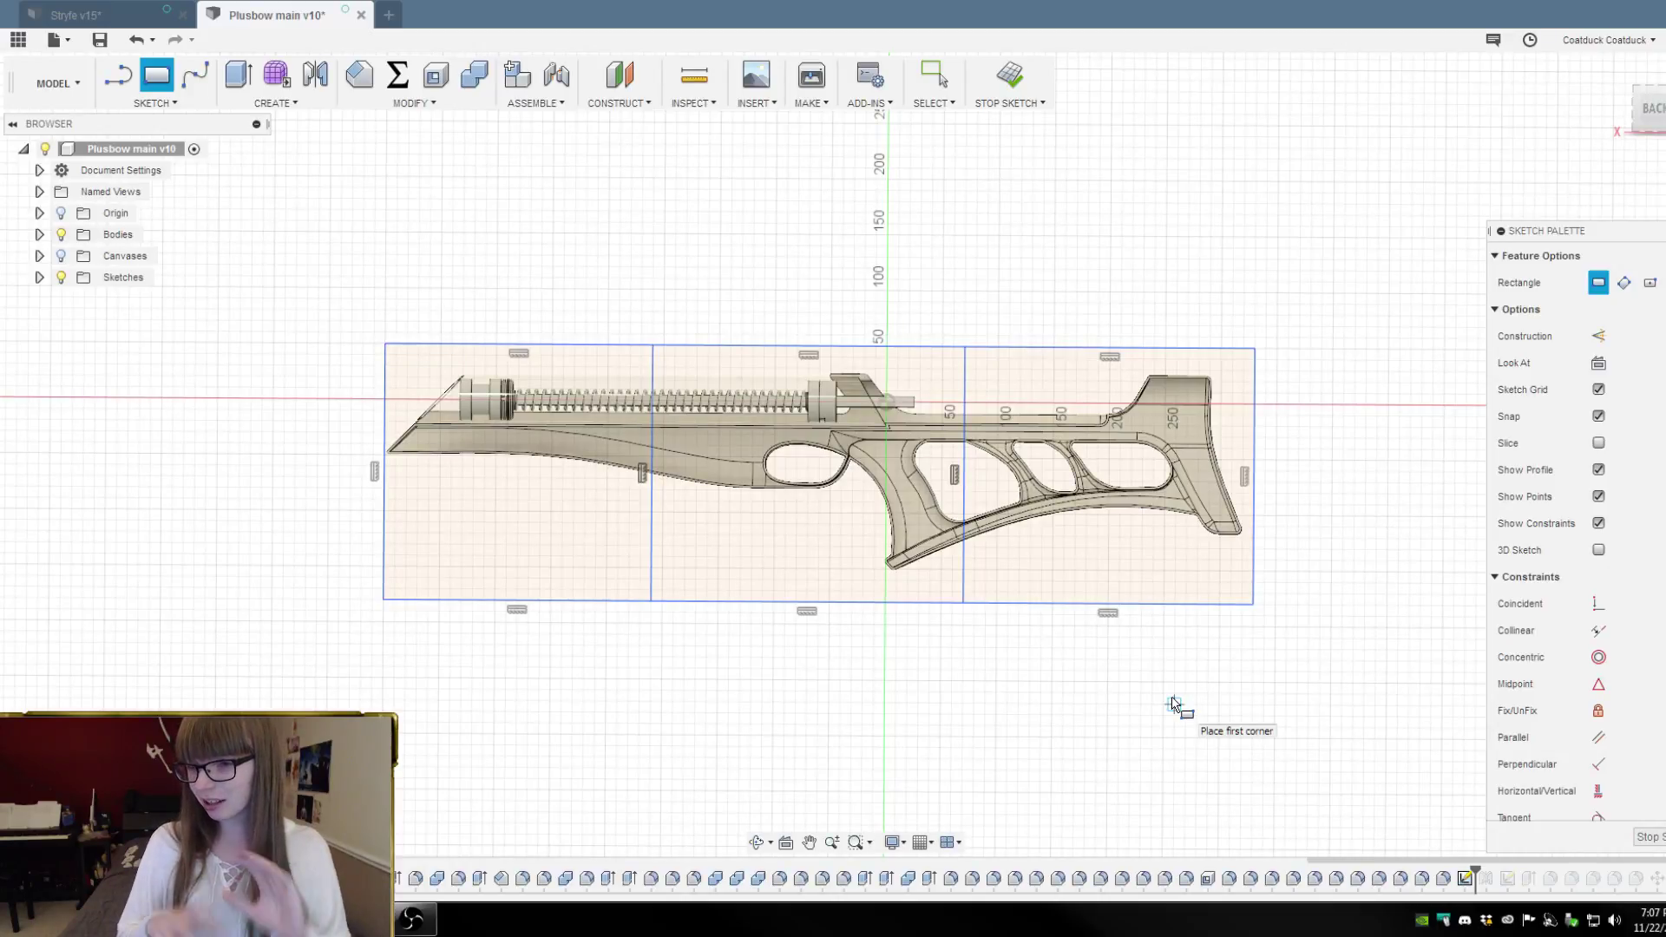
pyautogui.moveTo(1171, 704)
pyautogui.keyDown('shift'); pyautogui.mouseDown(button='middle')
pyautogui.moveTo(821, 268)
pyautogui.moveTo(1104, 253)
pyautogui.moveTo(1126, 234)
pyautogui.moveTo(1097, 231)
pyautogui.moveTo(1116, 256)
pyautogui.moveTo(1102, 261)
pyautogui.mouseUp(button='middle'); pyautogui.keyUp('shift')
pyautogui.scroll(5, 590, 633)
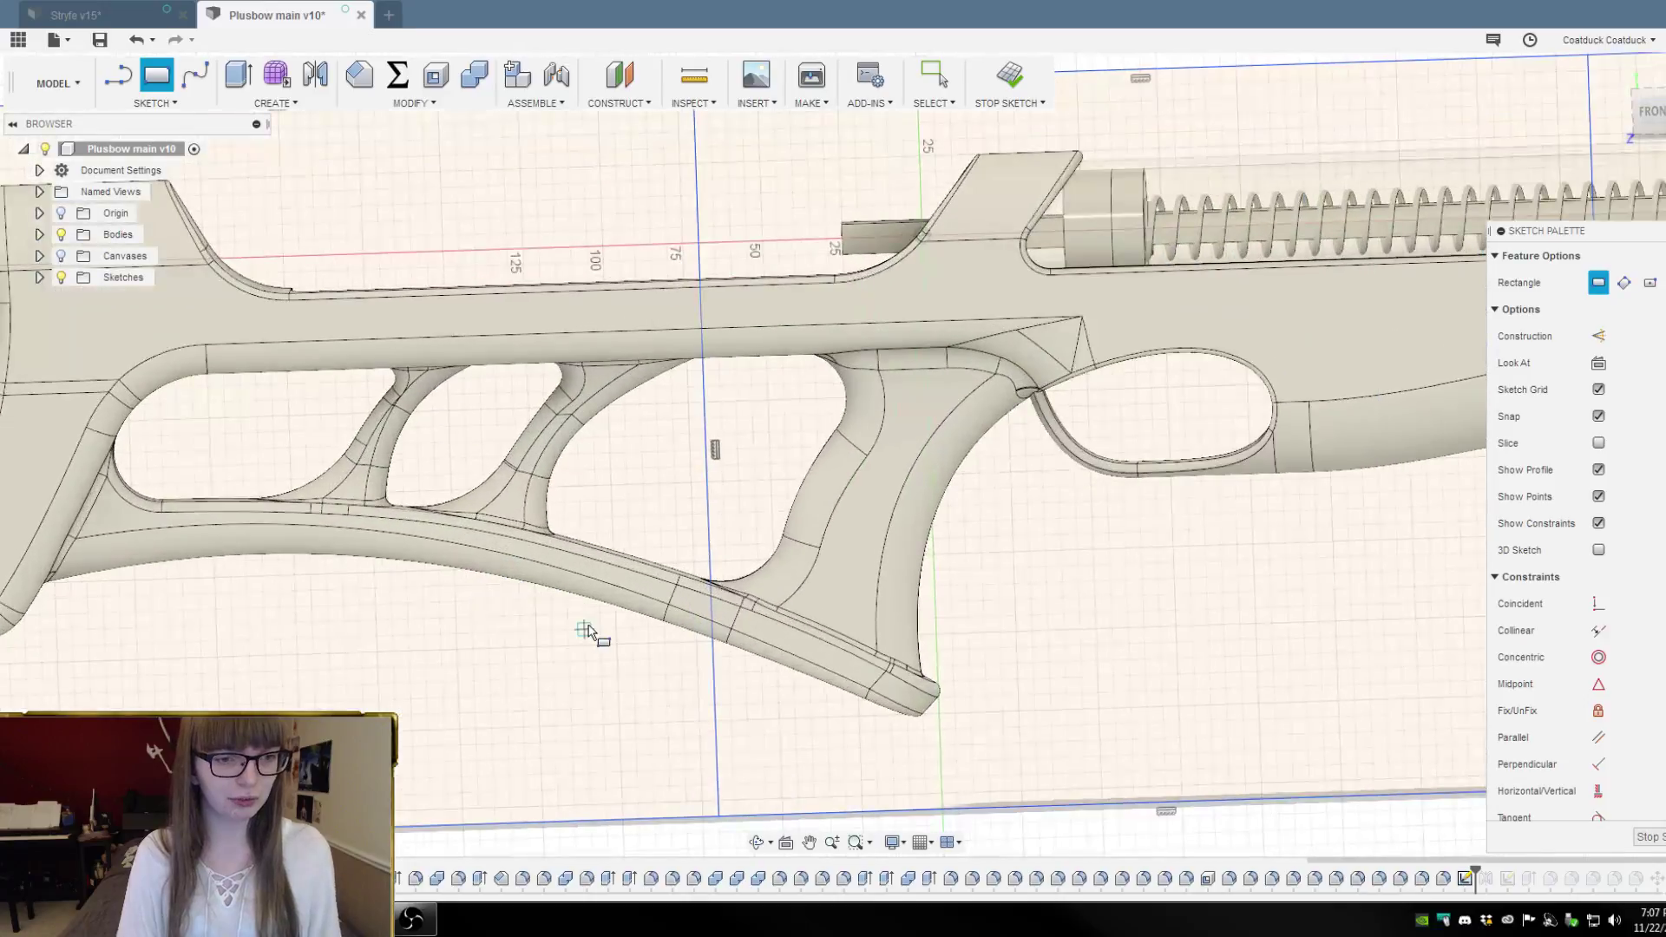
pyautogui.click(1648, 139)
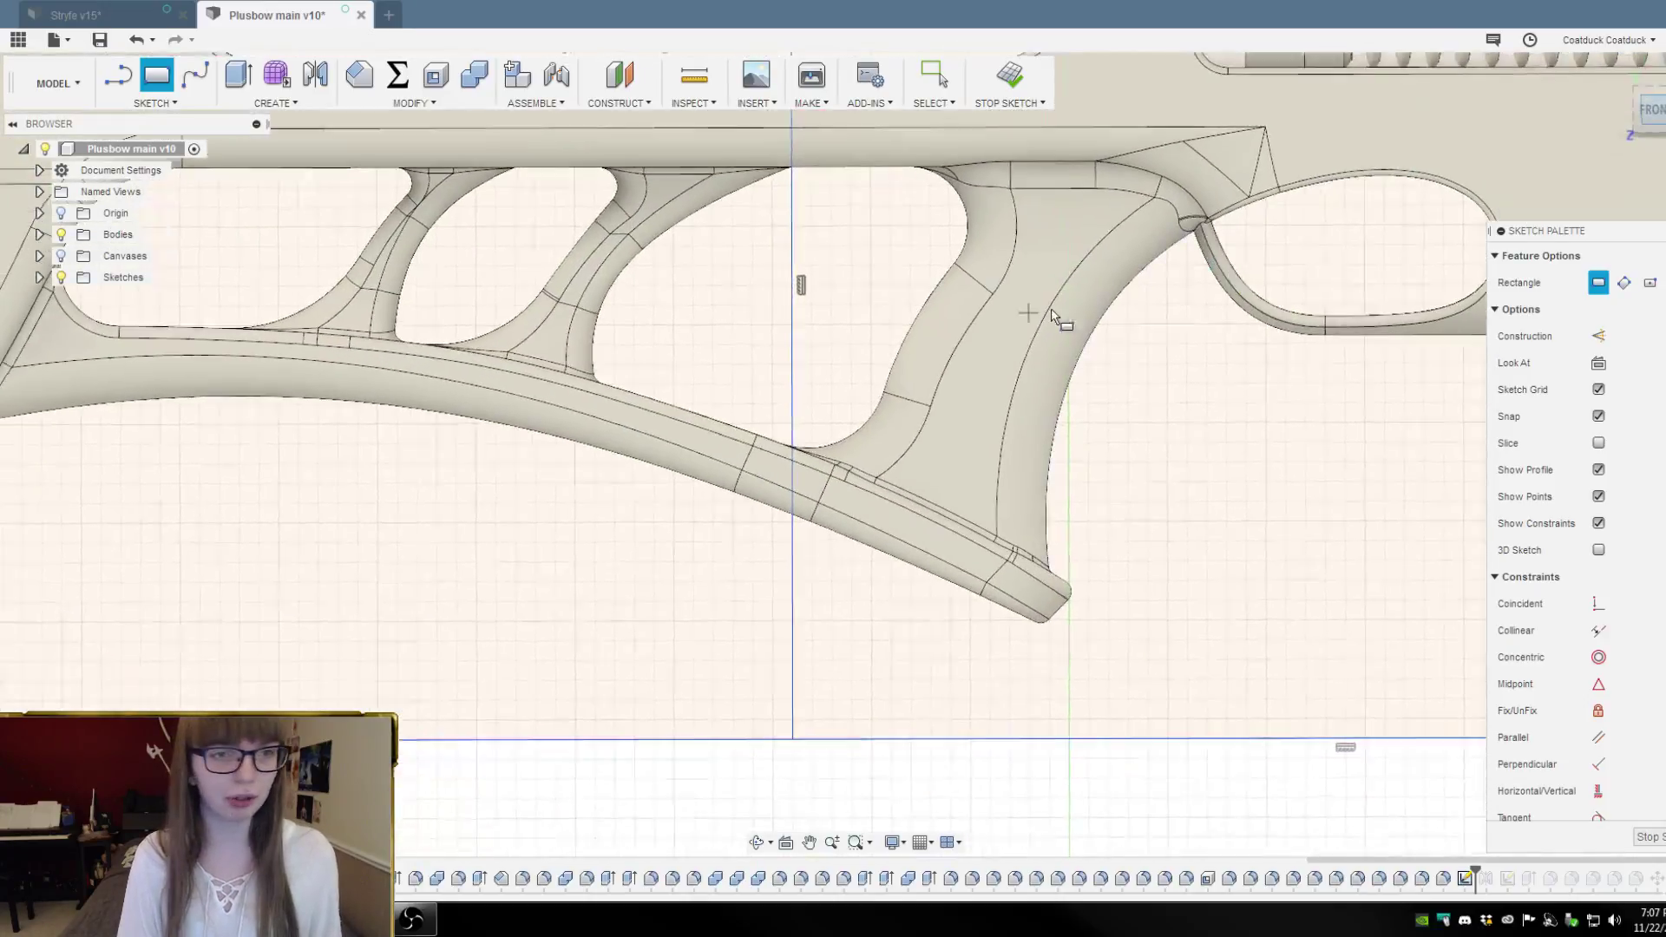
pyautogui.scroll(-2, 903, 653)
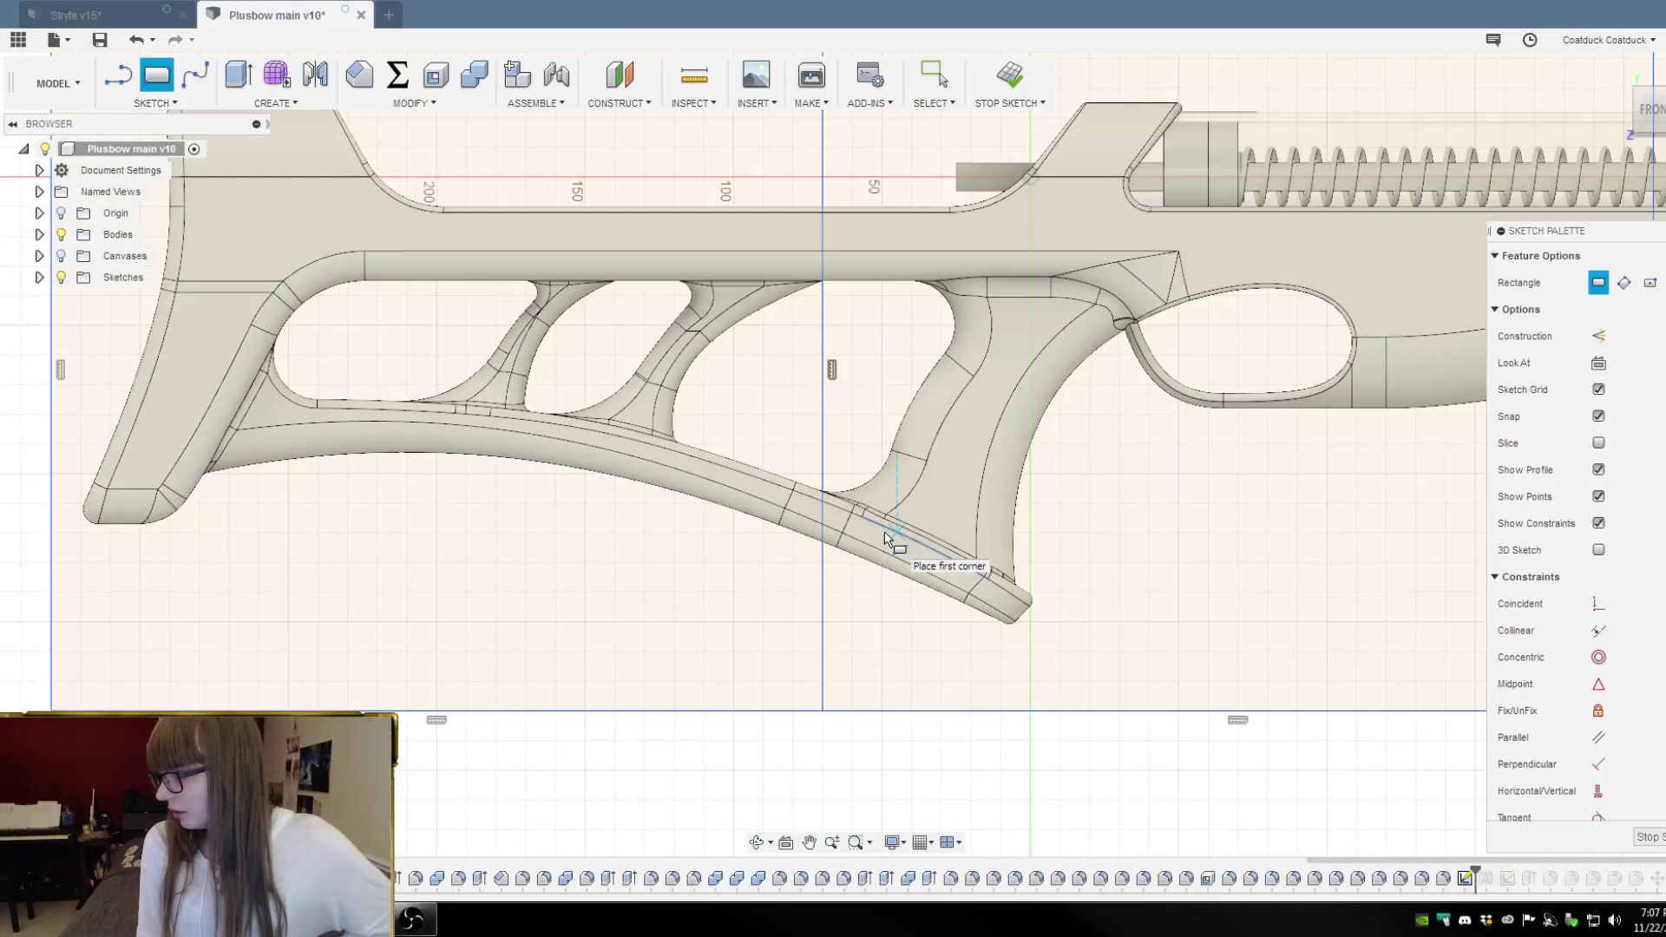
pyautogui.scroll(5, 792, 475)
pyautogui.keyDown('shift'); pyautogui.moveTo(770, 382); pyautogui.dragTo(811, 432, button='middle'); pyautogui.keyUp('shift')
pyautogui.scroll(-10, 811, 432)
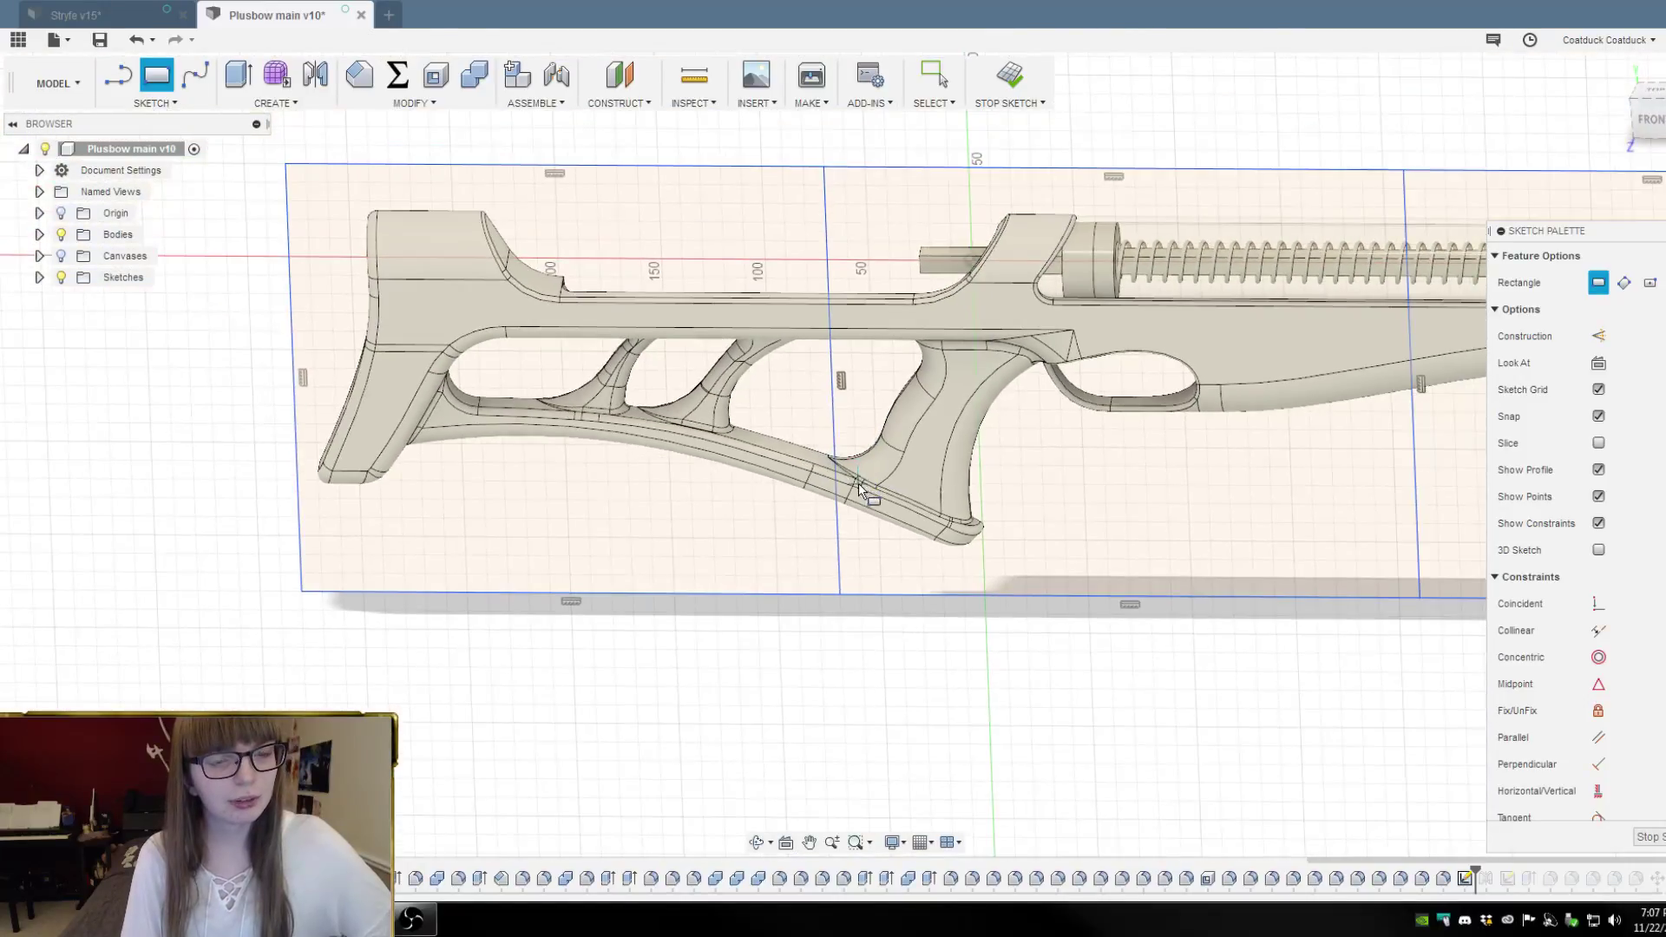
pyautogui.press('r')
pyautogui.scroll(8, 833, 330)
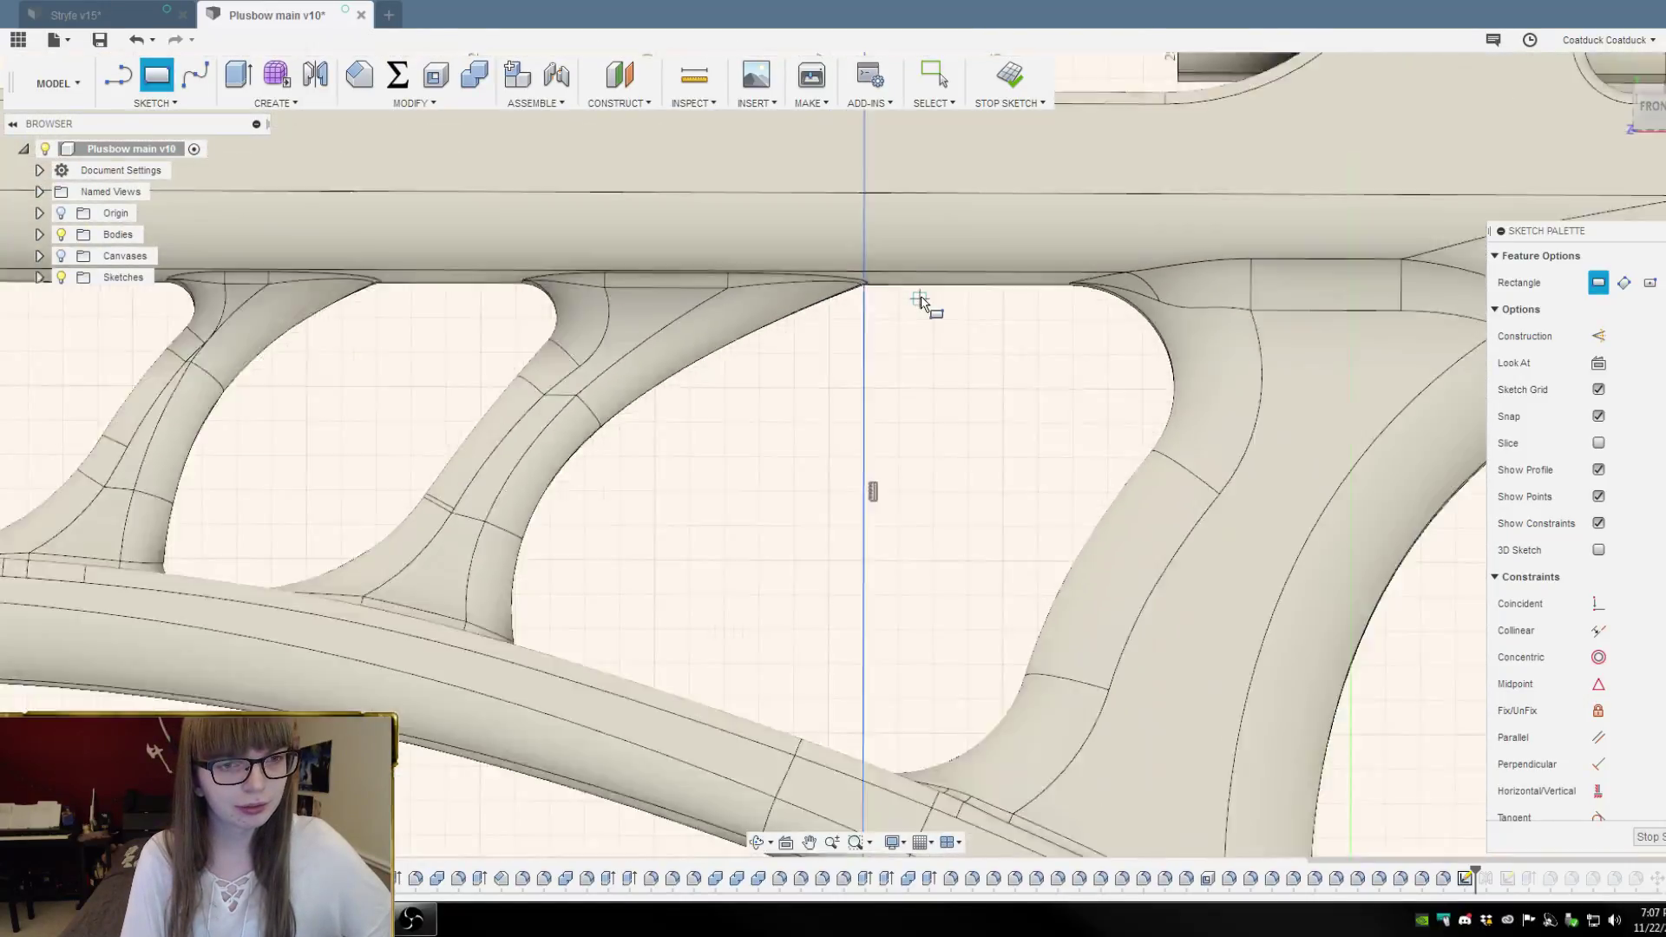
pyautogui.scroll(-8, 920, 299)
pyautogui.moveTo(922, 342)
pyautogui.keyDown('shift'); pyautogui.mouseDown(button='middle')
pyautogui.moveTo(903, 361)
pyautogui.moveTo(945, 227)
pyautogui.moveTo(918, 364)
pyautogui.moveTo(948, 212)
pyautogui.moveTo(903, 353)
pyautogui.mouseUp(button='middle'); pyautogui.keyUp('shift')
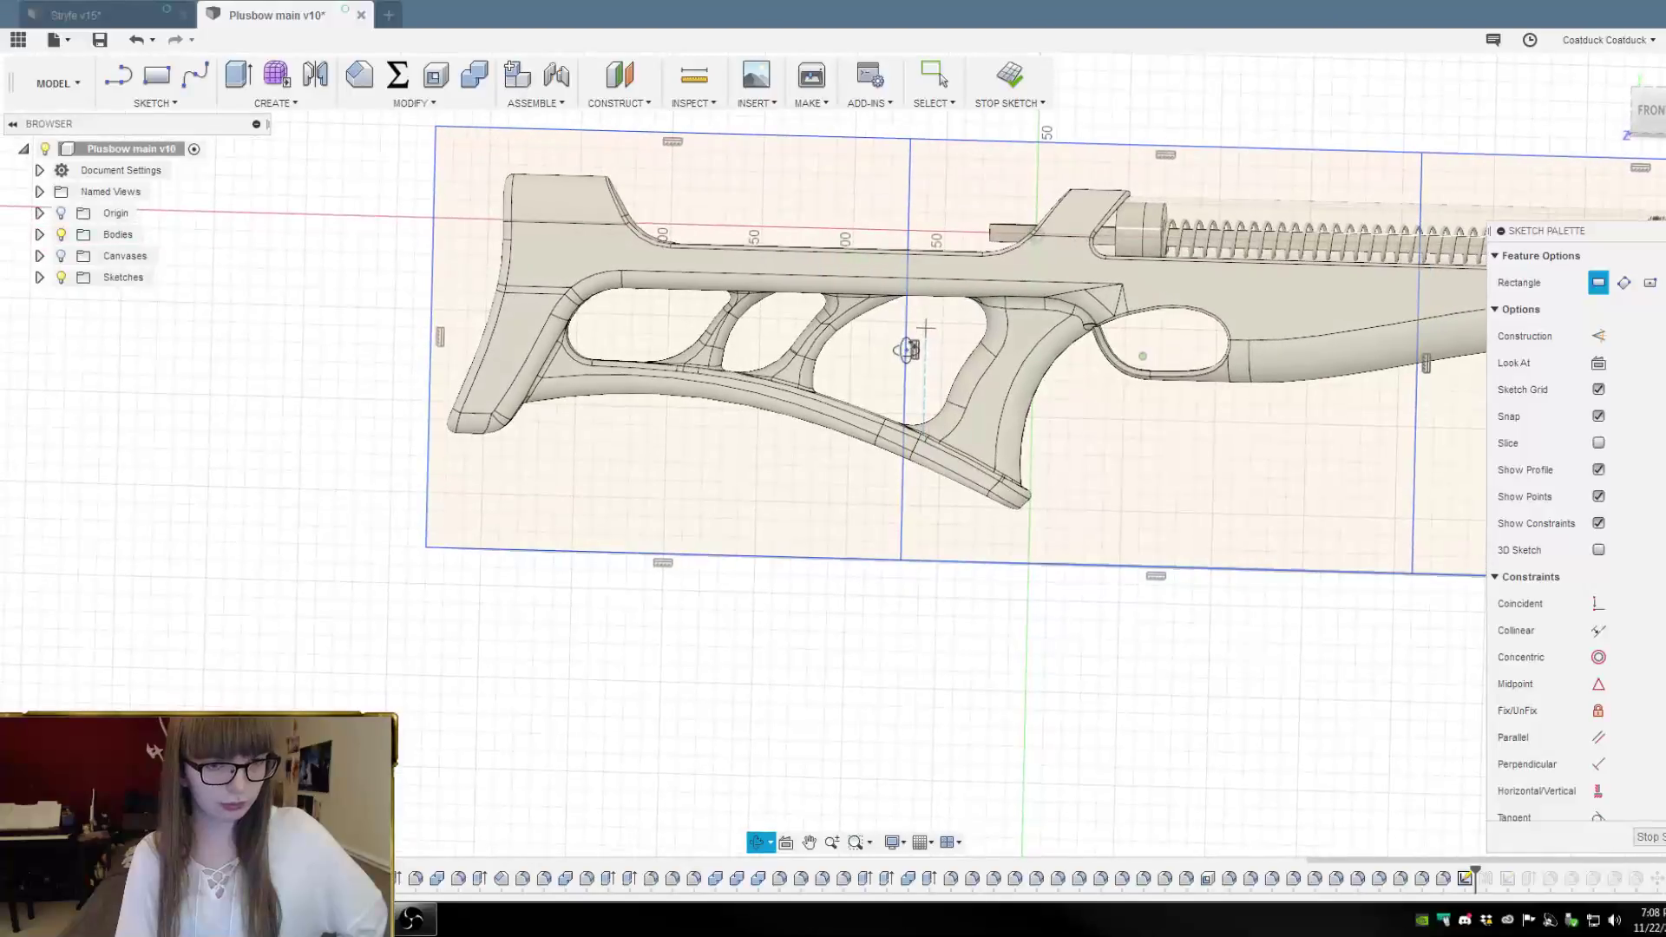
# Examine how the three rectangles divide the whole body half from butt to muzzle
pyautogui.press('r')
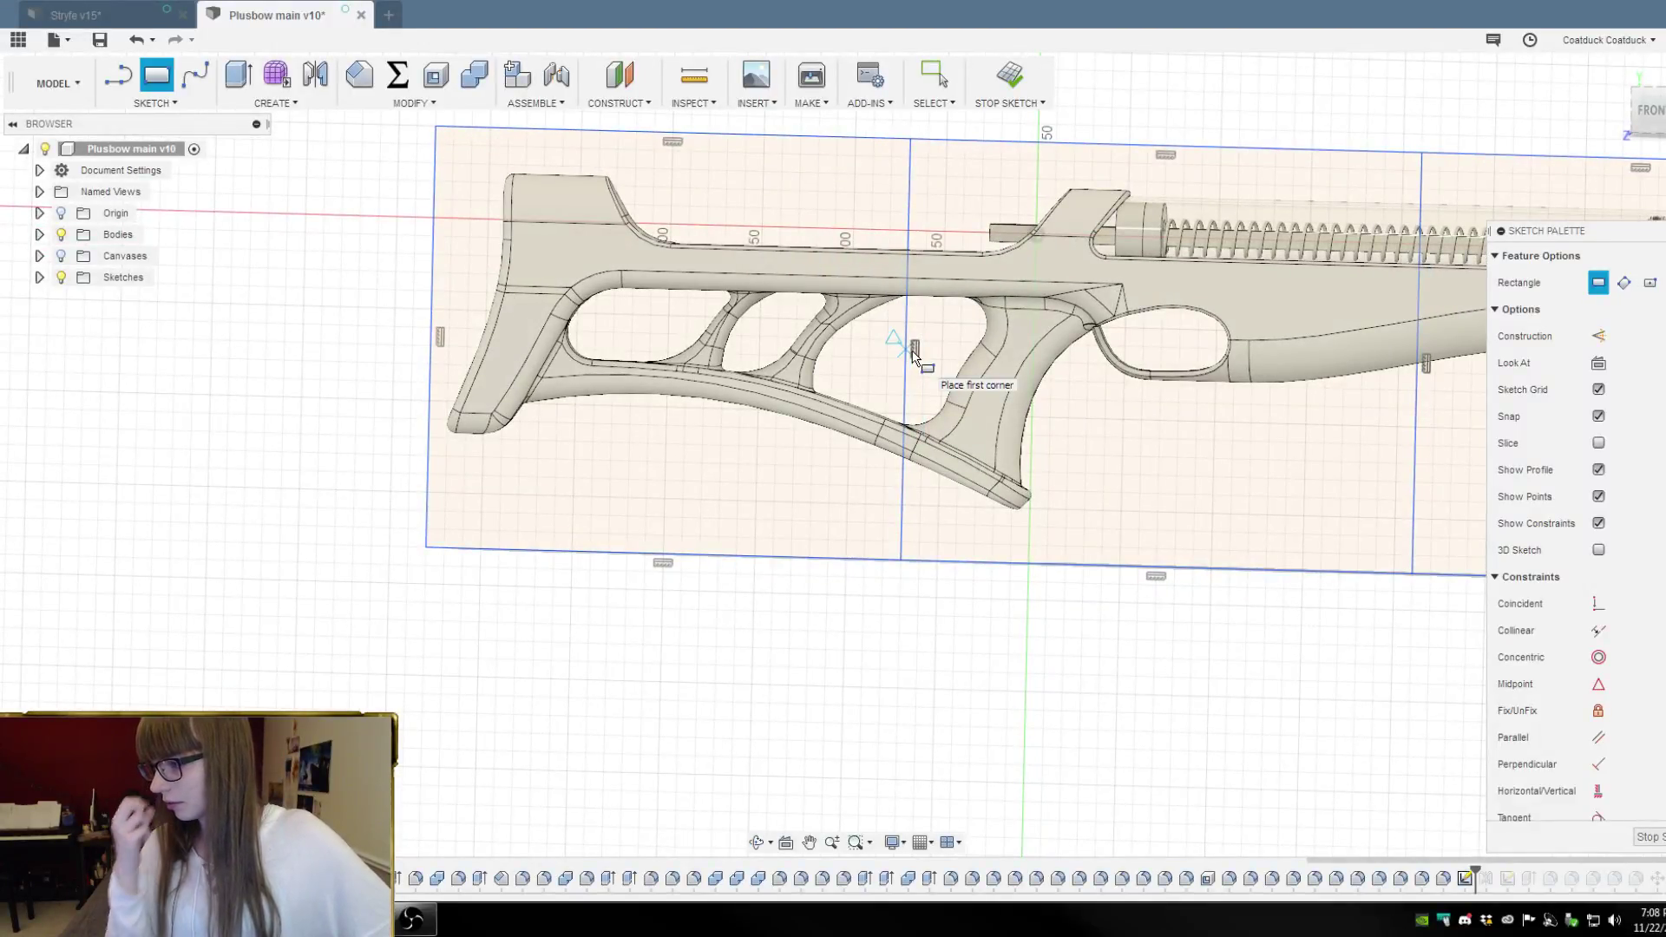
pyautogui.scroll(-5, 912, 351)
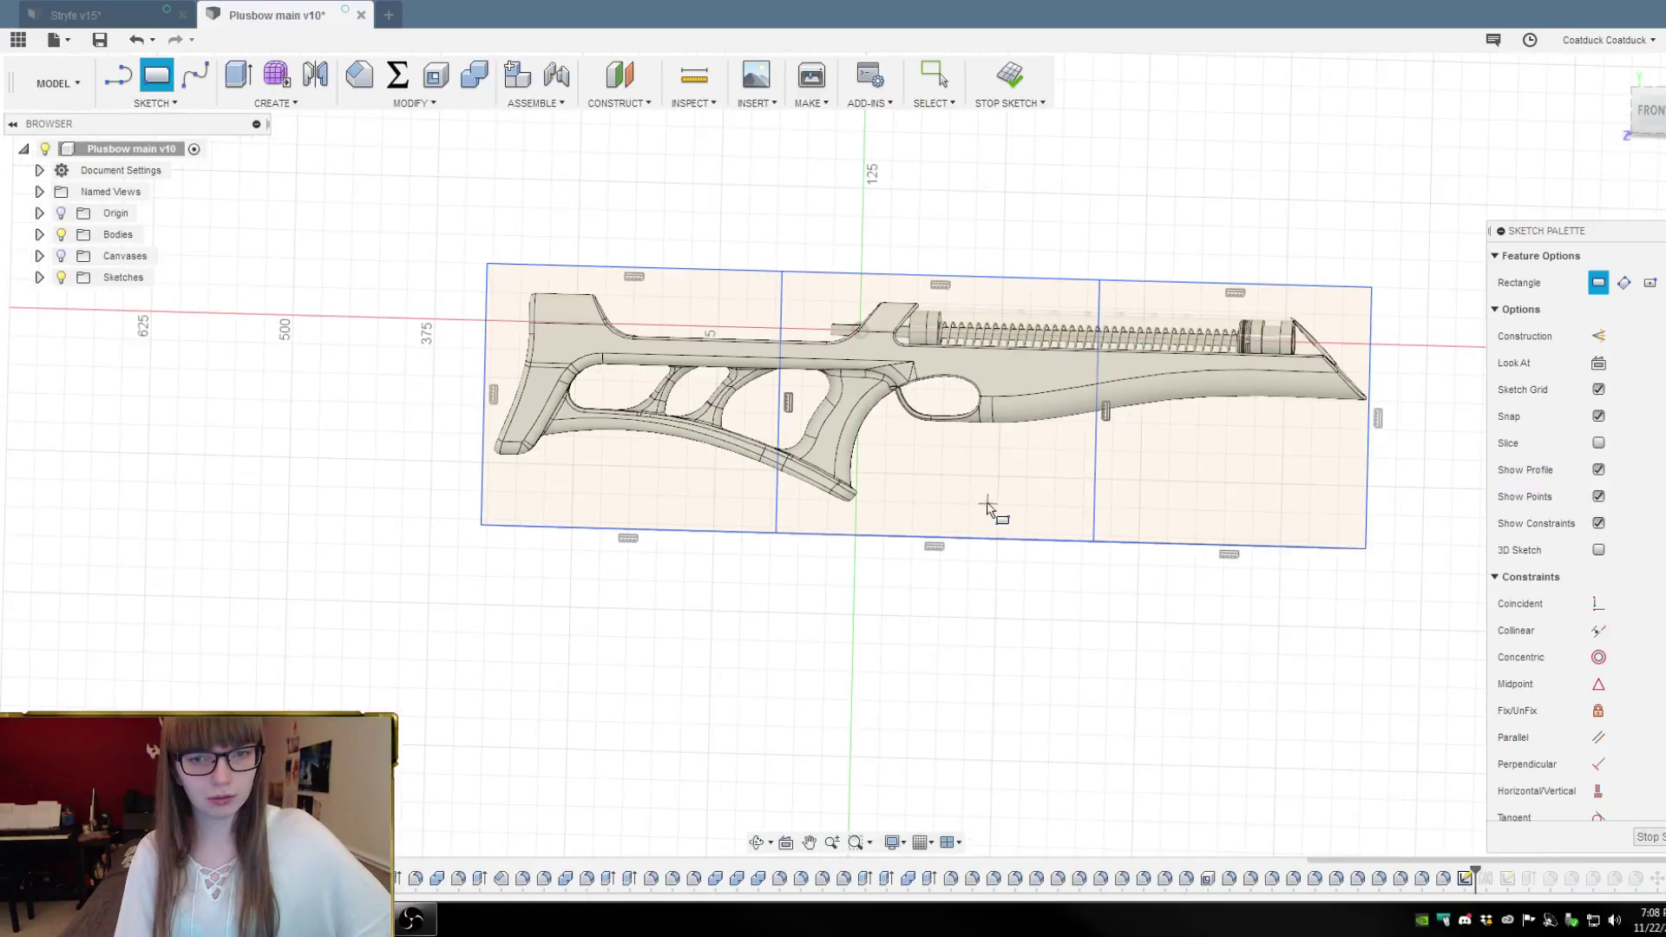
pyautogui.scroll(2, 1028, 457)
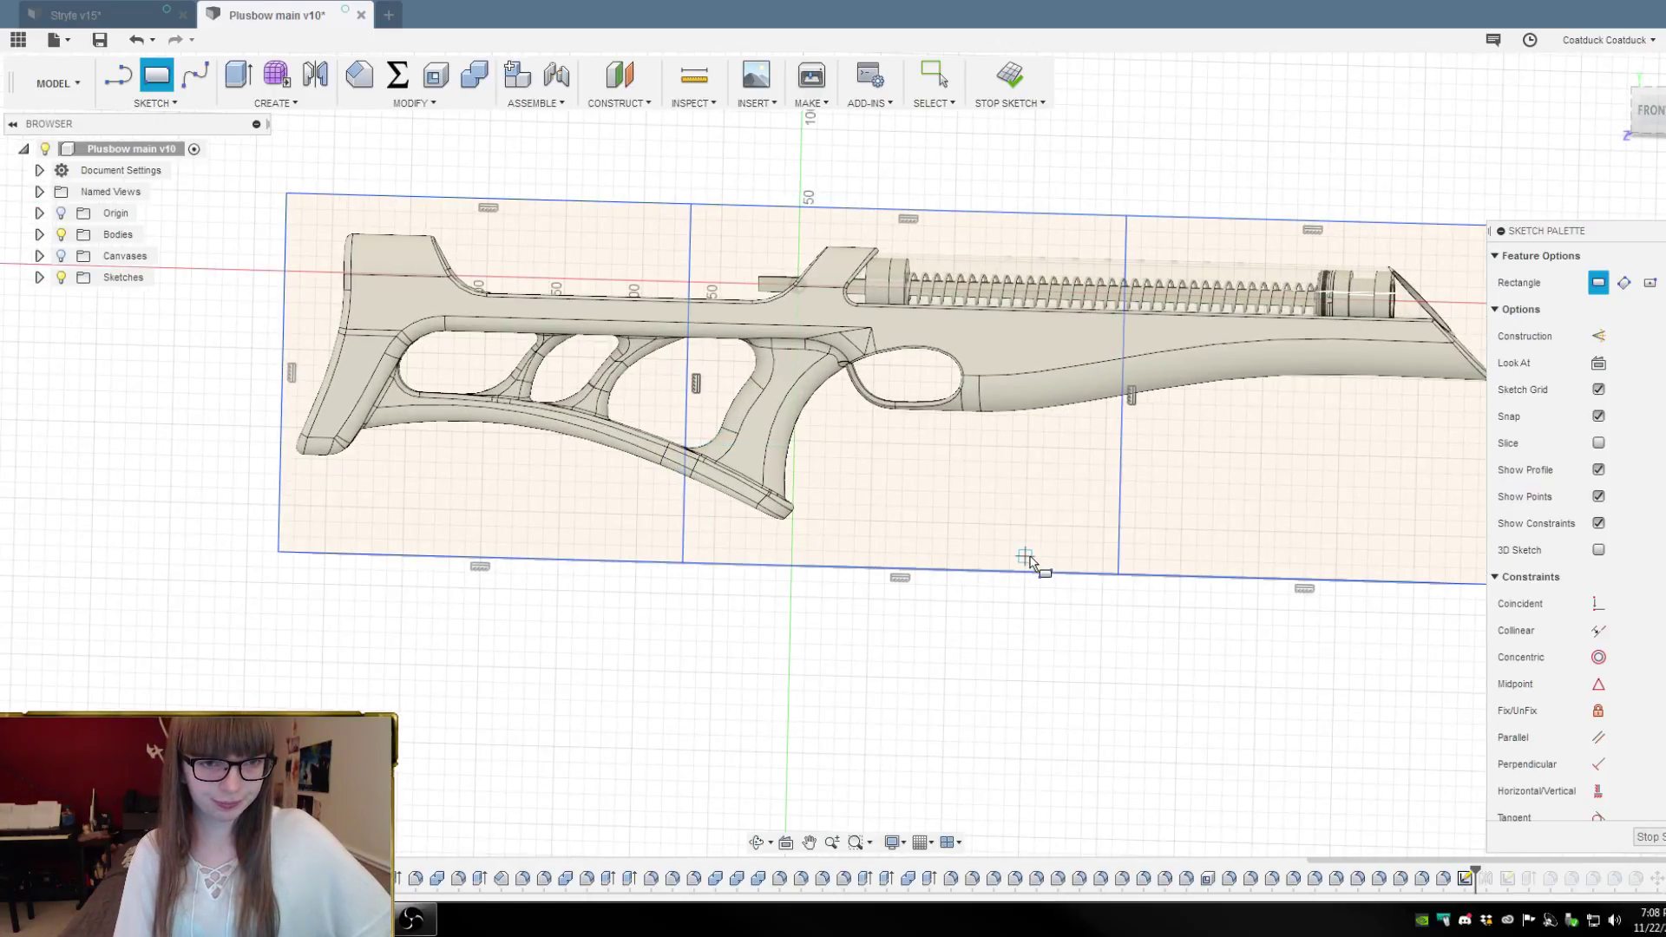
pyautogui.moveTo(1033, 560)
pyautogui.keyDown('shift'); pyautogui.mouseDown(button='middle')
pyautogui.moveTo(1041, 532)
pyautogui.moveTo(1049, 550)
pyautogui.mouseUp(button='middle'); pyautogui.keyUp('shift')
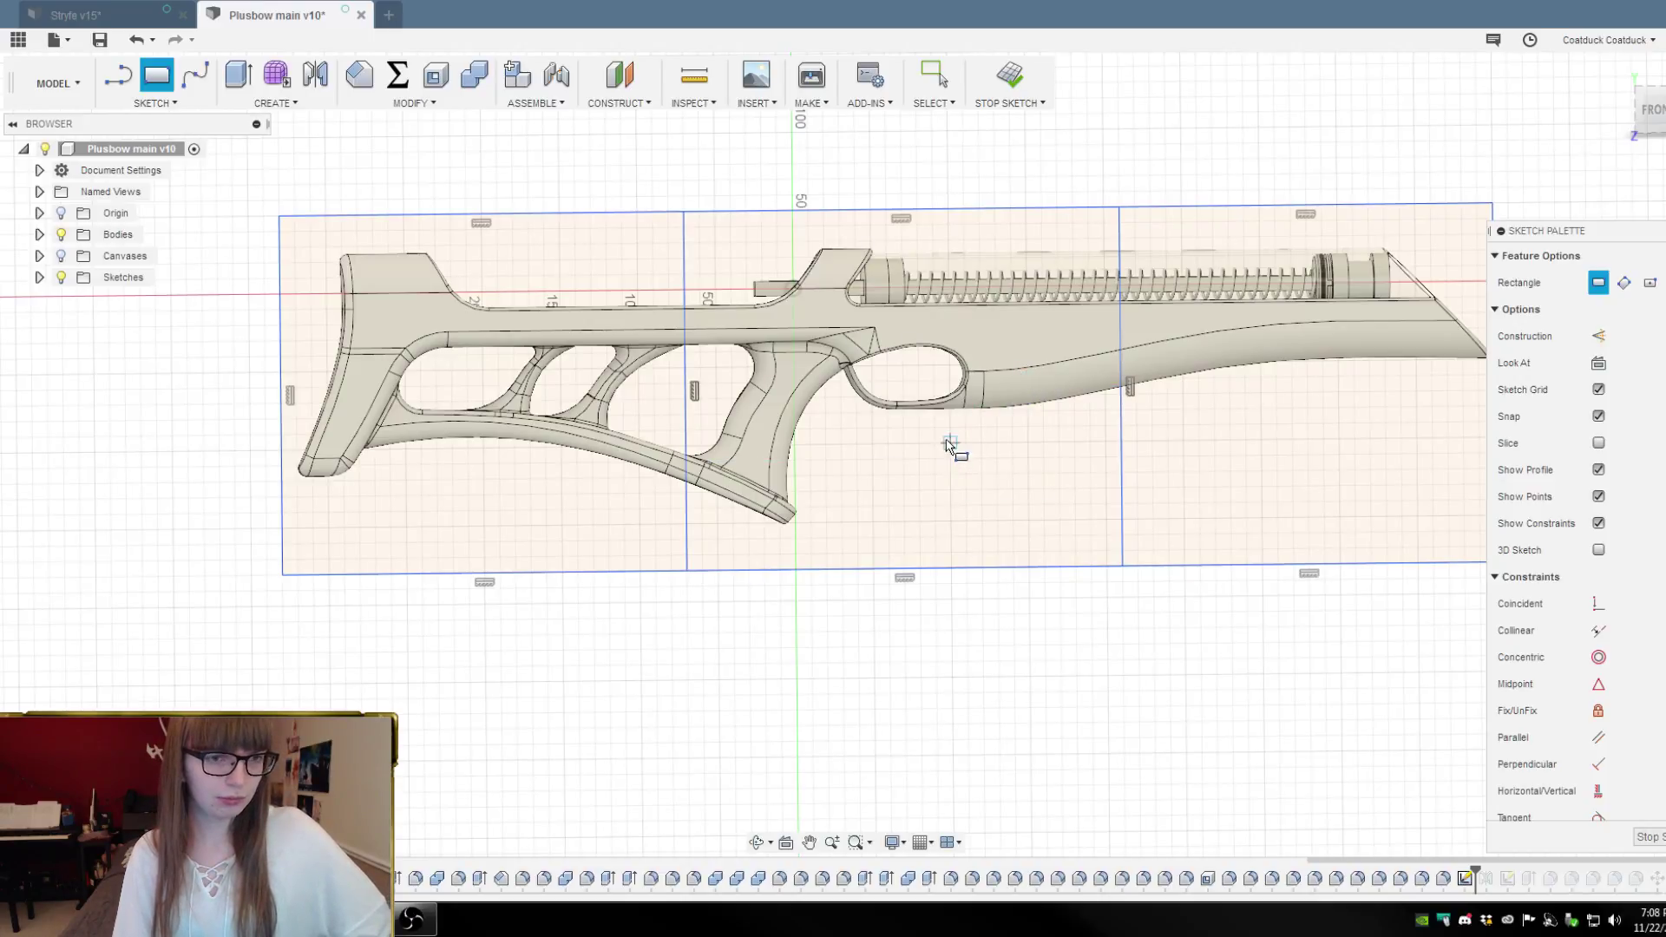
pyautogui.scroll(2, 947, 438)
pyautogui.moveTo(977, 450)
pyautogui.keyDown('shift'); pyautogui.mouseDown(button='middle')
pyautogui.moveTo(1022, 460)
pyautogui.moveTo(963, 443)
pyautogui.moveTo(977, 402)
pyautogui.moveTo(968, 439)
pyautogui.mouseUp(button='middle'); pyautogui.keyUp('shift')
pyautogui.press('r')
pyautogui.scroll(-3, 1106, 466)
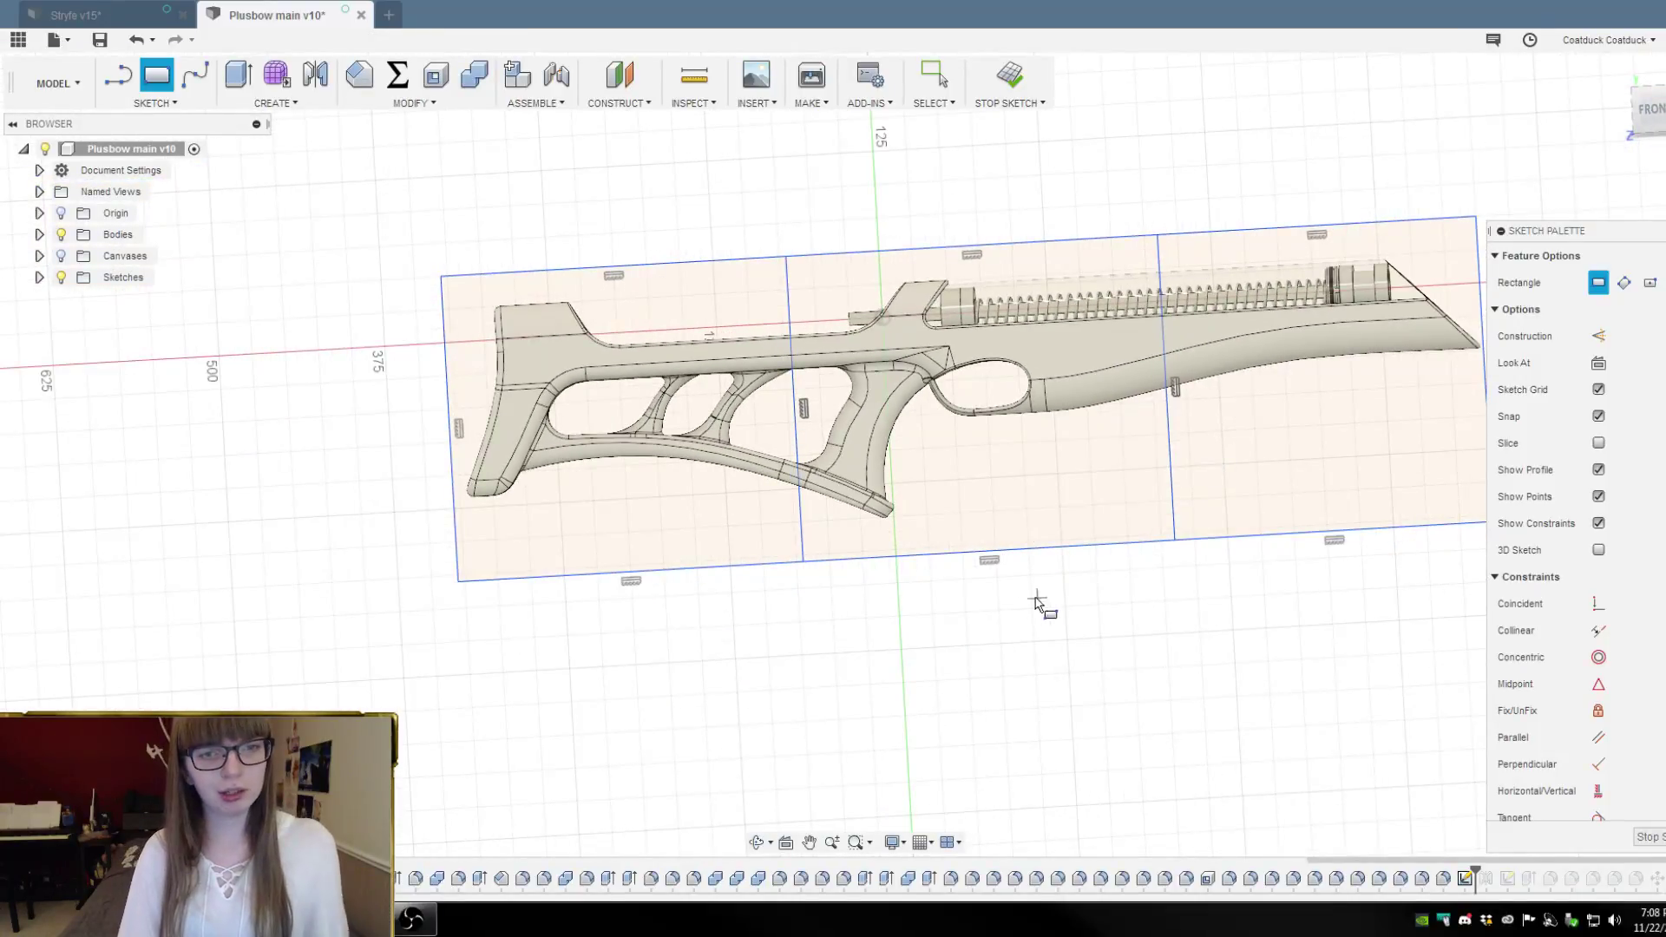
# Hide the Piston Internals body group and finish the rectangle sketch
pyautogui.click(39, 234)
pyautogui.click(78, 256)
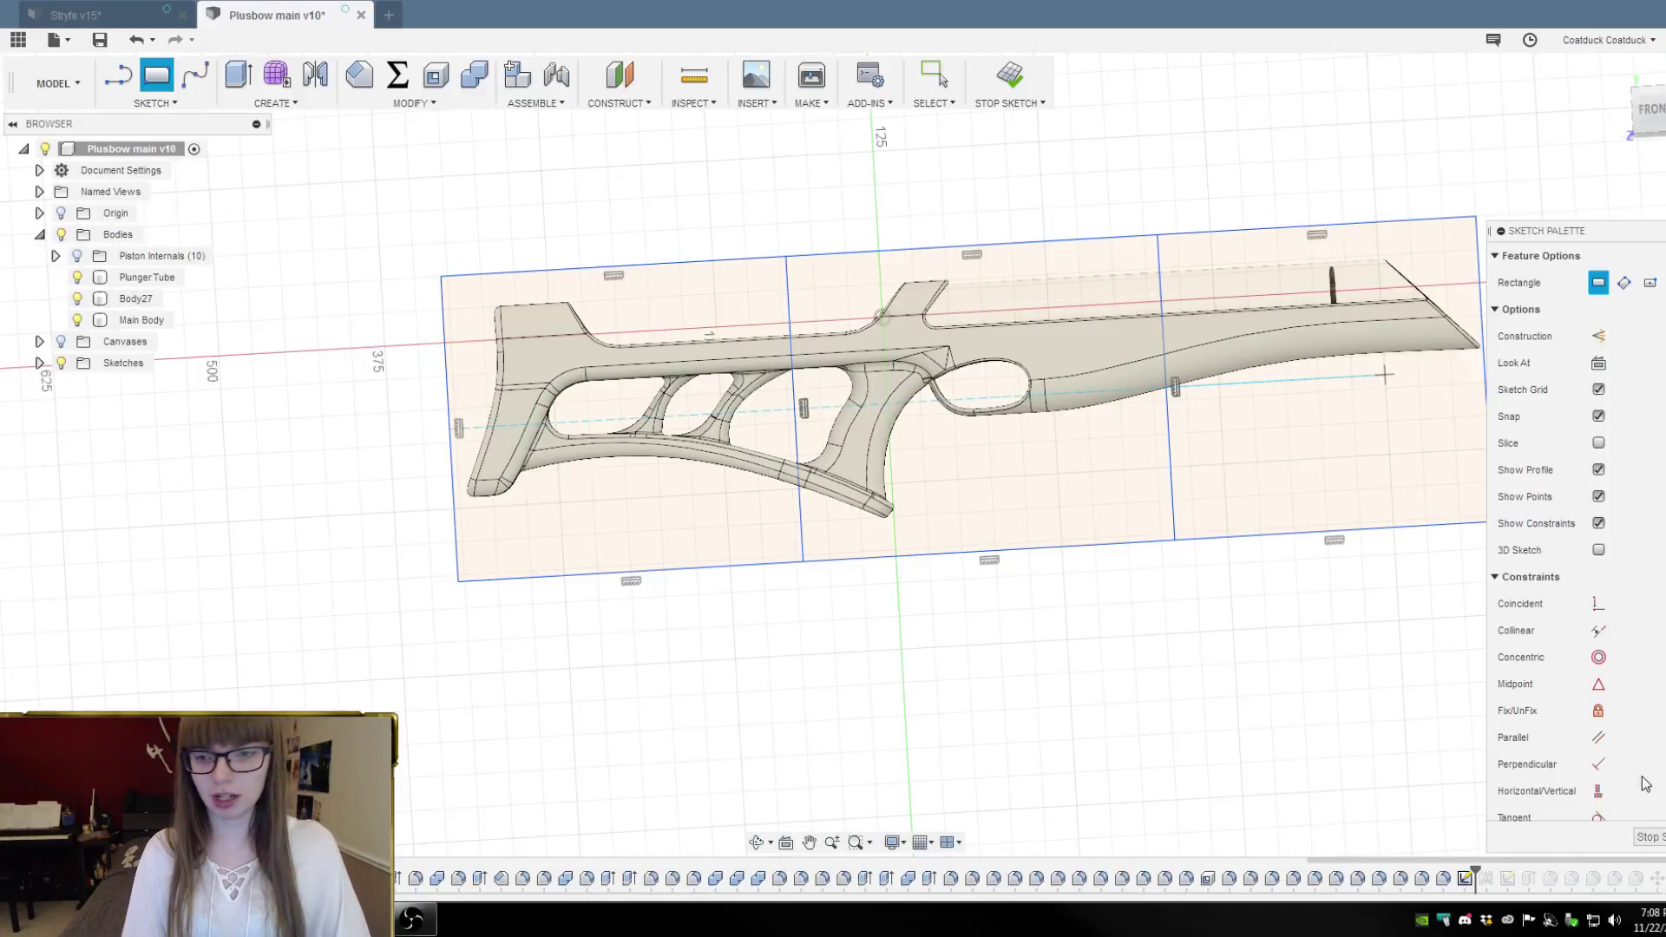
pyautogui.click(1646, 836)
# Rename Body27 as O-Ring and move it into the Piston Internals group, keeping that group hidden
pyautogui.click(139, 298)
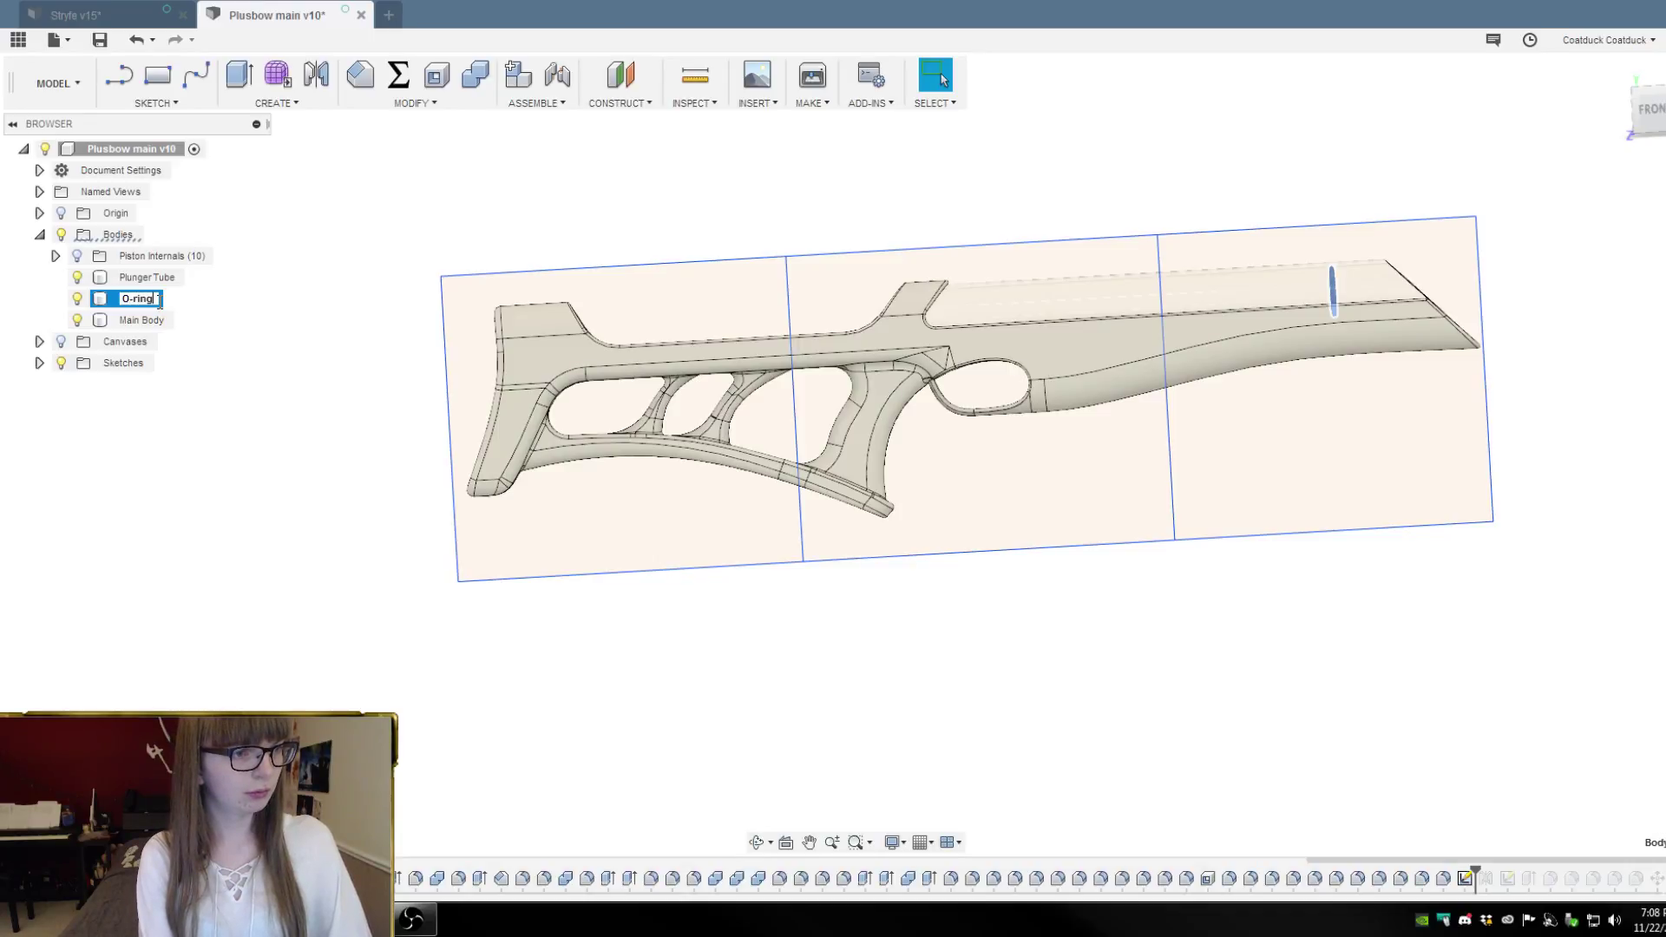
pyautogui.press('Return')
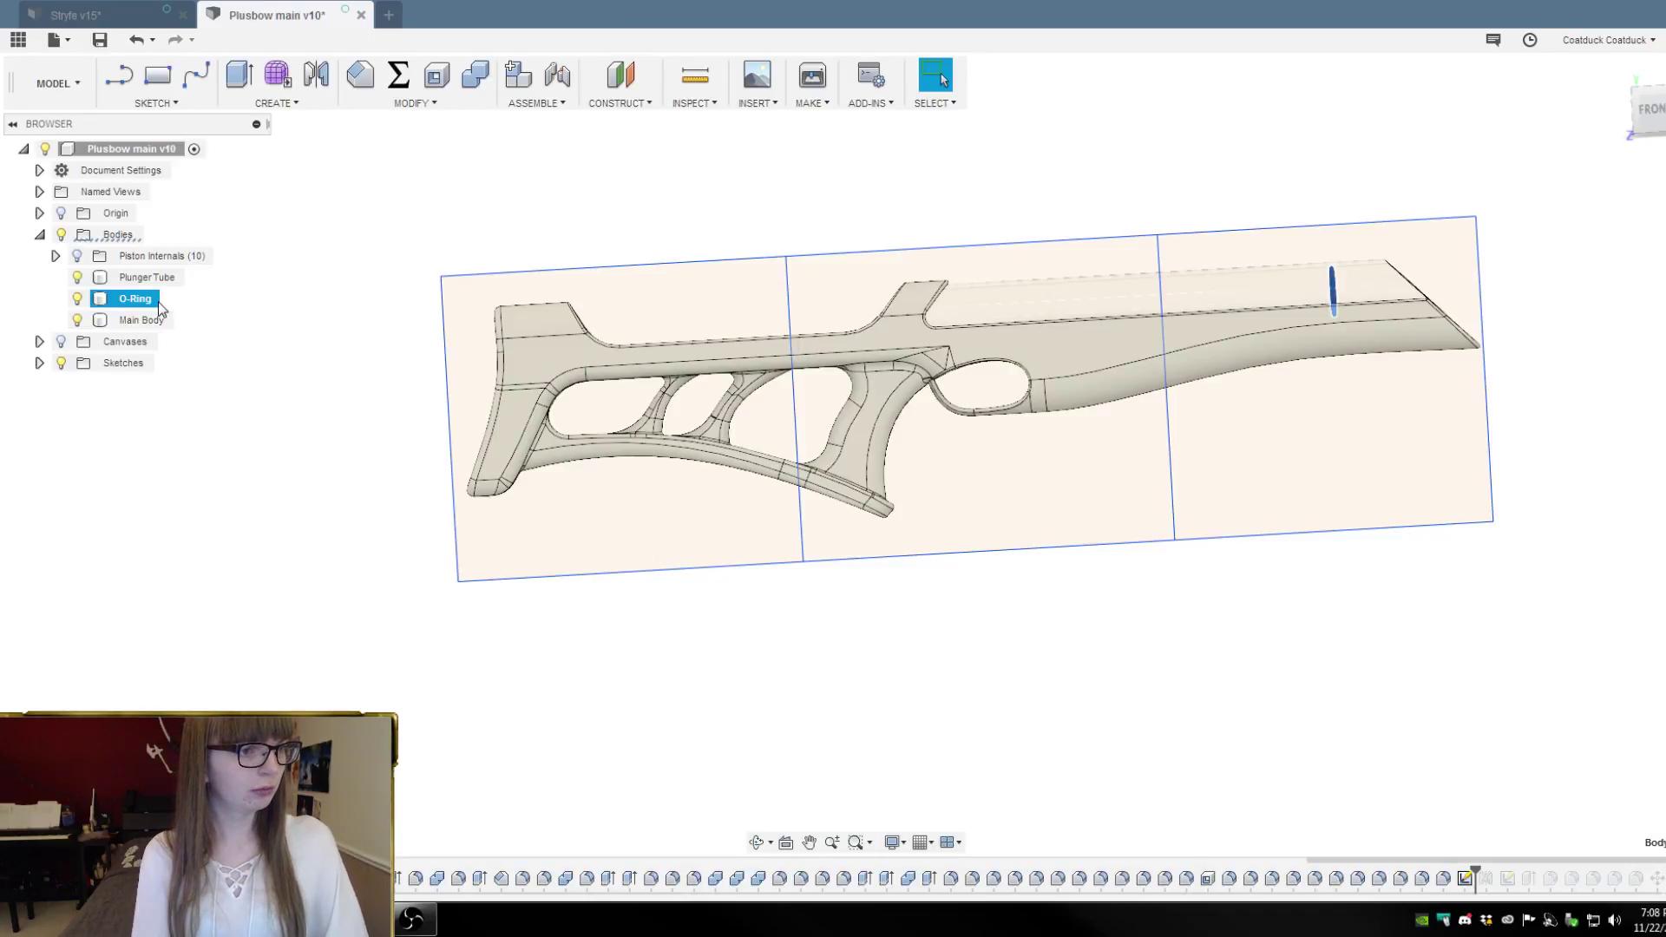
pyautogui.moveTo(149, 300); pyautogui.dragTo(153, 257)
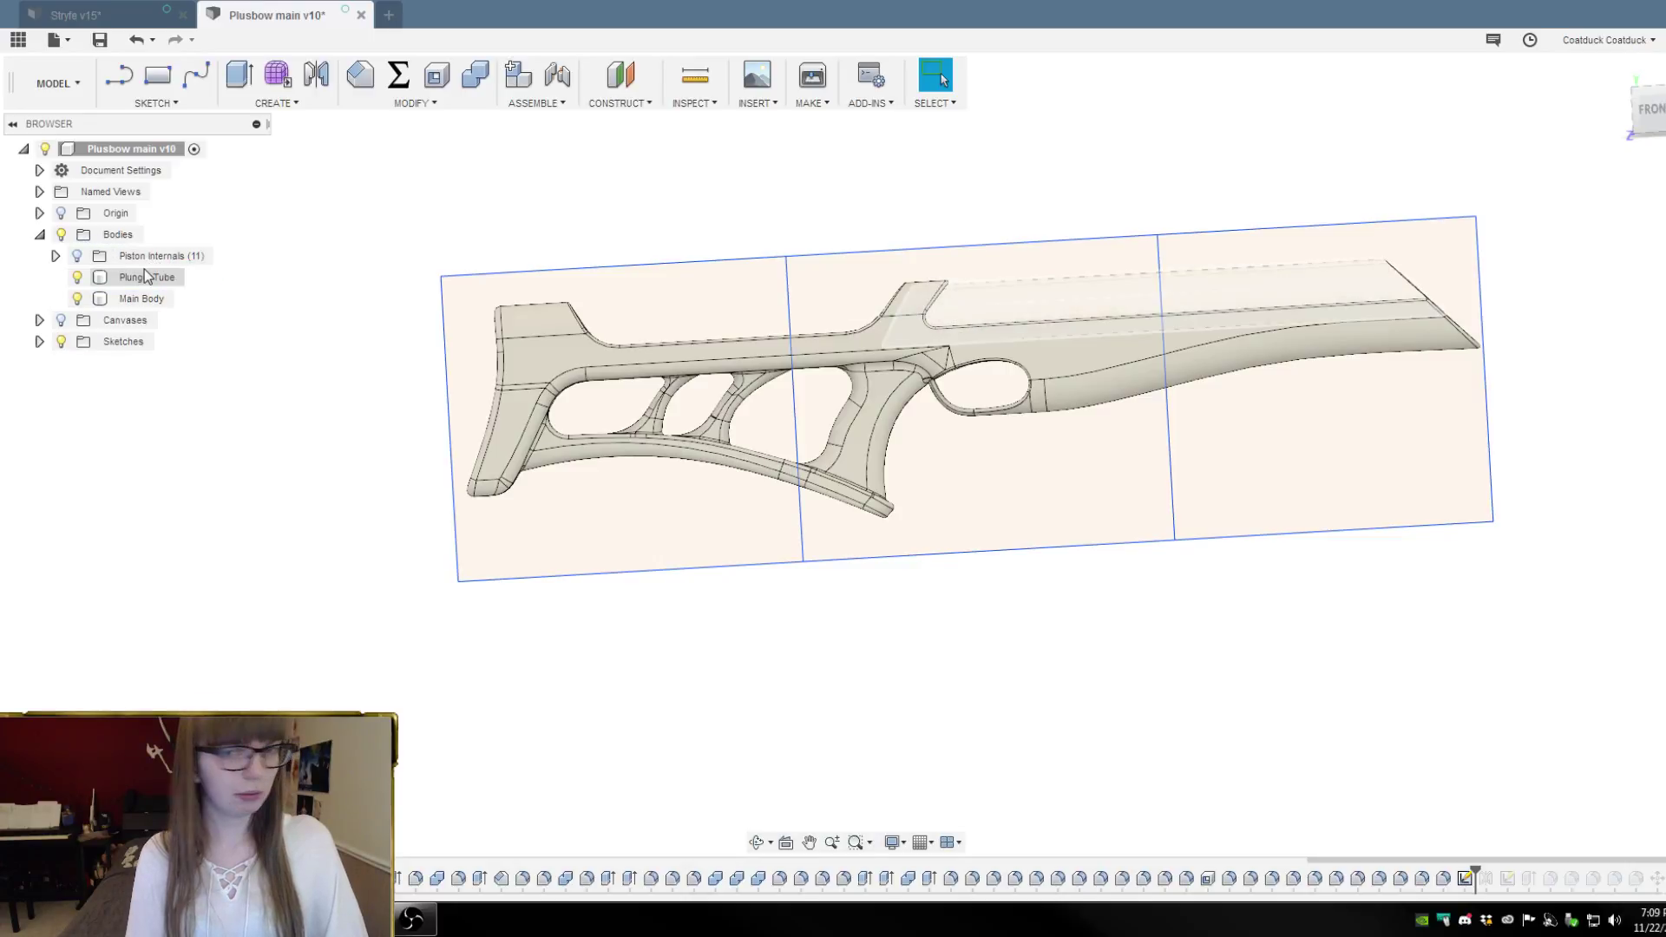
pyautogui.click(77, 256)
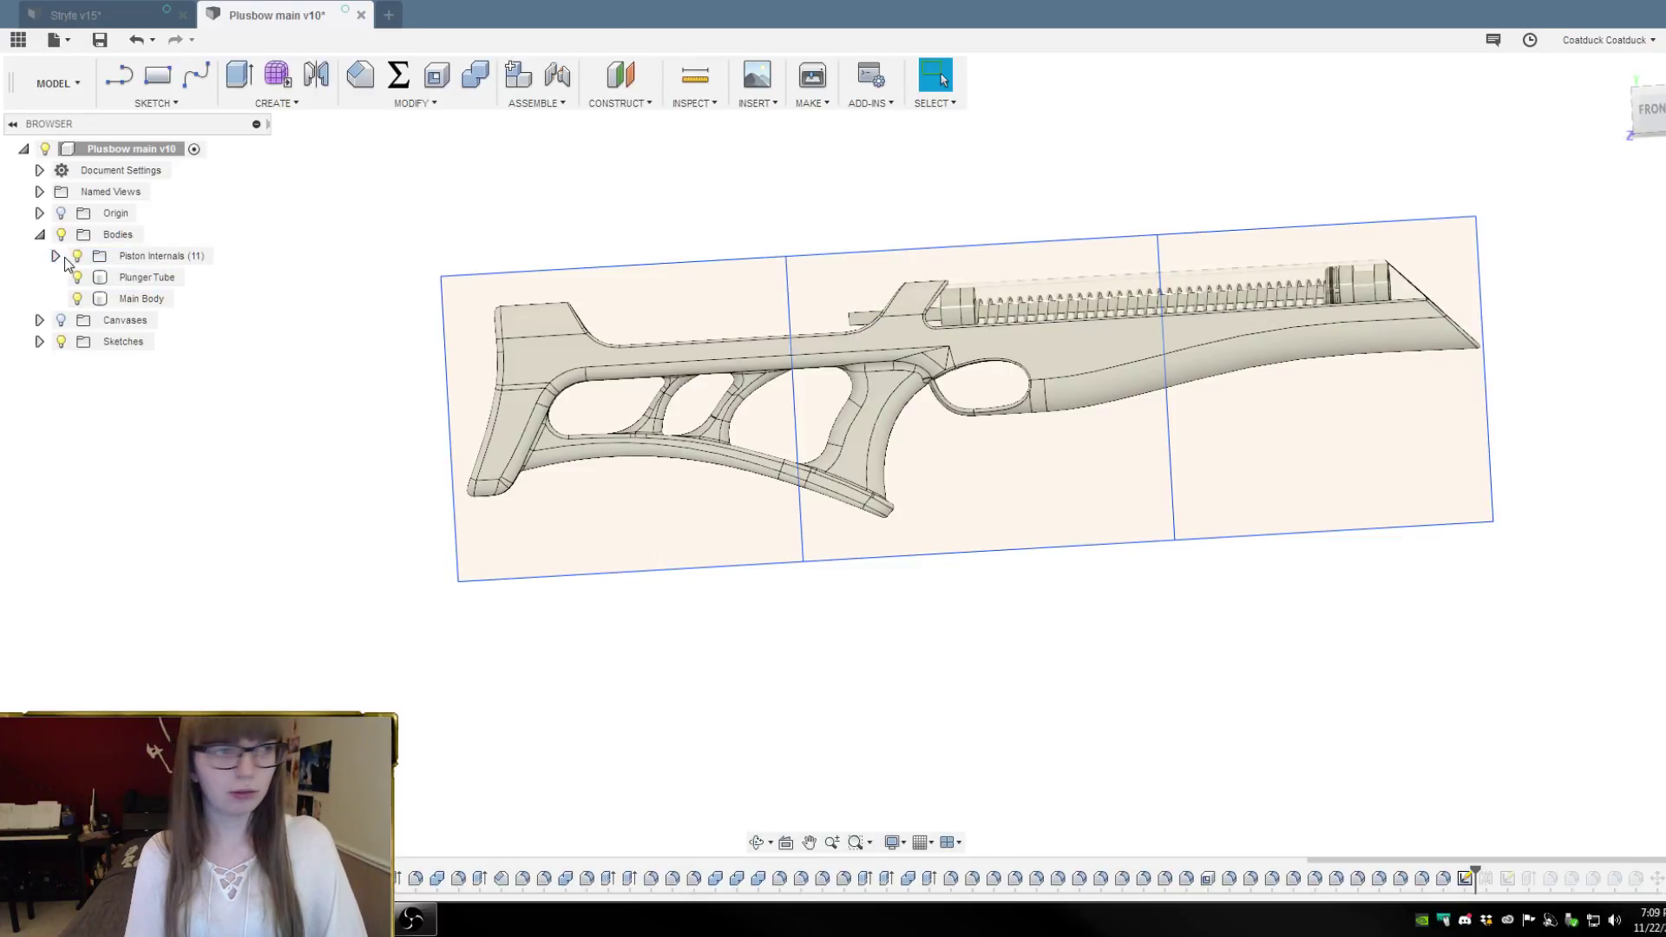
pyautogui.click(77, 255)
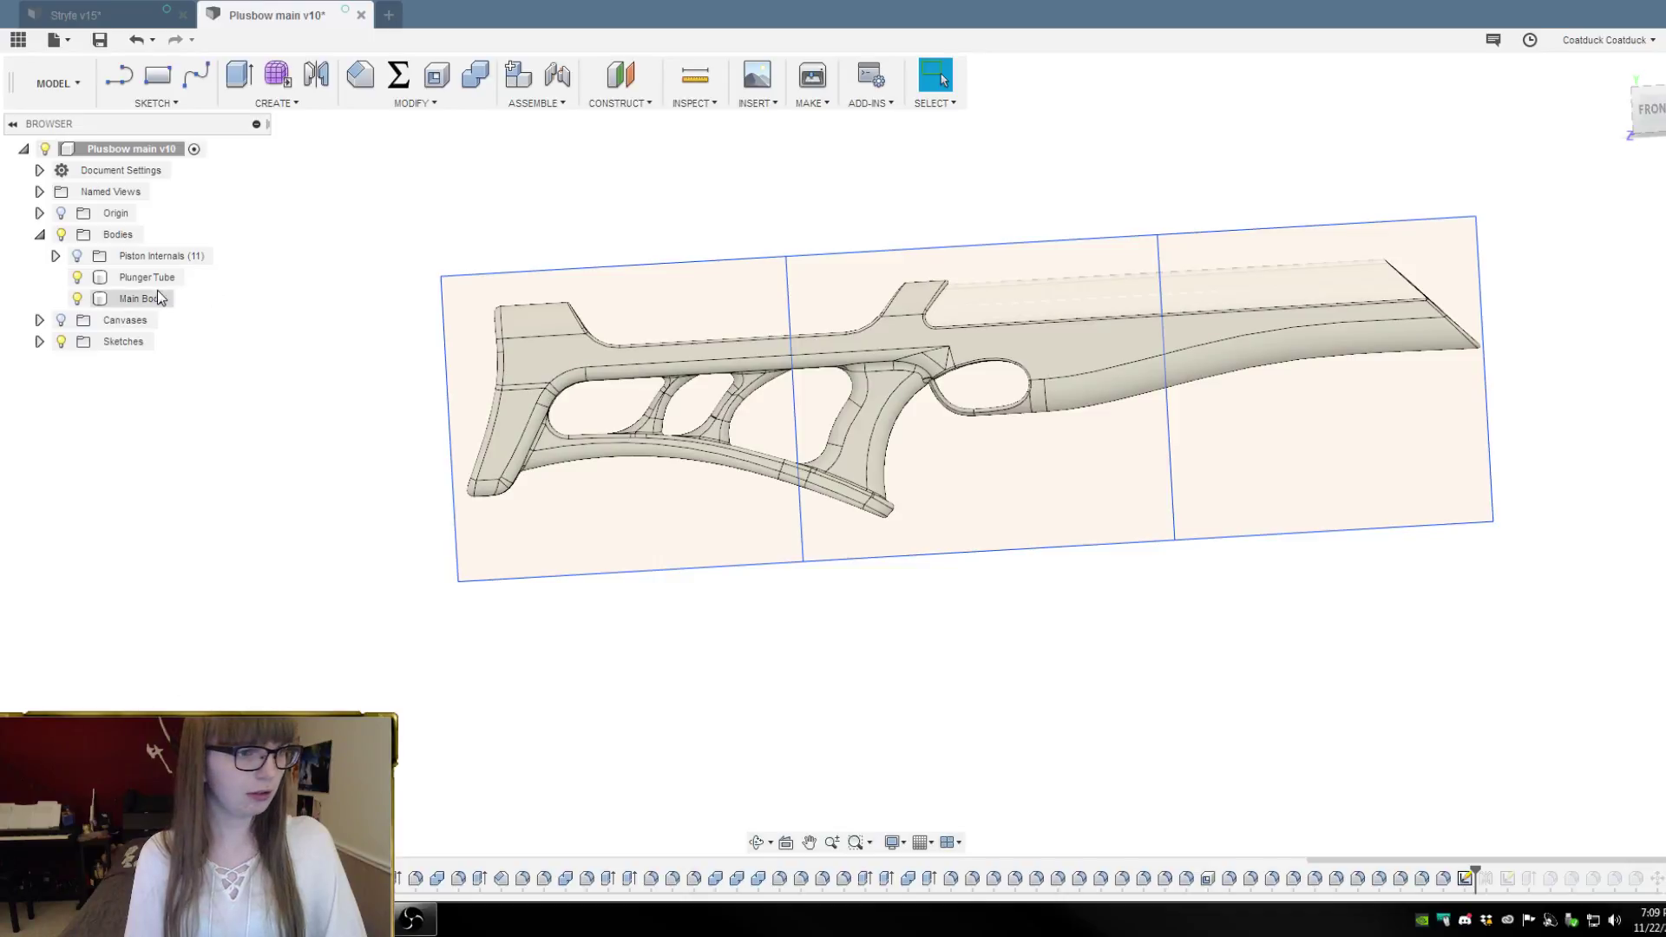
# Hide the Plunger Tube body and examine the Main Body from both sides against the section boundaries
pyautogui.click(78, 277)
pyautogui.keyDown('shift'); pyautogui.moveTo(234, 298); pyautogui.dragTo(327, 212, button='middle'); pyautogui.keyUp('shift')
pyautogui.keyDown('shift'); pyautogui.moveTo(924, 536); pyautogui.dragTo(1190, 260, button='middle'); pyautogui.keyUp('shift')
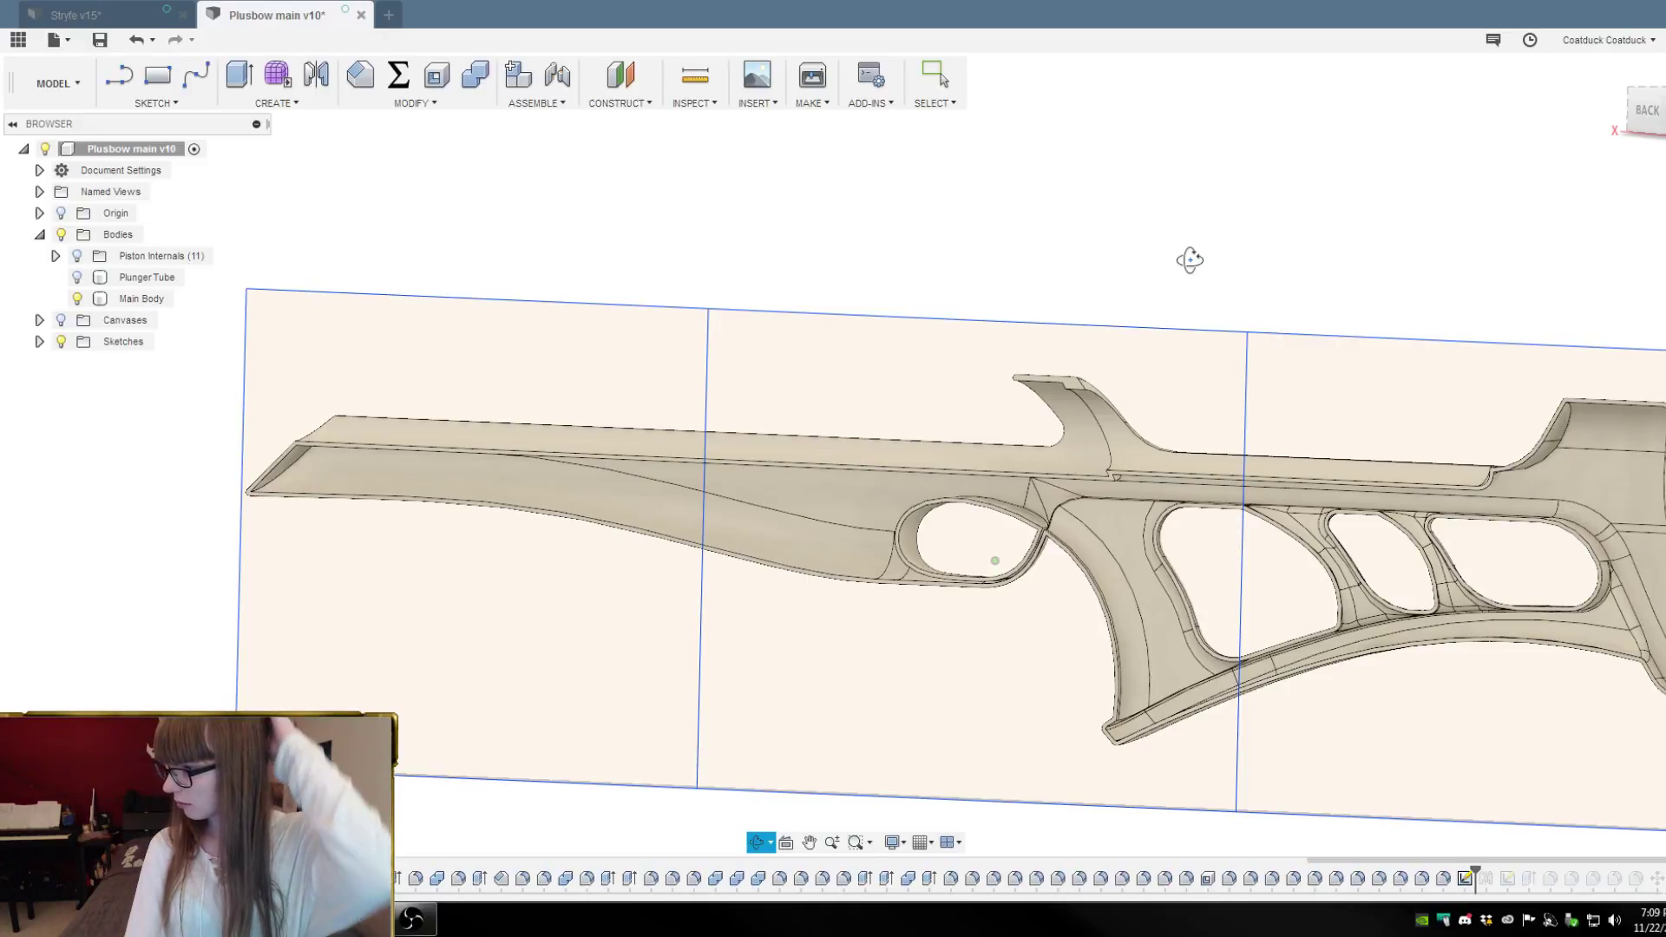
pyautogui.keyDown('shift'); pyautogui.moveTo(1189, 260); pyautogui.dragTo(1189, 262, button='middle'); pyautogui.keyUp('shift')
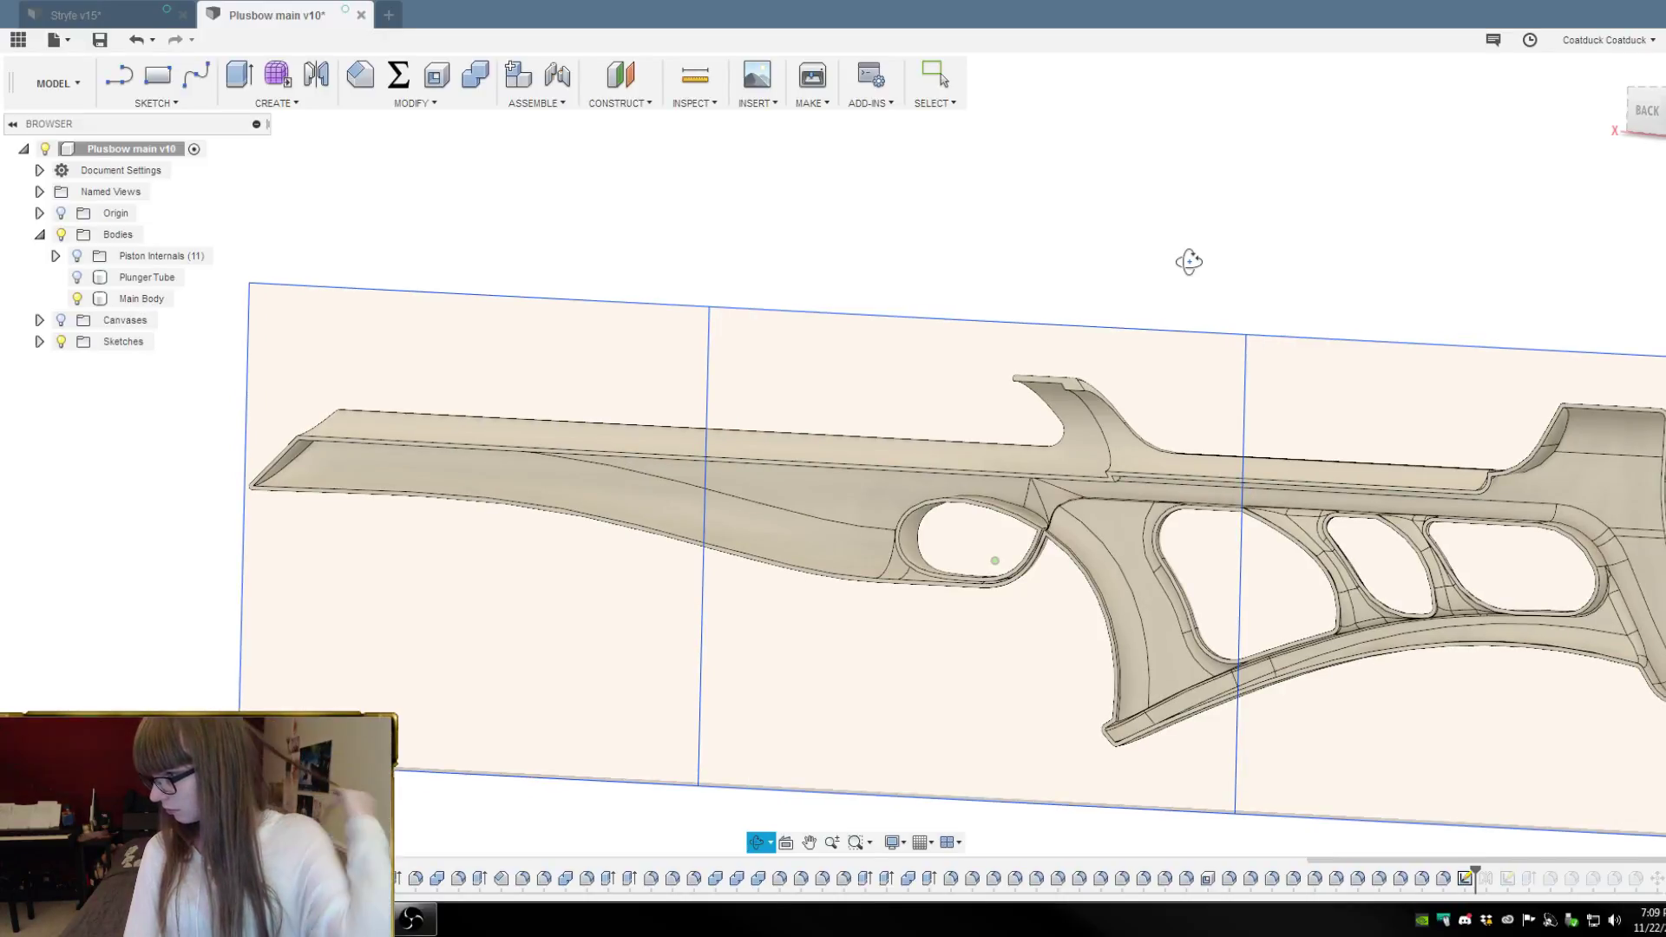
pyautogui.keyDown('shift'); pyautogui.moveTo(1189, 262); pyautogui.dragTo(937, 243, button='middle'); pyautogui.keyUp('shift')
pyautogui.scroll(-2, 927, 235)
pyautogui.scroll(1, 1019, 408)
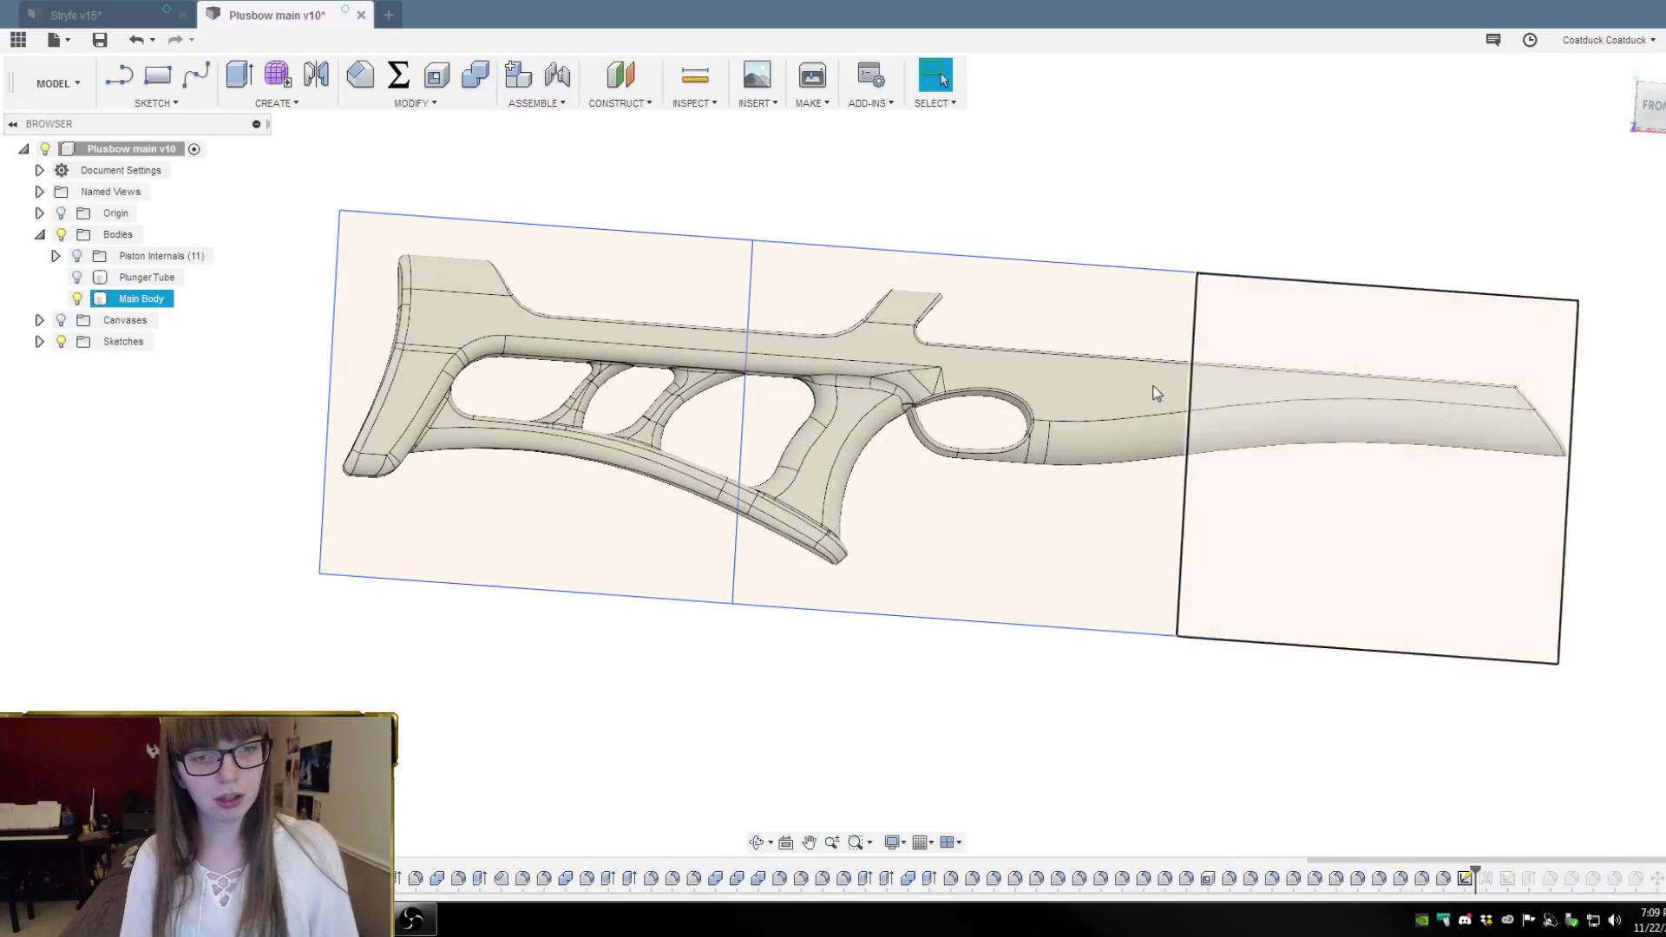
pyautogui.click(1648, 122)
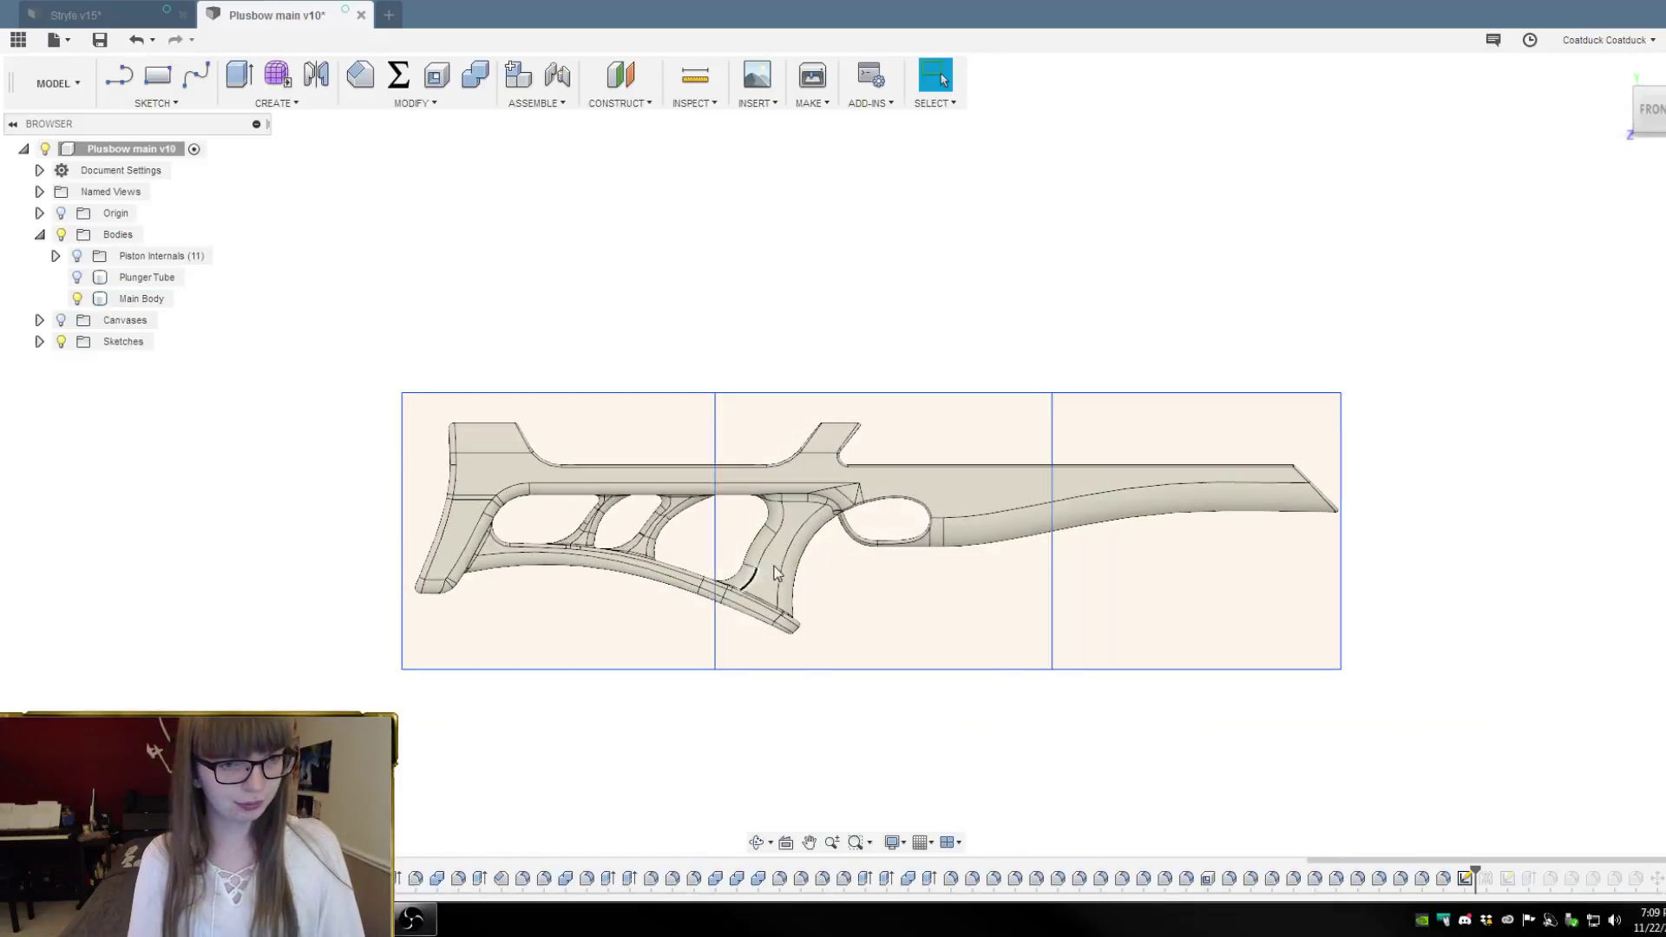
pyautogui.scroll(3, 646, 664)
pyautogui.scroll(2, 724, 564)
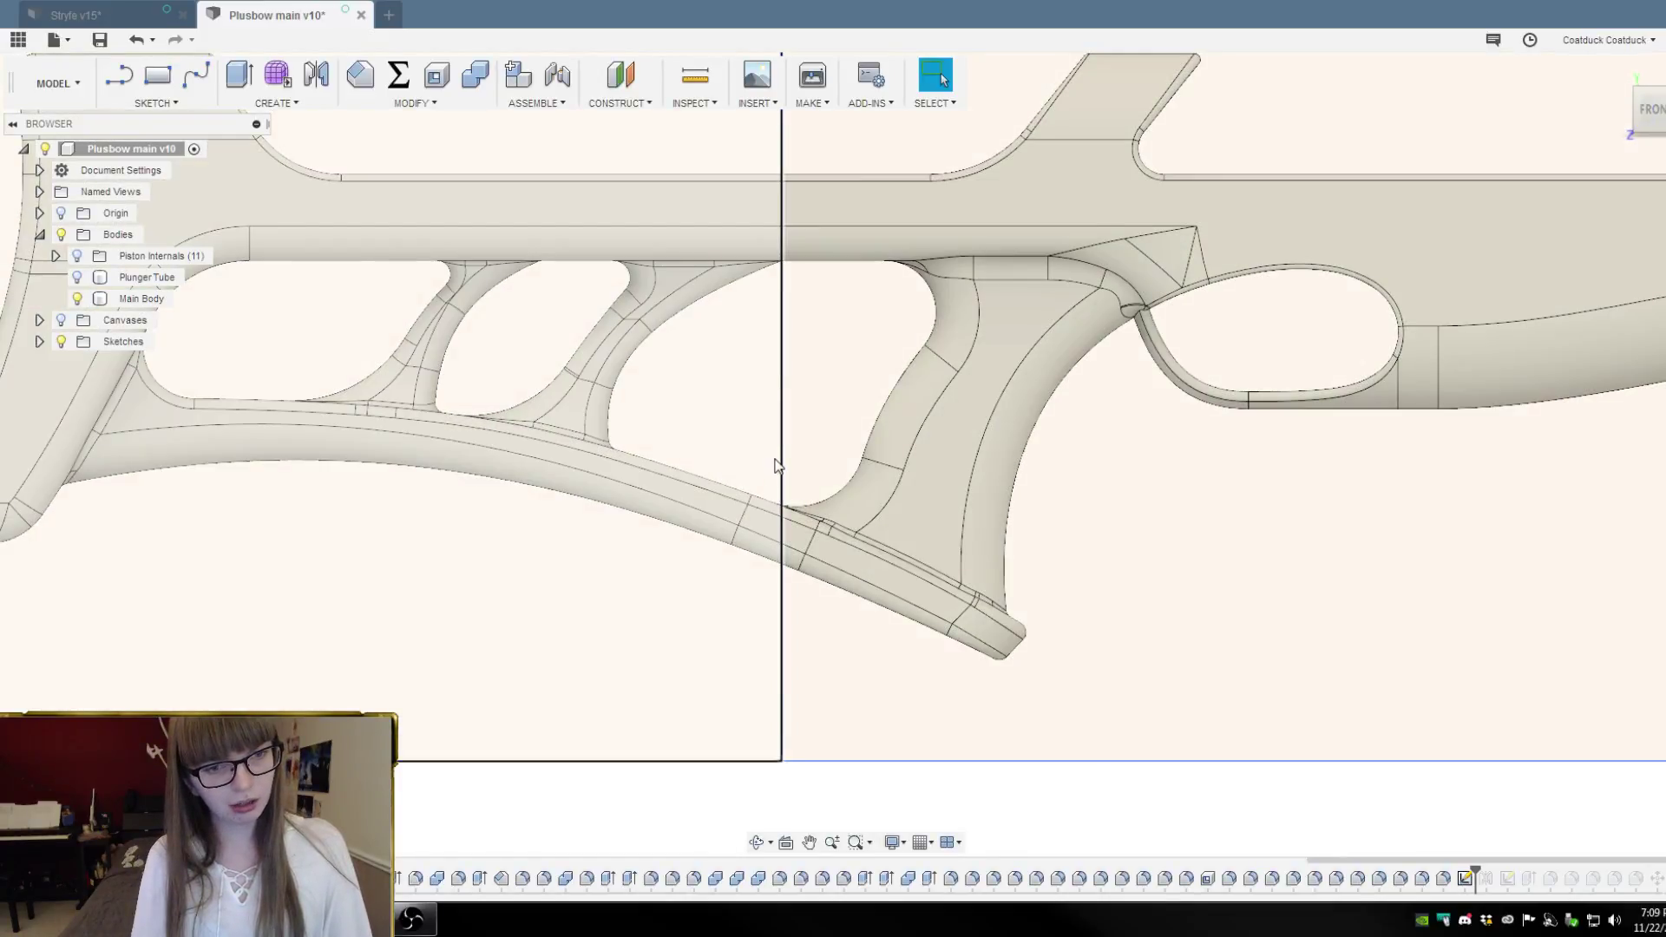
pyautogui.scroll(-2, 826, 303)
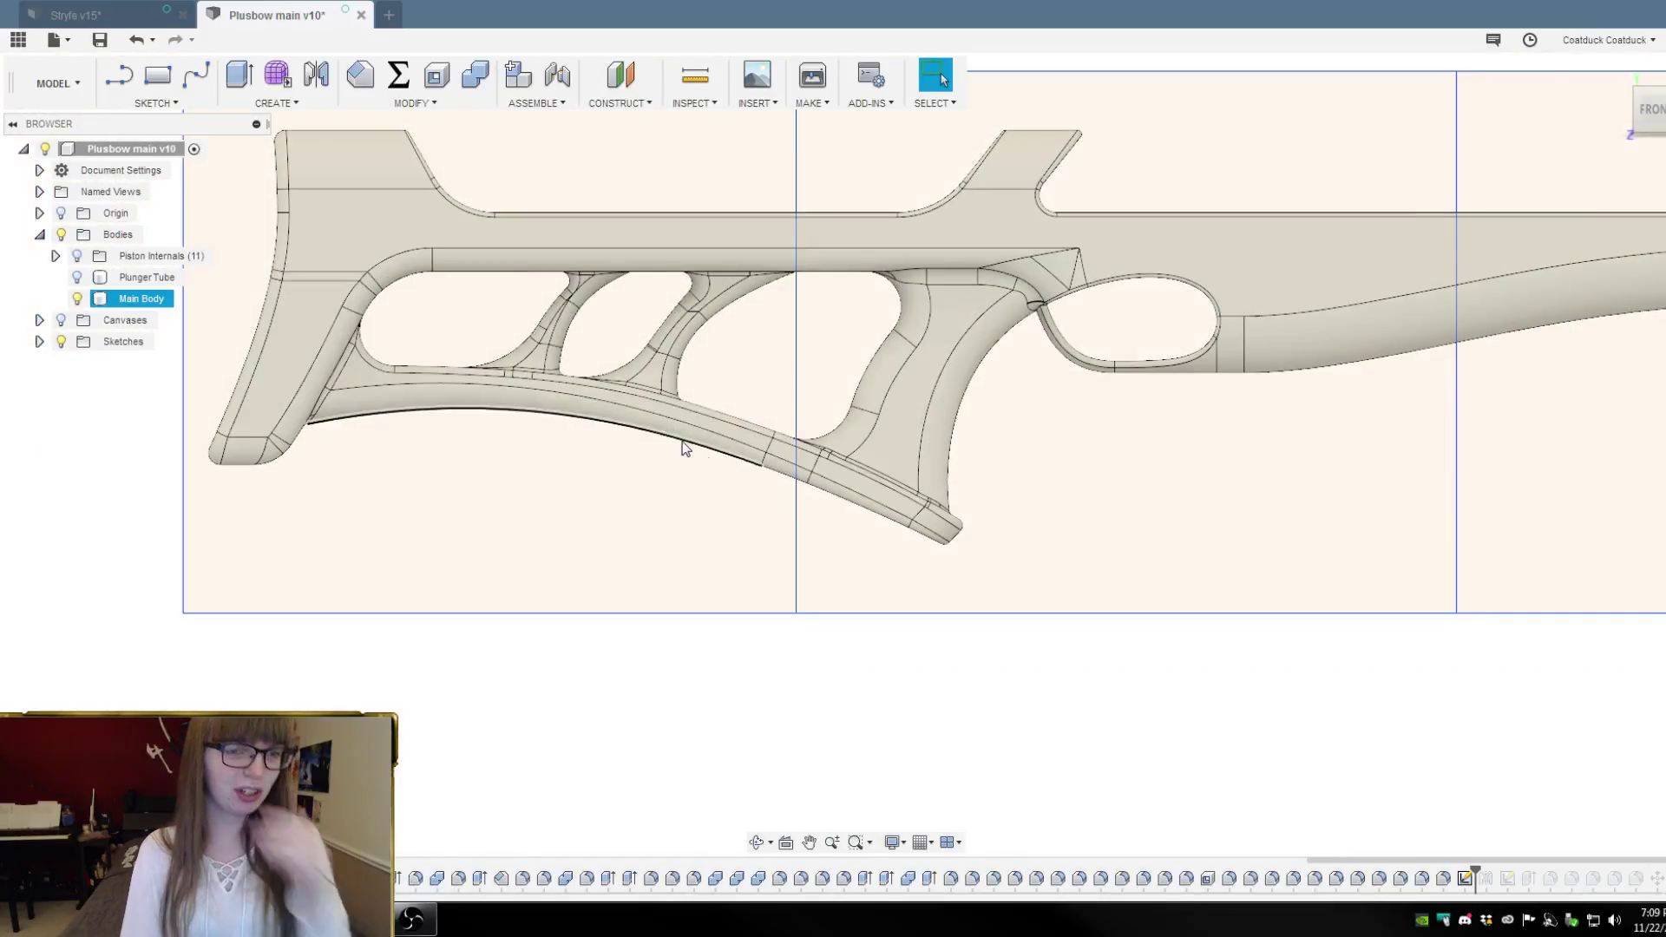
# In the section sketch, draw an angled line about 35.6 mm long at 110.9° from the rear vertical boundary across the lower stock rail
pyautogui.click(794, 514)
pyautogui.press('Escape')
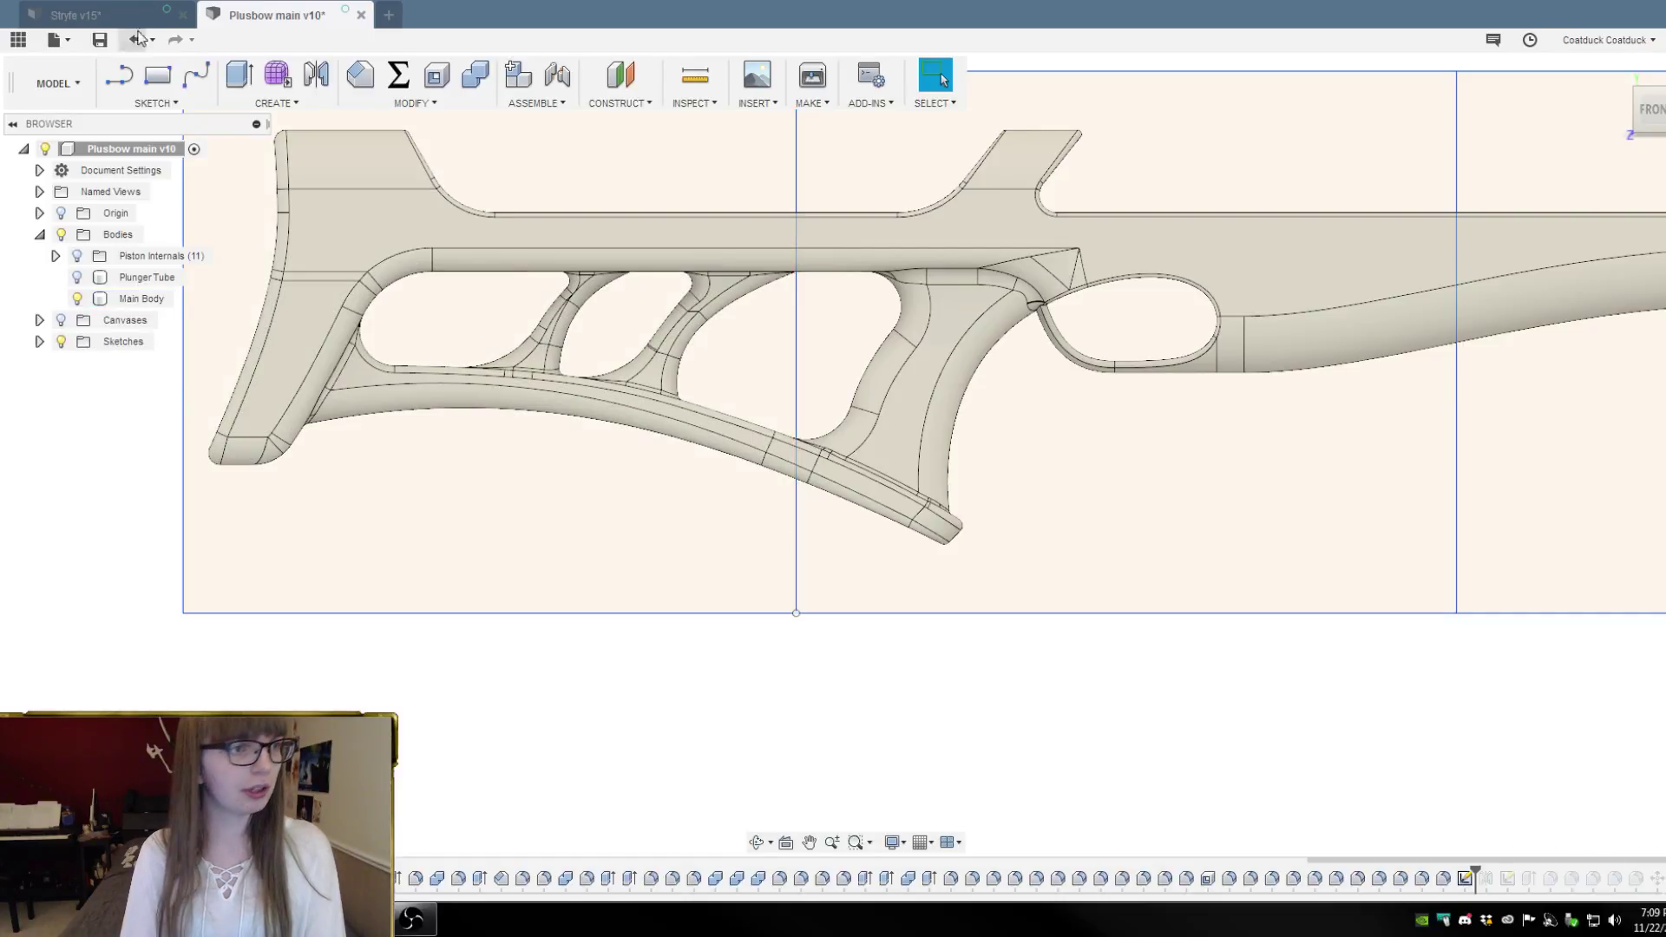
pyautogui.click(119, 76)
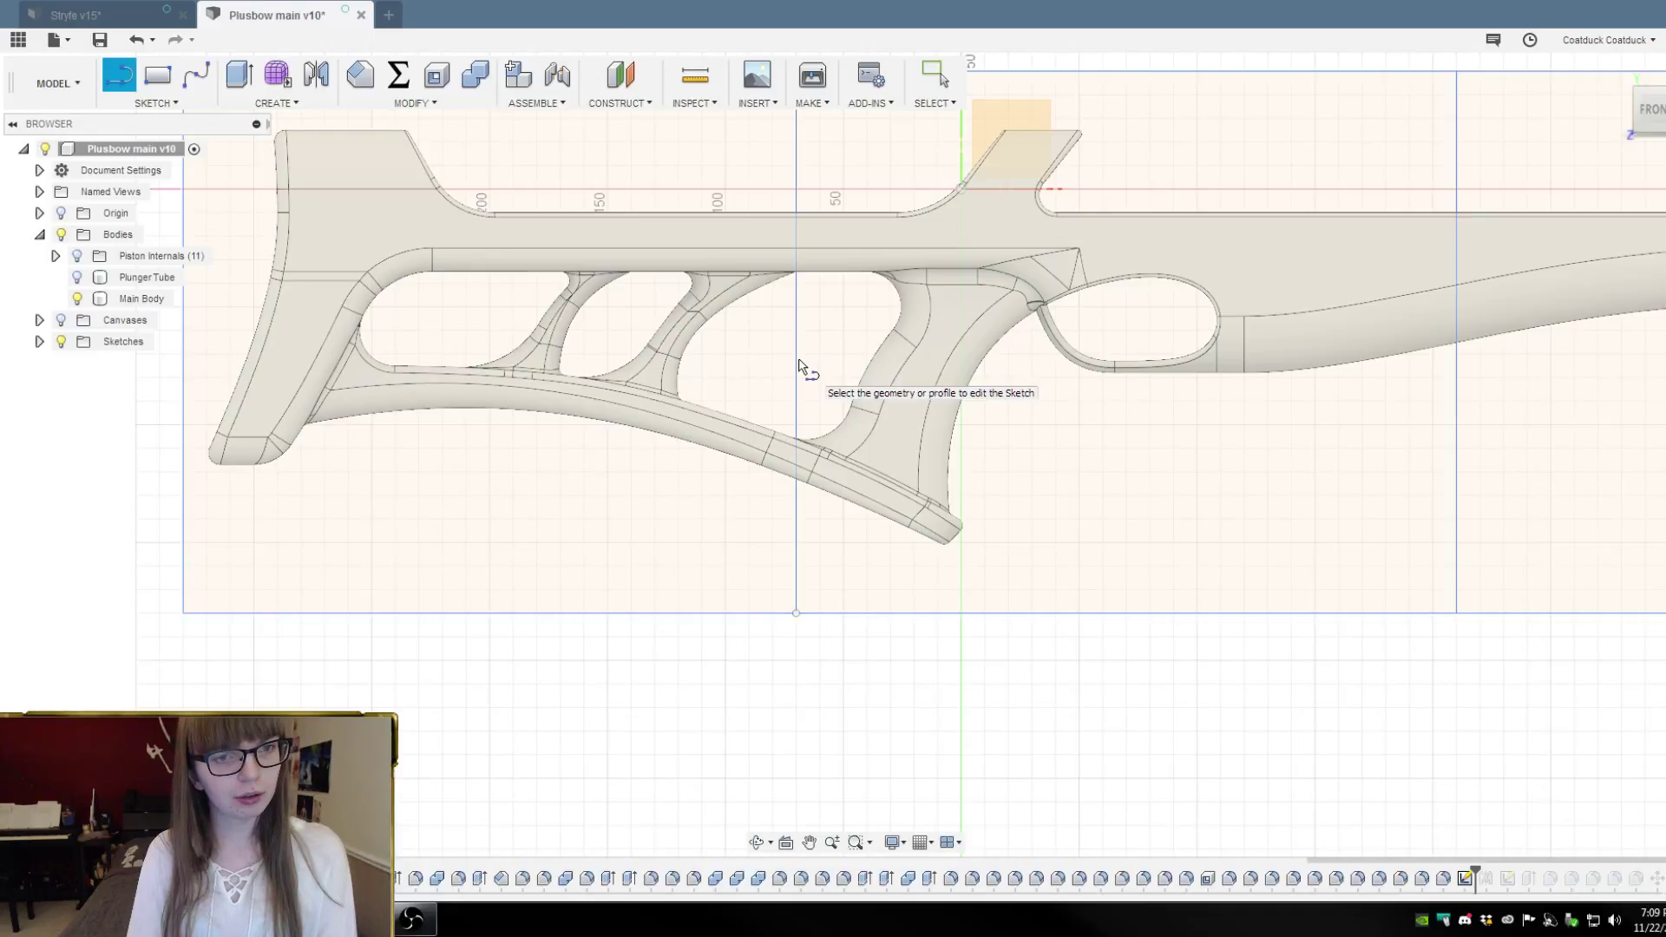
pyautogui.click(797, 364)
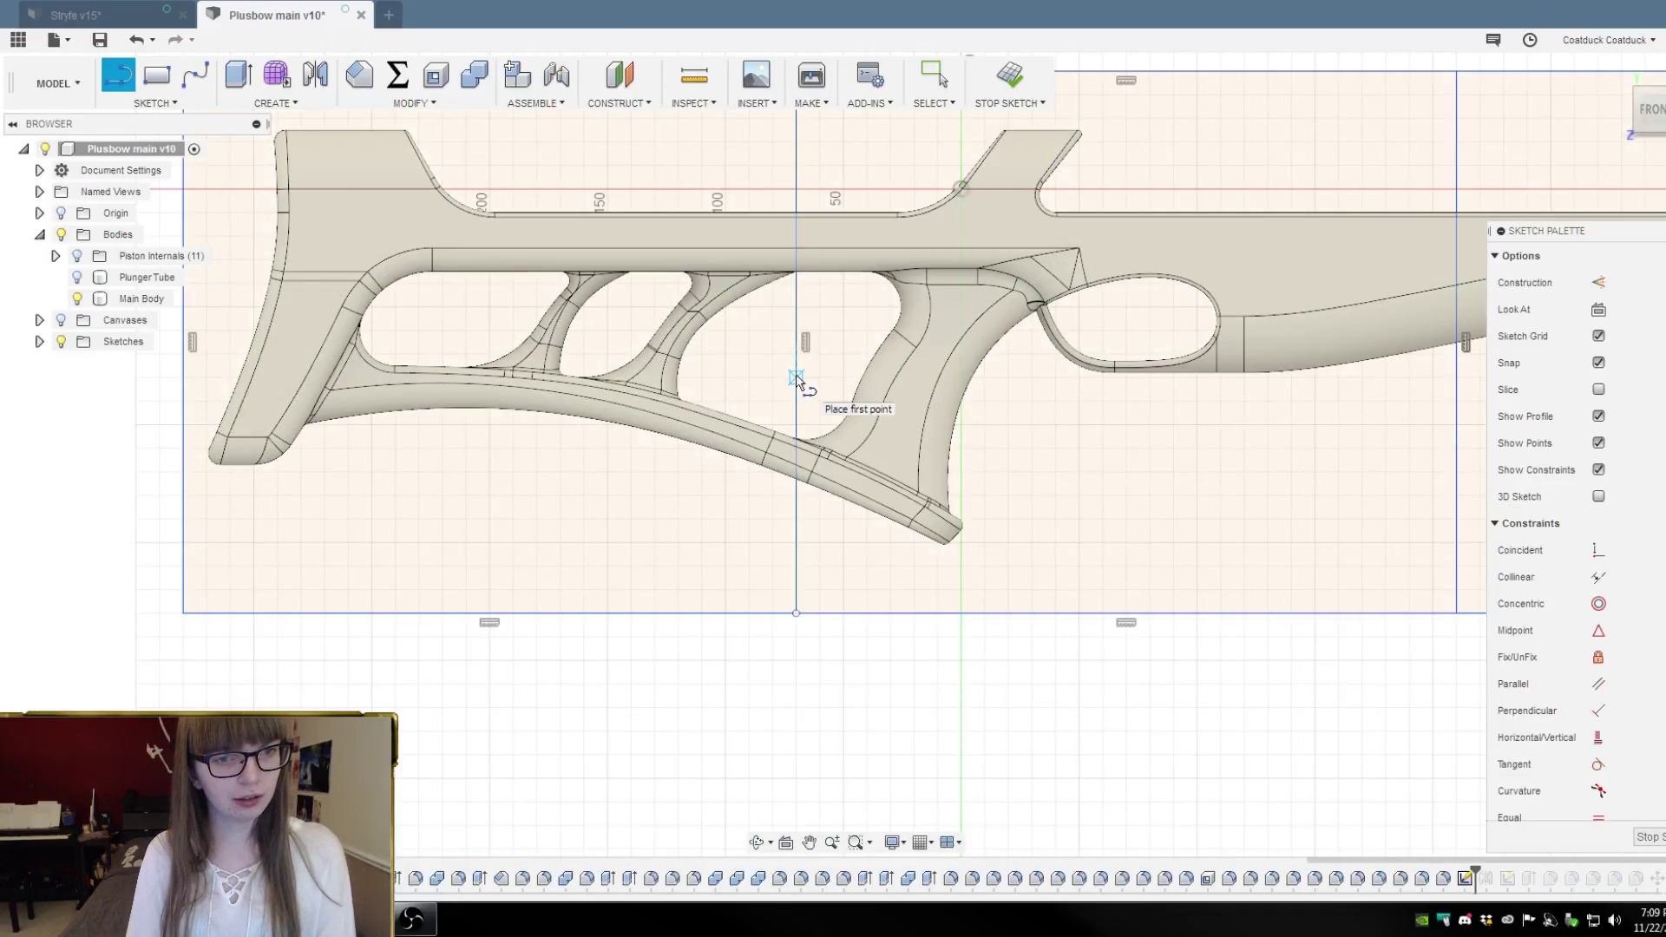
pyautogui.scroll(5, 765, 452)
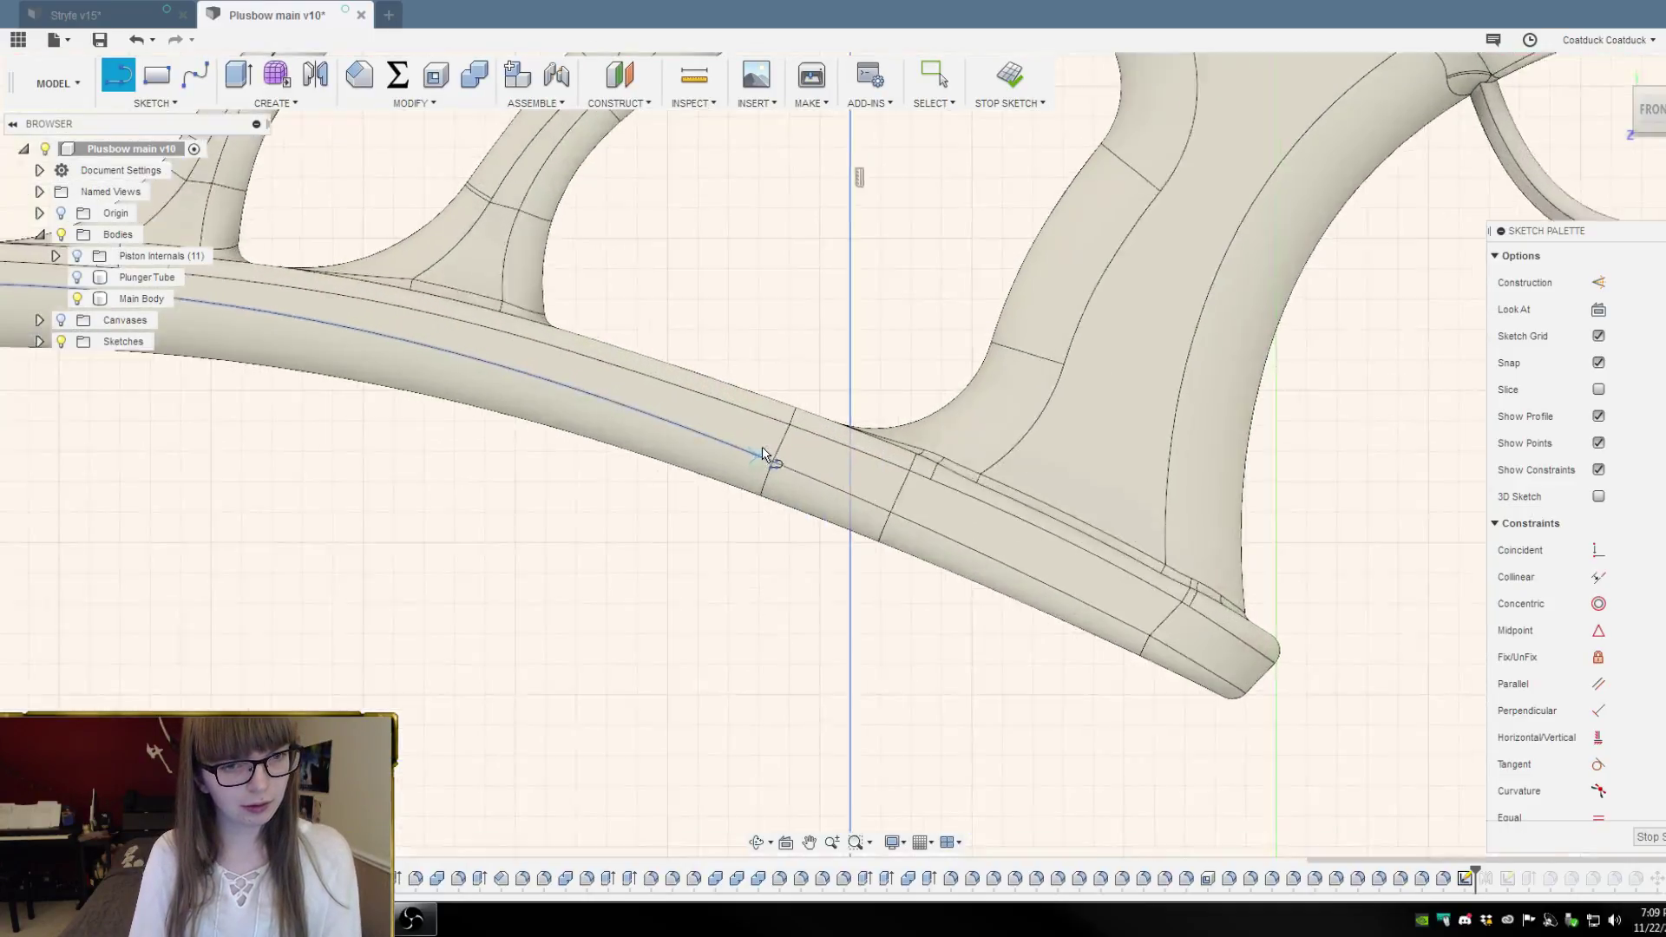
pyautogui.scroll(1, 762, 453)
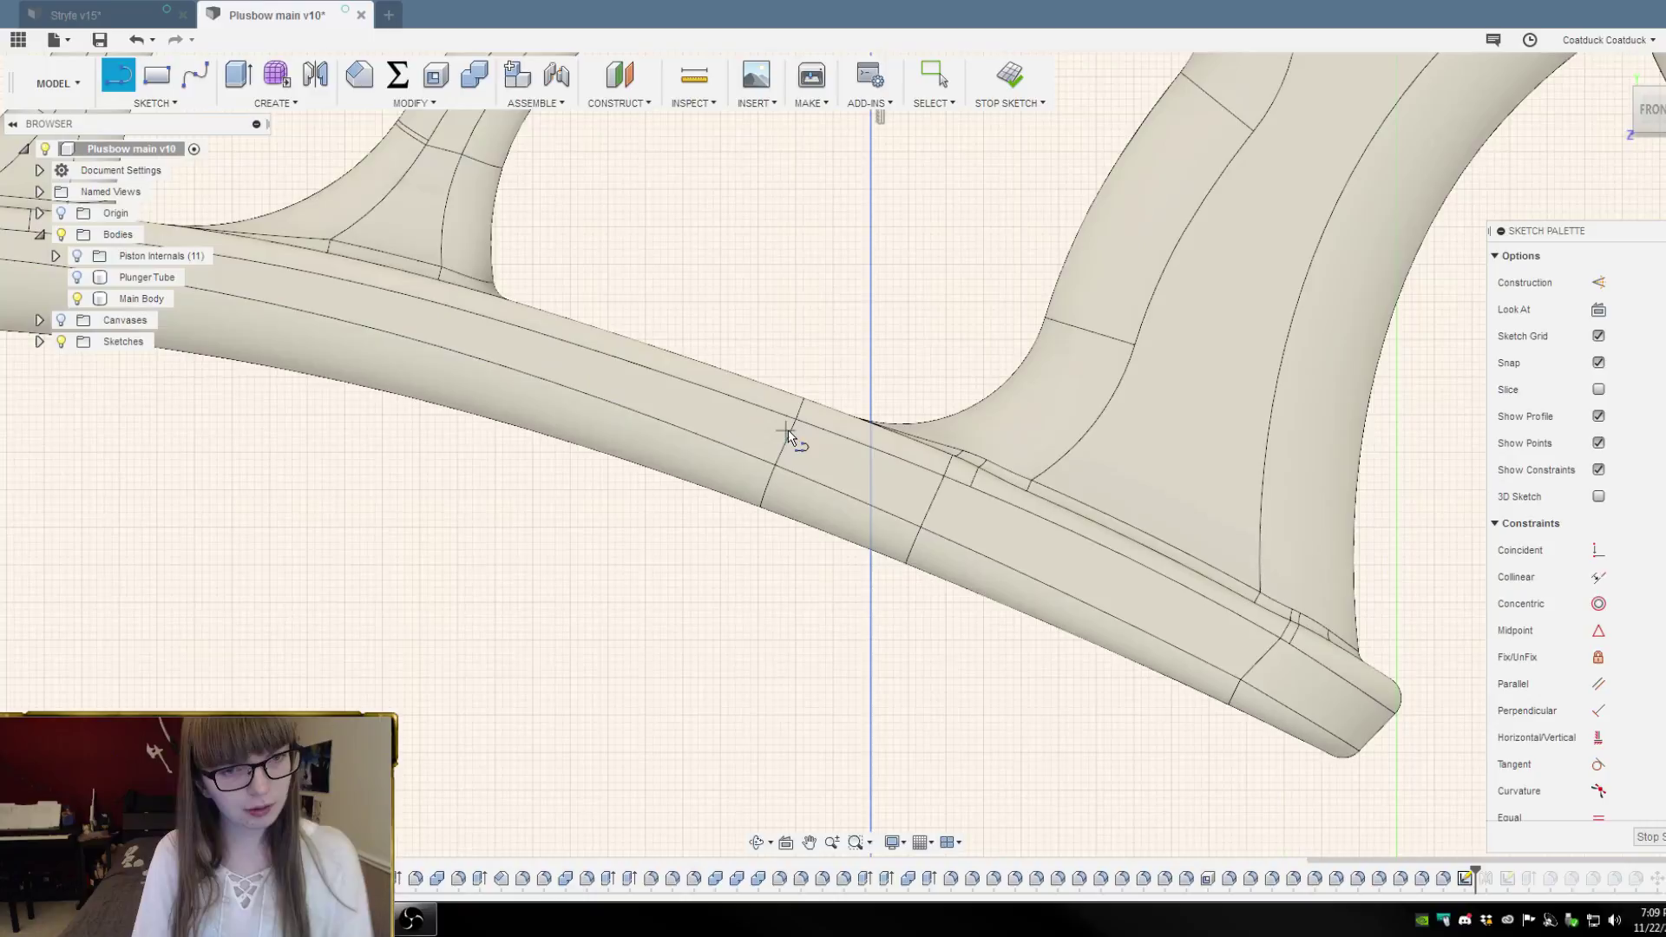
pyautogui.click(869, 263)
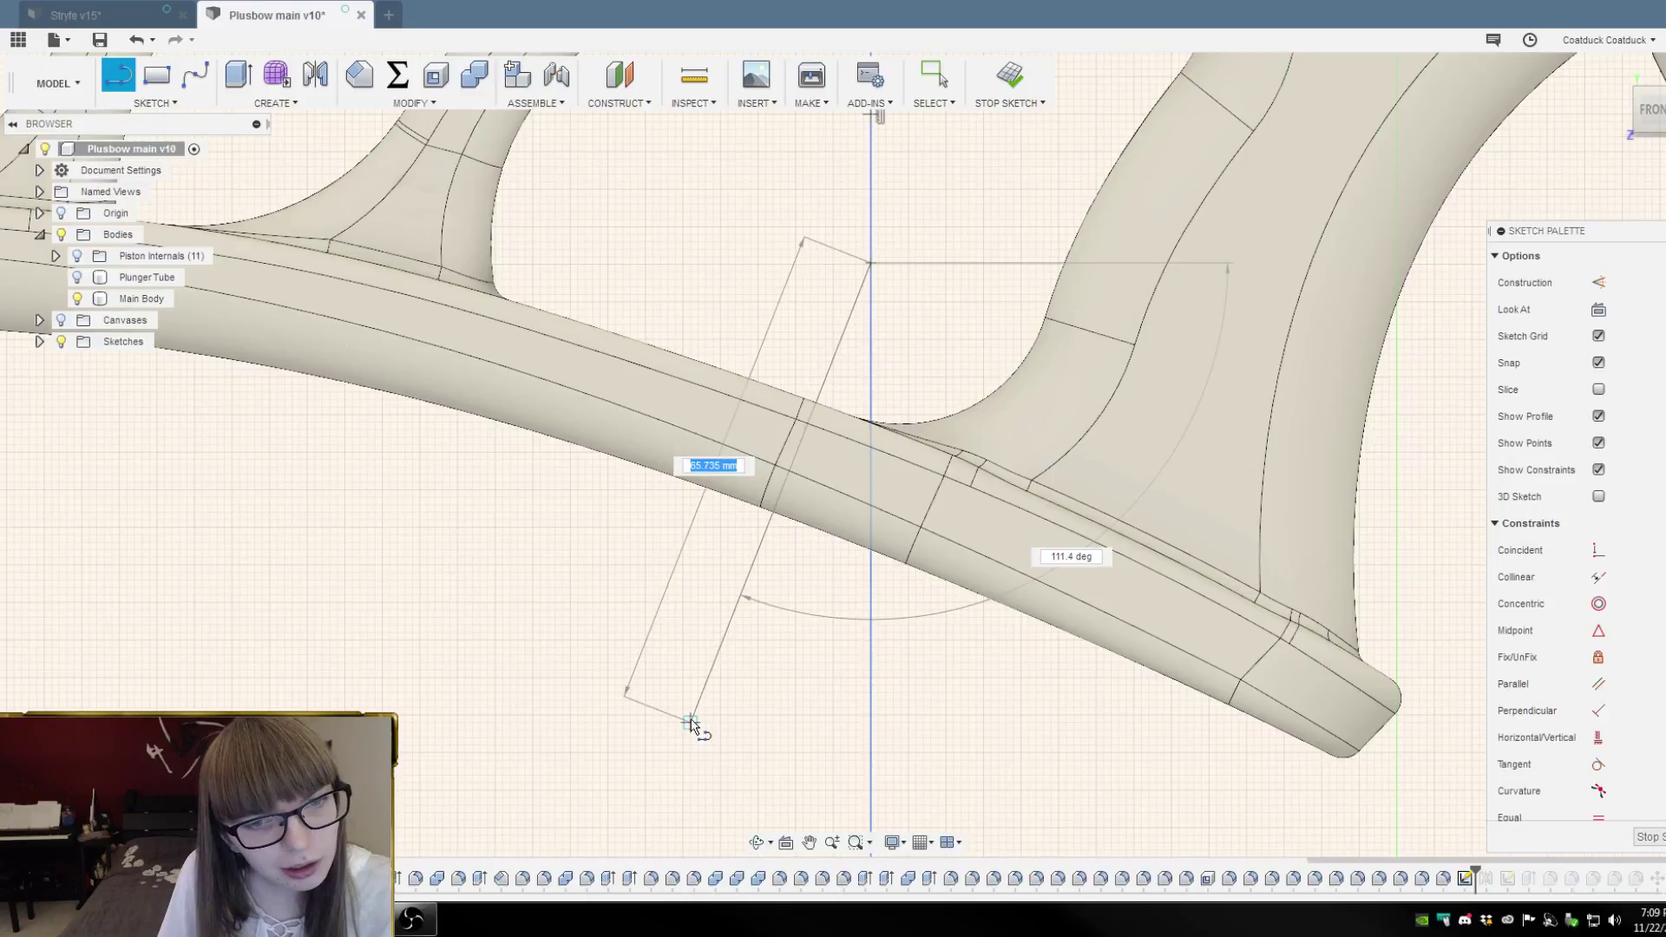
pyautogui.keyDown('shift'); pyautogui.moveTo(692, 719); pyautogui.dragTo(690, 718, button='middle'); pyautogui.keyUp('shift')
pyautogui.scroll(-3, 690, 719)
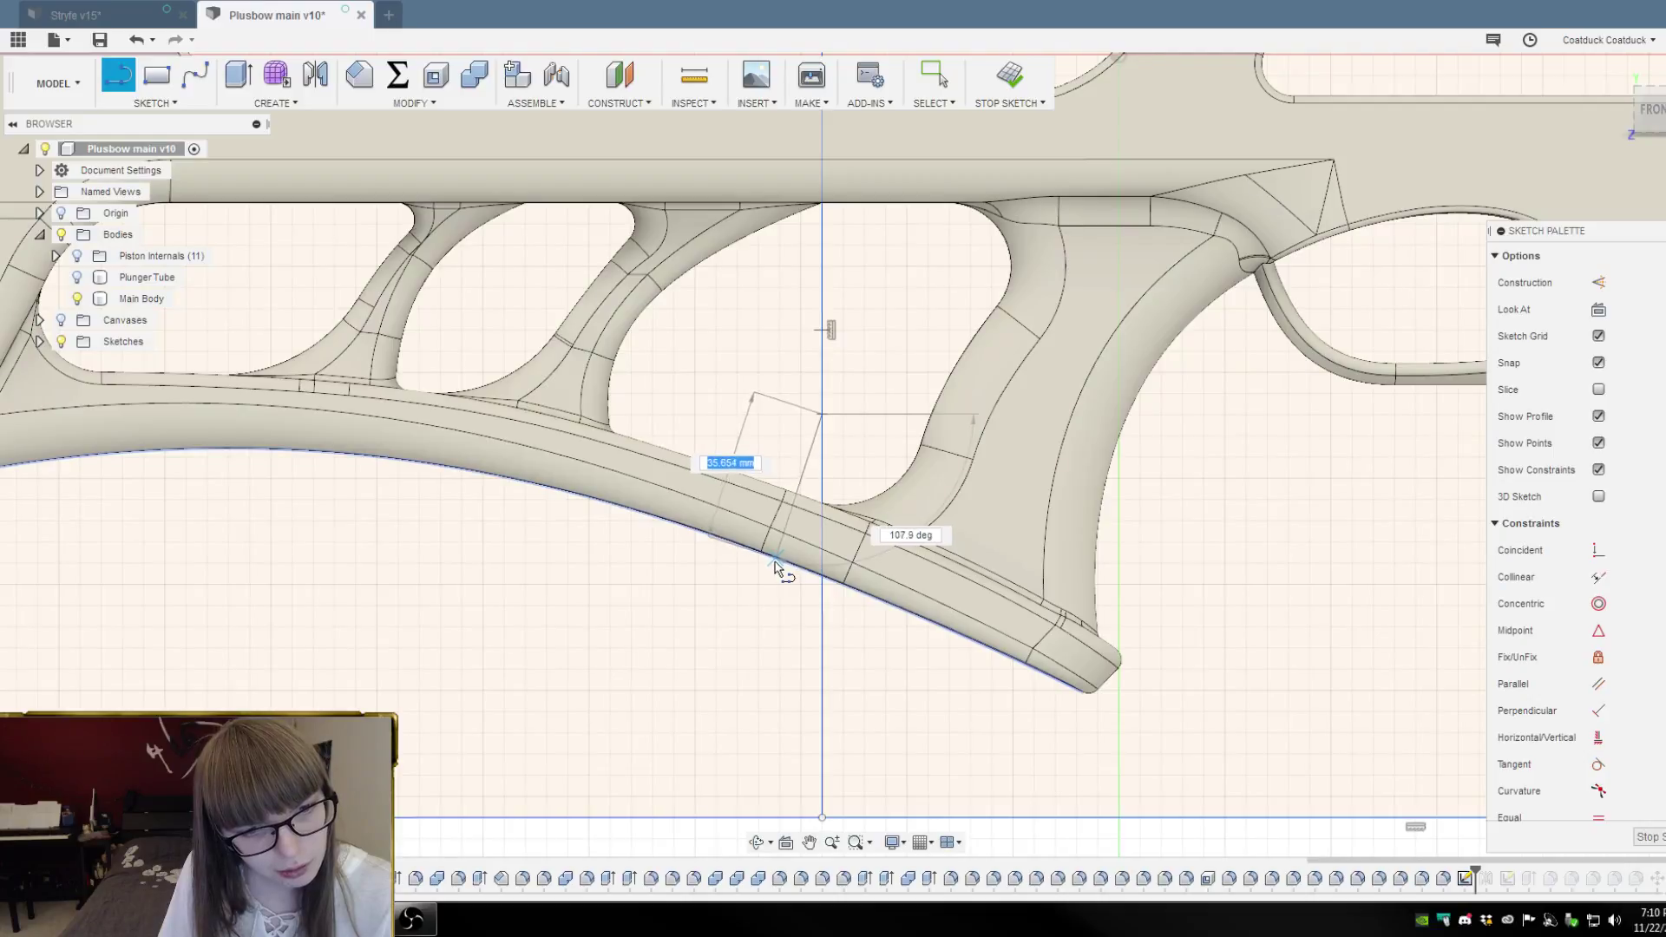
pyautogui.scroll(4, 774, 565)
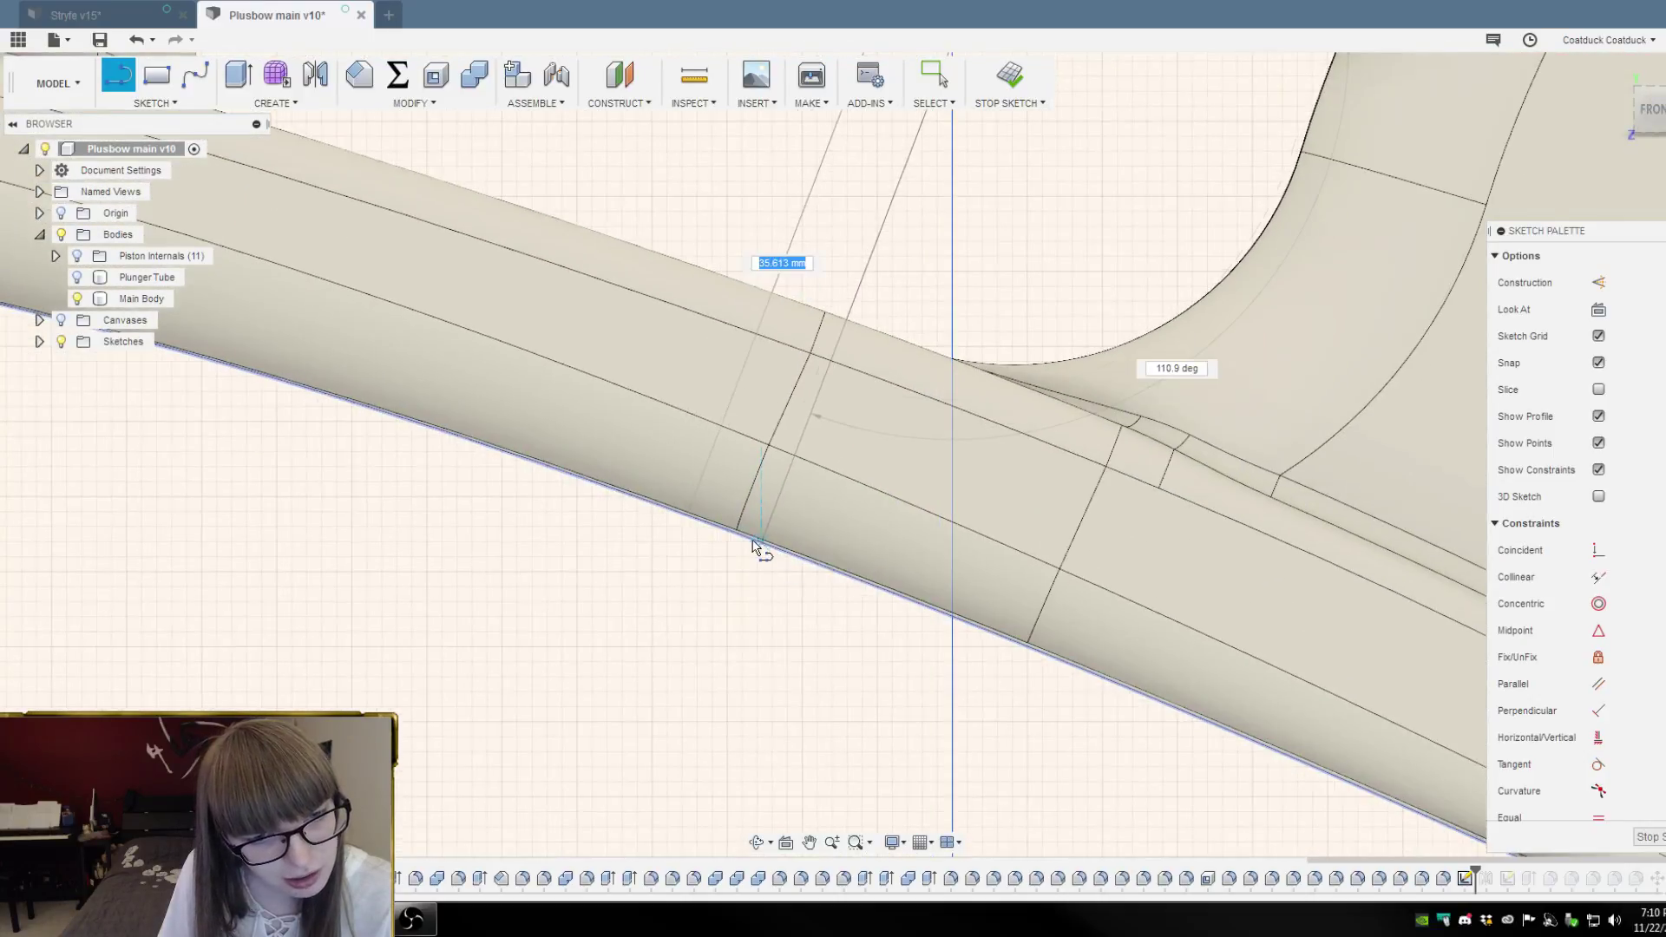
pyautogui.scroll(2, 752, 541)
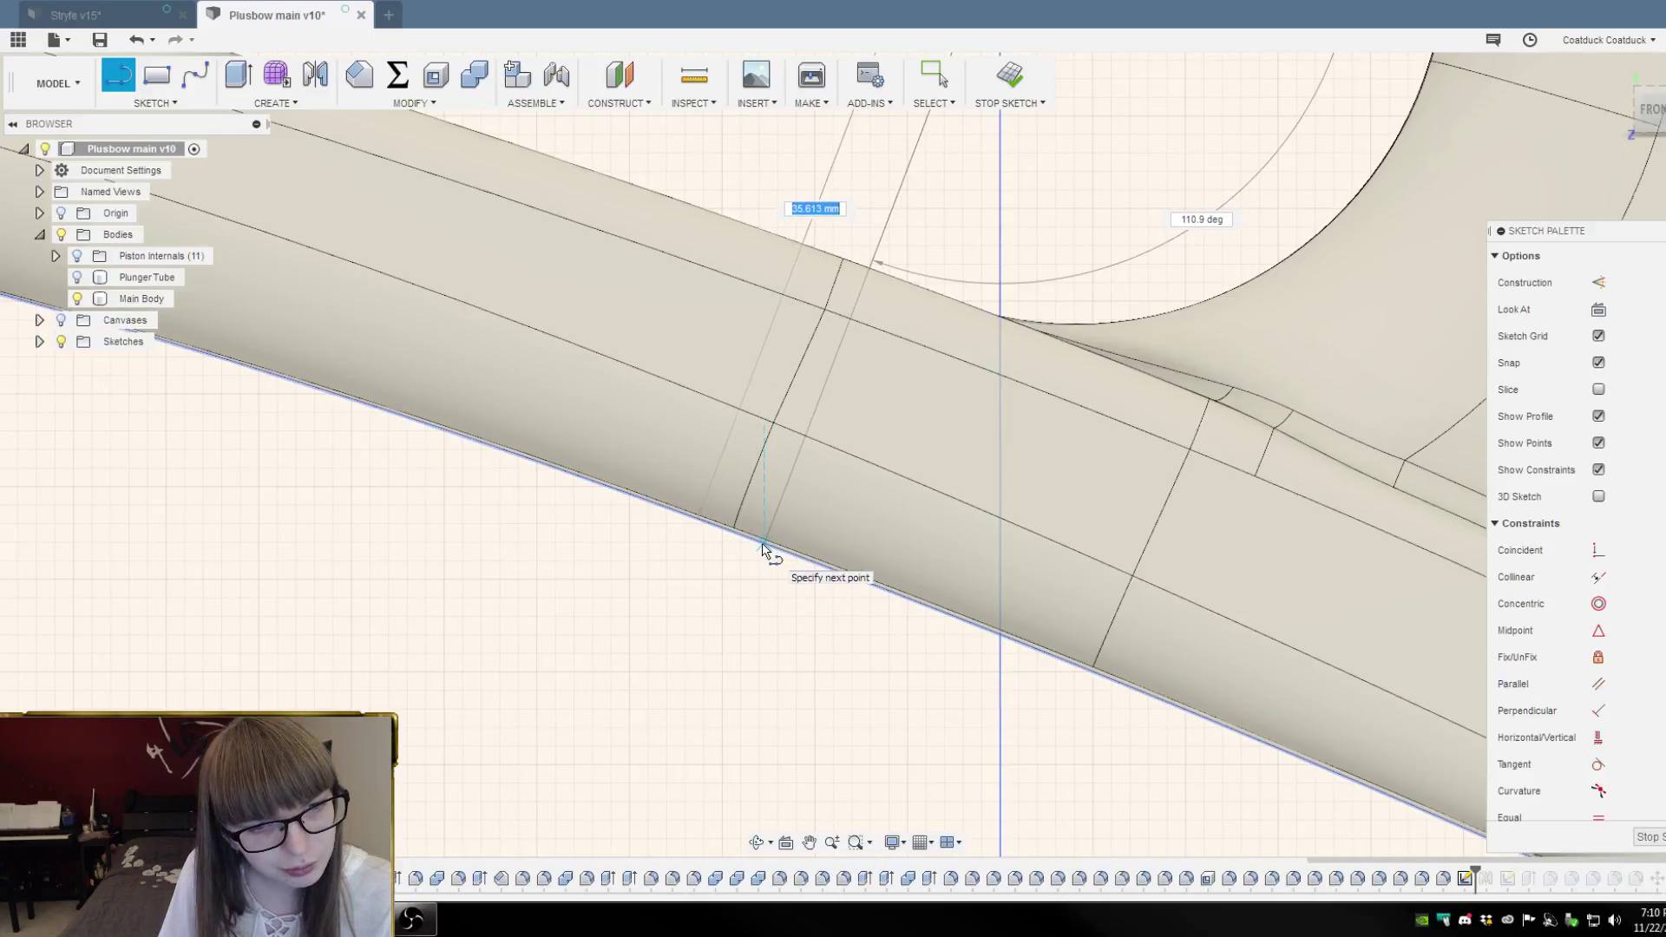
# Continue the angled boundary with a second segment, parallel to the first, down to the bottom edge of the section rectangles
pyautogui.scroll(-3, 763, 549)
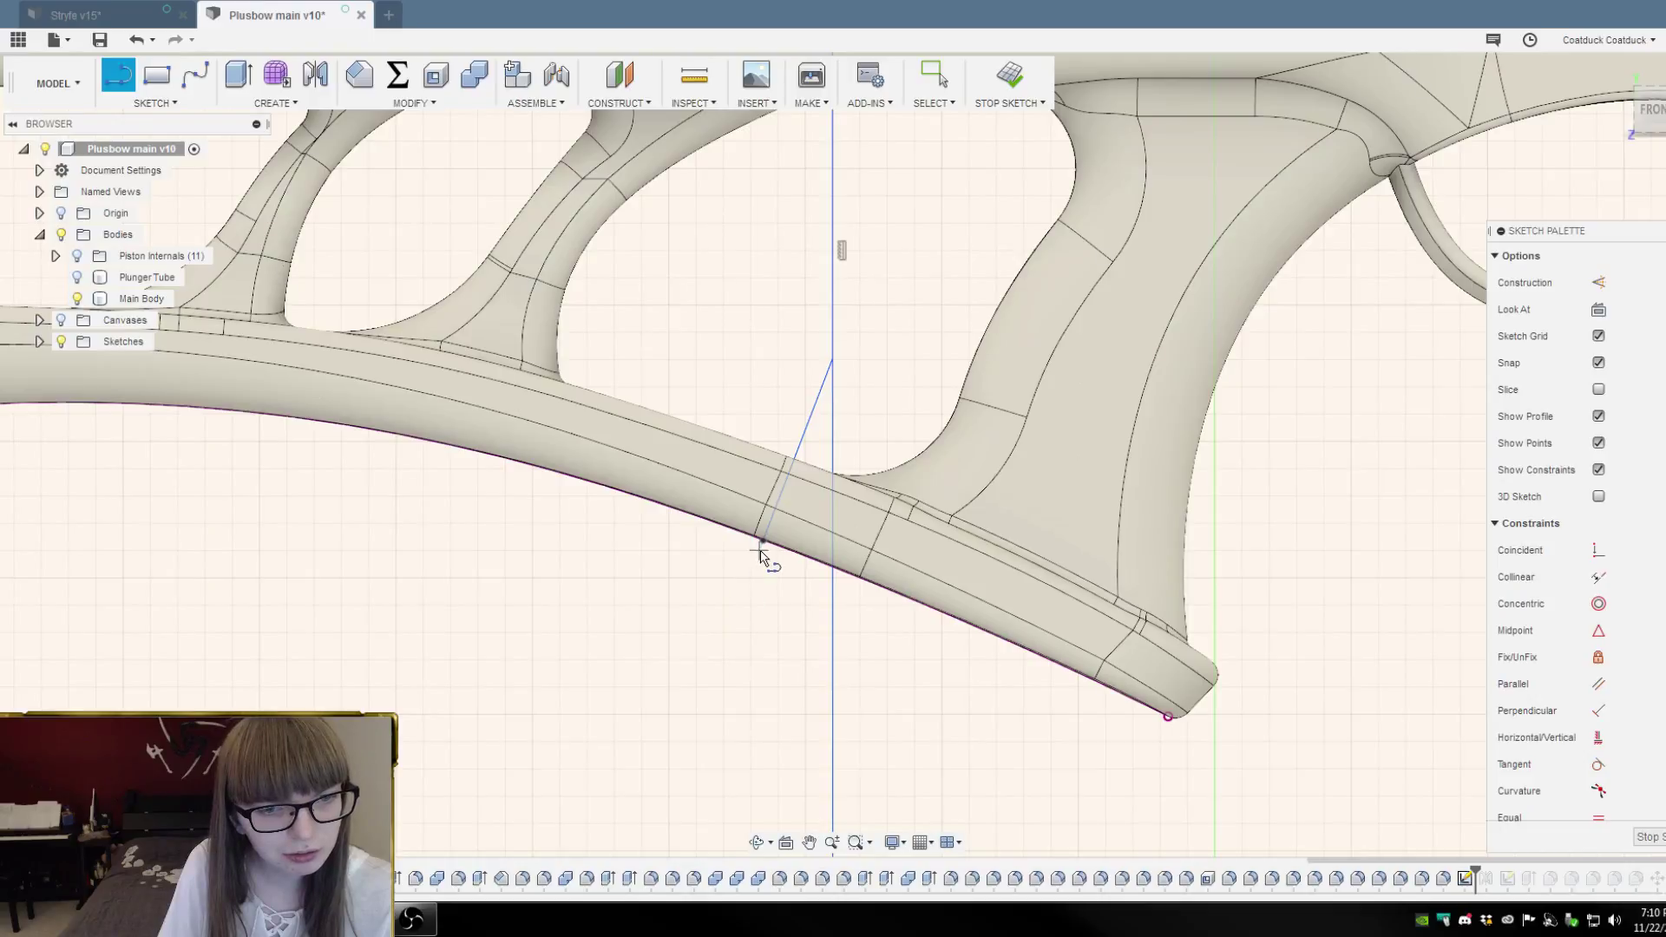
pyautogui.scroll(-3, 769, 550)
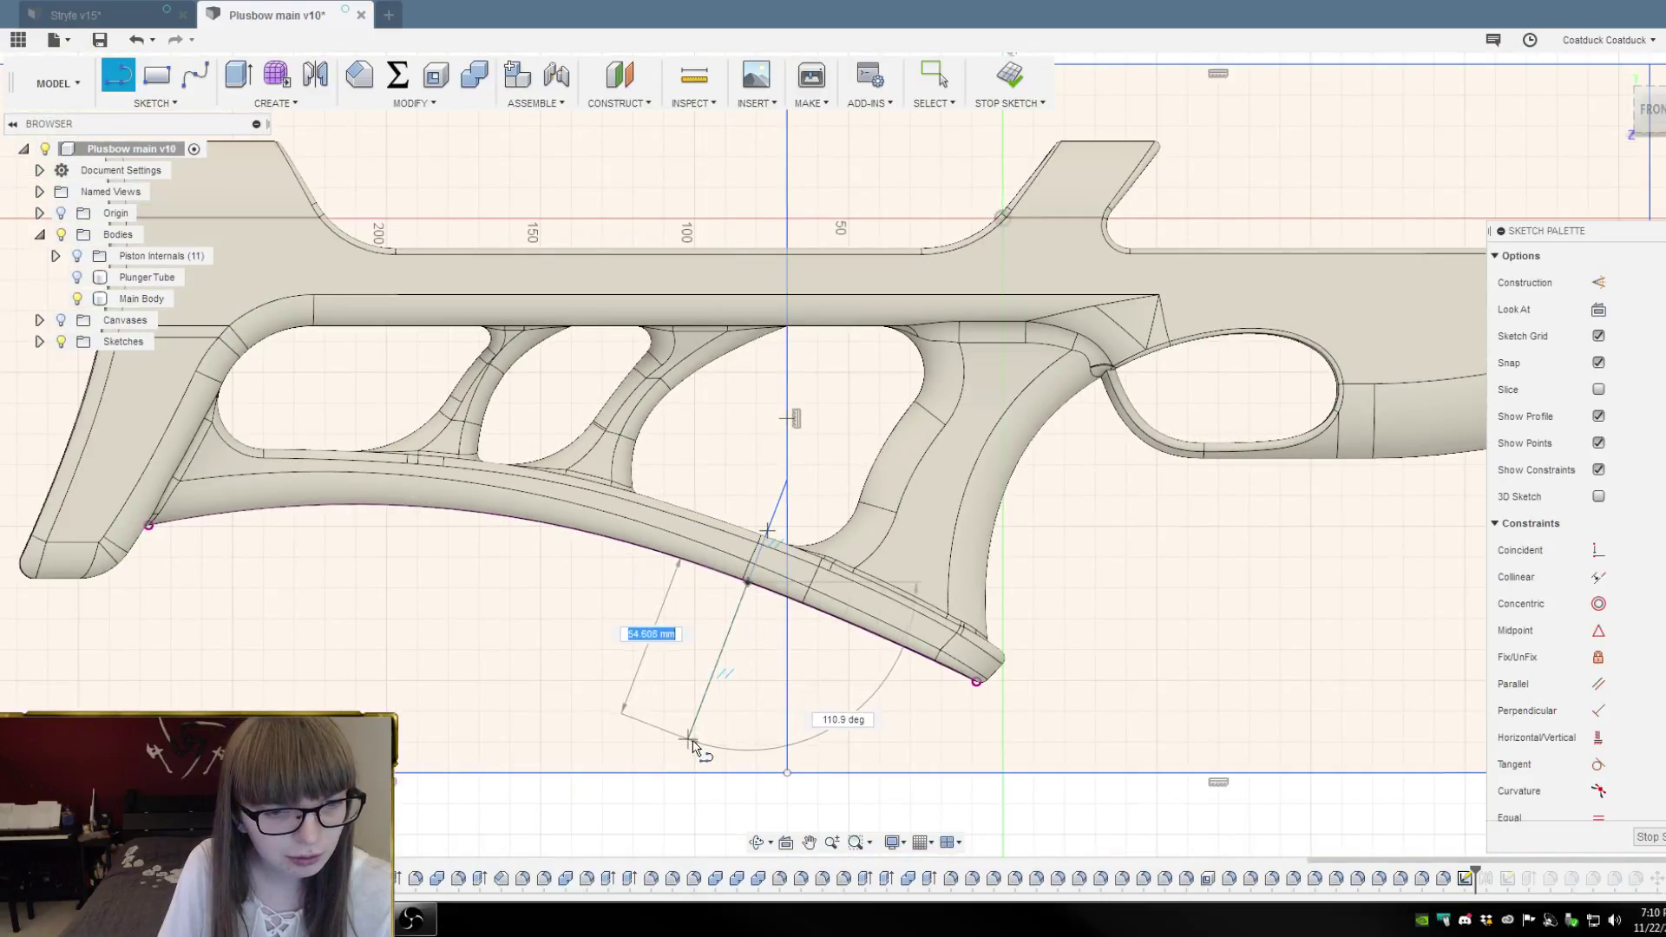
pyautogui.click(675, 772)
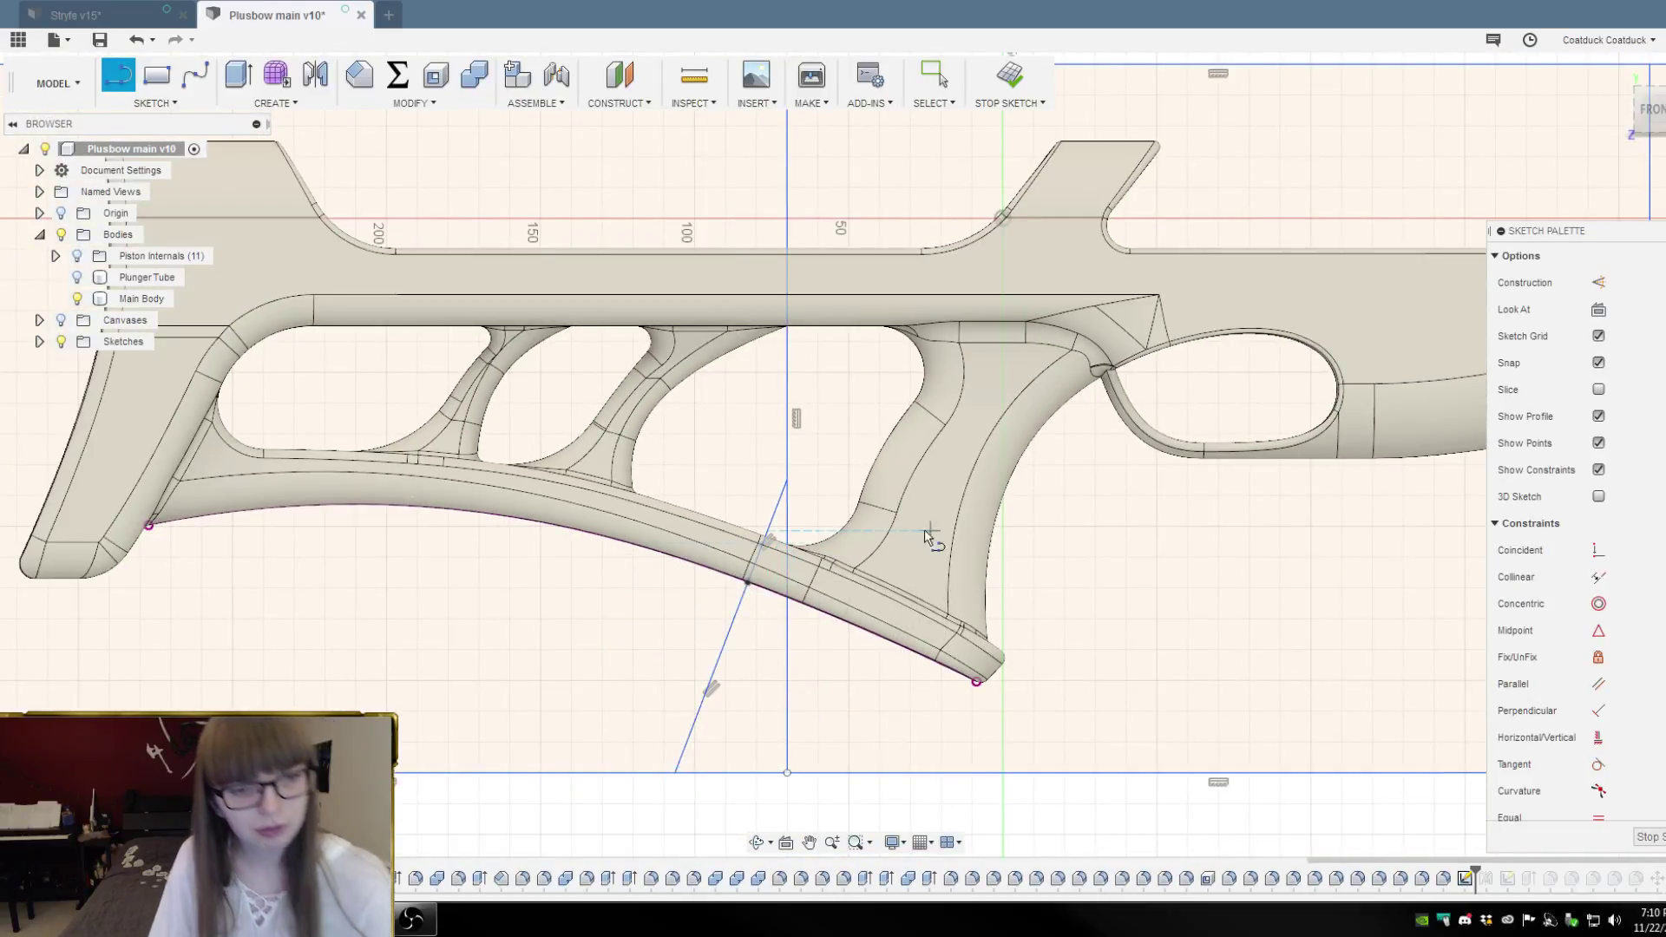
pyautogui.press('Escape')
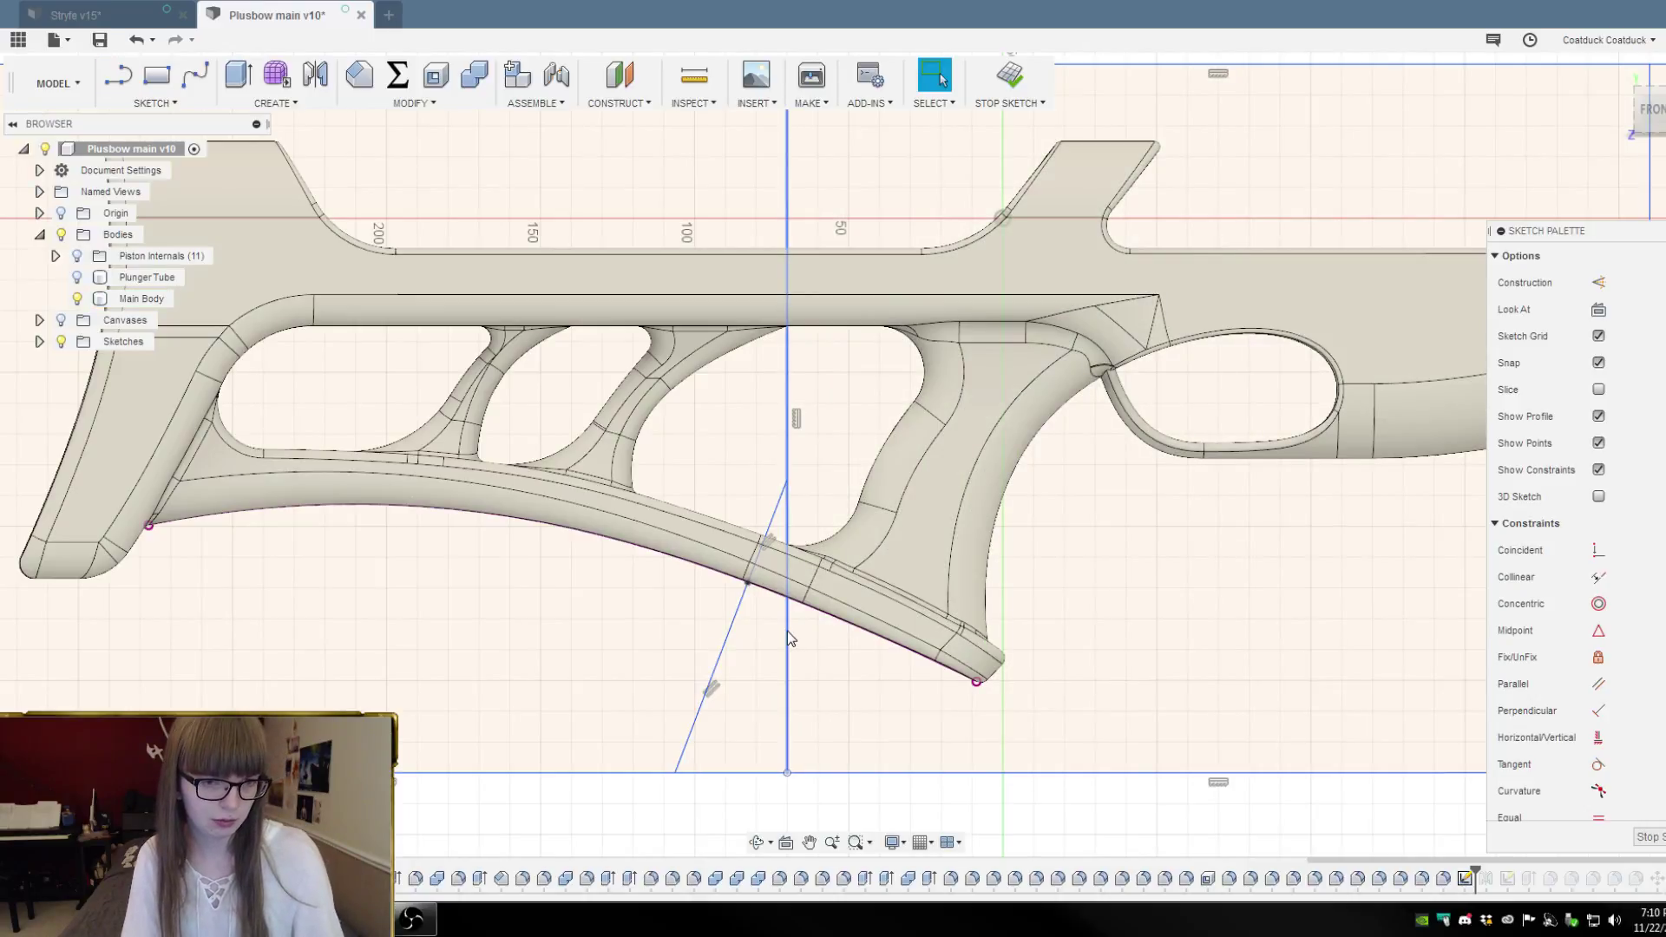
# Trim the rear vertical boundary below its junction with the angled line and delete the projected curve along the stock's lower edge
pyautogui.press('t')
pyautogui.click(788, 632)
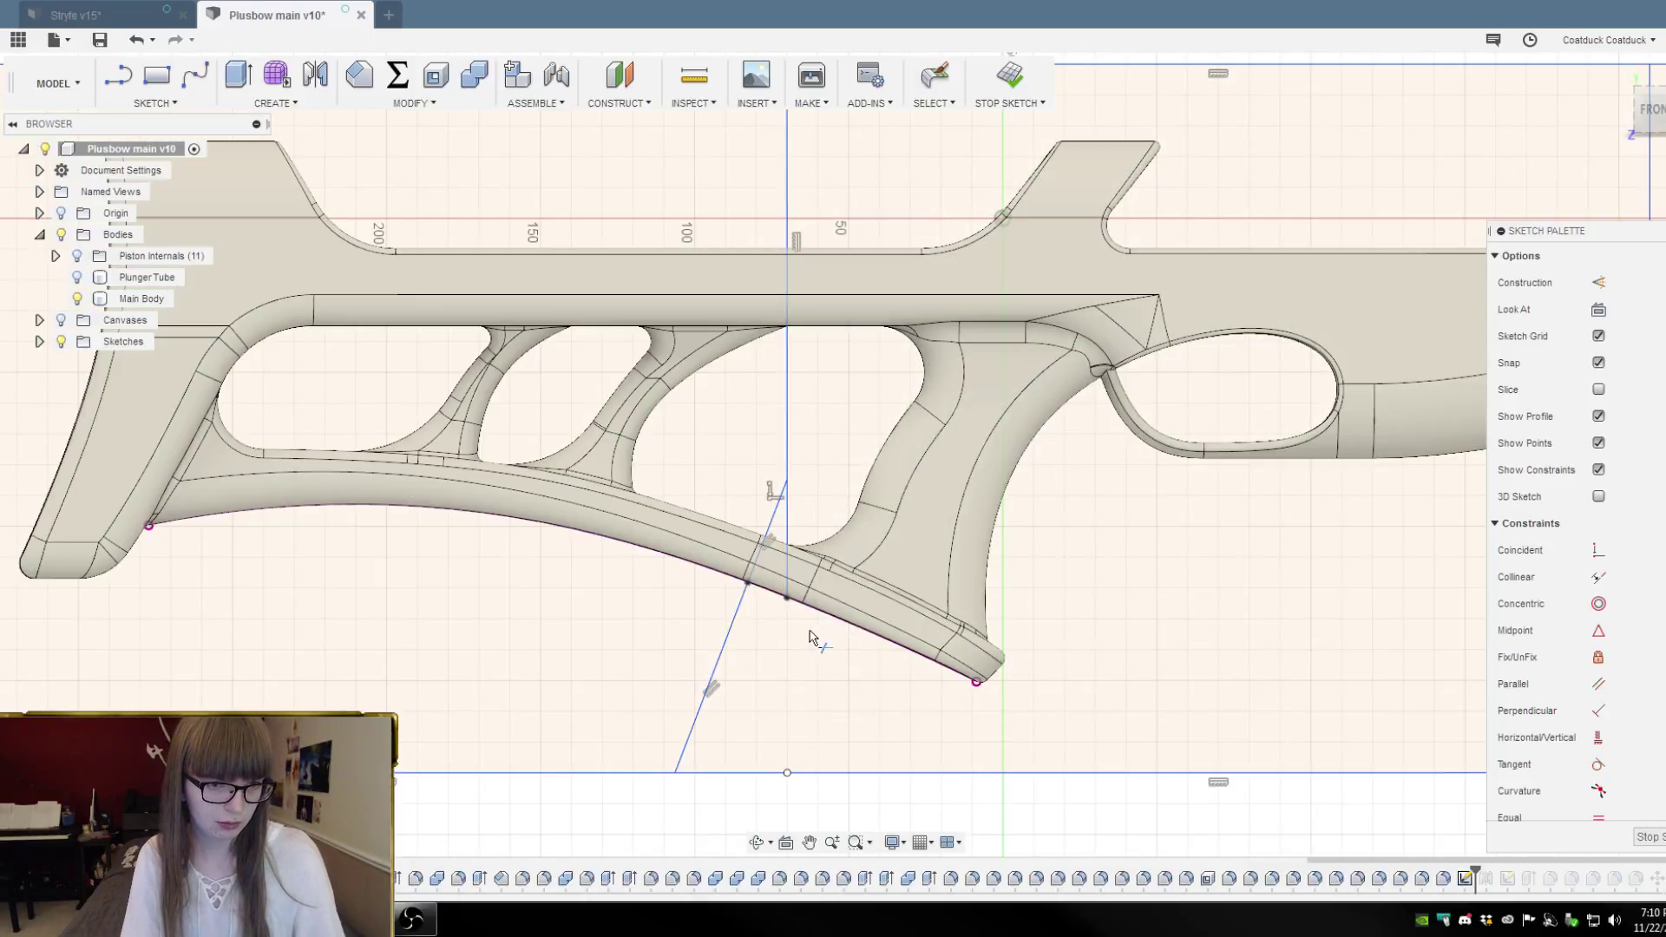
pyautogui.click(785, 520)
pyautogui.press('Escape')
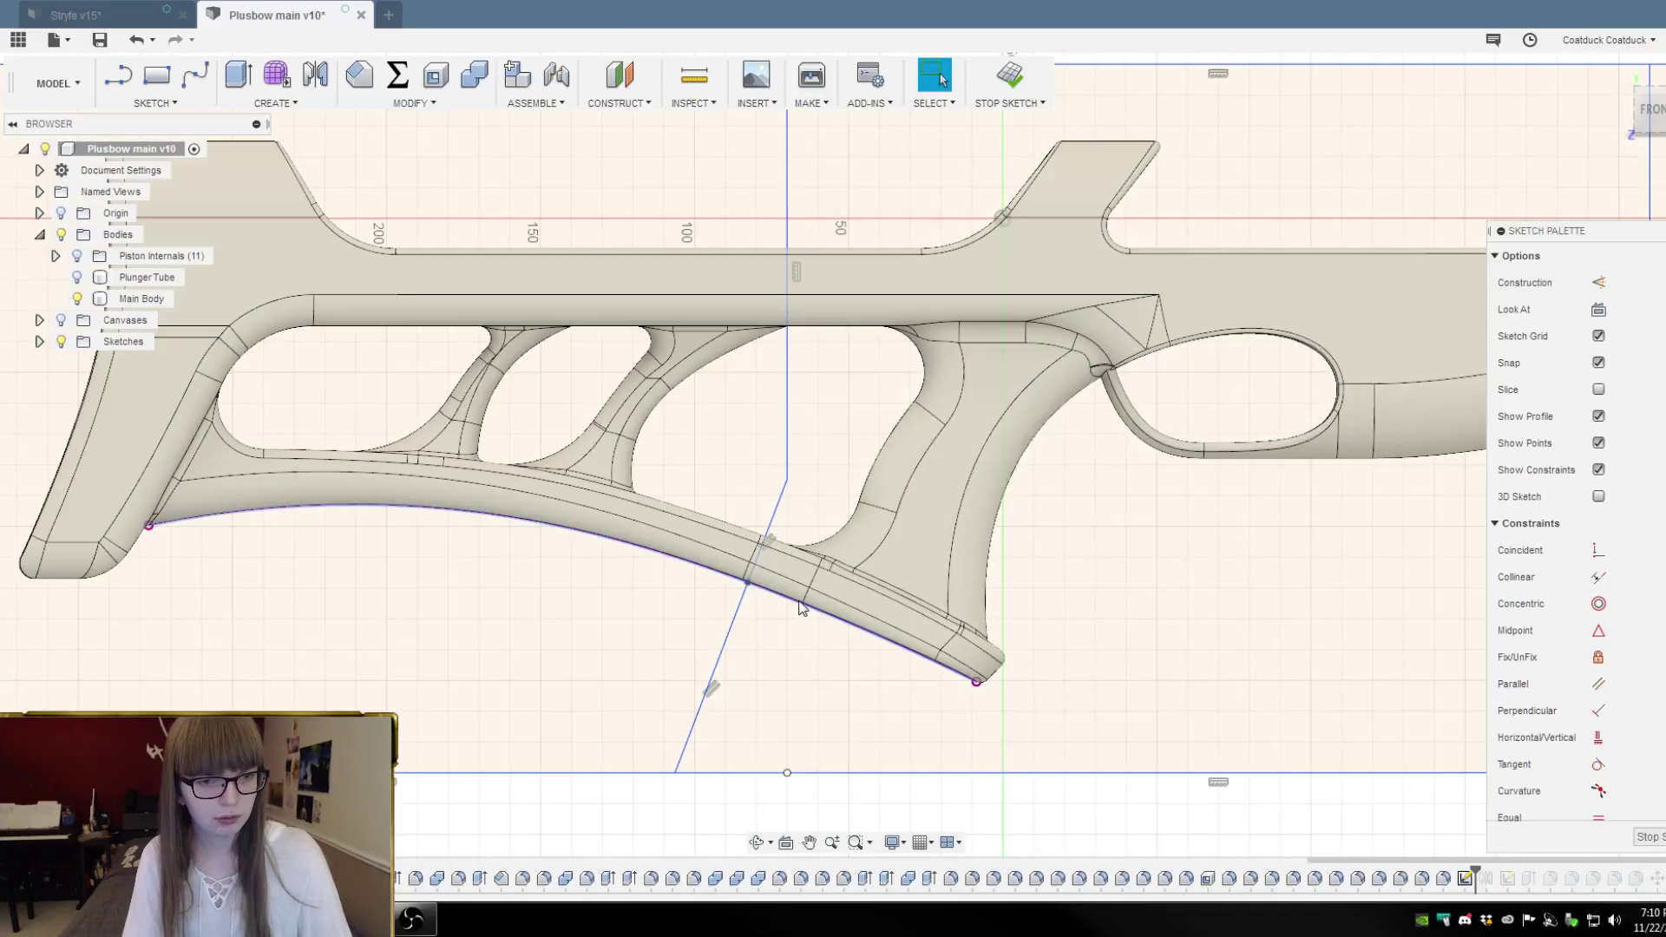
pyautogui.click(800, 606)
pyautogui.press('Delete')
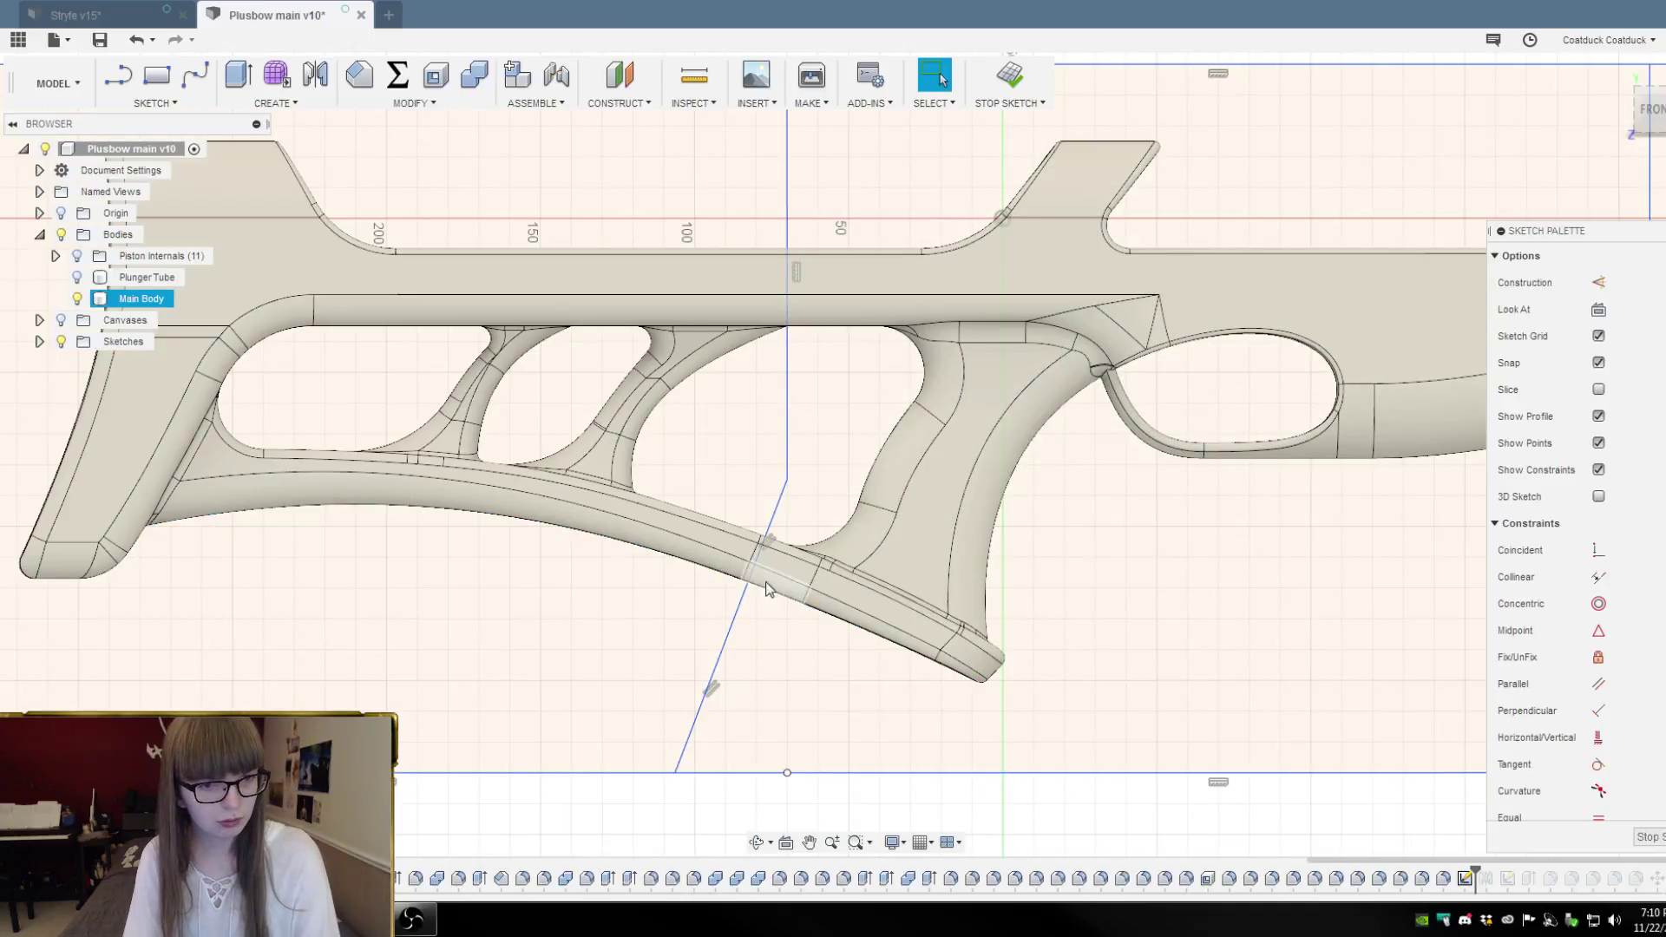
pyautogui.scroll(5, 770, 542)
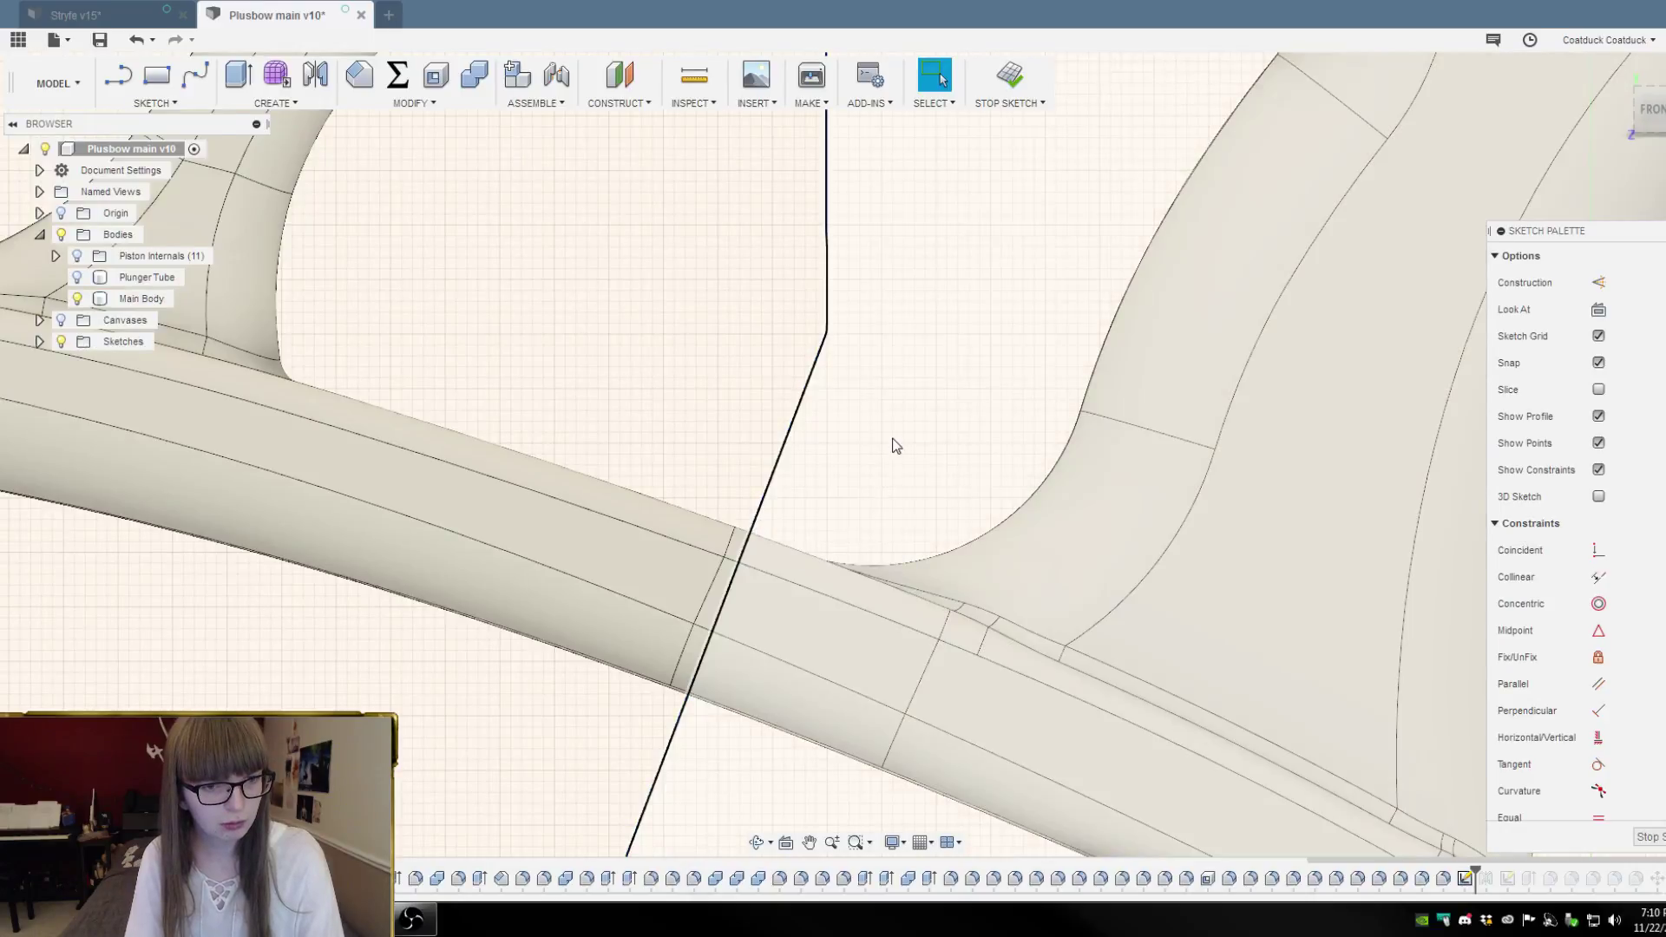
pyautogui.scroll(-10, 896, 445)
pyautogui.scroll(2, 877, 586)
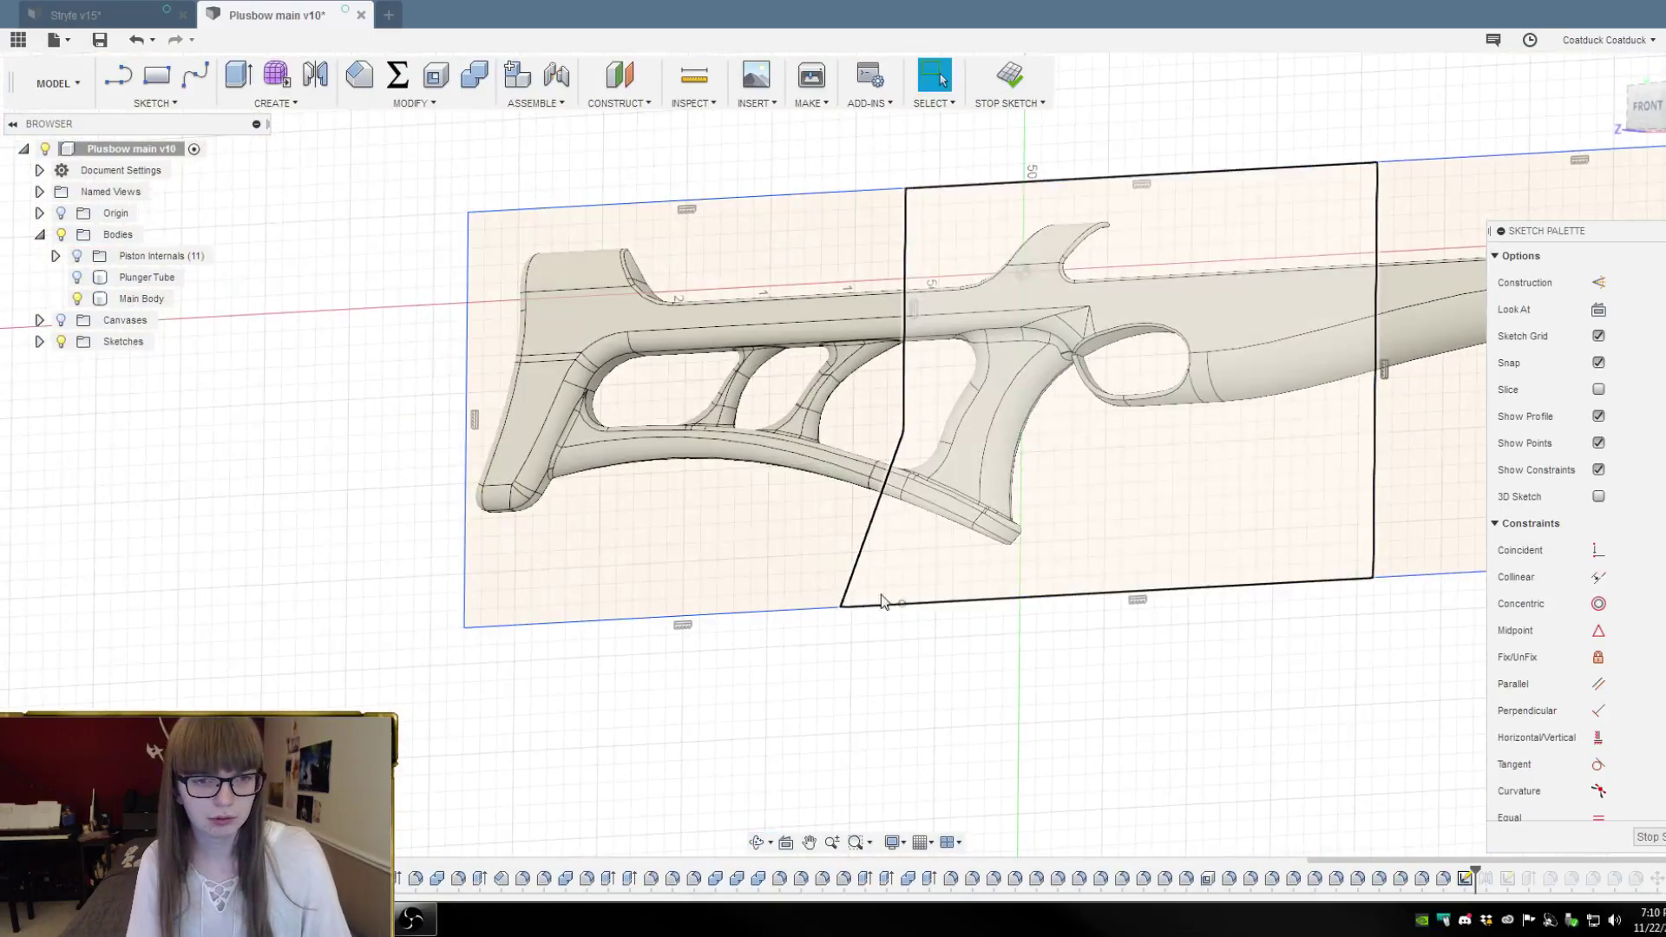
pyautogui.moveTo(883, 600)
pyautogui.keyDown('shift'); pyautogui.mouseDown(button='middle')
pyautogui.moveTo(934, 564)
pyautogui.moveTo(933, 588)
pyautogui.moveTo(874, 521)
pyautogui.moveTo(943, 539)
pyautogui.mouseUp(button='middle'); pyautogui.keyUp('shift')
pyautogui.scroll(2, 874, 521)
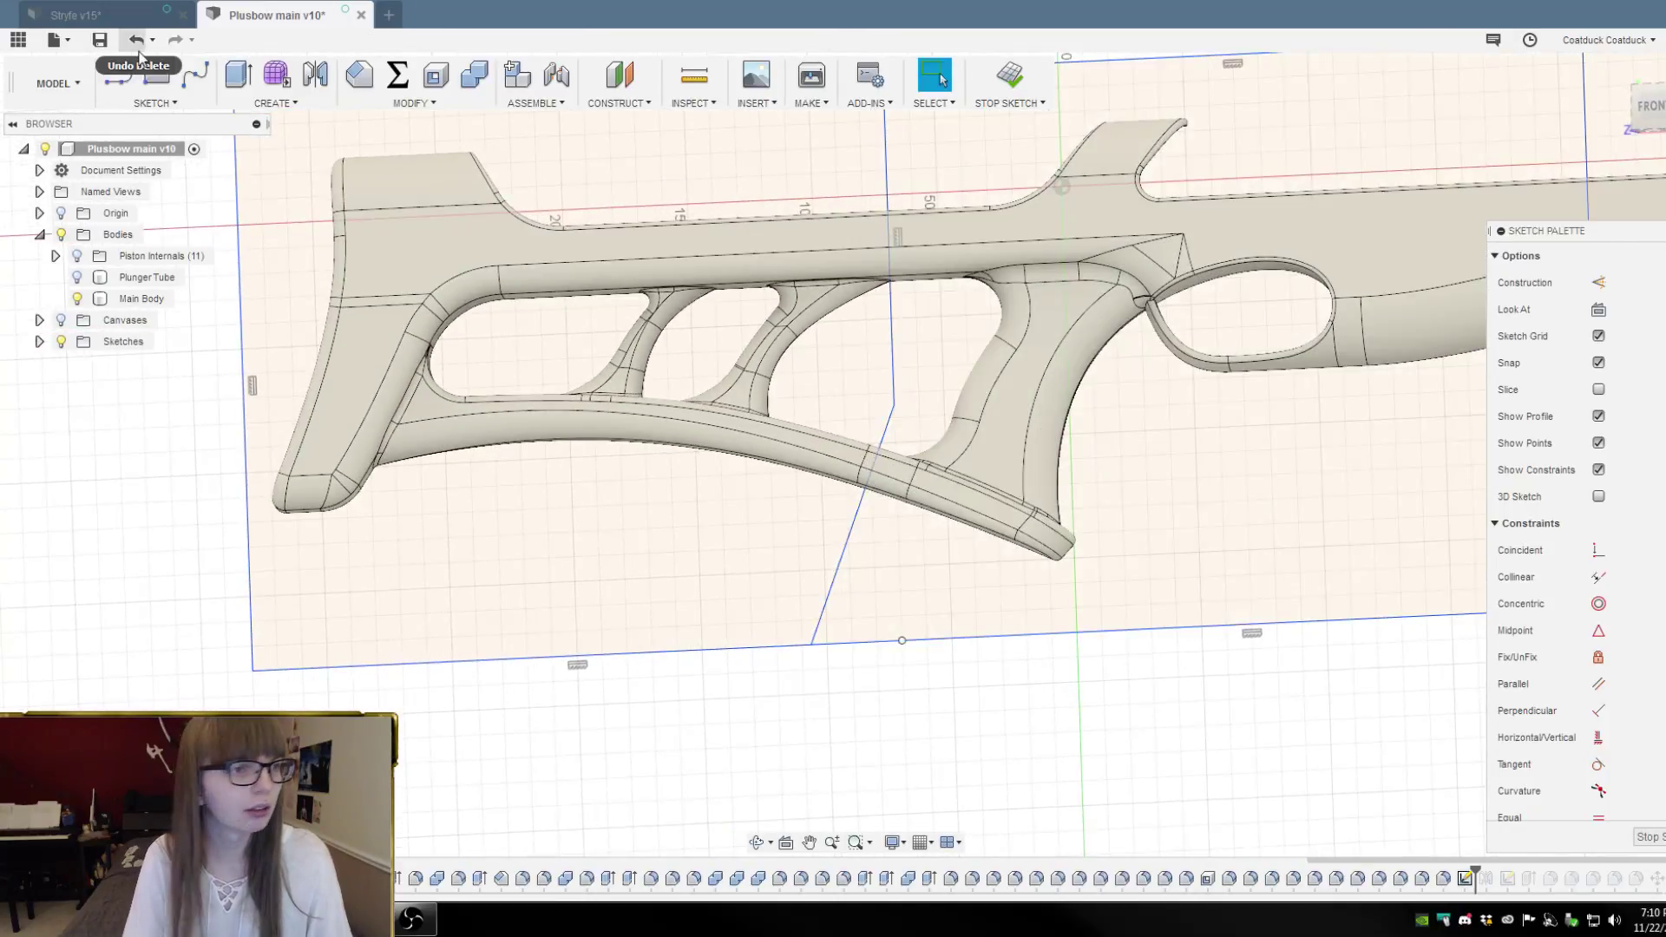
pyautogui.click(131, 82)
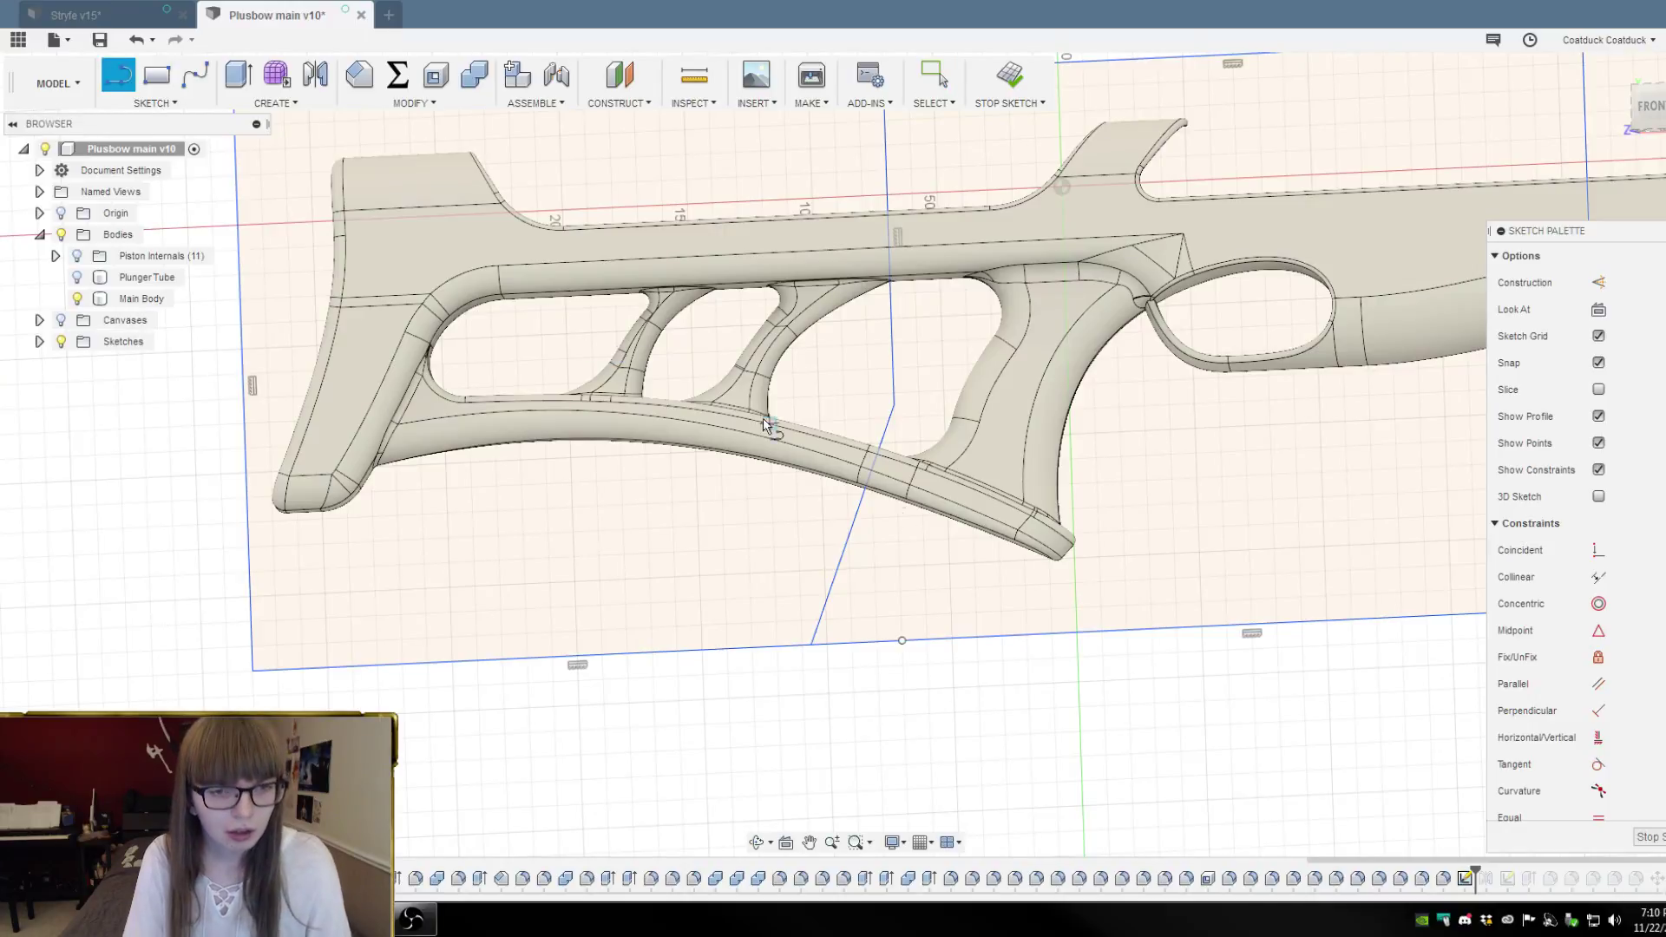
pyautogui.scroll(-4, 859, 499)
pyautogui.click(859, 499)
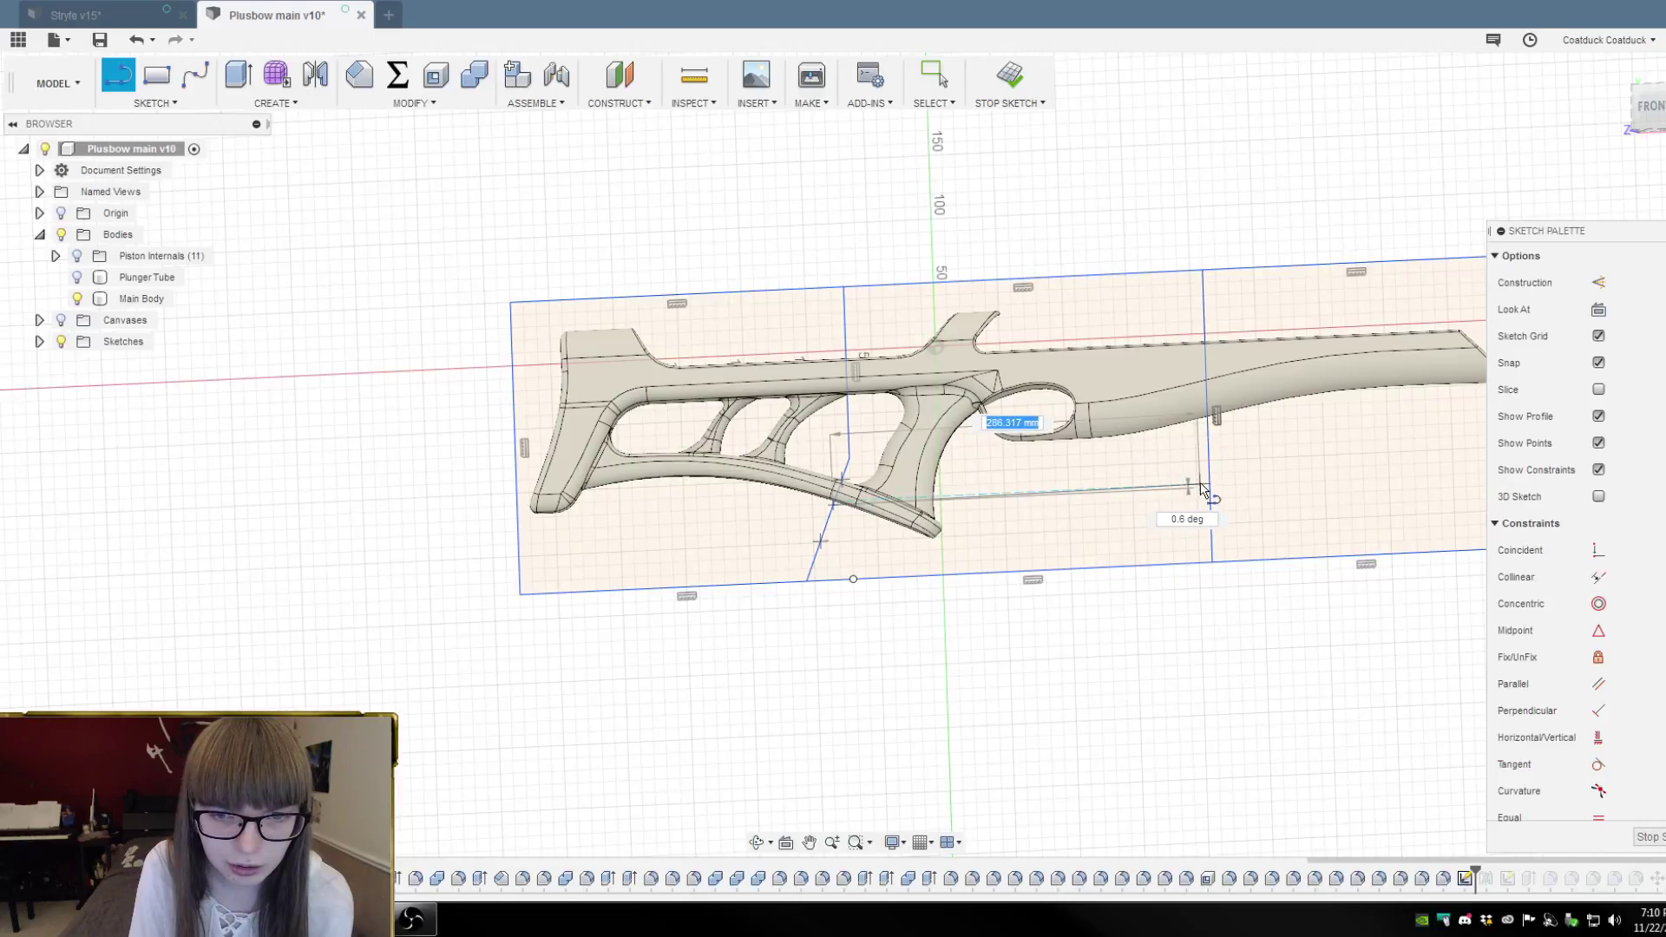
pyautogui.scroll(2, 1208, 495)
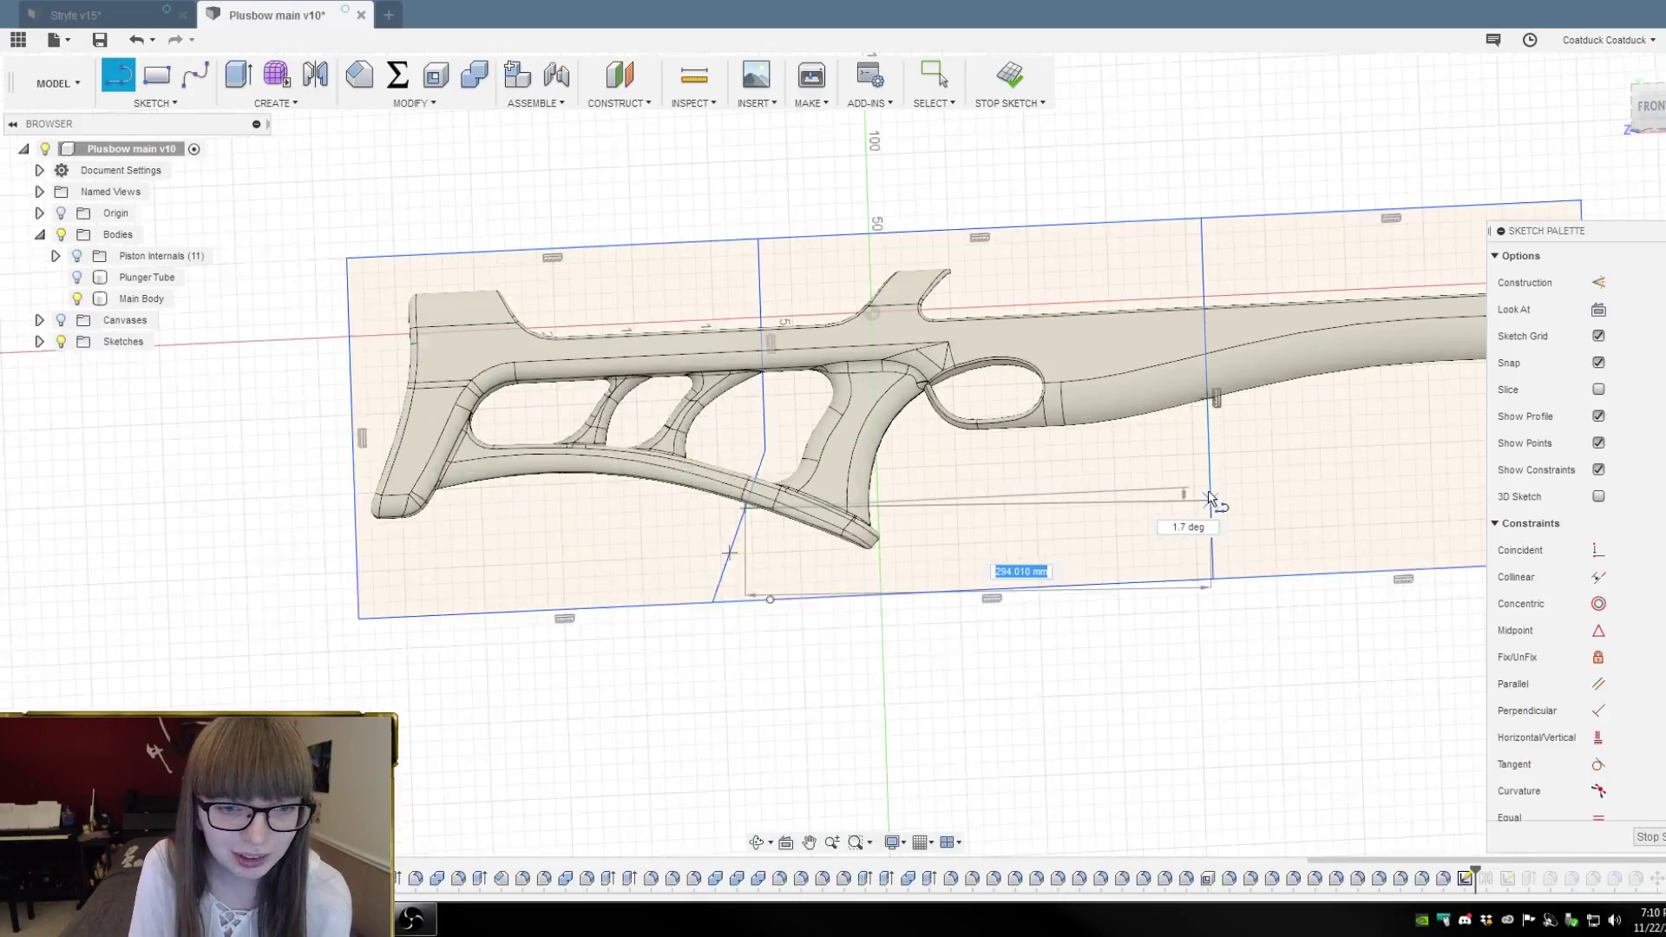
pyautogui.scroll(2, 1210, 499)
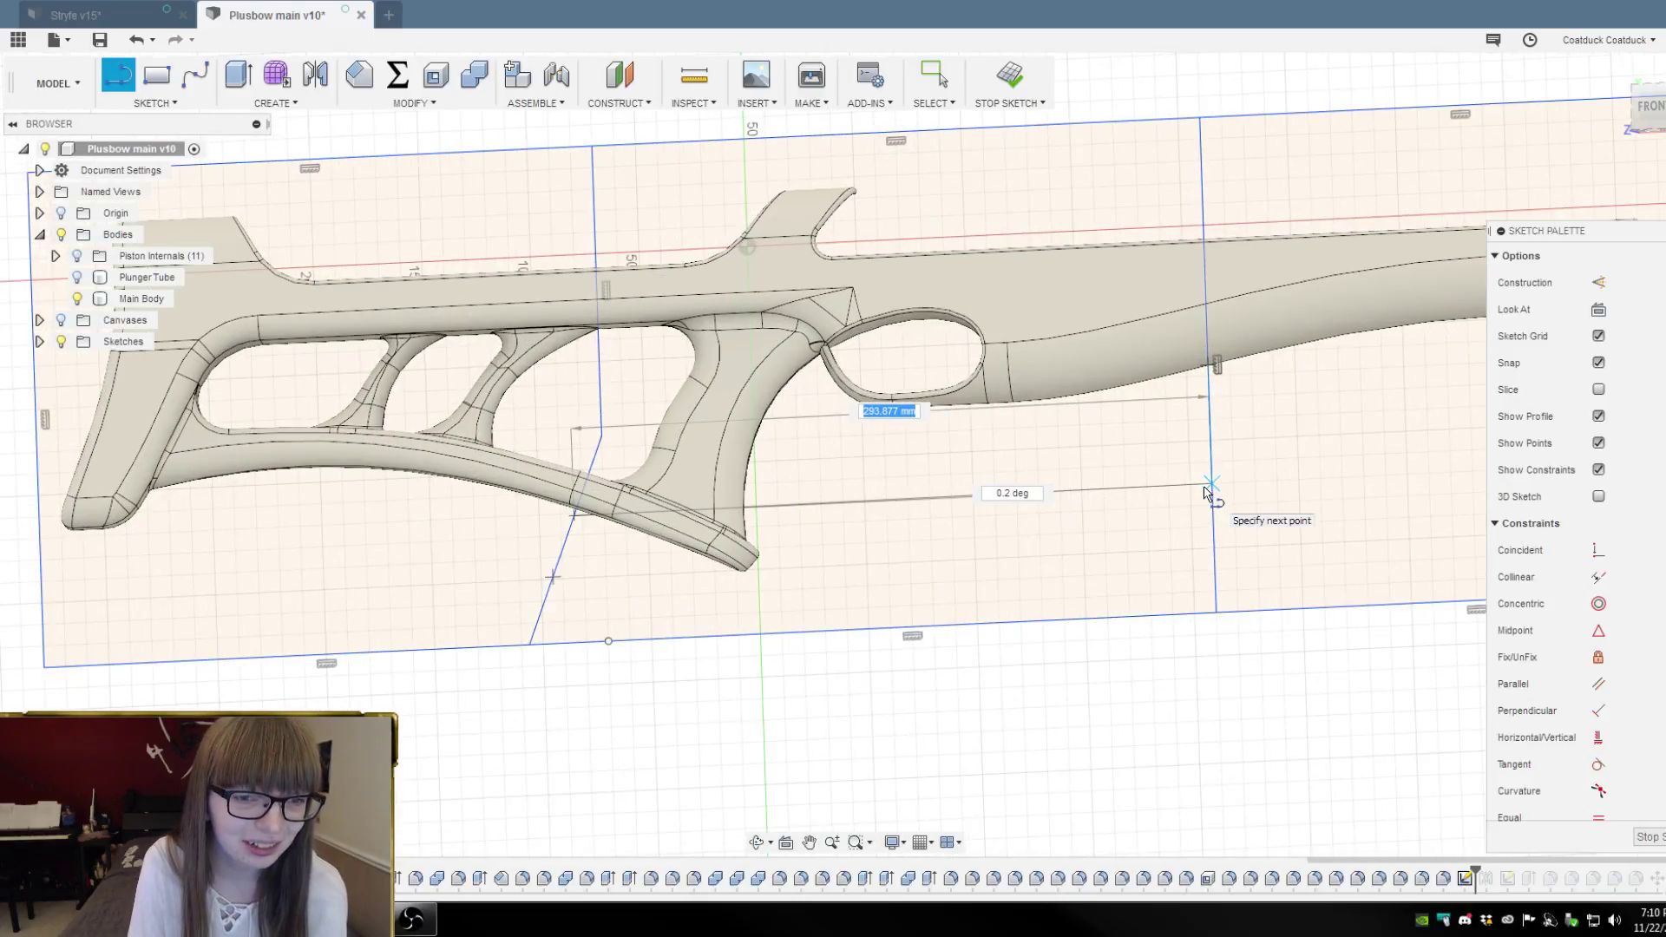
pyautogui.press('Escape')
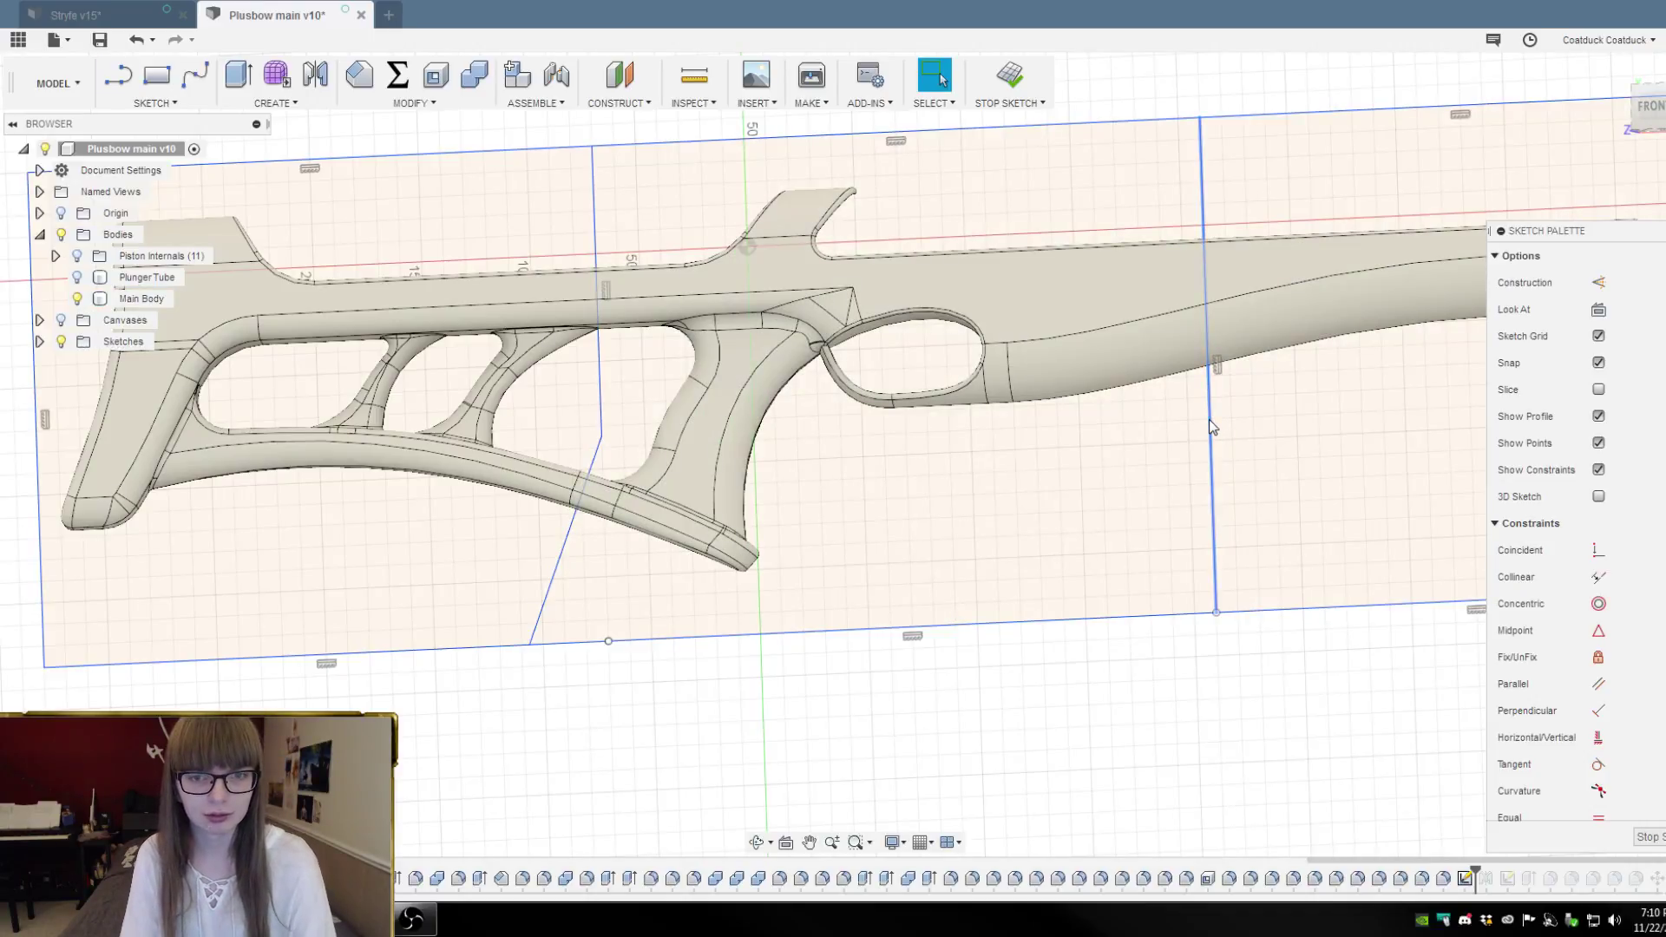
# Delete the vertical boundary between the middle and front rectangles, plus the front rectangle's bottom, muzzle-end and top edges
pyautogui.press('Delete')
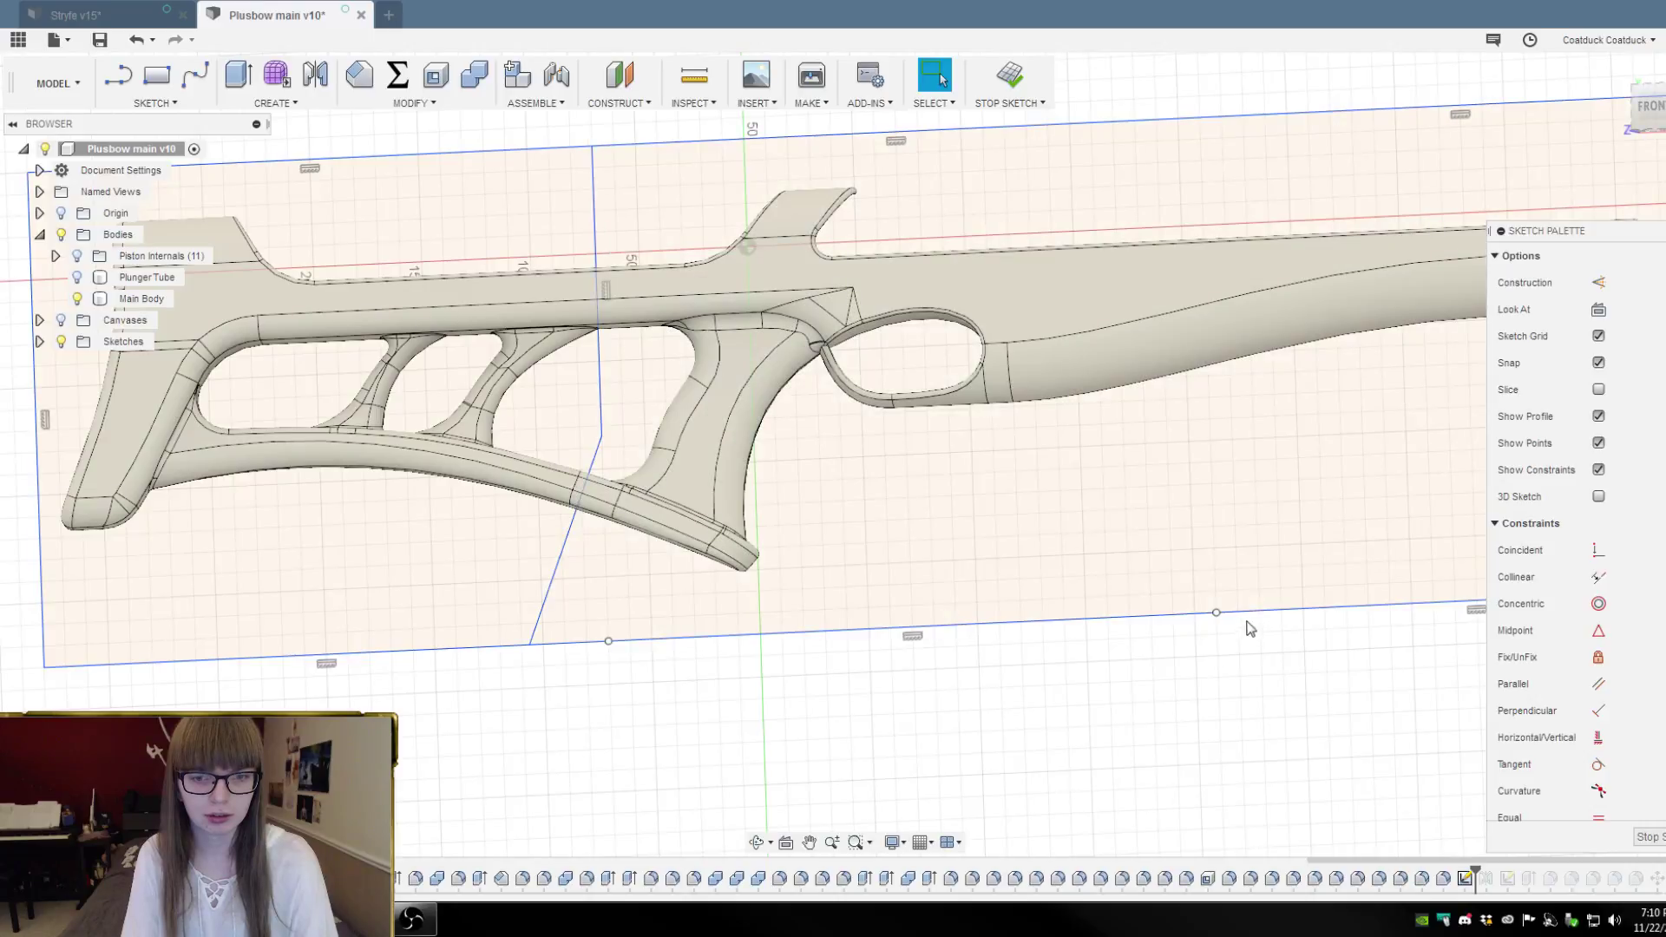
pyautogui.scroll(-4, 1258, 618)
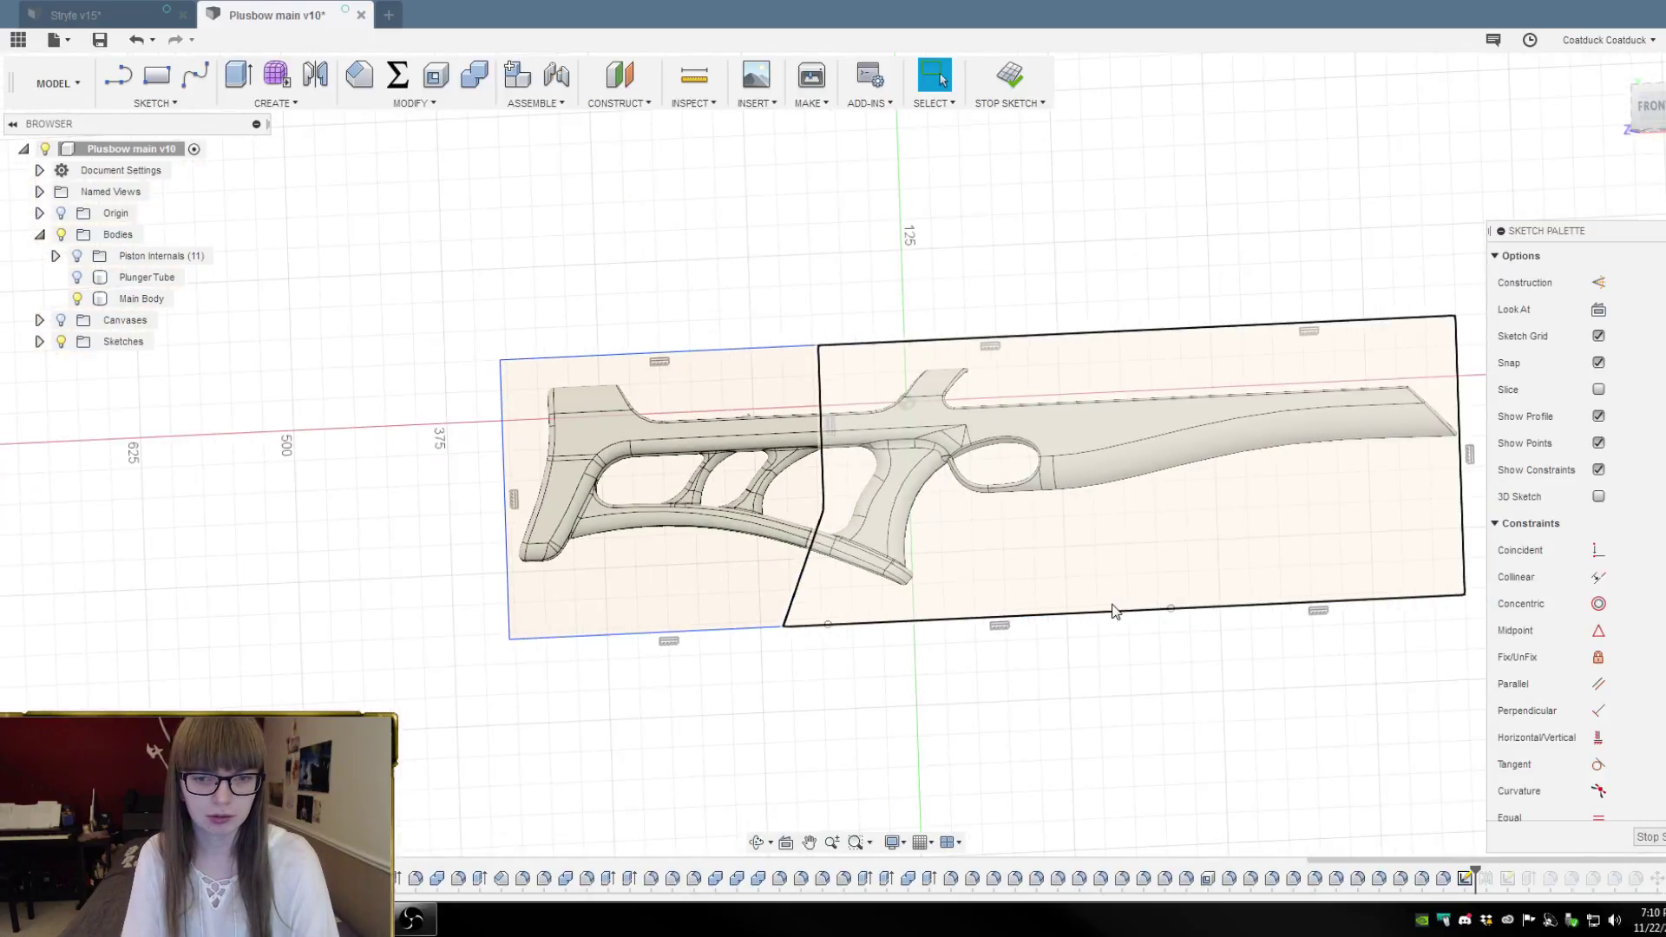
pyautogui.click(1268, 607)
pyautogui.press('Delete')
pyautogui.click(1427, 489)
pyautogui.press('Delete')
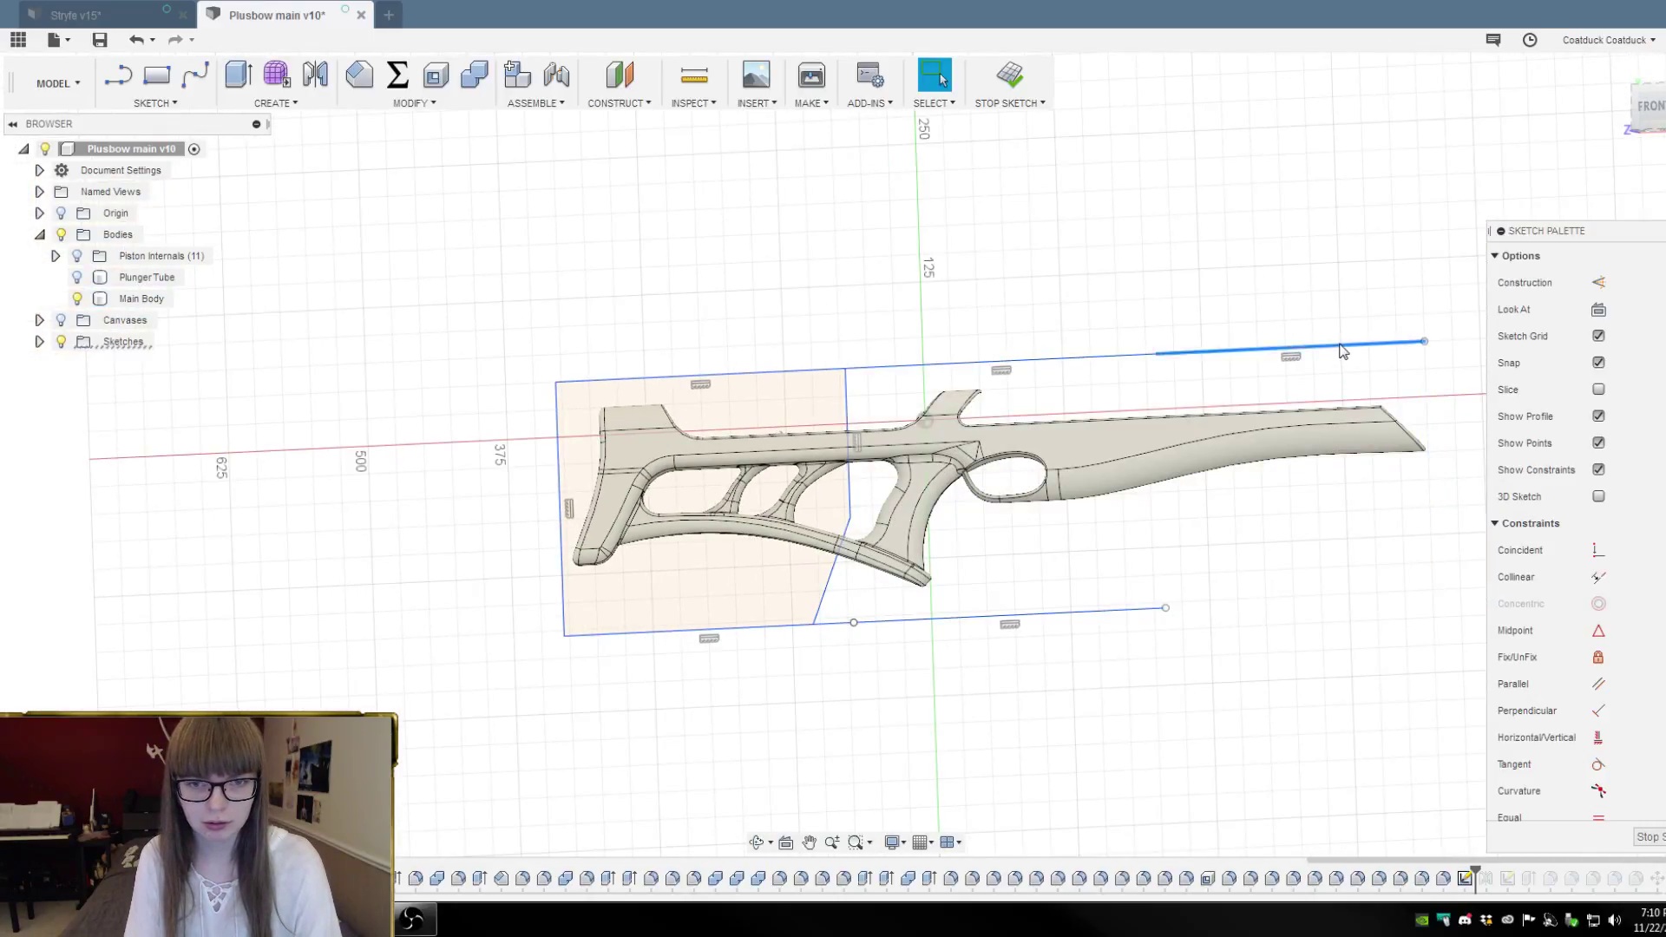
pyautogui.click(1342, 348)
pyautogui.press('Delete')
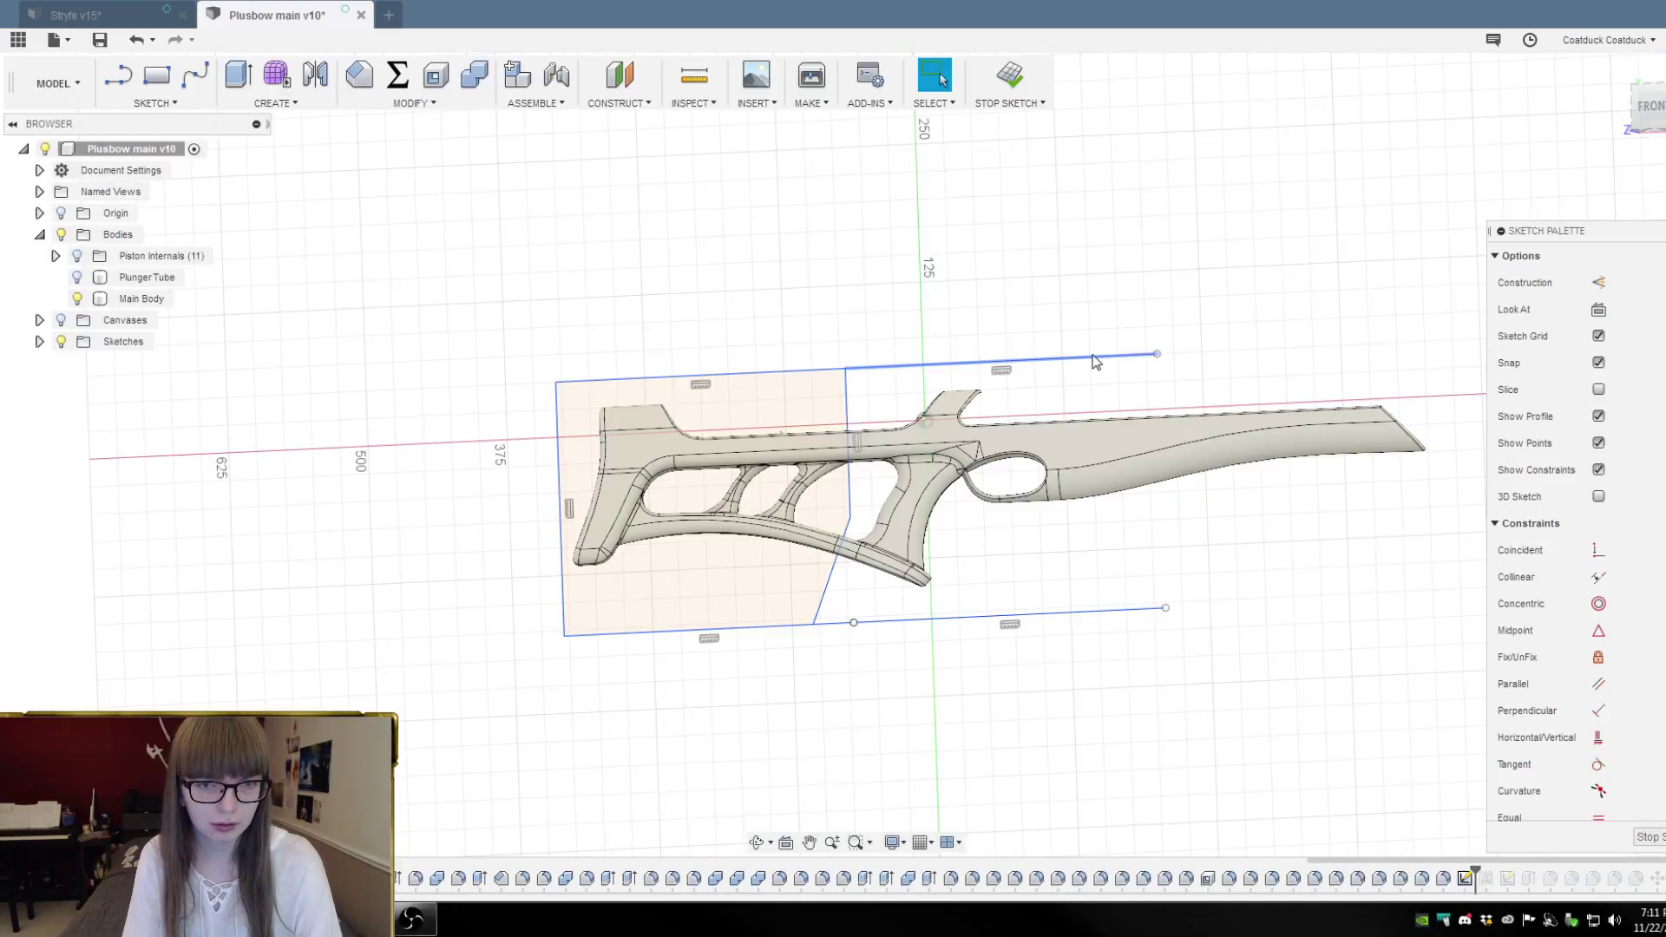
# Draw a line about 280 mm long from the angled boundary toward the muzzle, parallel to the rectangles' bottom edge and crossing the grip's lower end
pyautogui.scroll(3, 1128, 364)
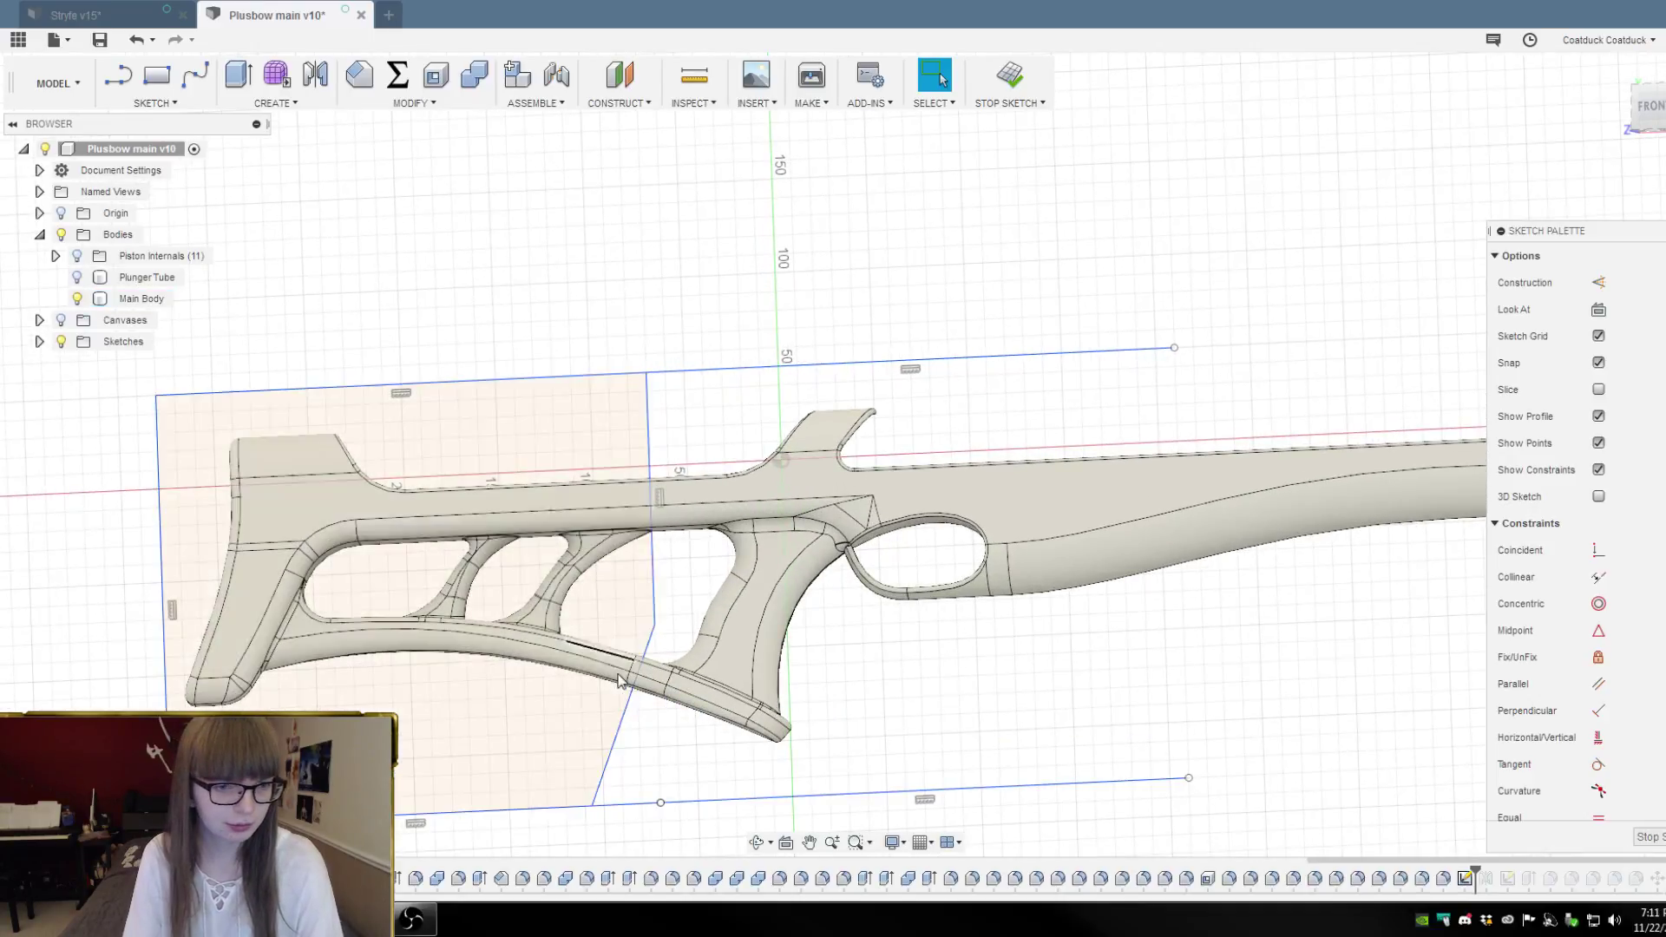
pyautogui.press('l')
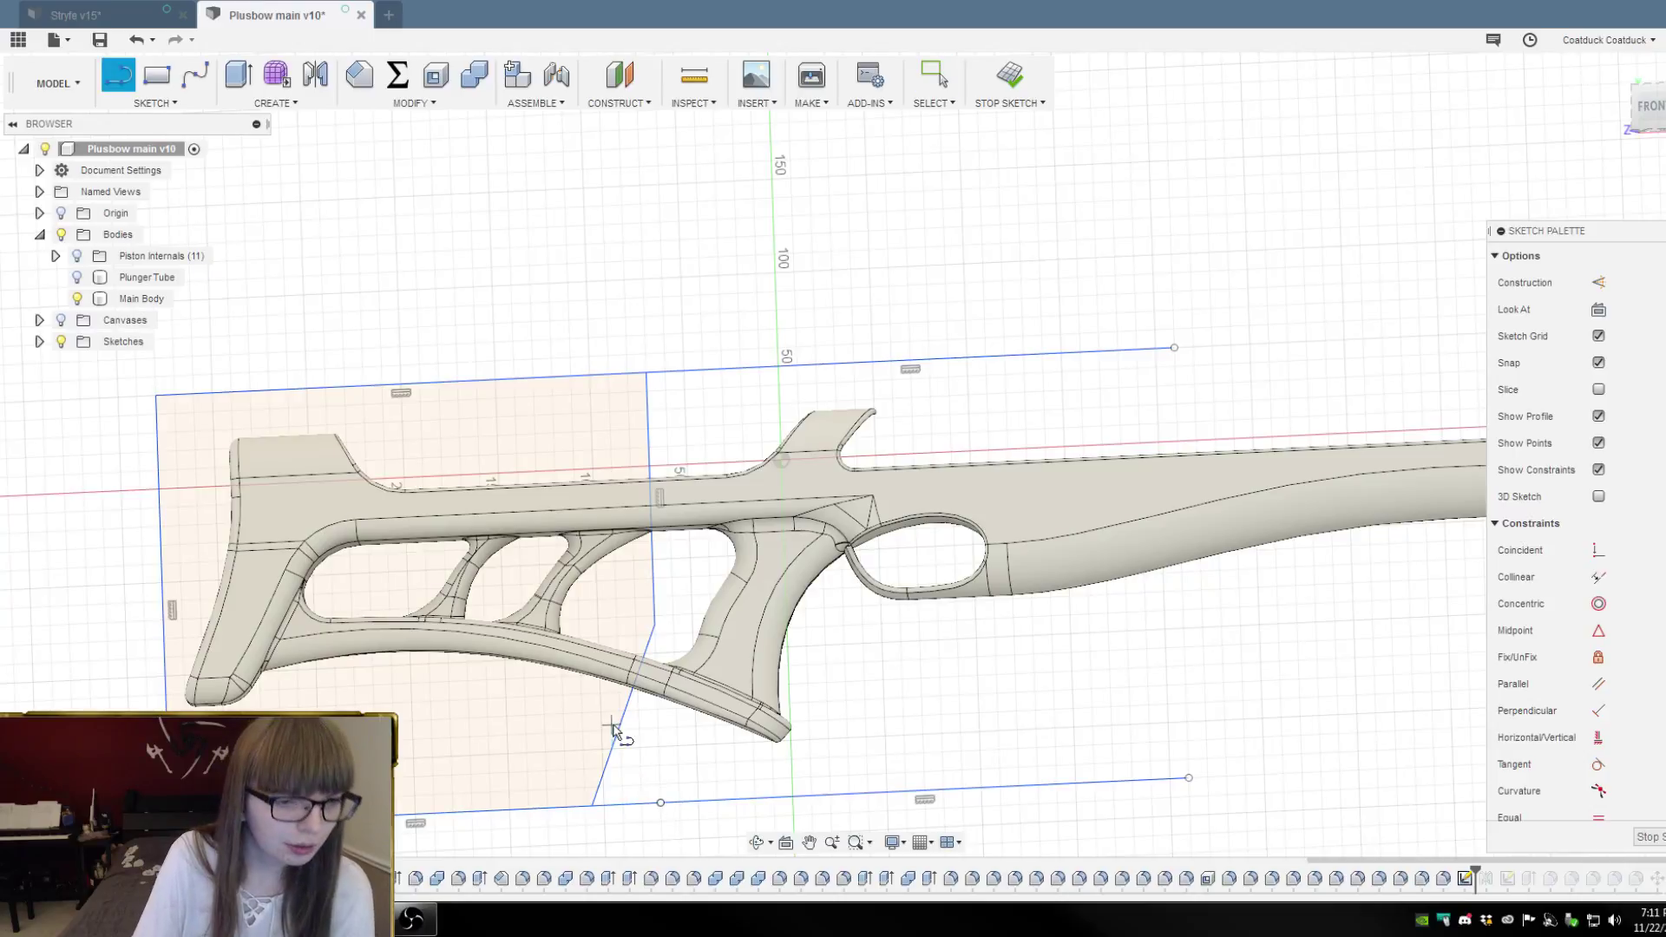
pyautogui.scroll(2, 613, 729)
pyautogui.click(617, 710)
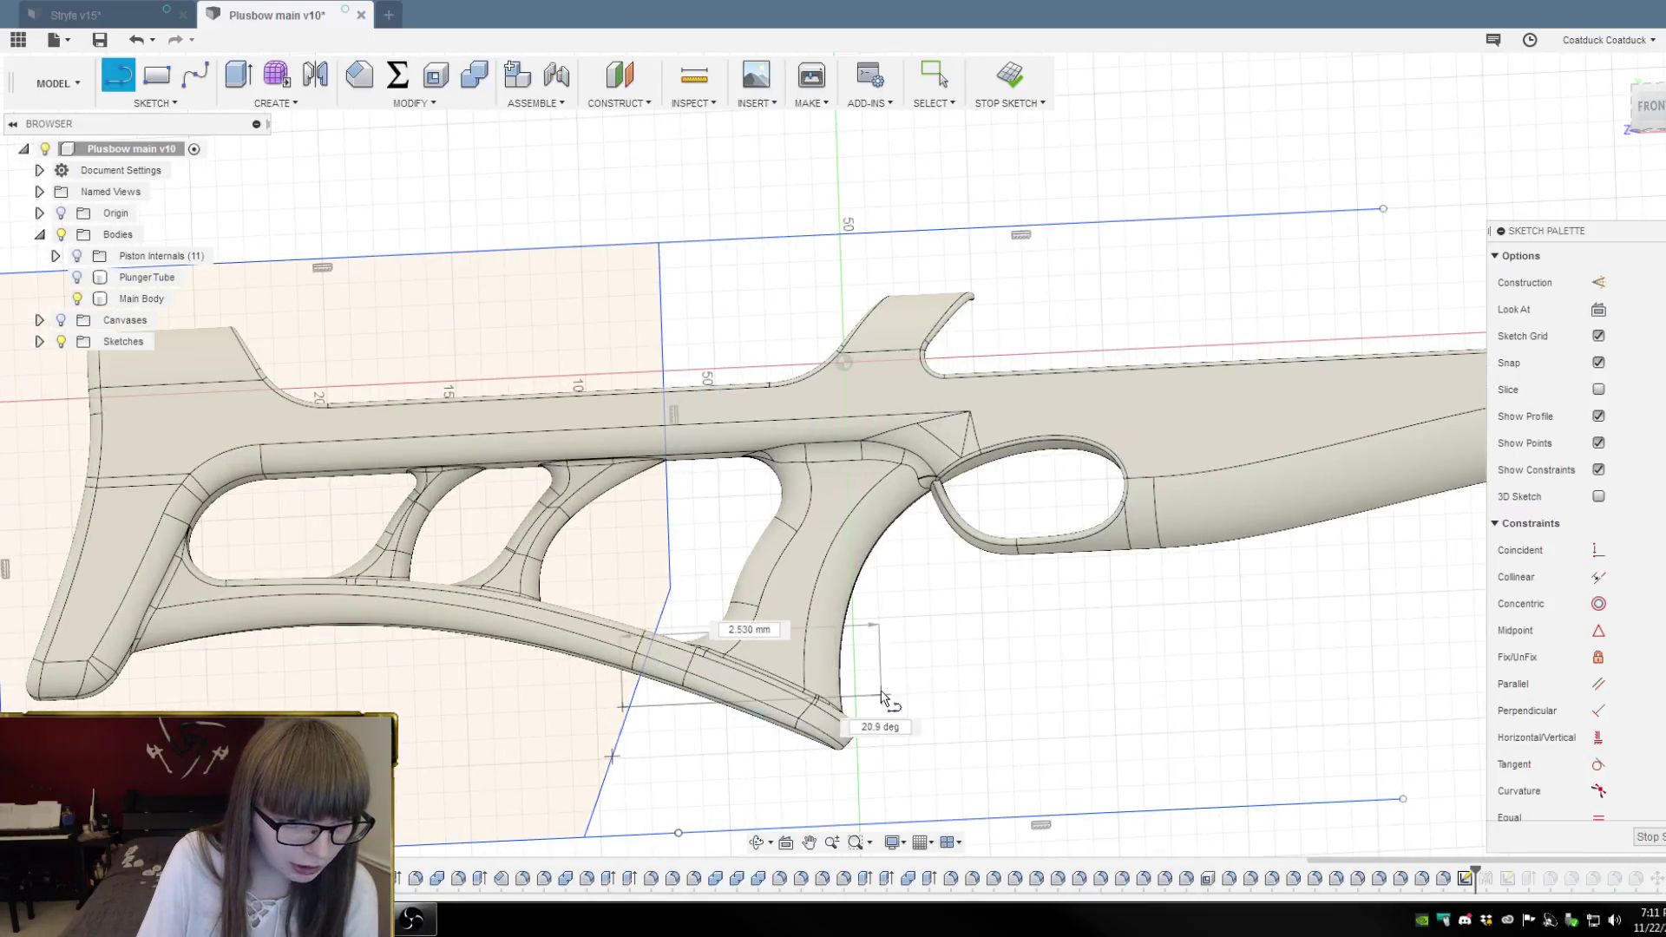
pyautogui.scroll(-4, 882, 697)
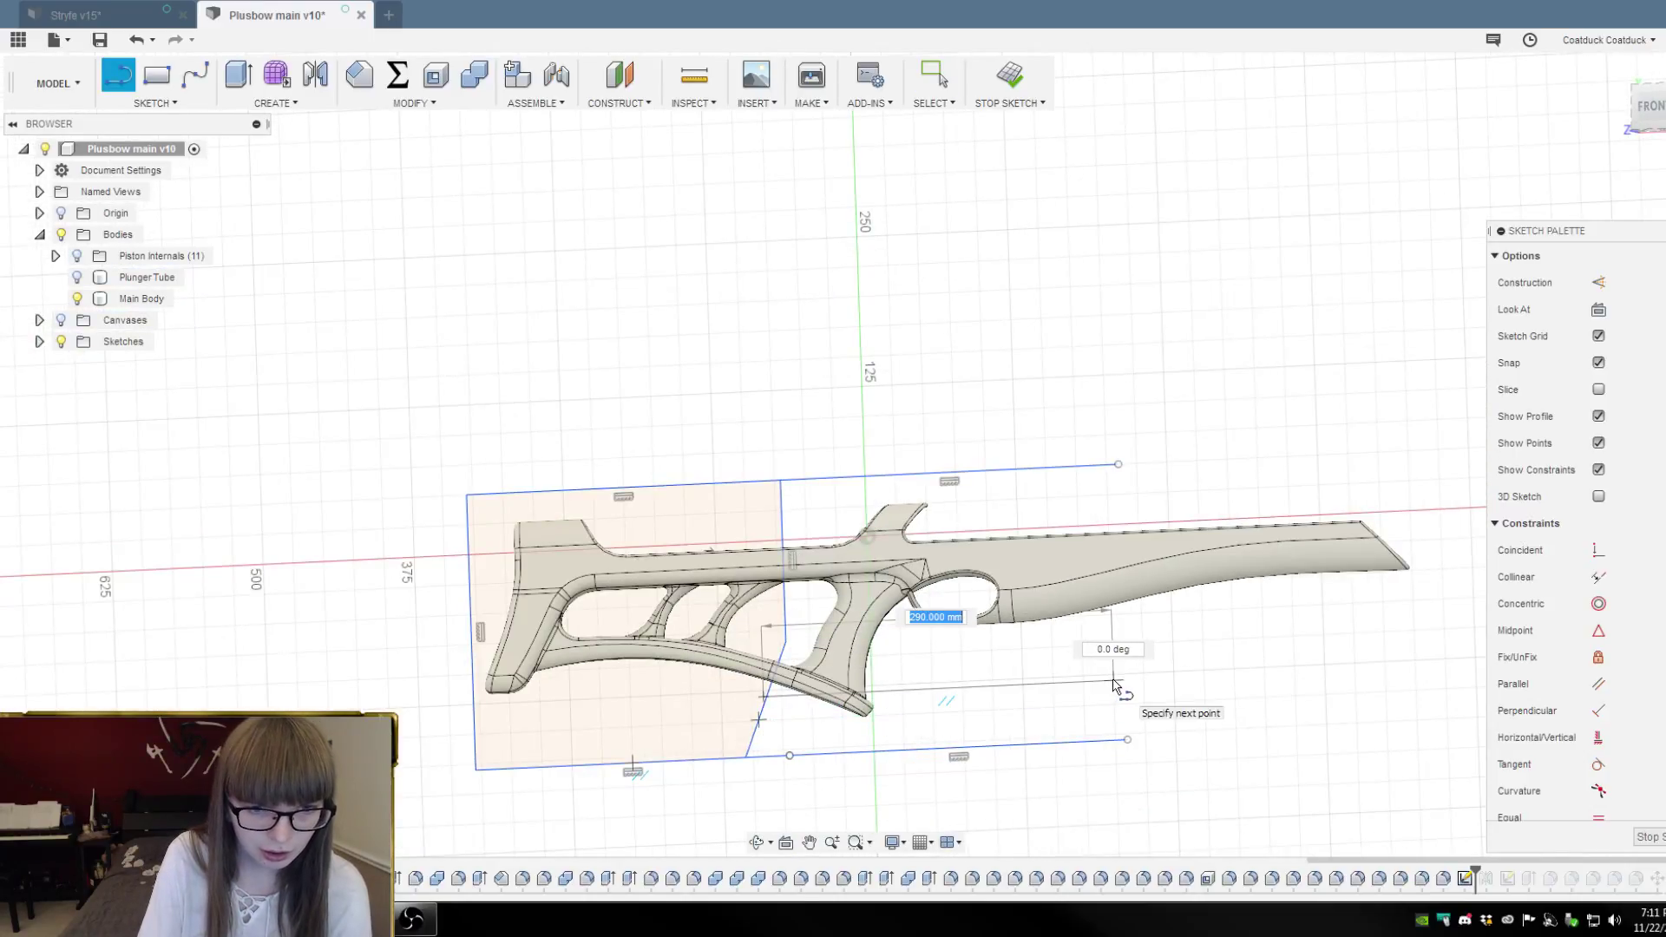
pyautogui.scroll(2, 1113, 685)
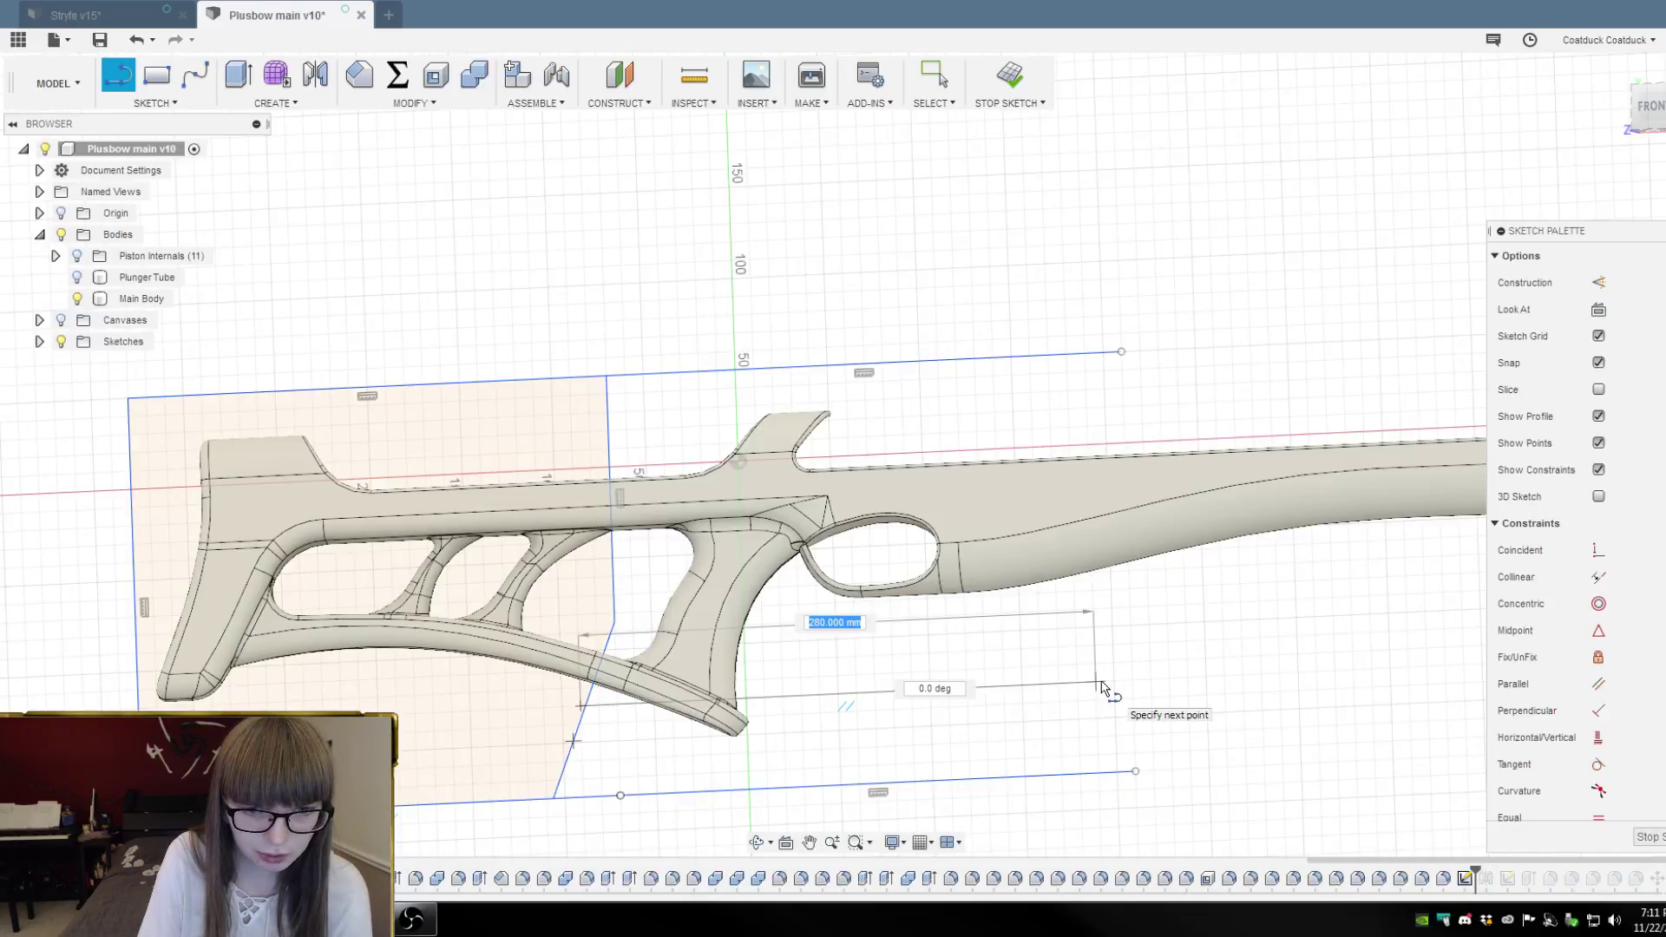
pyautogui.click(1100, 685)
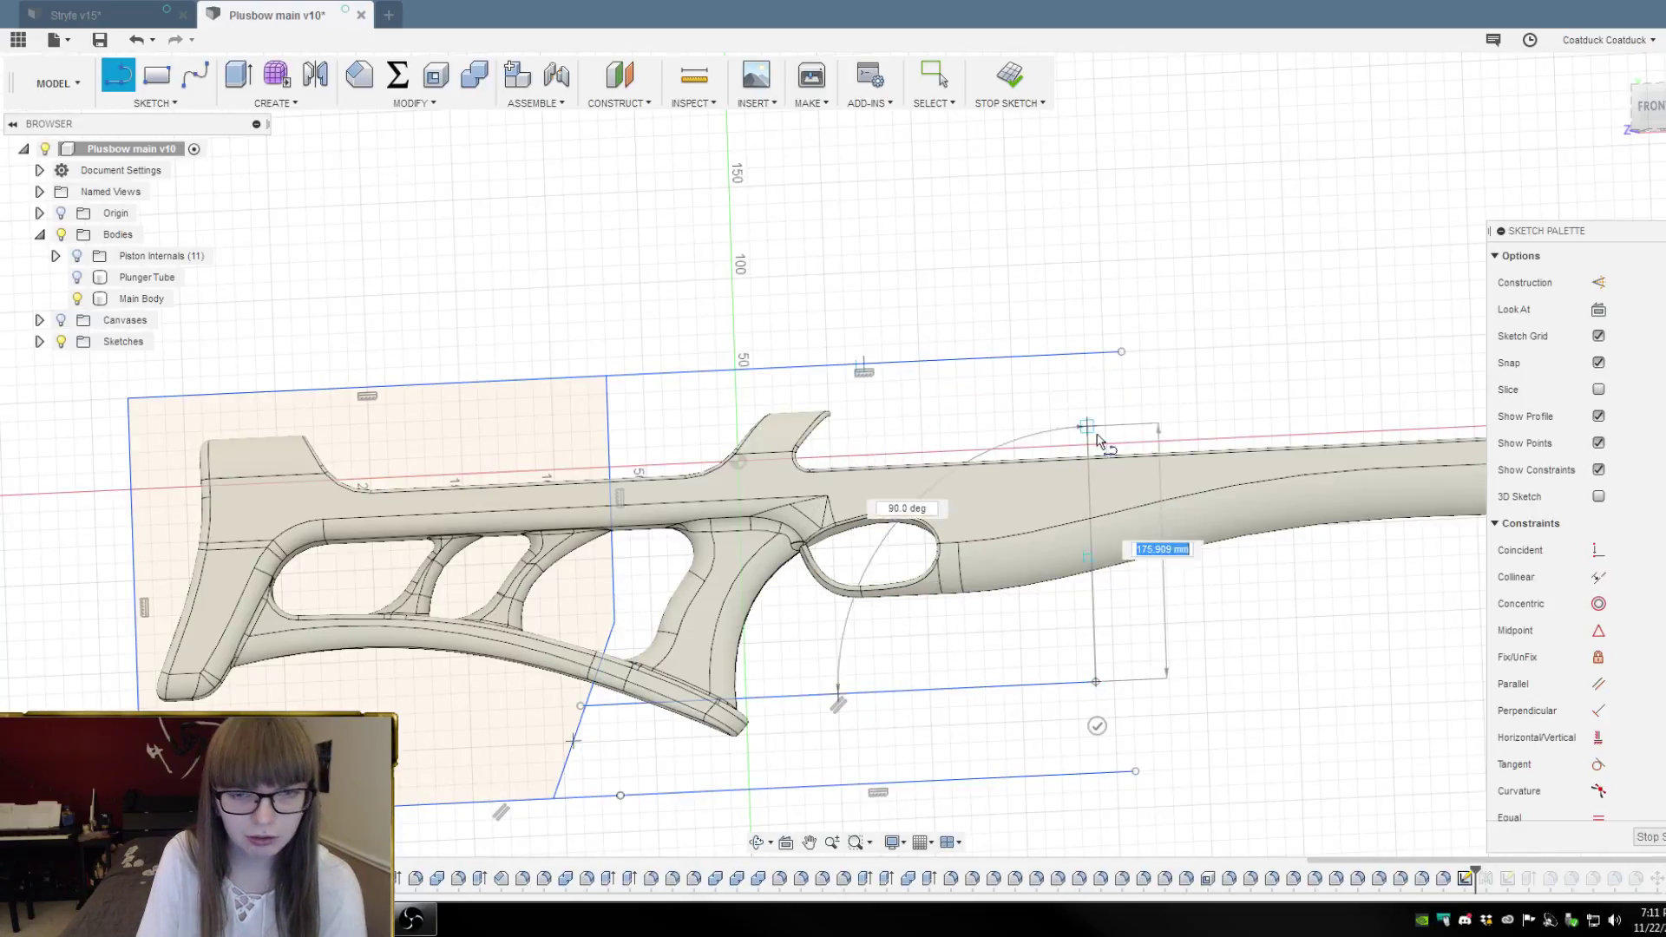
pyautogui.press('Escape')
pyautogui.press('l')
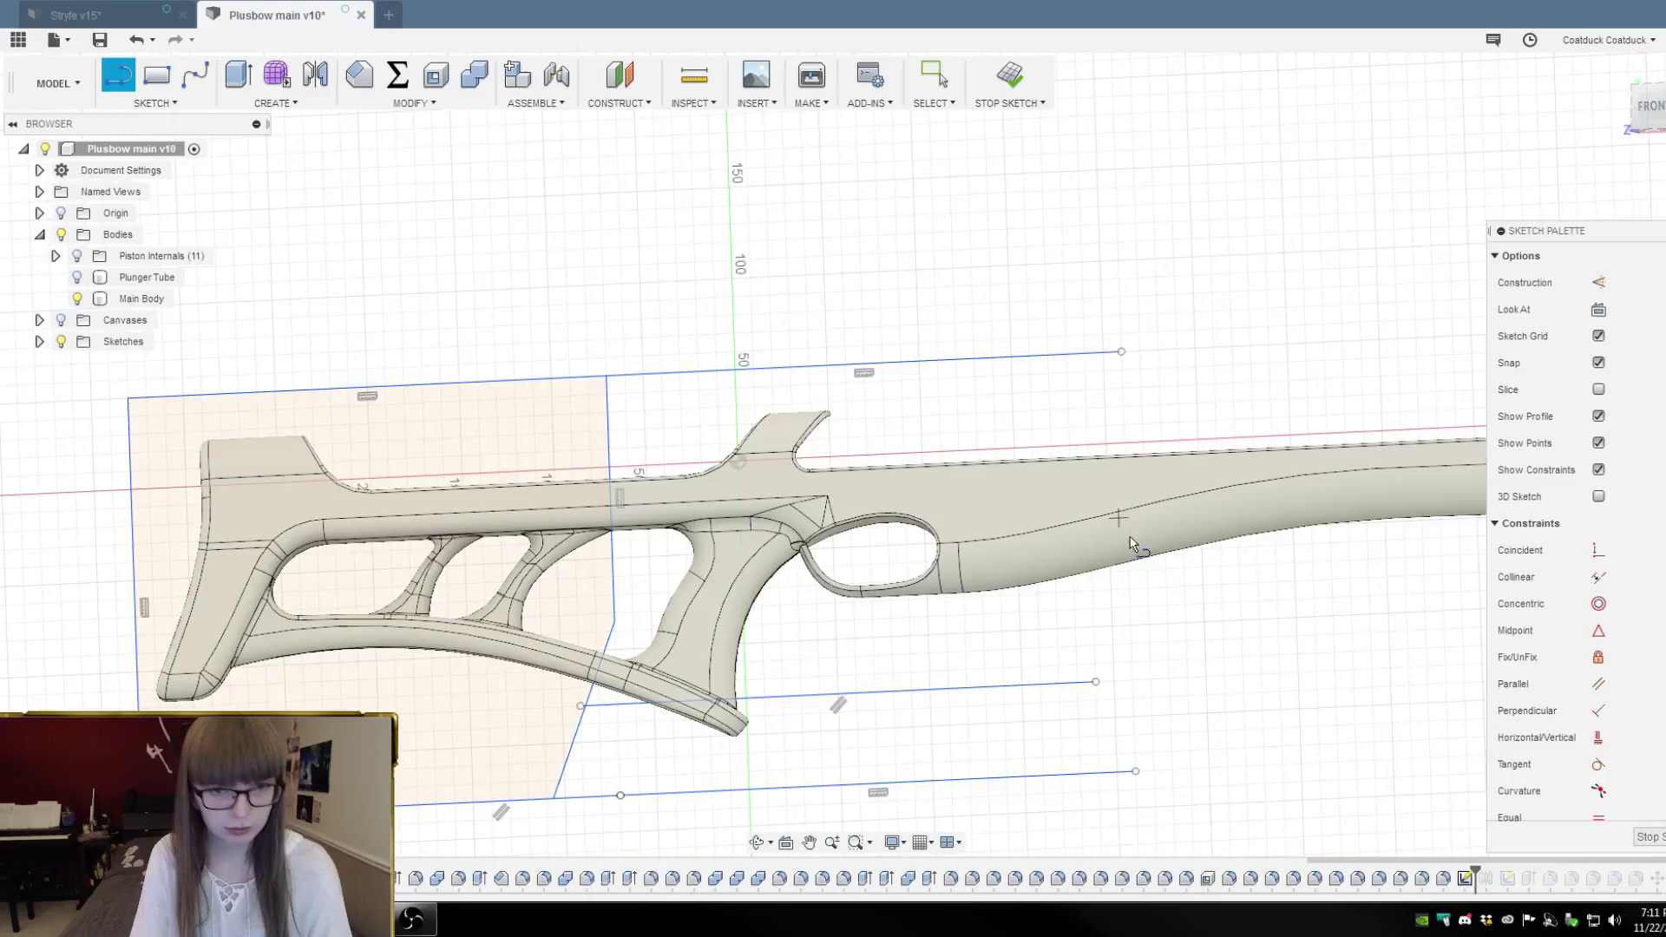
# Draw a line from the sections' top edge near its muzzle-side end, perpendicular to it, down to the bottom edge
pyautogui.click(1085, 354)
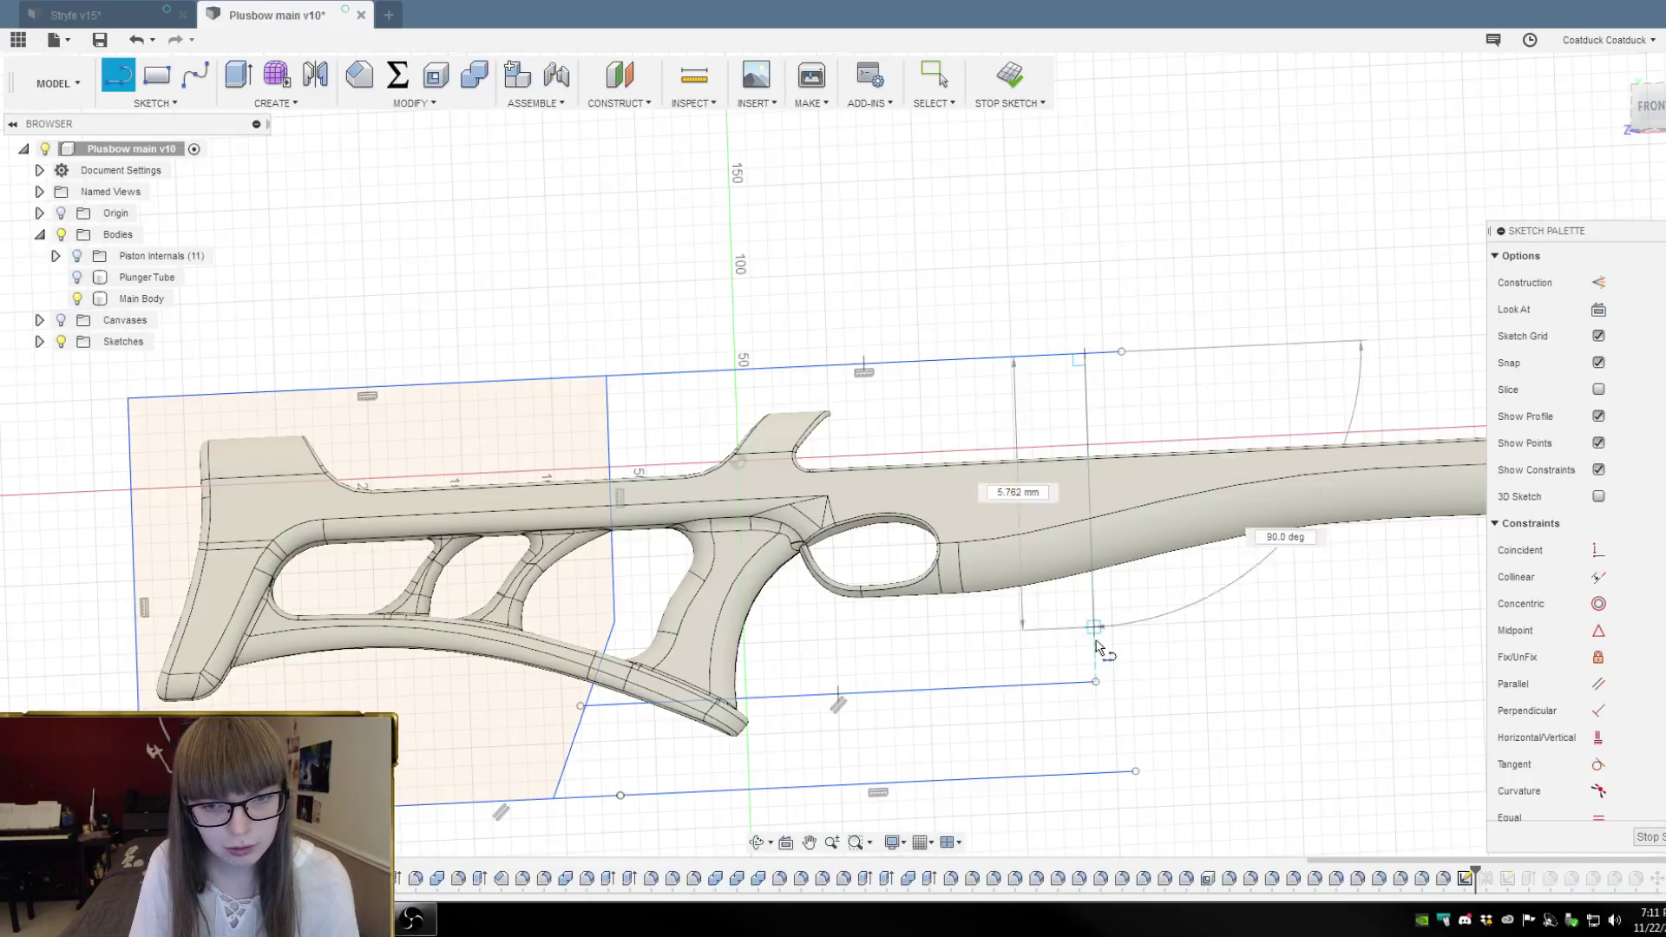
pyautogui.click(1105, 777)
pyautogui.press('Escape')
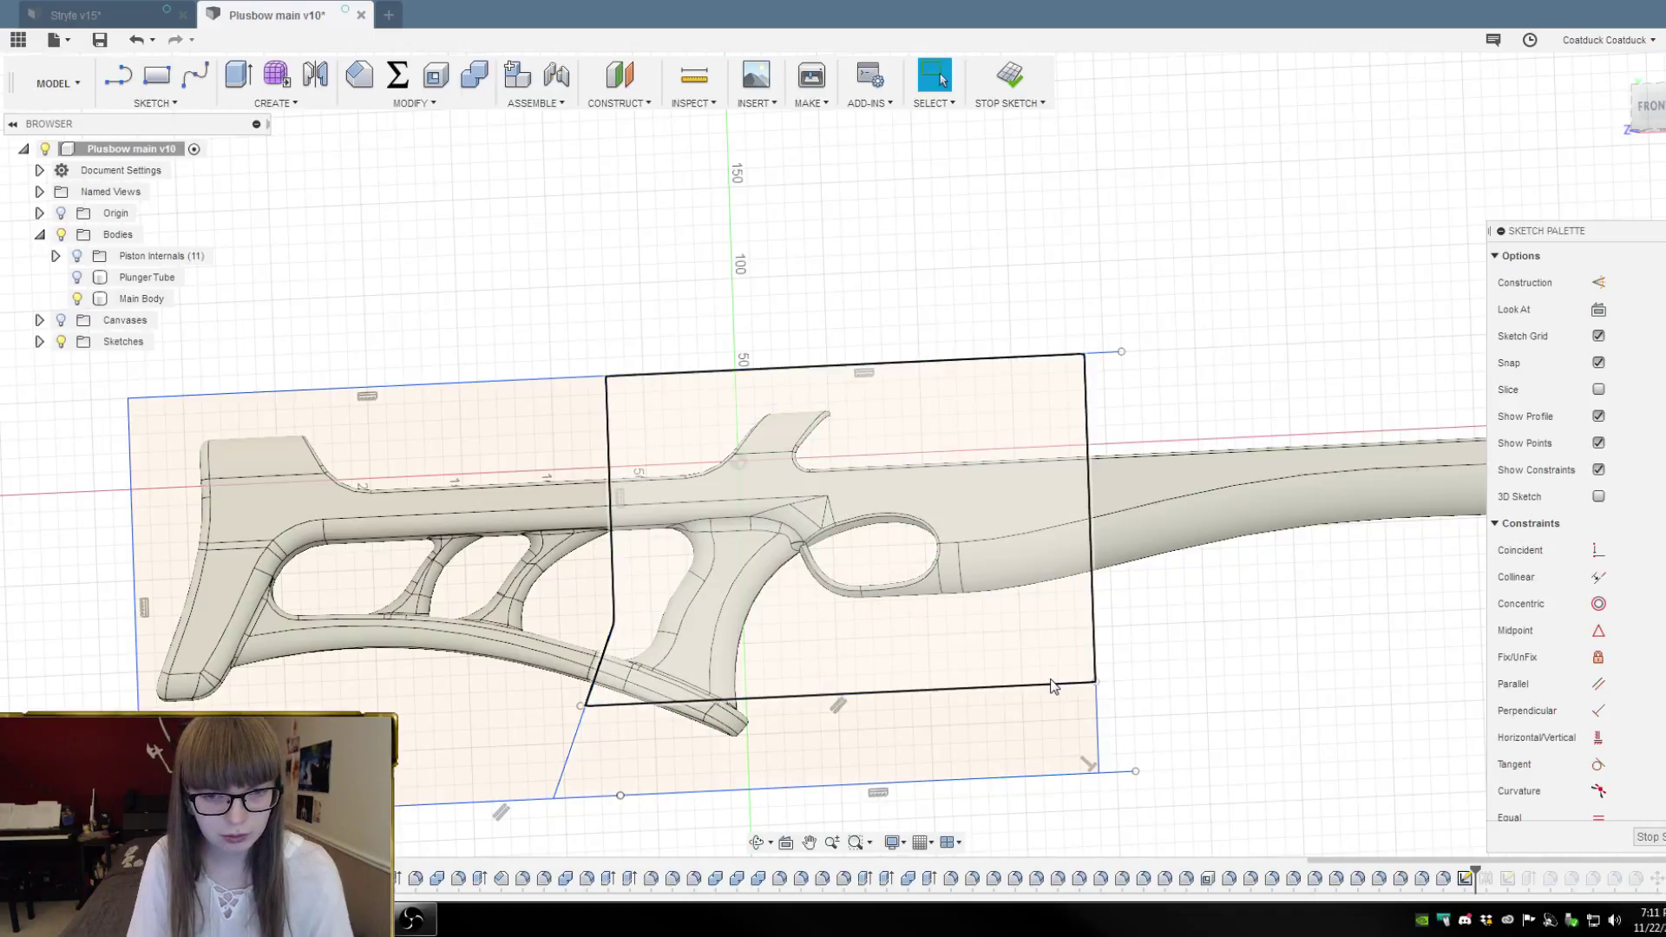
# Trim the ends of the top and bottom edges that overhang the new front boundary of the middle section
pyautogui.press('t')
pyautogui.click(1105, 353)
pyautogui.click(1115, 771)
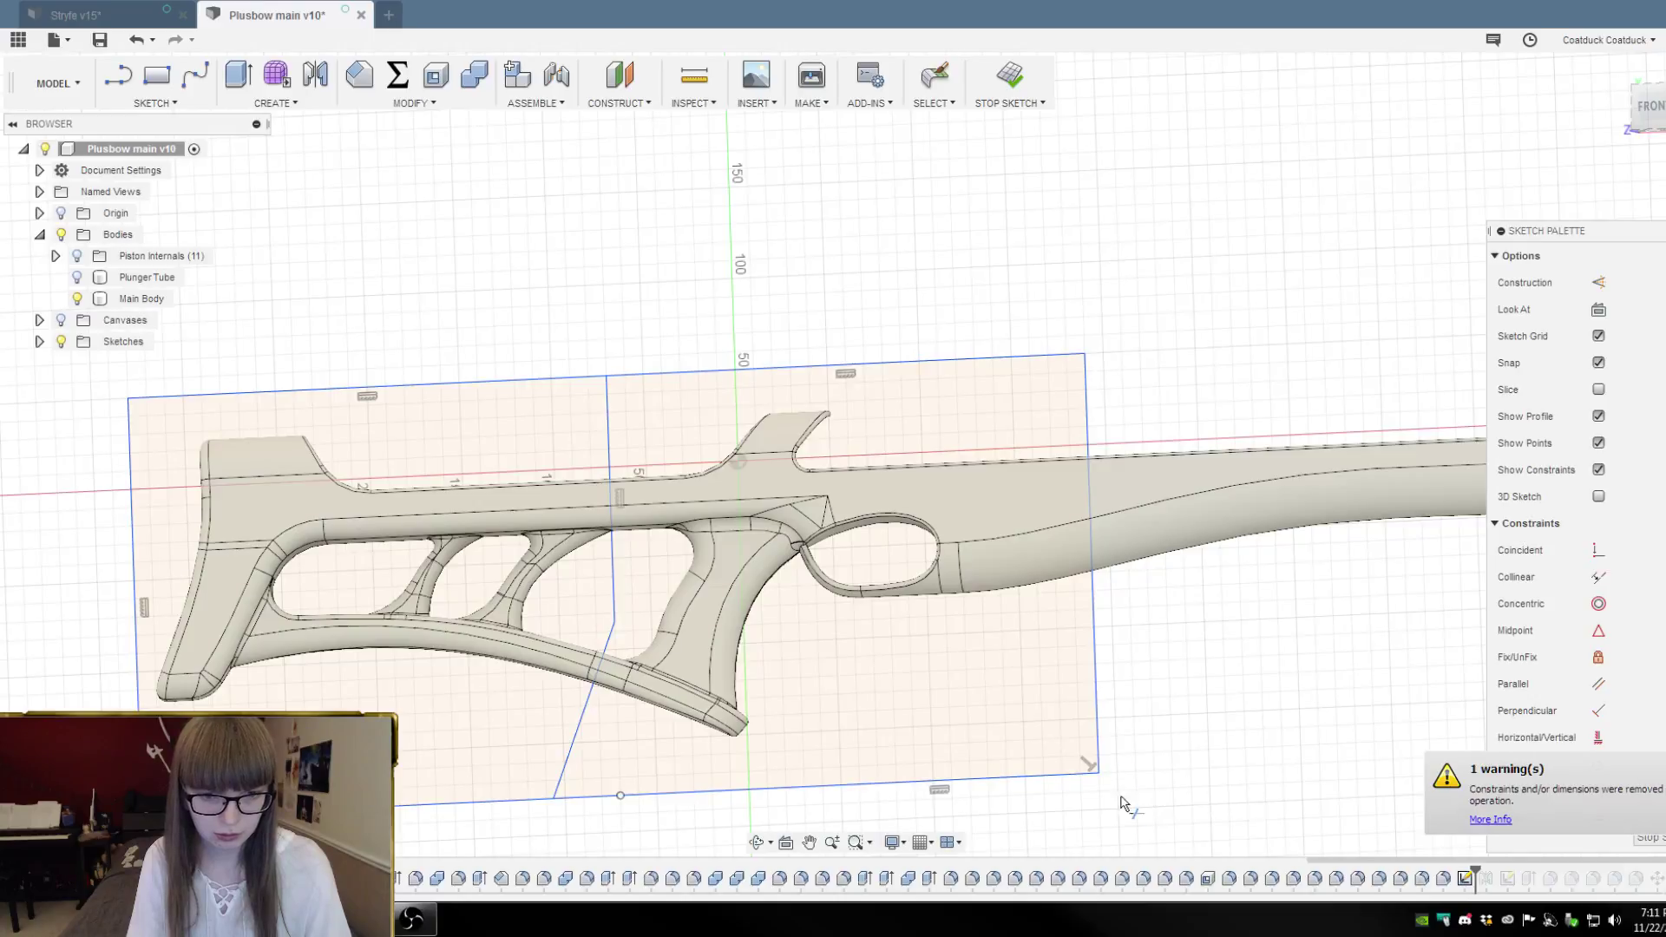
# Draw a rectangle about 230 mm high from the top of the new boundary to just past the muzzle end, enclosing the front of the stock
pyautogui.click(157, 75)
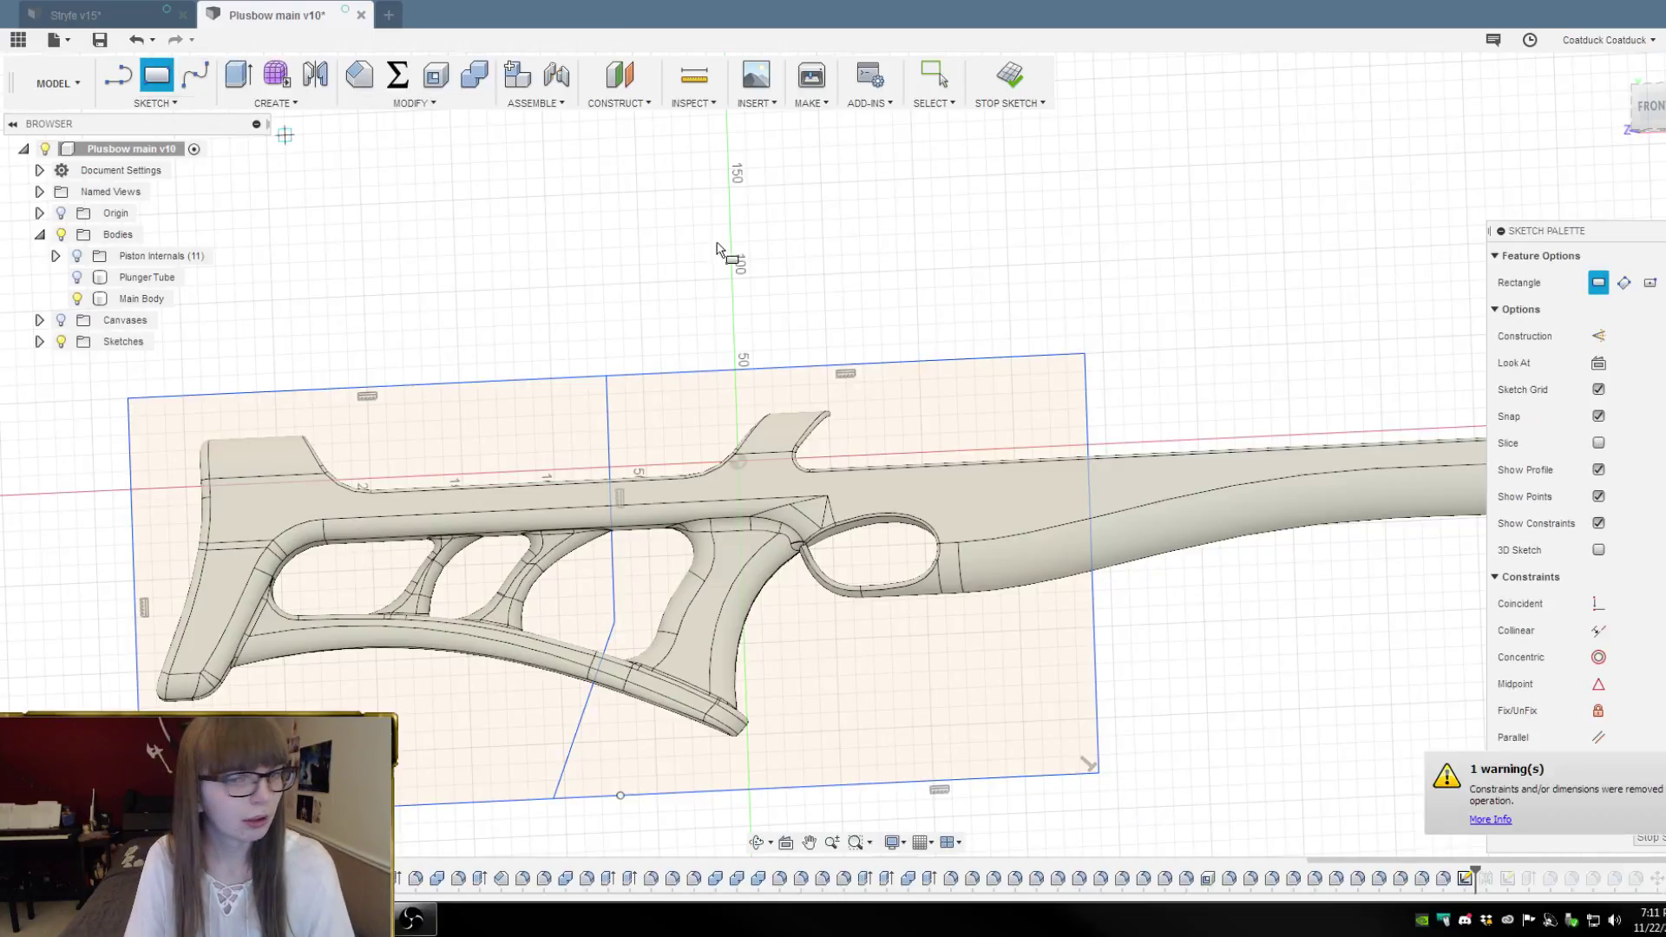
pyautogui.click(1084, 354)
pyautogui.scroll(-3, 981, 361)
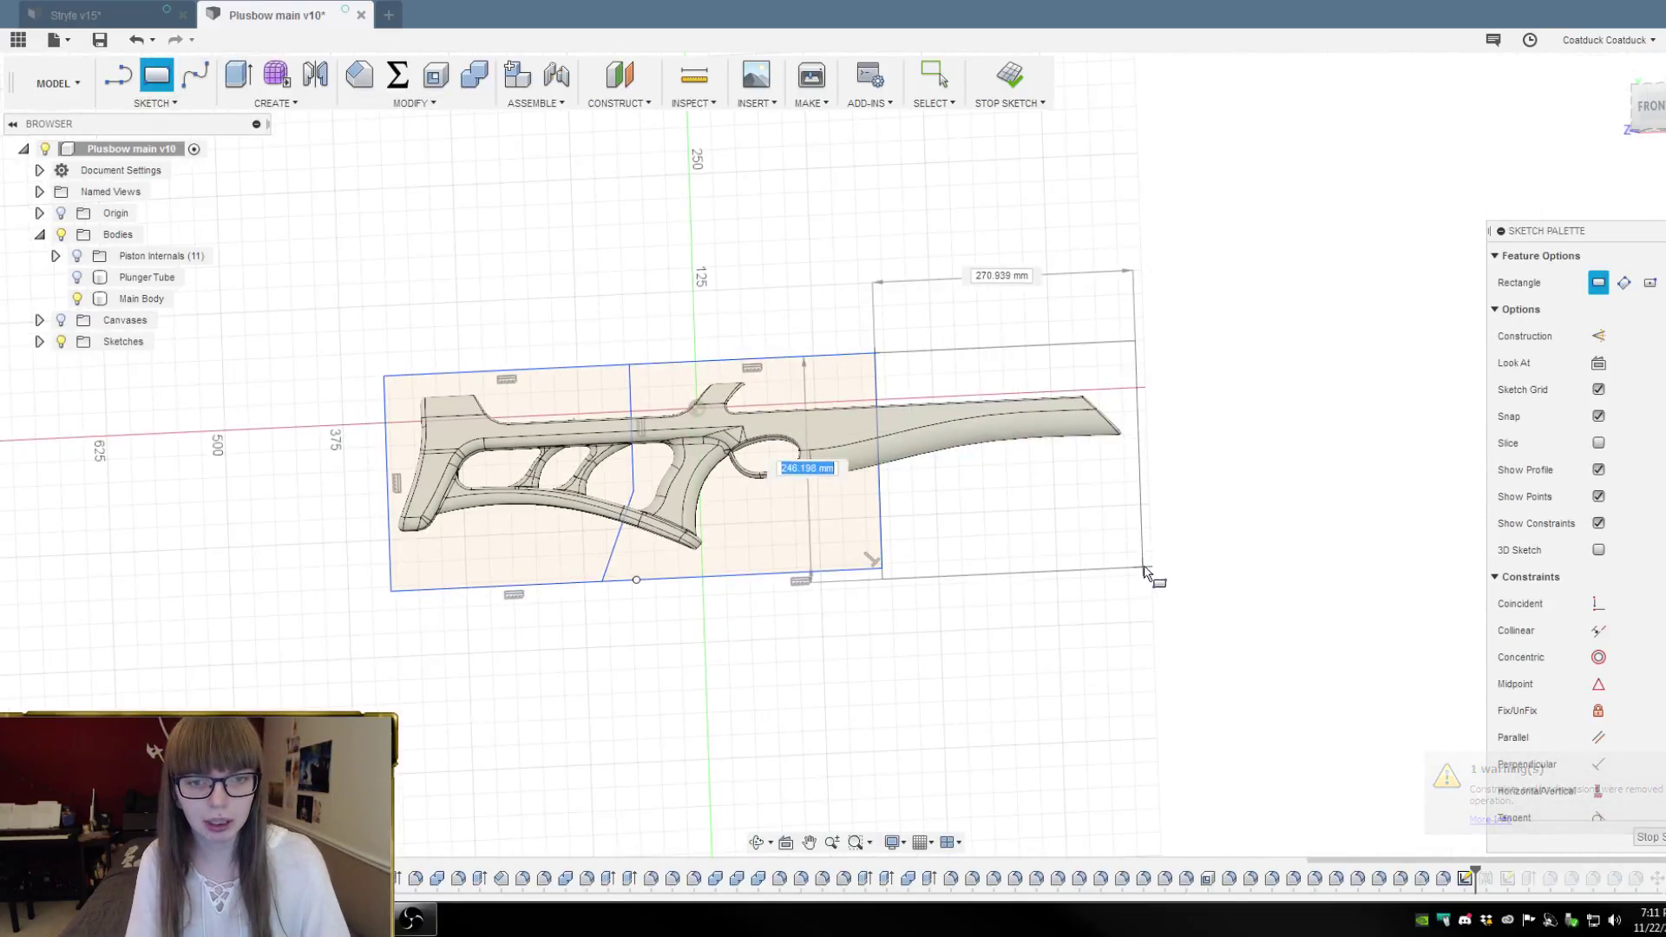
pyautogui.scroll(3, 1143, 568)
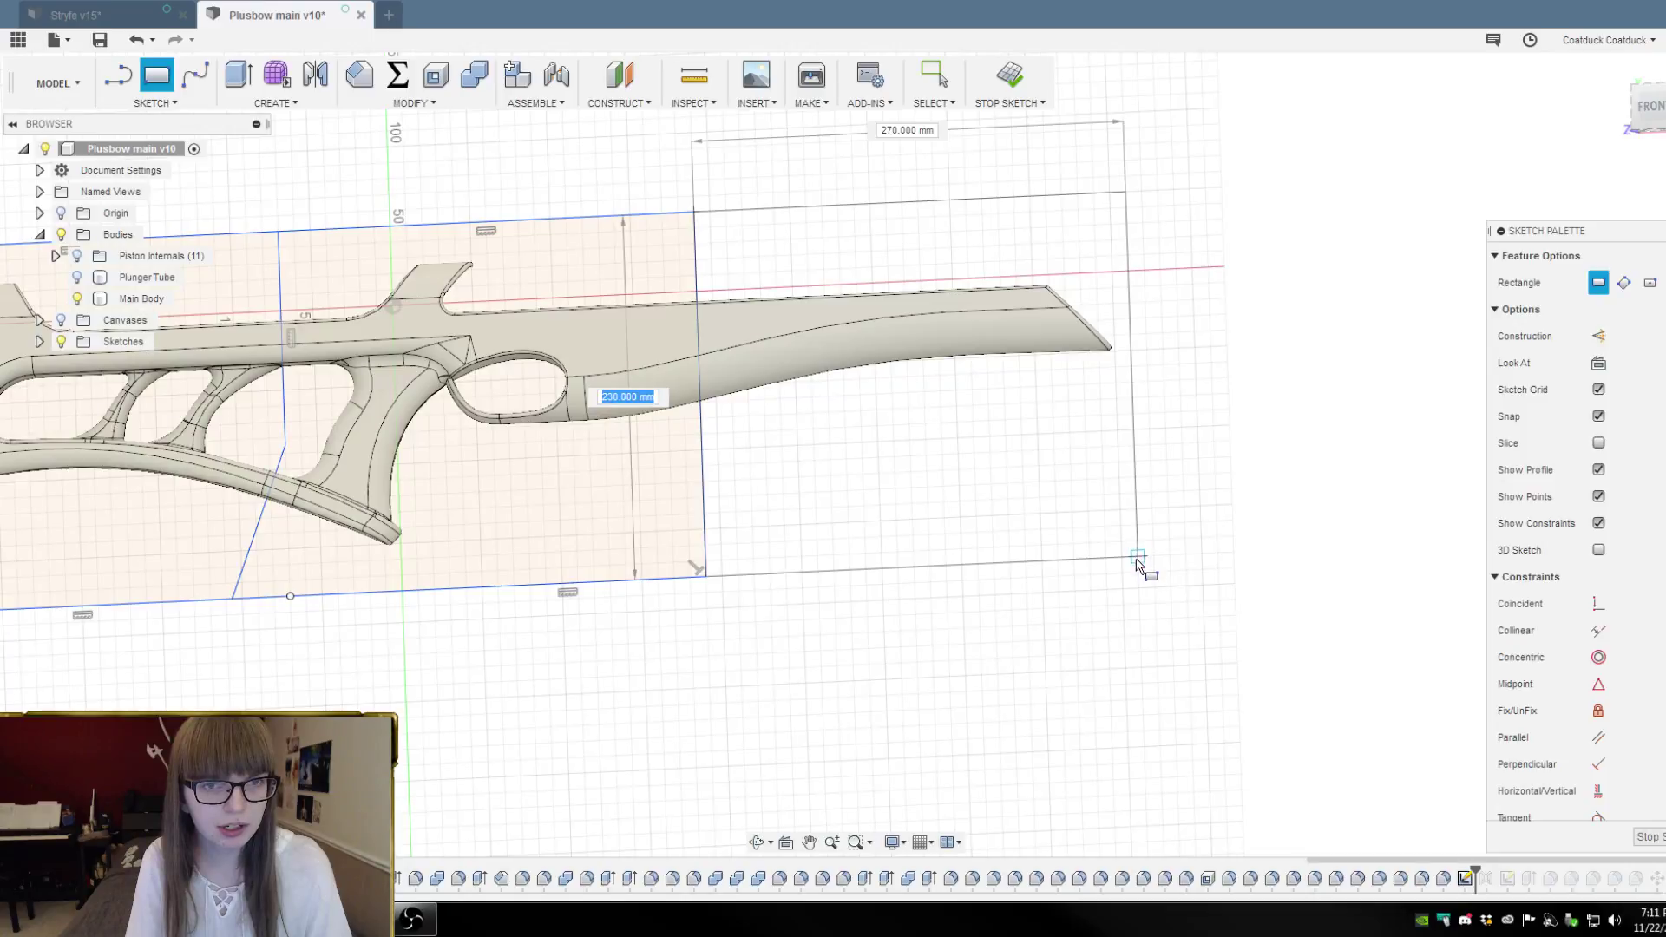
pyautogui.click(1138, 563)
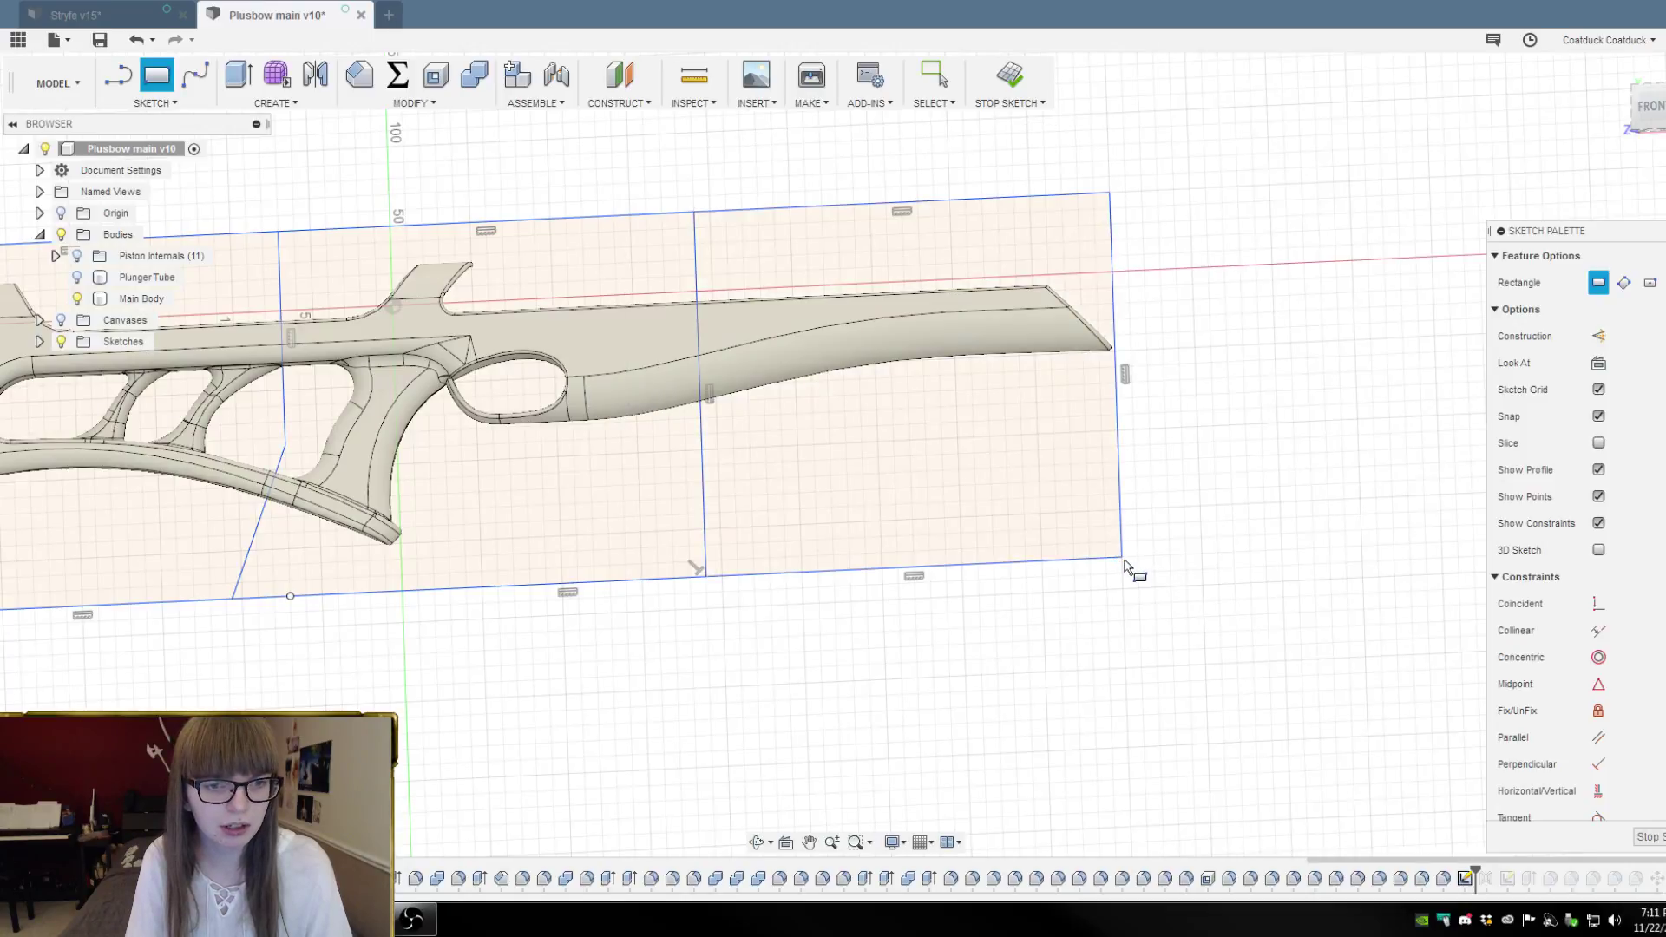
pyautogui.scroll(-3, 1258, 482)
pyautogui.moveTo(1258, 482)
pyautogui.keyDown('shift'); pyautogui.mouseDown(button='middle')
pyautogui.moveTo(1258, 454)
pyautogui.moveTo(1250, 479)
pyautogui.mouseUp(button='middle'); pyautogui.keyUp('shift')
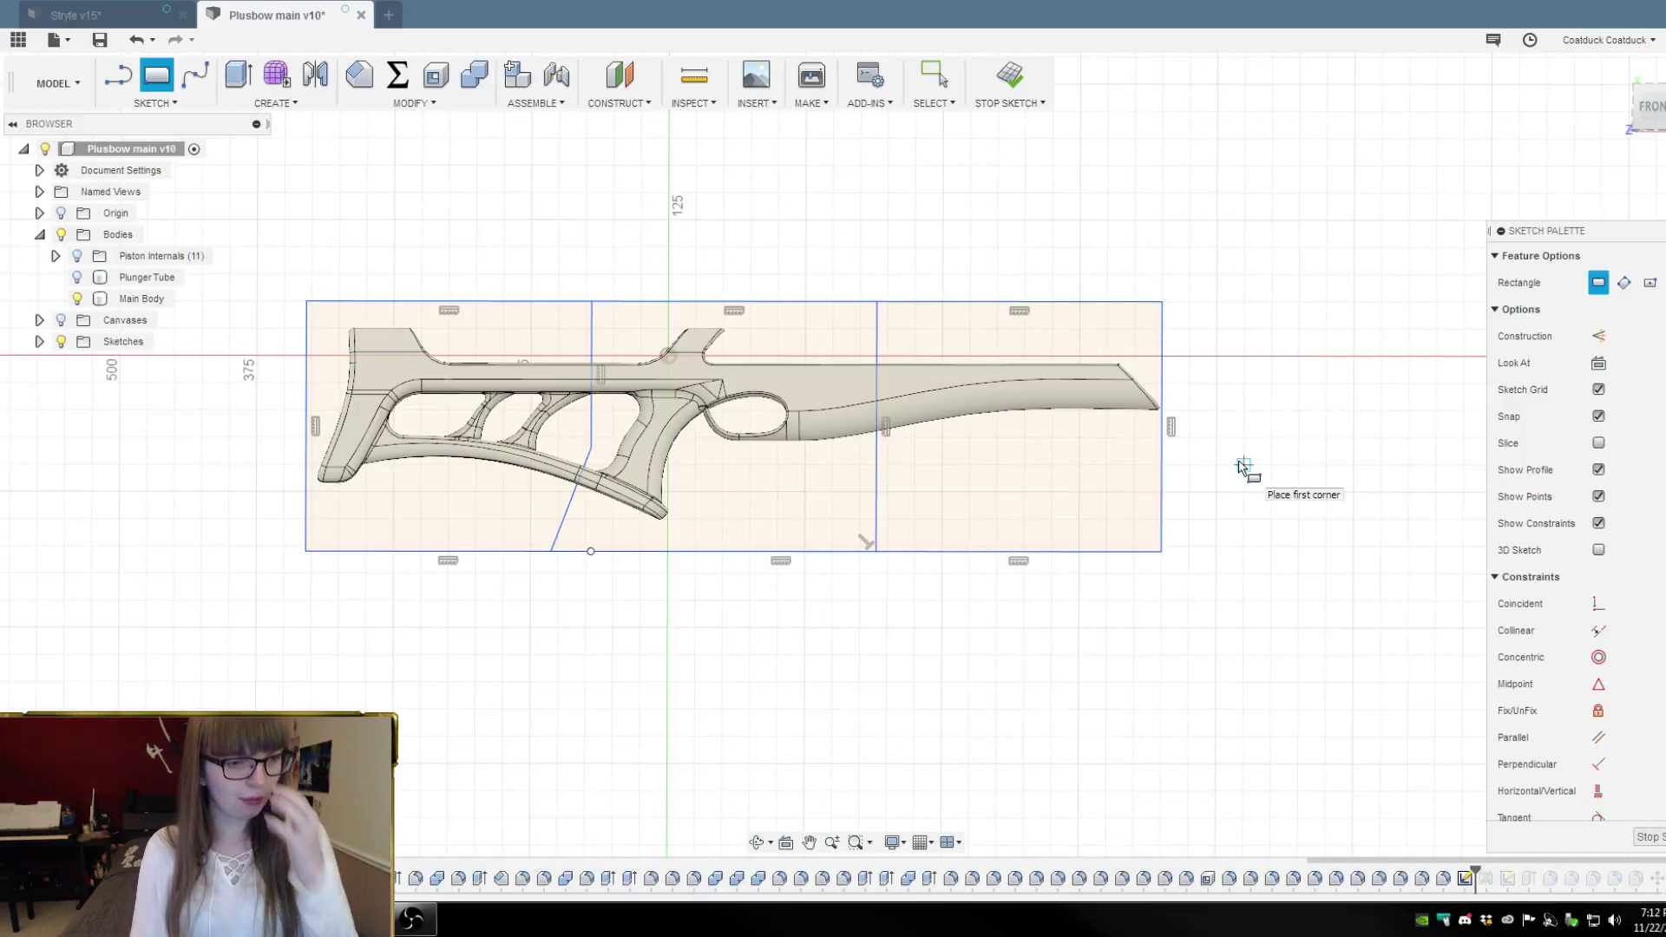
# Switch to Simplify3D and remove the Main Body model from the build plate
pyautogui.click(24, 919)
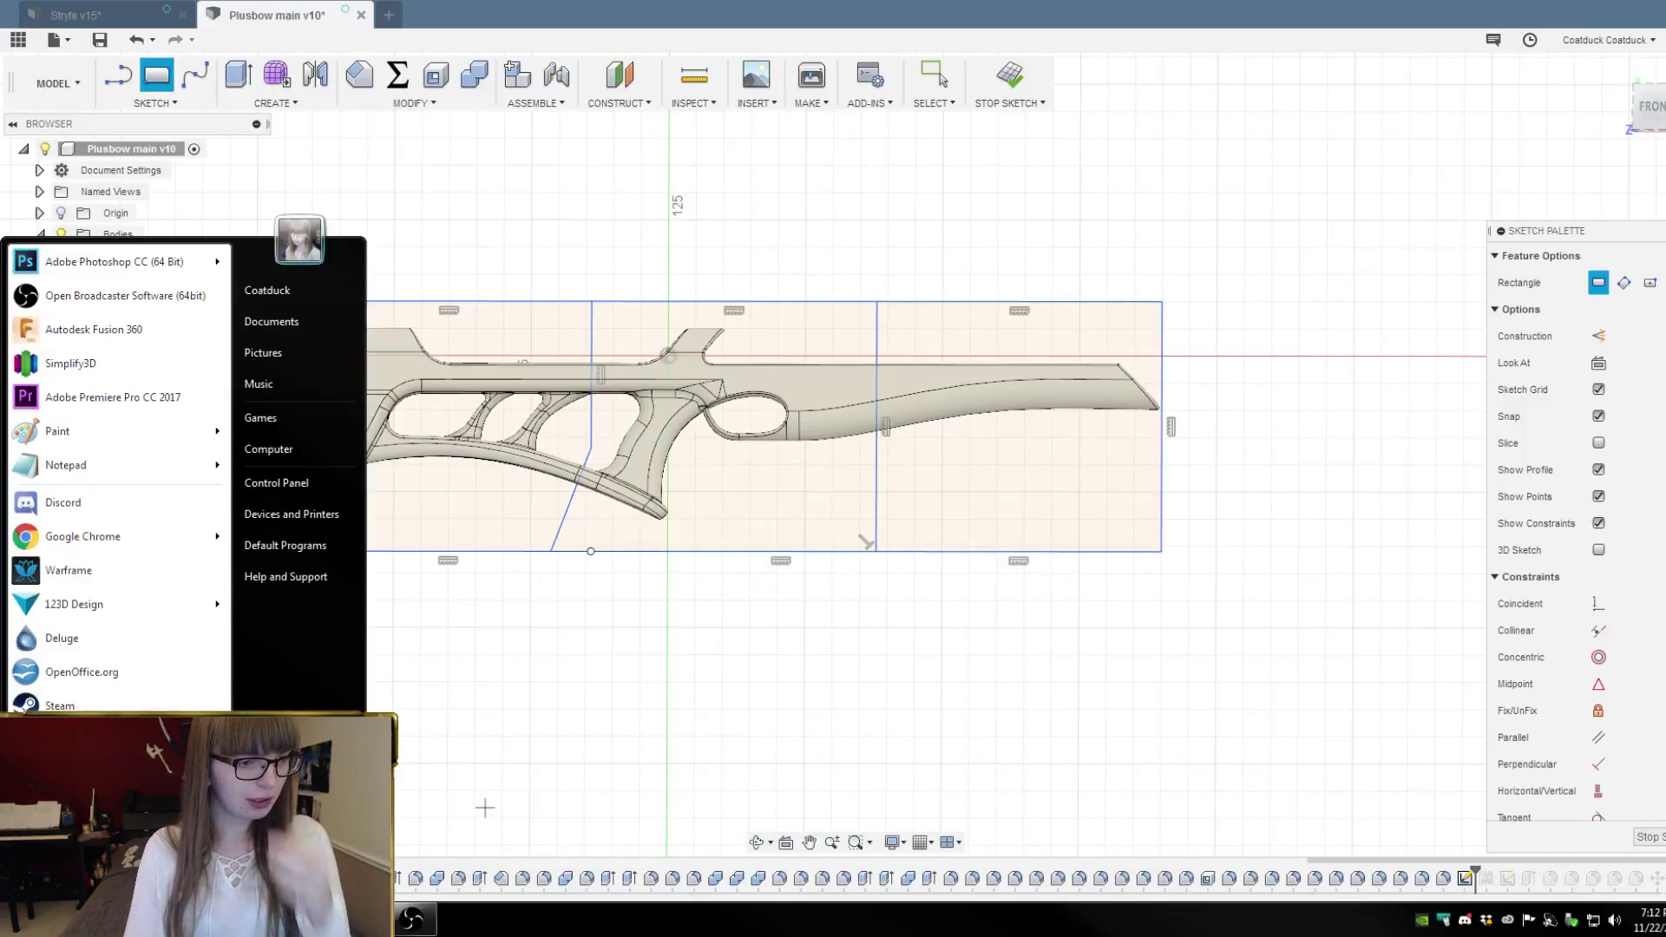
pyautogui.click(109, 363)
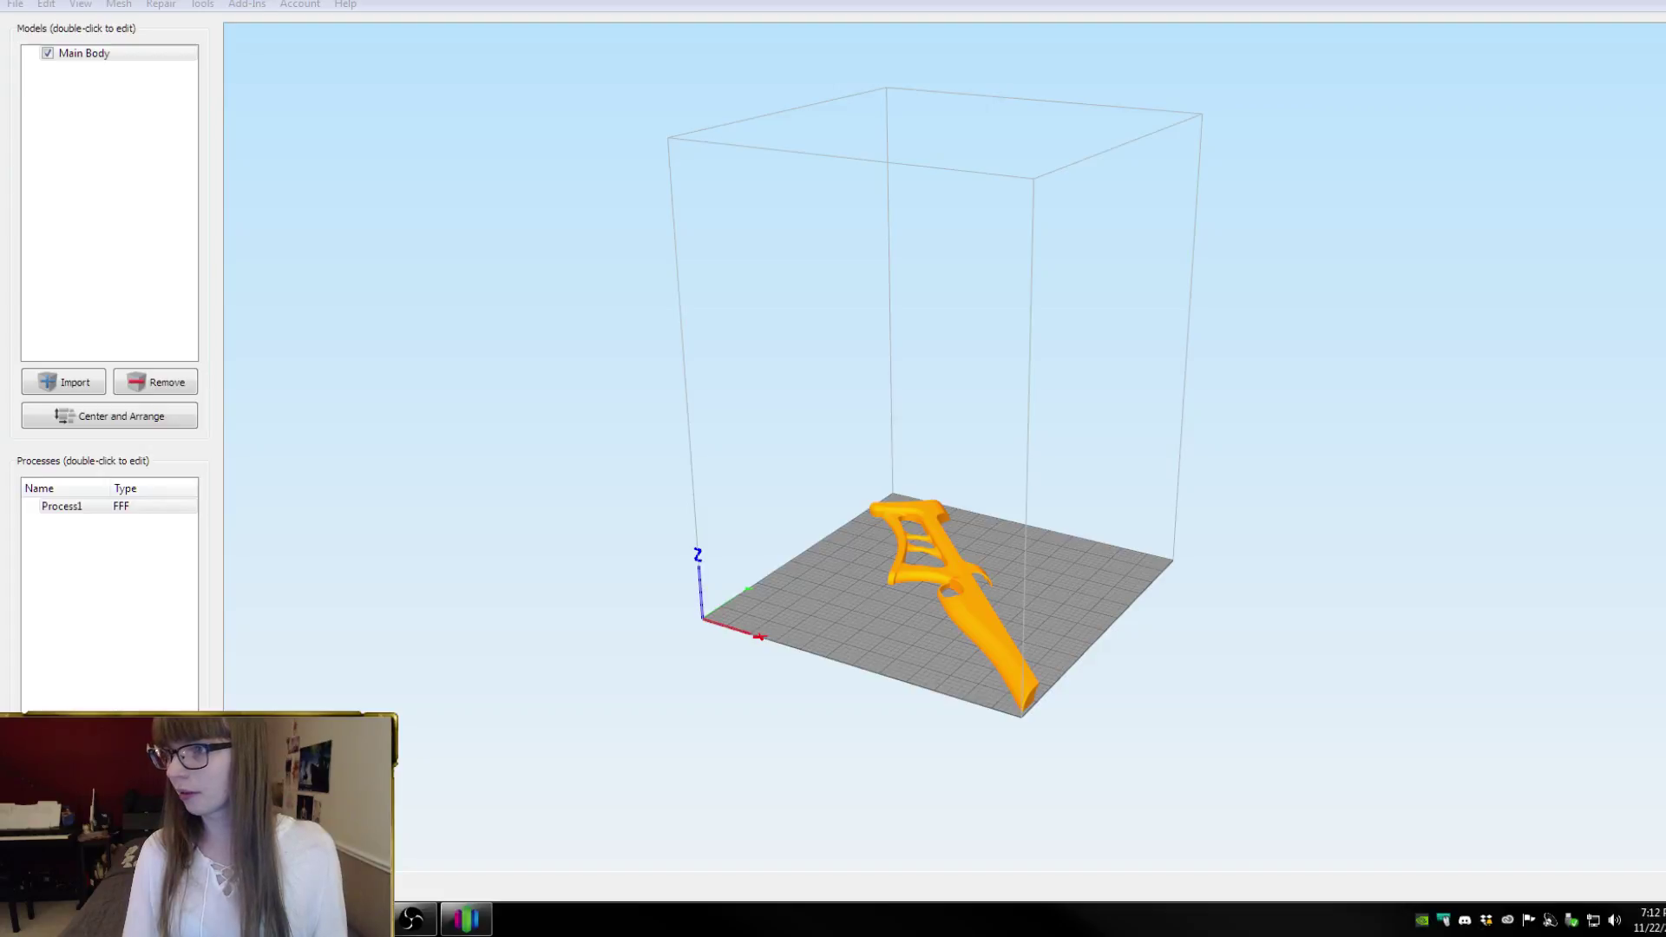
pyautogui.click(1094, 481)
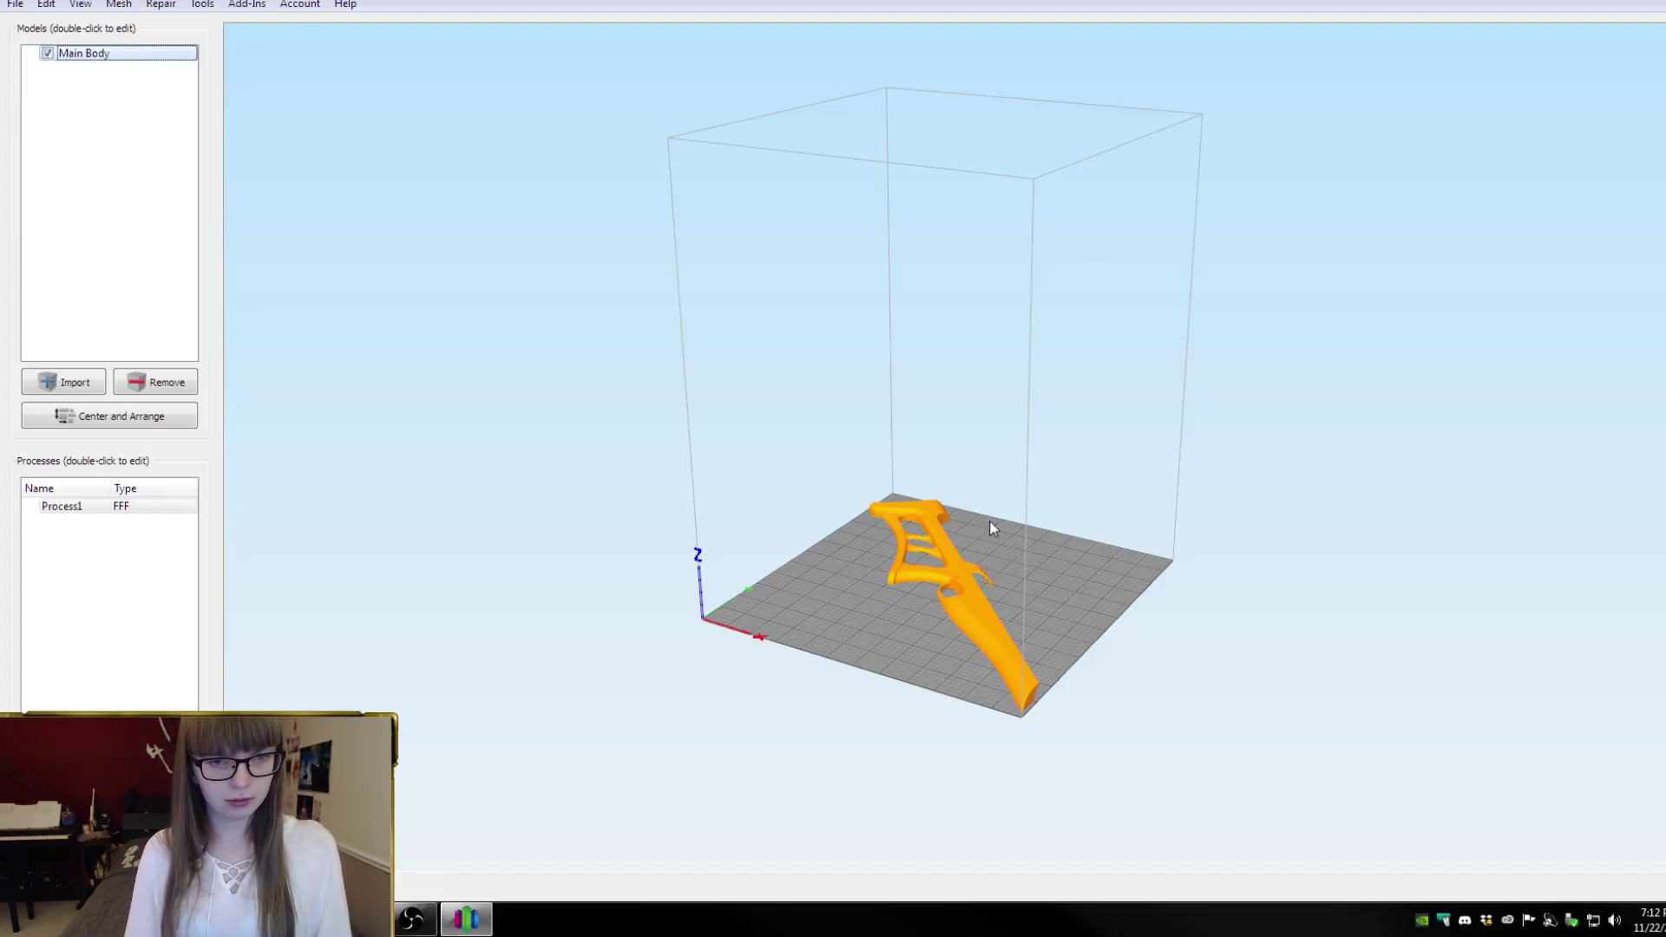
pyautogui.scroll(-3, 1007, 460)
pyautogui.scroll(4, 1007, 476)
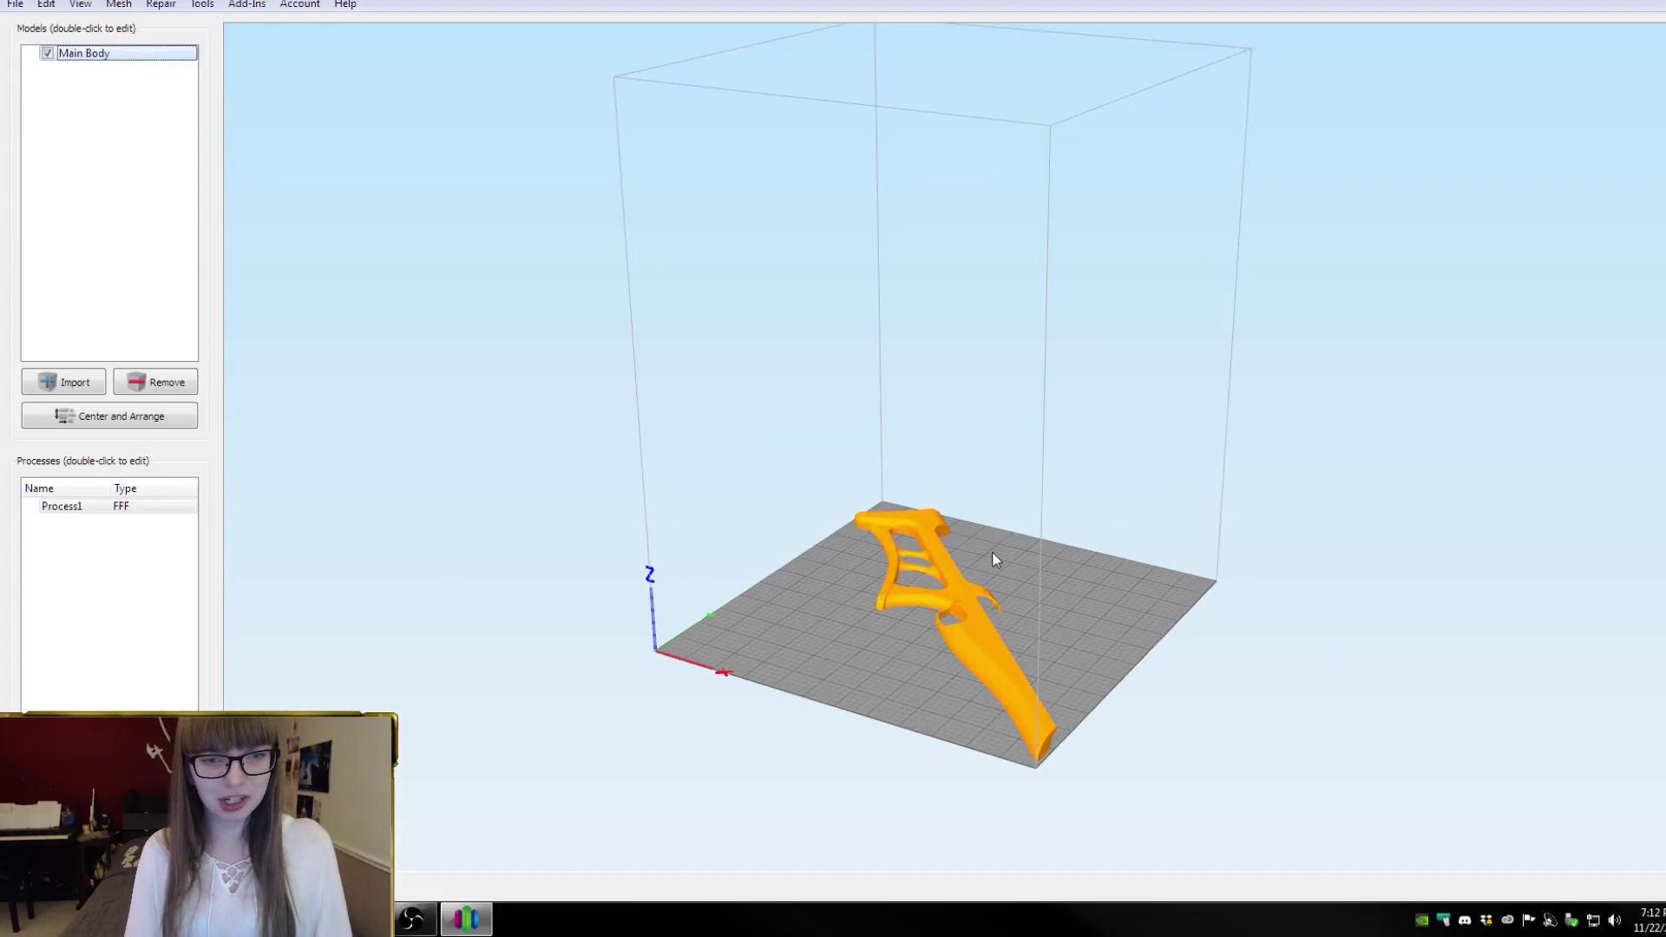
pyautogui.moveTo(1021, 512); pyautogui.dragTo(1003, 596)
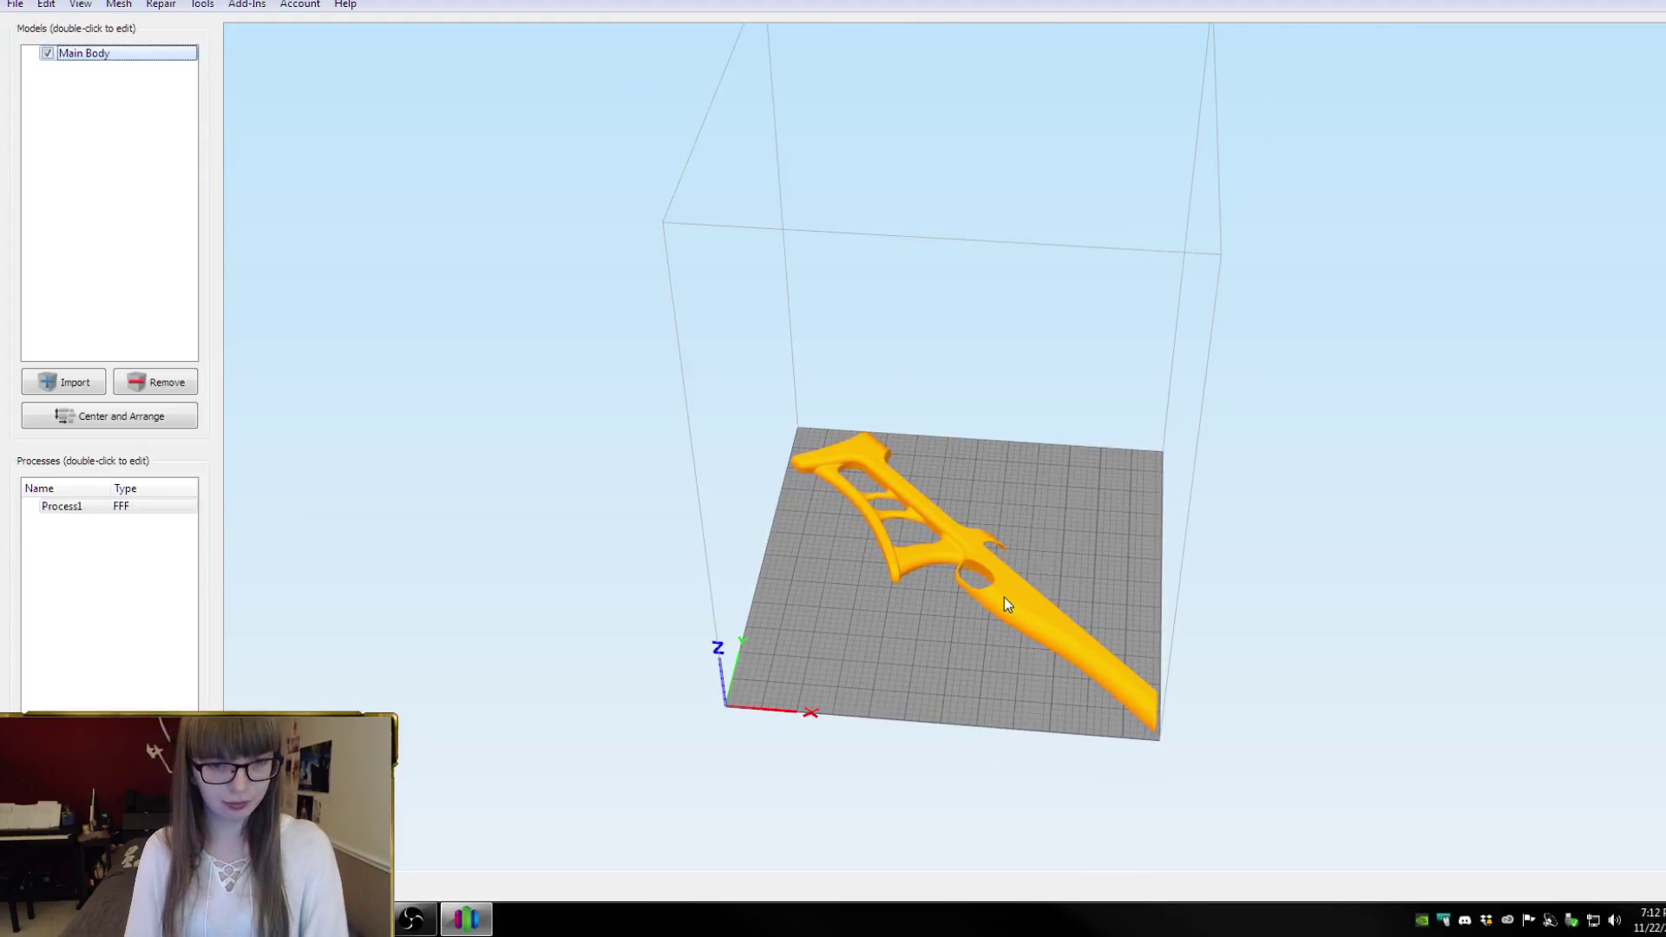
pyautogui.press('Delete')
# Bring up the file browser window with the Plusbow project folder and move it aside
pyautogui.click(304, 919)
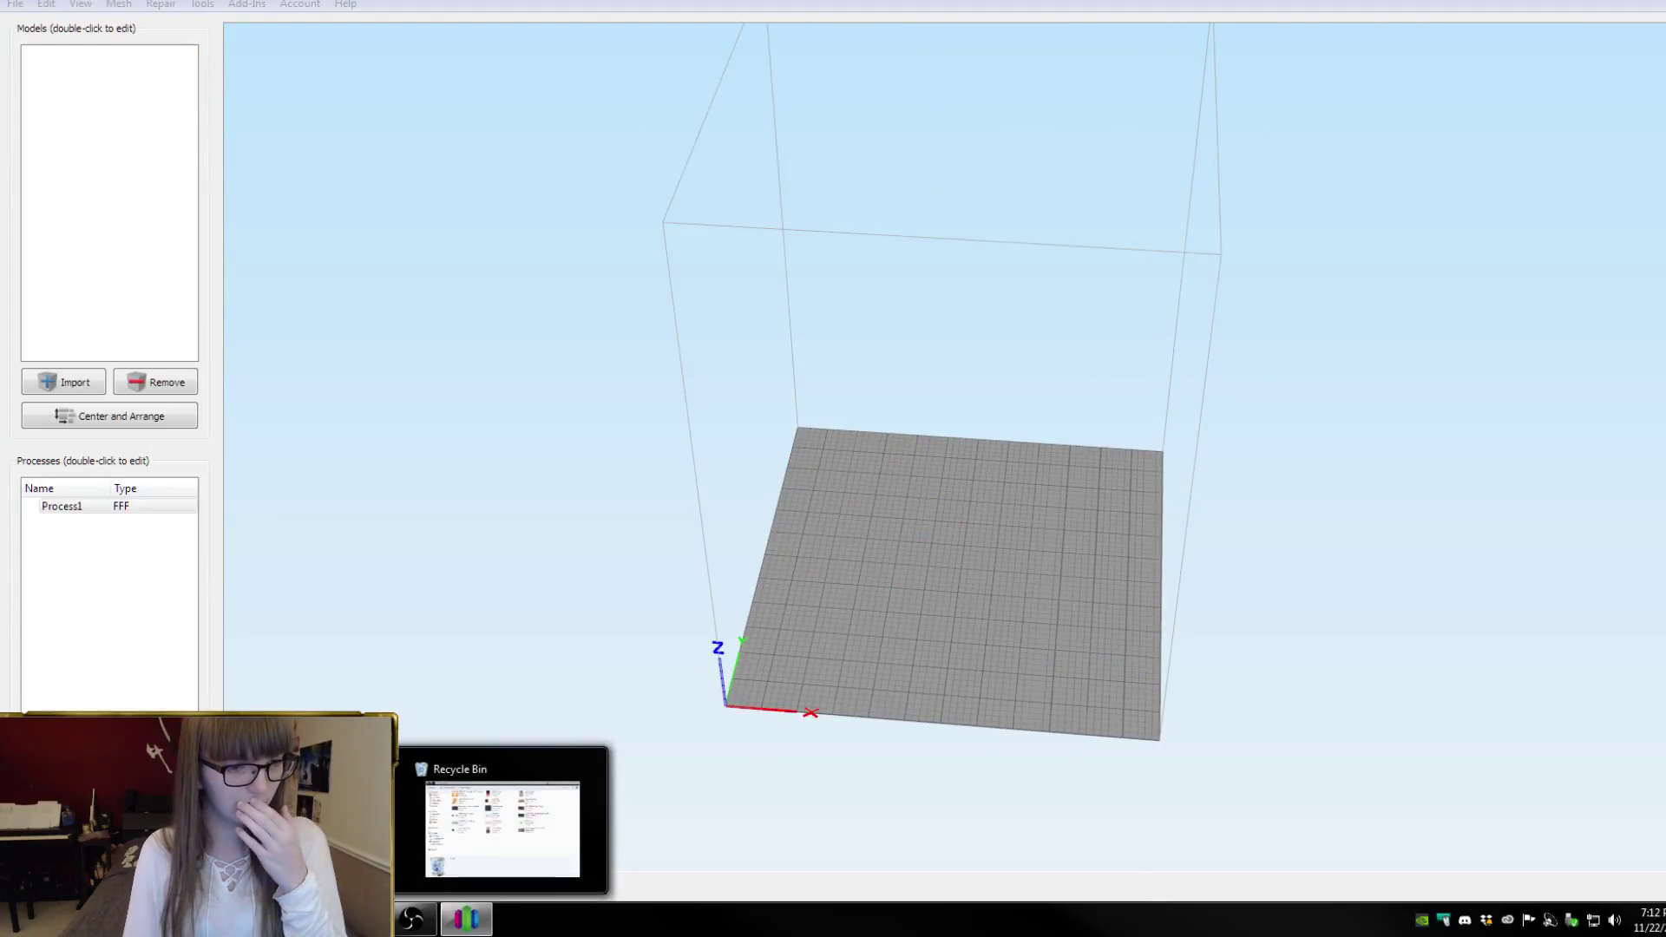
pyautogui.click(299, 824)
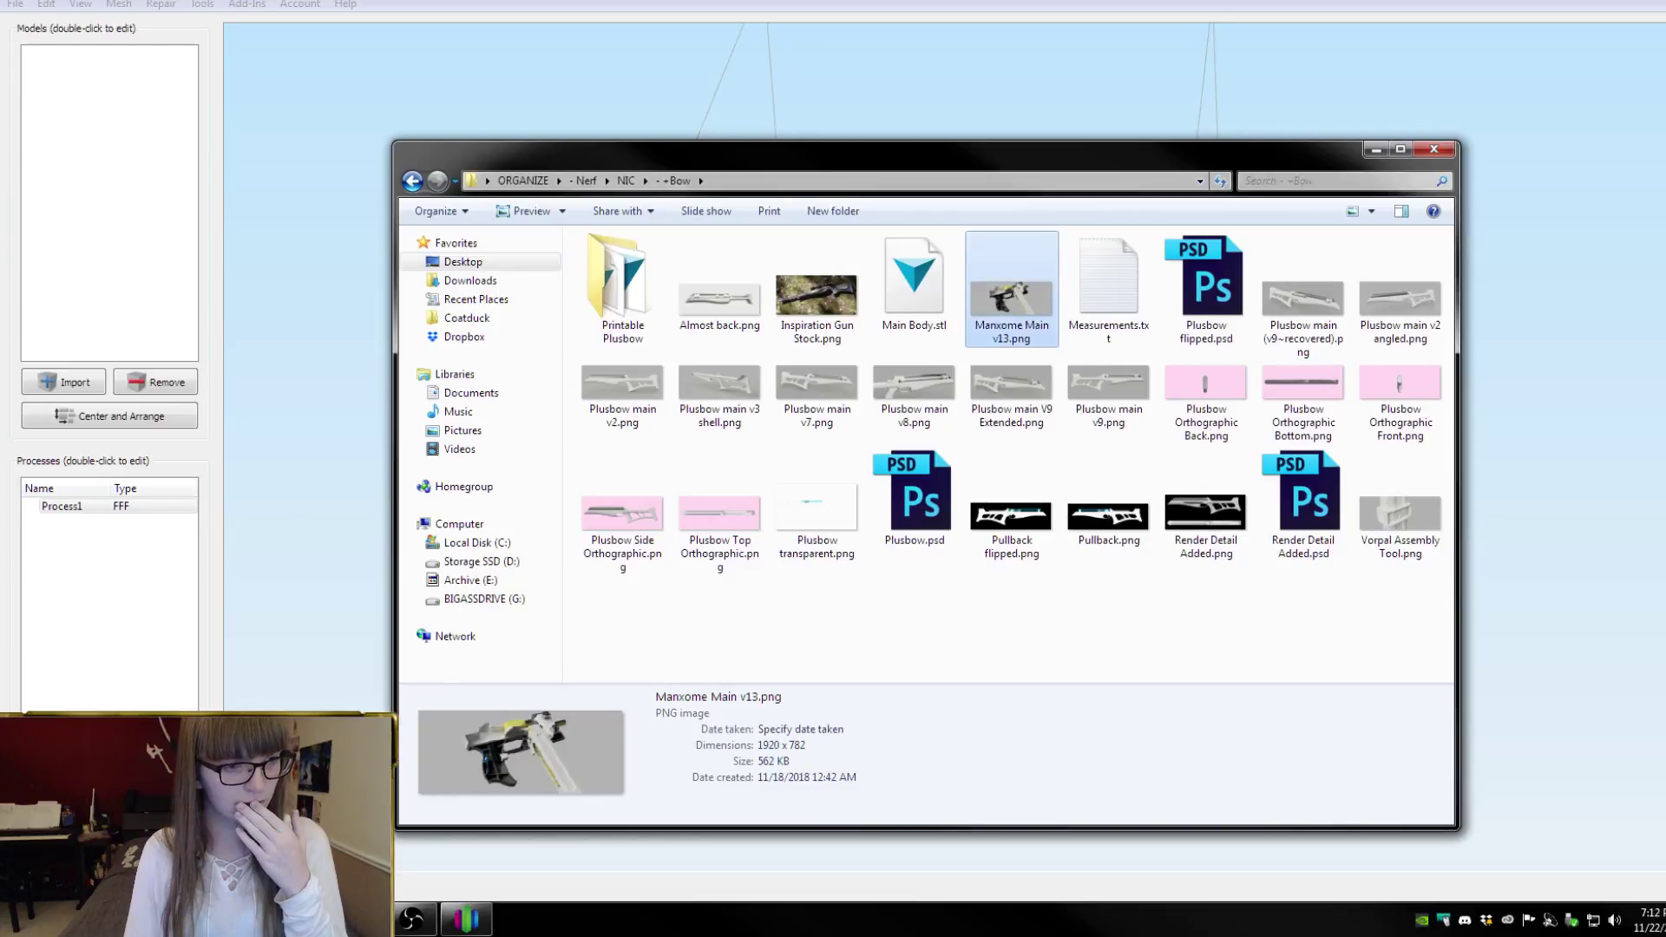
pyautogui.moveTo(986, 159); pyautogui.dragTo(1665, 173)
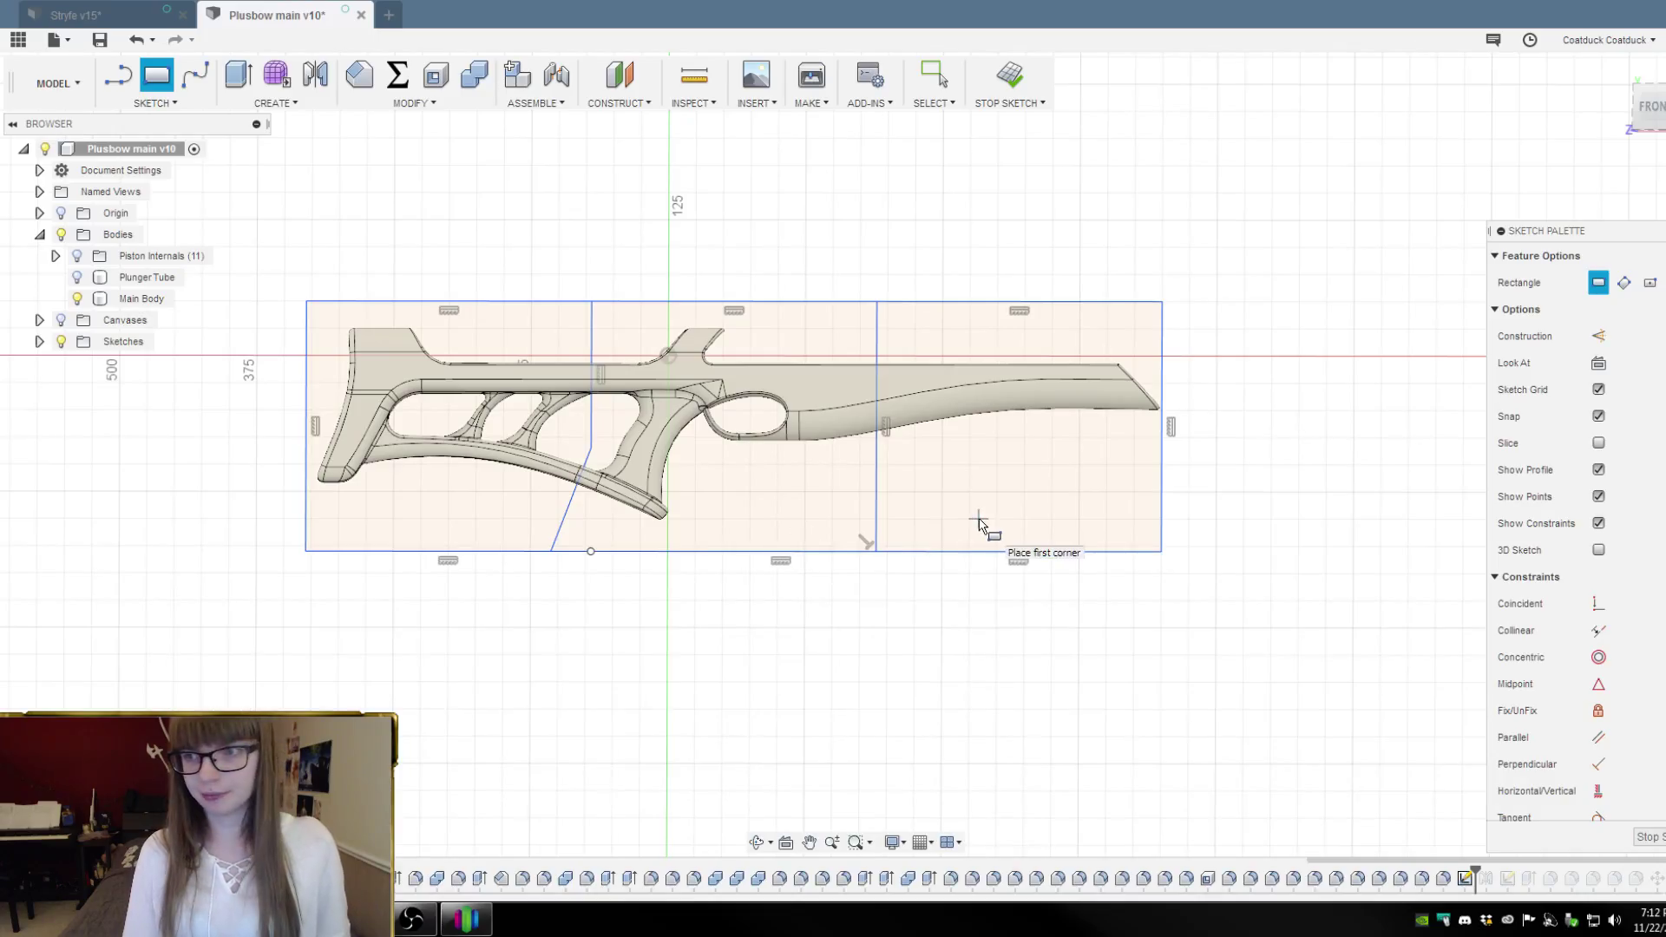
pyautogui.scroll(3, 569, 452)
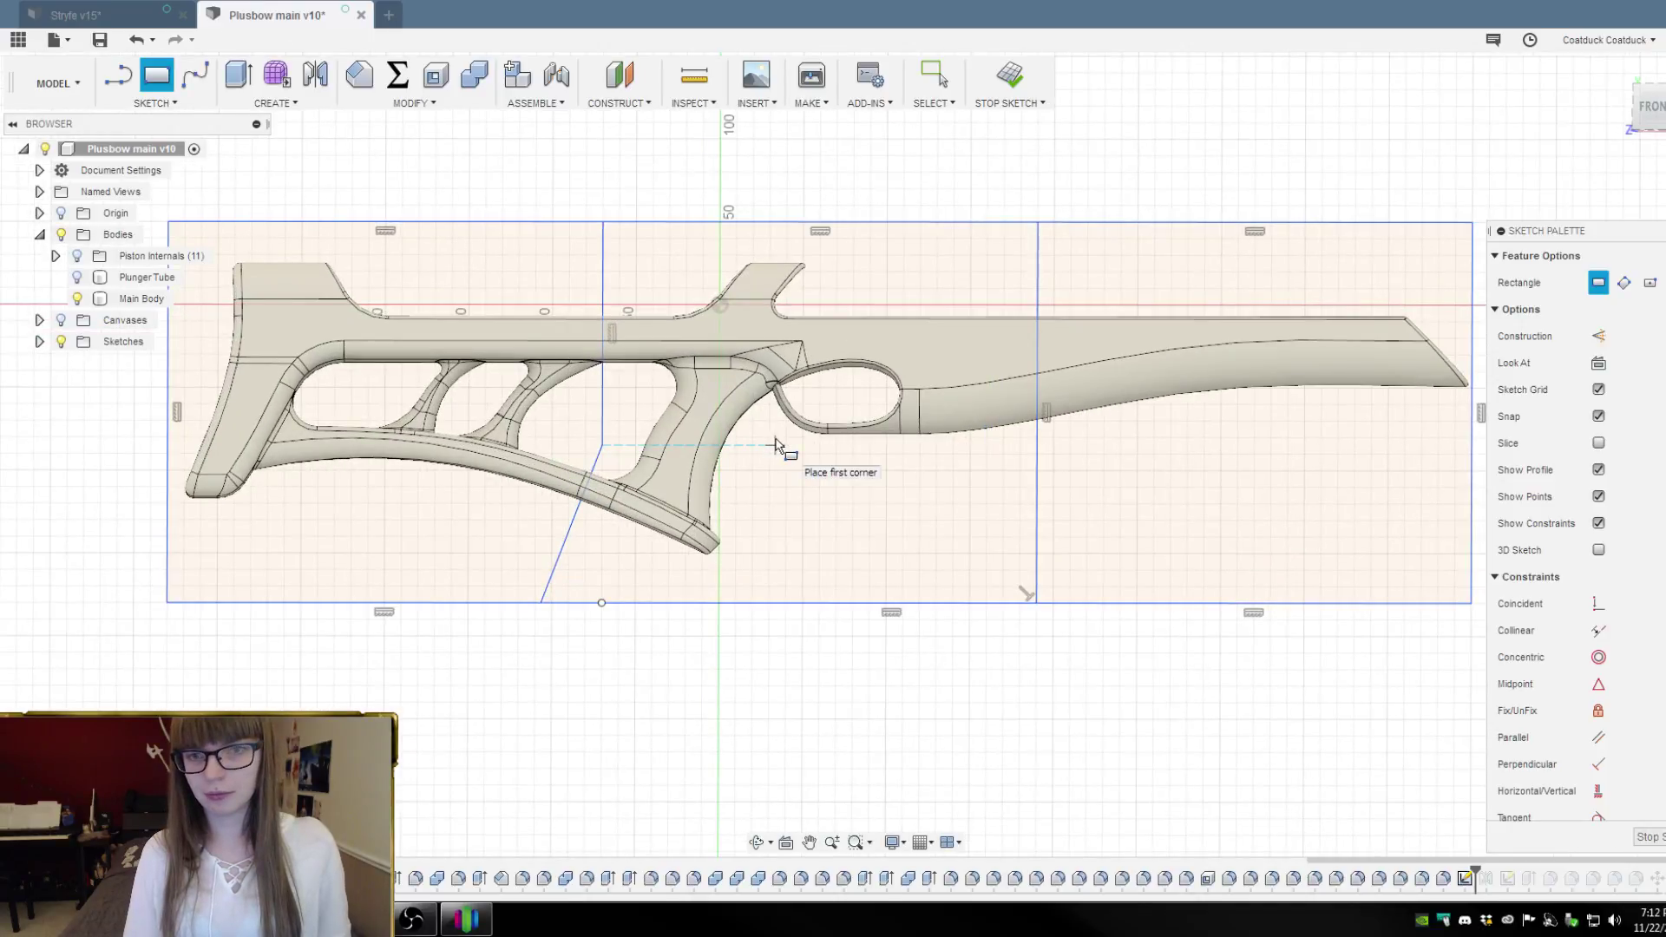
pyautogui.scroll(1, 775, 445)
pyautogui.press('Escape')
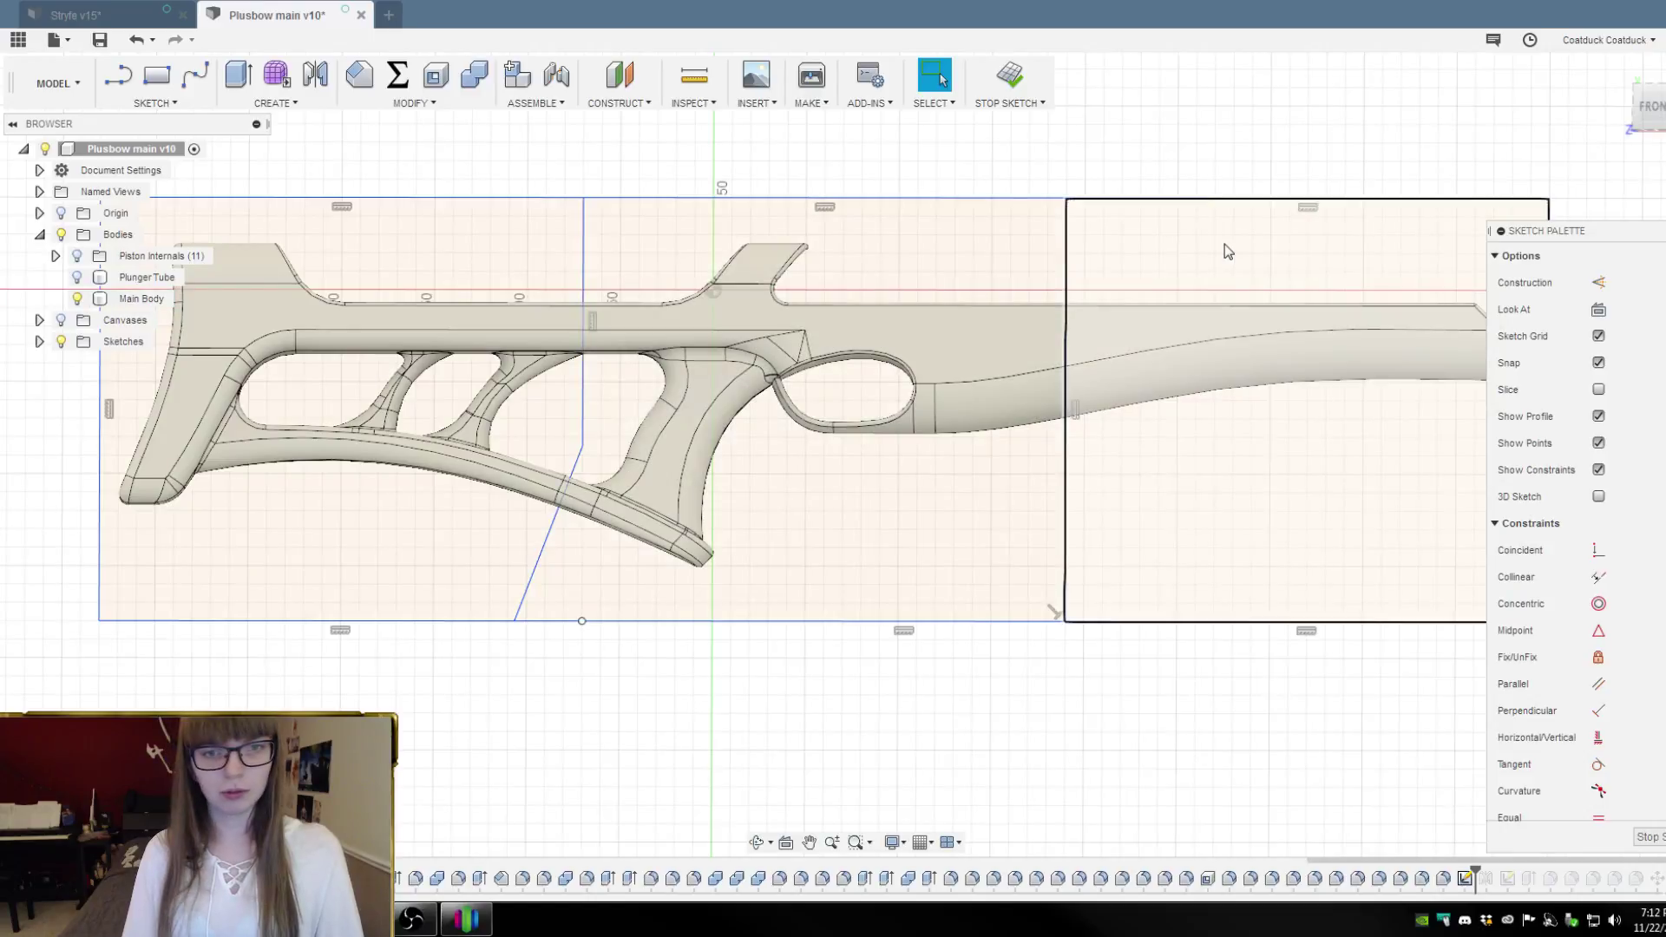
pyautogui.moveTo(1225, 243)
pyautogui.keyDown('shift'); pyautogui.mouseDown(button='middle')
pyautogui.moveTo(1199, 232)
pyautogui.moveTo(1213, 209)
pyautogui.moveTo(995, 323)
pyautogui.moveTo(1201, 260)
pyautogui.moveTo(1175, 271)
pyautogui.moveTo(1257, 208)
pyautogui.moveTo(1040, 265)
pyautogui.mouseUp(button='middle'); pyautogui.keyUp('shift')
pyautogui.click(1030, 259)
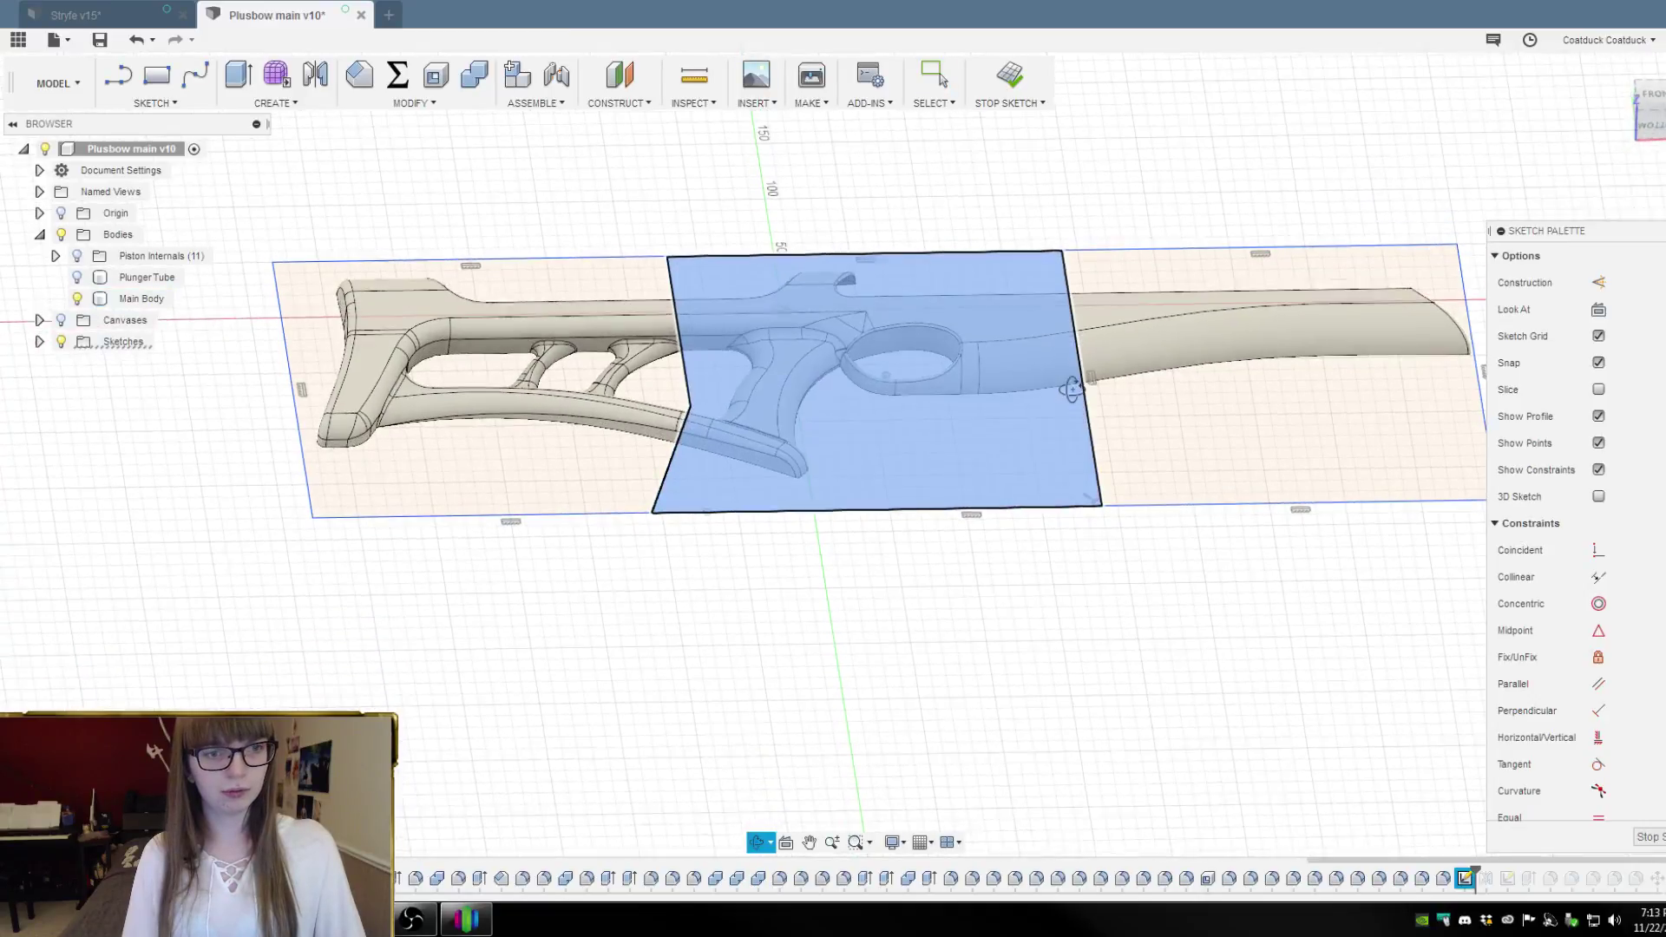
pyautogui.press('e')
pyautogui.moveTo(871, 382); pyautogui.dragTo(863, 289)
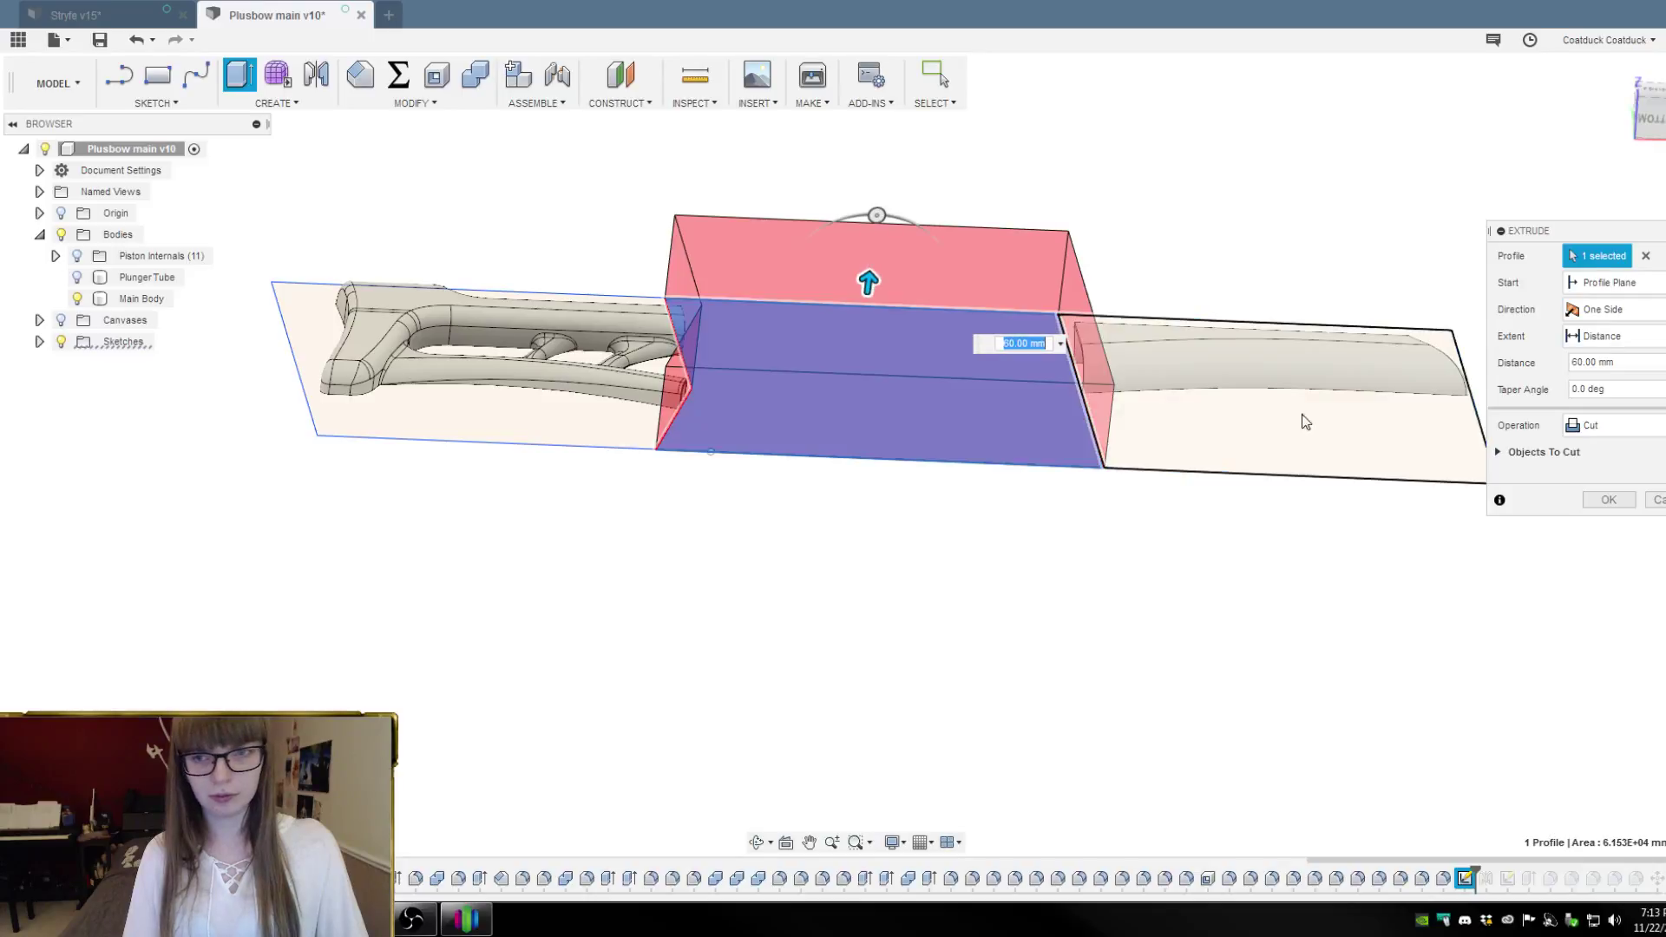
pyautogui.click(1614, 425)
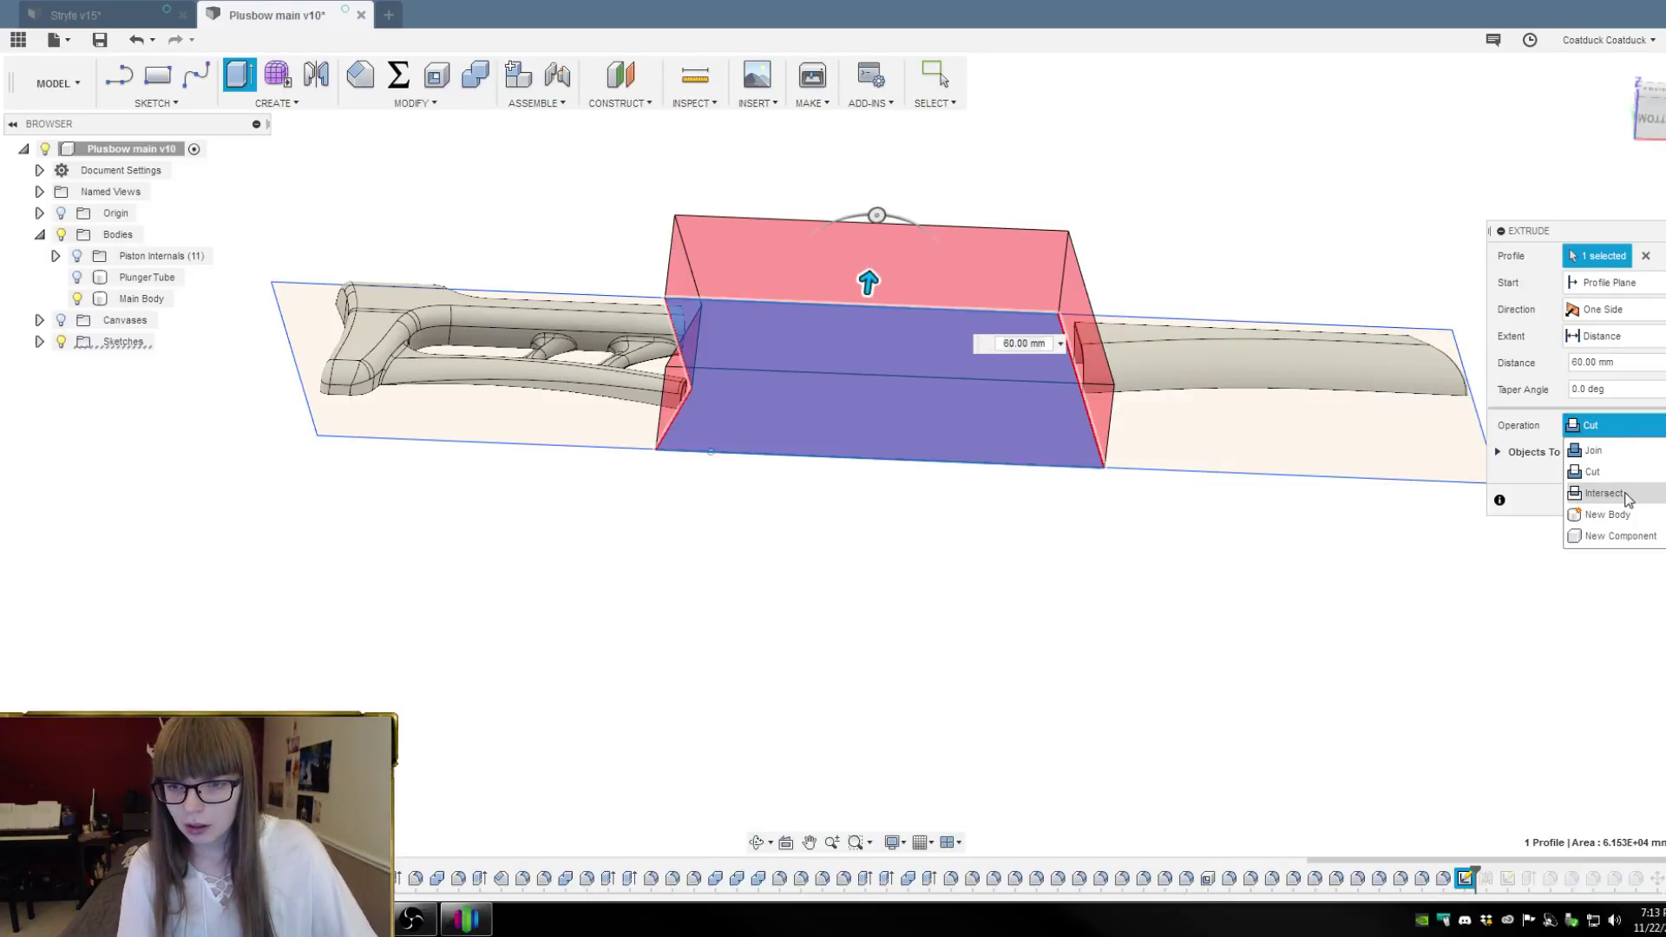
pyautogui.click(1621, 494)
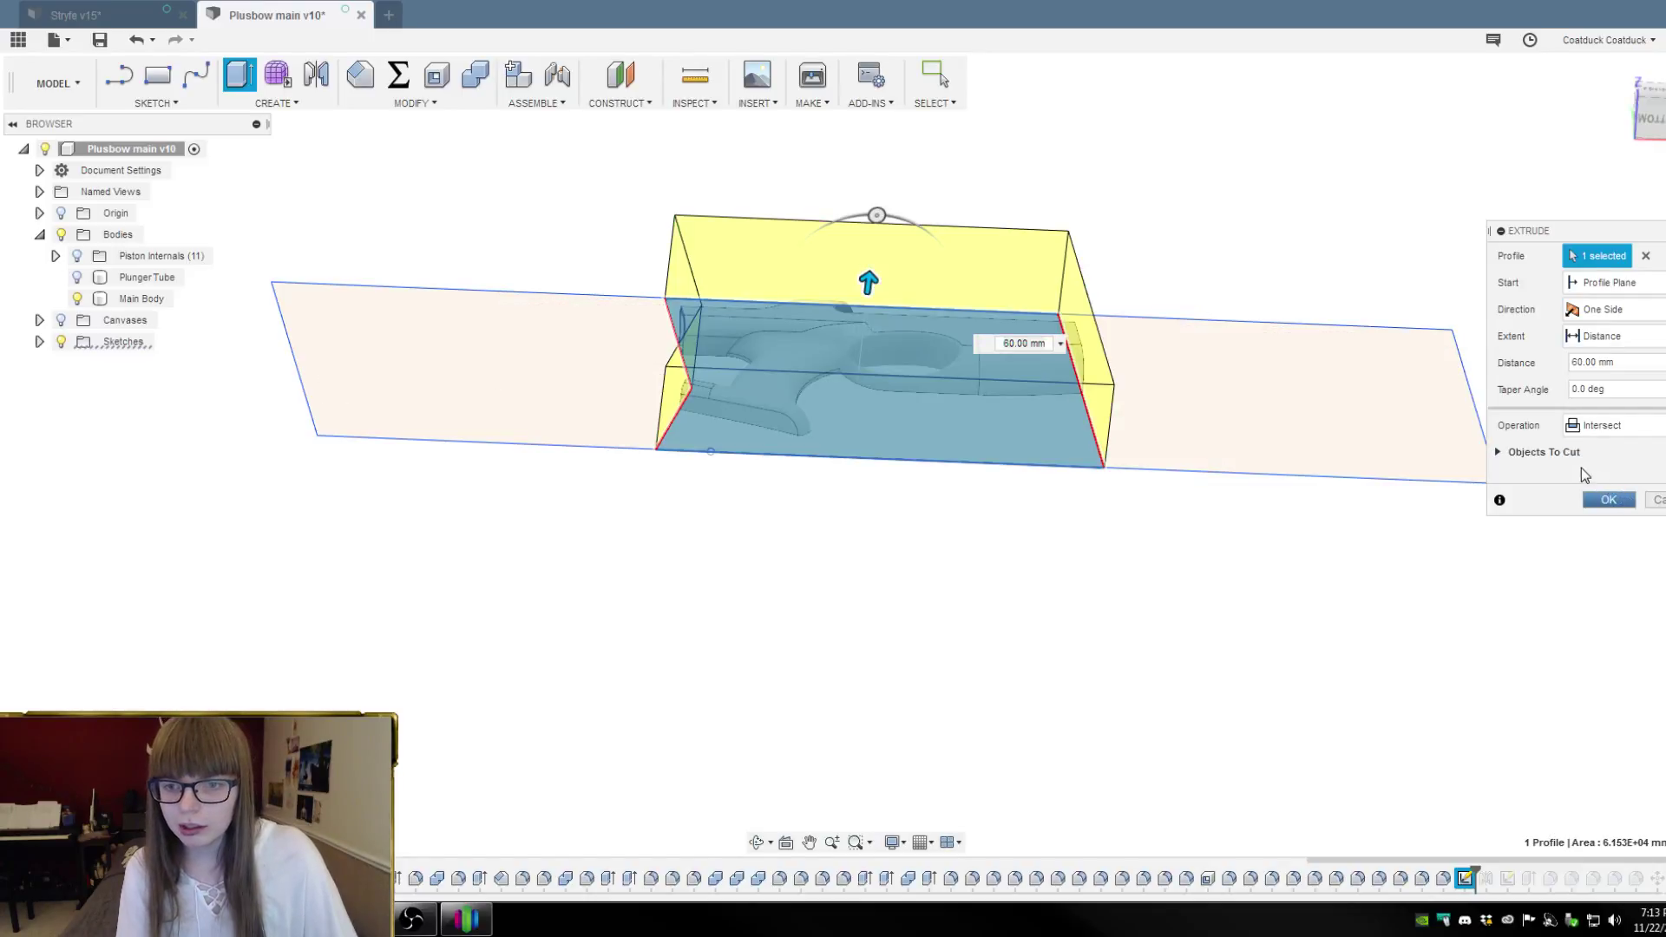
pyautogui.click(1499, 453)
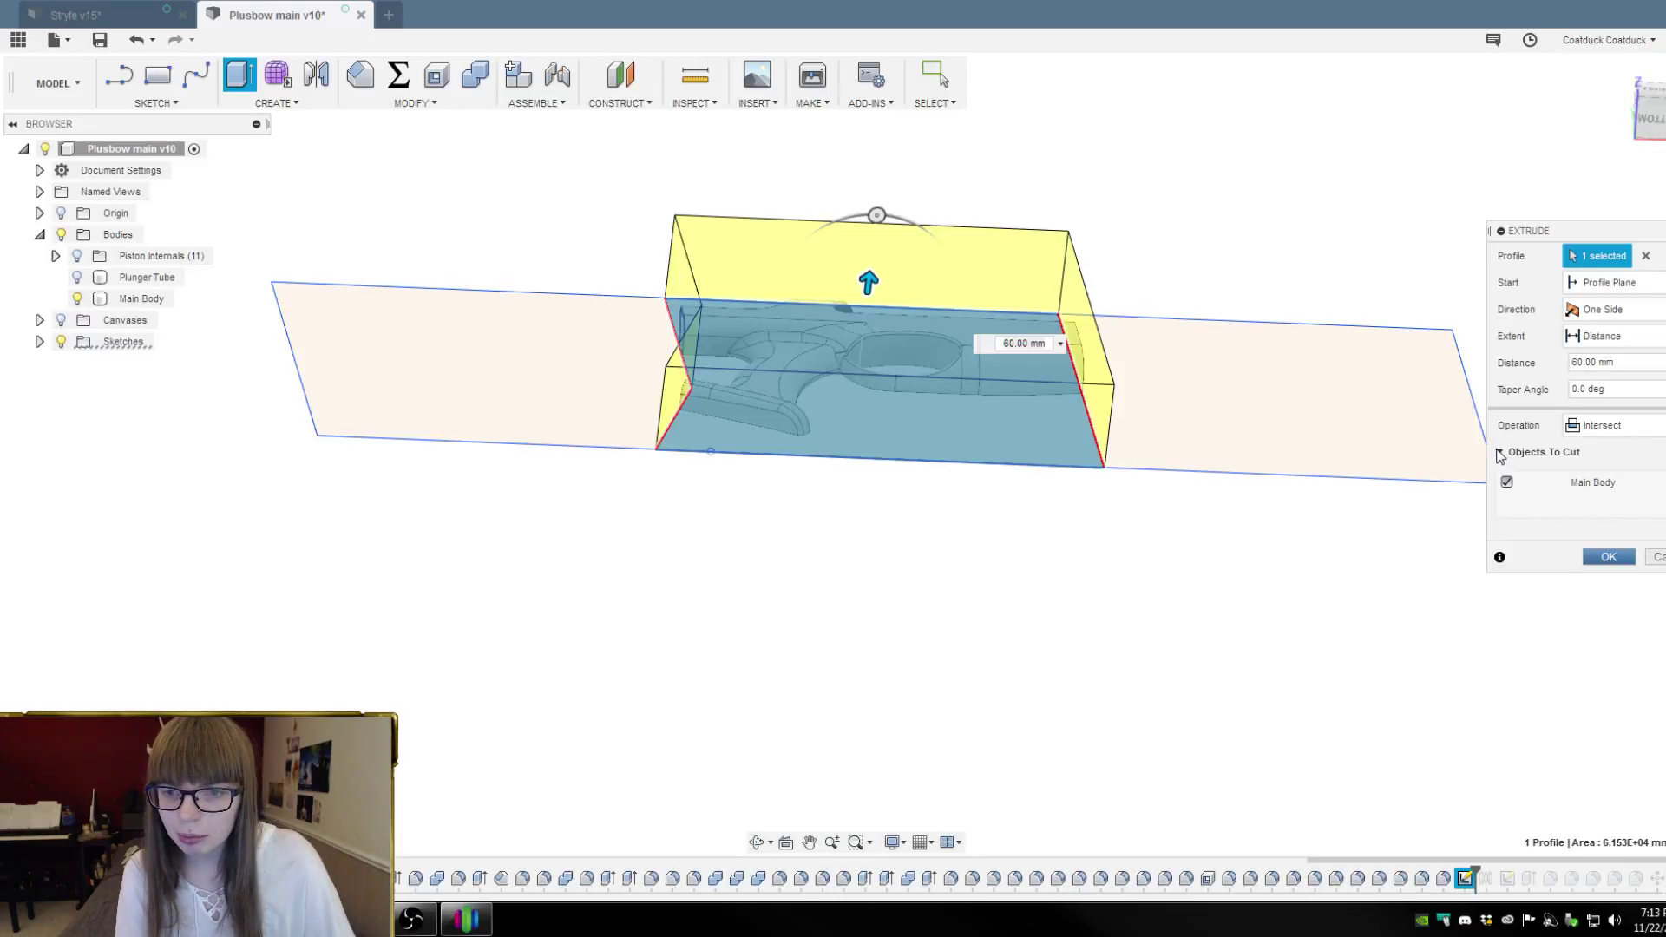
pyautogui.click(1610, 431)
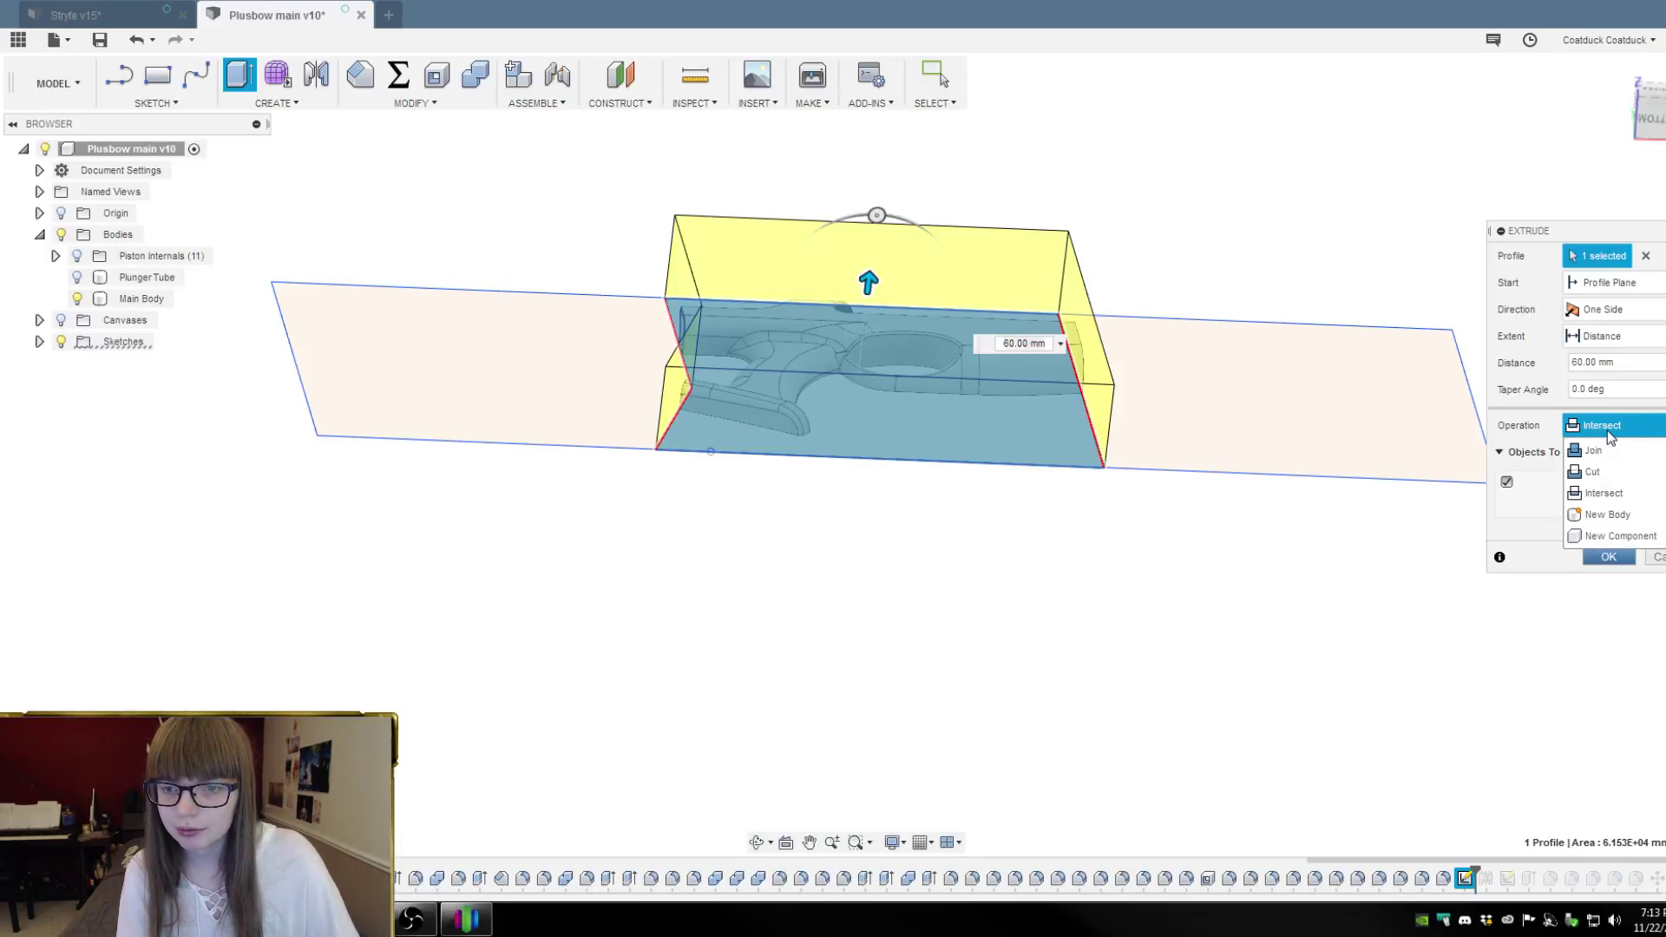
pyautogui.press('Escape')
pyautogui.press('Escape')
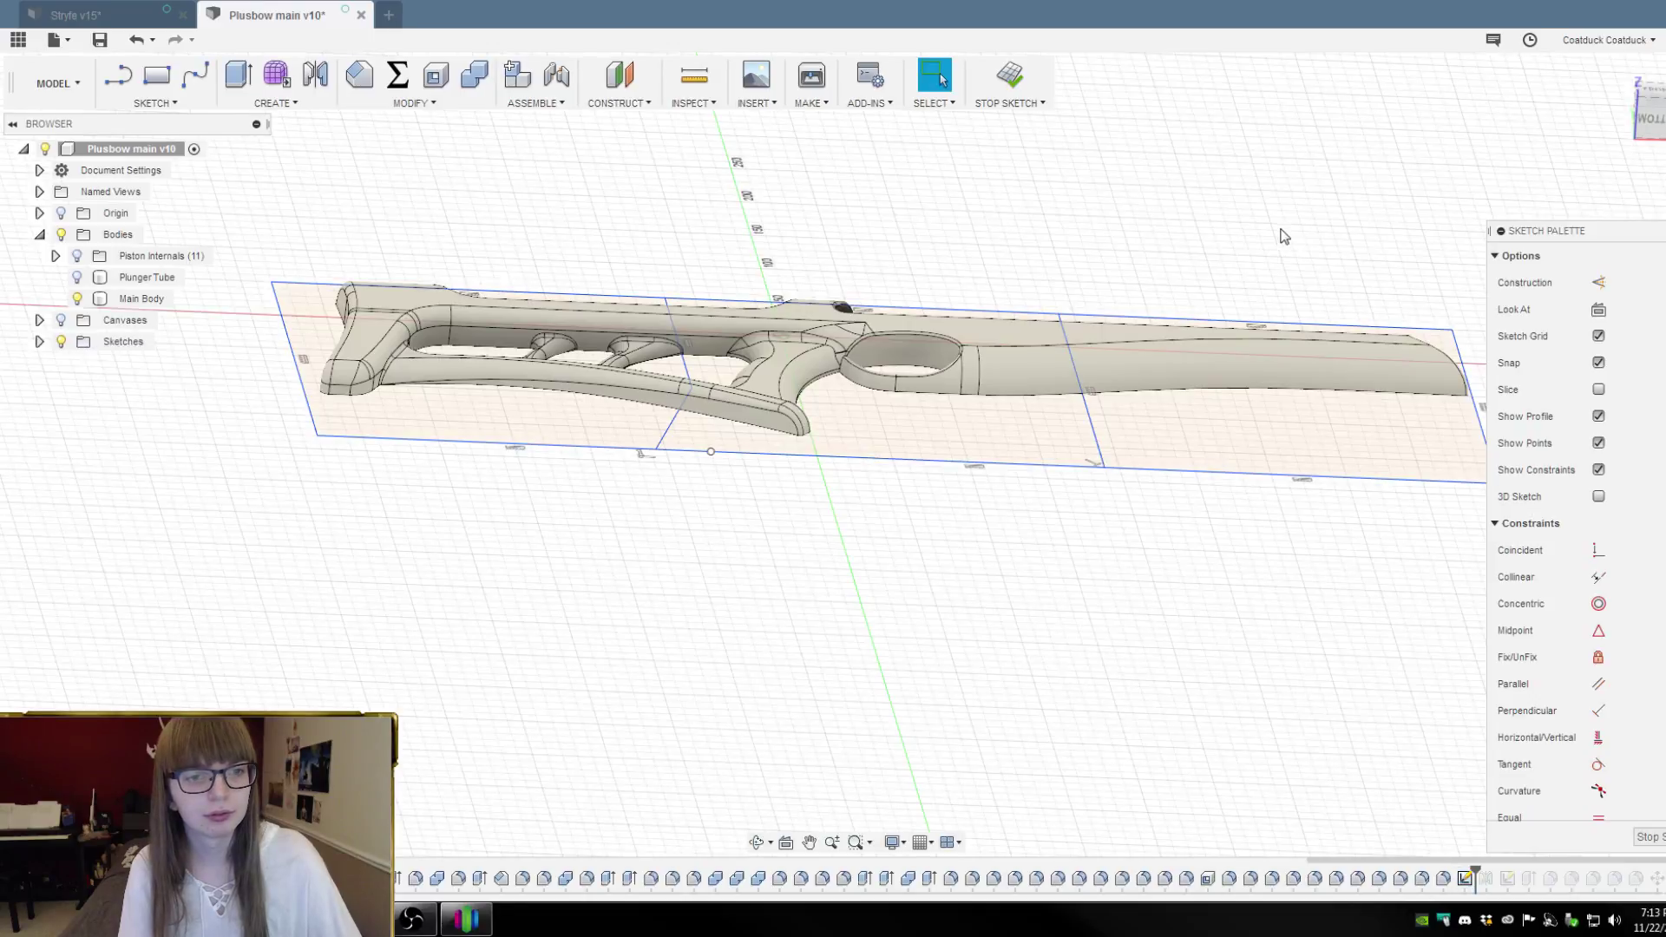
# Start Split Body and set Main Body as the body to split
pyautogui.moveTo(1284, 236)
pyautogui.keyDown('shift'); pyautogui.mouseDown(button='middle')
pyautogui.moveTo(1261, 338)
pyautogui.moveTo(1029, 365)
pyautogui.moveTo(1254, 264)
pyautogui.moveTo(1256, 299)
pyautogui.moveTo(1265, 288)
pyautogui.mouseUp(button='middle'); pyautogui.keyUp('shift')
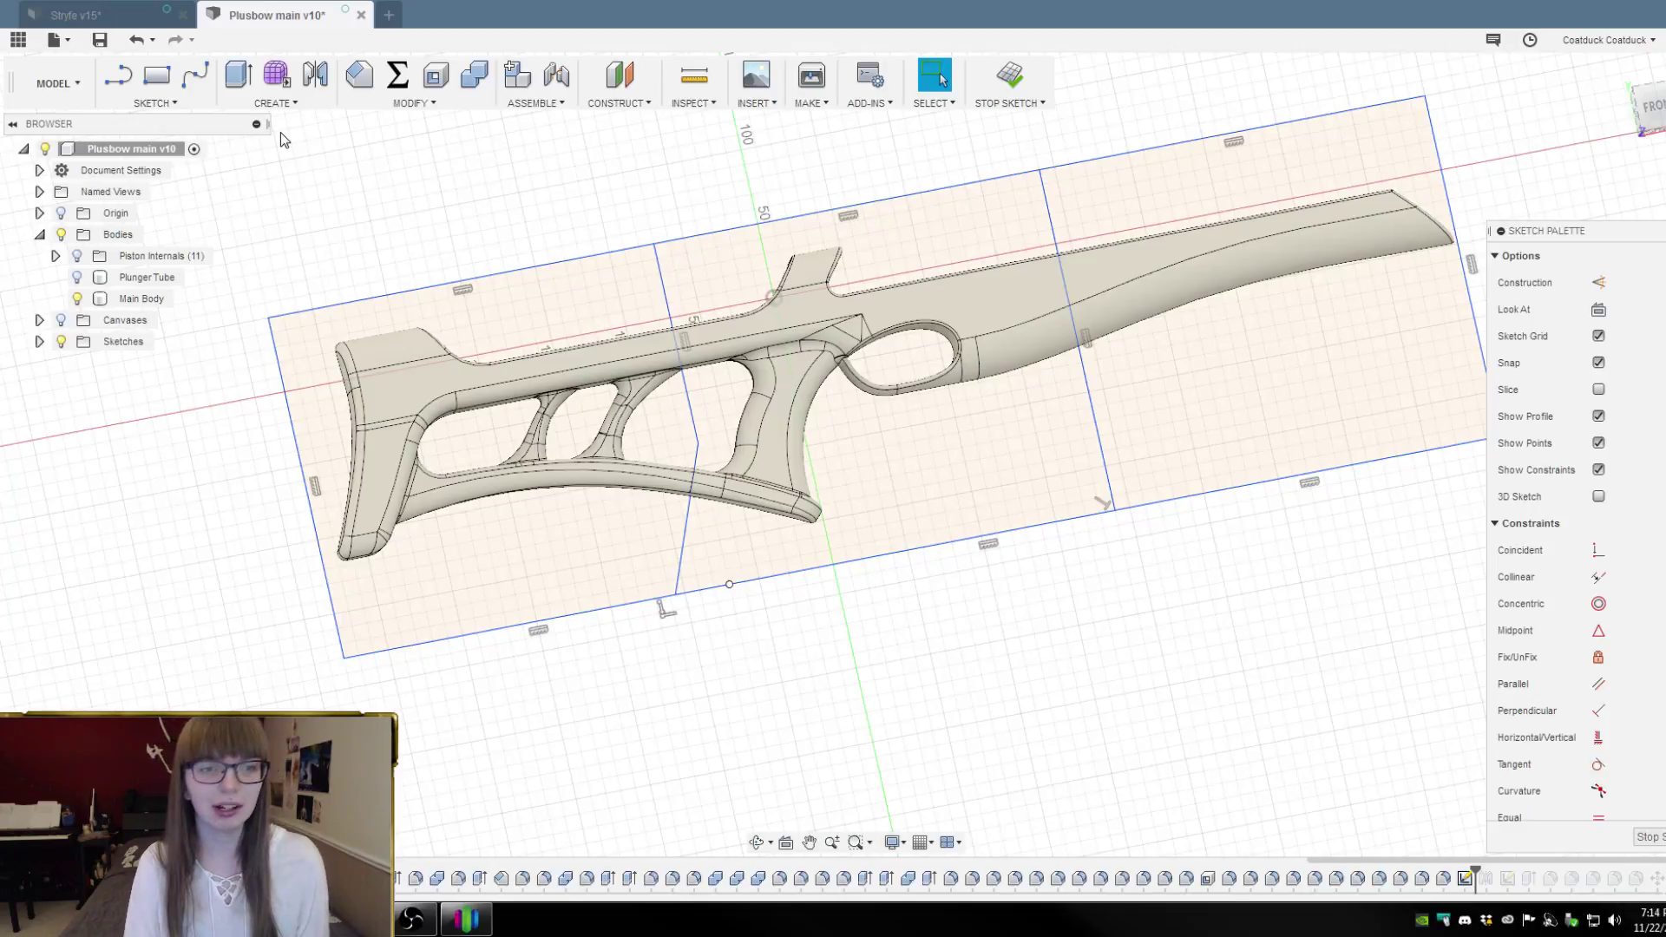
pyautogui.scroll(2, 450, 231)
pyautogui.moveTo(450, 231)
pyautogui.keyDown('shift'); pyautogui.mouseDown(button='middle')
pyautogui.moveTo(468, 220)
pyautogui.moveTo(451, 246)
pyautogui.moveTo(461, 200)
pyautogui.mouseUp(button='middle'); pyautogui.keyUp('shift')
pyautogui.press('Escape')
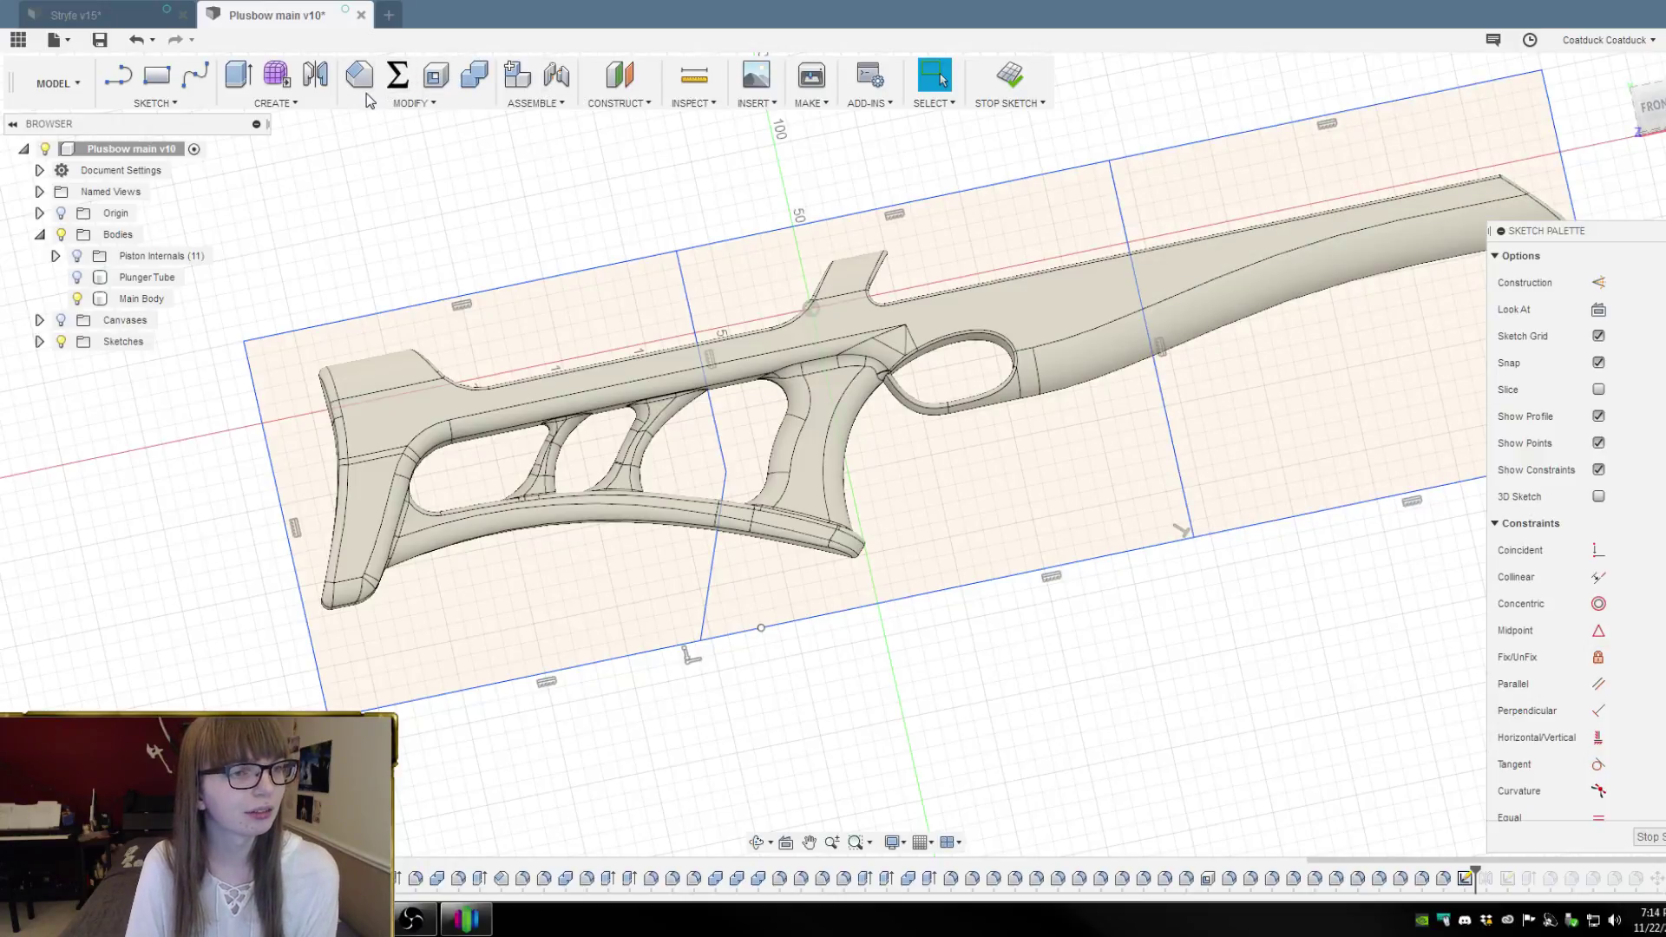
pyautogui.click(273, 103)
pyautogui.click(409, 102)
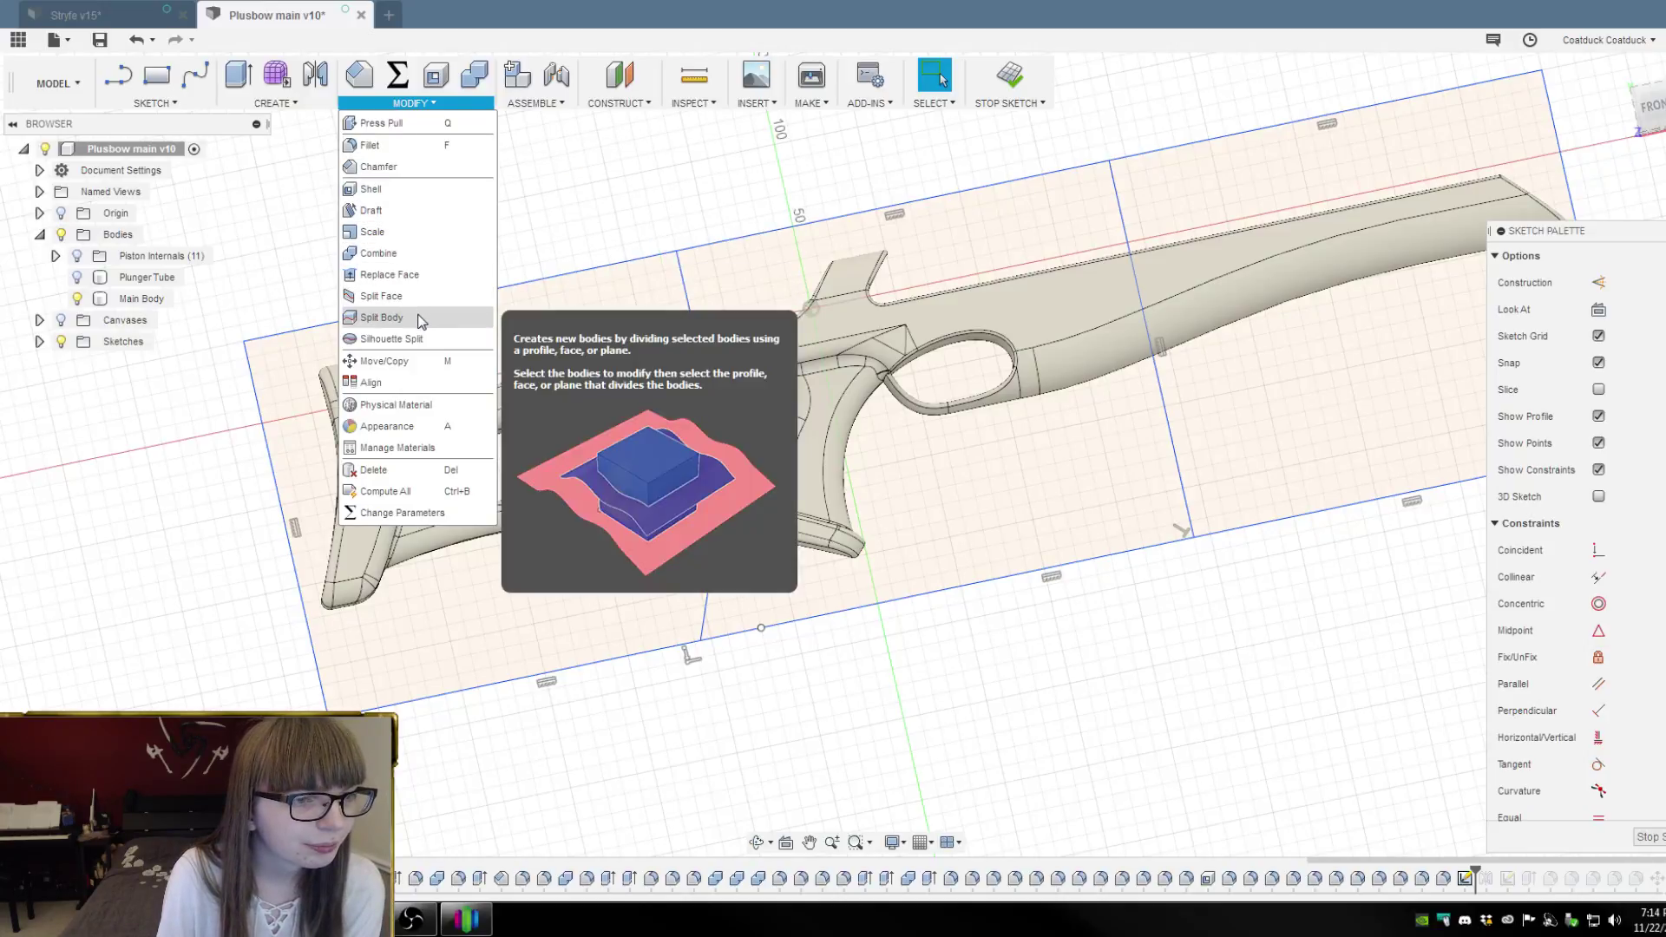
pyautogui.click(382, 317)
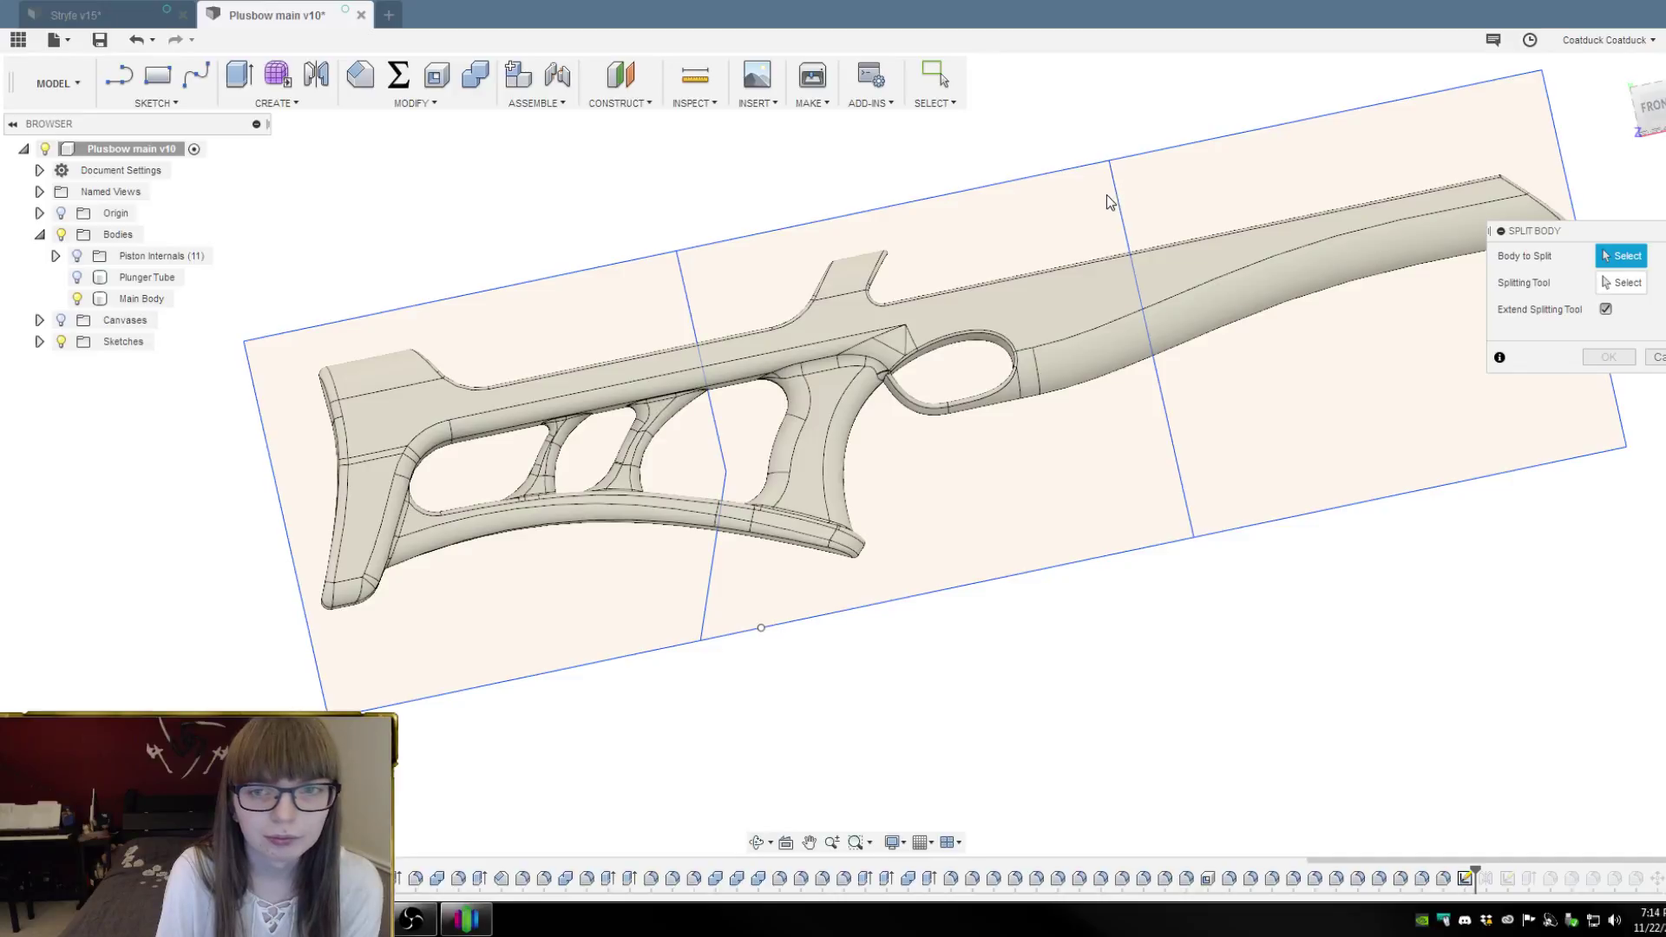
pyautogui.click(1297, 278)
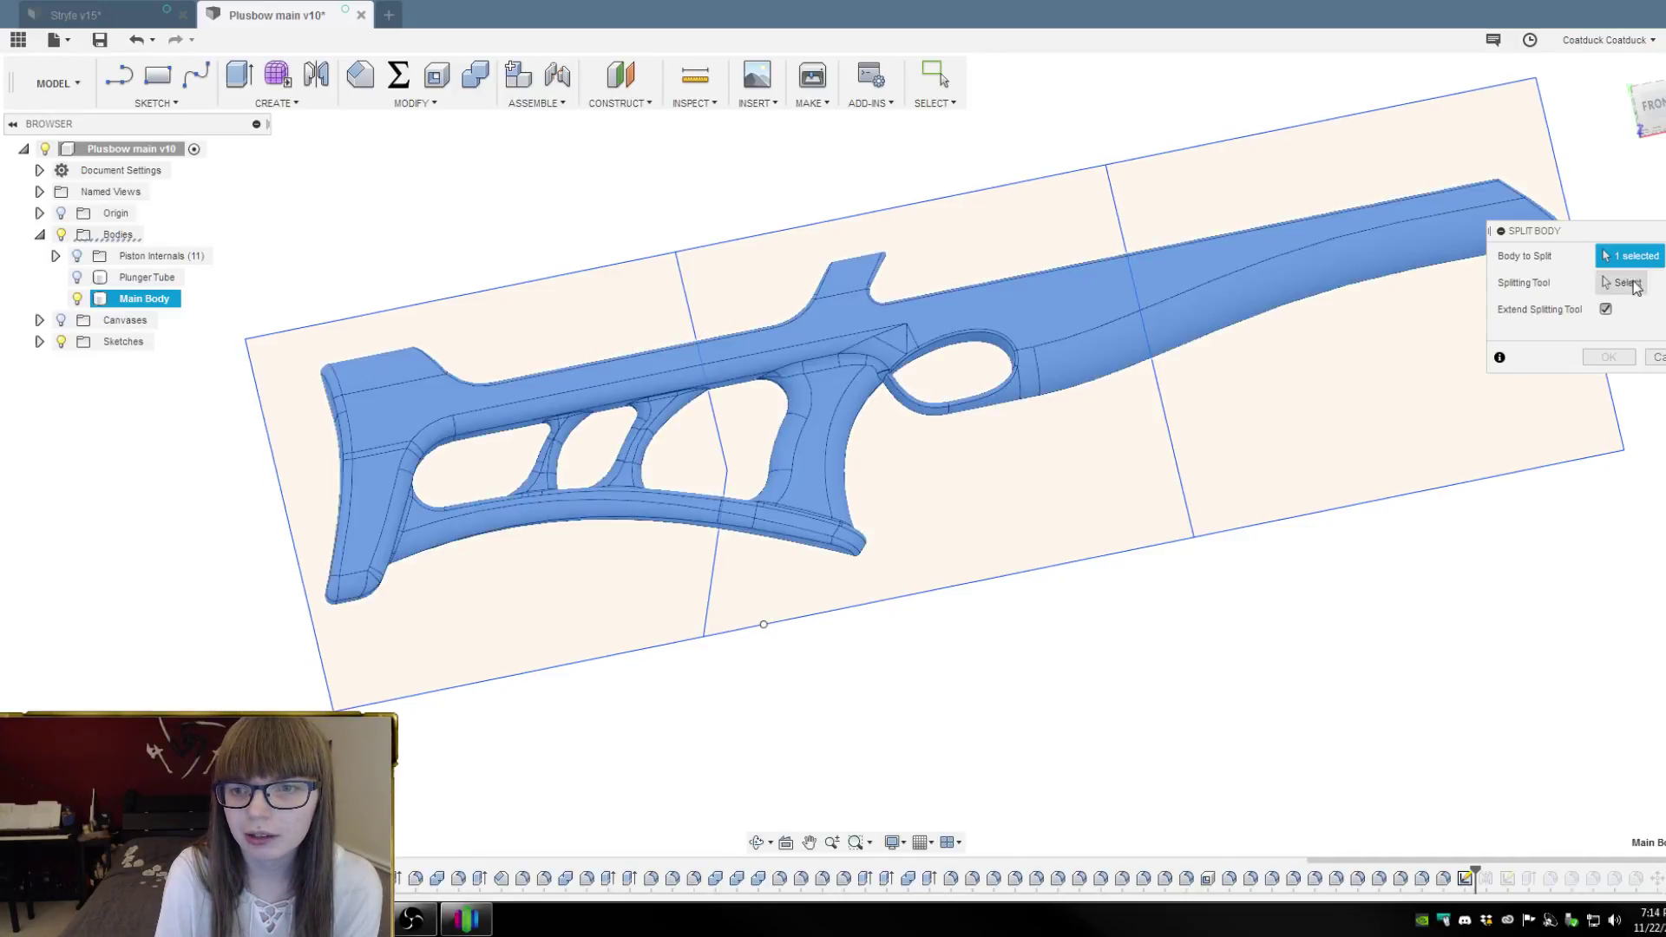
# Try the front section's rectangle as the splitting tool, inspect the cutting preview and clear that selection
pyautogui.click(1121, 217)
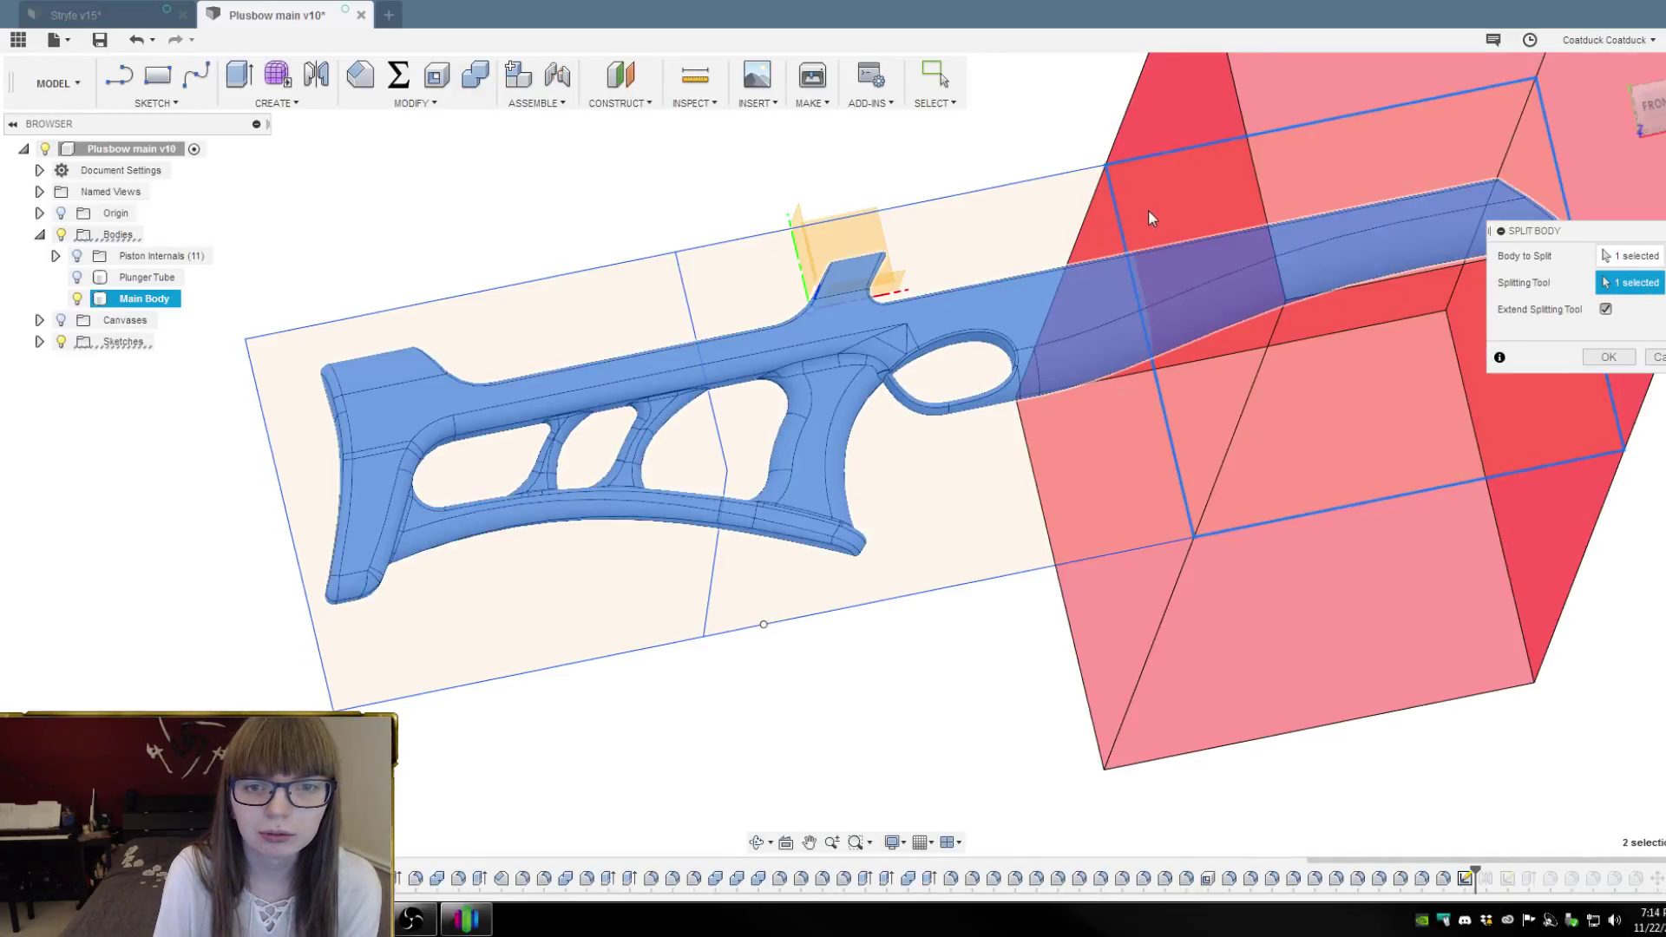
pyautogui.keyDown('shift'); pyautogui.moveTo(1148, 210); pyautogui.dragTo(1237, 169, button='middle'); pyautogui.keyUp('shift')
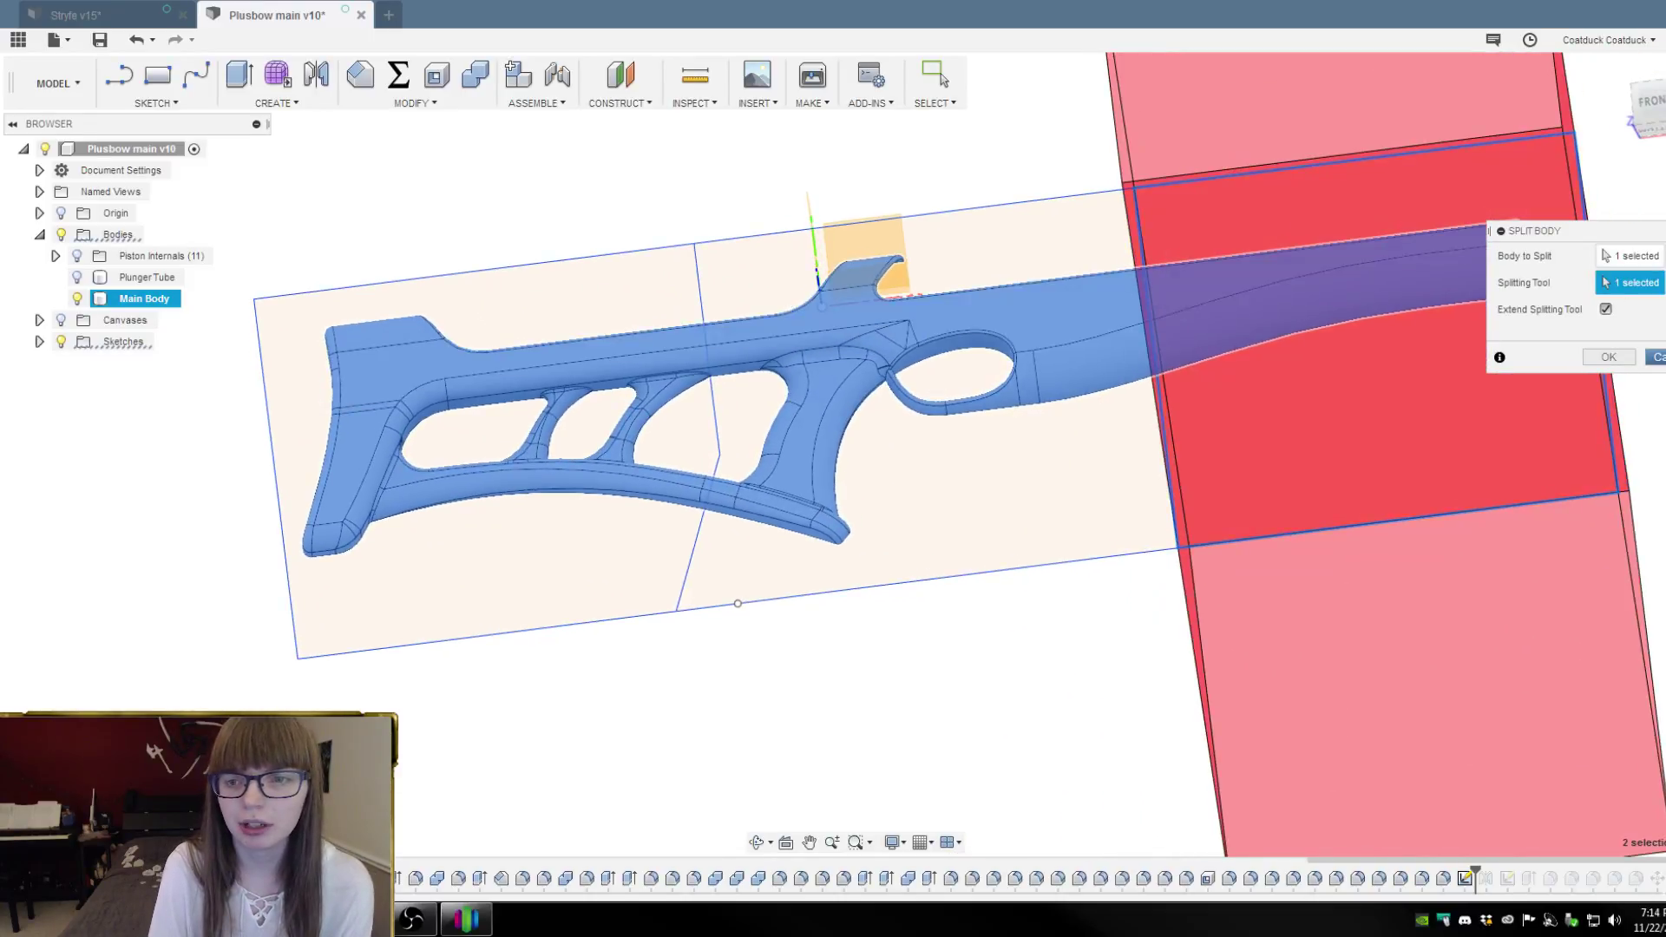
pyautogui.click(1665, 282)
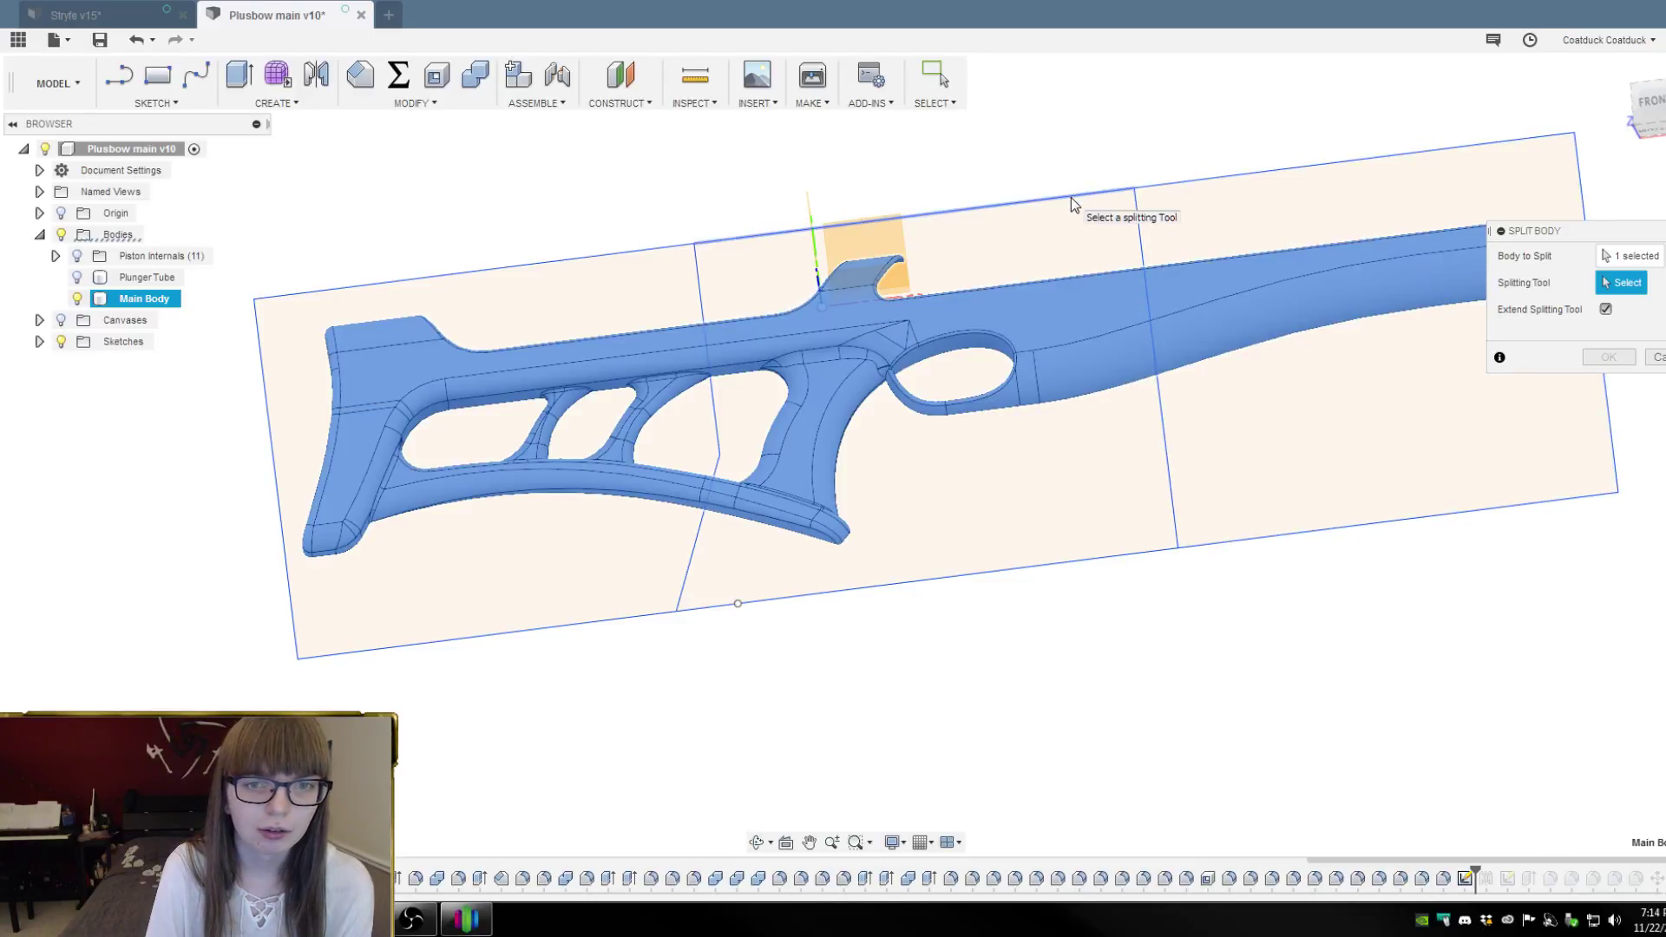
# Use the sketched boundary between the rear and middle sections as the splitting tool and apply the split to Main Body
pyautogui.click(702, 279)
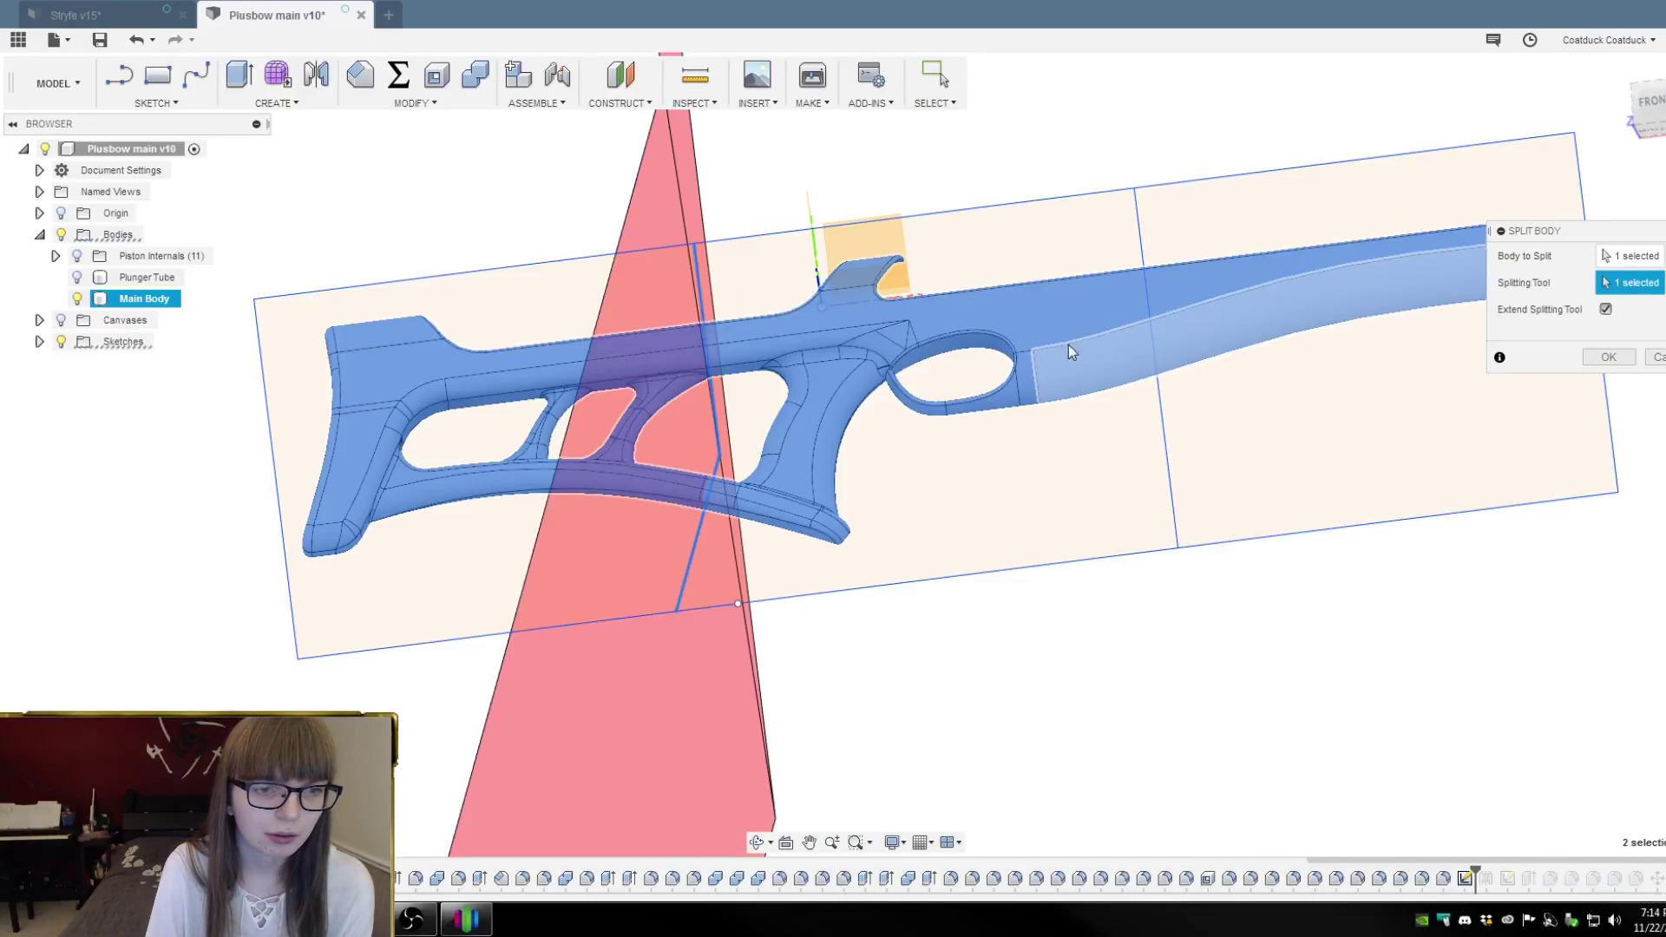
pyautogui.keyDown('shift'); pyautogui.moveTo(1143, 230); pyautogui.dragTo(1123, 134, button='middle'); pyautogui.keyUp('shift')
pyautogui.scroll(-5, 1074, 289)
pyautogui.keyDown('shift'); pyautogui.moveTo(1074, 289); pyautogui.dragTo(1100, 322, button='middle'); pyautogui.keyUp('shift')
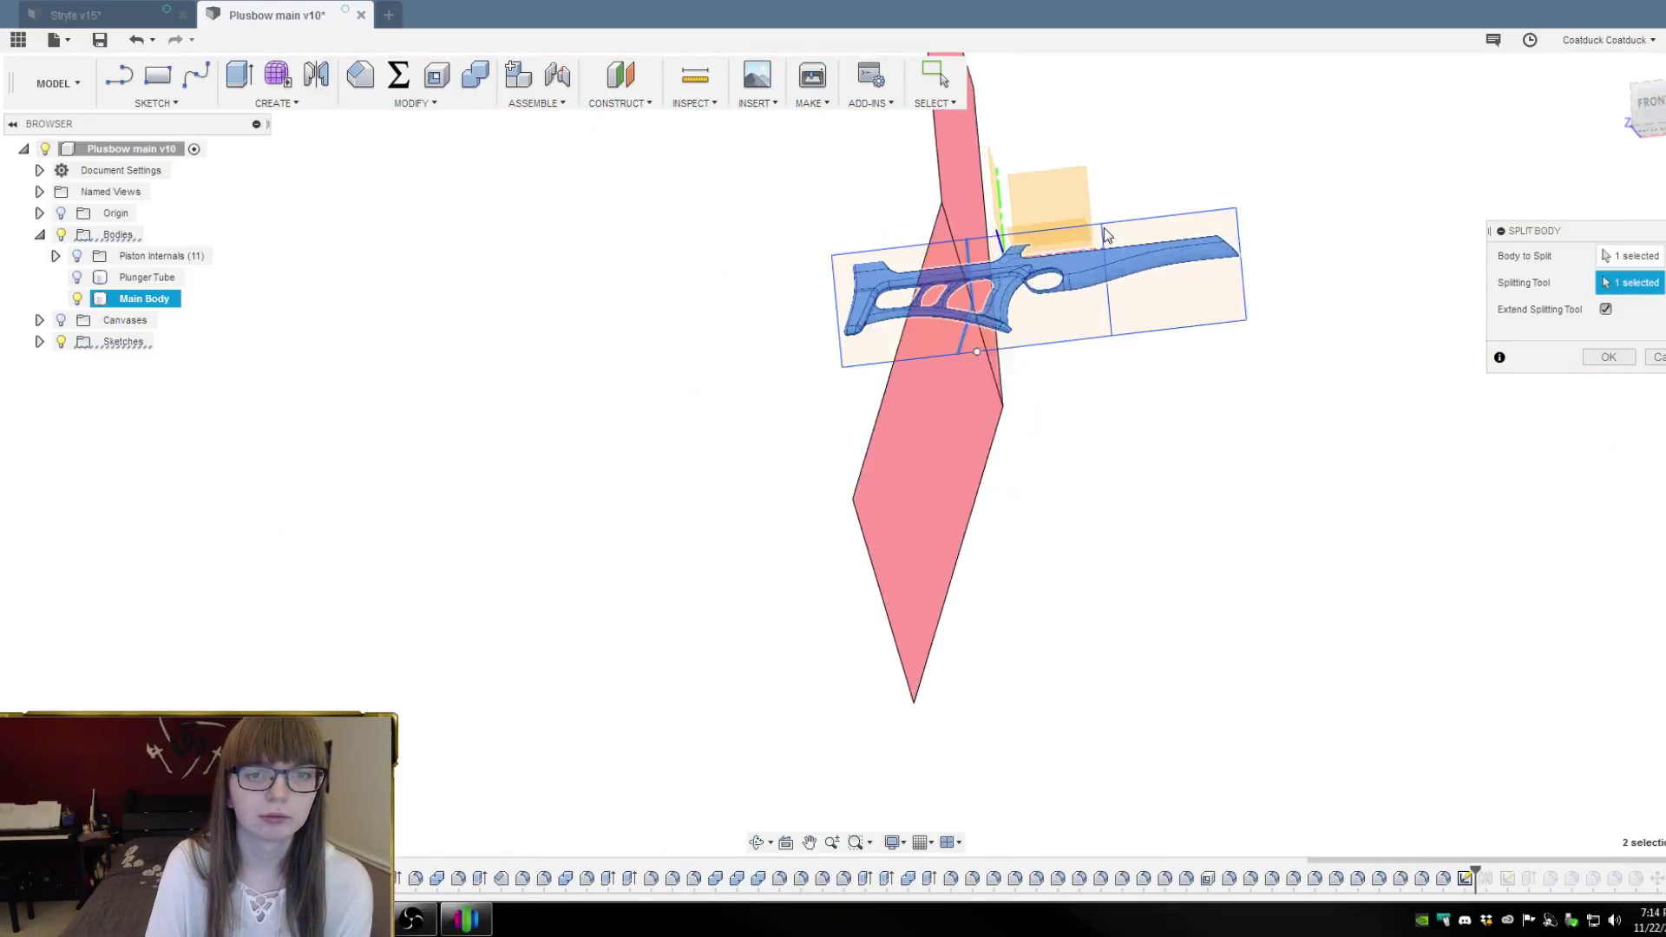
pyautogui.scroll(5, 1100, 321)
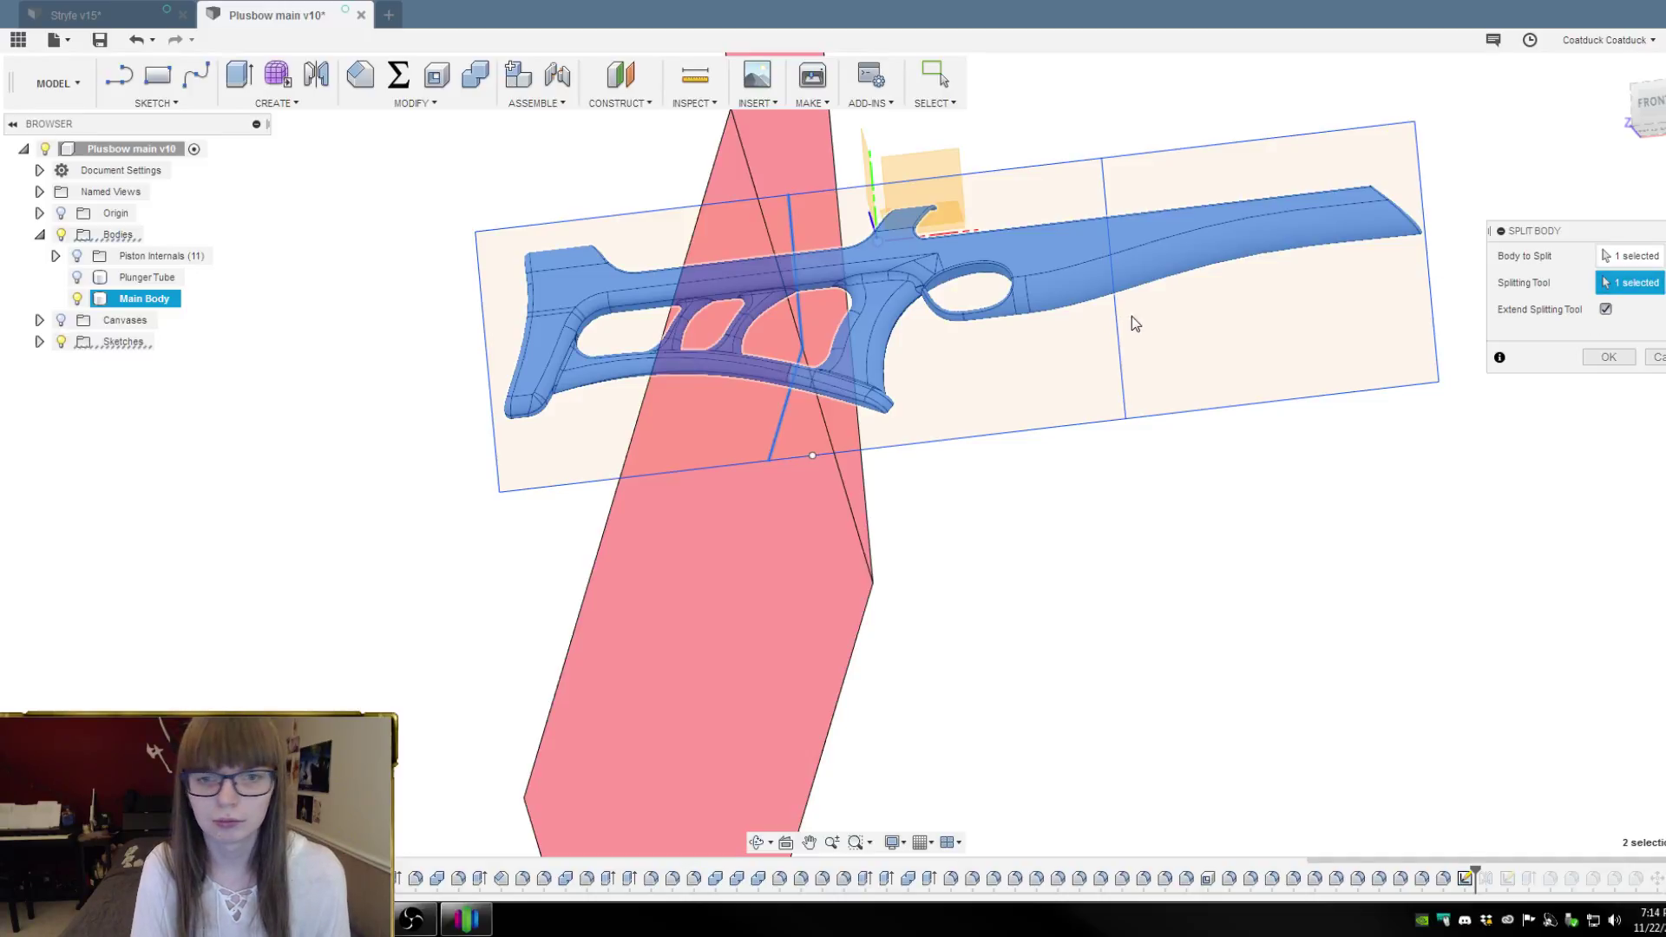
pyautogui.click(1608, 357)
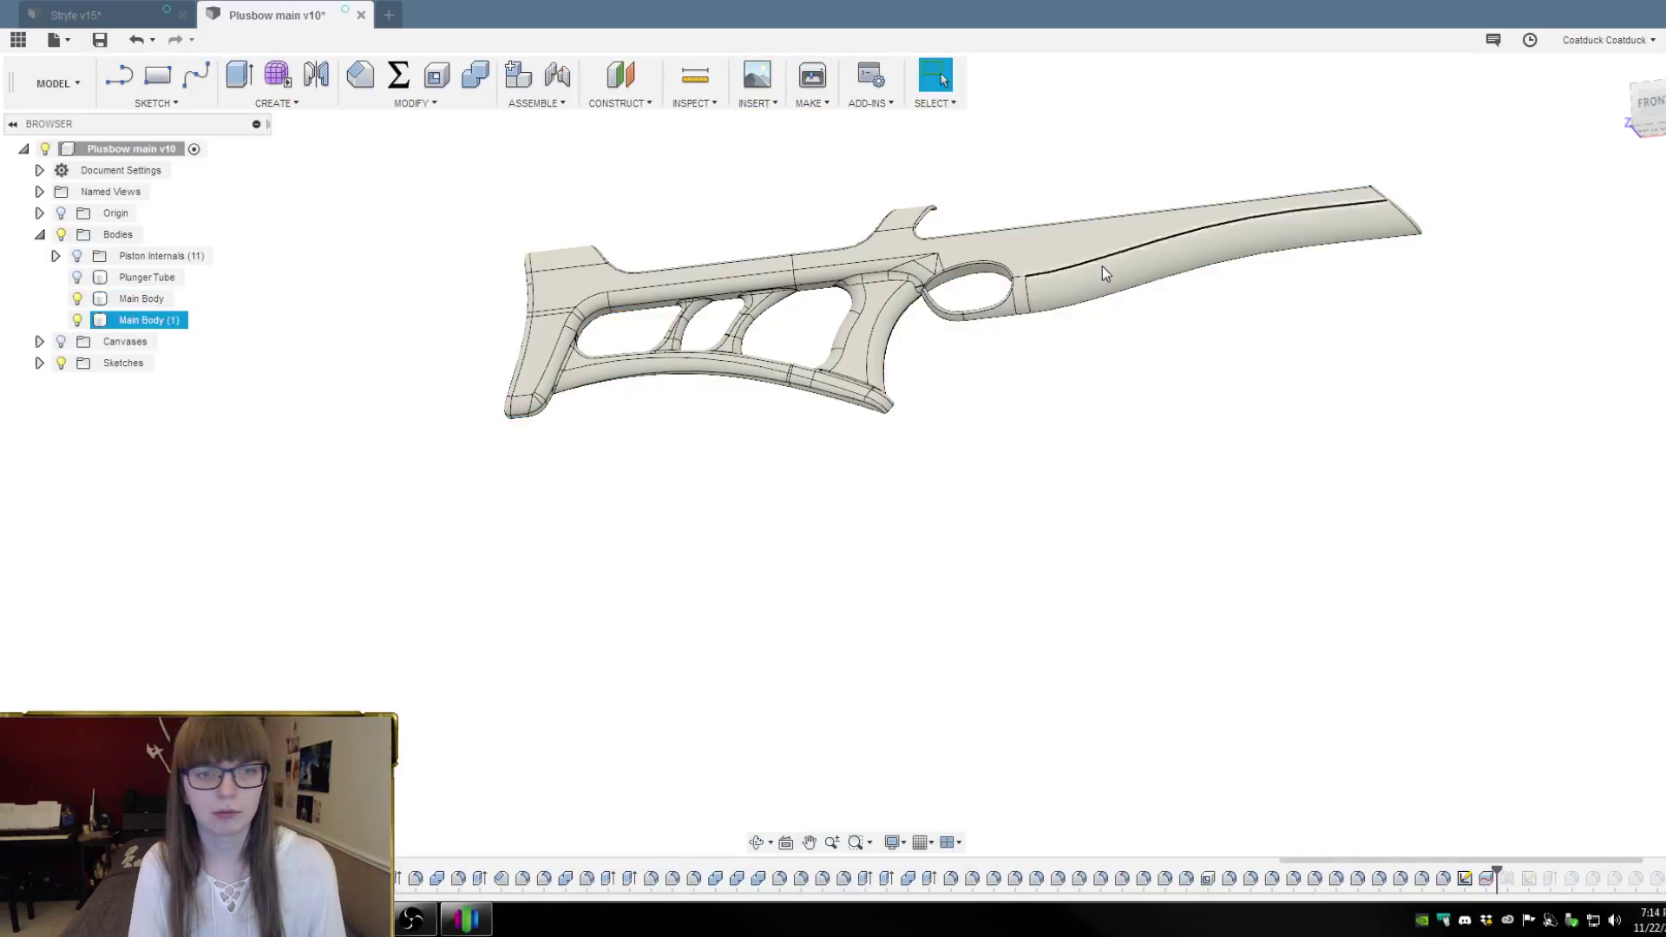
# Show Sketch19 again and view the split model with its section boundaries from the front
pyautogui.keyDown('shift'); pyautogui.moveTo(909, 175); pyautogui.dragTo(1000, 193, button='middle'); pyautogui.keyUp('shift')
pyautogui.scroll(3, 997, 208)
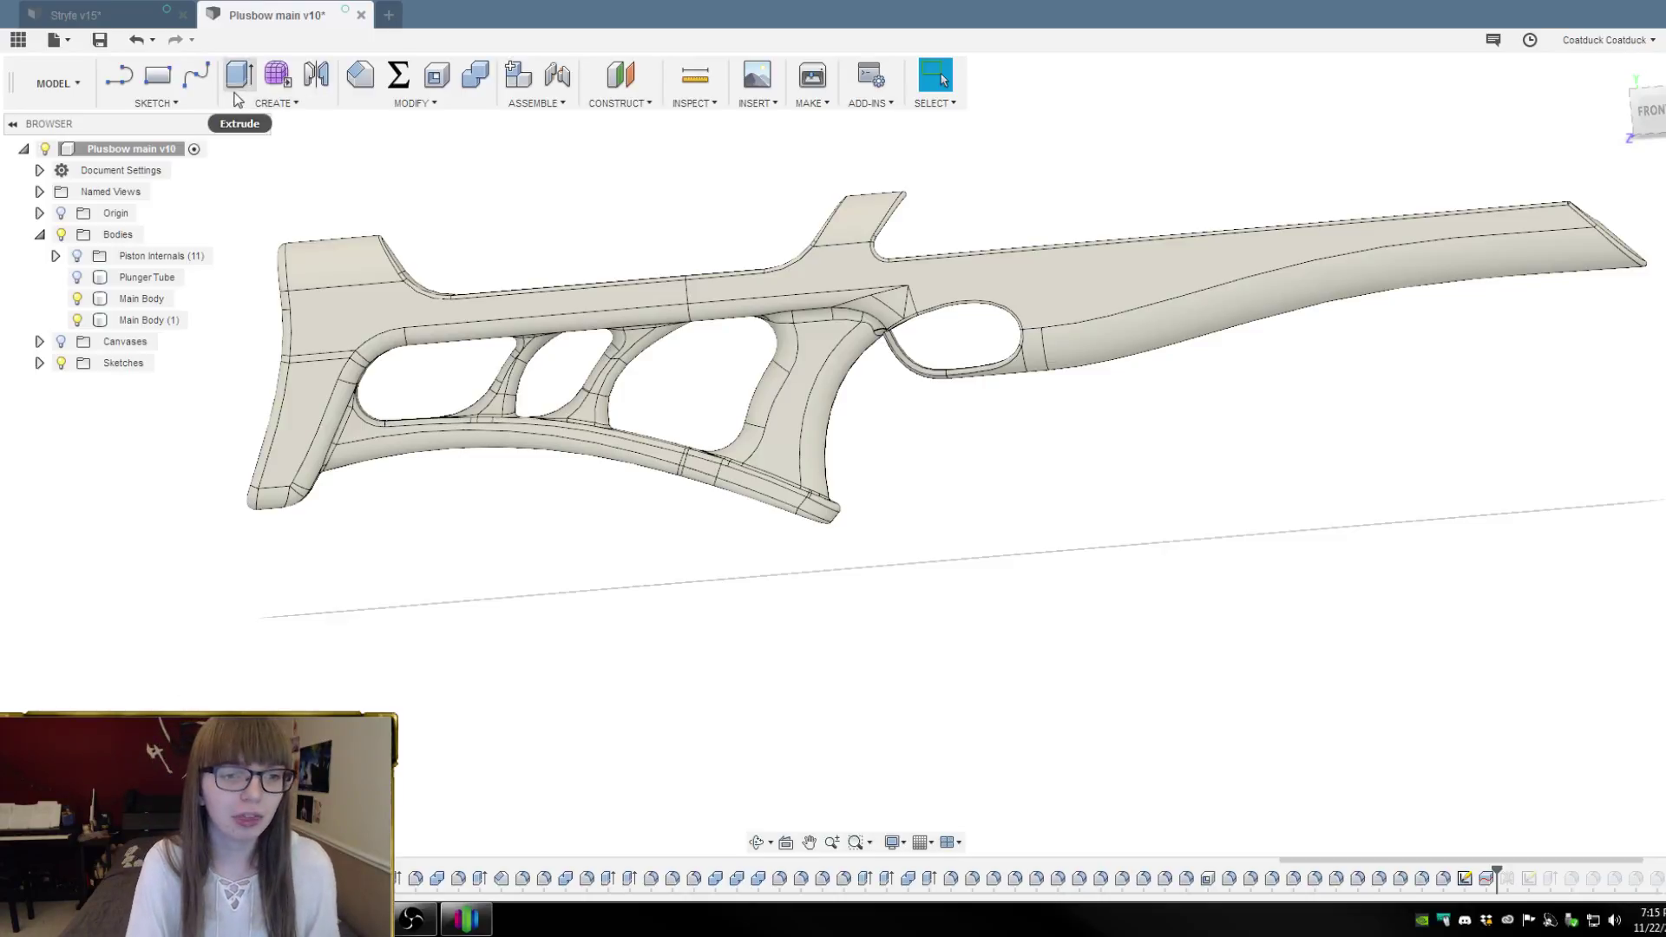
pyautogui.keyDown('shift'); pyautogui.moveTo(611, 144); pyautogui.dragTo(615, 170, button='middle'); pyautogui.keyUp('shift')
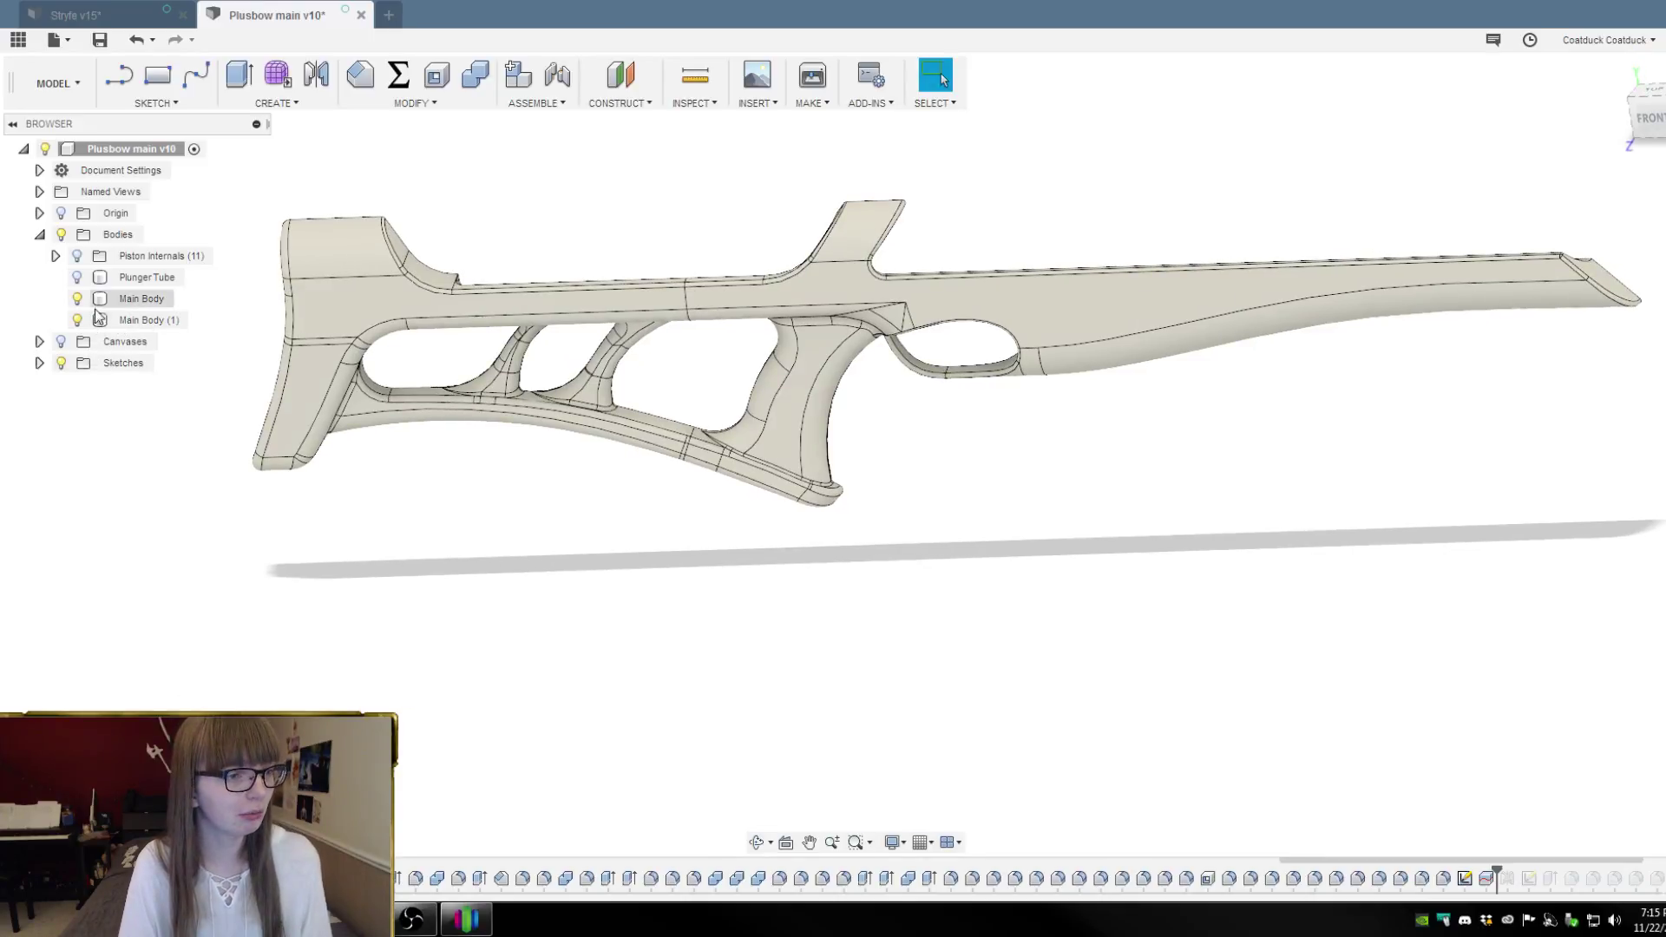
pyautogui.click(39, 362)
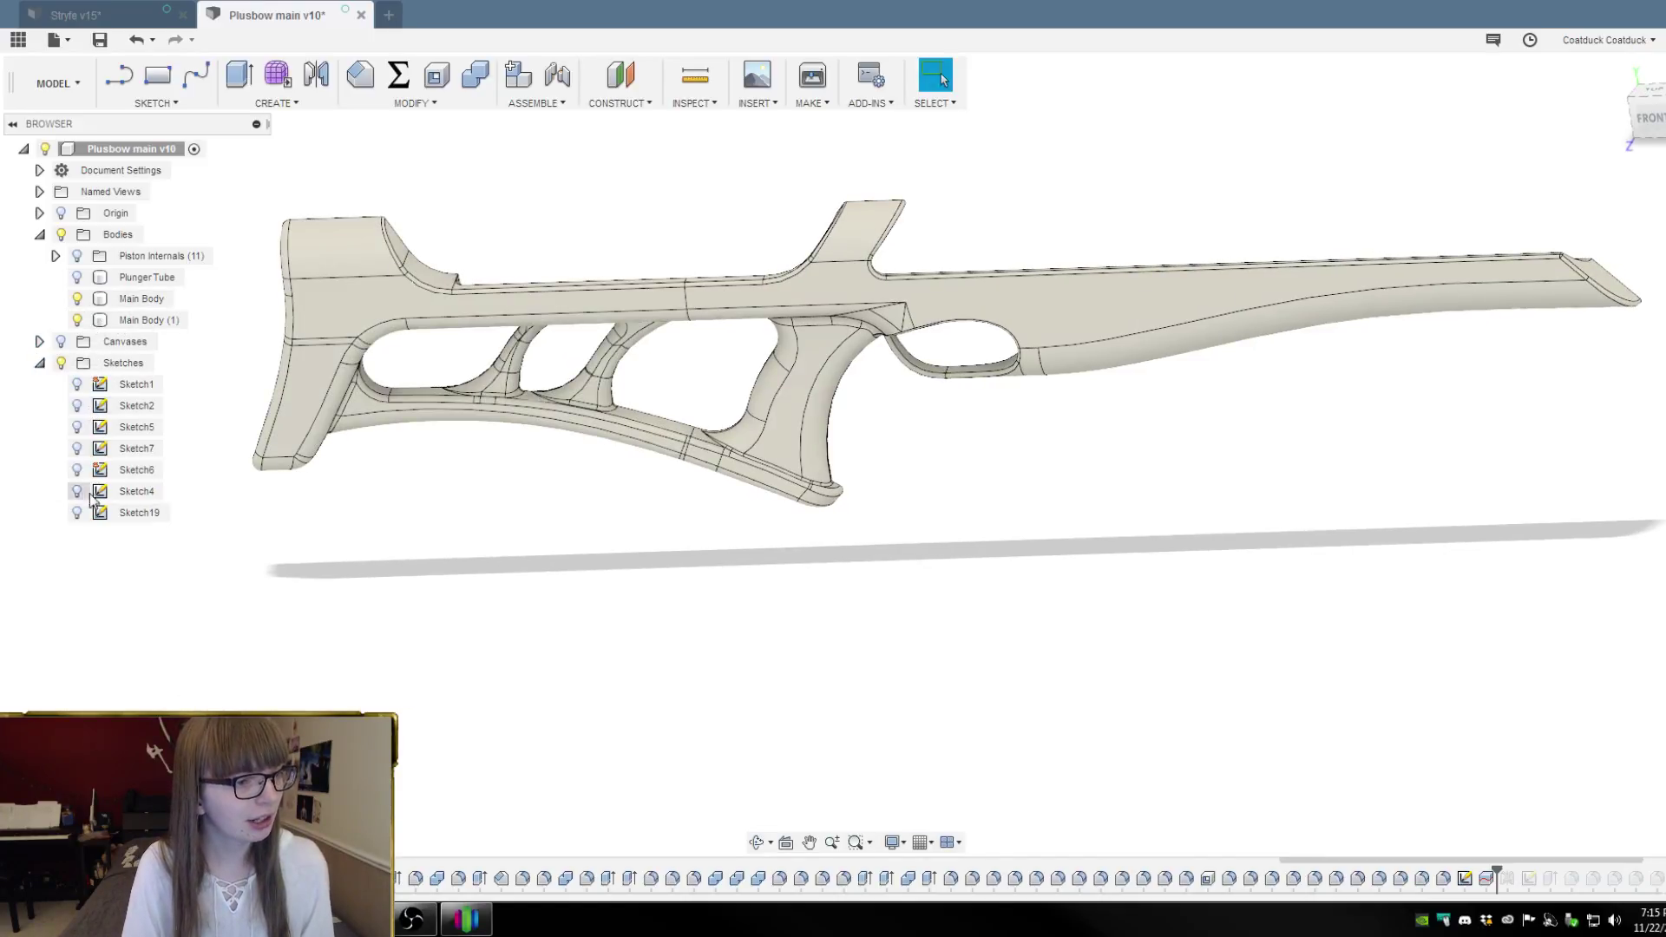
pyautogui.click(78, 513)
pyautogui.keyDown('shift'); pyautogui.moveTo(960, 532); pyautogui.dragTo(967, 453, button='middle'); pyautogui.keyUp('shift')
pyautogui.click(1648, 100)
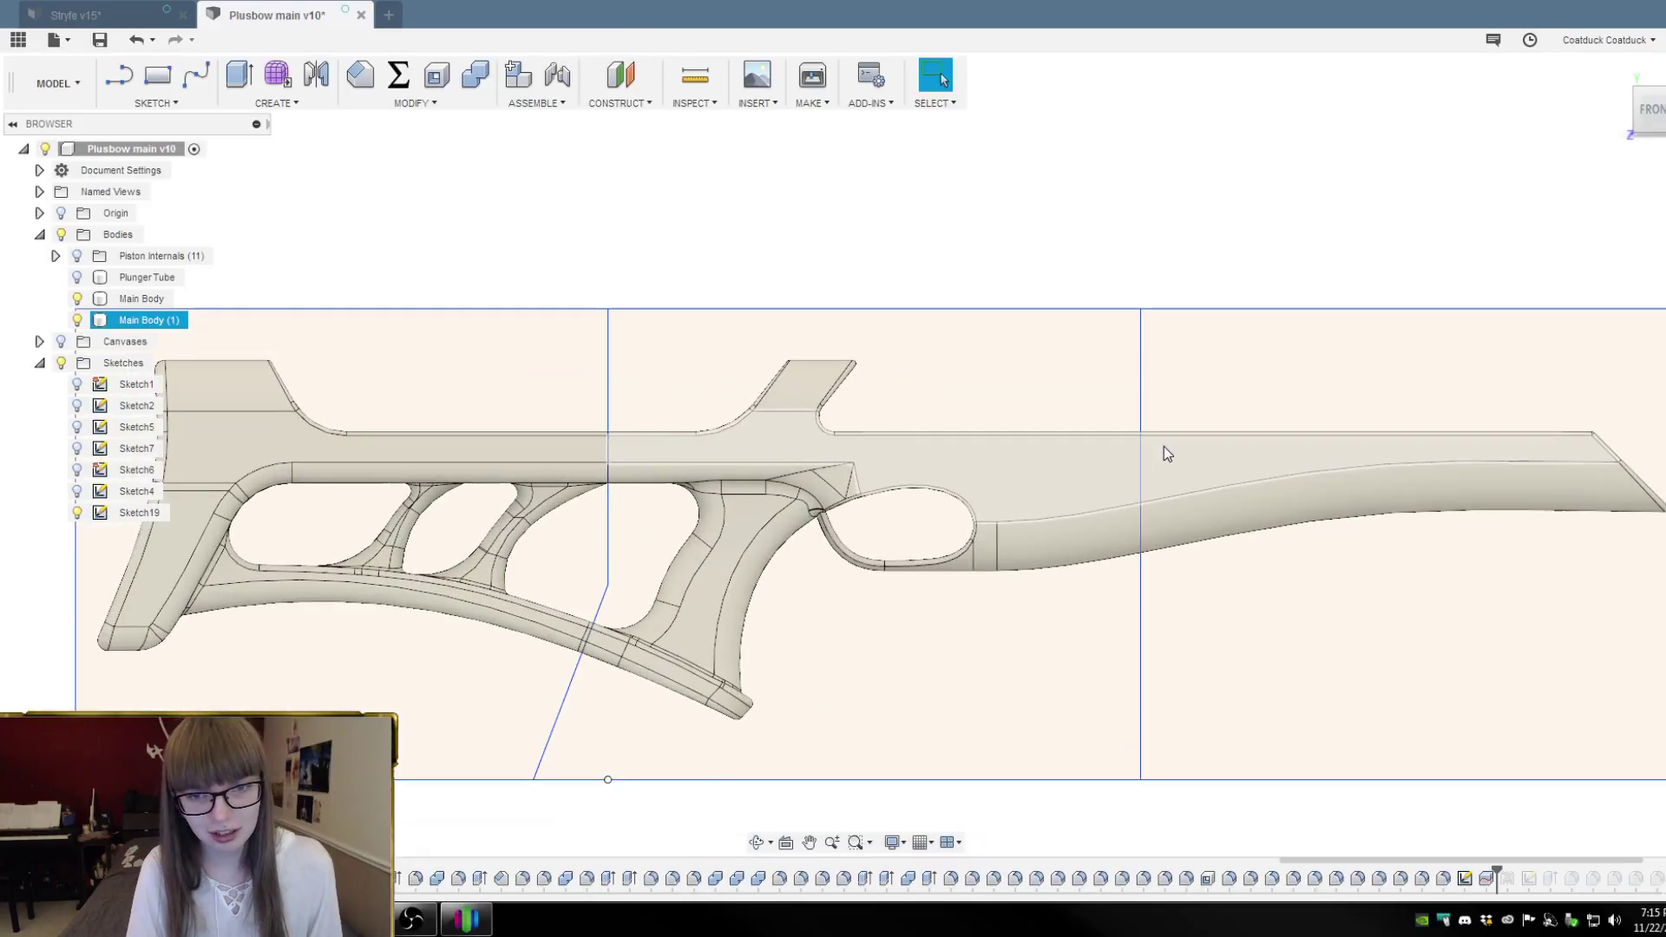
pyautogui.moveTo(1139, 379)
pyautogui.keyDown('shift'); pyautogui.mouseDown(button='middle')
pyautogui.moveTo(1119, 316)
pyautogui.moveTo(1148, 305)
pyautogui.mouseUp(button='middle'); pyautogui.keyUp('shift')
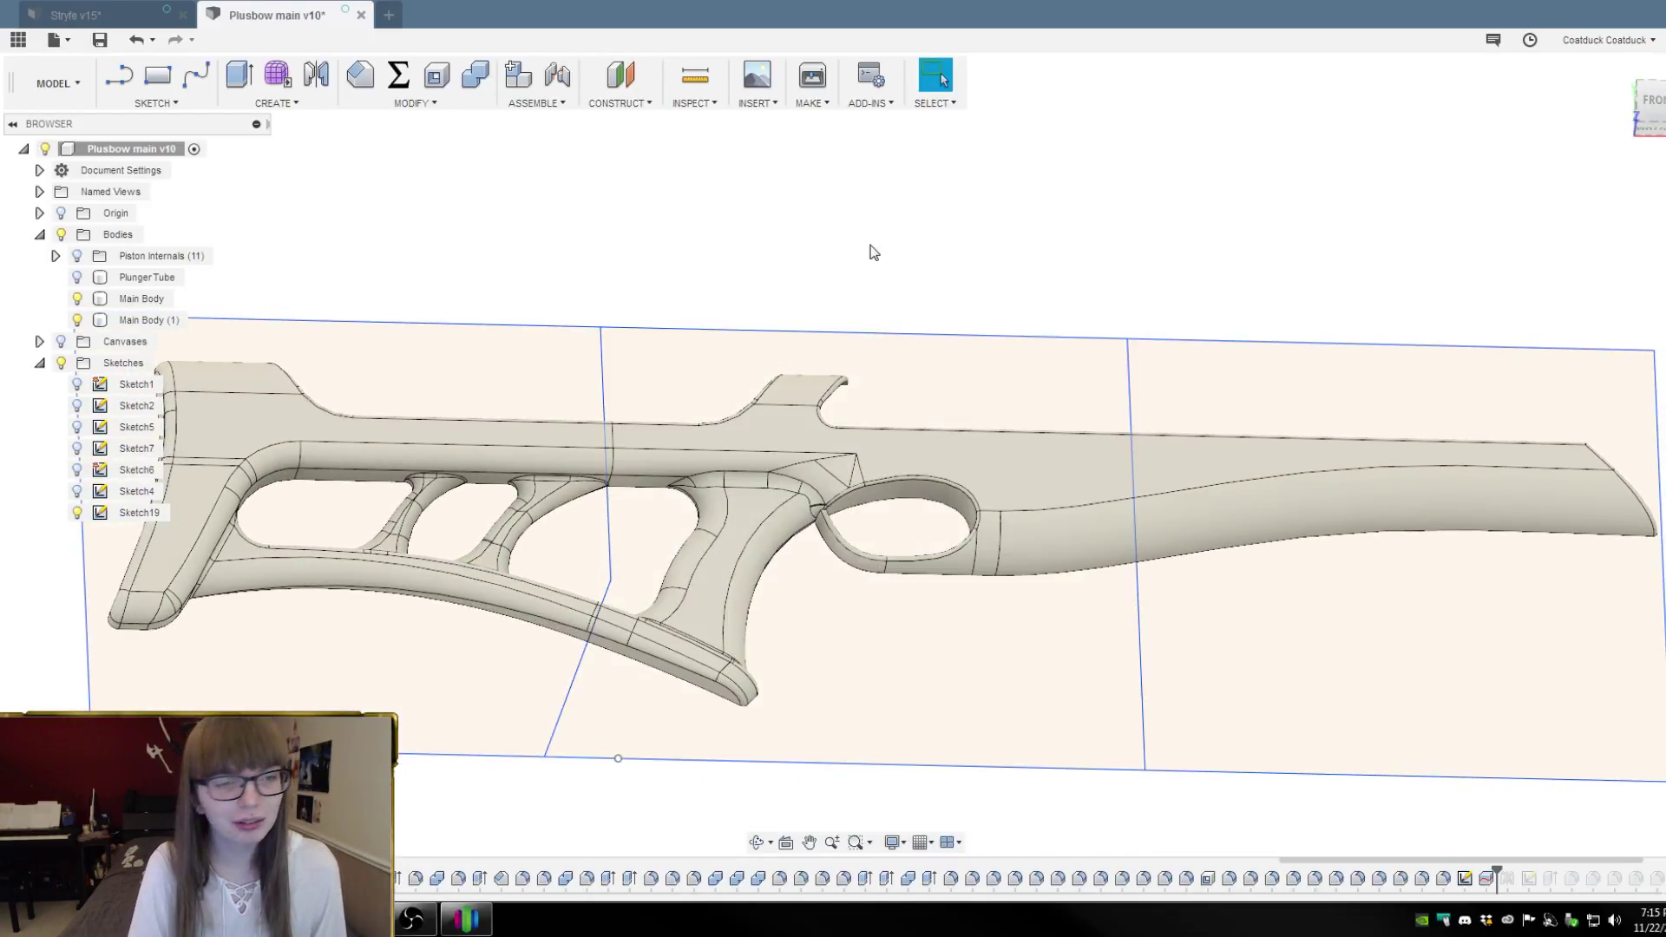
# Split Main Body (1) with Split Body, using the vertical sketch line between the middle and front sections as the splitting tool
pyautogui.rightClick(555, 205)
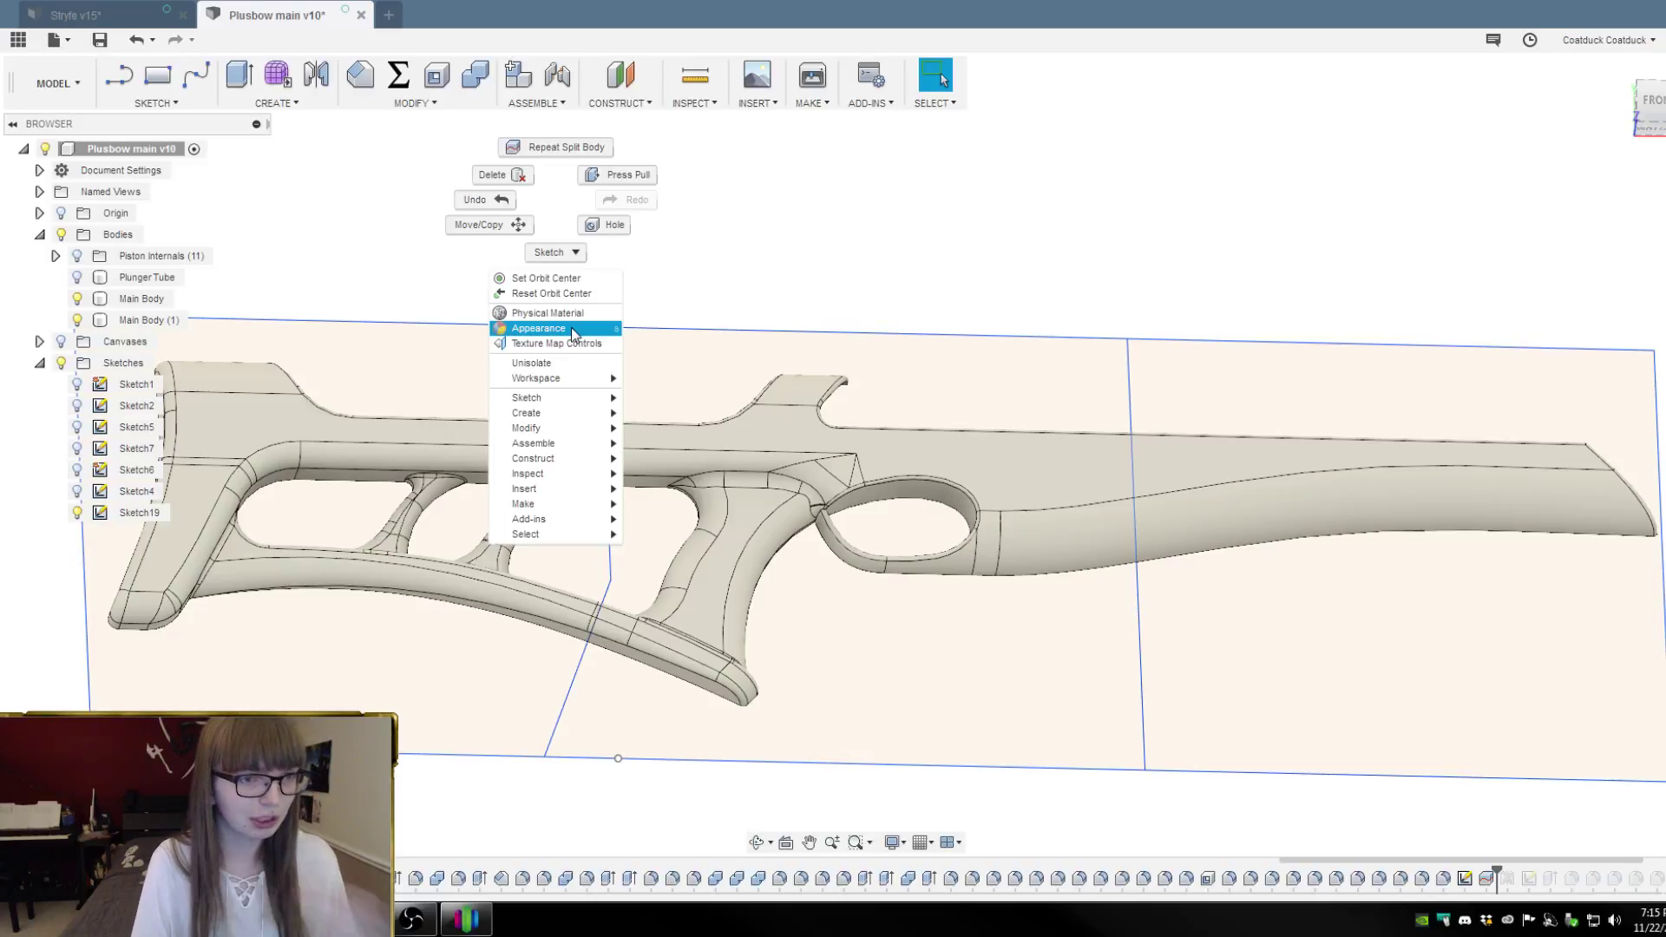
pyautogui.click(418, 106)
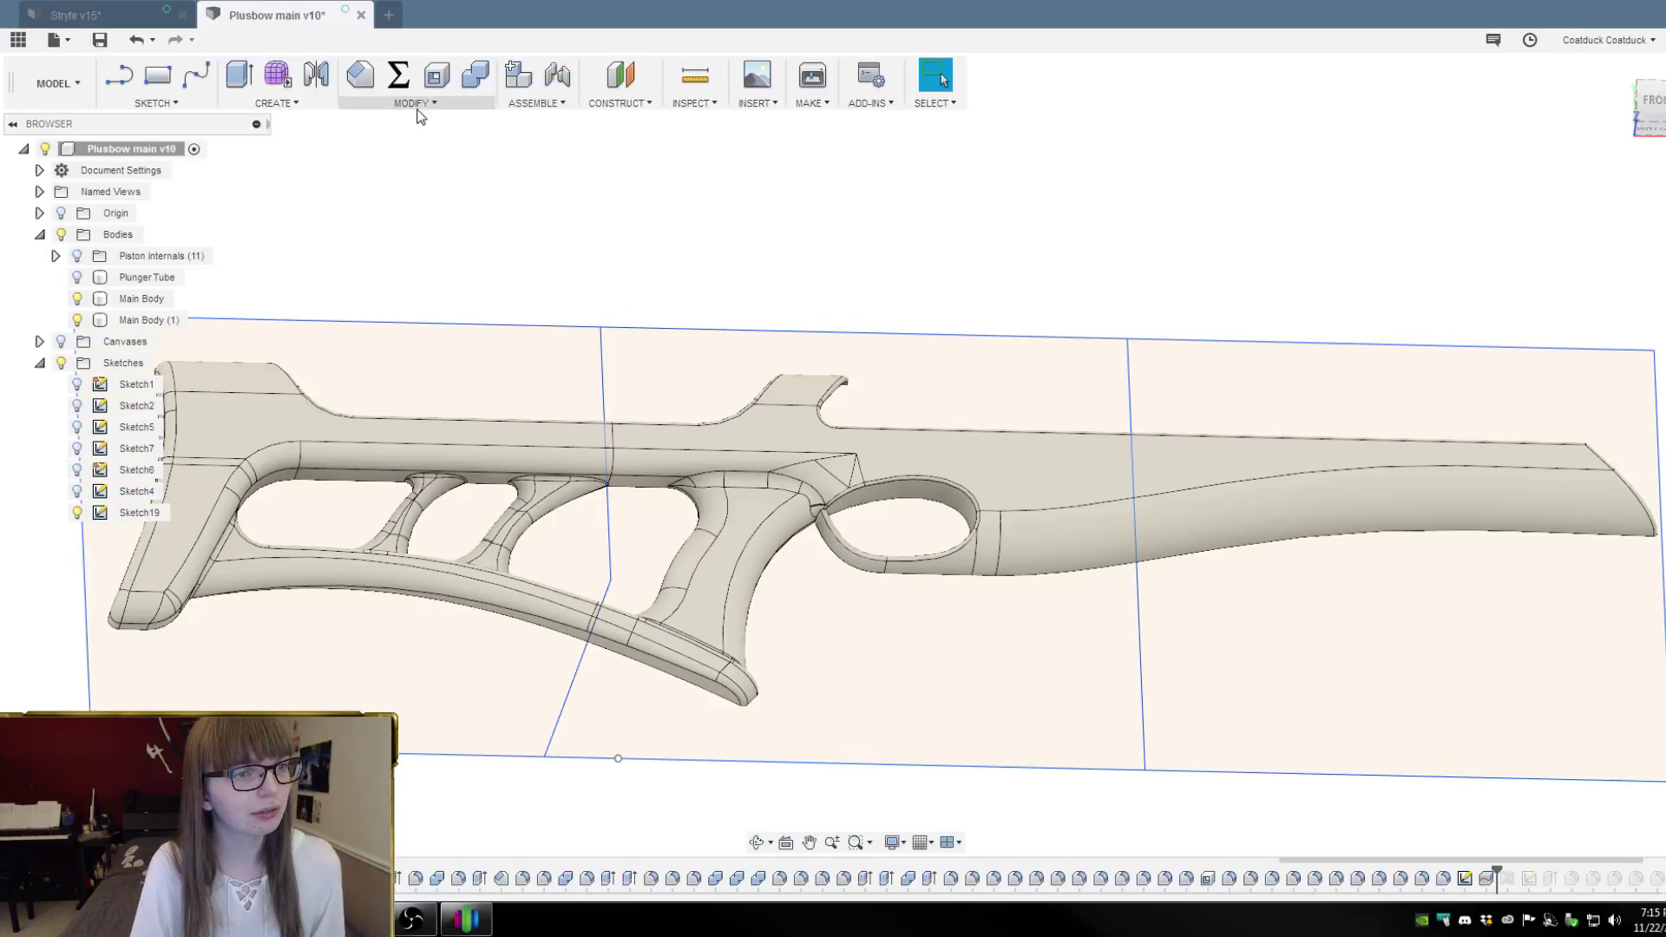
pyautogui.click(423, 102)
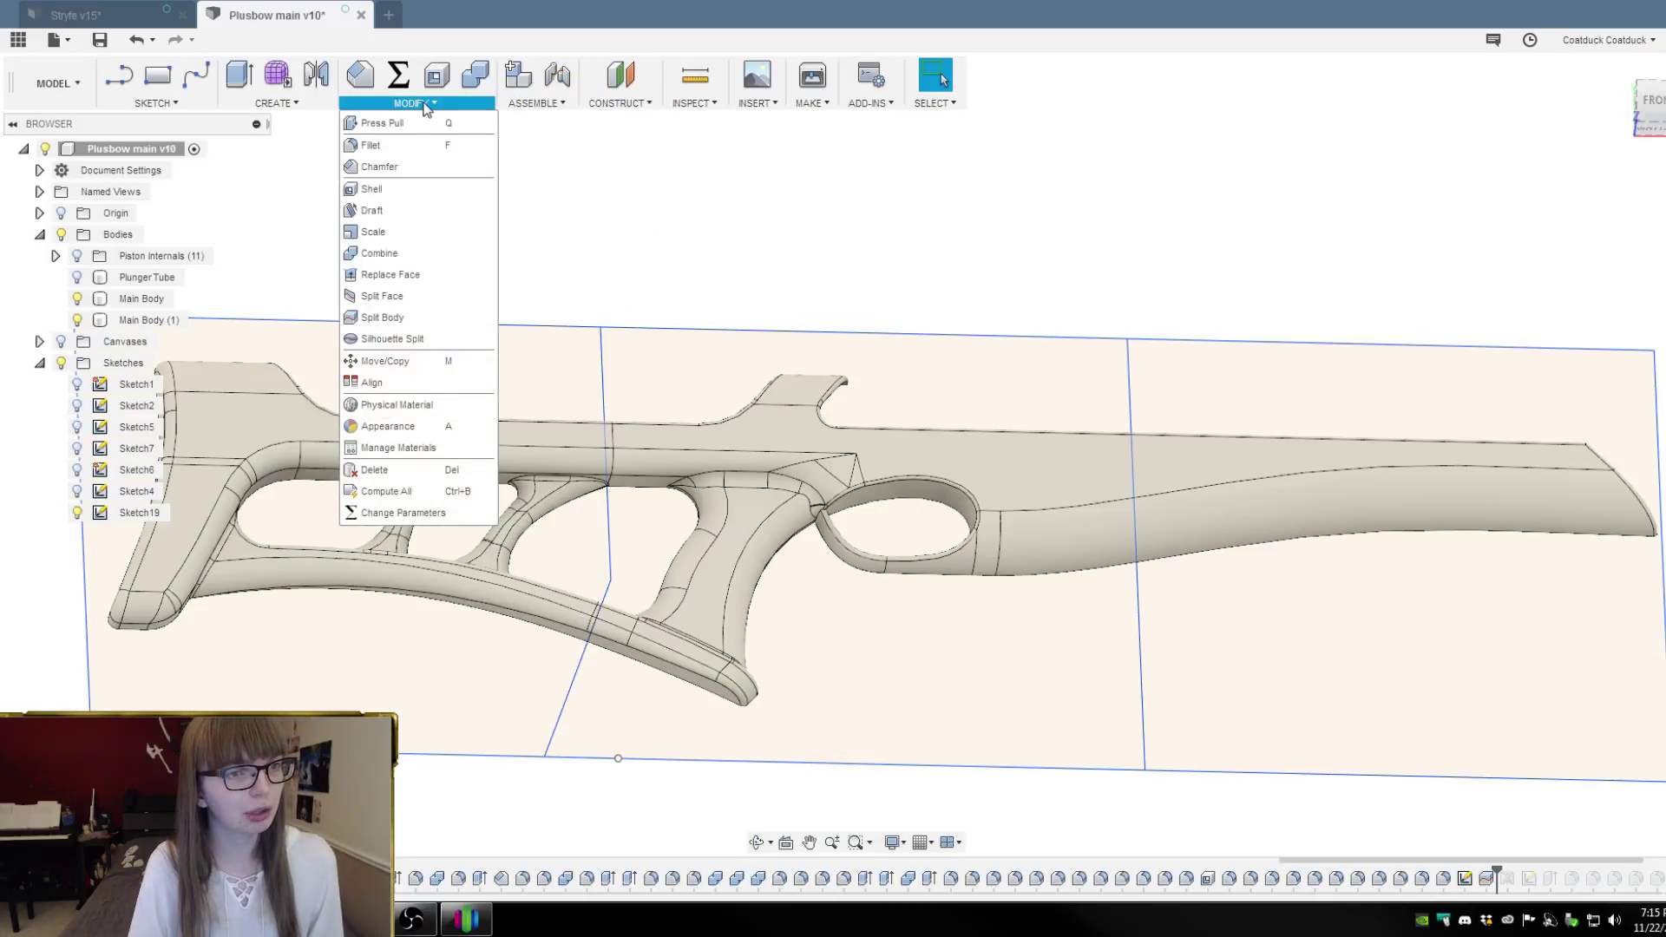
pyautogui.click(404, 315)
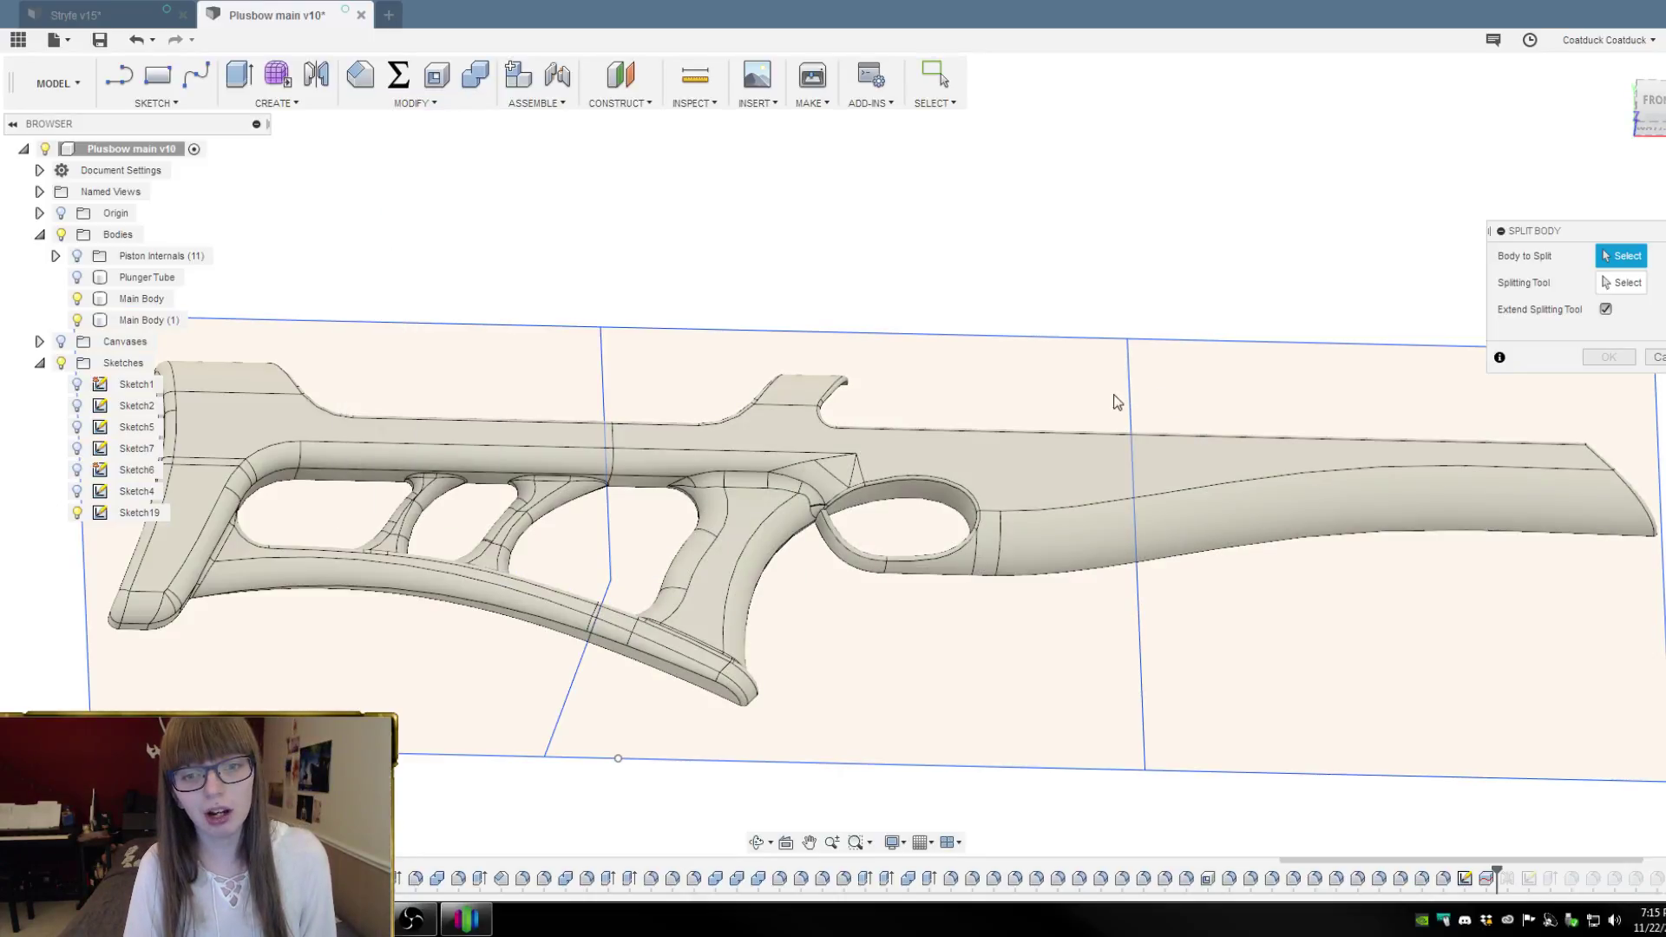
pyautogui.click(1342, 487)
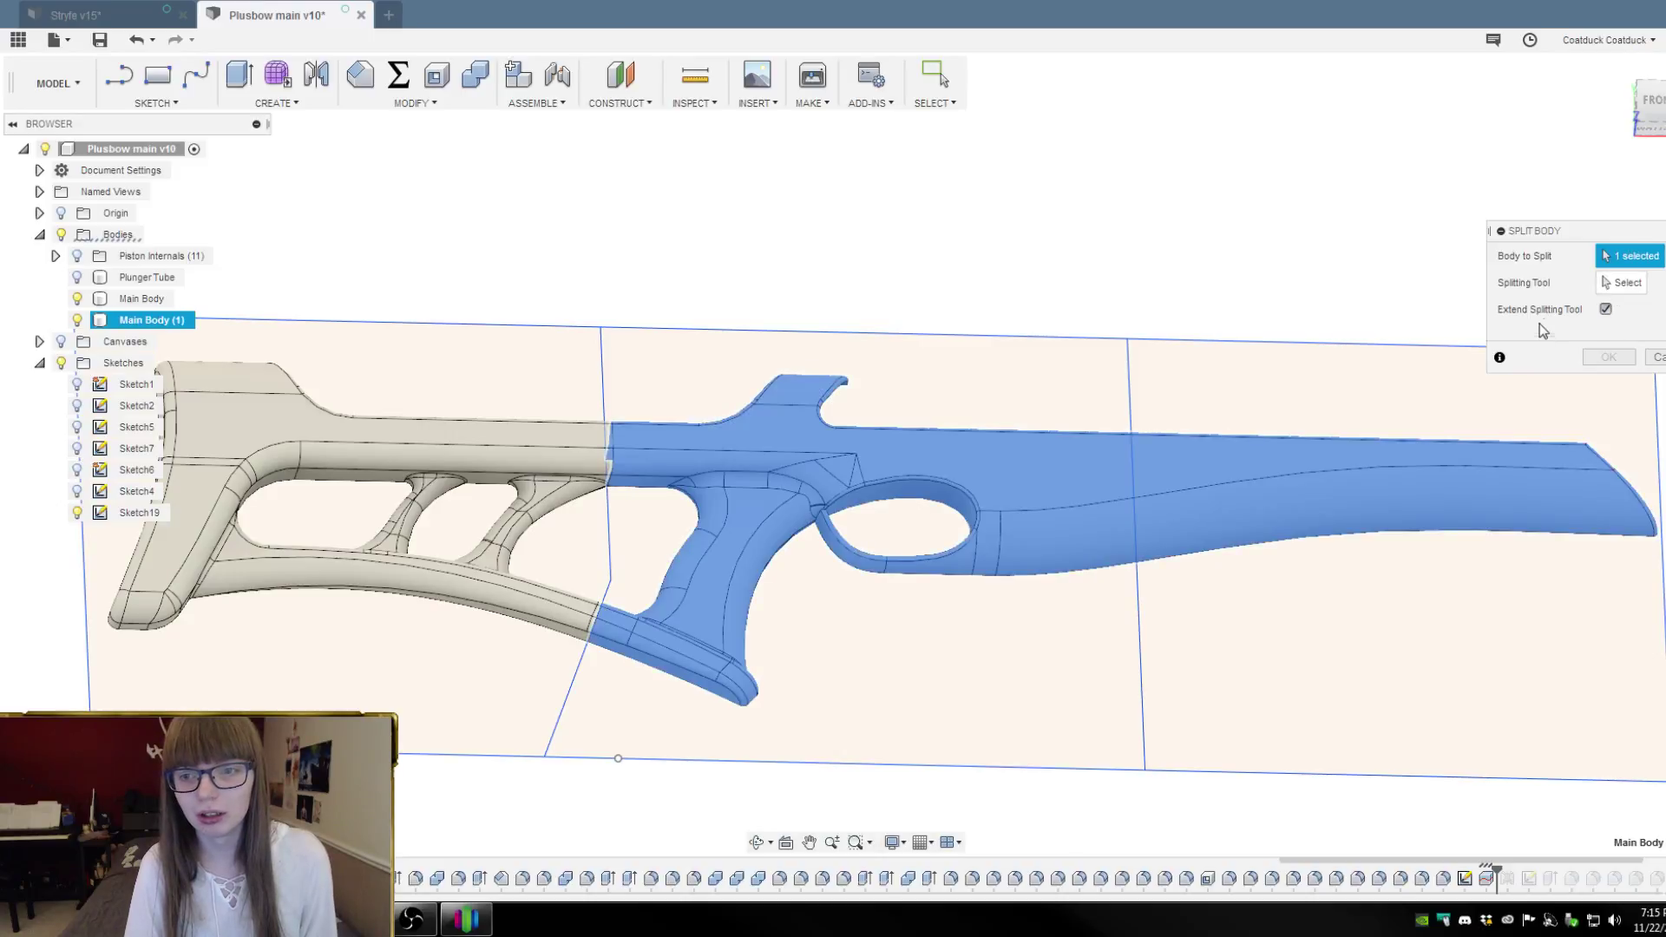
pyautogui.click(1127, 362)
pyautogui.scroll(-3, 920, 169)
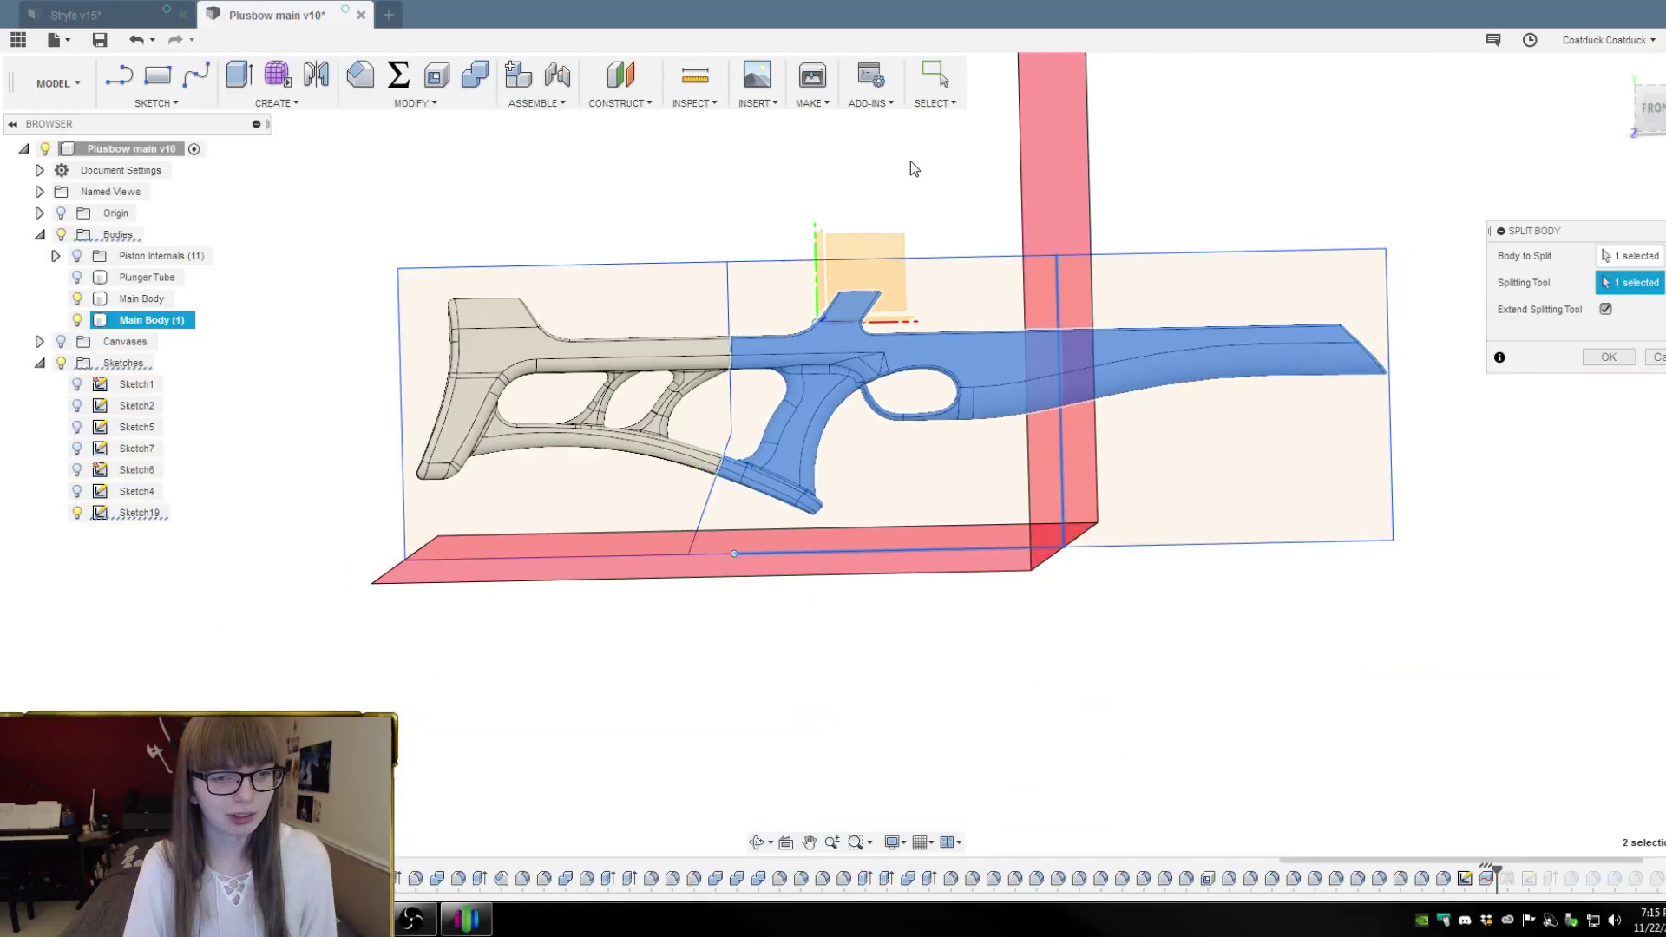
pyautogui.keyDown('shift'); pyautogui.moveTo(910, 160); pyautogui.dragTo(929, 171, button='middle'); pyautogui.keyUp('shift')
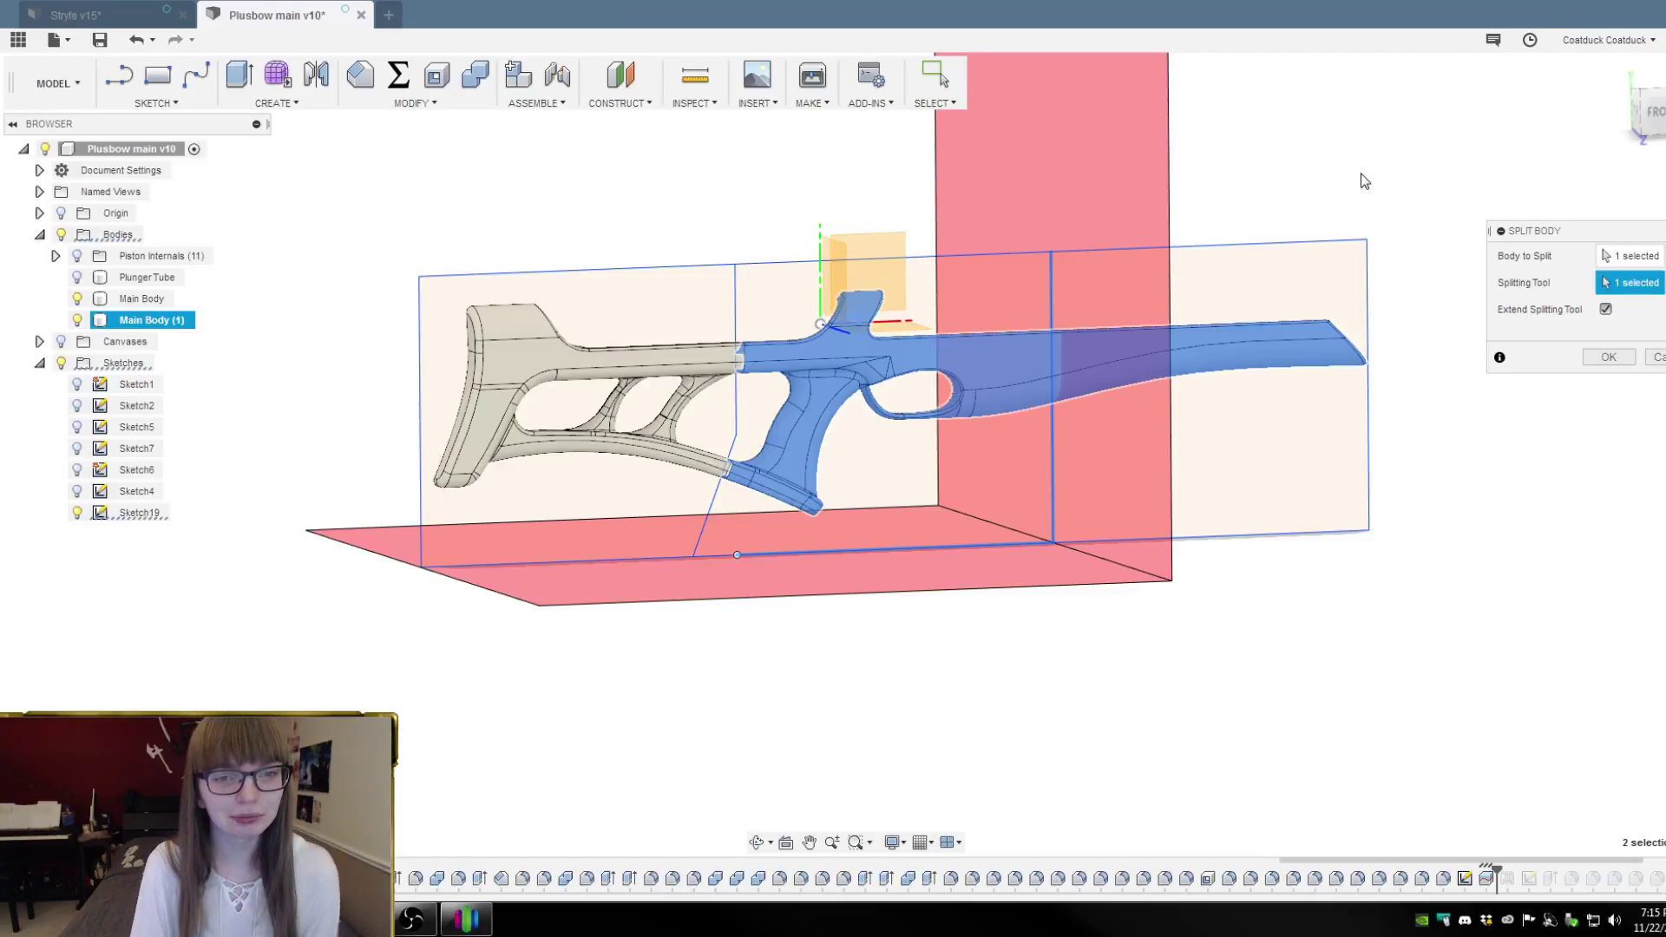
pyautogui.keyDown('shift'); pyautogui.moveTo(1361, 179); pyautogui.dragTo(1281, 130, button='middle'); pyautogui.keyUp('shift')
pyautogui.scroll(3, 1037, 331)
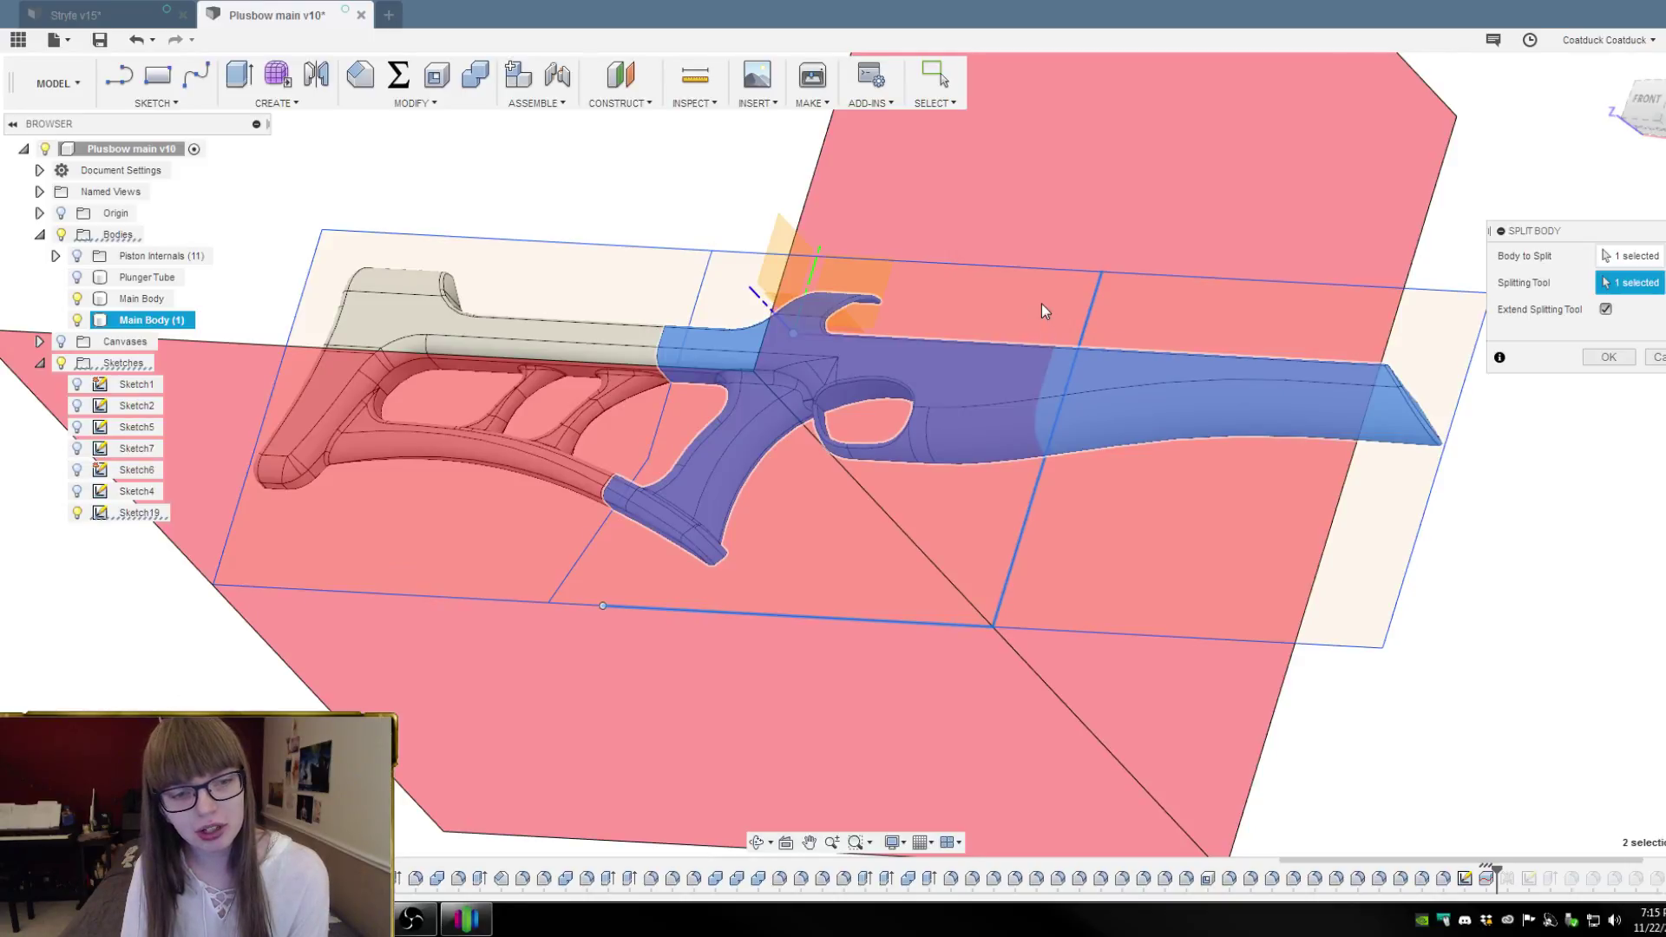
pyautogui.keyDown('shift'); pyautogui.moveTo(1041, 303); pyautogui.dragTo(1039, 257, button='middle'); pyautogui.keyUp('shift')
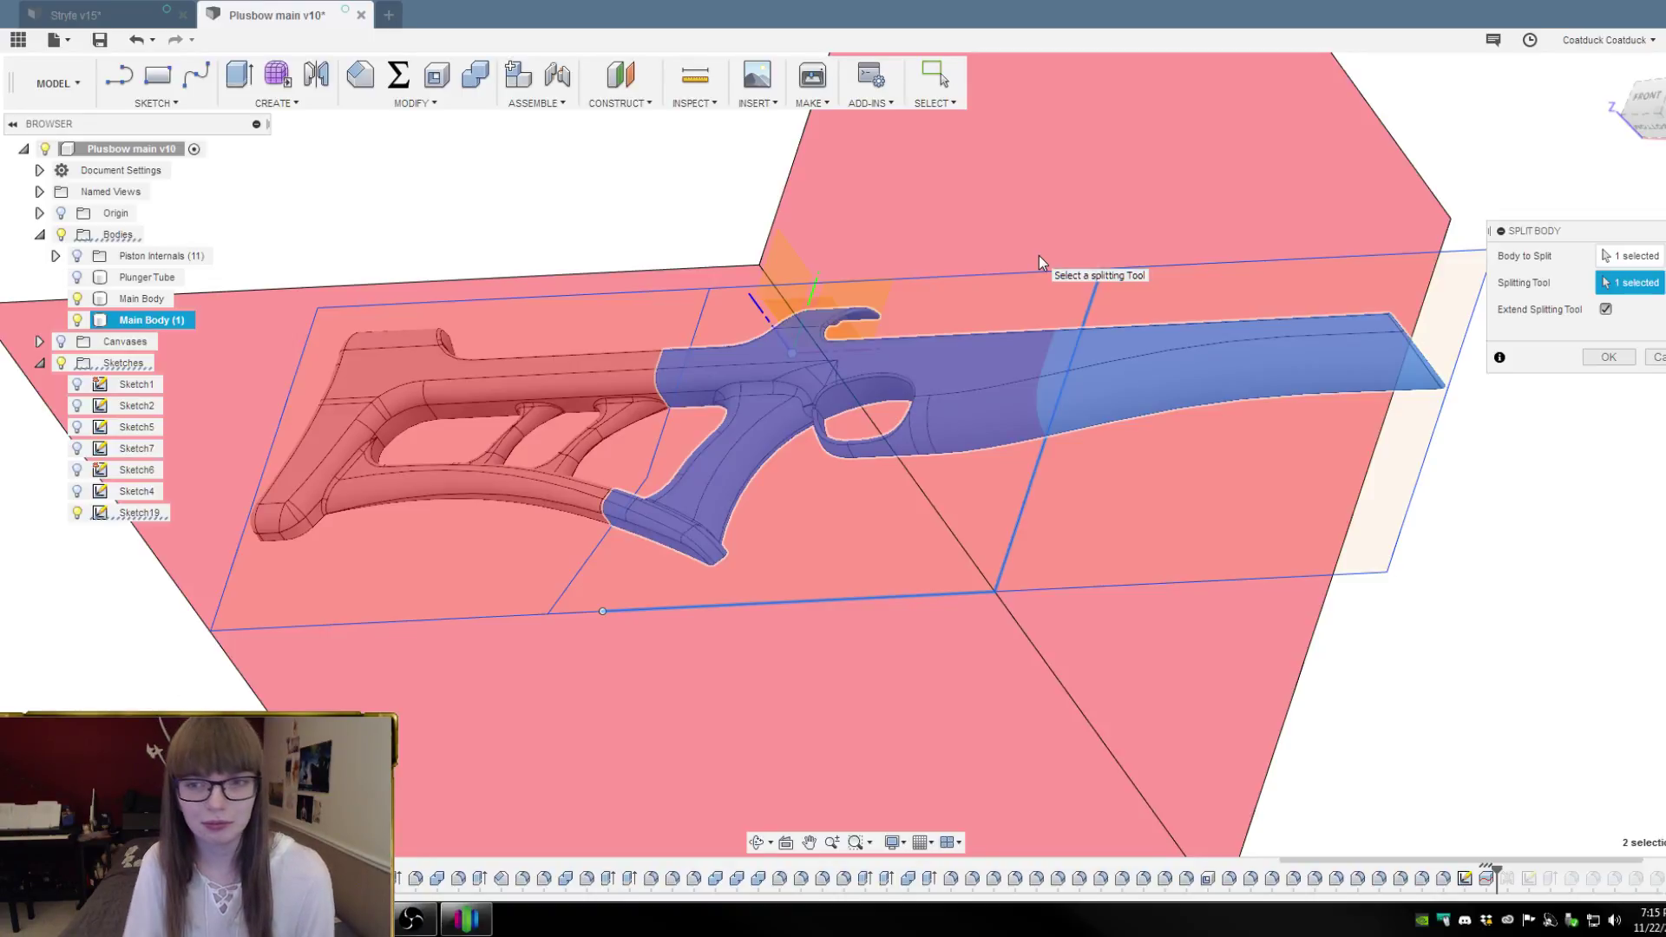
pyautogui.click(1608, 357)
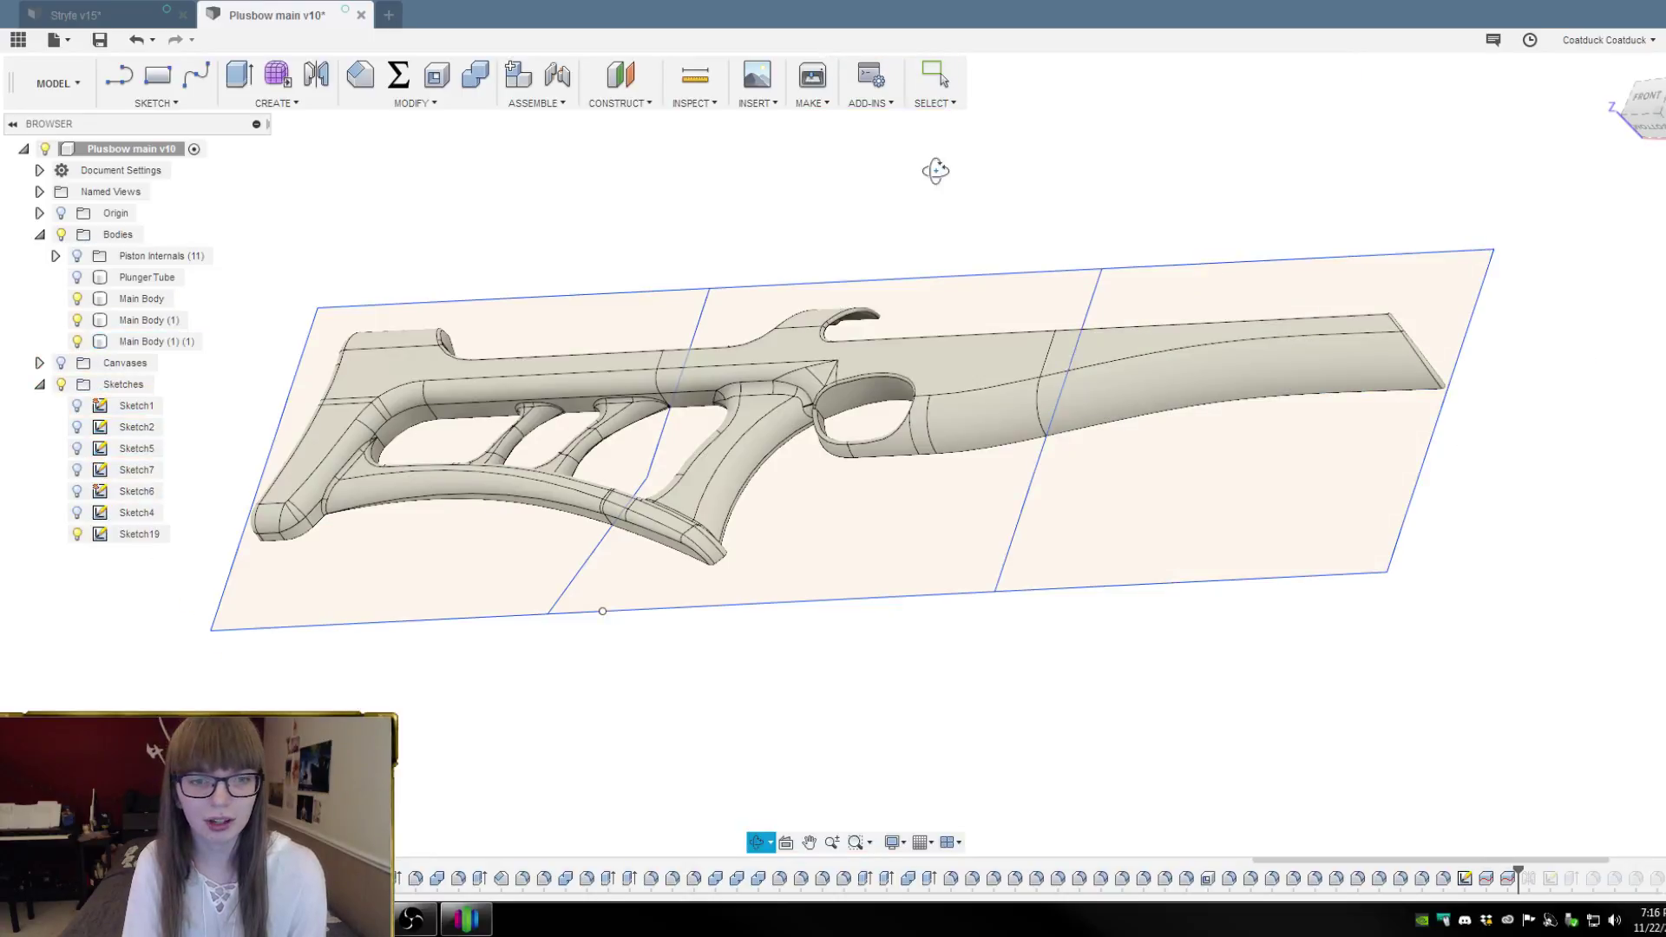
# View the model from the front and highlight each of the three split bodies to check which section it covers
pyautogui.moveTo(935, 171); pyautogui.dragTo(999, 434)
pyautogui.press('Escape')
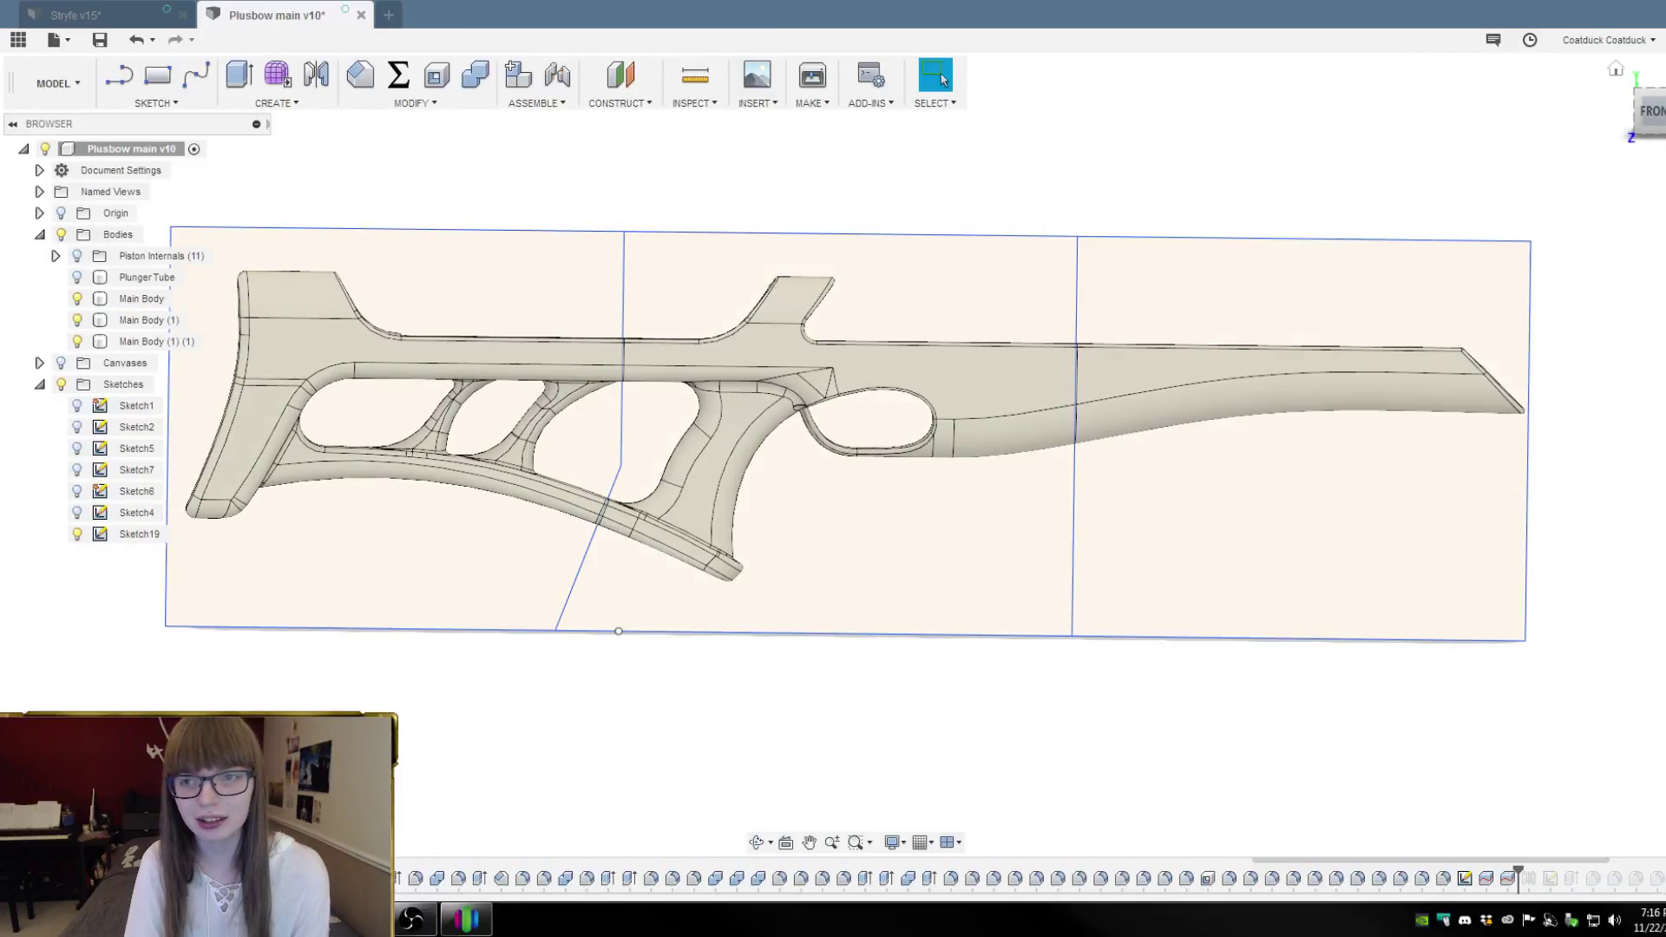
pyautogui.click(1650, 111)
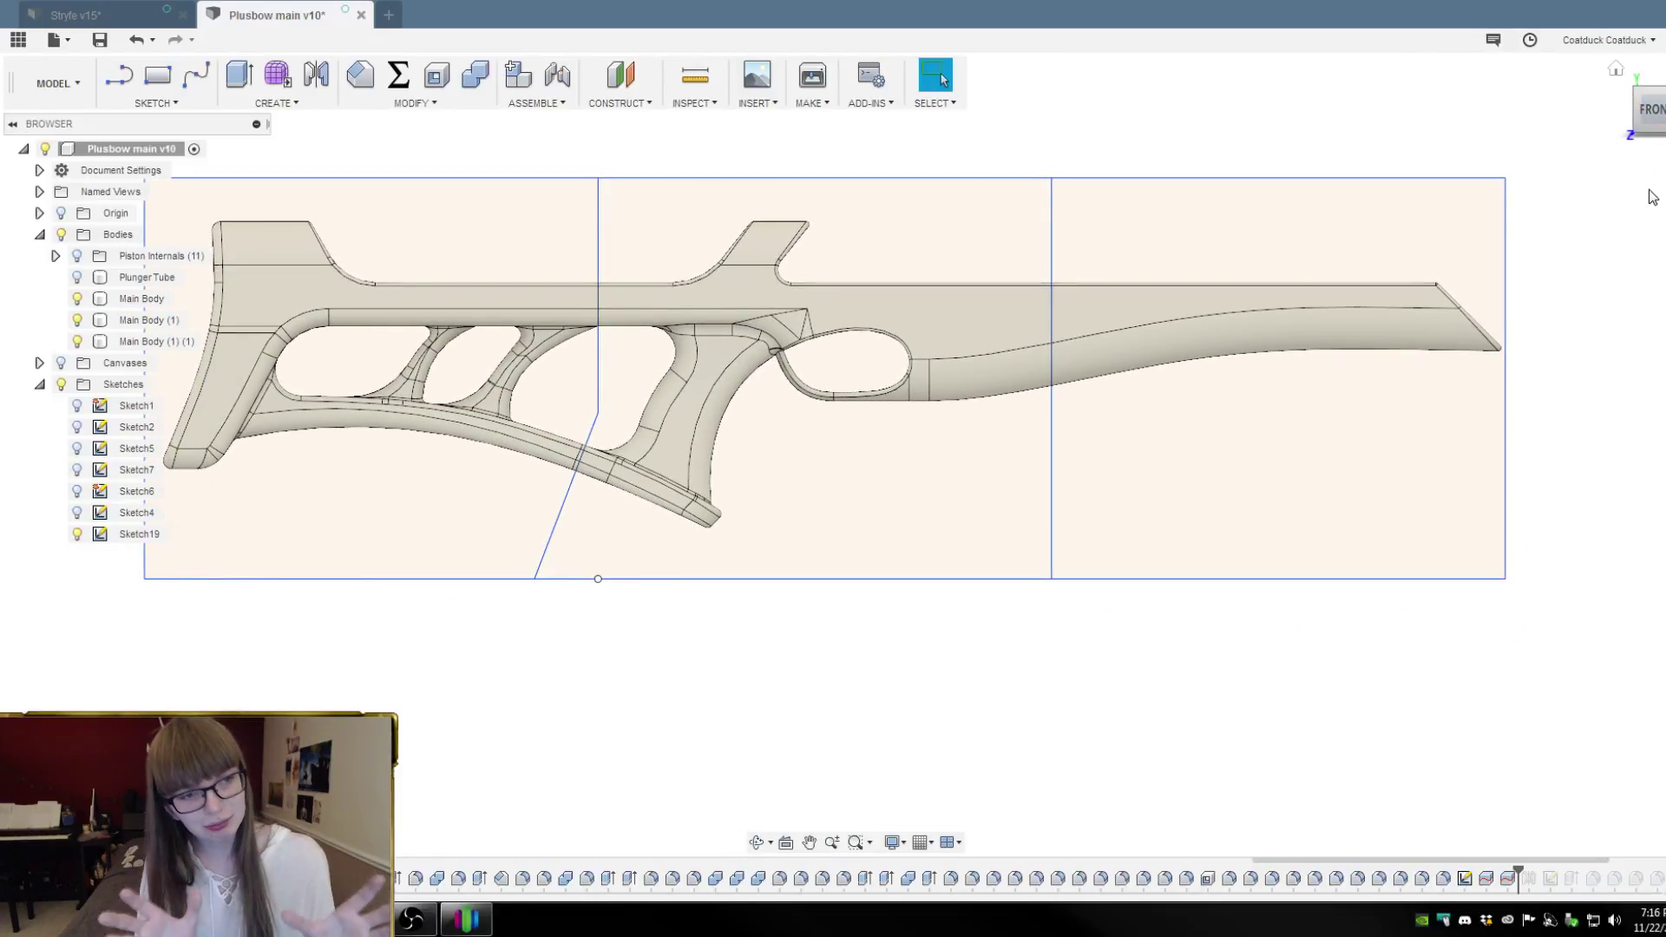
pyautogui.scroll(2, 945, 701)
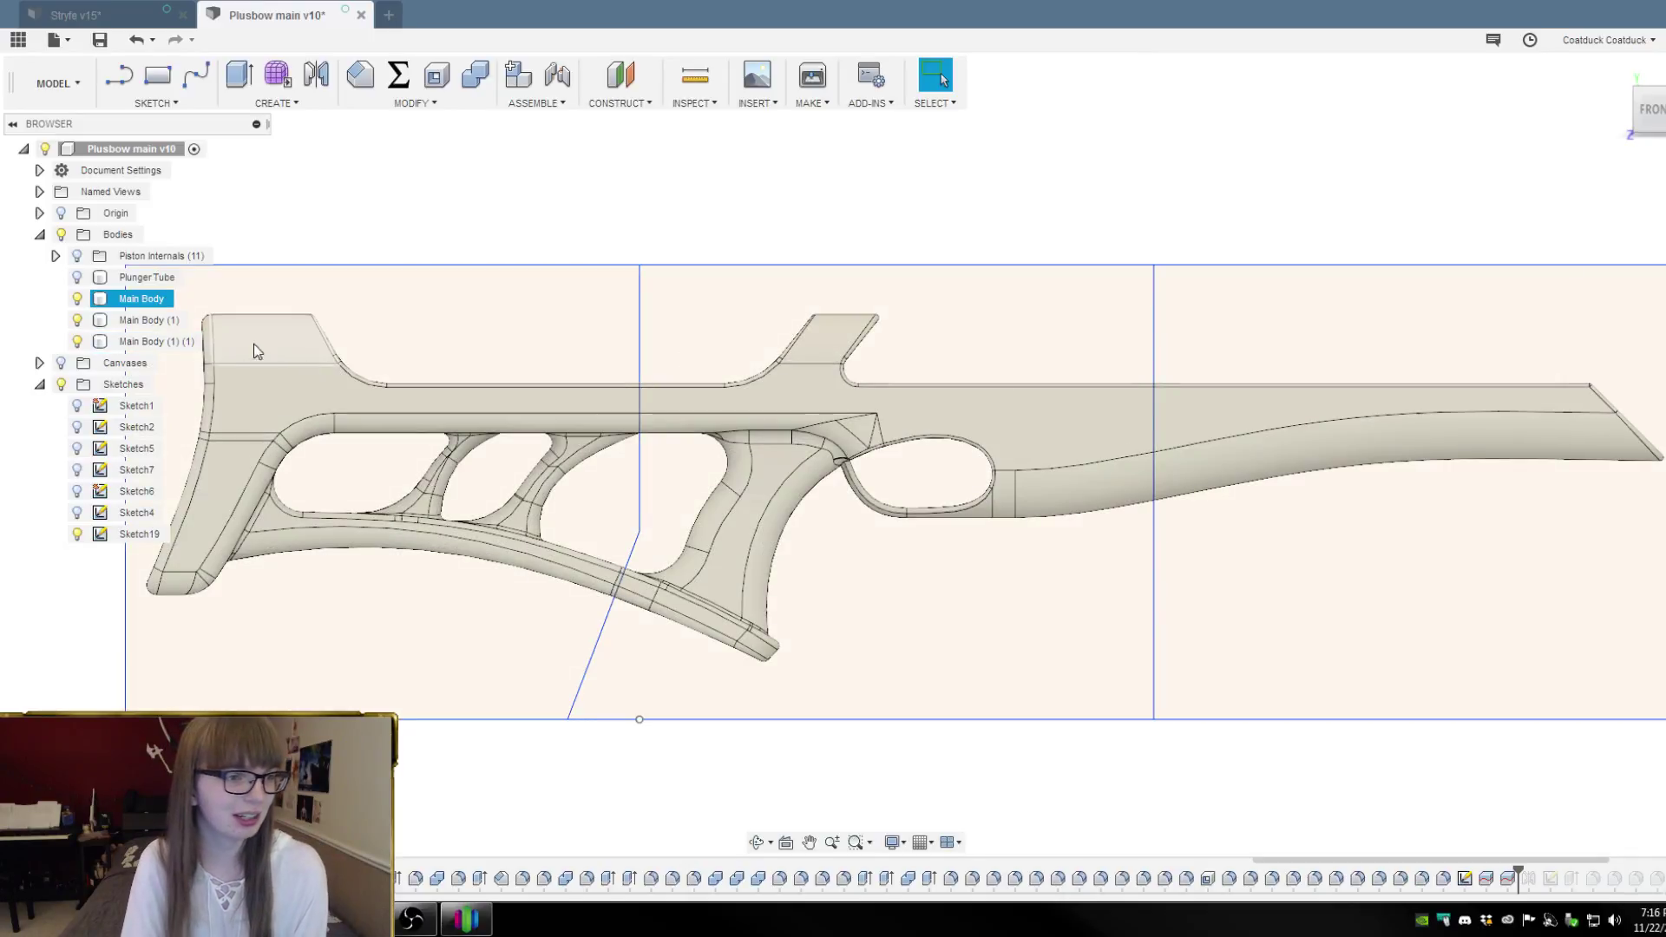
pyautogui.scroll(-2, 599, 242)
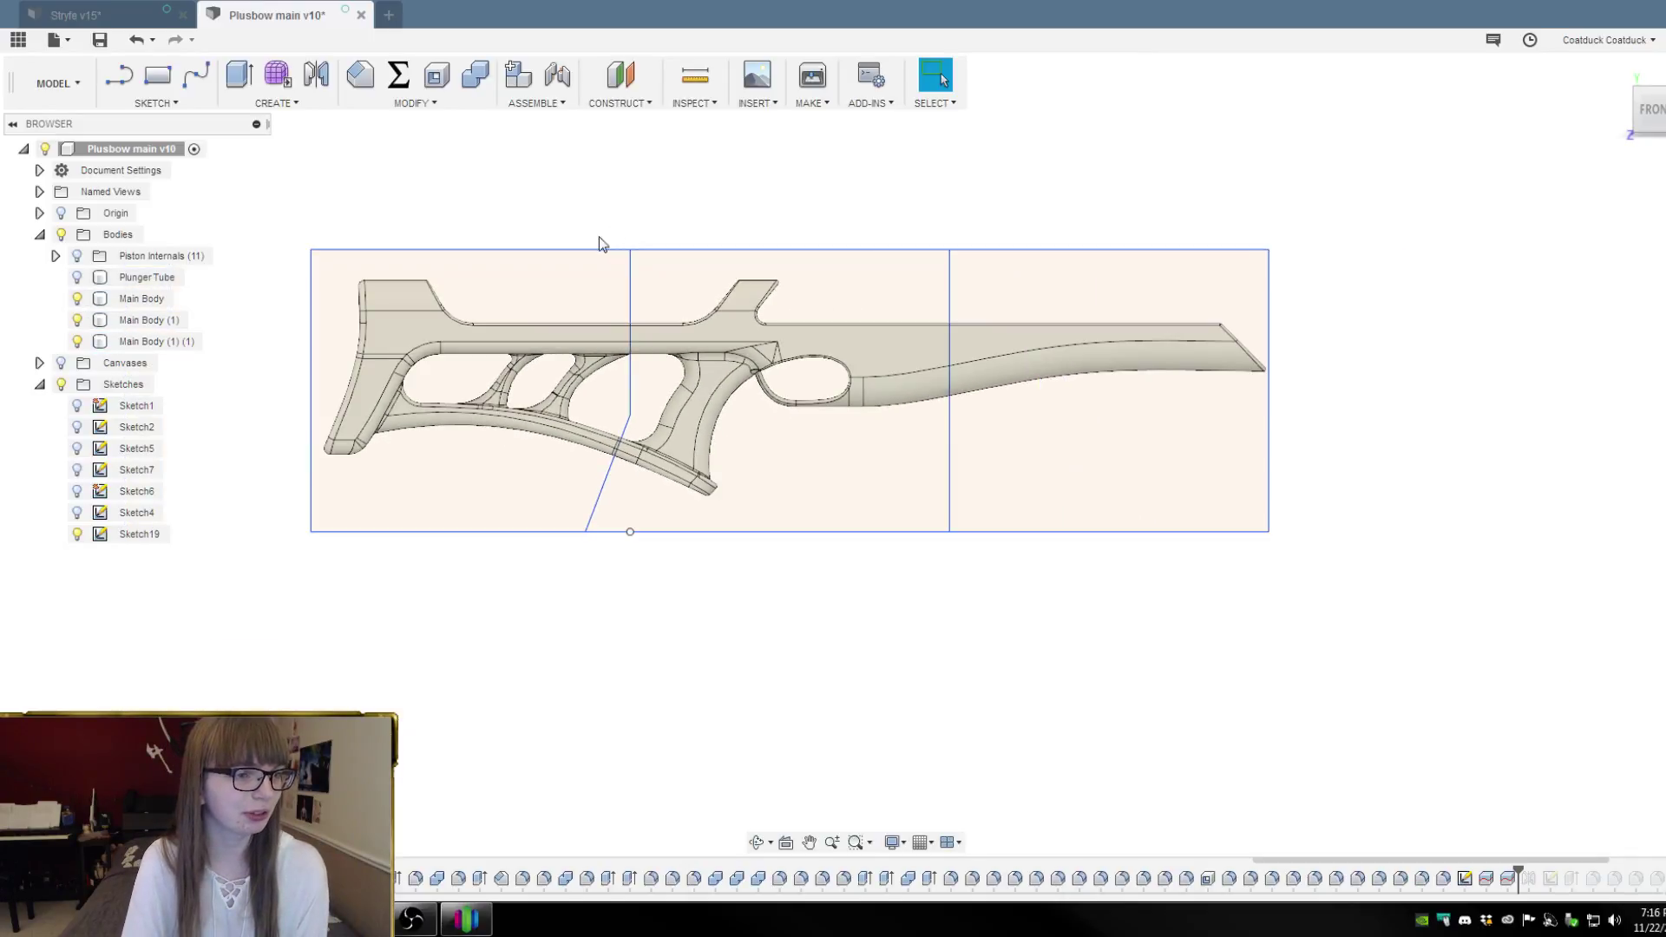
pyautogui.click(153, 304)
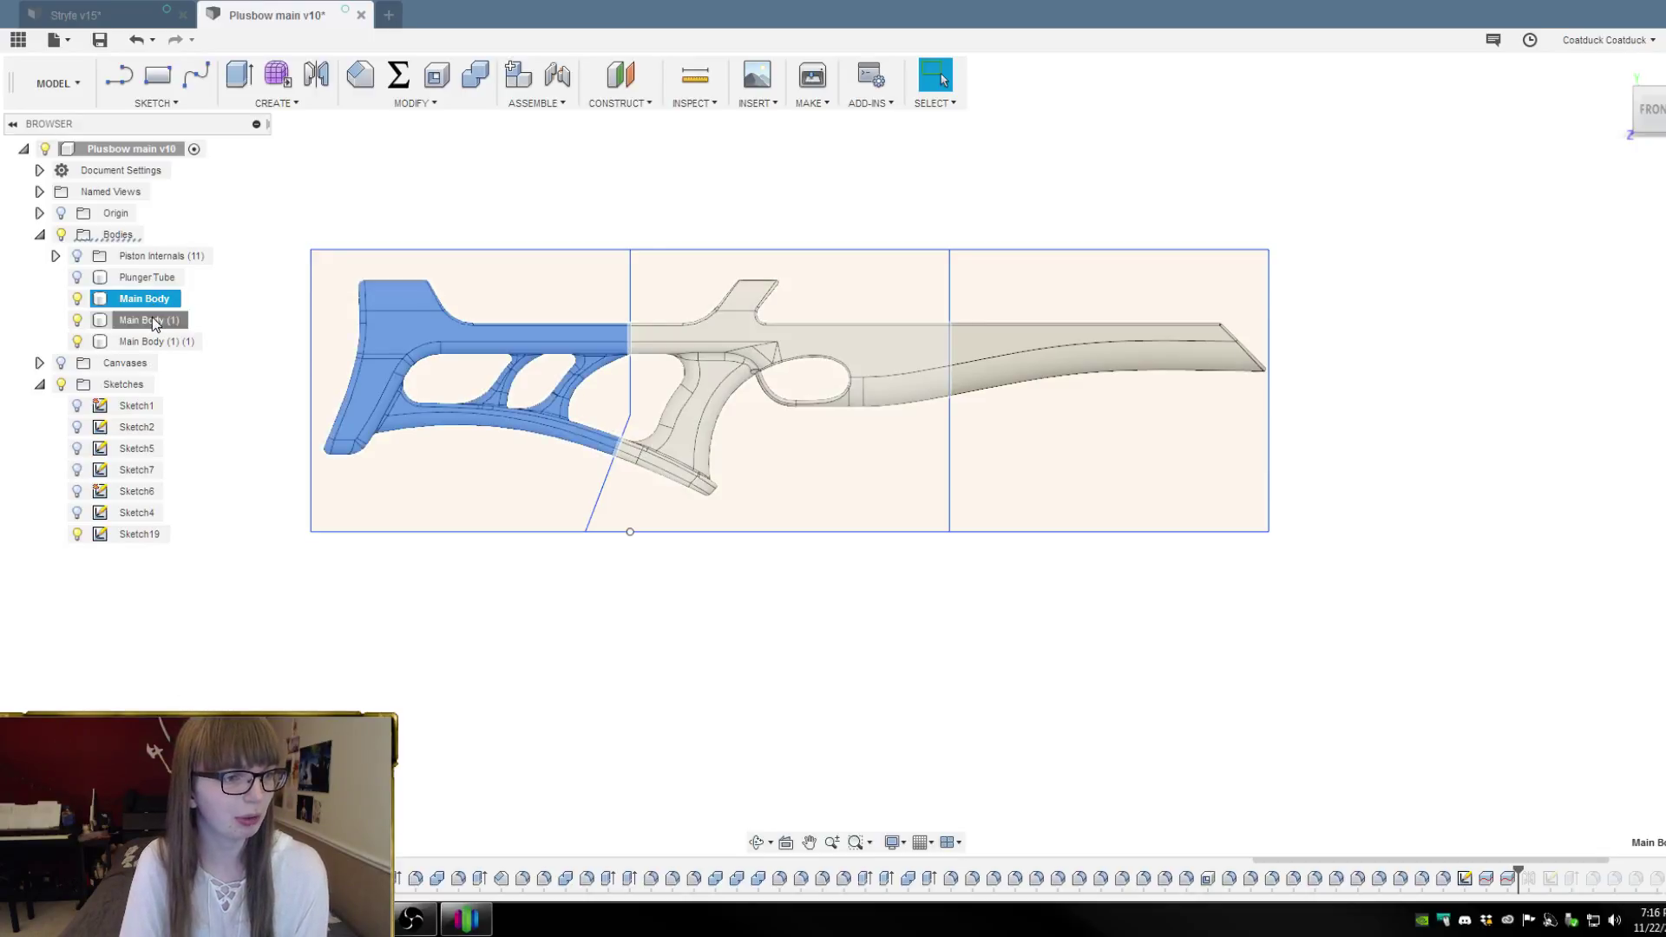
pyautogui.click(153, 320)
pyautogui.click(152, 339)
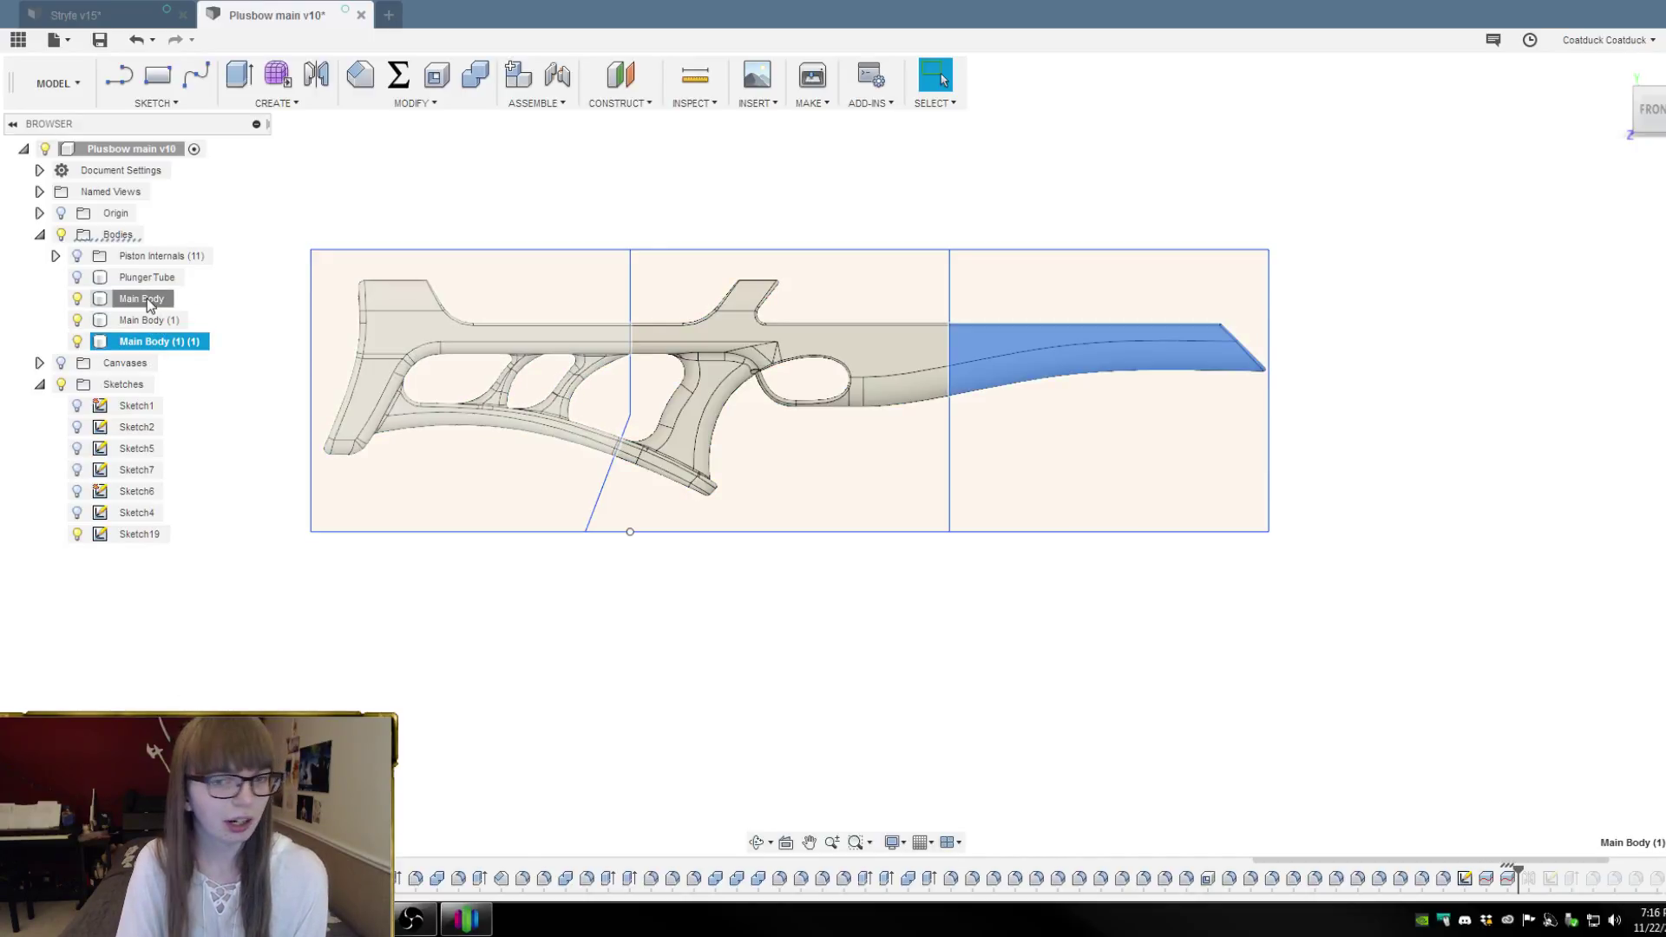
# Export the rear section, Main Body, as a binary STL with High refinement
pyautogui.click(150, 299)
pyautogui.rightClick(149, 300)
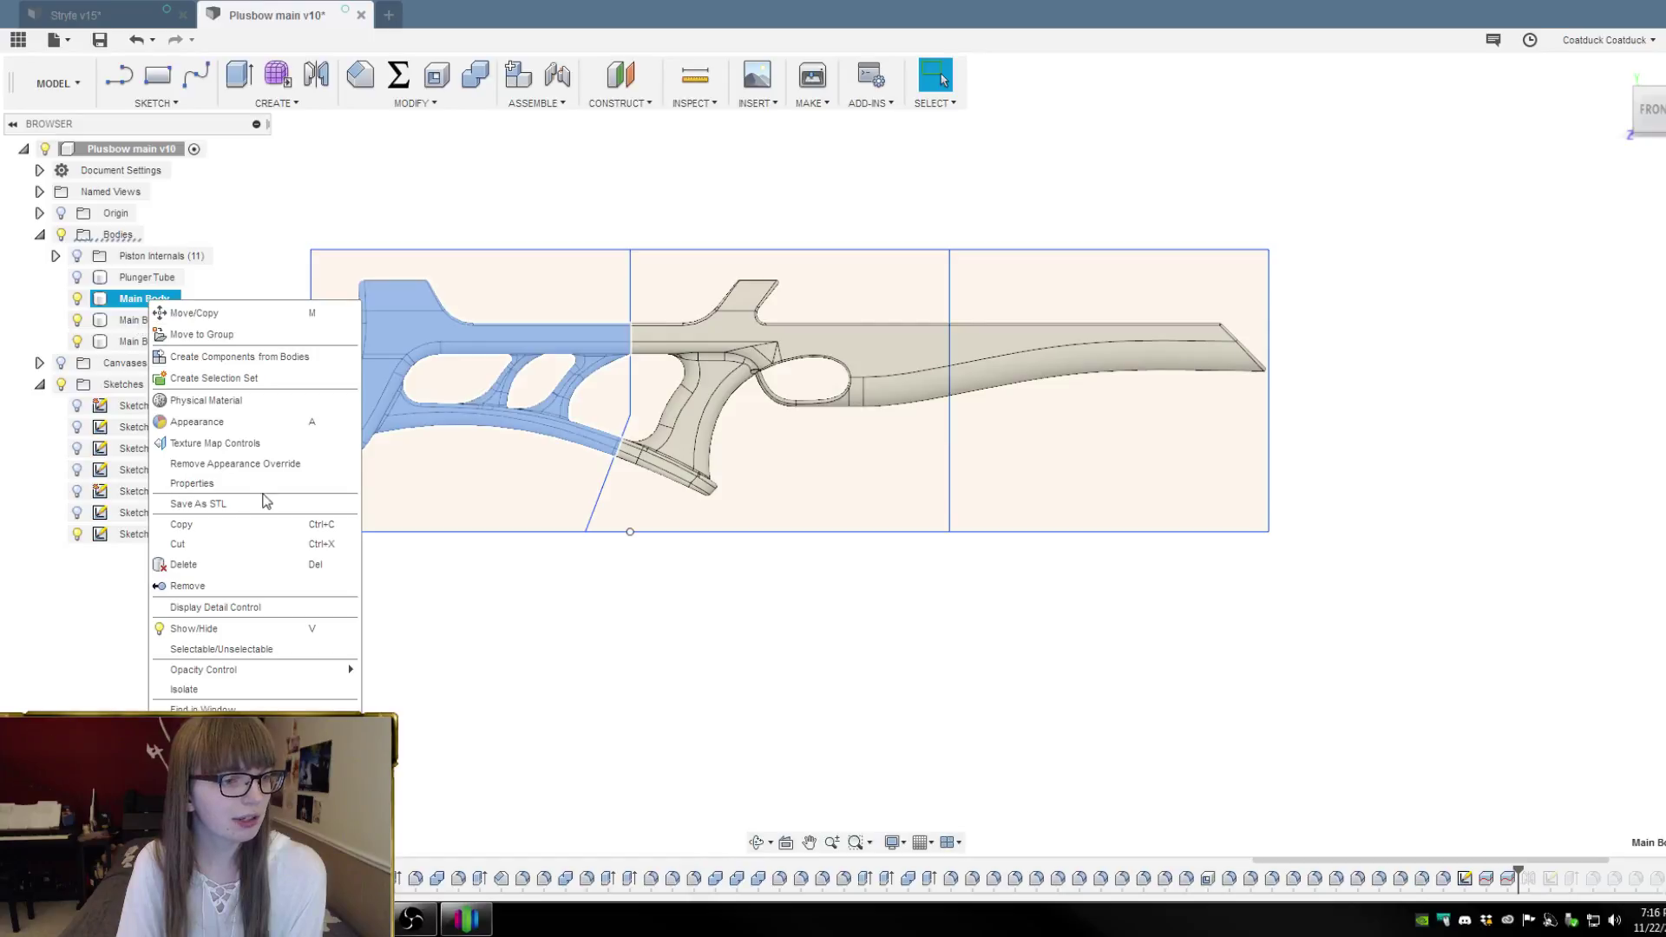
pyautogui.click(241, 501)
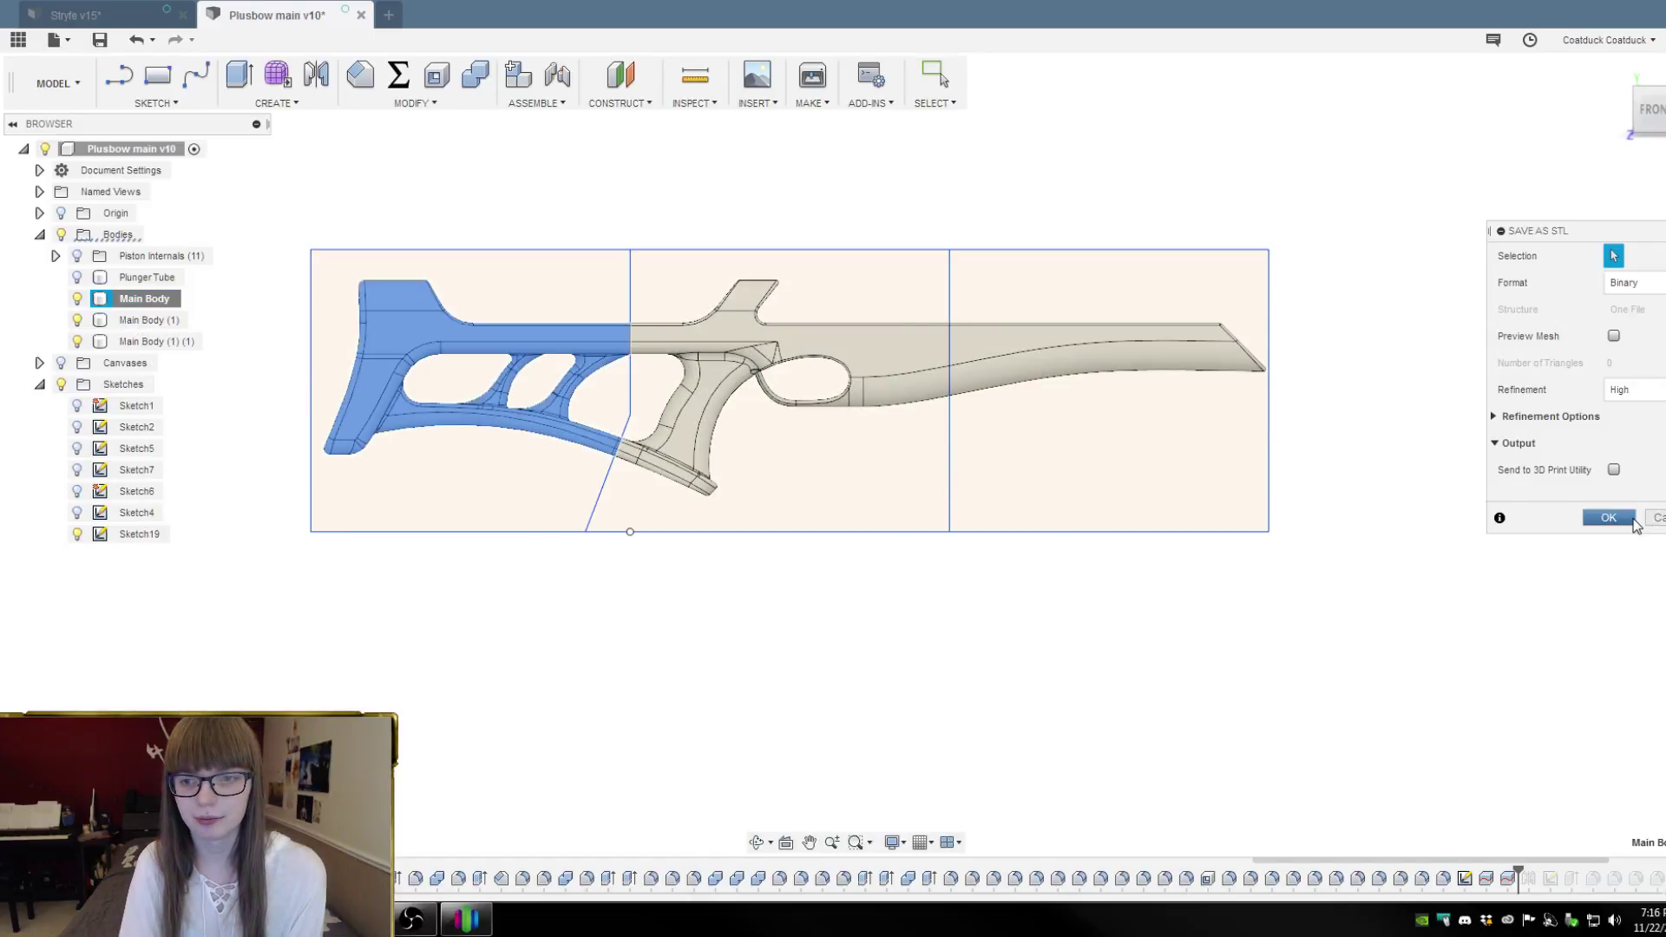
pyautogui.click(1609, 518)
pyautogui.moveTo(646, 27); pyautogui.dragTo(1665, 28)
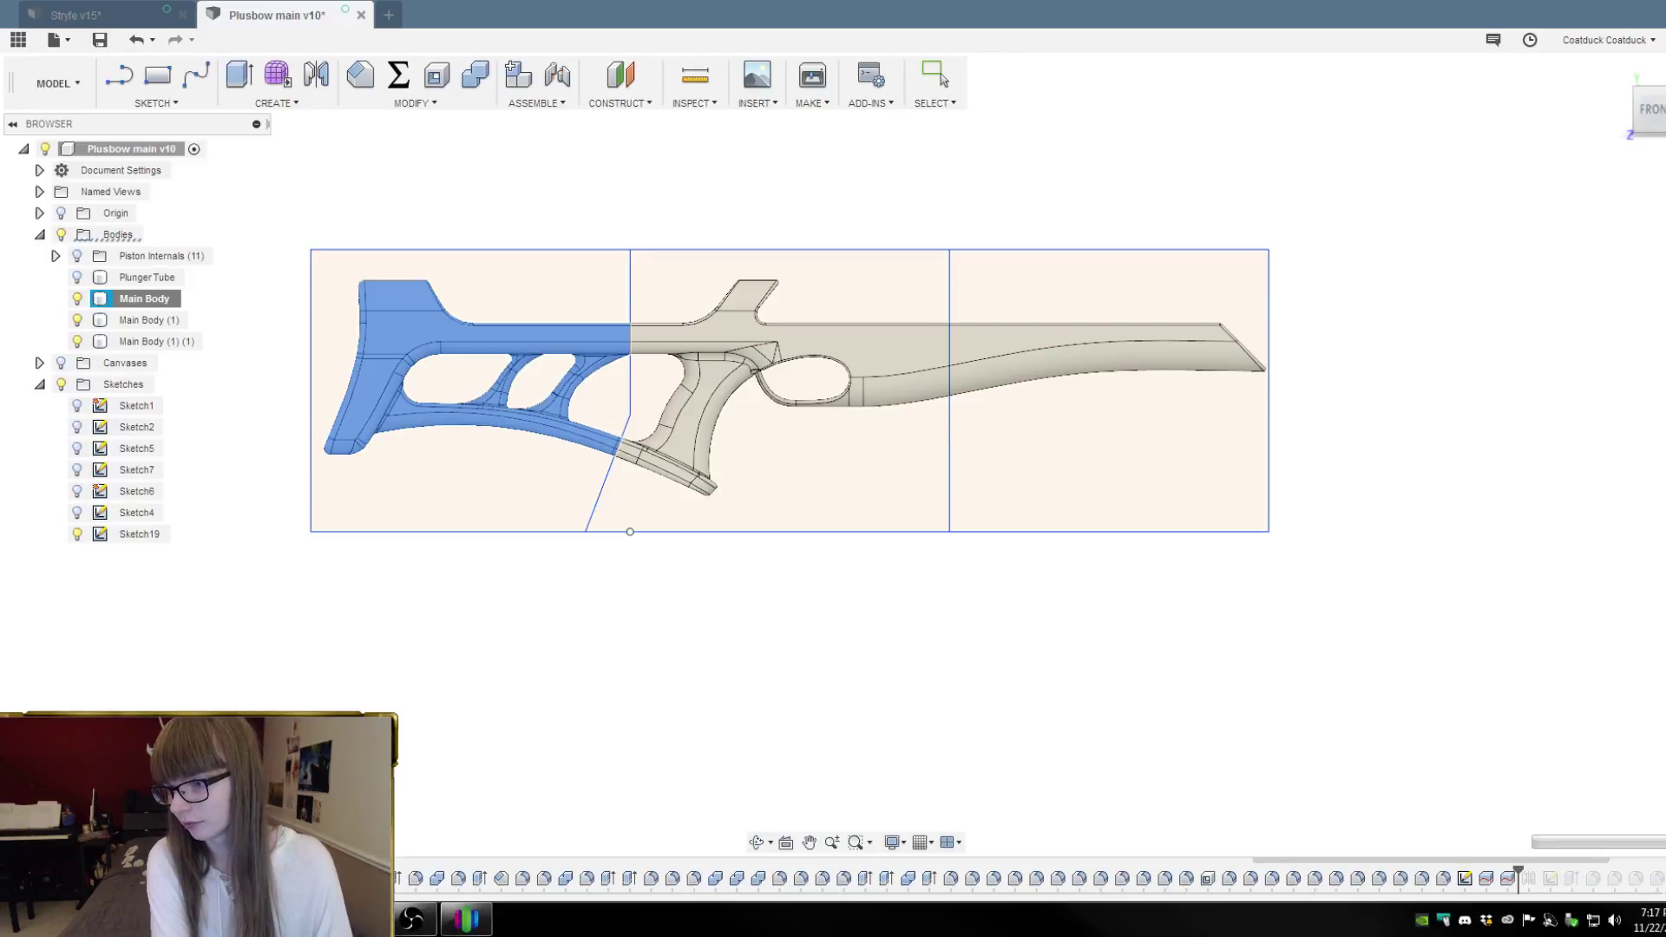
pyautogui.click(942, 78)
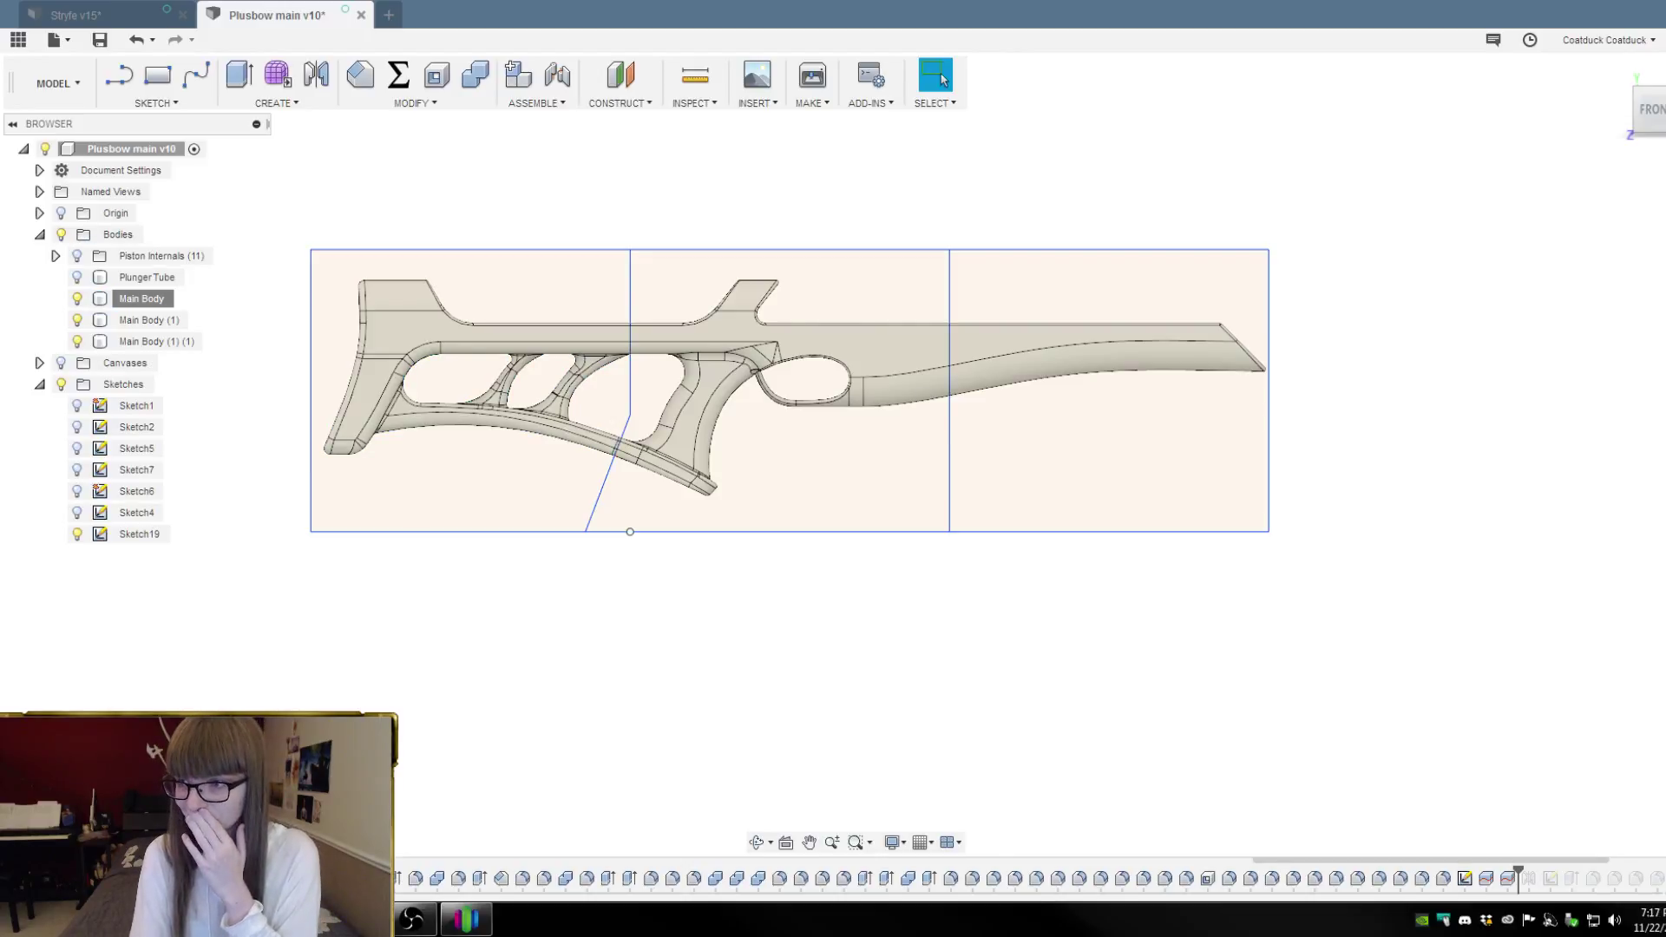
# Export the middle section, Main Body (1), as an STL file
pyautogui.rightClick(145, 328)
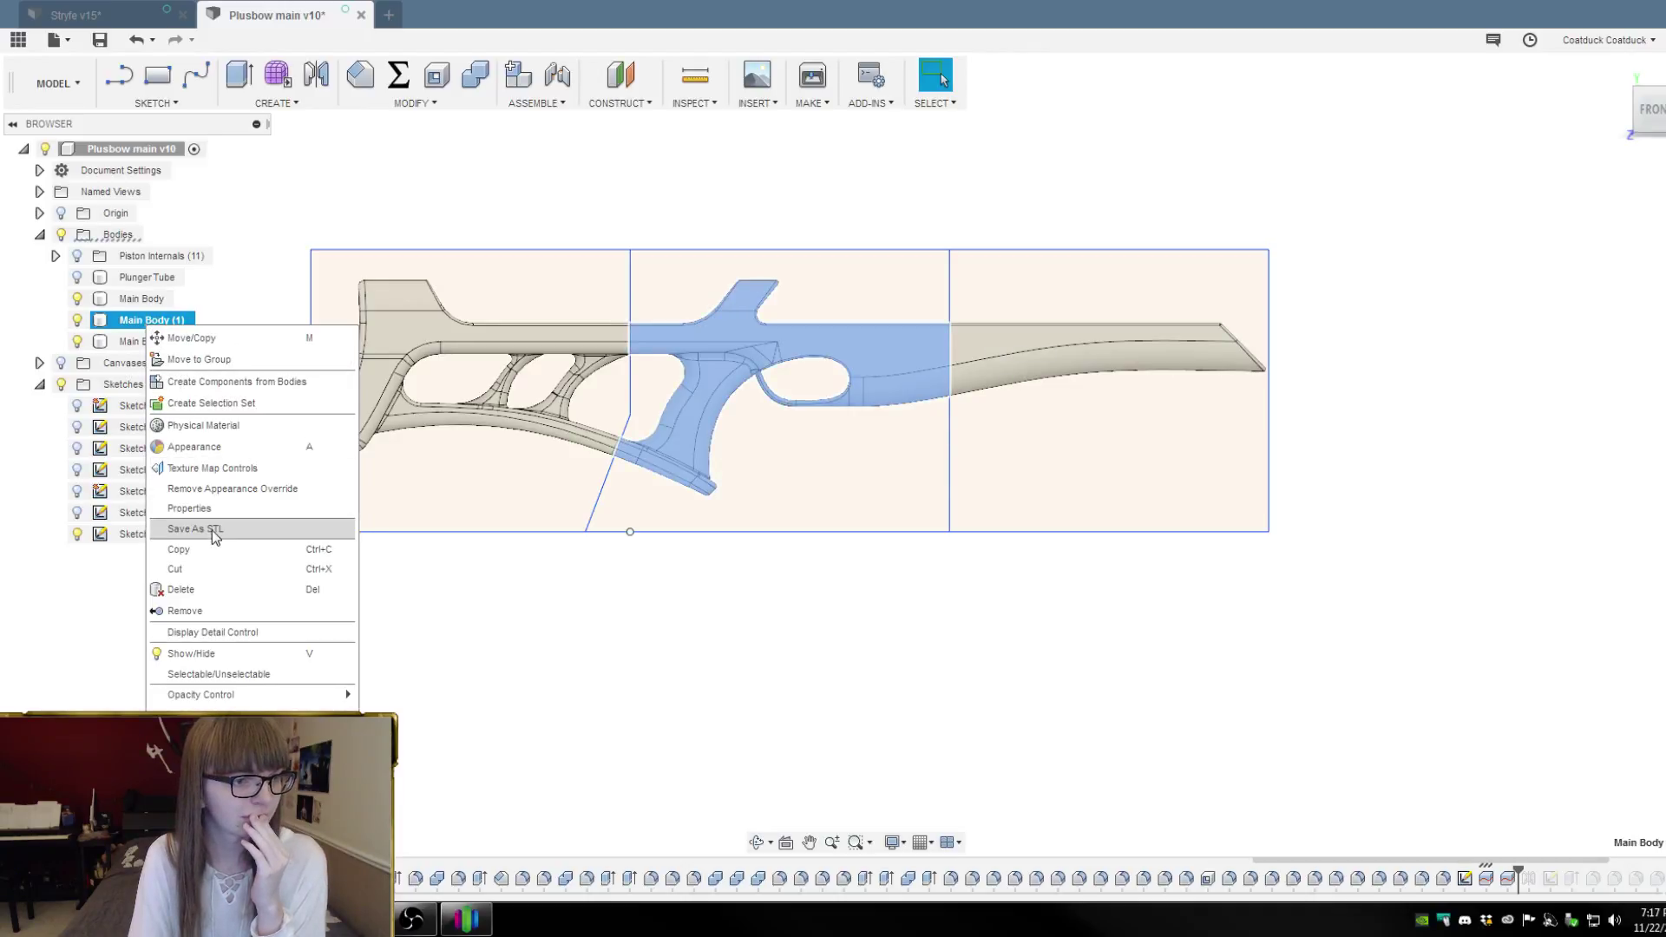
pyautogui.click(195, 530)
pyautogui.click(1619, 519)
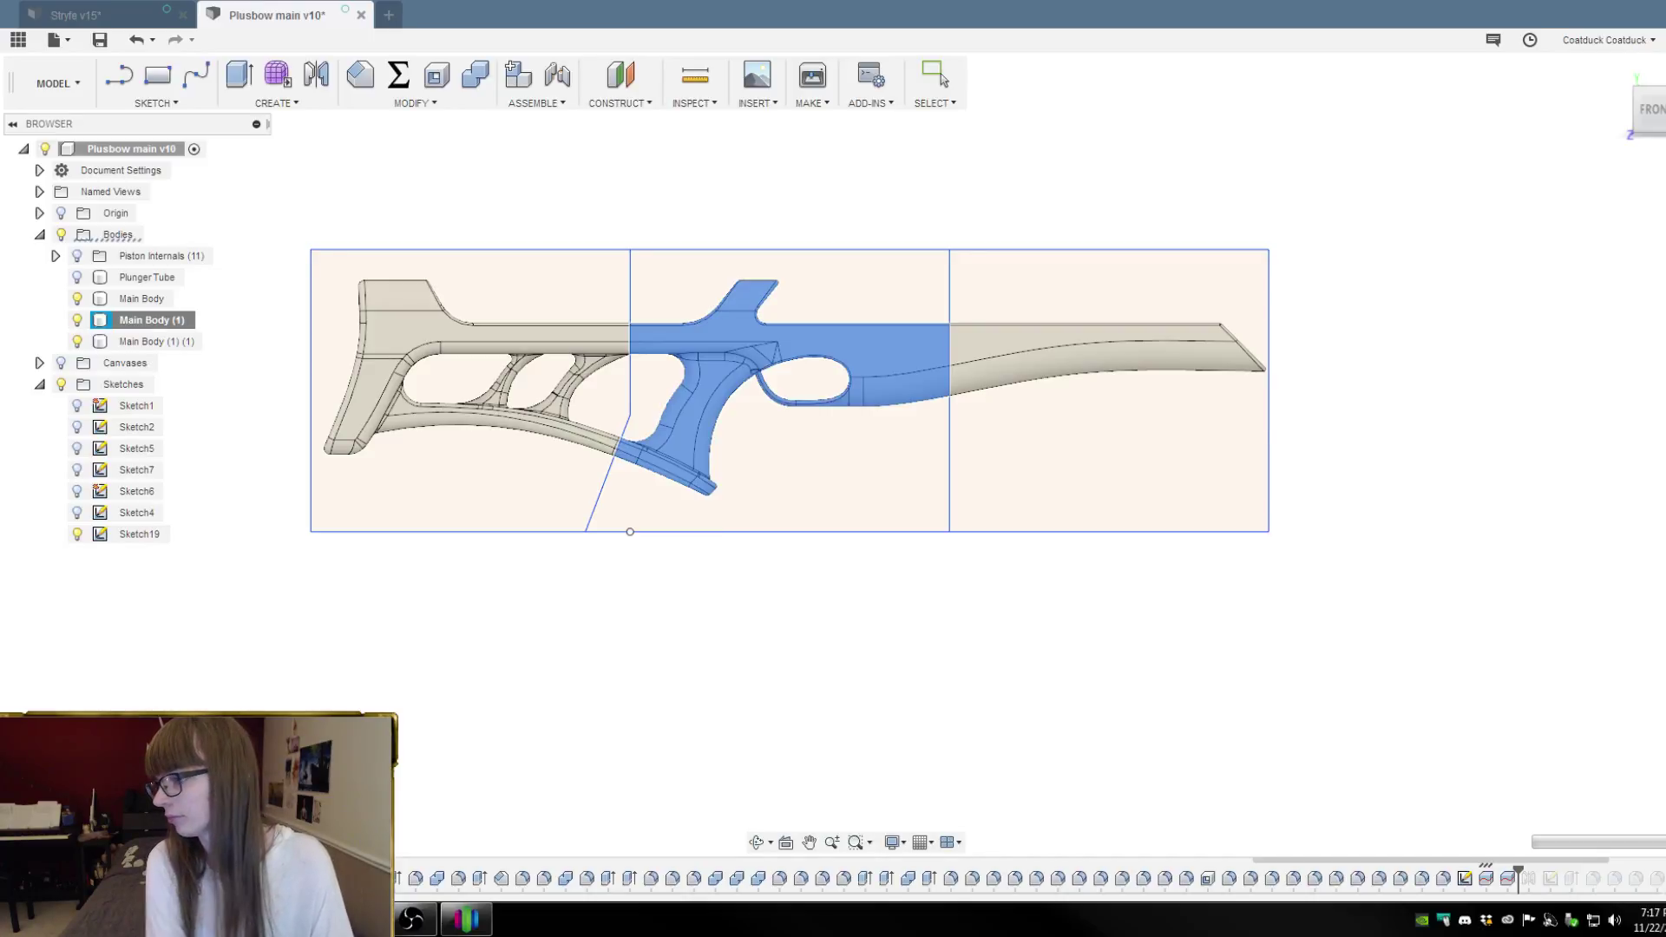
pyautogui.click(937, 76)
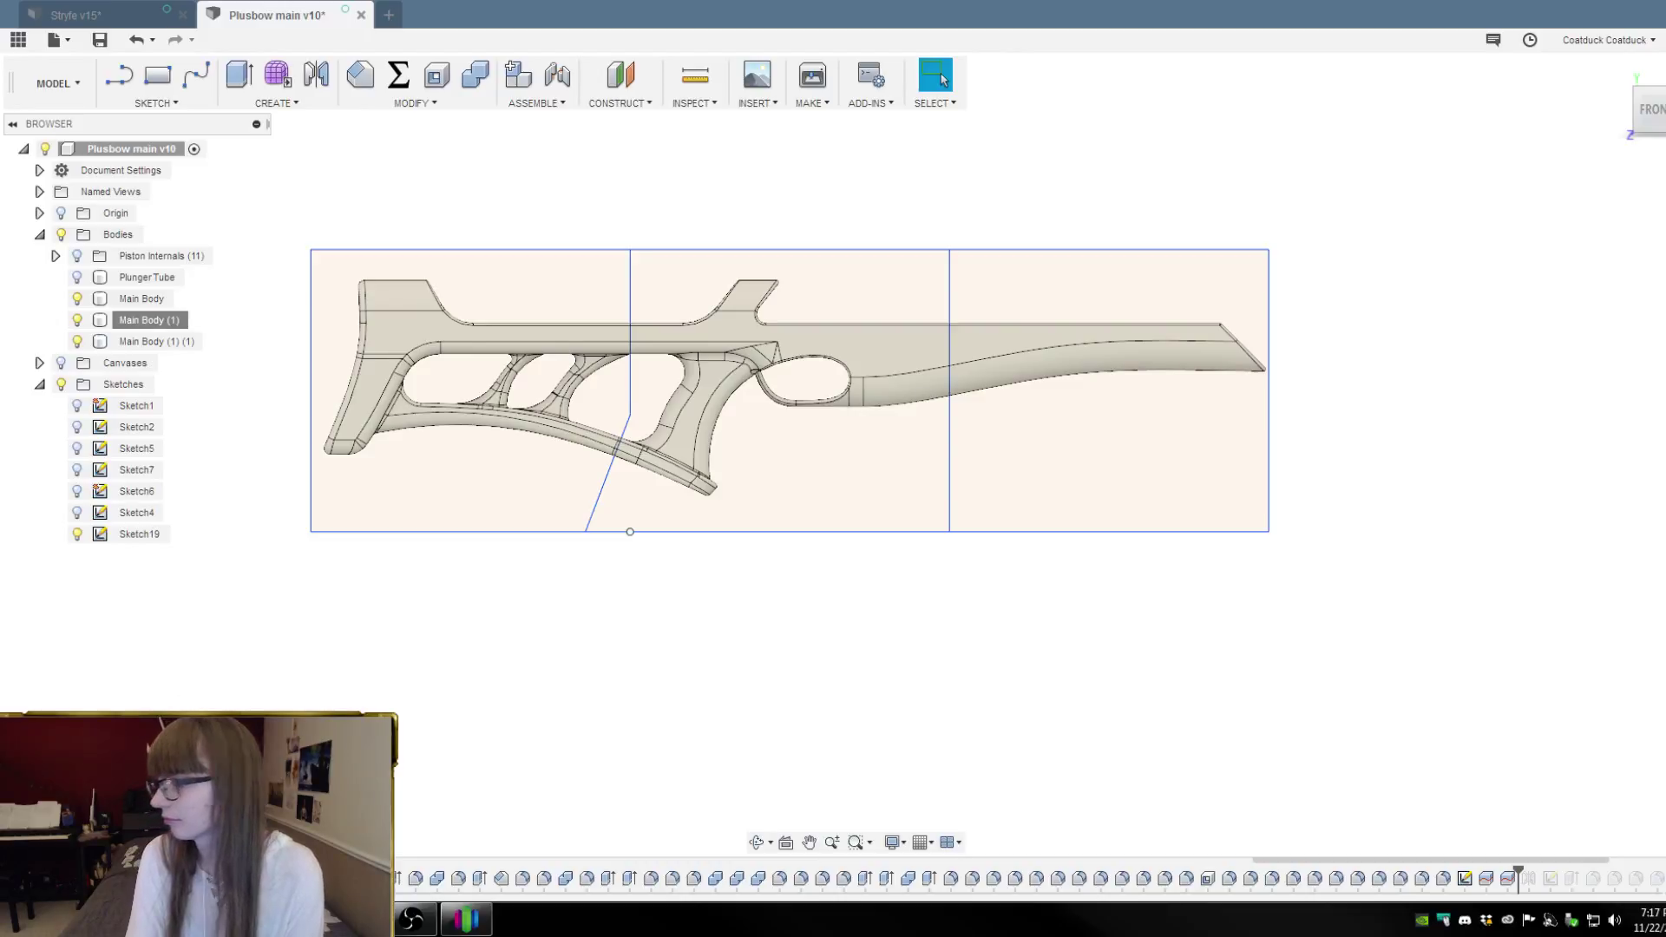
# Export the front section, Main Body (1) (1), as a binary STL with High refinement
pyautogui.rightClick(171, 346)
pyautogui.click(260, 559)
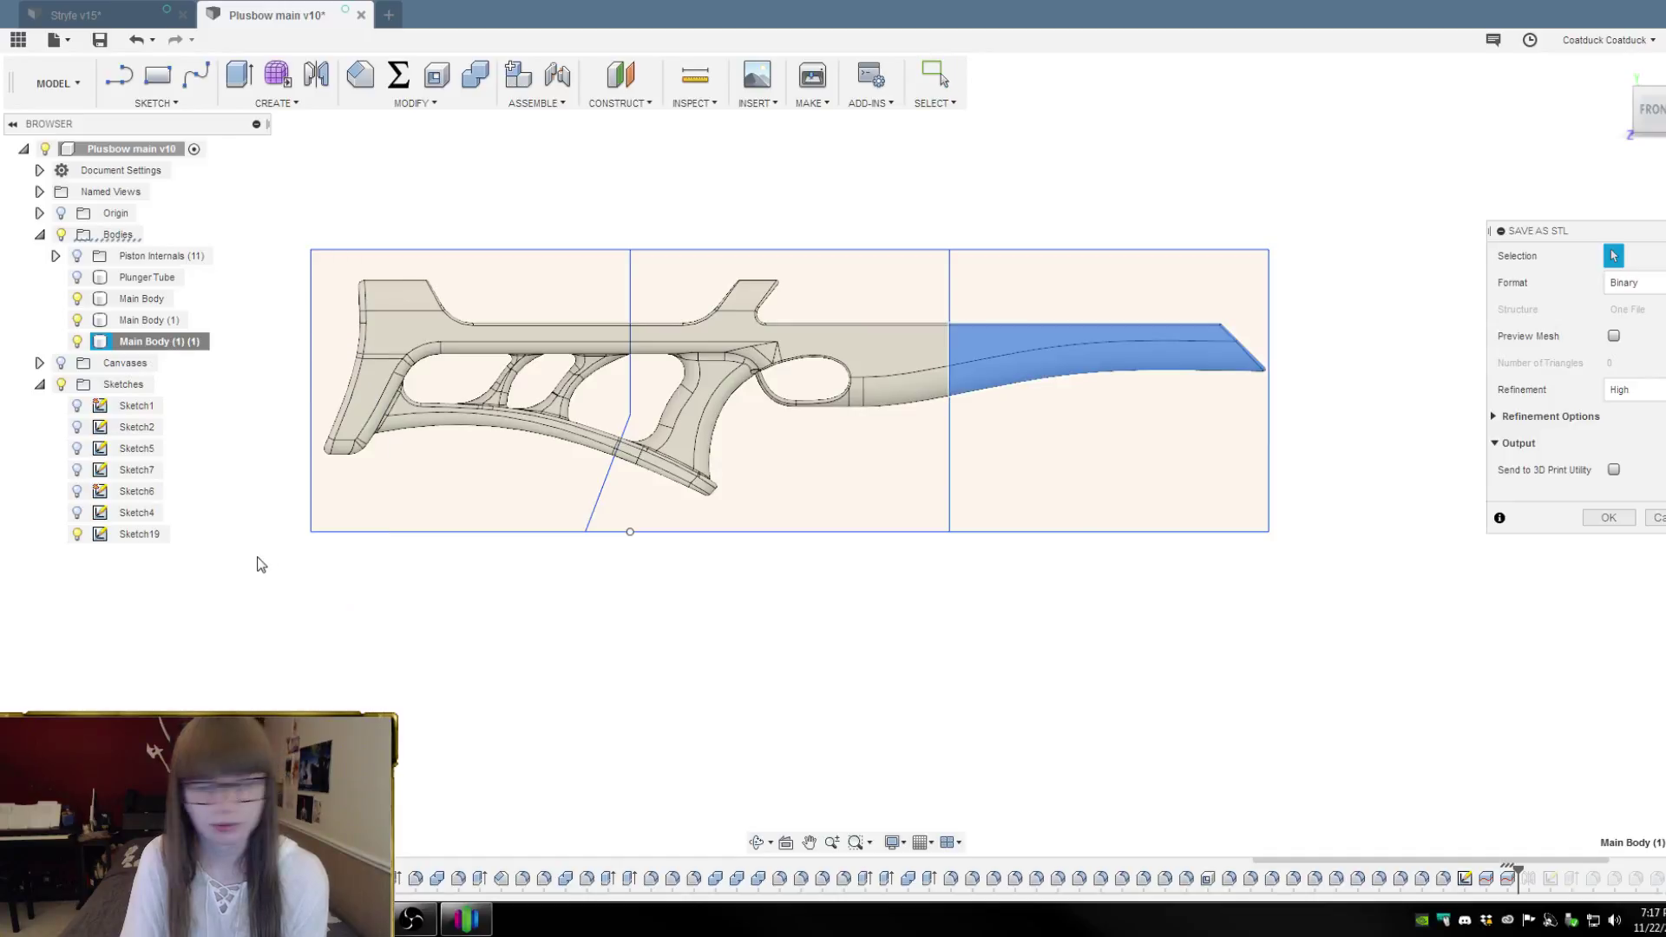
pyautogui.click(1607, 518)
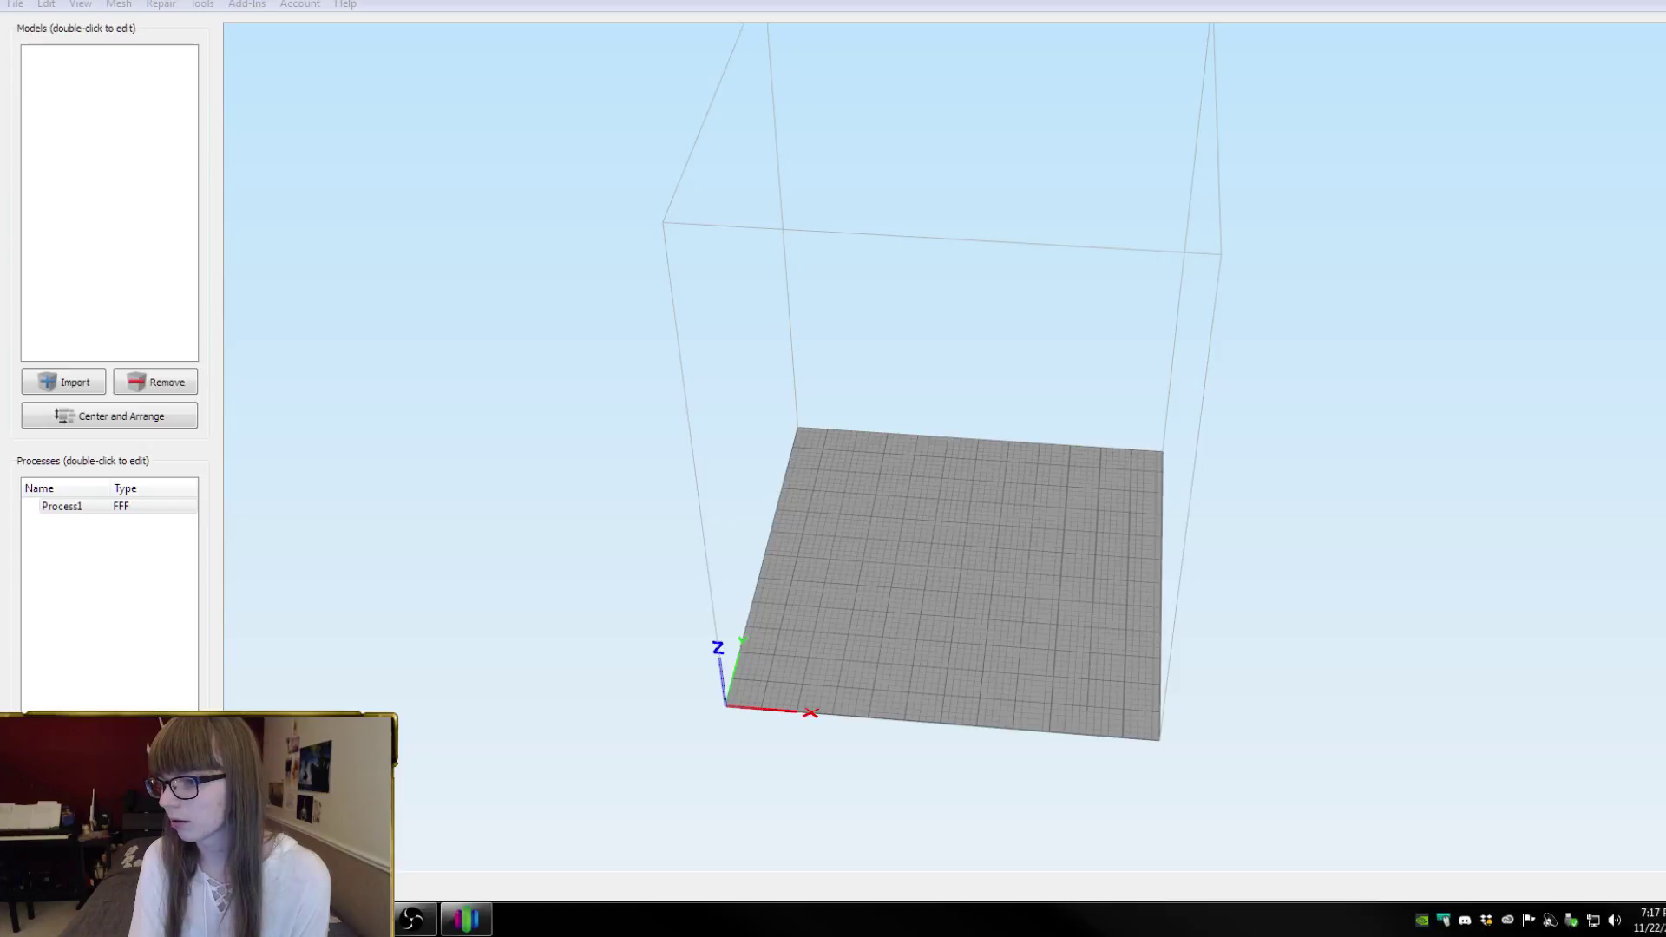
# Switch to Simplify3D and load the rear section's STL onto the empty build plate
pyautogui.moveTo(1665, 529); pyautogui.dragTo(1007, 529)
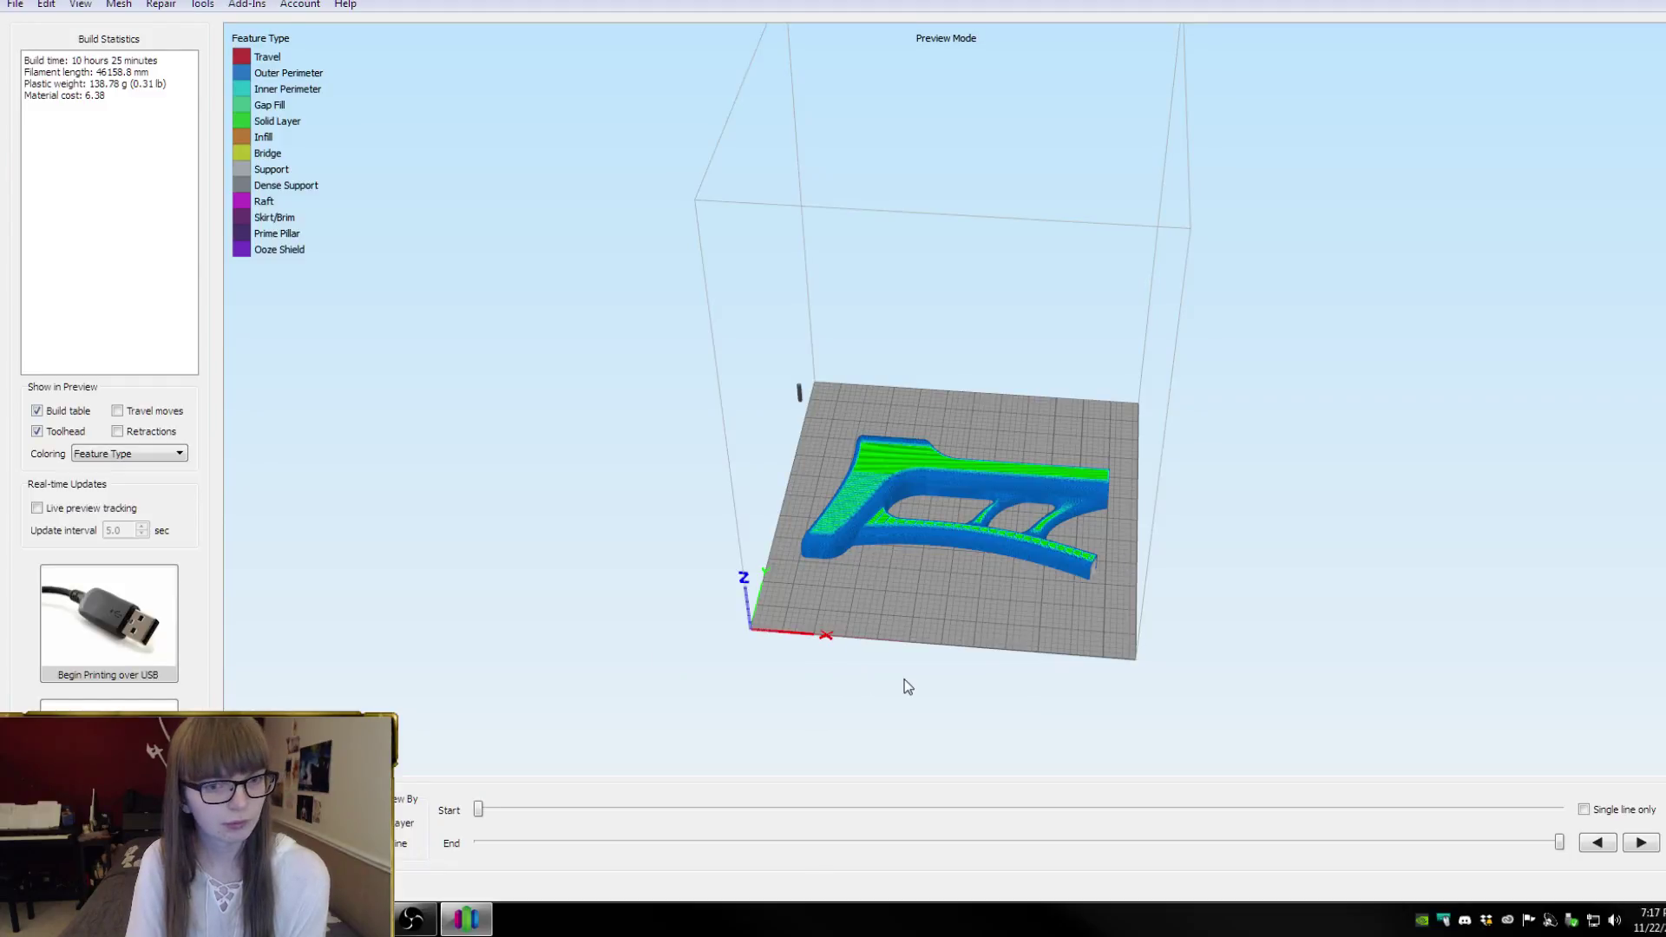
# Examine the rear section's sliced toolpath preview from above and underneath, including the support material filling its hollow underside
pyautogui.moveTo(904, 679); pyautogui.dragTo(888, 463)
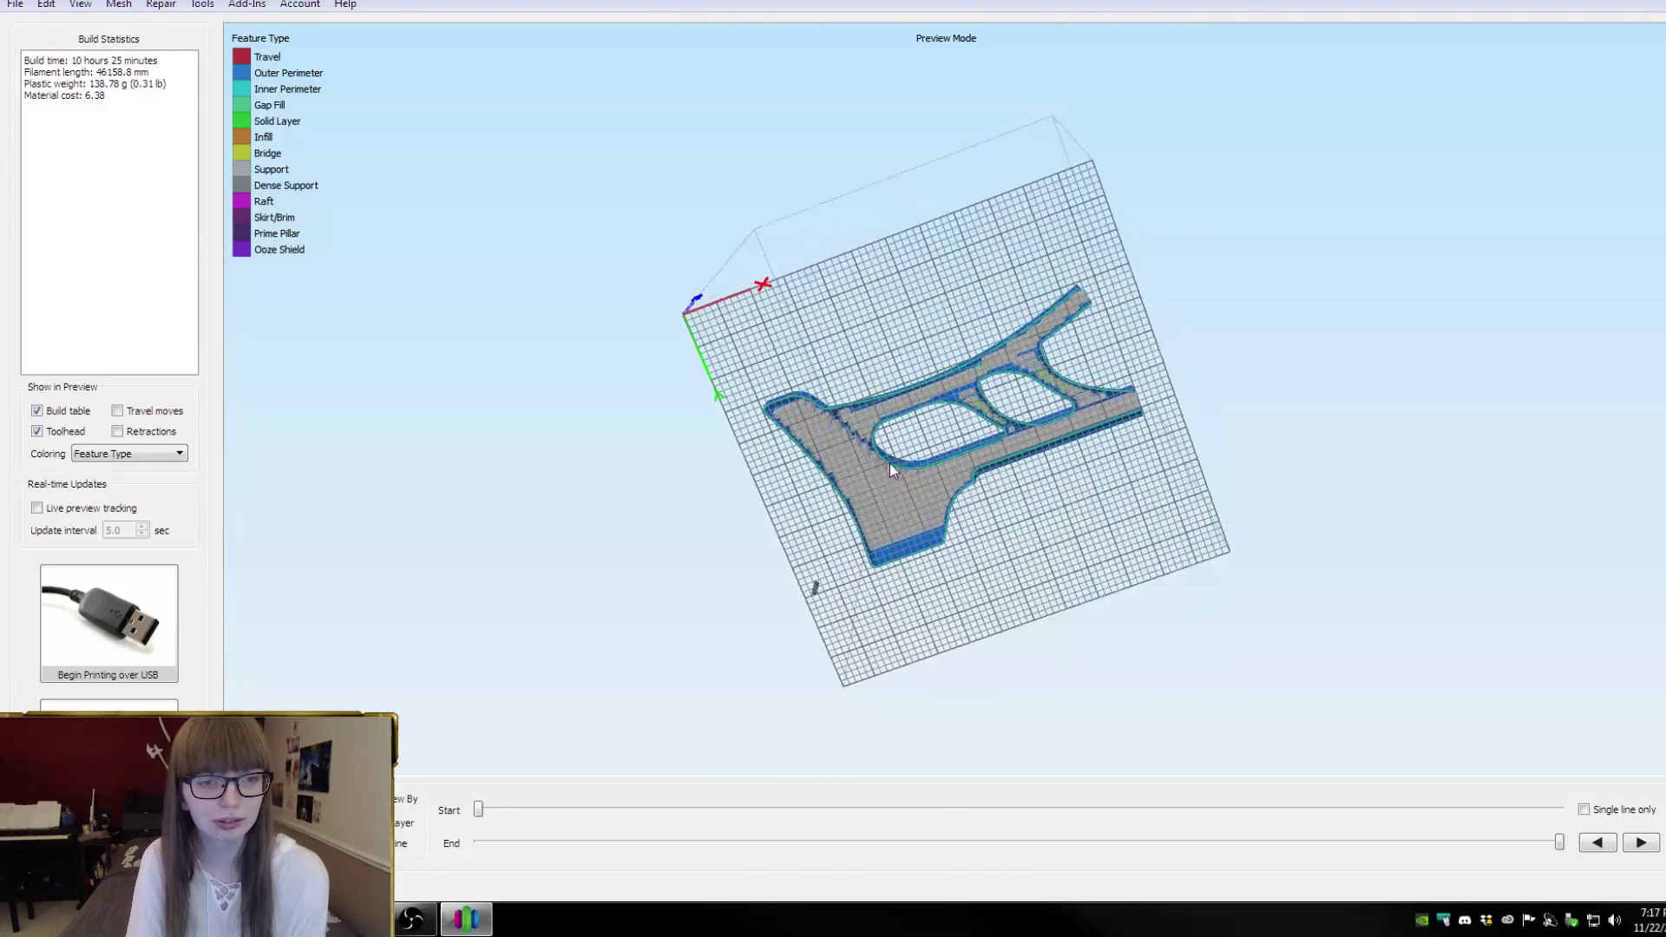
pyautogui.scroll(5, 888, 463)
pyautogui.hotkey('ctrl', '3')
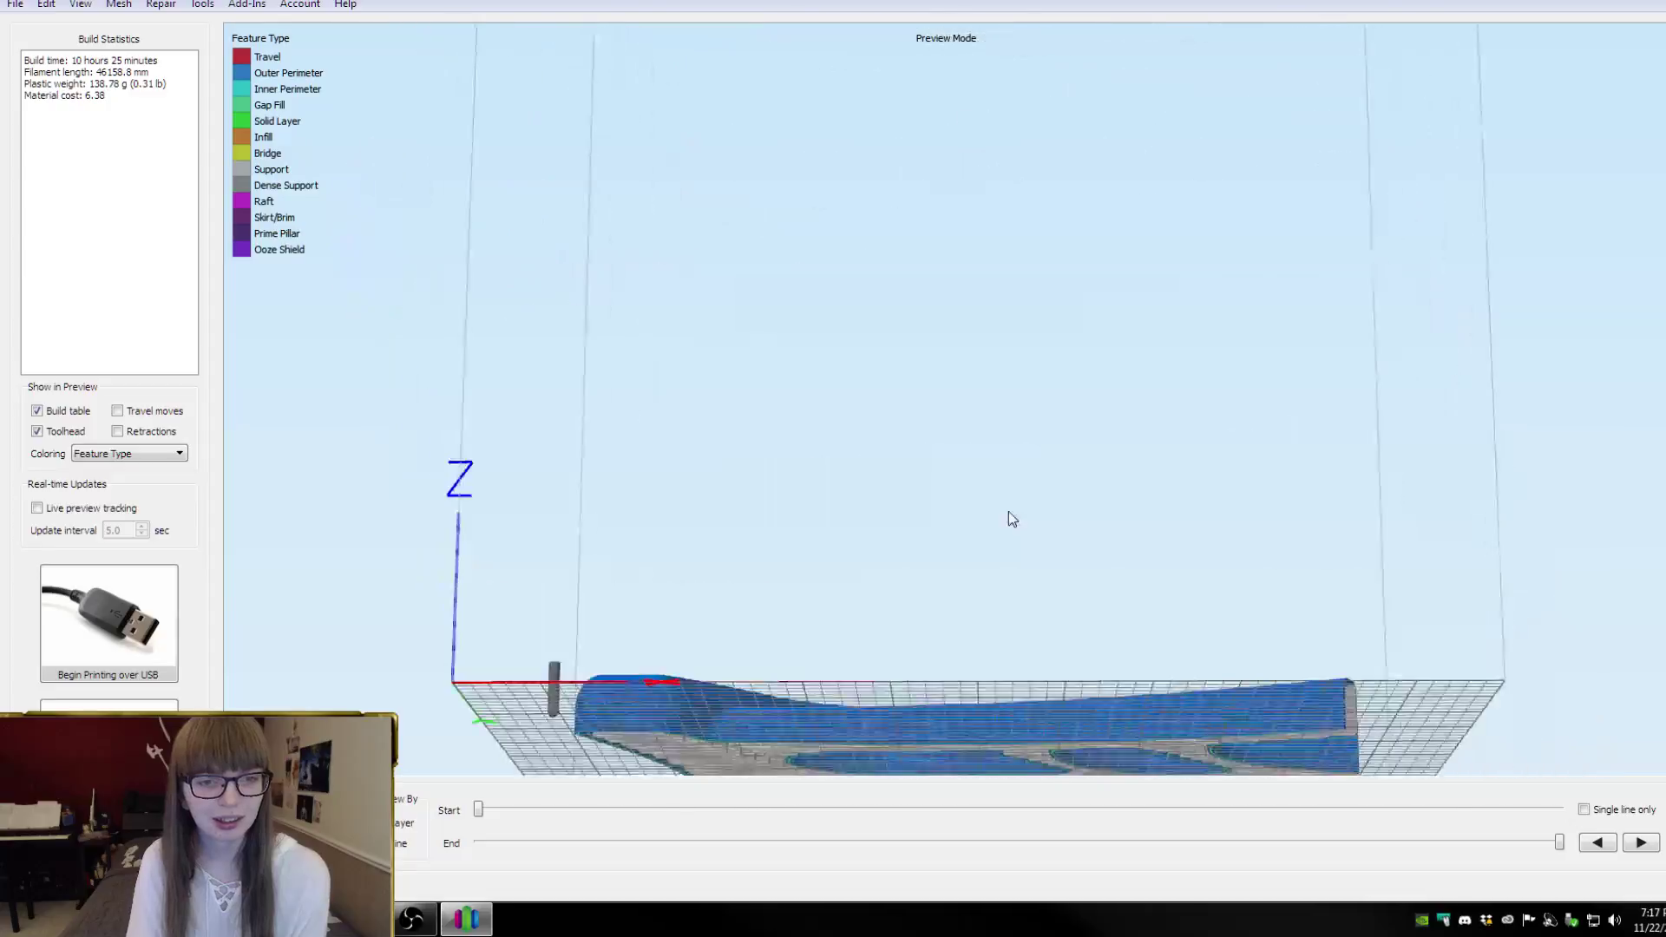
pyautogui.moveTo(1008, 512); pyautogui.dragTo(872, 416)
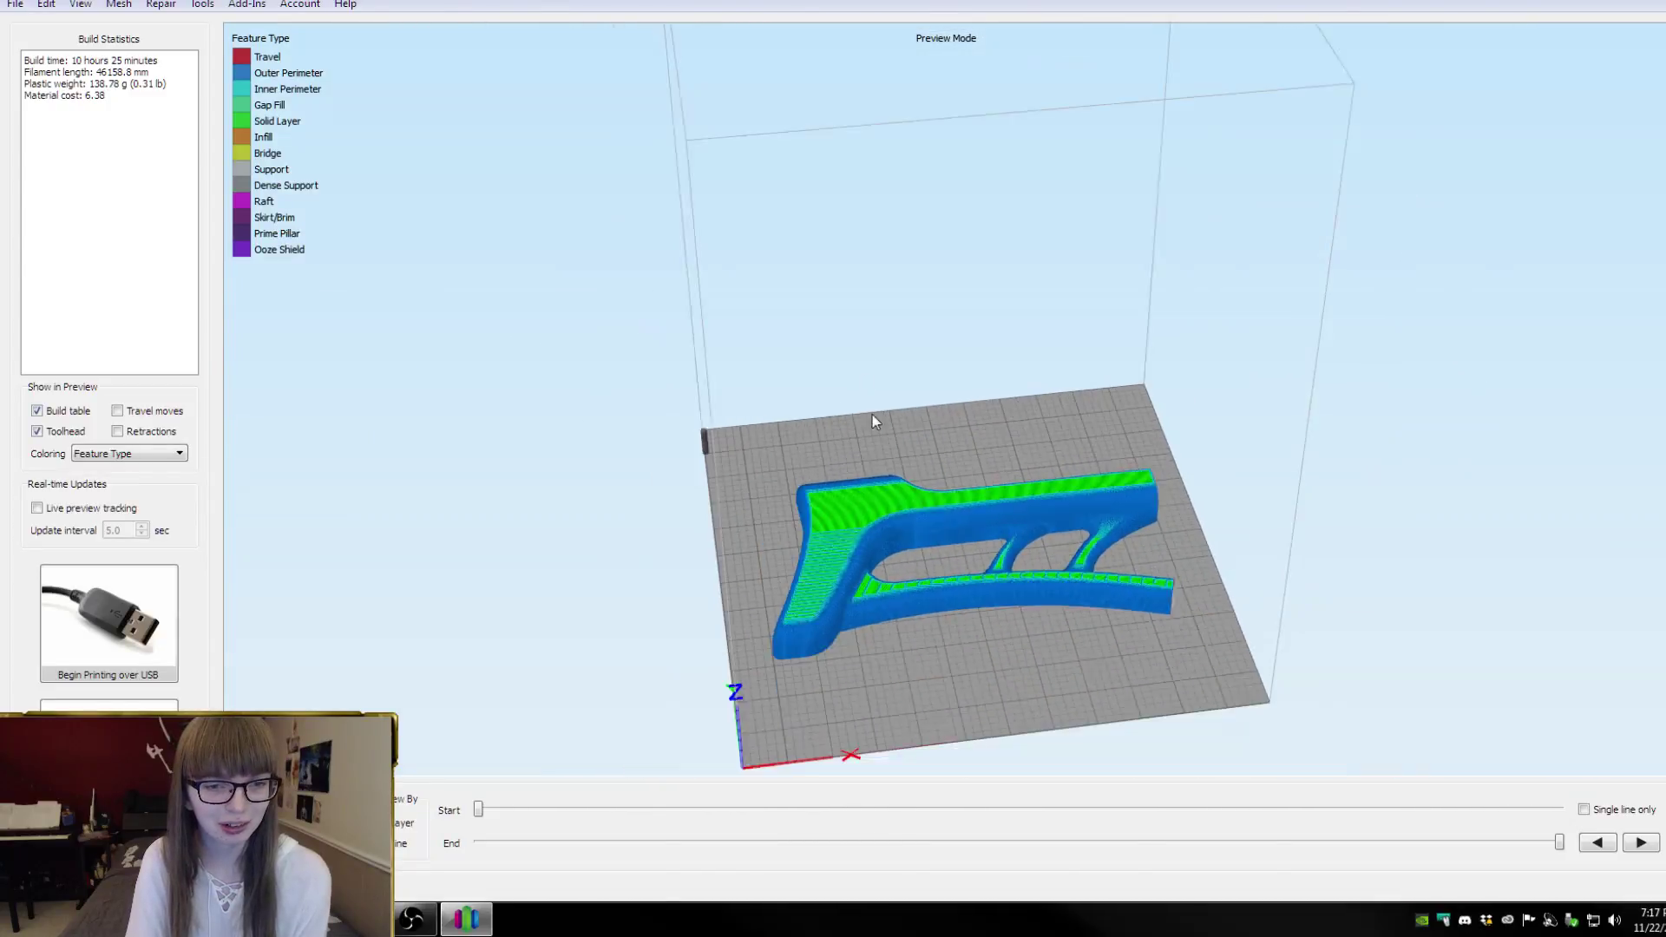
pyautogui.scroll(-2, 877, 430)
pyautogui.scroll(5, 904, 587)
pyautogui.moveTo(904, 587); pyautogui.dragTo(895, 267, button='middle')
pyautogui.scroll(5, 904, 326)
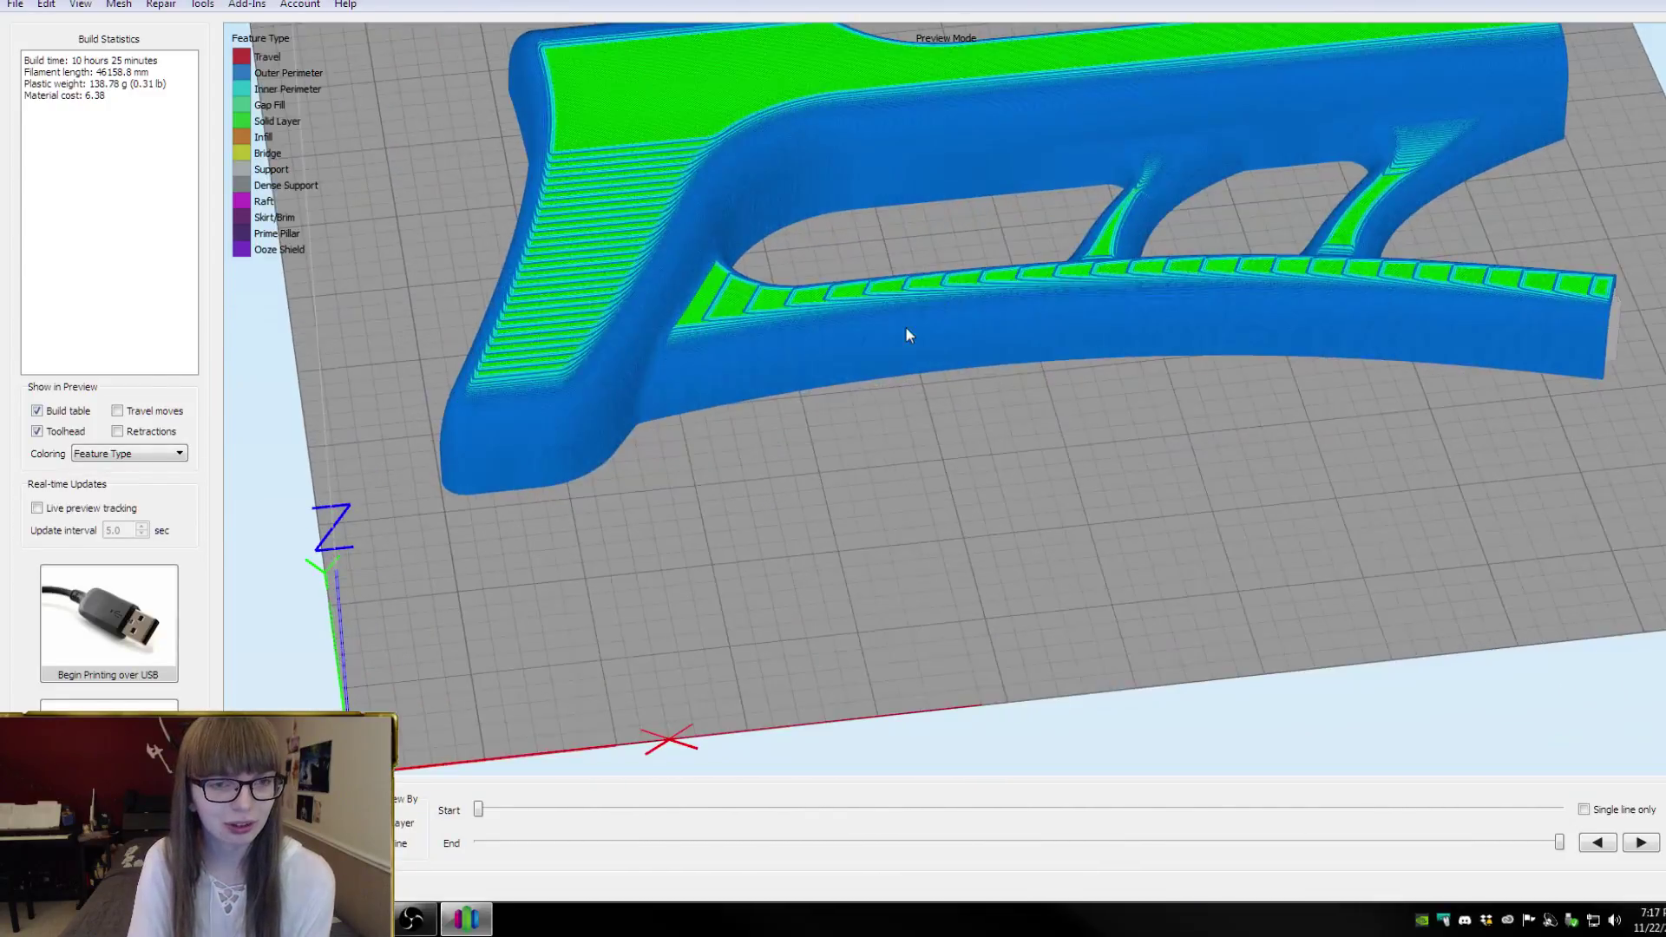
pyautogui.scroll(-8, 907, 334)
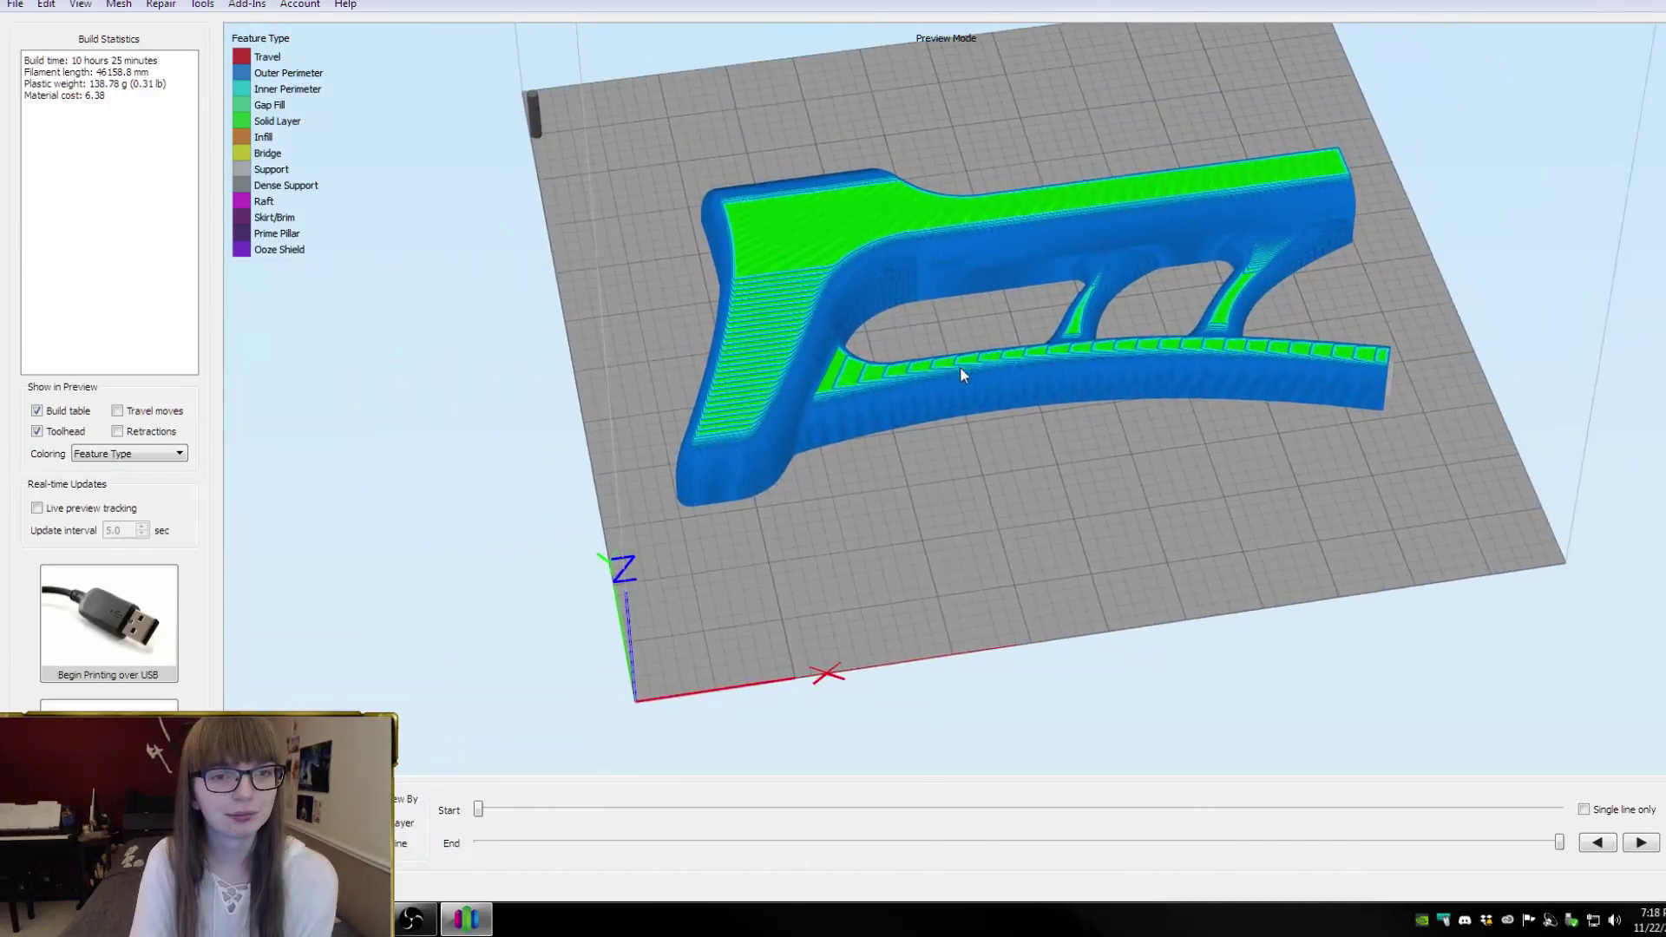
pyautogui.scroll(5, 963, 392)
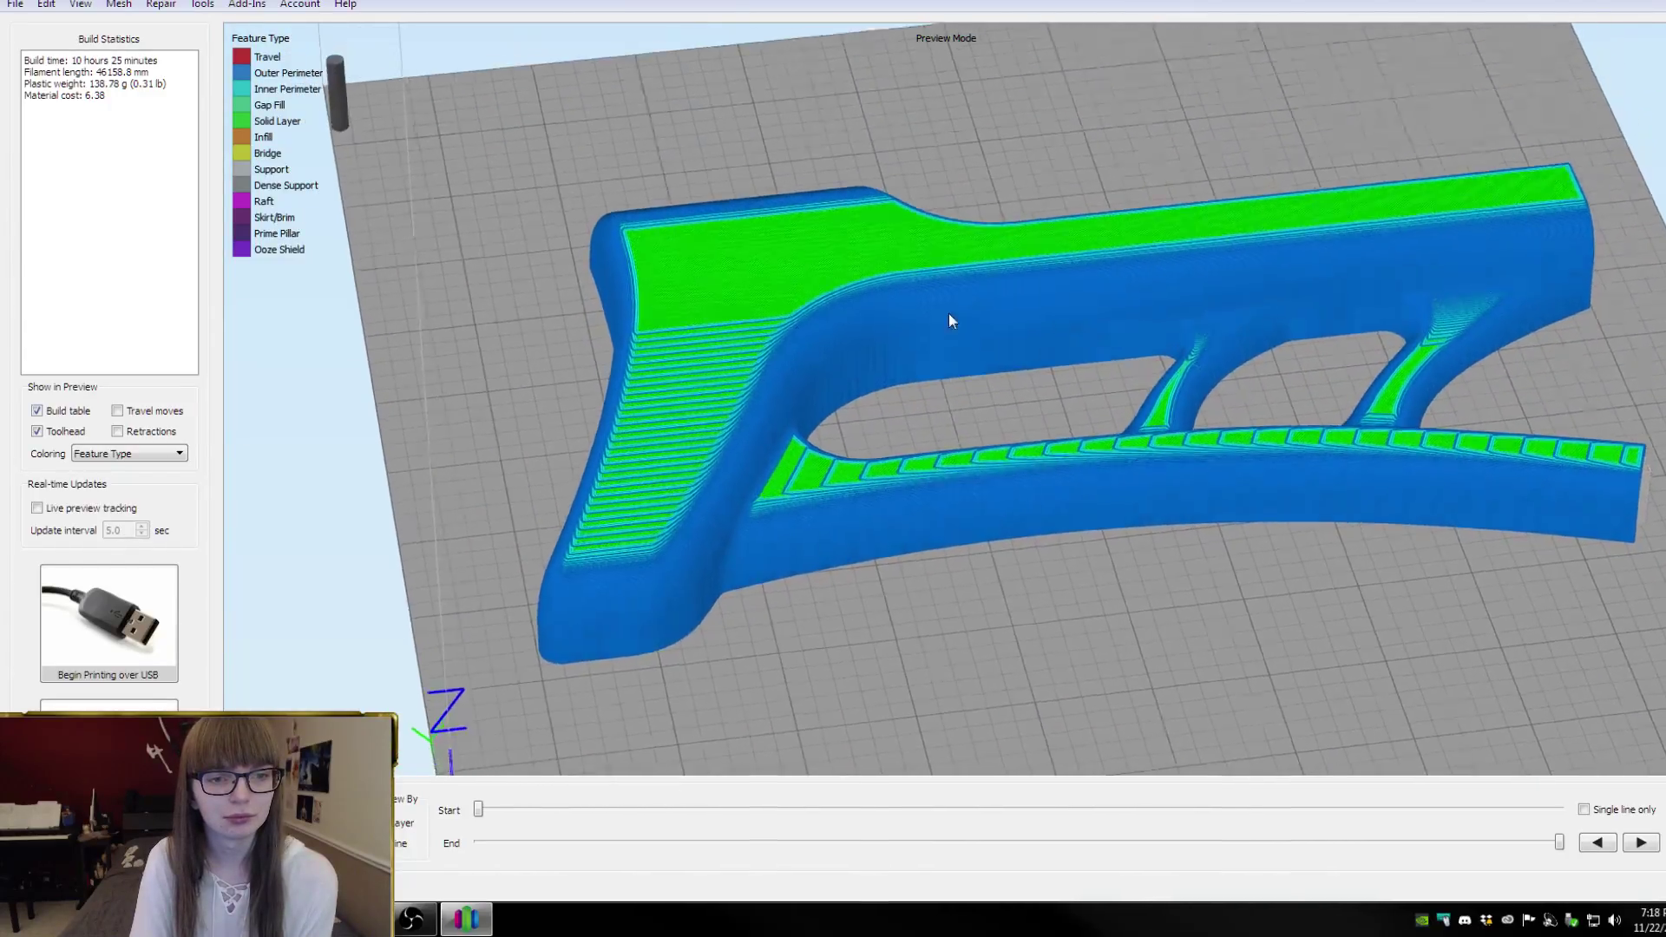
pyautogui.moveTo(950, 314); pyautogui.dragTo(949, 178)
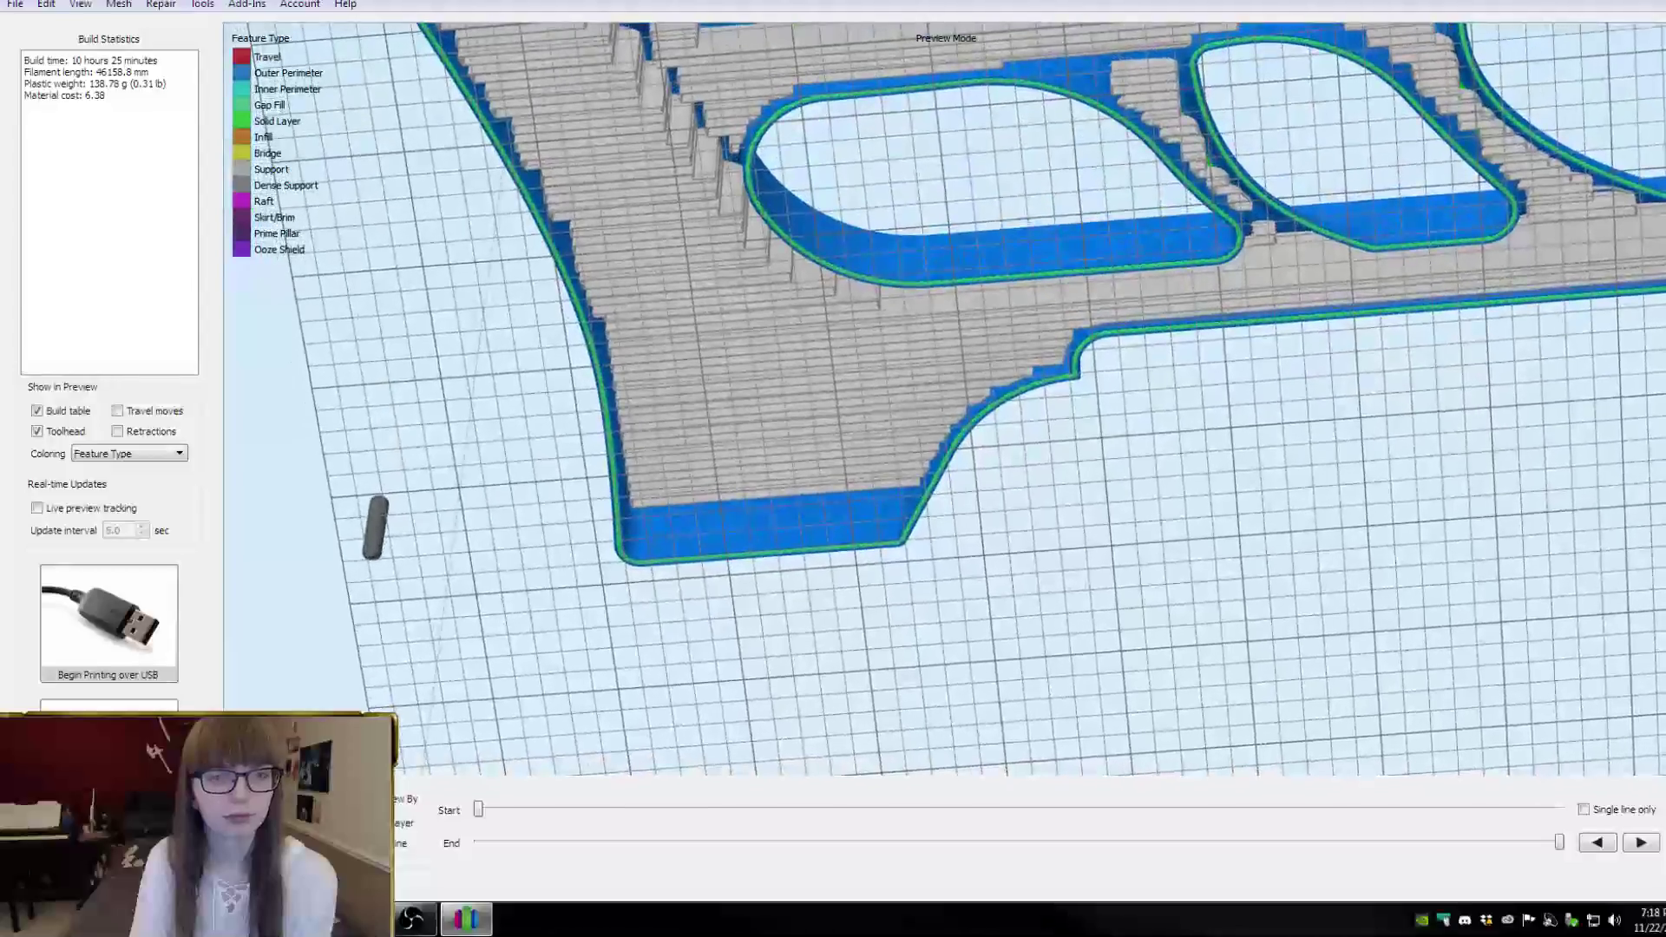
pyautogui.moveTo(1090, 413); pyautogui.dragTo(1091, 390)
pyautogui.scroll(-5, 1002, 445)
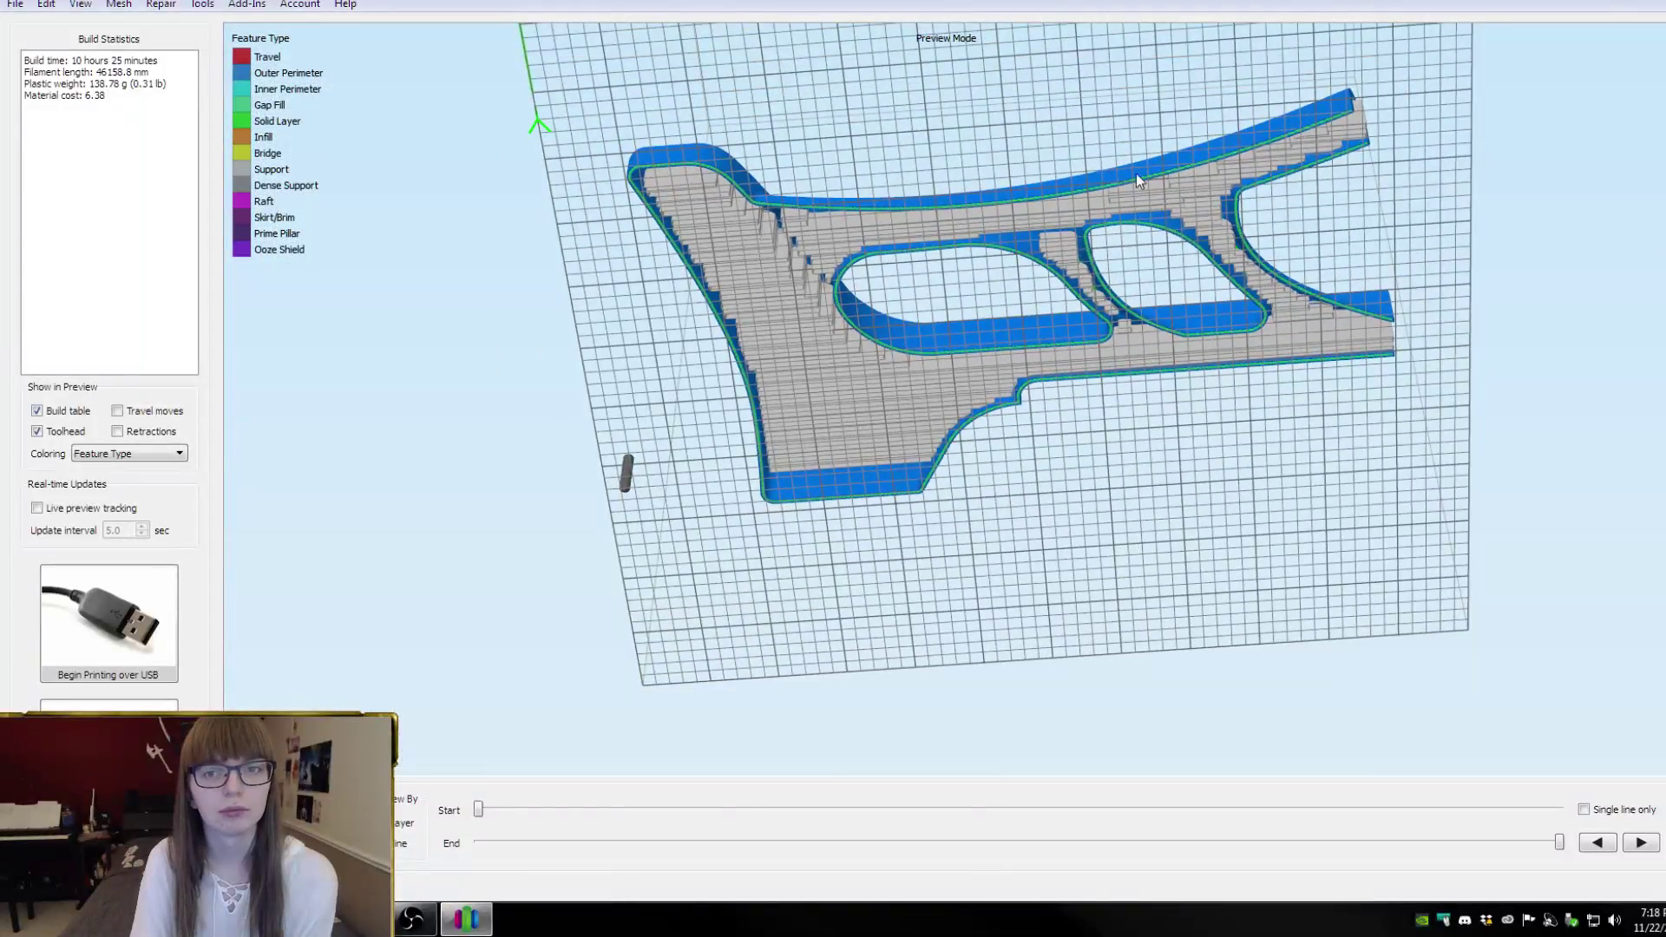
pyautogui.moveTo(1136, 173); pyautogui.dragTo(1048, 148)
pyautogui.scroll(3, 1048, 148)
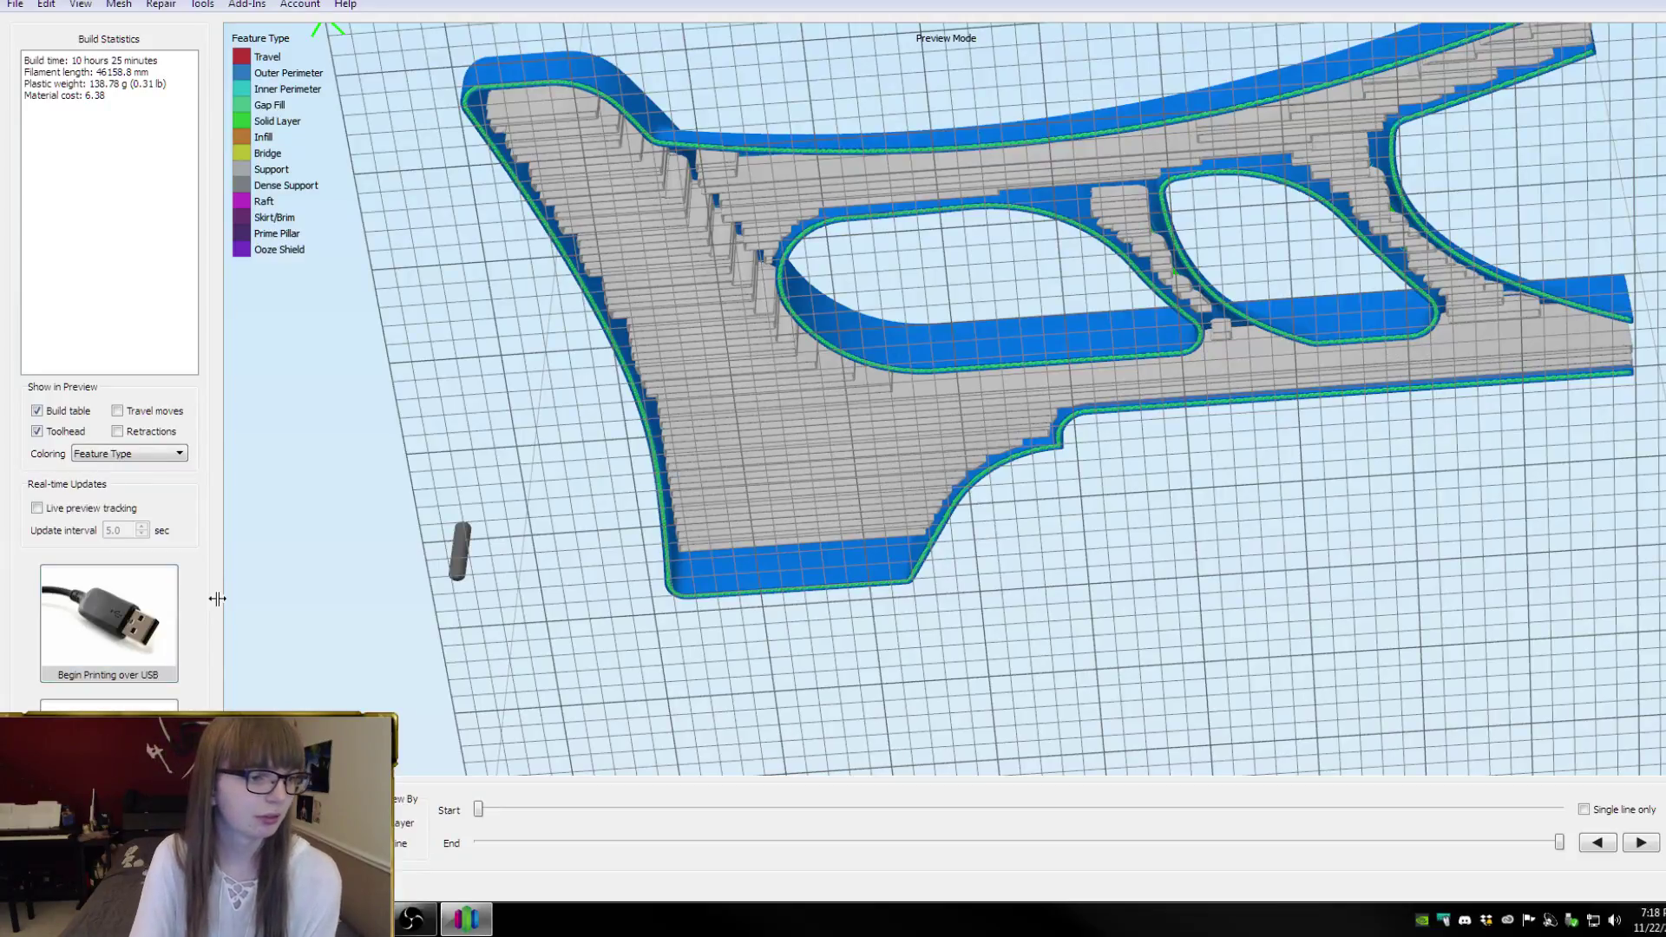
# Turn off support generation in Process1 and slice the rear section again
pyautogui.click(109, 855)
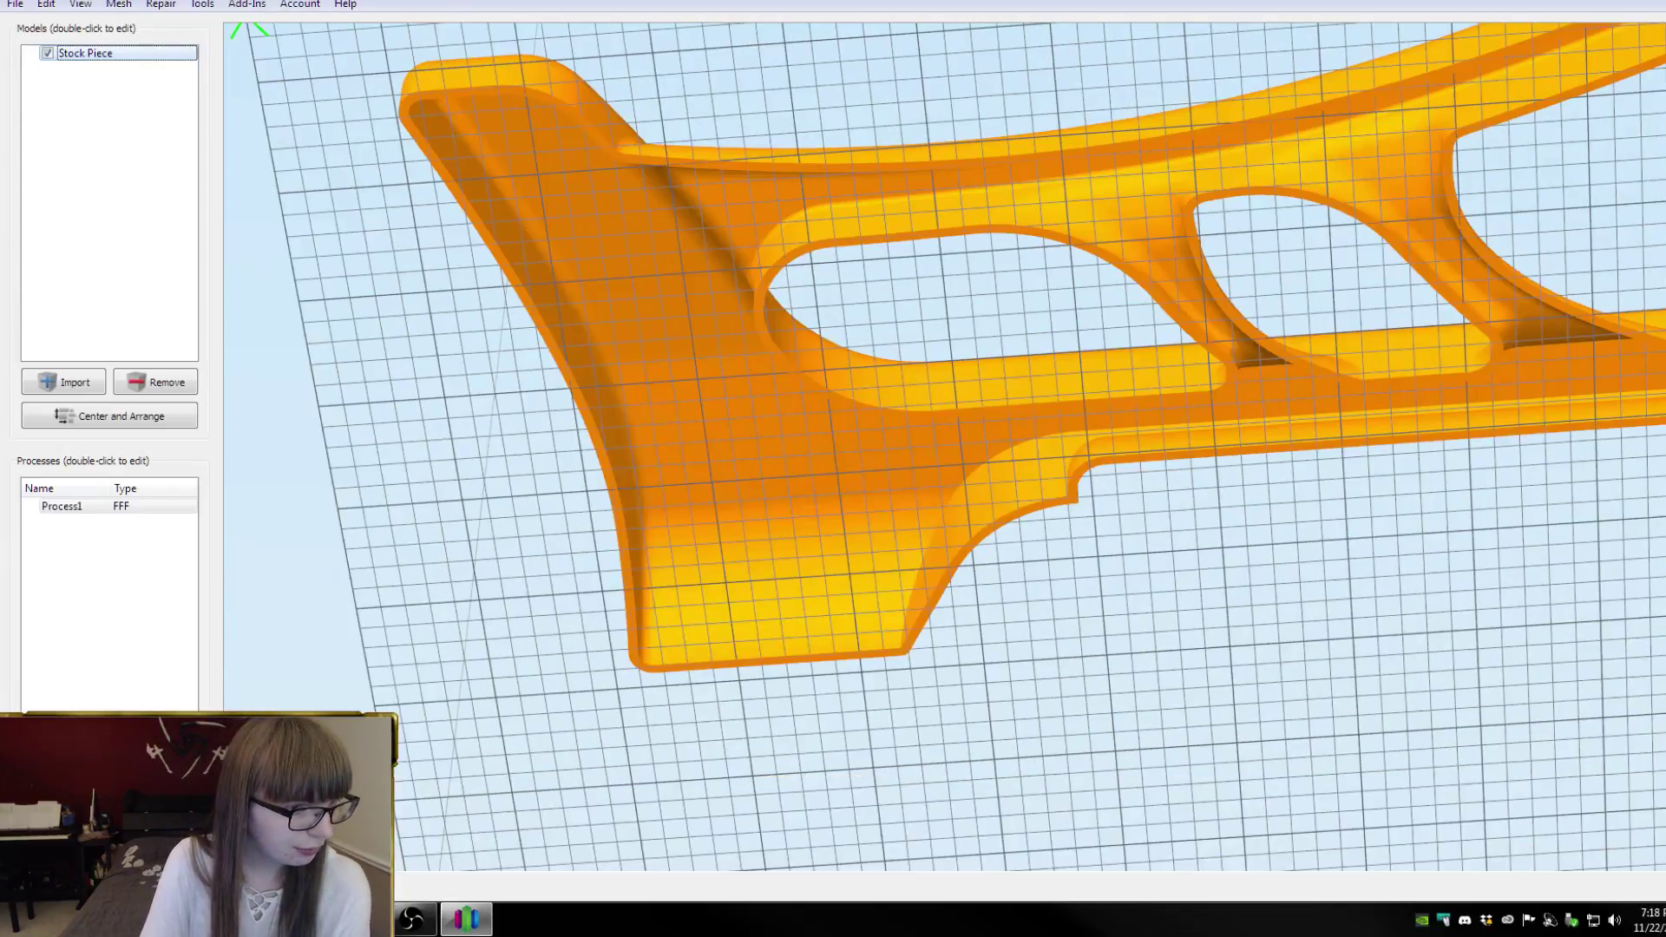
pyautogui.doubleClick(62, 506)
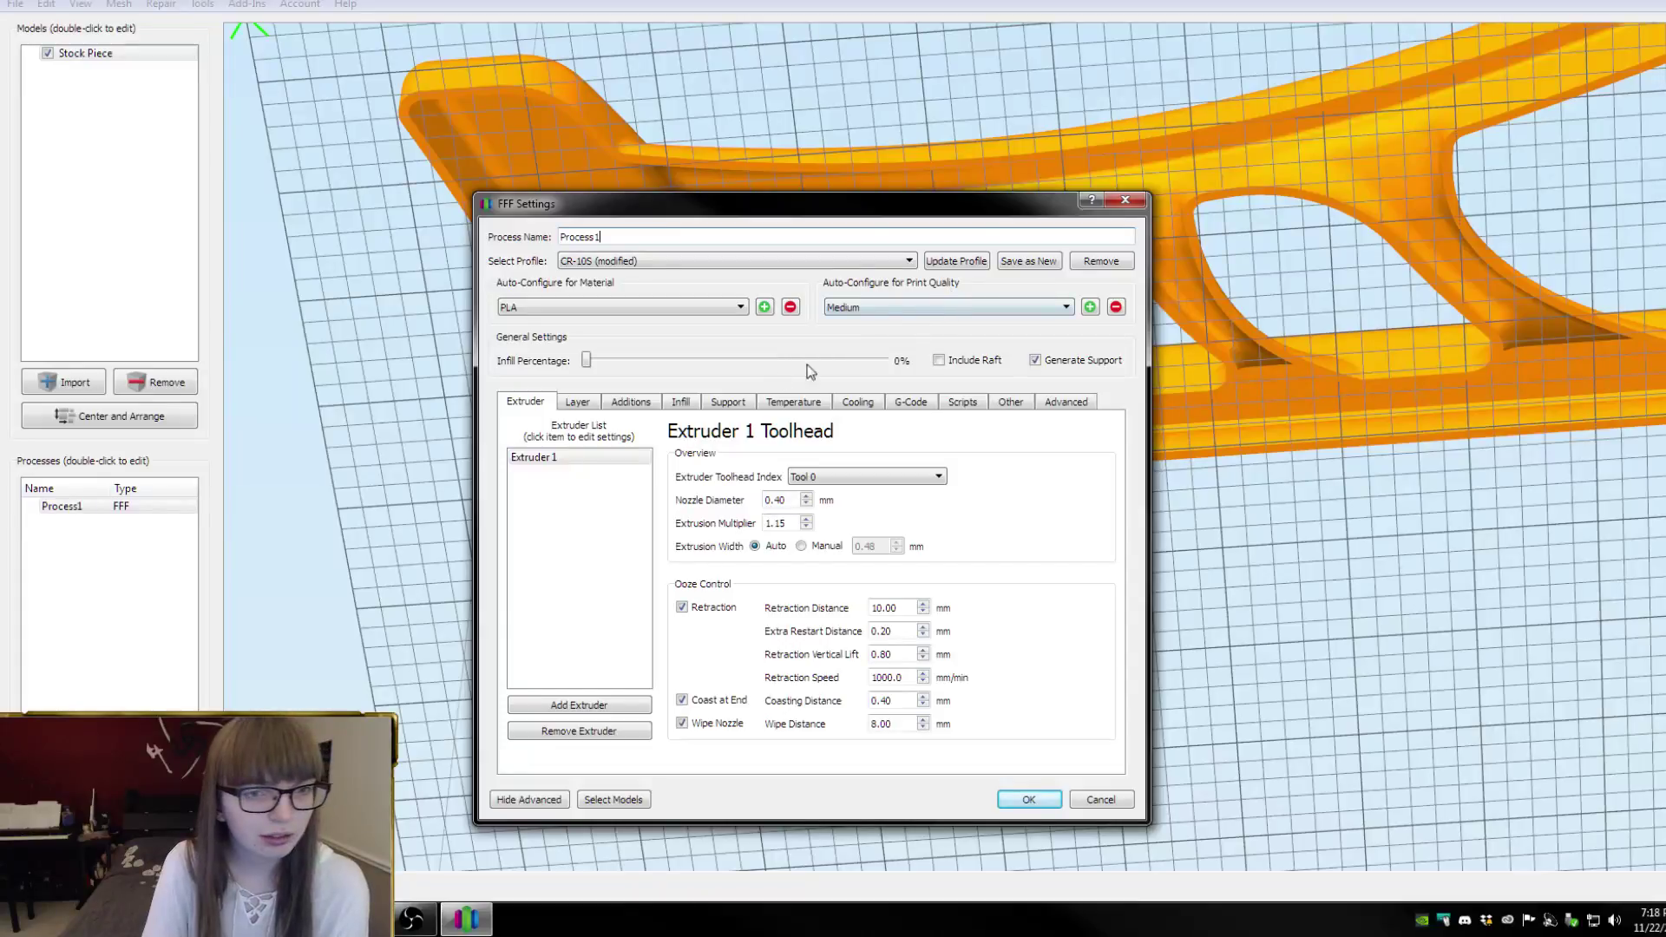
pyautogui.click(1027, 799)
pyautogui.click(109, 855)
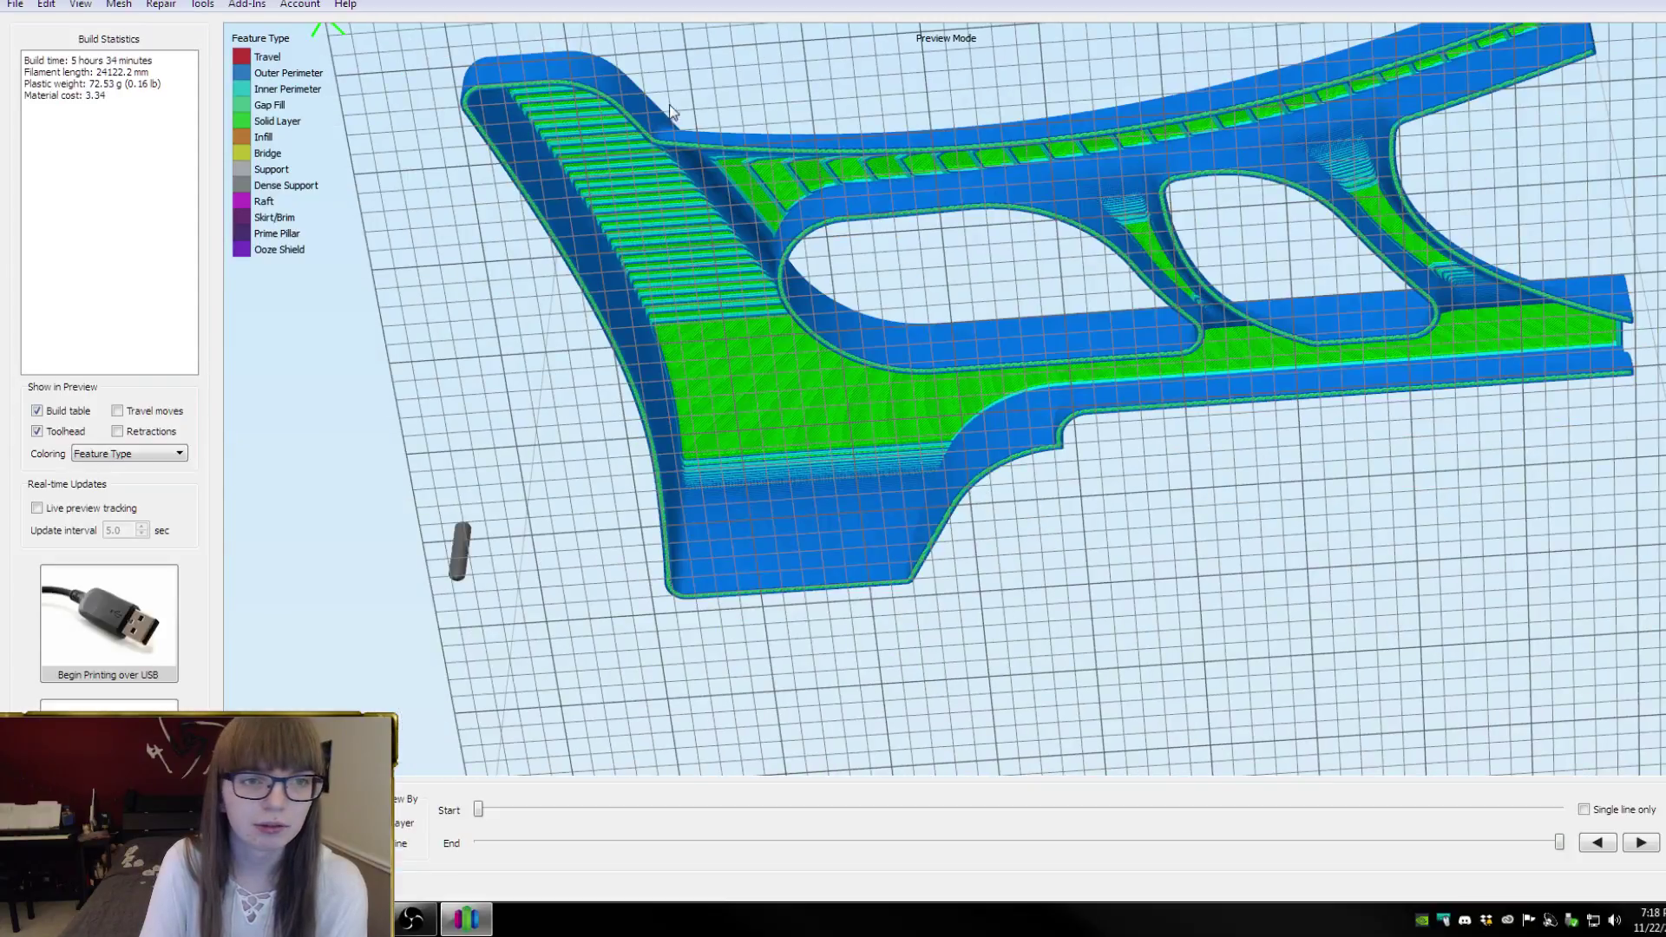
# Inspect the support-free preview of the rear section up close from underneath, checking the stepped solid layers in its hollow interior
pyautogui.moveTo(669, 104); pyautogui.dragTo(1150, 419)
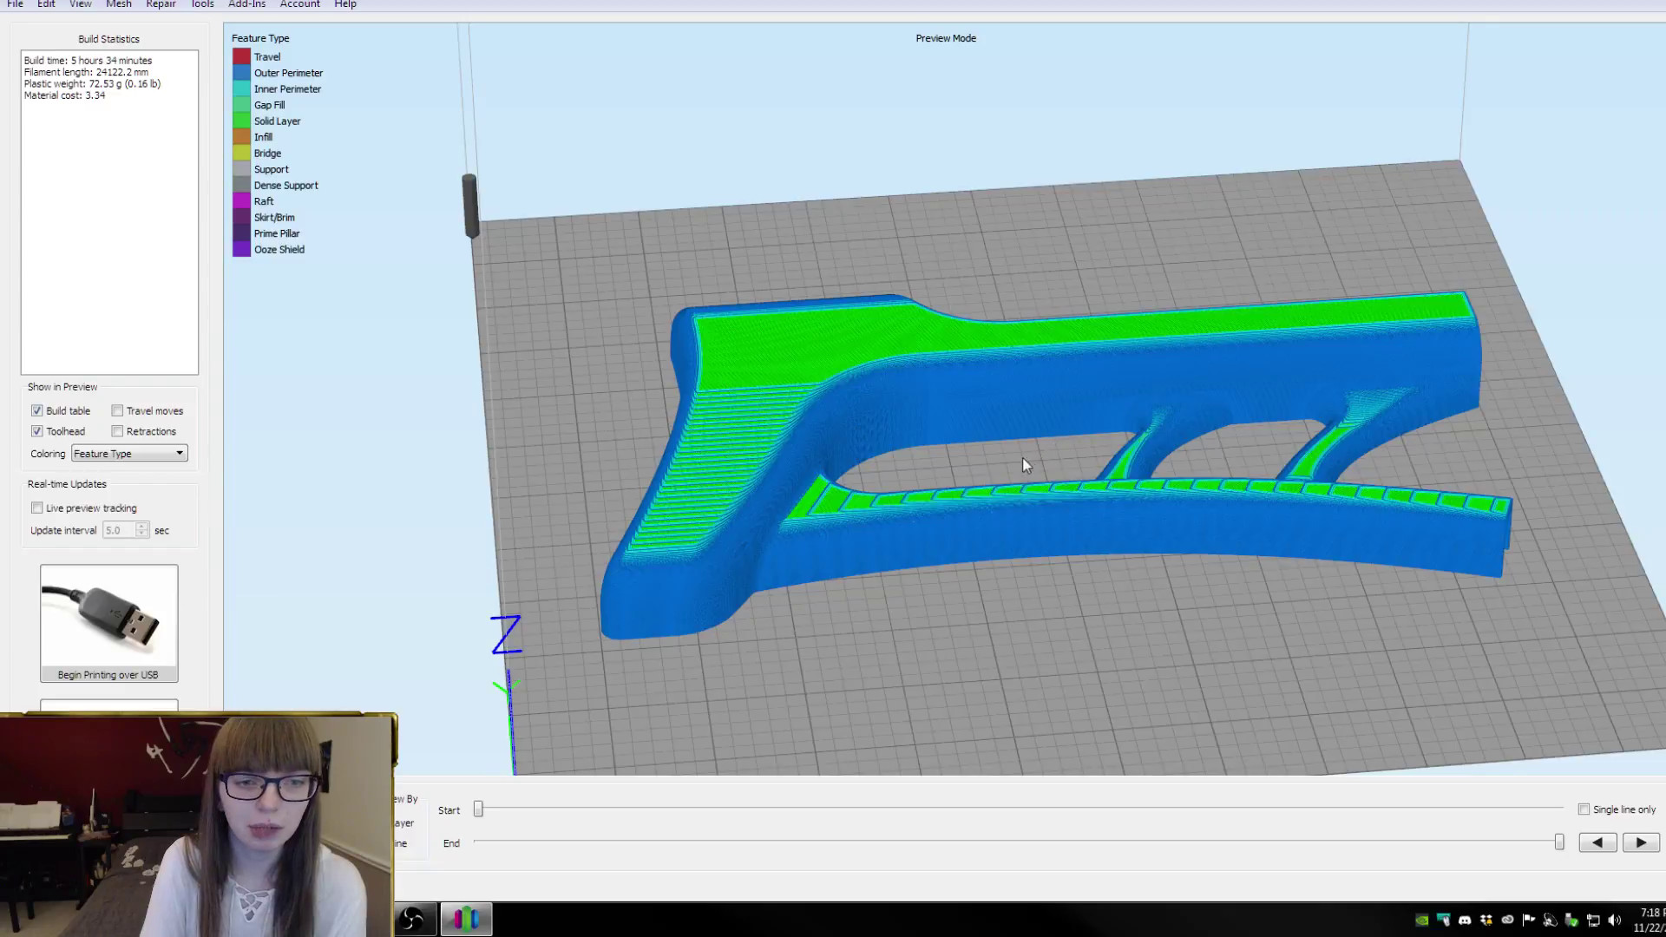
pyautogui.moveTo(1022, 465); pyautogui.dragTo(1007, 729)
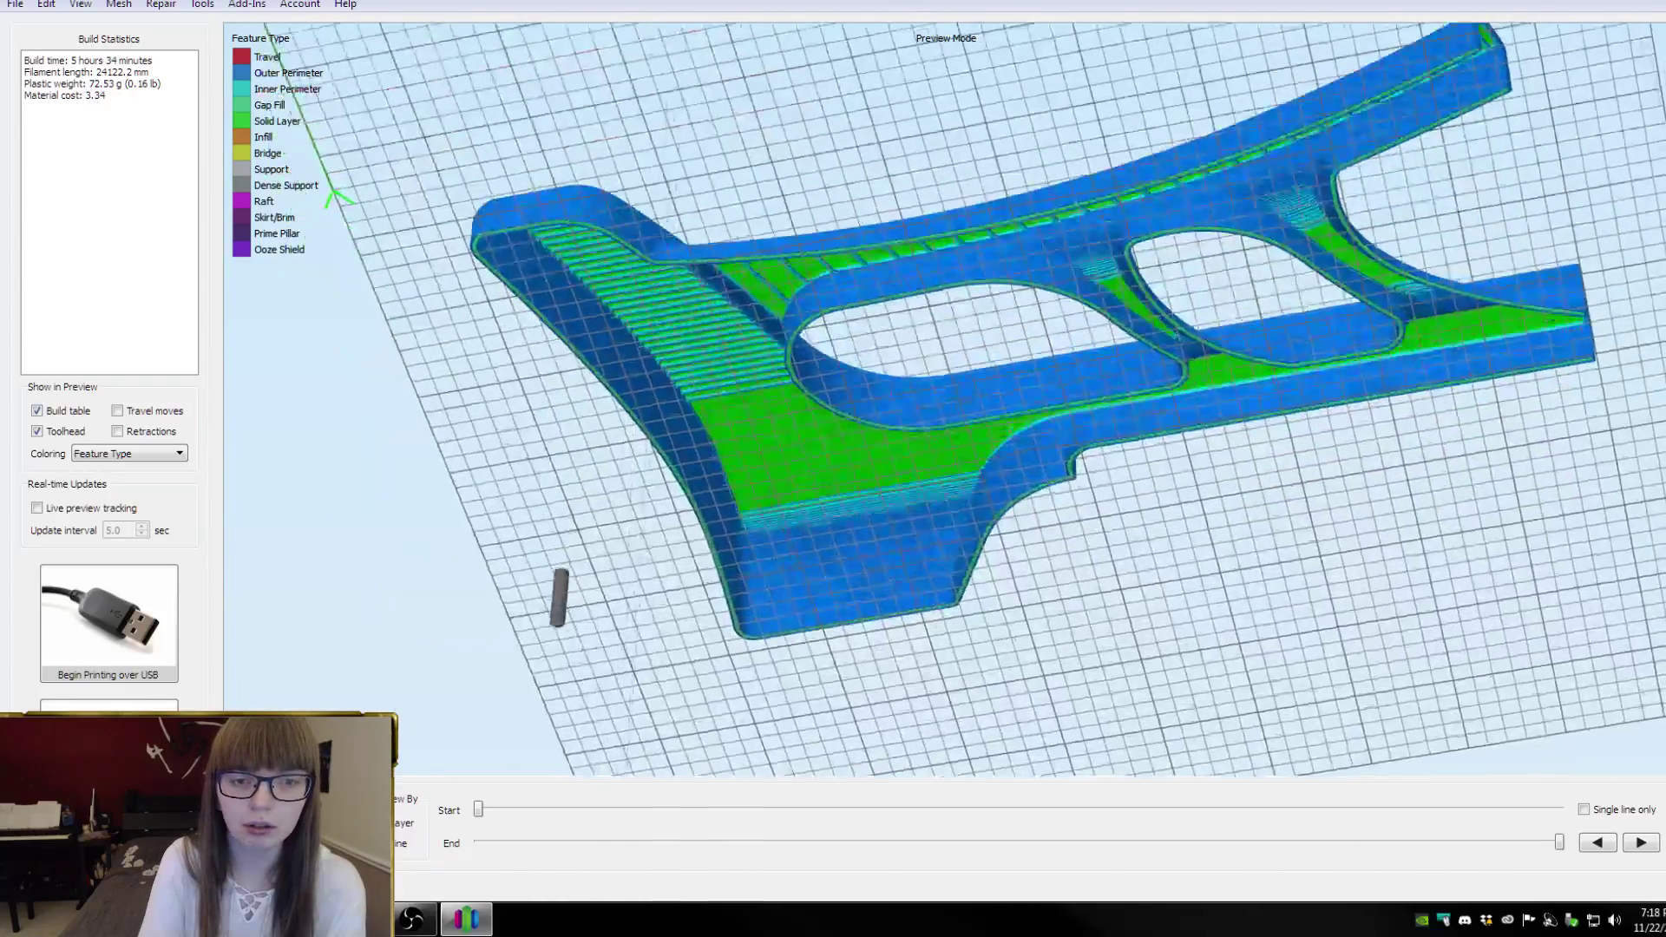
pyautogui.scroll(3, 948, 283)
pyautogui.scroll(-2, 918, 170)
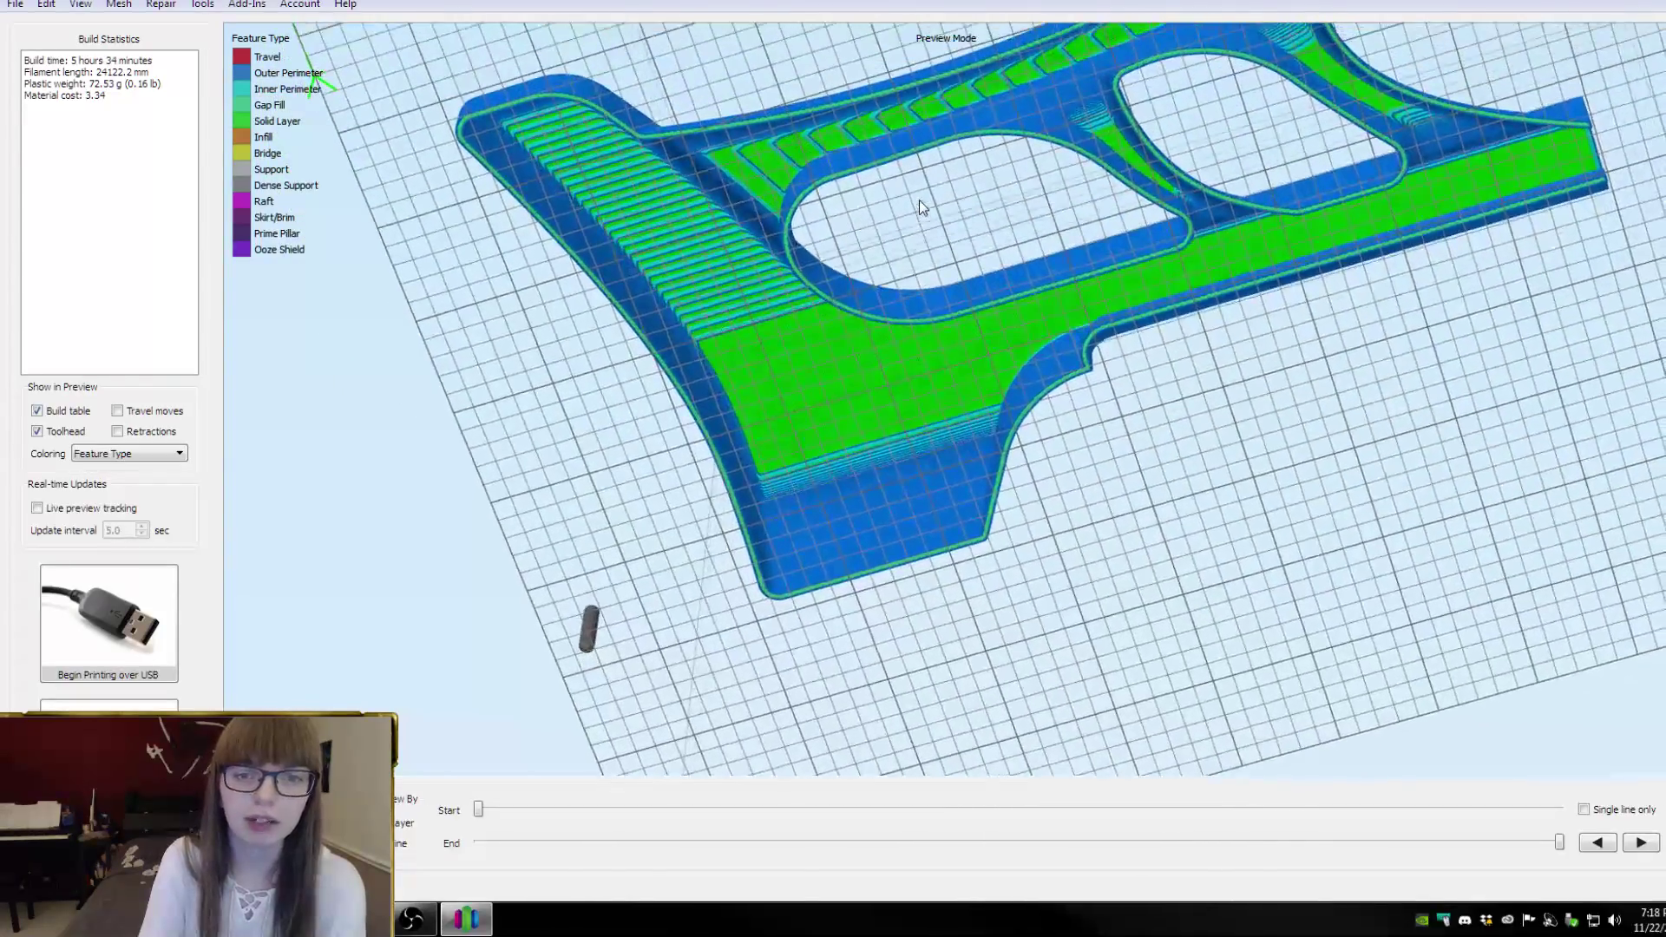
pyautogui.moveTo(921, 207); pyautogui.dragTo(963, 224)
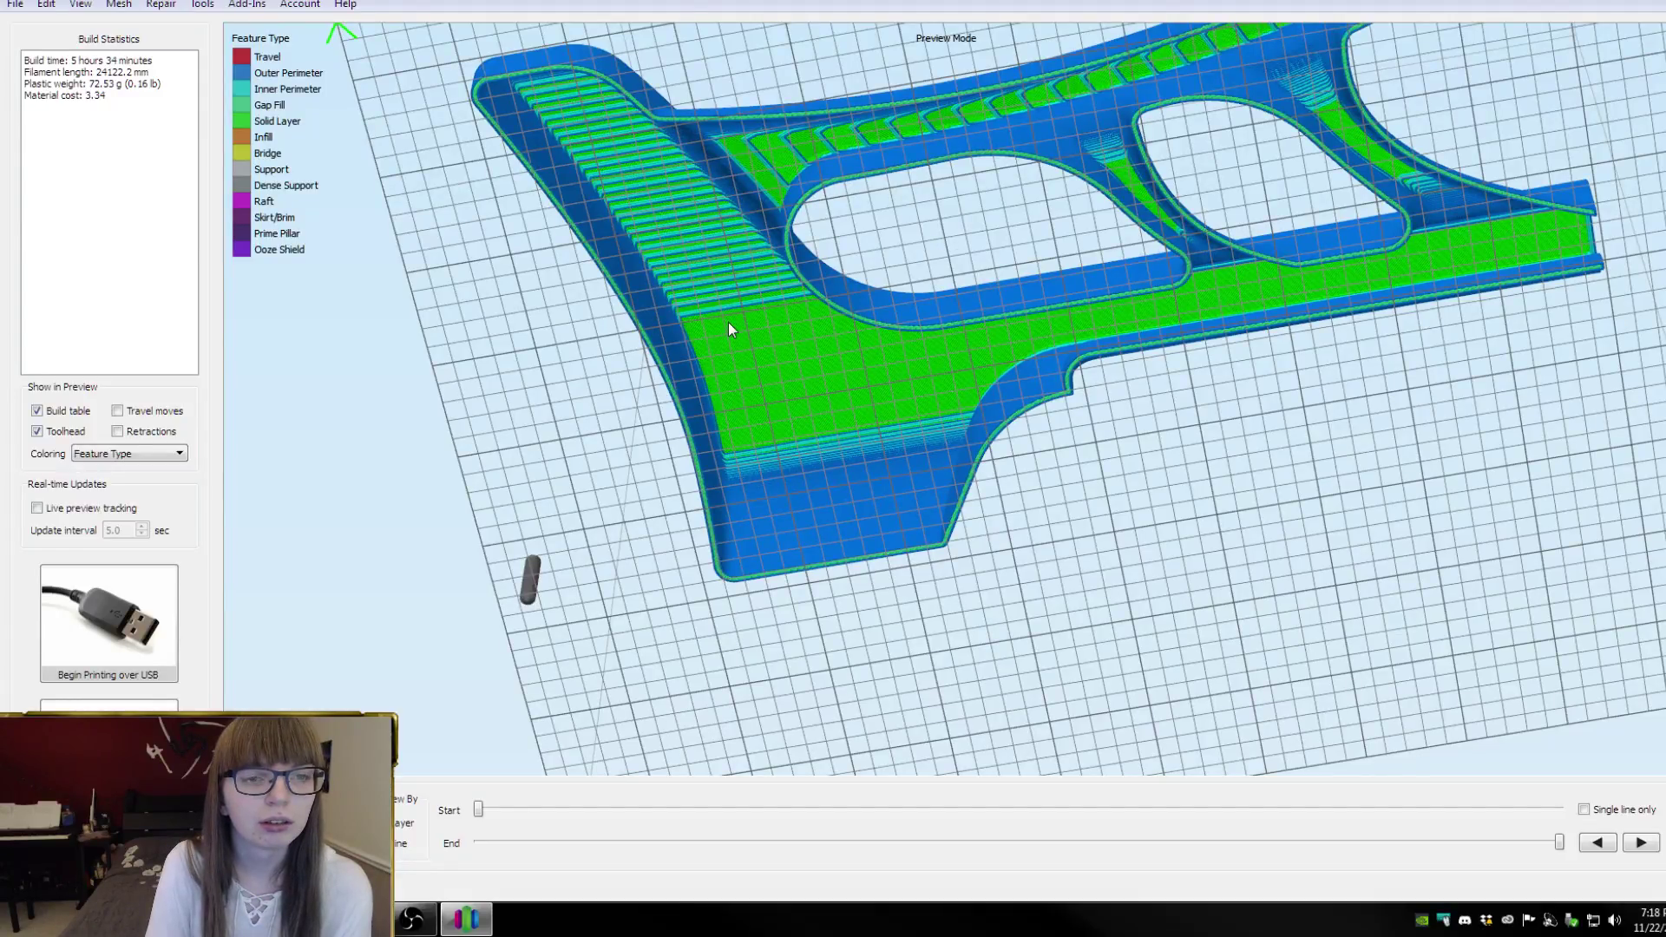
pyautogui.moveTo(729, 323); pyautogui.dragTo(774, 193)
pyautogui.moveTo(774, 193); pyautogui.dragTo(901, 149, button='right')
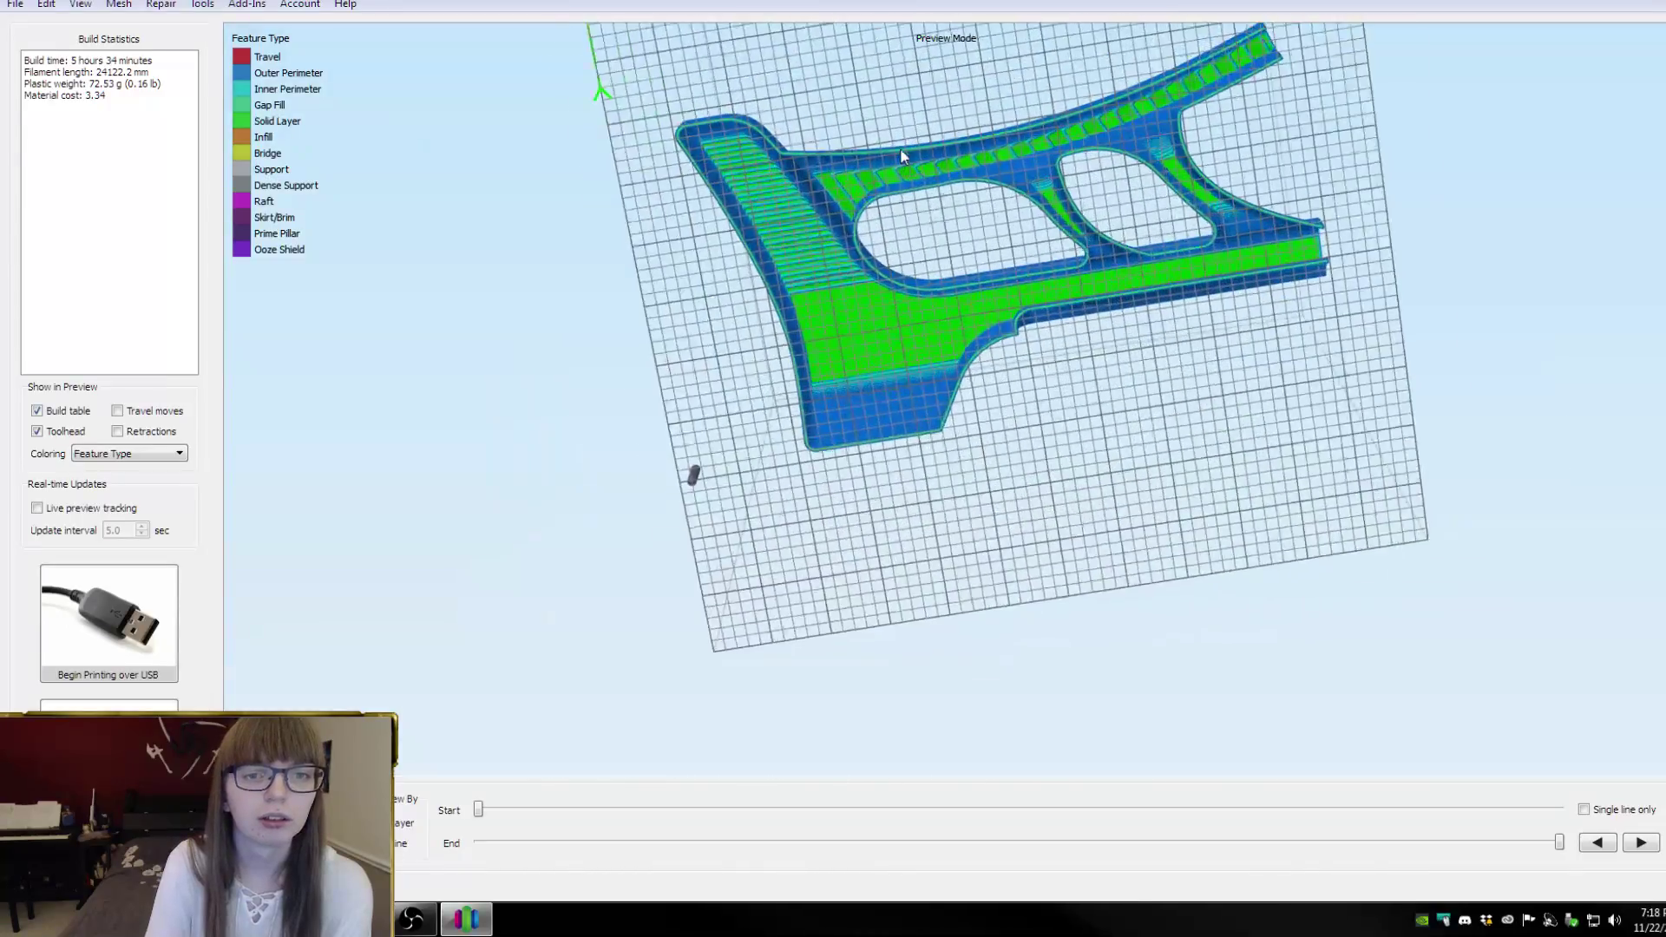
pyautogui.scroll(6, 901, 155)
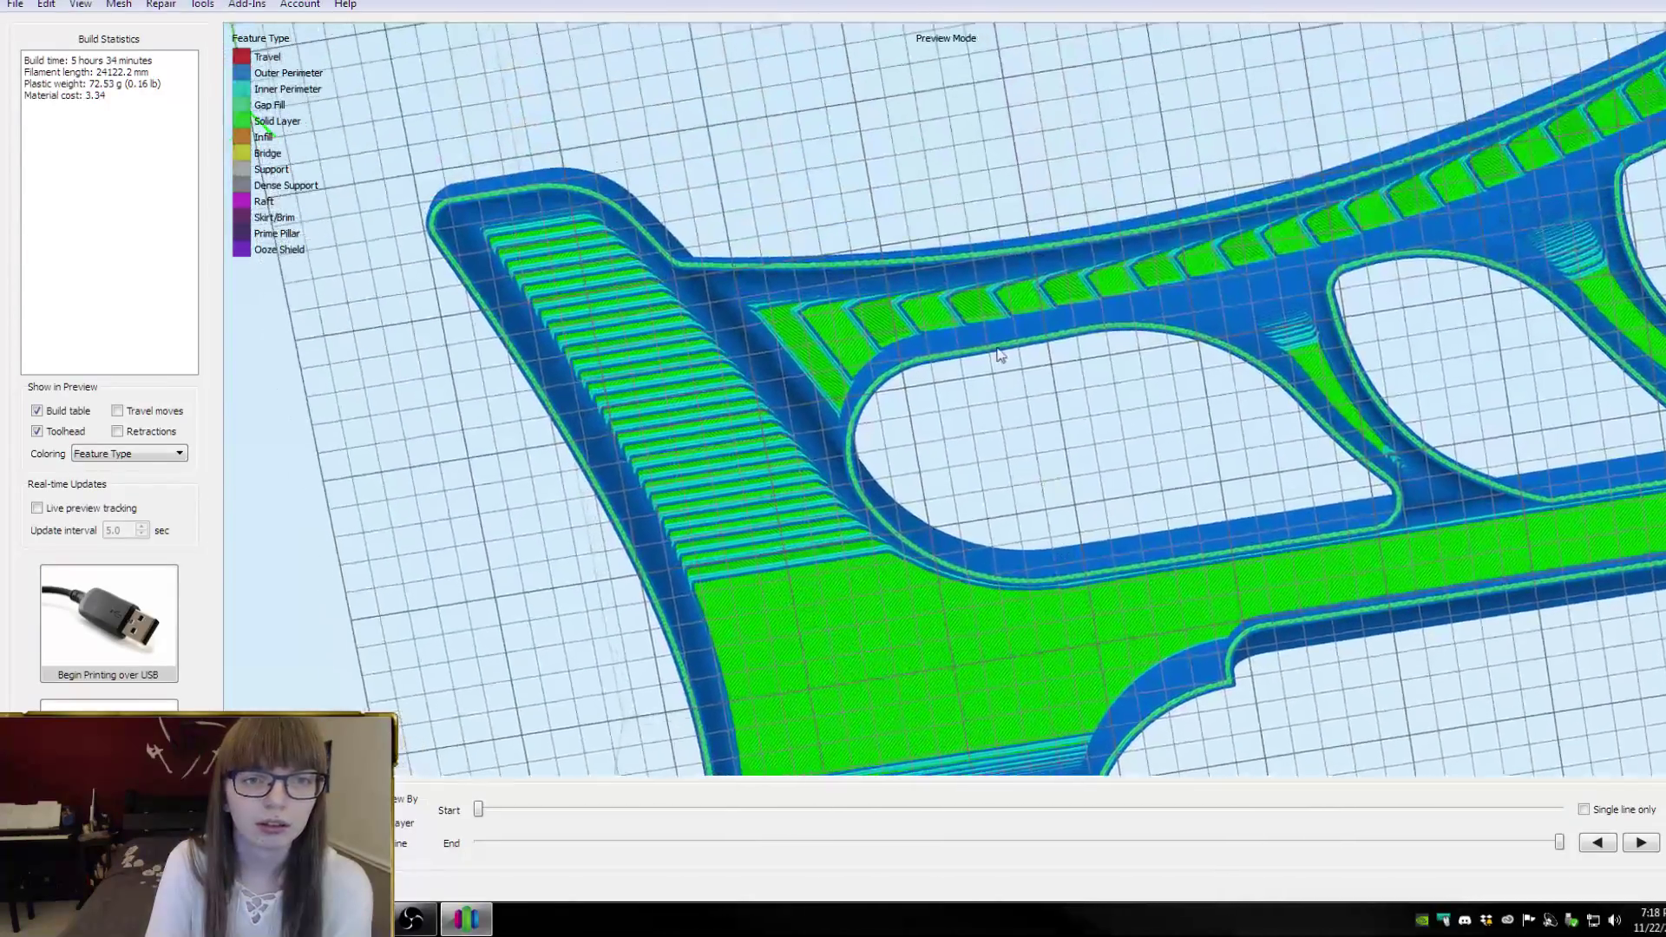
pyautogui.scroll(4, 999, 354)
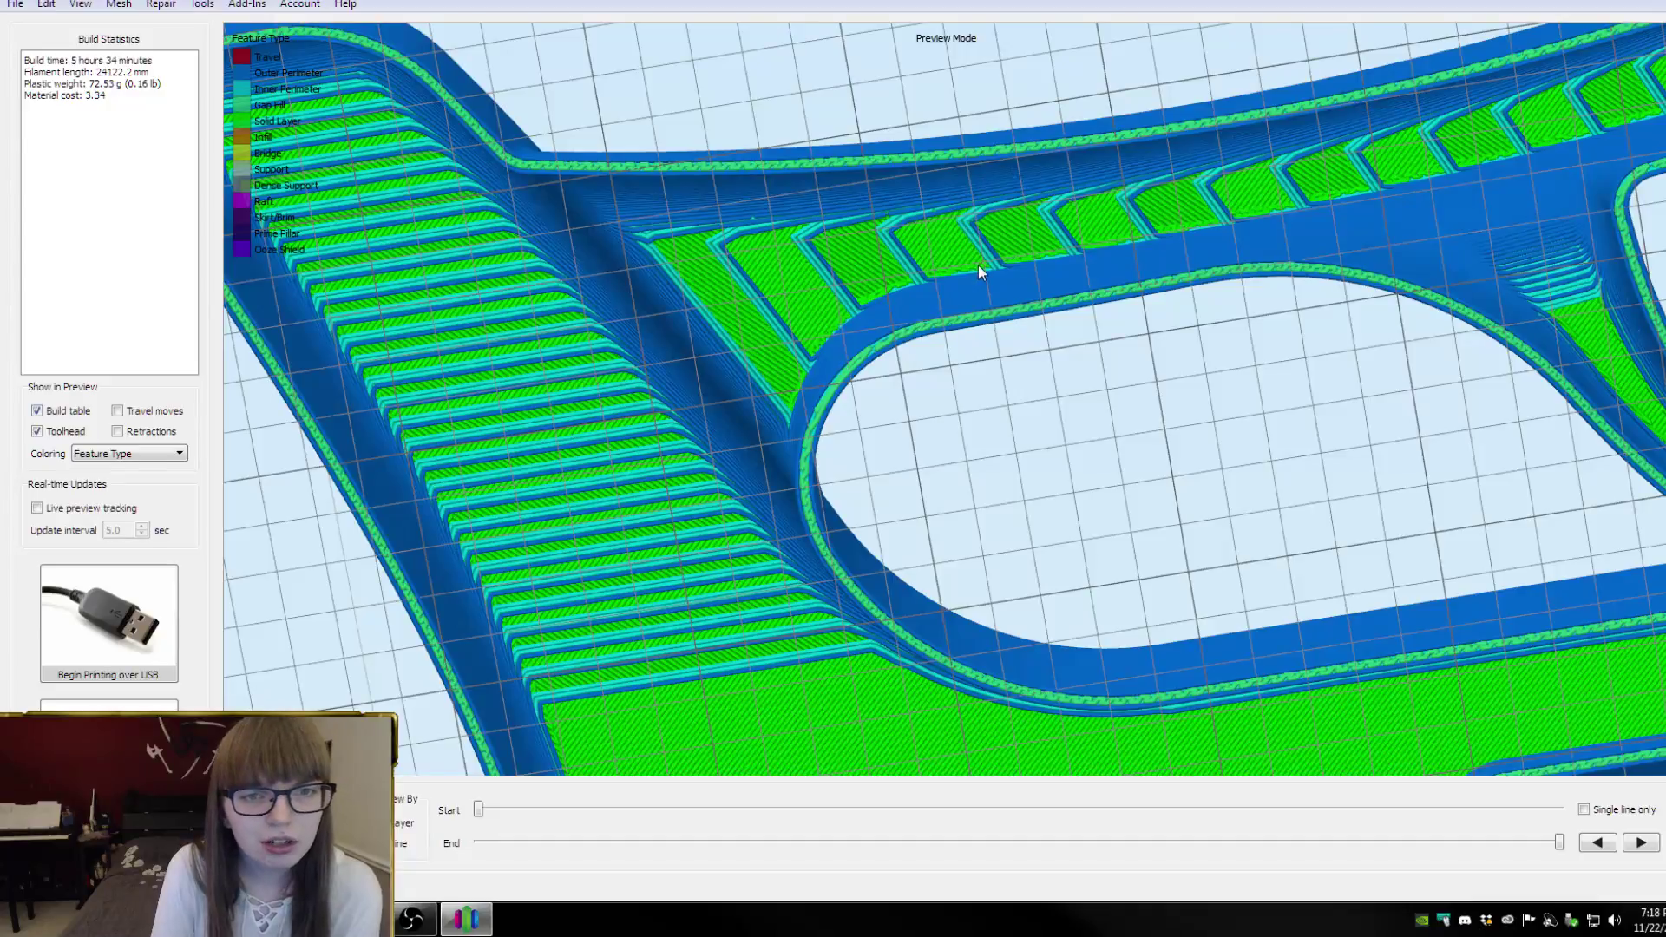
pyautogui.moveTo(975, 268); pyautogui.dragTo(976, 182)
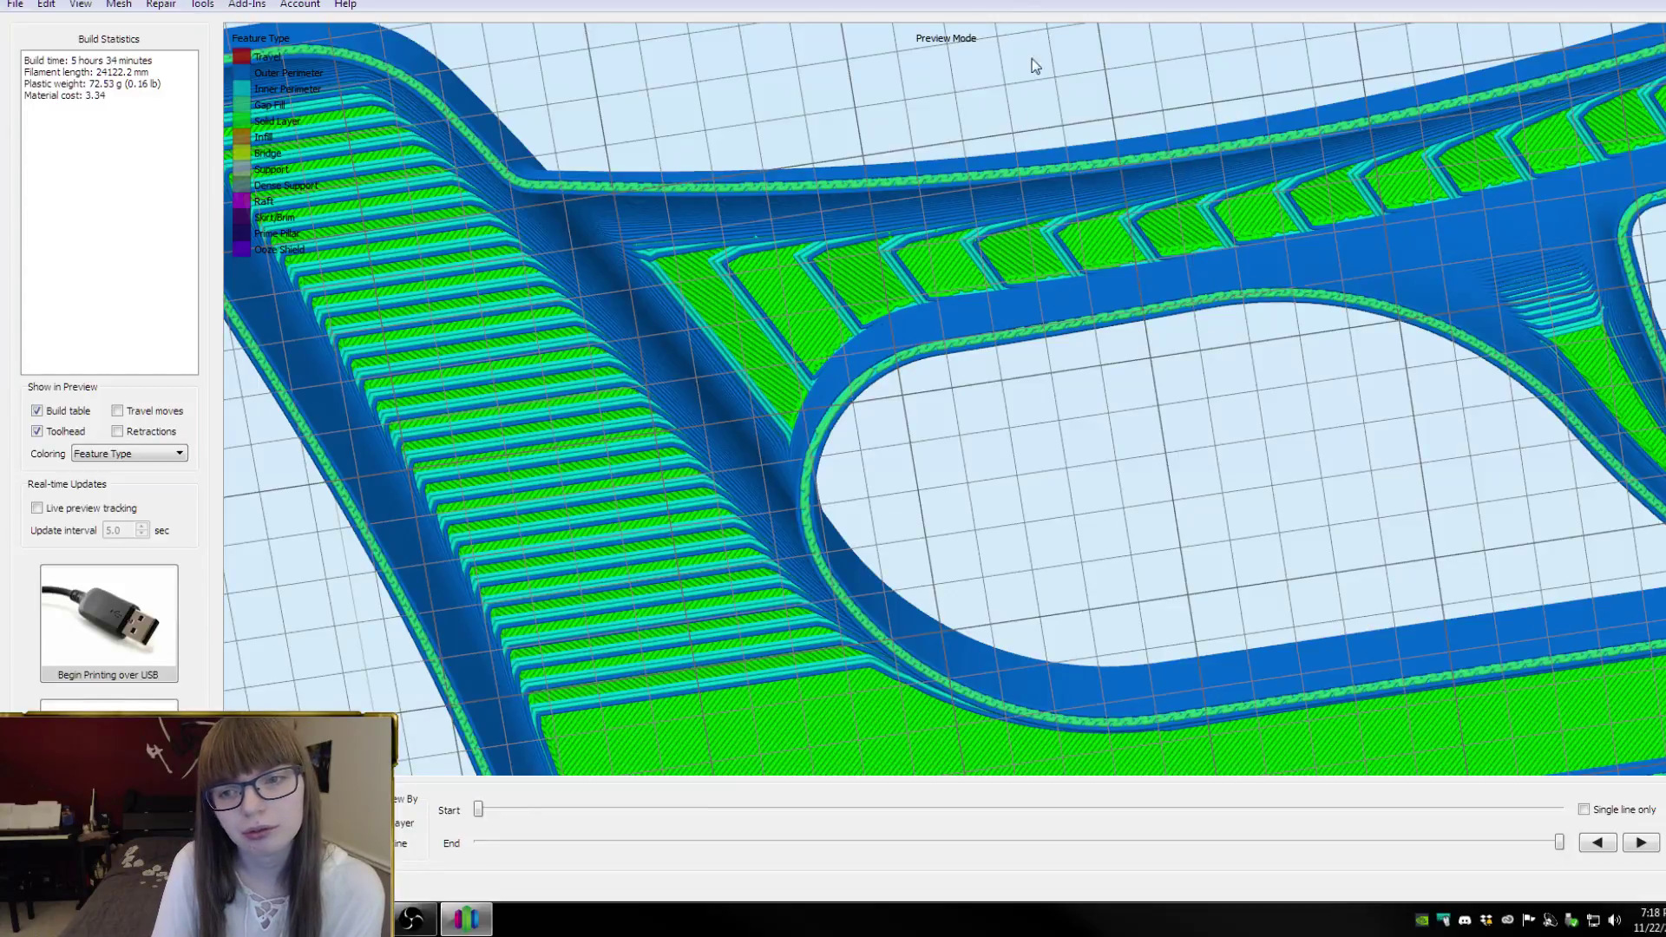
pyautogui.scroll(-3, 907, 90)
pyautogui.scroll(-3, 1270, 364)
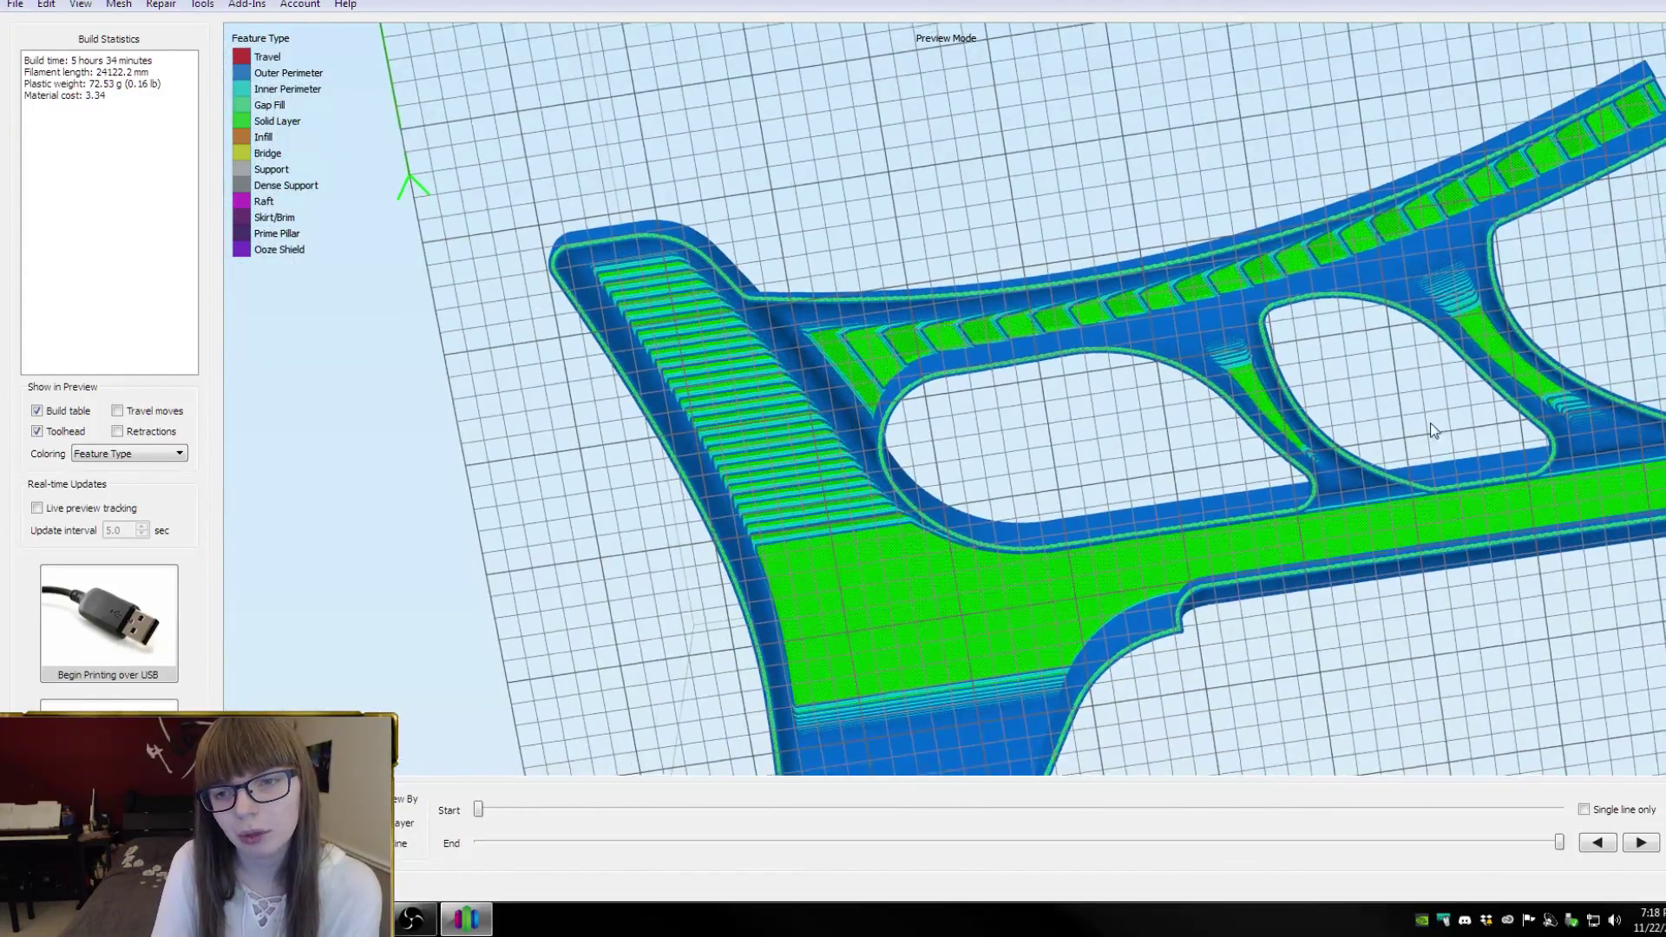
# Check the rear section's long straight edge from underneath and review the whole sliced part from above
pyautogui.moveTo(1428, 435); pyautogui.dragTo(1334, 422)
pyautogui.scroll(5, 1331, 414)
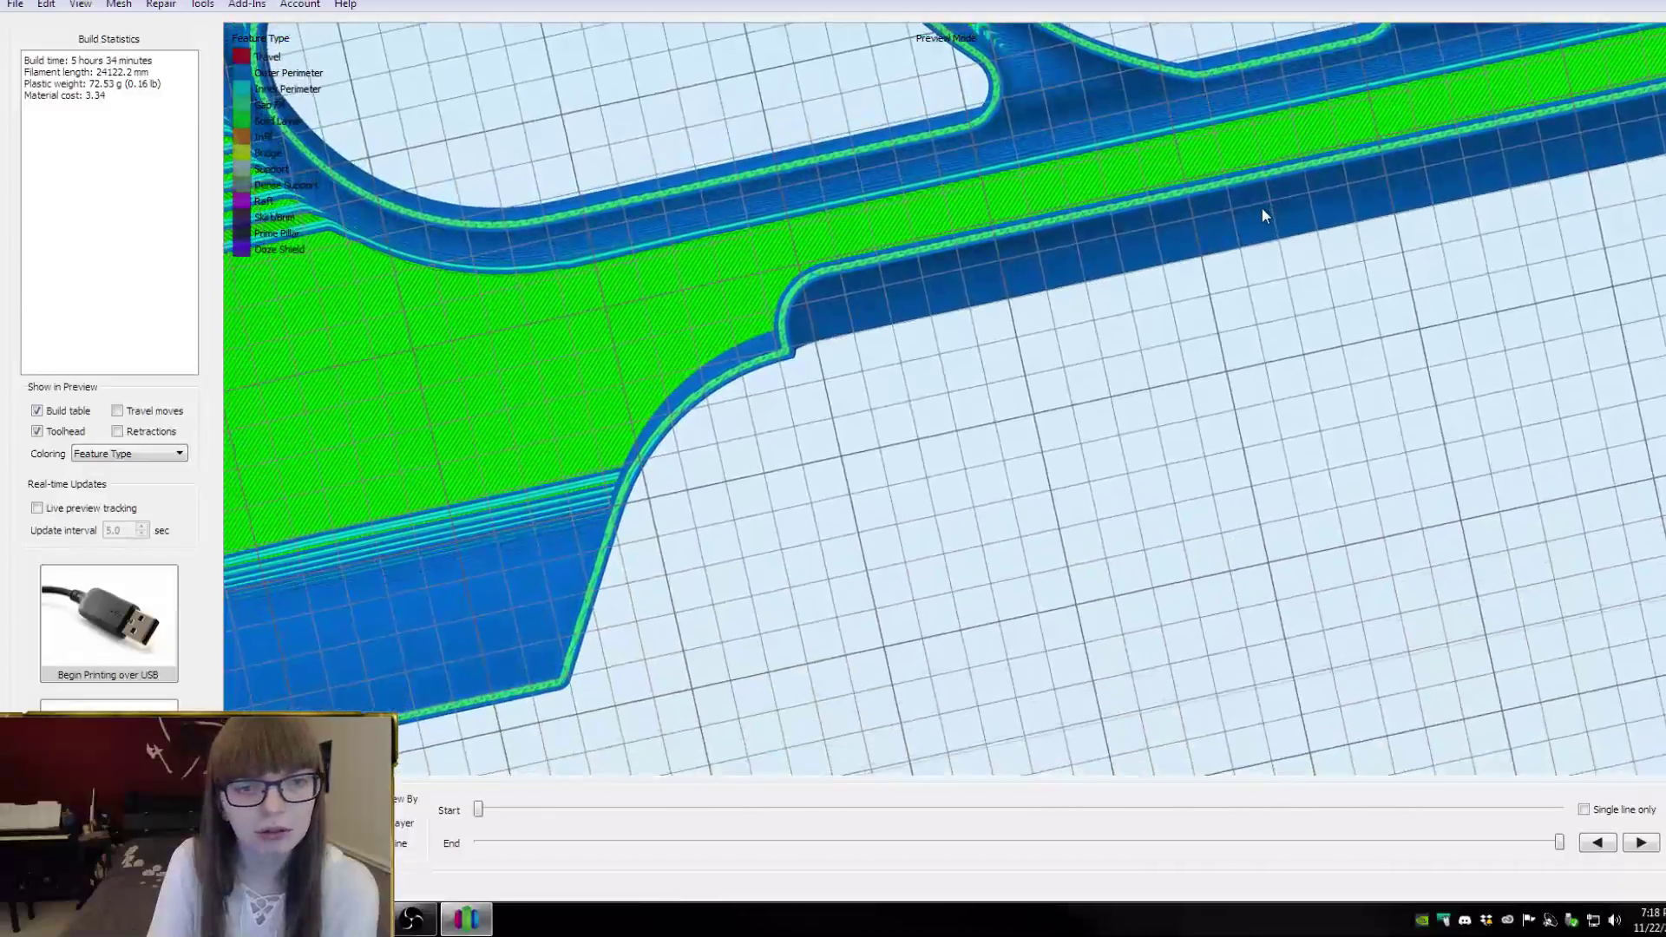
pyautogui.moveTo(1262, 213); pyautogui.dragTo(1309, 338, button='right')
pyautogui.scroll(-8, 876, 206)
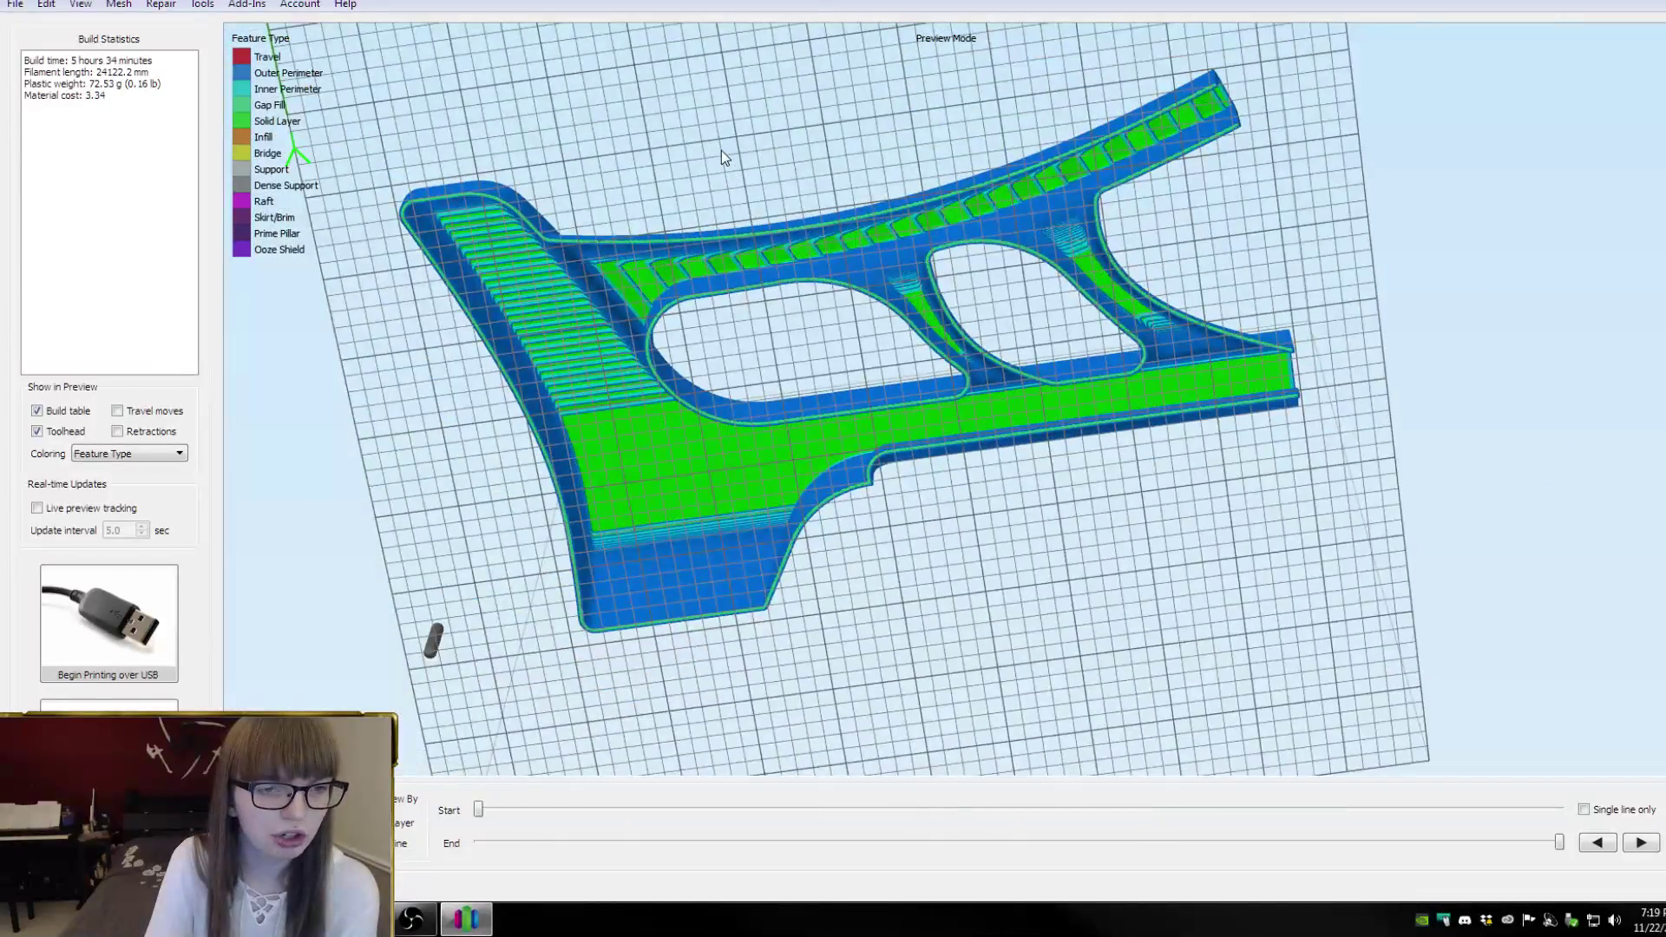
pyautogui.moveTo(721, 149); pyautogui.dragTo(857, 658)
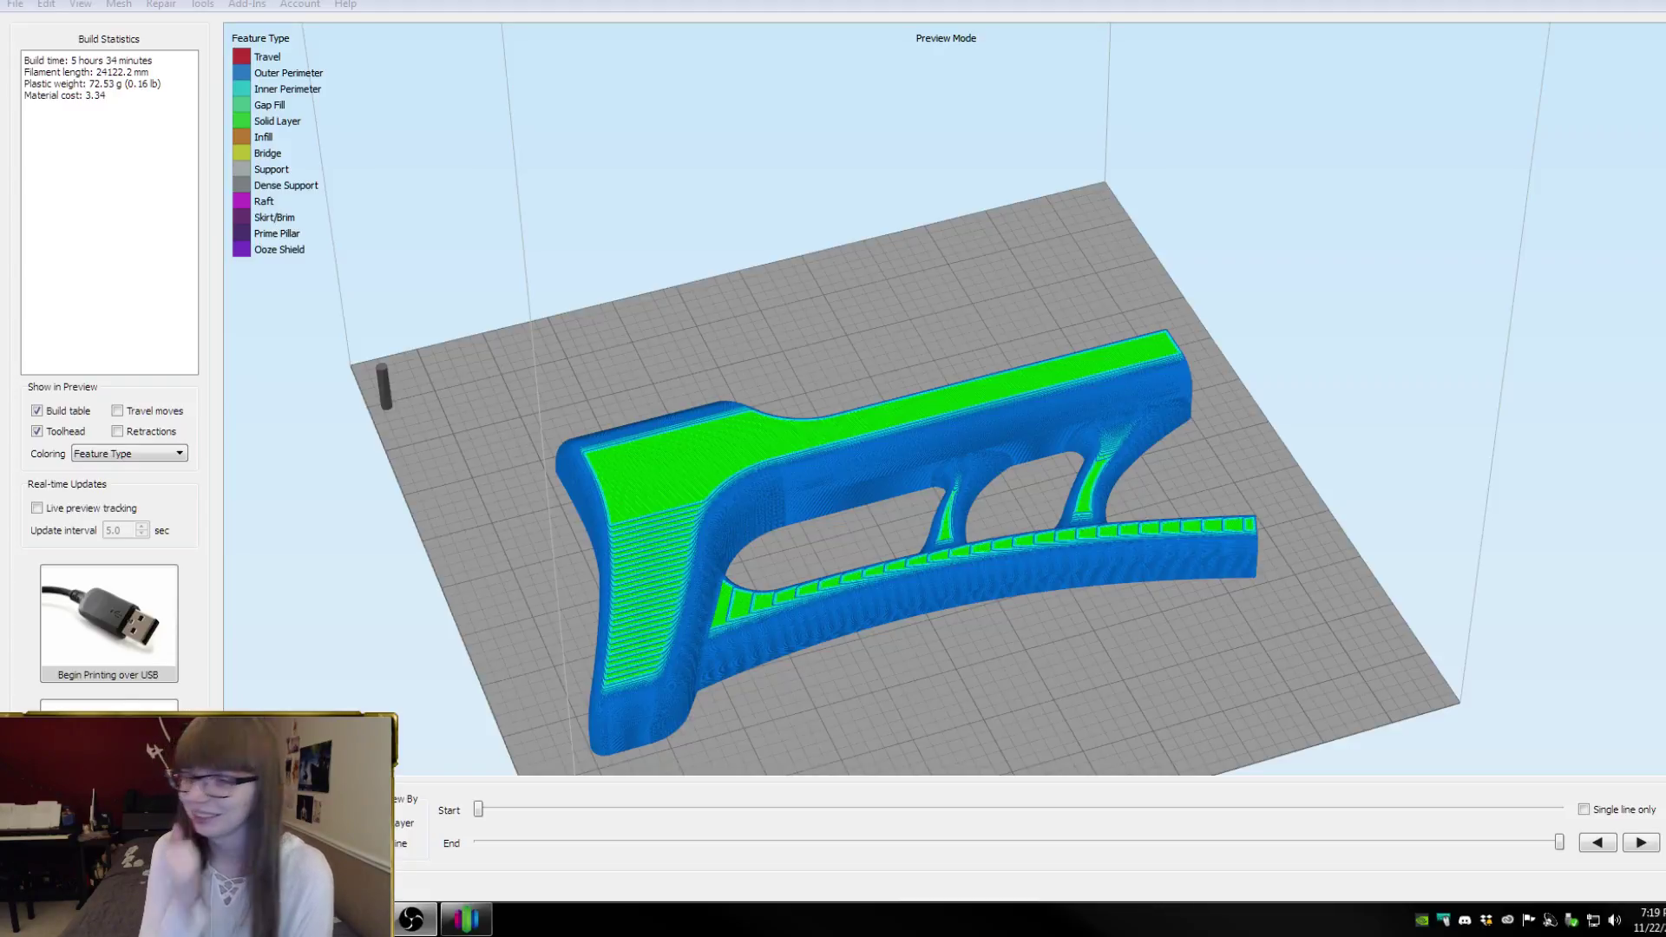
pyautogui.scroll(-3, 1310, 200)
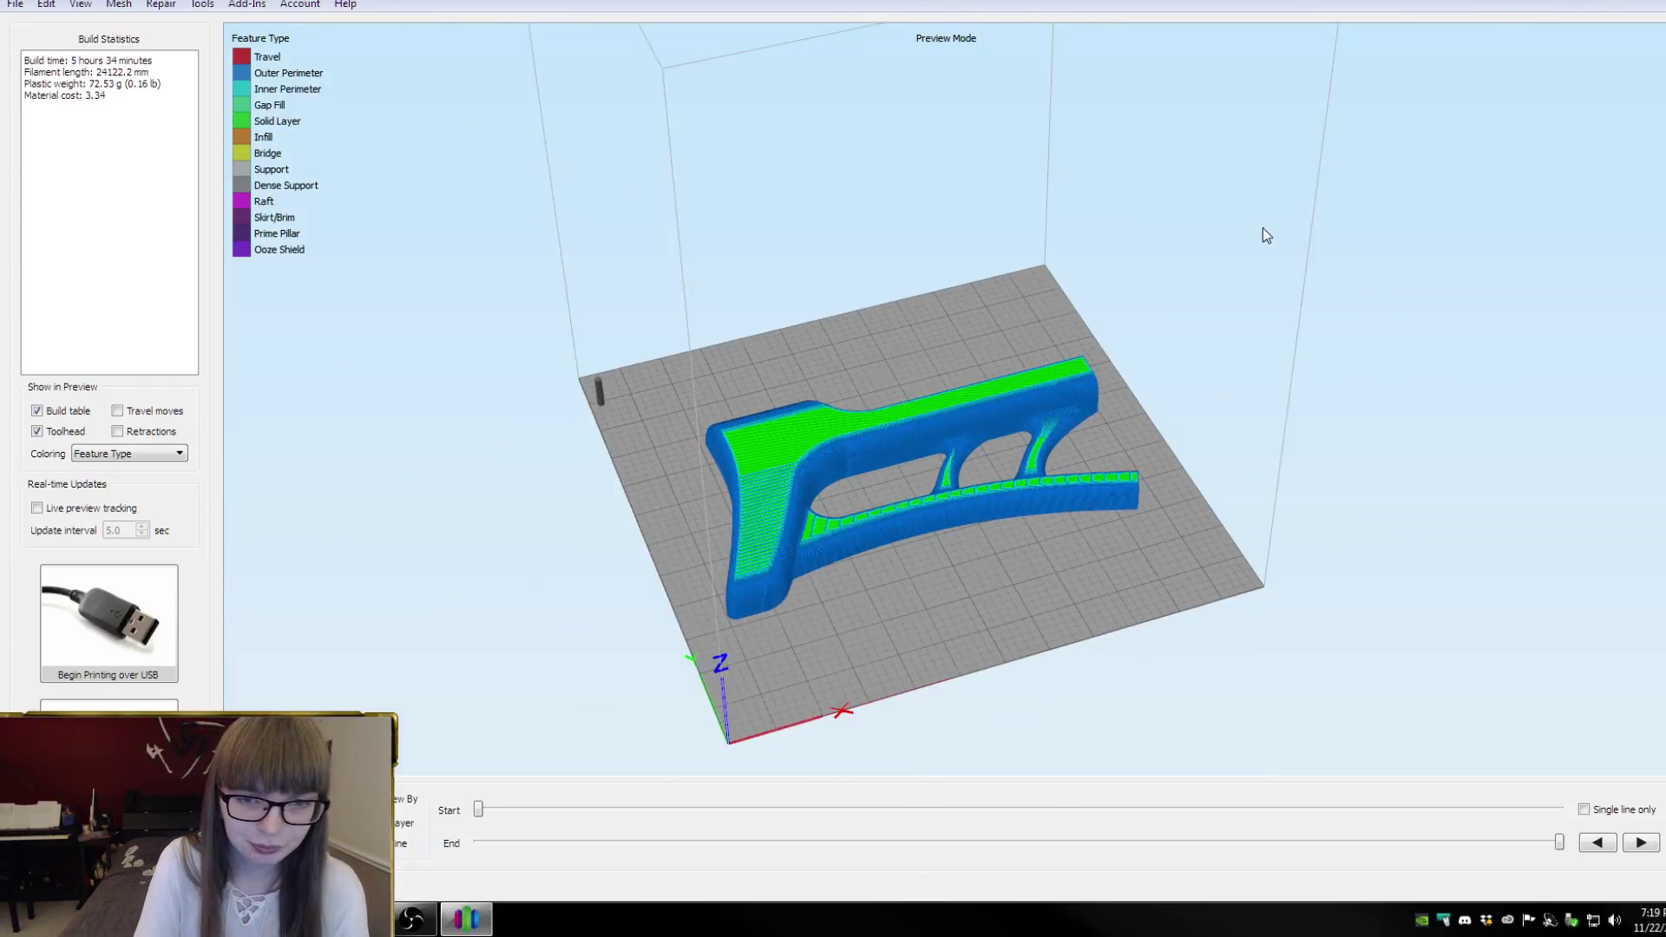
pyautogui.moveTo(1190, 273); pyautogui.dragTo(1126, 368)
pyautogui.scroll(7, 1173, 319)
pyautogui.scroll(-8, 1282, 234)
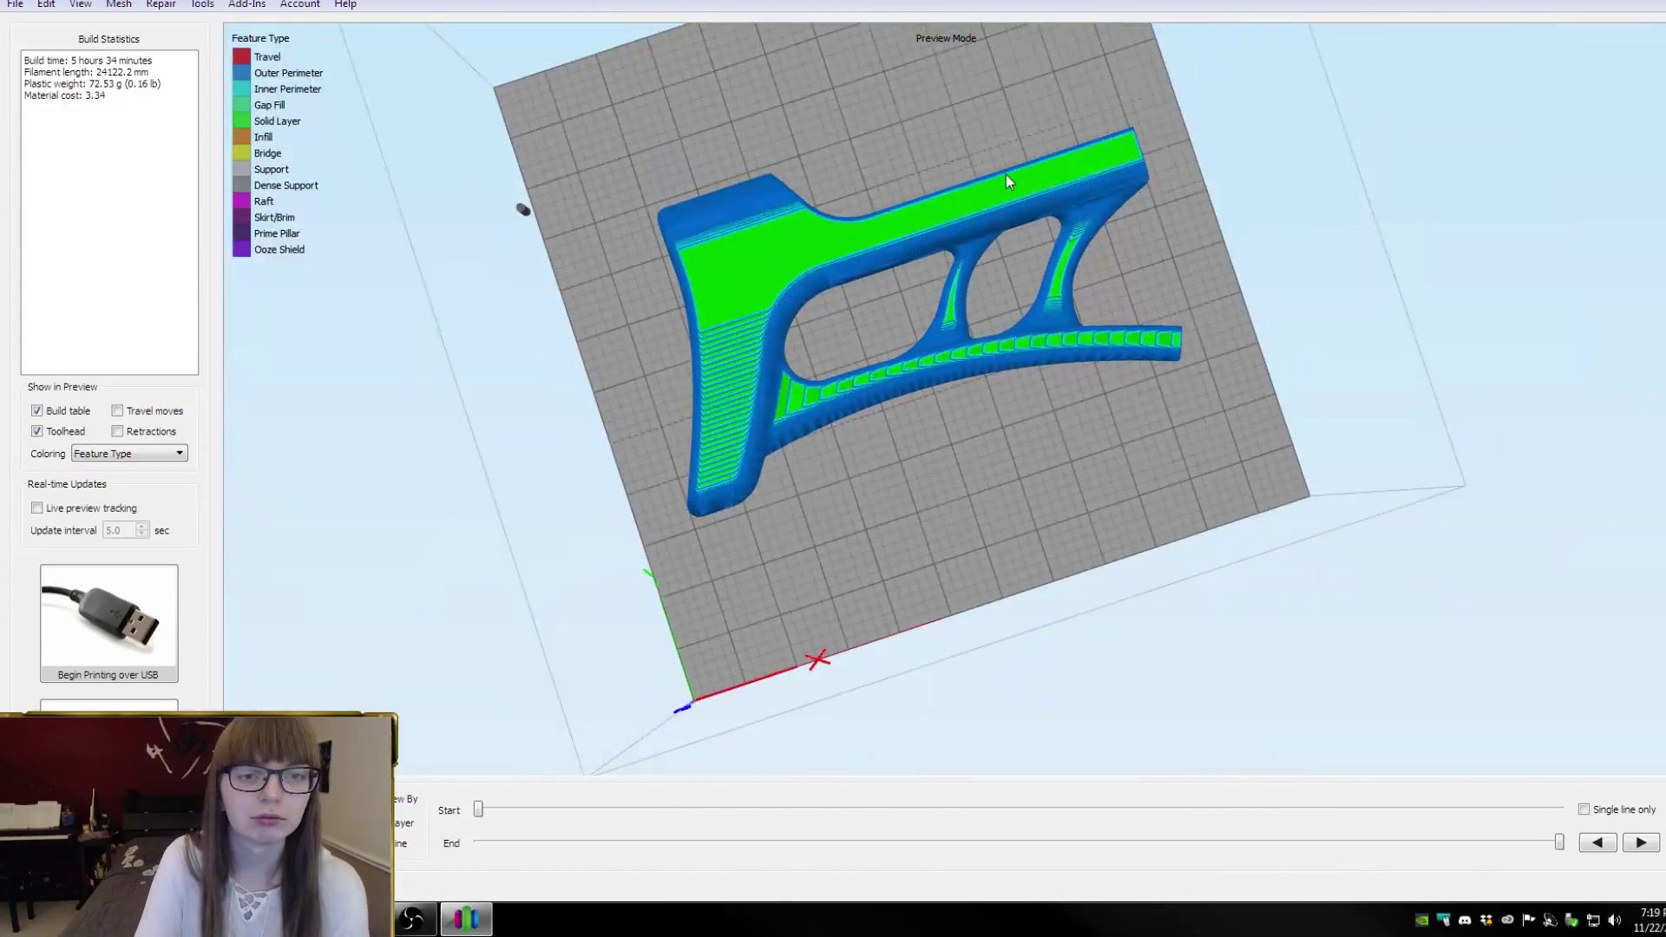
pyautogui.moveTo(1007, 180); pyautogui.dragTo(706, 535)
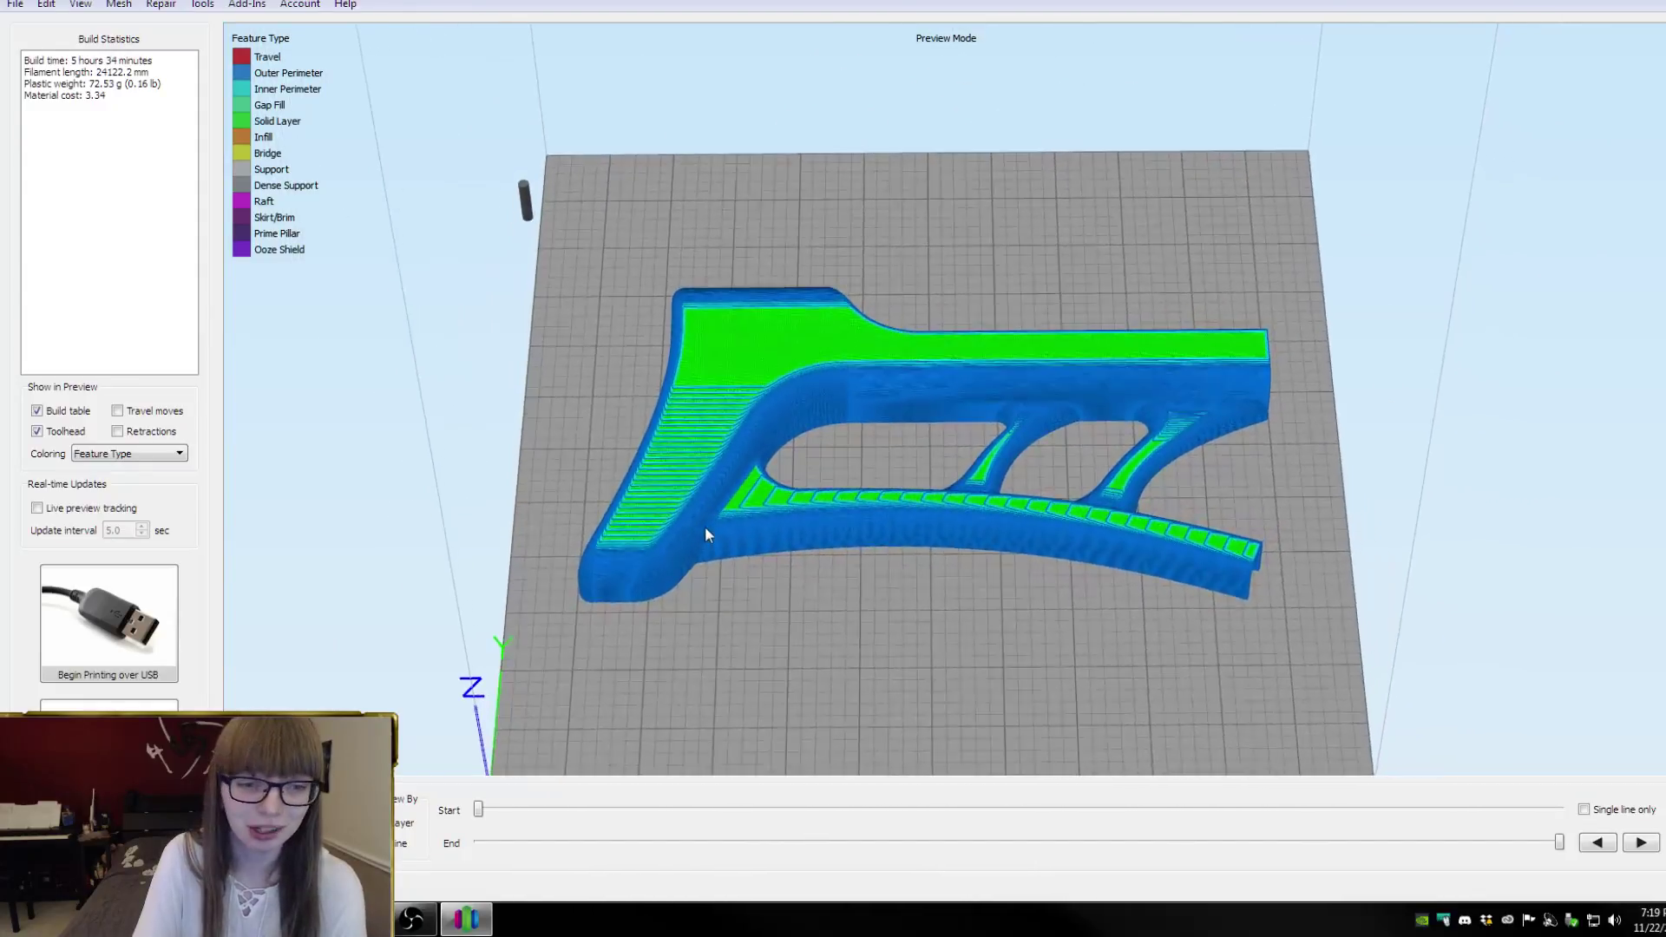
# Remove Stock Piece from the build plate, load the middle section's STL and slice it for preview
pyautogui.press('Escape')
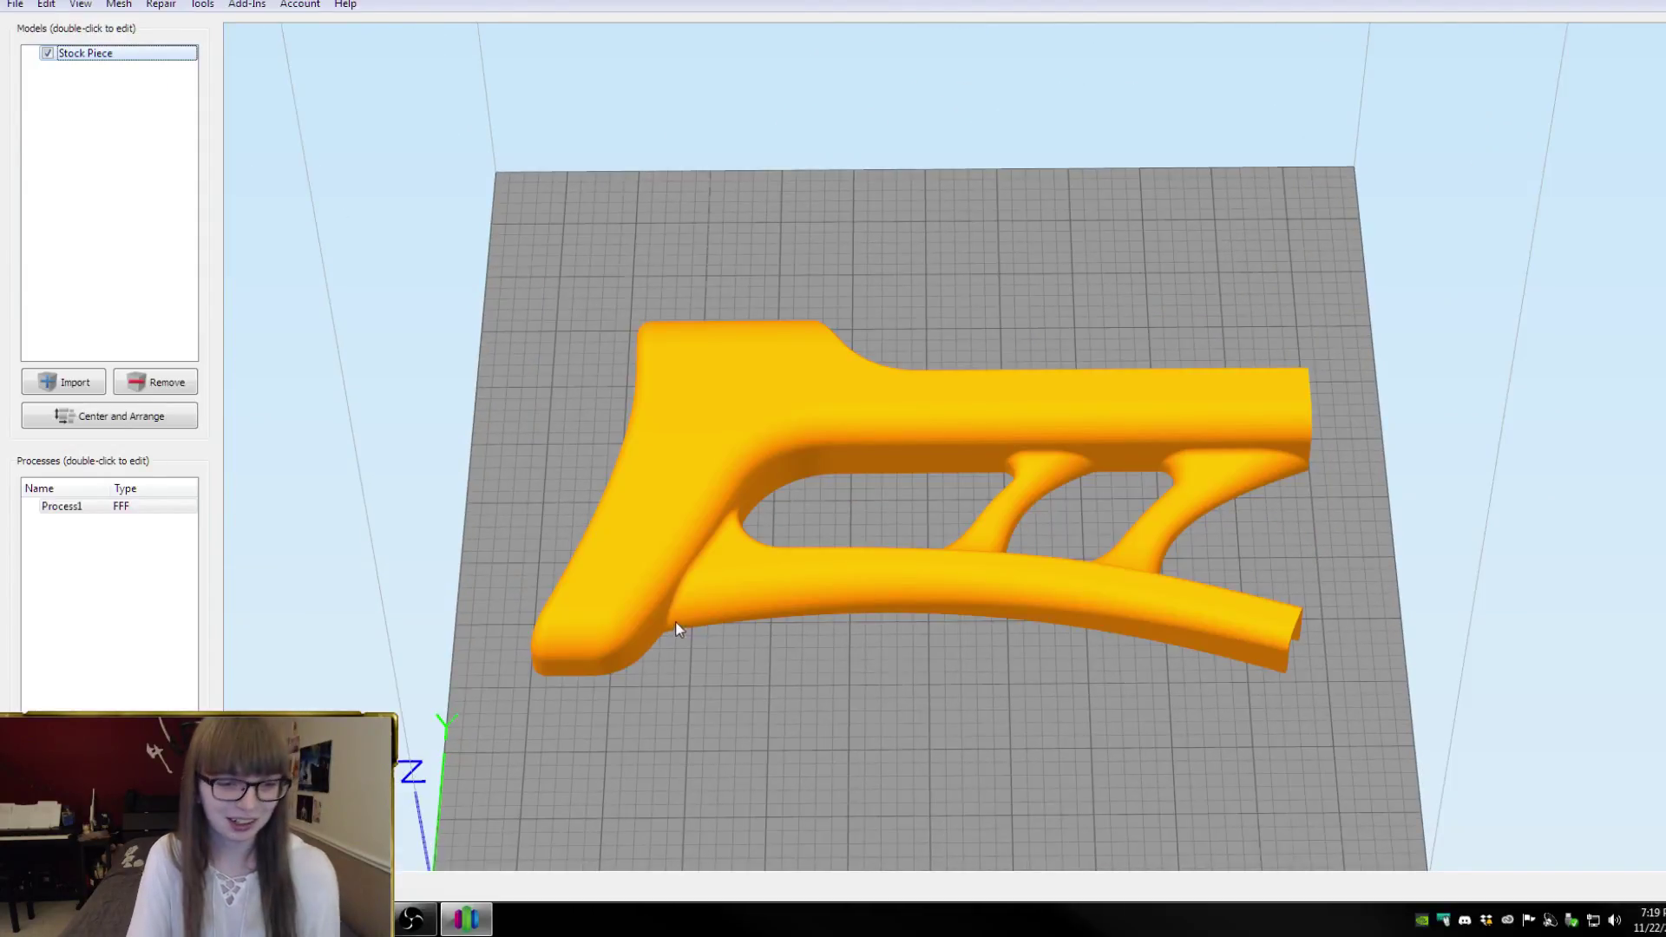
pyautogui.press('Delete')
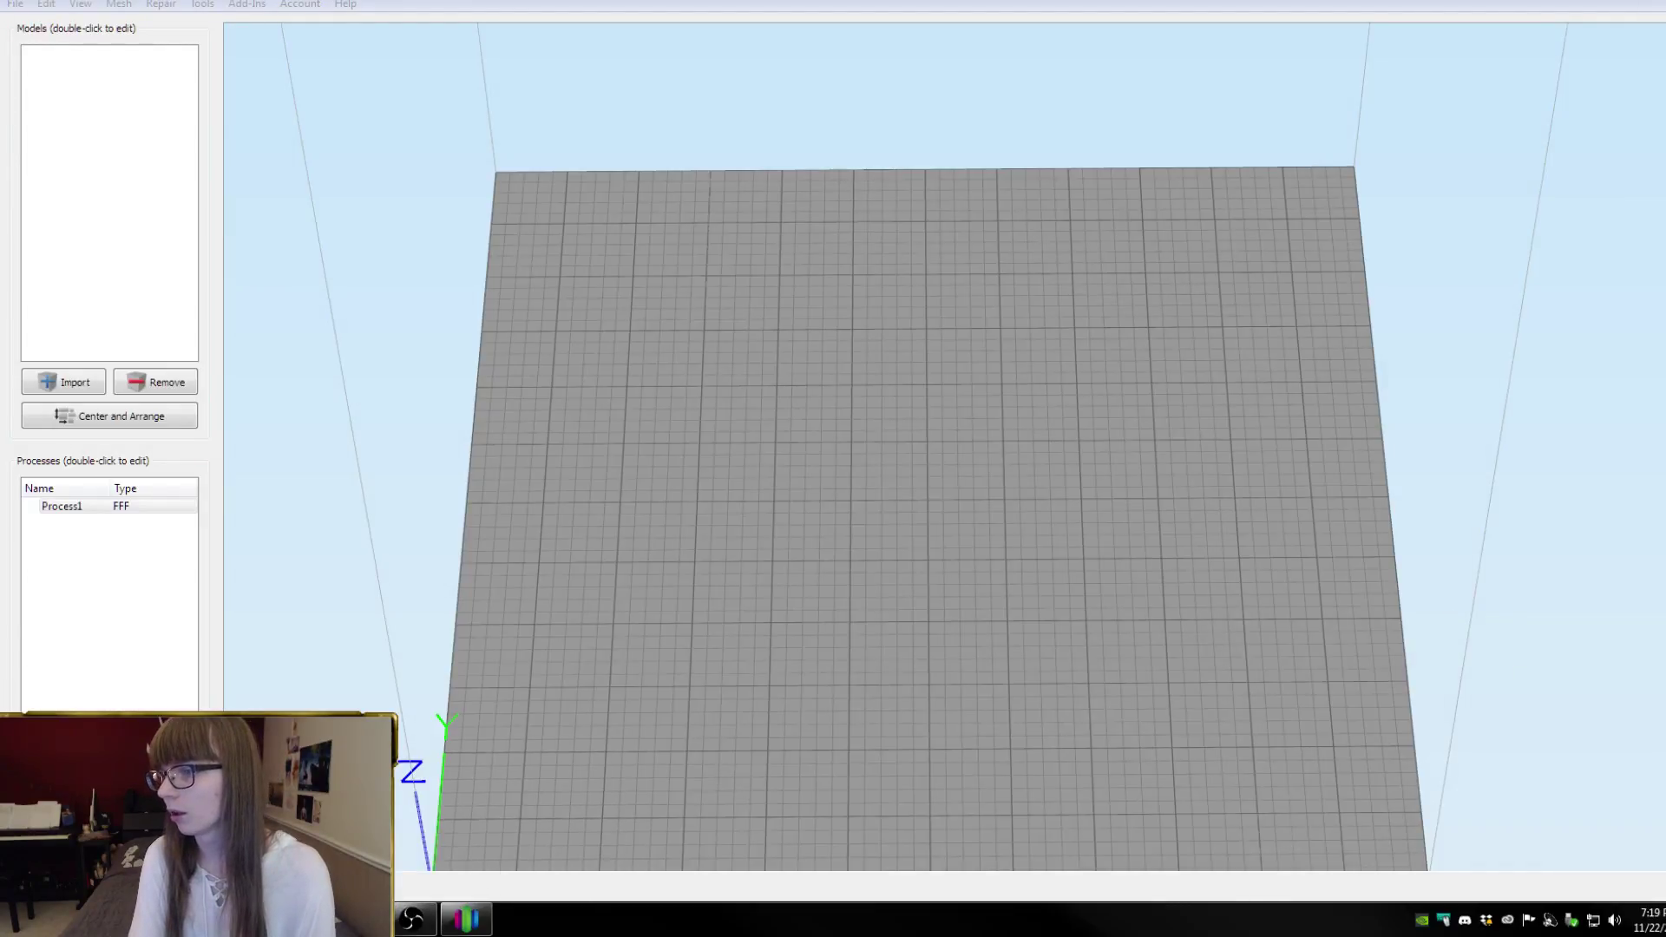
pyautogui.moveTo(1049, 405); pyautogui.dragTo(613, 476)
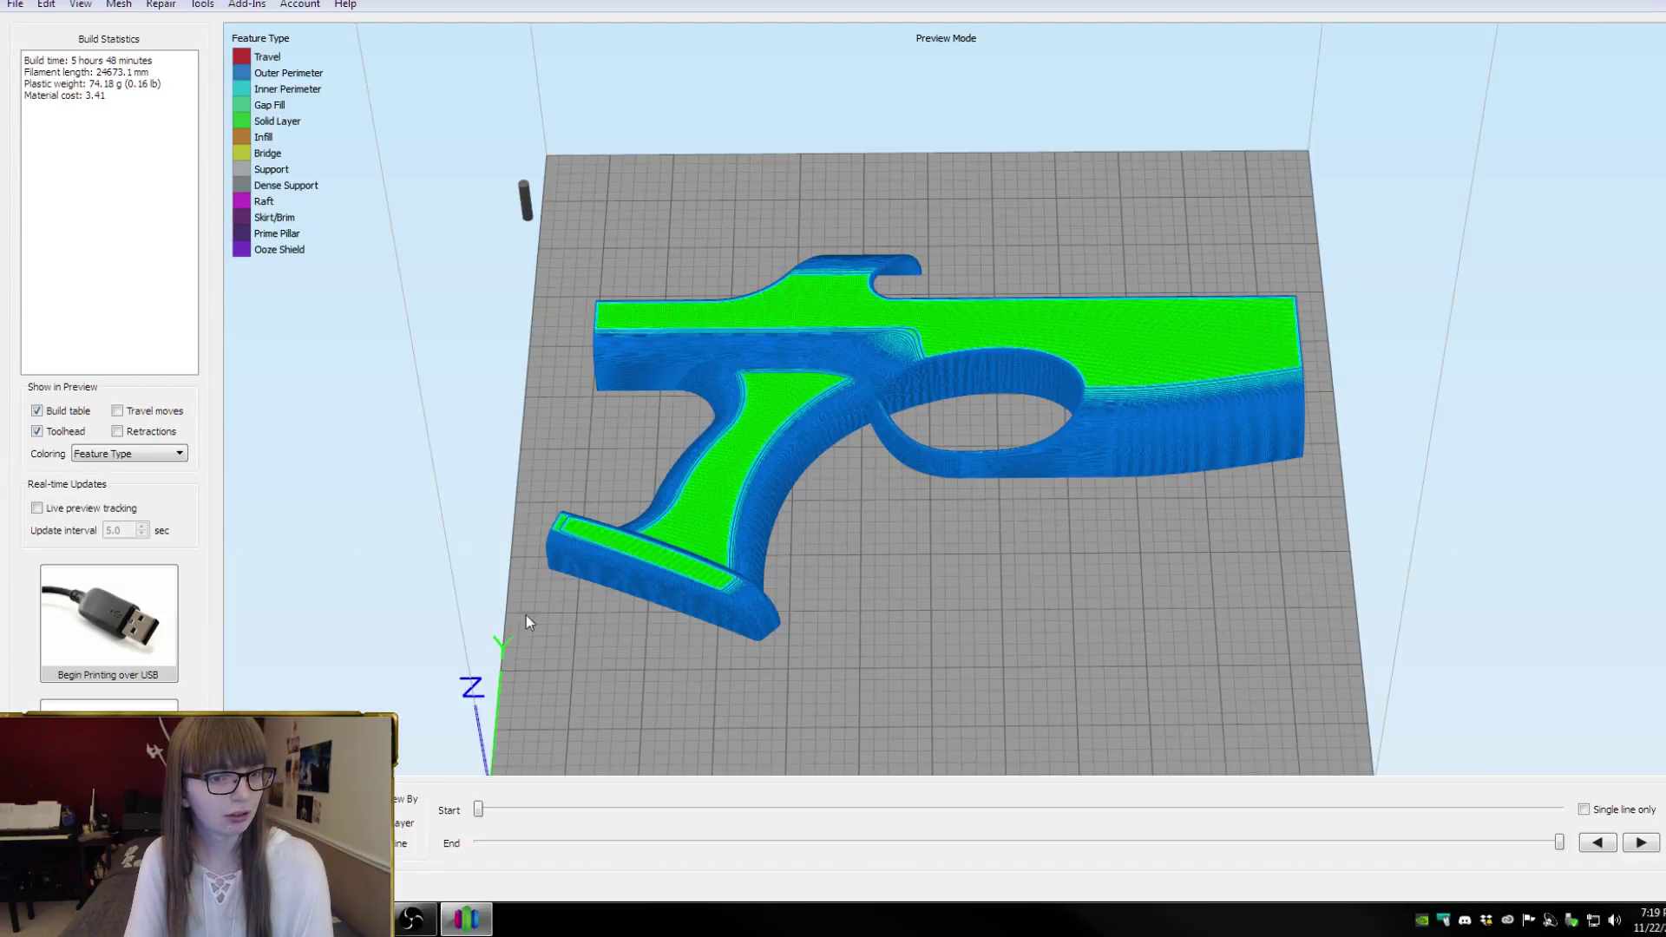
# Examine the middle section's sliced preview from the side, underneath and above, including the grip, trigger guard and curved overhang
pyautogui.scroll(3, 867, 617)
pyautogui.moveTo(866, 614); pyautogui.dragTo(907, 727)
pyautogui.scroll(-3, 857, 560)
pyautogui.moveTo(856, 557); pyautogui.dragTo(1212, 404)
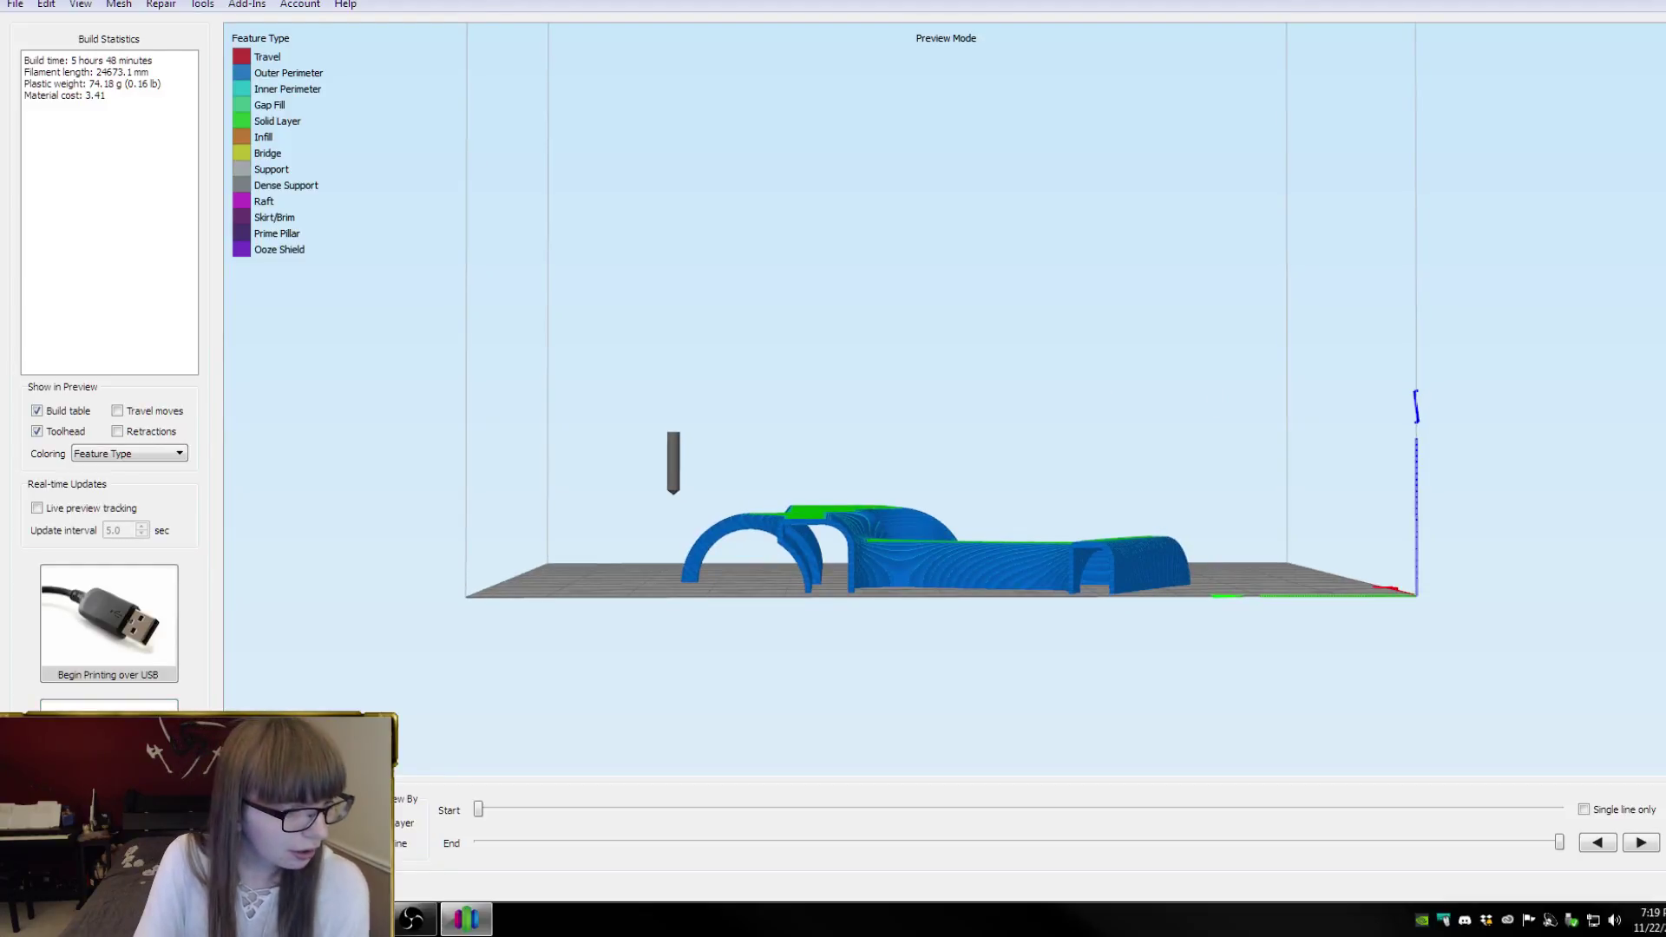
pyautogui.moveTo(703, 721); pyautogui.dragTo(710, 471)
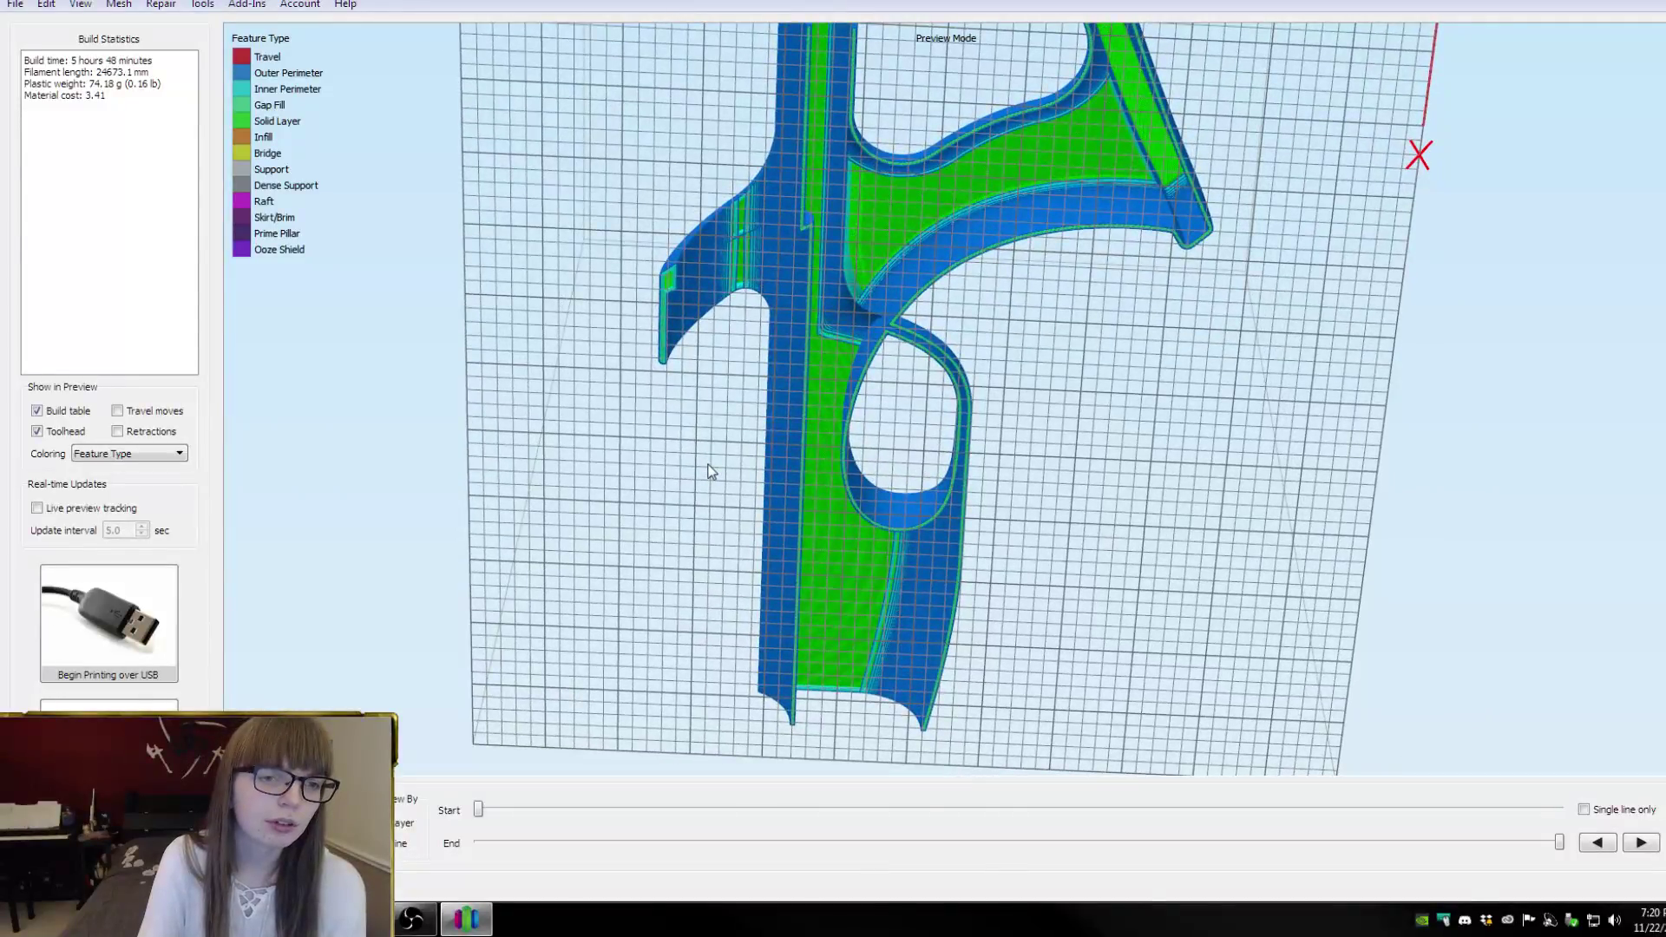
pyautogui.scroll(5, 736, 226)
pyautogui.scroll(-6, 1067, 402)
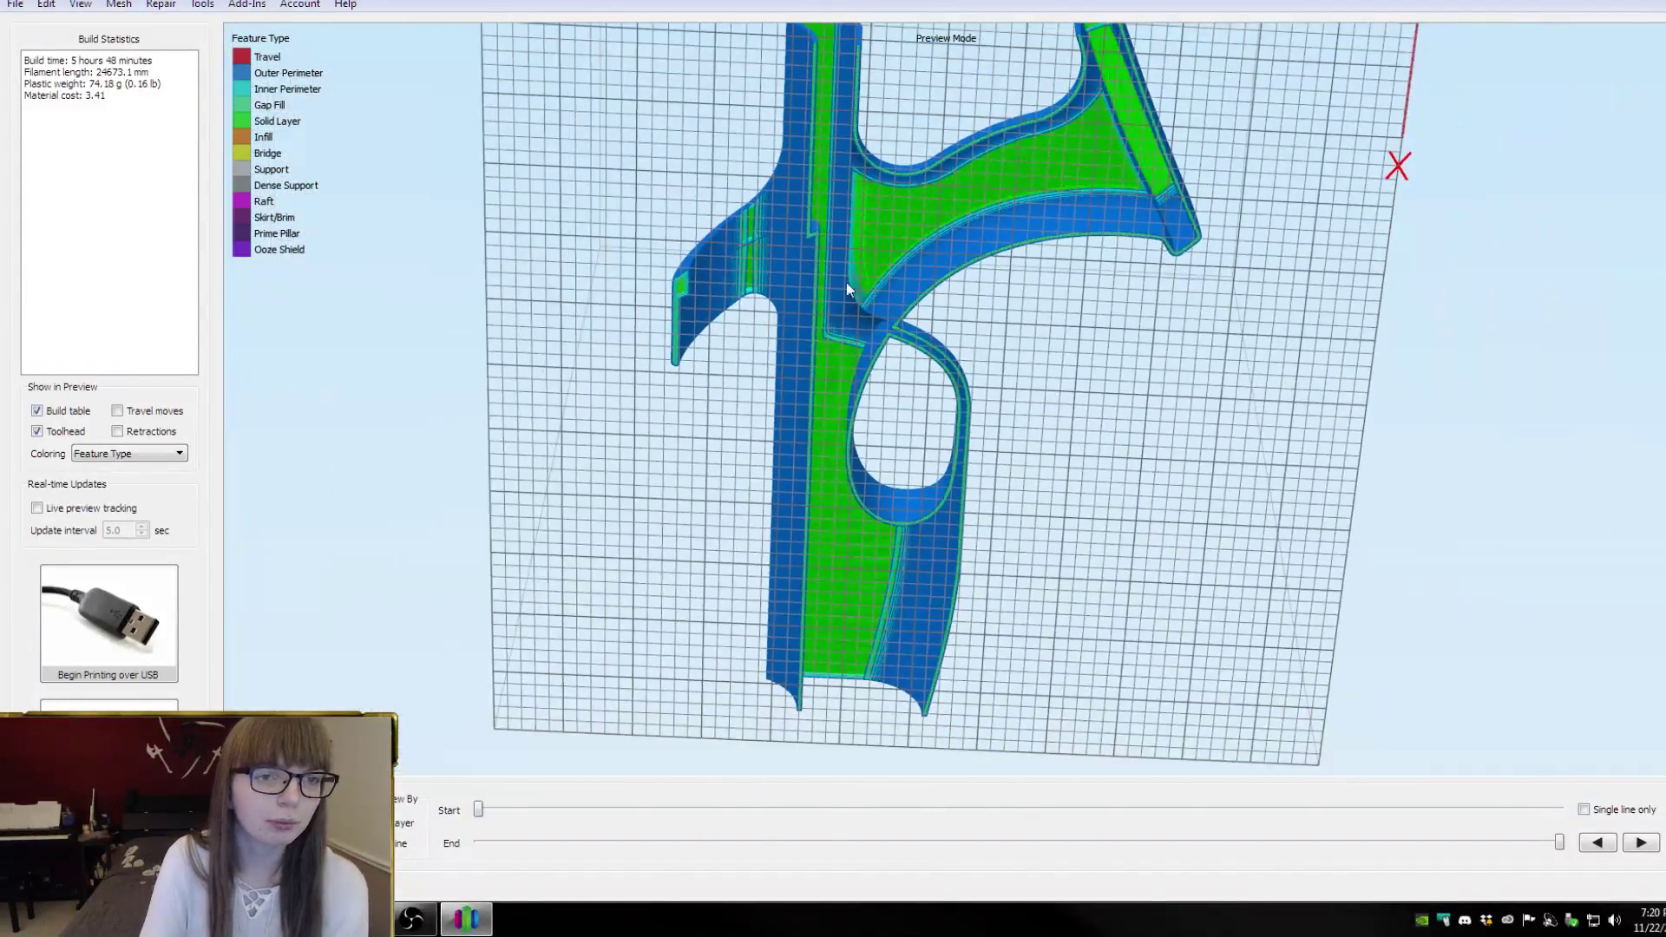
pyautogui.moveTo(709, 169); pyautogui.dragTo(677, 521)
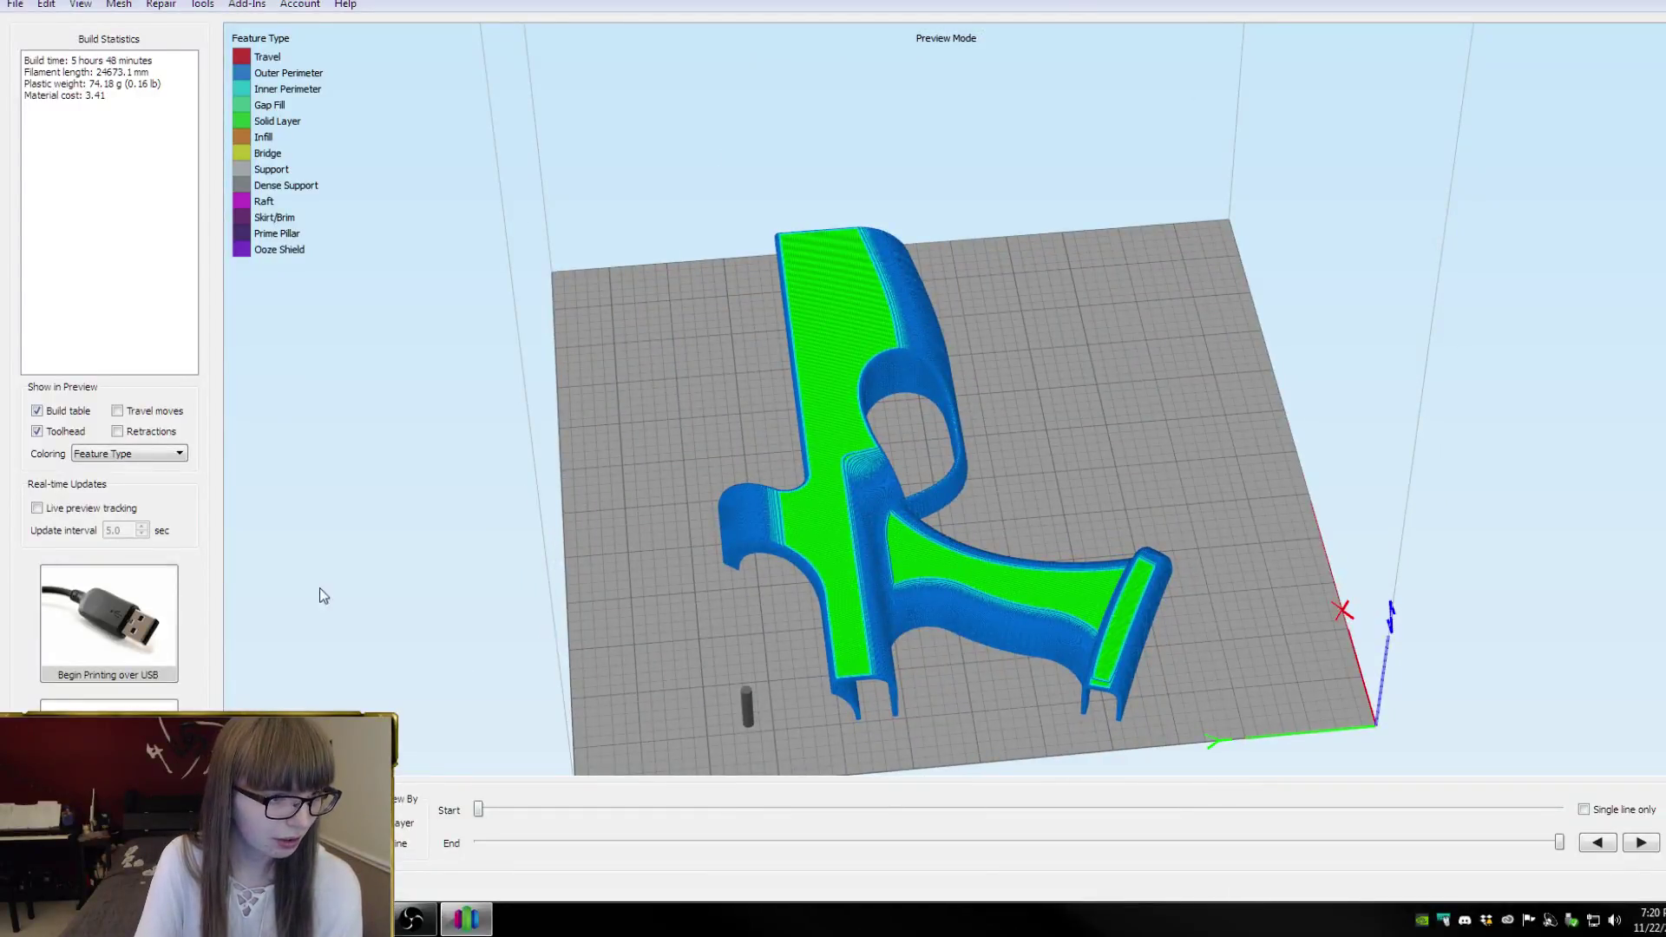
# Leave the print preview and remove the middle section from the build plate
pyautogui.click(110, 850)
pyautogui.press('Delete')
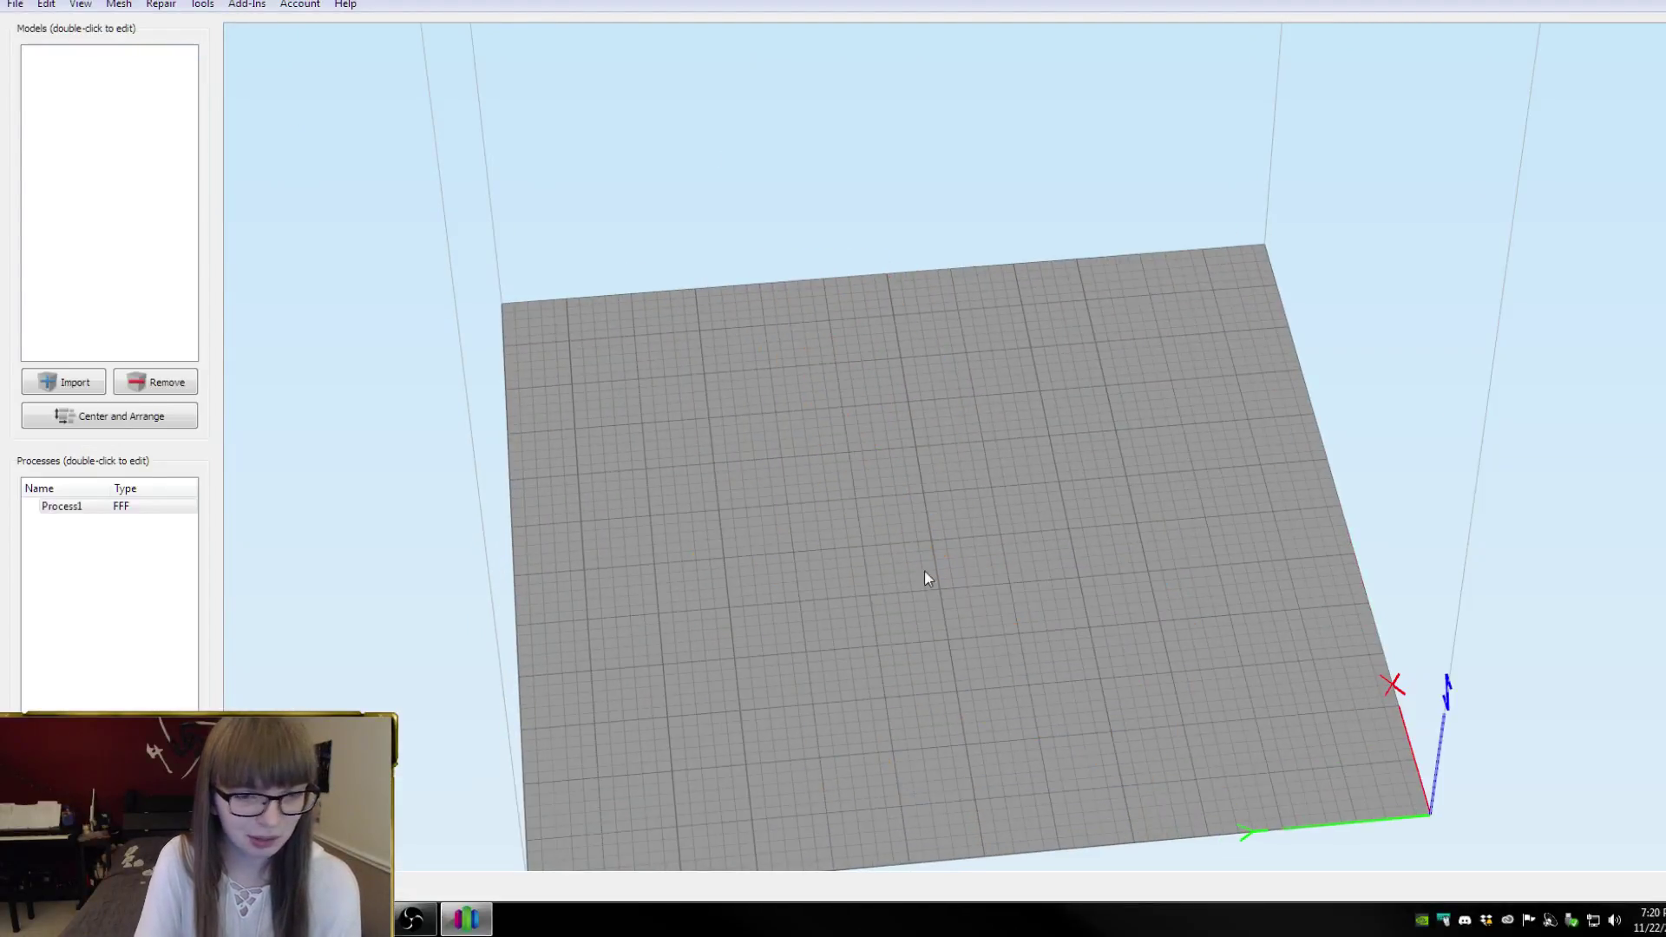
# Load the front section's STL, slice it and examine its print preview from above and from its open end
pyautogui.moveTo(287, 4); pyautogui.dragTo(1267, 356)
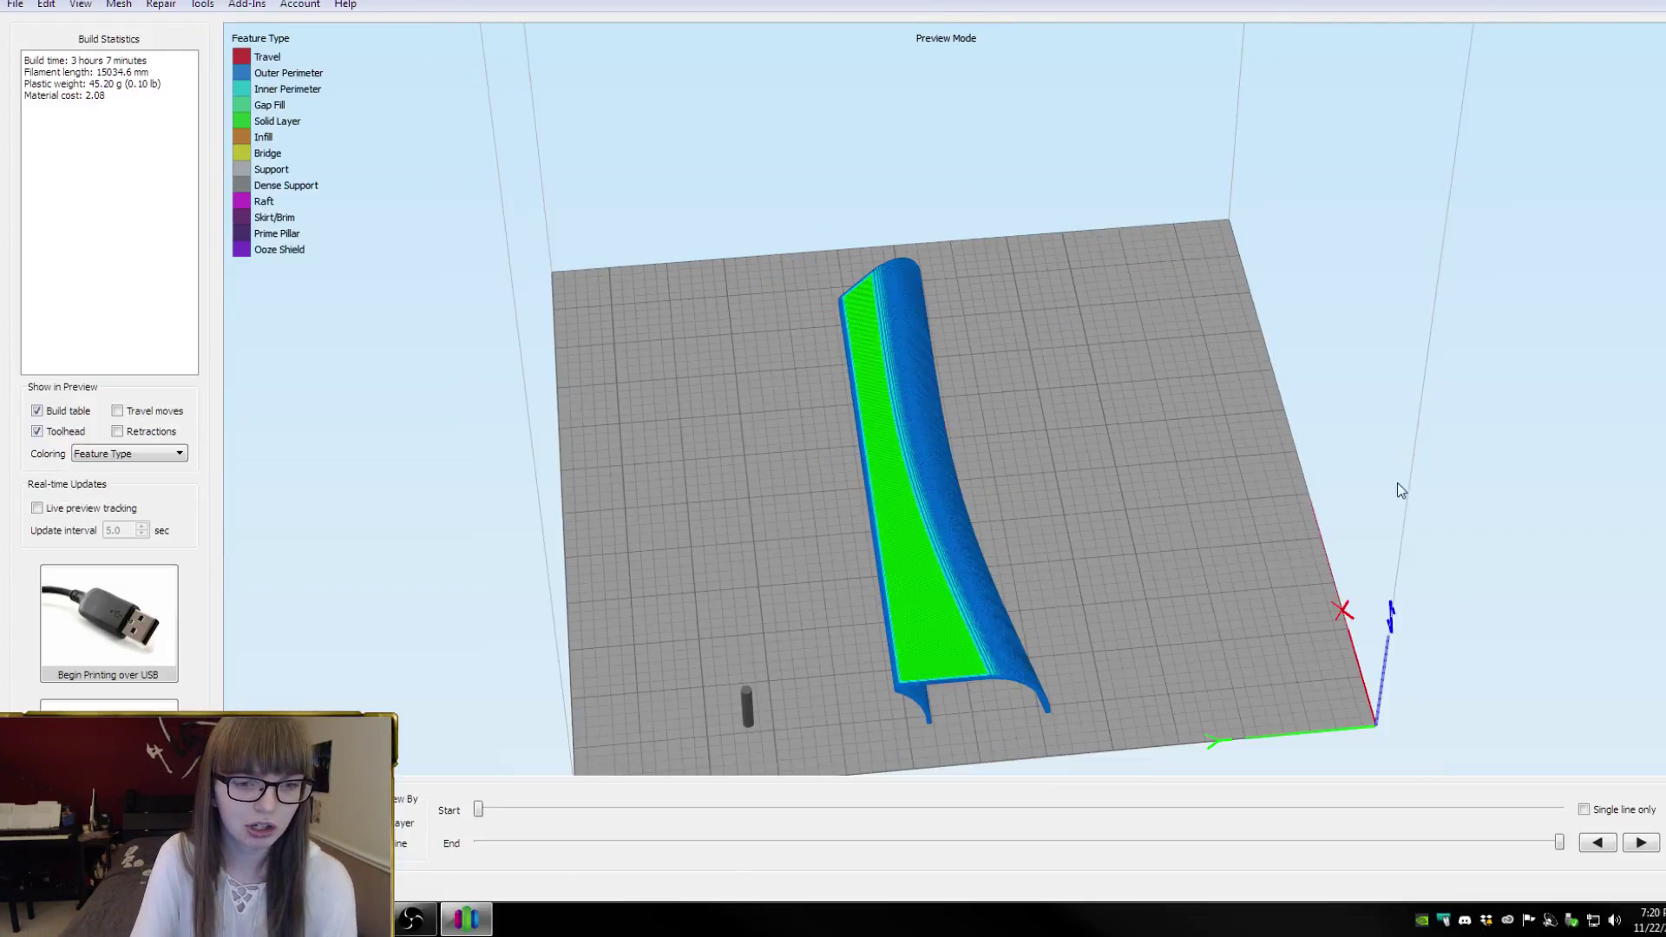
pyautogui.moveTo(1256, 478); pyautogui.dragTo(1237, 426)
pyautogui.moveTo(1076, 435); pyautogui.dragTo(1024, 497)
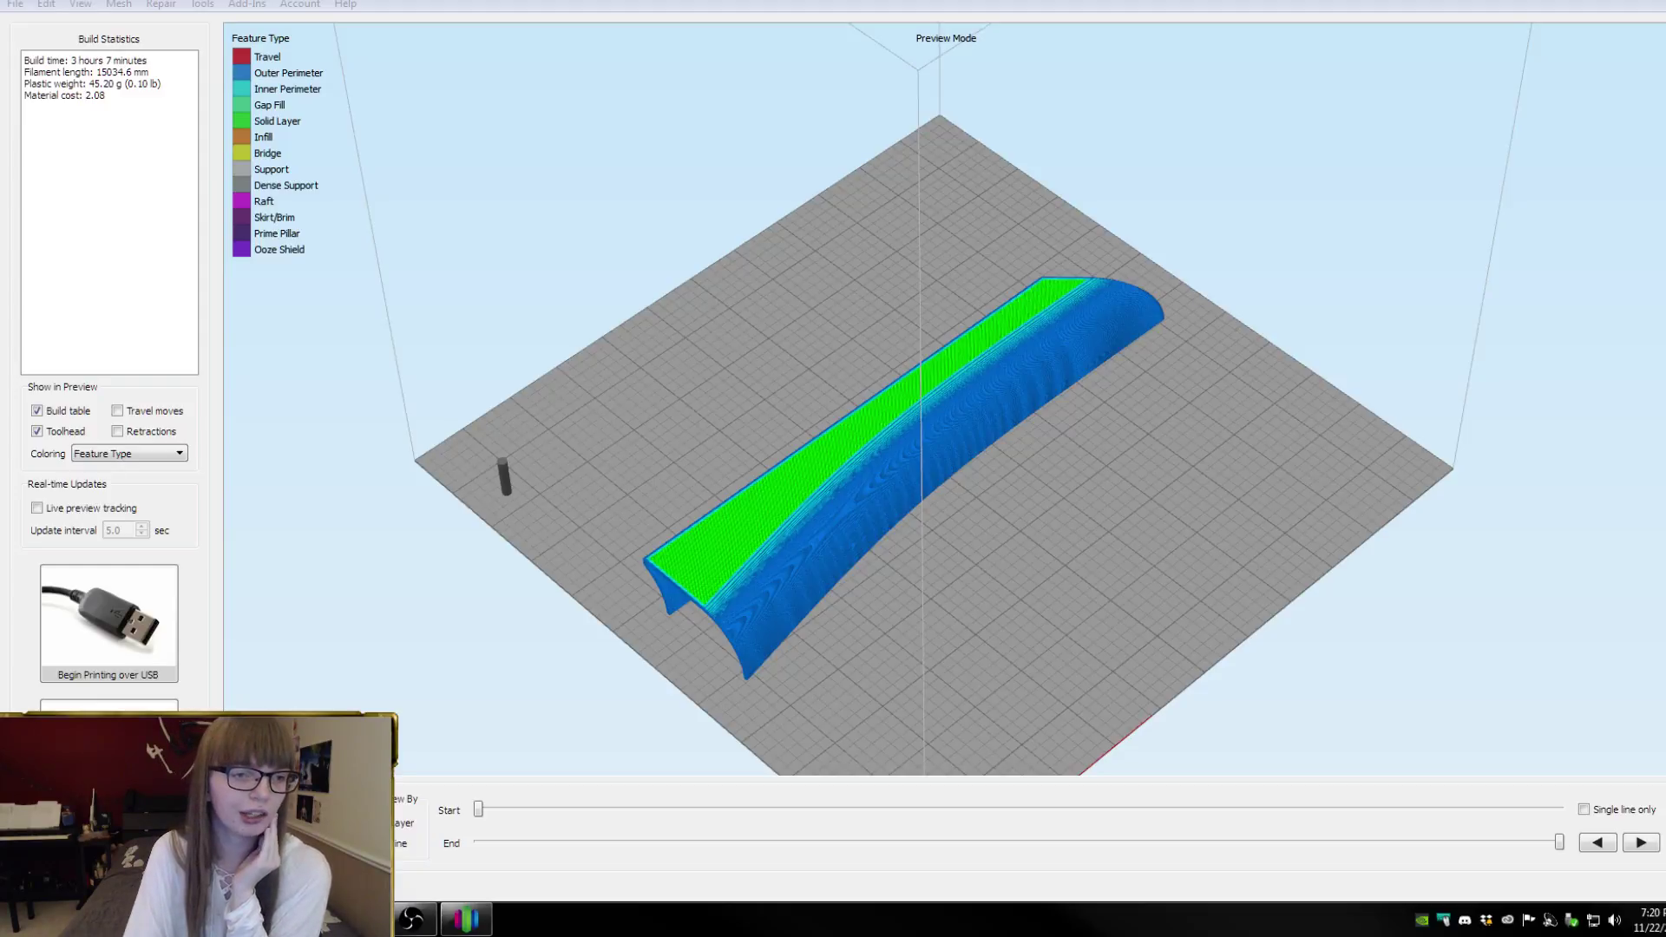
pyautogui.scroll(3, 494, 603)
pyautogui.scroll(-2, 457, 569)
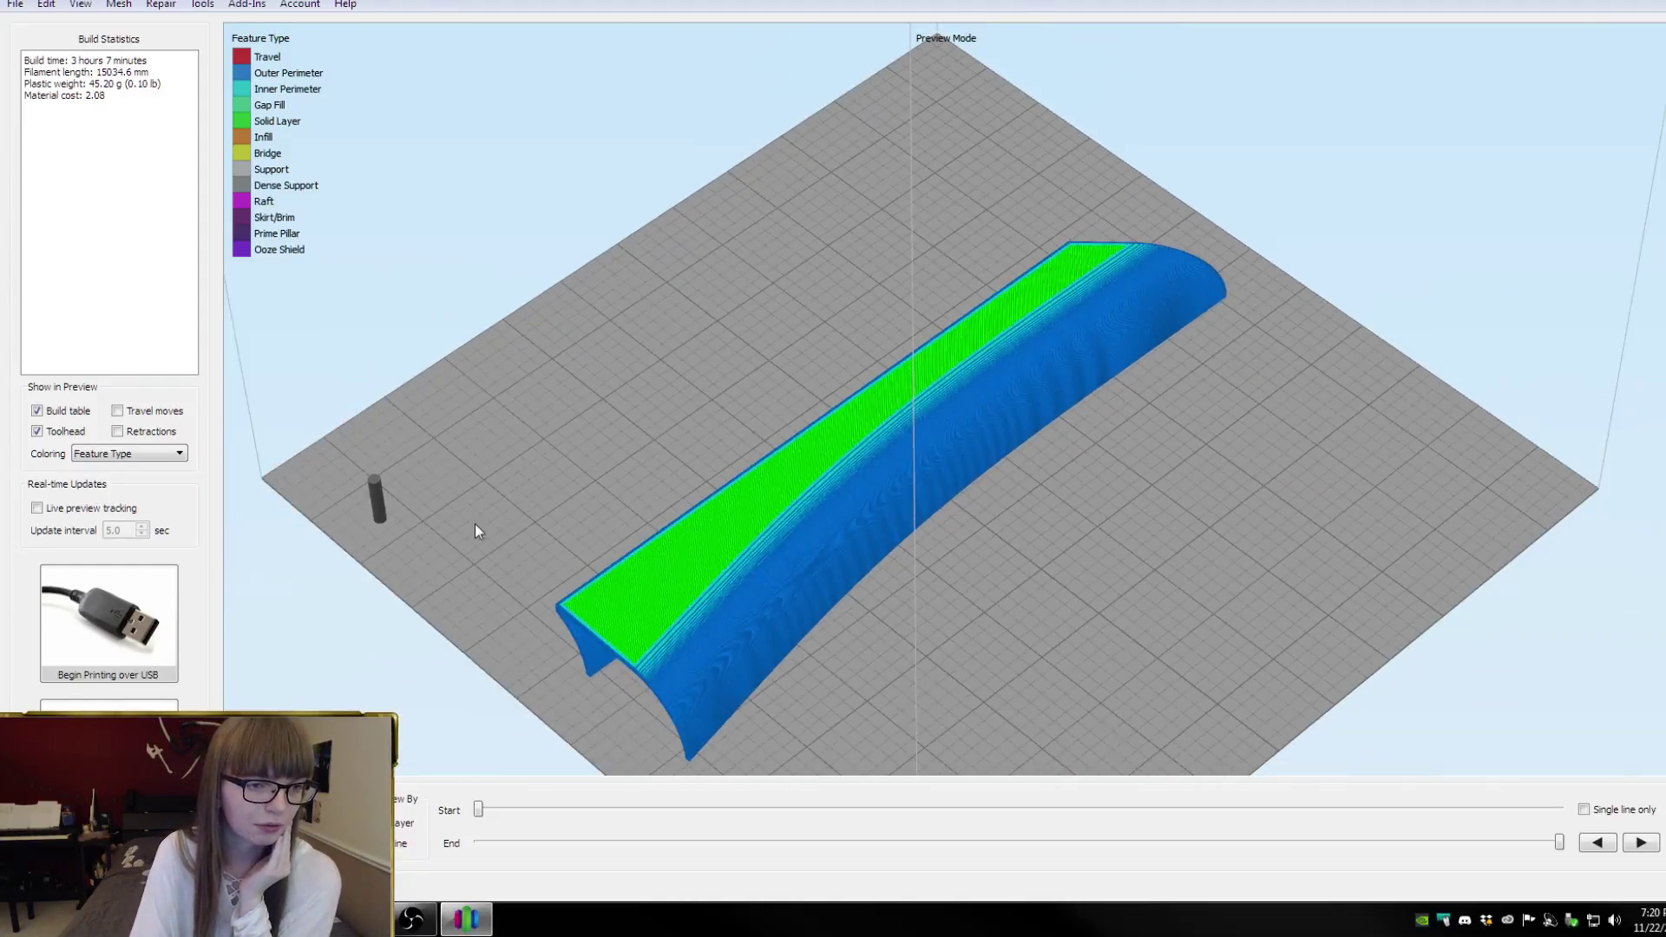
pyautogui.moveTo(476, 501); pyautogui.dragTo(527, 540, button='right')
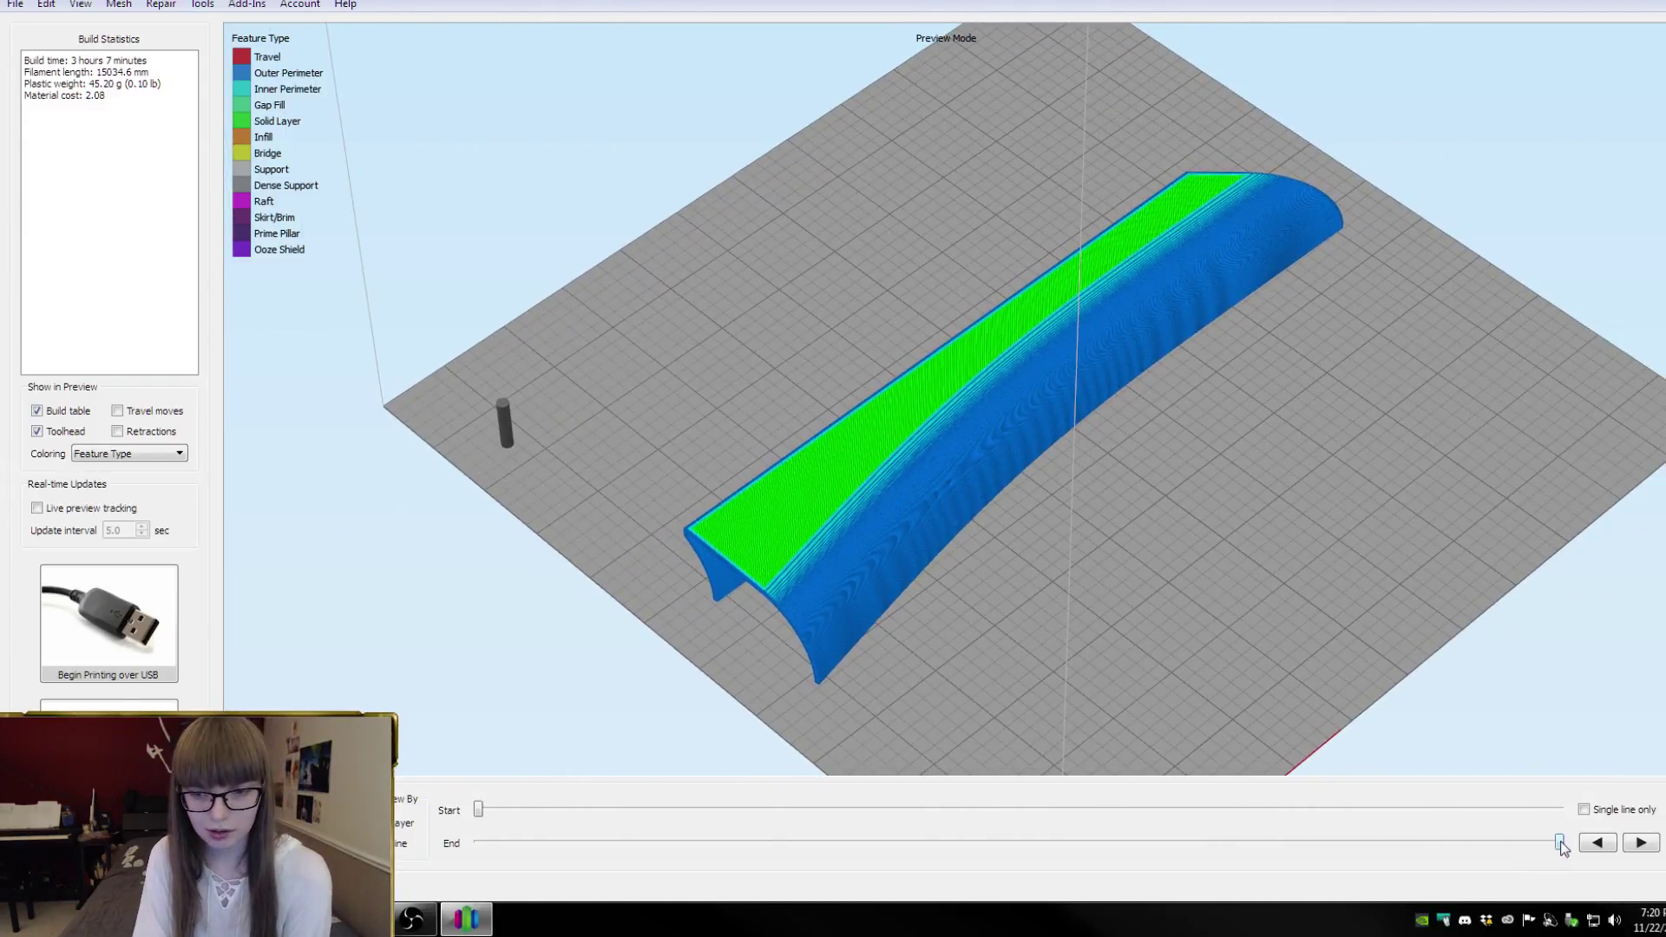
pyautogui.moveTo(1561, 844); pyautogui.dragTo(1561, 801)
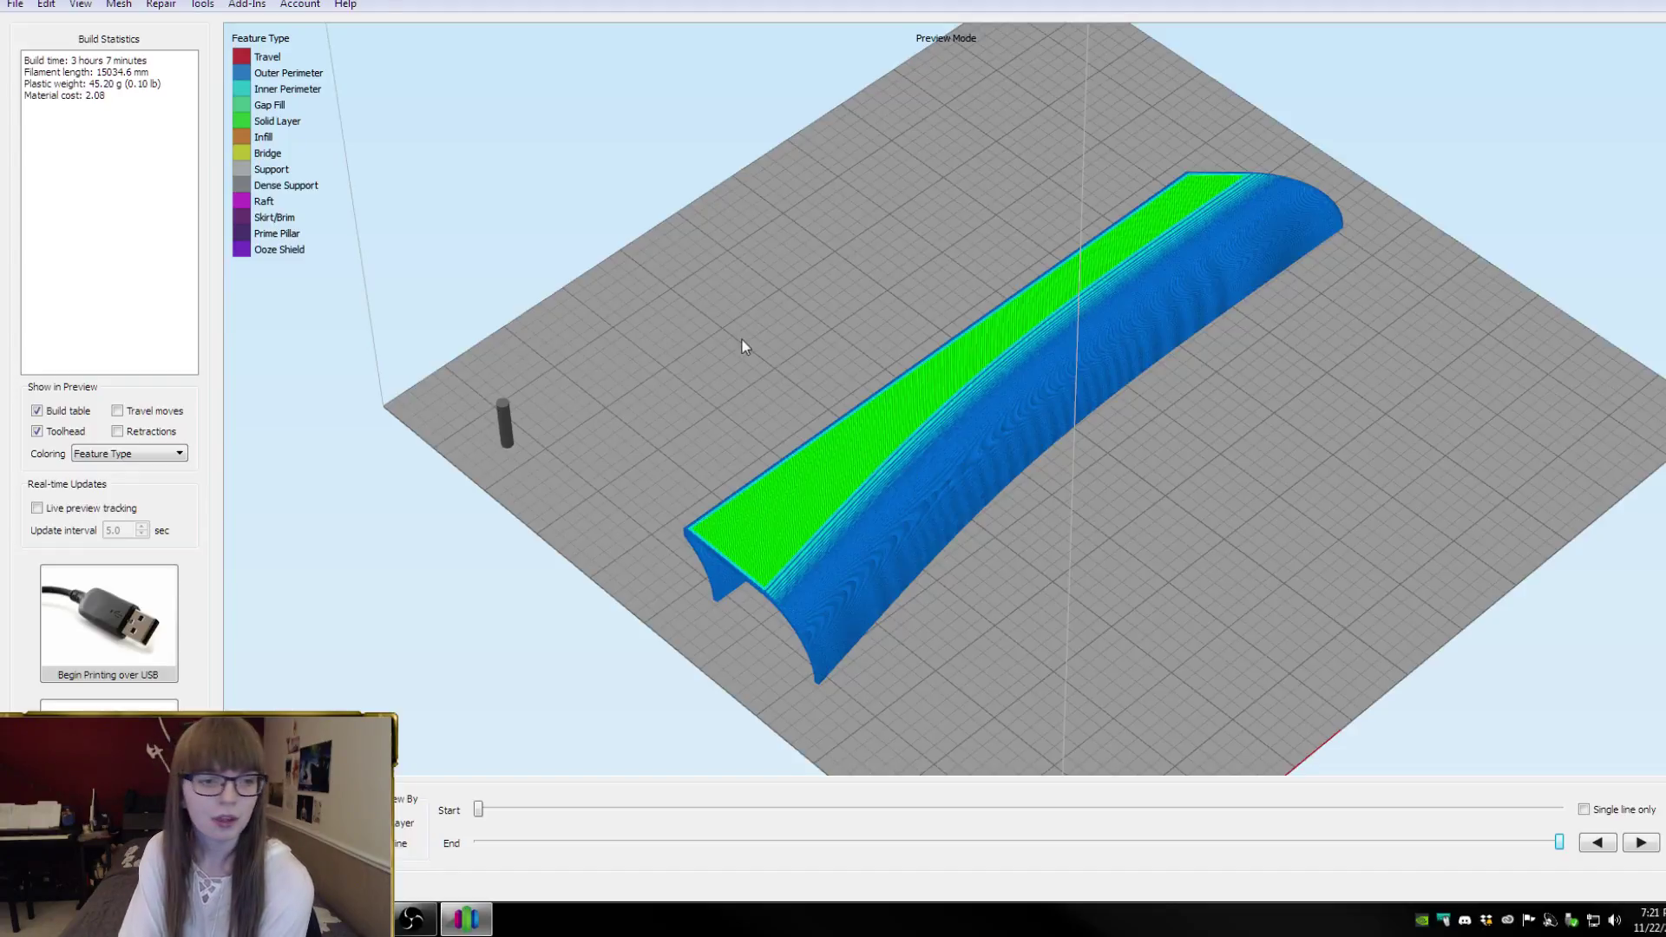
pyautogui.scroll(-3, 741, 340)
# Leave the print preview and remove the front section from the build plate
pyautogui.click(109, 853)
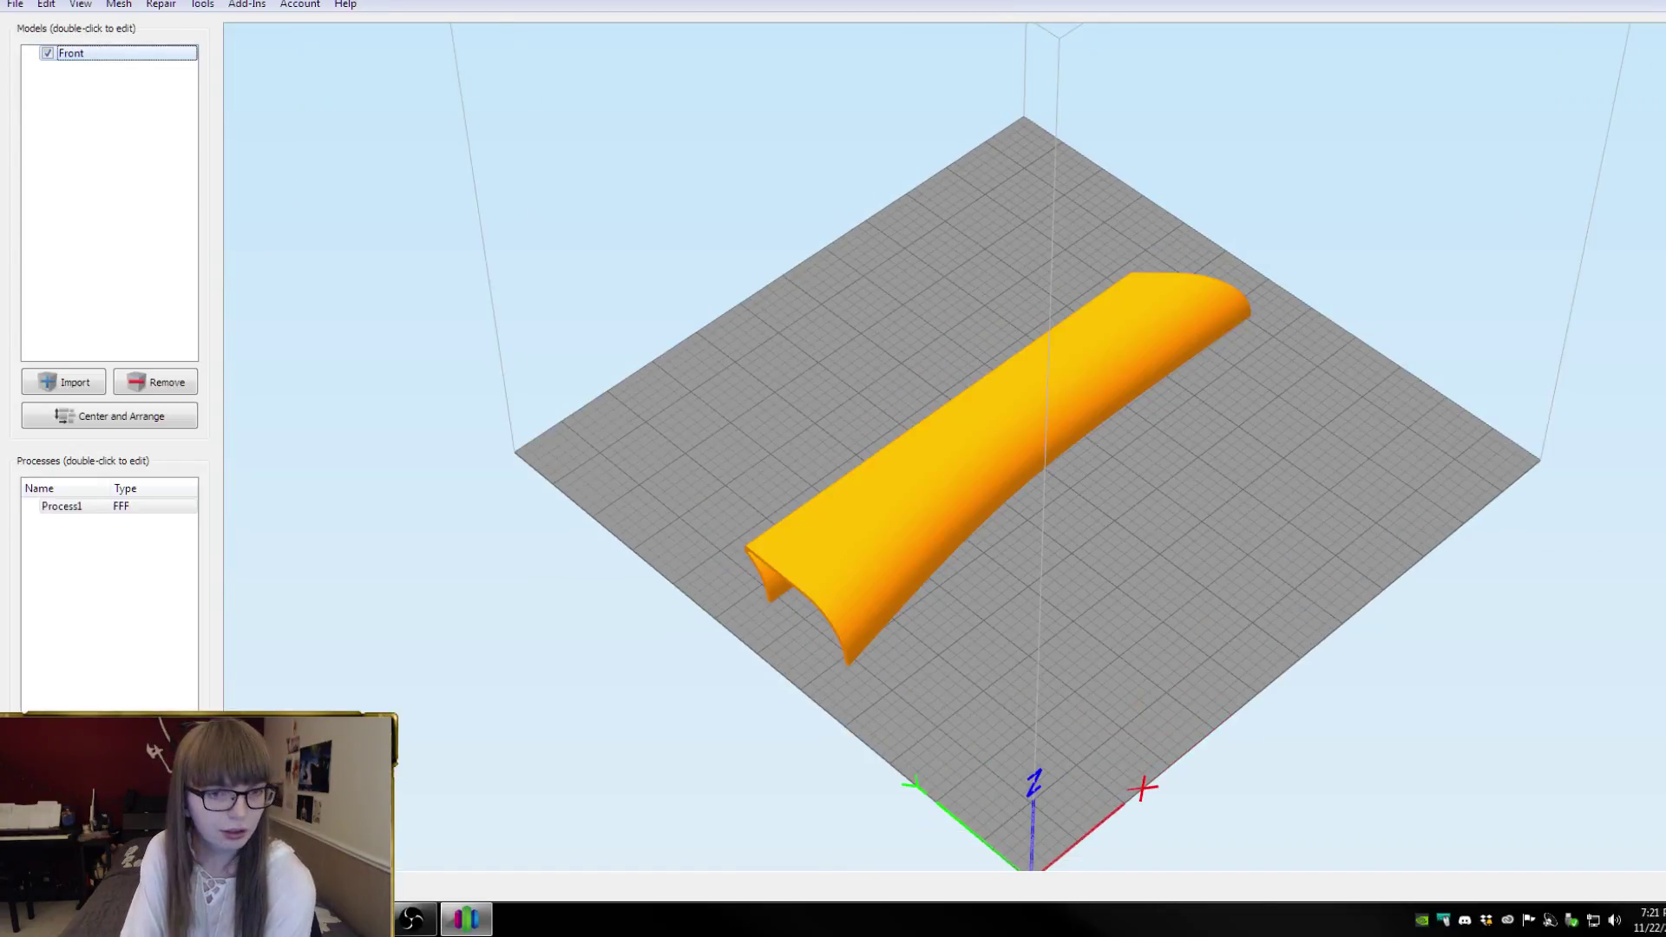
pyautogui.press('Delete')
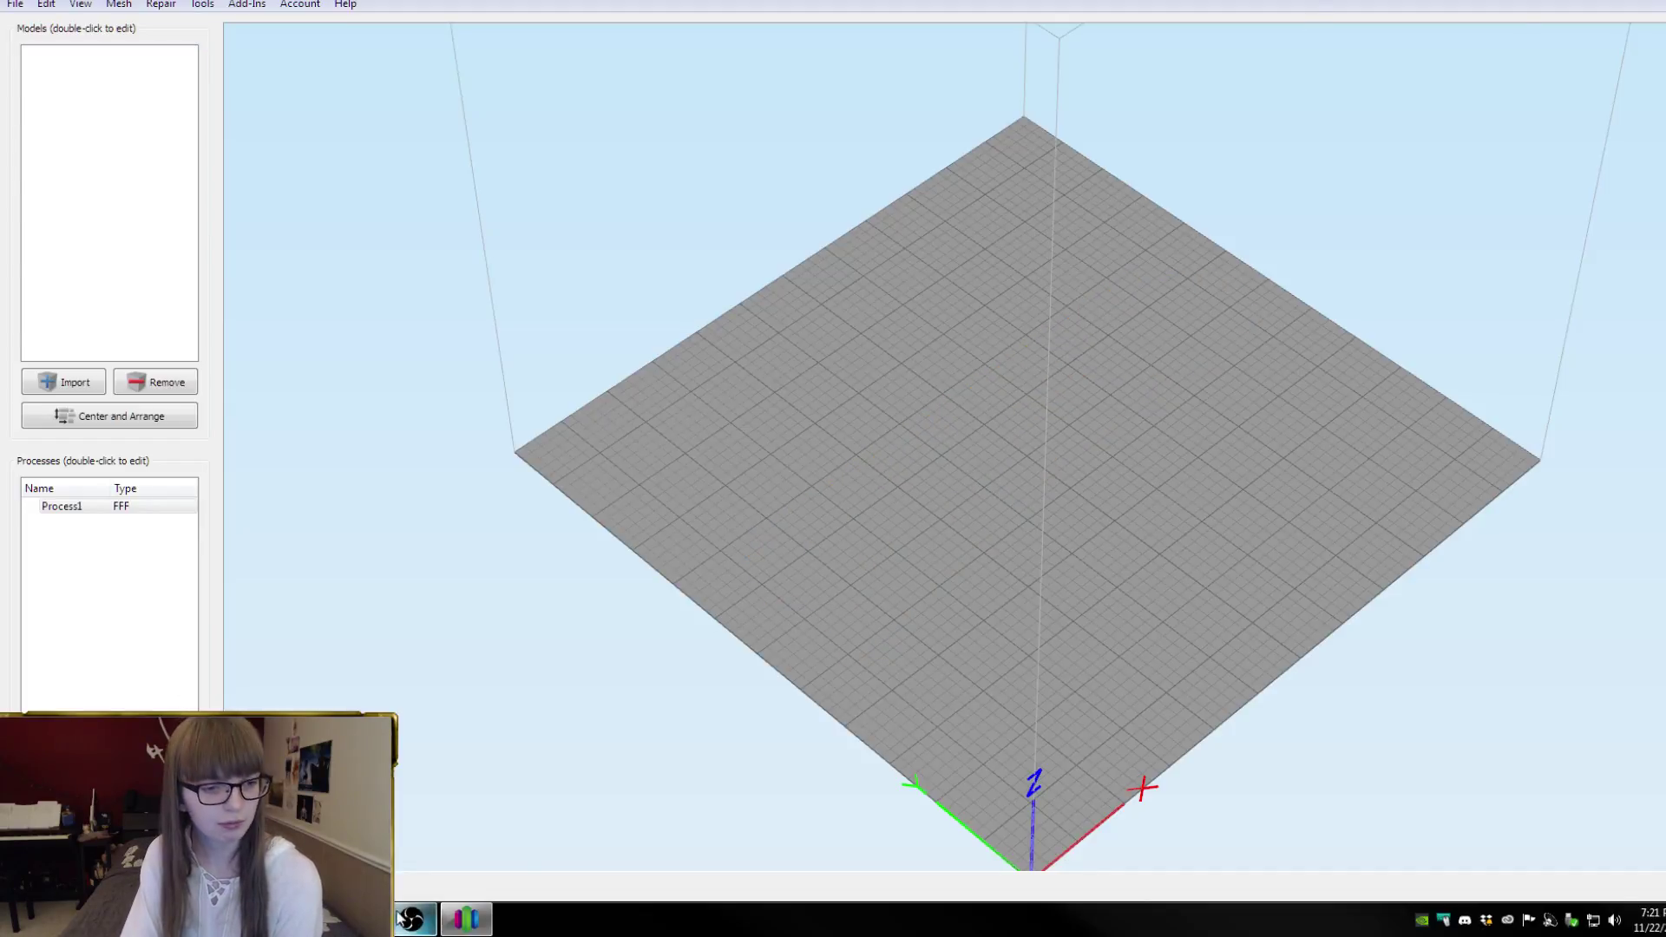
# Switch to Fusion 360 and examine the split main body and its section sketch from the outer and inner sides
pyautogui.click(359, 920)
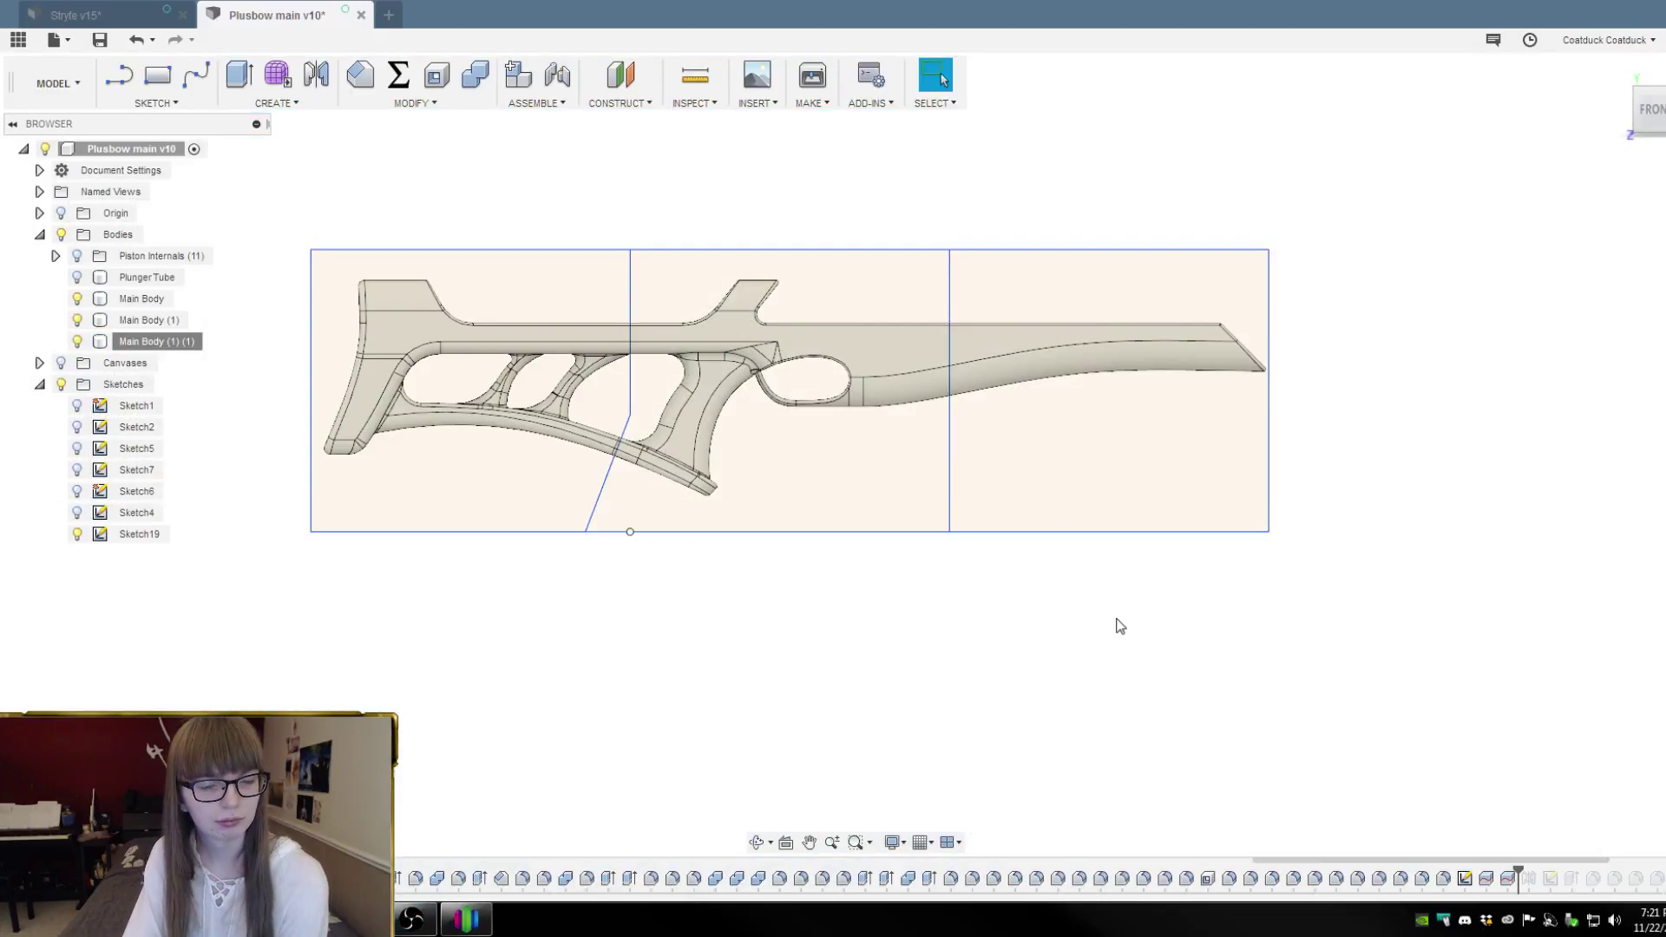
pyautogui.moveTo(1116, 625)
pyautogui.keyDown('shift'); pyautogui.mouseDown(button='middle')
pyautogui.moveTo(1243, 485)
pyautogui.moveTo(1253, 502)
pyautogui.moveTo(1335, 435)
pyautogui.moveTo(1248, 339)
pyautogui.moveTo(1212, 413)
pyautogui.moveTo(1264, 458)
pyautogui.moveTo(1316, 450)
pyautogui.moveTo(1226, 547)
pyautogui.moveTo(1052, 624)
pyautogui.moveTo(1078, 657)
pyautogui.moveTo(1062, 665)
pyautogui.mouseUp(button='middle'); pyautogui.keyUp('shift')
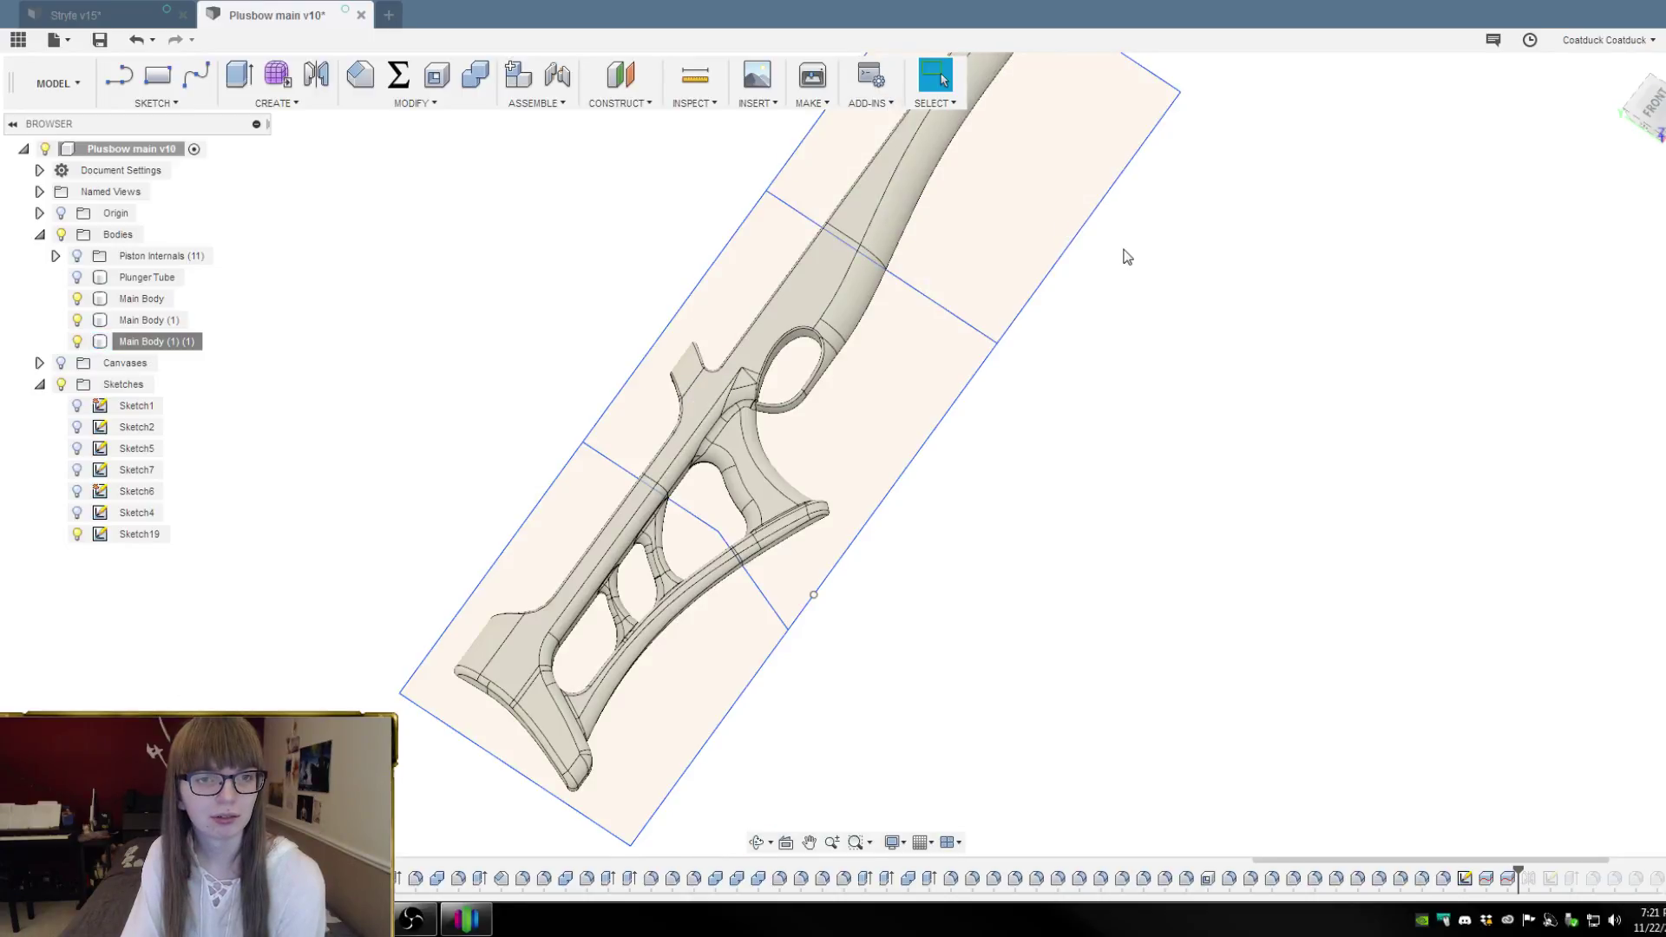
pyautogui.scroll(-3, 1253, 383)
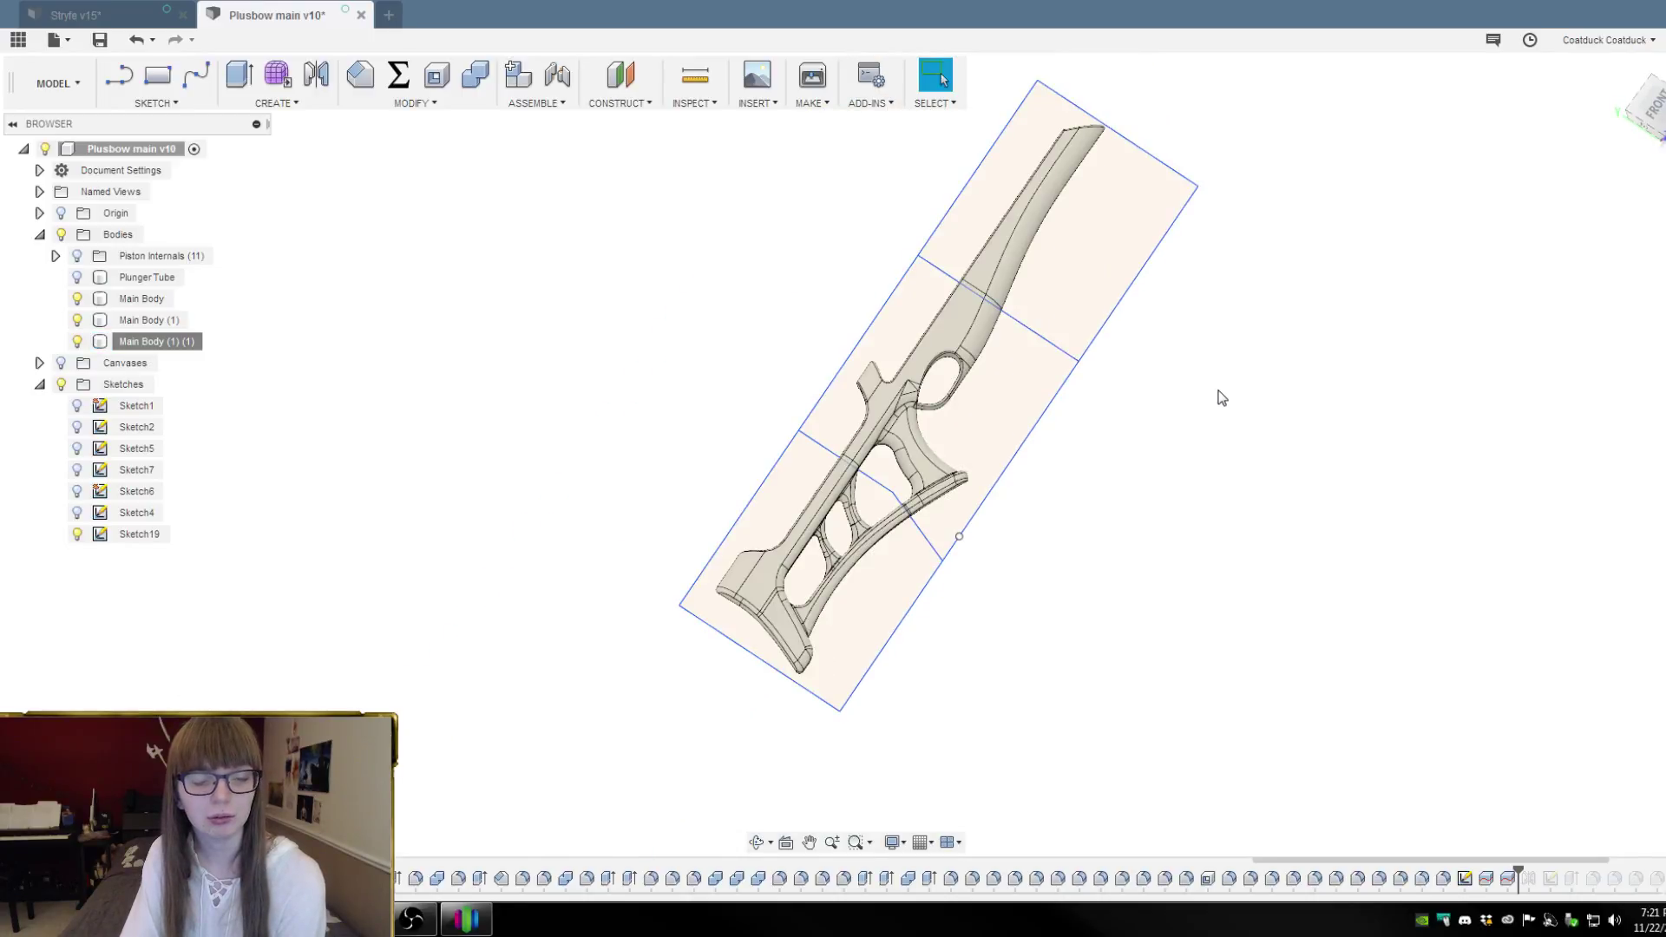
pyautogui.keyDown('shift'); pyautogui.moveTo(1212, 396); pyautogui.dragTo(1182, 338, button='middle'); pyautogui.keyUp('shift')
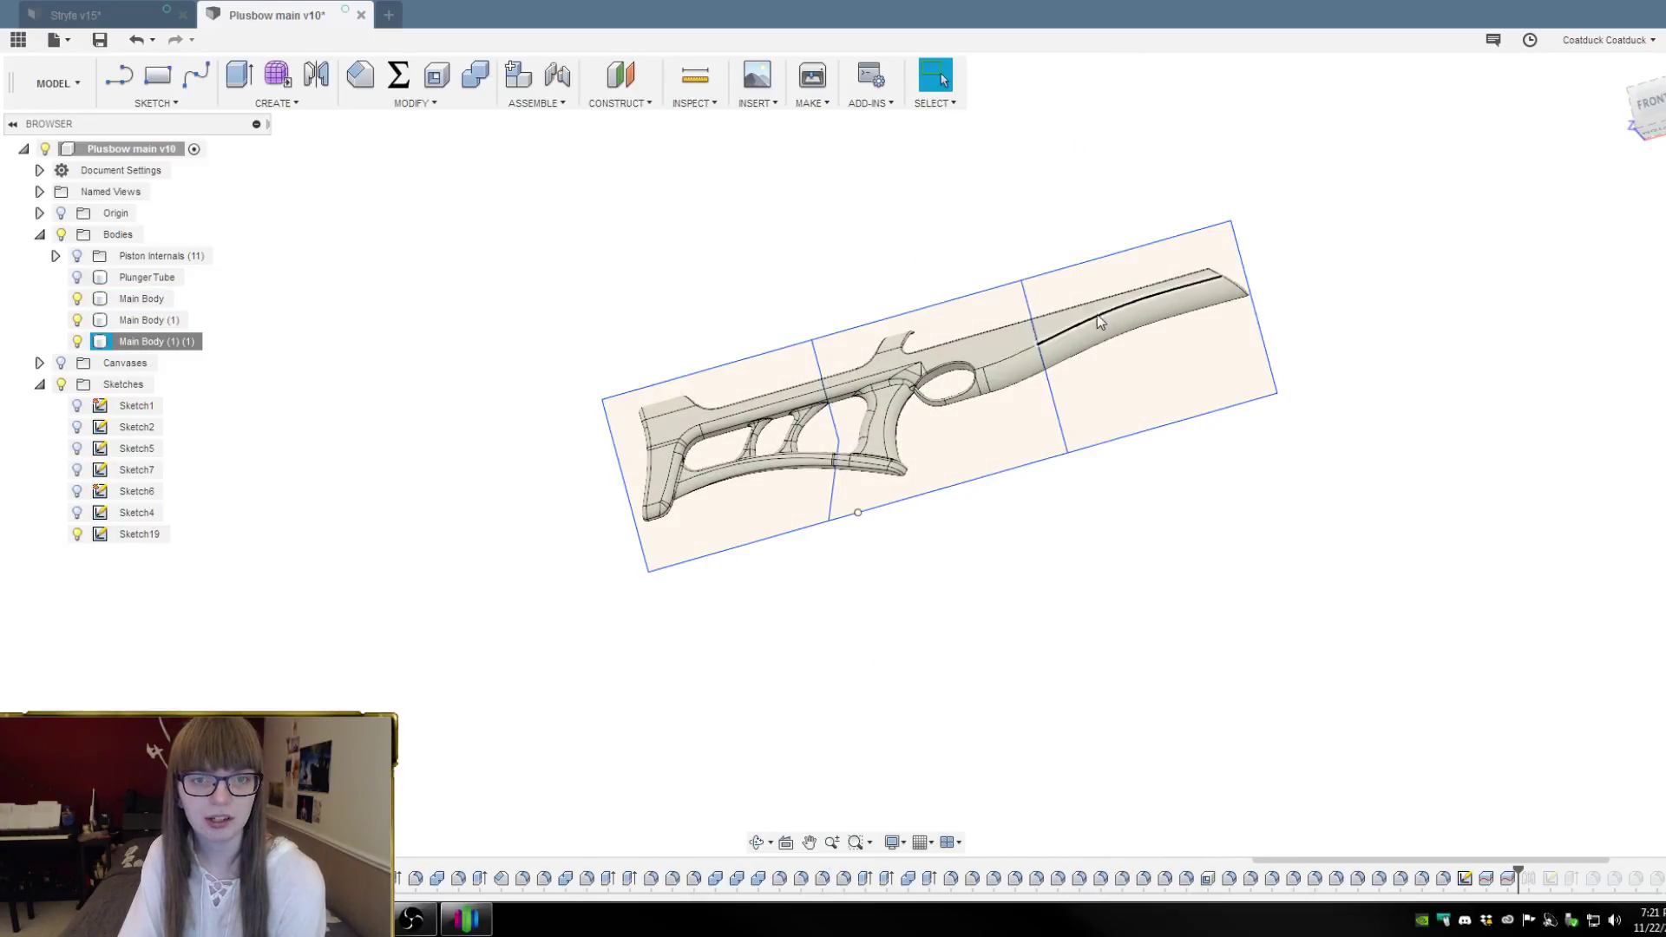
pyautogui.scroll(2, 824, 339)
pyautogui.scroll(3, 825, 339)
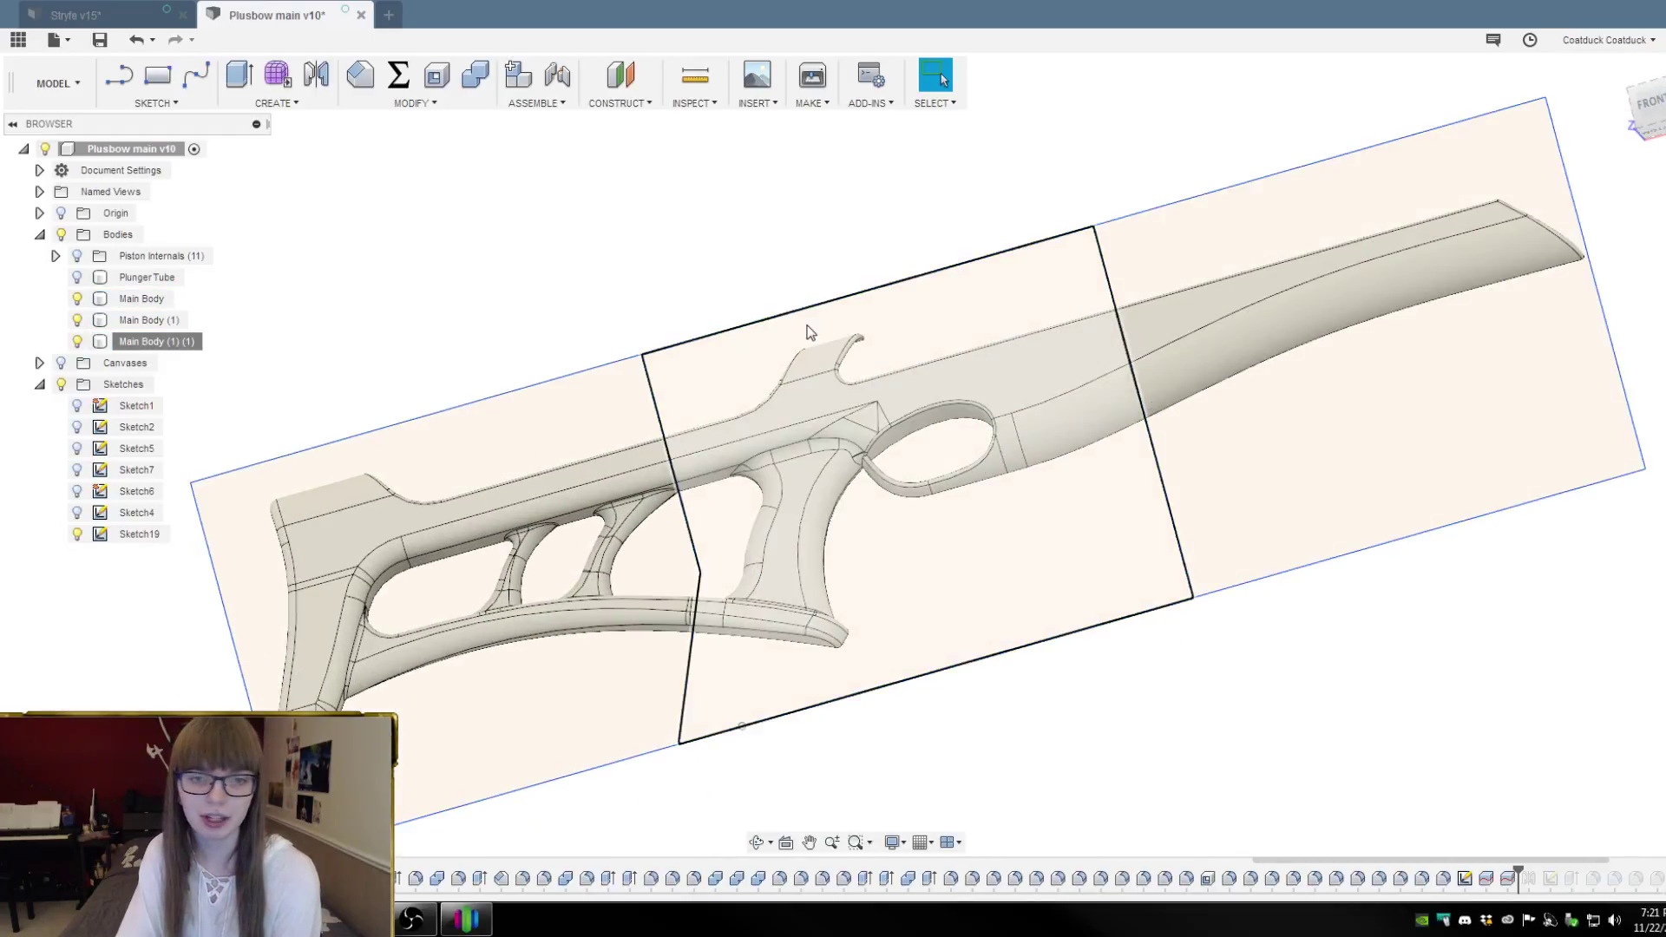
pyautogui.moveTo(786, 235)
pyautogui.keyDown('shift'); pyautogui.mouseDown(button='middle')
pyautogui.moveTo(788, 206)
pyautogui.moveTo(782, 219)
pyautogui.mouseUp(button='middle'); pyautogui.keyUp('shift')
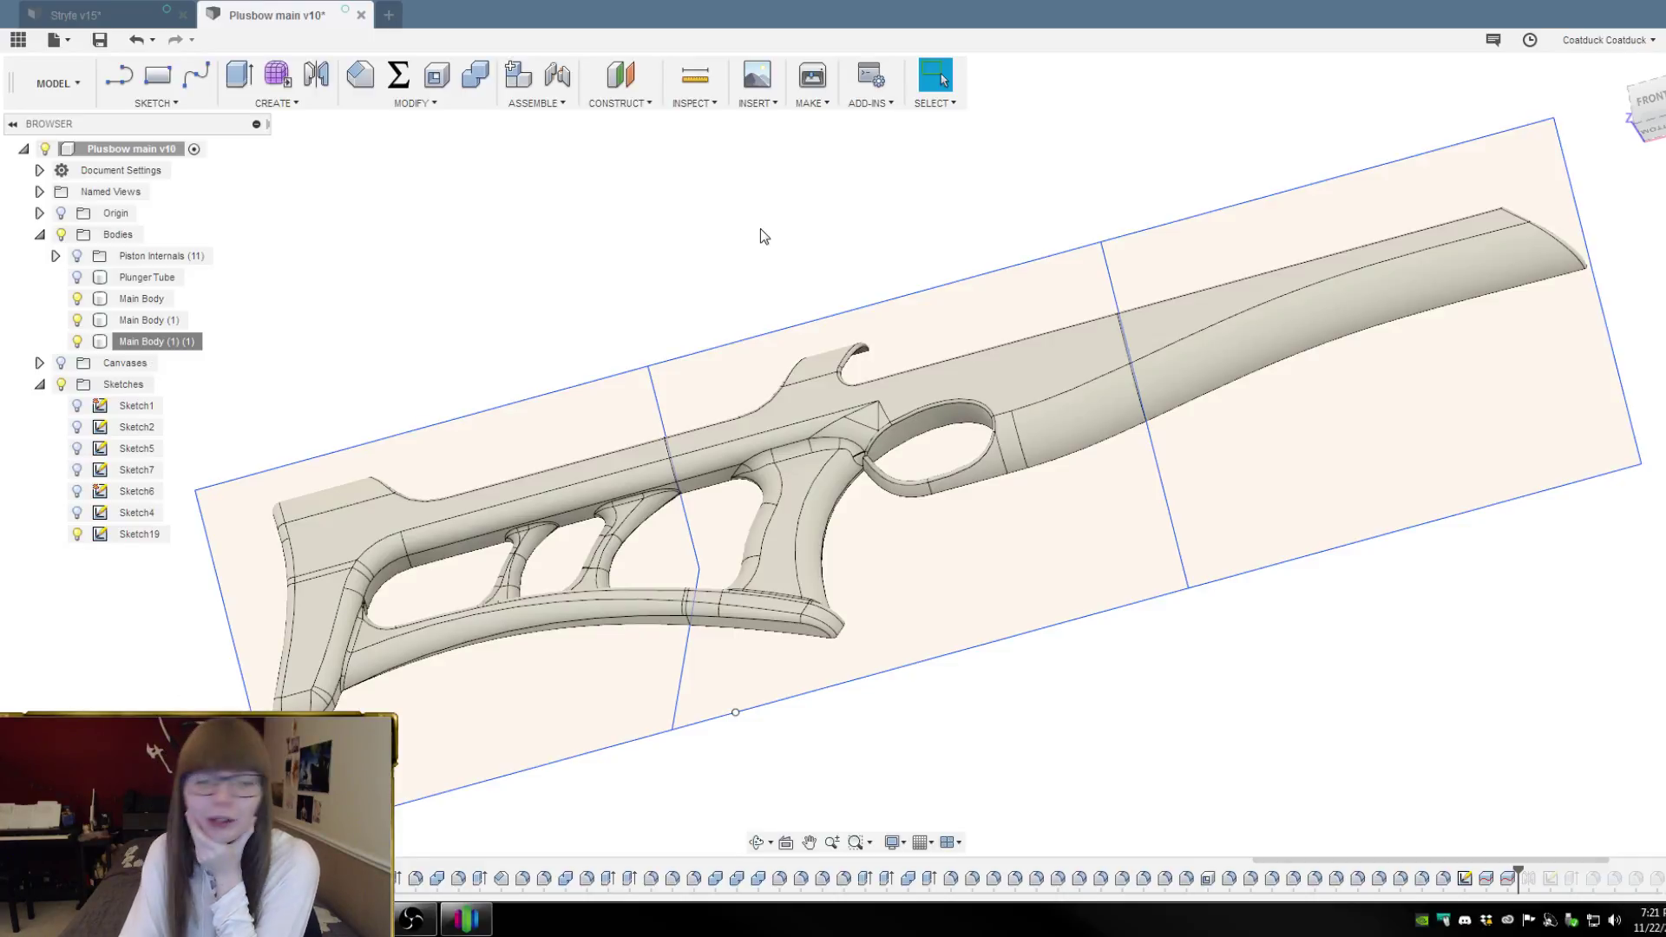
pyautogui.scroll(-2, 752, 230)
pyautogui.moveTo(752, 231)
pyautogui.keyDown('shift'); pyautogui.mouseDown(button='middle')
pyautogui.moveTo(919, 216)
pyautogui.moveTo(1030, 163)
pyautogui.moveTo(1000, 160)
pyautogui.mouseUp(button='middle'); pyautogui.keyUp('shift')
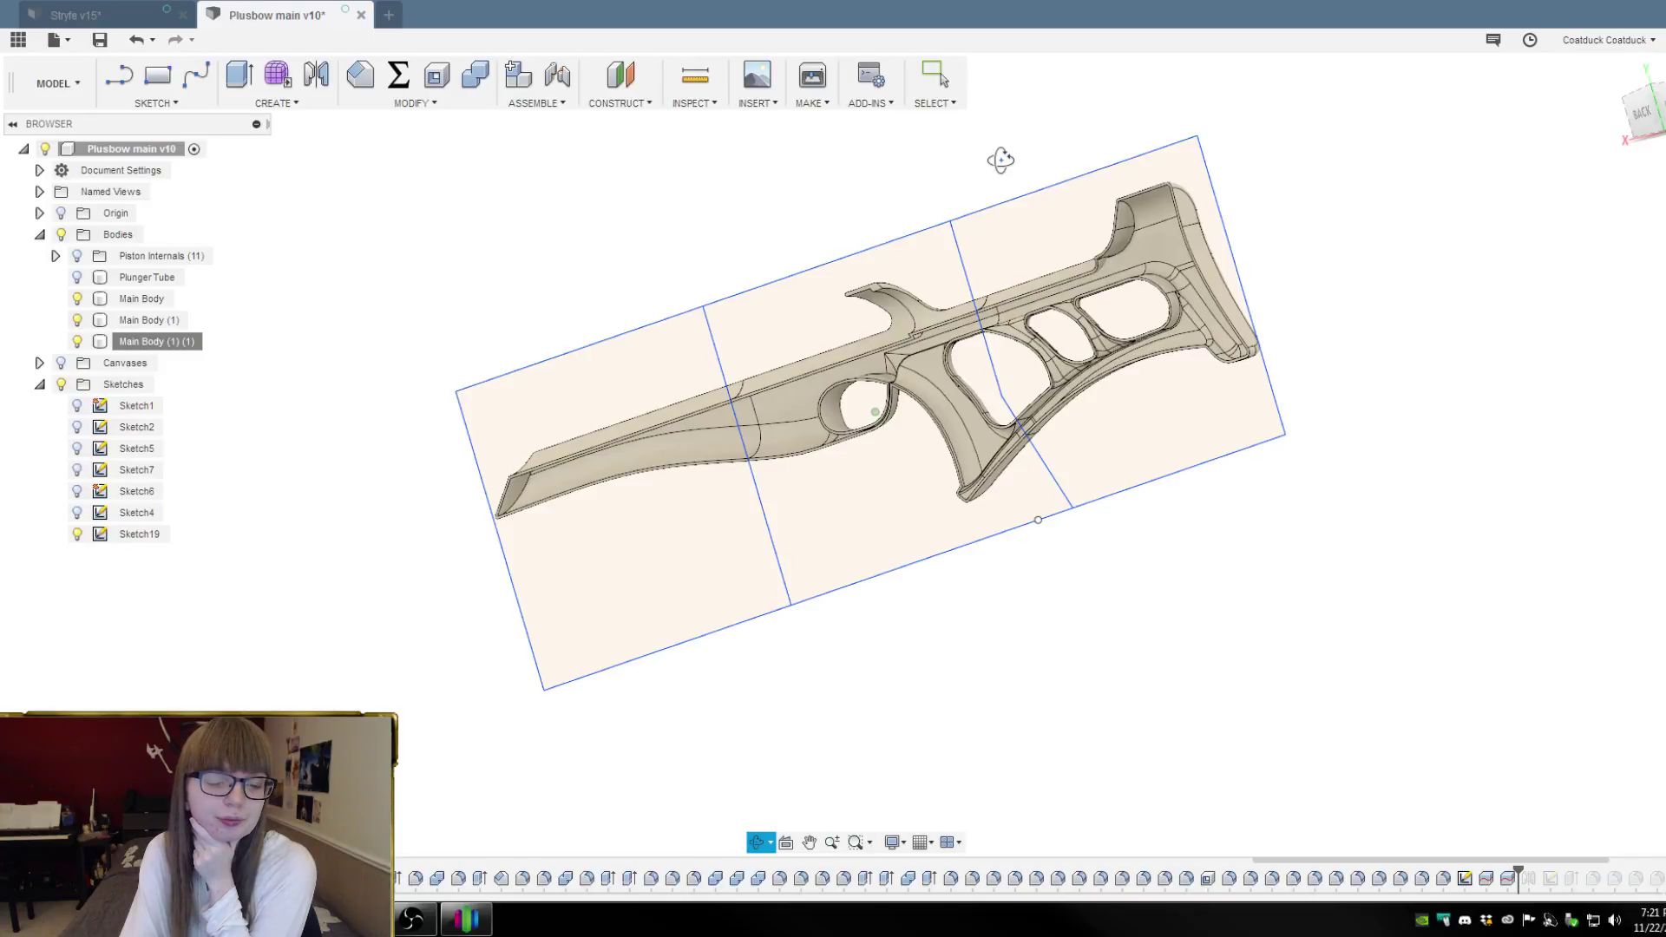
pyautogui.moveTo(1001, 160)
pyautogui.keyDown('shift'); pyautogui.mouseDown(button='middle')
pyautogui.moveTo(1066, 130)
pyautogui.moveTo(878, 223)
pyautogui.moveTo(793, 213)
pyautogui.mouseUp(button='middle'); pyautogui.keyUp('shift')
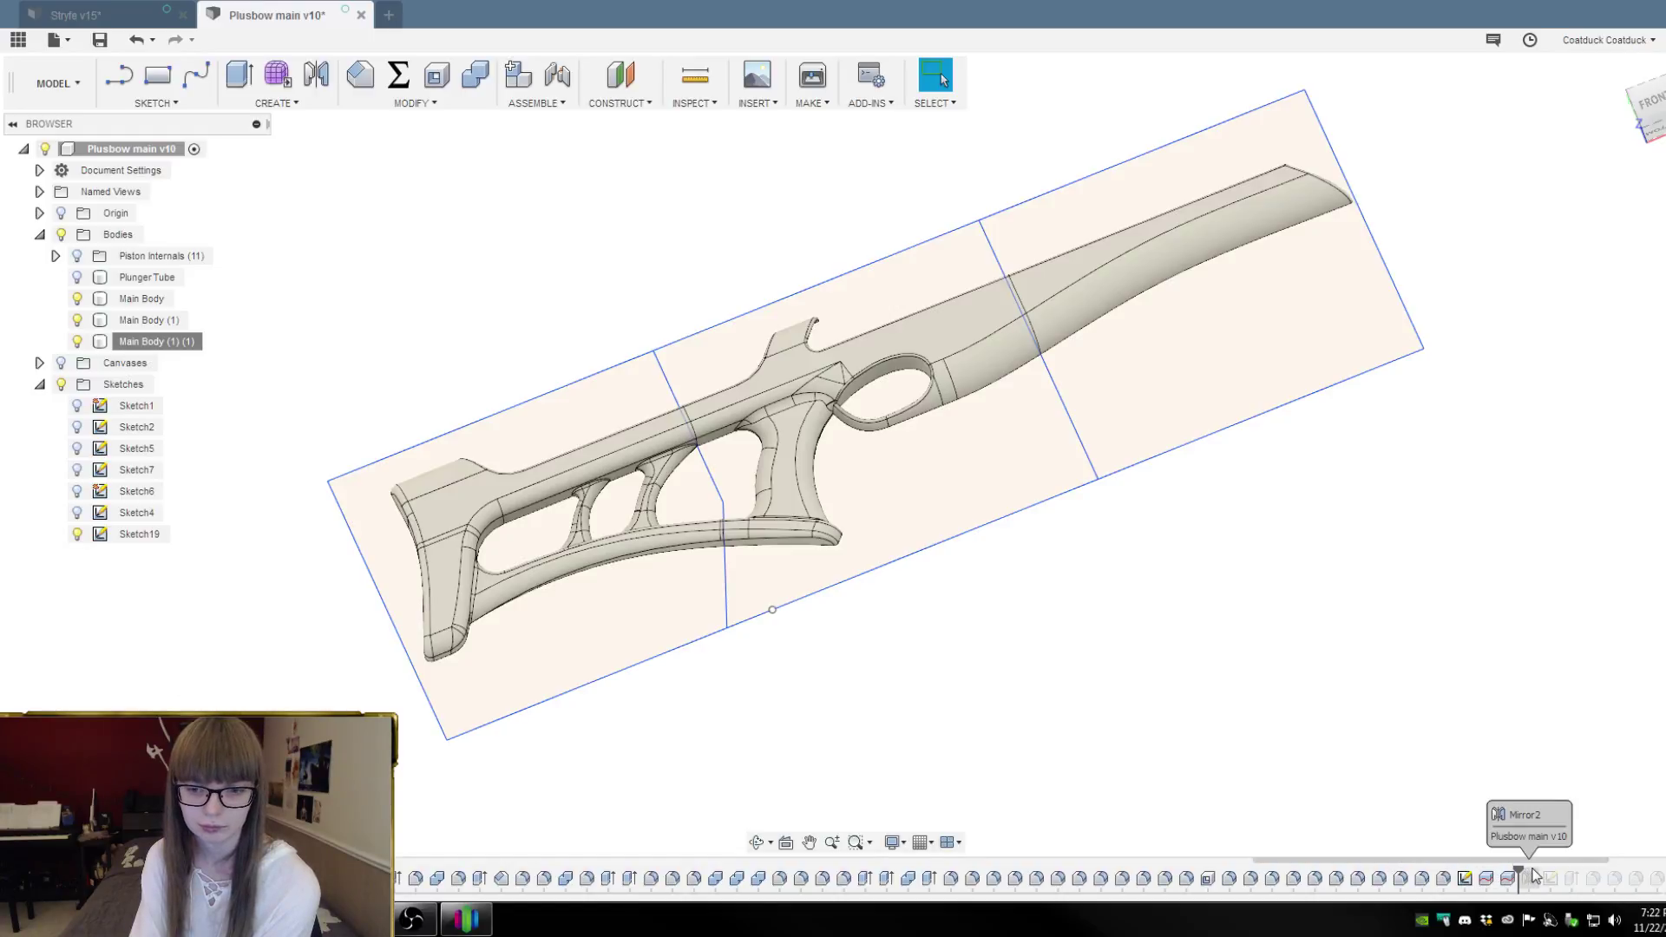
# Roll the timeline back to before the section sketch, and delete that sketch and the two body splits
pyautogui.moveTo(1517, 872); pyautogui.dragTo(1456, 873)
pyautogui.click(1508, 882)
pyautogui.keyDown('shift'); pyautogui.click(1466, 883); pyautogui.keyUp('shift')
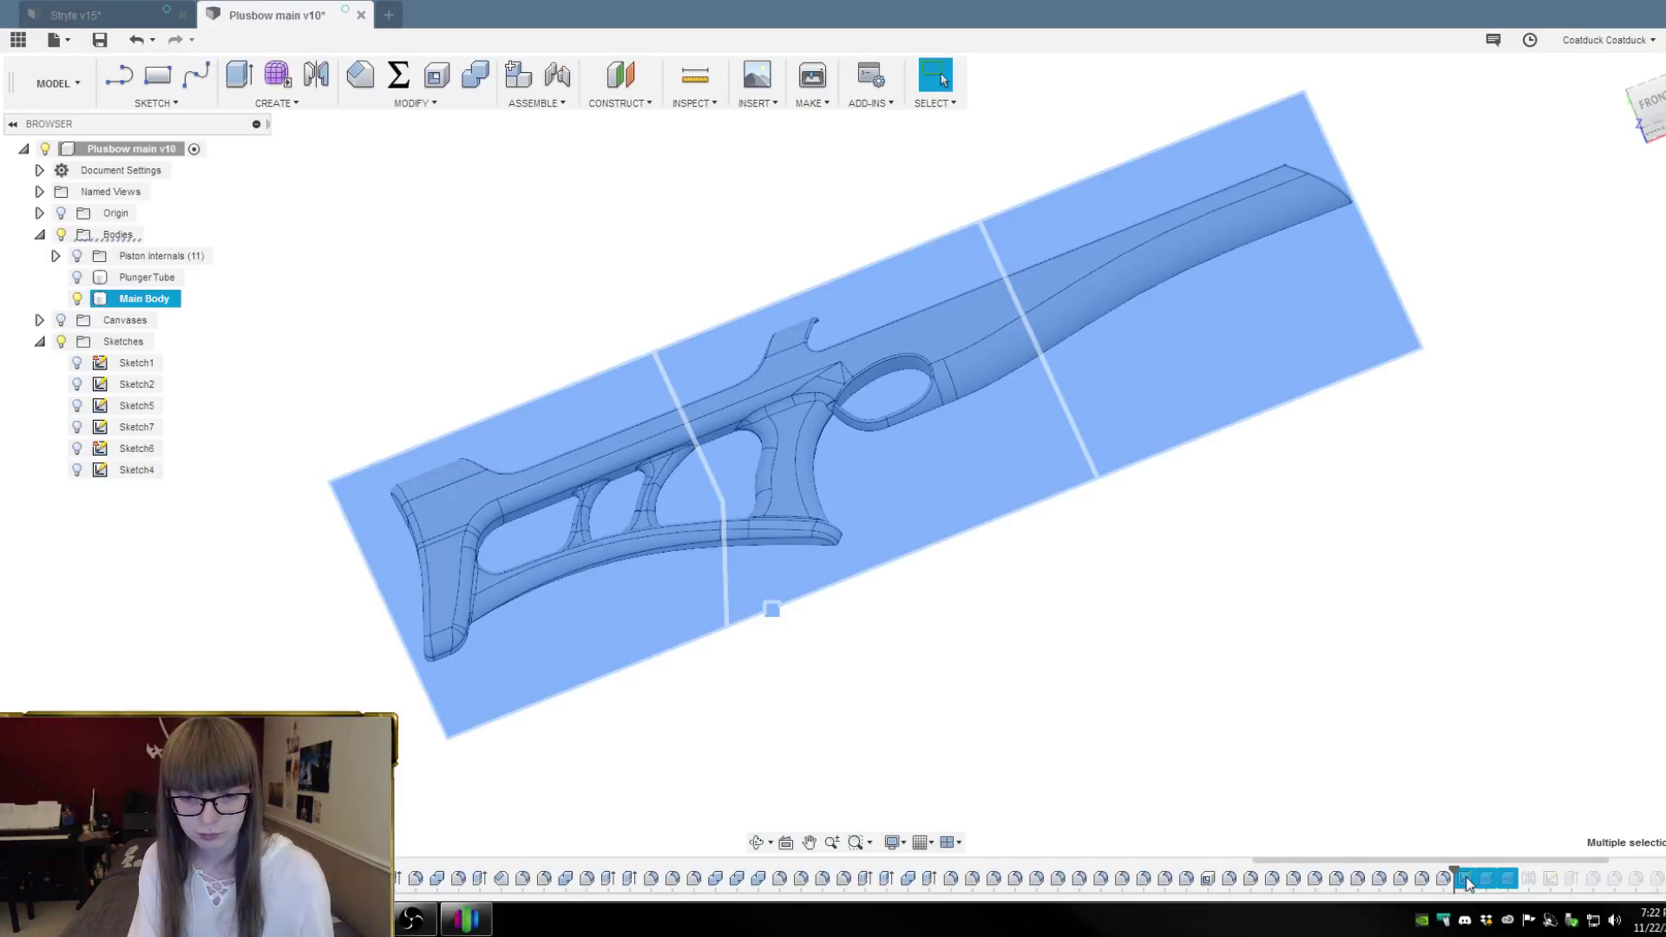
pyautogui.click(1336, 761)
# Start a spline sketch on the origin plane parallel to the main body's open inner side
pyautogui.keyDown('shift'); pyautogui.moveTo(1180, 632); pyautogui.dragTo(934, 766, button='middle'); pyautogui.keyUp('shift')
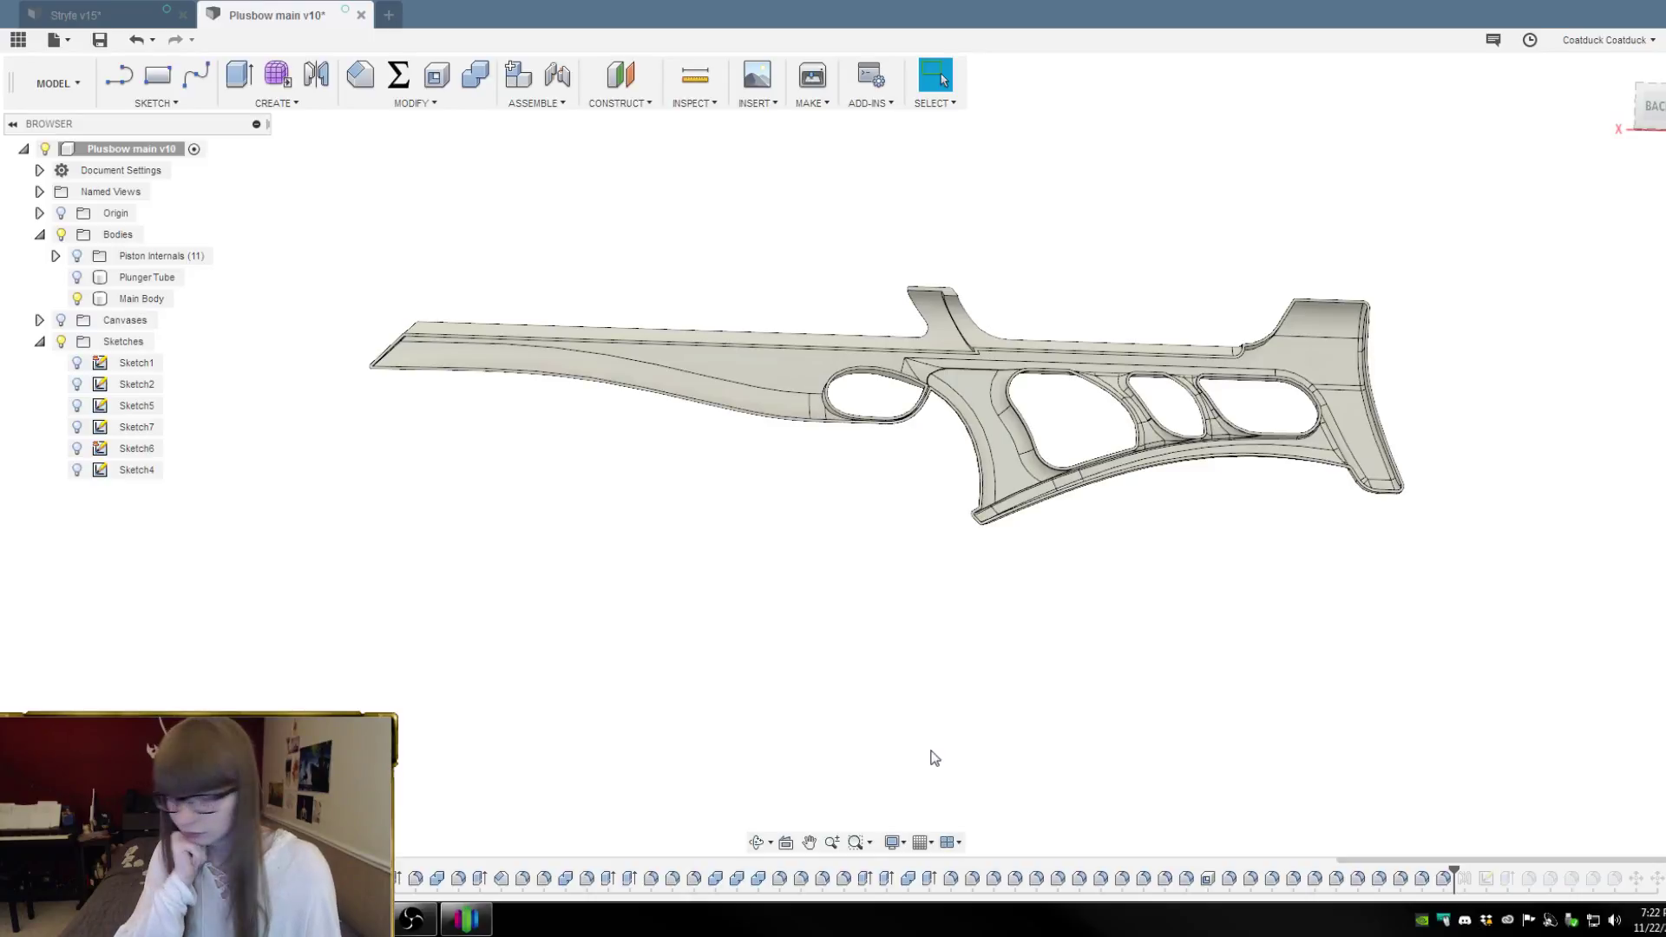
pyautogui.scroll(6, 981, 274)
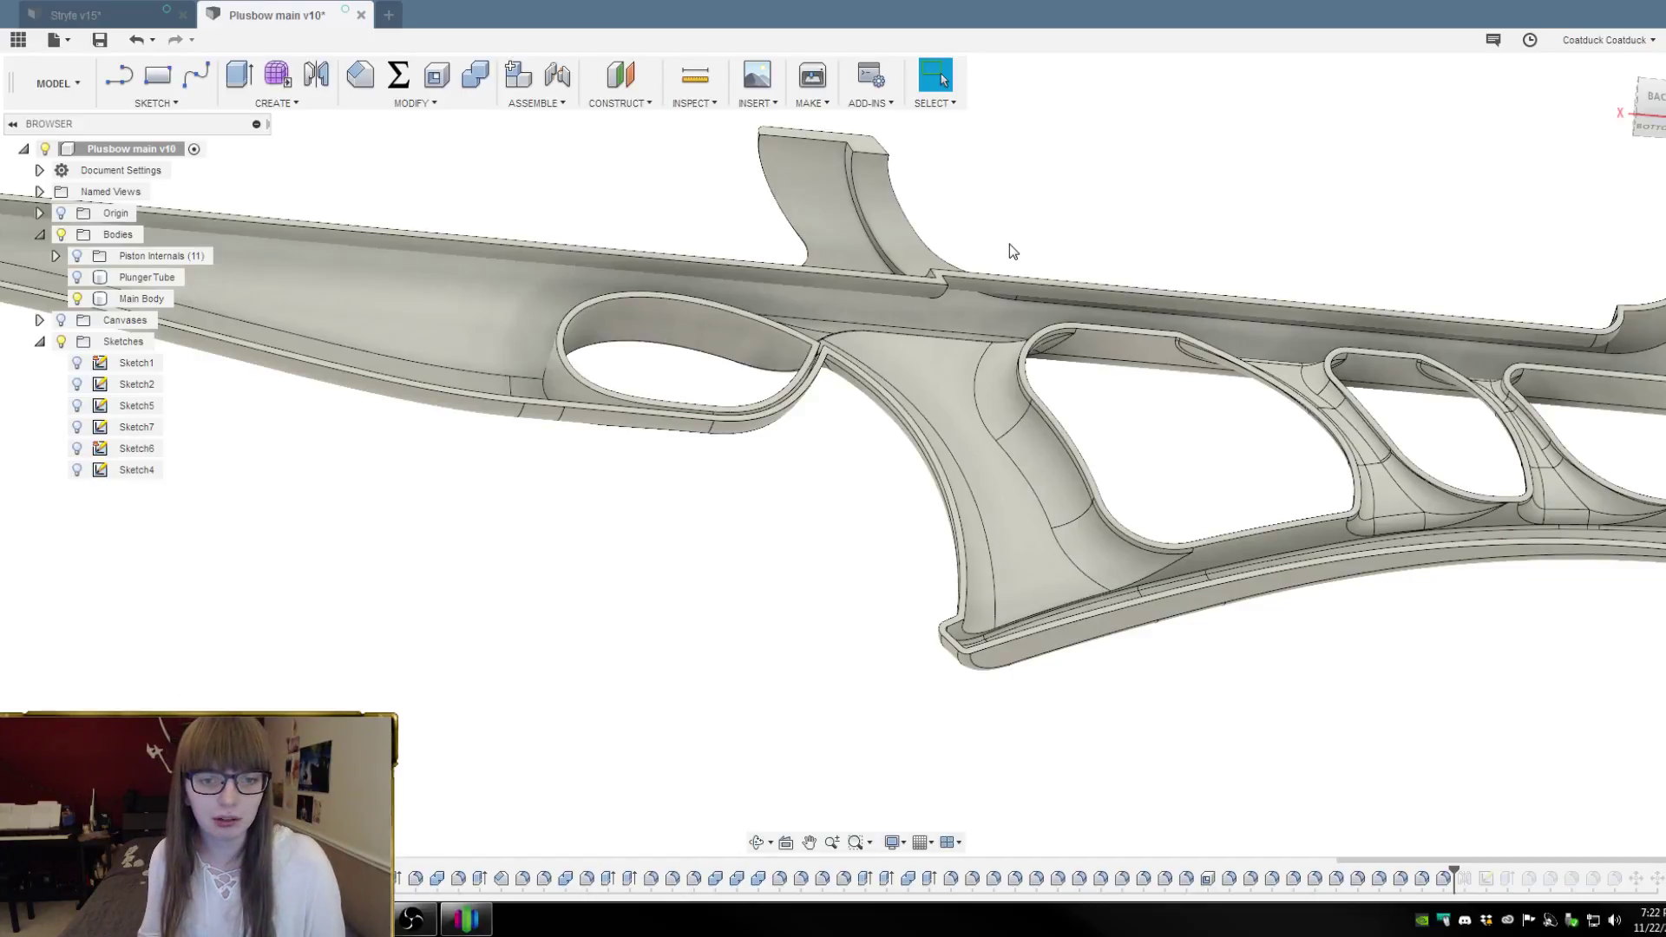
pyautogui.moveTo(1145, 231)
pyautogui.keyDown('shift'); pyautogui.mouseDown(button='middle')
pyautogui.moveTo(1111, 269)
pyautogui.moveTo(1134, 238)
pyautogui.moveTo(1124, 252)
pyautogui.mouseUp(button='middle'); pyautogui.keyUp('shift')
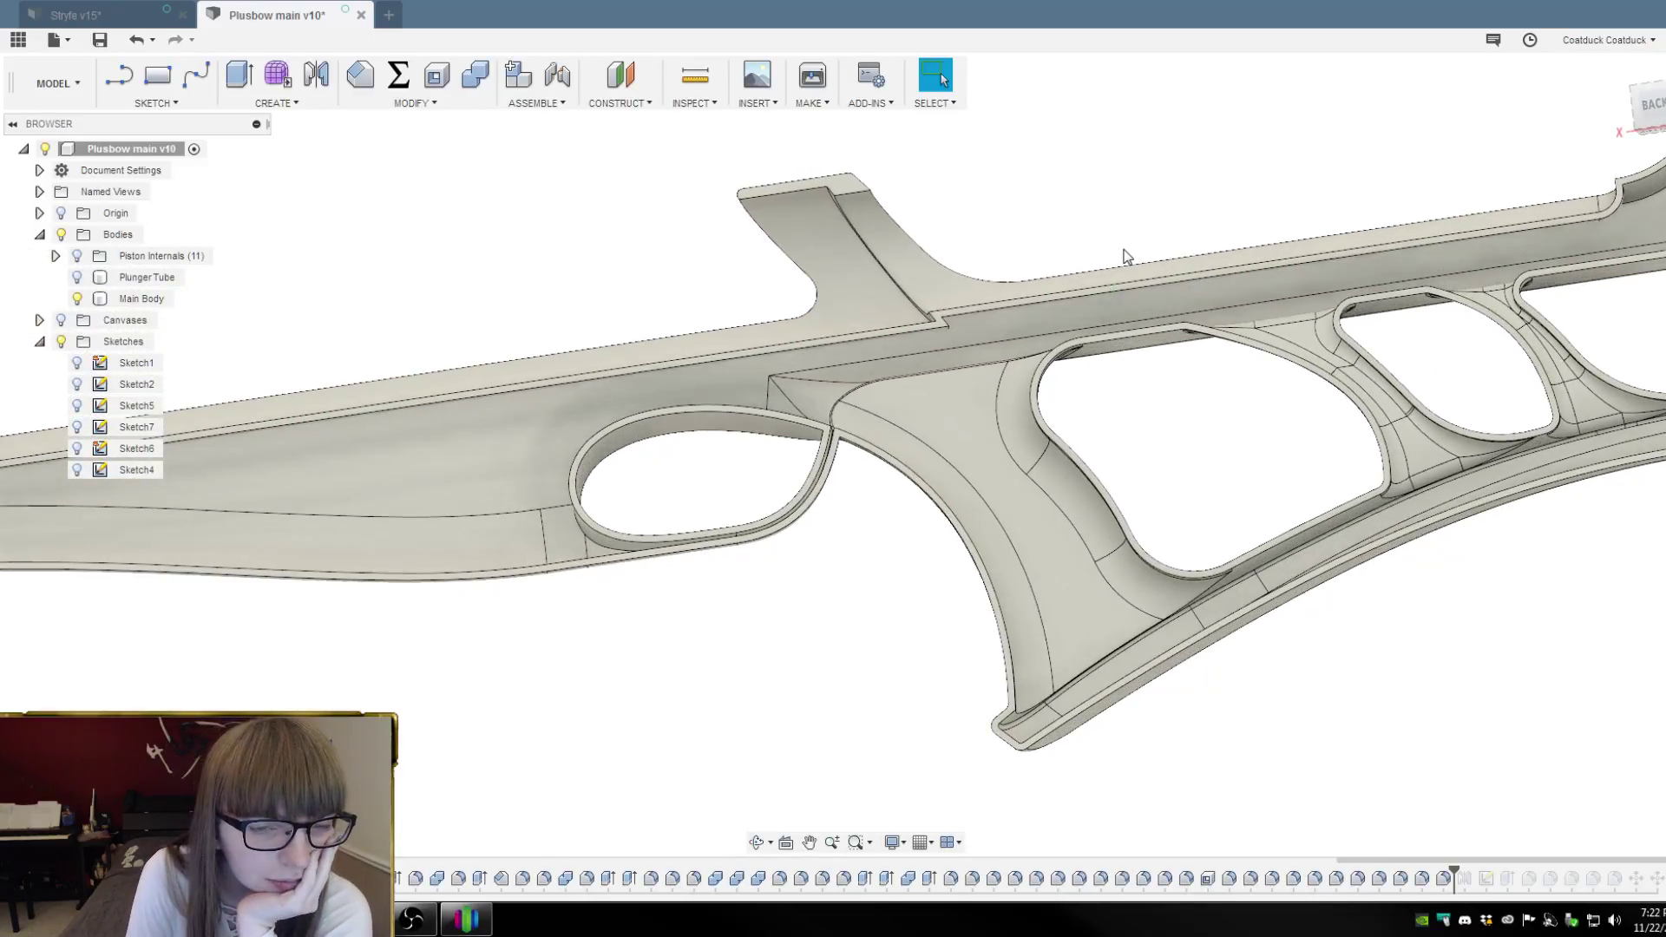
pyautogui.click(207, 76)
pyautogui.keyDown('shift'); pyautogui.moveTo(1022, 196); pyautogui.dragTo(1026, 190, button='middle'); pyautogui.keyUp('shift')
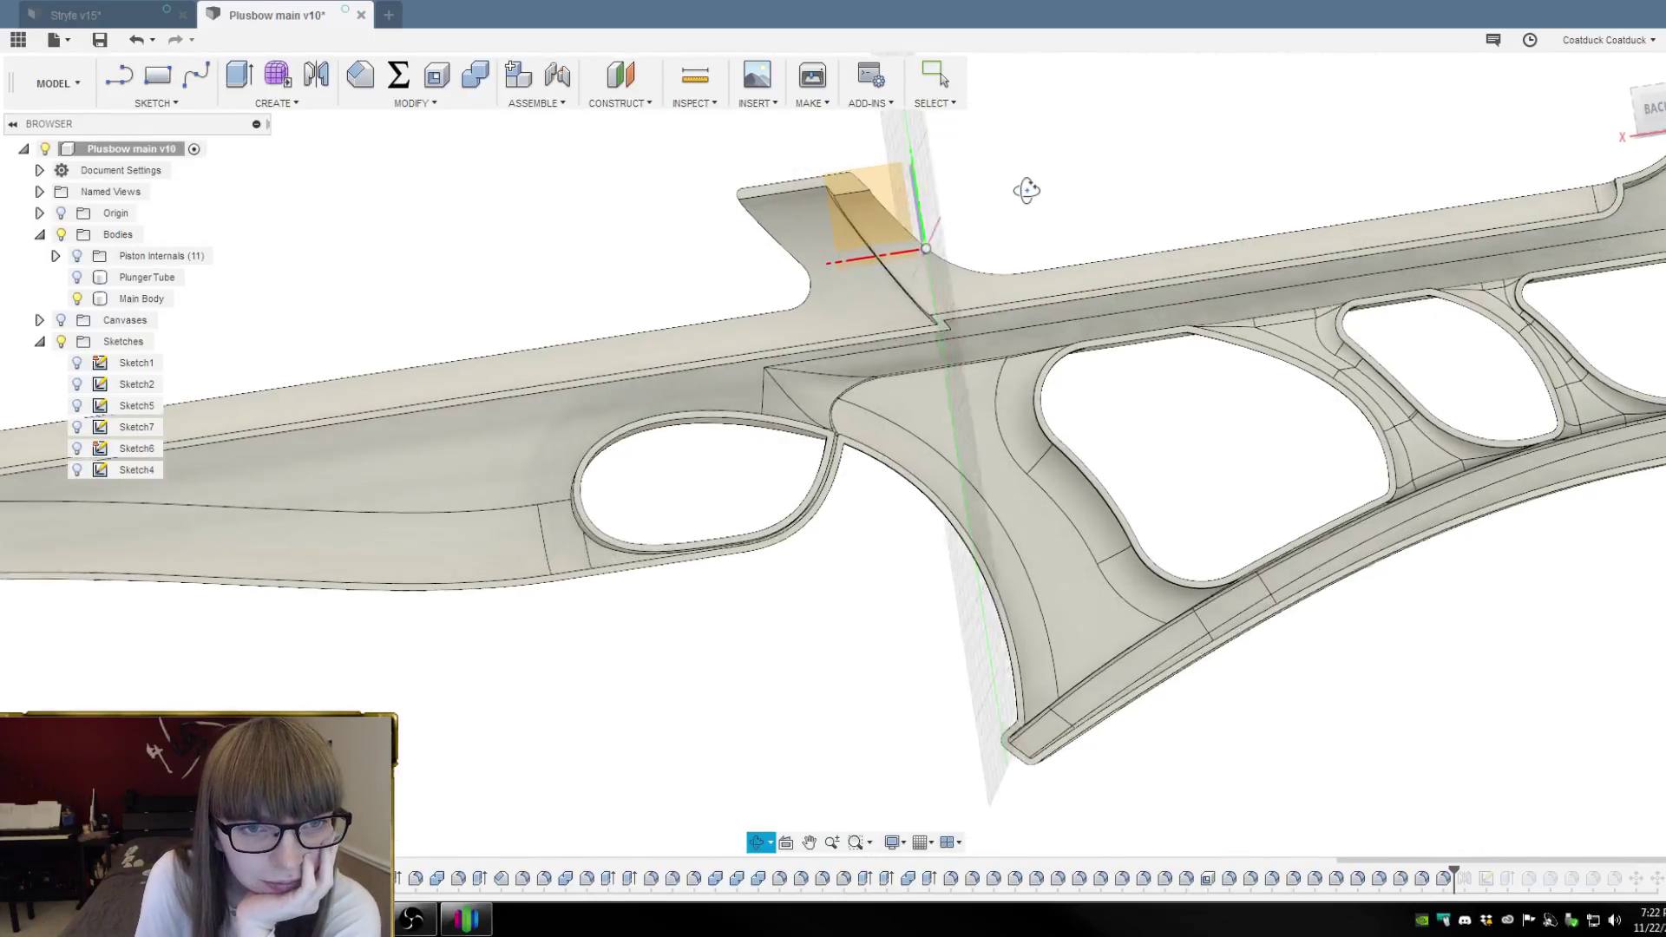
pyautogui.click(872, 208)
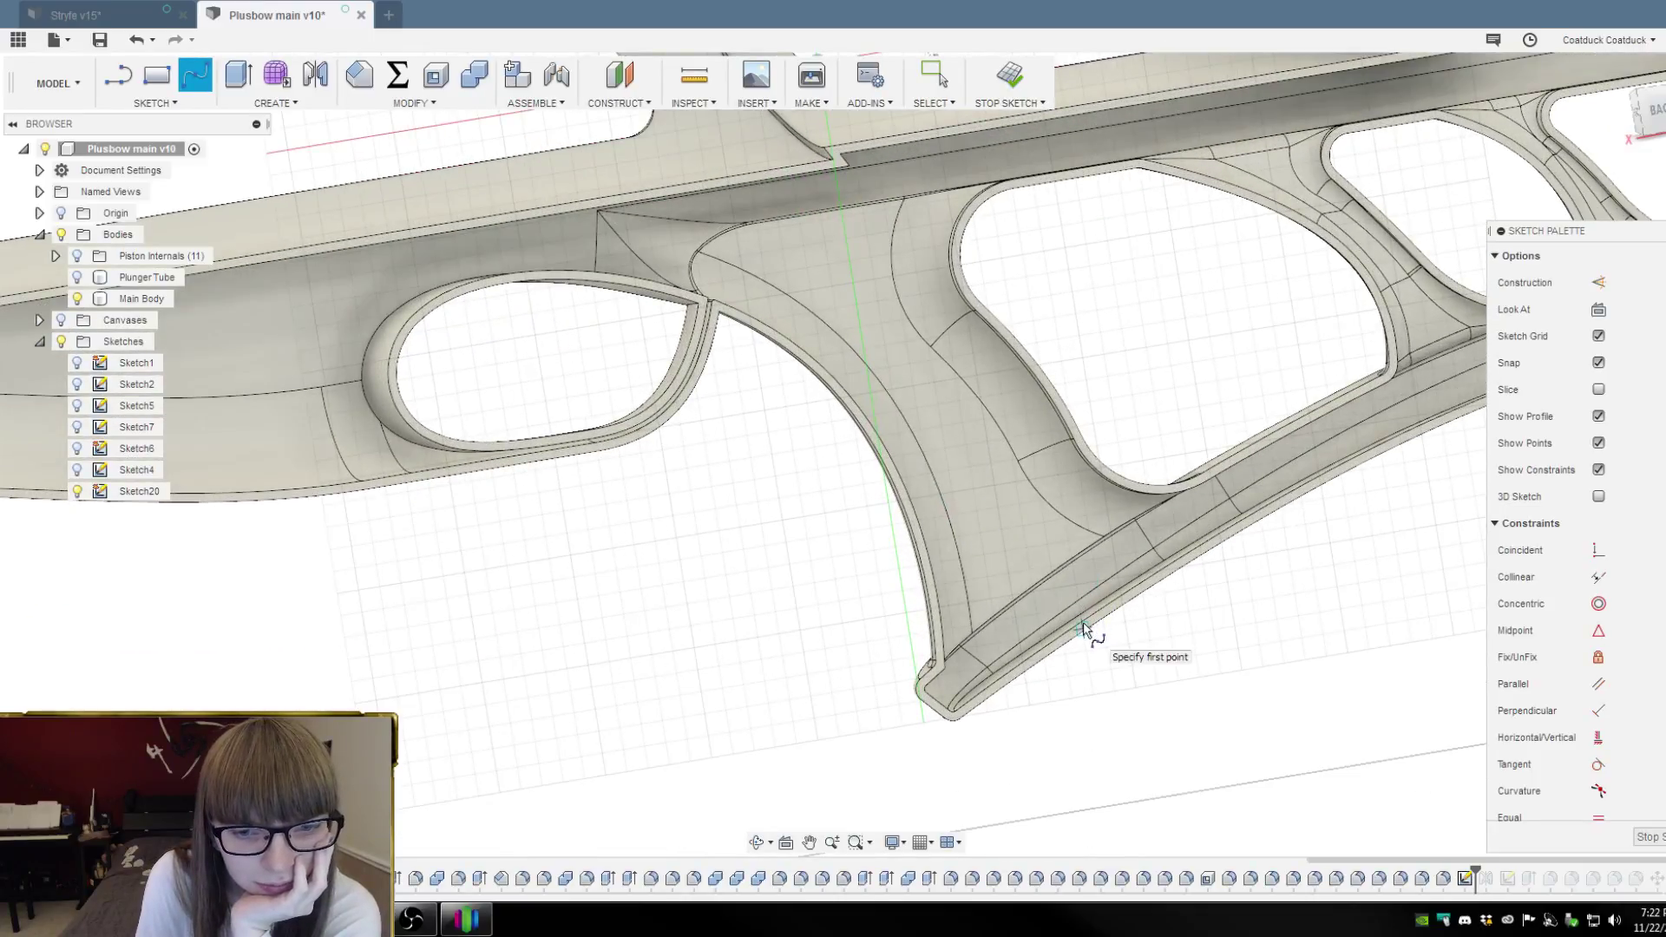
# Try a three-point spline from the lower rail up through the middle of the grip, and undo it
pyautogui.scroll(3, 1084, 611)
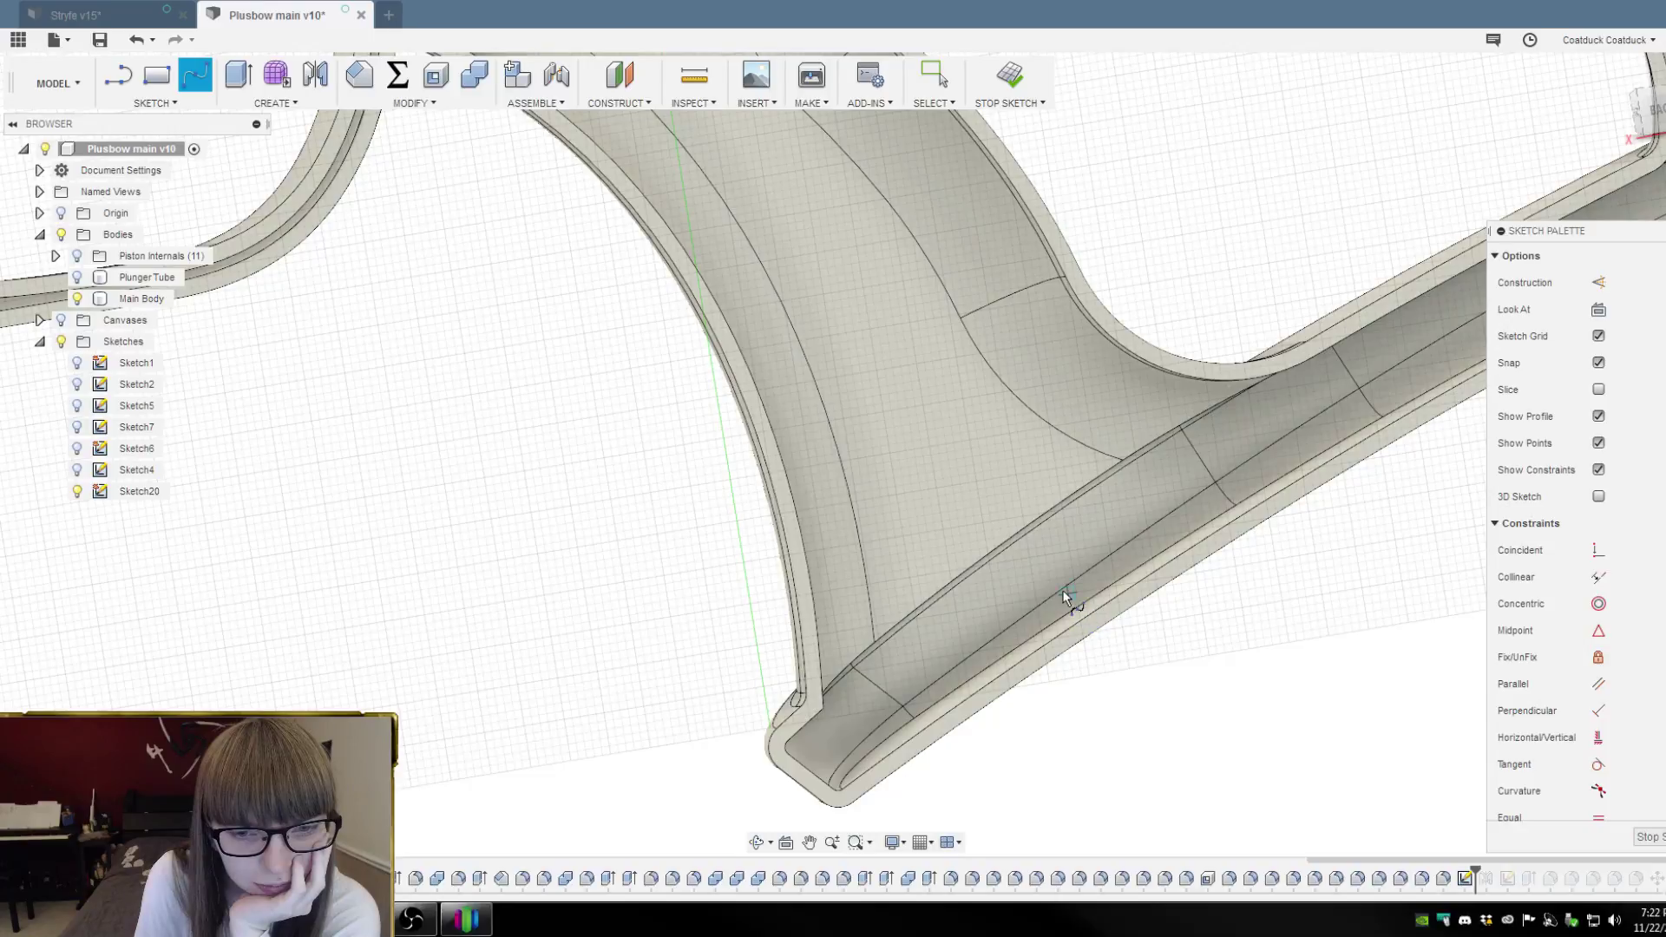
pyautogui.click(1067, 587)
pyautogui.scroll(-2, 1063, 582)
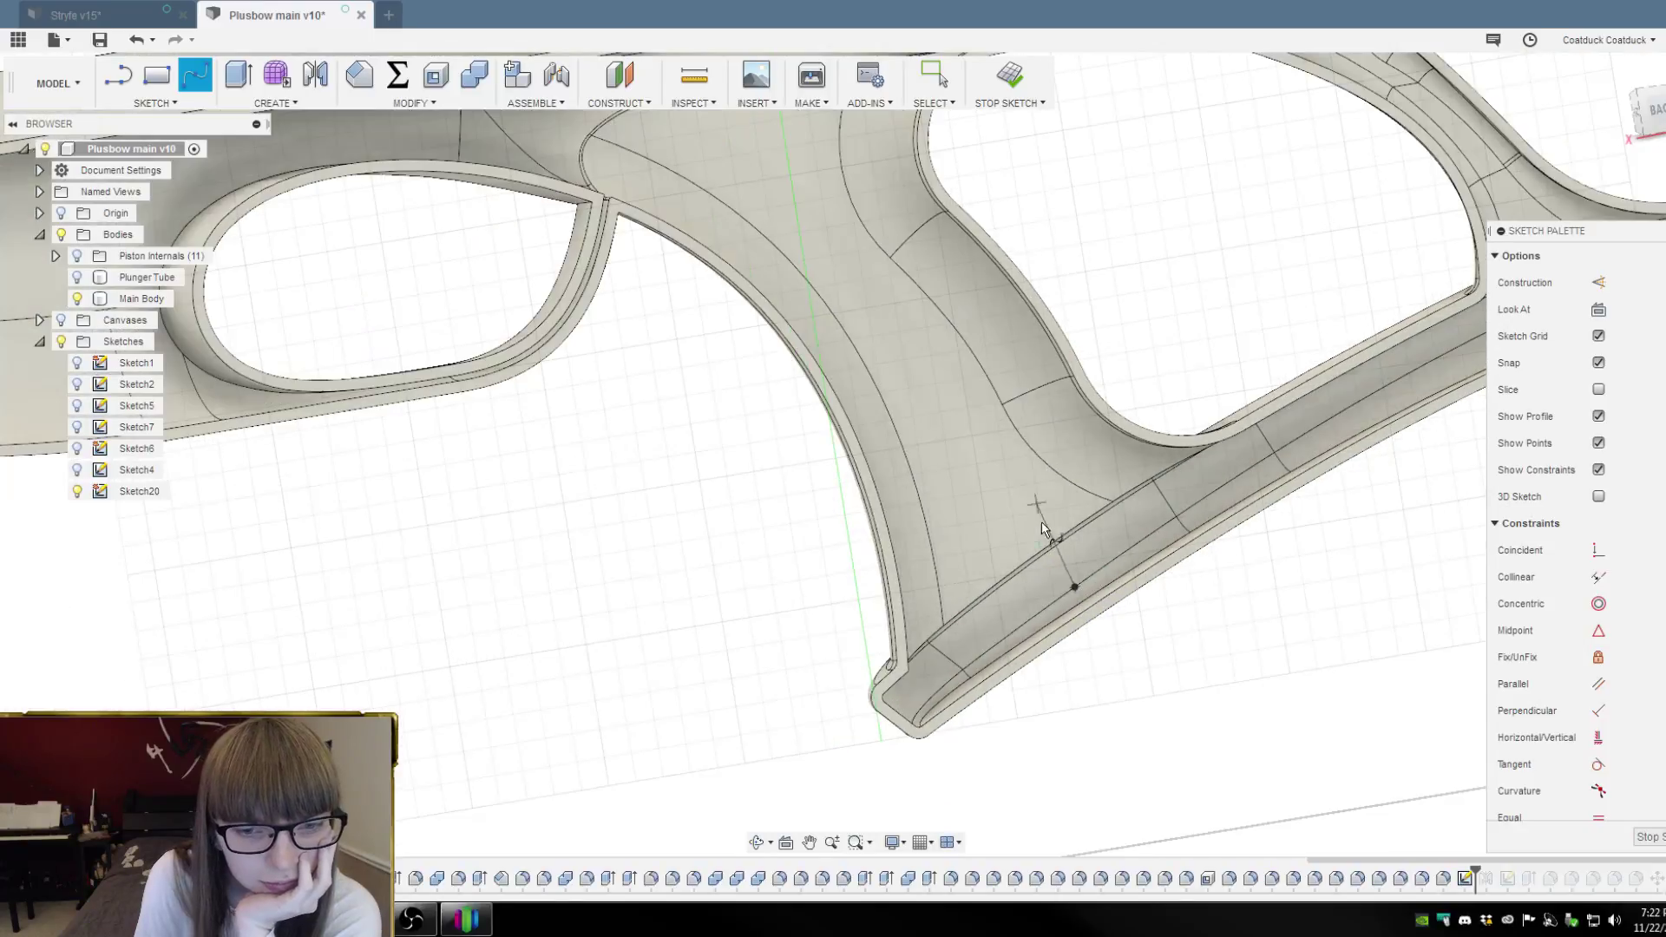
pyautogui.click(955, 346)
pyautogui.scroll(-3, 959, 338)
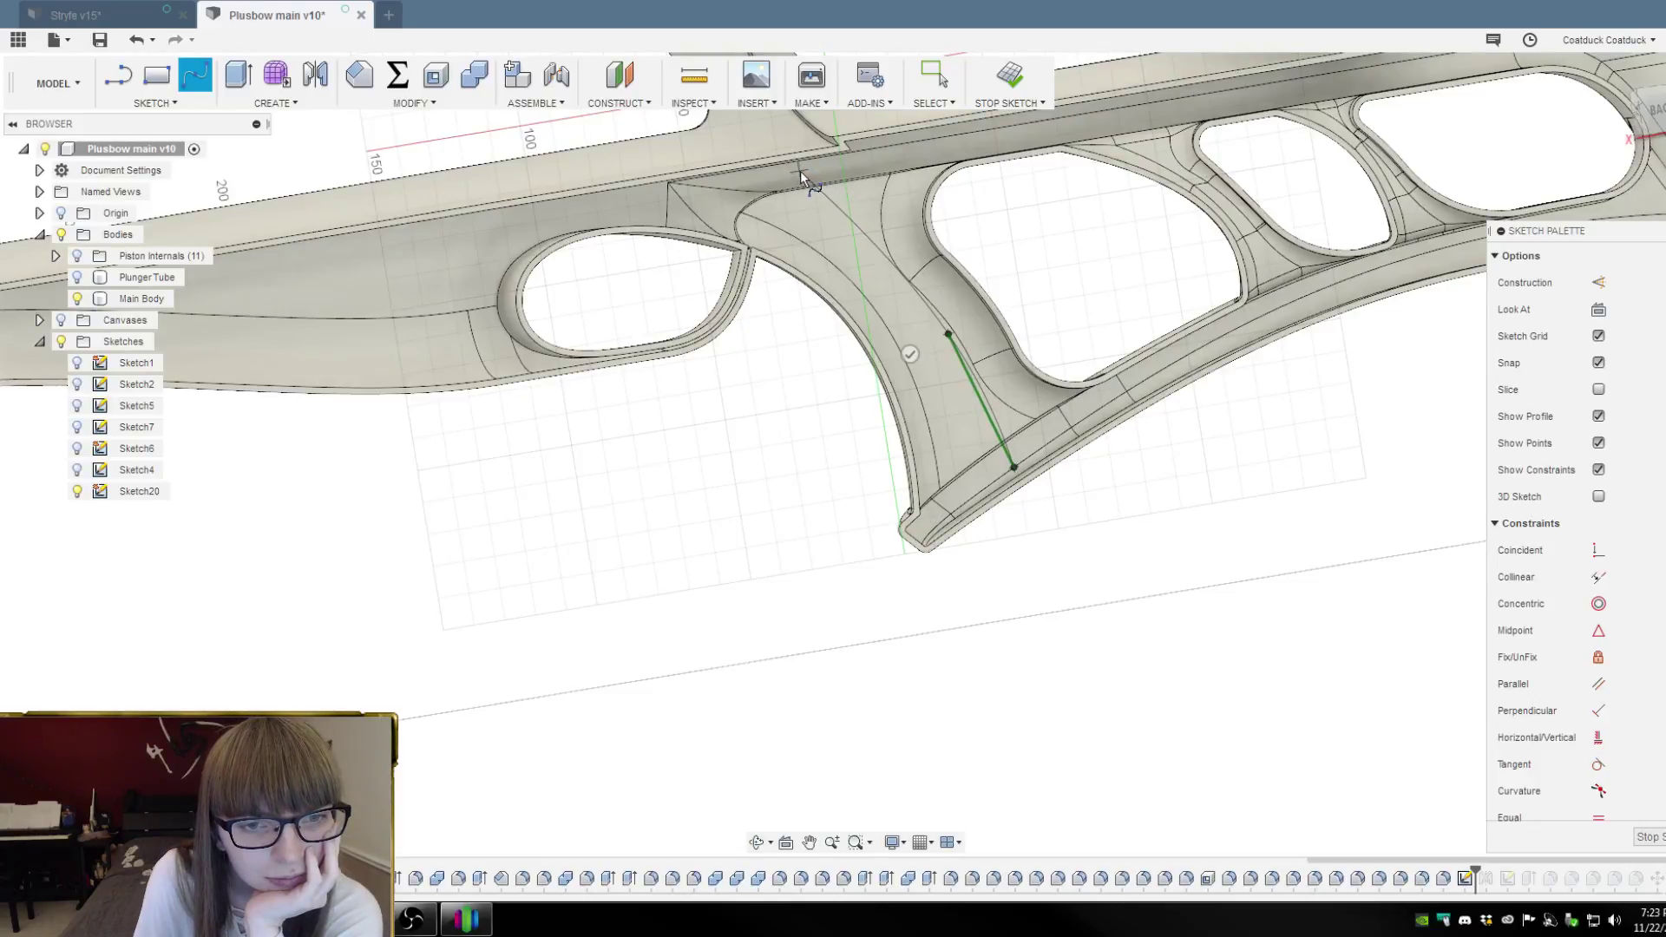
pyautogui.click(797, 175)
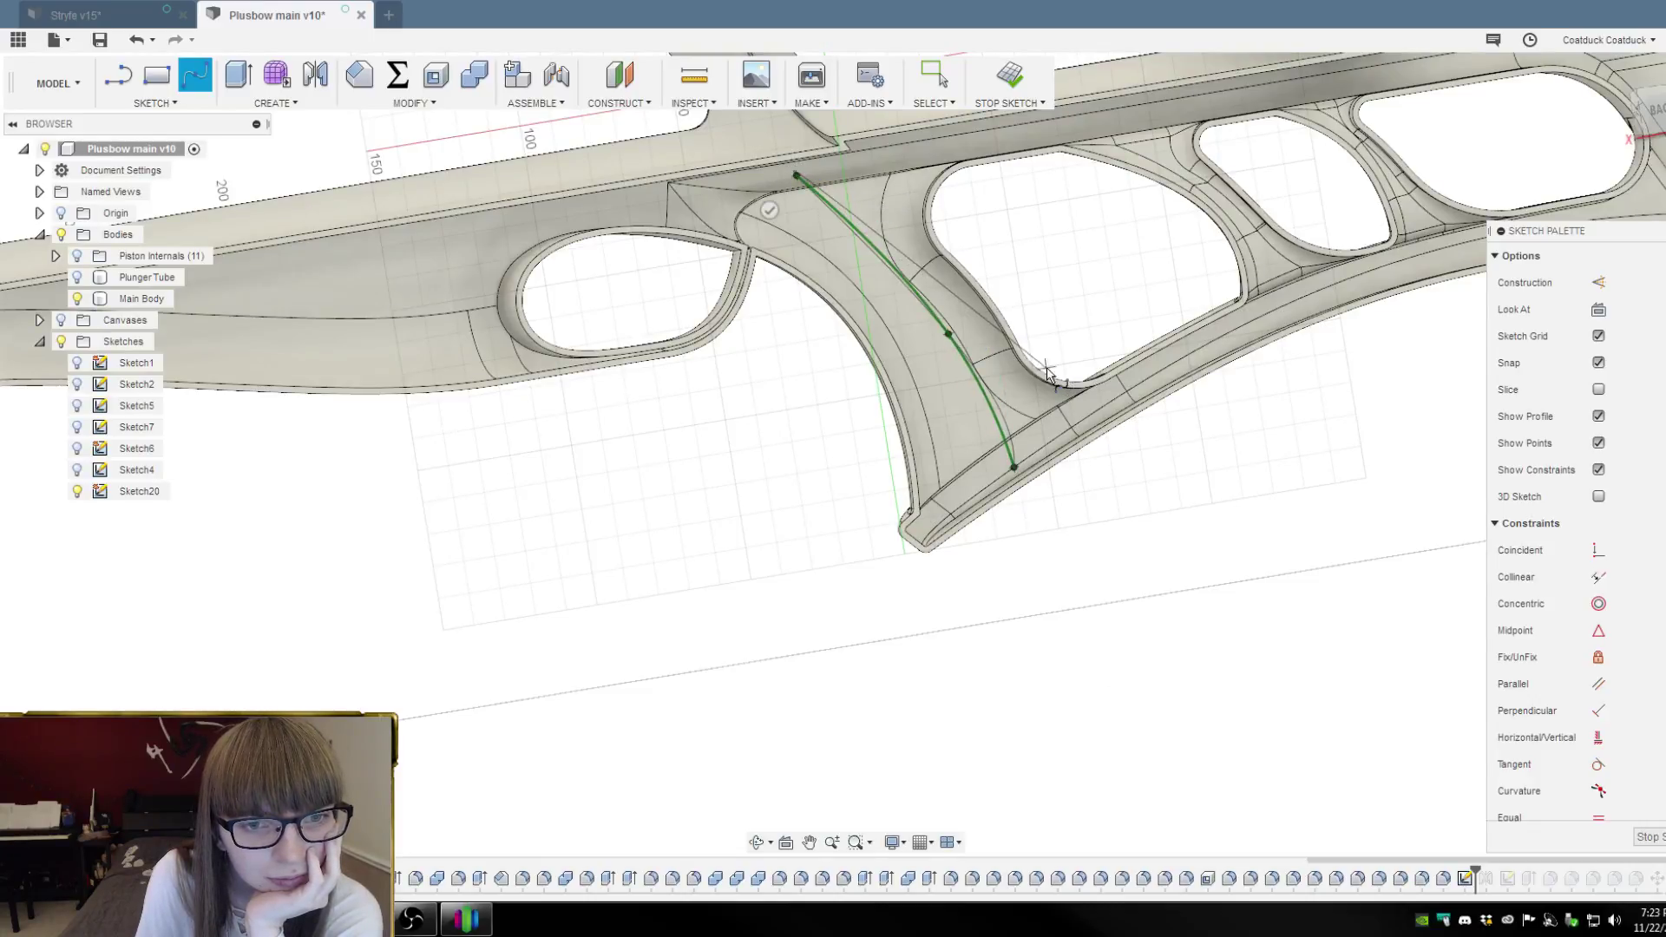
pyautogui.click(767, 208)
pyautogui.keyDown('shift'); pyautogui.moveTo(1175, 495); pyautogui.dragTo(1129, 471, button='middle'); pyautogui.keyUp('shift')
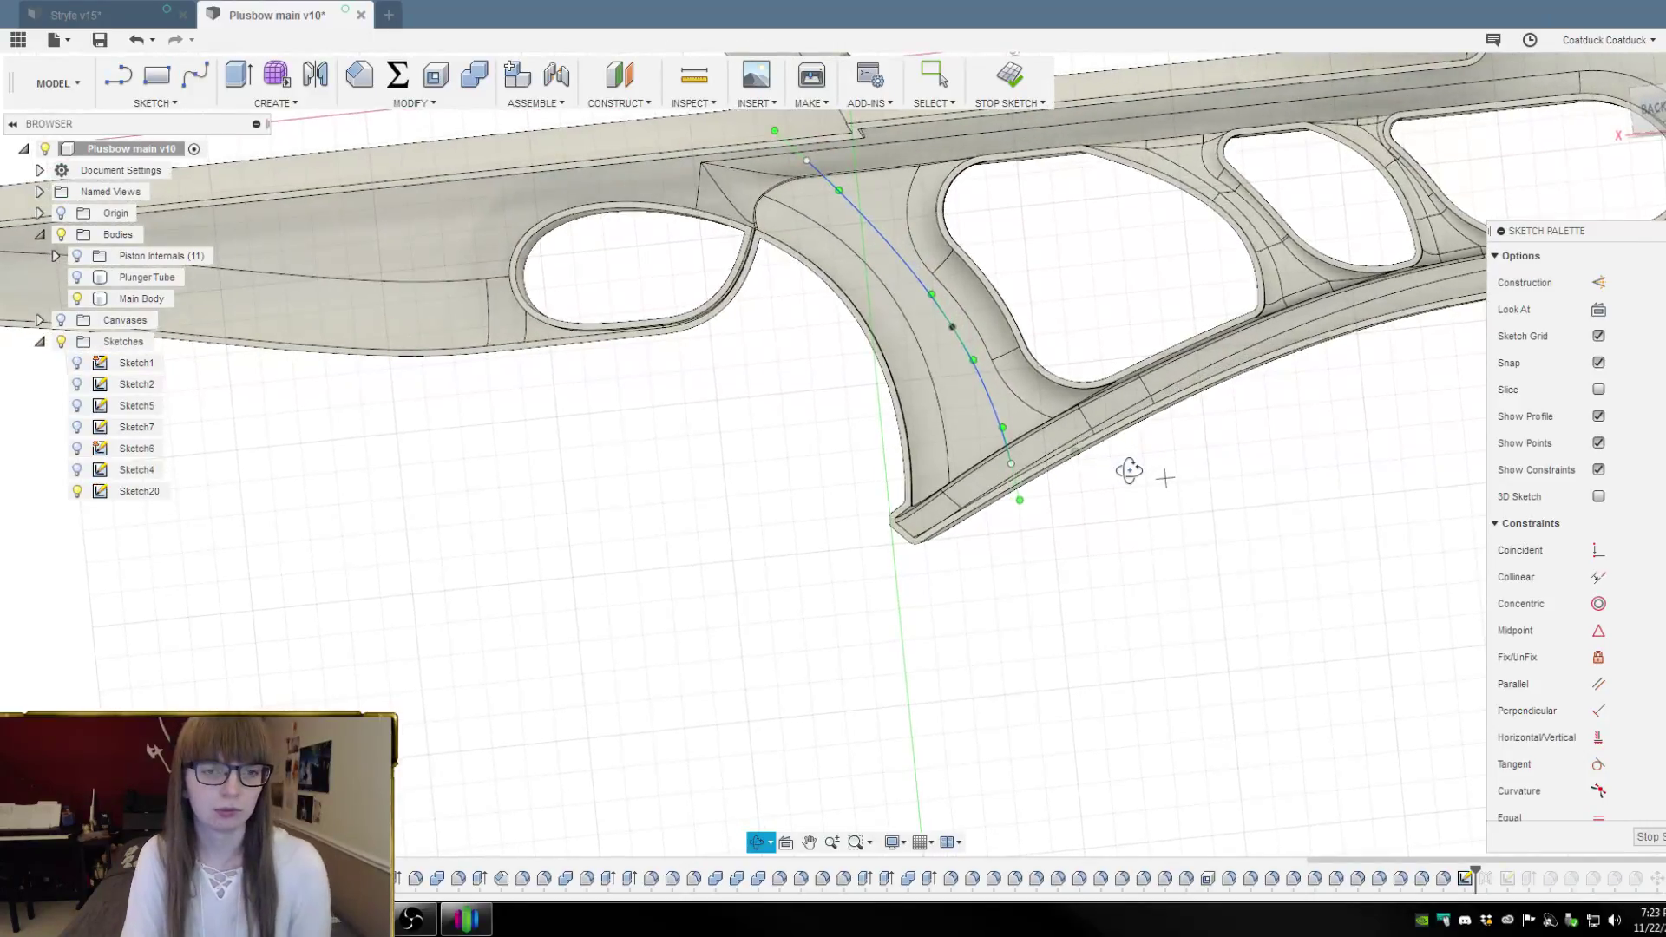
pyautogui.press('Escape')
pyautogui.scroll(4, 884, 230)
pyautogui.press('Escape')
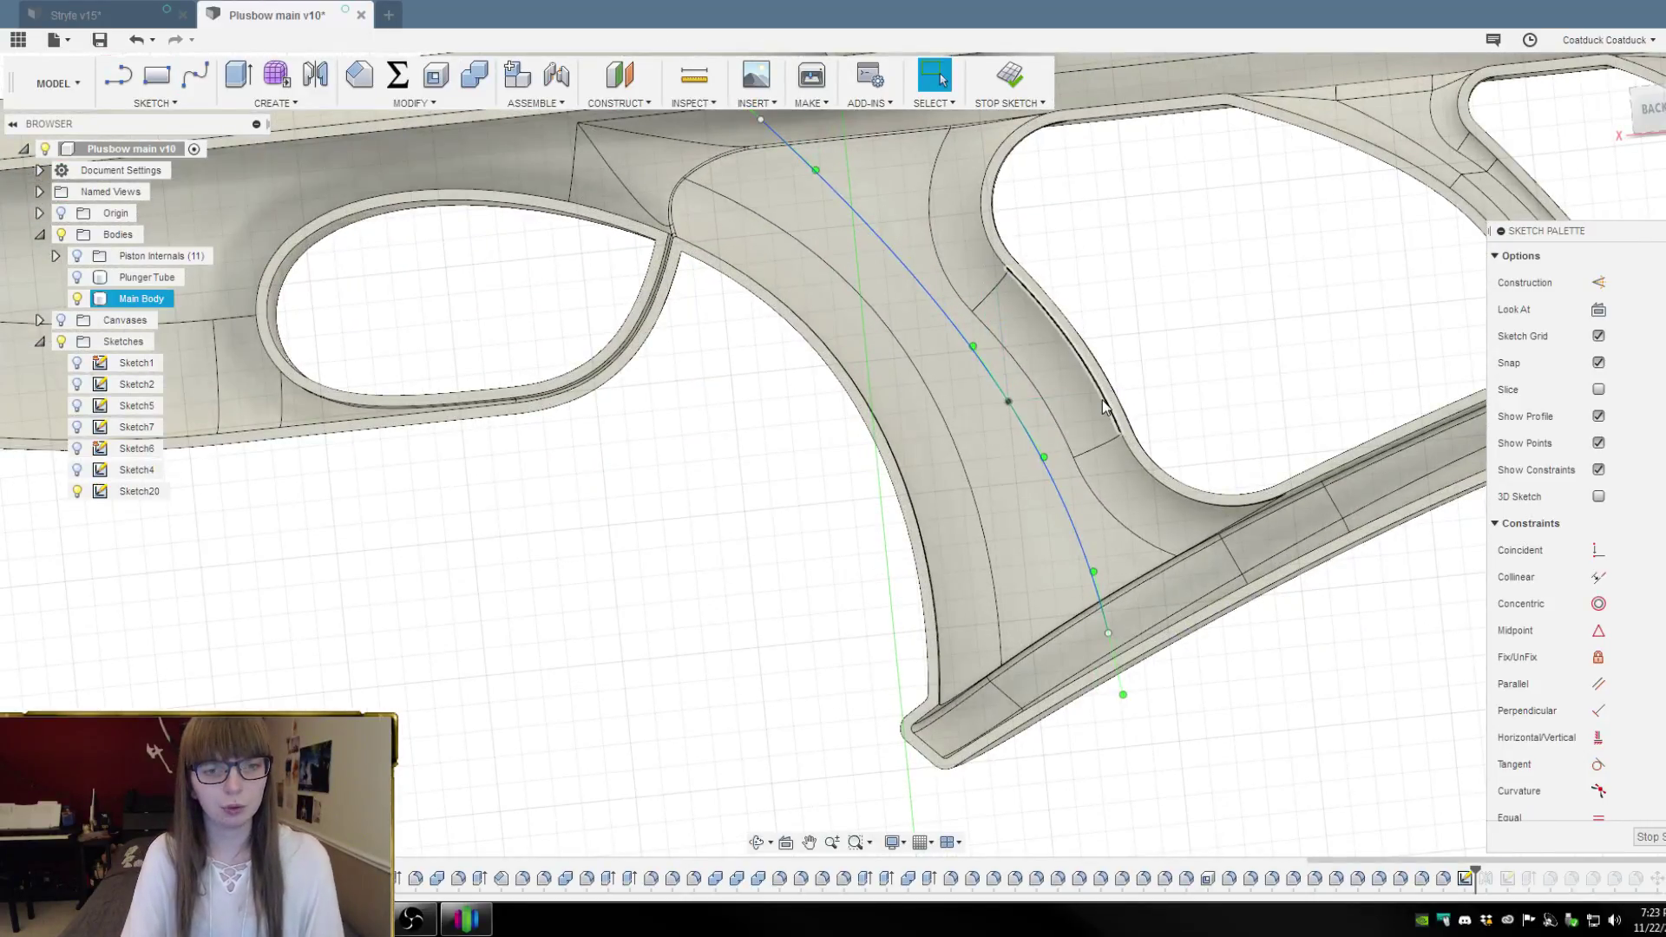
pyautogui.hotkey('ctrl', 'z')
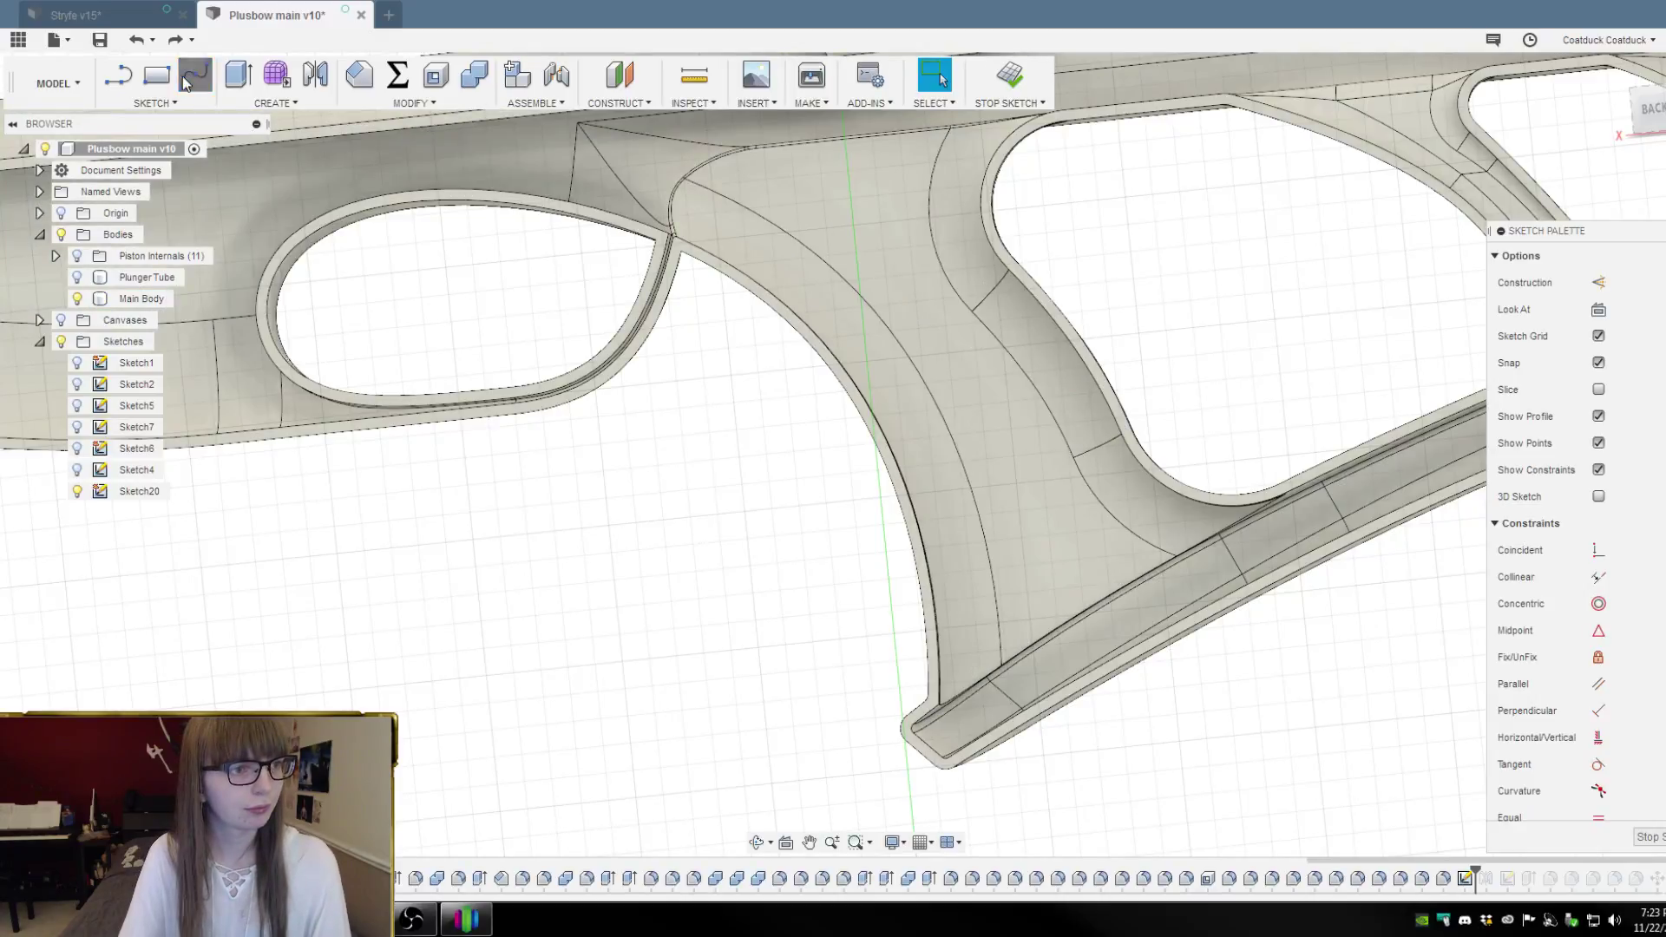
# Draw a three-point curved spline from the lower rail up through the grip to just above it, closer to the grip's front edge
pyautogui.click(186, 82)
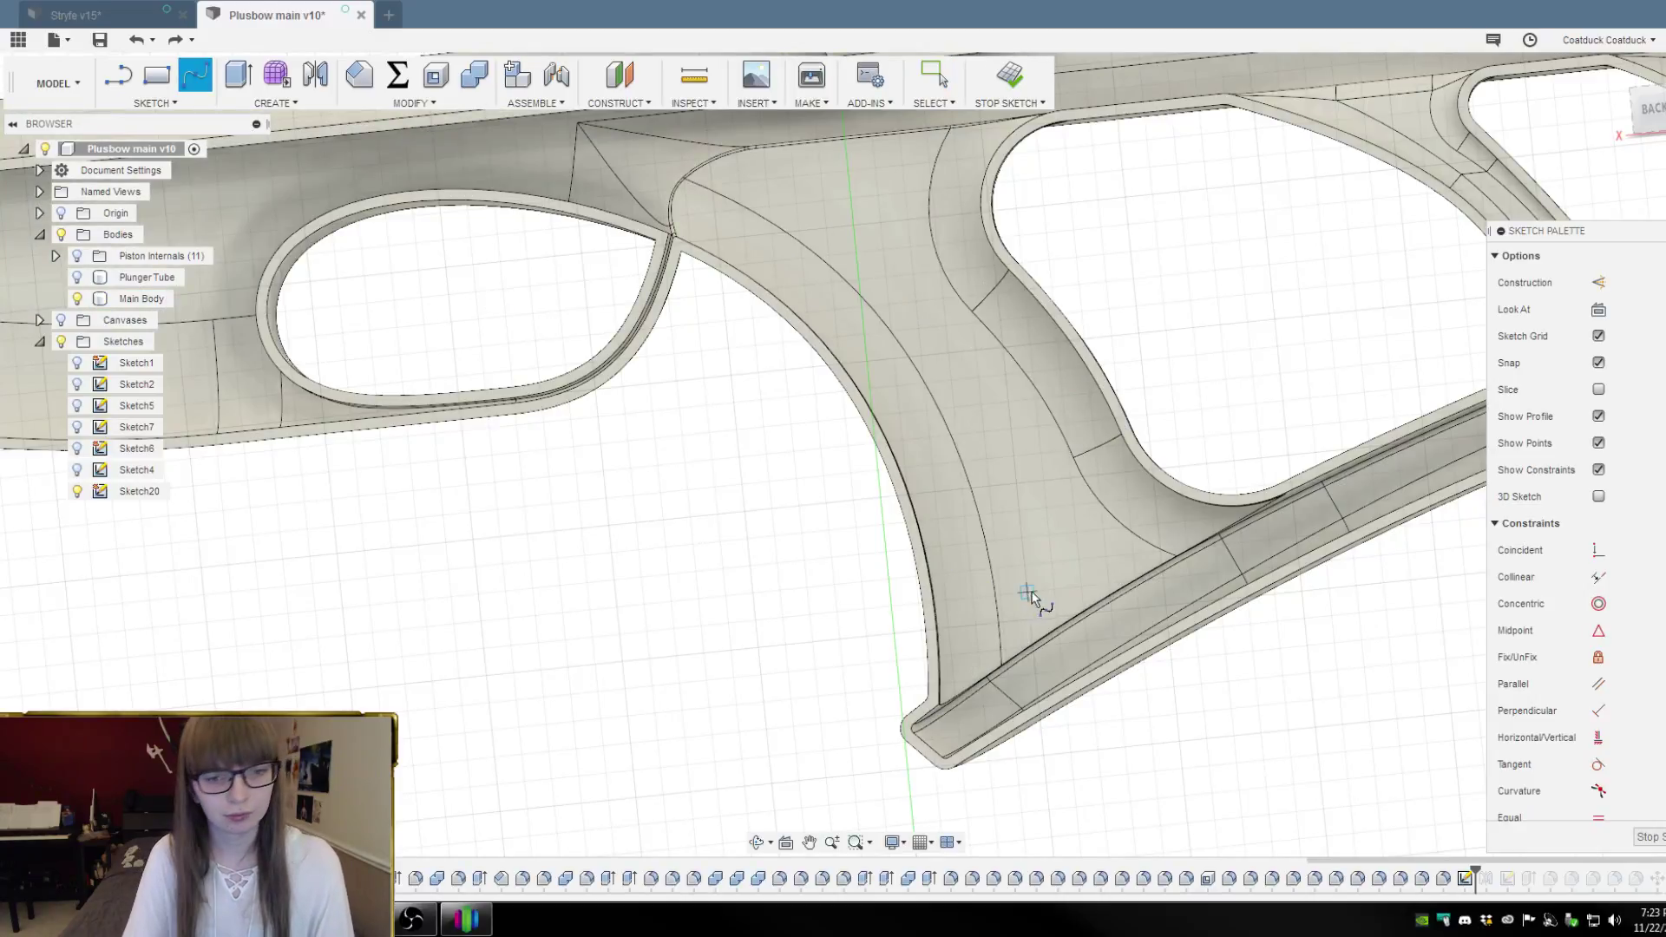
pyautogui.click(1059, 643)
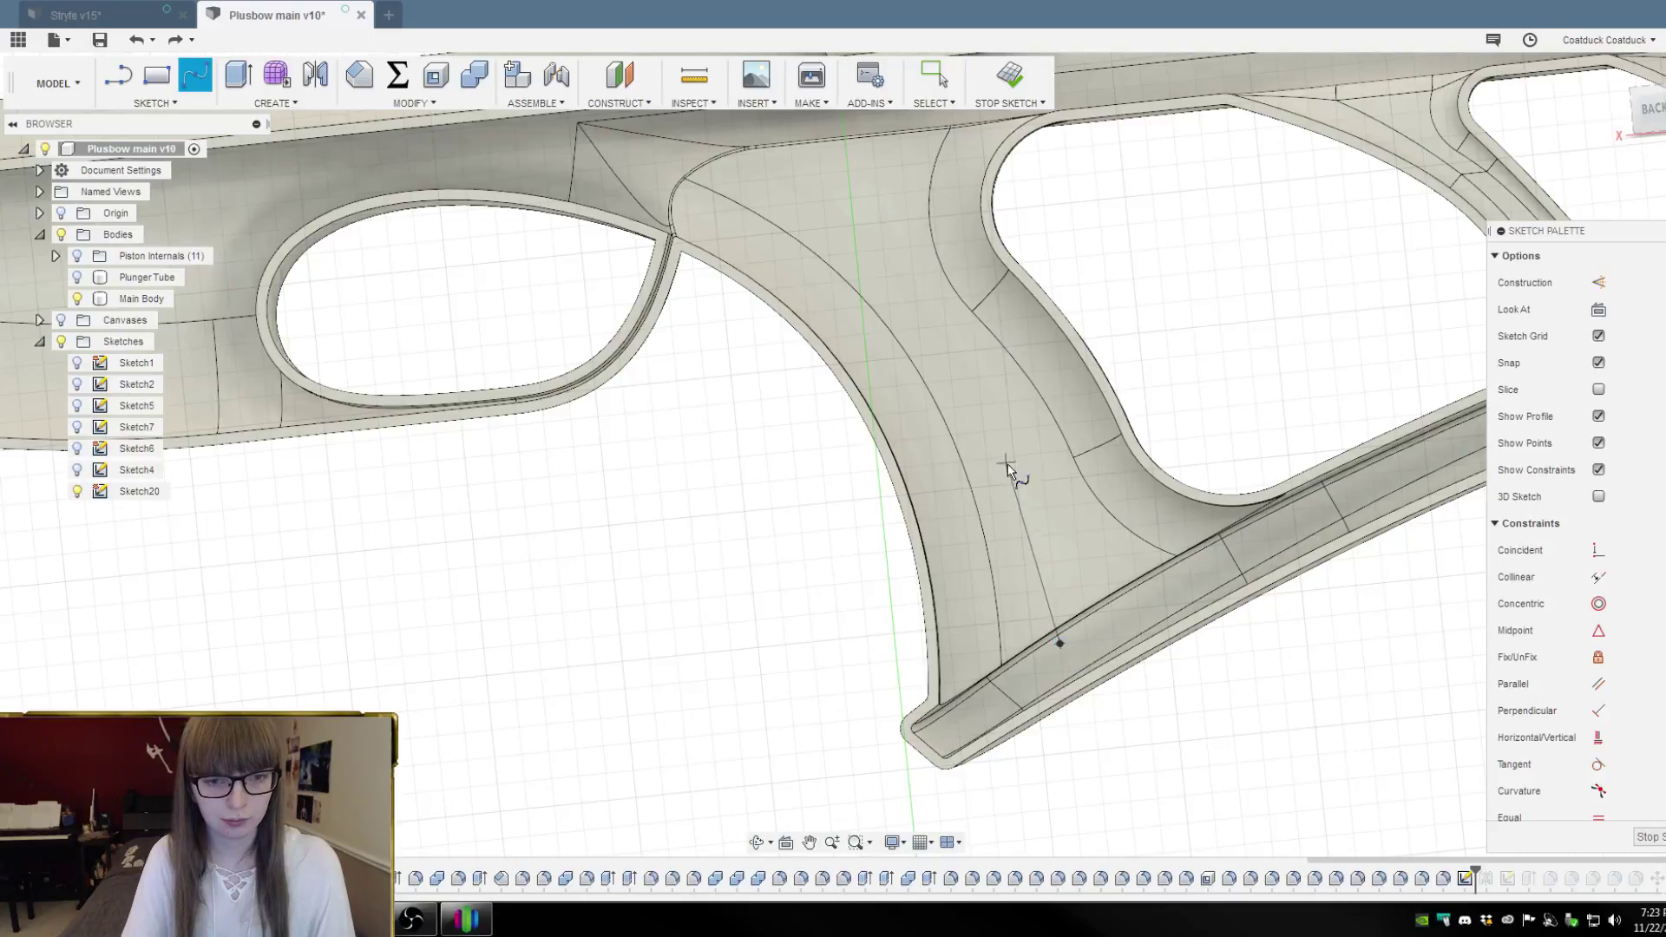
pyautogui.click(986, 413)
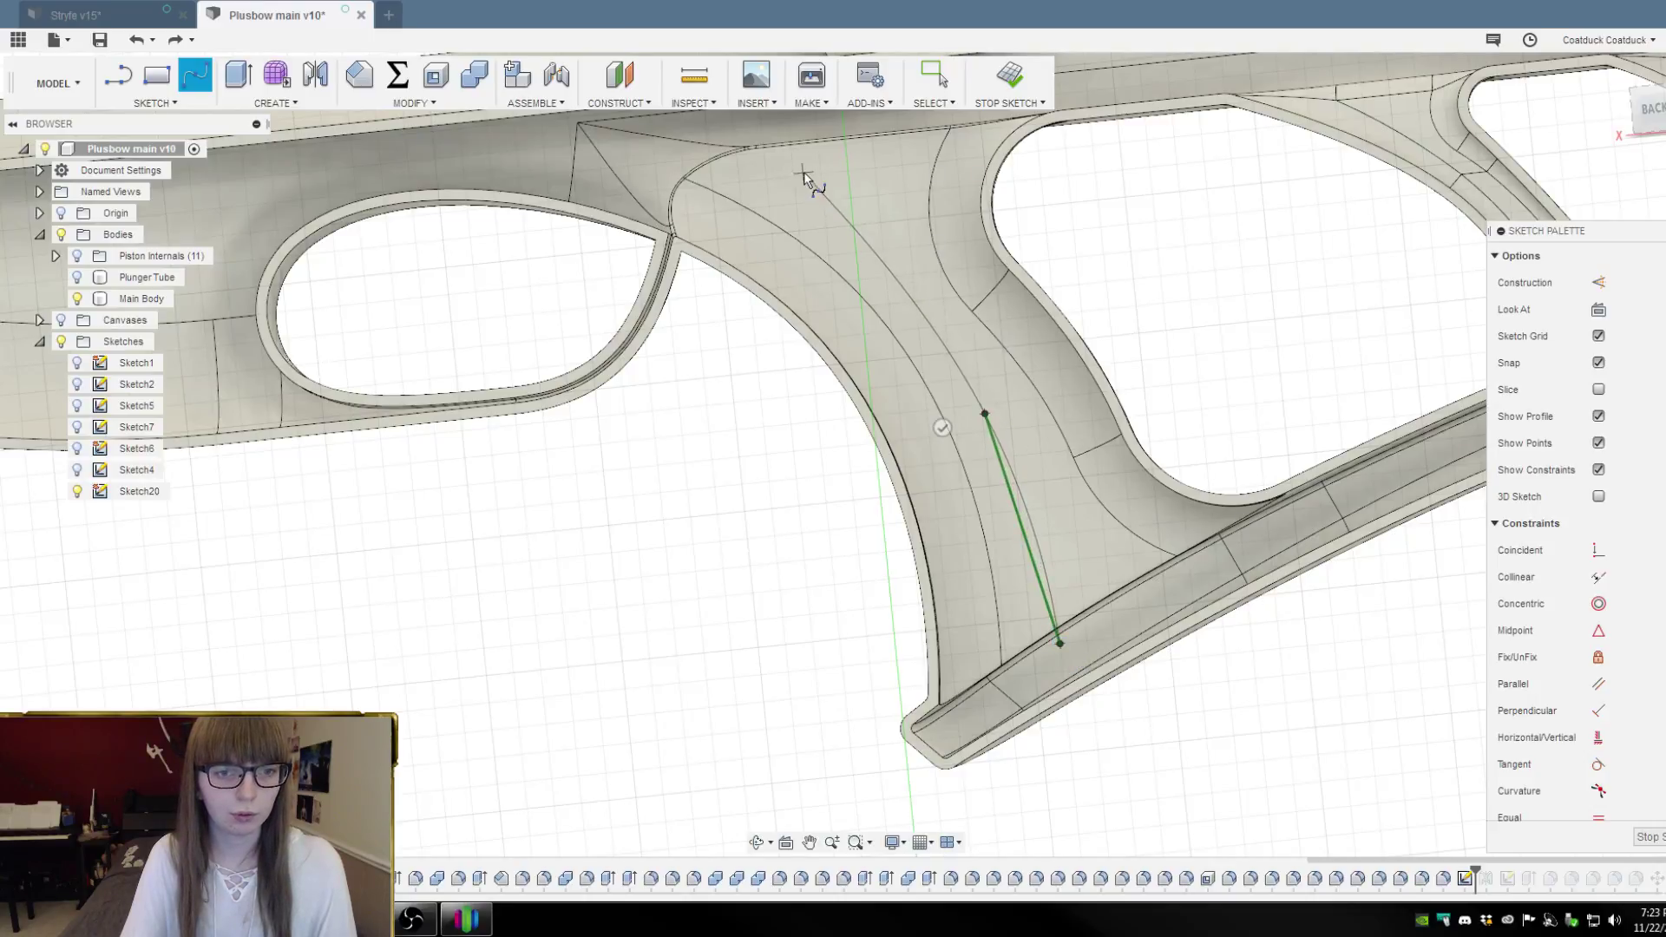
pyautogui.scroll(-3, 802, 156)
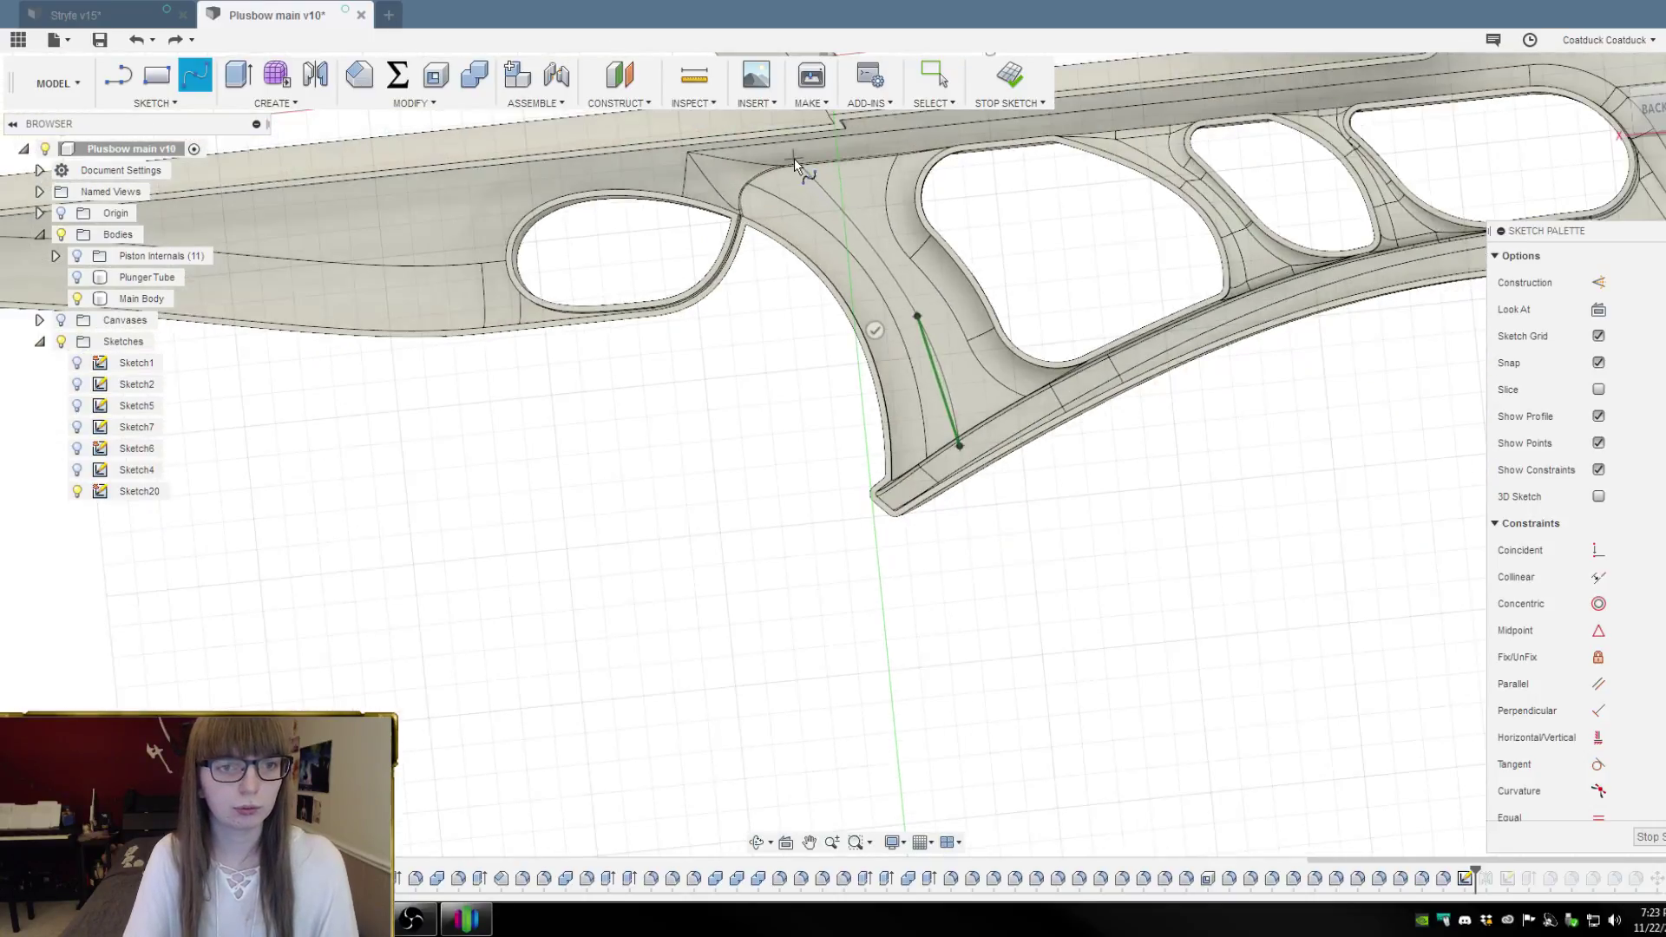
pyautogui.click(796, 153)
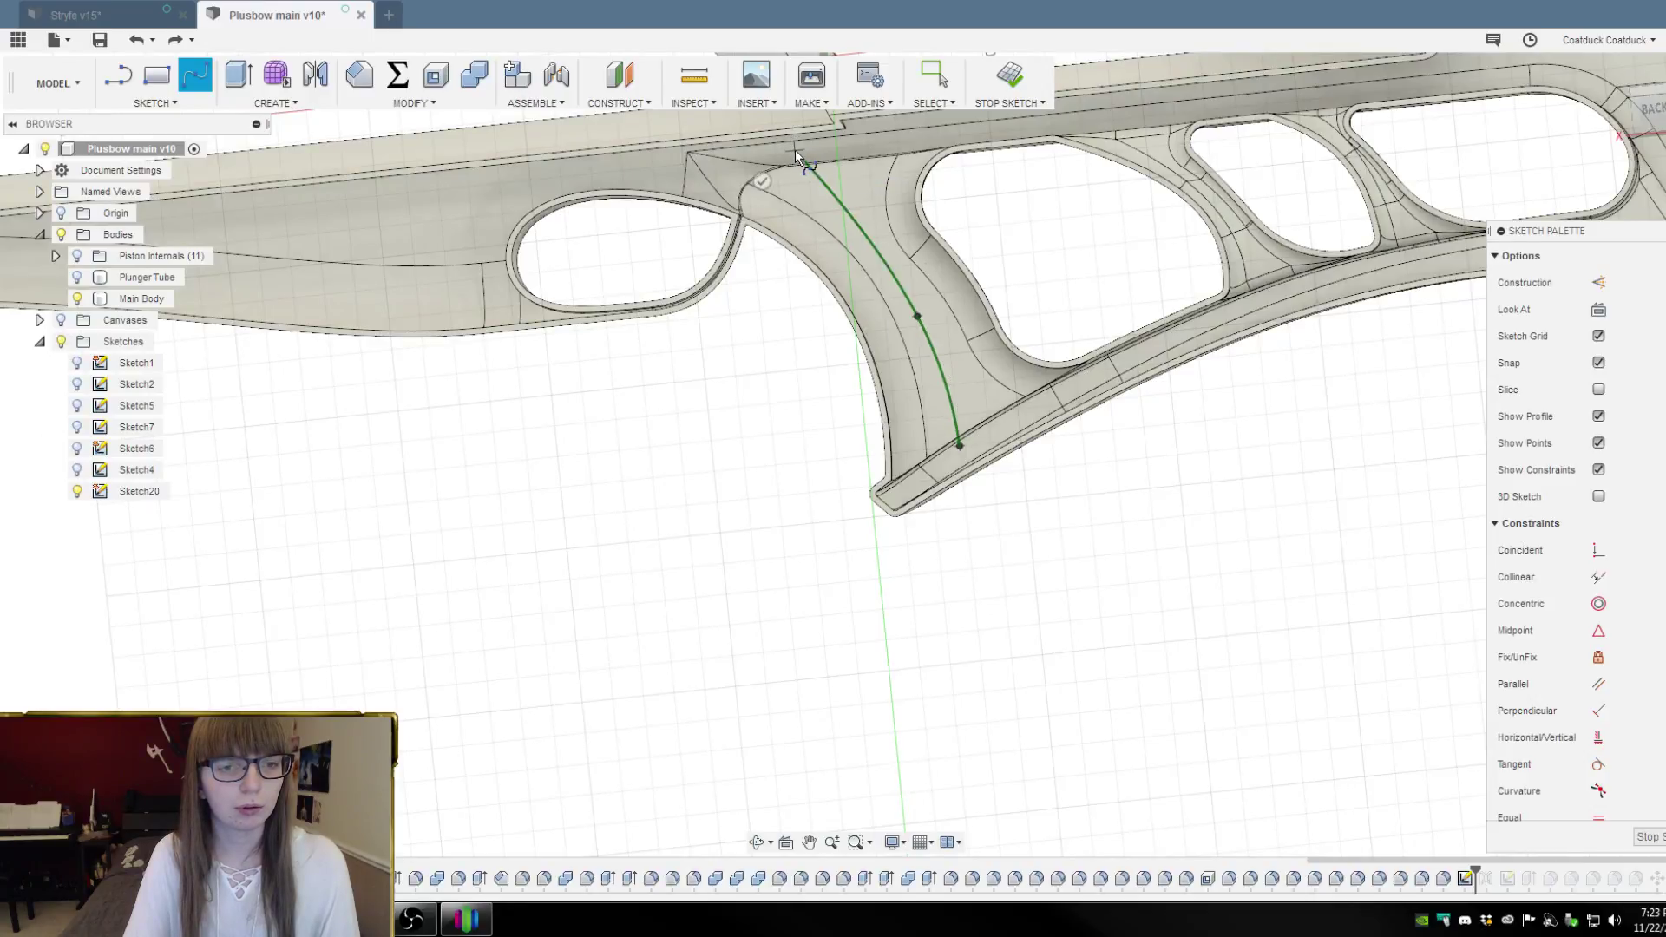
pyautogui.click(762, 181)
pyautogui.scroll(-1, 1215, 542)
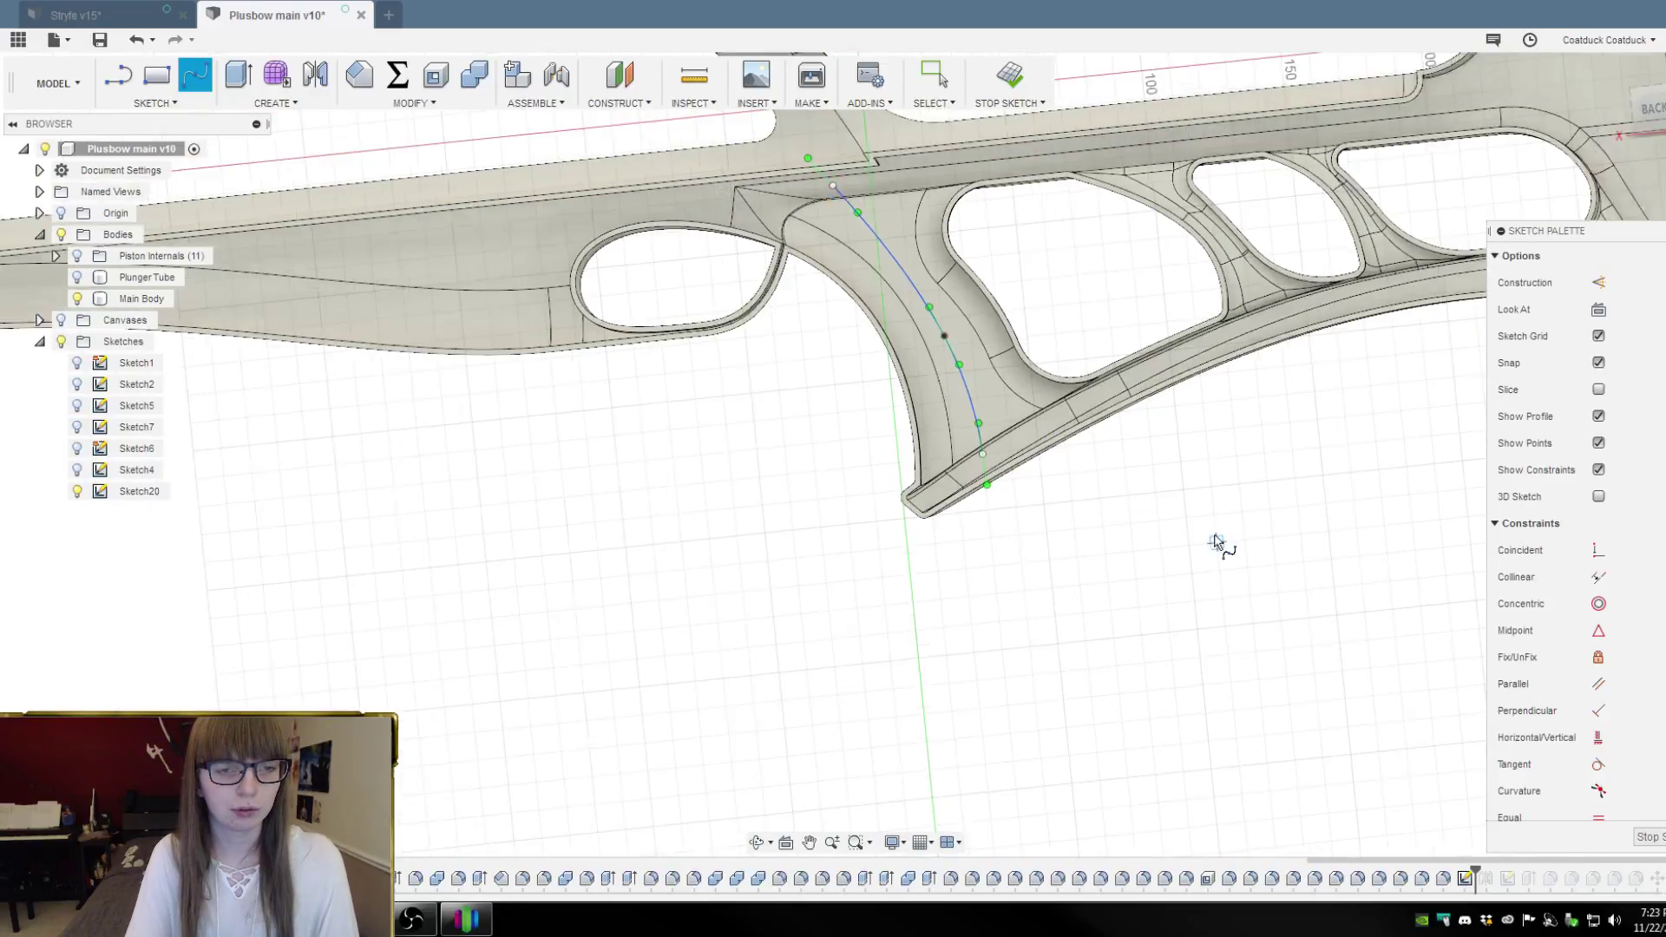
pyautogui.scroll(2, 1049, 324)
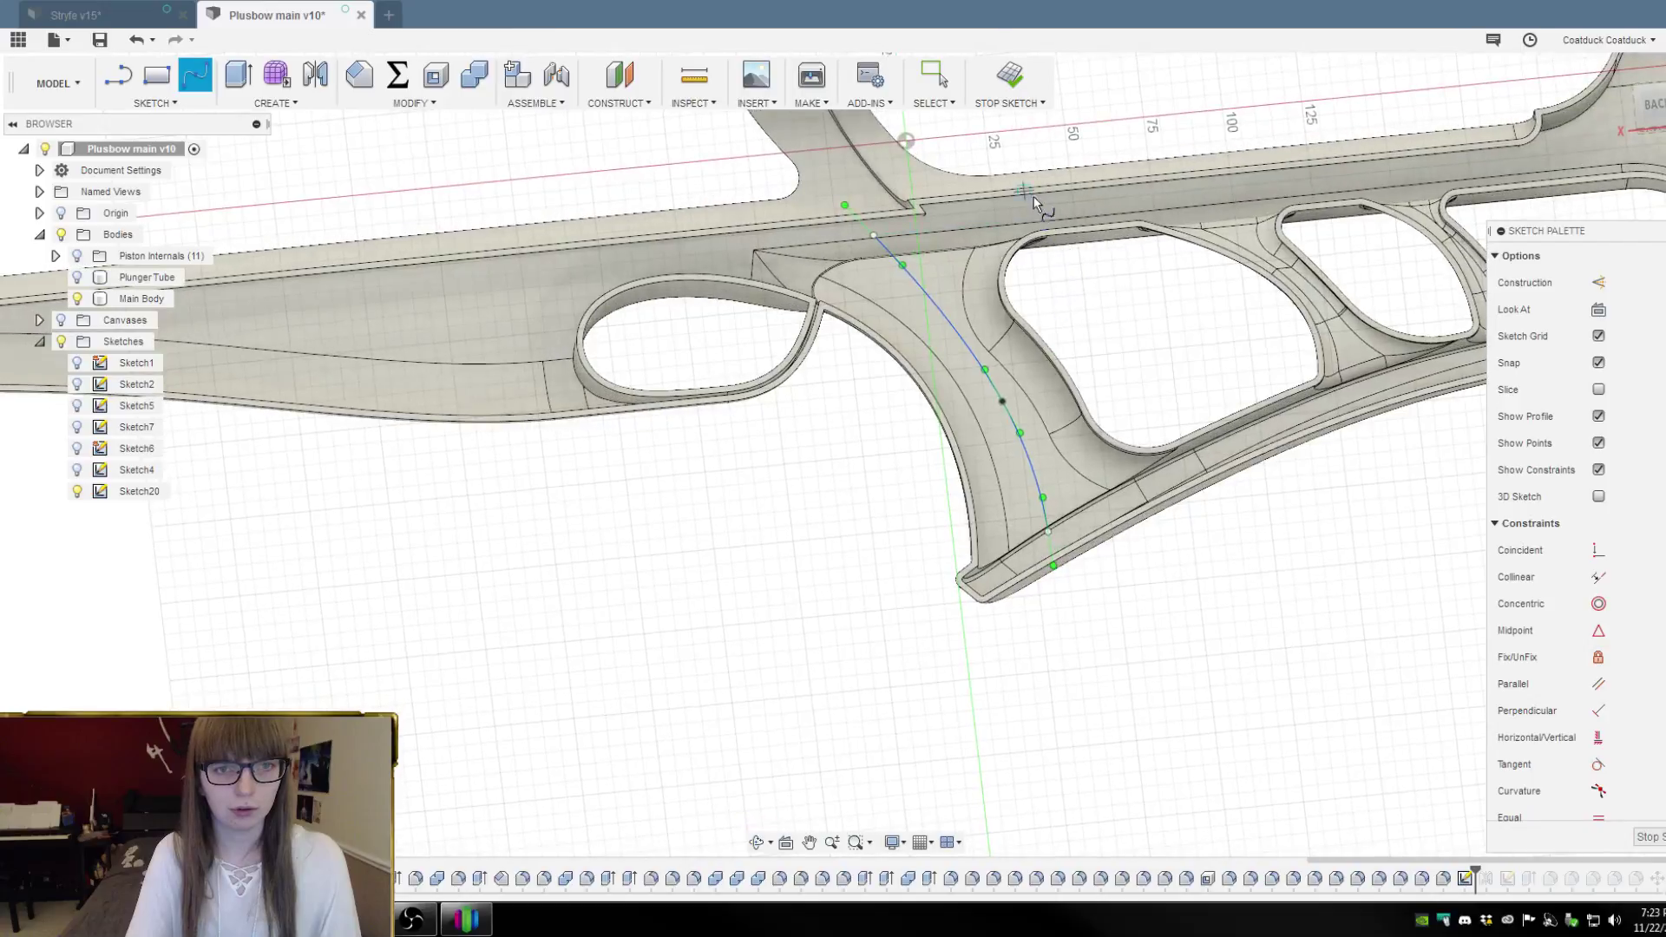
# Try a symmetric To Next web along the grip spline with a thickness of 1.5 mm
pyautogui.press('Escape')
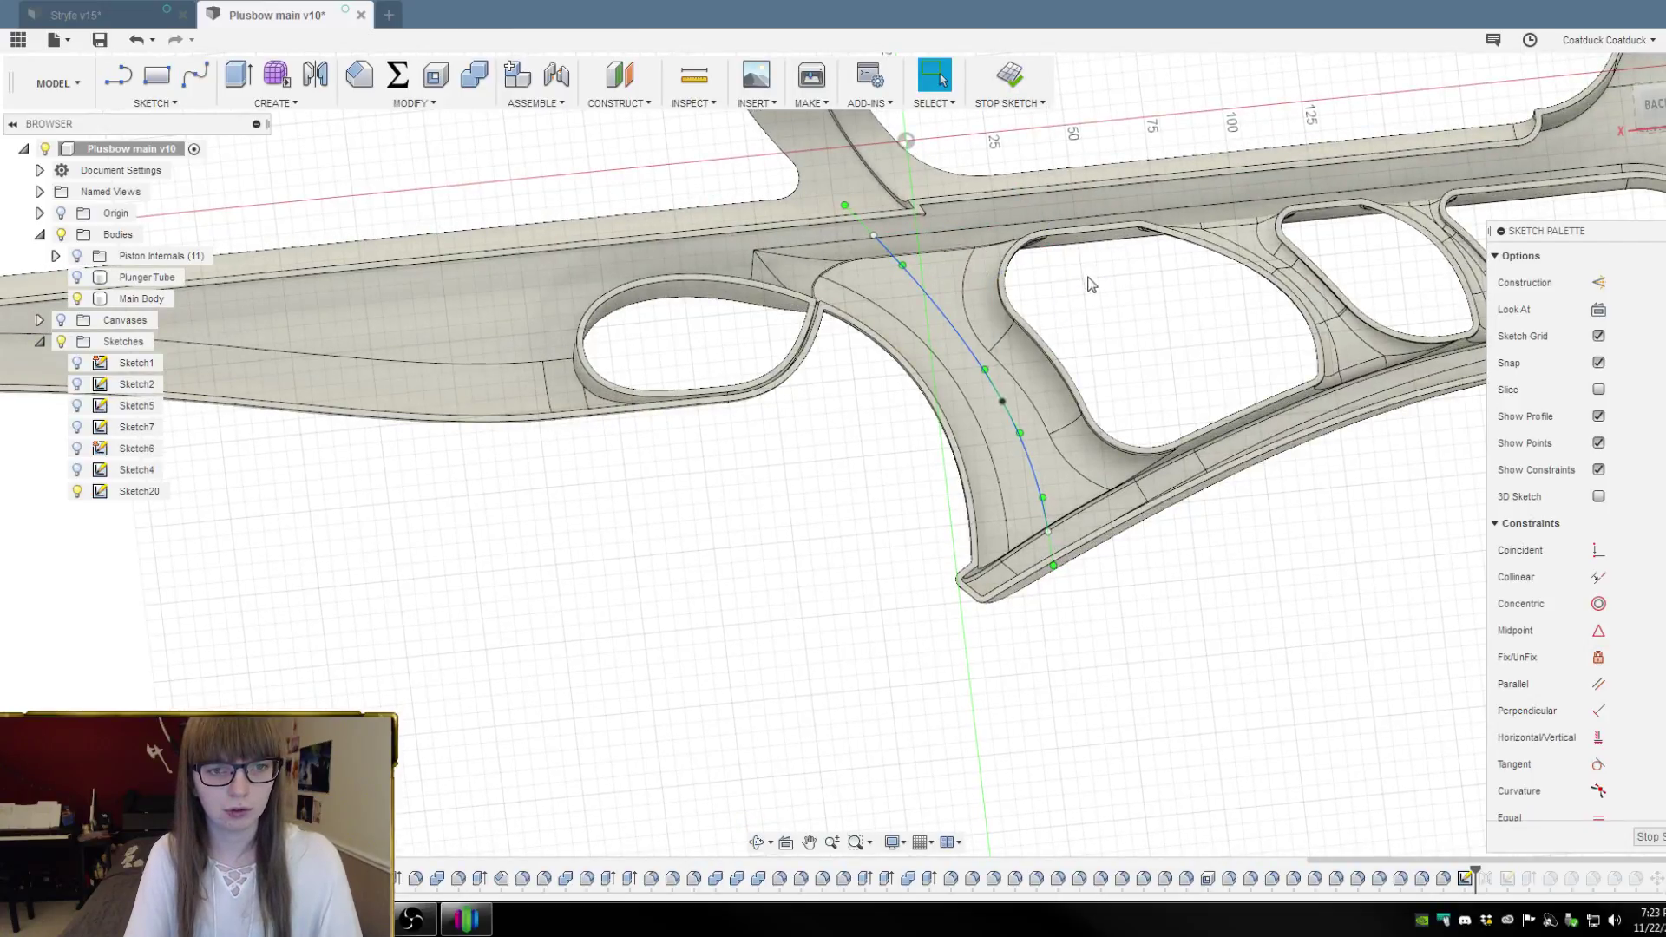
pyautogui.keyDown('shift'); pyautogui.moveTo(1090, 279); pyautogui.dragTo(1067, 305, button='middle'); pyautogui.keyUp('shift')
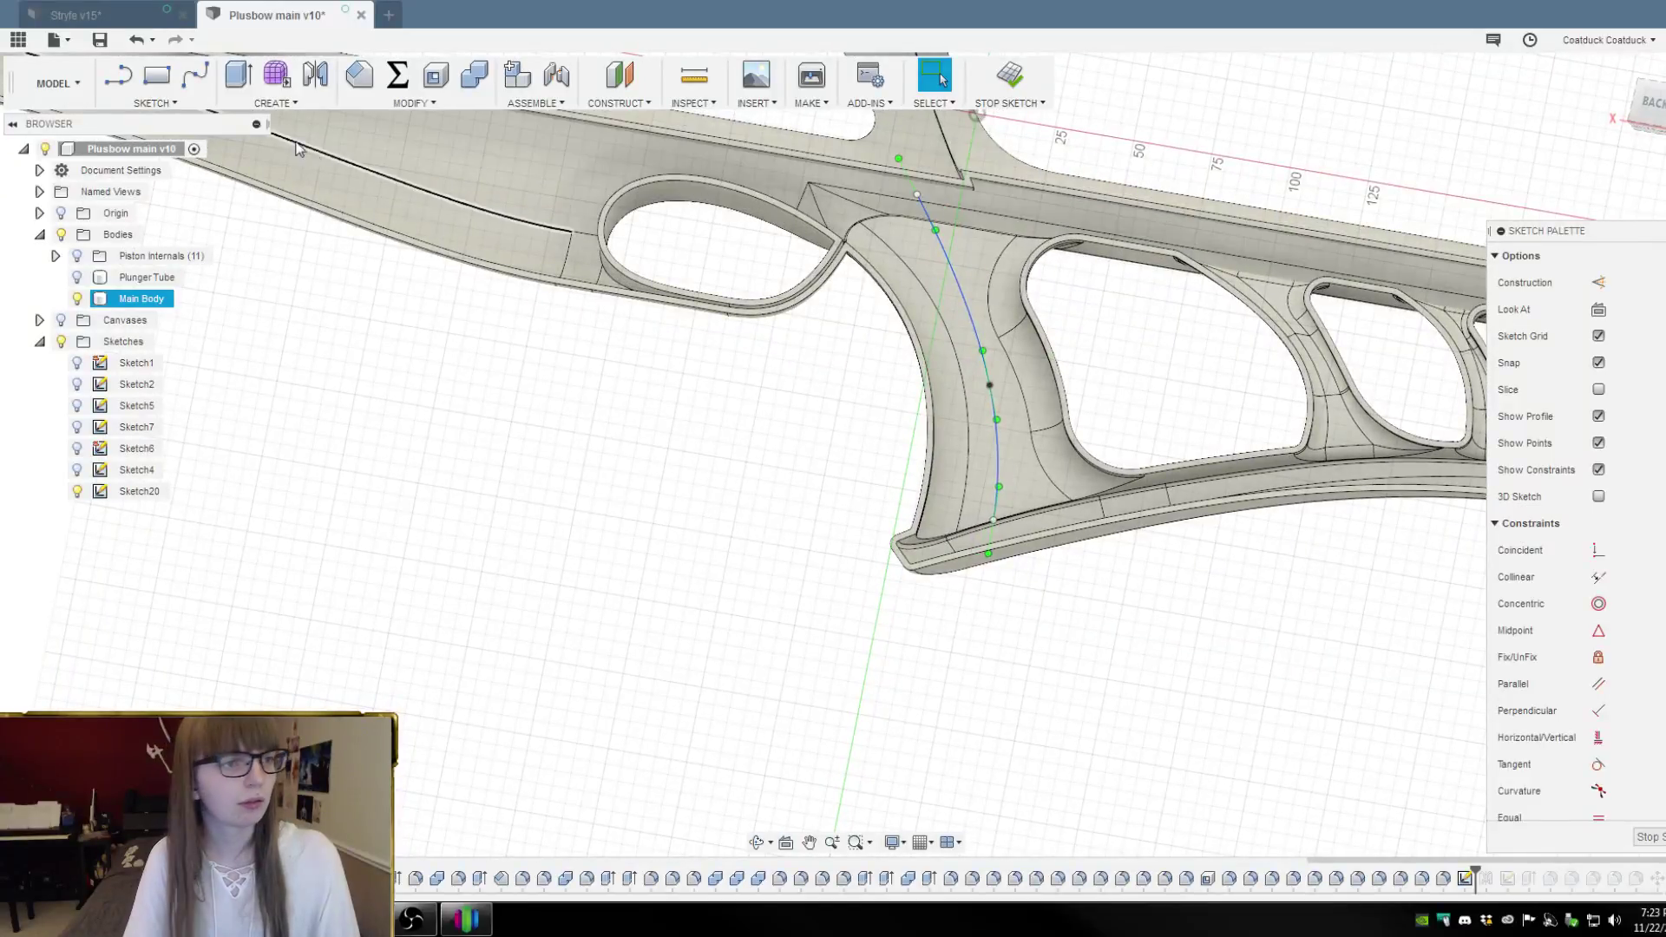
pyautogui.click(249, 104)
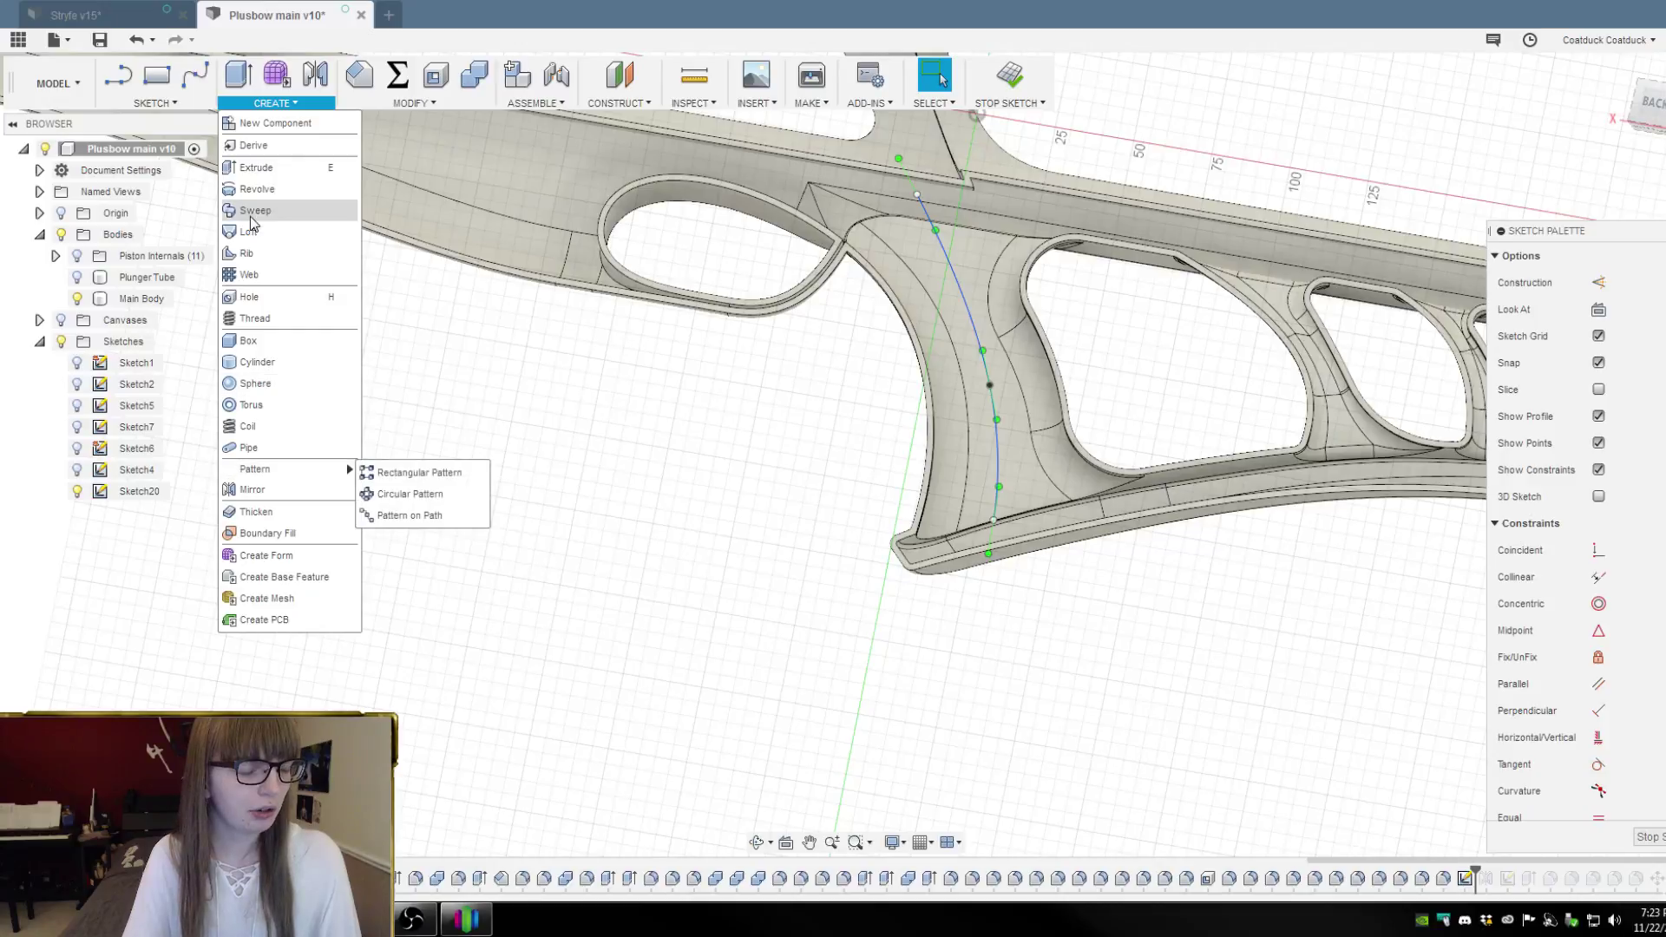
pyautogui.click(276, 274)
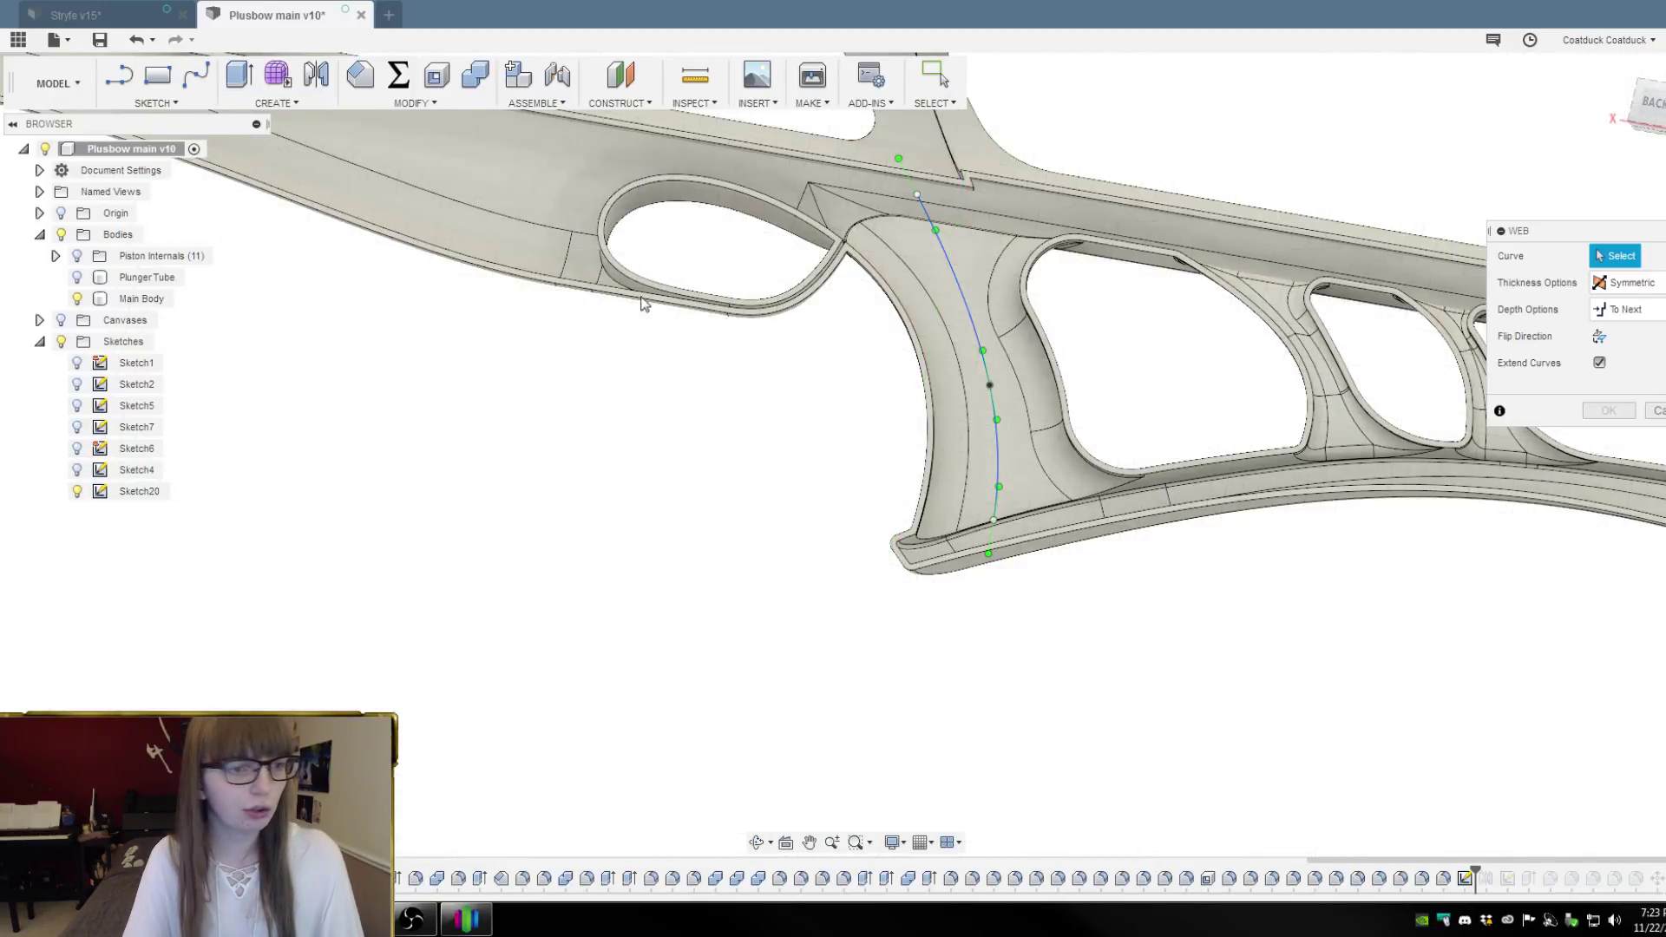
pyautogui.click(954, 283)
pyautogui.scroll(5, 974, 265)
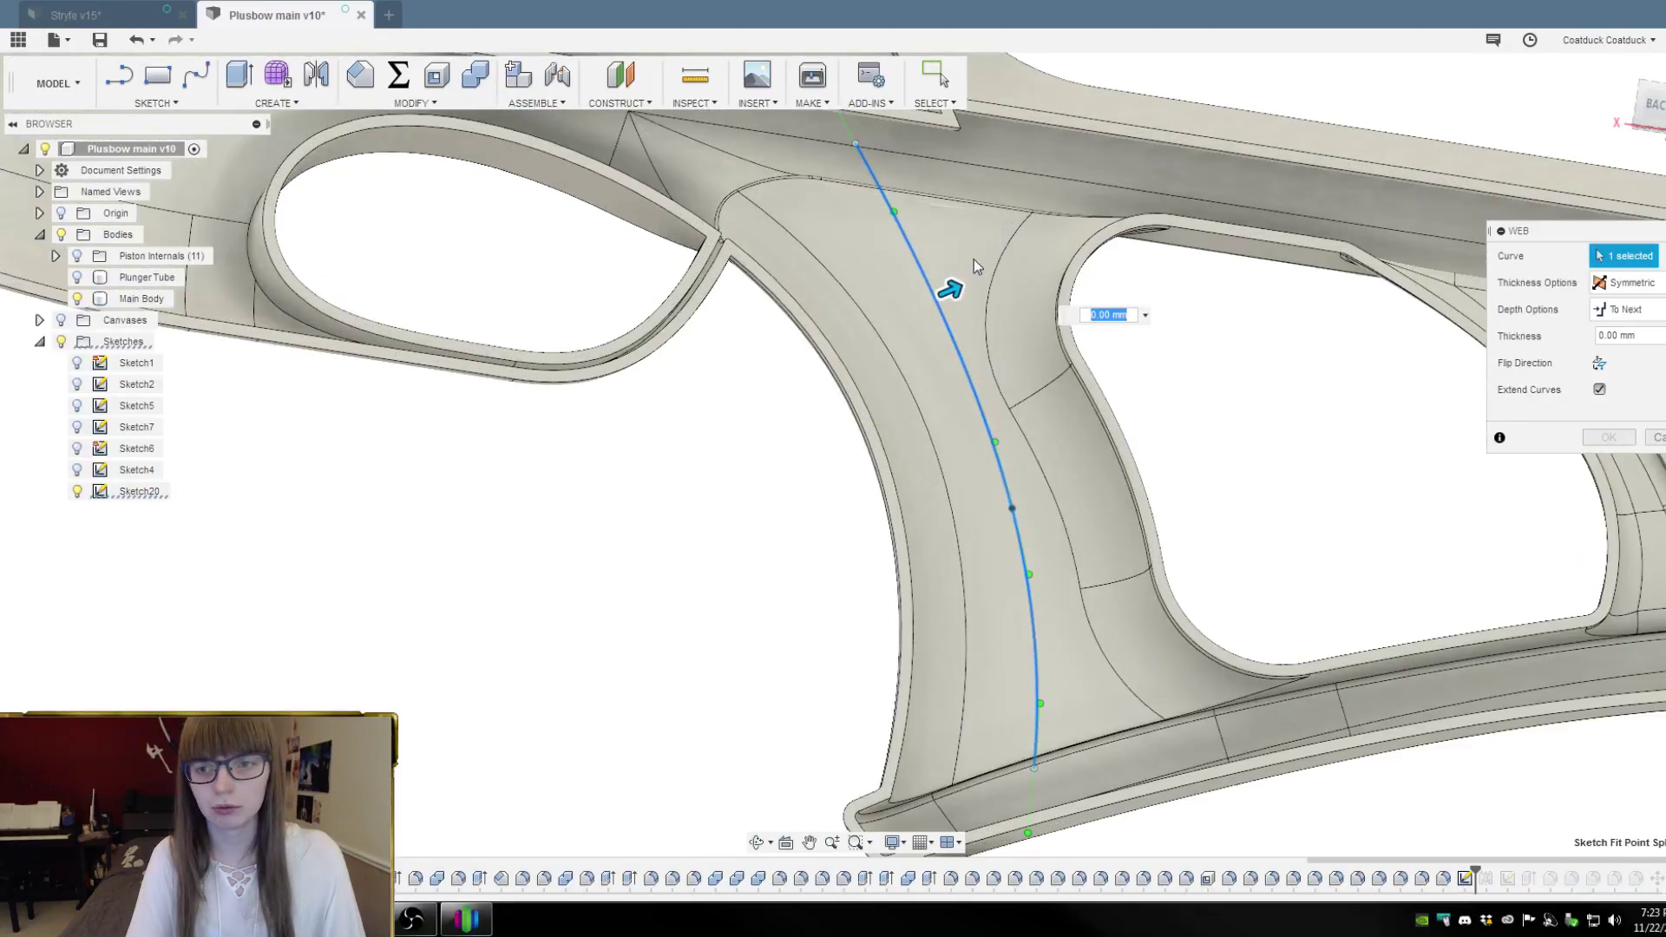
pyautogui.keyDown('shift'); pyautogui.moveTo(1176, 365); pyautogui.dragTo(1190, 358, button='middle'); pyautogui.keyUp('shift')
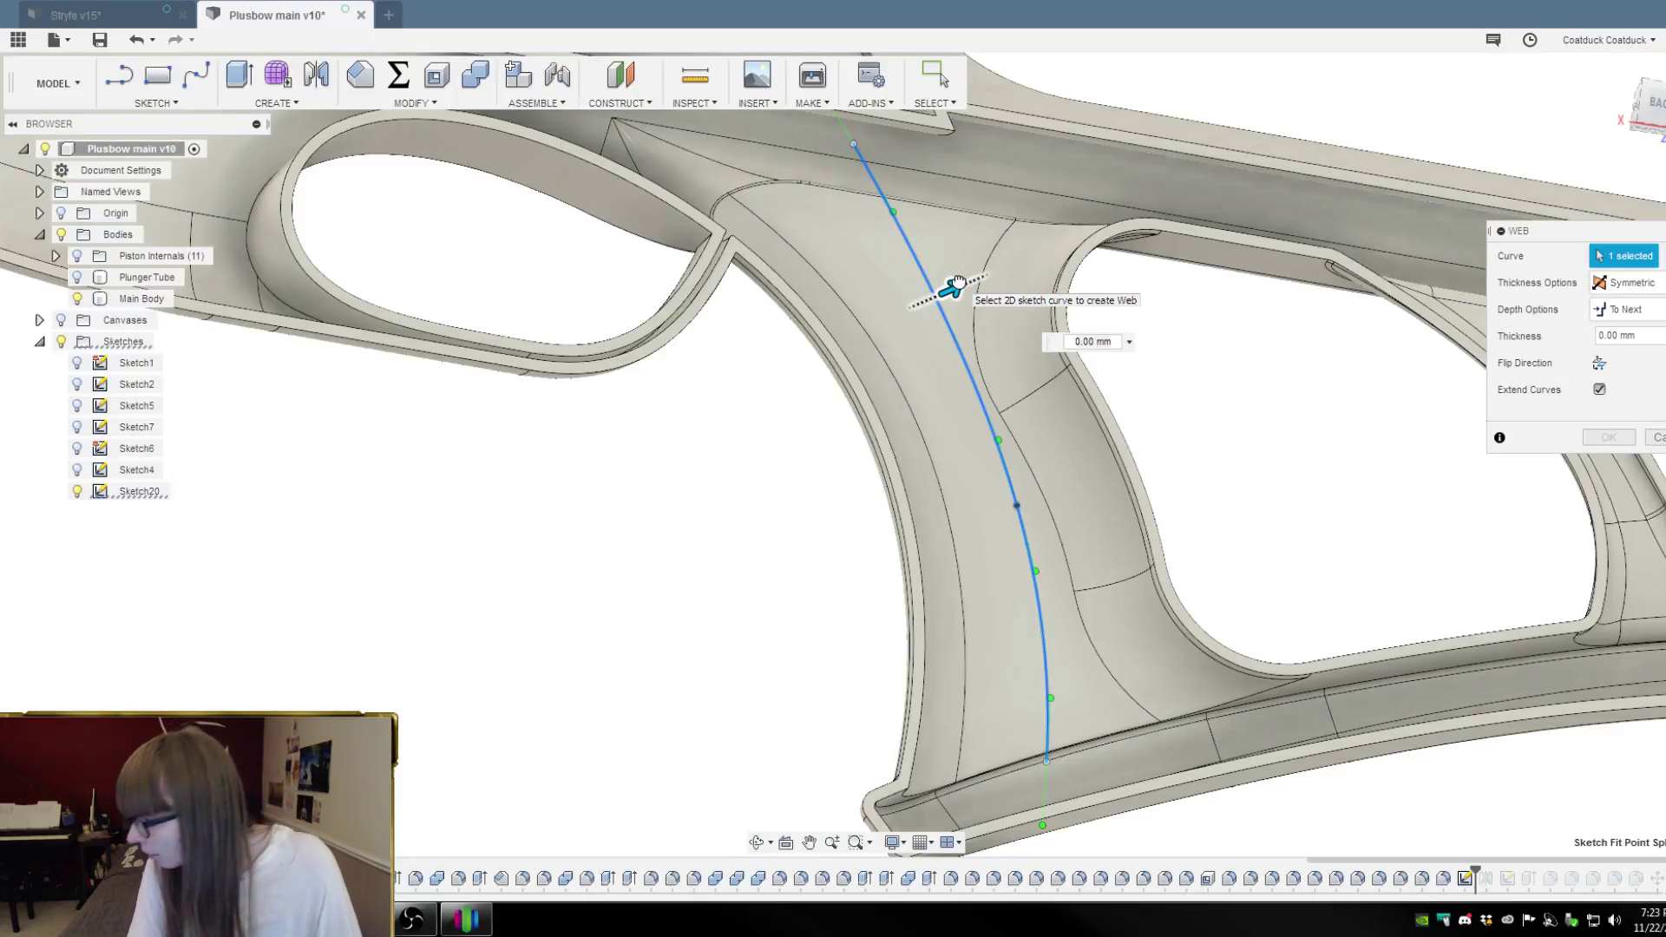
pyautogui.scroll(5, 954, 286)
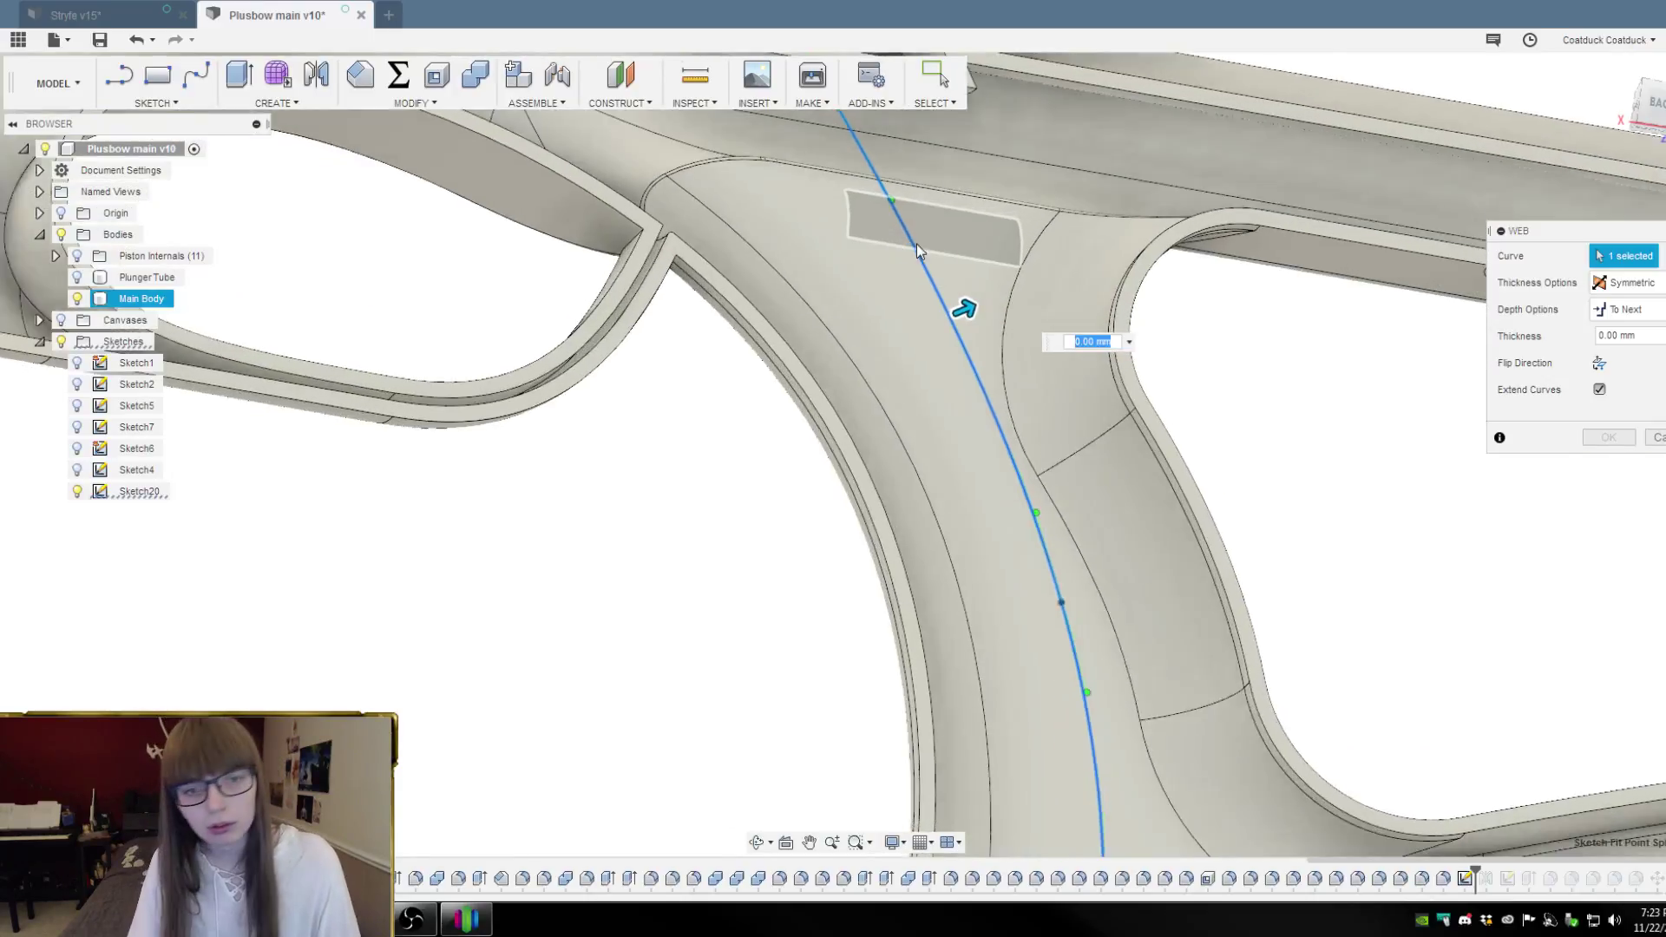
pyautogui.moveTo(965, 331); pyautogui.dragTo(970, 328)
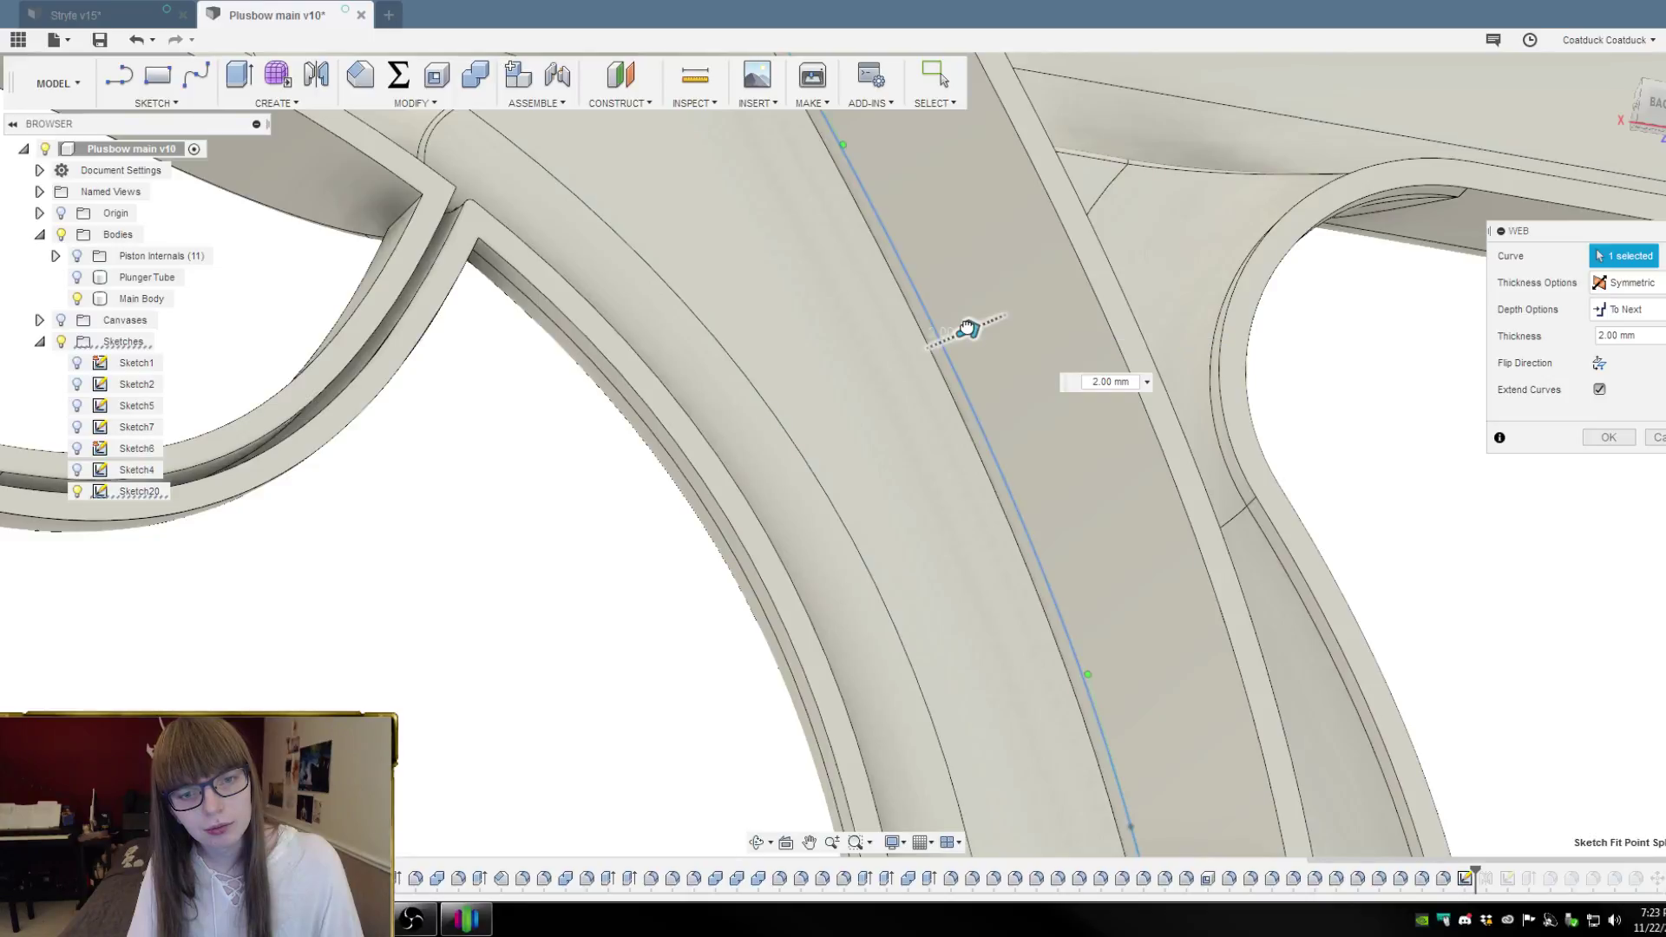
pyautogui.moveTo(965, 330); pyautogui.dragTo(960, 335)
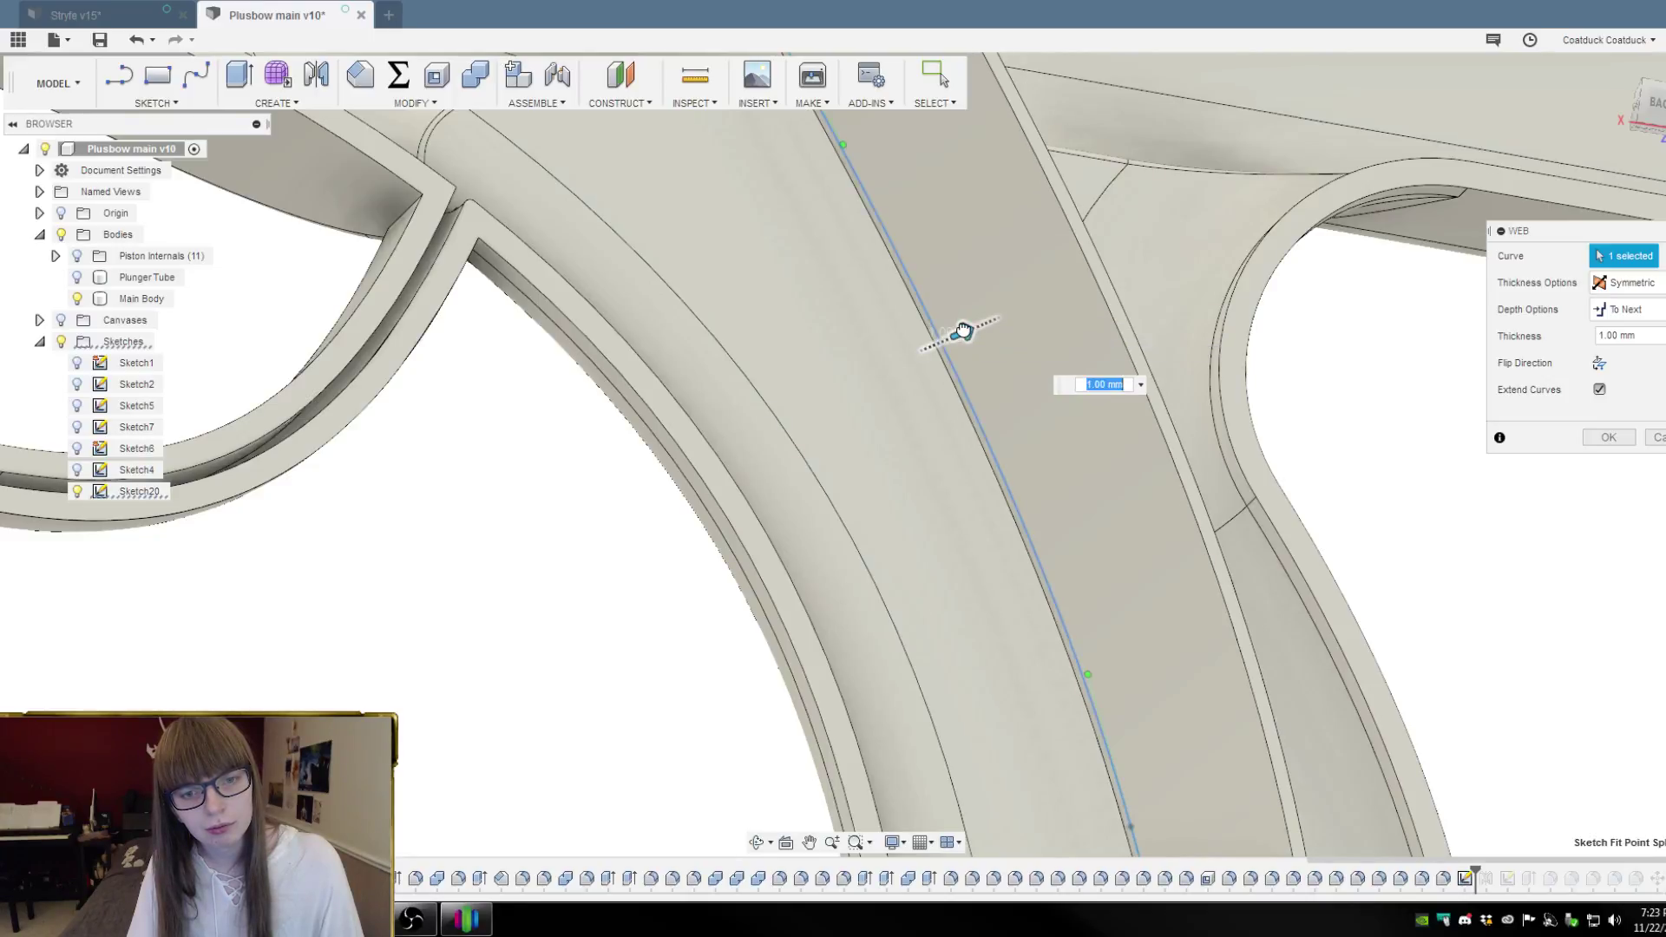
pyautogui.click(1093, 385)
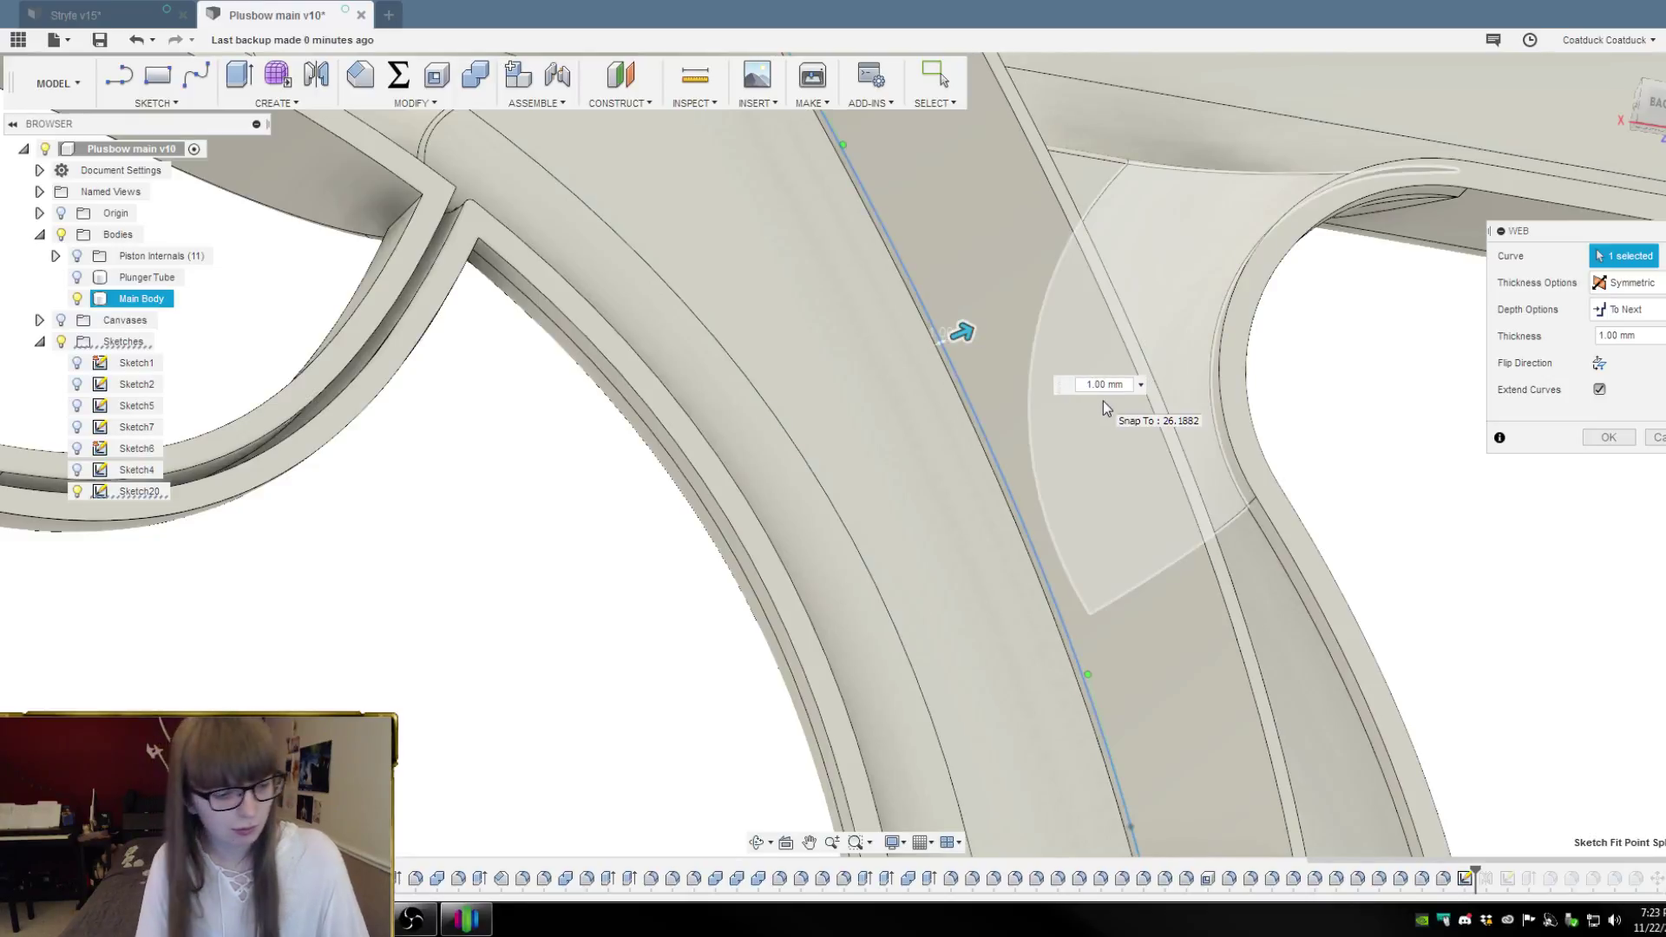
pyautogui.press('Return')
# Flip the trial web's direction so it builds into the grip shell, then create it and undo it
pyautogui.scroll(-5, 1119, 395)
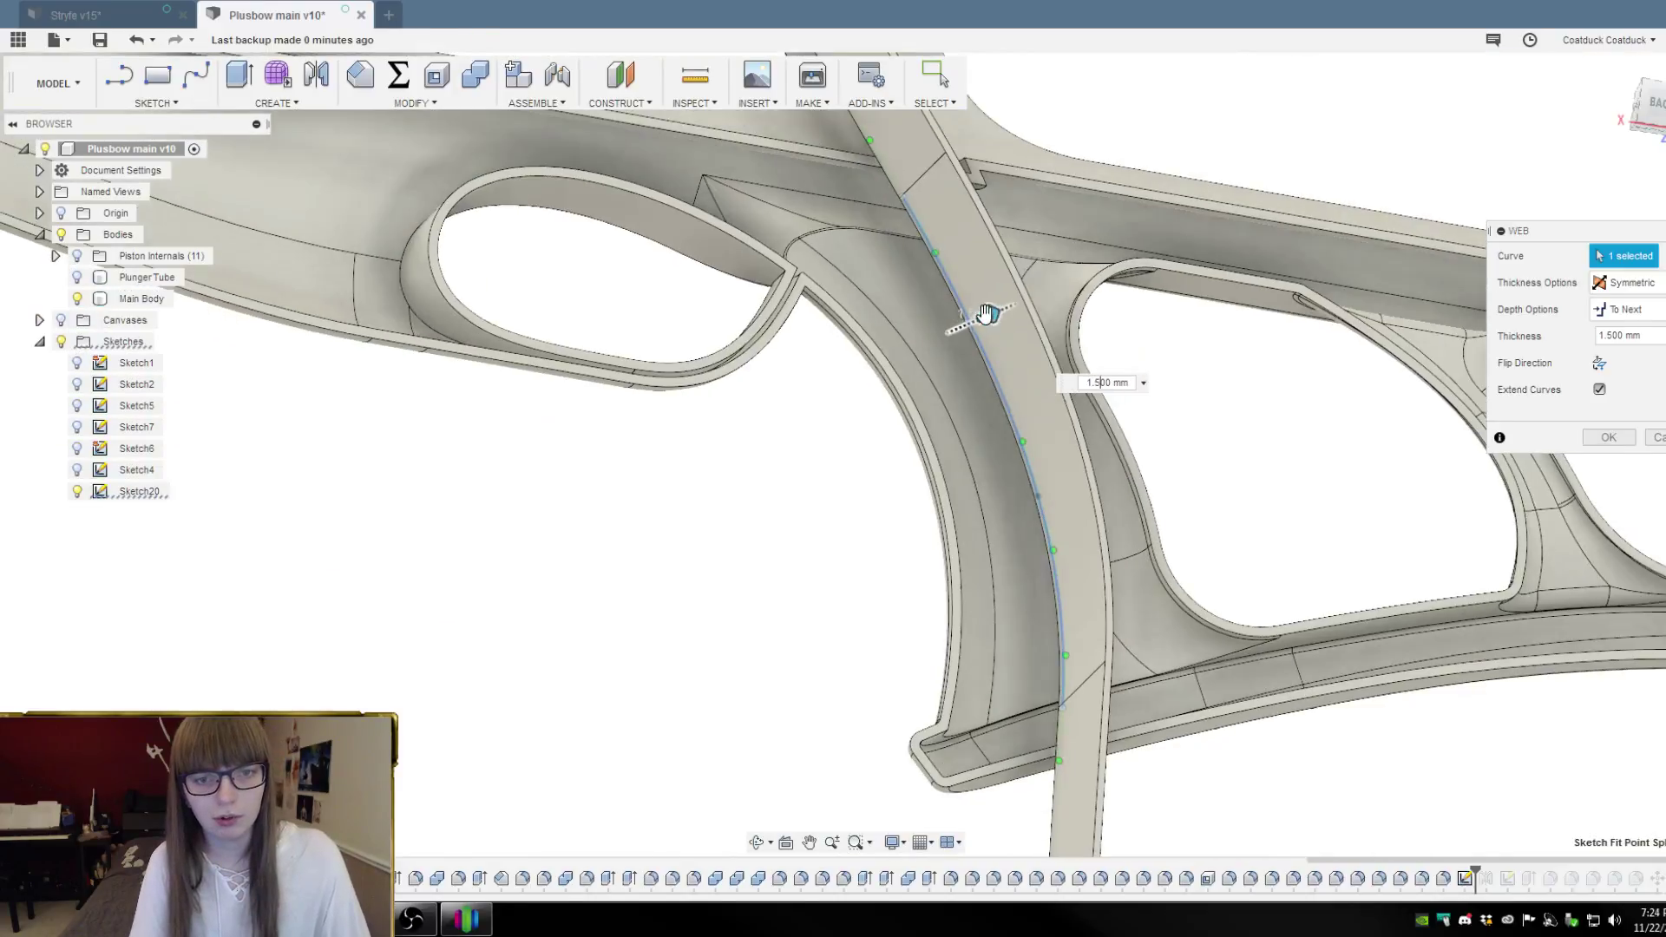
pyautogui.scroll(-3, 1138, 387)
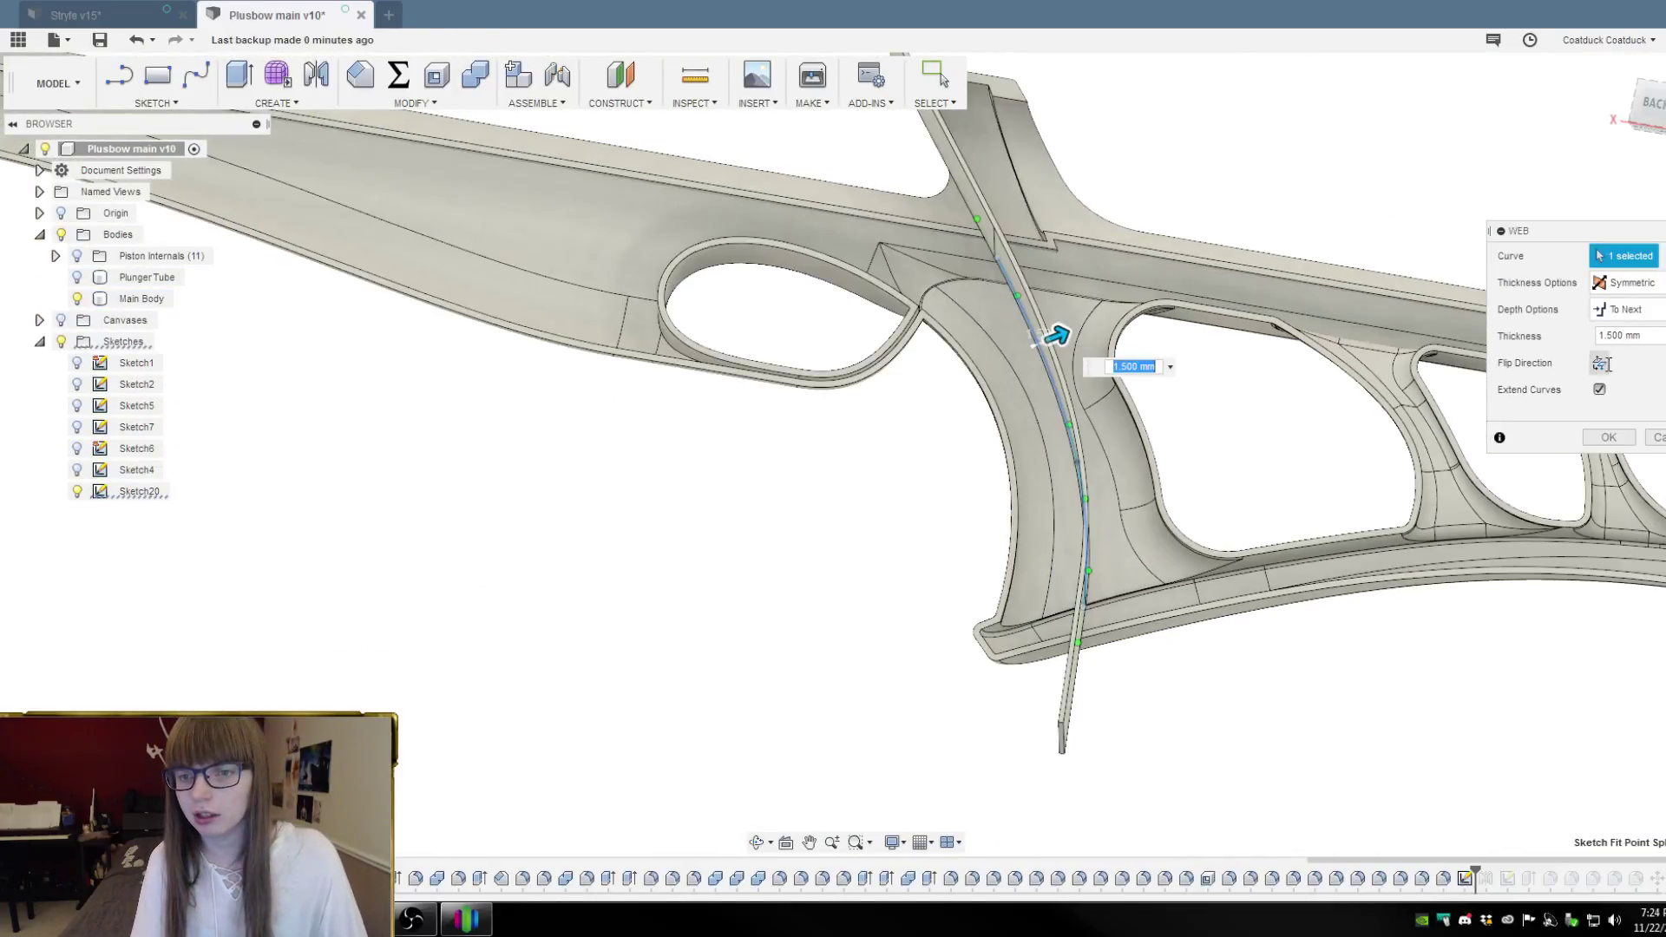
pyautogui.click(1600, 363)
pyautogui.moveTo(1294, 435)
pyautogui.keyDown('shift'); pyautogui.mouseDown(button='middle')
pyautogui.moveTo(1359, 392)
pyautogui.moveTo(1231, 439)
pyautogui.moveTo(1304, 450)
pyautogui.mouseUp(button='middle'); pyautogui.keyUp('shift')
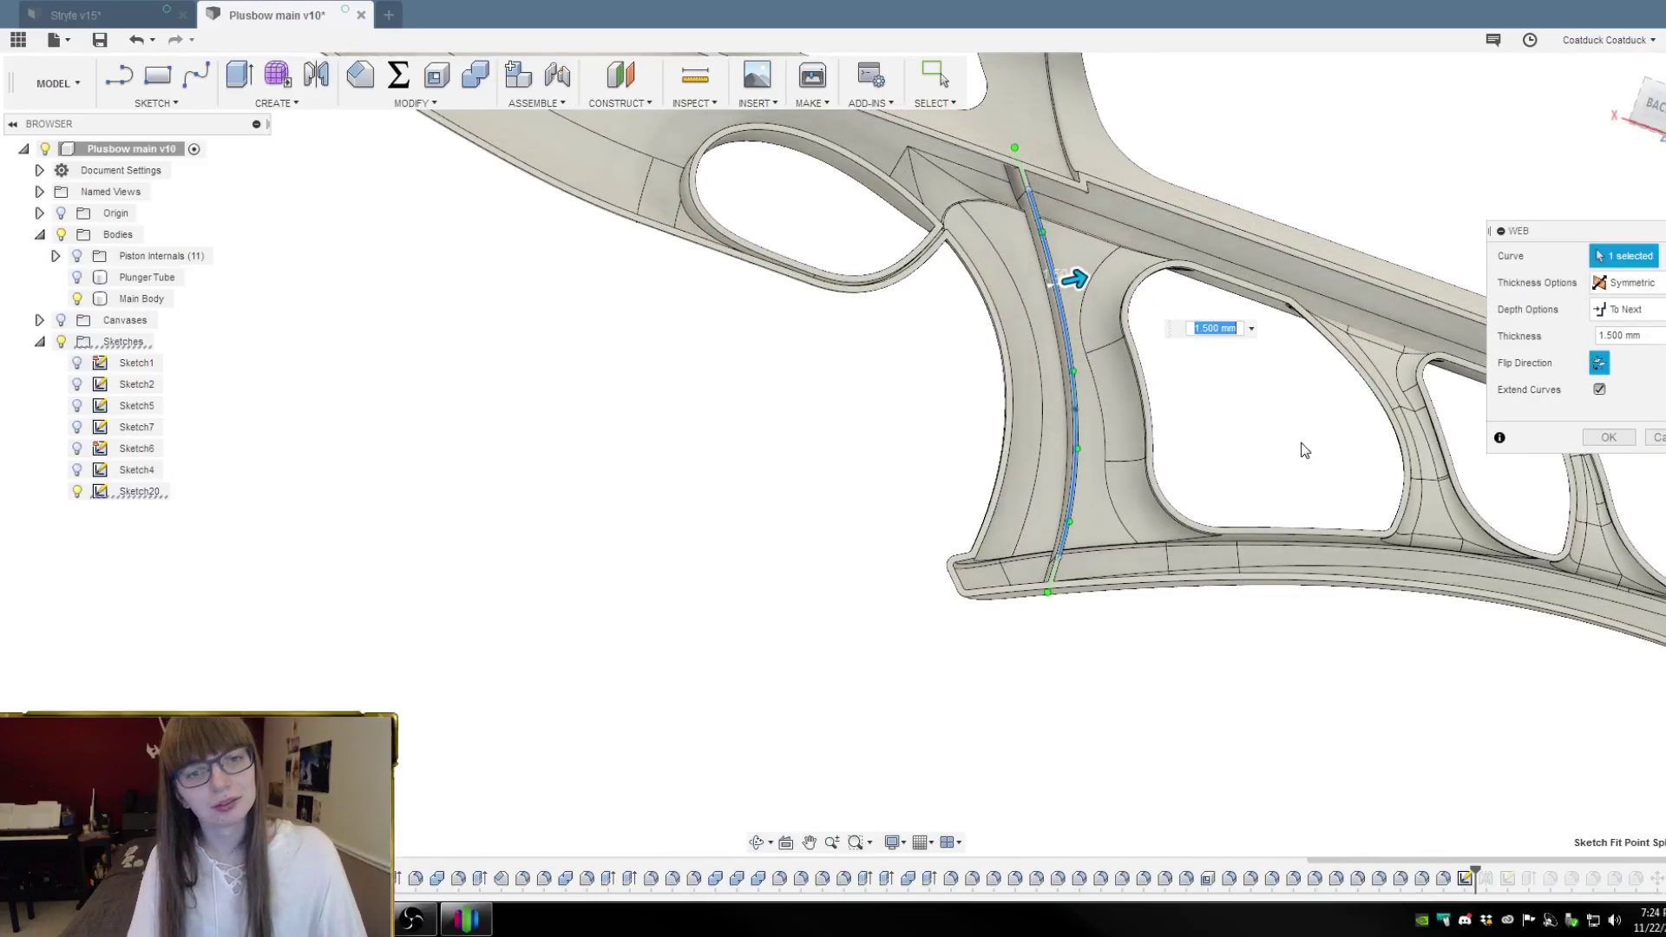
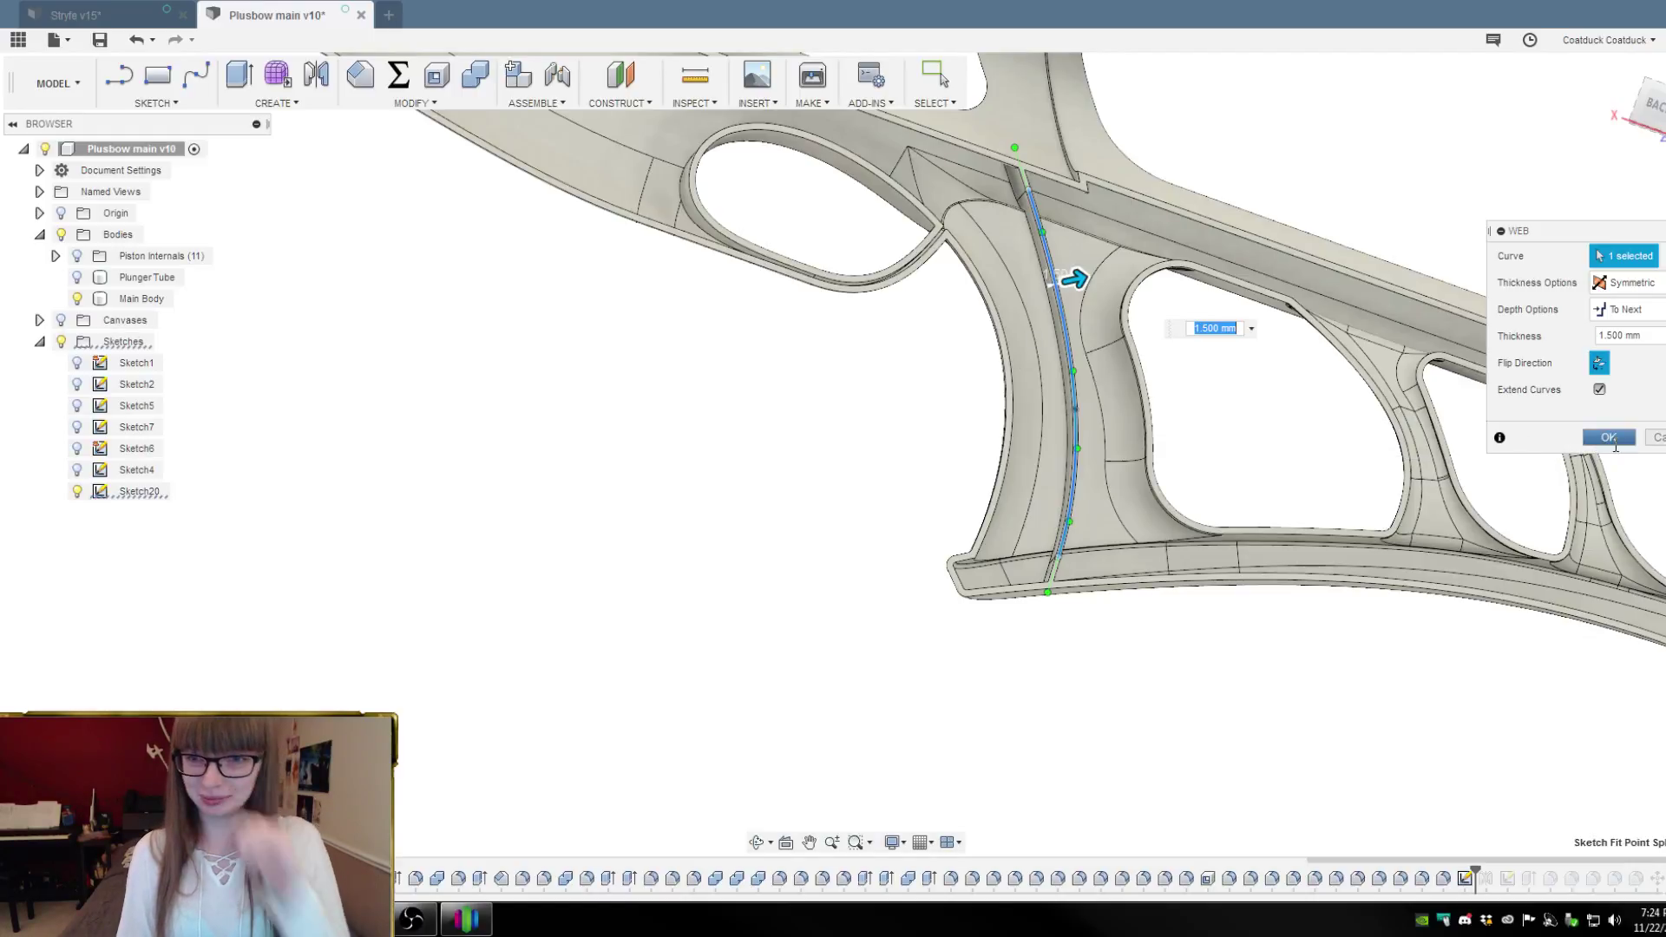
pyautogui.click(1608, 436)
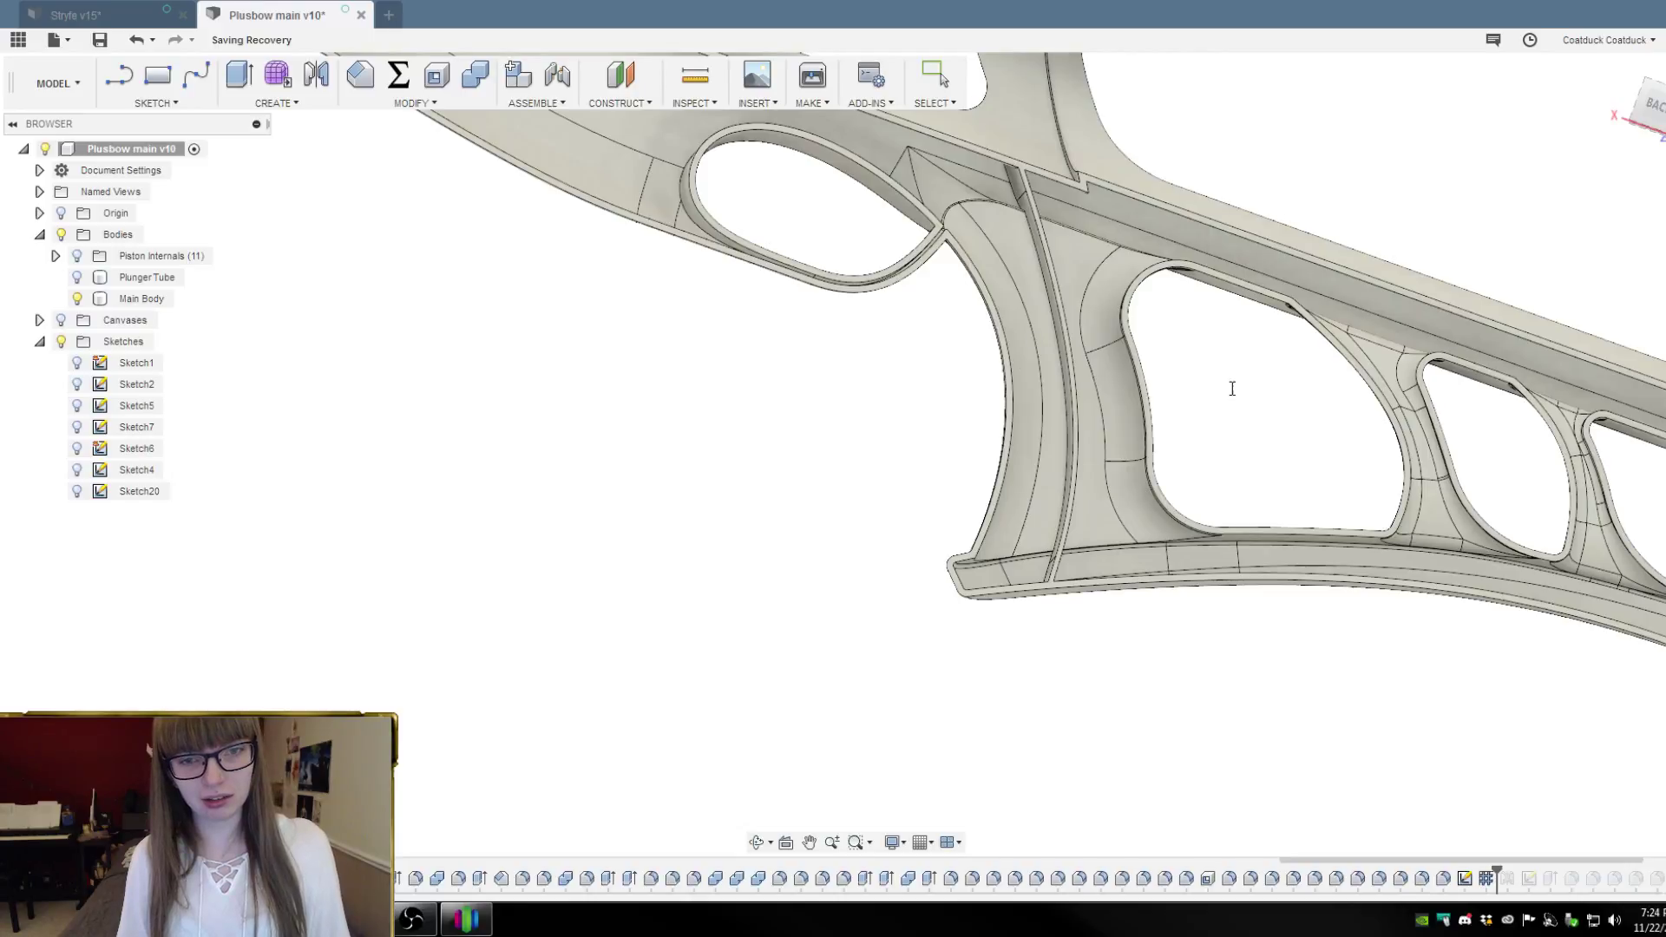
pyautogui.moveTo(1238, 405)
pyautogui.keyDown('shift'); pyautogui.mouseDown(button='middle')
pyautogui.moveTo(1238, 420)
pyautogui.moveTo(1183, 434)
pyautogui.moveTo(1232, 398)
pyautogui.moveTo(1257, 425)
pyautogui.moveTo(1283, 416)
pyautogui.moveTo(1253, 452)
pyautogui.mouseUp(button='middle'); pyautogui.keyUp('shift')
pyautogui.scroll(-4, 1076, 387)
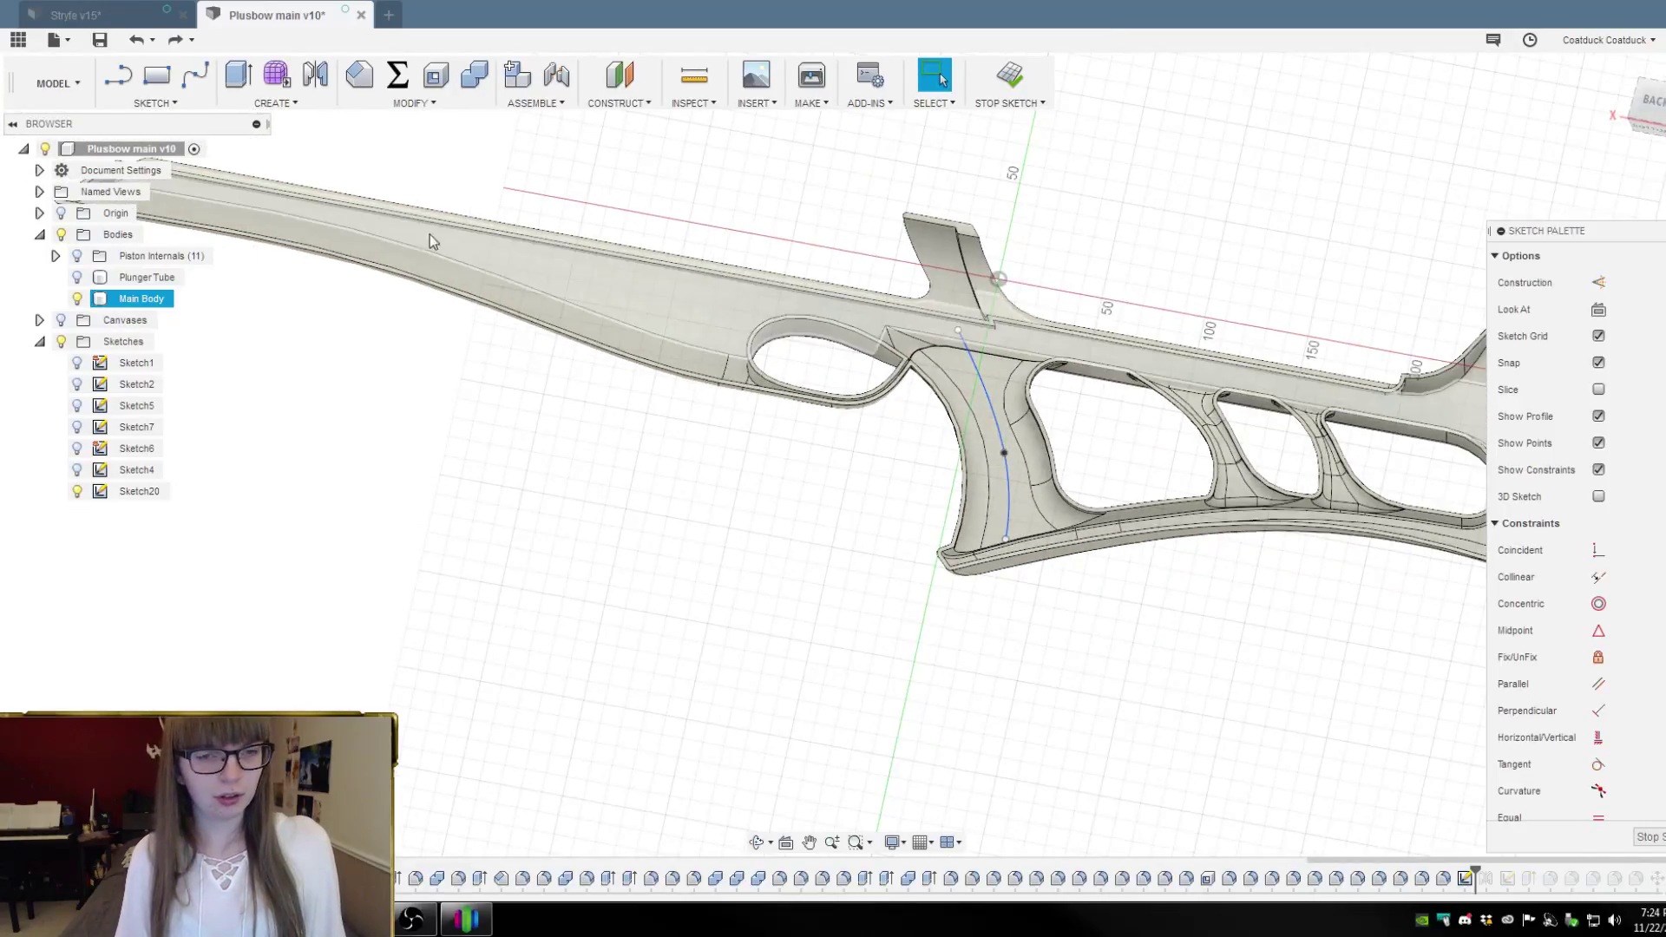
# Open the Rainbow Pistol design from the Rainbow Cannon project
pyautogui.click(17, 39)
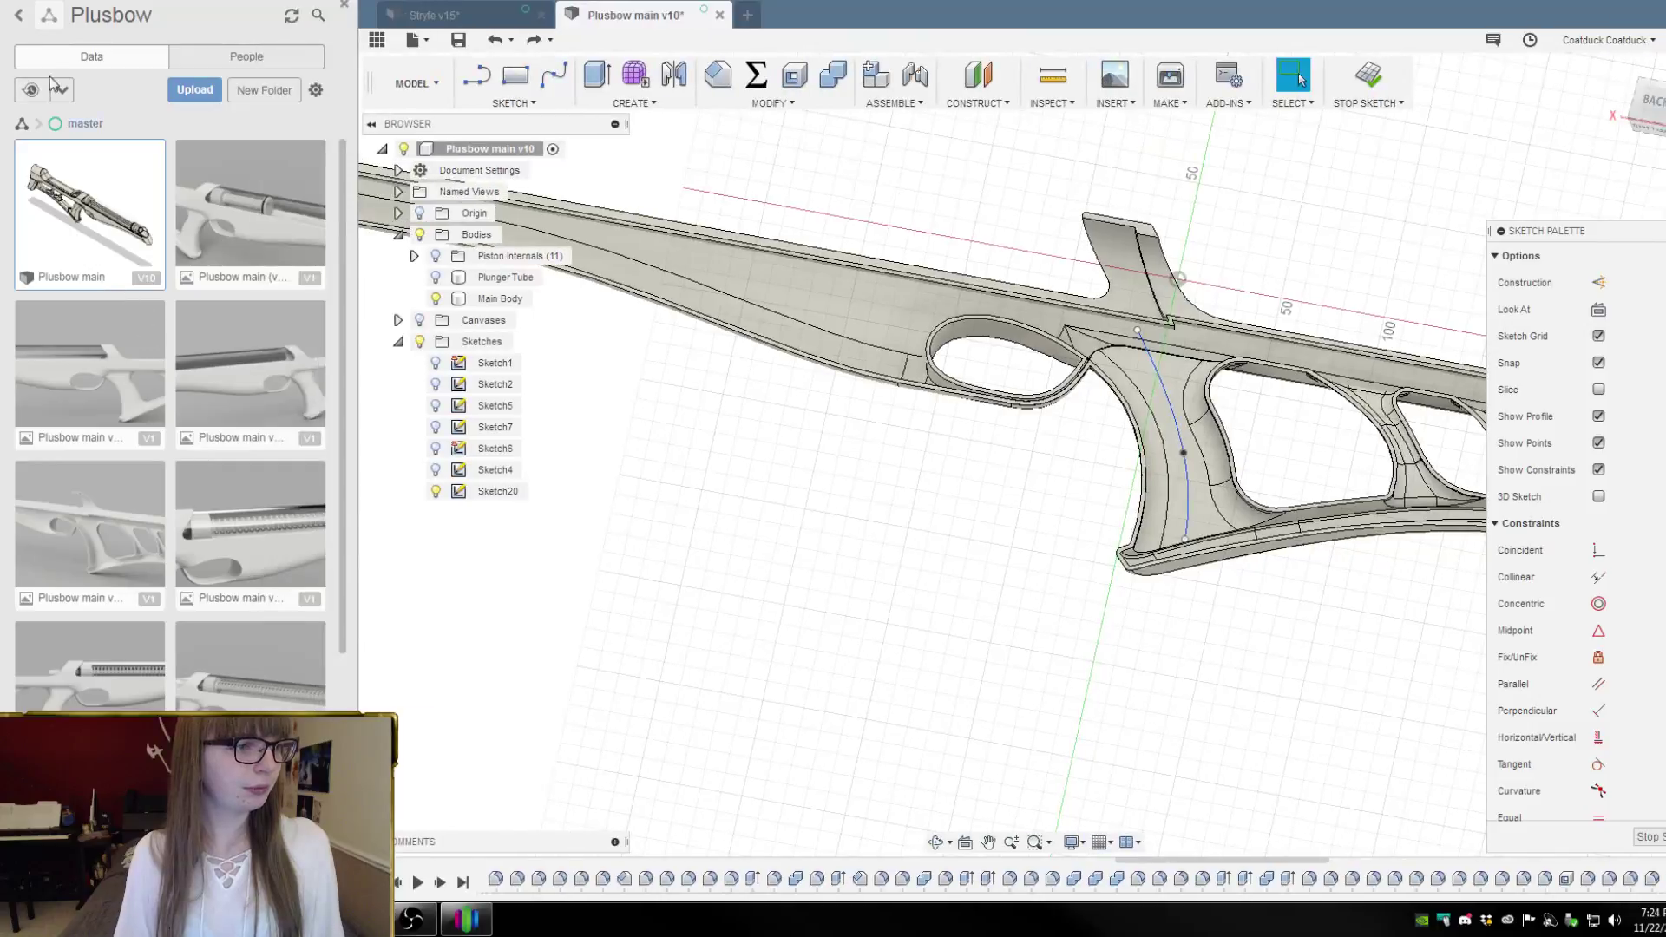
pyautogui.click(17, 21)
pyautogui.scroll(10, 165, 433)
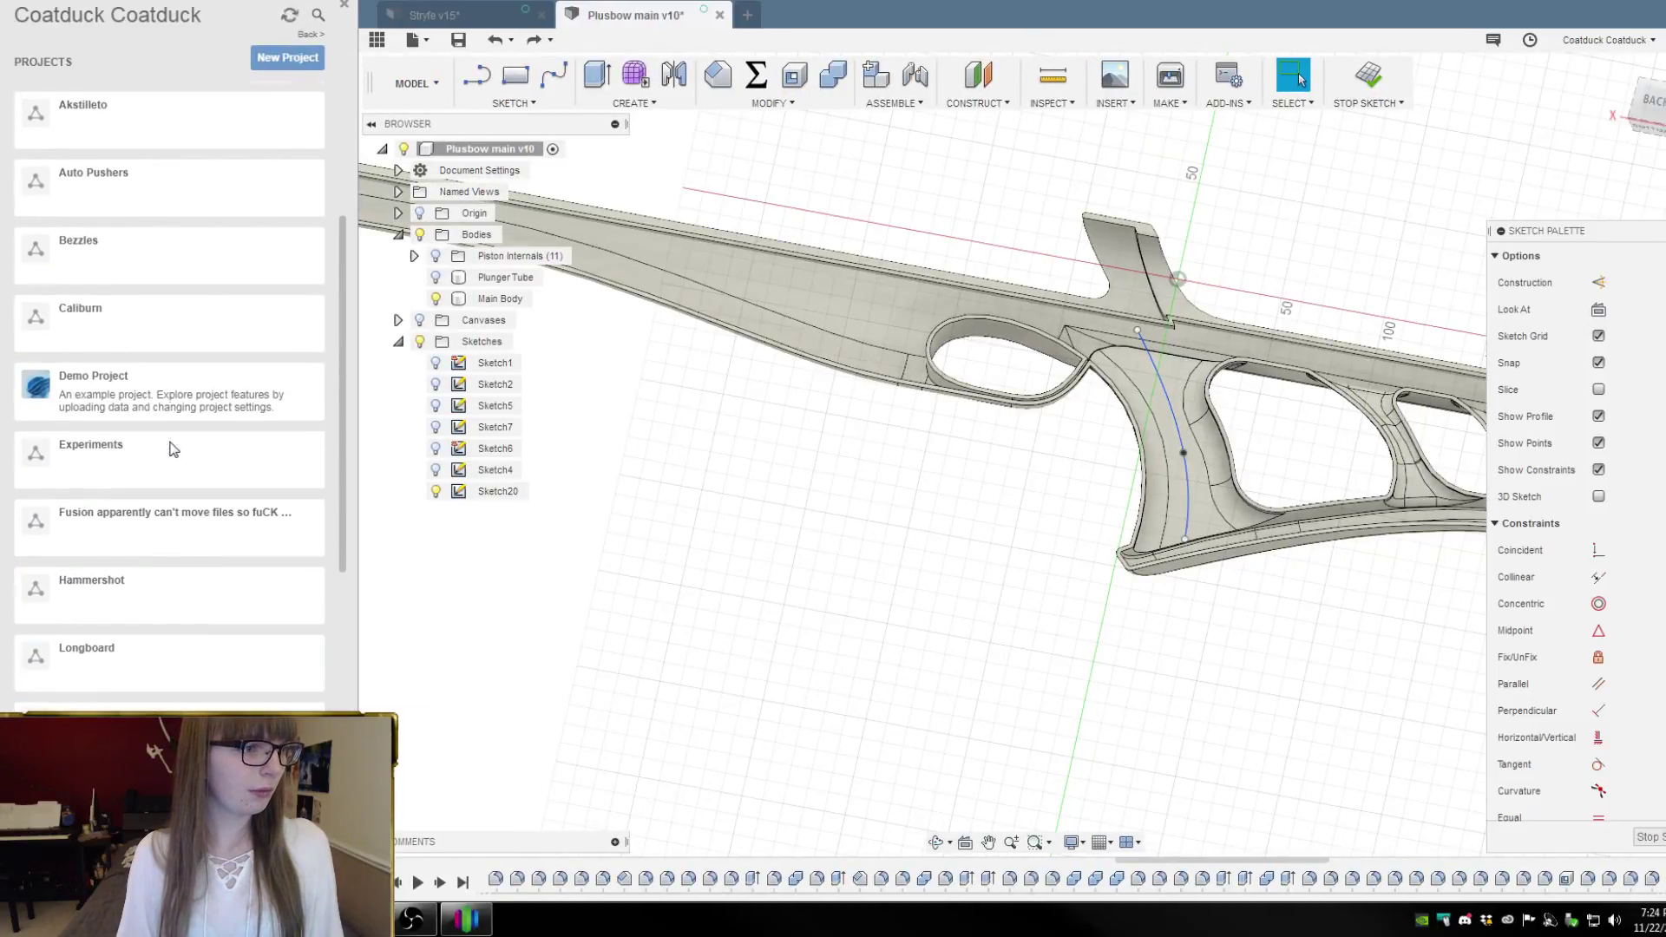
pyautogui.click(148, 458)
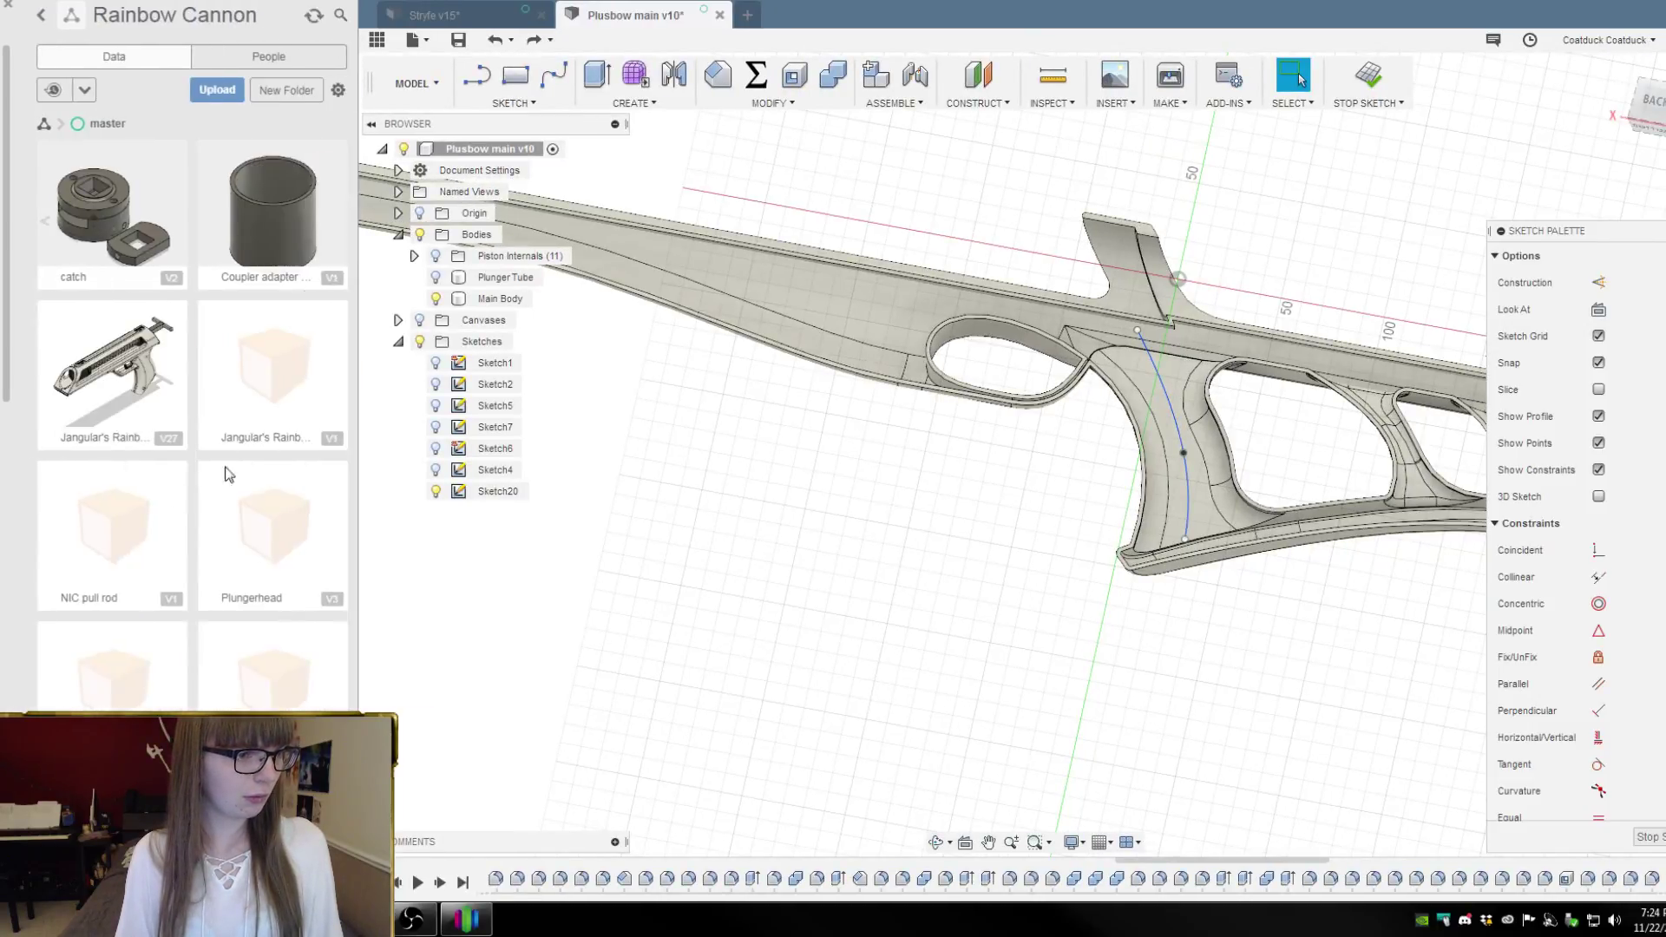
pyautogui.doubleClick(156, 425)
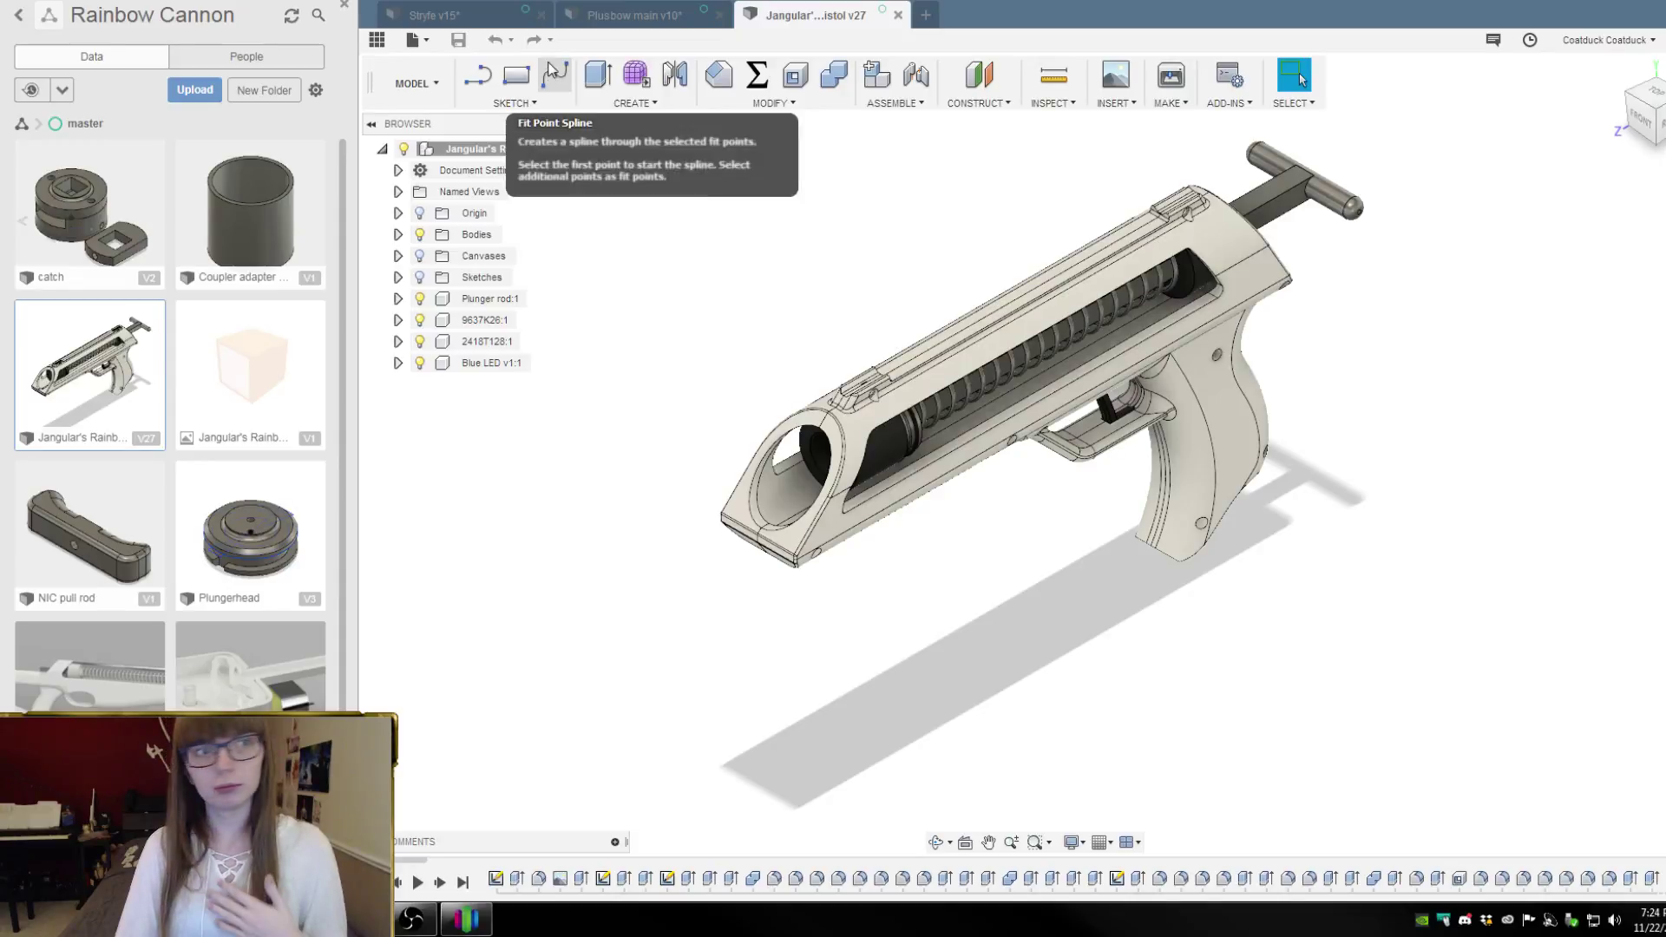
# Close the Stryfe document and return to the Rainbow Pistol design with the project files hidden
pyautogui.click(540, 15)
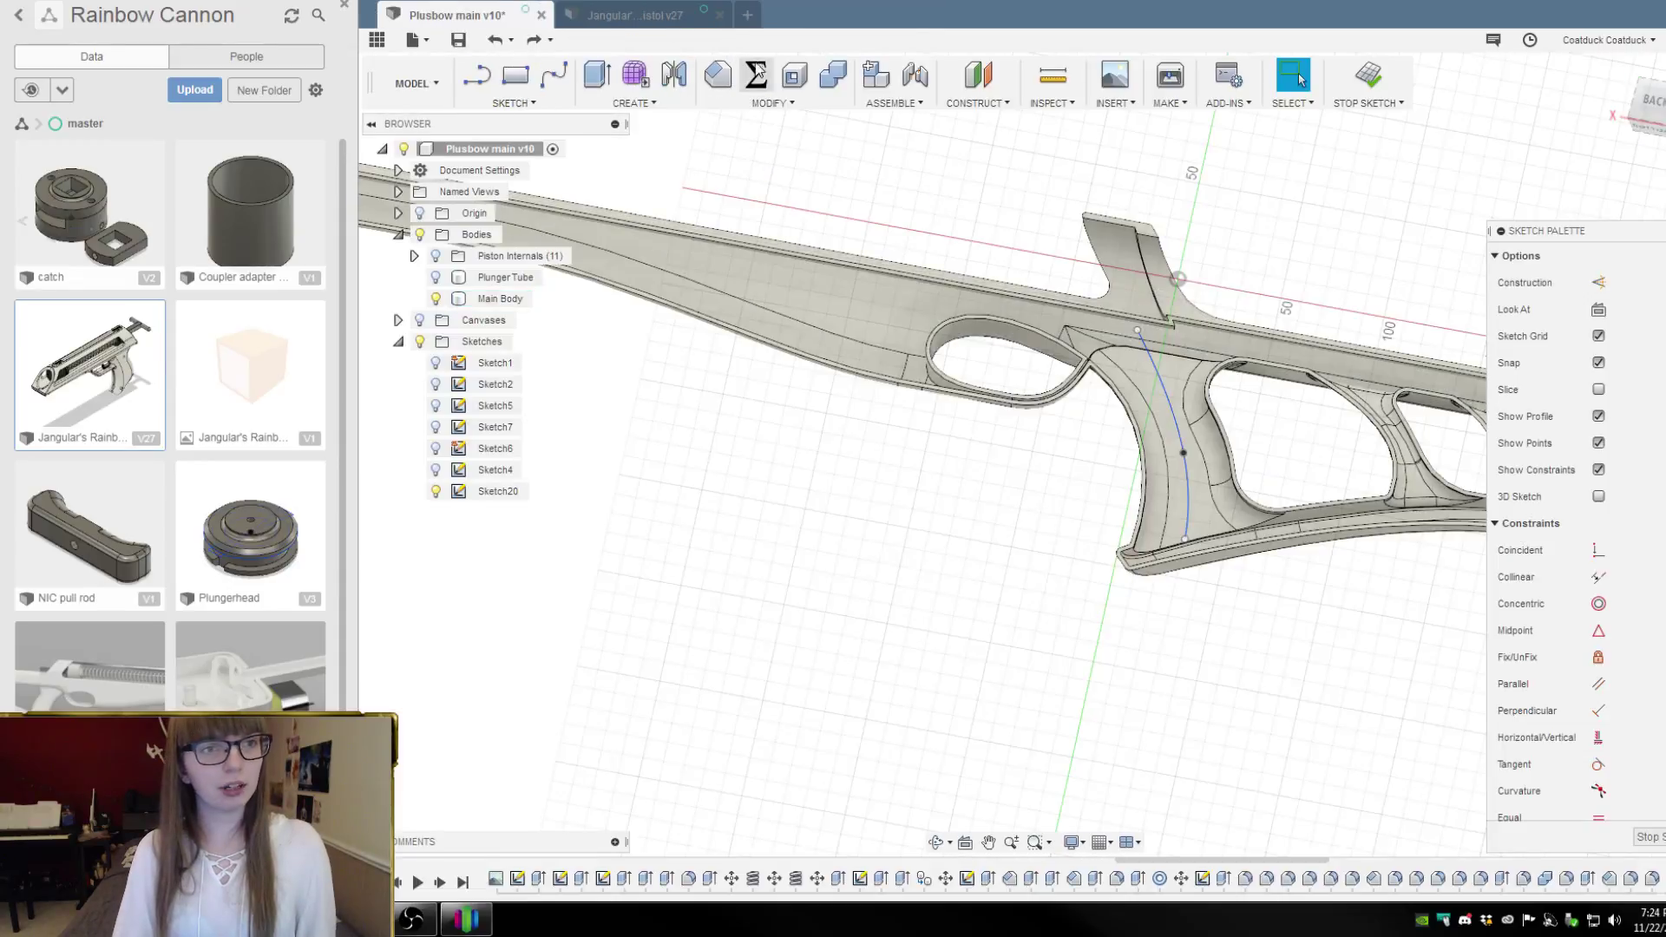
pyautogui.click(623, 20)
pyautogui.click(342, 7)
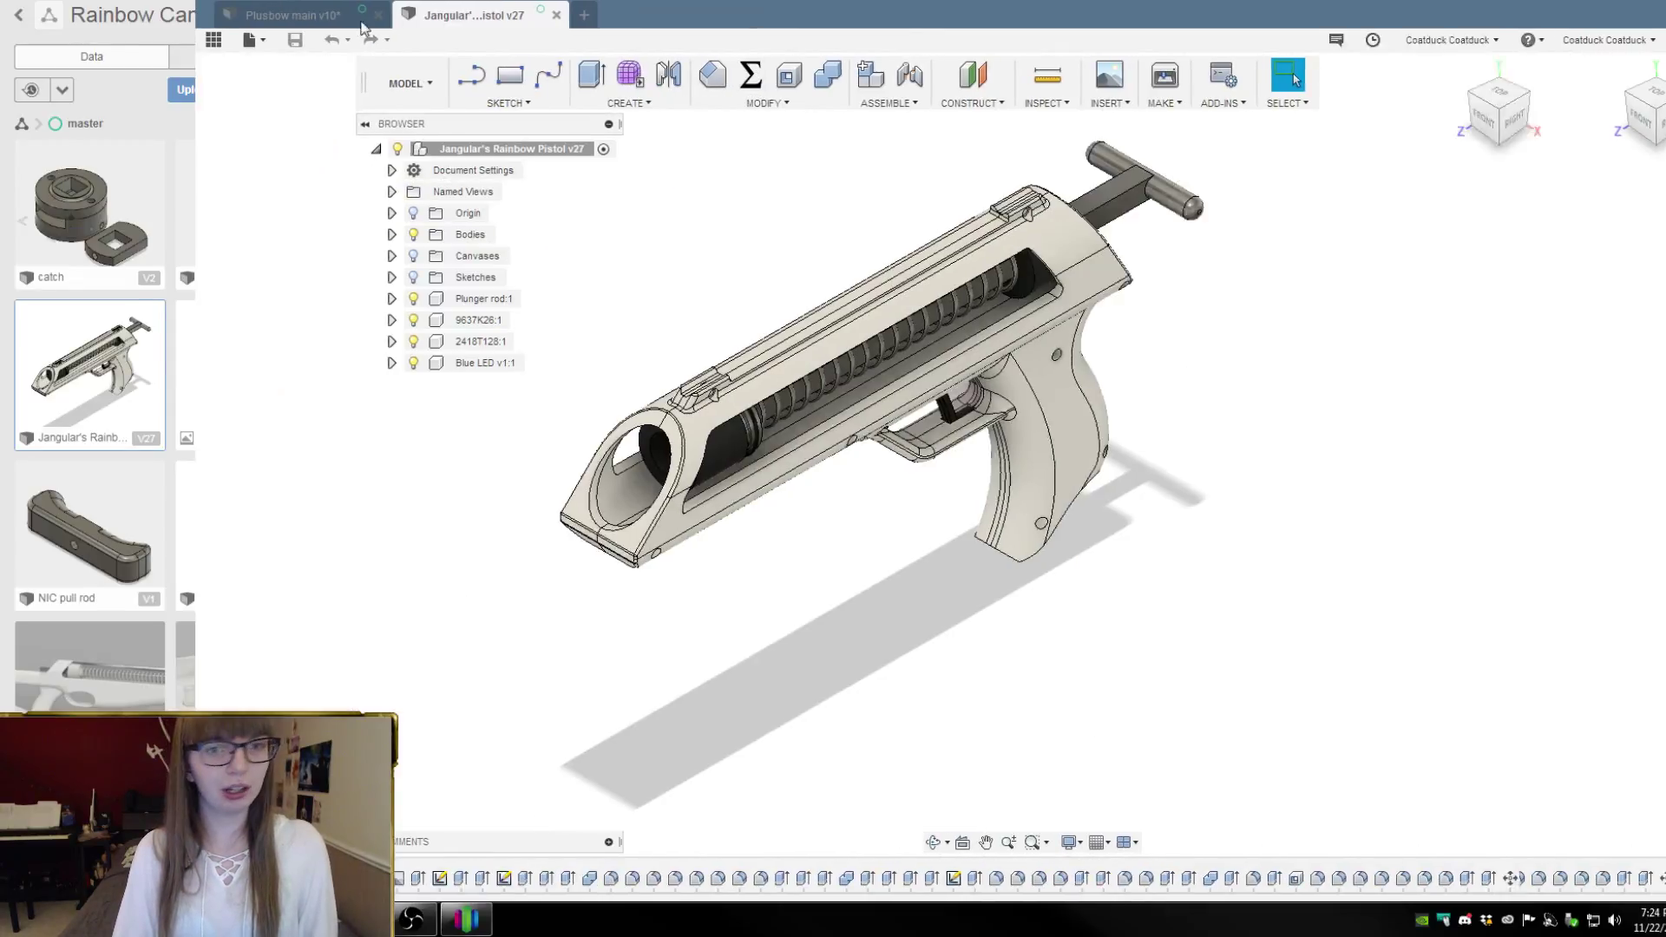
# Expand the pistol's list of bodies and hide the Left Grip body to expose the grip's interior from the side
pyautogui.keyDown('shift'); pyautogui.moveTo(920, 486); pyautogui.dragTo(1003, 483, button='middle'); pyautogui.keyUp('shift')
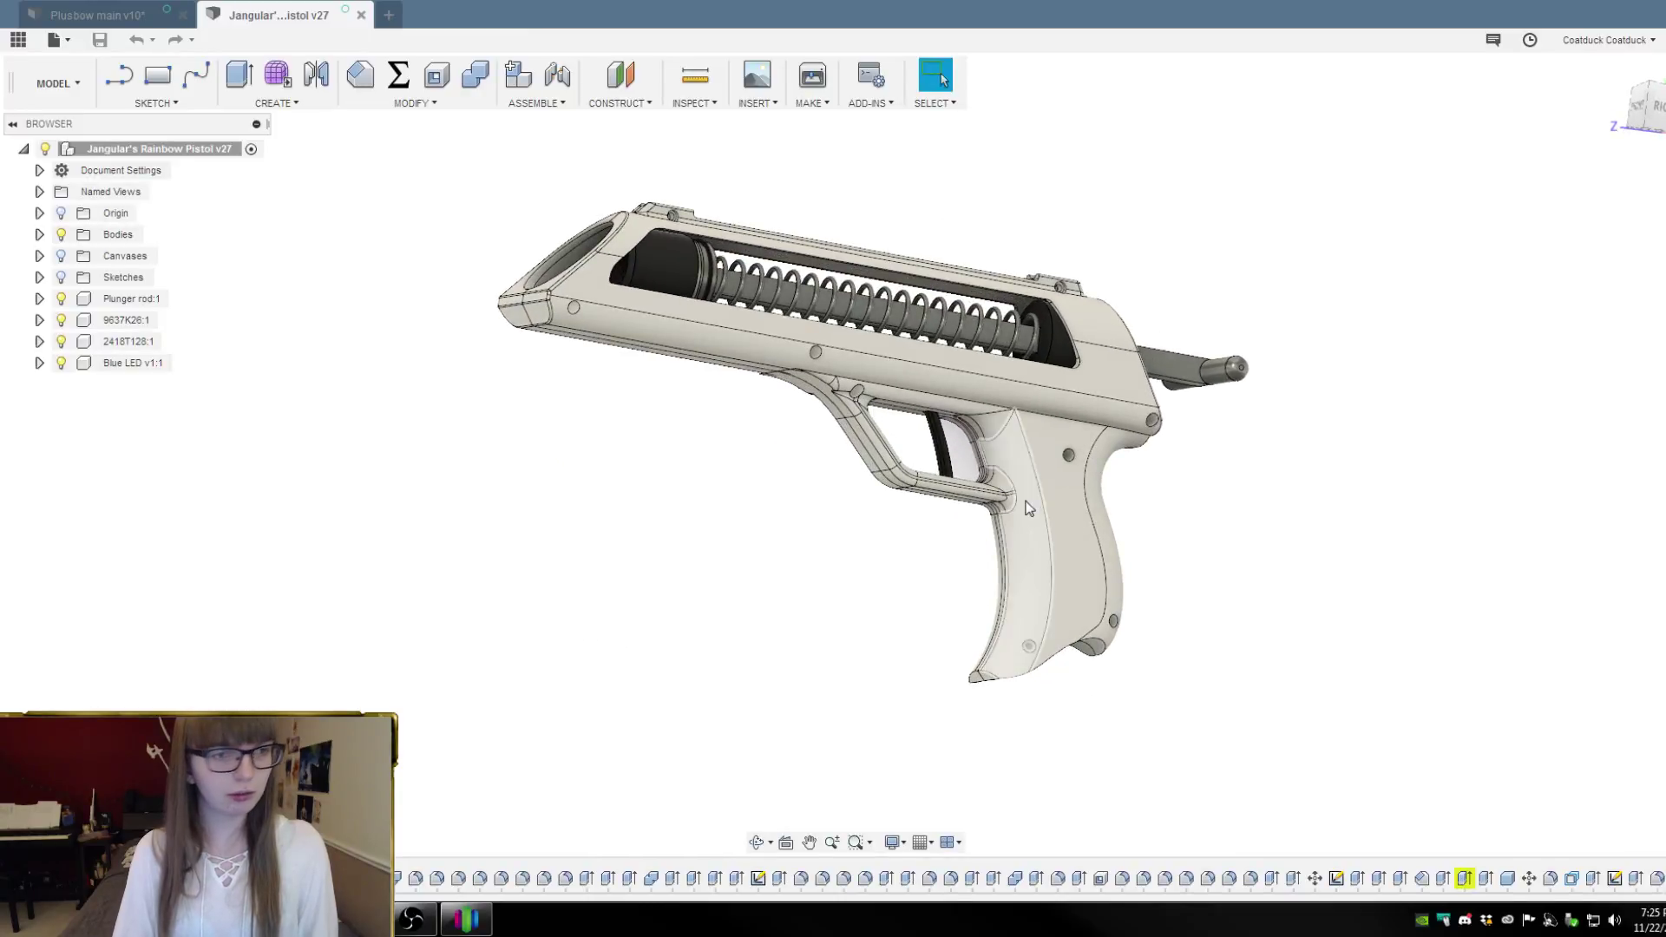
pyautogui.click(39, 234)
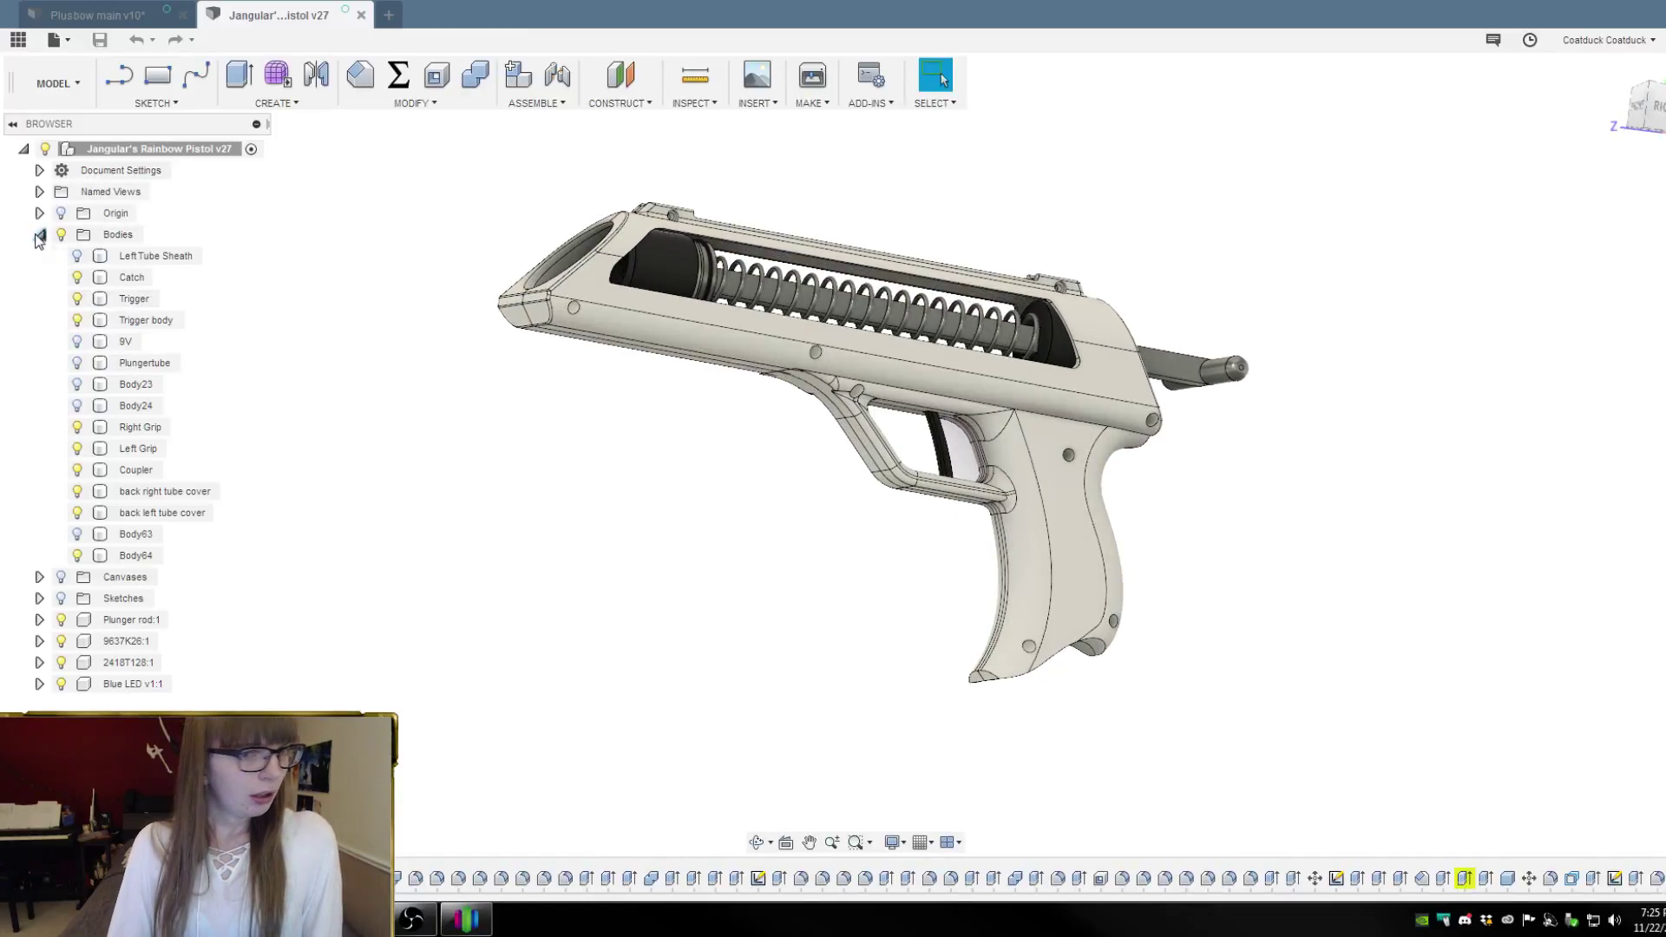
pyautogui.moveTo(555, 400)
pyautogui.keyDown('shift'); pyautogui.mouseDown(button='middle')
pyautogui.moveTo(539, 420)
pyautogui.moveTo(571, 426)
pyautogui.mouseUp(button='middle'); pyautogui.keyUp('shift')
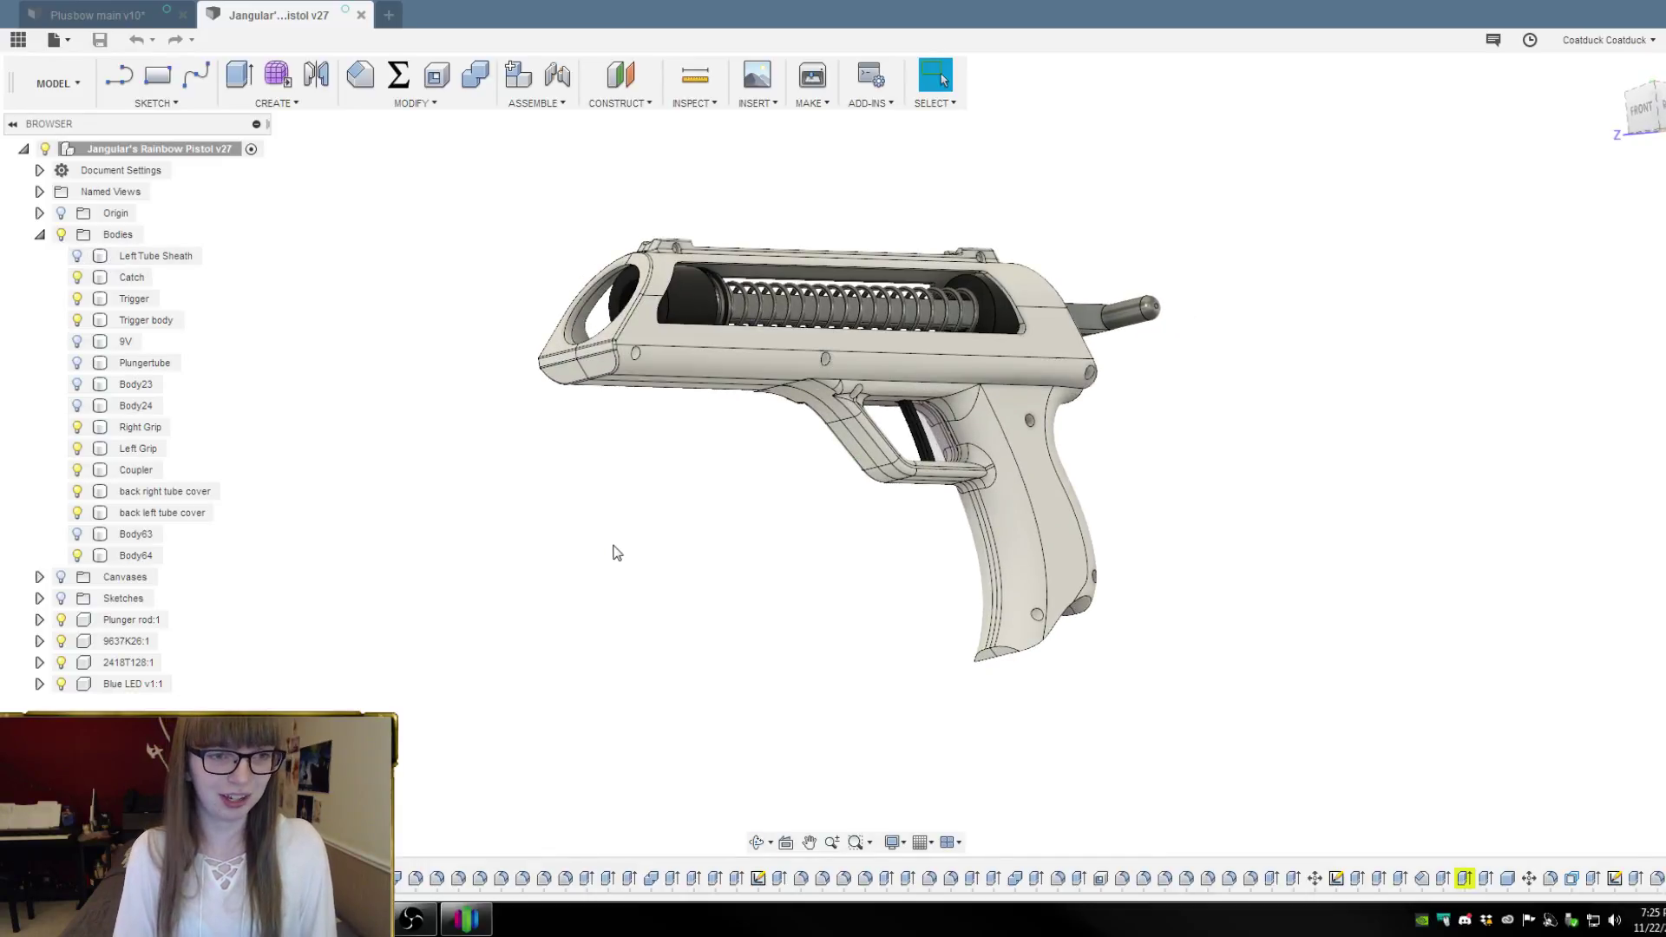
pyautogui.keyDown('shift'); pyautogui.moveTo(616, 552); pyautogui.dragTo(647, 530, button='middle'); pyautogui.keyUp('shift')
pyautogui.click(1659, 110)
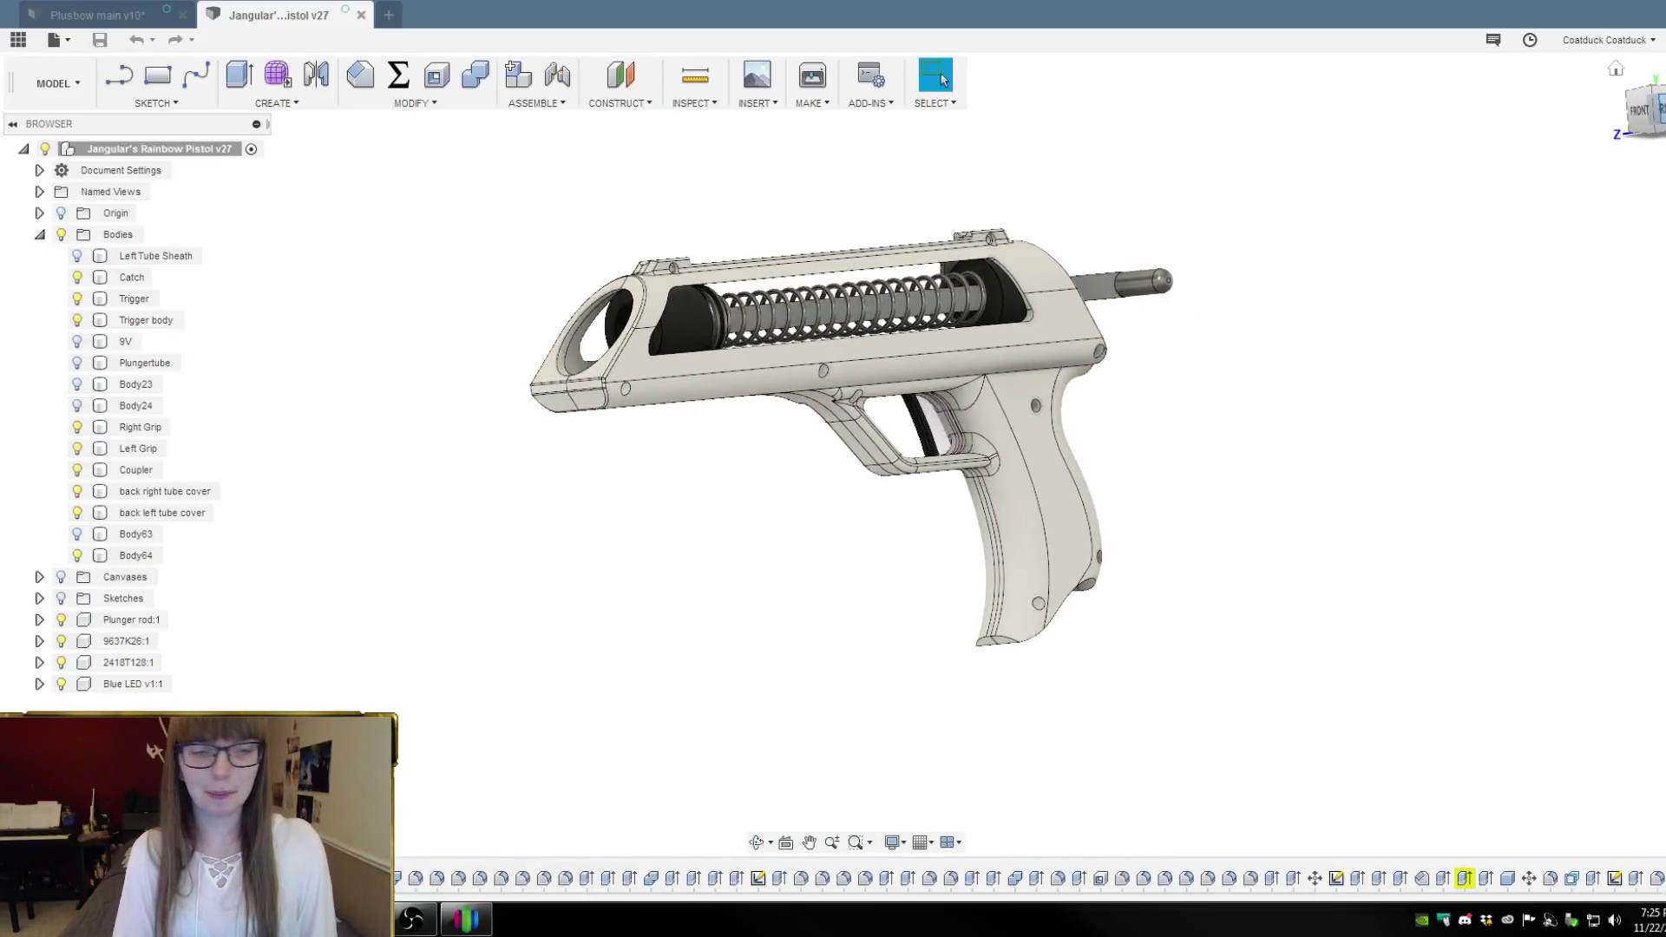
pyautogui.scroll(2, 1133, 595)
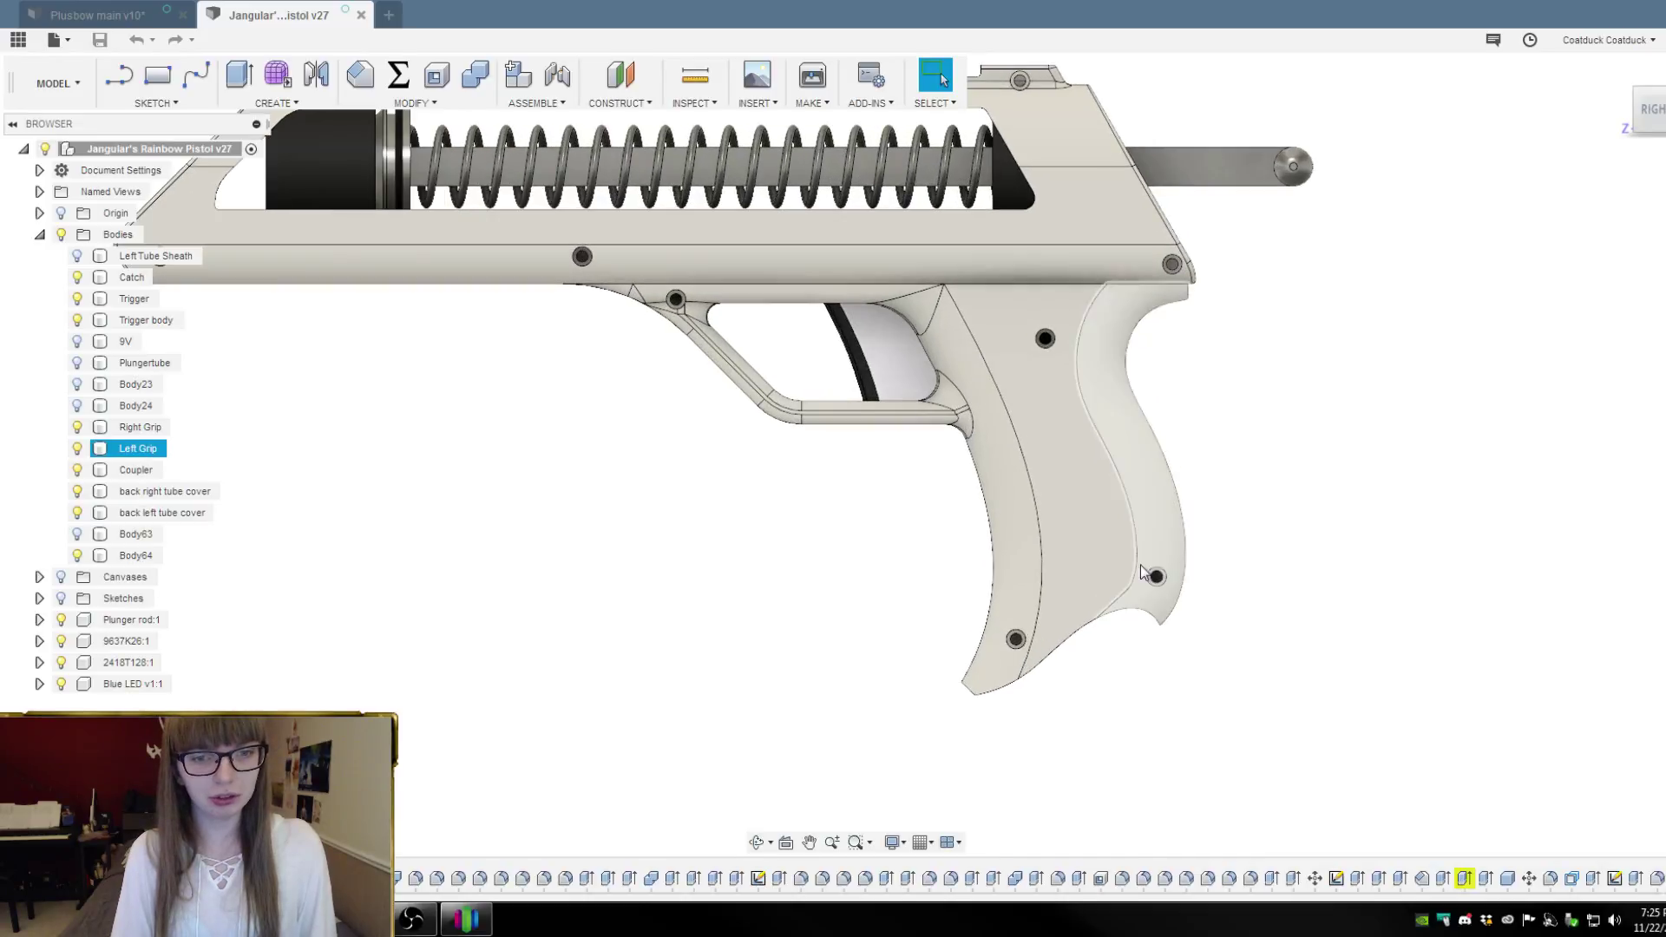
pyautogui.click(78, 448)
# Examine the crossing ribs and screw bosses inside the Right Grip from the side and at an angle
pyautogui.keyDown('shift'); pyautogui.moveTo(520, 503); pyautogui.dragTo(653, 499, button='middle'); pyautogui.keyUp('shift')
pyautogui.scroll(3, 959, 464)
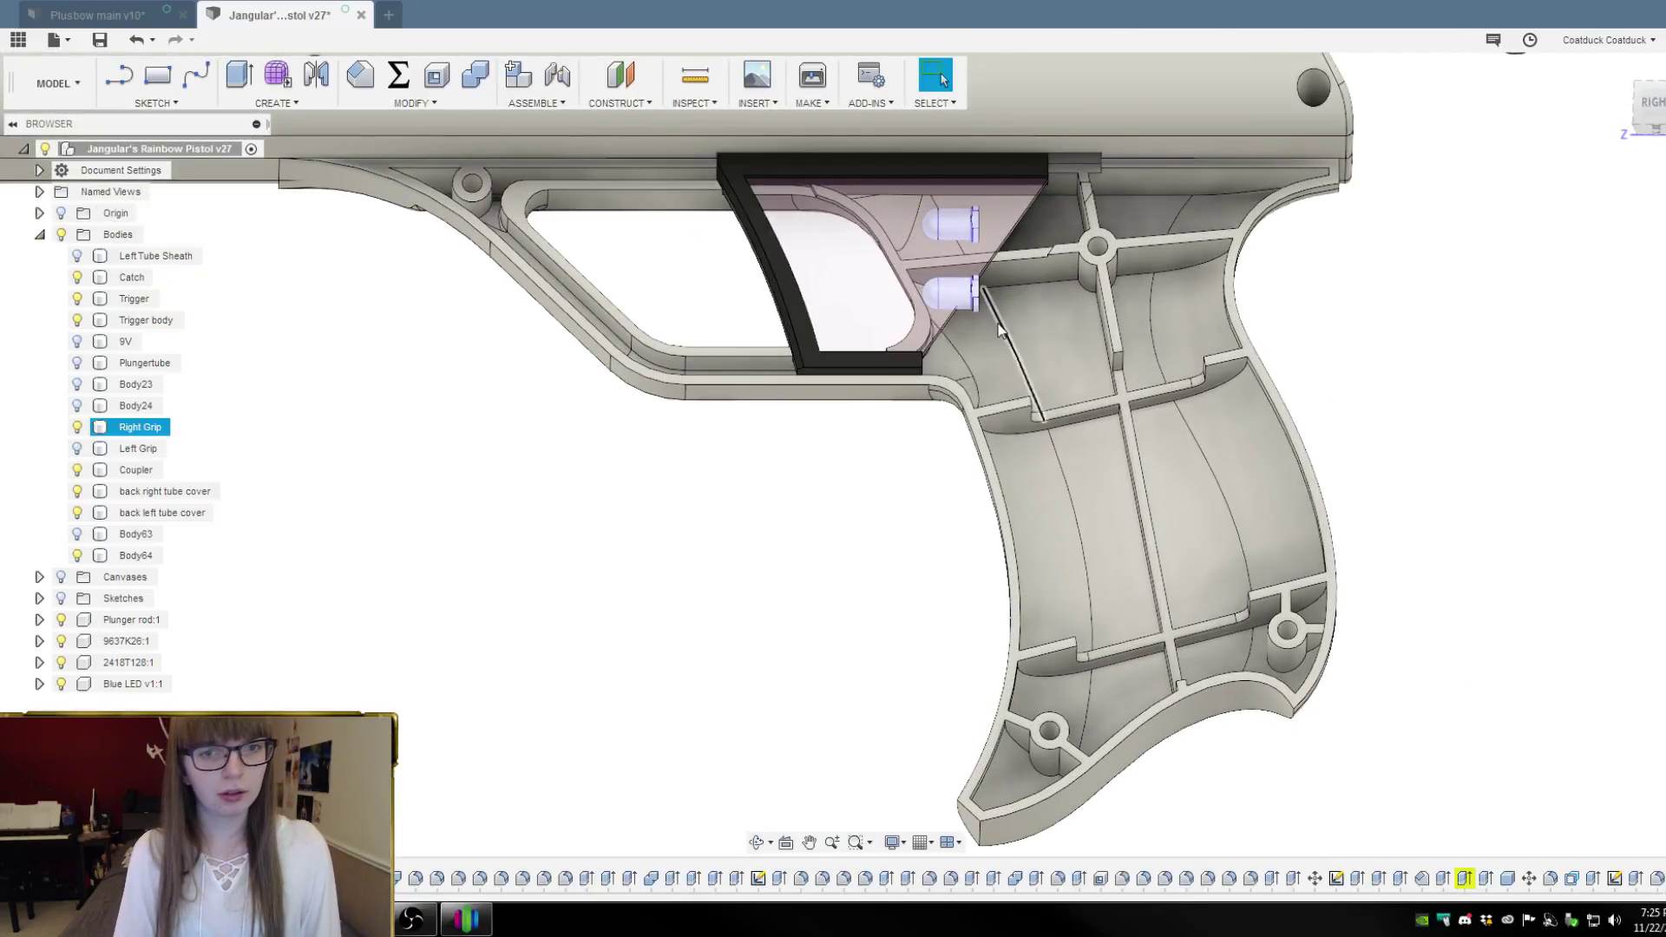
pyautogui.scroll(3, 1076, 366)
pyautogui.scroll(-5, 1076, 366)
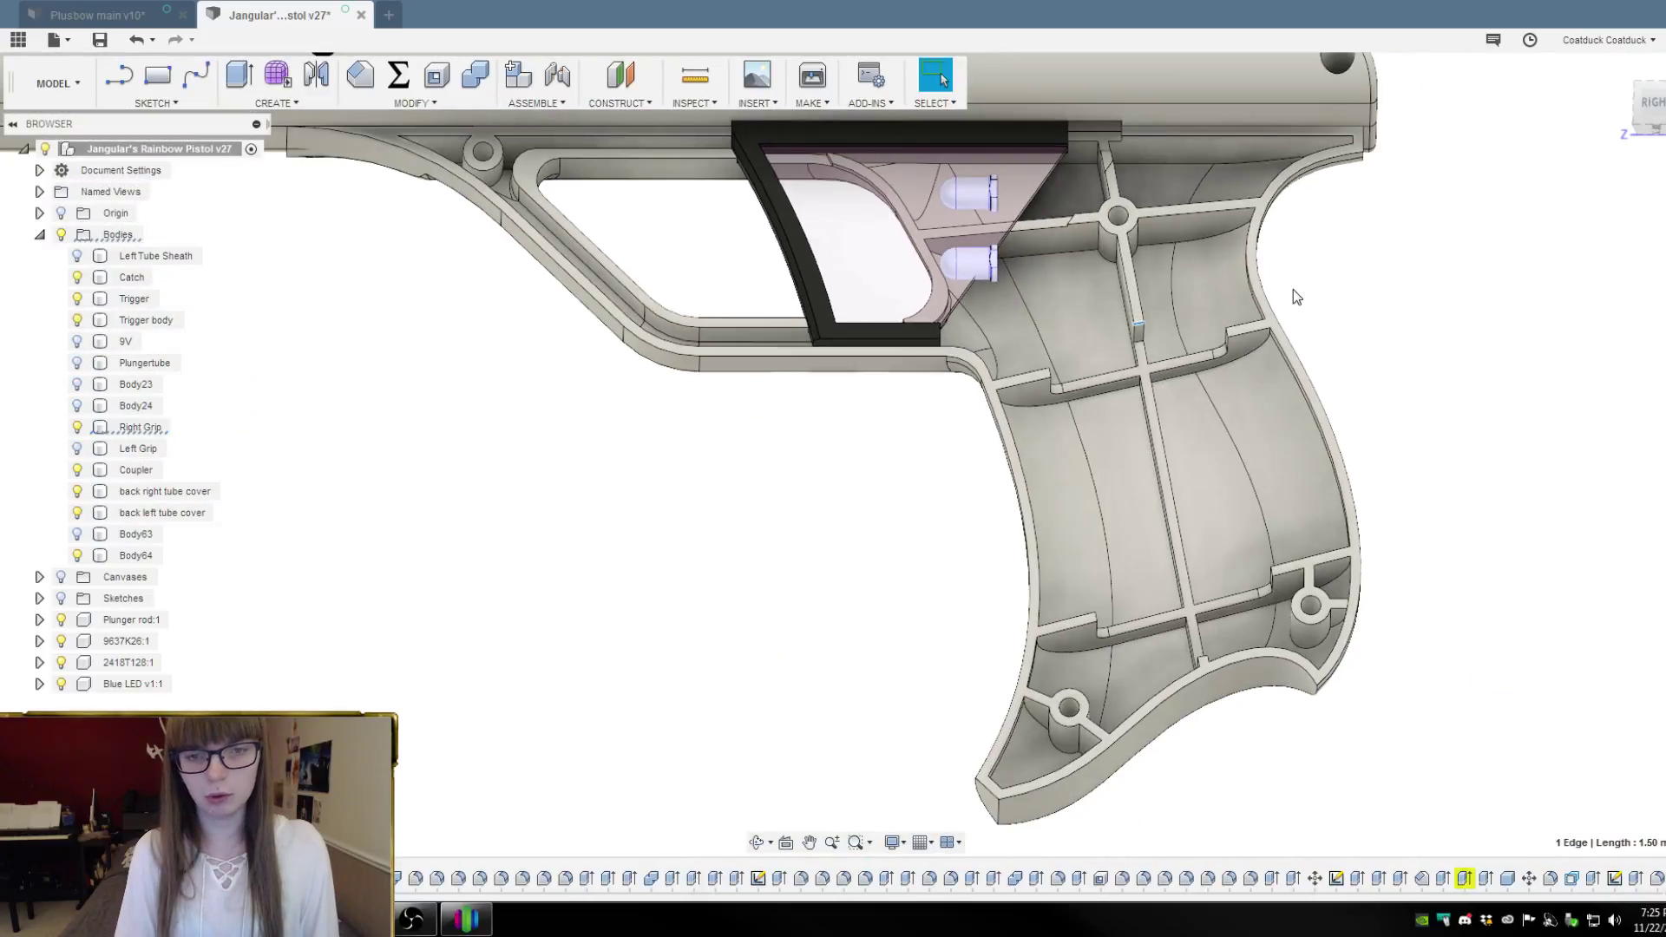
pyautogui.keyDown('shift'); pyautogui.moveTo(1293, 290); pyautogui.dragTo(1327, 347, button='middle'); pyautogui.keyUp('shift')
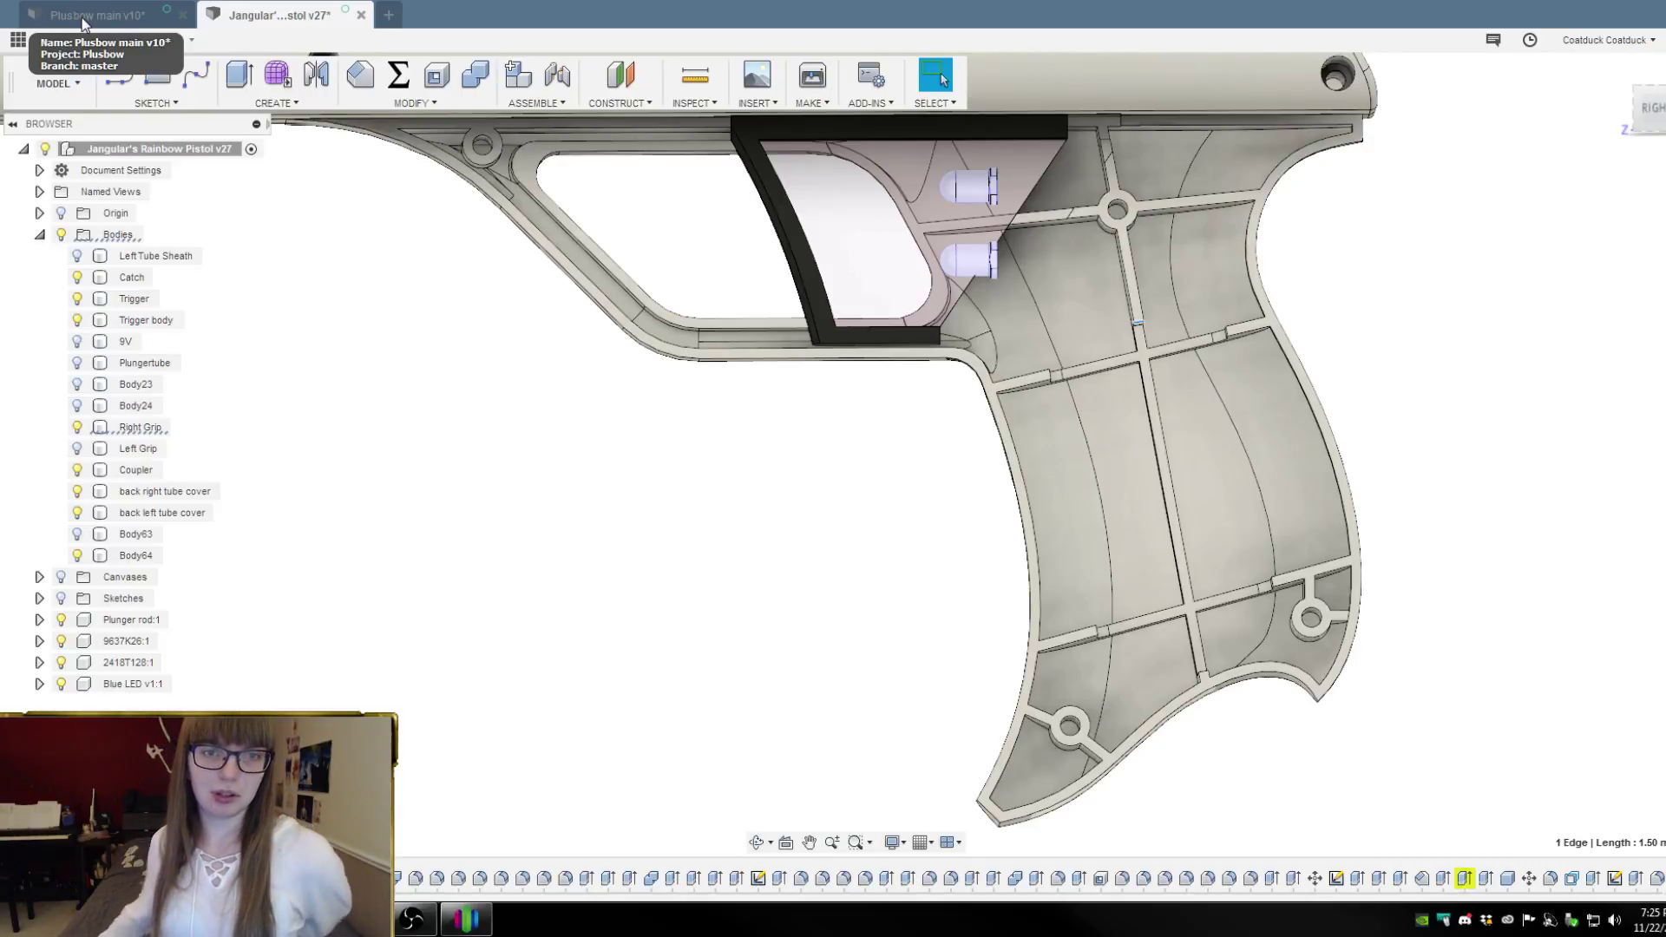
pyautogui.keyDown('shift'); pyautogui.moveTo(753, 478); pyautogui.dragTo(721, 431, button='middle'); pyautogui.keyUp('shift')
pyautogui.scroll(-4, 846, 505)
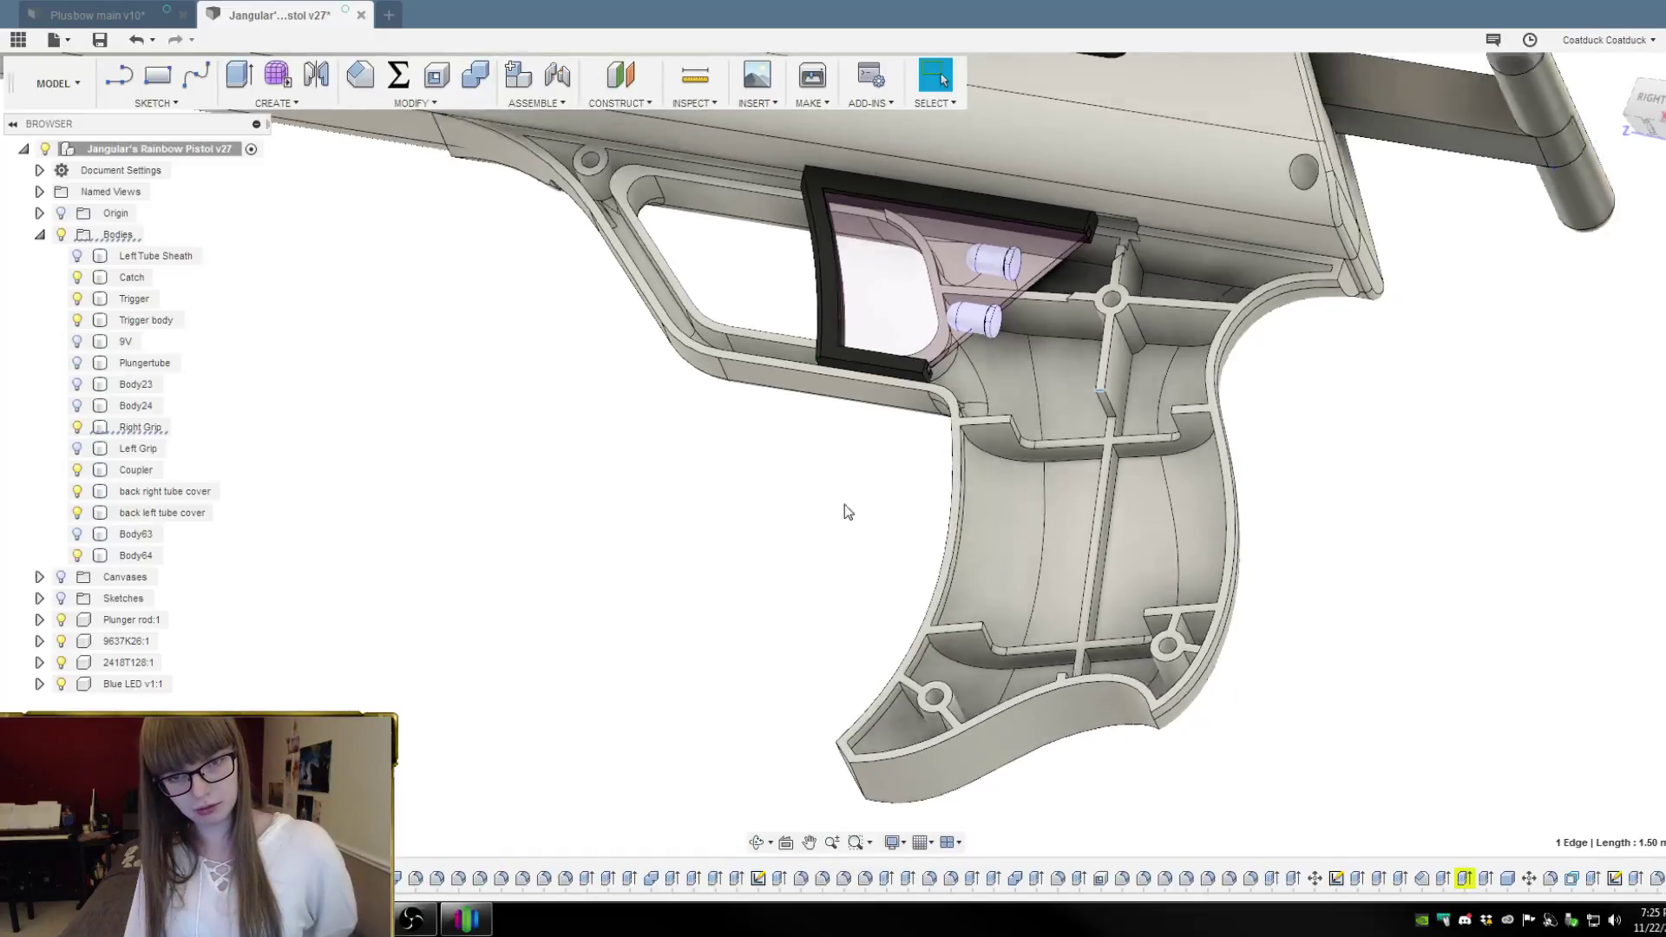
# Show the Left Grip body again and make the Plungertube body visible in the pistol assembly
pyautogui.click(80, 450)
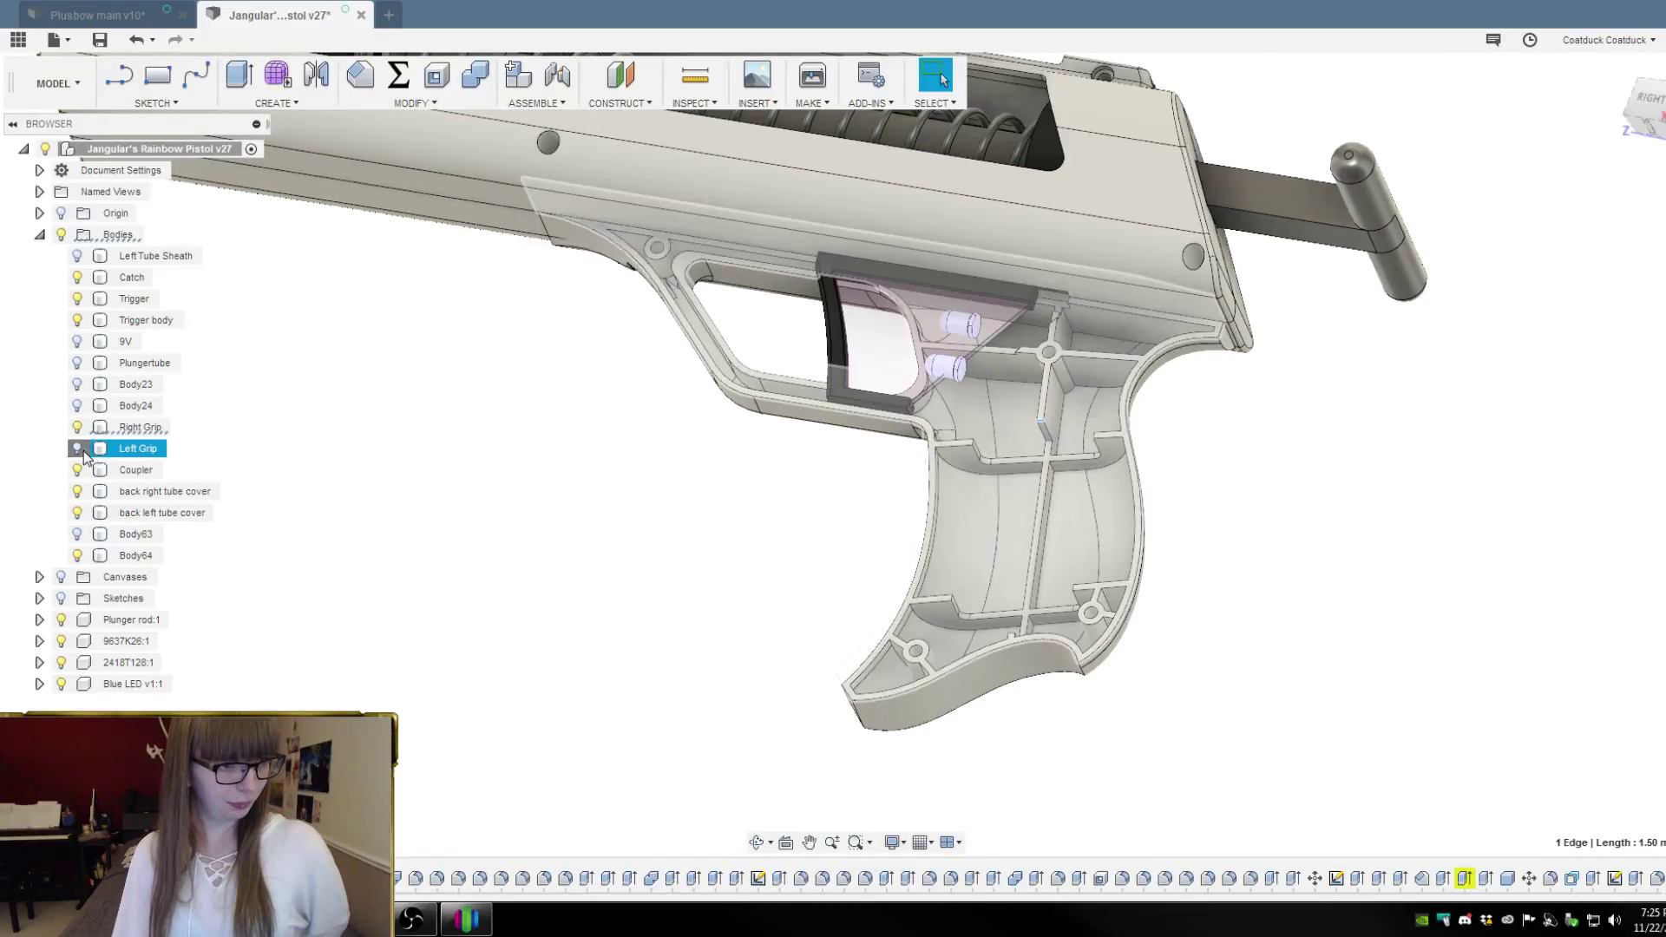
pyautogui.scroll(-2, 440, 475)
pyautogui.keyDown('shift'); pyautogui.moveTo(469, 484); pyautogui.dragTo(819, 616, button='middle'); pyautogui.keyUp('shift')
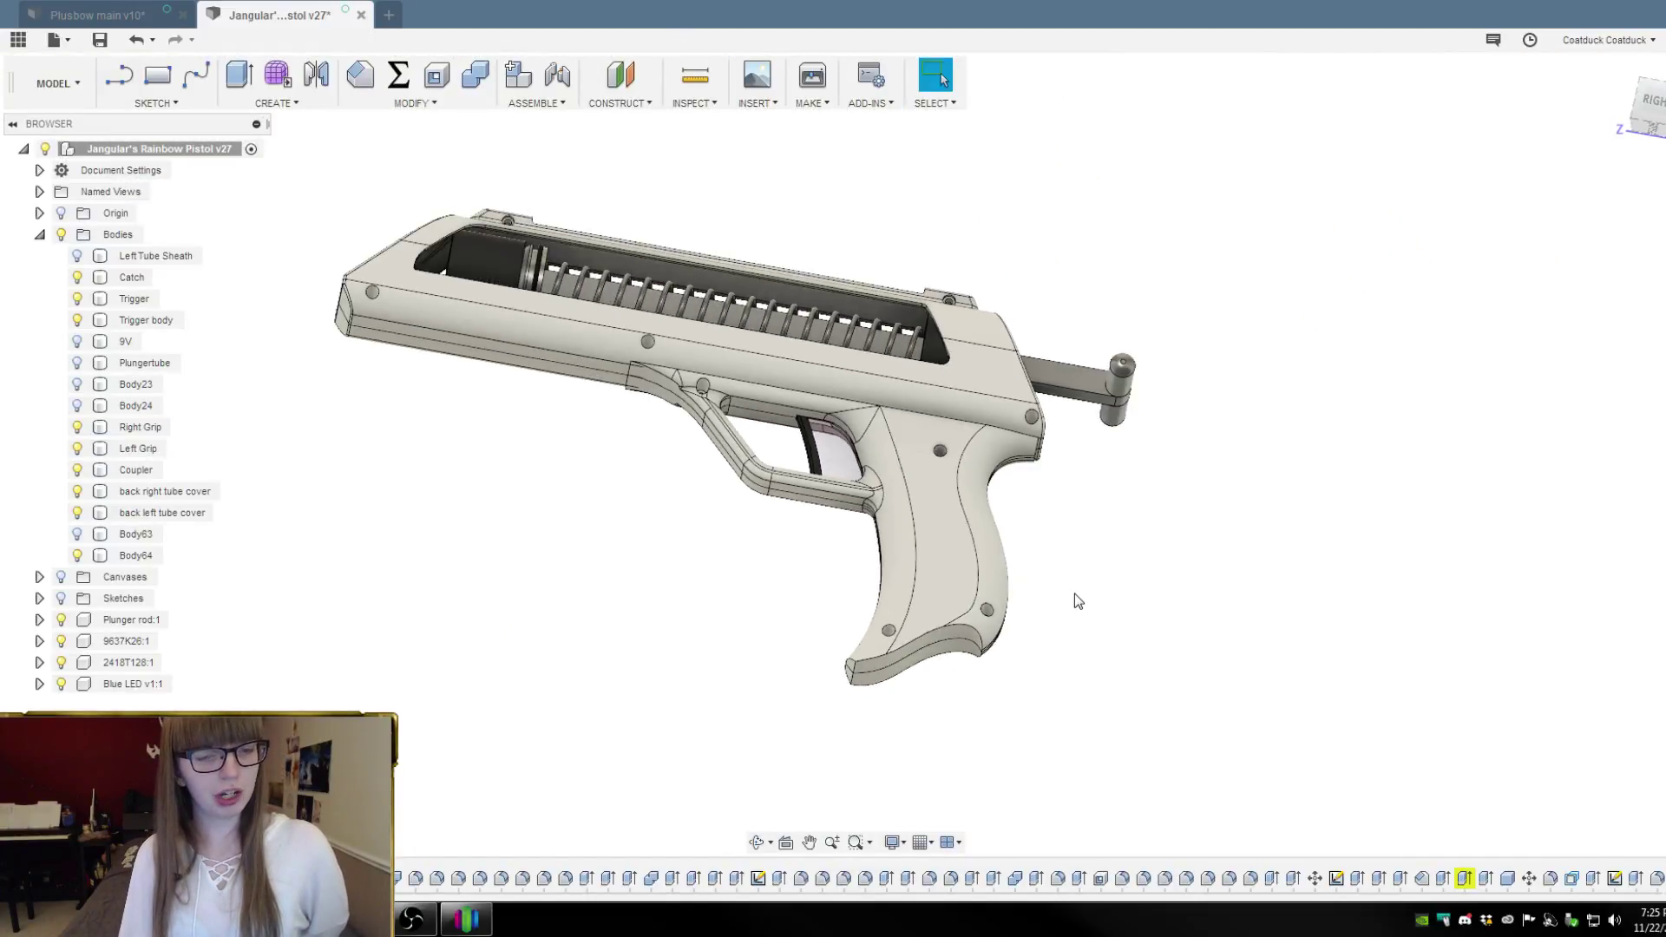
pyautogui.keyDown('shift'); pyautogui.moveTo(1075, 600); pyautogui.dragTo(1093, 643, button='middle'); pyautogui.keyUp('shift')
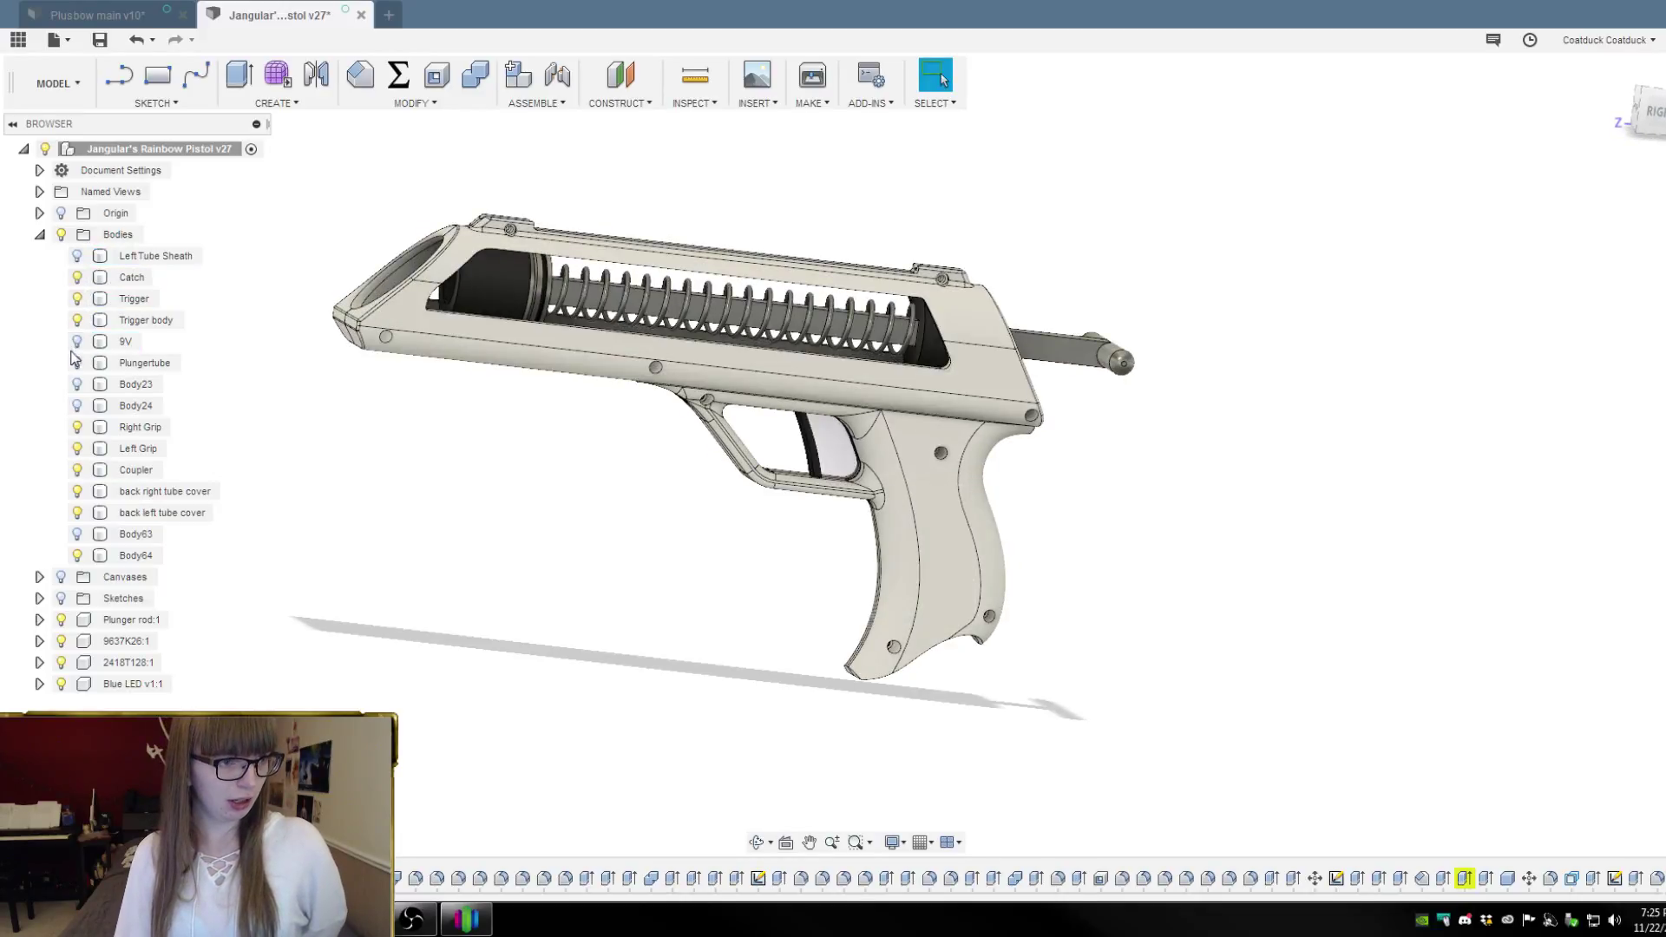
pyautogui.keyDown('shift'); pyautogui.moveTo(358, 464); pyautogui.dragTo(318, 448, button='middle'); pyautogui.keyUp('shift')
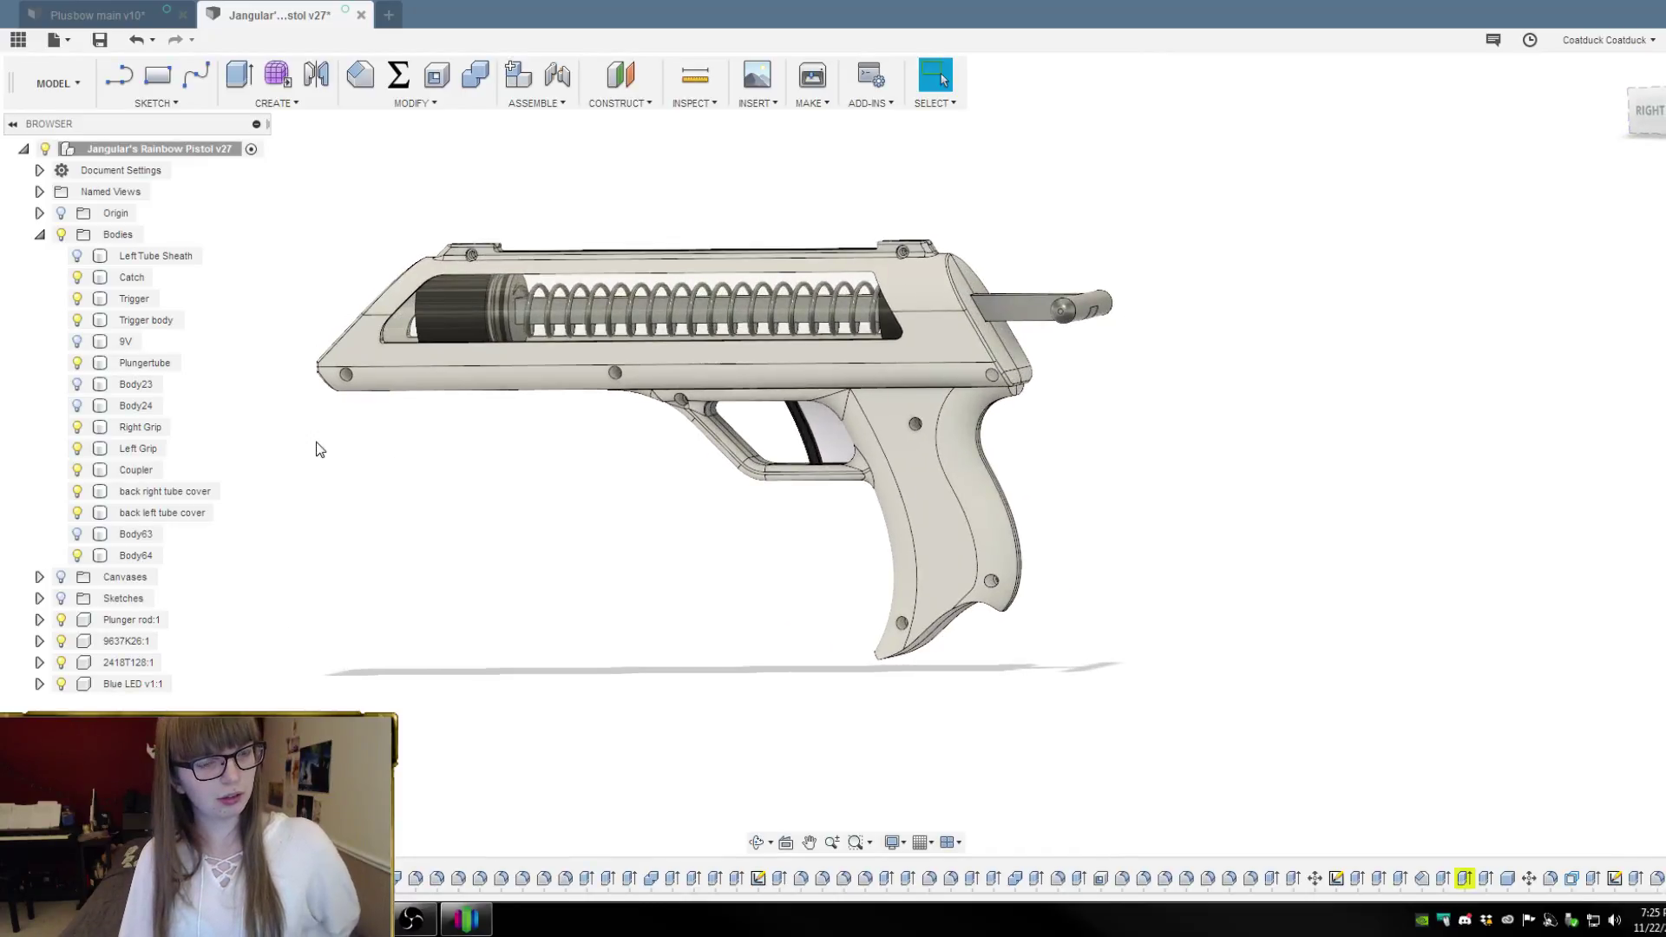
# Return to the Plusbow main document and sketch a line about 33 mm long across the lower grip, crossing the central spline
pyautogui.click(95, 18)
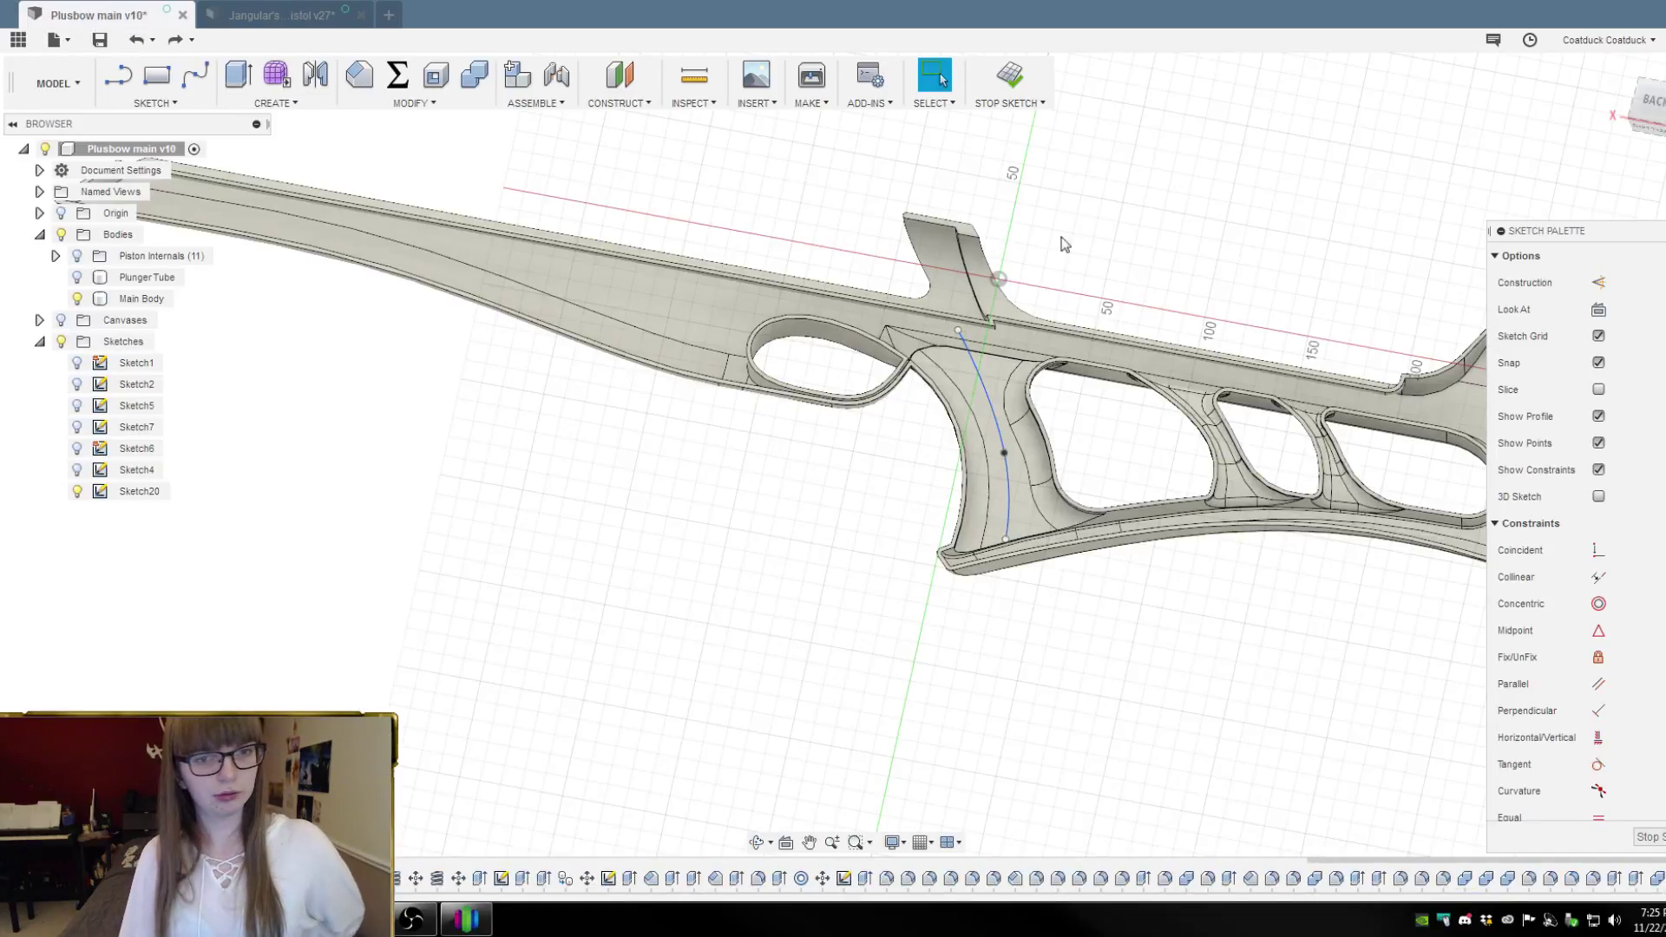
pyautogui.scroll(5, 1100, 254)
pyautogui.moveTo(1183, 595)
pyautogui.keyDown('shift'); pyautogui.mouseDown(button='middle')
pyautogui.moveTo(1212, 554)
pyautogui.moveTo(1208, 584)
pyautogui.mouseUp(button='middle'); pyautogui.keyUp('shift')
pyautogui.press('l')
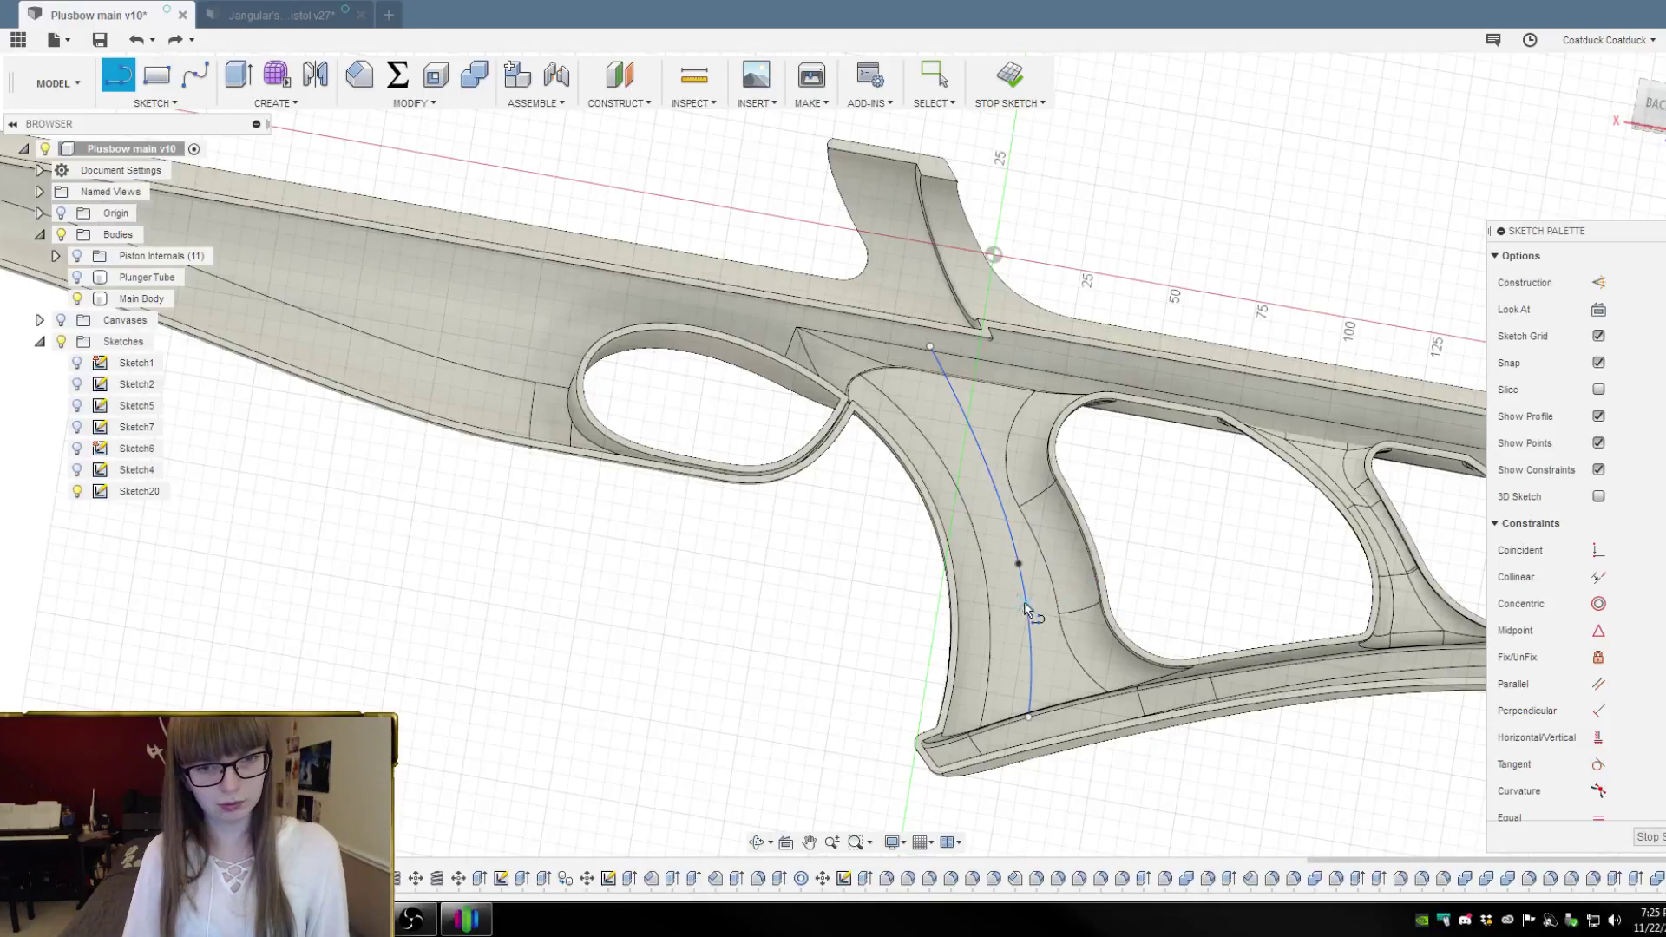
pyautogui.scroll(3, 978, 590)
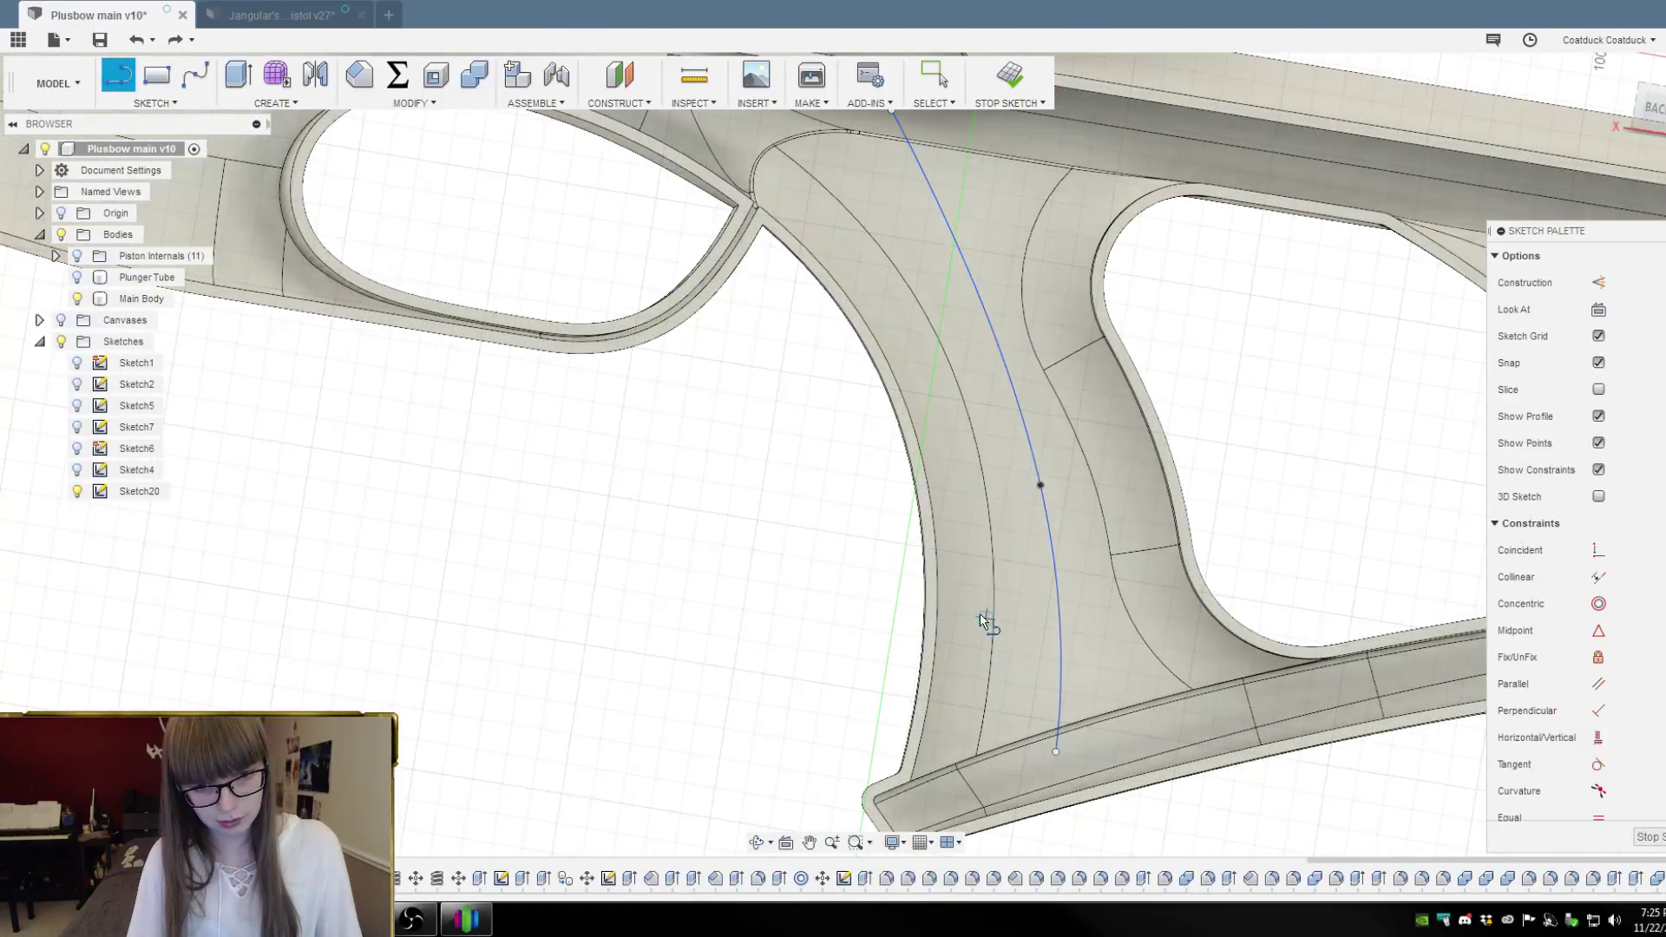
pyautogui.click(955, 614)
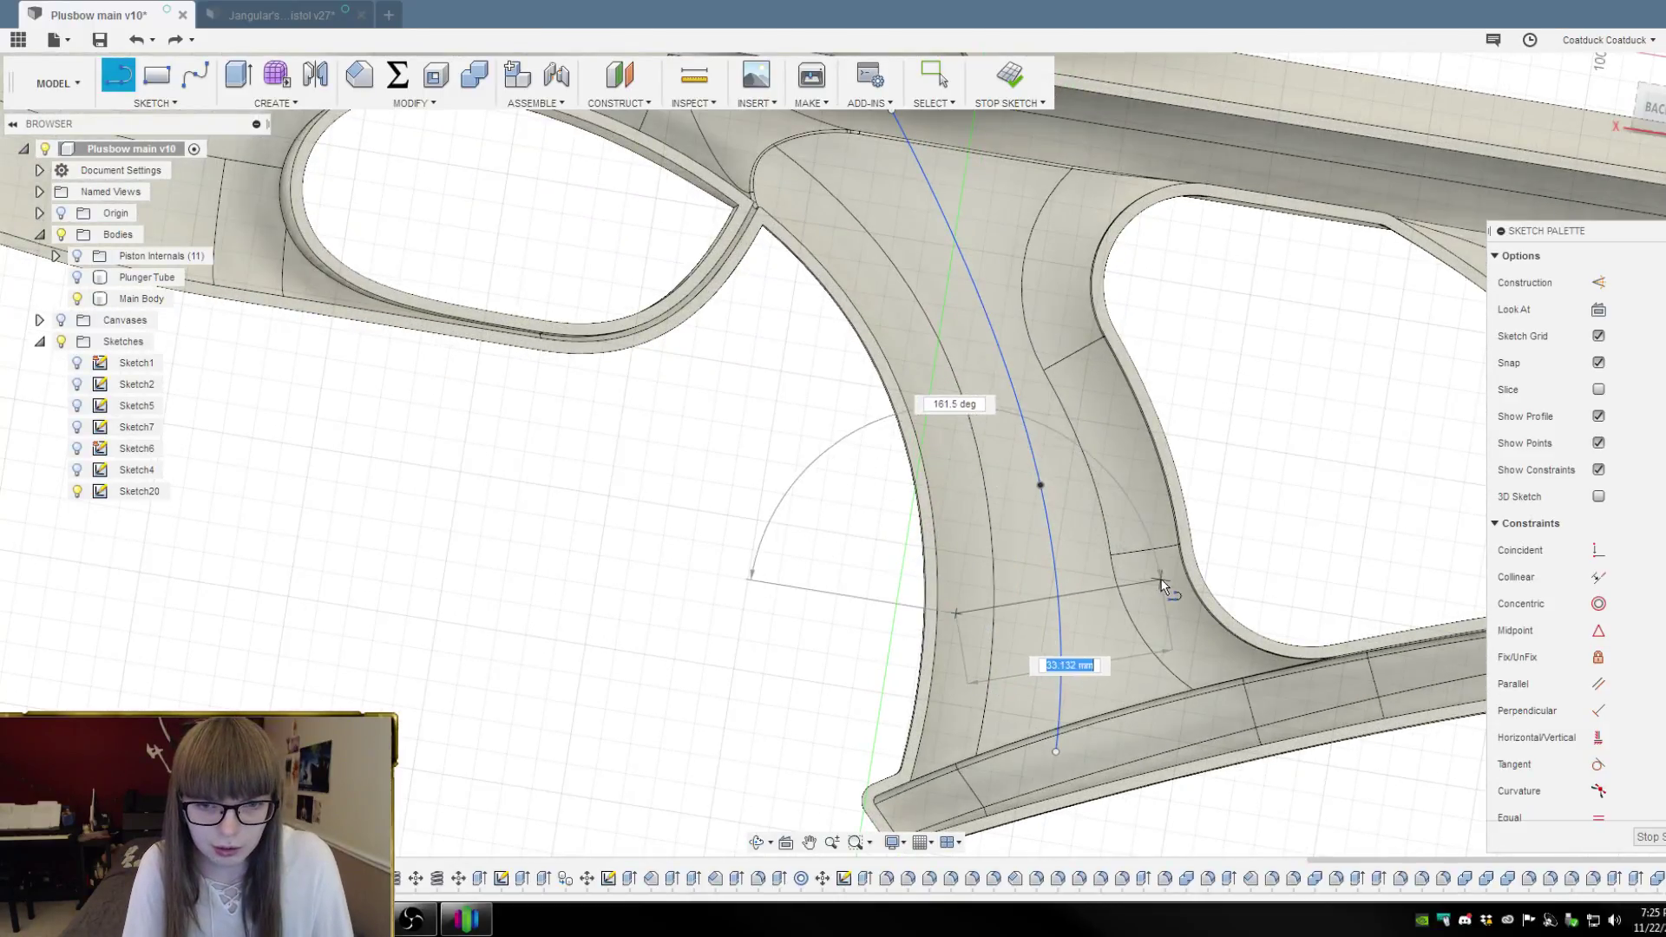
pyautogui.click(1171, 575)
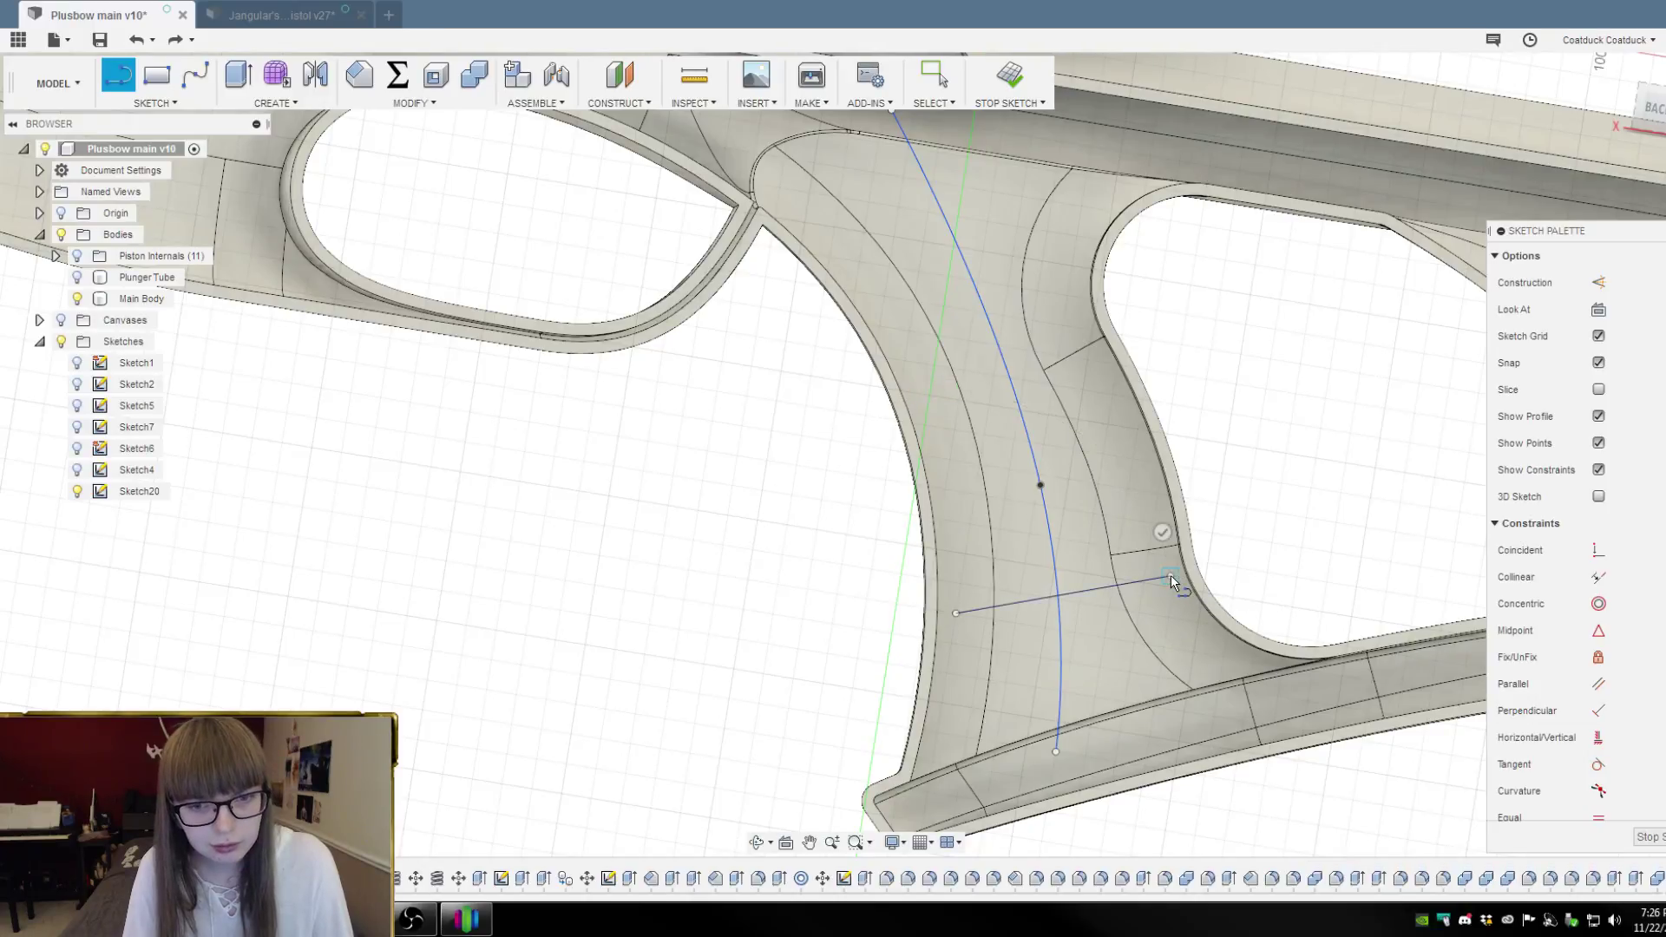
pyautogui.press('Escape')
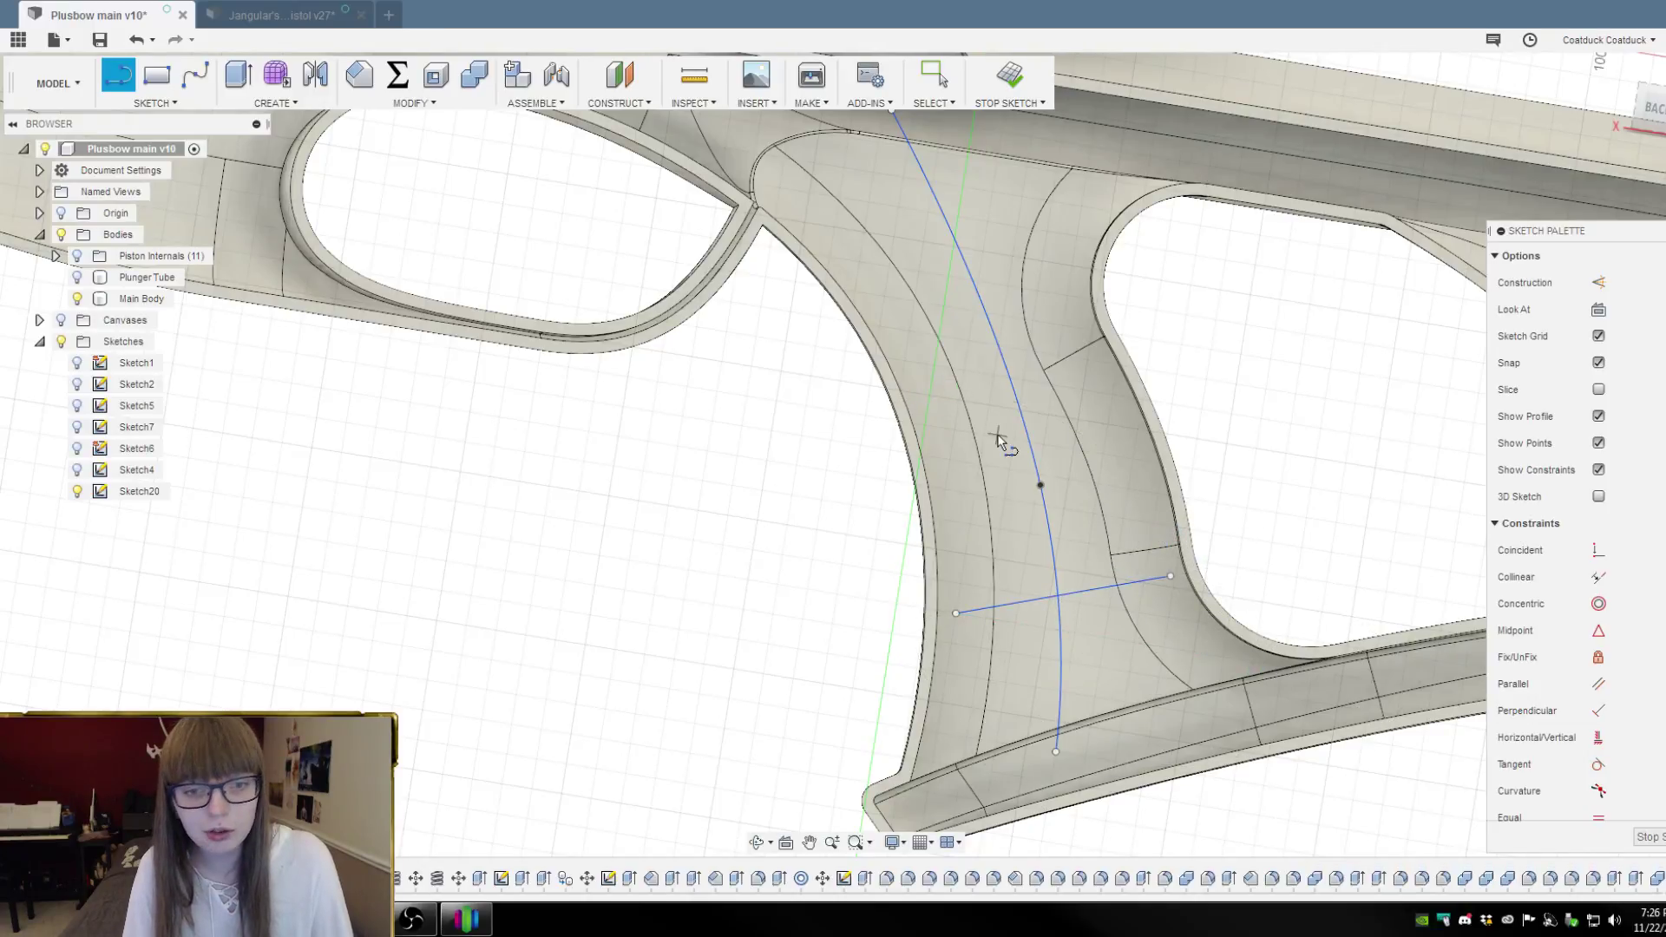
# Sketch a second, more steeply slanted line across the middle of the grip, crossing the central spline
pyautogui.click(941, 438)
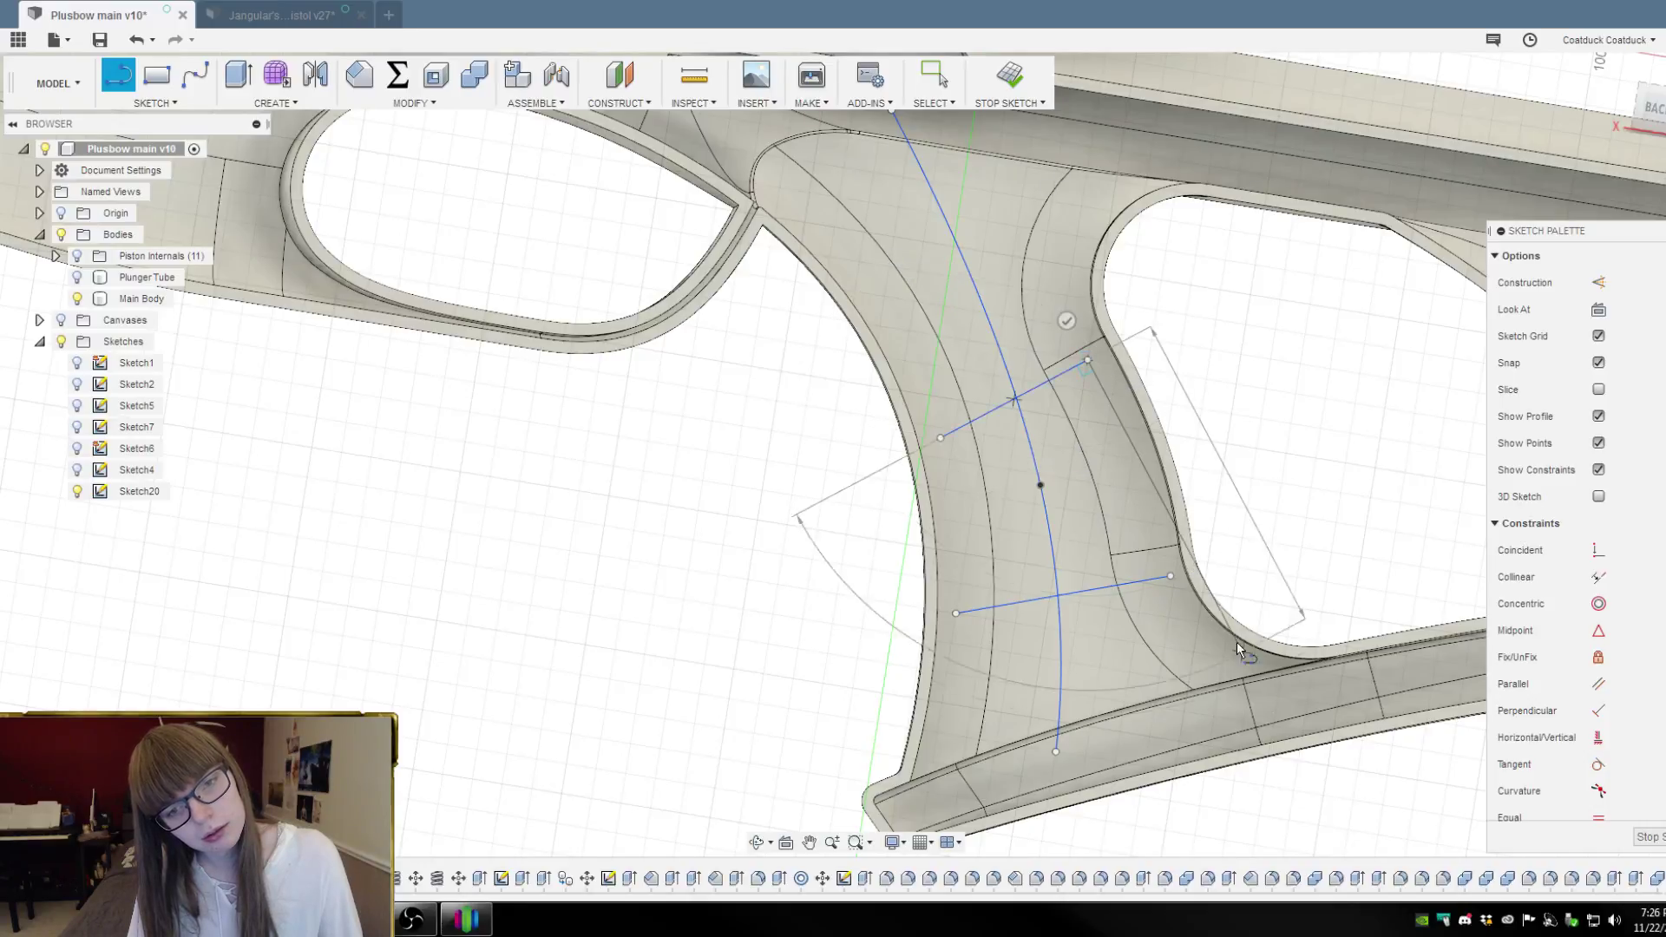
pyautogui.scroll(-3, 1237, 642)
pyautogui.click(1140, 469)
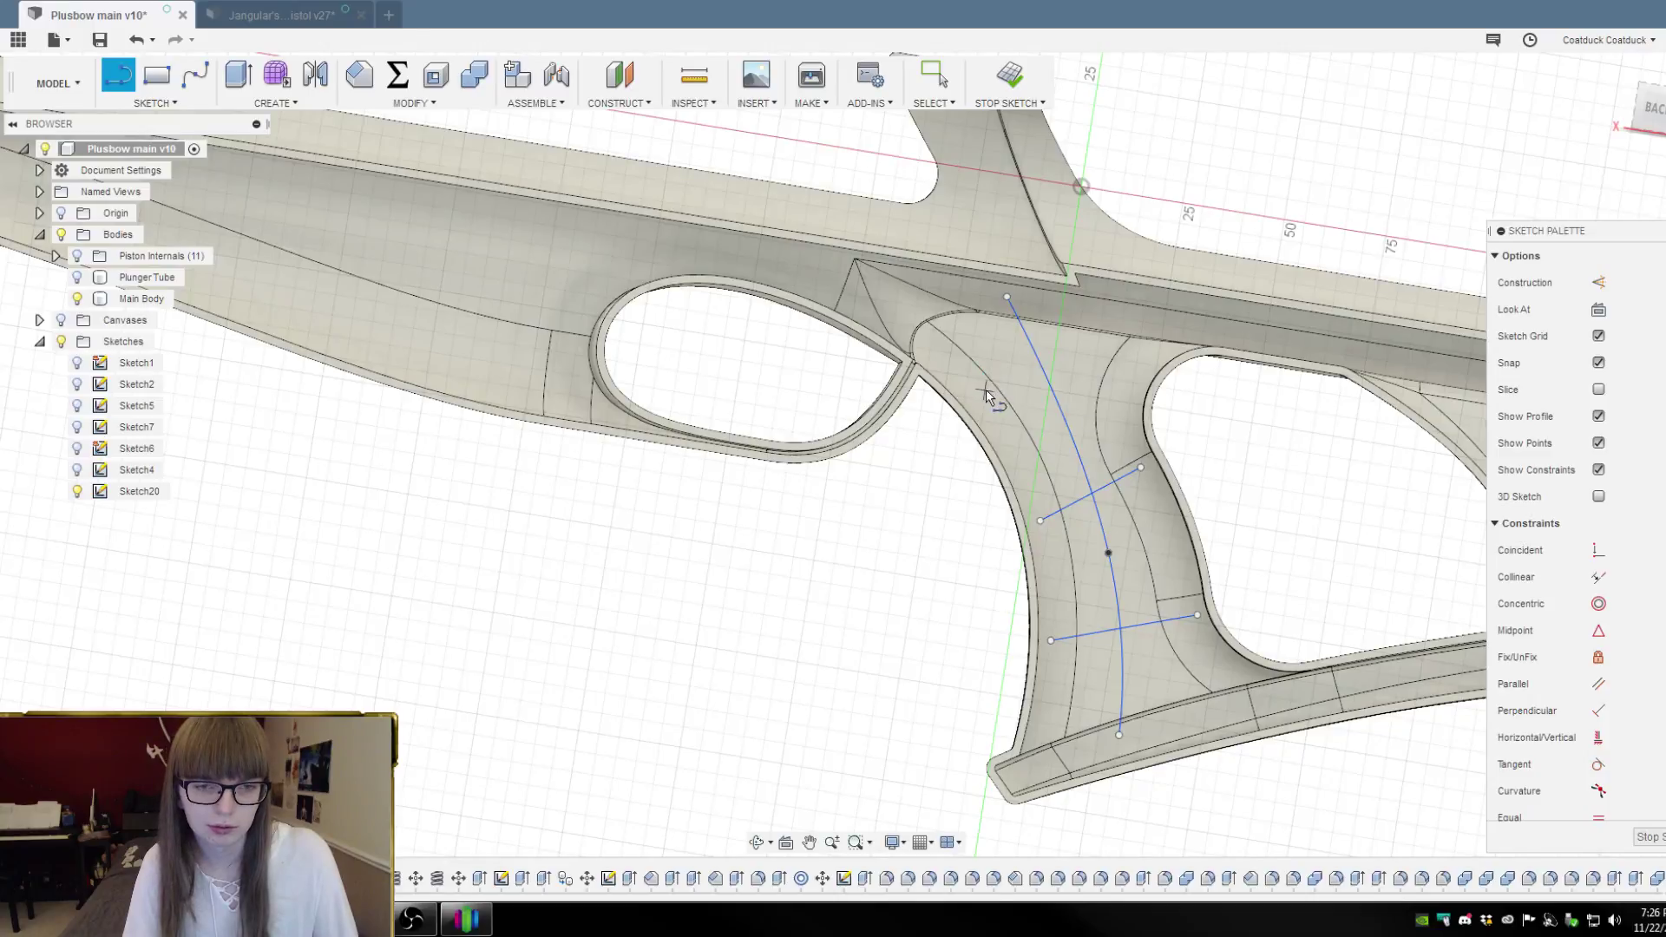
# Sketch an arched three-point spline across the upper grip, with its middle point on the central spline
pyautogui.scroll(2, 1128, 375)
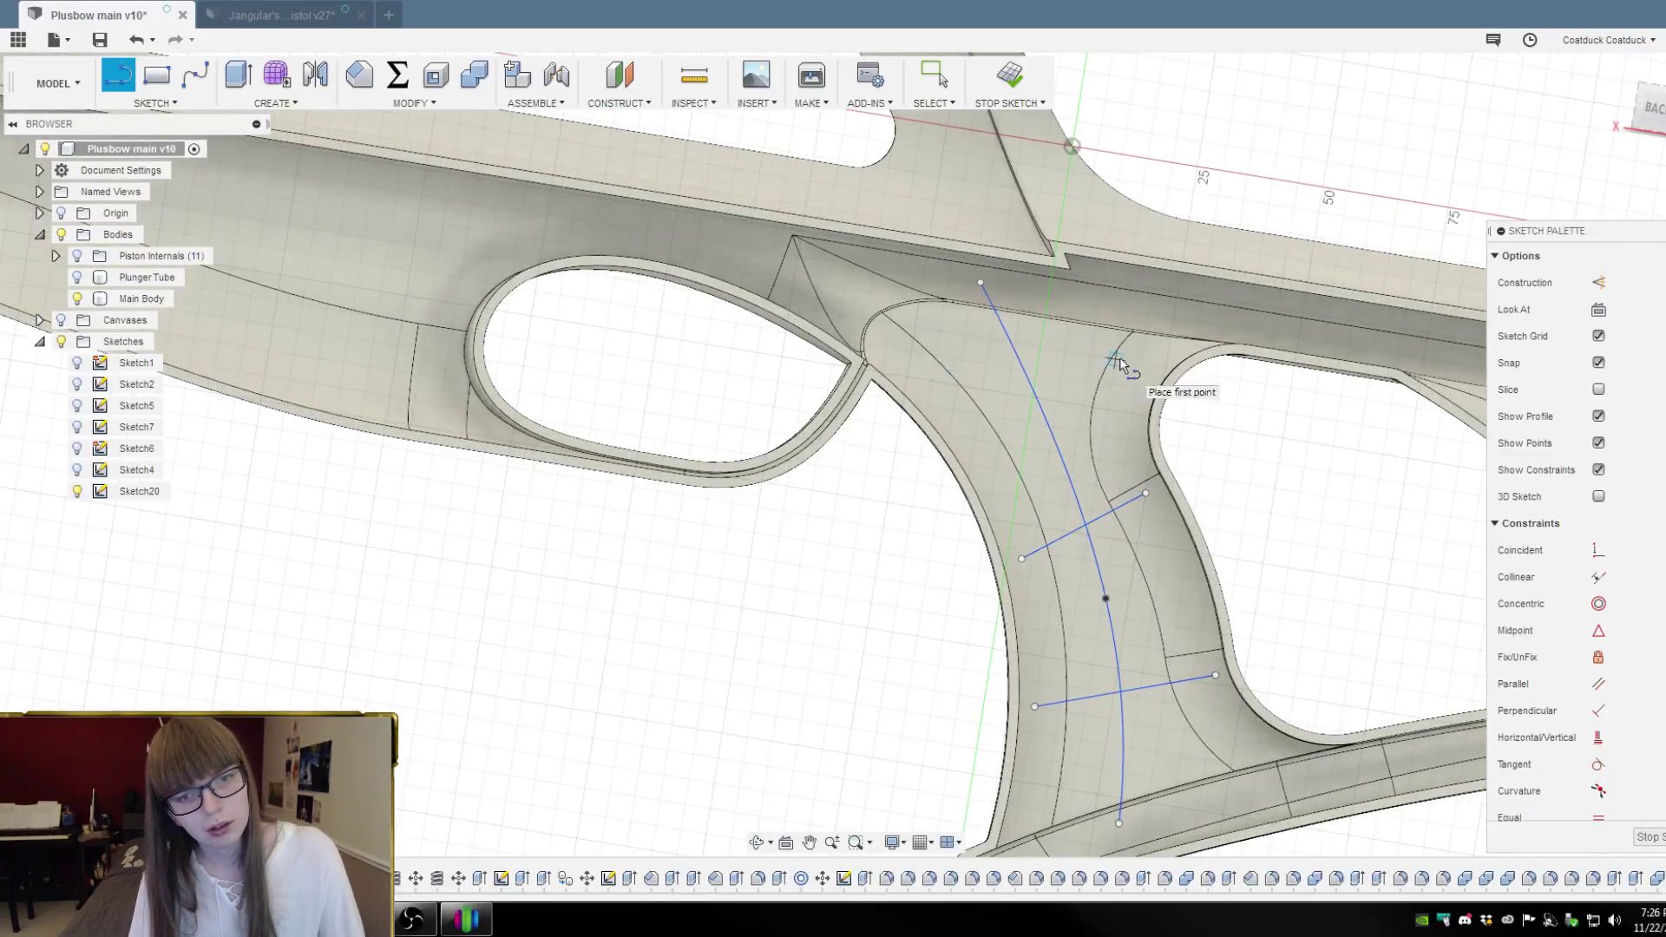
pyautogui.click(195, 75)
pyautogui.click(934, 389)
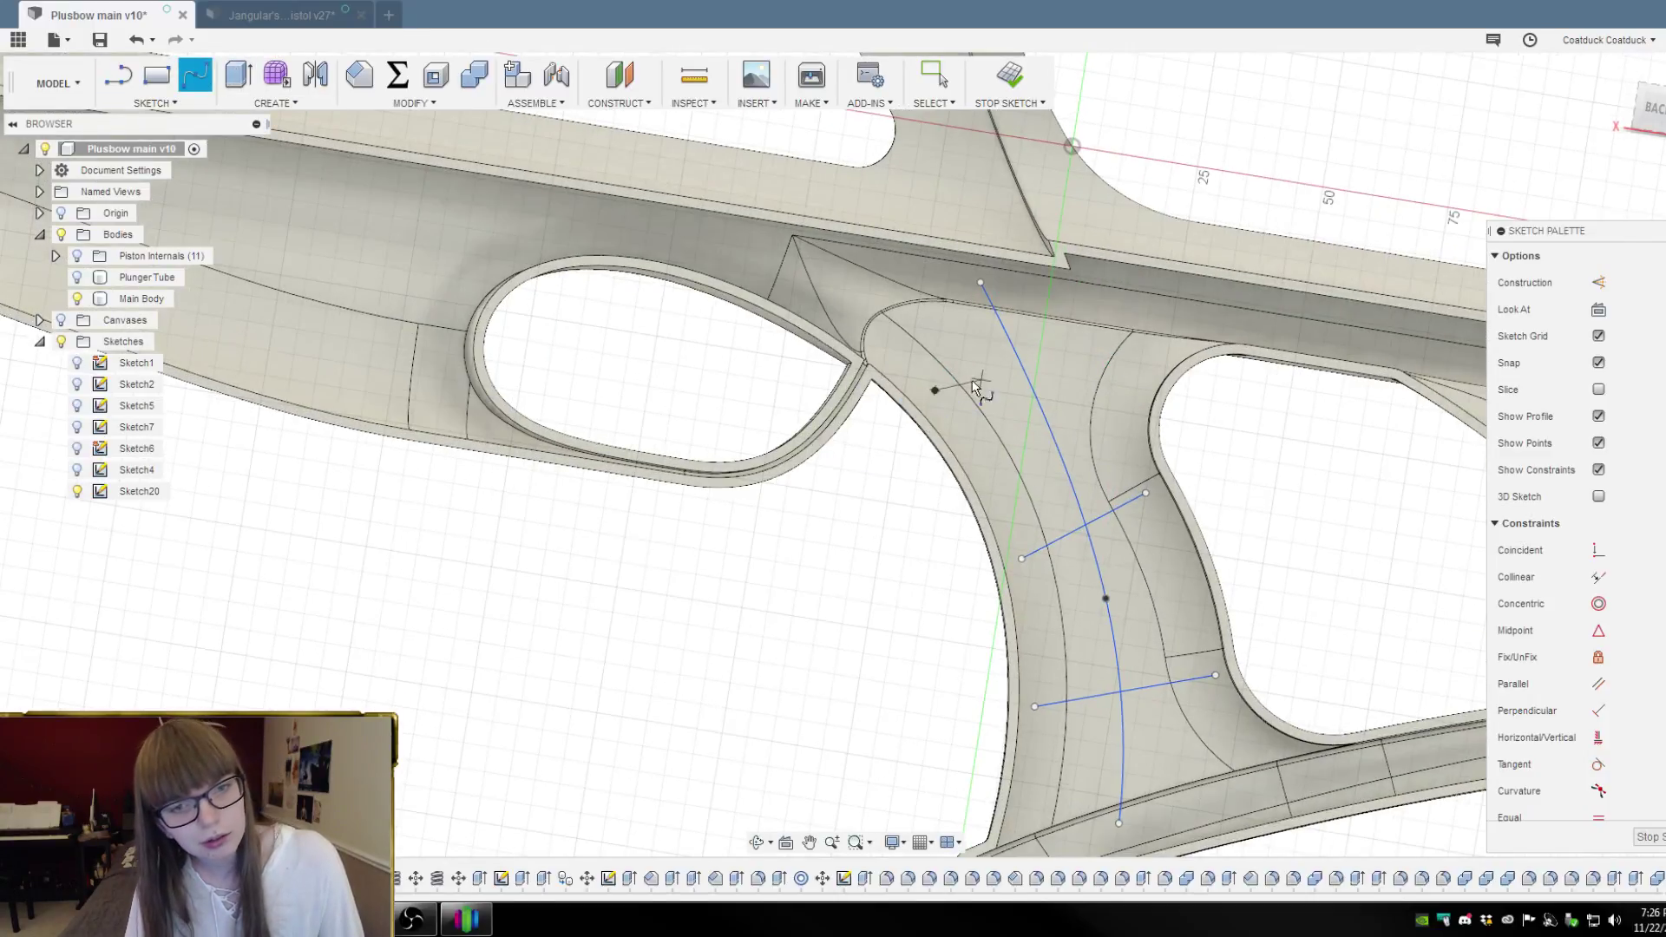
pyautogui.click(1021, 363)
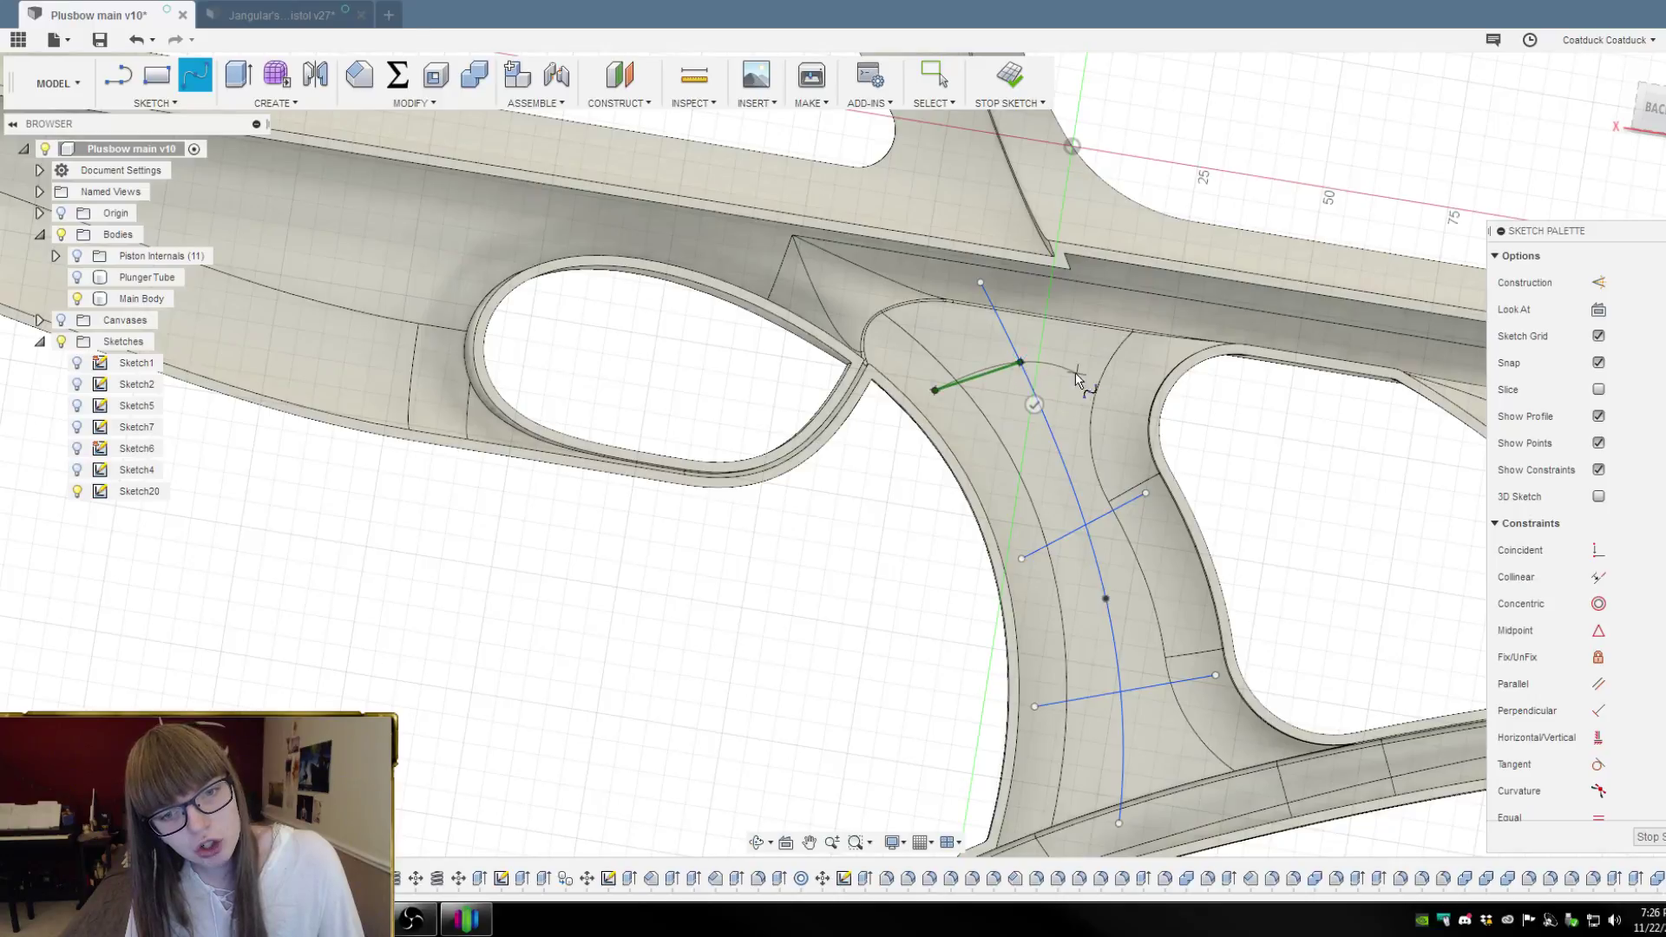
pyautogui.click(1130, 375)
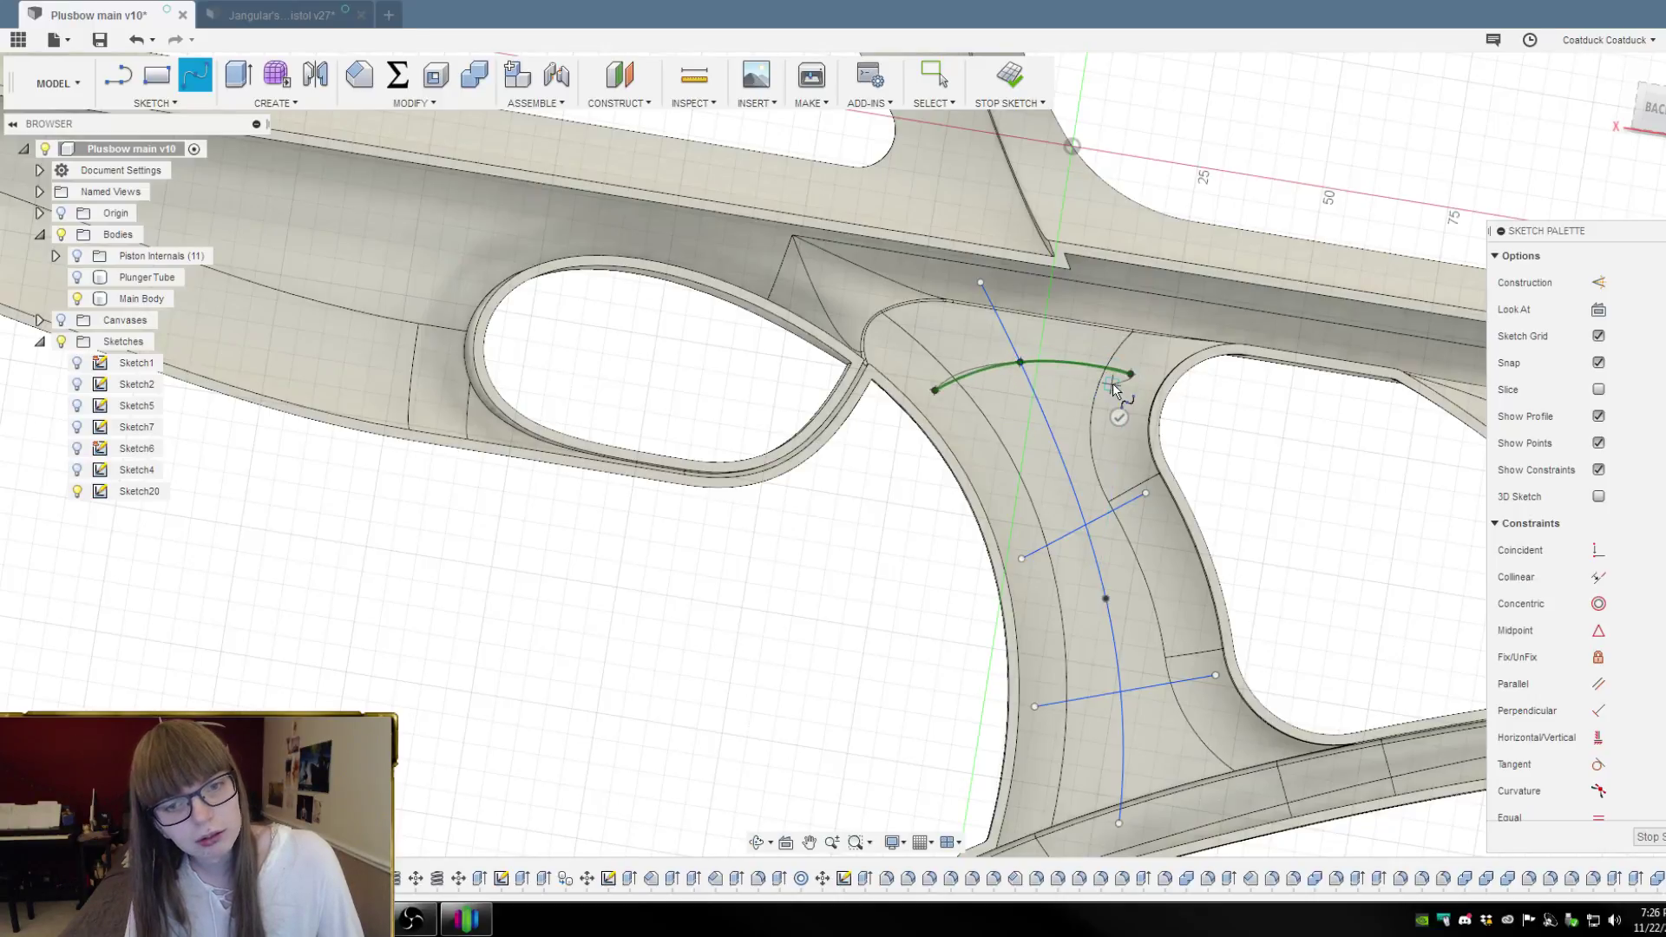
pyautogui.scroll(-3, 1110, 265)
pyautogui.press('Escape')
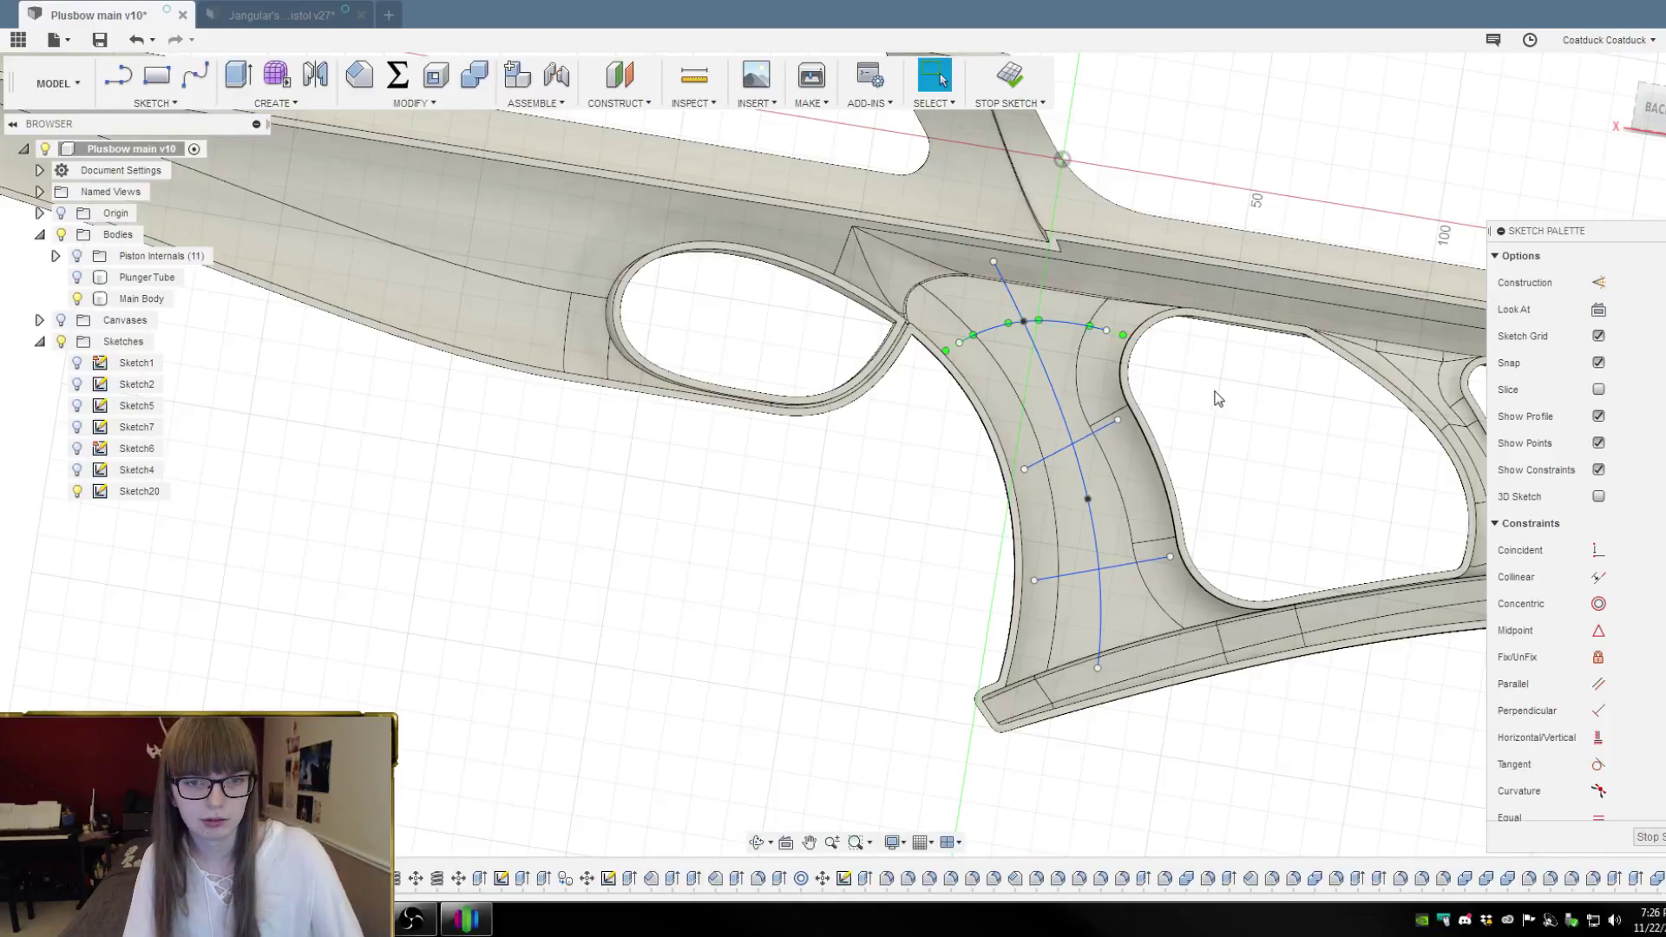
# Start a 1.50 mm thick symmetric Web with To Next depth from the grip's central spline
pyautogui.scroll(3, 1226, 389)
pyautogui.moveTo(1227, 388)
pyautogui.keyDown('shift'); pyautogui.mouseDown(button='middle')
pyautogui.moveTo(1245, 402)
pyautogui.moveTo(1258, 379)
pyautogui.moveTo(1242, 390)
pyautogui.mouseUp(button='middle'); pyautogui.keyUp('shift')
pyautogui.scroll(-2, 1242, 390)
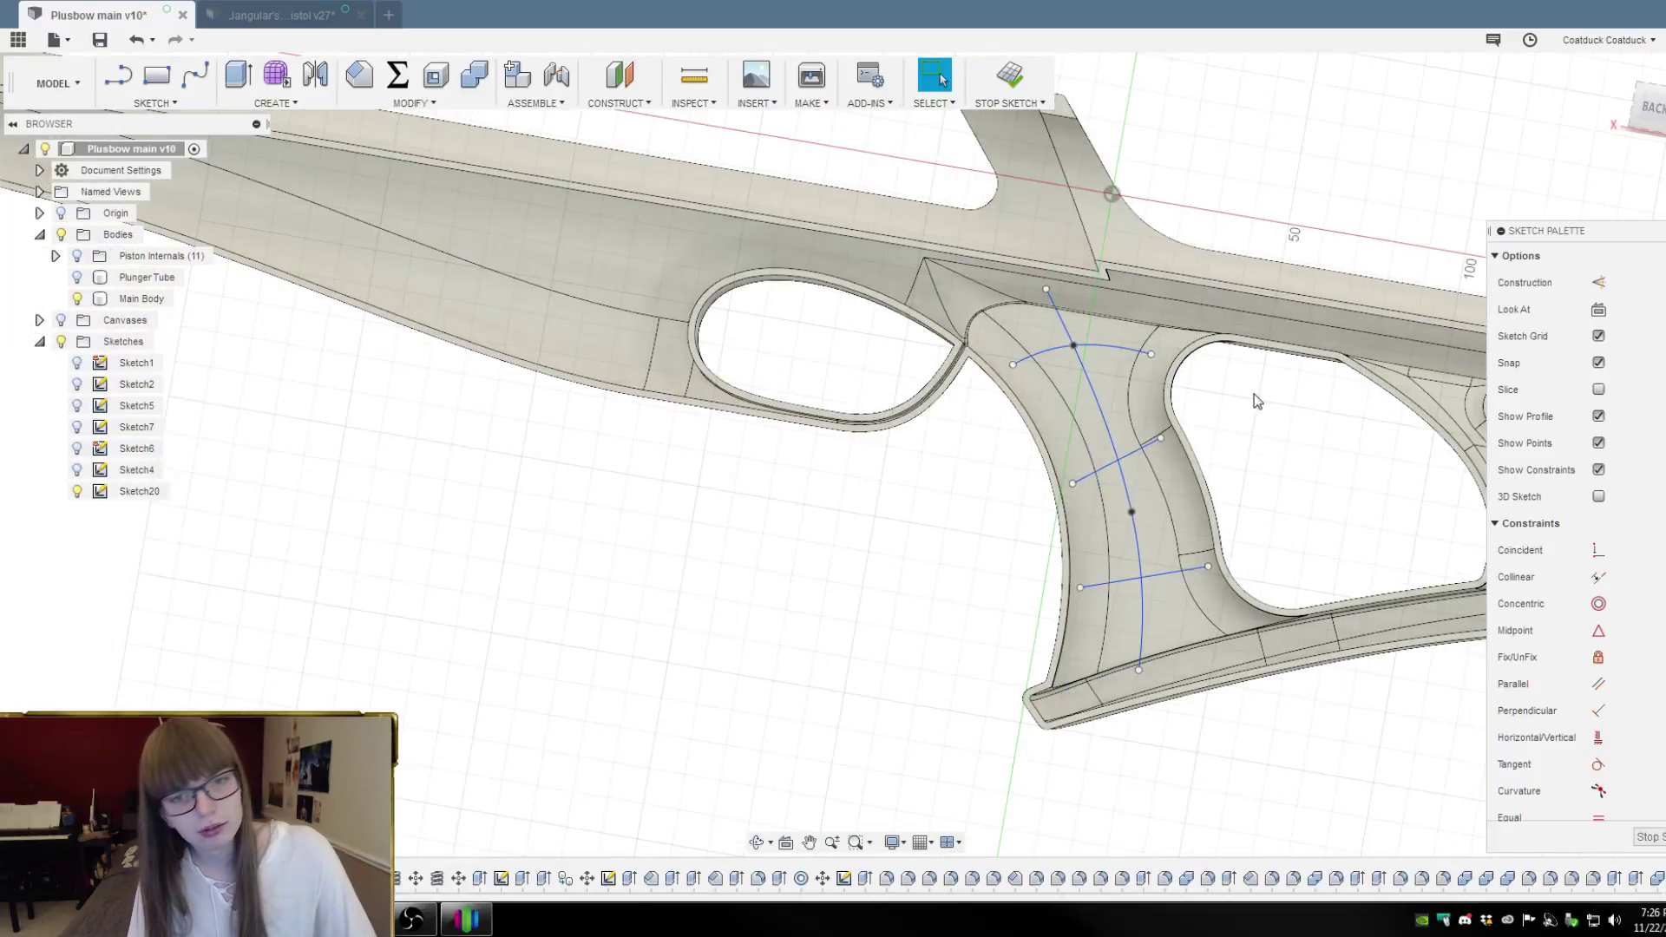
pyautogui.click(275, 103)
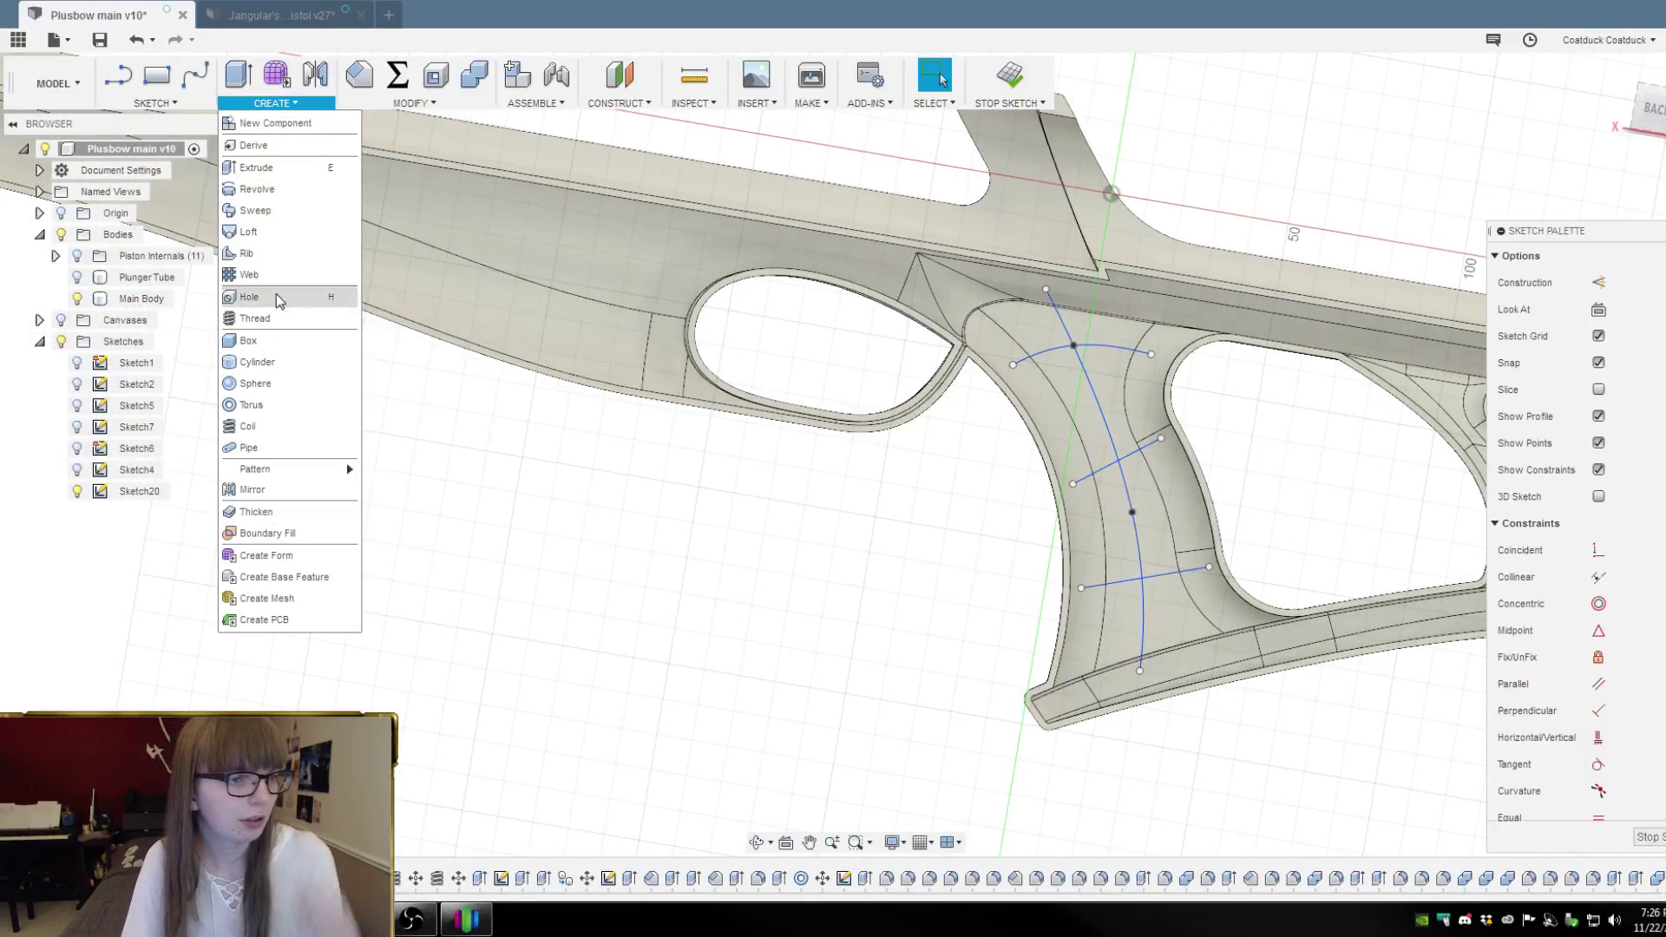
pyautogui.click(253, 275)
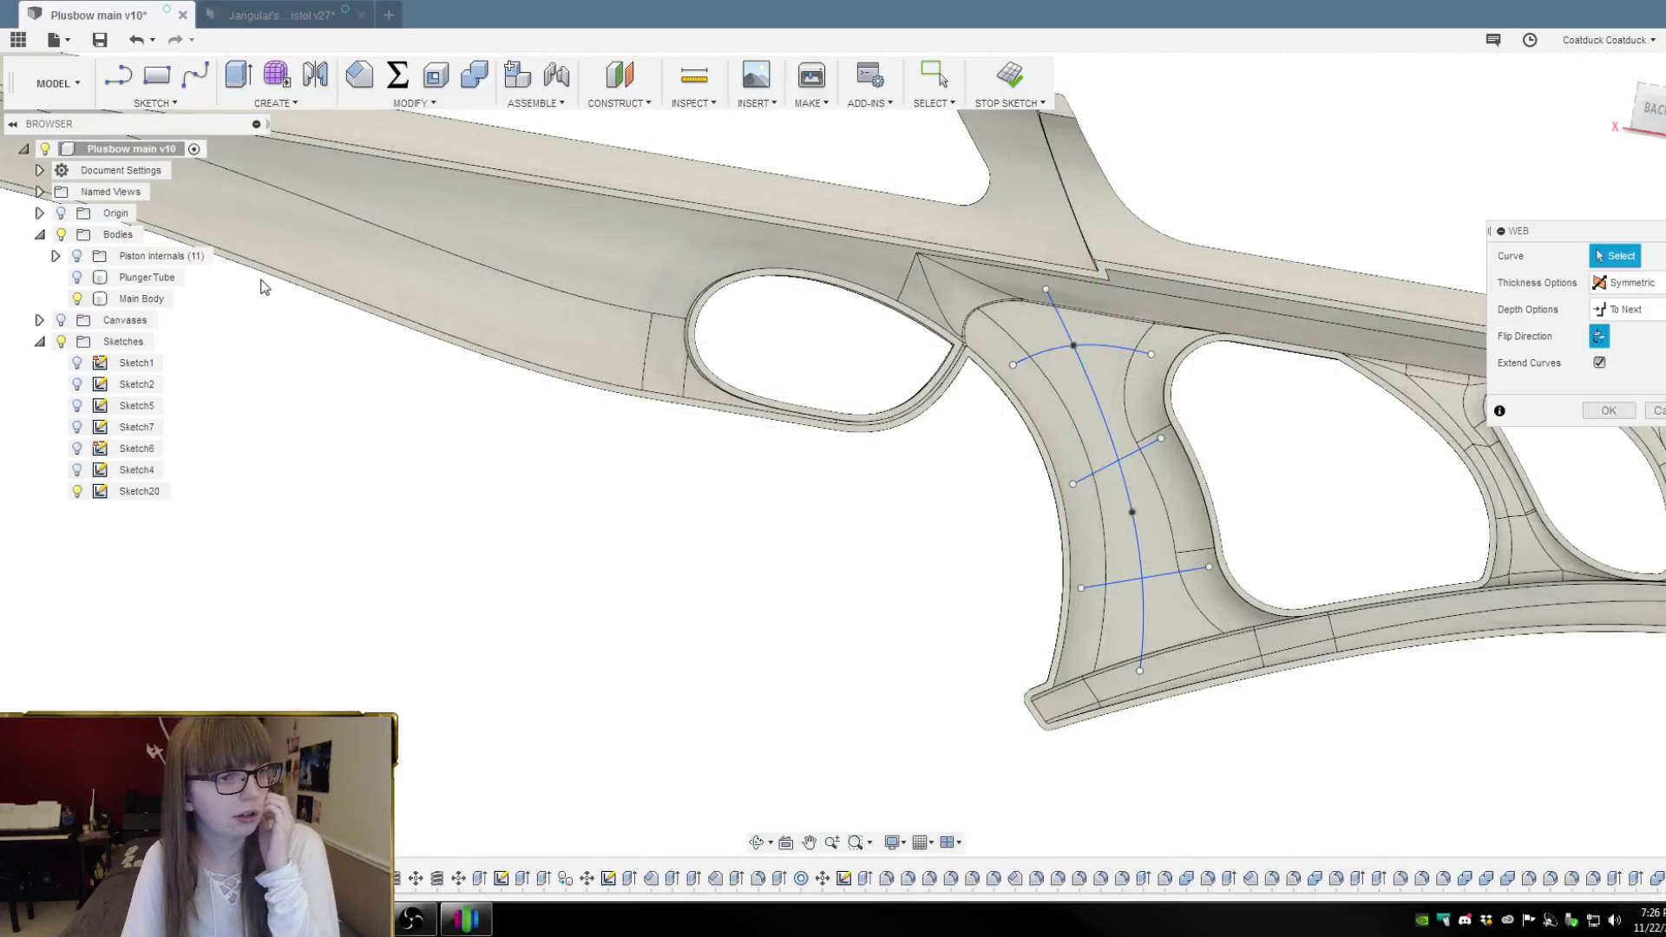
pyautogui.click(1090, 390)
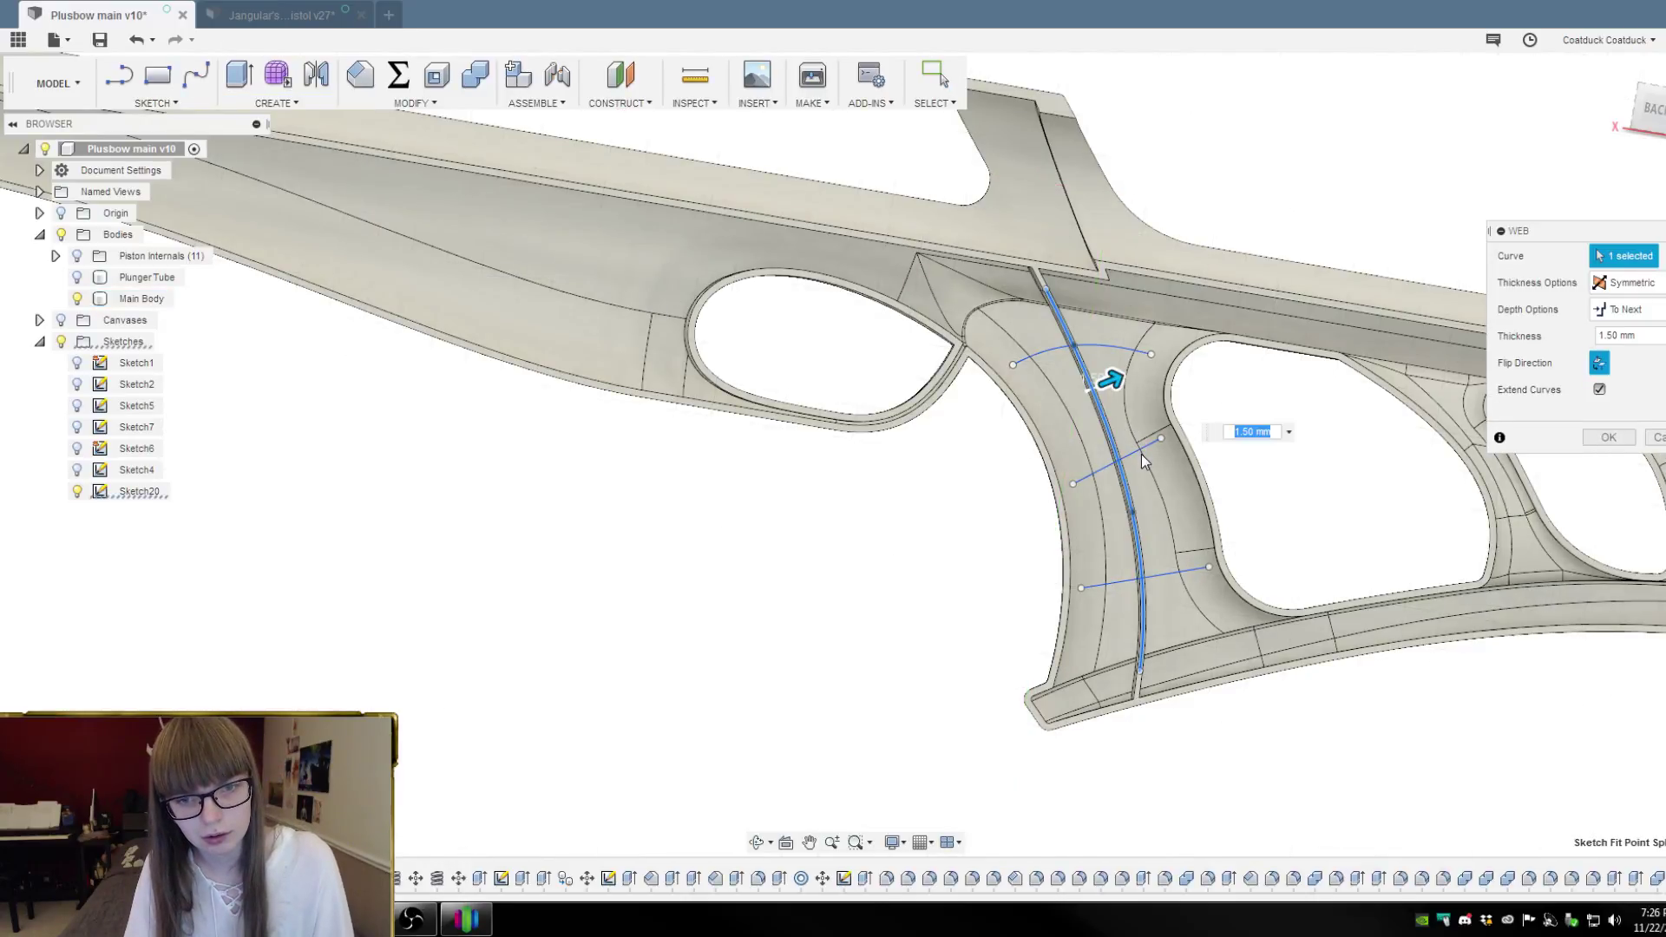
# Add the upper cross spline and both cross lines to the web, and inspect the resulting ribs in the grip
pyautogui.scroll(2, 1085, 330)
pyautogui.keyDown('shift'); pyautogui.moveTo(1085, 330); pyautogui.dragTo(1126, 321, button='middle'); pyautogui.keyUp('shift')
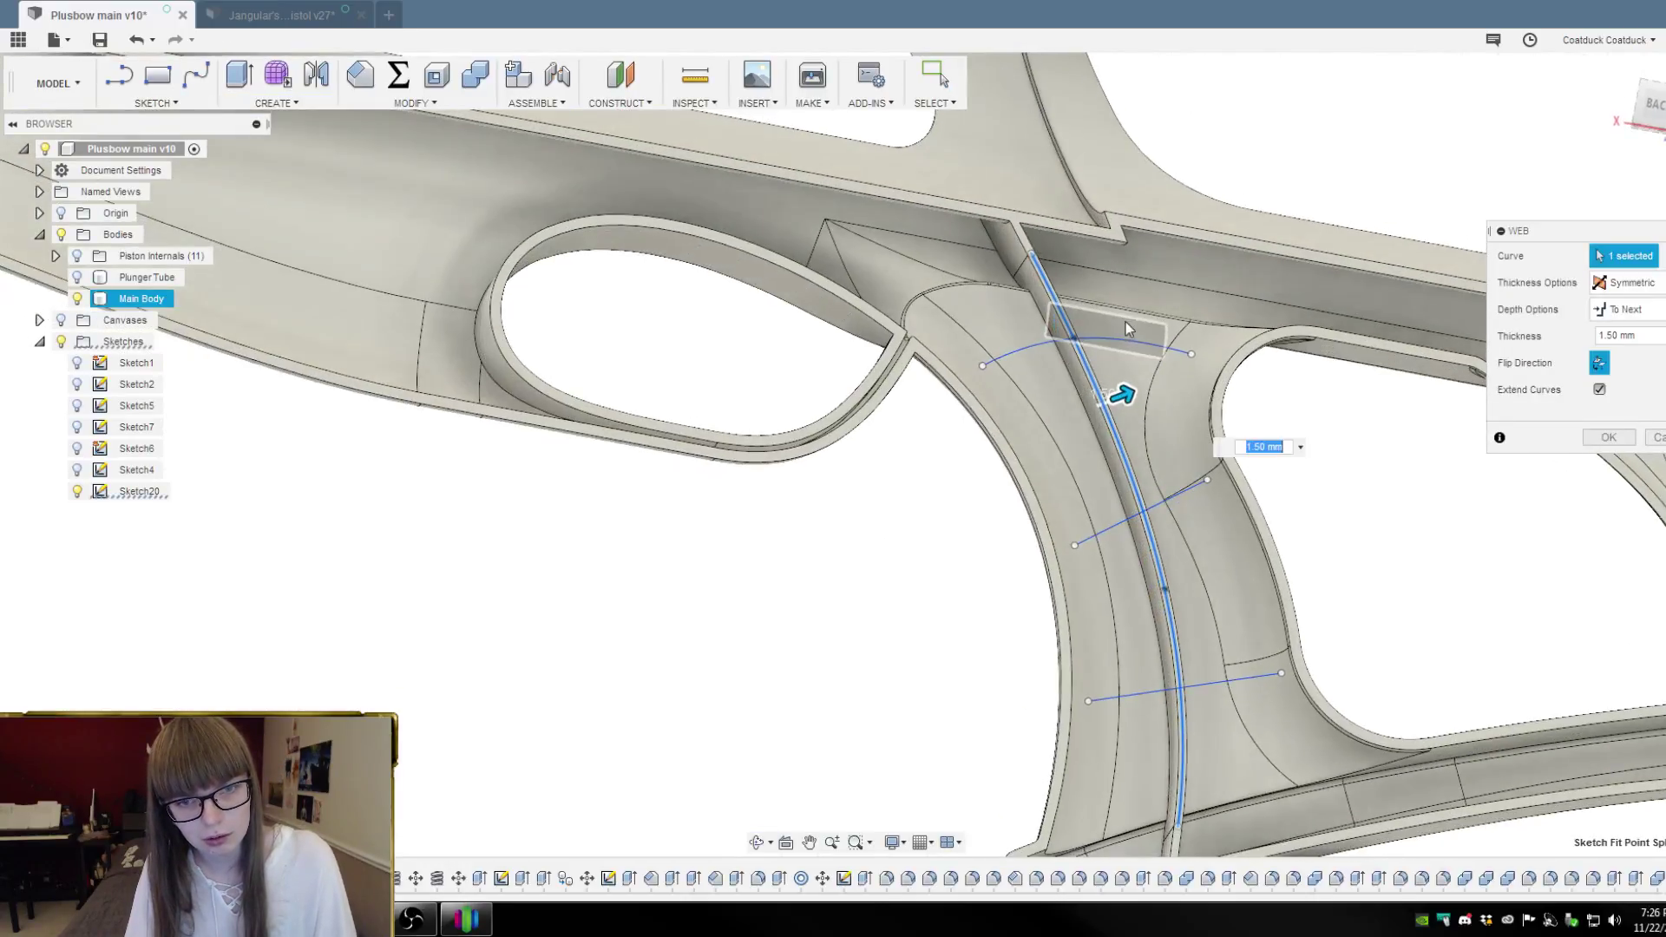
pyautogui.click(1155, 350)
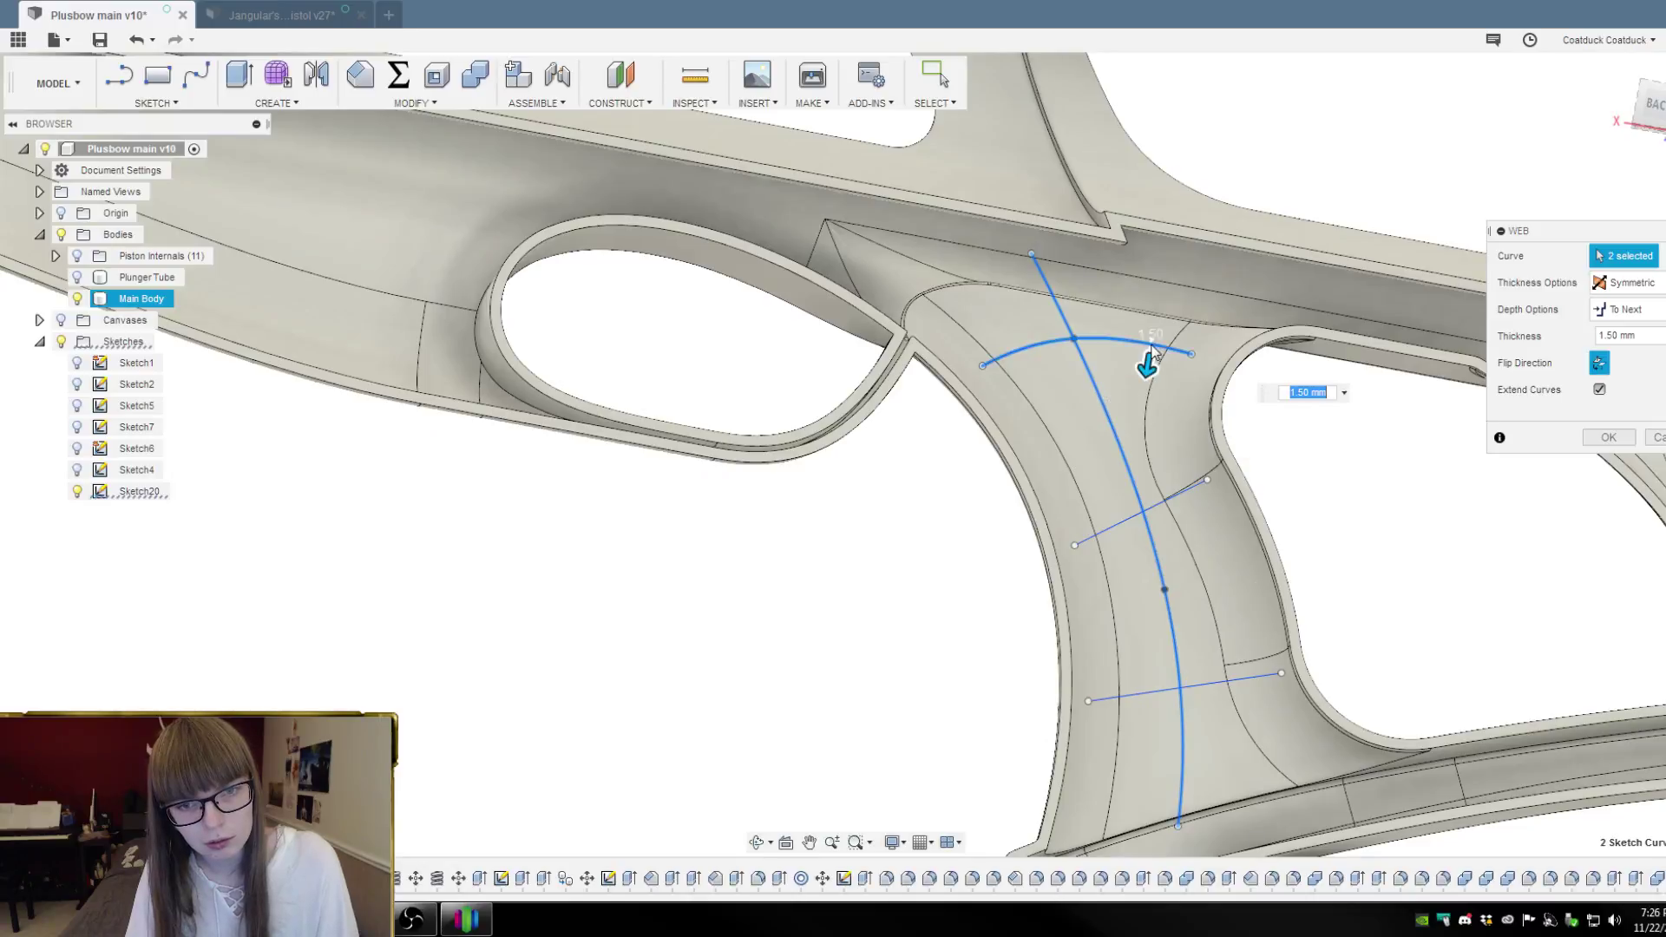
pyautogui.click(1185, 495)
pyautogui.click(1213, 692)
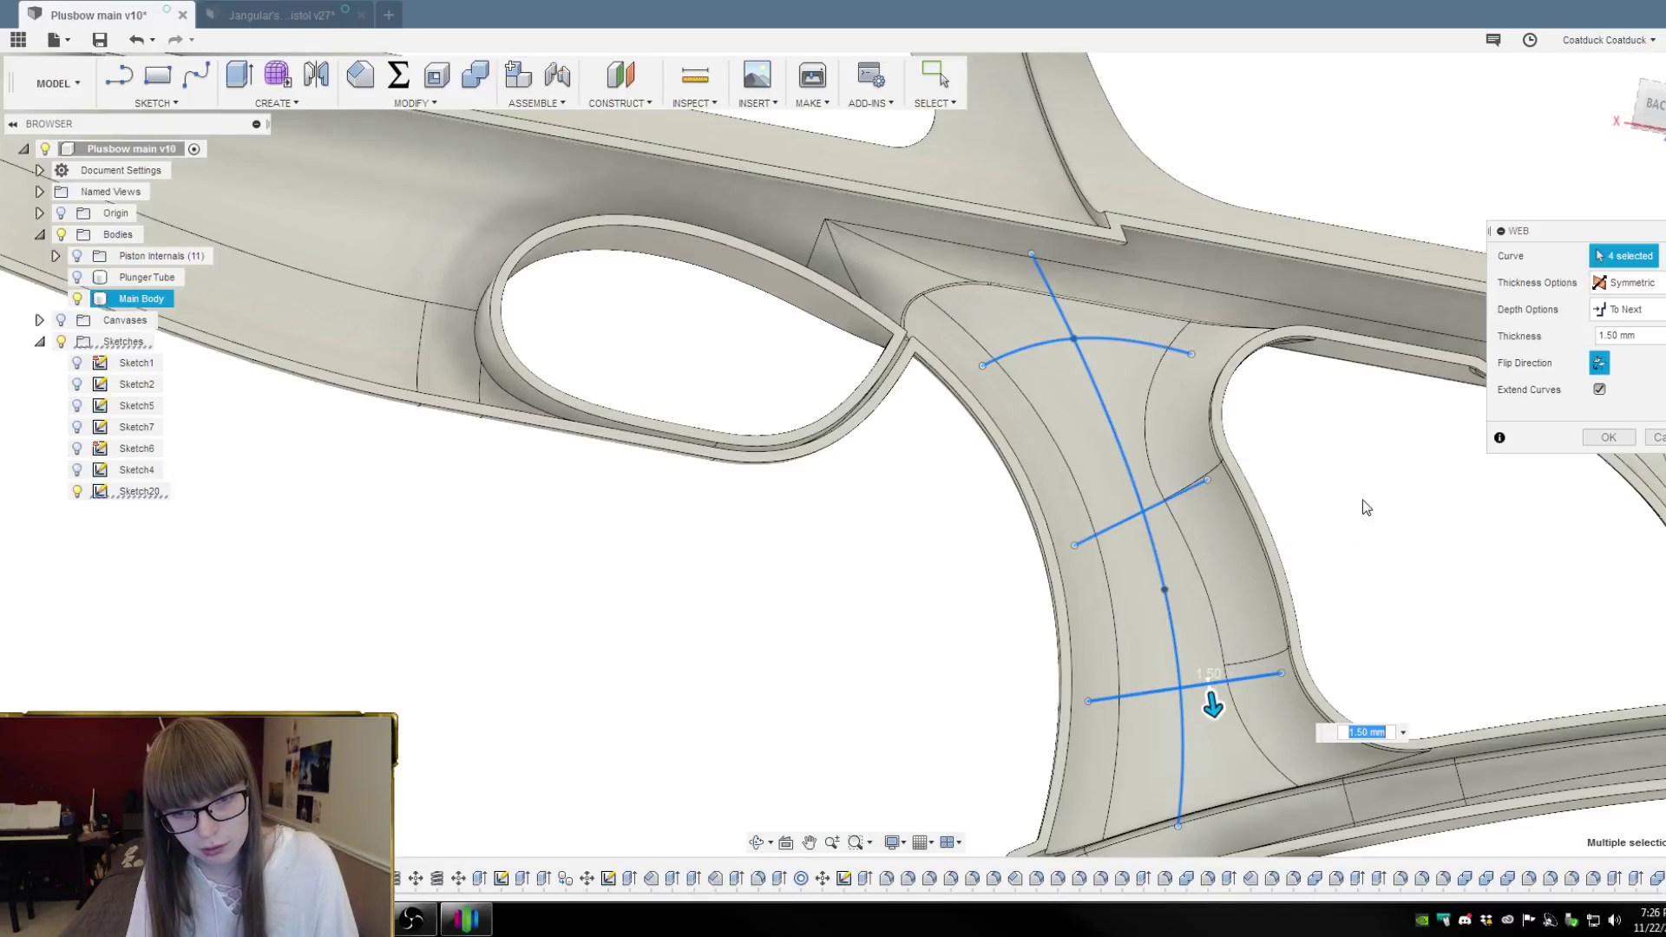
pyautogui.keyDown('shift'); pyautogui.moveTo(1339, 520); pyautogui.dragTo(1383, 502, button='middle'); pyautogui.keyUp('shift')
pyautogui.scroll(-3, 1353, 555)
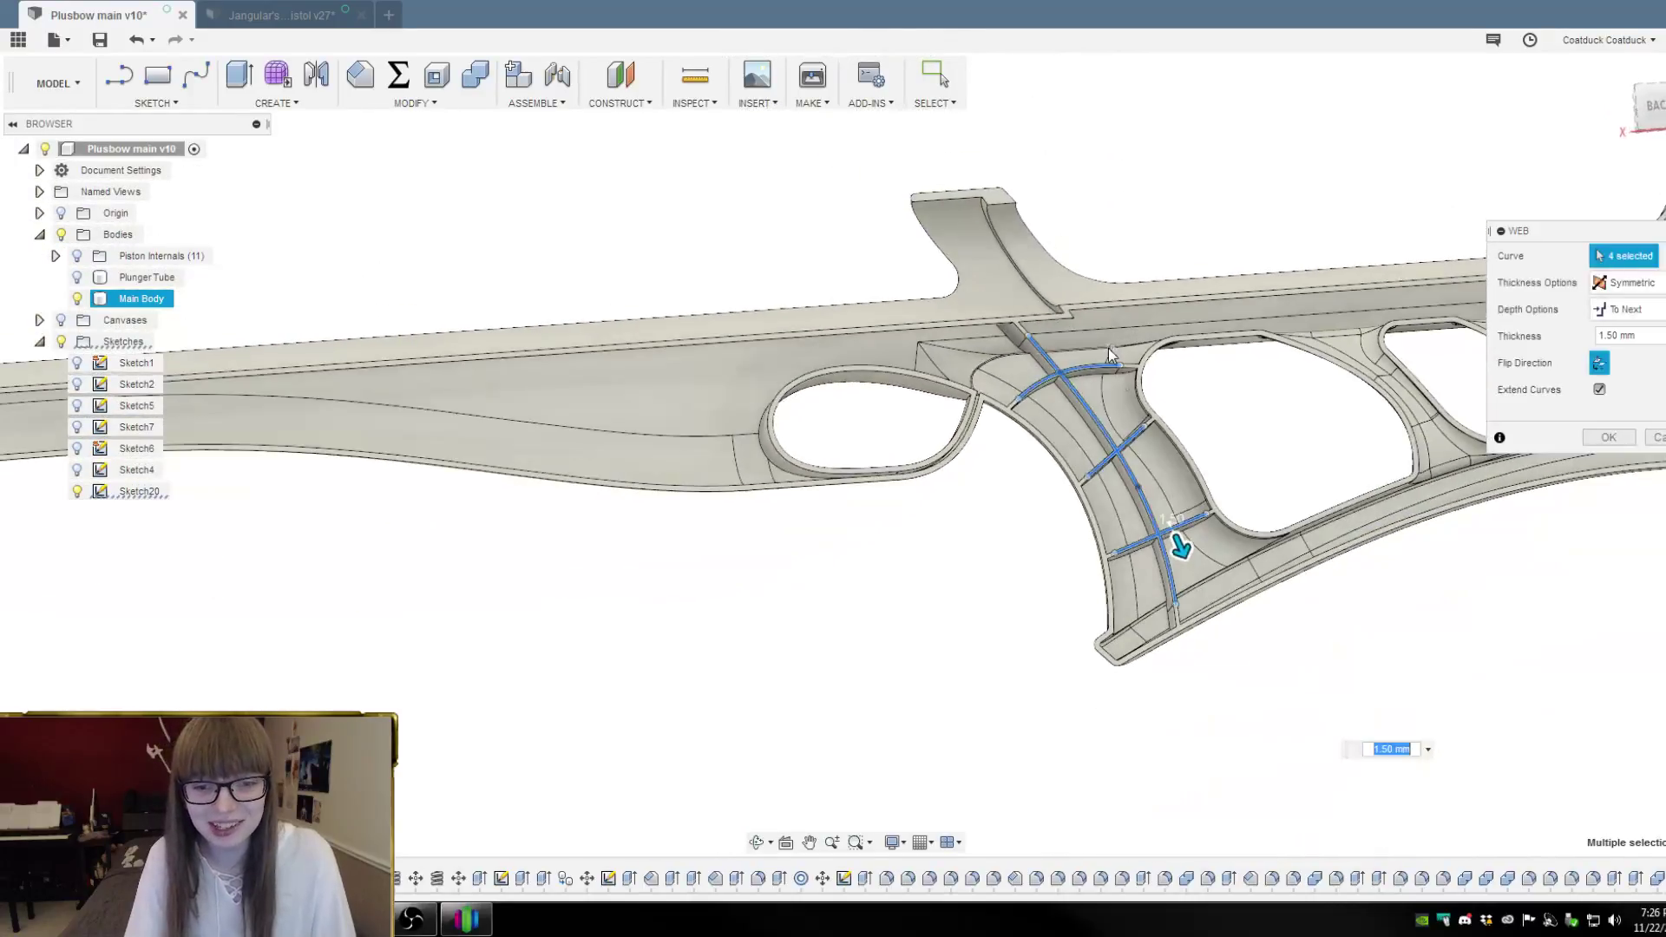
pyautogui.moveTo(1297, 649)
pyautogui.keyDown('shift'); pyautogui.mouseDown(button='middle')
pyautogui.moveTo(1376, 606)
pyautogui.moveTo(1260, 651)
pyautogui.moveTo(1322, 653)
pyautogui.mouseUp(button='middle'); pyautogui.keyUp('shift')
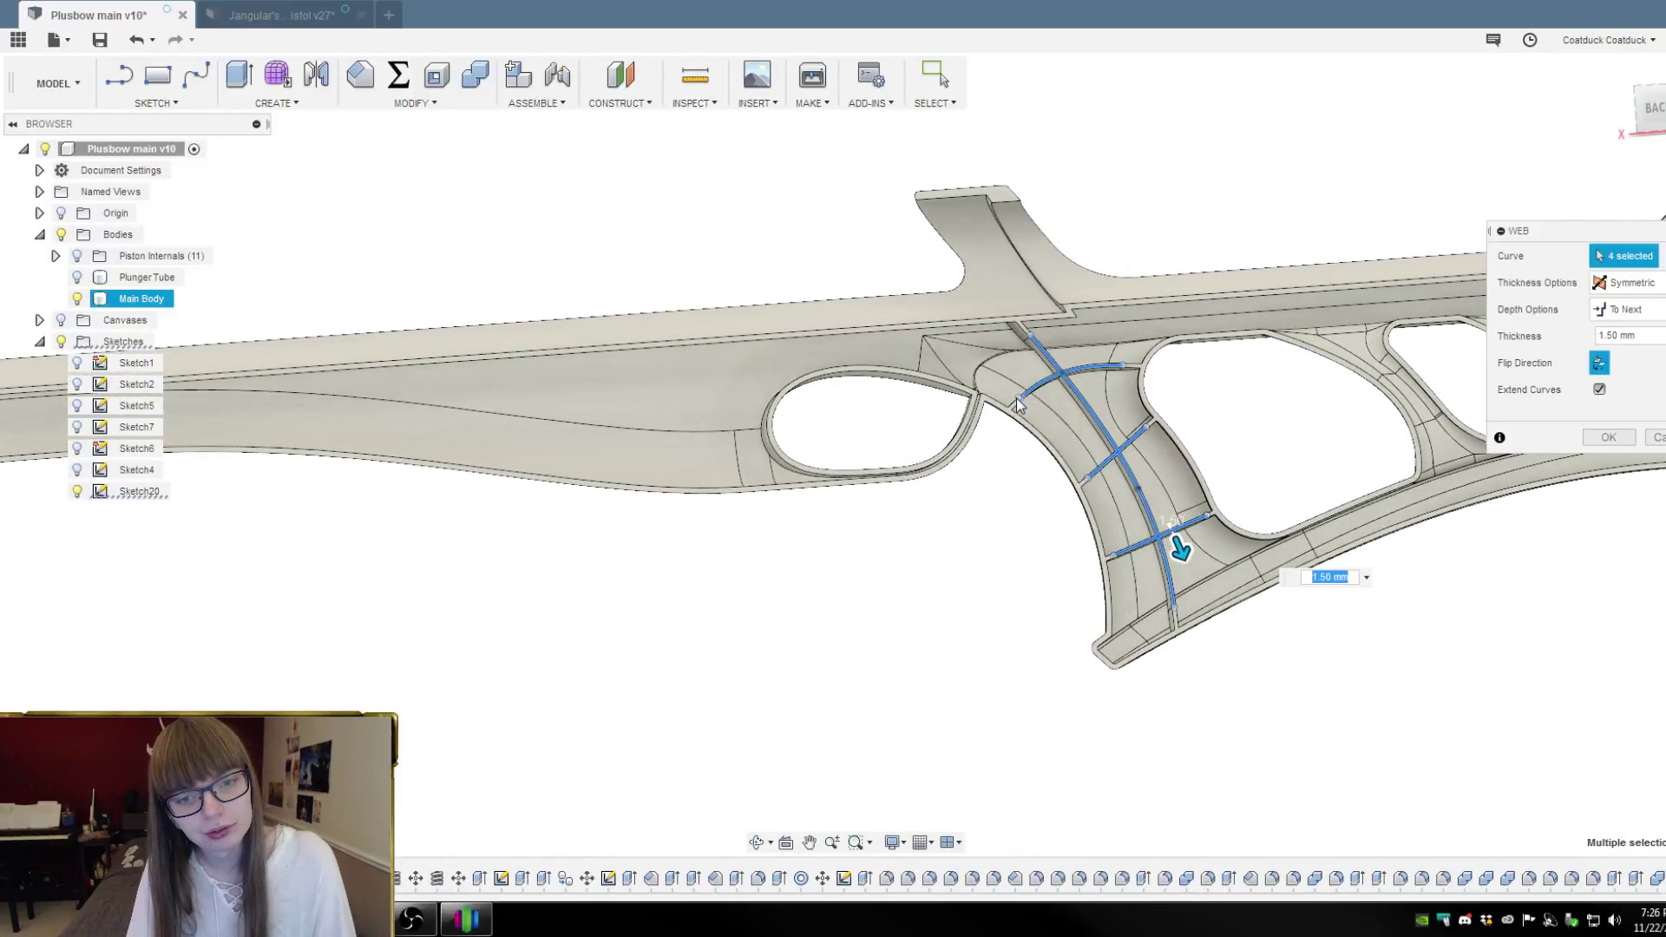
pyautogui.scroll(2, 1017, 399)
pyautogui.keyDown('shift'); pyautogui.moveTo(1035, 451); pyautogui.dragTo(1017, 560, button='middle'); pyautogui.keyUp('shift')
pyautogui.keyDown('shift'); pyautogui.moveTo(1047, 546); pyautogui.dragTo(997, 564, button='middle'); pyautogui.keyUp('shift')
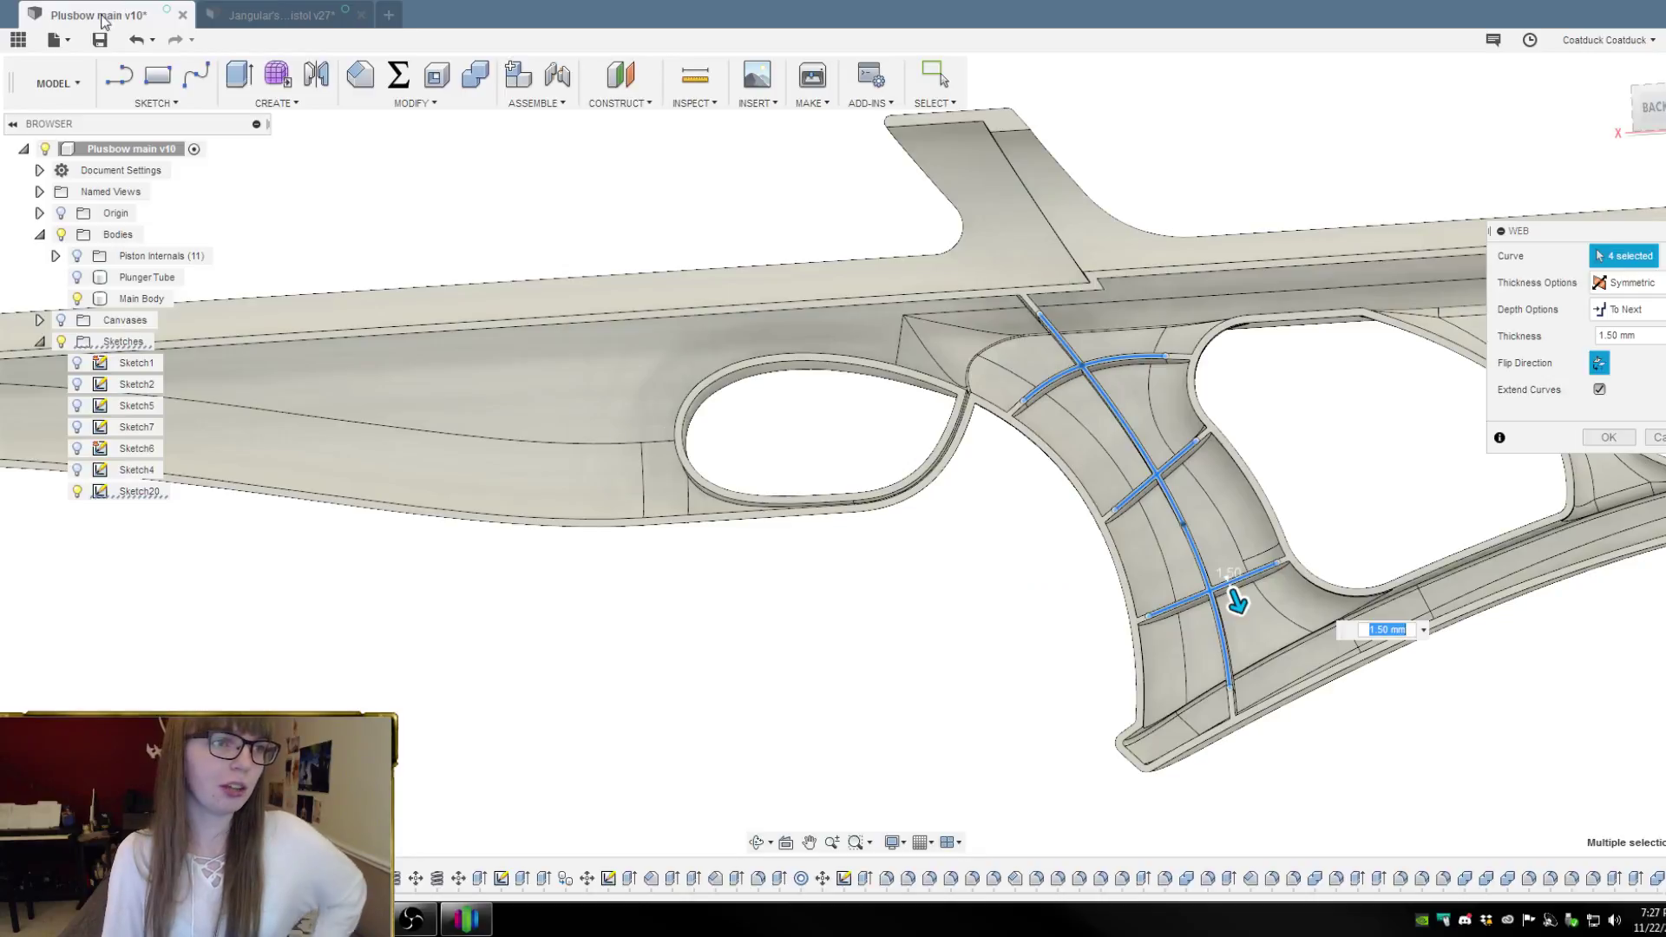
# Switch to the Rainbow Pistol design and examine its assembled body and screw holes from several angles
pyautogui.click(213, 7)
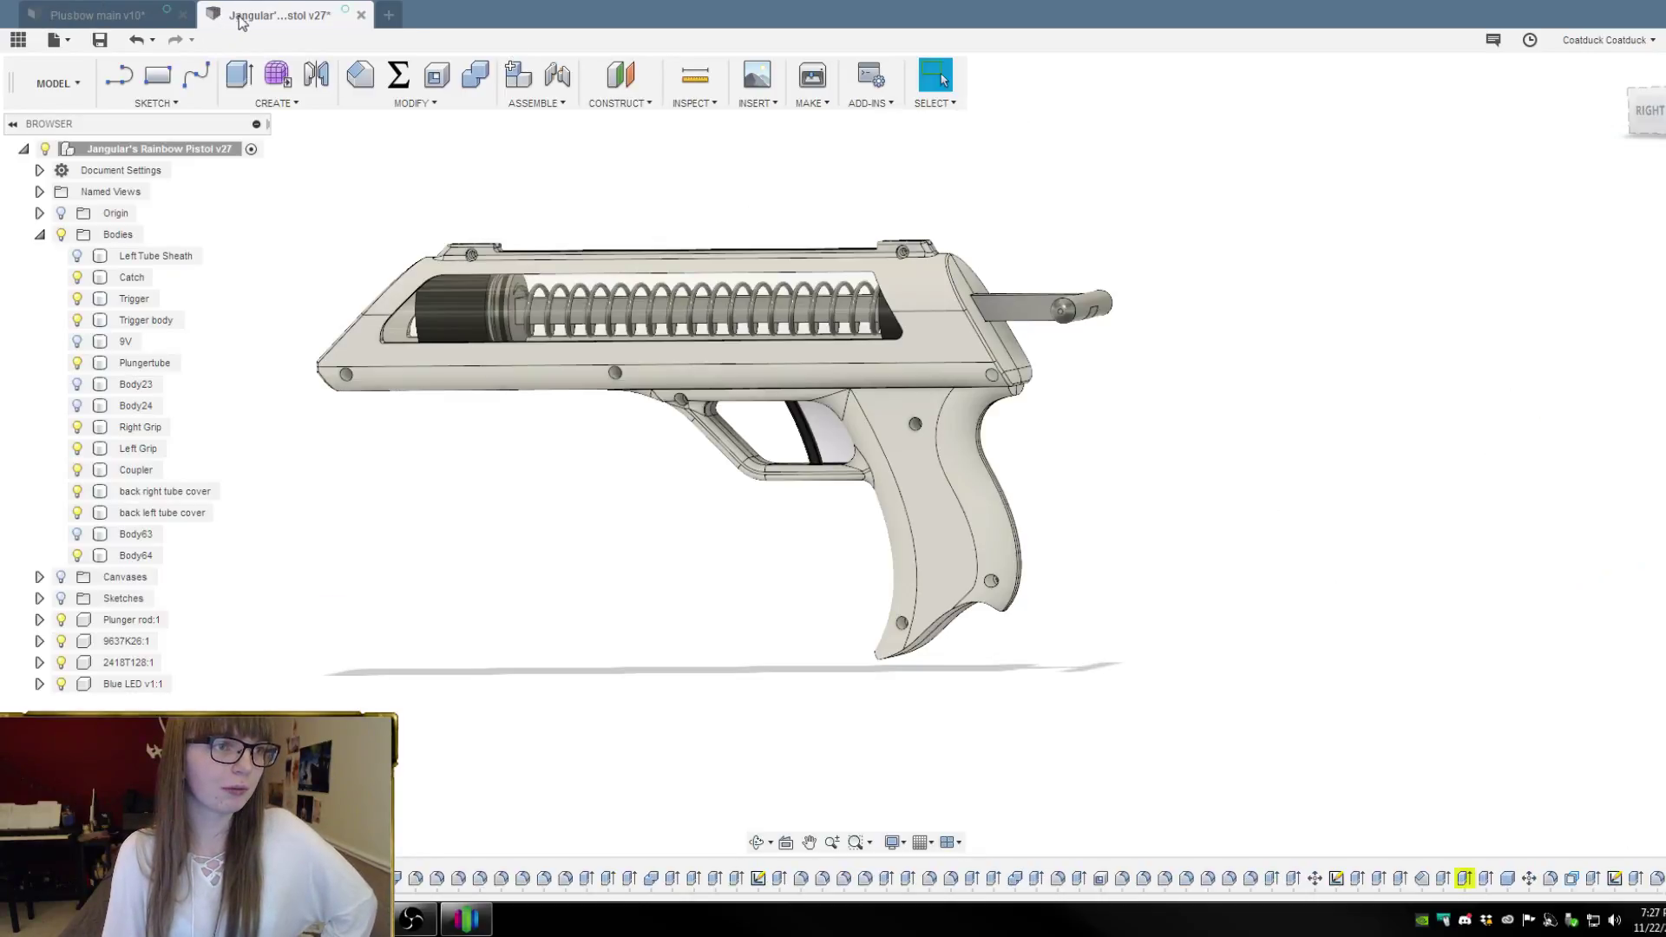
pyautogui.keyDown('shift'); pyautogui.moveTo(824, 260); pyautogui.dragTo(882, 591, button='middle'); pyautogui.keyUp('shift')
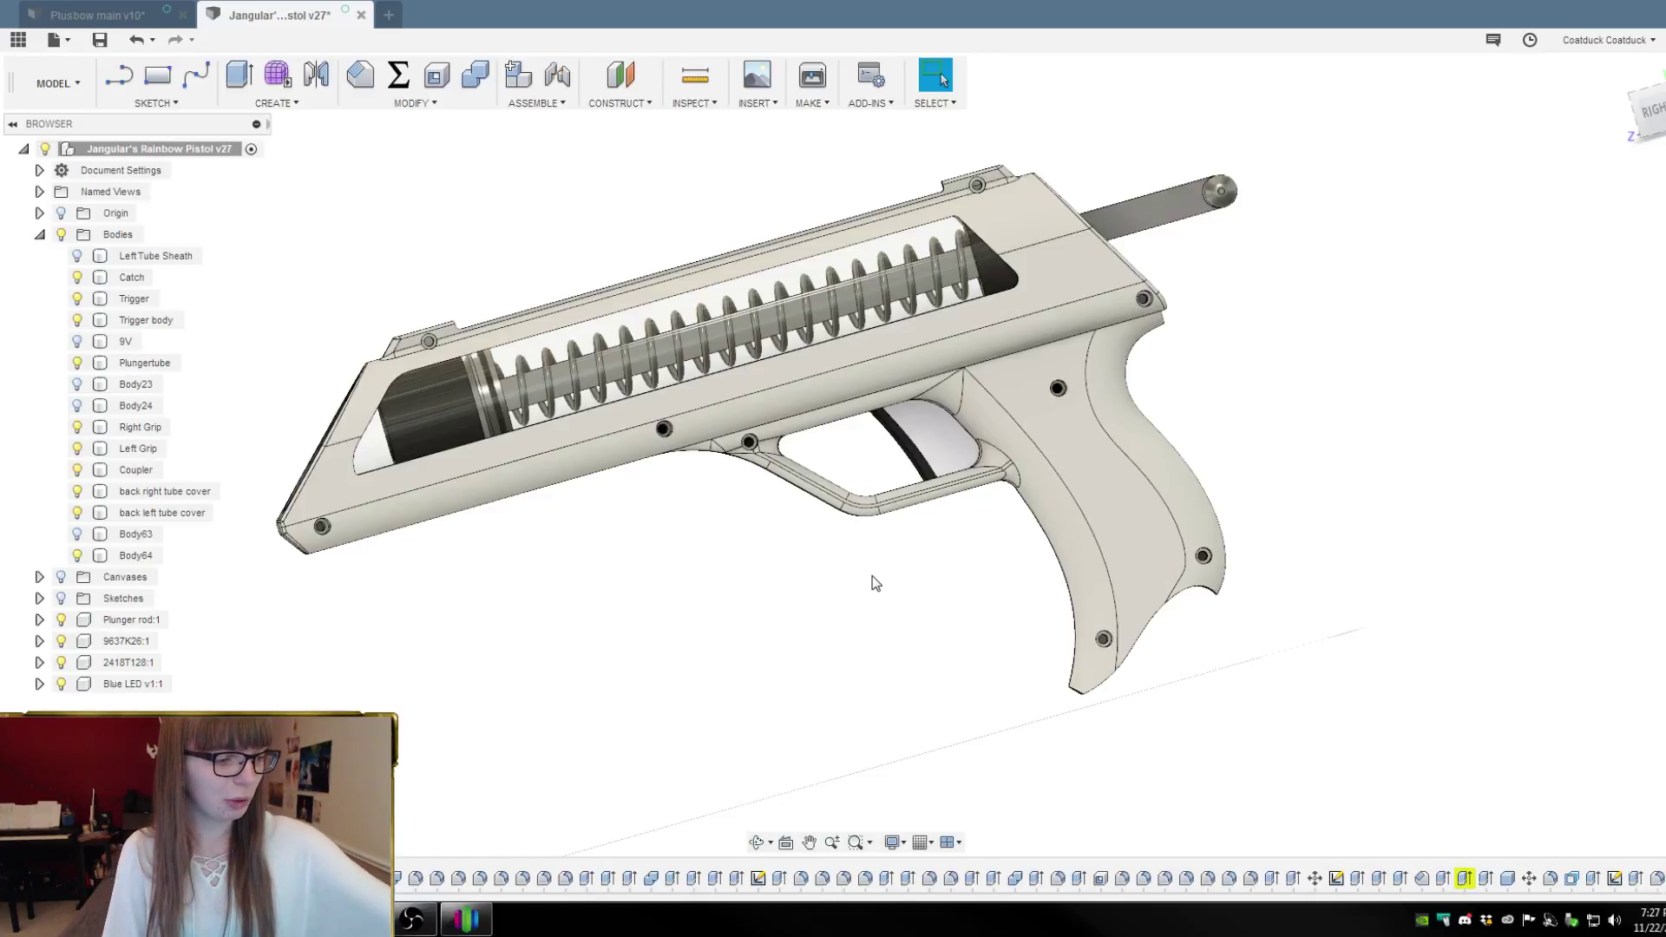
pyautogui.keyDown('shift'); pyautogui.moveTo(1384, 432); pyautogui.dragTo(1365, 404, button='middle'); pyautogui.keyUp('shift')
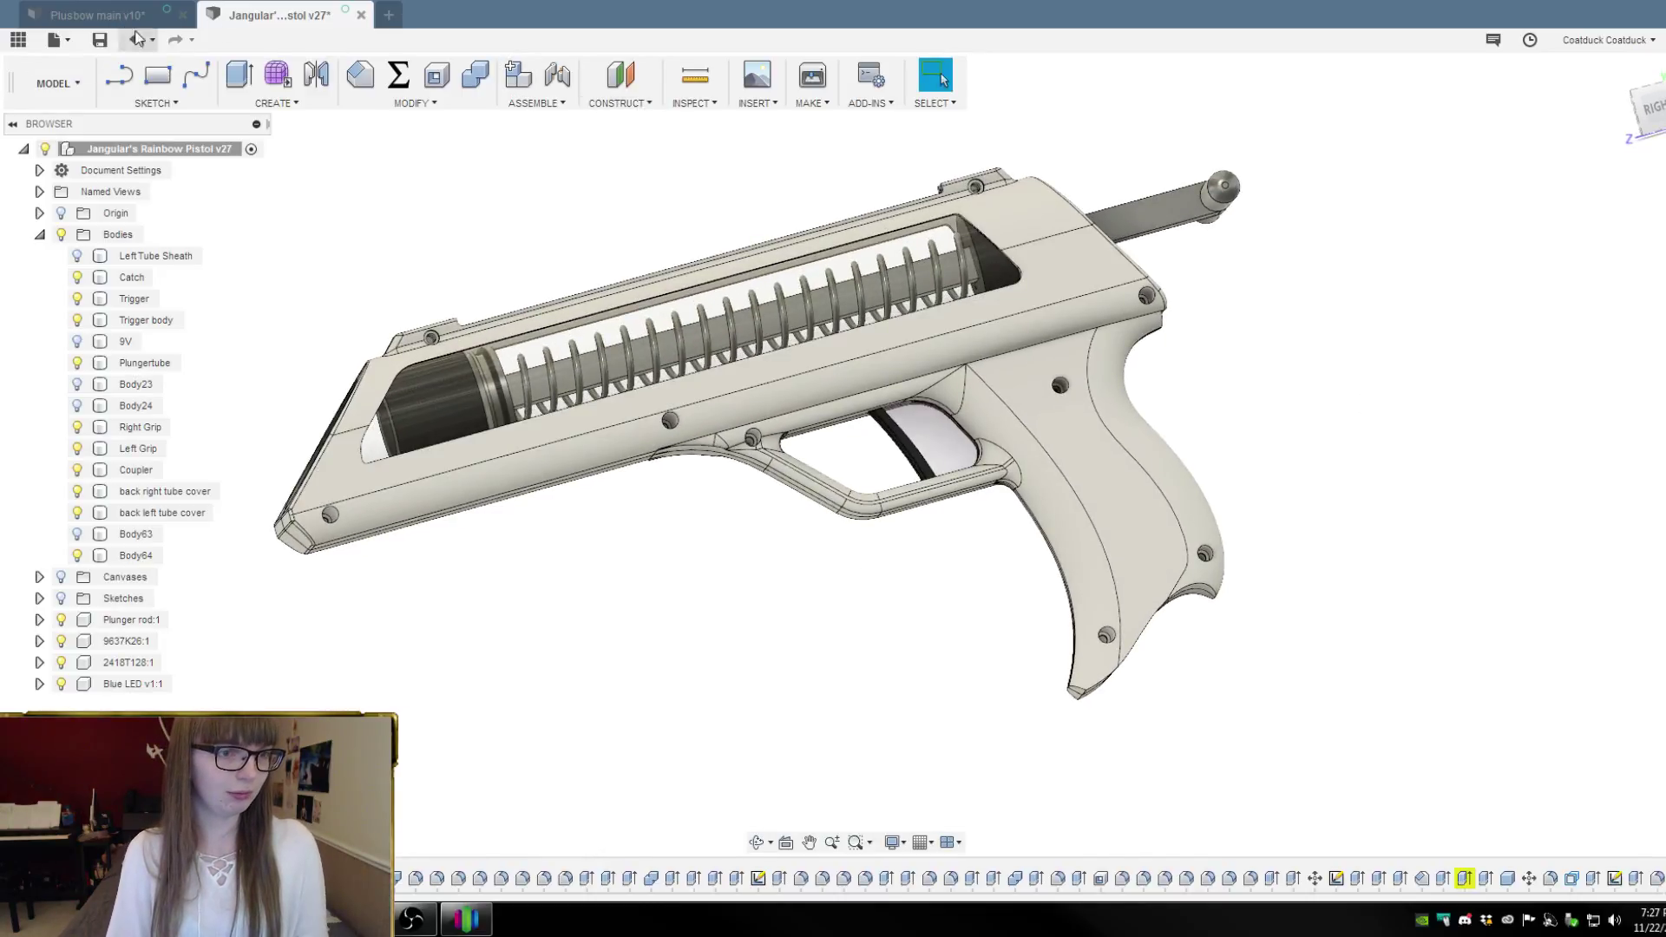
pyautogui.keyDown('shift'); pyautogui.moveTo(612, 204); pyautogui.dragTo(572, 217, button='middle'); pyautogui.keyUp('shift')
# Return to the Plusbow main document and undo the grip web and the arched upper cross spline
pyautogui.click(96, 15)
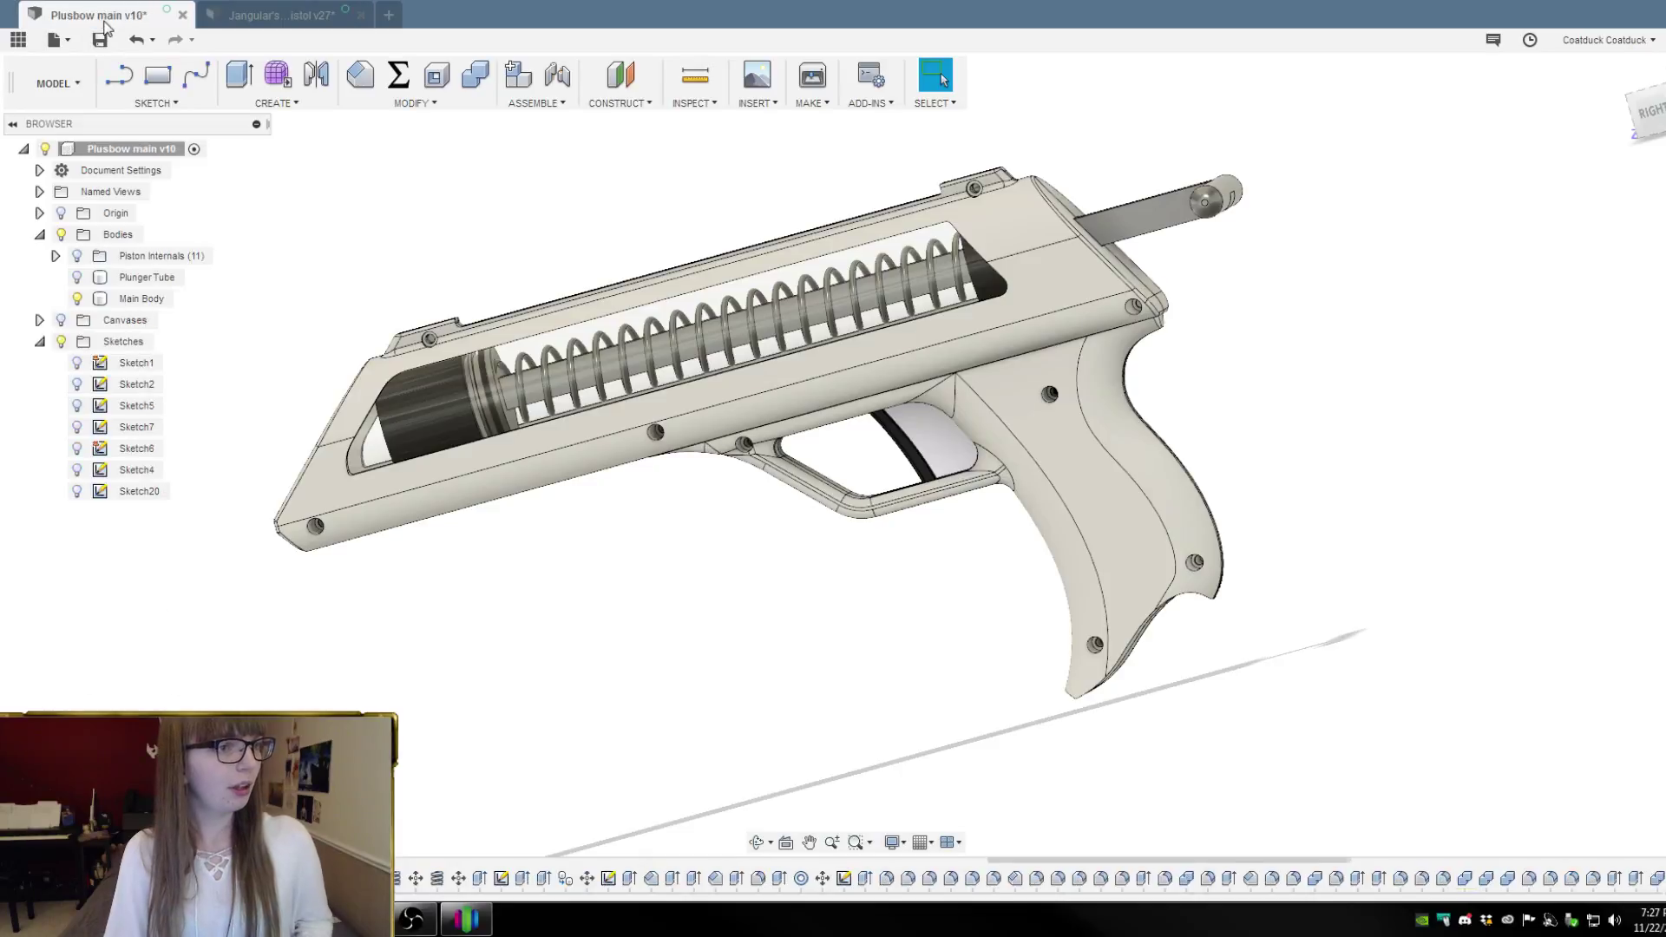
pyautogui.moveTo(1028, 454)
pyautogui.keyDown('shift'); pyautogui.mouseDown(button='middle')
pyautogui.moveTo(1054, 434)
pyautogui.moveTo(1019, 452)
pyautogui.mouseUp(button='middle'); pyautogui.keyUp('shift')
pyautogui.scroll(3, 1050, 343)
pyautogui.scroll(3, 1171, 352)
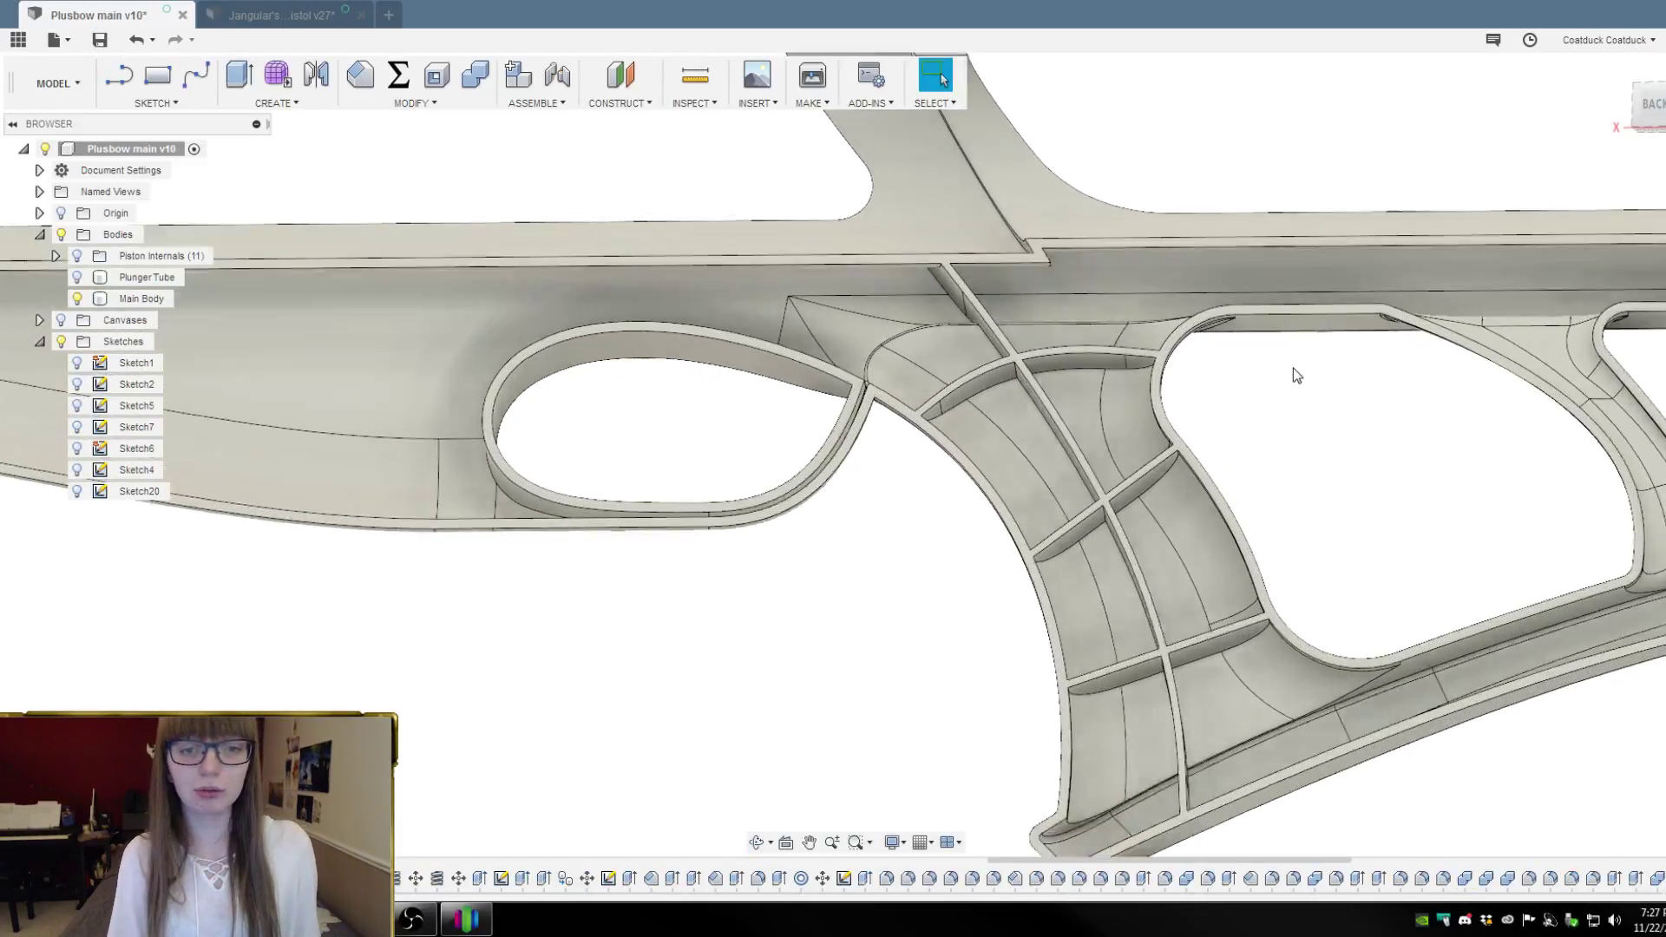
pyautogui.keyDown('shift'); pyautogui.moveTo(1290, 371); pyautogui.dragTo(1289, 413, button='middle'); pyautogui.keyUp('shift')
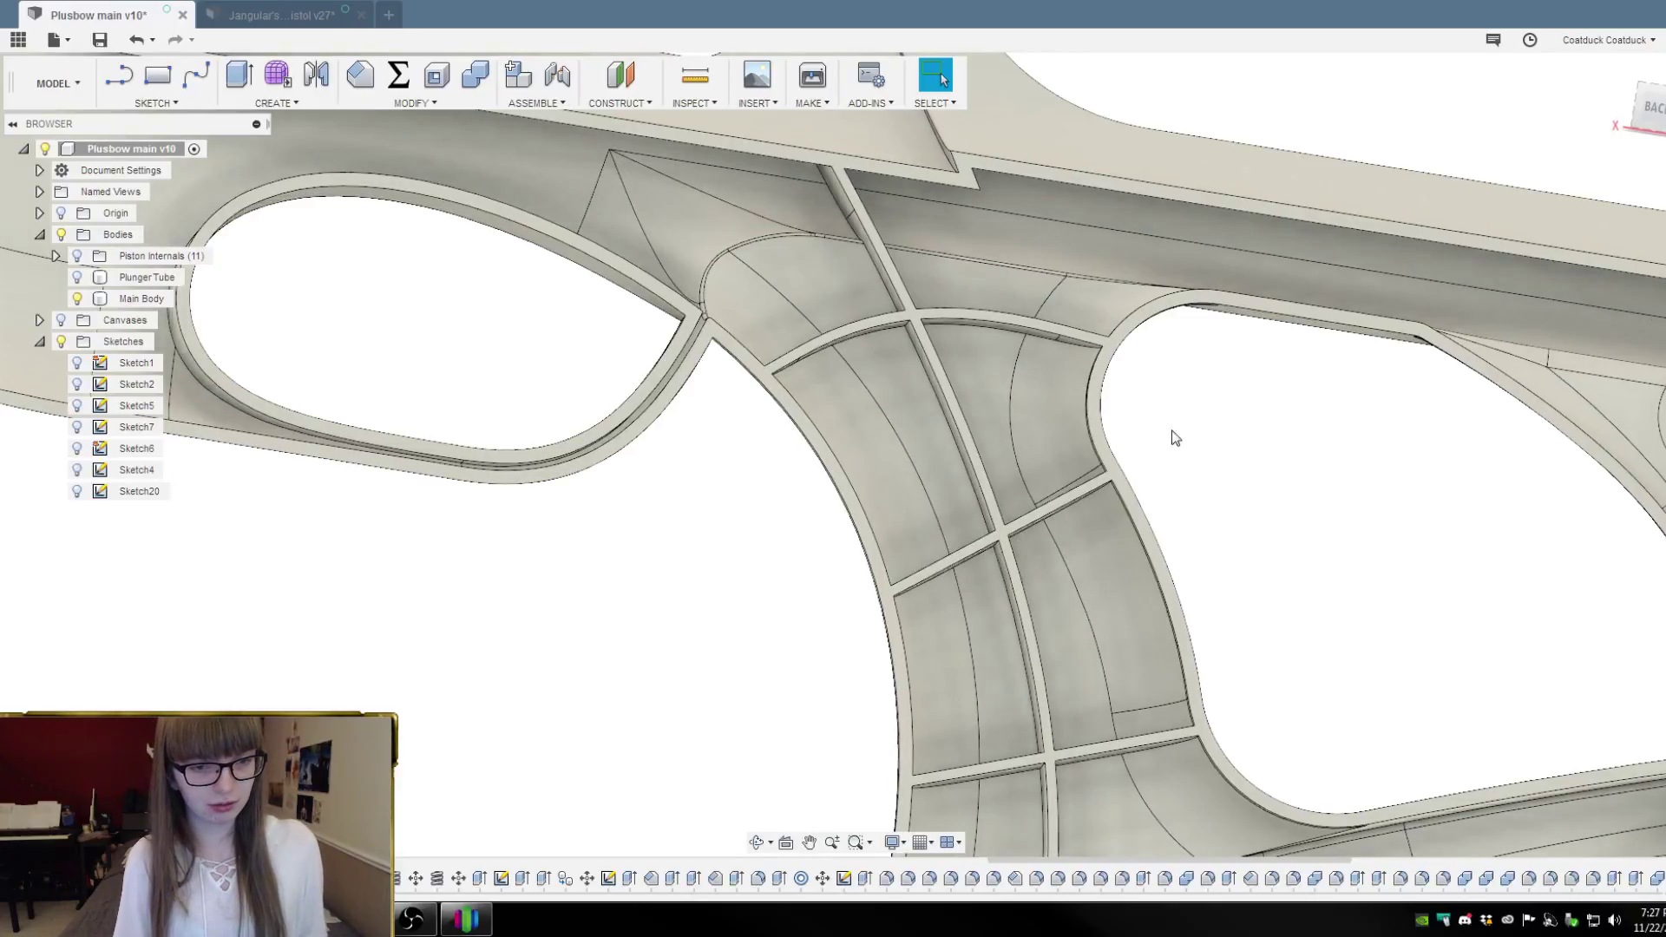
pyautogui.hotkey('ctrl', 'z')
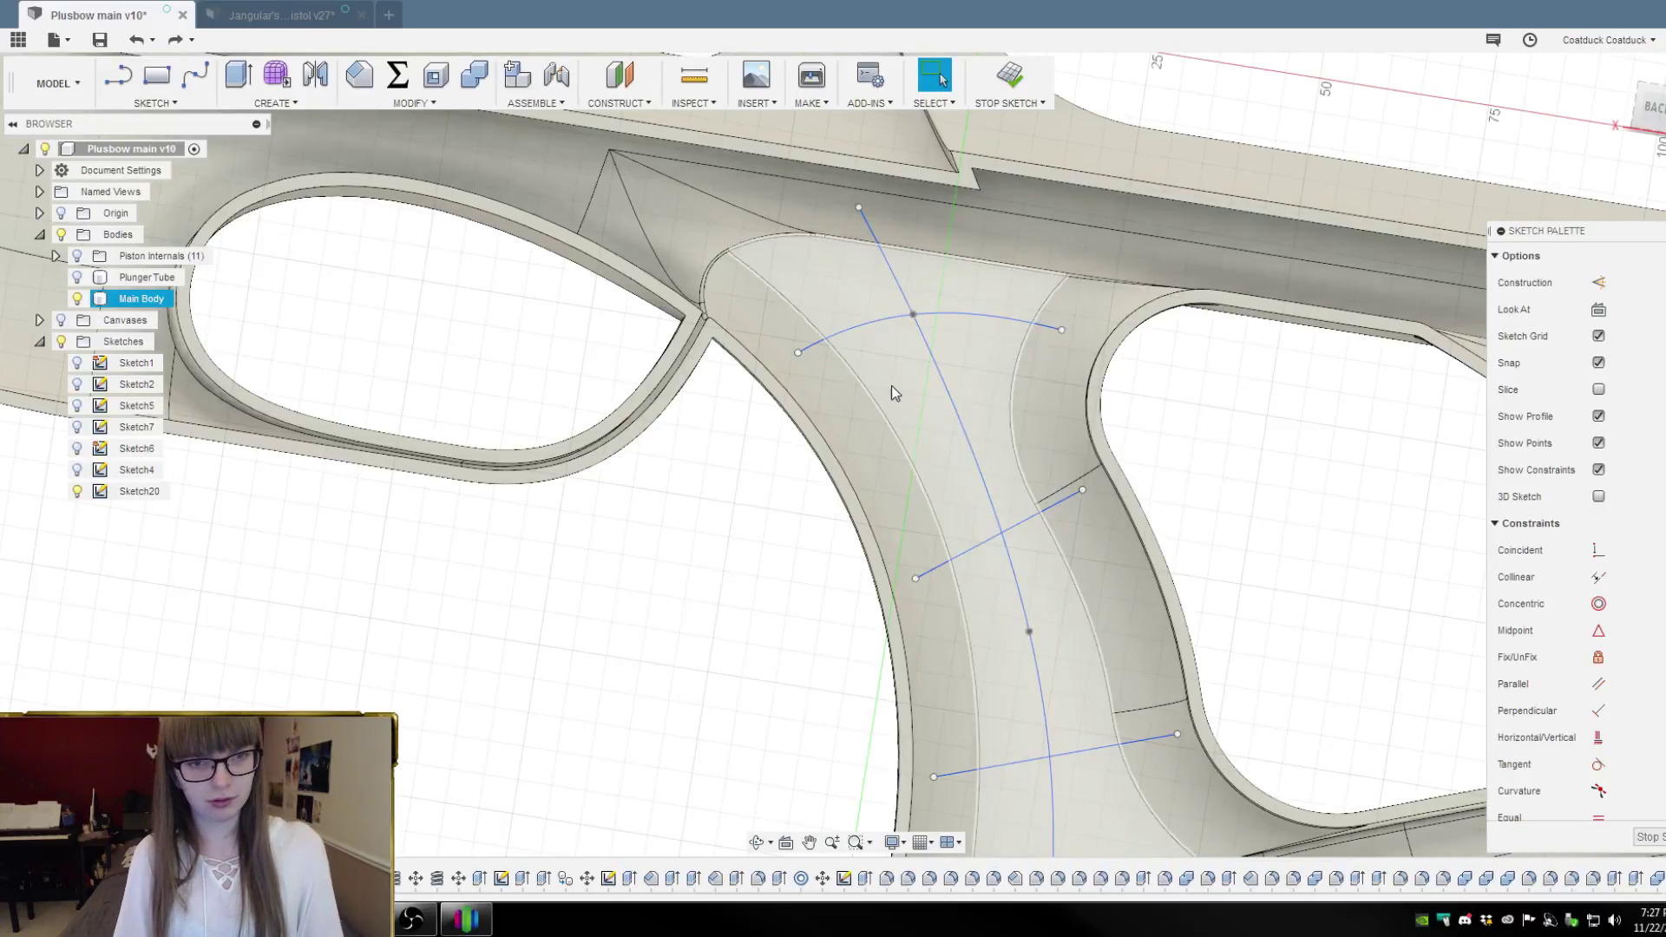
pyautogui.hotkey('ctrl', 'z')
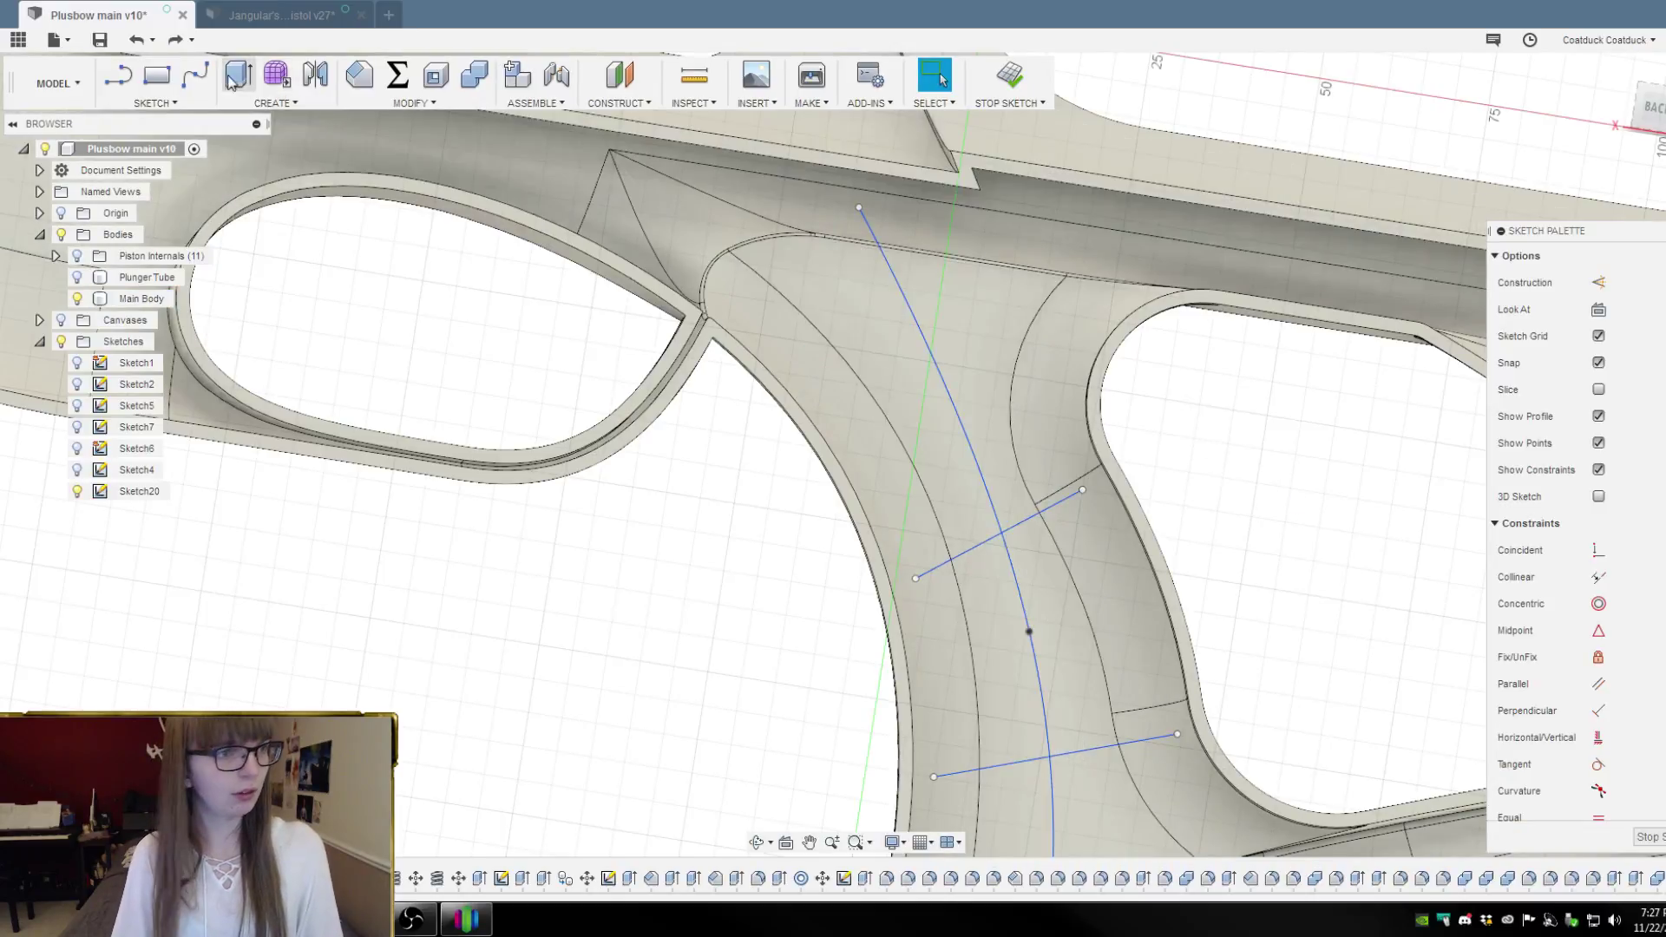
# Sketch a straight line about 47 mm long across the upper grip, crossing the central spline
pyautogui.click(118, 77)
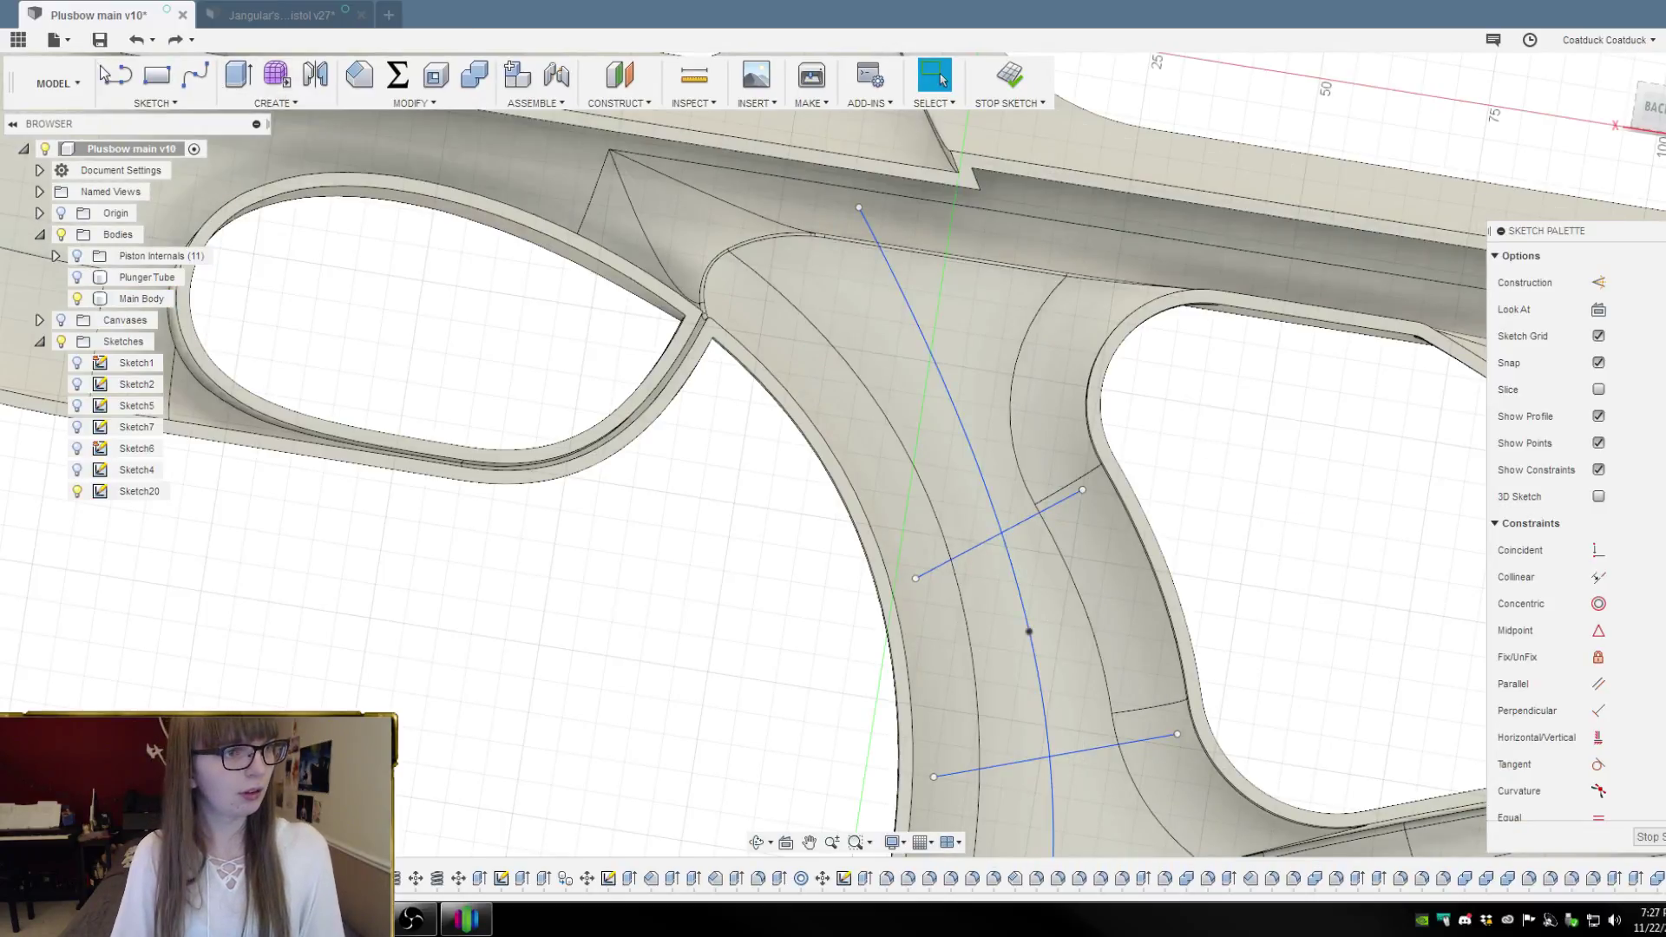
pyautogui.click(1087, 330)
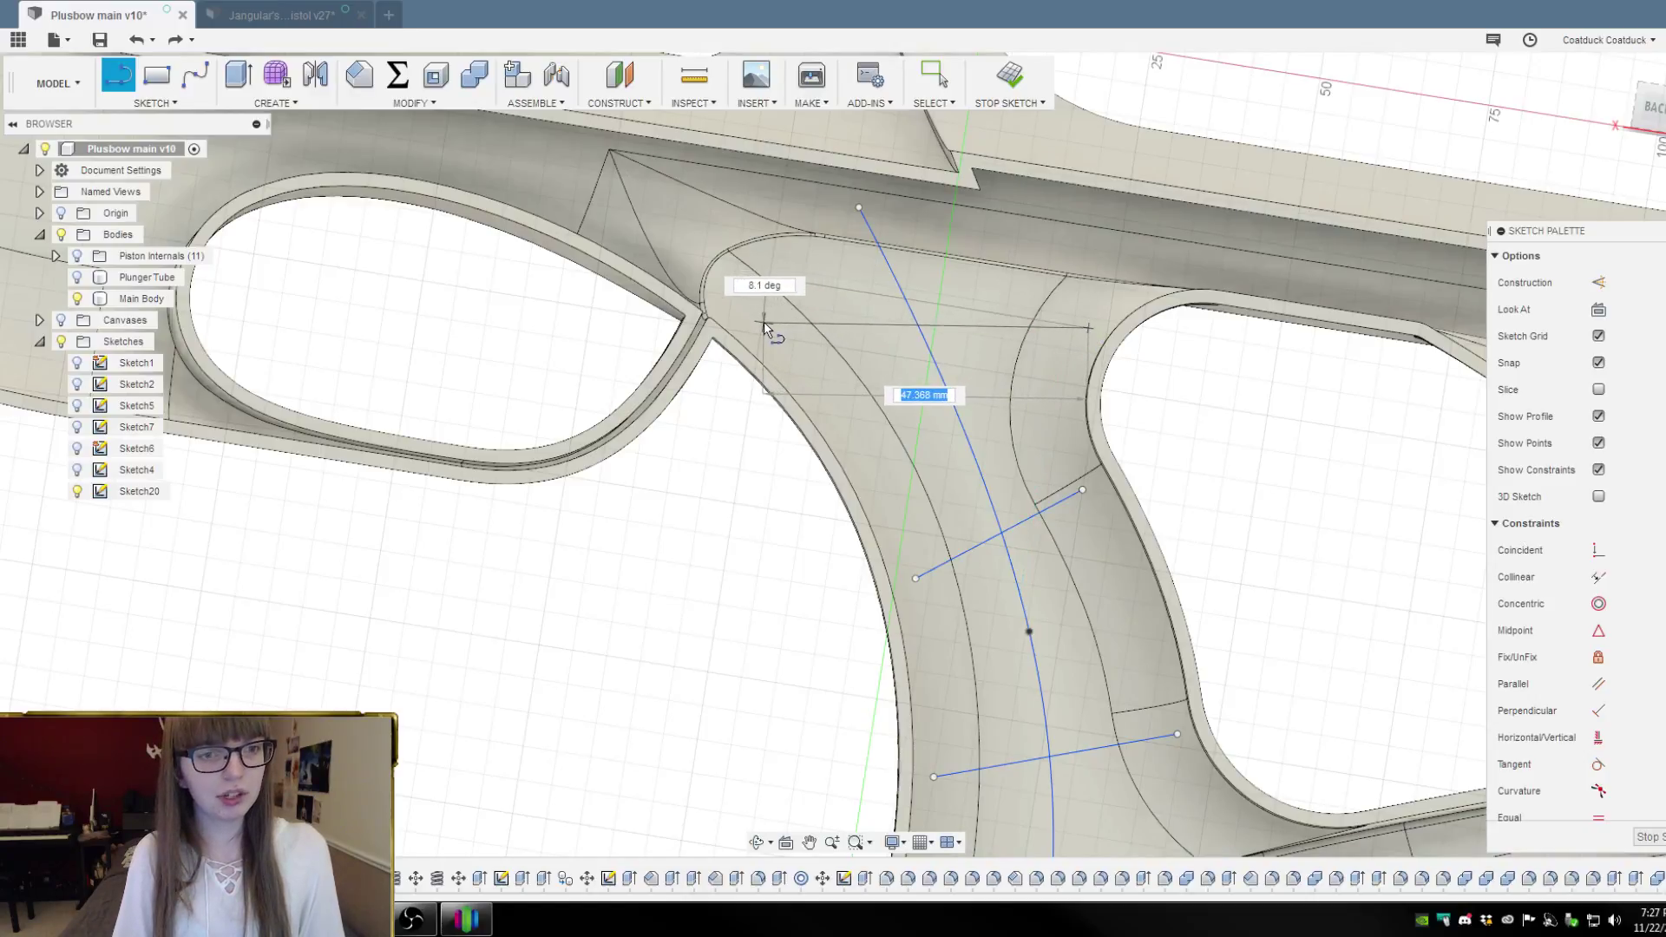
pyautogui.click(760, 334)
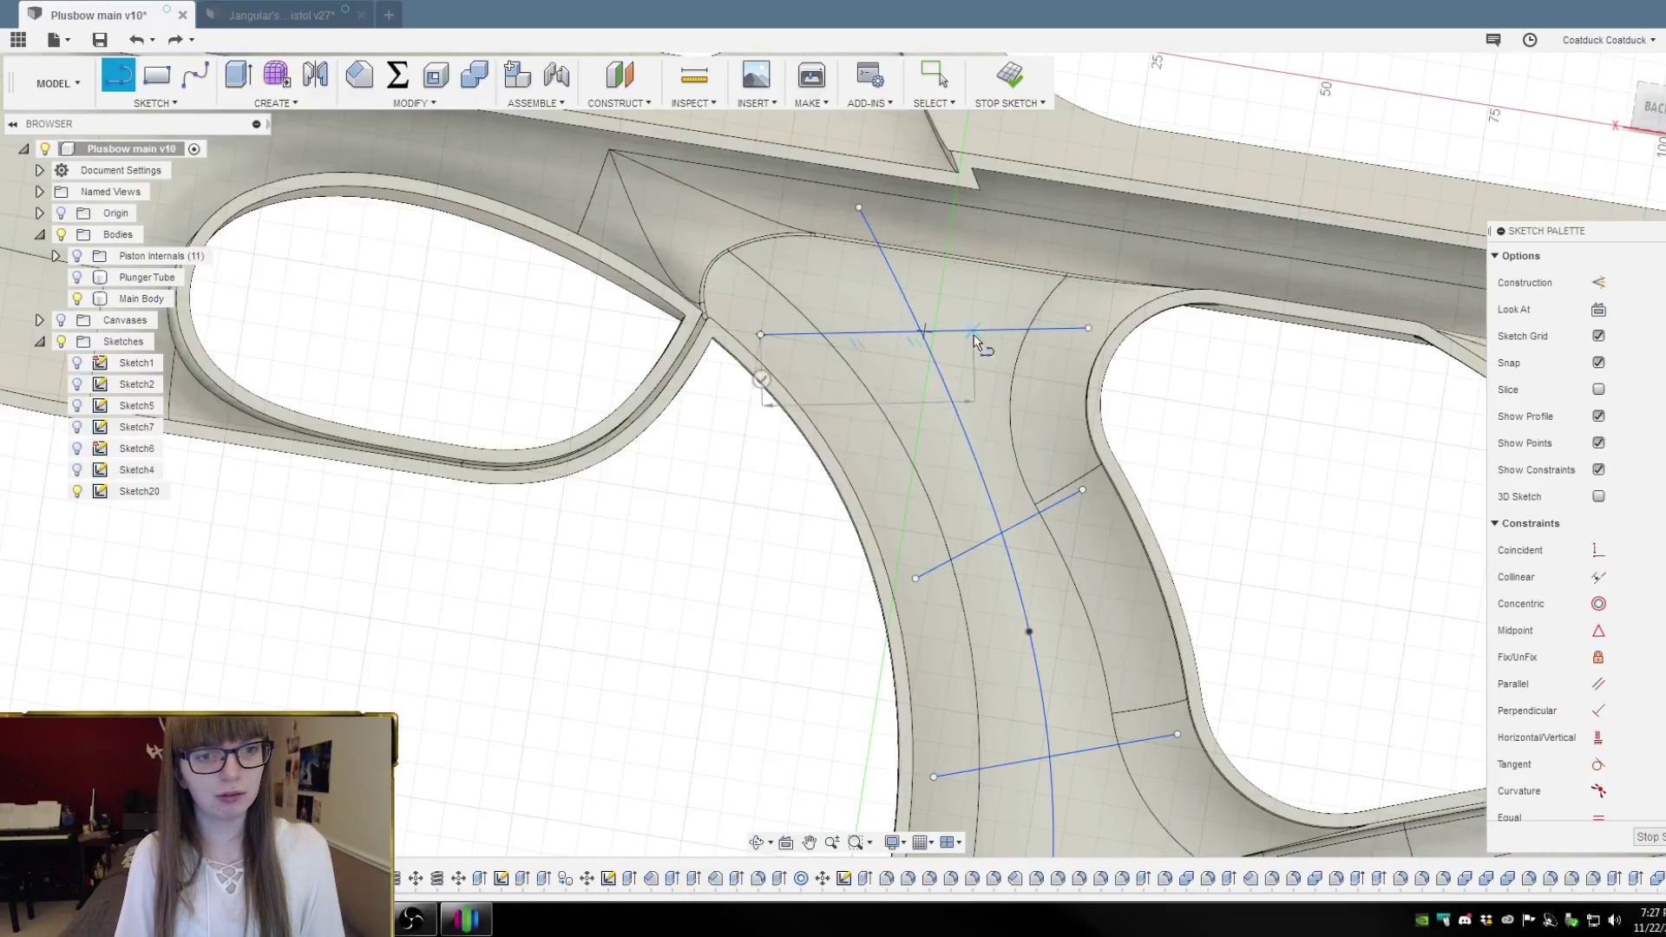
pyautogui.click(765, 380)
pyautogui.scroll(-3, 963, 253)
pyautogui.scroll(-1, 1184, 470)
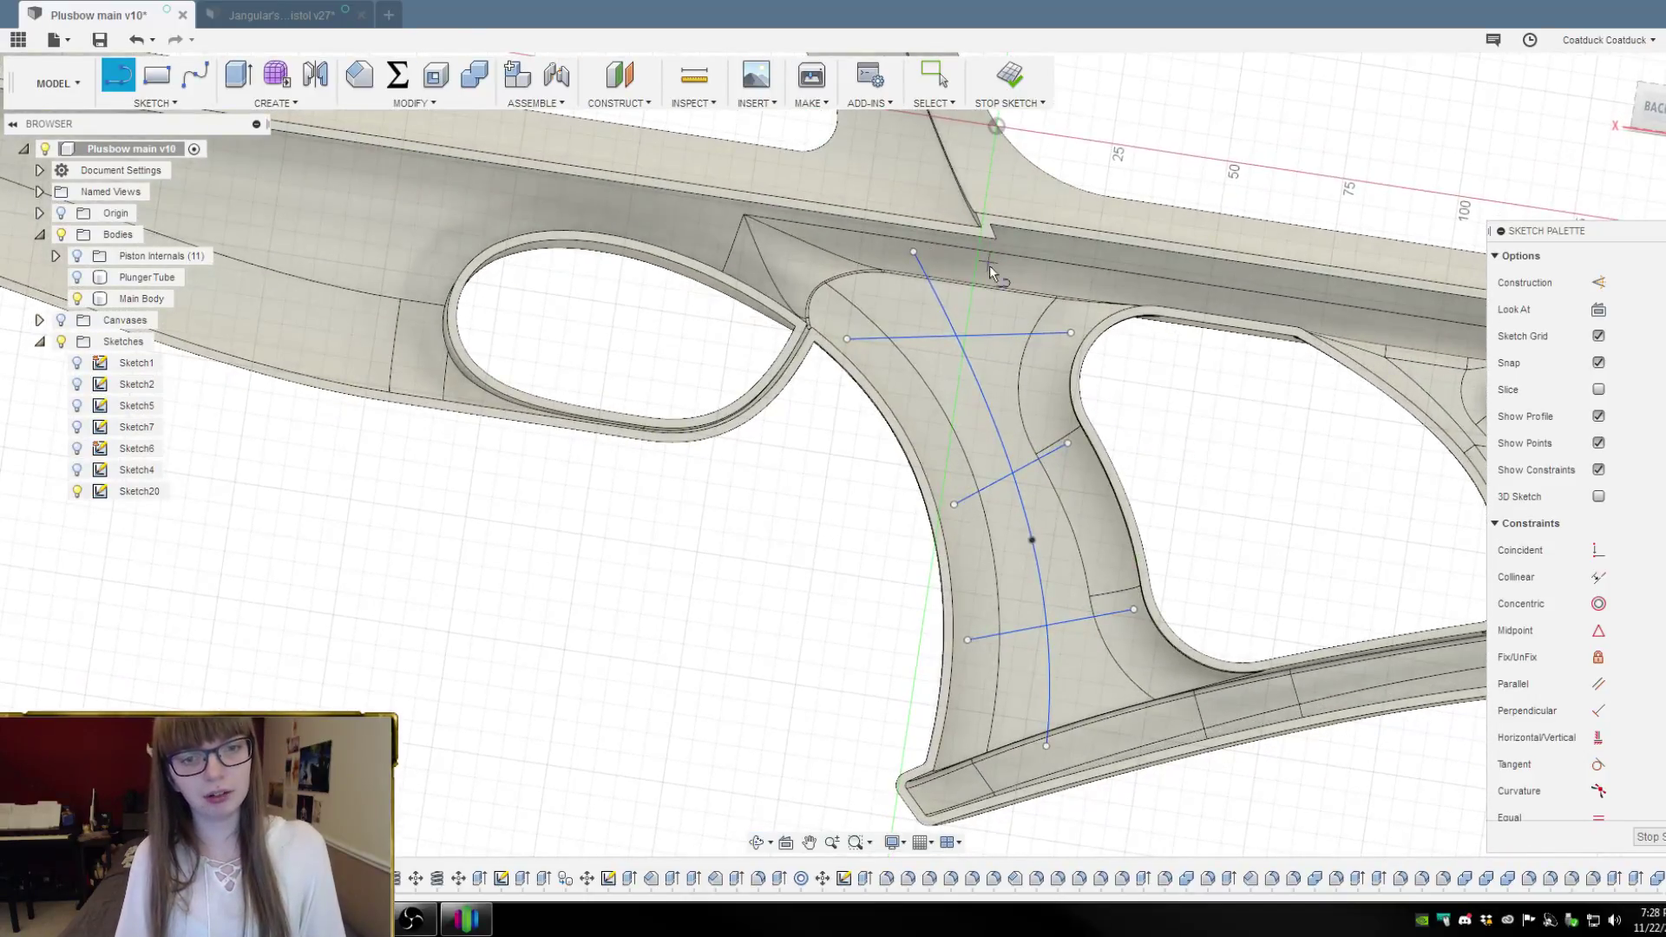
# Sketch a line about 21 mm long from the small notch above the grip to the upper cross line, and finish the sketch
pyautogui.scroll(2, 1039, 247)
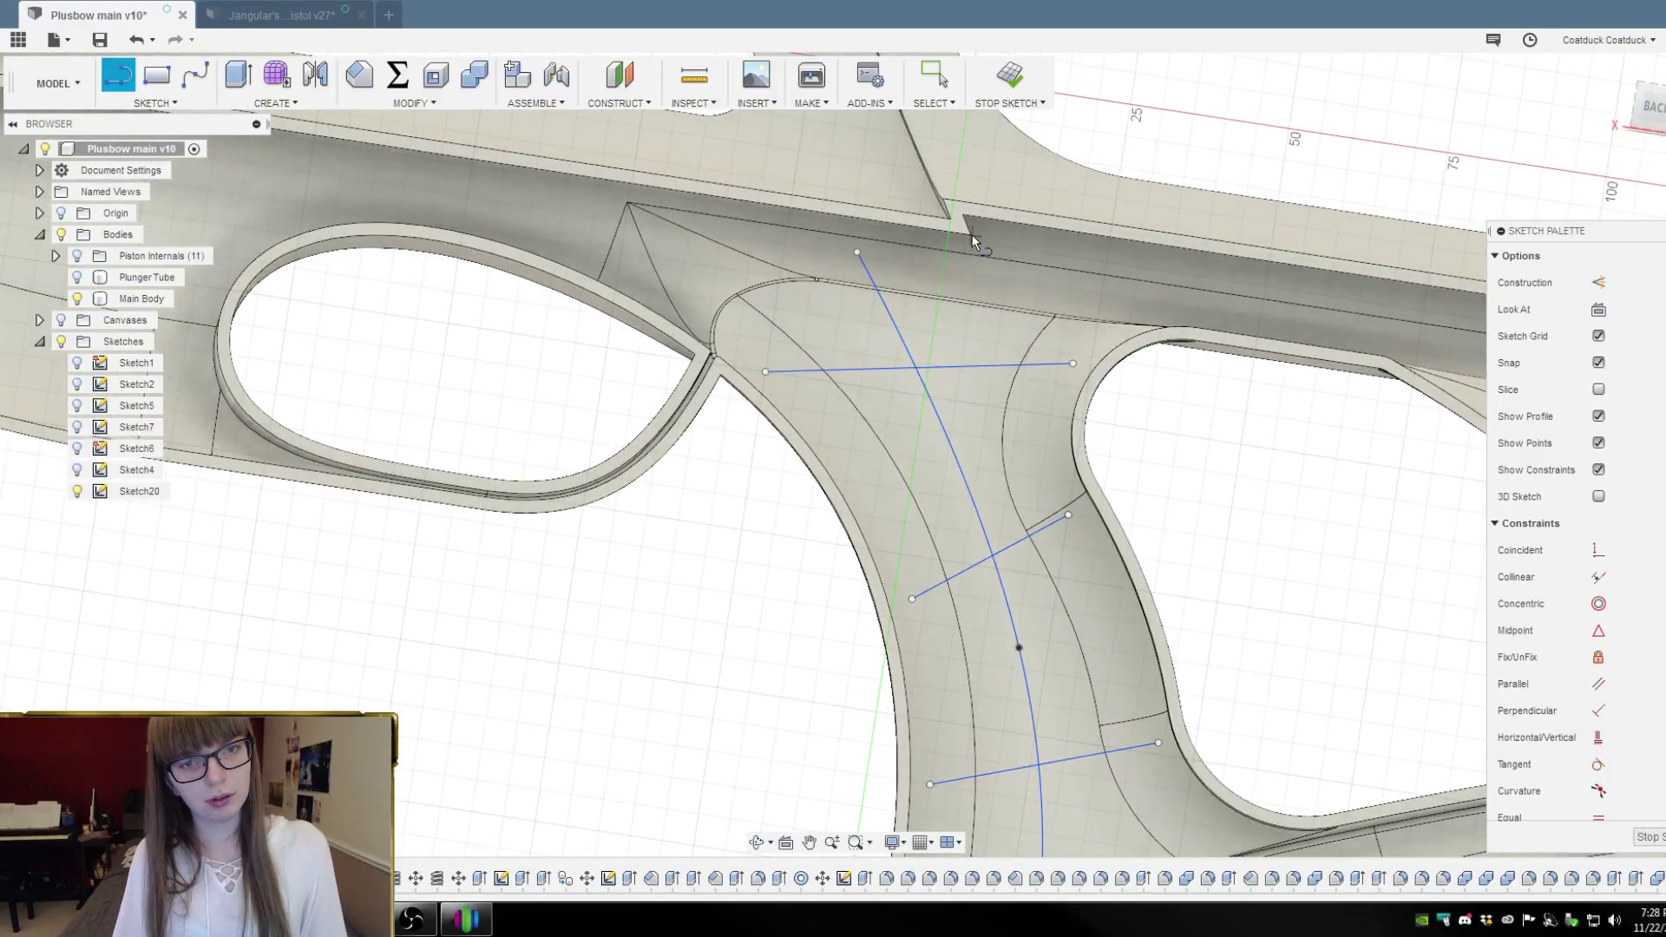
pyautogui.moveTo(989, 247); pyautogui.dragTo(982, 293, button='middle')
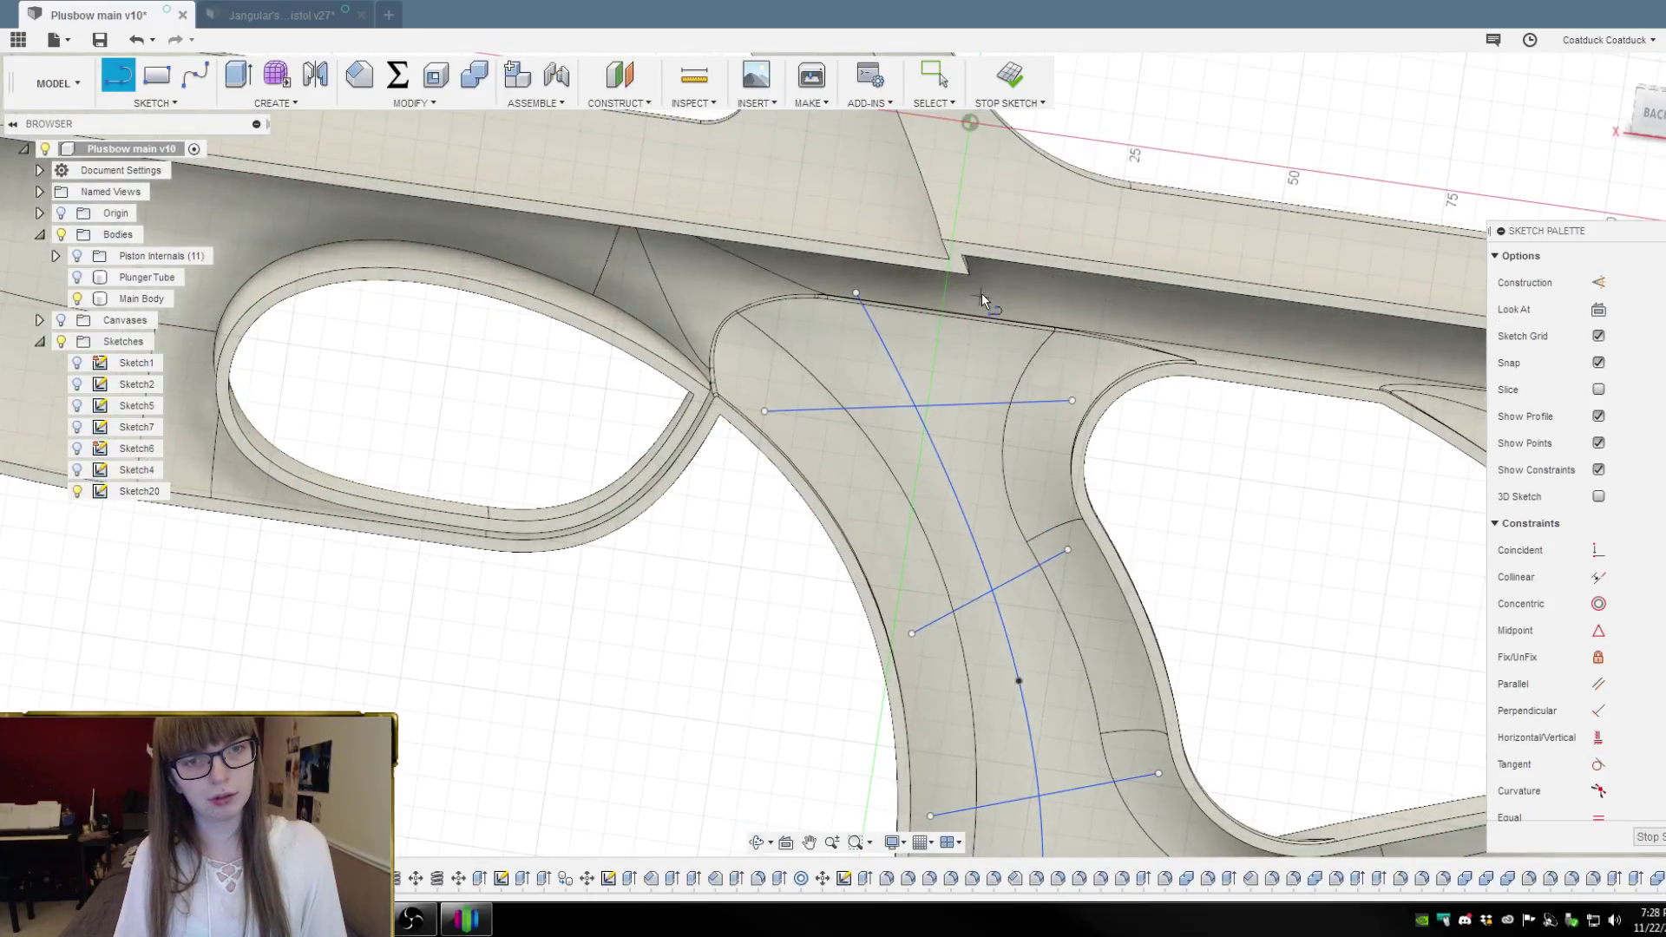
pyautogui.scroll(2, 969, 278)
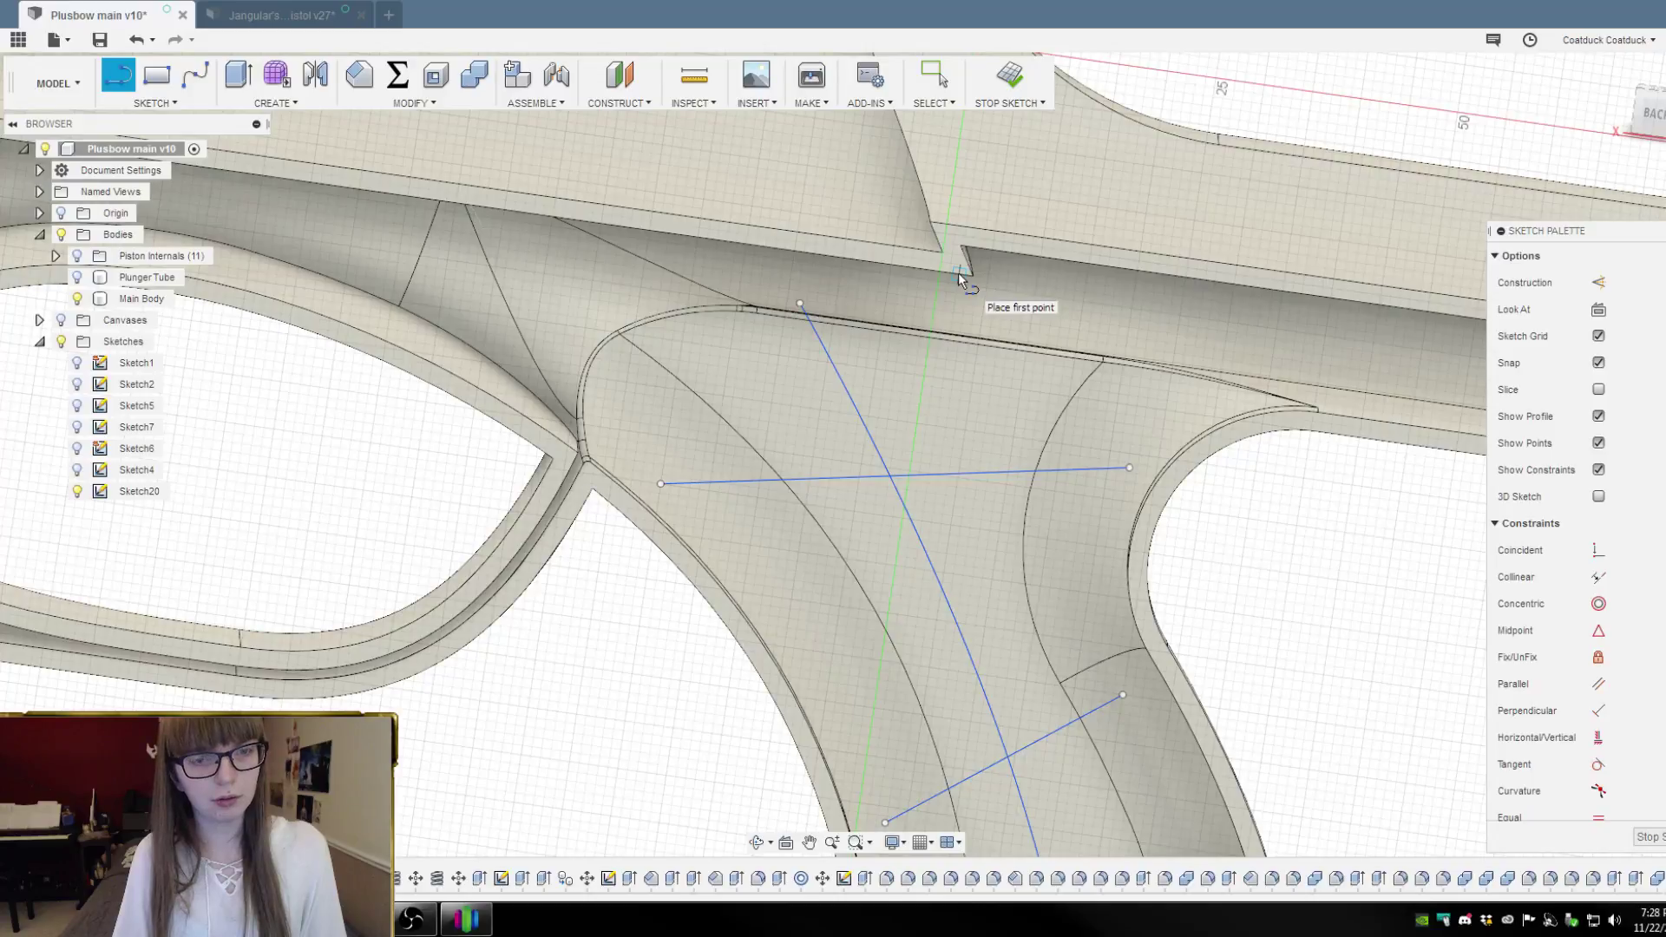
pyautogui.click(959, 272)
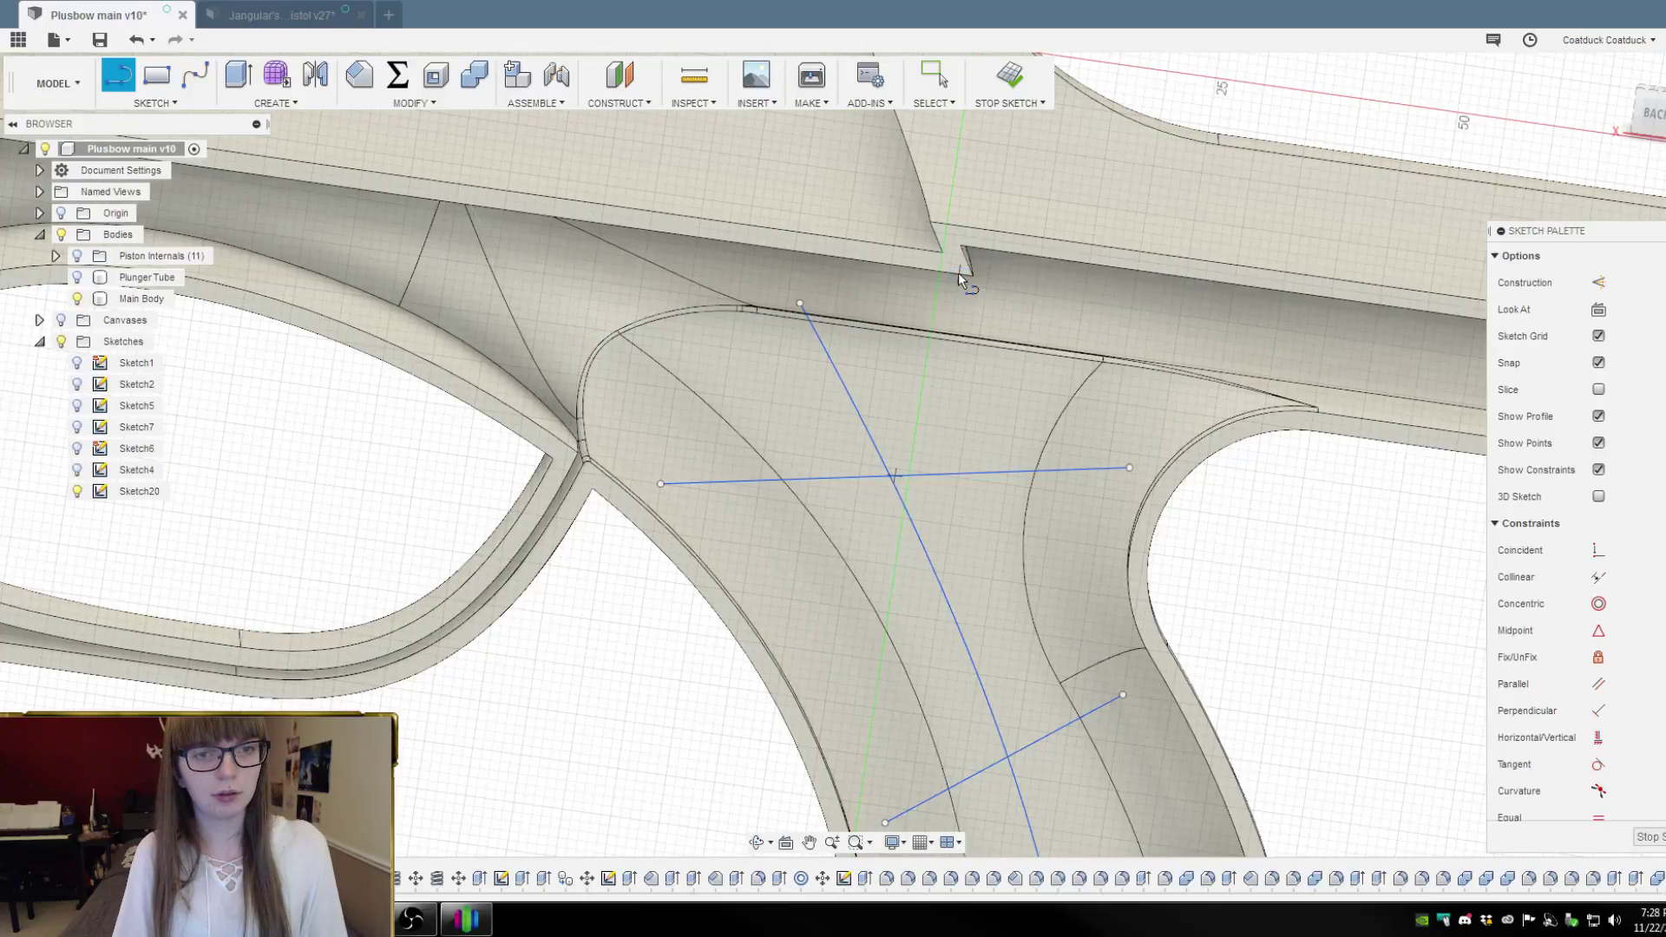
pyautogui.click(1008, 474)
pyautogui.click(1009, 78)
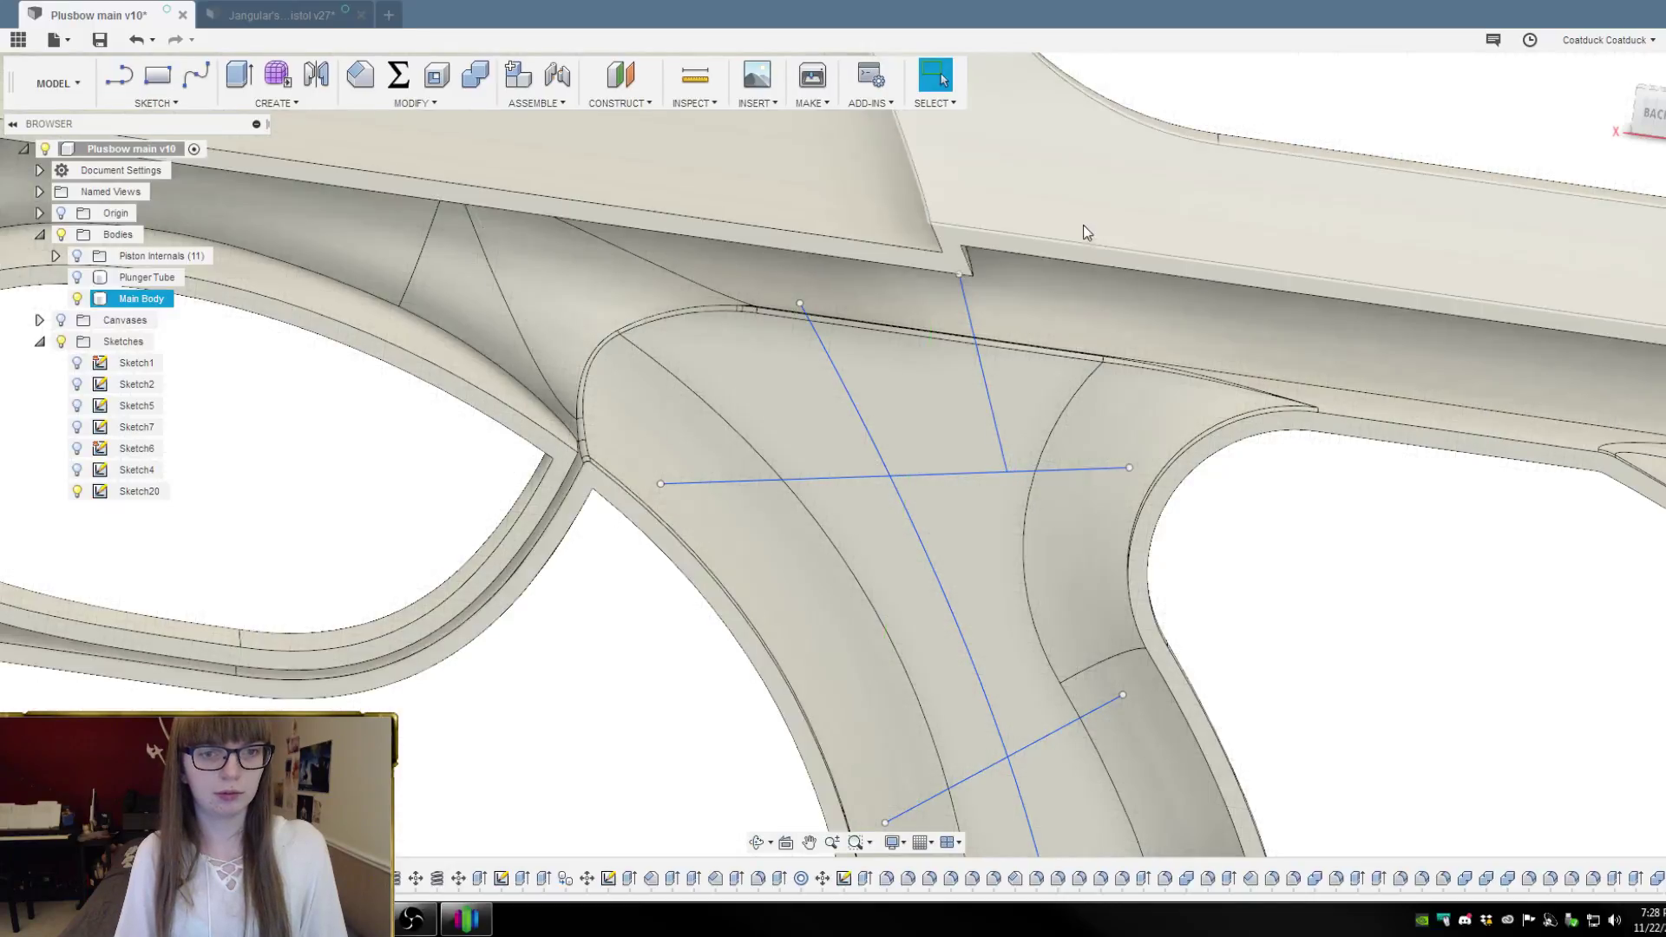
# Pin the Web command for quick access
pyautogui.moveTo(1120, 287)
pyautogui.keyDown('shift'); pyautogui.mouseDown(button='middle')
pyautogui.moveTo(1169, 282)
pyautogui.moveTo(1165, 254)
pyautogui.mouseUp(button='middle'); pyautogui.keyUp('shift')
pyautogui.click(1183, 348)
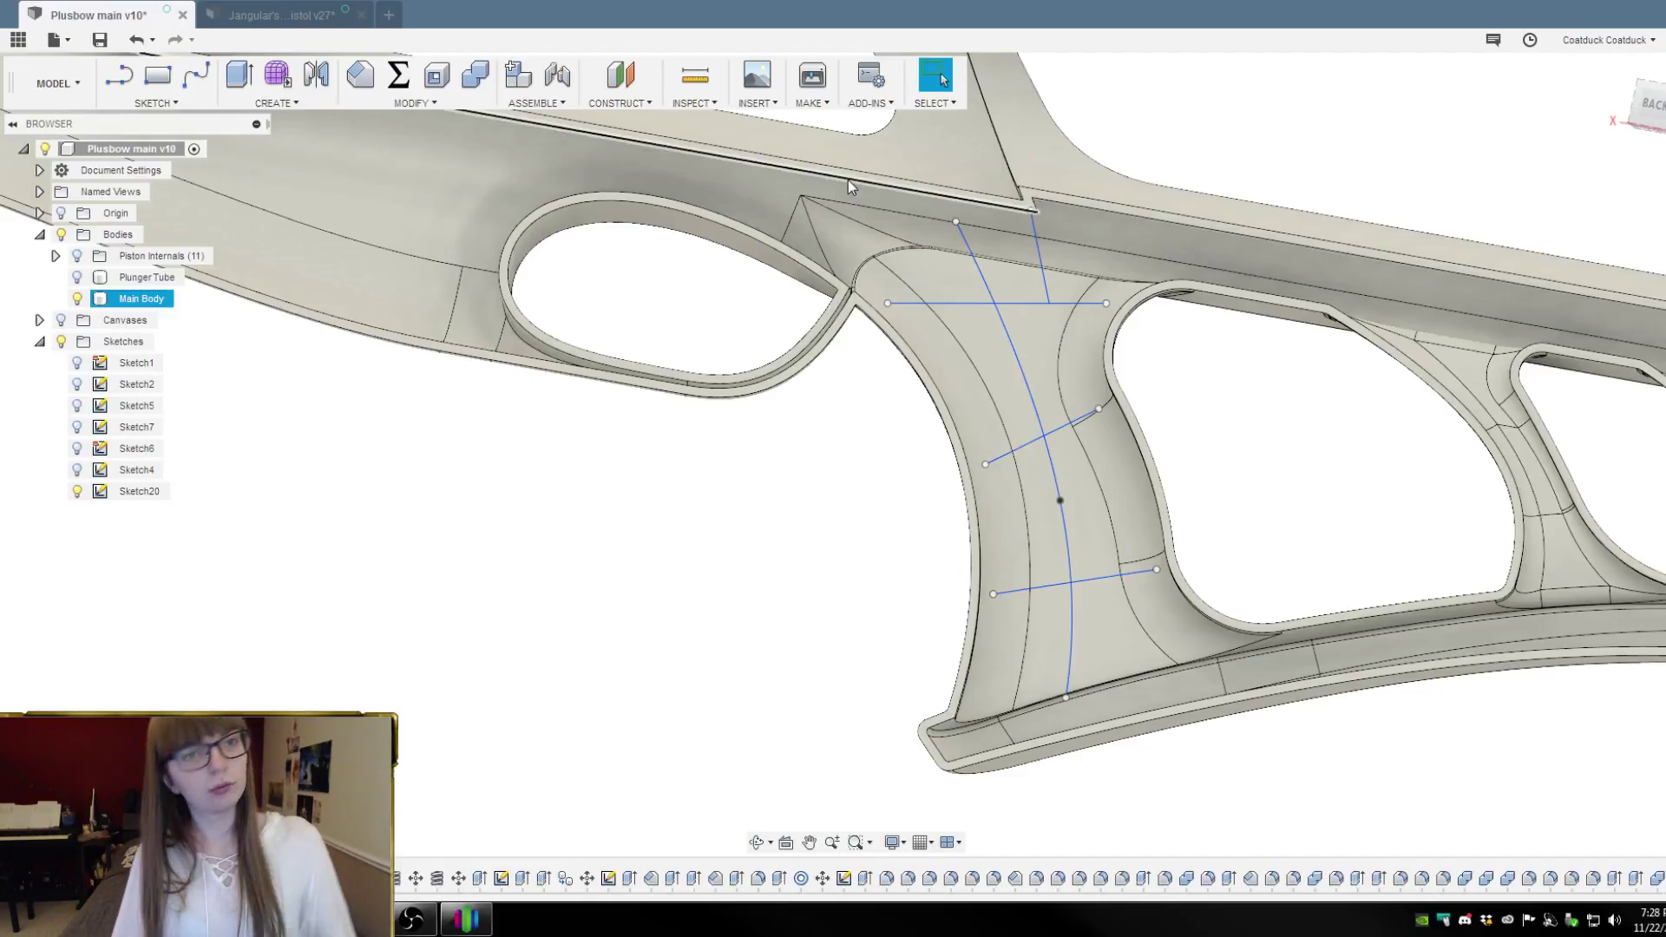
pyautogui.click(269, 103)
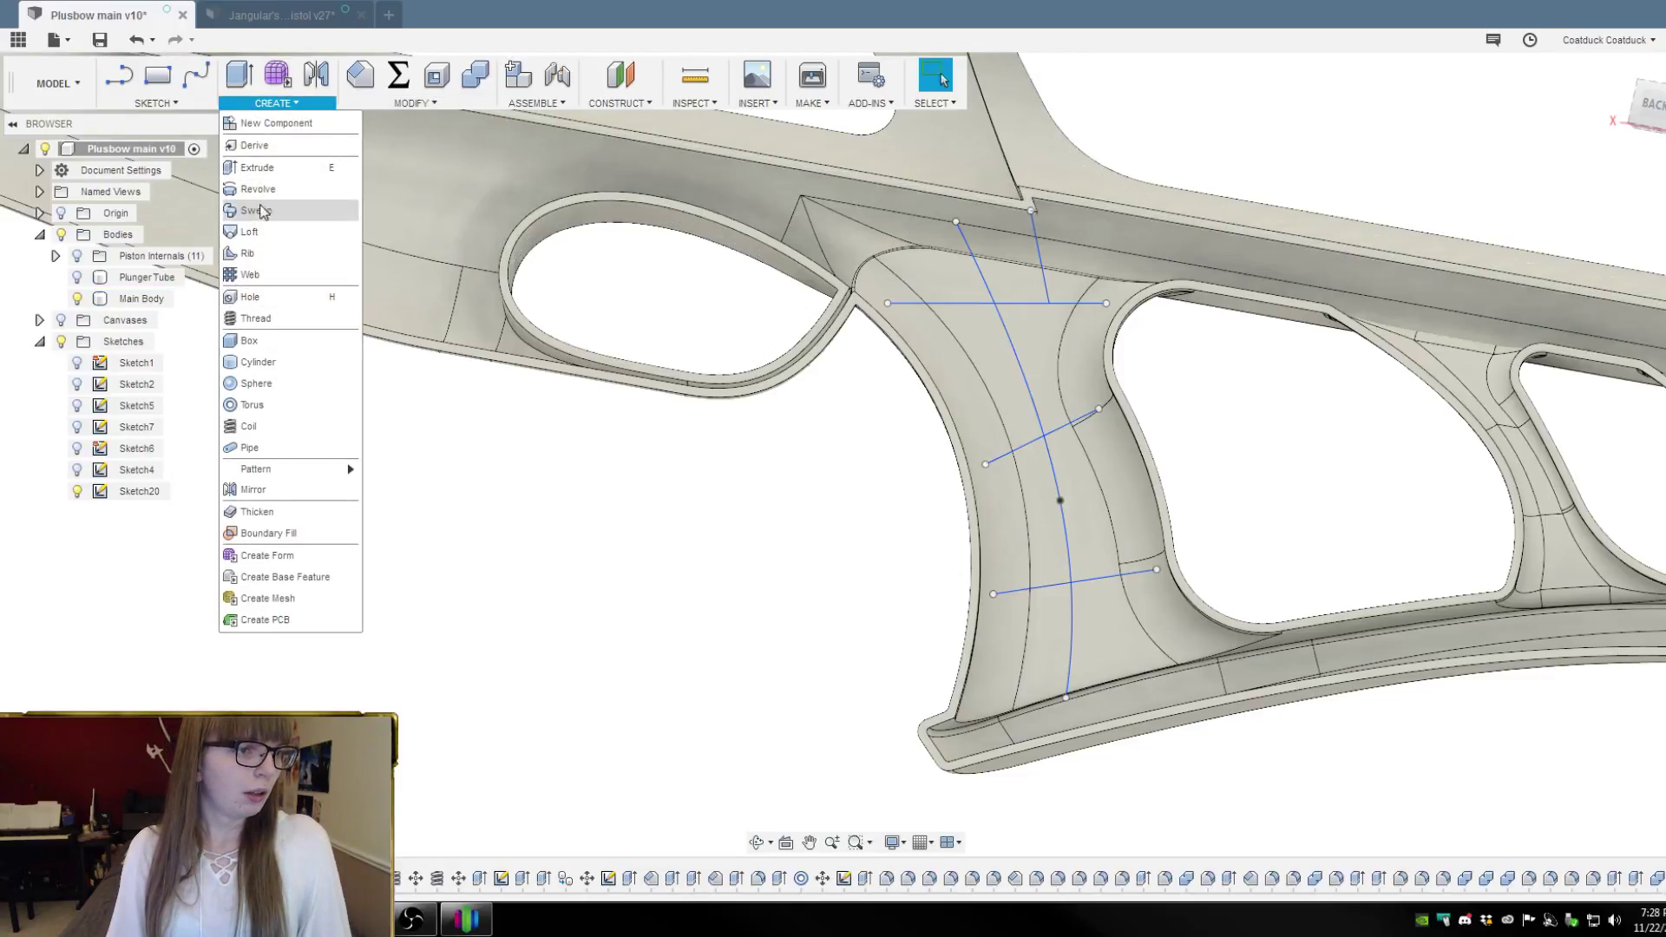
pyautogui.click(348, 275)
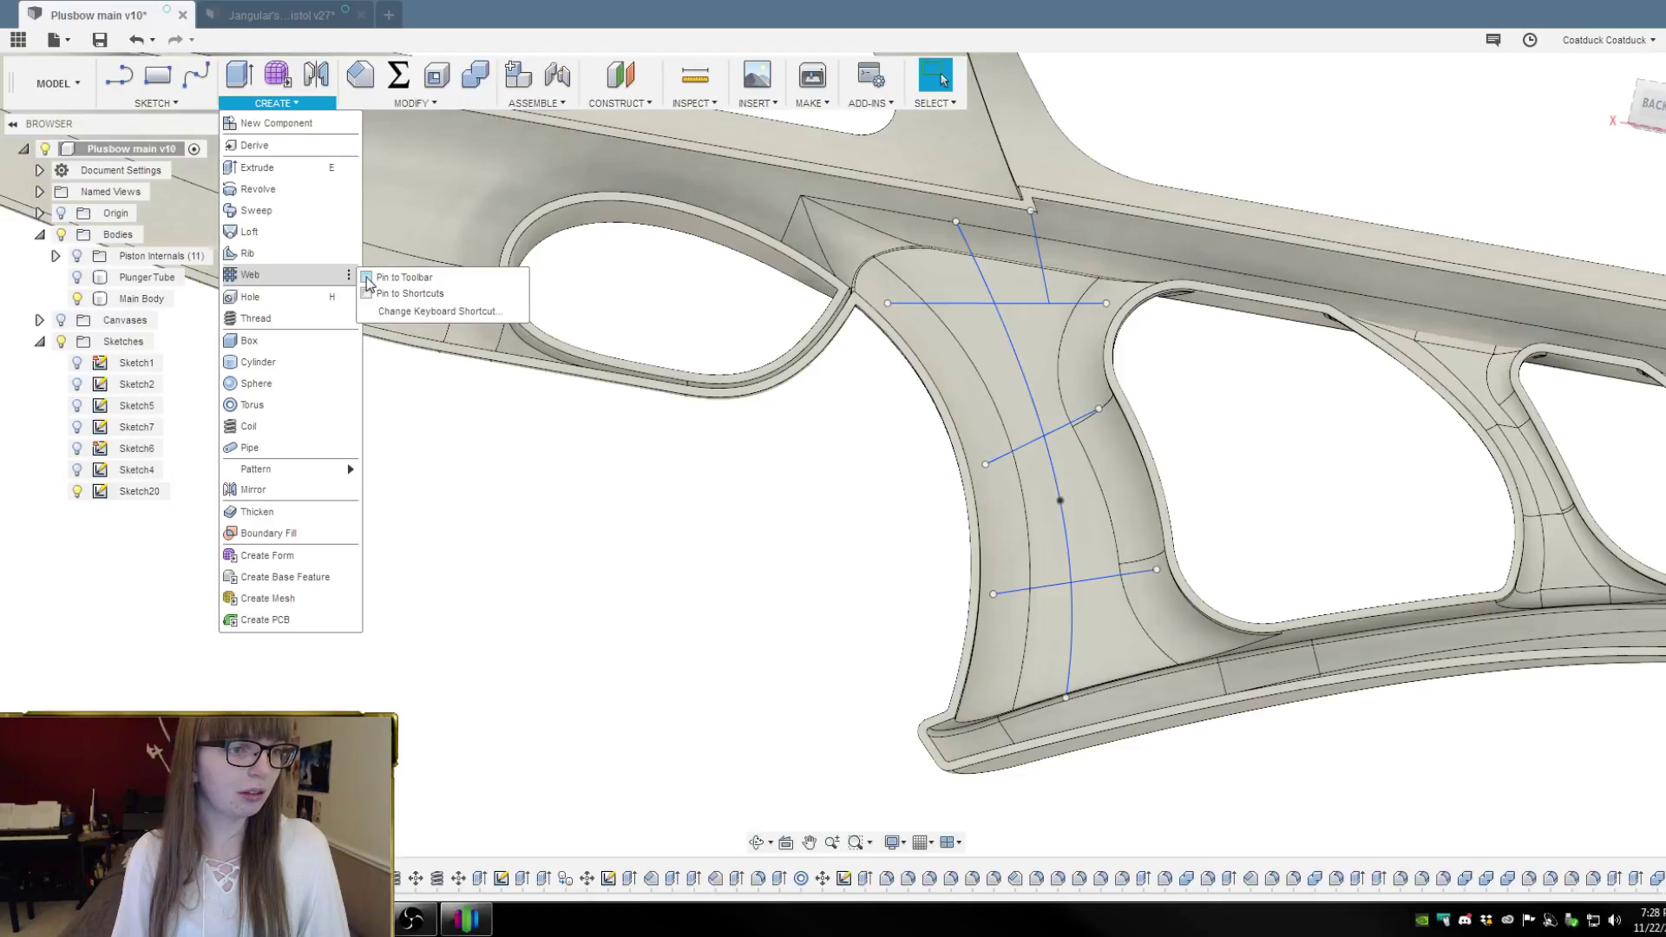
pyautogui.click(404, 278)
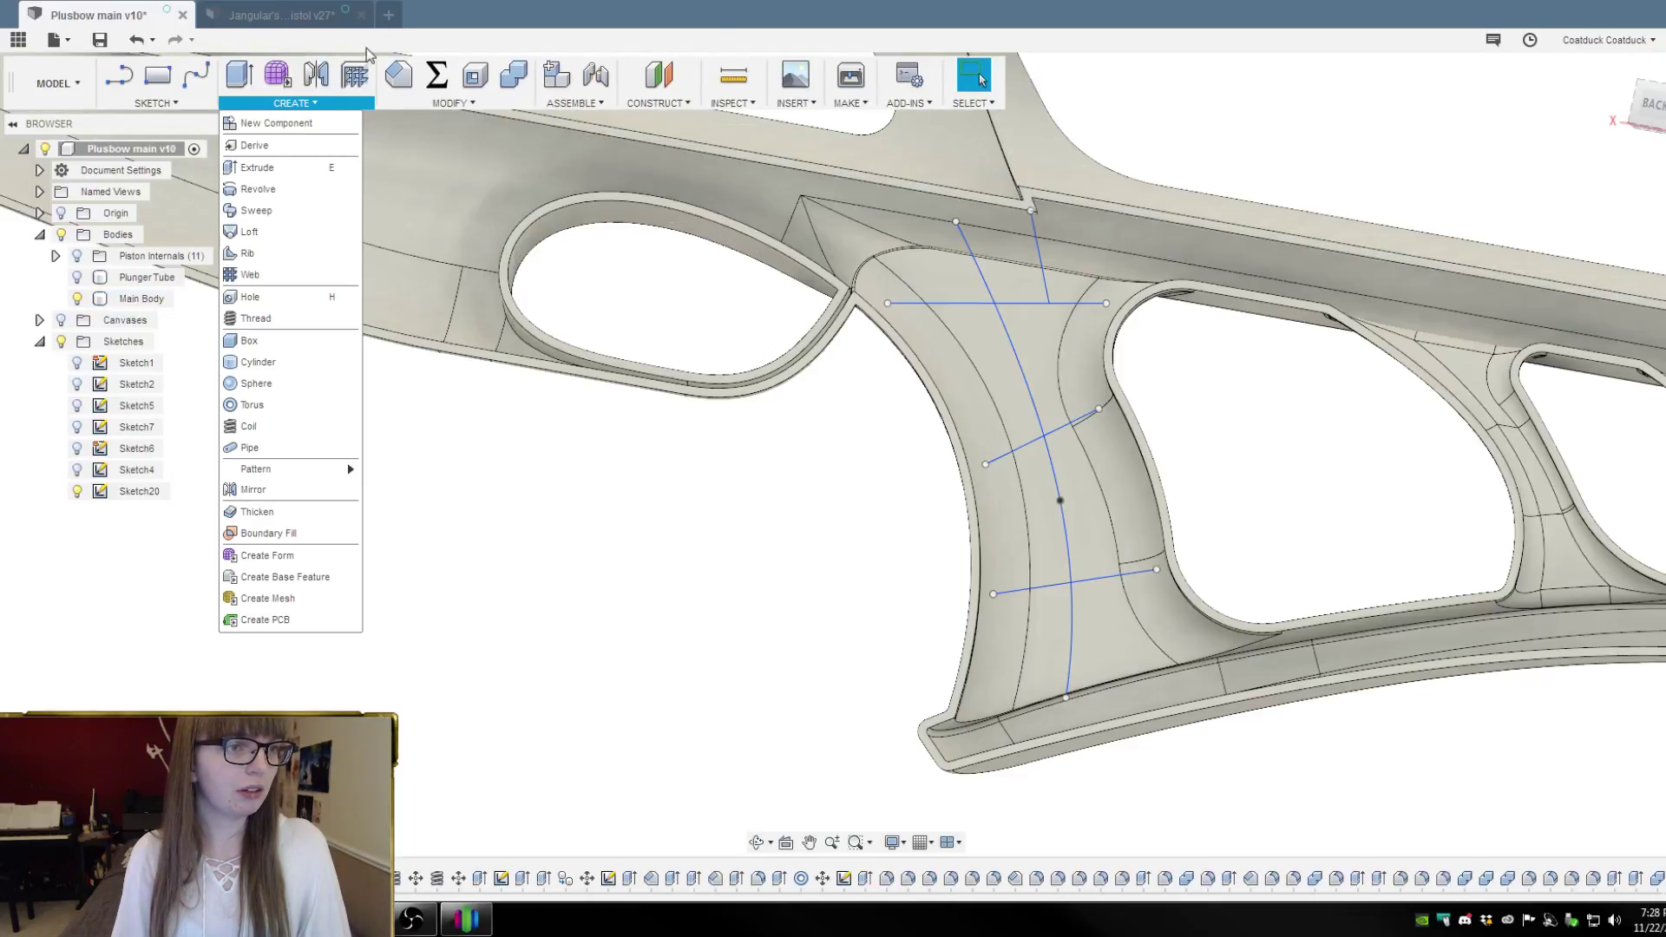
# Try a symmetric 1.50 mm web to next from the short notch line, the central spline and the three cross lines
pyautogui.click(362, 75)
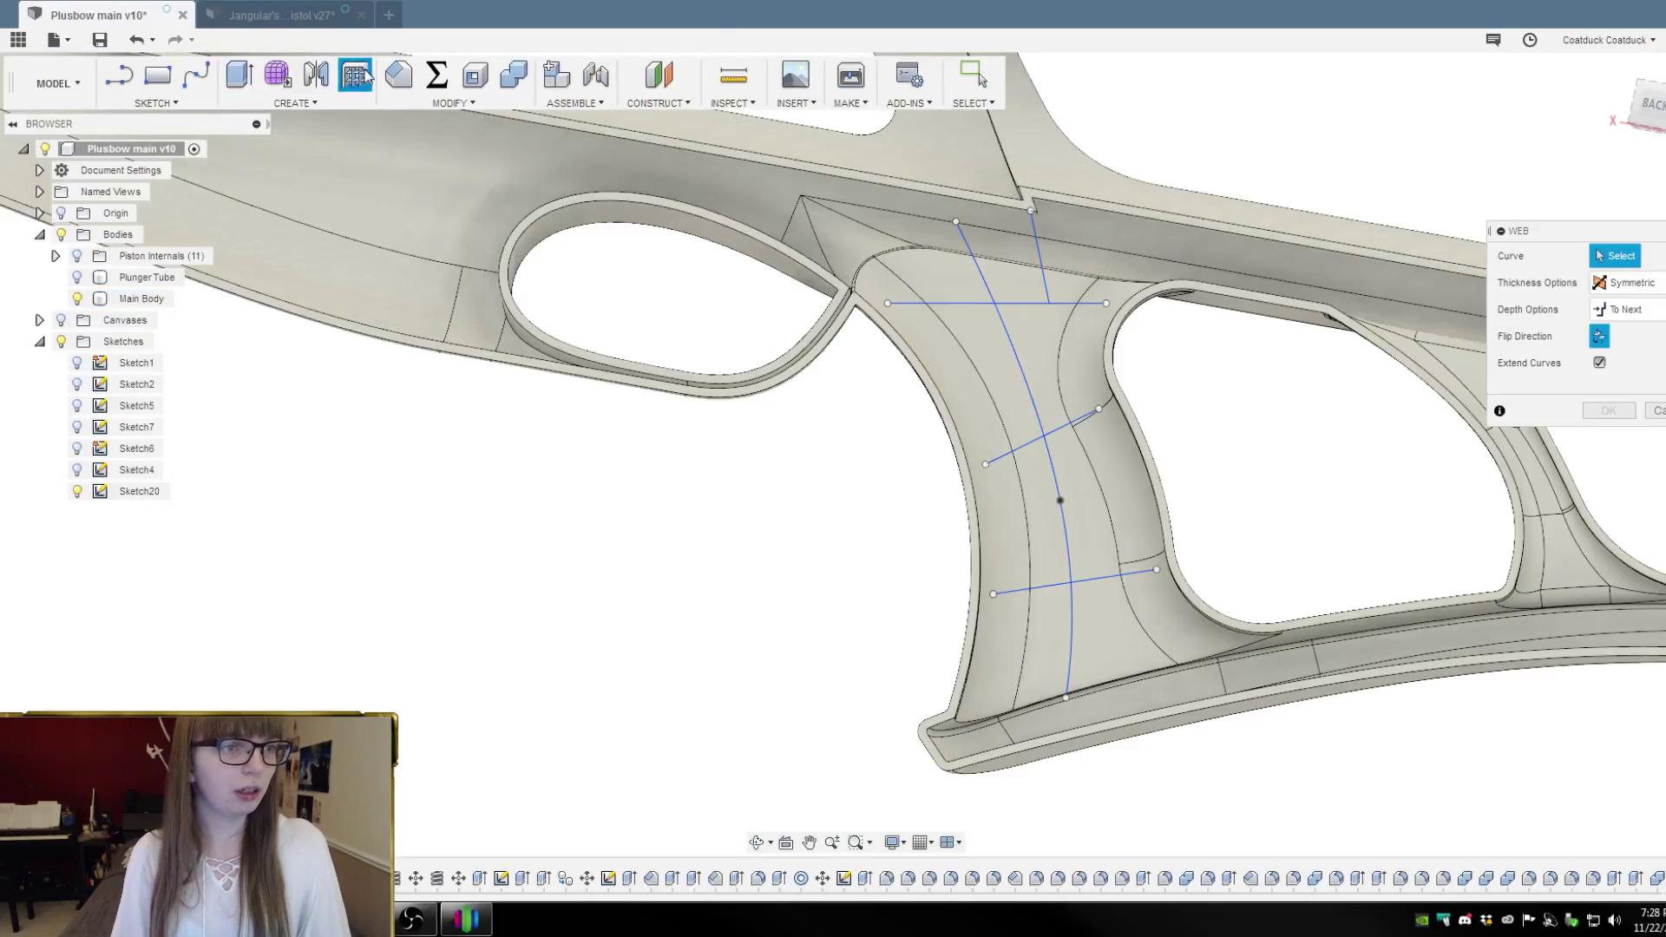
pyautogui.click(1040, 262)
pyautogui.click(1014, 303)
pyautogui.click(1025, 364)
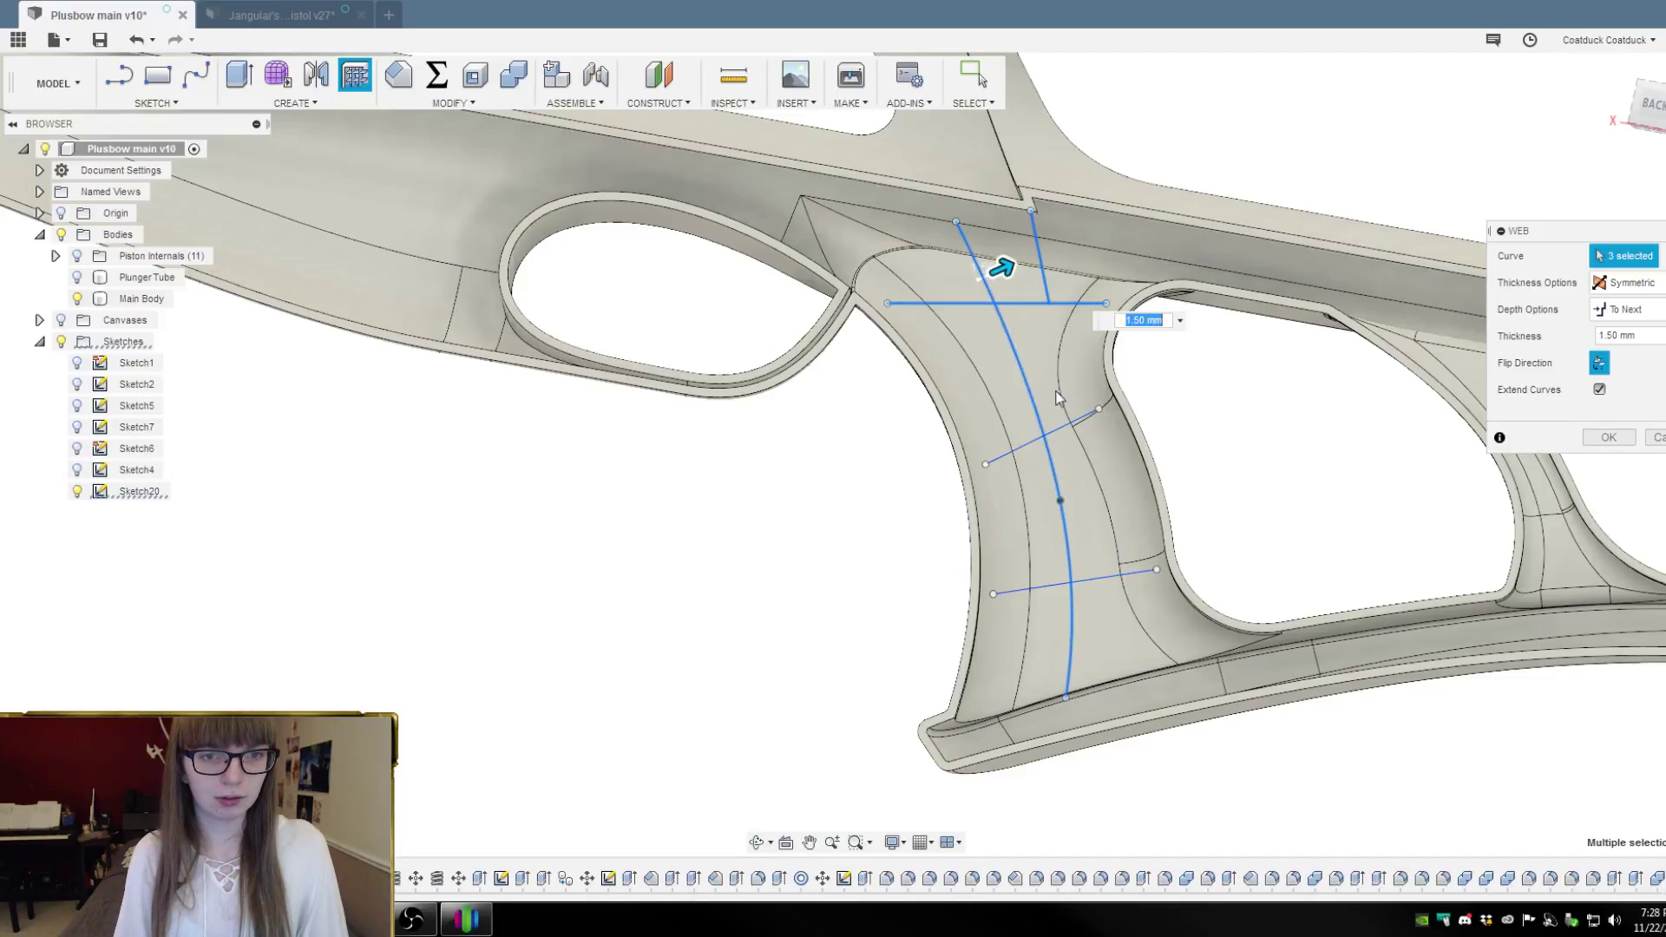
pyautogui.click(1072, 431)
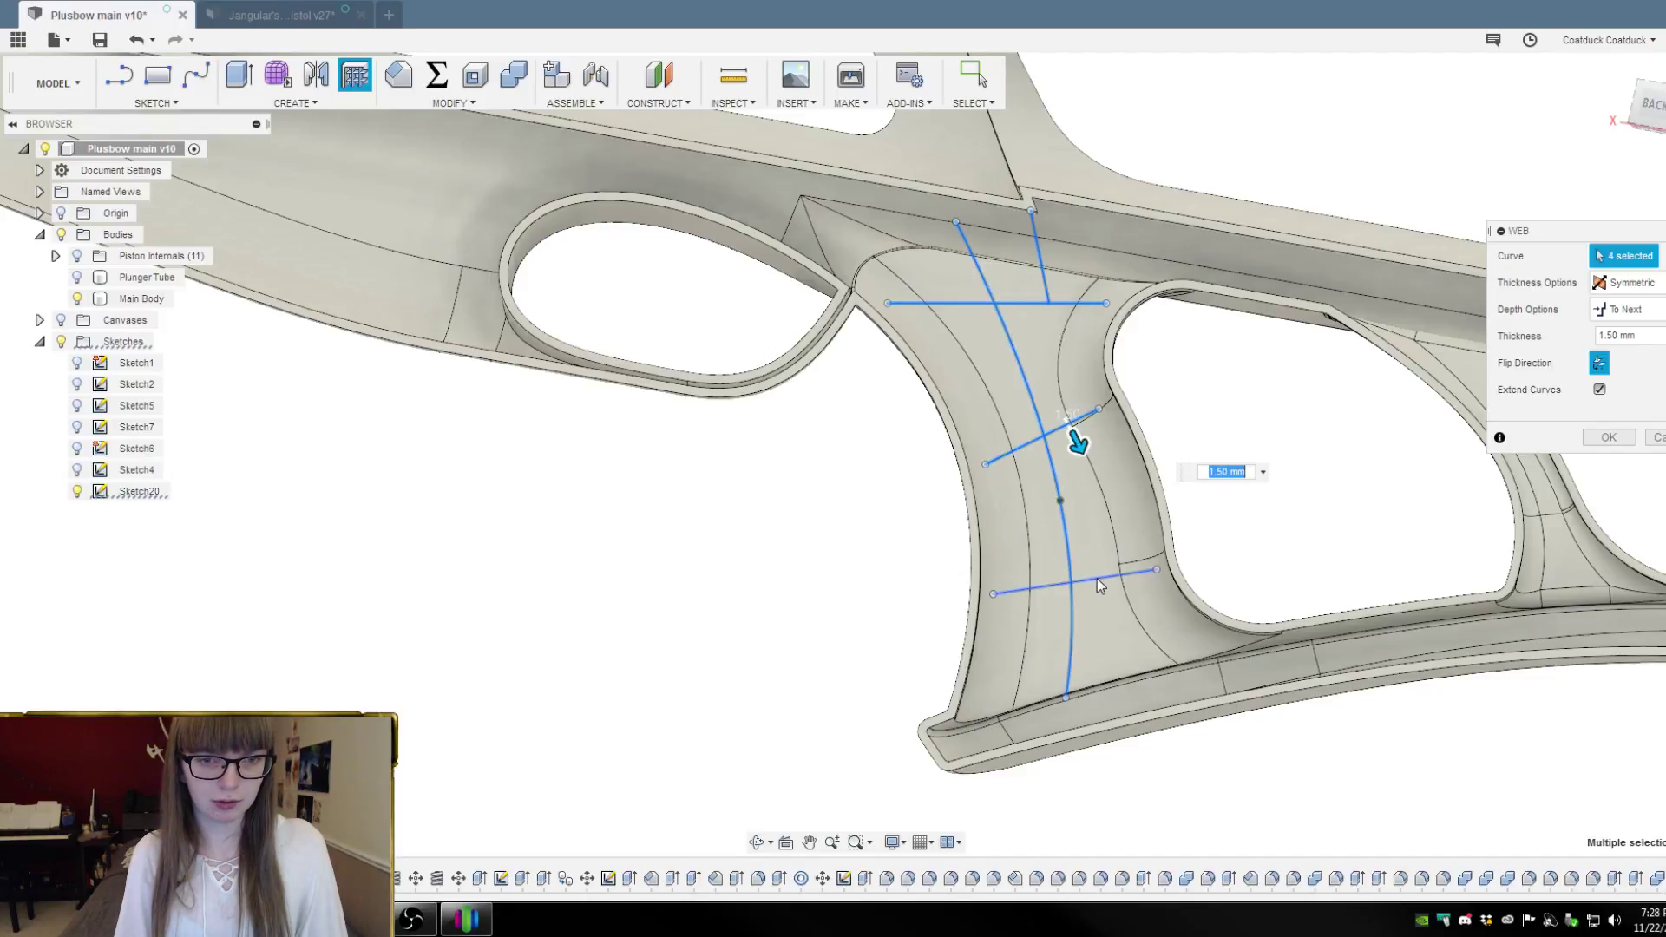
pyautogui.click(1145, 572)
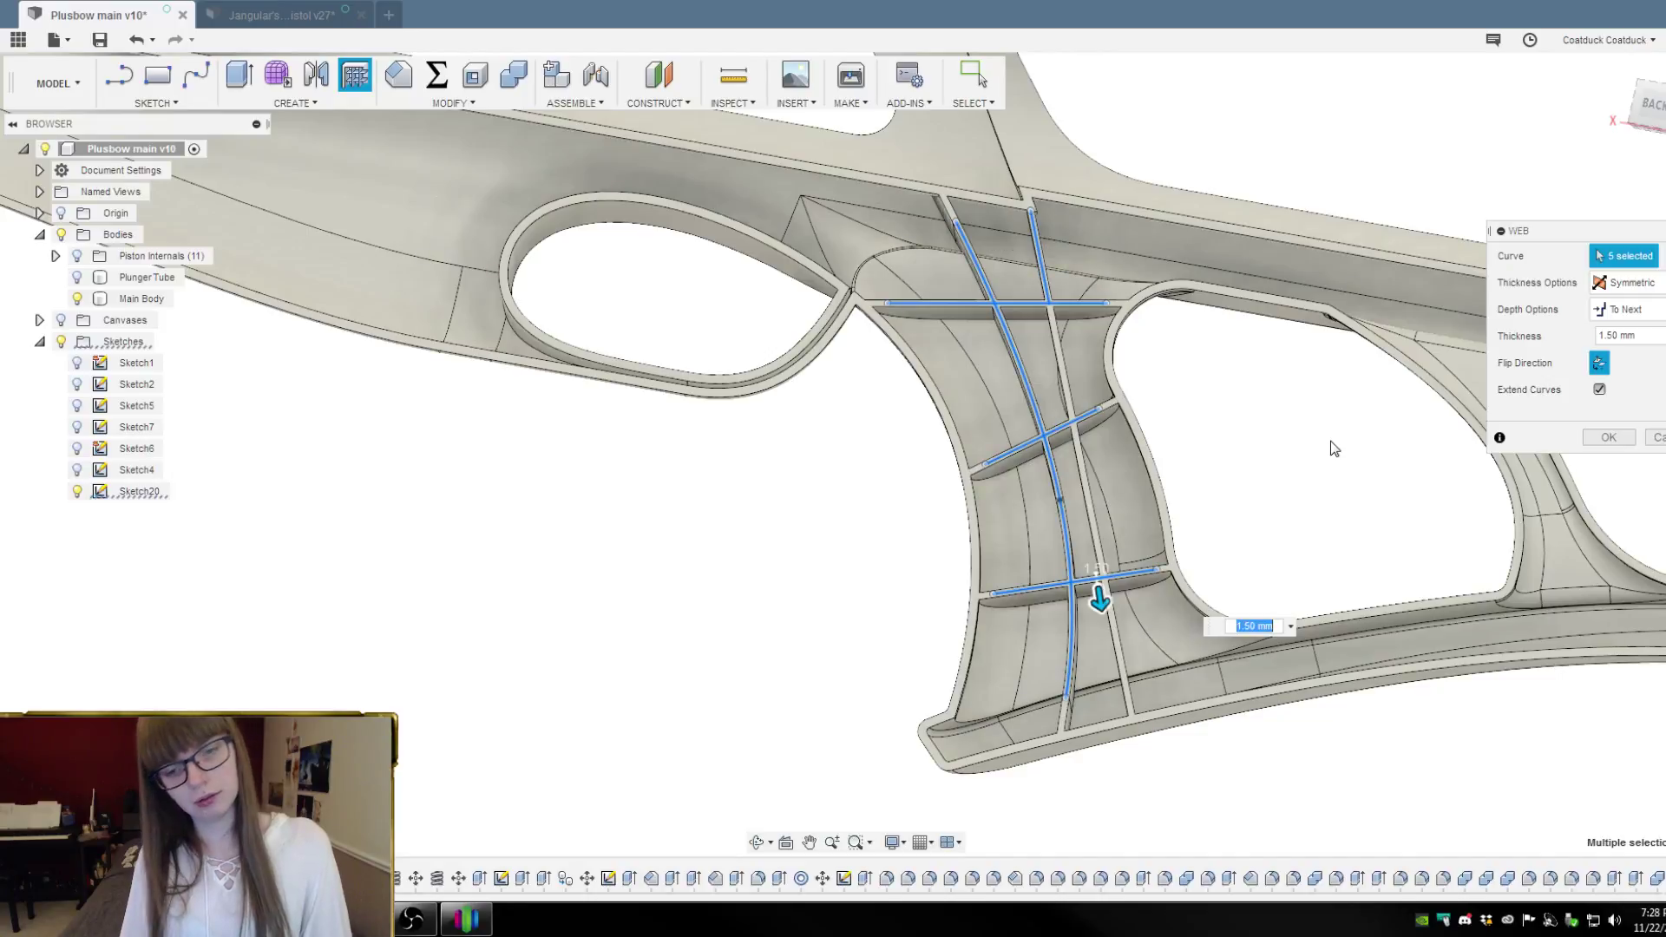
# Try the web's curve extension option and inspect the rib preview throughout the grip
pyautogui.keyDown('shift'); pyautogui.moveTo(1339, 449); pyautogui.dragTo(1301, 390, button='middle'); pyautogui.keyUp('shift')
pyautogui.scroll(4, 1106, 378)
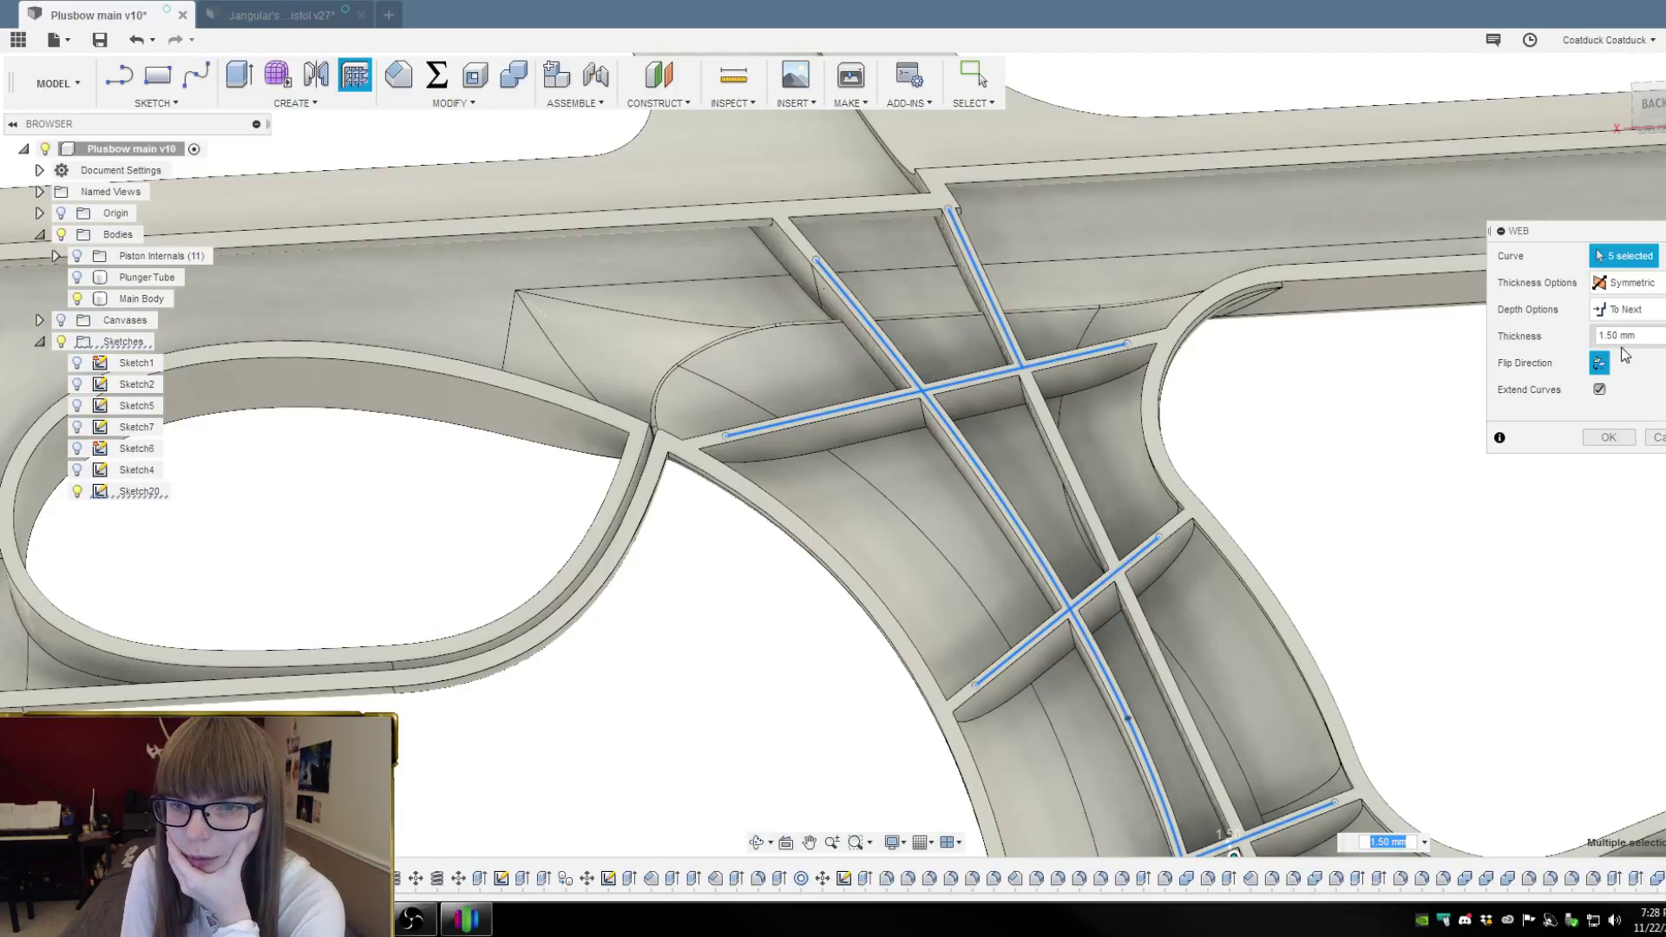
pyautogui.click(1599, 391)
pyautogui.scroll(-4, 1150, 217)
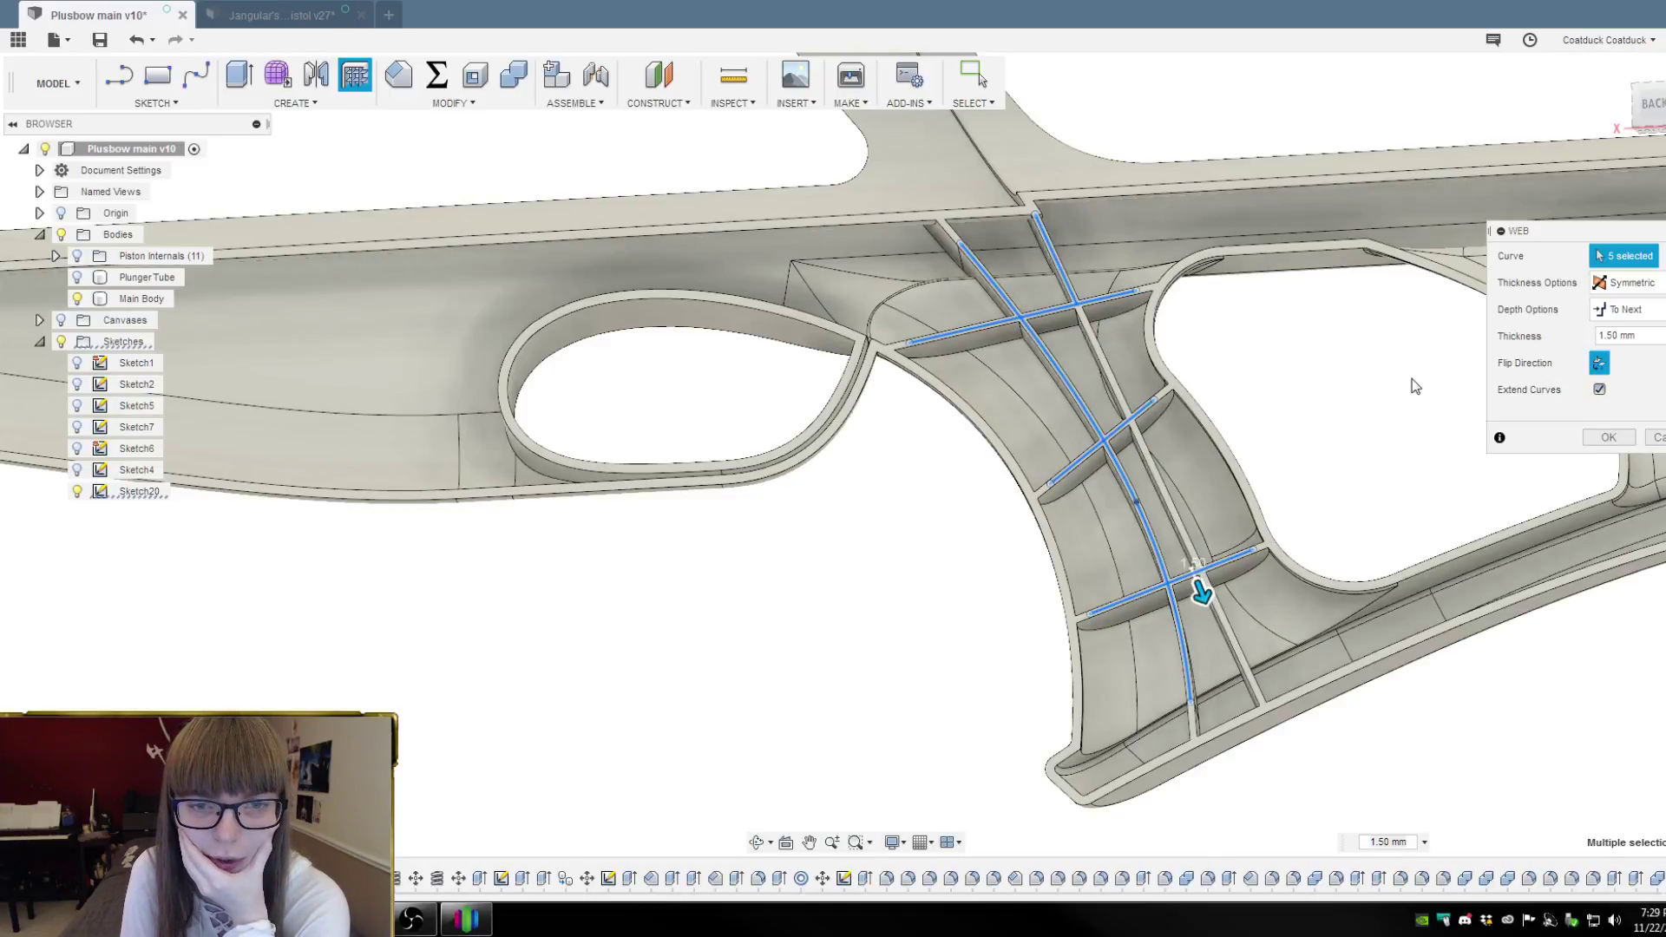
pyautogui.moveTo(1413, 382)
pyautogui.keyDown('shift'); pyautogui.mouseDown(button='middle')
pyautogui.moveTo(1425, 312)
pyautogui.moveTo(1367, 396)
pyautogui.moveTo(1428, 330)
pyautogui.moveTo(1472, 324)
pyautogui.moveTo(1384, 398)
pyautogui.mouseUp(button='middle'); pyautogui.keyUp('shift')
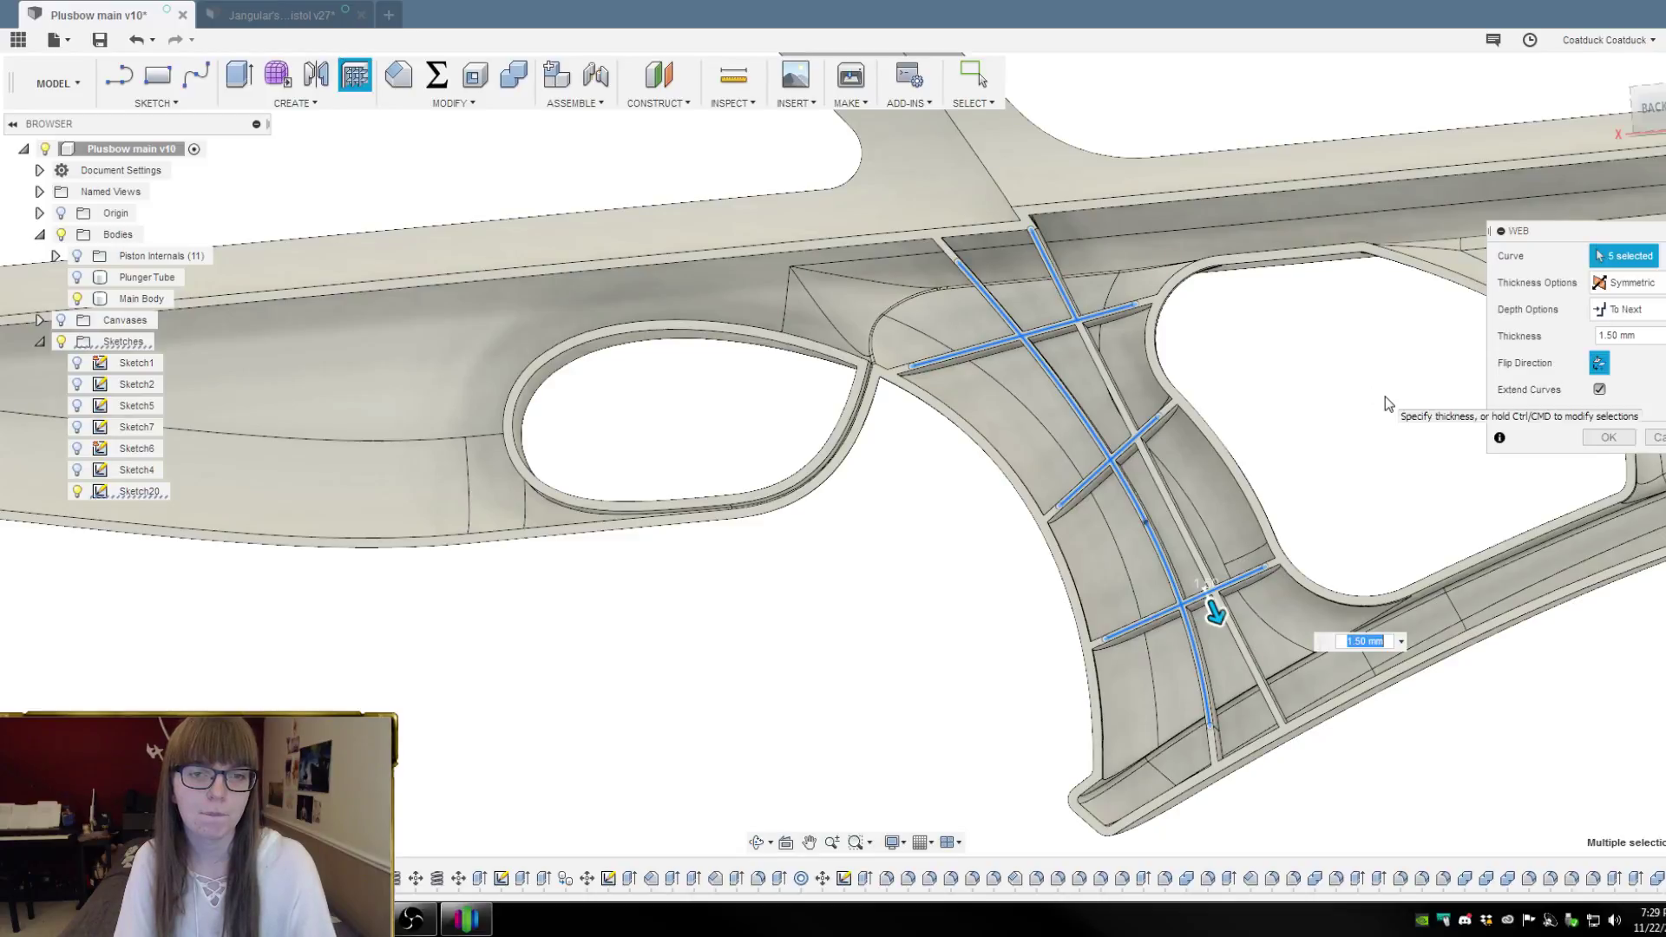
# Cancel the web and delete the short line between the notch and the upper cross line
pyautogui.press('Escape')
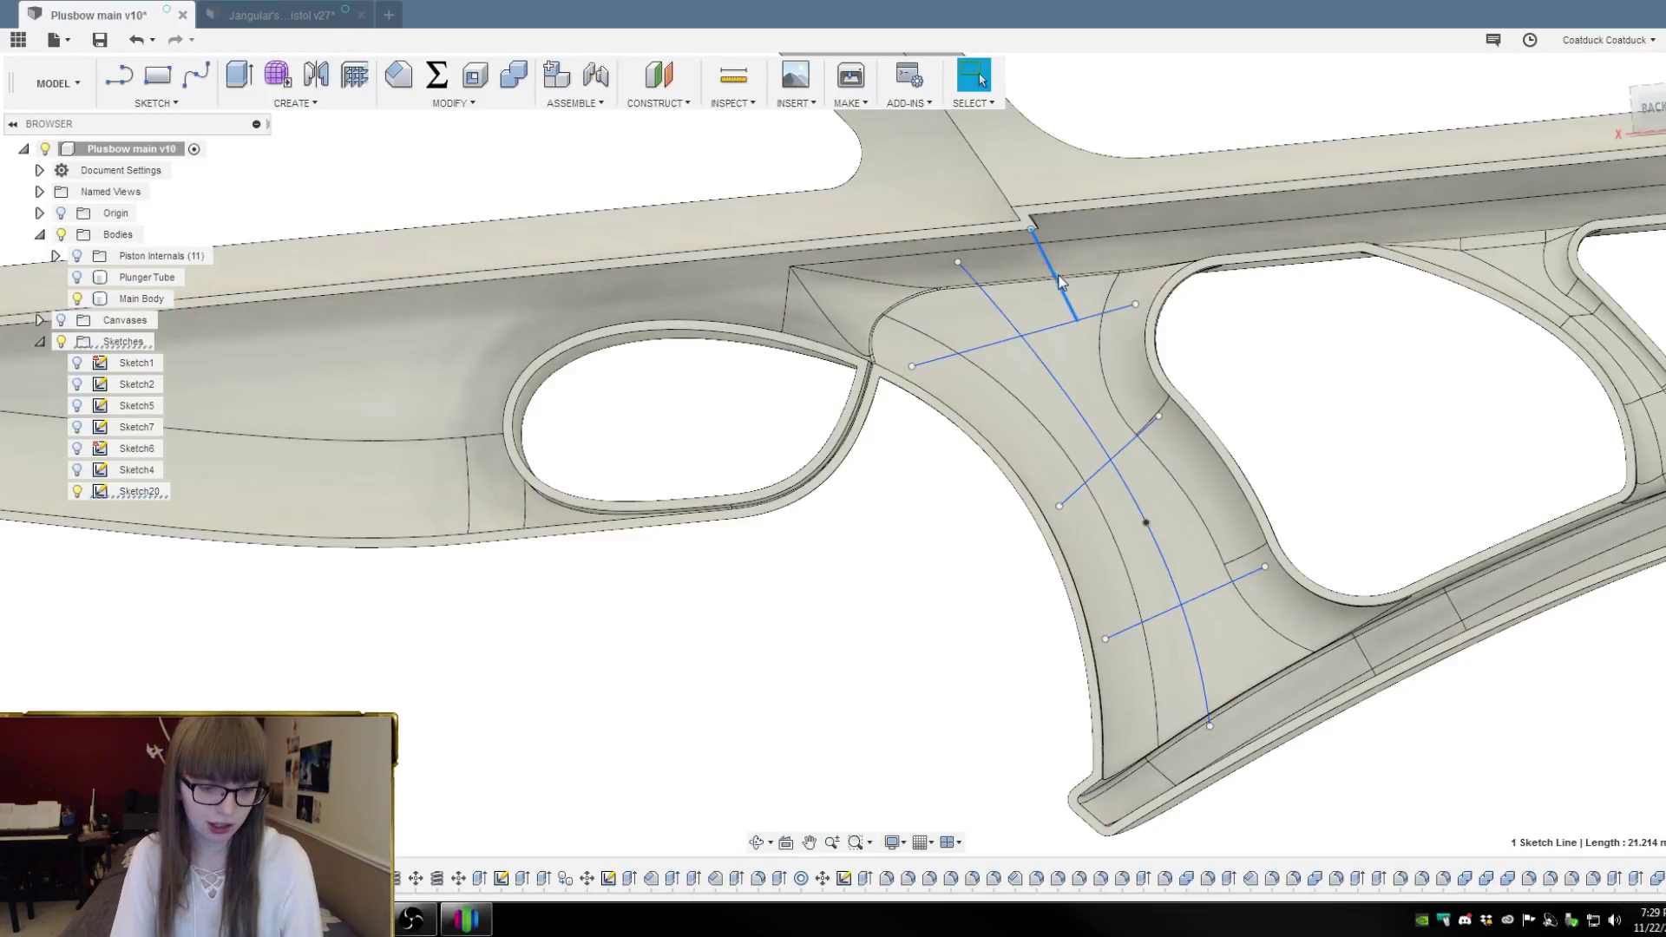
pyautogui.moveTo(1272, 335)
pyautogui.keyDown('shift'); pyautogui.mouseDown(button='middle')
pyautogui.moveTo(1280, 321)
pyautogui.moveTo(1241, 368)
pyautogui.moveTo(1246, 347)
pyautogui.moveTo(1227, 357)
pyautogui.moveTo(1261, 342)
pyautogui.moveTo(1249, 373)
pyautogui.moveTo(1280, 369)
pyautogui.moveTo(1272, 349)
pyautogui.moveTo(1256, 360)
pyautogui.mouseUp(button='middle'); pyautogui.keyUp('shift')
# Reopen the grip rib sketch with the Line command active around the lower grip
pyautogui.press('l')
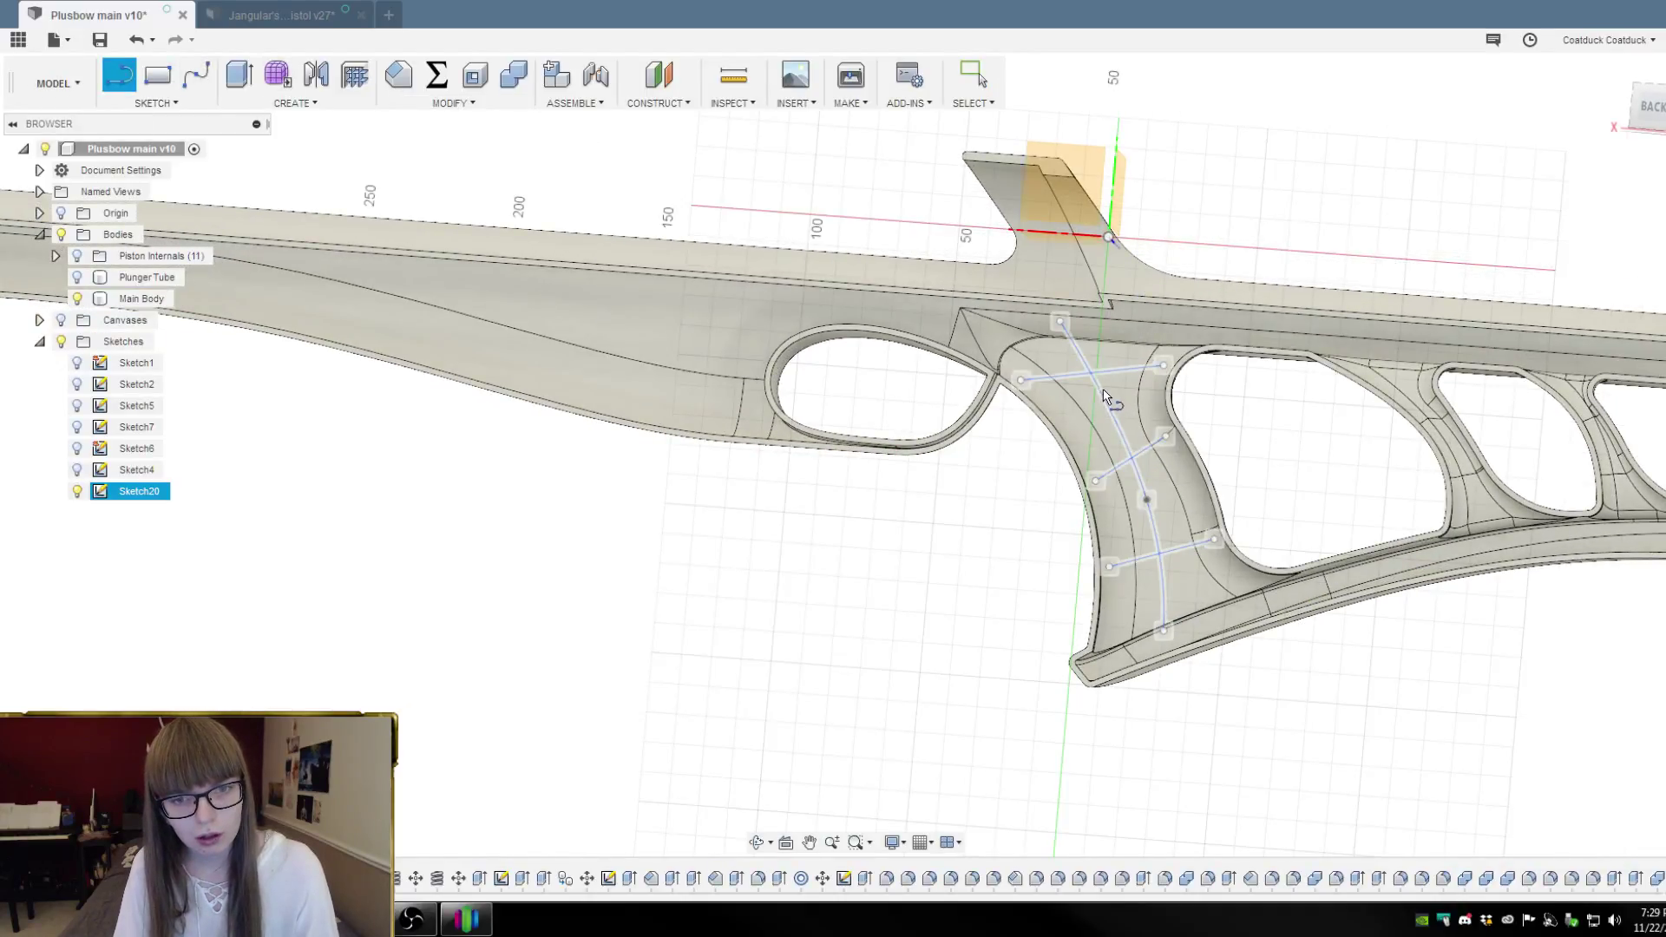
pyautogui.doubleClick(1101, 388)
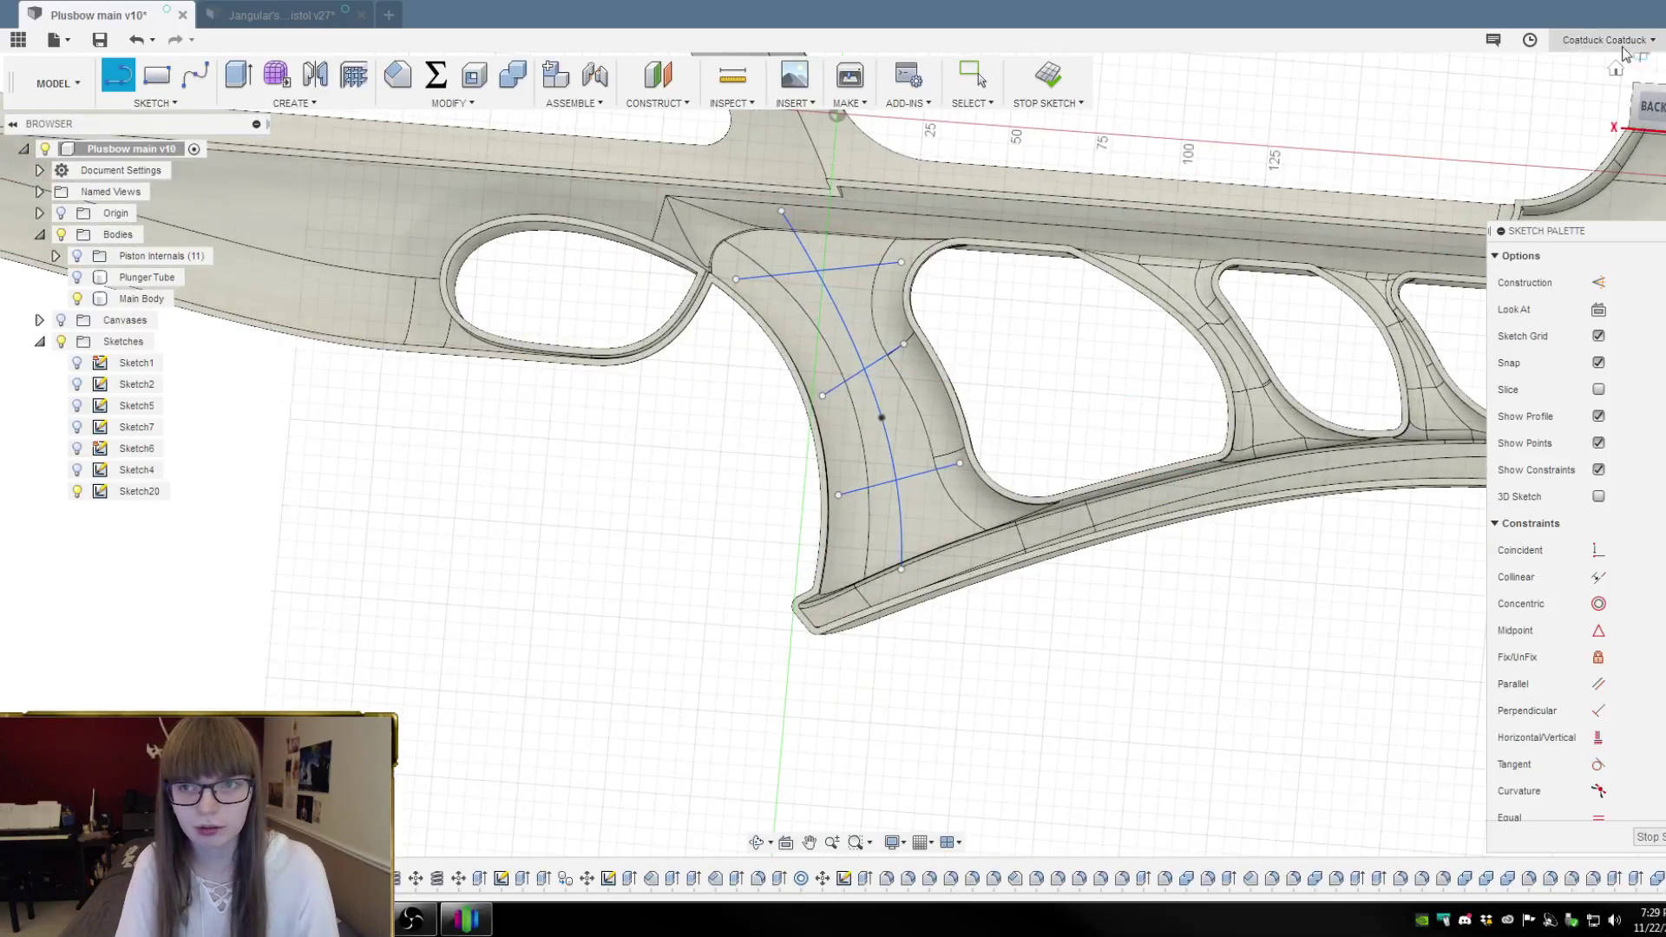
pyautogui.click(1653, 107)
pyautogui.scroll(3, 1143, 607)
pyautogui.scroll(4, 1143, 606)
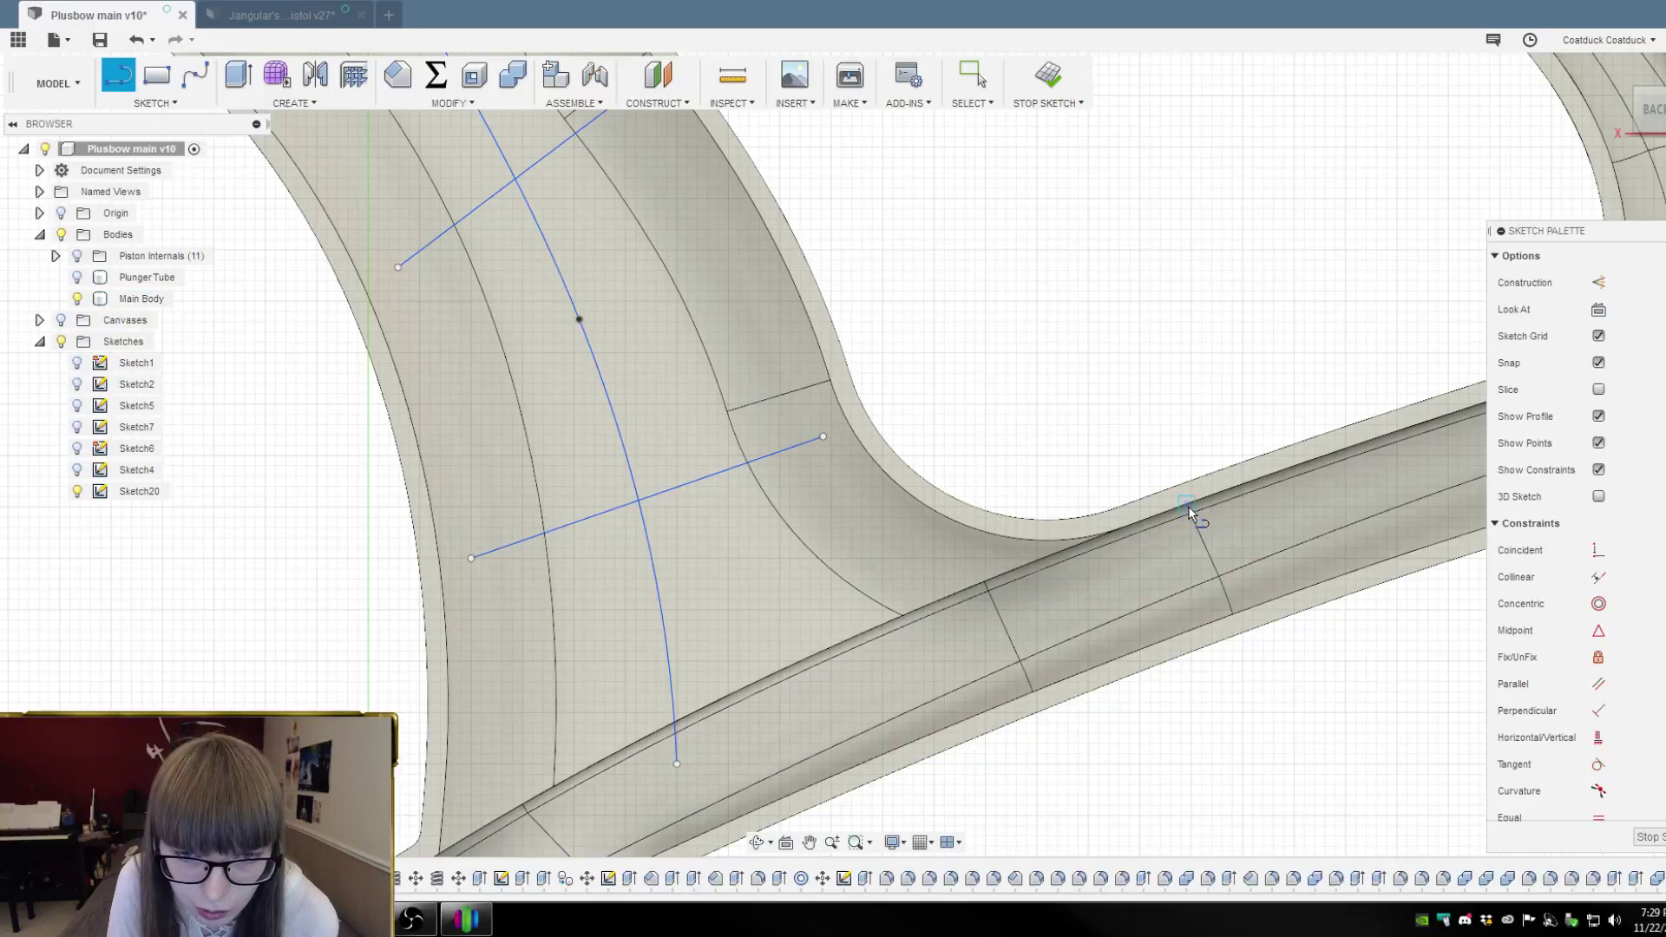
# Sketch a straight line about 14 mm long across the lower rail, just behind the large opening's lowest corner
pyautogui.moveTo(1188, 508)
pyautogui.keyDown('shift'); pyautogui.mouseDown(button='middle')
pyautogui.moveTo(1159, 428)
pyautogui.moveTo(1189, 483)
pyautogui.mouseUp(button='middle'); pyautogui.keyUp('shift')
pyautogui.press('l')
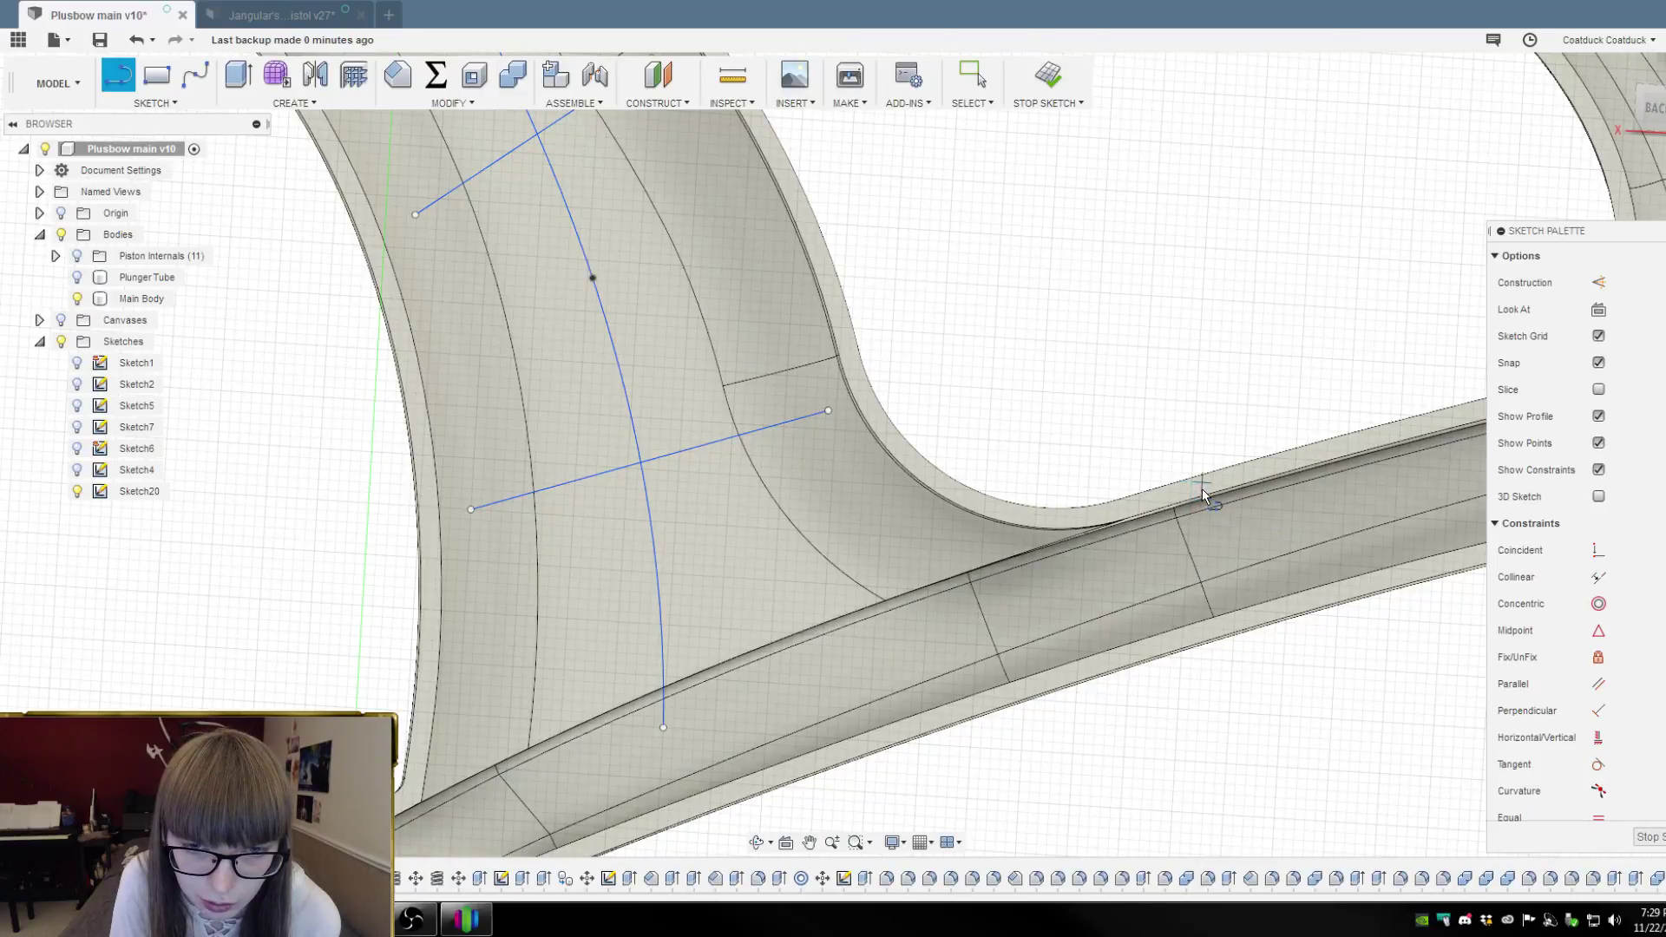
pyautogui.scroll(5, 1193, 497)
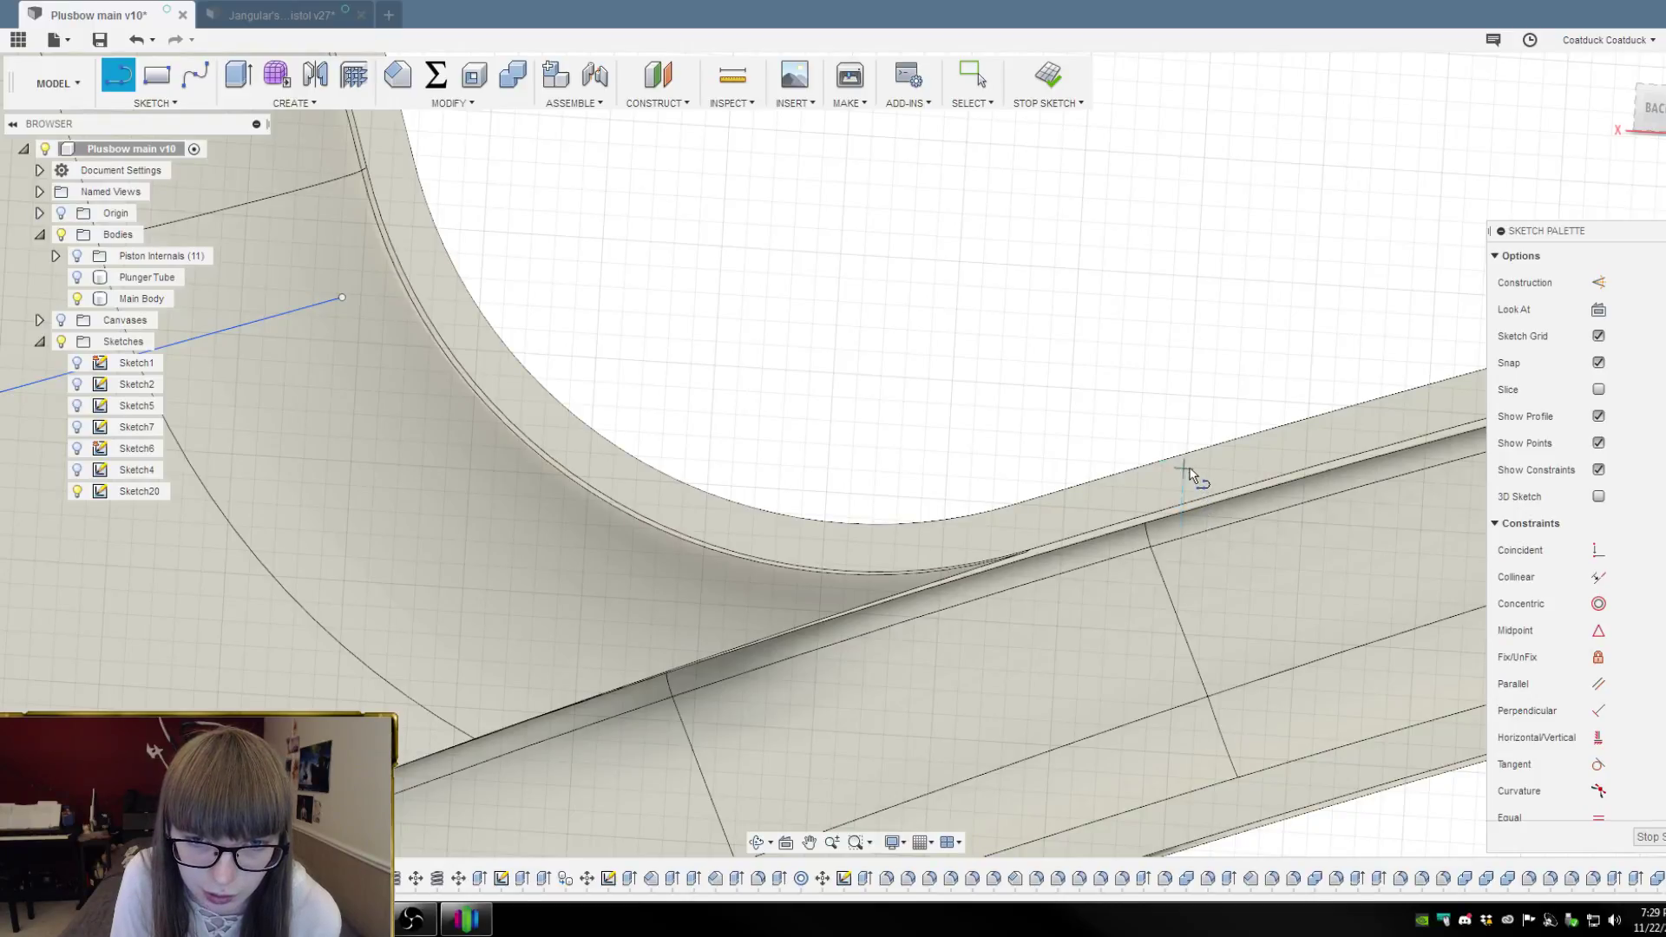
pyautogui.click(1211, 467)
pyautogui.scroll(-3, 1234, 526)
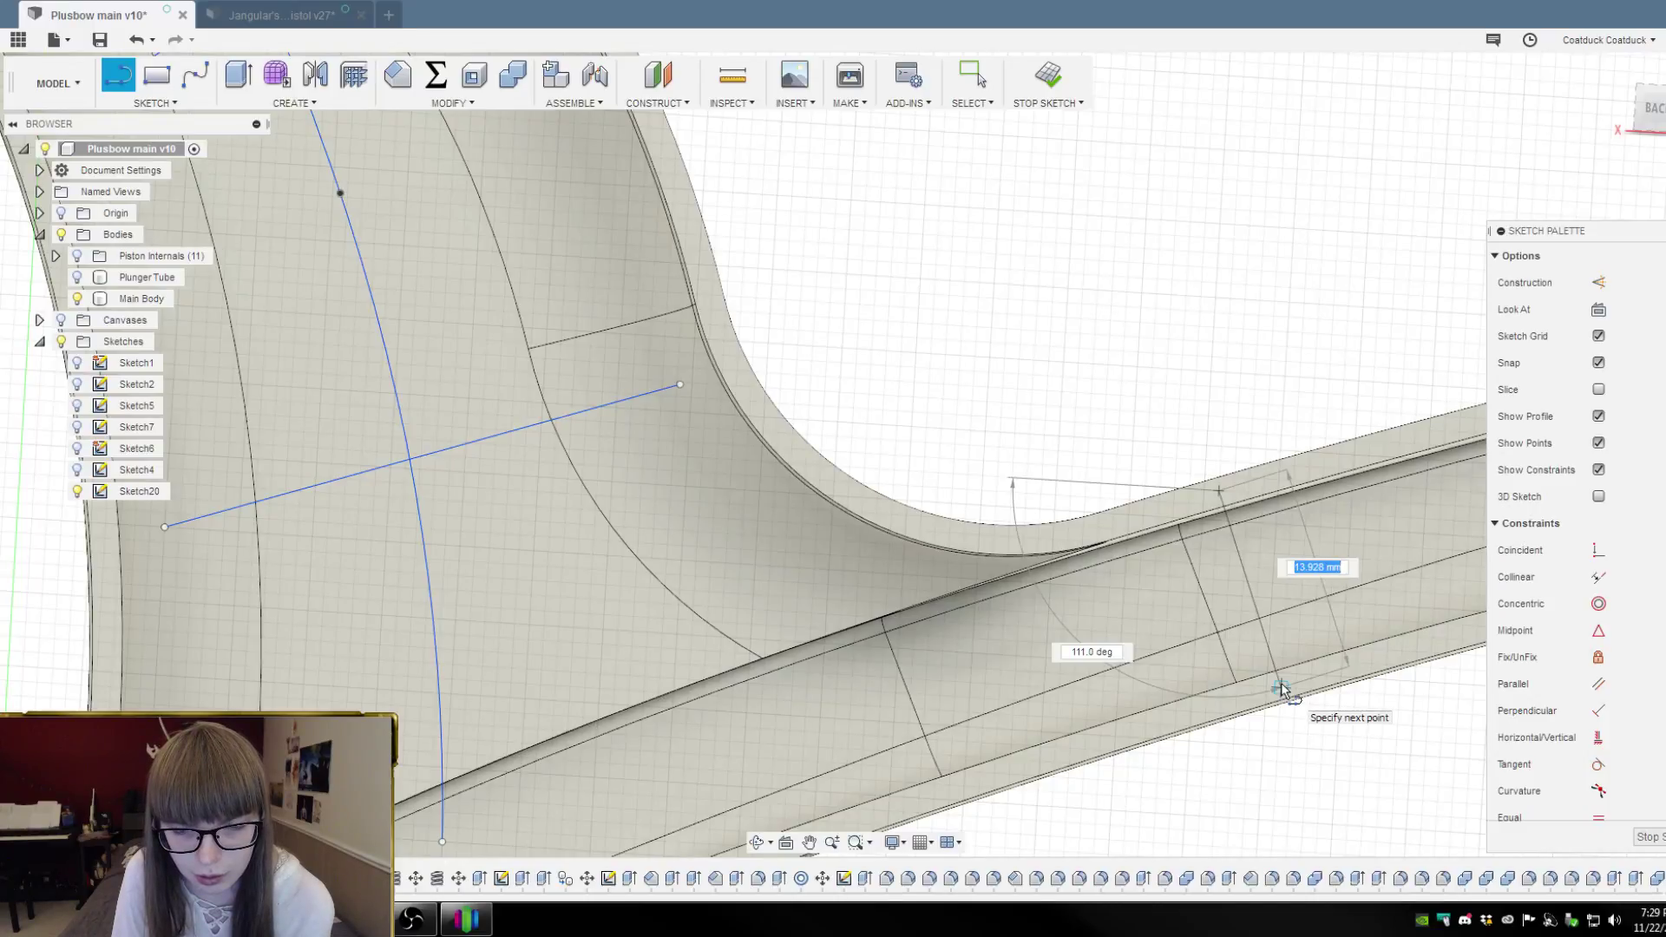
pyautogui.scroll(-3, 965, 483)
pyautogui.doubleClick(1195, 597)
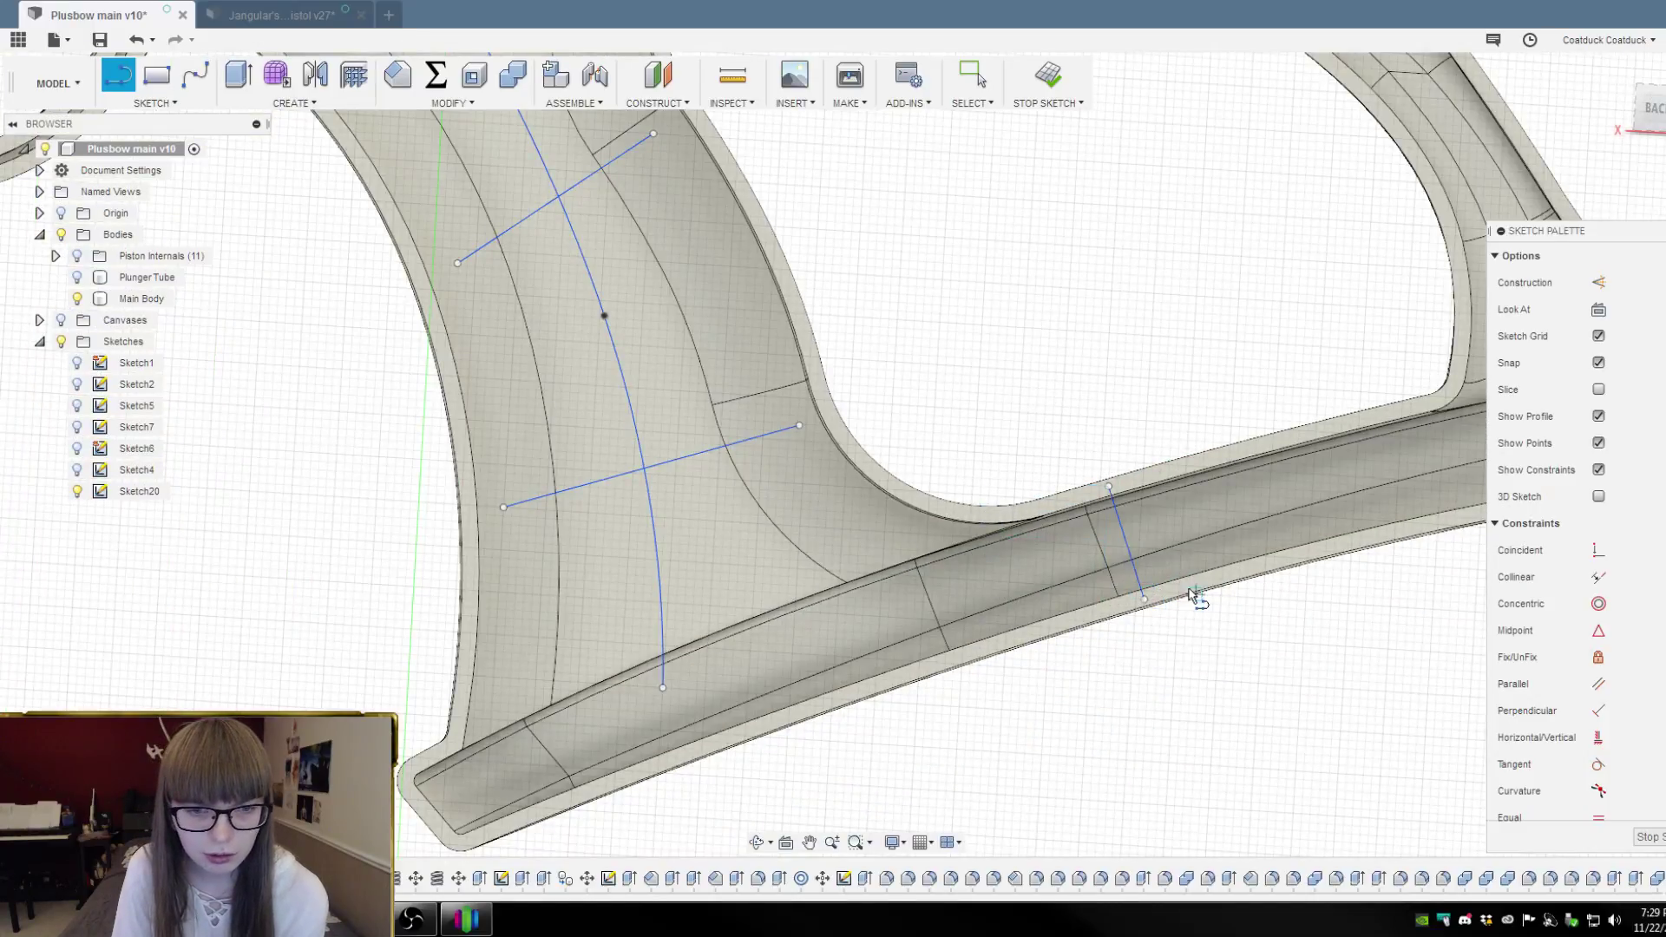
pyautogui.scroll(-2, 736, 533)
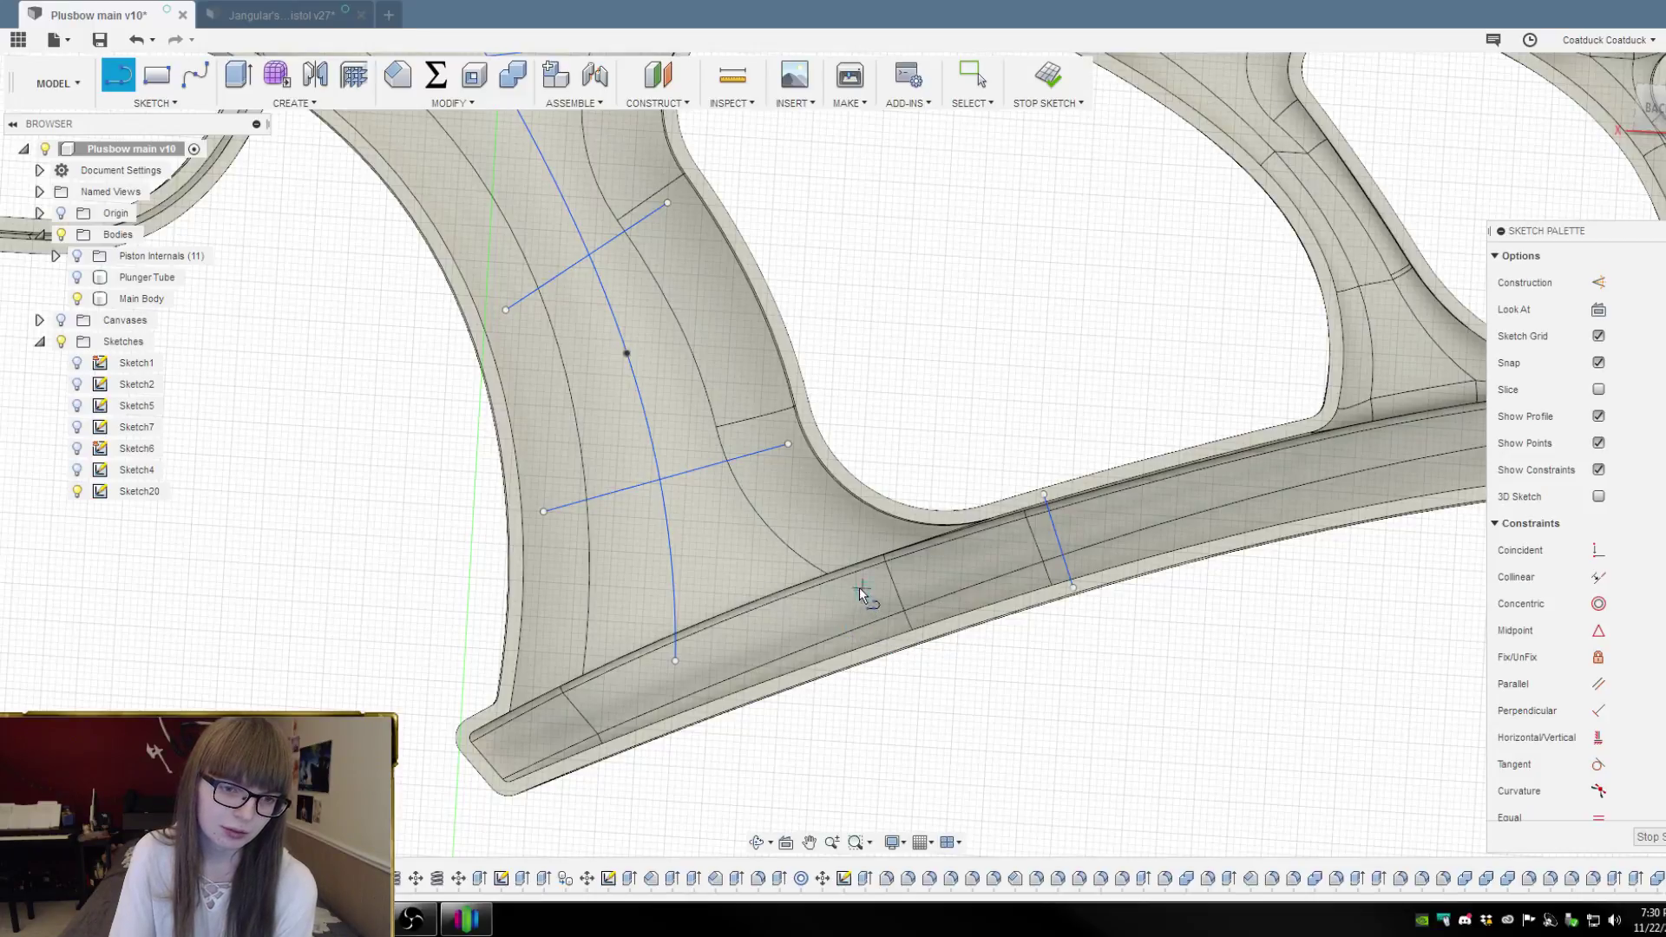
# Sketch a slanted line from the large opening's rounded lower corner to the bottom edge of the lower rail
pyautogui.click(874, 507)
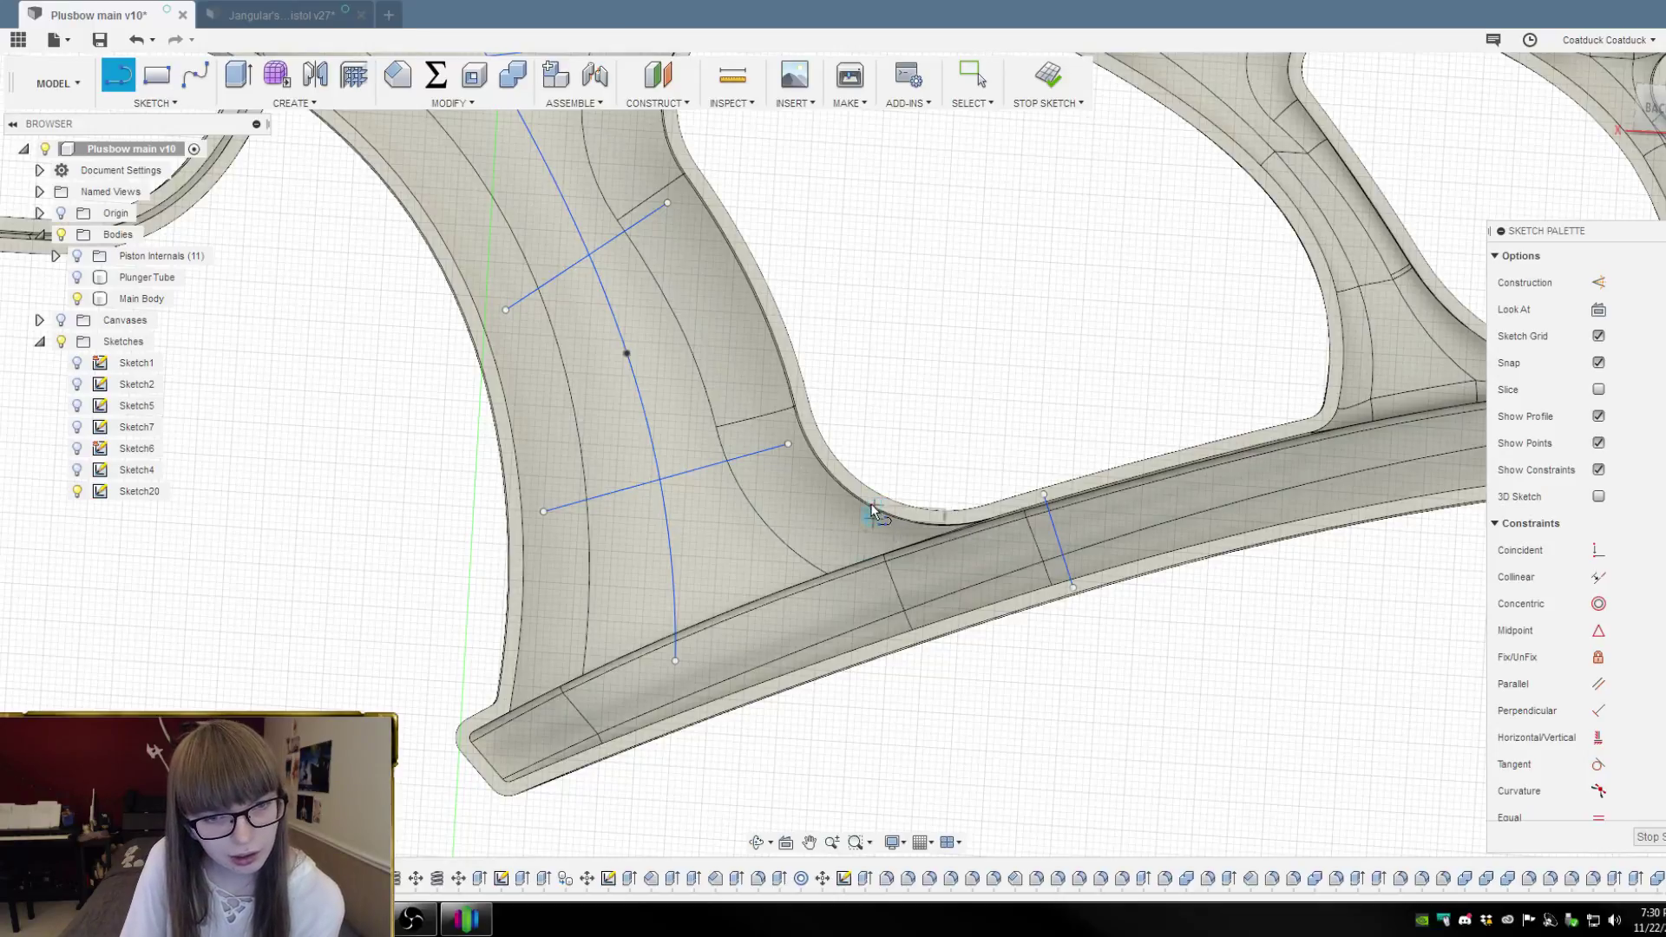
pyautogui.click(823, 673)
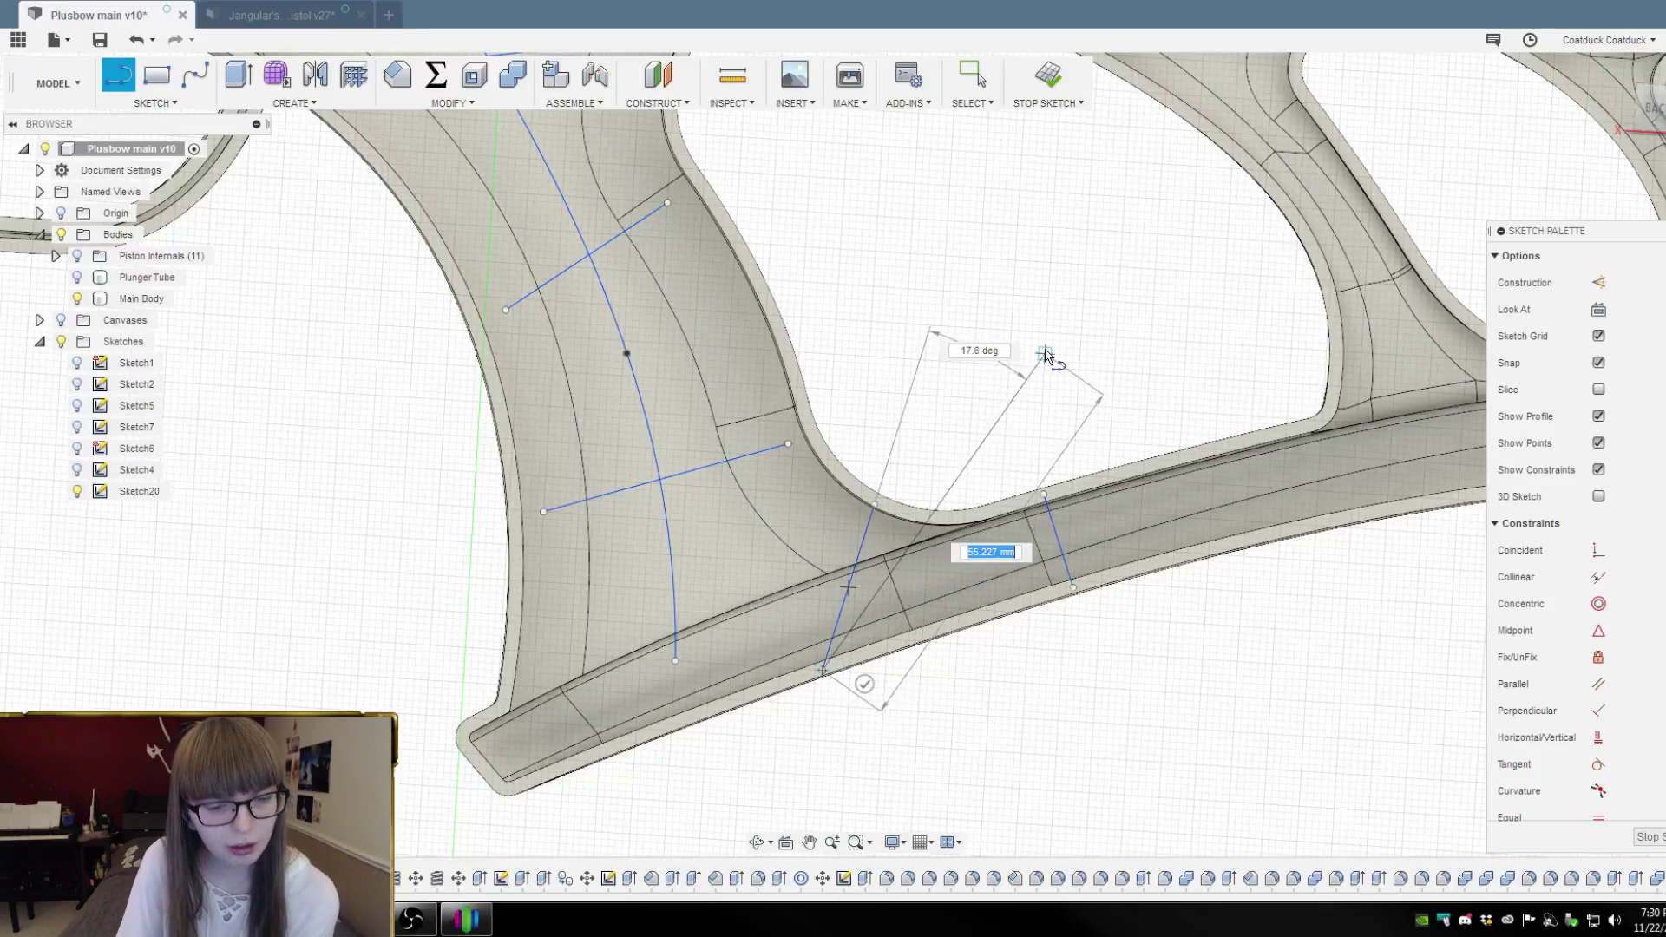
pyautogui.press('Escape')
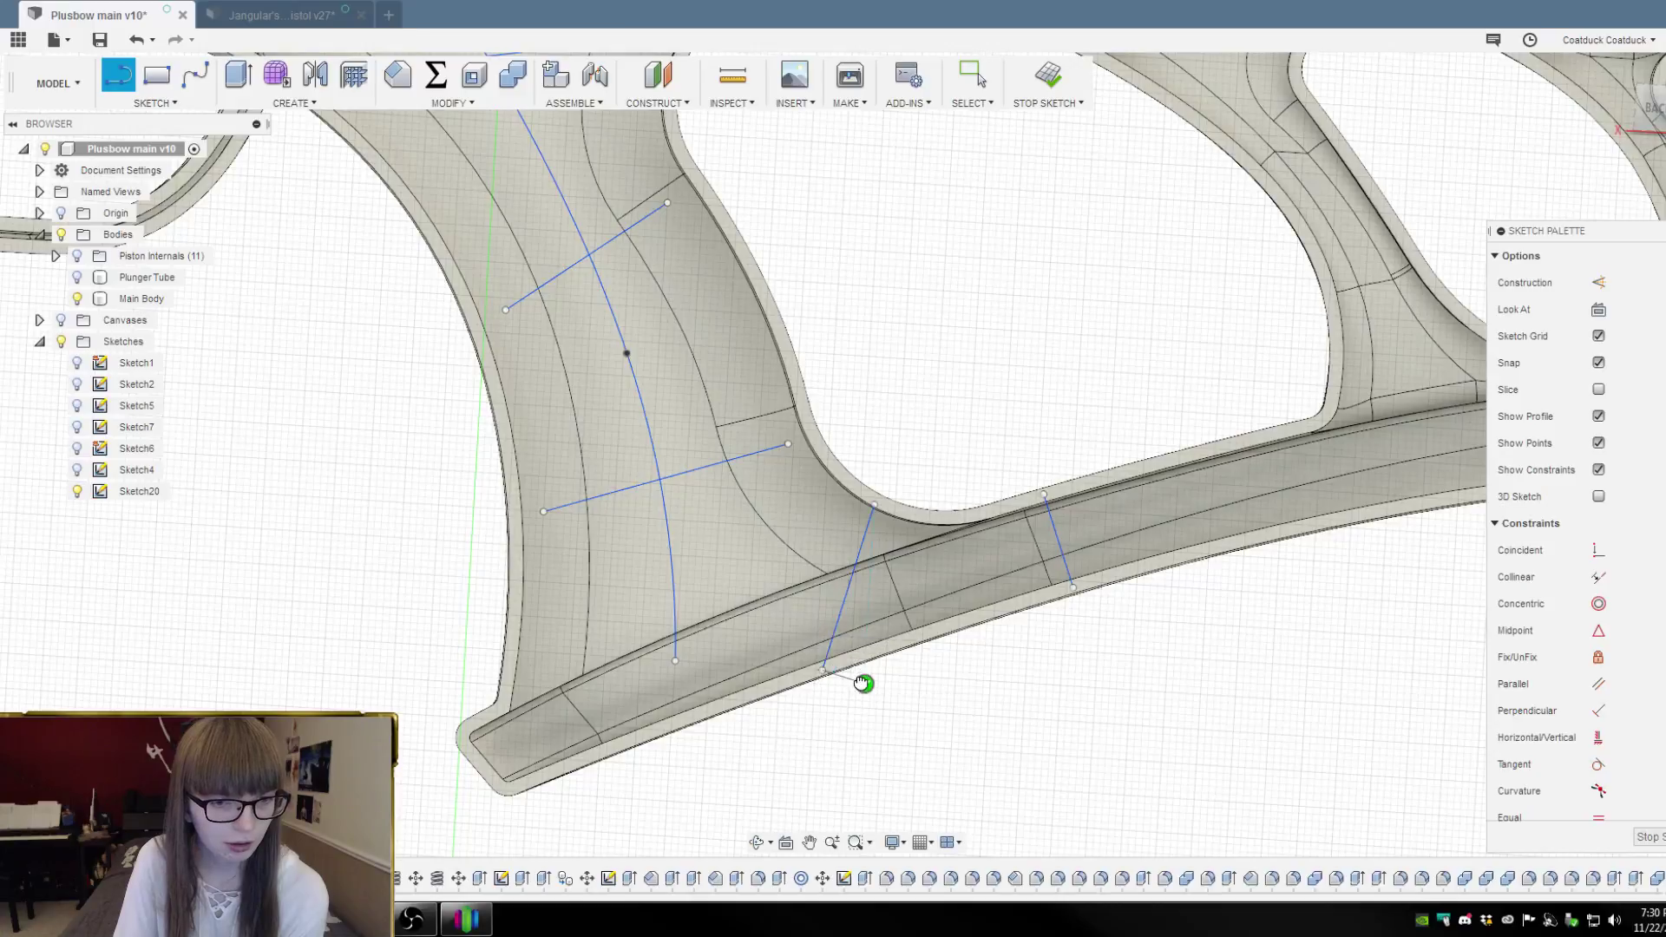
pyautogui.scroll(-2, 472, 652)
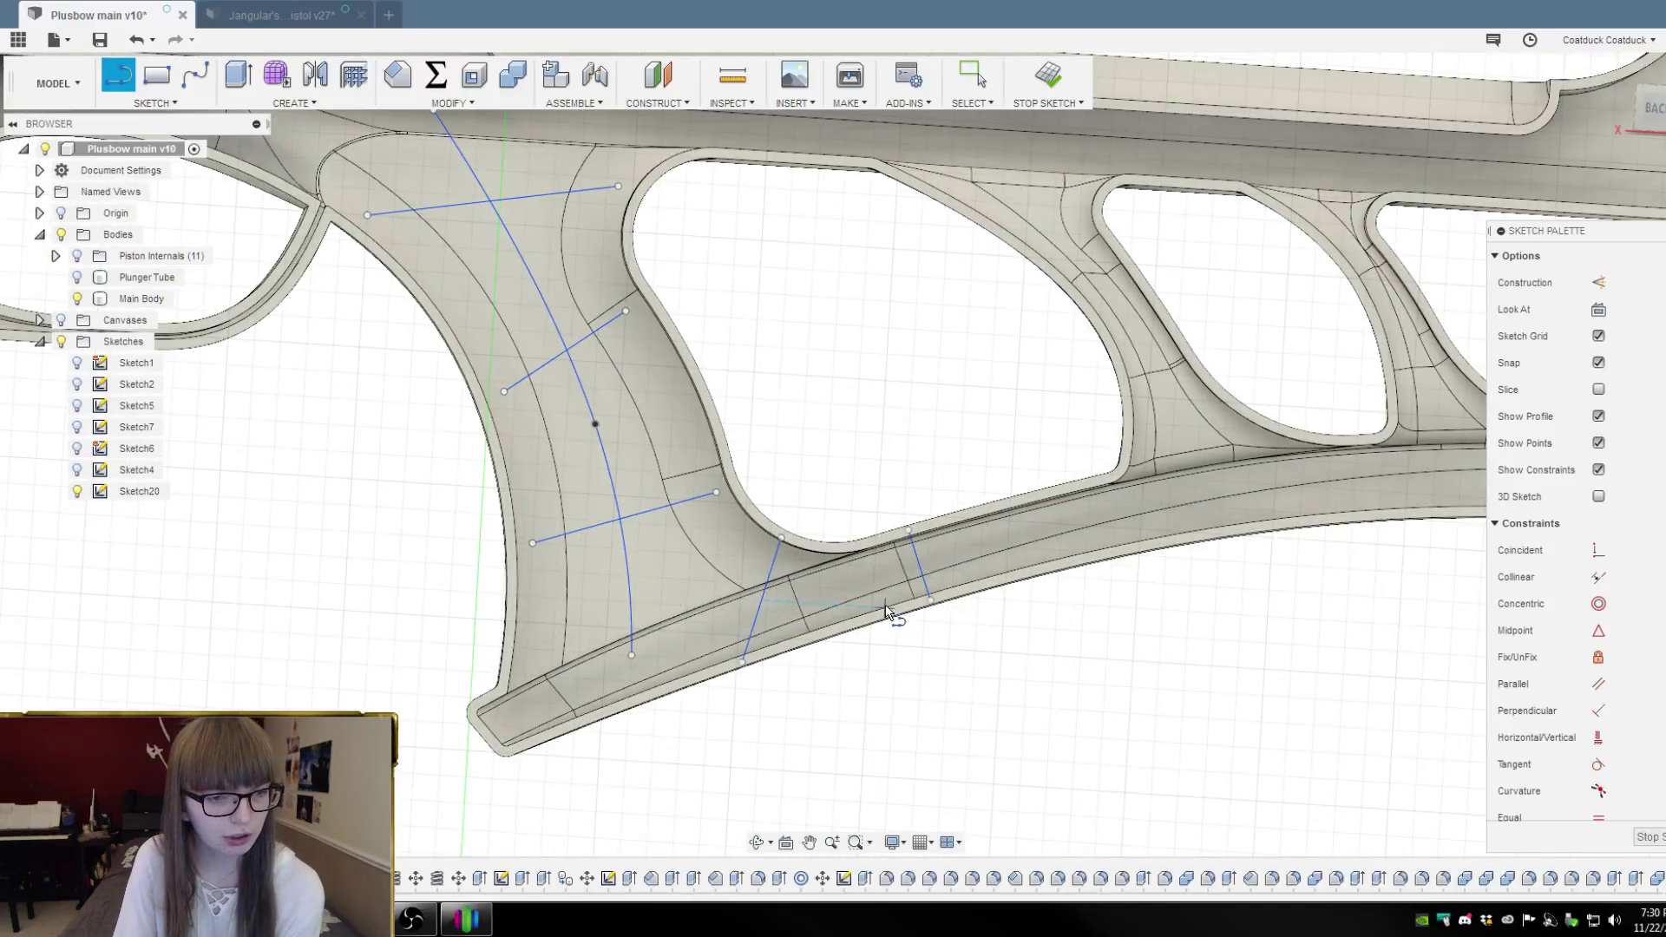
pyautogui.scroll(-1, 693, 581)
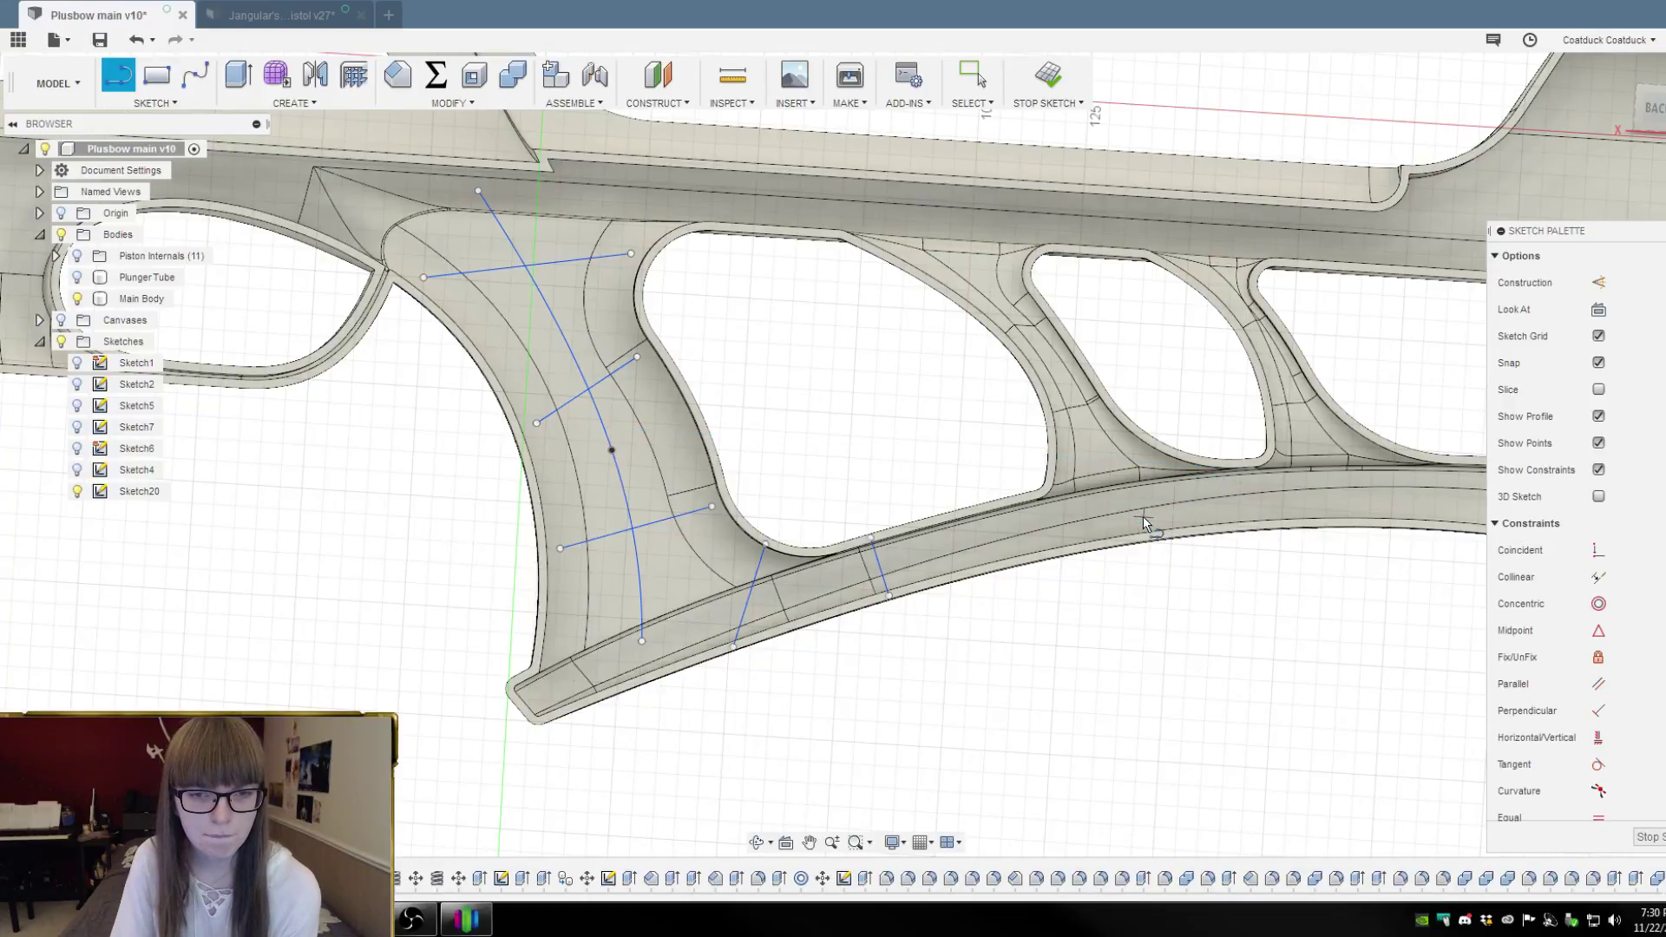
# Sketch a straight line across the upper rail above the large opening, perpendicular to the rail
pyautogui.scroll(2, 1085, 521)
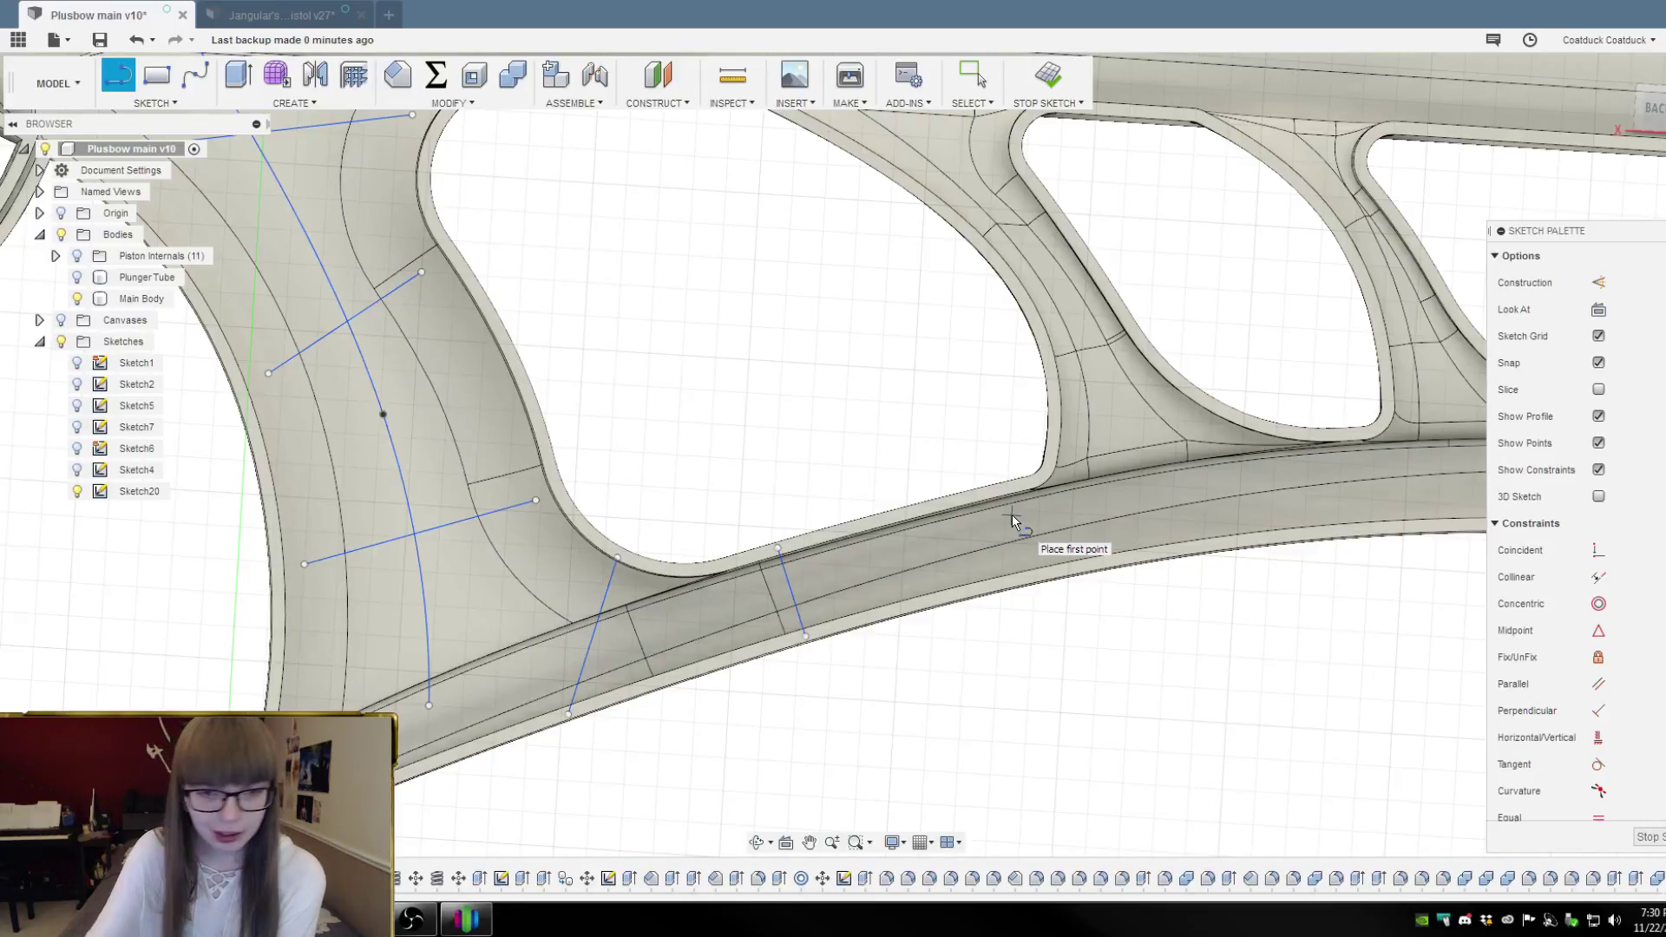
pyautogui.scroll(-5, 1043, 503)
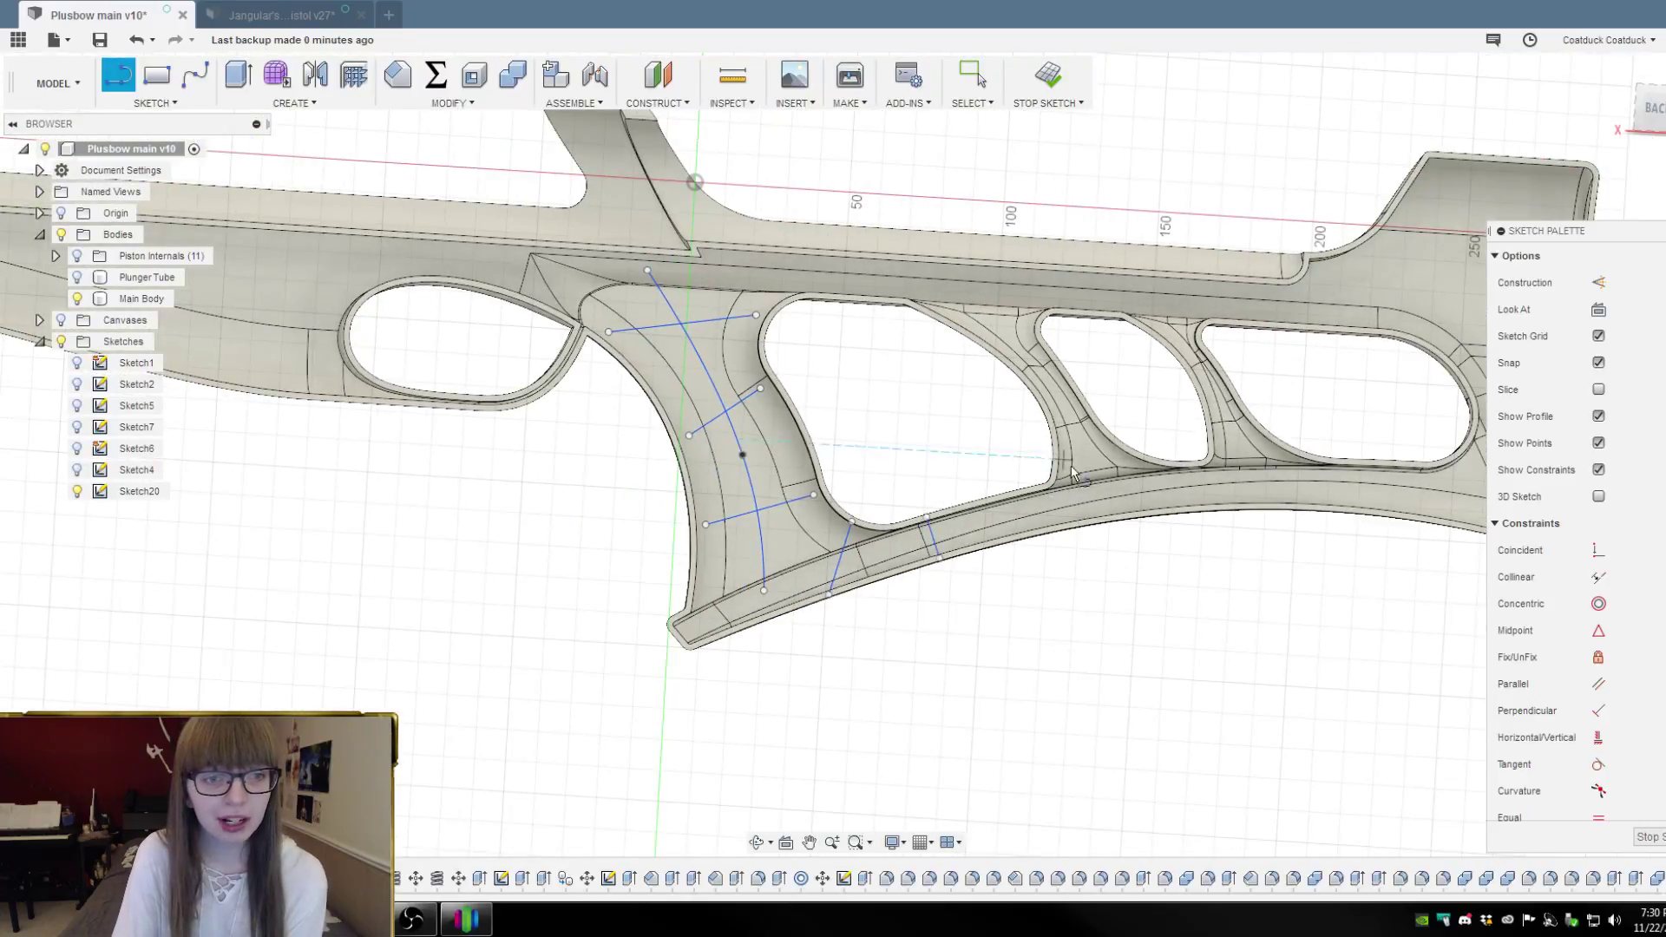
pyautogui.scroll(3, 807, 265)
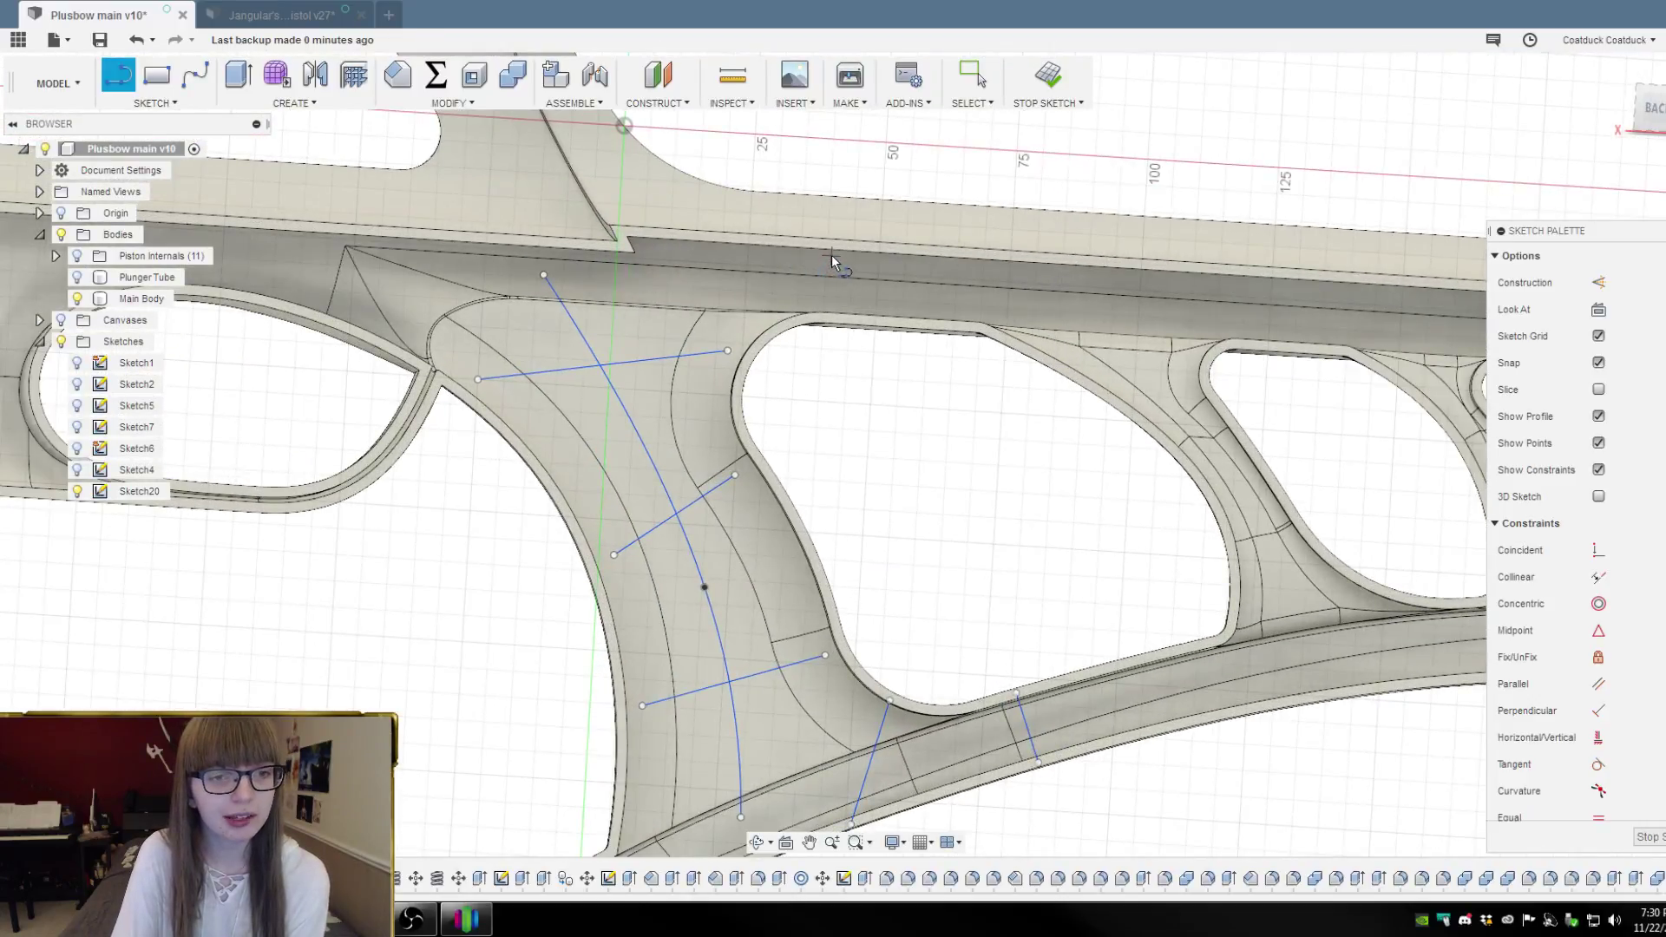
pyautogui.scroll(4, 833, 253)
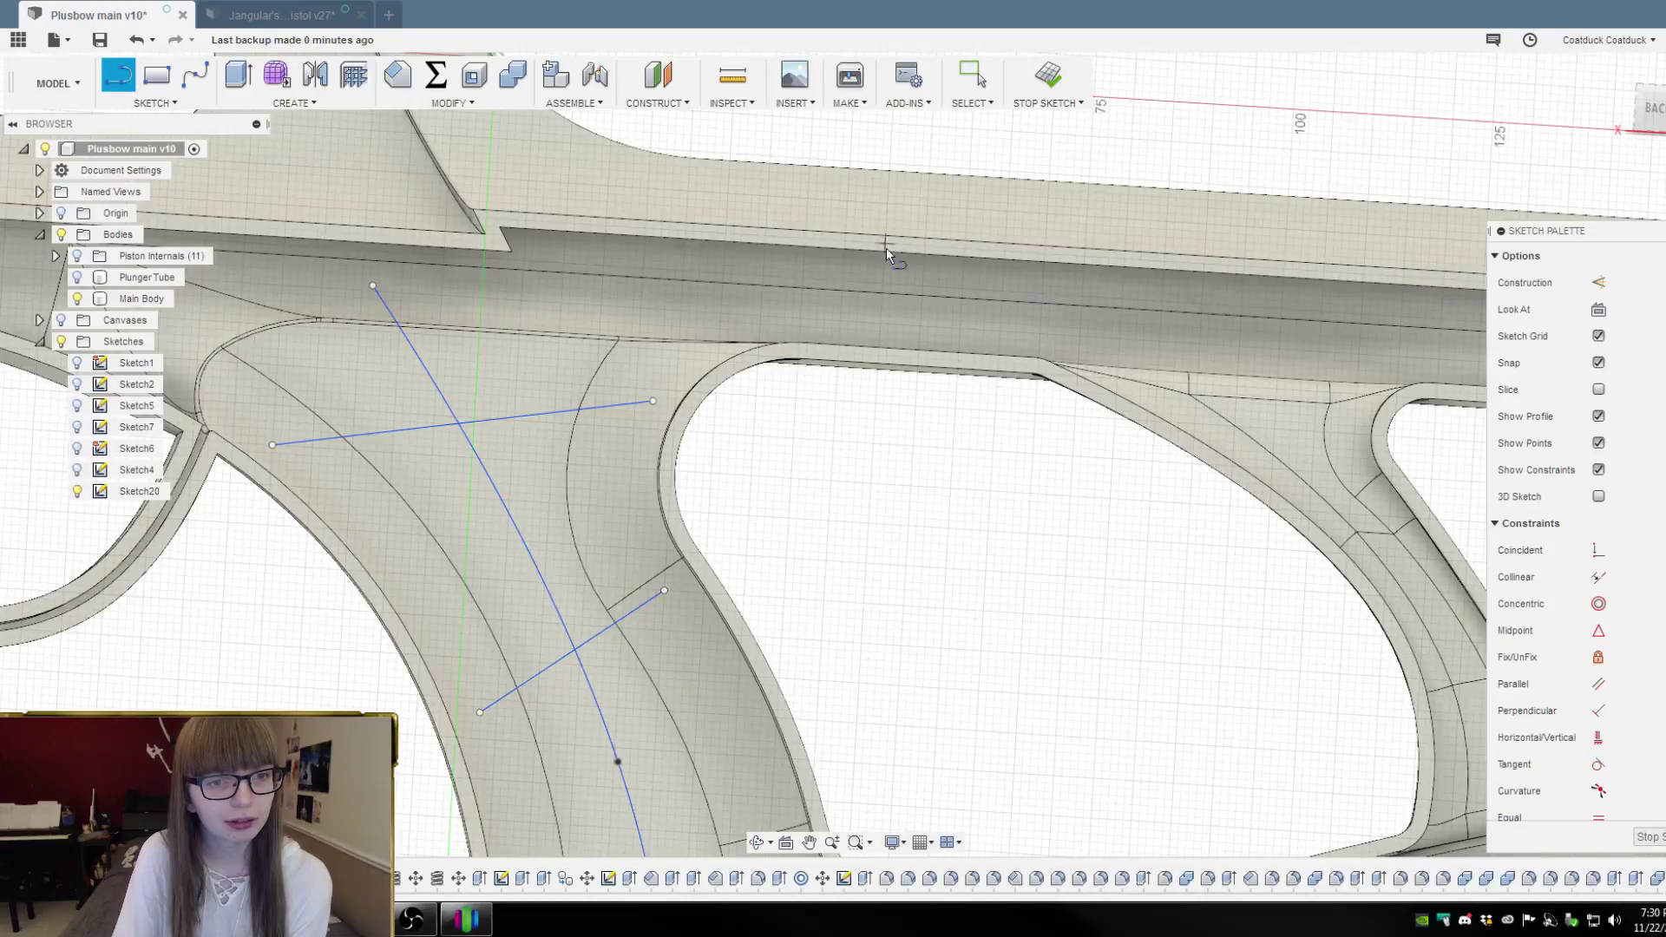
pyautogui.click(885, 244)
pyautogui.click(879, 354)
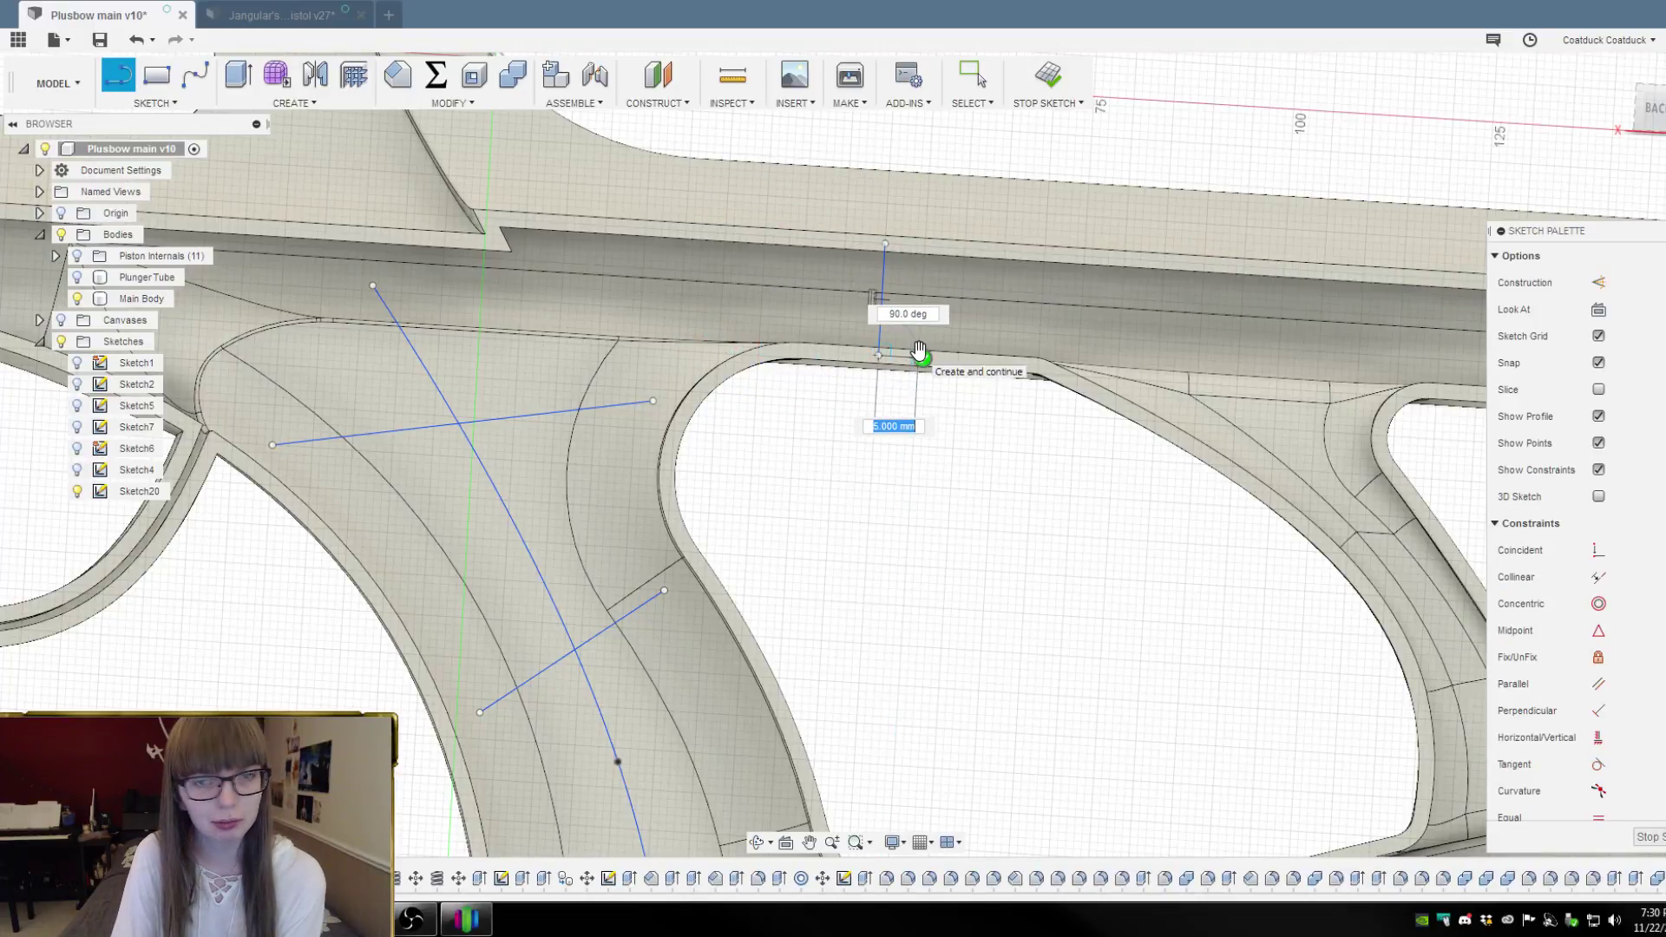
pyautogui.press('Escape')
# Sketch a perpendicular line about 14 mm long across the upper rail above the middle opening
pyautogui.scroll(-2, 928, 423)
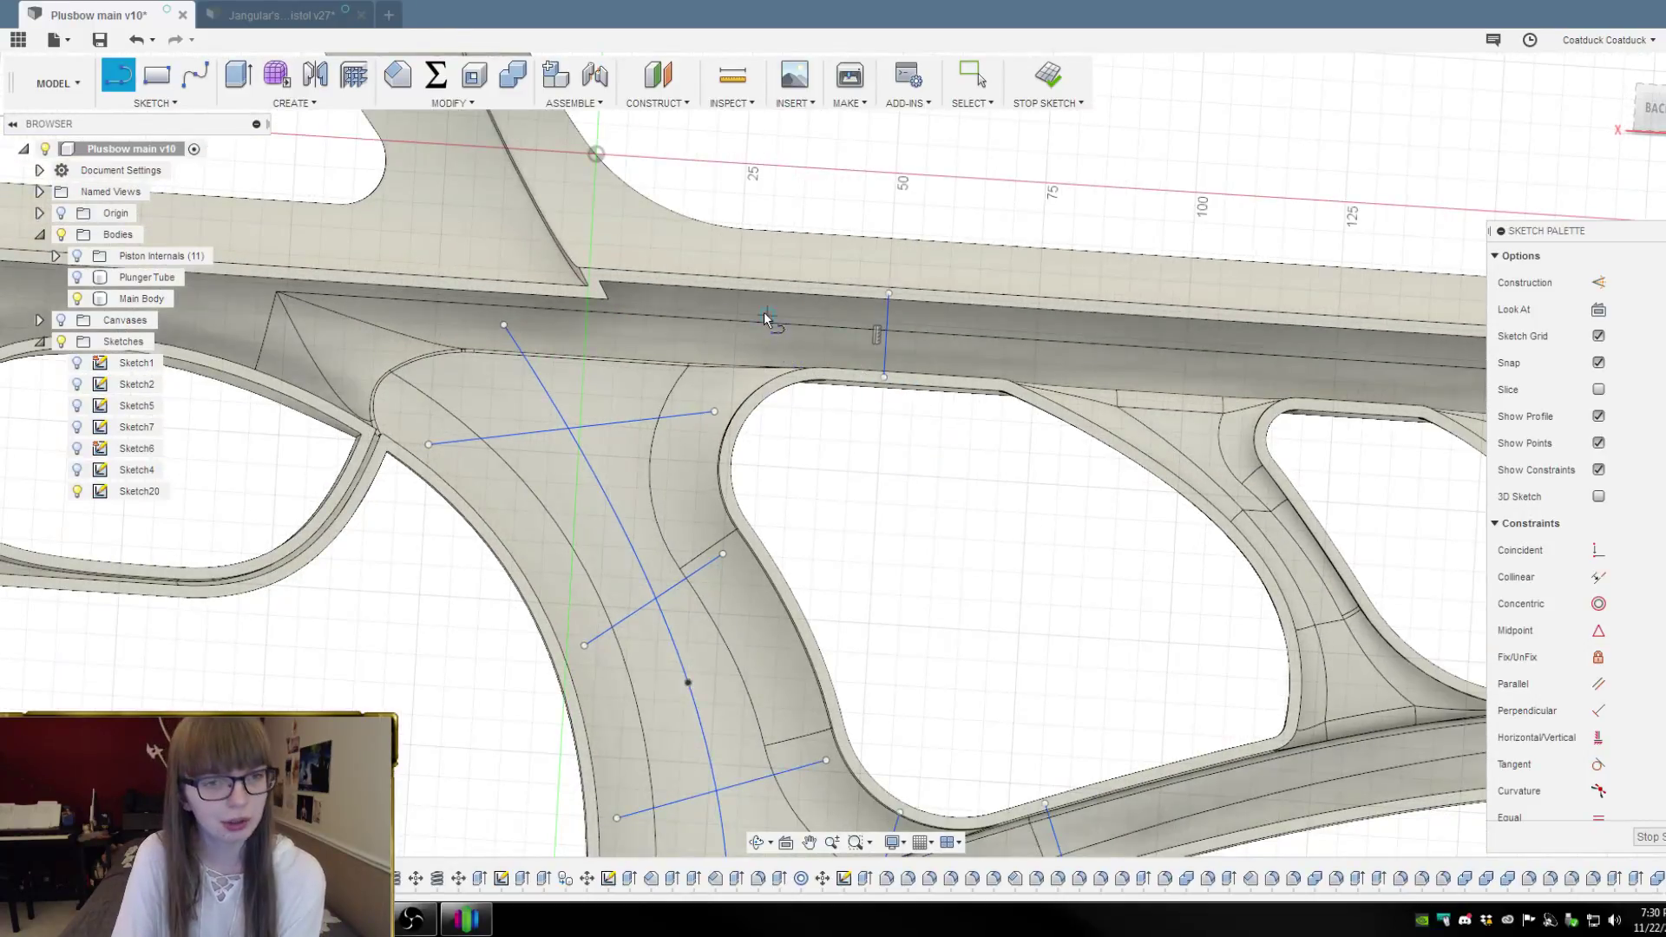
pyautogui.scroll(-2, 781, 308)
pyautogui.scroll(1, 1214, 345)
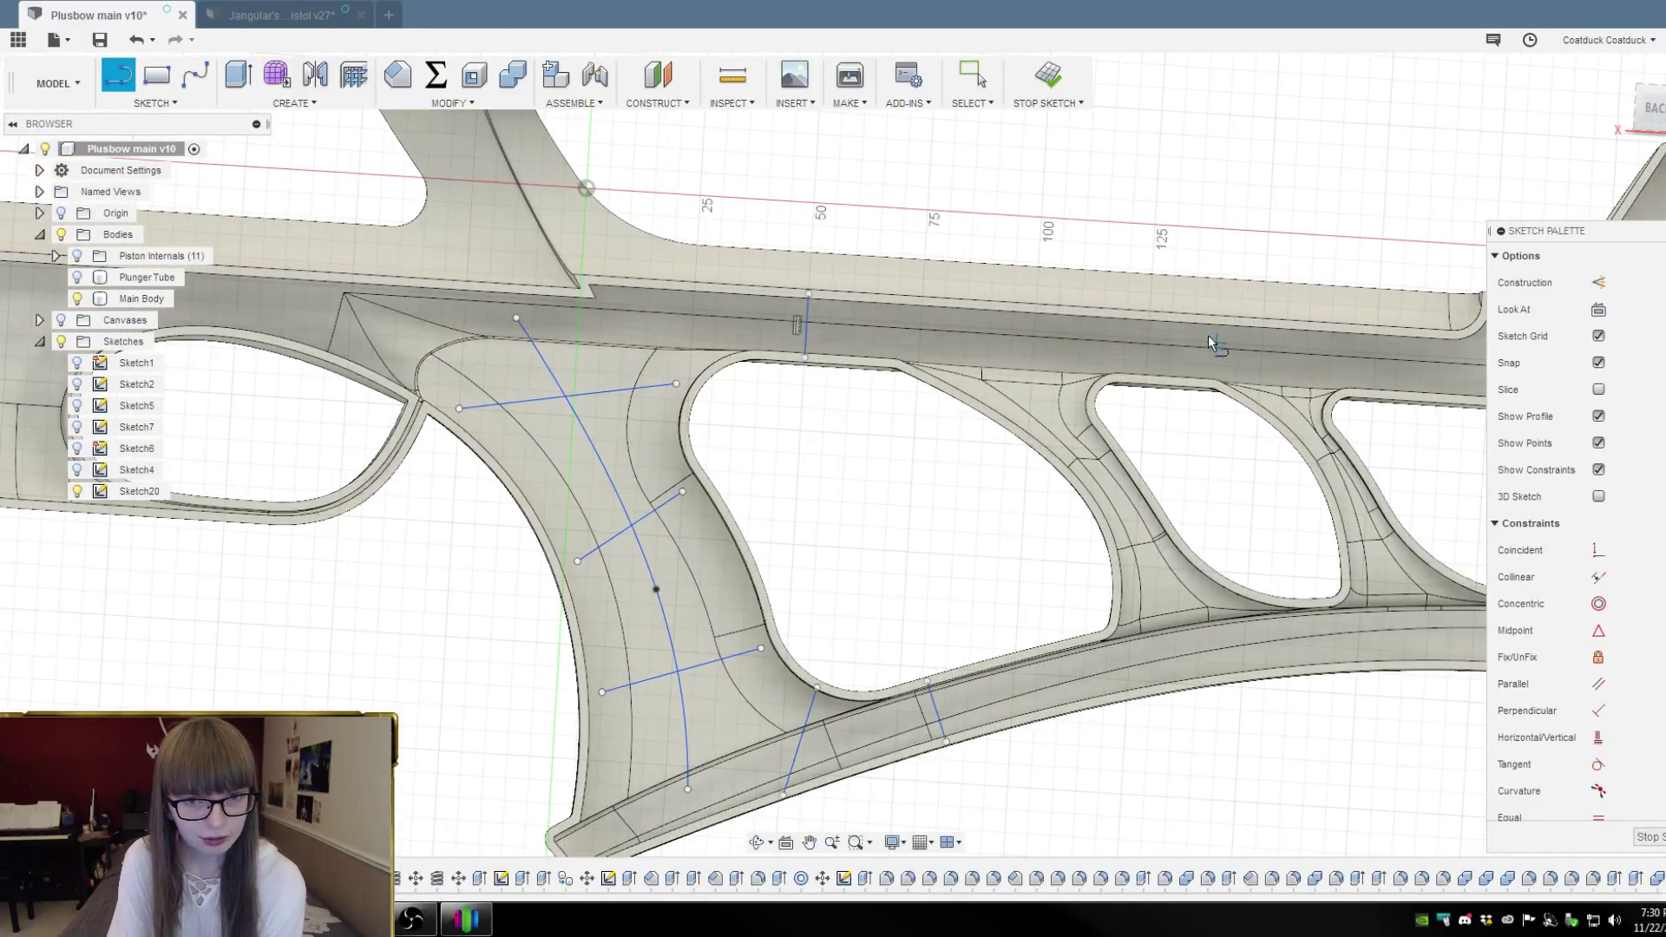
pyautogui.click(1170, 314)
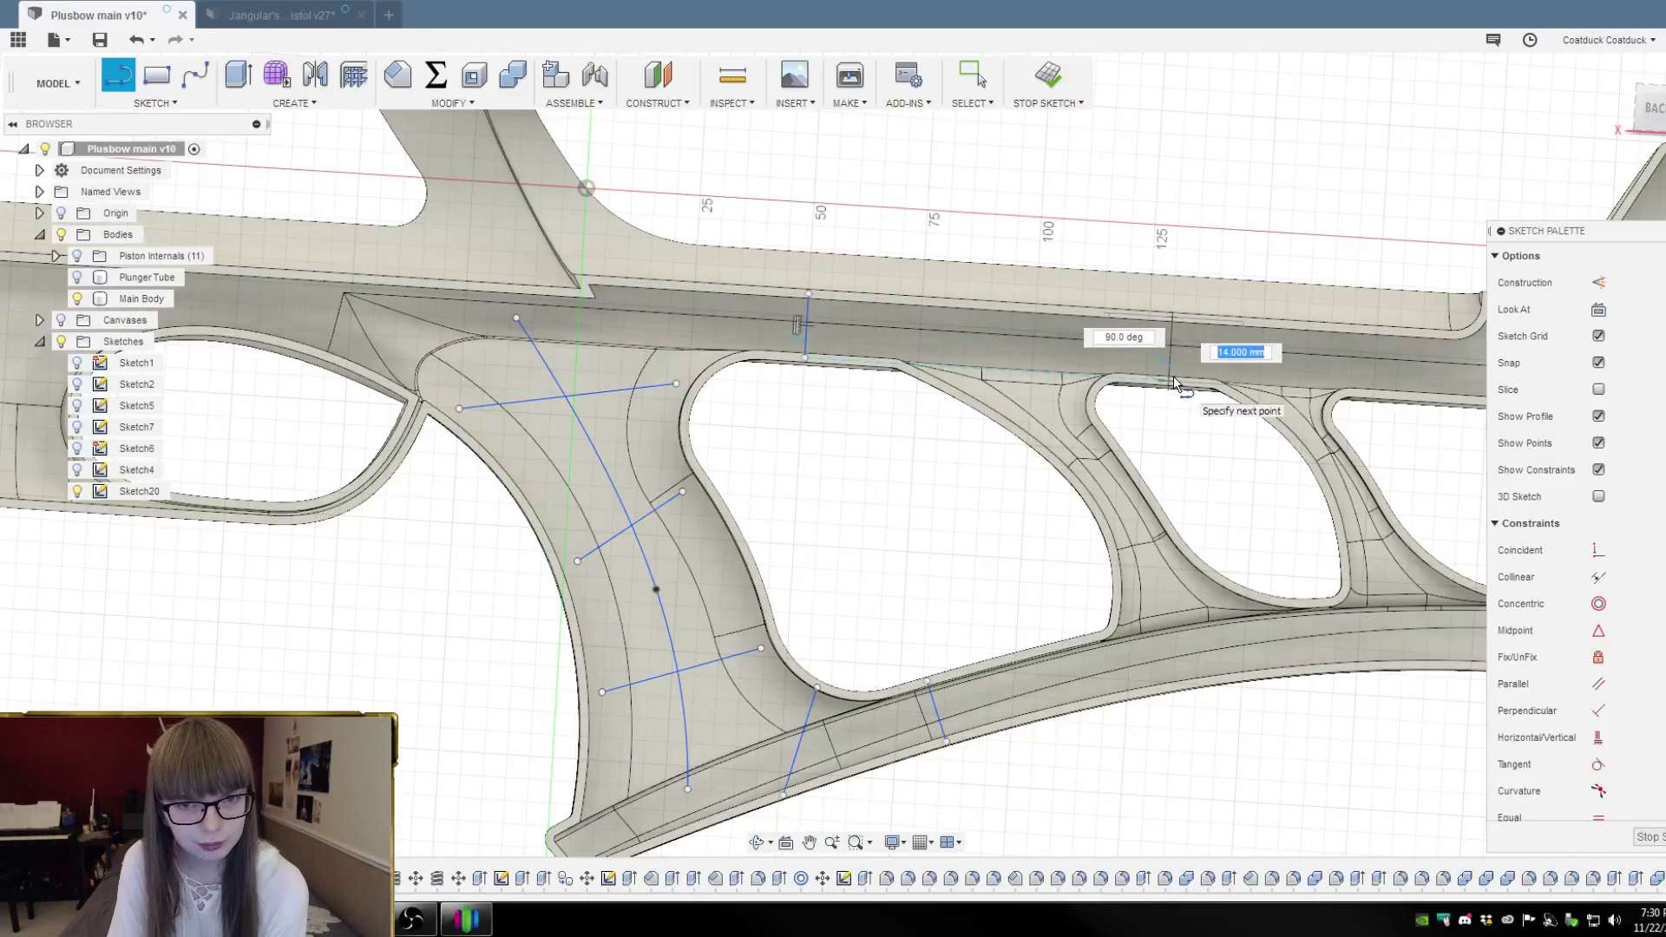
pyautogui.click(1172, 382)
pyautogui.press('Escape')
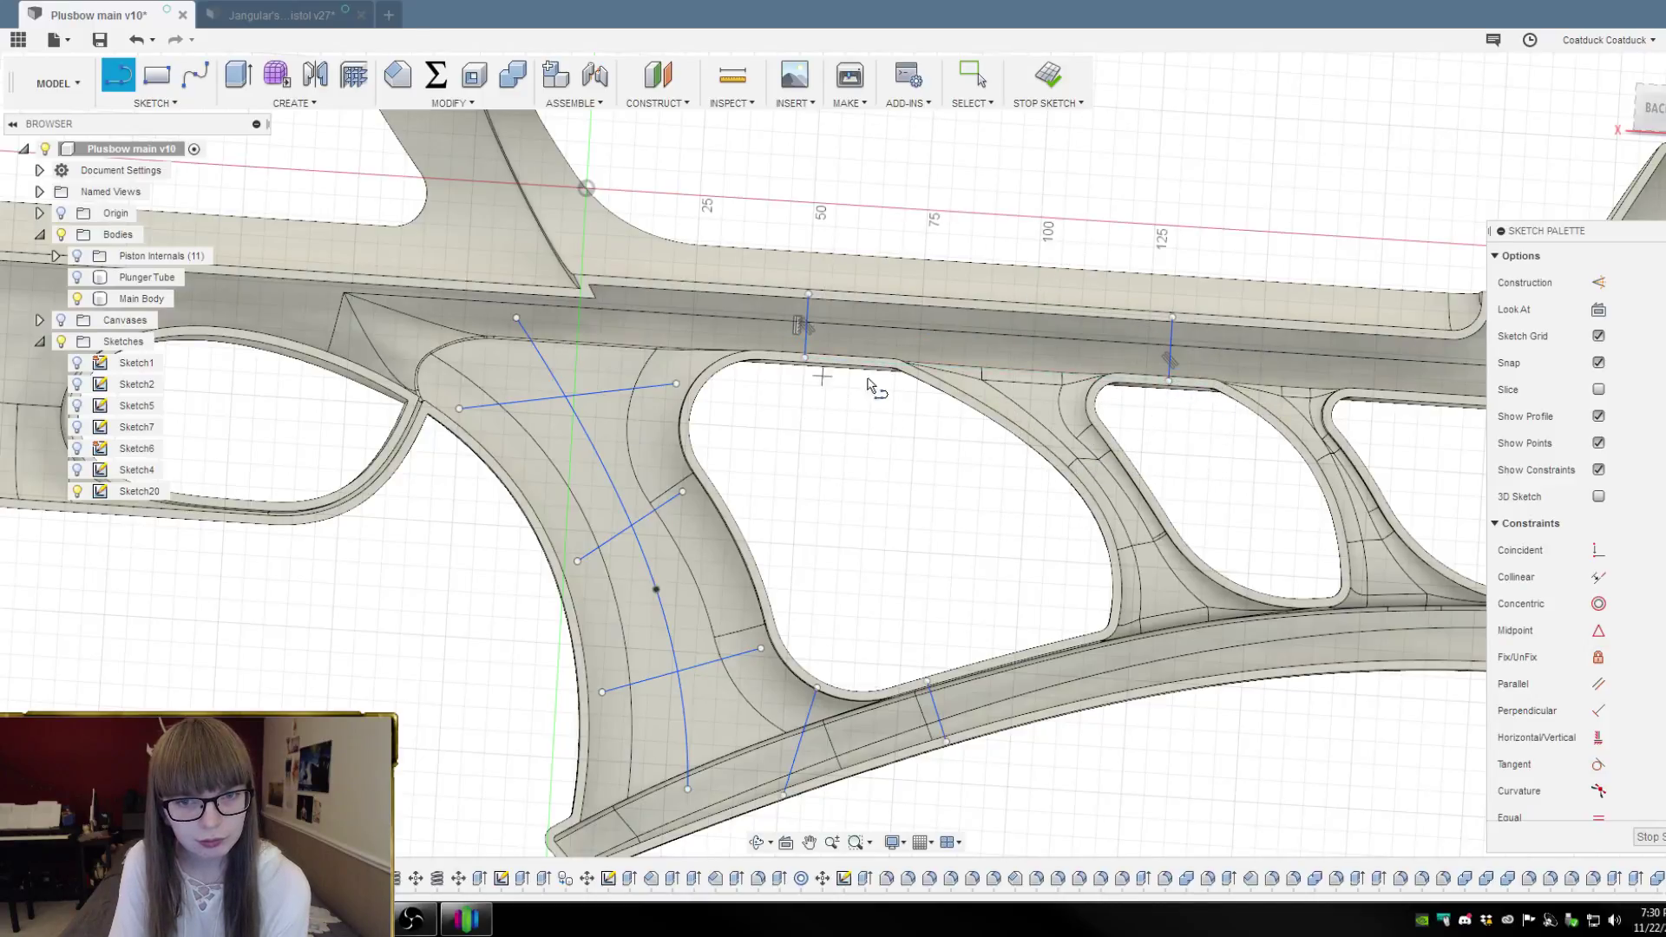
pyautogui.scroll(-2, 859, 382)
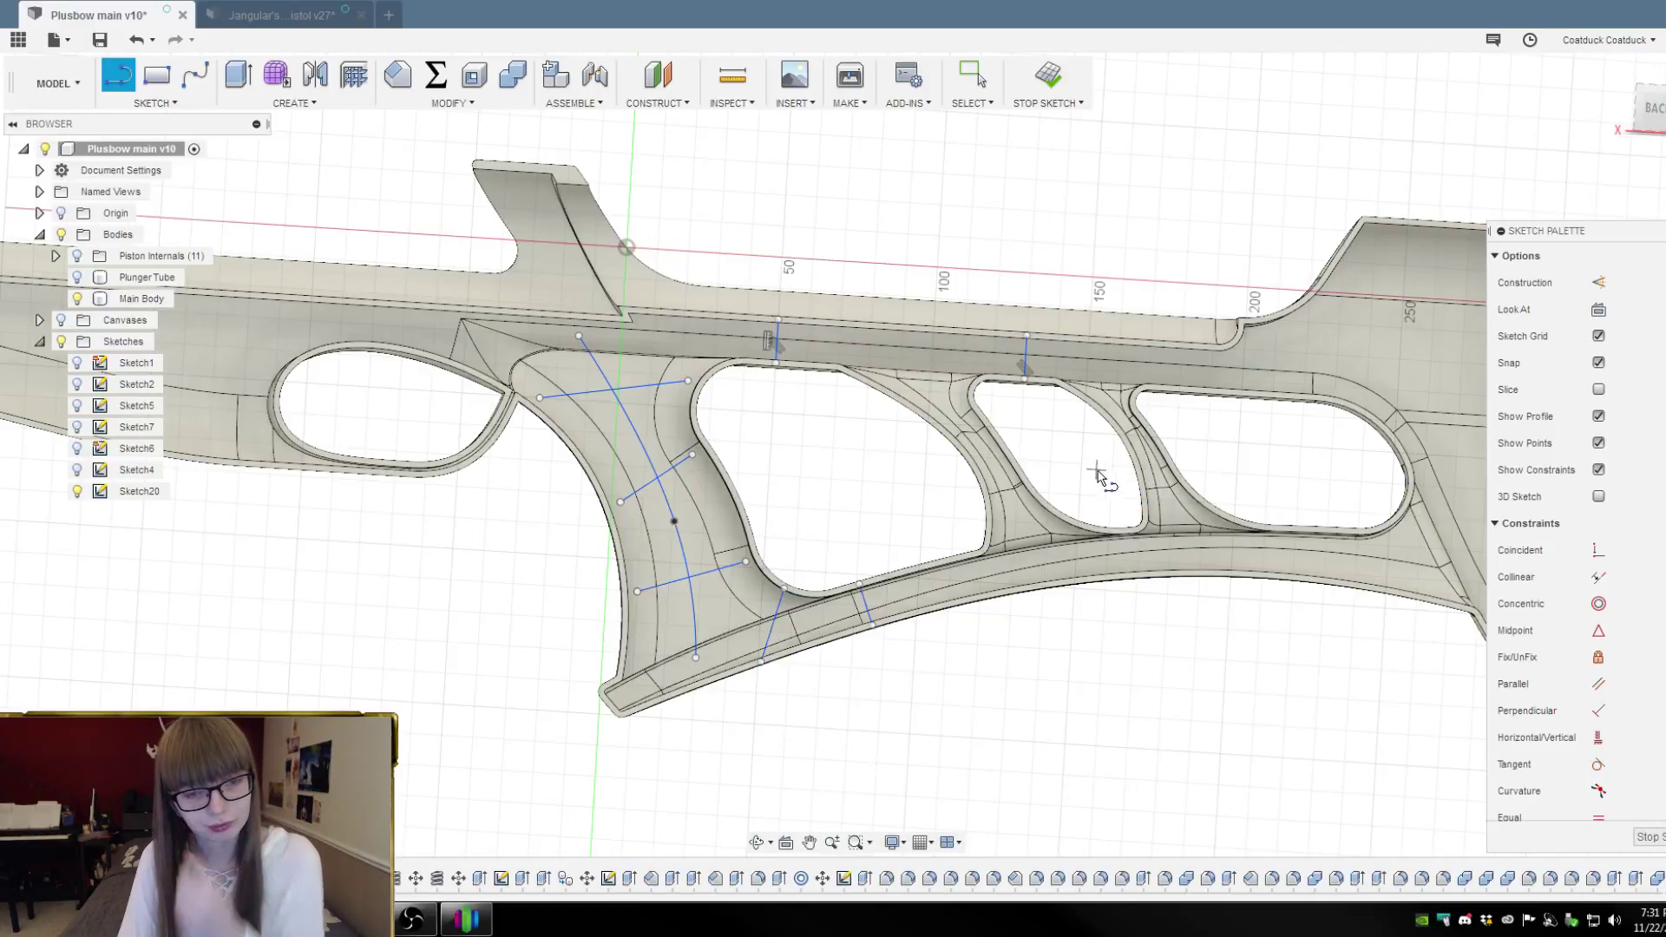
# Draw a three-point fit spline along the strut between the large and middle openings, from the lower rail to the upper rail's top edge
pyautogui.click(195, 75)
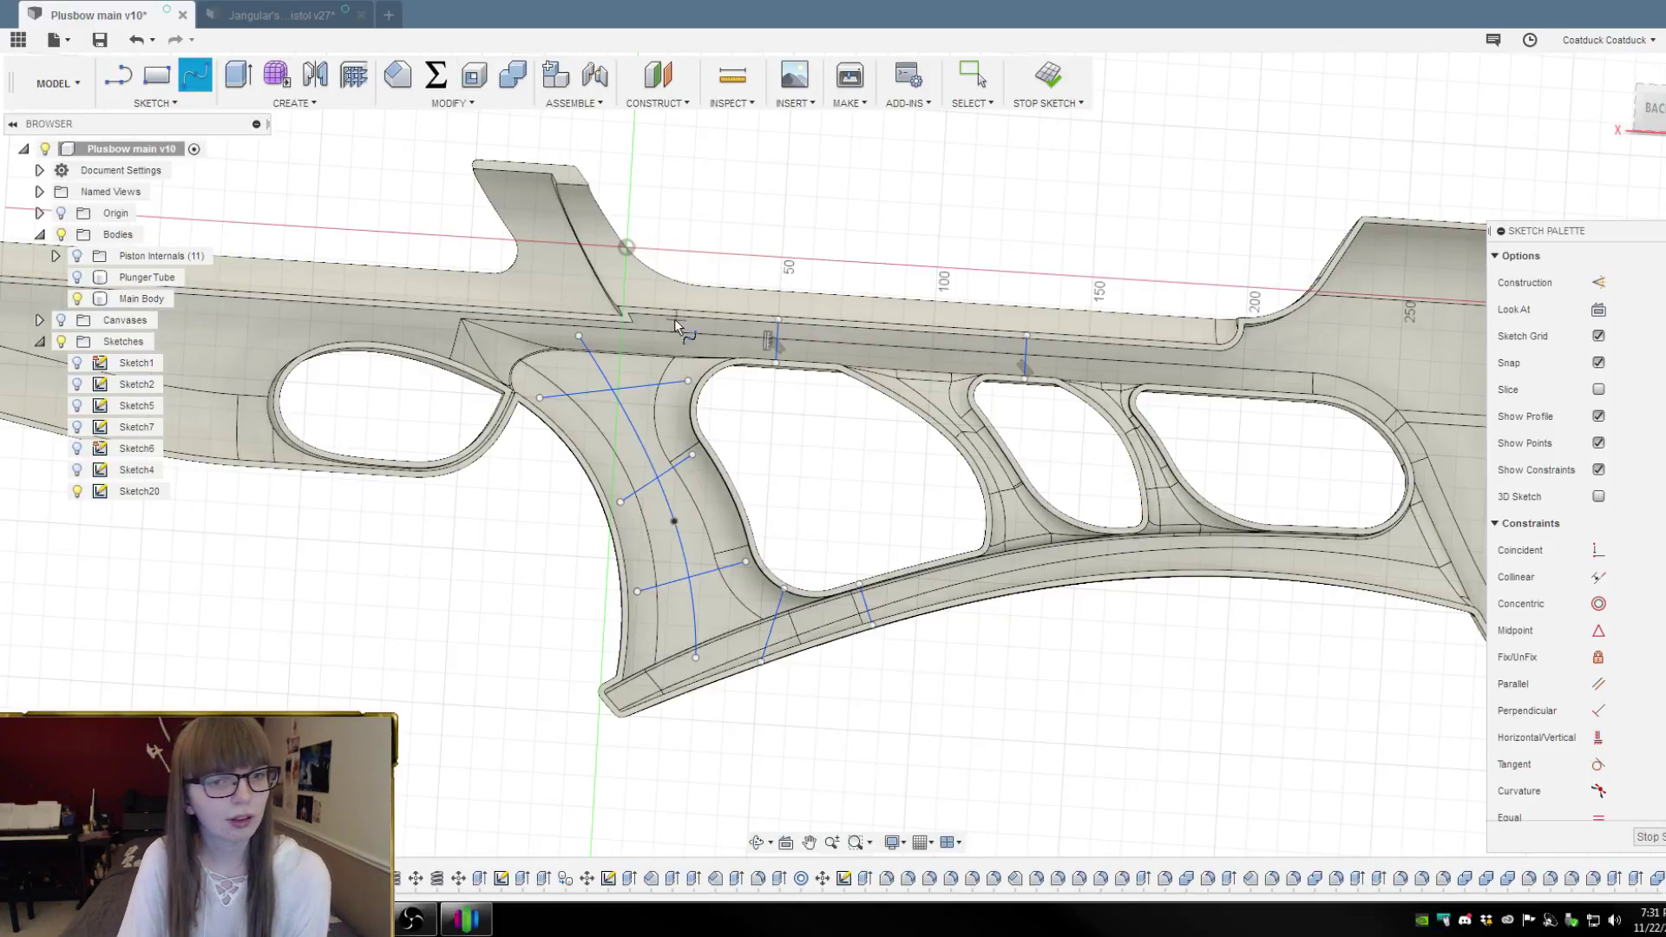
pyautogui.scroll(2, 1049, 554)
pyautogui.scroll(1, 1049, 553)
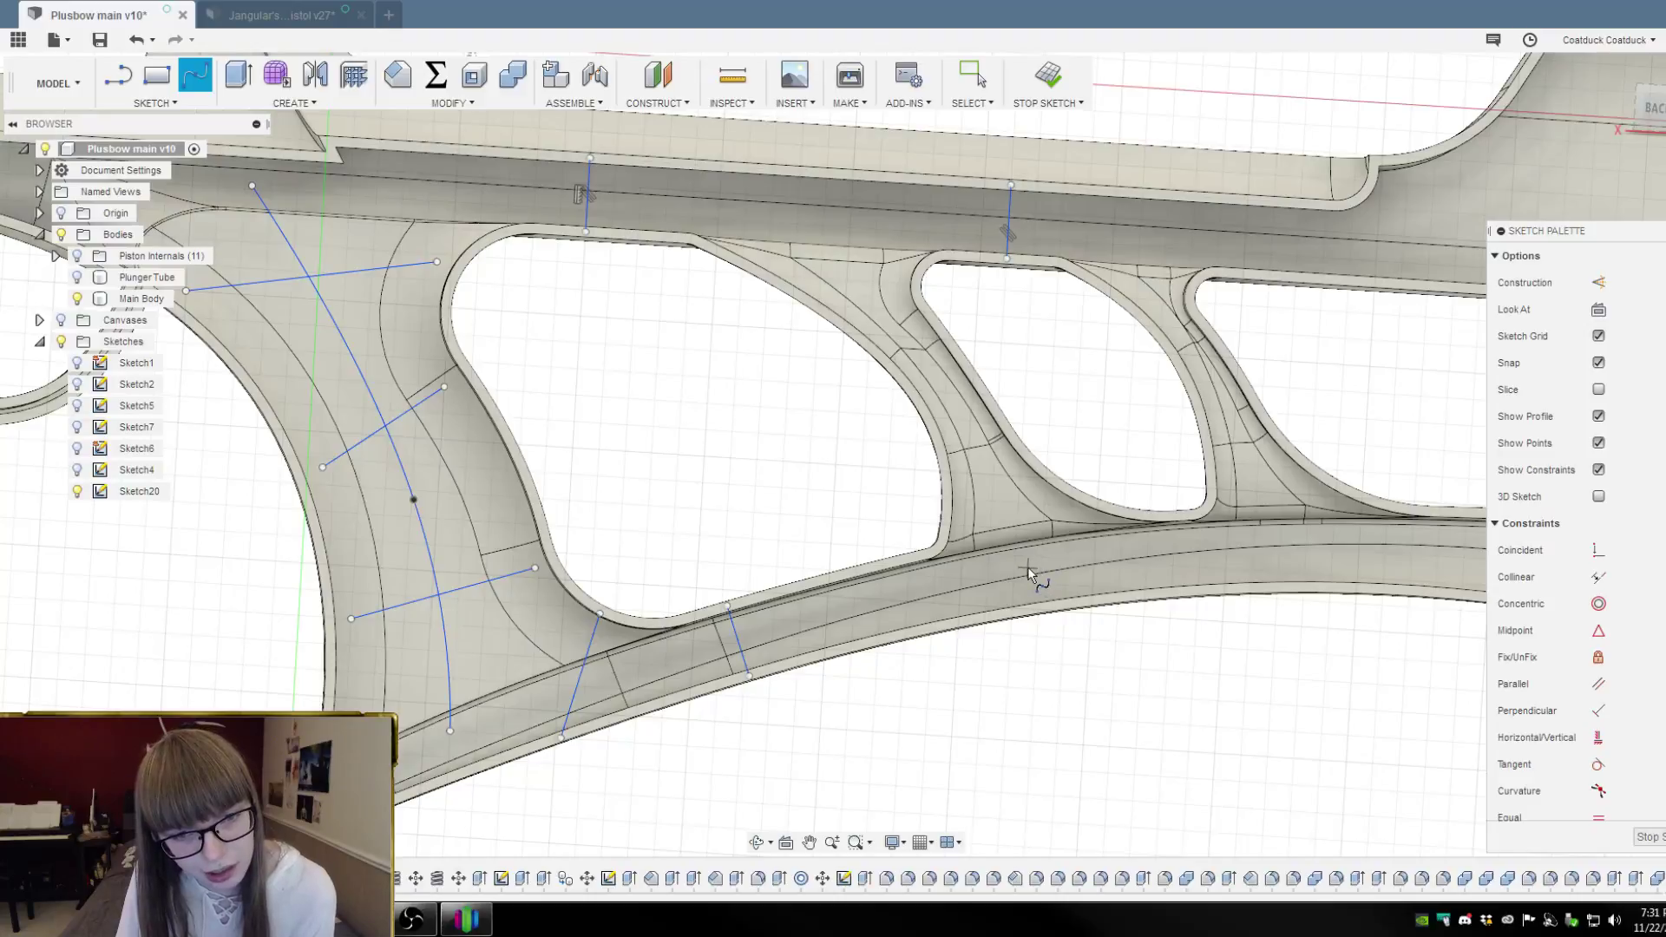
pyautogui.click(1035, 567)
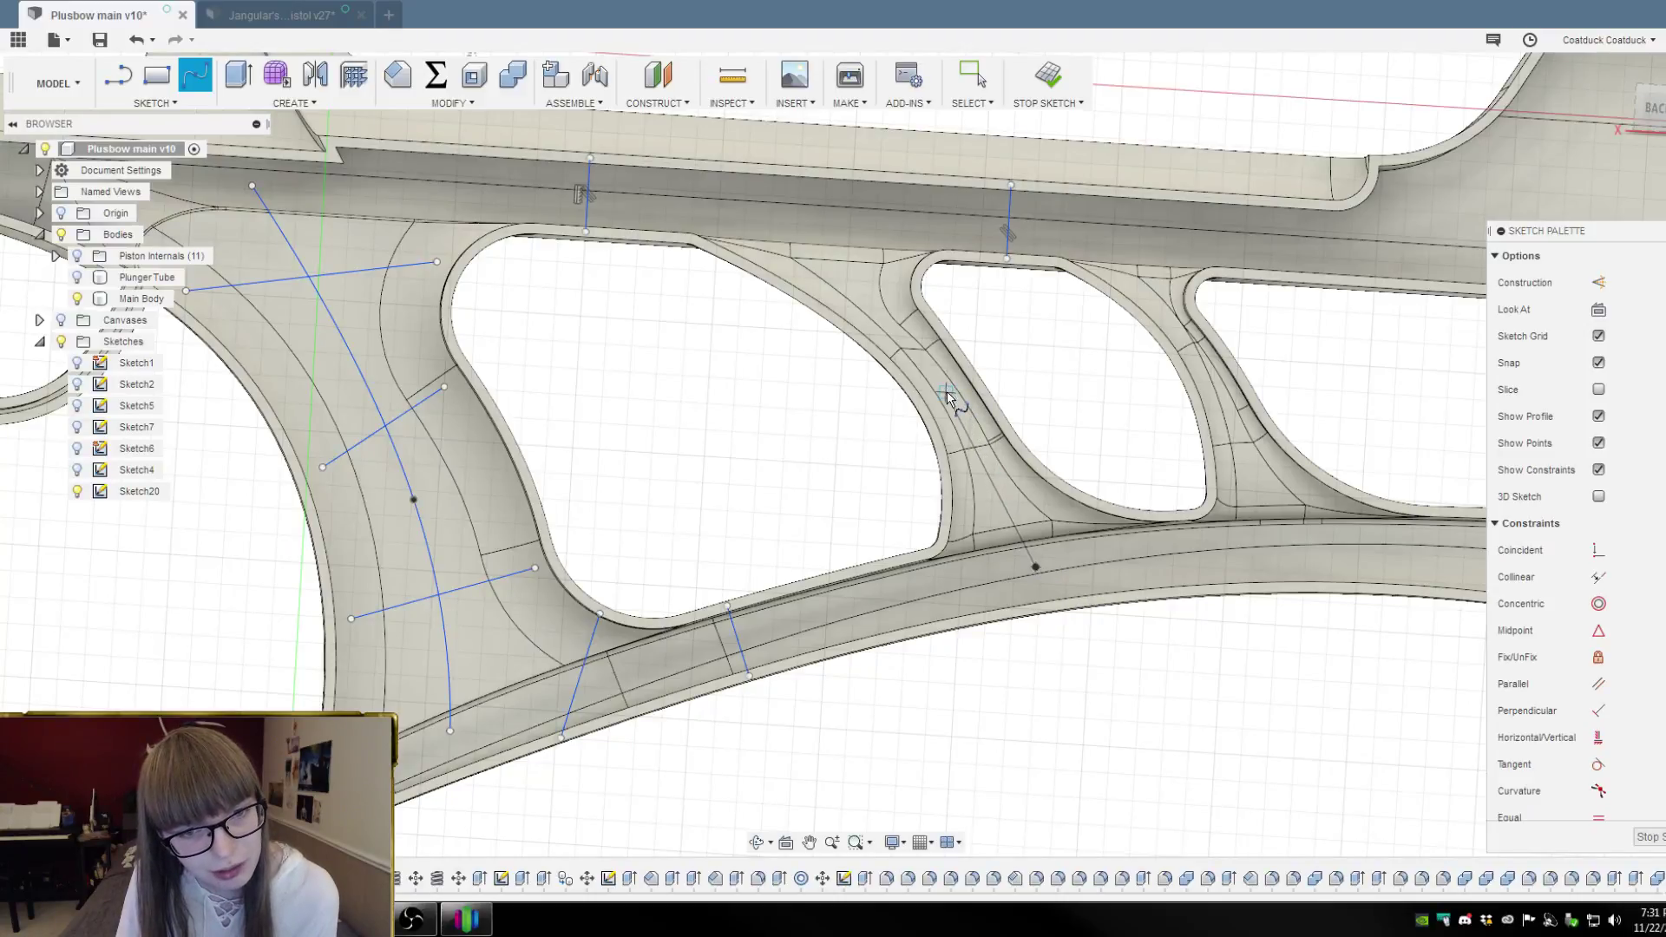
pyautogui.click(946, 392)
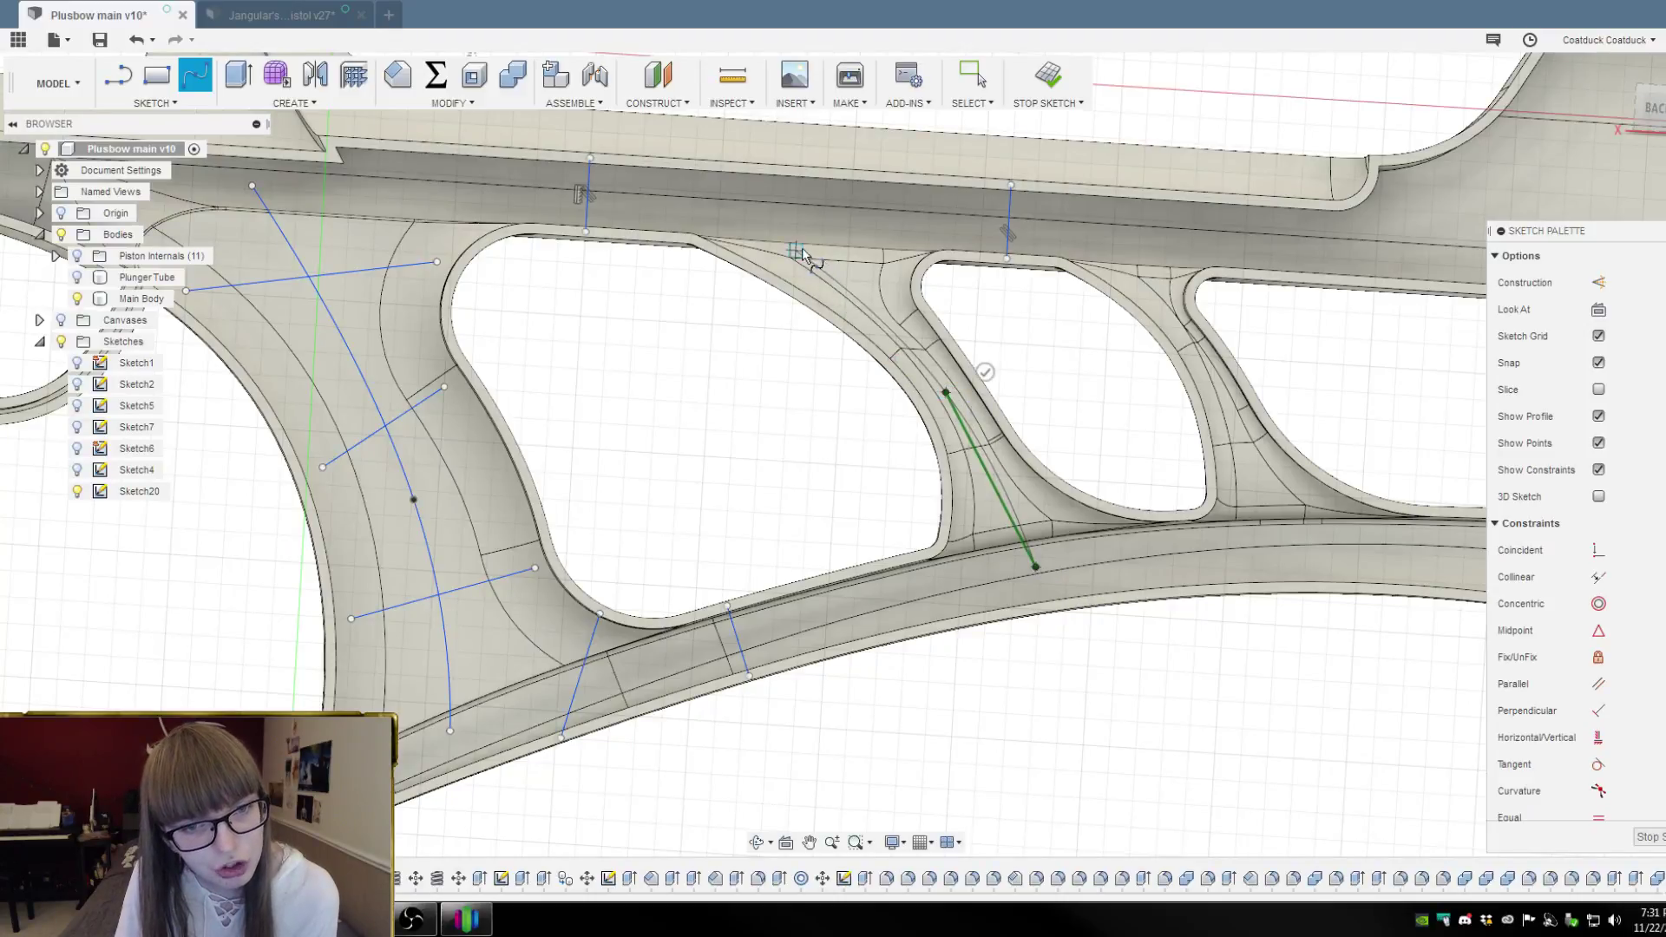
pyautogui.click(748, 168)
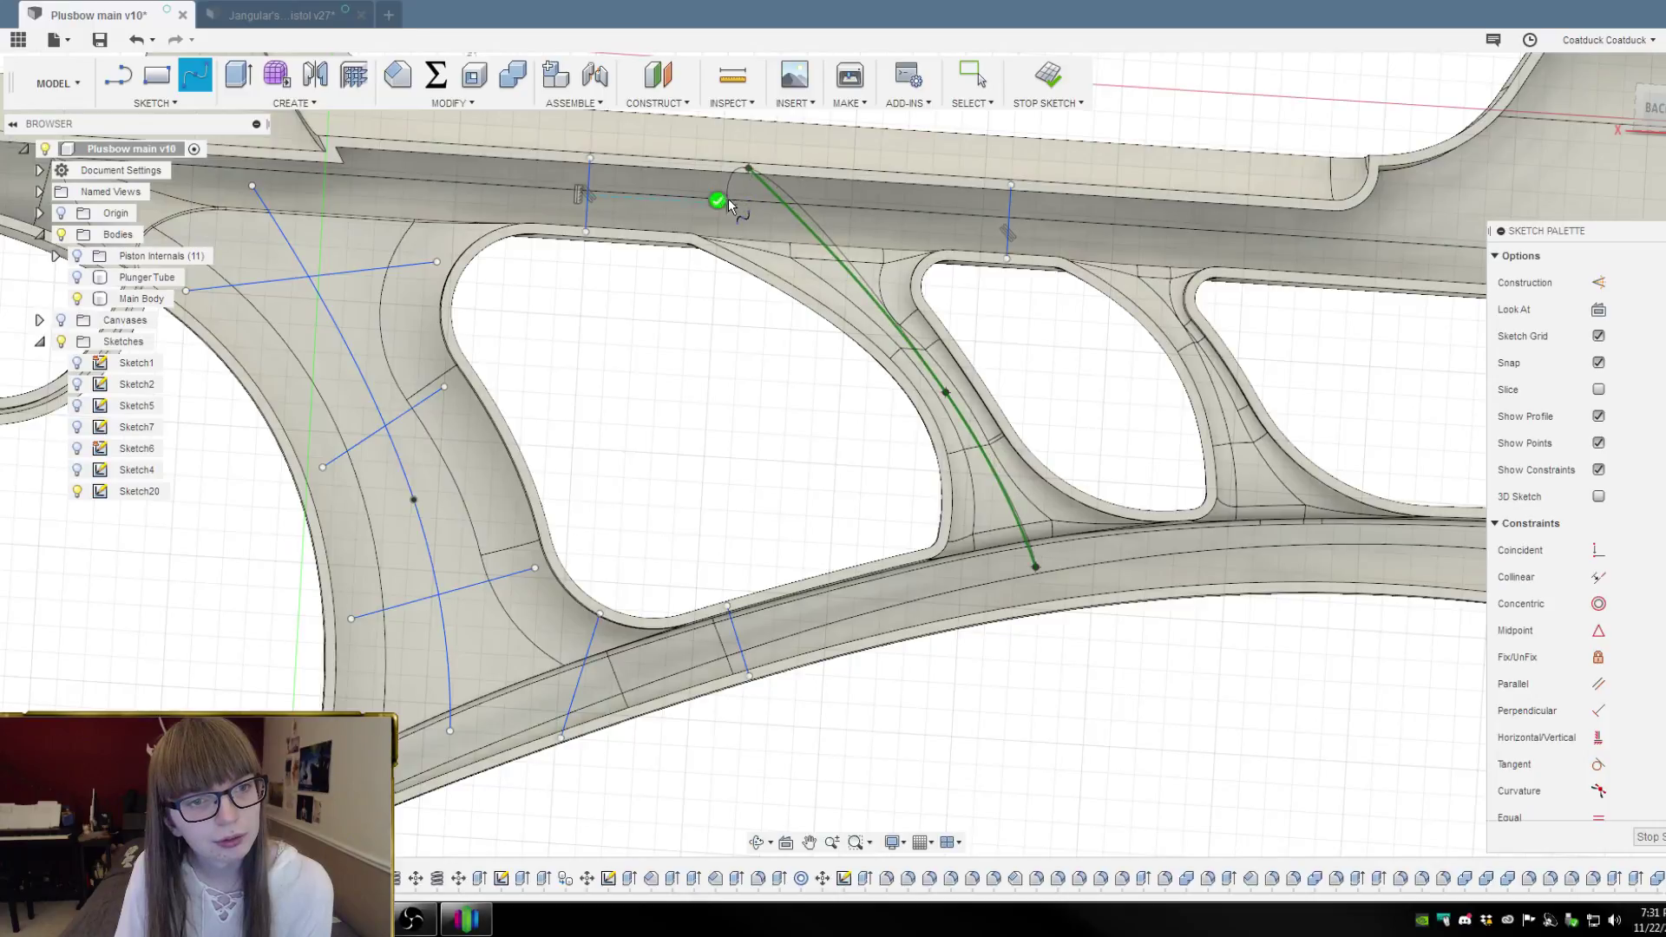
pyautogui.press('Return')
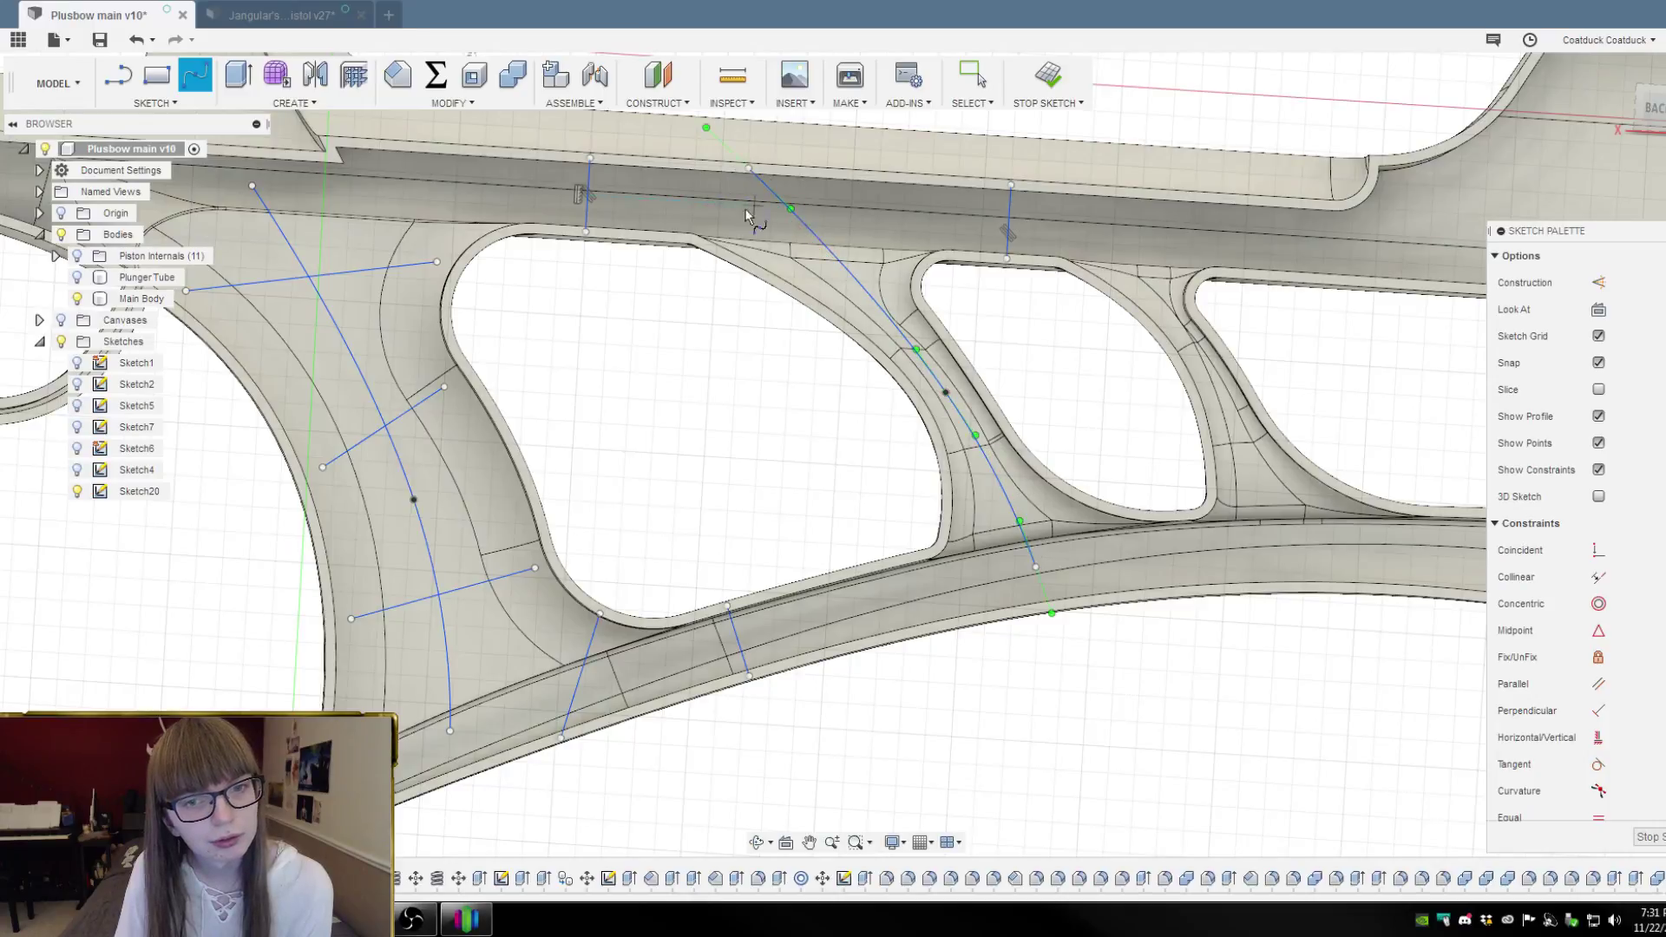
# Draw a three-point fit spline along the strut between the middle and rear openings, reaching from the lower rail to the upper rail
pyautogui.click(1281, 547)
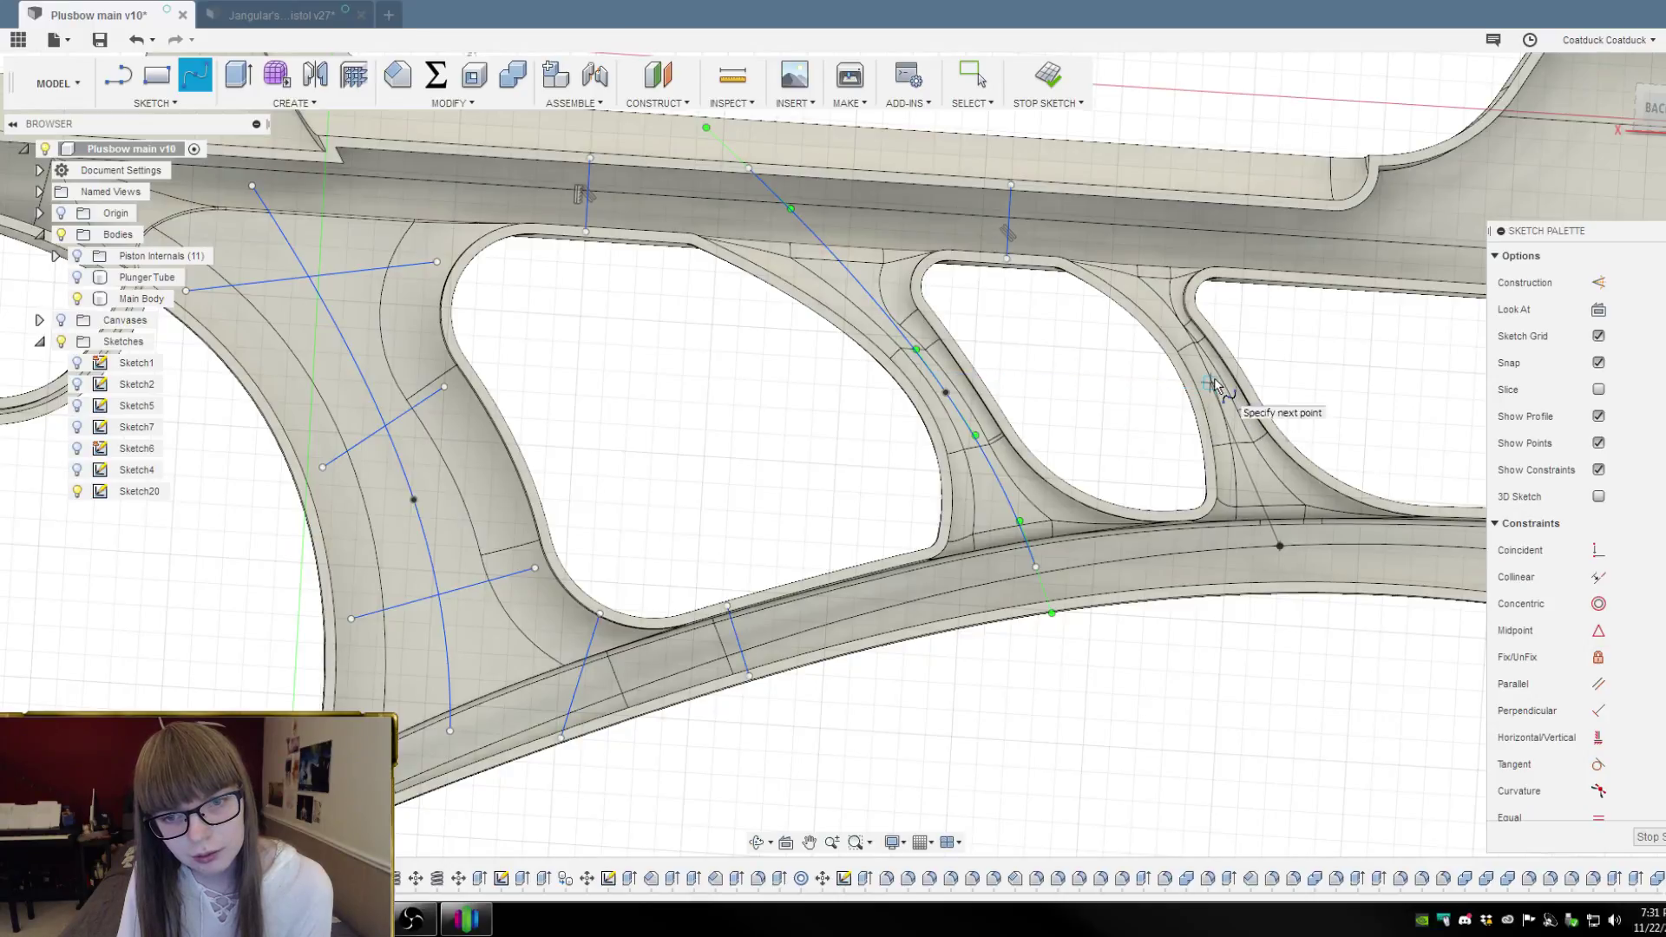
pyautogui.click(1211, 382)
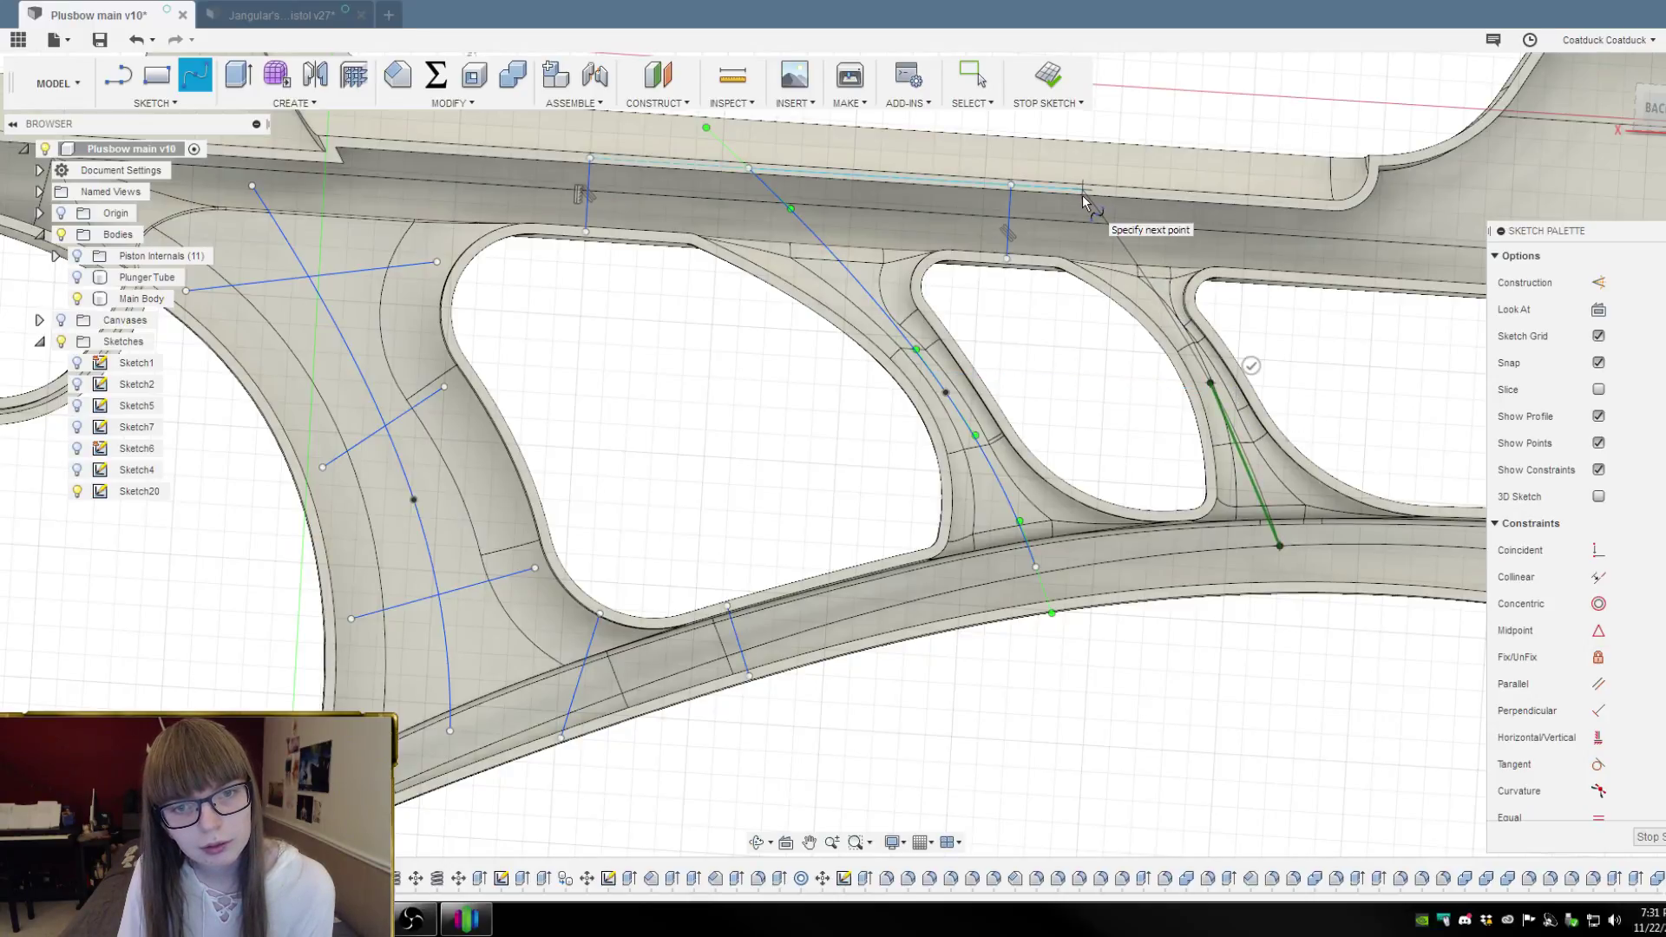
pyautogui.click(1078, 191)
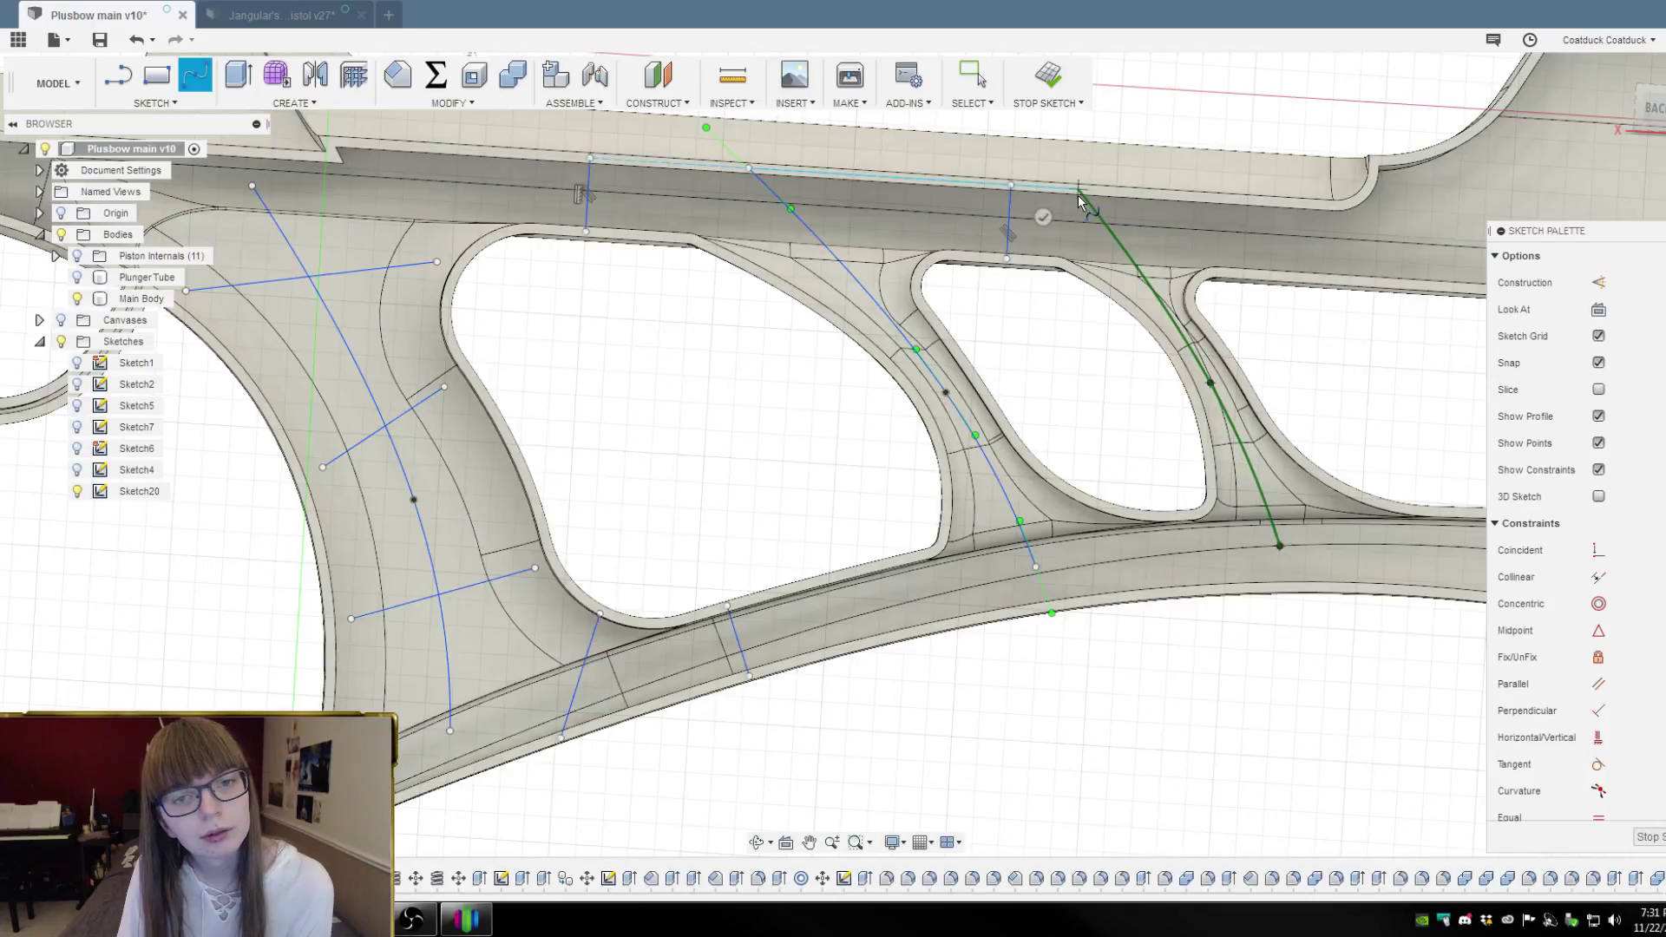
pyautogui.click(1041, 216)
pyautogui.scroll(-3, 833, 215)
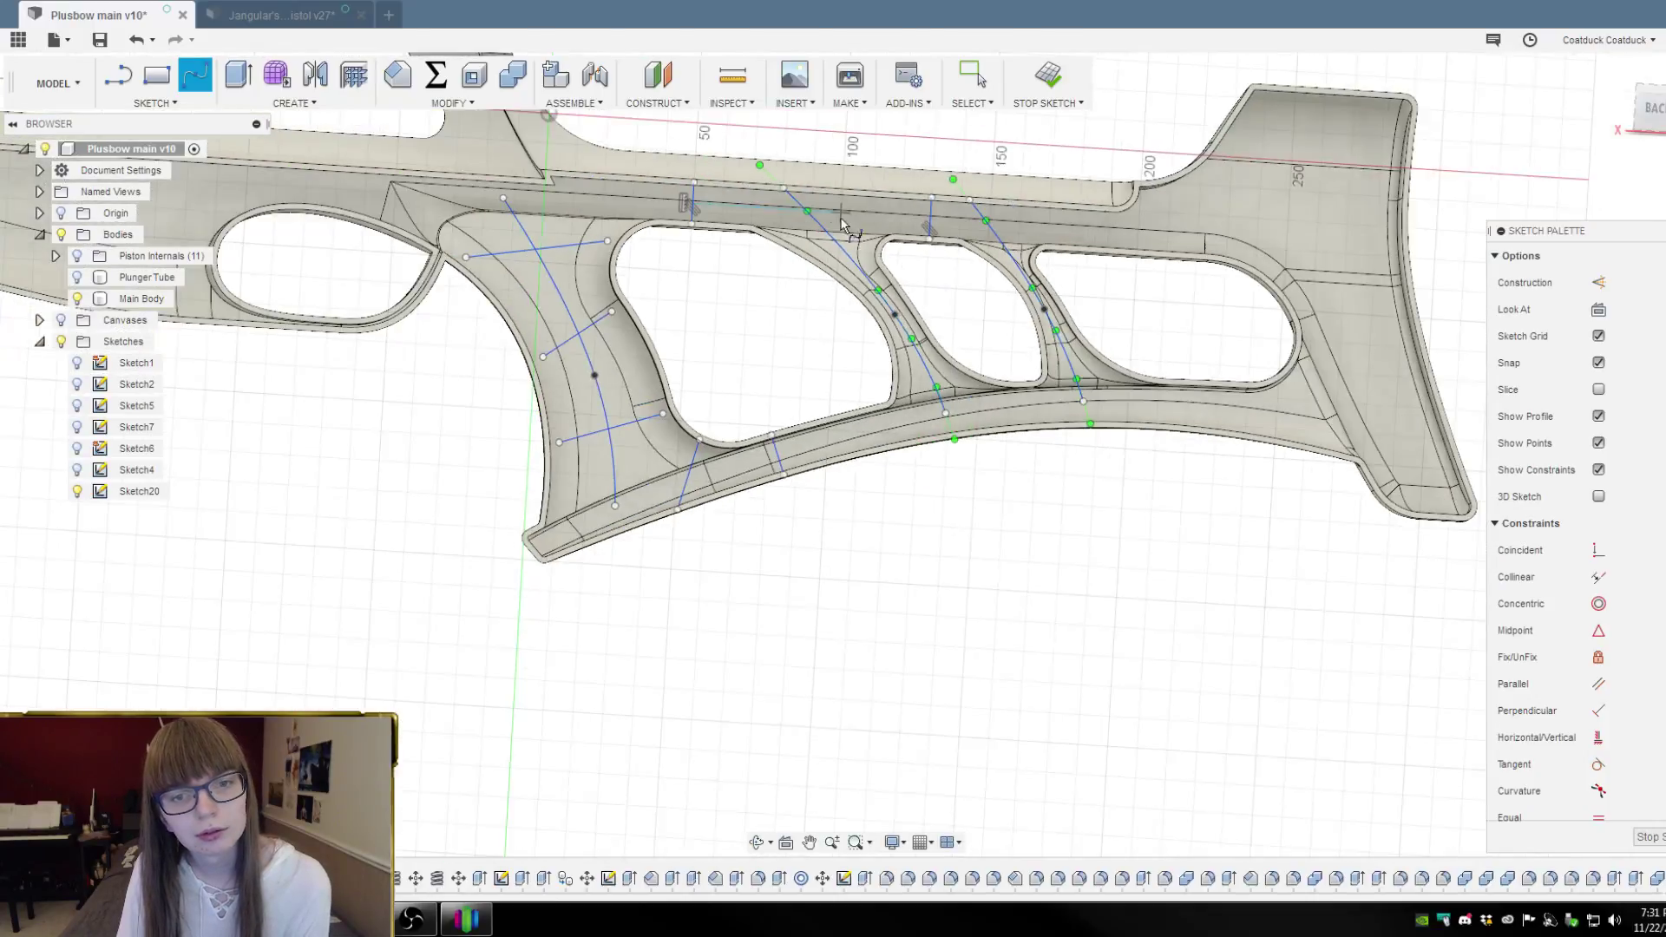
pyautogui.keyDown('shift'); pyautogui.moveTo(1175, 475); pyautogui.dragTo(1199, 471, button='middle'); pyautogui.keyUp('shift')
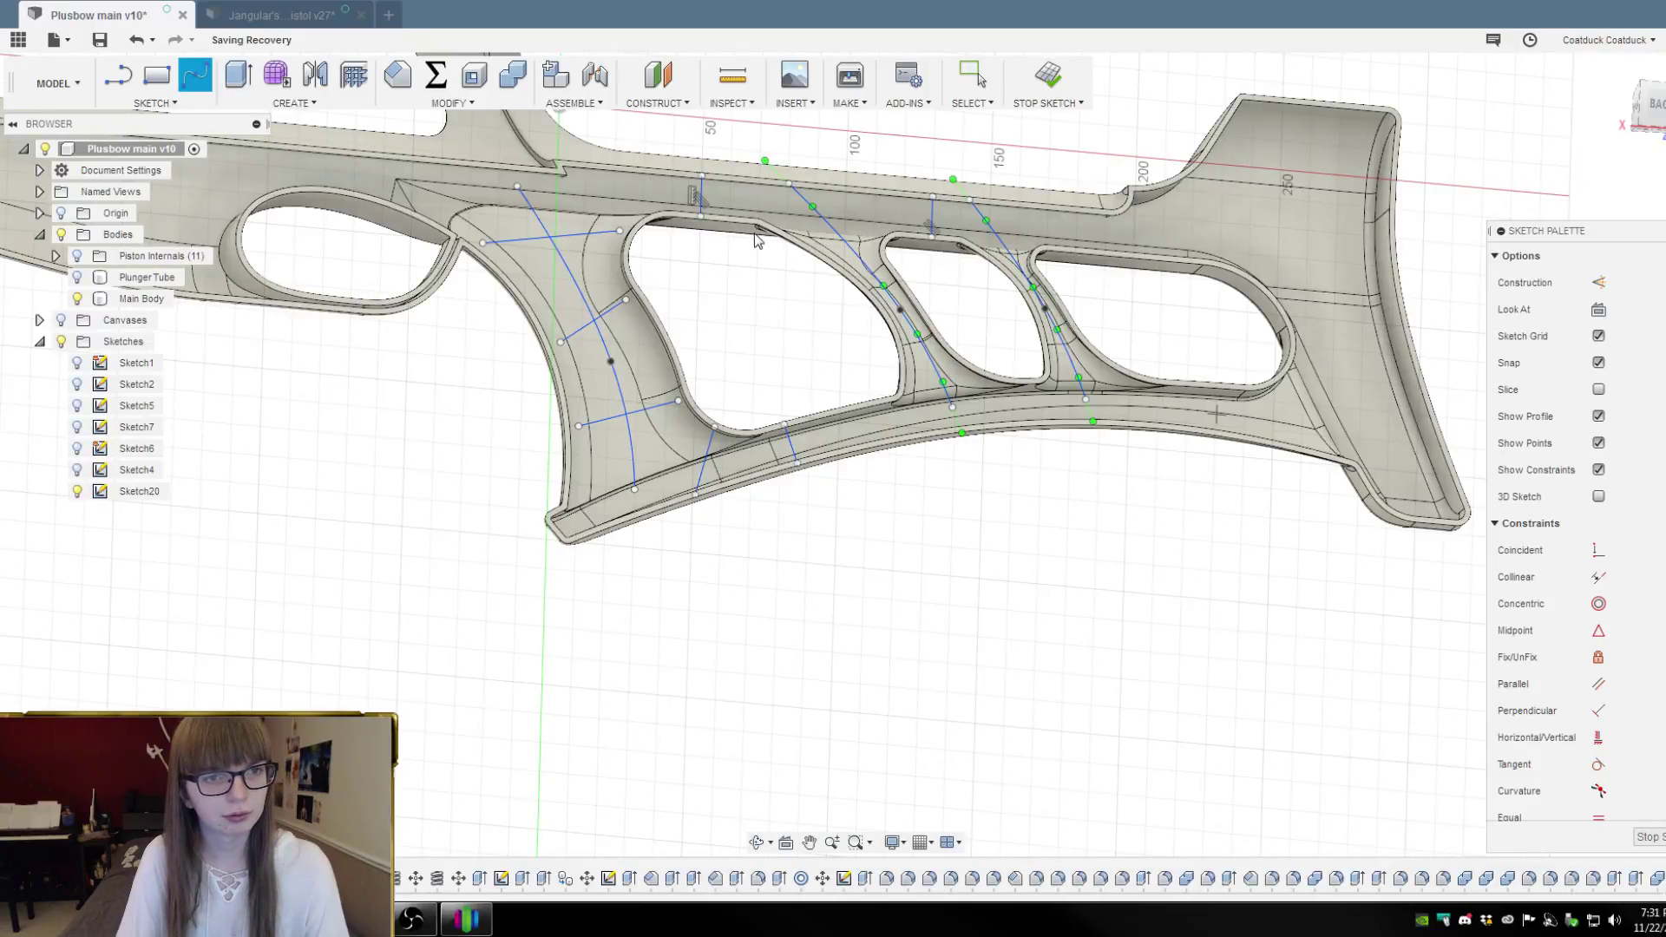
pyautogui.press('Escape')
# Try to create symmetric 1.50 mm webs from all ten sketched lines and splines across the grip, rails and struts
pyautogui.moveTo(1215, 533); pyautogui.dragTo(1354, 611, button='middle')
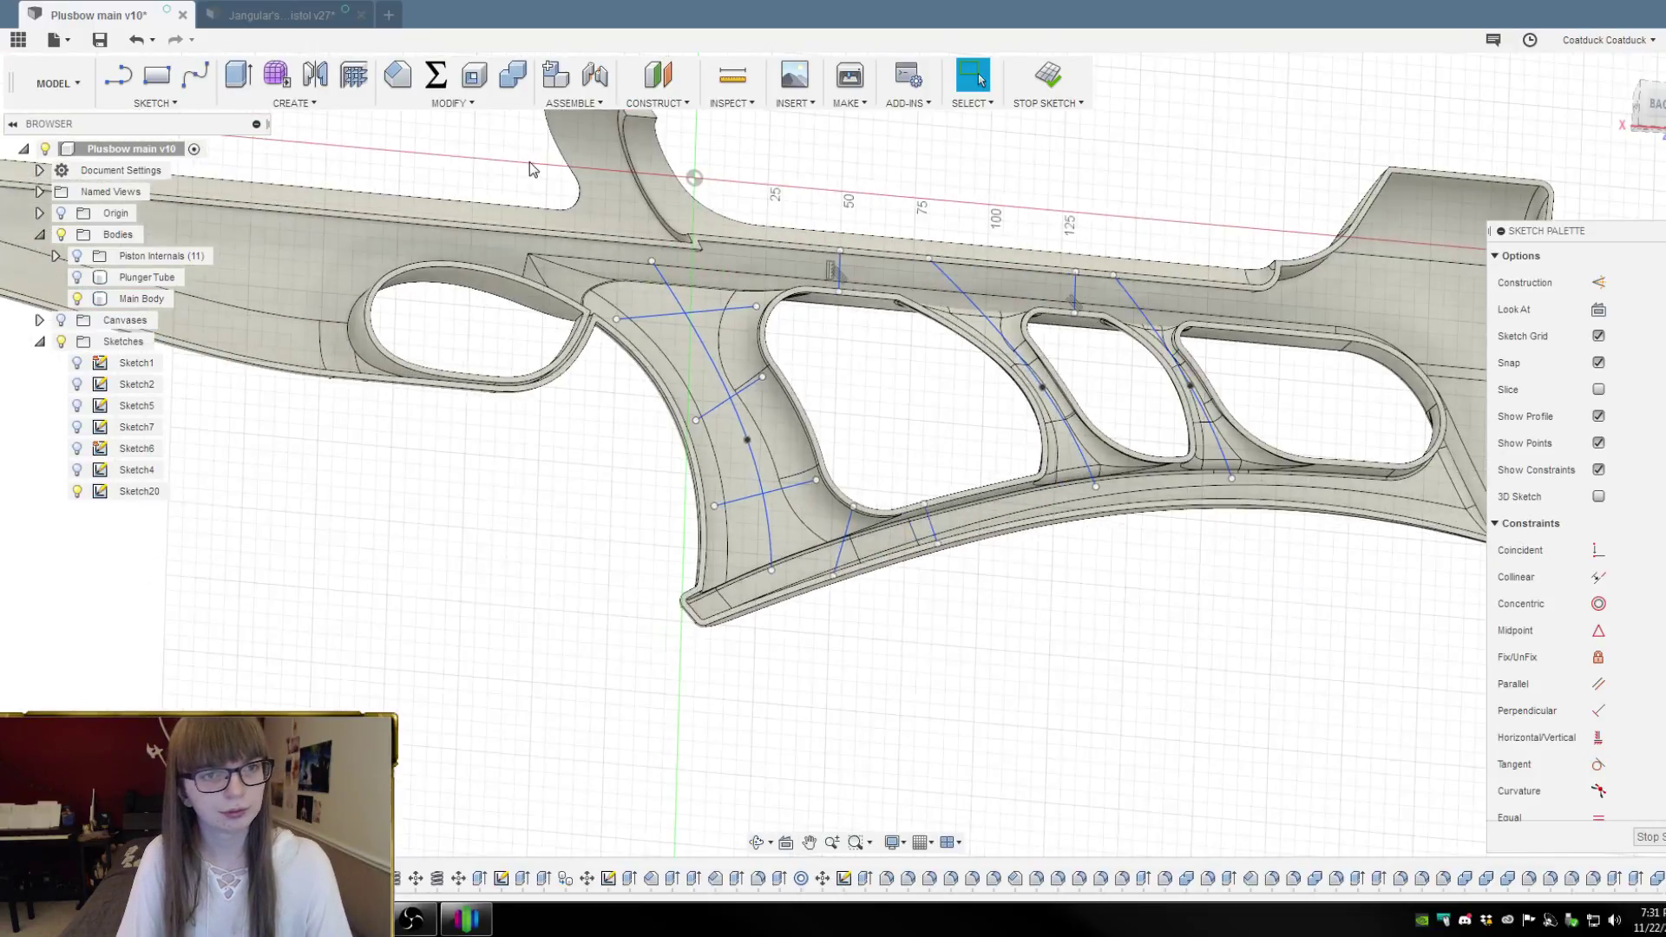
pyautogui.click(357, 79)
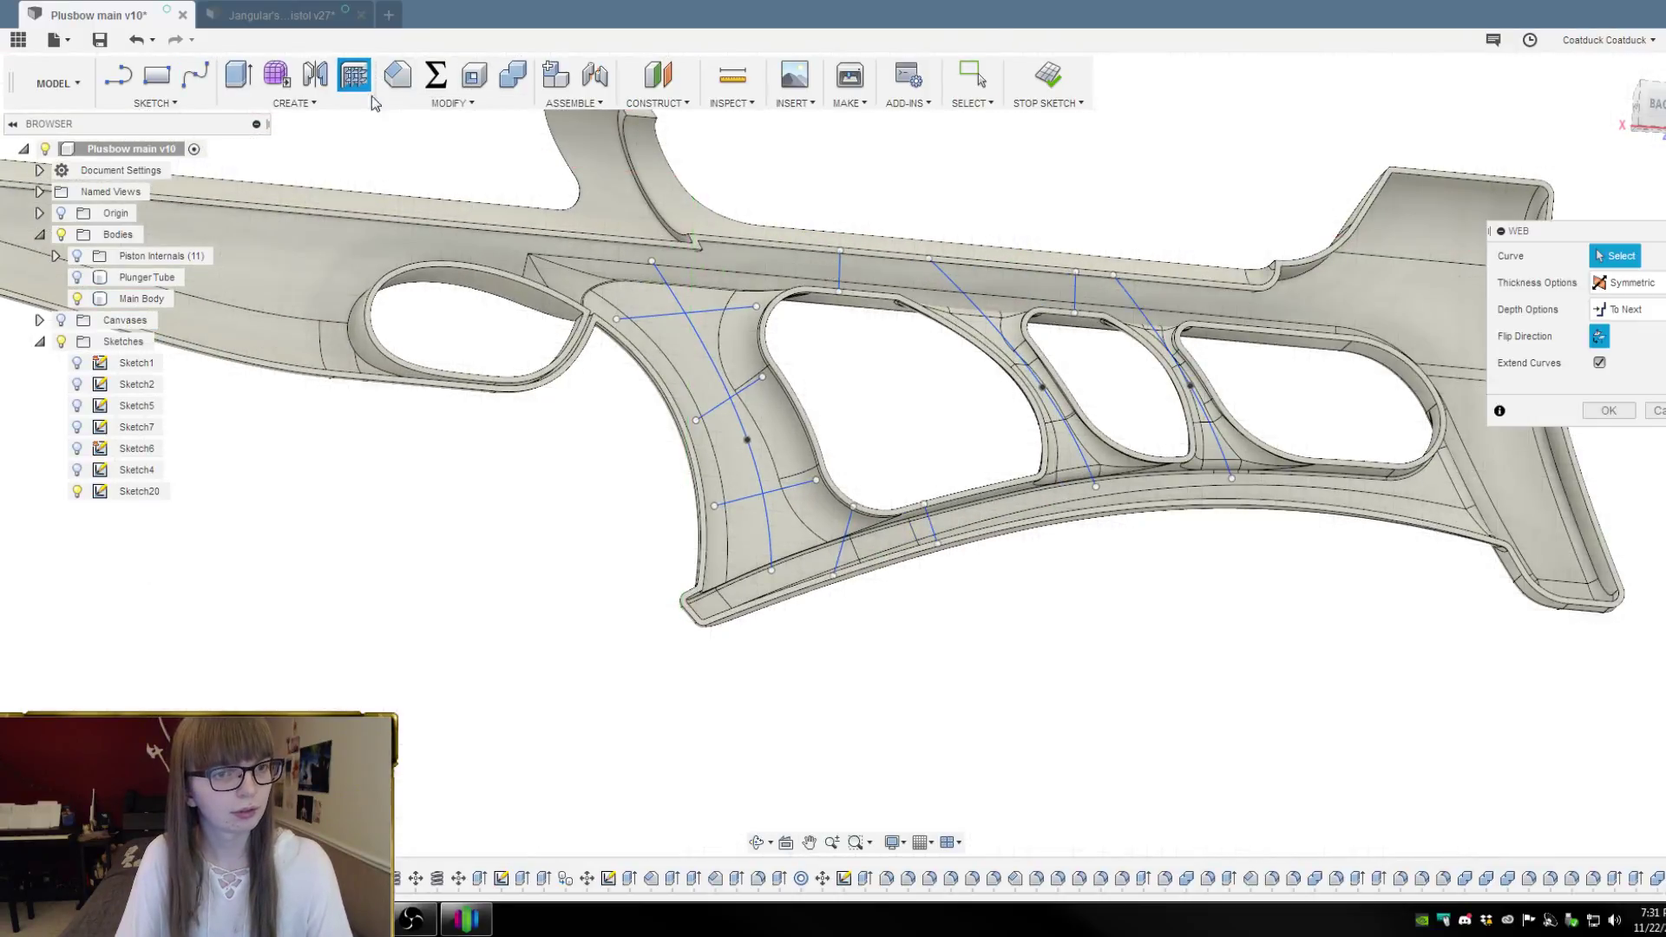
pyautogui.click(694, 310)
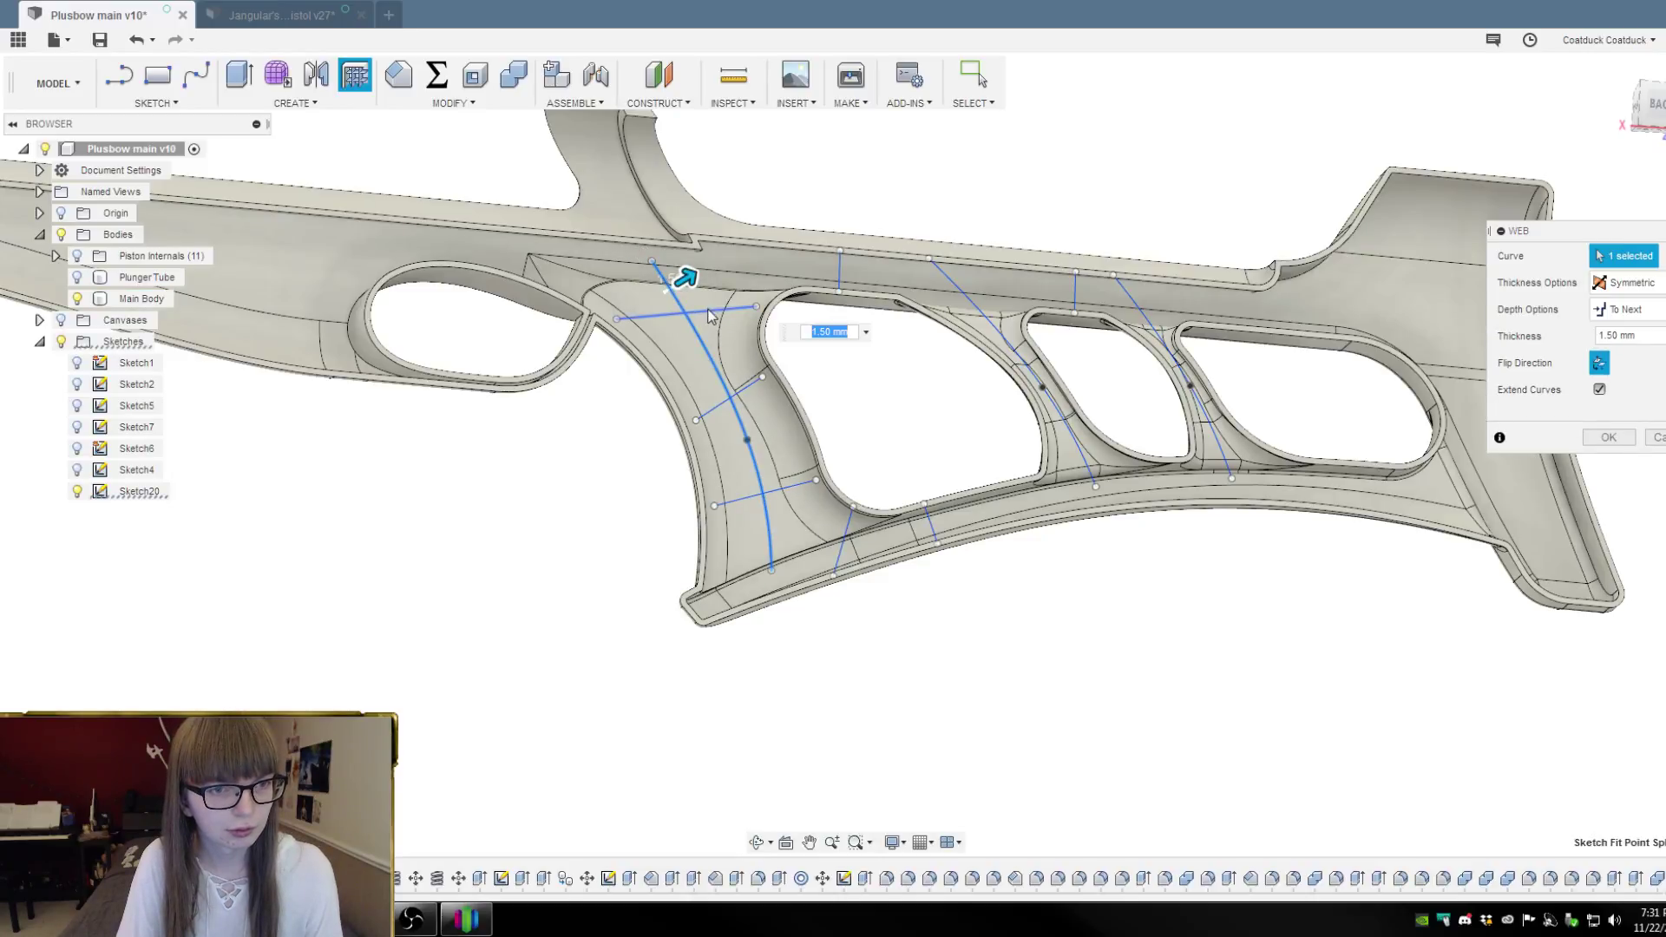
pyautogui.click(710, 314)
pyautogui.click(750, 392)
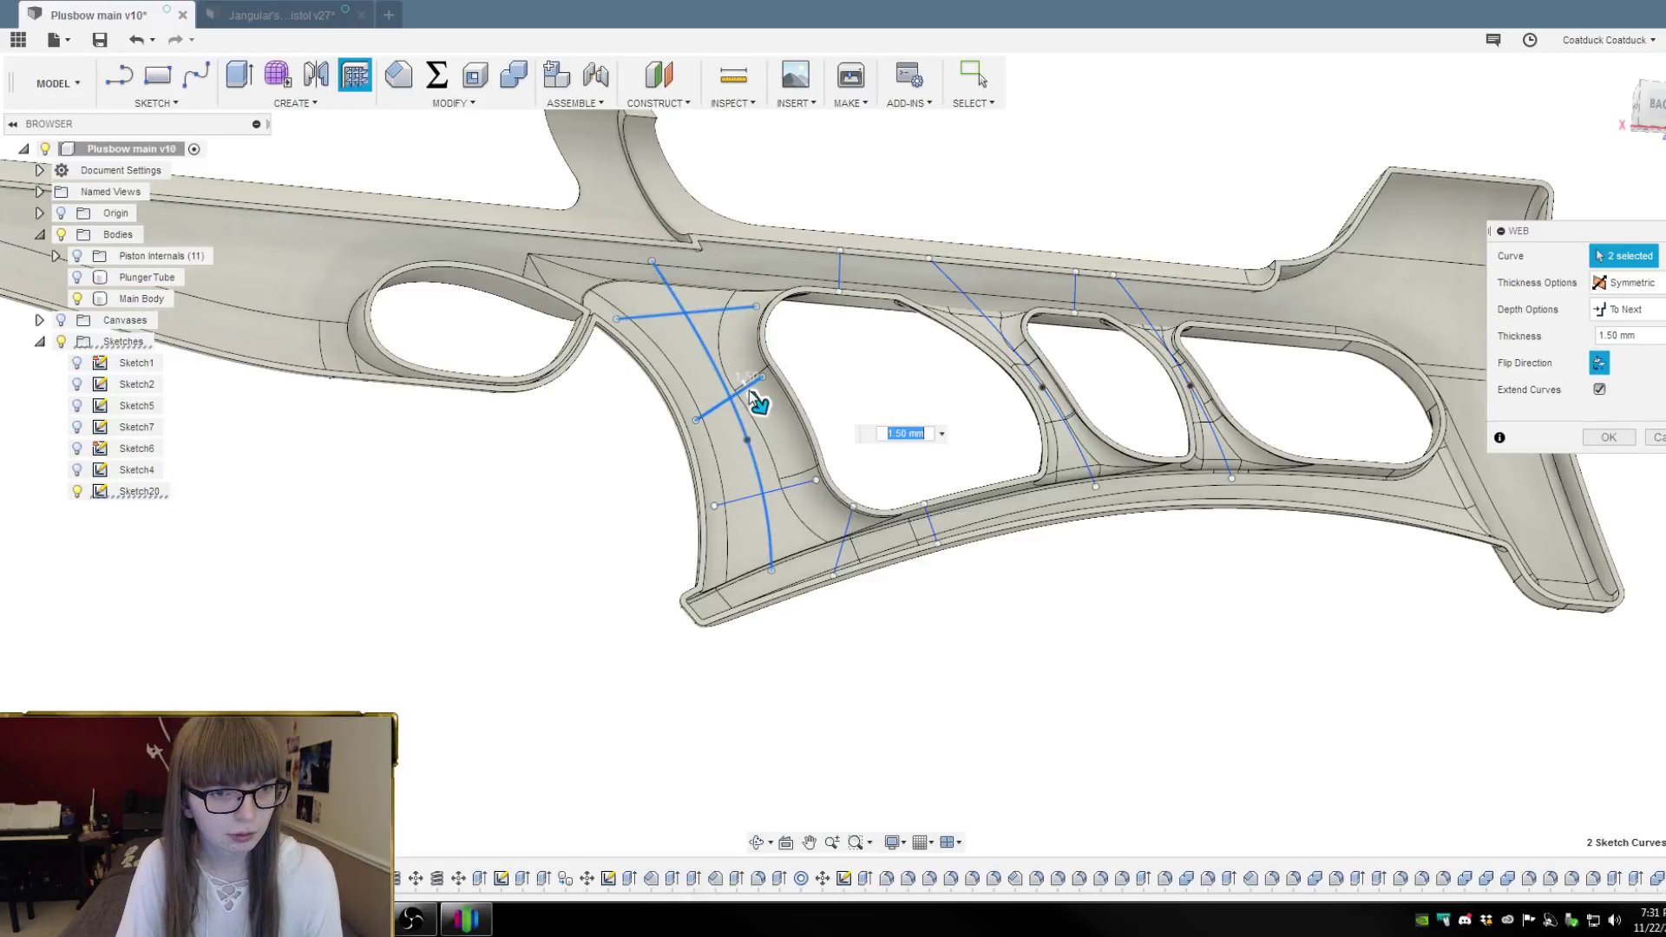
pyautogui.click(791, 487)
pyautogui.click(844, 538)
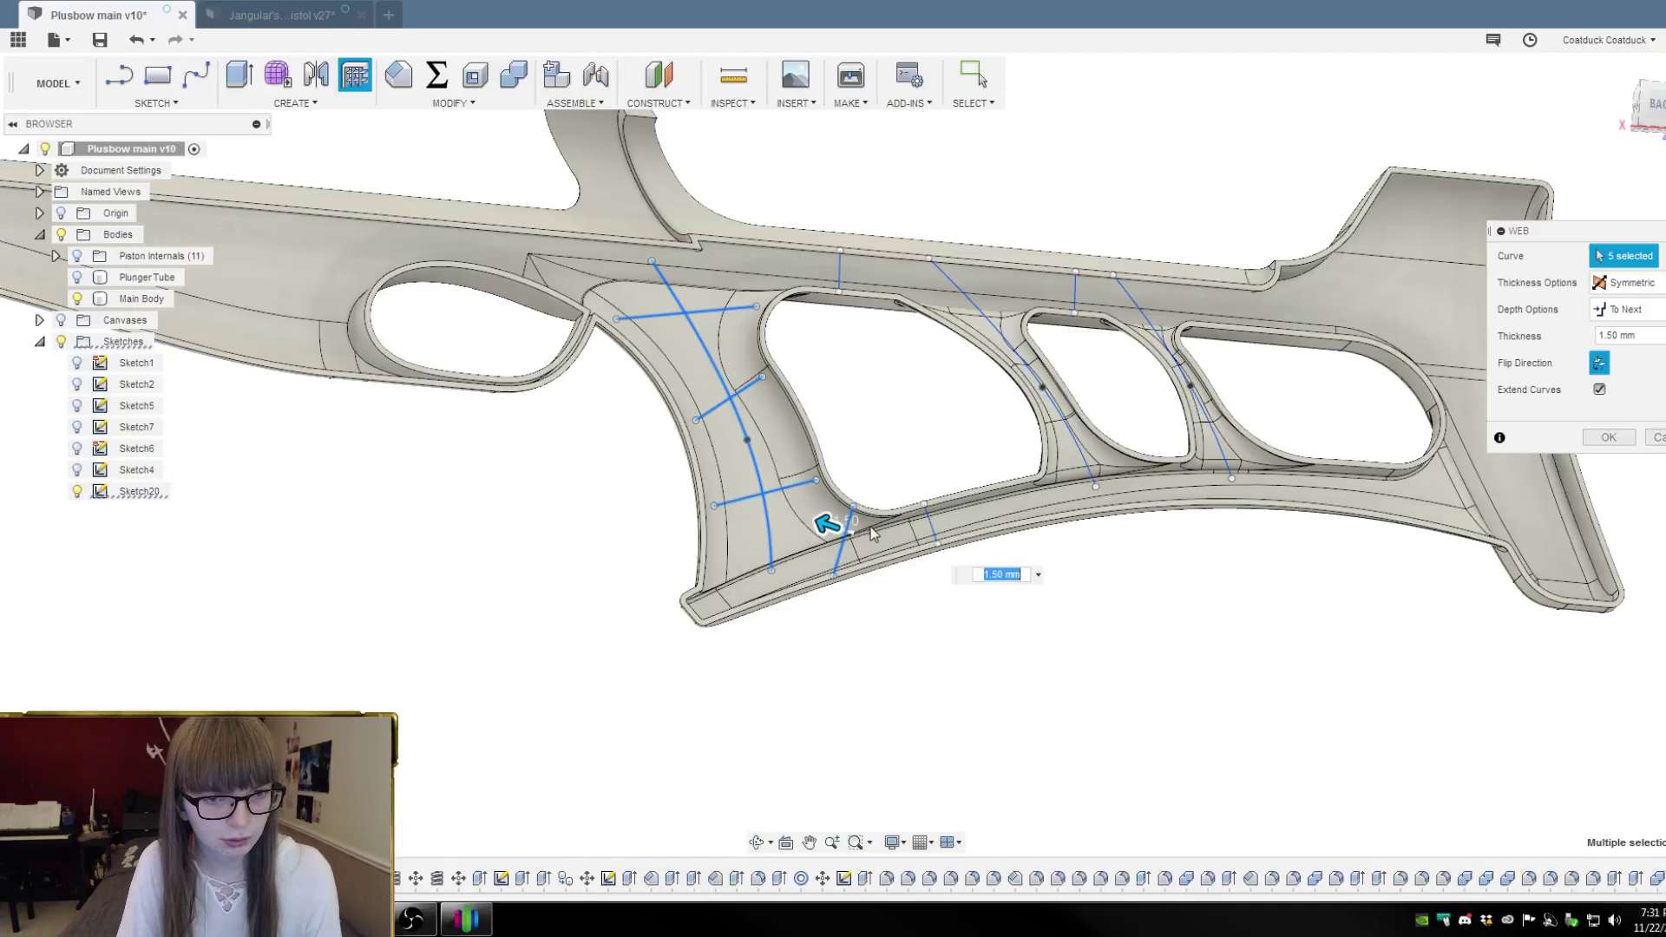
pyautogui.click(931, 521)
pyautogui.click(1063, 425)
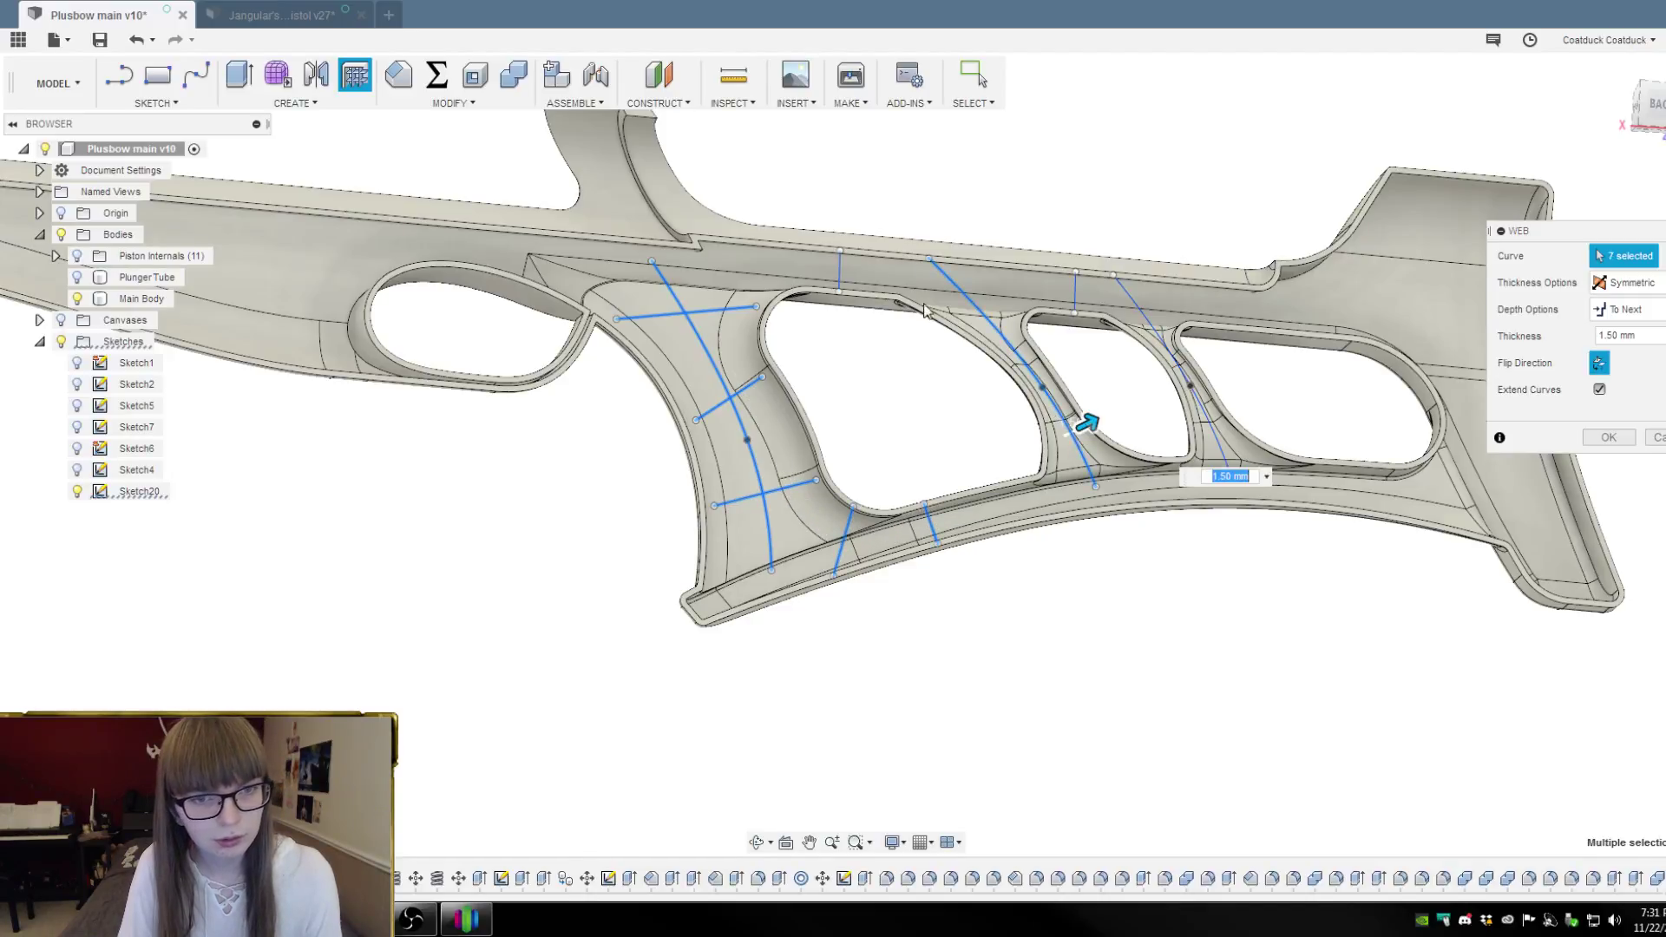
pyautogui.click(841, 273)
pyautogui.click(1078, 291)
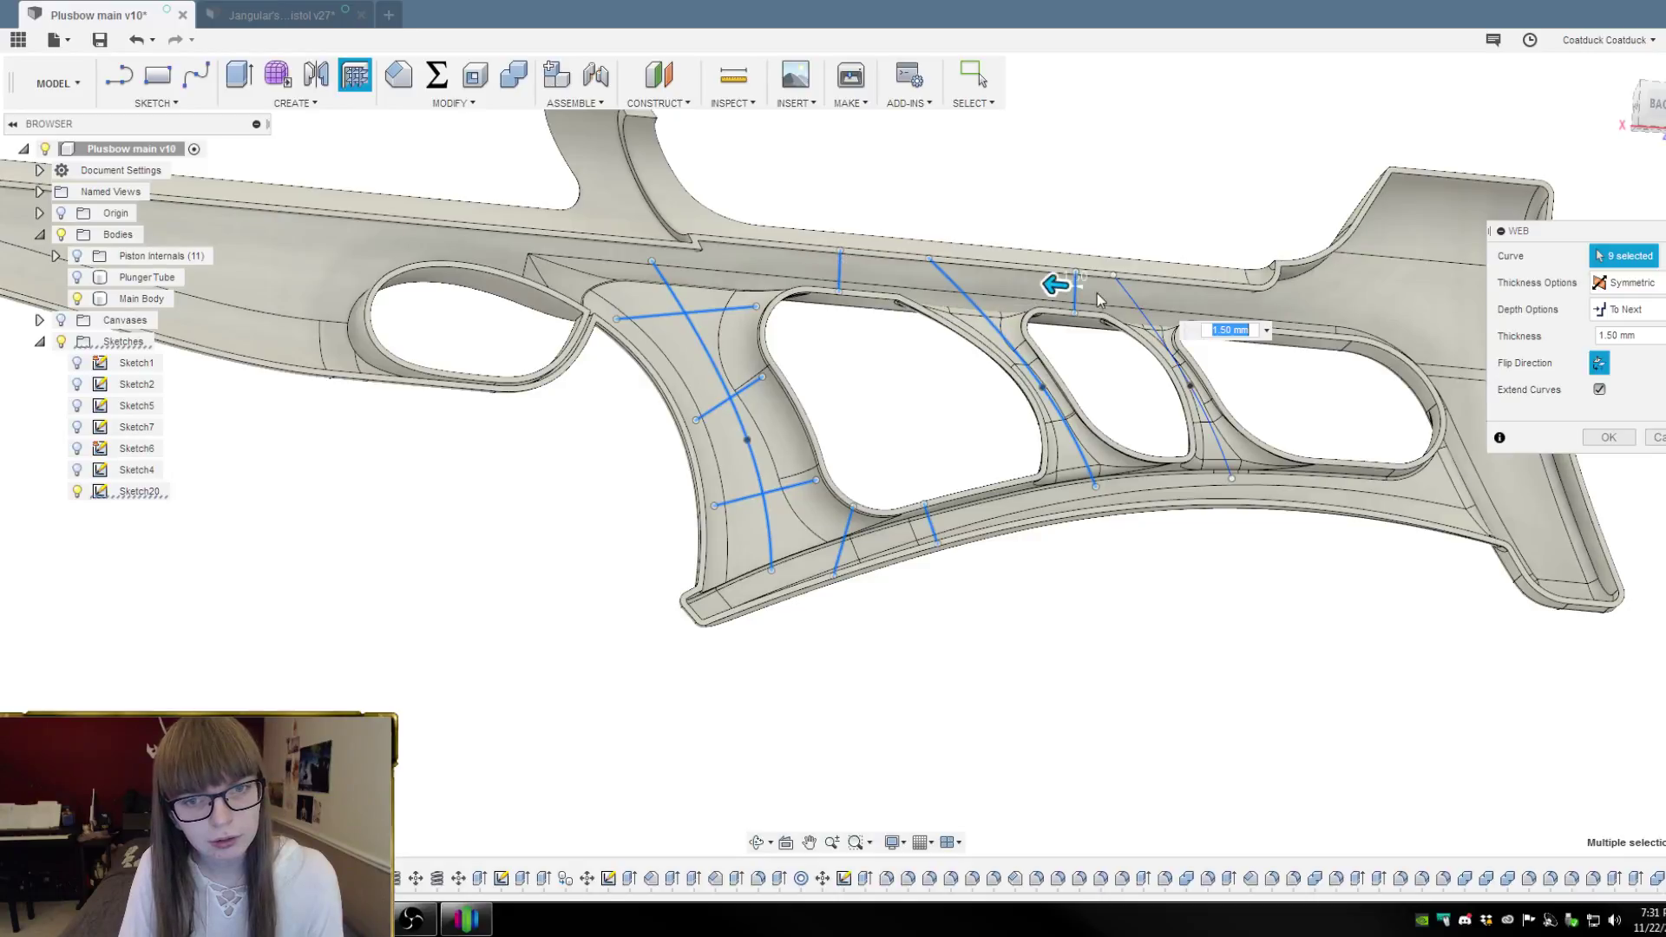
pyautogui.click(1185, 404)
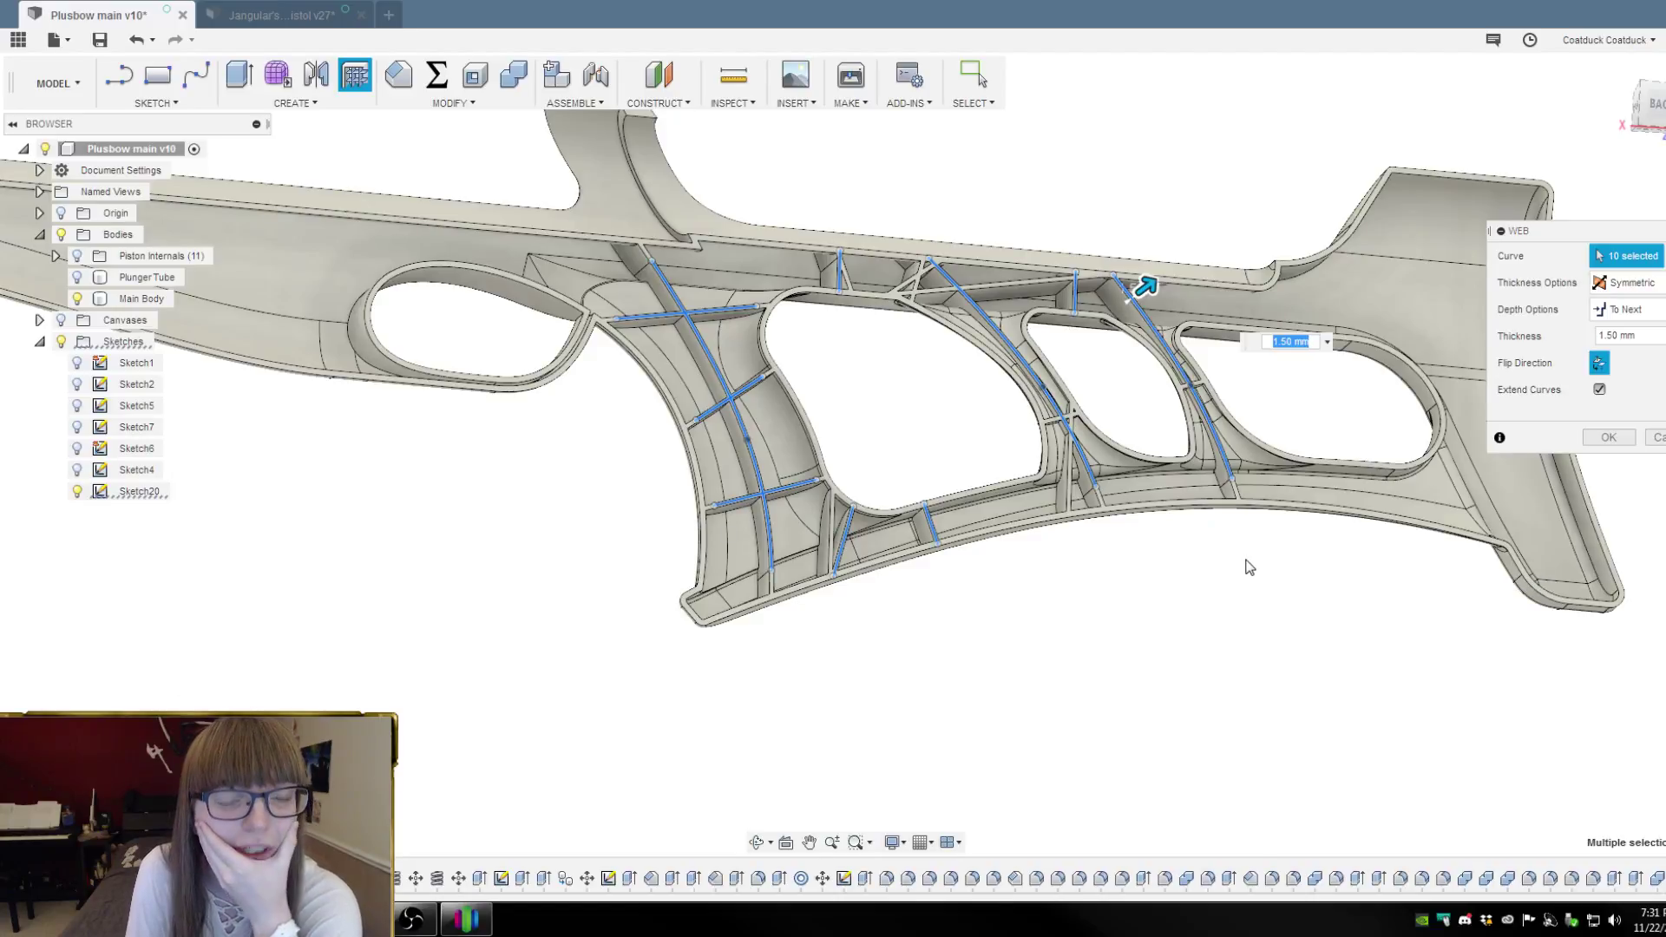
# Examine the previewed webs along the two struts and around the upper rail, and cancel the Web operation
pyautogui.moveTo(1238, 565)
pyautogui.keyDown('shift'); pyautogui.mouseDown(button='middle')
pyautogui.moveTo(1205, 574)
pyautogui.moveTo(1234, 536)
pyautogui.moveTo(1264, 558)
pyautogui.moveTo(1230, 558)
pyautogui.mouseUp(button='middle'); pyautogui.keyUp('shift')
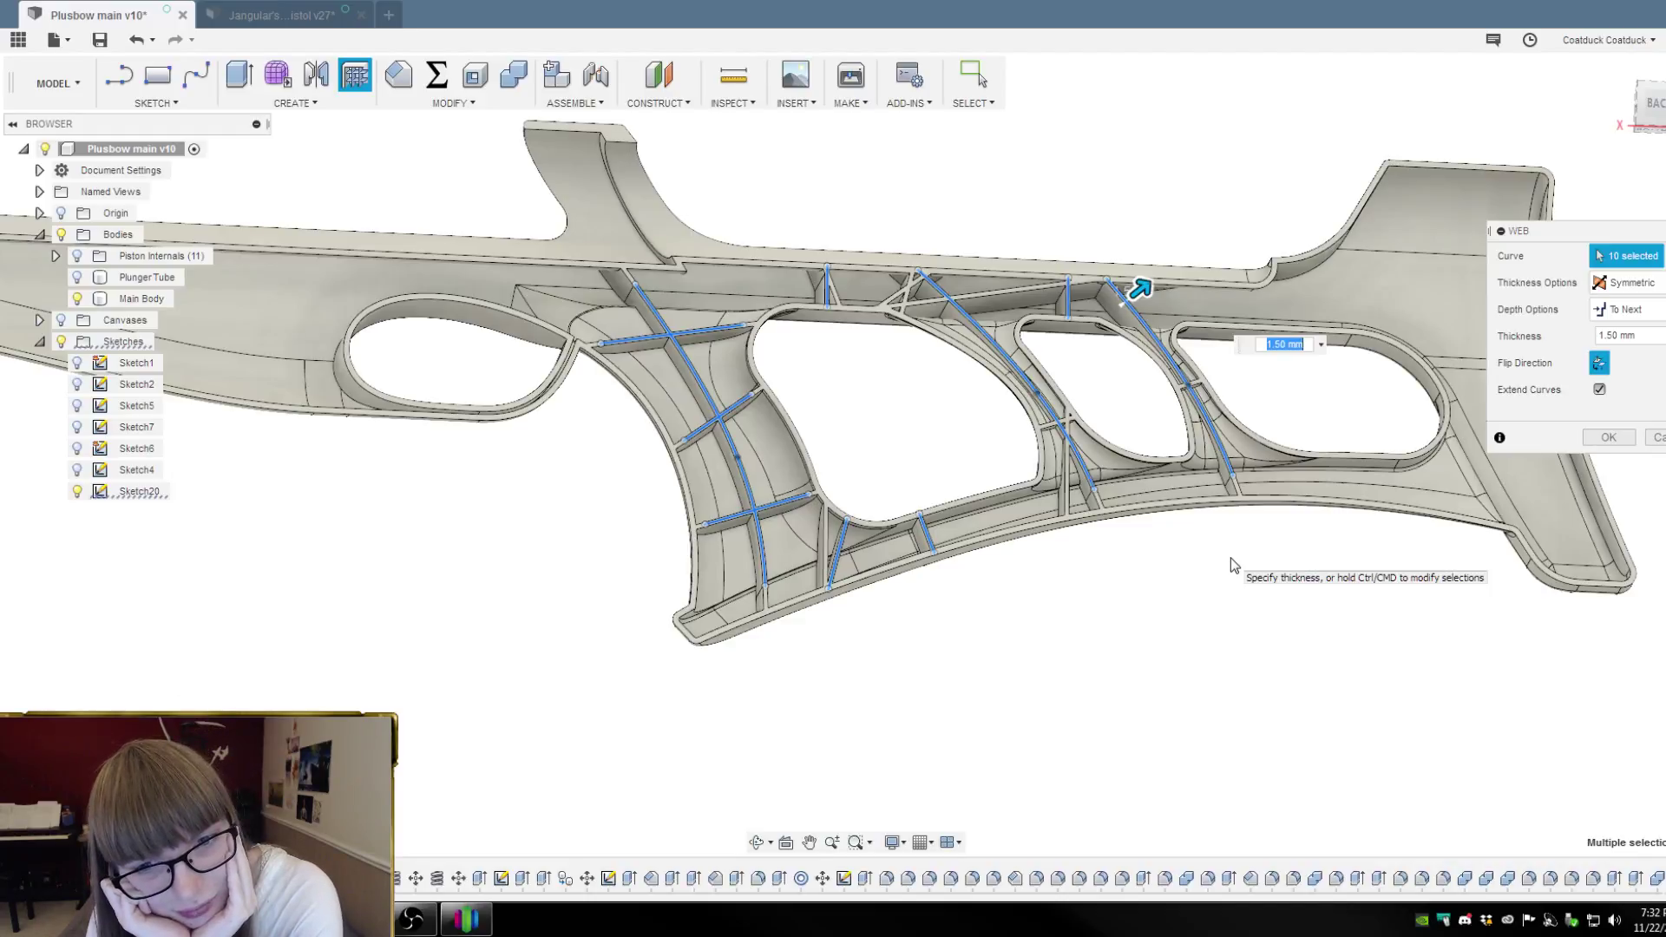
pyautogui.scroll(2, 1214, 529)
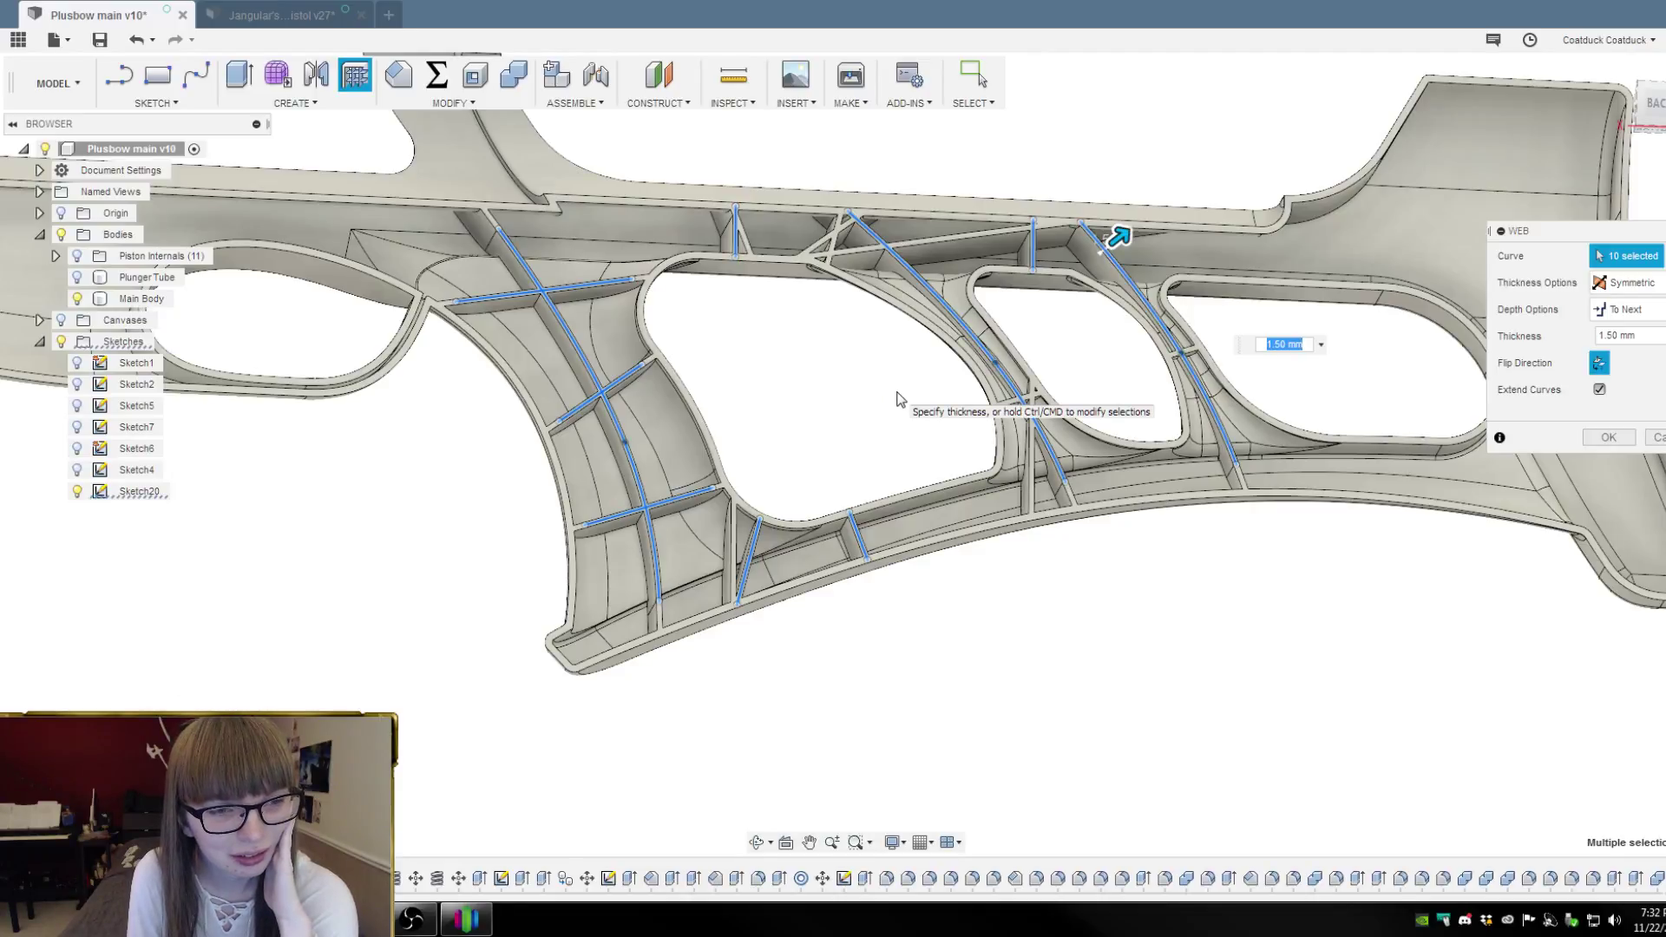
pyautogui.keyDown('shift'); pyautogui.moveTo(897, 395); pyautogui.dragTo(863, 328, button='middle'); pyautogui.keyUp('shift')
pyautogui.scroll(6, 1132, 299)
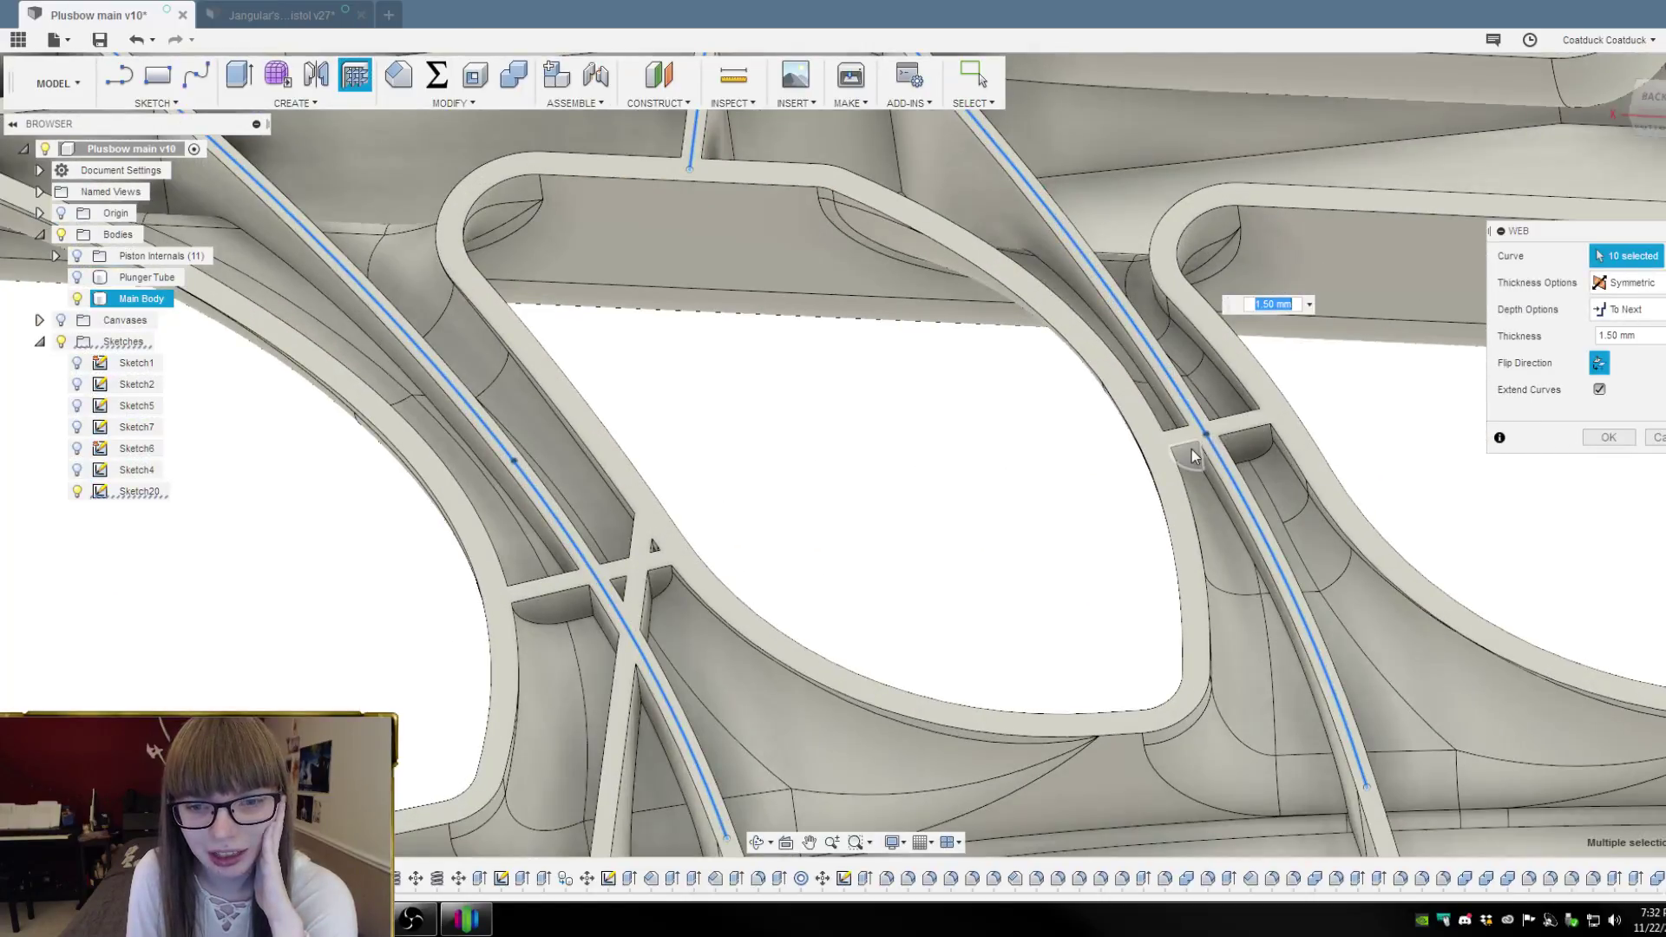
pyautogui.scroll(-5, 1223, 406)
pyautogui.keyDown('shift'); pyautogui.moveTo(1399, 386); pyautogui.dragTo(1419, 413, button='middle'); pyautogui.keyUp('shift')
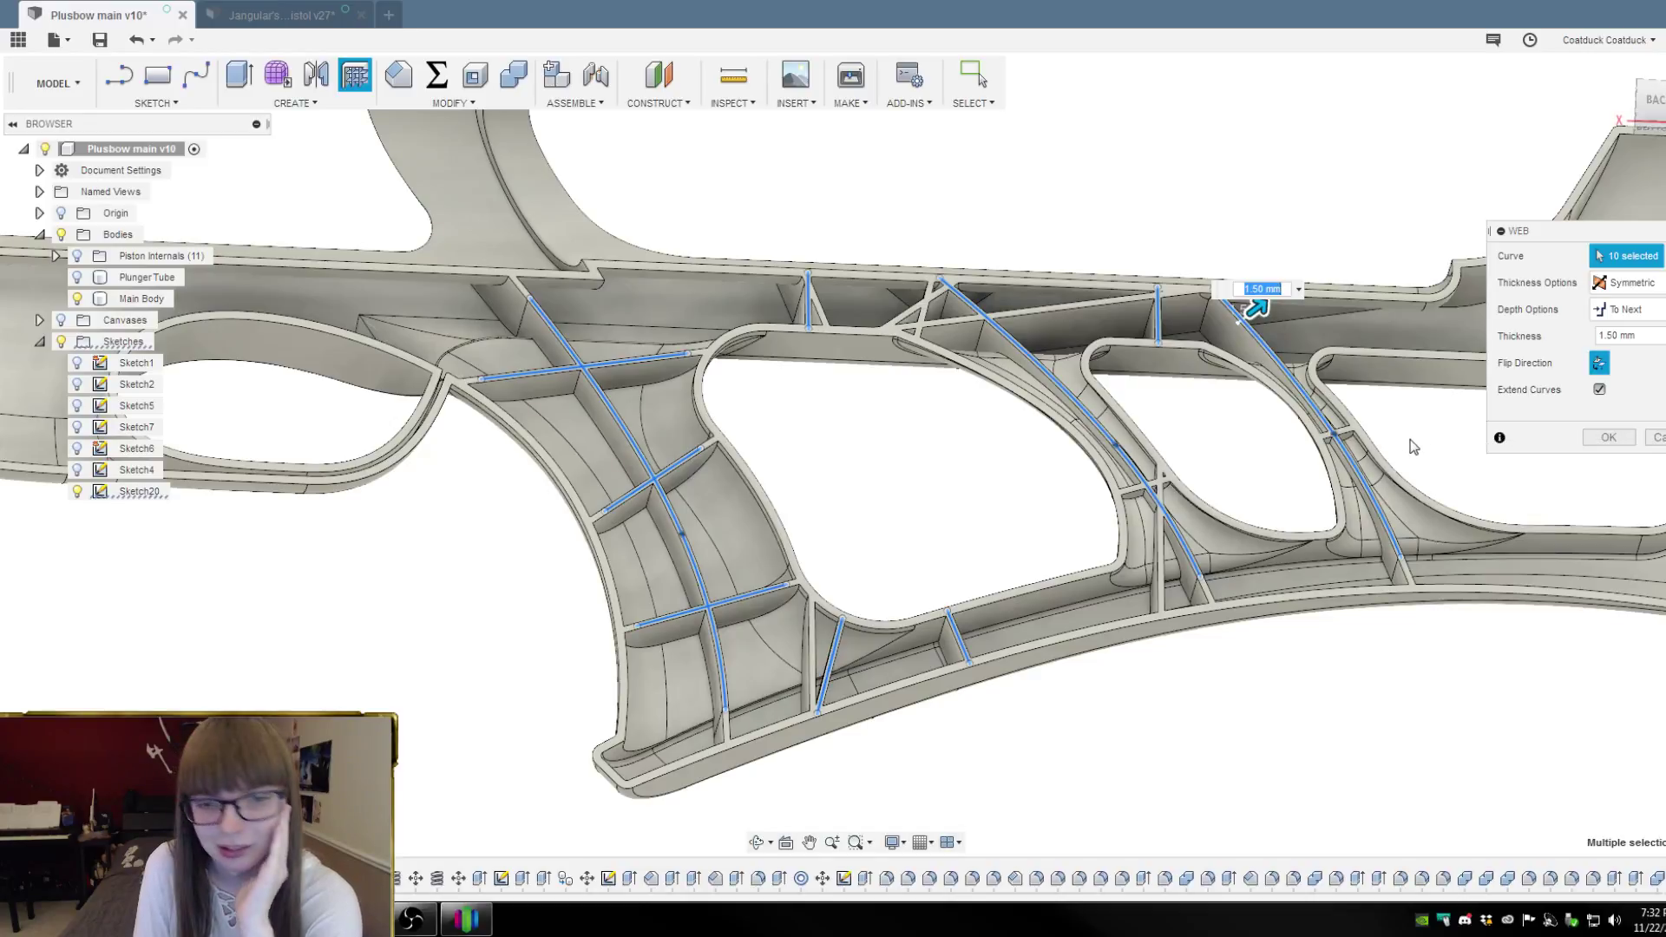
pyautogui.scroll(-5, 1309, 435)
pyautogui.scroll(3, 1308, 443)
pyautogui.keyDown('shift'); pyautogui.moveTo(1309, 446); pyautogui.dragTo(1306, 453, button='middle'); pyautogui.keyUp('shift')
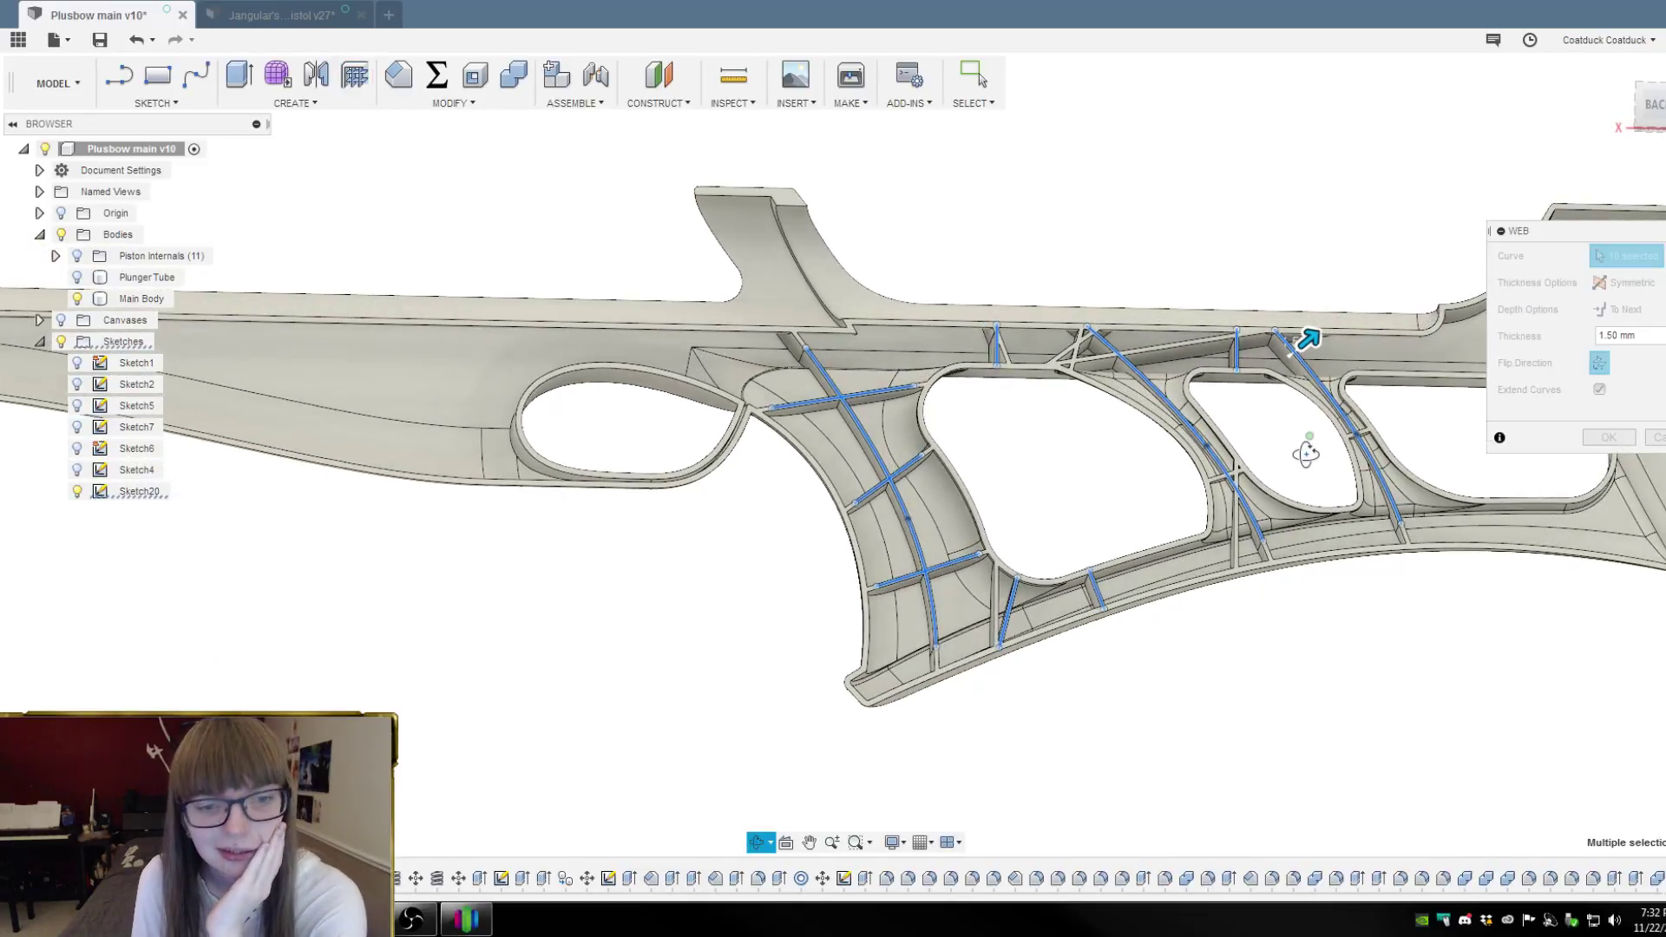
pyautogui.scroll(5, 1076, 433)
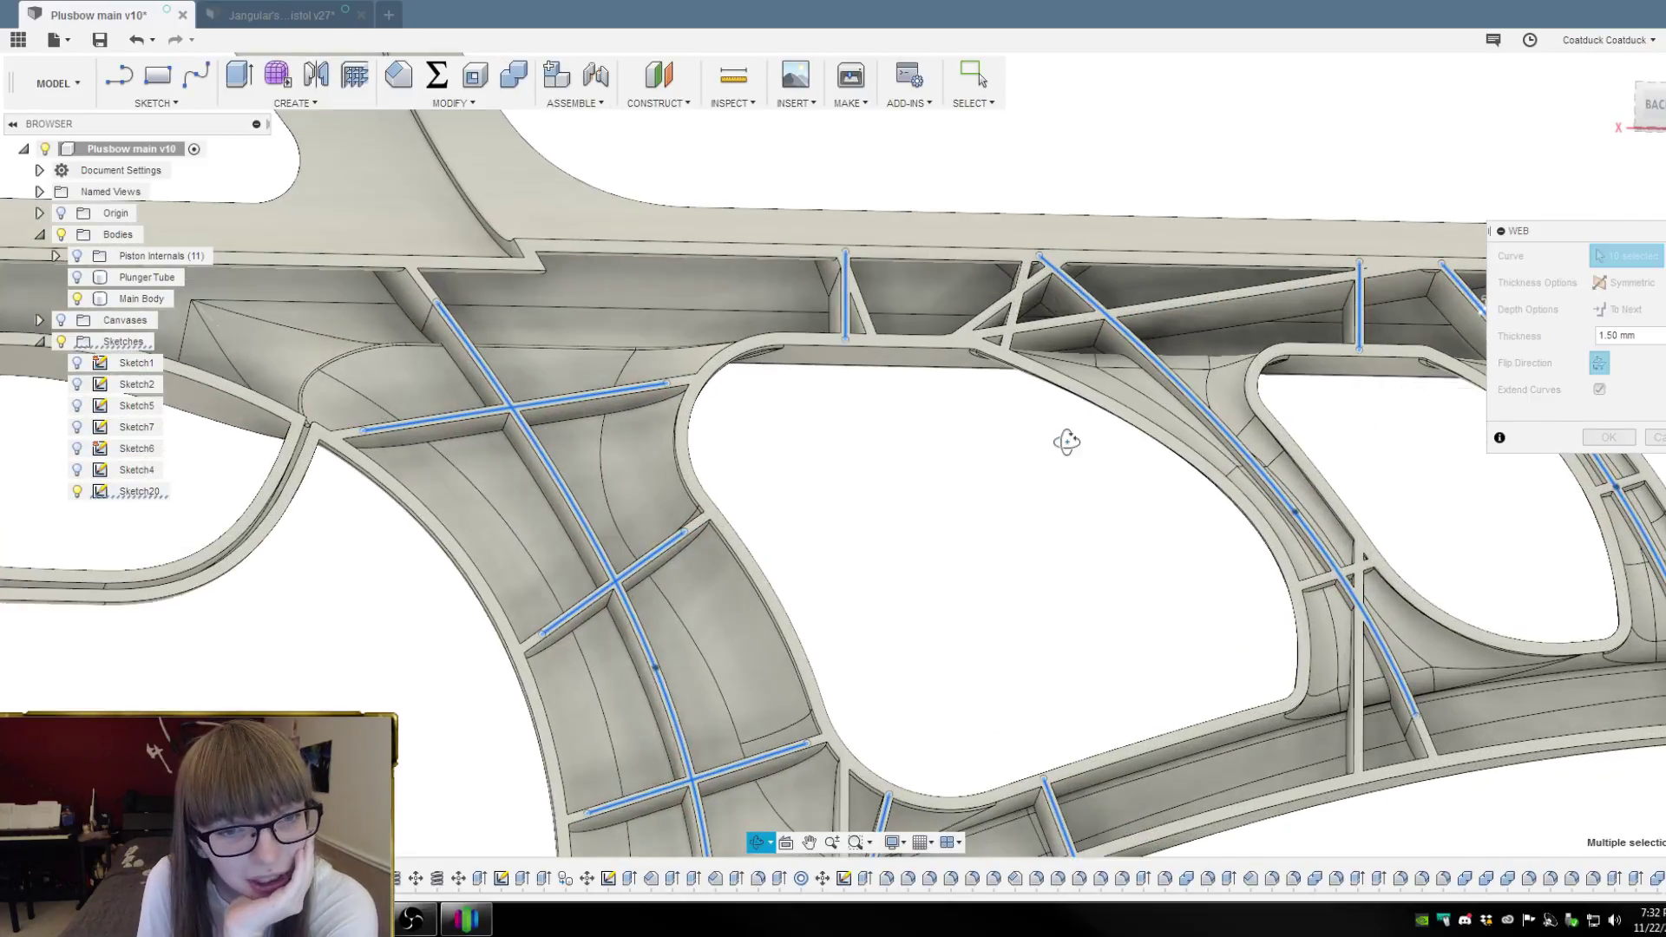
pyautogui.keyDown('shift'); pyautogui.moveTo(1089, 420); pyautogui.dragTo(1076, 395, button='middle'); pyautogui.keyUp('shift')
pyautogui.scroll(2, 1015, 281)
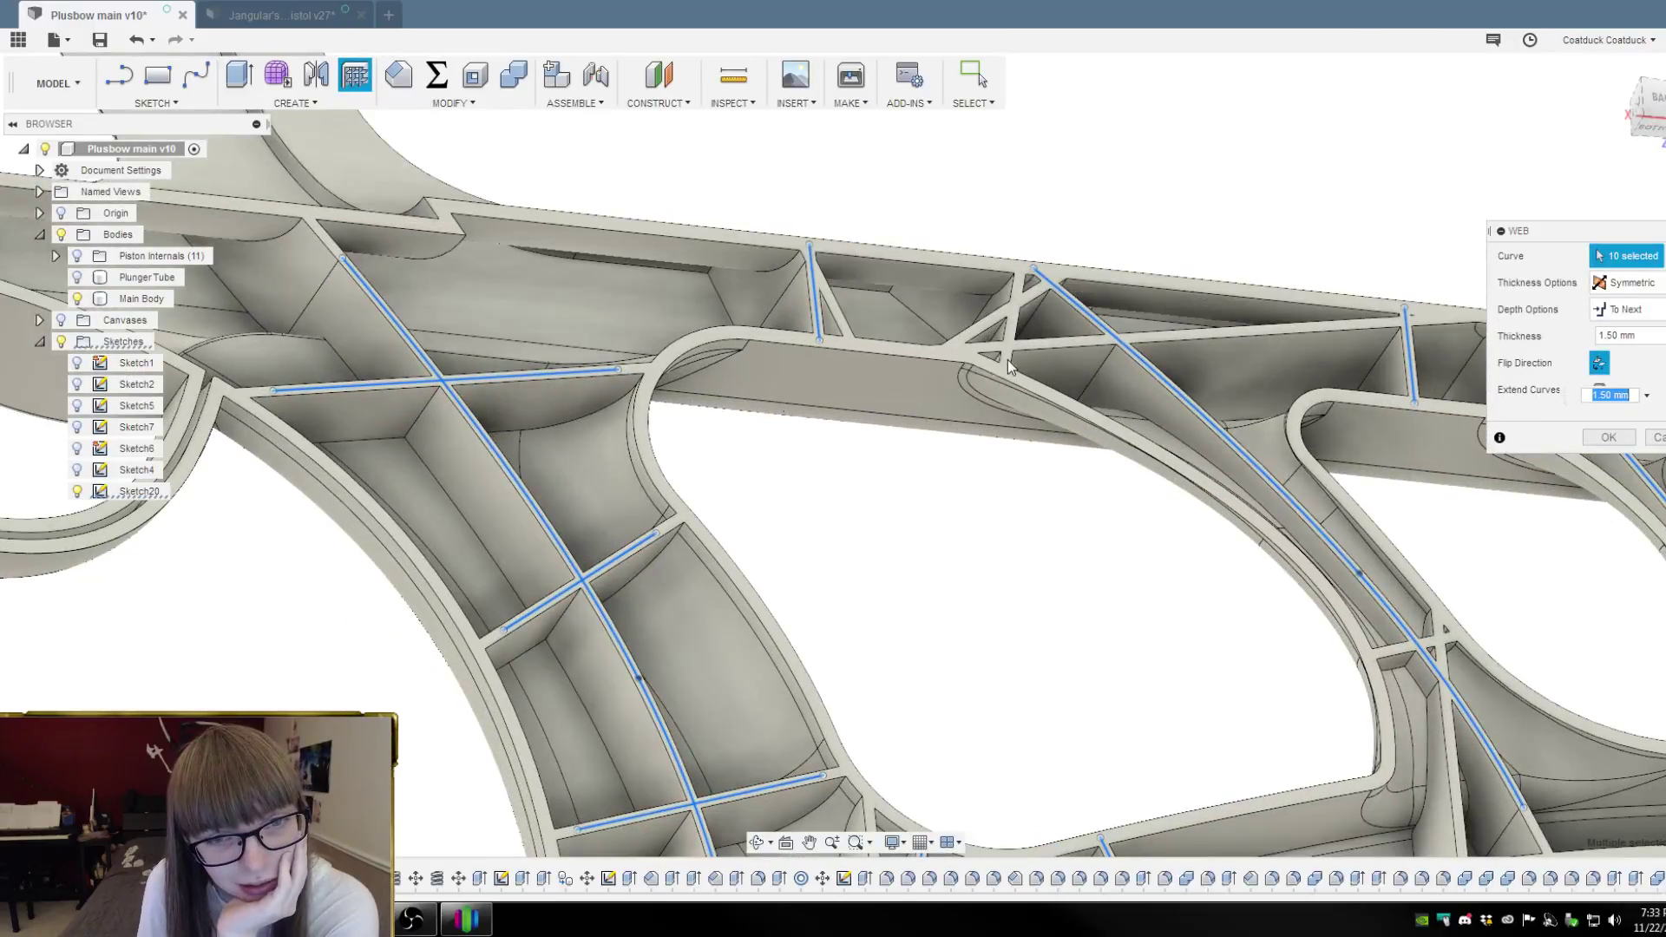
pyautogui.scroll(-3, 1024, 299)
pyautogui.scroll(-3, 1023, 299)
pyautogui.keyDown('shift'); pyautogui.moveTo(1030, 398); pyautogui.dragTo(1004, 446, button='middle'); pyautogui.keyUp('shift')
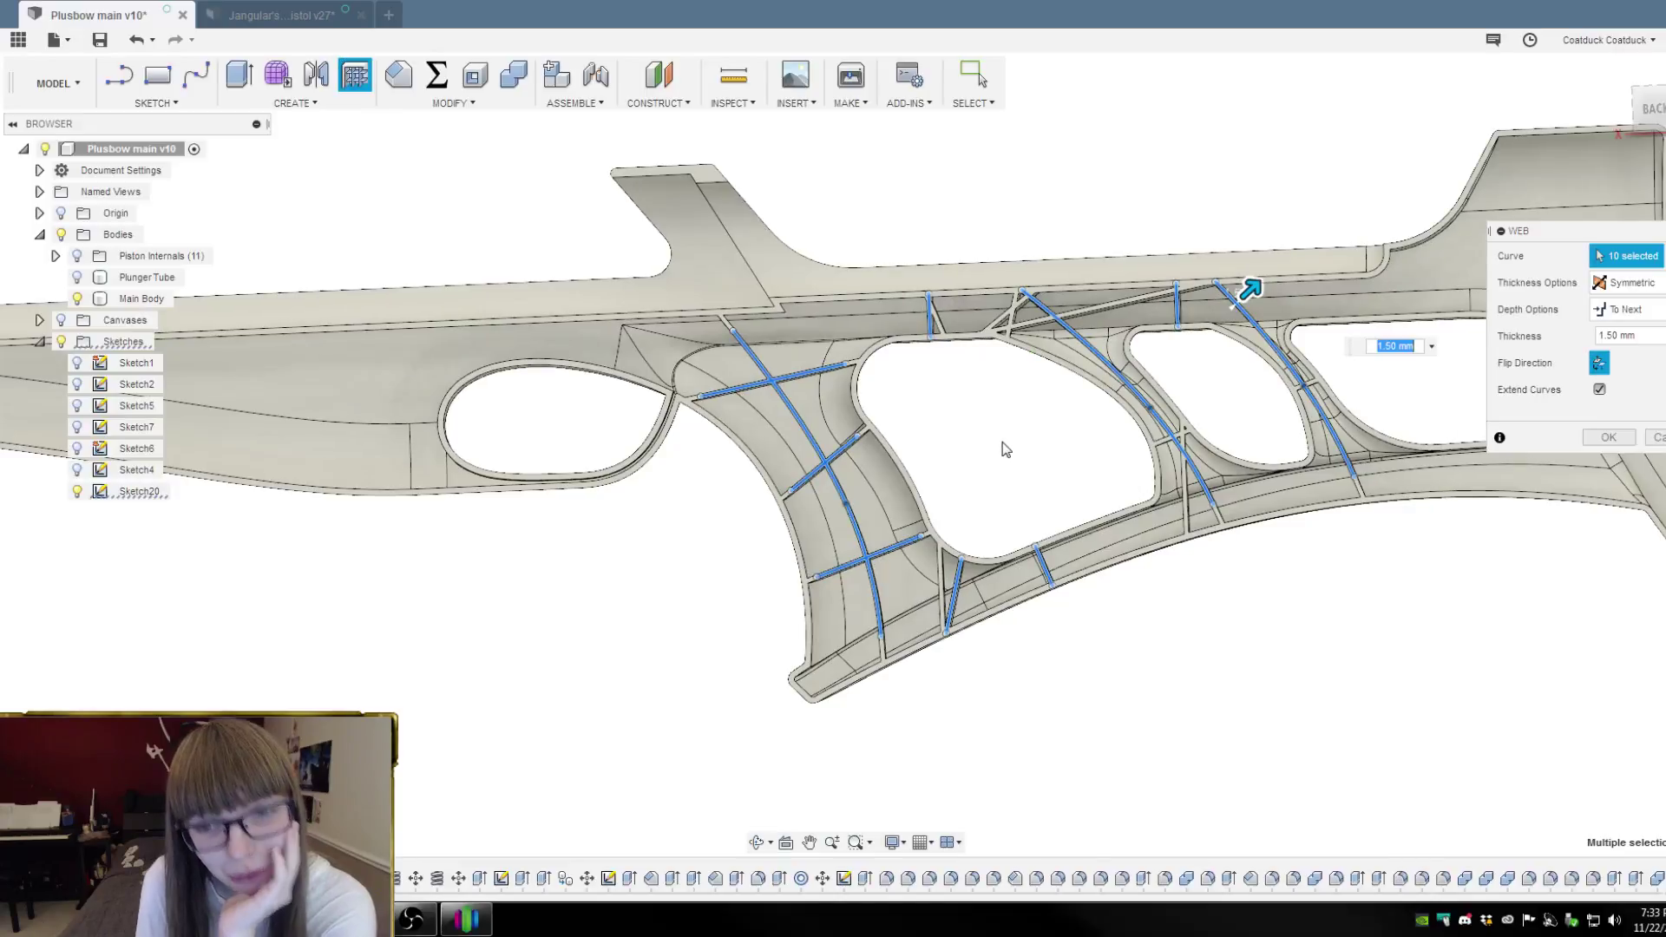
pyautogui.press('Escape')
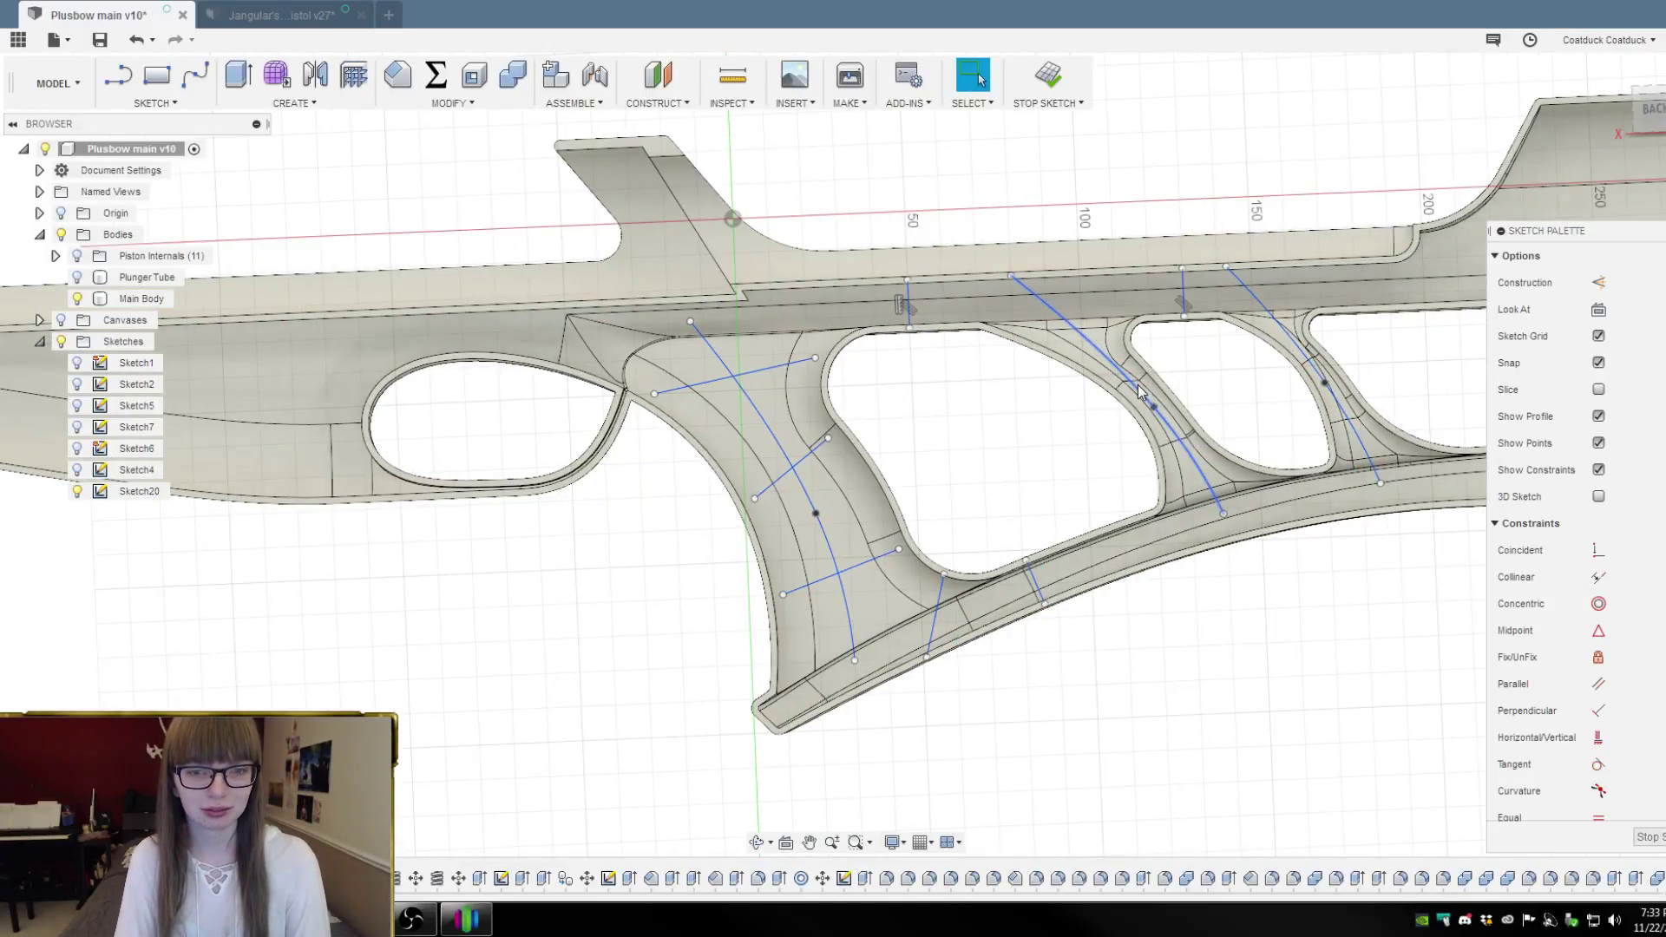
# Delete the two sketched splines running along the struts between the openings
pyautogui.click(1137, 384)
pyautogui.keyDown('shift'); pyautogui.click(1277, 337); pyautogui.keyUp('shift')
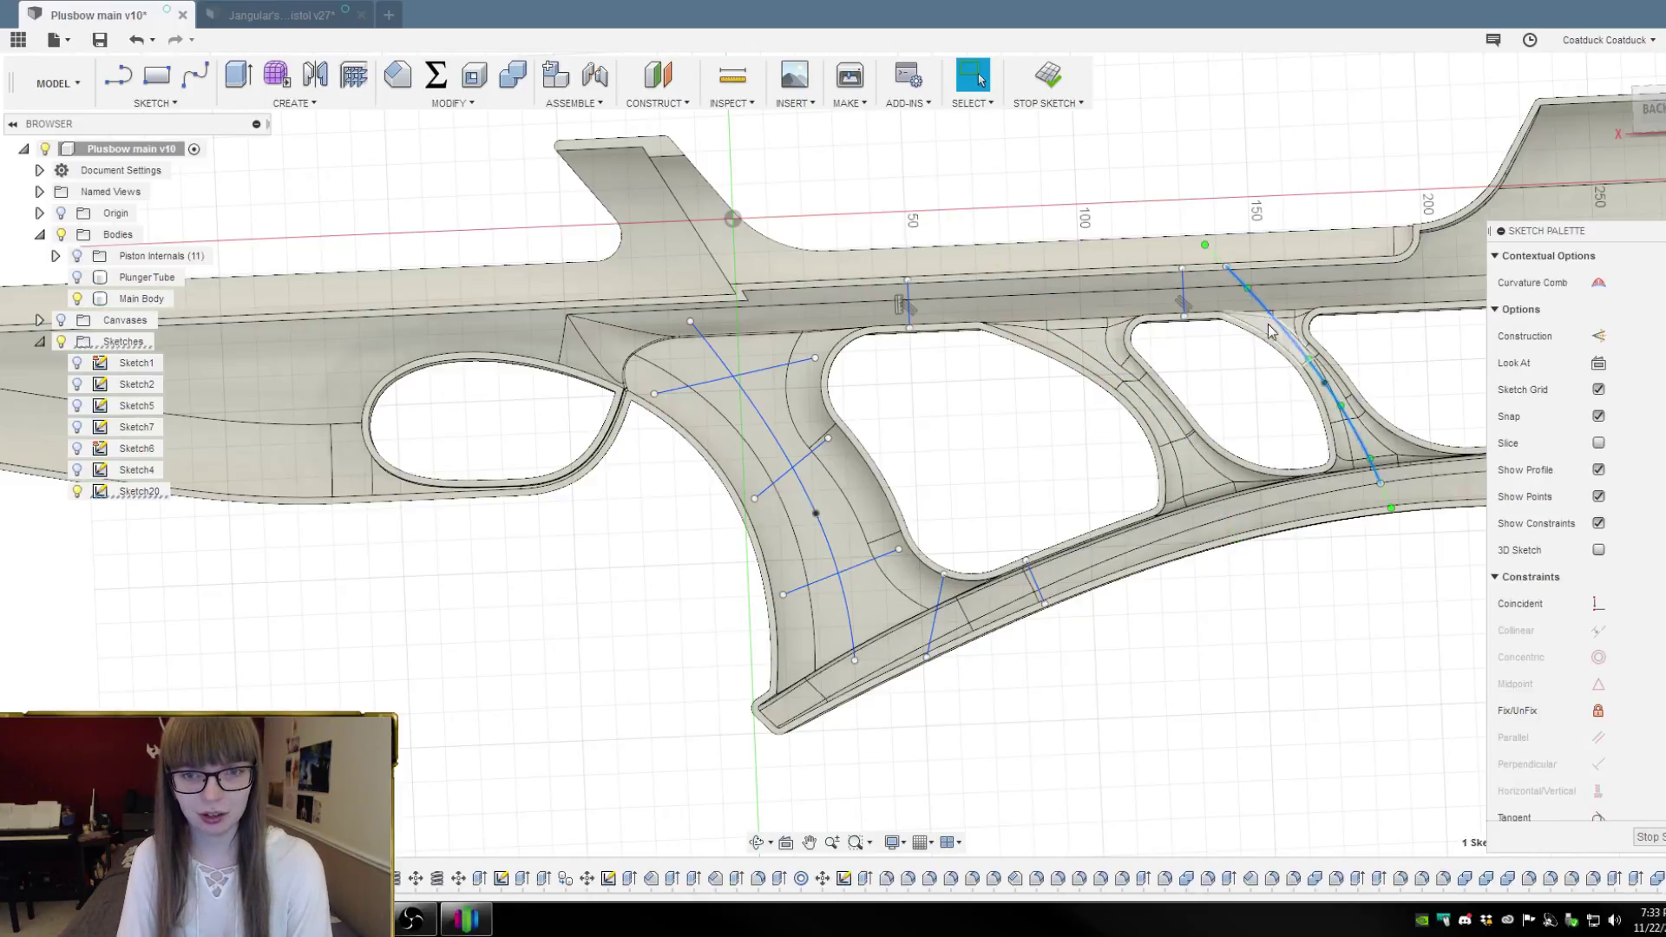
pyautogui.press('Delete')
# Start a symmetric 1.50 mm web from the line across the upper rail above the large opening
pyautogui.keyDown('shift'); pyautogui.moveTo(926, 383); pyautogui.dragTo(1052, 375, button='middle'); pyautogui.keyUp('shift')
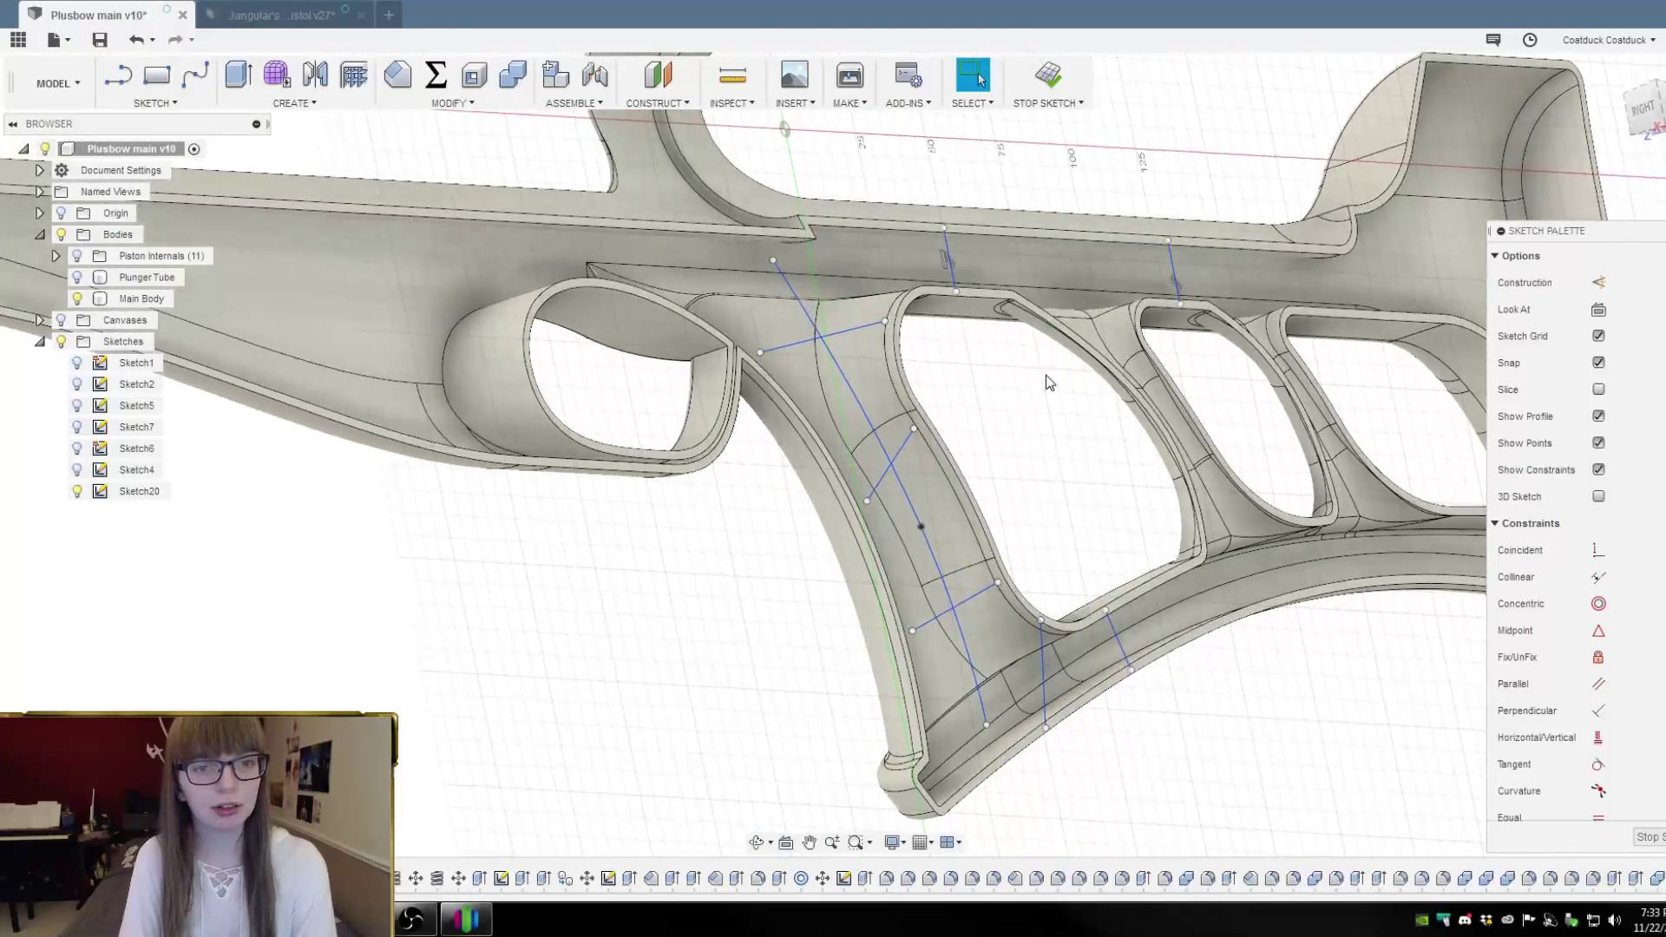
pyautogui.scroll(5, 951, 253)
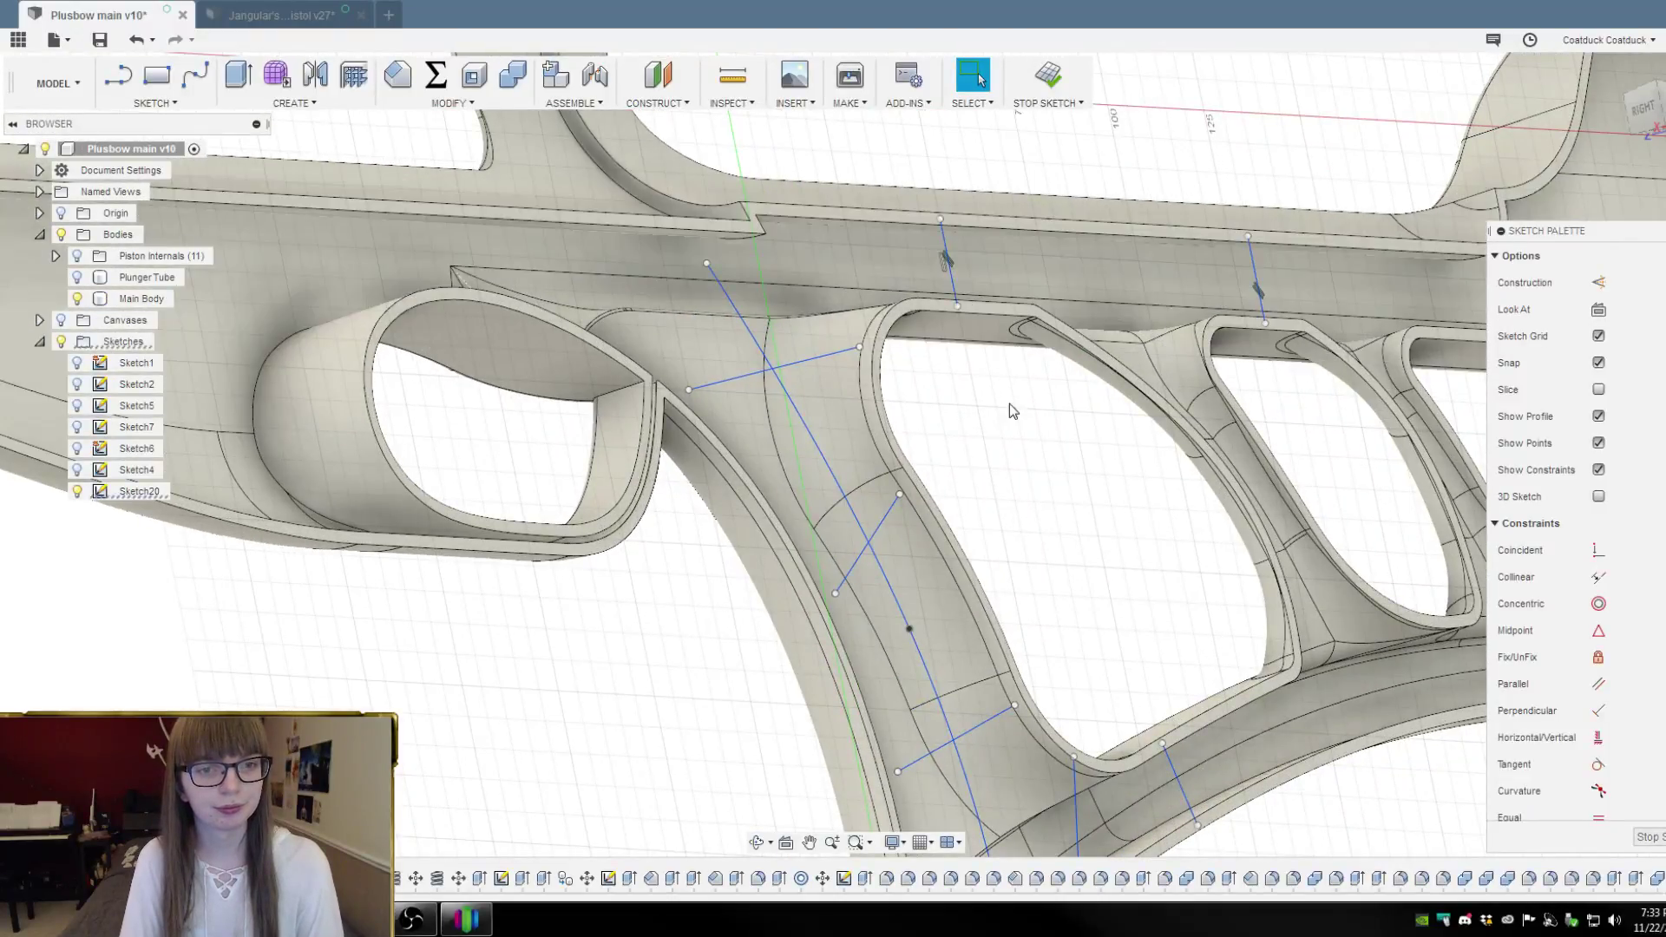
pyautogui.click(354, 75)
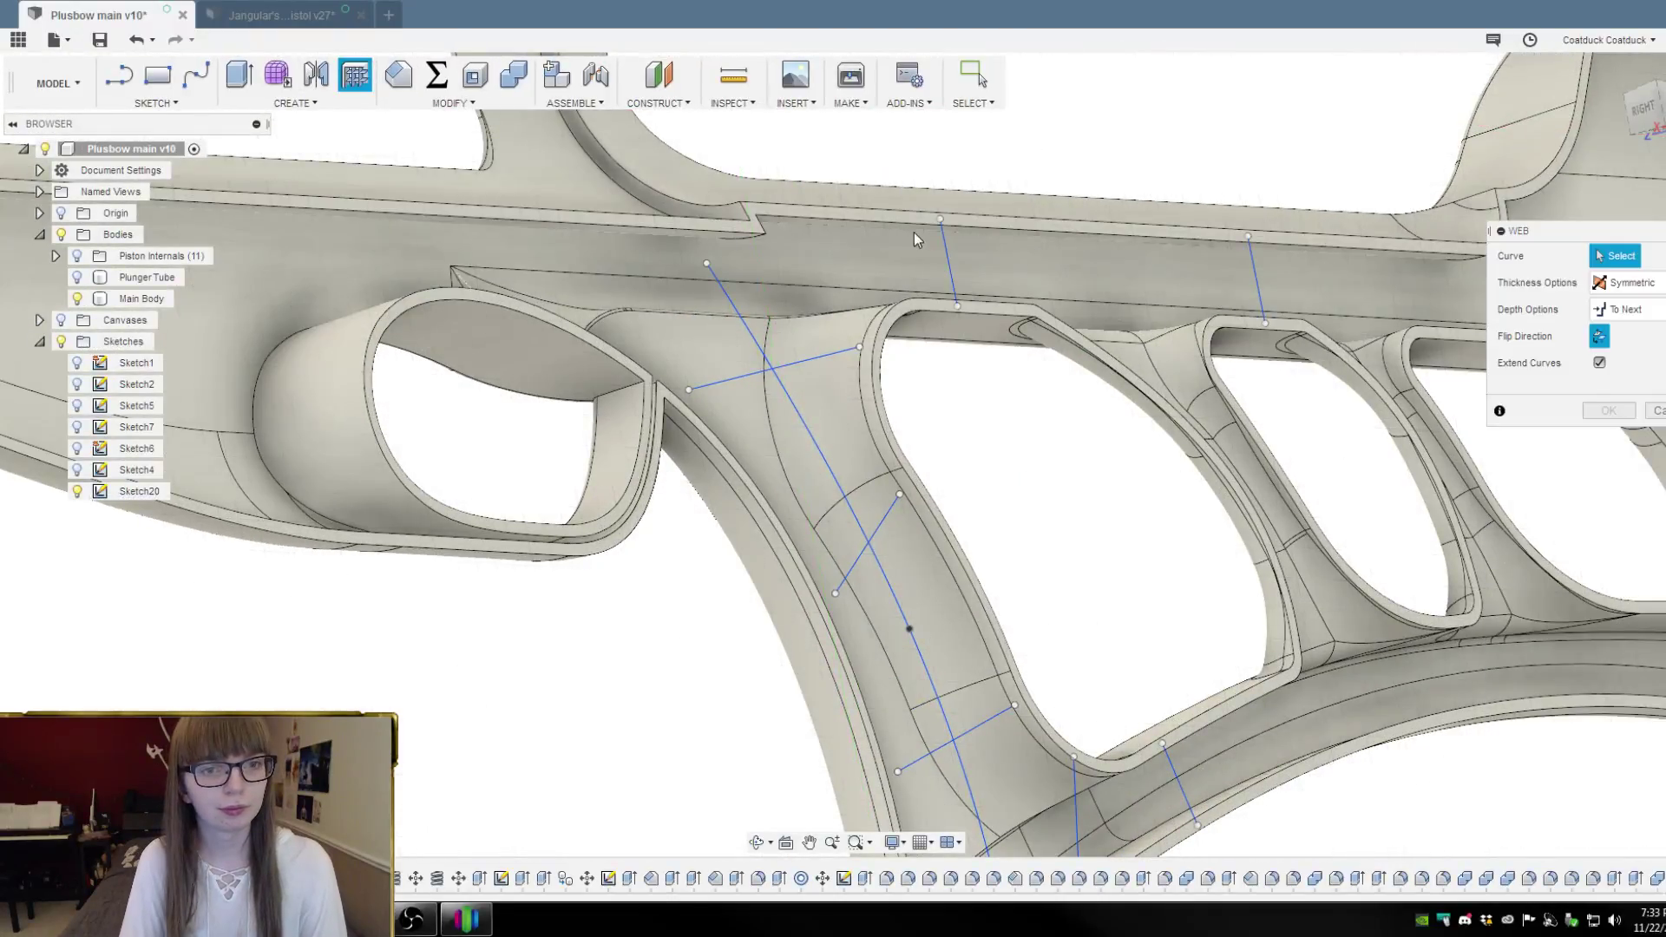
pyautogui.click(947, 250)
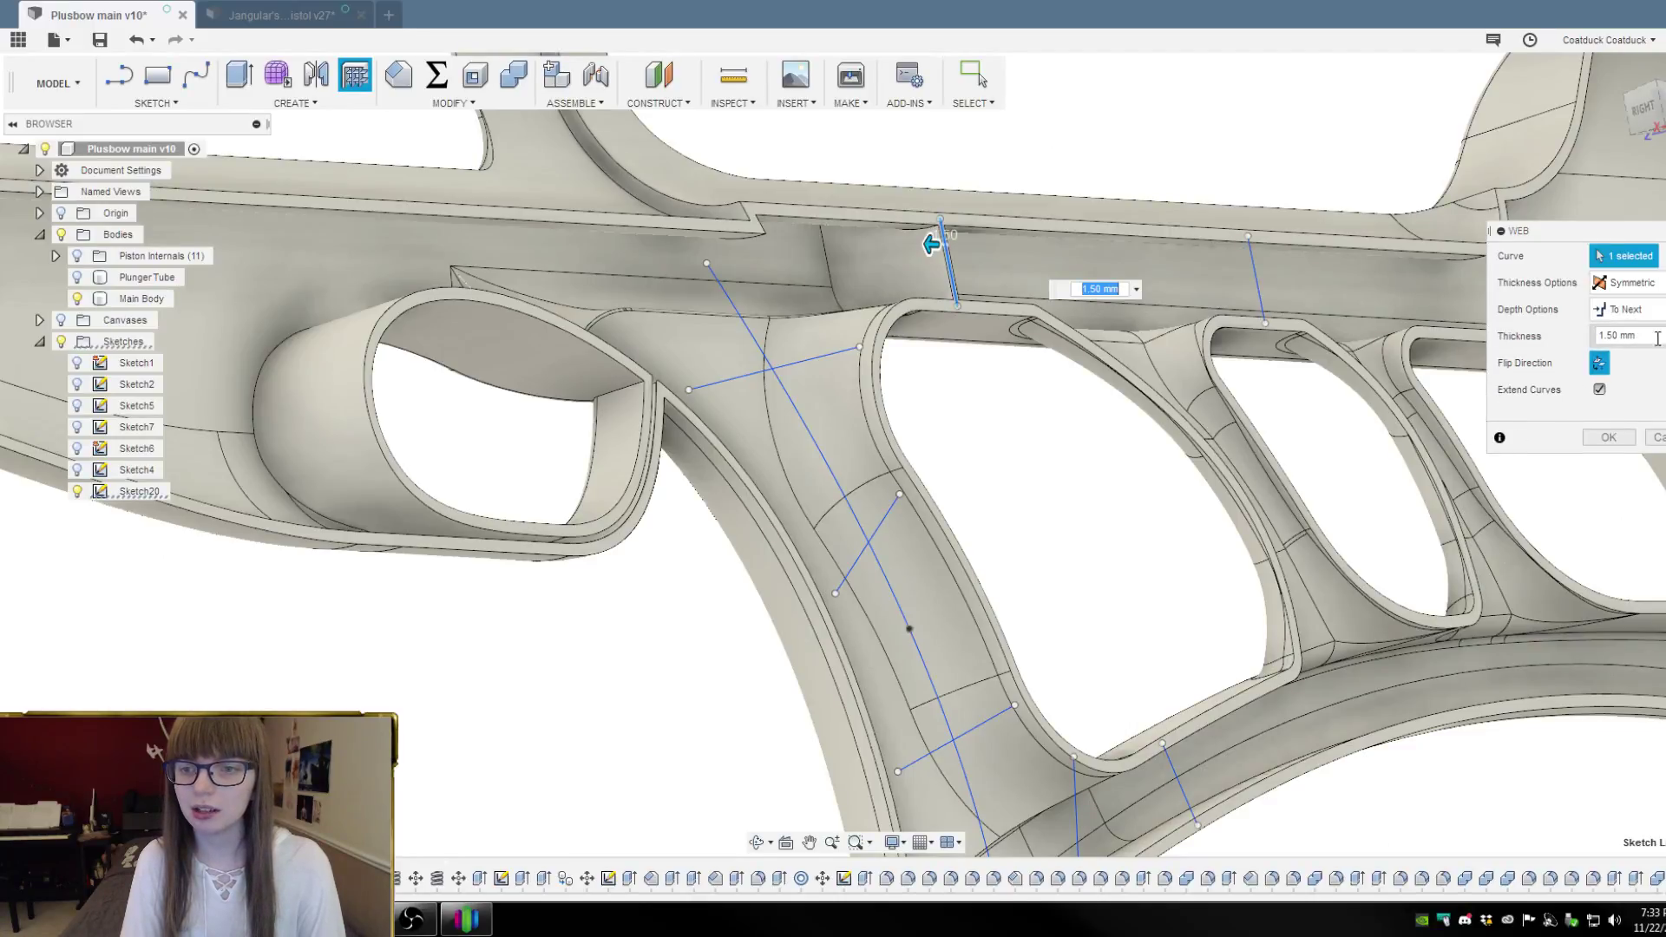
# Try the web with Extend Curves turned off, inspect its shape, and turn the option back on
pyautogui.click(1599, 389)
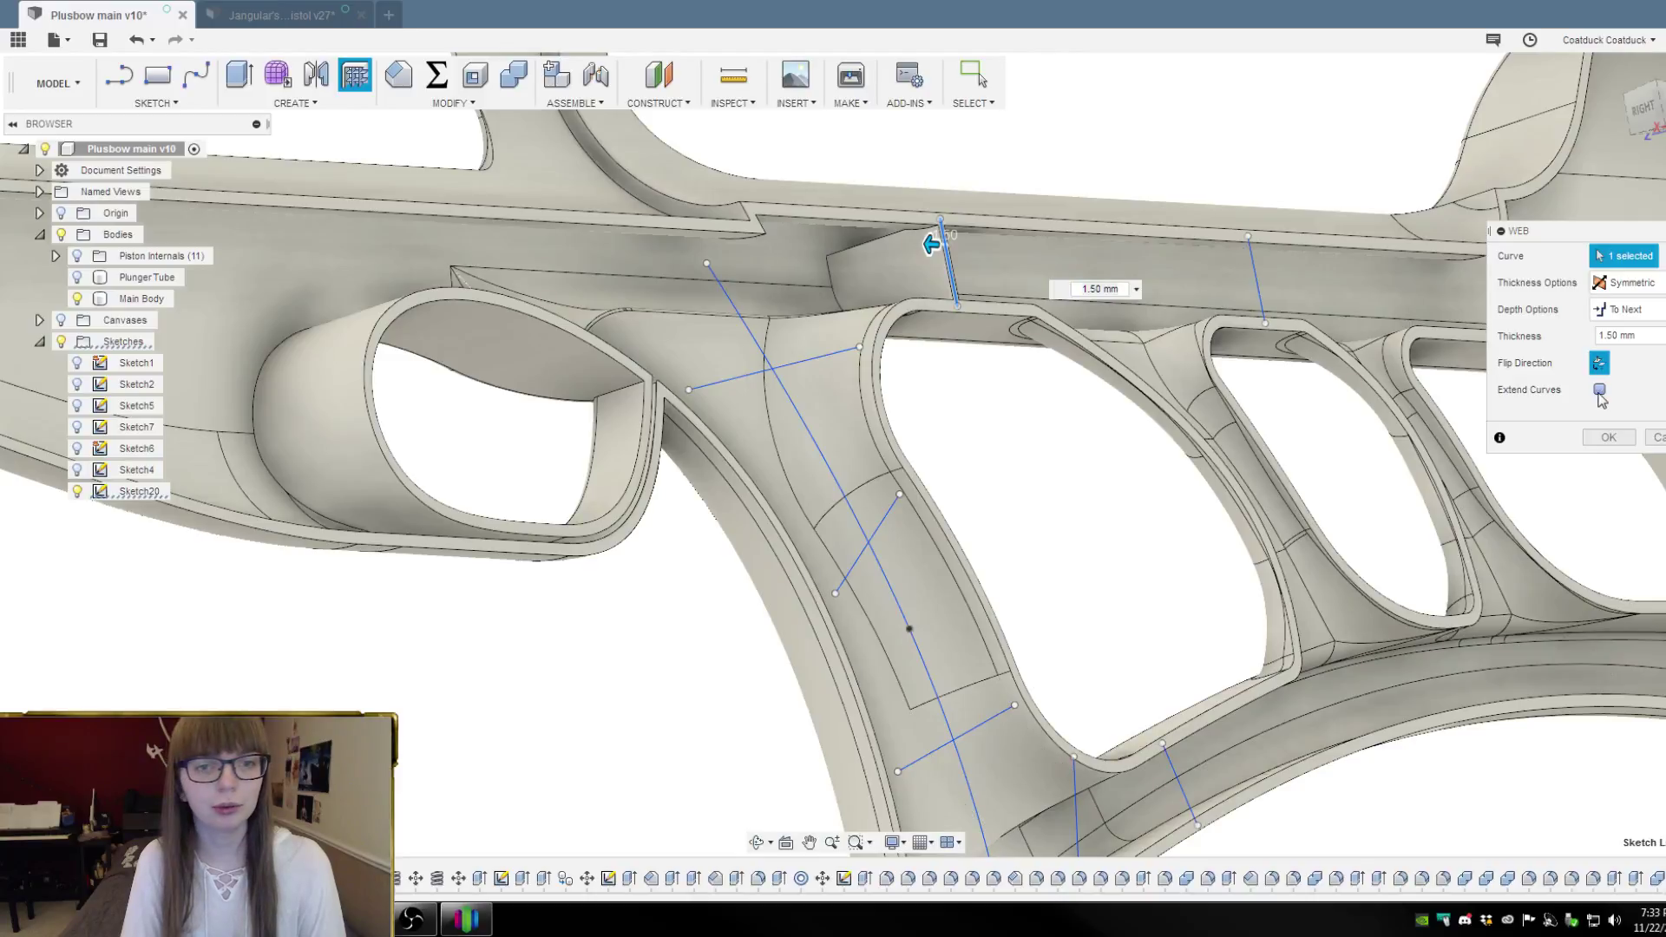
pyautogui.keyDown('shift'); pyautogui.moveTo(1089, 424); pyautogui.dragTo(914, 185, button='middle'); pyautogui.keyUp('shift')
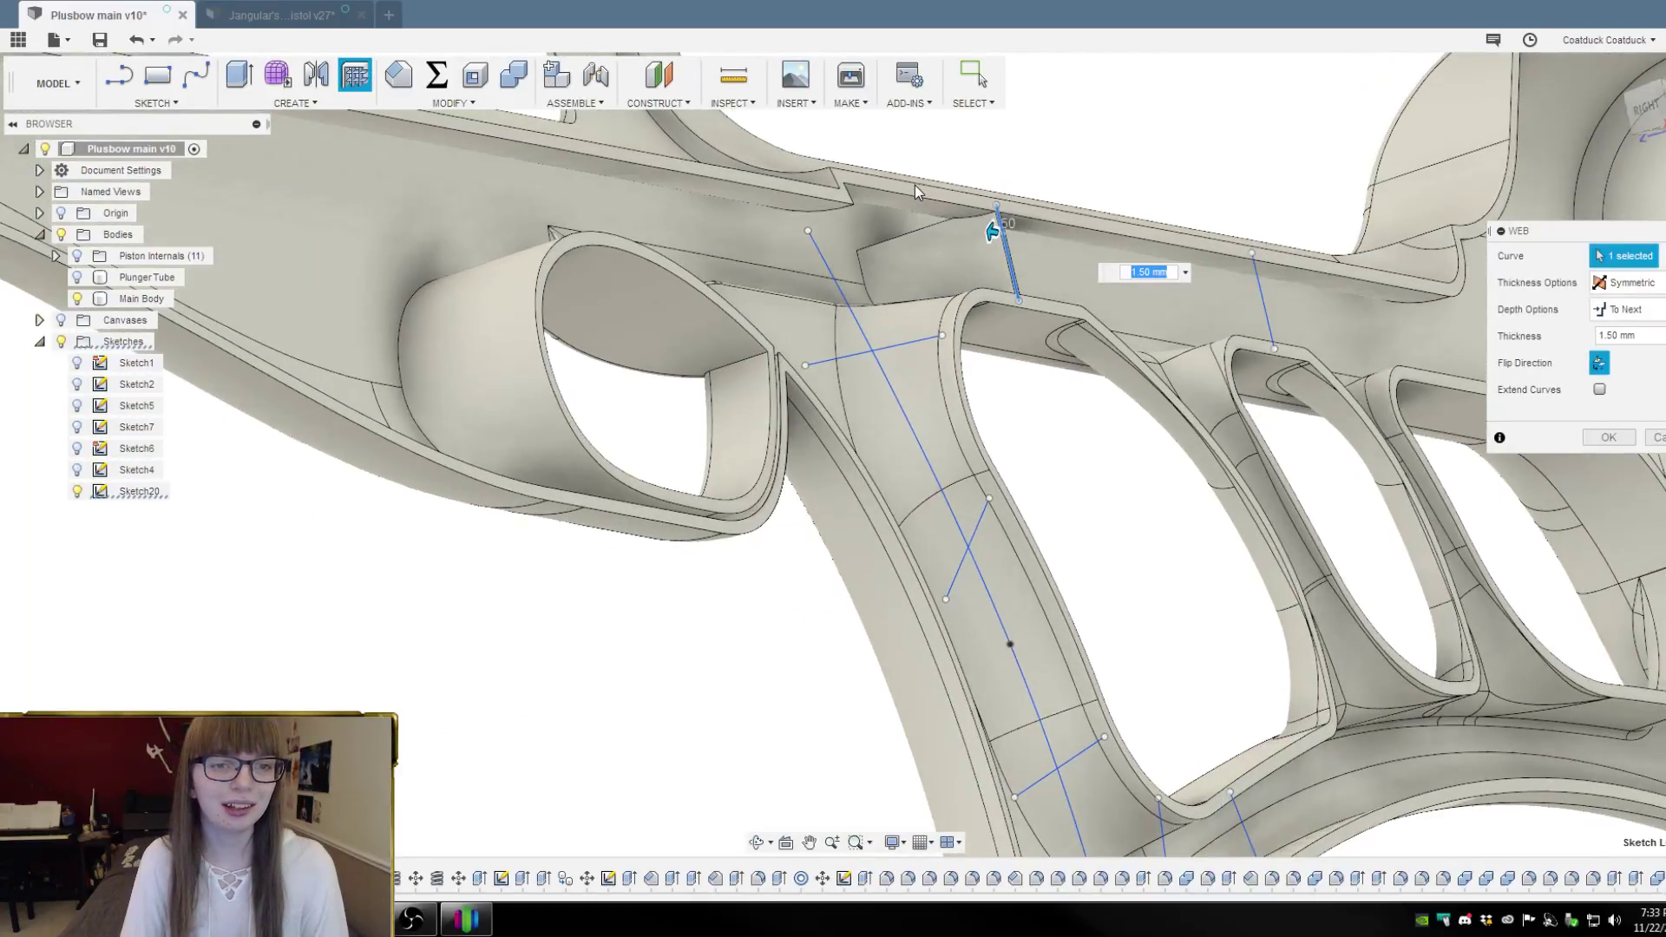
pyautogui.keyDown('shift'); pyautogui.moveTo(1067, 409); pyautogui.dragTo(1326, 386, button='middle'); pyautogui.keyUp('shift')
pyautogui.click(1599, 389)
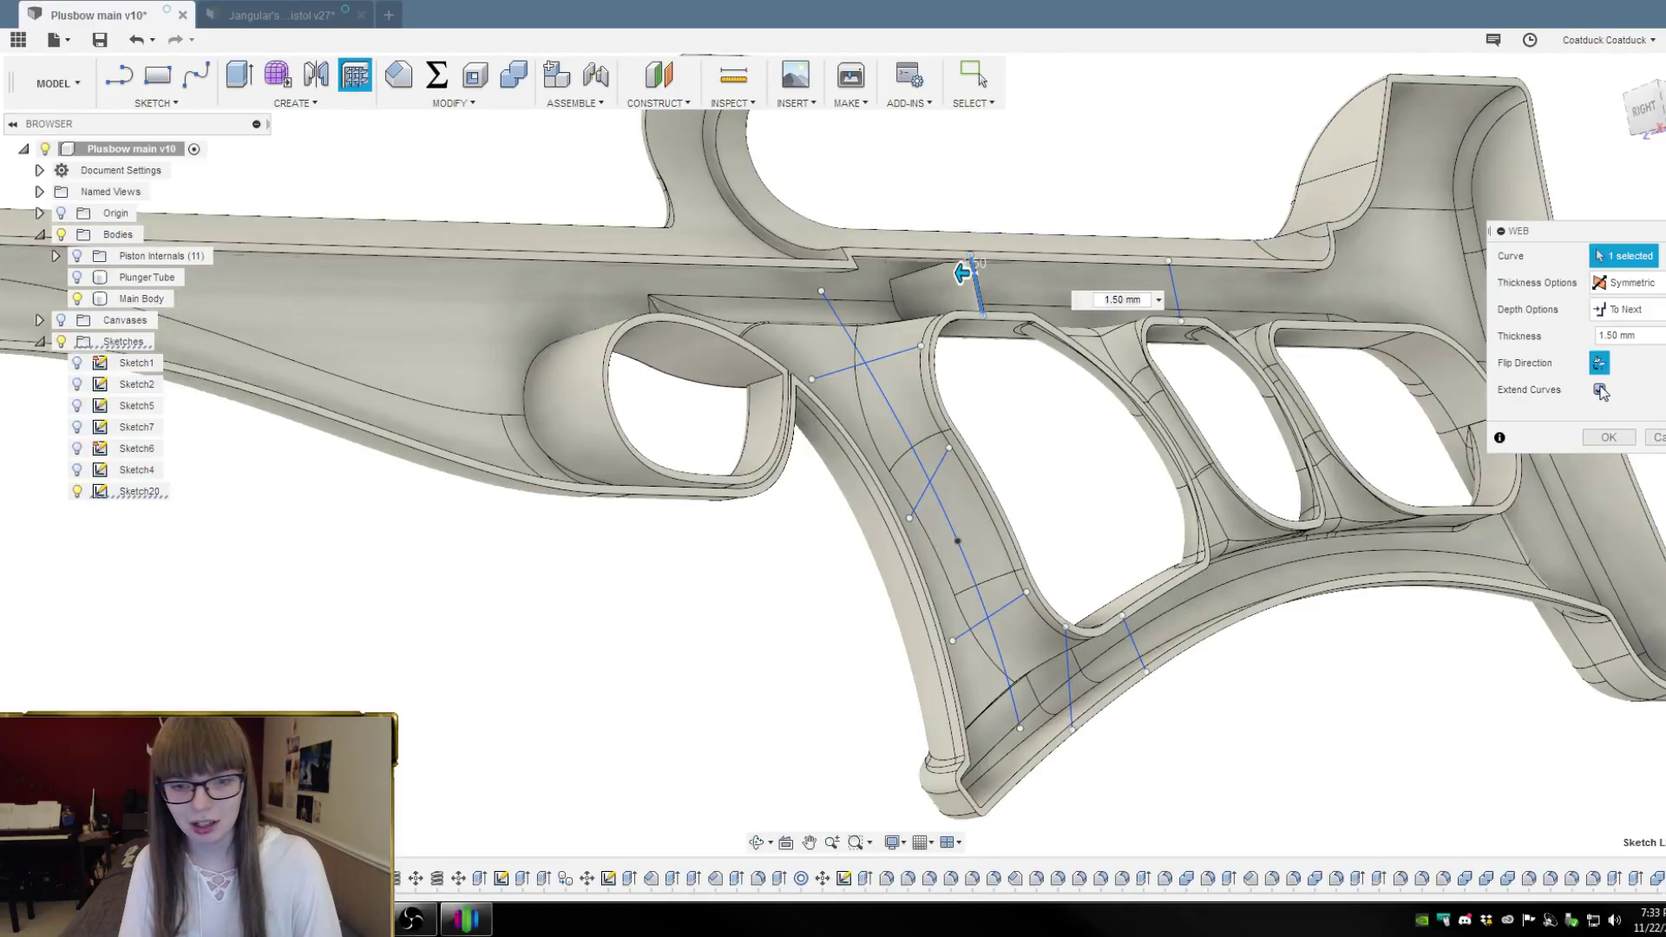
# Add the upper-rail line above the middle opening and the grip's two lower cross lines to the web
pyautogui.keyDown('shift'); pyautogui.moveTo(1129, 489); pyautogui.dragTo(1049, 486, button='middle'); pyautogui.keyUp('shift')
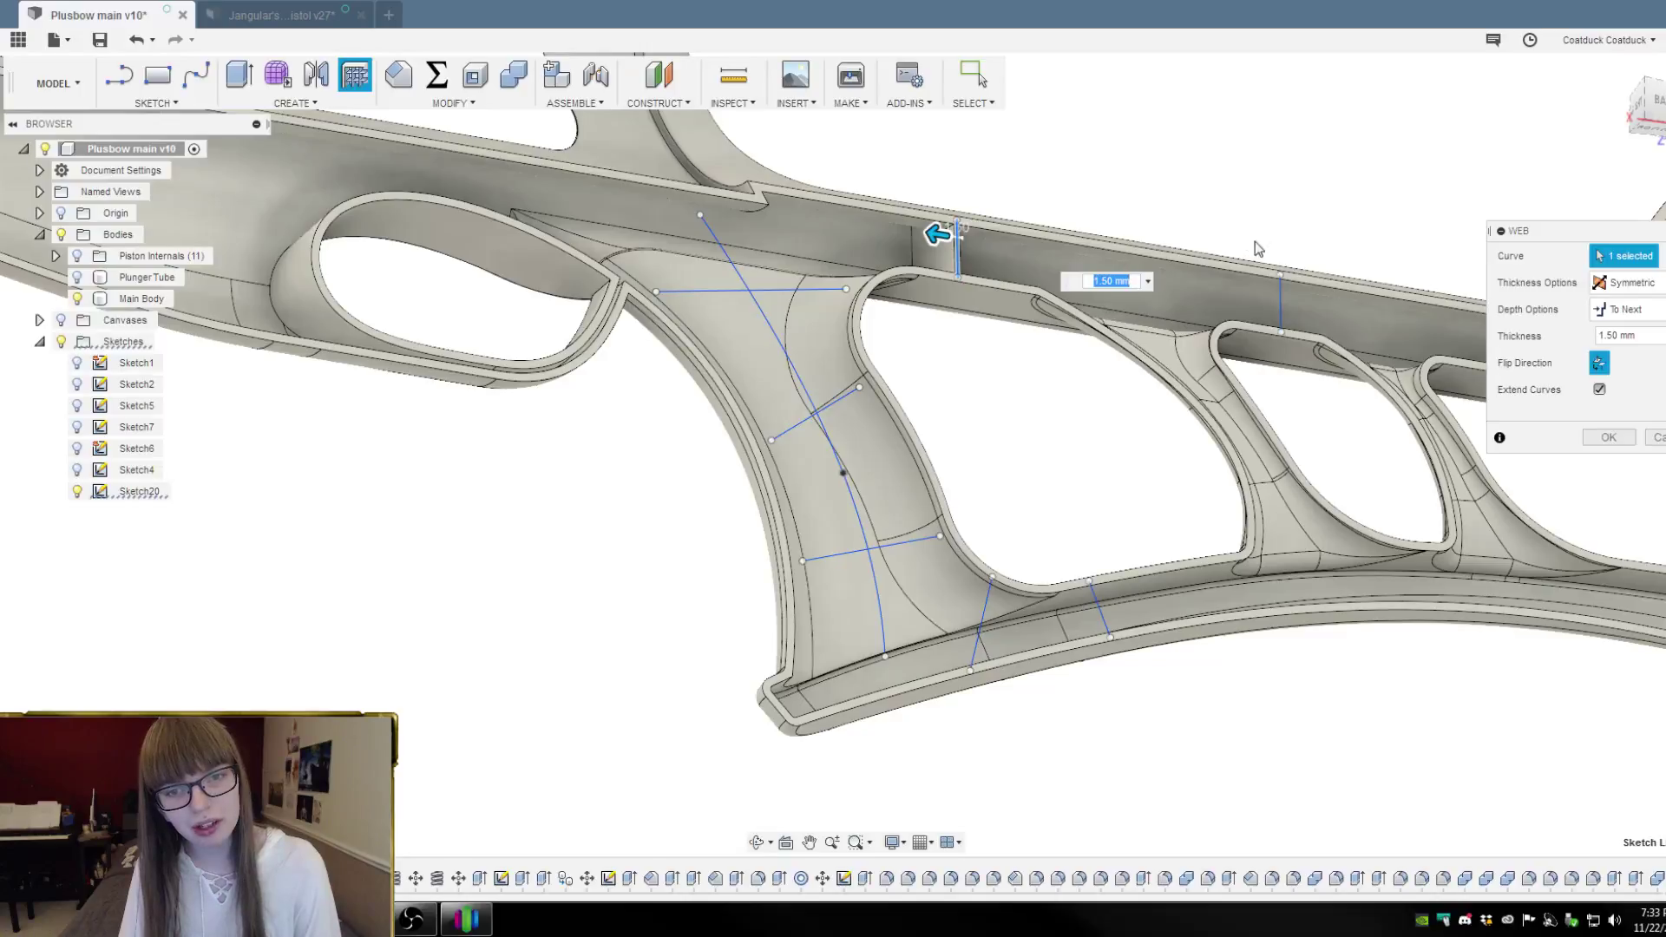
pyautogui.click(1282, 305)
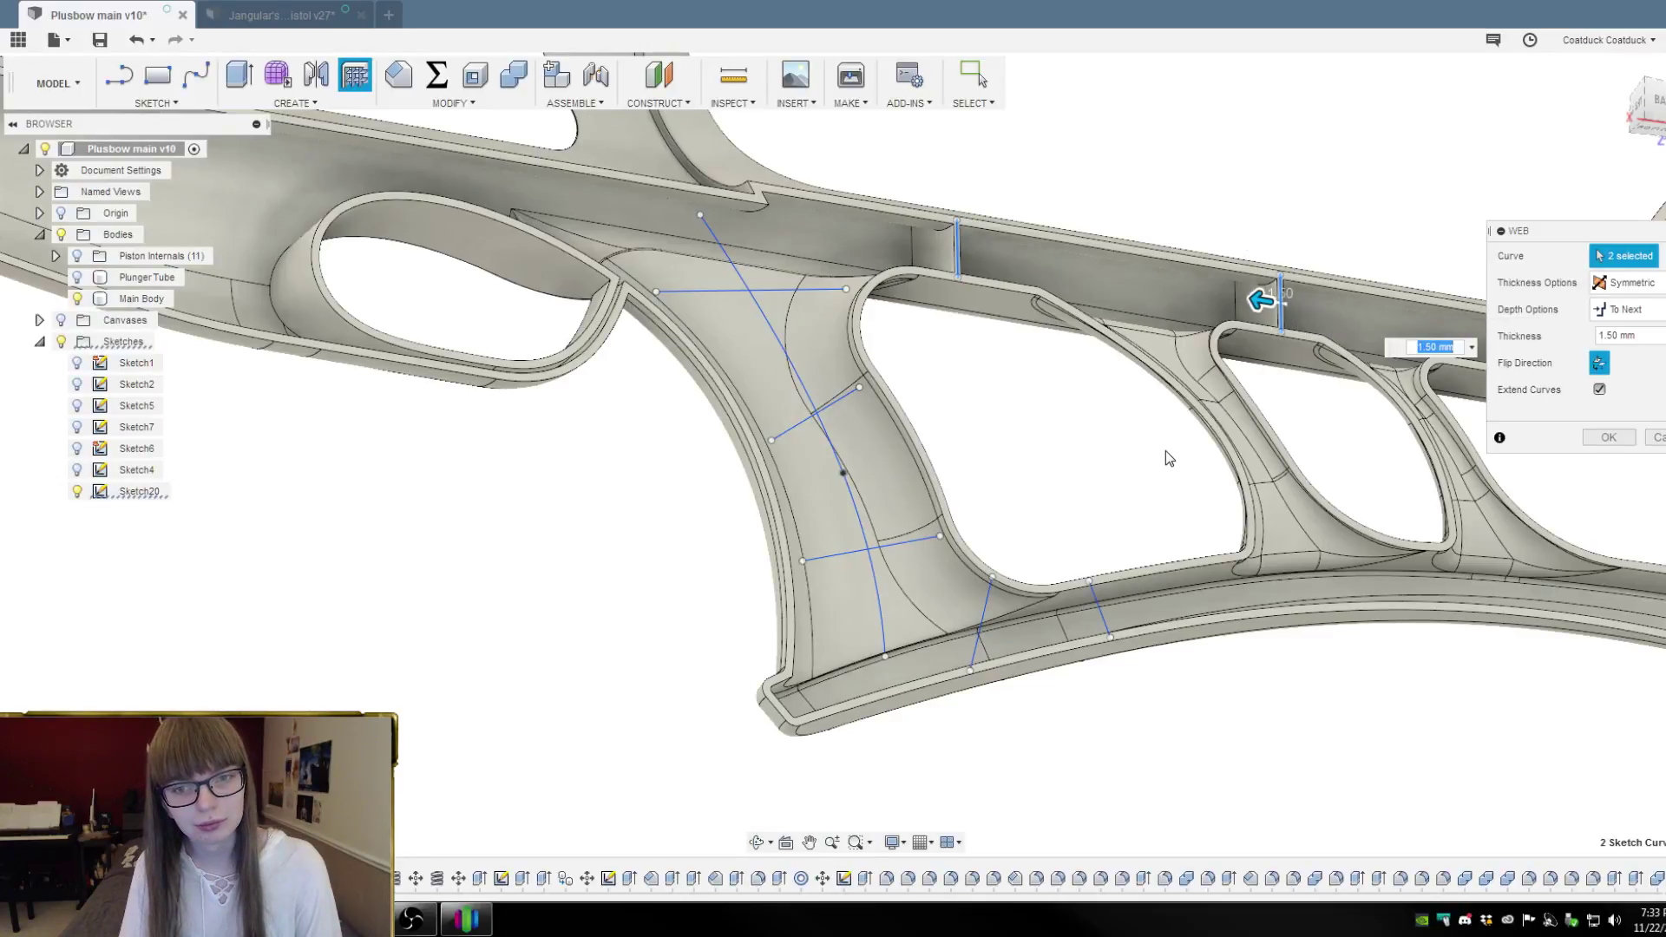
pyautogui.click(911, 540)
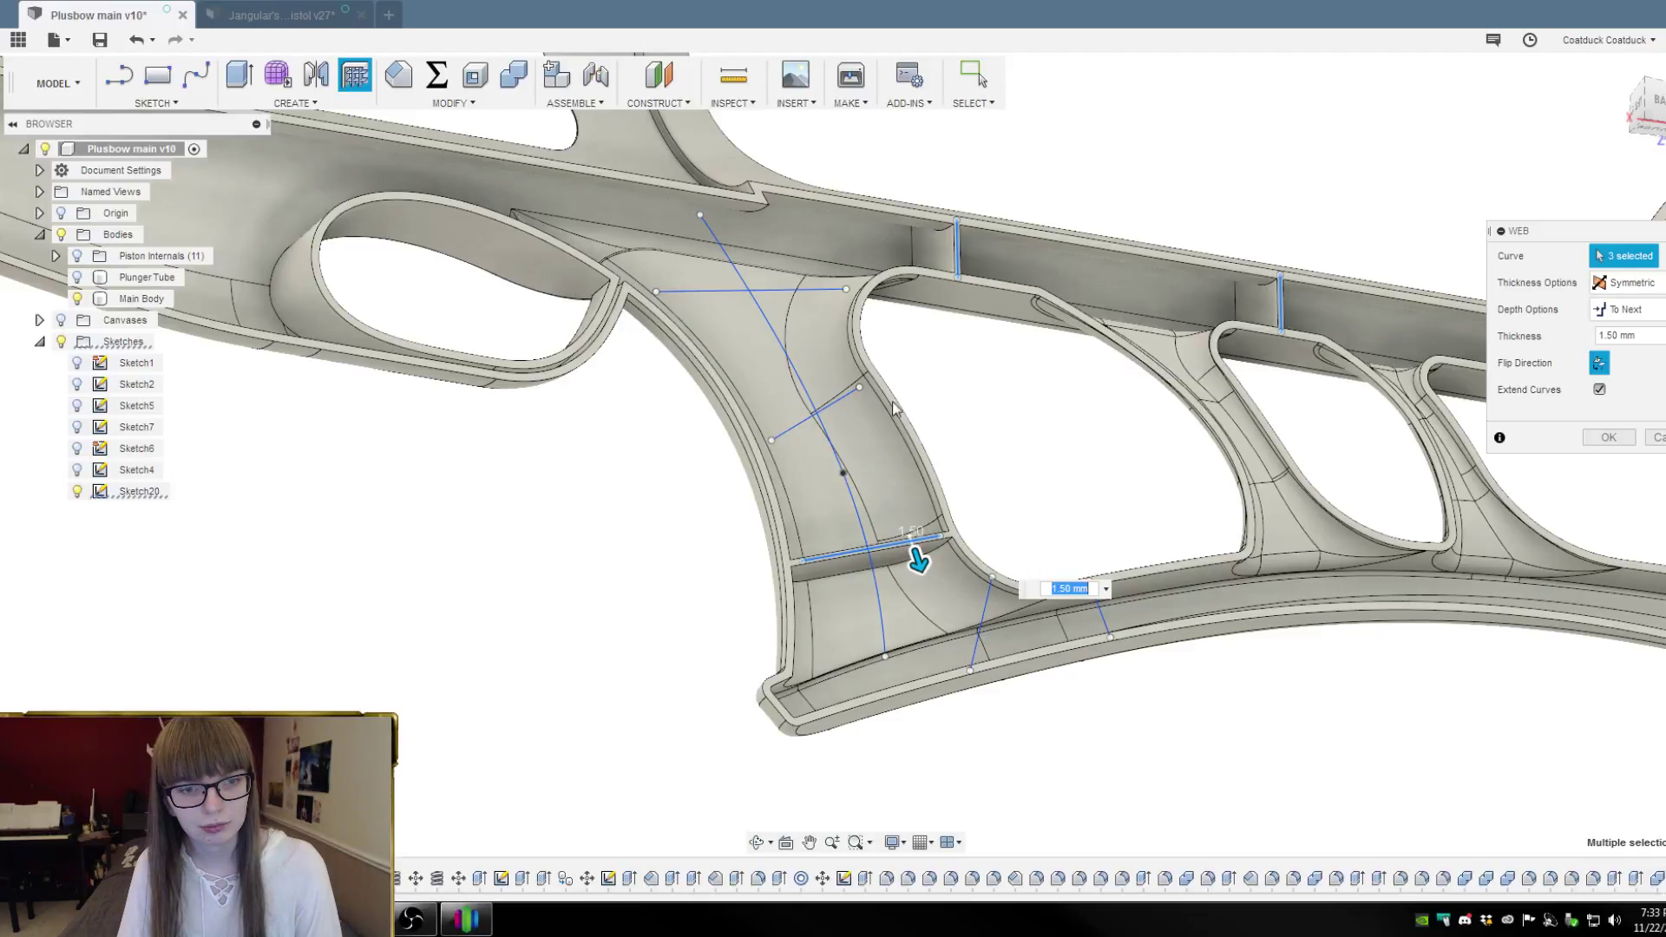
pyautogui.click(843, 397)
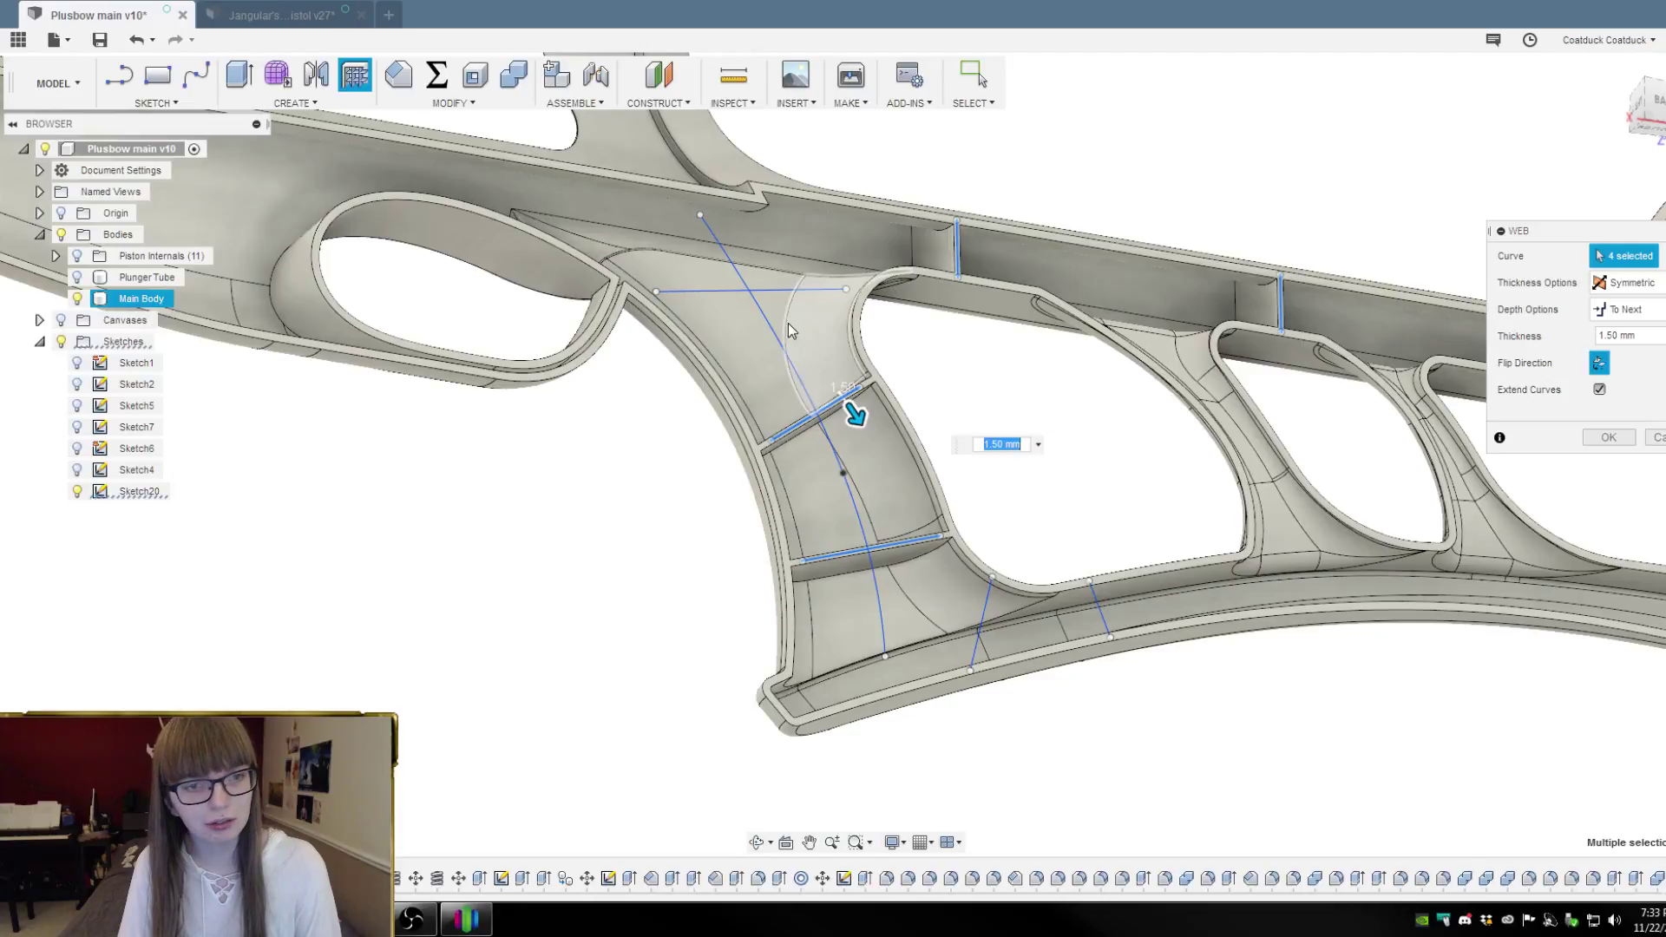
# Add the grip's lengthwise spline and its uppermost cross line to the web selection
pyautogui.click(785, 291)
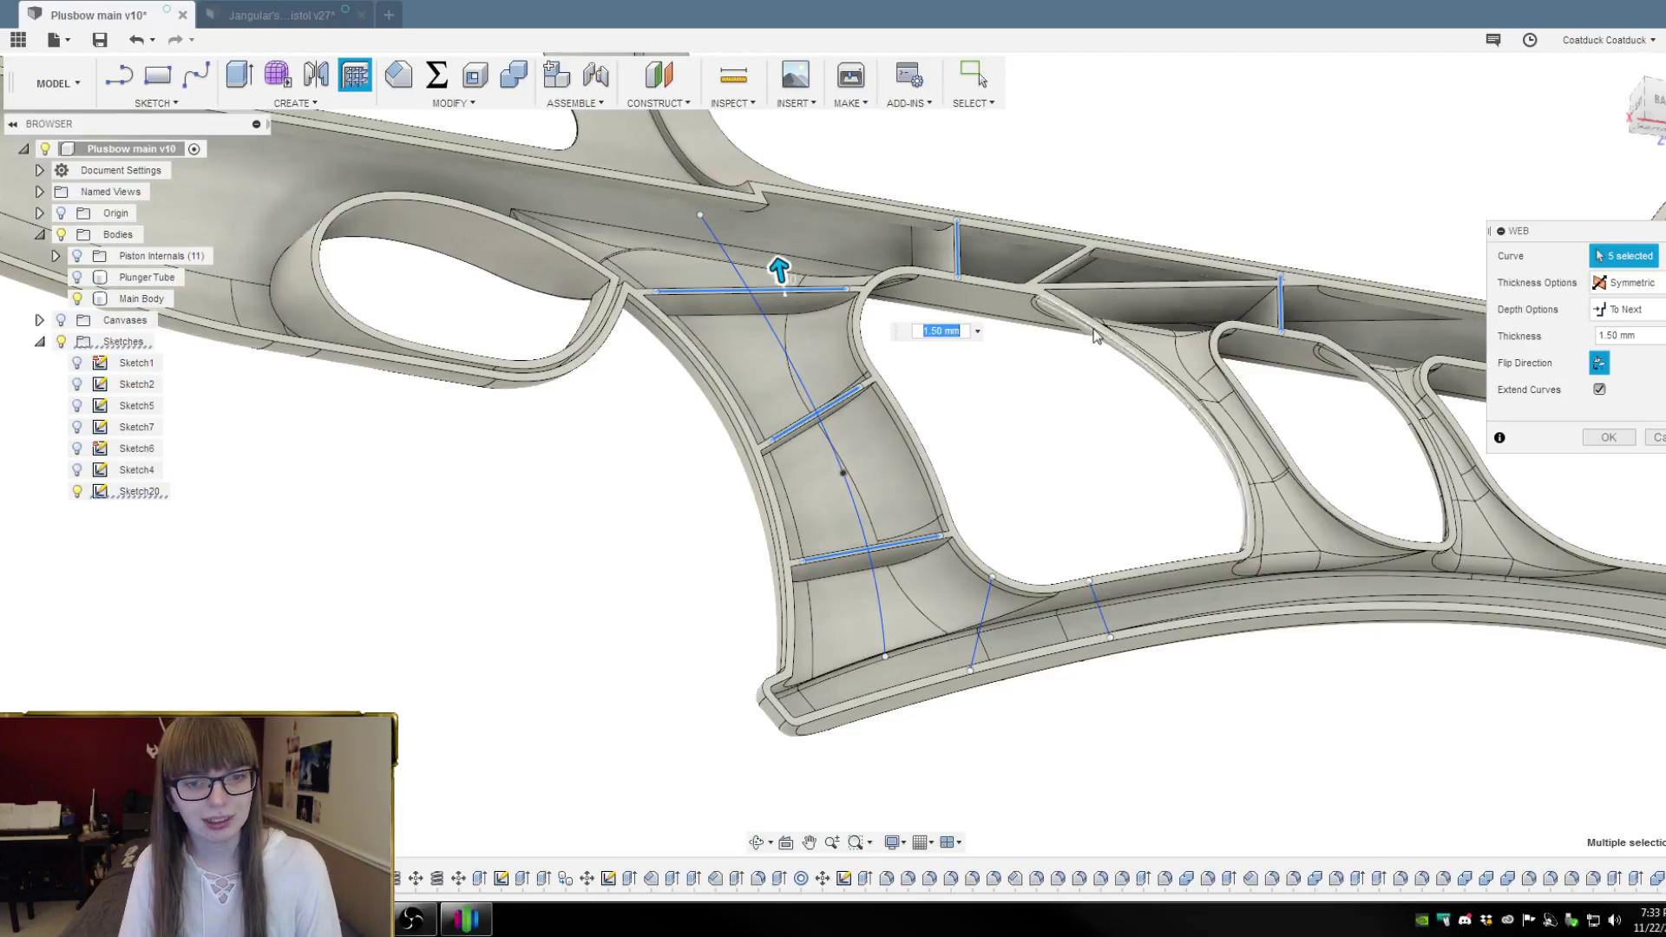
pyautogui.keyDown('ctrl'); pyautogui.click(766, 288); pyautogui.keyUp('ctrl')
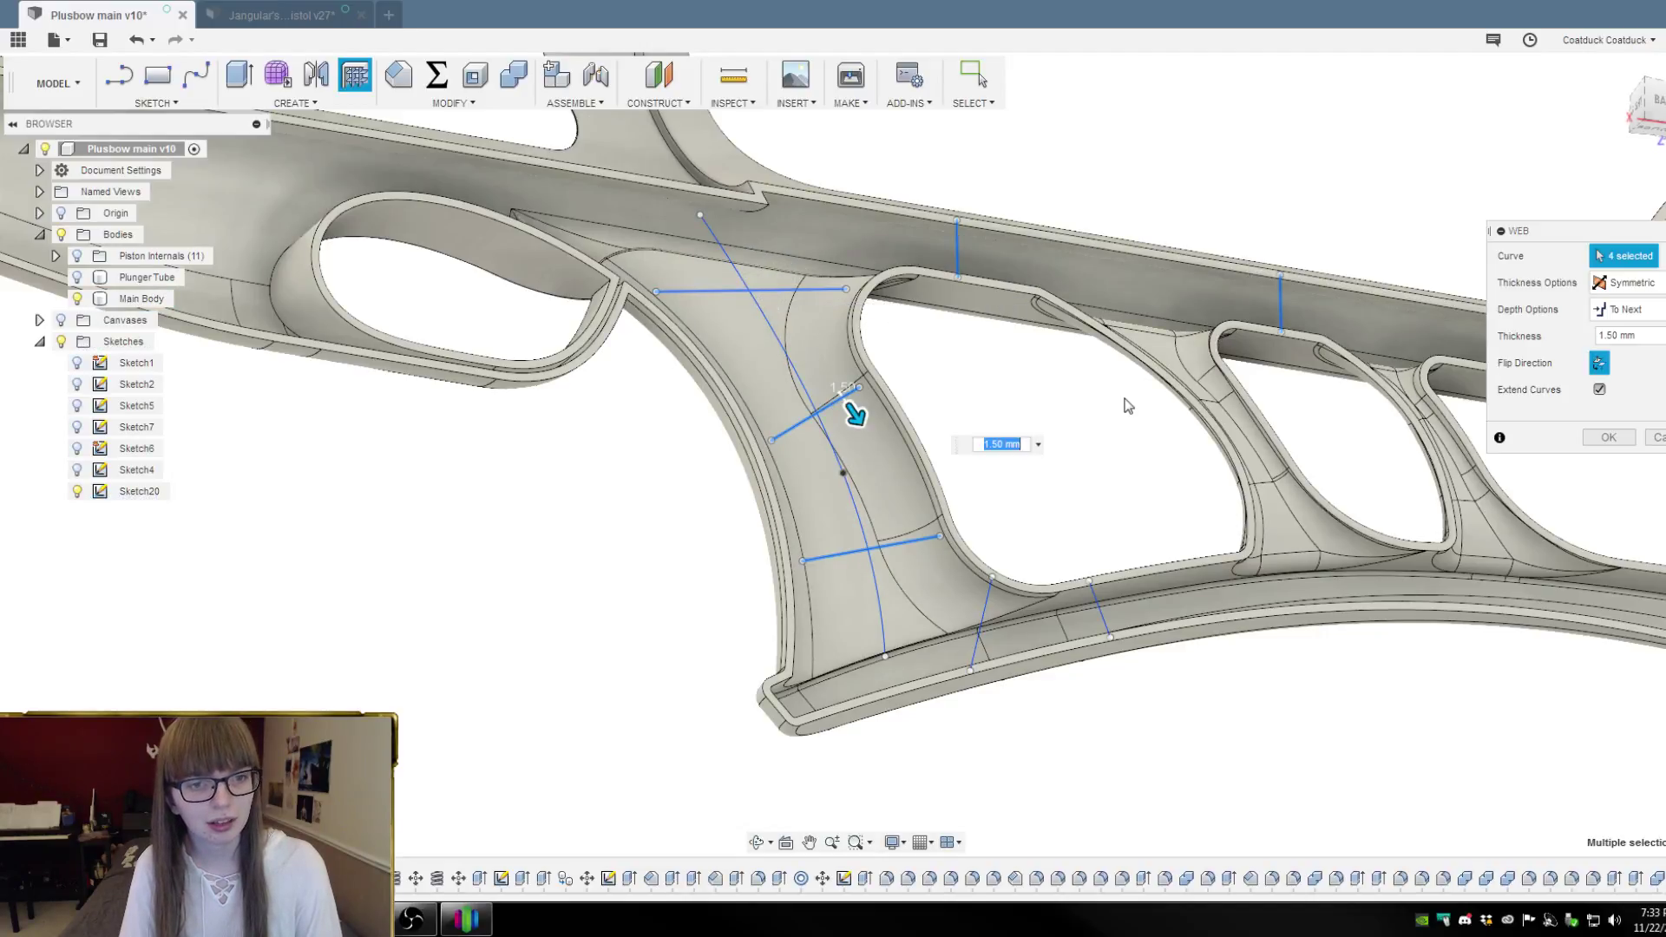
pyautogui.keyDown('ctrl'); pyautogui.click(763, 333); pyautogui.keyUp('ctrl')
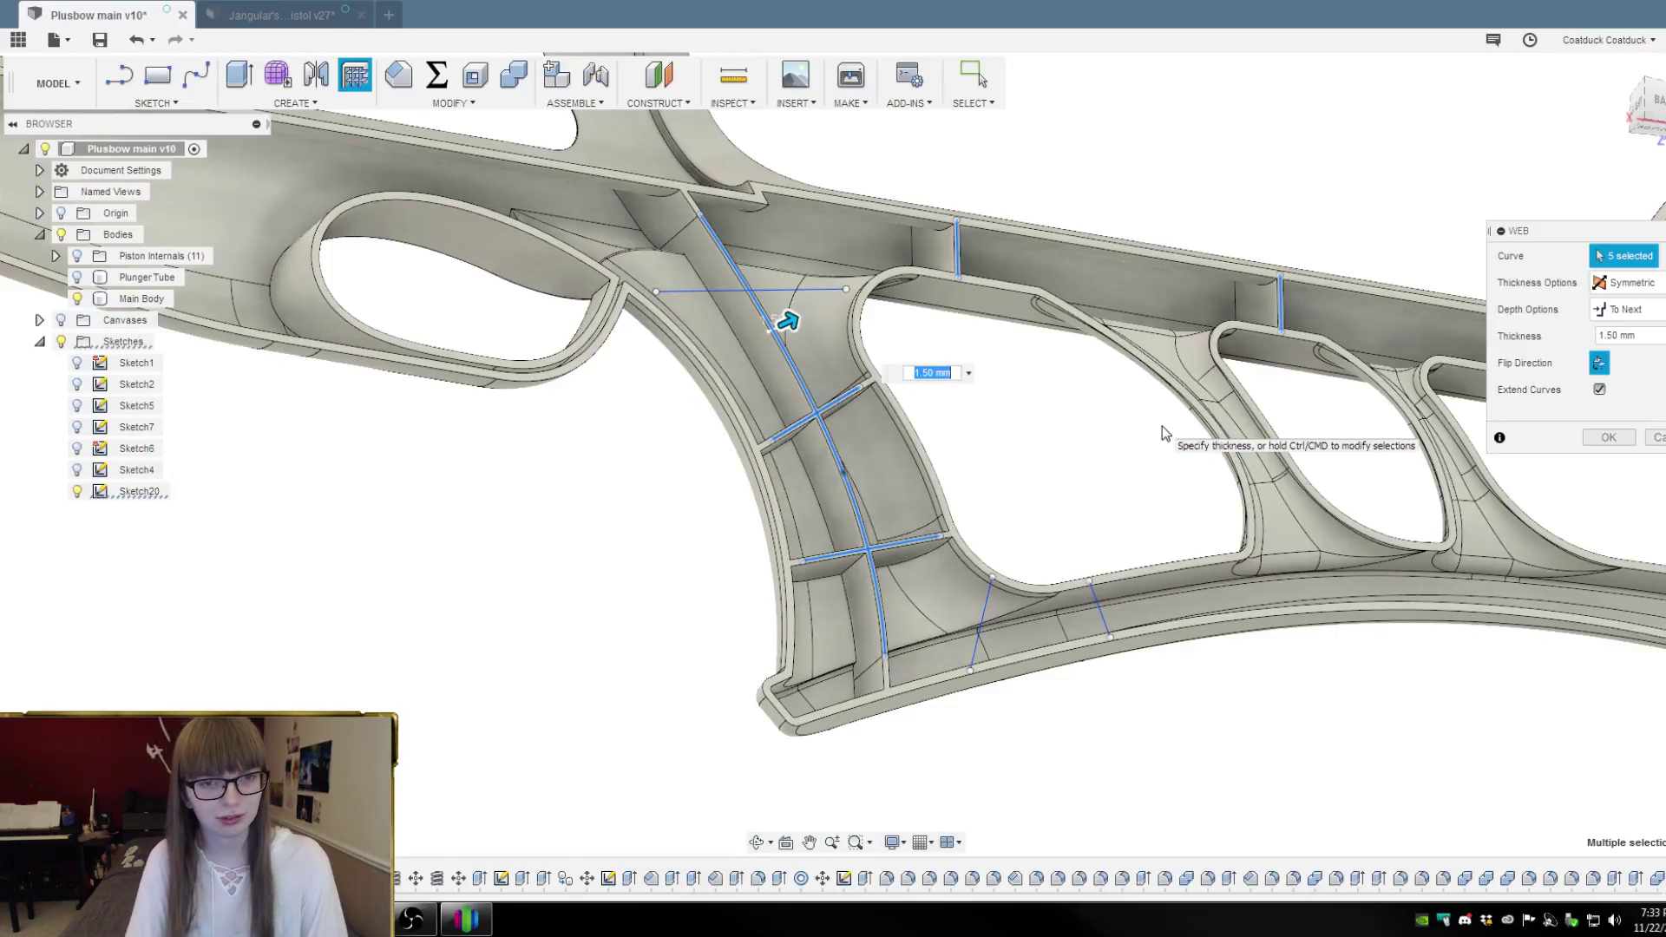
pyautogui.keyDown('shift'); pyautogui.moveTo(1160, 431); pyautogui.dragTo(1100, 441, button='middle'); pyautogui.keyUp('shift')
pyautogui.keyDown('shift'); pyautogui.moveTo(1023, 402); pyautogui.dragTo(1041, 371, button='middle'); pyautogui.keyUp('shift')
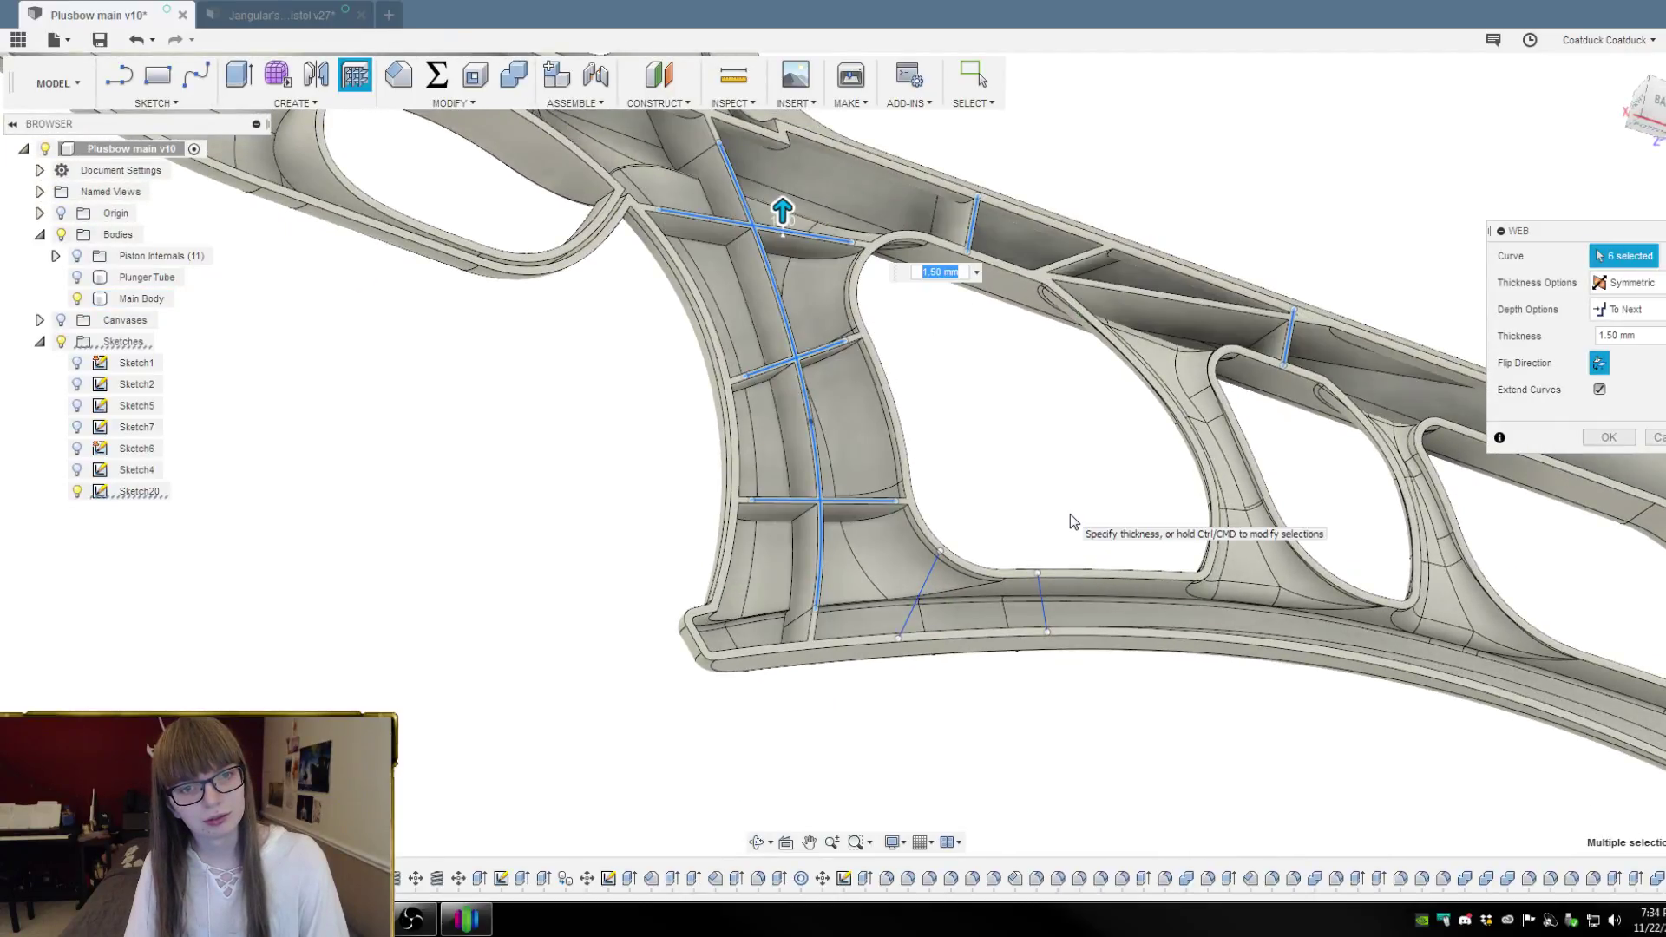
# Try including the rearward of the two lower-rail lines beneath the large opening in the web, and deselect it
pyautogui.keyDown('ctrl'); pyautogui.click(1039, 600); pyautogui.keyUp('ctrl')
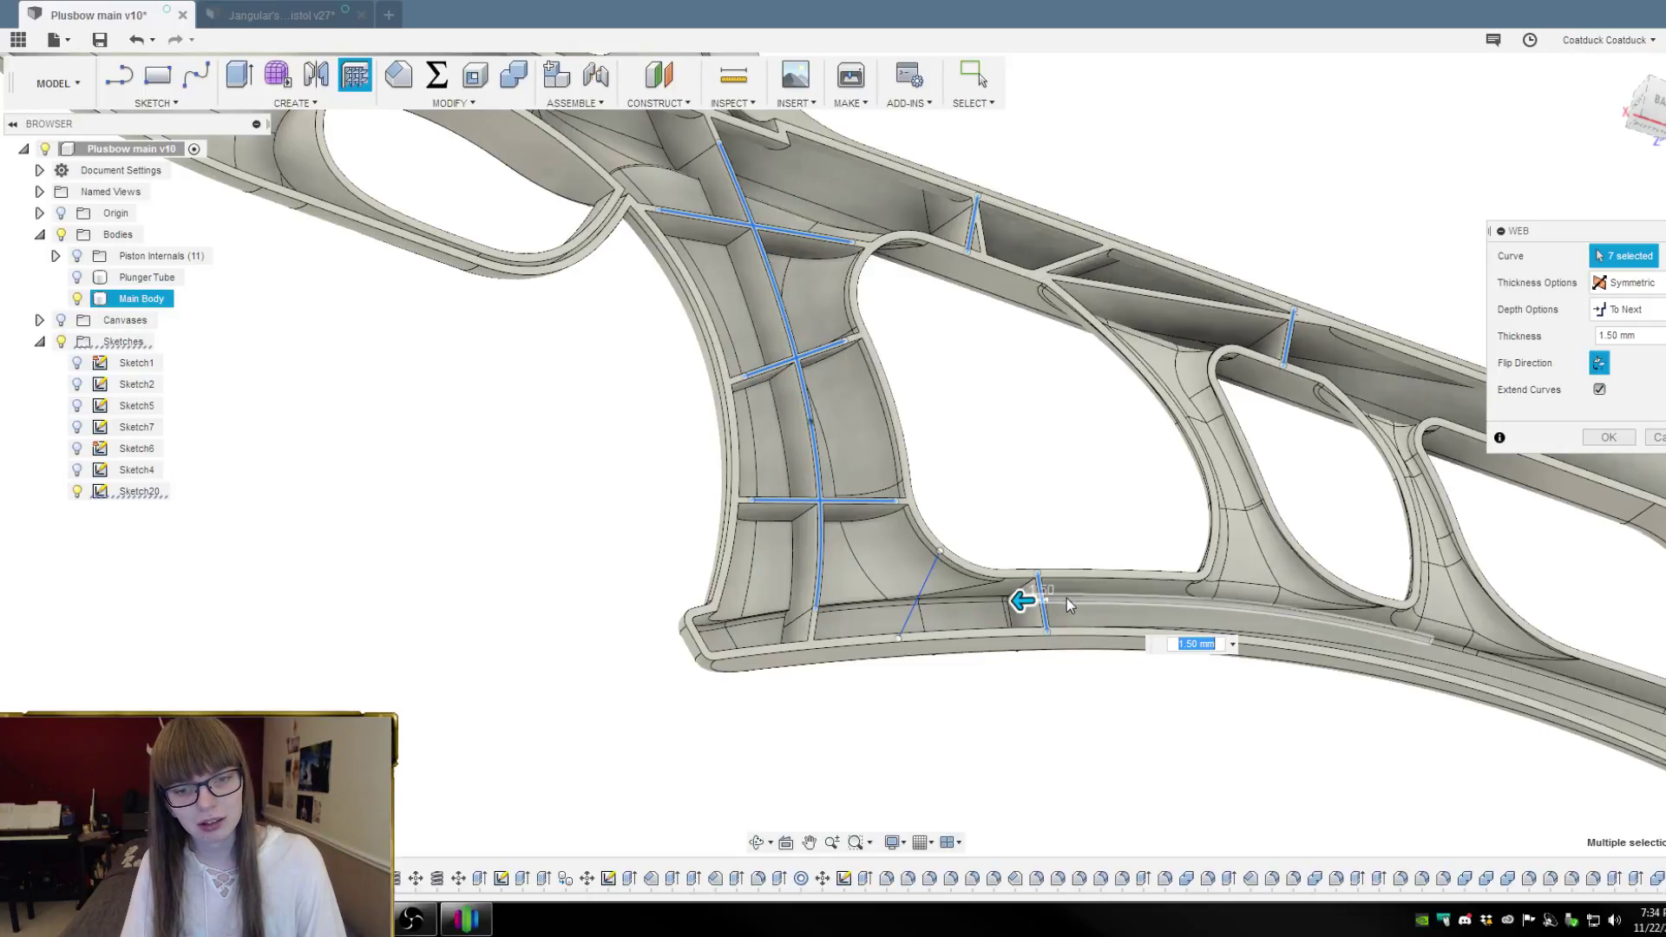
pyautogui.click(1045, 616)
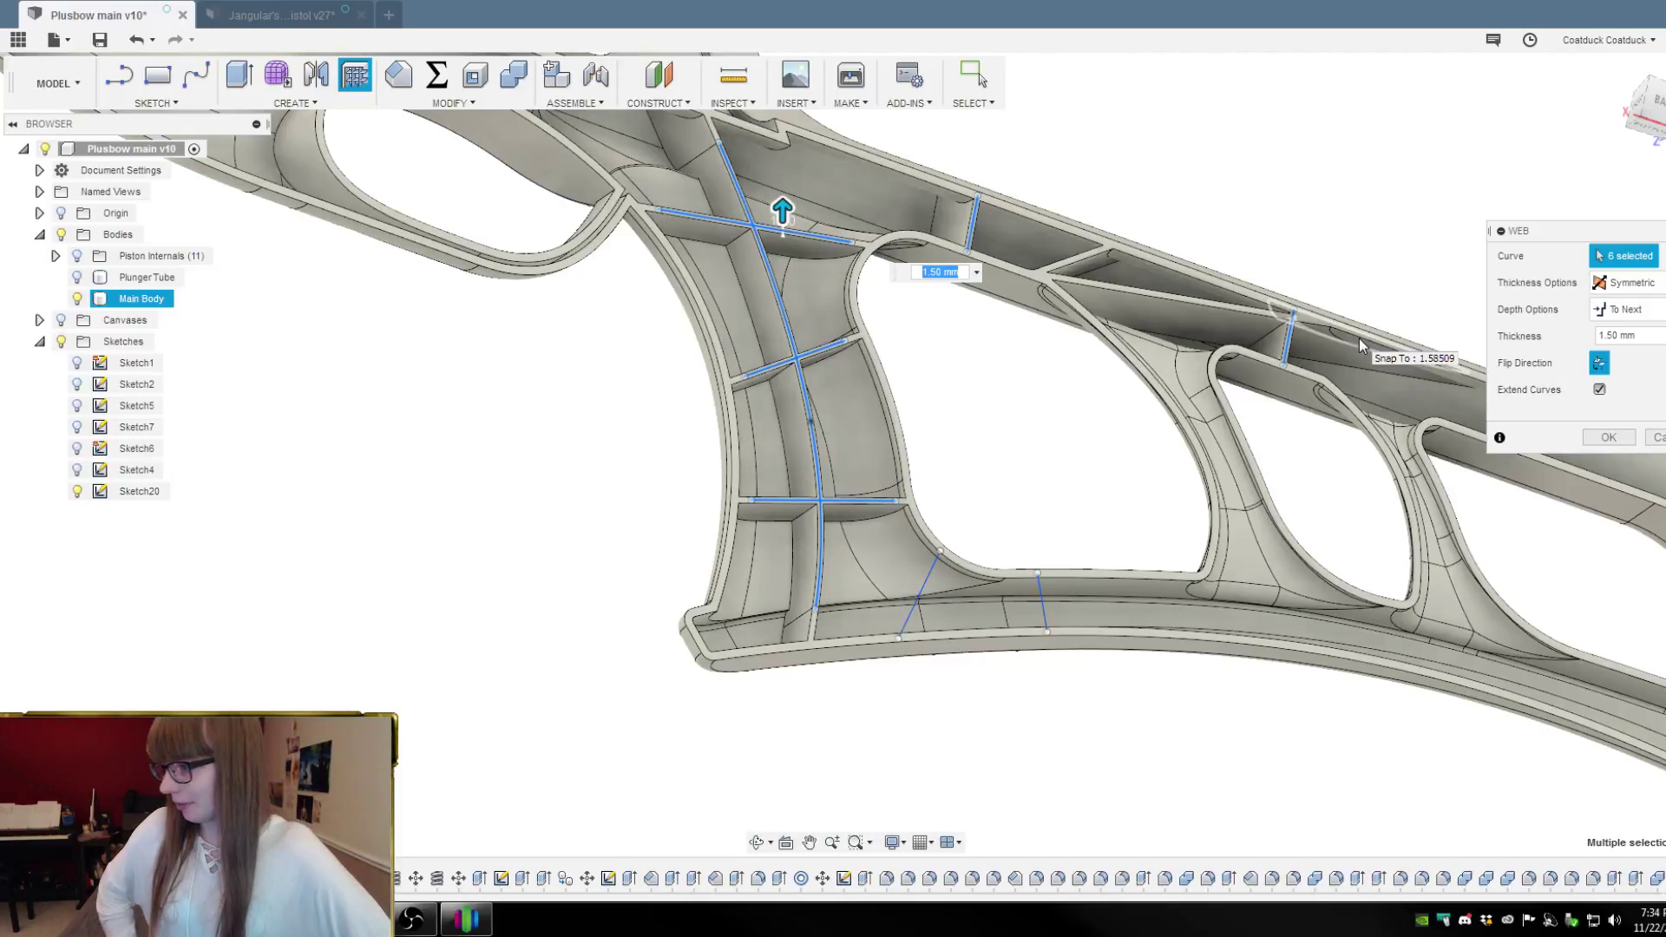
# Remove the two upper-rail lines from the web selection, leaving only the grip's curves selected
pyautogui.scroll(4, 824, 246)
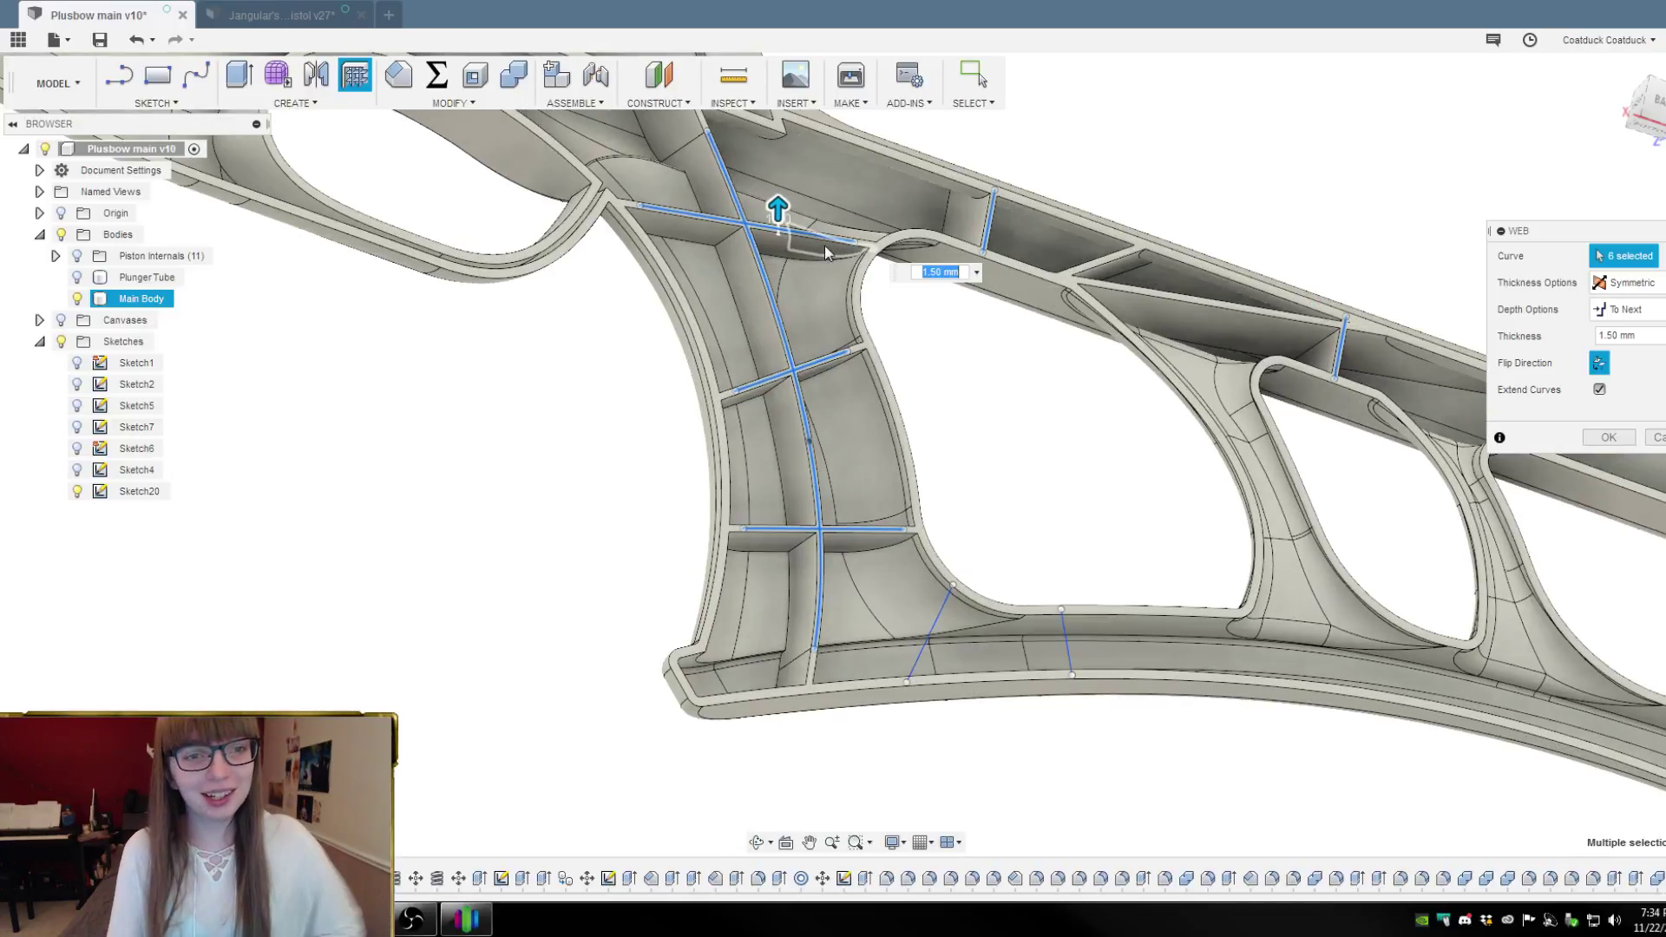
pyautogui.scroll(-3, 998, 239)
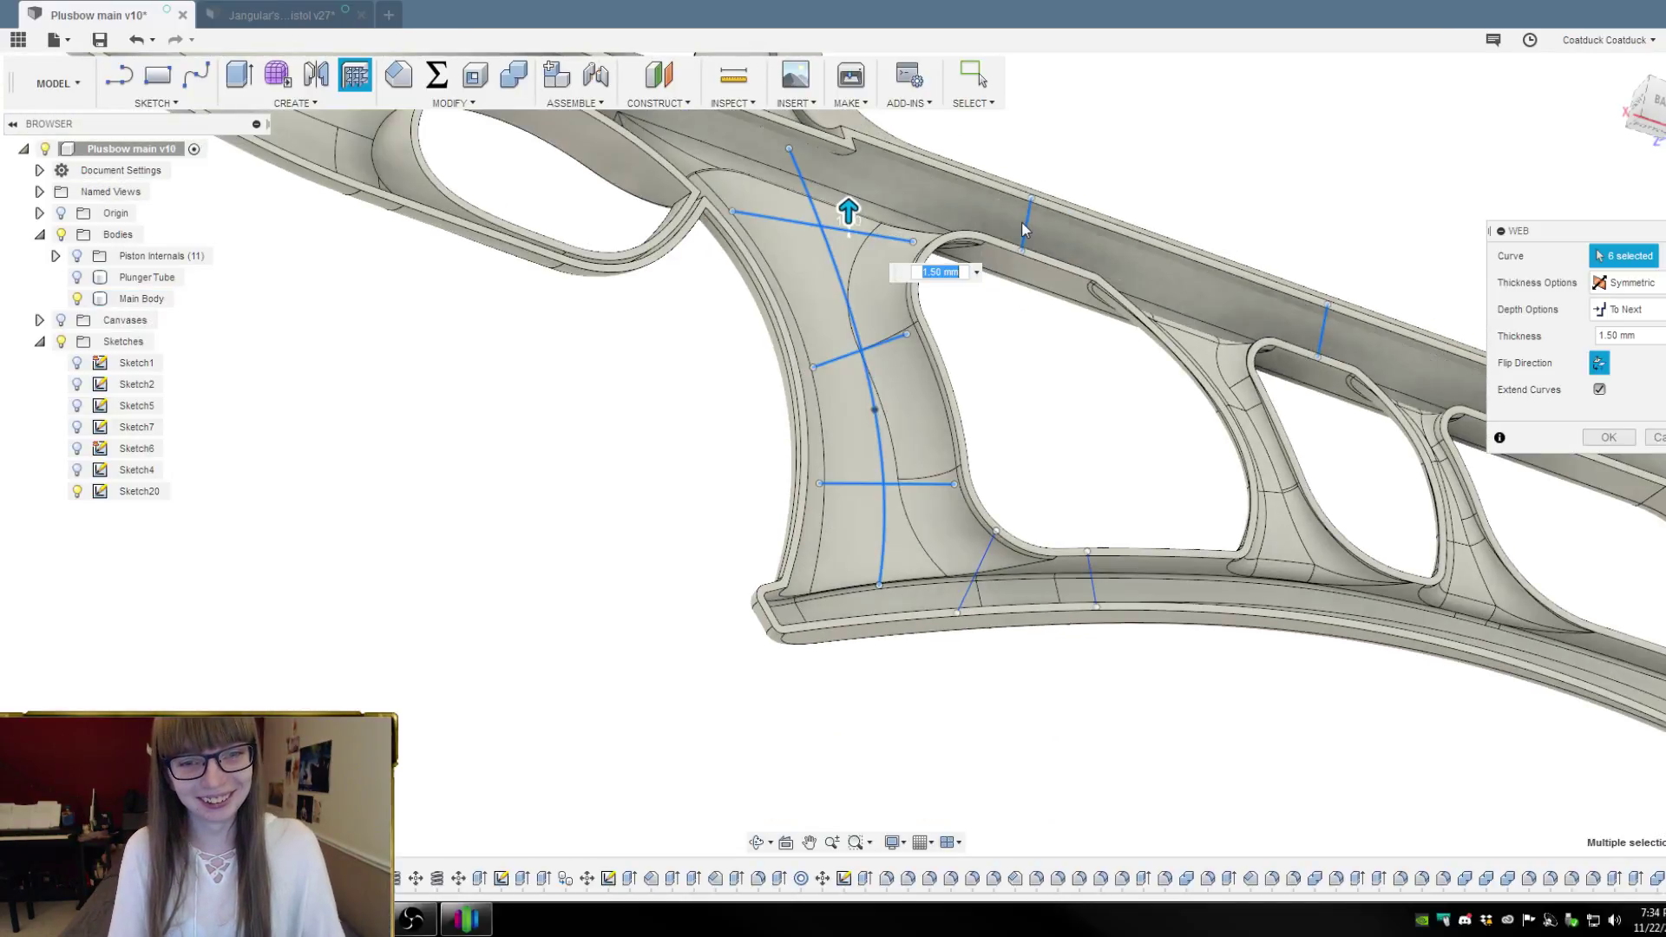
pyautogui.scroll(2, 1029, 227)
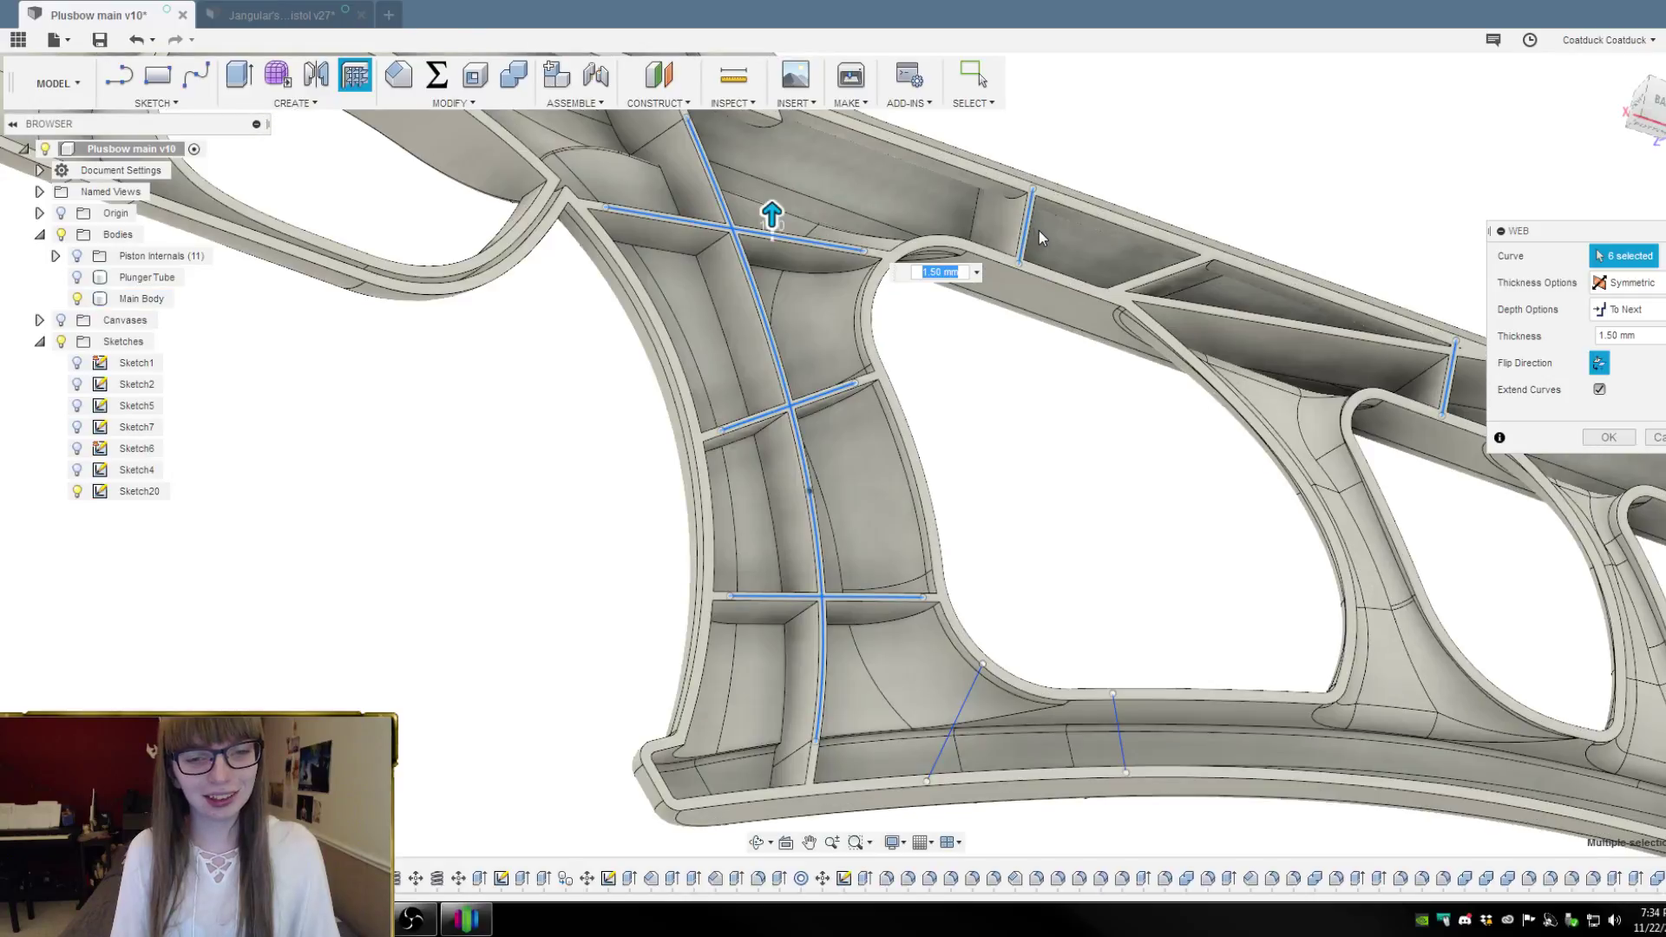
pyautogui.scroll(2, 1031, 229)
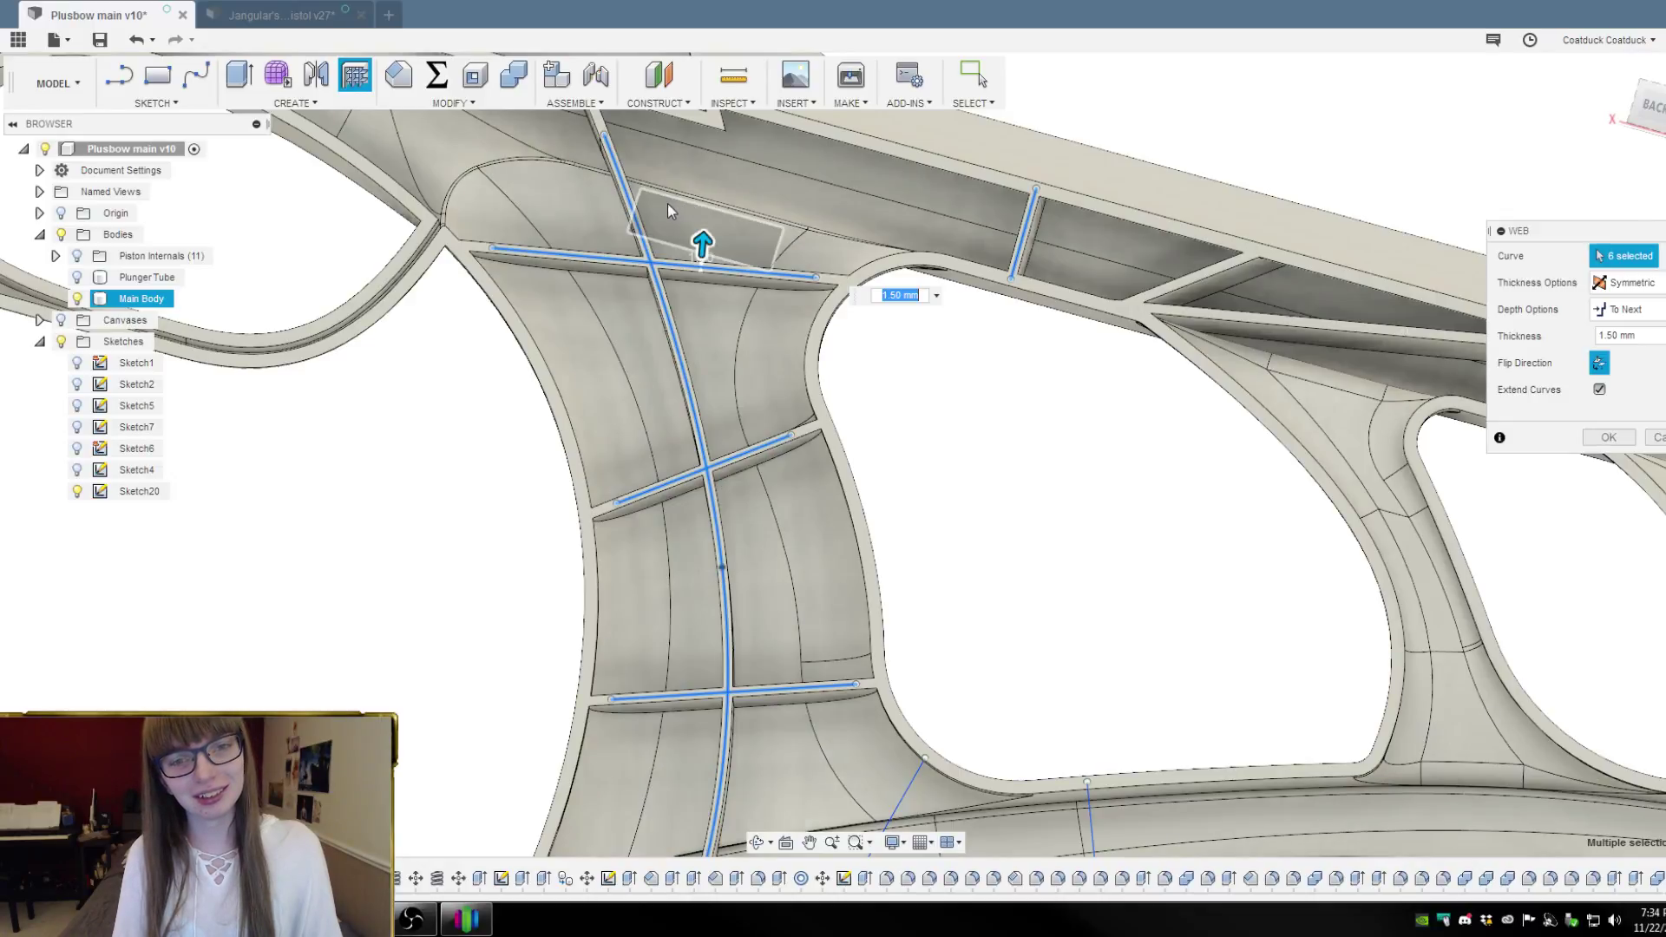
pyautogui.scroll(-3, 670, 204)
pyautogui.scroll(3, 887, 211)
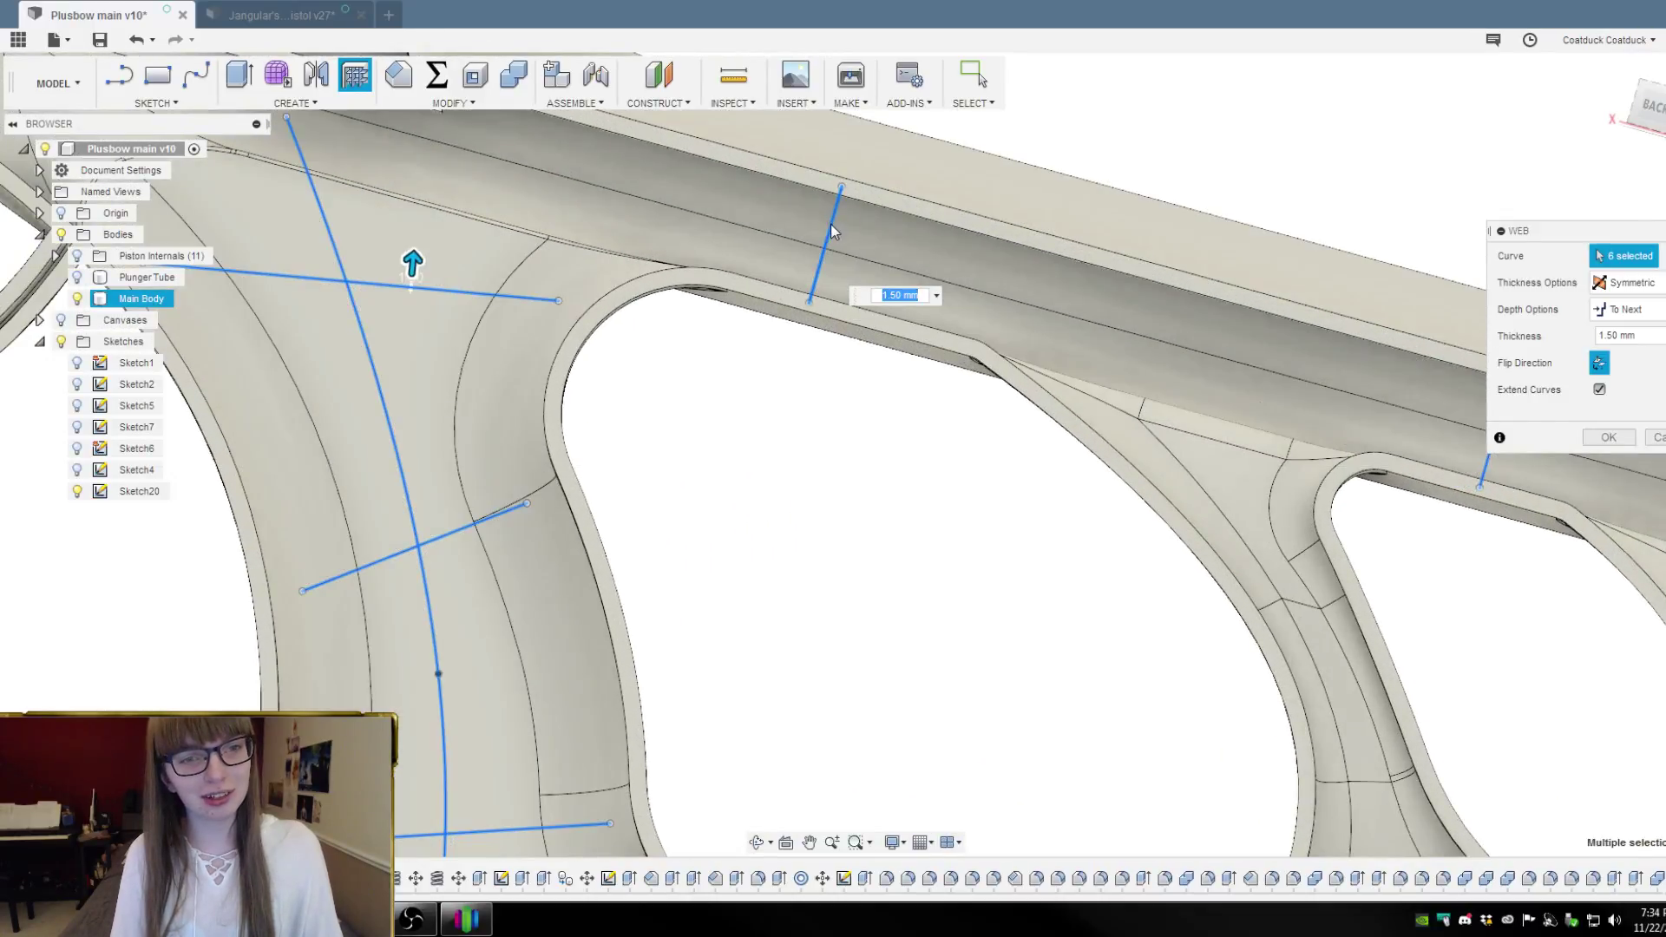
pyautogui.click(831, 224)
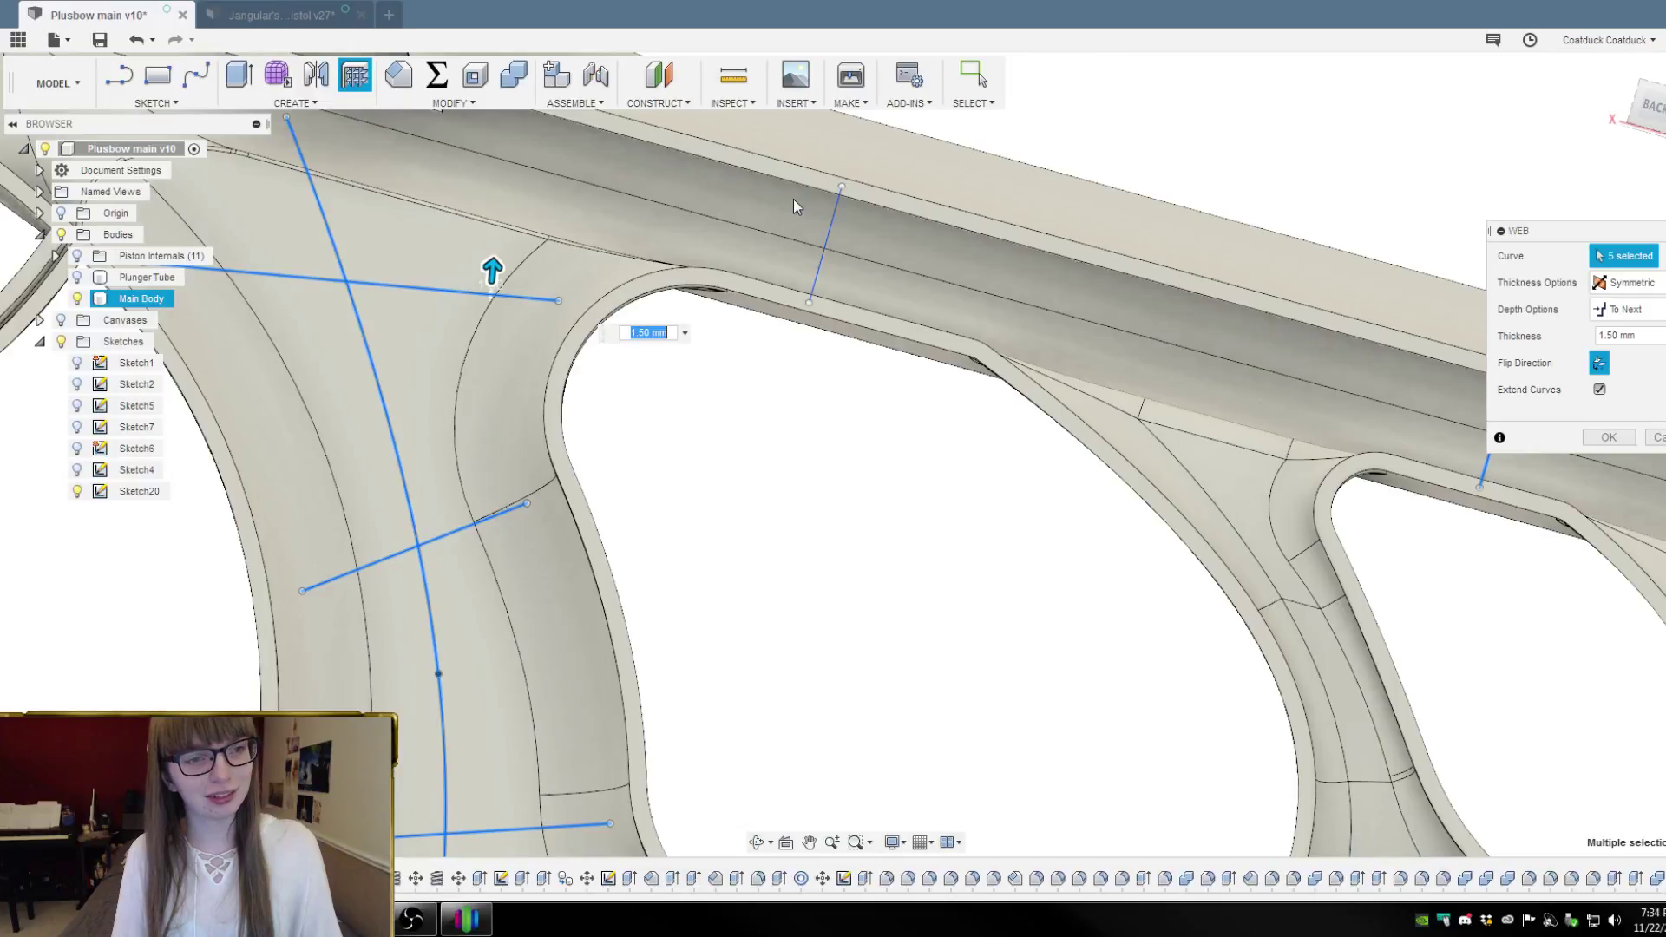
pyautogui.scroll(-3, 793, 205)
pyautogui.scroll(3, 1184, 338)
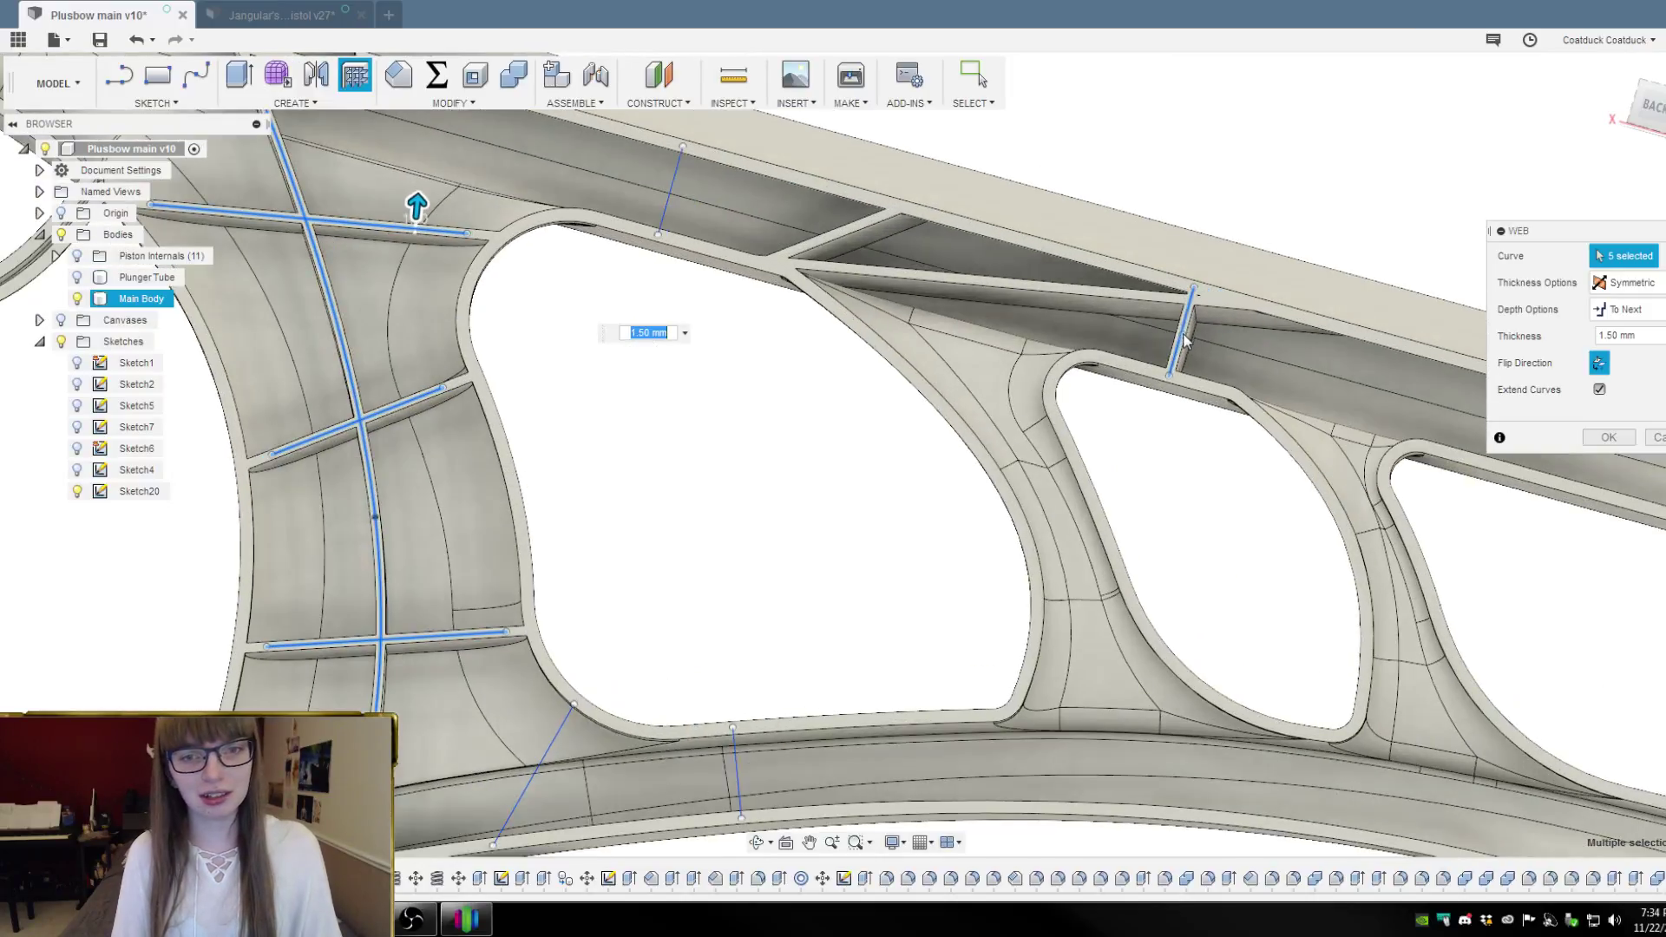
pyautogui.click(1182, 335)
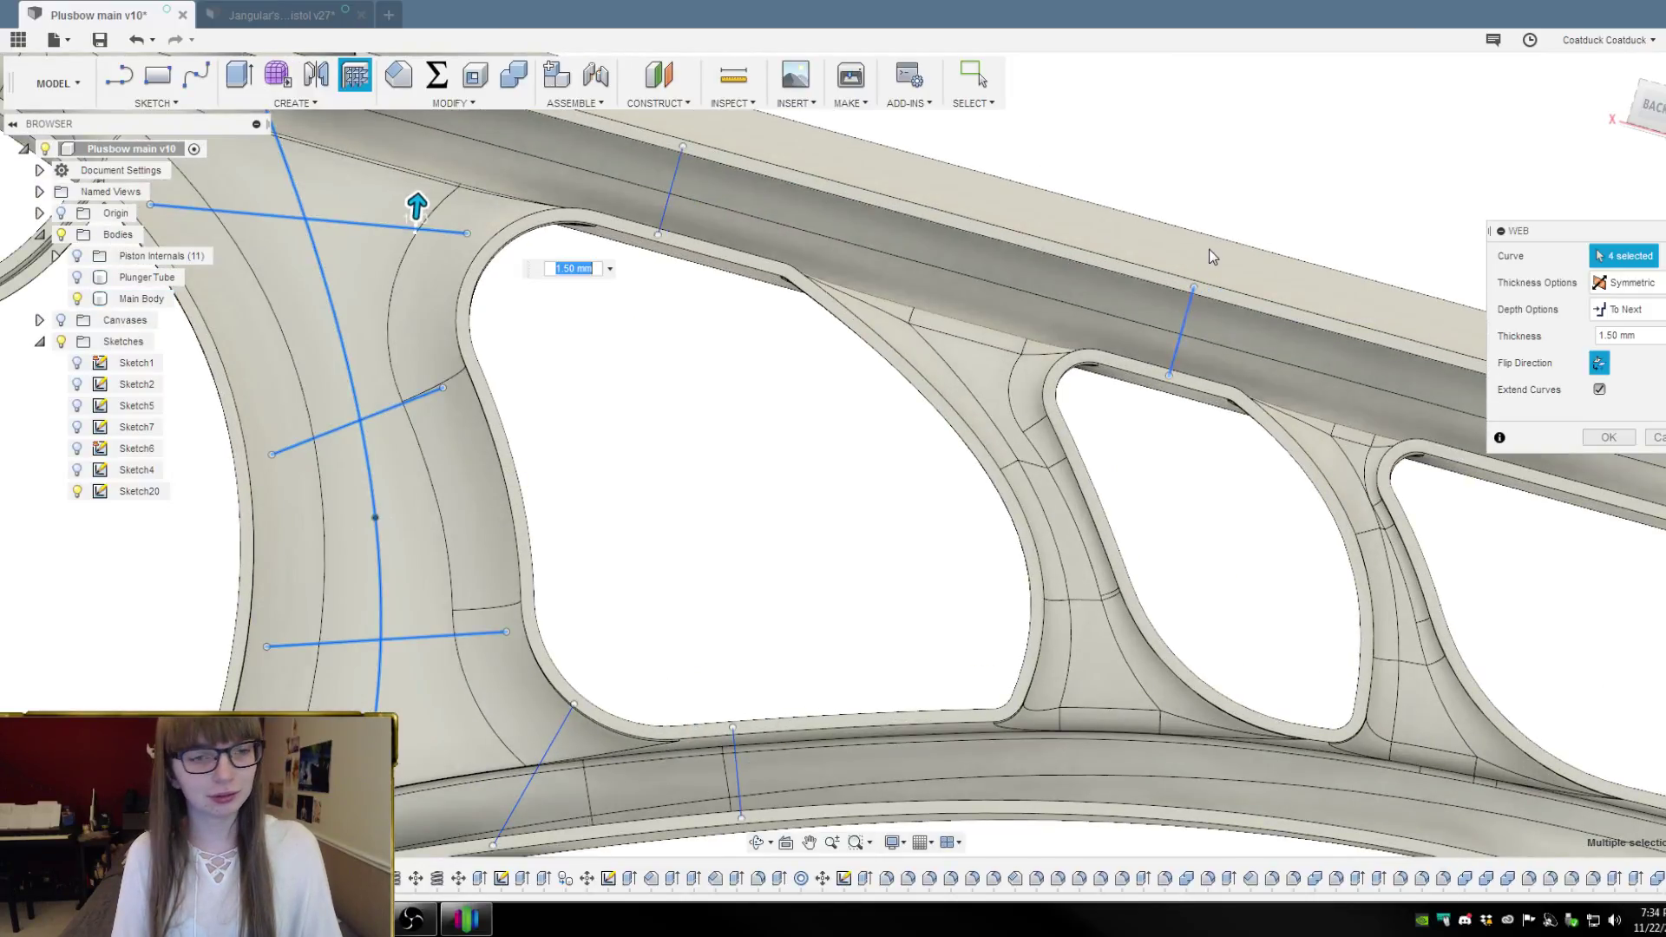
# Inspect how the grip's web preview meets the surrounding walls and lower rail, and cancel the web
pyautogui.scroll(-3, 1209, 248)
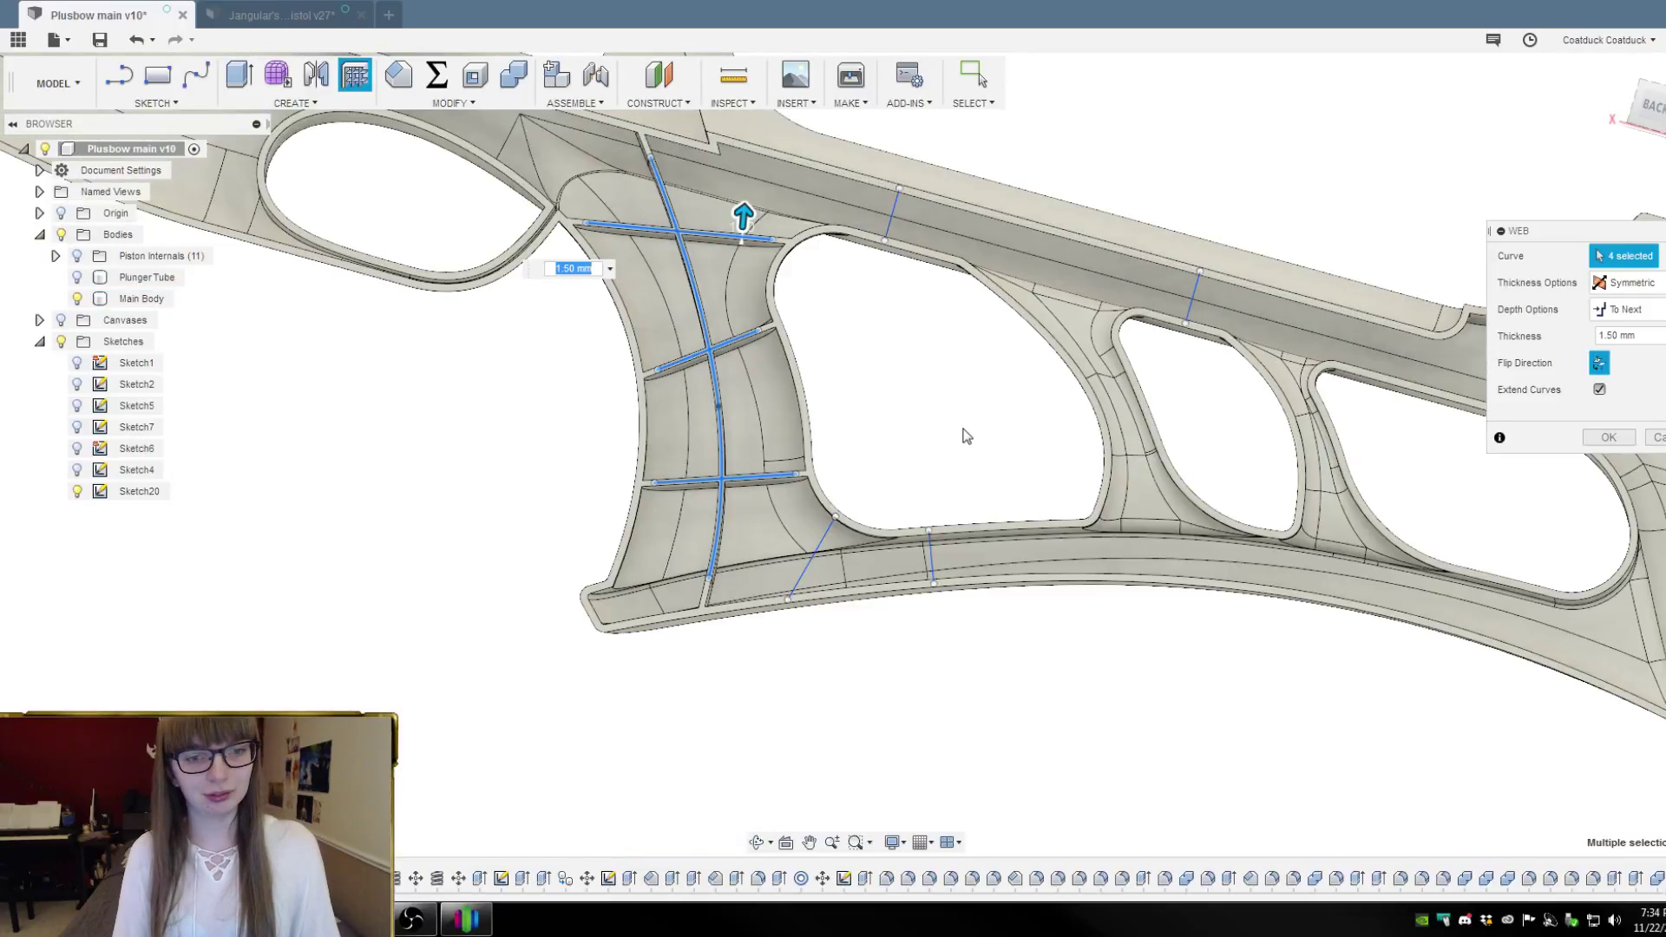
pyautogui.moveTo(963, 435)
pyautogui.keyDown('shift'); pyautogui.mouseDown(button='middle')
pyautogui.moveTo(990, 405)
pyautogui.moveTo(975, 432)
pyautogui.moveTo(1027, 451)
pyautogui.moveTo(1004, 450)
pyautogui.moveTo(971, 398)
pyautogui.moveTo(978, 428)
pyautogui.moveTo(1033, 432)
pyautogui.moveTo(976, 418)
pyautogui.mouseUp(button='middle'); pyautogui.keyUp('shift')
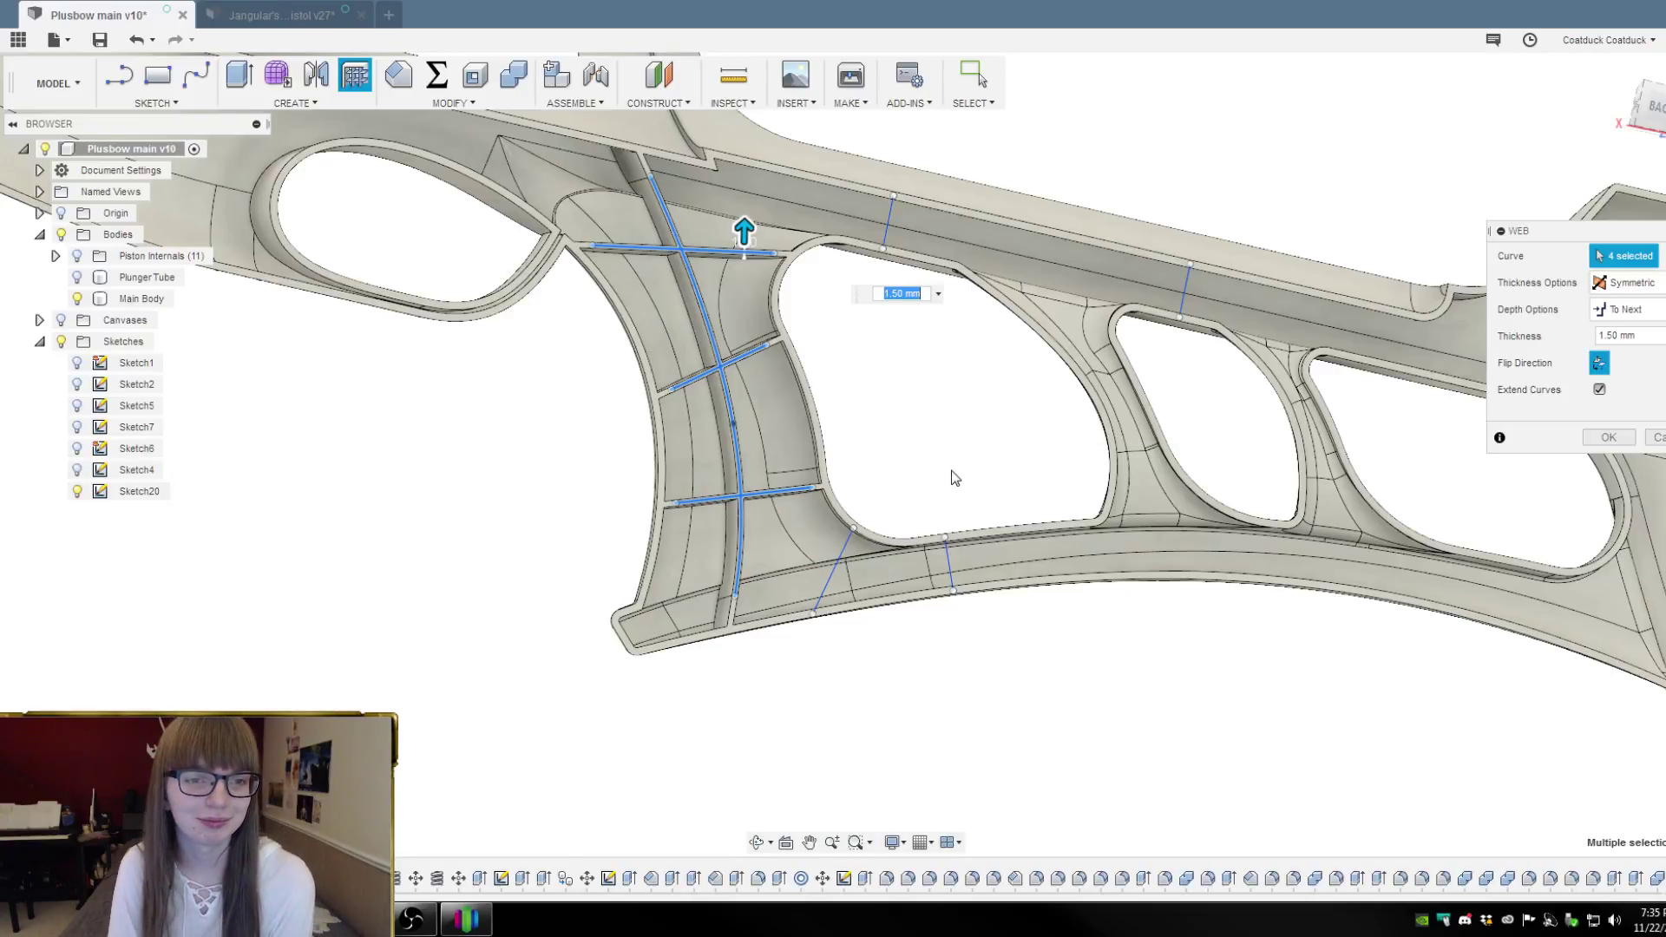
pyautogui.moveTo(954, 475)
pyautogui.keyDown('shift'); pyautogui.mouseDown(button='middle')
pyautogui.moveTo(945, 420)
pyautogui.moveTo(933, 442)
pyautogui.moveTo(911, 424)
pyautogui.moveTo(866, 283)
pyautogui.moveTo(965, 488)
pyautogui.mouseUp(button='middle'); pyautogui.keyUp('shift')
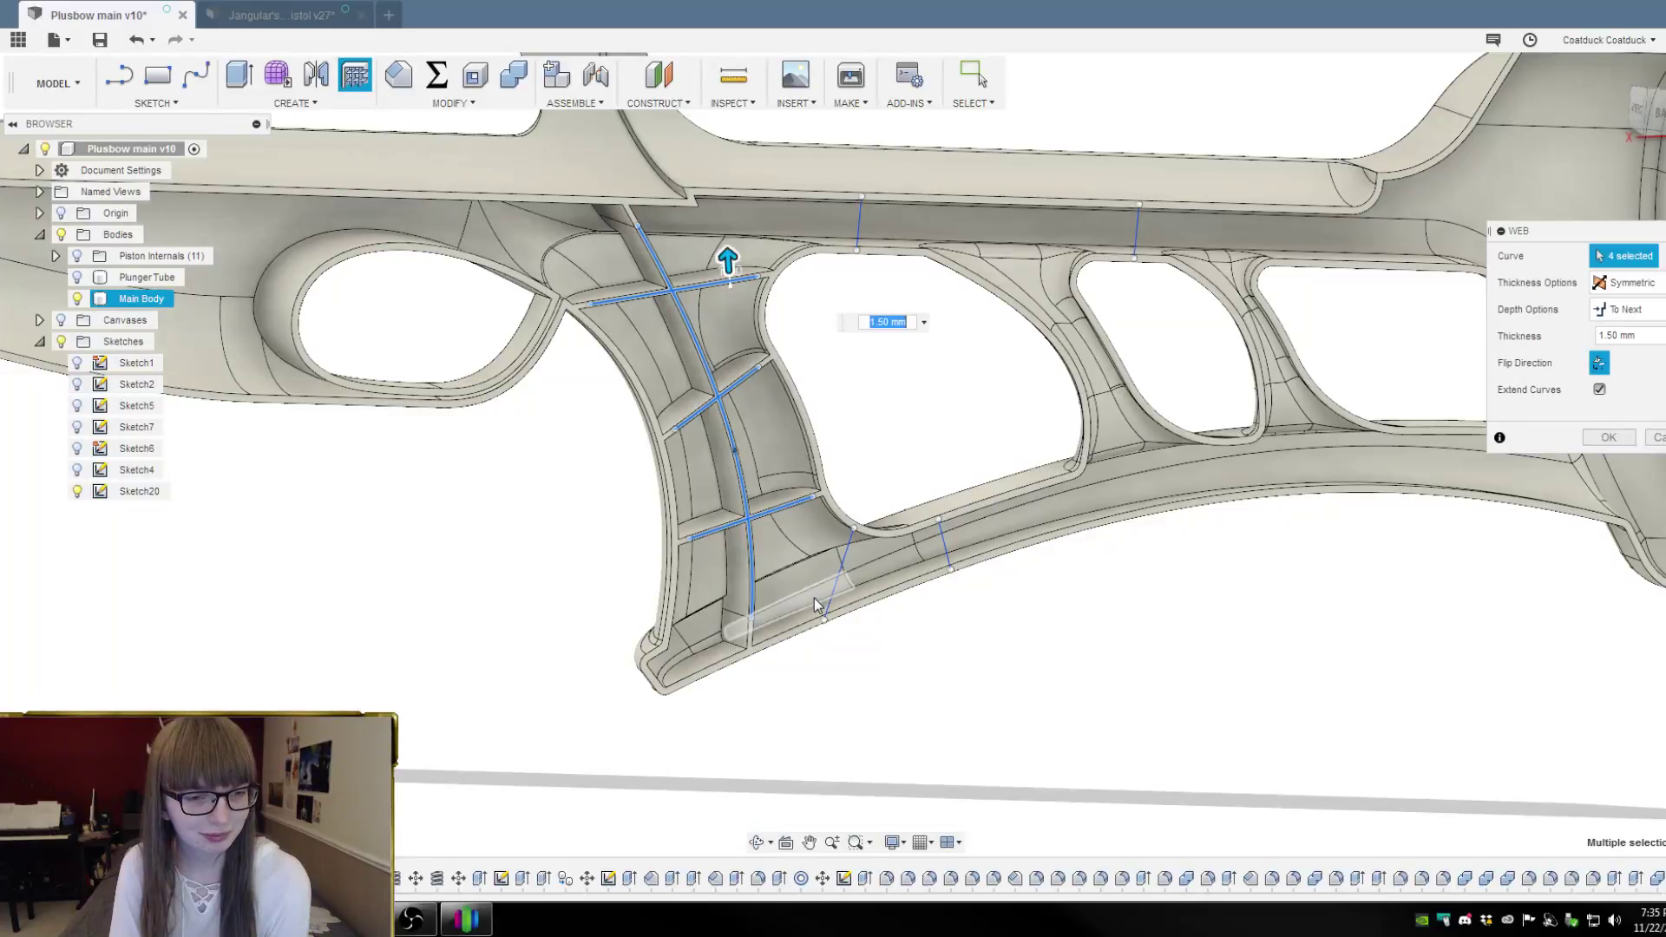
pyautogui.scroll(5, 783, 648)
pyautogui.keyDown('shift'); pyautogui.moveTo(931, 681); pyautogui.dragTo(880, 607, button='middle'); pyautogui.keyUp('shift')
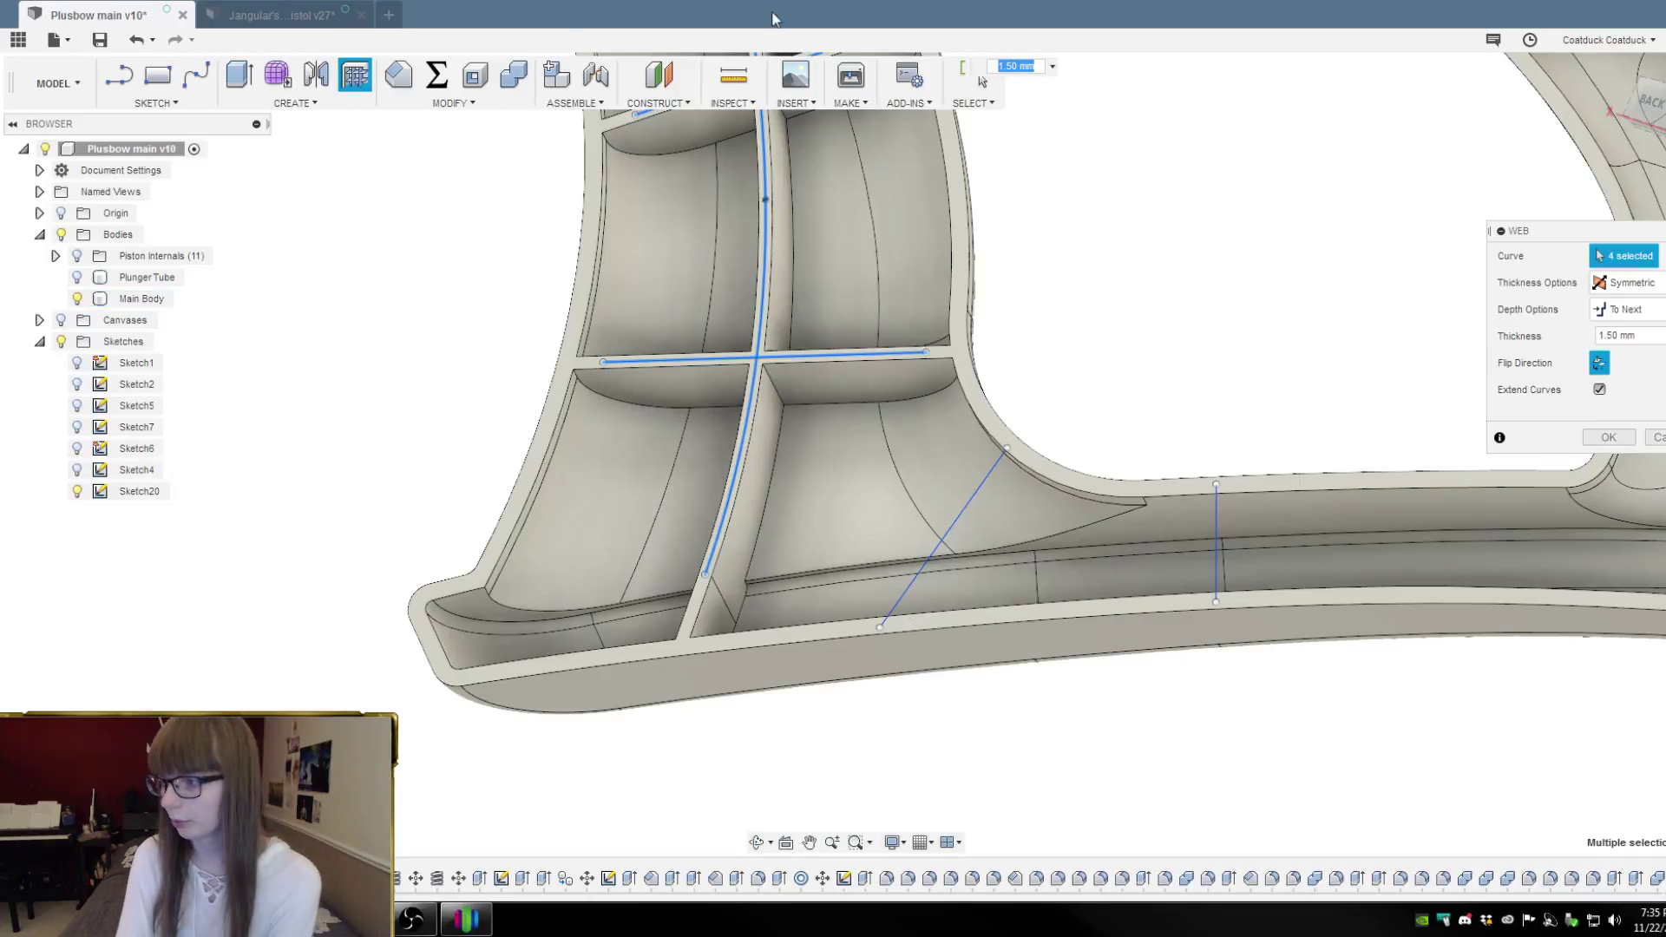
pyautogui.scroll(-3, 1076, 245)
pyautogui.scroll(-5, 1037, 512)
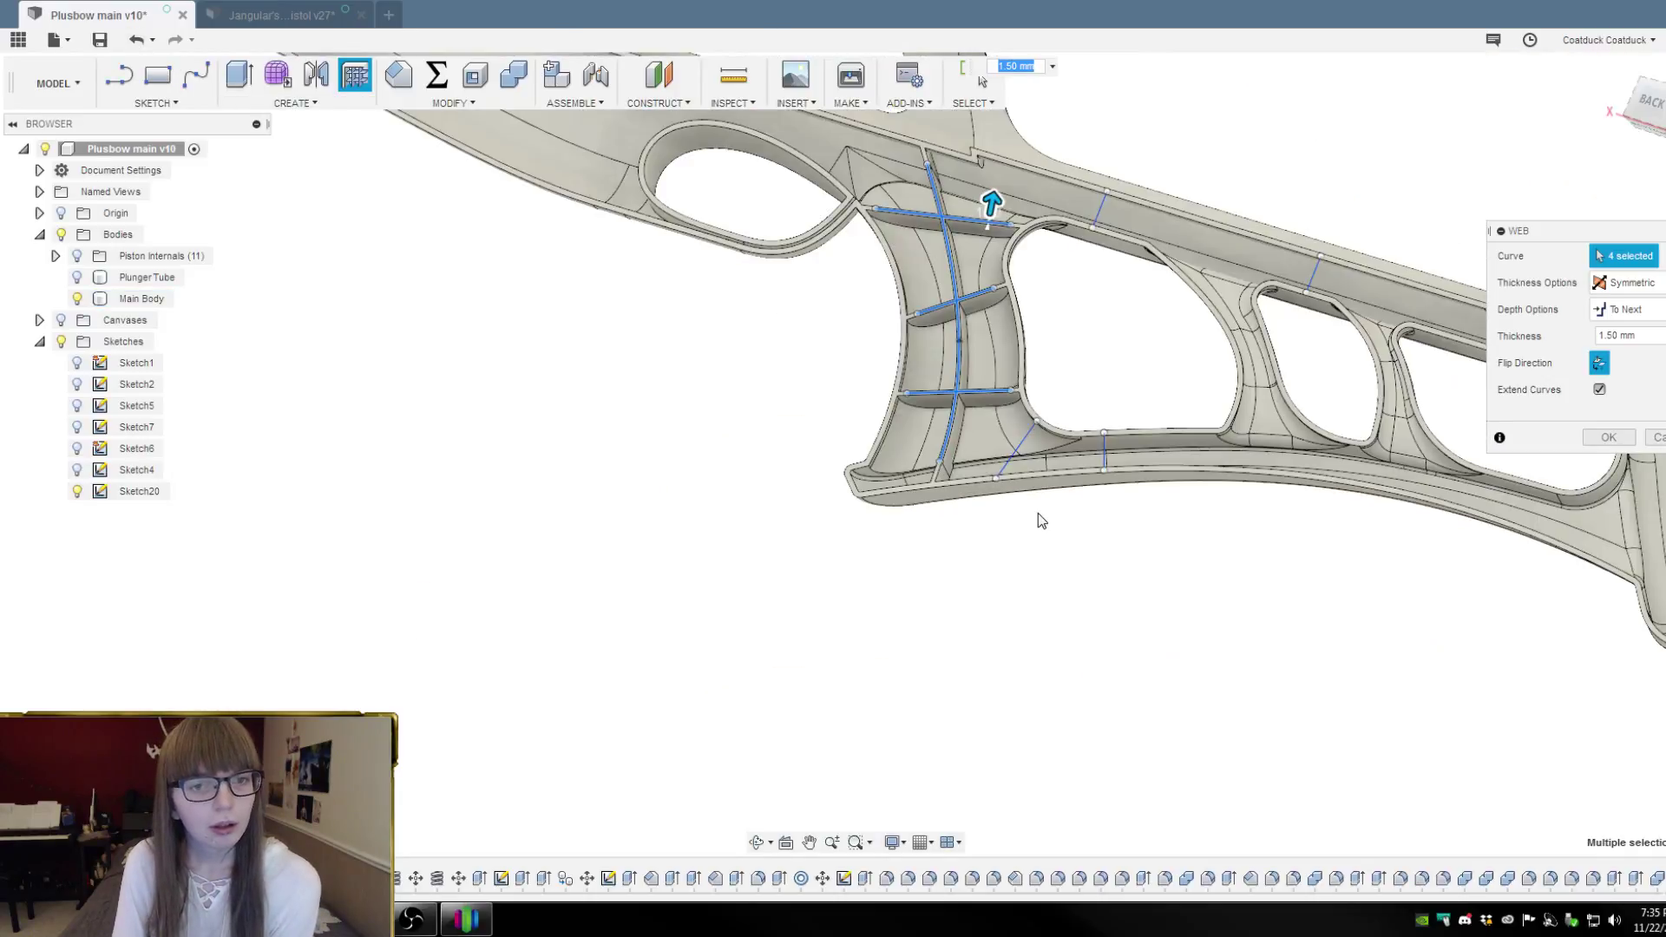
pyautogui.moveTo(1060, 372)
pyautogui.keyDown('shift'); pyautogui.mouseDown(button='middle')
pyautogui.moveTo(1122, 371)
pyautogui.moveTo(1049, 402)
pyautogui.moveTo(1067, 387)
pyautogui.mouseUp(button='middle'); pyautogui.keyUp('shift')
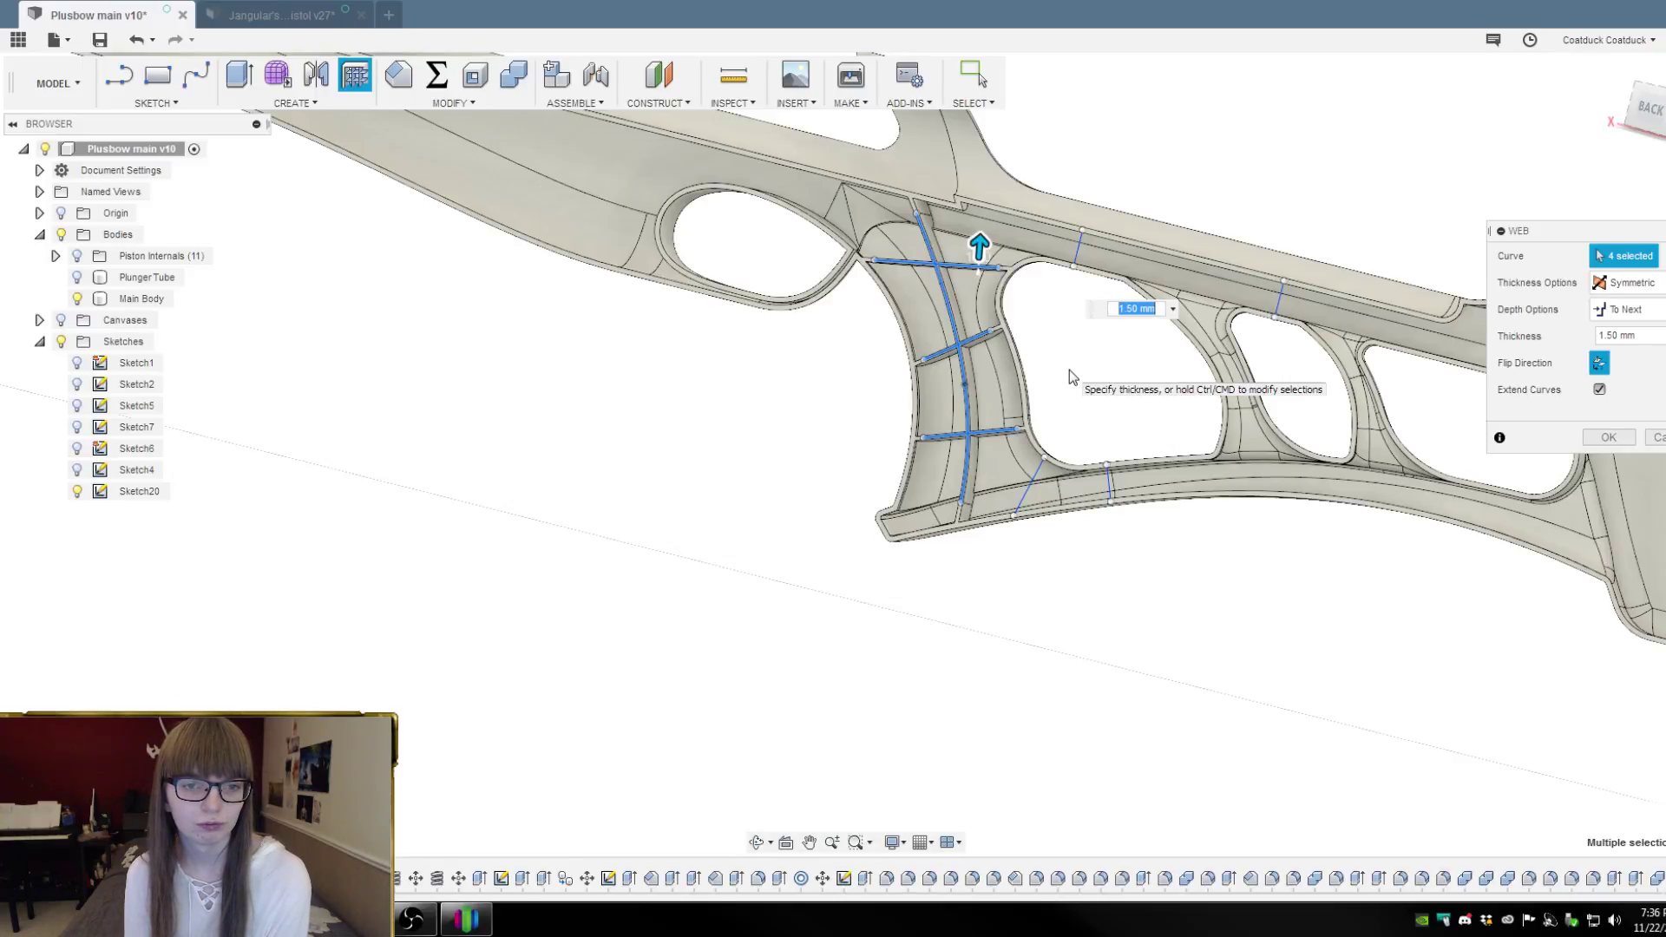
pyautogui.click(1657, 438)
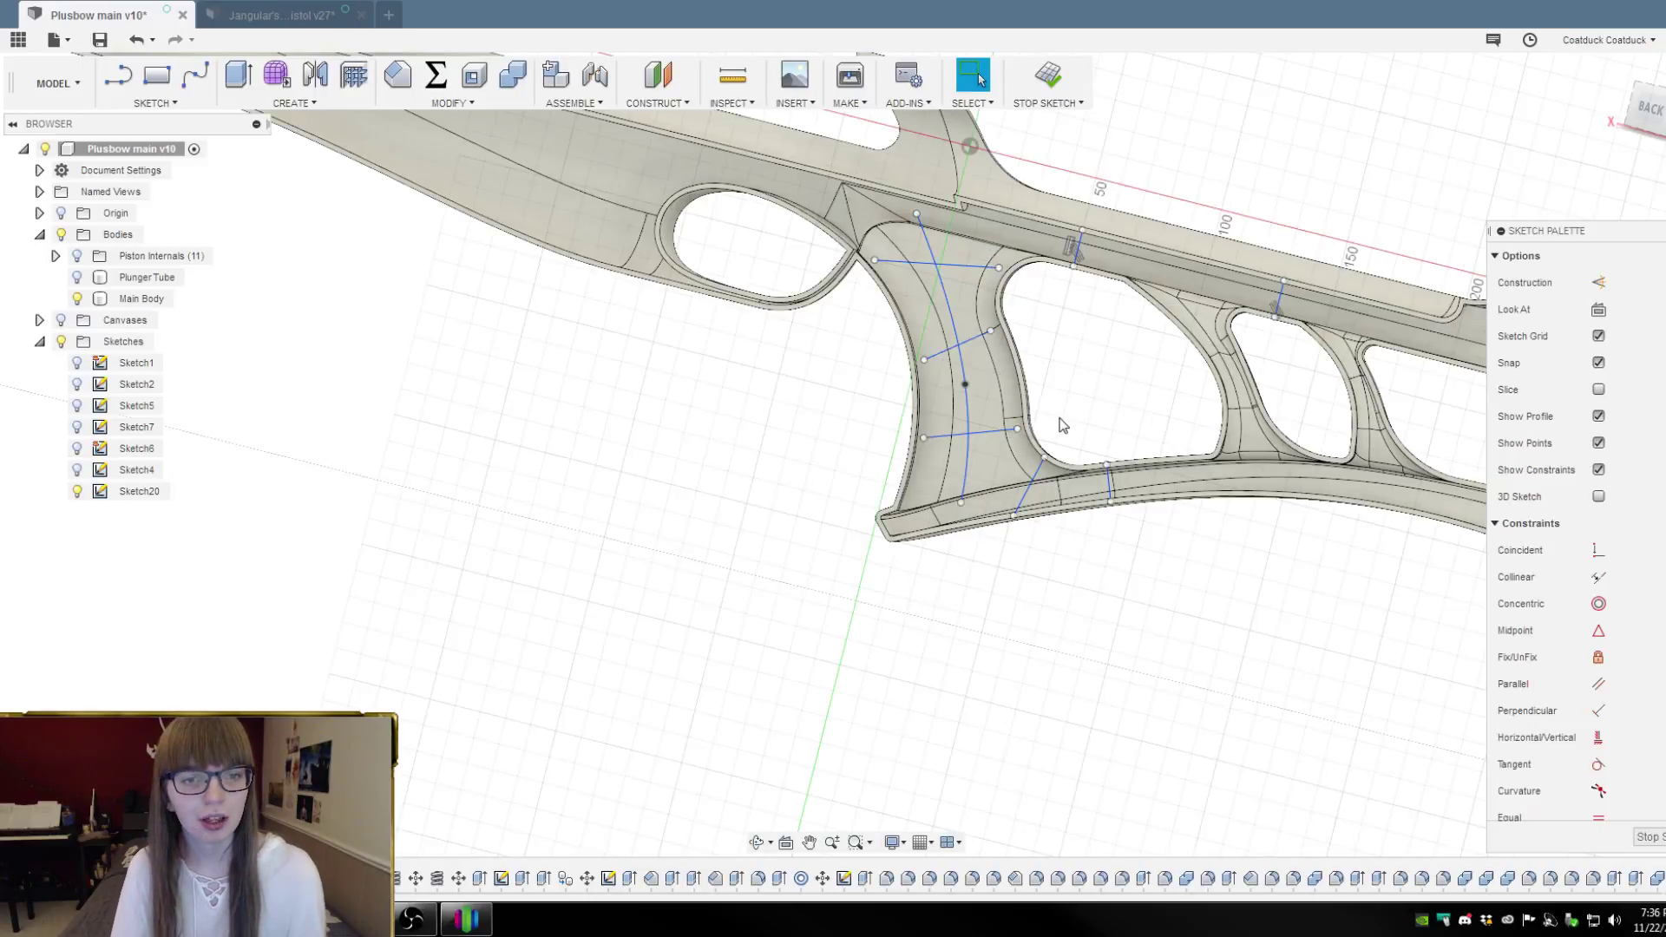
# Sketch one long test line running crosswise through the grip and the openings behind it, overshooting the body at both ends
pyautogui.click(118, 76)
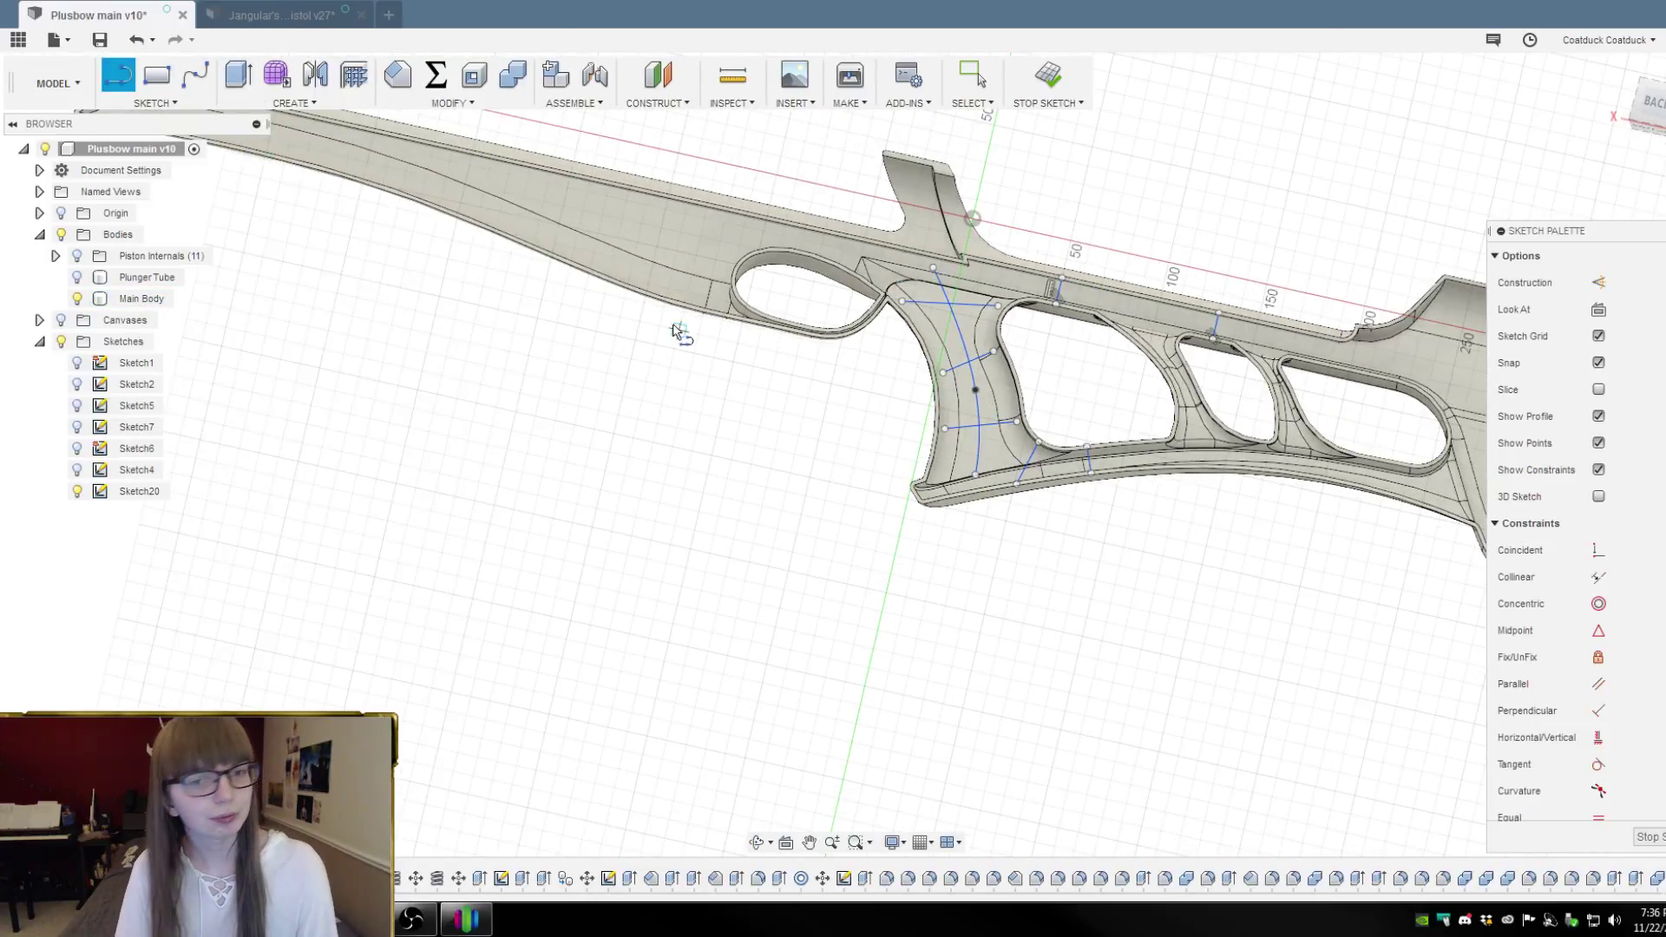
pyautogui.click(780, 402)
pyautogui.scroll(-3, 781, 386)
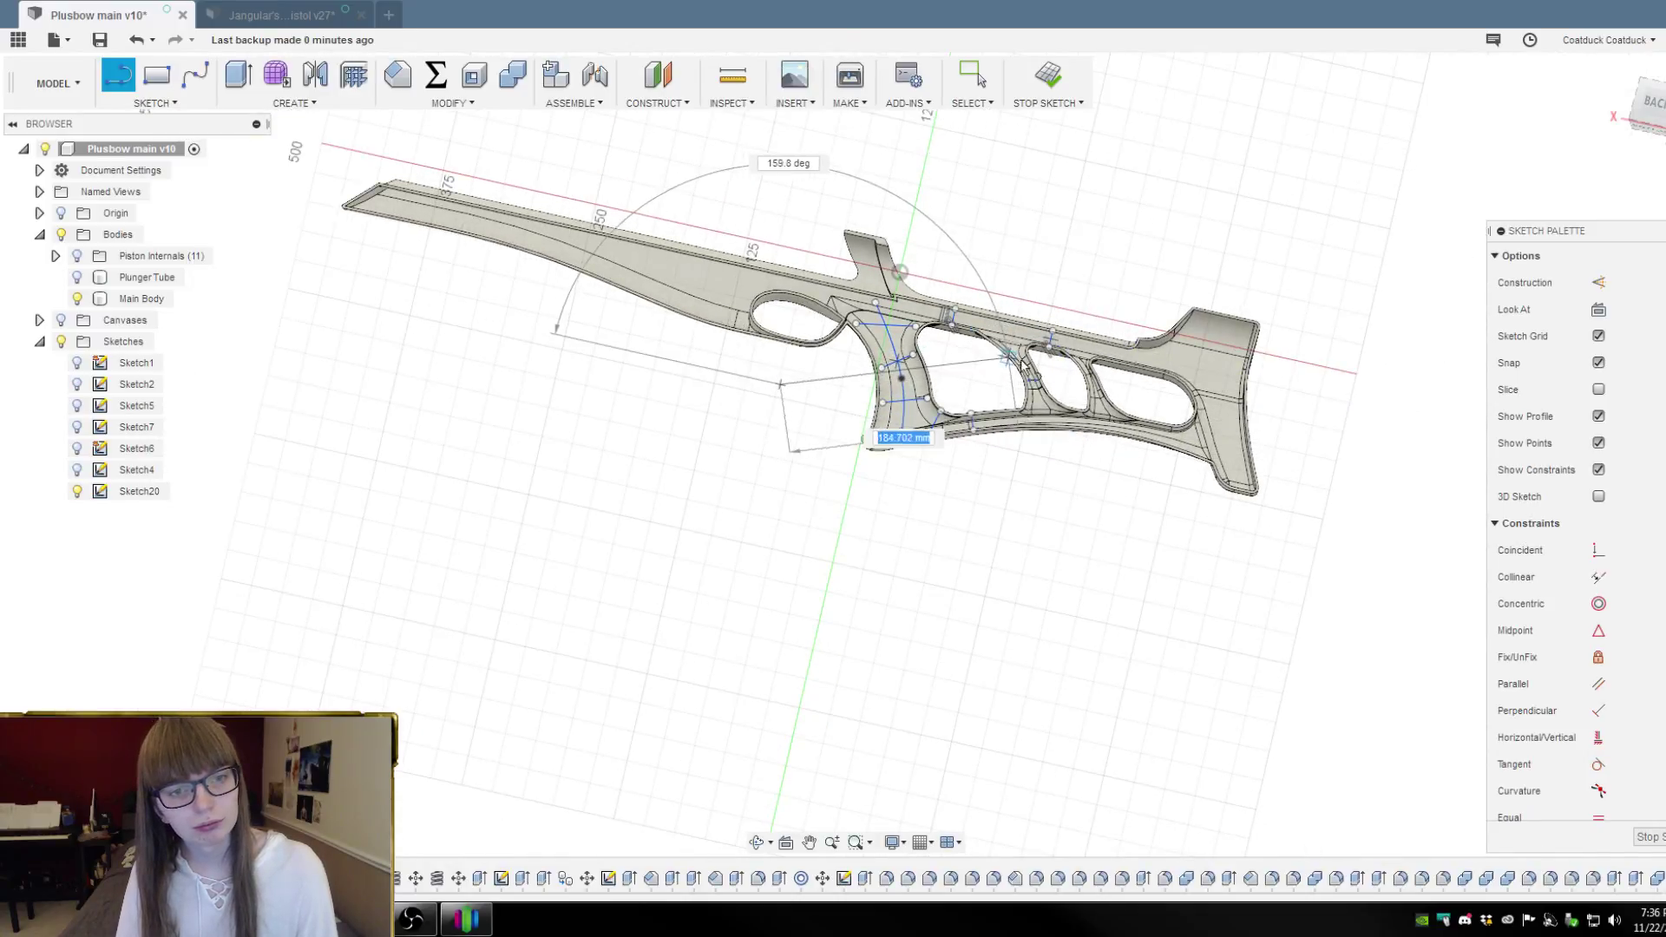
pyautogui.click(1342, 381)
pyautogui.press('Escape')
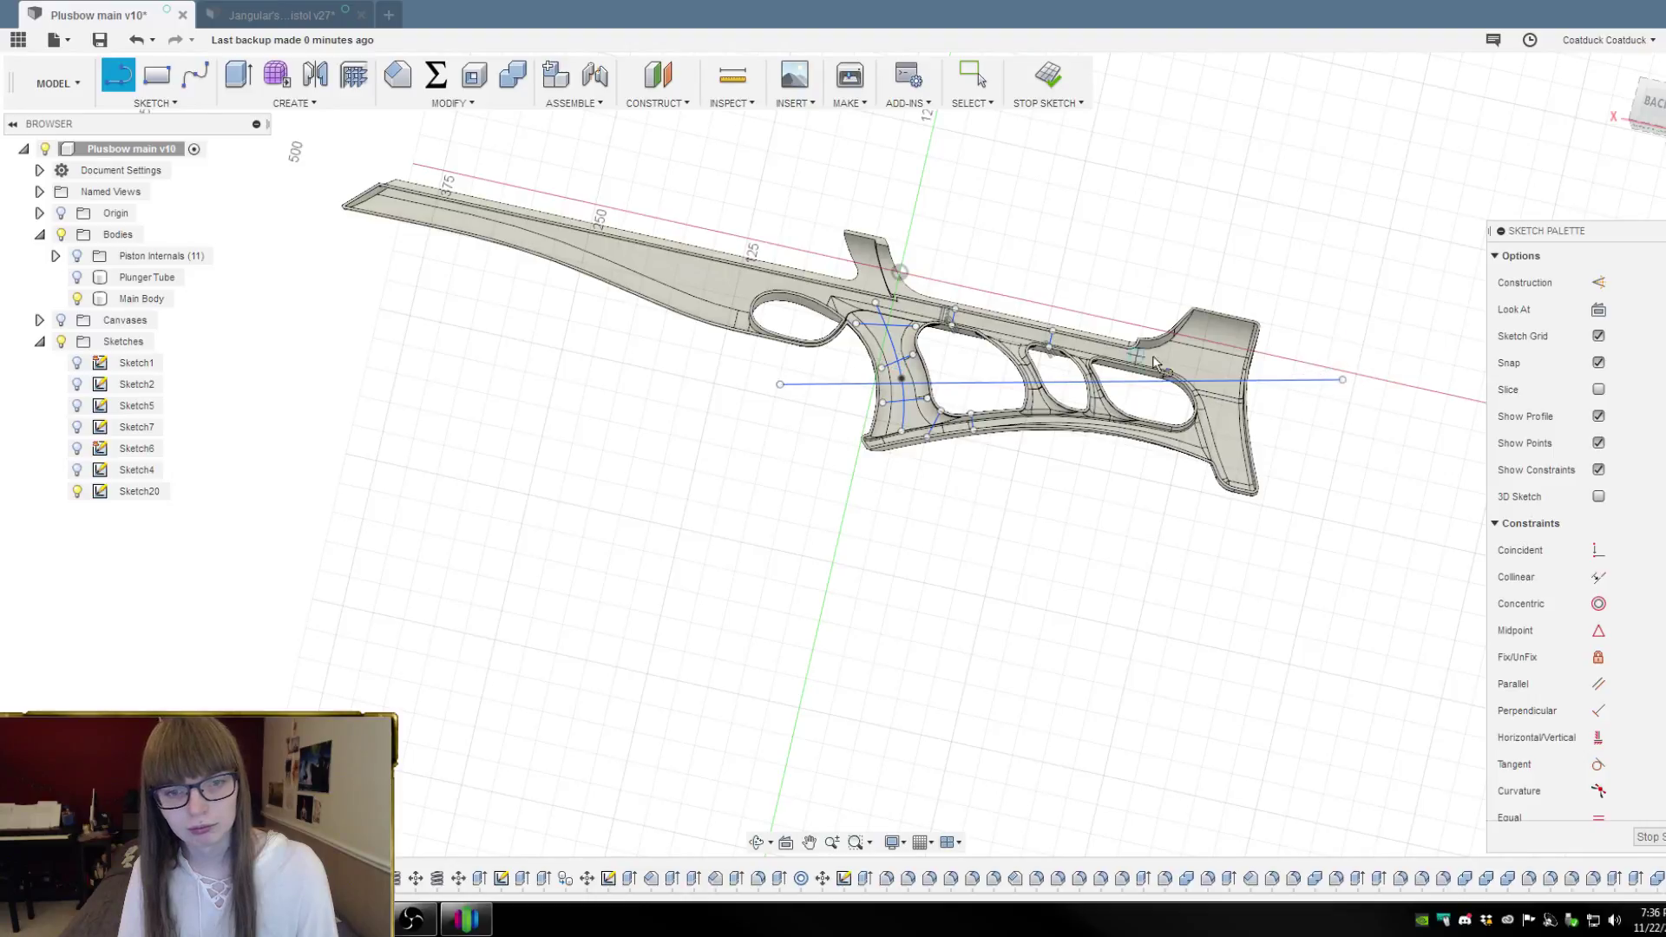
# Try a web from the long crosswise line, check where it fills the body, and cancel it
pyautogui.scroll(5, 1072, 354)
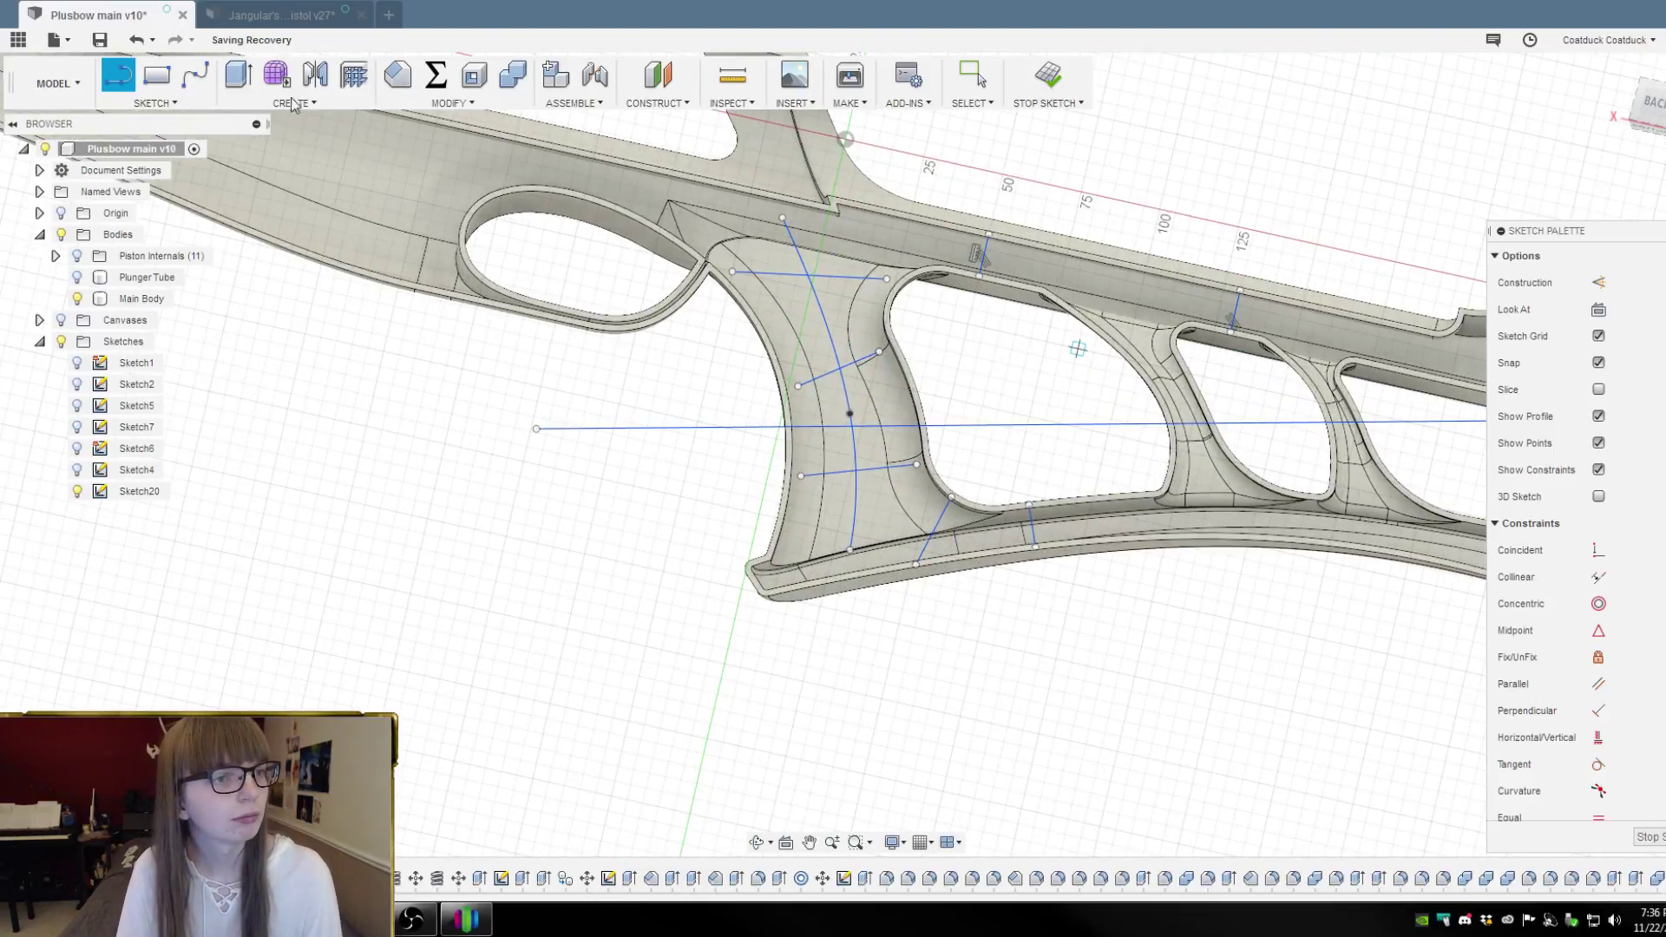
pyautogui.click(354, 74)
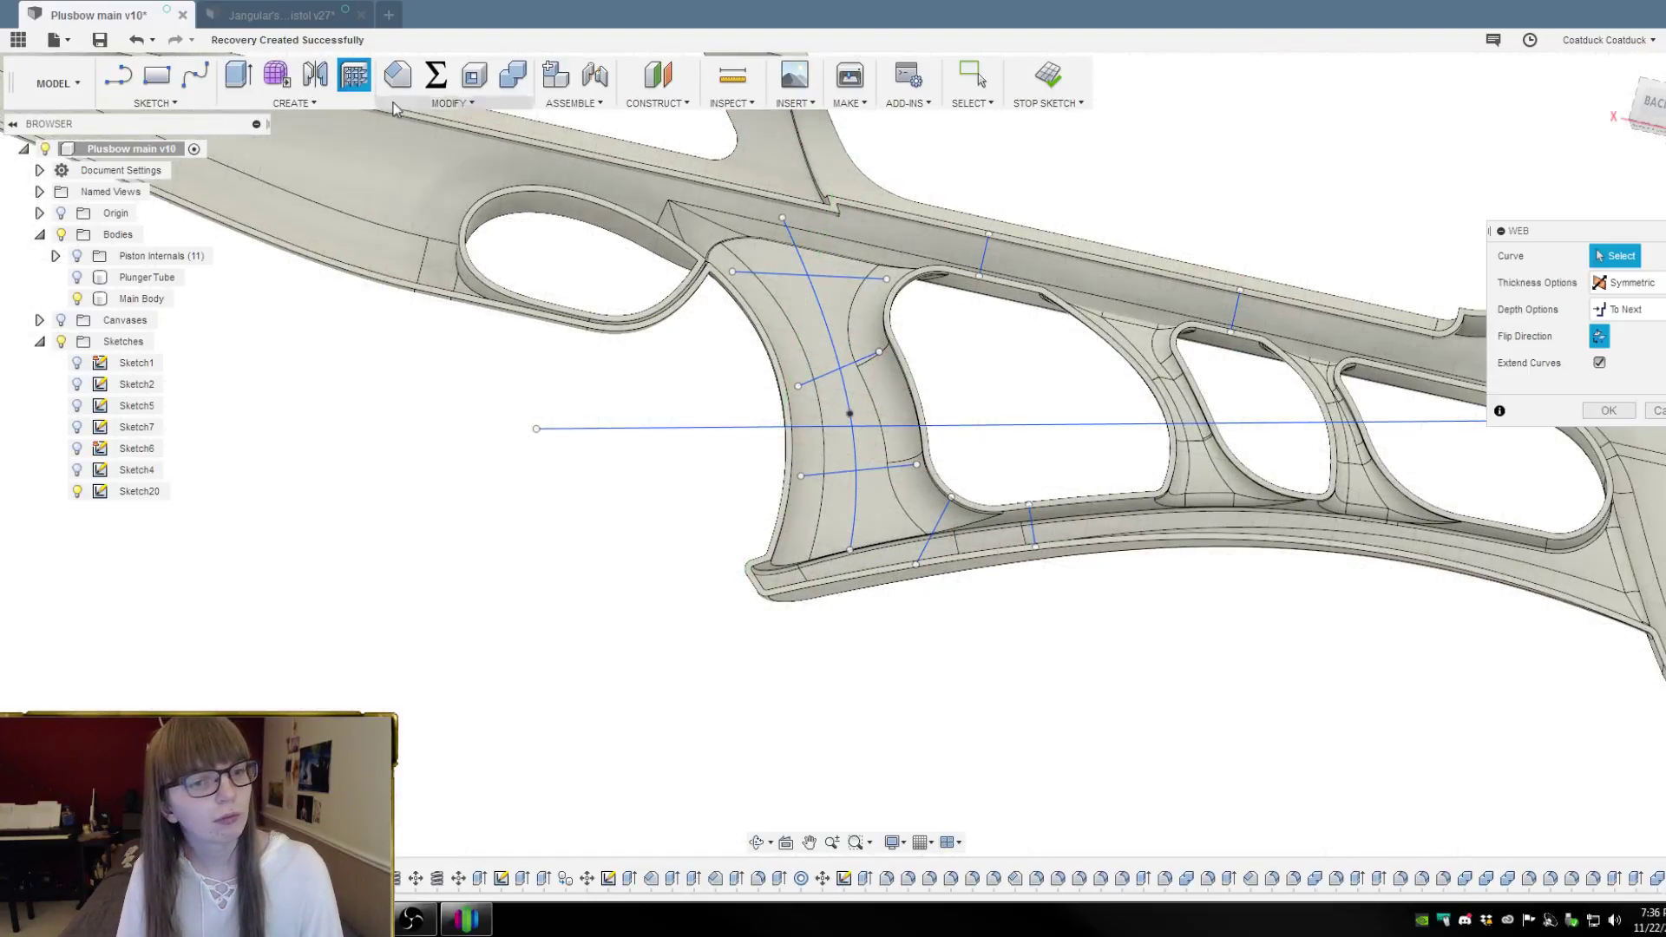
pyautogui.click(715, 430)
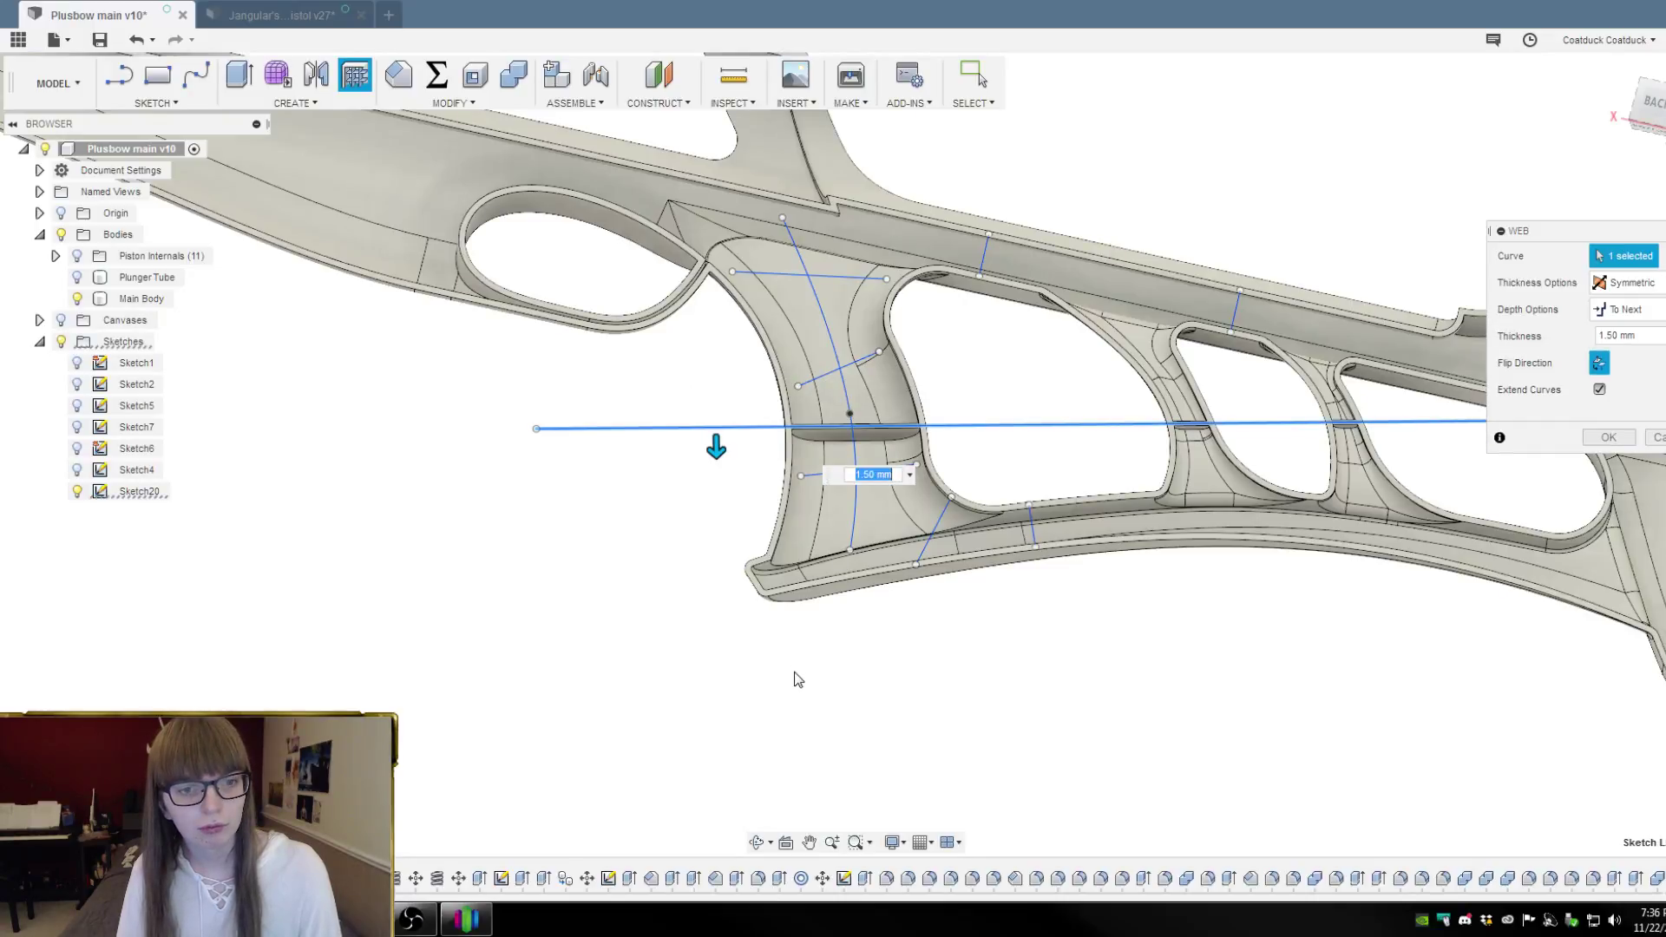
pyautogui.moveTo(786, 685)
pyautogui.keyDown('shift'); pyautogui.mouseDown(button='middle')
pyautogui.moveTo(810, 654)
pyautogui.moveTo(810, 673)
pyautogui.moveTo(870, 680)
pyautogui.moveTo(721, 729)
pyautogui.moveTo(816, 725)
pyautogui.mouseUp(button='middle'); pyautogui.keyUp('shift')
pyautogui.press('Escape')
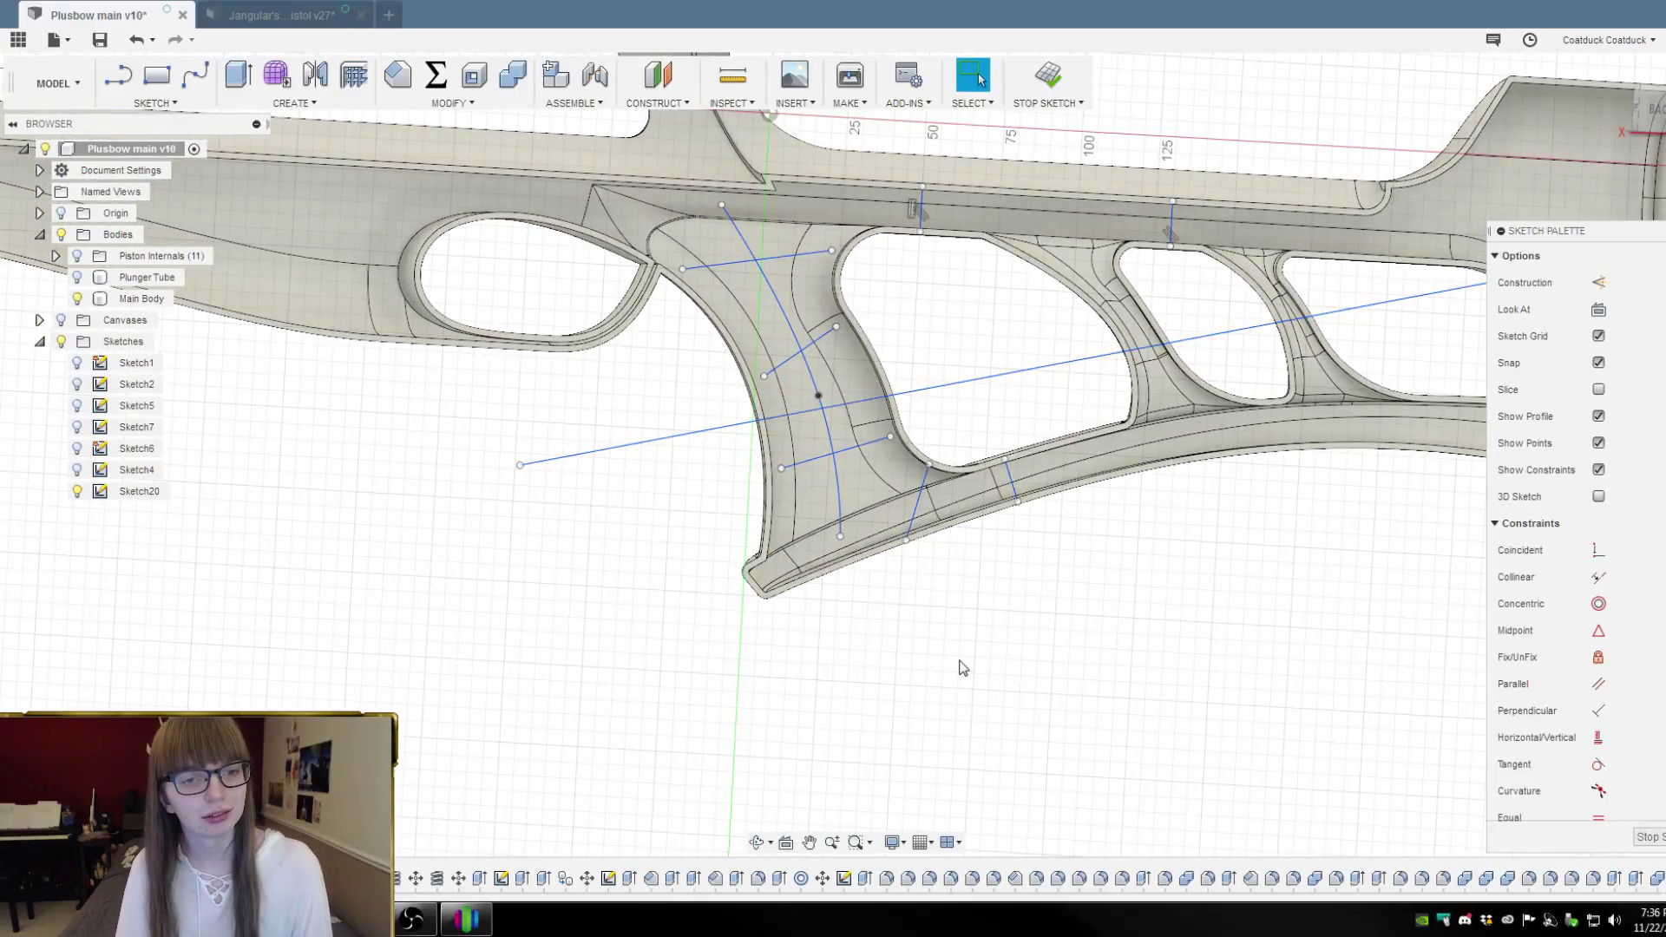
# Sketch a diagonal test line from below the grip's base across the trigger guard to a point above the fore-end
pyautogui.scroll(-3, 963, 669)
pyautogui.press('l')
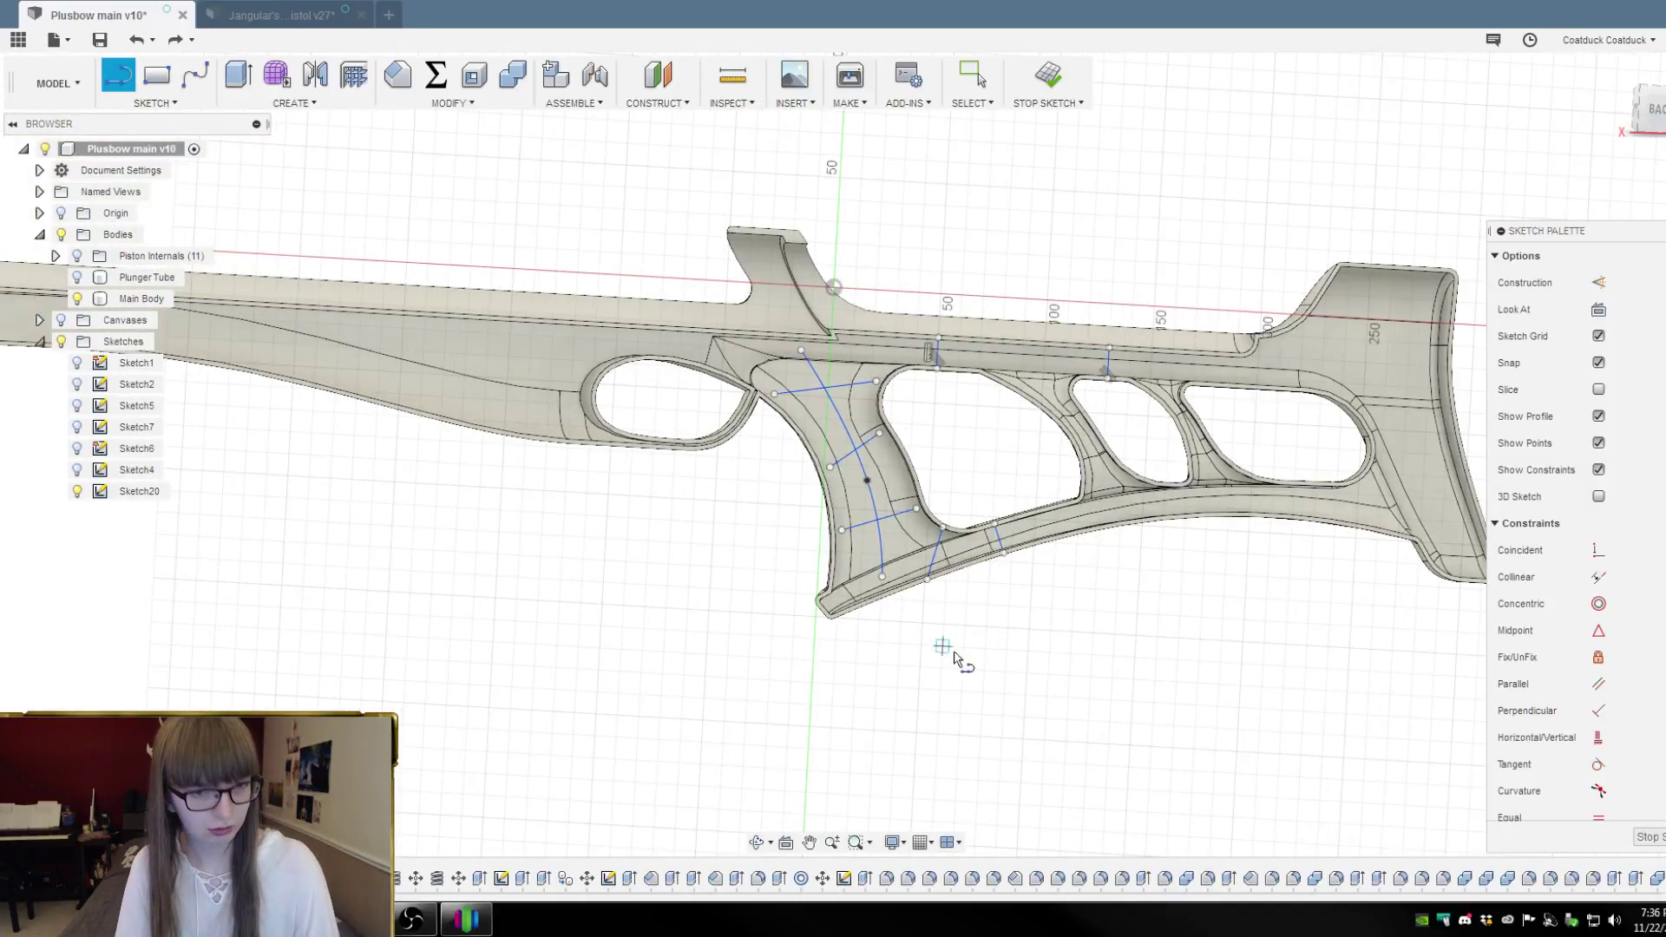
pyautogui.click(921, 657)
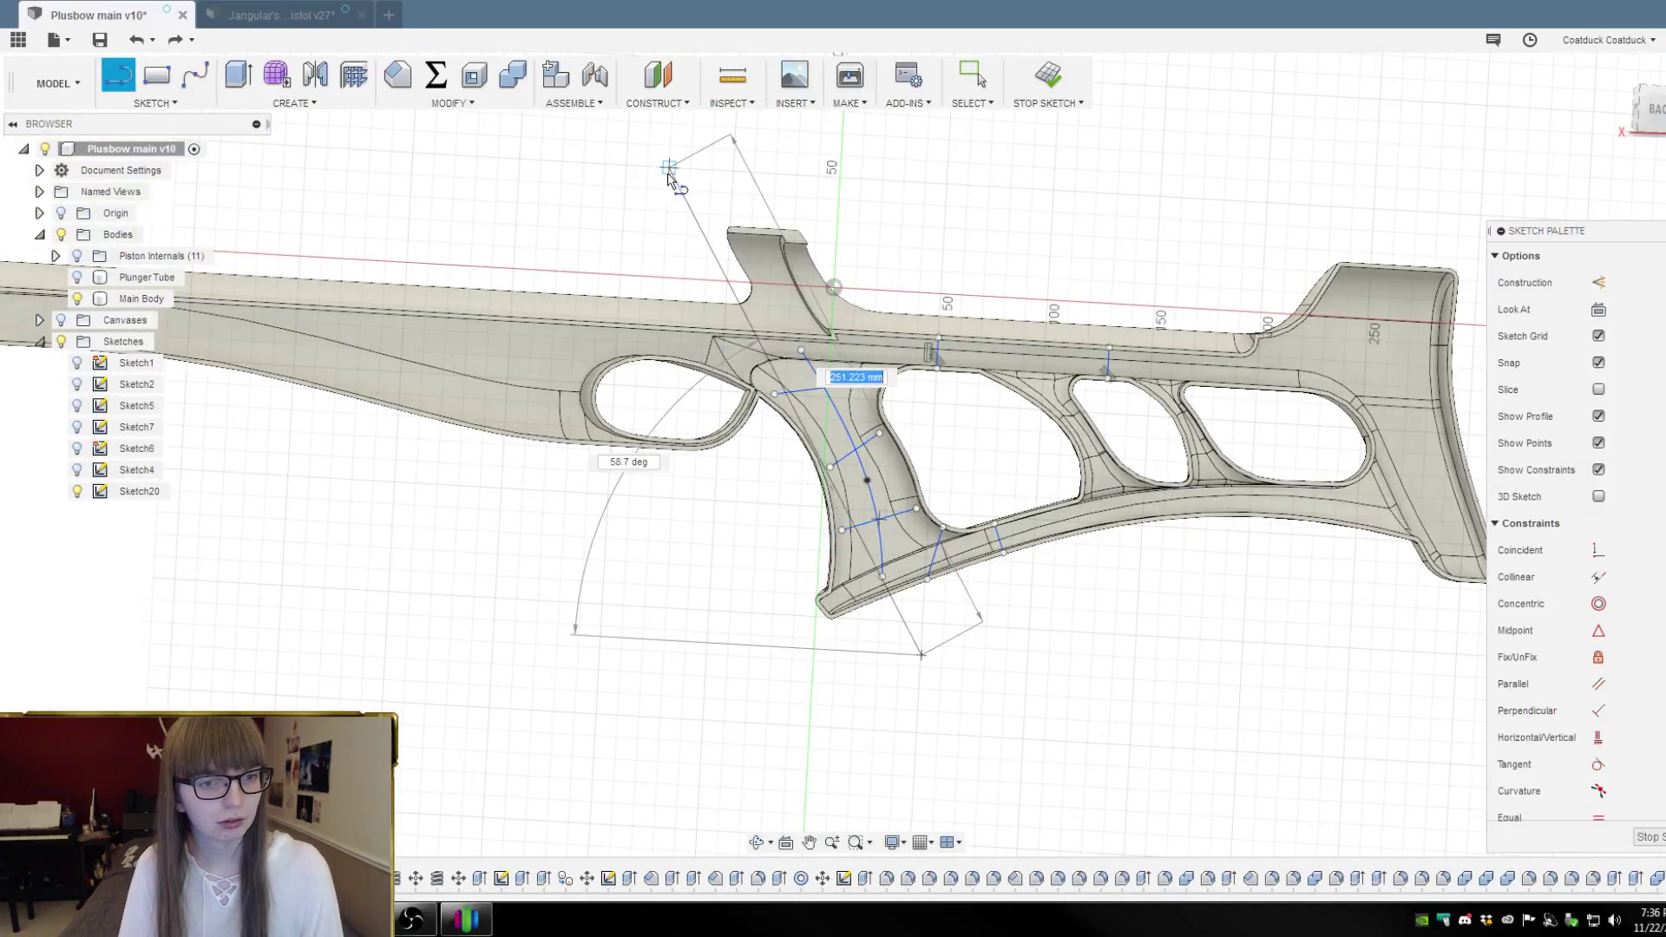
pyautogui.click(551, 165)
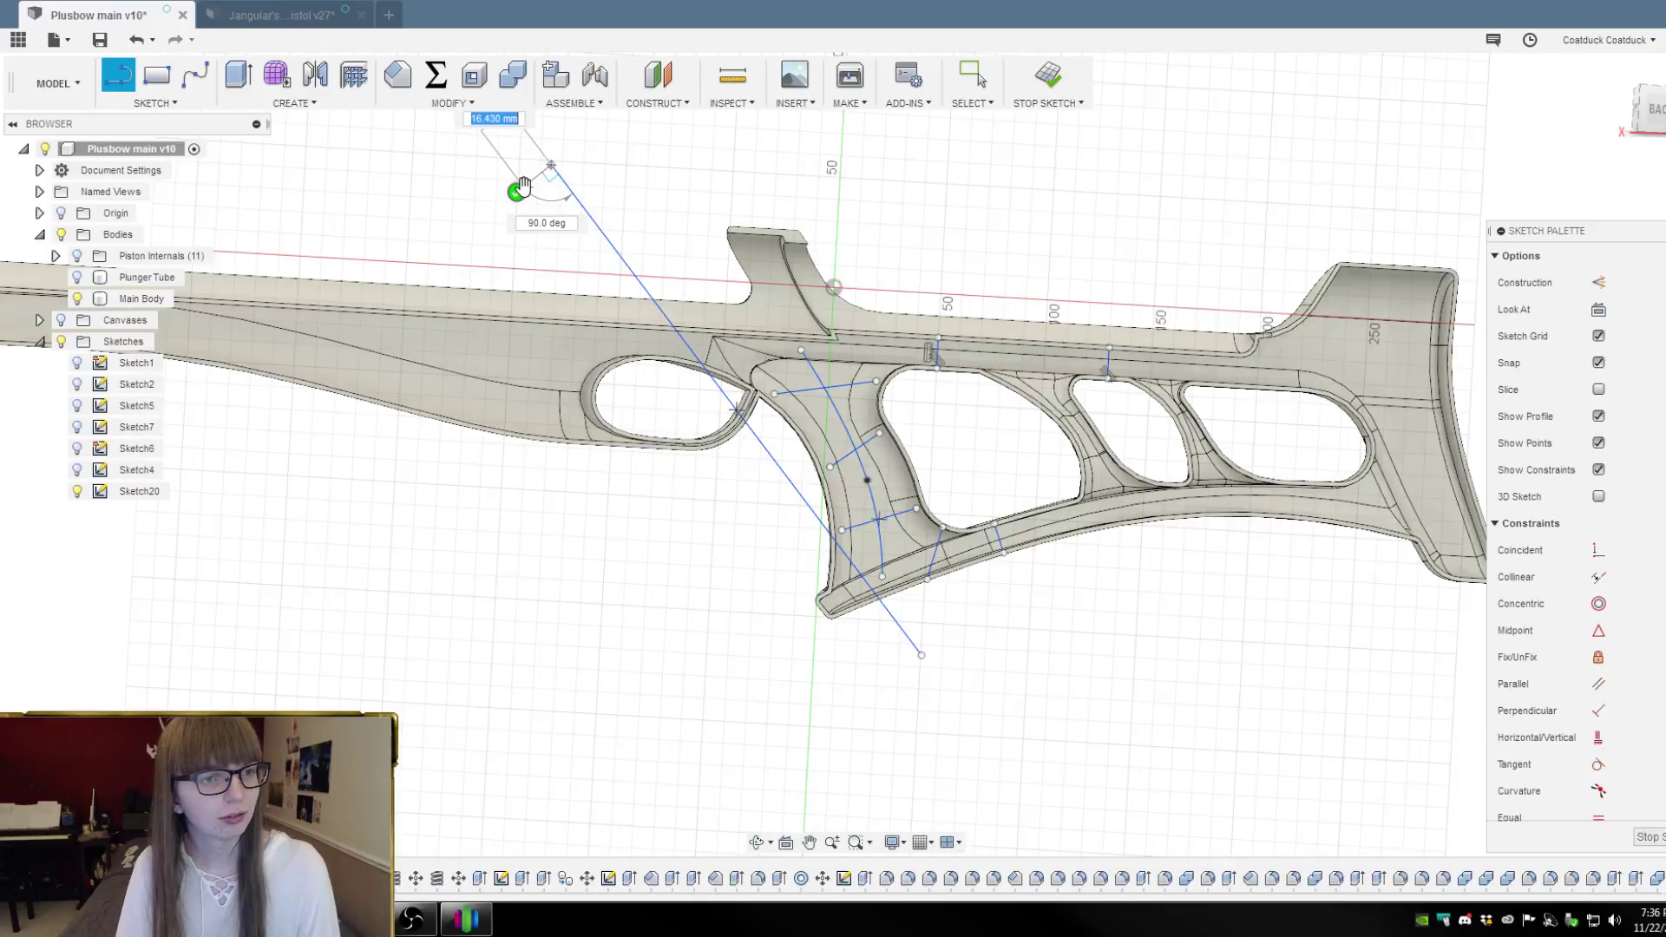
# Try a web from the diagonal line, inspect it around the trigger guard and grip base, and cancel it
pyautogui.click(354, 74)
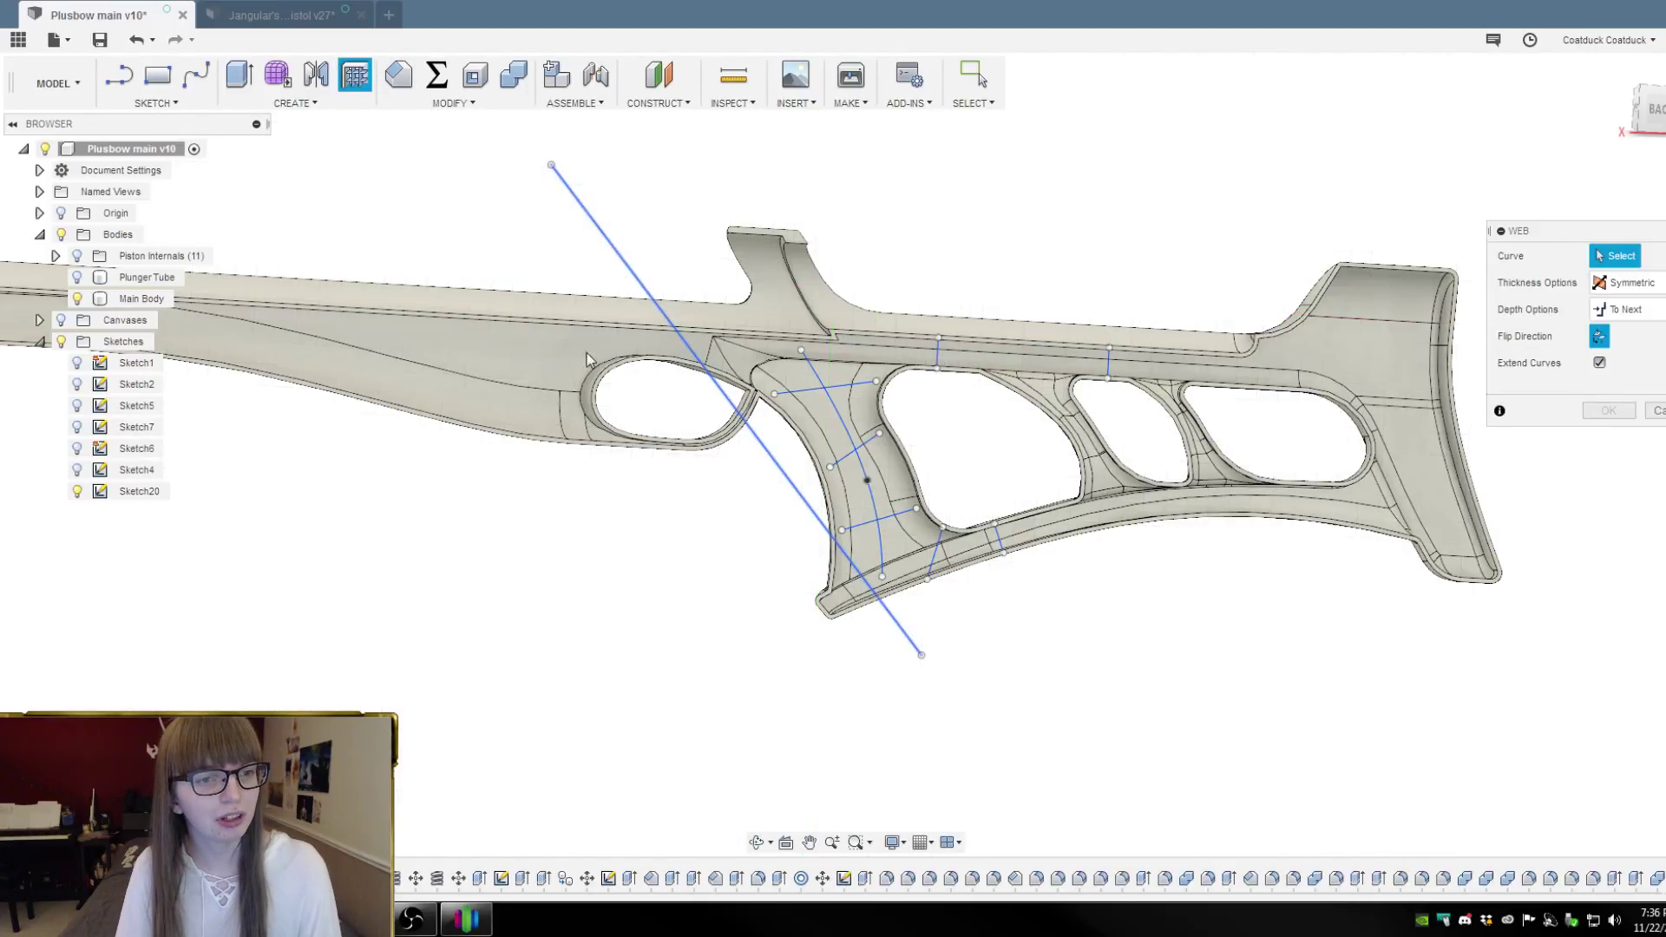
pyautogui.click(657, 305)
pyautogui.moveTo(538, 614)
pyautogui.keyDown('shift'); pyautogui.mouseDown(button='middle')
pyautogui.moveTo(635, 582)
pyautogui.moveTo(640, 595)
pyautogui.moveTo(538, 601)
pyautogui.mouseUp(button='middle'); pyautogui.keyUp('shift')
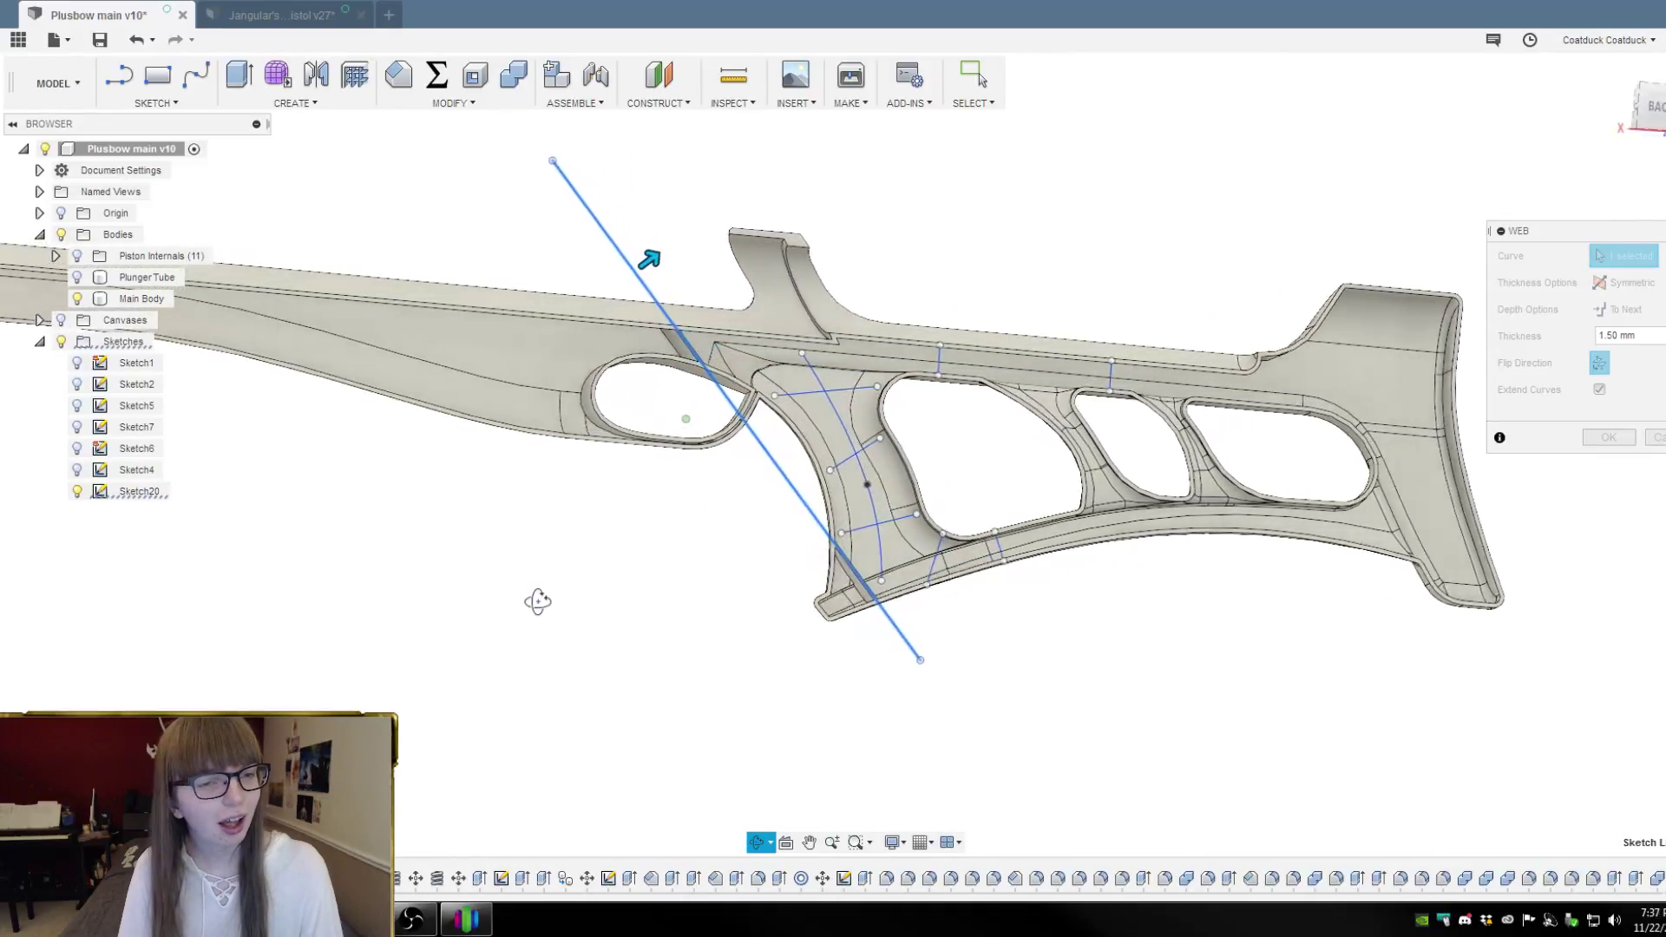
pyautogui.scroll(10, 751, 431)
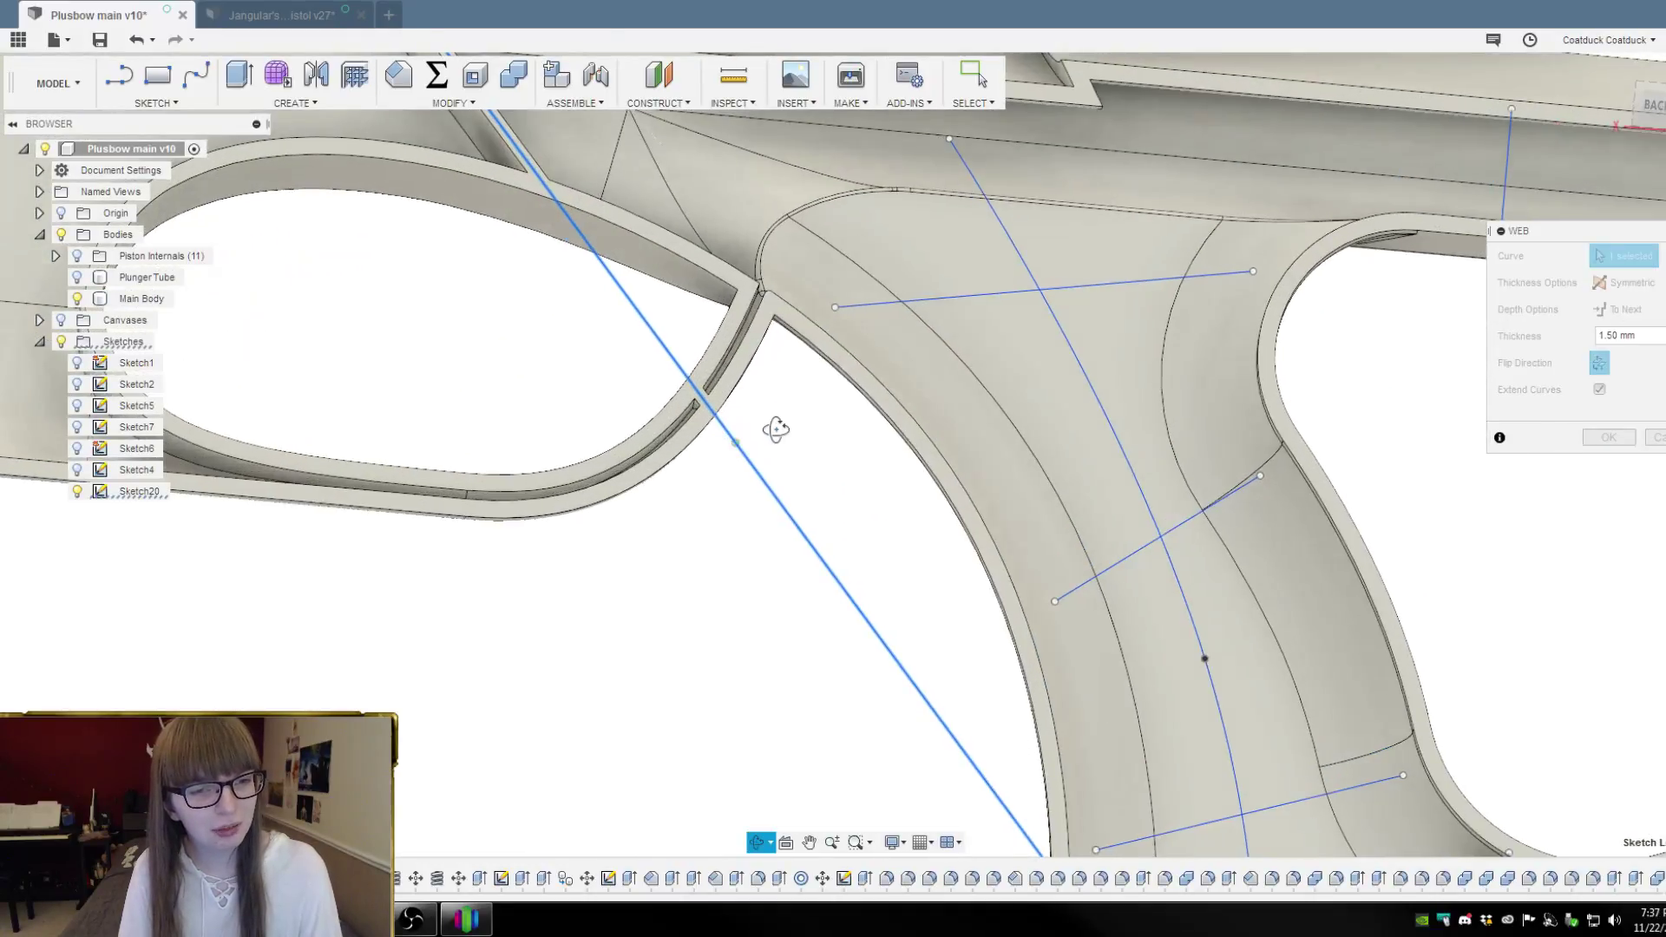
pyautogui.scroll(-6, 776, 428)
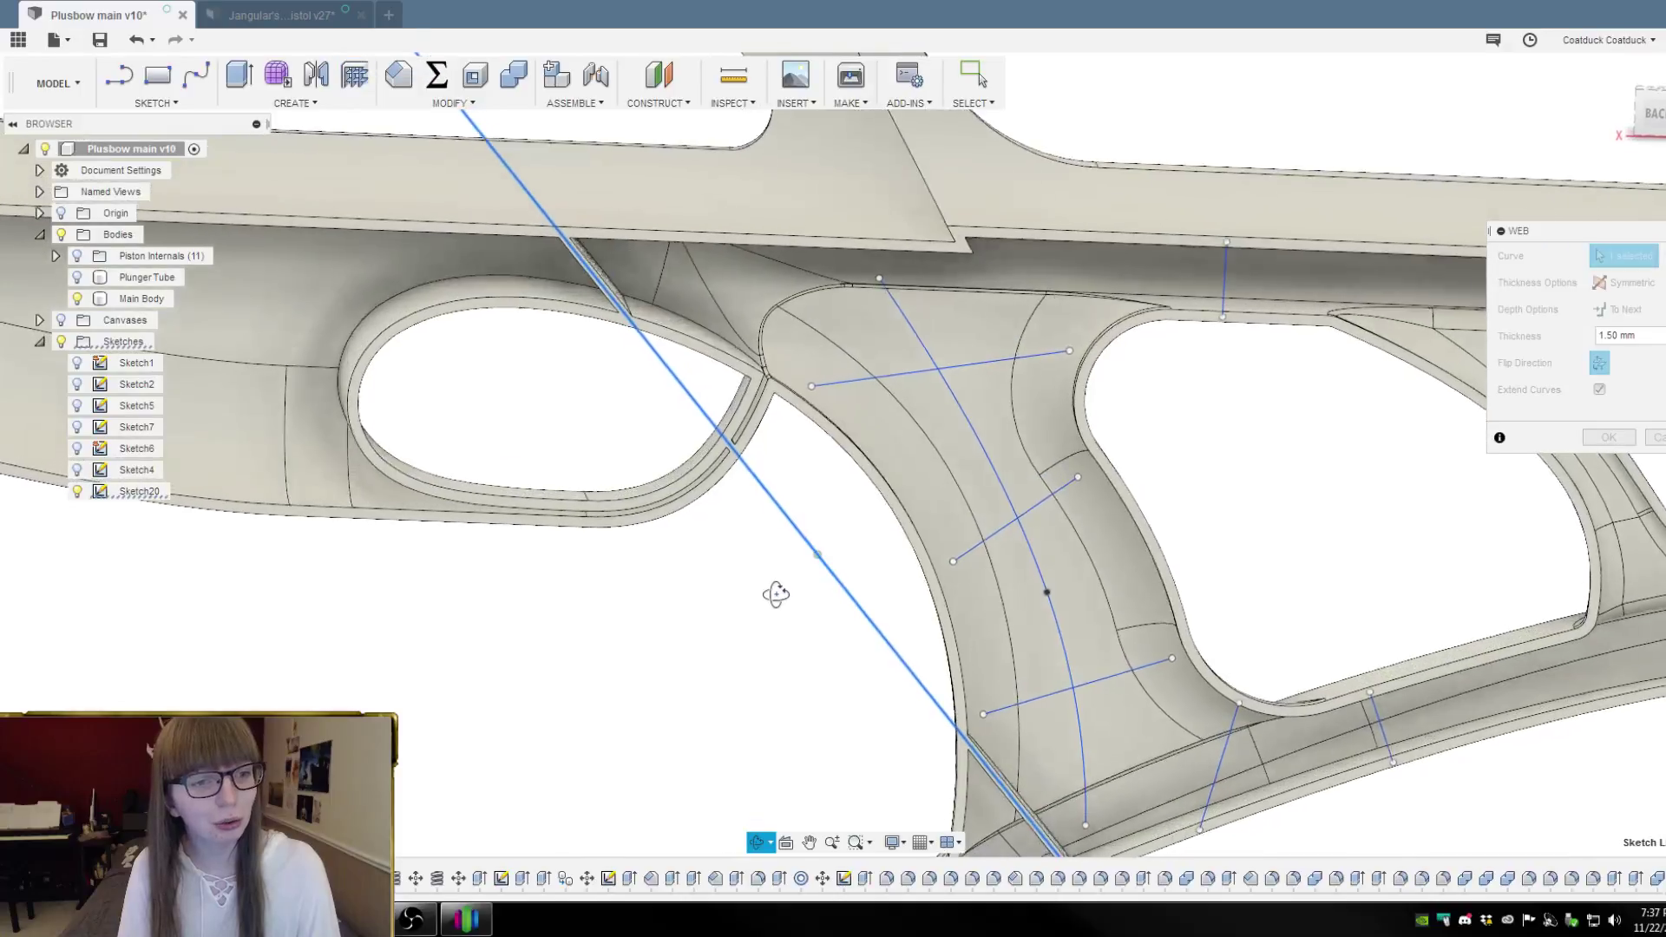
pyautogui.keyDown('shift'); pyautogui.moveTo(776, 594); pyautogui.dragTo(521, 299, button='middle'); pyautogui.keyUp('shift')
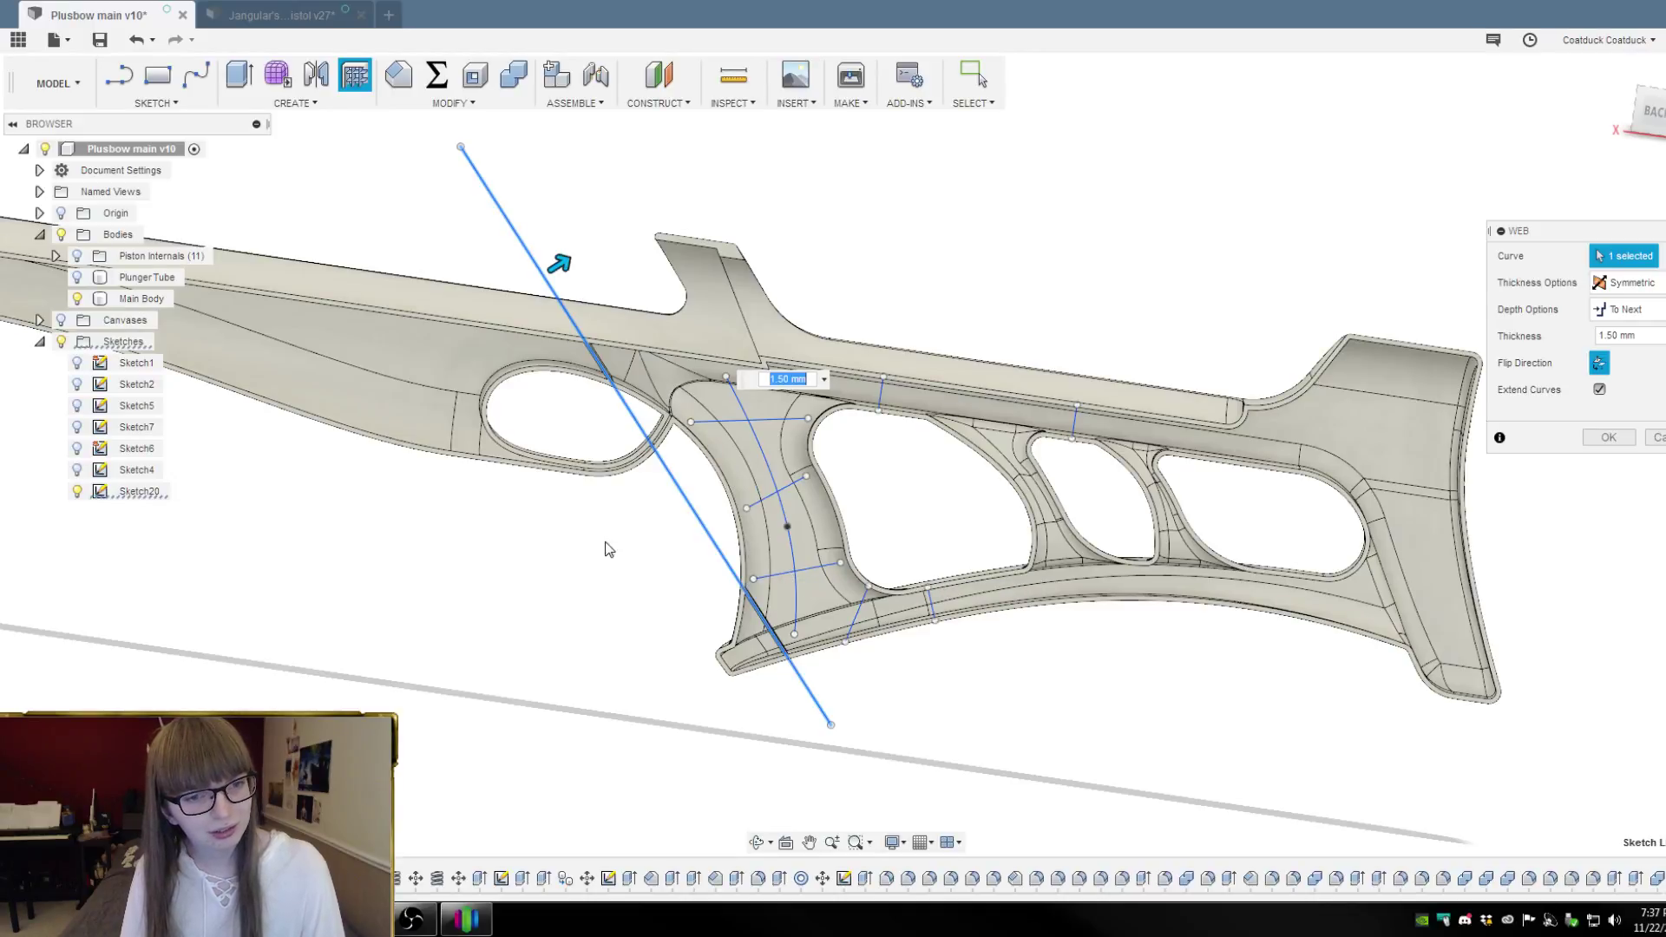
pyautogui.keyDown('shift'); pyautogui.moveTo(606, 550); pyautogui.dragTo(616, 515, button='middle'); pyautogui.keyUp('shift')
pyautogui.press('Escape')
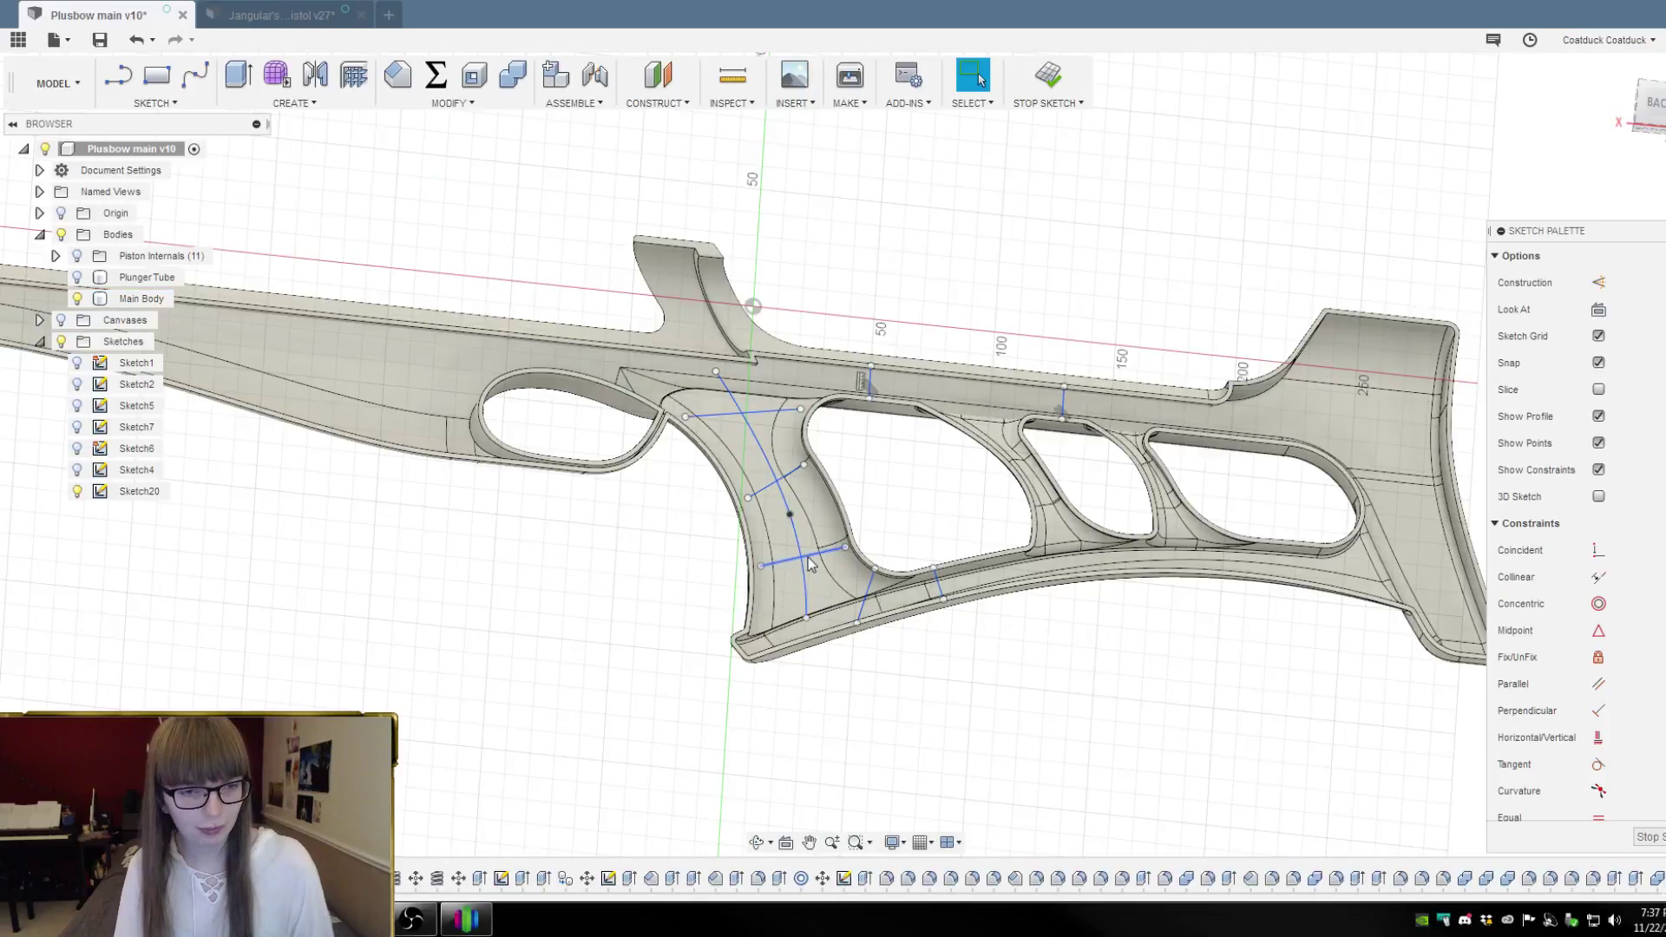
# Finish editing the rib sketch and select Sketch20 in the model's history
pyautogui.scroll(4, 911, 581)
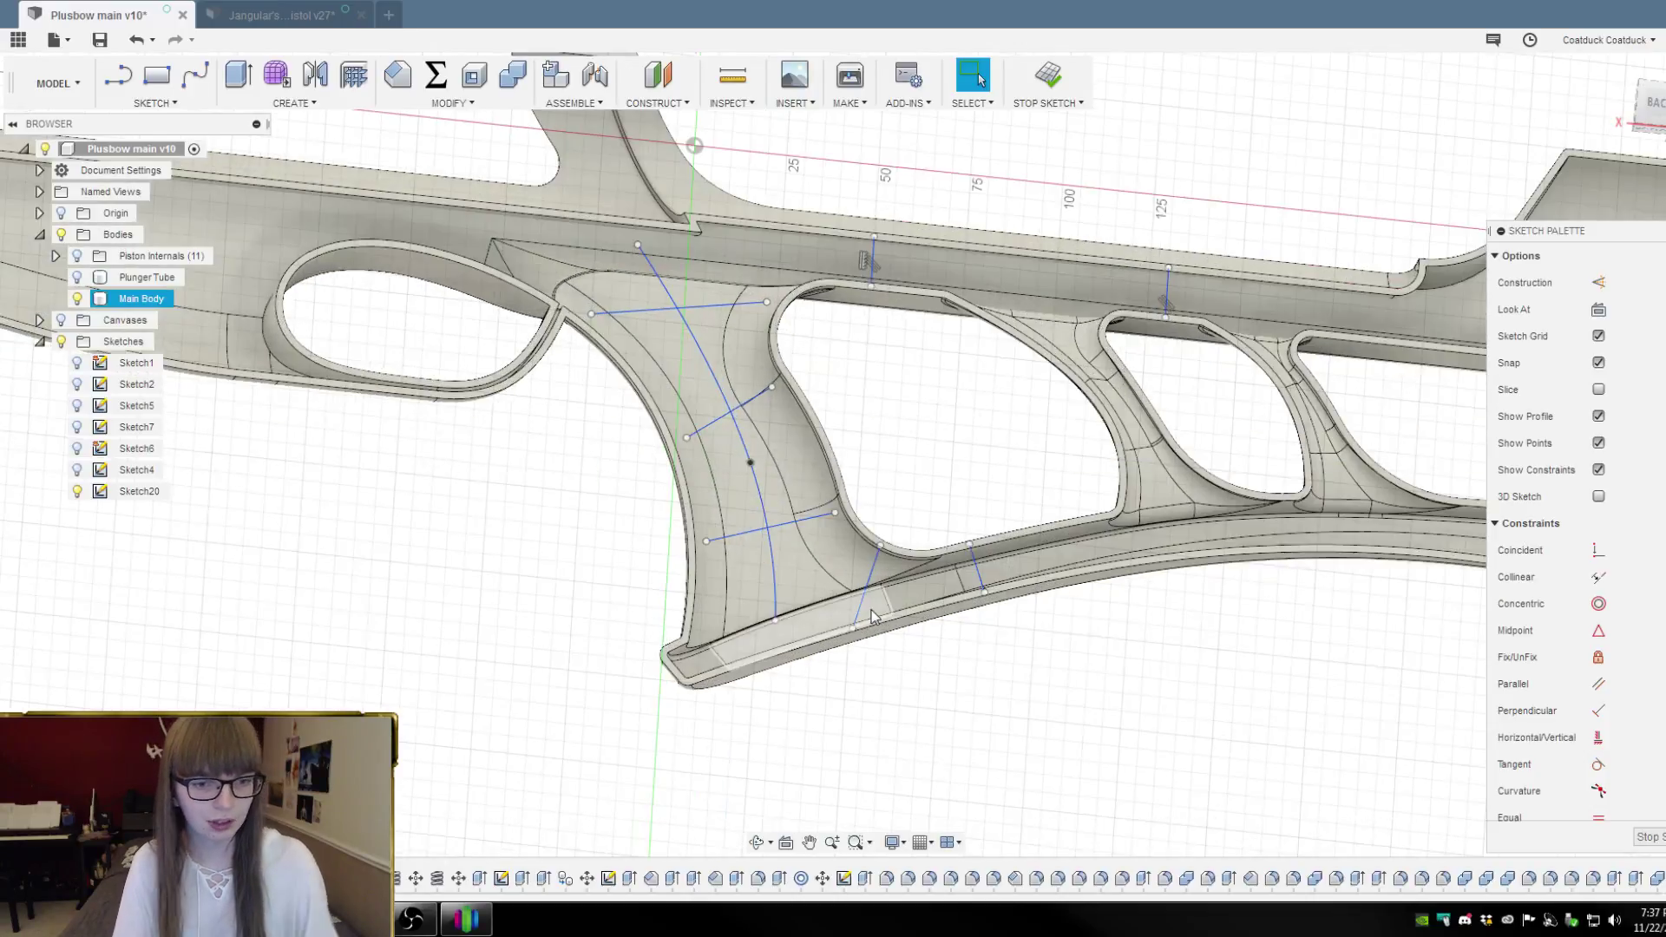
pyautogui.scroll(-5, 999, 588)
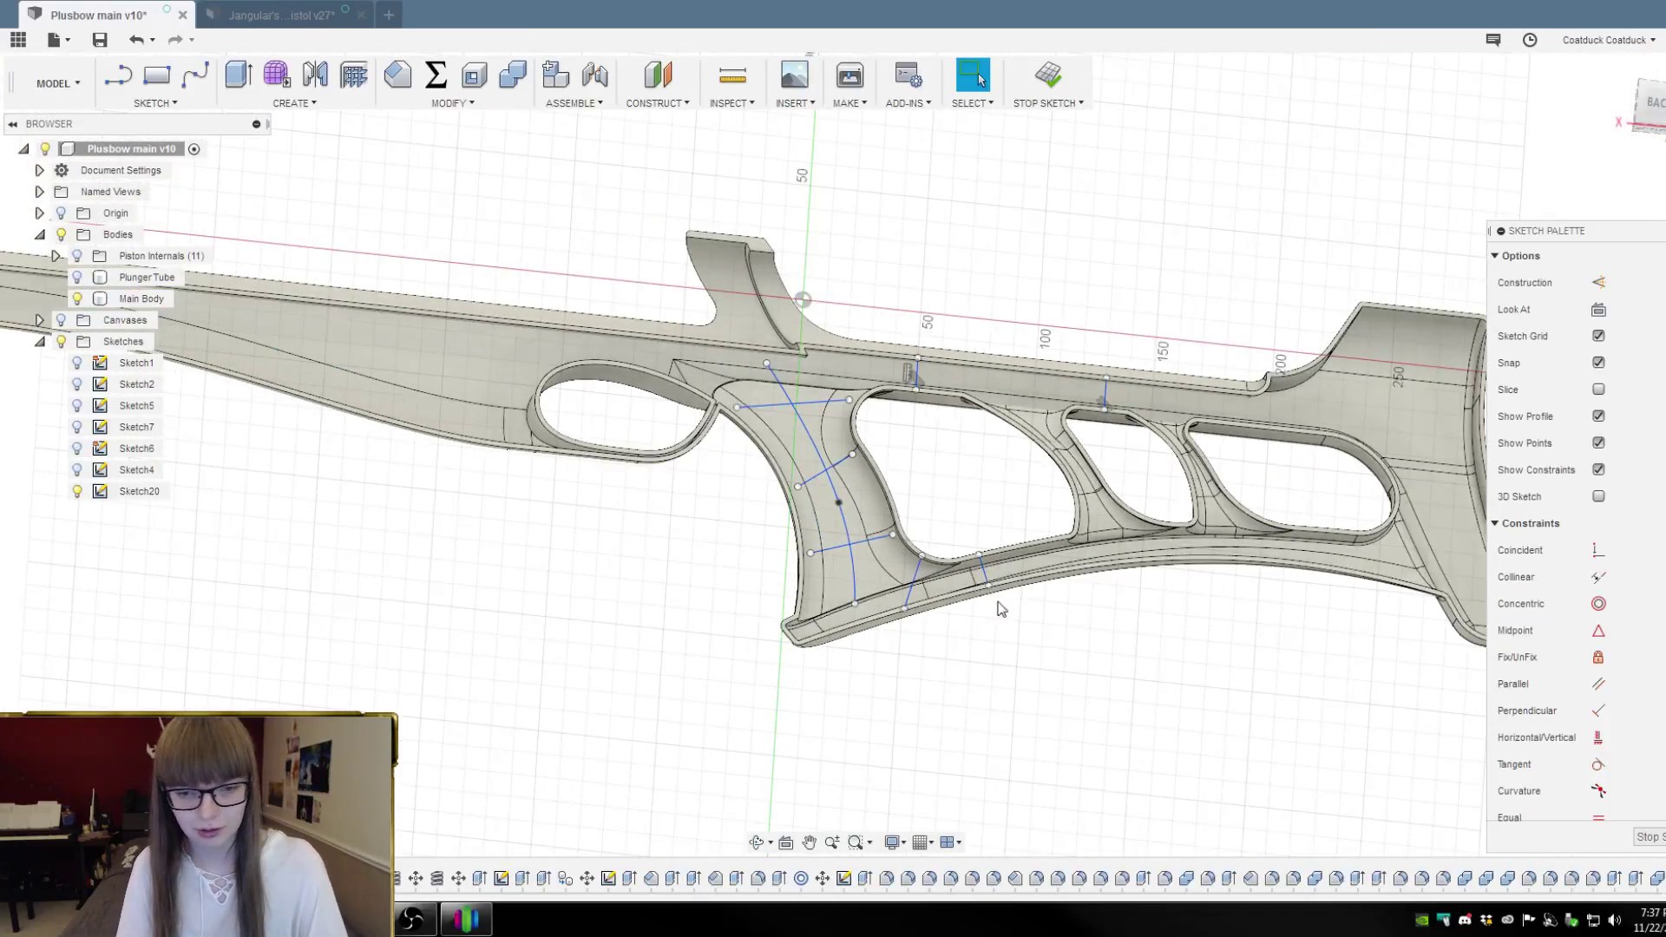
pyautogui.scroll(-3, 1246, 885)
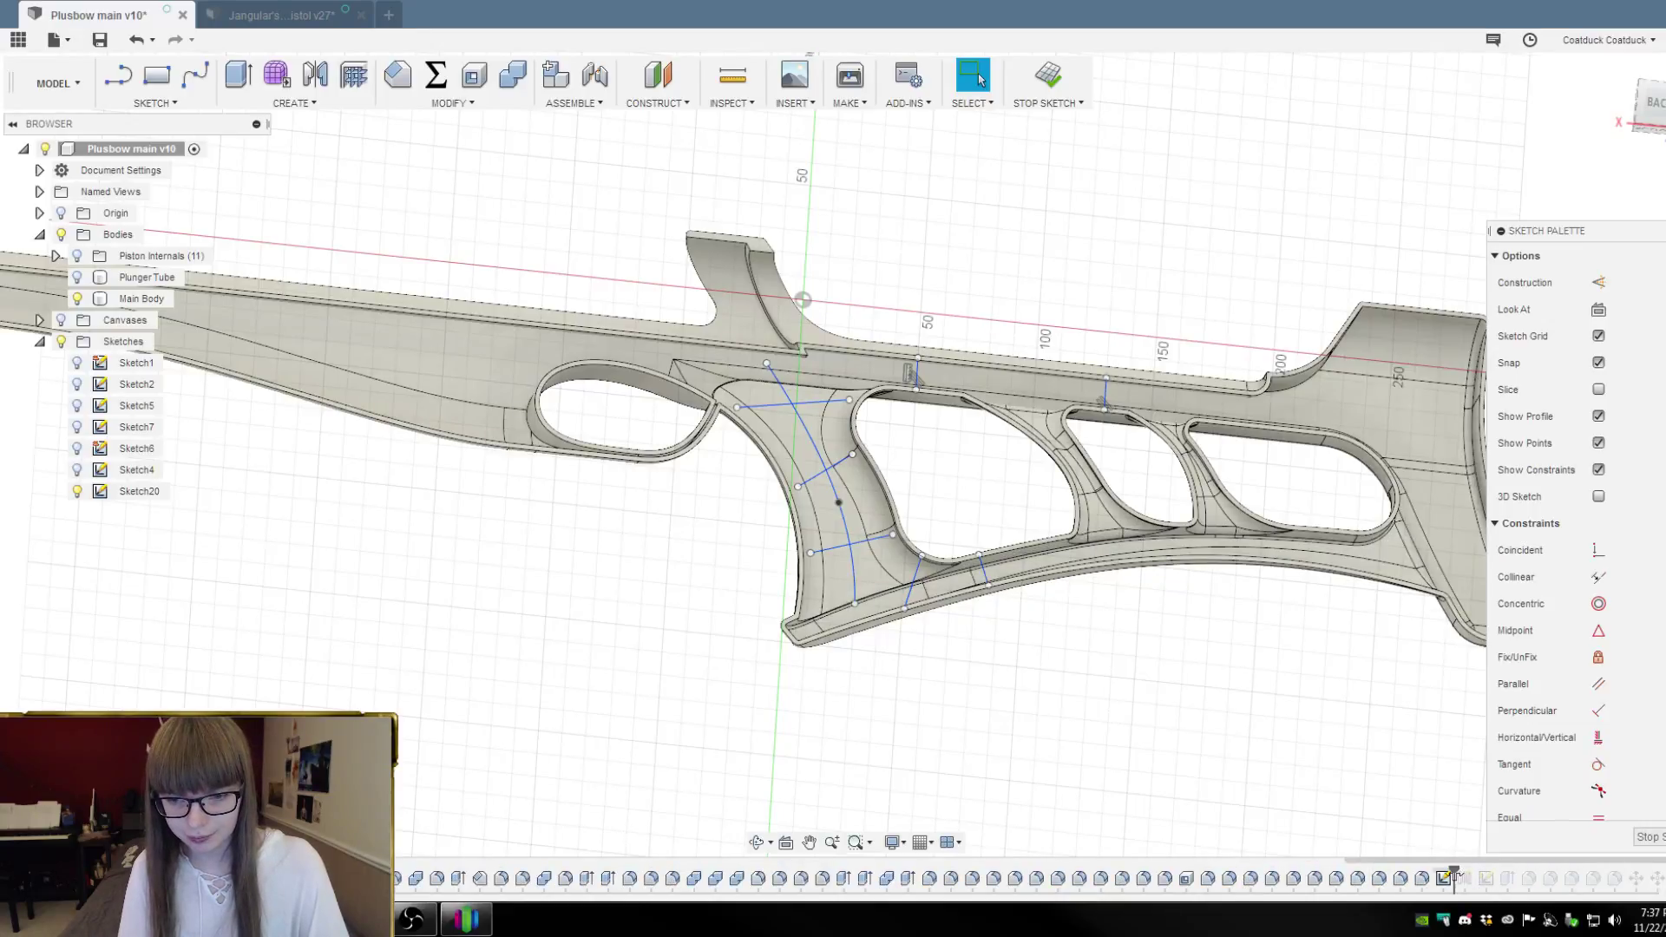
pyautogui.click(1444, 878)
pyautogui.click(1647, 836)
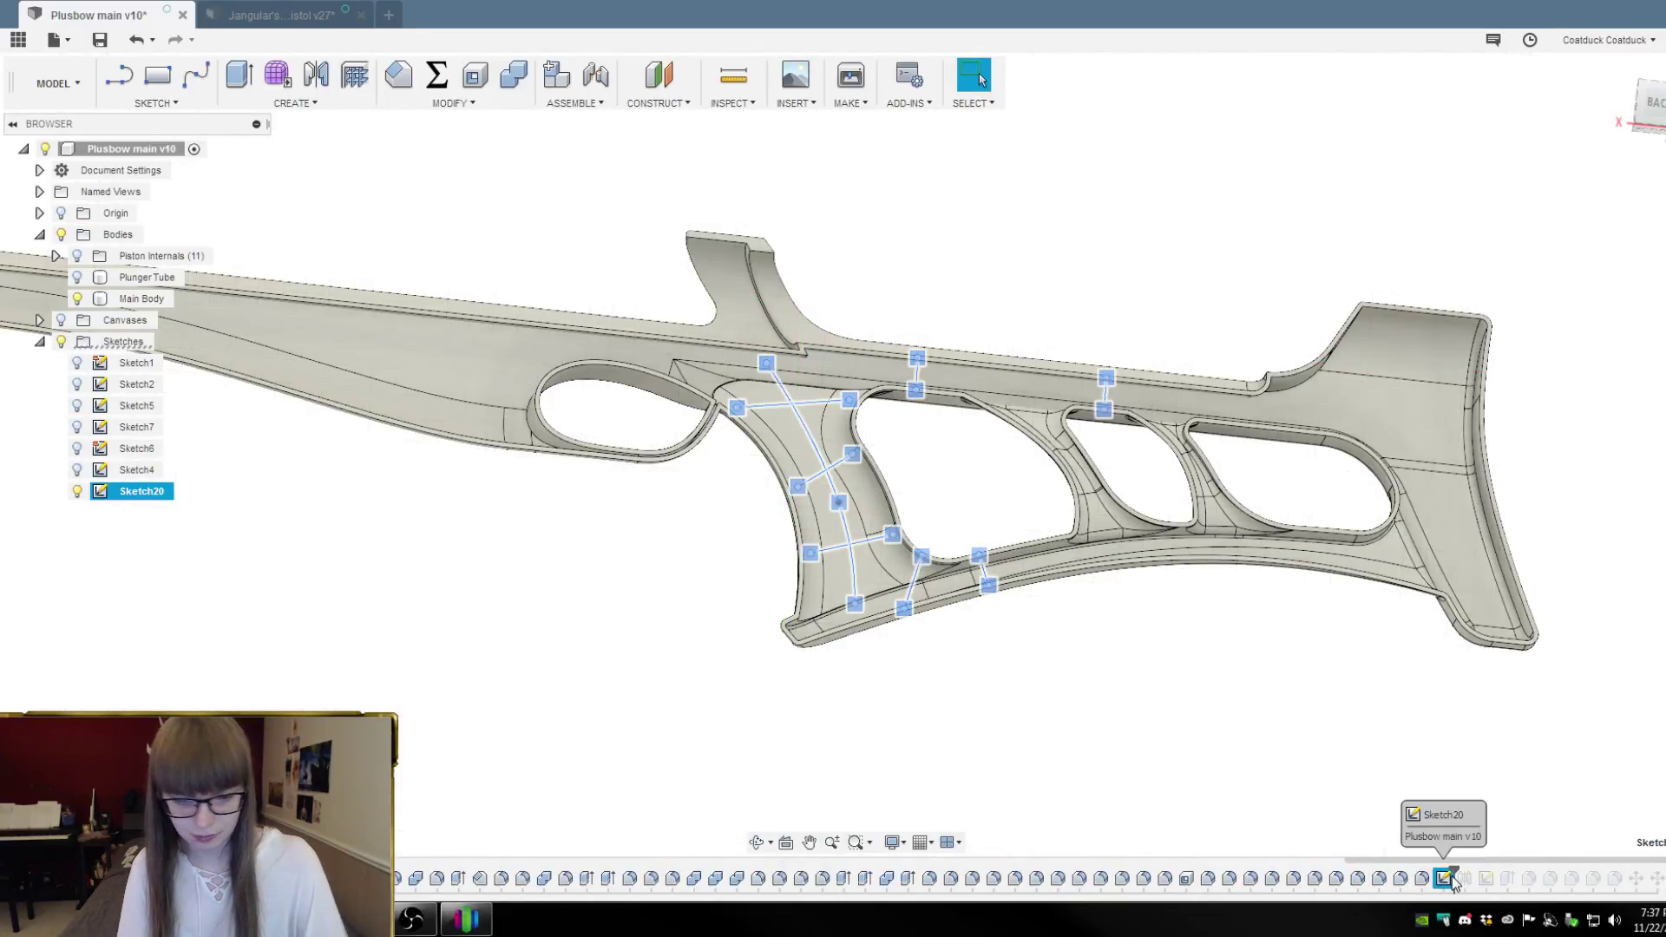
# Delete Sketch20 and begin a new spline sketch on the main body's flat open-side face, viewed squarely
pyautogui.press('Delete')
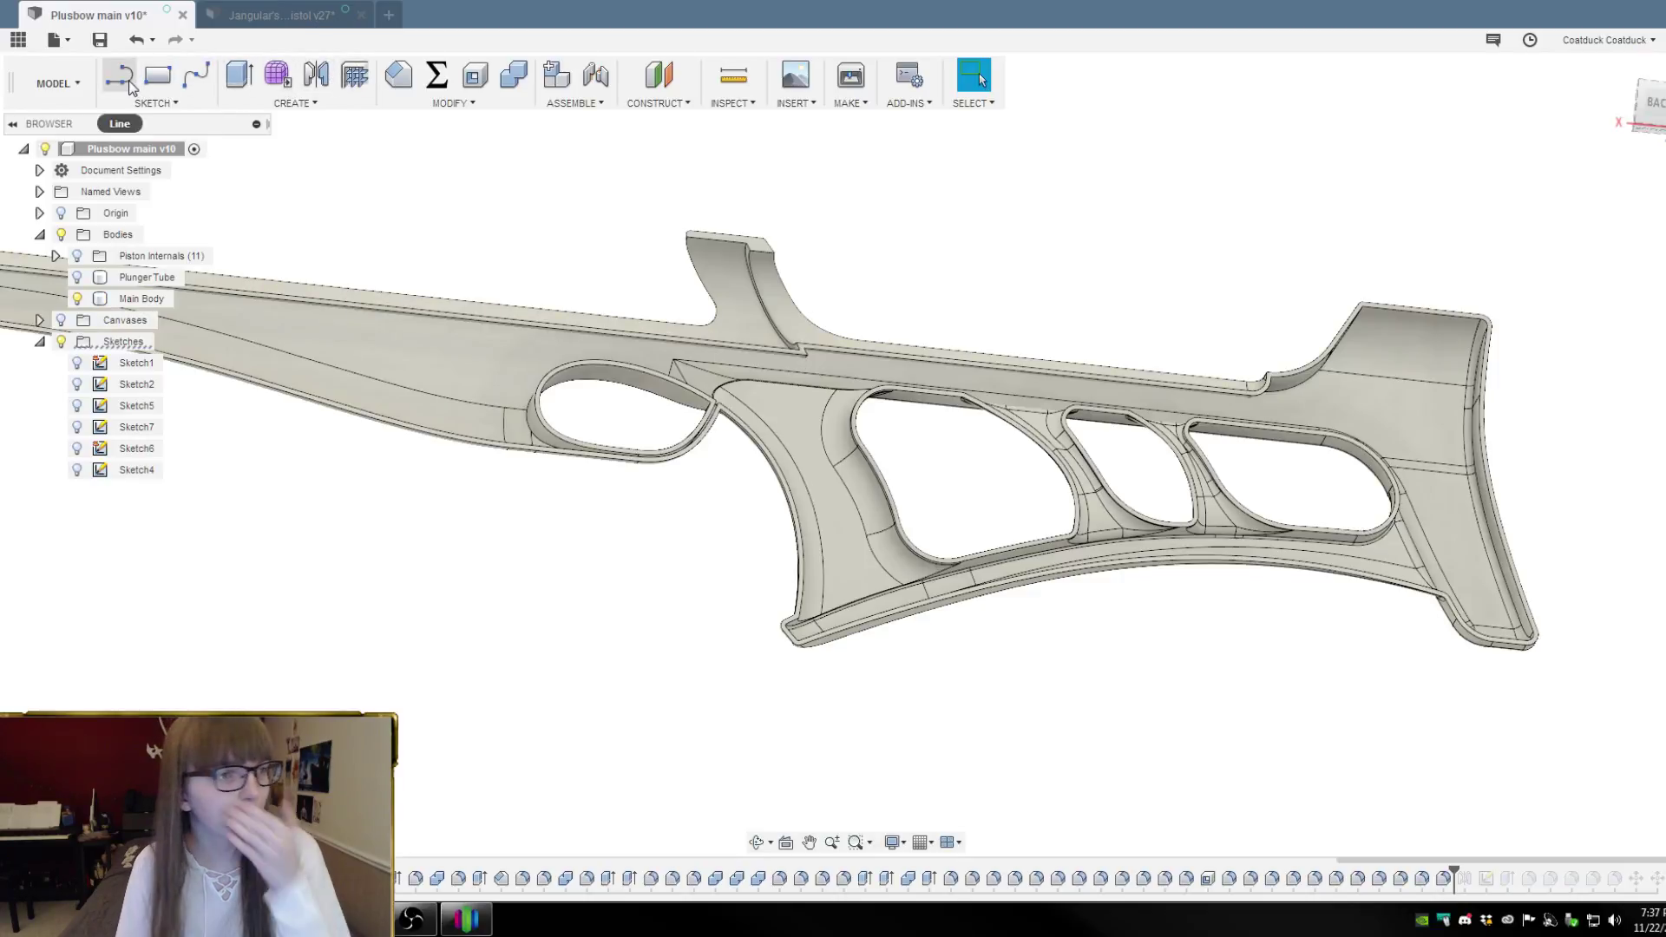
pyautogui.click(196, 75)
pyautogui.click(764, 230)
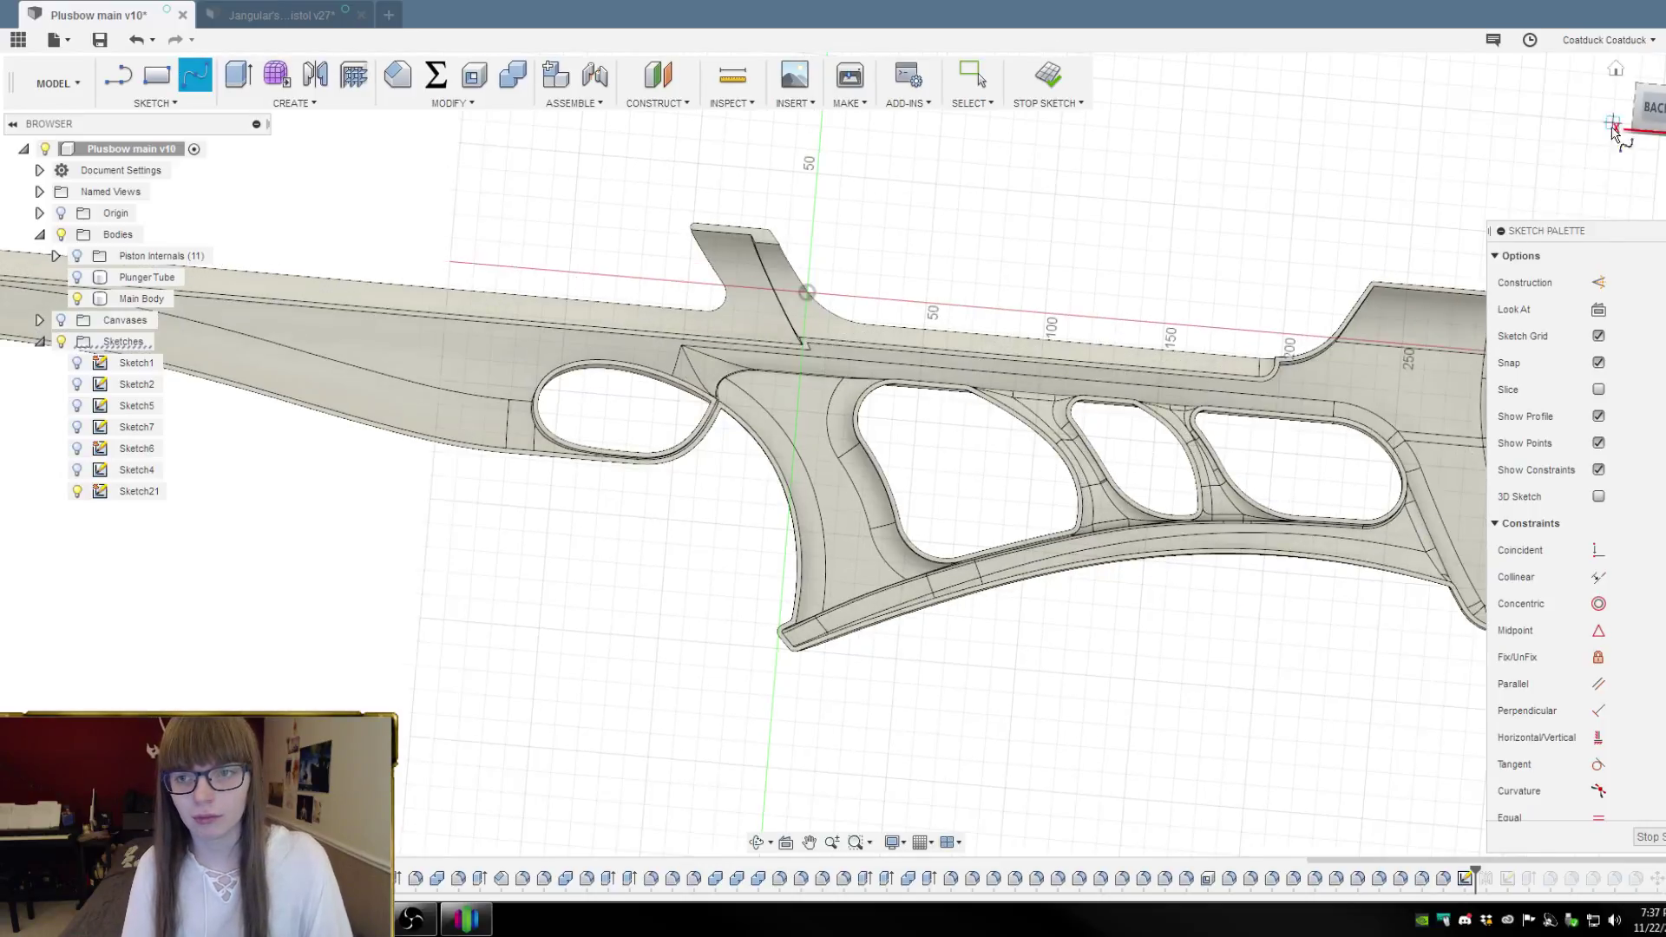
pyautogui.click(1614, 128)
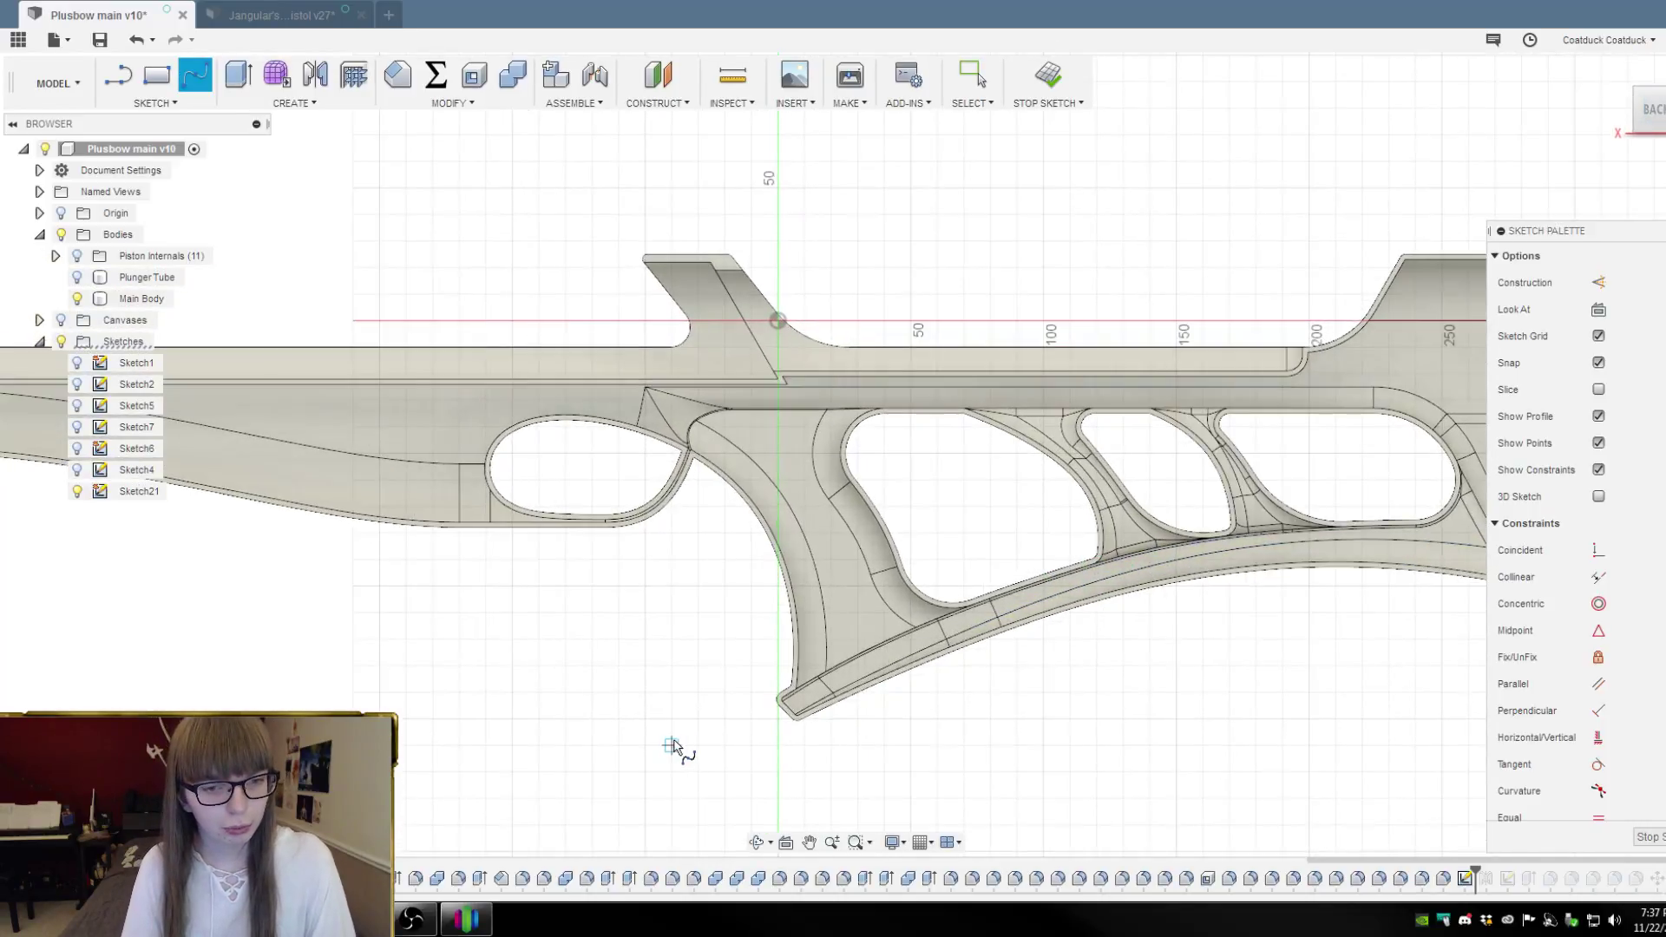
# Draw a three-point spline from below the grip's base, through the middle of the grip, to a point above the rail beside the upright
pyautogui.scroll(2, 674, 746)
pyautogui.click(932, 703)
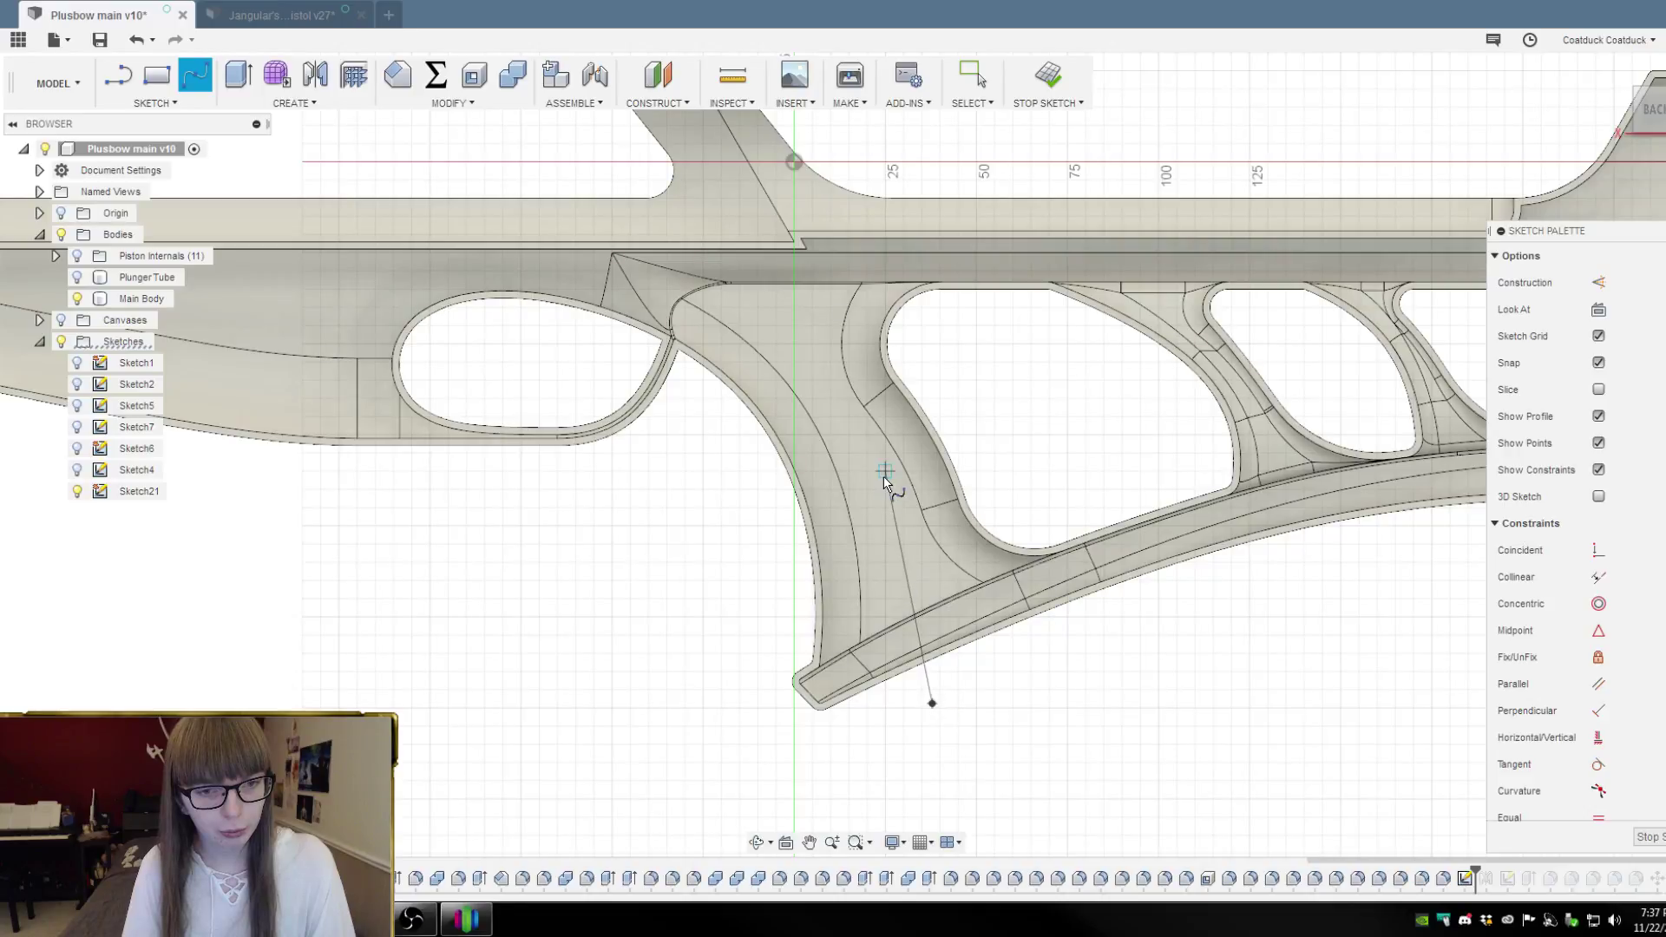
pyautogui.click(875, 482)
pyautogui.scroll(-3, 869, 327)
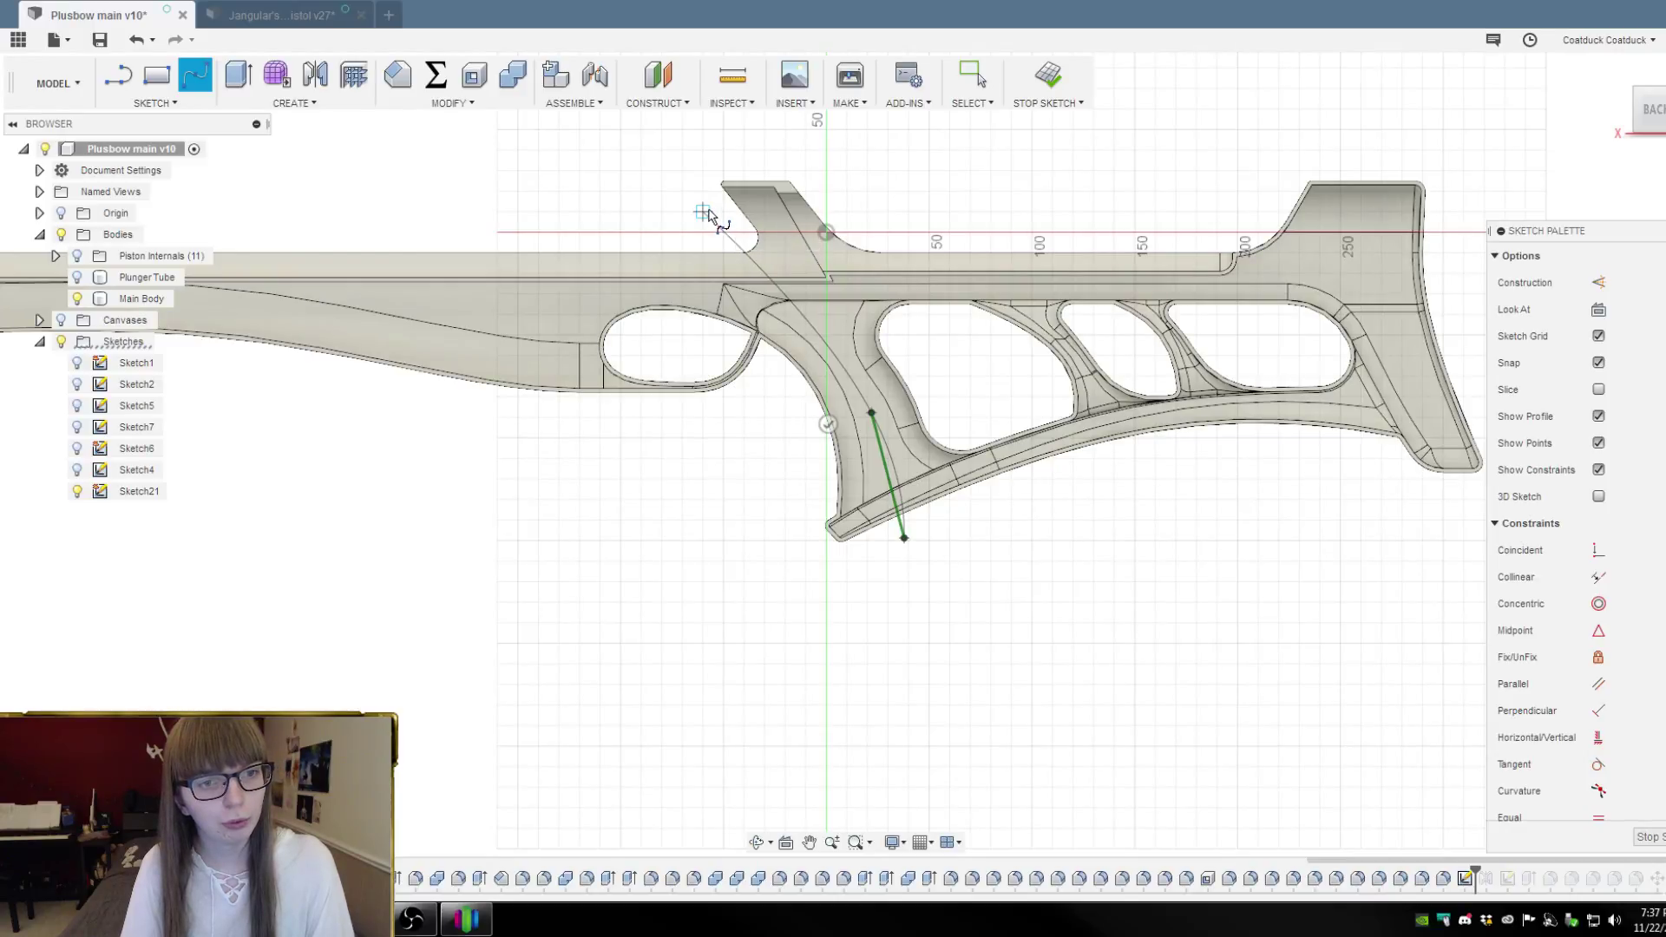
pyautogui.click(714, 209)
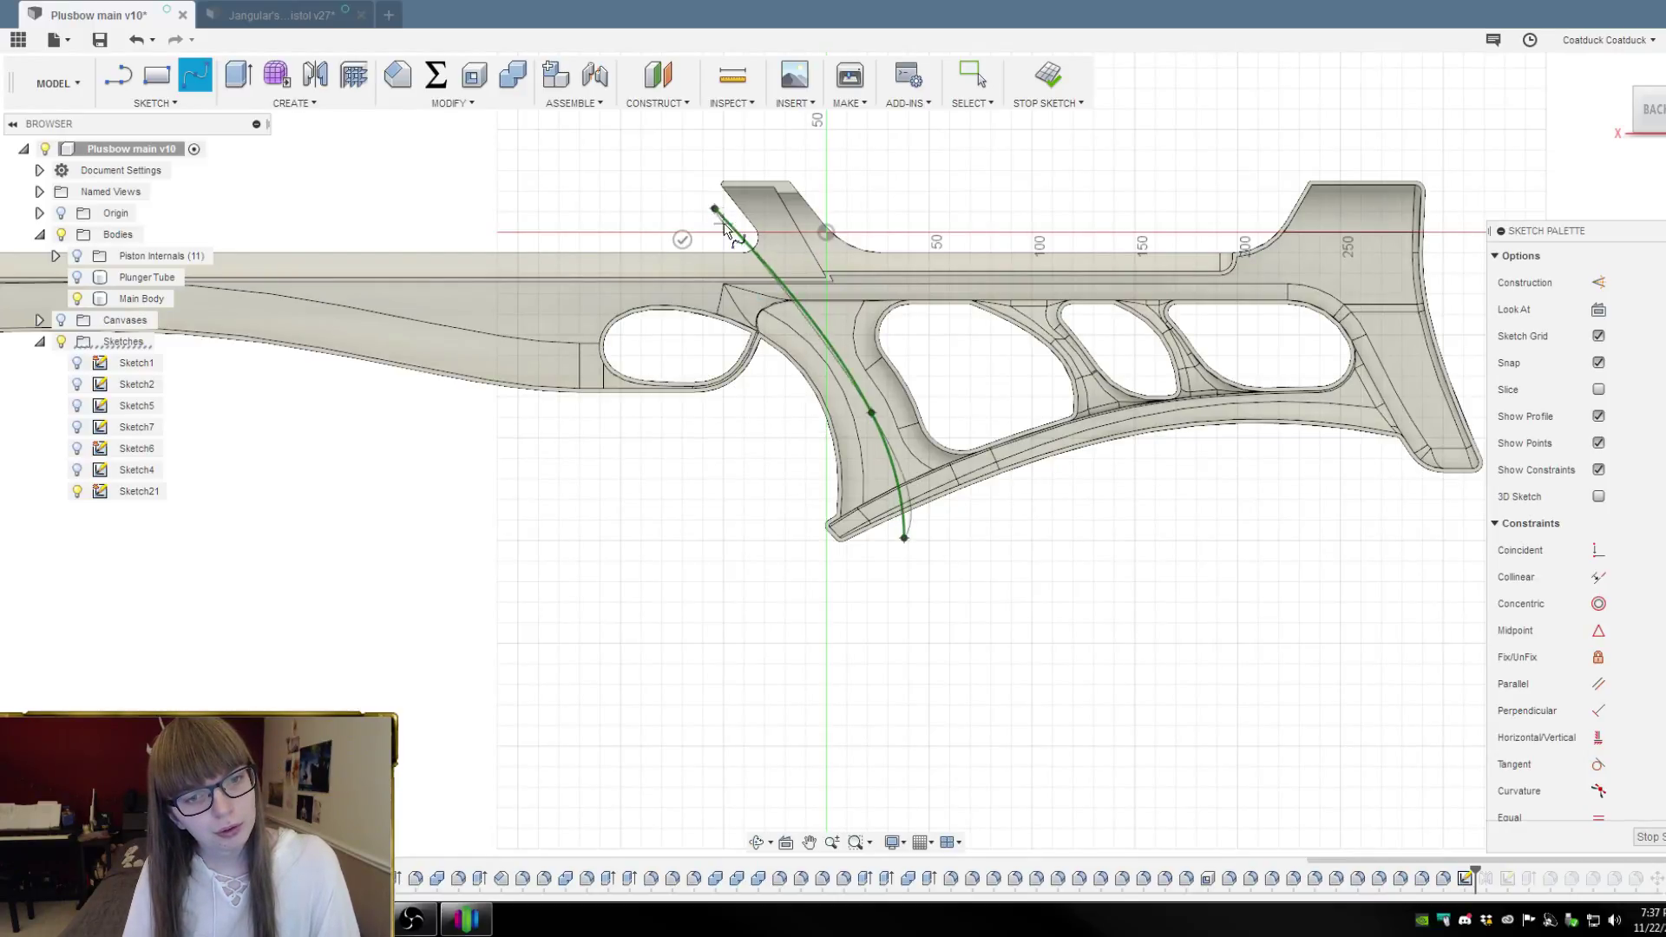
pyautogui.click(682, 238)
# Reshape the spline by moving its middle point down toward the grip's rear edge and making its lower end's tangent handle nearly vertical
pyautogui.scroll(2, 873, 415)
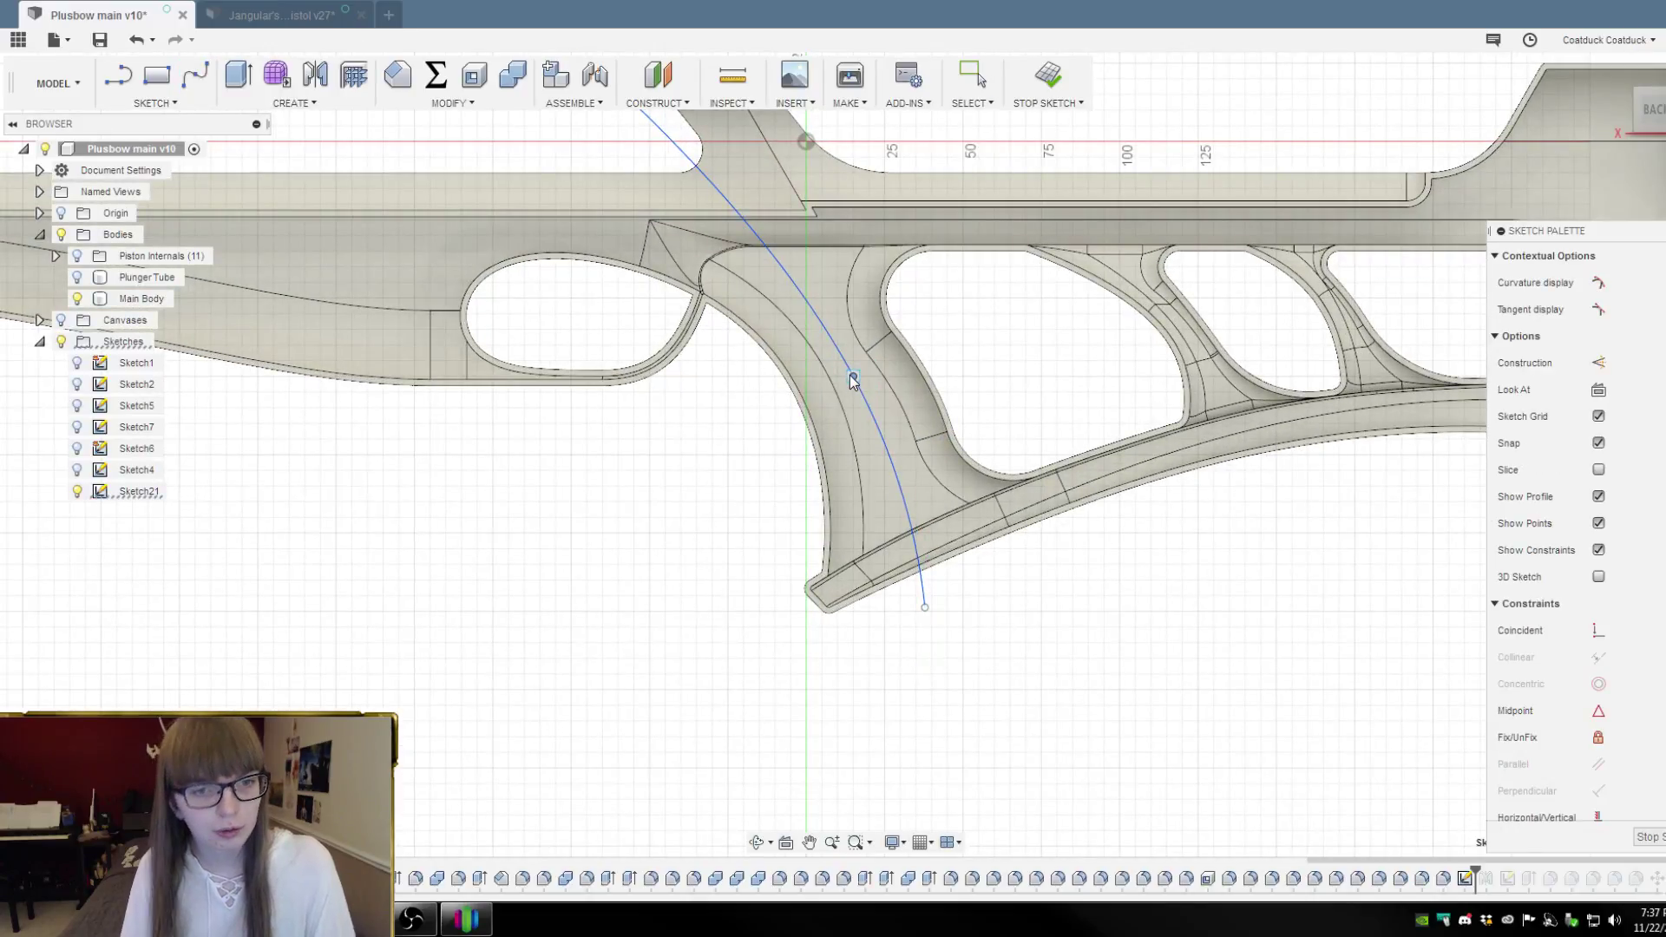
pyautogui.moveTo(853, 376); pyautogui.dragTo(884, 408)
pyautogui.click(926, 608)
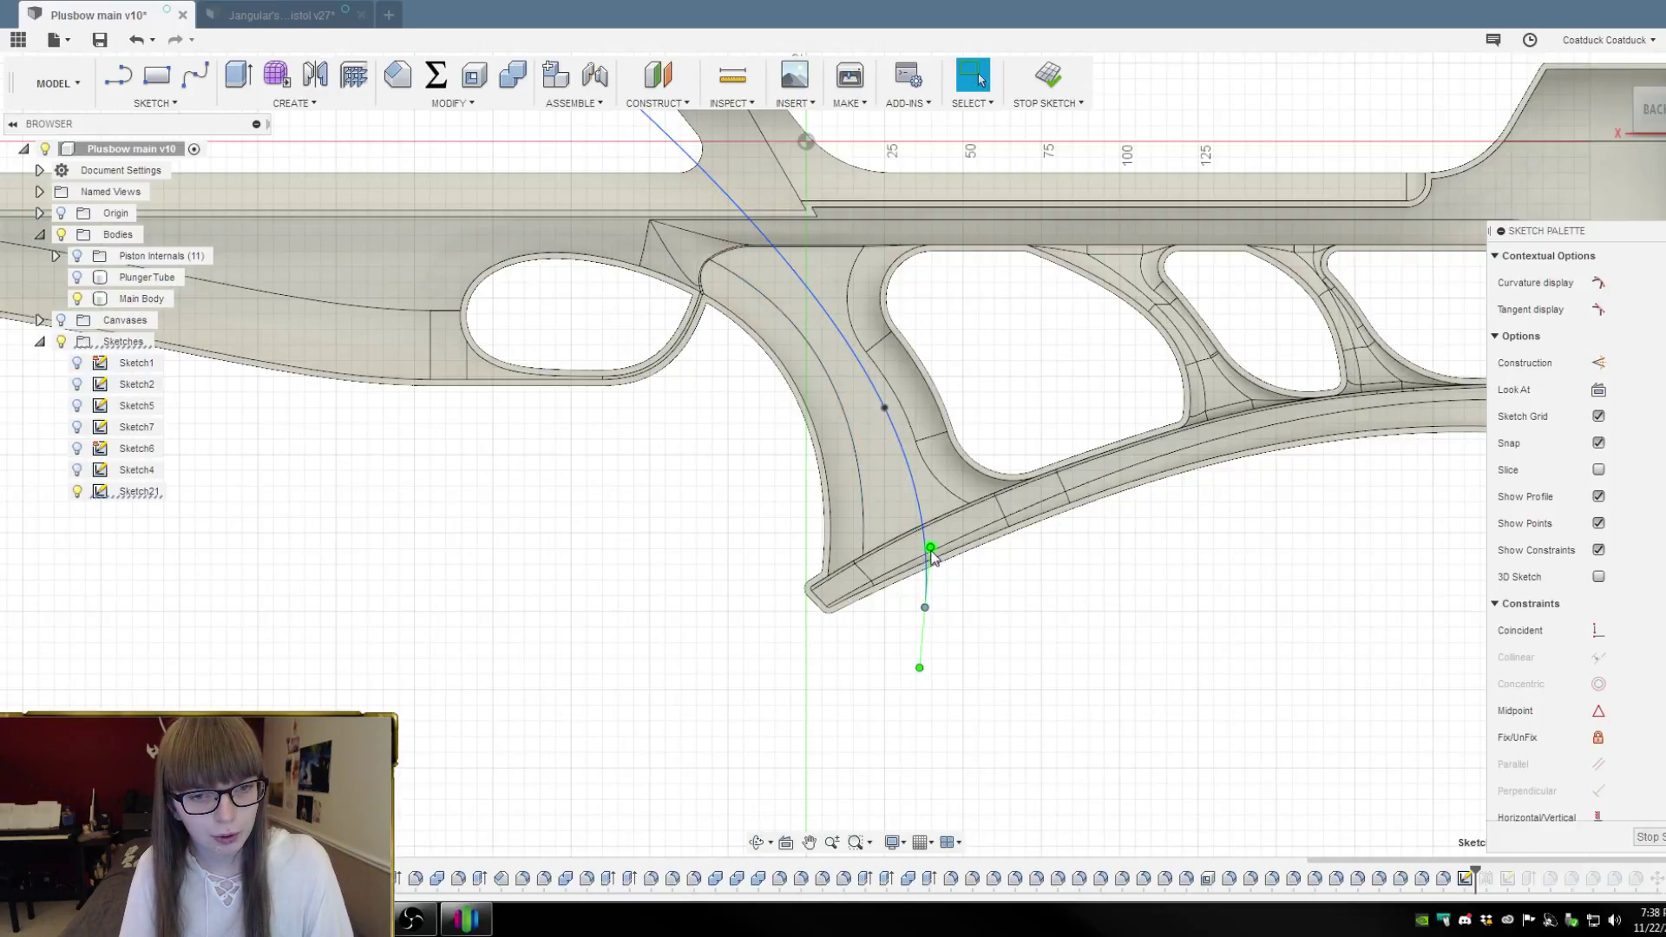
pyautogui.moveTo(930, 550); pyautogui.dragTo(923, 550)
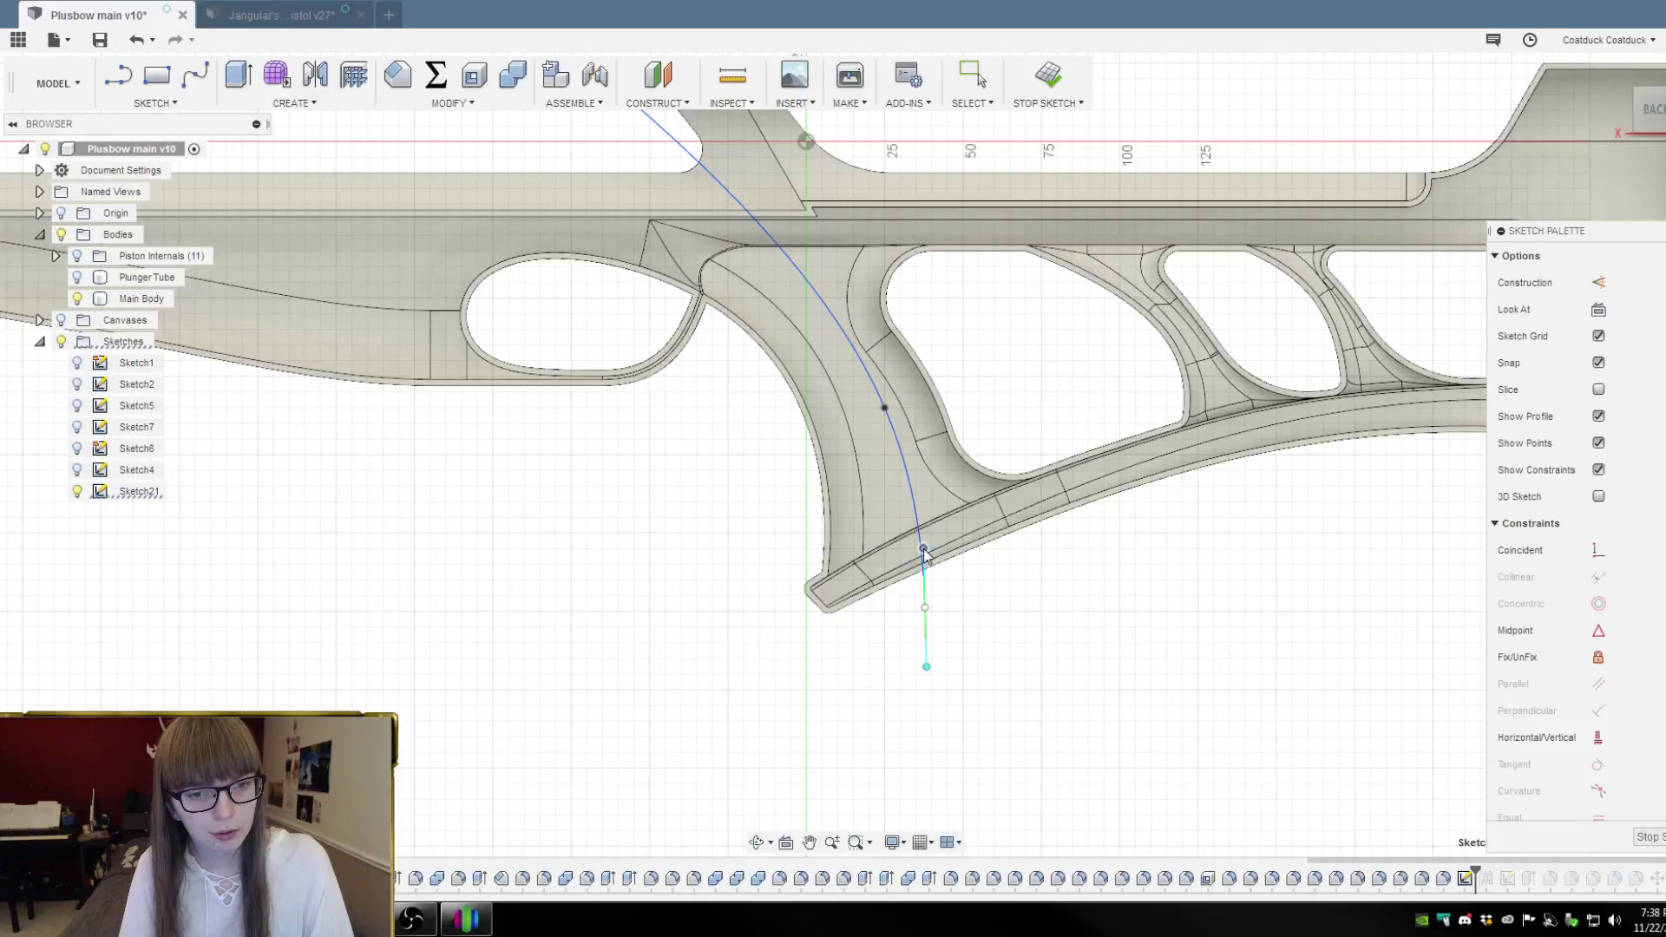
pyautogui.scroll(-3, 1114, 599)
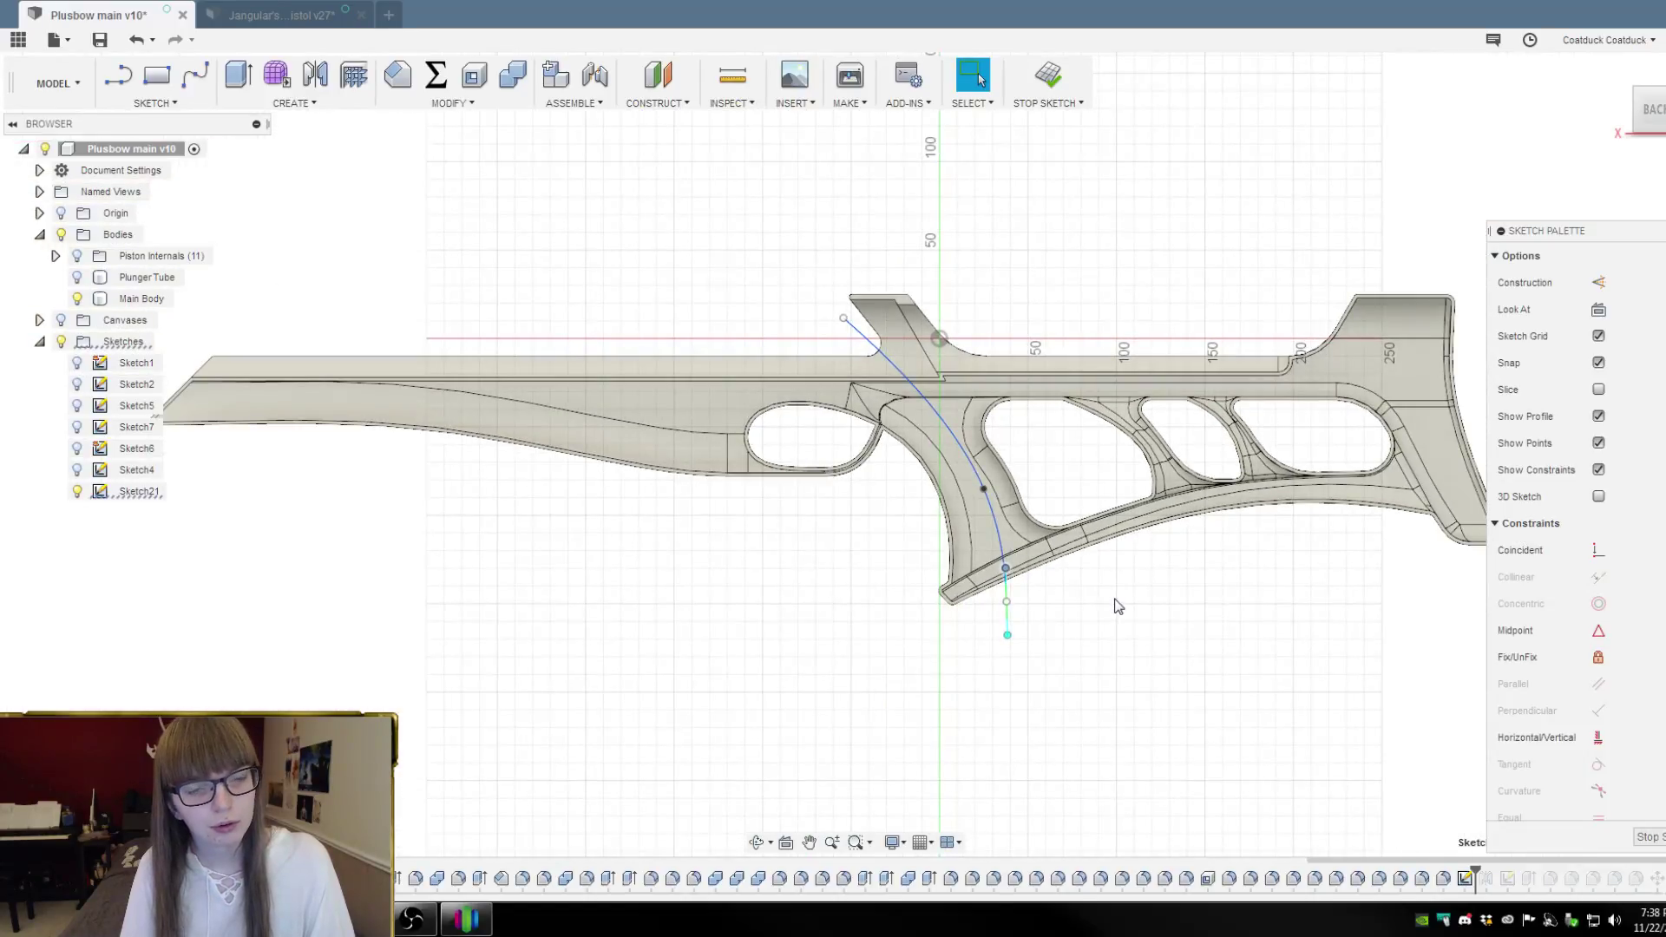
pyautogui.moveTo(1118, 606)
pyautogui.keyDown('shift'); pyautogui.mouseDown(button='middle')
pyautogui.moveTo(1128, 564)
pyautogui.moveTo(1178, 550)
pyautogui.moveTo(1122, 579)
pyautogui.moveTo(1118, 601)
pyautogui.mouseUp(button='middle'); pyautogui.keyUp('shift')
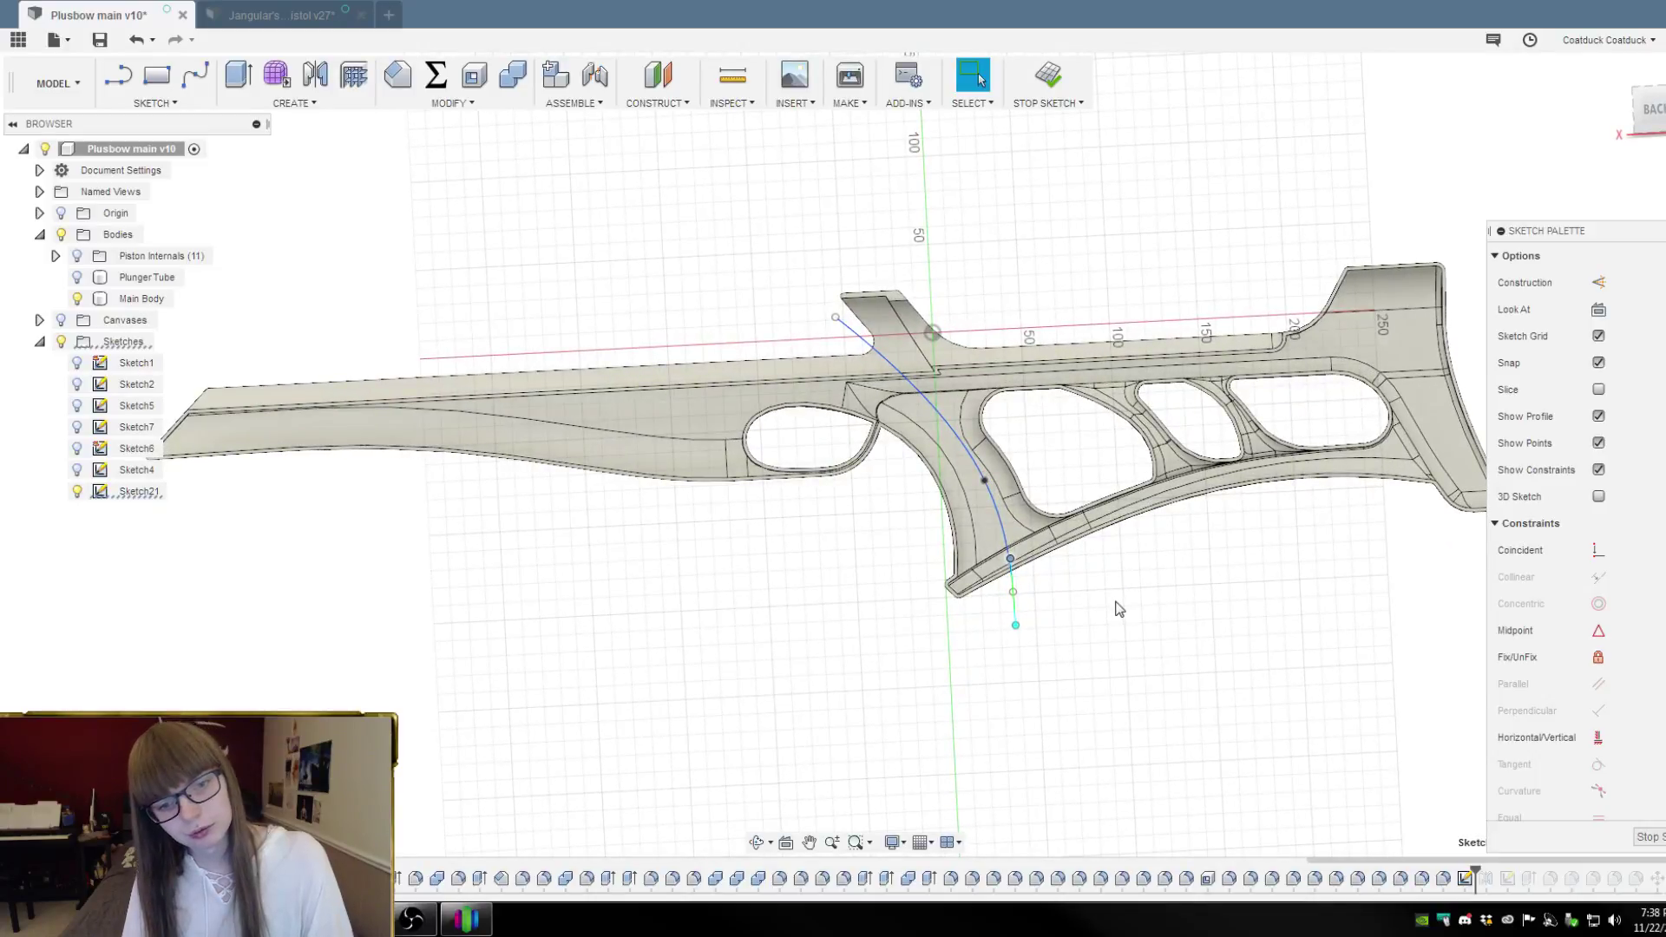
pyautogui.scroll(2, 1118, 607)
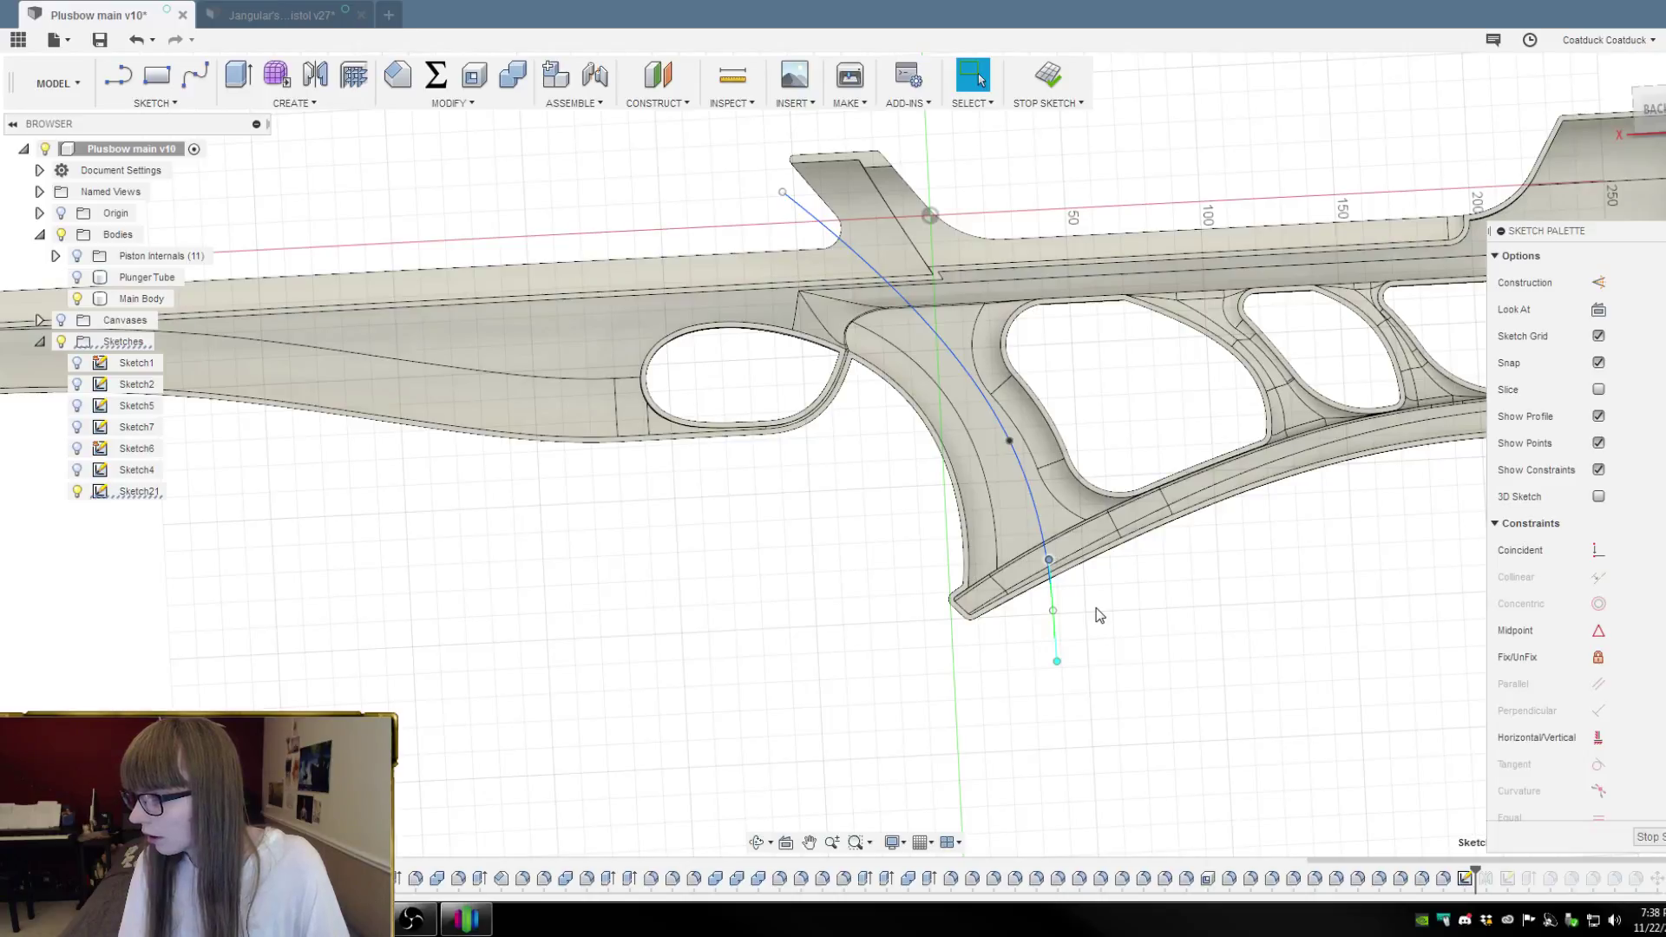
pyautogui.scroll(1, 1089, 609)
pyautogui.scroll(2, 1085, 606)
pyautogui.scroll(-2, 1085, 606)
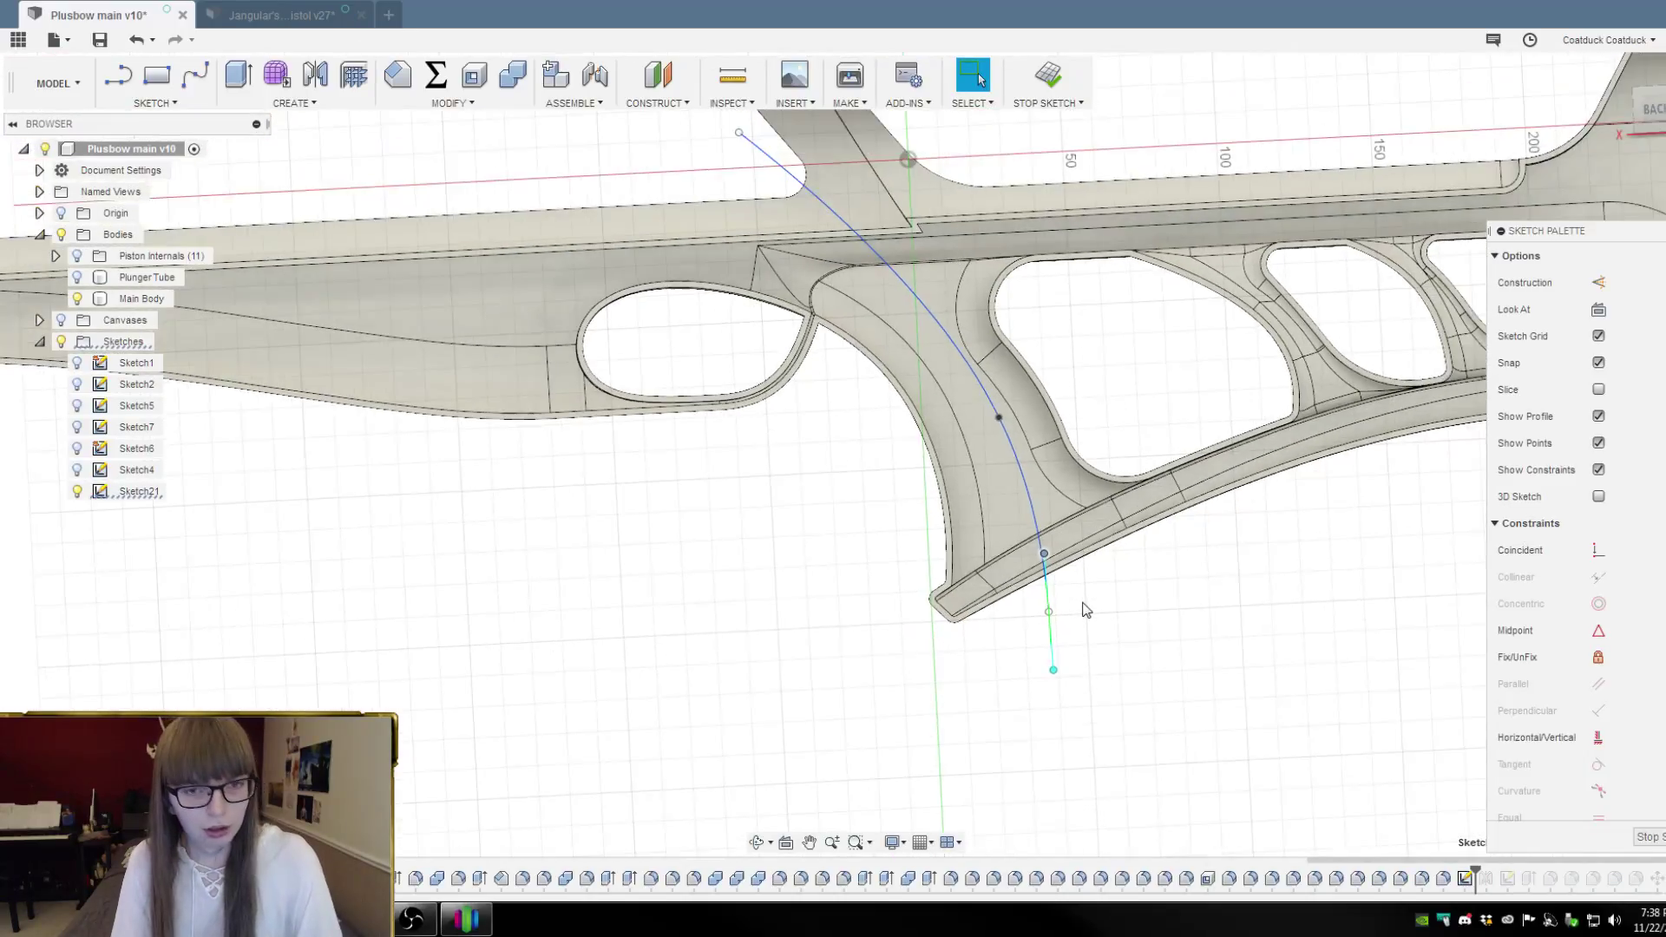
pyautogui.press('l')
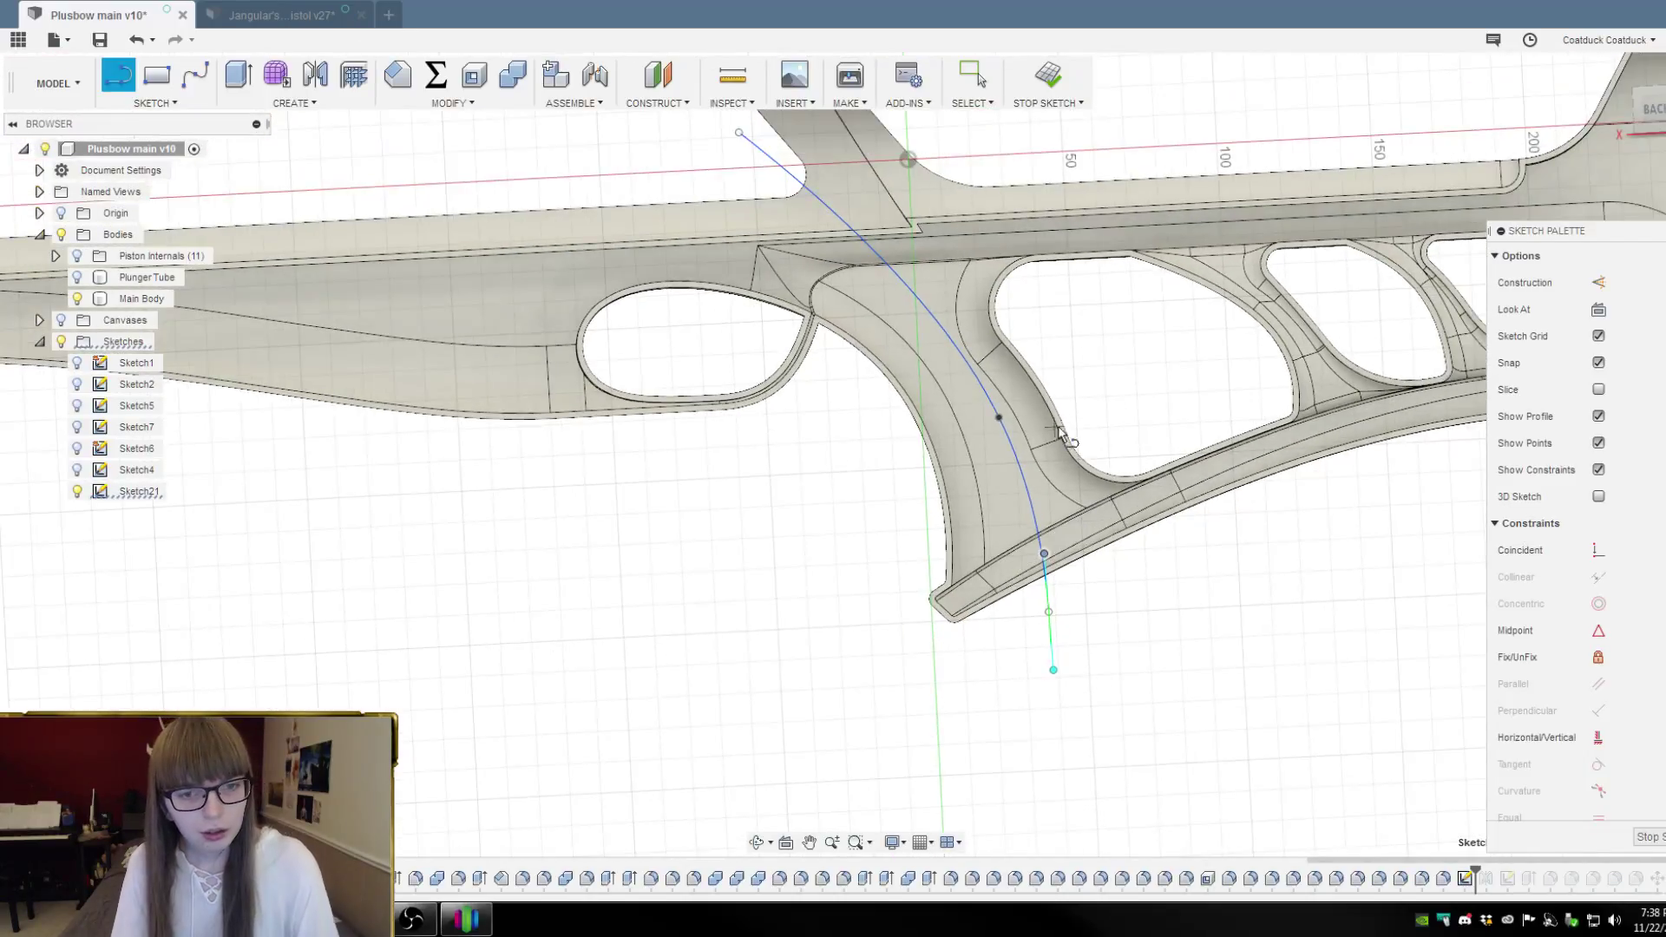
pyautogui.click(1021, 473)
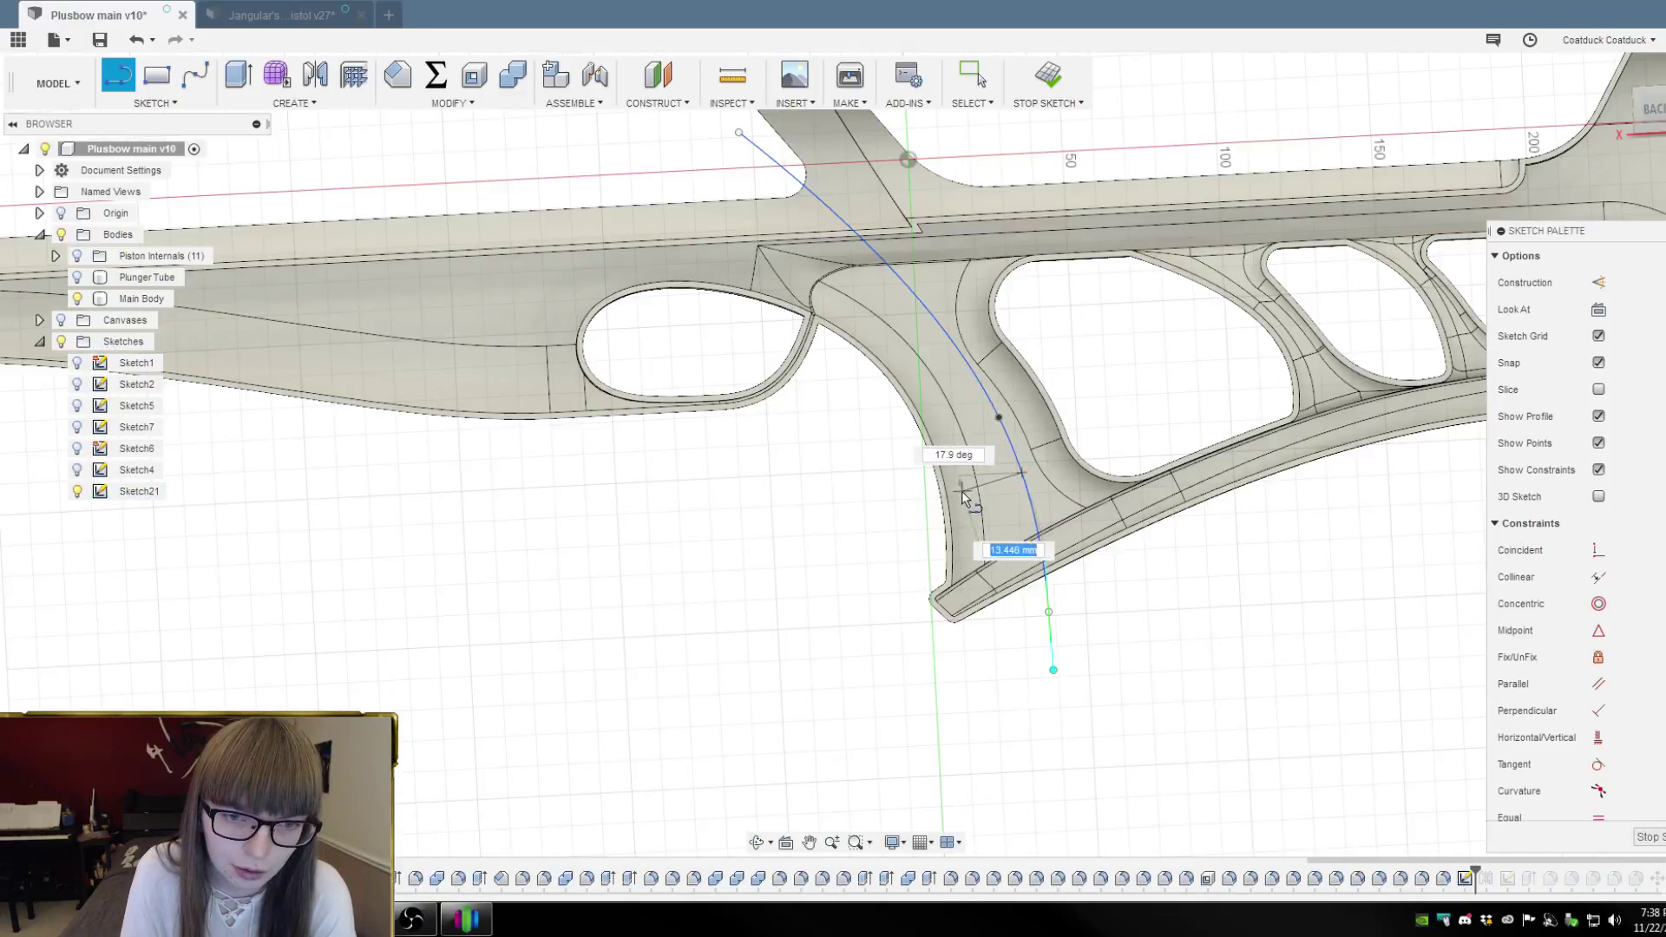
pyautogui.scroll(3, 989, 488)
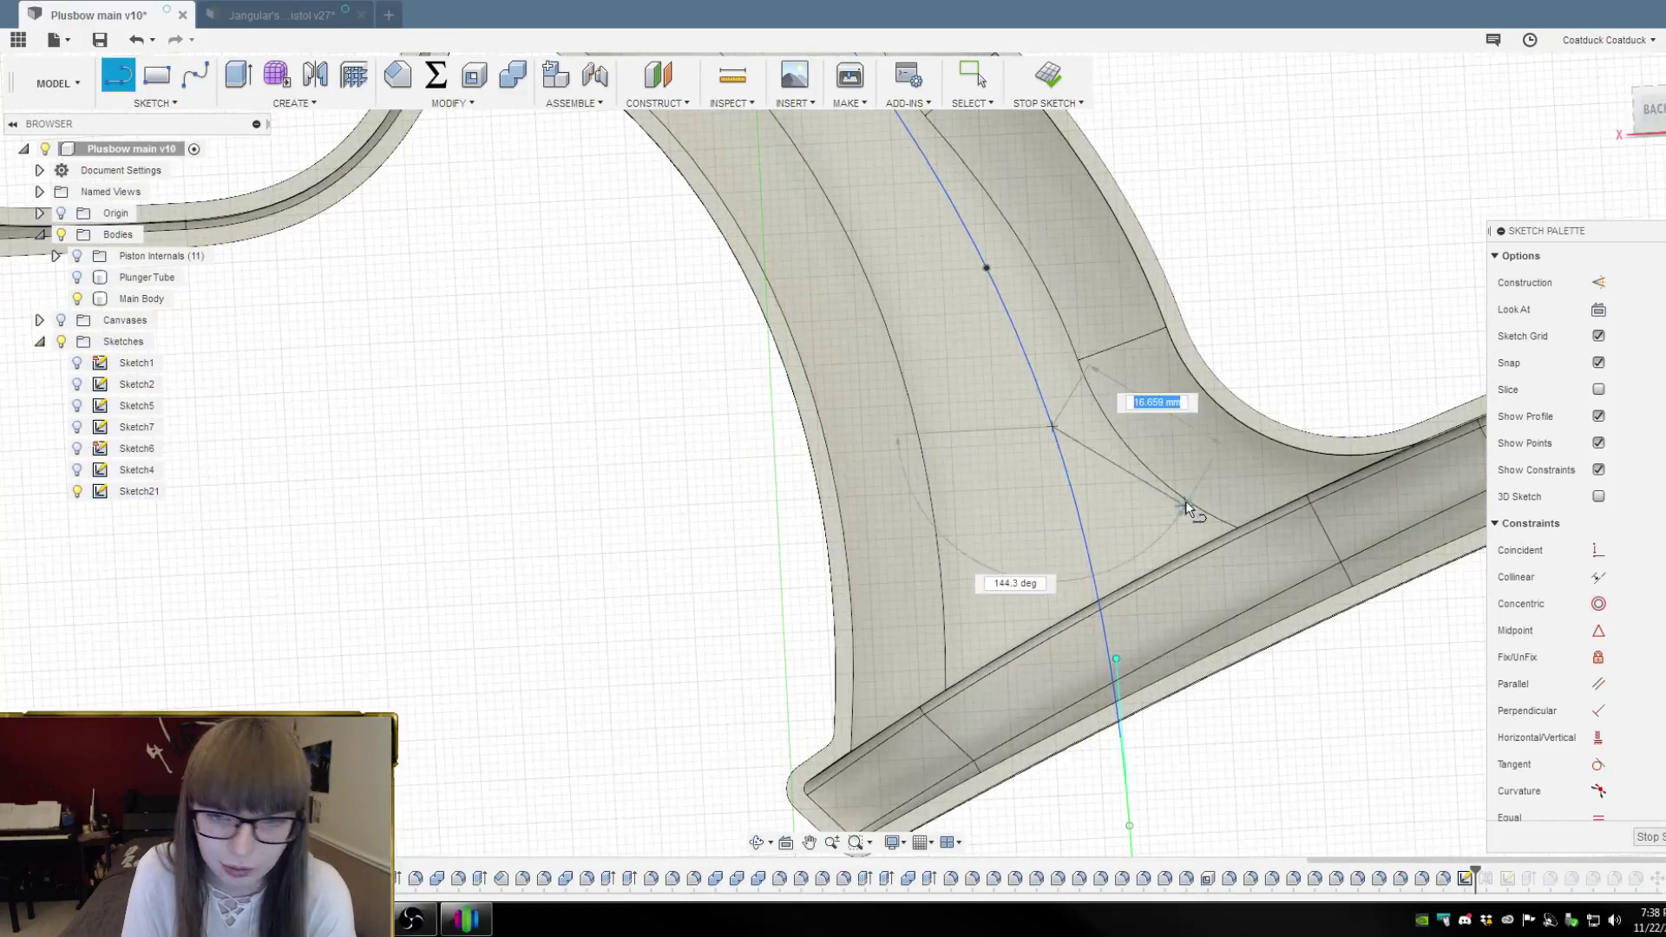
pyautogui.scroll(-1, 1622, 679)
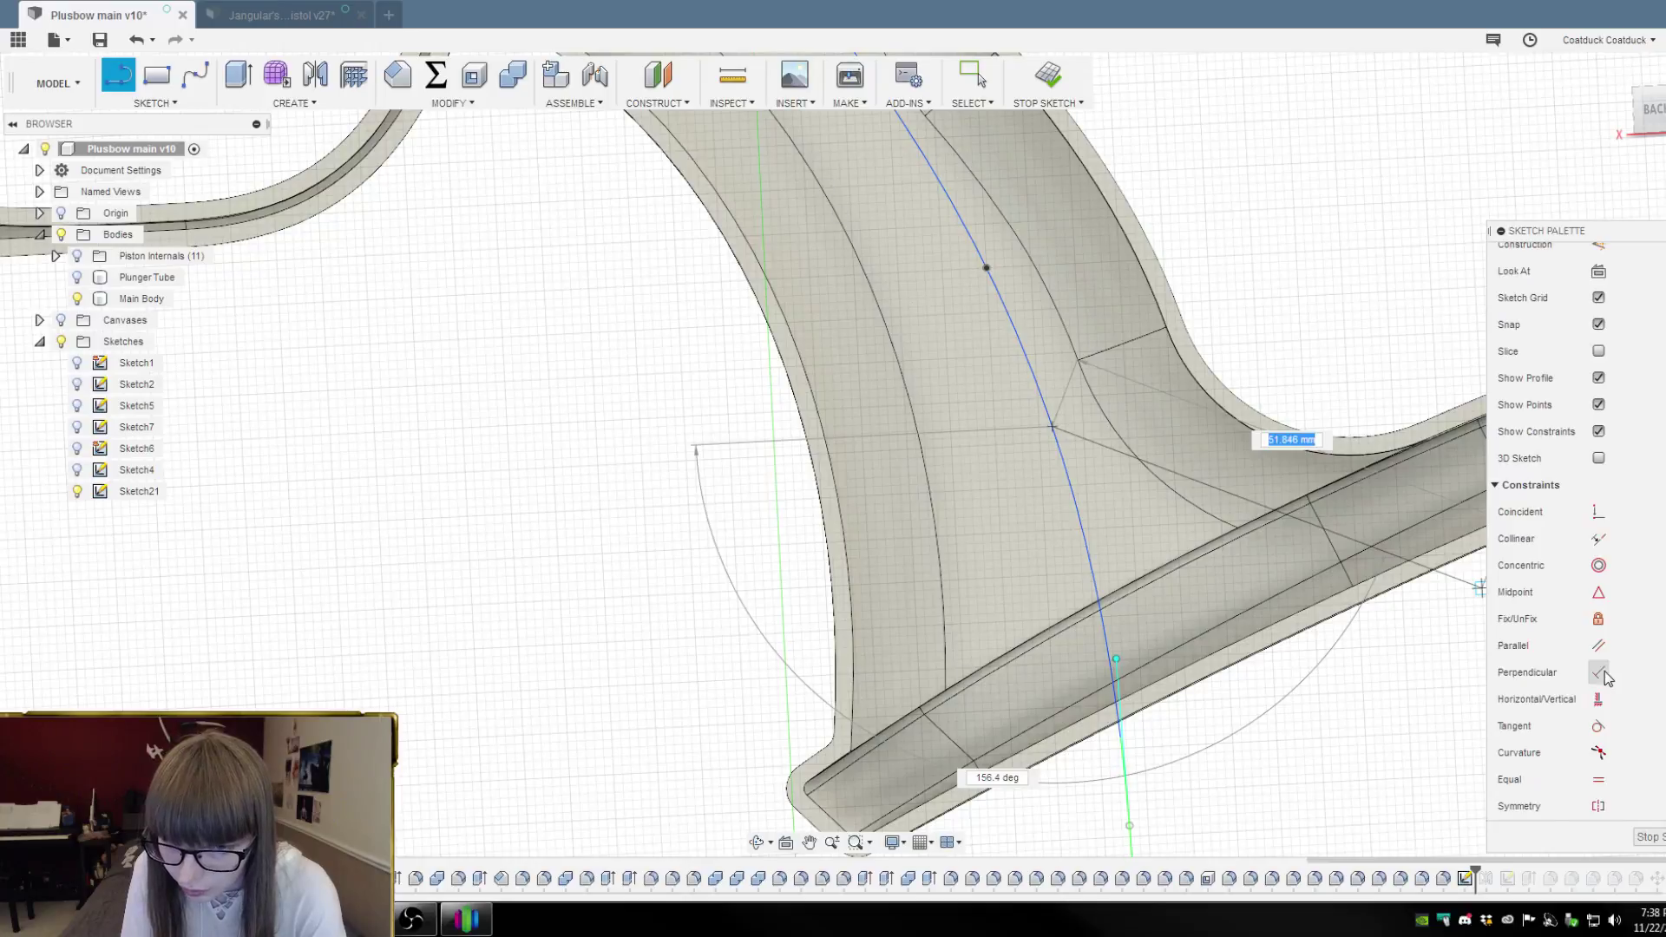
pyautogui.click(1601, 672)
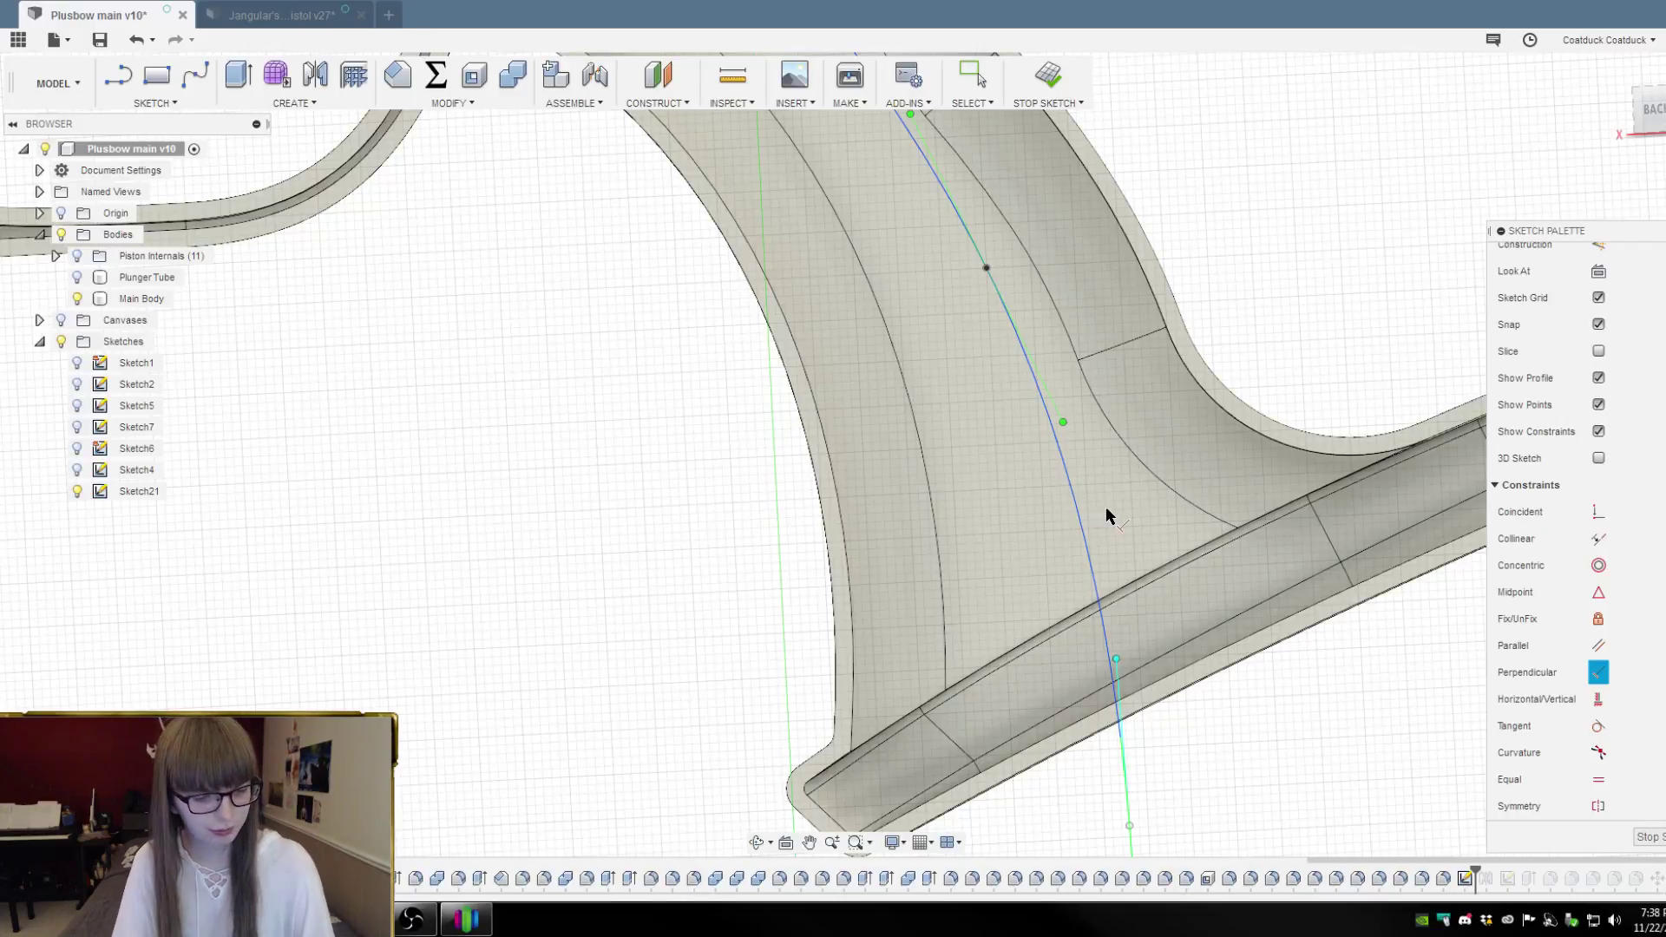
pyautogui.press('Escape')
# Try a line from the spline's lower part past the grip's front edge, constrained perpendicular to the tangent handle at the middle spline point
pyautogui.press('l')
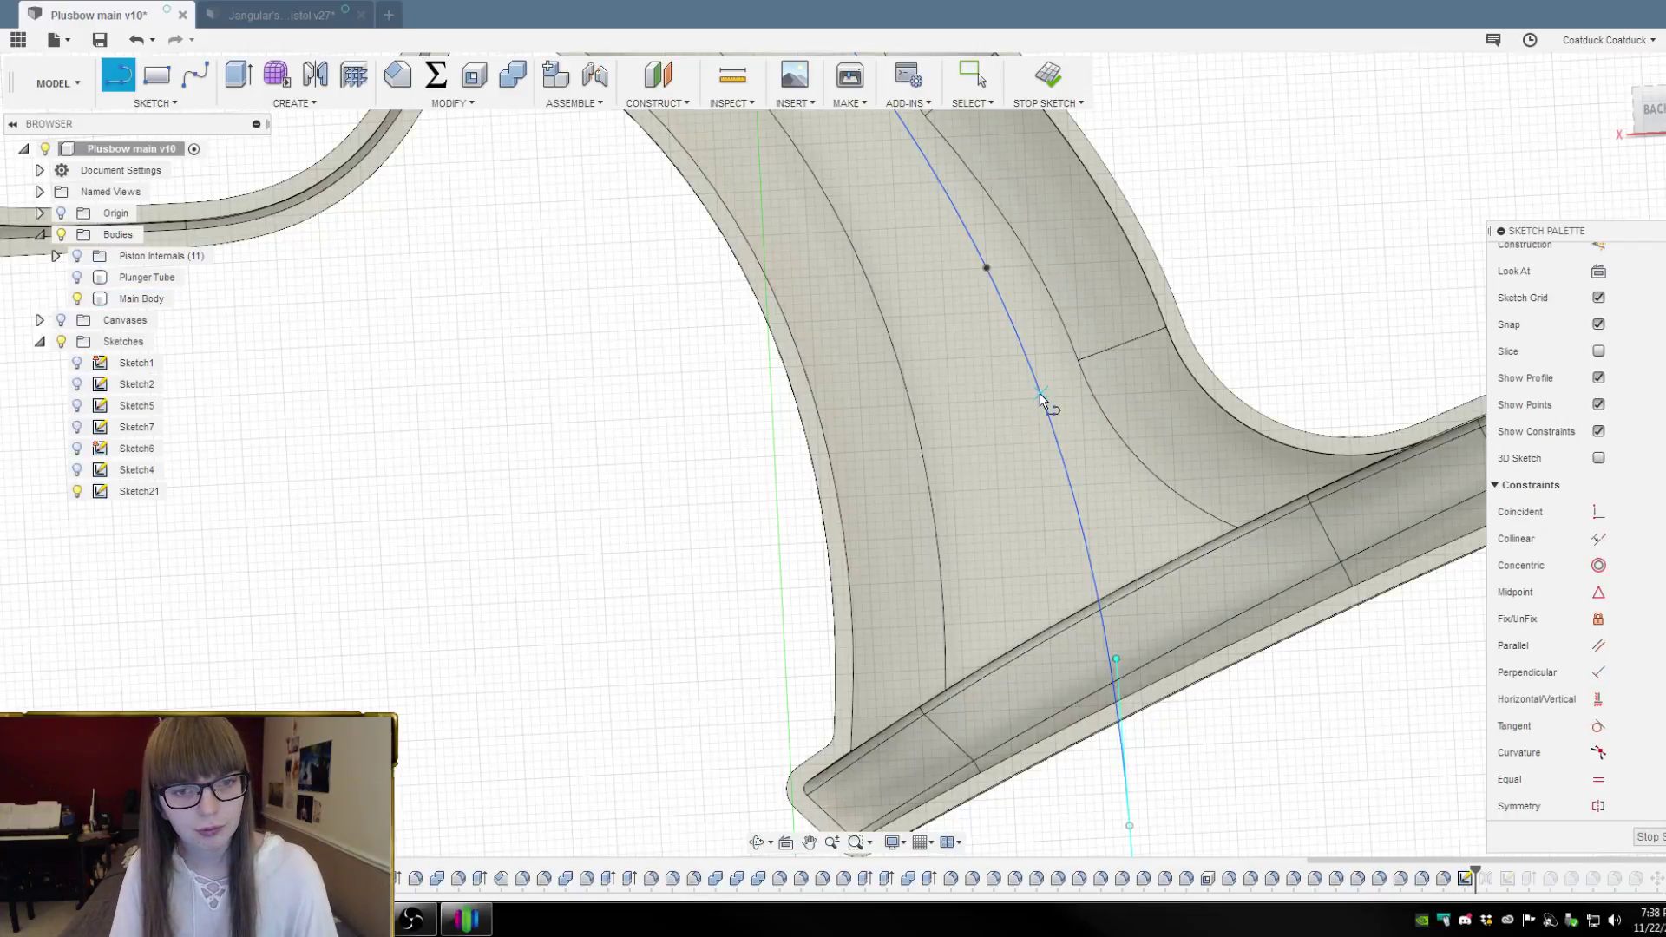
pyautogui.click(1039, 393)
pyautogui.click(627, 534)
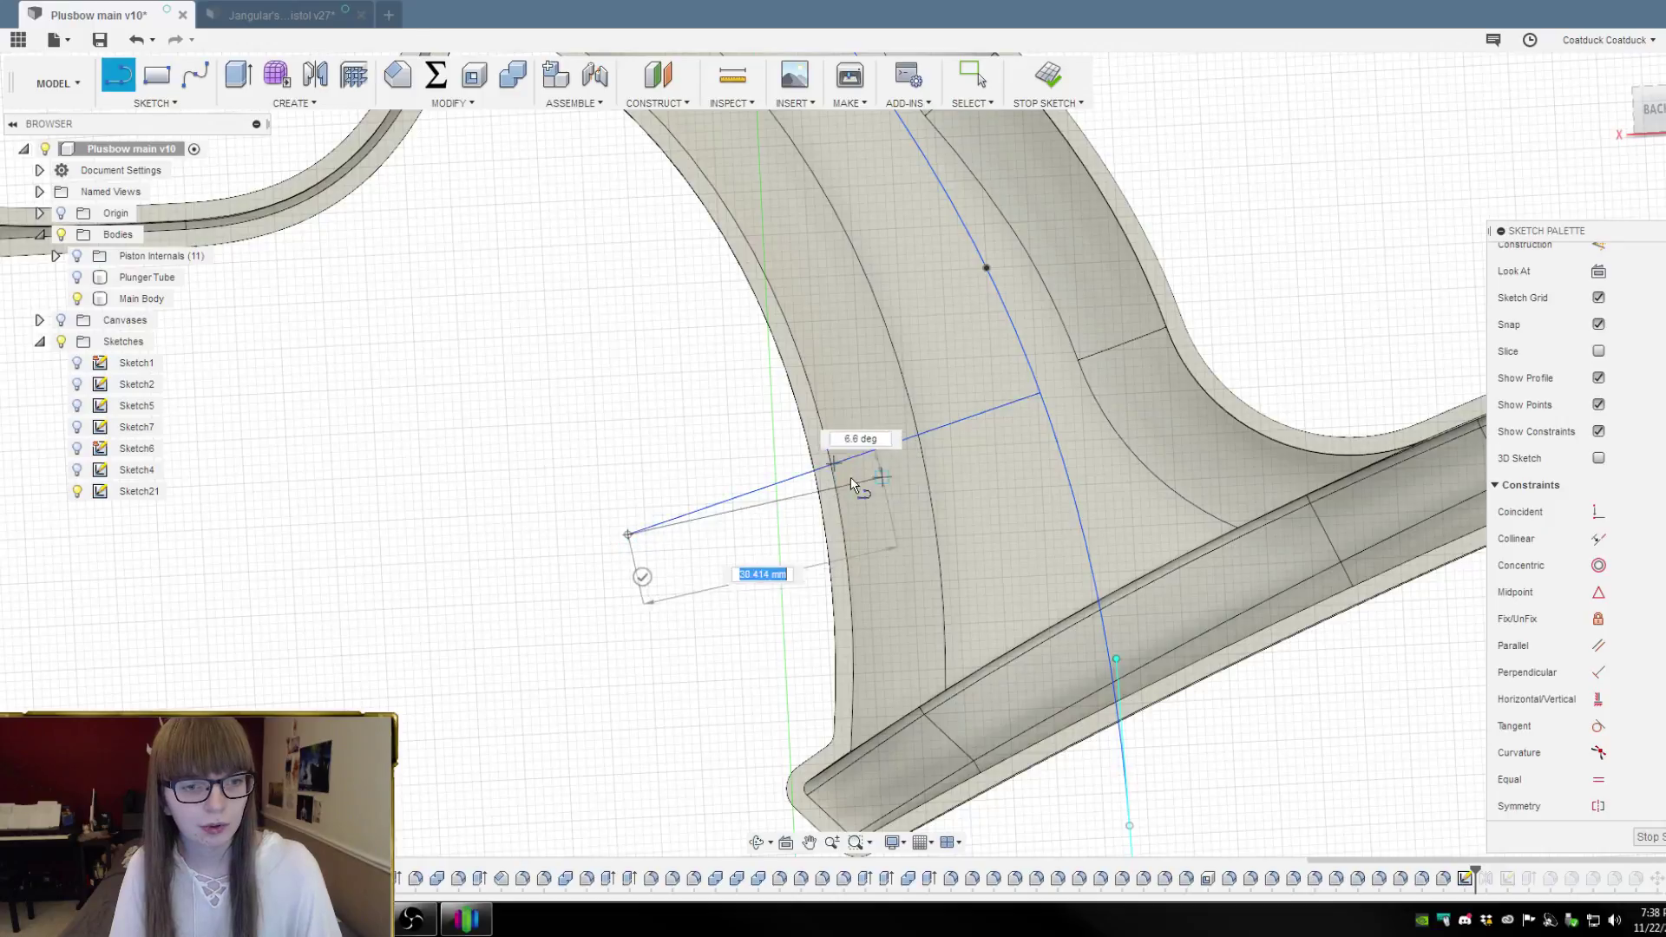
pyautogui.click(642, 577)
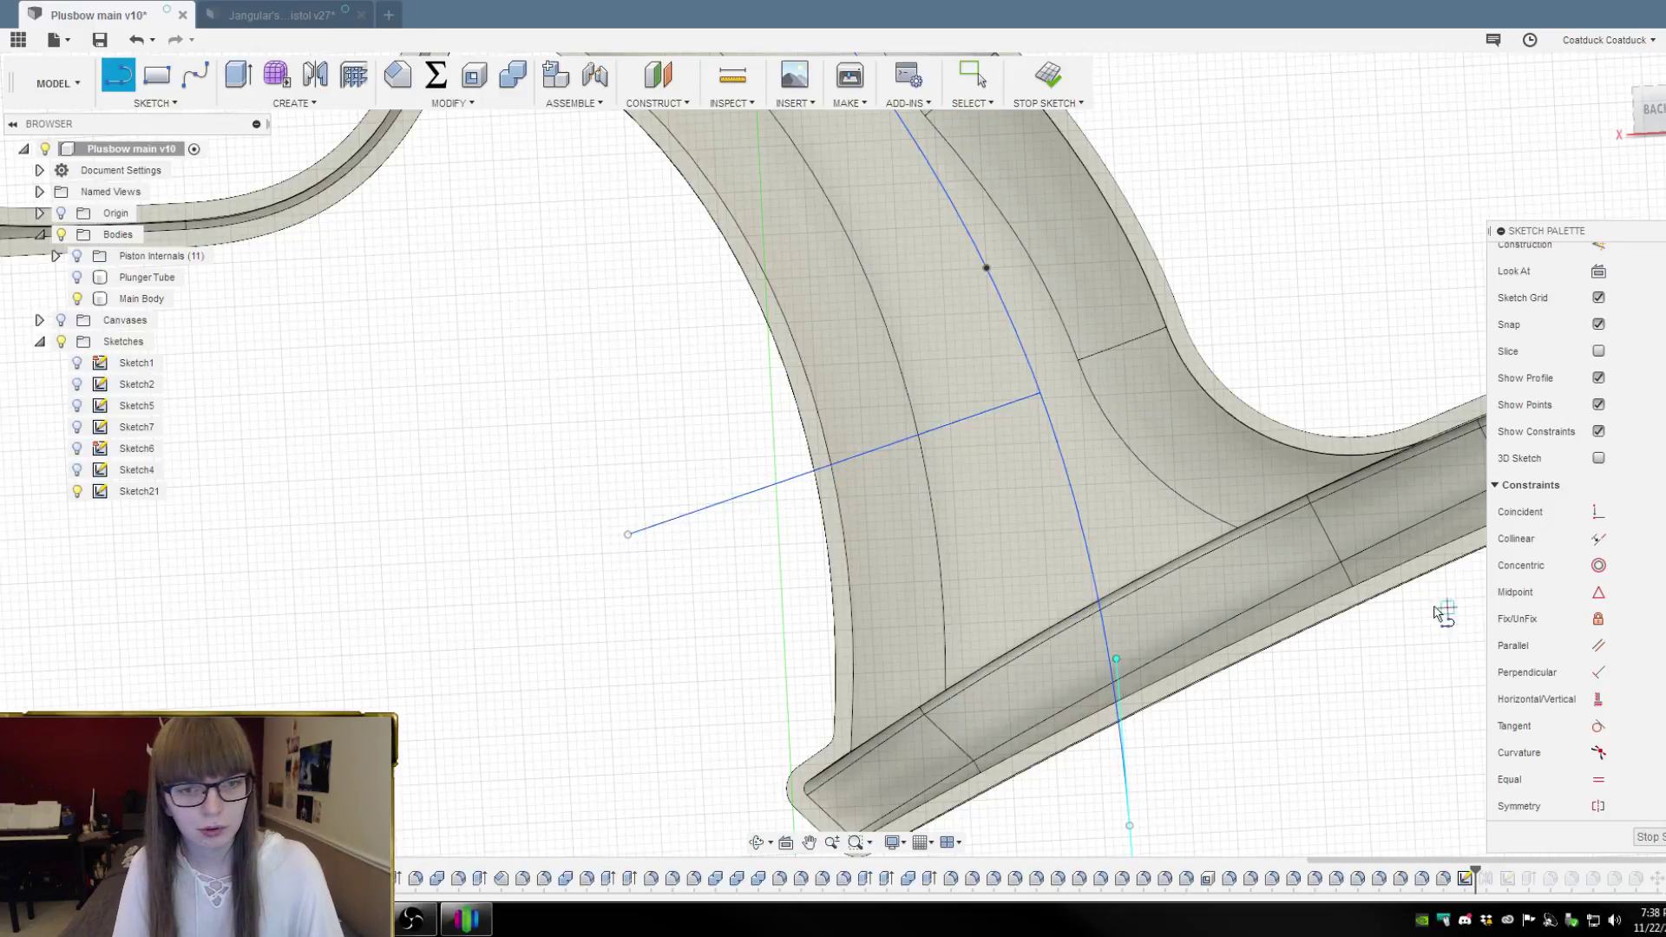
pyautogui.click(1598, 672)
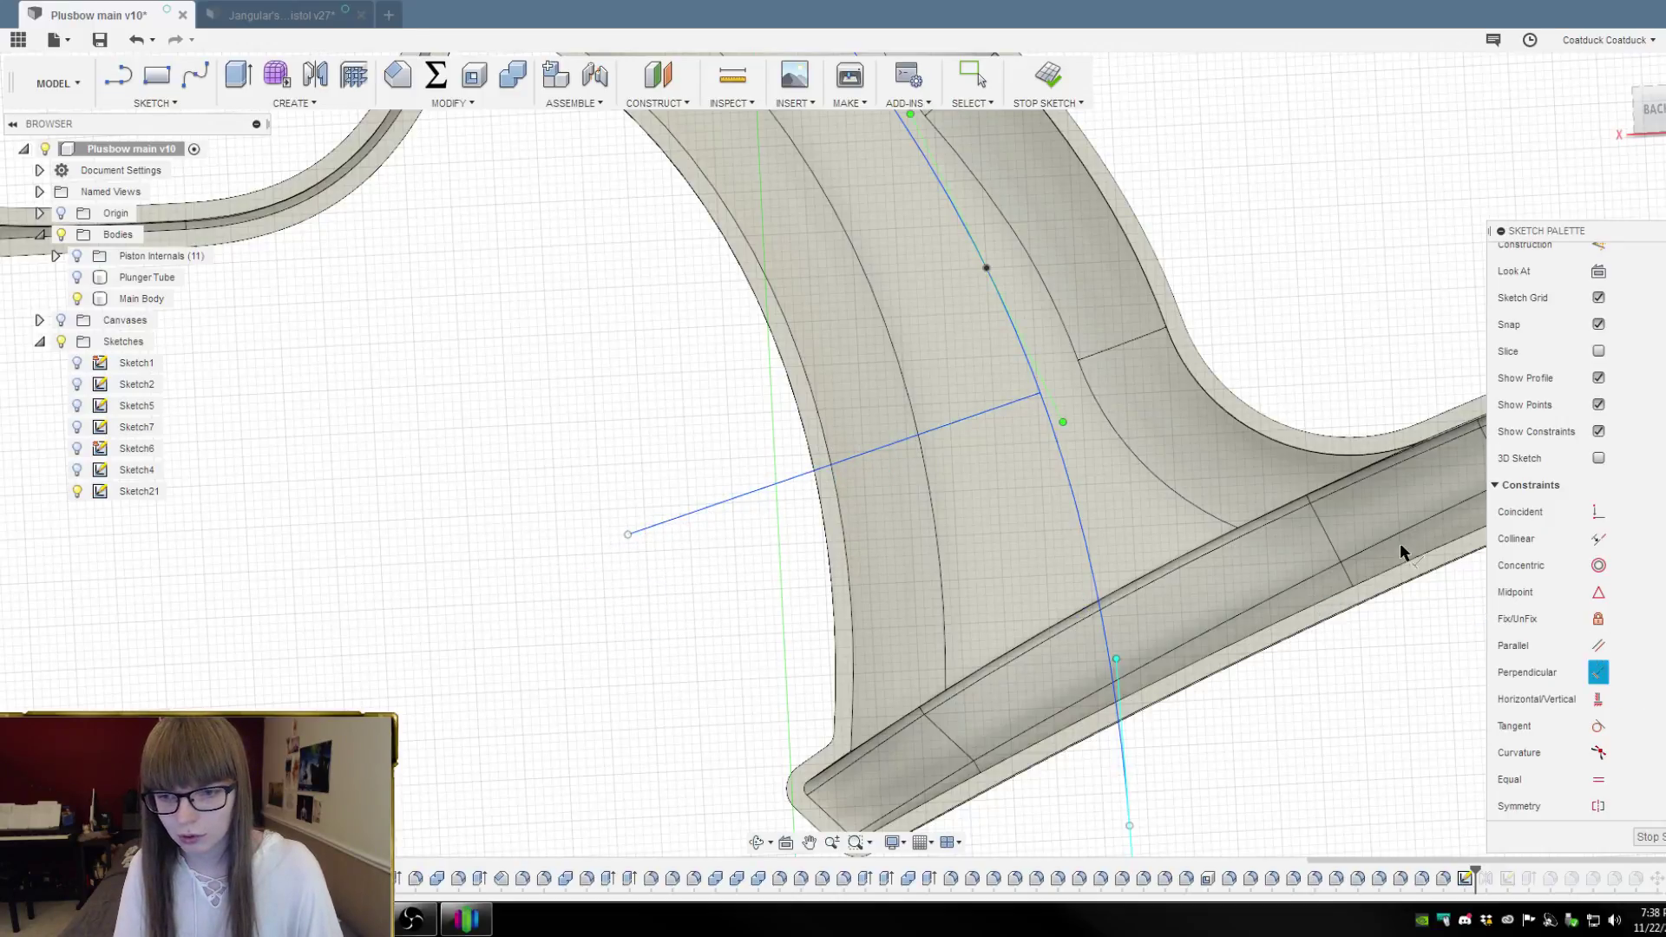
pyautogui.click(1046, 387)
pyautogui.click(1022, 401)
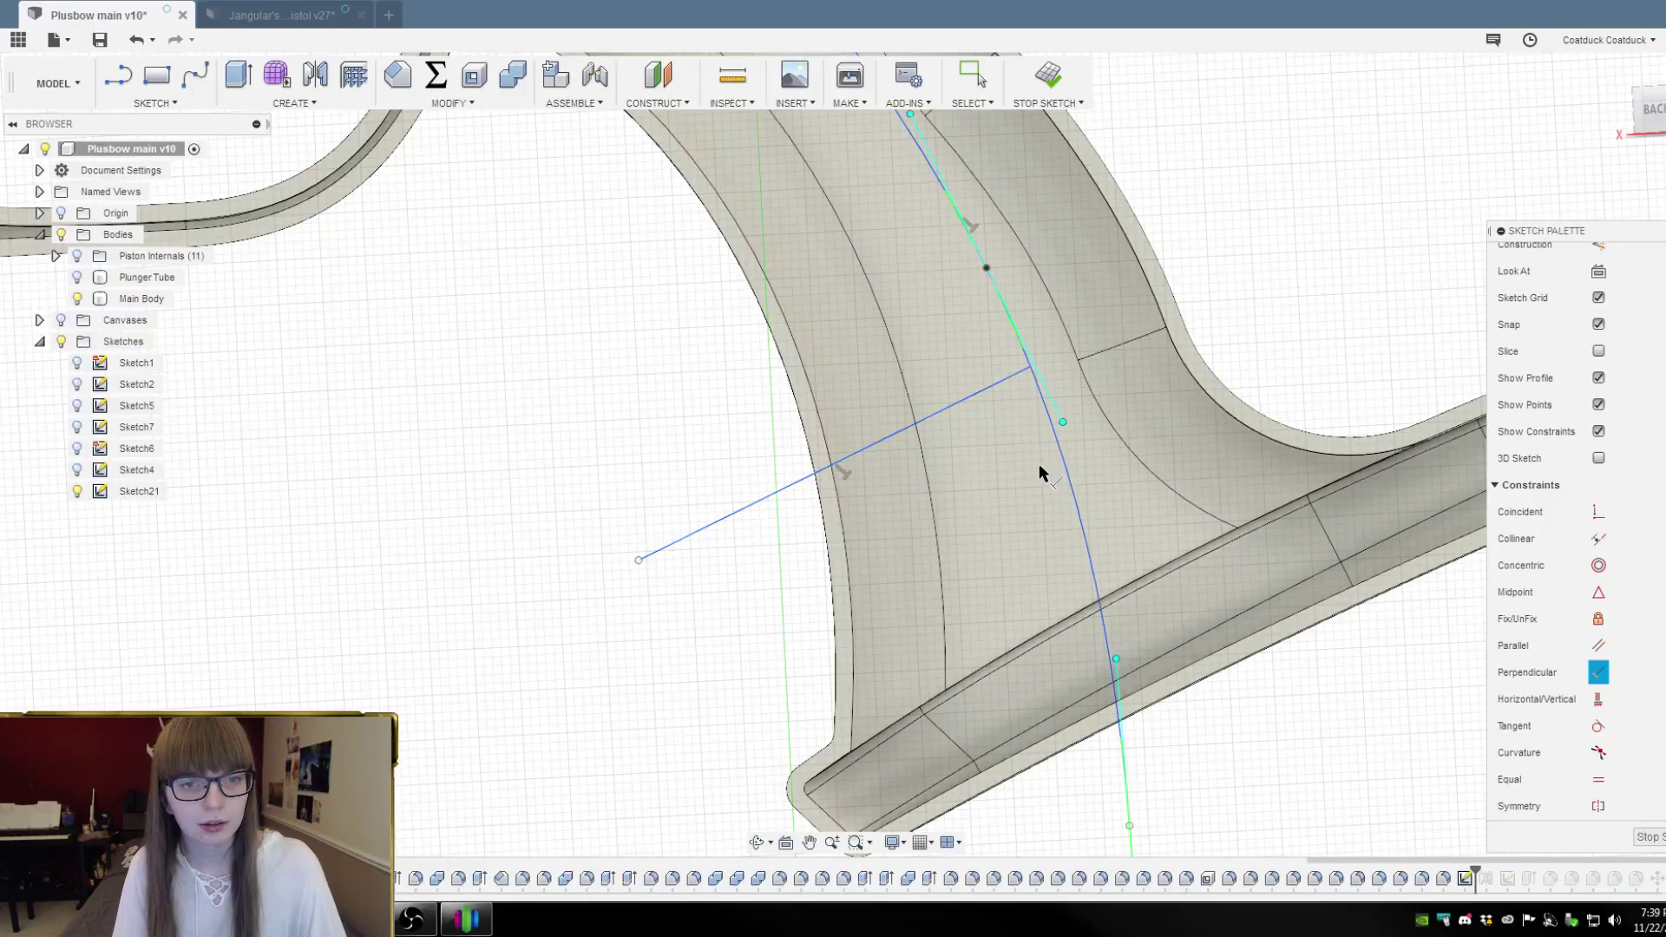
# Undo the perpendicular constraint and the line crossing the grip's front edge, and clear the selection
pyautogui.scroll(-3, 1145, 442)
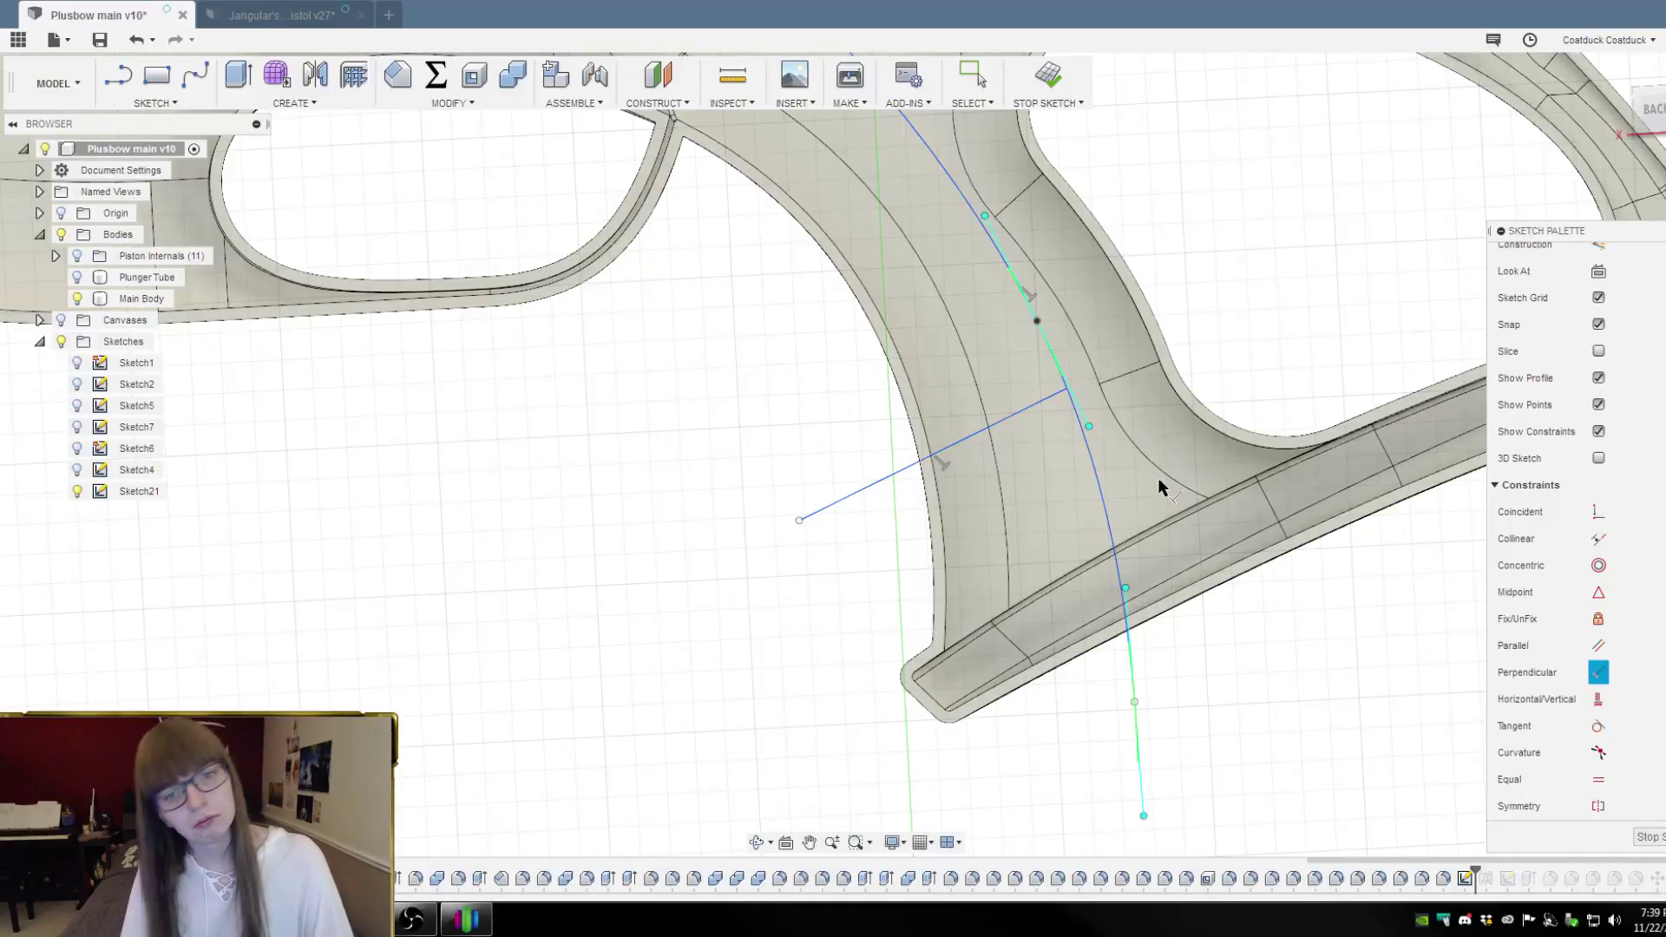
pyautogui.press('Escape')
pyautogui.hotkey('ctrl', 'z')
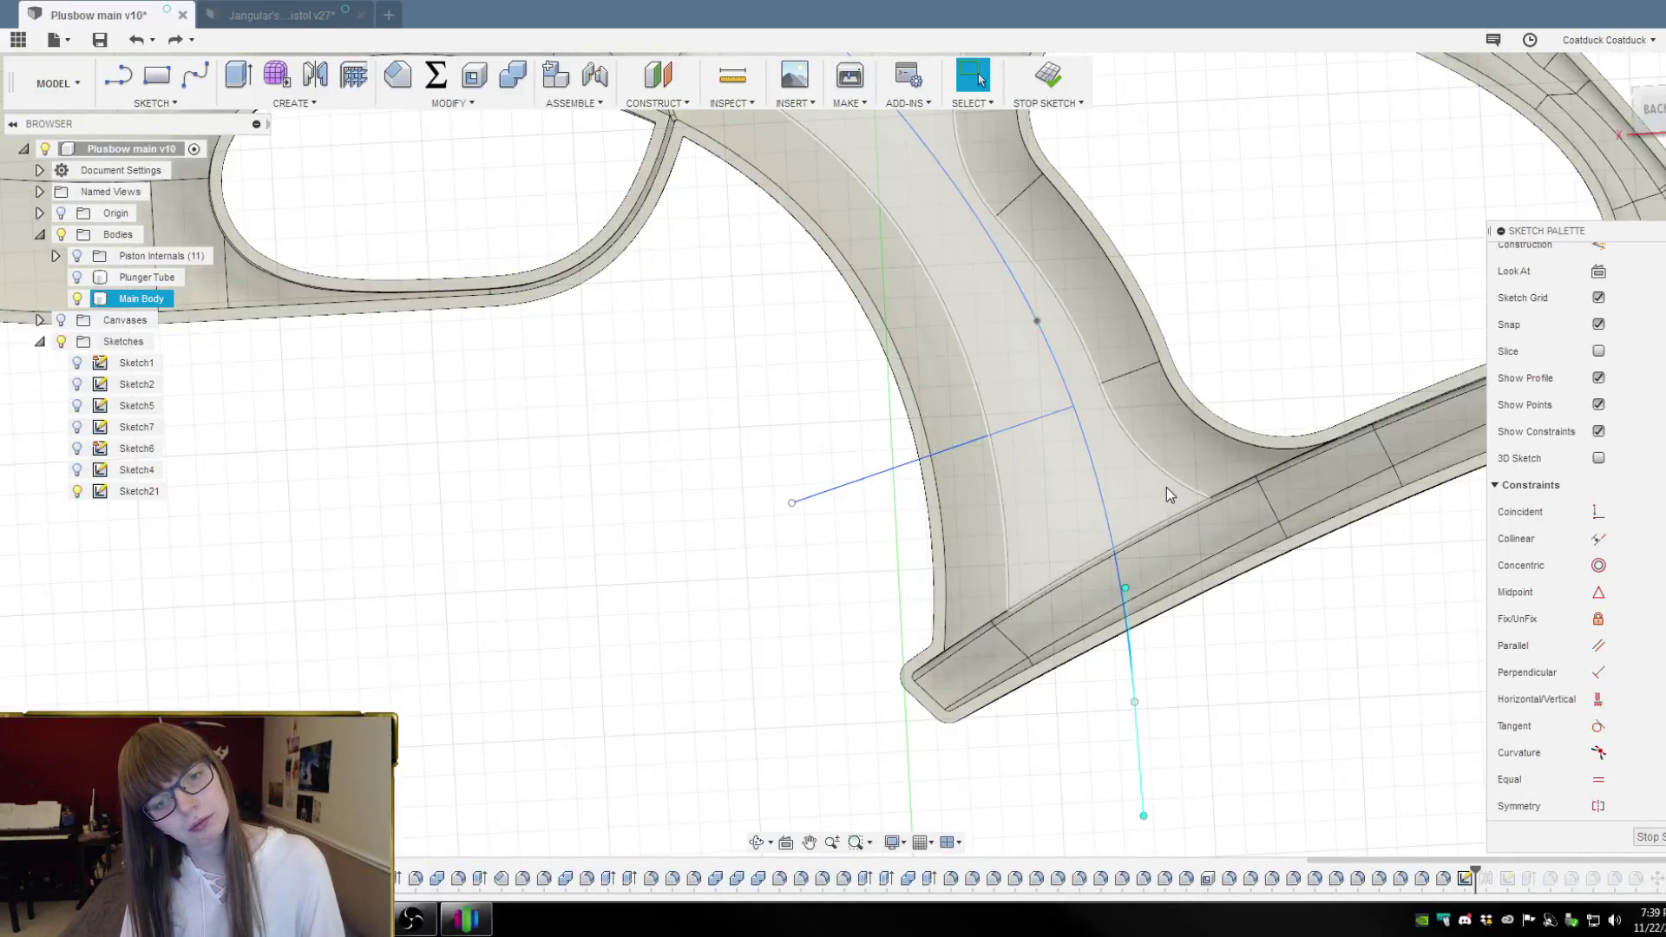
pyautogui.hotkey('ctrl', 'z')
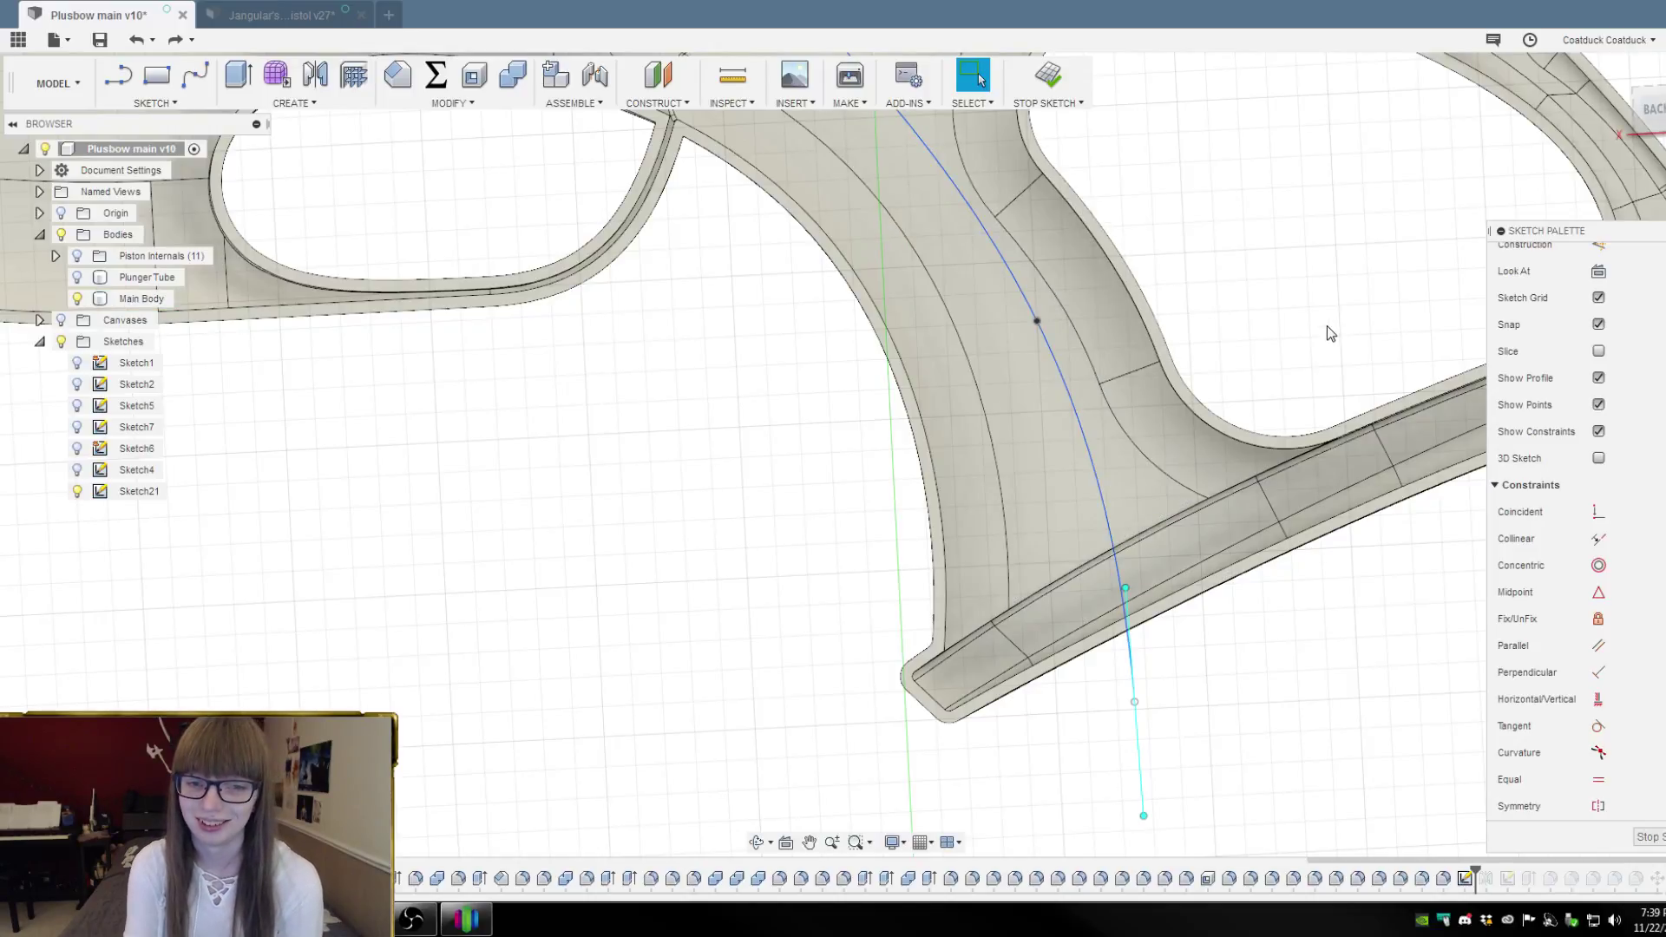
pyautogui.press('Escape')
pyautogui.moveTo(1310, 326)
pyautogui.keyDown('shift'); pyautogui.mouseDown(button='middle')
pyautogui.moveTo(1316, 282)
pyautogui.moveTo(1309, 294)
pyautogui.mouseUp(button='middle'); pyautogui.keyUp('shift')
pyautogui.press('Escape')
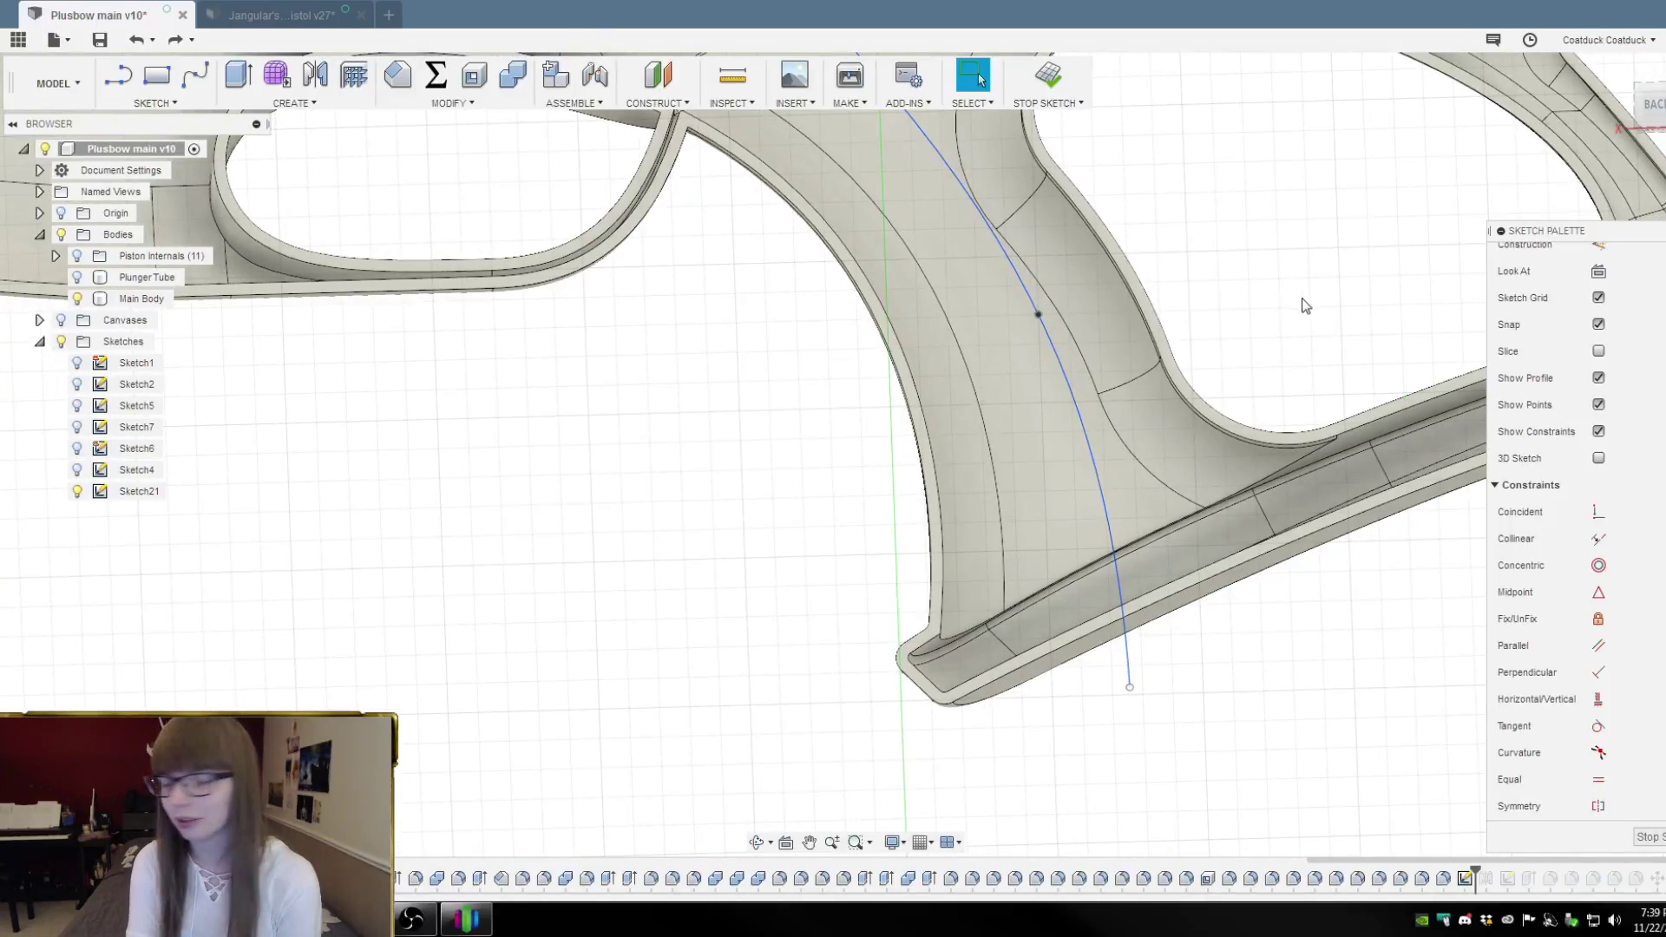
# Draw a single line from the spline's middle point across the grip to just beyond its front edge
pyautogui.click(118, 76)
pyautogui.click(1039, 316)
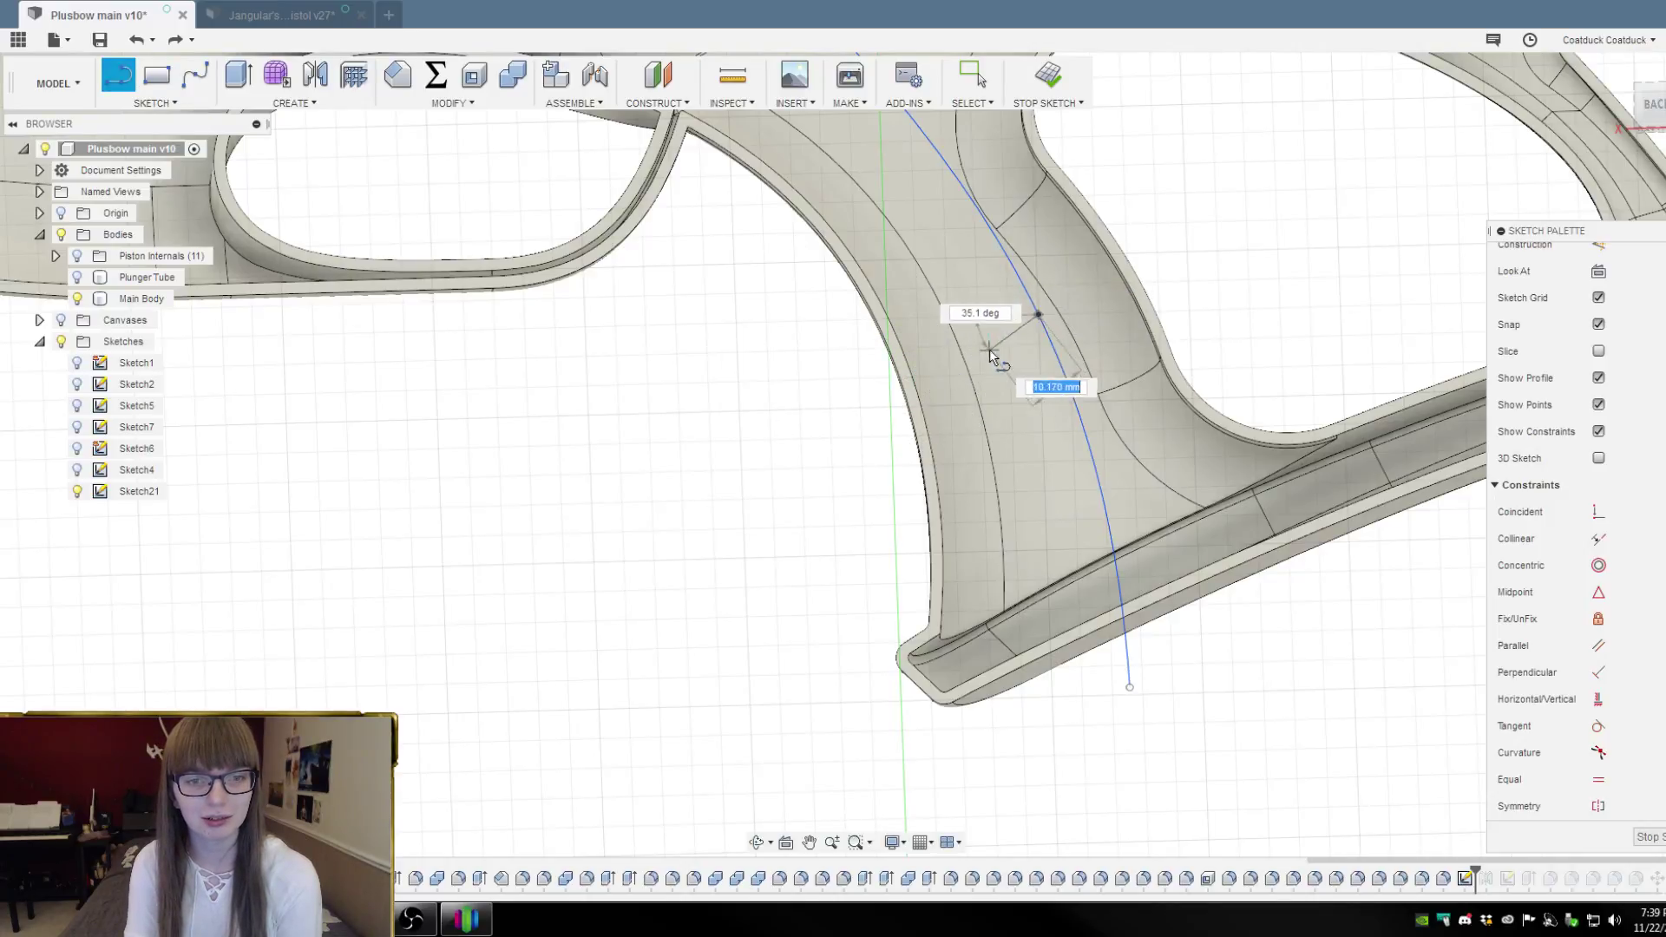
pyautogui.click(820, 429)
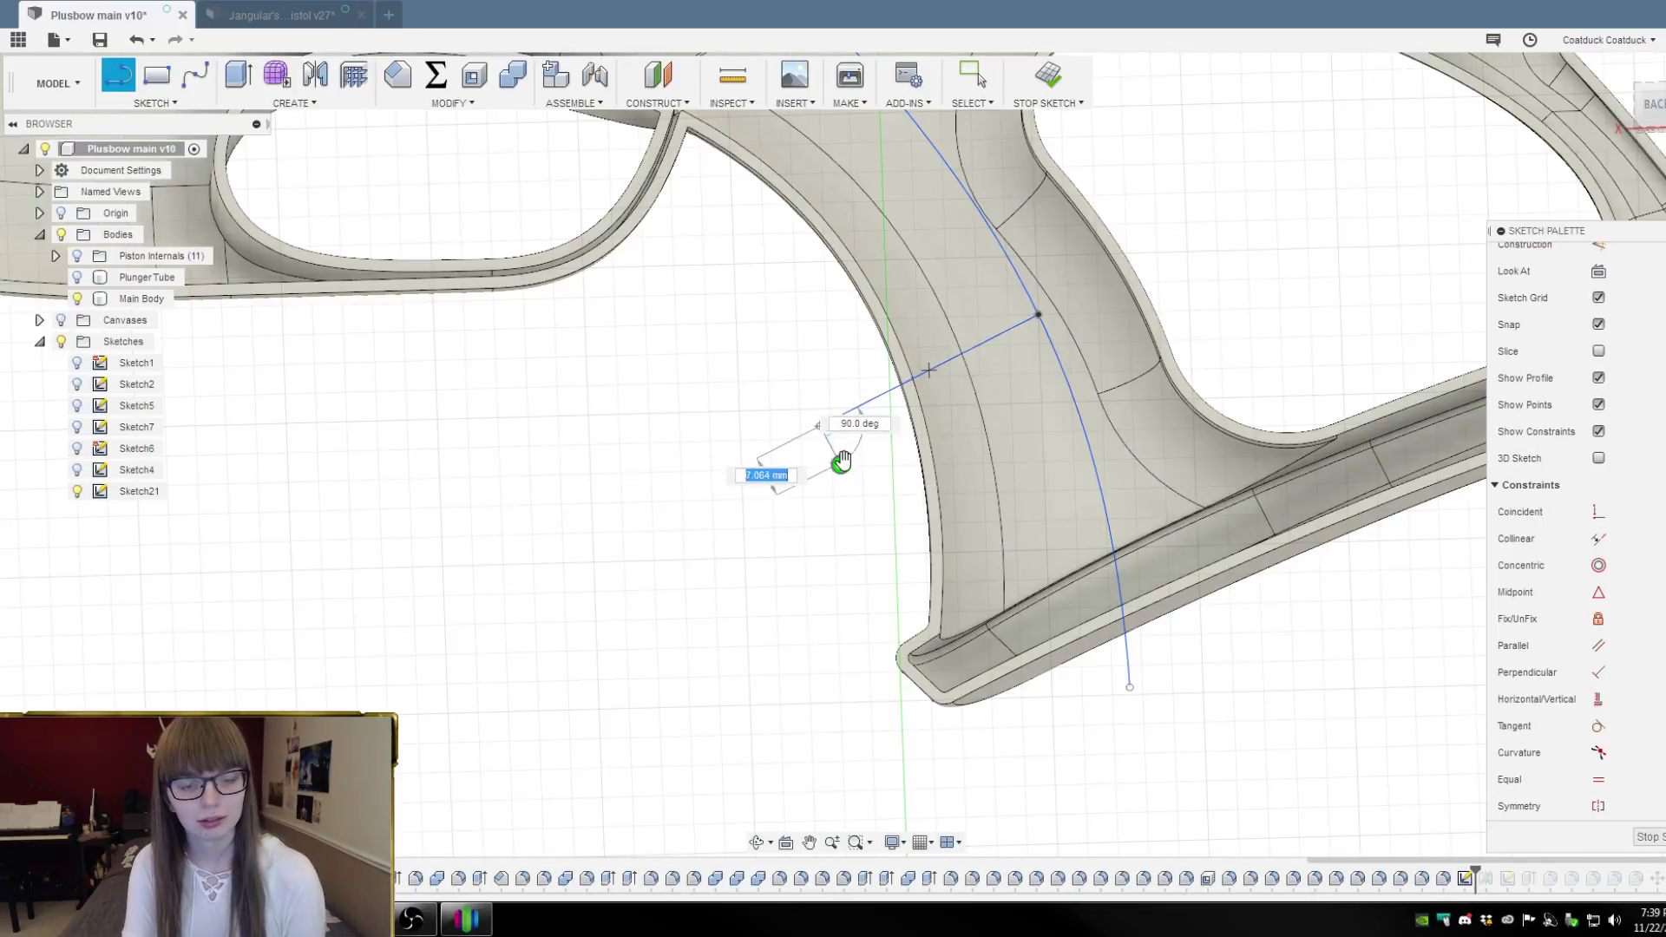
pyautogui.press('Escape')
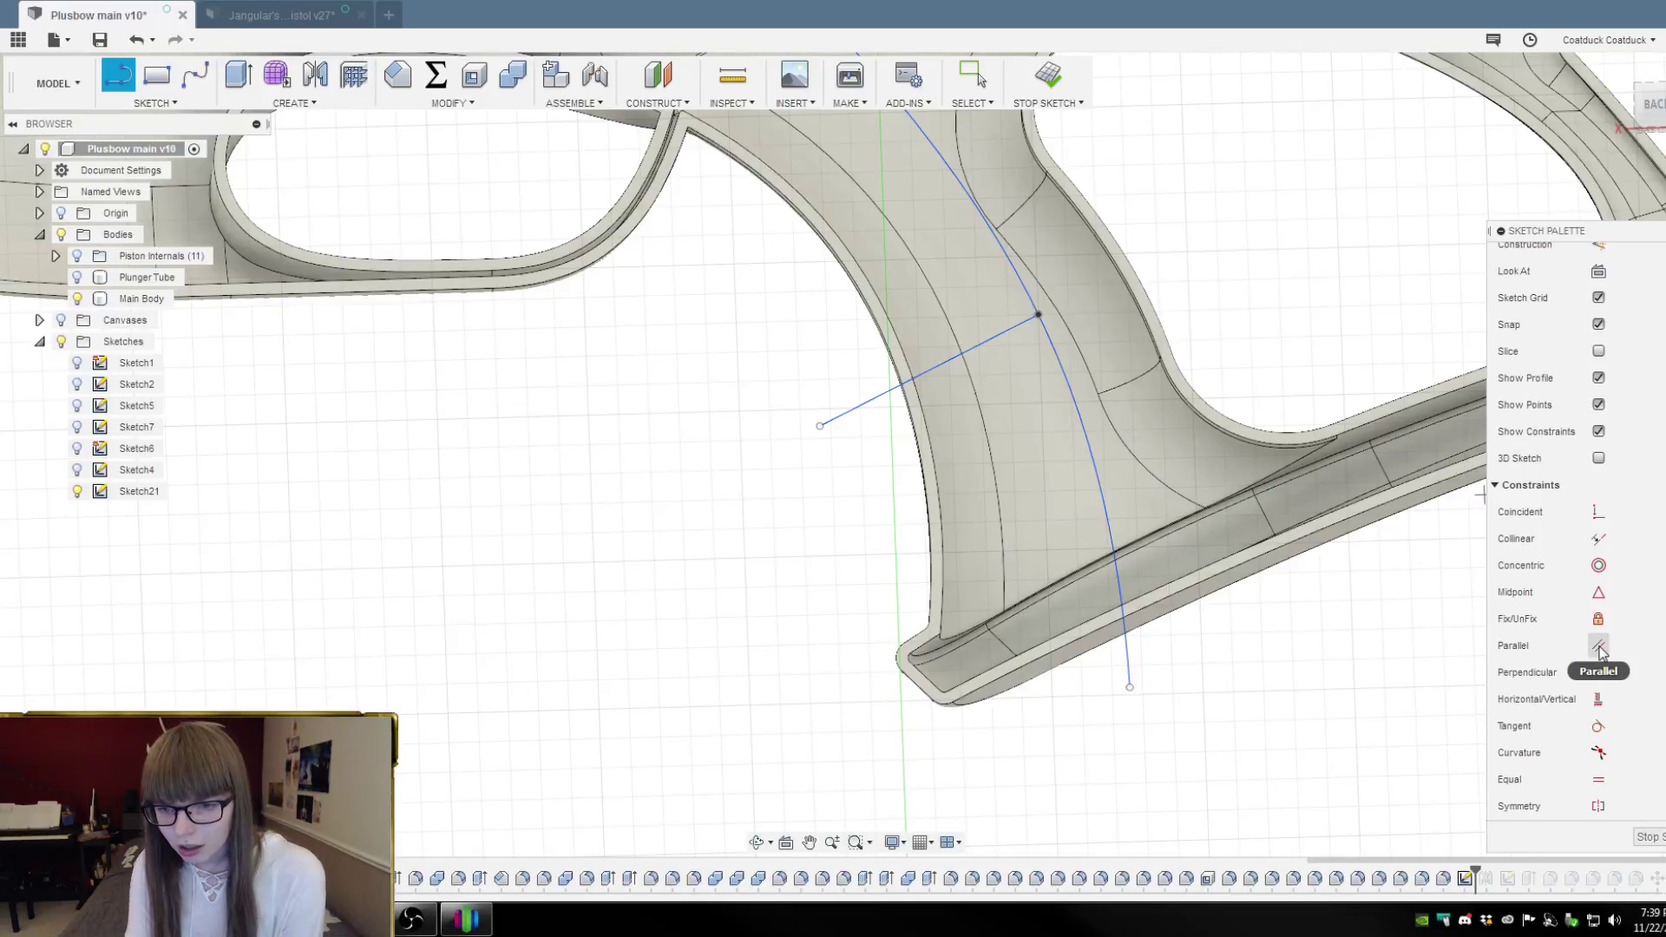
# Constrain the crosswise line perpendicular to the spline's tangent handle at the middle point
pyautogui.click(1599, 673)
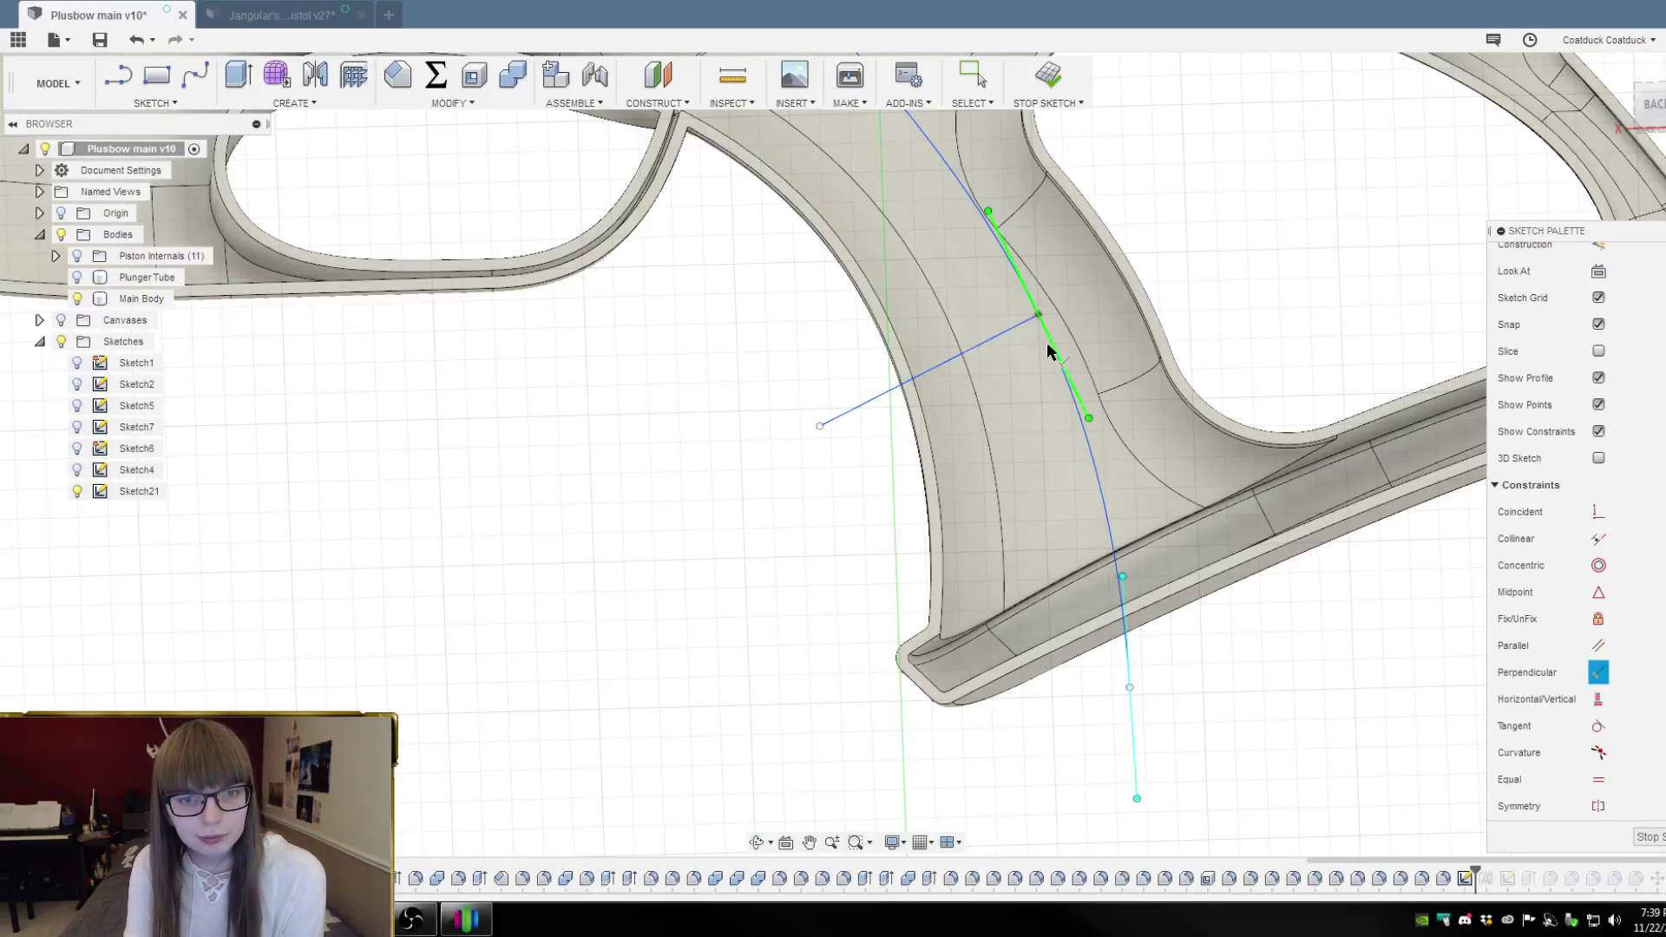
pyautogui.click(1065, 358)
pyautogui.click(997, 335)
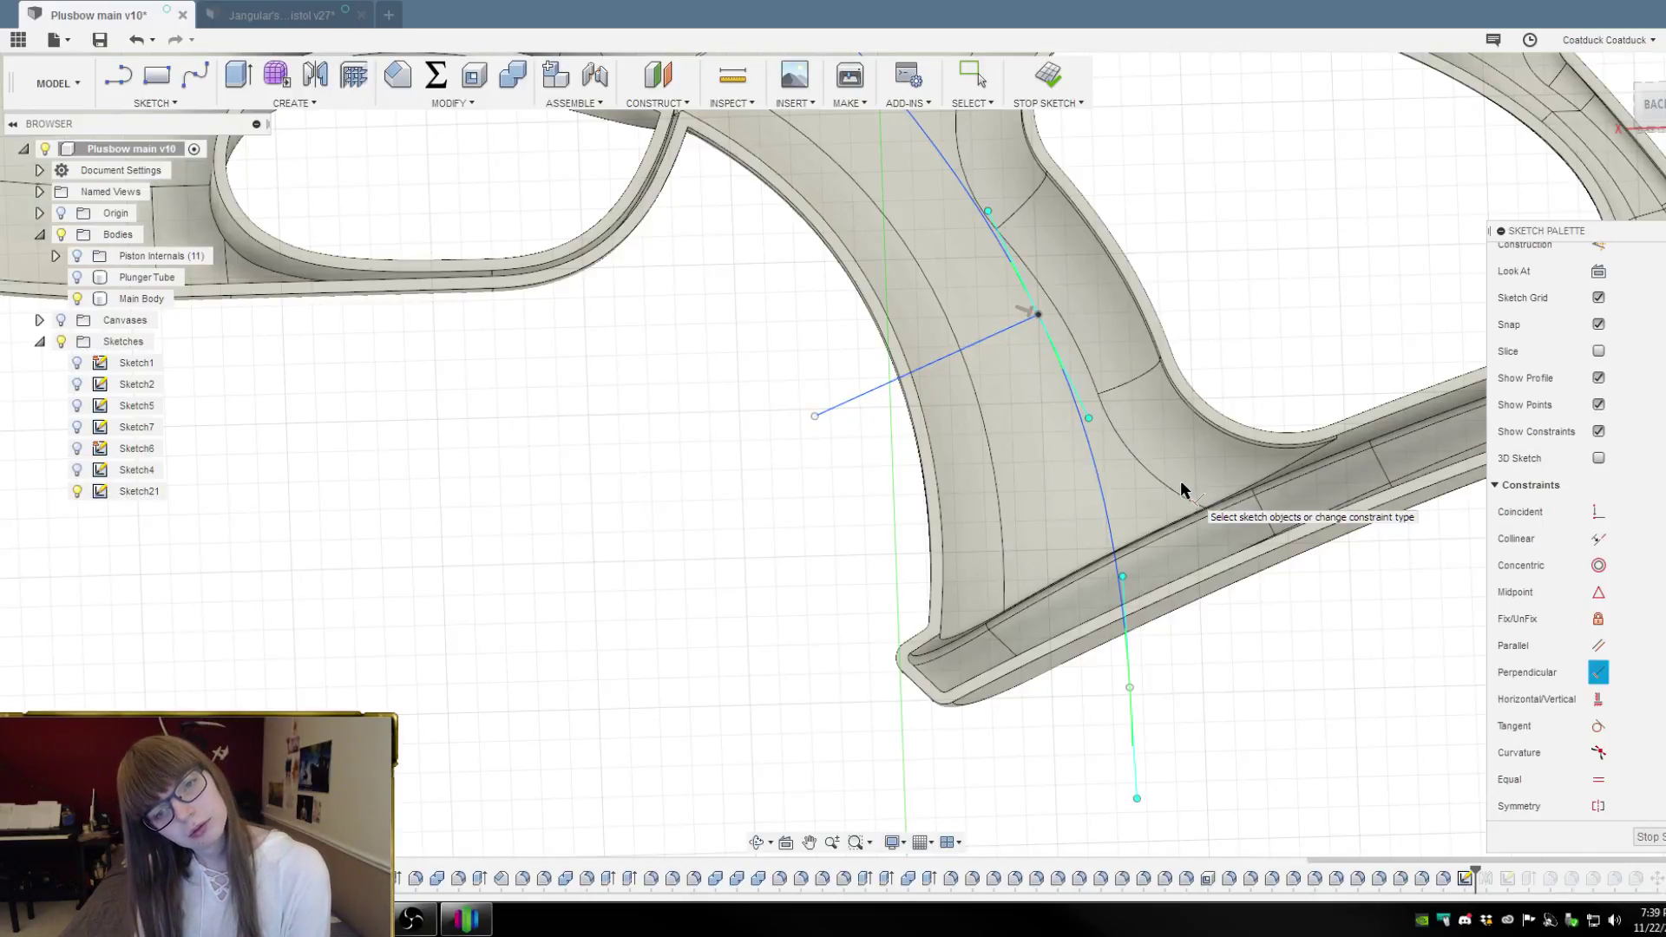
pyautogui.press('Escape')
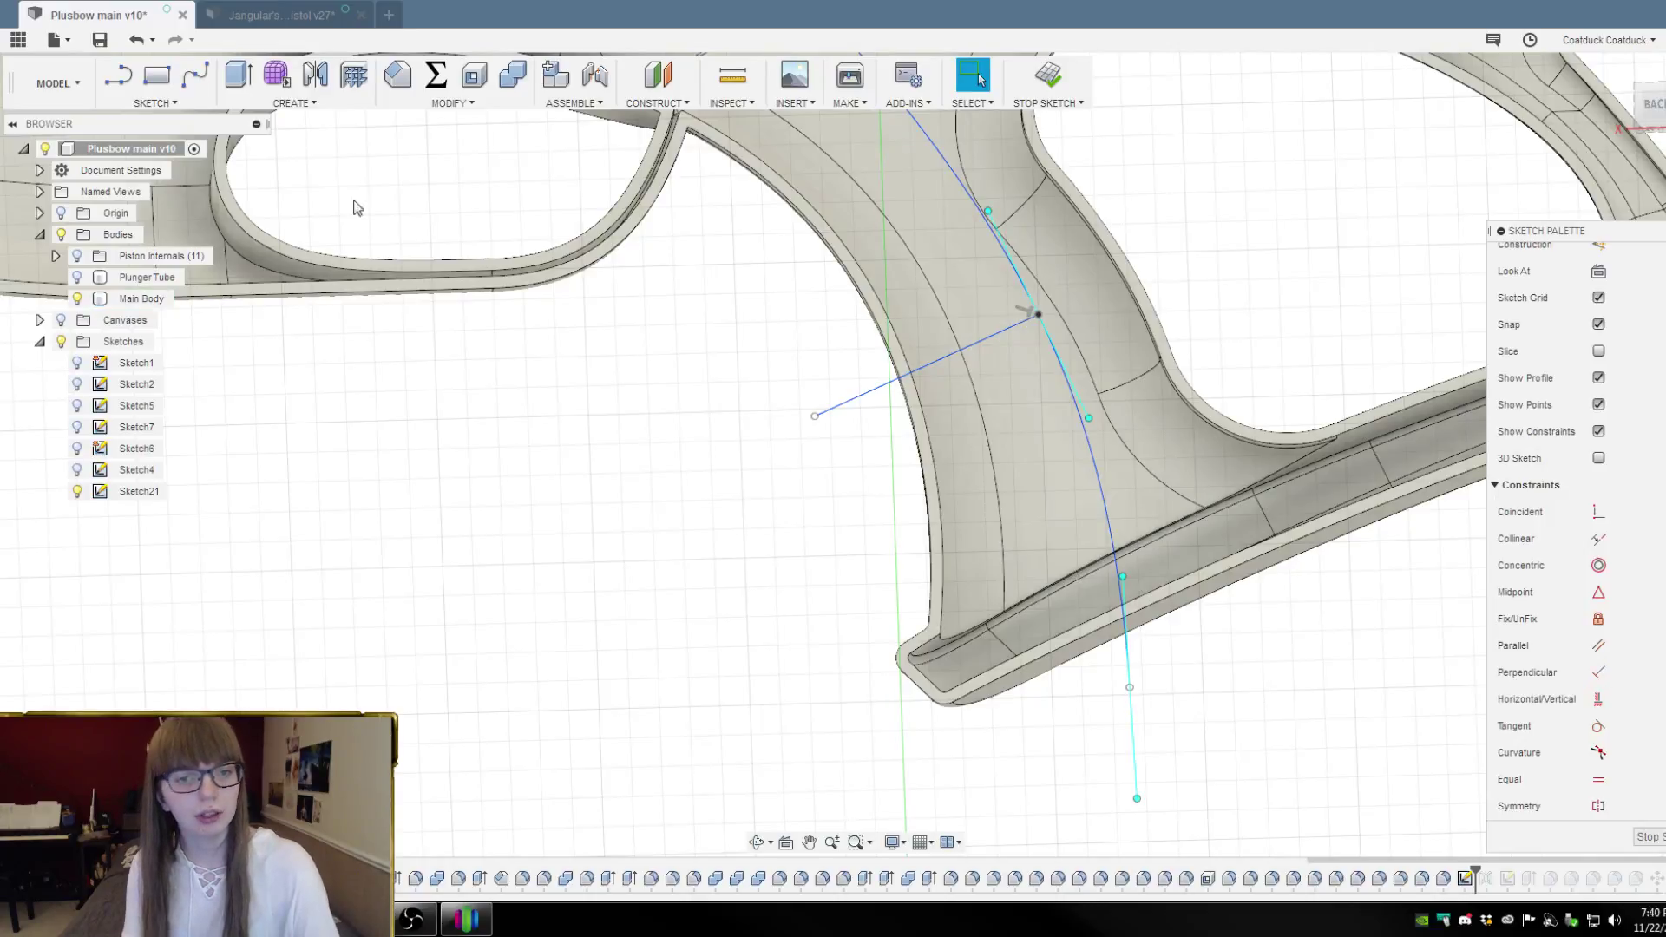
# Try to extend the crosswise line past the spline's middle point, and remove that line from the sketch
pyautogui.click(153, 103)
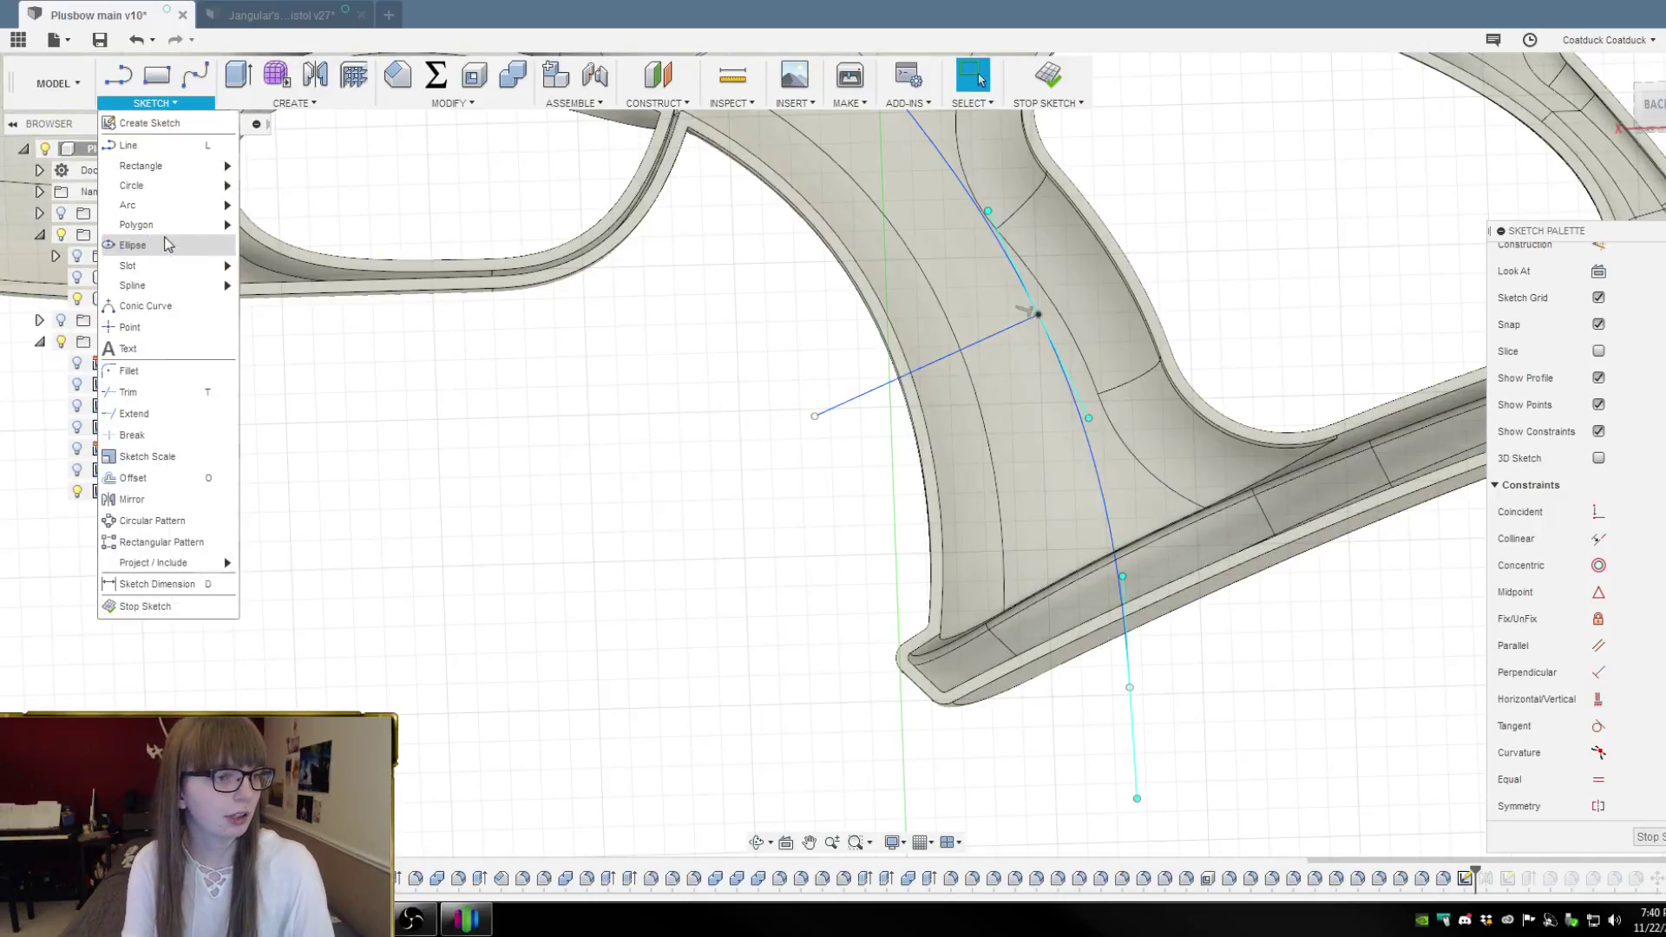
pyautogui.click(164, 413)
pyautogui.click(1013, 329)
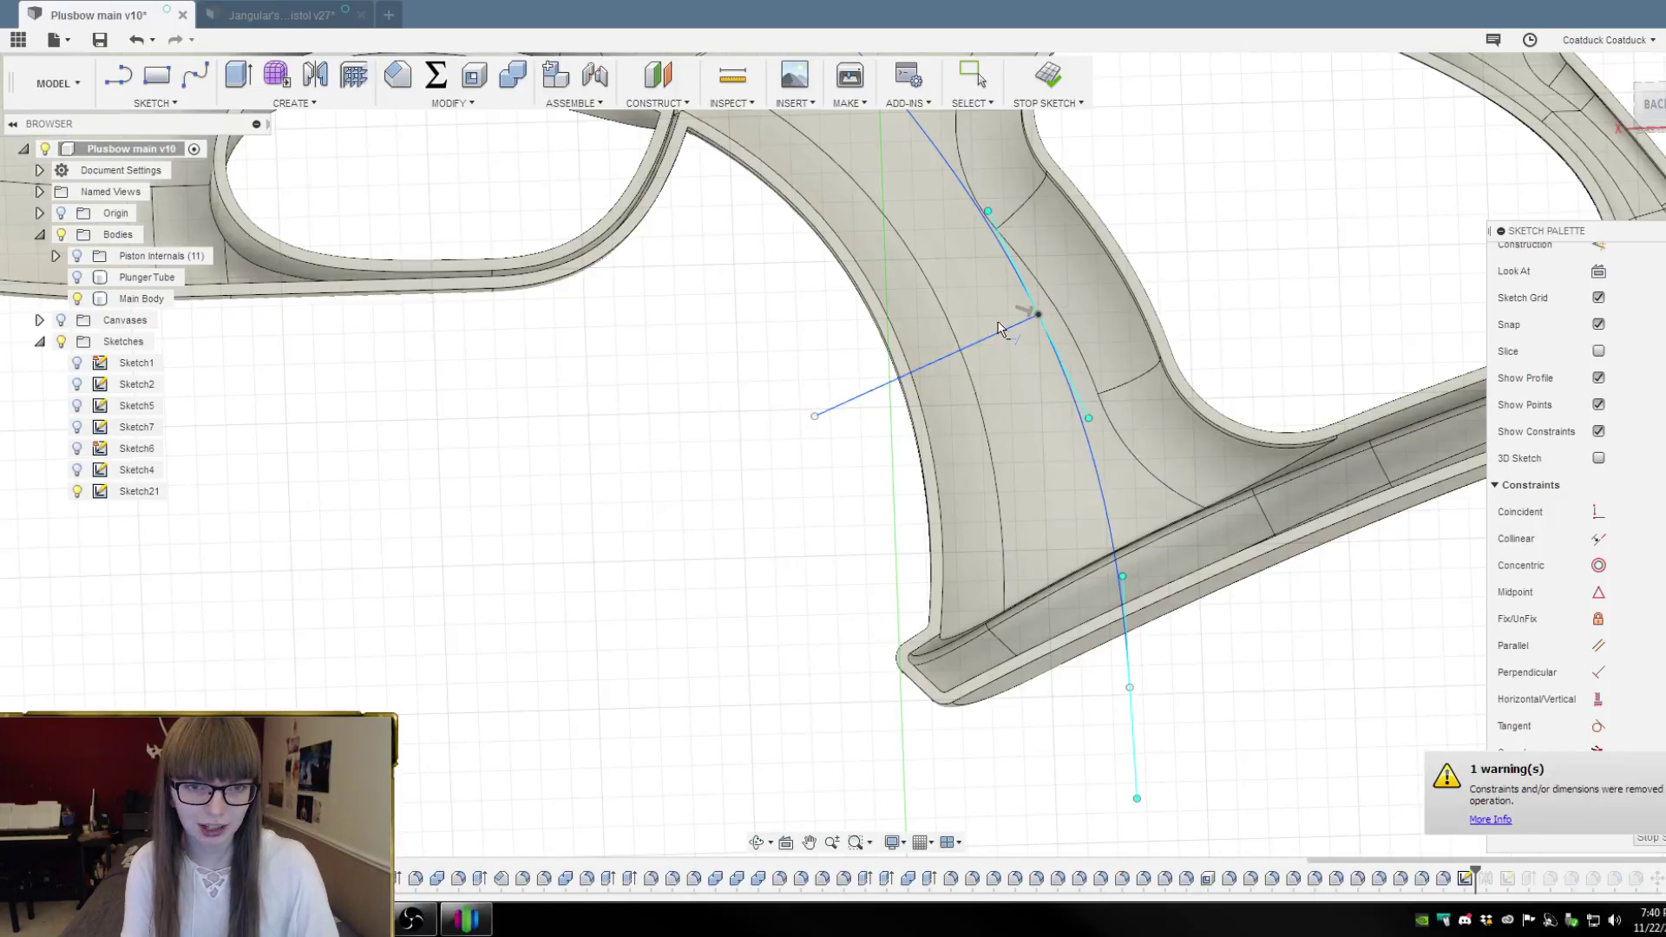
pyautogui.press('Escape')
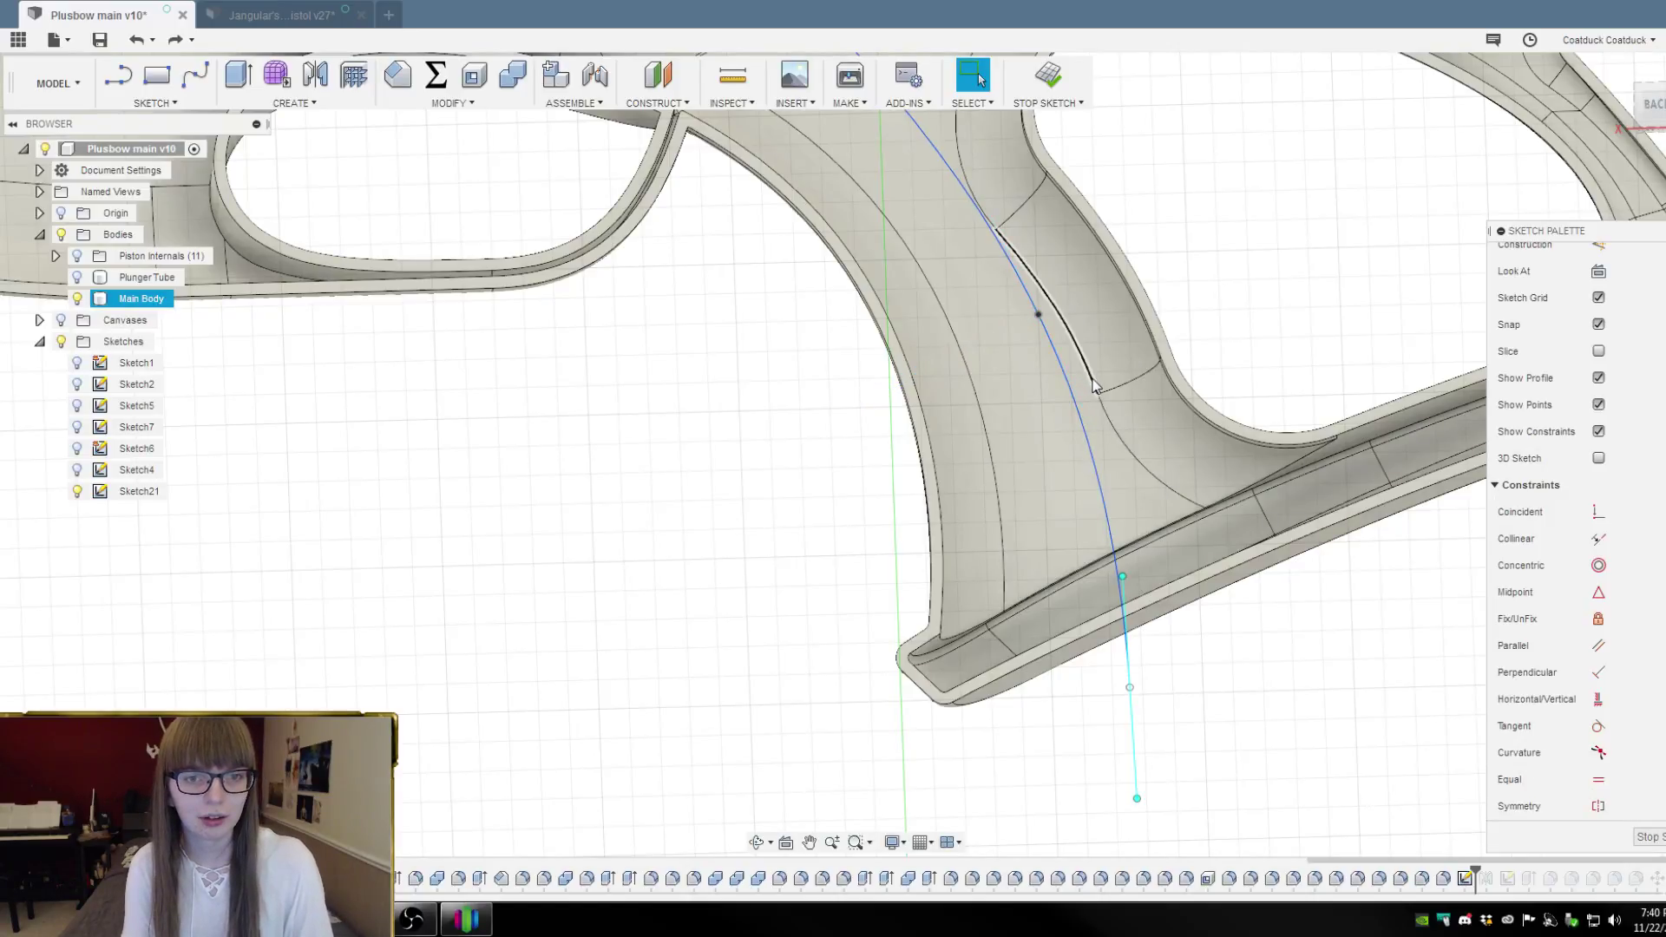
# Draw a straight line across the grip through the spline's middle point, reaching beyond both the rear and front edges
pyautogui.press('l')
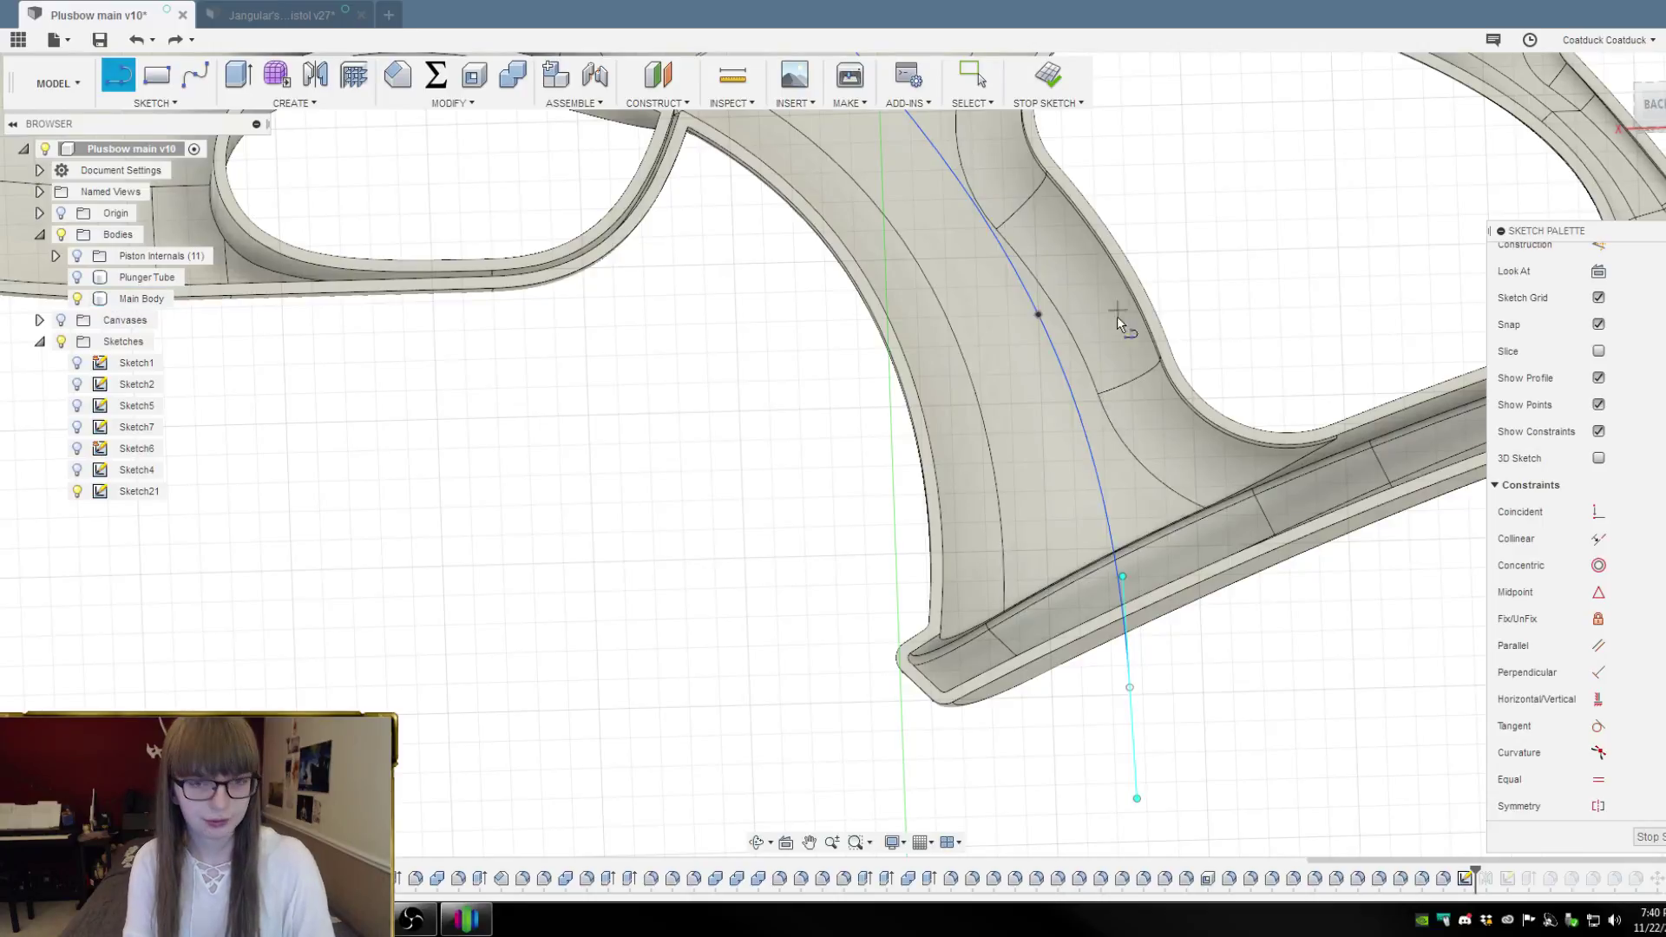
pyautogui.click(1208, 236)
pyautogui.click(695, 467)
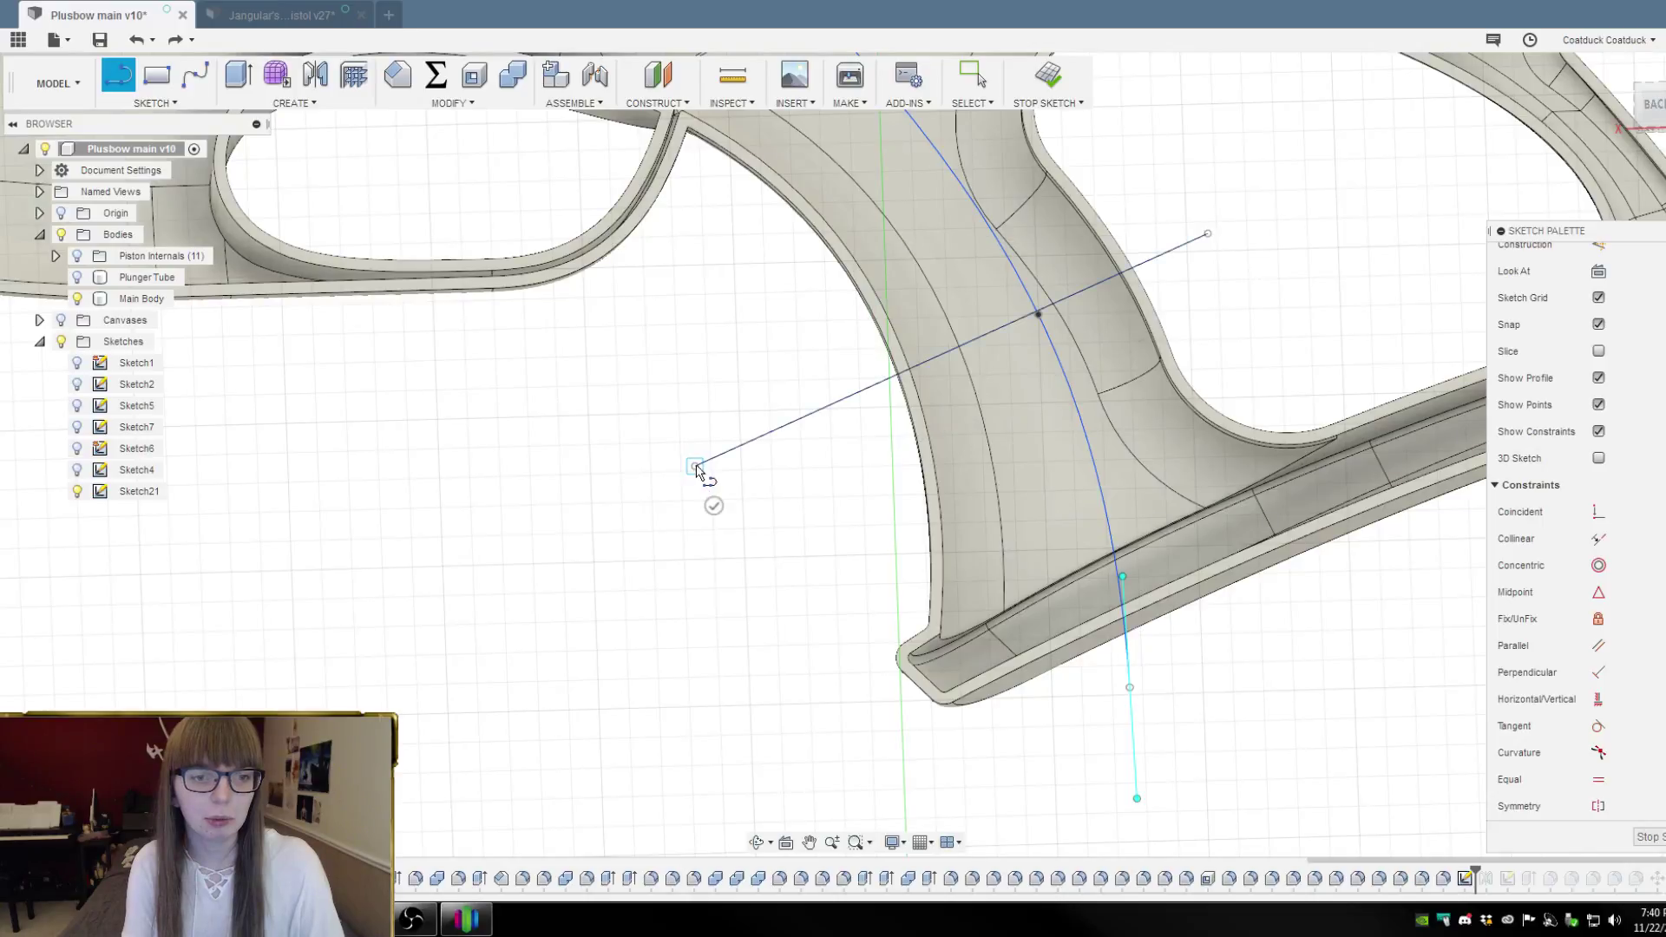
pyautogui.press('Escape')
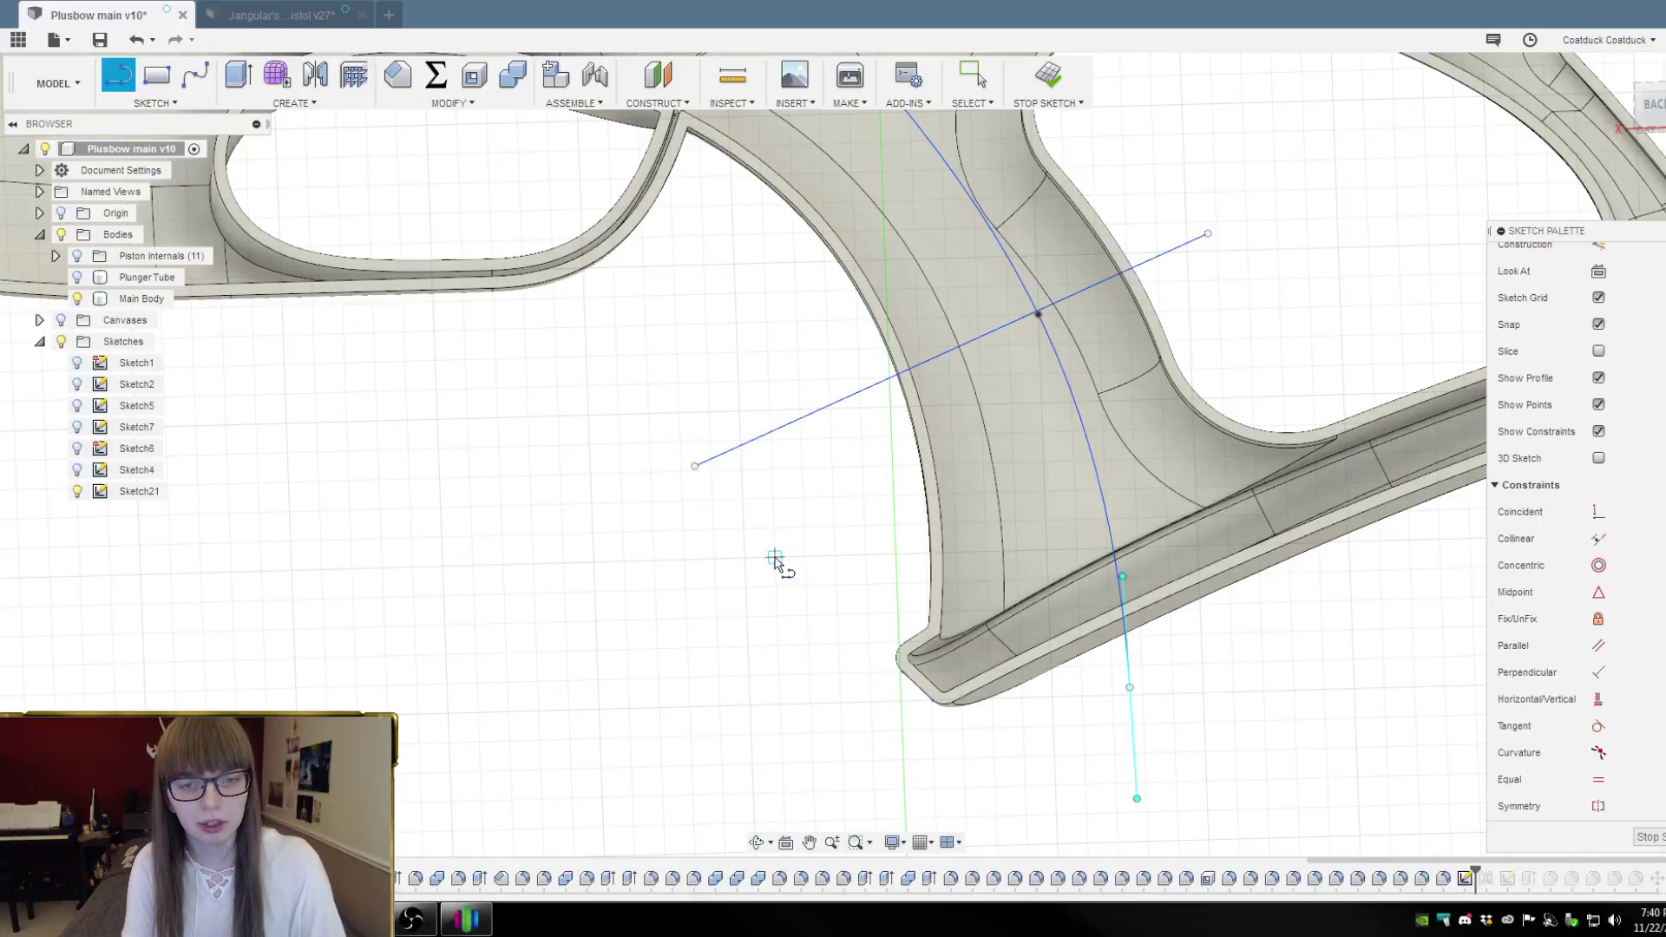
# Draw a crosswise line about 100 mm long over the grip's lower part, from beyond the front edge into the opening behind it
pyautogui.click(723, 545)
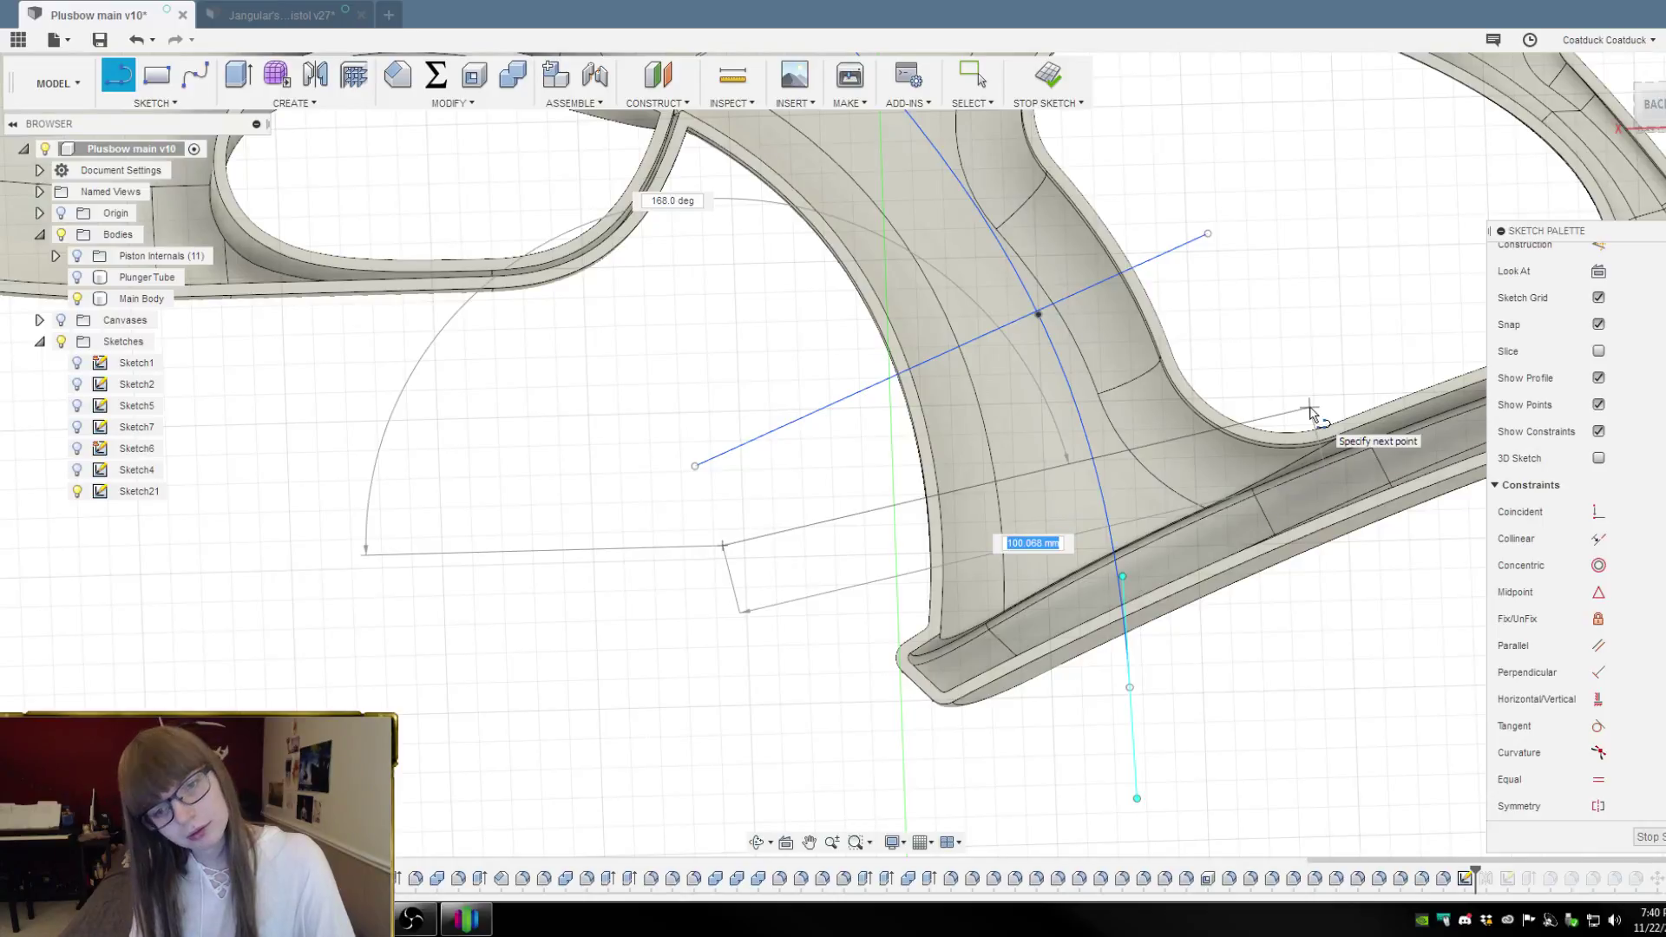
pyautogui.click(1308, 407)
pyautogui.press('Escape')
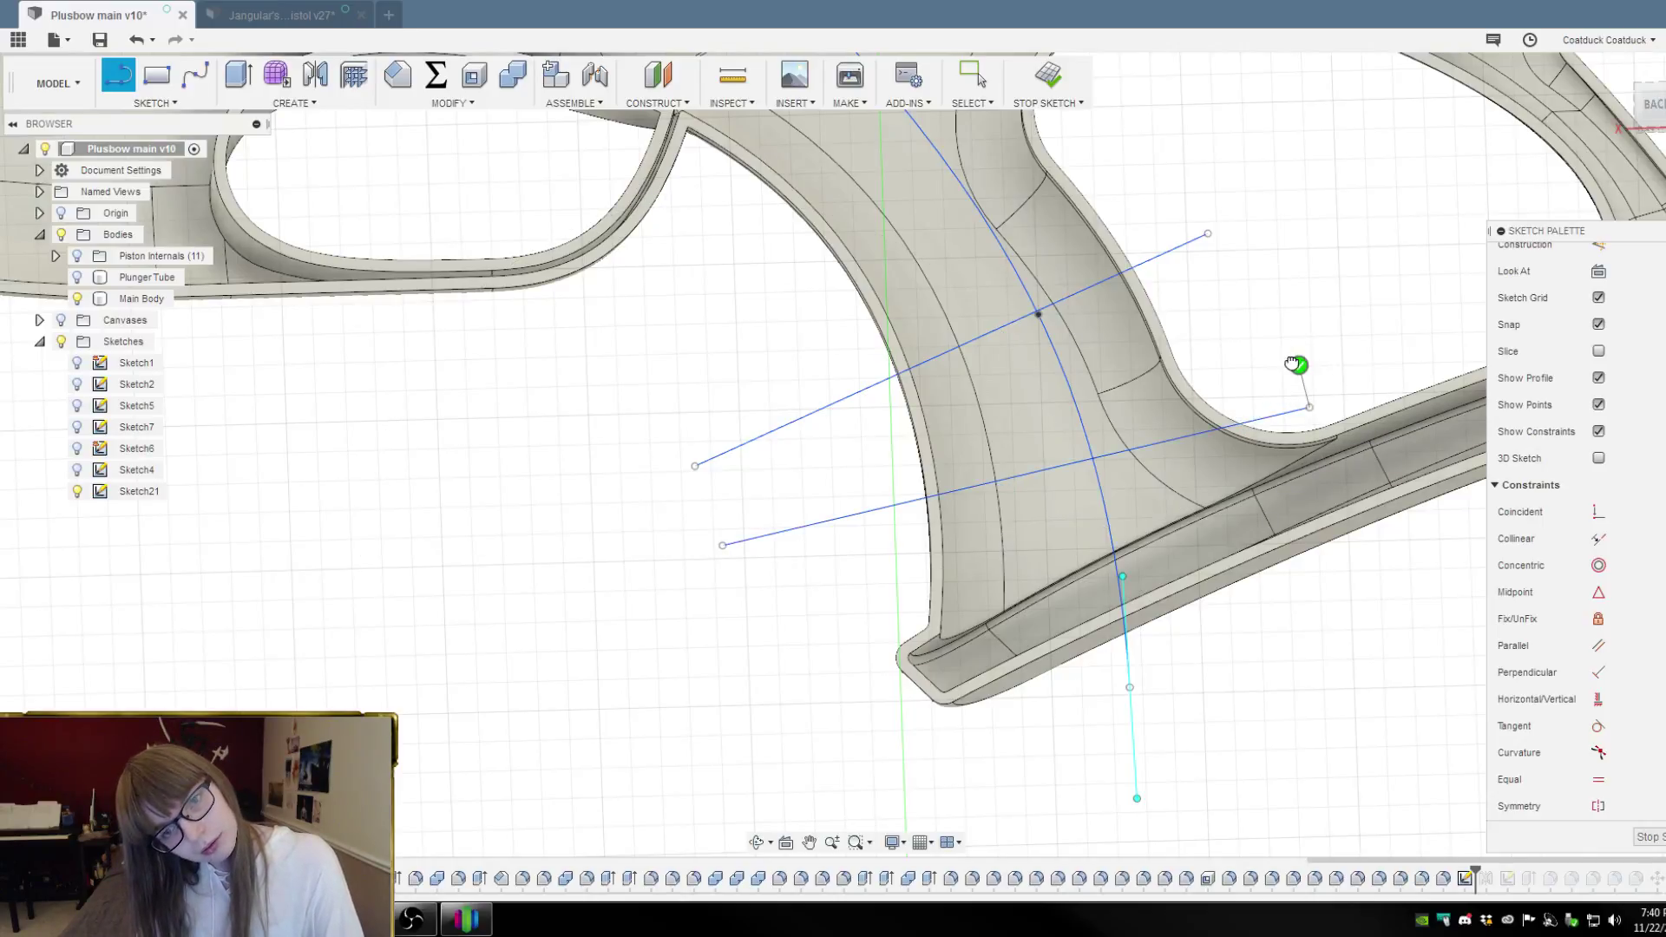
# Draw a crosswise line over the grip's upper part, from the opening behind it to beyond the front edge
pyautogui.scroll(-3, 1293, 668)
pyautogui.scroll(3, 926, 413)
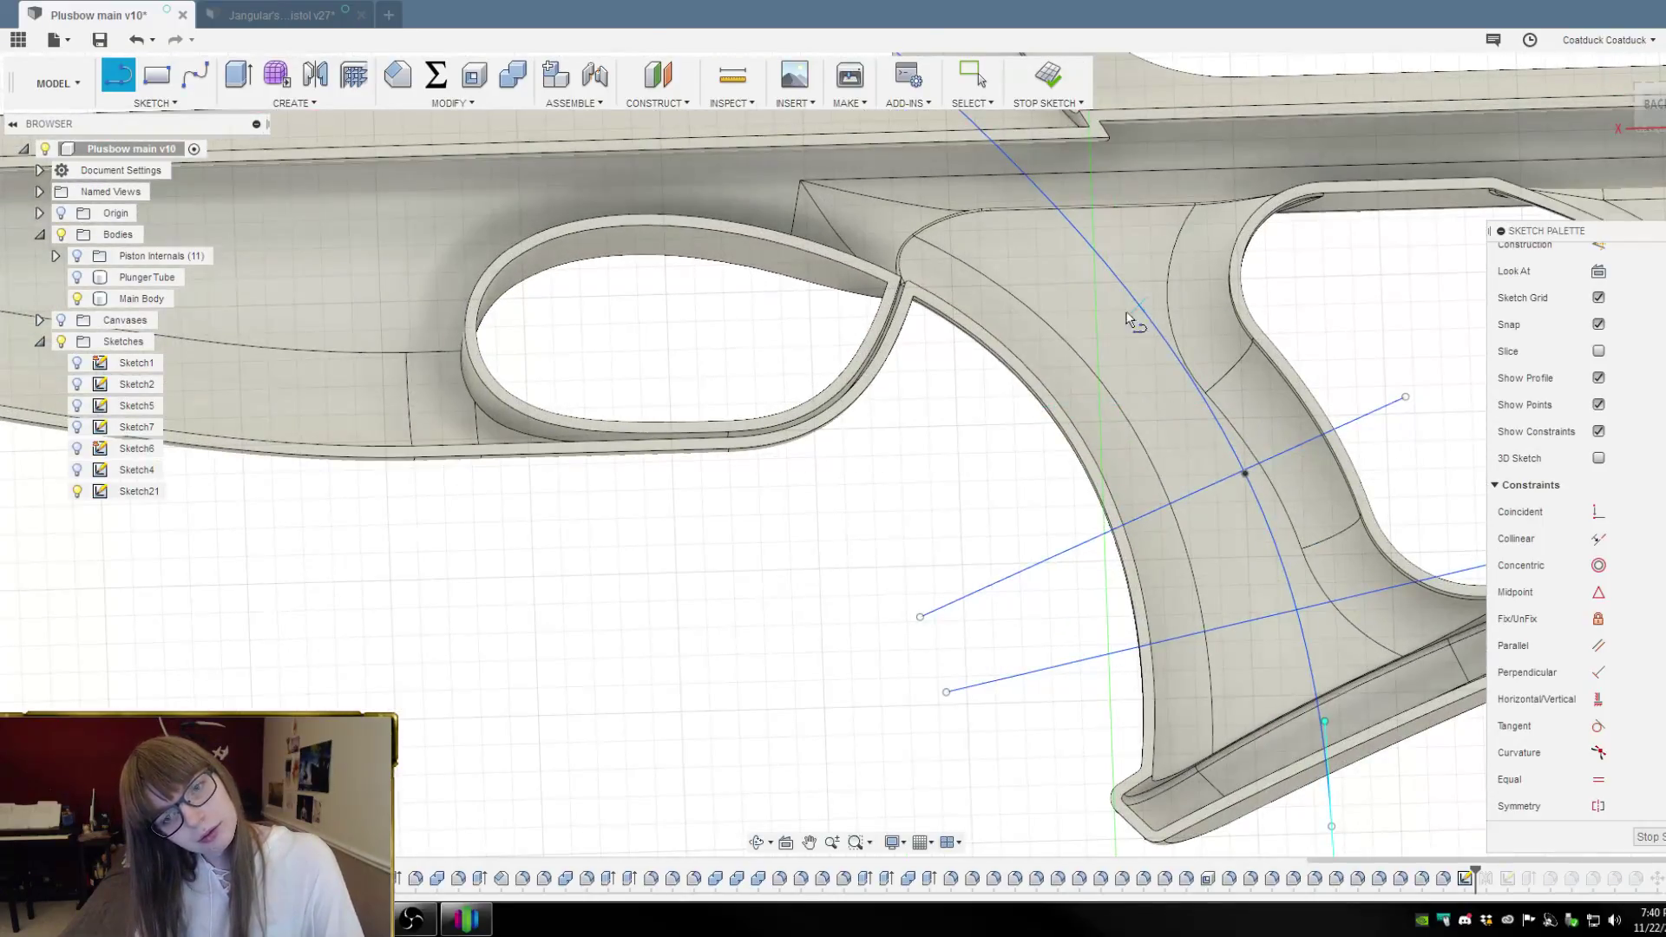
pyautogui.click(1265, 232)
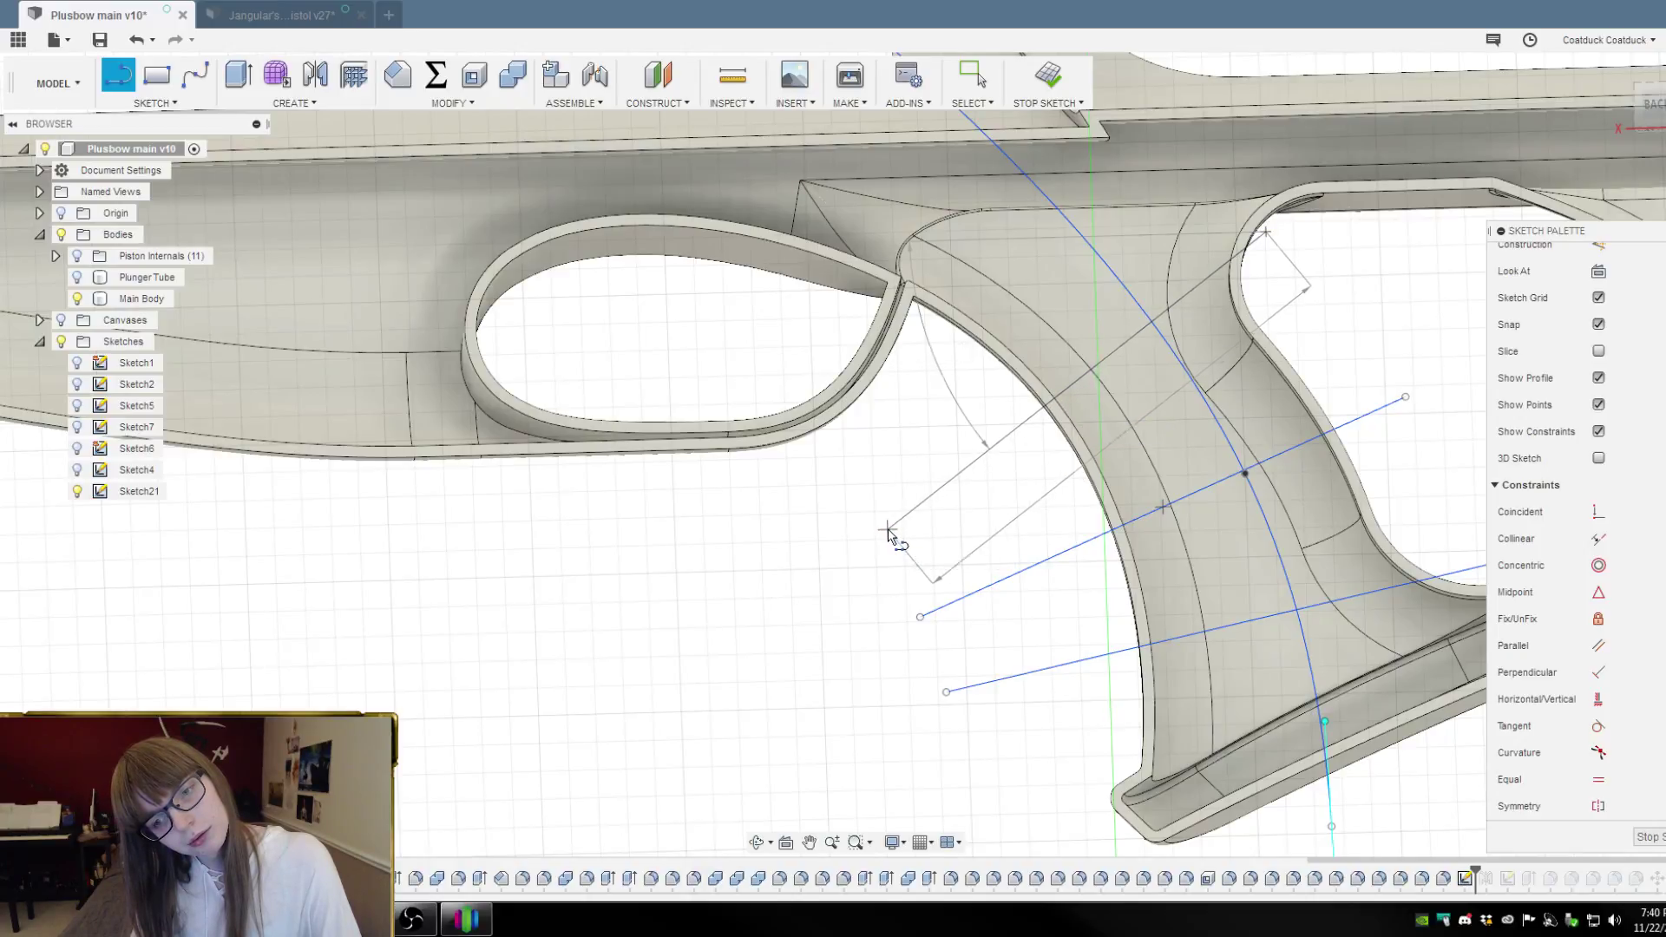
pyautogui.click(887, 530)
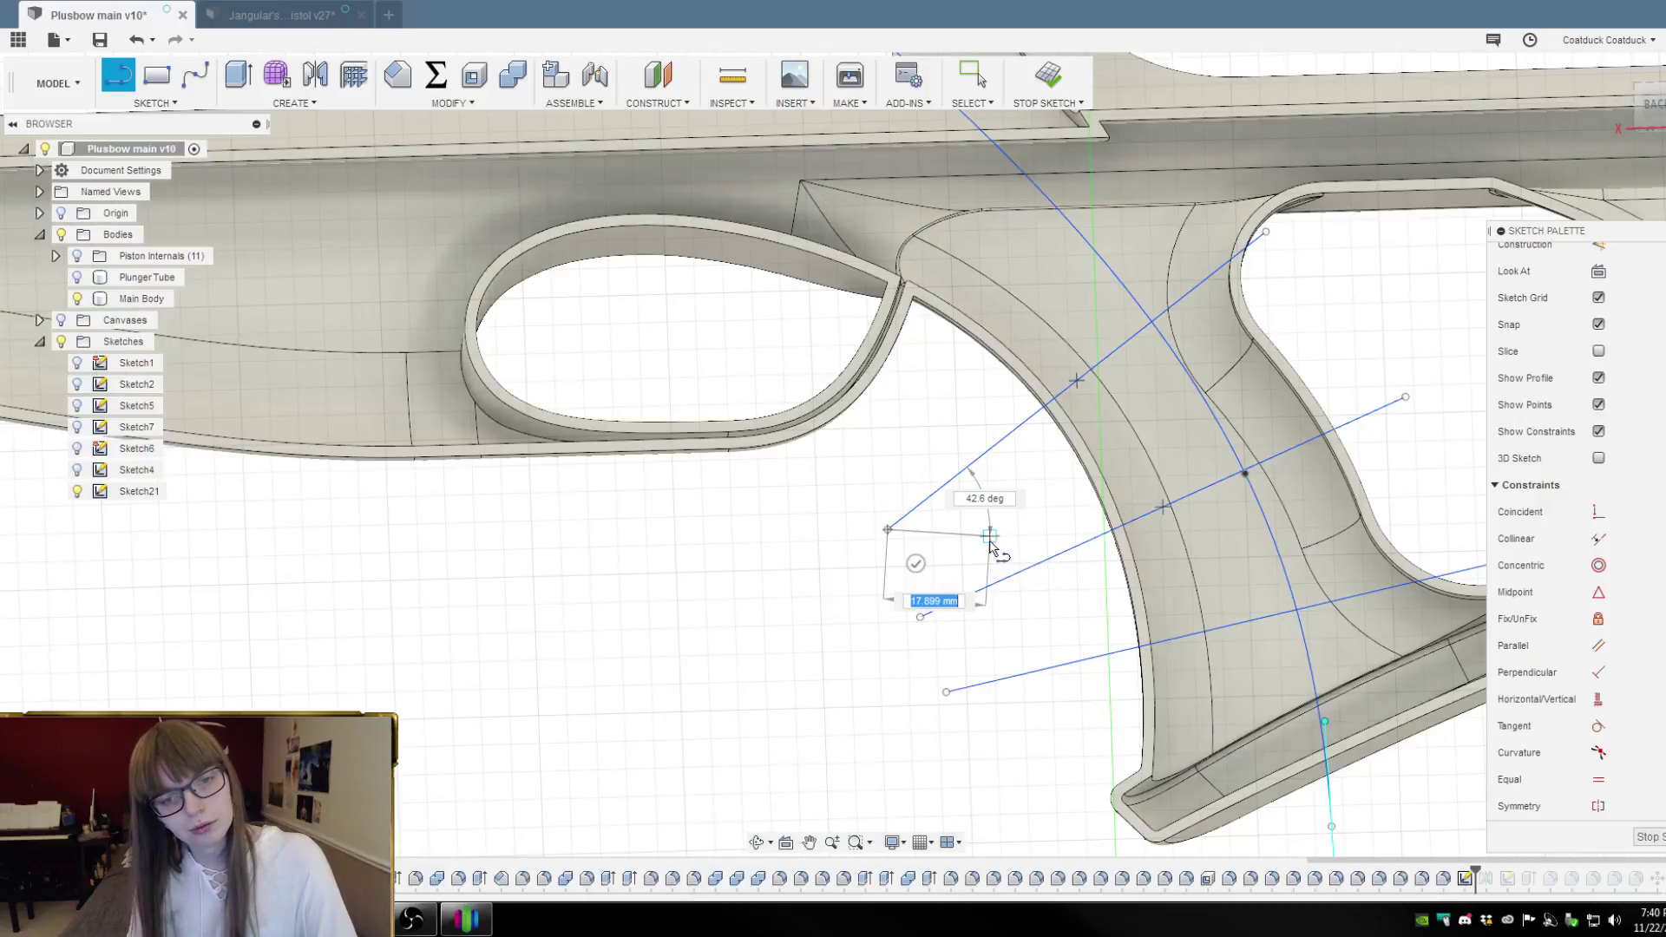
pyautogui.press('Escape')
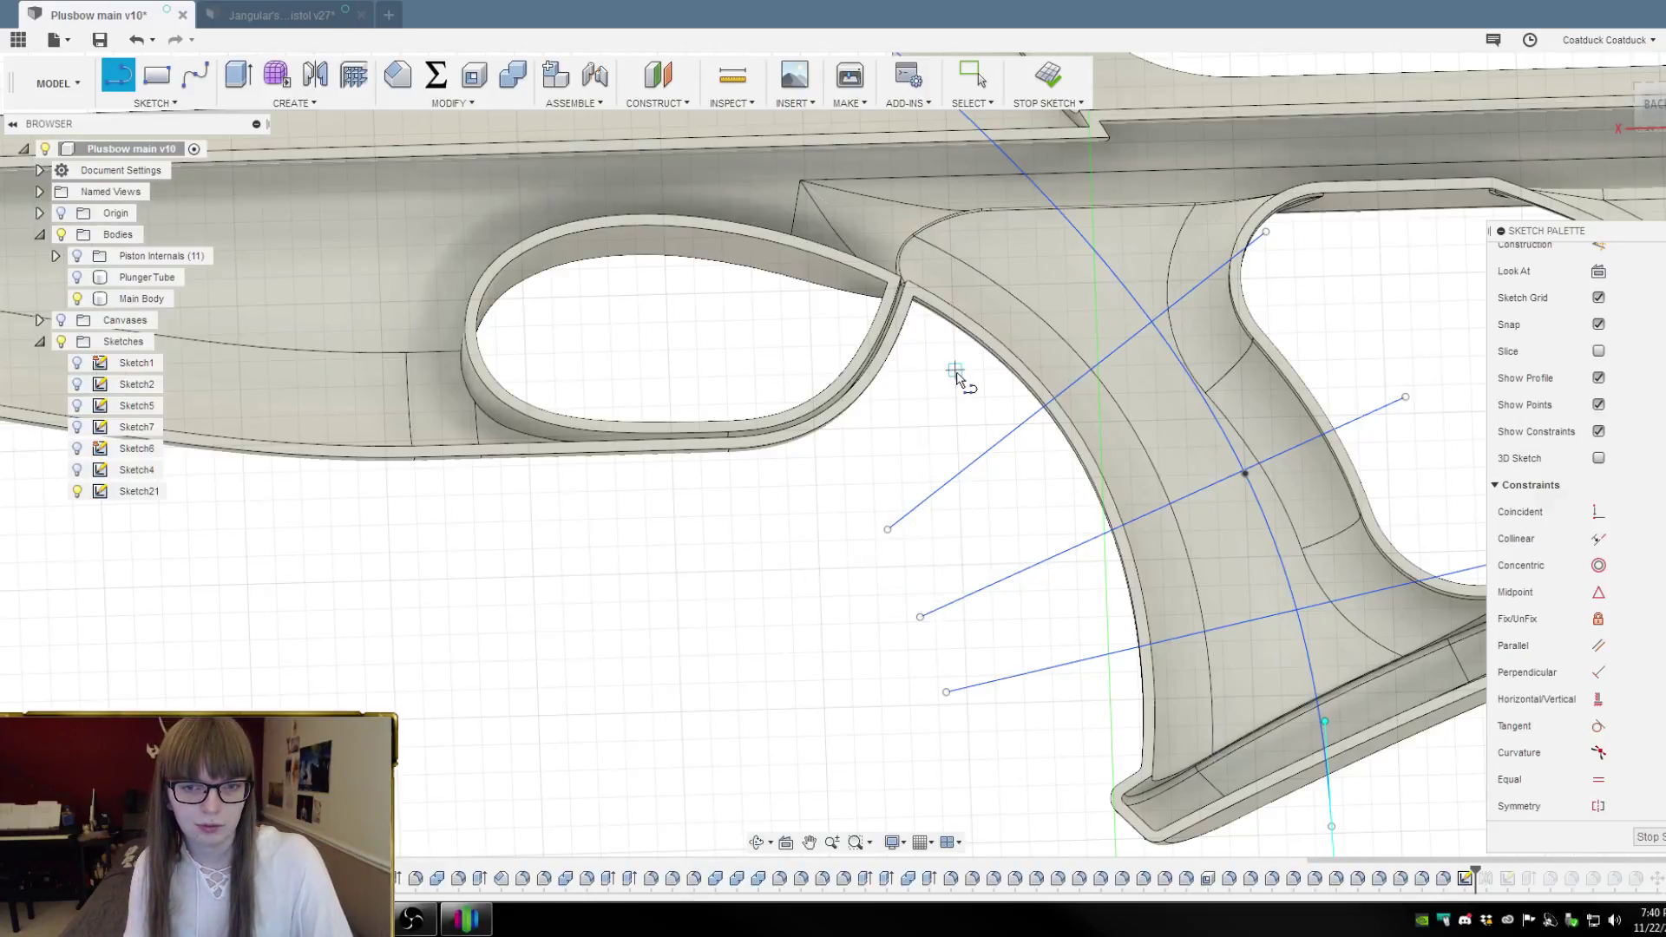
pyautogui.scroll(-4, 959, 372)
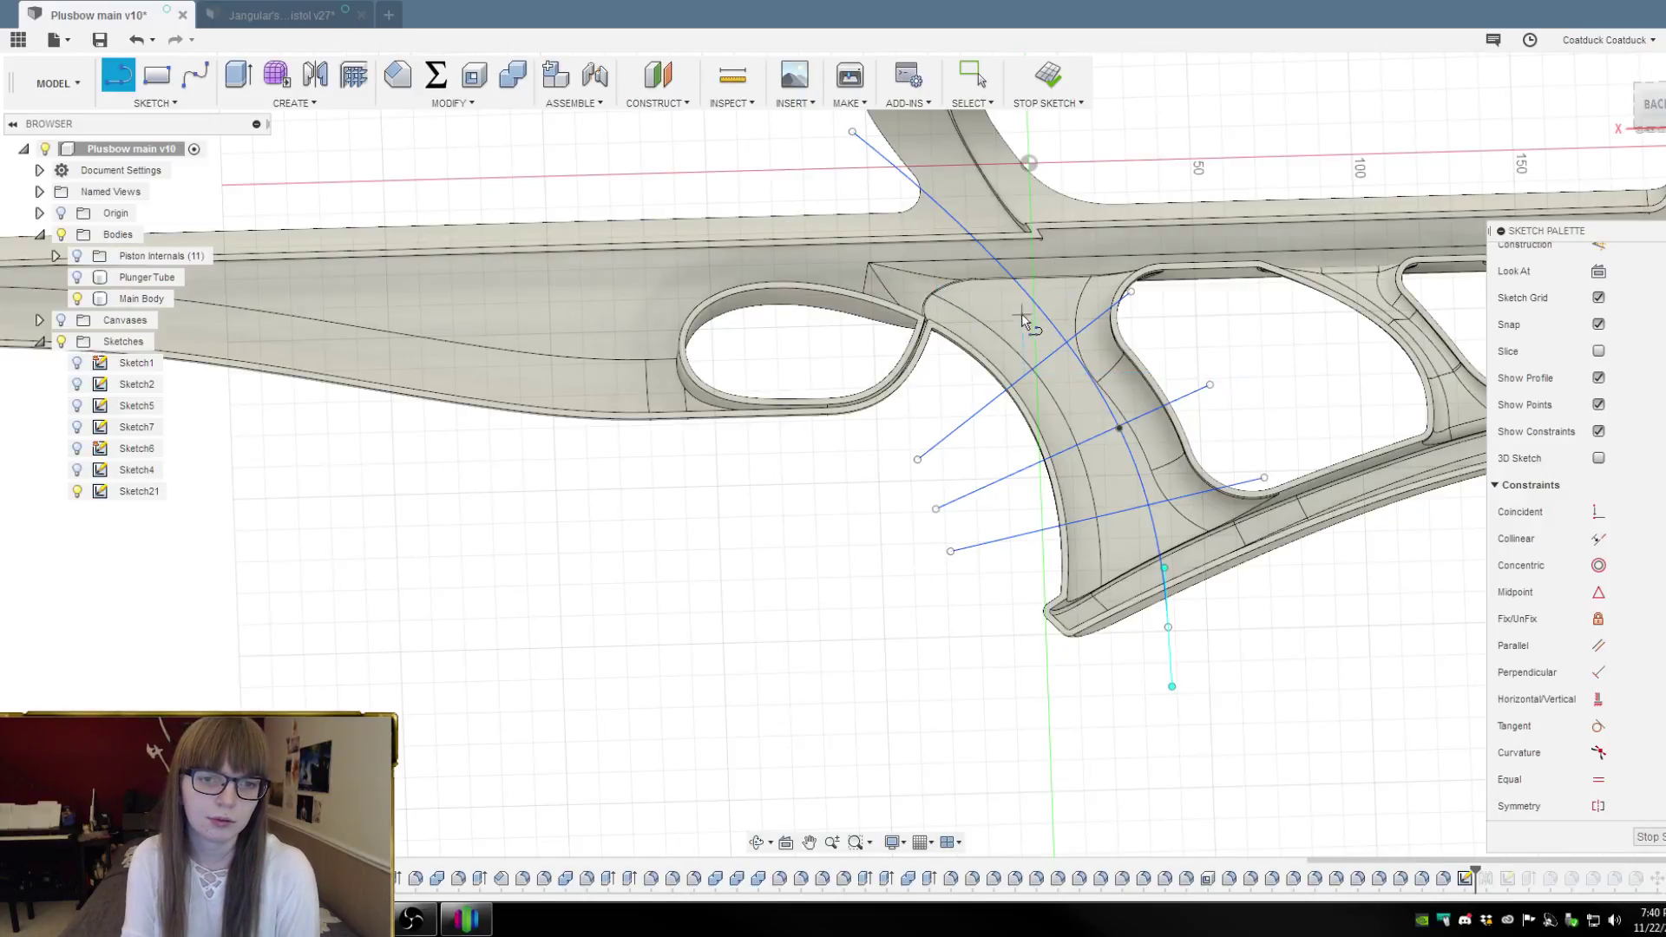
pyautogui.scroll(3, 1088, 193)
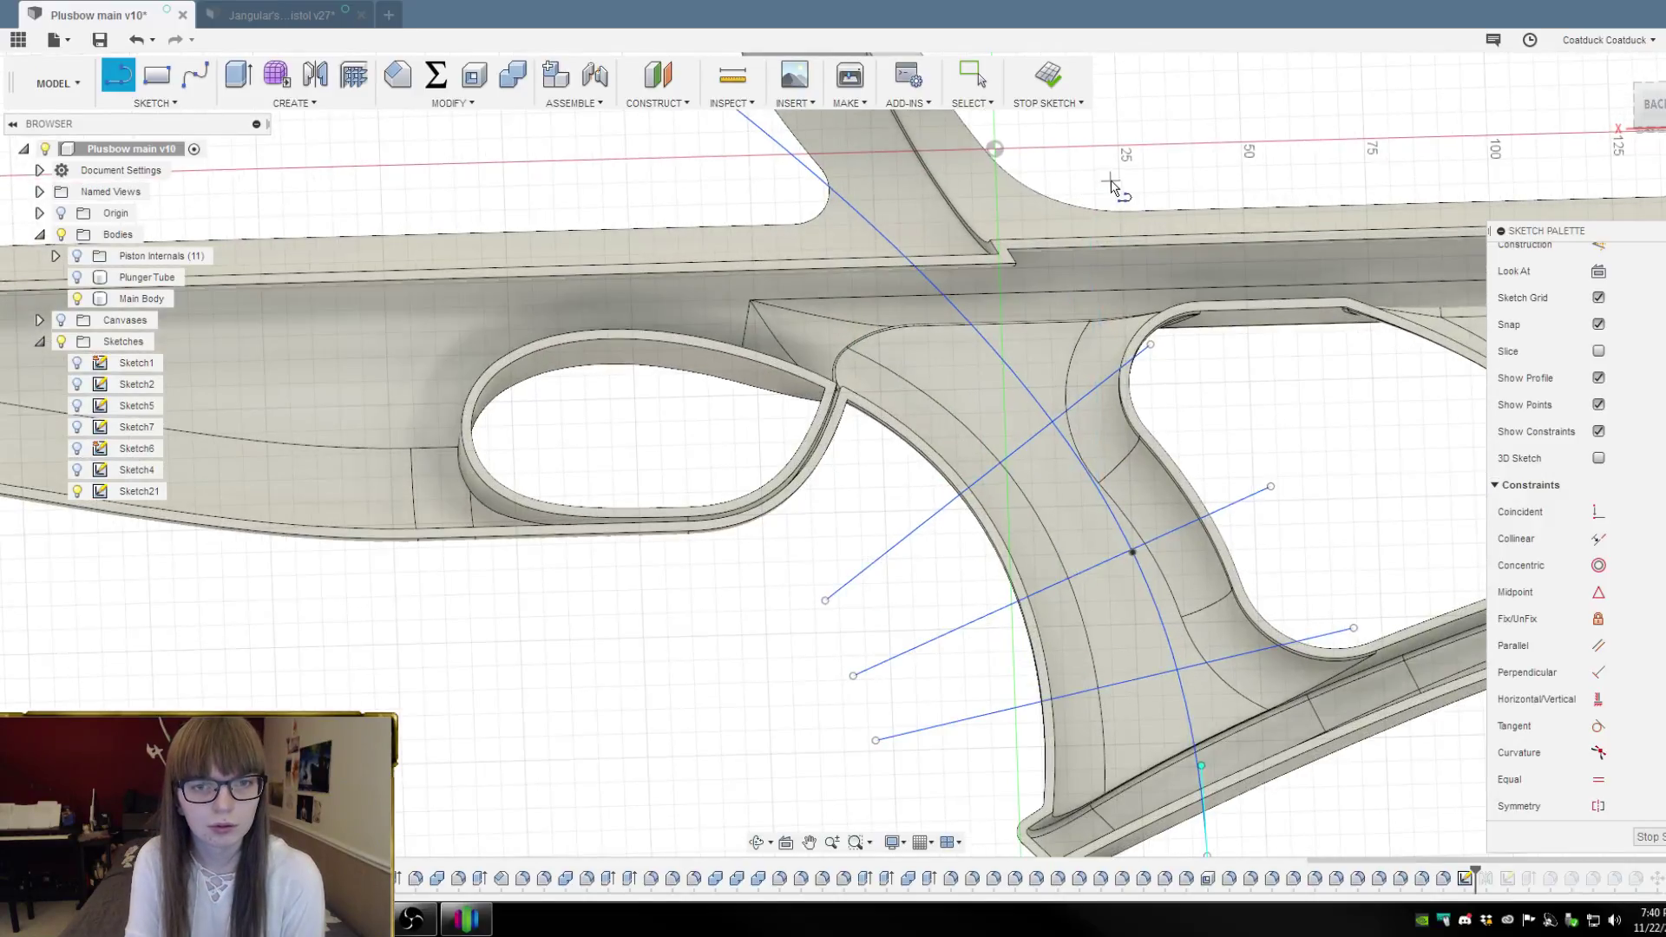
pyautogui.click(1114, 174)
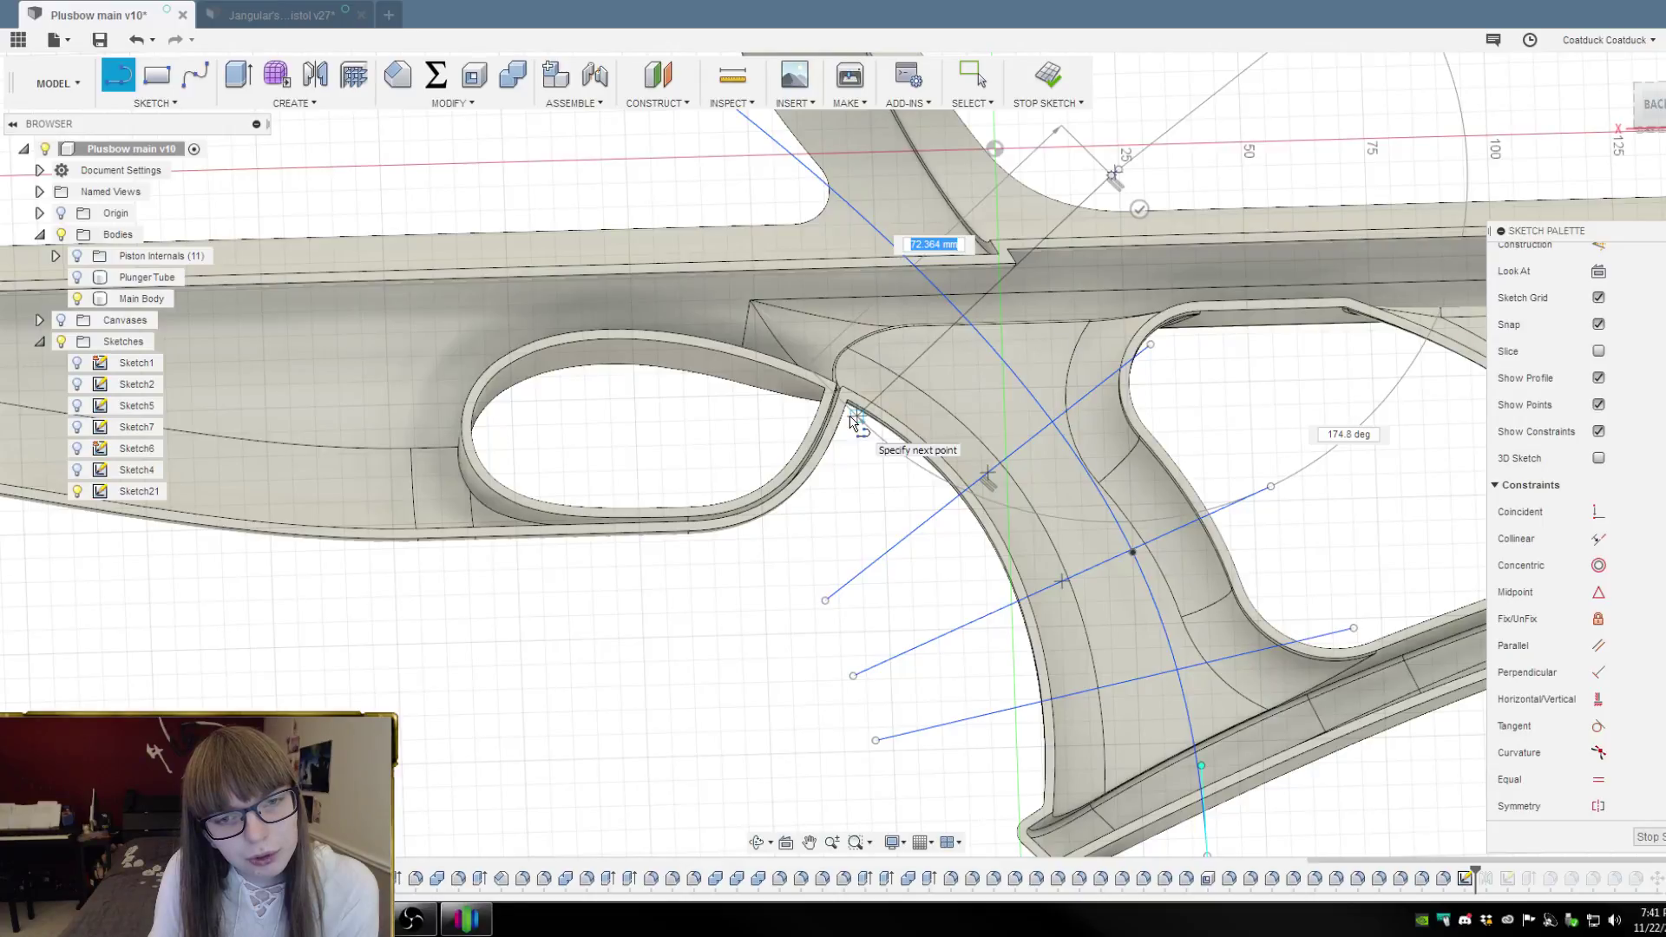
pyautogui.press('Escape')
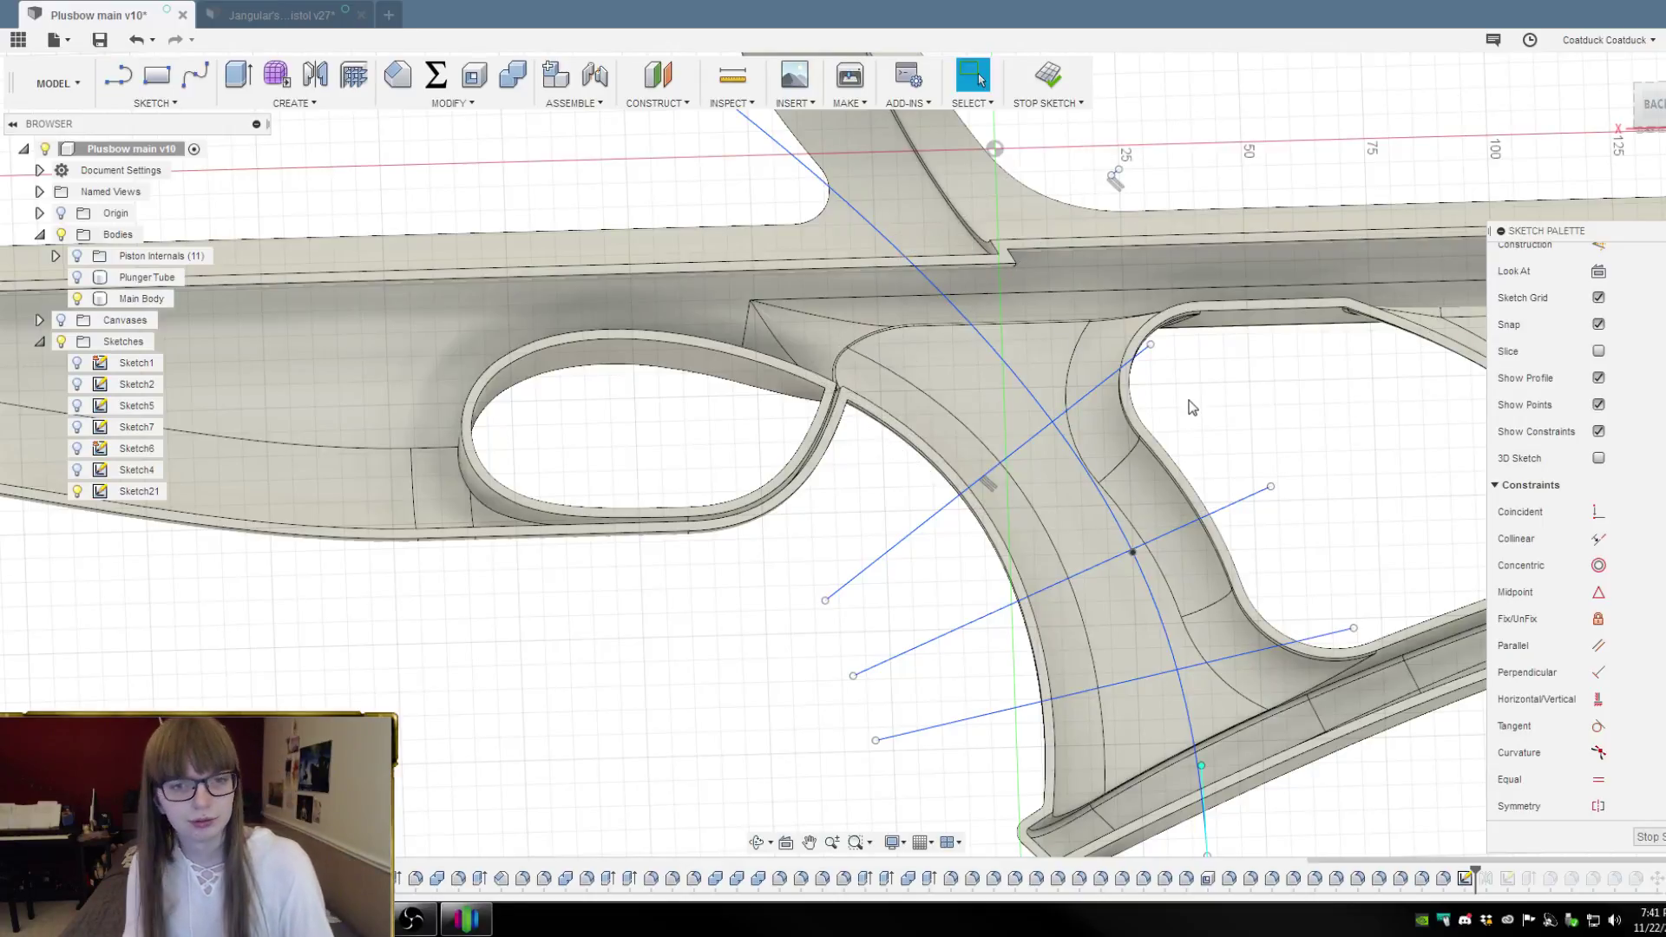
# Draw a line from the spline's crossing with the grip's upper edge diagonally past the trigger guard's rear corner
pyautogui.click(122, 76)
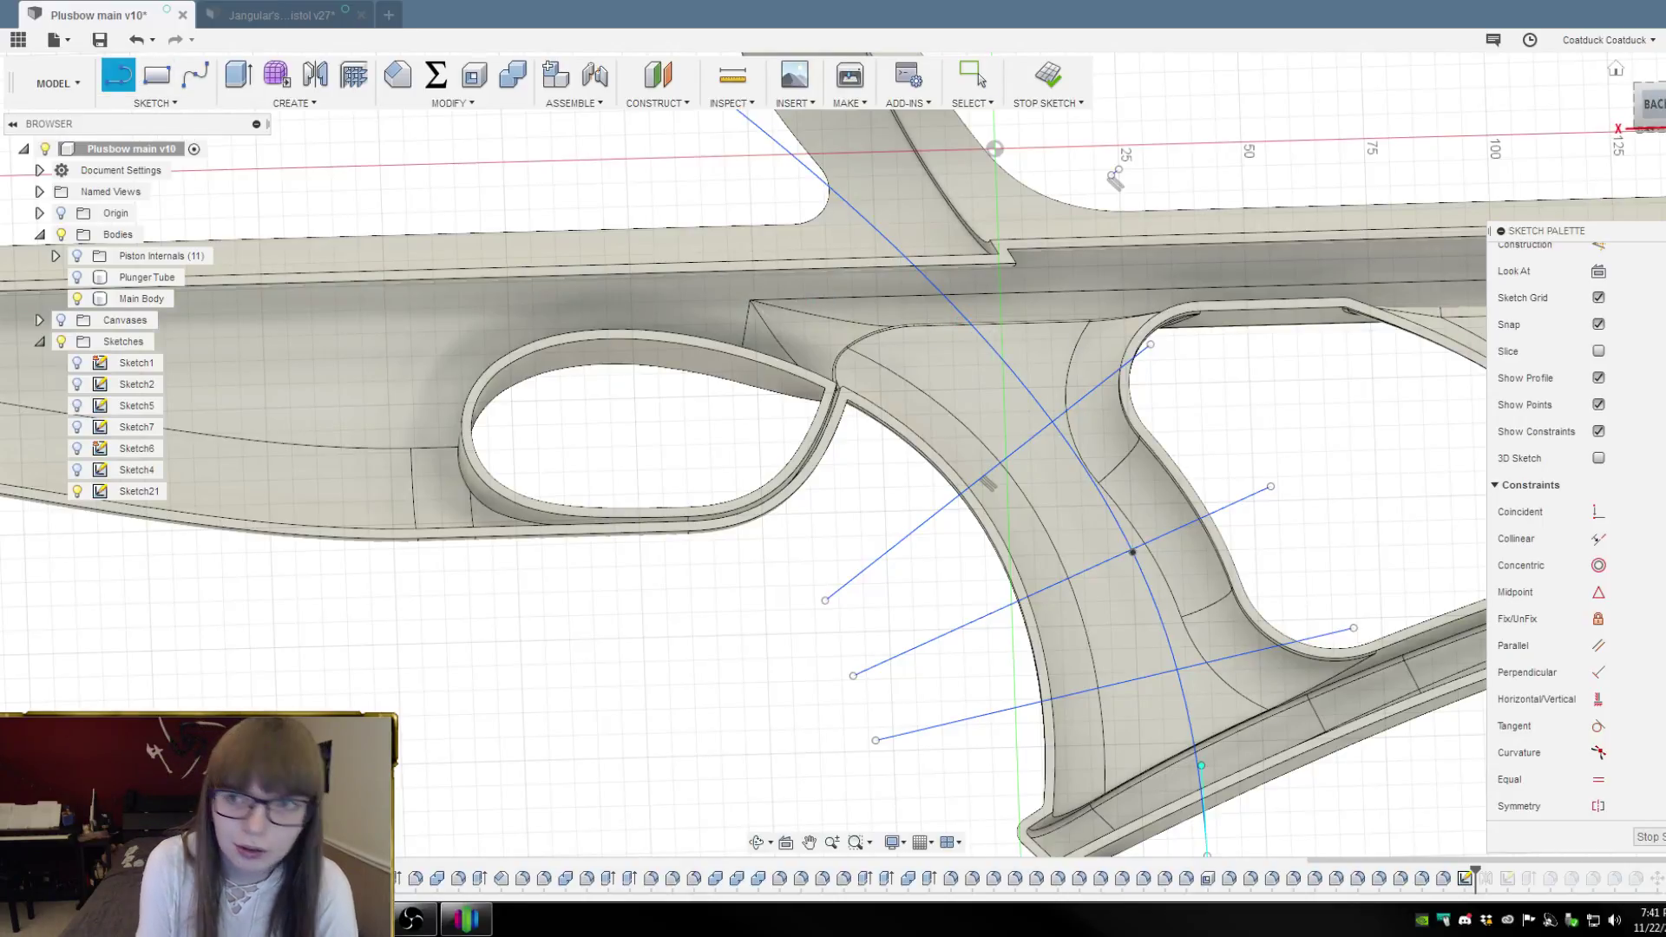
pyautogui.click(1651, 104)
pyautogui.scroll(5, 1017, 392)
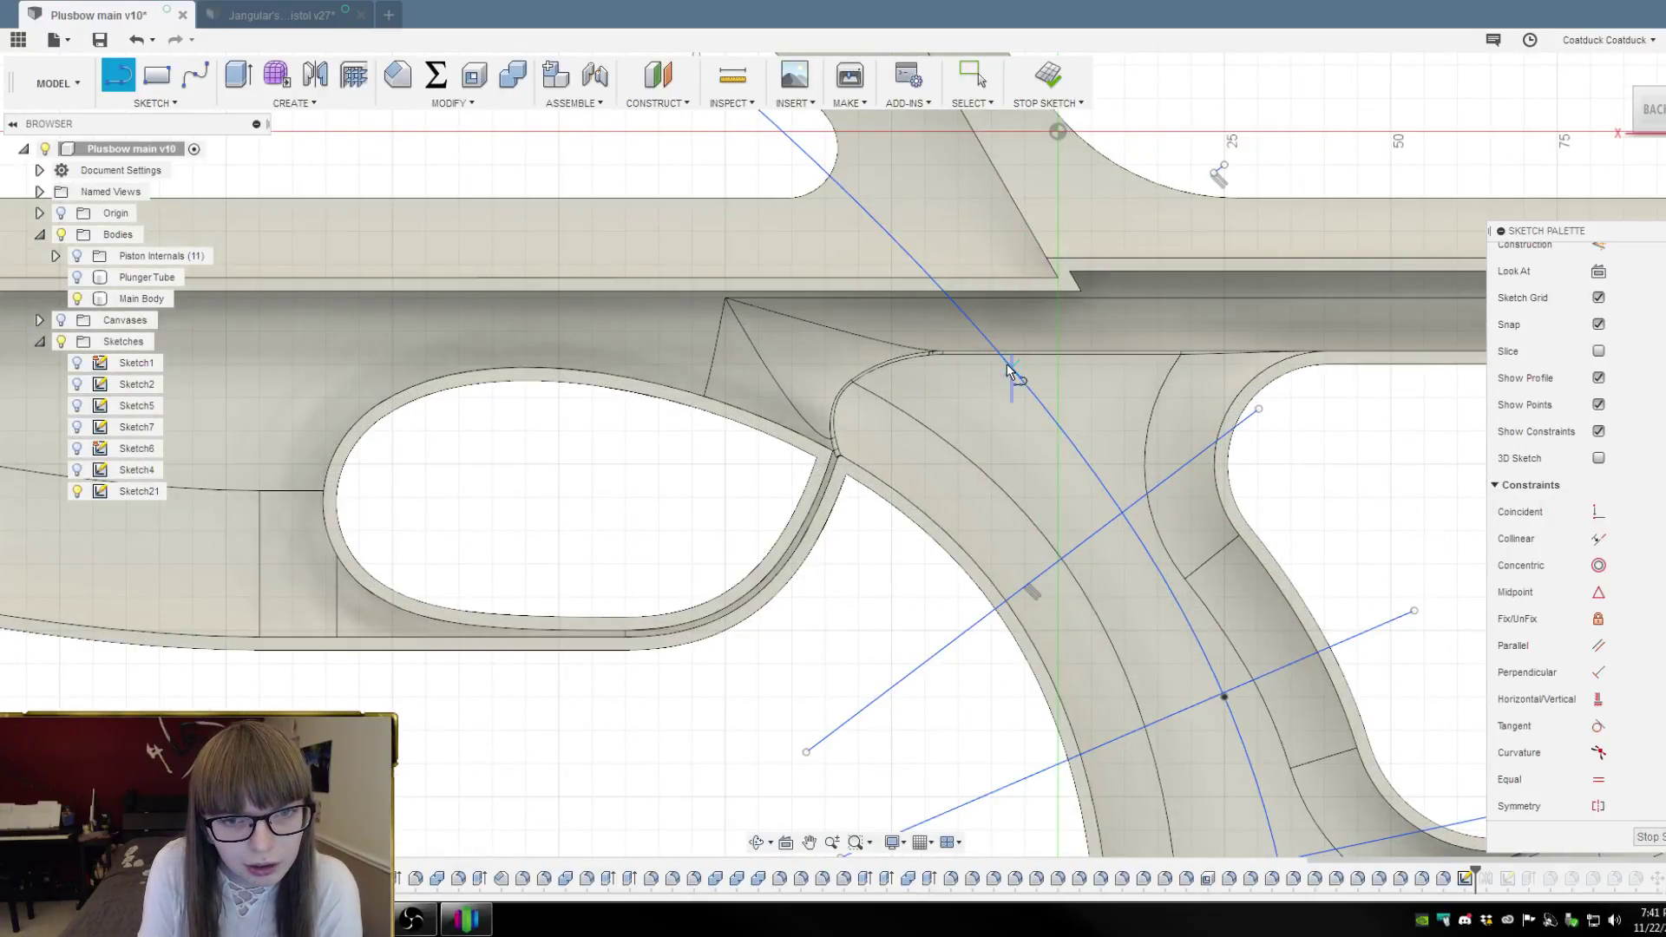
pyautogui.scroll(2, 1011, 369)
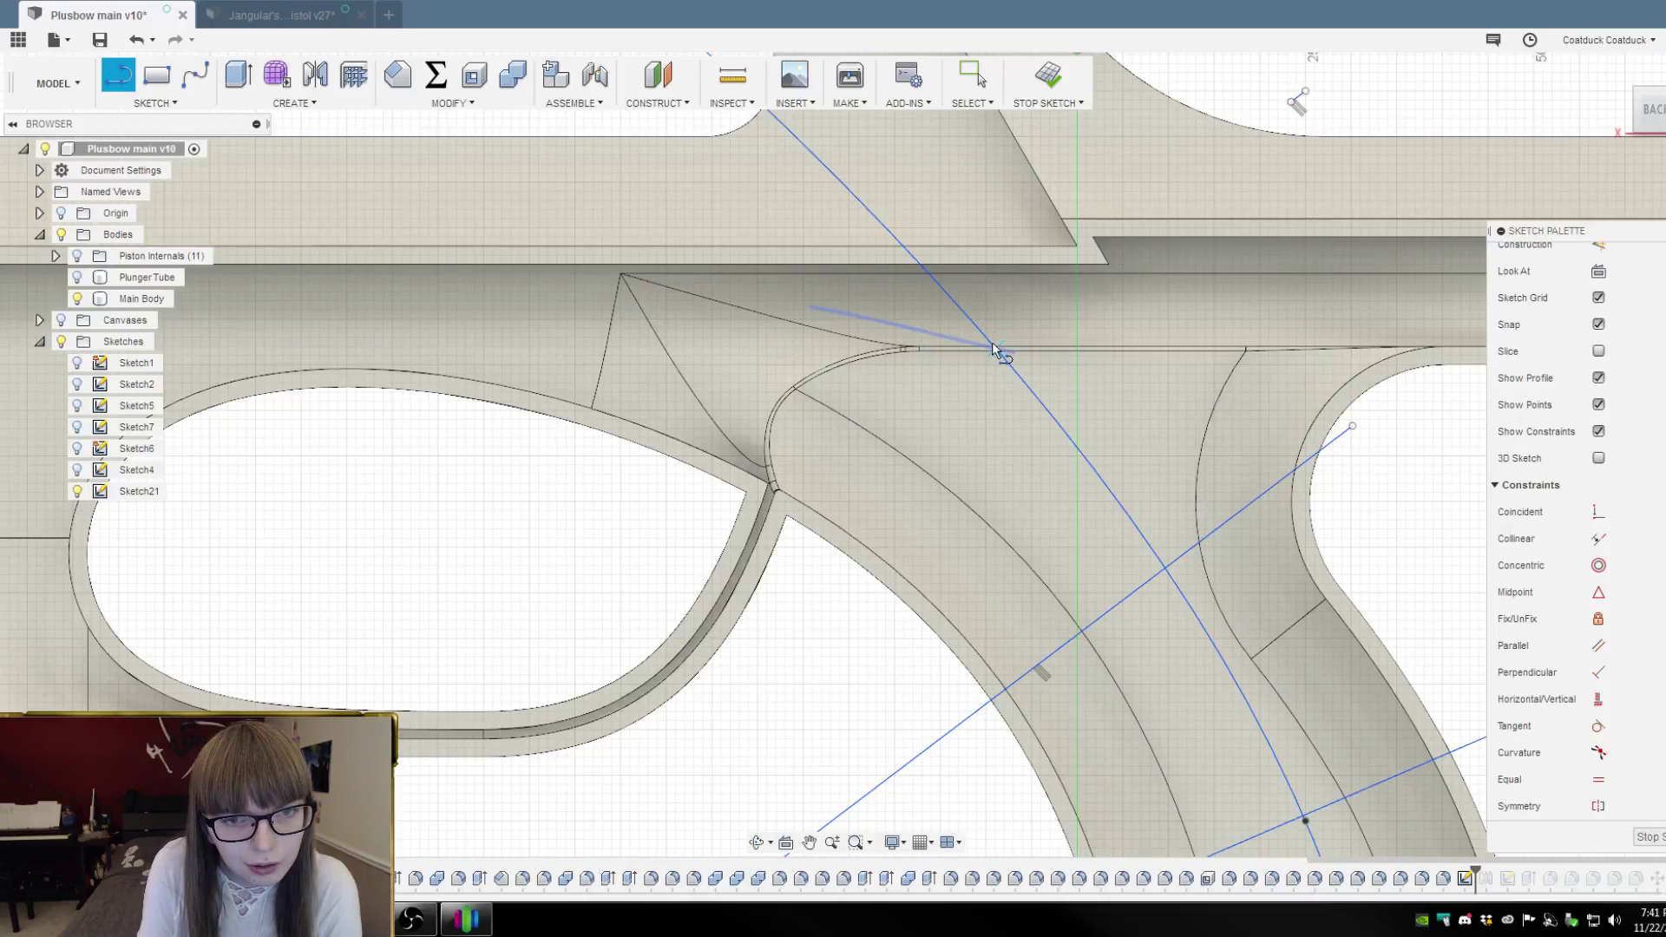
pyautogui.scroll(2, 994, 350)
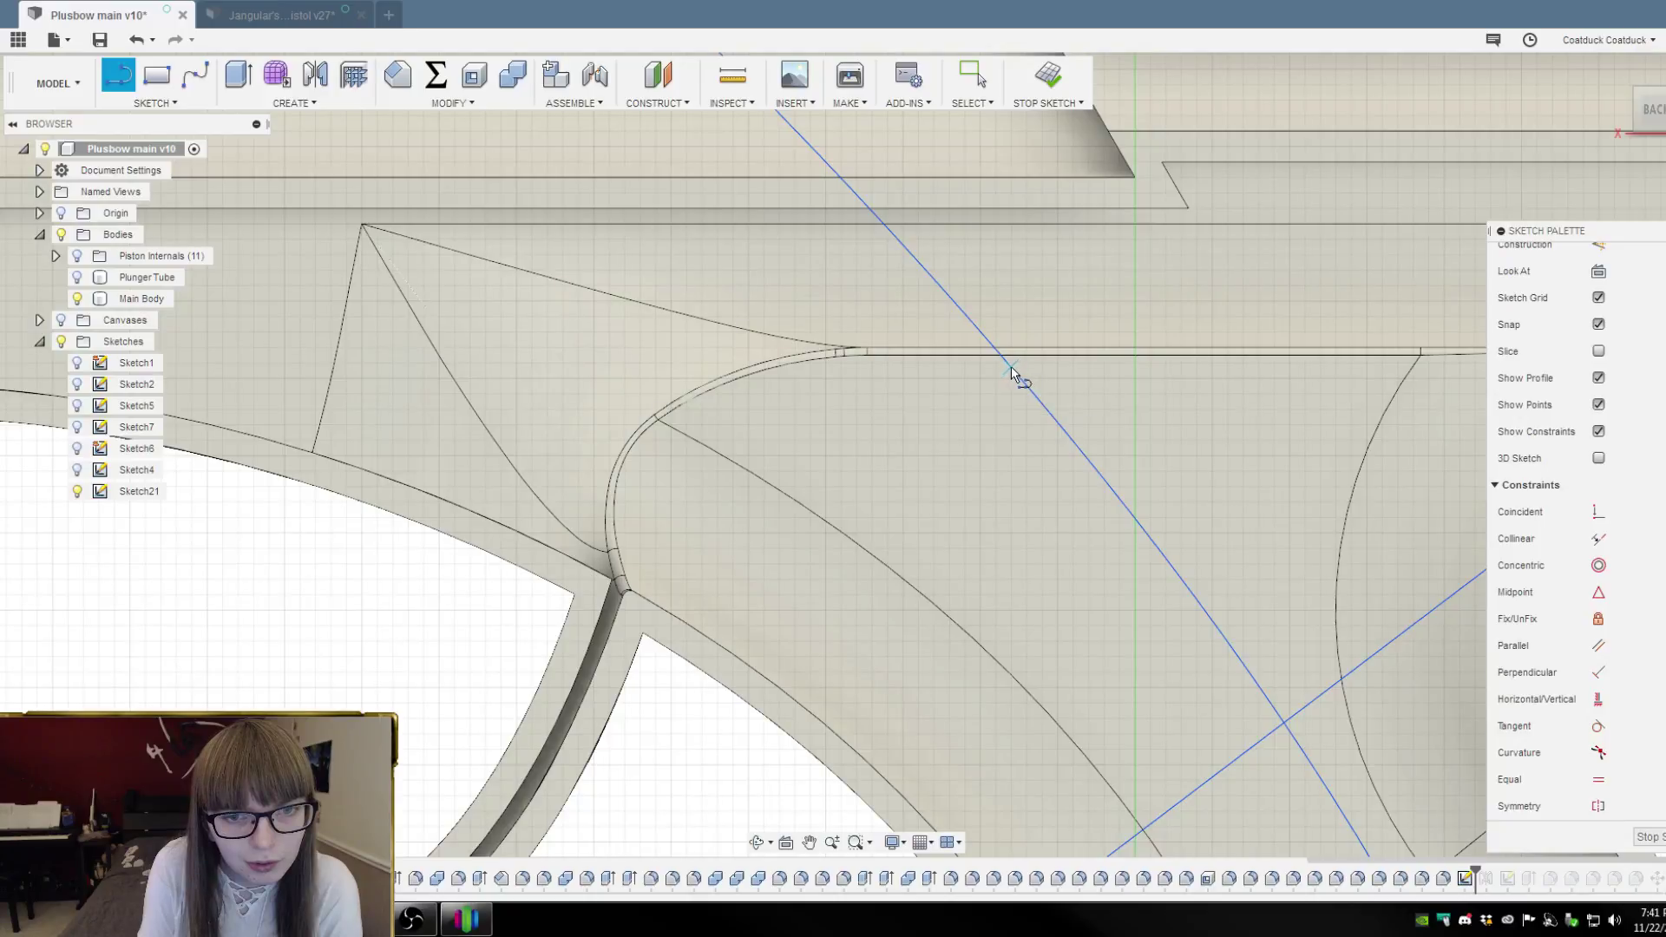
pyautogui.scroll(2, 1005, 359)
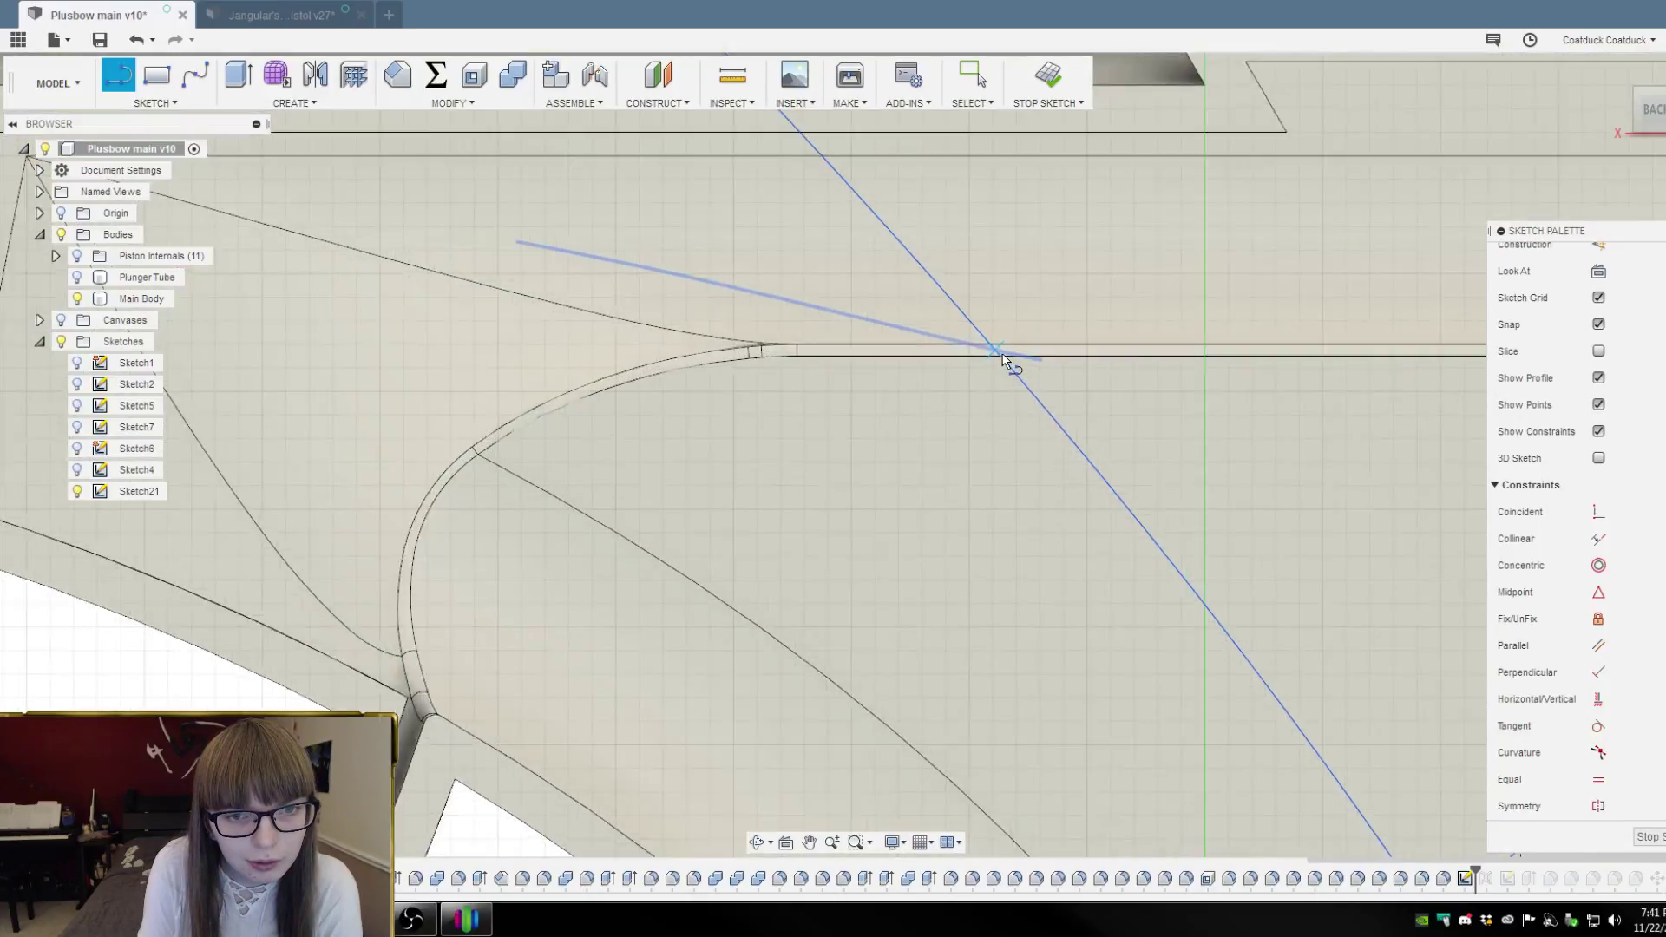
pyautogui.scroll(2, 1004, 359)
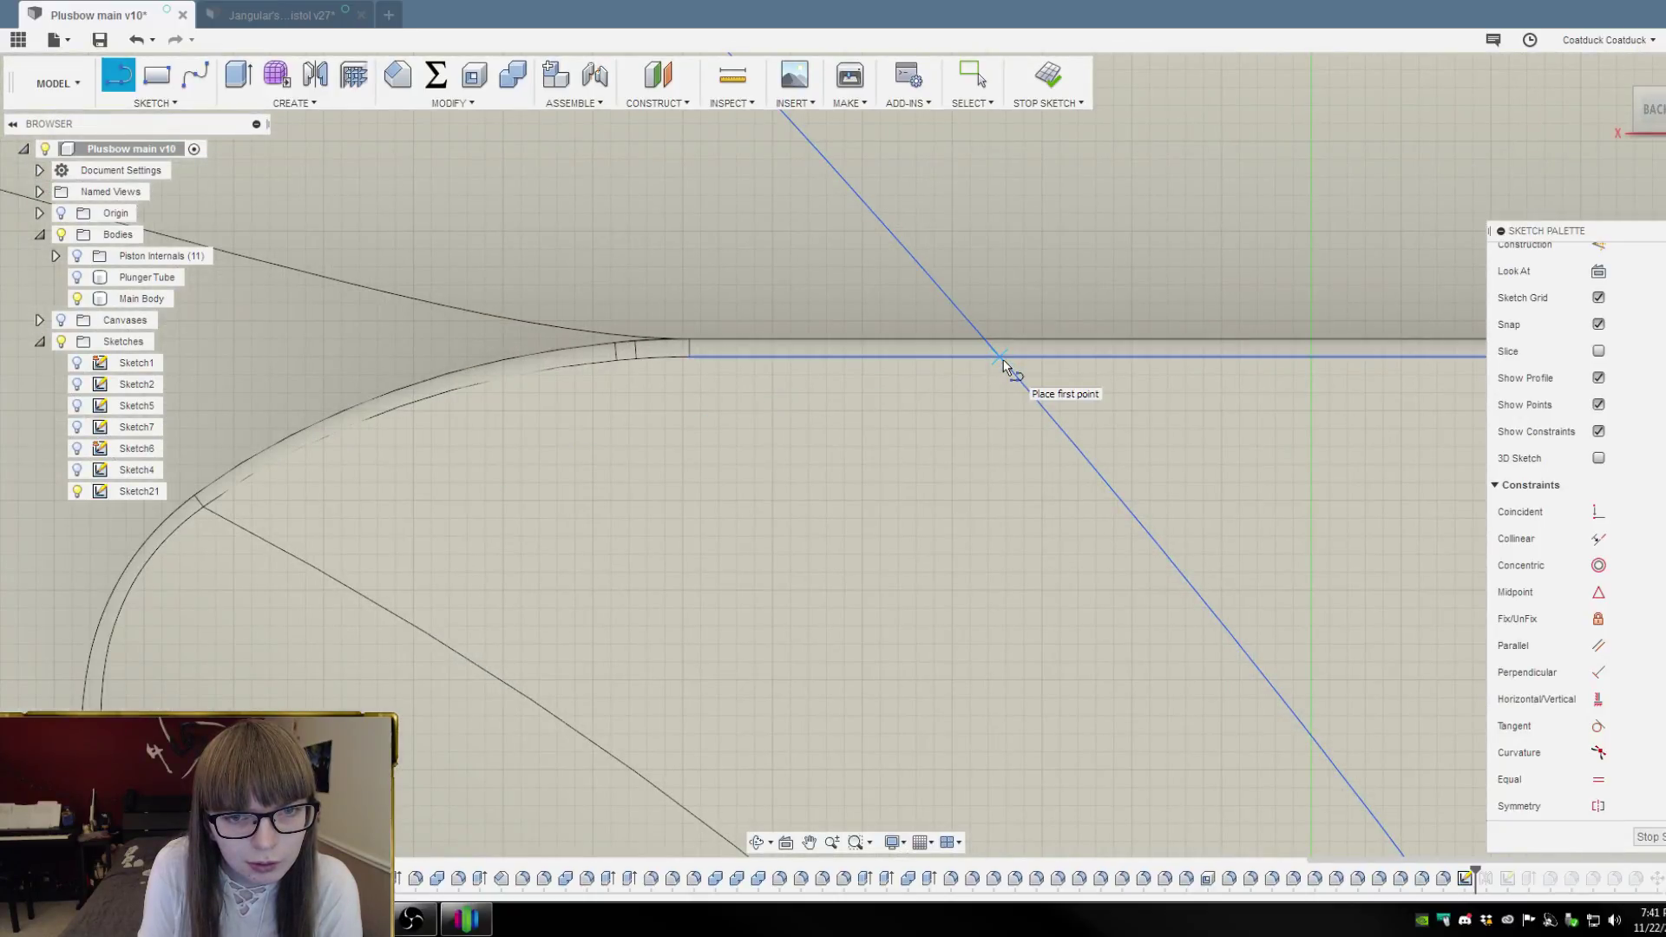
pyautogui.scroll(2, 1003, 361)
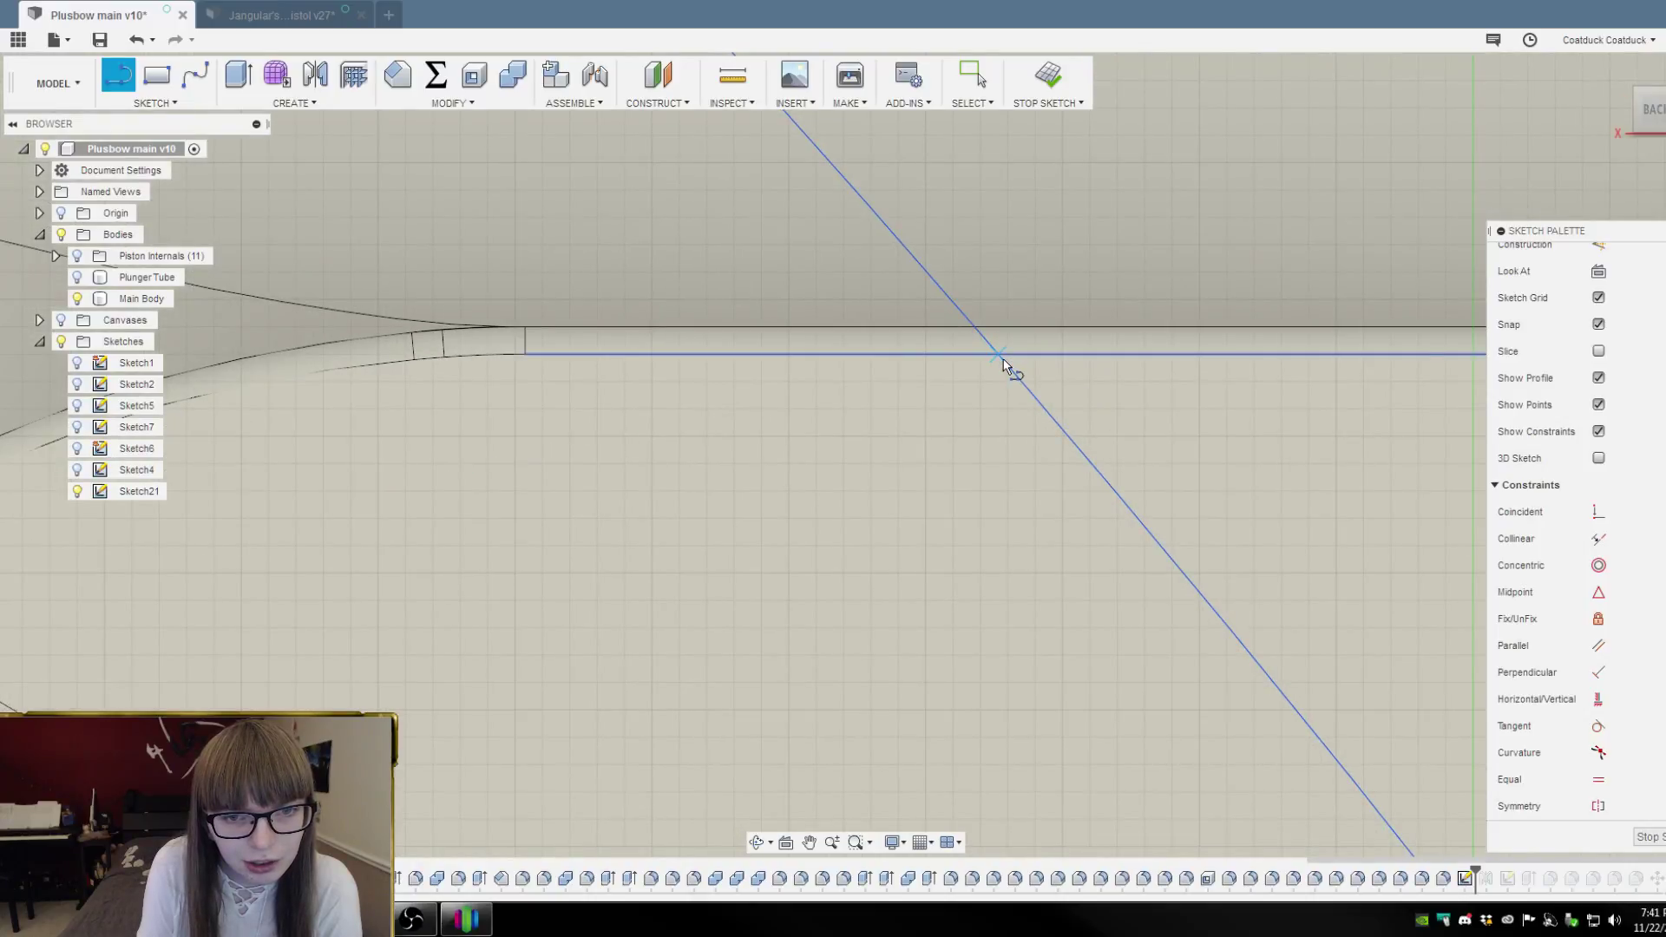
pyautogui.scroll(2, 1003, 361)
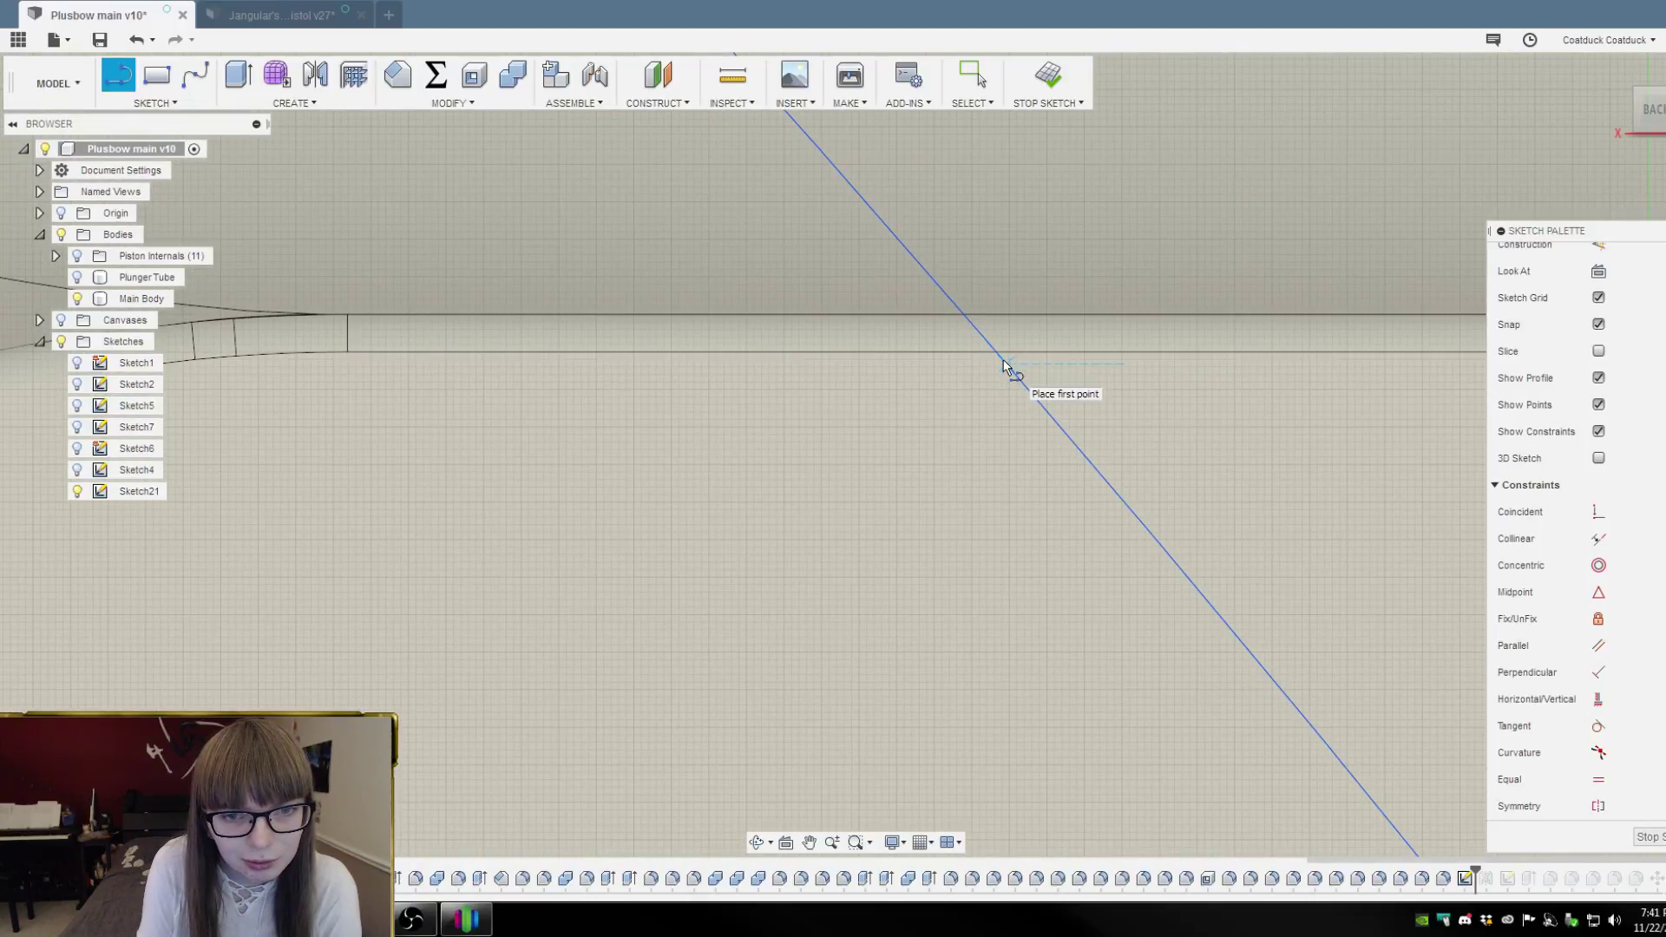
pyautogui.scroll(2, 1003, 363)
pyautogui.click(1003, 363)
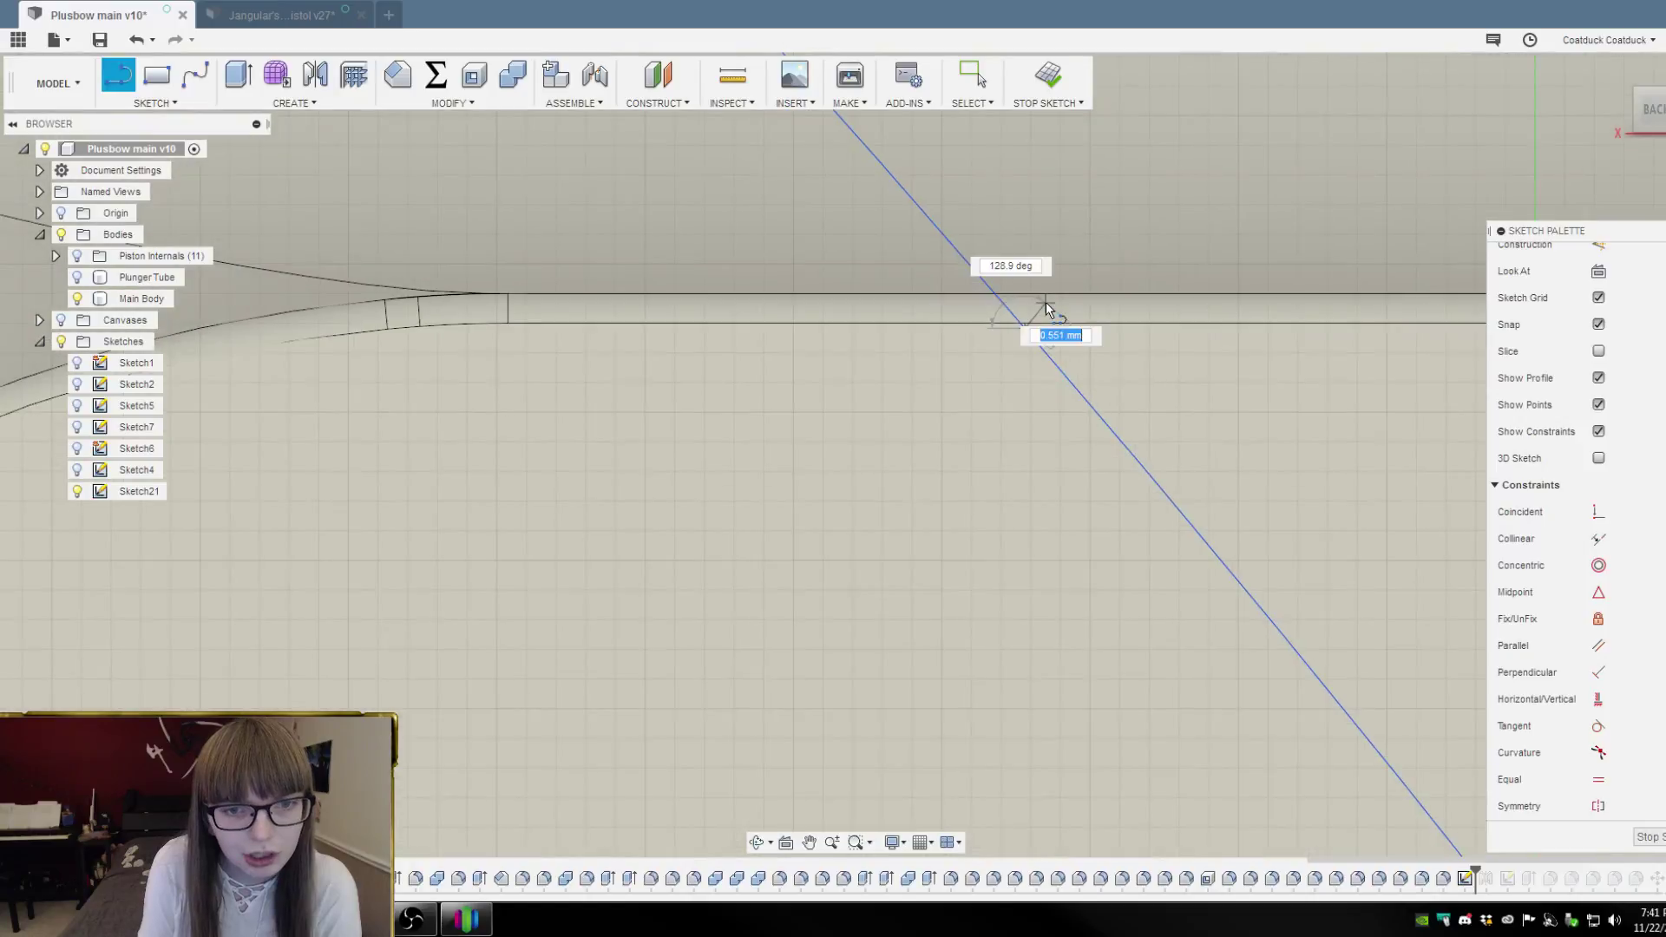
pyautogui.scroll(-5, 1044, 302)
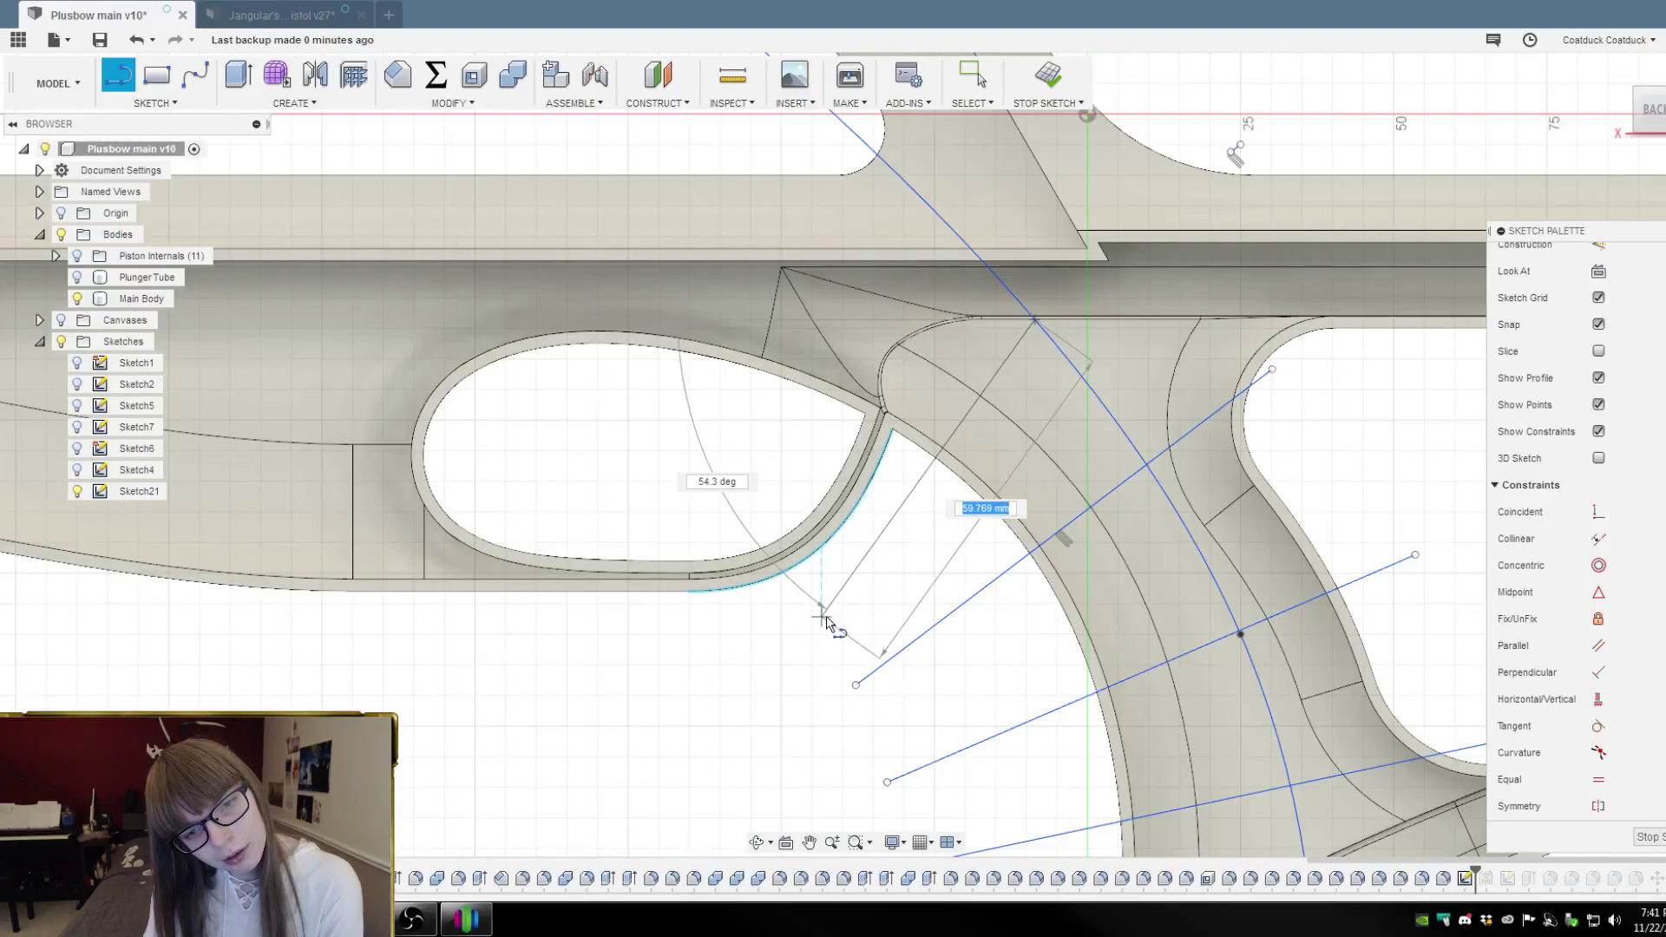
pyautogui.click(803, 657)
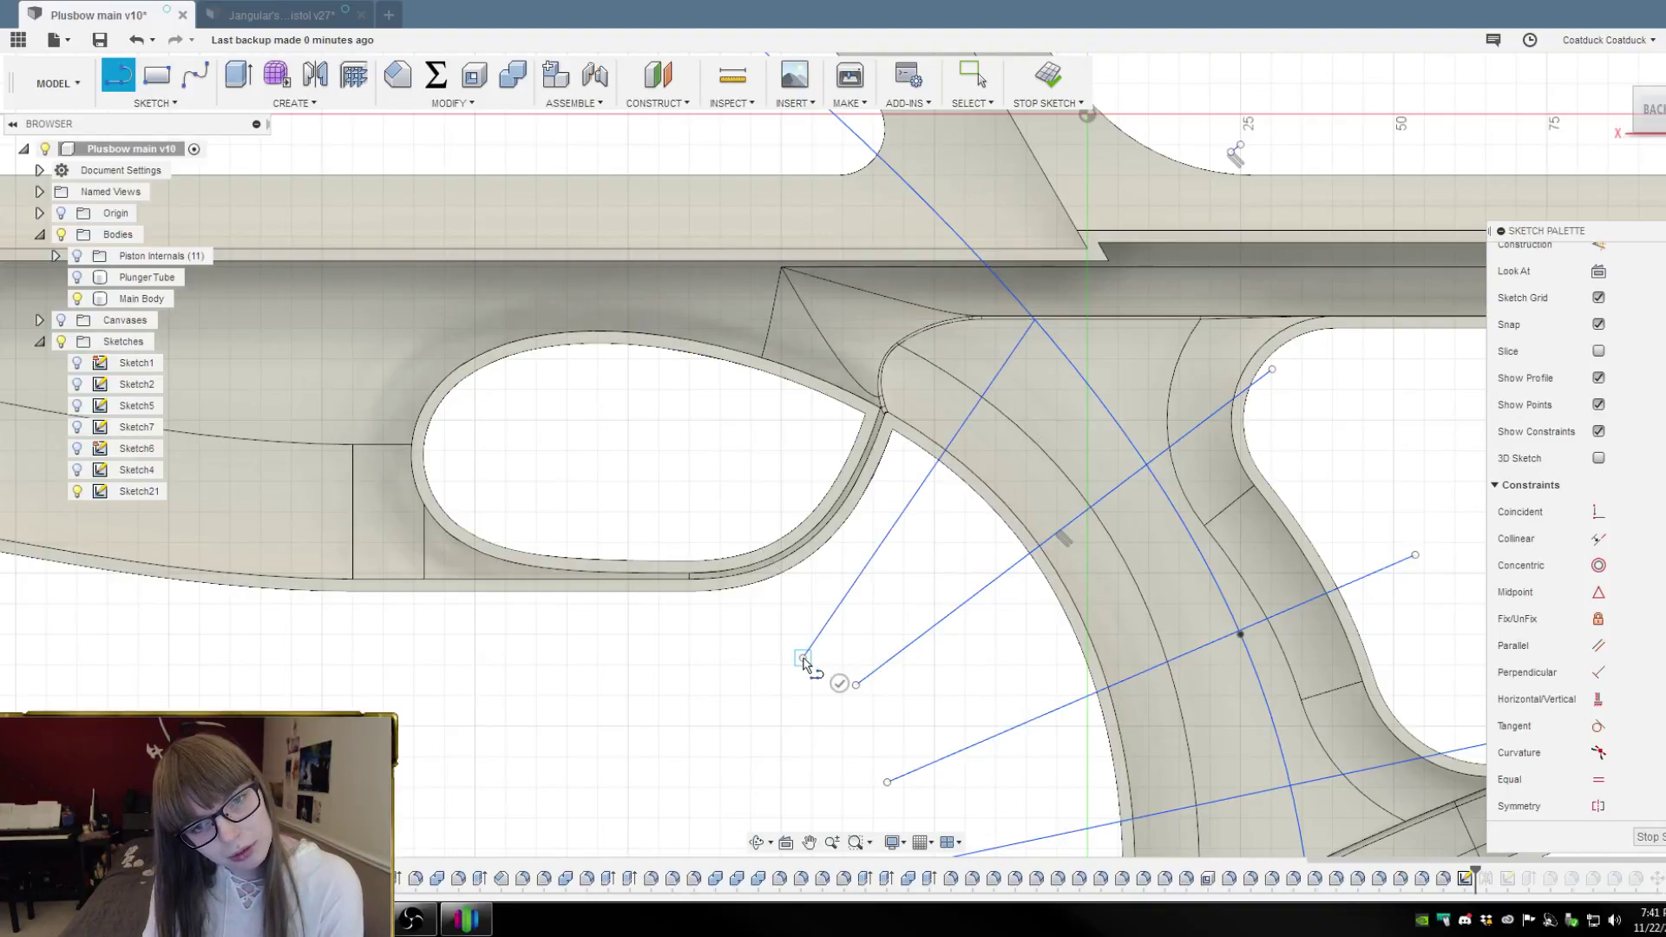
pyautogui.click(838, 684)
# Delete the crosswise line through the spline's middle point and the one directly above it
pyautogui.scroll(-5, 1000, 415)
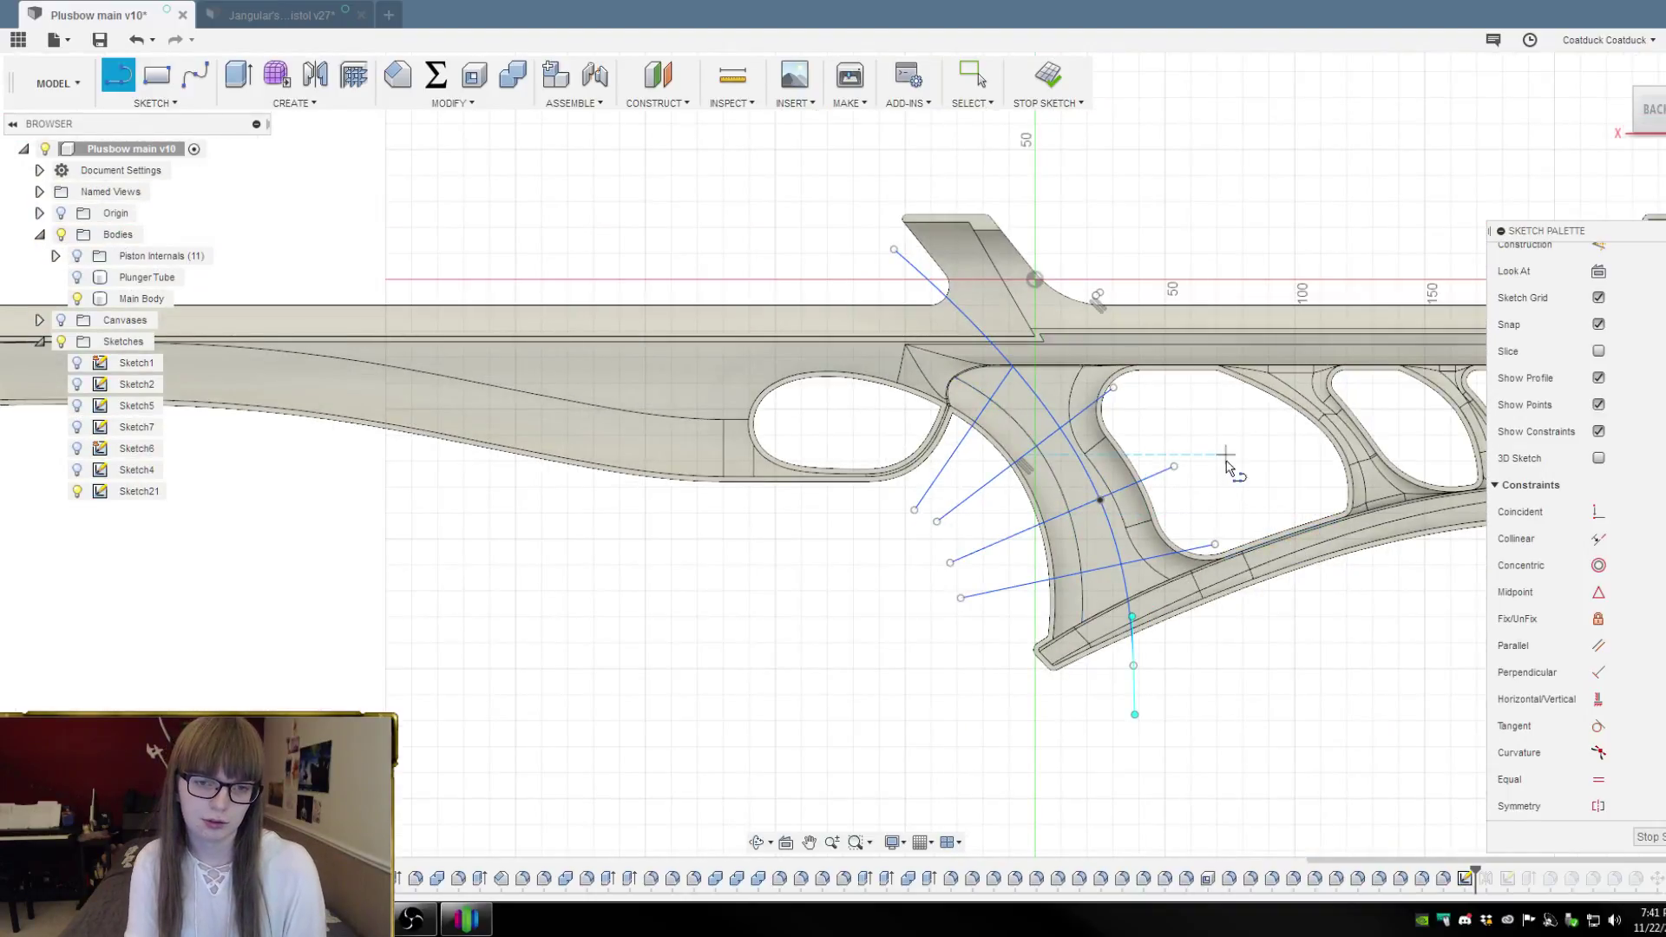
pyautogui.moveTo(1223, 460)
pyautogui.keyDown('shift'); pyautogui.mouseDown(button='middle')
pyautogui.moveTo(1238, 424)
pyautogui.moveTo(1221, 451)
pyautogui.mouseUp(button='middle'); pyautogui.keyUp('shift')
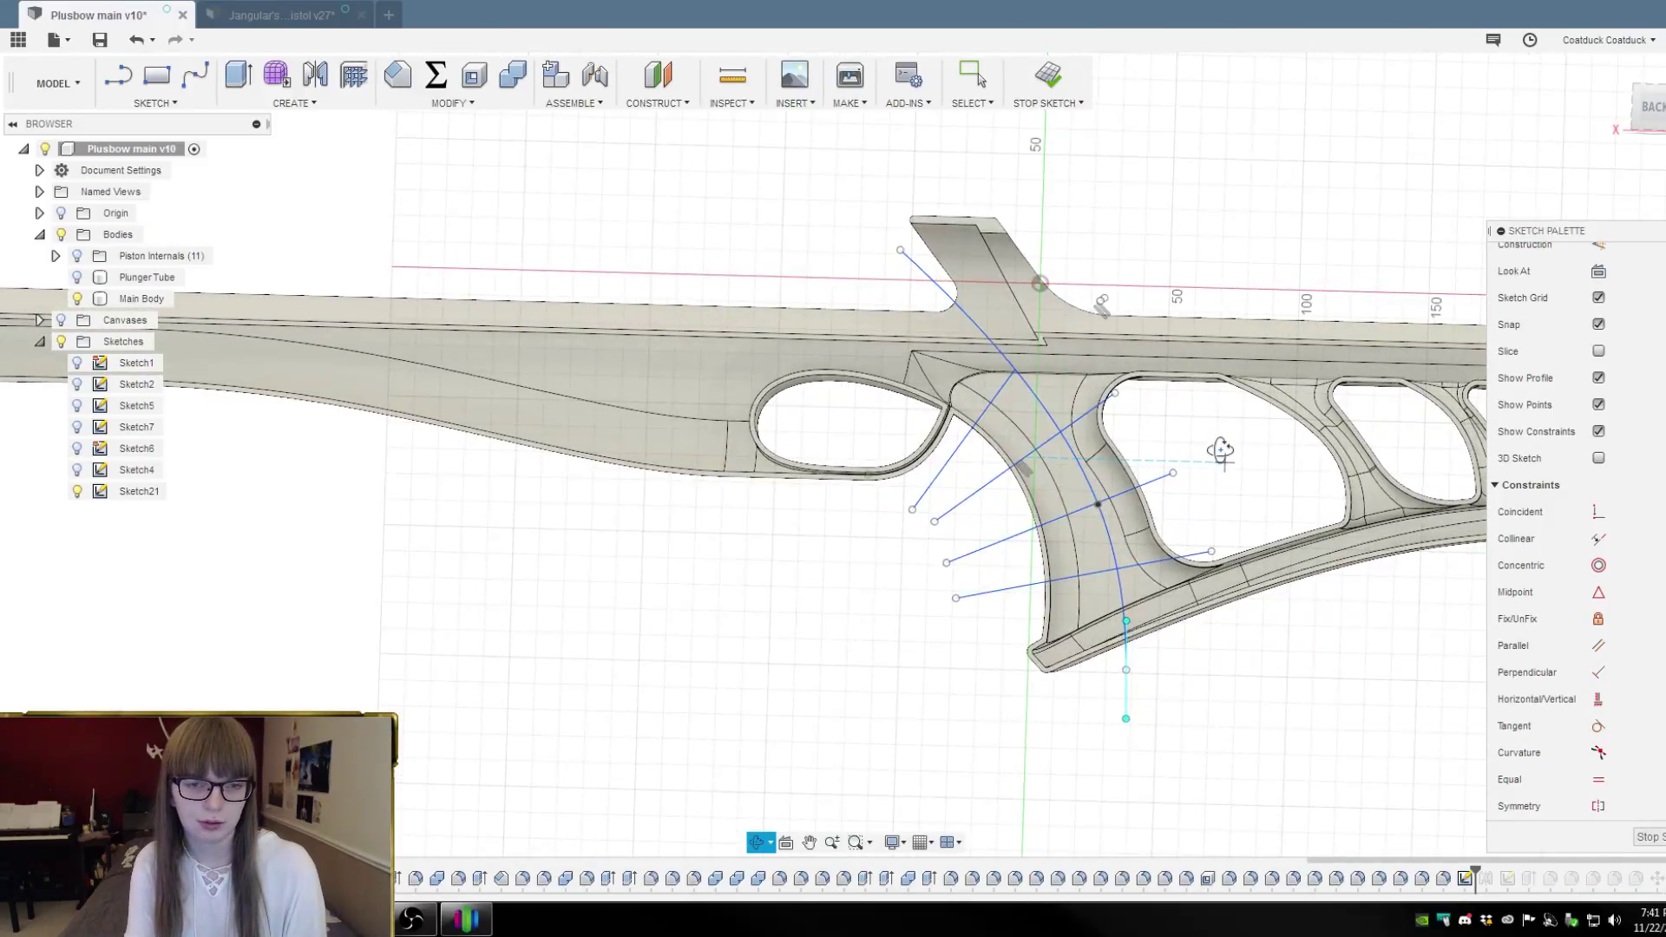
pyautogui.press('l')
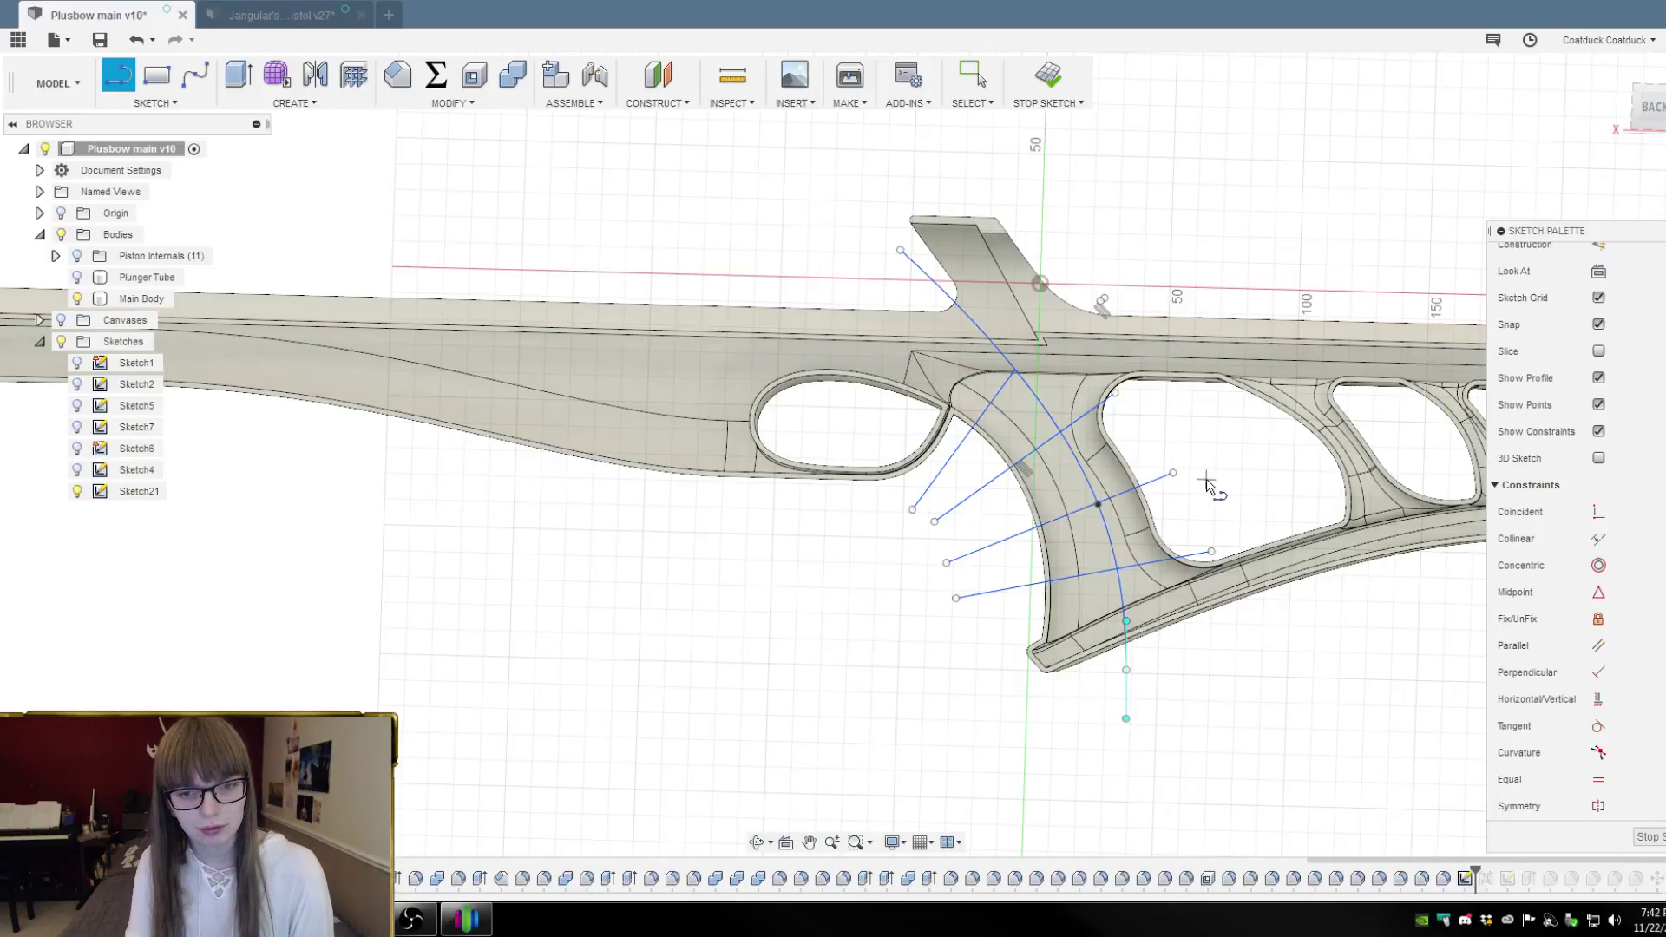
pyautogui.press('Escape')
pyautogui.click(1127, 490)
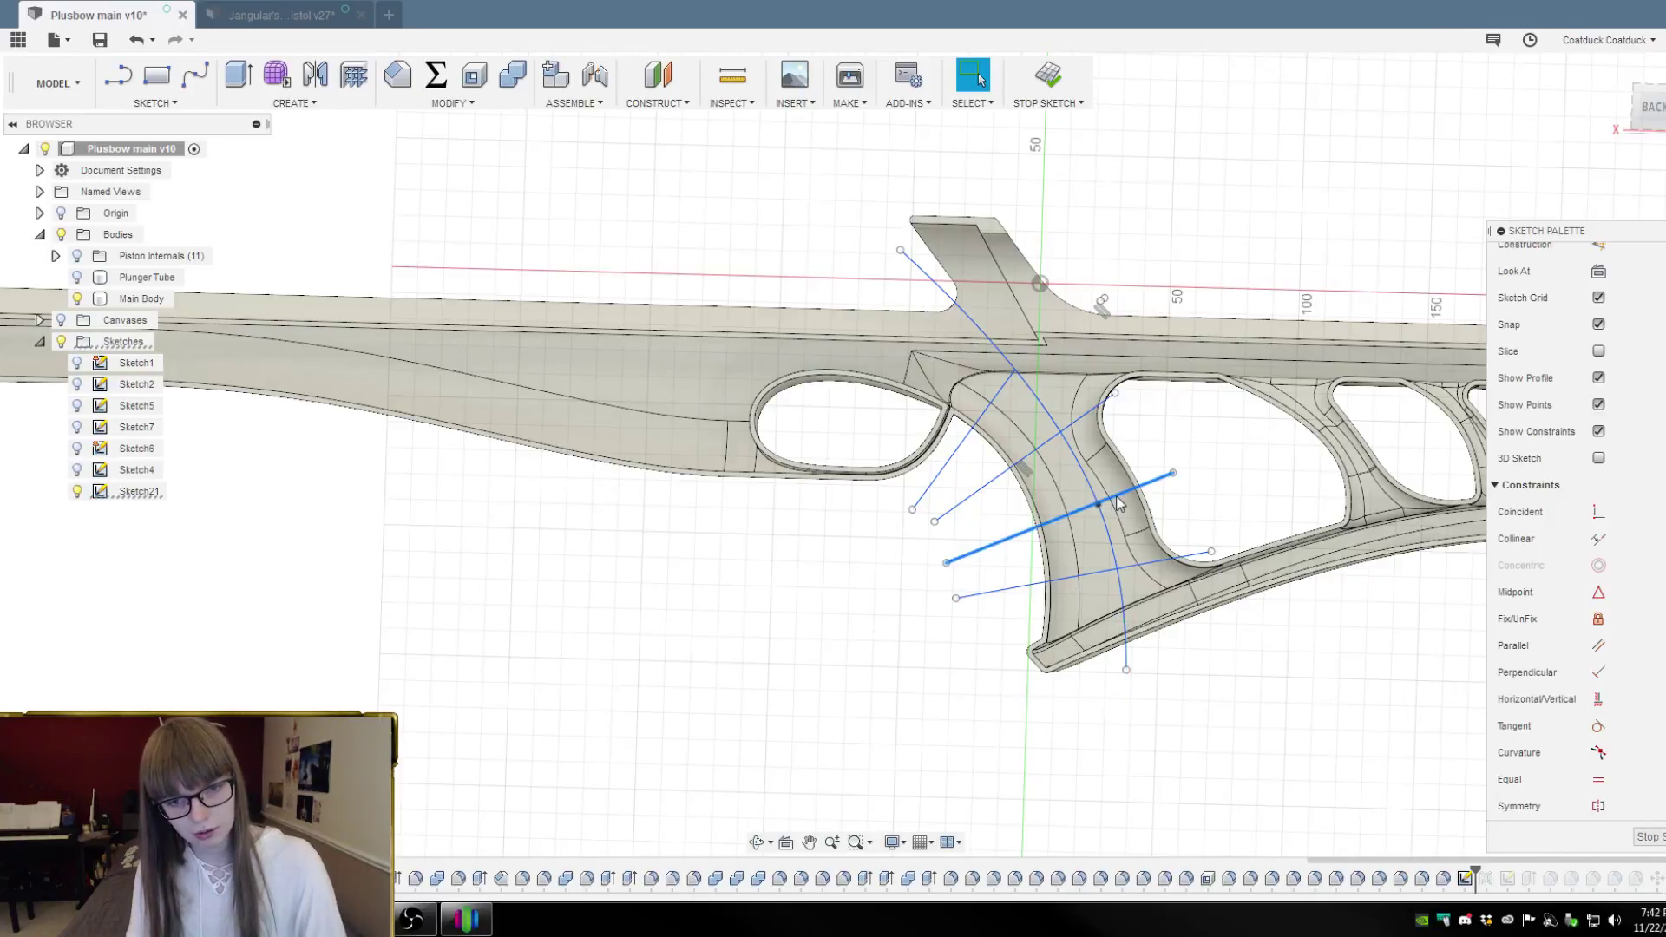
pyautogui.press('Delete')
pyautogui.click(1081, 418)
pyautogui.press('Delete')
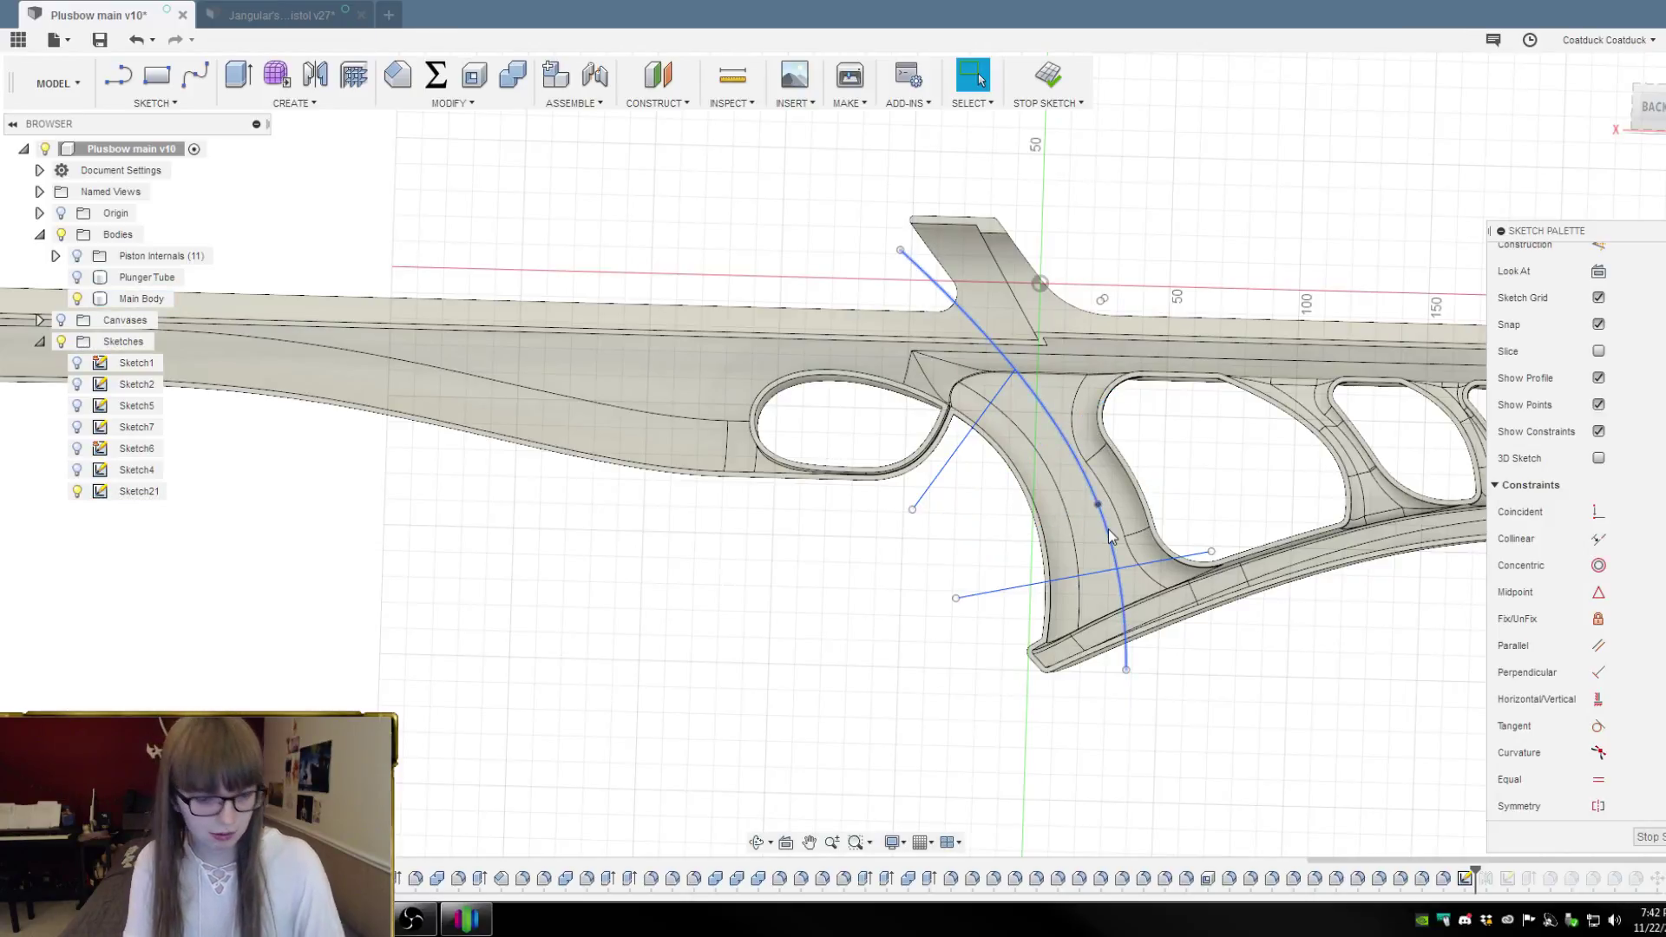
pyautogui.press('l')
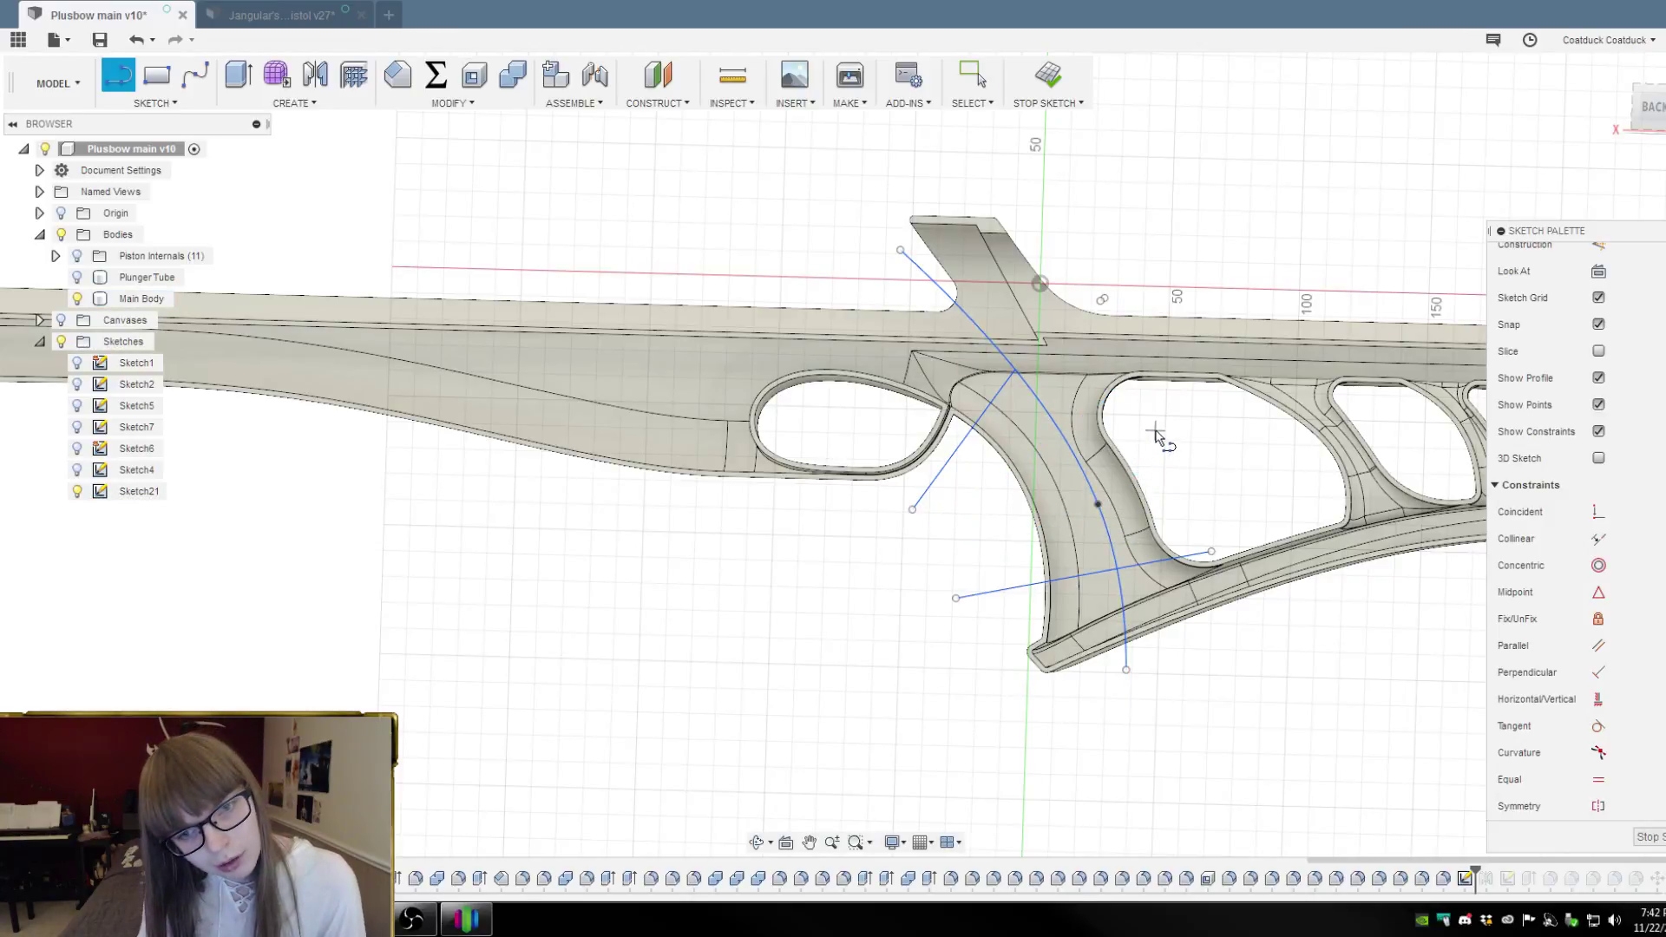
pyautogui.click(1162, 434)
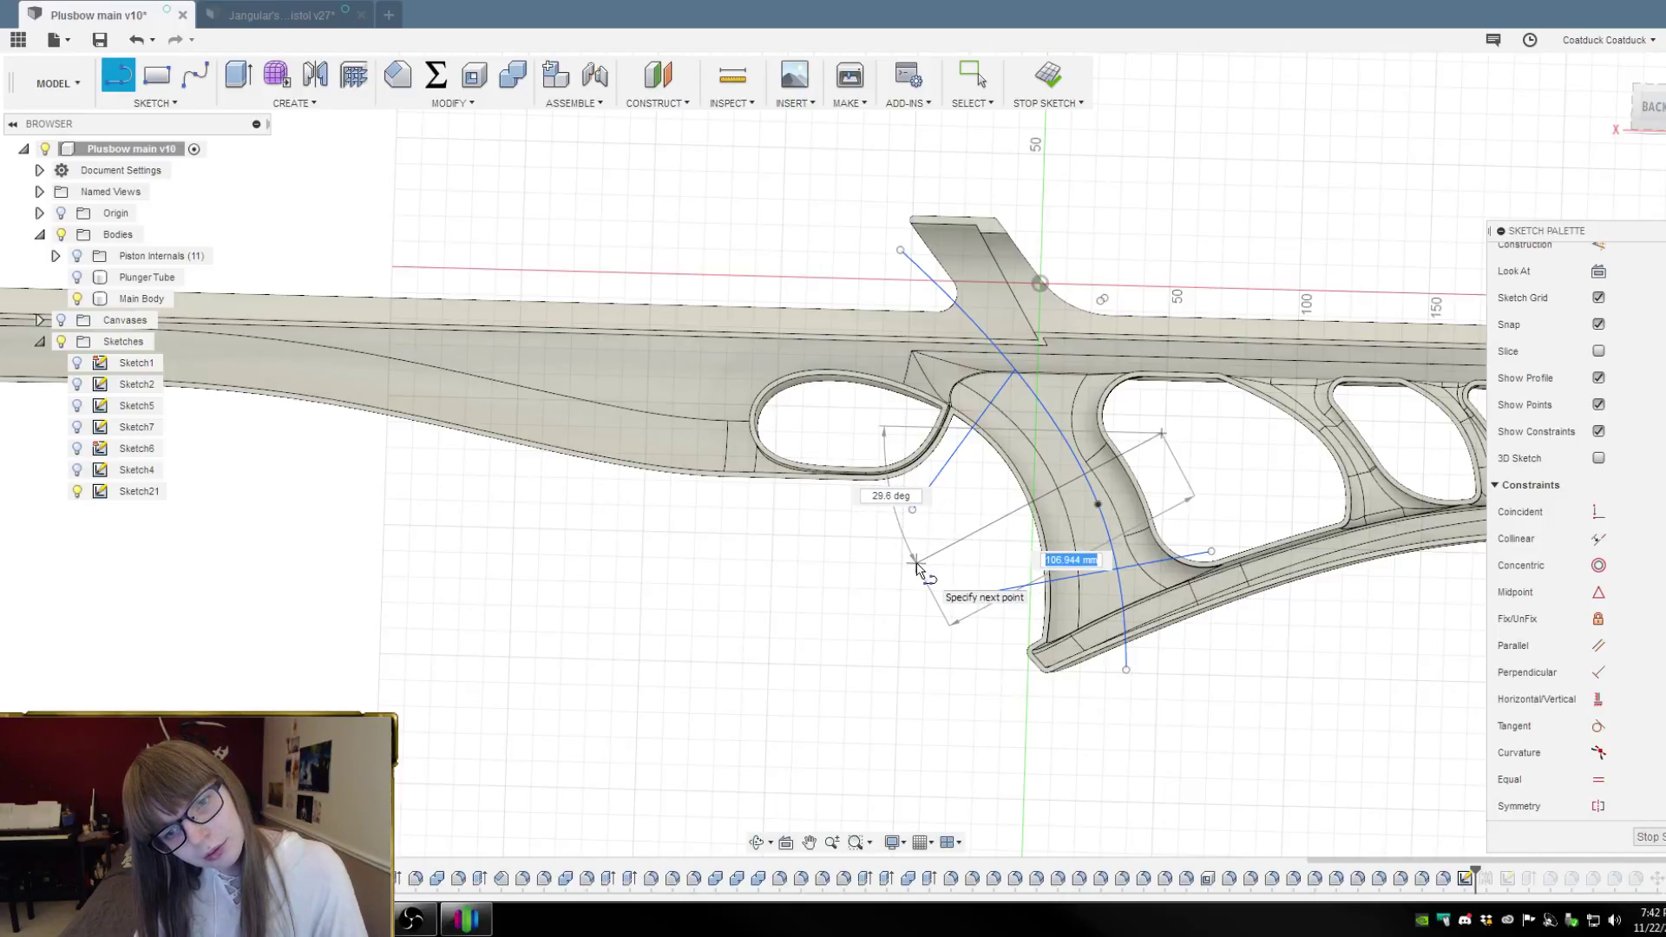
pyautogui.press('Escape')
pyautogui.press('l')
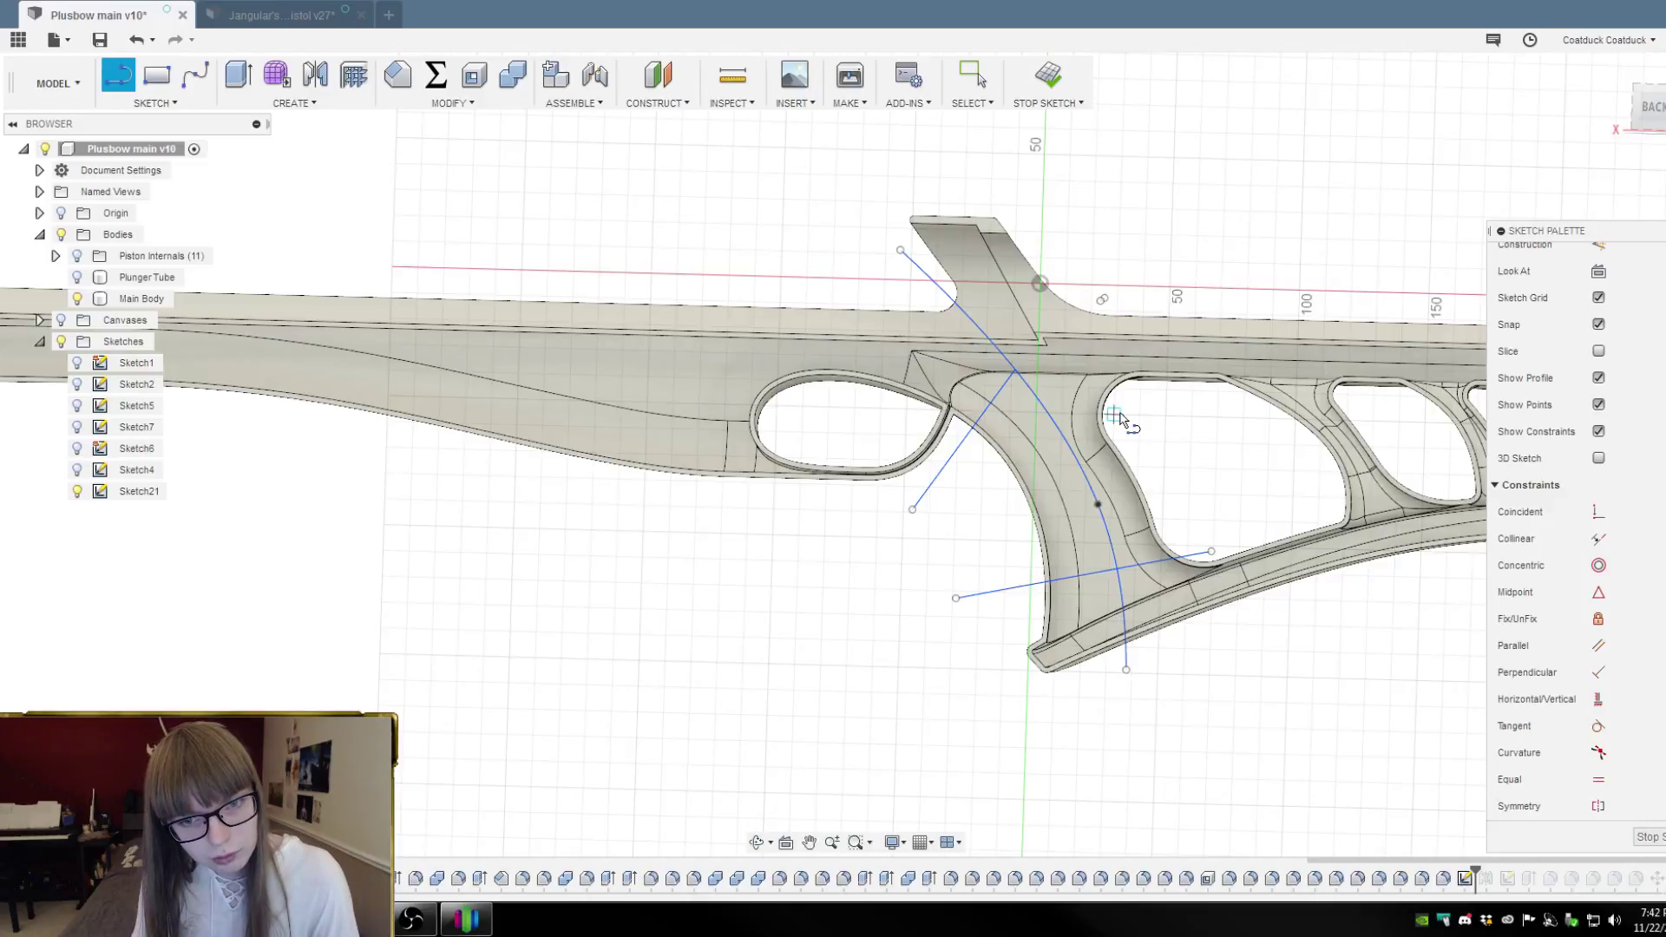
pyautogui.click(1127, 413)
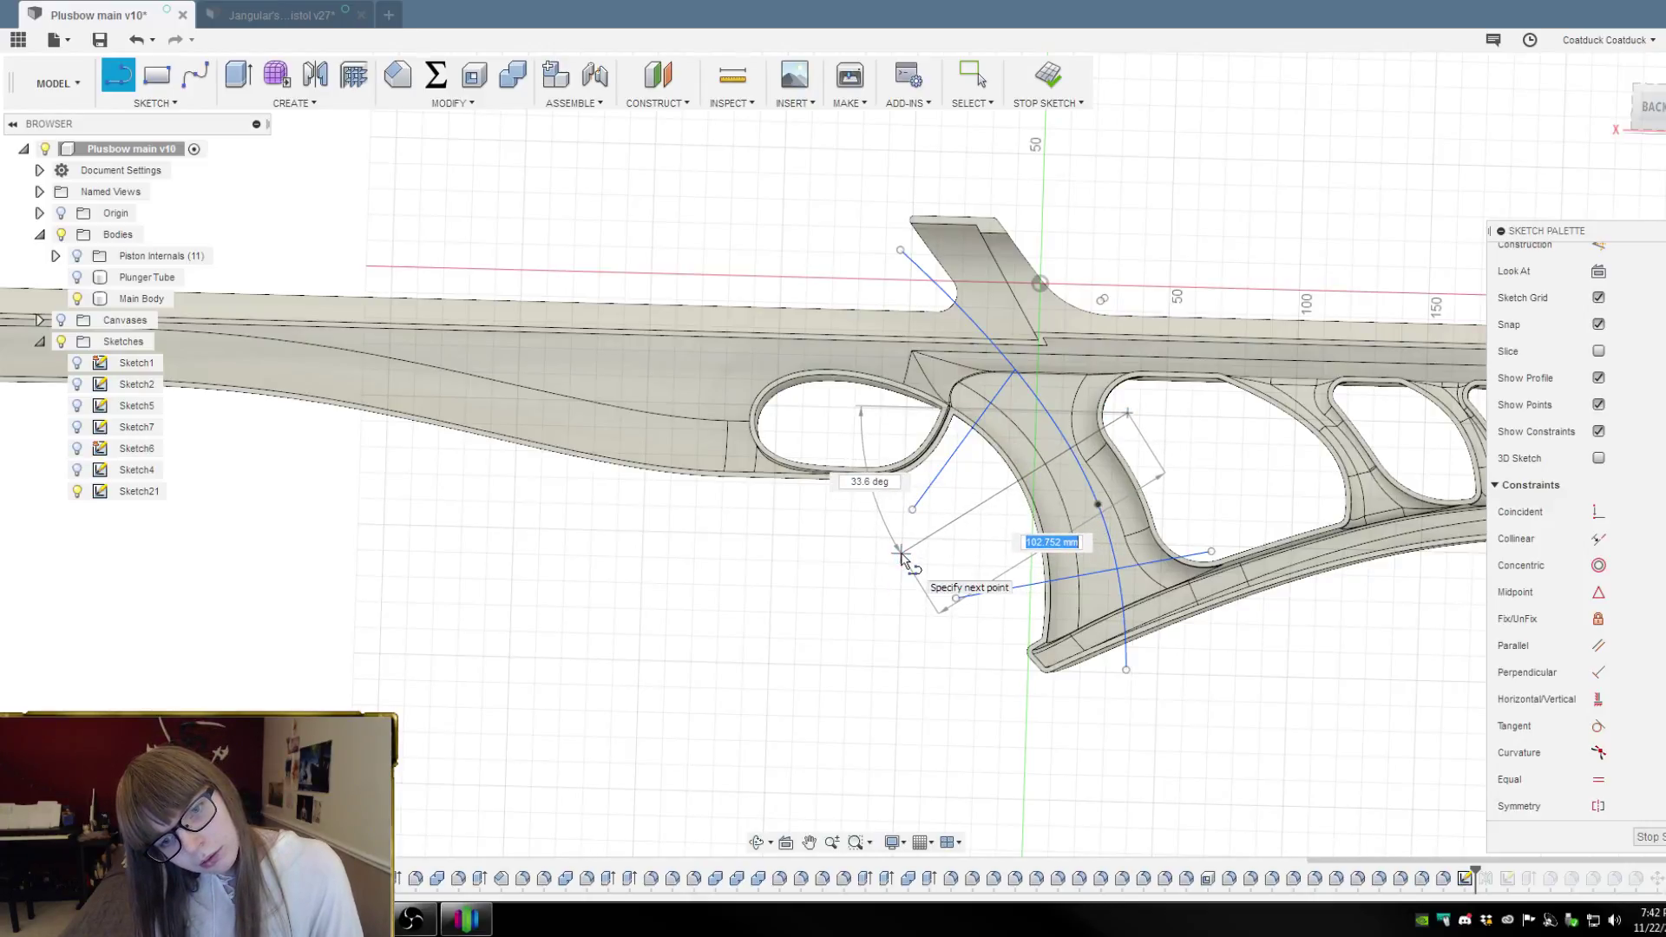
pyautogui.press('Escape')
# Draw a crosswise line about 100 mm long over the grip's middle, from the opening behind it to beyond the front edge
pyautogui.press('l')
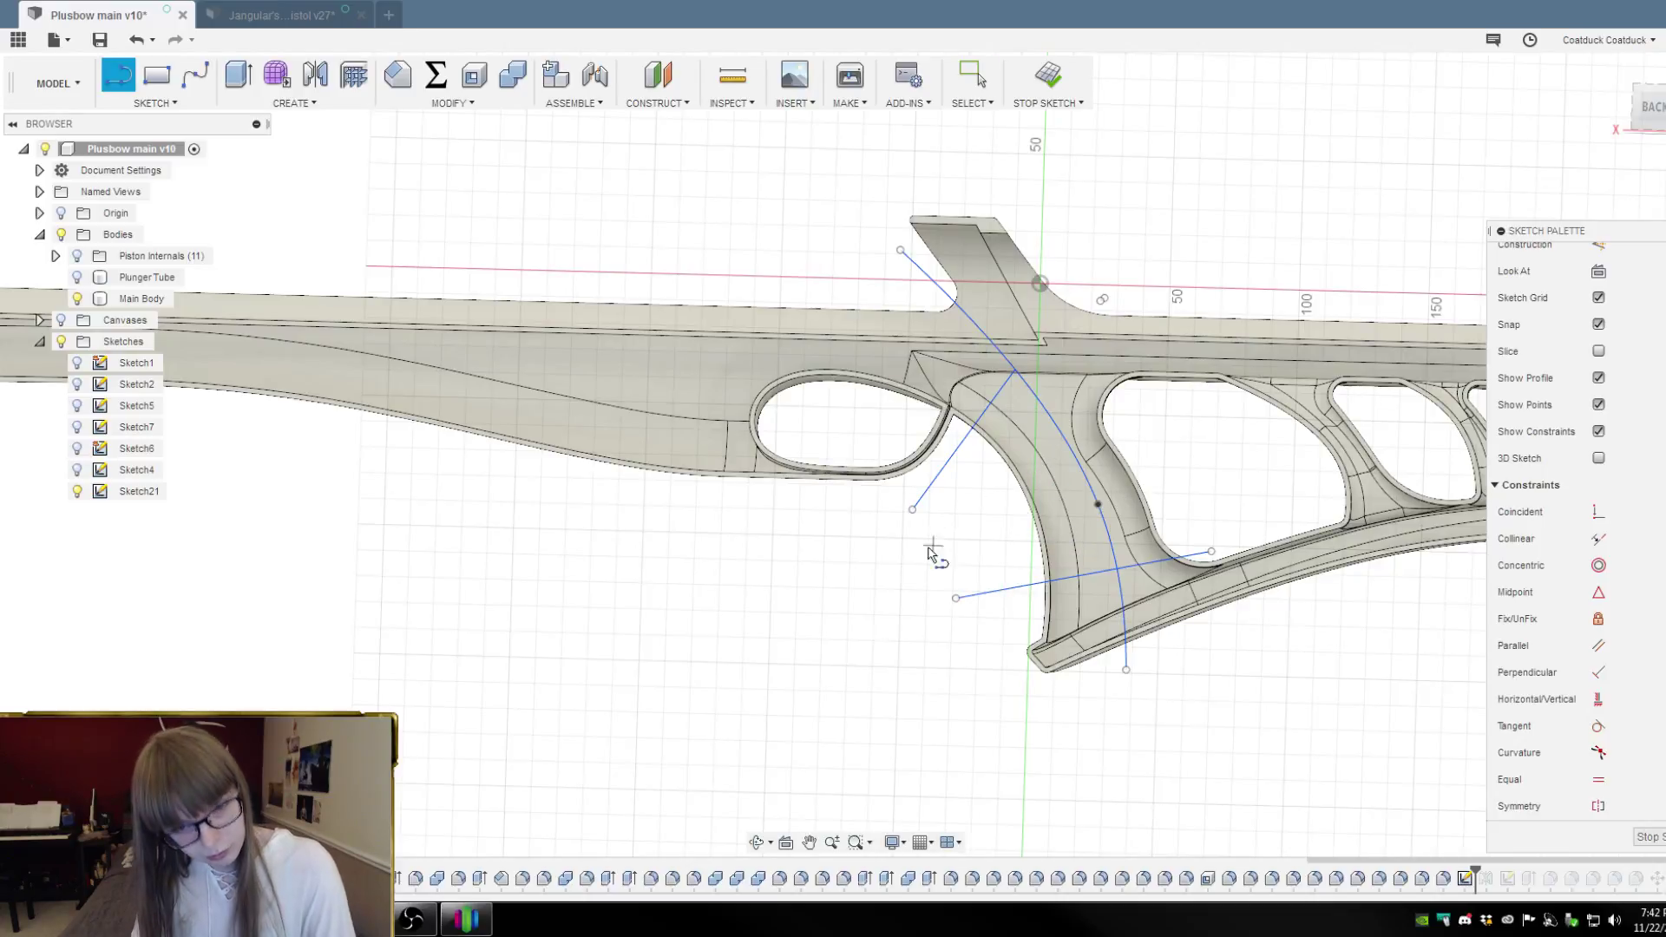
pyautogui.click(1125, 428)
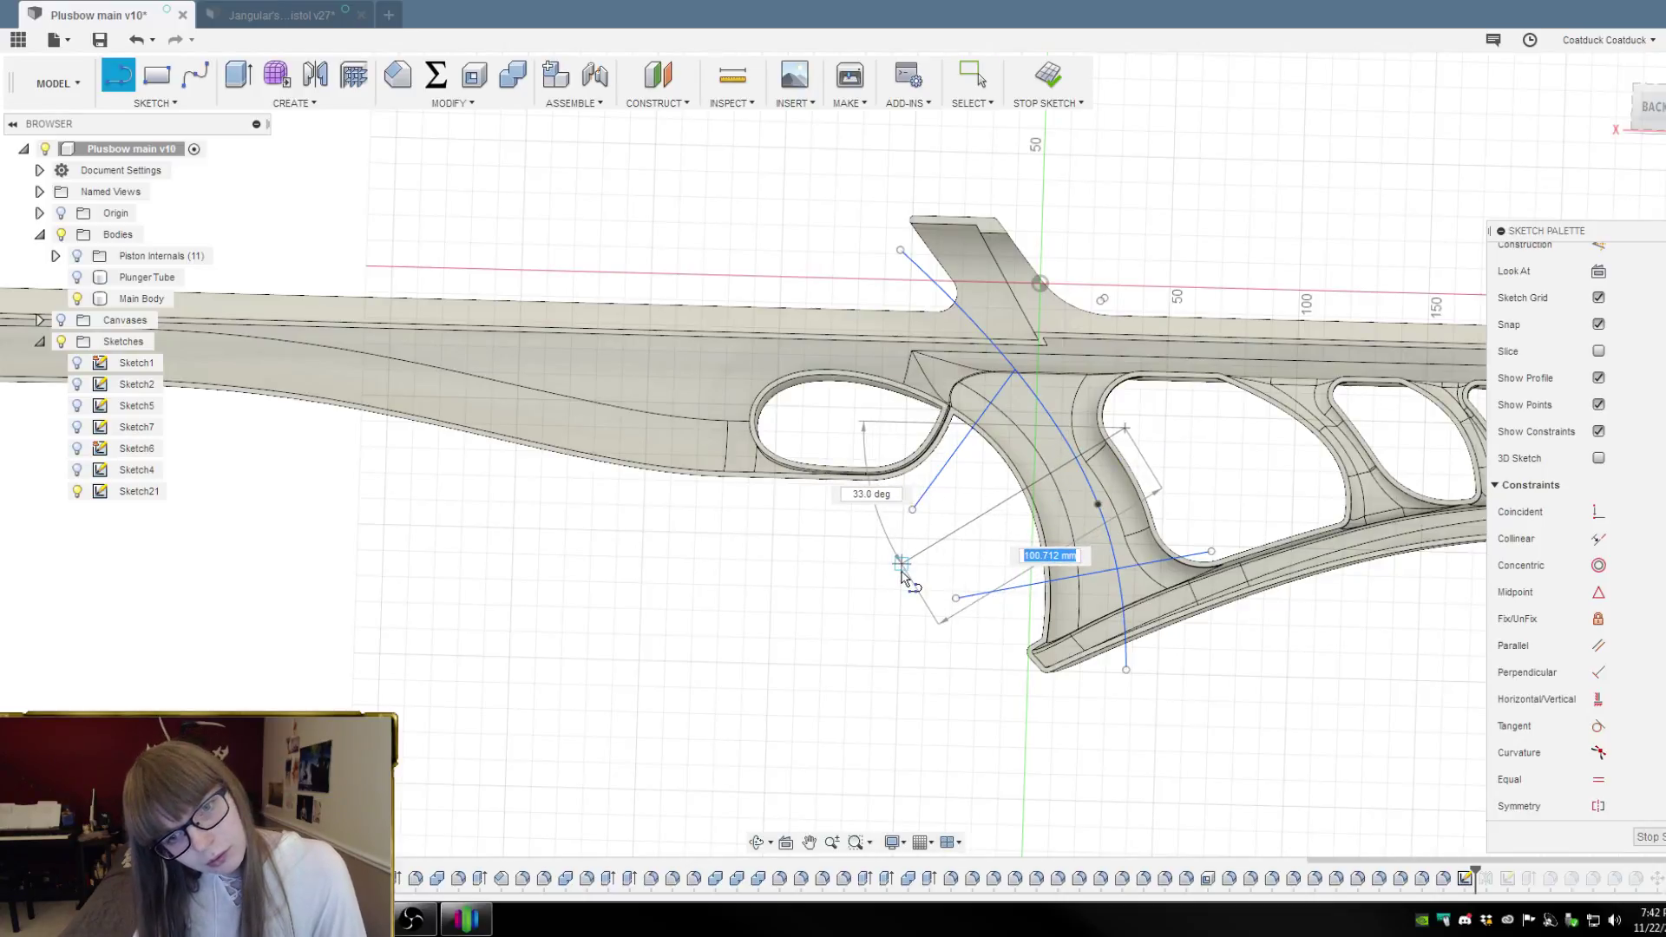
pyautogui.click(900, 574)
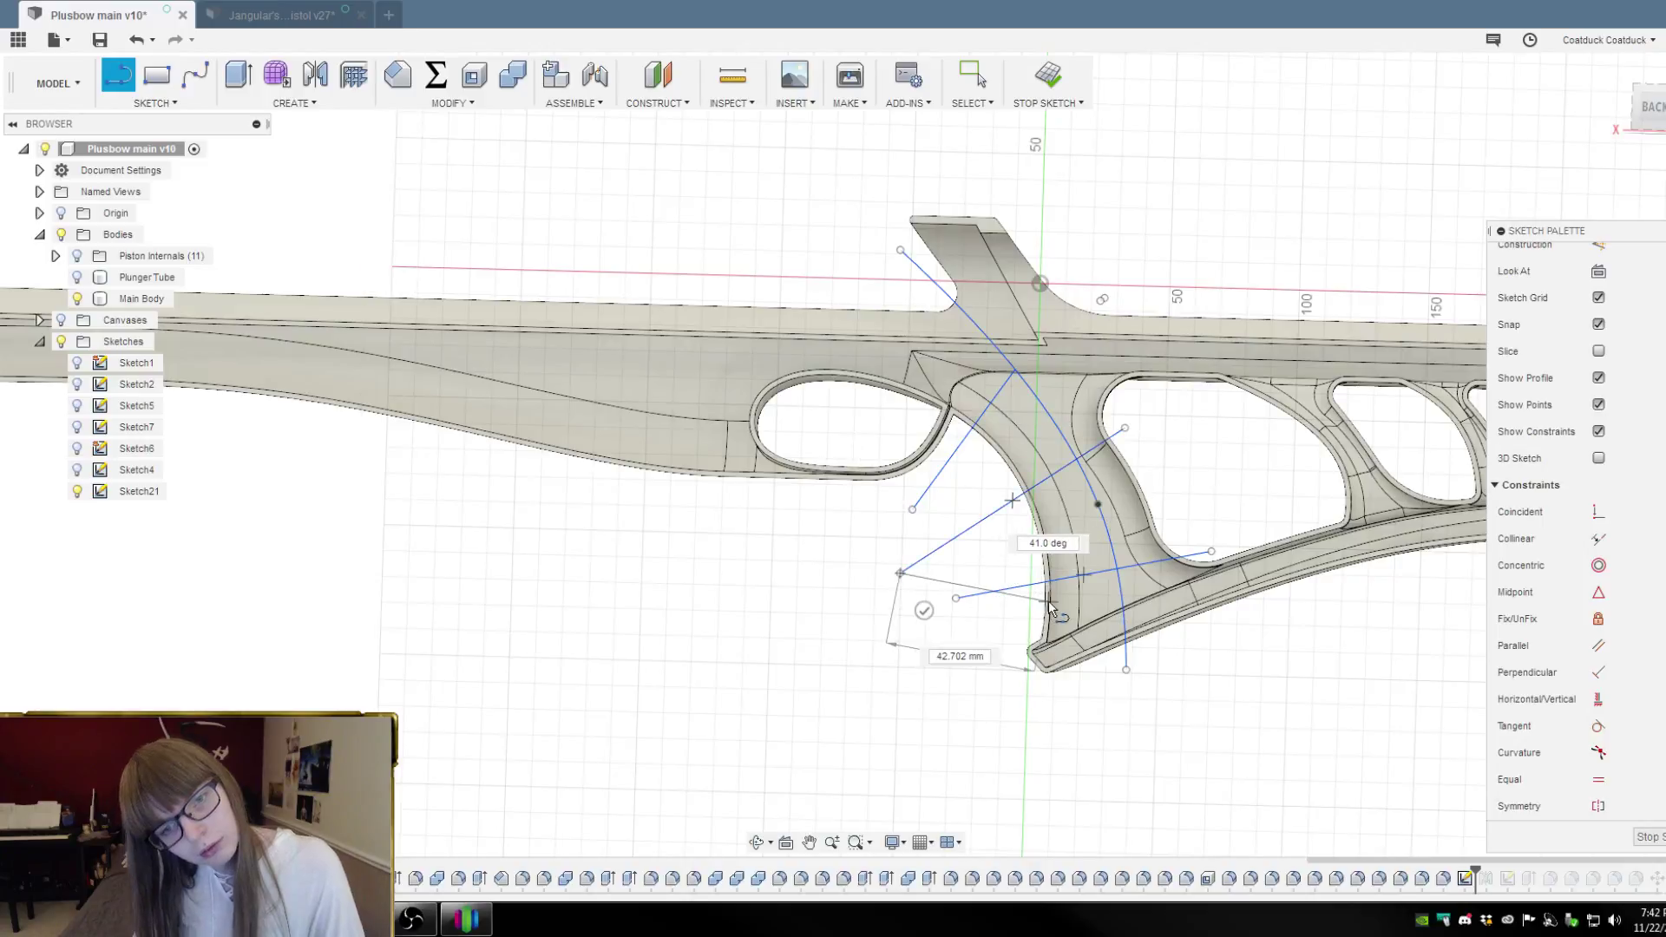
pyautogui.press('Escape')
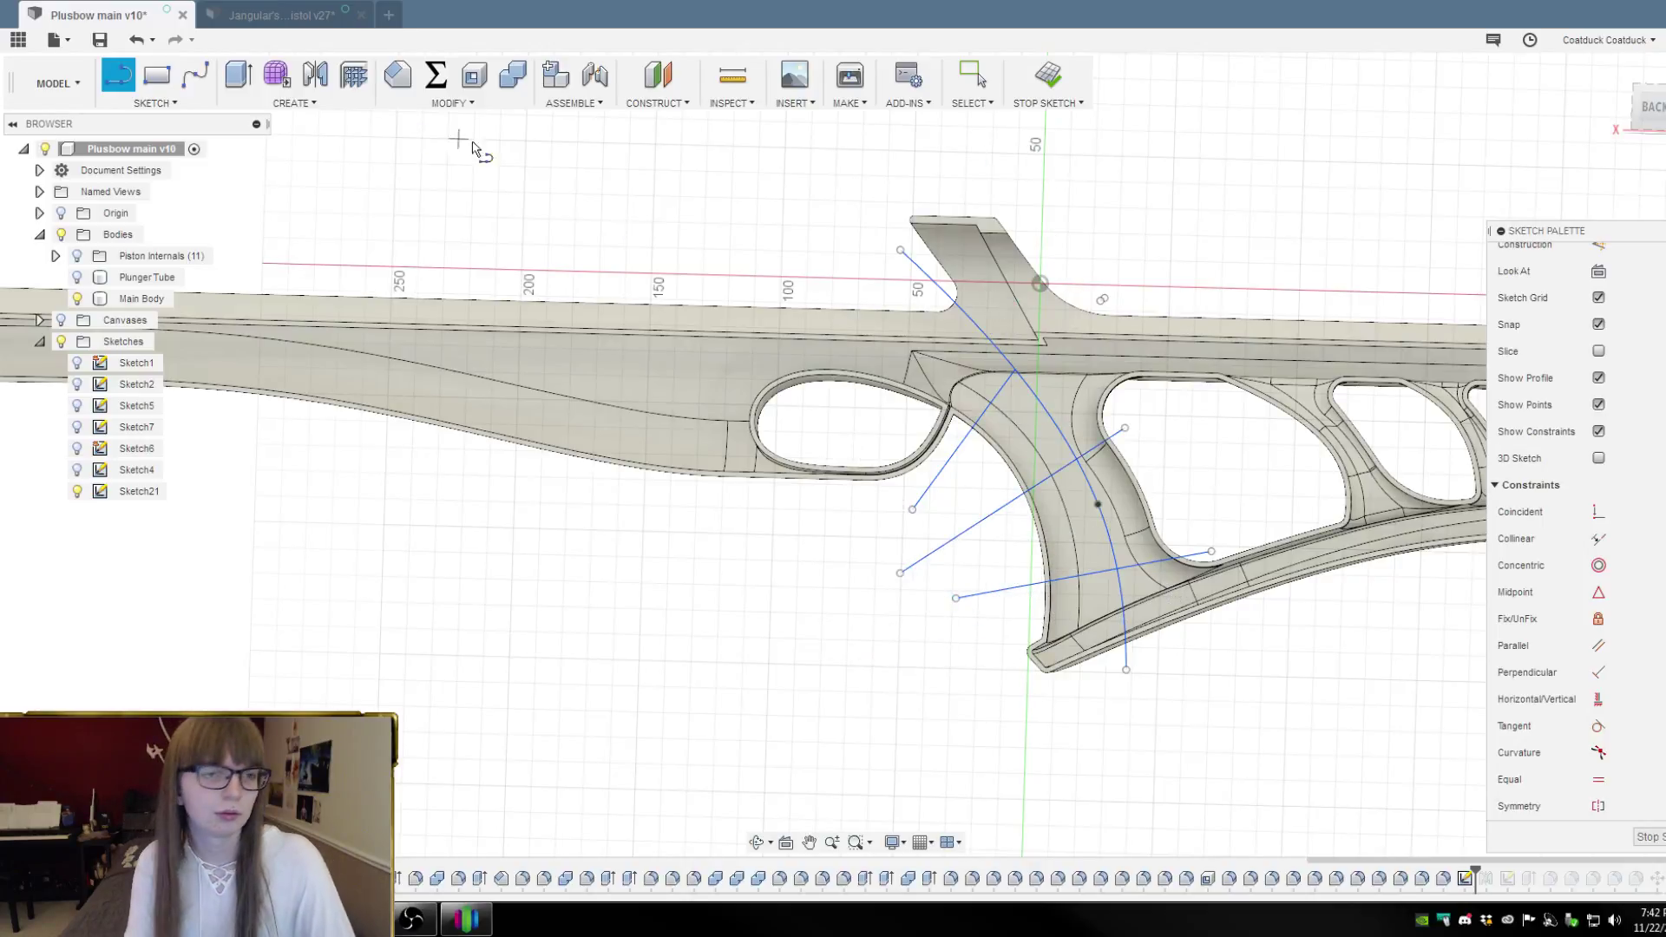
# Create a 1.50 mm thick symmetric web from the grip's spline and its three crosswise lines, with curve extension enabled
pyautogui.click(362, 78)
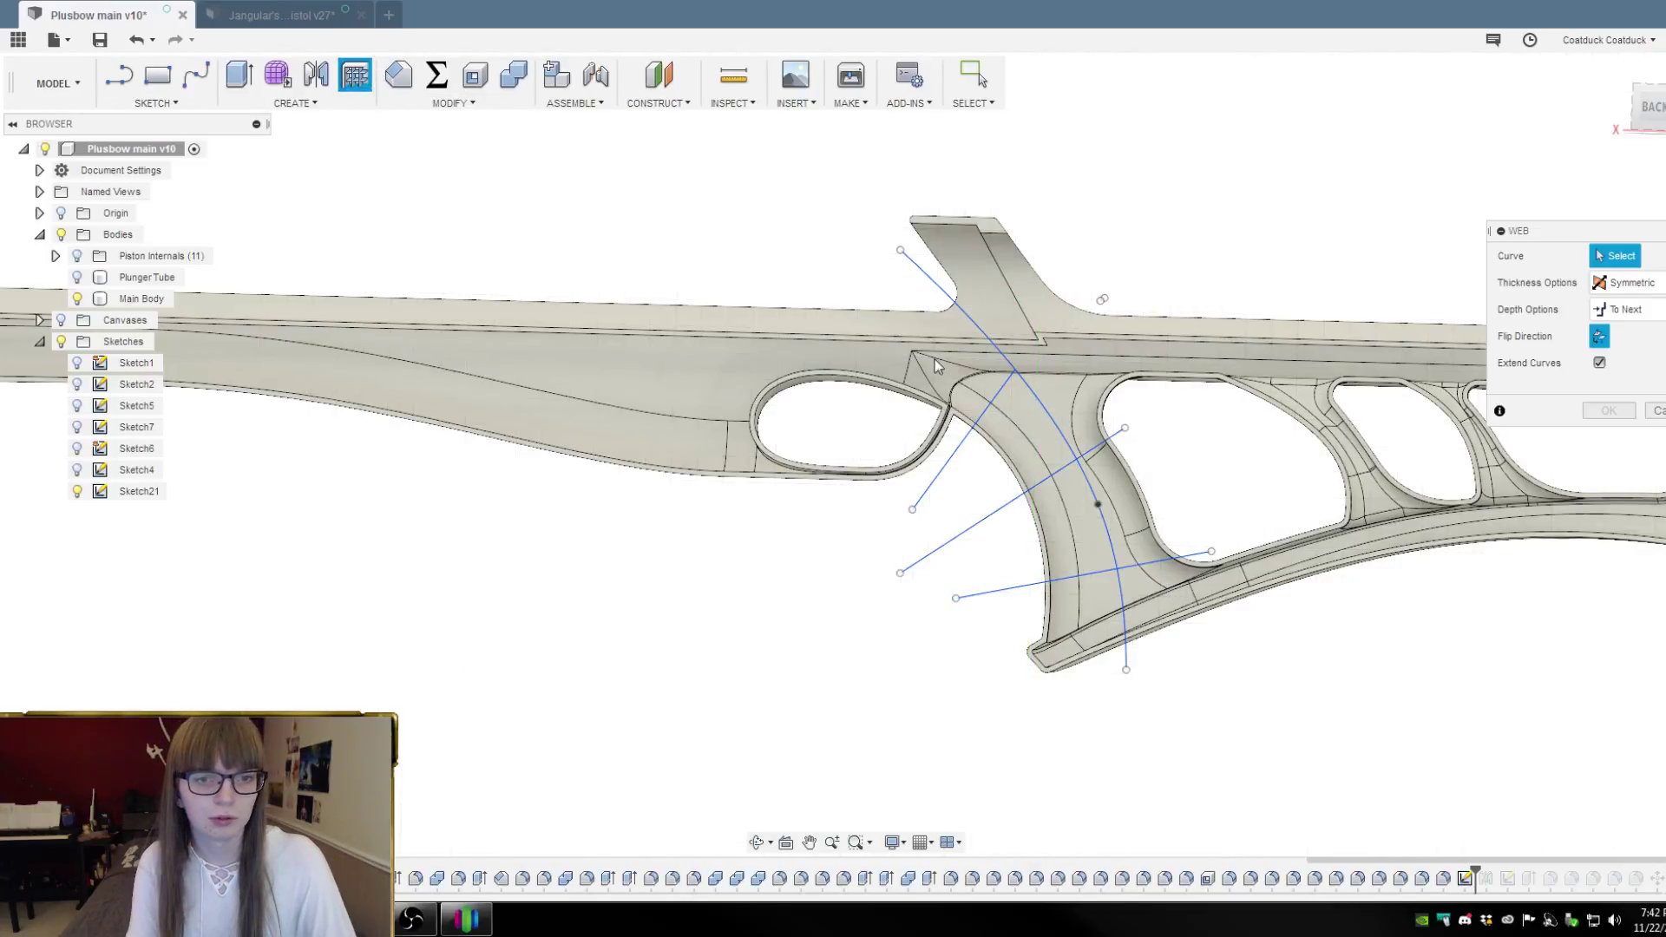
pyautogui.click(1033, 389)
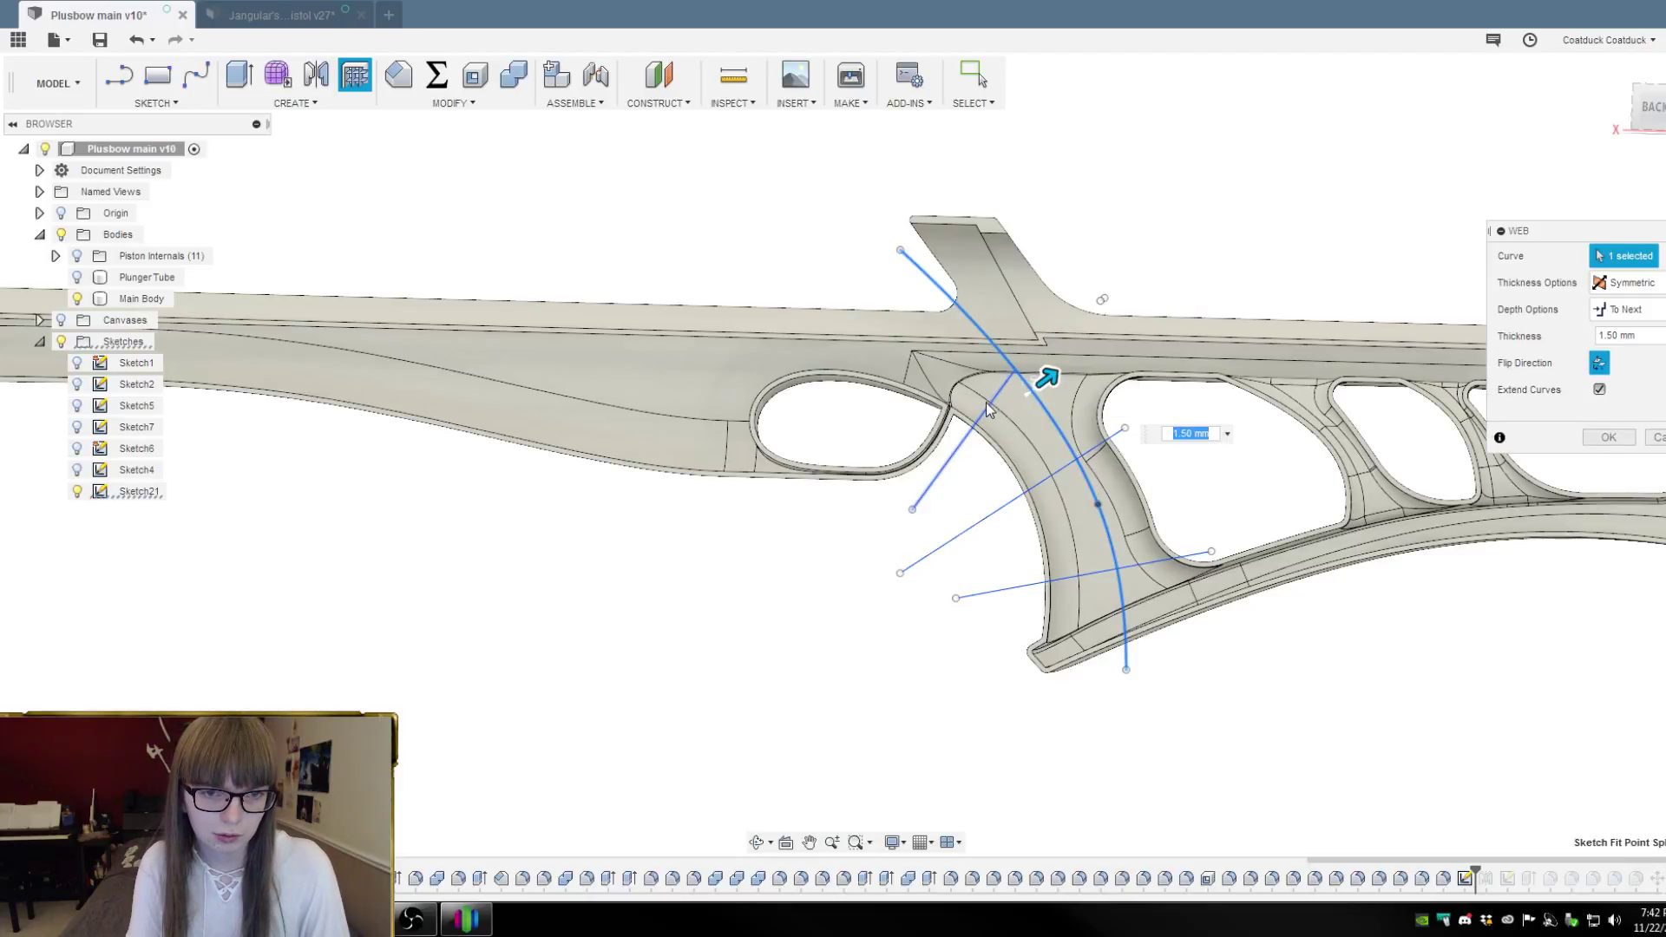
pyautogui.click(986, 403)
pyautogui.click(1045, 475)
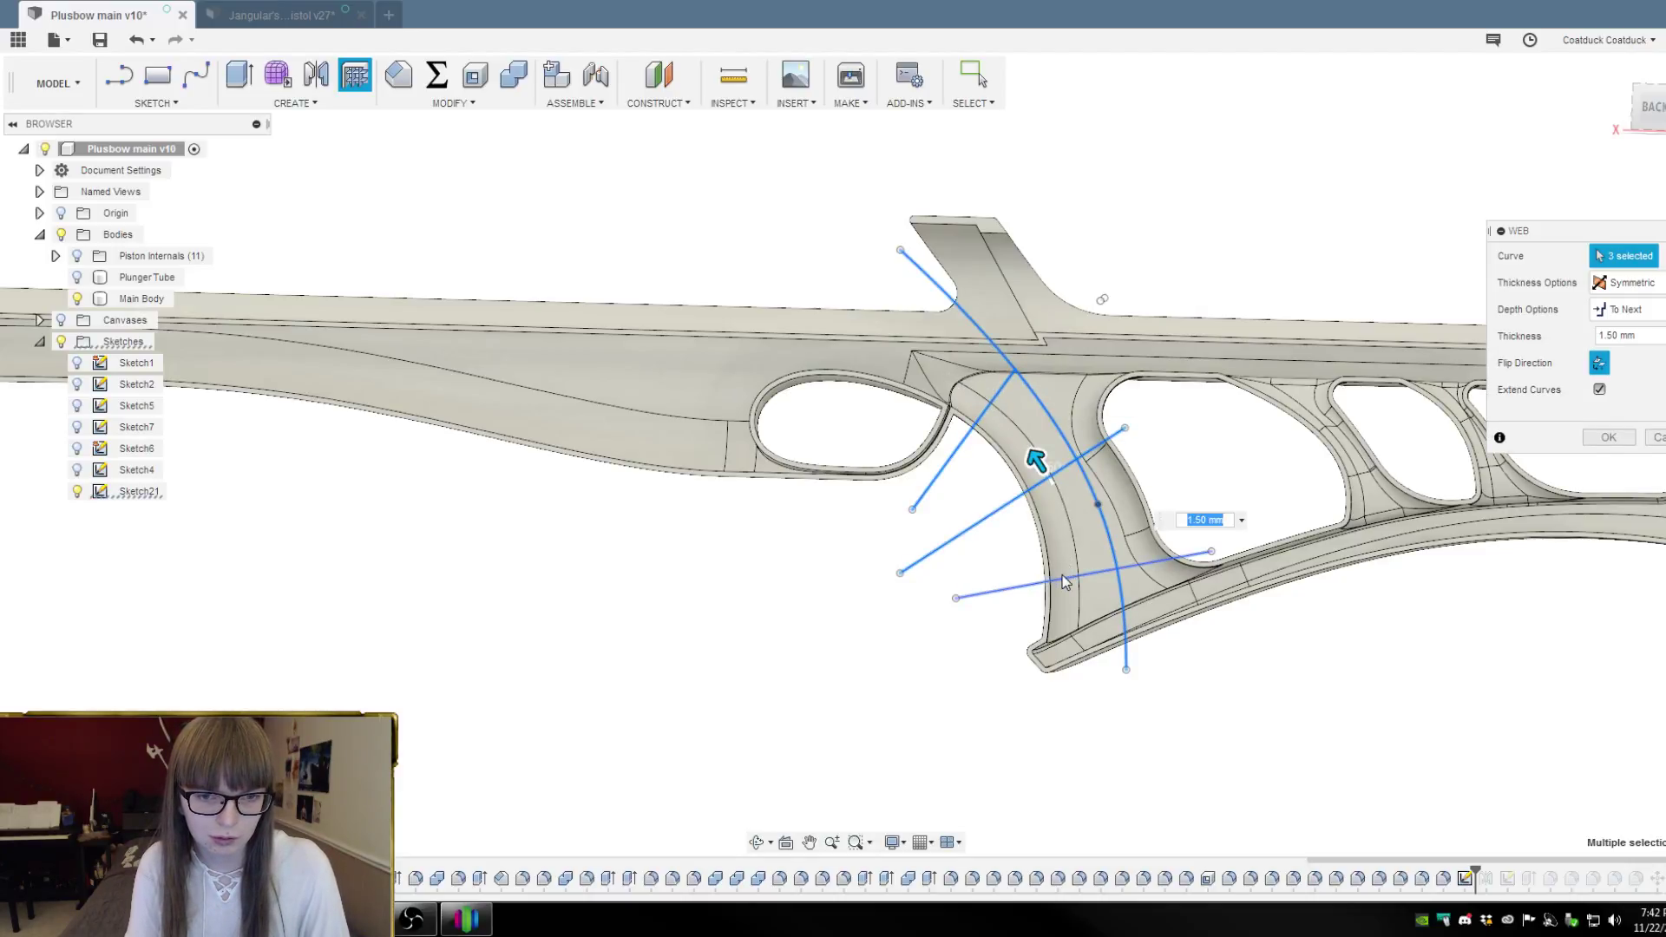
pyautogui.click(1063, 576)
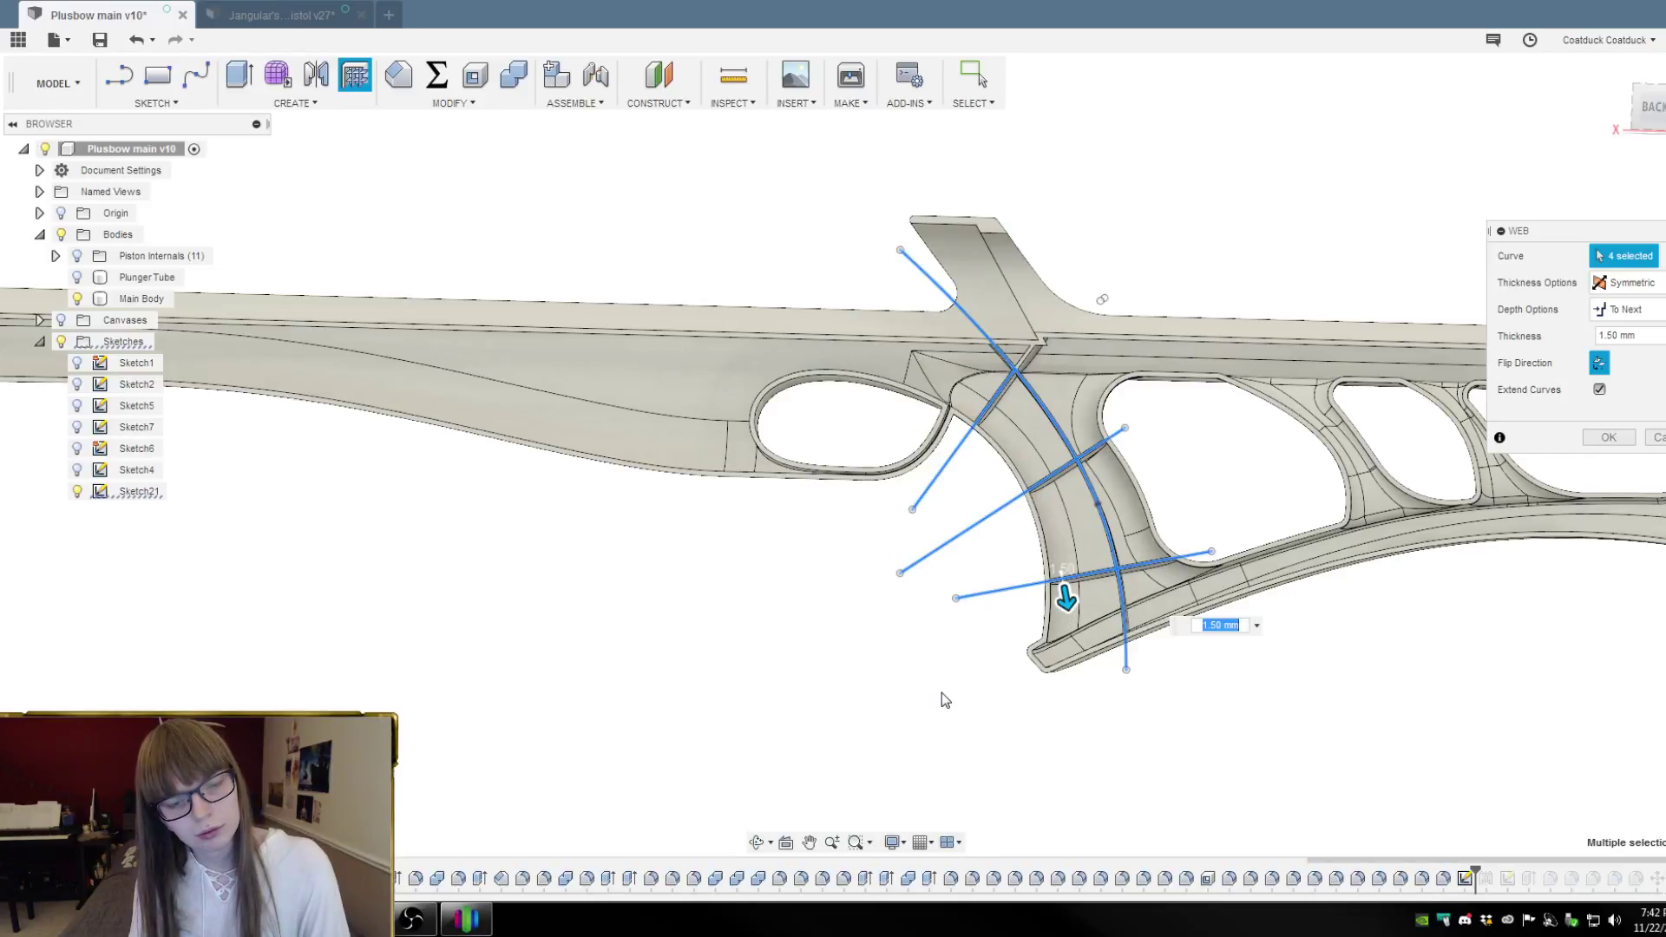
pyautogui.keyDown('shift'); pyautogui.moveTo(941, 694); pyautogui.dragTo(986, 660, button='middle'); pyautogui.keyUp('shift')
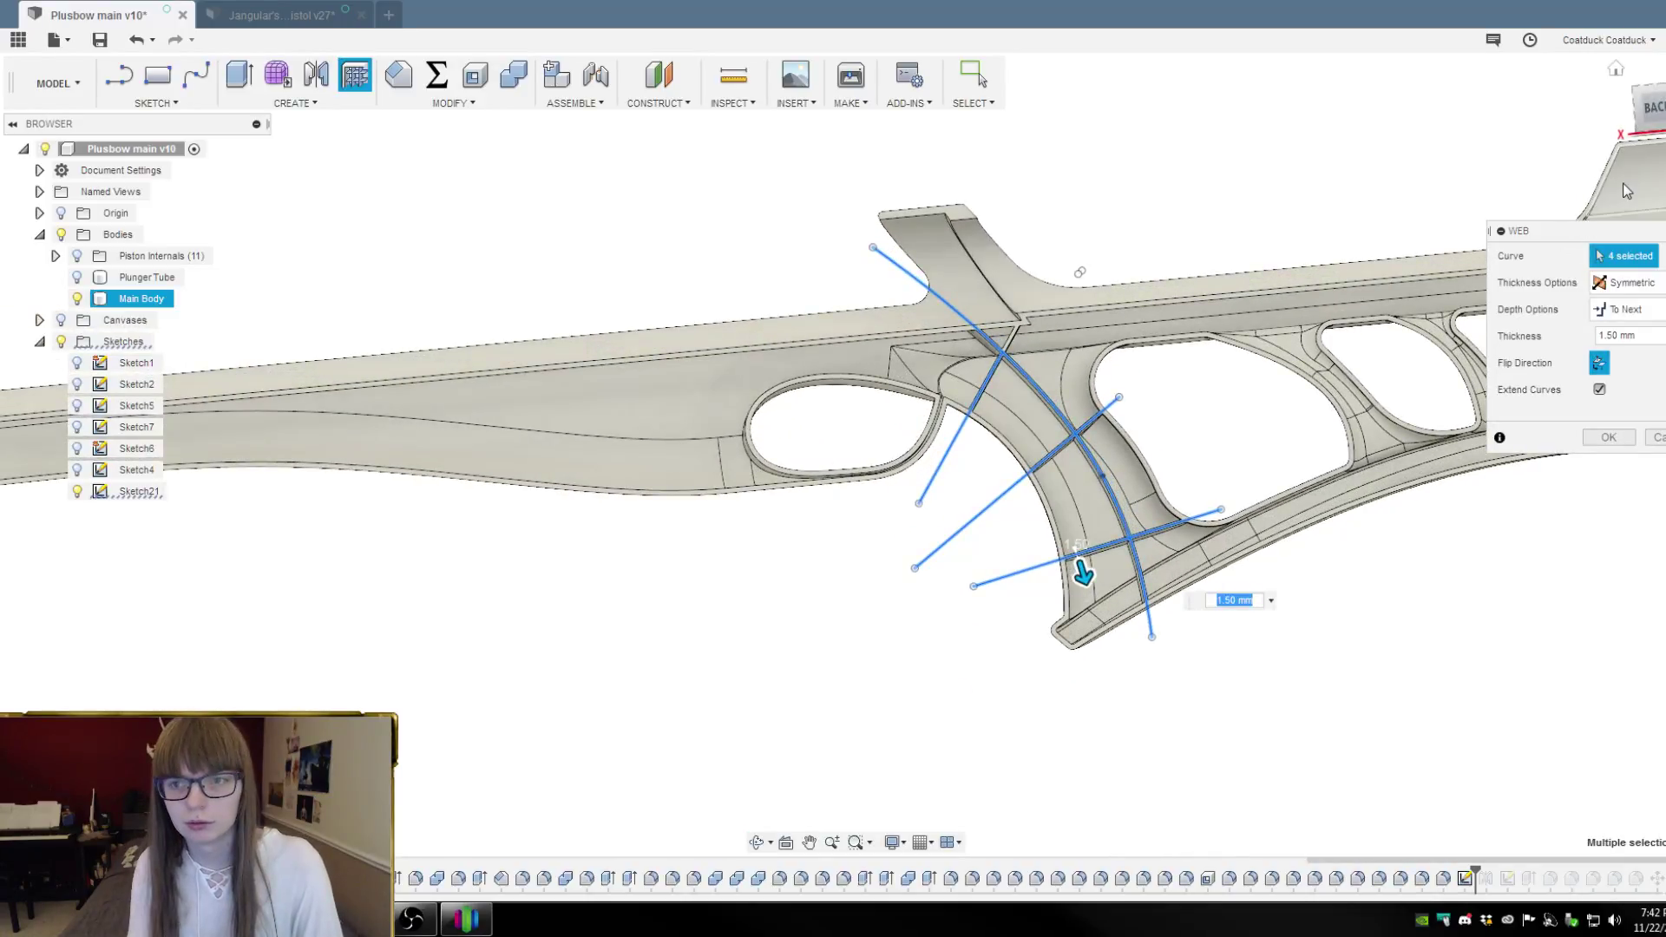
pyautogui.press('Return')
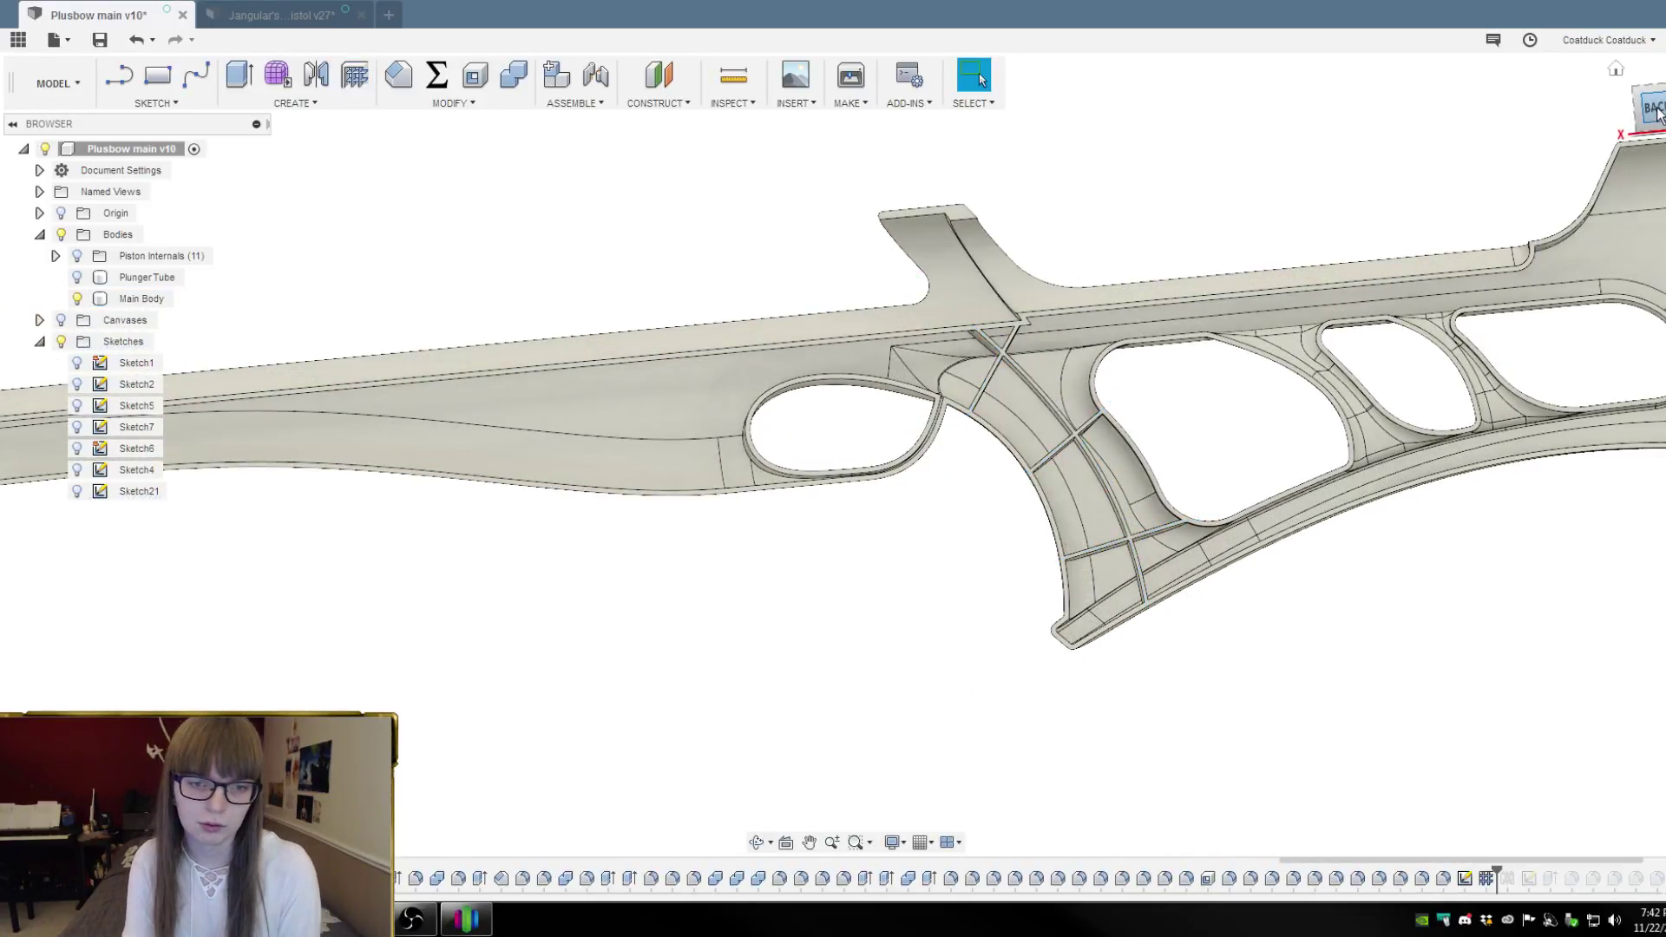
# Check the new grip webs from the back and at an angle, and undo the web feature
pyautogui.click(1655, 111)
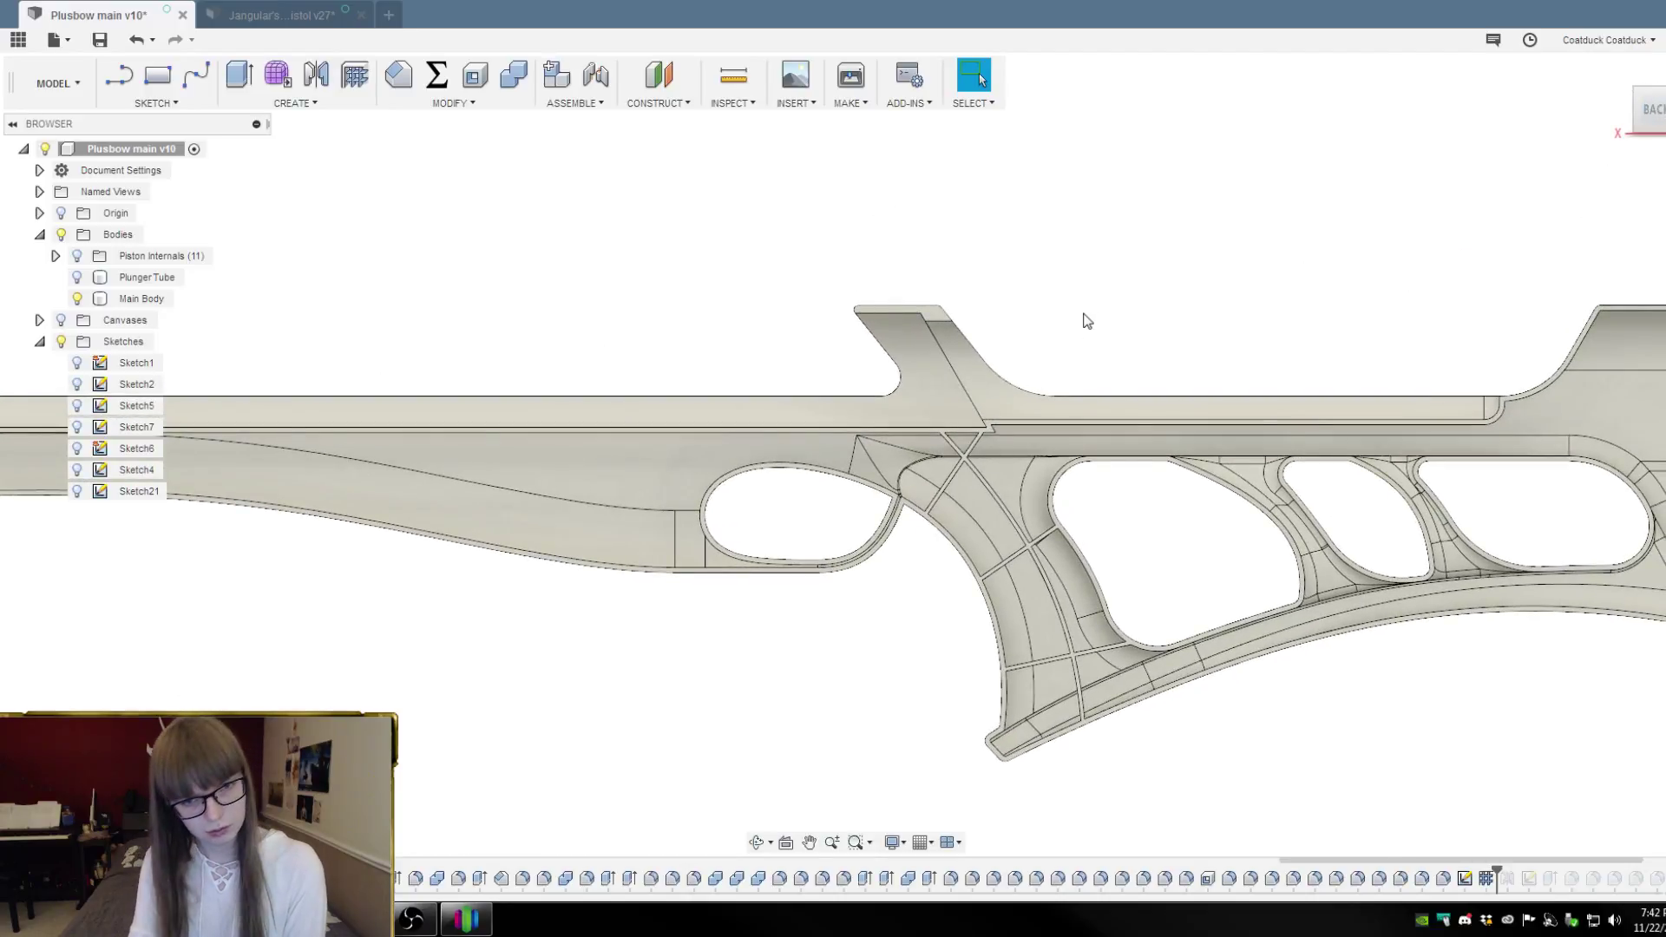
pyautogui.scroll(5, 922, 539)
pyautogui.scroll(-3, 1080, 384)
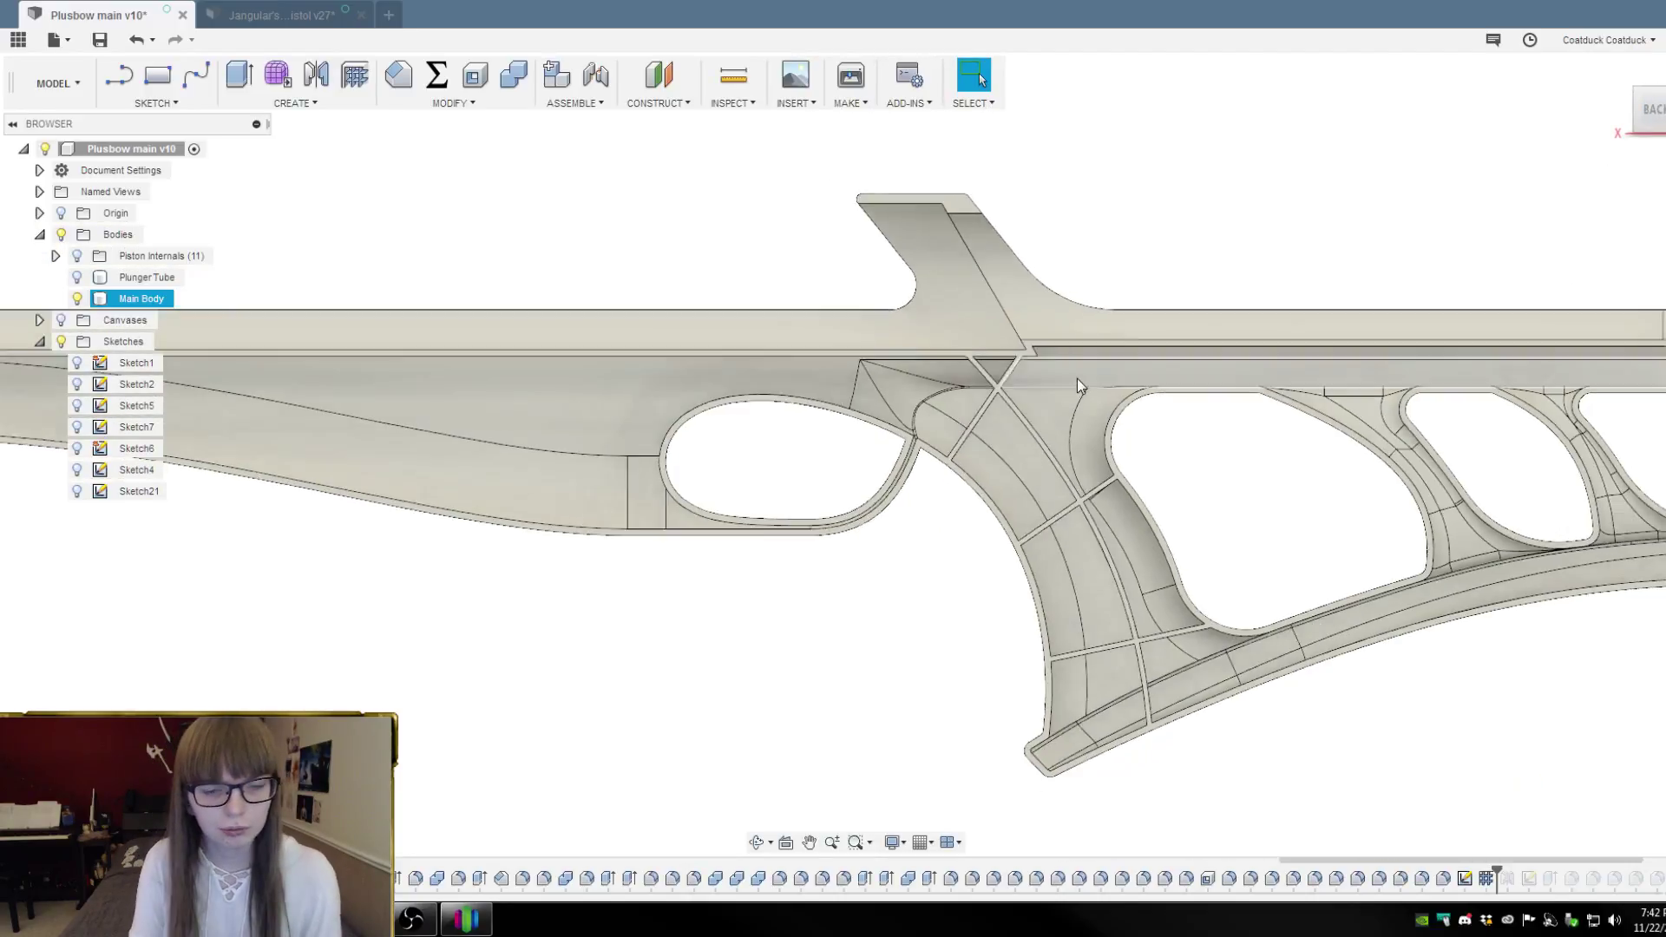
pyautogui.scroll(-2, 1080, 384)
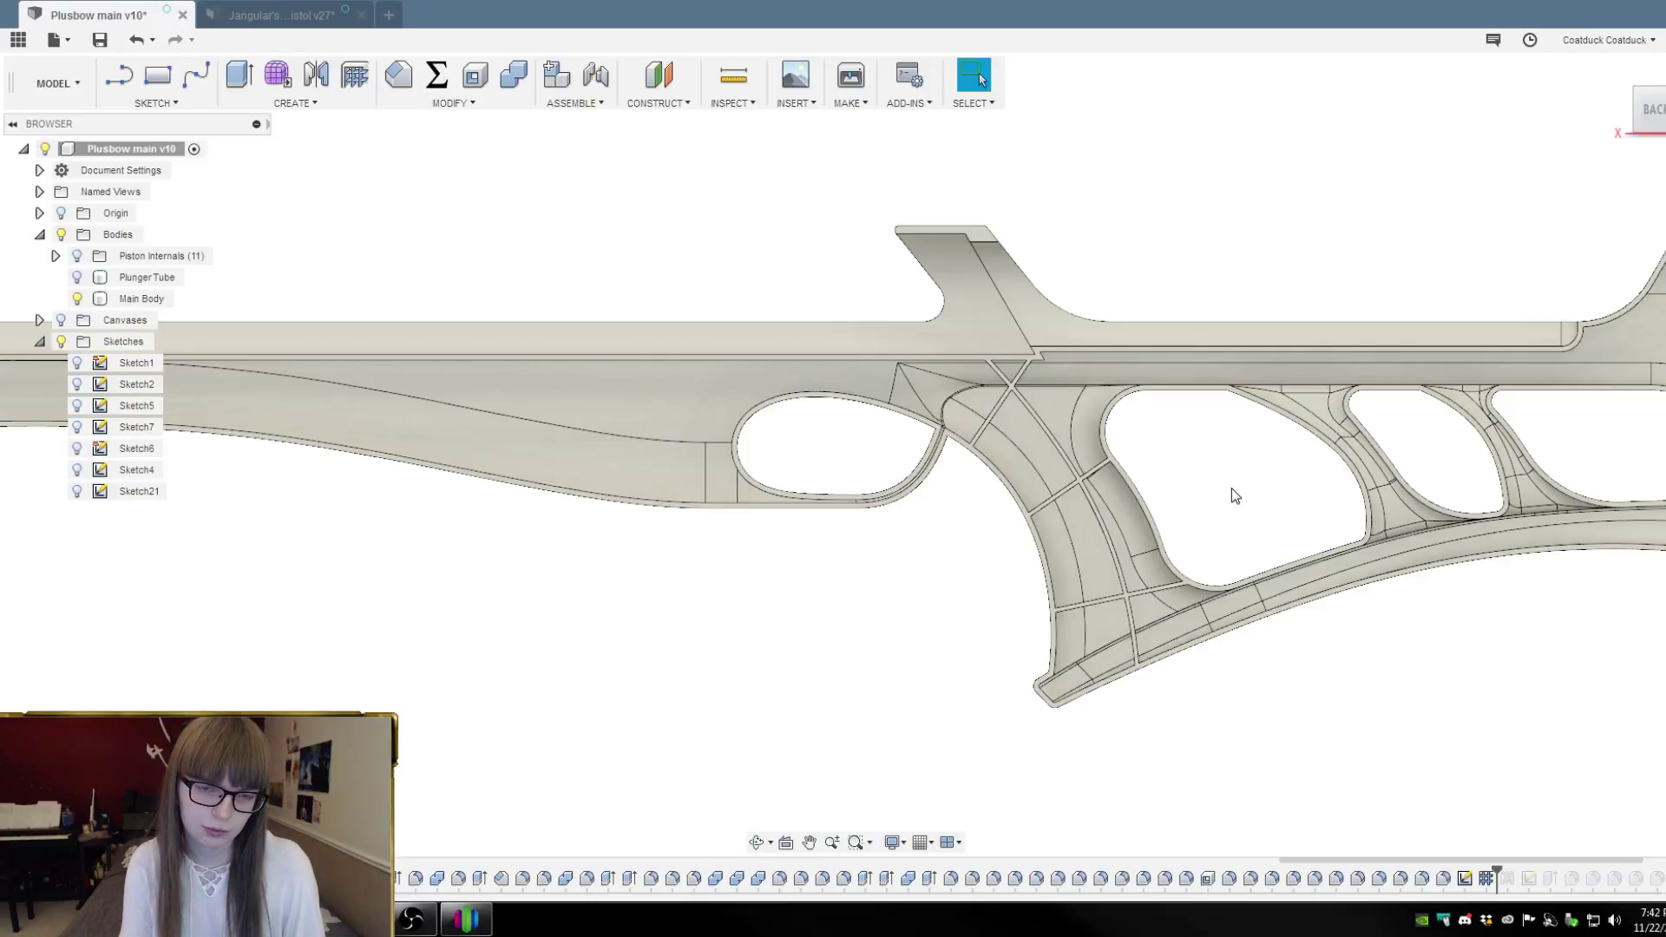
pyautogui.moveTo(1236, 496)
pyautogui.keyDown('shift'); pyautogui.mouseDown(button='middle')
pyautogui.moveTo(1219, 418)
pyautogui.moveTo(1227, 463)
pyautogui.mouseUp(button='middle'); pyautogui.keyUp('shift')
pyautogui.hotkey('ctrl', 'z')
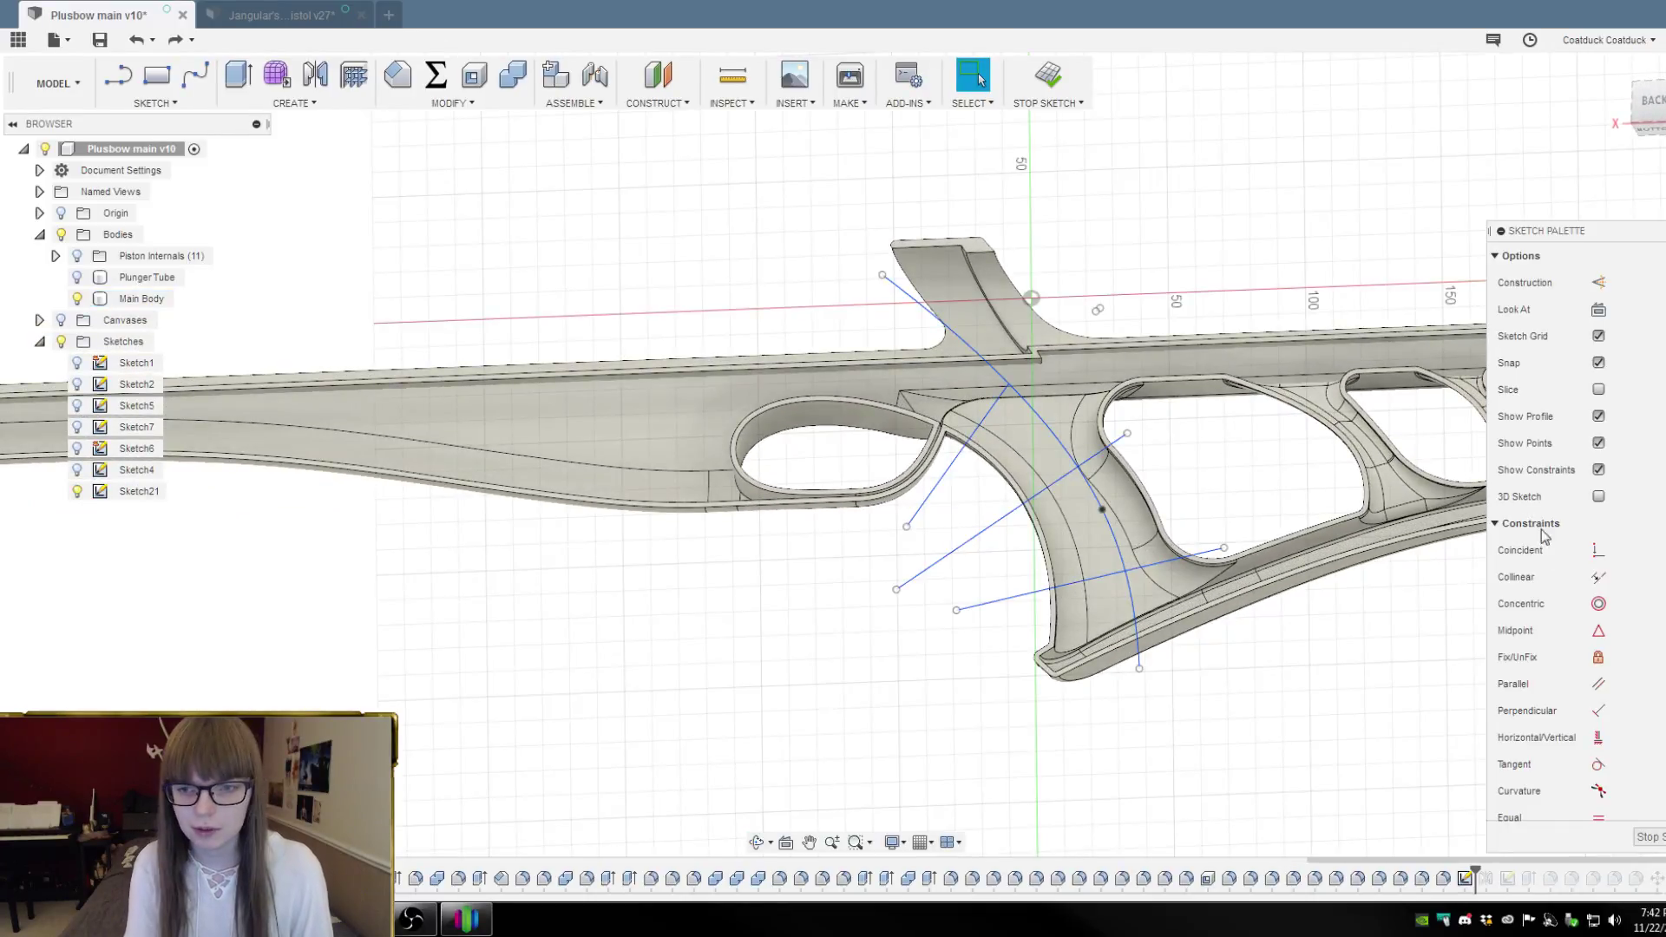
# Create a 1.50 mm thick symmetric web from the grip's spline and three crosswise lines, with curve extension disabled
pyautogui.click(355, 76)
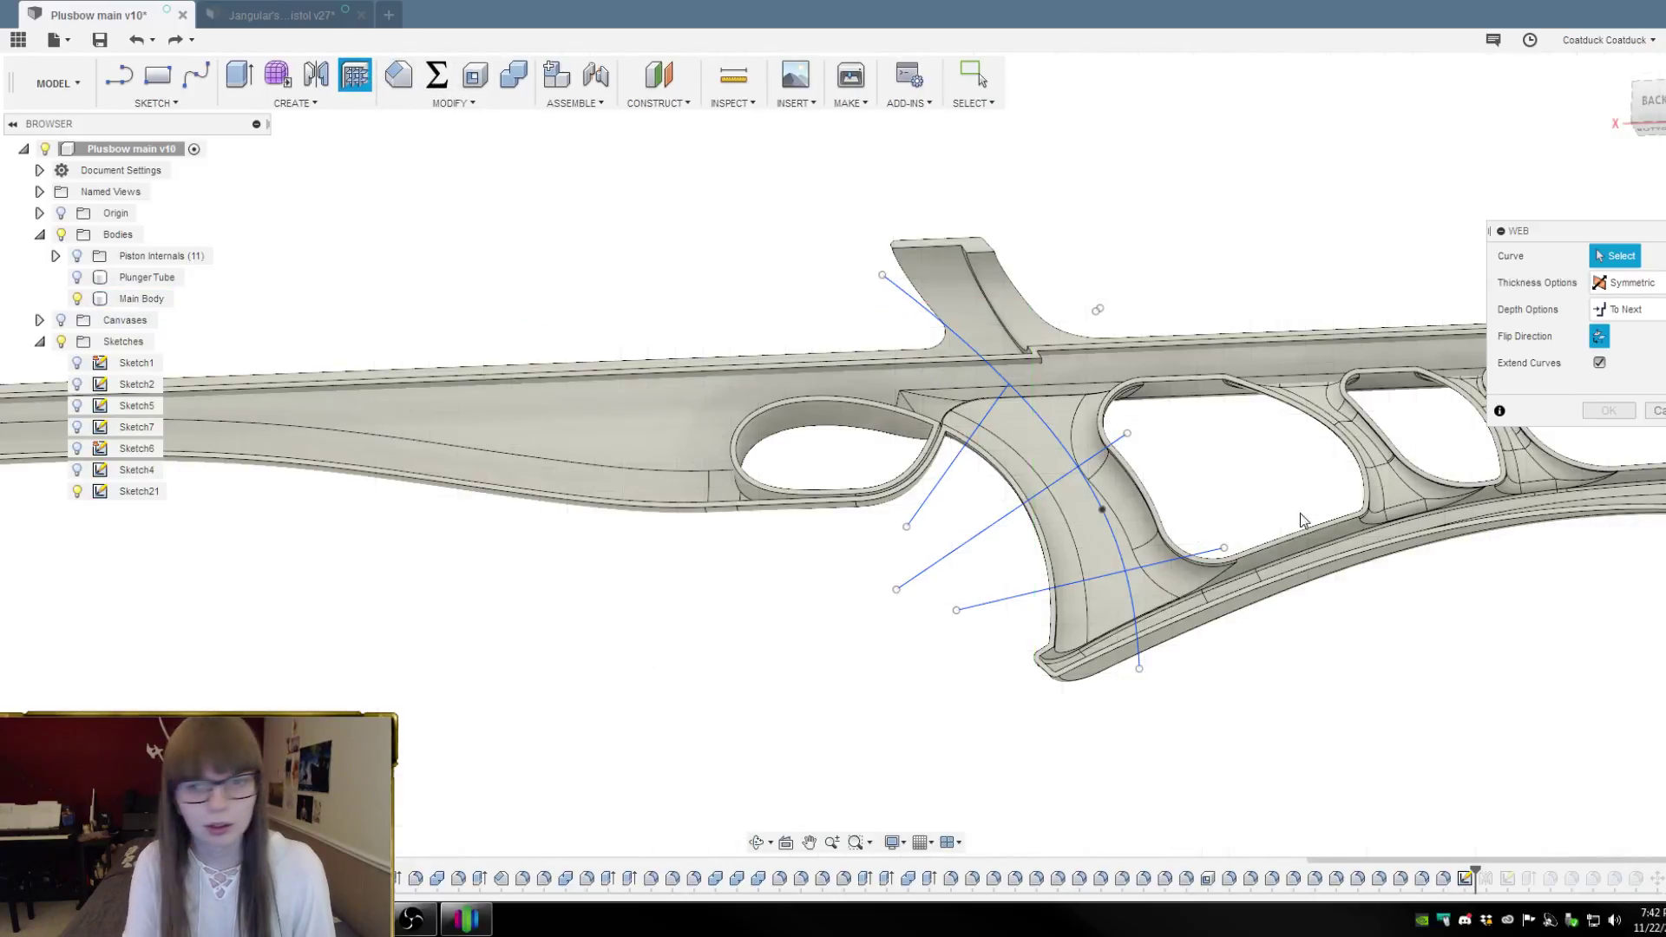
pyautogui.scroll(3, 985, 528)
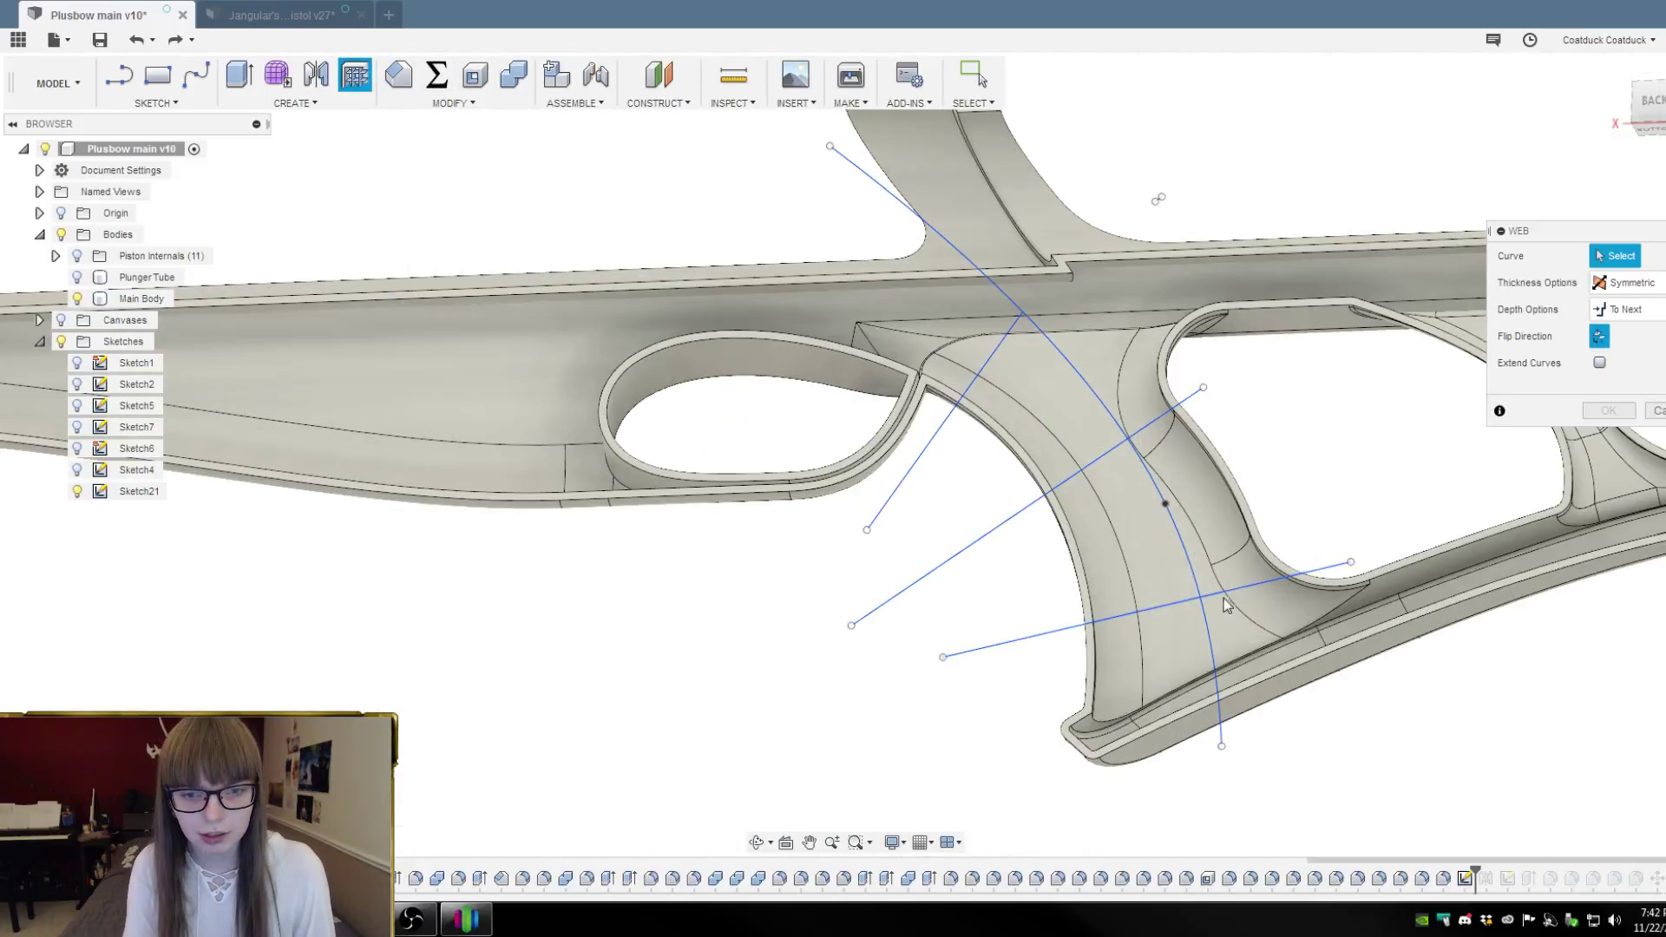
pyautogui.click(1219, 598)
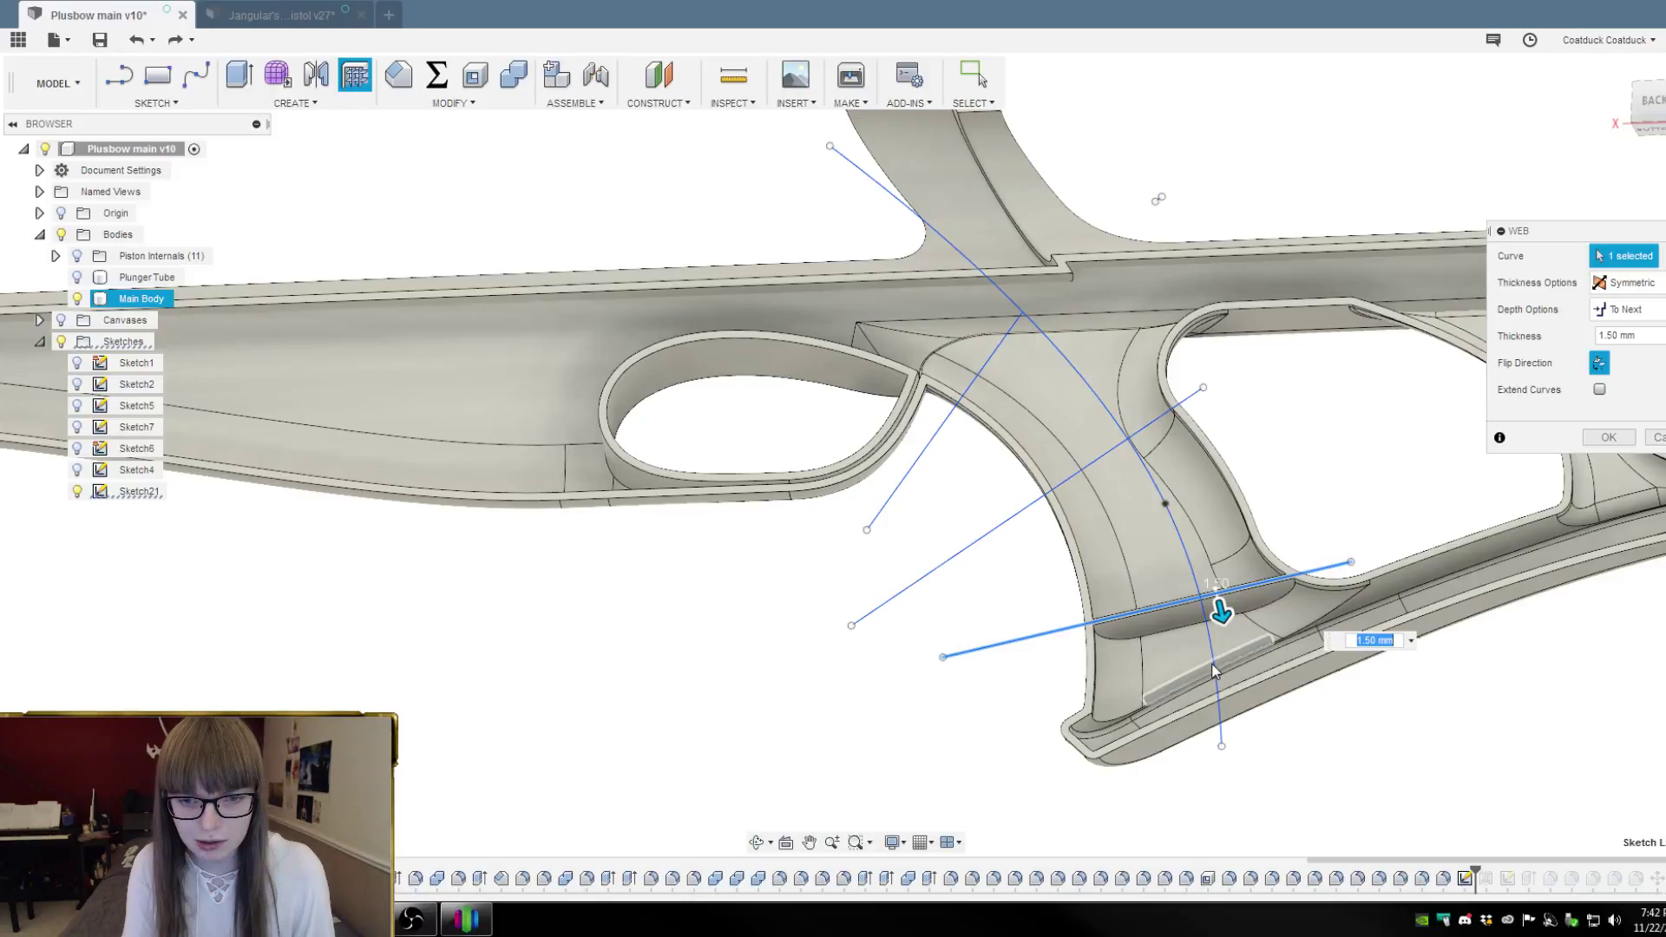
pyautogui.click(1174, 528)
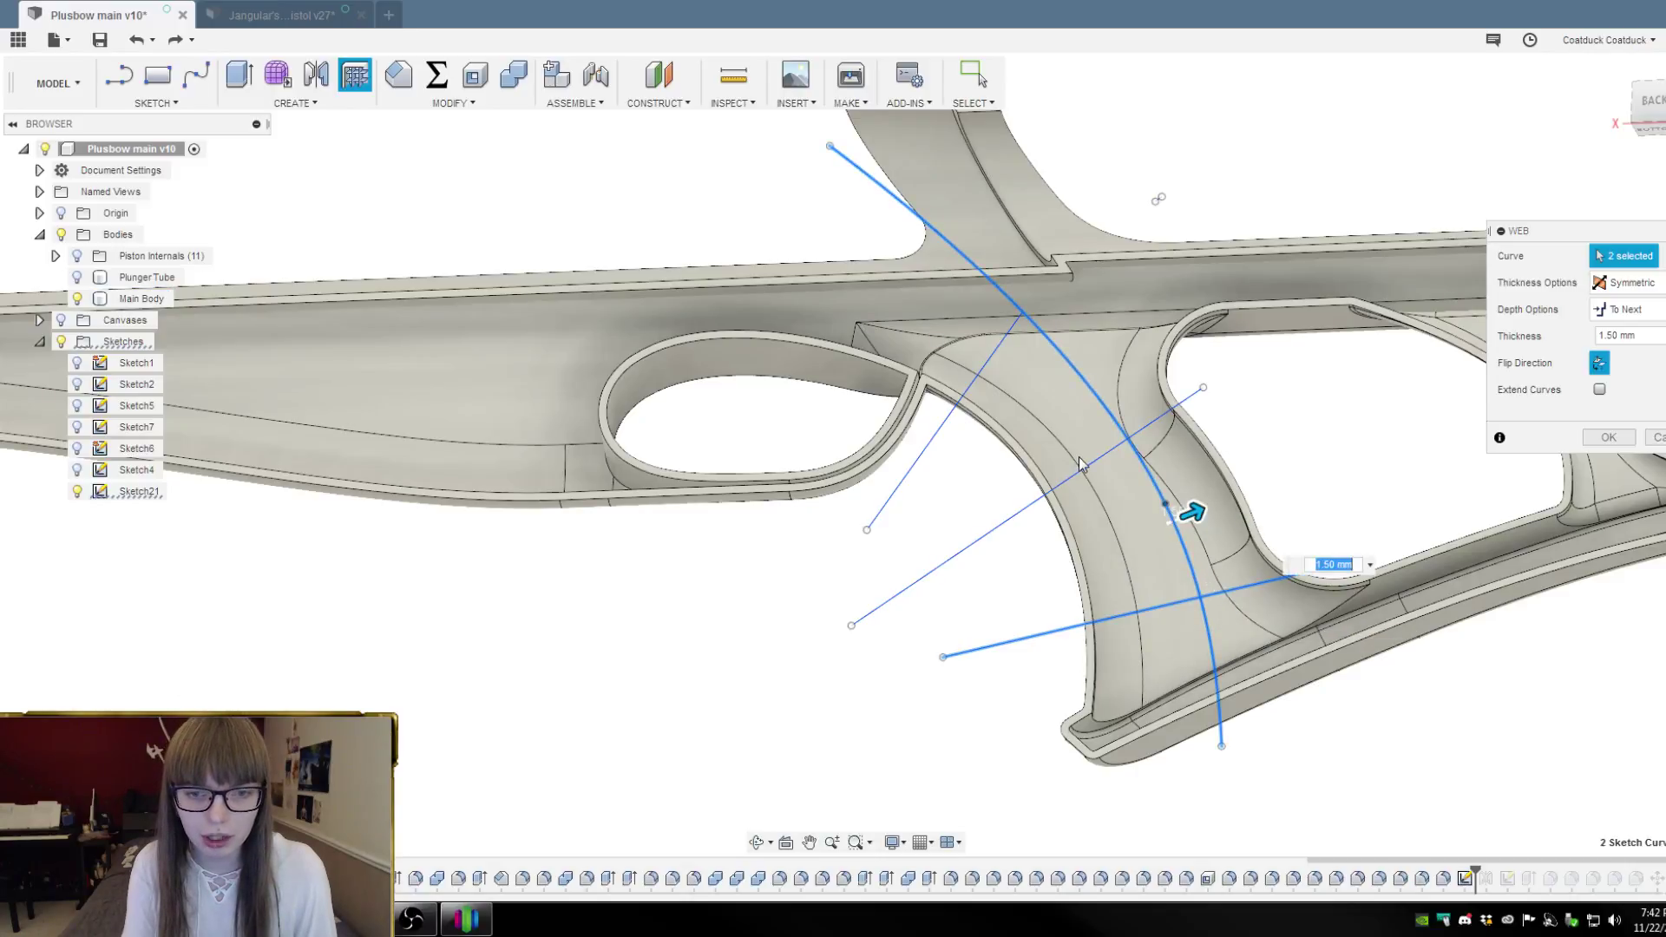
pyautogui.click(1080, 470)
pyautogui.click(992, 358)
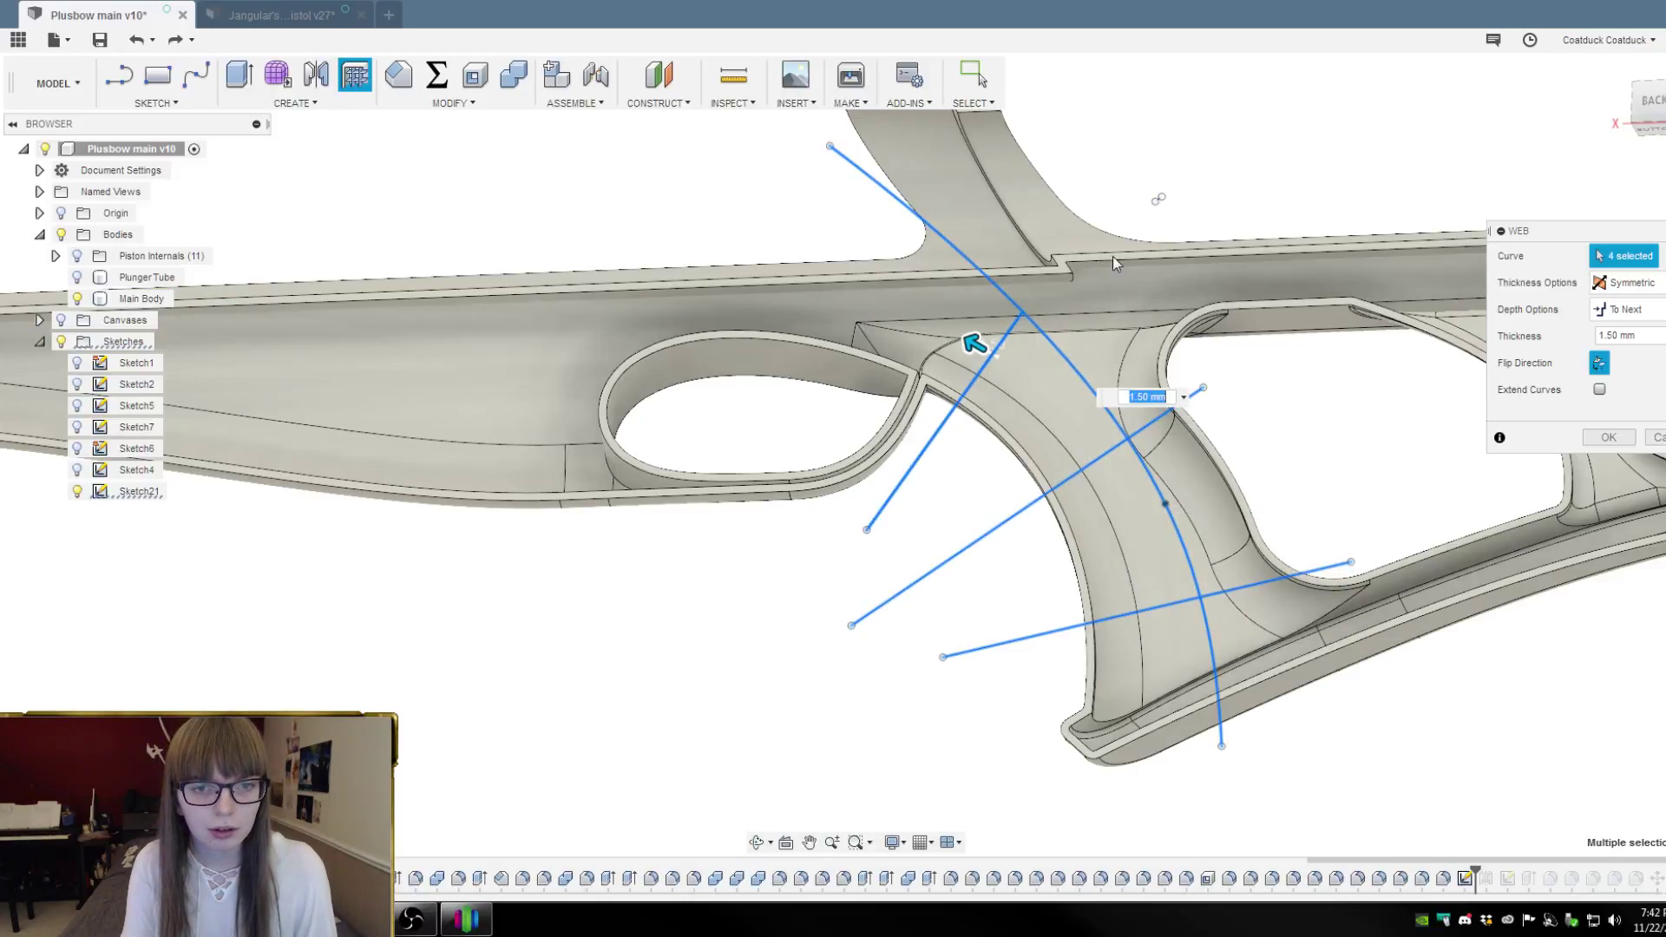
pyautogui.scroll(-3, 1154, 195)
pyautogui.keyDown('shift'); pyautogui.moveTo(1193, 169); pyautogui.dragTo(1200, 185, button='middle'); pyautogui.keyUp('shift')
pyautogui.click(1607, 437)
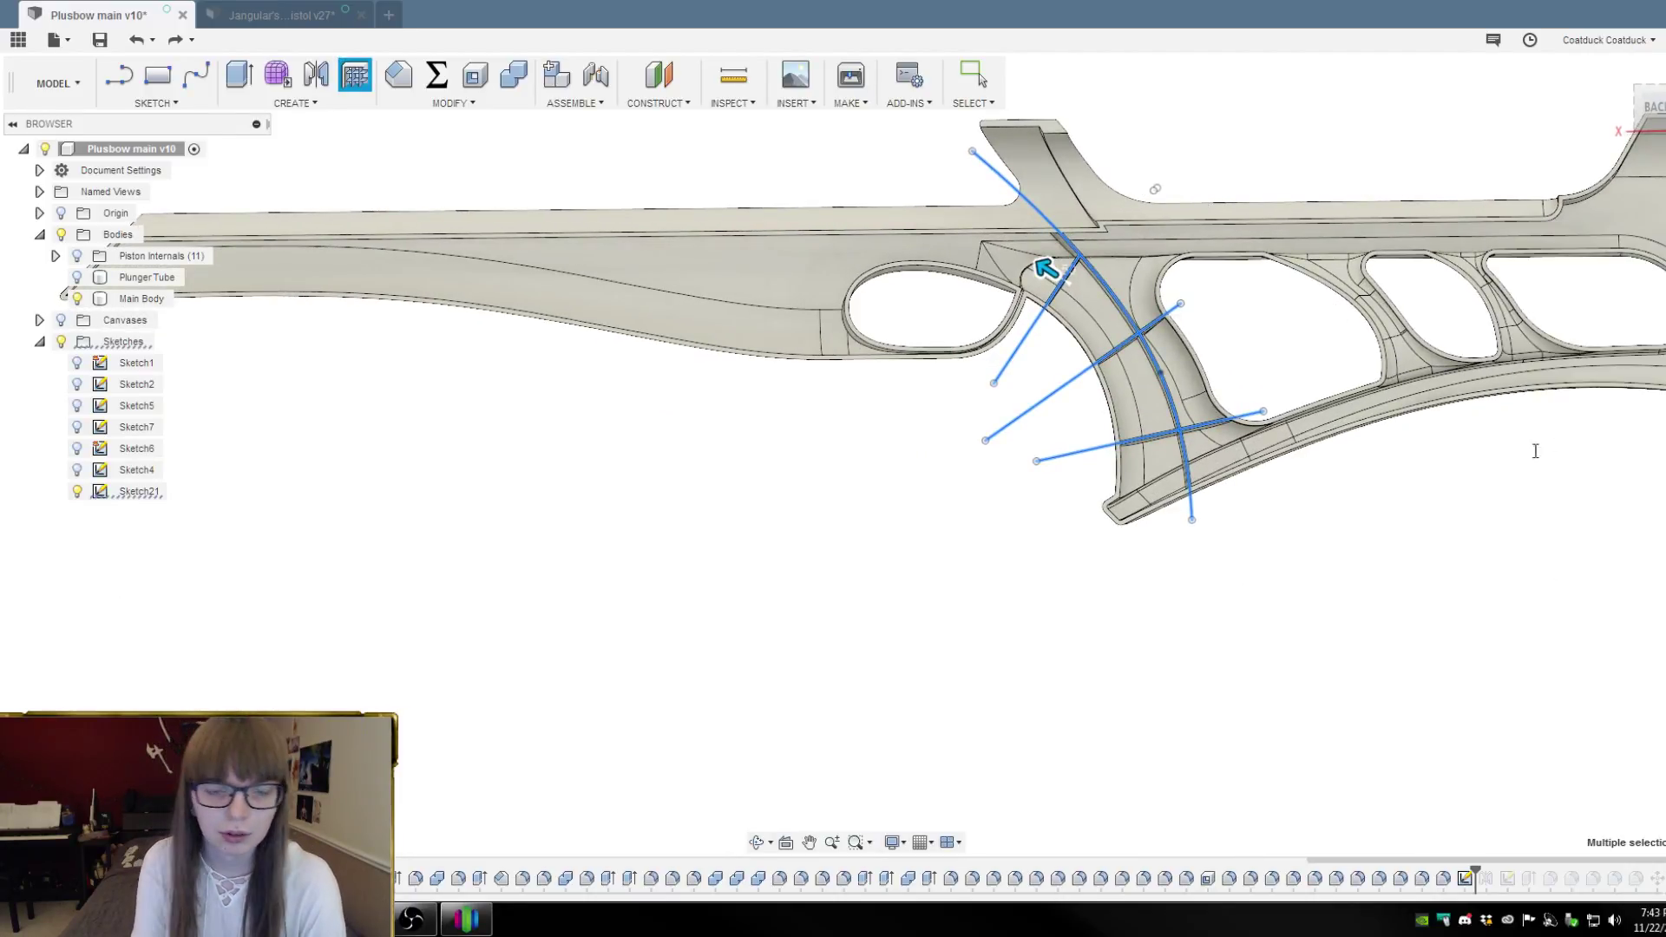
# Undo the grip web made without extended curves to return to its sketch
pyautogui.moveTo(1372, 498)
pyautogui.keyDown('shift'); pyautogui.mouseDown(button='middle')
pyautogui.moveTo(1365, 481)
pyautogui.moveTo(1387, 469)
pyautogui.moveTo(1339, 476)
pyautogui.moveTo(1354, 506)
pyautogui.moveTo(1395, 487)
pyautogui.moveTo(1354, 491)
pyautogui.moveTo(1355, 506)
pyautogui.mouseUp(button='middle'); pyautogui.keyUp('shift')
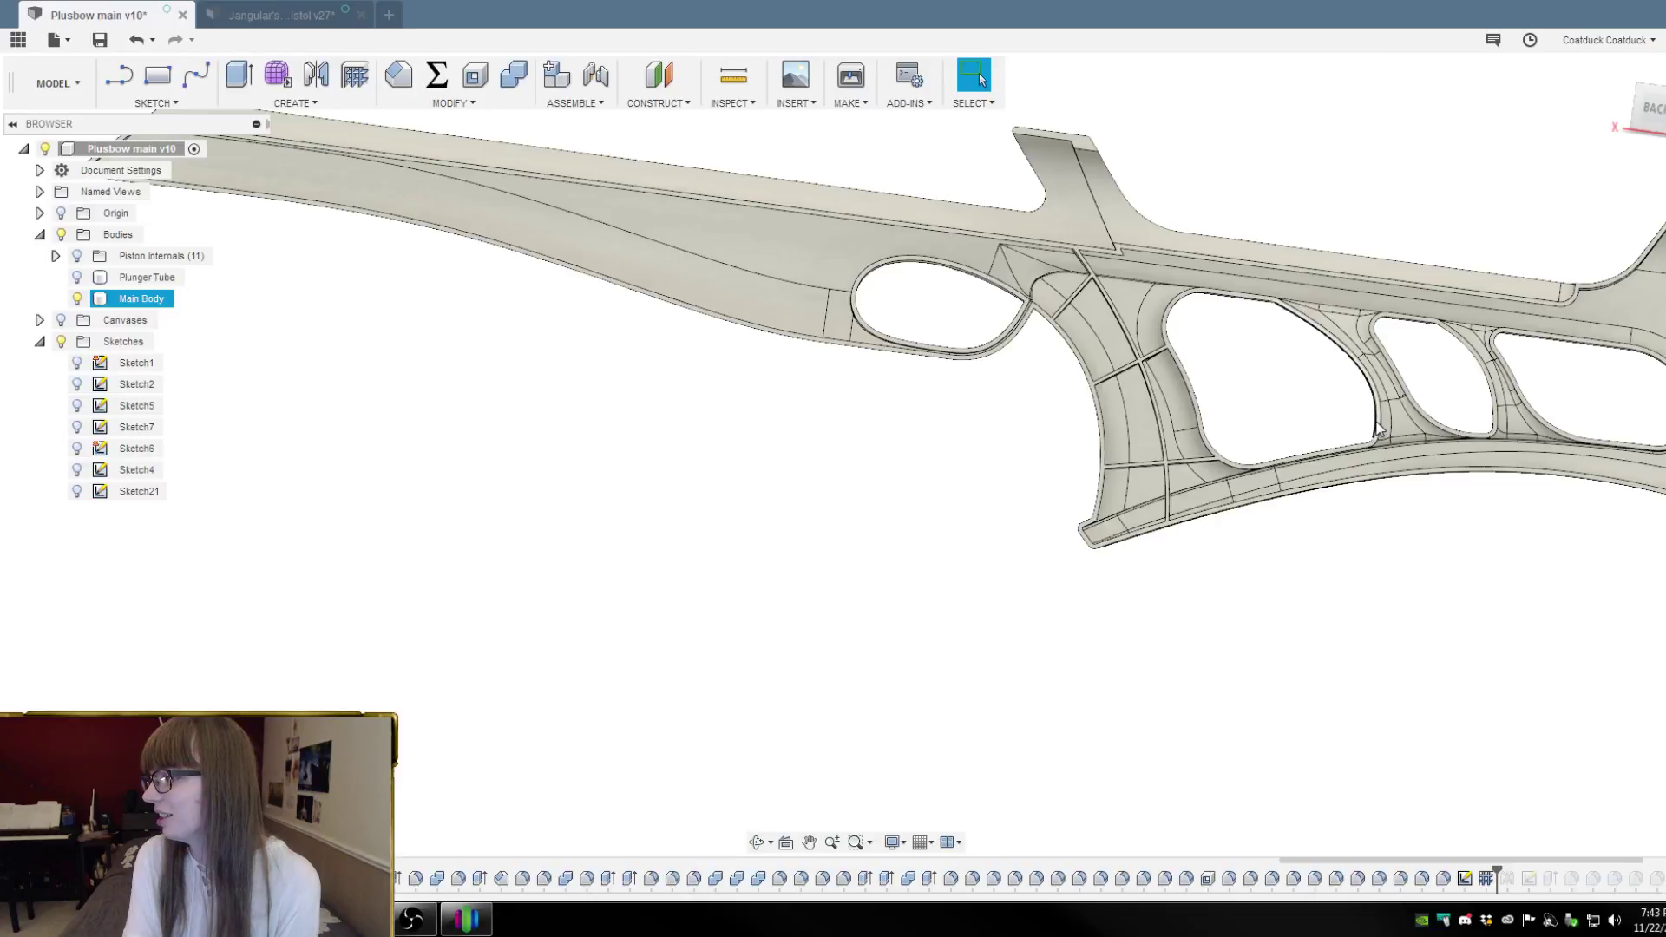
pyautogui.click(1080, 501)
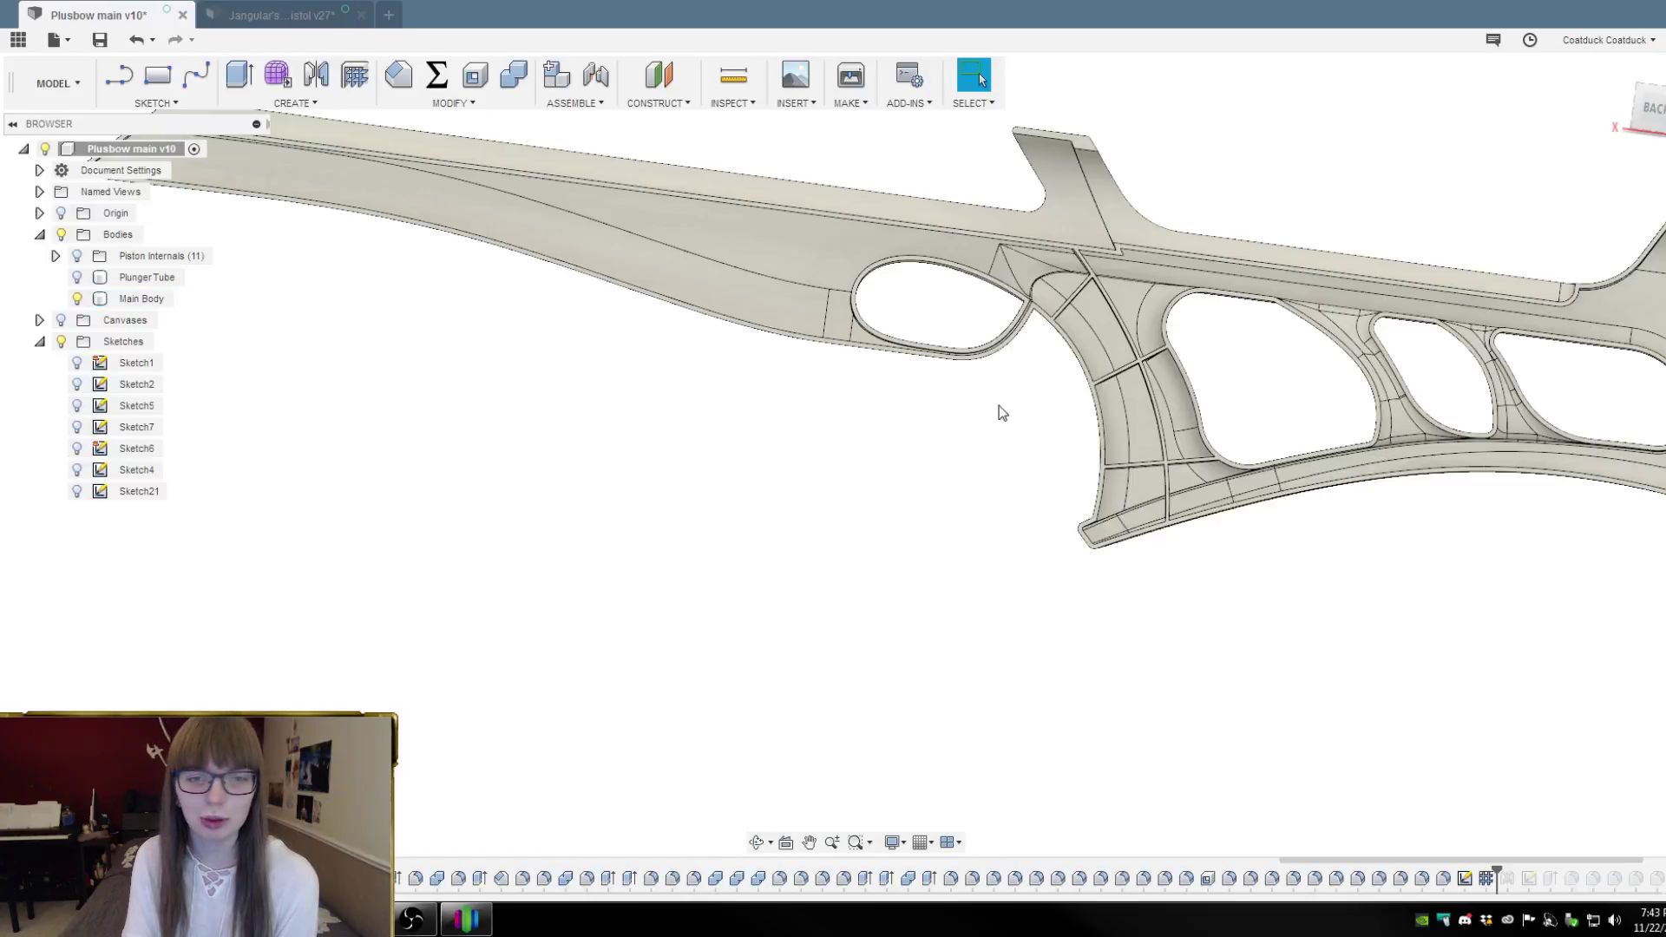
pyautogui.click(1089, 335)
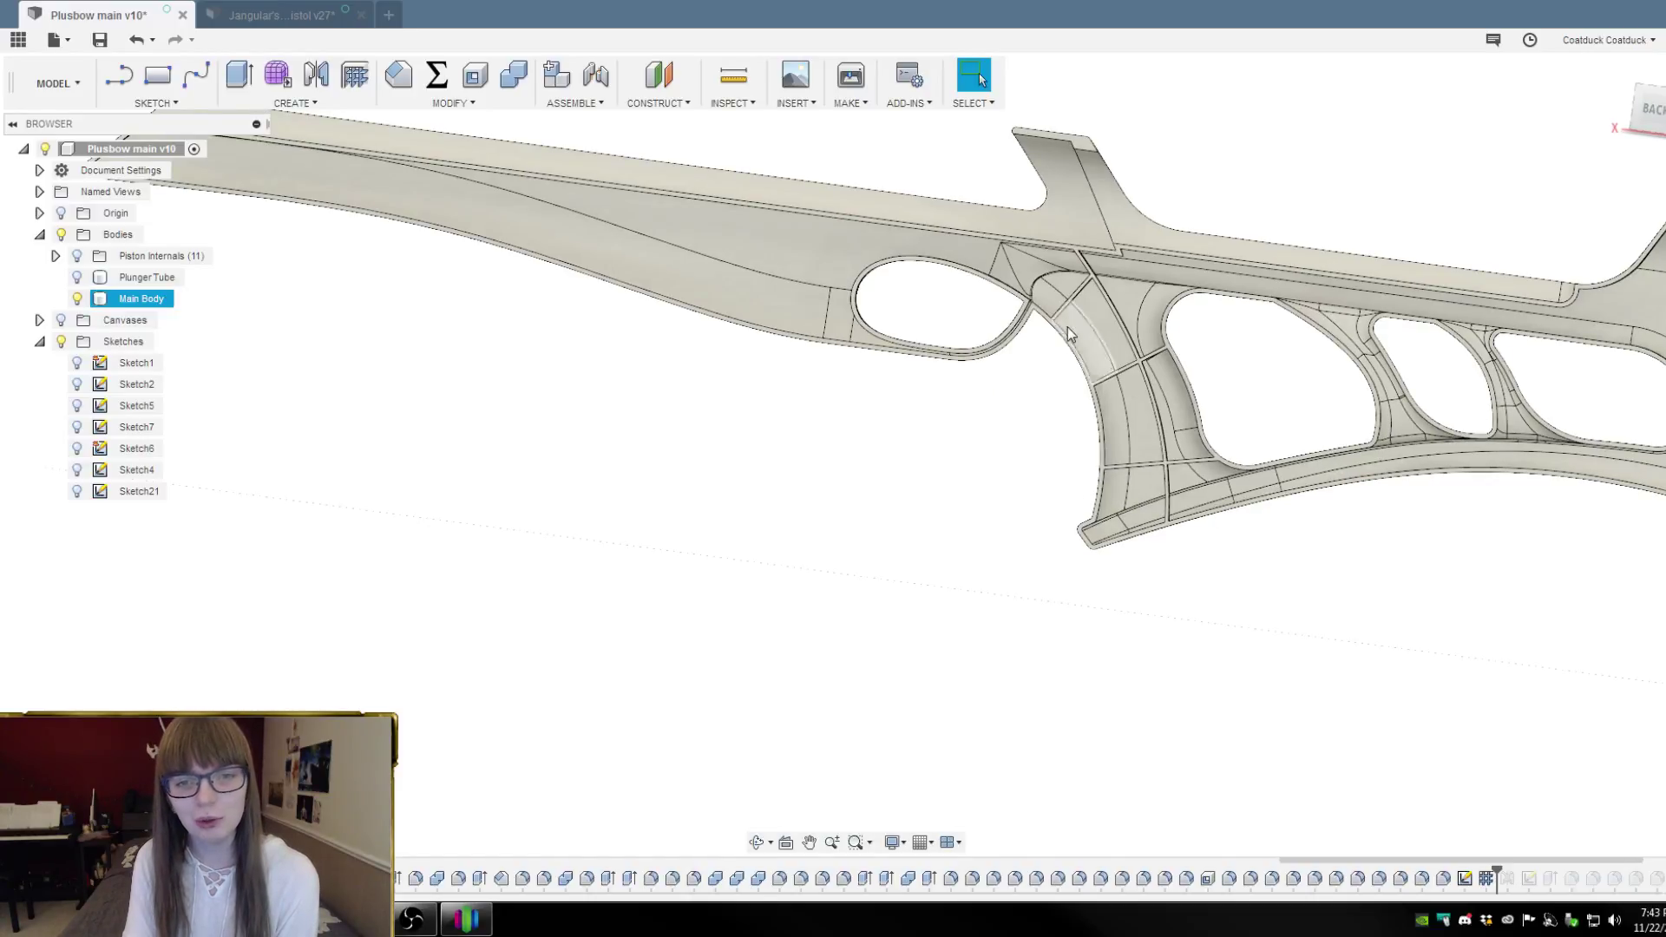
pyautogui.scroll(2, 1090, 334)
pyautogui.hotkey('ctrl', 'z')
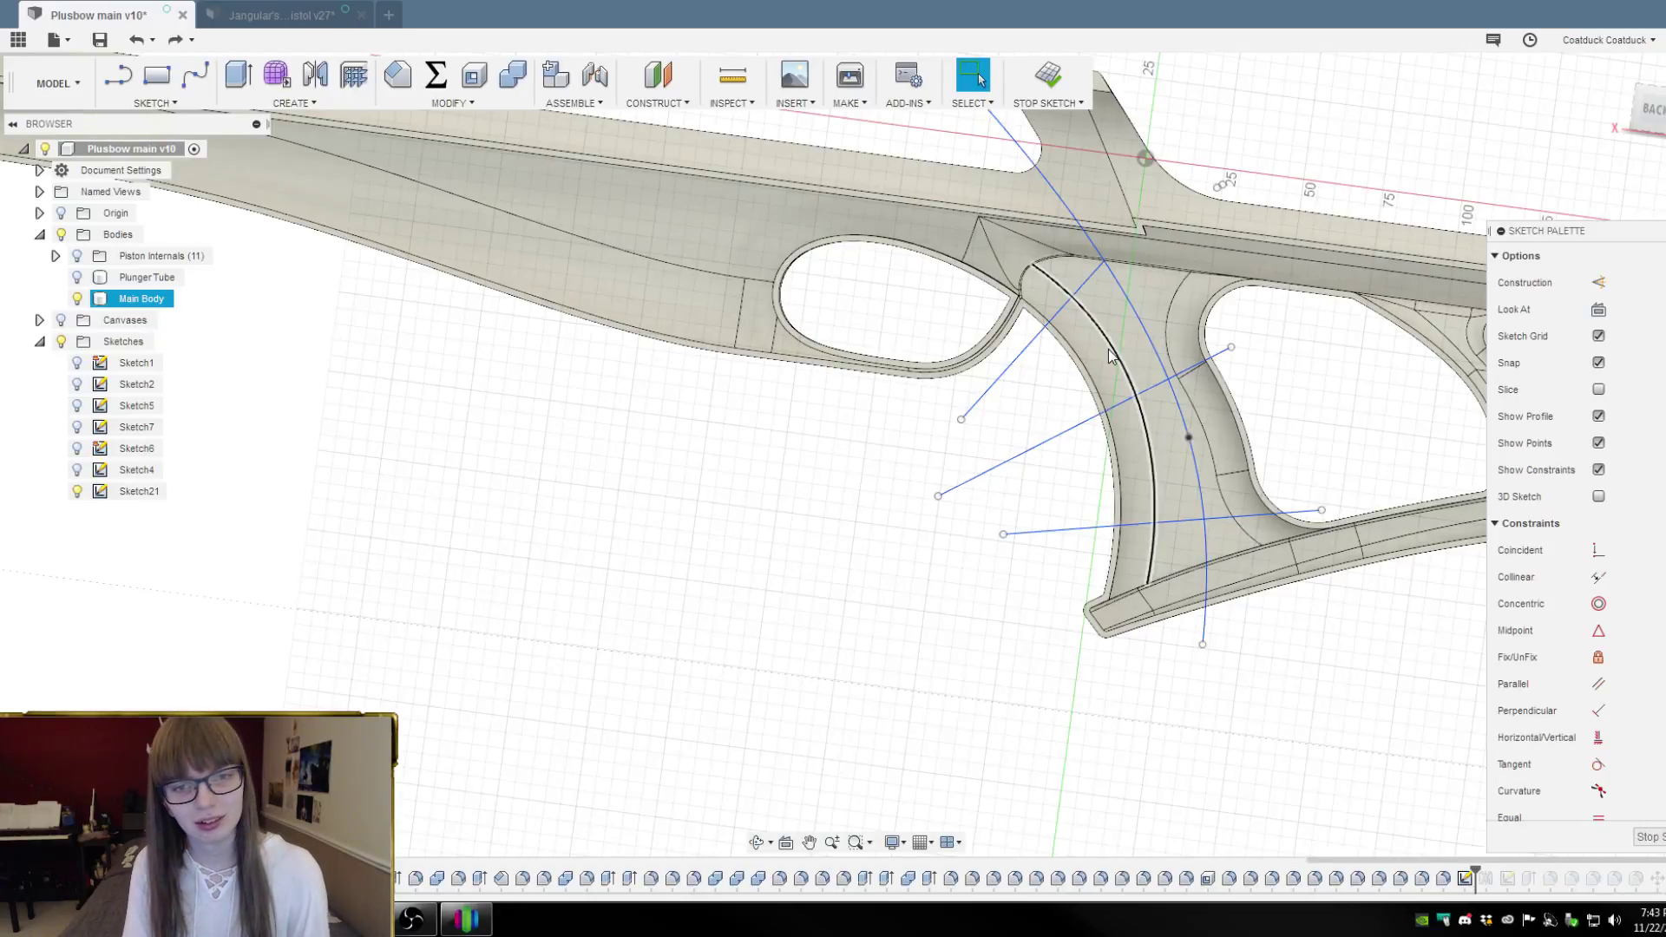
# Delete the diagonal line running from the spline at the grip's upper edge past the trigger guard's rear corner
pyautogui.scroll(2, 1085, 273)
pyautogui.click(1074, 301)
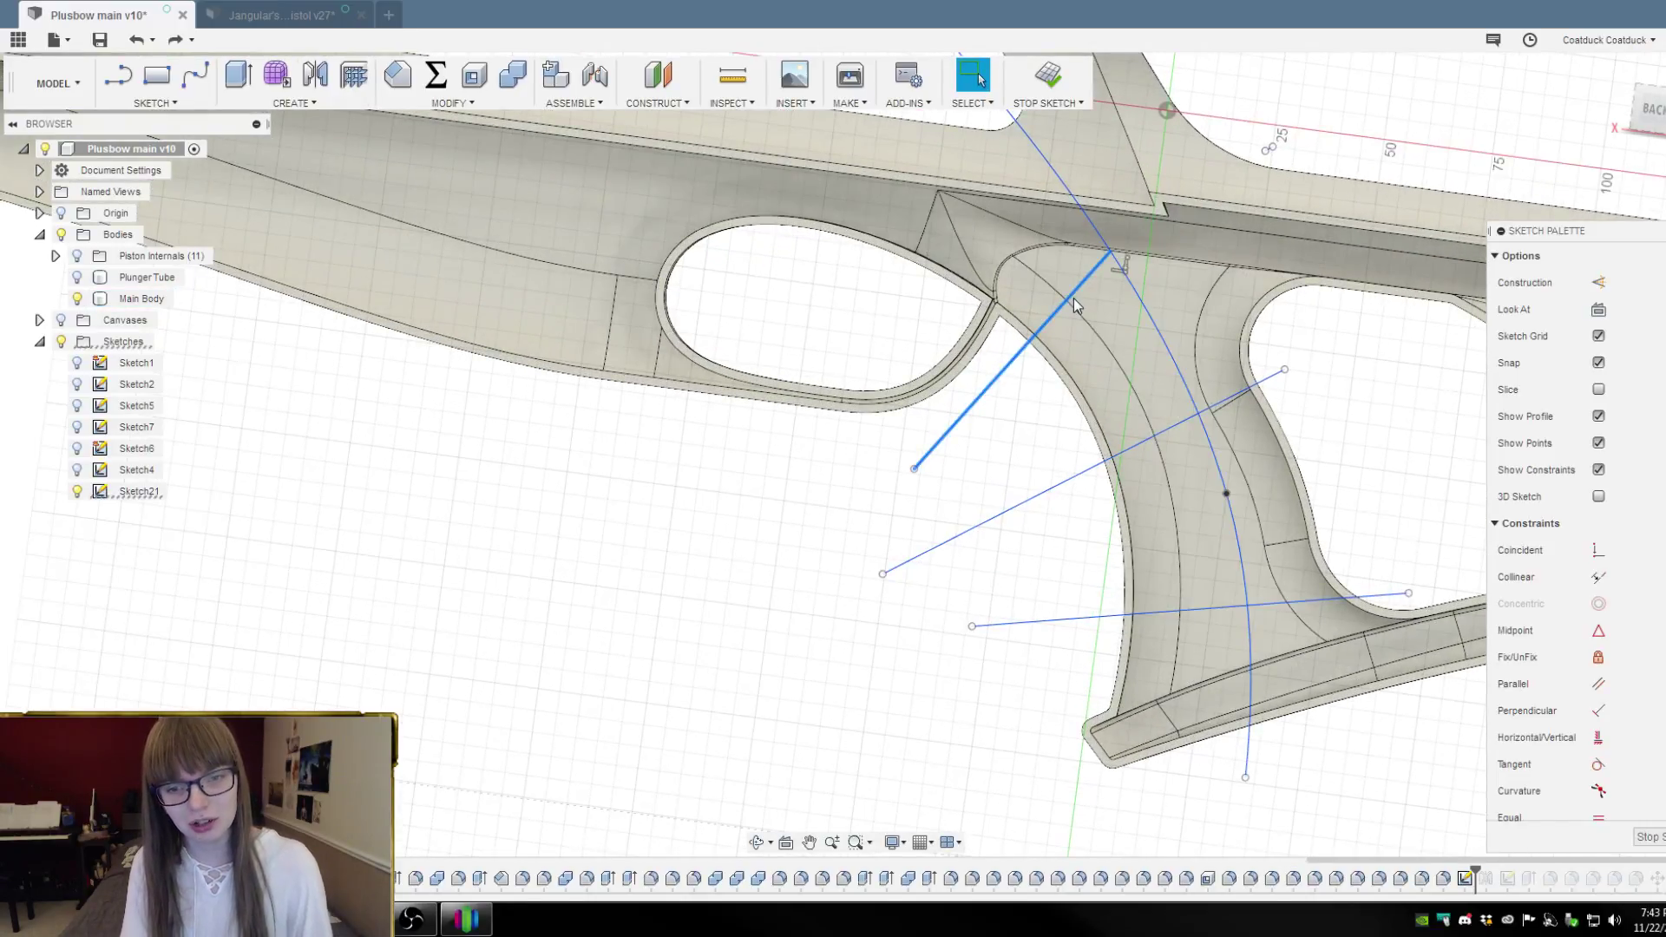
pyautogui.press('Delete')
pyautogui.press('l')
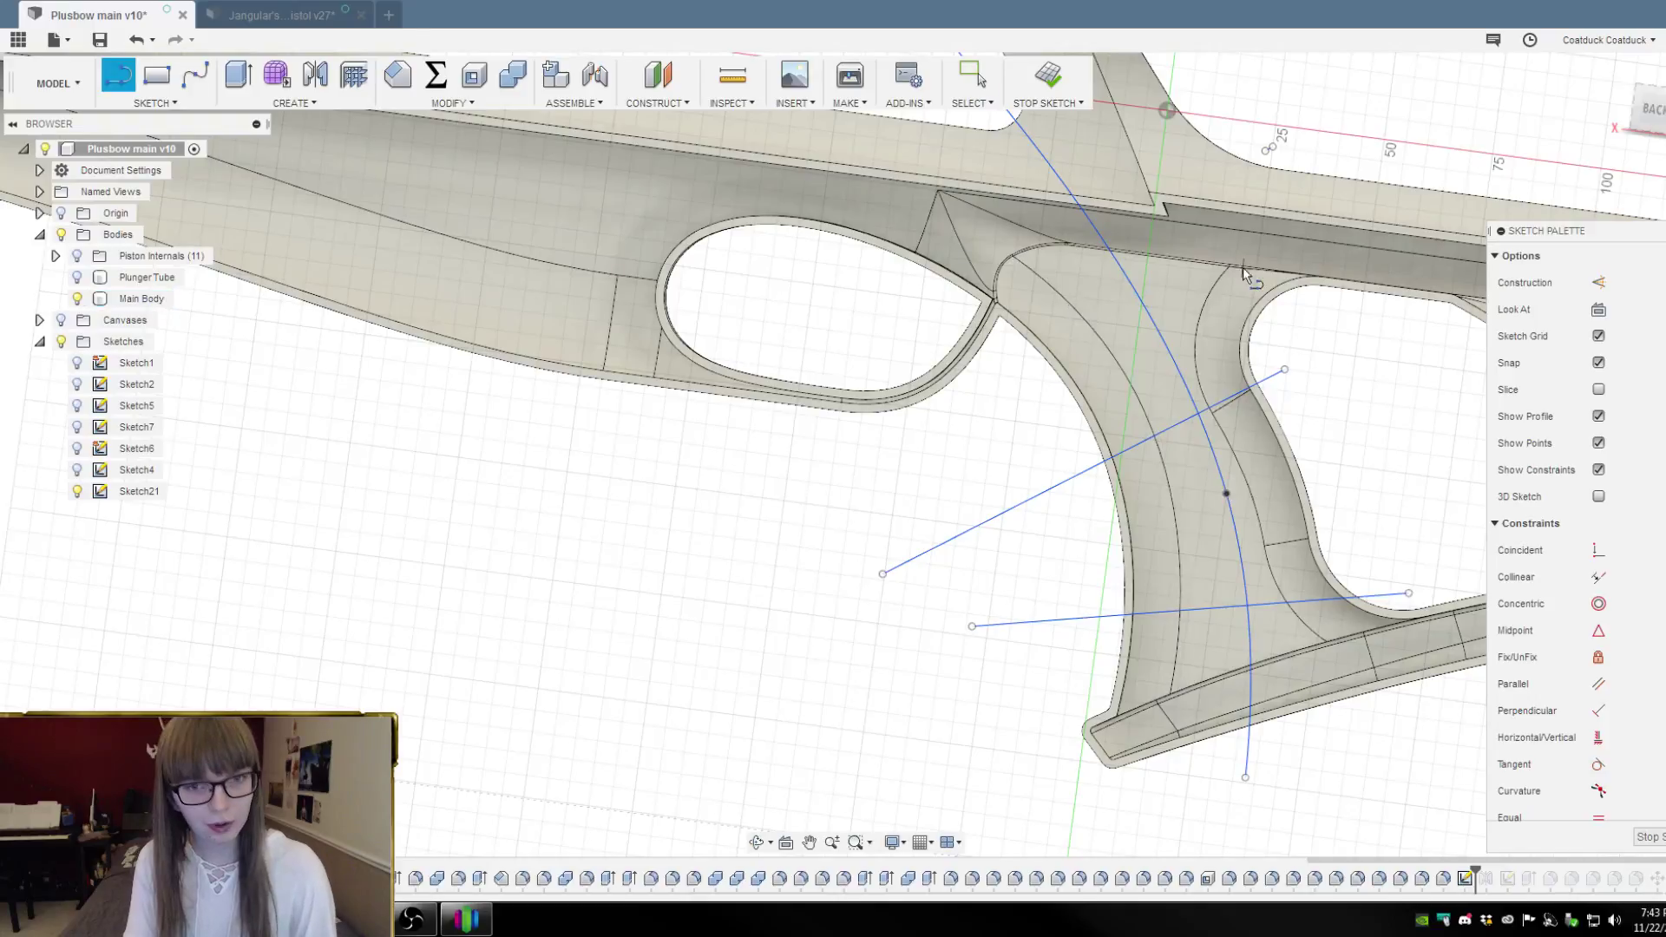
pyautogui.click(1299, 285)
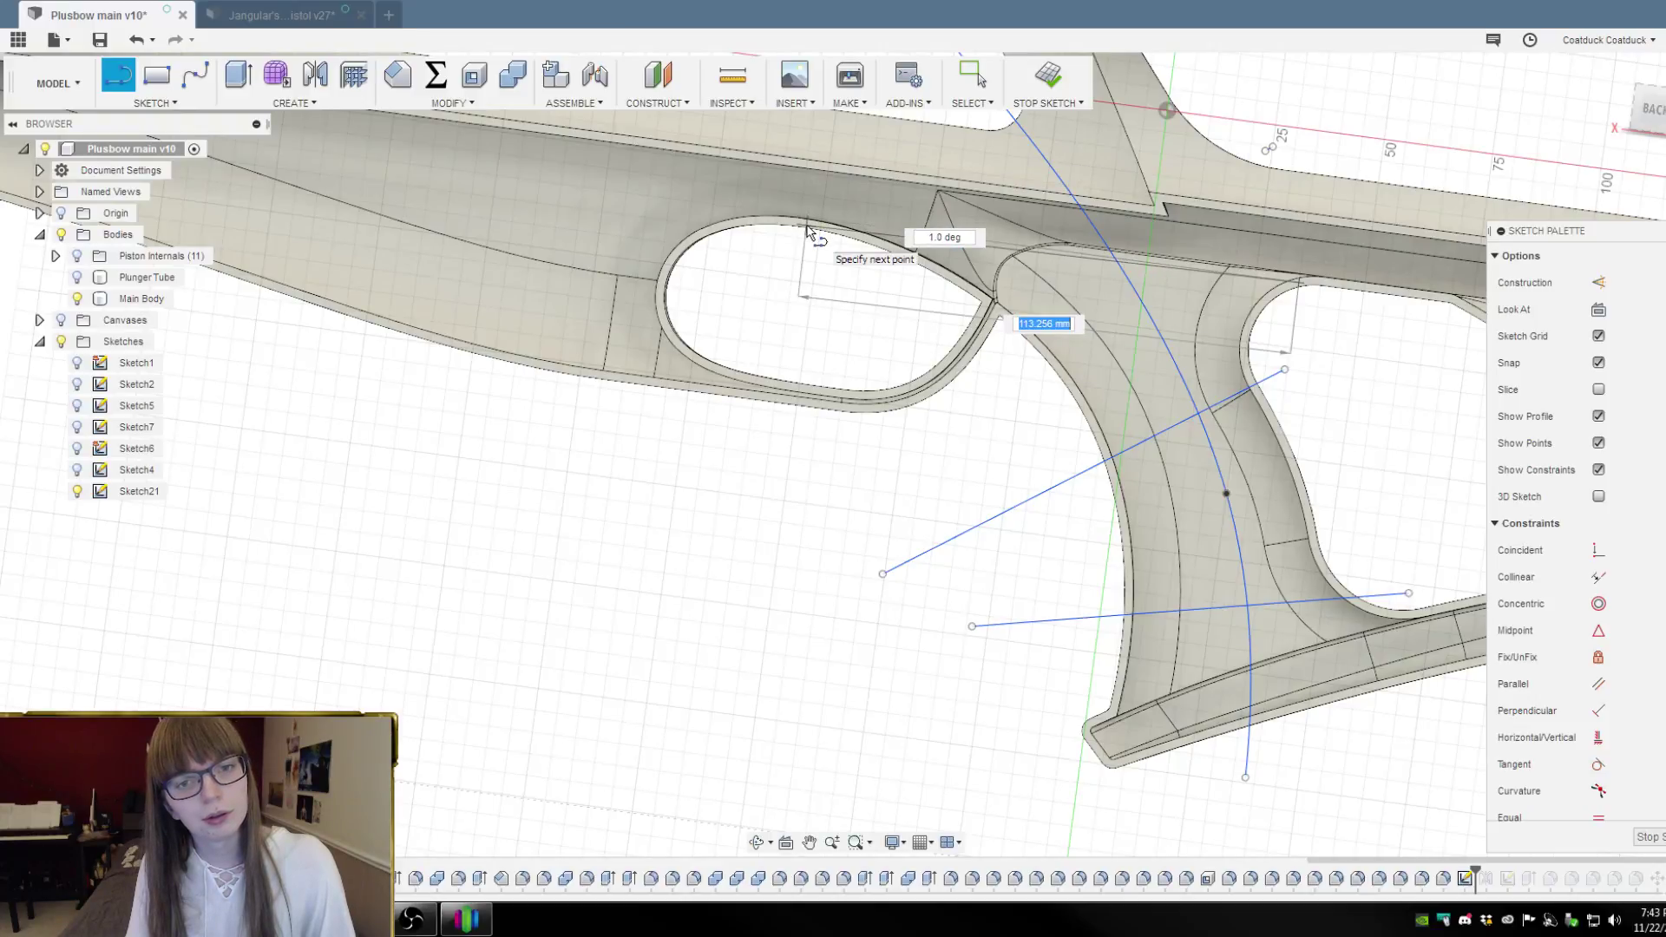
pyautogui.press('Escape')
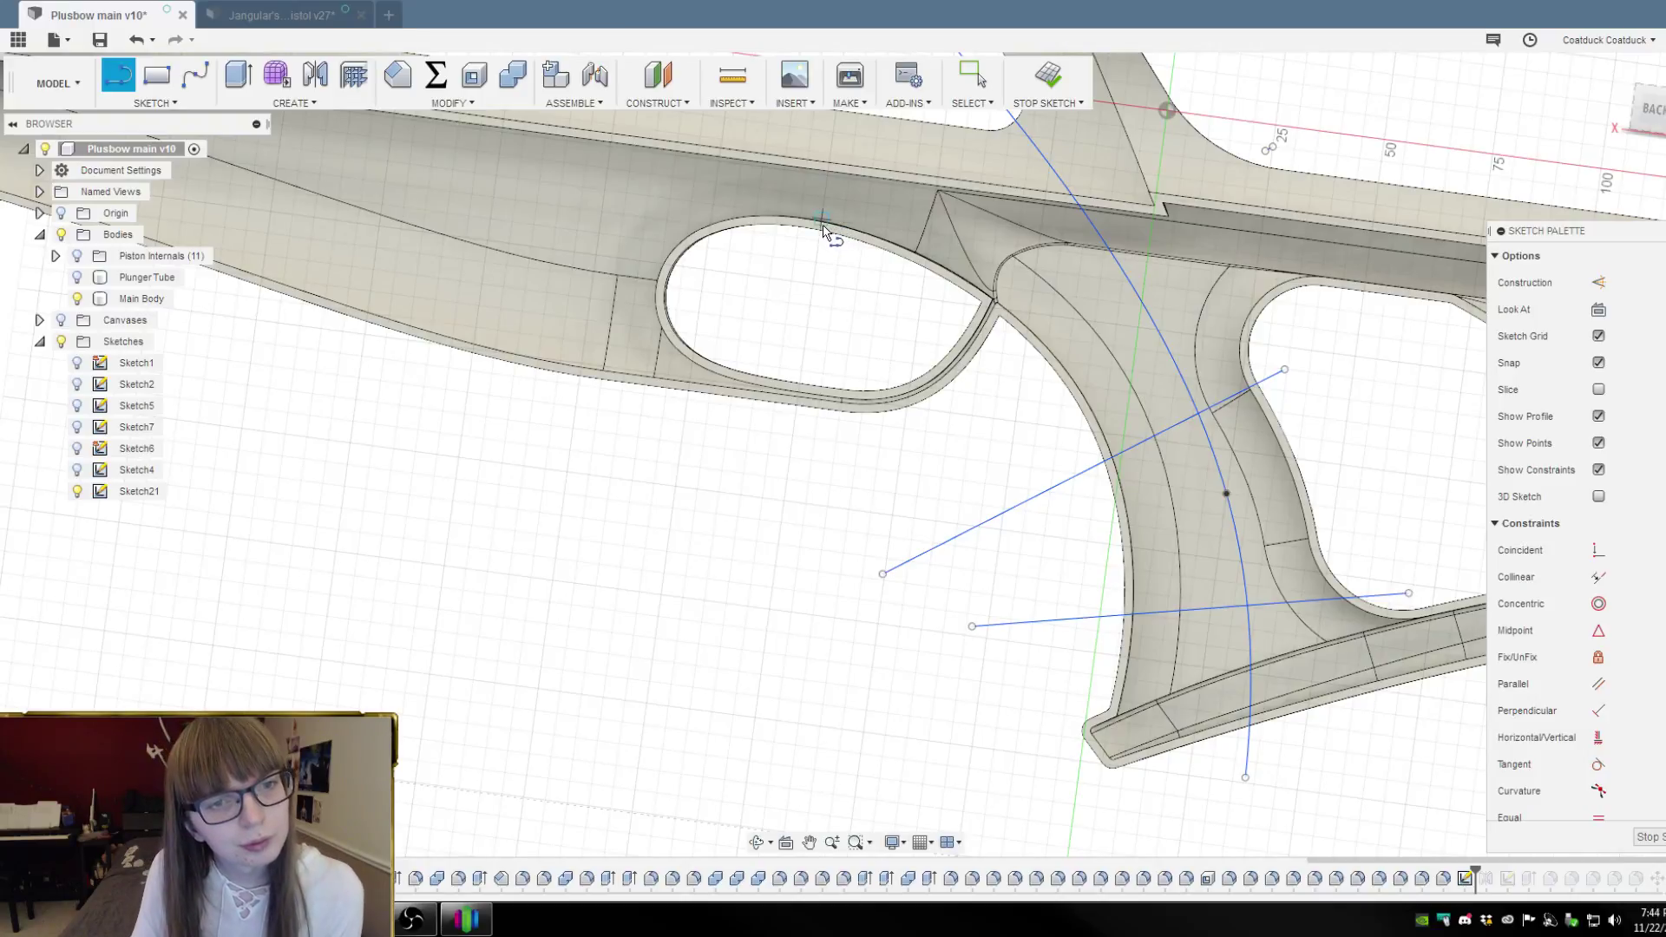
# Sketch a line about 110 mm long from the trigger guard opening's upper rim across the grip to the rear opening's upper front corner
pyautogui.scroll(3, 815, 231)
pyautogui.scroll(2, 808, 227)
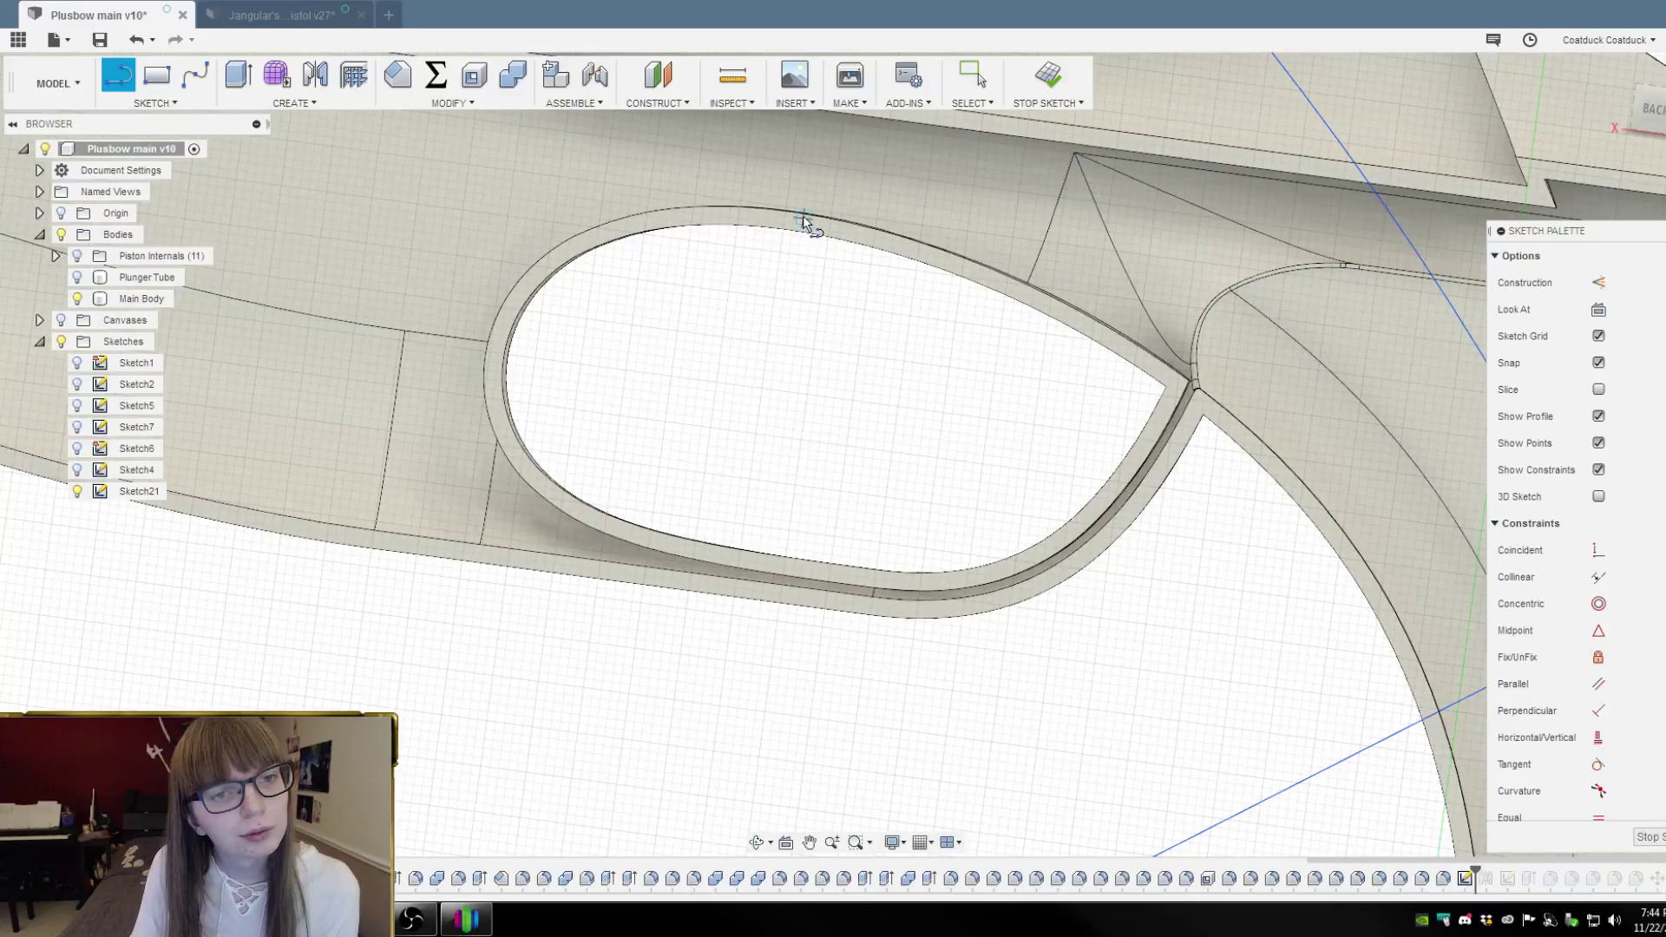
pyautogui.scroll(4, 802, 223)
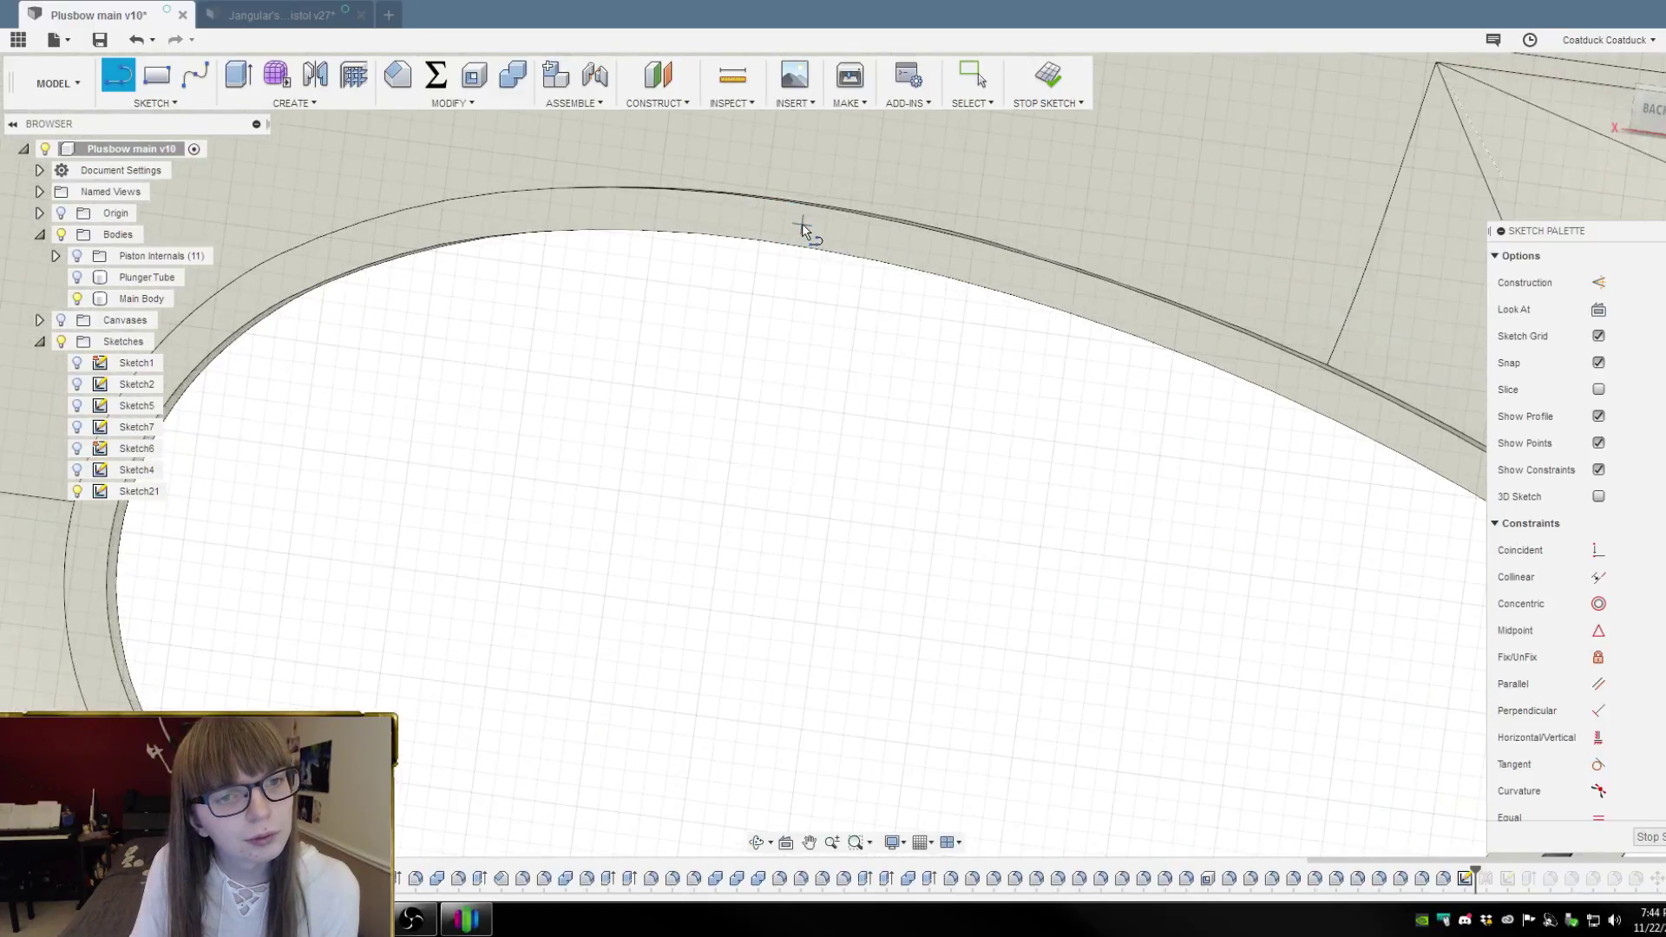
pyautogui.scroll(2, 804, 222)
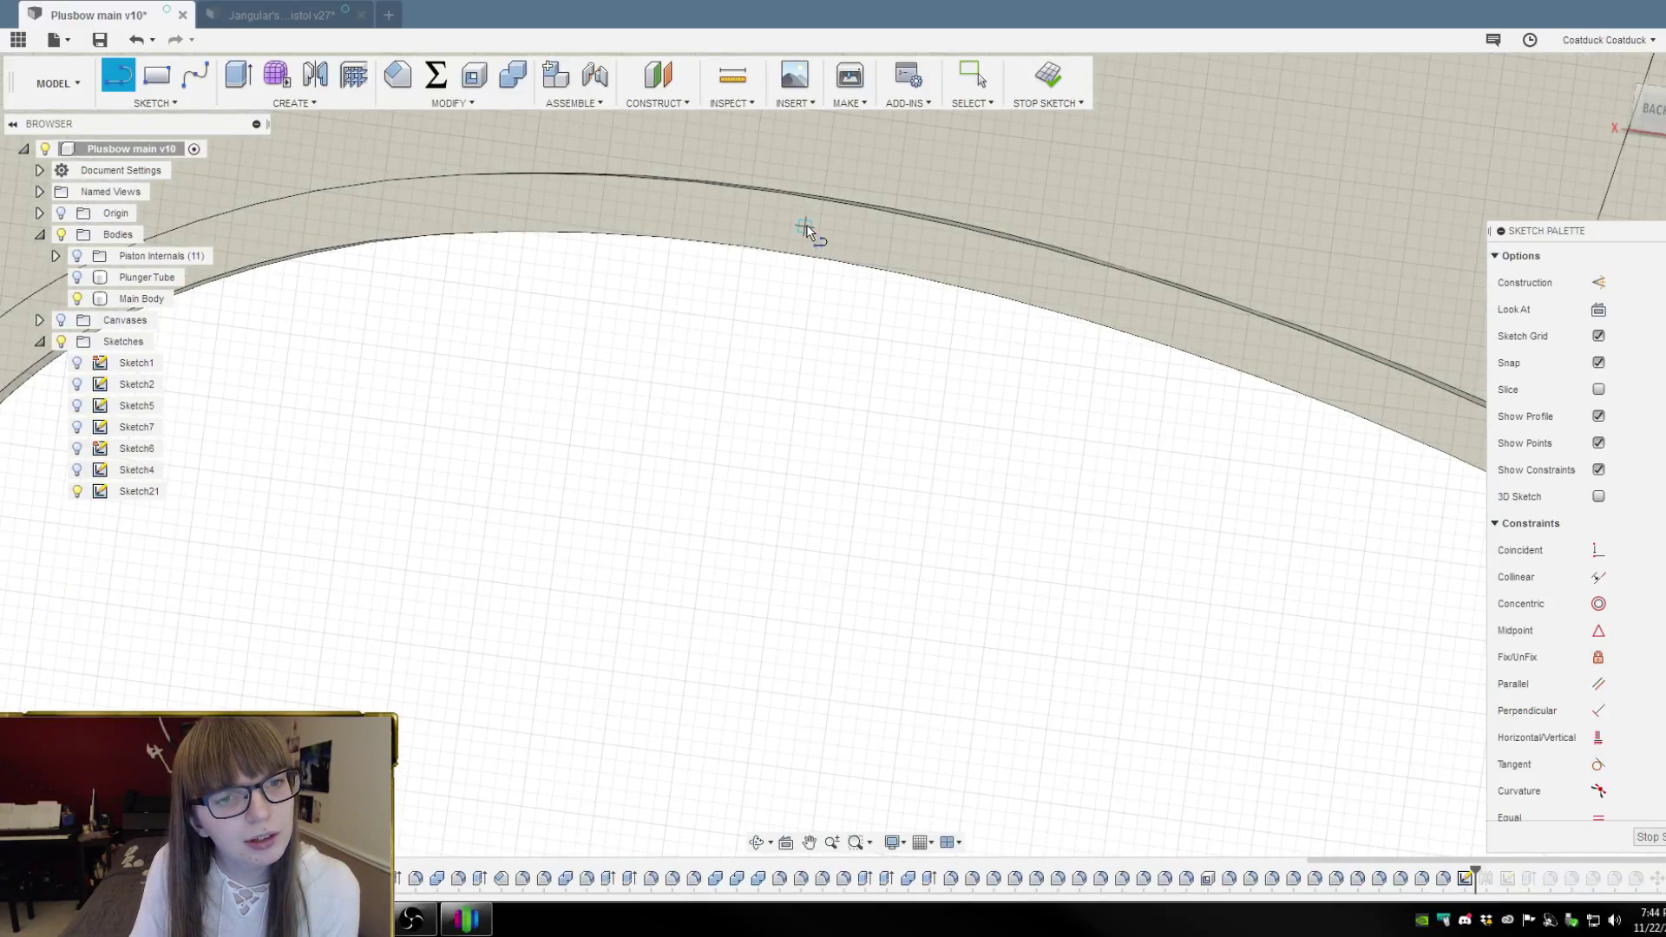
pyautogui.click(804, 228)
pyautogui.scroll(-5, 804, 227)
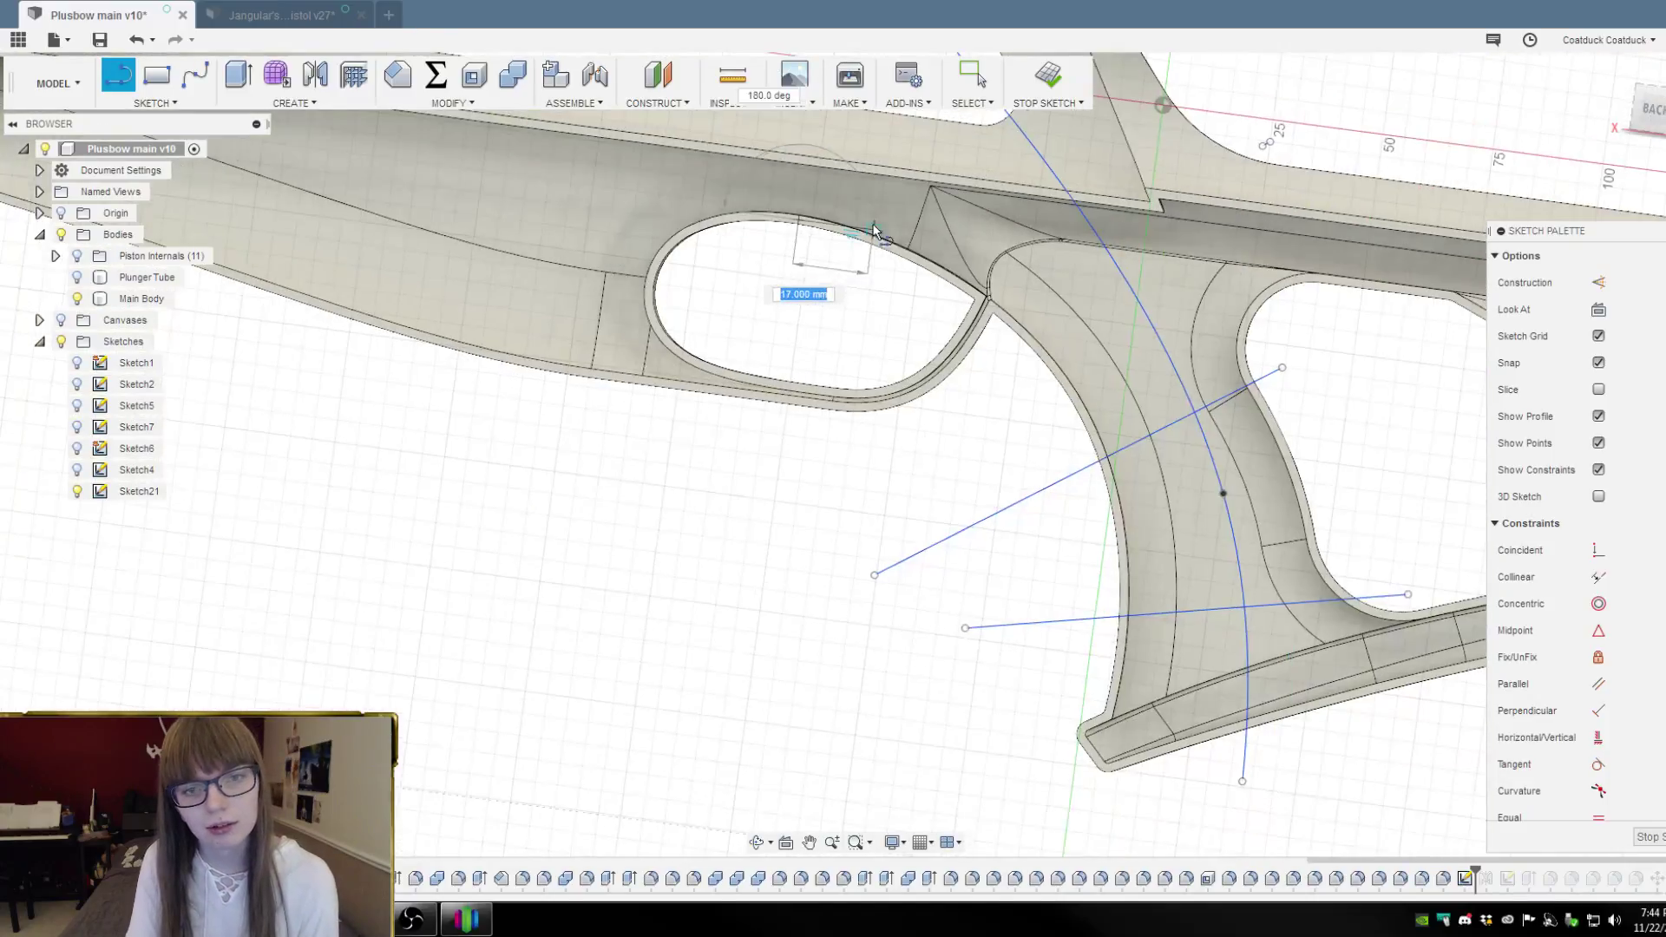
pyautogui.scroll(-2, 1171, 468)
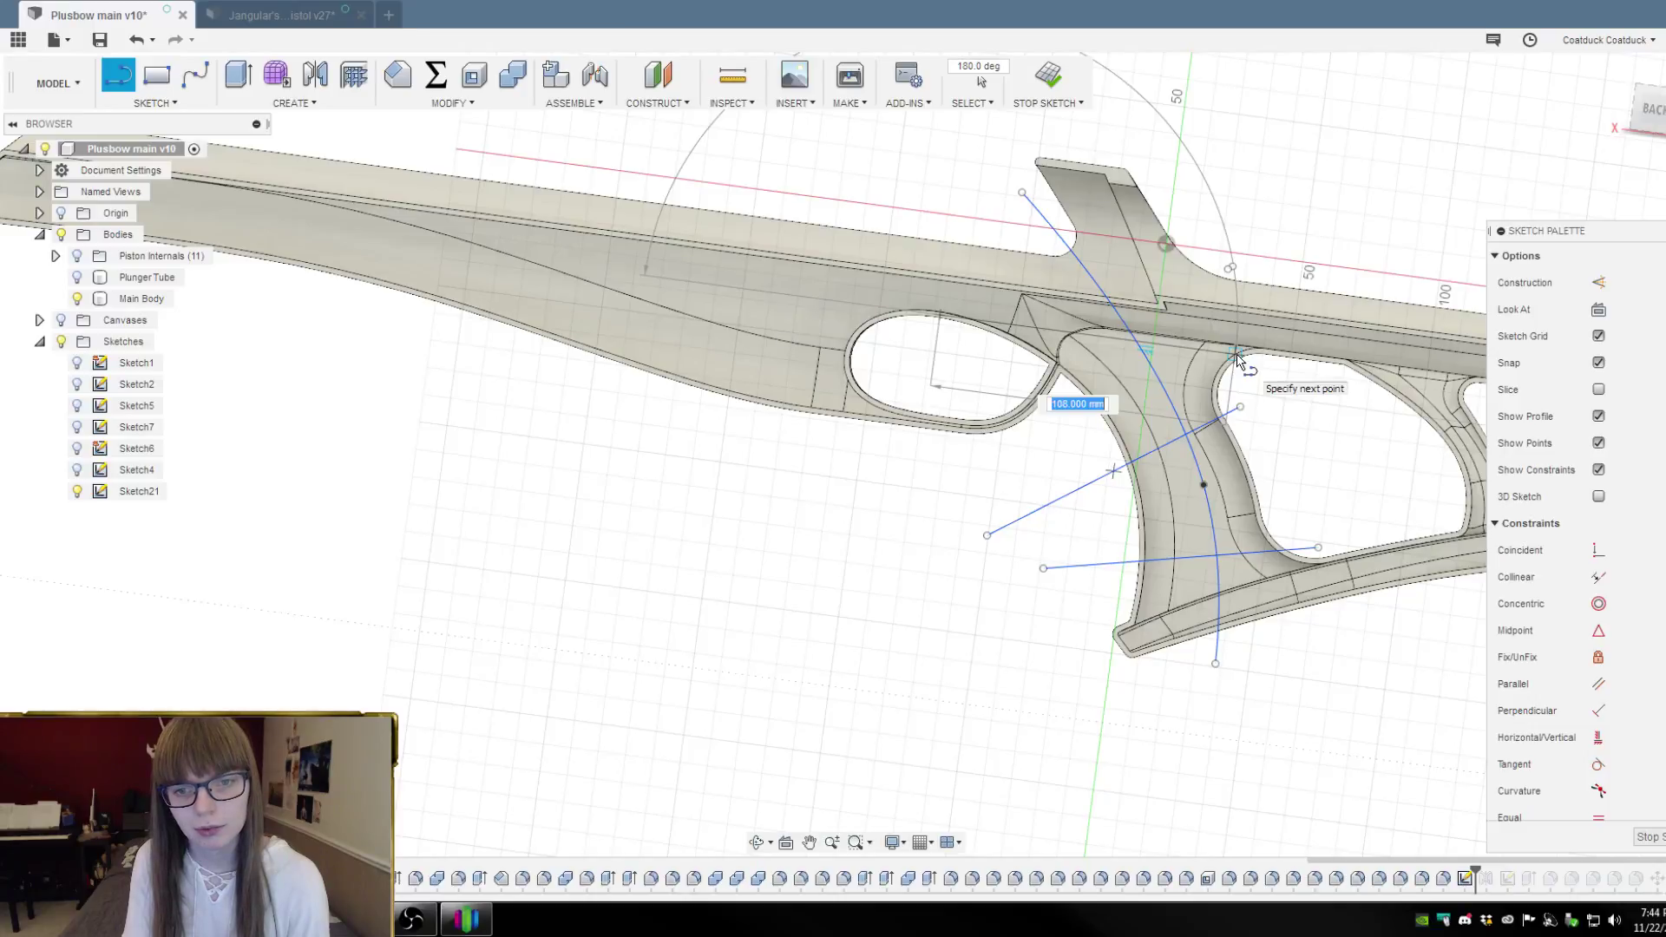
pyautogui.scroll(3, 1238, 360)
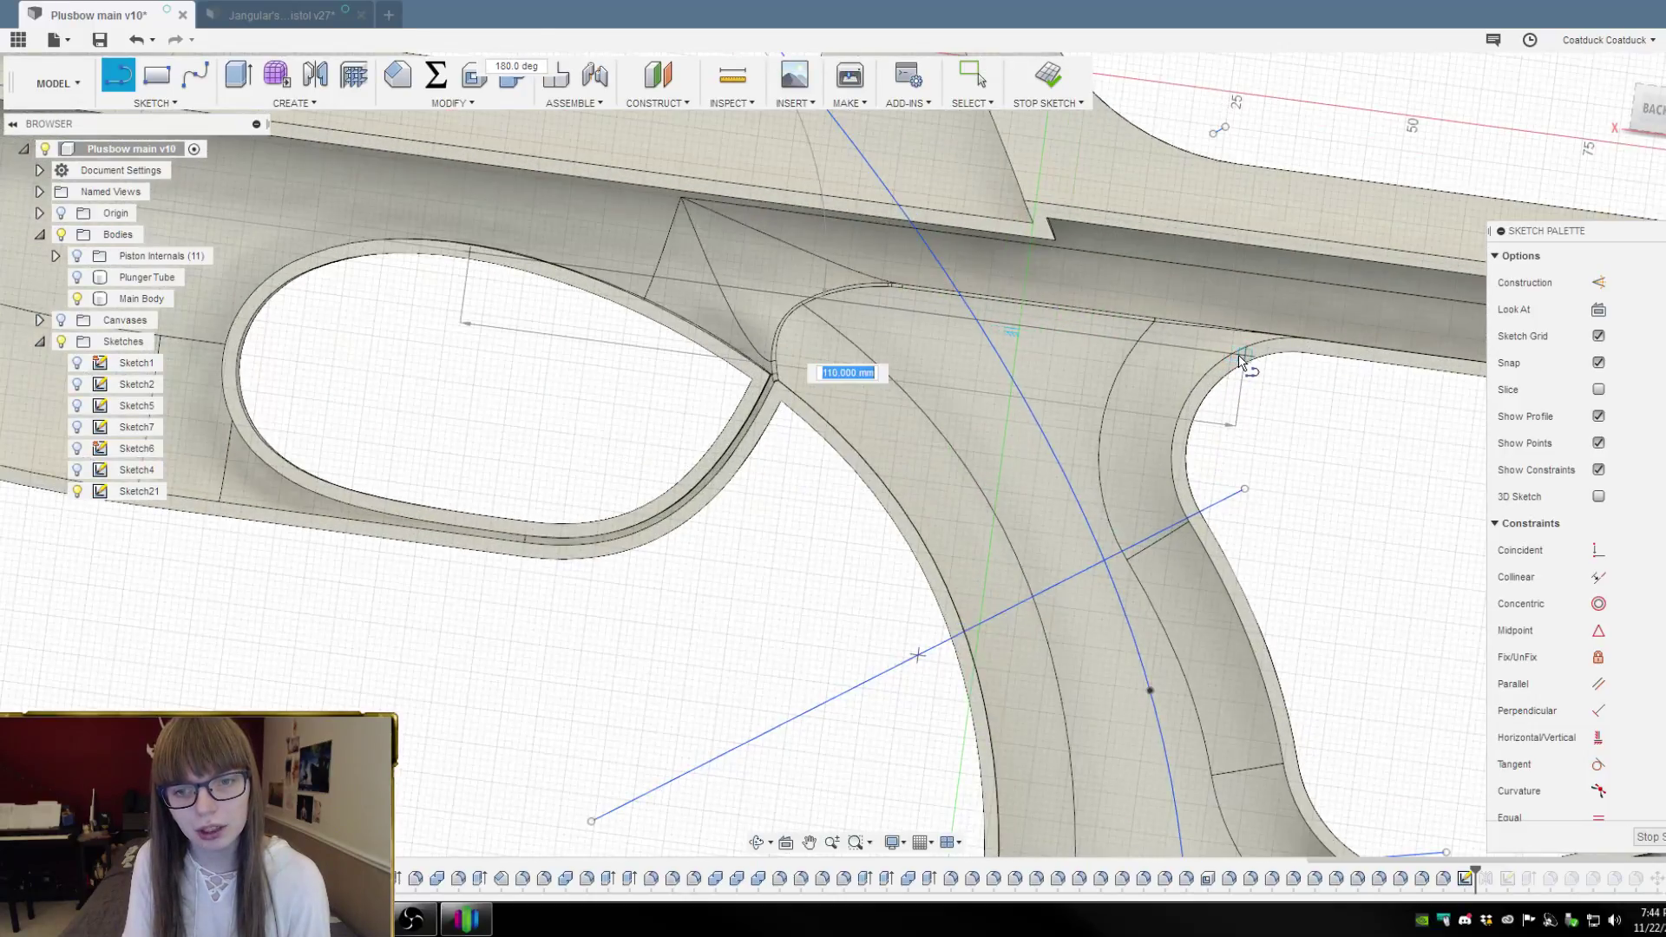
pyautogui.click(1238, 360)
pyautogui.scroll(-5, 1264, 361)
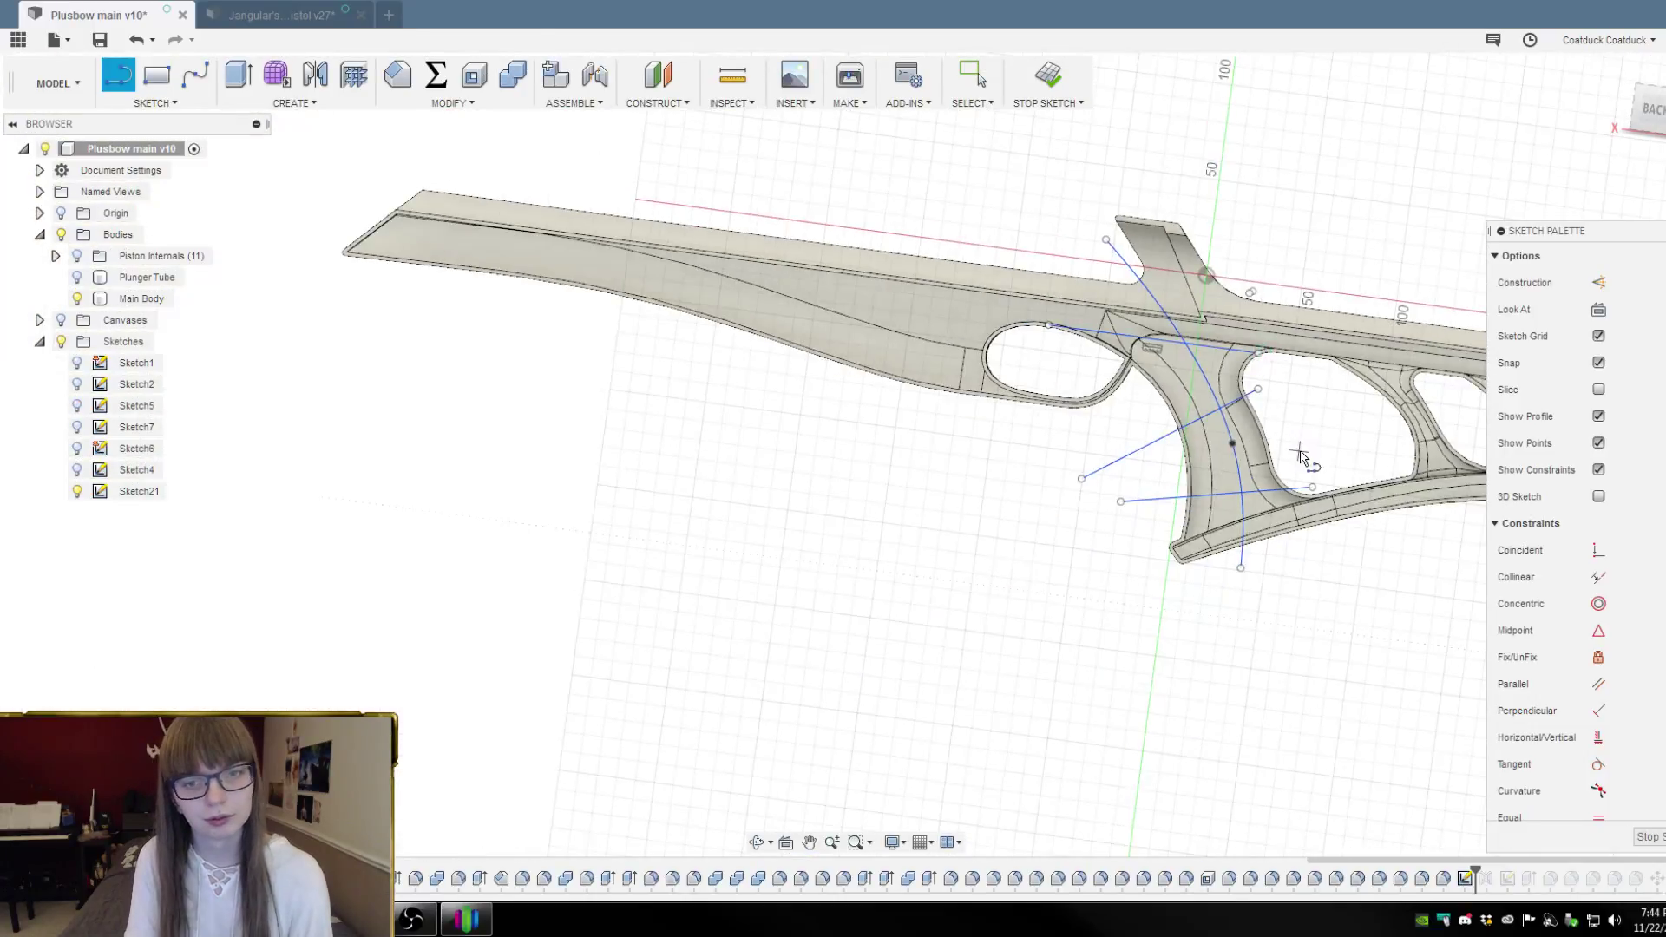
pyautogui.press('Escape')
pyautogui.scroll(5, 1220, 344)
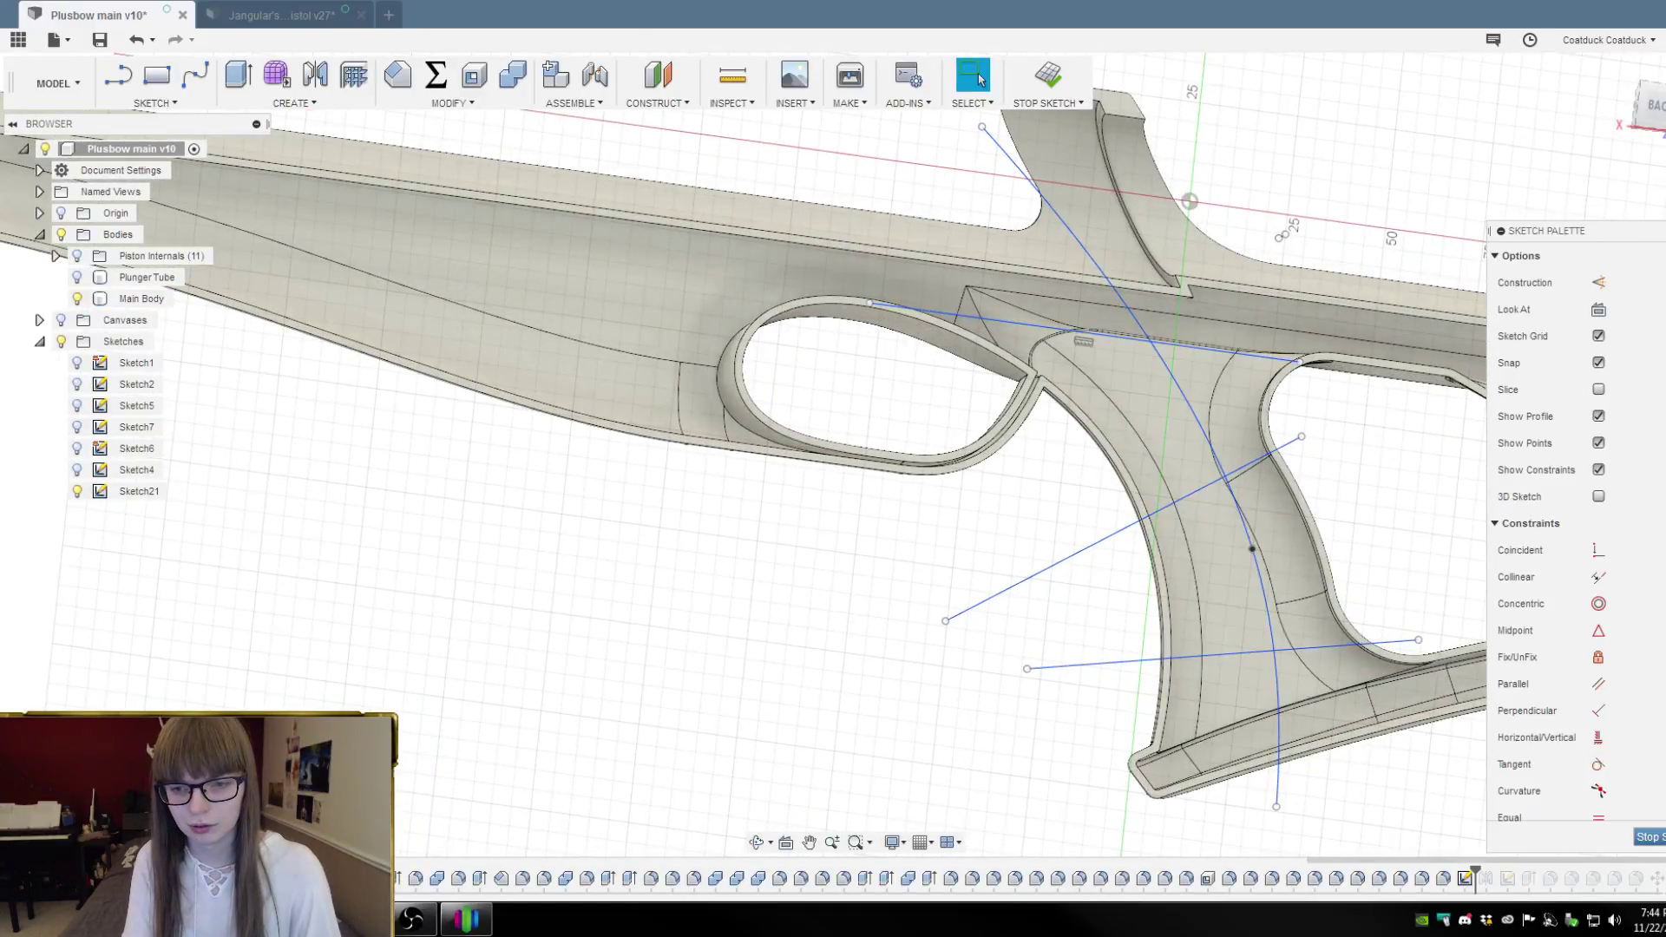
# Create a 1.50 mm thick symmetric web from the grip's spline, the new upper line and the two lower crosswise lines
pyautogui.click(355, 75)
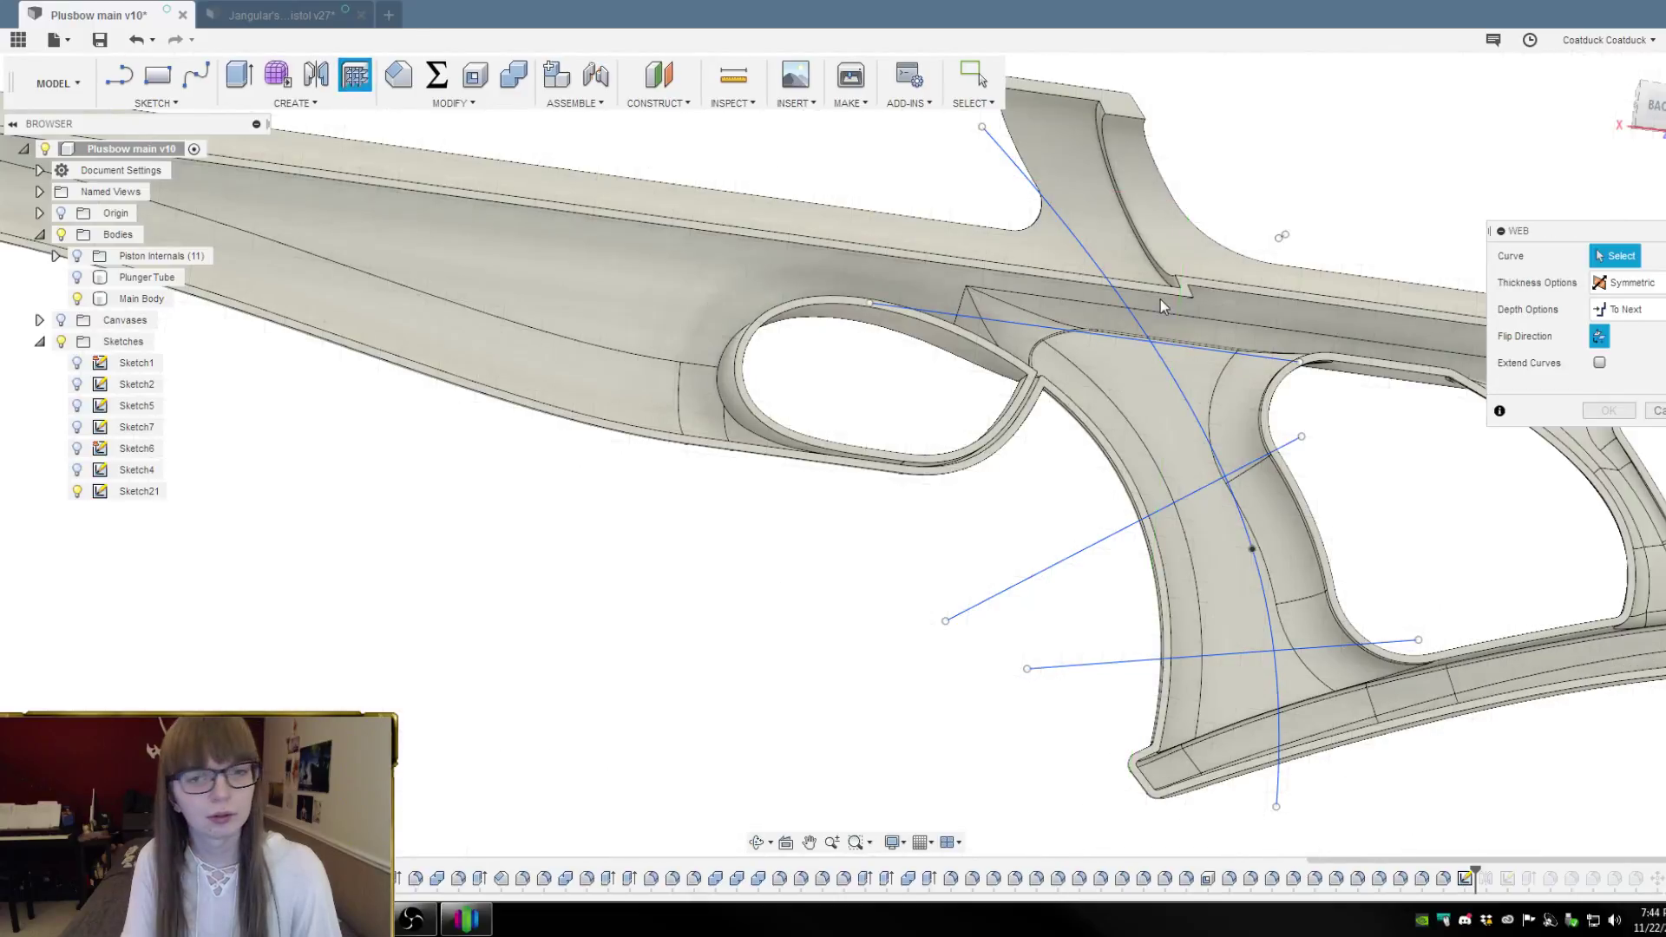
pyautogui.click(1132, 306)
pyautogui.click(1195, 351)
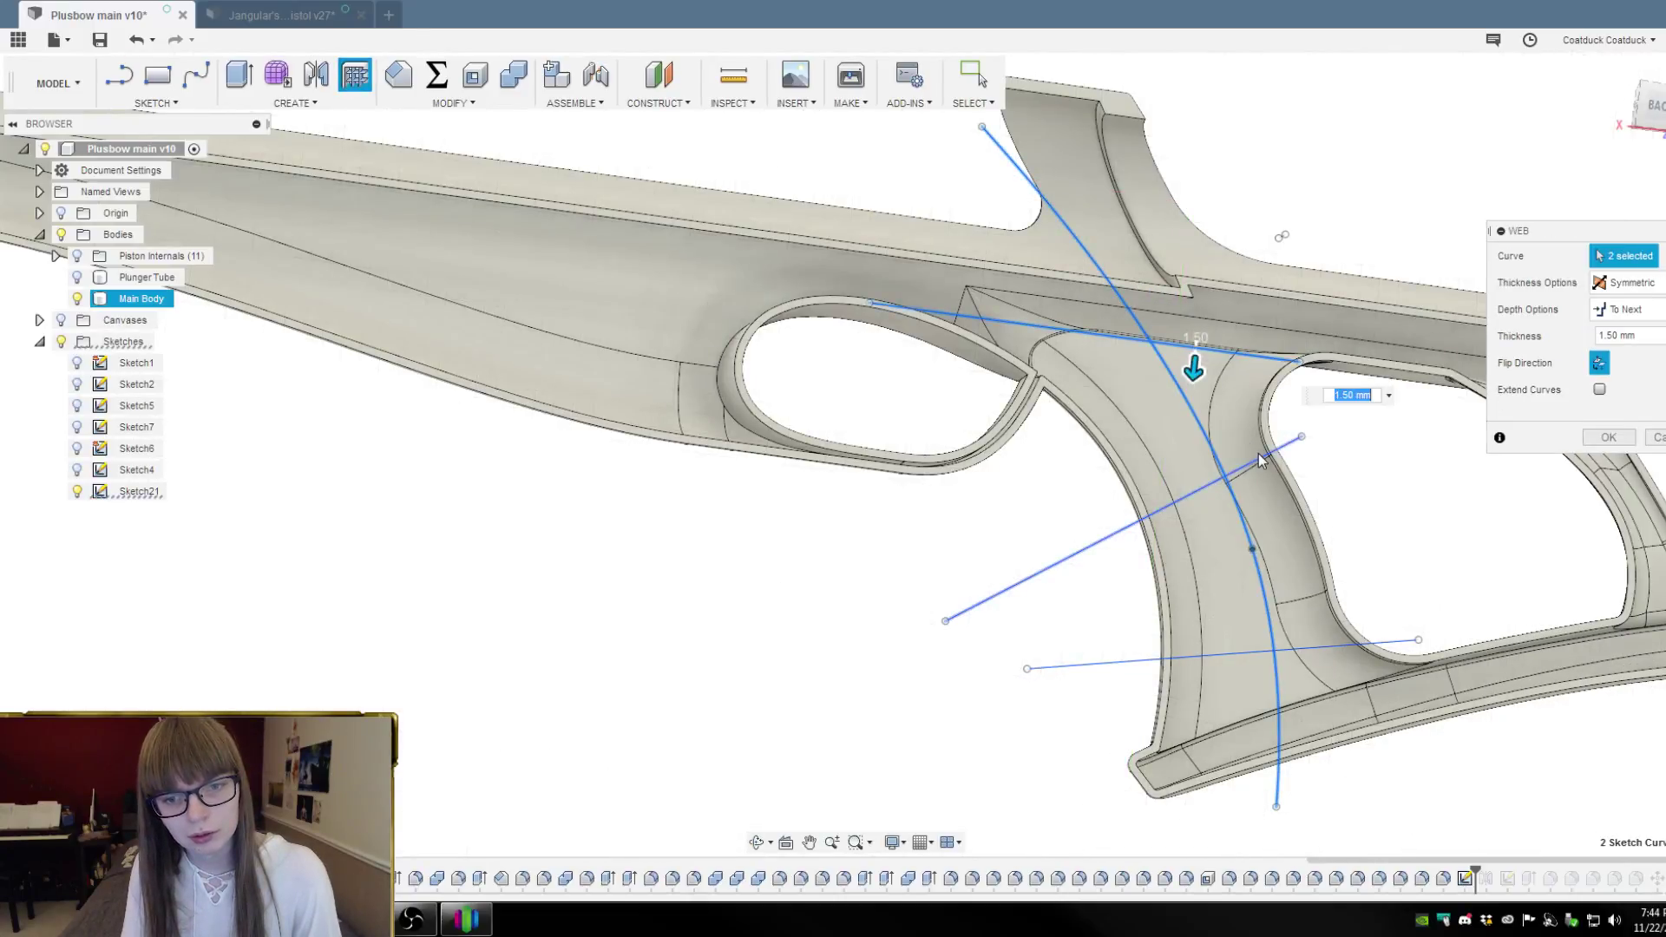
pyautogui.click(1258, 457)
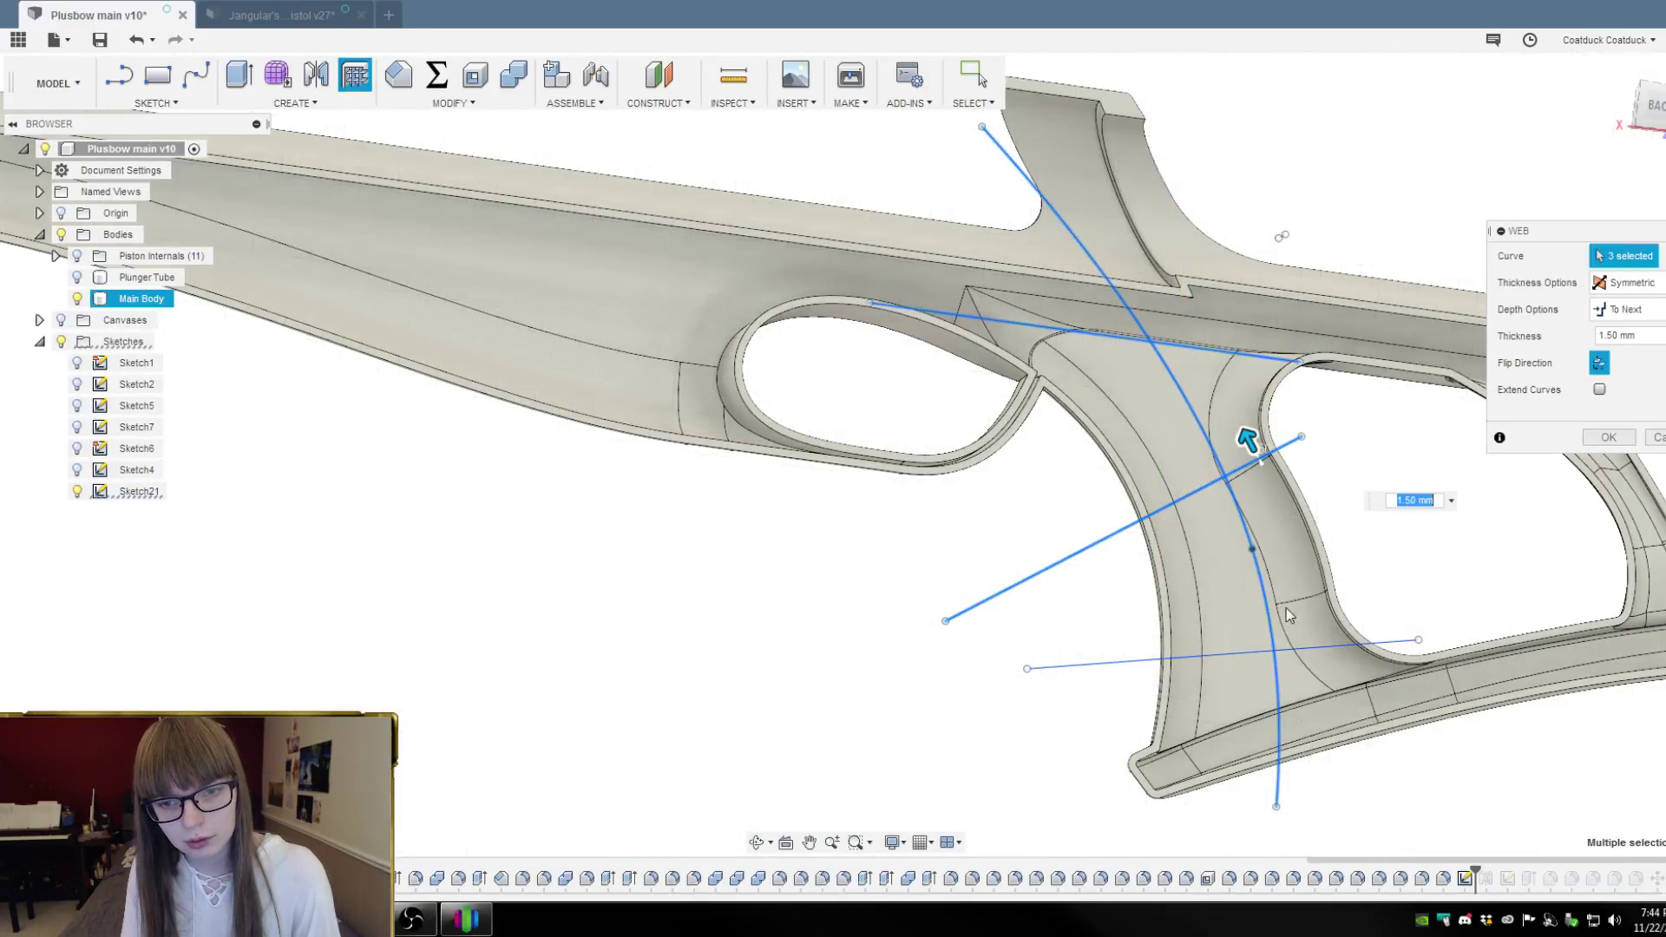
pyautogui.click(1304, 652)
pyautogui.scroll(-1, 891, 293)
pyautogui.keyDown('shift'); pyautogui.moveTo(891, 297); pyautogui.dragTo(881, 483, button='middle'); pyautogui.keyUp('shift')
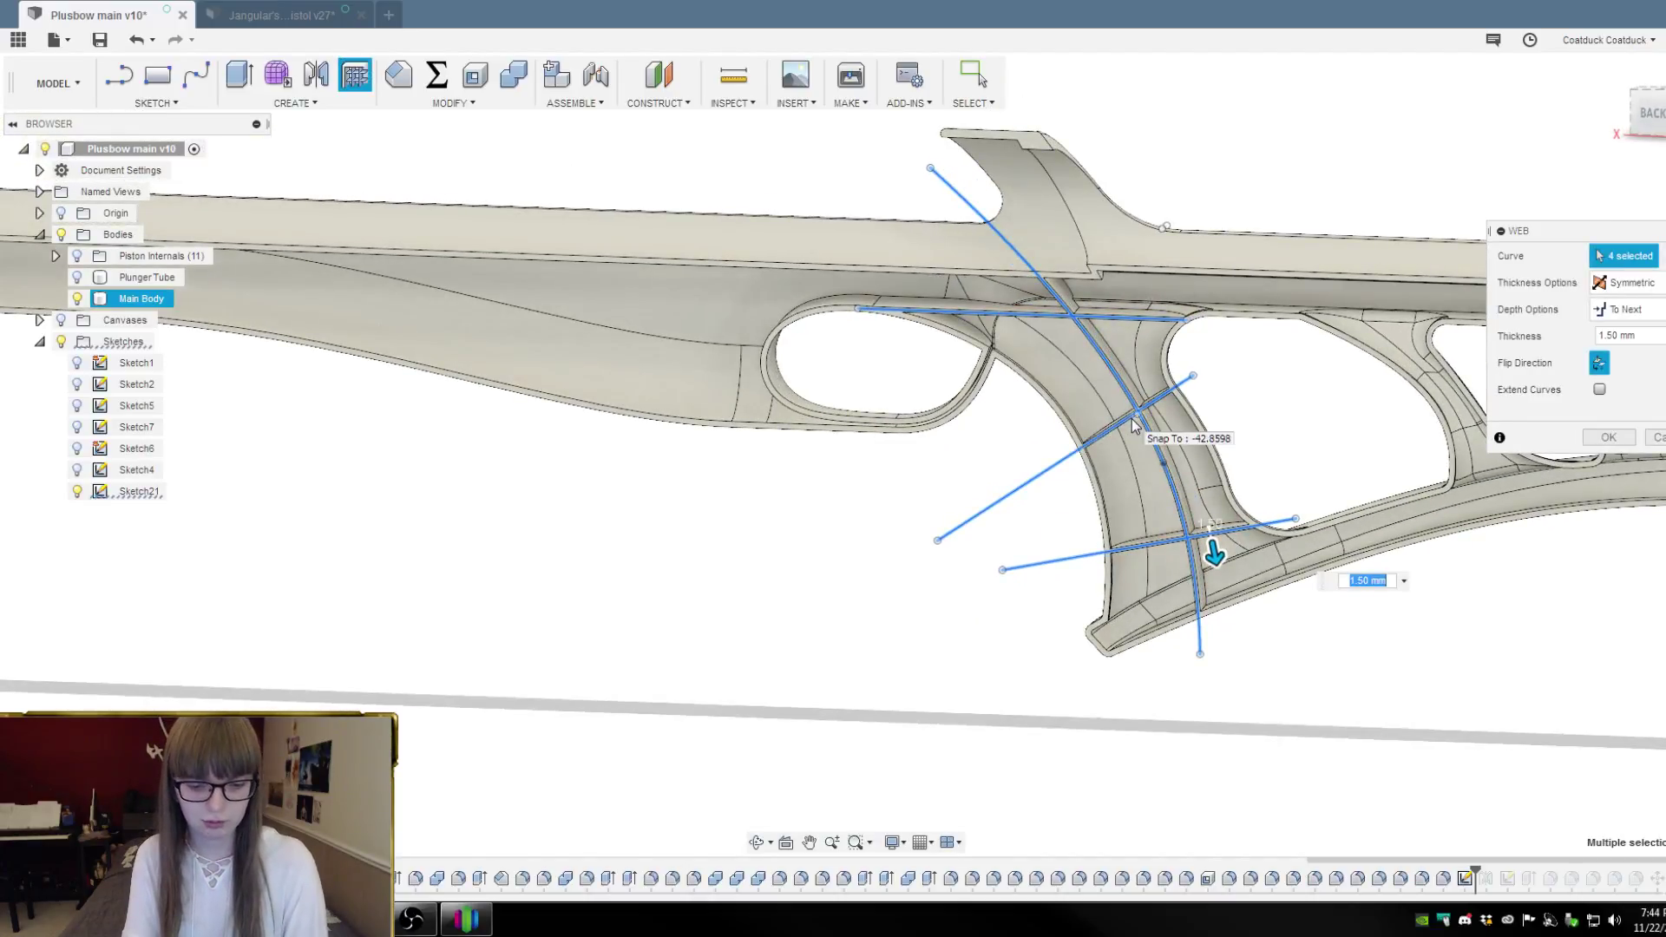
pyautogui.press('Return')
pyautogui.moveTo(926, 510)
pyautogui.keyDown('shift'); pyautogui.mouseDown(button='middle')
pyautogui.moveTo(951, 468)
pyautogui.moveTo(997, 468)
pyautogui.moveTo(1137, 398)
pyautogui.moveTo(908, 495)
pyautogui.moveTo(956, 501)
pyautogui.moveTo(934, 499)
pyautogui.mouseUp(button='middle'); pyautogui.keyUp('shift')
pyautogui.press('Escape')
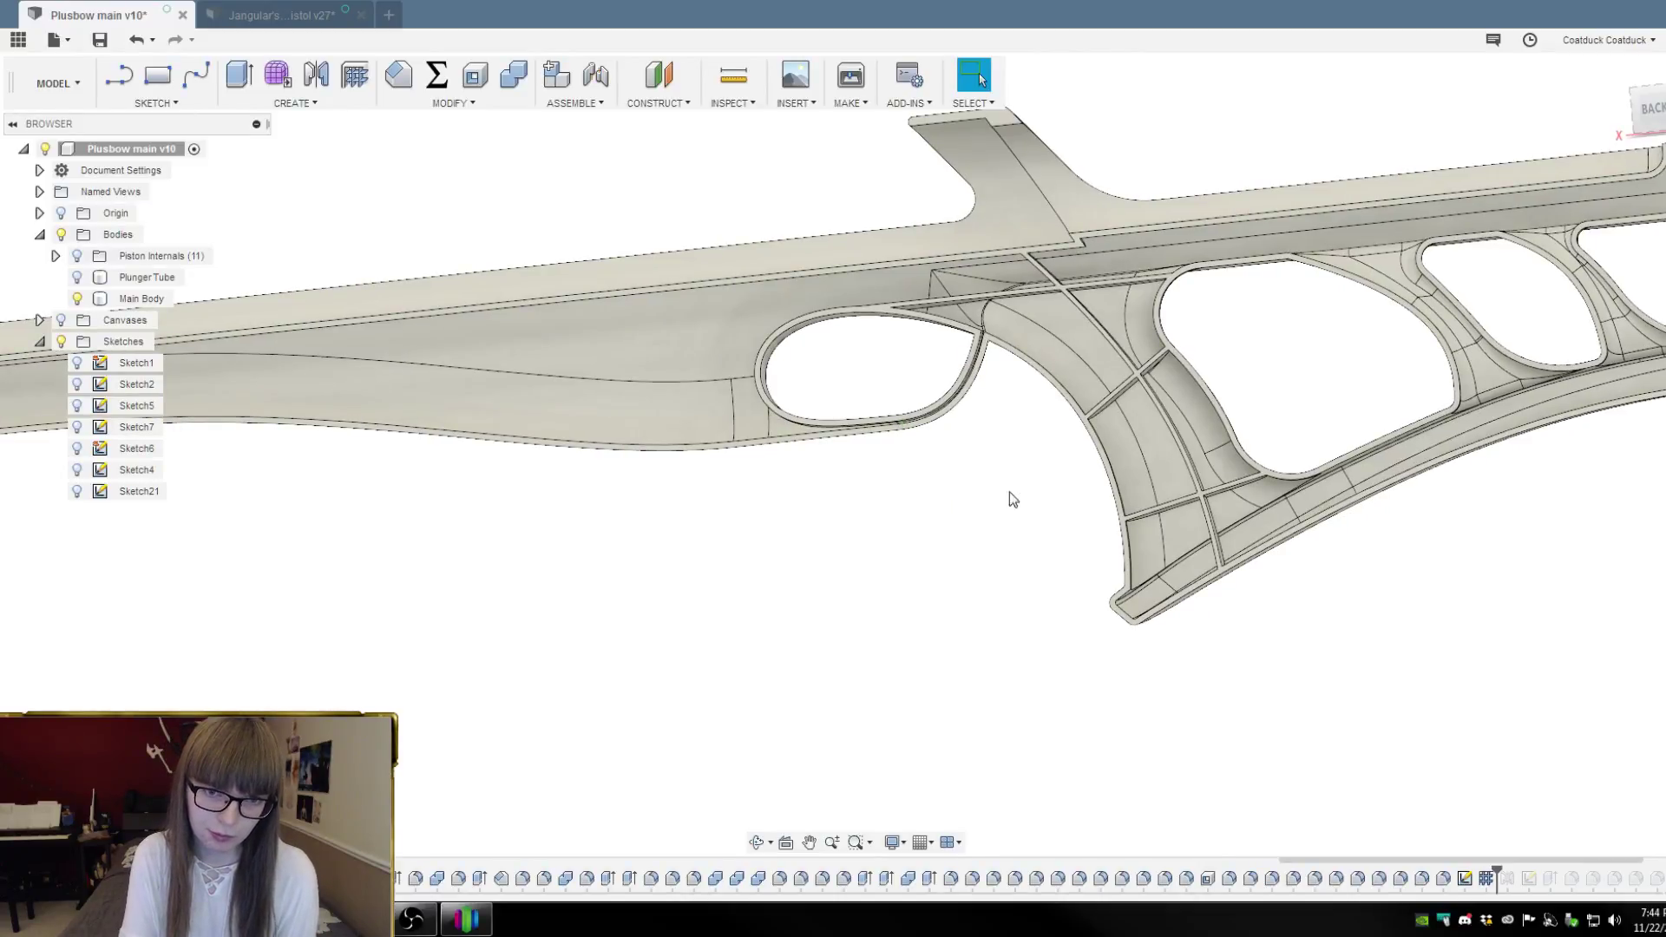
pyautogui.scroll(3, 1150, 468)
pyautogui.moveTo(1154, 463)
pyautogui.keyDown('shift'); pyautogui.mouseDown(button='middle')
pyautogui.moveTo(1177, 440)
pyautogui.moveTo(1115, 468)
pyautogui.moveTo(1137, 476)
pyautogui.moveTo(1184, 441)
pyautogui.moveTo(1171, 397)
pyautogui.moveTo(1138, 402)
pyautogui.moveTo(1132, 438)
pyautogui.mouseUp(button='middle'); pyautogui.keyUp('shift')
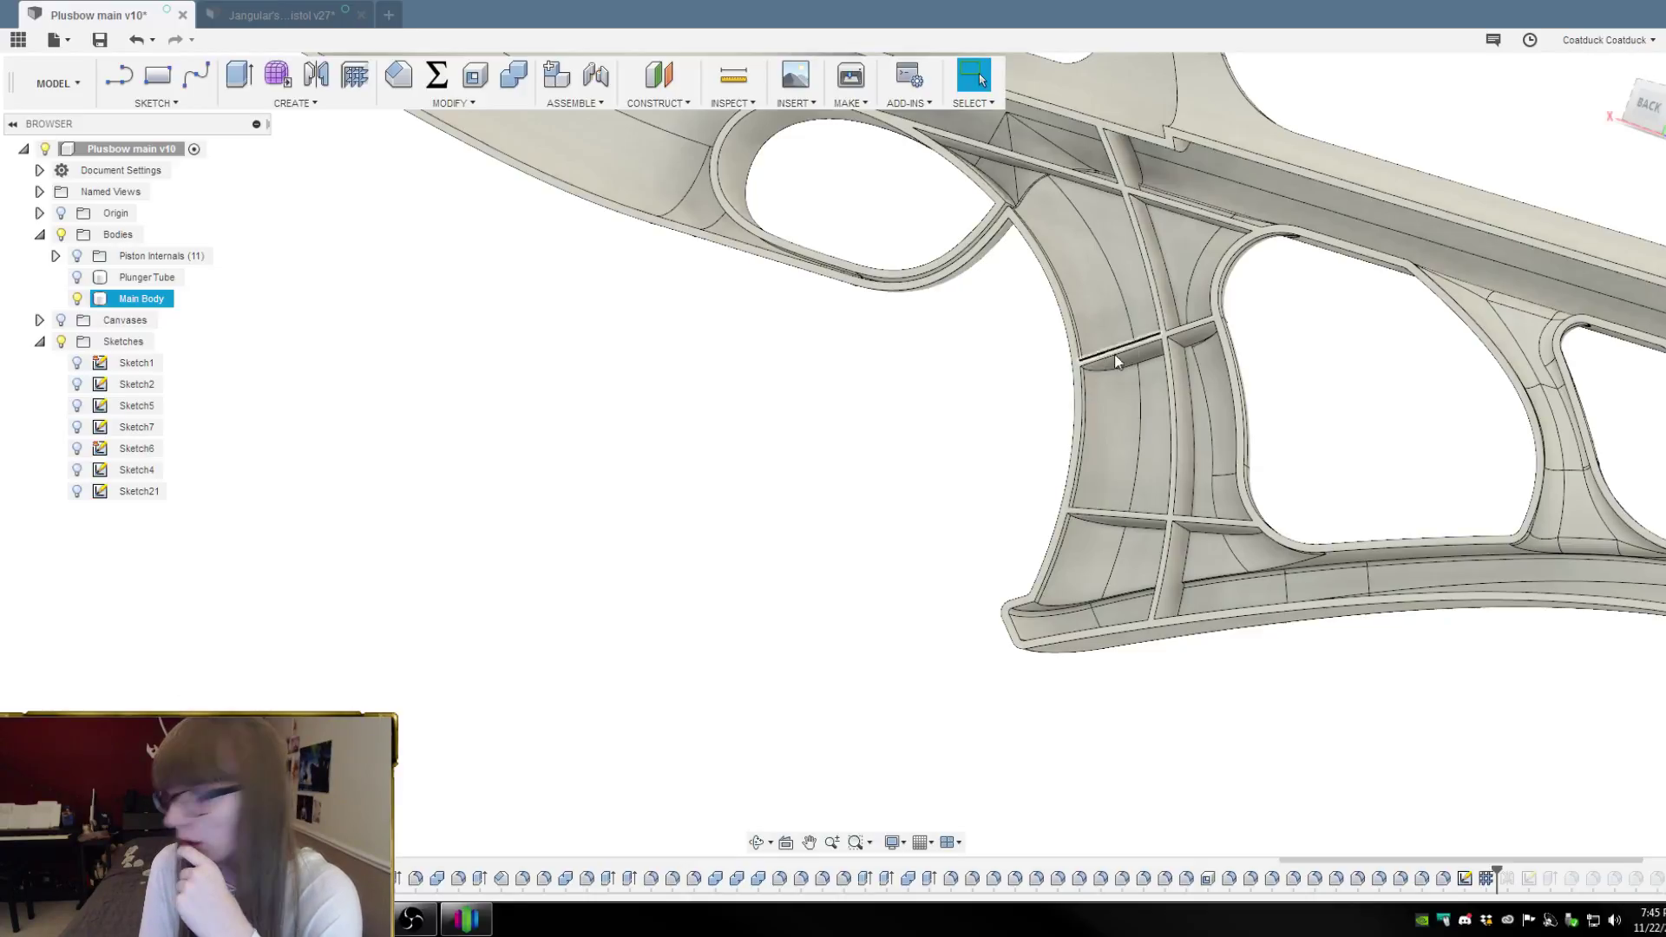
# Switch to the Jangular's Rainbow Pistol design and hide the Left Grip body to expose the ribs inside the right grip
pyautogui.click(236, 15)
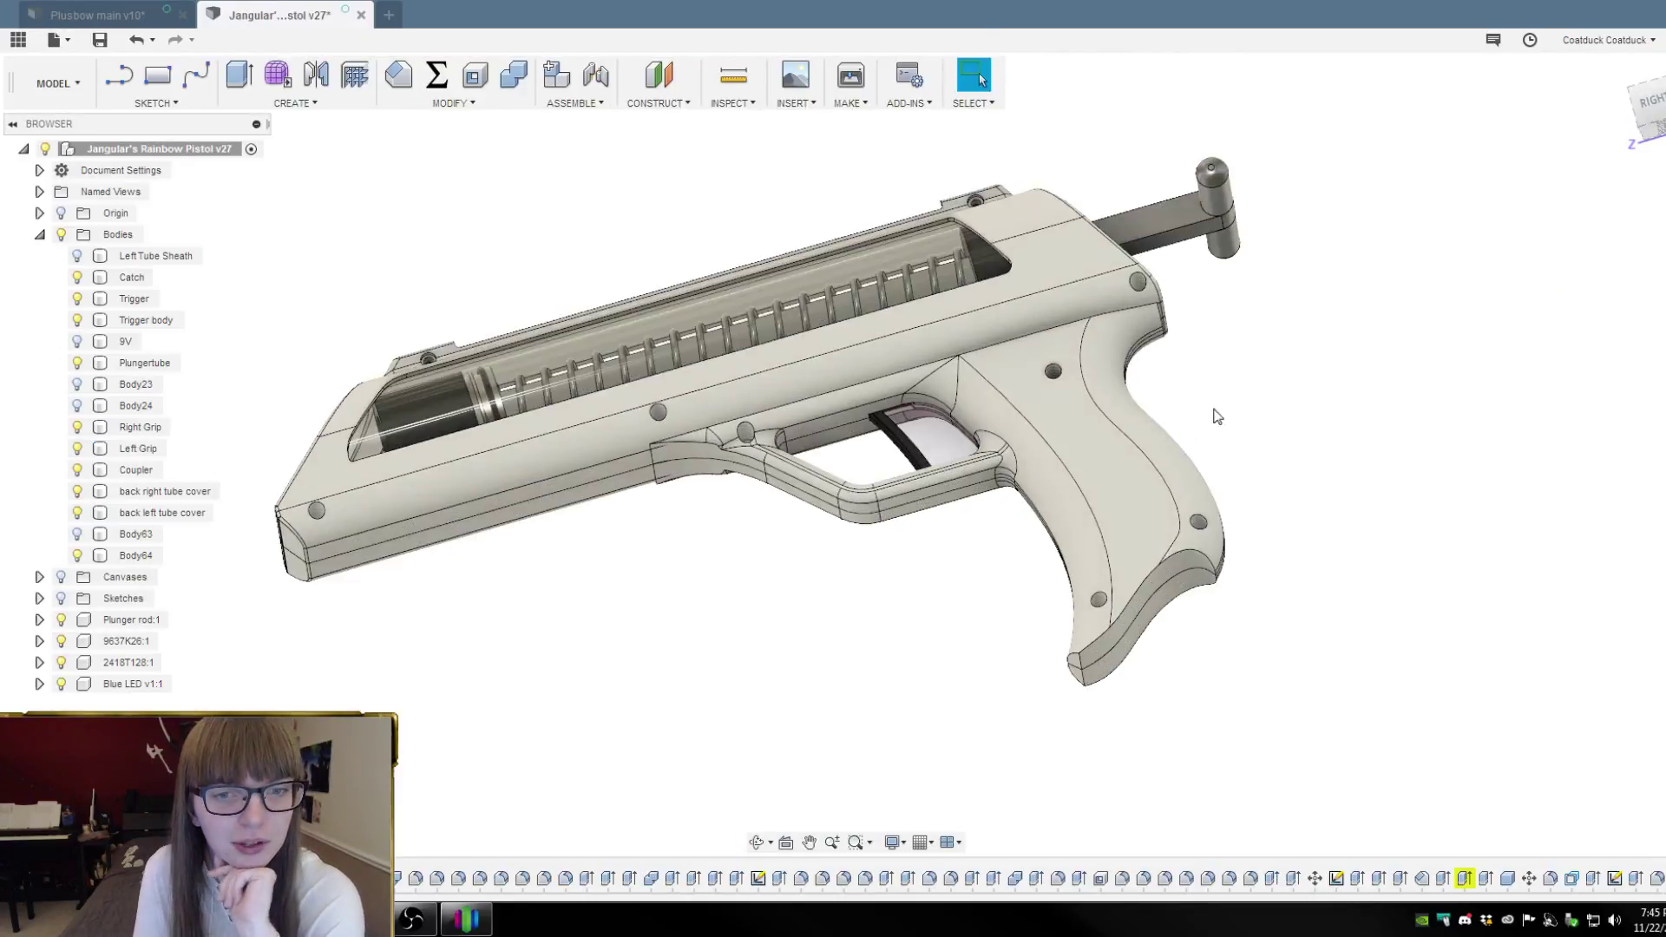
pyautogui.click(77, 448)
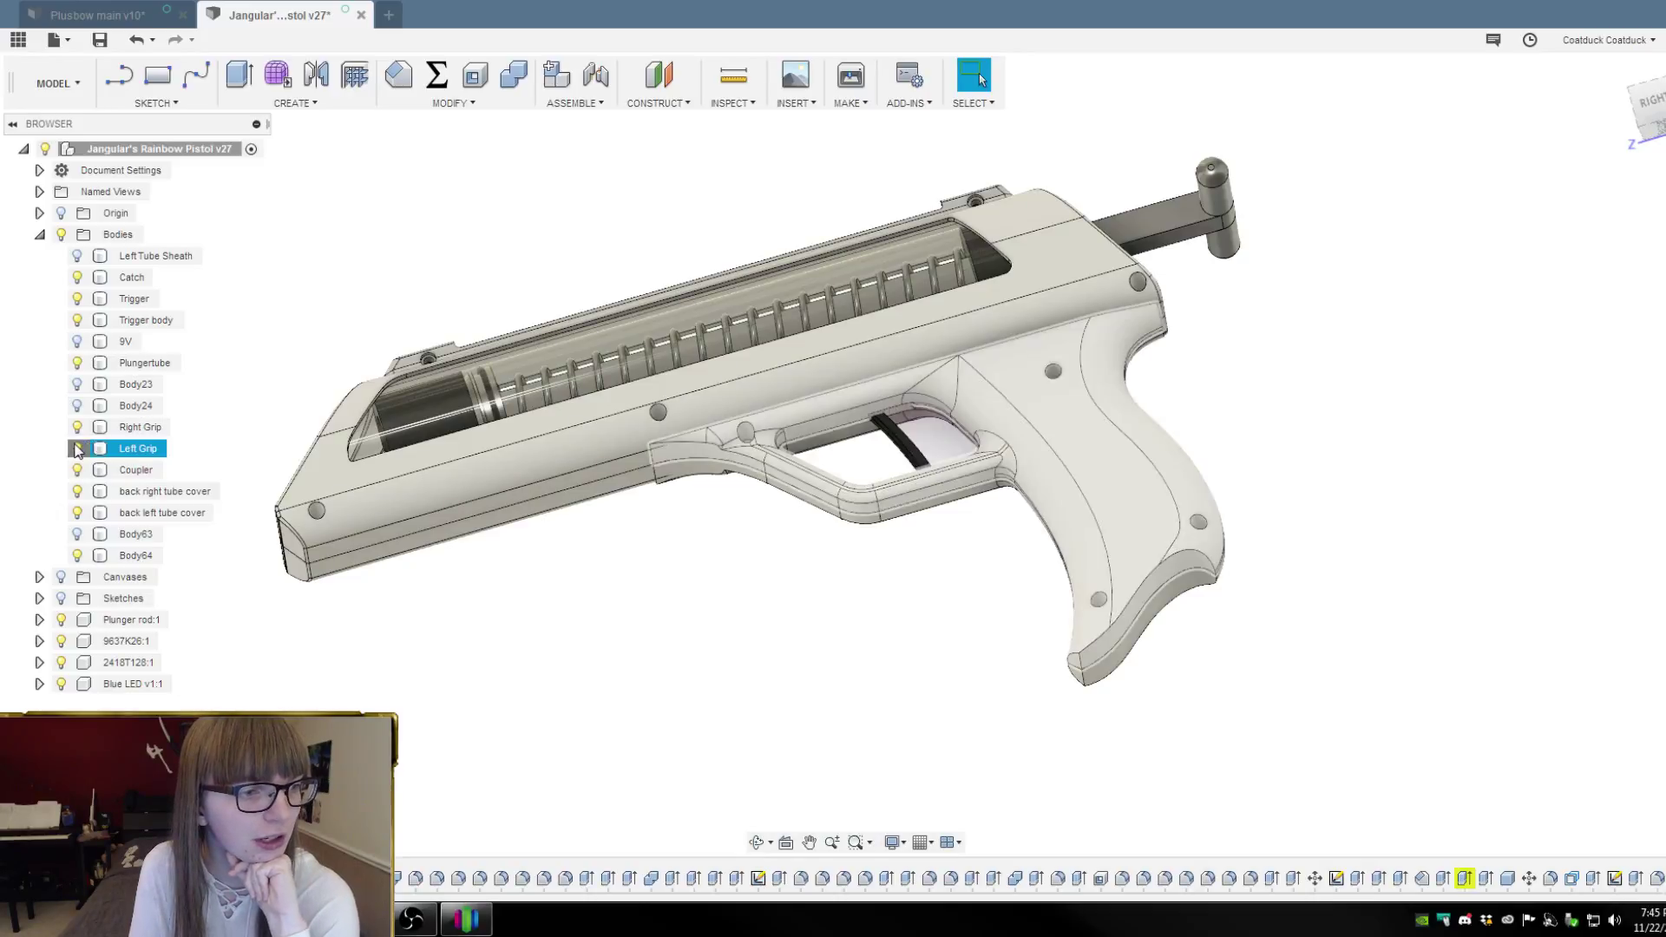
pyautogui.scroll(5, 1145, 512)
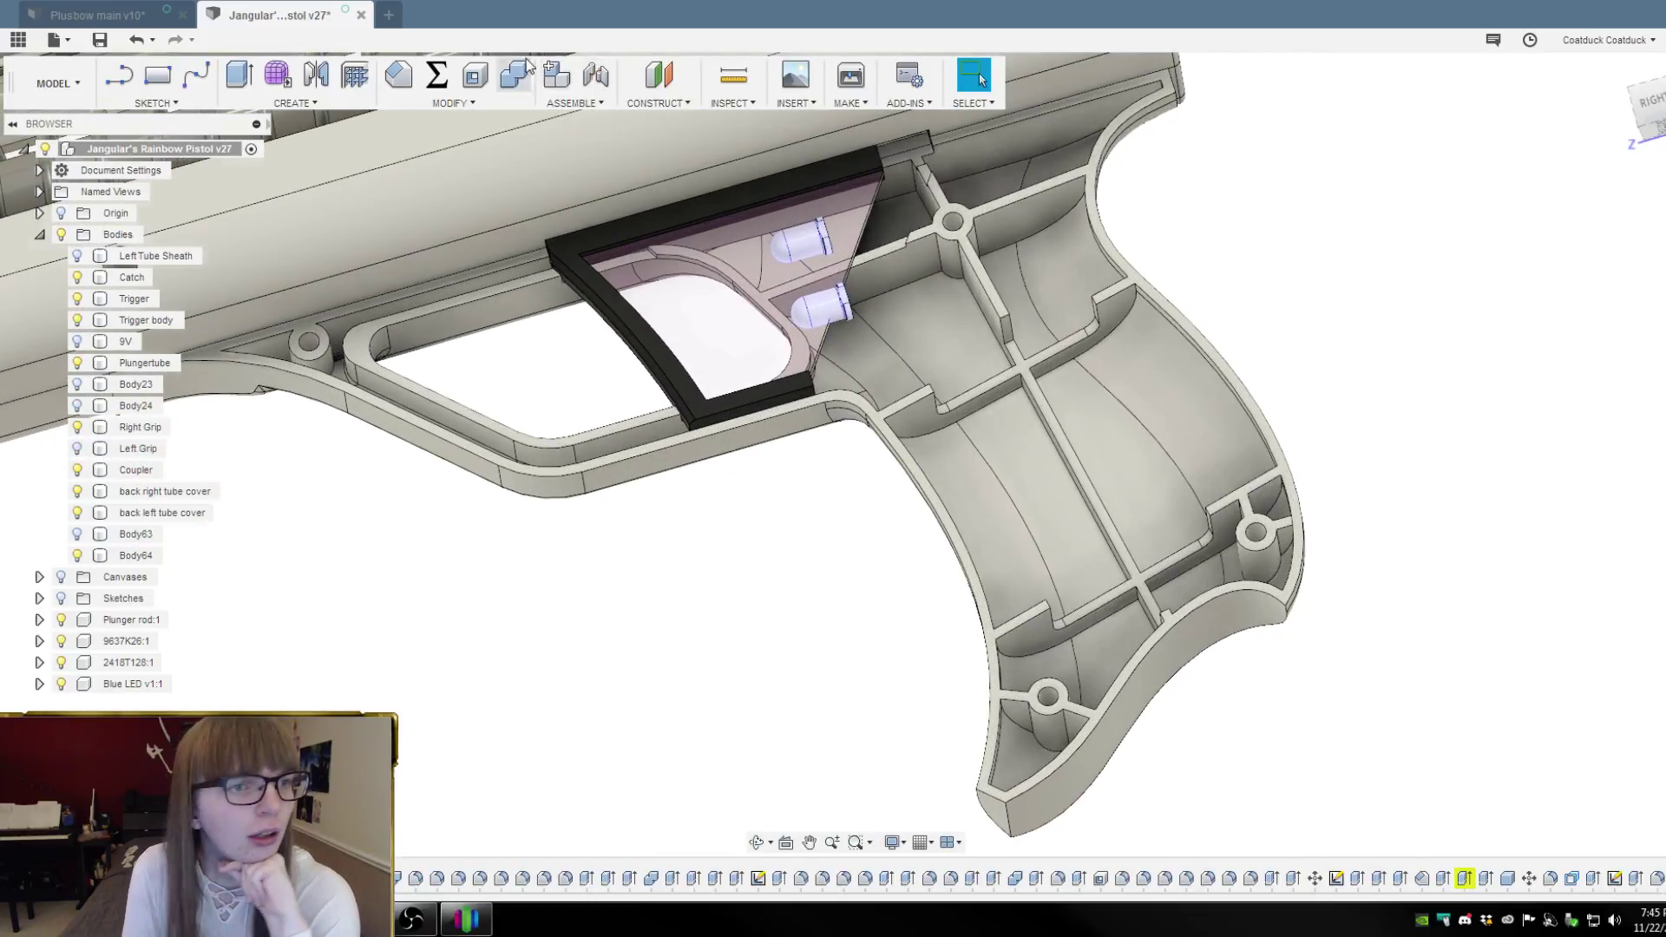
# Measure the wall thickness of the right grip between its inner and outer rear edges
pyautogui.click(733, 77)
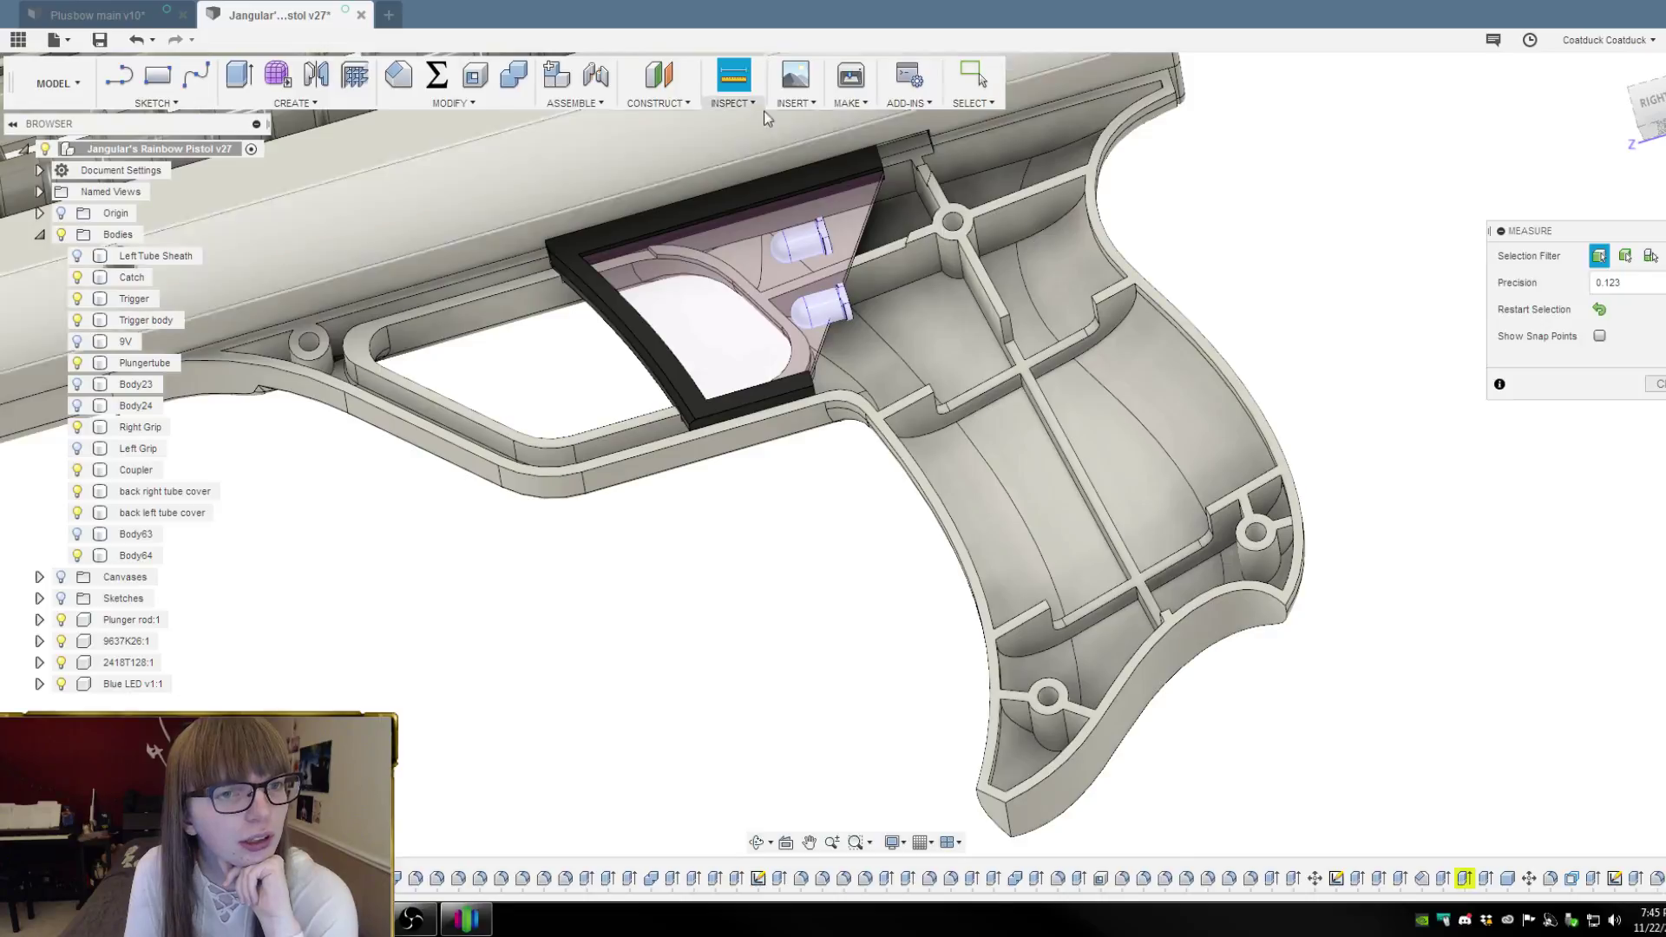
pyautogui.scroll(3, 1293, 408)
pyautogui.keyDown('shift'); pyautogui.moveTo(1291, 402); pyautogui.dragTo(1361, 373, button='middle'); pyautogui.keyUp('shift')
pyautogui.click(1190, 379)
pyautogui.click(1190, 388)
pyautogui.scroll(-4, 1360, 373)
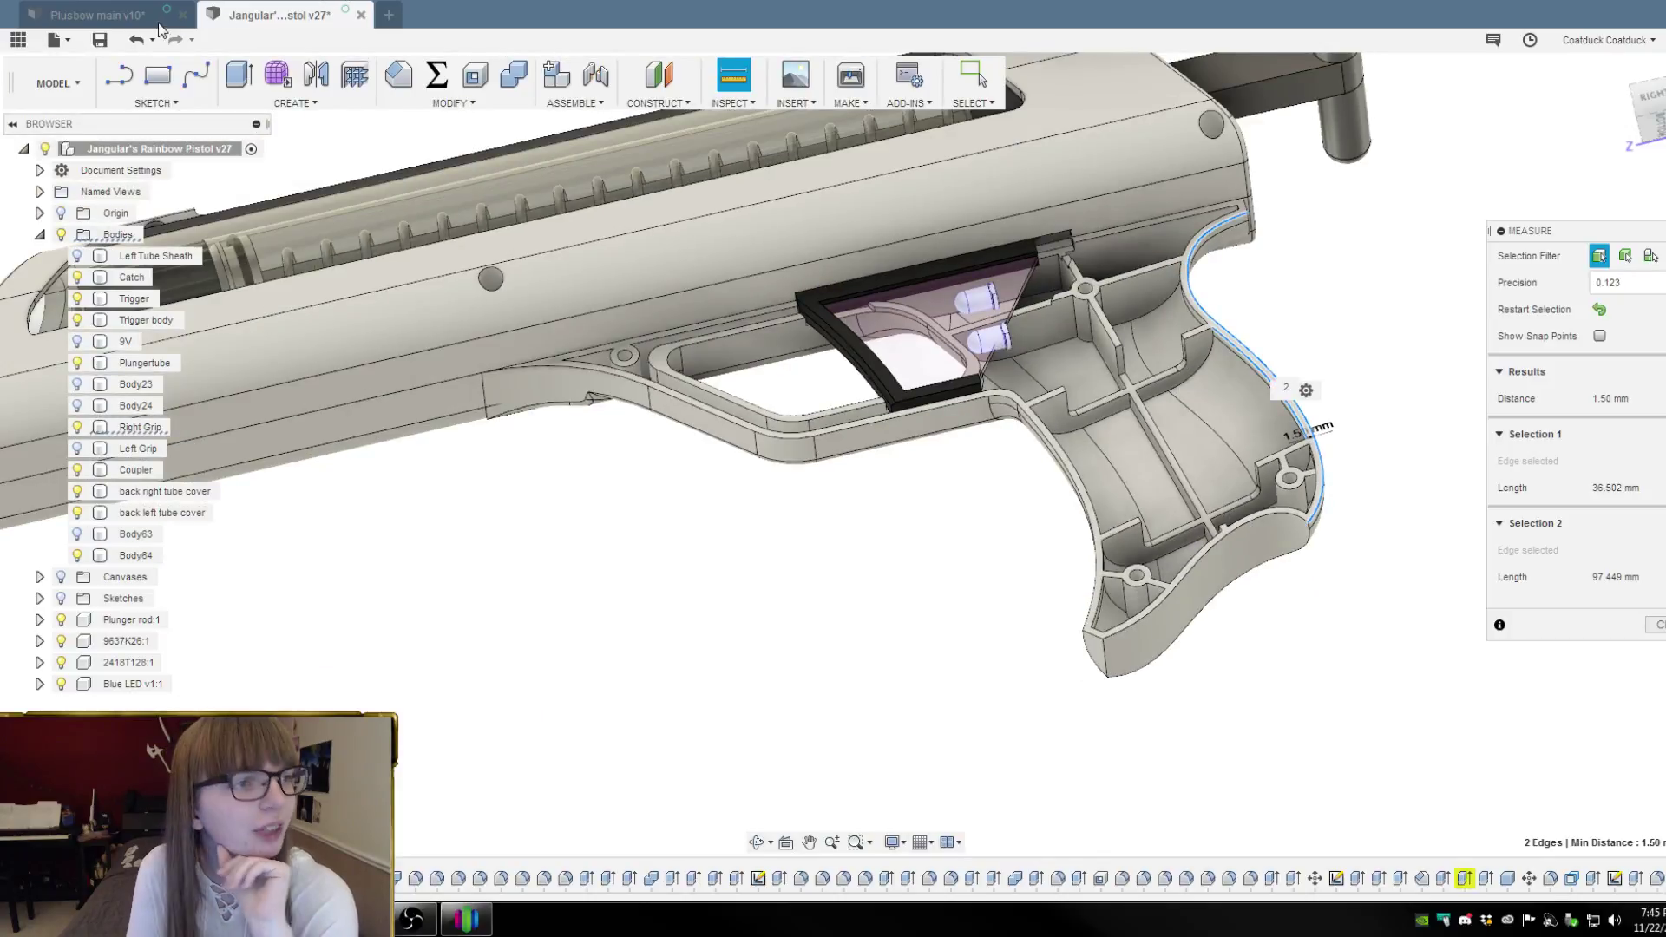
# Return to the Plusbow main design and examine the webbed grip and the rest of the body's interior at several angles
pyautogui.click(137, 23)
pyautogui.scroll(-3, 1215, 342)
pyautogui.keyDown('shift'); pyautogui.moveTo(1206, 390); pyautogui.dragTo(1346, 355, button='middle'); pyautogui.keyUp('shift')
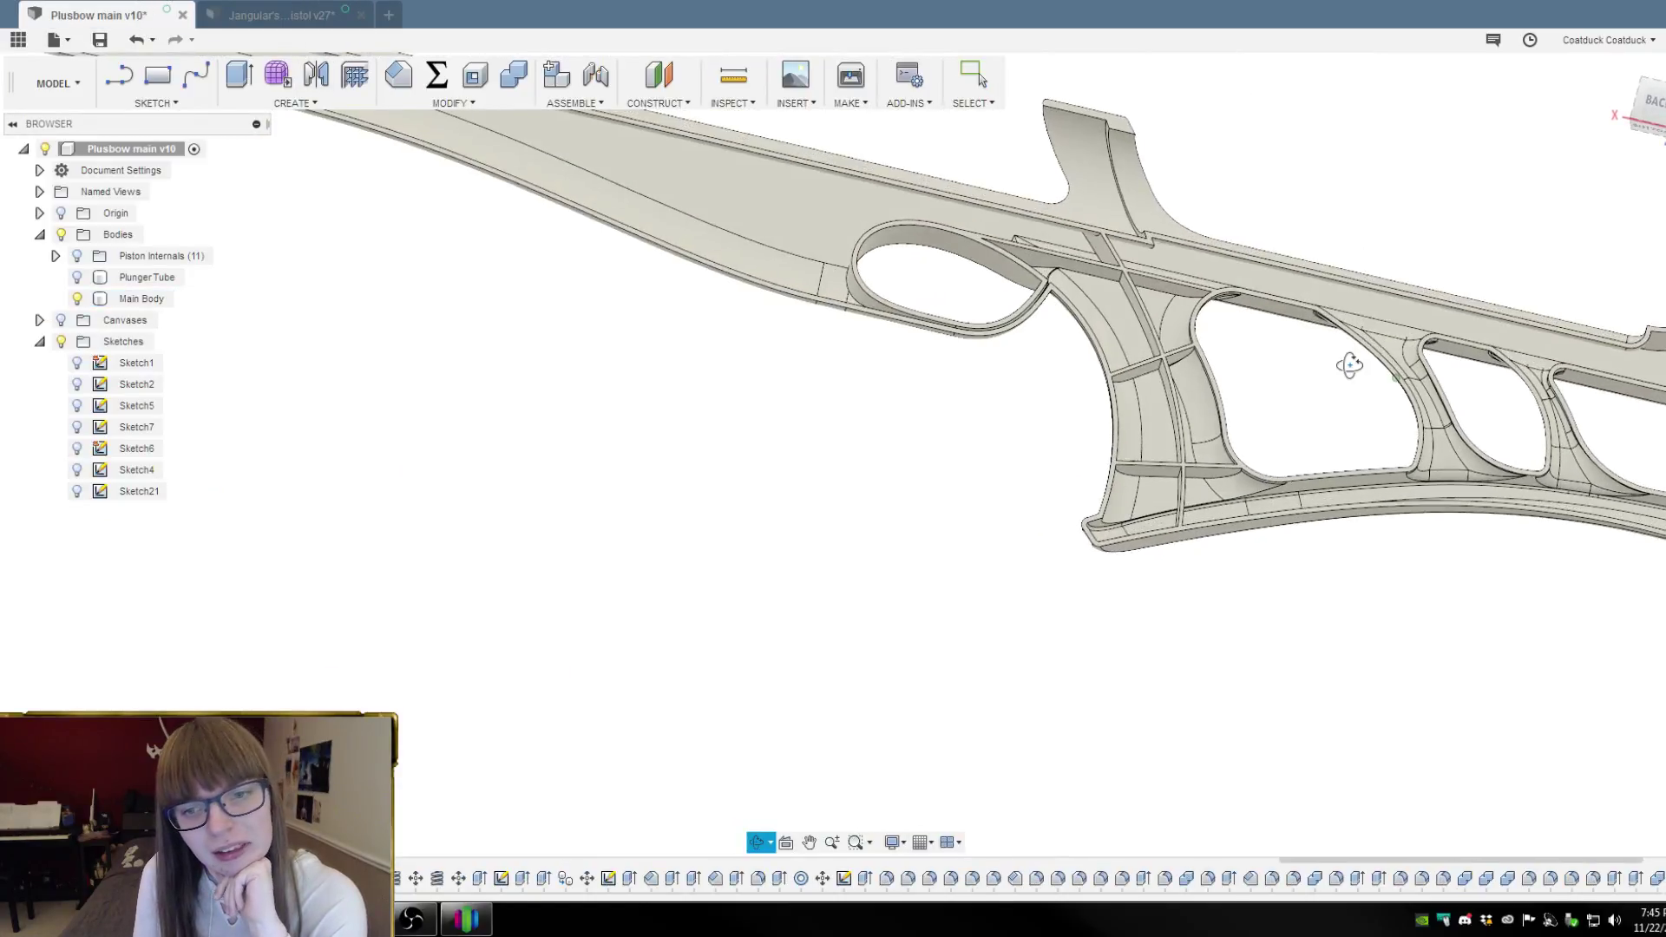
pyautogui.scroll(-3, 1350, 361)
pyautogui.click(1397, 495)
pyautogui.scroll(4, 1397, 497)
pyautogui.press('Escape')
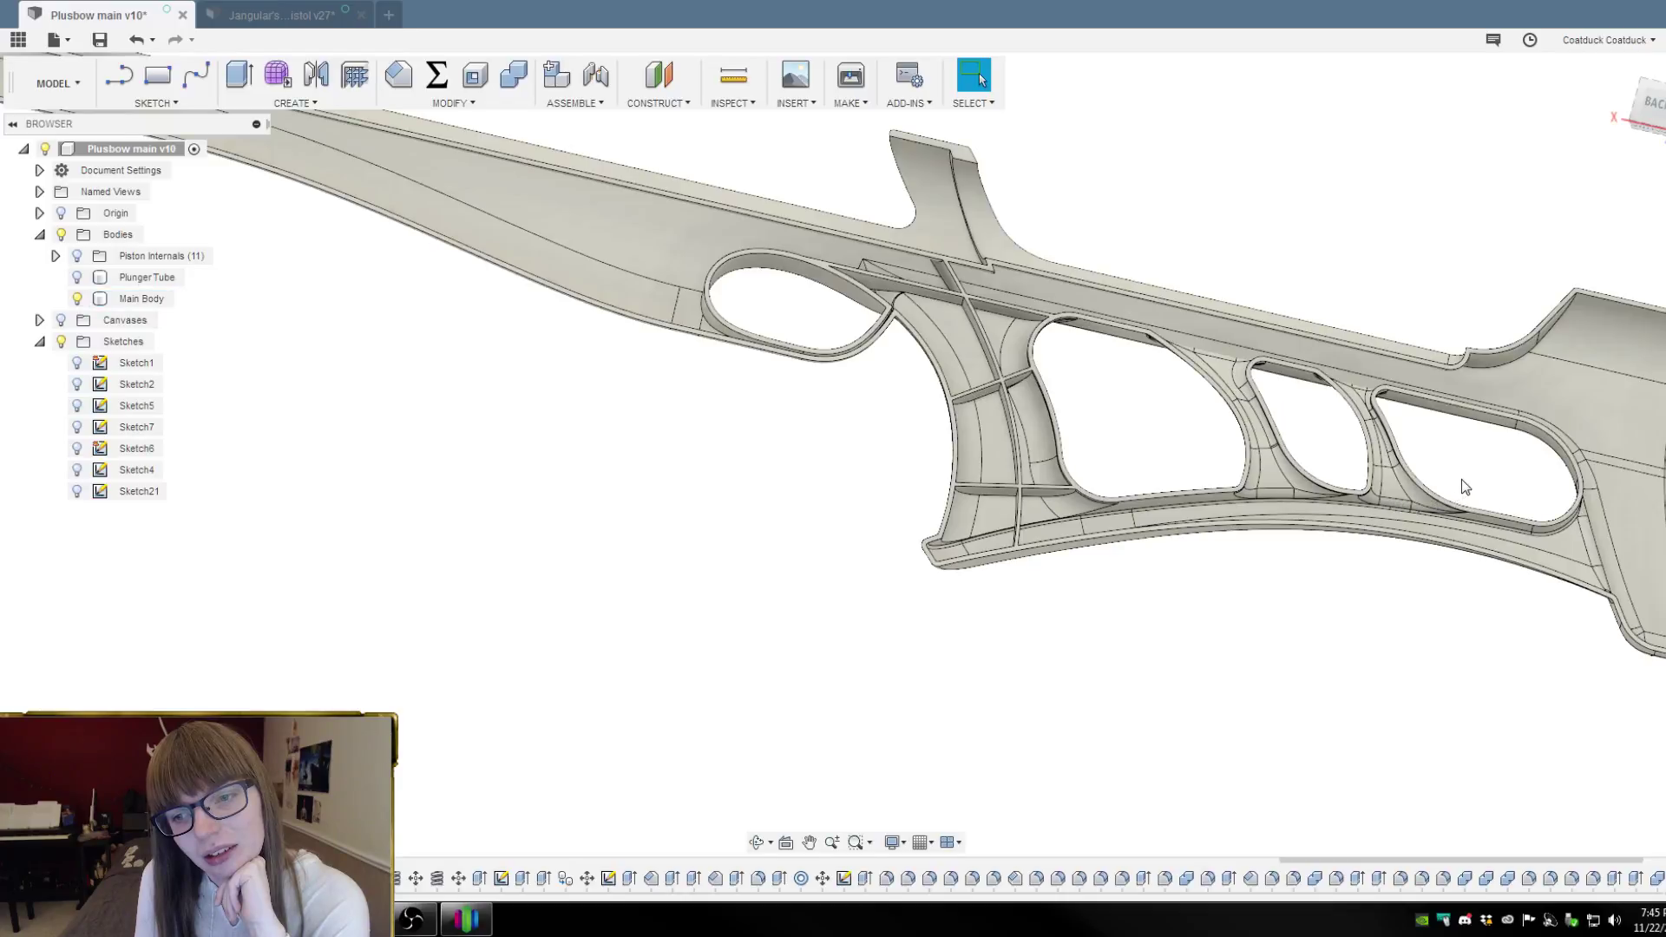
pyautogui.moveTo(1462, 483)
pyautogui.keyDown('shift'); pyautogui.mouseDown(button='middle')
pyautogui.moveTo(1480, 491)
pyautogui.moveTo(1441, 503)
pyautogui.moveTo(1460, 458)
pyautogui.mouseUp(button='middle'); pyautogui.keyUp('shift')
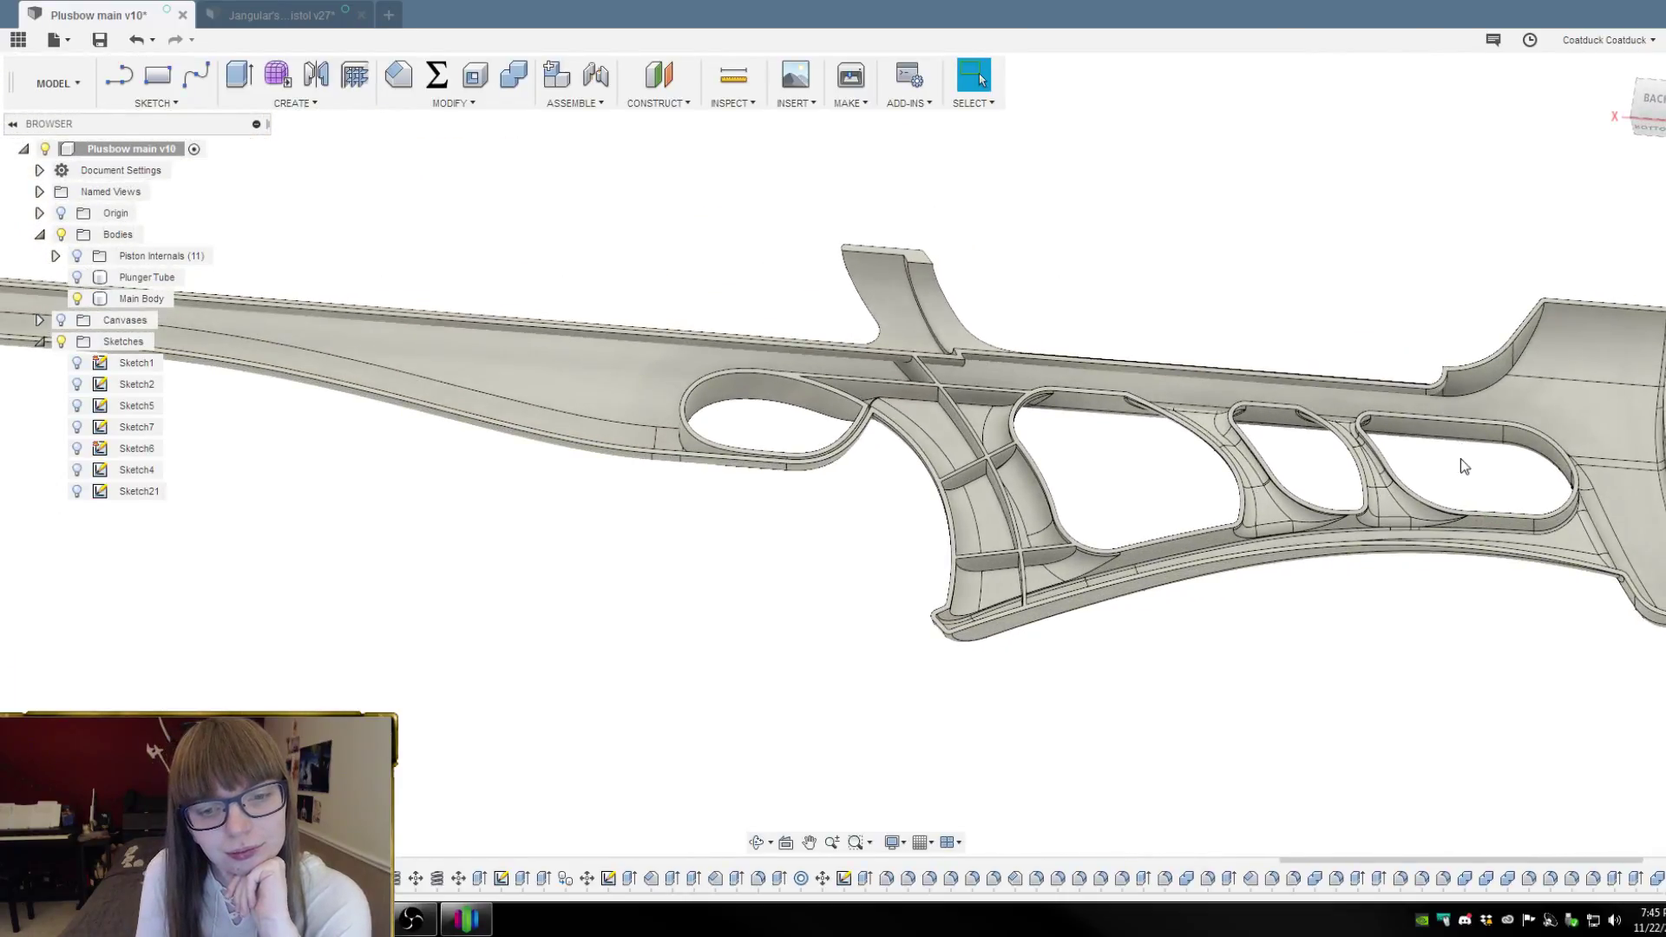
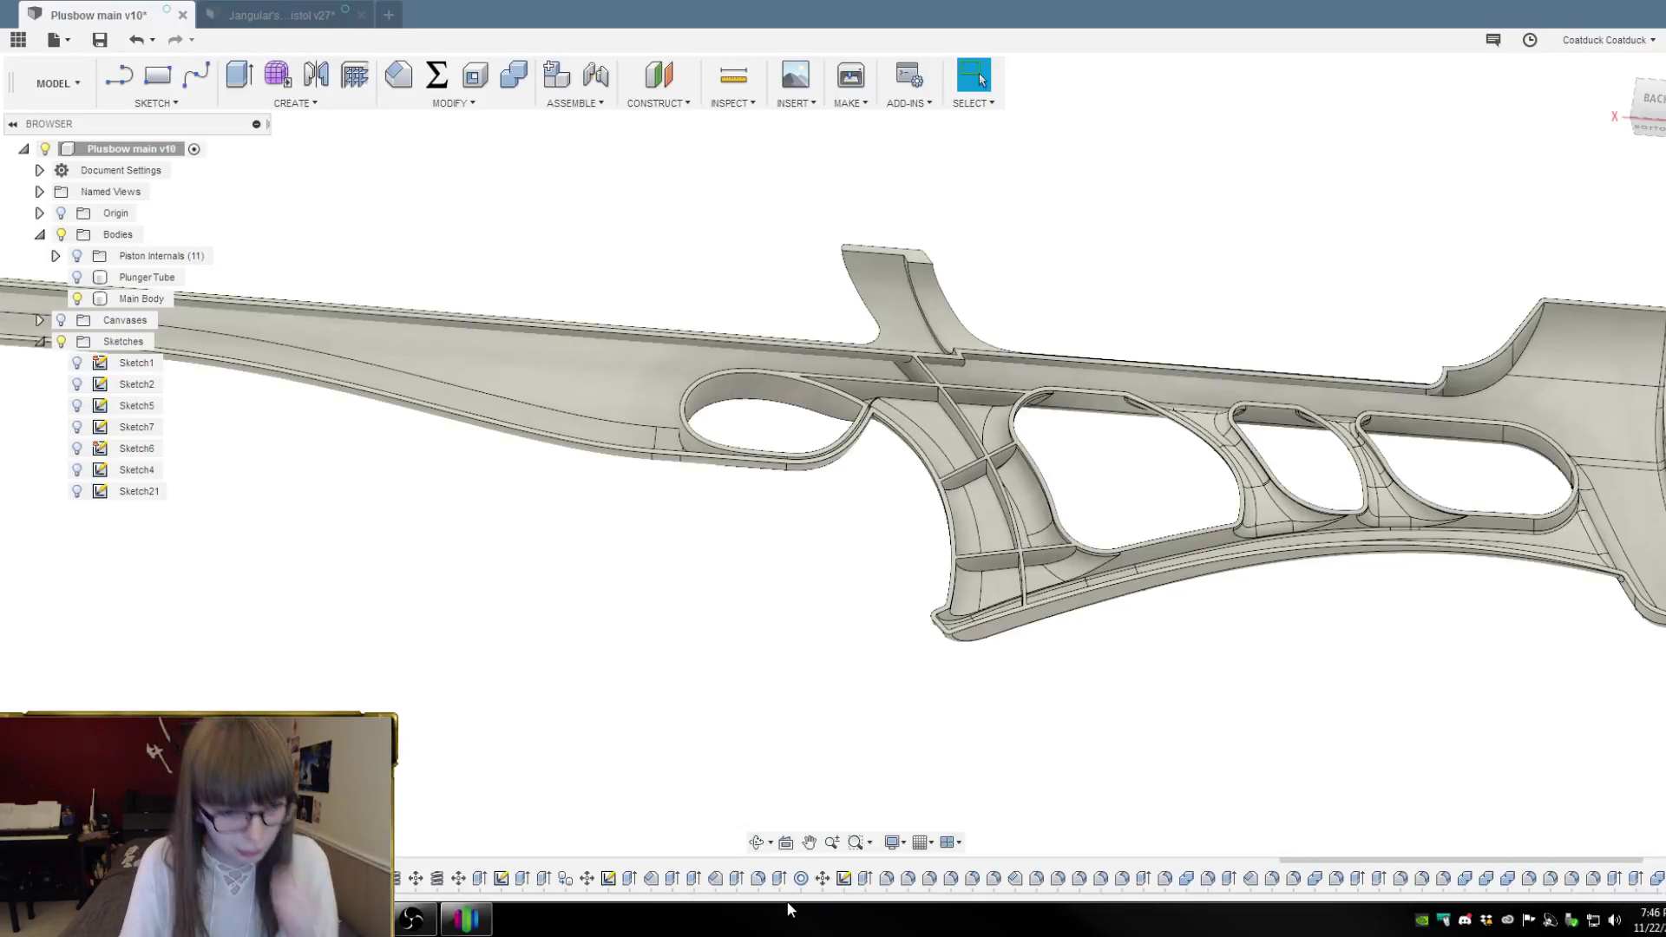
# Edit the main body's Shell feature to an inside thickness of 1.5 mm and check the rebuilt body
pyautogui.scroll(5, 794, 880)
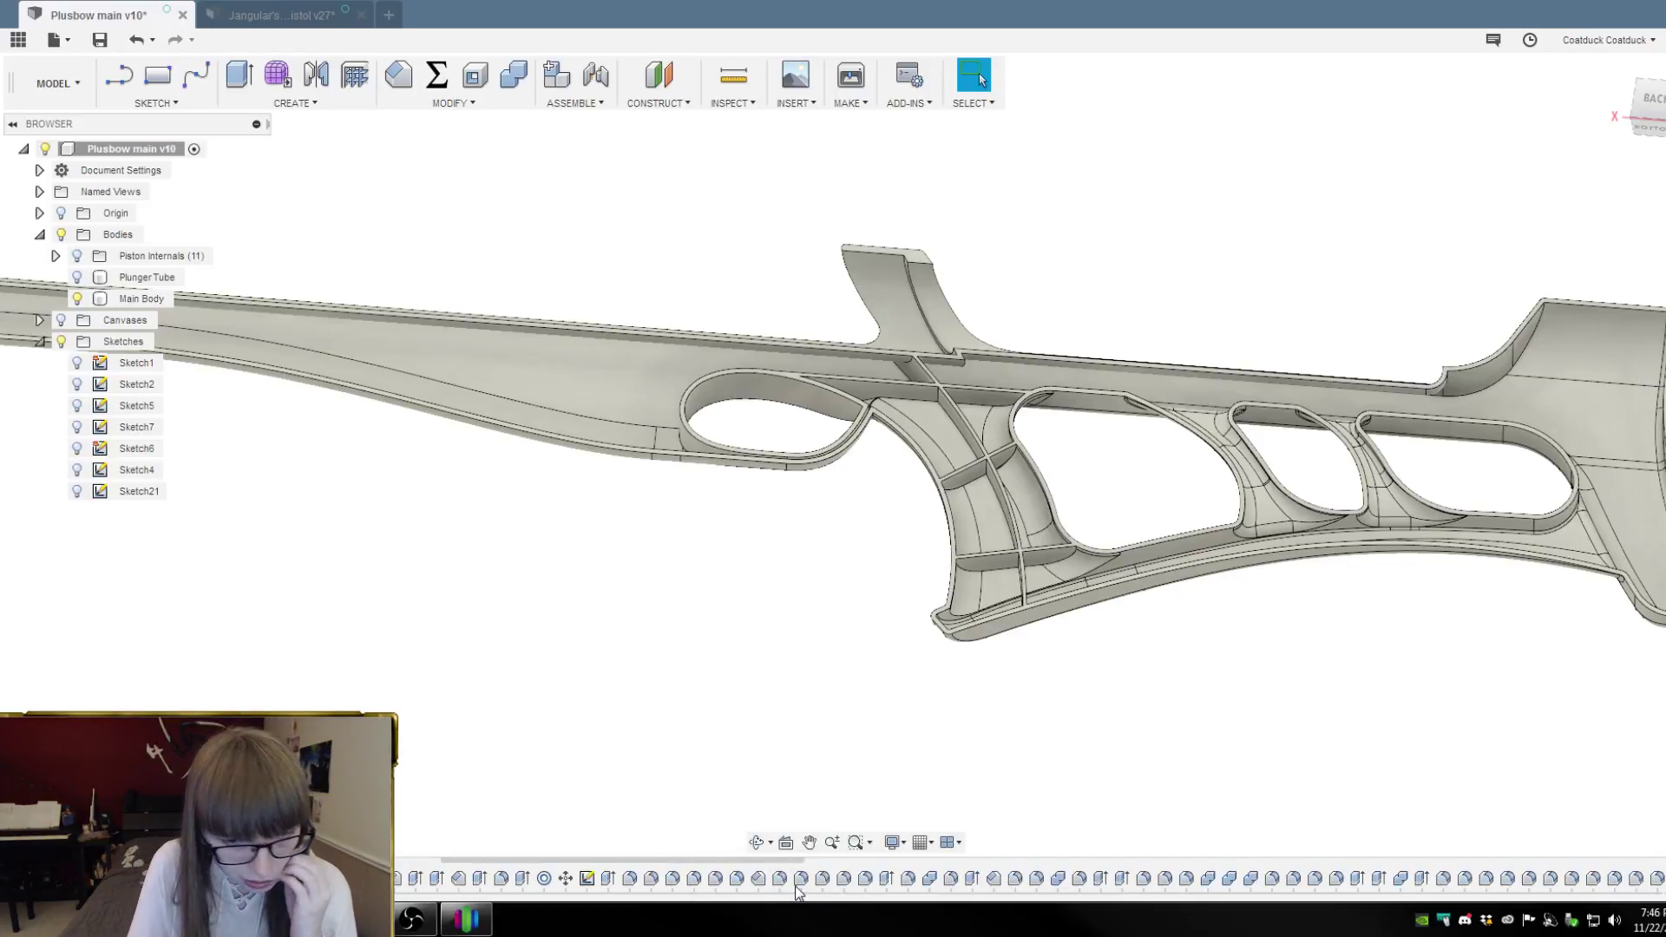
pyautogui.doubleClick(1250, 878)
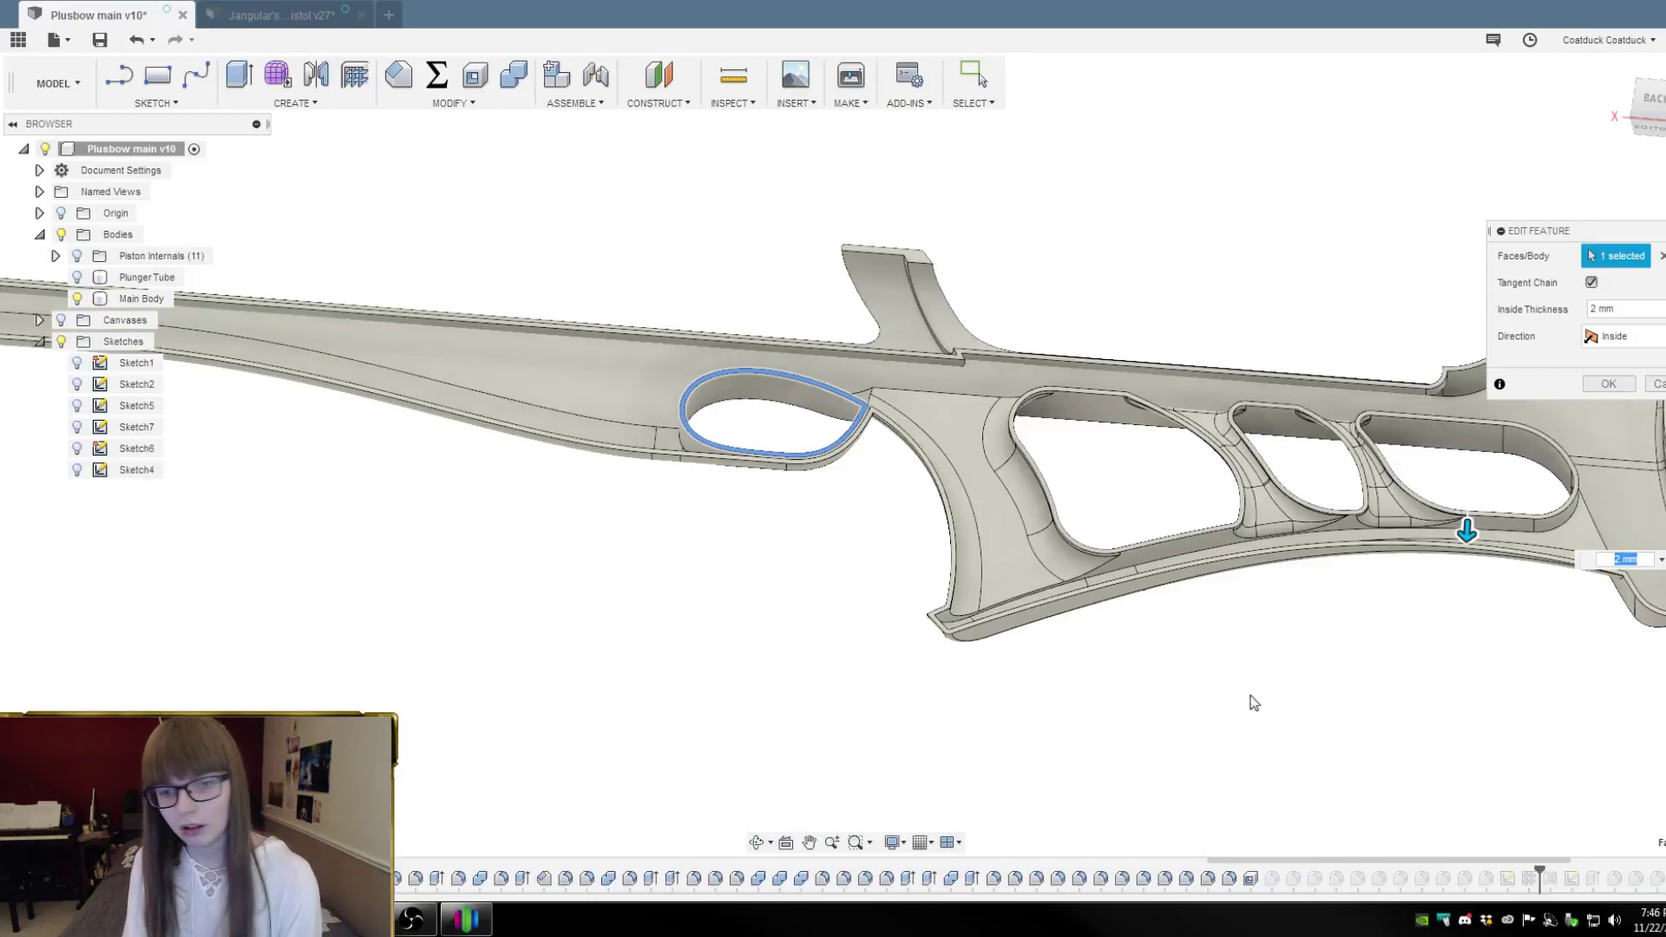
pyautogui.write('1.5')
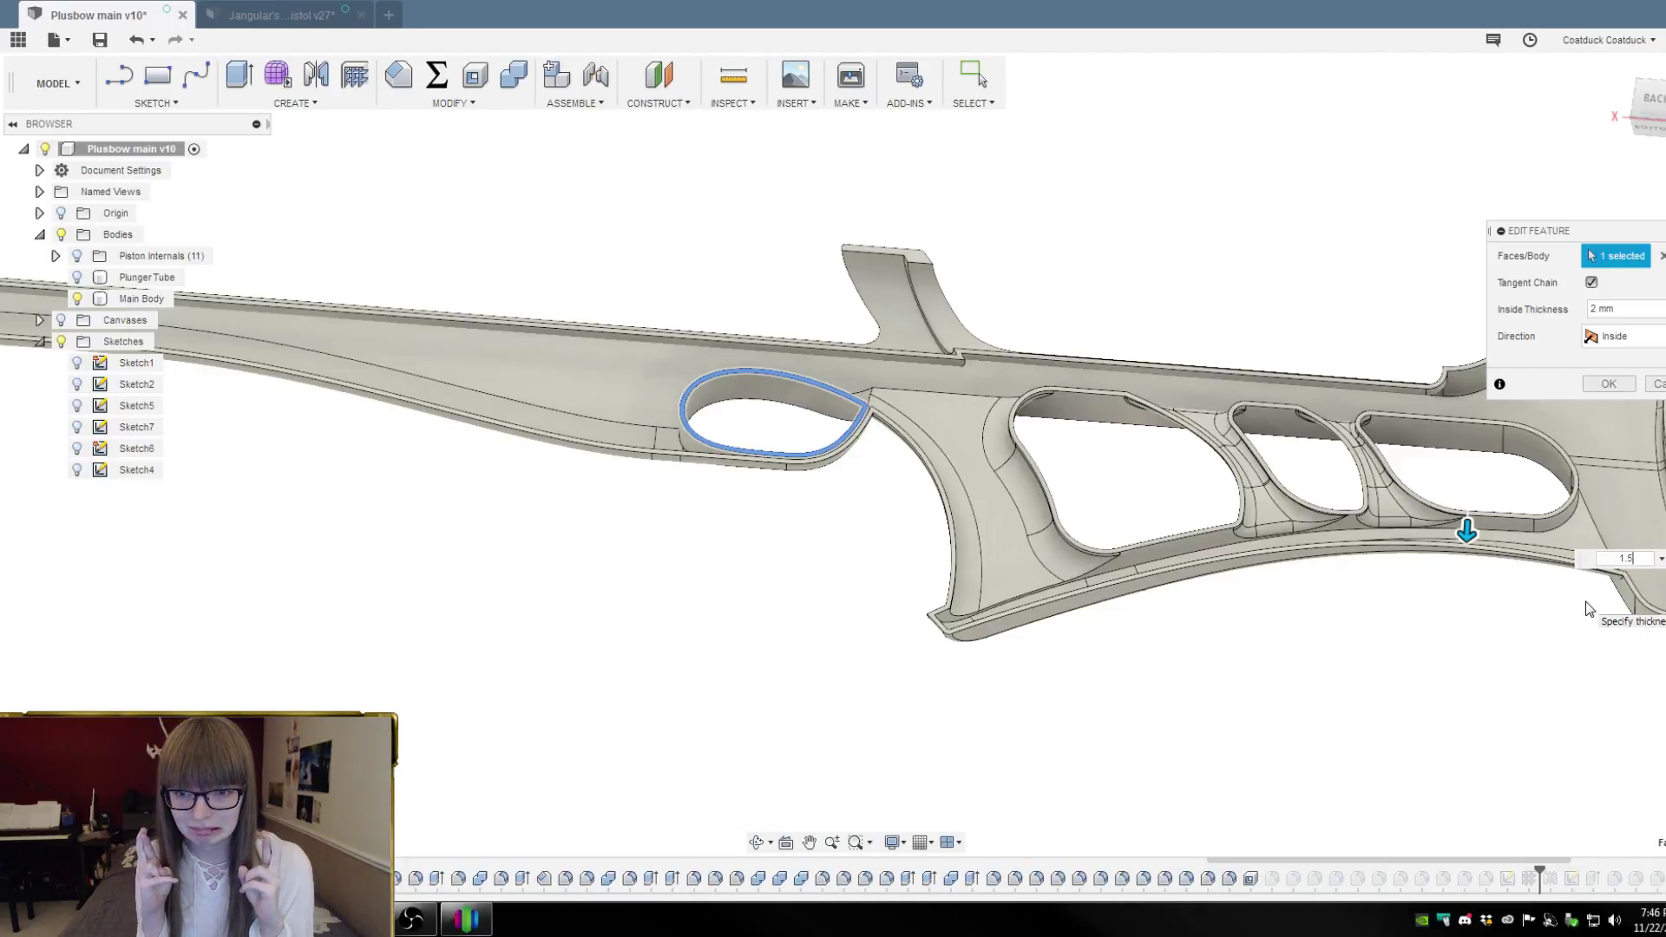
pyautogui.press('Return')
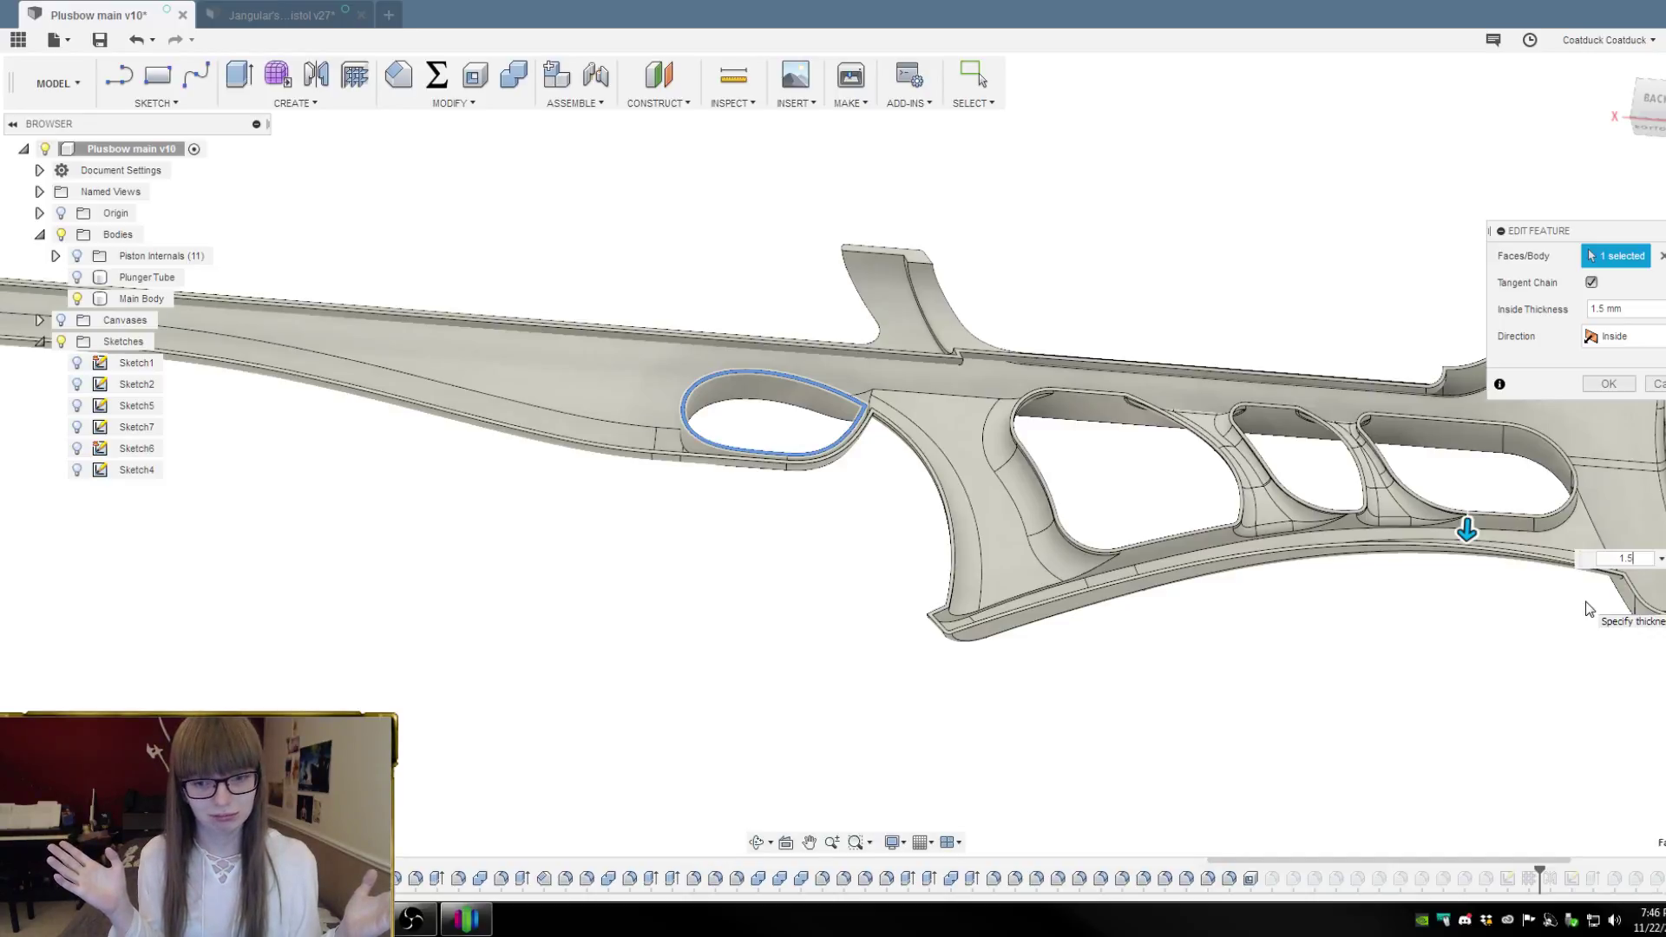
pyautogui.press('Return')
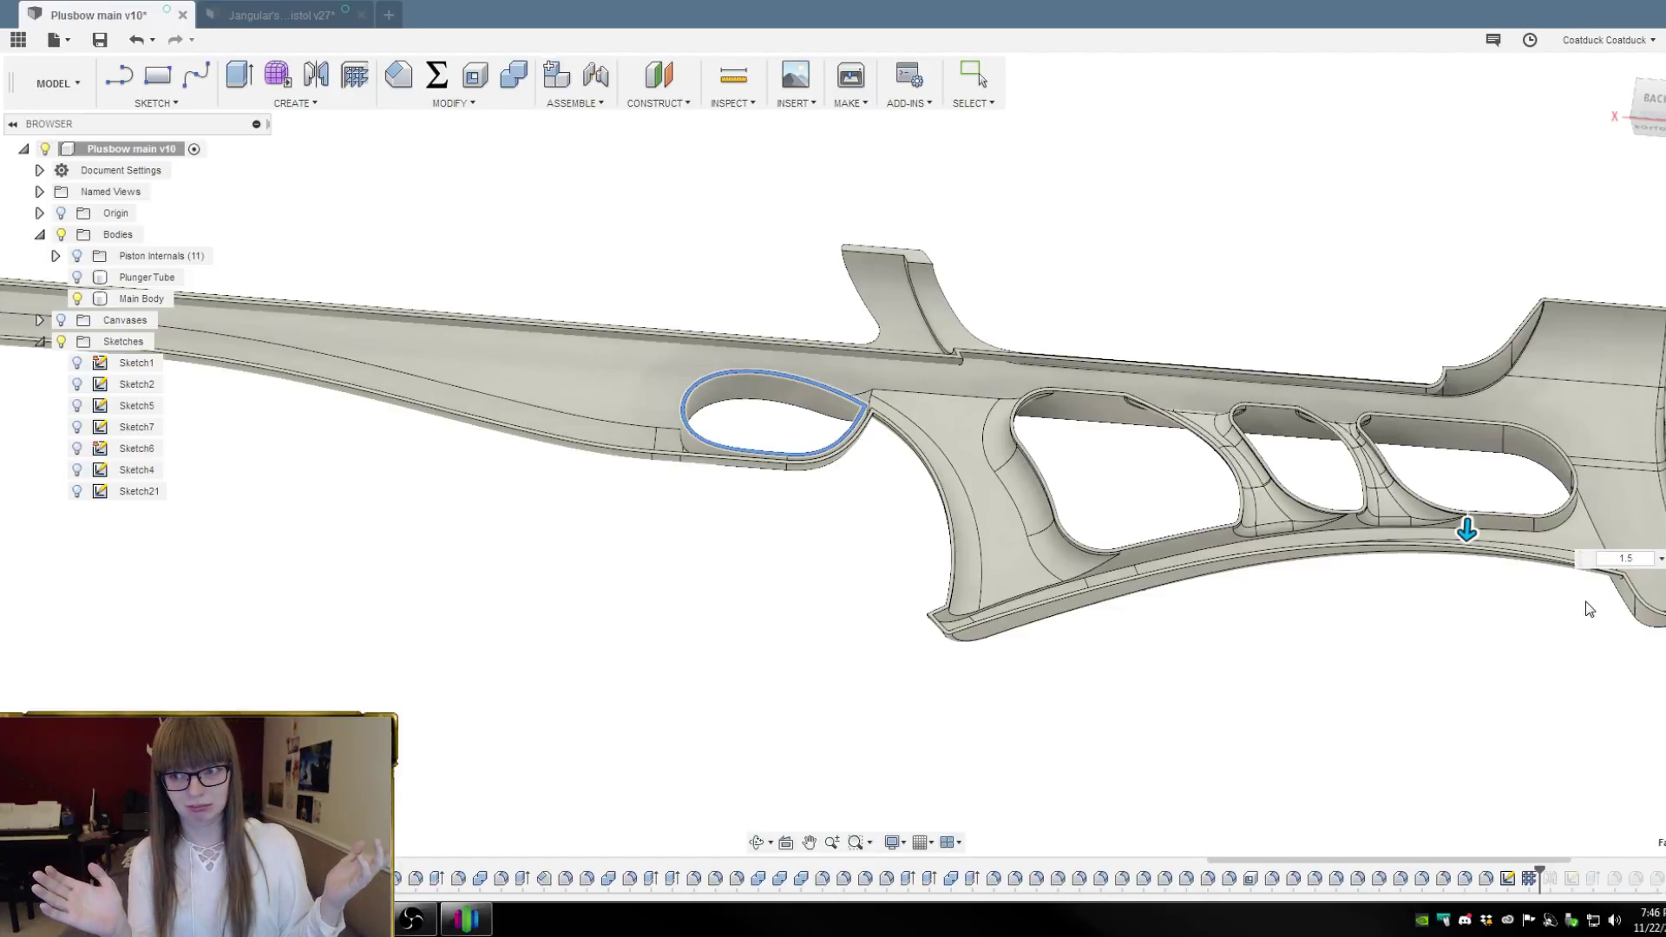
pyautogui.press('Return')
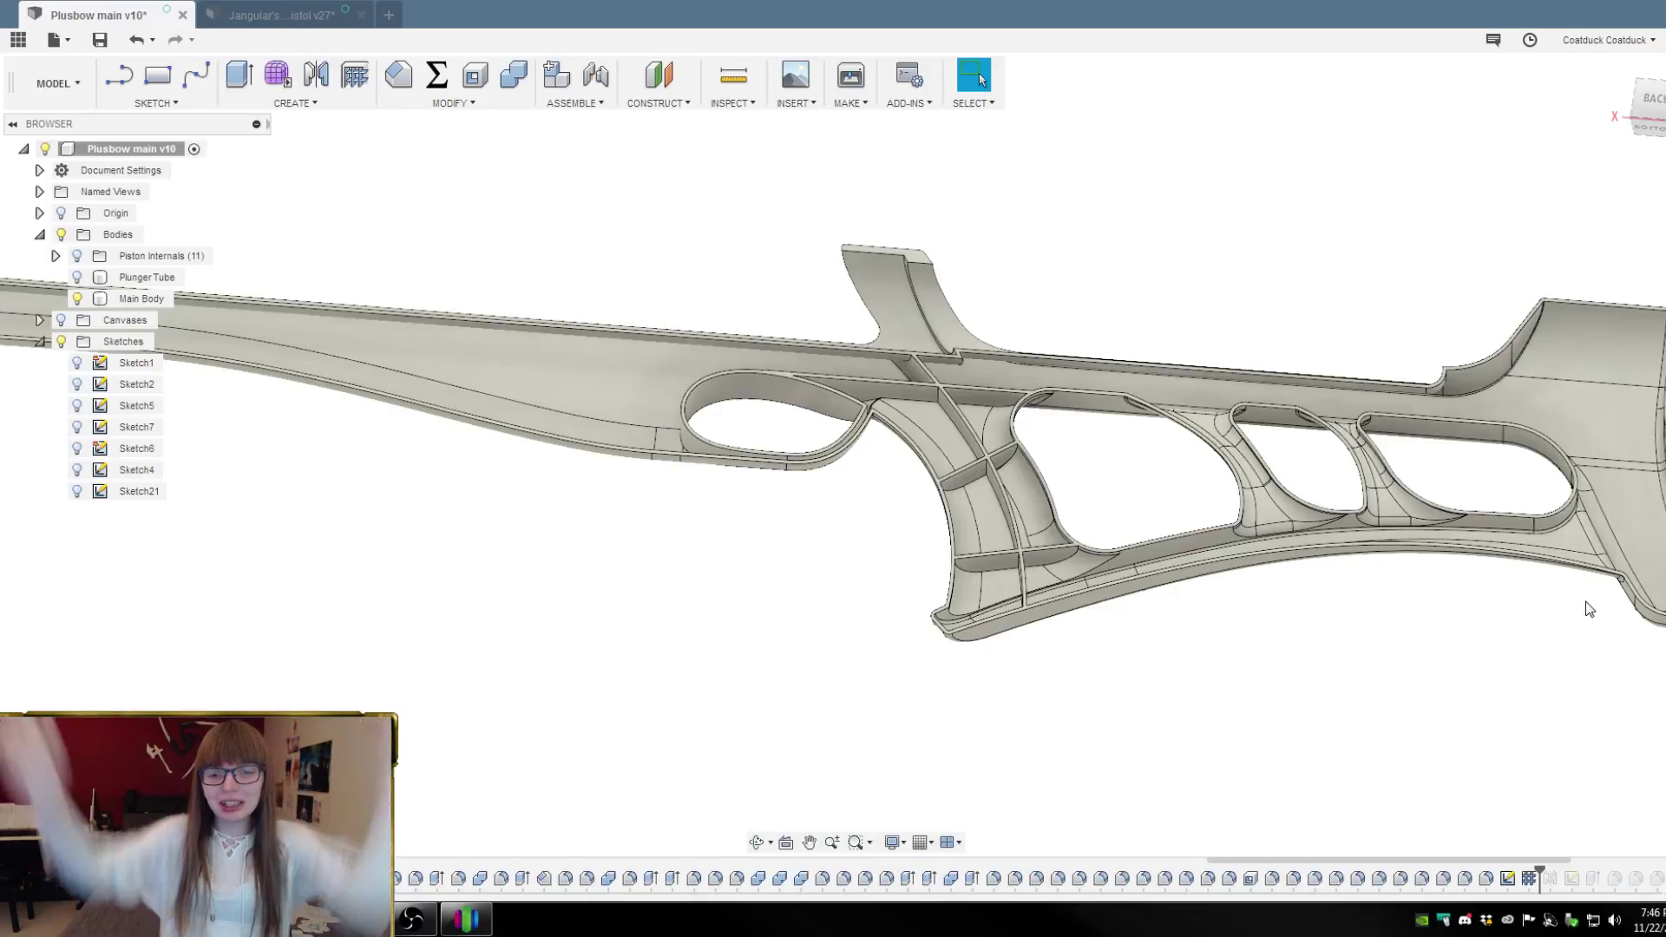
pyautogui.scroll(3, 1062, 458)
pyautogui.moveTo(1063, 458)
pyautogui.keyDown('shift'); pyautogui.mouseDown(button='middle')
pyautogui.moveTo(1105, 493)
pyautogui.moveTo(1208, 502)
pyautogui.moveTo(1053, 472)
pyautogui.mouseUp(button='middle'); pyautogui.keyUp('shift')
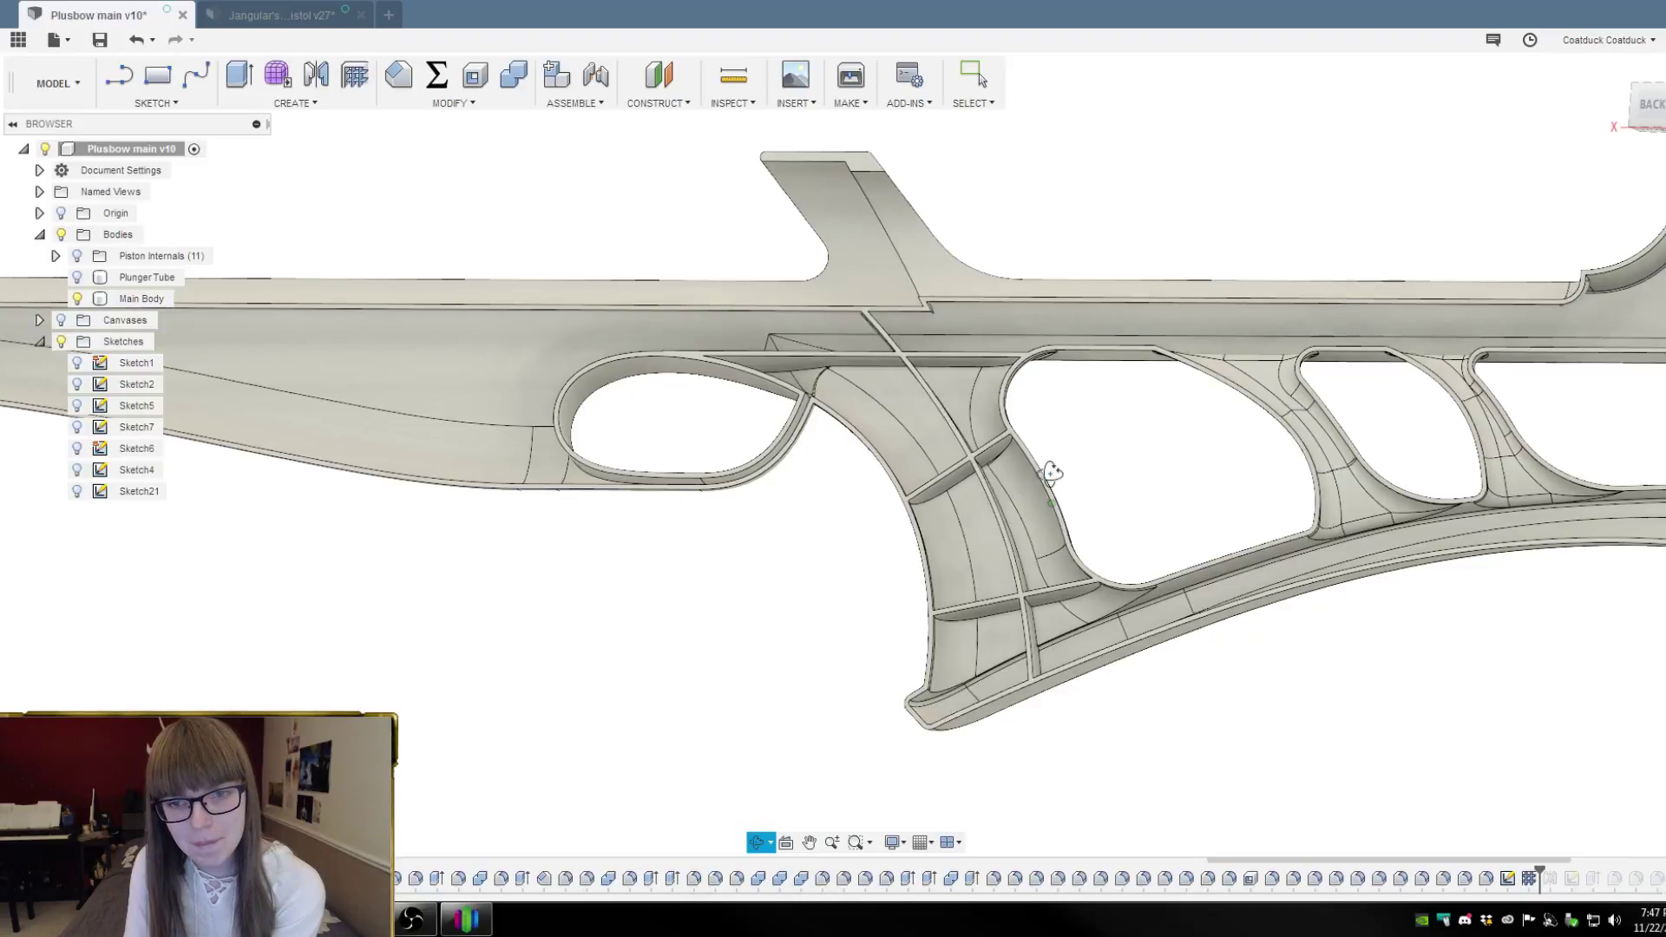
pyautogui.scroll(-4, 1082, 483)
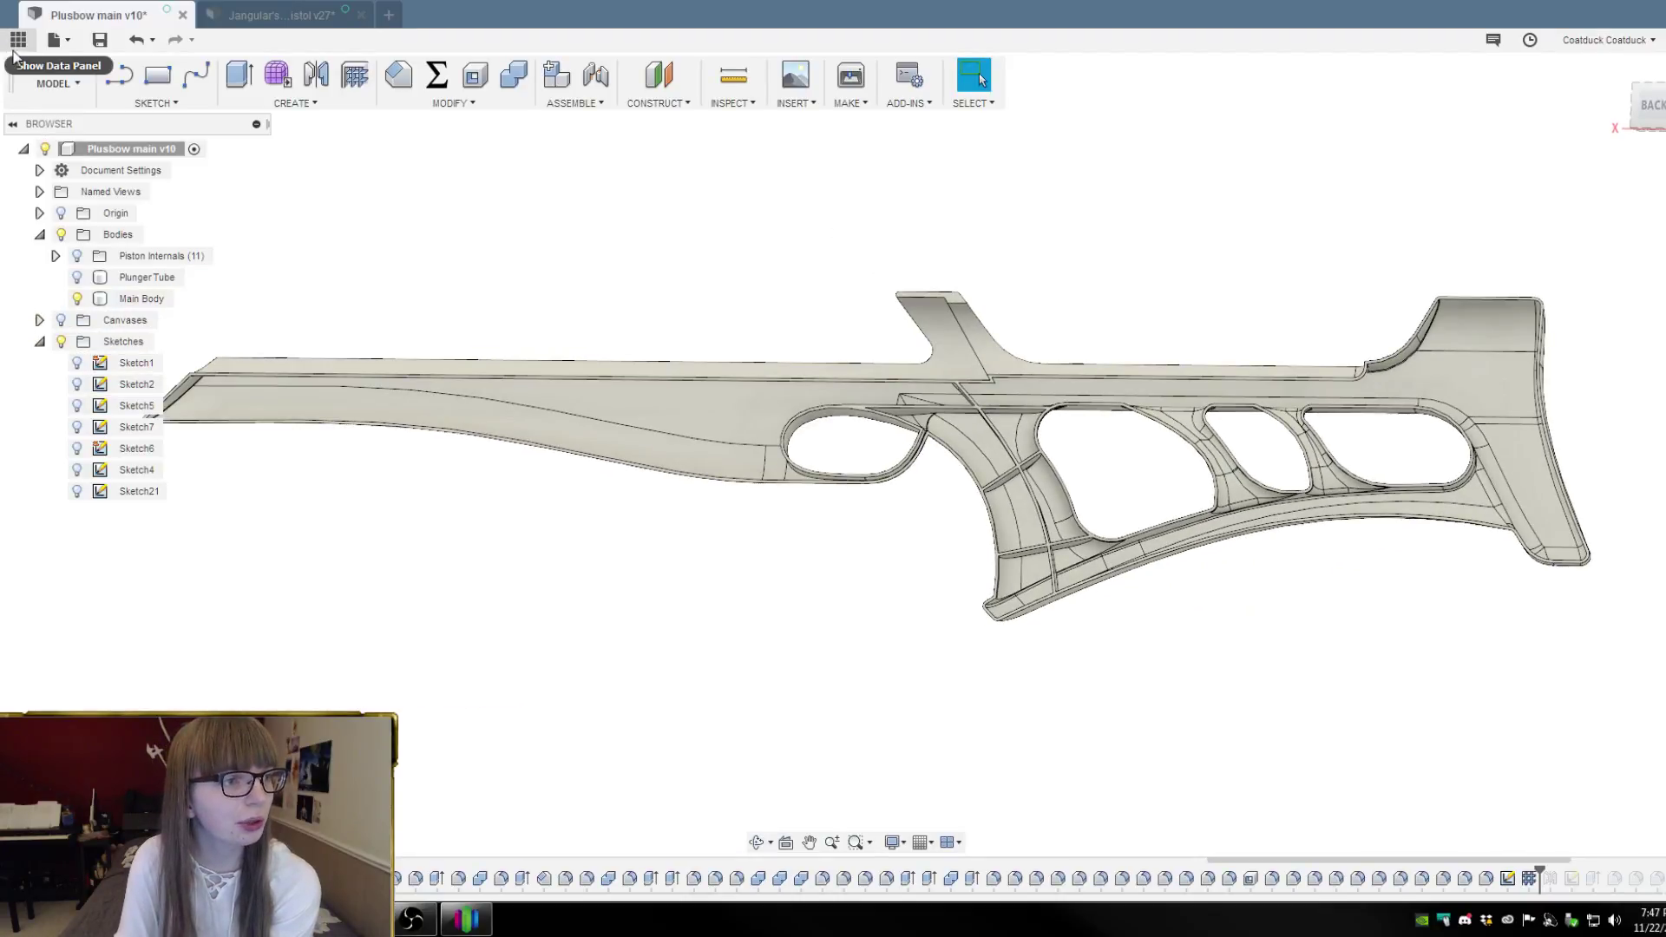
# Browse the project list and open the Experiments project
pyautogui.click(16, 43)
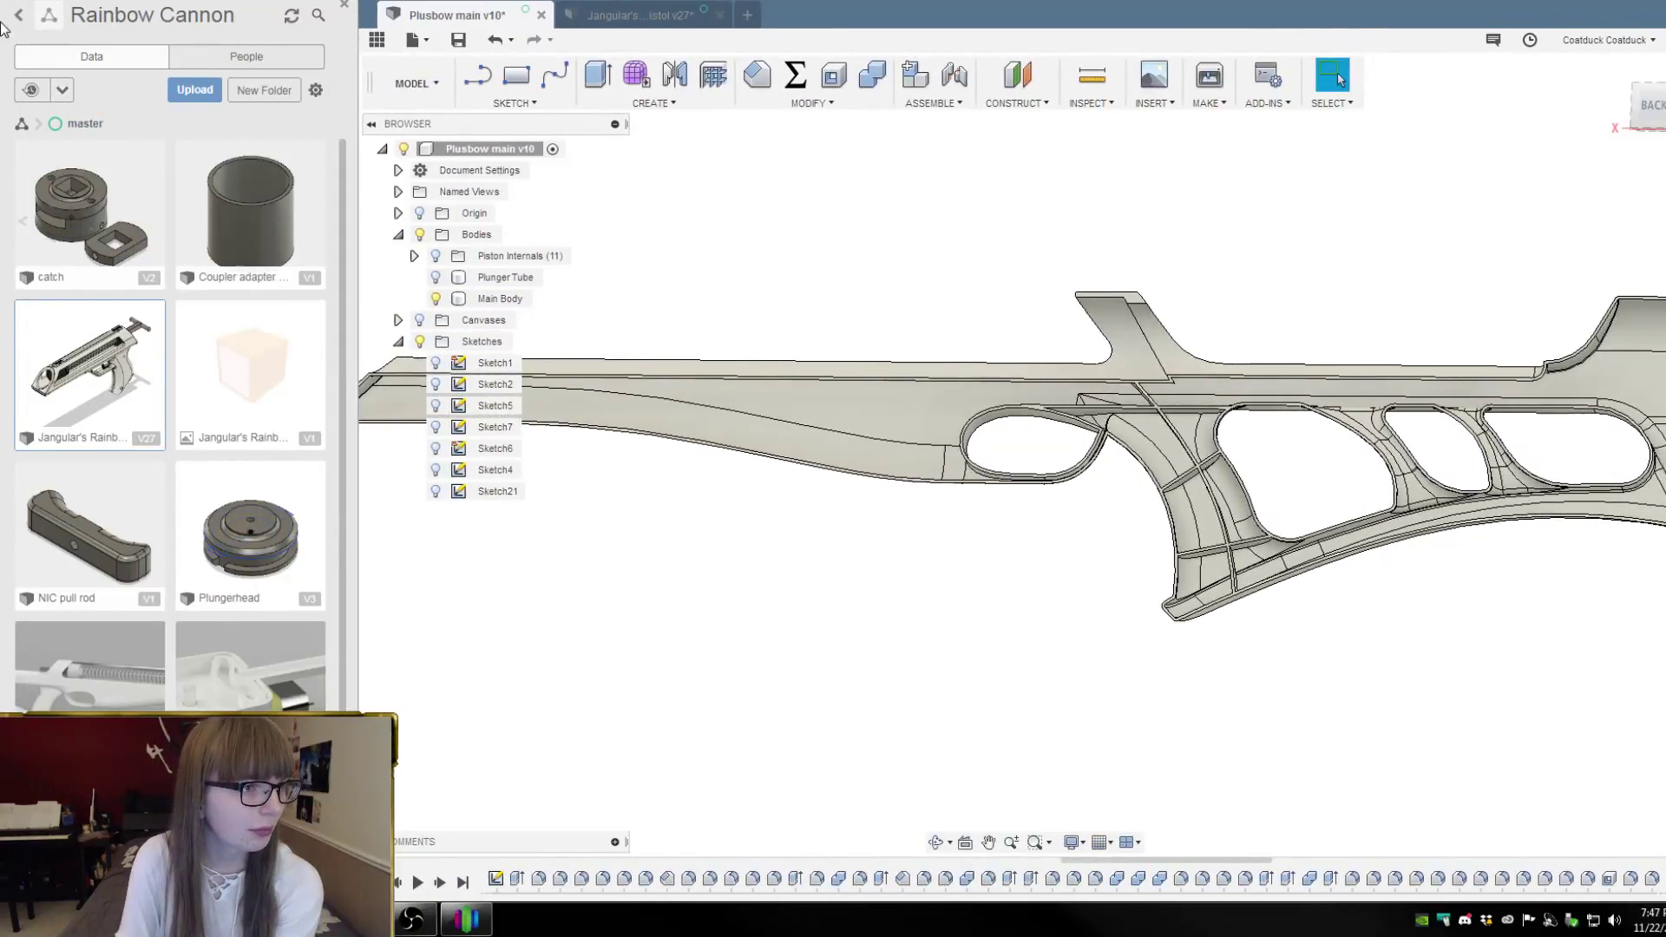
pyautogui.click(21, 16)
pyautogui.scroll(-4, 212, 387)
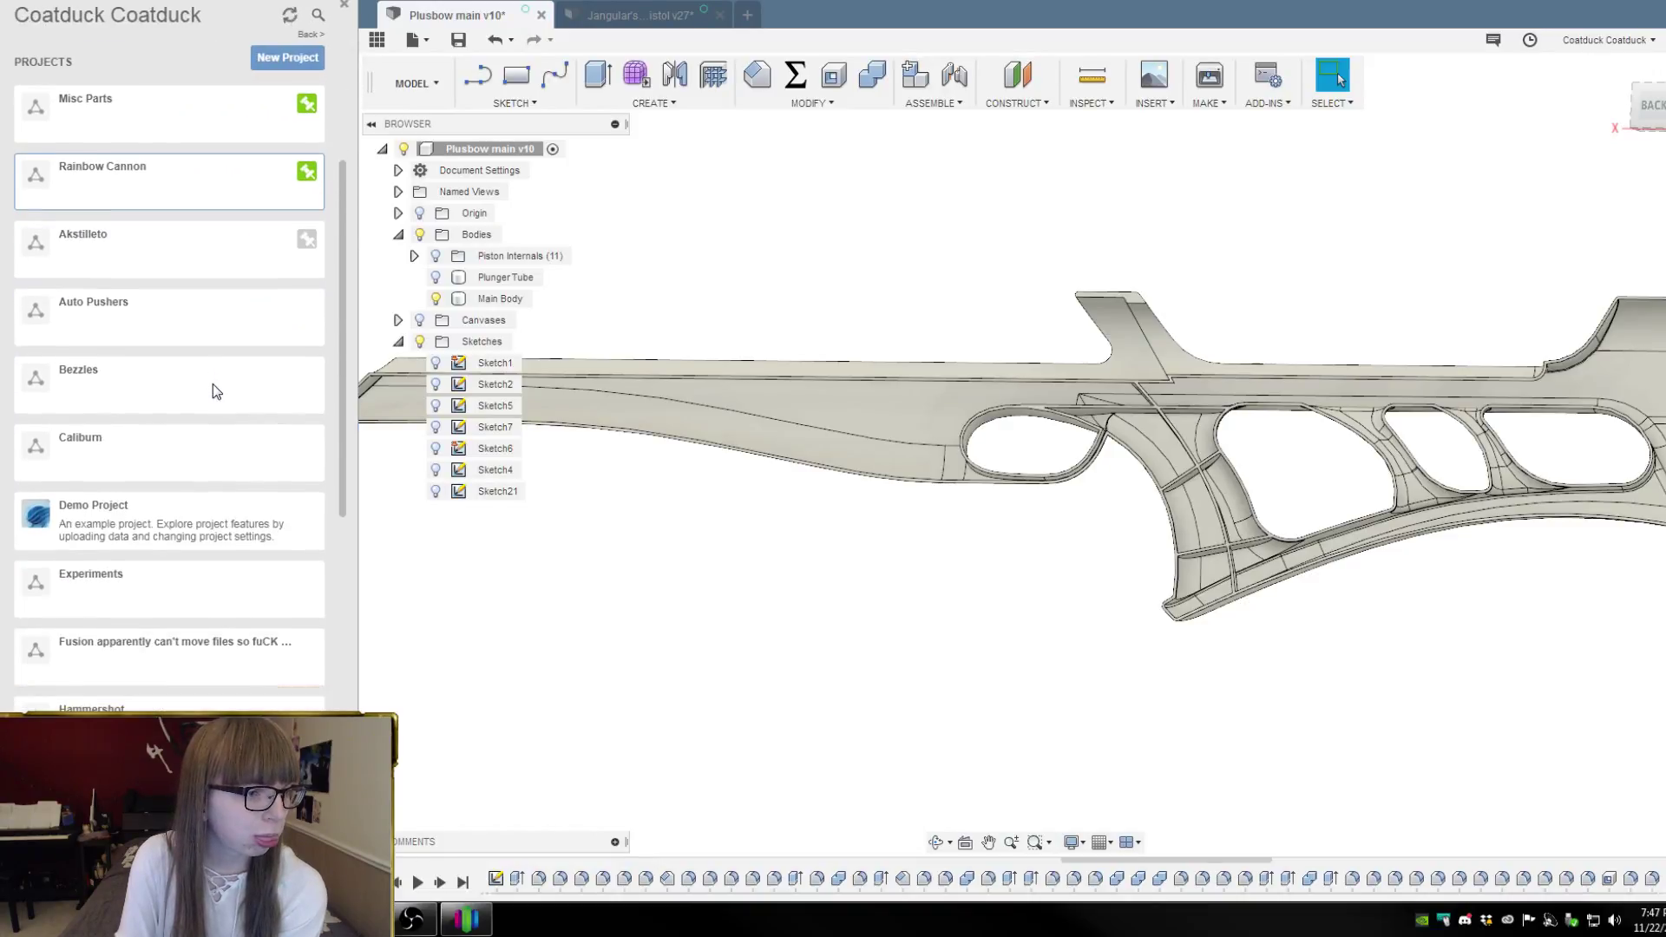
pyautogui.scroll(-4, 212, 385)
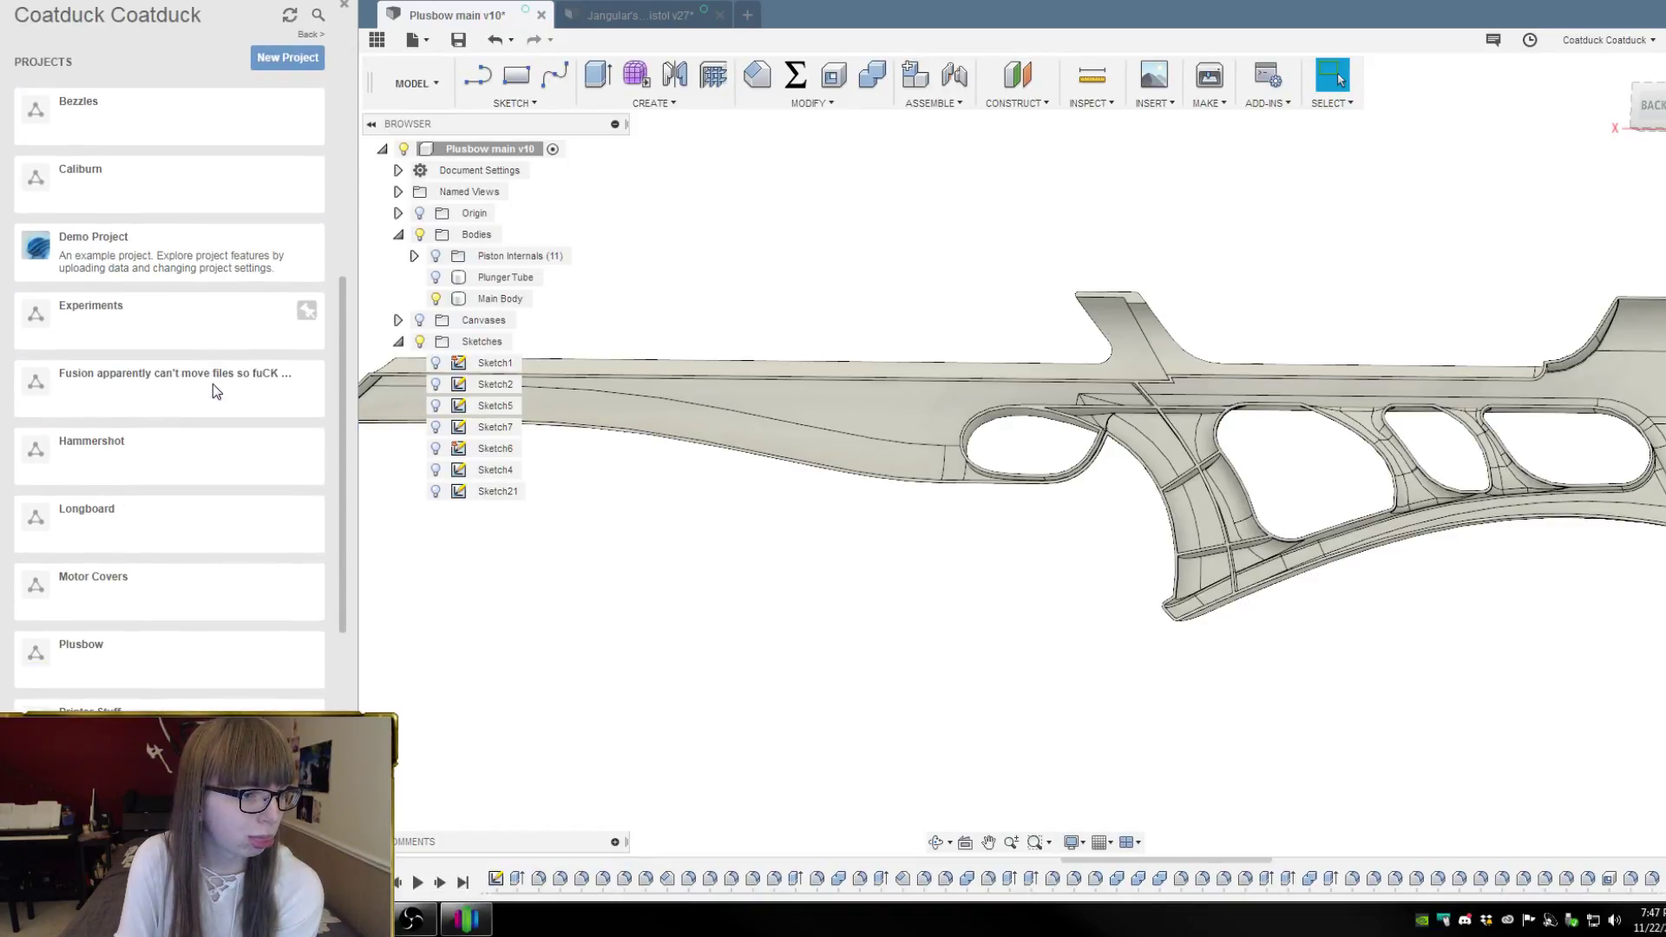
pyautogui.click(179, 332)
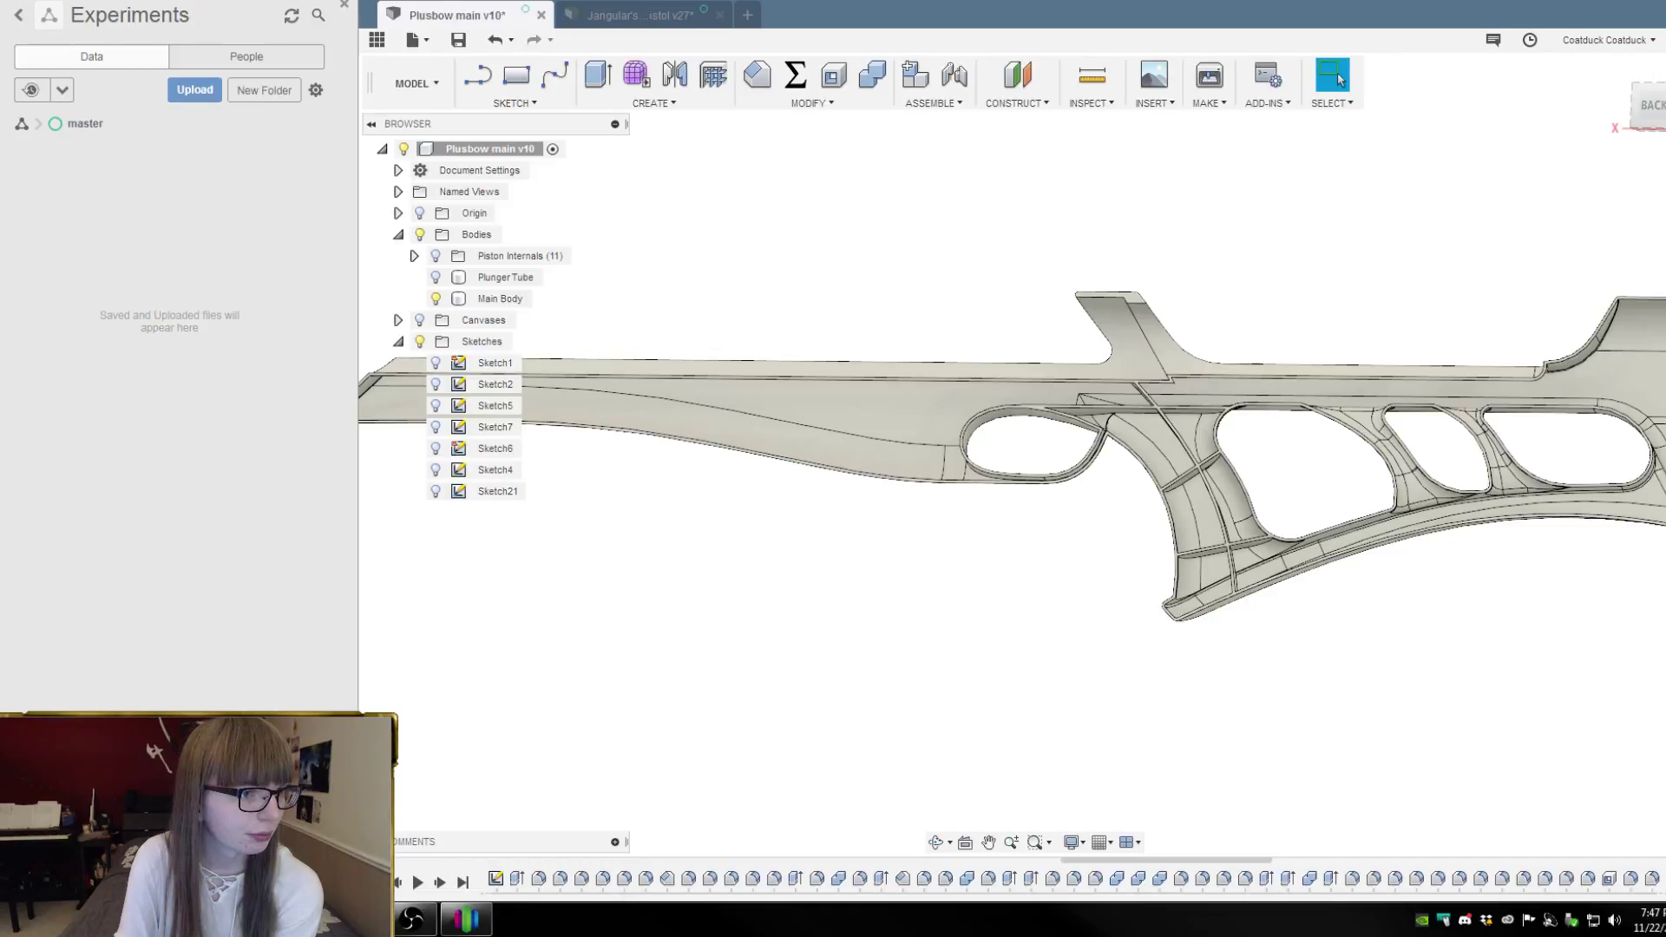
# Look through the project list, including the file-move and Hammershot projects, for another earlier blaster design to compare
pyautogui.click(30, 15)
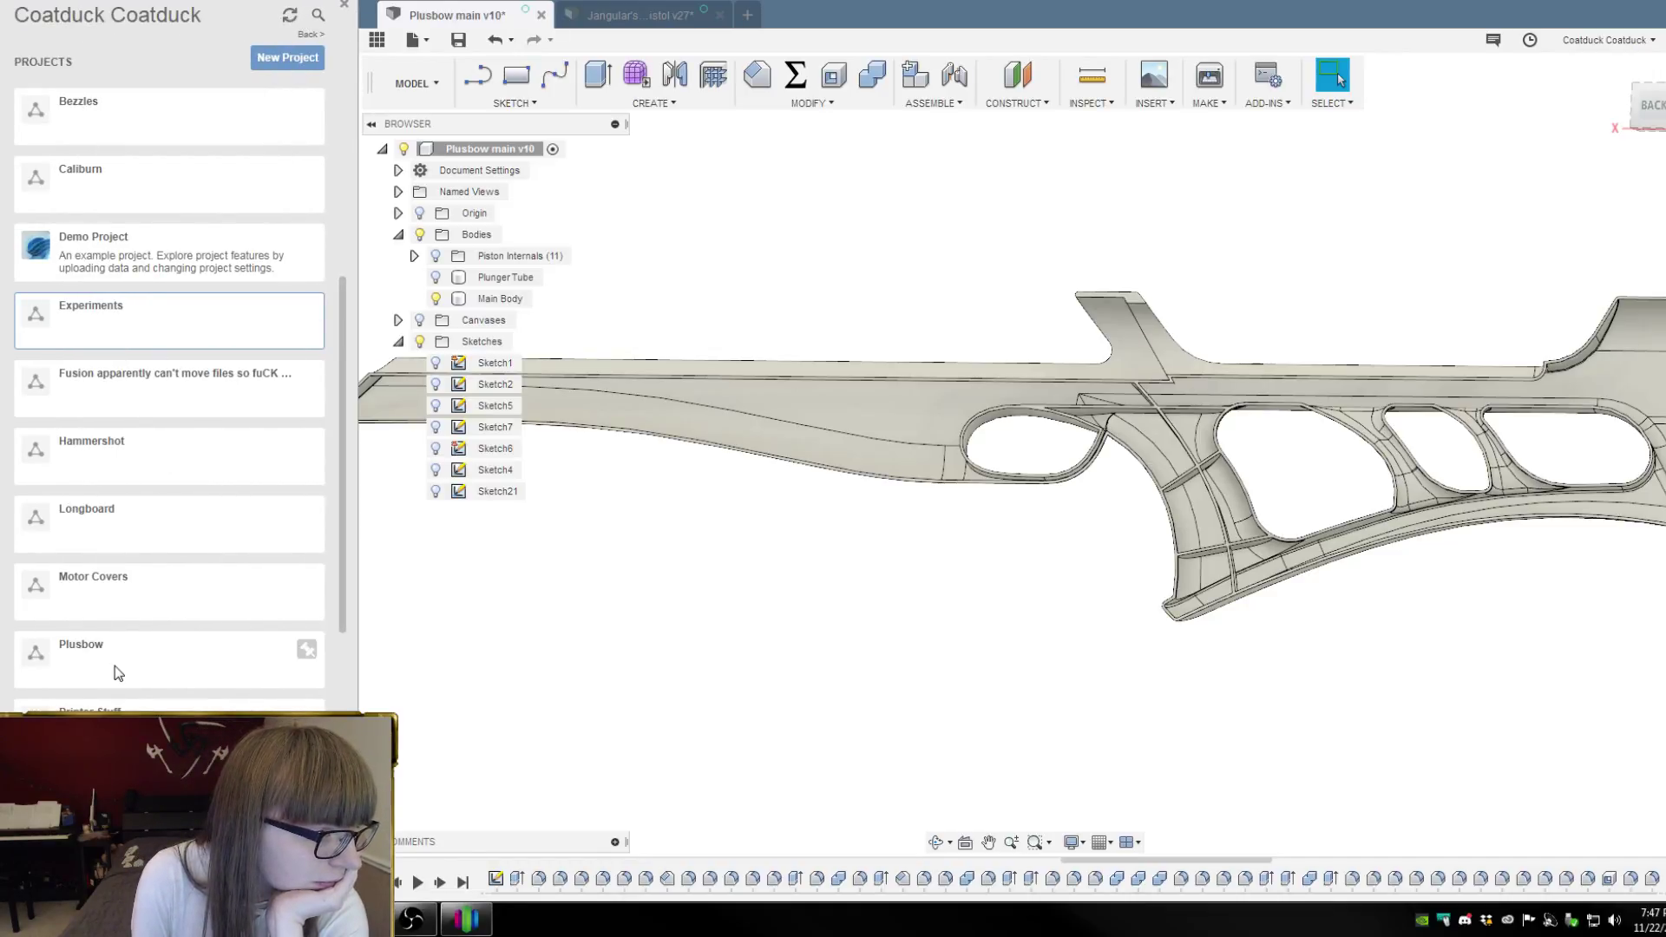
pyautogui.click(175, 397)
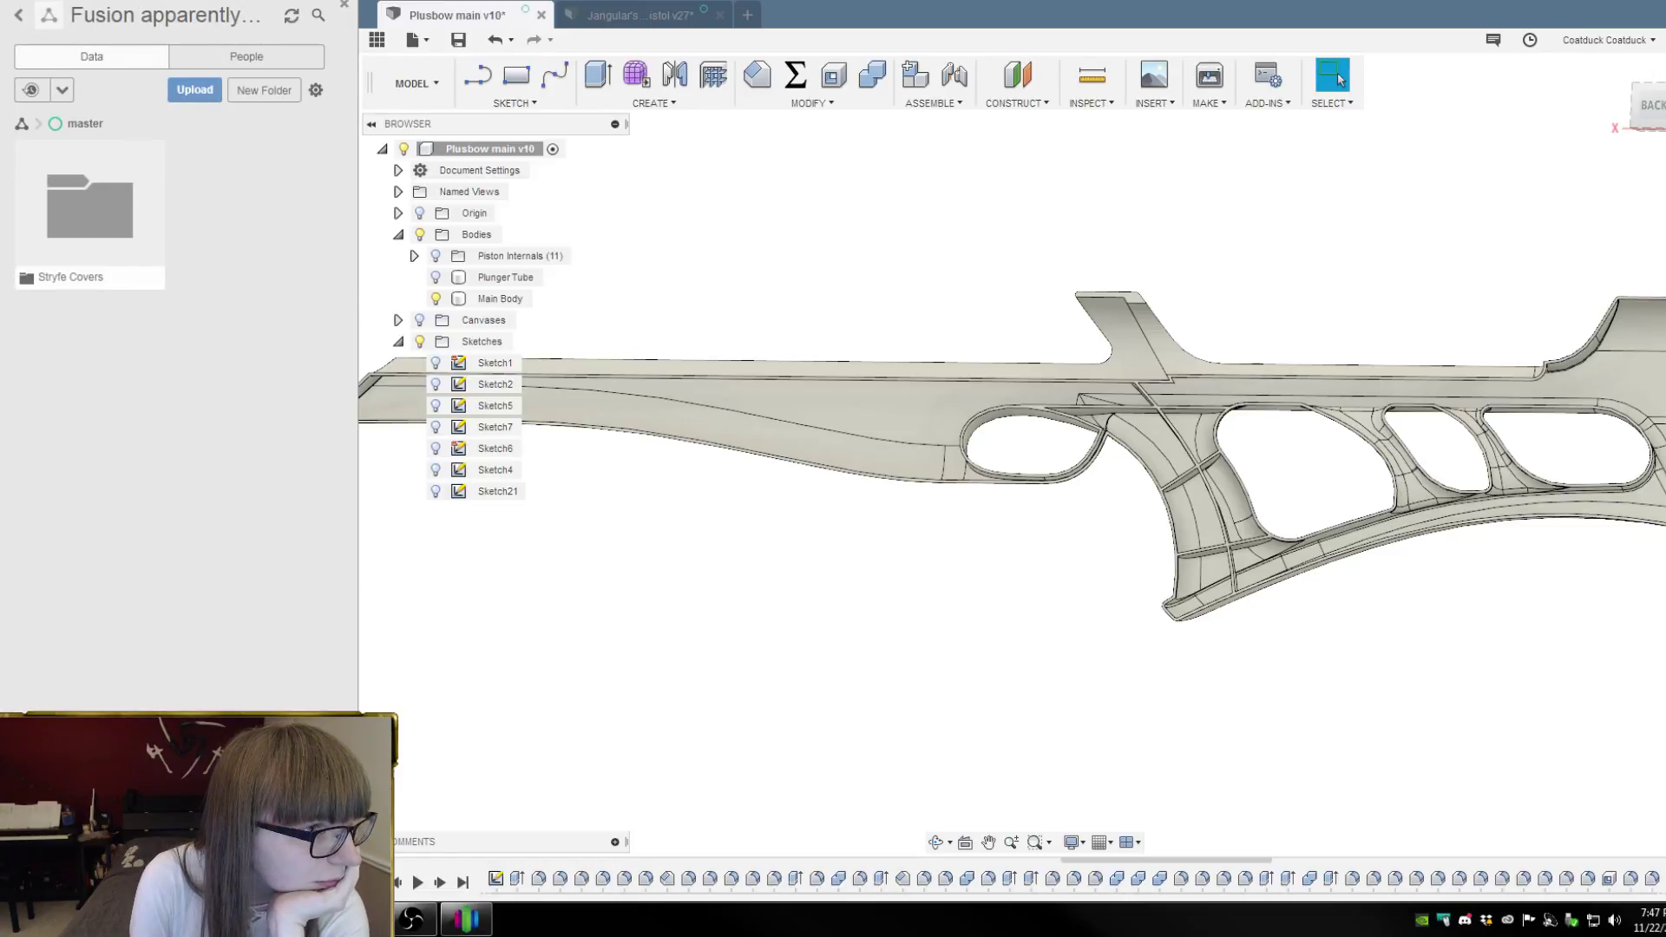
pyautogui.click(17, 18)
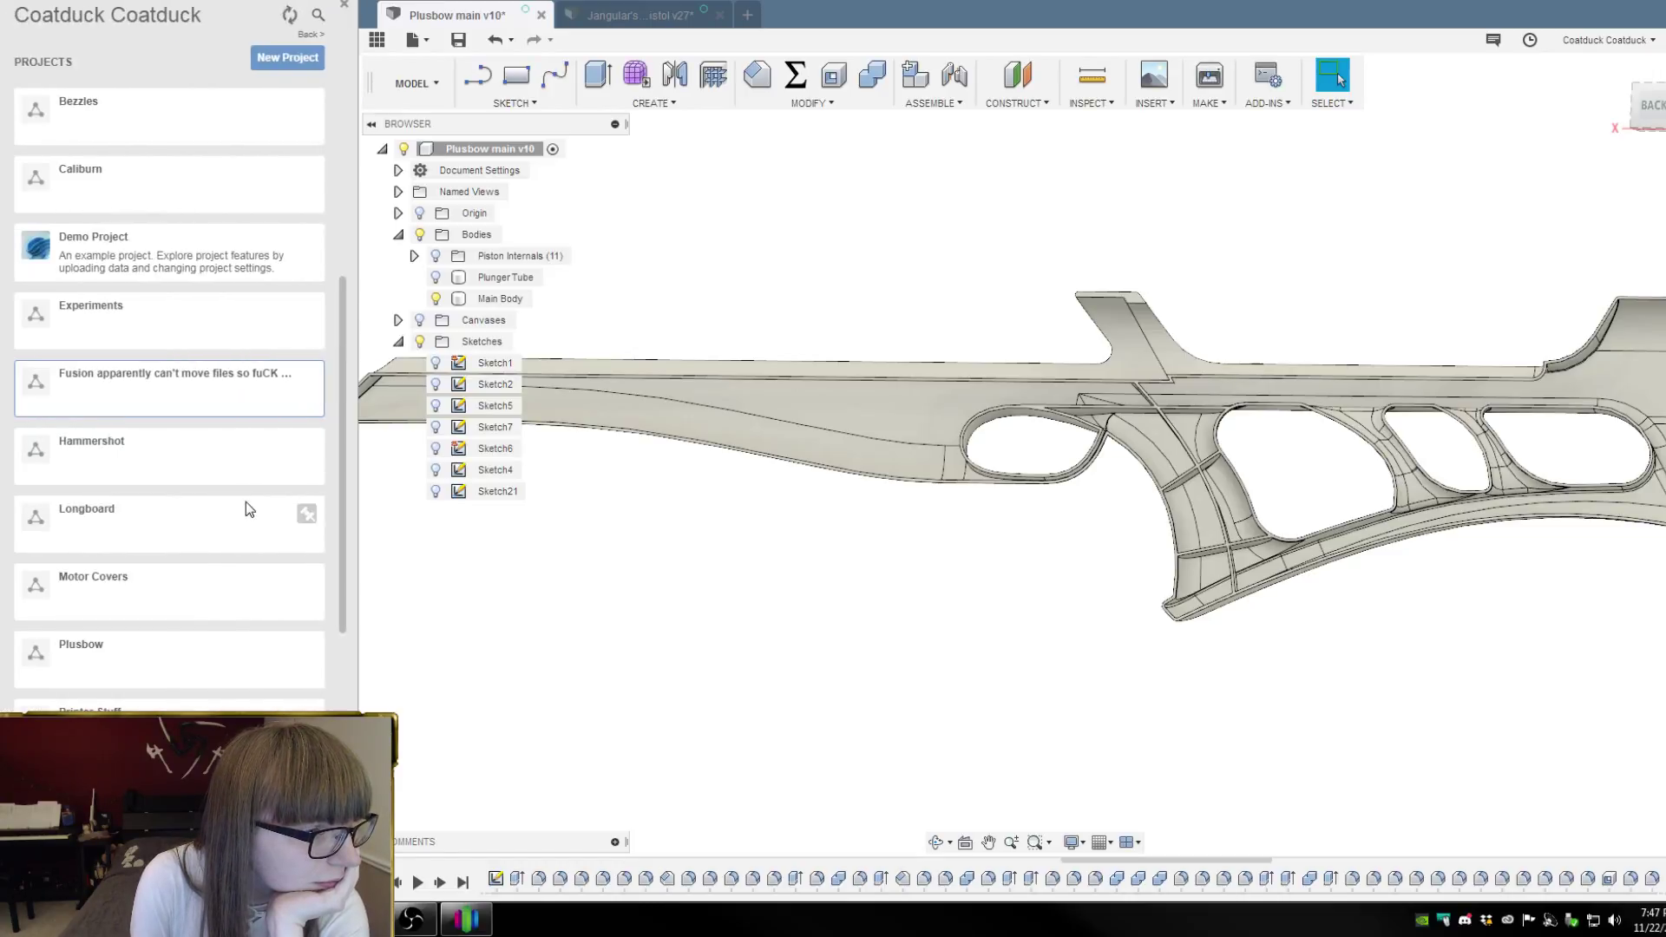
pyautogui.click(213, 459)
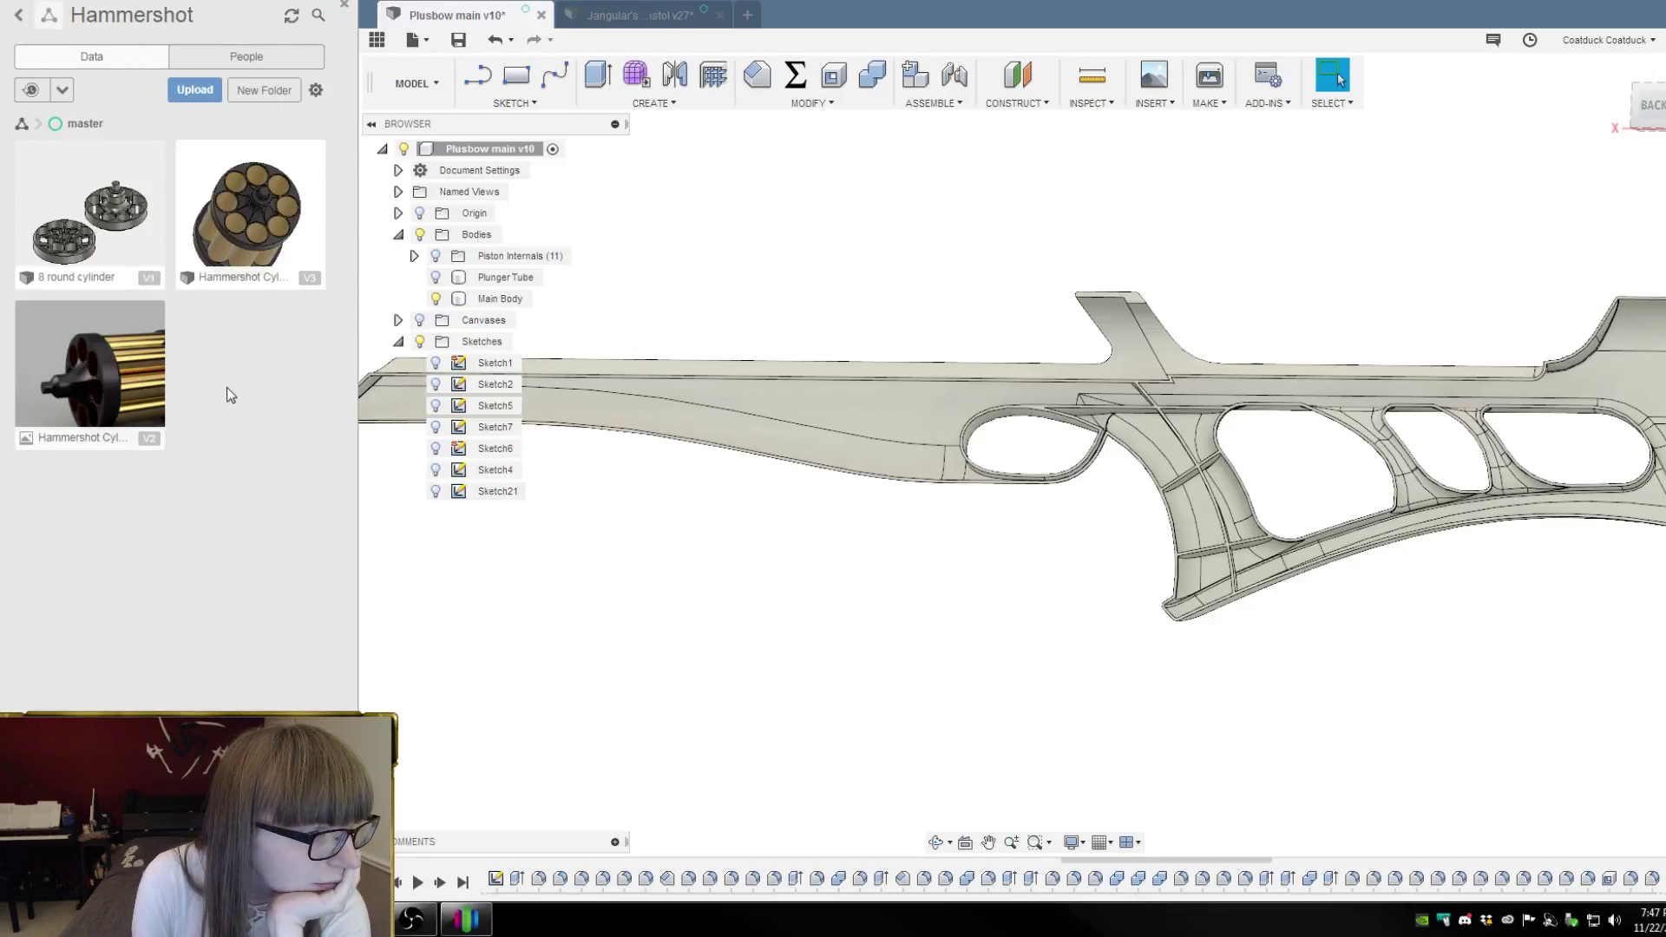
pyautogui.click(18, 15)
pyautogui.scroll(-3, 223, 431)
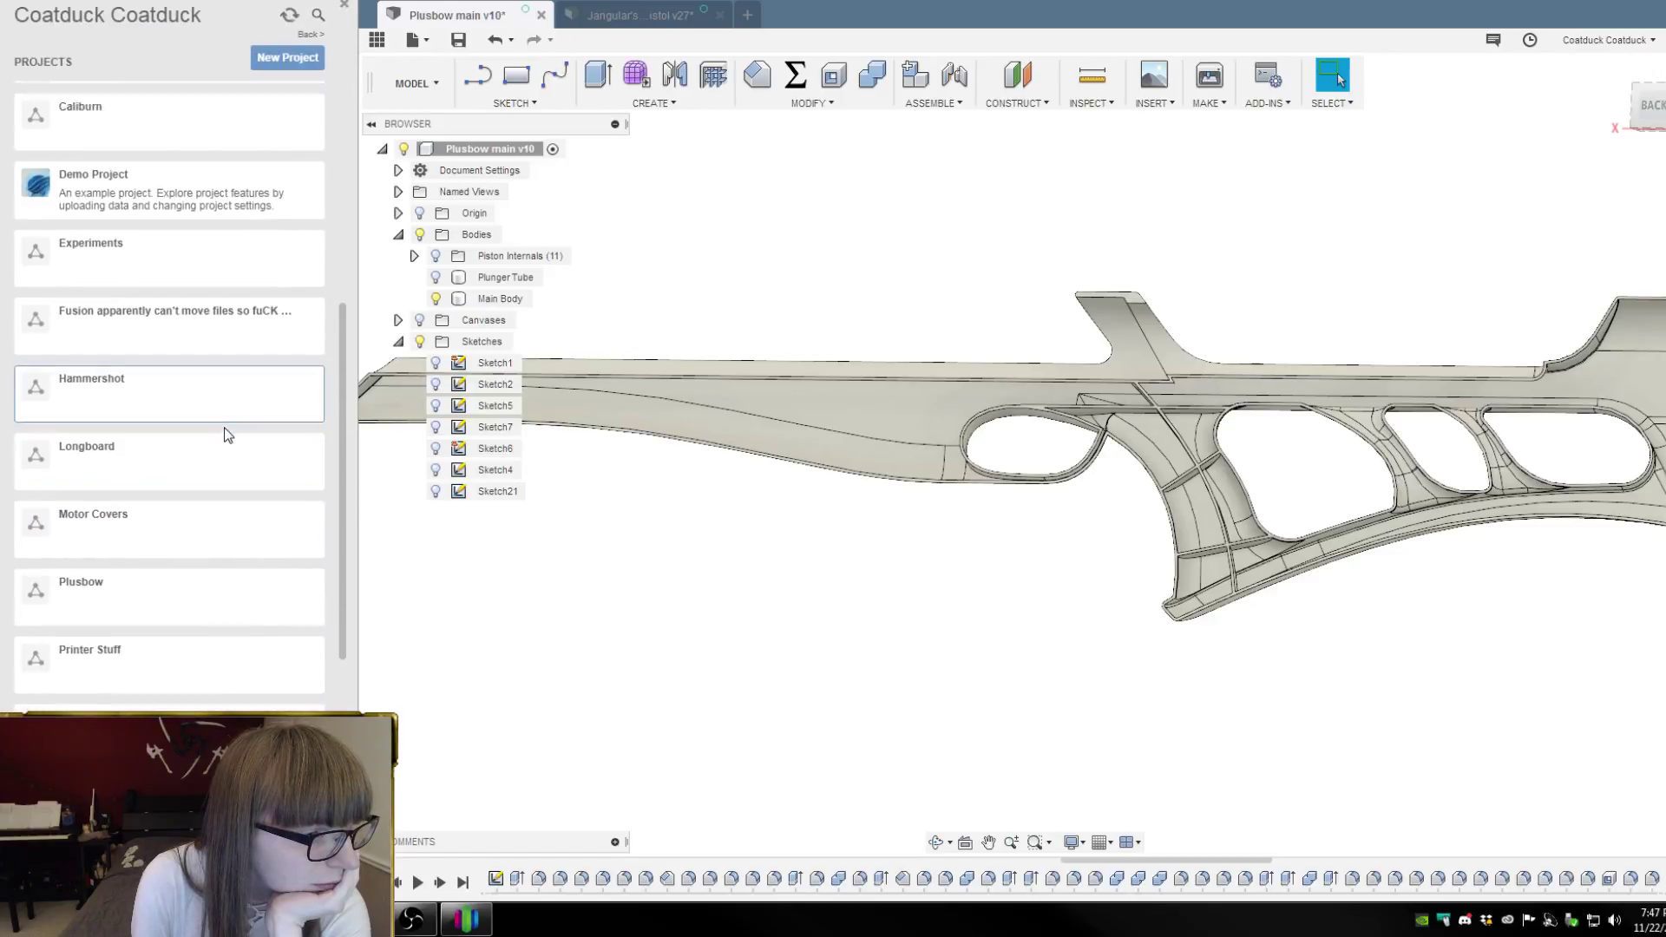
pyautogui.scroll(-1, 225, 433)
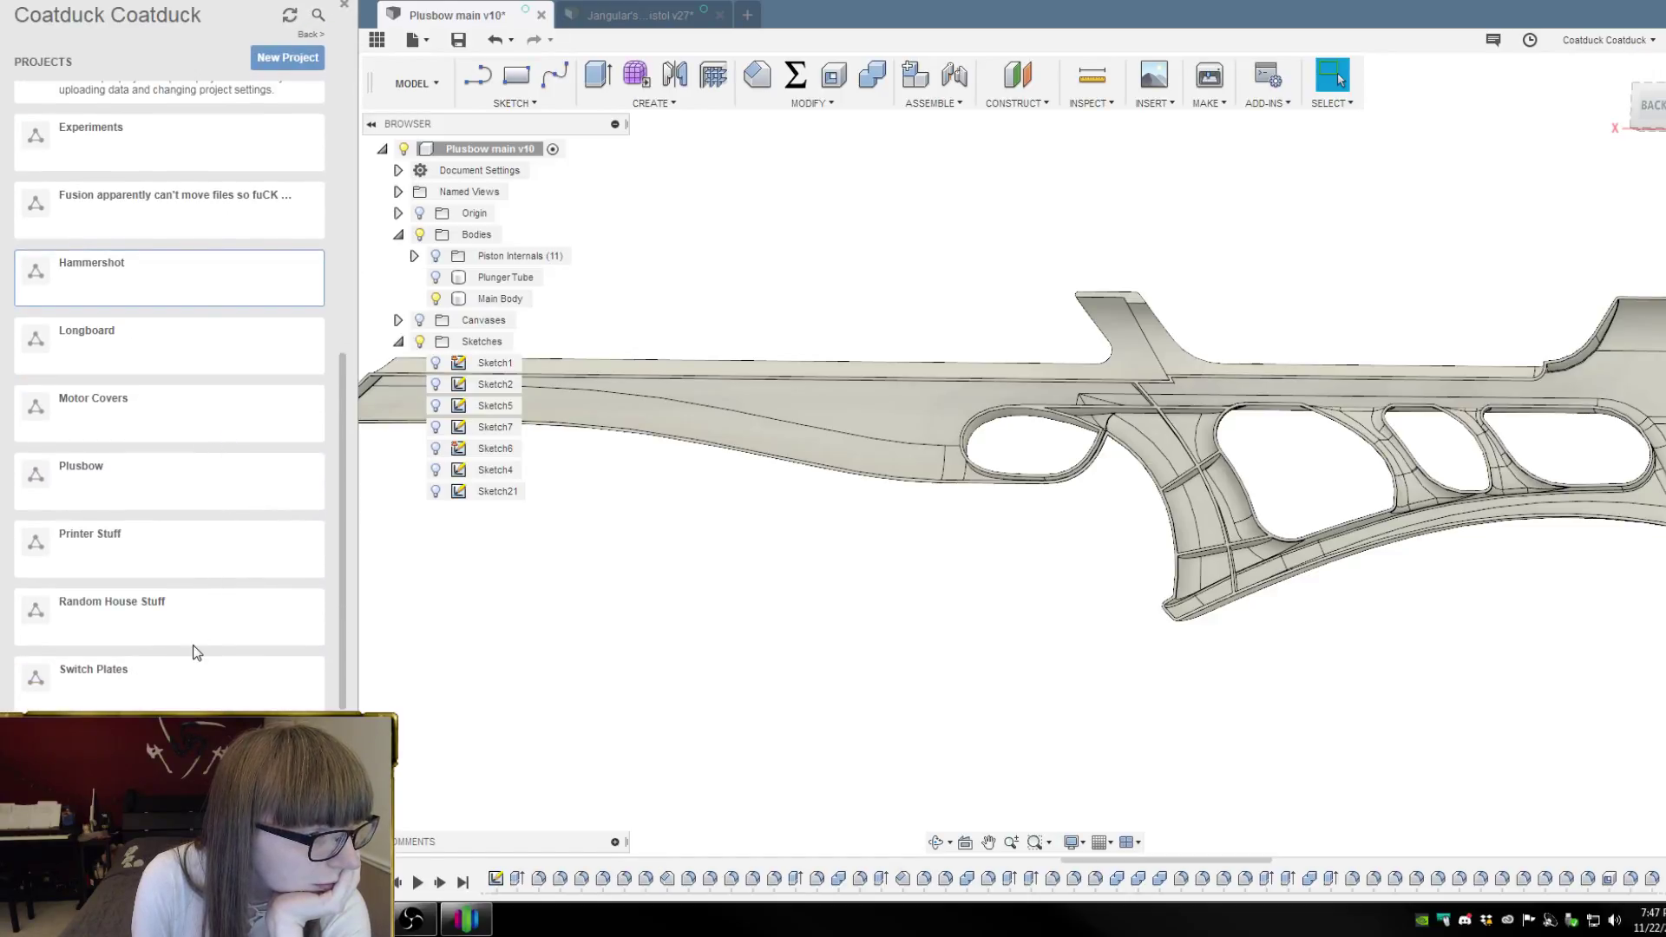
pyautogui.scroll(5, 169, 395)
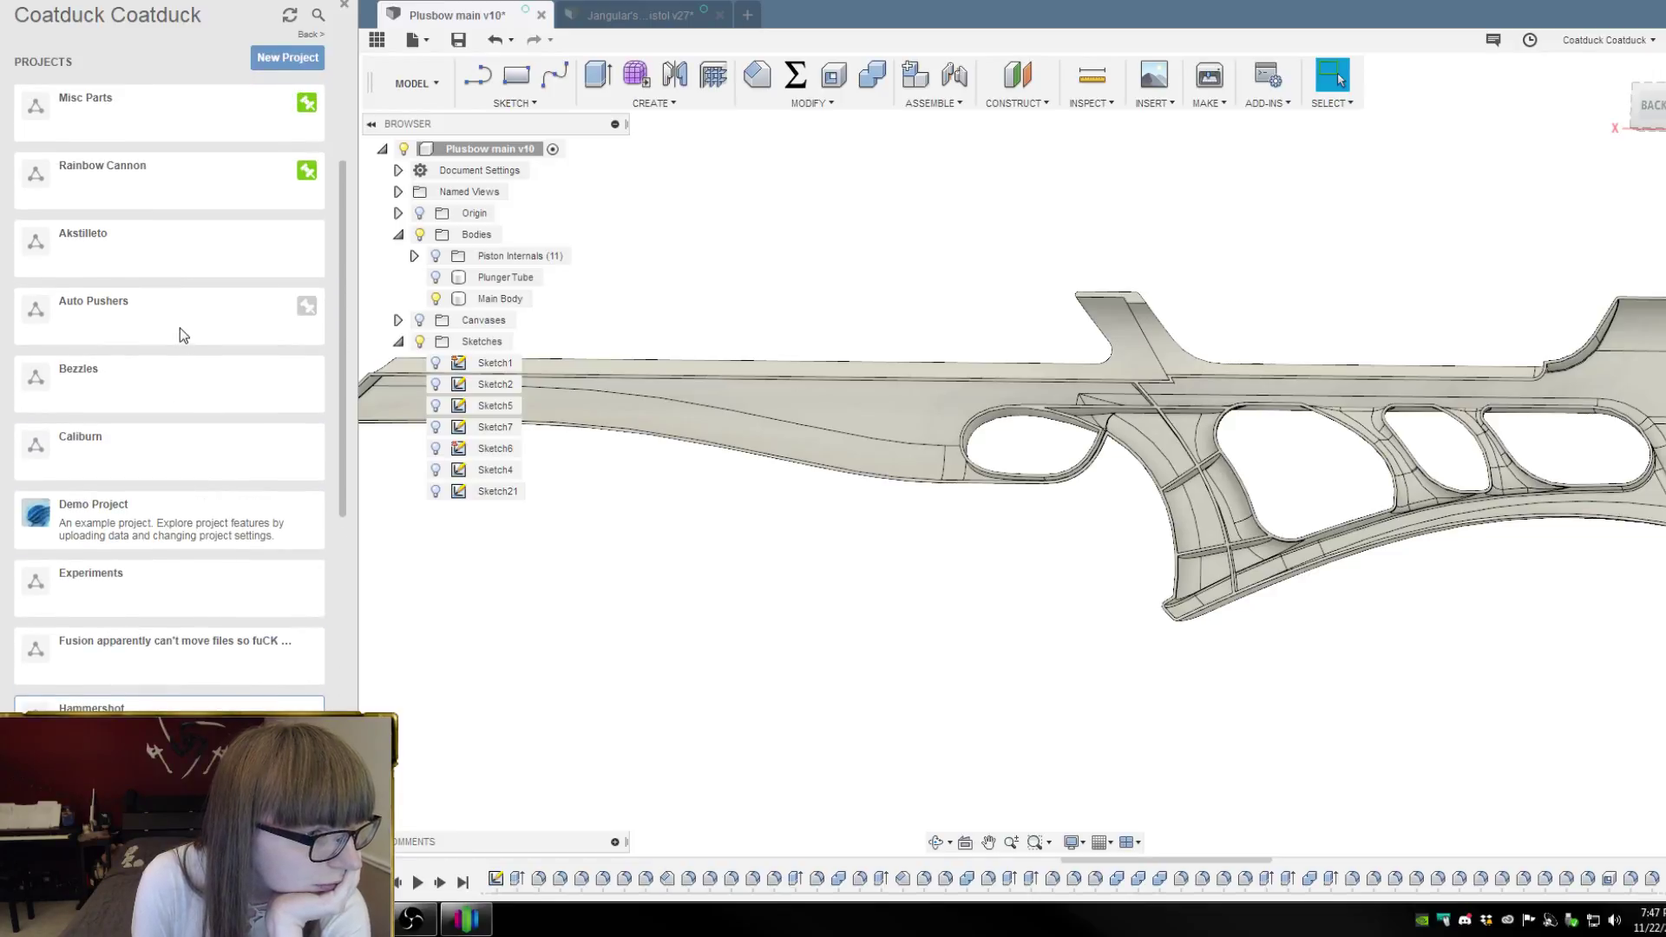
pyautogui.scroll(-1, 180, 330)
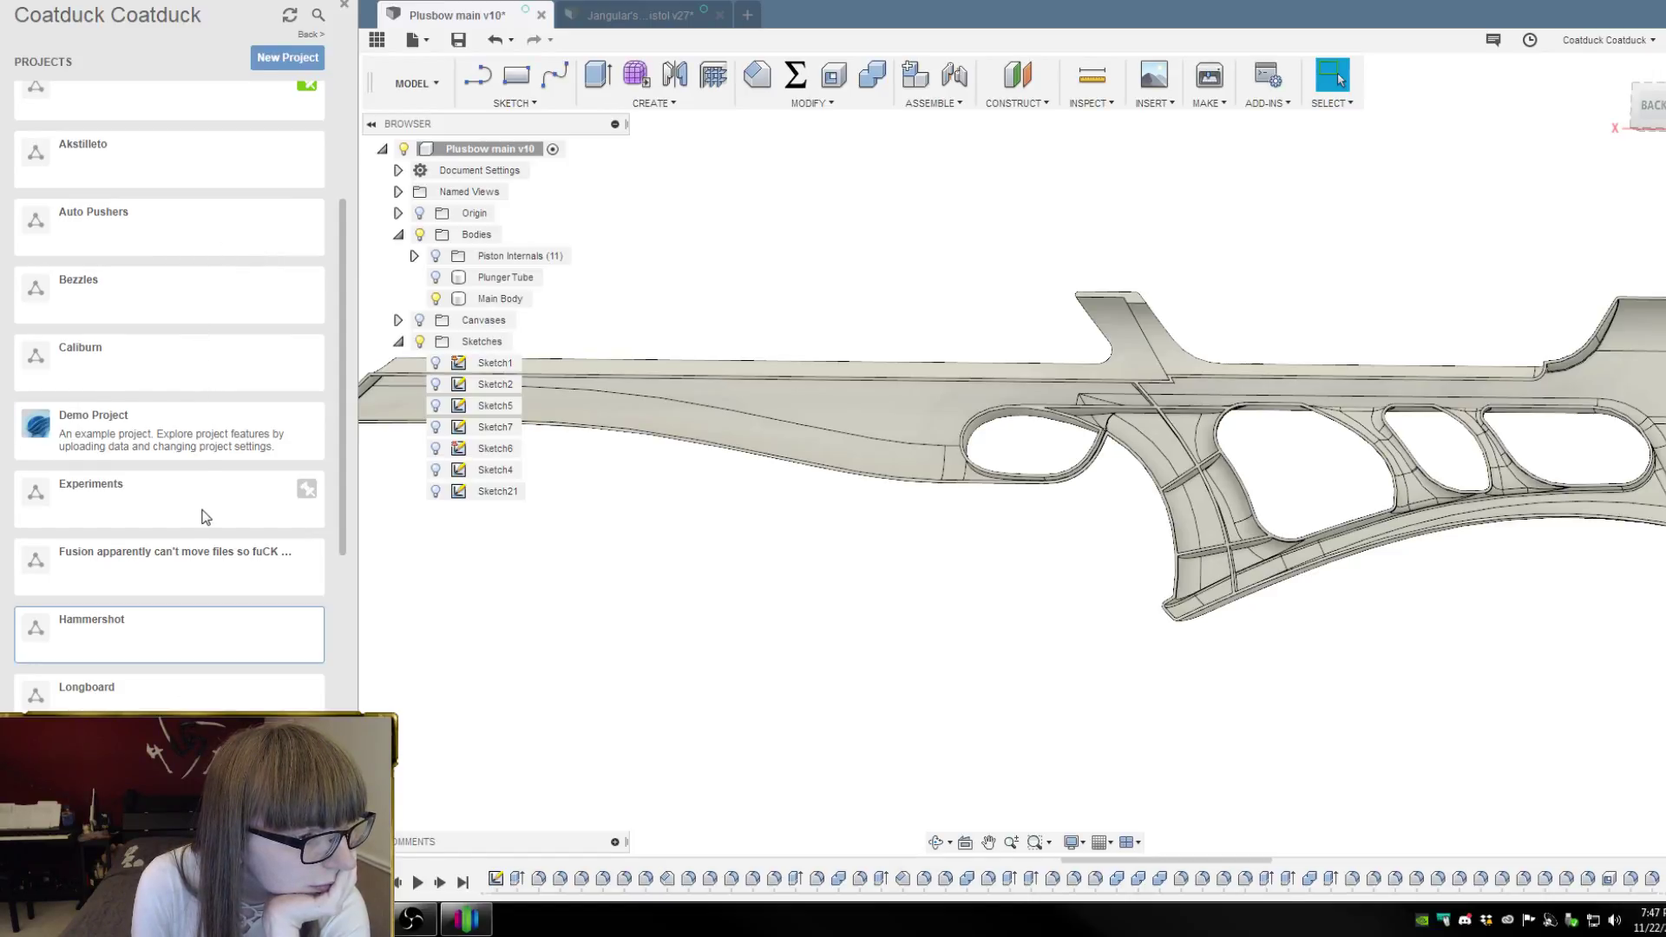
pyautogui.scroll(-6, 206, 516)
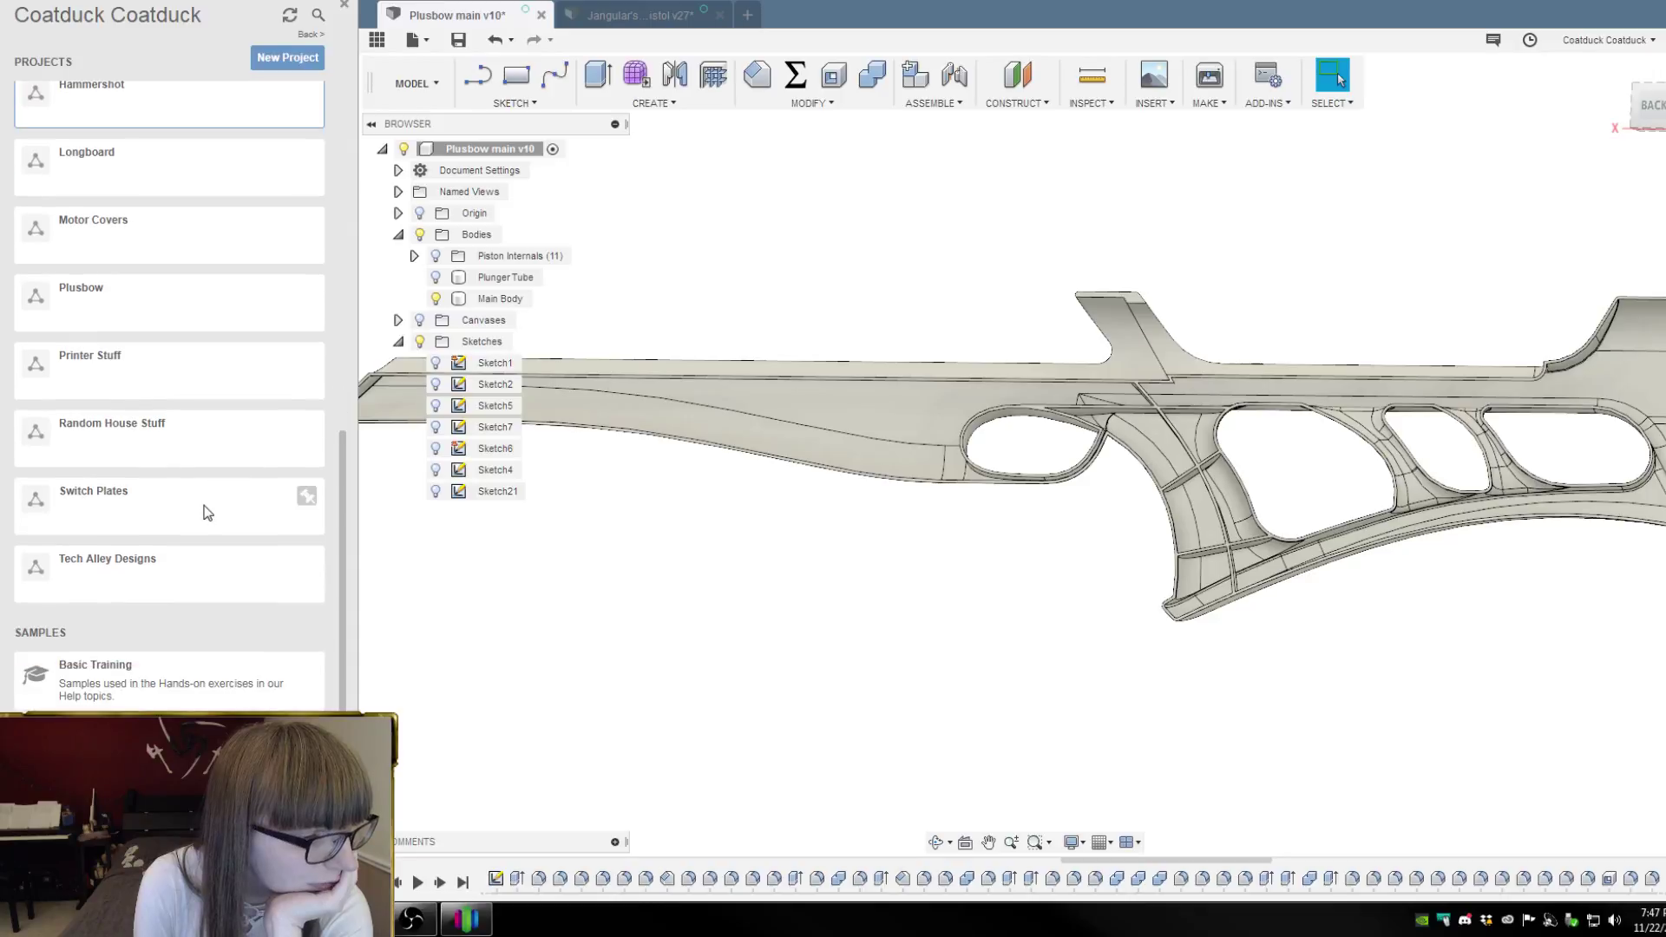
pyautogui.scroll(10, 205, 513)
pyautogui.scroll(-11, 205, 507)
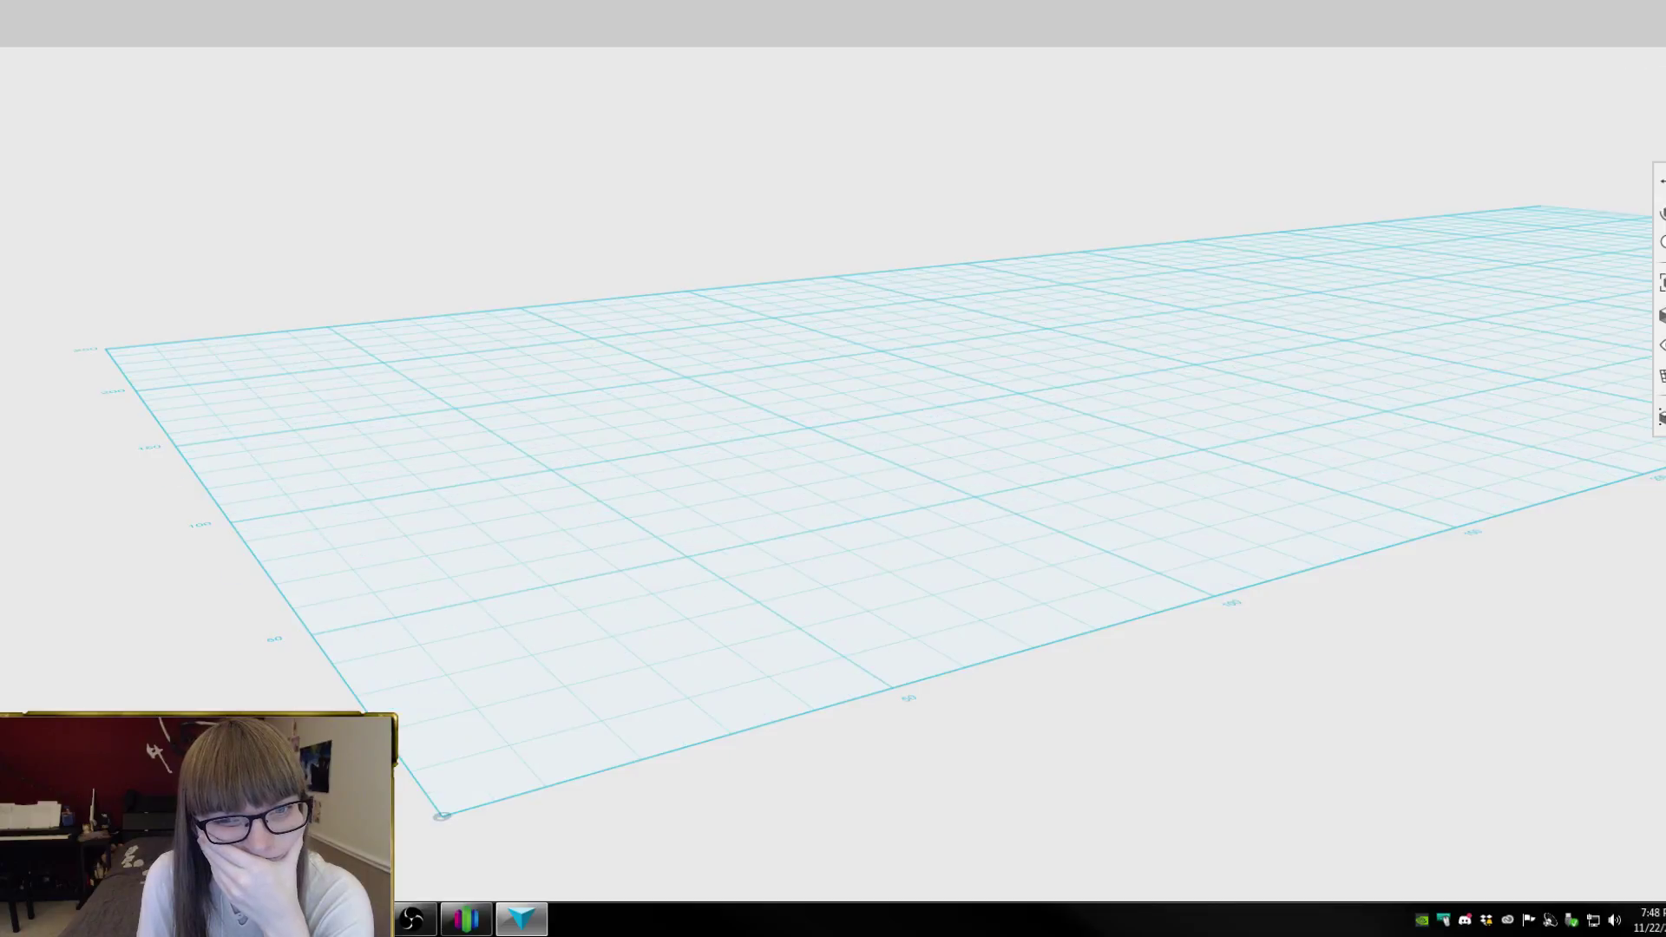
# Switch to Autodesk 123D Design, open the earlier purple rifle design with the blue grip and foregrip, and examine it from several angles
pyautogui.moveTo(1330, 330); pyautogui.dragTo(1252, 365, button='right')
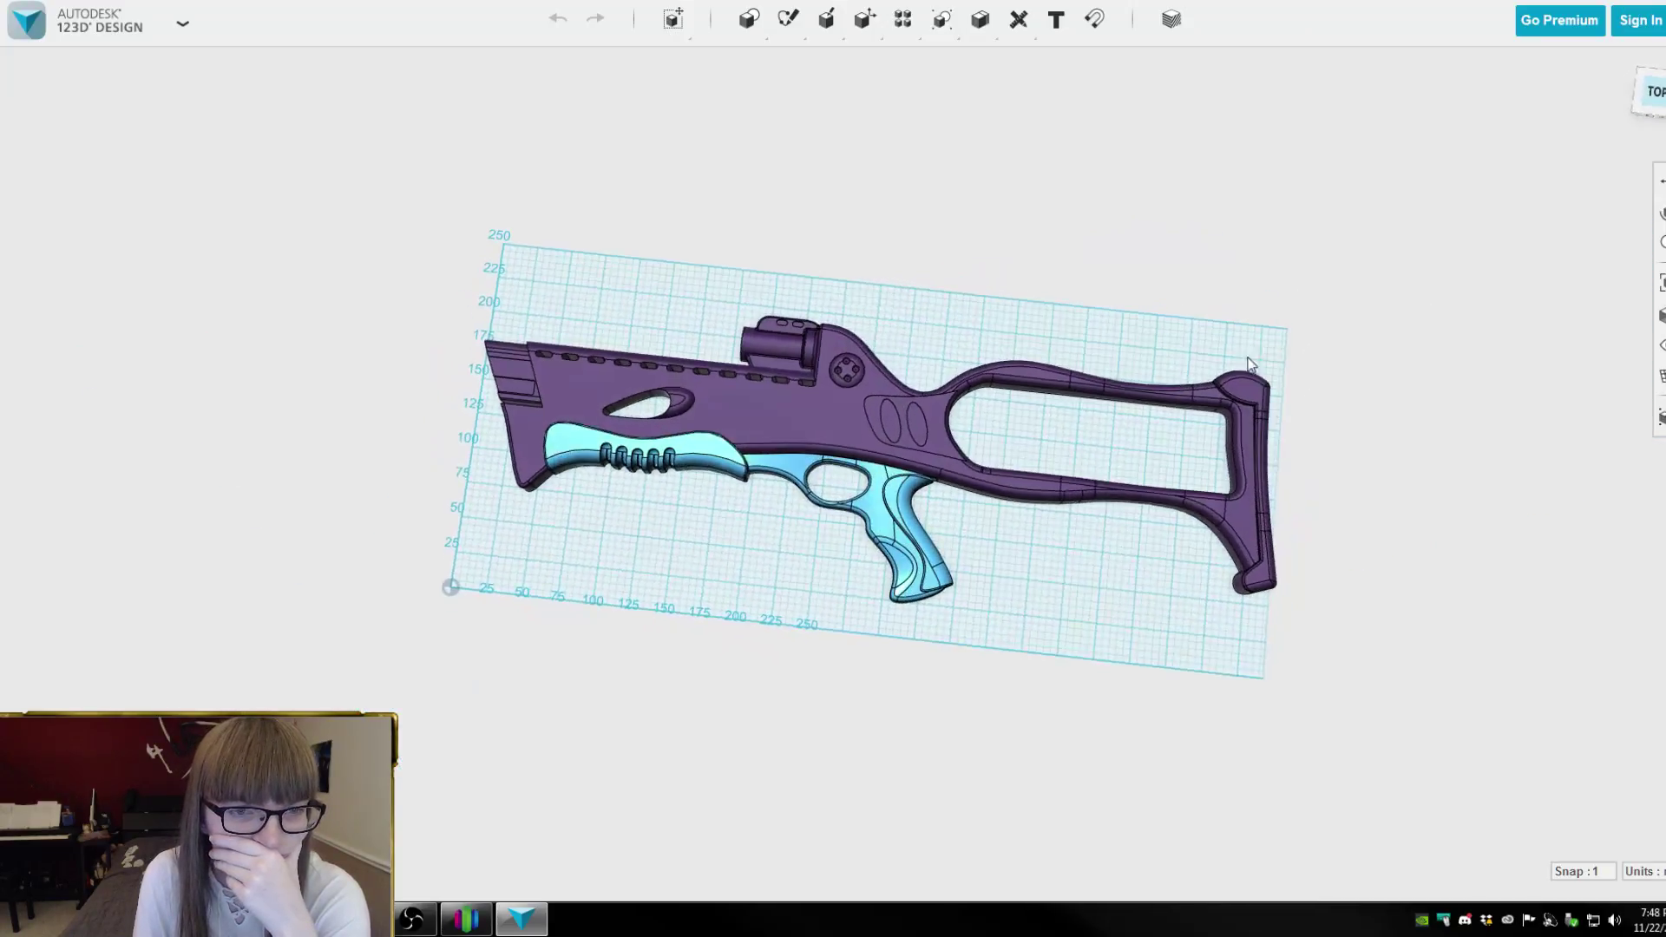
pyautogui.scroll(5, 1127, 438)
pyautogui.scroll(-3, 1130, 438)
pyautogui.moveTo(1130, 438); pyautogui.dragTo(1115, 622, button='right')
pyautogui.scroll(-5, 1255, 216)
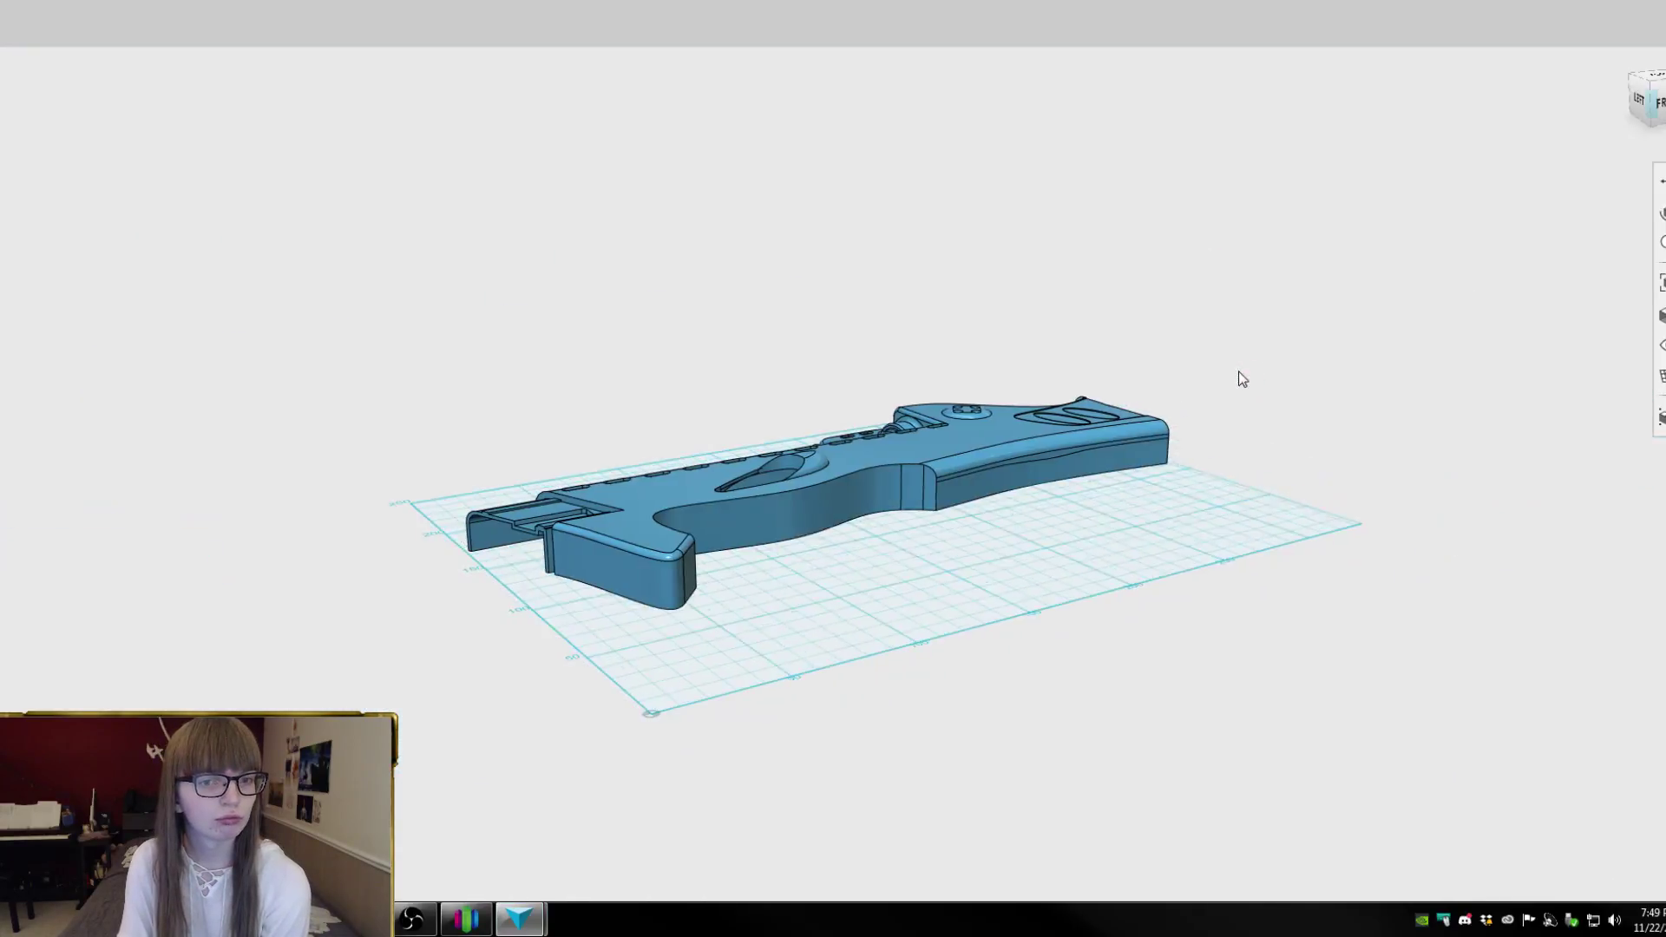
# Open the separate front body design, show all its solids and meshes, and inspect the shell from above and underneath
pyautogui.moveTo(1206, 395); pyautogui.dragTo(1202, 486, button='right')
pyautogui.moveTo(1661, 344)
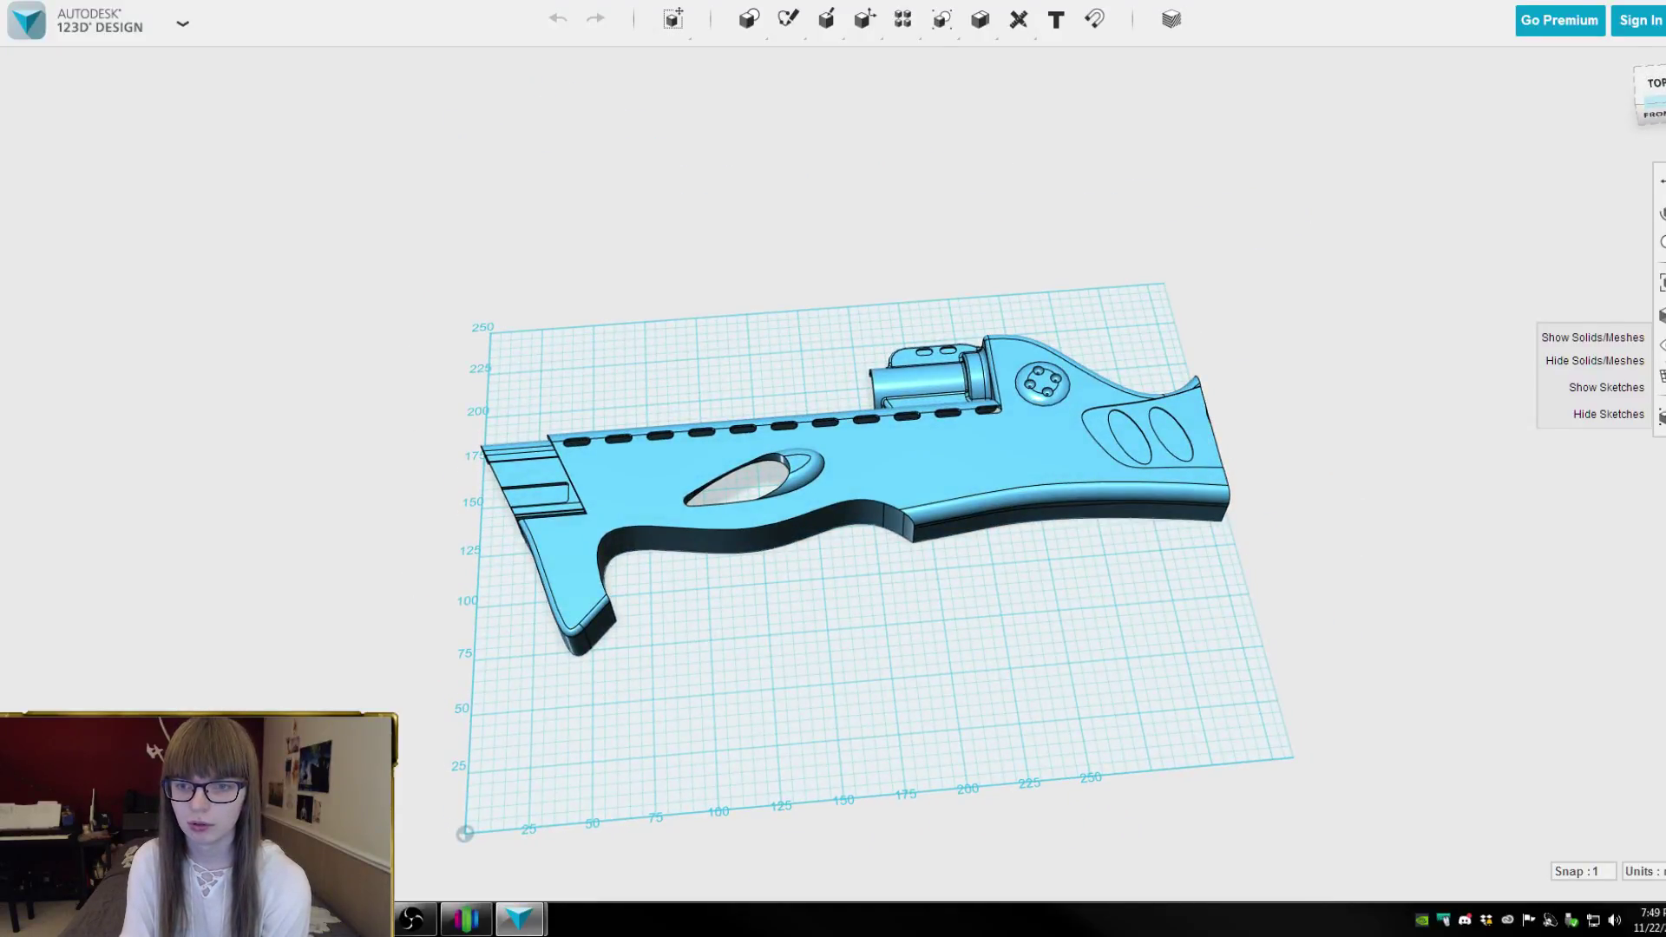
pyautogui.click(1595, 338)
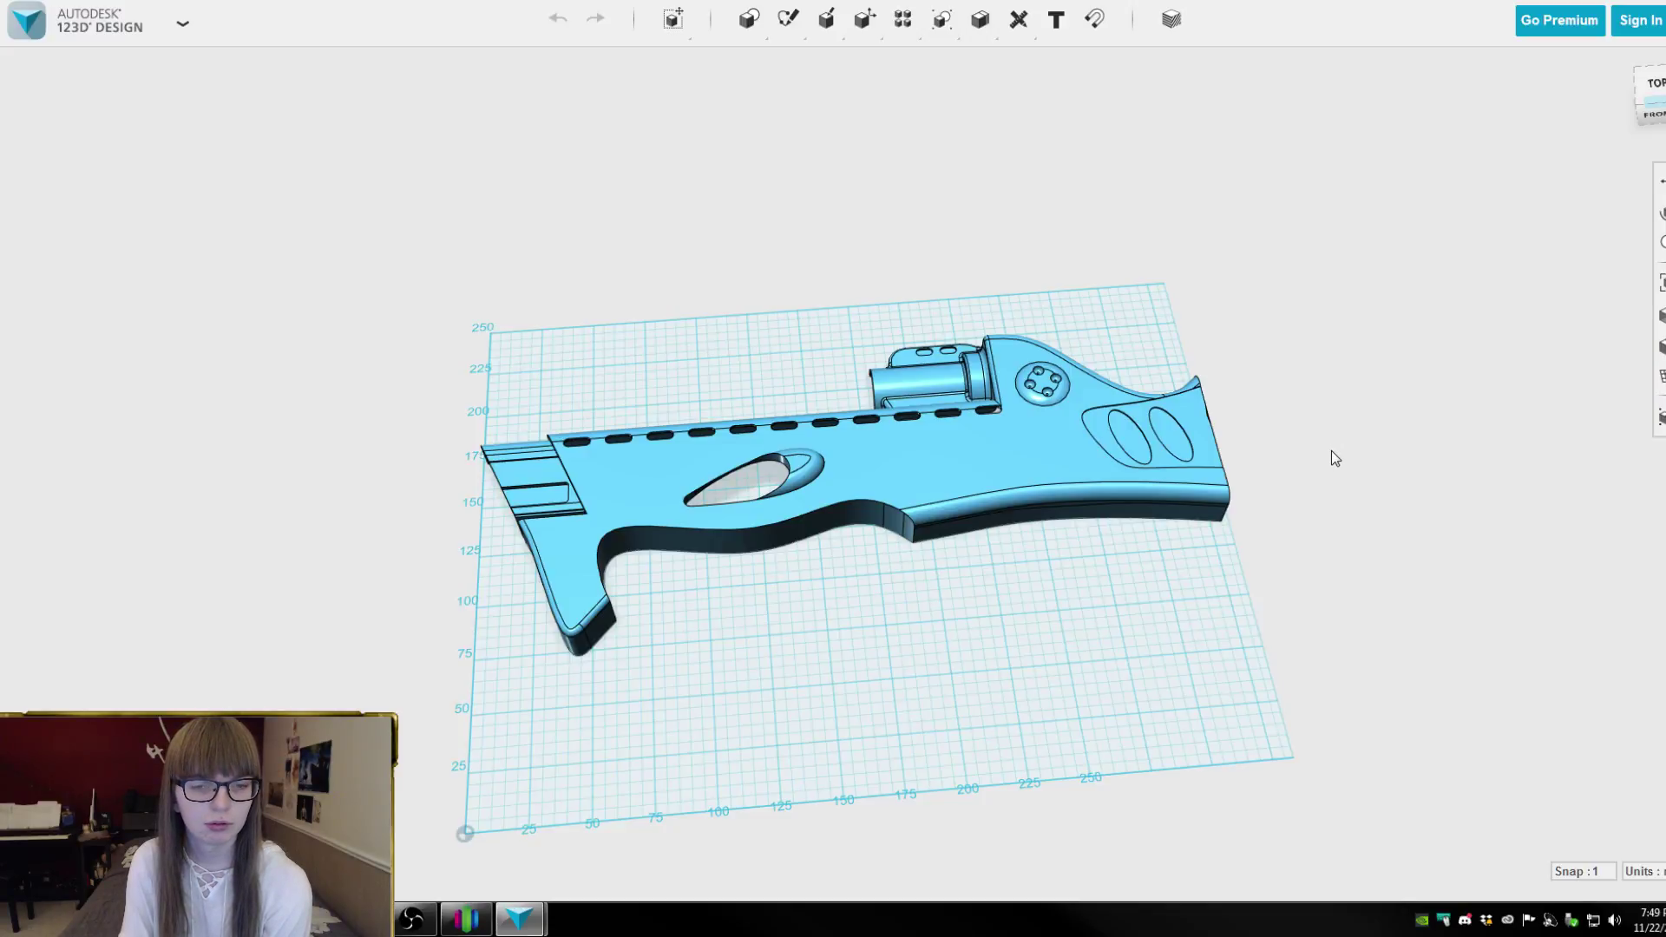
pyautogui.moveTo(1331, 480); pyautogui.dragTo(1388, 364, button='right')
pyautogui.moveTo(1655, 347)
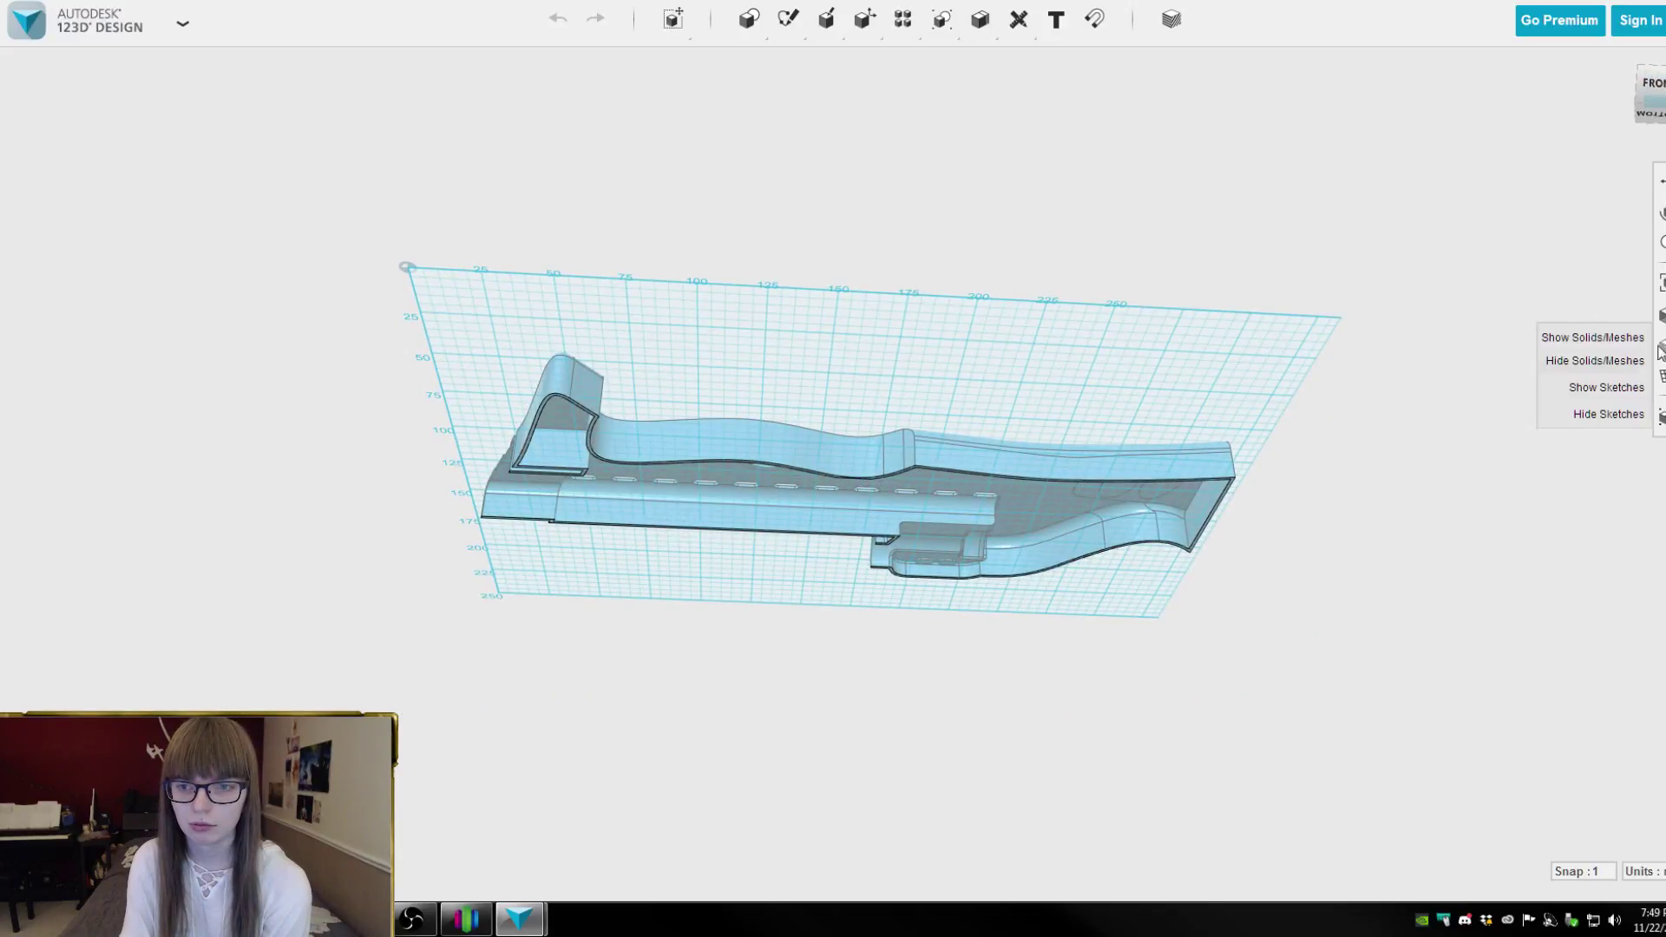
pyautogui.click(1612, 340)
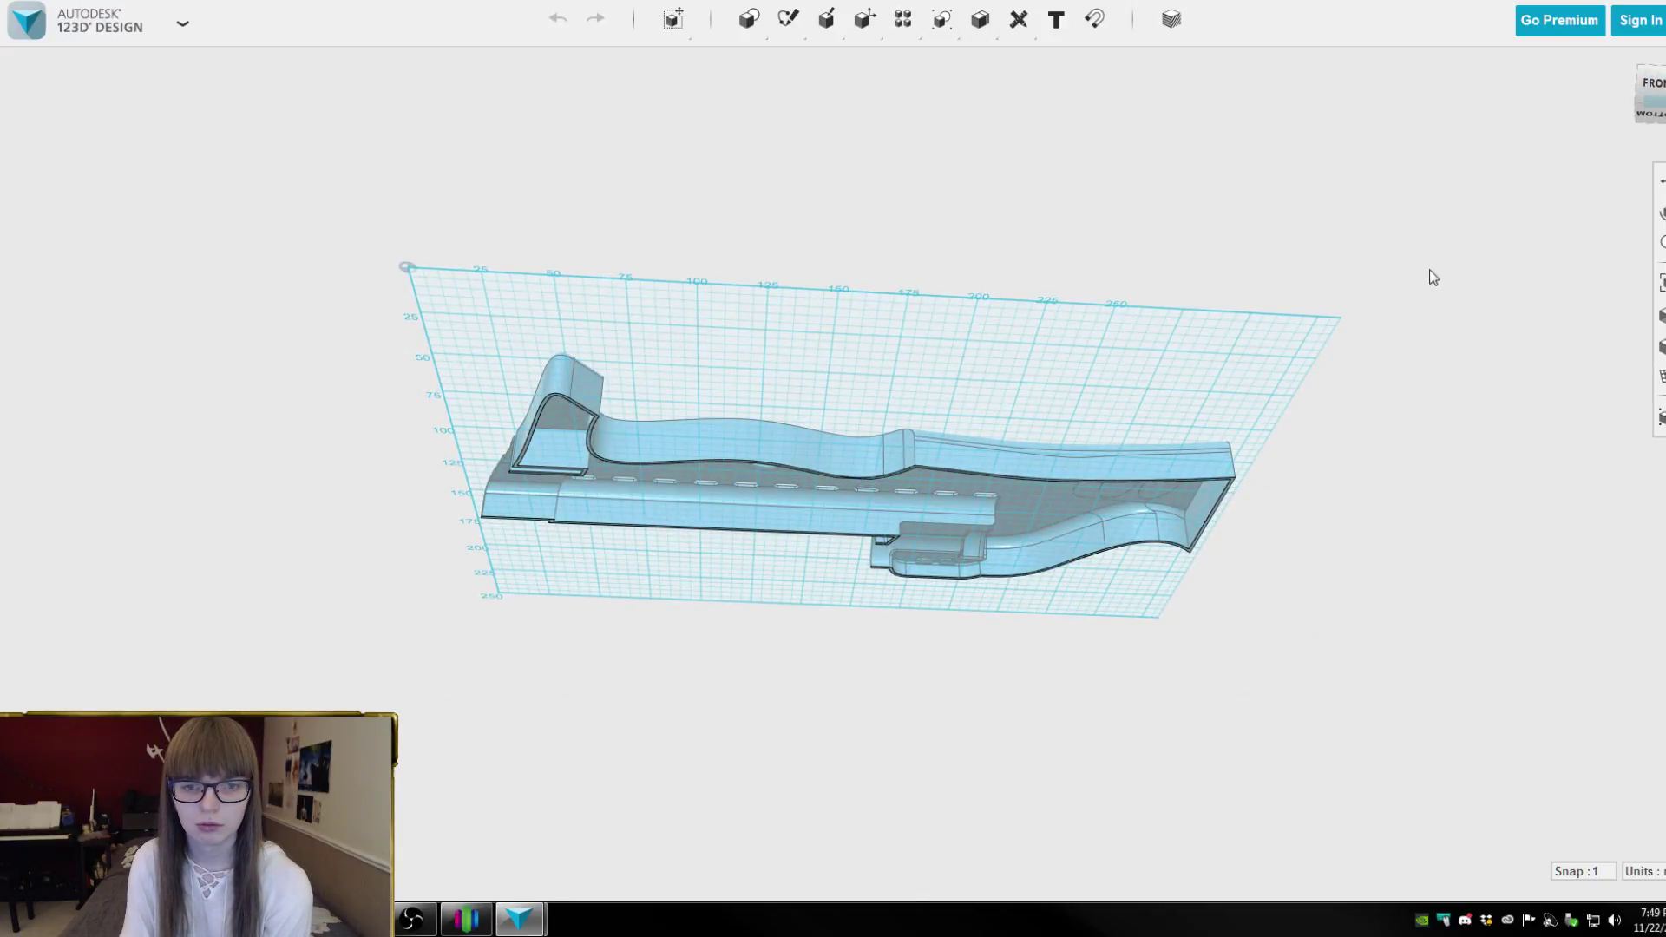
pyautogui.moveTo(1429, 269); pyautogui.dragTo(1422, 378, button='right')
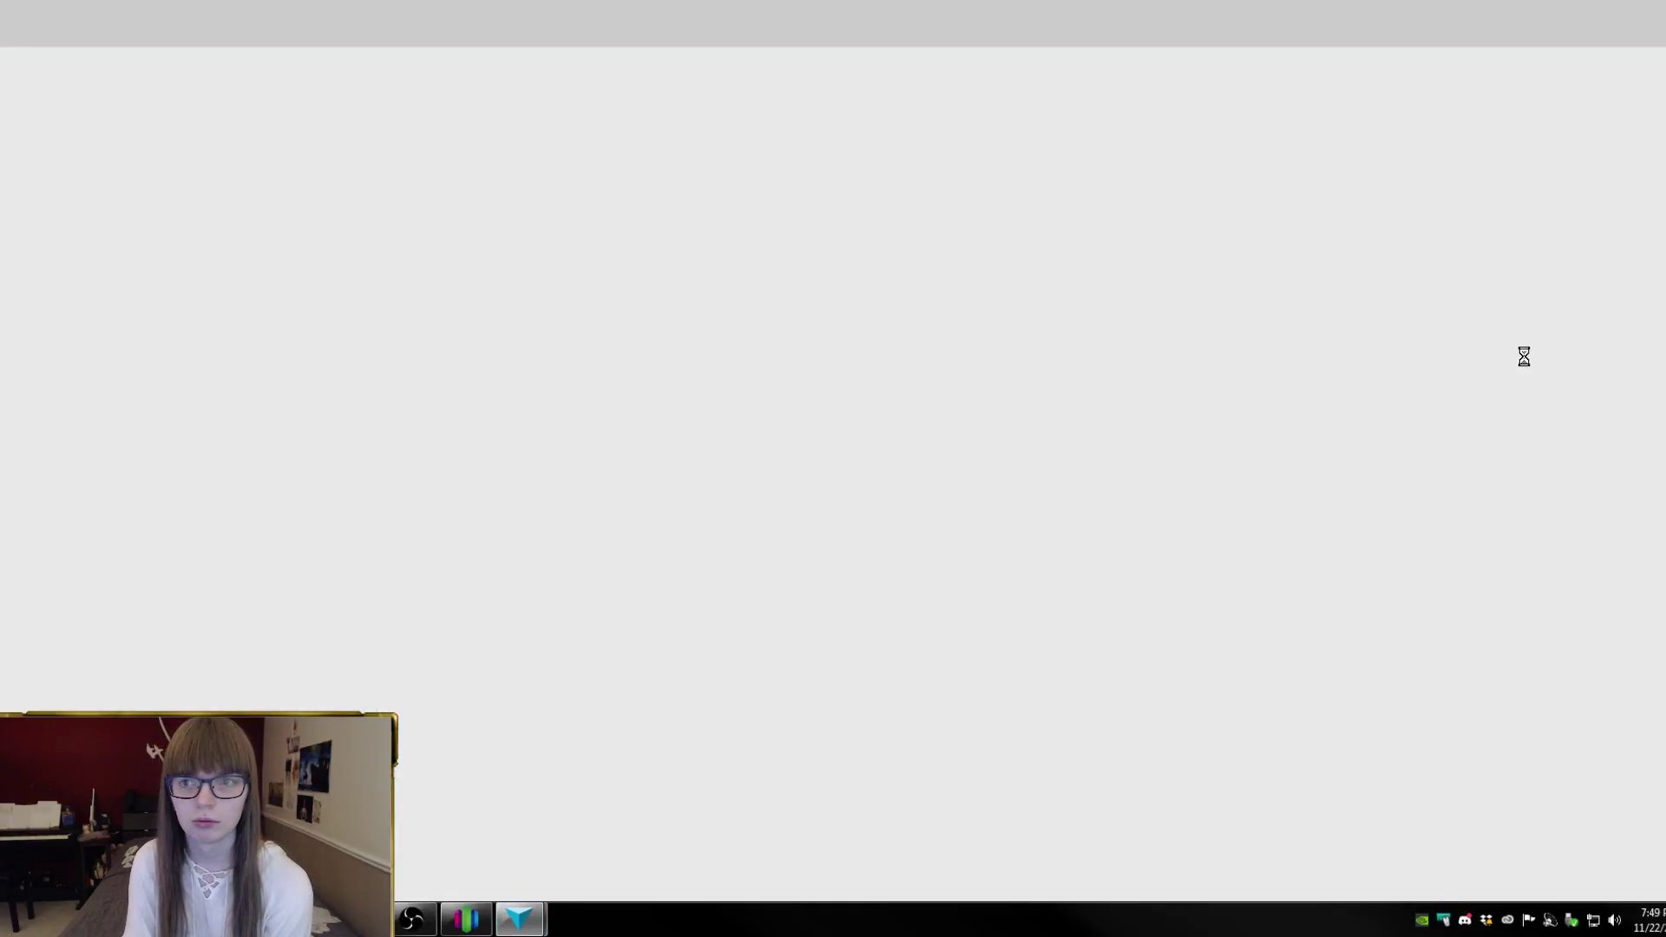
# Open further earlier files, including the full solid rifles and the small rounded part, and examine each model
pyautogui.moveTo(1361, 374); pyautogui.dragTo(1292, 421, button='right')
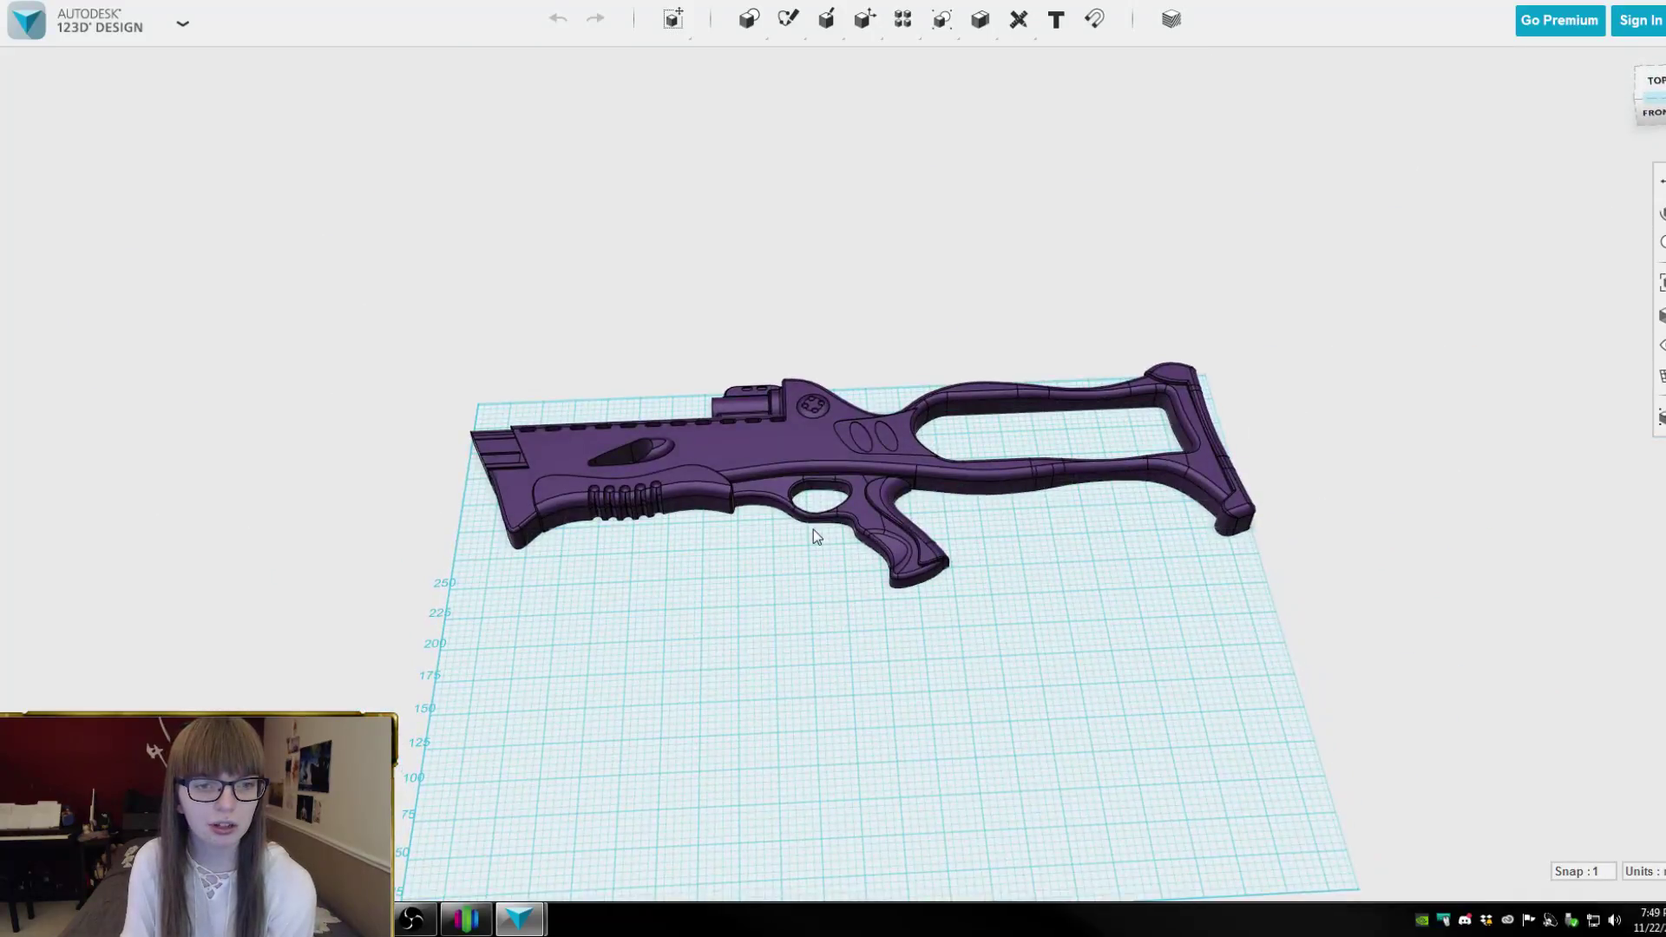
pyautogui.scroll(5, 833, 529)
pyautogui.moveTo(1163, 495)
pyautogui.mouseDown(button='right')
pyautogui.moveTo(1212, 398)
pyautogui.moveTo(1295, 312)
pyautogui.moveTo(1163, 432)
pyautogui.moveTo(1148, 502)
pyautogui.moveTo(1179, 469)
pyautogui.moveTo(1180, 503)
pyautogui.mouseUp(button='right')
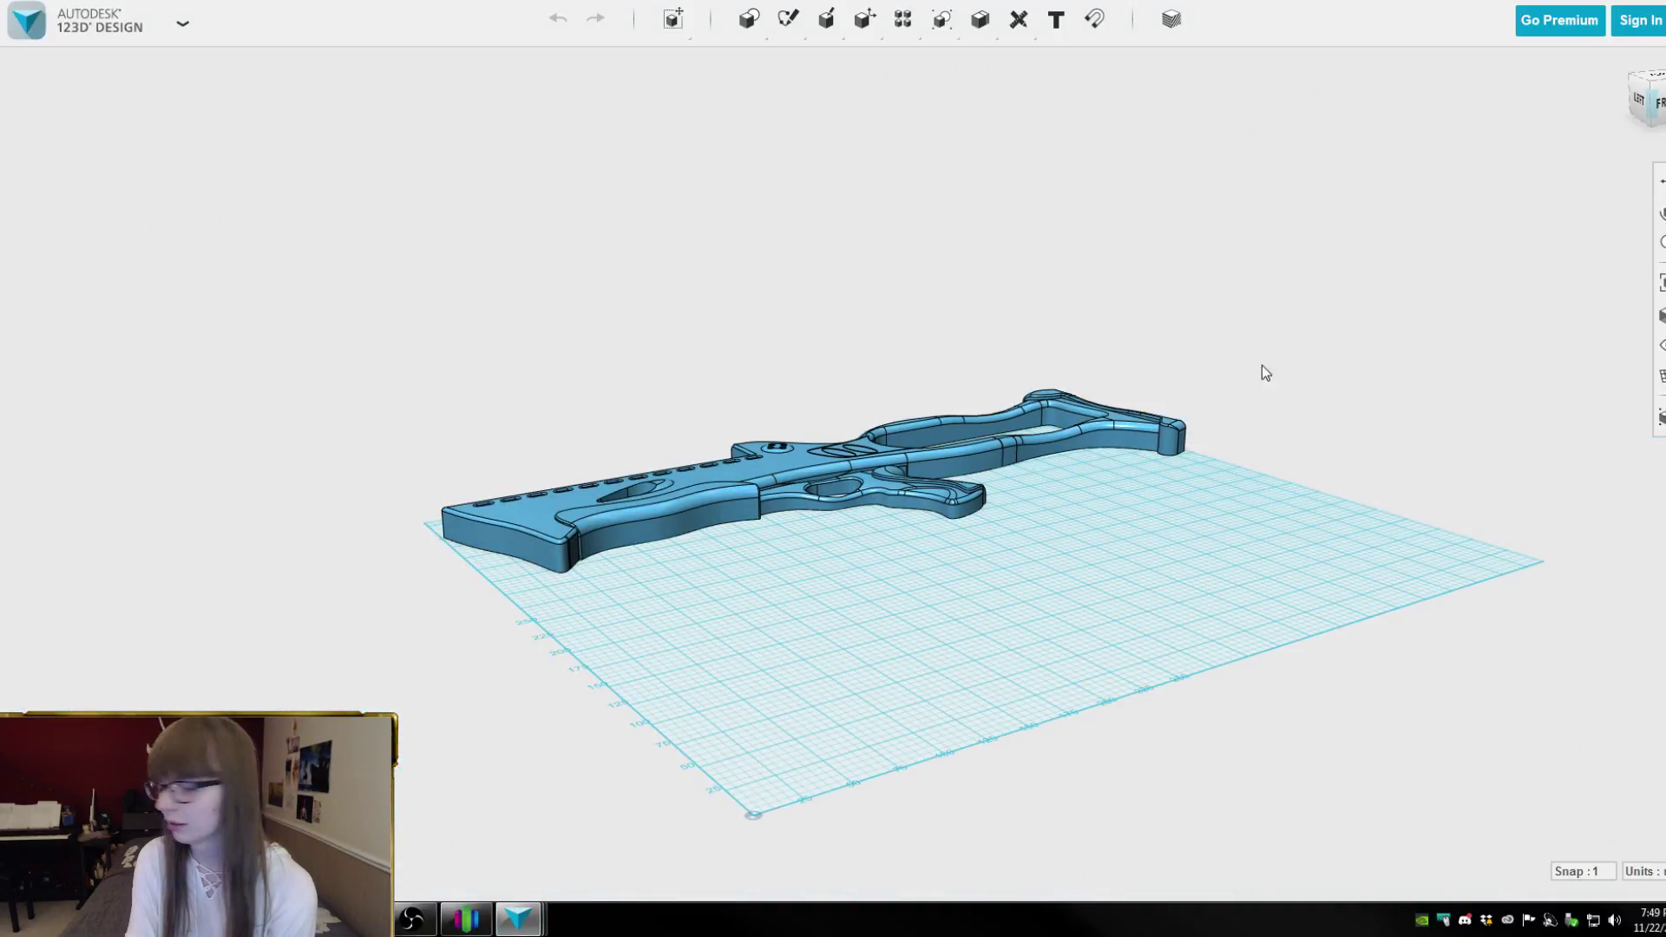
pyautogui.scroll(5, 819, 526)
pyautogui.moveTo(820, 526); pyautogui.dragTo(836, 565, button='right')
pyautogui.moveTo(1661, 315)
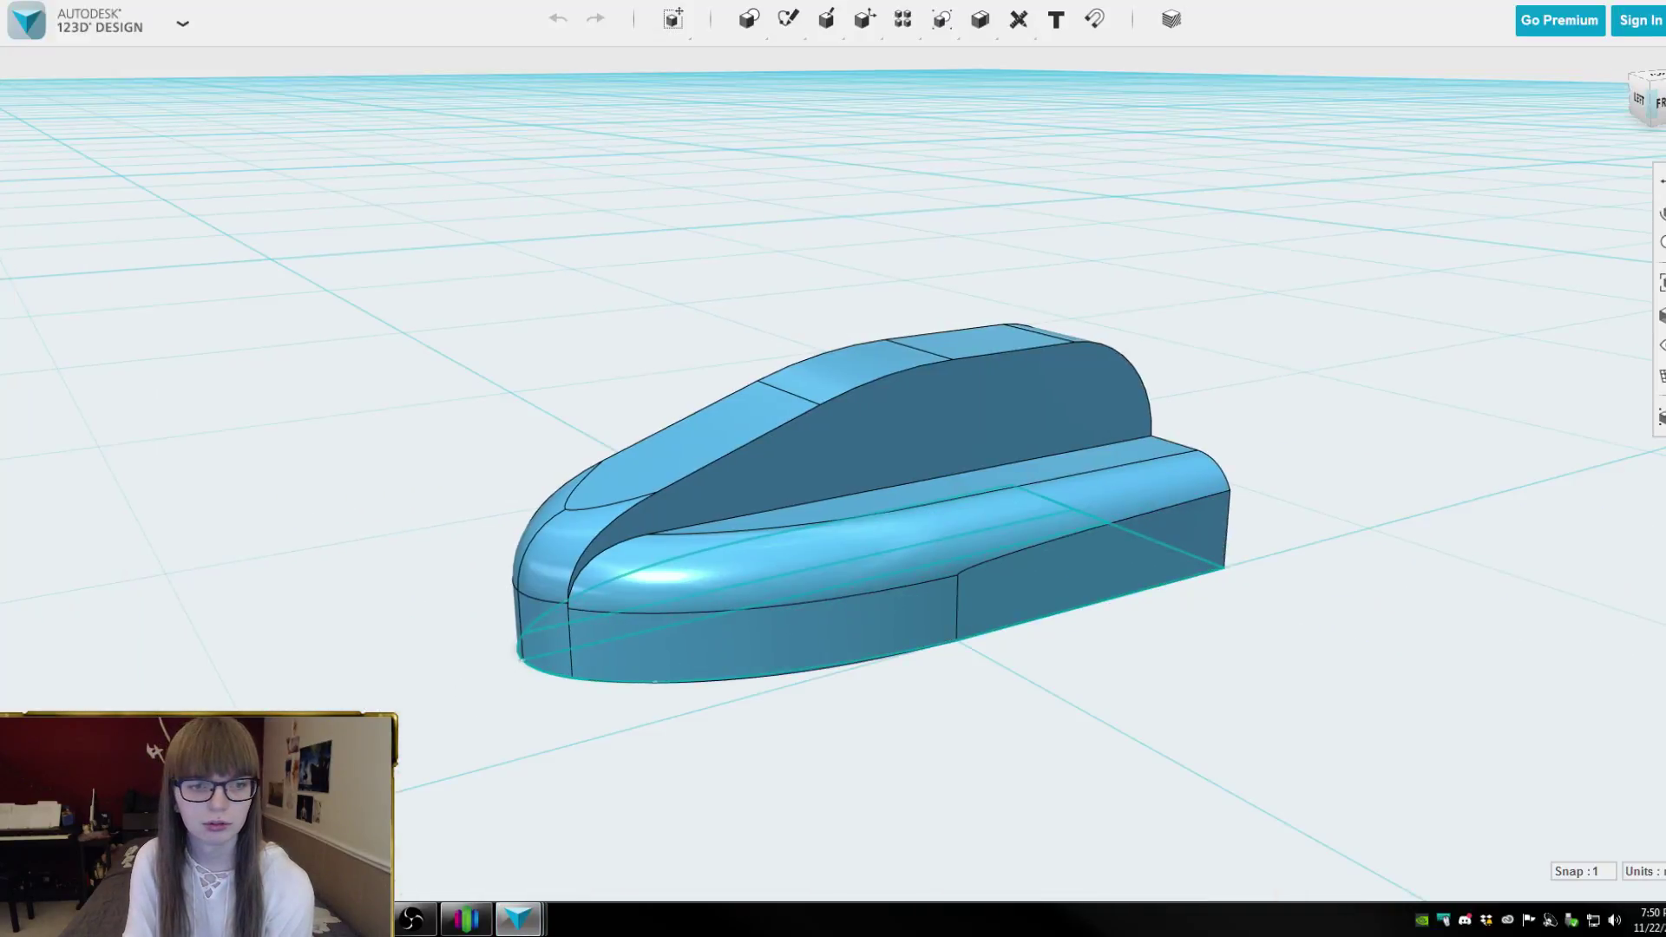
pyautogui.scroll(-3, 1198, 275)
pyautogui.moveTo(1197, 274); pyautogui.dragTo(1210, 295, button='right')
pyautogui.moveTo(1305, 351); pyautogui.dragTo(1264, 271)
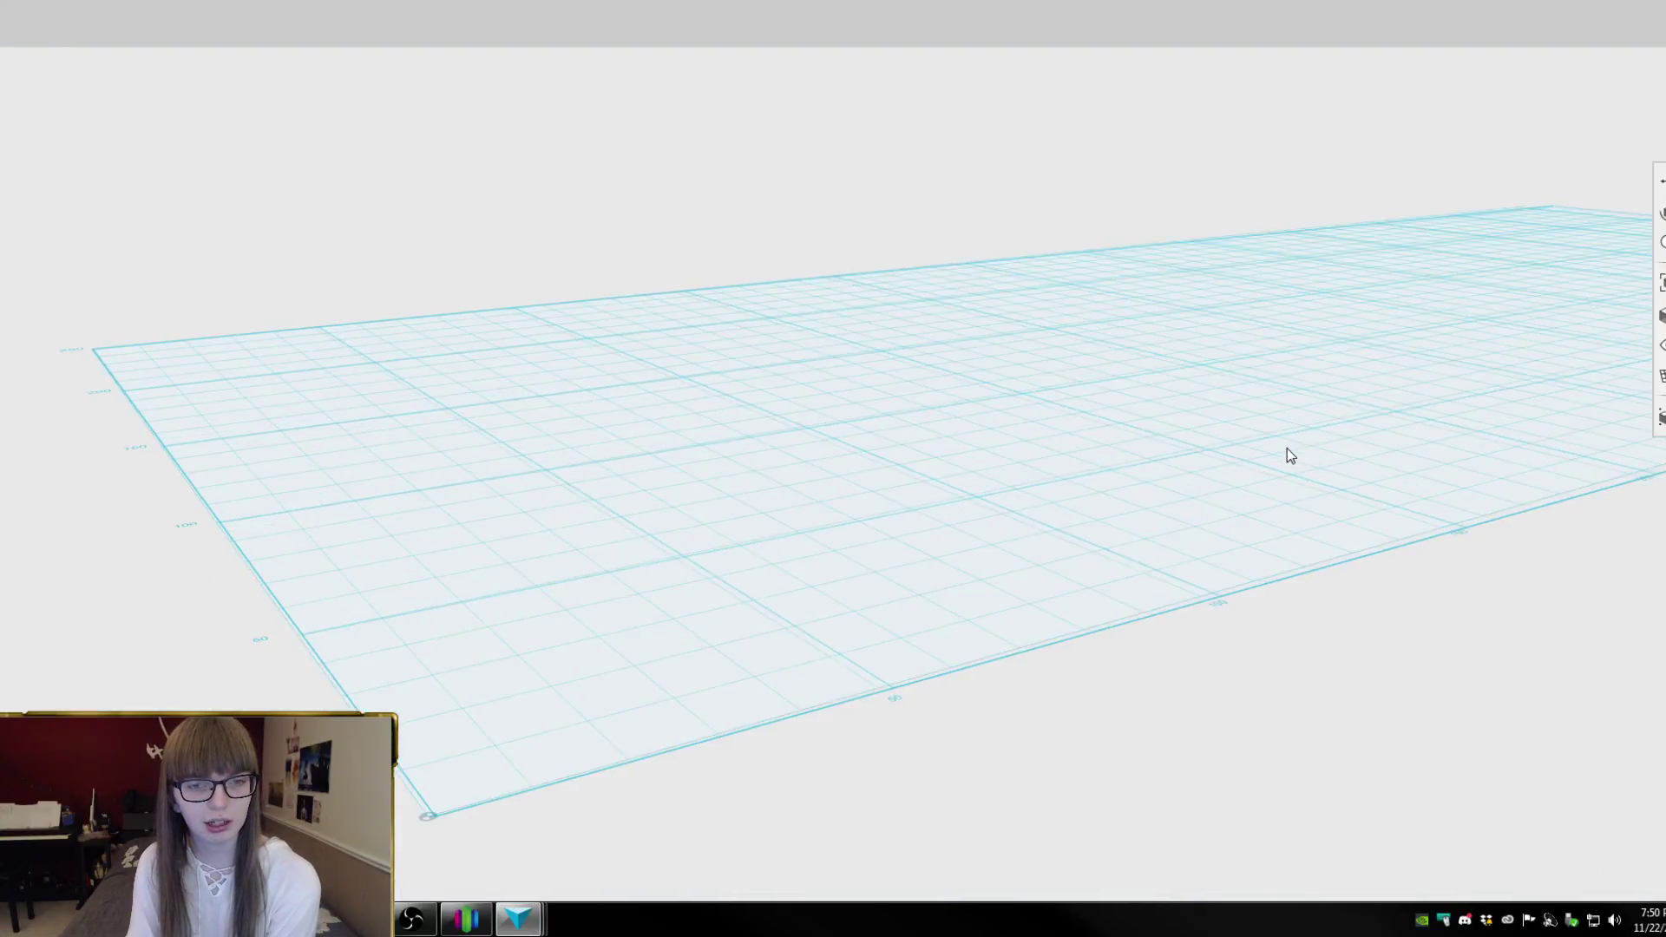
# Reopen the purple rifle with the hollow blue grip and measure the grip's wall thickness between two parallel edges on its underside
pyautogui.moveTo(1256, 410); pyautogui.dragTo(1223, 223, button='right')
pyautogui.scroll(3, 907, 423)
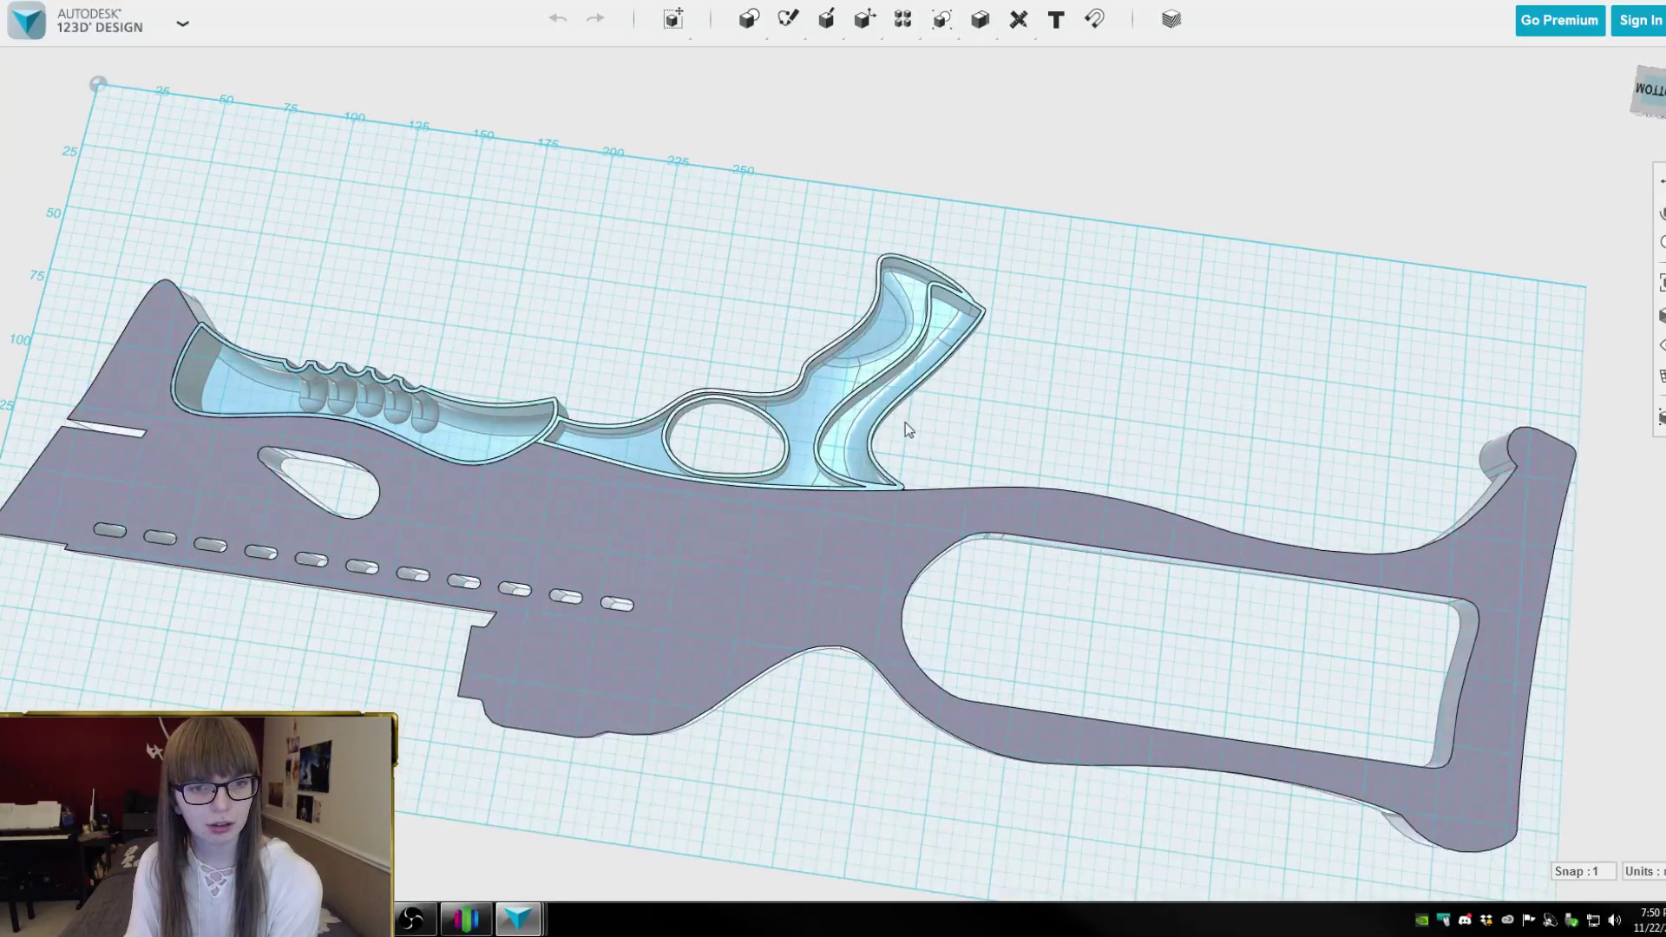
pyautogui.scroll(4, 829, 379)
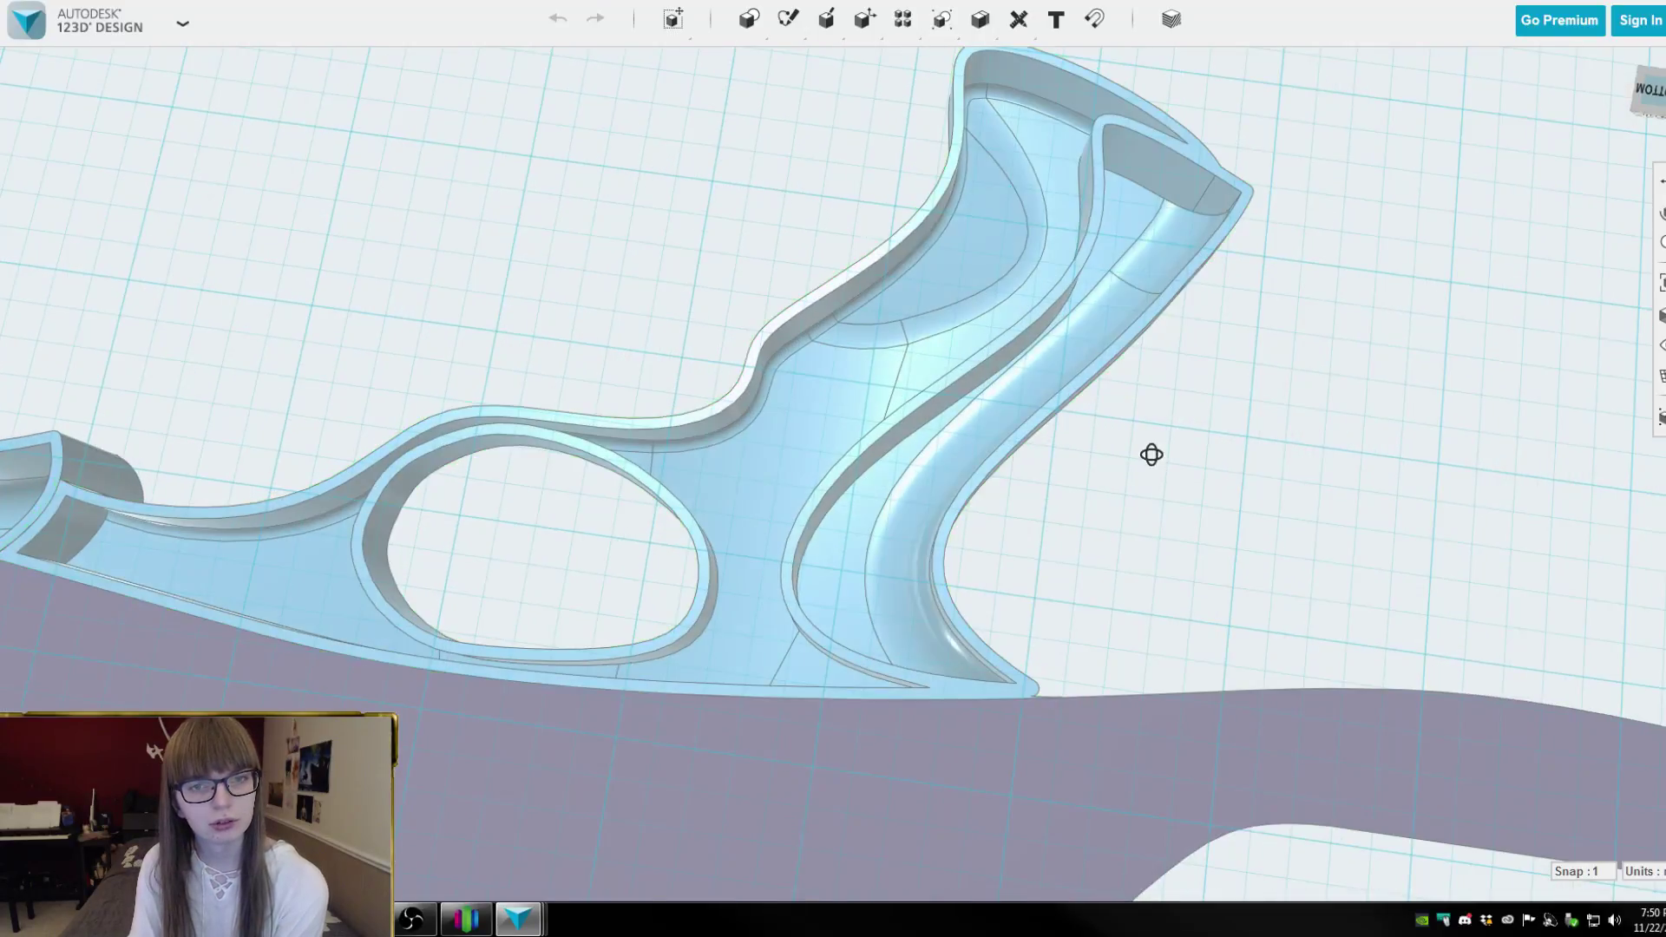
pyautogui.moveTo(1153, 454); pyautogui.dragTo(944, 370, button='right')
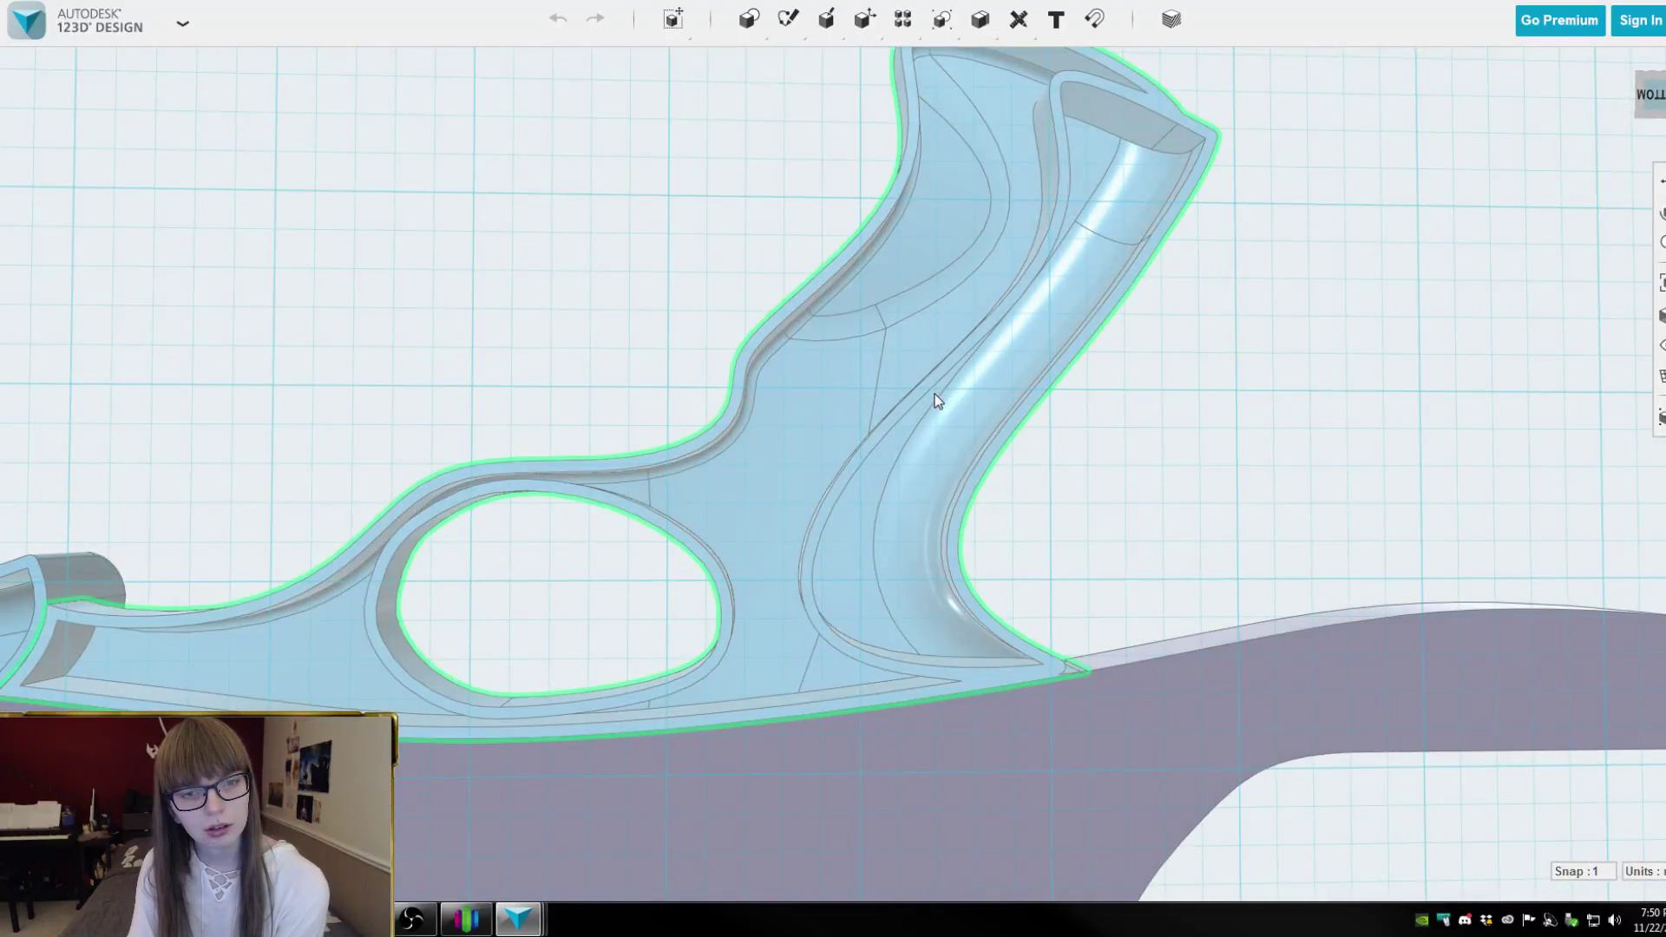
pyautogui.scroll(2, 934, 394)
pyautogui.moveTo(1017, 20)
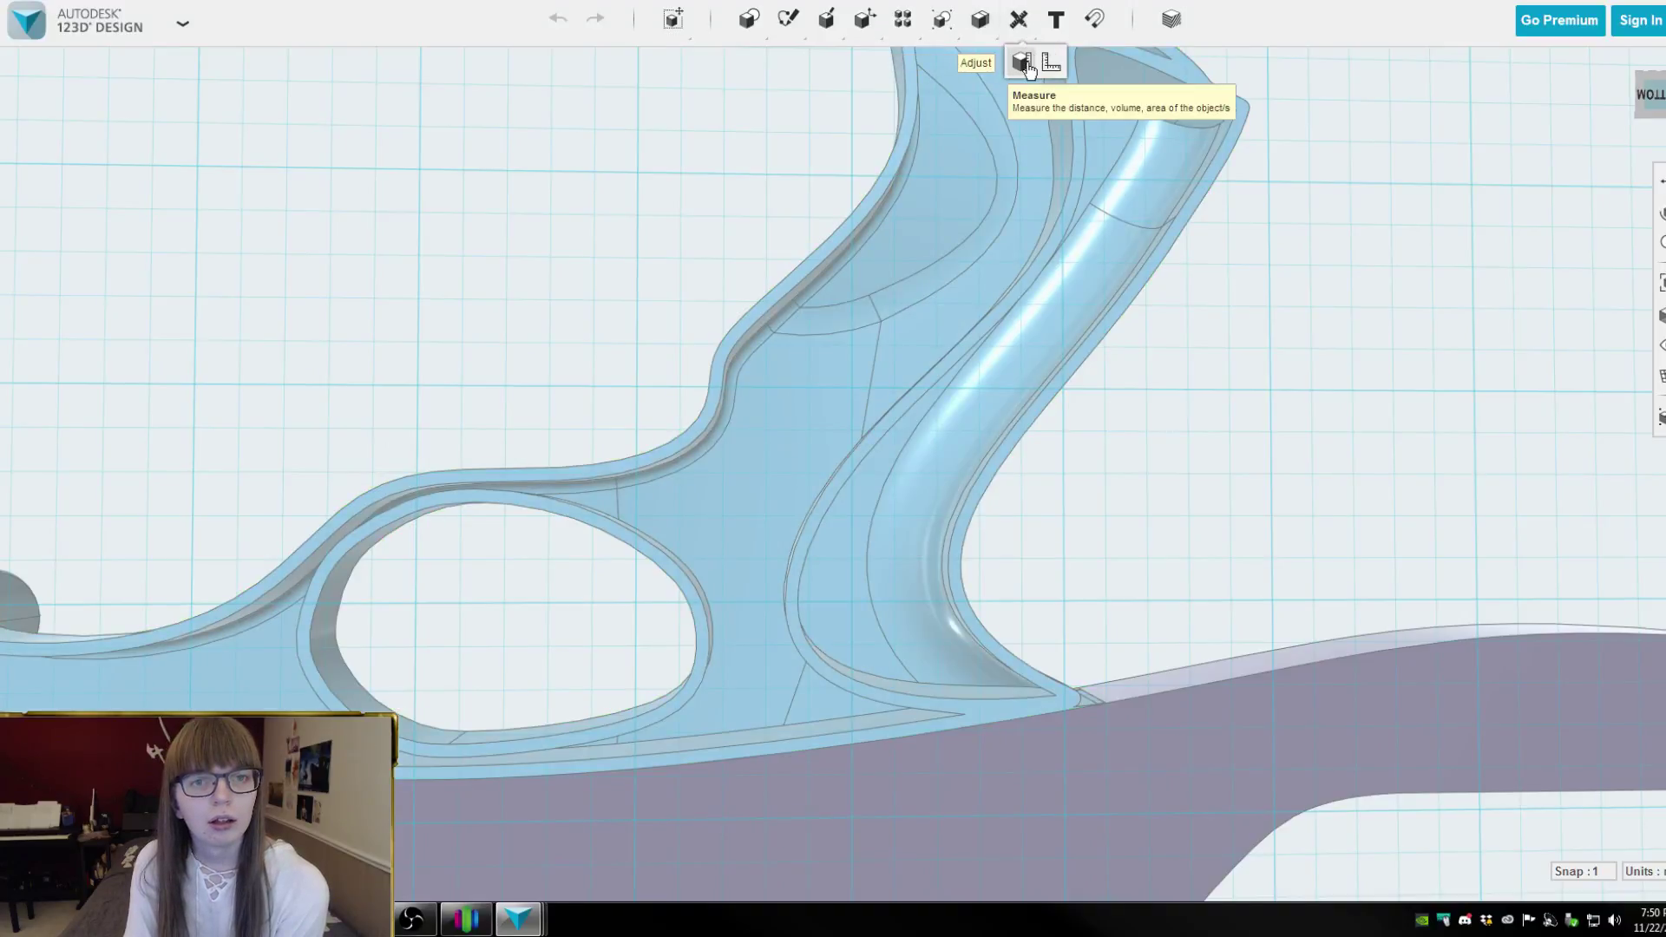
pyautogui.click(1037, 56)
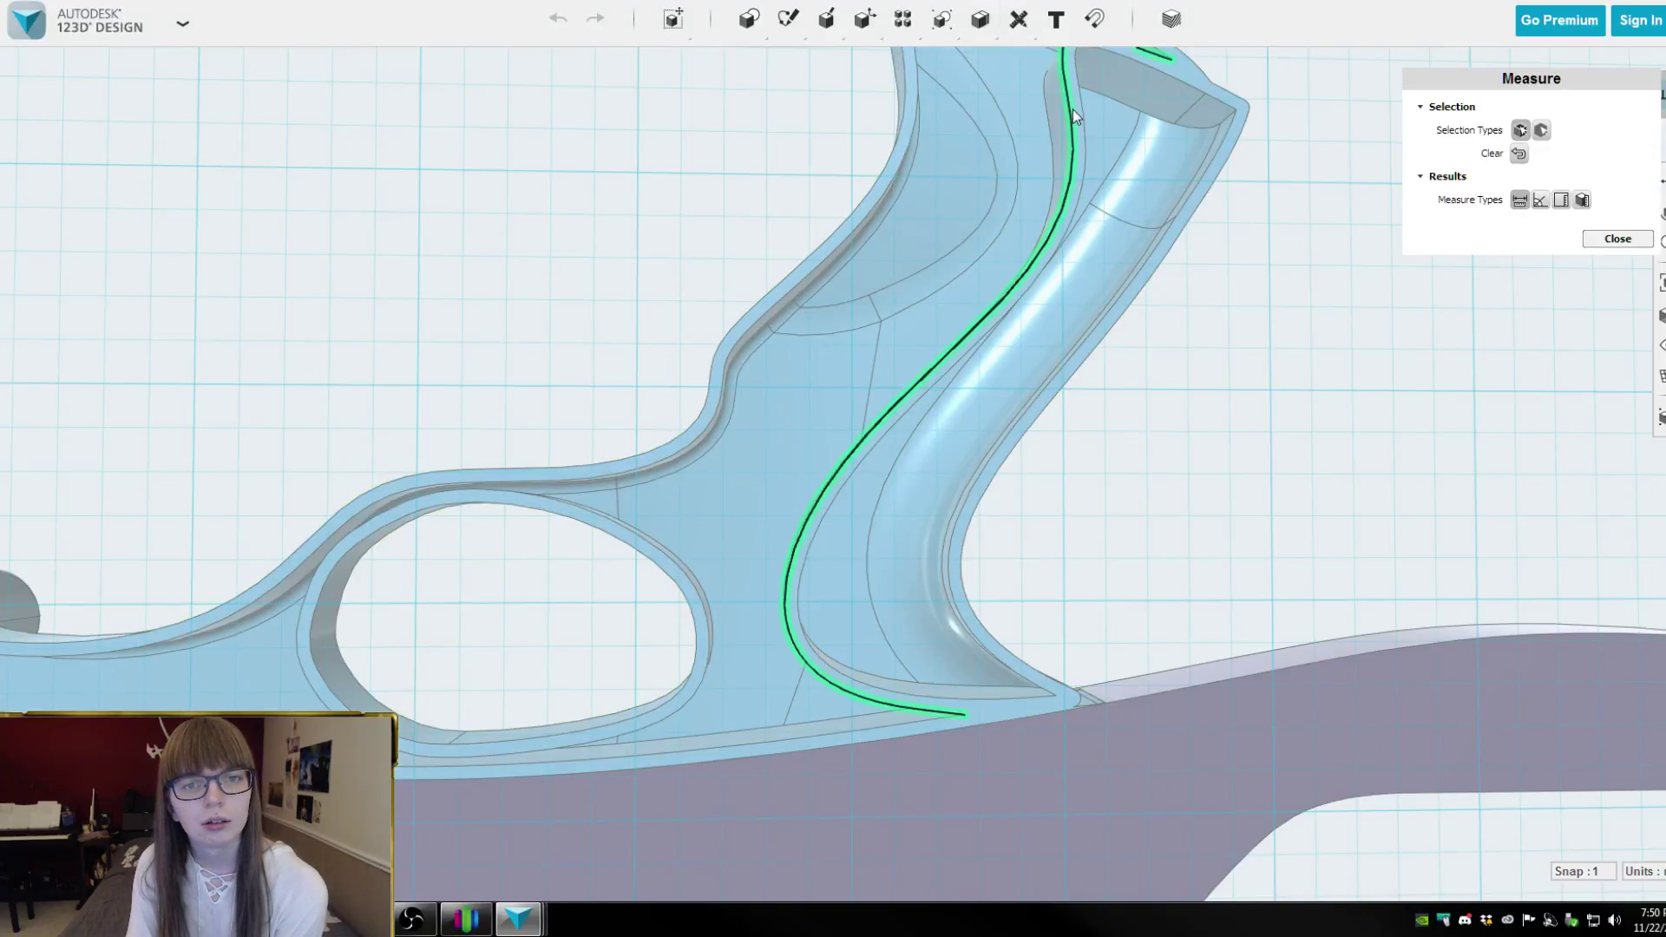
pyautogui.click(1079, 107)
pyautogui.click(1092, 139)
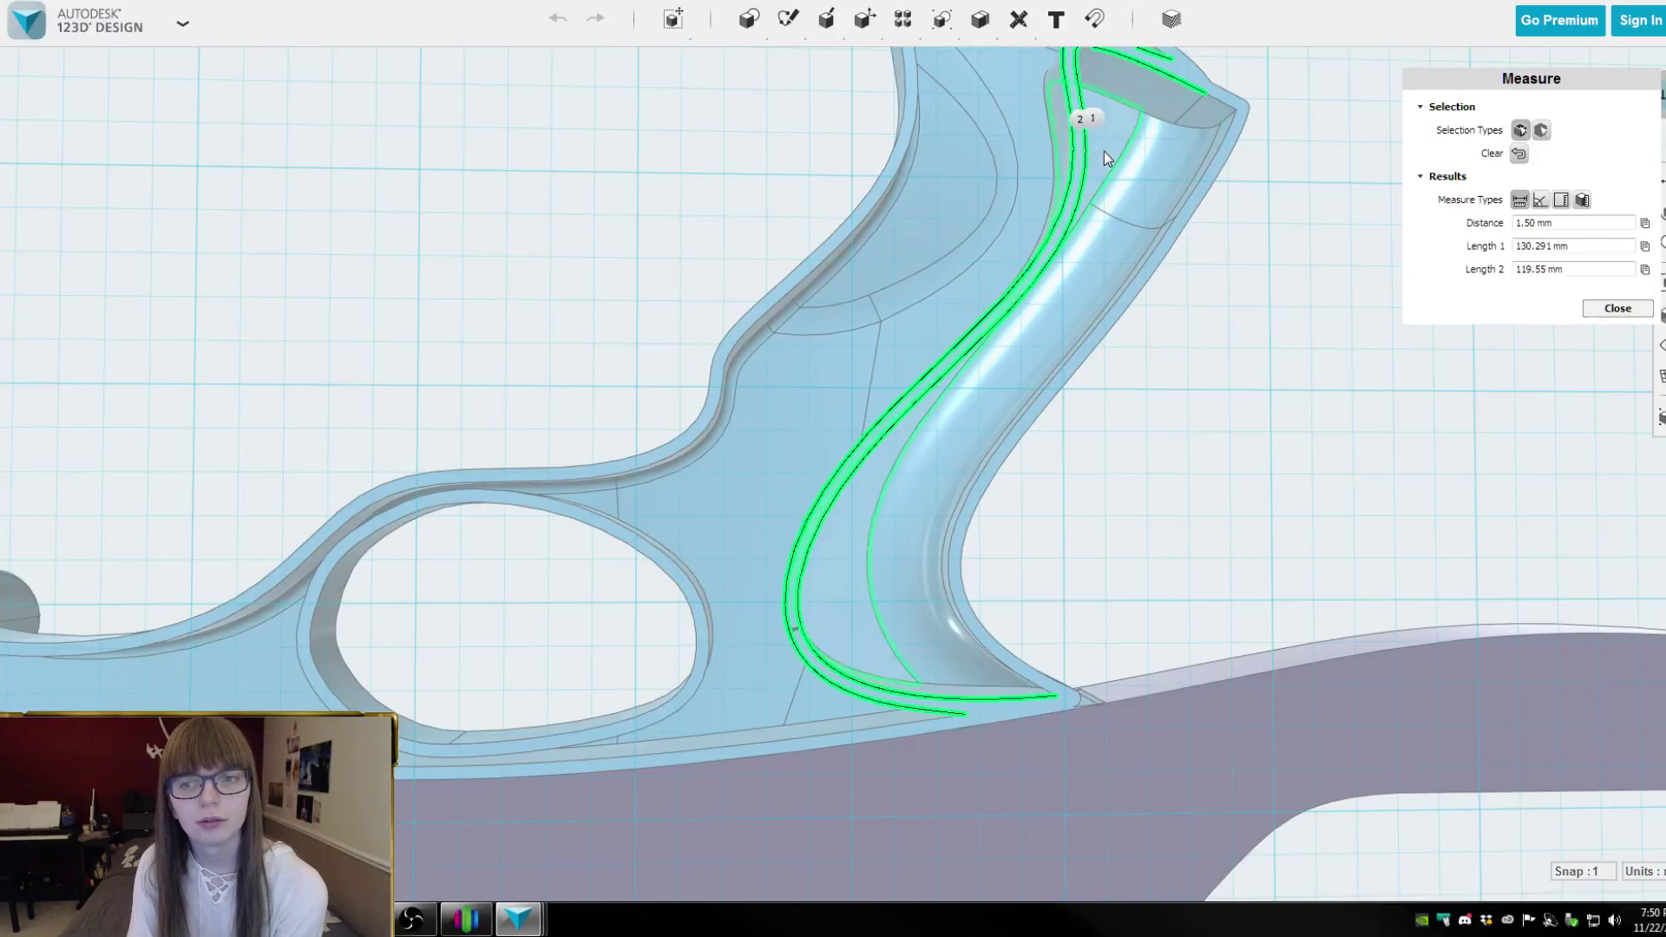
pyautogui.click(1616, 308)
pyautogui.scroll(-4, 1310, 193)
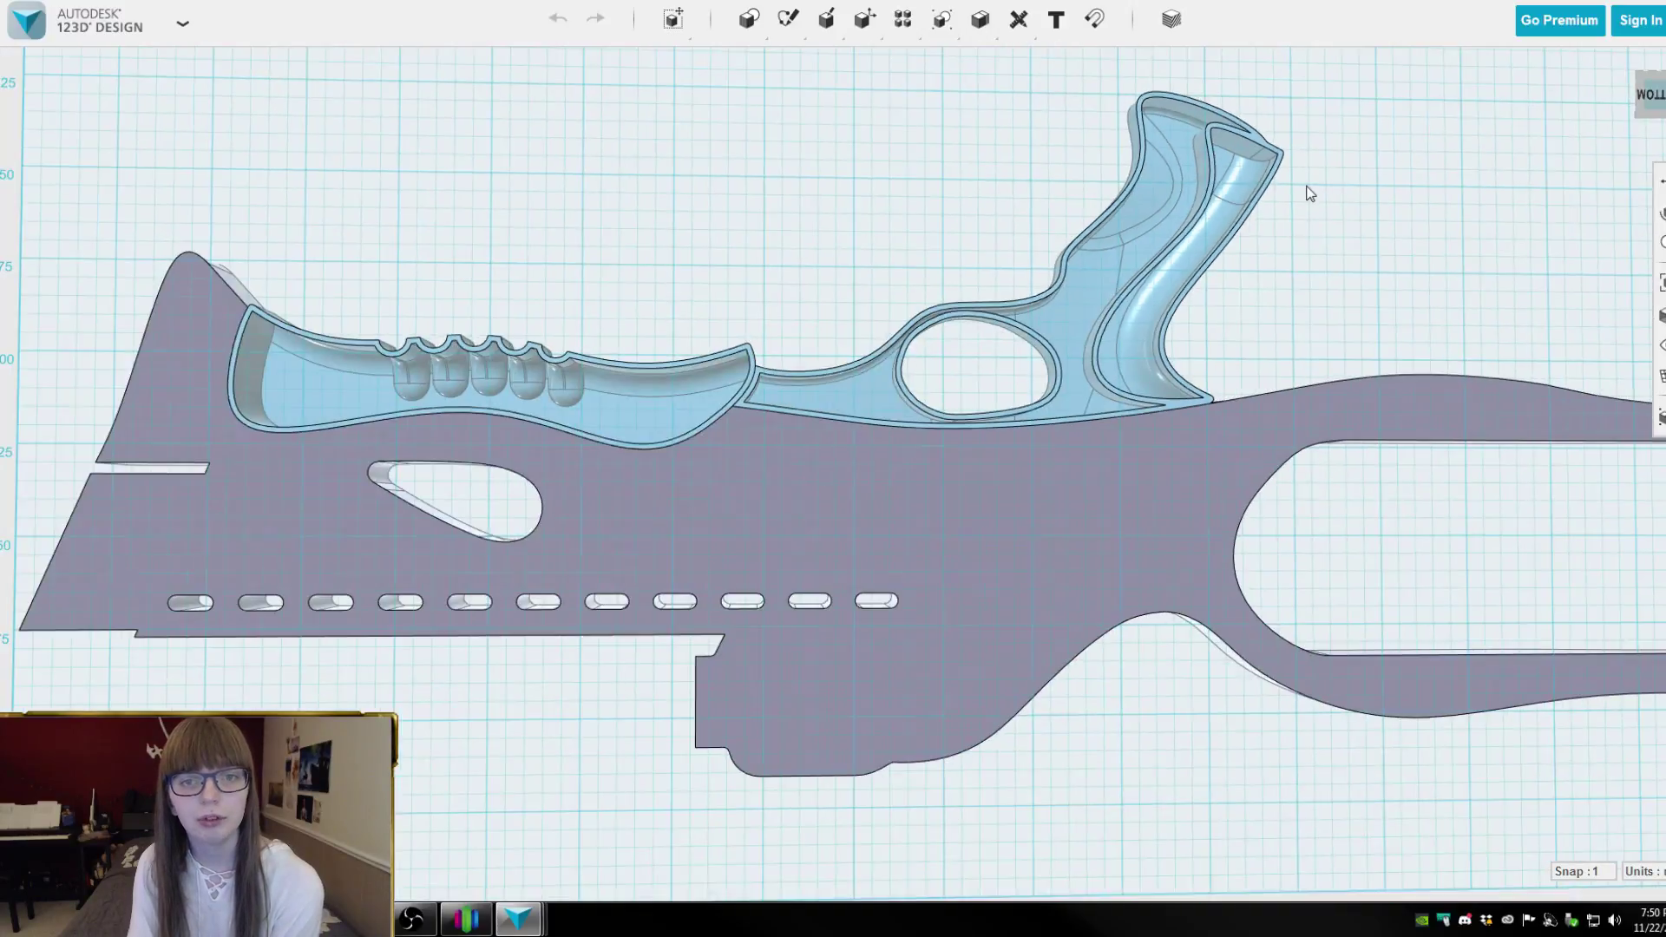
pyautogui.moveTo(1308, 189); pyautogui.dragTo(900, 283, button='right')
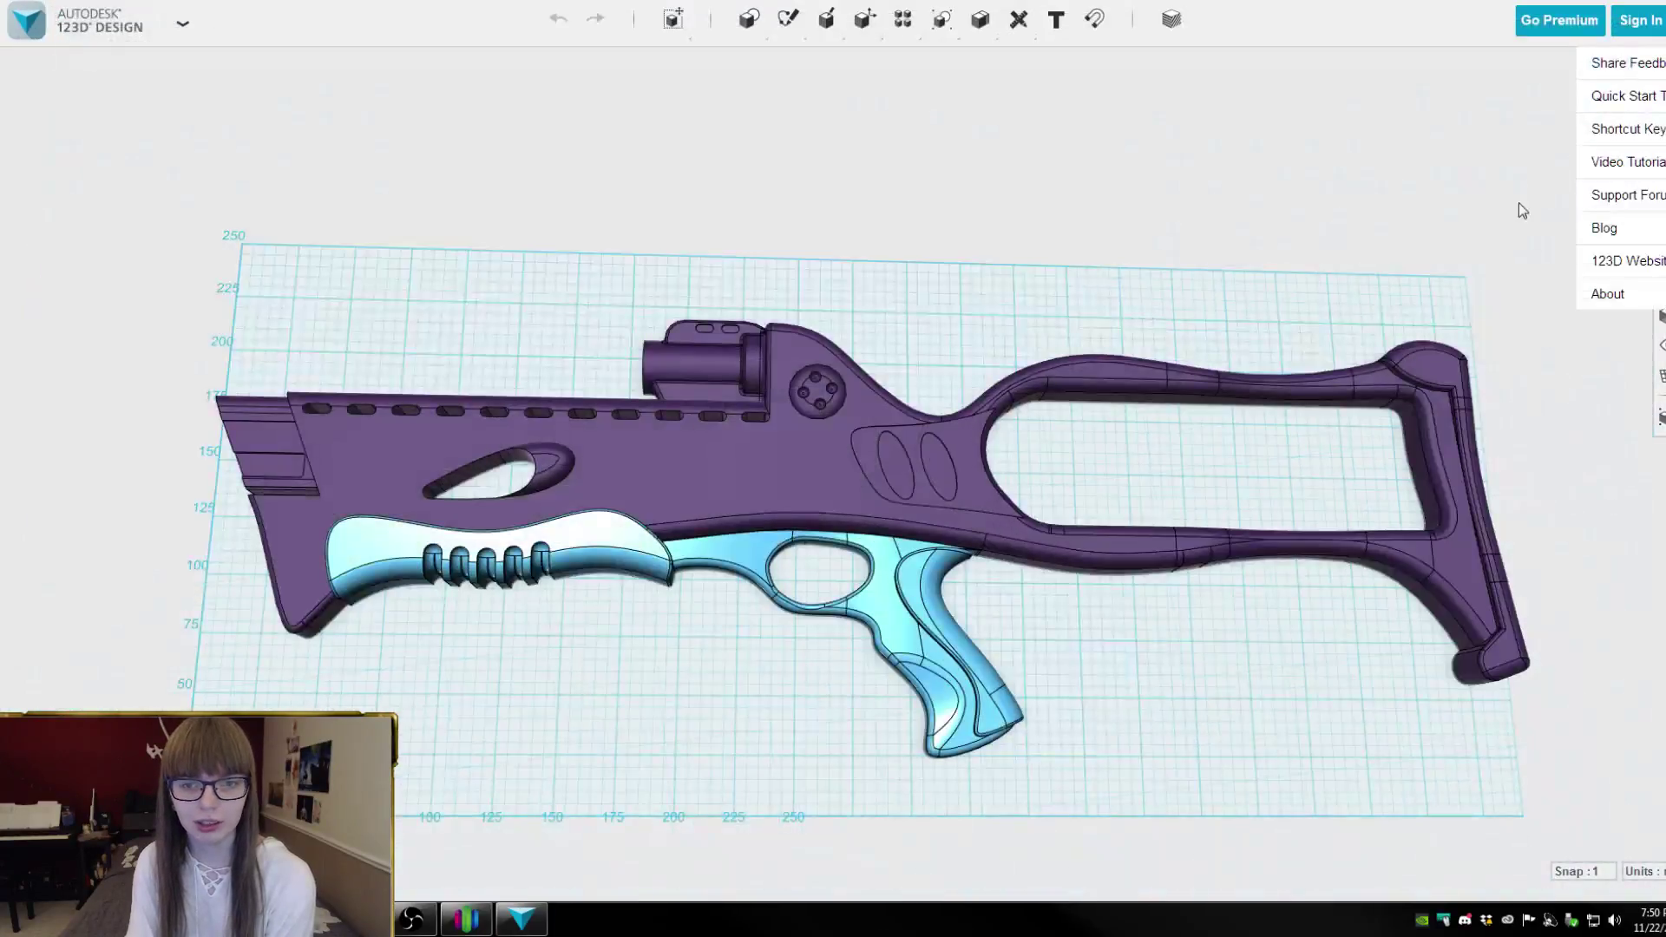
pyautogui.moveTo(1154, 573)
pyautogui.mouseDown(button='right')
pyautogui.moveTo(1167, 390)
pyautogui.moveTo(1166, 548)
pyautogui.mouseUp(button='right')
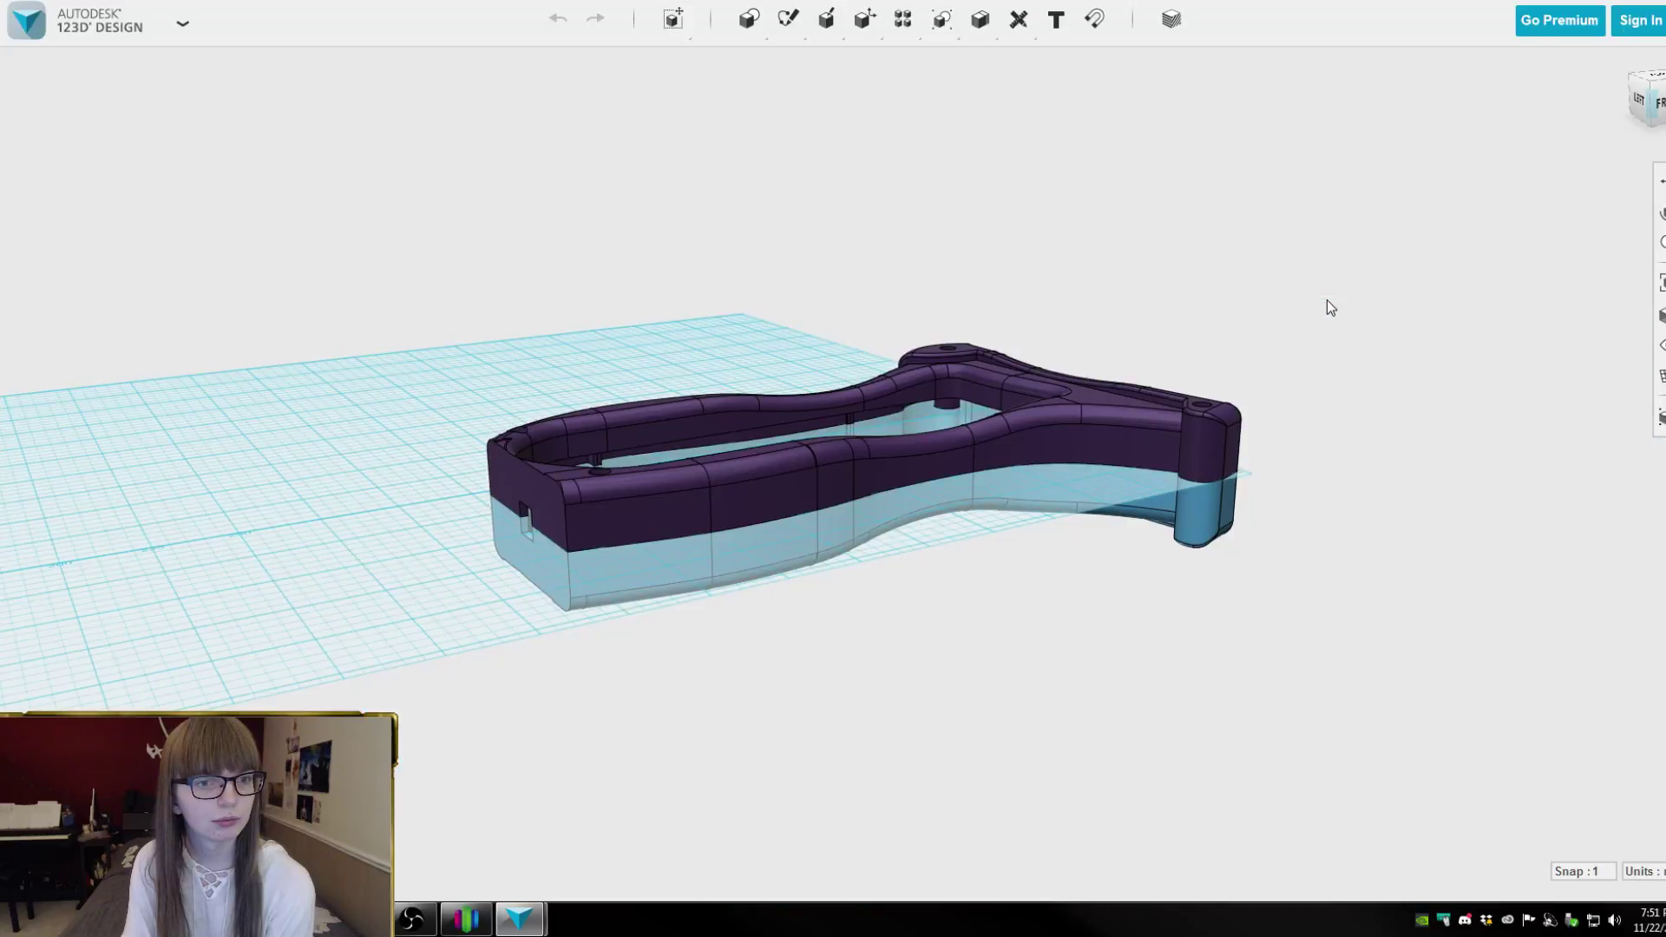
# Open the skeleton stock design, show all its hidden solids and meshes, and examine the complete rifle's interior from underneath
pyautogui.moveTo(1242, 275)
pyautogui.mouseDown(button='right')
pyautogui.moveTo(1238, 327)
pyautogui.moveTo(1230, 303)
pyautogui.mouseUp(button='right')
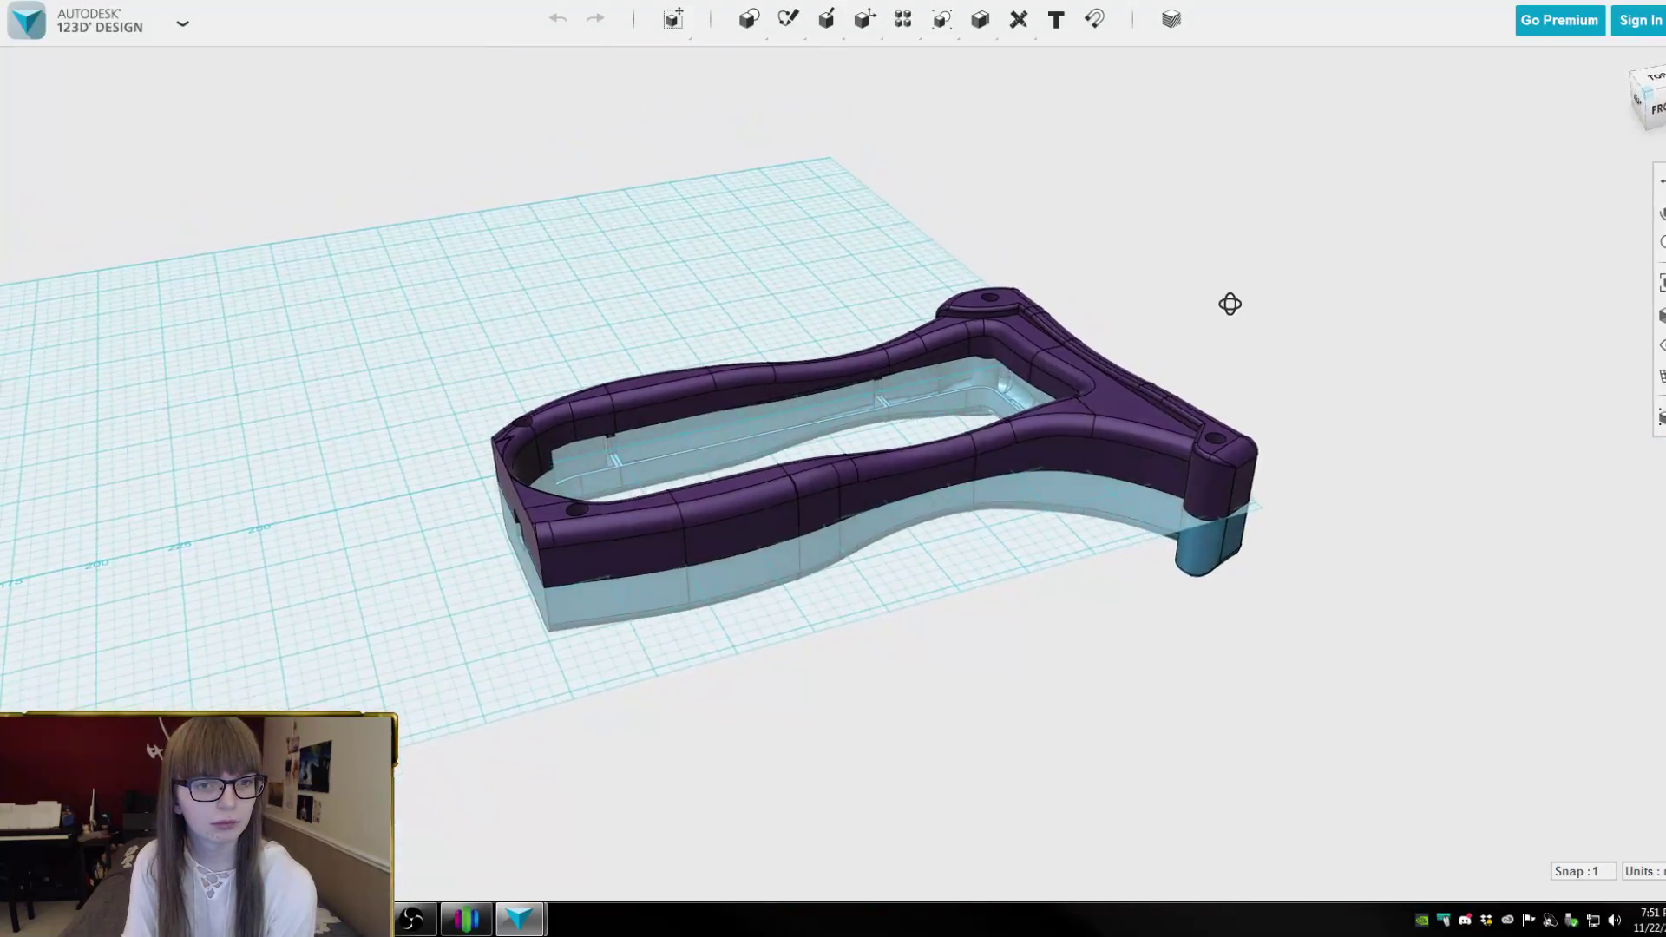
pyautogui.scroll(-5, 1219, 330)
pyautogui.moveTo(1653, 315)
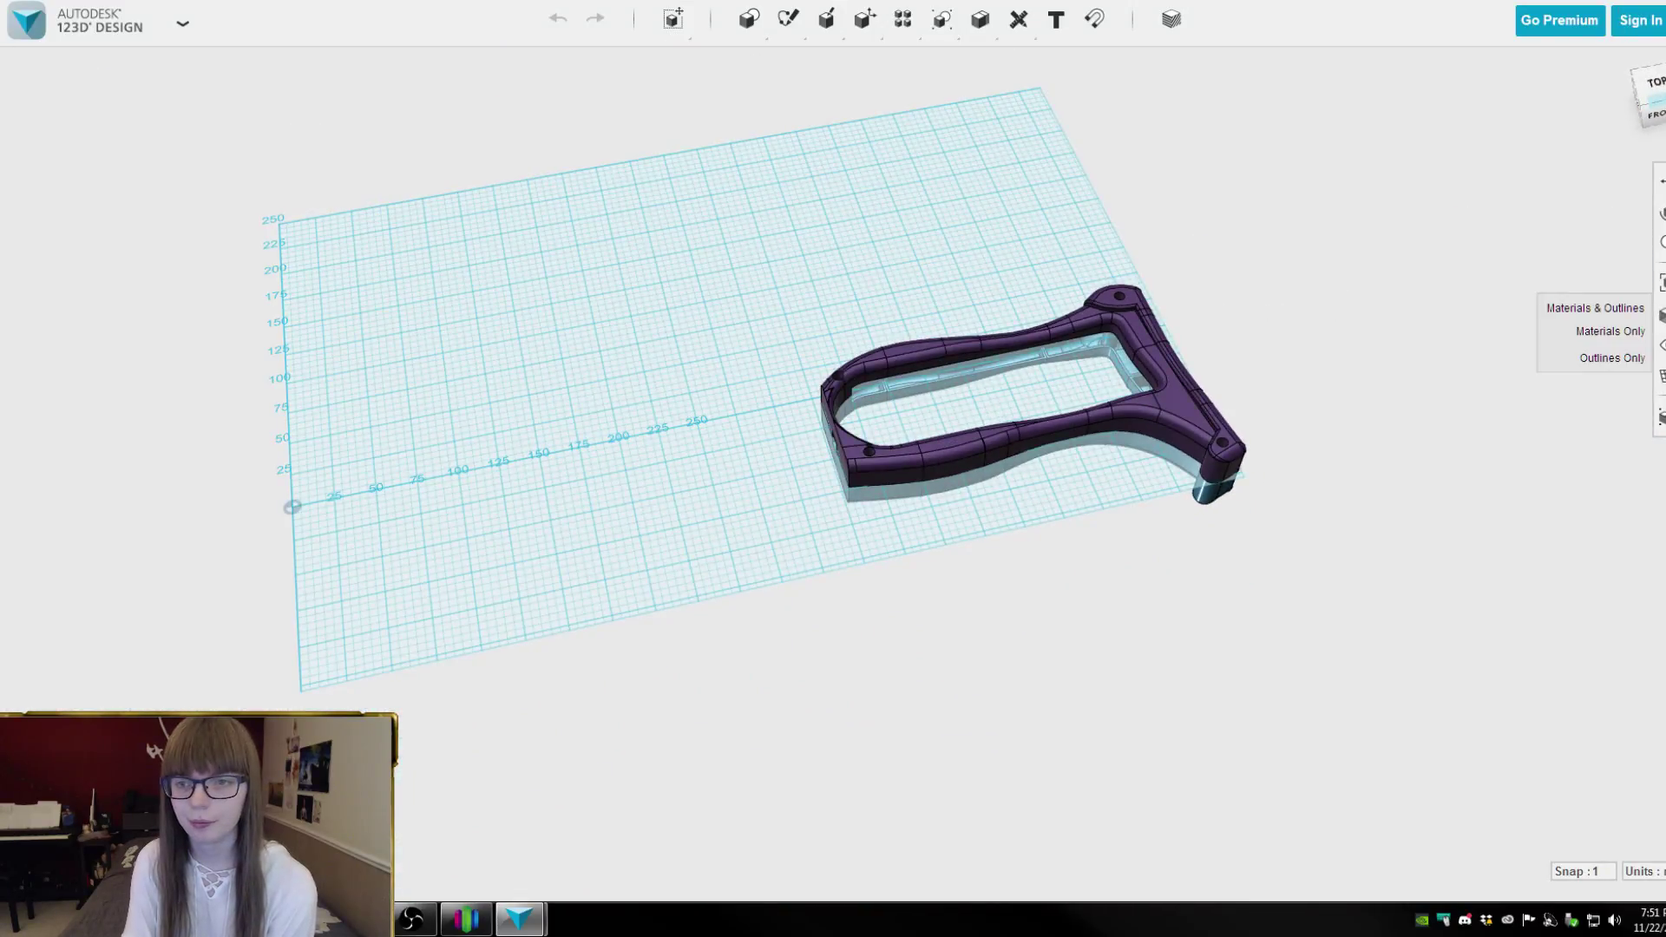
pyautogui.moveTo(1661, 345)
pyautogui.click(1604, 342)
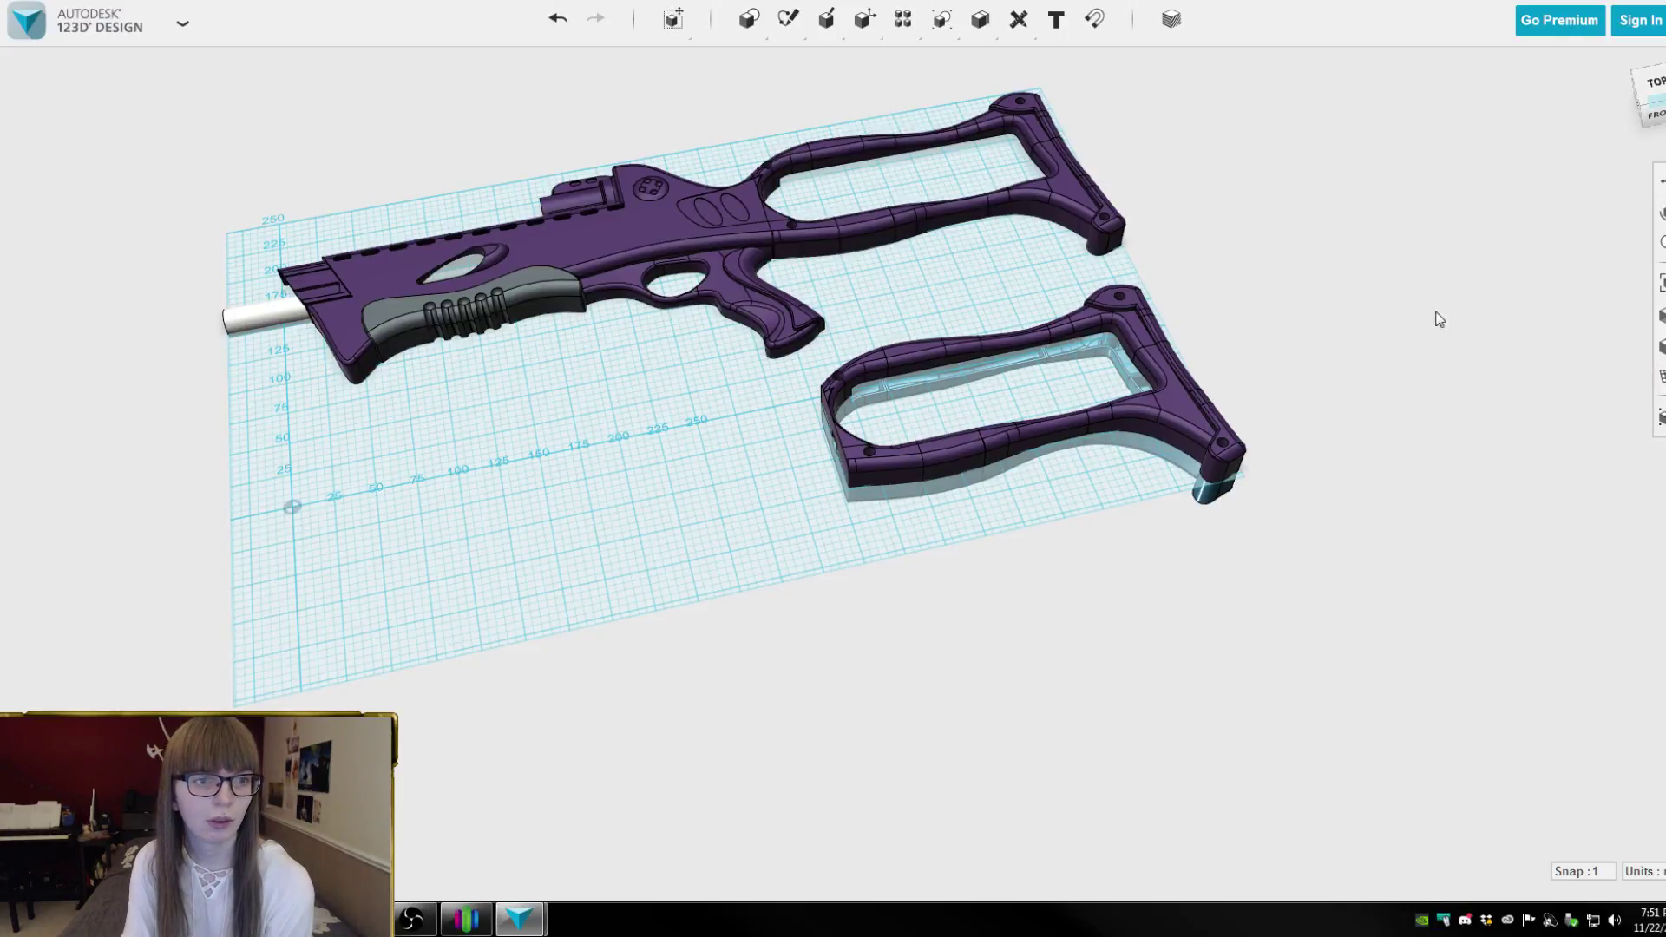
pyautogui.moveTo(1339, 294); pyautogui.dragTo(997, 261, button='right')
pyautogui.scroll(-3, 1049, 295)
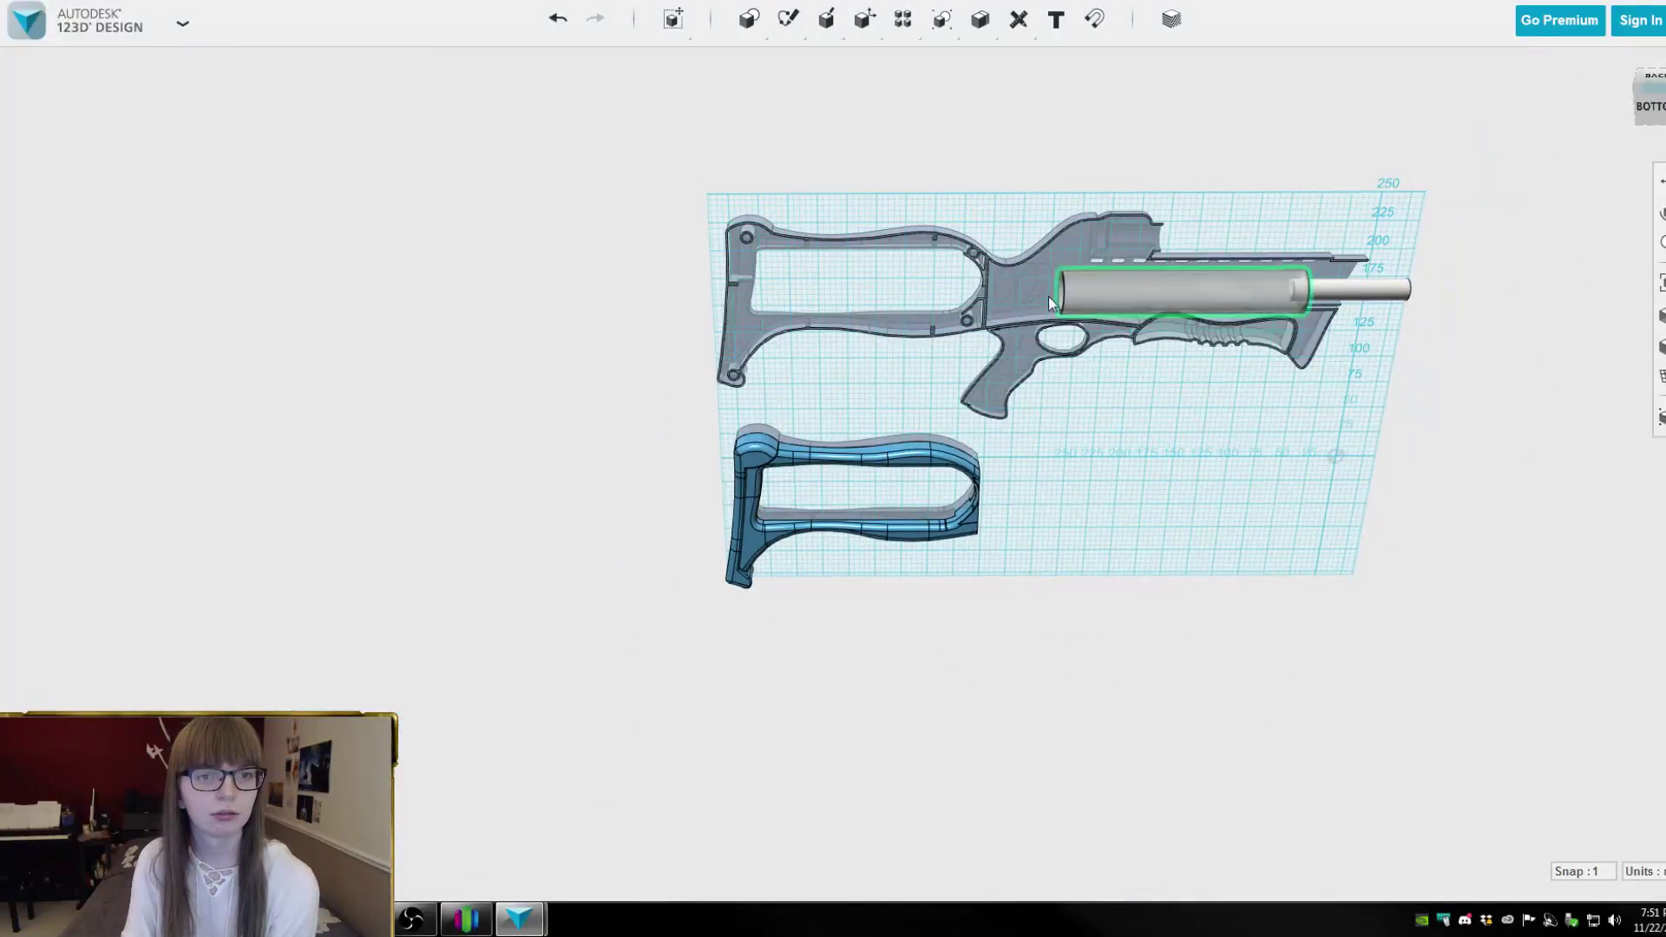
pyautogui.scroll(6, 944, 238)
pyautogui.scroll(-5, 659, 209)
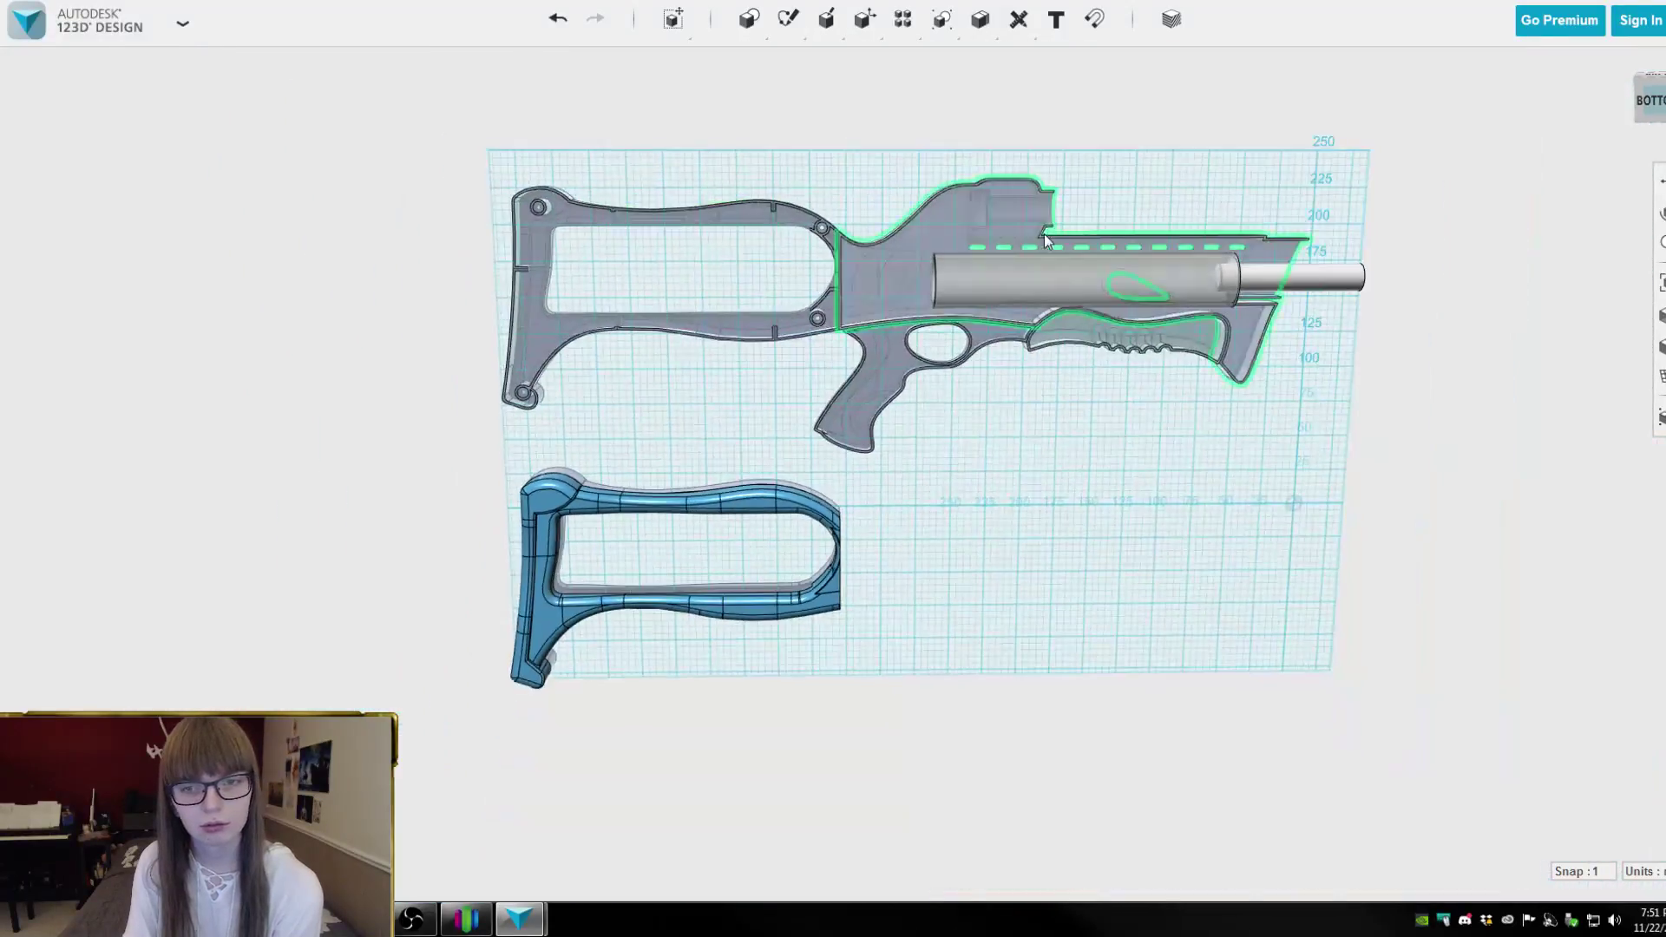
# Examine the screw posts, ribs and wall construction inside the skeleton stock, receiver and grip from underneath
pyautogui.scroll(4, 1329, 177)
pyautogui.moveTo(1329, 176); pyautogui.dragTo(1172, 151, button='right')
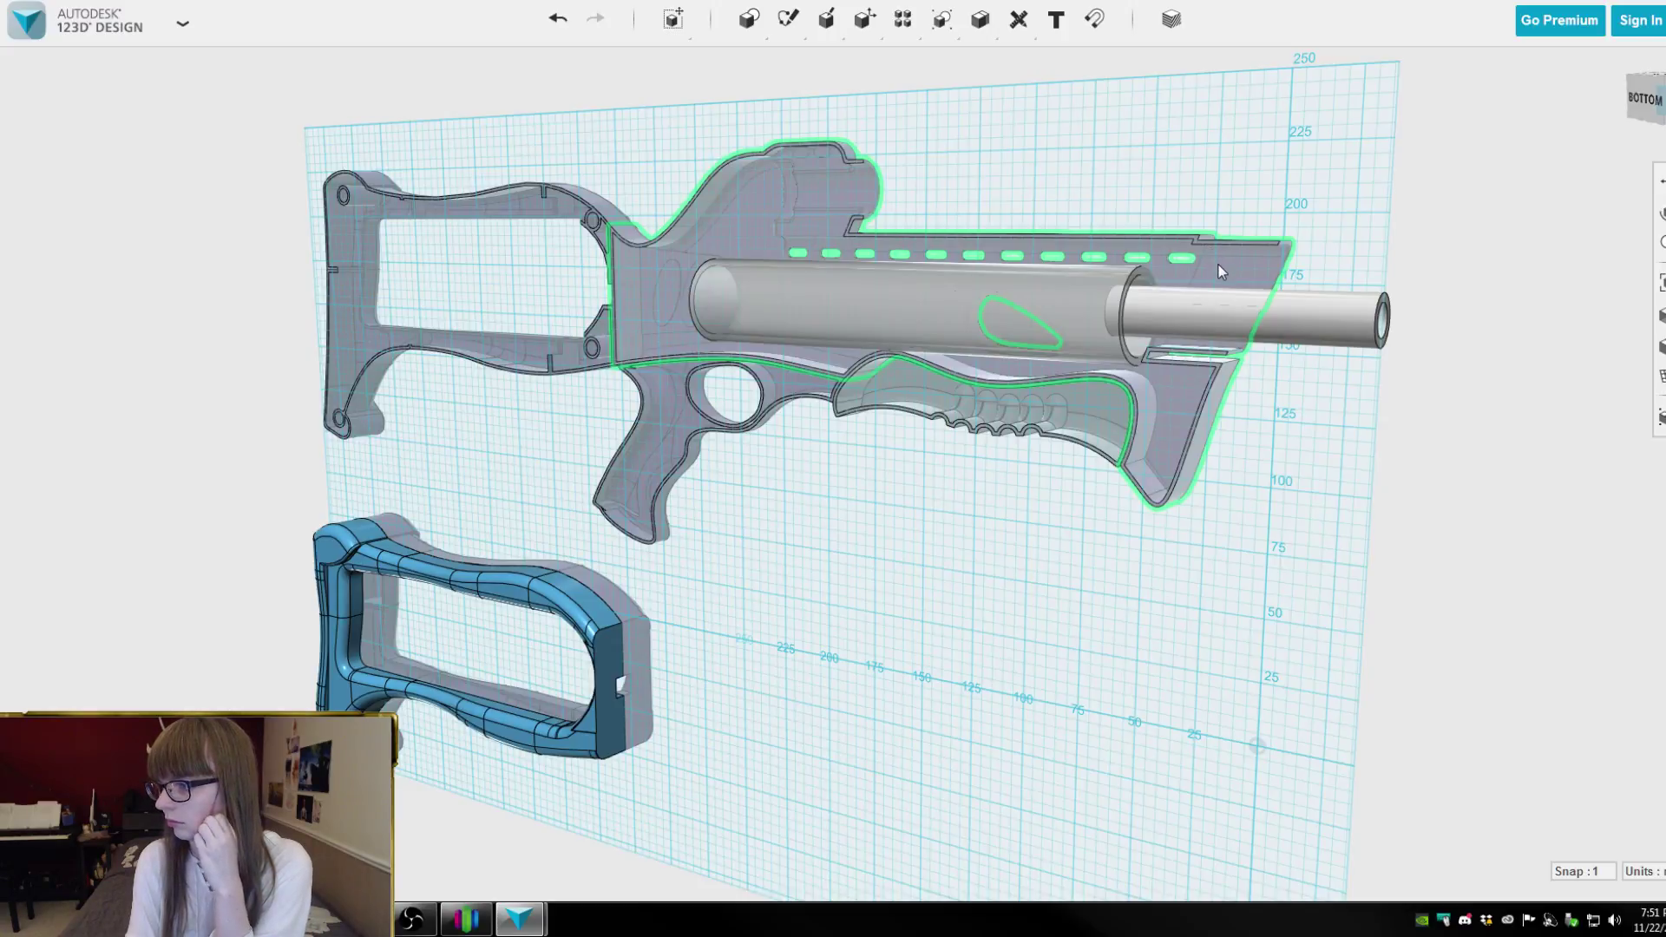
pyautogui.moveTo(1088, 160); pyautogui.dragTo(1197, 144, button='right')
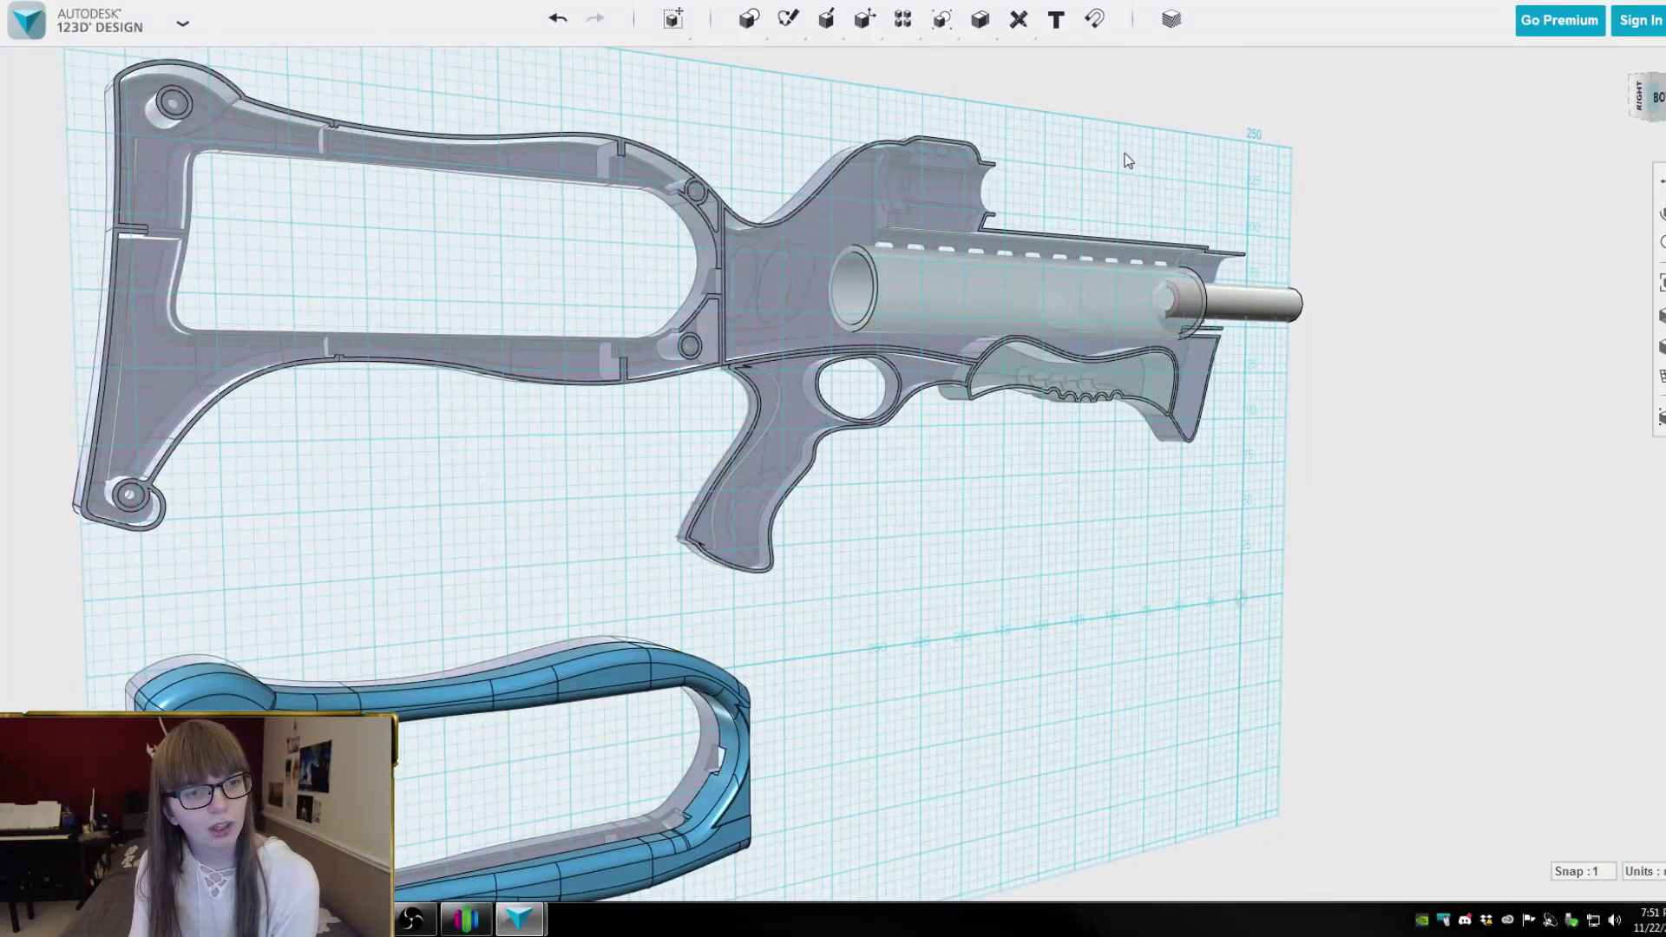
pyautogui.scroll(3, 375, 320)
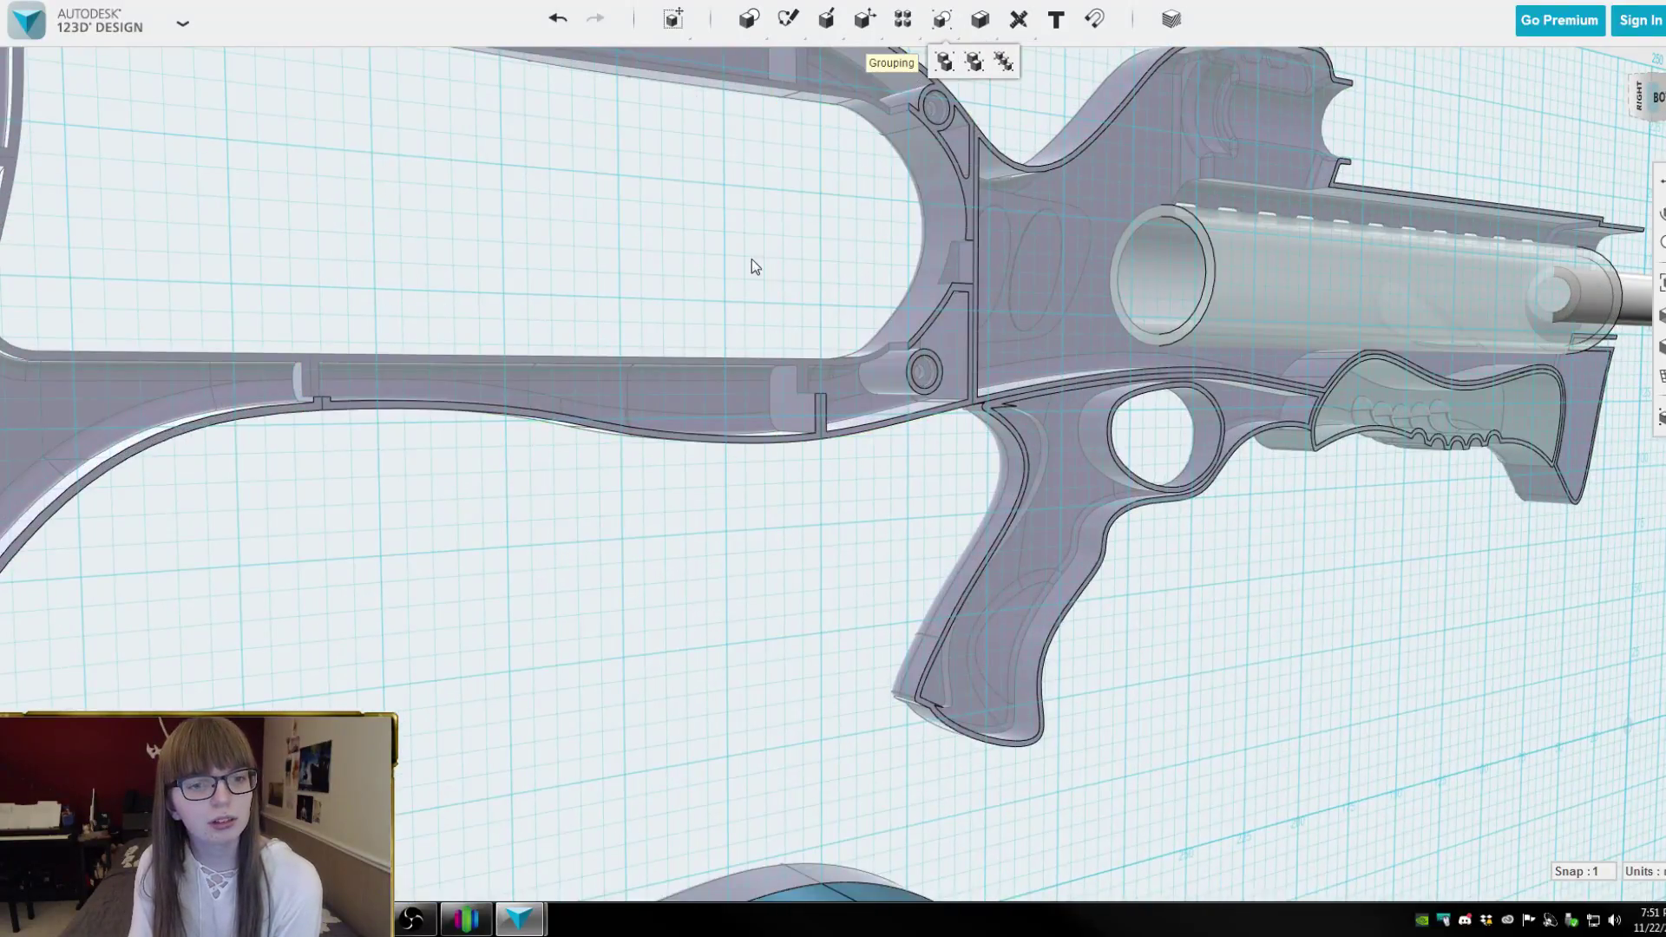
pyautogui.moveTo(751, 258); pyautogui.dragTo(709, 231, button='right')
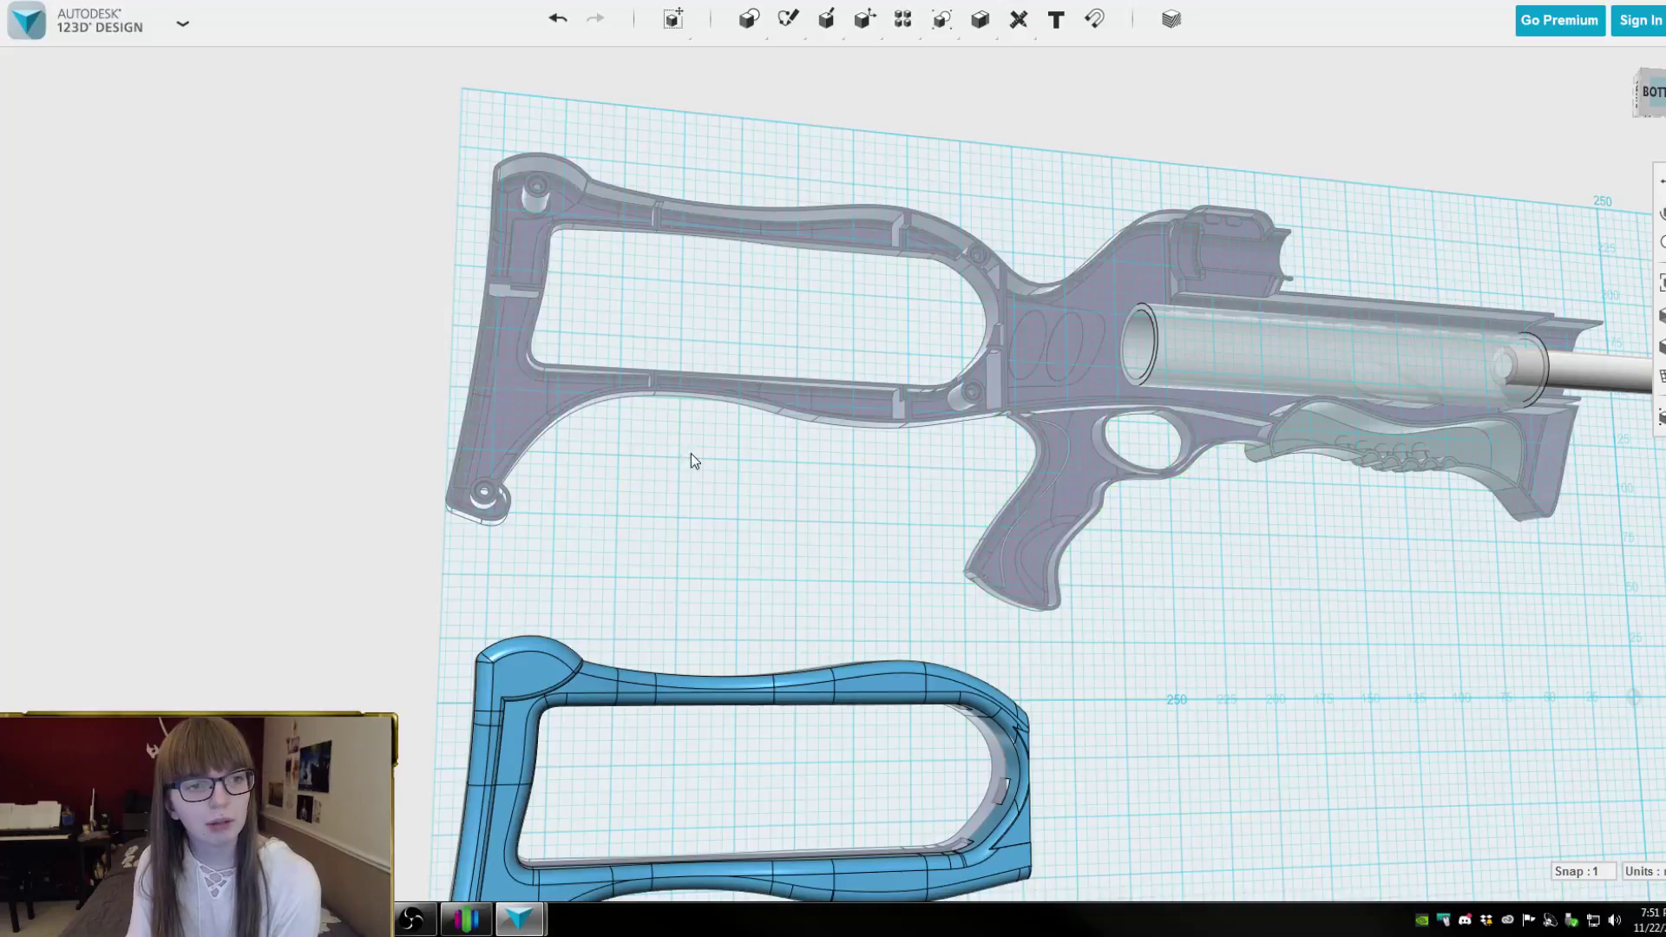
pyautogui.scroll(2, 572, 453)
pyautogui.scroll(-2, 1096, 435)
pyautogui.moveTo(1096, 539); pyautogui.dragTo(1110, 529, button='right')
pyautogui.scroll(3, 520, 373)
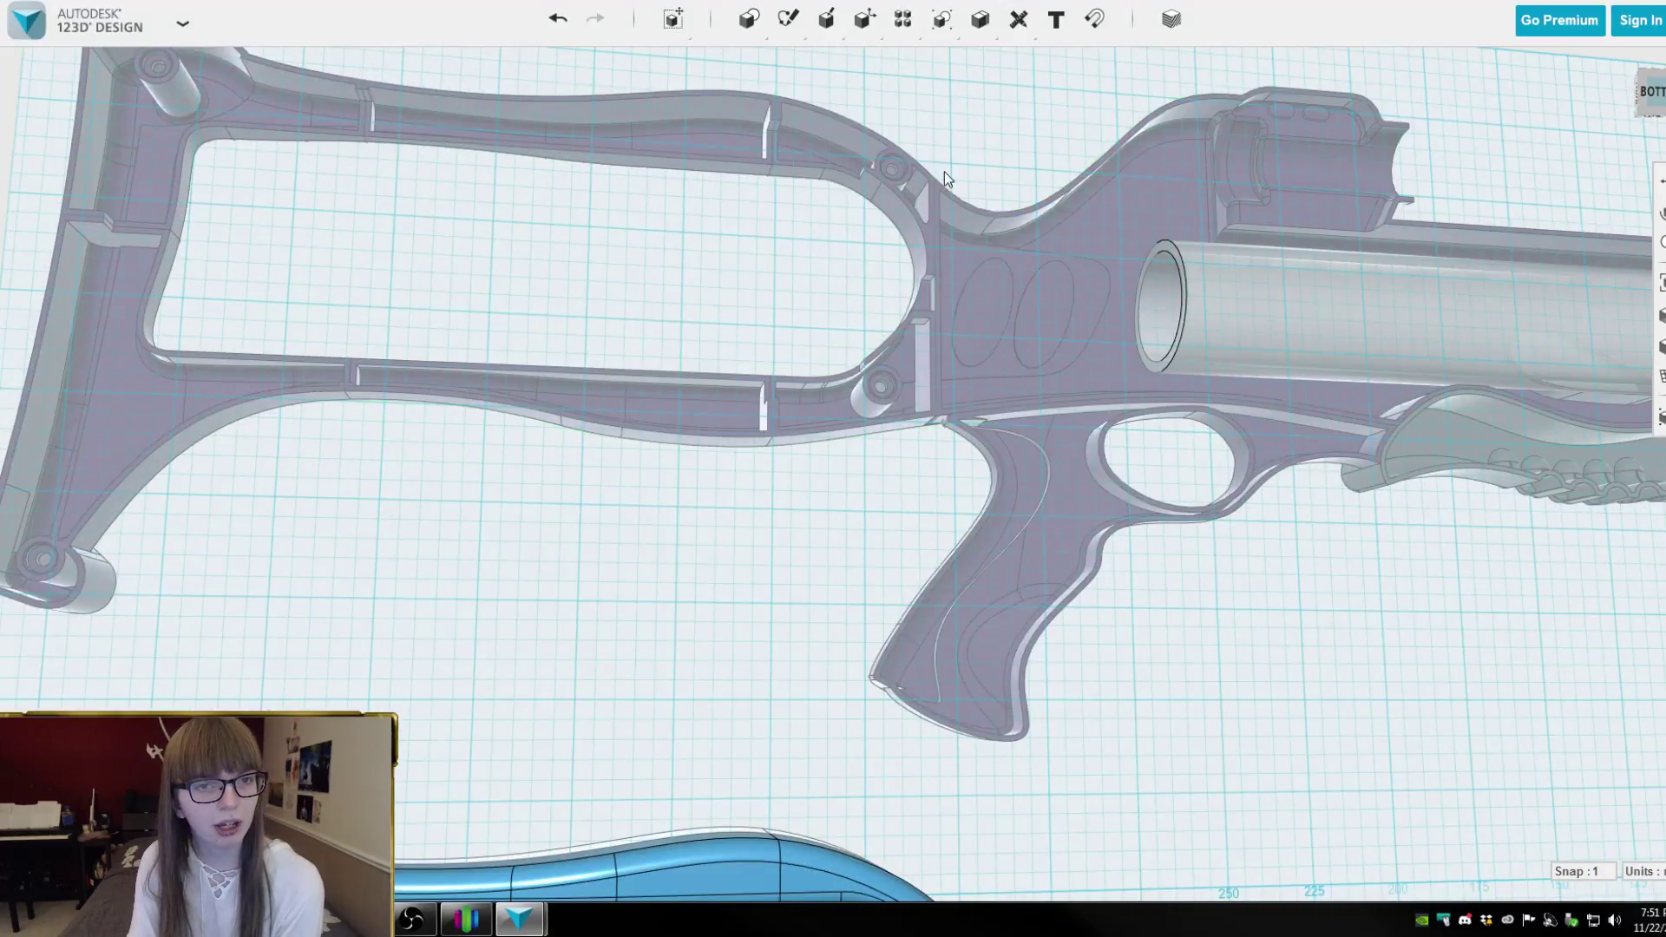
# Measure the stock's wall thickness between the inner and outer edges of its lower rail near the front joint
pyautogui.click(1018, 19)
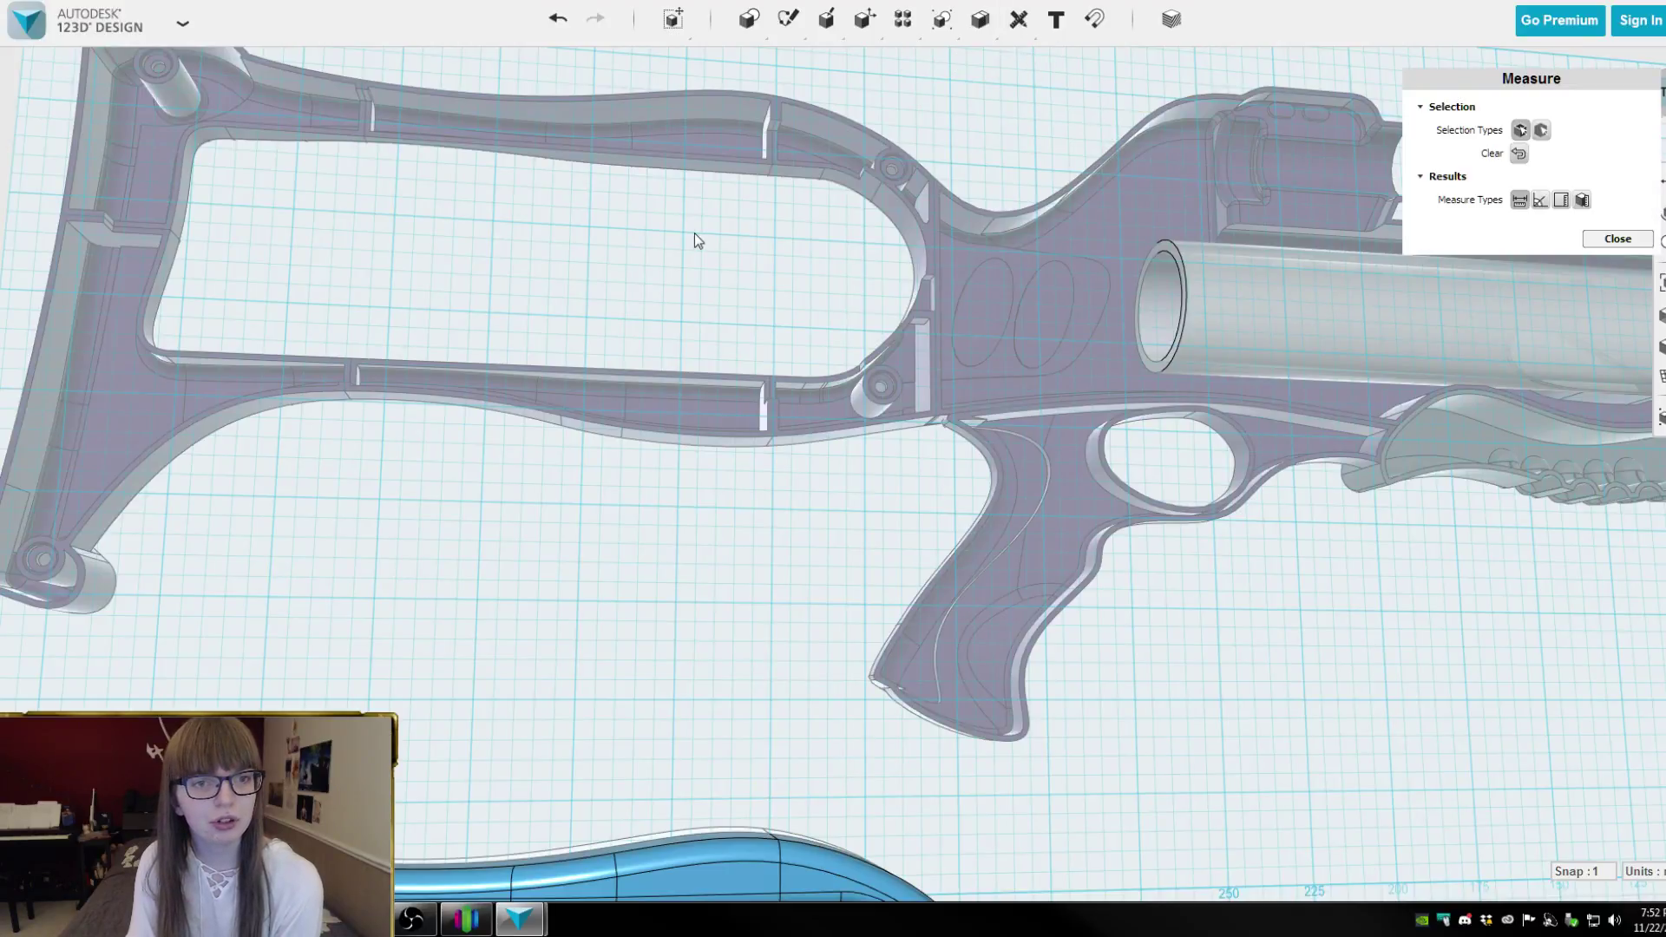
pyautogui.scroll(5, 692, 490)
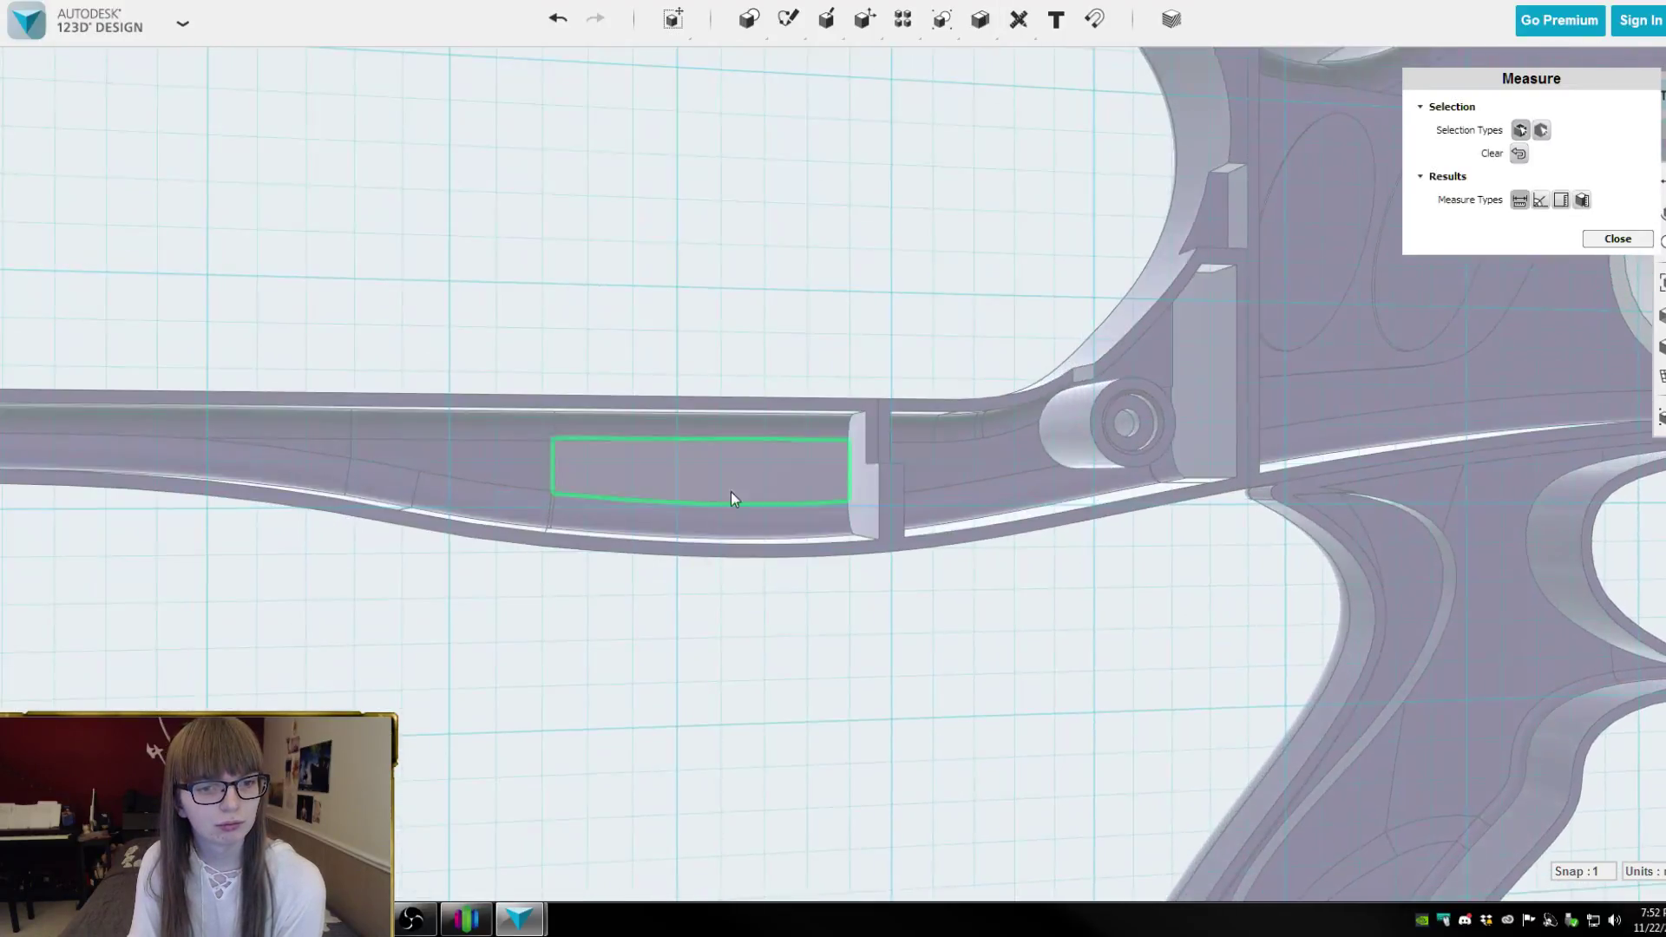
pyautogui.click(779, 556)
pyautogui.click(752, 557)
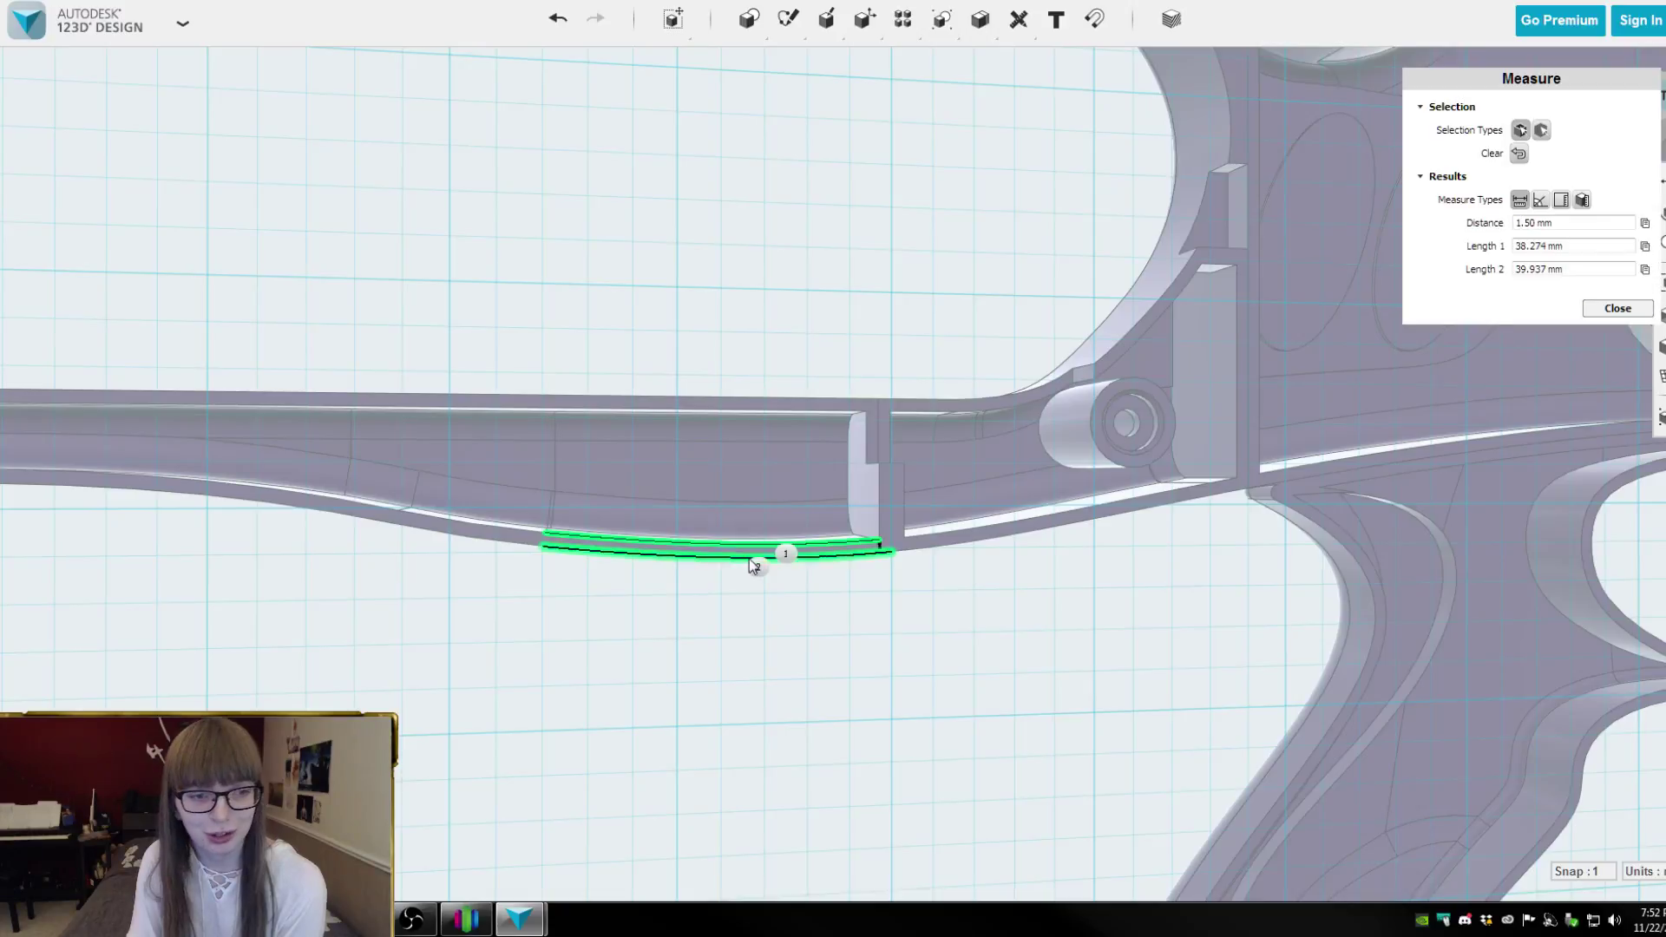
pyautogui.click(1634, 308)
# Inspect the complete purple rifle from above and underneath, comparing its outer shape with the hollow interior
pyautogui.scroll(-5, 976, 346)
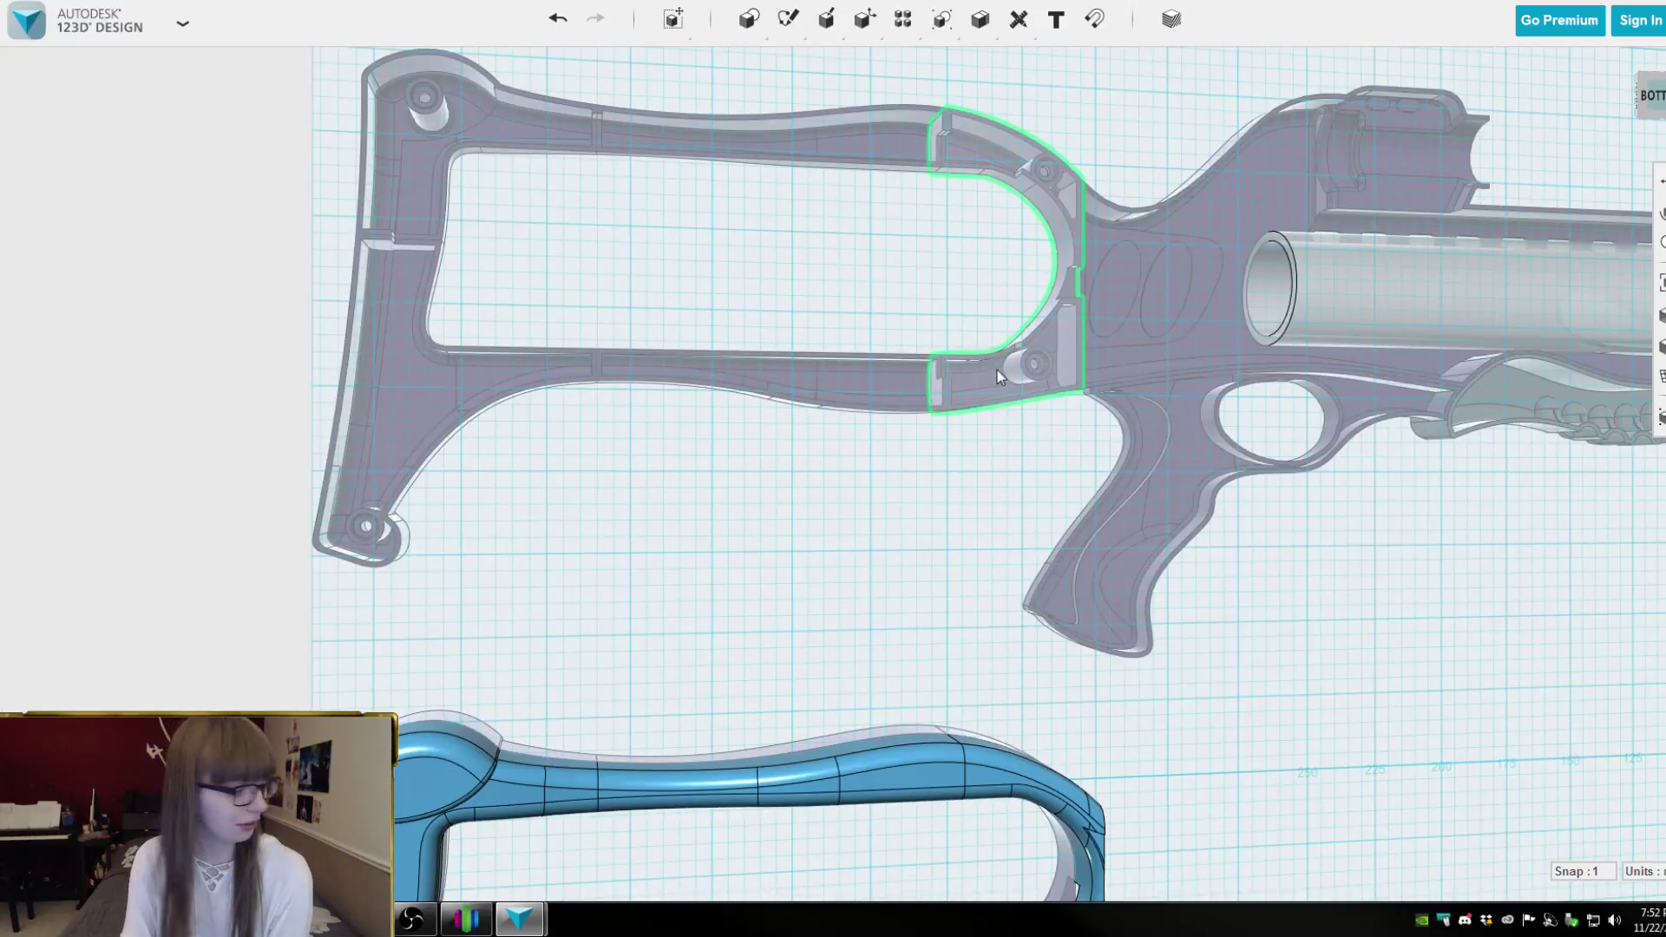
pyautogui.scroll(-5, 1003, 378)
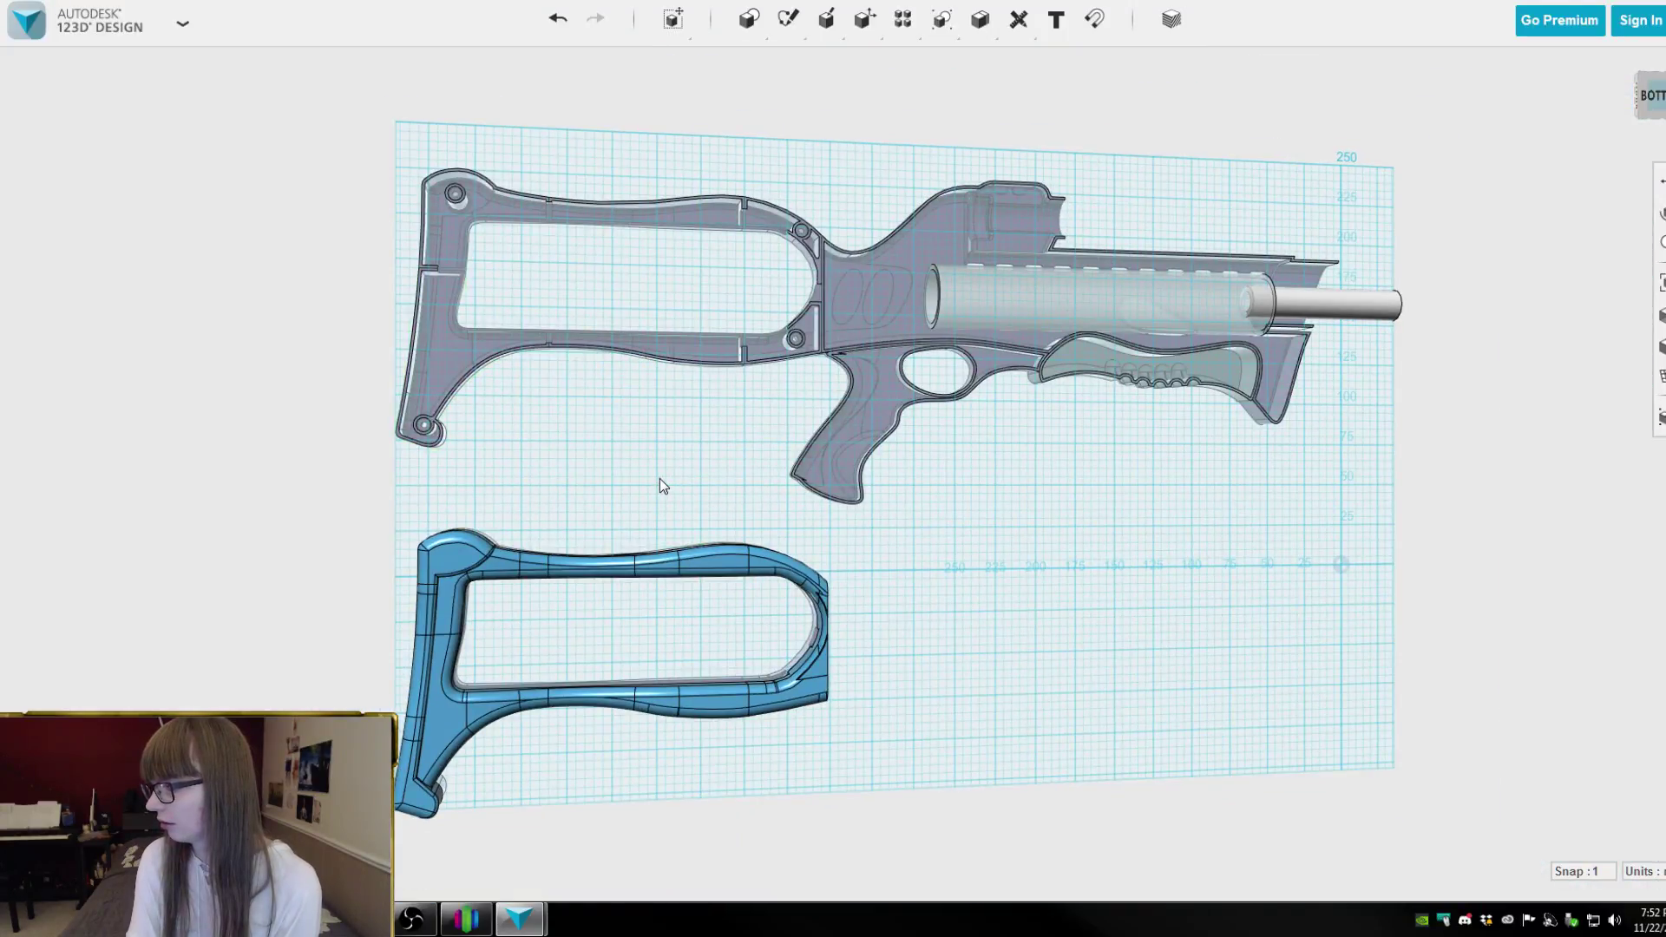
pyautogui.moveTo(659, 485); pyautogui.dragTo(659, 417, button='right')
pyautogui.scroll(5, 632, 477)
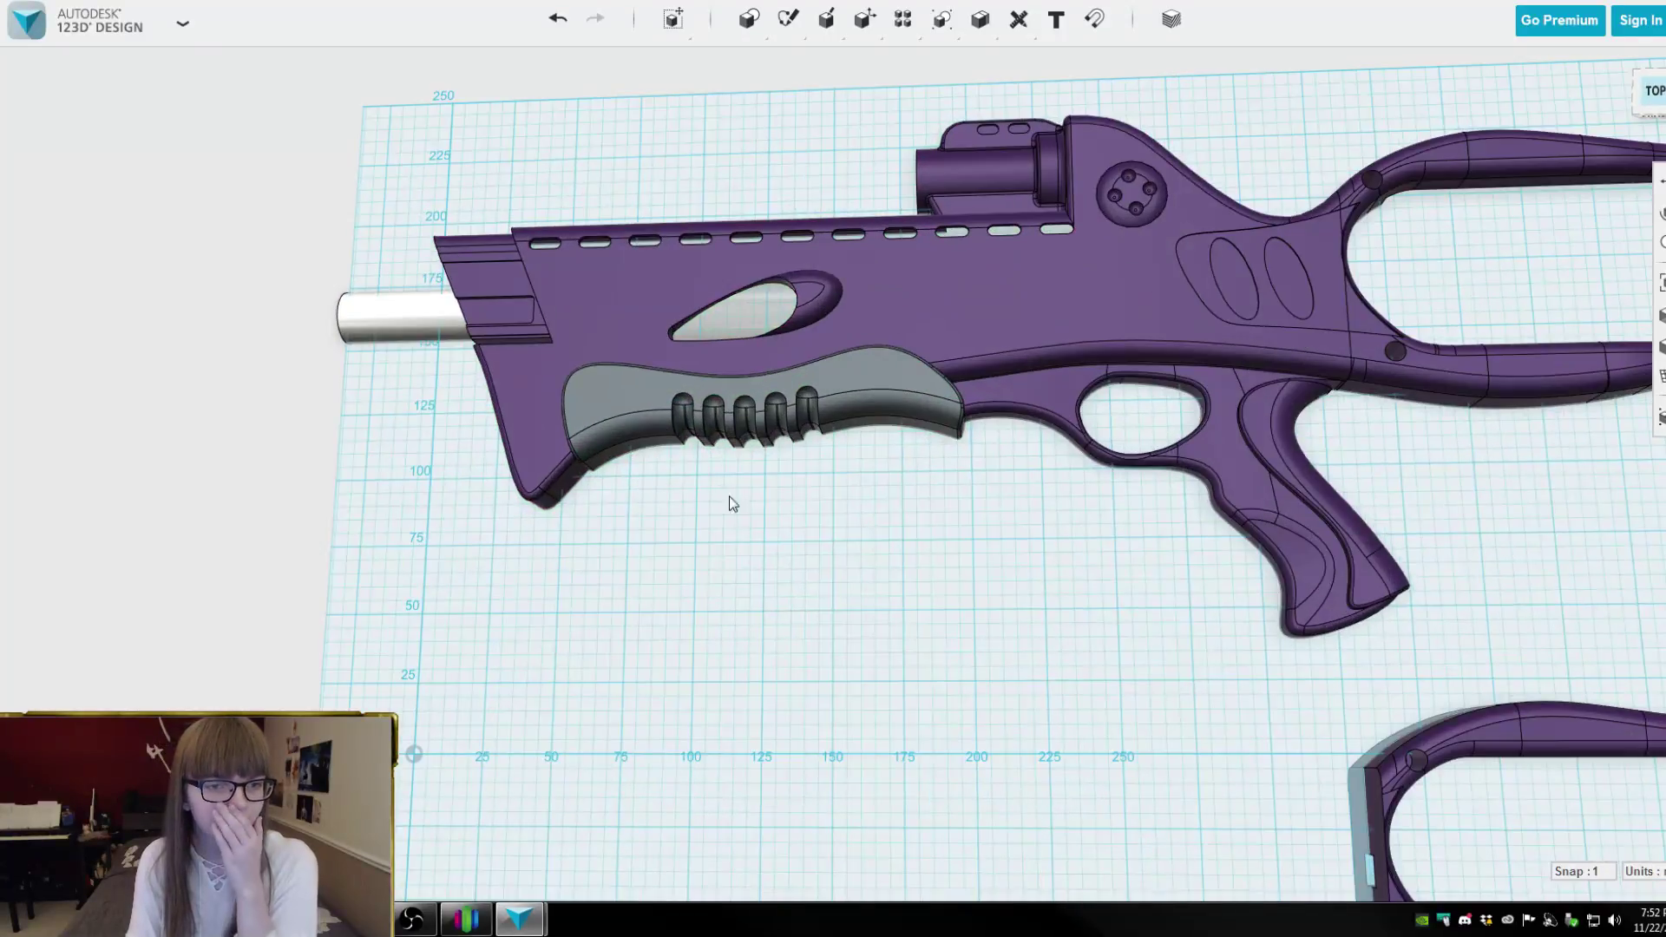
pyautogui.moveTo(732, 503); pyautogui.dragTo(771, 525, button='right')
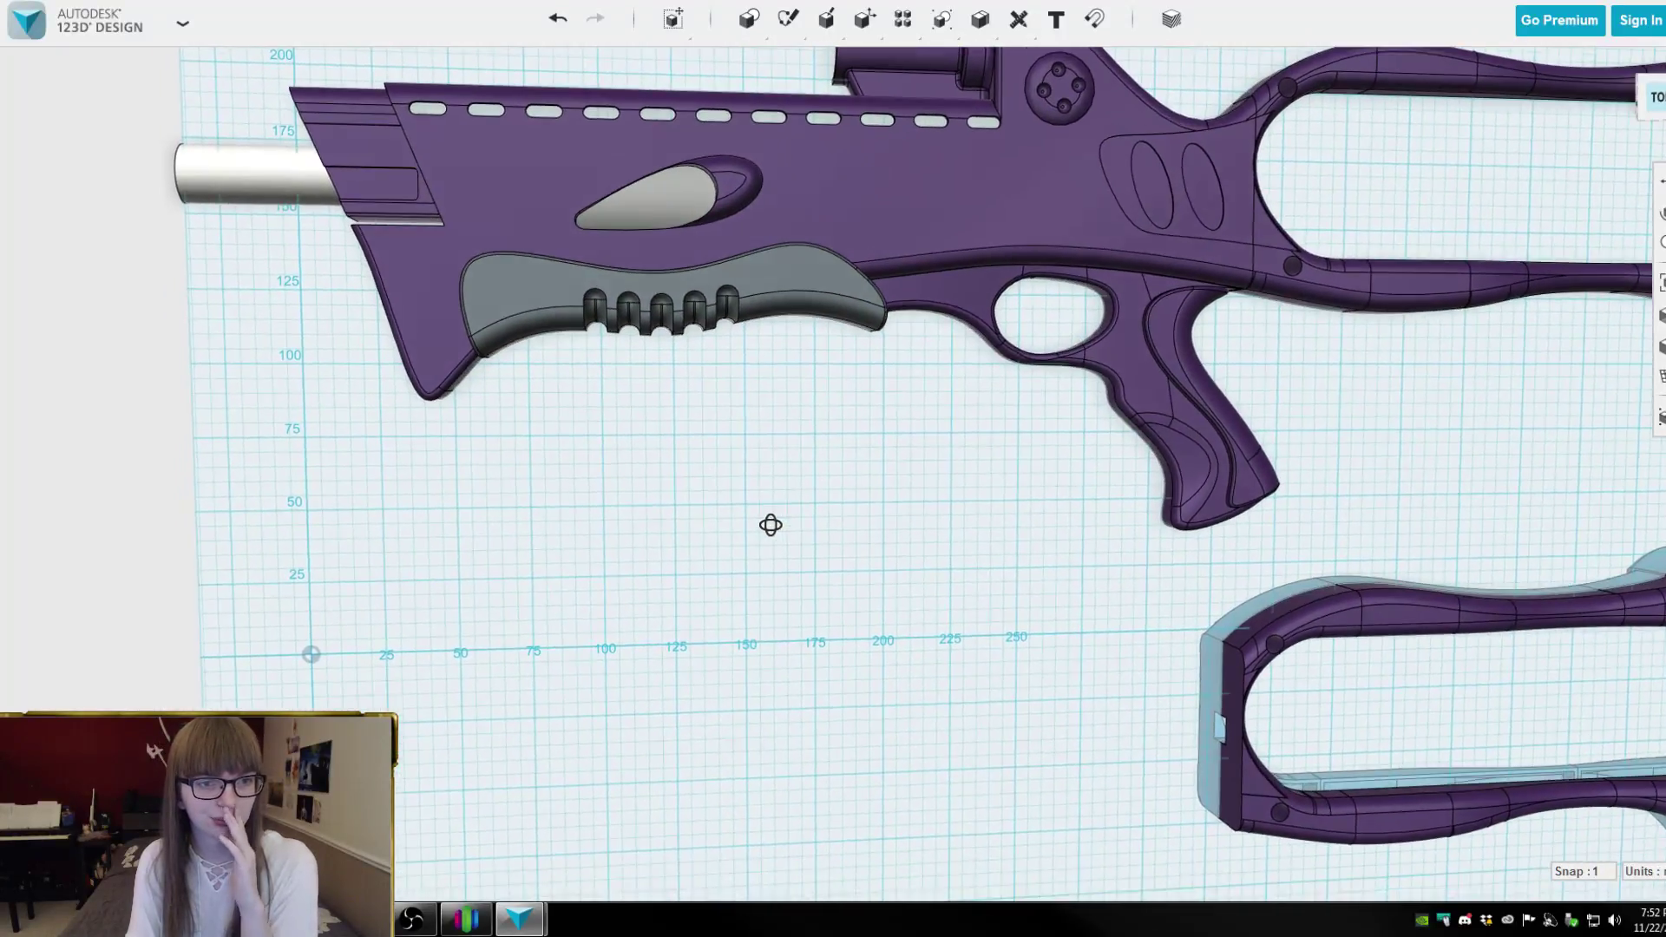
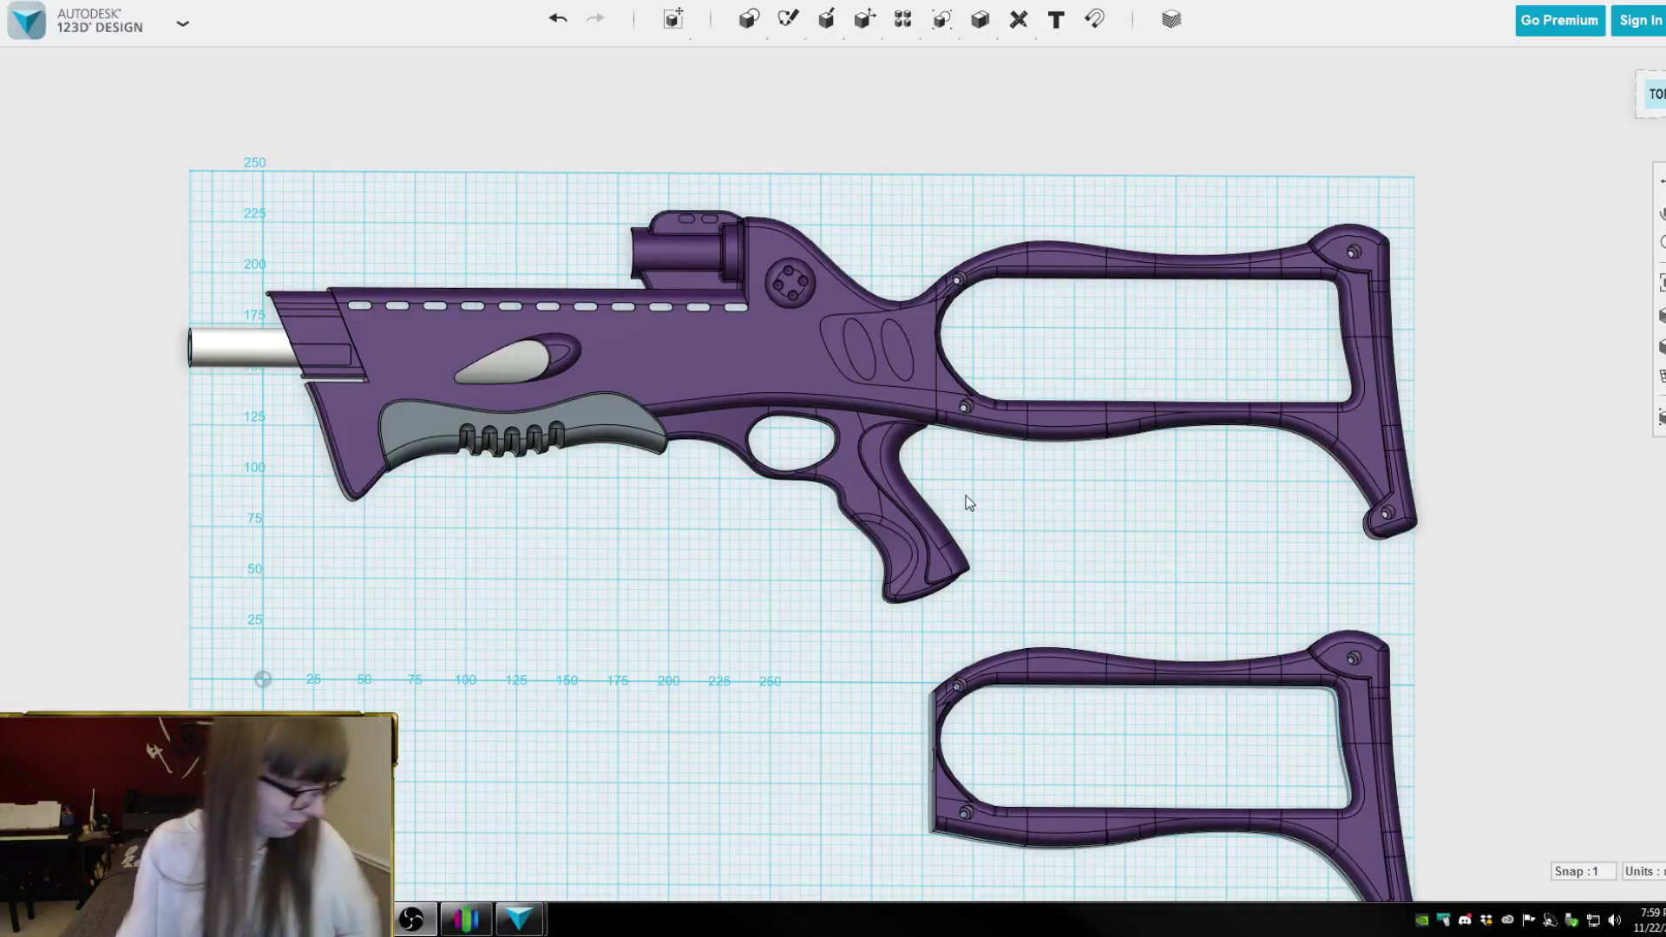
pyautogui.moveTo(922, 233); pyautogui.dragTo(1253, 209, button='right')
pyautogui.moveTo(1036, 223)
pyautogui.mouseDown(button='right')
pyautogui.moveTo(1049, 186)
pyautogui.moveTo(1101, 178)
pyautogui.moveTo(1058, 203)
pyautogui.mouseUp(button='right')
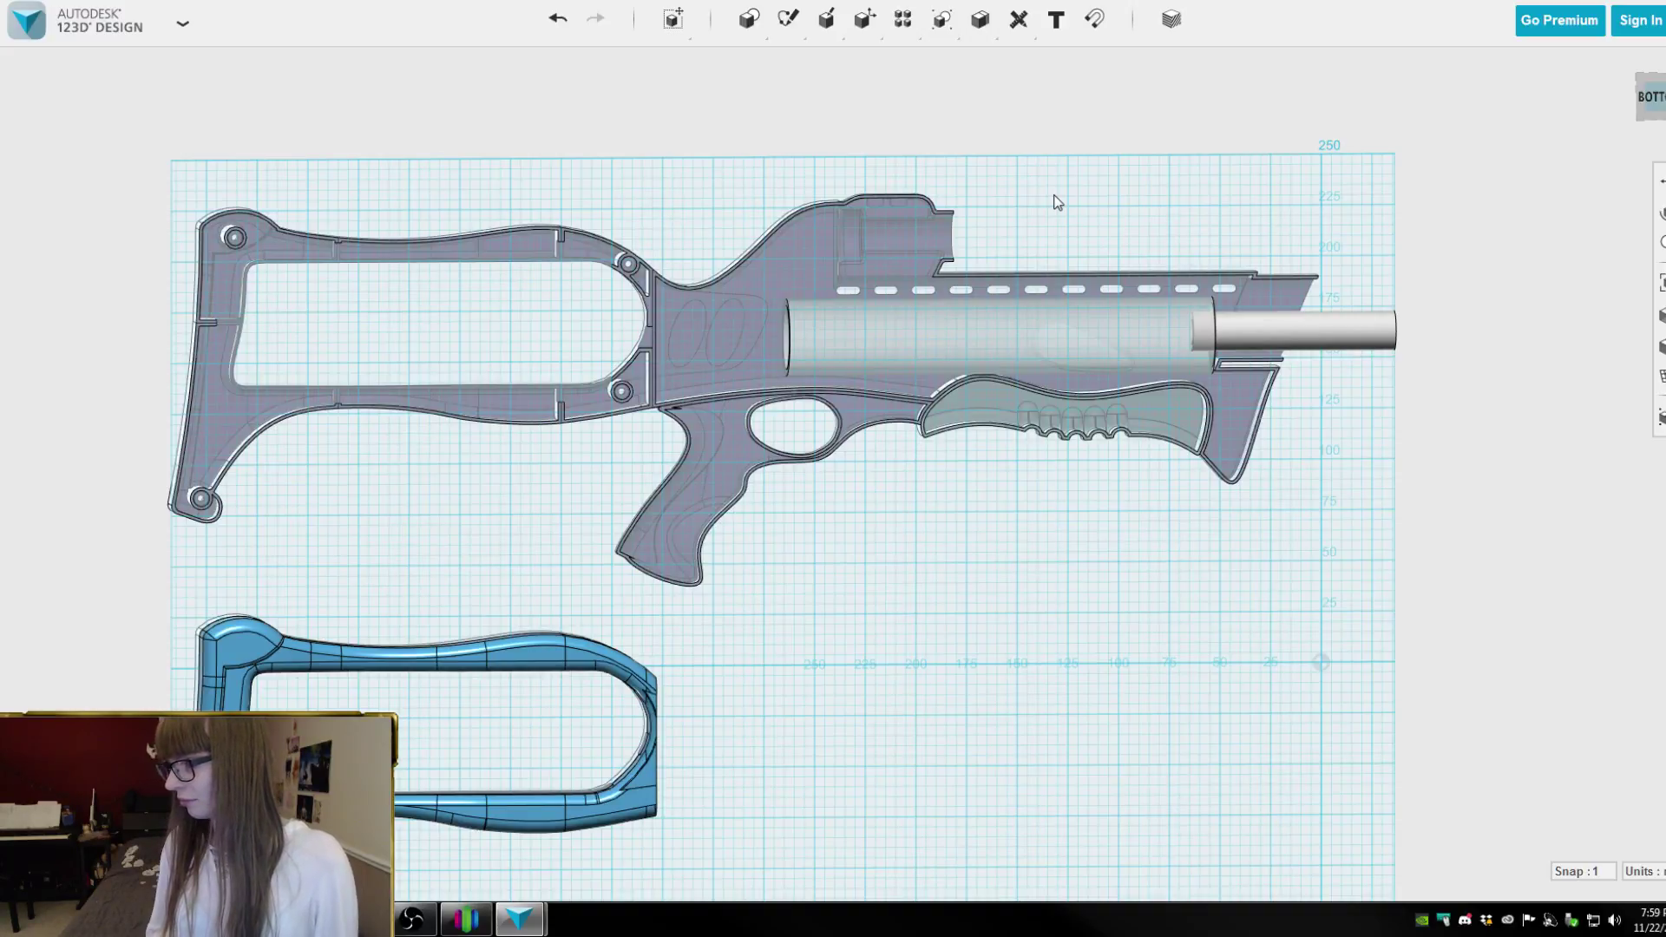
pyautogui.moveTo(1052, 216); pyautogui.dragTo(1350, 165, button='right')
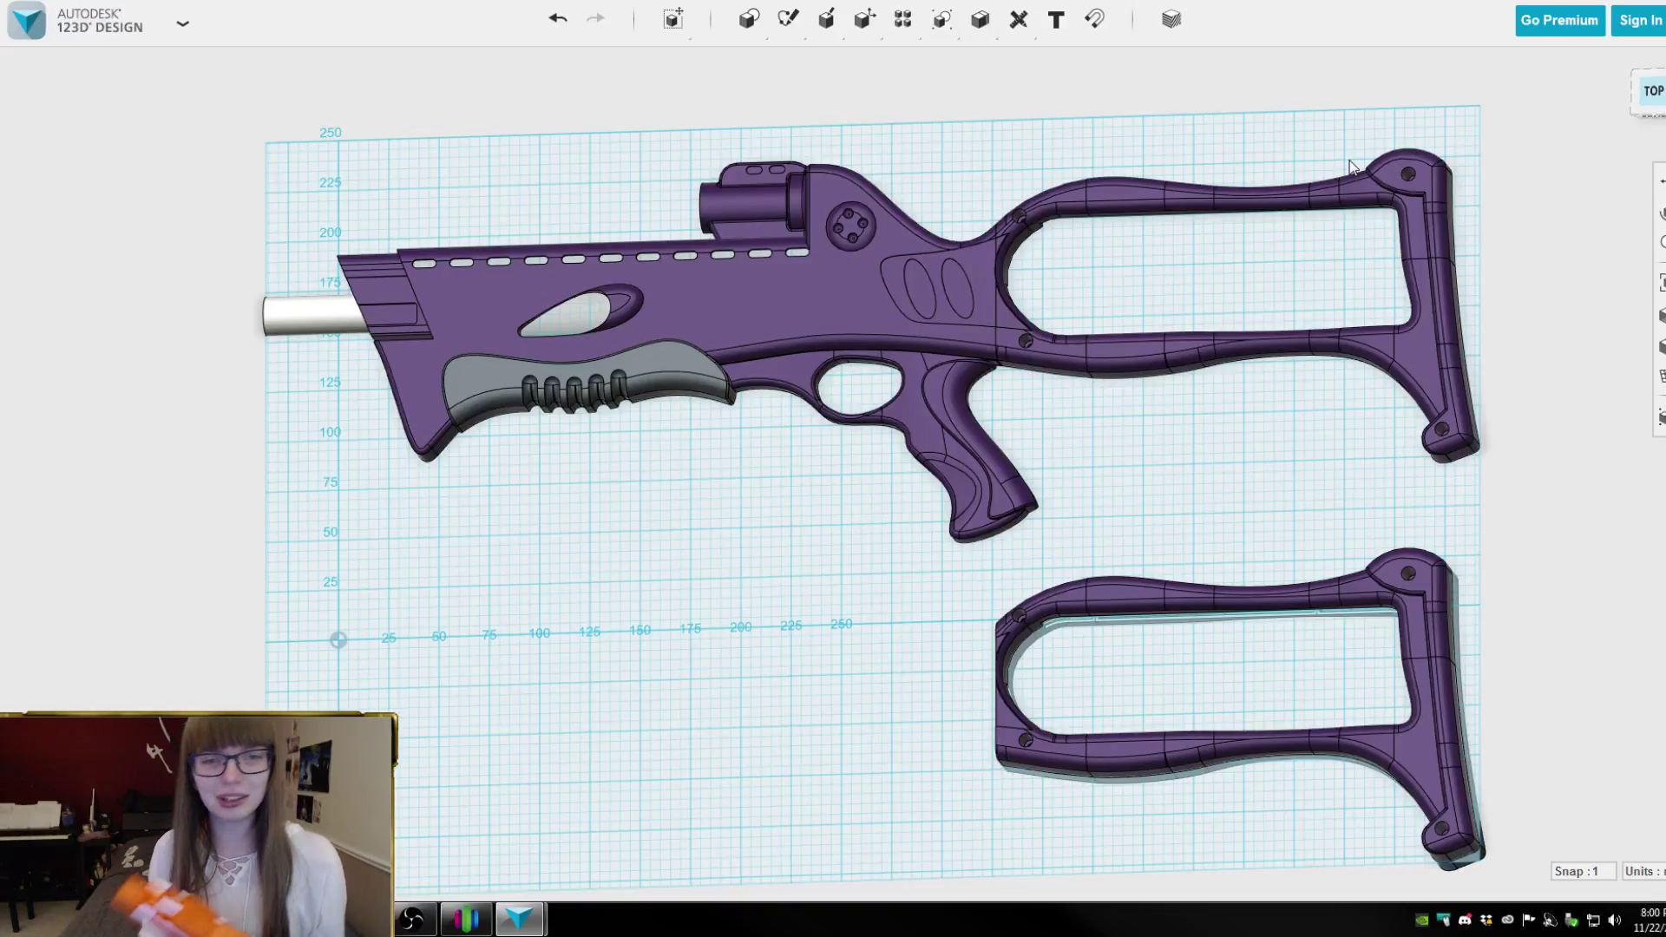
# Examine the receiver's round four-hole detail, oval recesses and stock joint from above, along with the overall rifle
pyautogui.scroll(6, 799, 185)
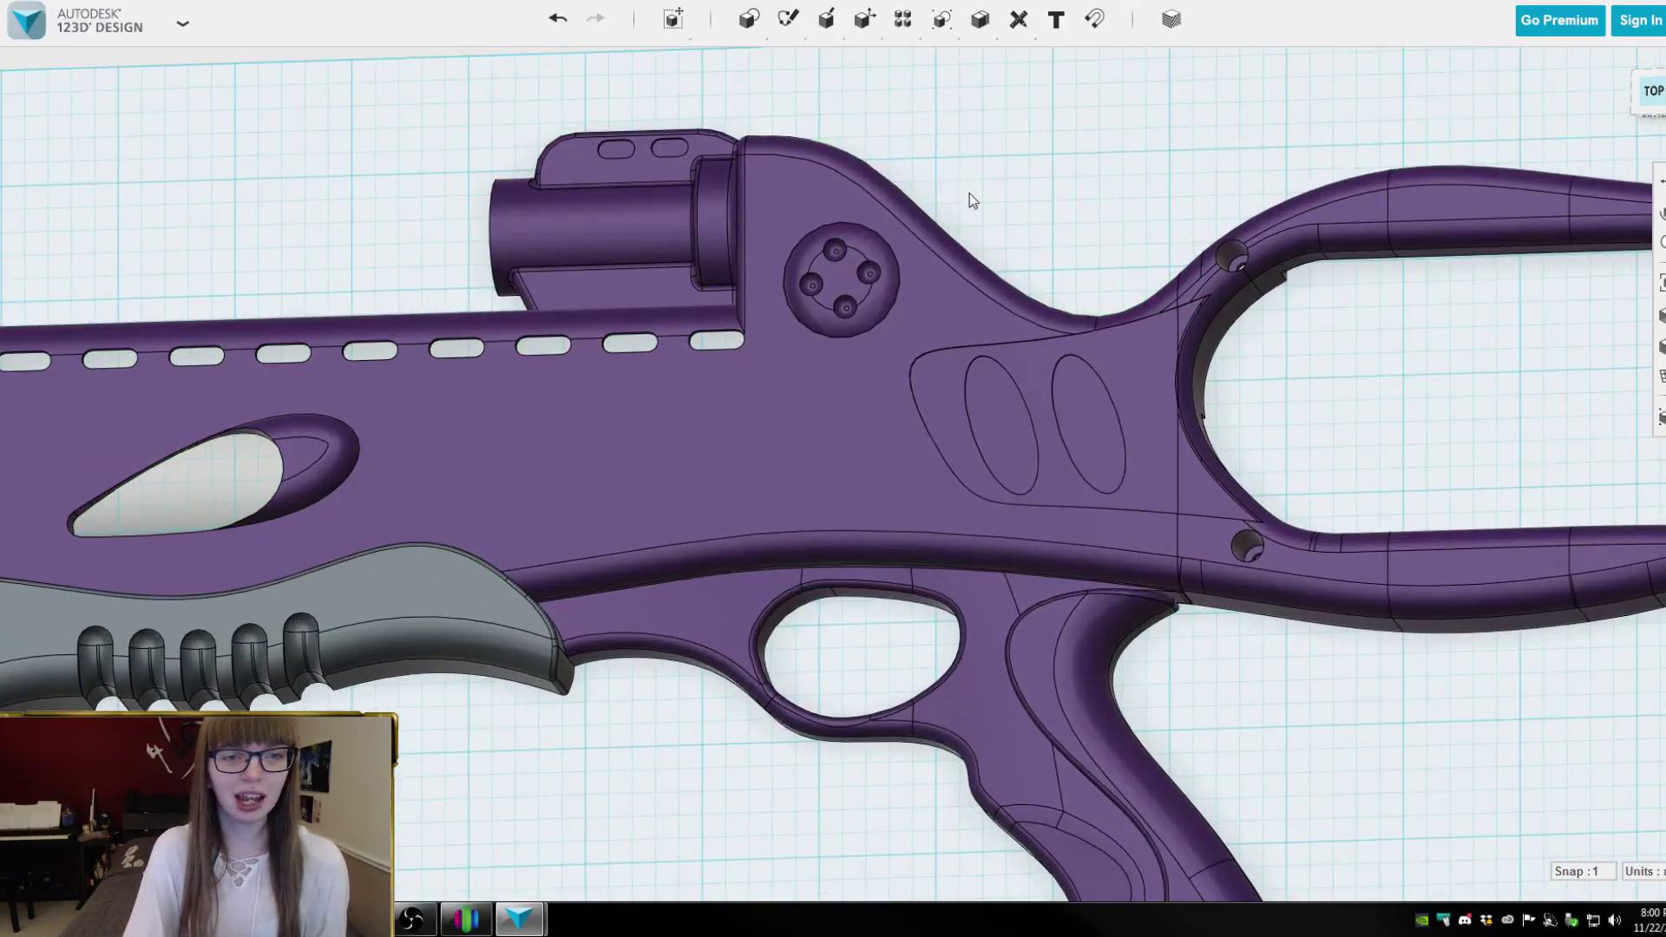
pyautogui.scroll(3, 955, 219)
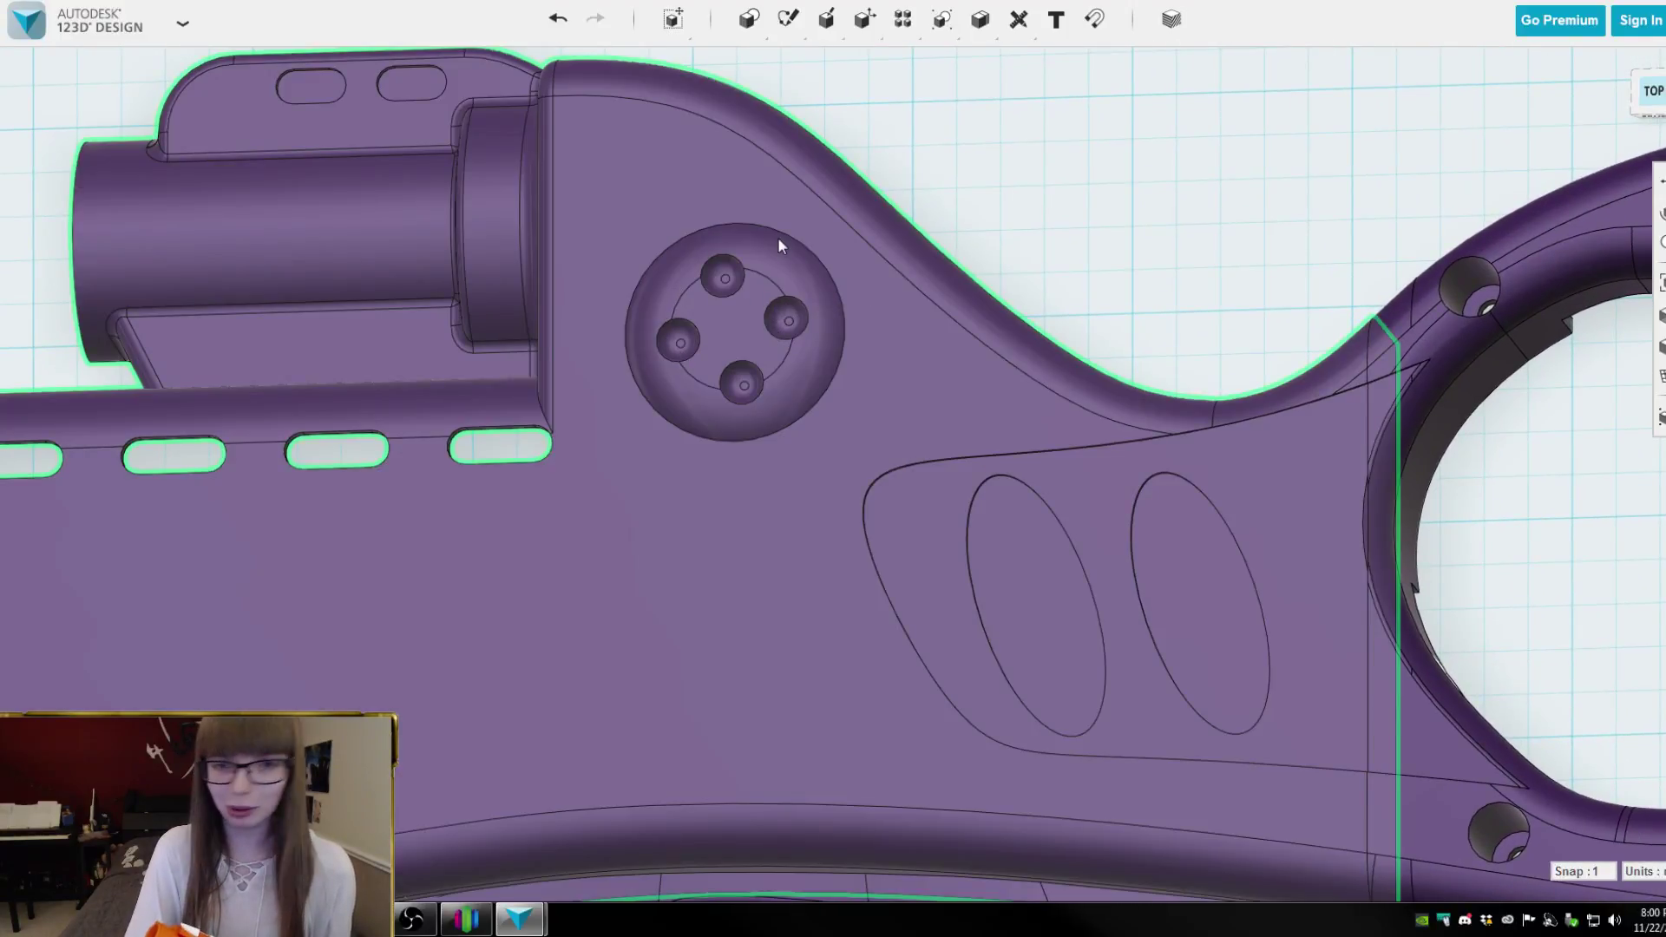
pyautogui.scroll(-6, 778, 237)
pyautogui.moveTo(923, 201)
pyautogui.mouseDown(button='right')
pyautogui.moveTo(941, 180)
pyautogui.moveTo(919, 204)
pyautogui.mouseUp(button='right')
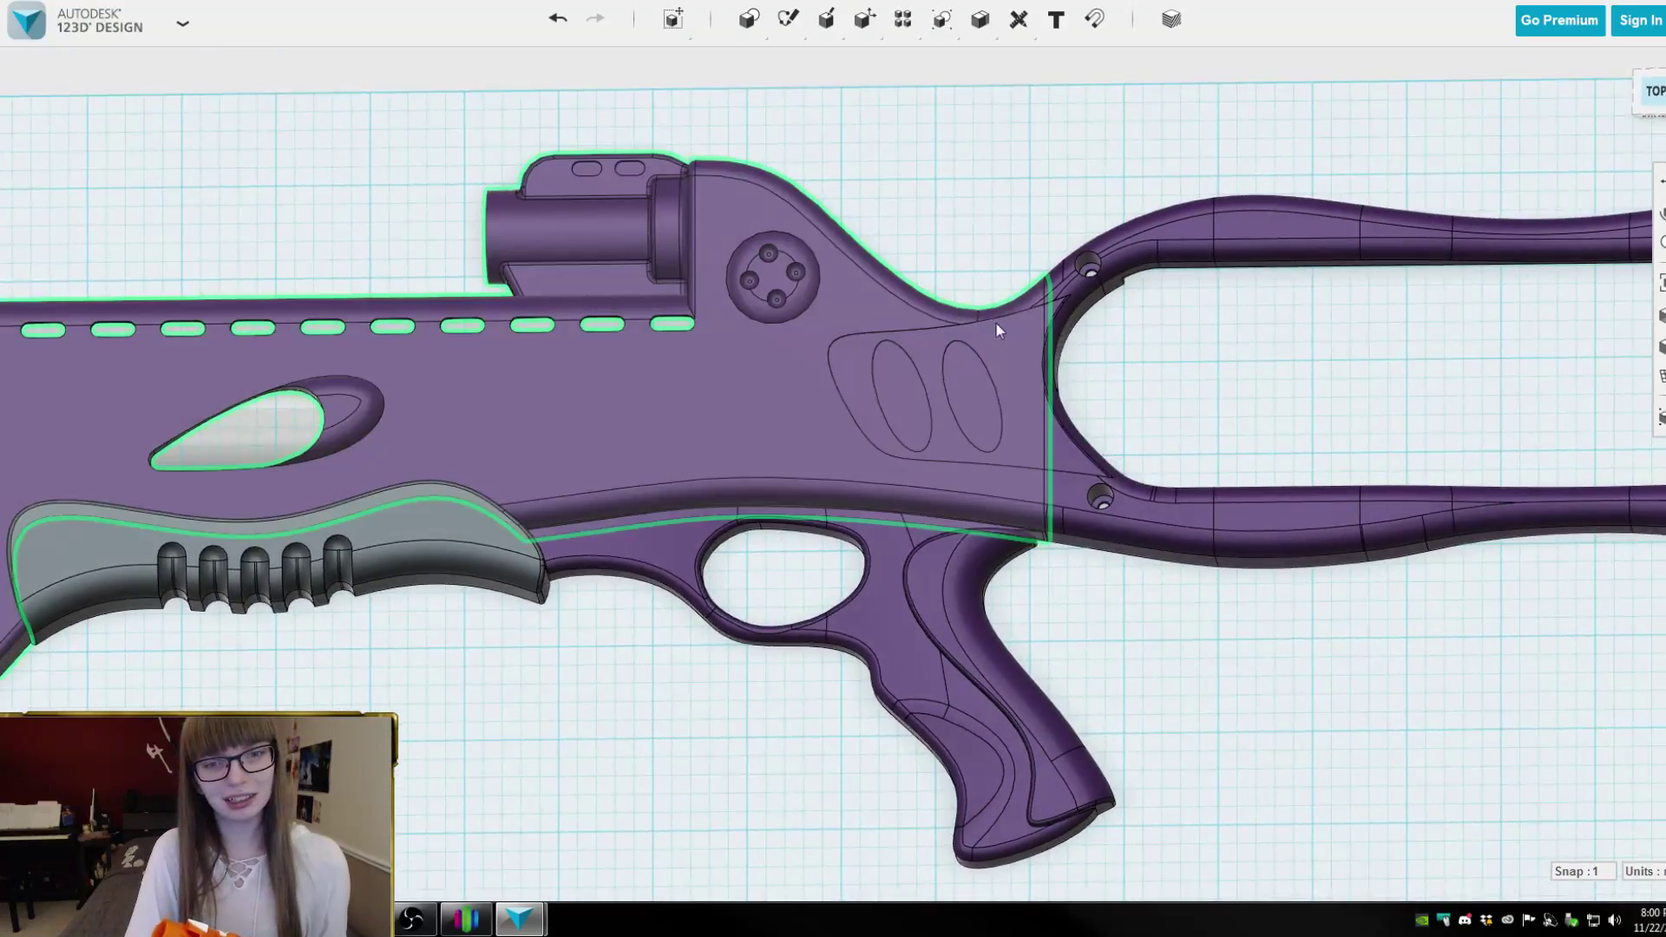
pyautogui.scroll(3, 998, 323)
pyautogui.scroll(2, 1095, 274)
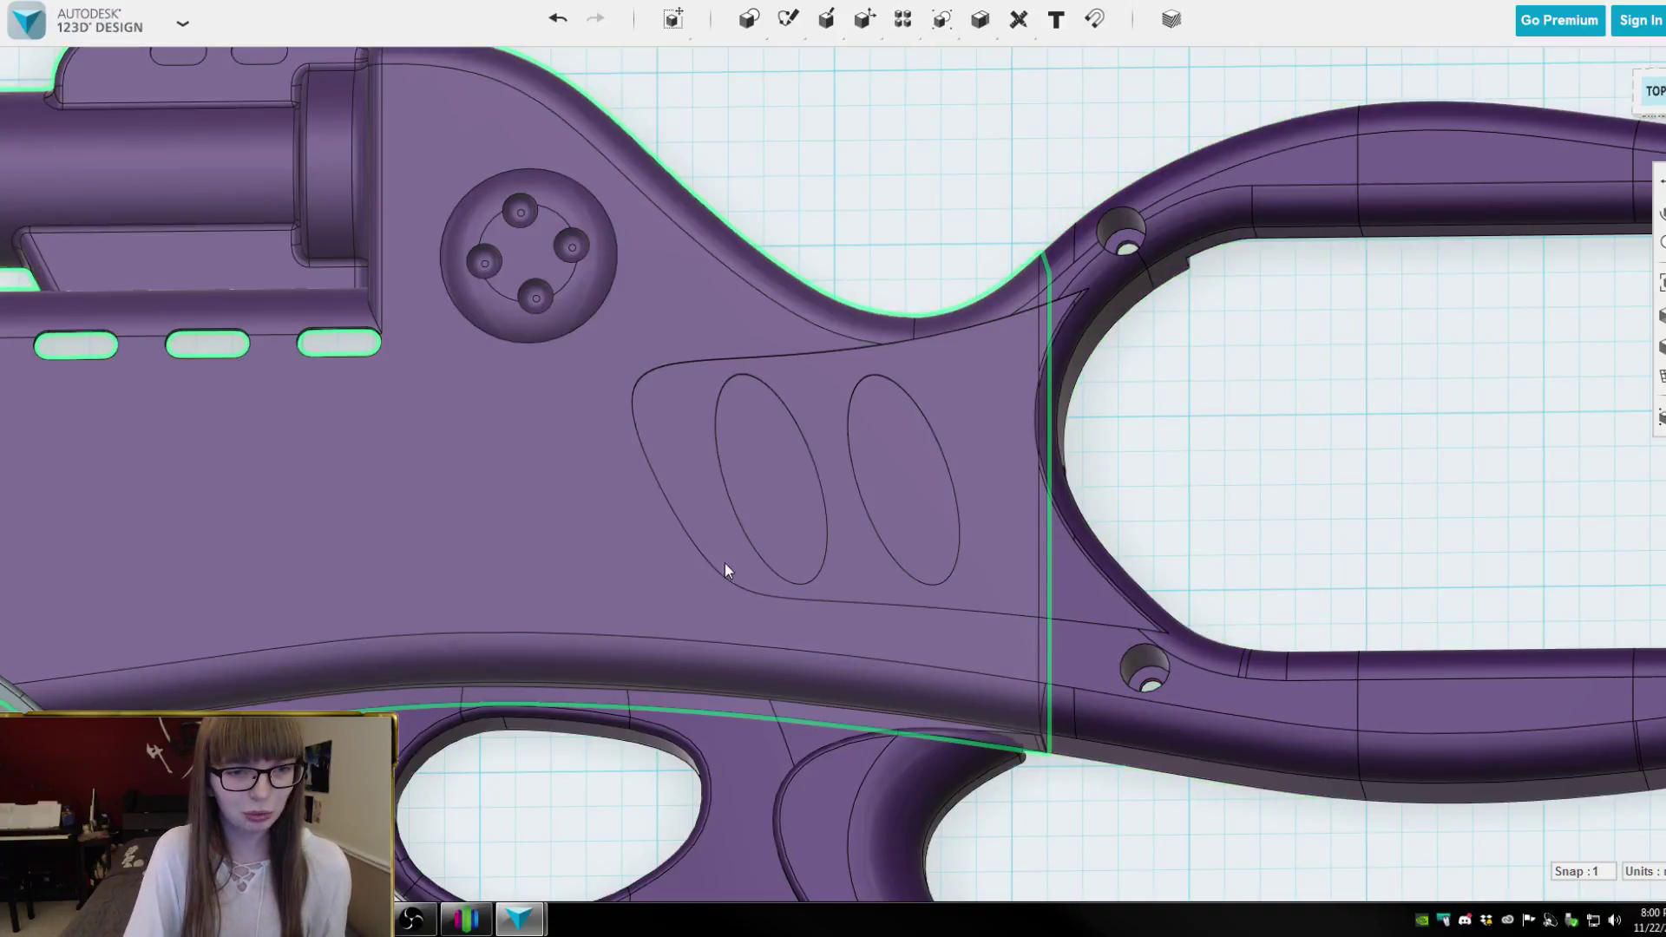
pyautogui.scroll(-3, 885, 117)
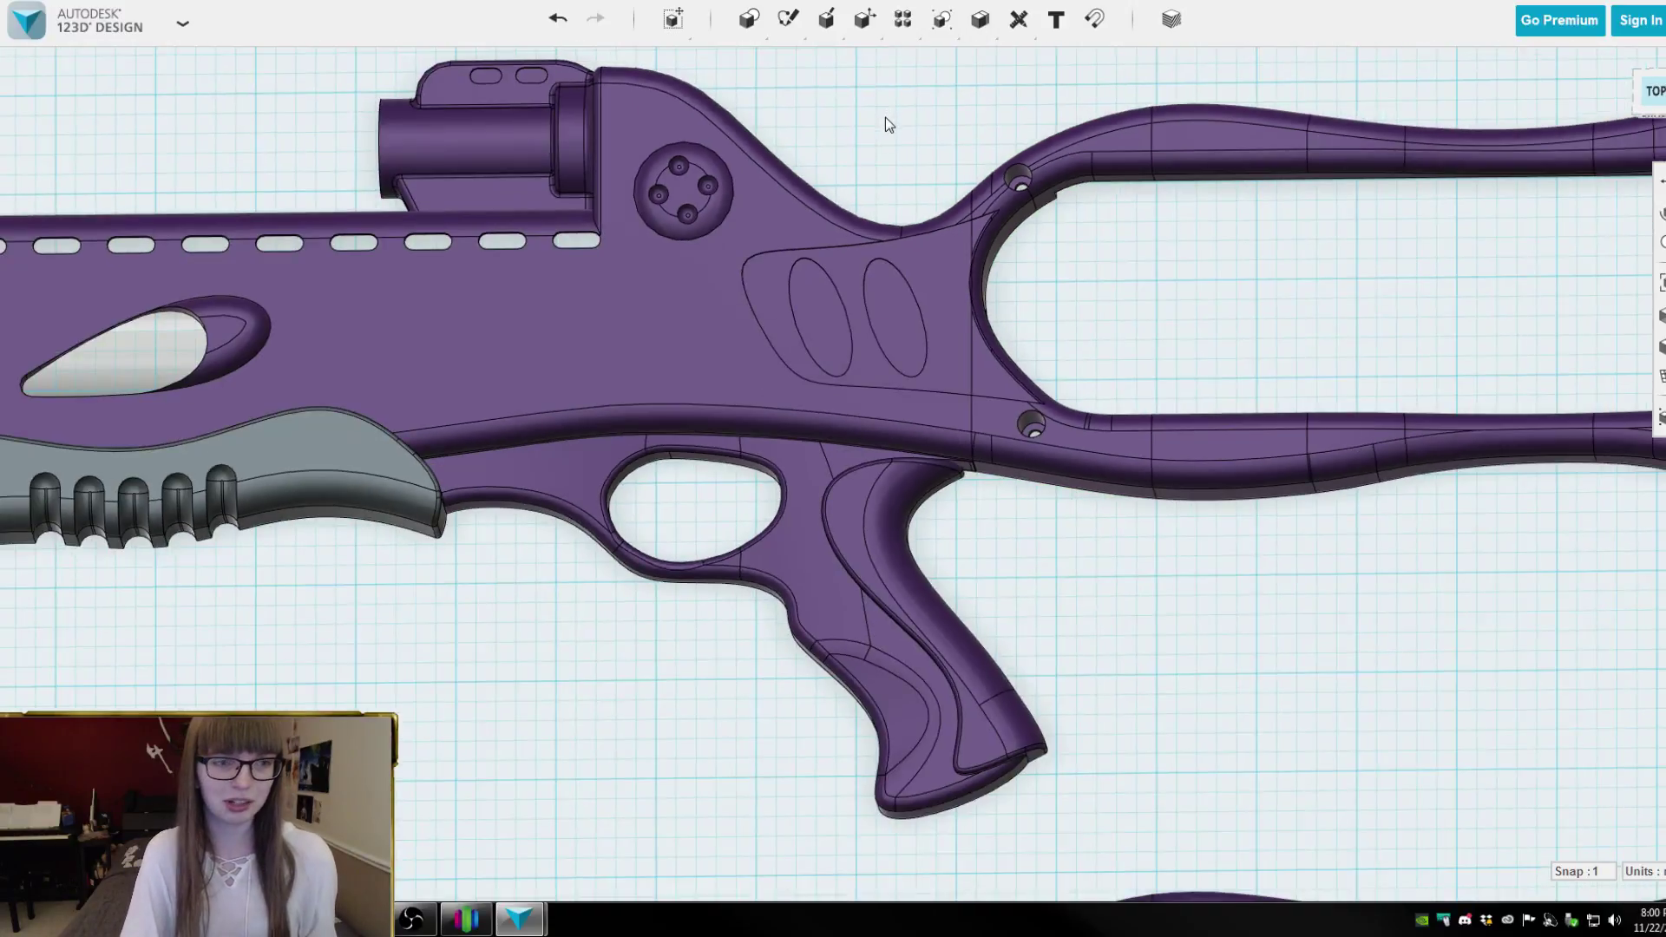
pyautogui.scroll(-3, 1131, 212)
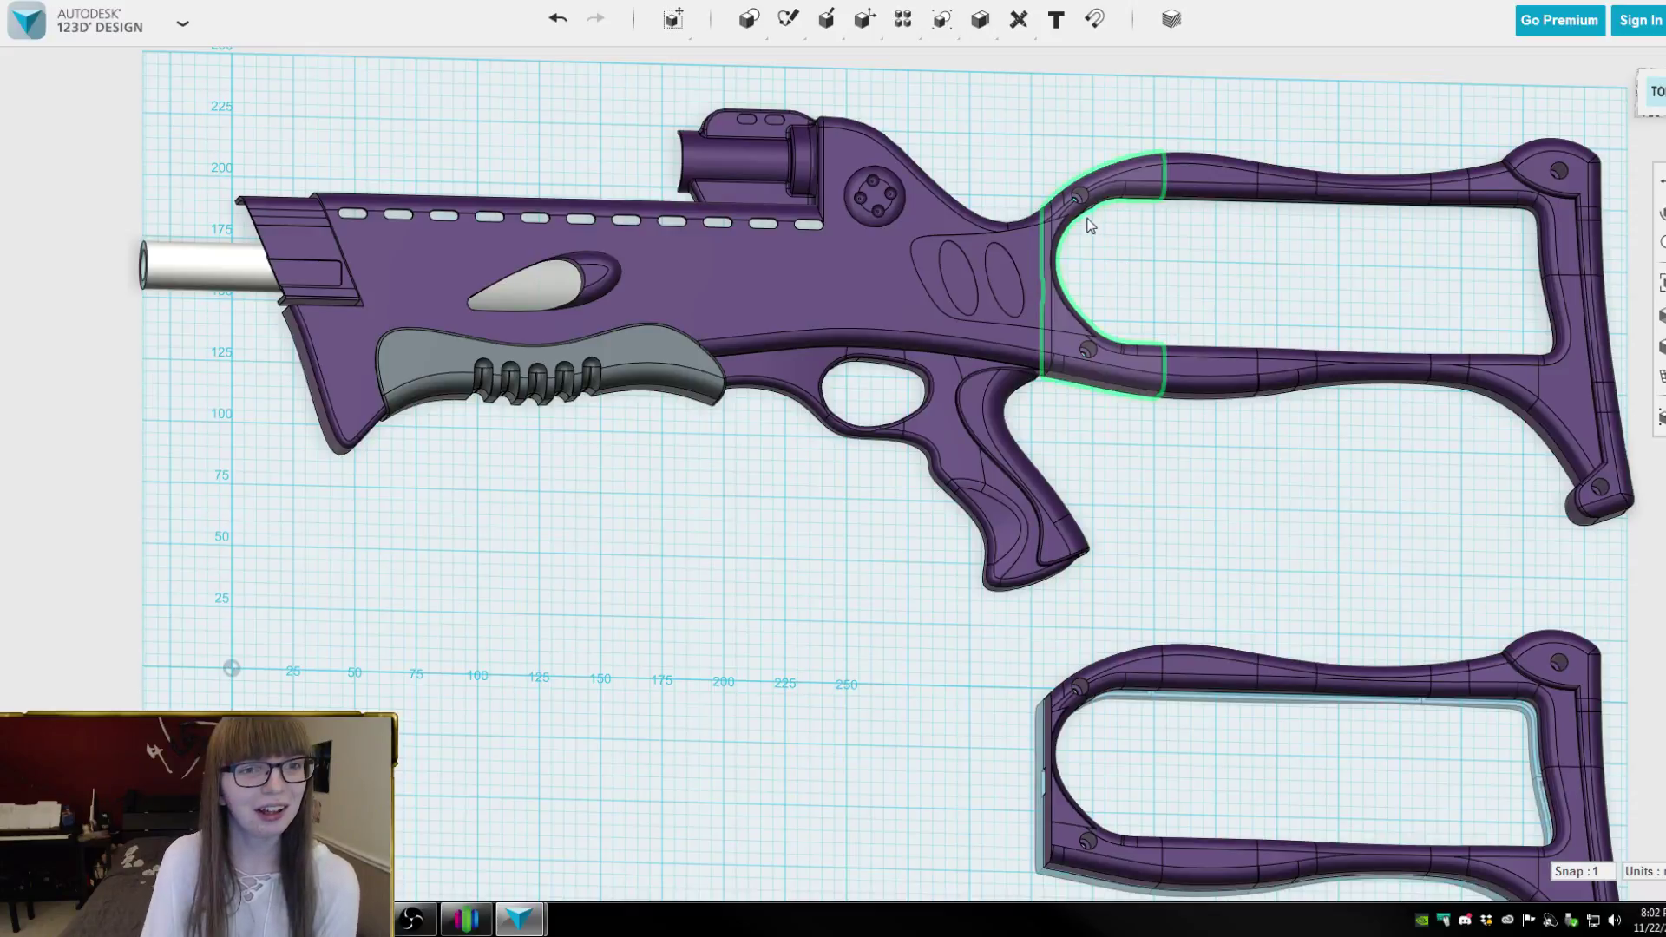
pyautogui.moveTo(1000, 153); pyautogui.dragTo(1017, 143, button='middle')
pyautogui.moveTo(1017, 143); pyautogui.dragTo(1053, 138, button='right')
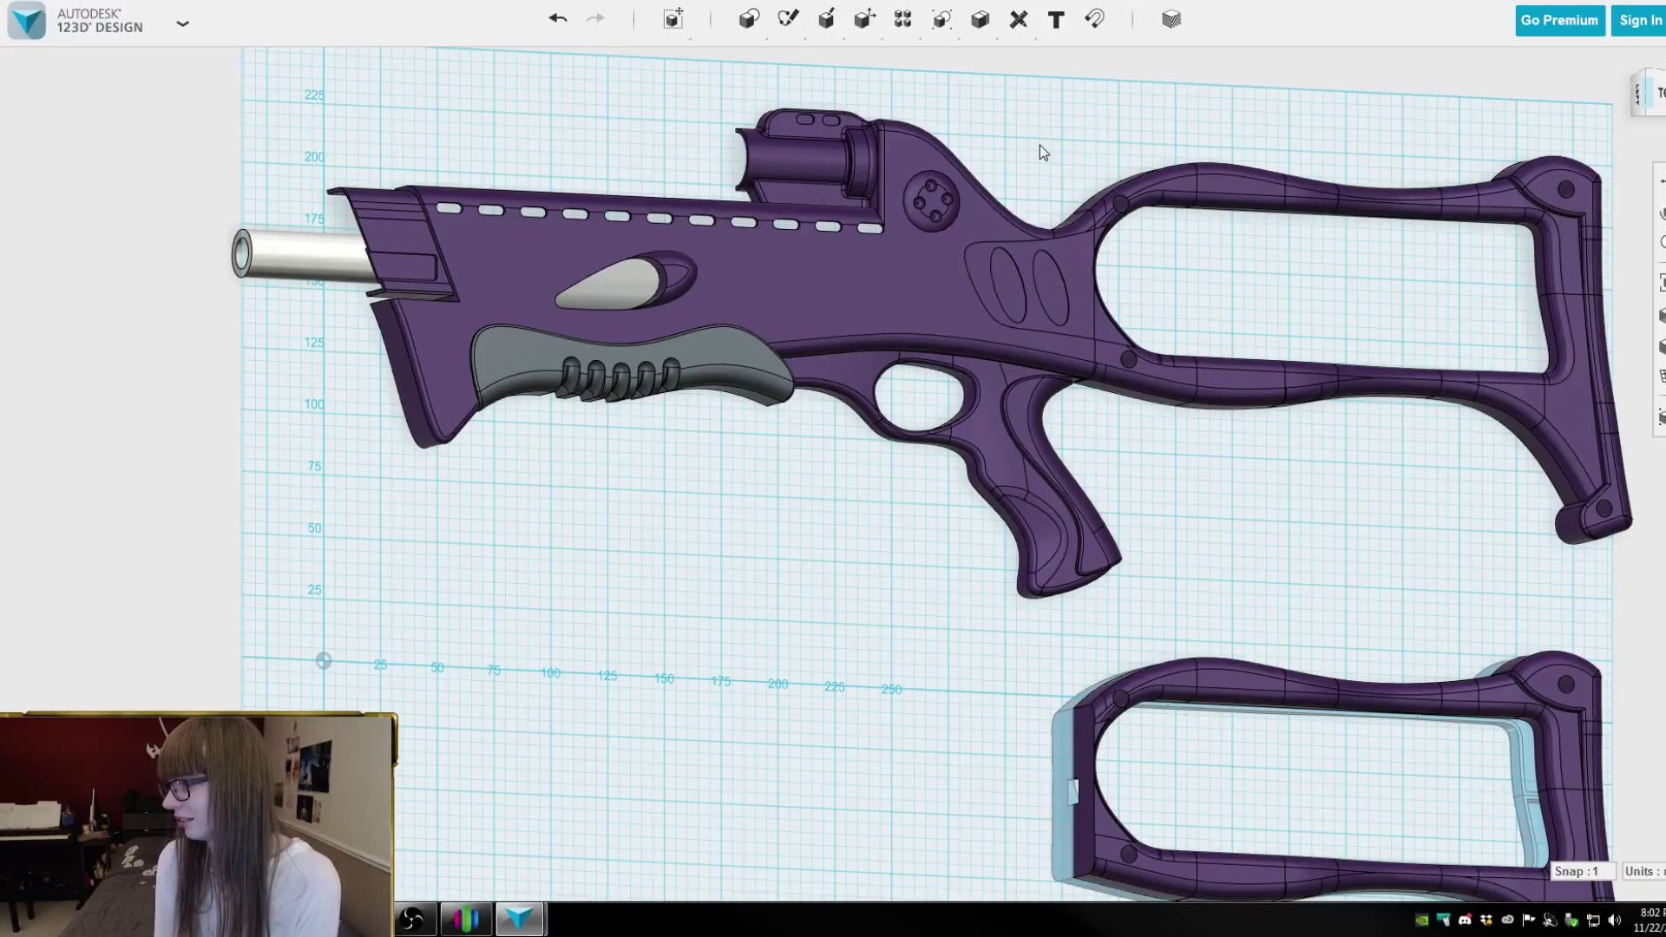
# Switch the display to perspective projection and view the rifle at an angle
pyautogui.moveTo(1039, 147); pyautogui.dragTo(1007, 103, button='right')
pyautogui.click(1661, 124)
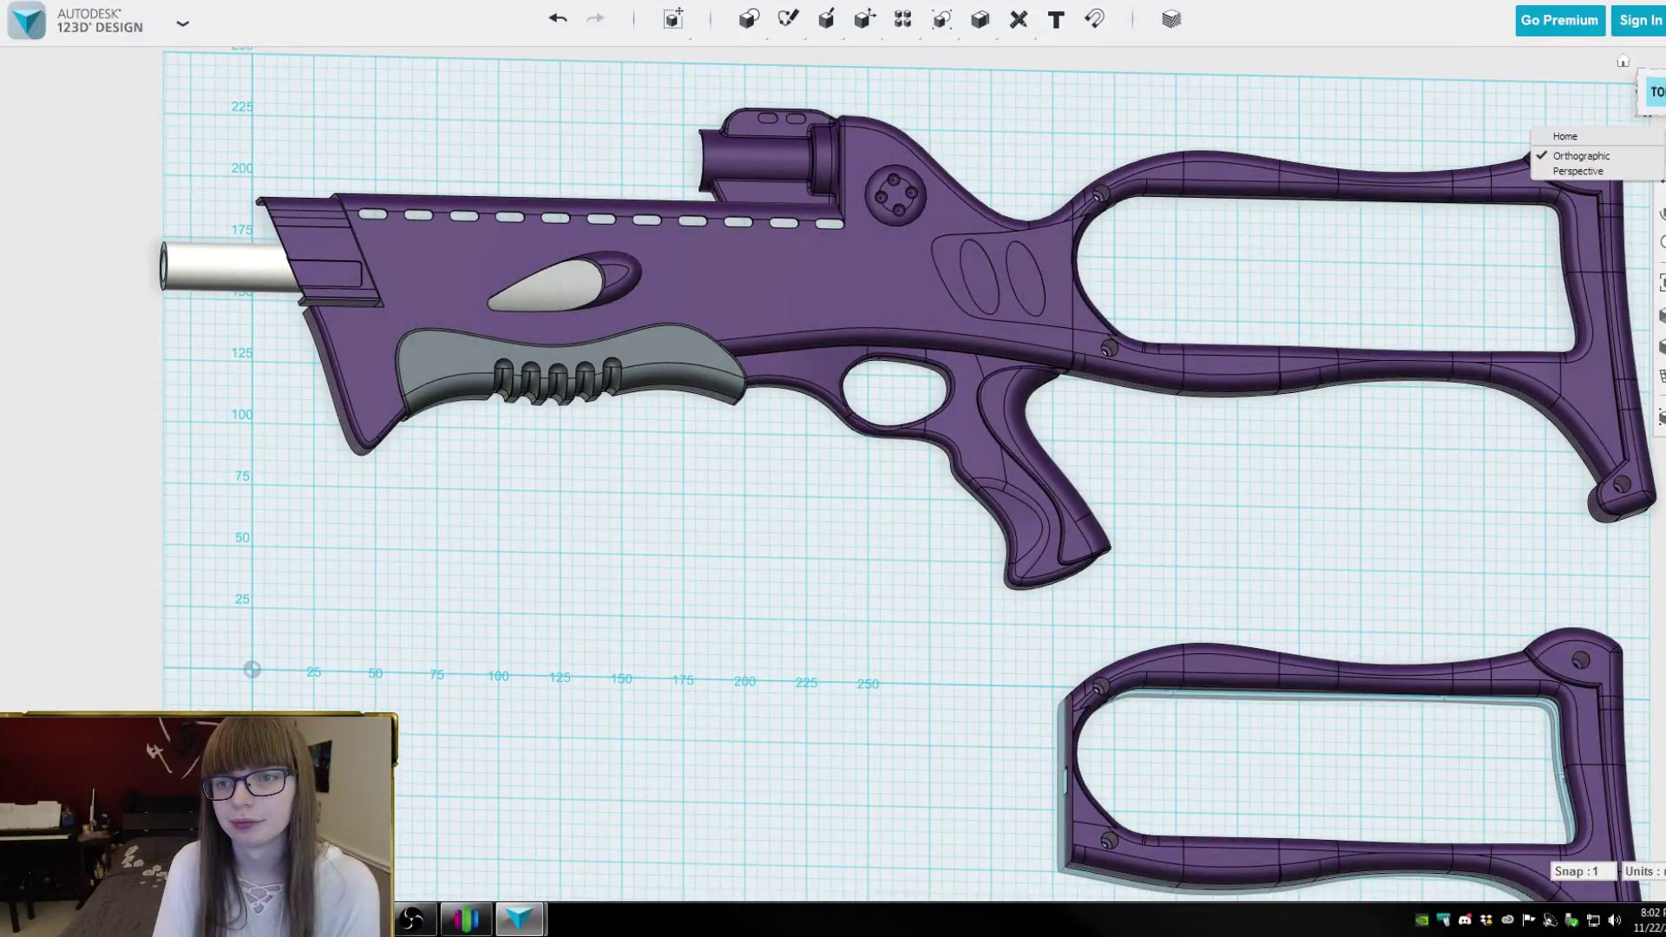
pyautogui.click(1604, 171)
pyautogui.moveTo(1015, 195); pyautogui.dragTo(983, 185, button='right')
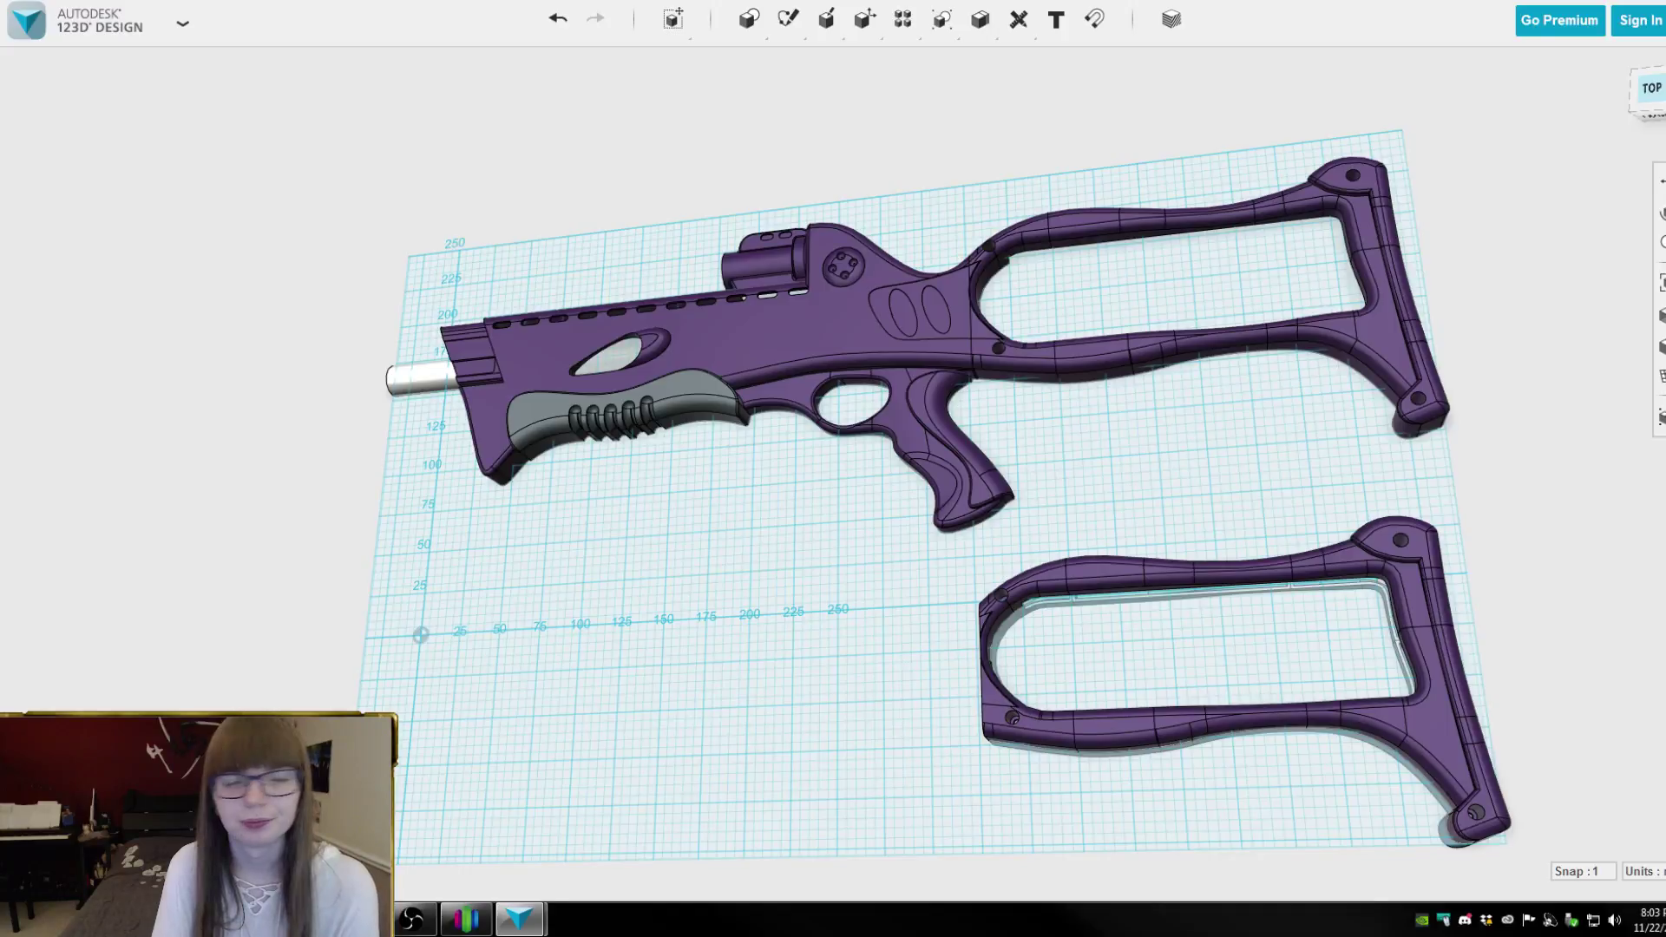
# Close the skeleton stock design without saving, close the remaining reference rifle, and return to the Plusbow model in Fusion 360
pyautogui.hotkey('alt', 'F4')
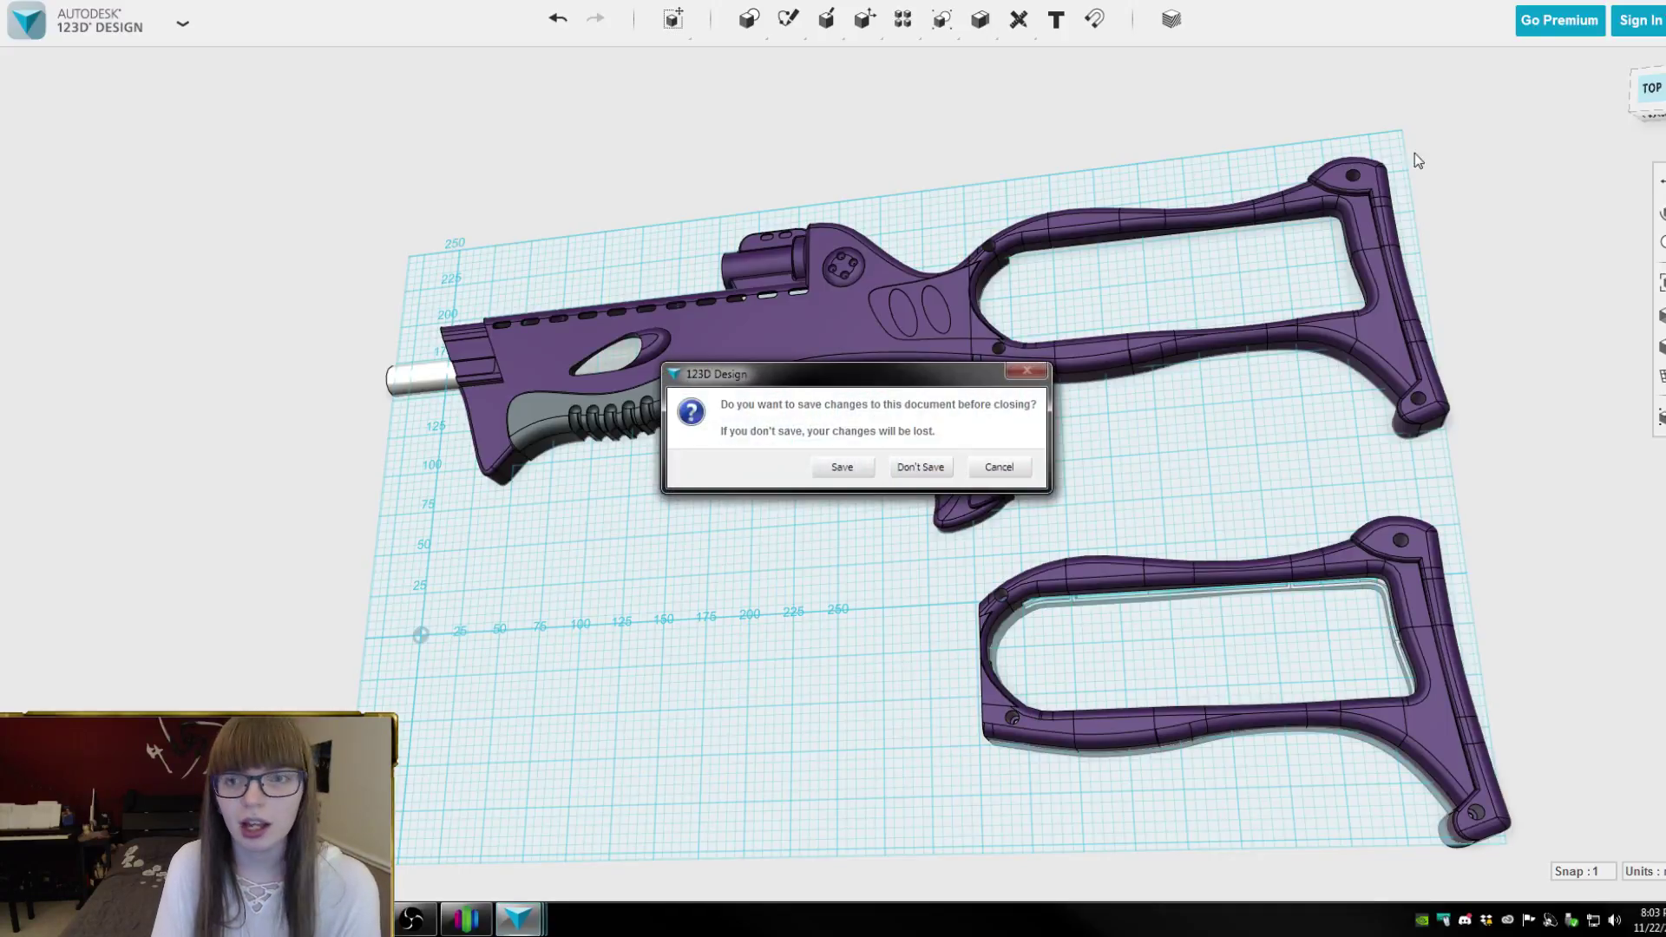
pyautogui.click(920, 467)
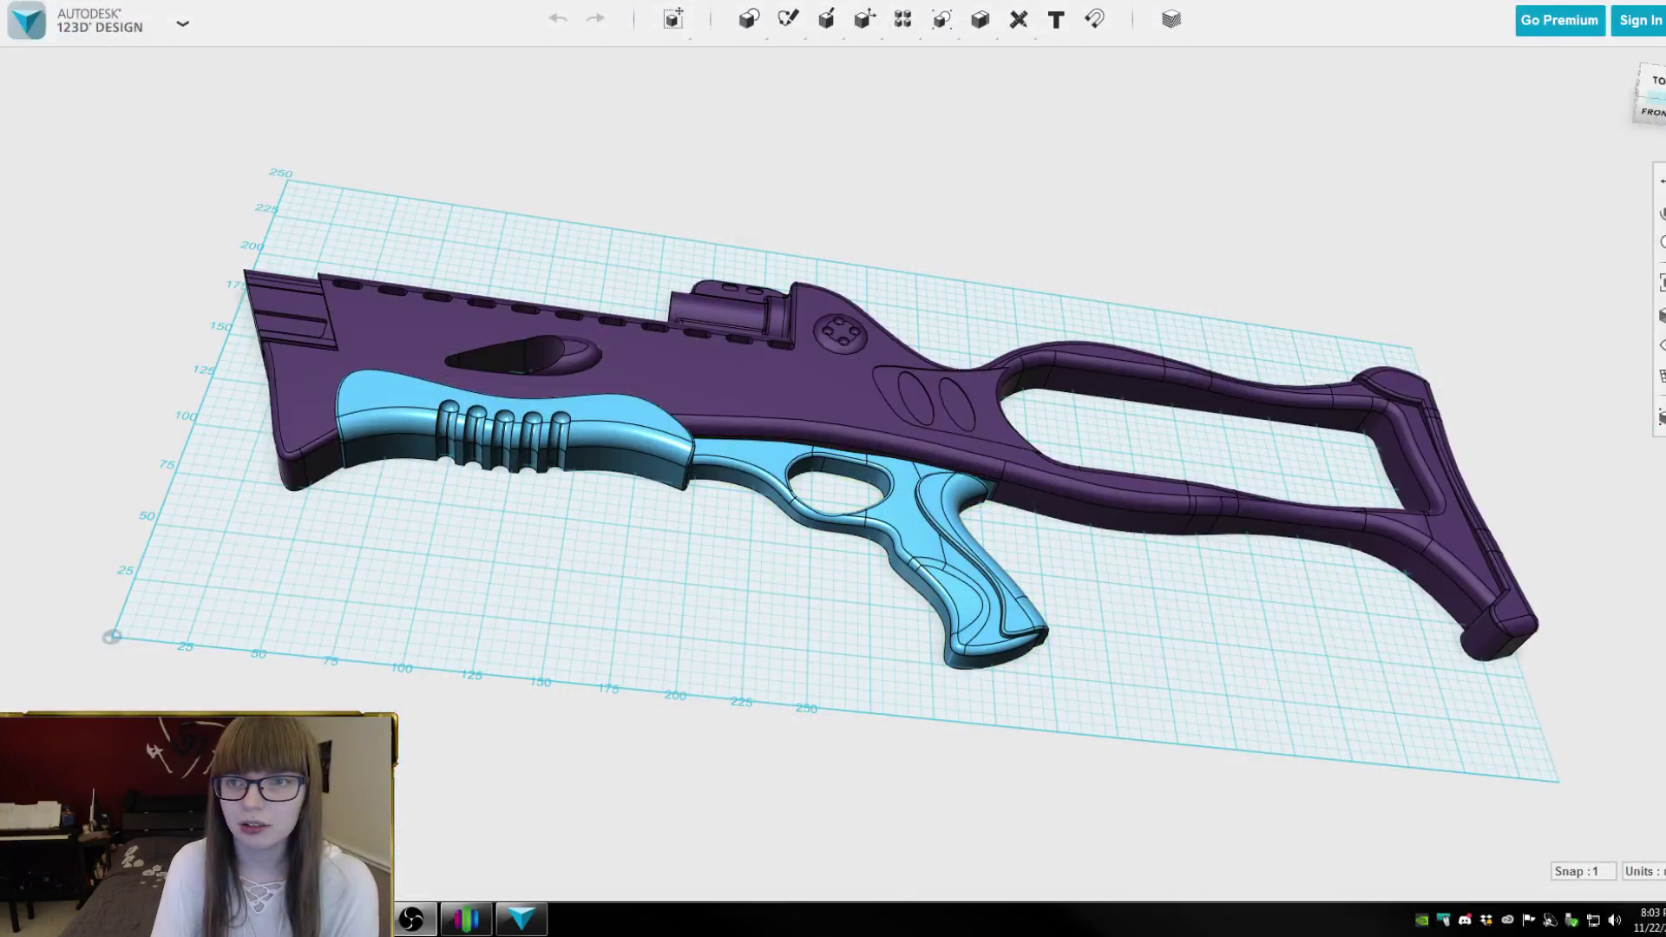
pyautogui.hotkey('alt', 'F4')
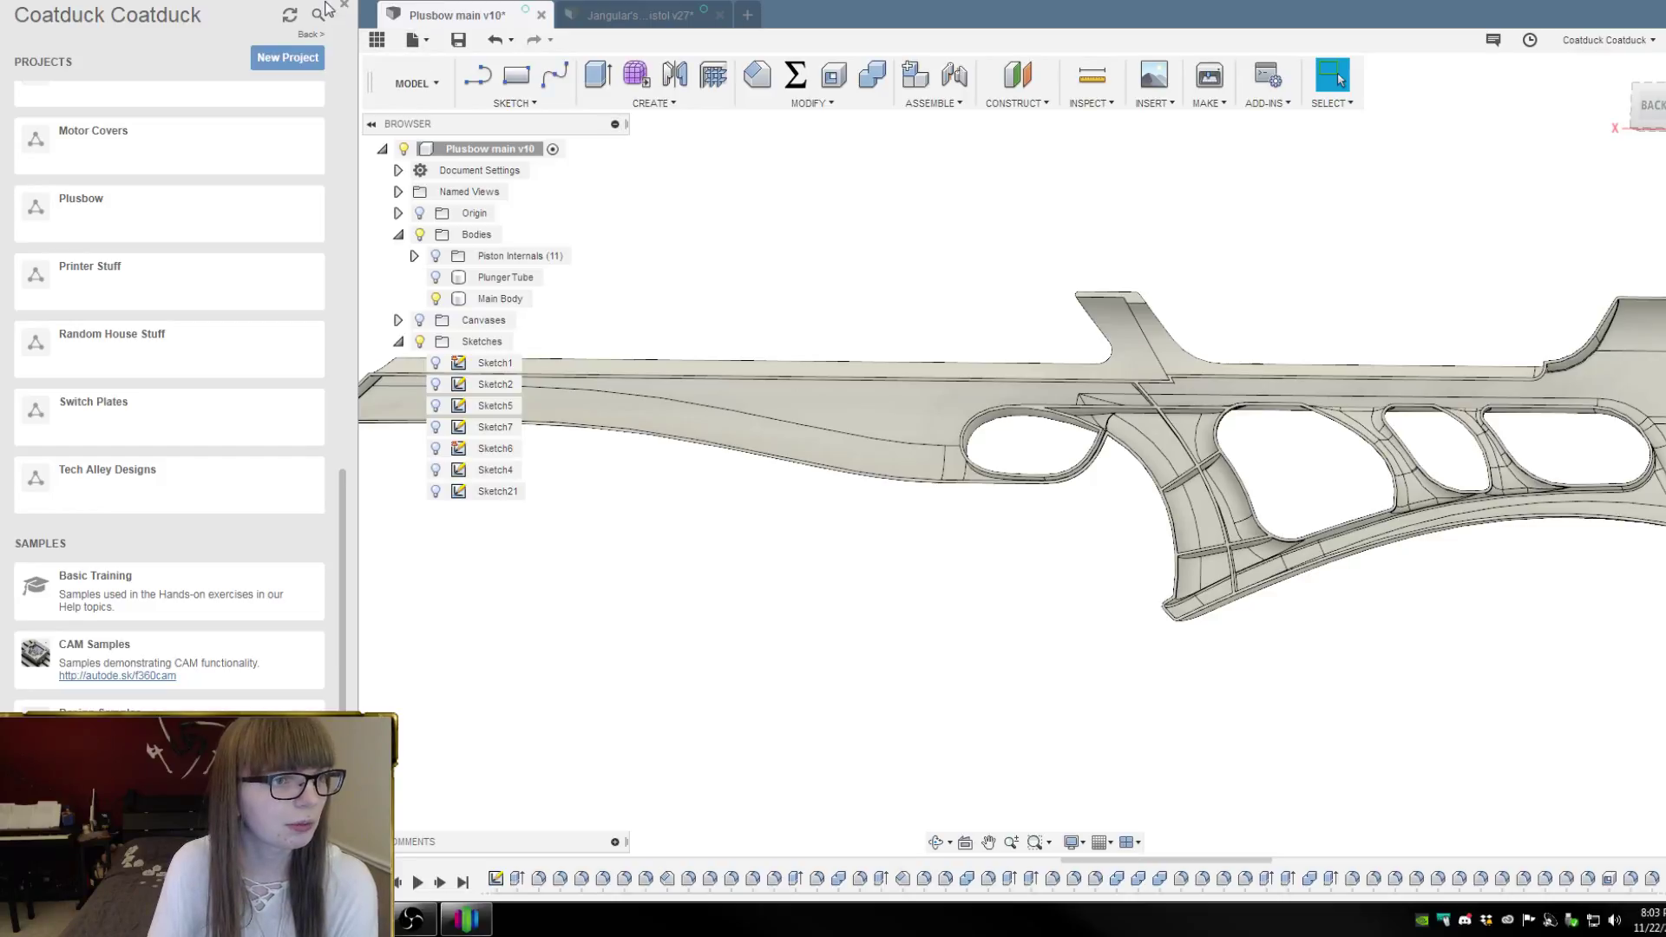
# Hide the project data panel and inspect the Plusbow main body around the grip
pyautogui.click(377, 39)
pyautogui.rightClick(546, 227)
pyautogui.moveTo(545, 229)
pyautogui.keyDown('shift'); pyautogui.mouseDown(button='middle')
pyautogui.moveTo(623, 228)
pyautogui.moveTo(521, 252)
pyautogui.mouseUp(button='middle'); pyautogui.keyUp('shift')
pyautogui.scroll(5, 1060, 518)
pyautogui.keyDown('shift'); pyautogui.moveTo(1061, 518); pyautogui.dragTo(1149, 468, button='middle'); pyautogui.keyUp('shift')
# Roll the timeline forward to Fillet126 to check both body halves, and return it to just after the grip's web feature
pyautogui.moveTo(1540, 871)
pyautogui.mouseDown()
pyautogui.moveTo(1622, 871)
pyautogui.moveTo(1566, 876)
pyautogui.mouseUp()
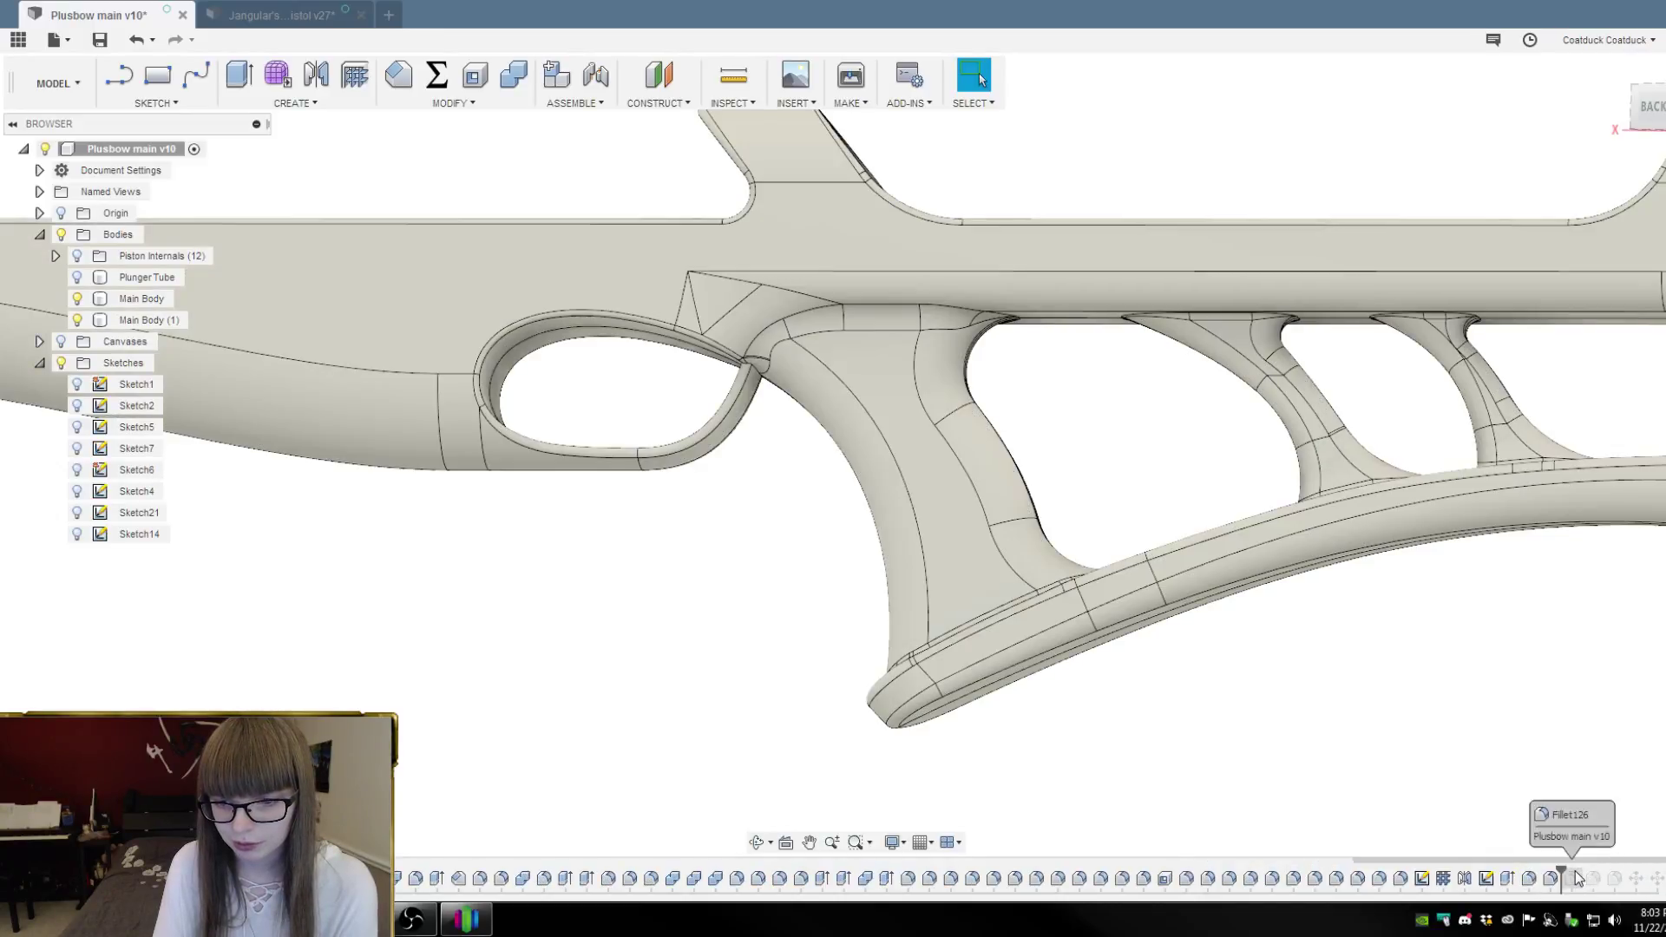
pyautogui.scroll(-5, 1102, 443)
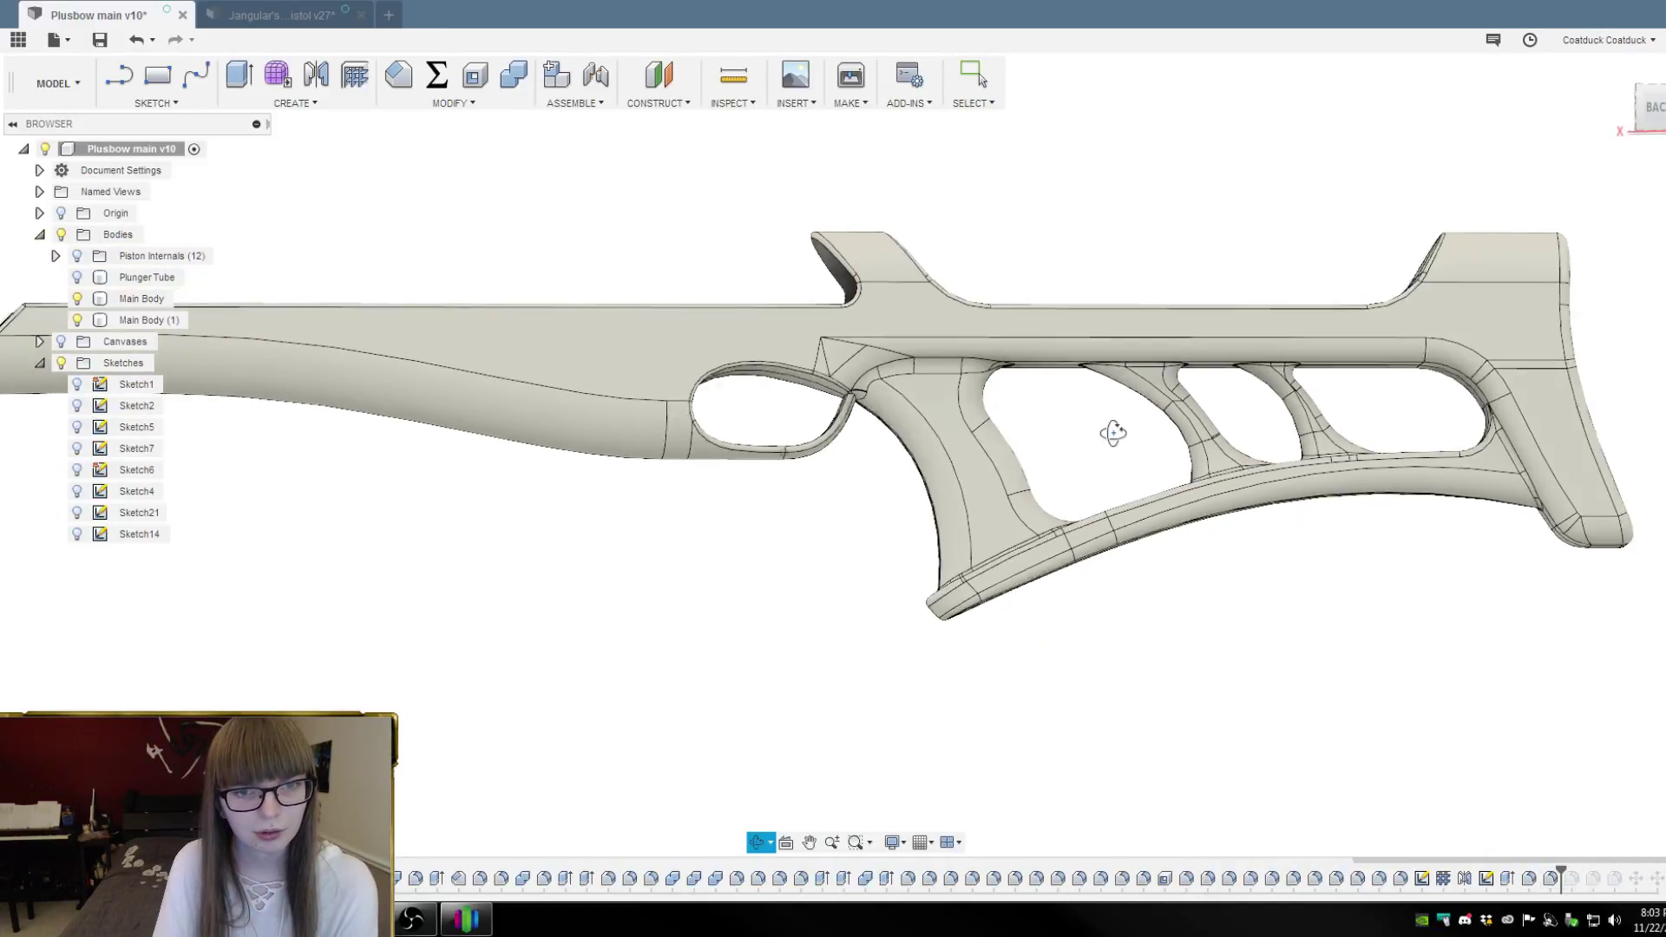
pyautogui.moveTo(1559, 869); pyautogui.dragTo(1493, 870)
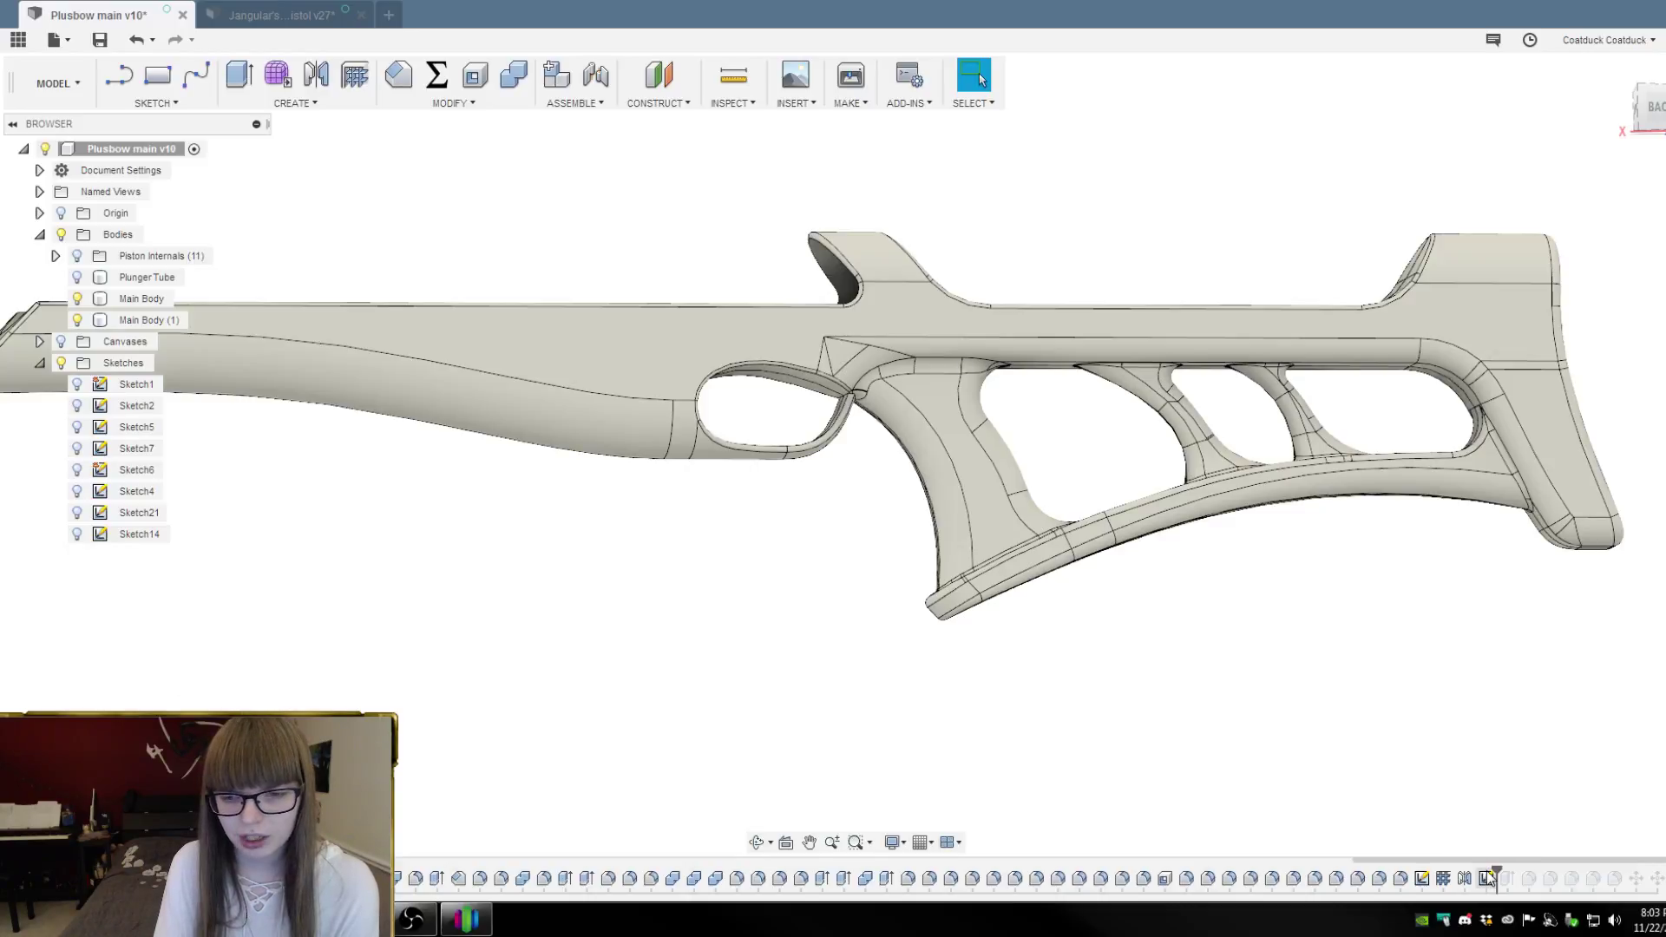
pyautogui.moveTo(1497, 867)
pyautogui.mouseDown()
pyautogui.moveTo(1570, 869)
pyautogui.moveTo(1454, 869)
pyautogui.mouseUp()
pyautogui.moveTo(1155, 704)
pyautogui.keyDown('shift'); pyautogui.mouseDown(button='middle')
pyautogui.moveTo(1186, 666)
pyautogui.moveTo(1134, 703)
pyautogui.mouseUp(button='middle'); pyautogui.keyUp('shift')
pyautogui.scroll(3, 1038, 472)
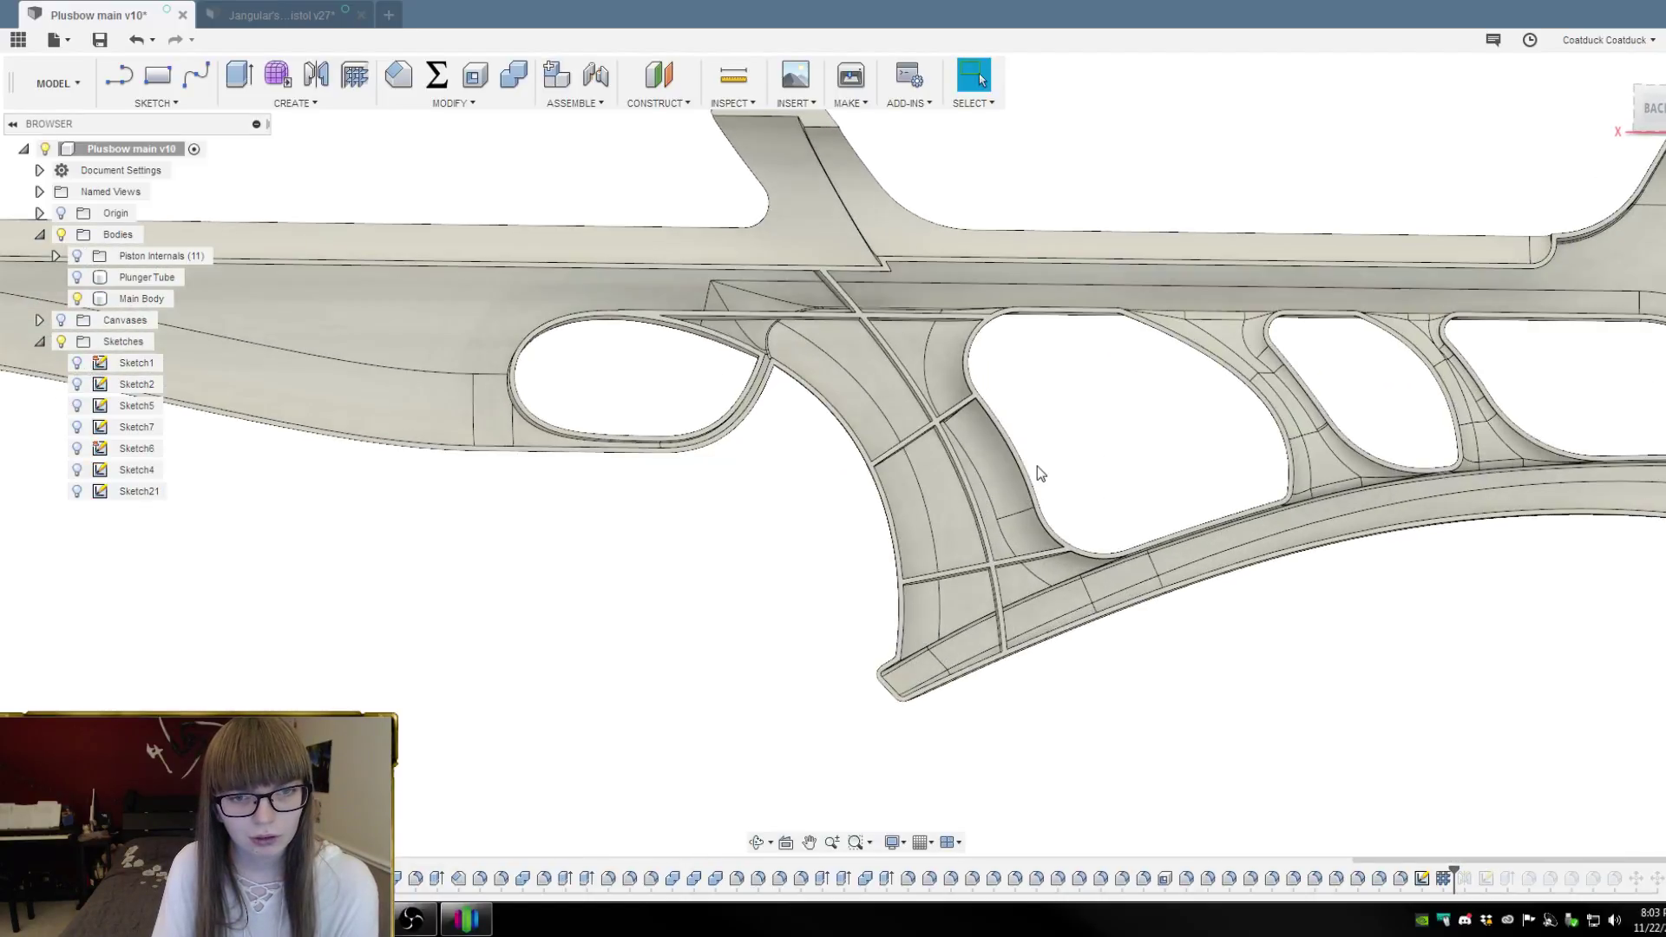
# Start a line sketch on the vertical origin plane along the Plusbow main body and view its hollow interior from the back
pyautogui.keyDown('shift'); pyautogui.moveTo(1074, 461); pyautogui.dragTo(707, 597, button='middle'); pyautogui.keyUp('shift')
pyautogui.scroll(-2, 888, 581)
pyautogui.scroll(3, 1025, 529)
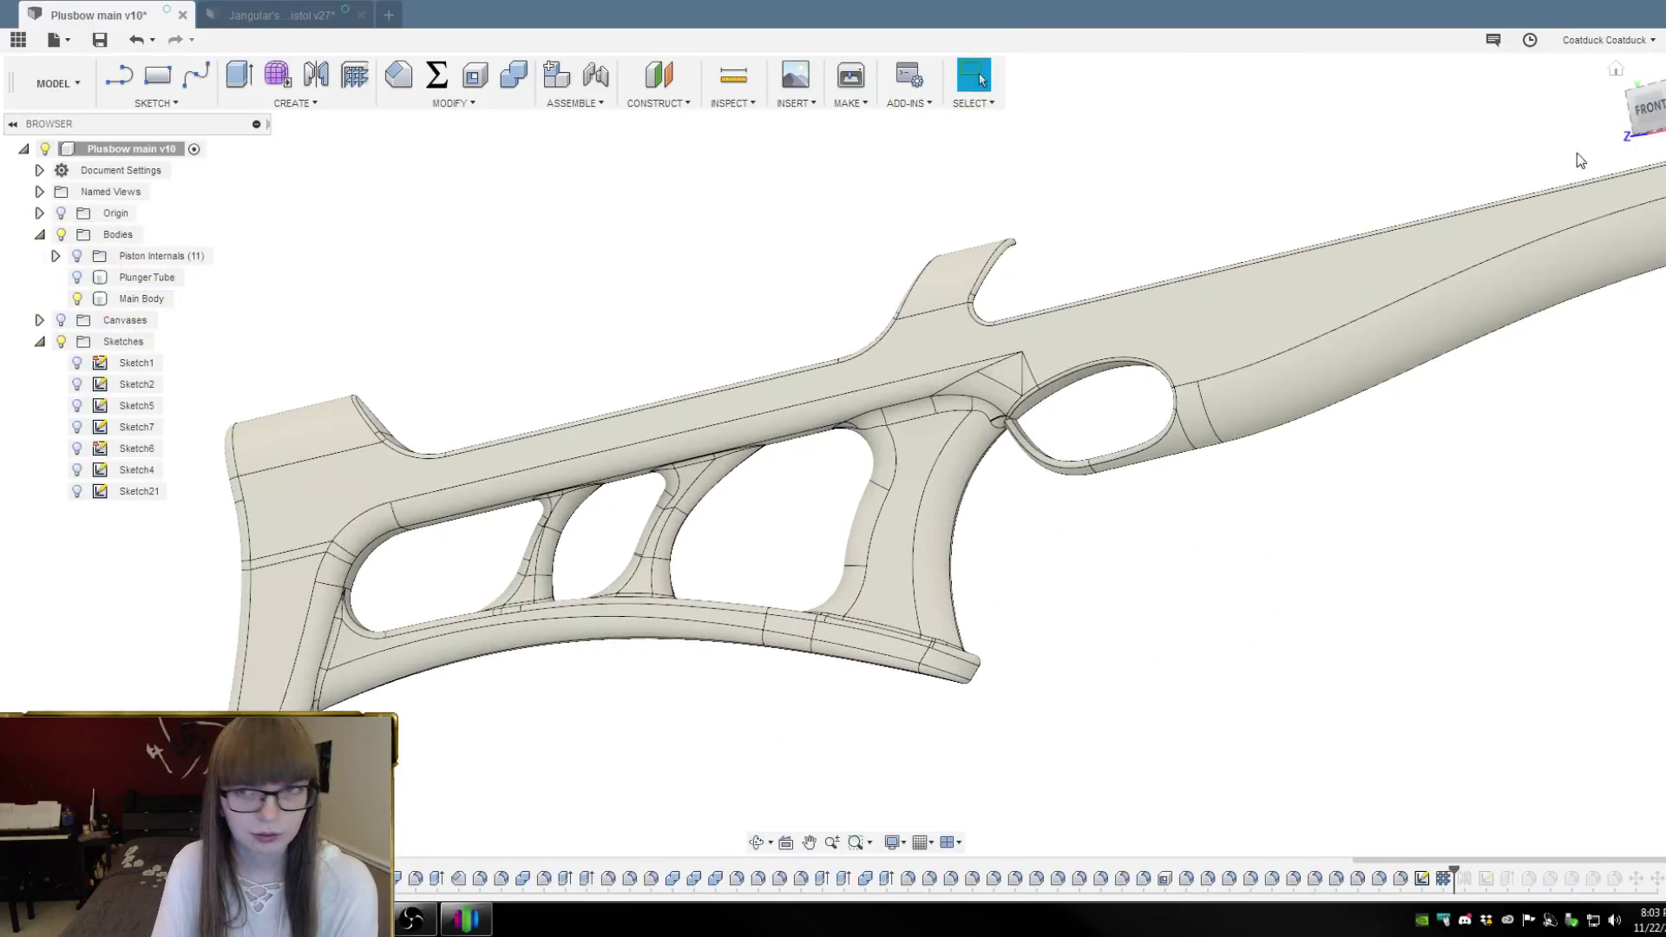
pyautogui.click(1652, 113)
pyautogui.scroll(-3, 939, 311)
pyautogui.scroll(2, 1183, 482)
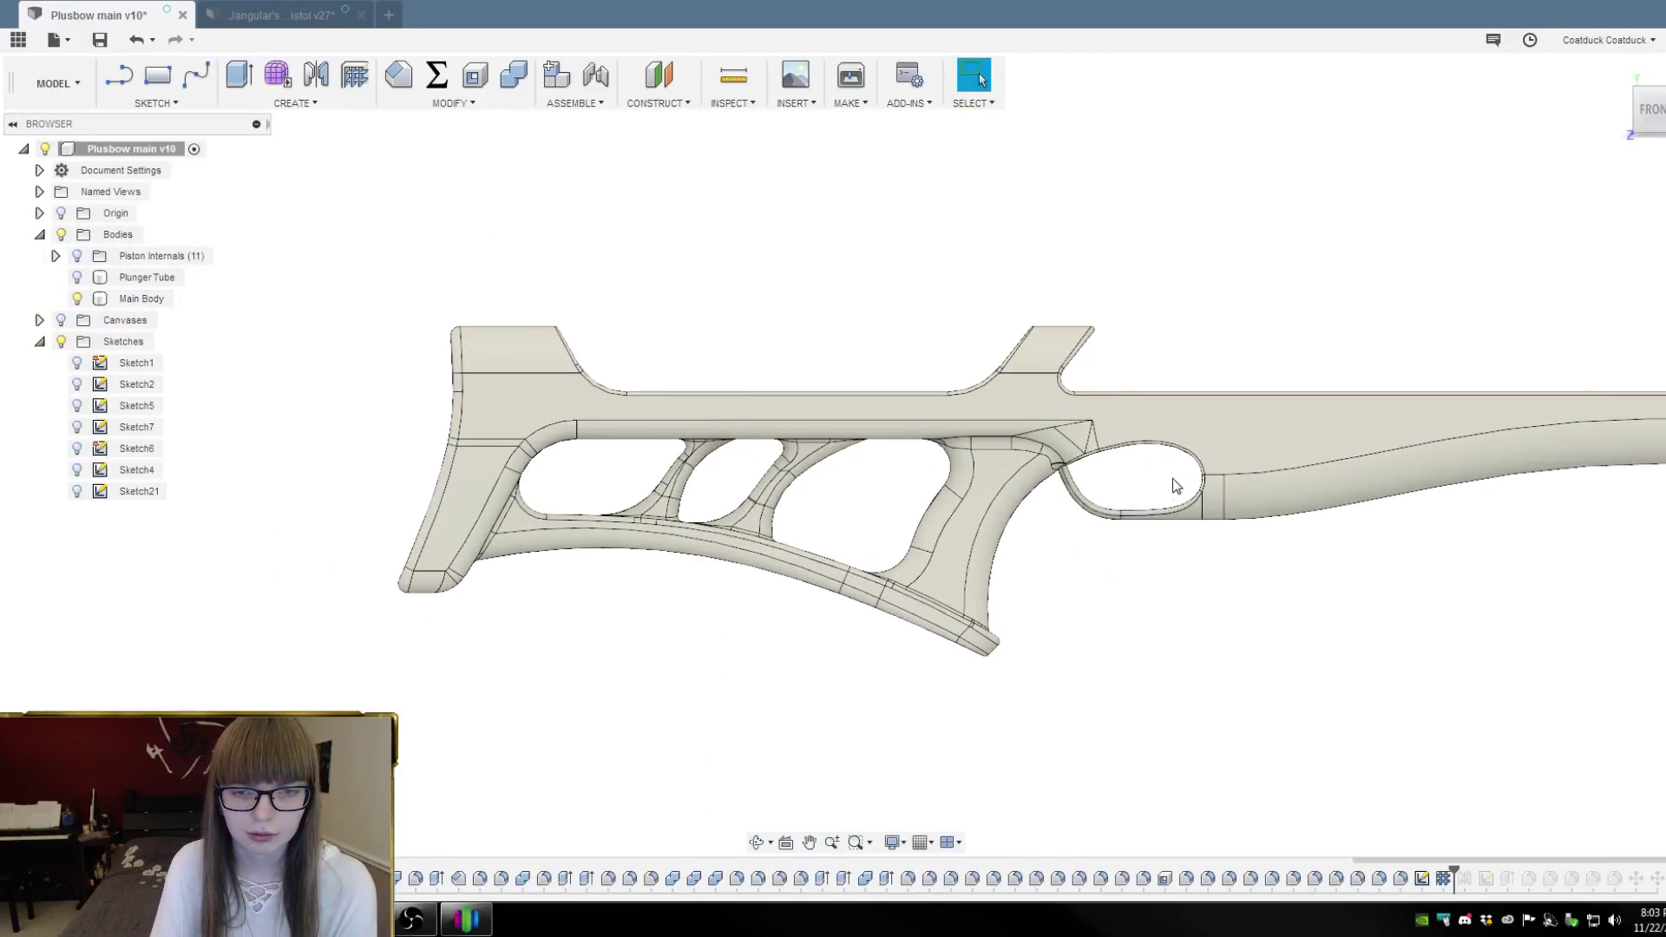
pyautogui.scroll(-2, 401, 344)
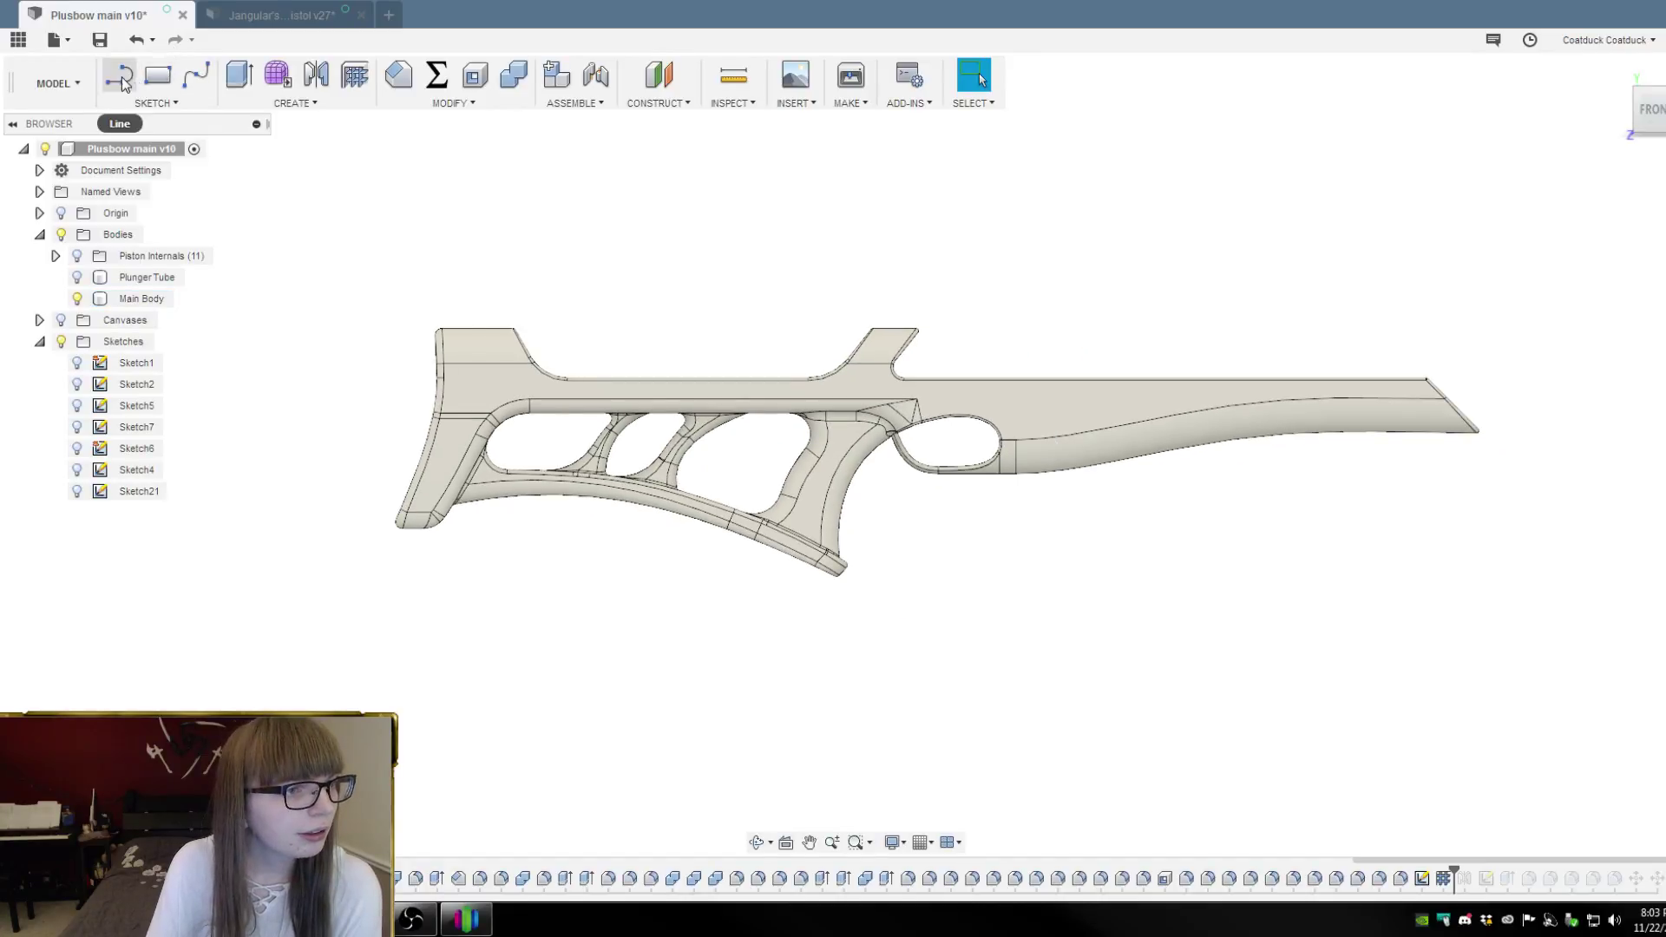
pyautogui.click(120, 78)
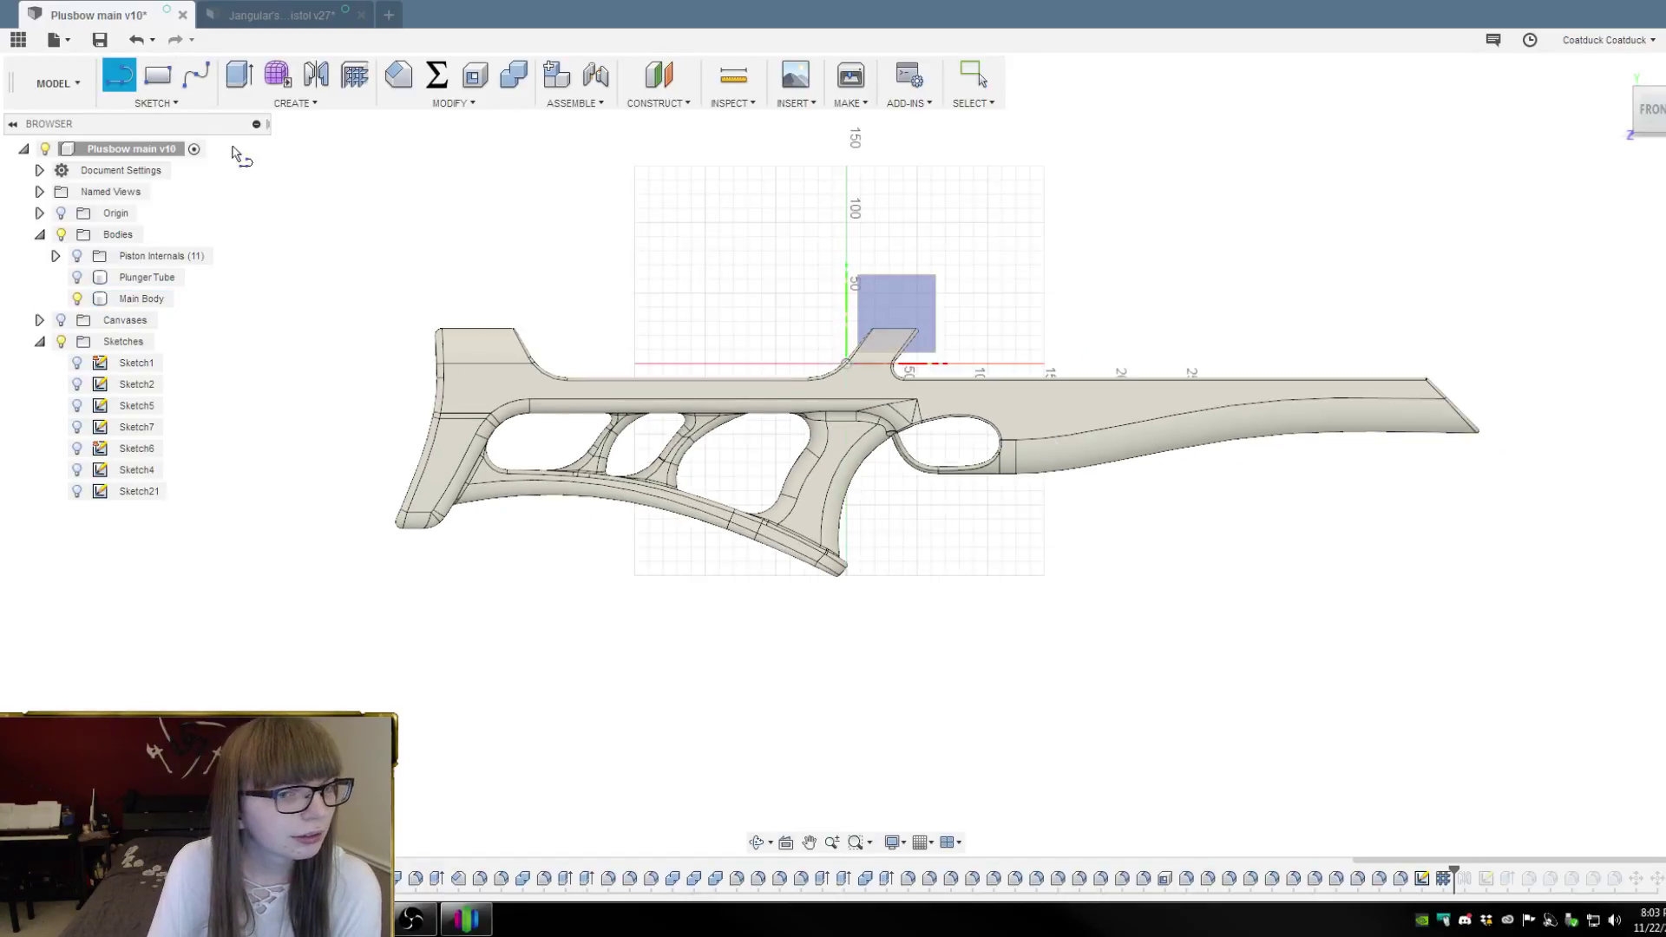
pyautogui.click(902, 304)
pyautogui.scroll(4, 733, 486)
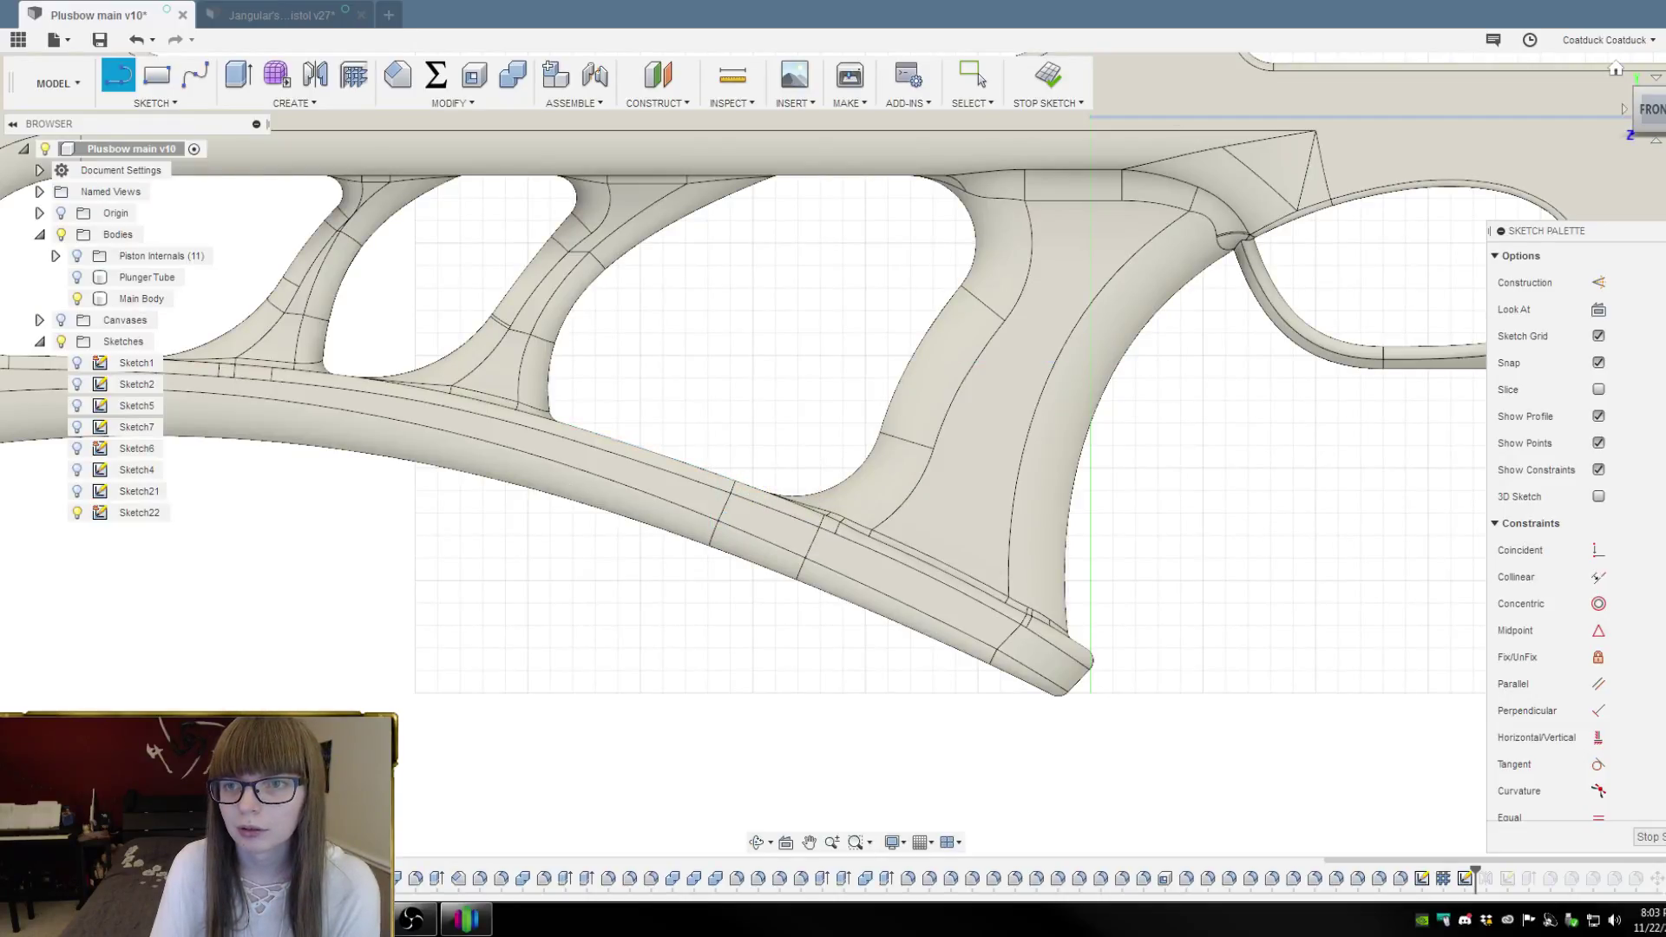
pyautogui.click(1609, 138)
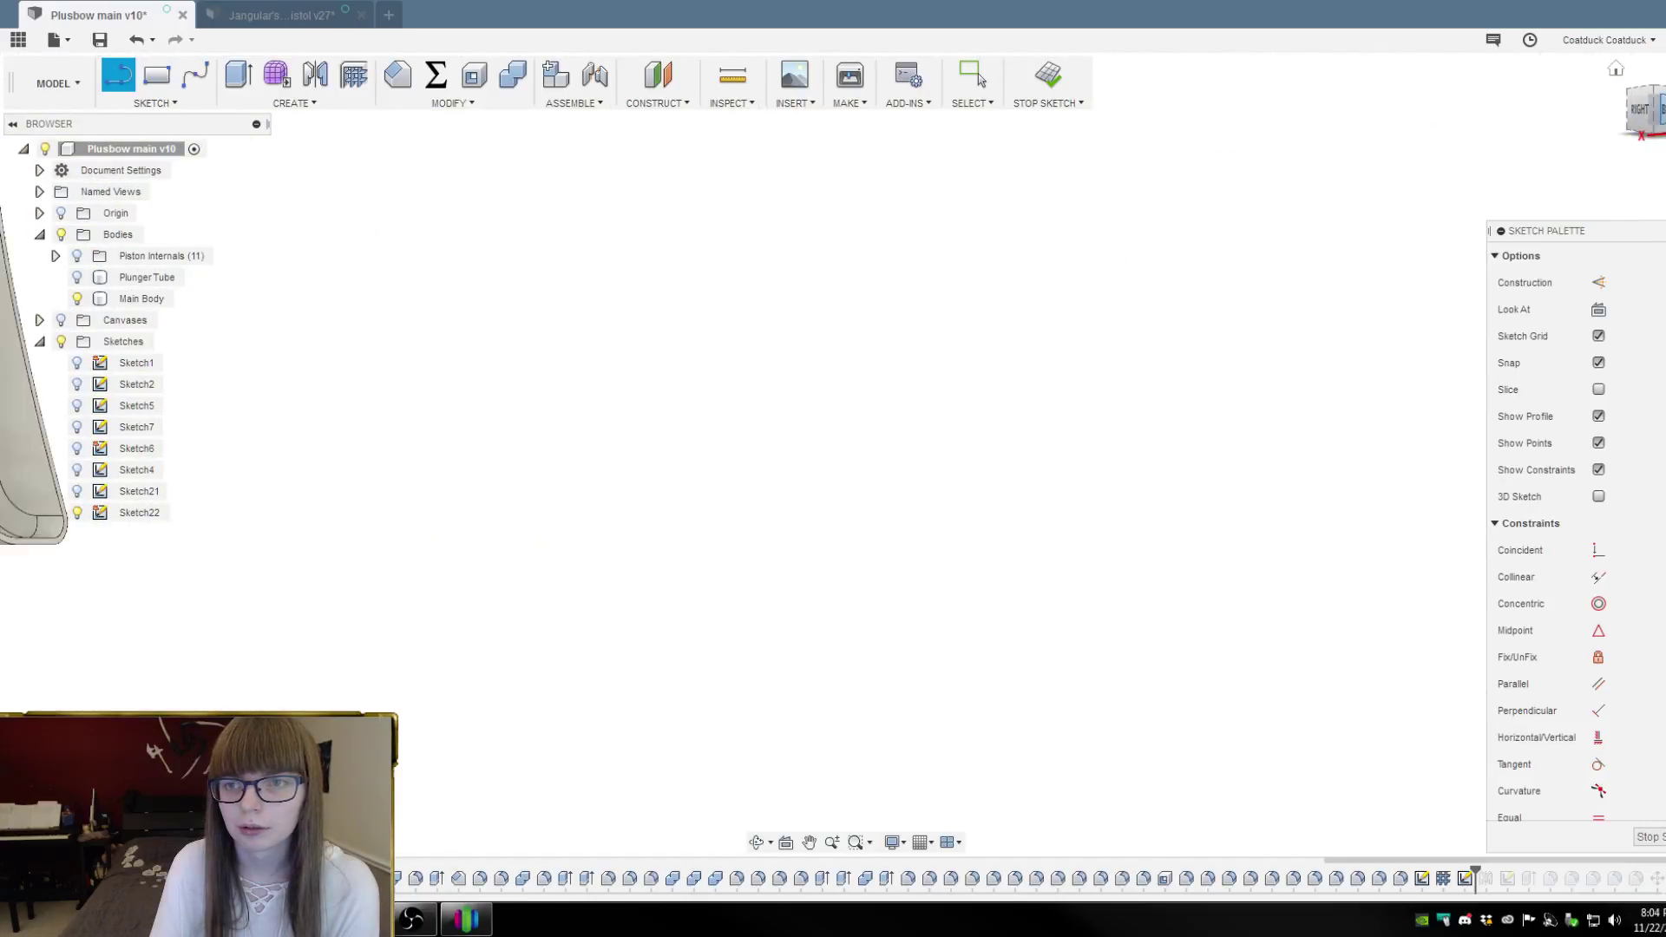
pyautogui.scroll(2, 955, 464)
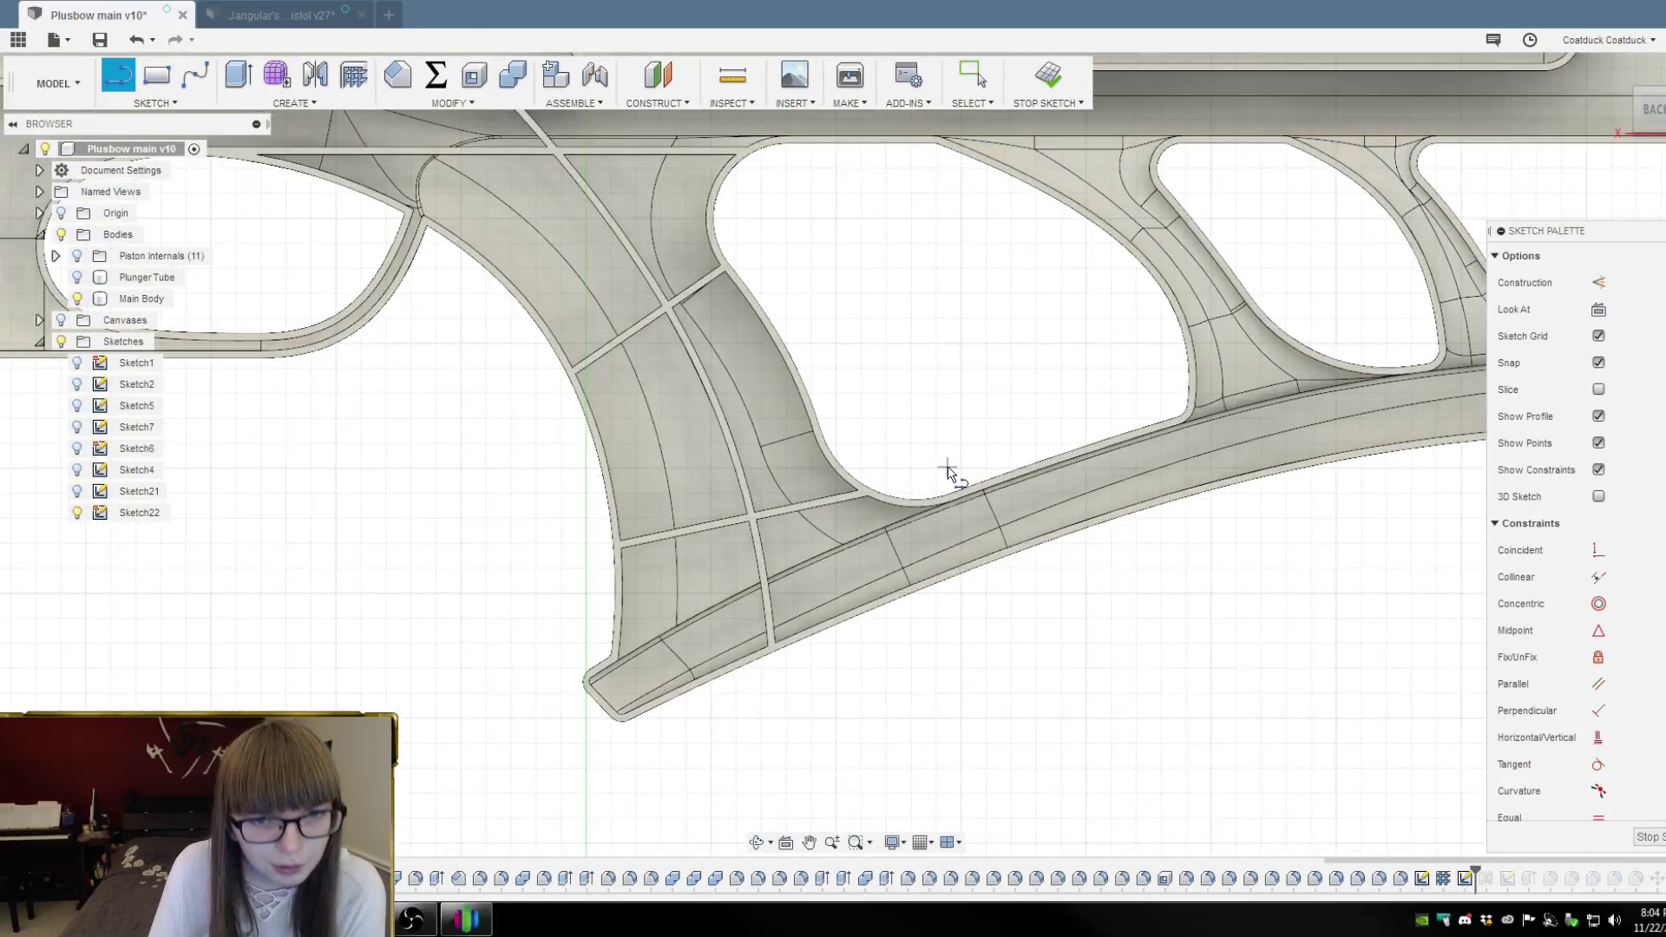
pyautogui.click(963, 469)
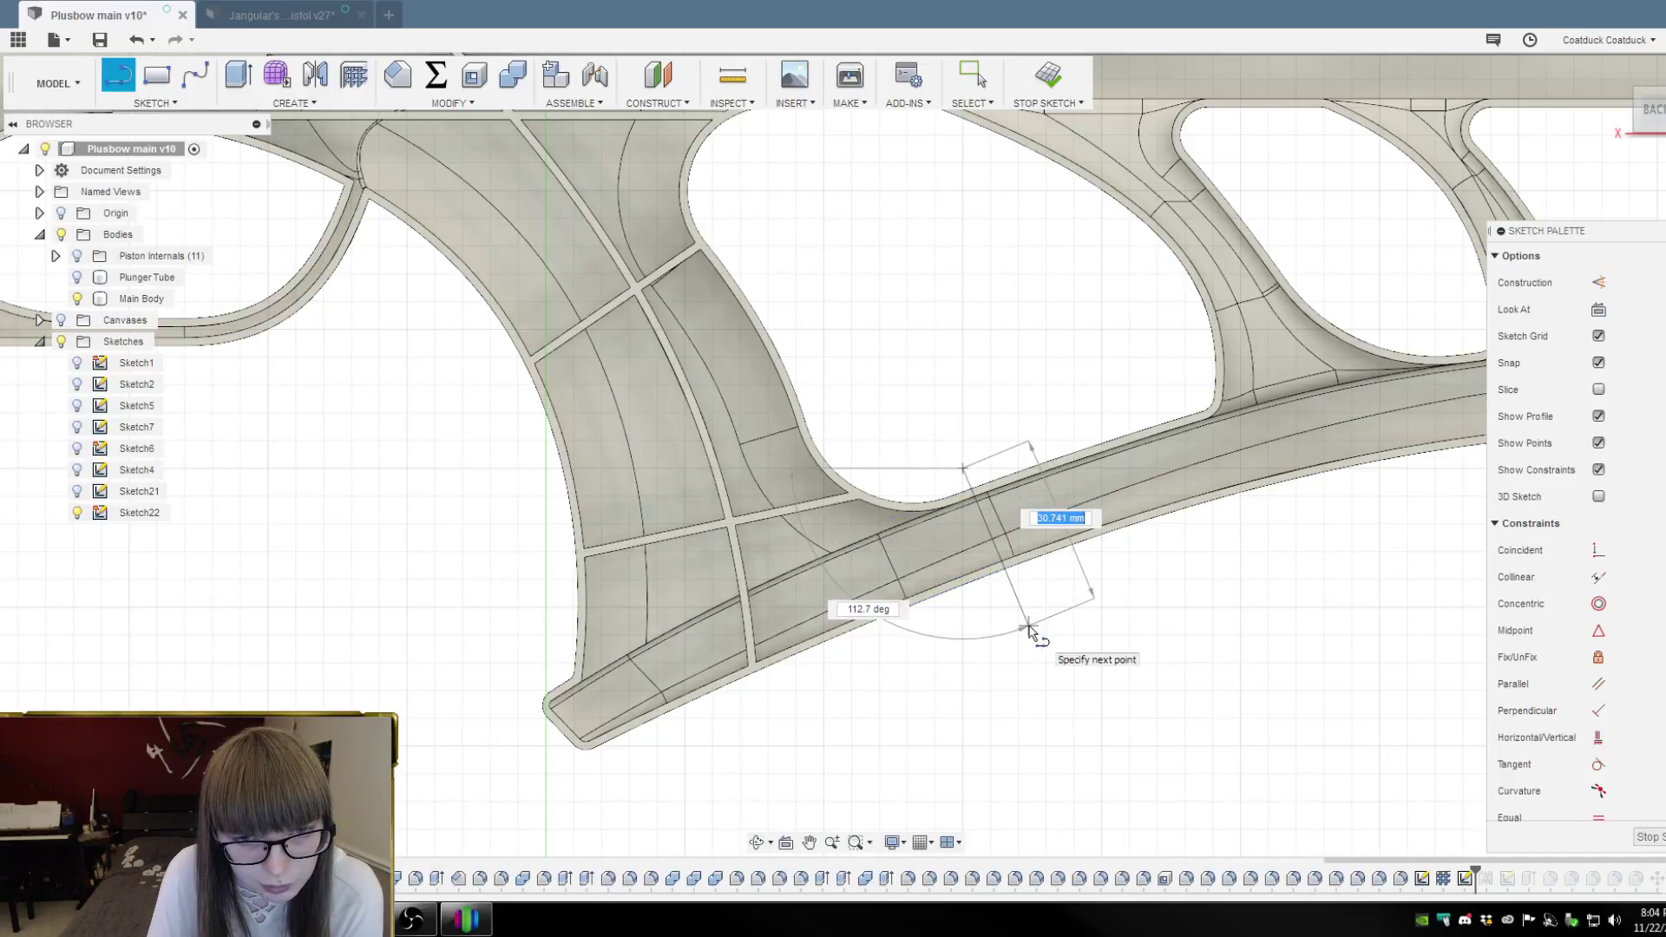
pyautogui.click(1029, 627)
pyautogui.scroll(-3, 1029, 608)
pyautogui.moveTo(1028, 570); pyautogui.dragTo(1028, 653)
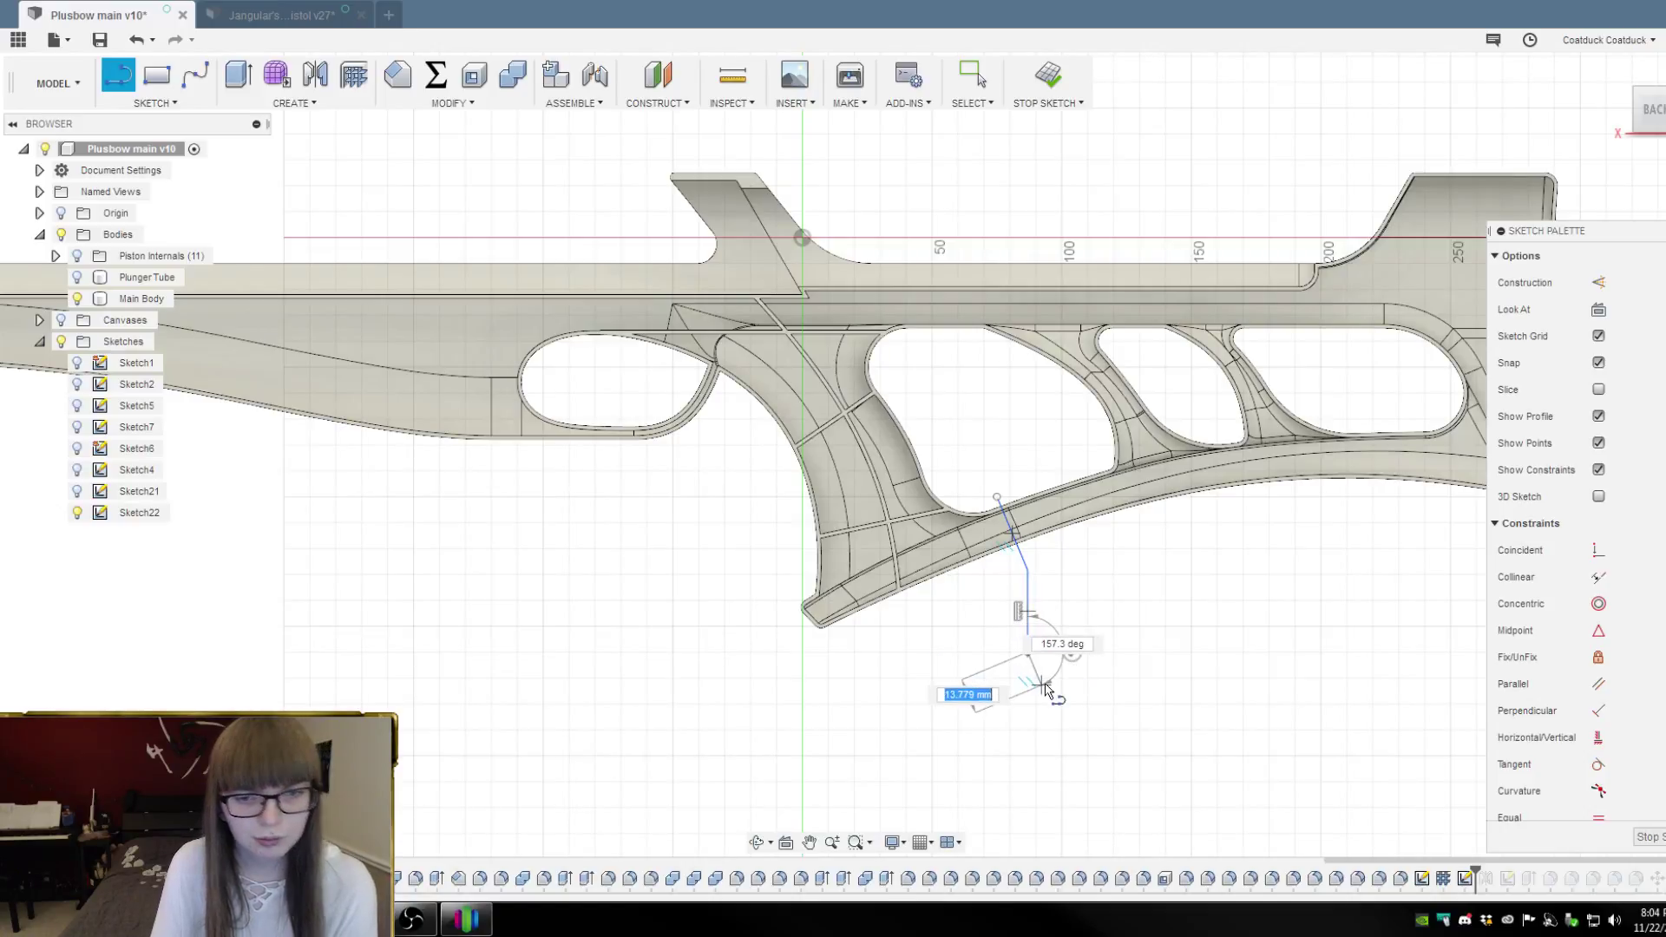
pyautogui.press('Escape')
pyautogui.scroll(3, 1060, 645)
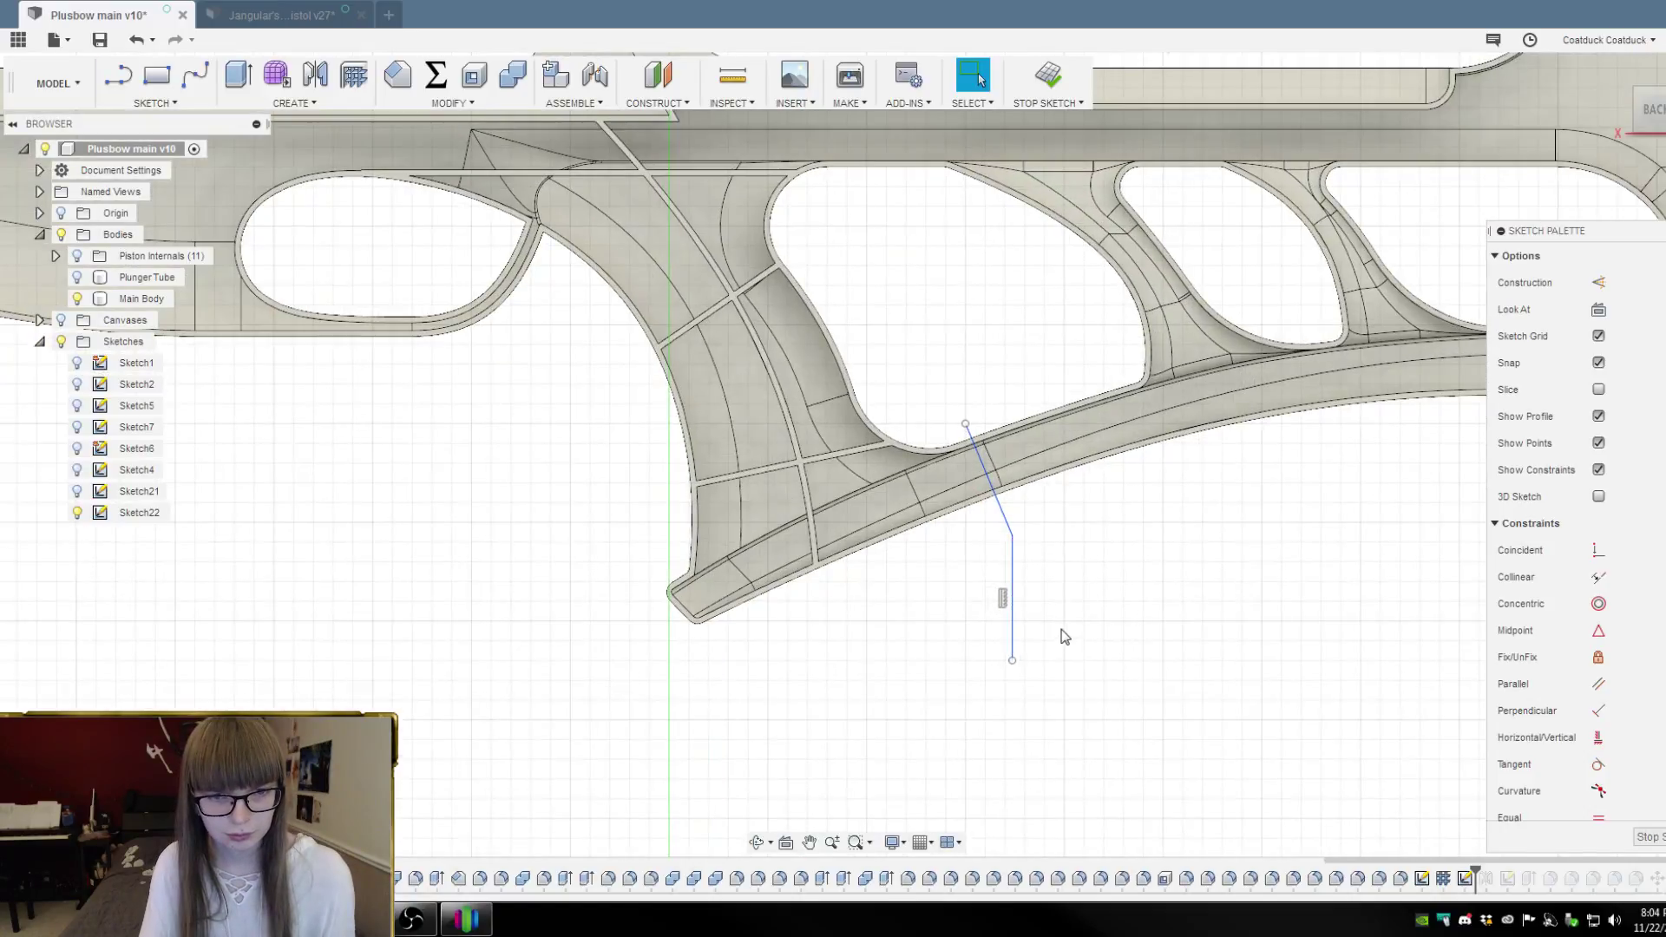
pyautogui.hotkey('ctrl', 'z')
pyautogui.hotkey('ctrl', 'z')
# Sketch a slanted line across the lower stock rail just behind the grip, continued by a short vertical segment downward
pyautogui.press('l')
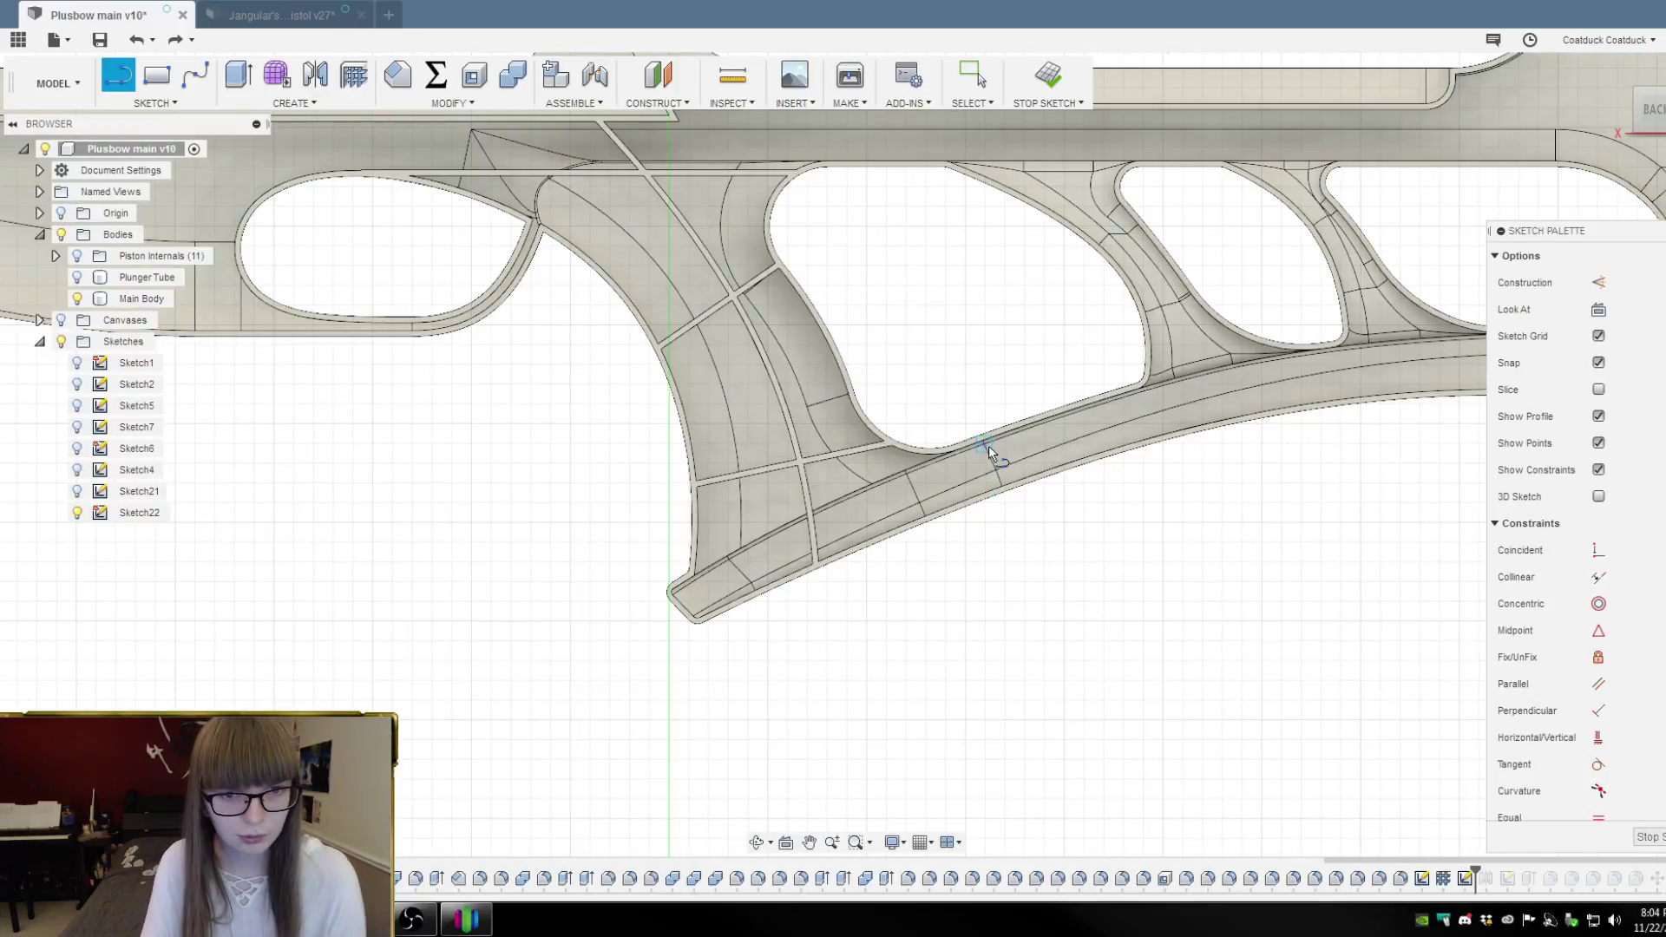
pyautogui.click(967, 435)
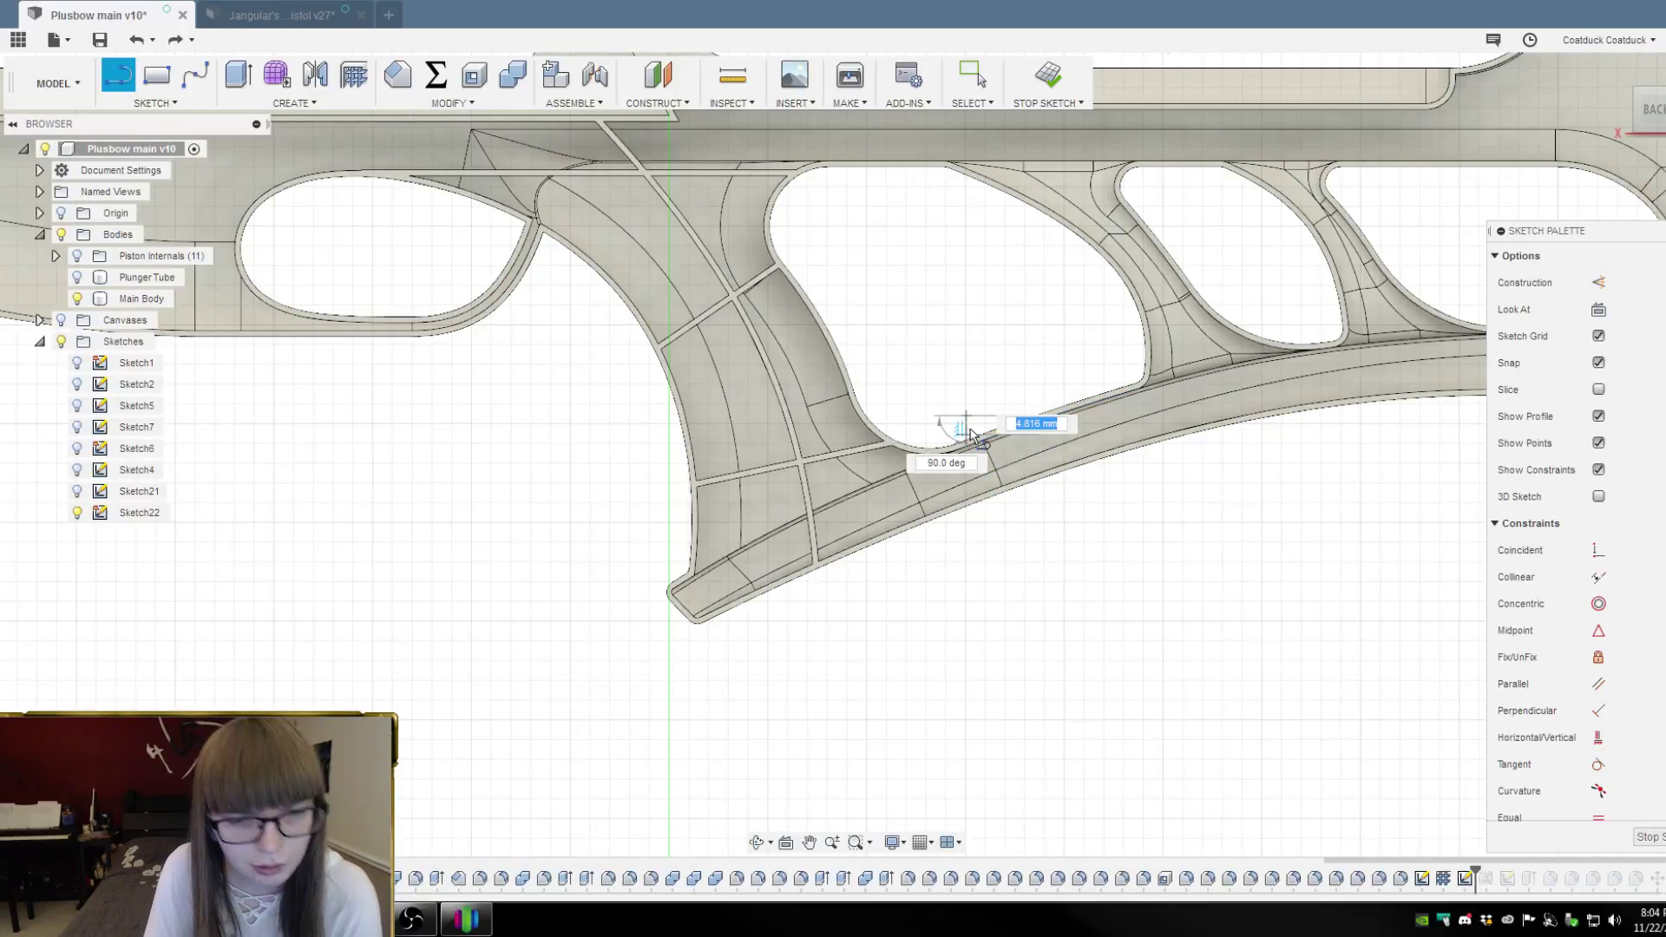
pyautogui.press('Escape')
pyautogui.click(965, 424)
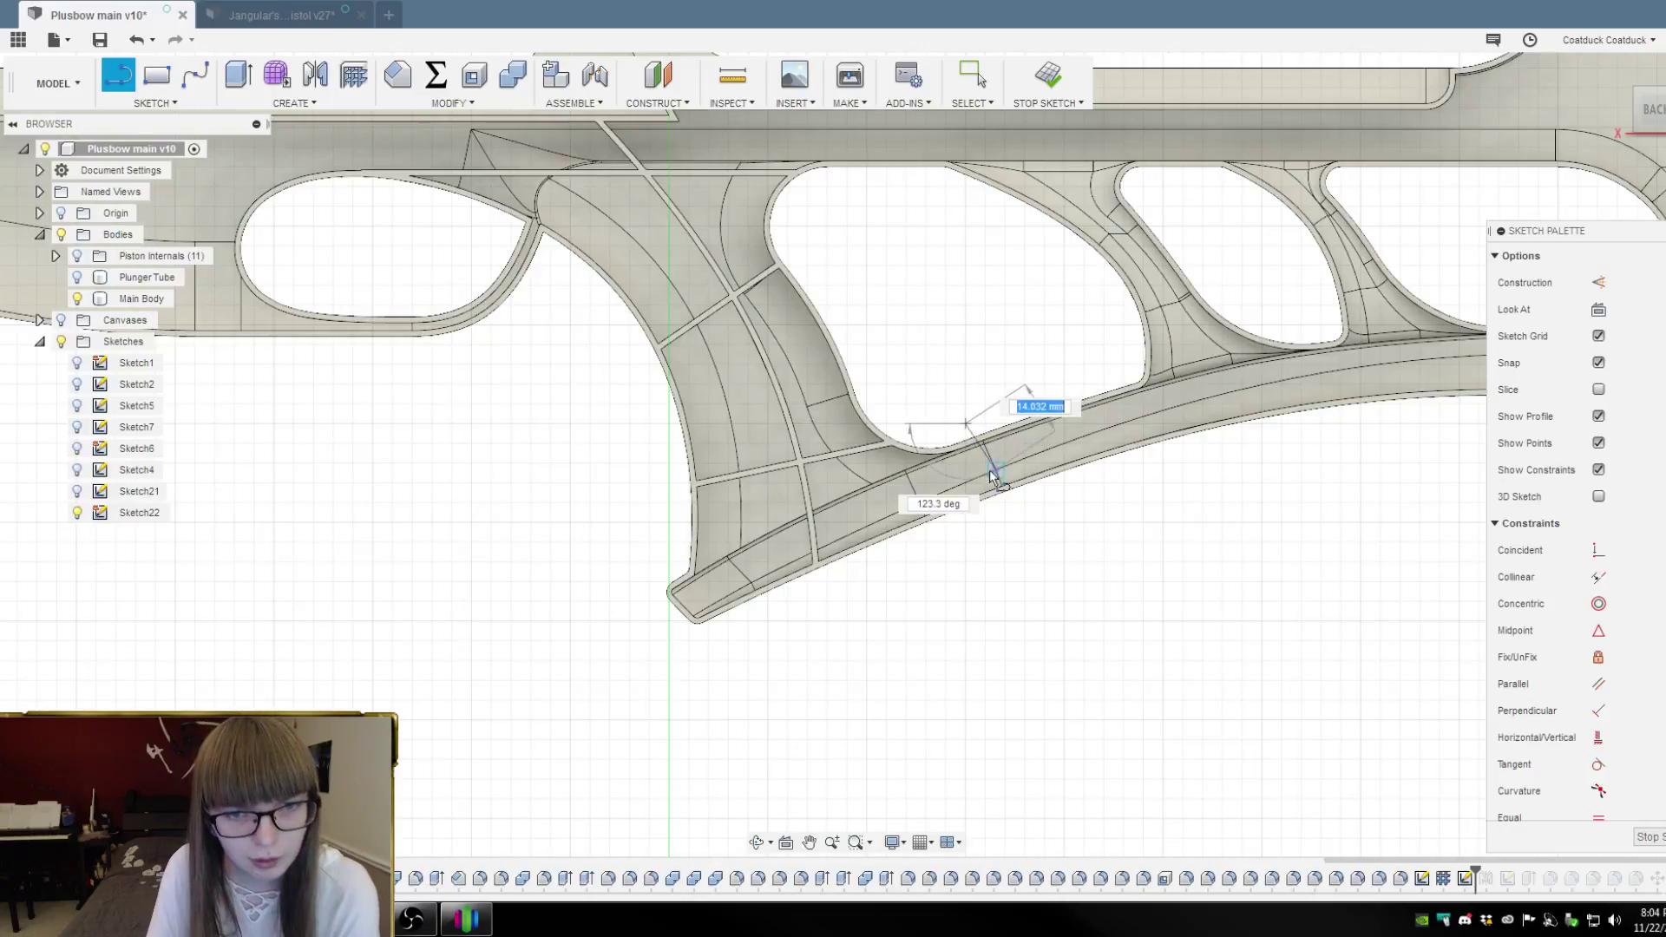
pyautogui.click(1024, 562)
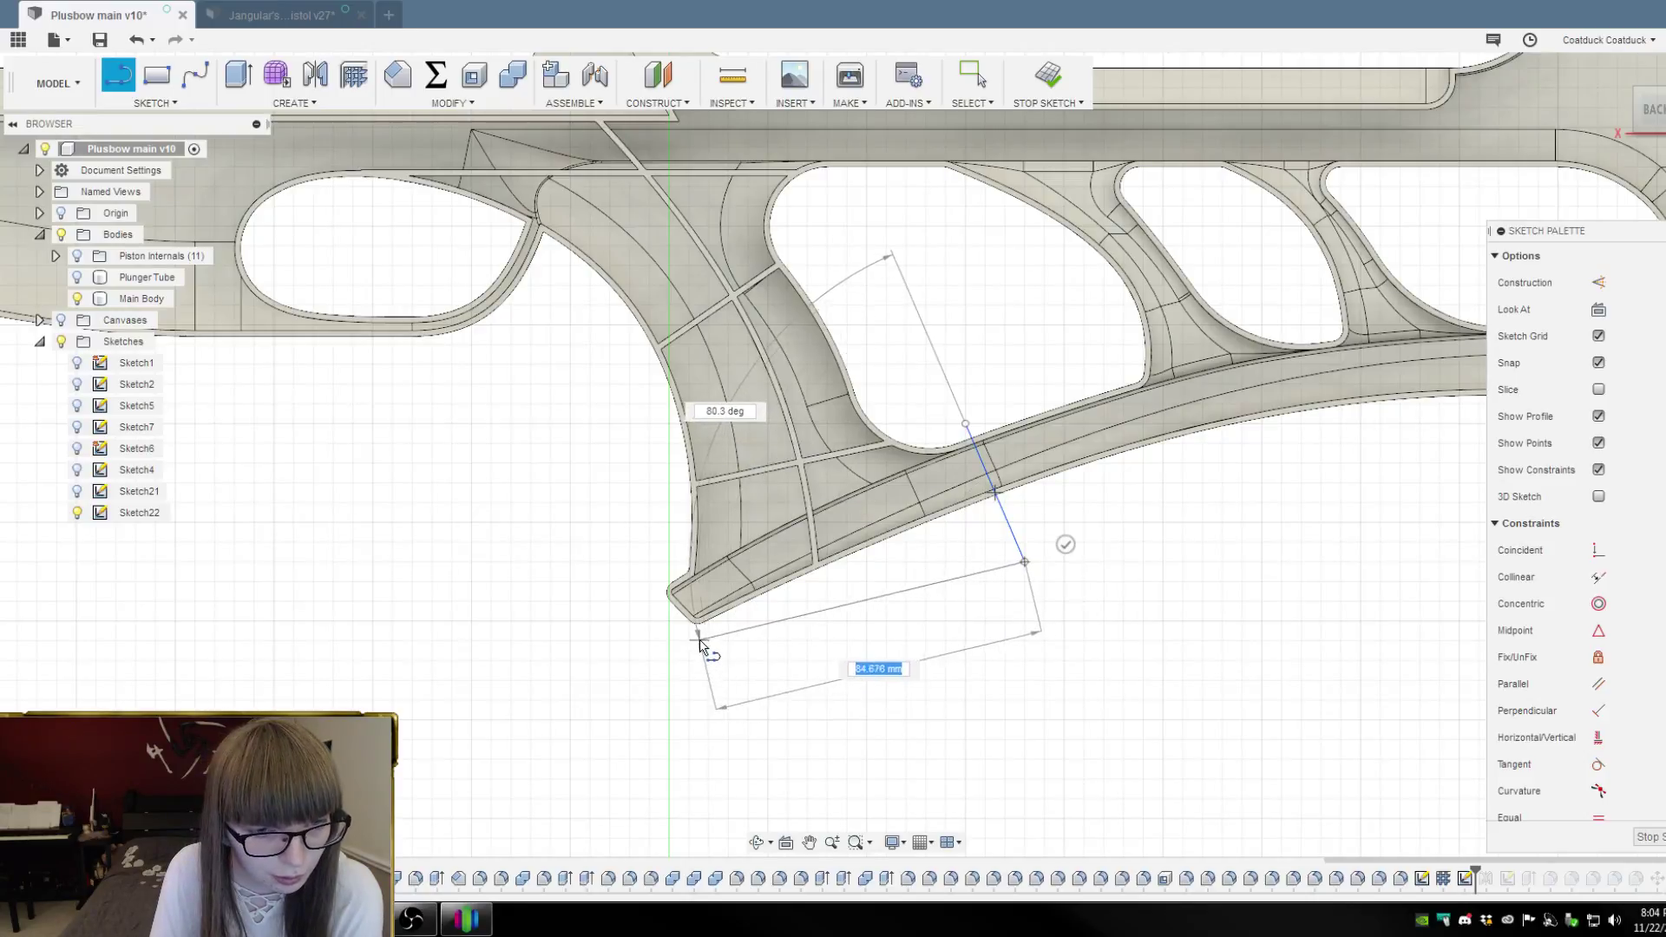
pyautogui.click(1024, 641)
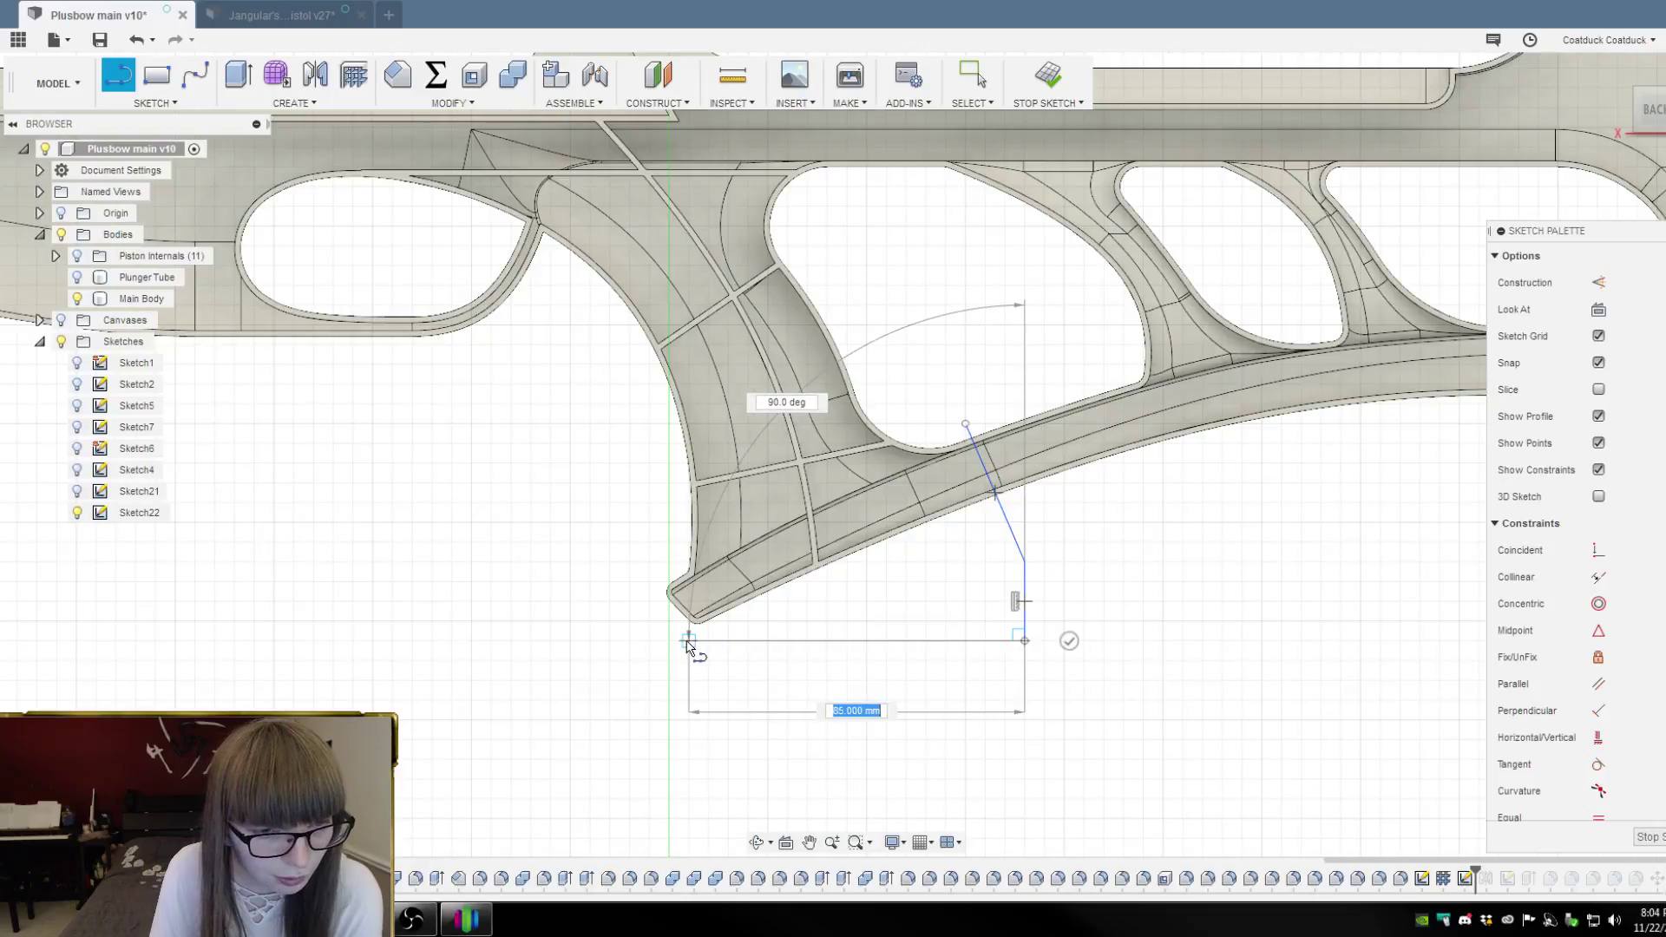
# Continue the lines around the grip and trigger guard, about 185 mm high and 245 mm along the upper edge, and close the outline
pyautogui.scroll(-2, 867, 646)
pyautogui.scroll(-1, 981, 642)
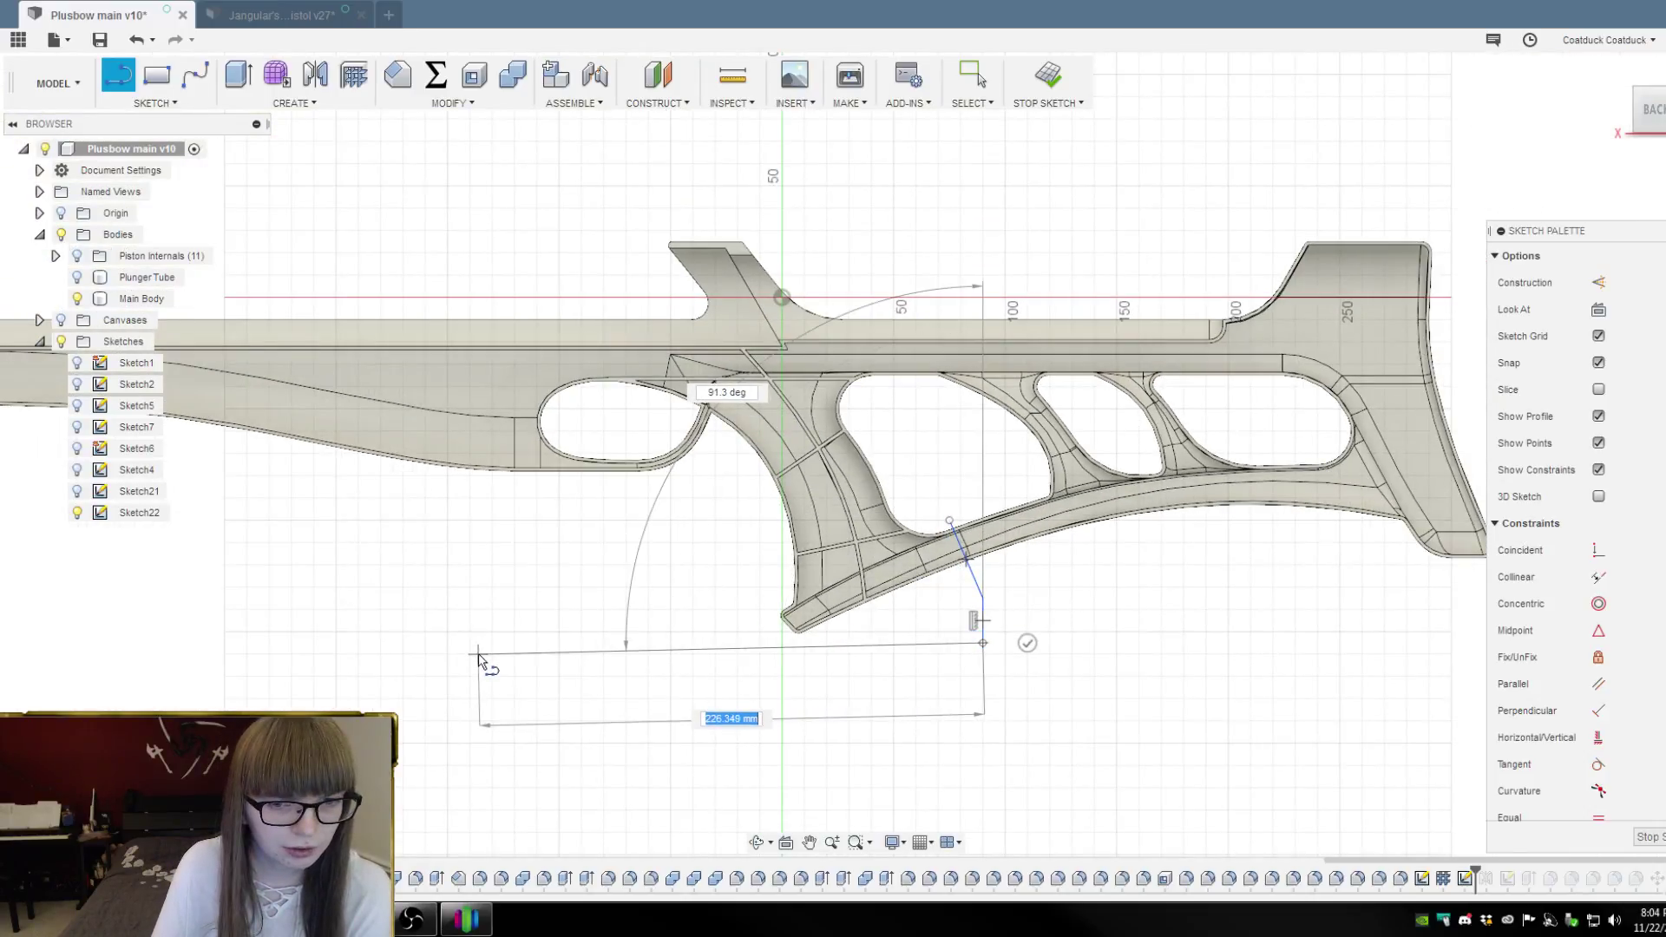
pyautogui.scroll(2, 485, 652)
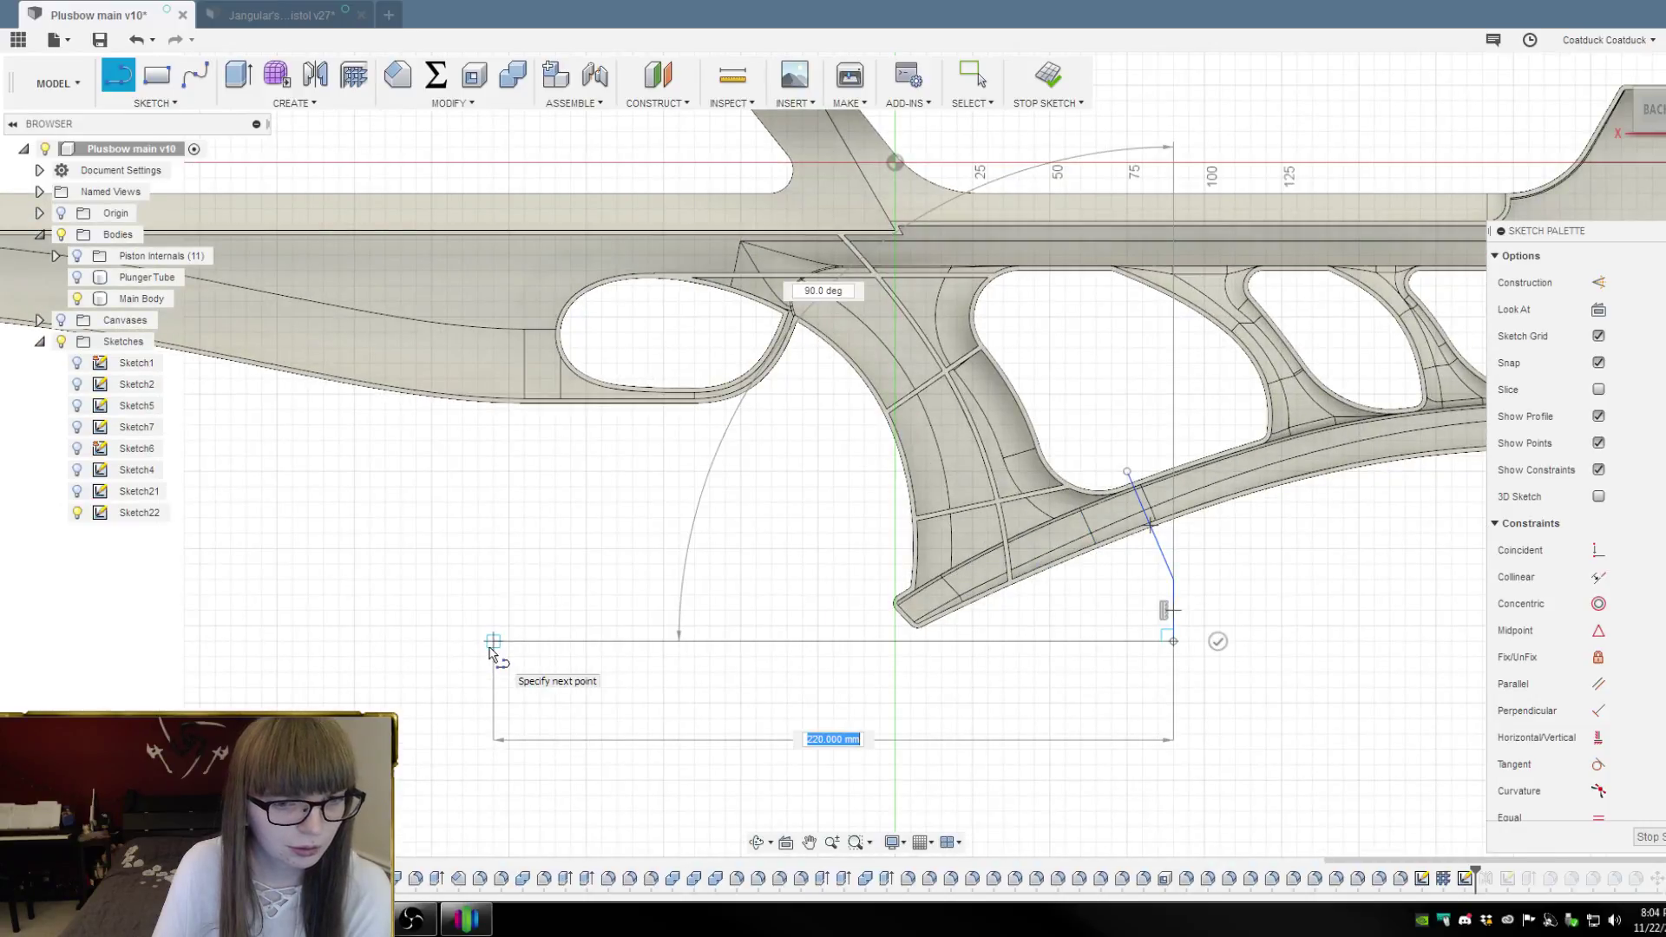
pyautogui.click(369, 641)
pyautogui.scroll(-5, 372, 651)
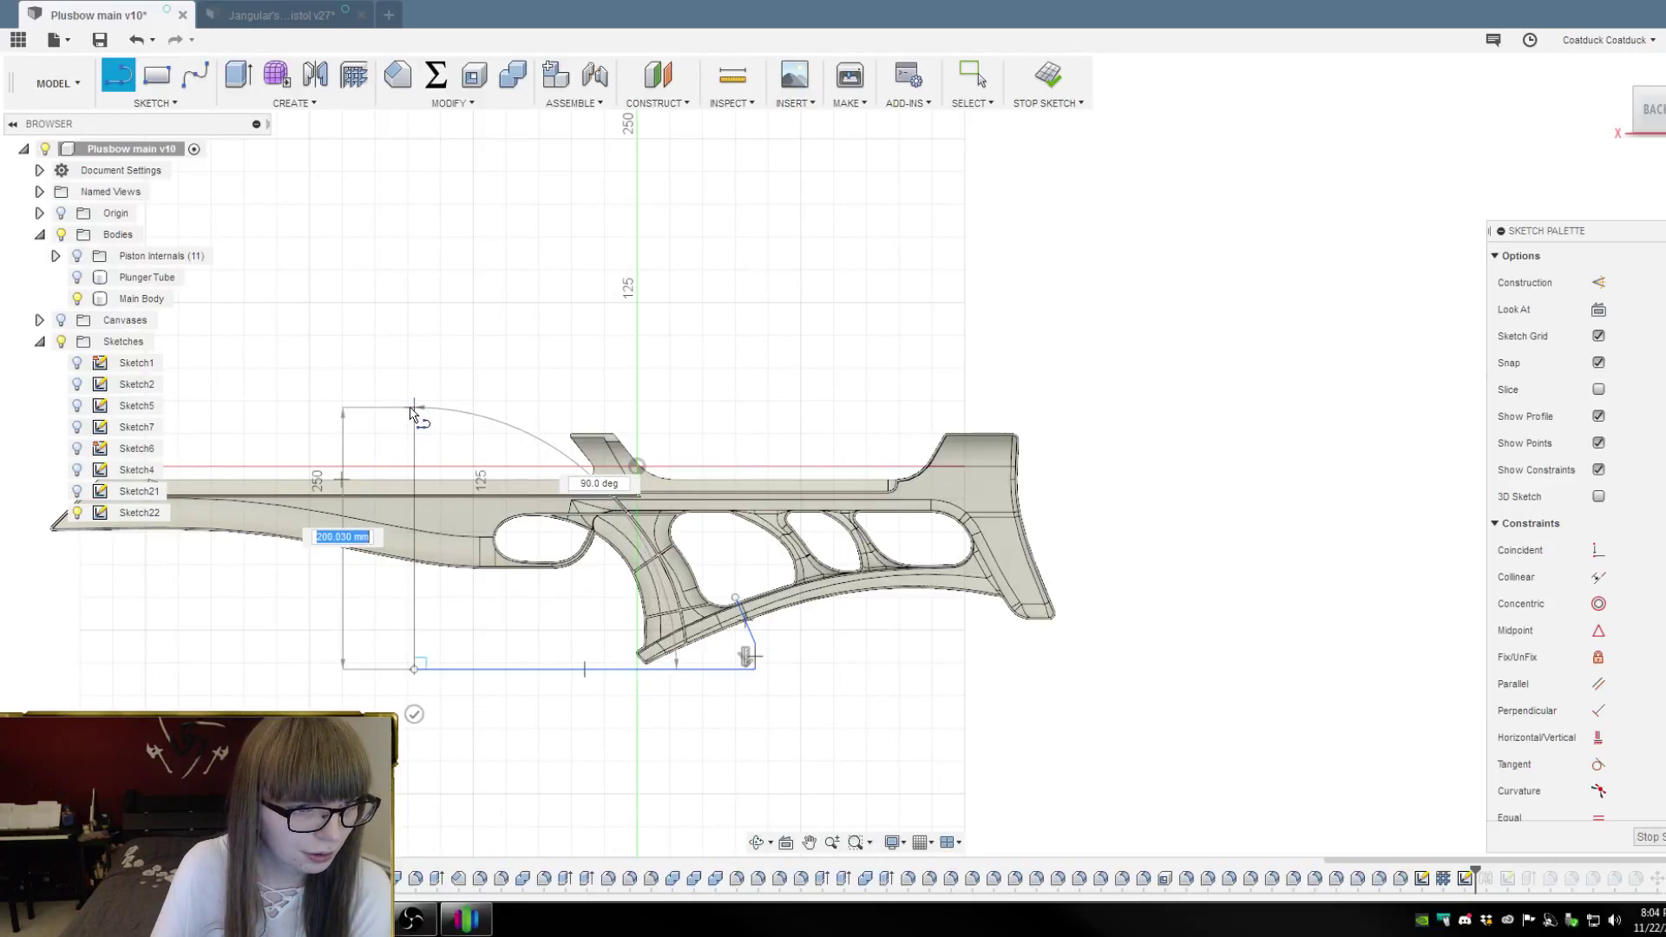
pyautogui.scroll(3, 413, 421)
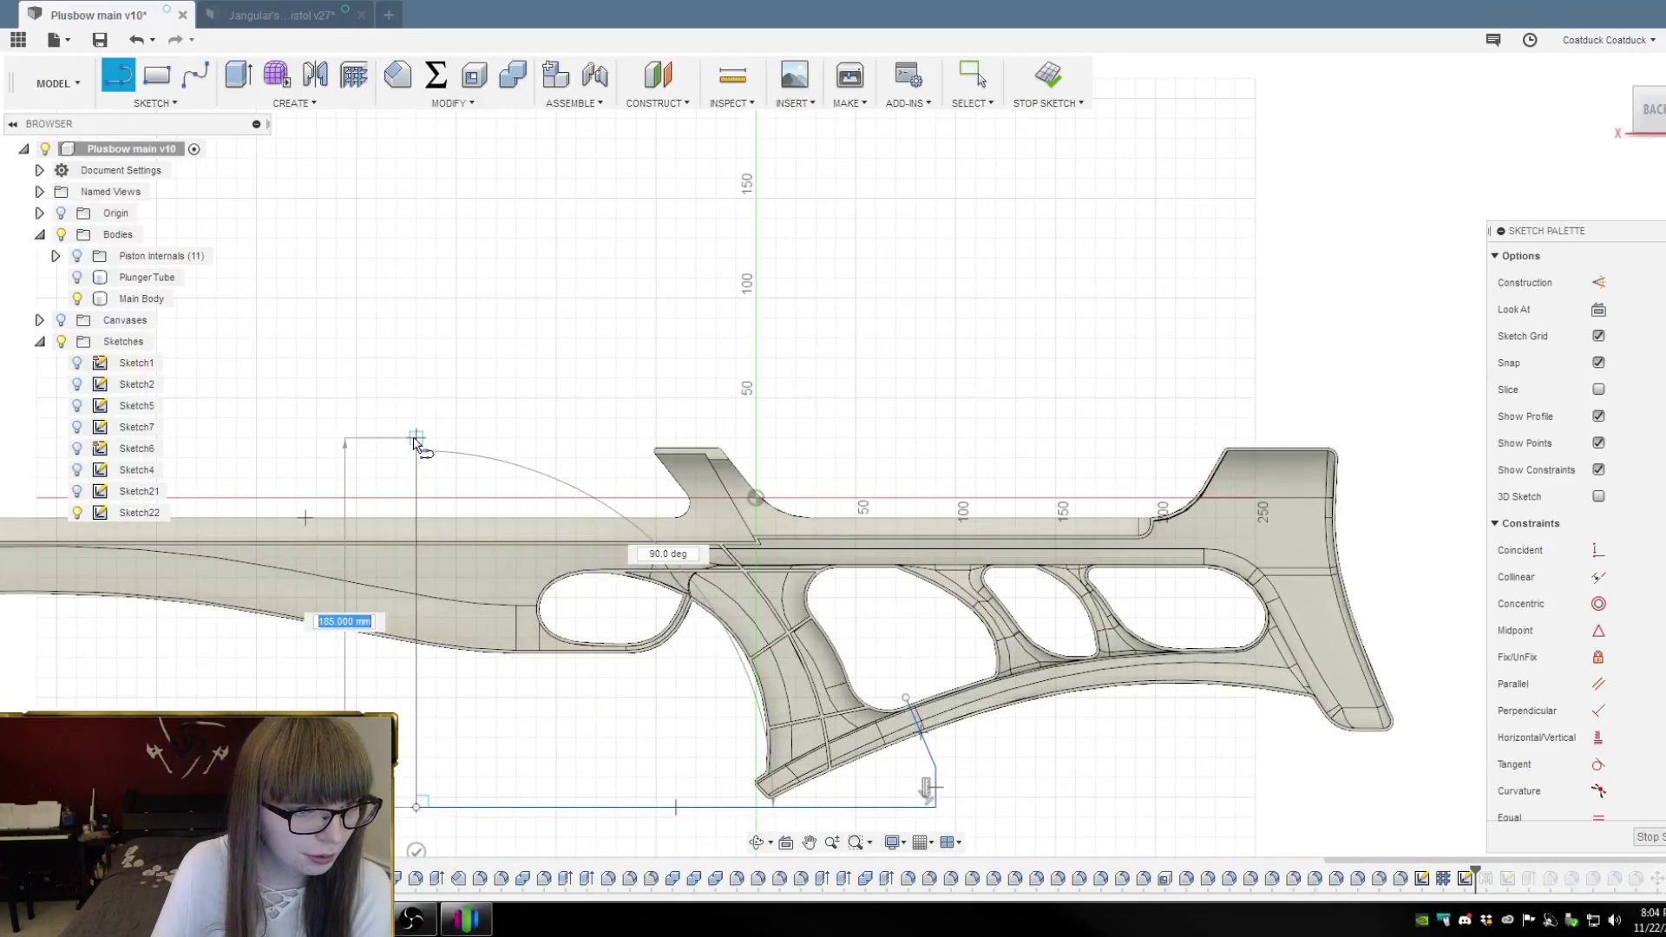
pyautogui.click(416, 438)
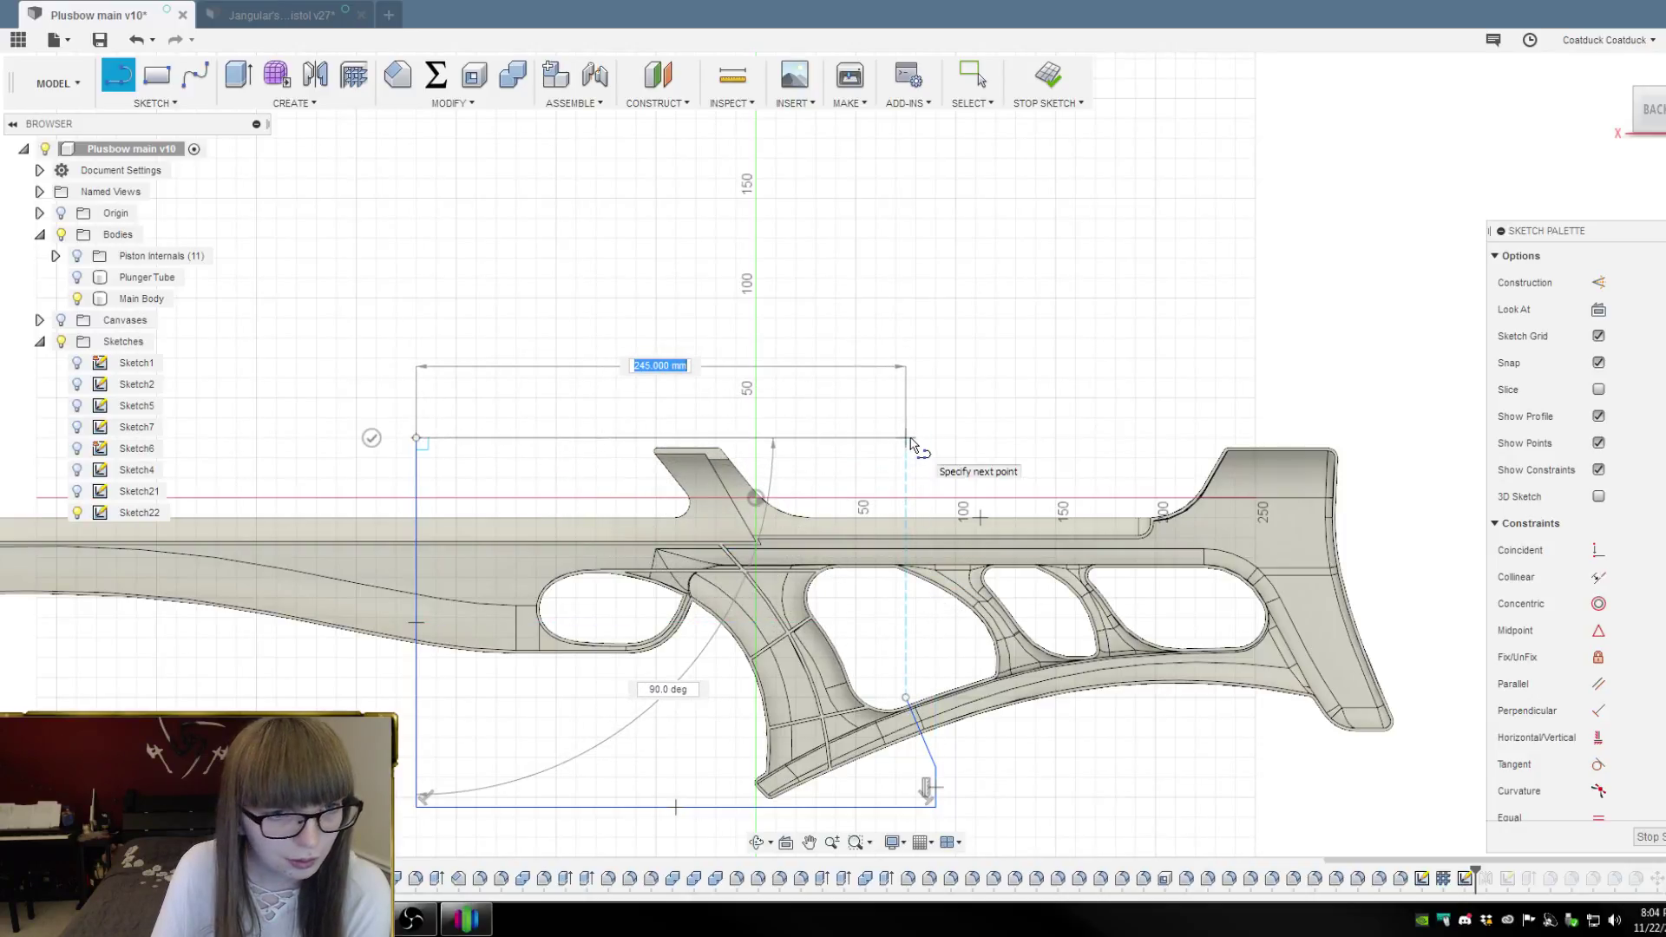
pyautogui.click(908, 439)
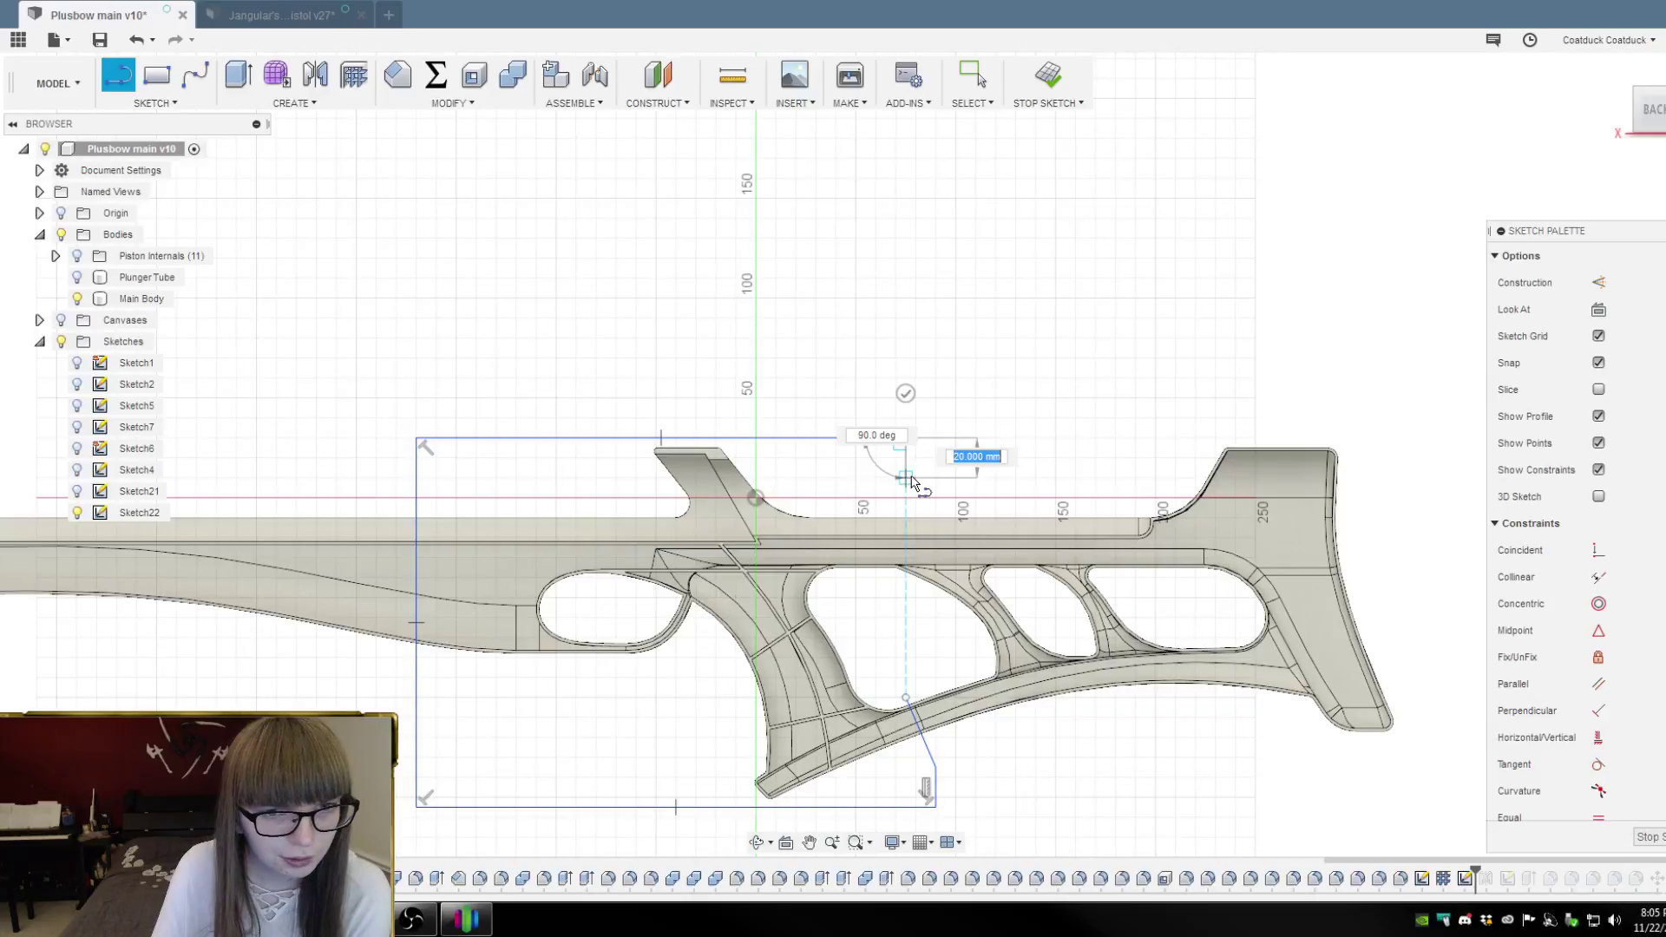
pyautogui.click(906, 698)
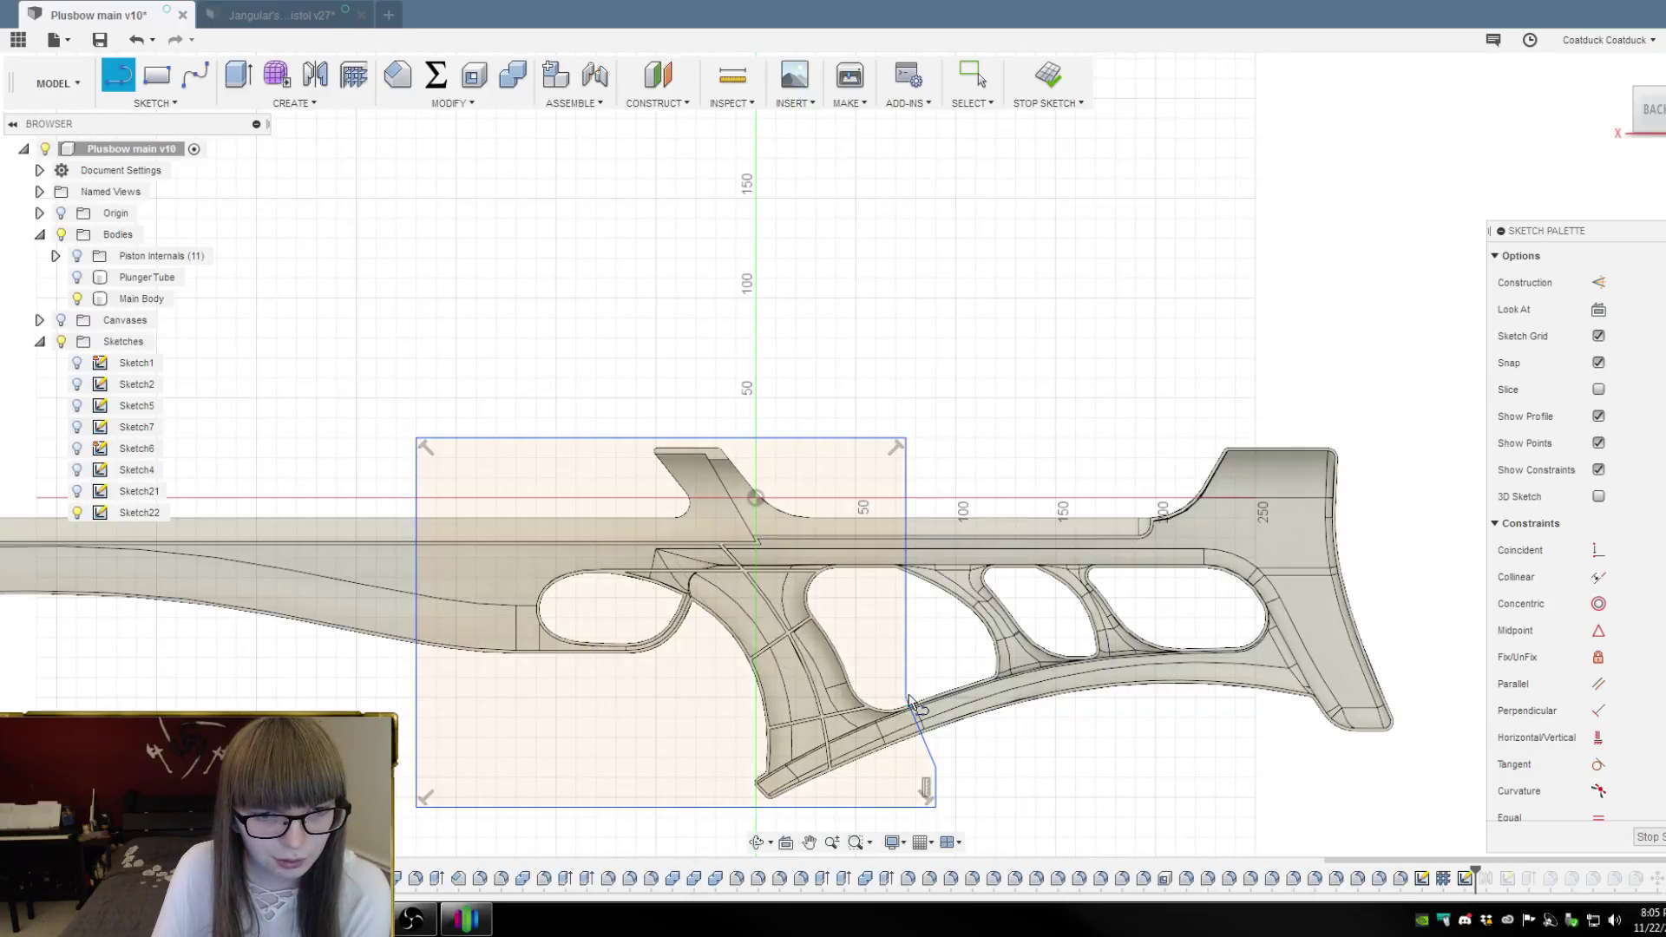
# Start an adjoining outline with a horizontal line from the closed outline's upper rear corner to just past the butt of the stock
pyautogui.click(909, 442)
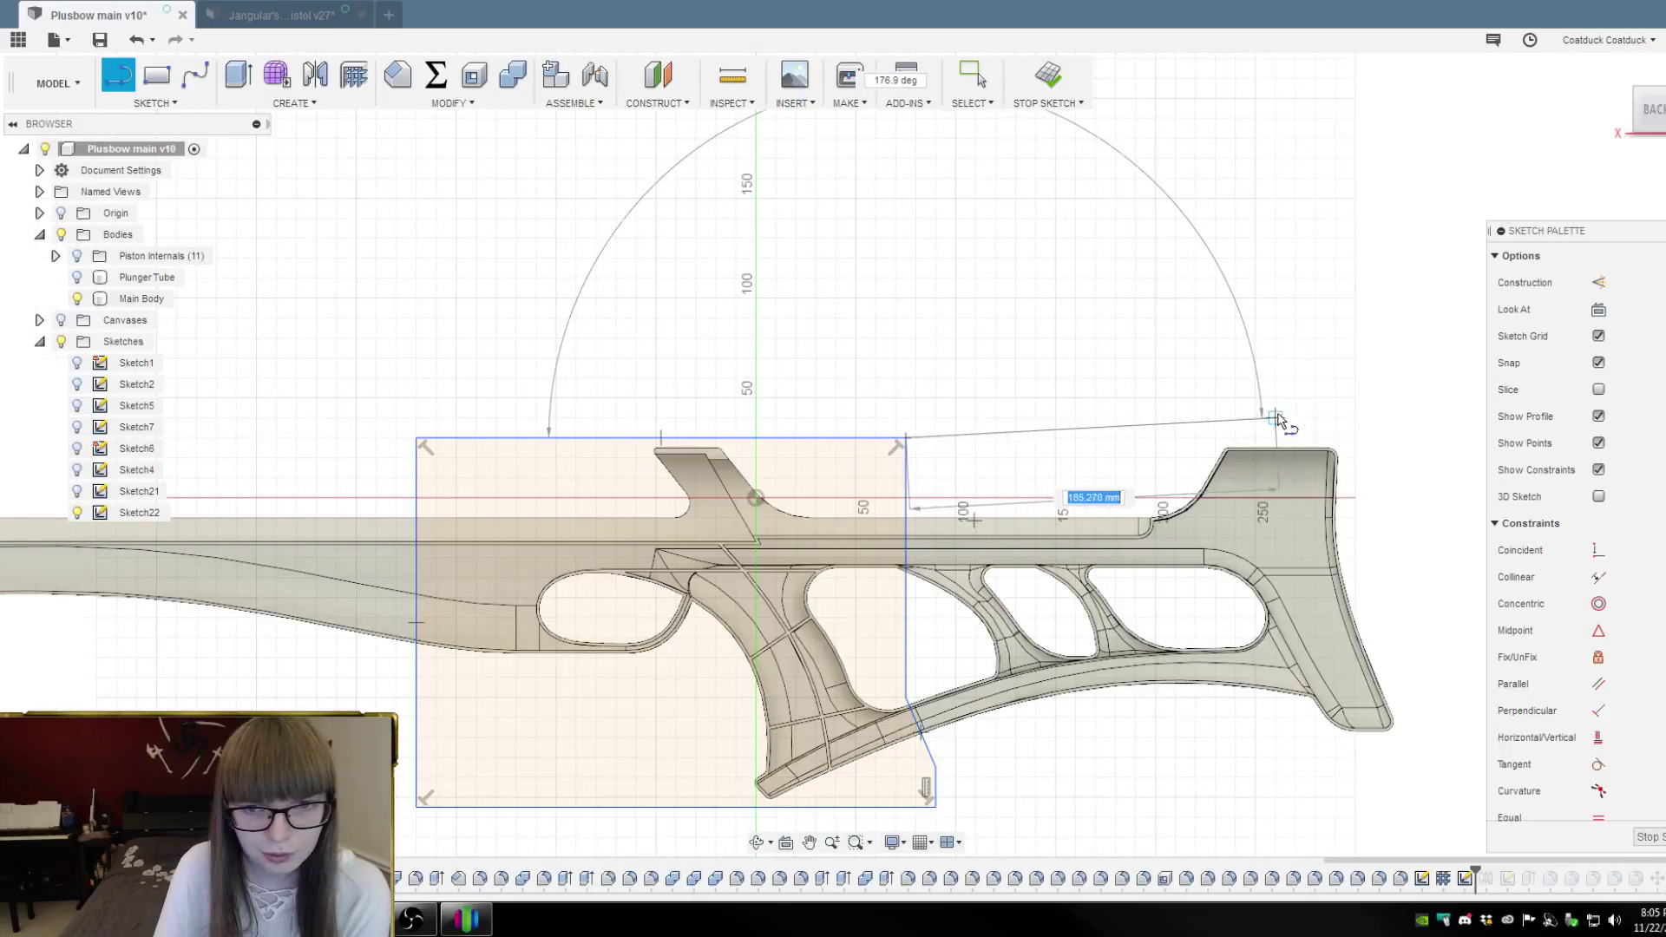
pyautogui.click(1396, 439)
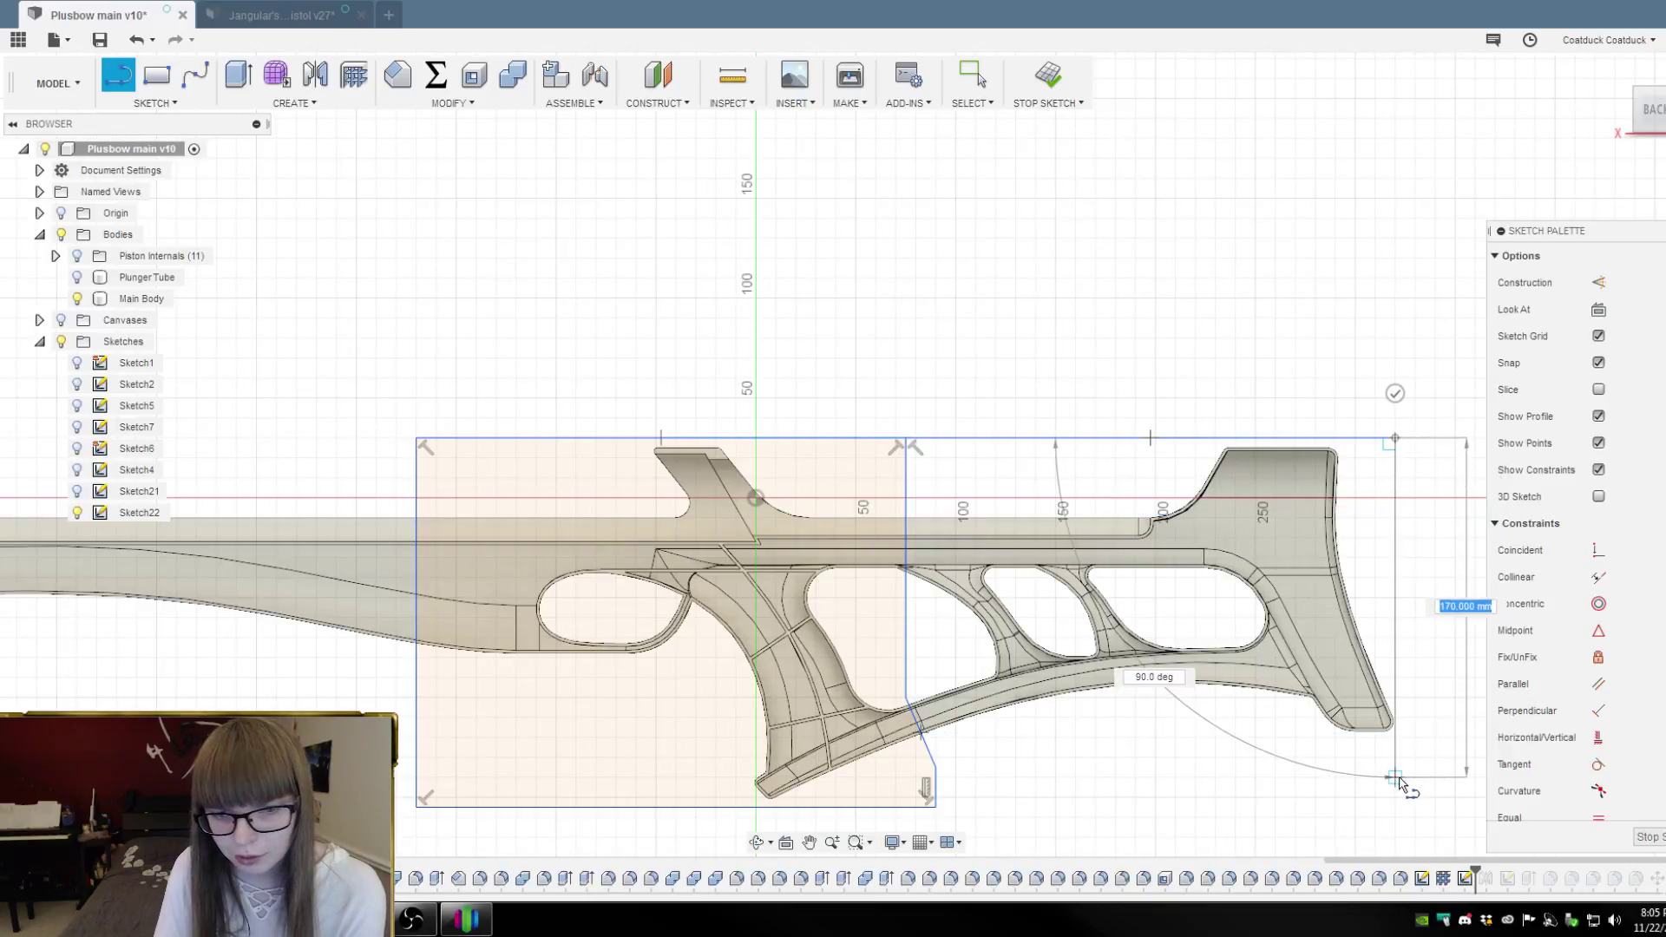
# Complete the line outline around the rear stock, closing it onto the lower corner of the middle profile
pyautogui.click(1394, 796)
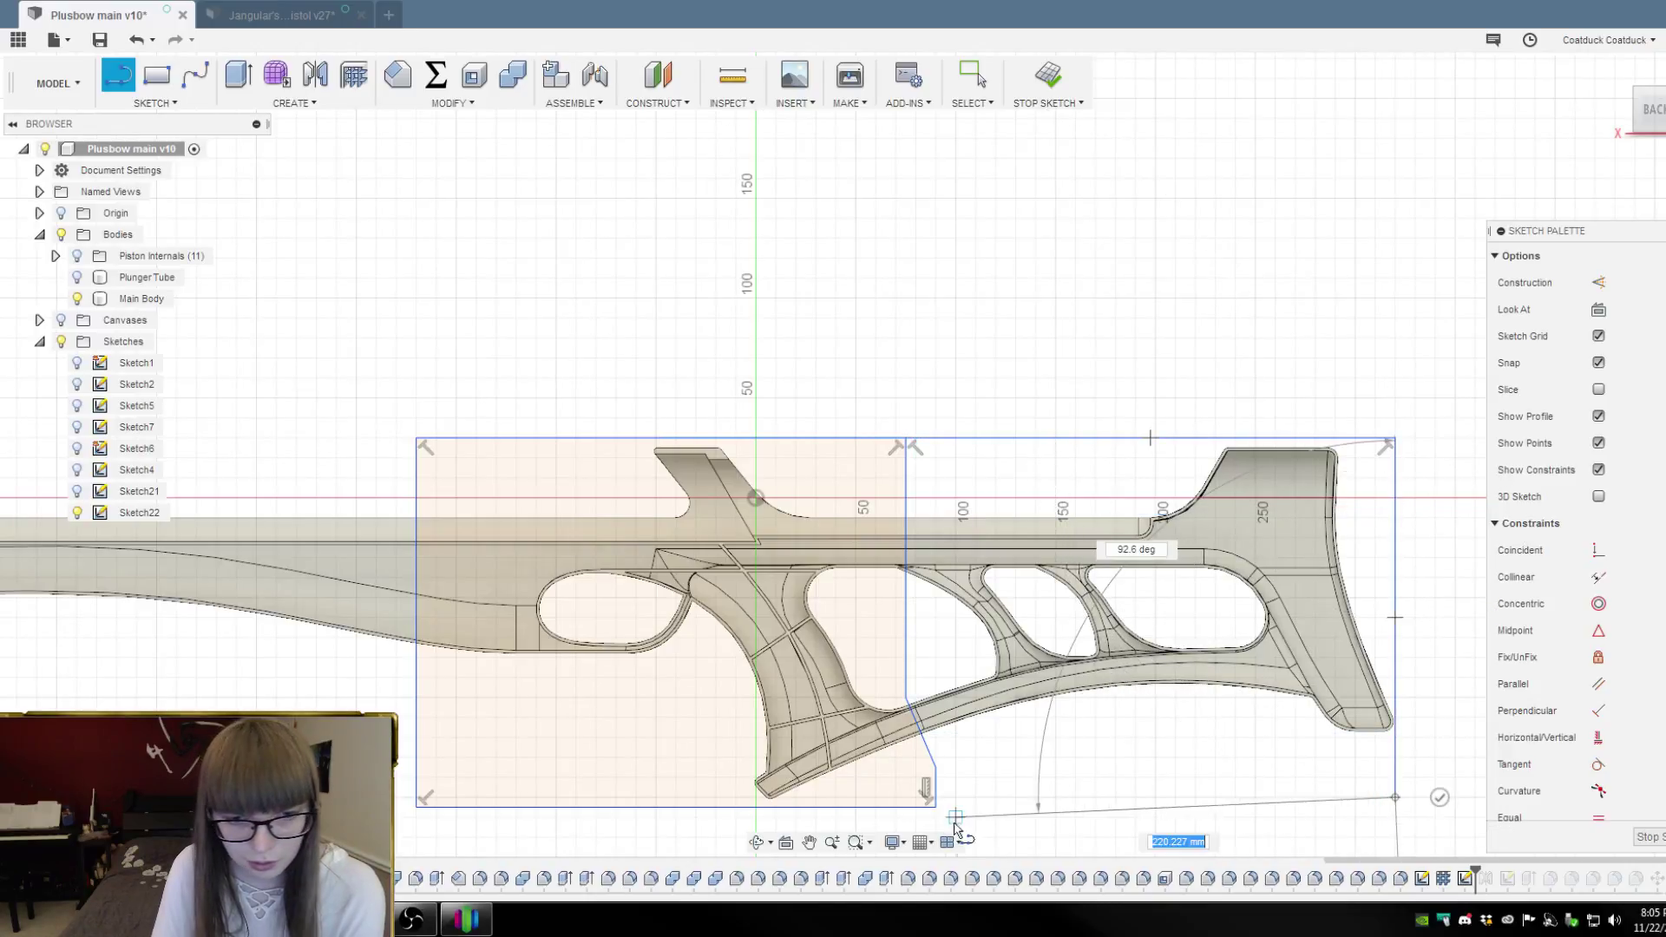
pyautogui.click(936, 797)
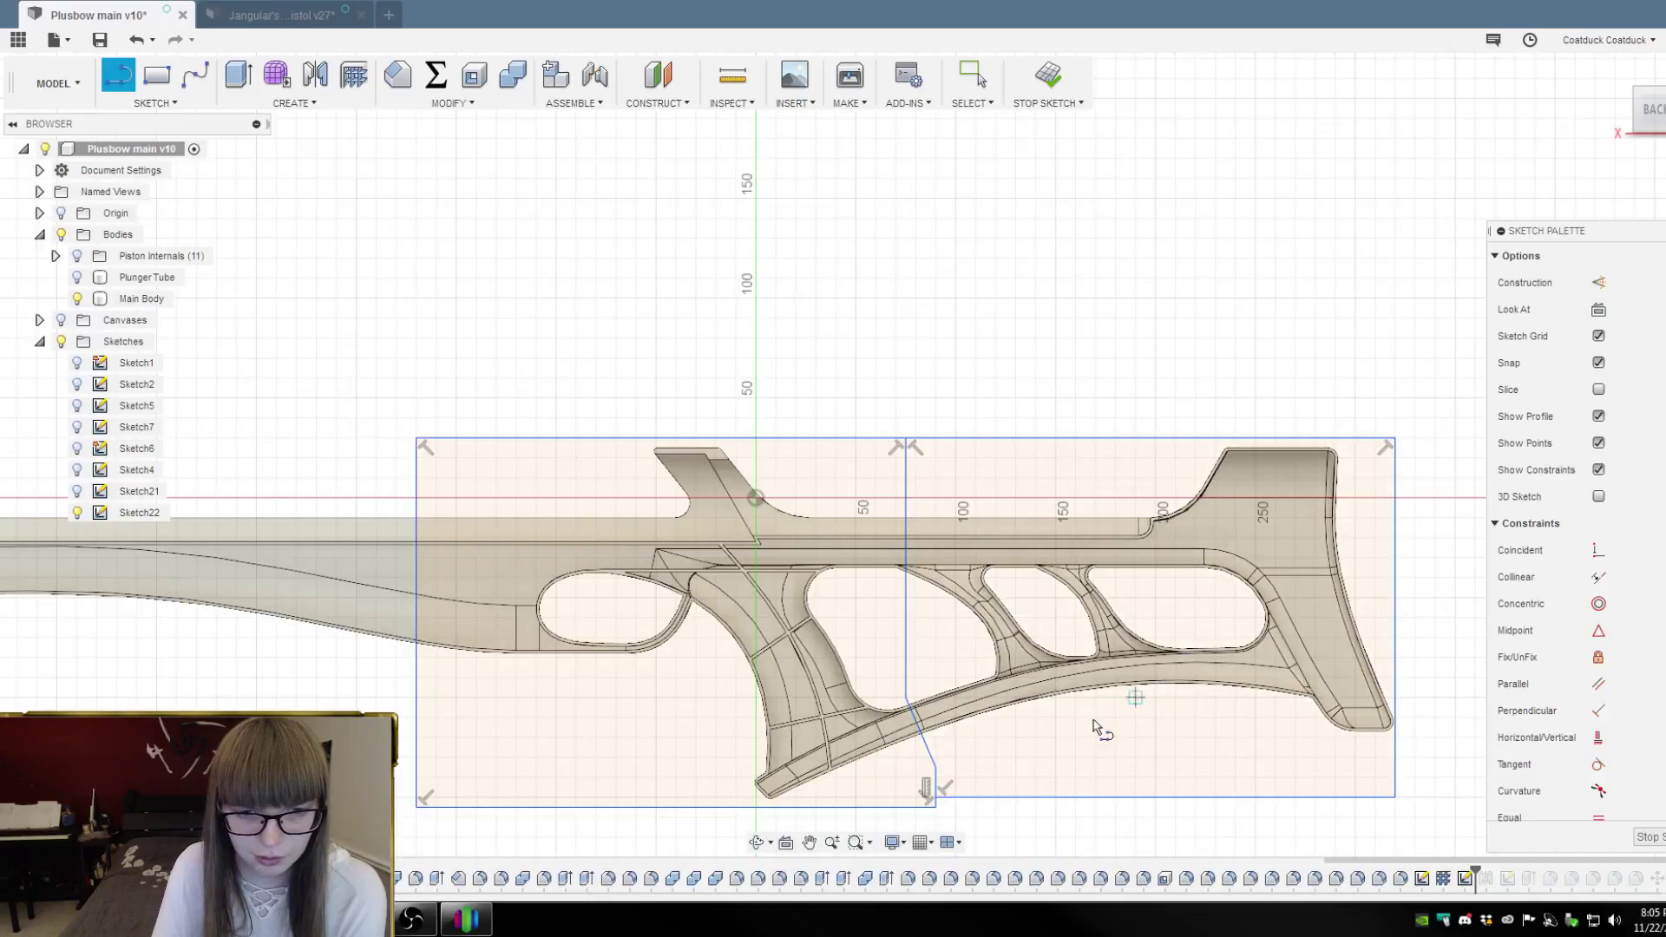
pyautogui.scroll(-2, 1381, 555)
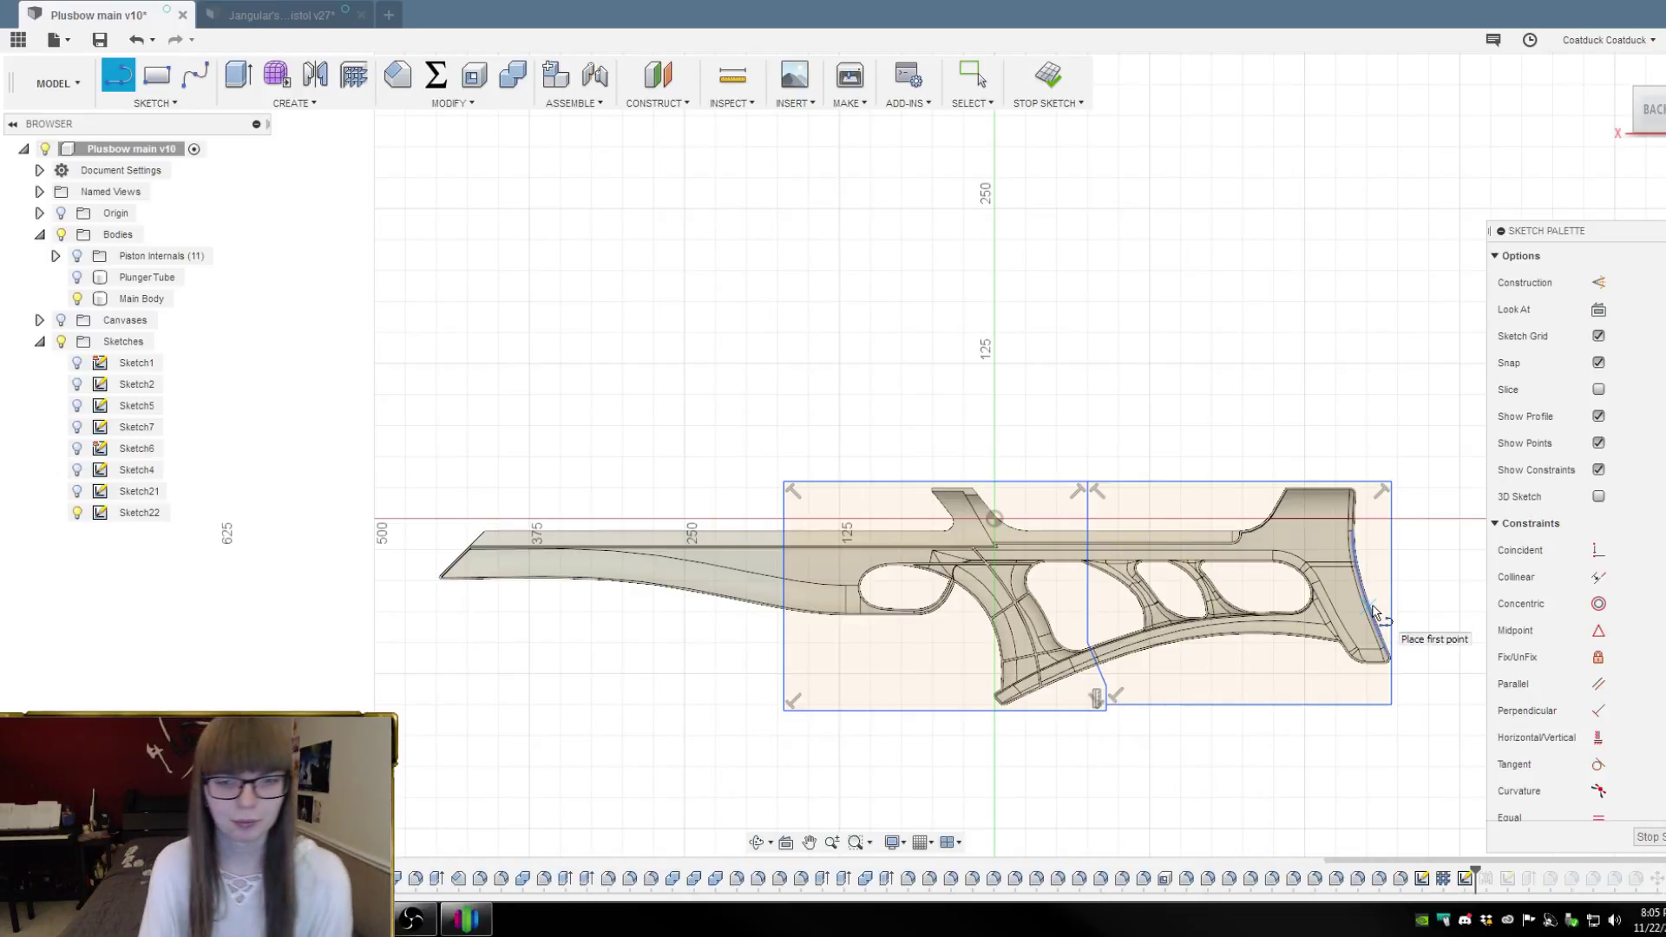
# Draw lines boxing in the front section of the Main Body, joined to the middle profile's vertical edge, and finish the sketch
pyautogui.scroll(3, 534, 534)
pyautogui.click(887, 467)
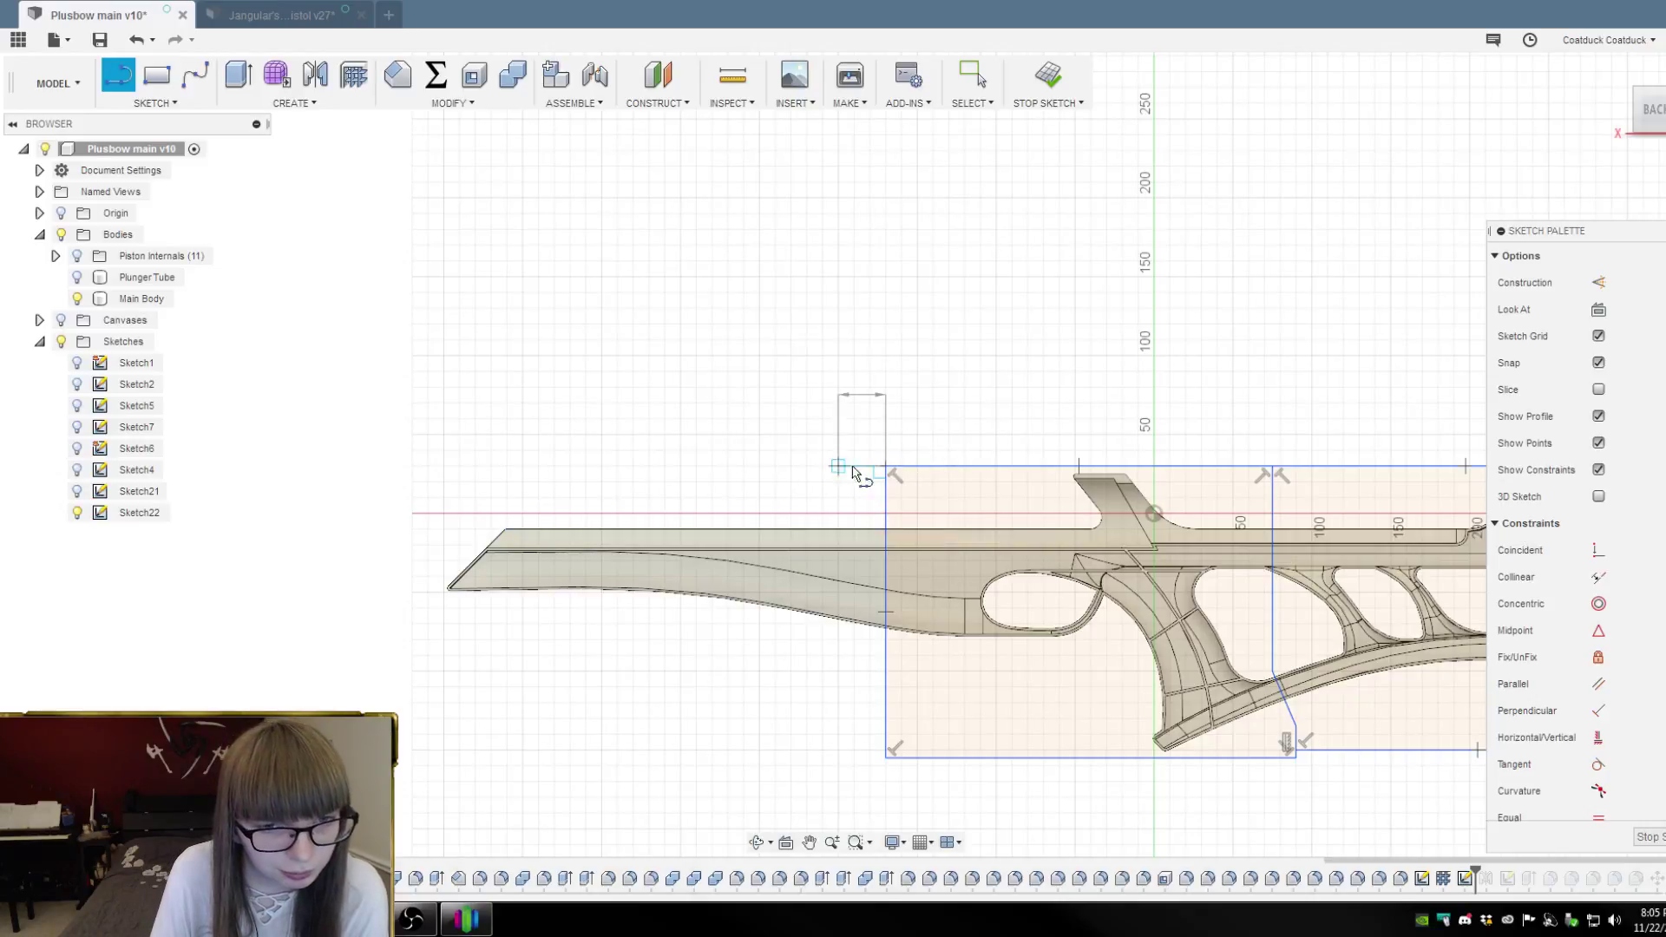
pyautogui.click(443, 469)
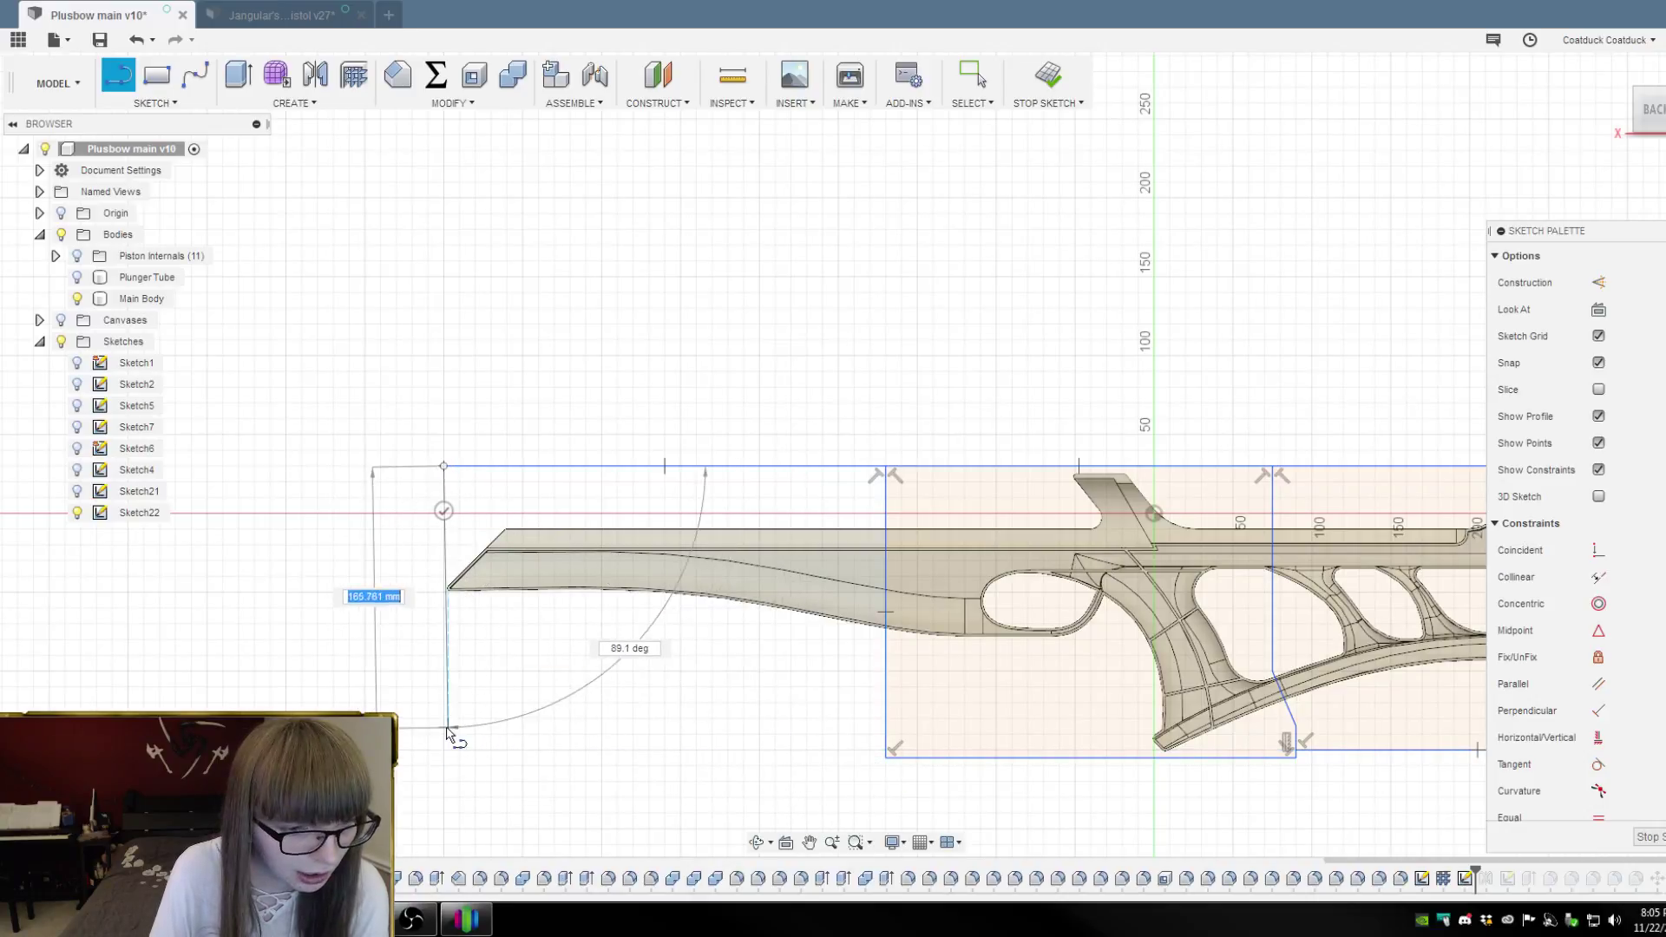
pyautogui.click(444, 749)
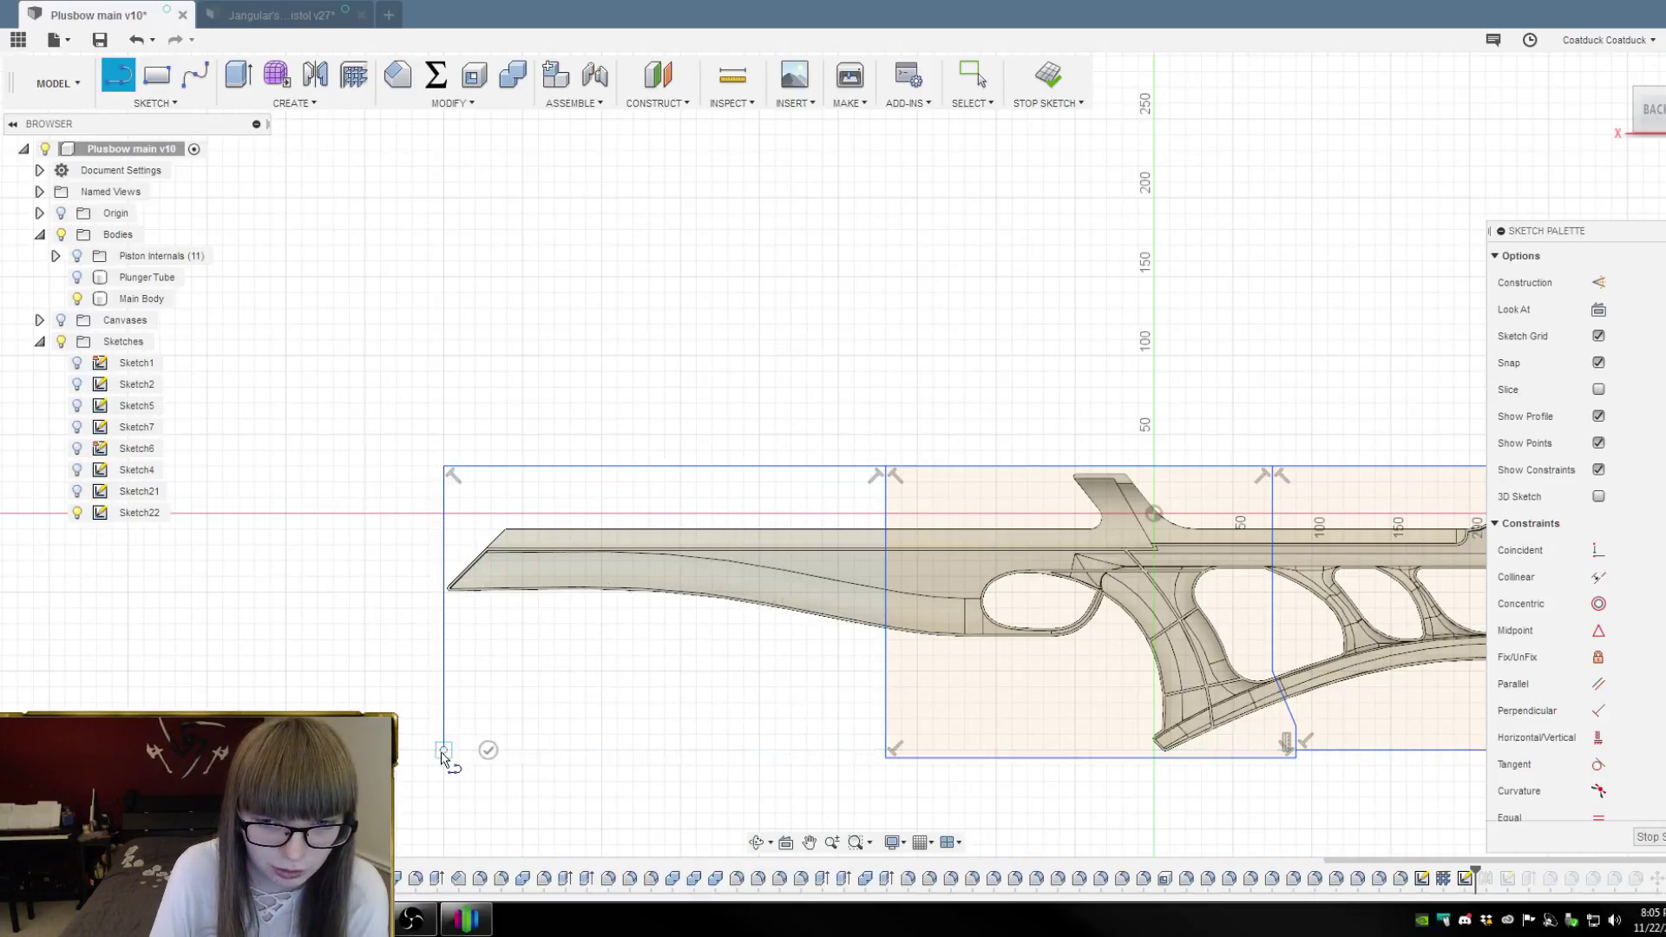
pyautogui.click(885, 749)
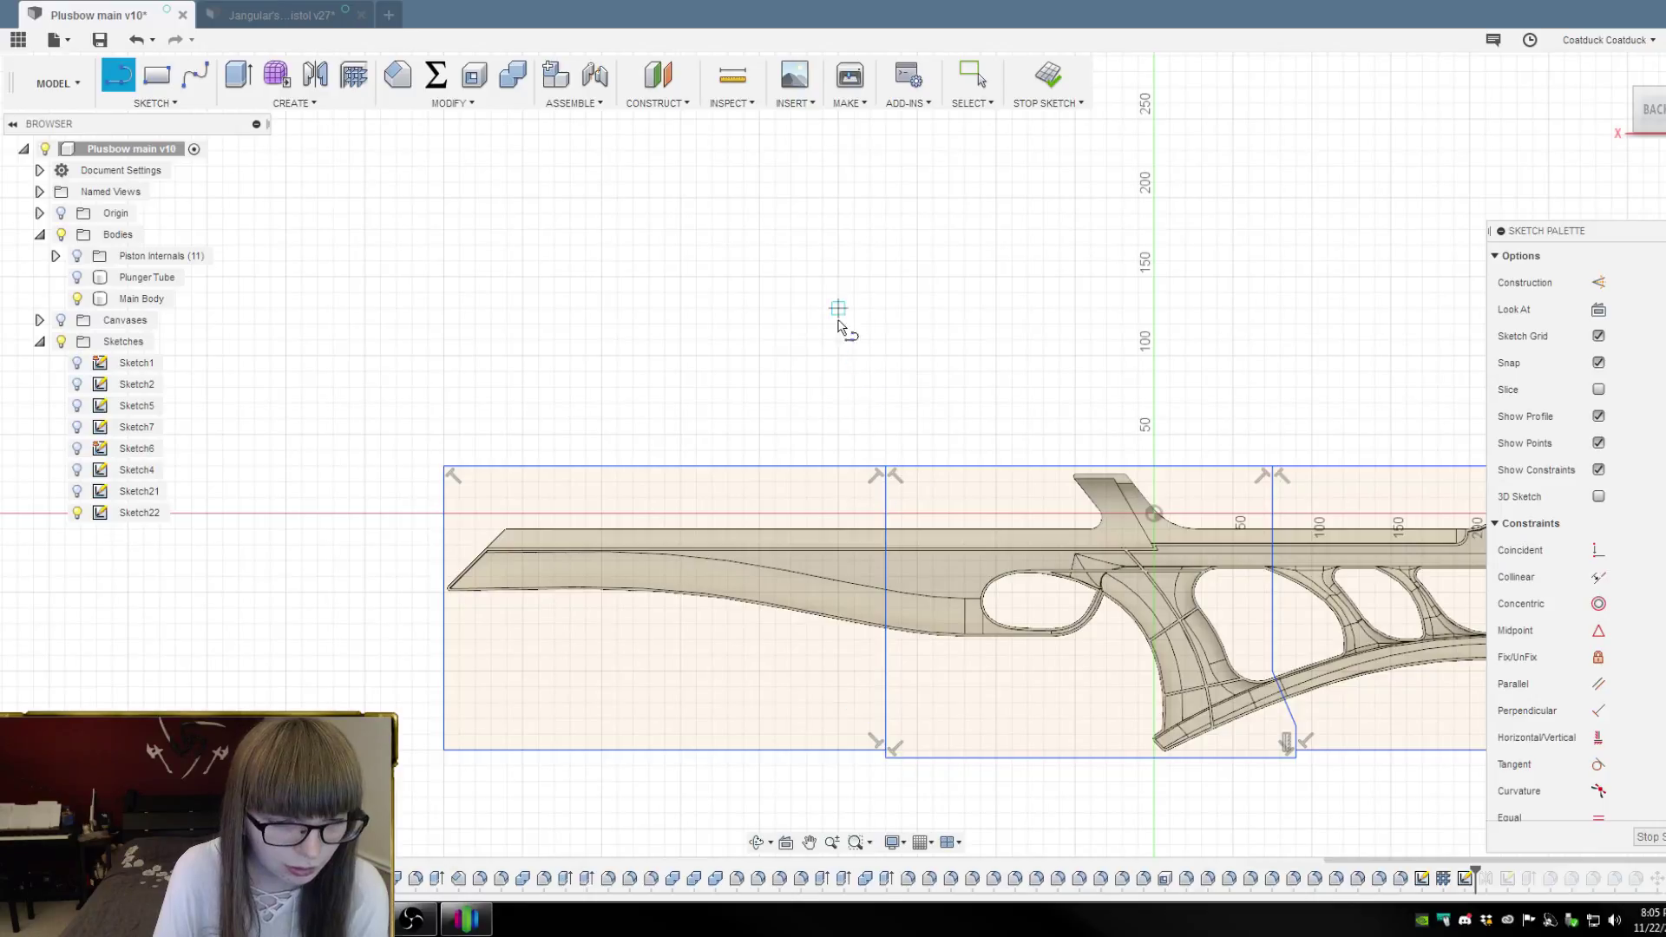
pyautogui.scroll(-3, 855, 347)
pyautogui.press('Escape')
pyautogui.keyDown('shift'); pyautogui.moveTo(867, 321); pyautogui.dragTo(1180, 266, button='middle'); pyautogui.keyUp('shift')
pyautogui.press('l')
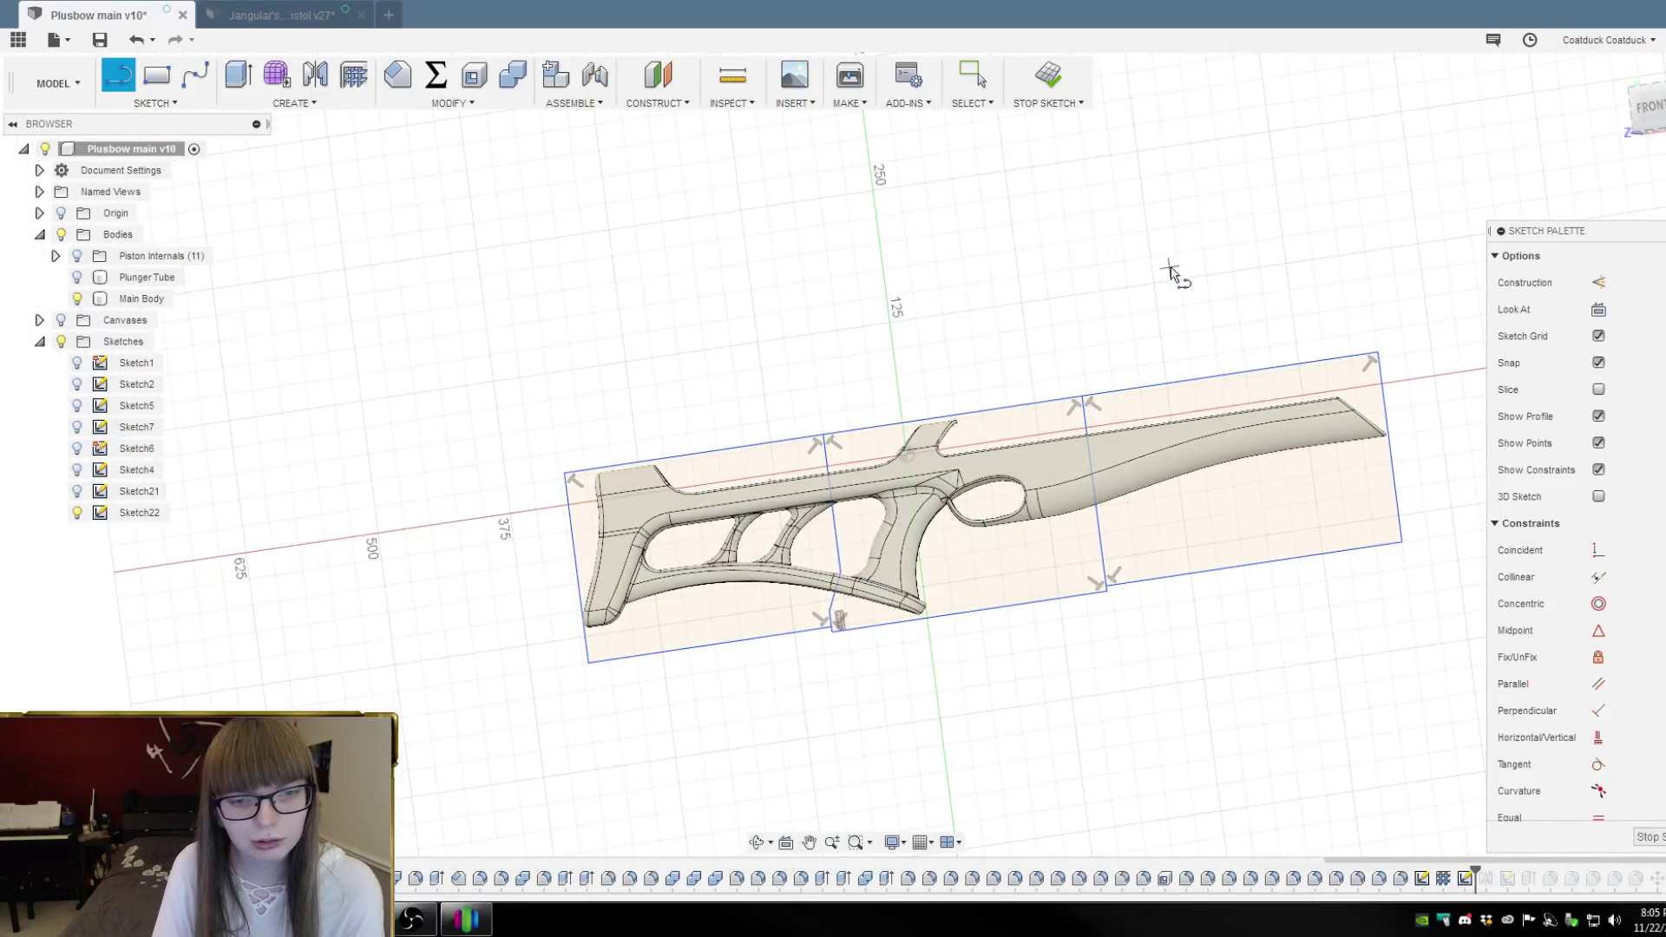
pyautogui.scroll(5, 1108, 632)
pyautogui.keyDown('shift'); pyautogui.moveTo(920, 344); pyautogui.dragTo(951, 347, button='middle'); pyautogui.keyUp('shift')
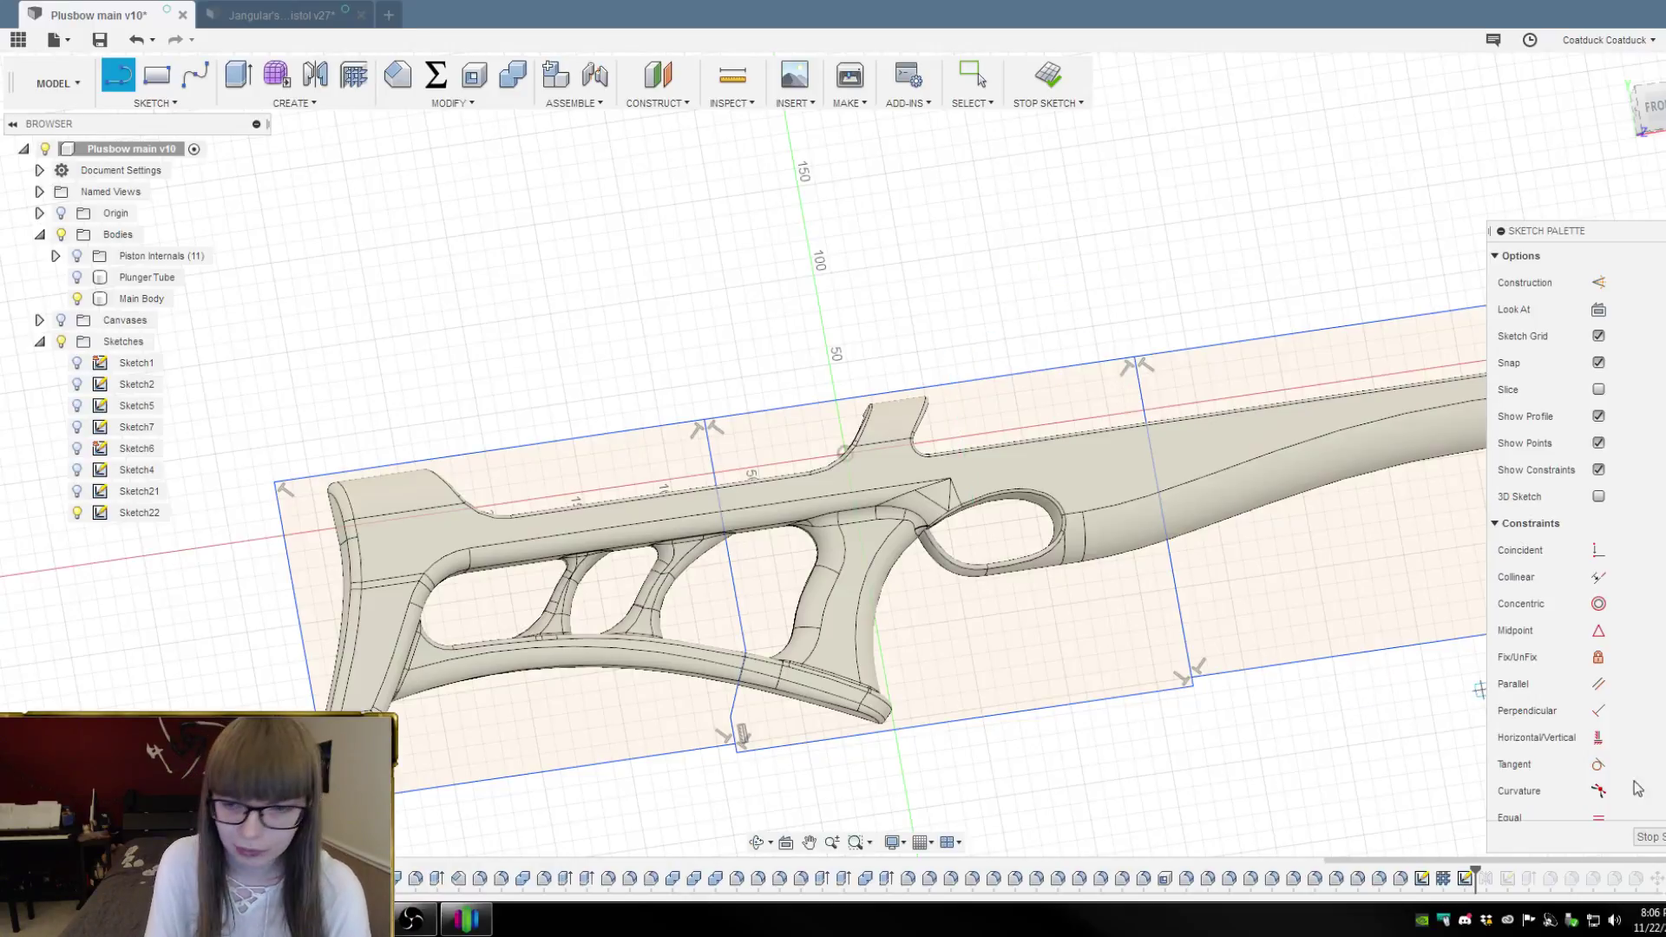
pyautogui.click(1650, 838)
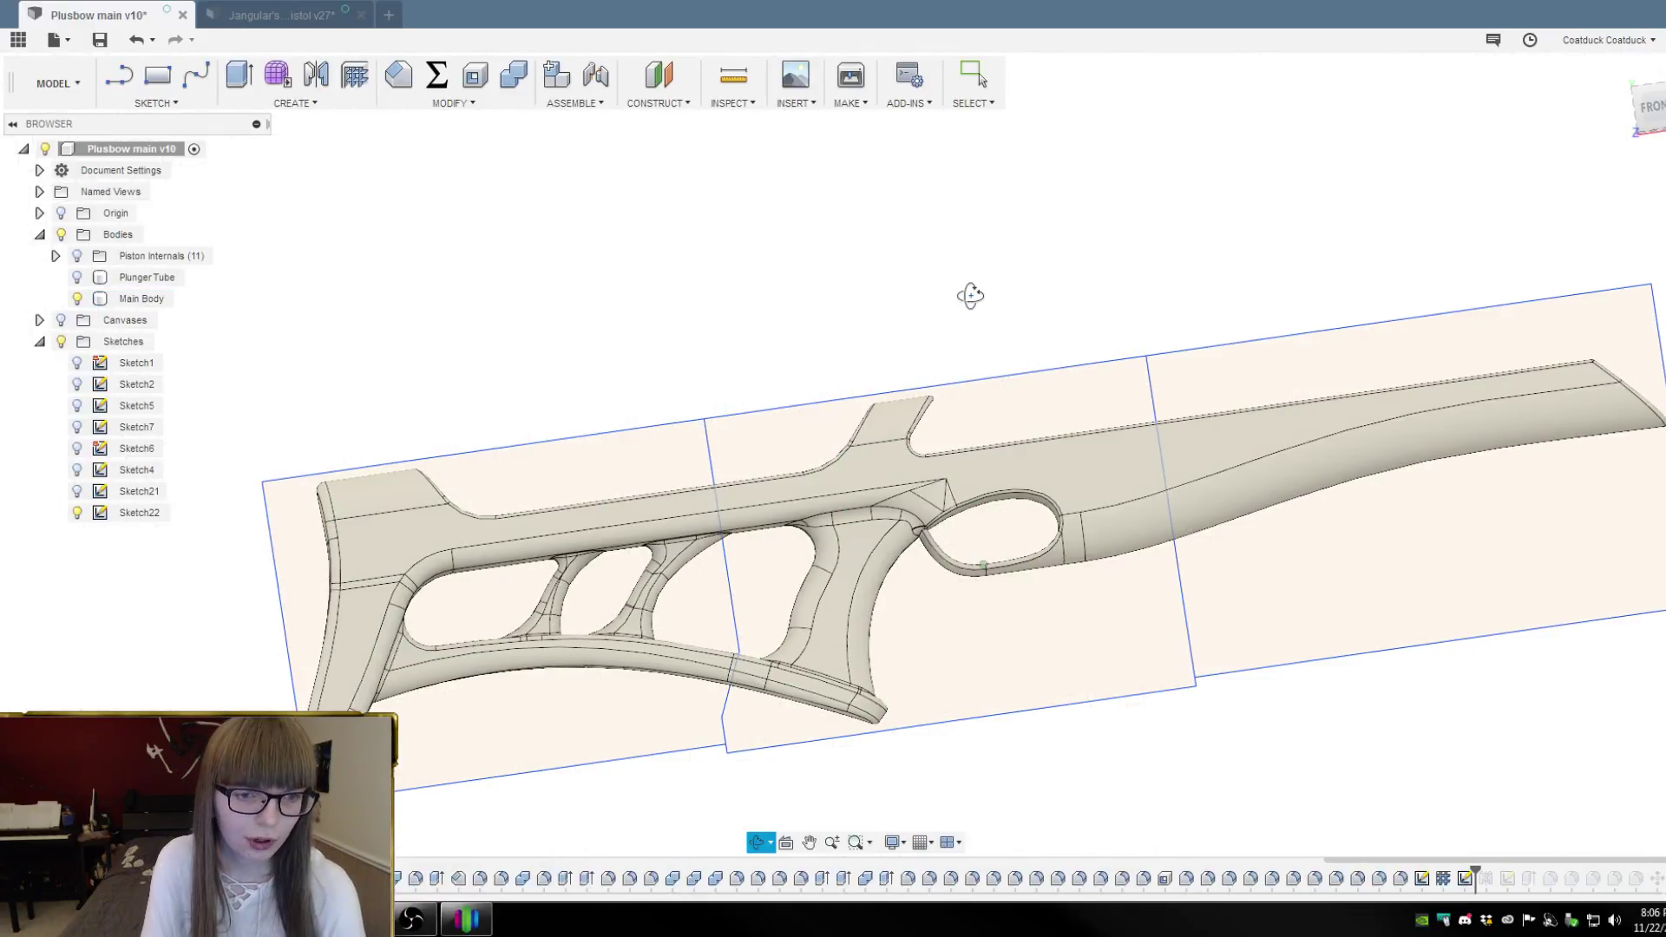
# Unpin the Create Form command from the toolbar
pyautogui.click(418, 104)
pyautogui.moveTo(275, 86)
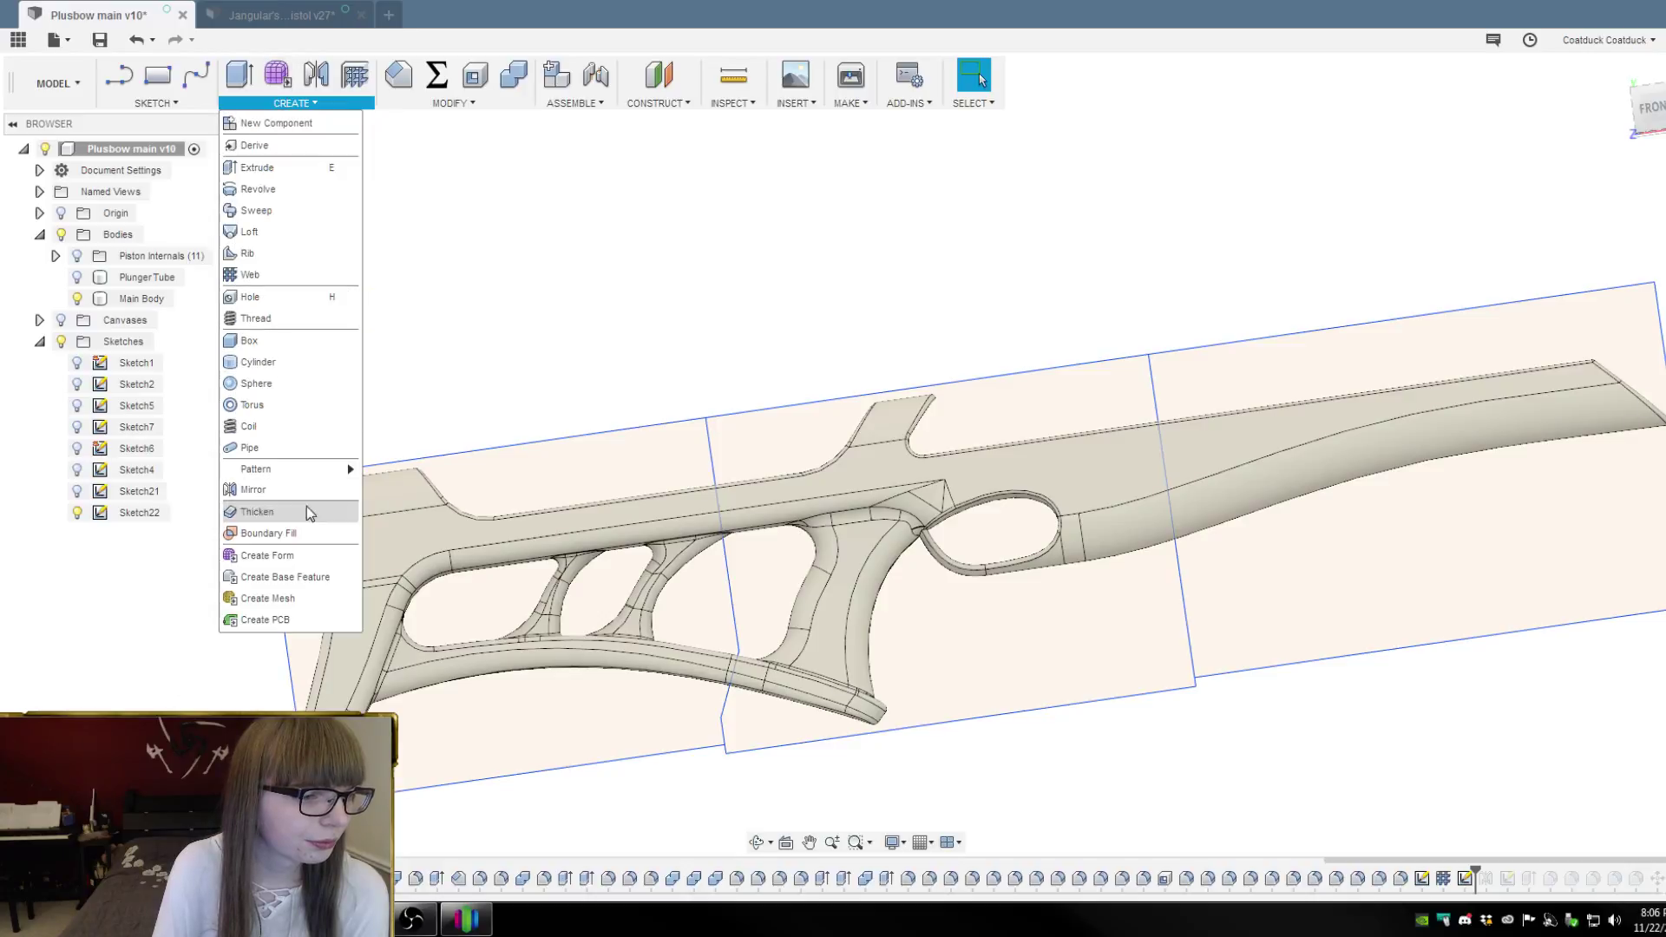
pyautogui.click(351, 559)
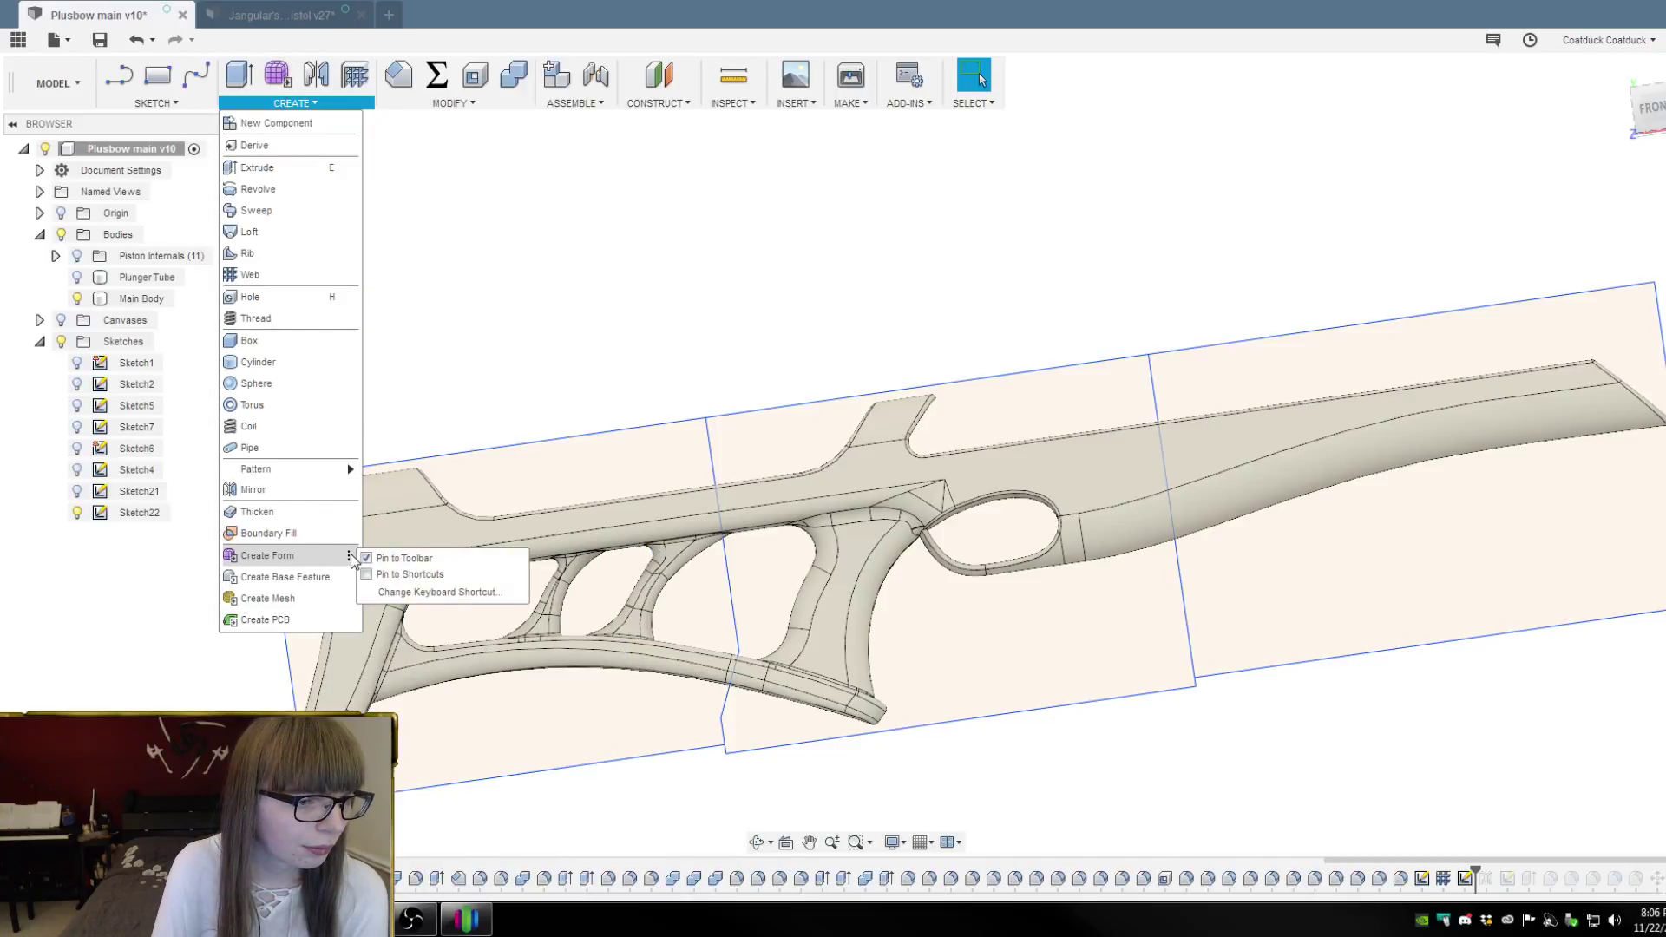
pyautogui.click(366, 559)
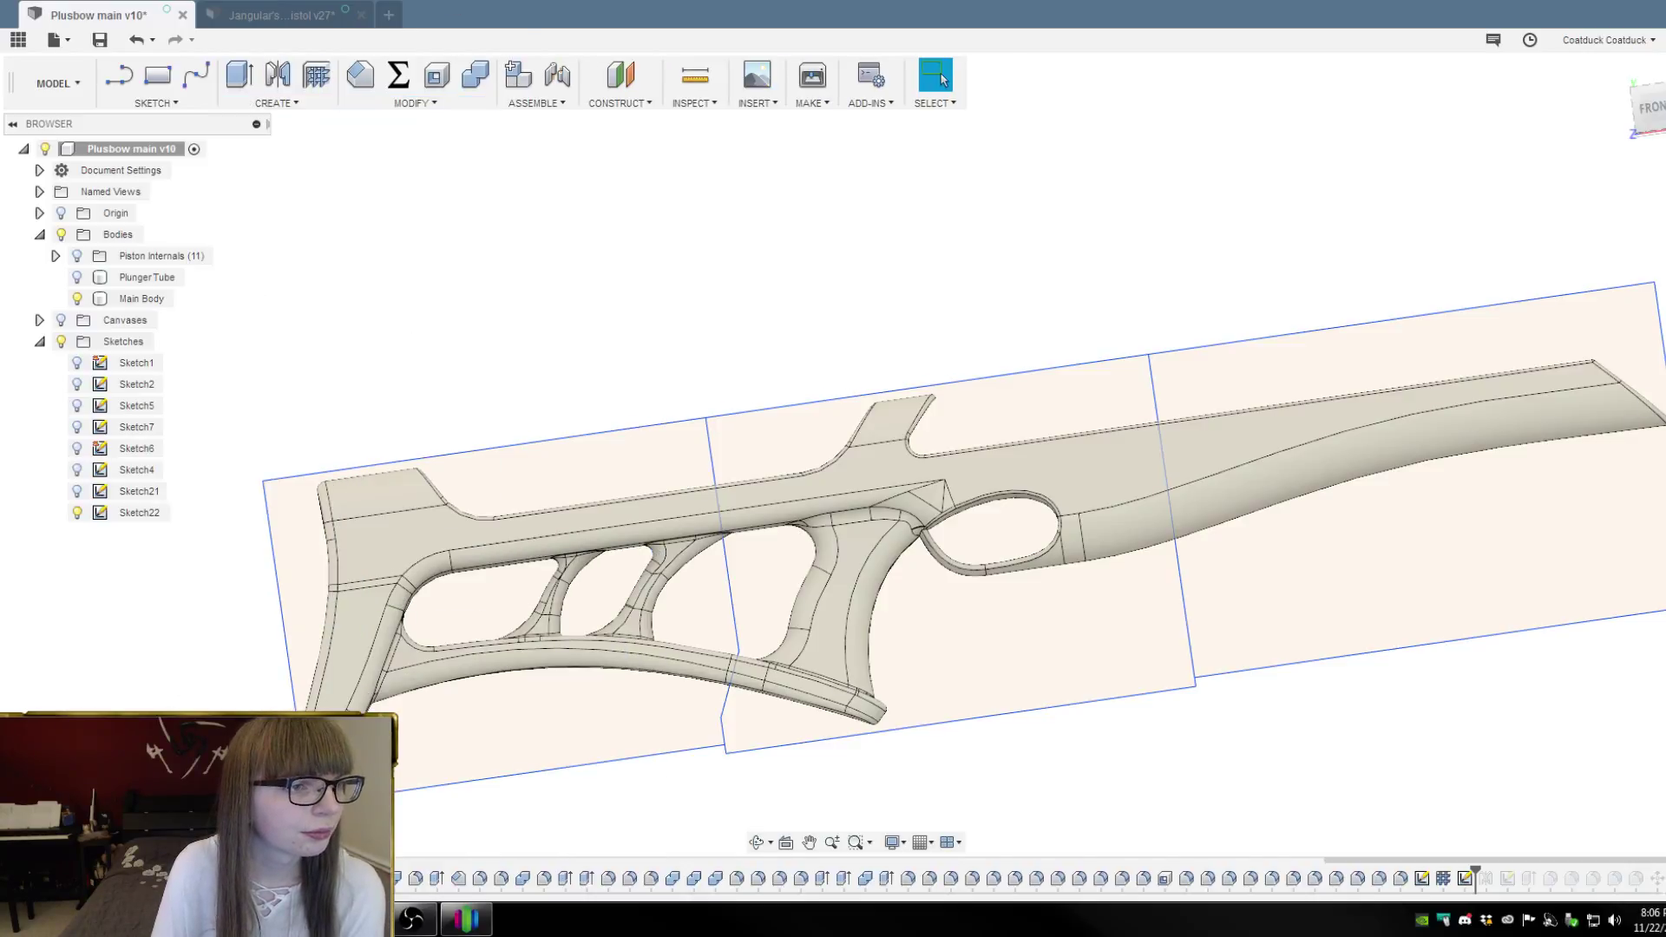
# Split the Main Body with the middle sketch profile as the splitting tool, leaving the splitting tool extended
pyautogui.keyDown('shift'); pyautogui.moveTo(835, 368); pyautogui.dragTo(815, 327, button='middle'); pyautogui.keyUp('shift')
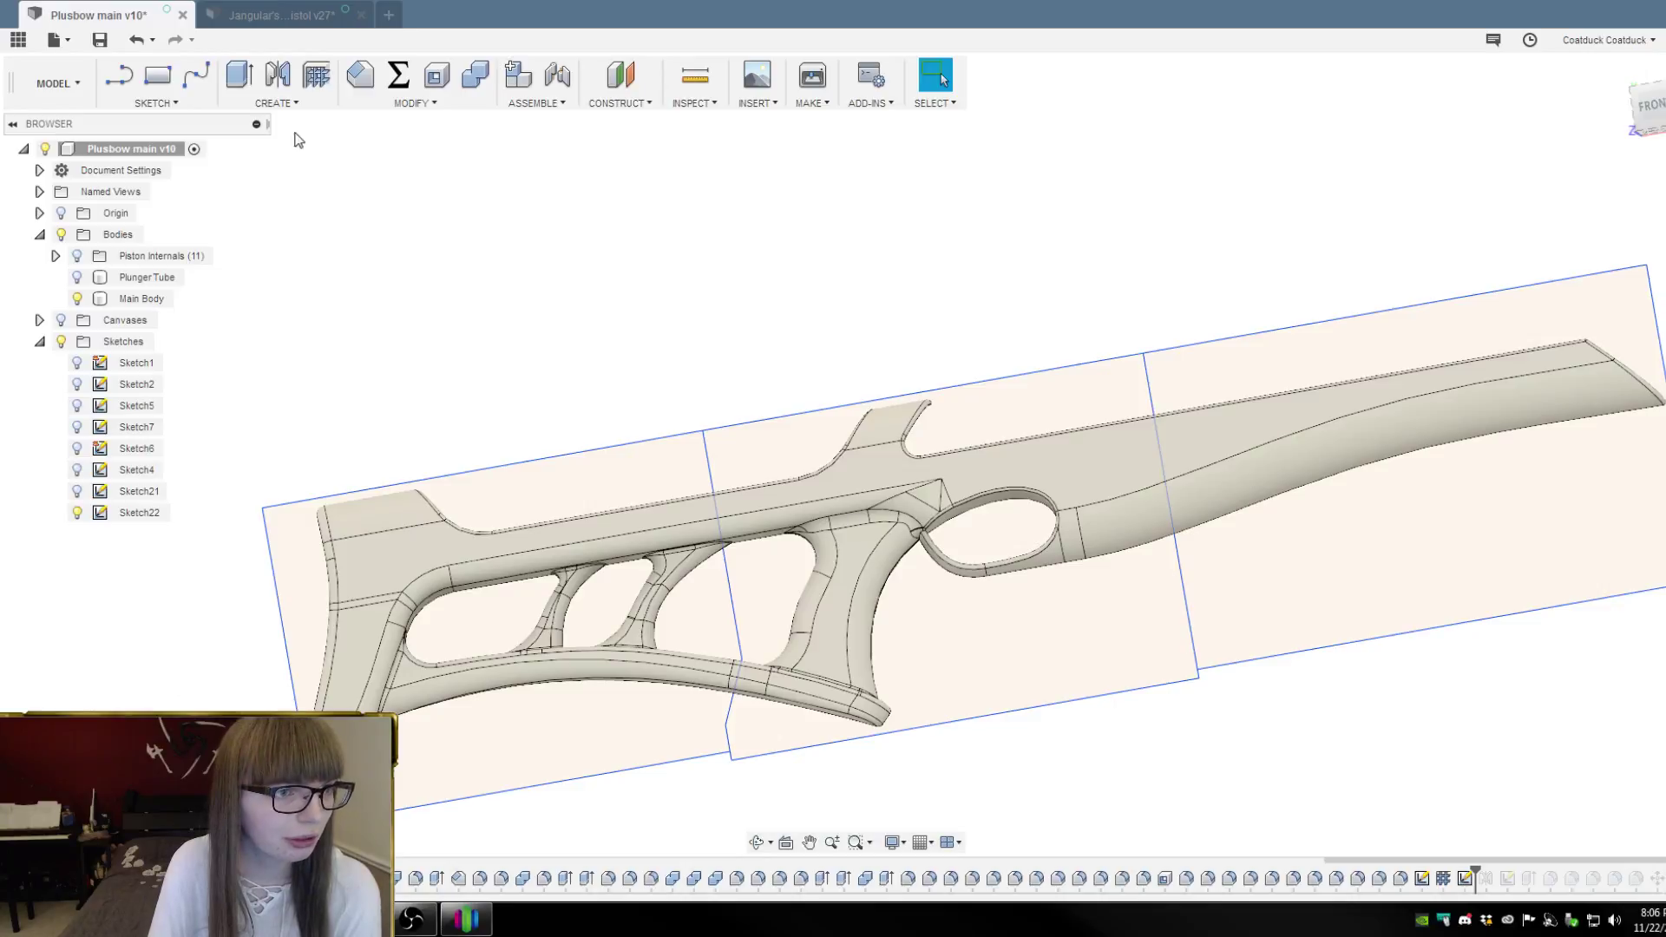
pyautogui.click(275, 104)
pyautogui.moveTo(411, 103)
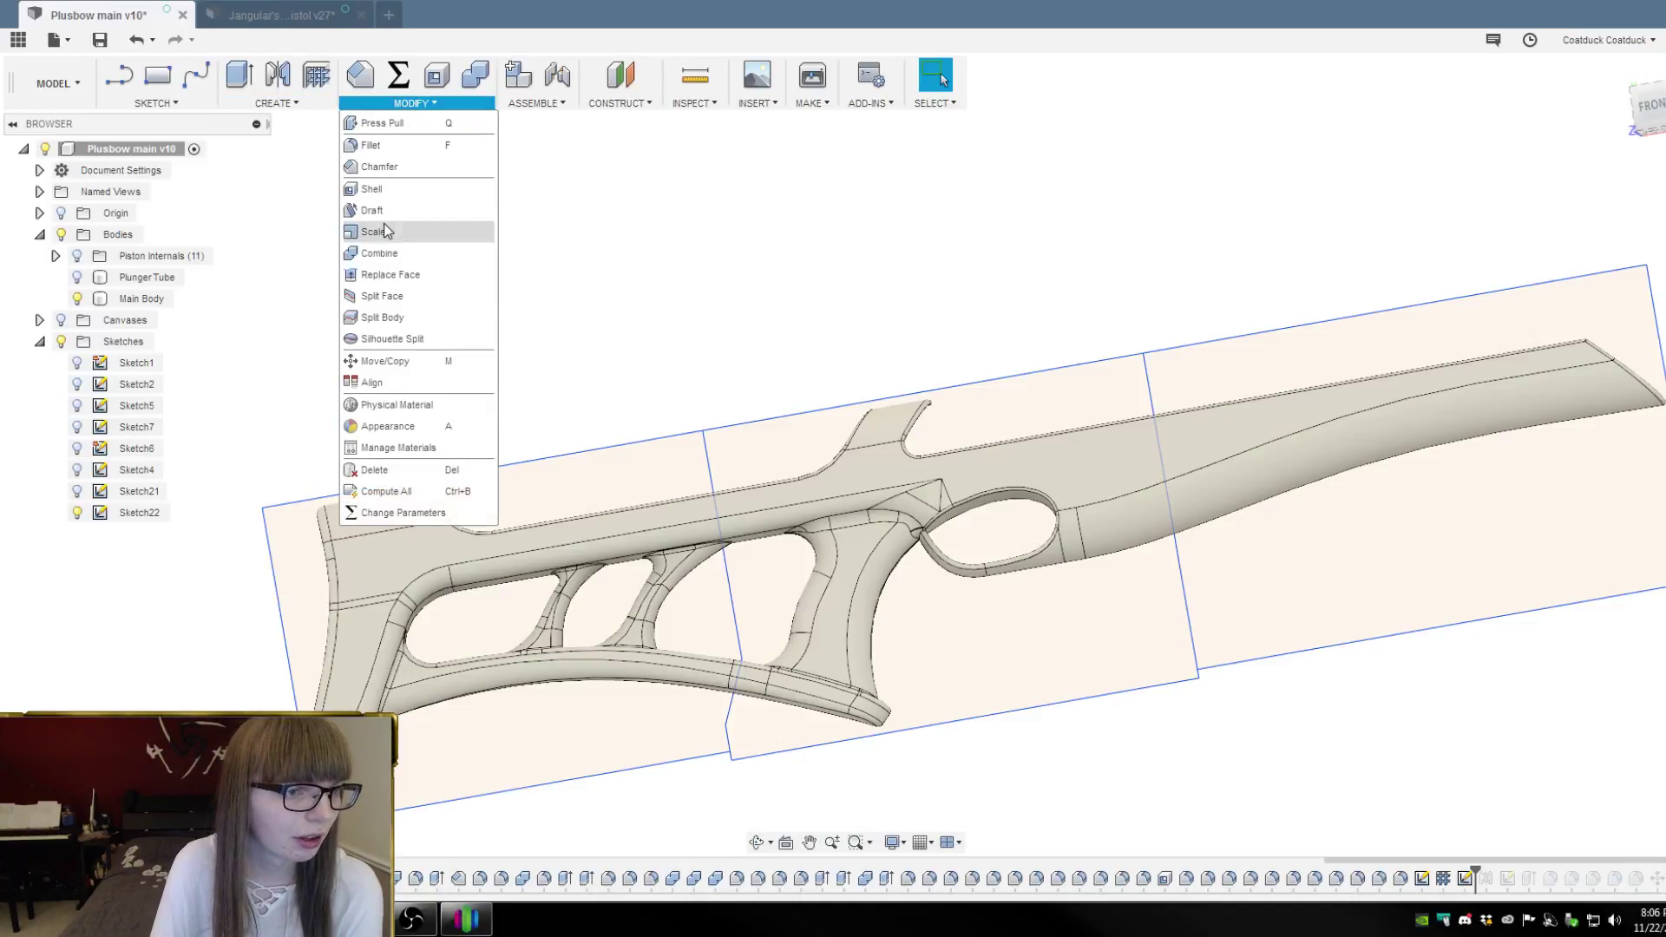
pyautogui.click(401, 318)
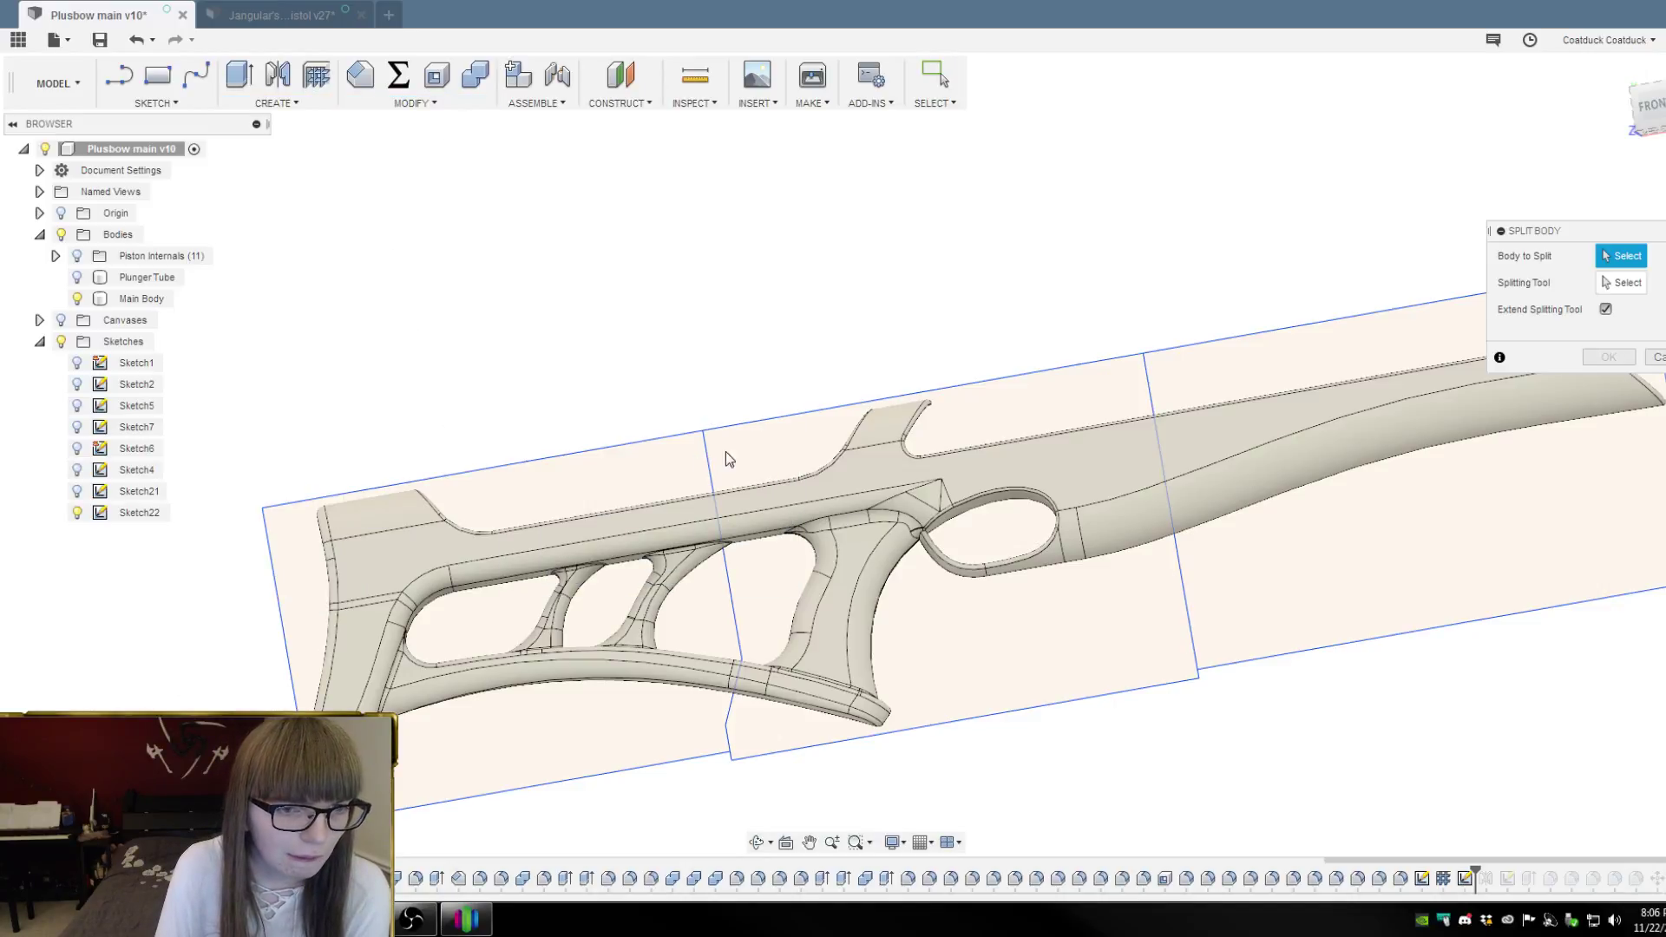
pyautogui.click(1185, 434)
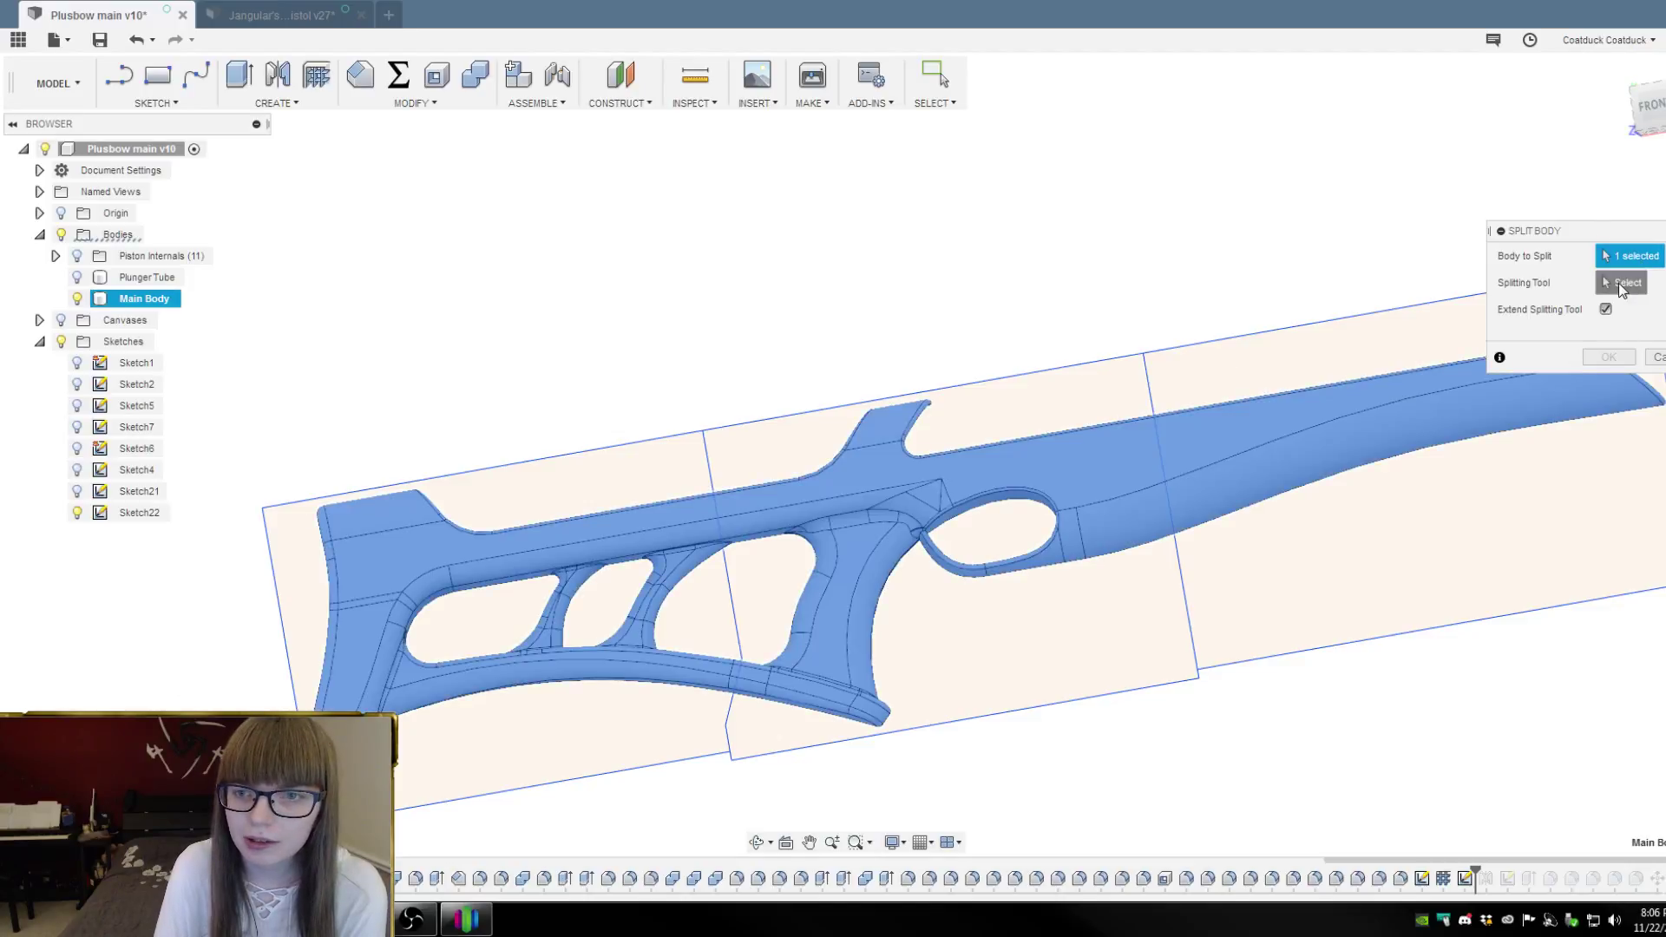
pyautogui.click(1147, 380)
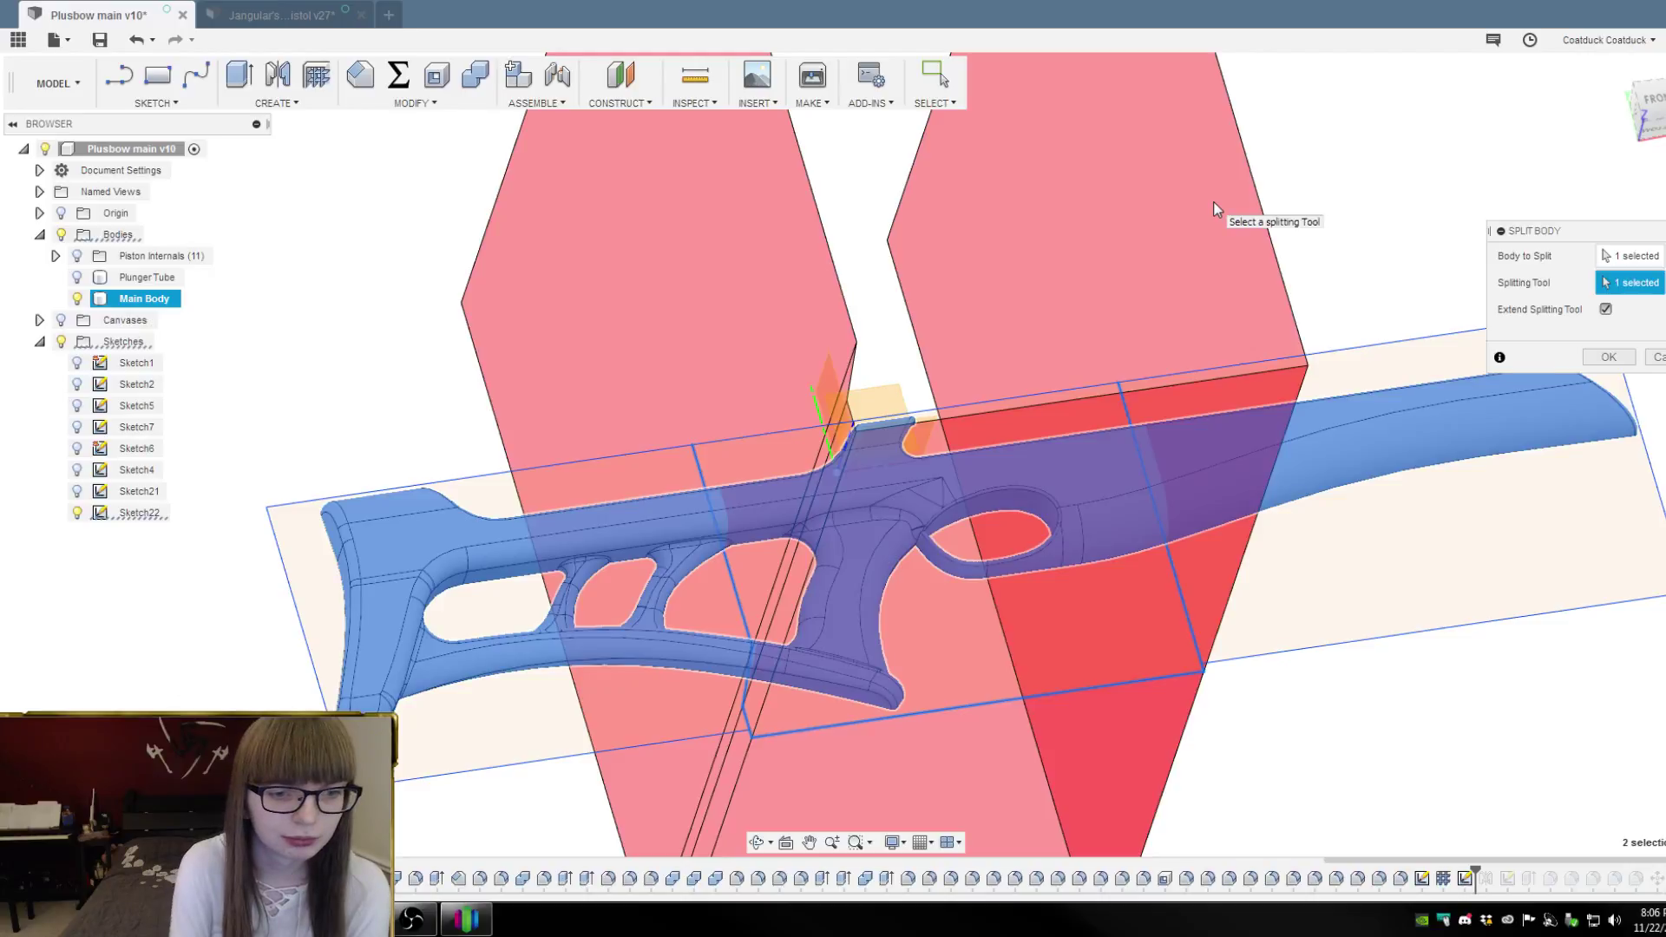
pyautogui.press('Return')
# Export the middle section of the split Main Body as an STL file named Center Reciever
pyautogui.keyDown('shift'); pyautogui.moveTo(1110, 198); pyautogui.dragTo(969, 423, button='middle'); pyautogui.keyUp('shift')
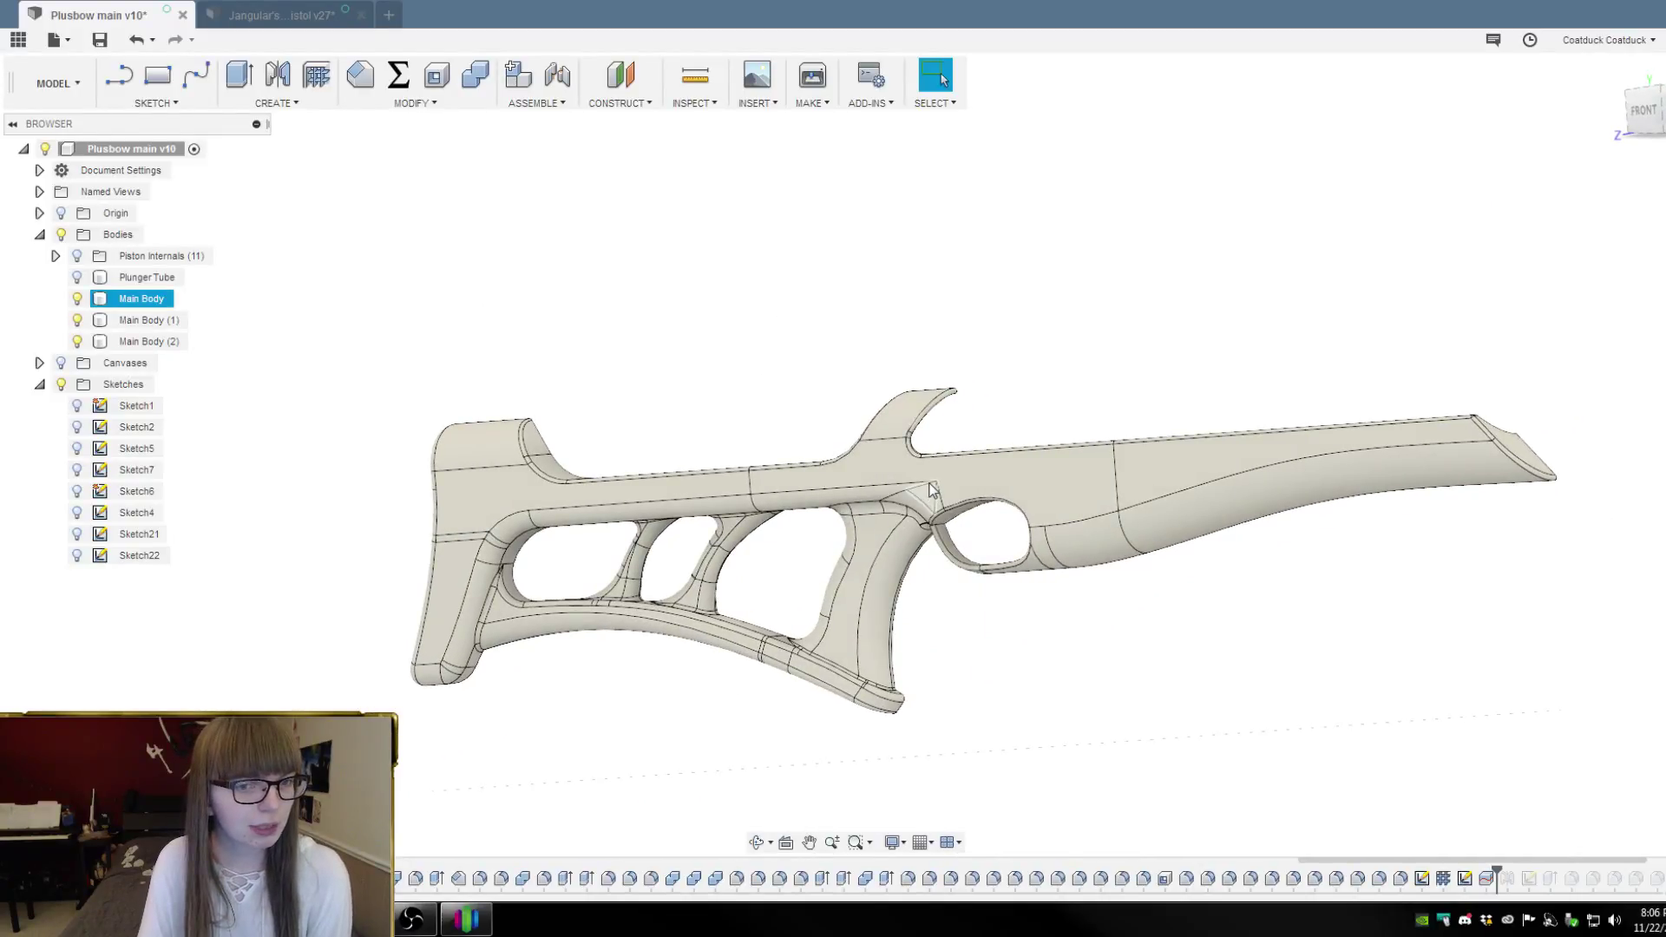
pyautogui.rightClick(139, 299)
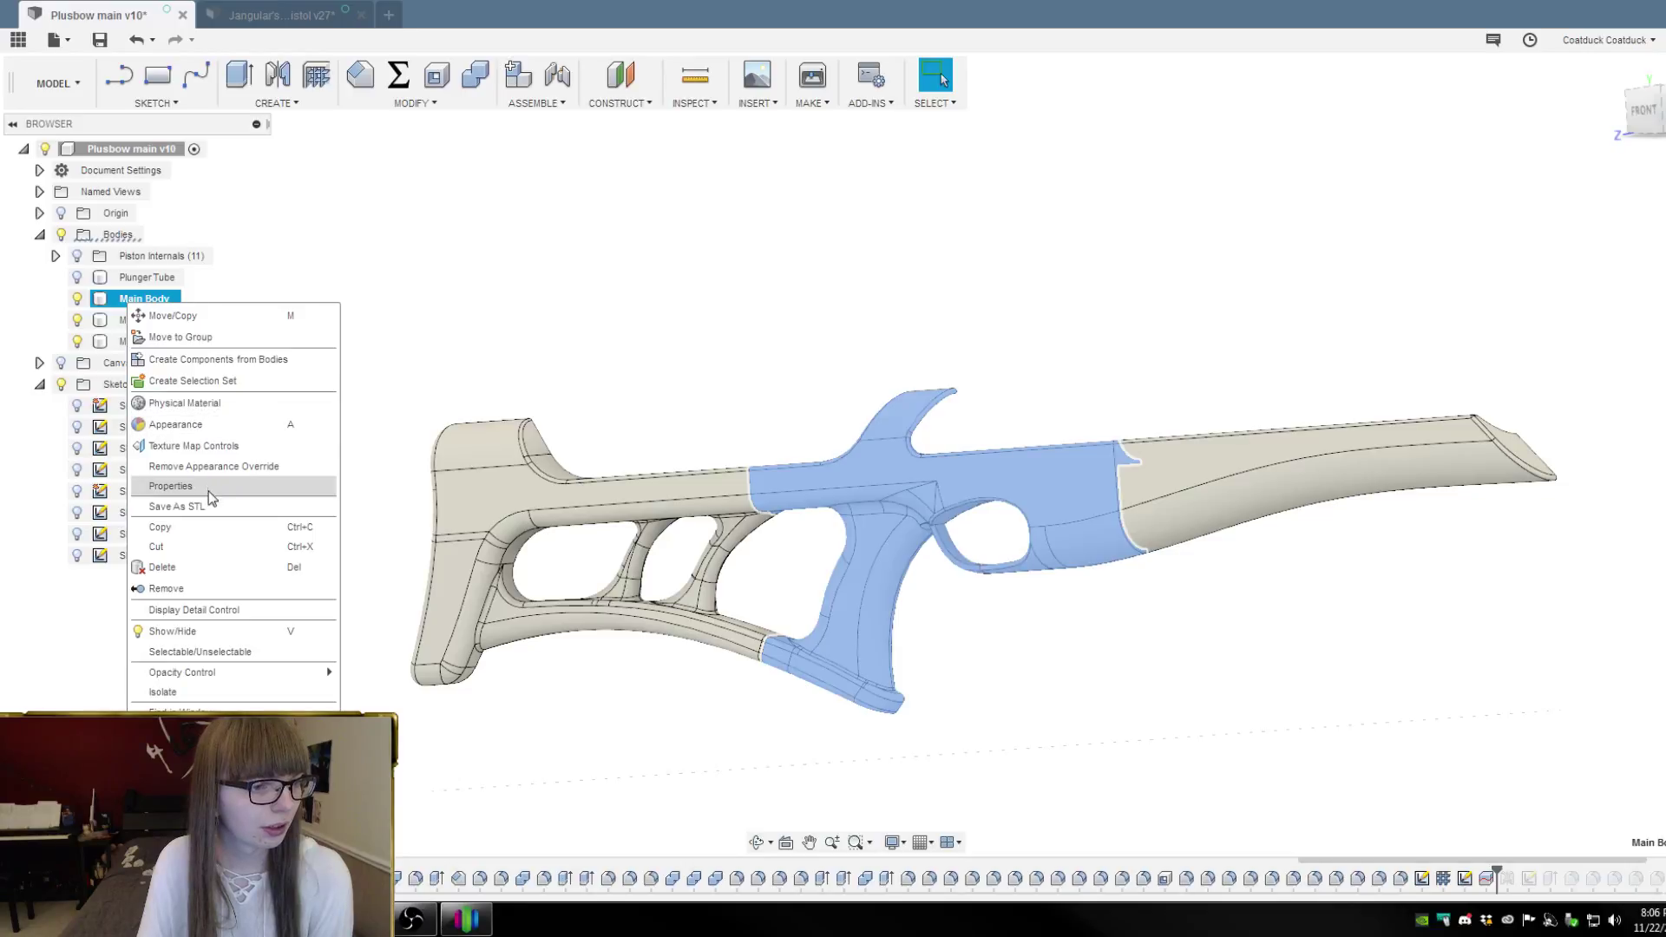
pyautogui.click(276, 486)
pyautogui.click(1608, 517)
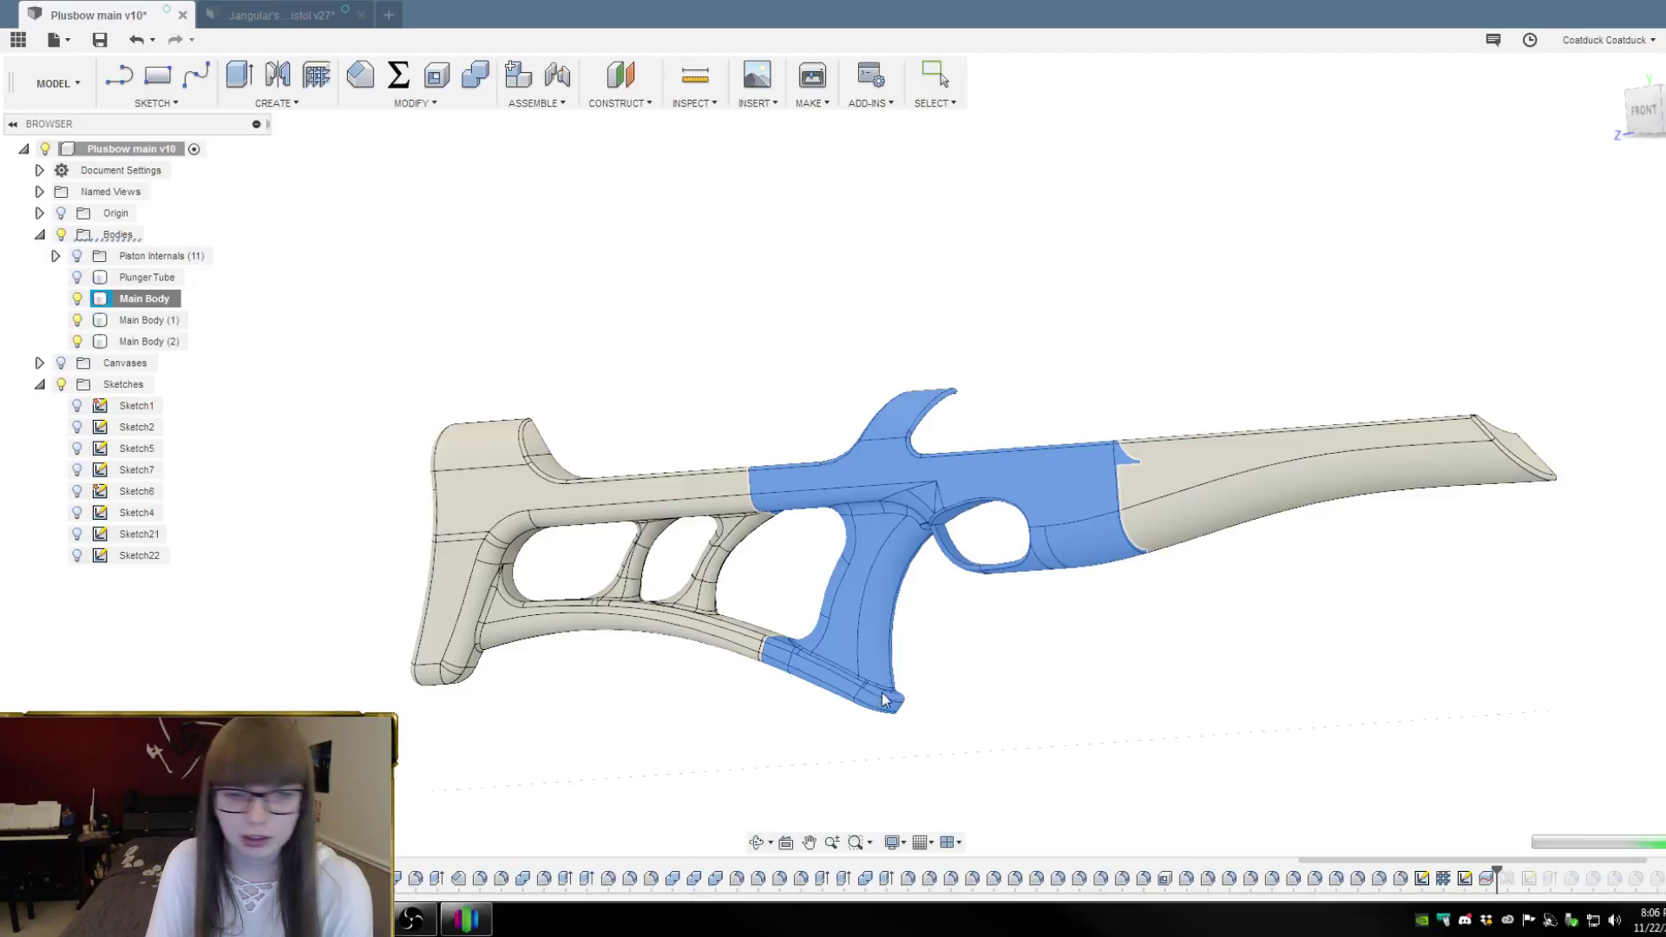
# Switch to Simplify3D, load the Center Reciever model onto the build plate and examine its sliced print preview
pyautogui.click(466, 918)
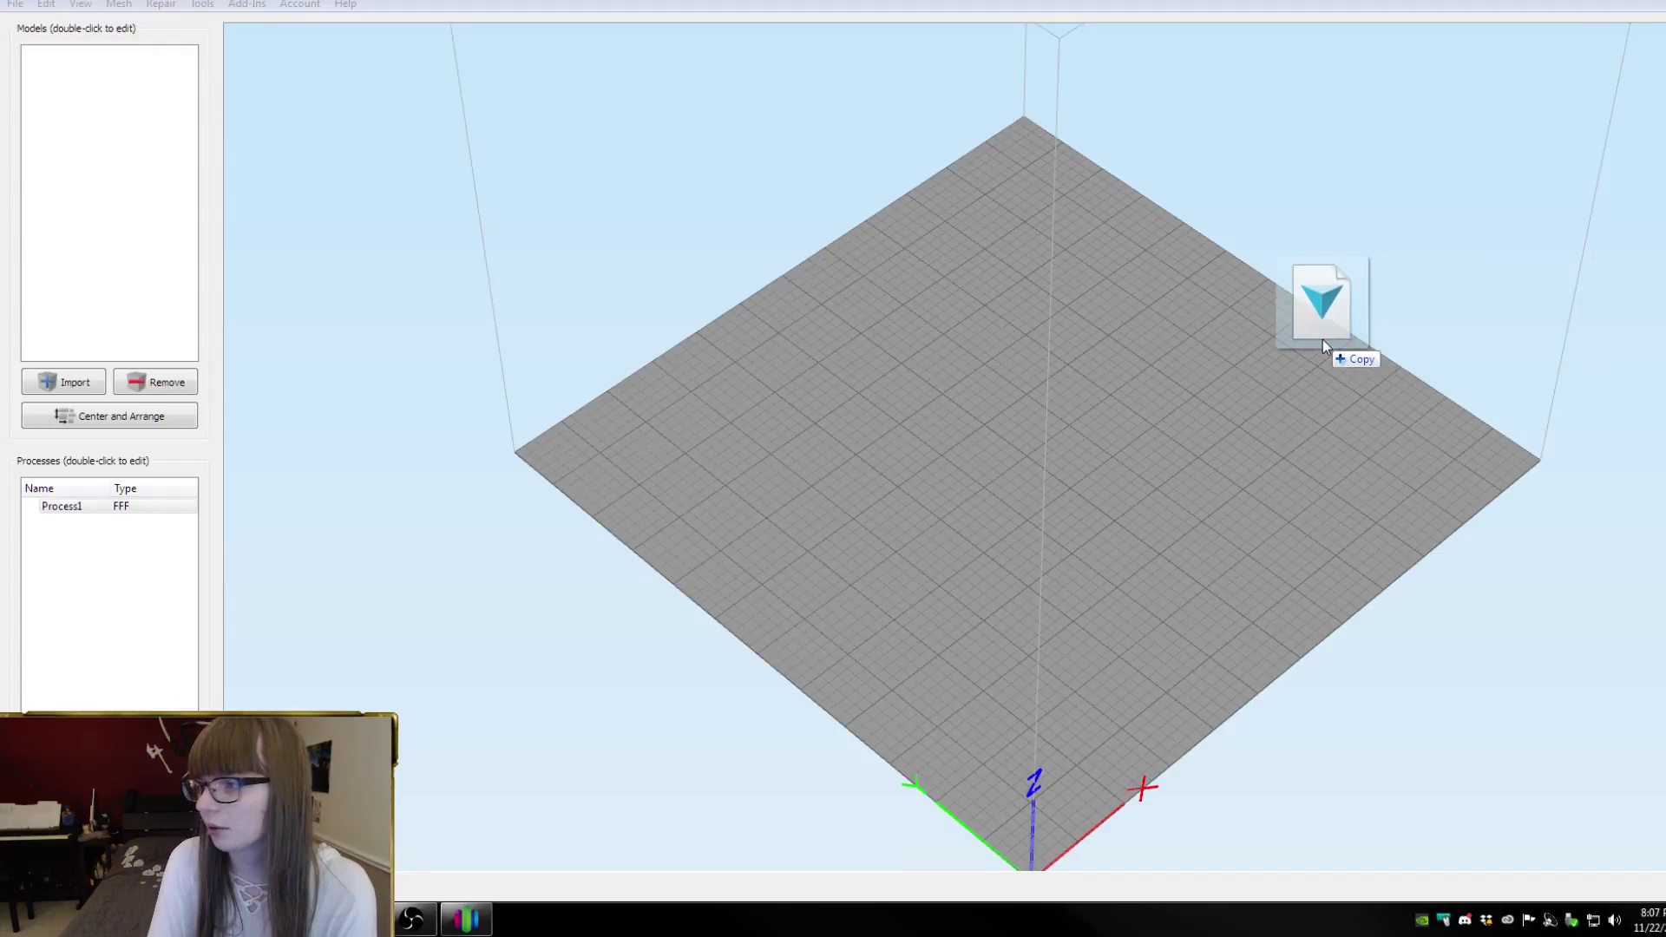
pyautogui.moveTo(1328, 338); pyautogui.dragTo(1179, 369)
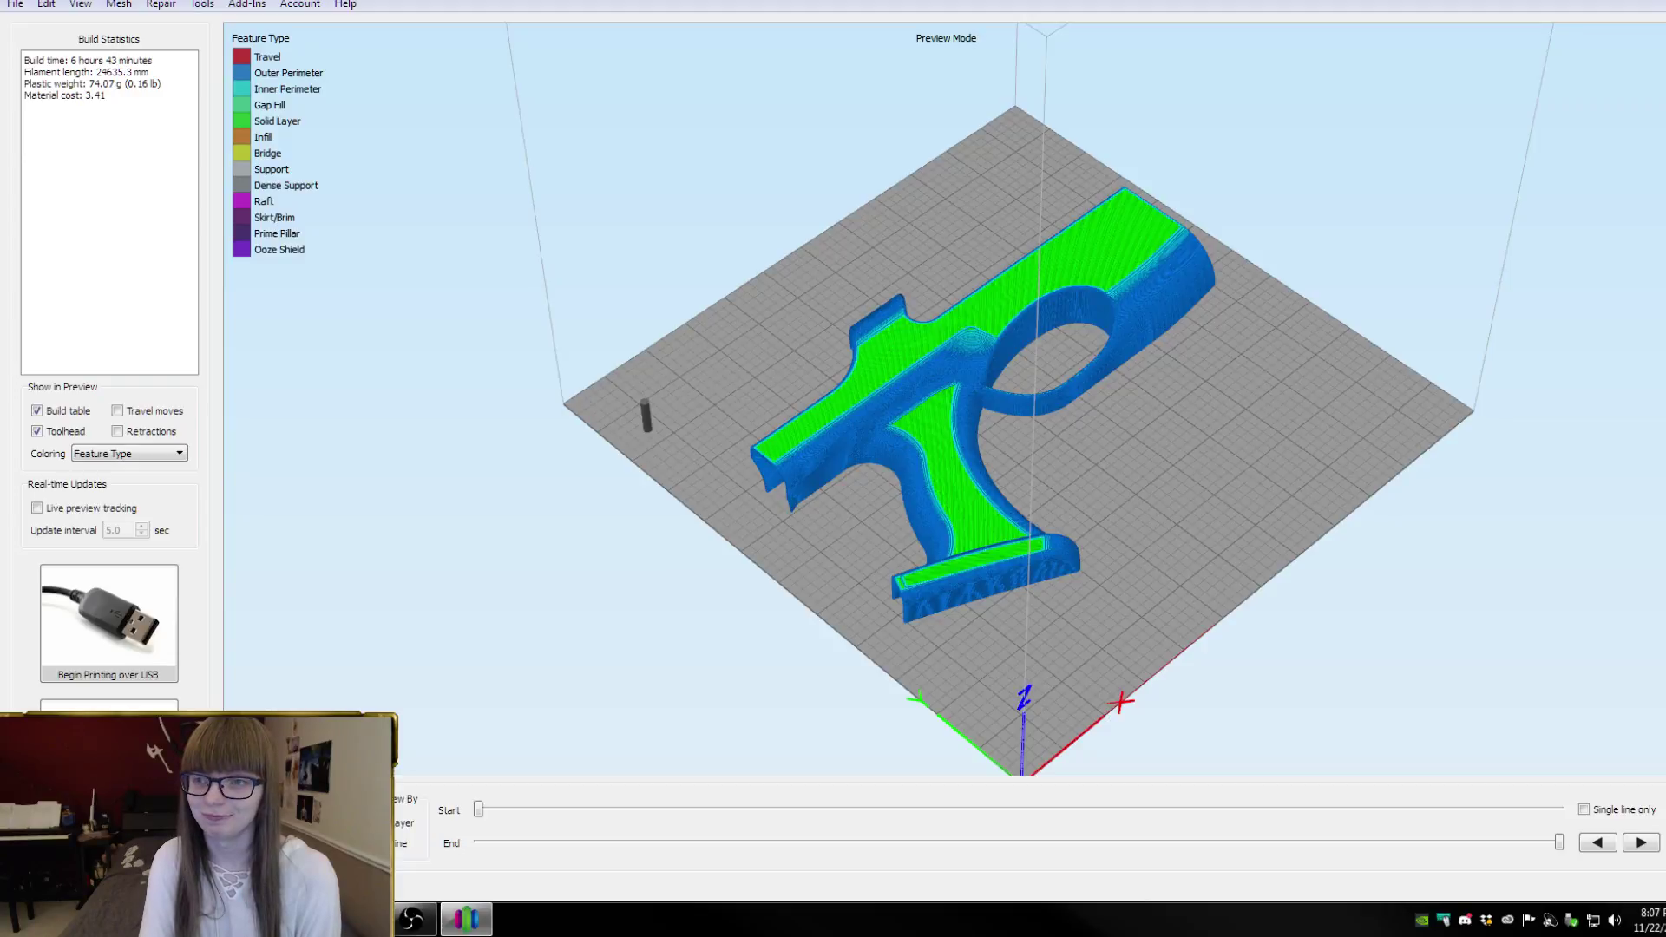
pyautogui.hotkey('alt', 'Tab')
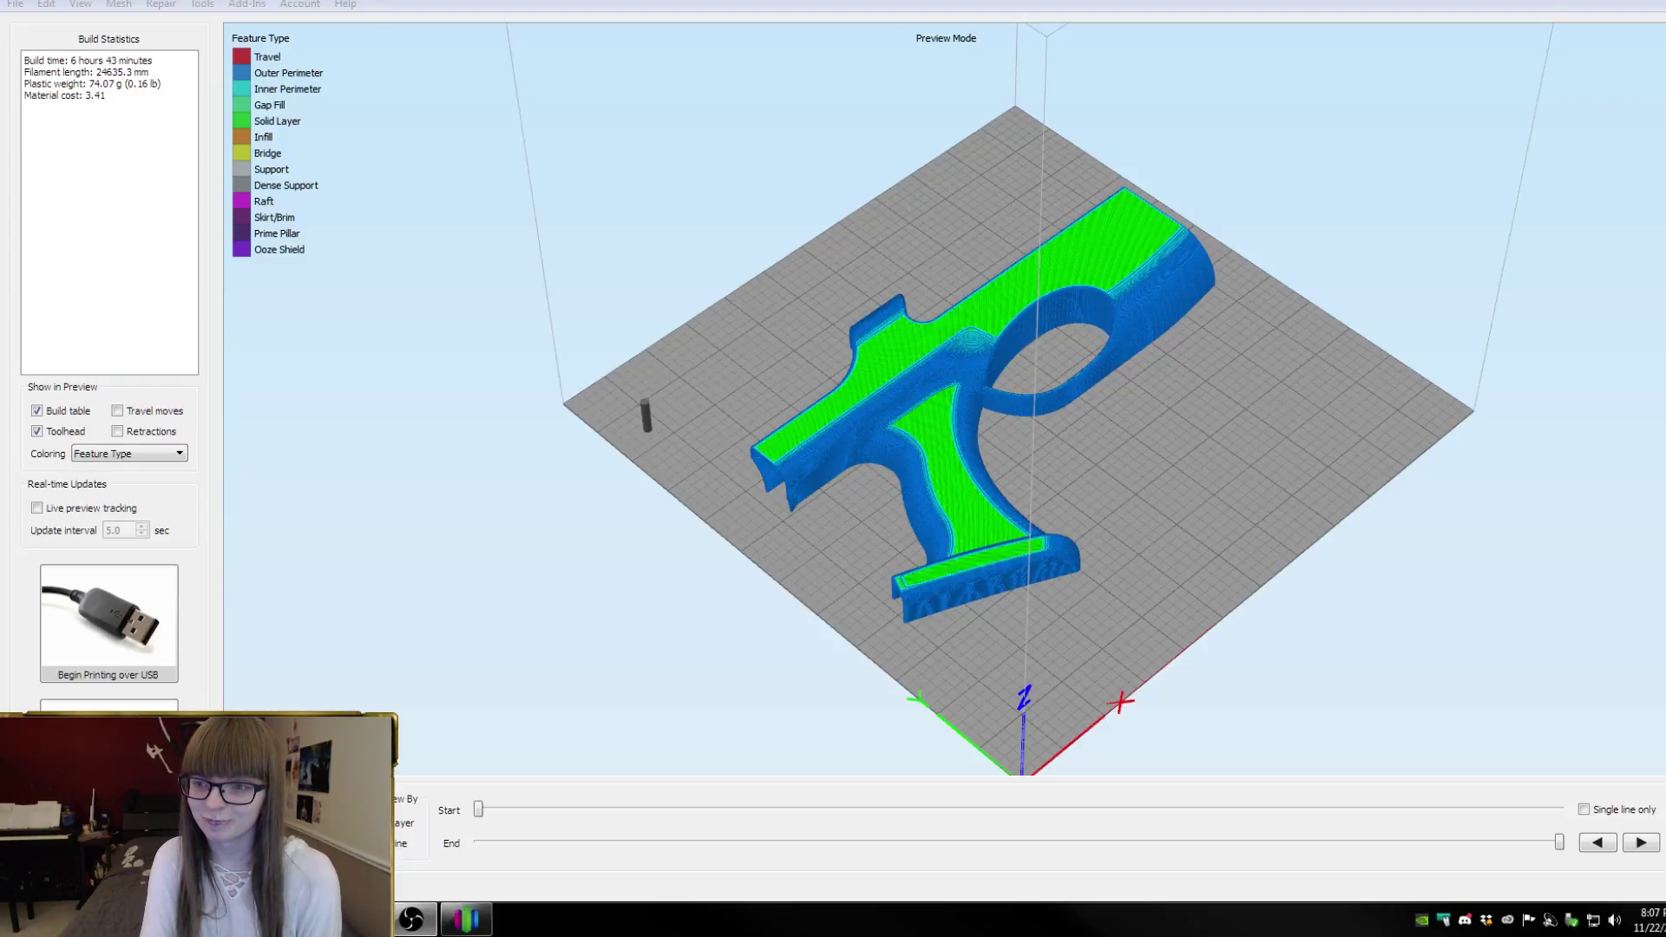
pyautogui.moveTo(1345, 338); pyautogui.dragTo(1262, 484)
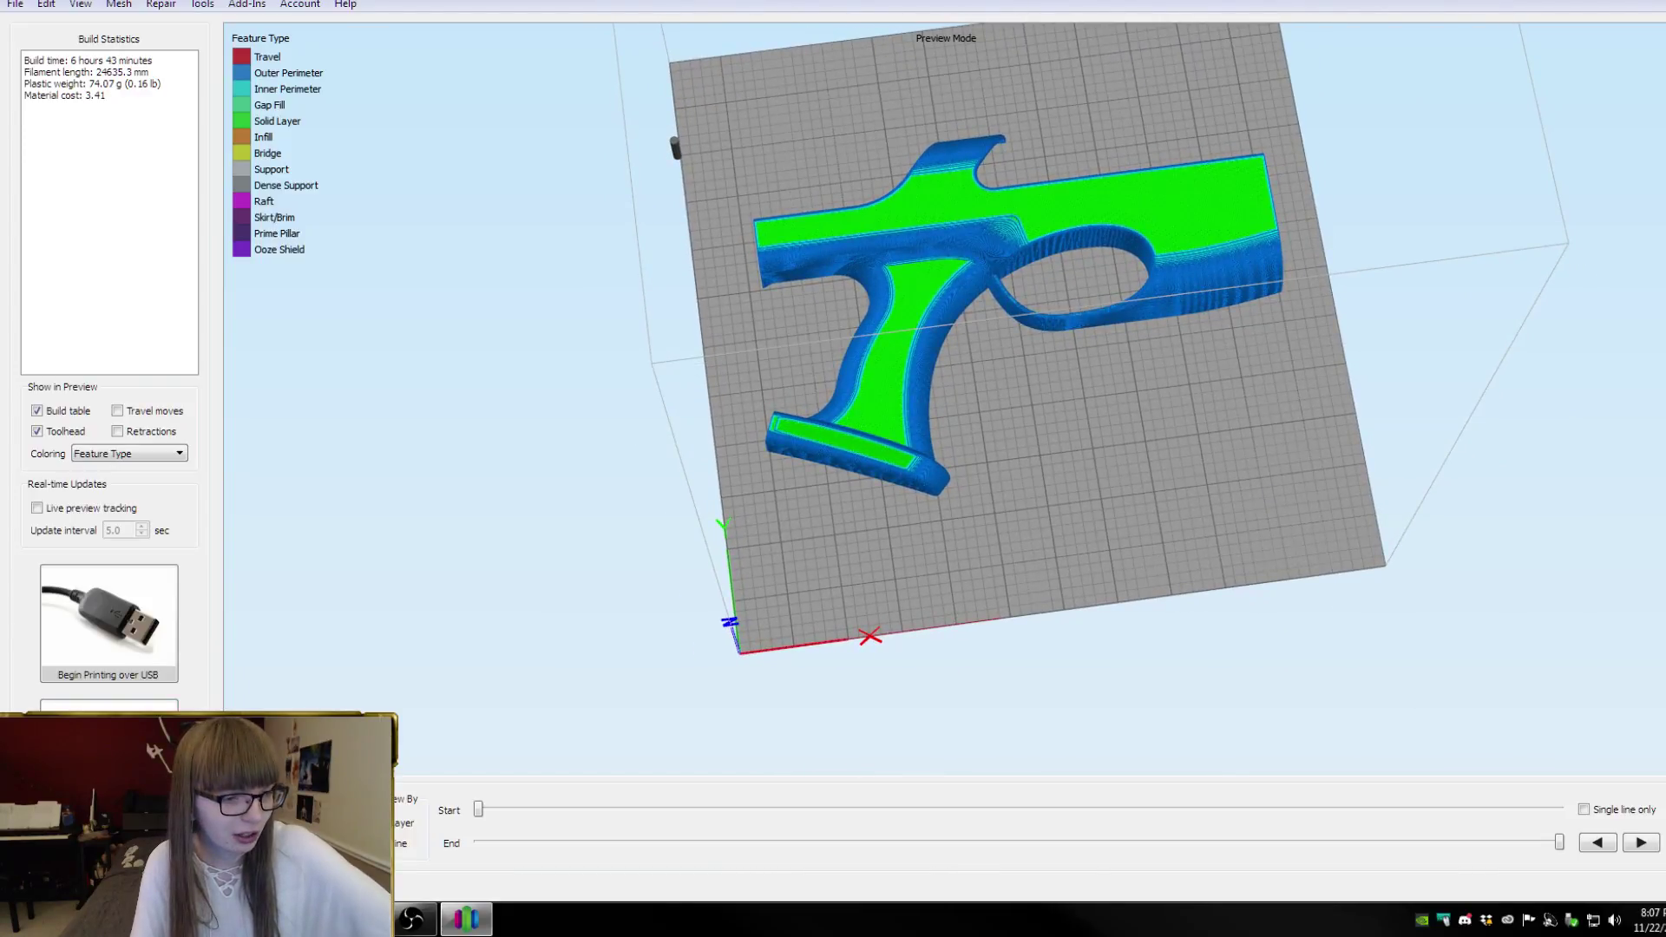
# Leave the preview and replace the Center Reciever model on the build plate with the Front model
pyautogui.press('Escape')
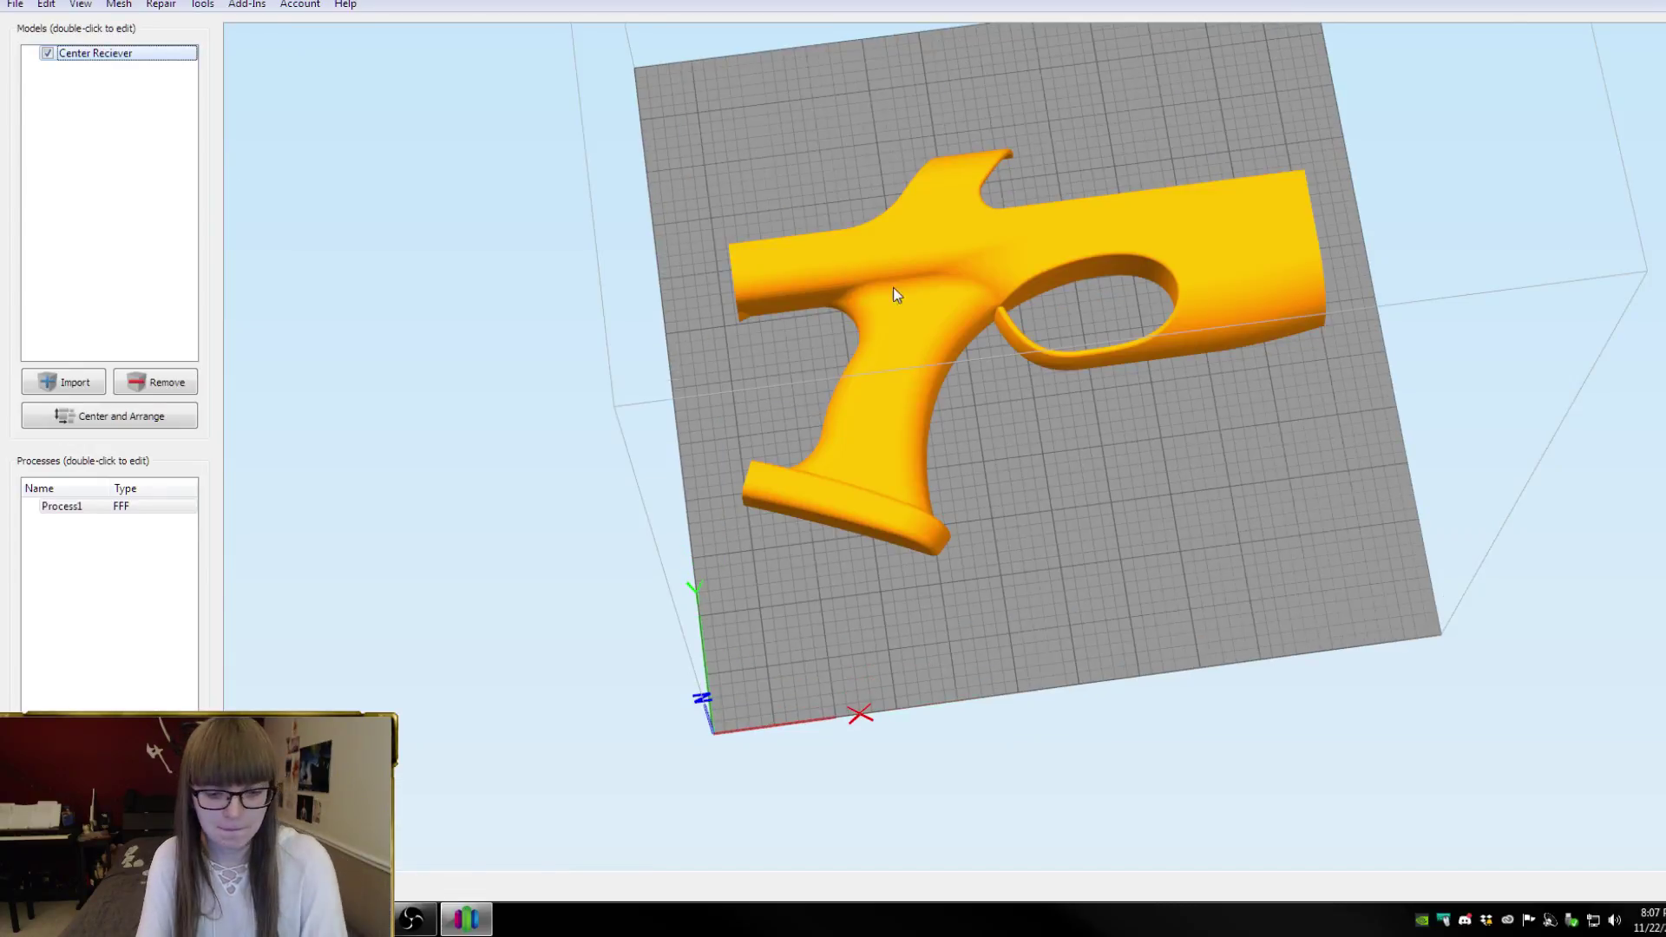
pyautogui.press('Delete')
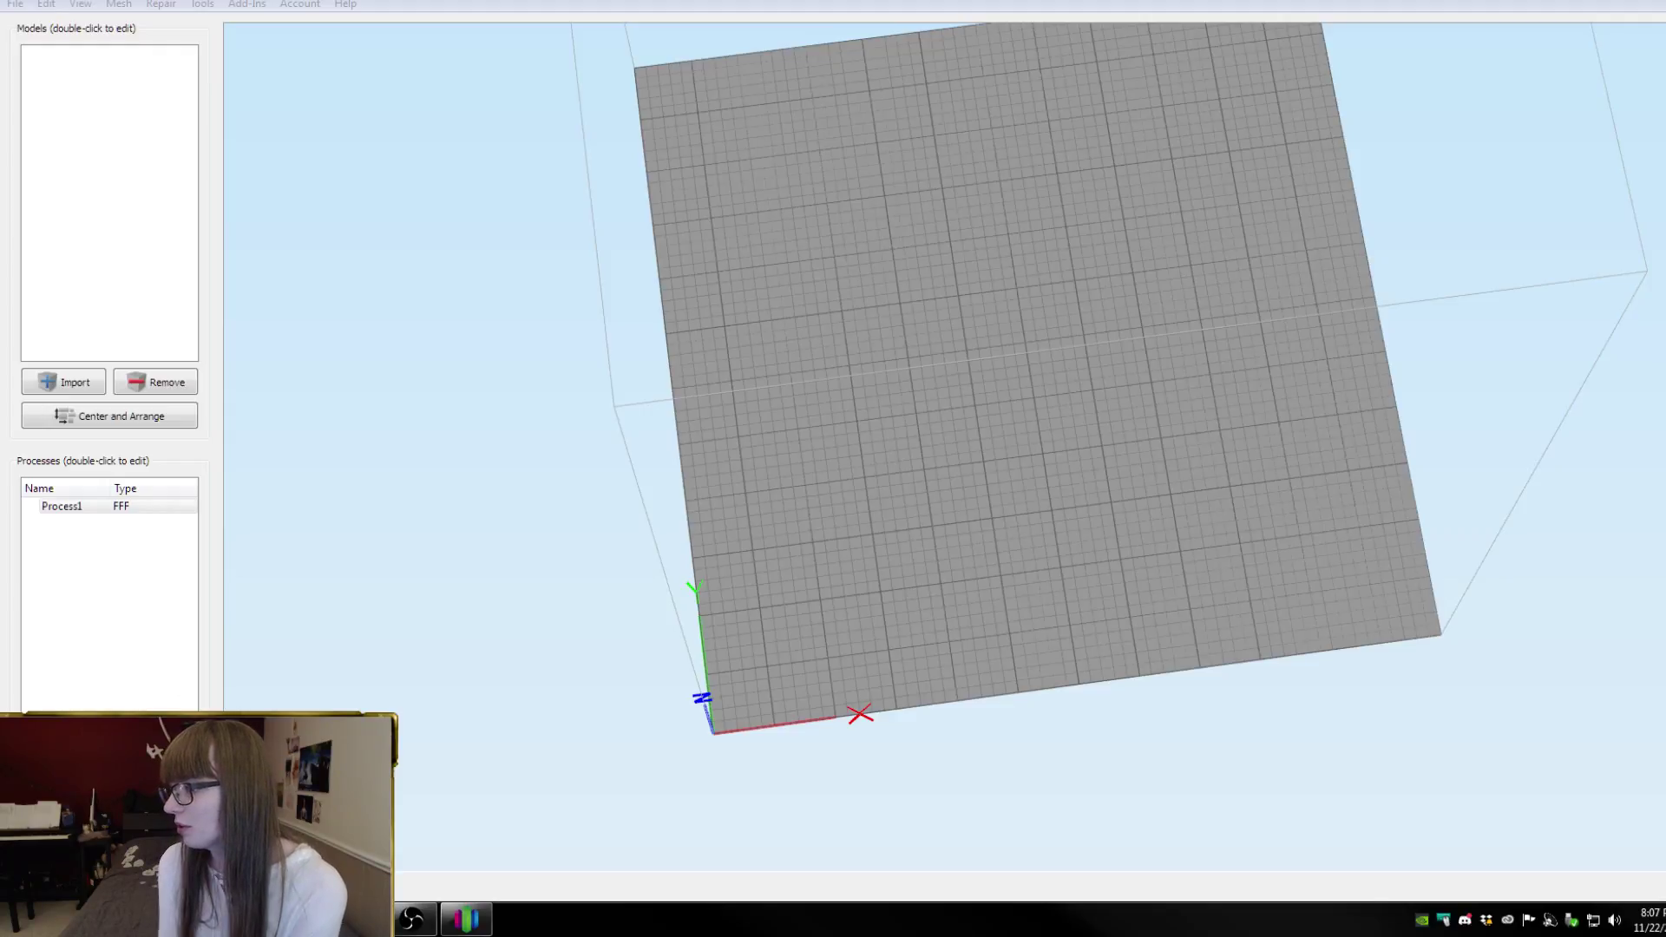
pyautogui.moveTo(1665, 252); pyautogui.dragTo(1328, 261)
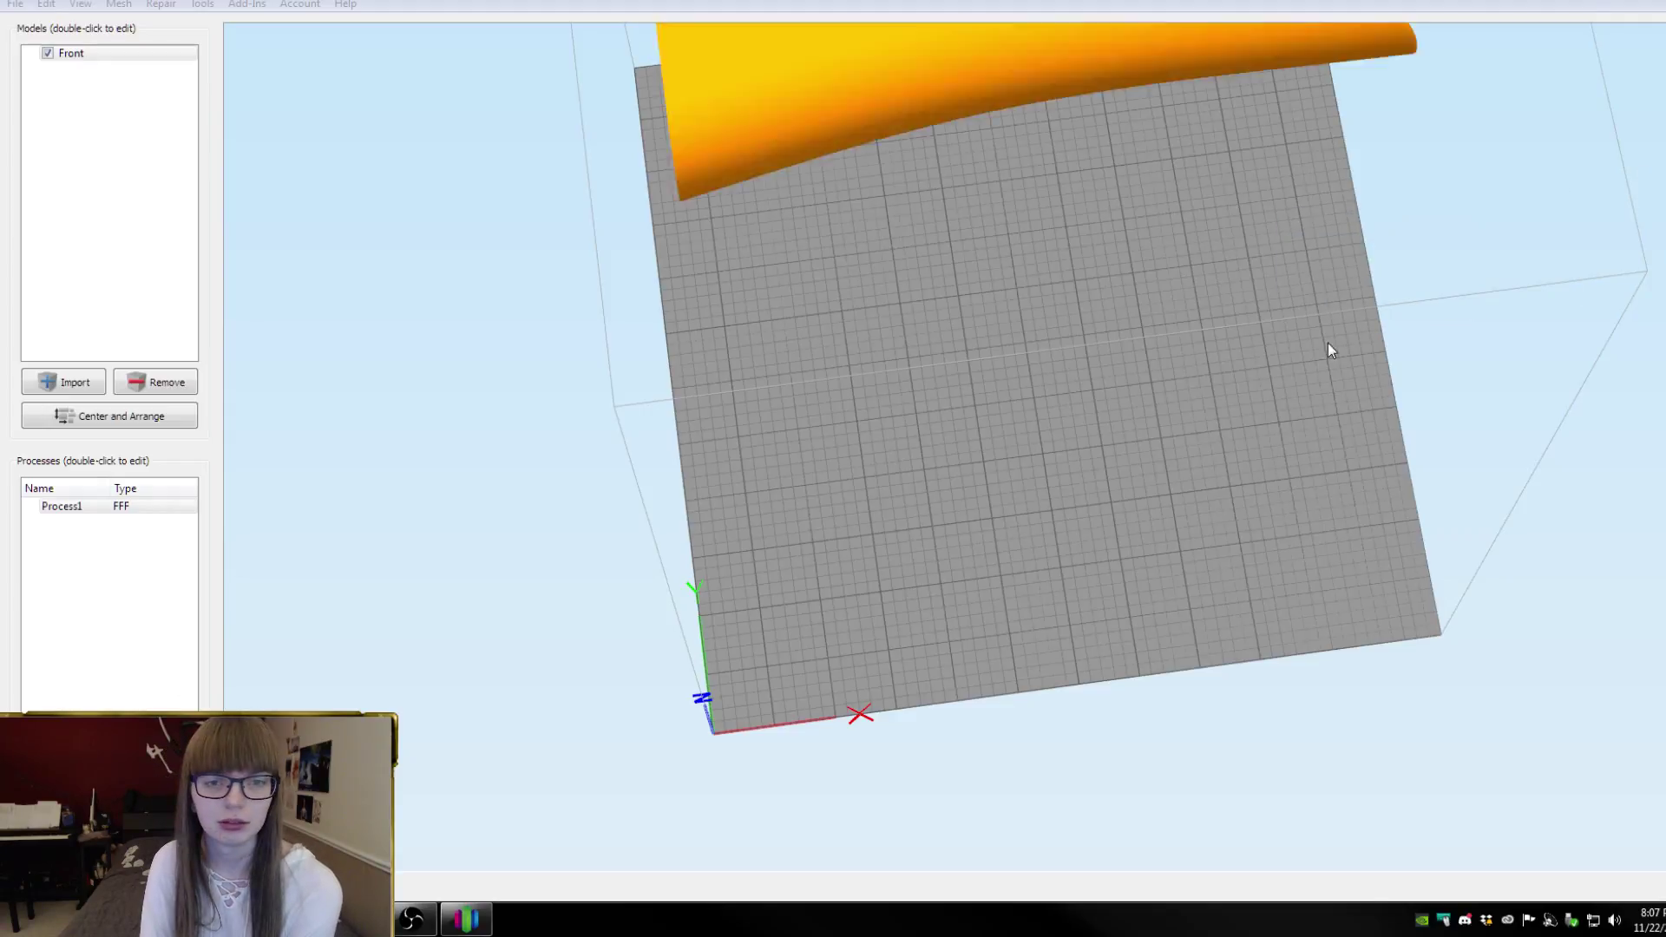
# Generate the print preview of the Front model, then leave it and inspect the part on the build plate from a lower angle
pyautogui.click(110, 840)
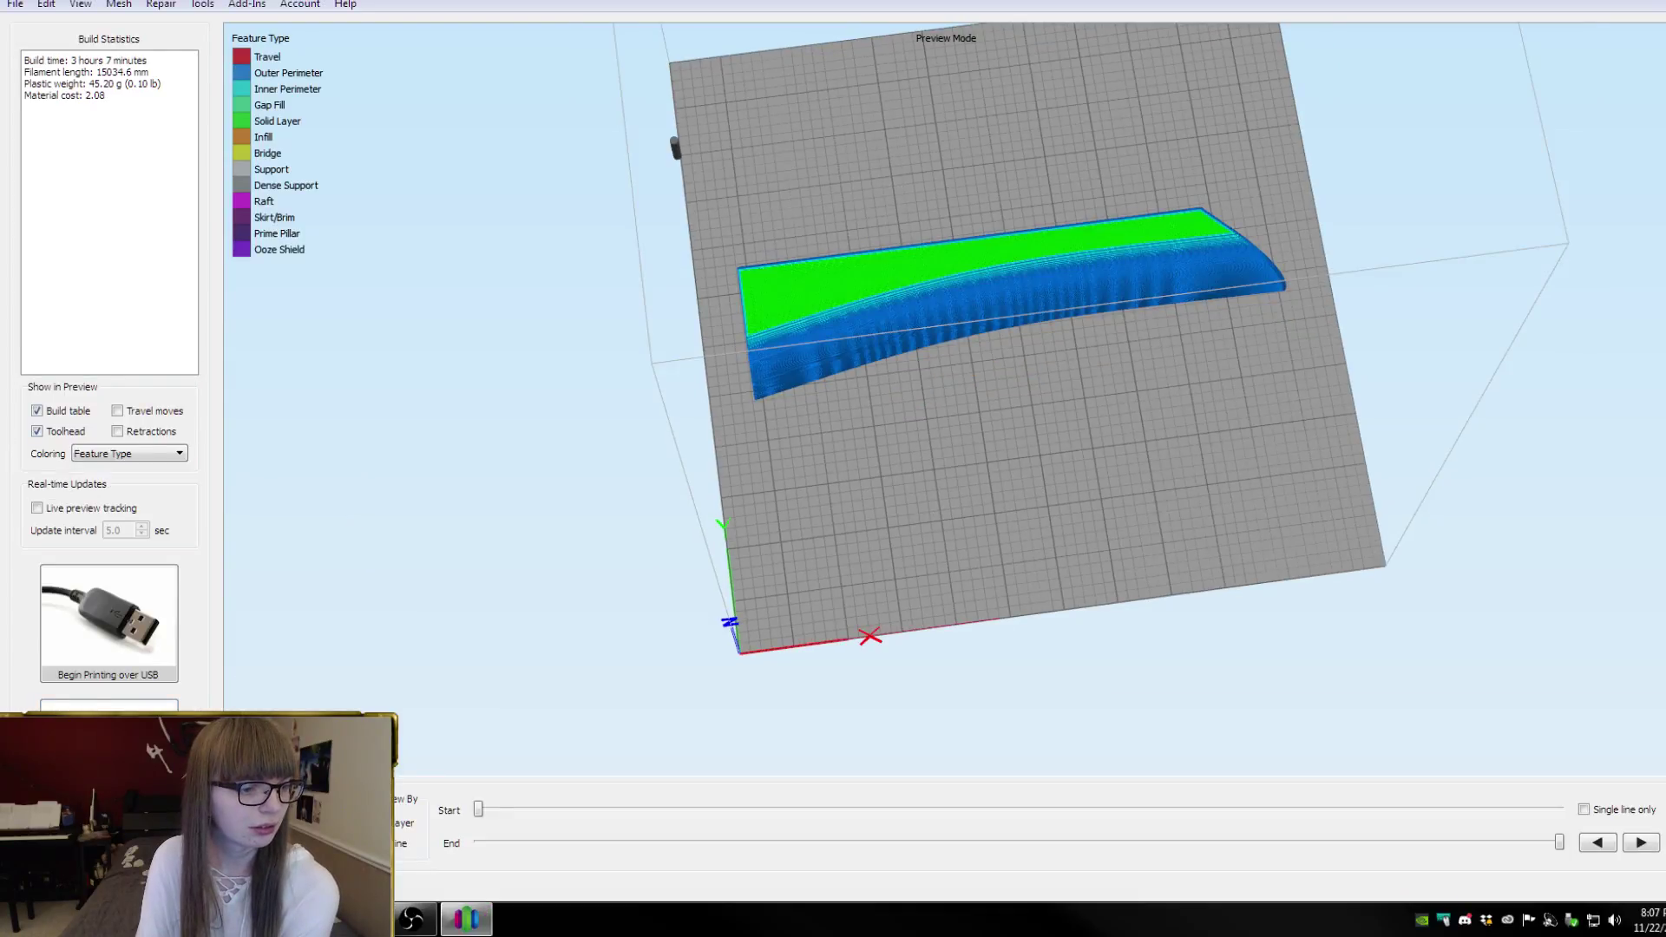
pyautogui.click(110, 848)
pyautogui.moveTo(595, 483); pyautogui.dragTo(628, 287)
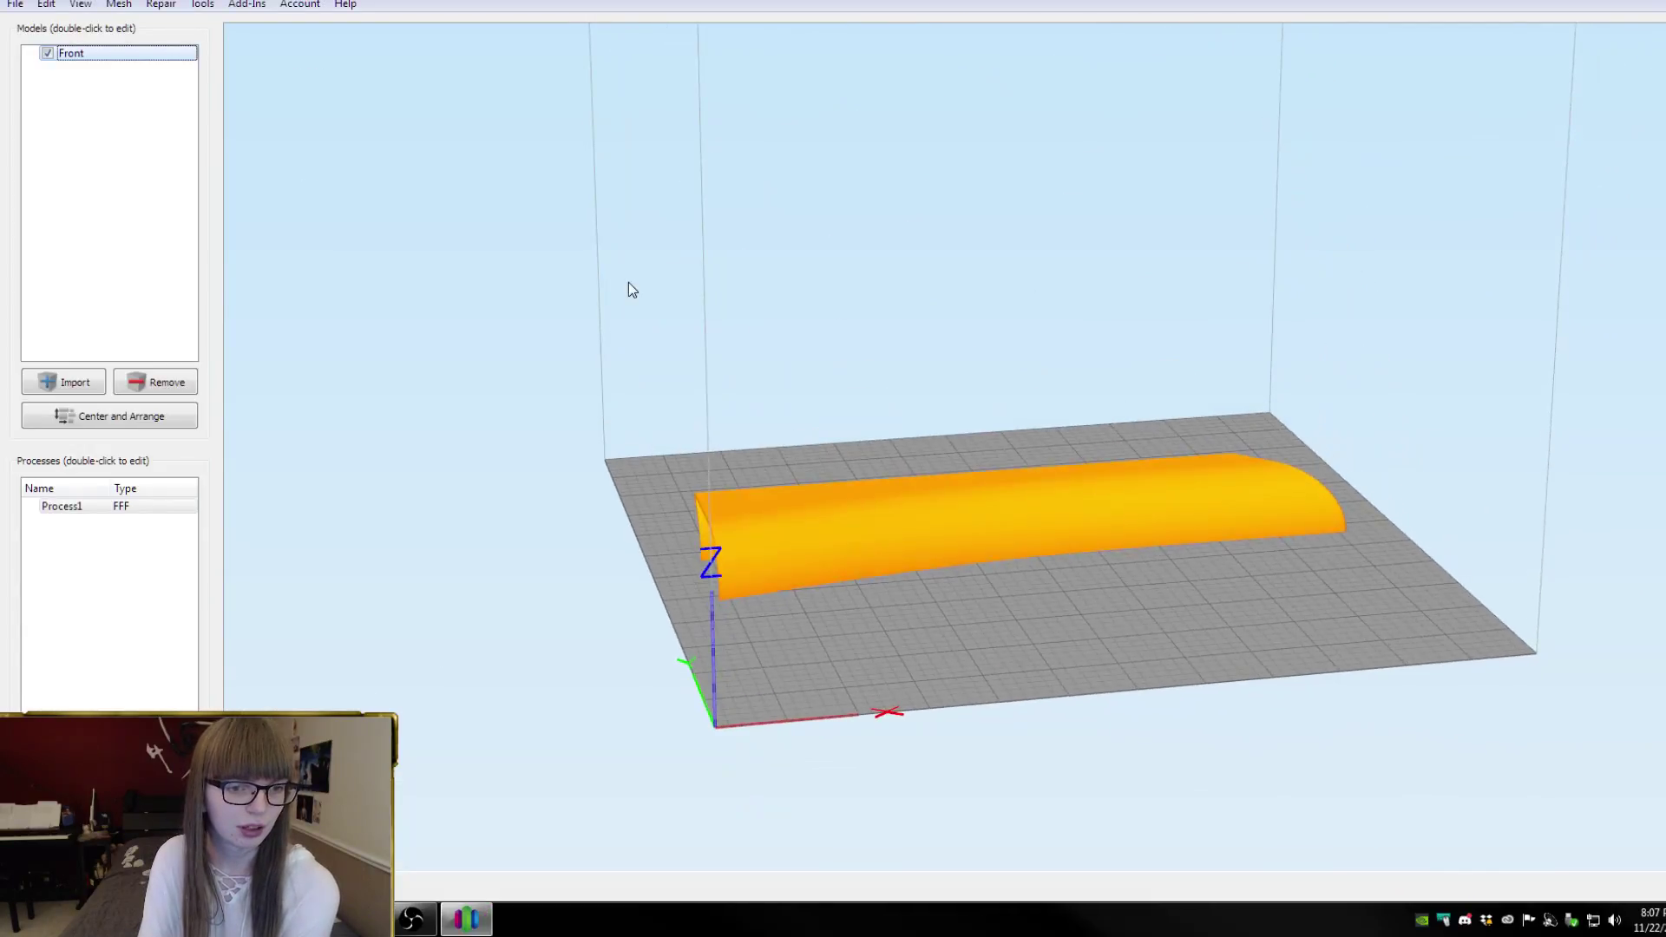
# Switch back to Fusion 360 and export the front section, Main Body (1), as an STL file
pyautogui.click(358, 920)
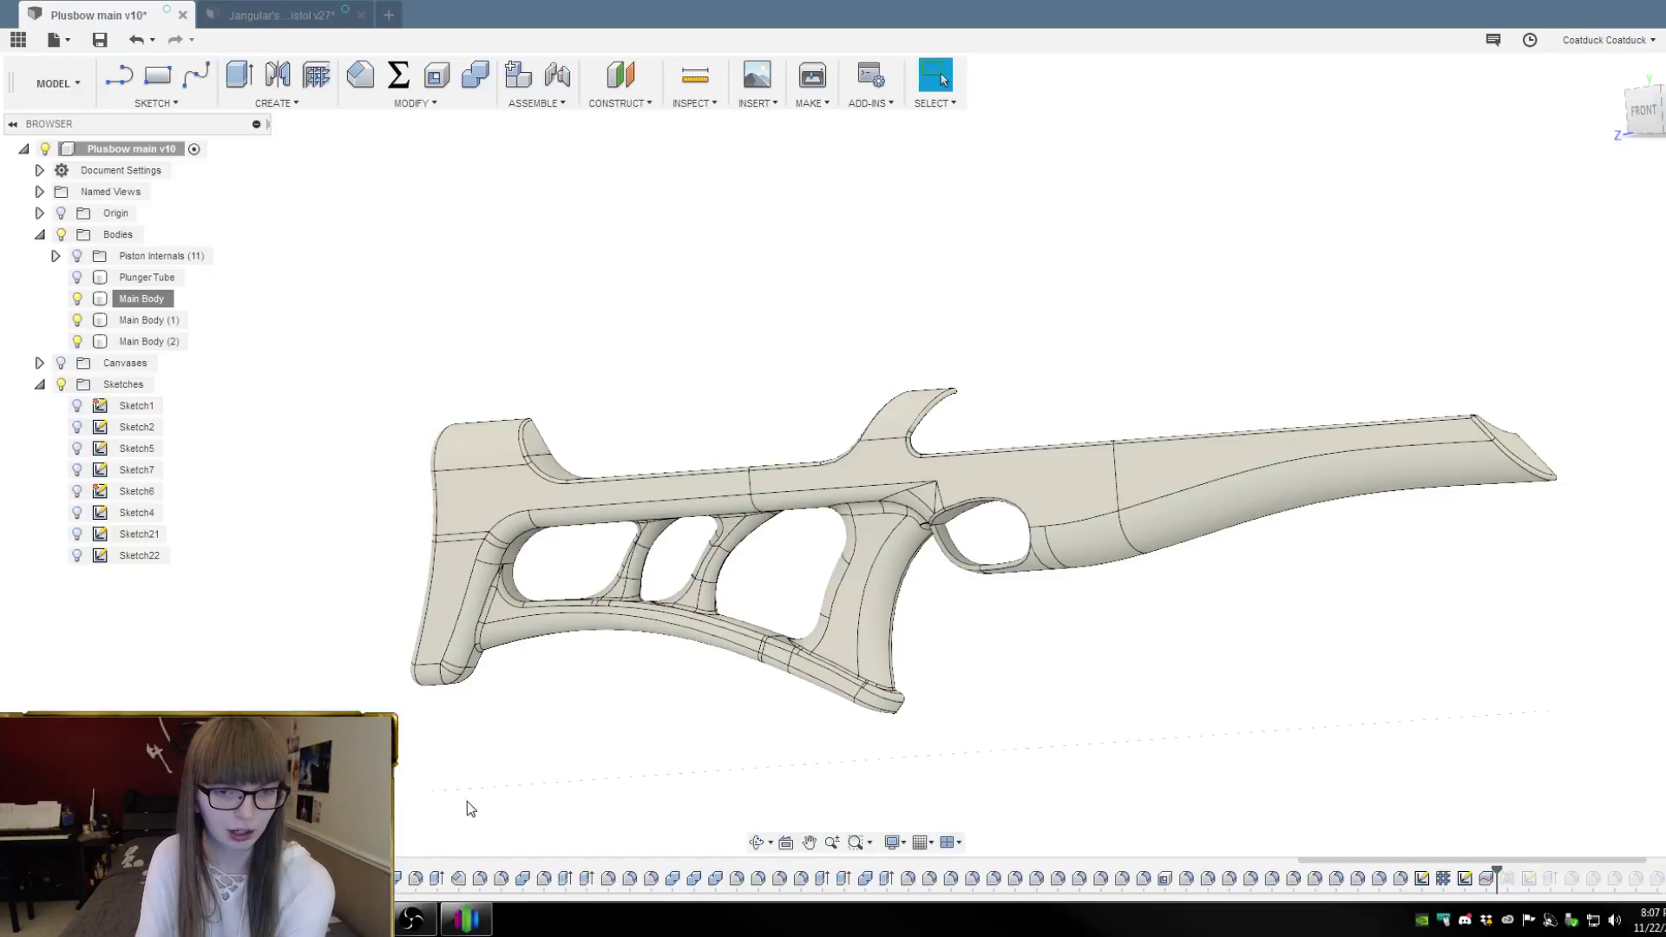
pyautogui.rightClick(182, 320)
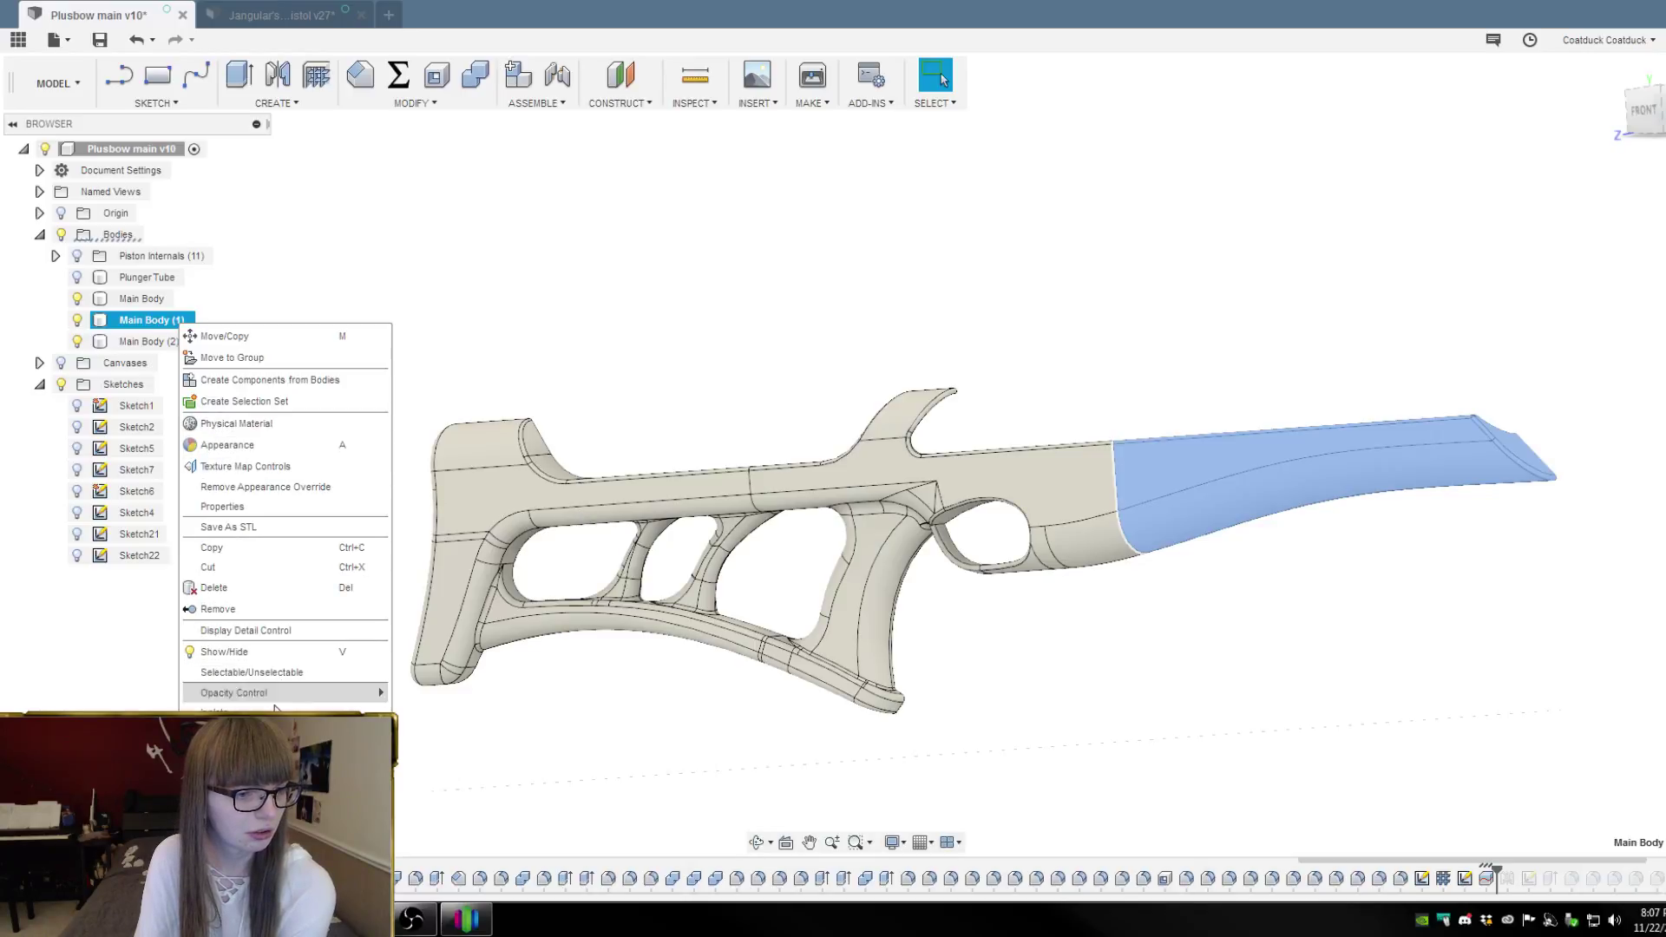
pyautogui.click(221, 527)
pyautogui.click(1608, 516)
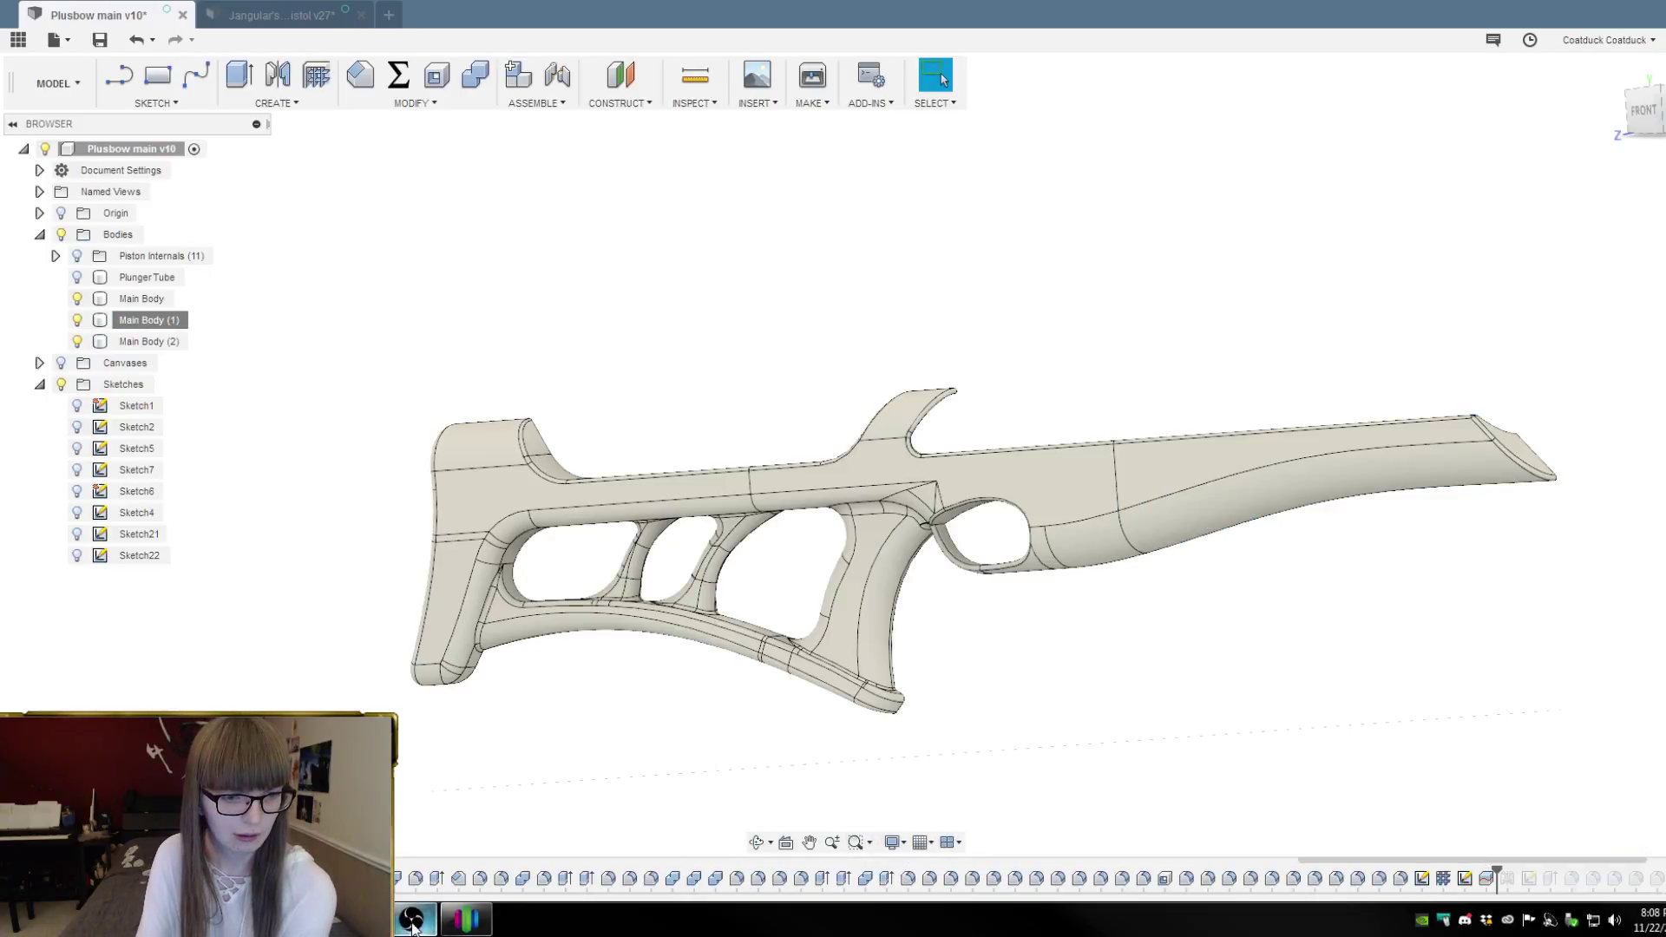
# Switch to Simplify3D and remove the Front model from the build plate
pyautogui.click(480, 922)
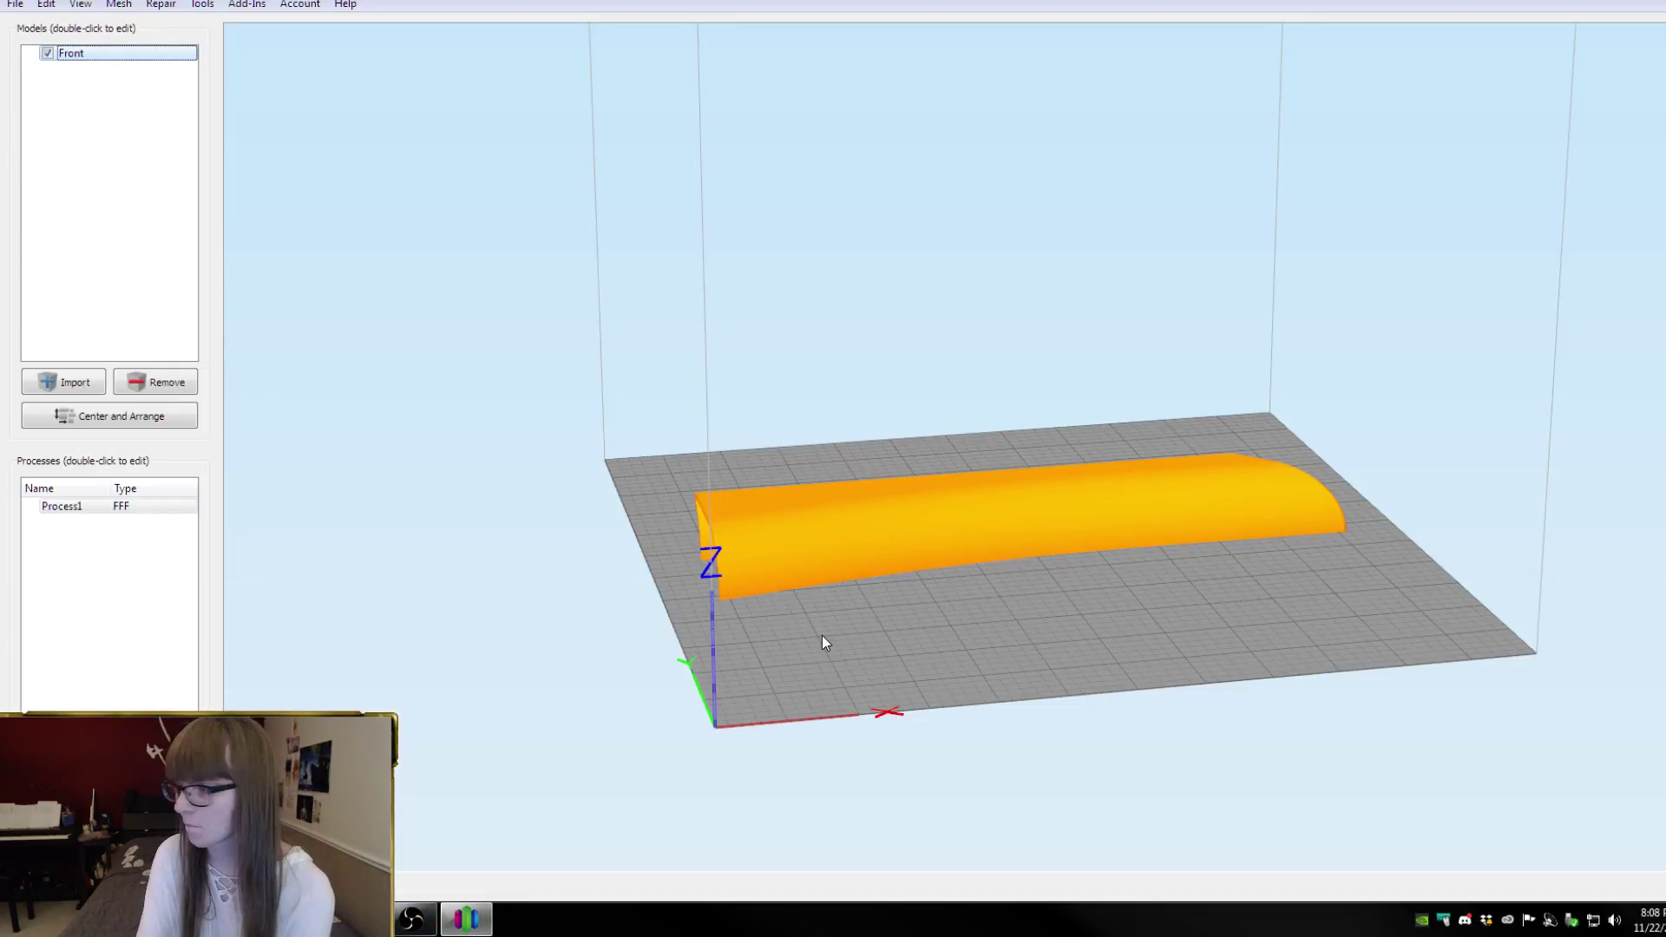
pyautogui.press('Delete')
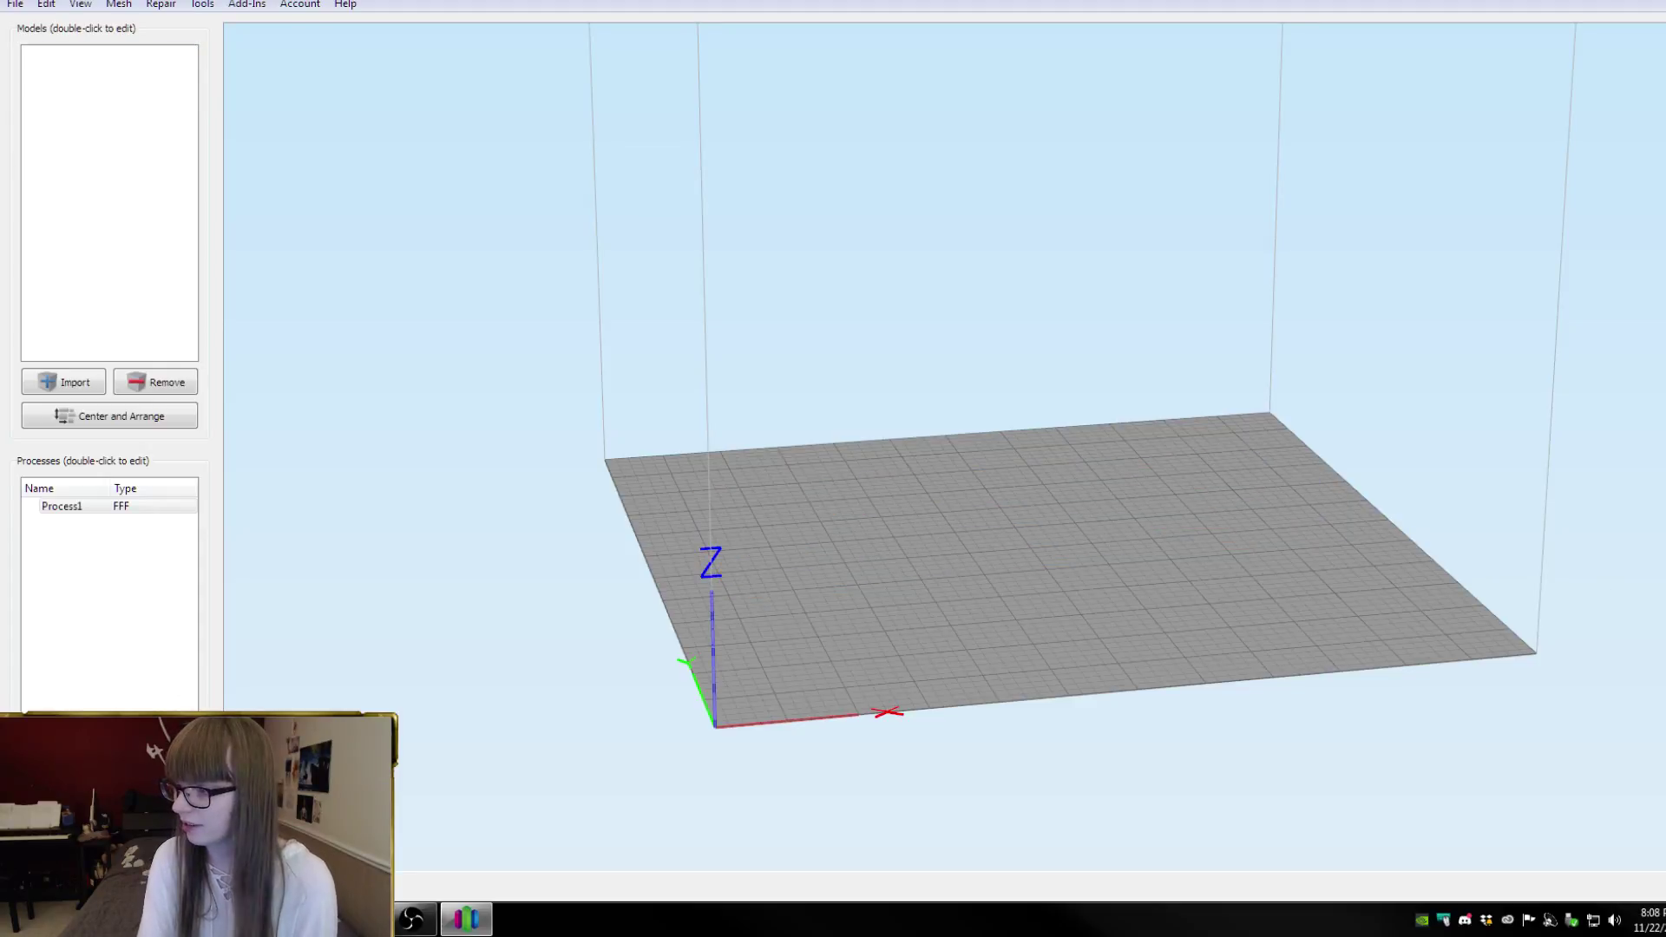
# Load the newly exported Front model, generate its print preview and examine the sliced part from above
pyautogui.moveTo(1661, 335); pyautogui.dragTo(1424, 405)
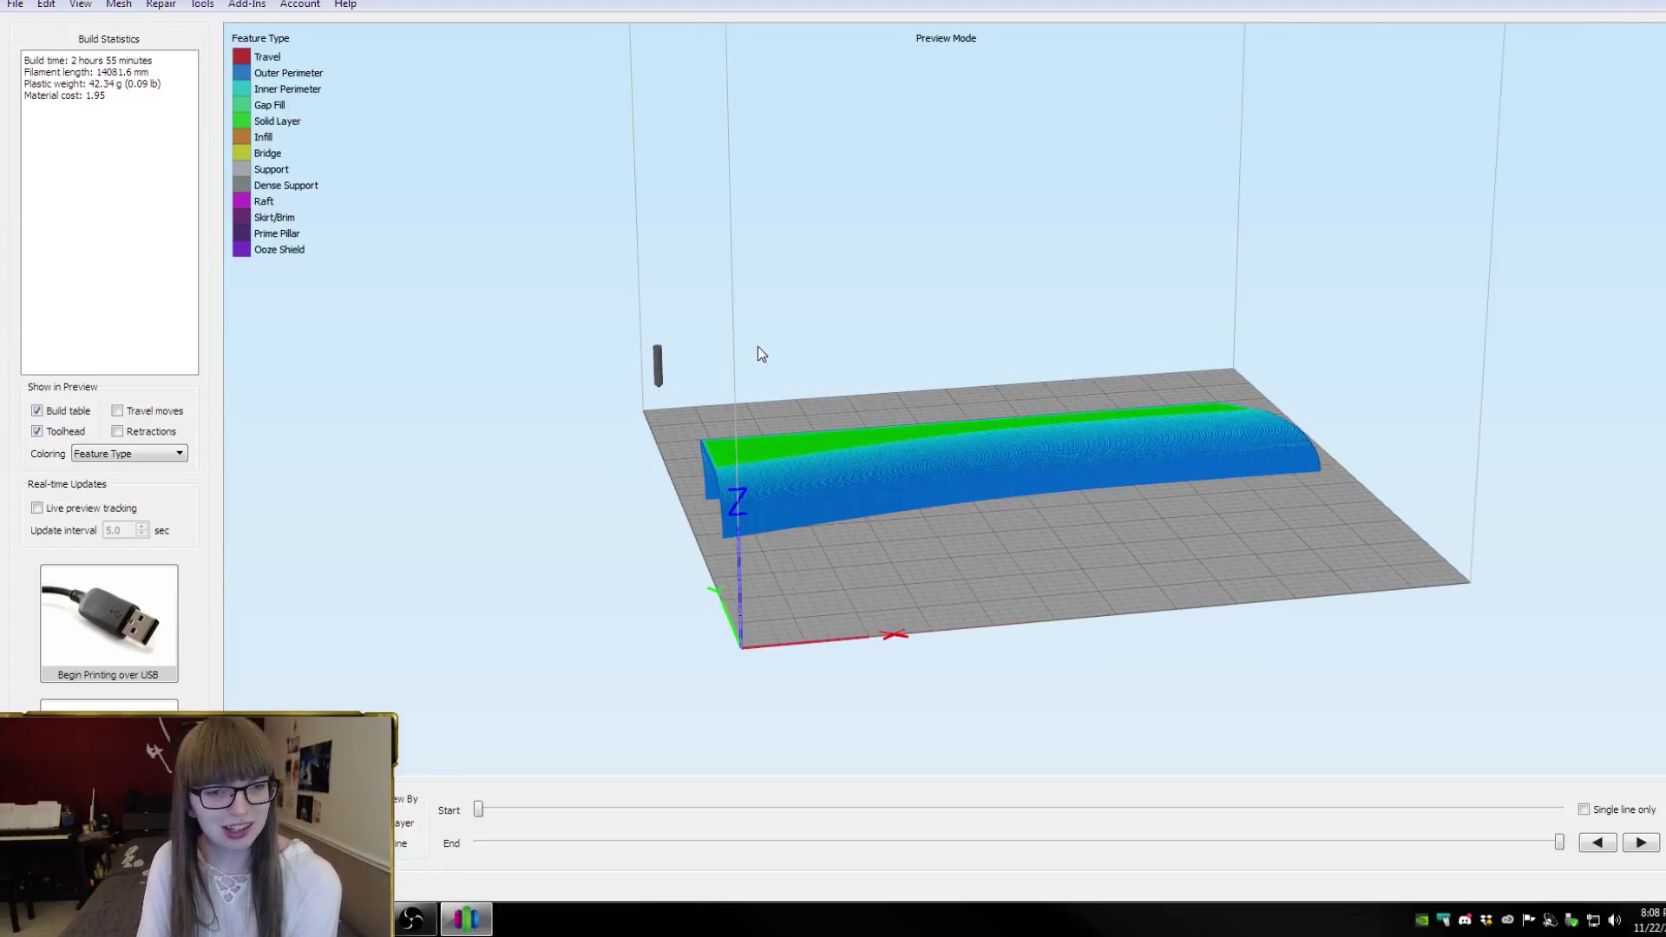
pyautogui.moveTo(746, 335); pyautogui.dragTo(959, 272)
pyautogui.scroll(5, 959, 272)
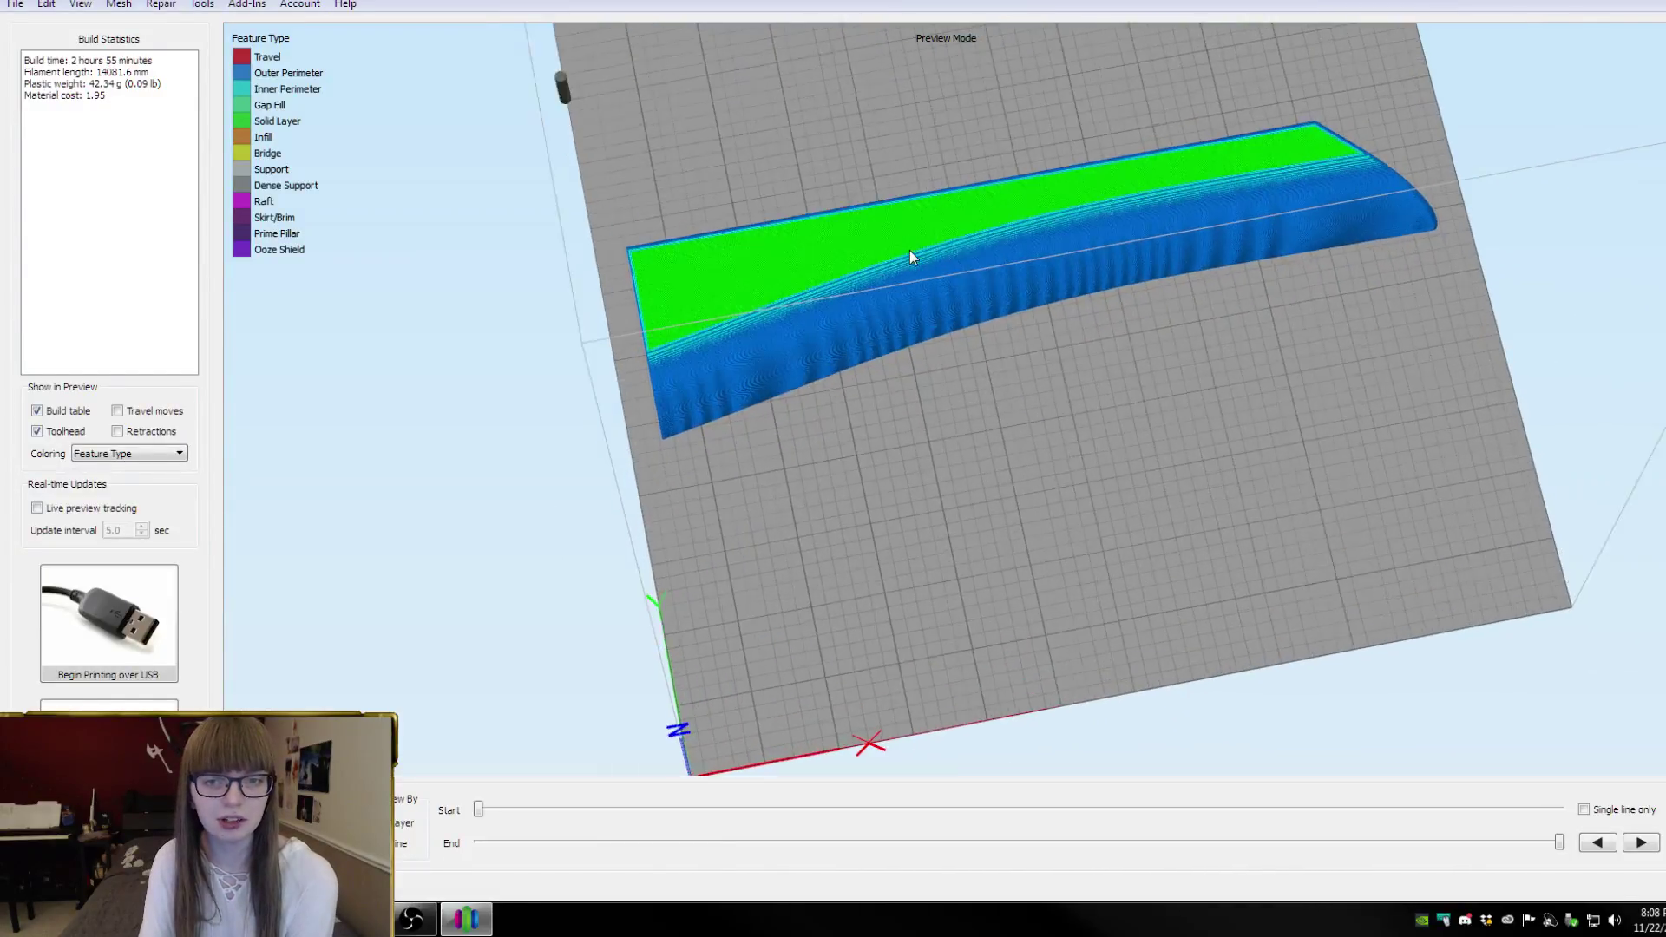
pyautogui.moveTo(509, 321); pyautogui.dragTo(652, 393)
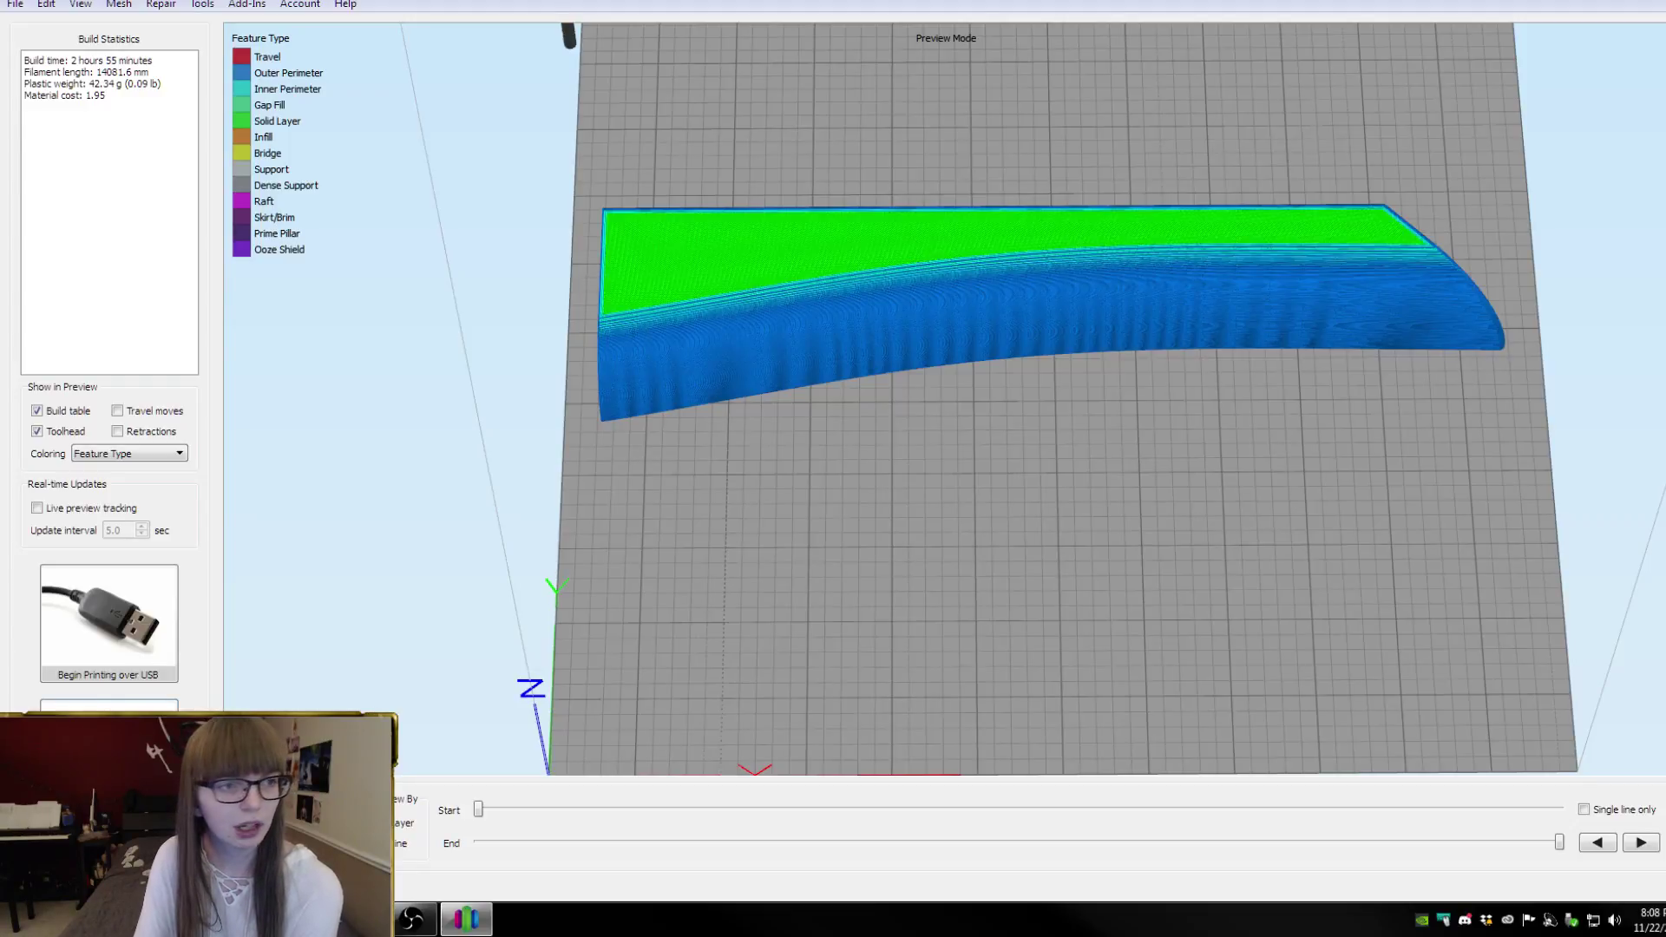
# Leave the print preview and remove the Front model from the build plate
pyautogui.click(108, 852)
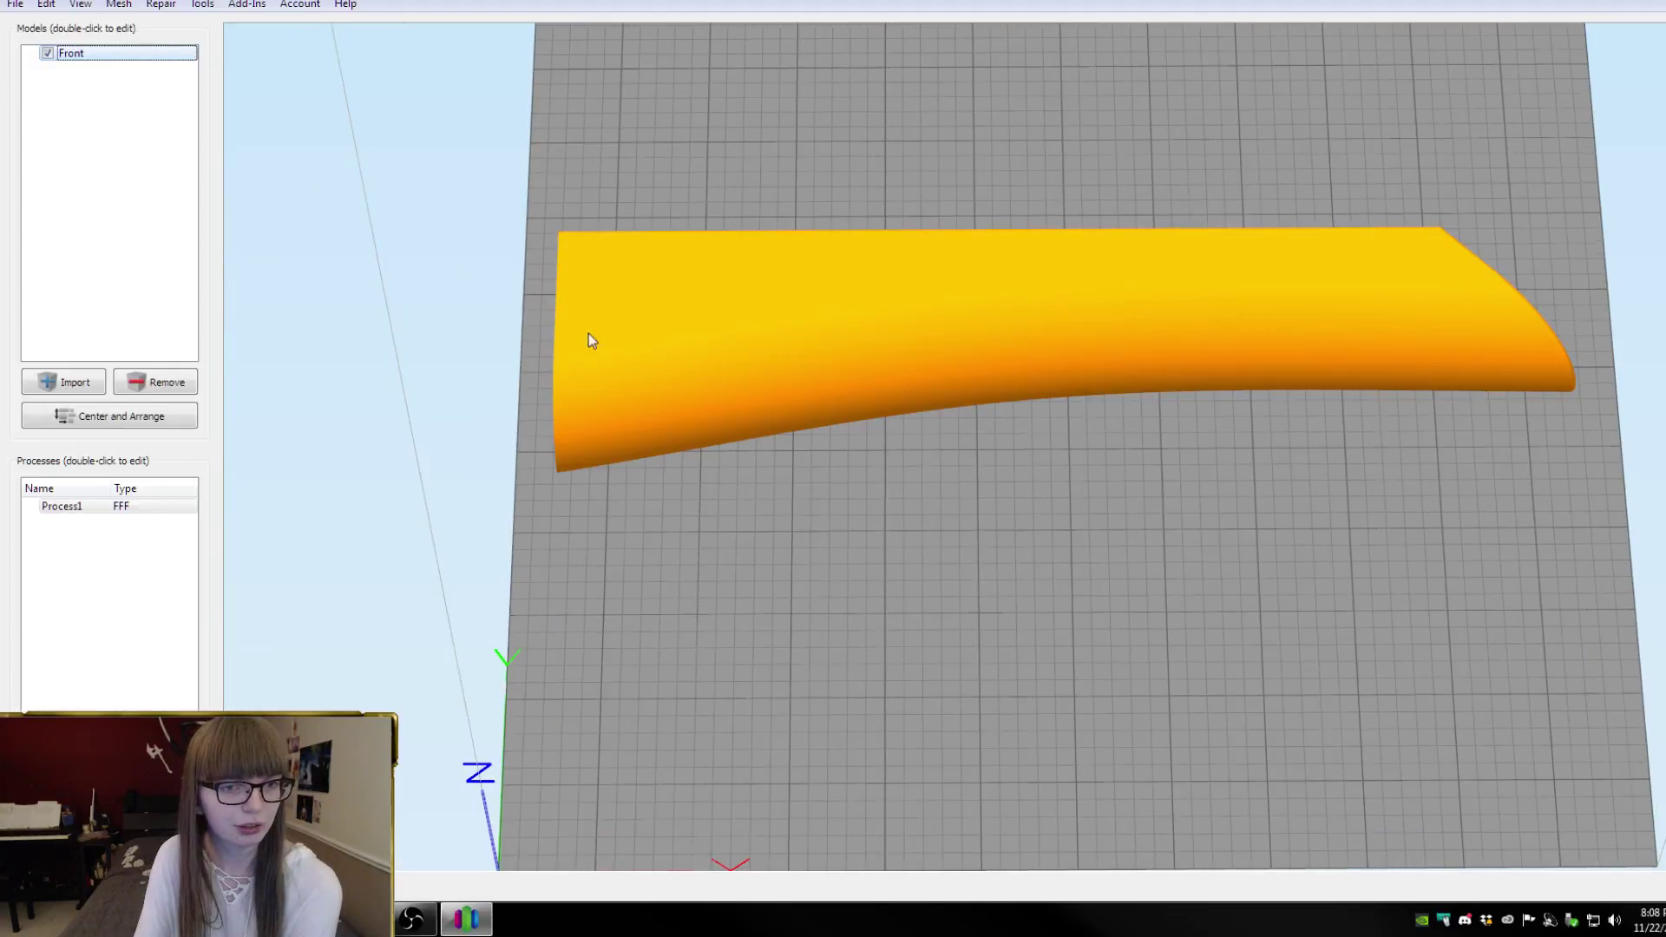
pyautogui.press('Delete')
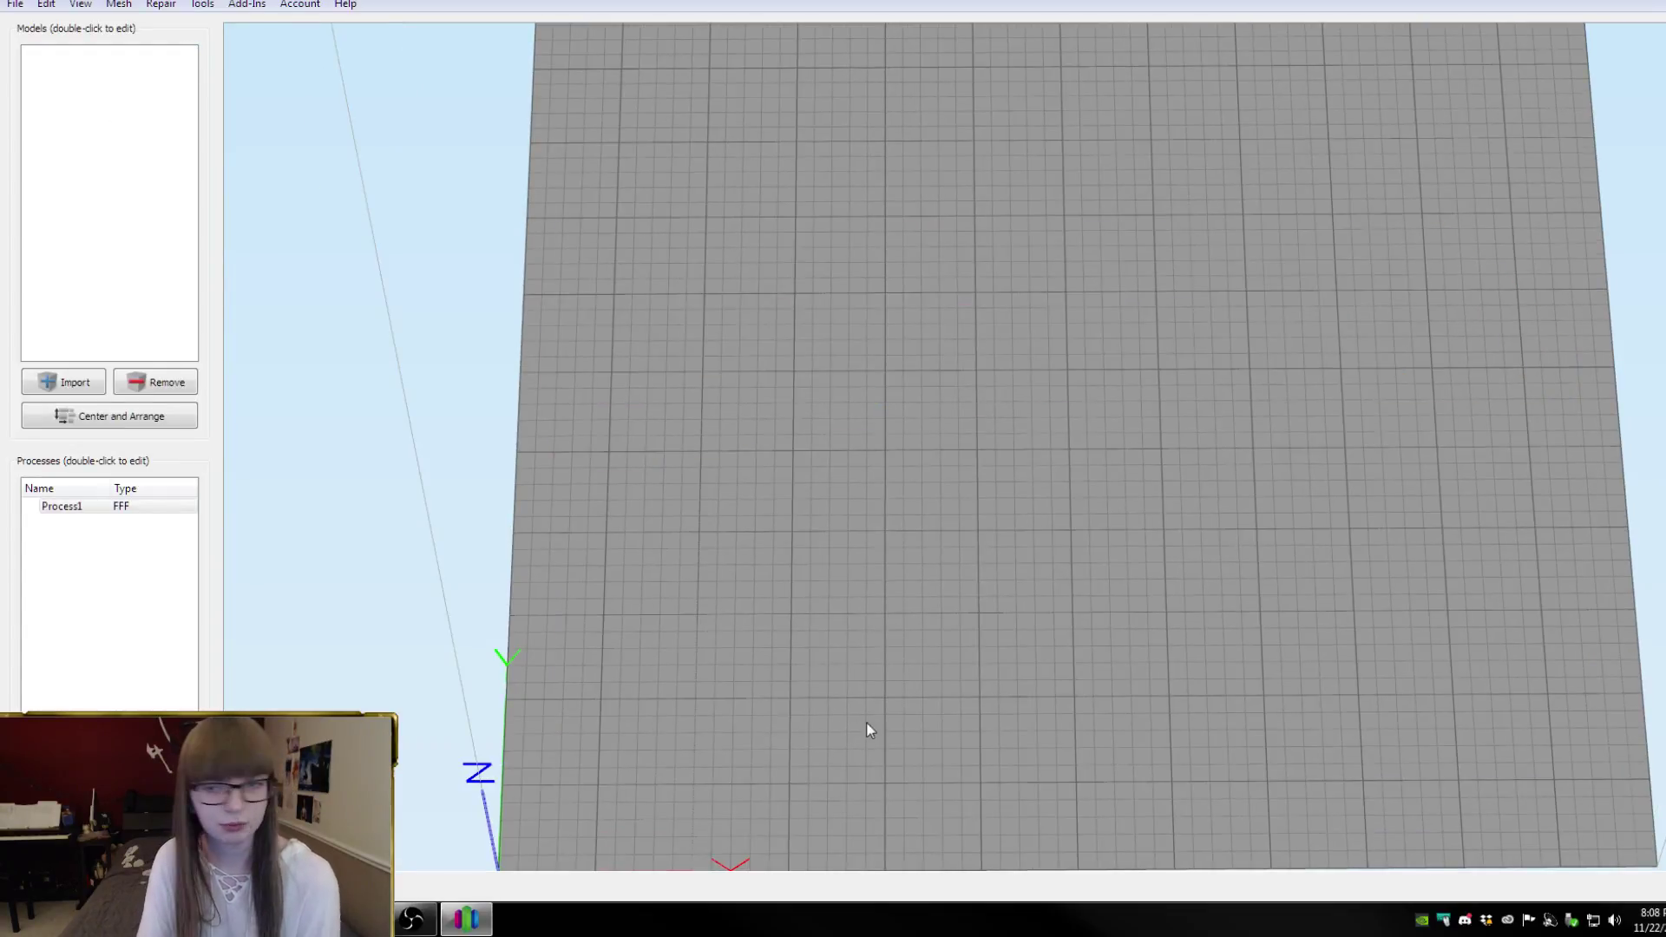
pyautogui.scroll(-3, 1080, 505)
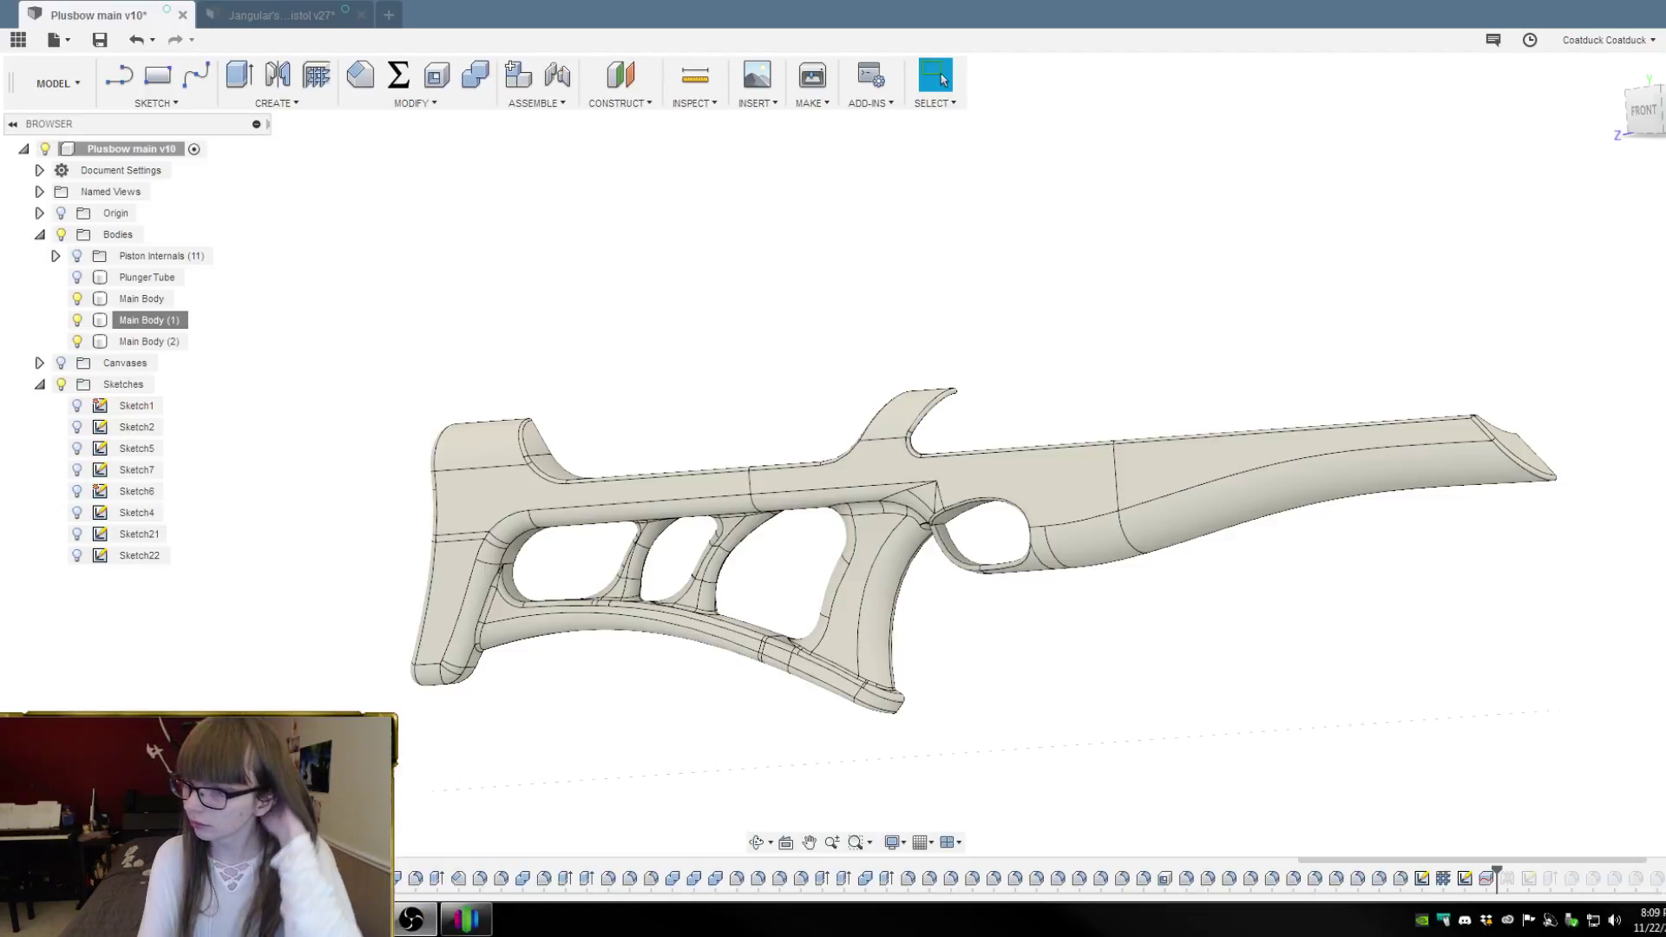
# Switch to Fusion 360 and examine the hollow back side of the split body and its split sketch, Sketch22
pyautogui.keyDown('shift'); pyautogui.moveTo(892, 305); pyautogui.dragTo(1255, 366, button='middle'); pyautogui.keyUp('shift')
pyautogui.press('Escape')
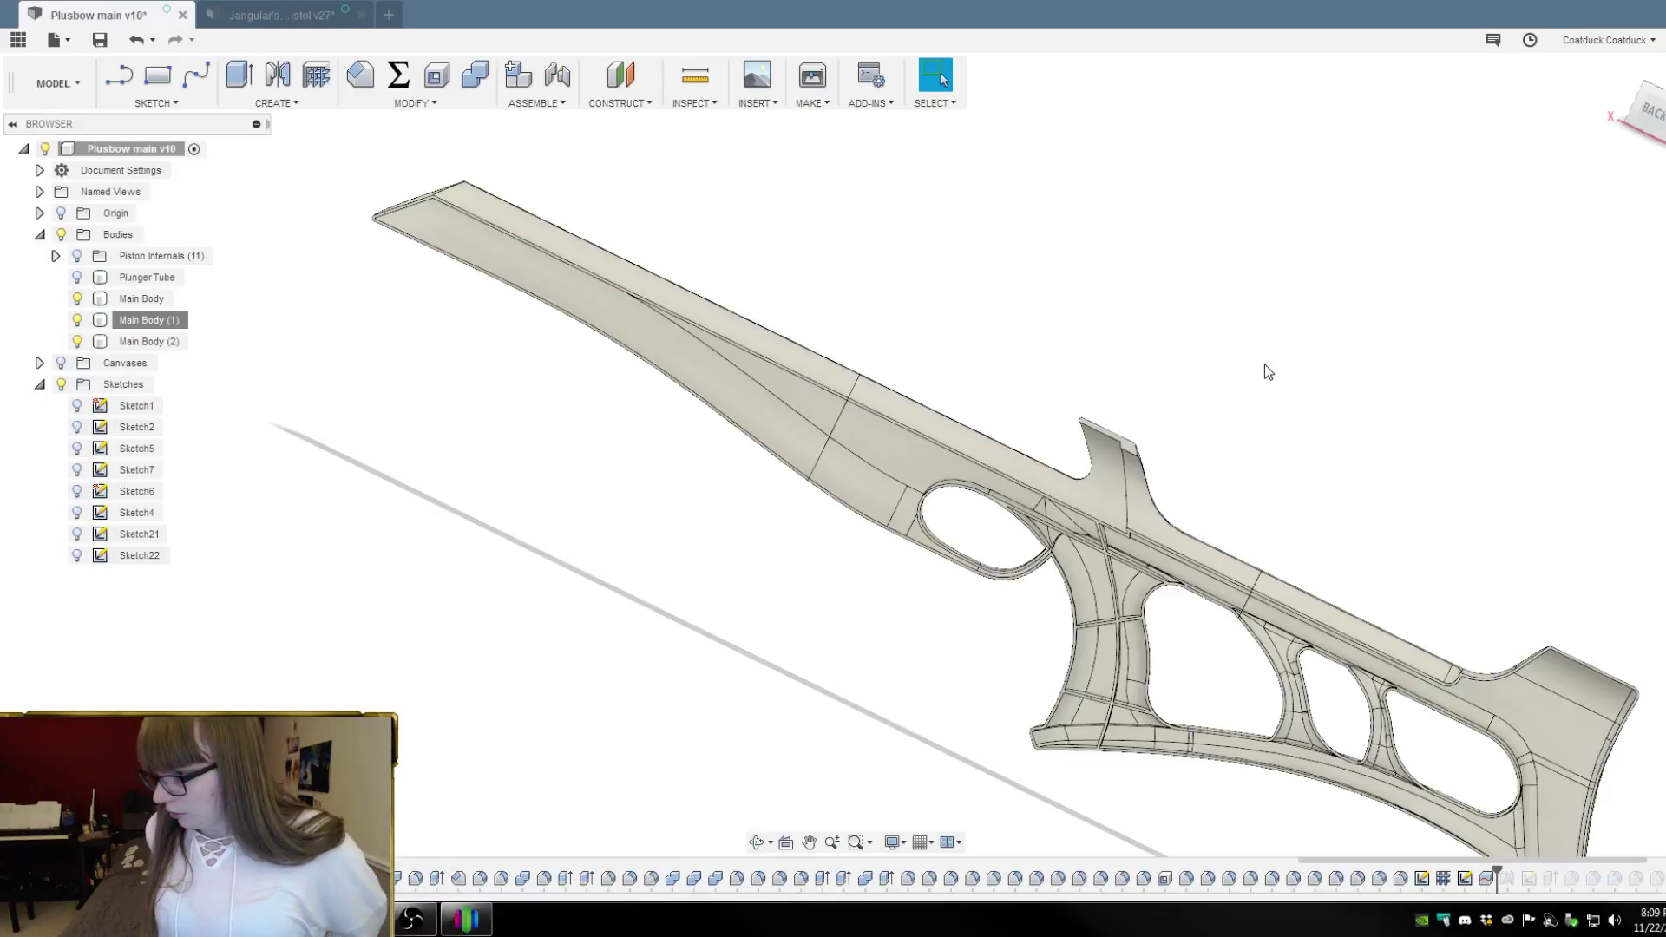
pyautogui.keyDown('shift'); pyautogui.moveTo(1305, 473); pyautogui.dragTo(1332, 410, button='middle'); pyautogui.keyUp('shift')
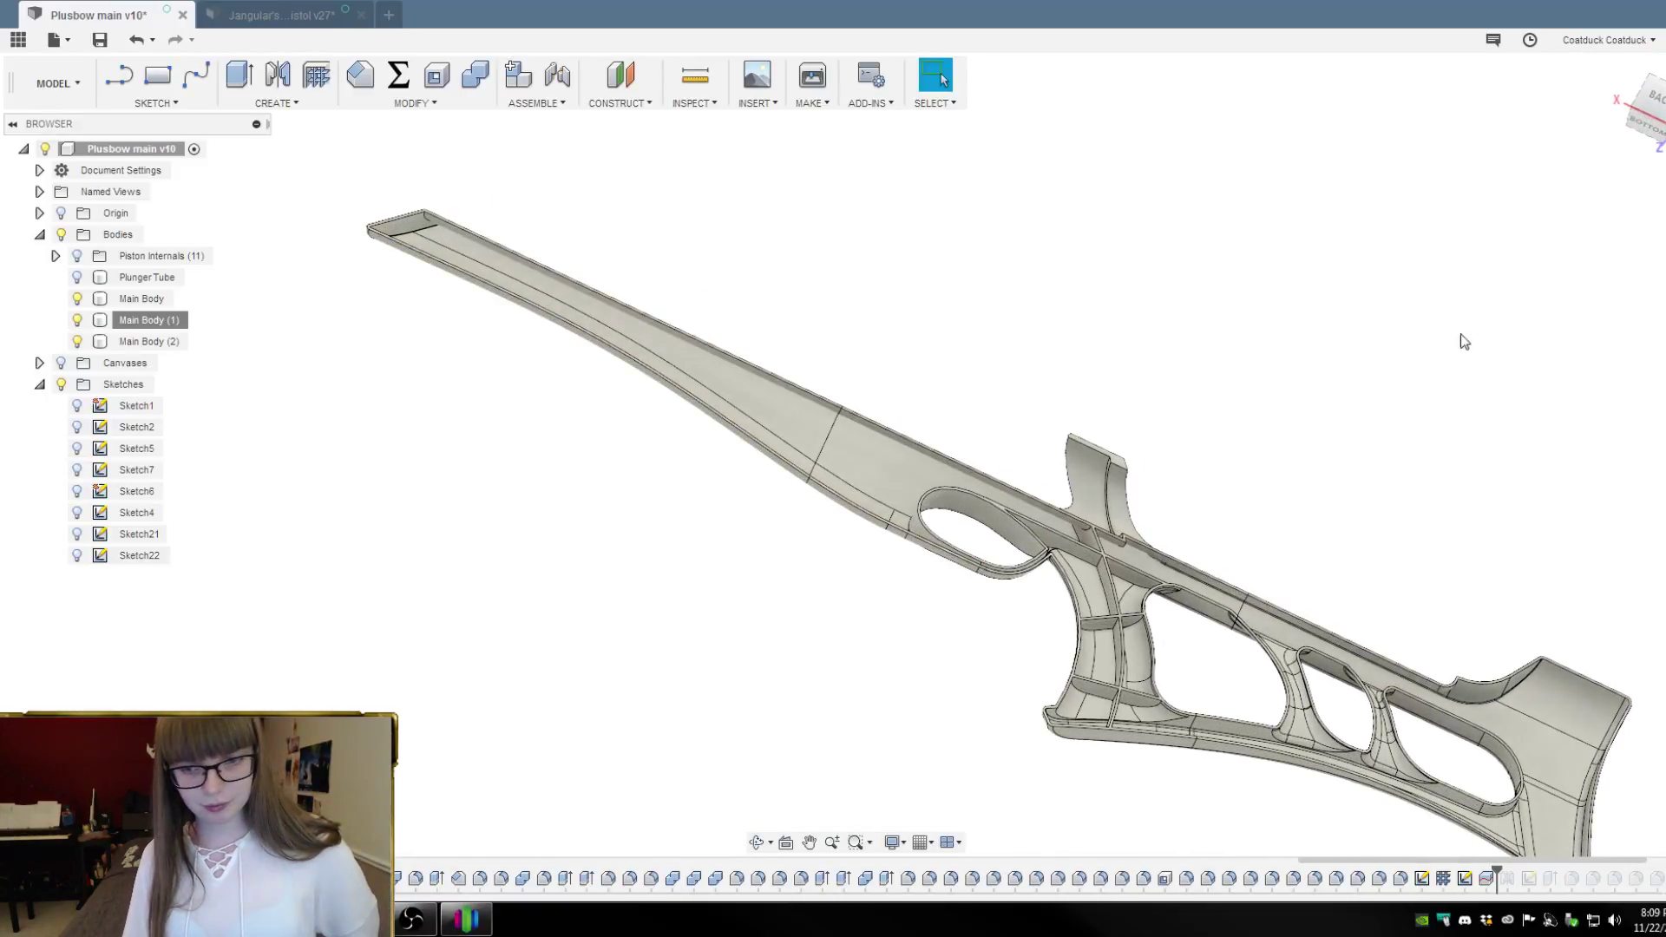
pyautogui.click(1653, 100)
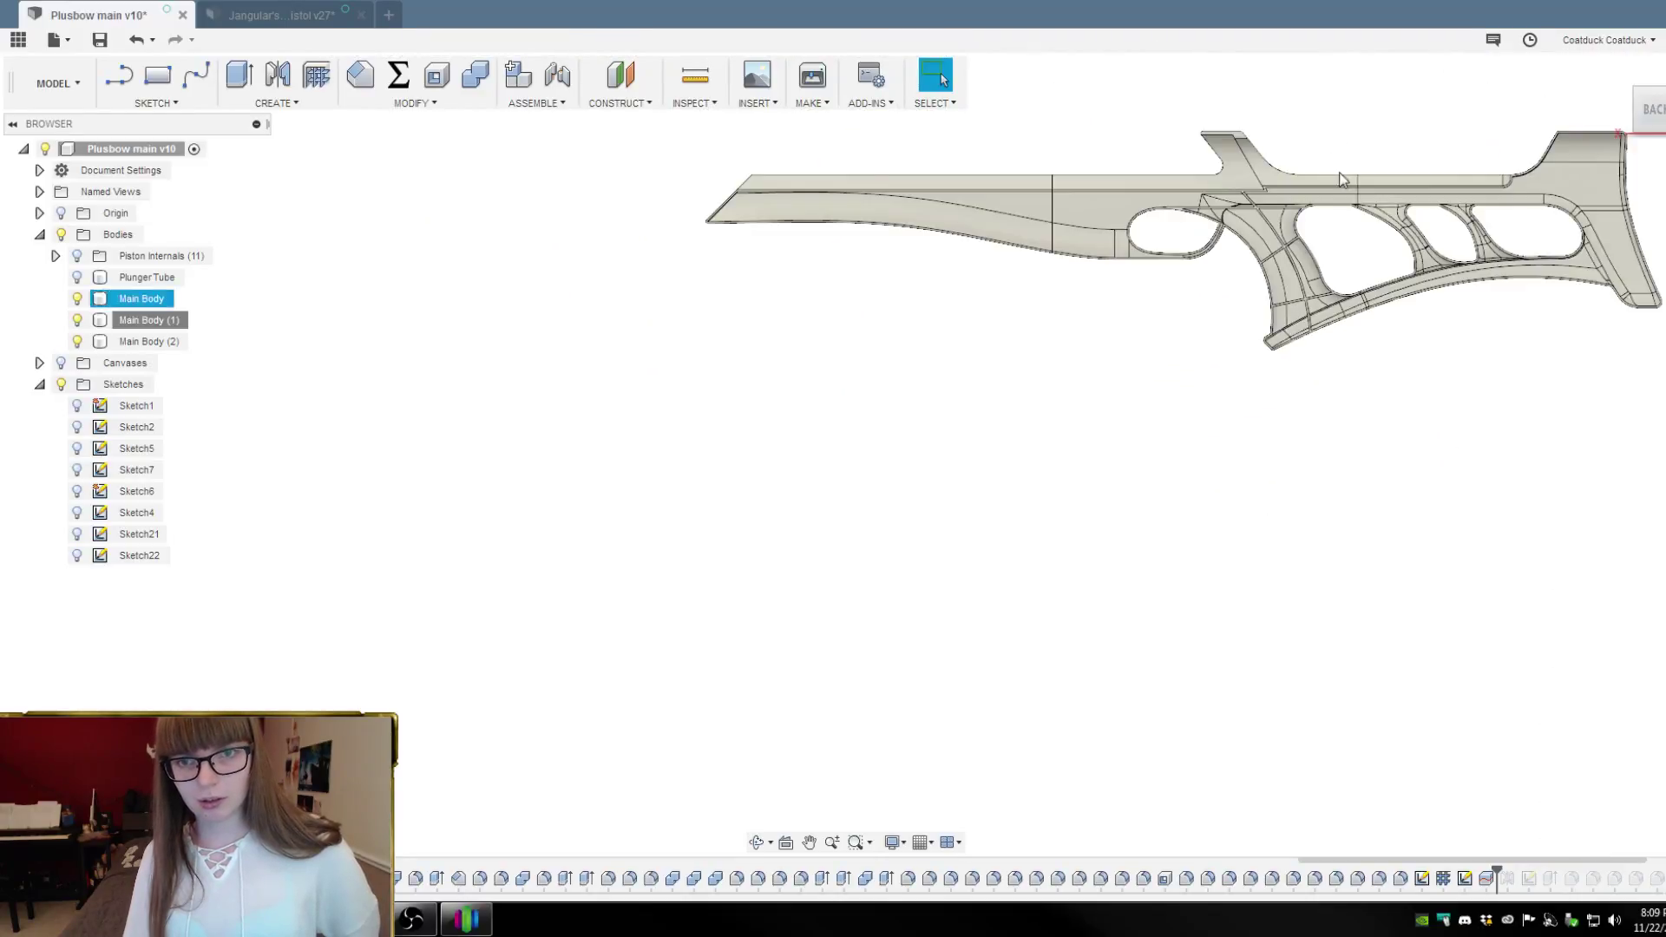
pyautogui.scroll(5, 1268, 346)
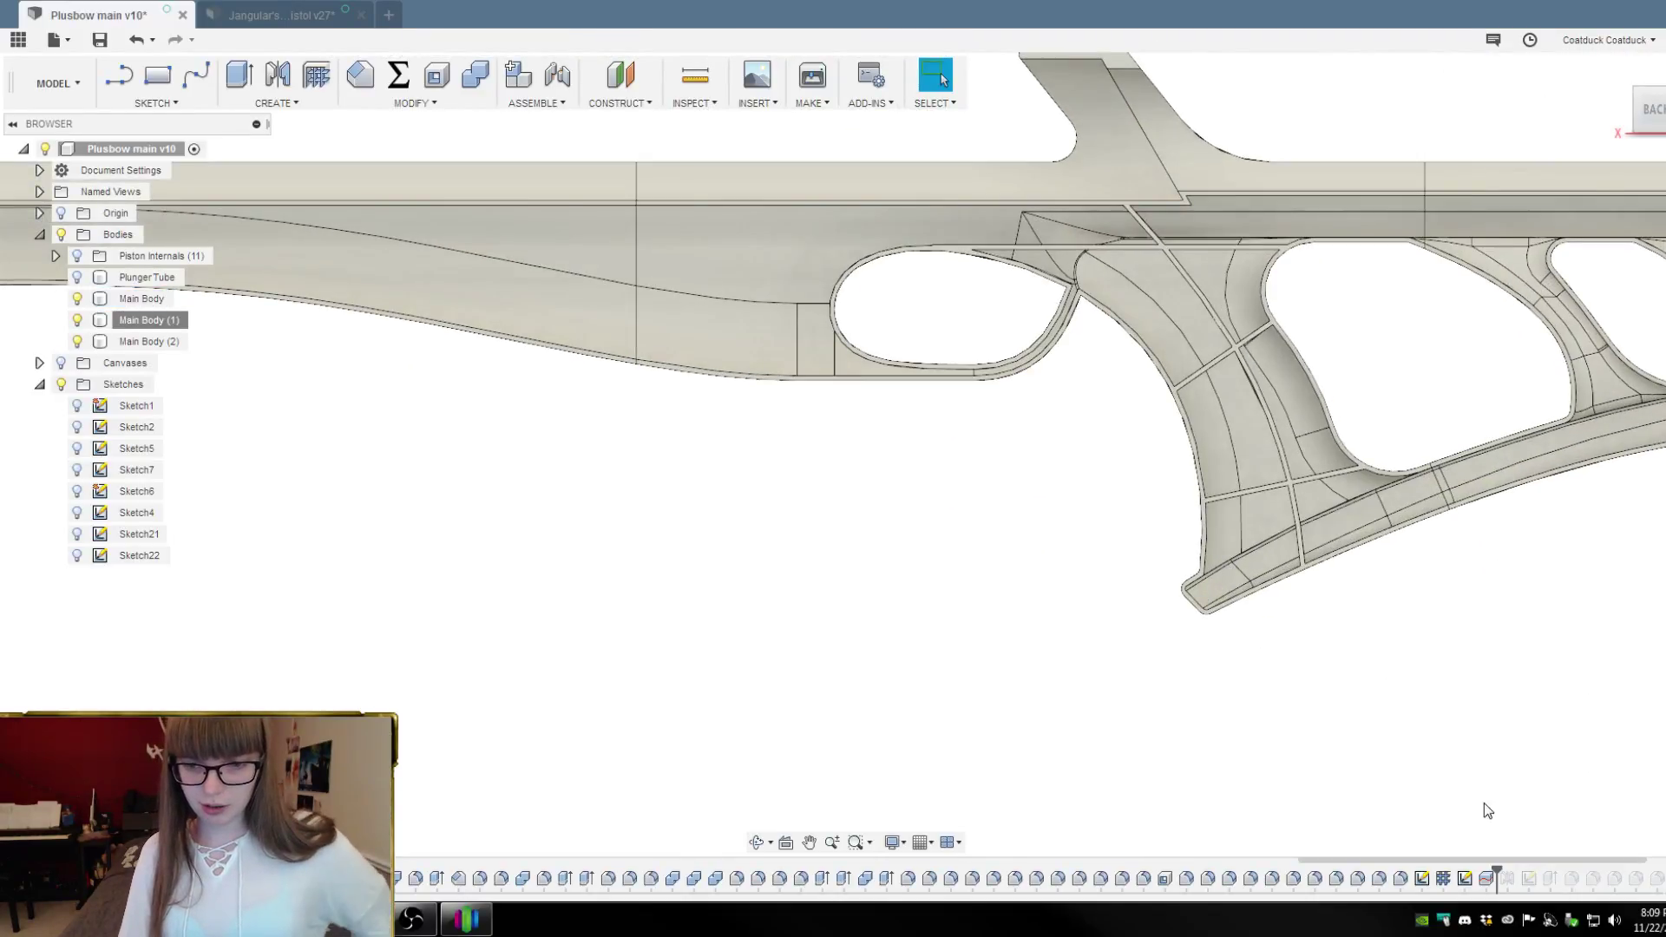
pyautogui.click(1464, 878)
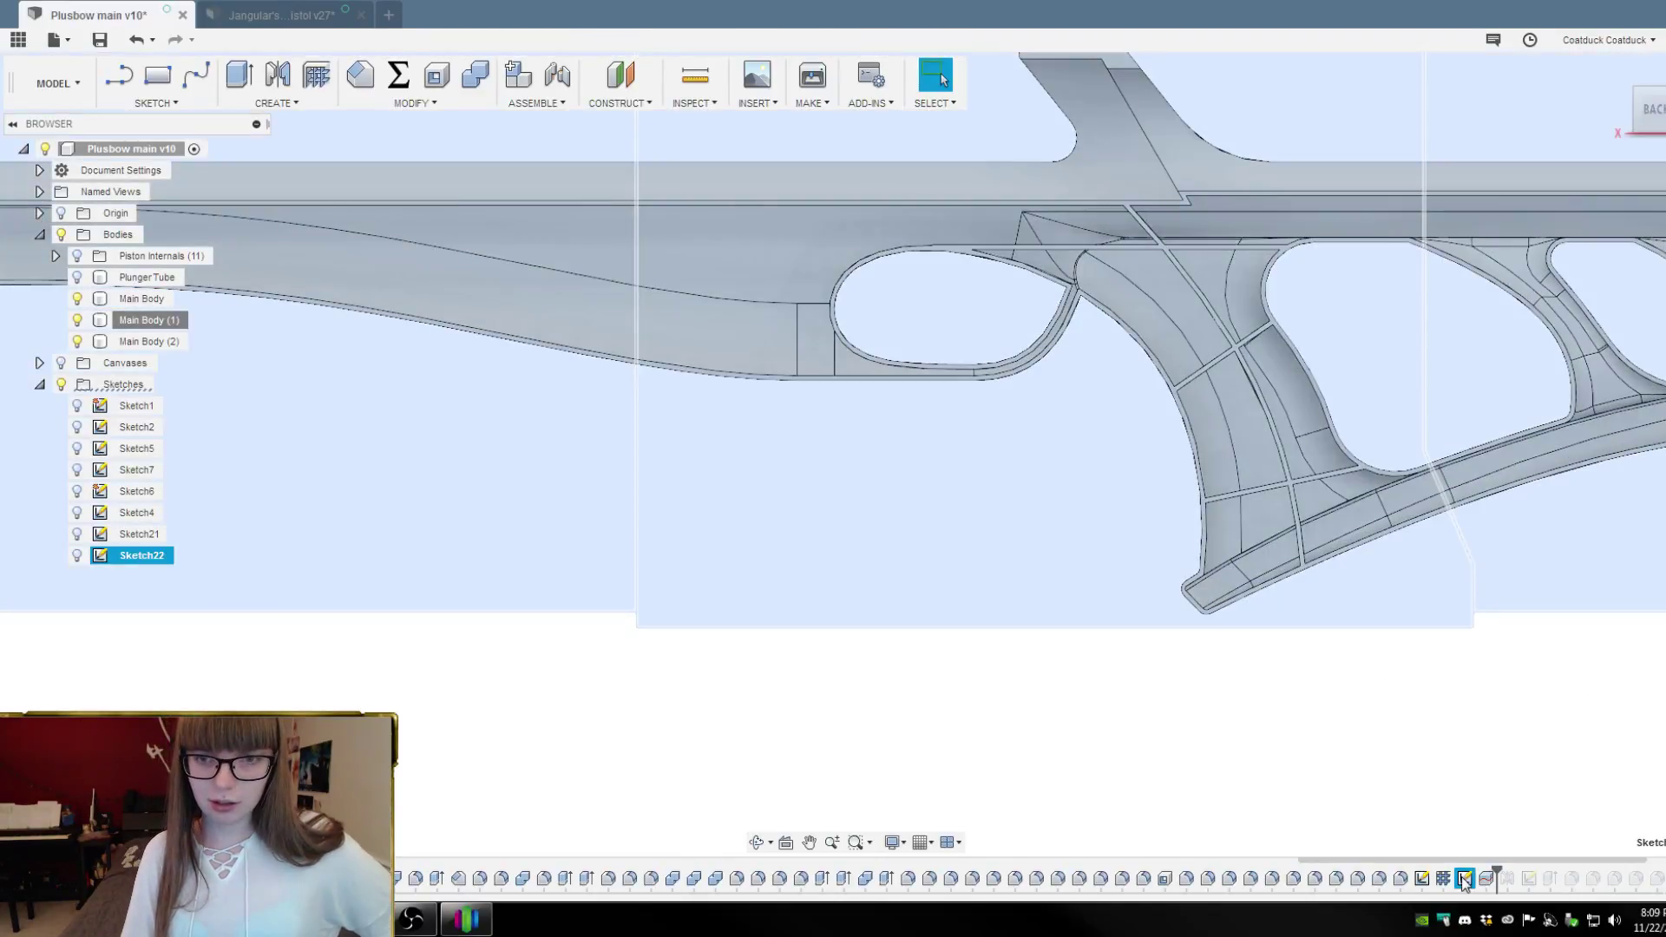
pyautogui.click(1444, 731)
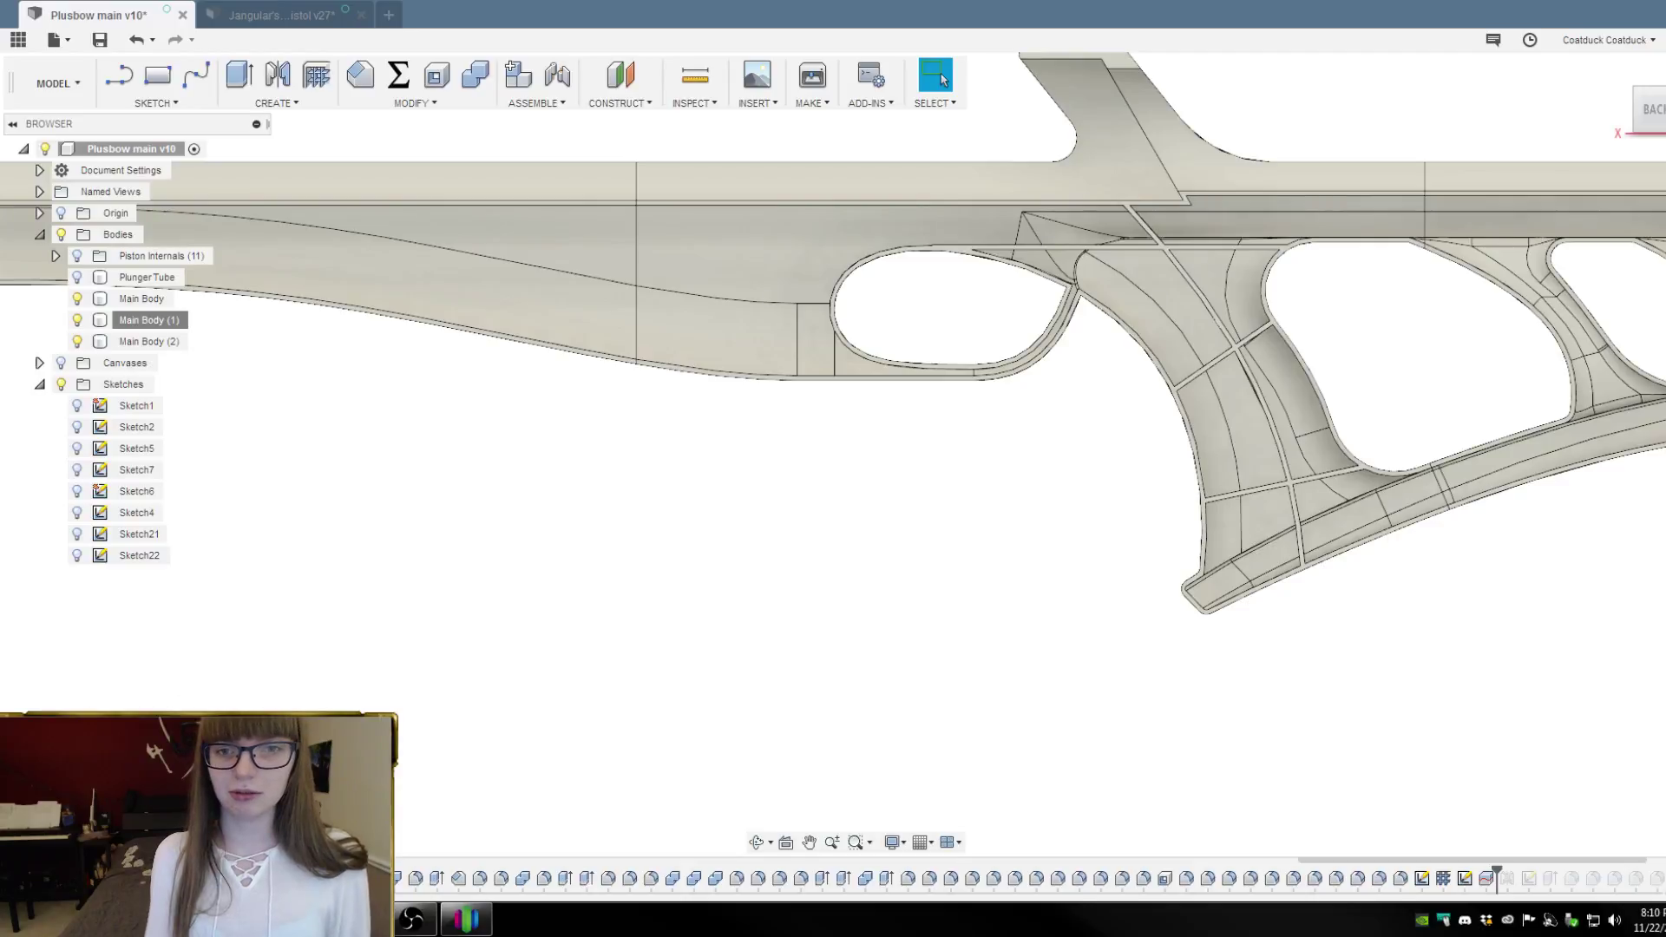
# Examine the inner walls and ribs around the trigger guard opening up close
pyautogui.scroll(5, 929, 269)
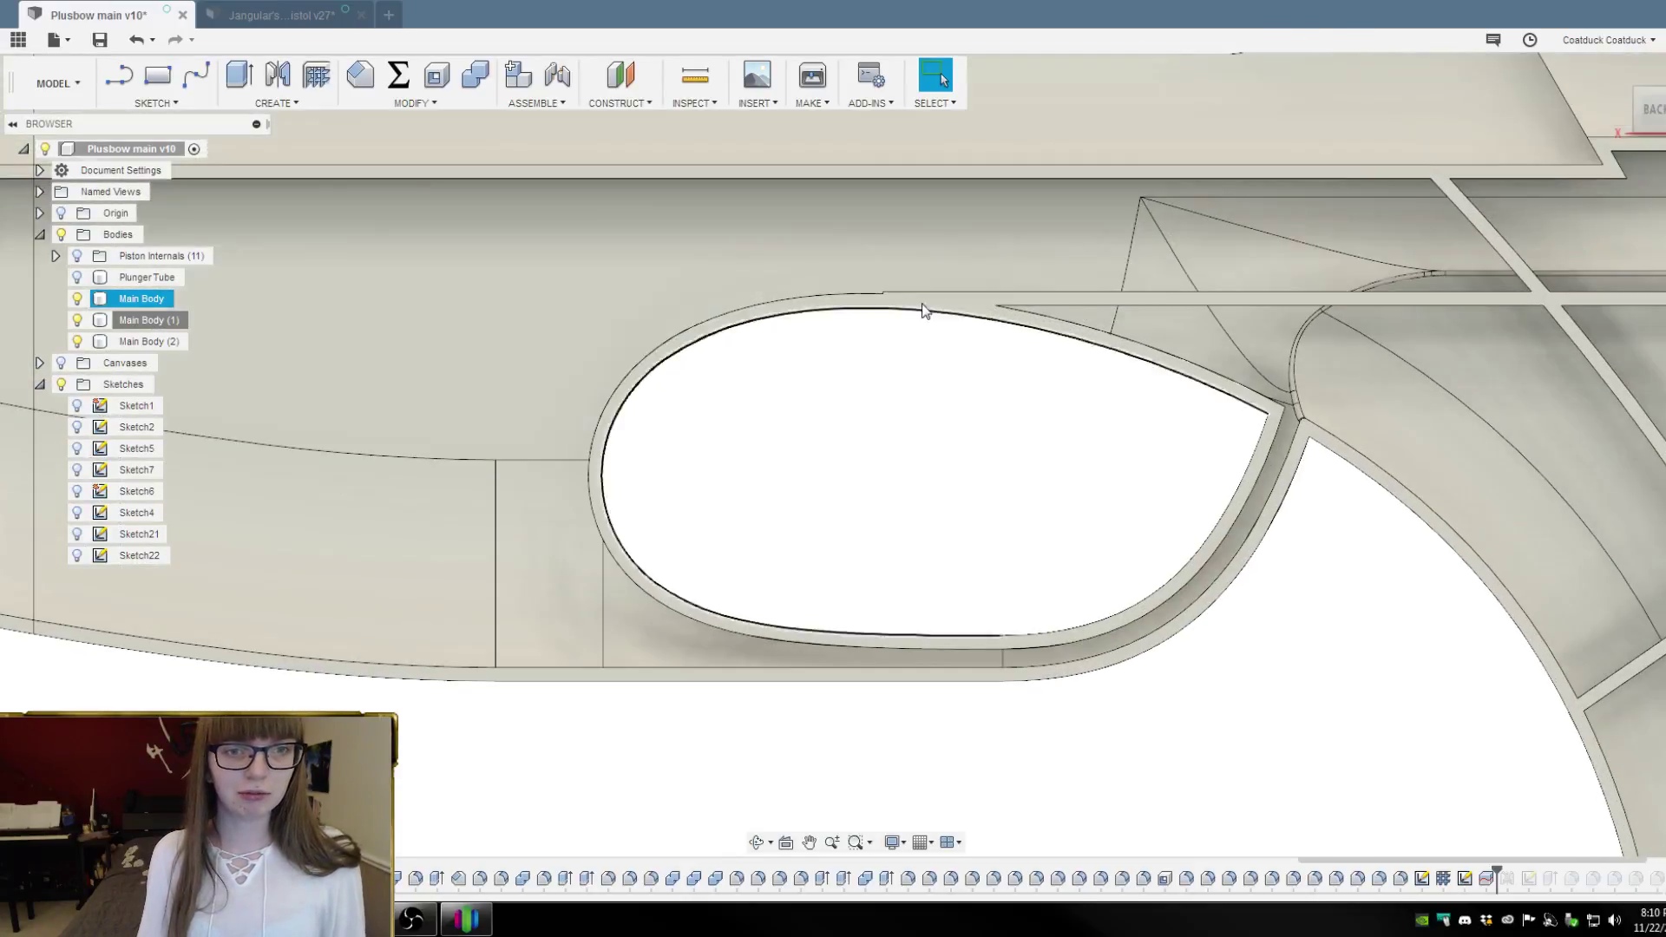
pyautogui.scroll(3, 915, 304)
pyautogui.moveTo(916, 325)
pyautogui.keyDown('shift'); pyautogui.mouseDown(button='middle')
pyautogui.moveTo(912, 350)
pyautogui.moveTo(928, 355)
pyautogui.moveTo(908, 339)
pyautogui.mouseUp(button='middle'); pyautogui.keyUp('shift')
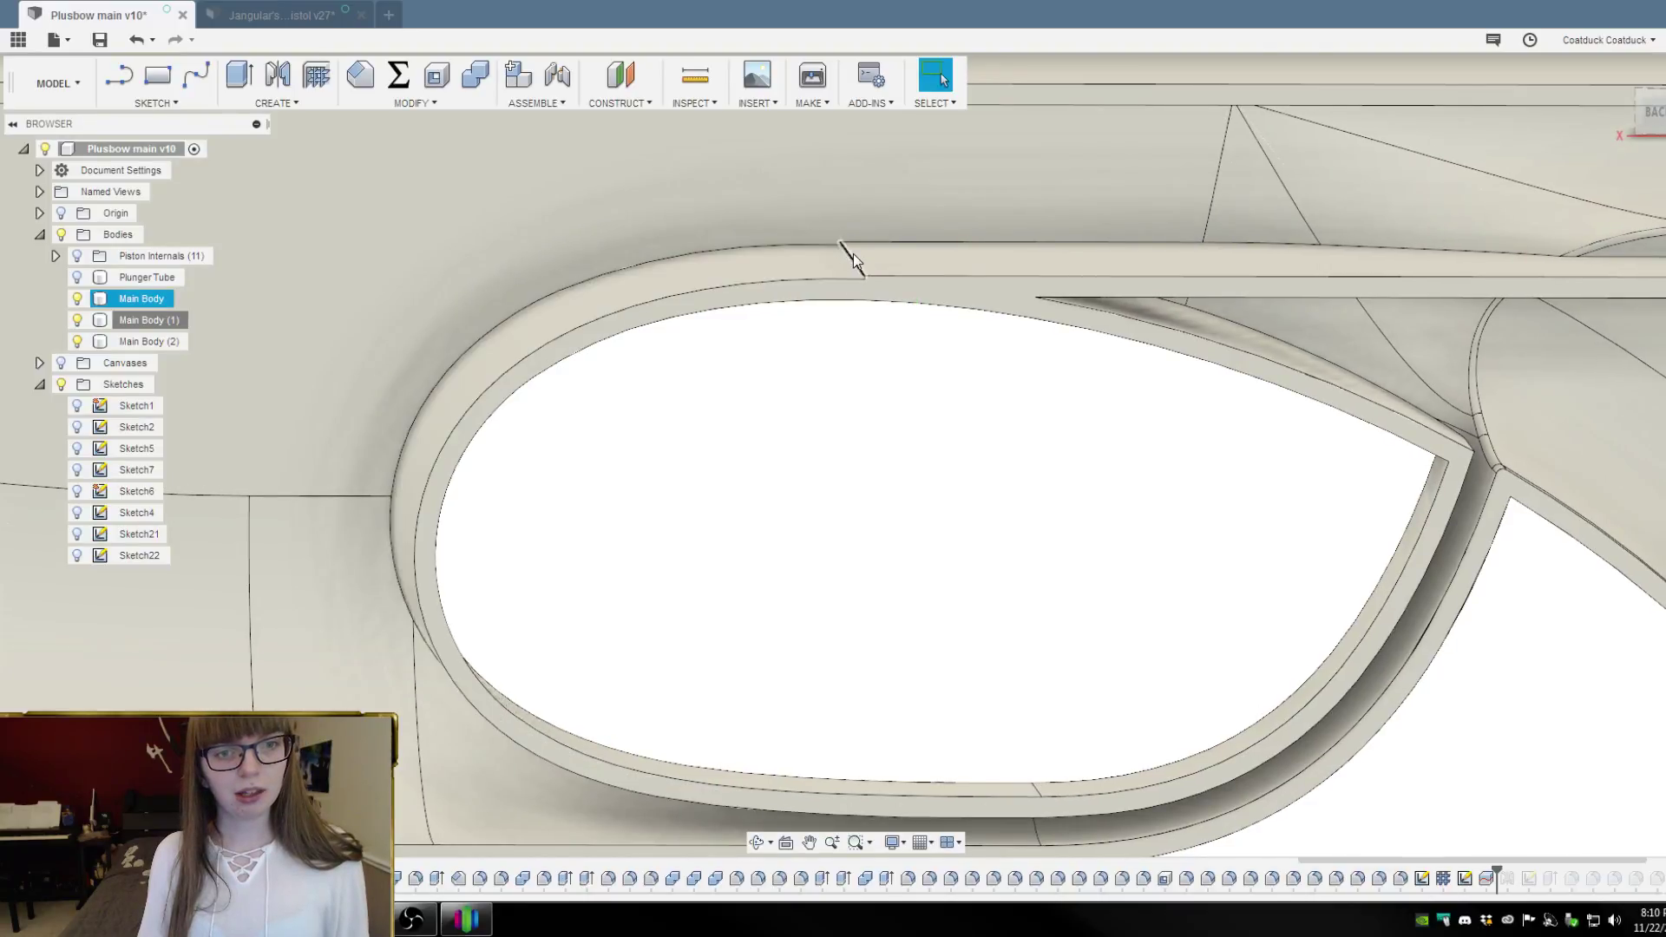
pyautogui.scroll(4, 852, 254)
pyautogui.scroll(-6, 859, 285)
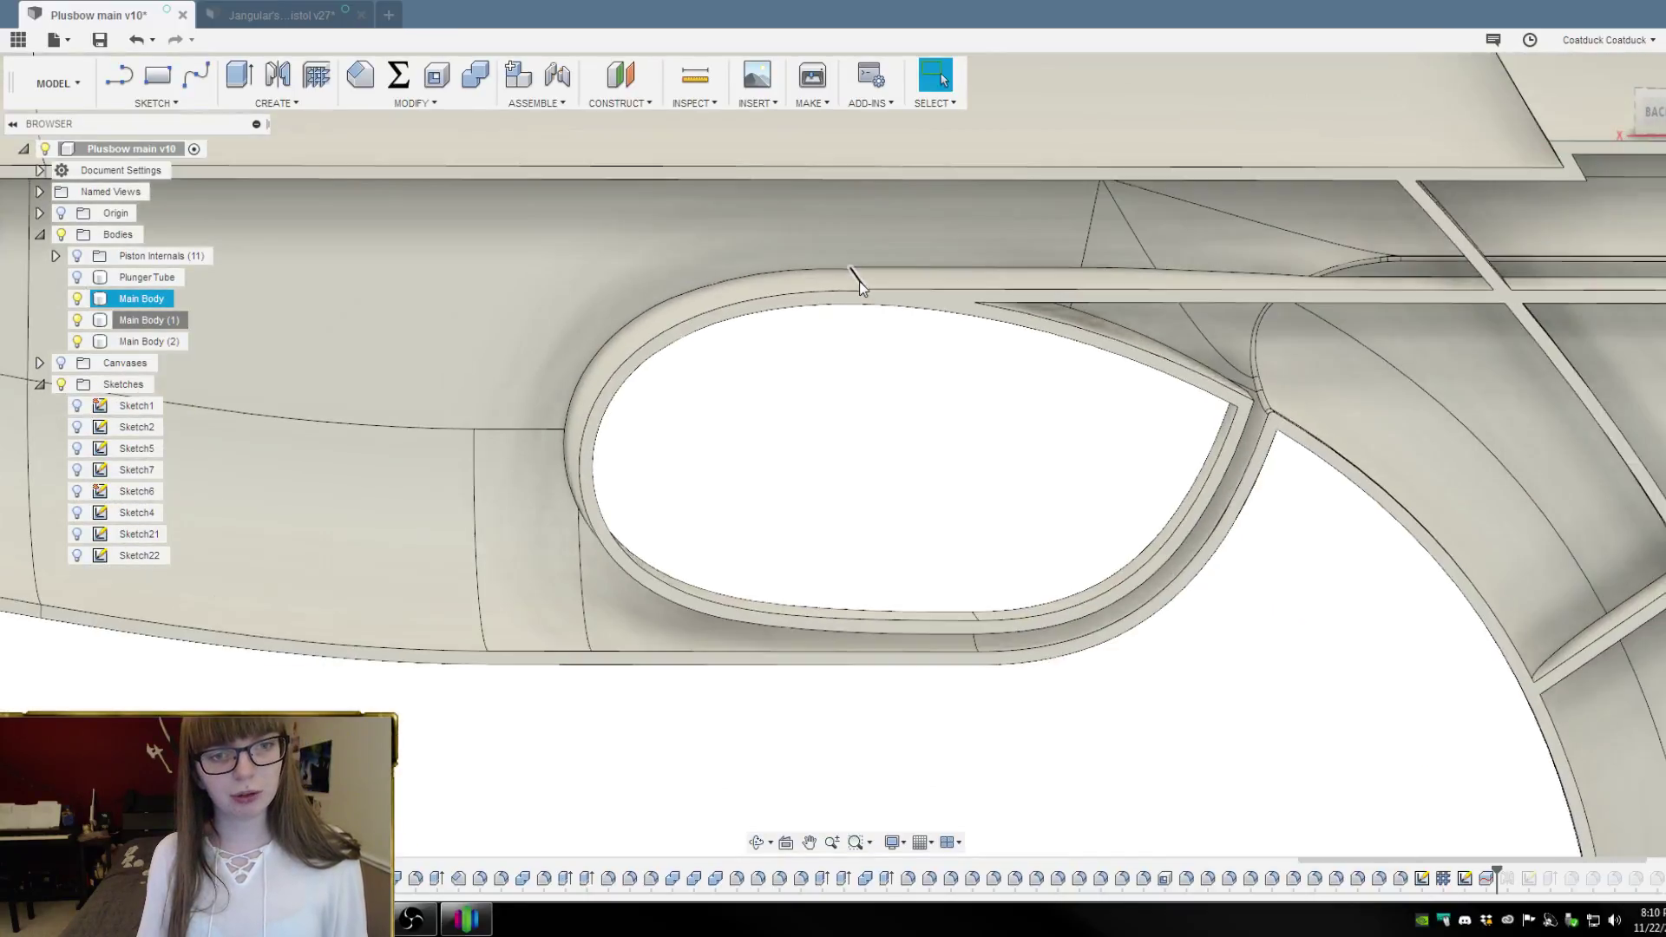
pyautogui.scroll(-3, 896, 373)
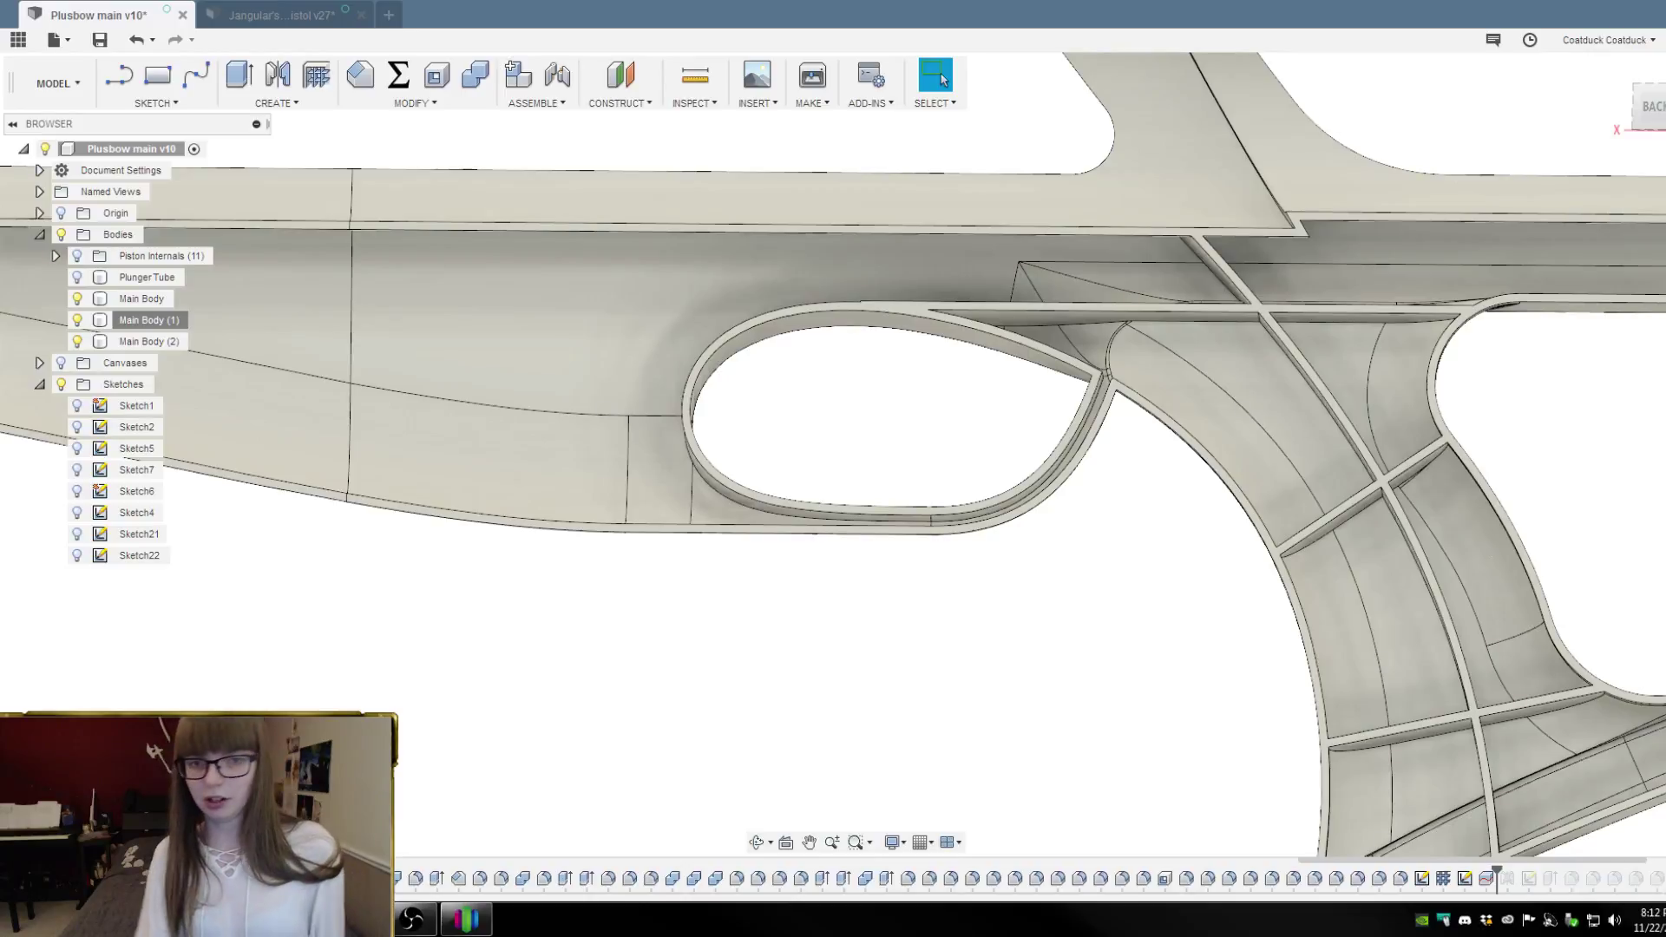
# Show the split sketch, Sketch22, and roll the timeline back to just before the body split
pyautogui.scroll(-3, 1058, 551)
pyautogui.keyDown('shift'); pyautogui.moveTo(1078, 625); pyautogui.dragTo(1086, 601, button='middle'); pyautogui.keyUp('shift')
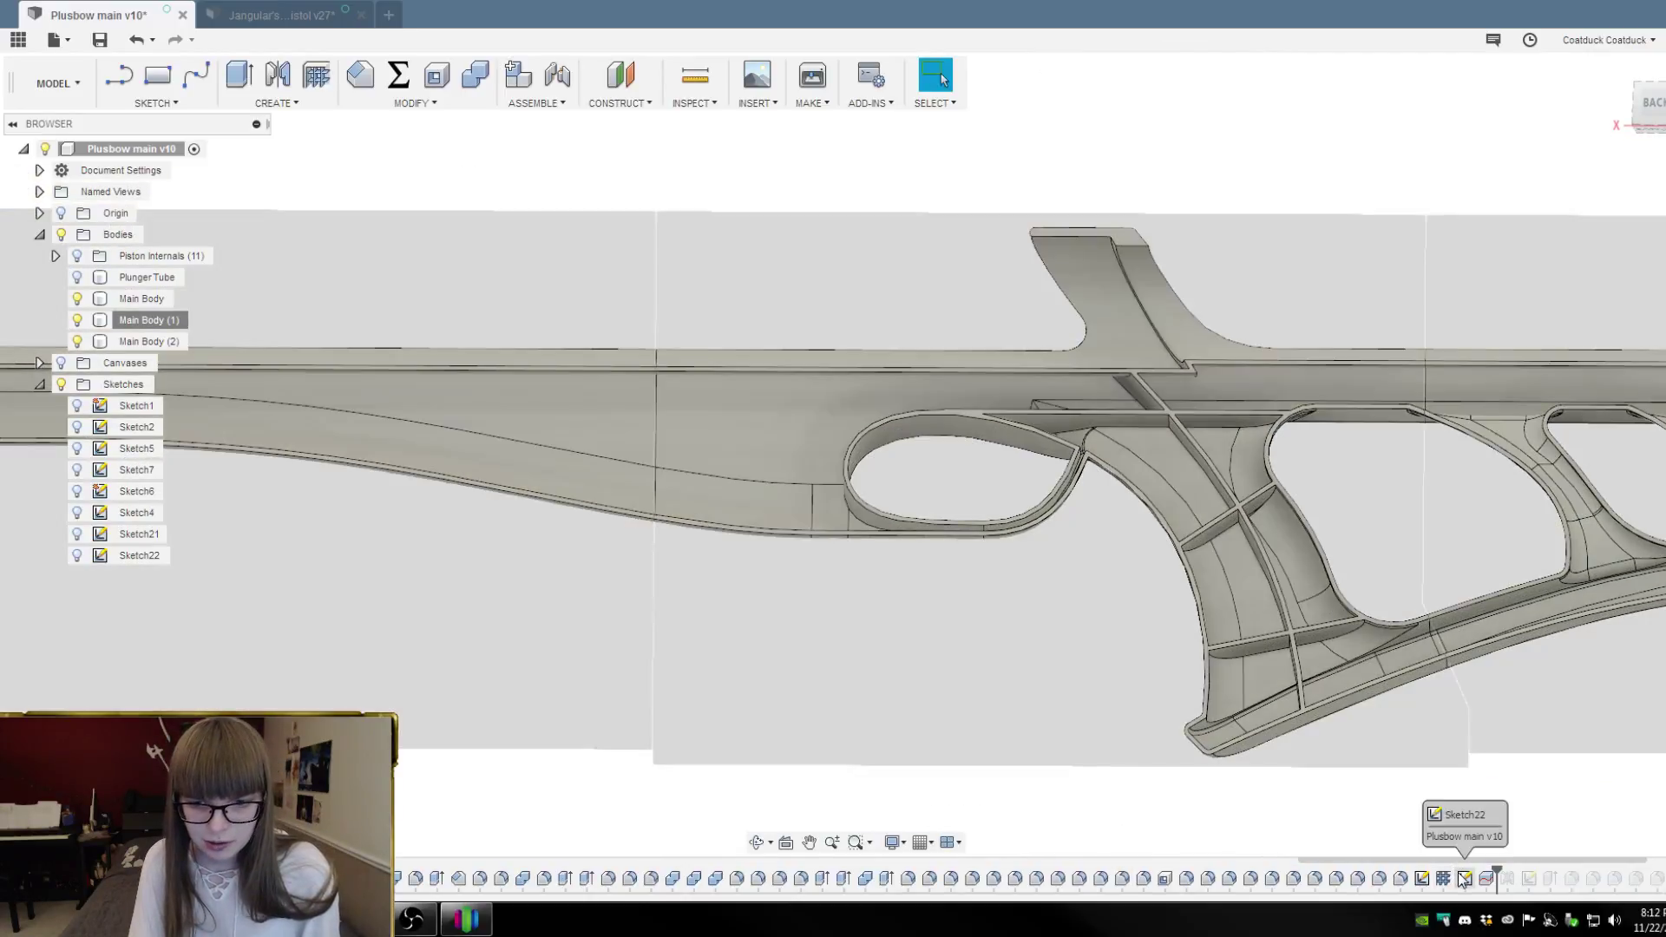
pyautogui.click(1465, 878)
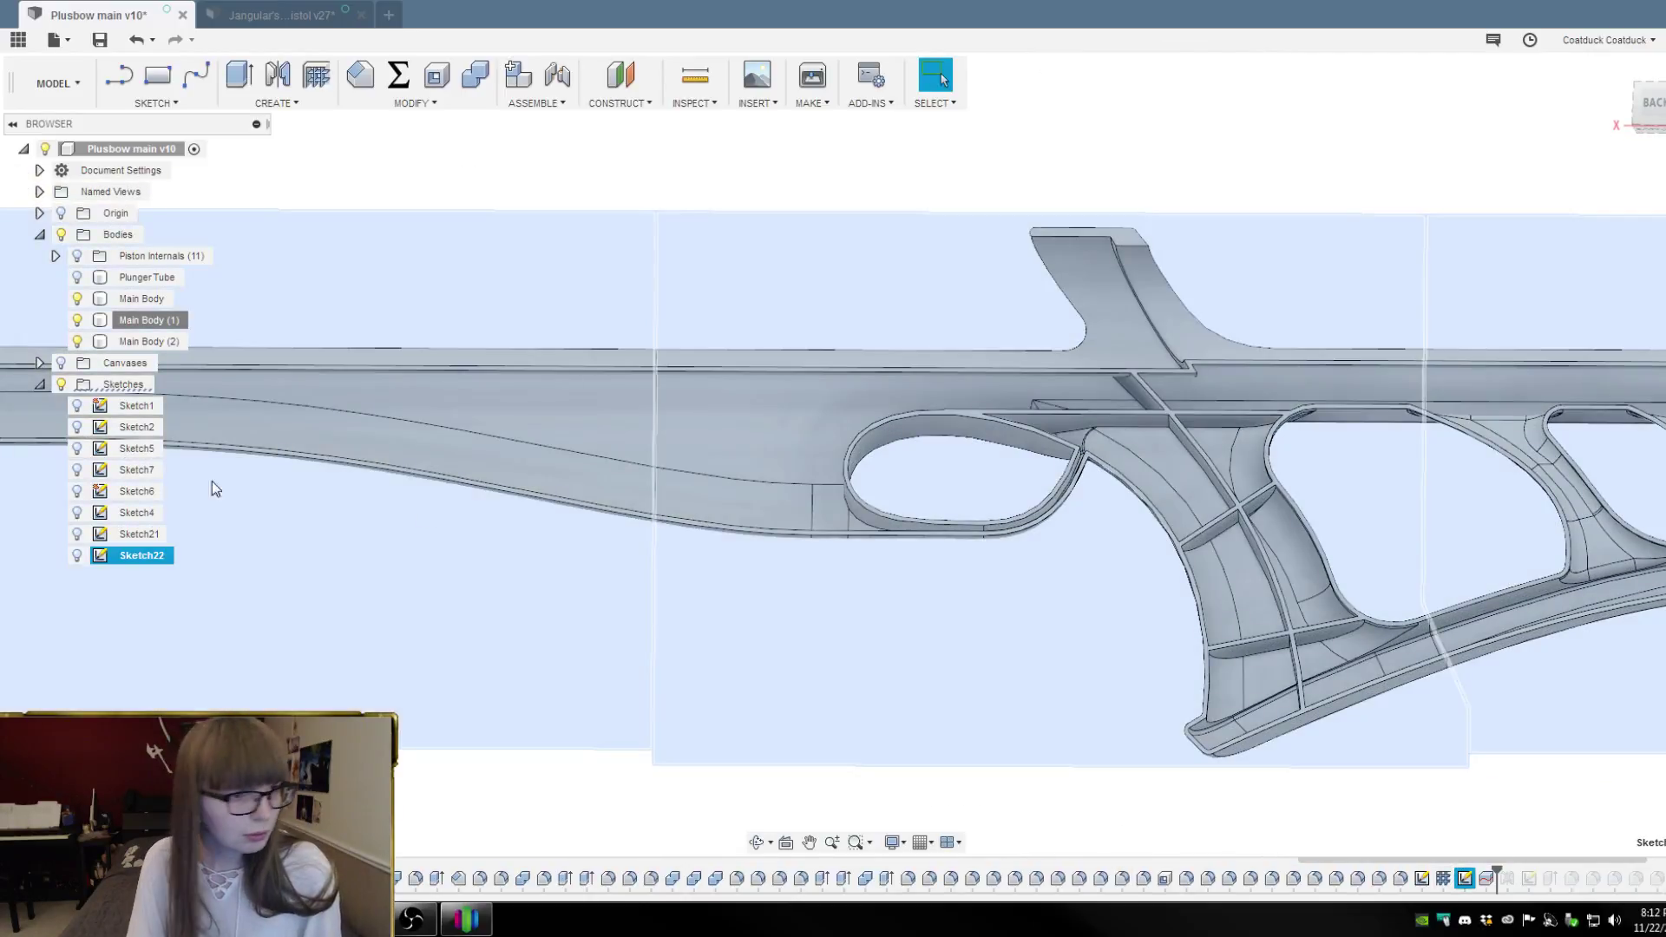
pyautogui.click(77, 556)
pyautogui.click(579, 802)
pyautogui.keyDown('shift'); pyautogui.moveTo(709, 719); pyautogui.dragTo(760, 737, button='middle'); pyautogui.keyUp('shift')
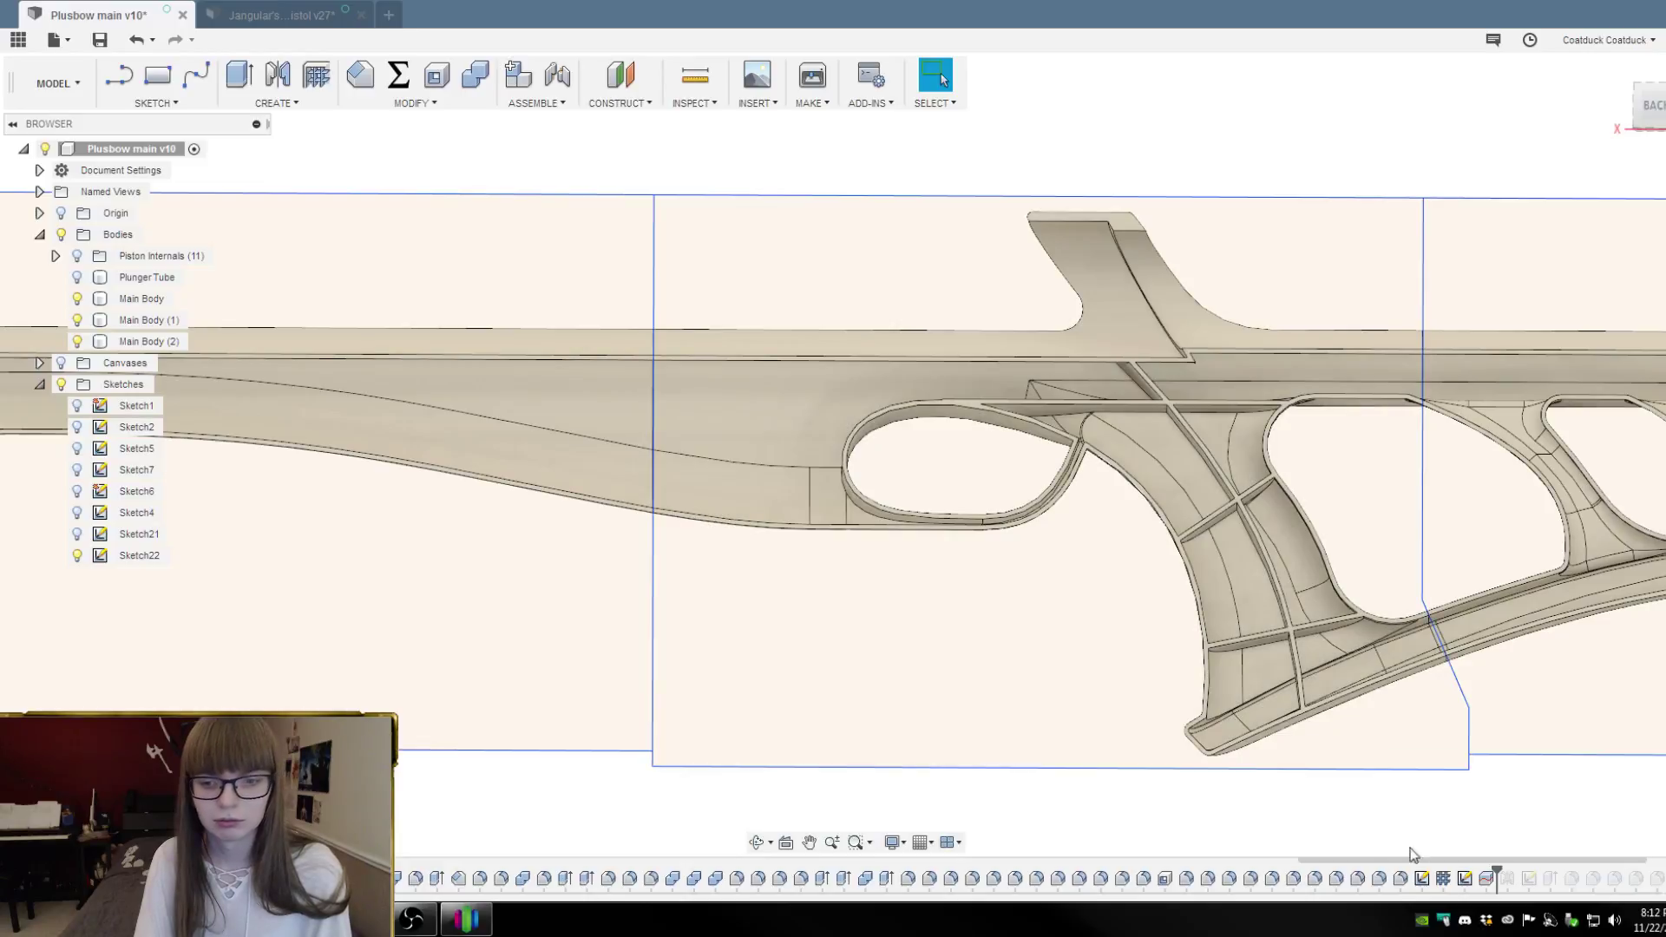
pyautogui.moveTo(1492, 869); pyautogui.dragTo(1475, 869)
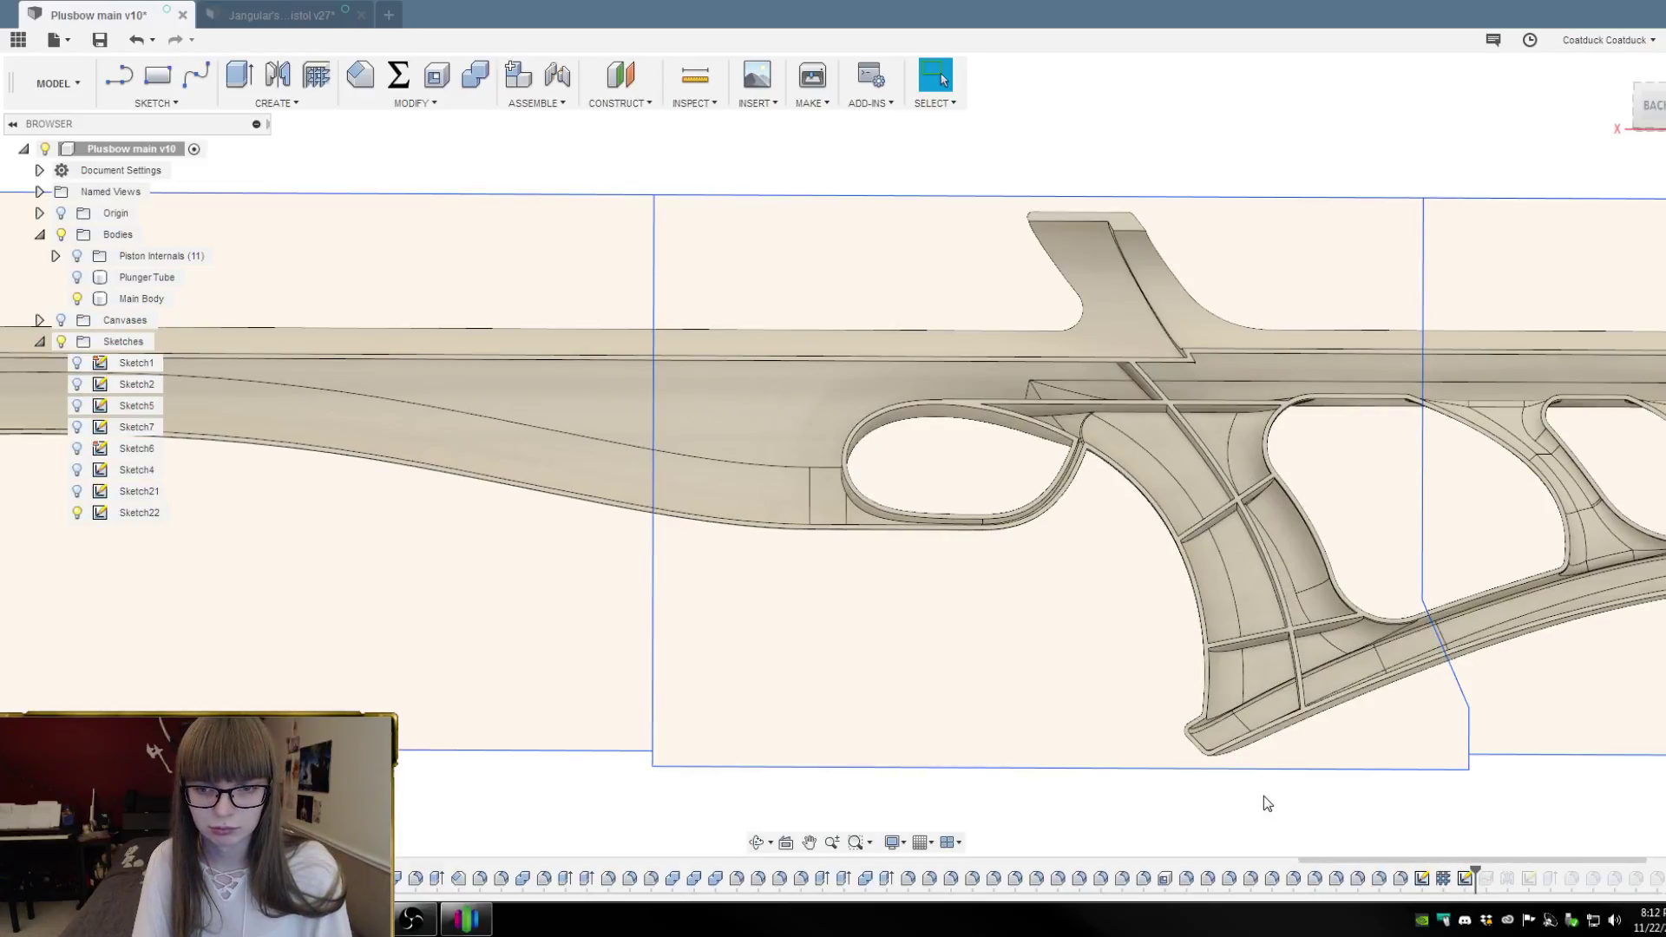
# Delete the vertical line in Sketch22 that separates the middle section from the rear section
pyautogui.keyDown('shift'); pyautogui.moveTo(1248, 804); pyautogui.dragTo(1253, 789, button='middle'); pyautogui.keyUp('shift')
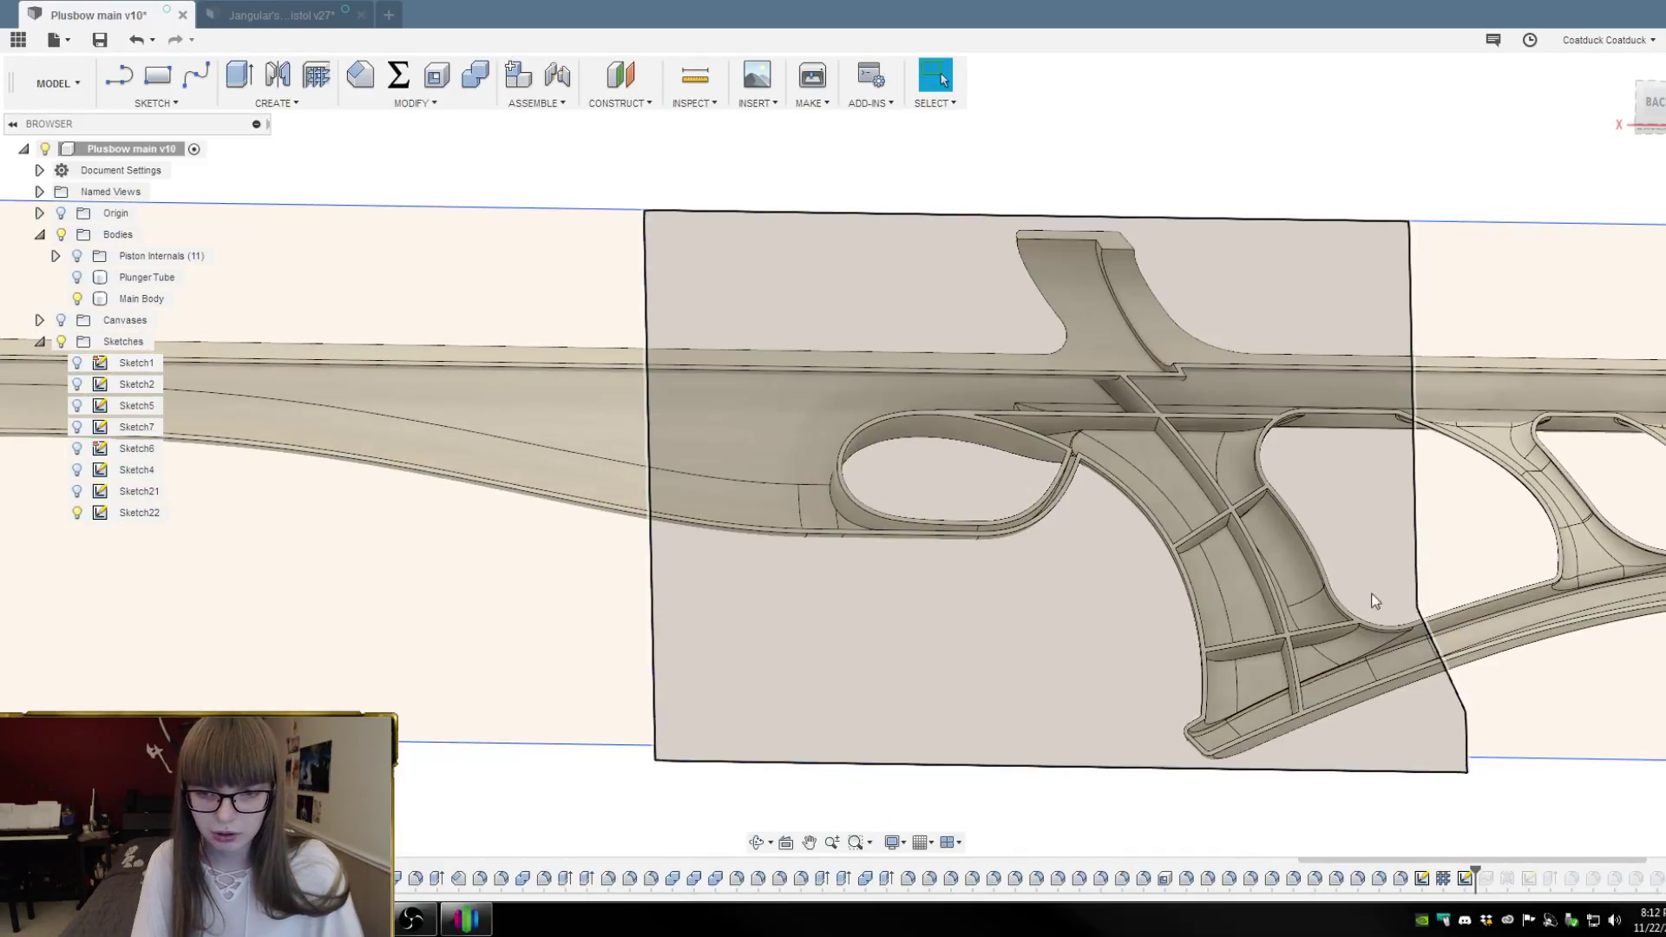
pyautogui.keyDown('shift'); pyautogui.moveTo(1430, 473); pyautogui.dragTo(1427, 508, button='middle'); pyautogui.keyUp('shift')
pyautogui.press('Escape')
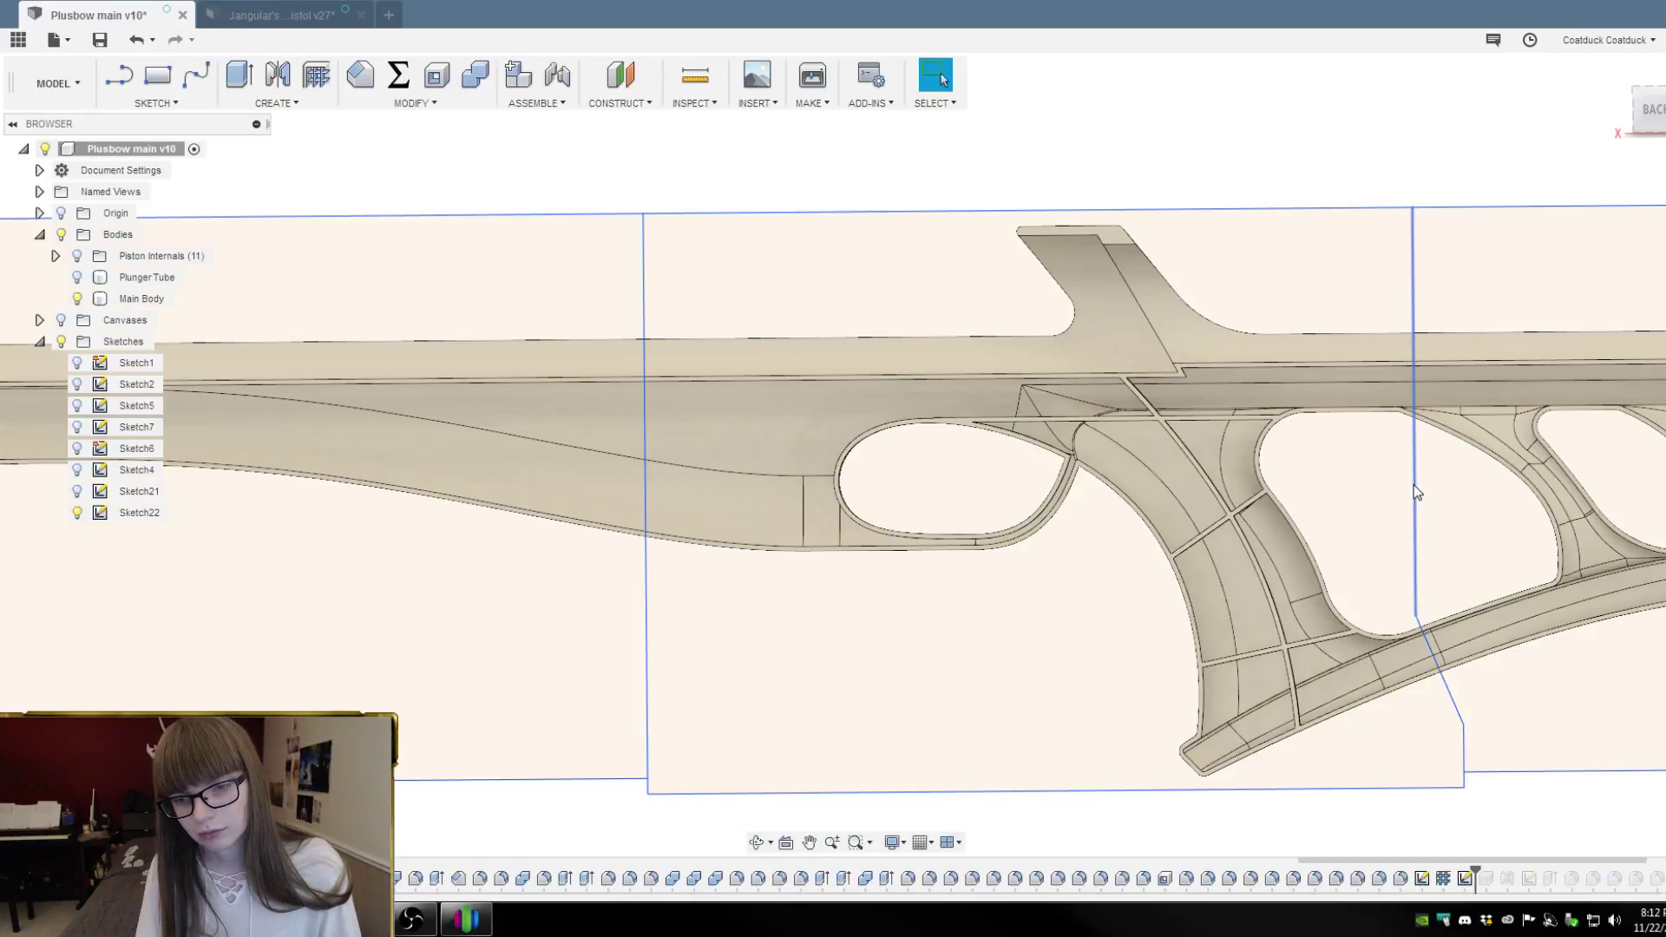
pyautogui.click(1415, 492)
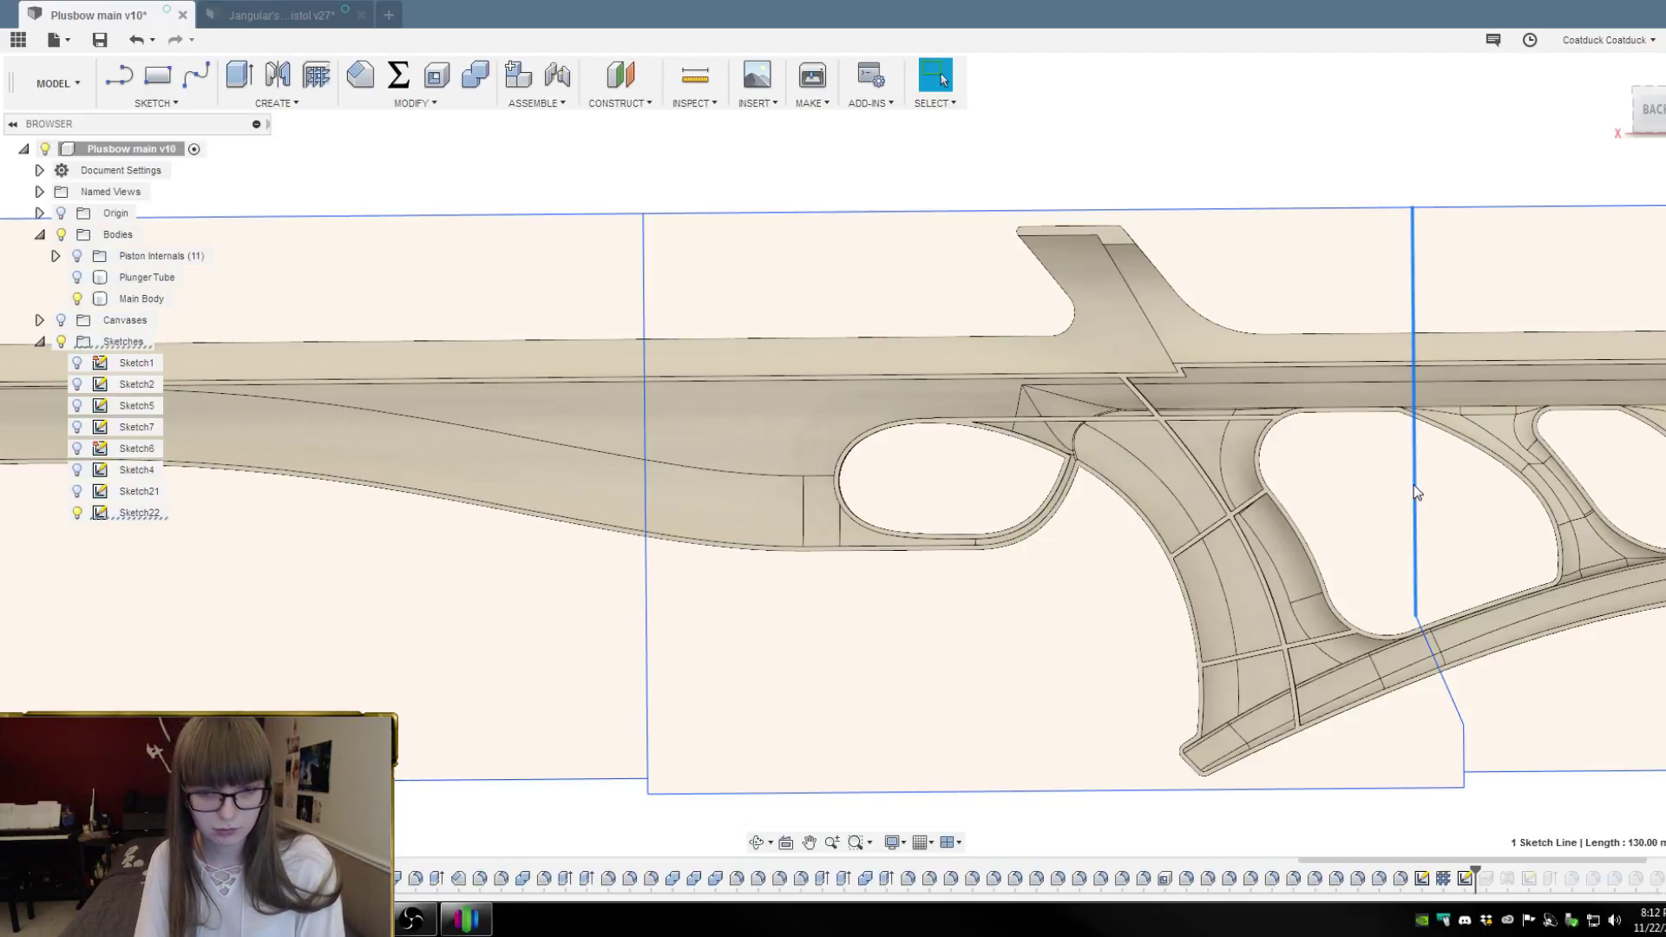
pyautogui.press('Delete')
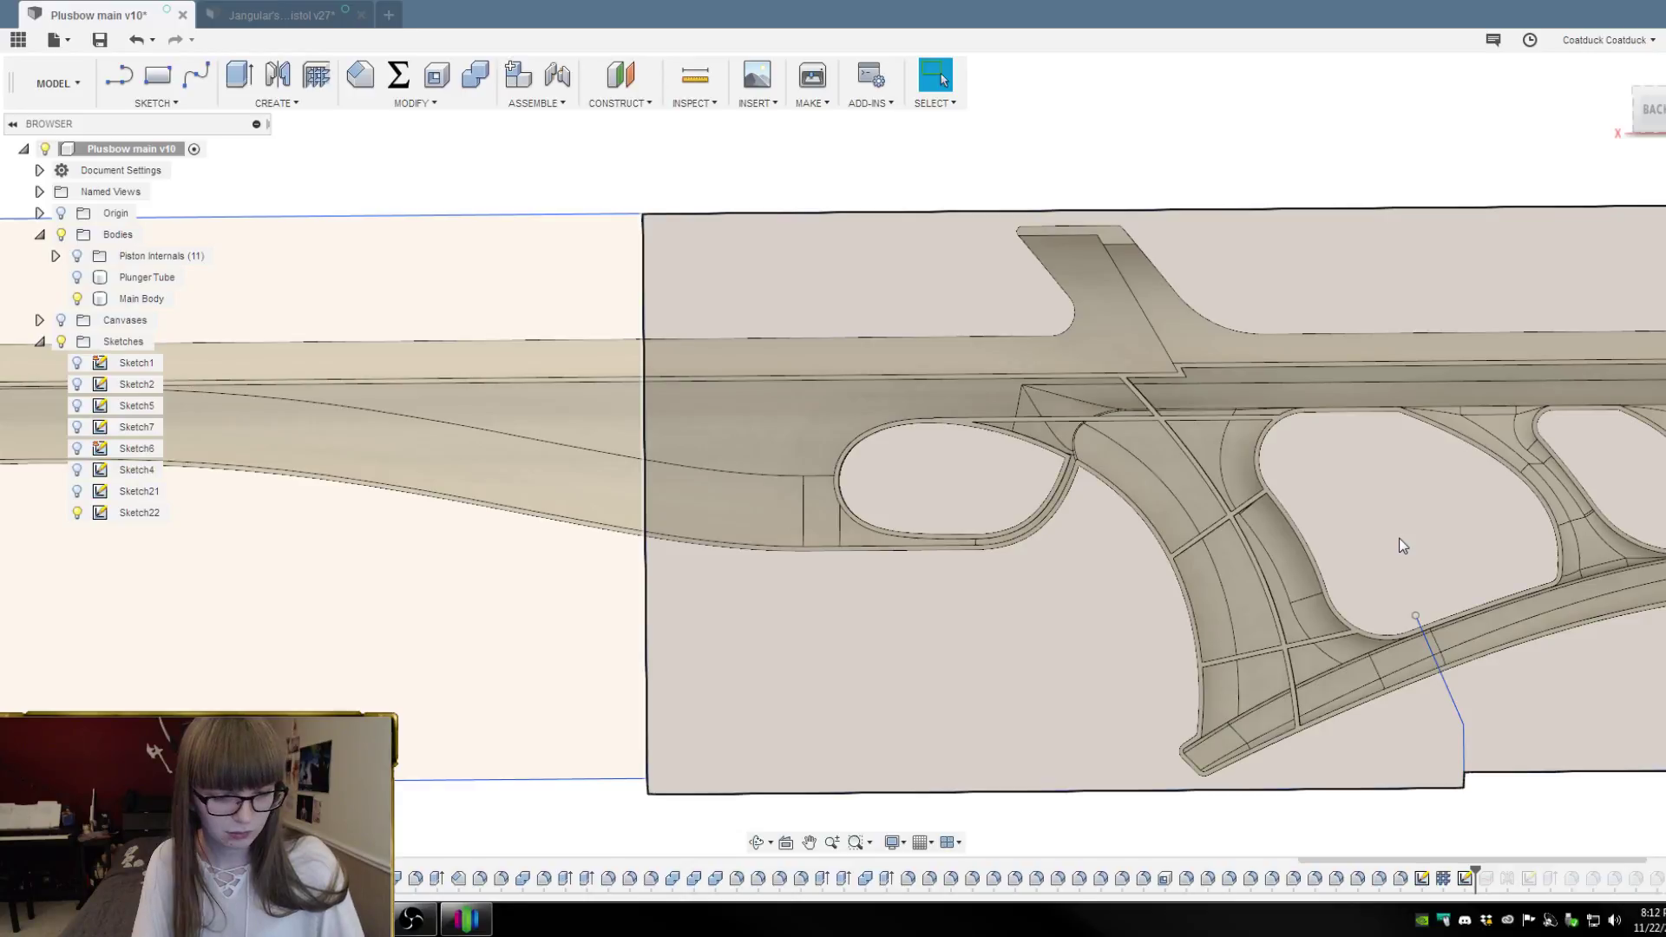
# Open Sketch22 for editing and extend the slanted split line by about 27 mm up into the opening behind the grip
pyautogui.click(1323, 559)
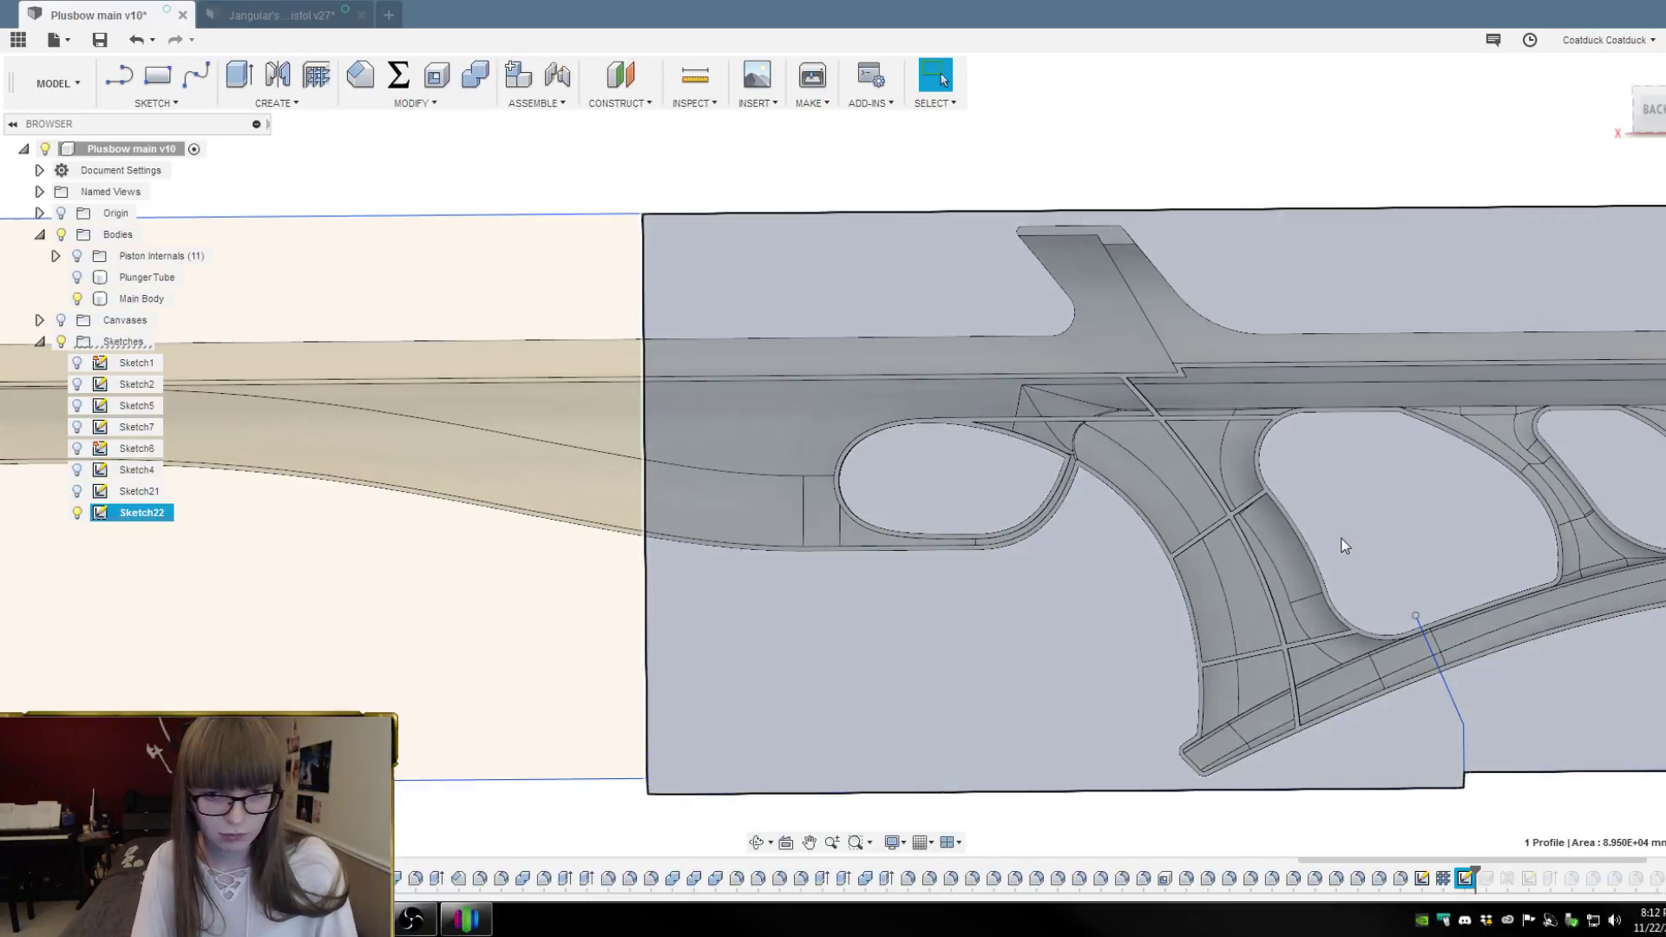
pyautogui.rightClick(1343, 551)
pyautogui.click(1322, 651)
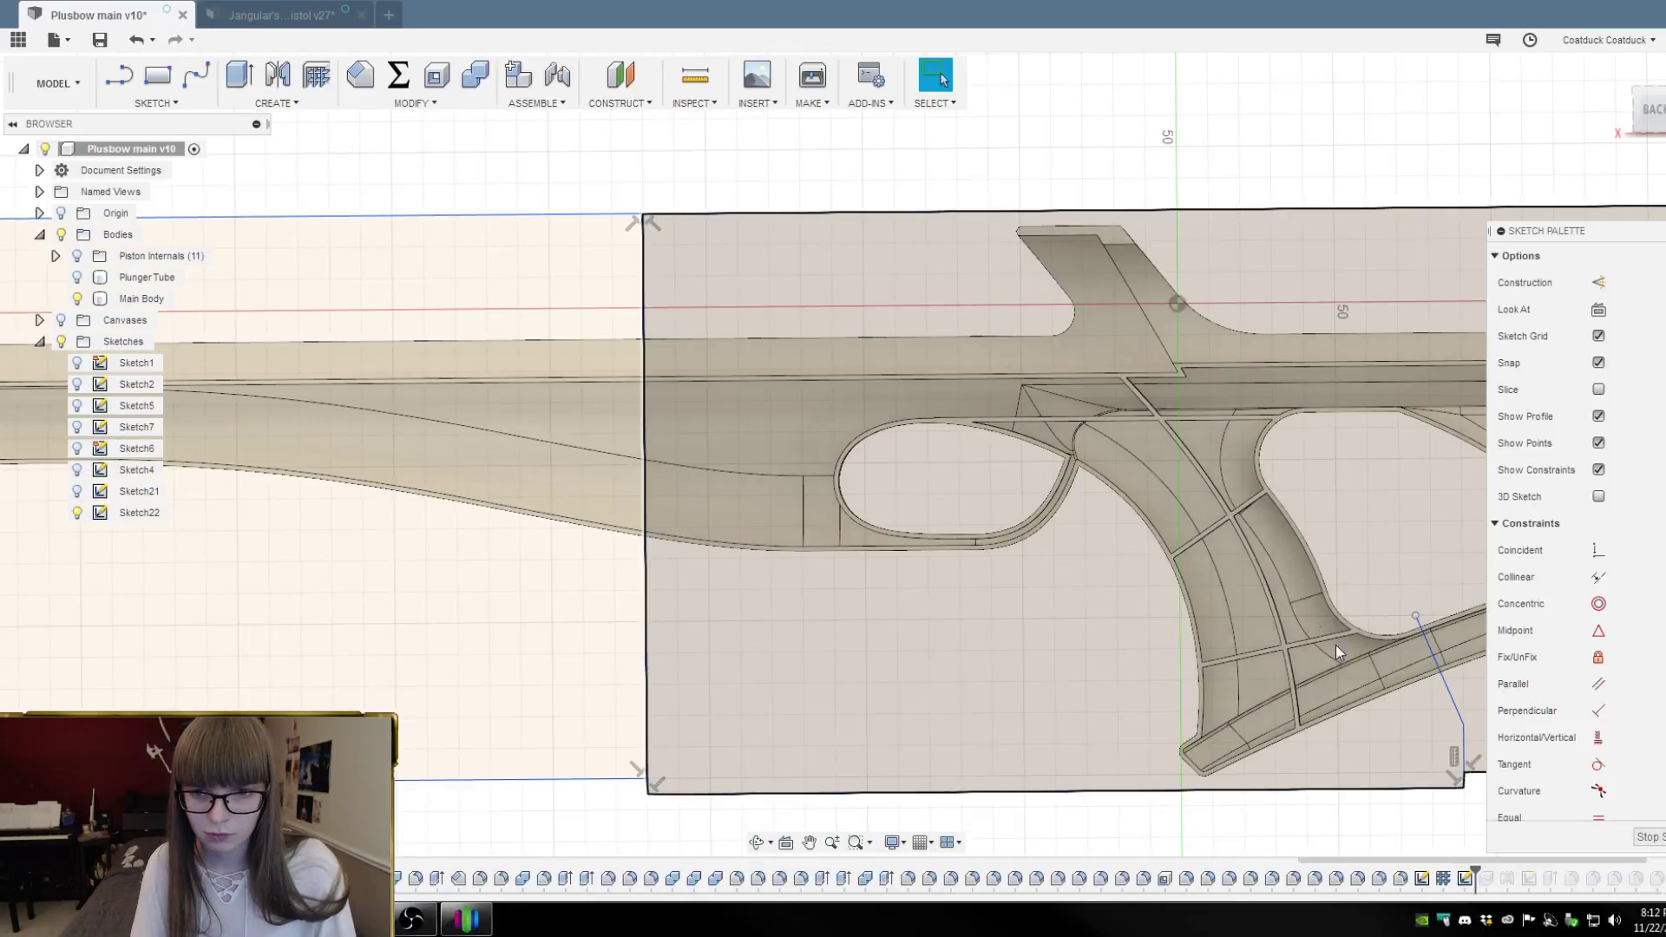
pyautogui.scroll(2, 1475, 581)
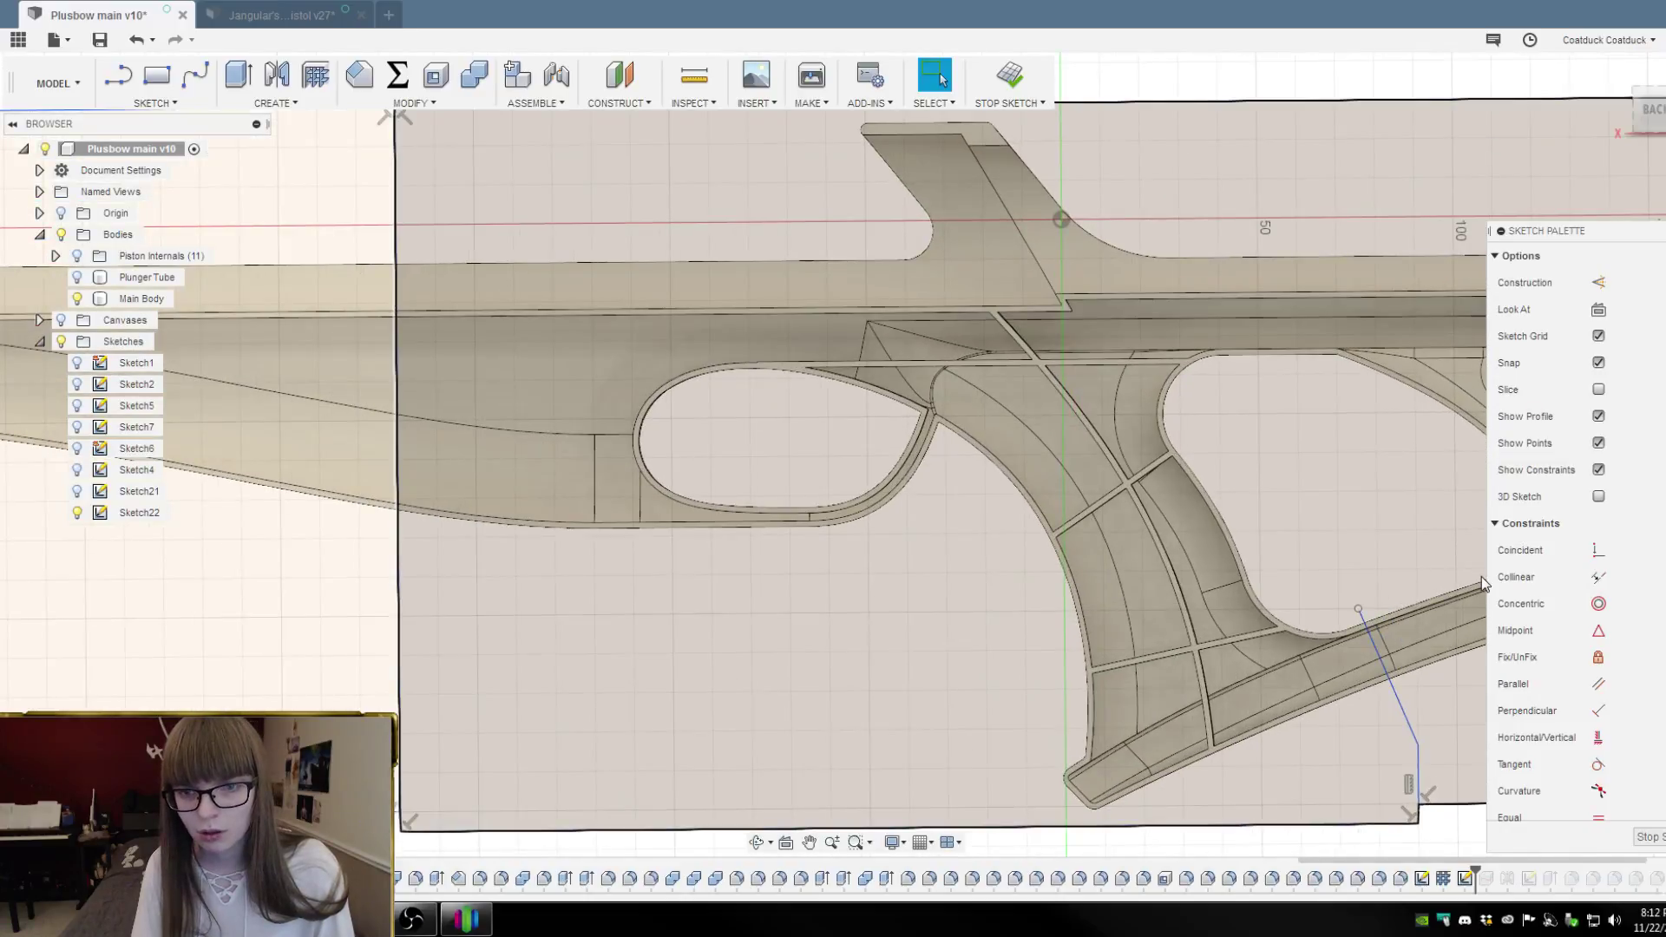
pyautogui.moveTo(1398, 506)
pyautogui.keyDown('shift'); pyautogui.mouseDown(button='middle')
pyautogui.moveTo(1394, 558)
pyautogui.moveTo(1397, 463)
pyautogui.moveTo(1397, 494)
pyautogui.mouseUp(button='middle'); pyautogui.keyUp('shift')
pyautogui.scroll(3, 1381, 492)
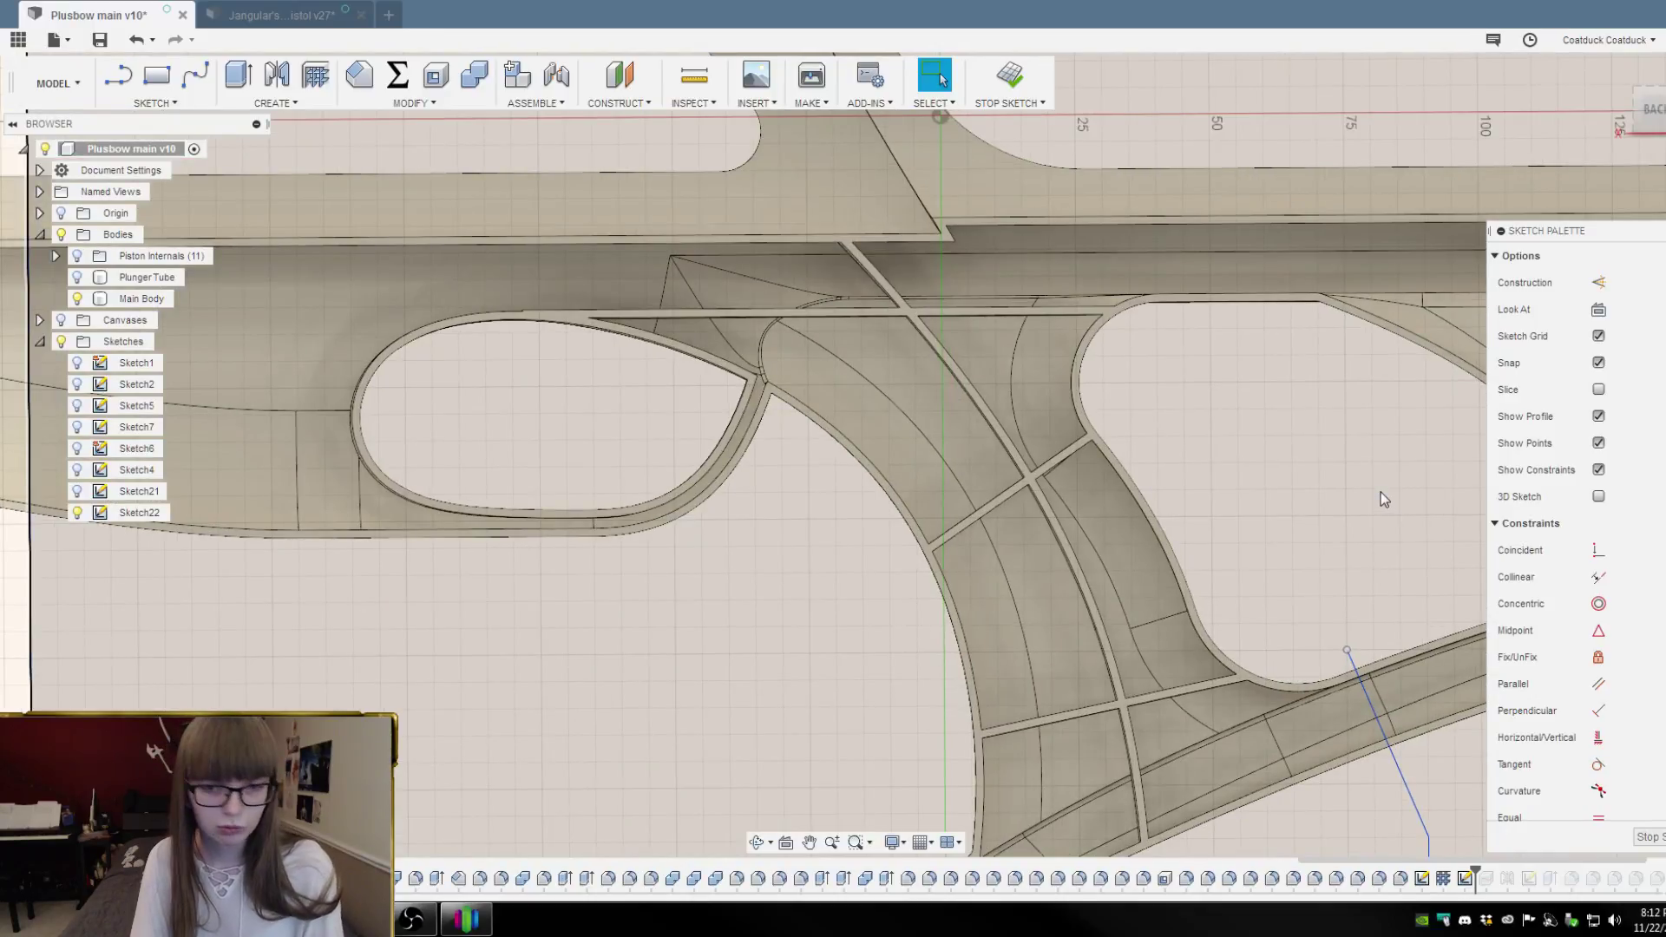
pyautogui.press('l')
pyautogui.click(1348, 650)
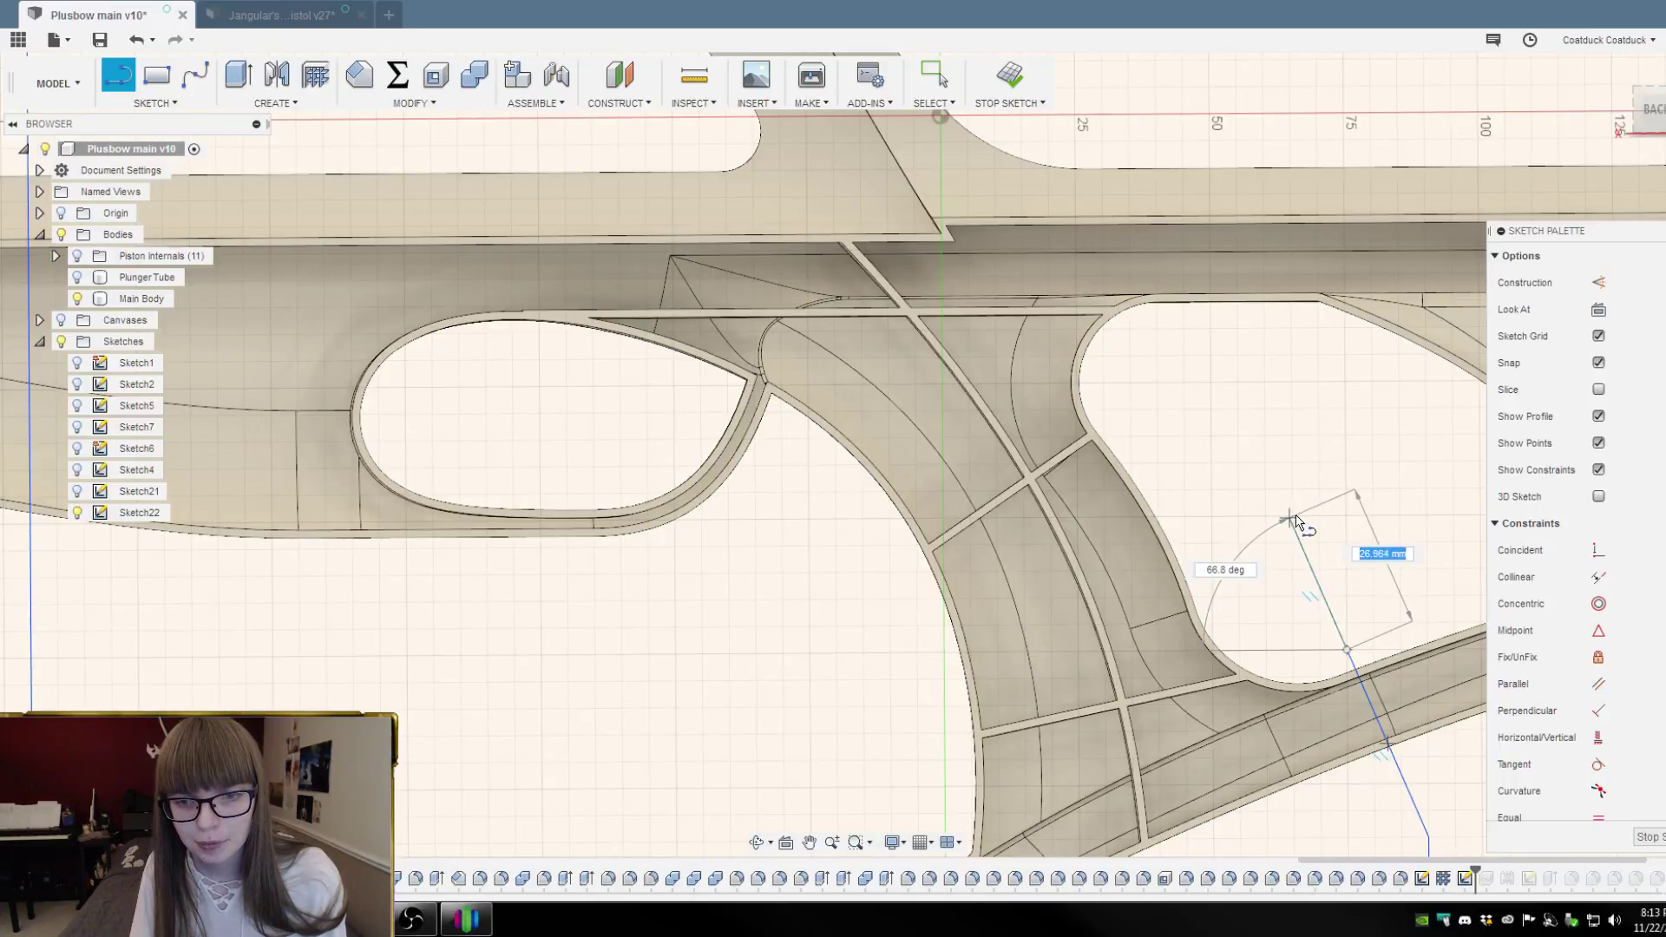
pyautogui.click(1292, 516)
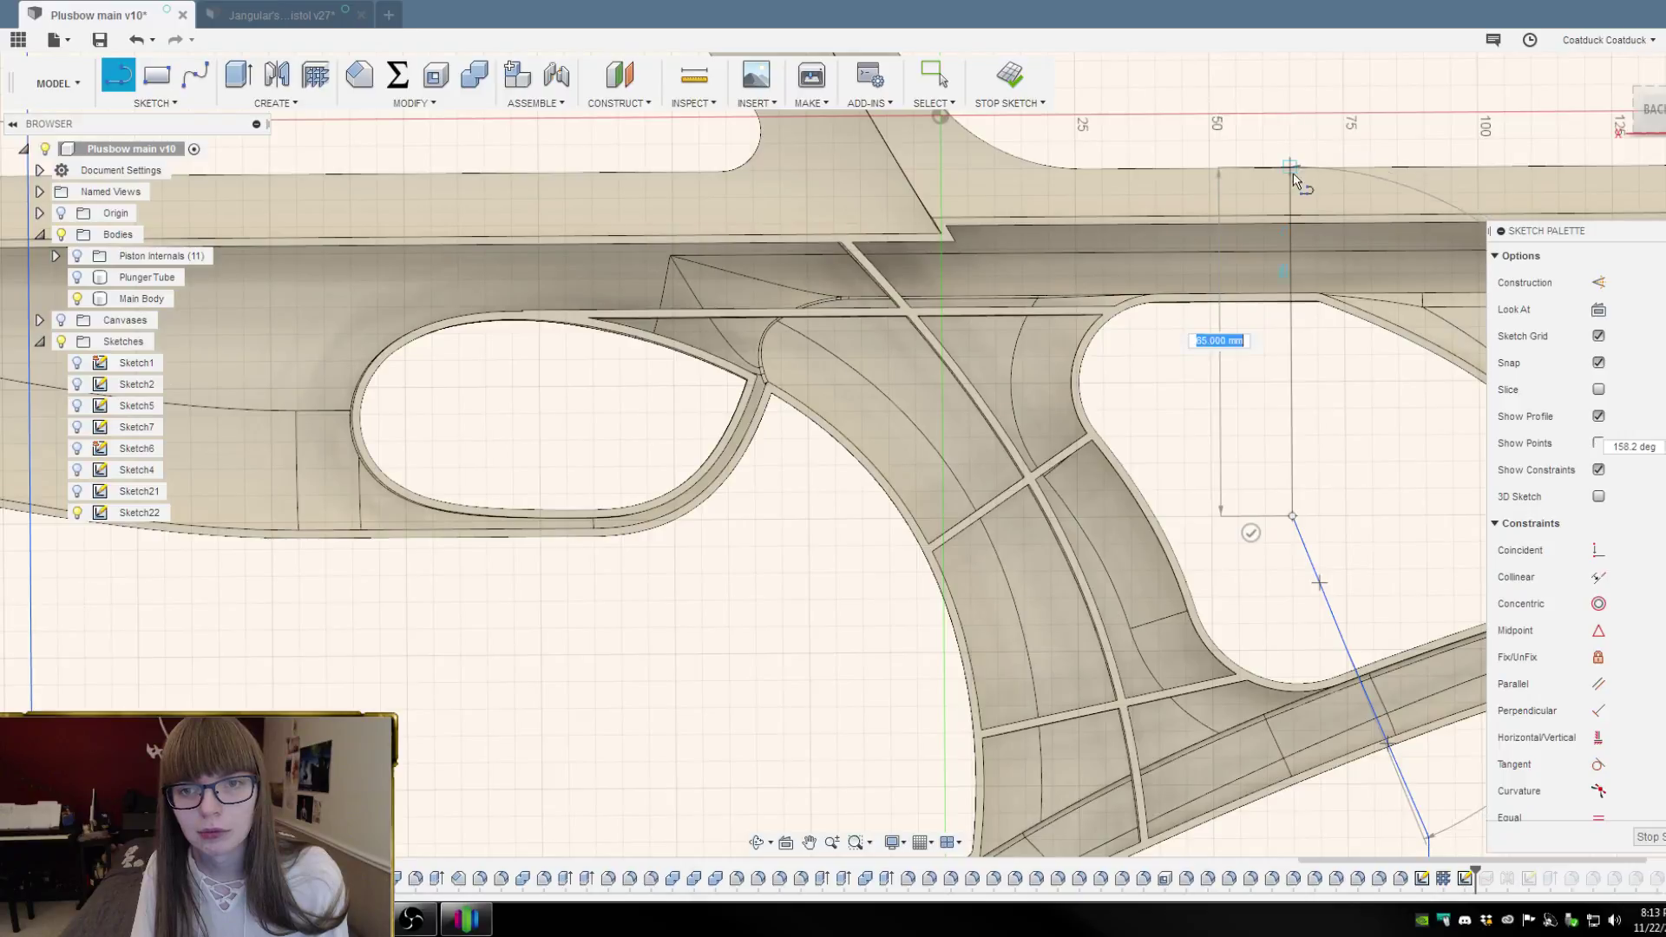
# Draw a vertical line from the slanted line's upper end to the sketch's top edge, continuing 235 mm along it to the front split line
pyautogui.scroll(-5, 1293, 168)
pyautogui.click(1306, 205)
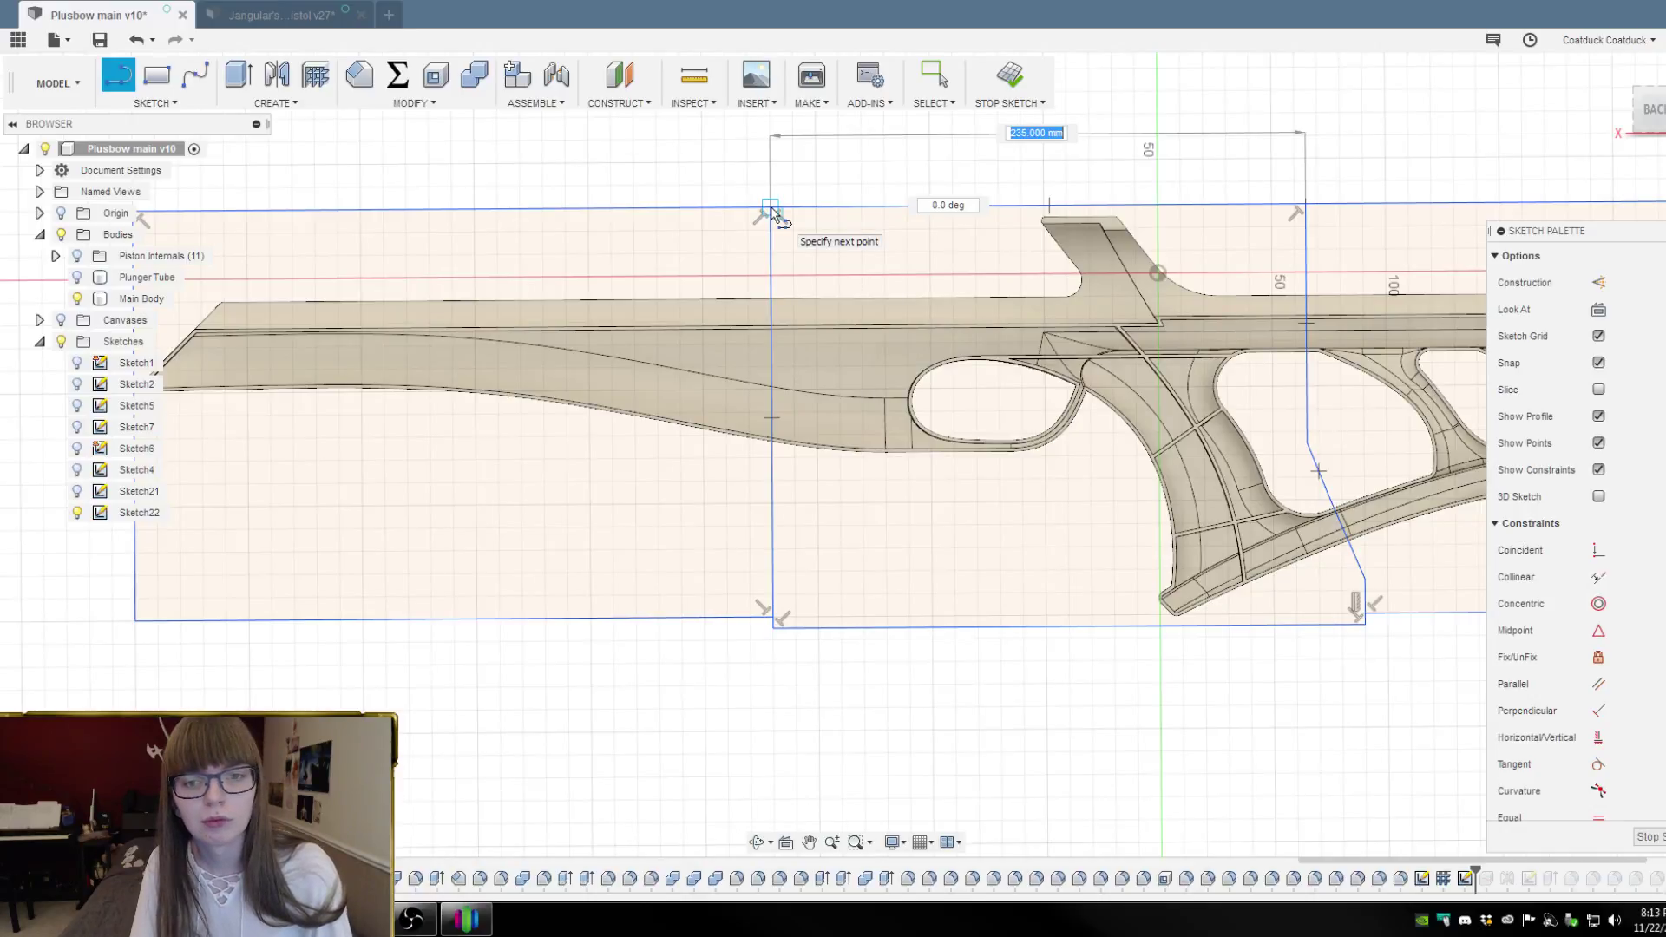
pyautogui.click(770, 210)
pyautogui.press('Escape')
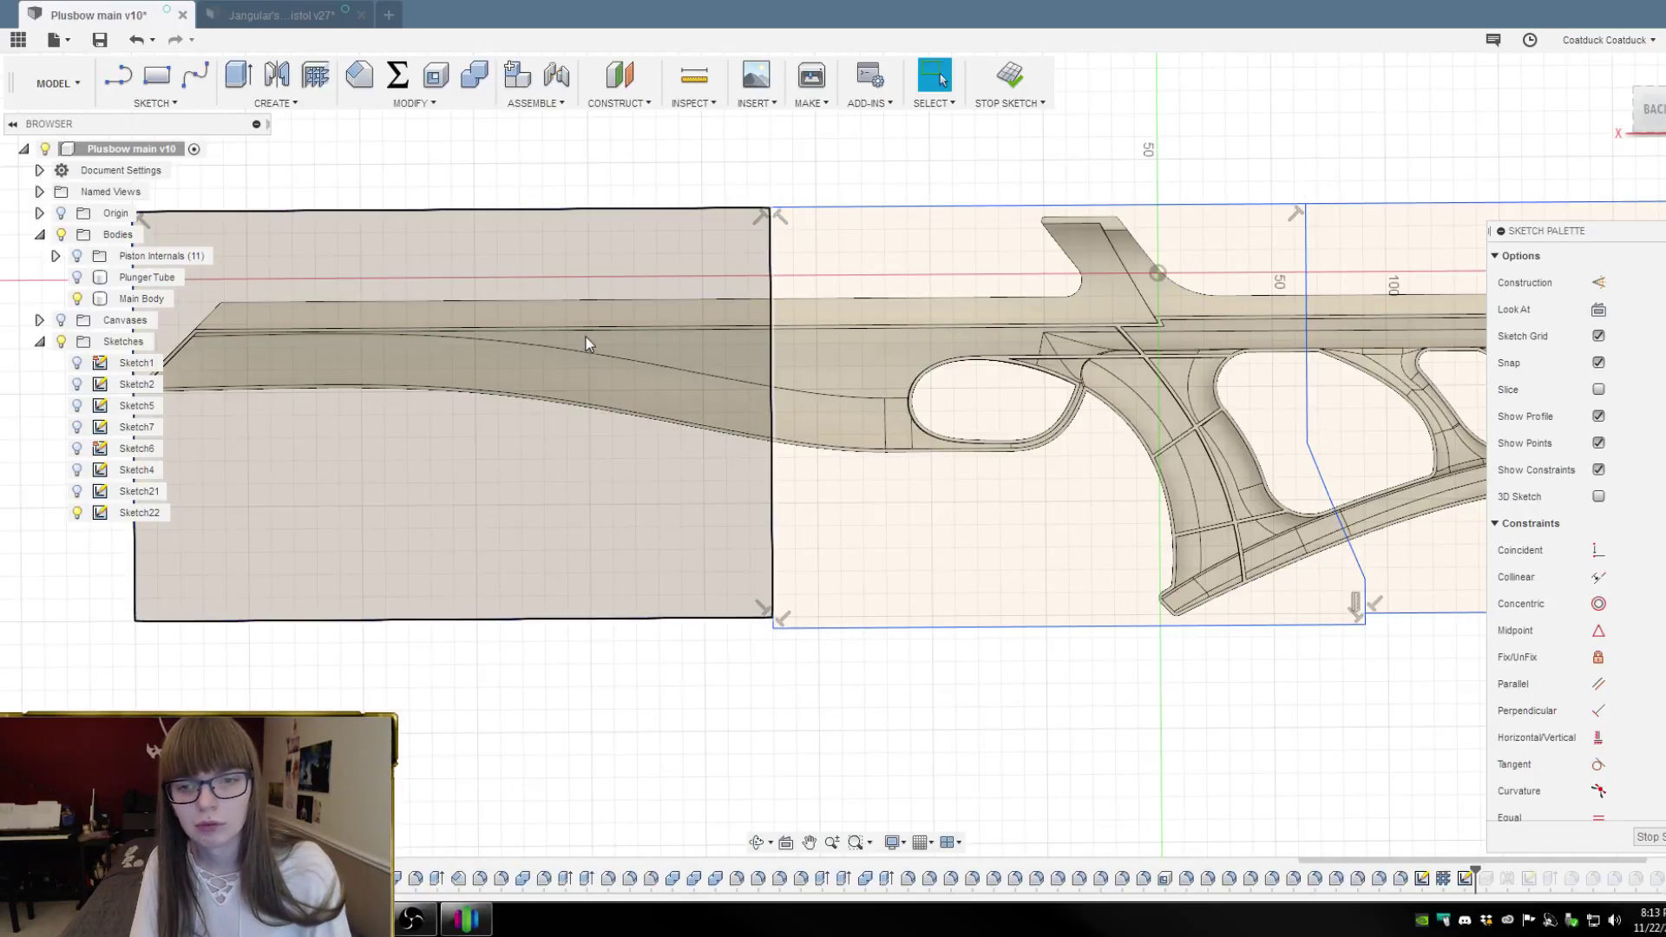
# Measure the line along the top edge of the rear section's profile
pyautogui.scroll(-2, 954, 312)
pyautogui.scroll(-2, 1156, 399)
pyautogui.scroll(3, 1279, 372)
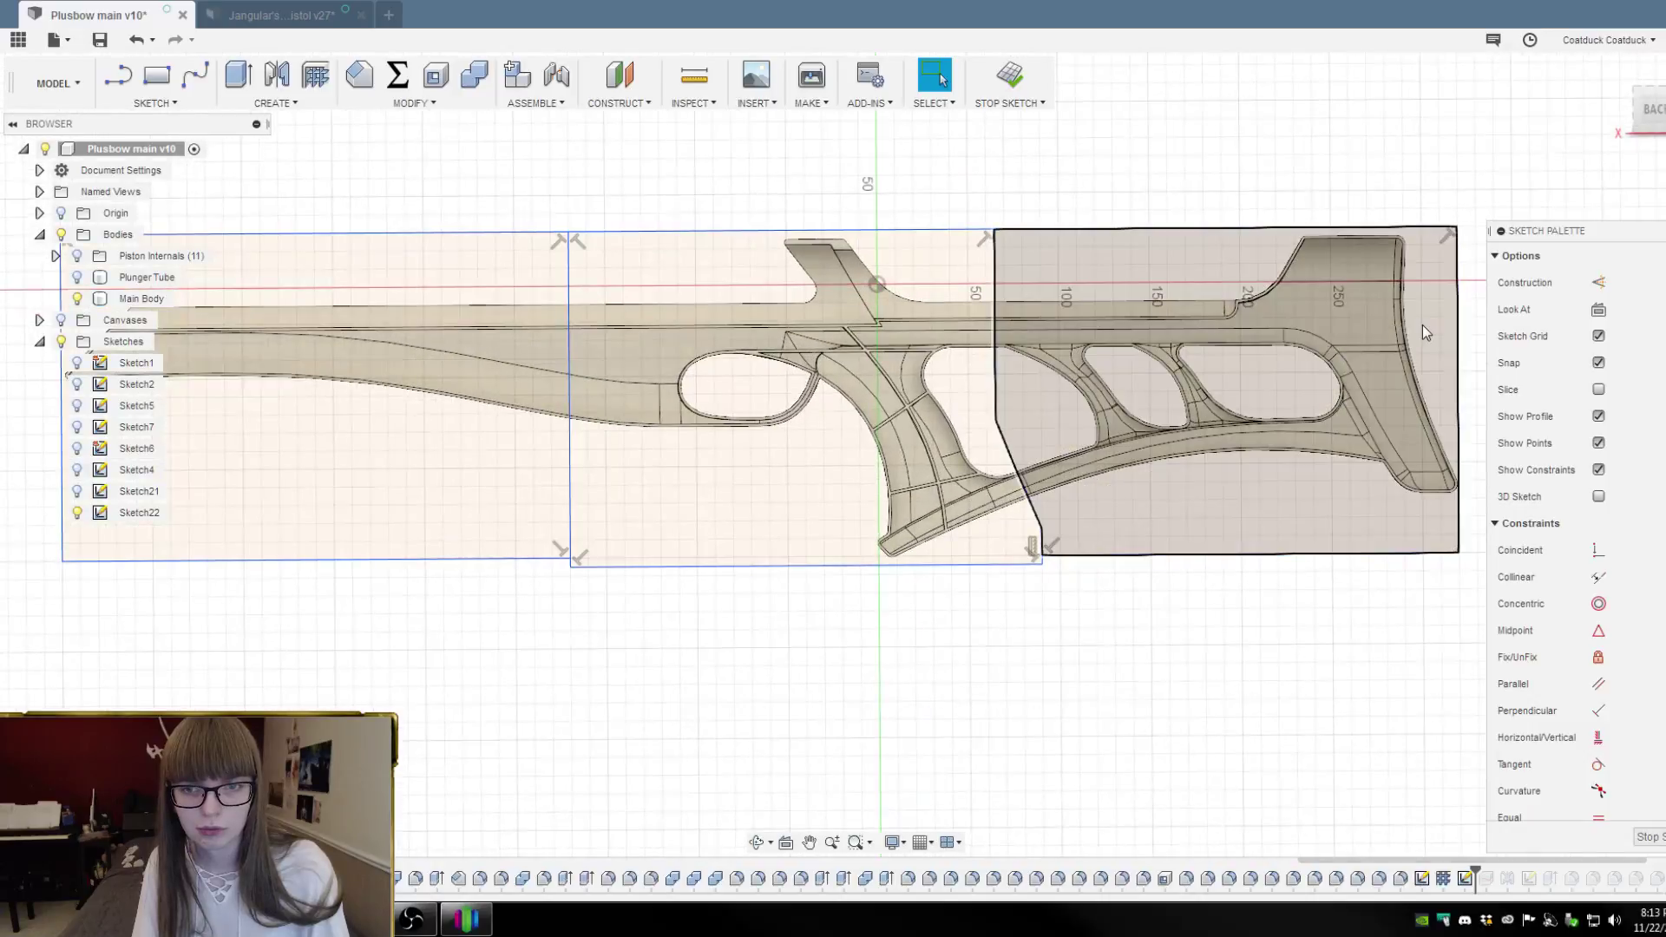
pyautogui.click(1419, 228)
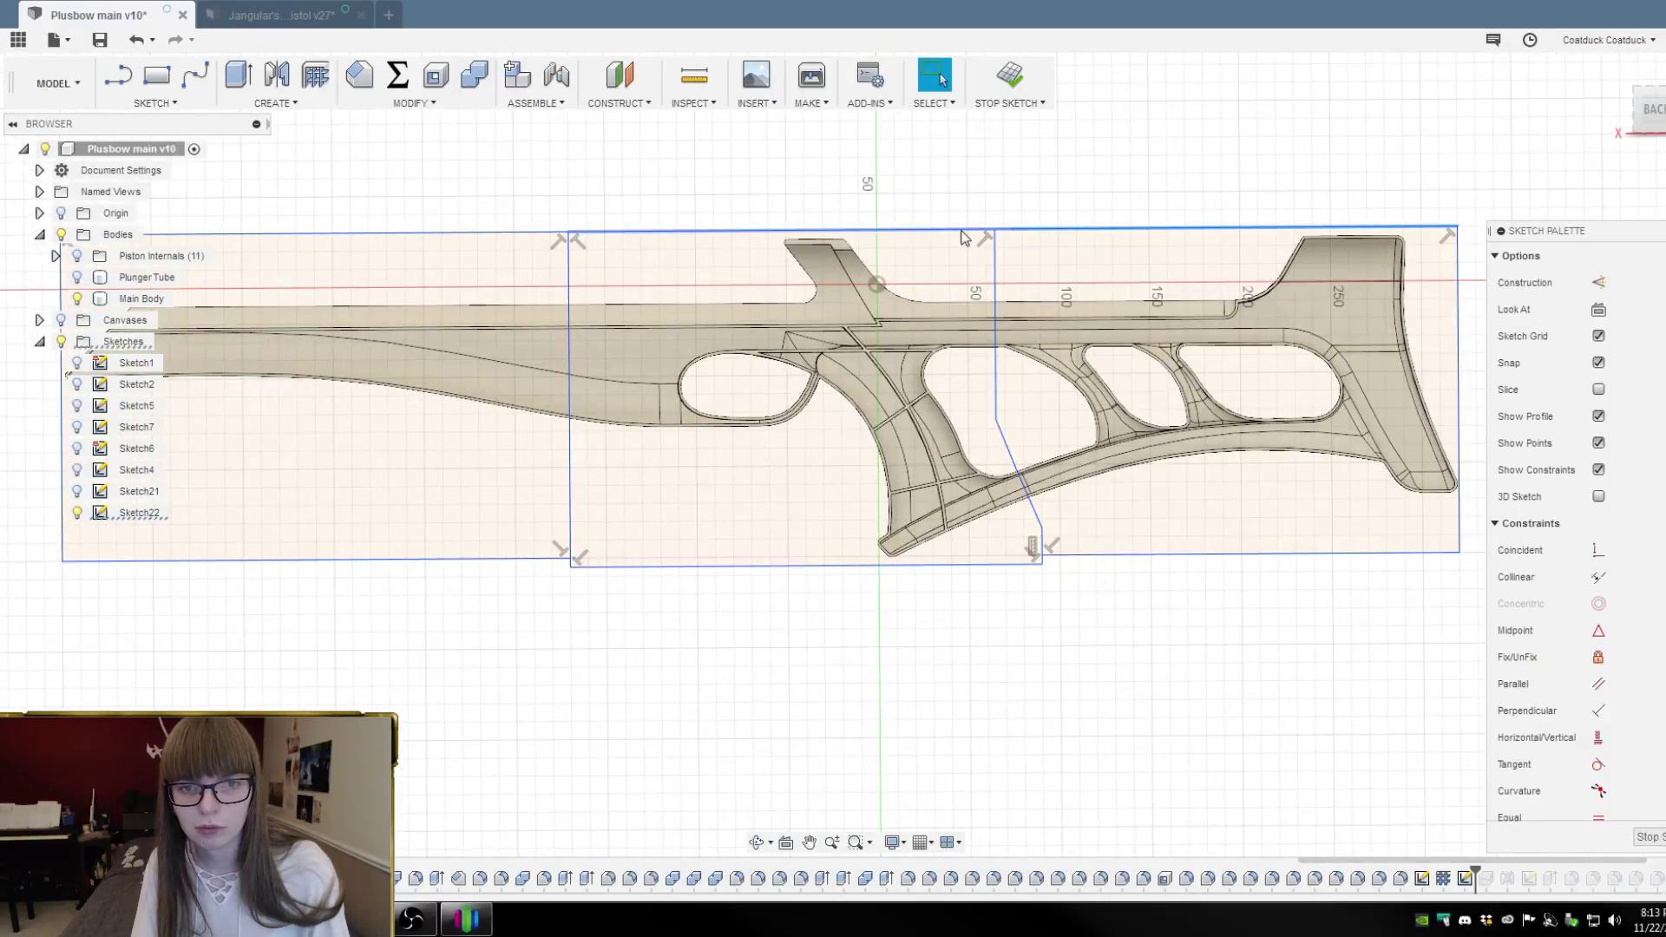
pyautogui.click(694, 76)
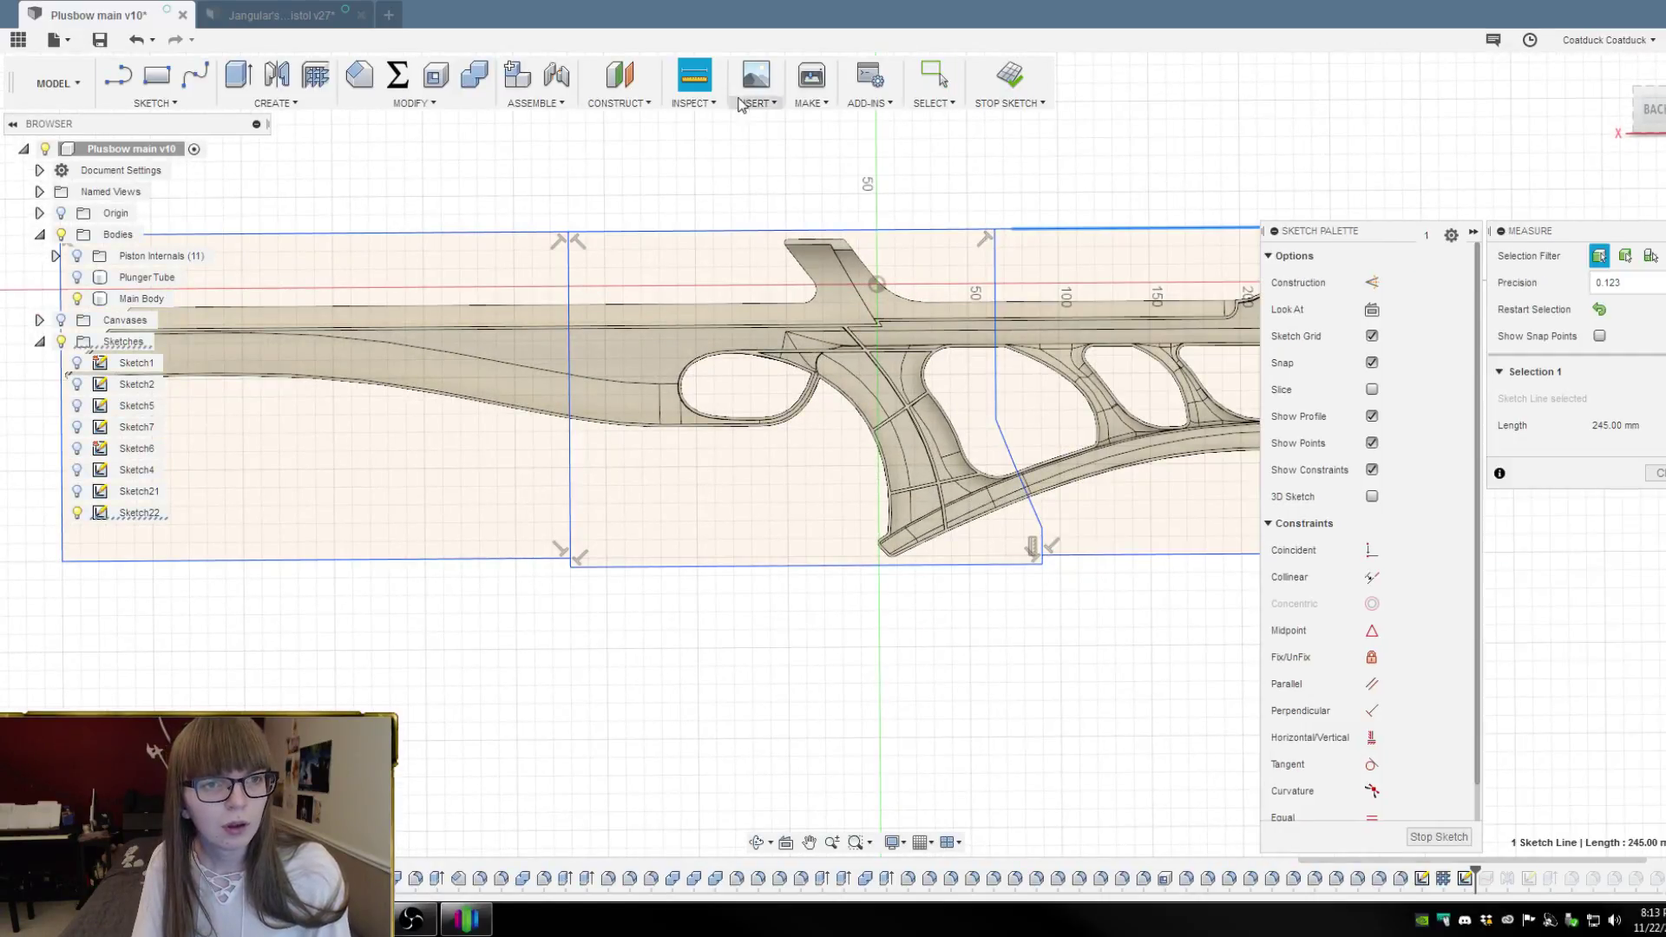
# Measure the distance between the two end points of the rear section's top edge in Sketch22
pyautogui.click(996, 233)
pyautogui.scroll(-4, 582, 220)
pyautogui.scroll(3, 799, 218)
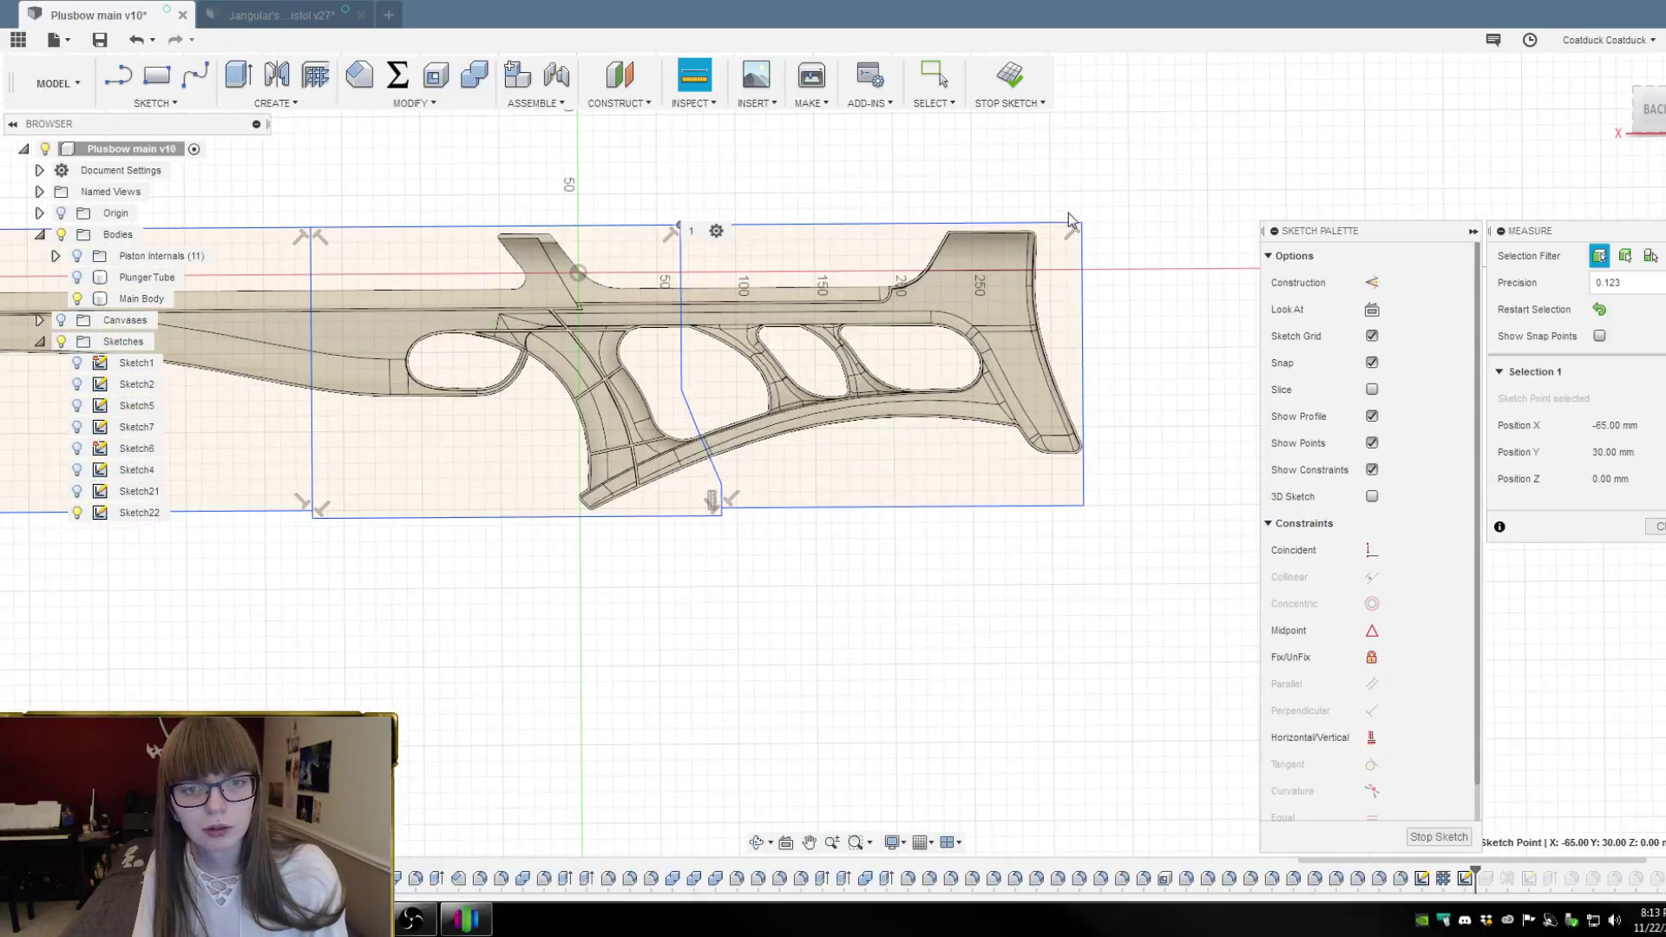
pyautogui.click(1085, 233)
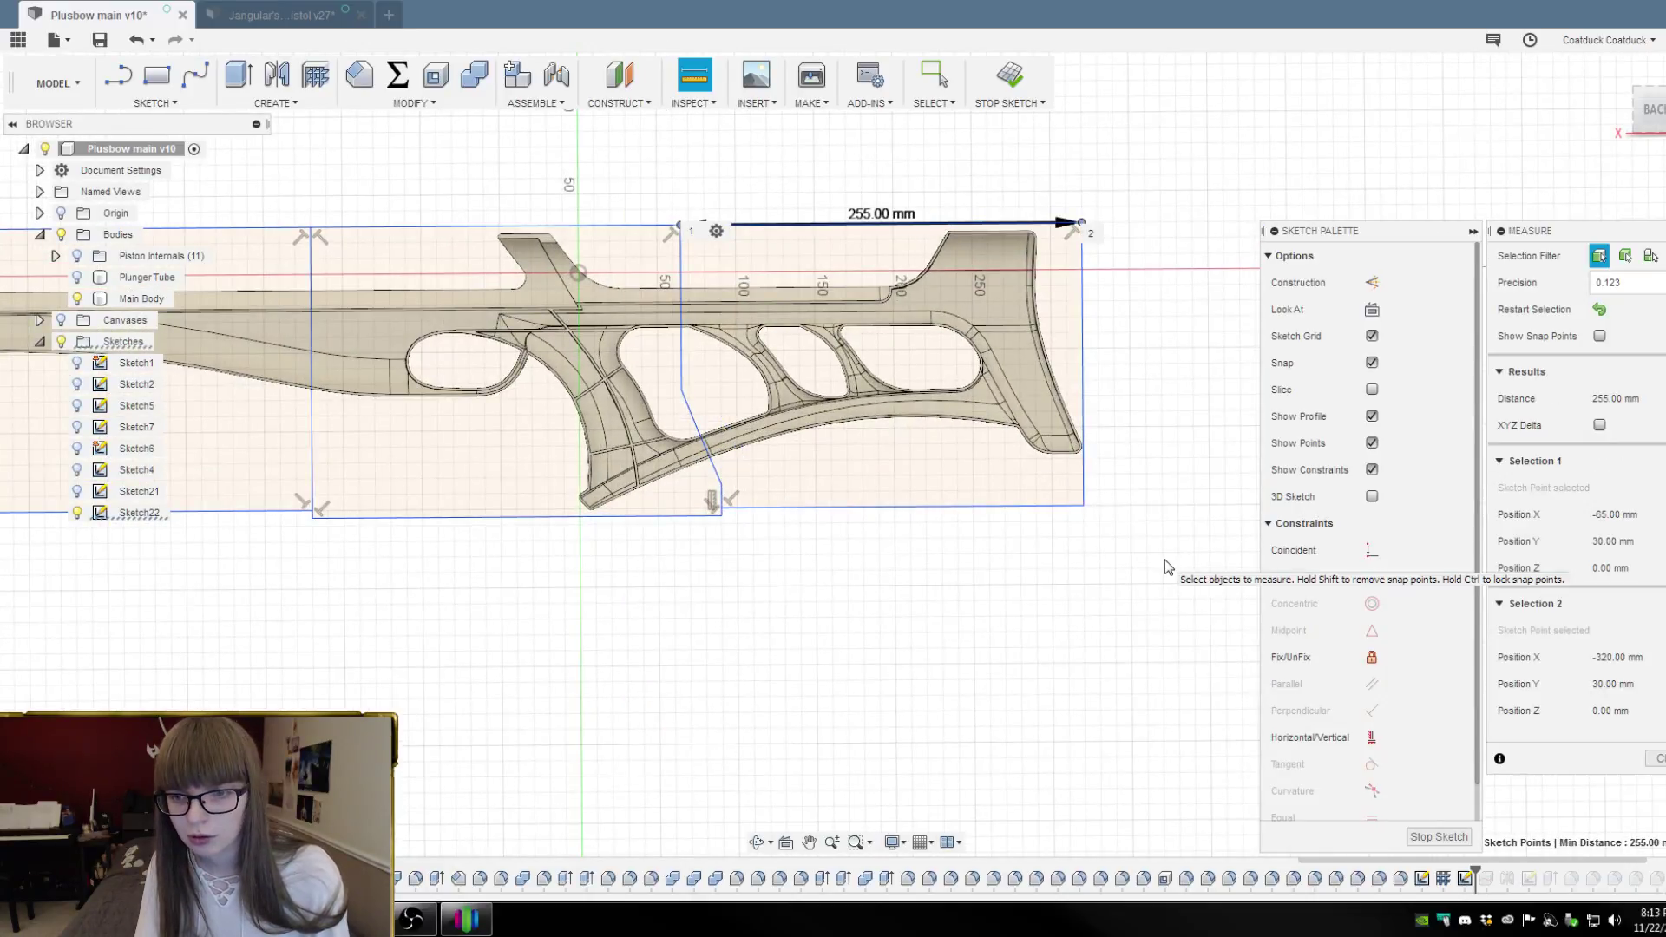
pyautogui.scroll(3, 851, 222)
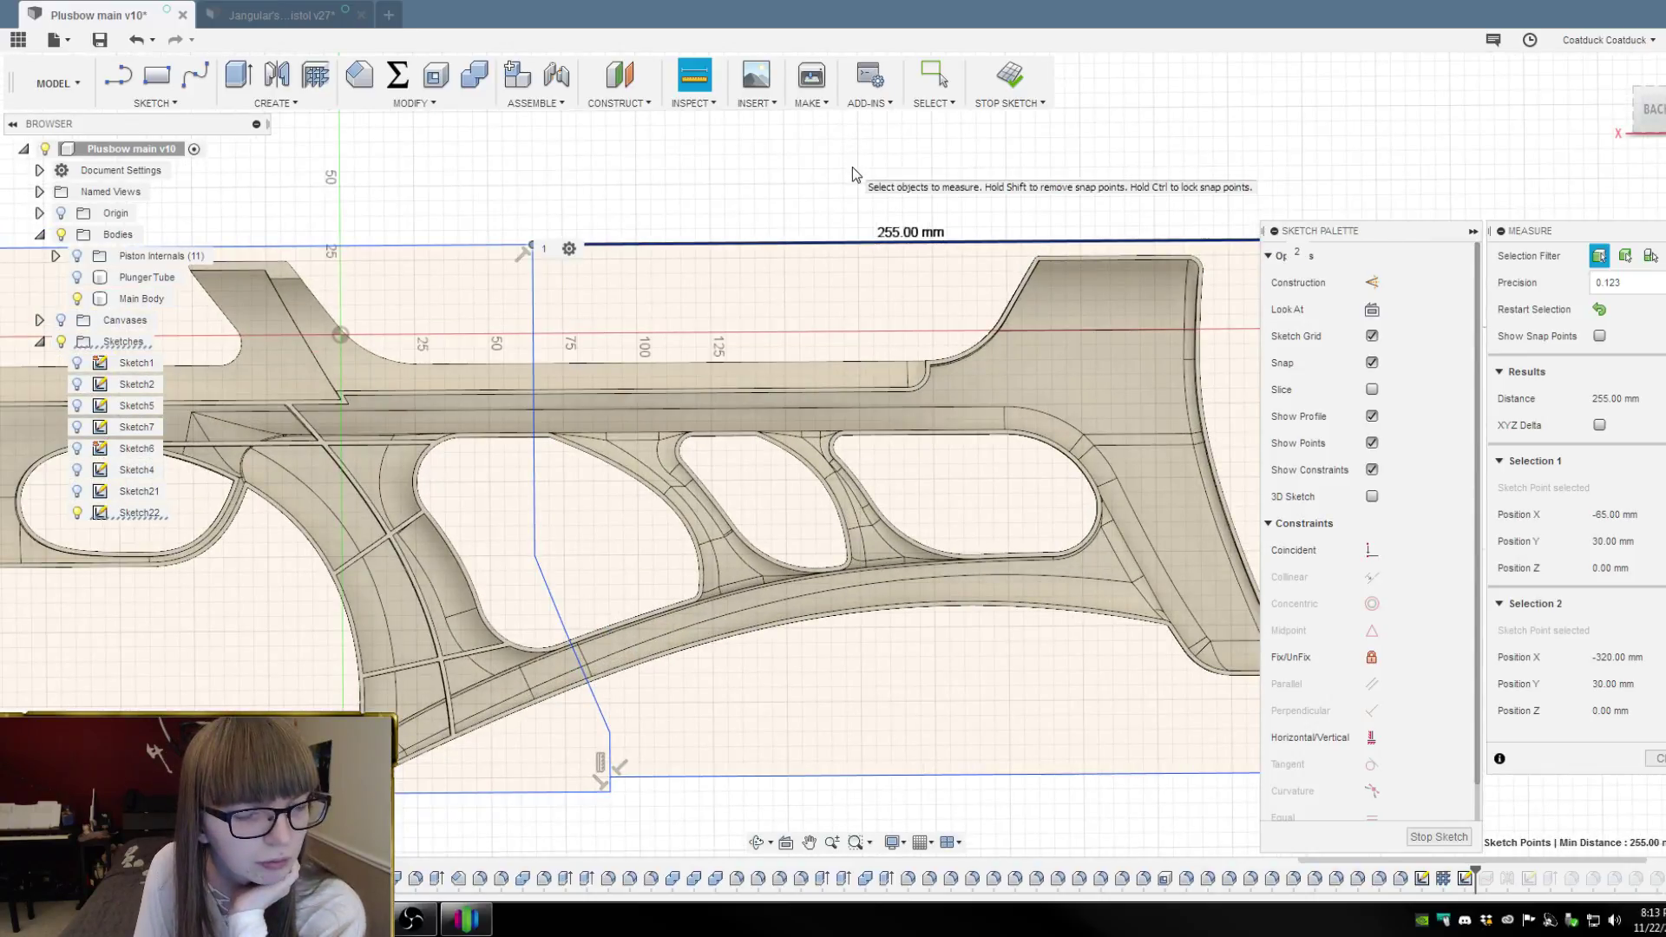
pyautogui.scroll(-1, 817, 172)
pyautogui.scroll(-1, 815, 169)
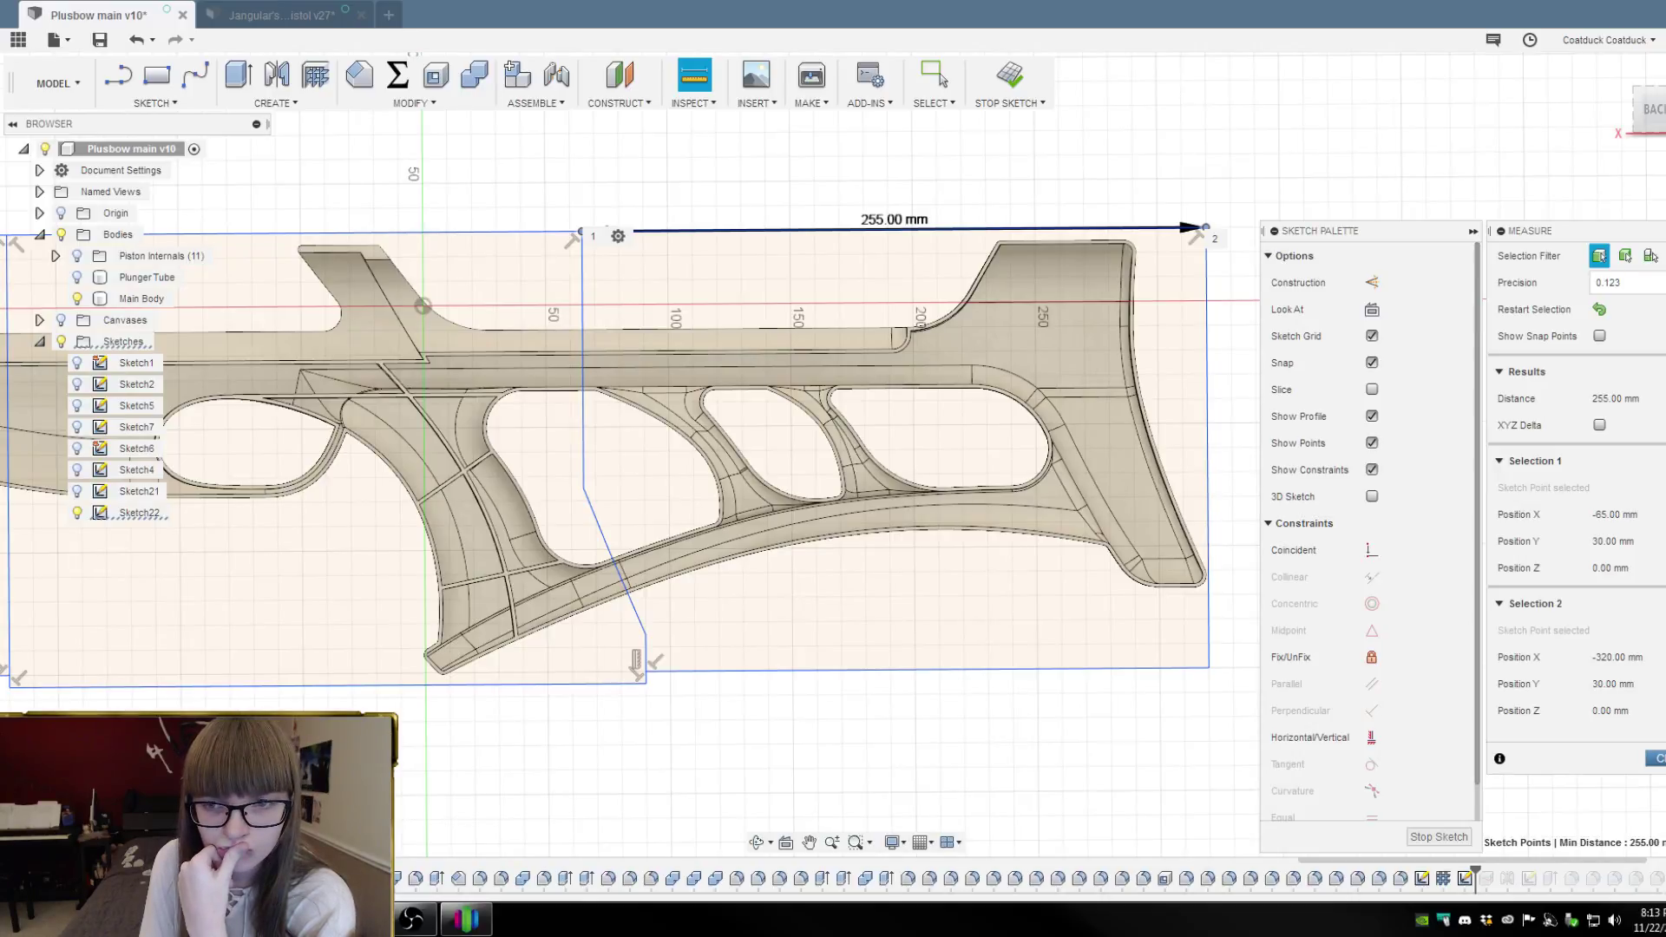
pyautogui.press('Escape')
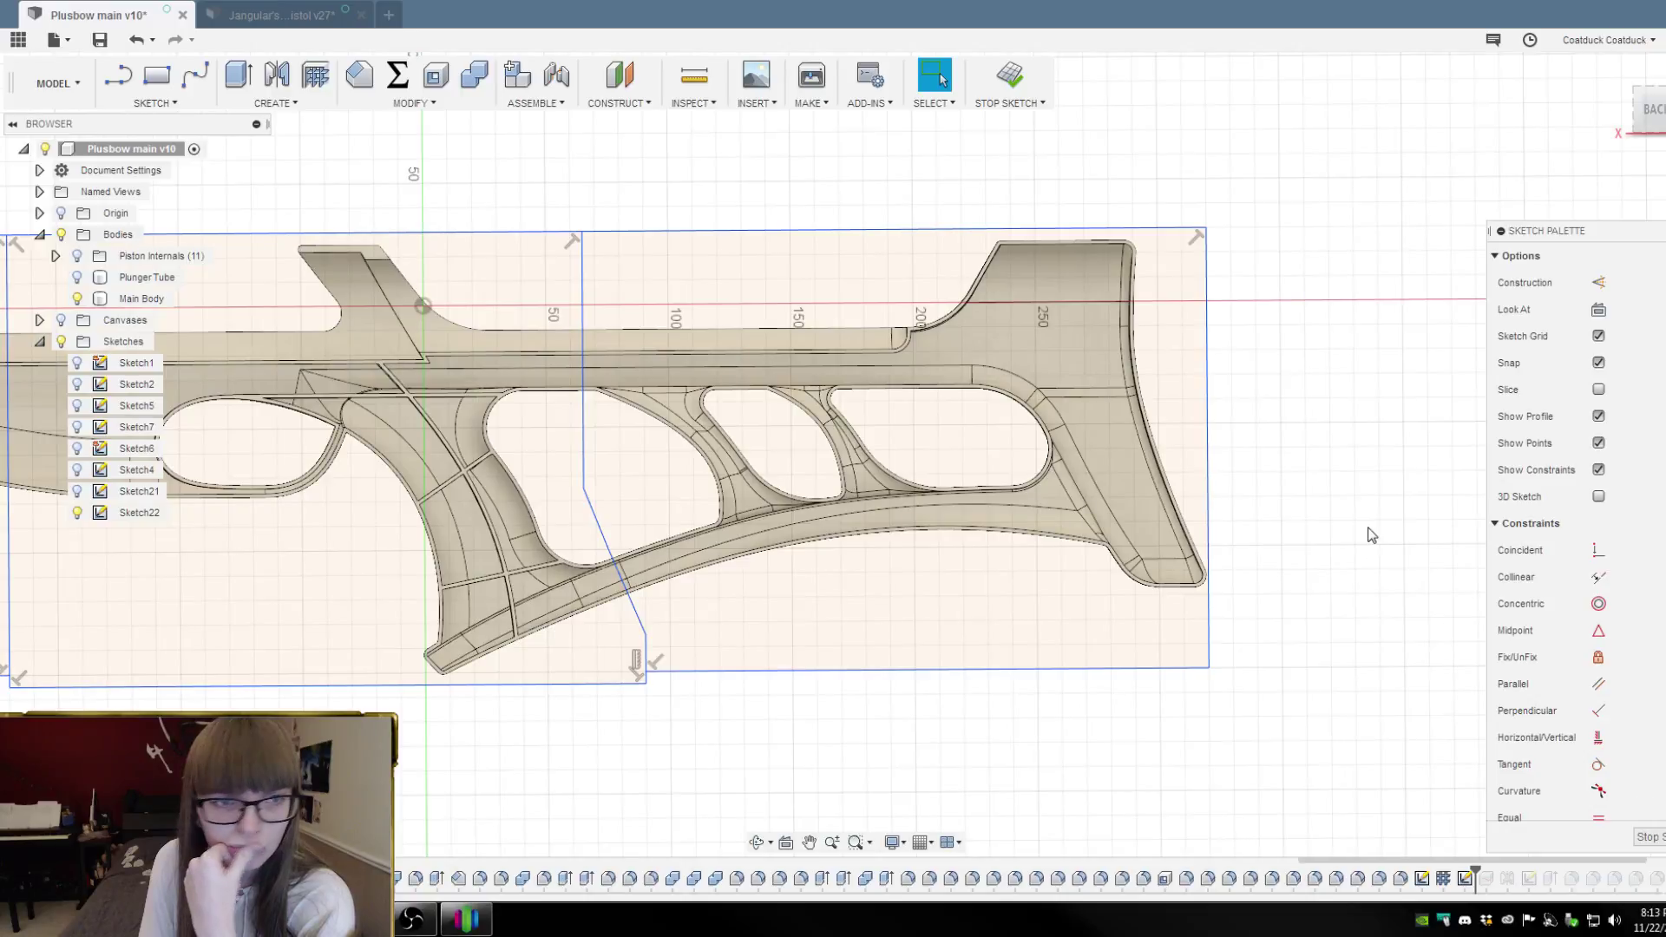
# Finish editing Sketch22 and create a symmetric web 3 mm thick along the middle section's split lines
pyautogui.scroll(-3, 1370, 535)
pyautogui.scroll(3, 658, 476)
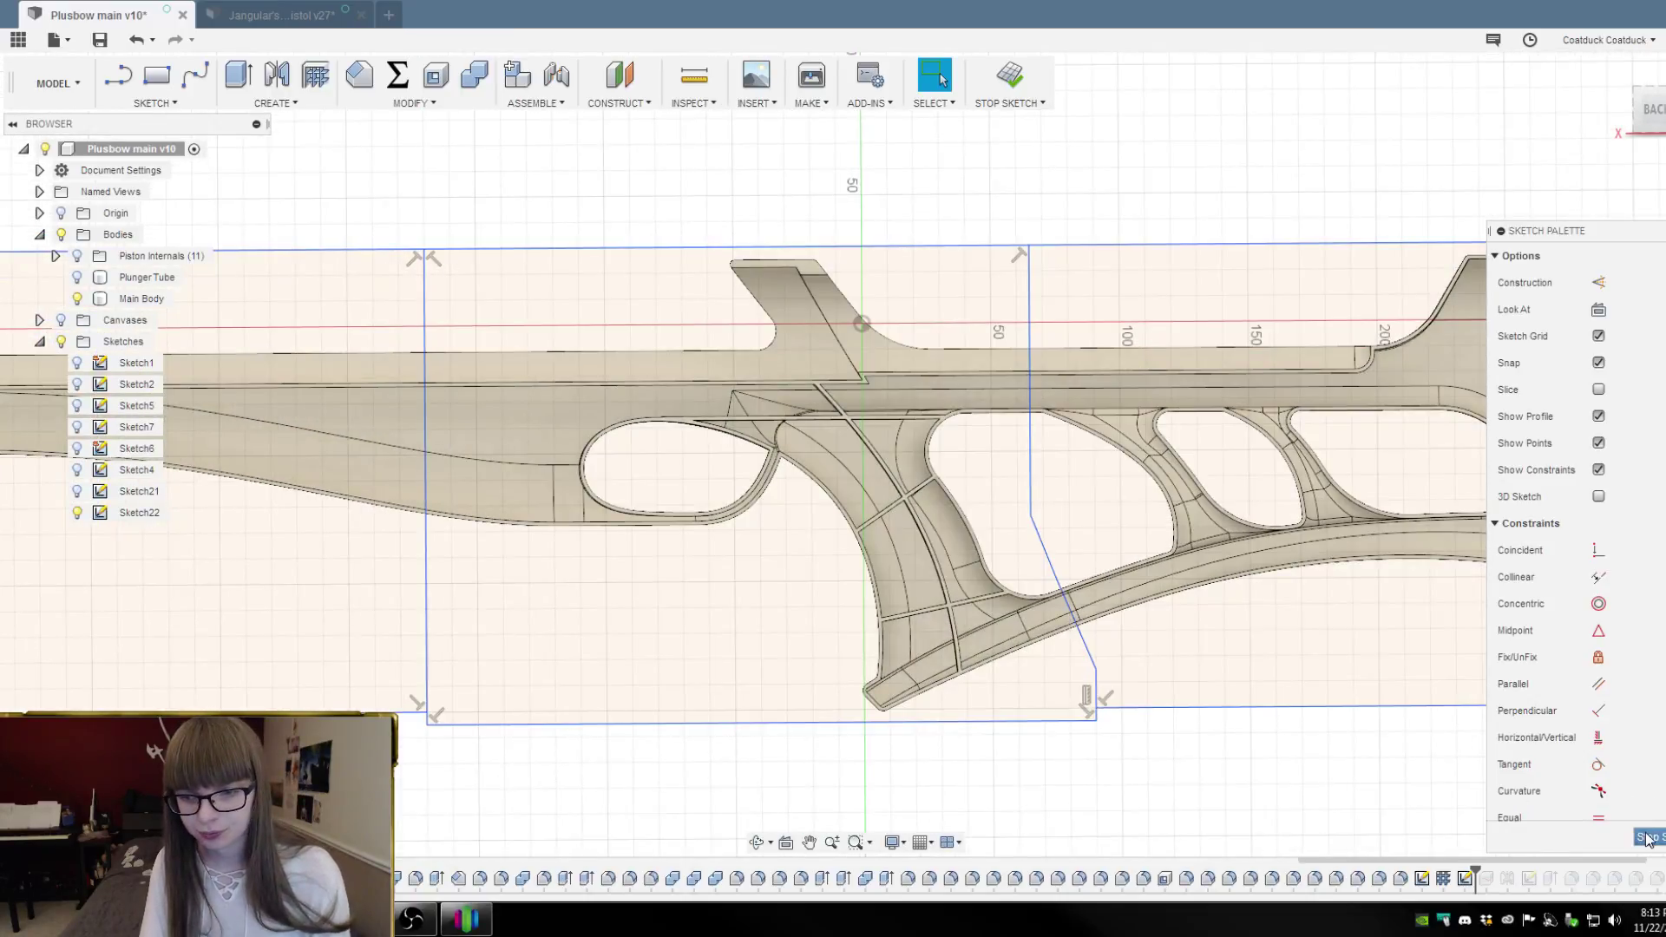
pyautogui.click(1649, 837)
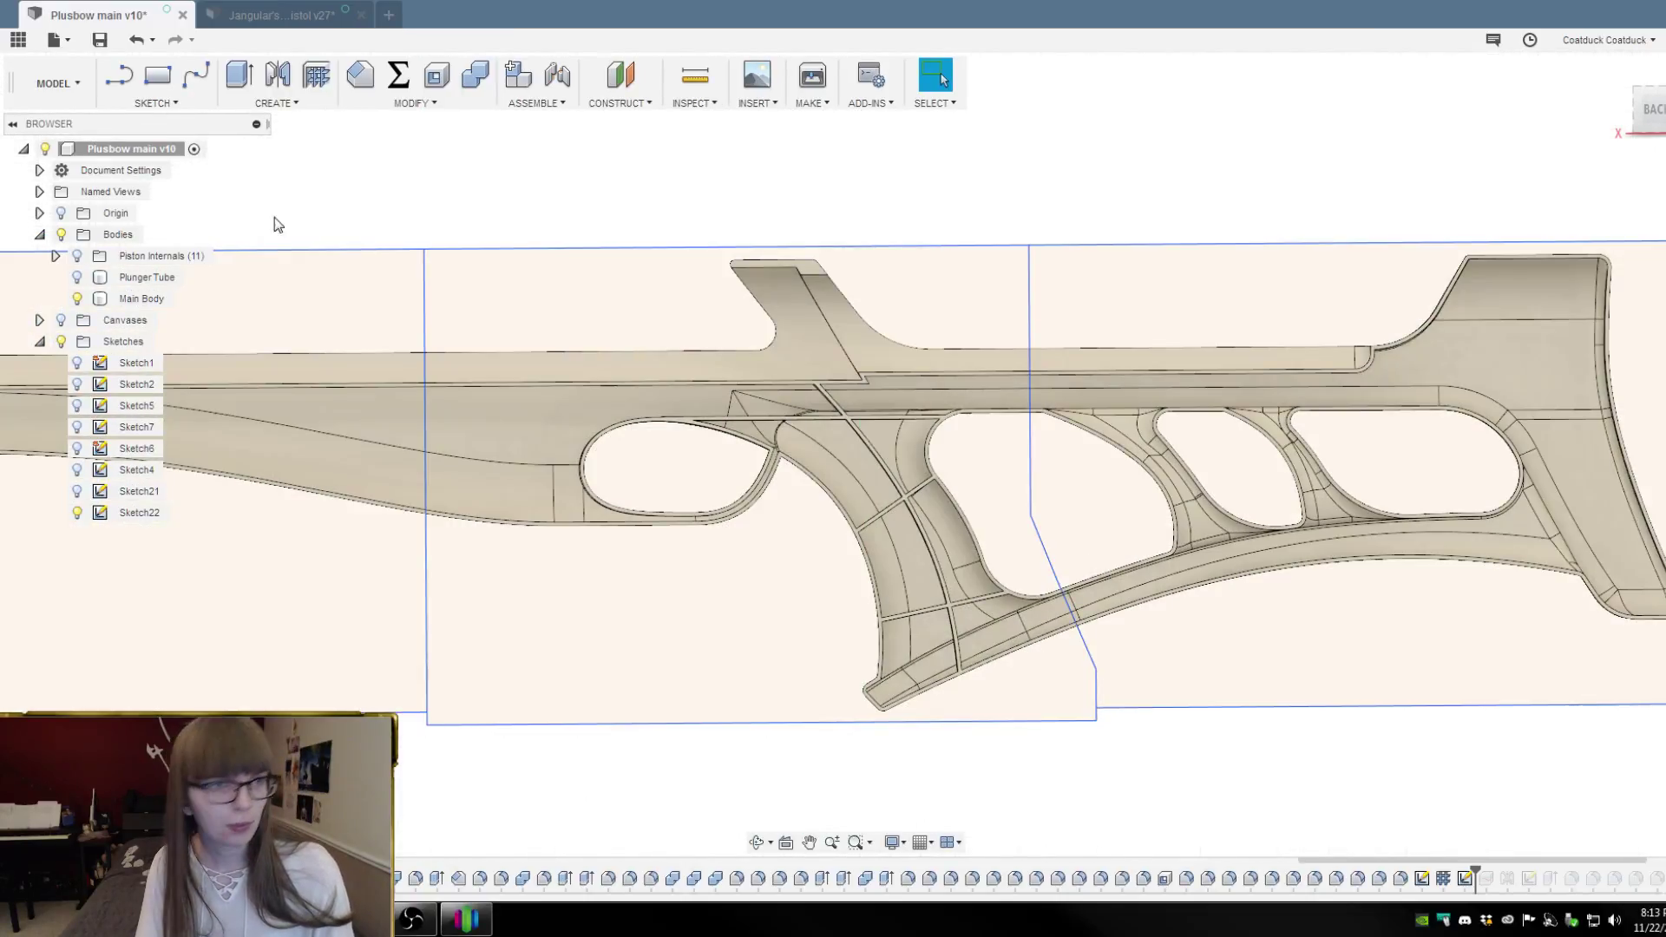
pyautogui.click(318, 78)
pyautogui.click(425, 455)
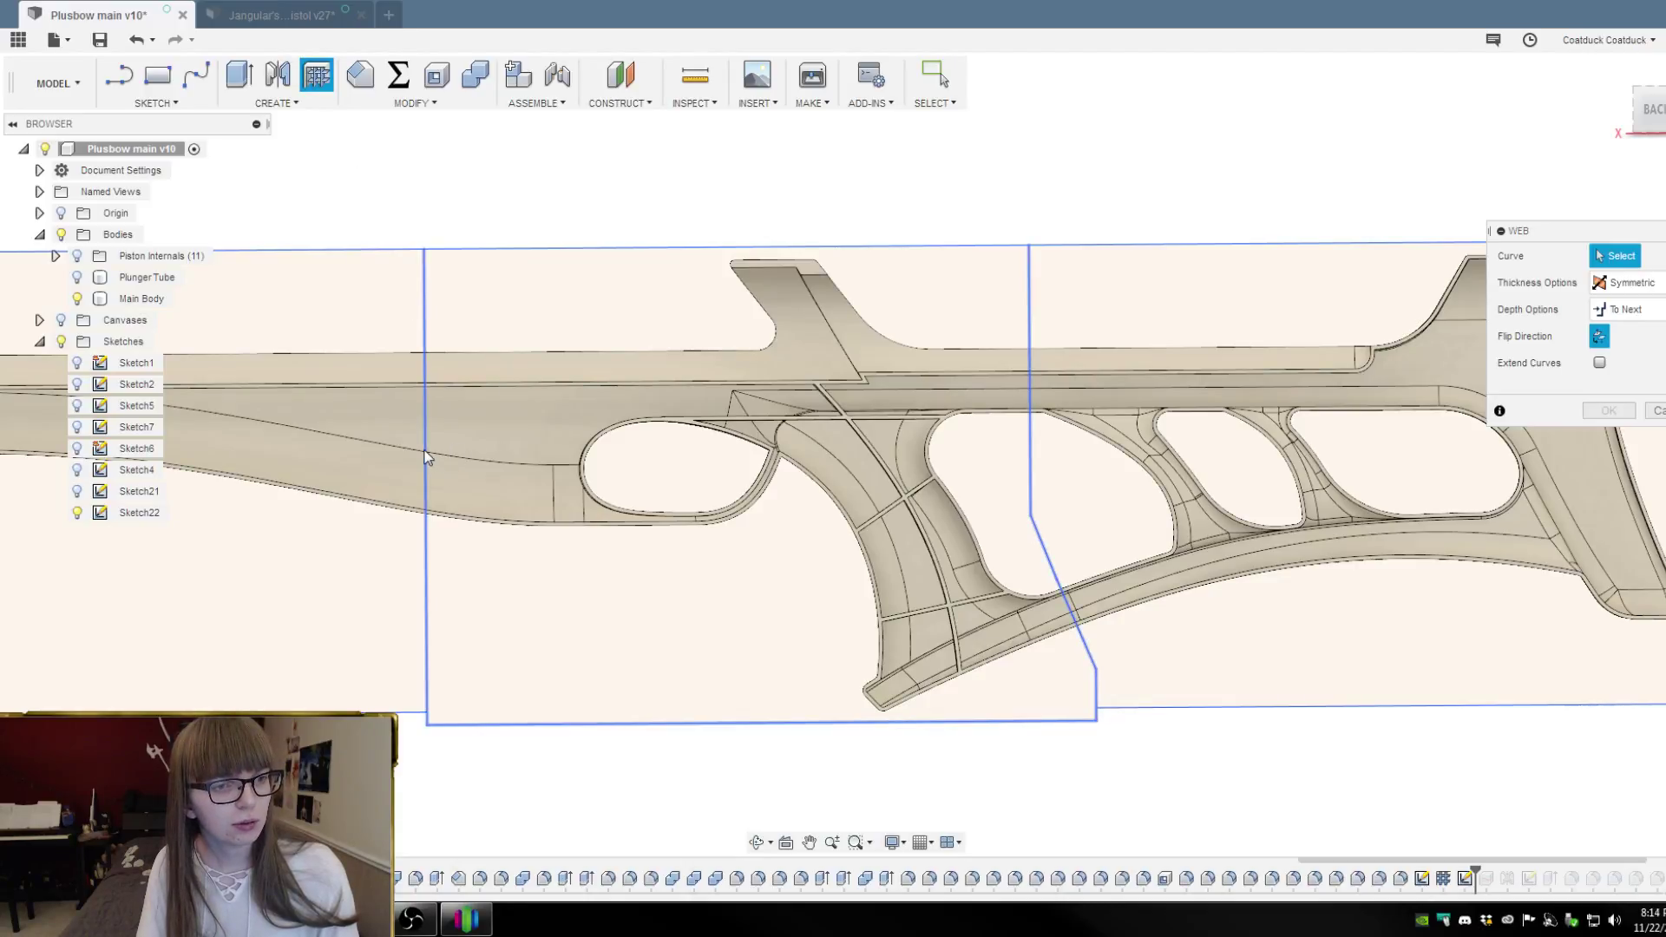
pyautogui.keyDown('shift'); pyautogui.moveTo(703, 752); pyautogui.dragTo(755, 720, button='middle'); pyautogui.keyUp('shift')
pyautogui.doubleClick(1623, 335)
pyautogui.write('3')
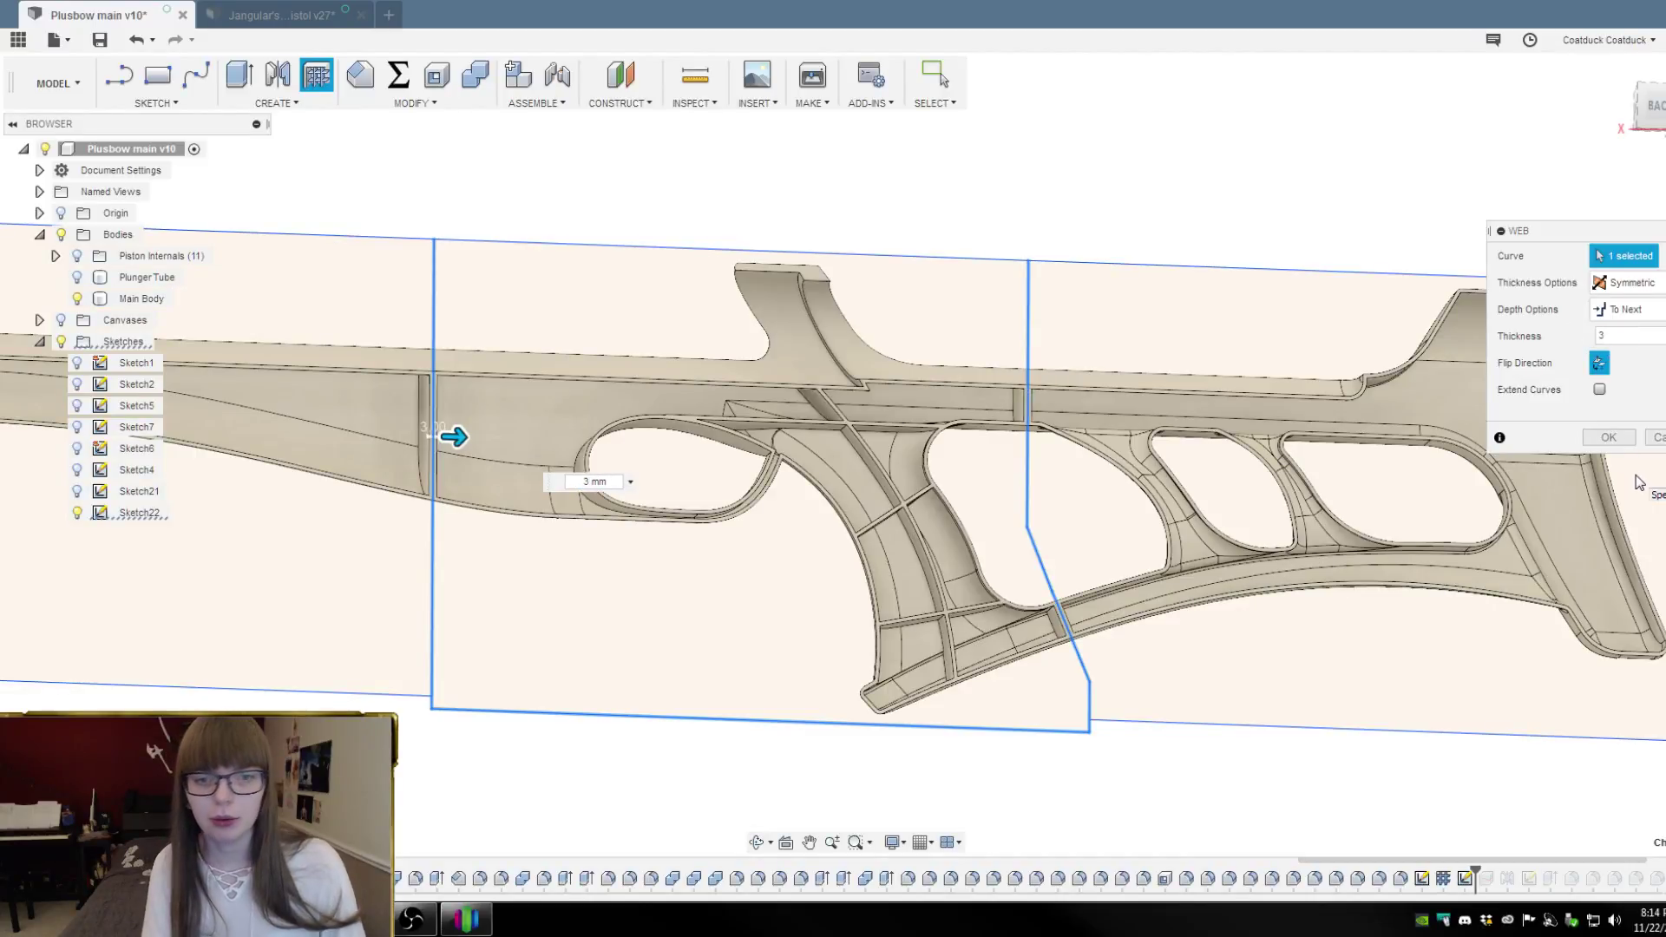
pyautogui.press('Return')
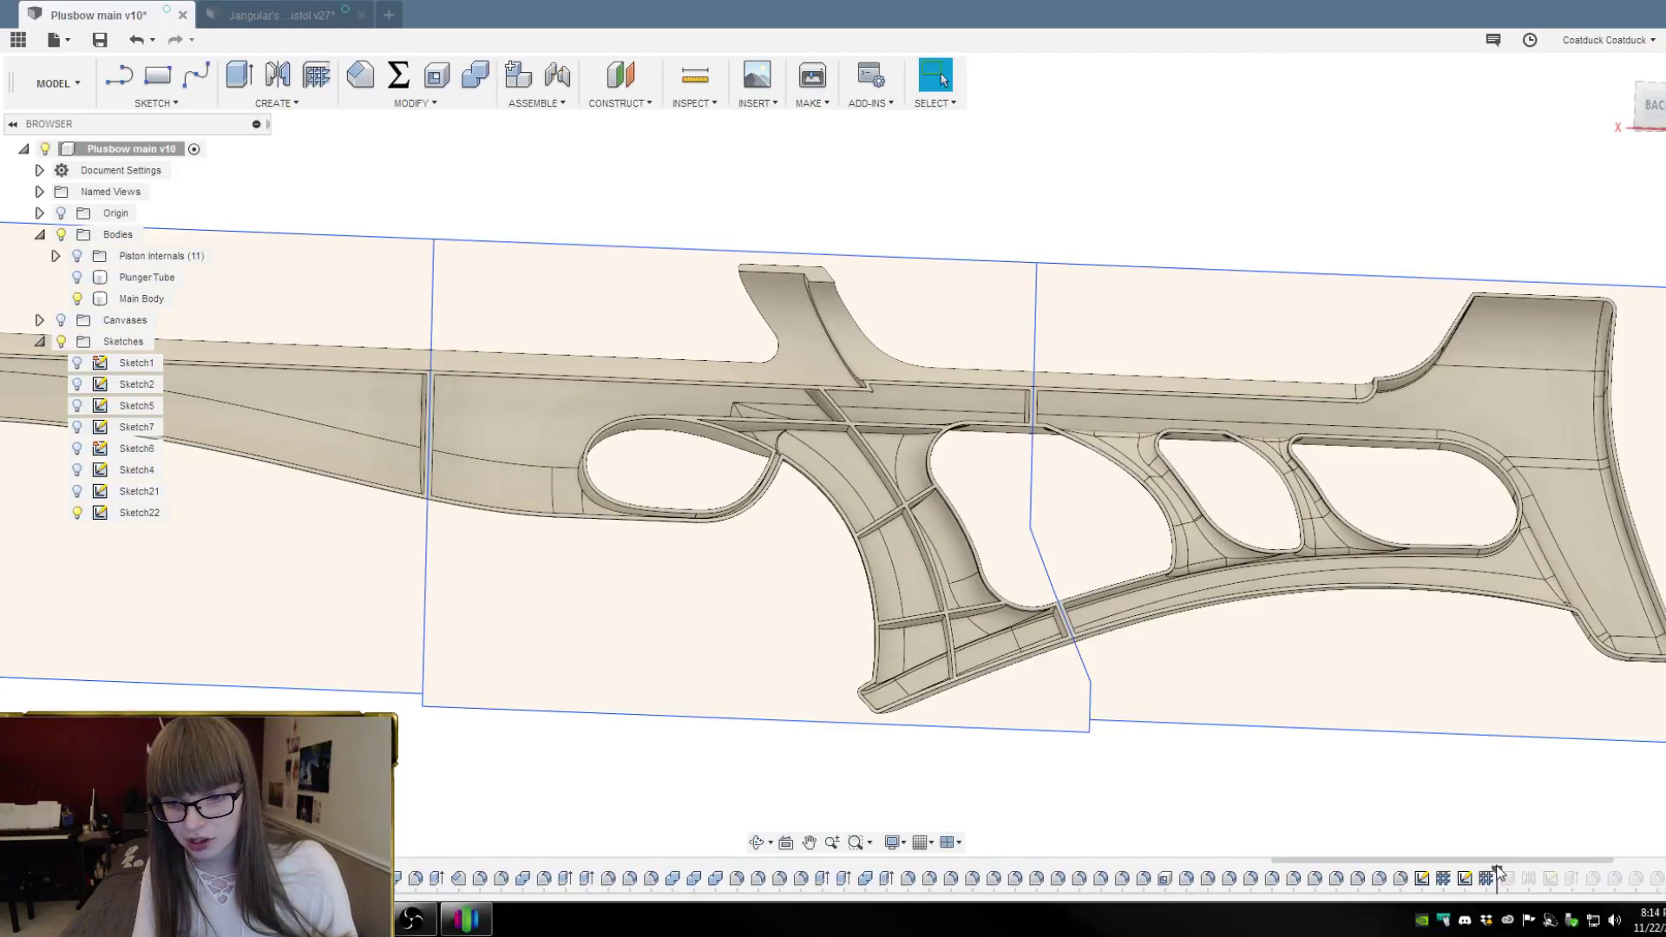
# Examine the split main body, checking the ribs and joints along both split lines and around the grip
pyautogui.keyDown('shift'); pyautogui.moveTo(1197, 164); pyautogui.dragTo(1230, 130, button='middle'); pyautogui.keyUp('shift')
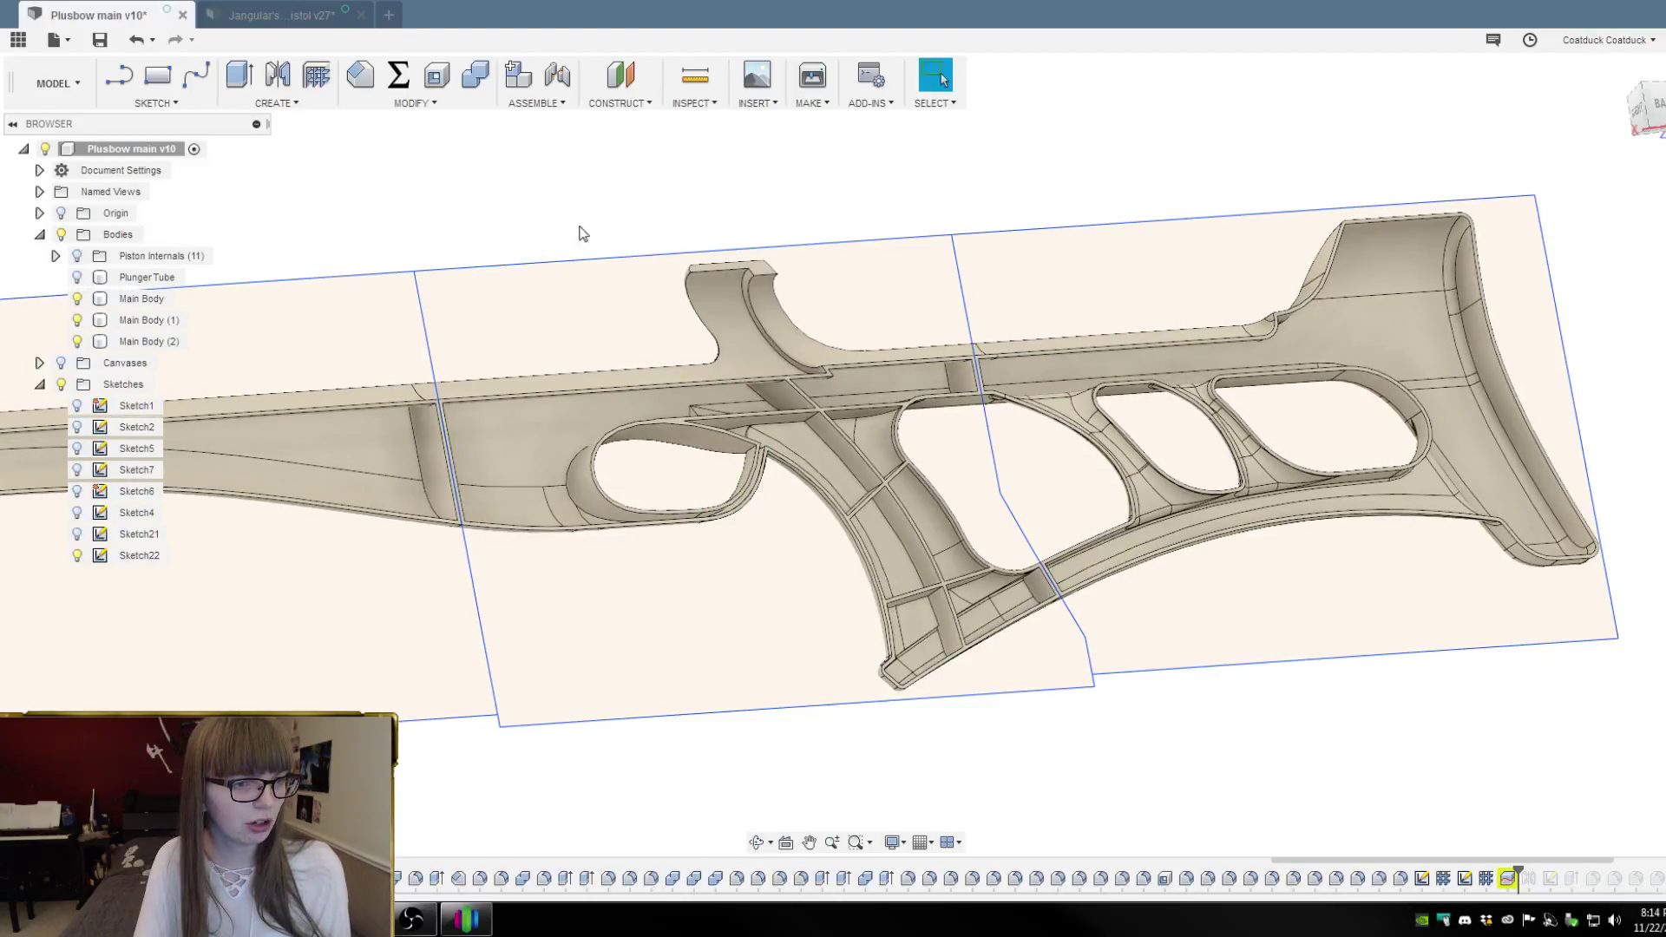
pyautogui.scroll(-1, 1003, 402)
pyautogui.scroll(-3, 1003, 403)
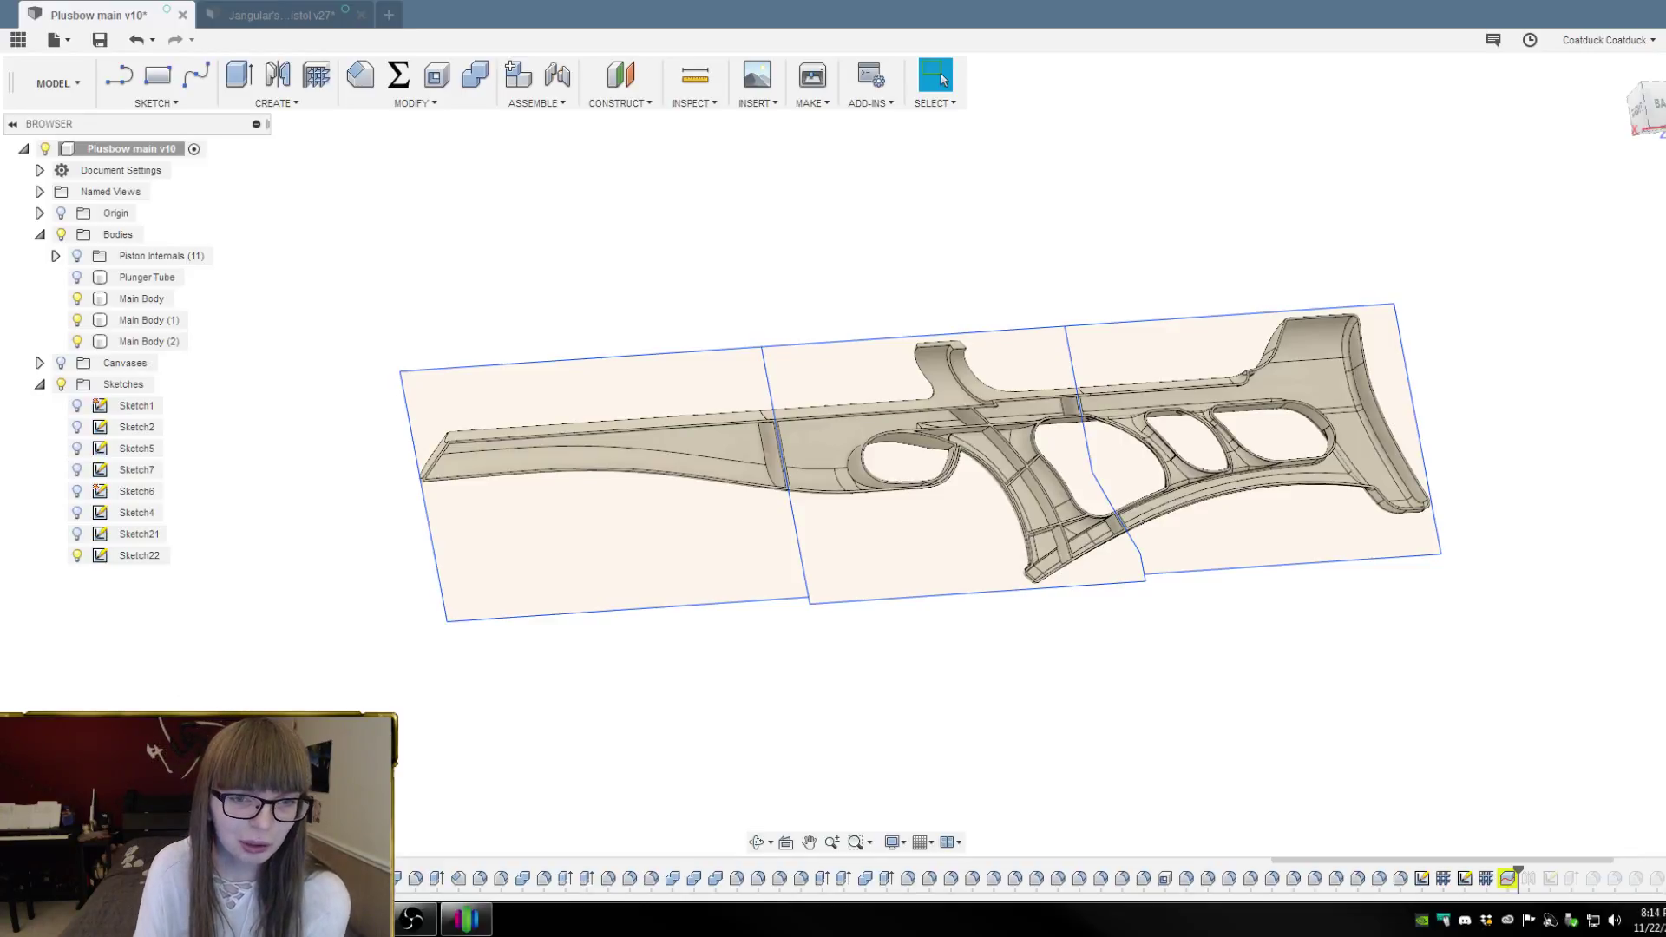
pyautogui.scroll(5, 887, 440)
pyautogui.keyDown('shift'); pyautogui.moveTo(1011, 532); pyautogui.dragTo(903, 483, button='middle'); pyautogui.keyUp('shift')
pyautogui.scroll(-5, 1070, 555)
pyautogui.scroll(3, 1070, 556)
pyautogui.moveTo(1258, 669)
pyautogui.keyDown('shift'); pyautogui.mouseDown(button='middle')
pyautogui.moveTo(1297, 621)
pyautogui.moveTo(1268, 654)
pyautogui.mouseUp(button='middle'); pyautogui.keyUp('shift')
pyautogui.click(76, 555)
pyautogui.moveTo(401, 621)
pyautogui.keyDown('shift'); pyautogui.mouseDown(button='middle')
pyautogui.moveTo(770, 695)
pyautogui.moveTo(874, 680)
pyautogui.moveTo(1037, 611)
pyautogui.mouseUp(button='middle'); pyautogui.keyUp('shift')
pyautogui.scroll(5, 1076, 499)
pyautogui.keyDown('shift'); pyautogui.moveTo(1065, 497); pyautogui.dragTo(990, 497, button='middle'); pyautogui.keyUp('shift')
pyautogui.moveTo(989, 501); pyautogui.dragTo(1013, 471)
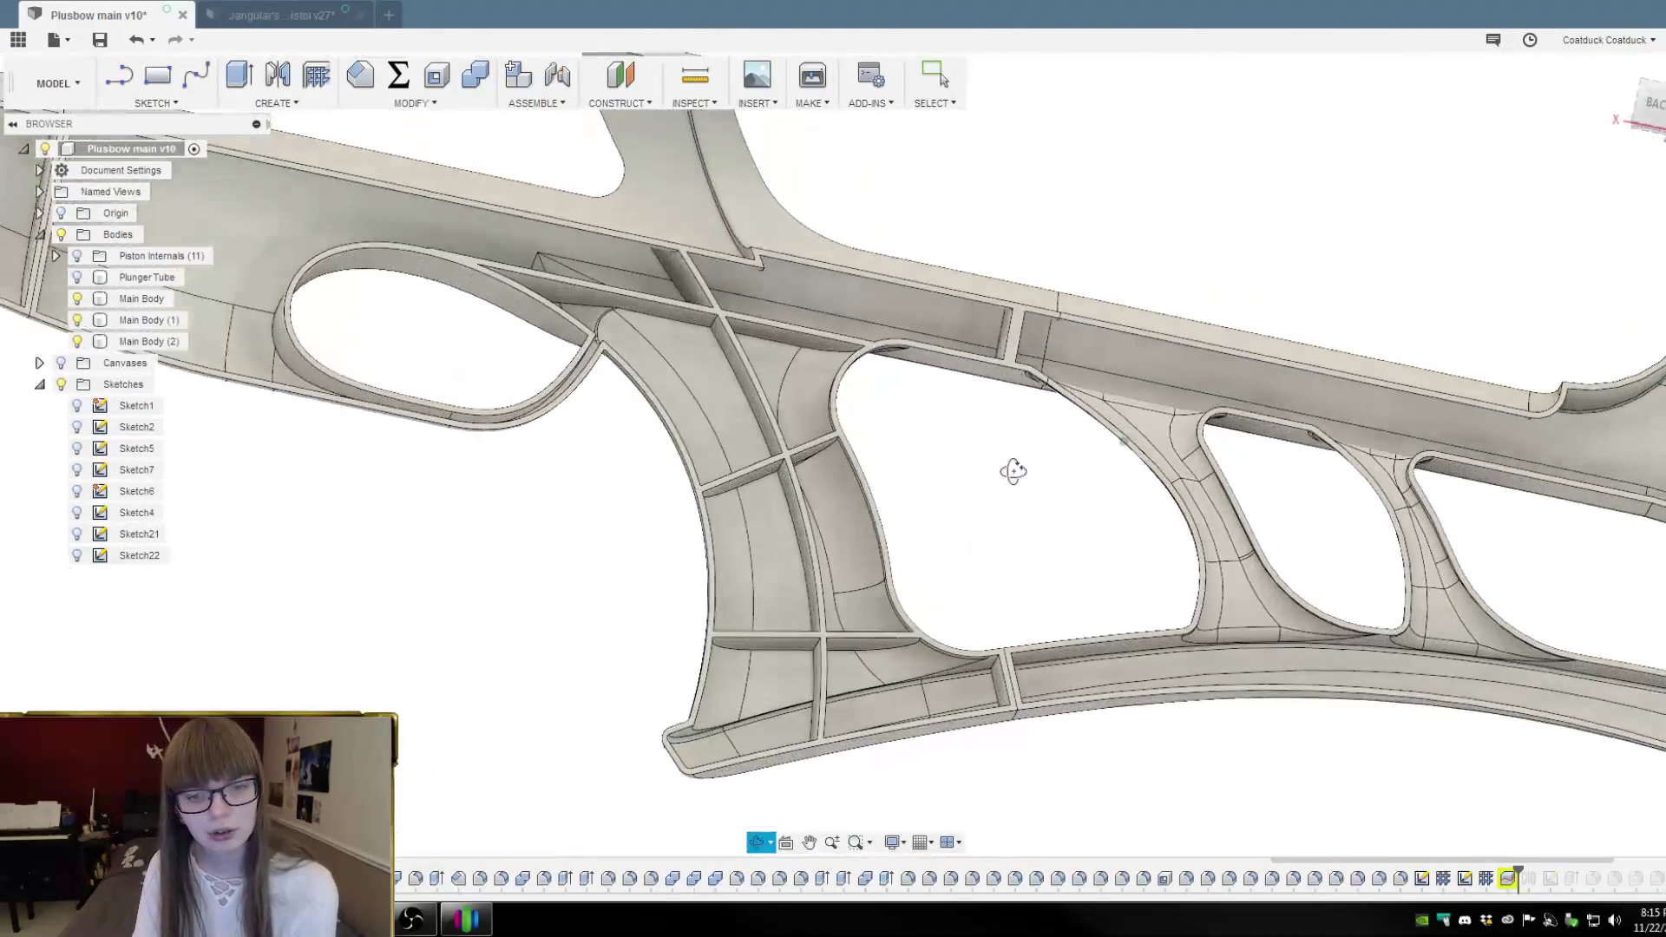
pyautogui.press('Escape')
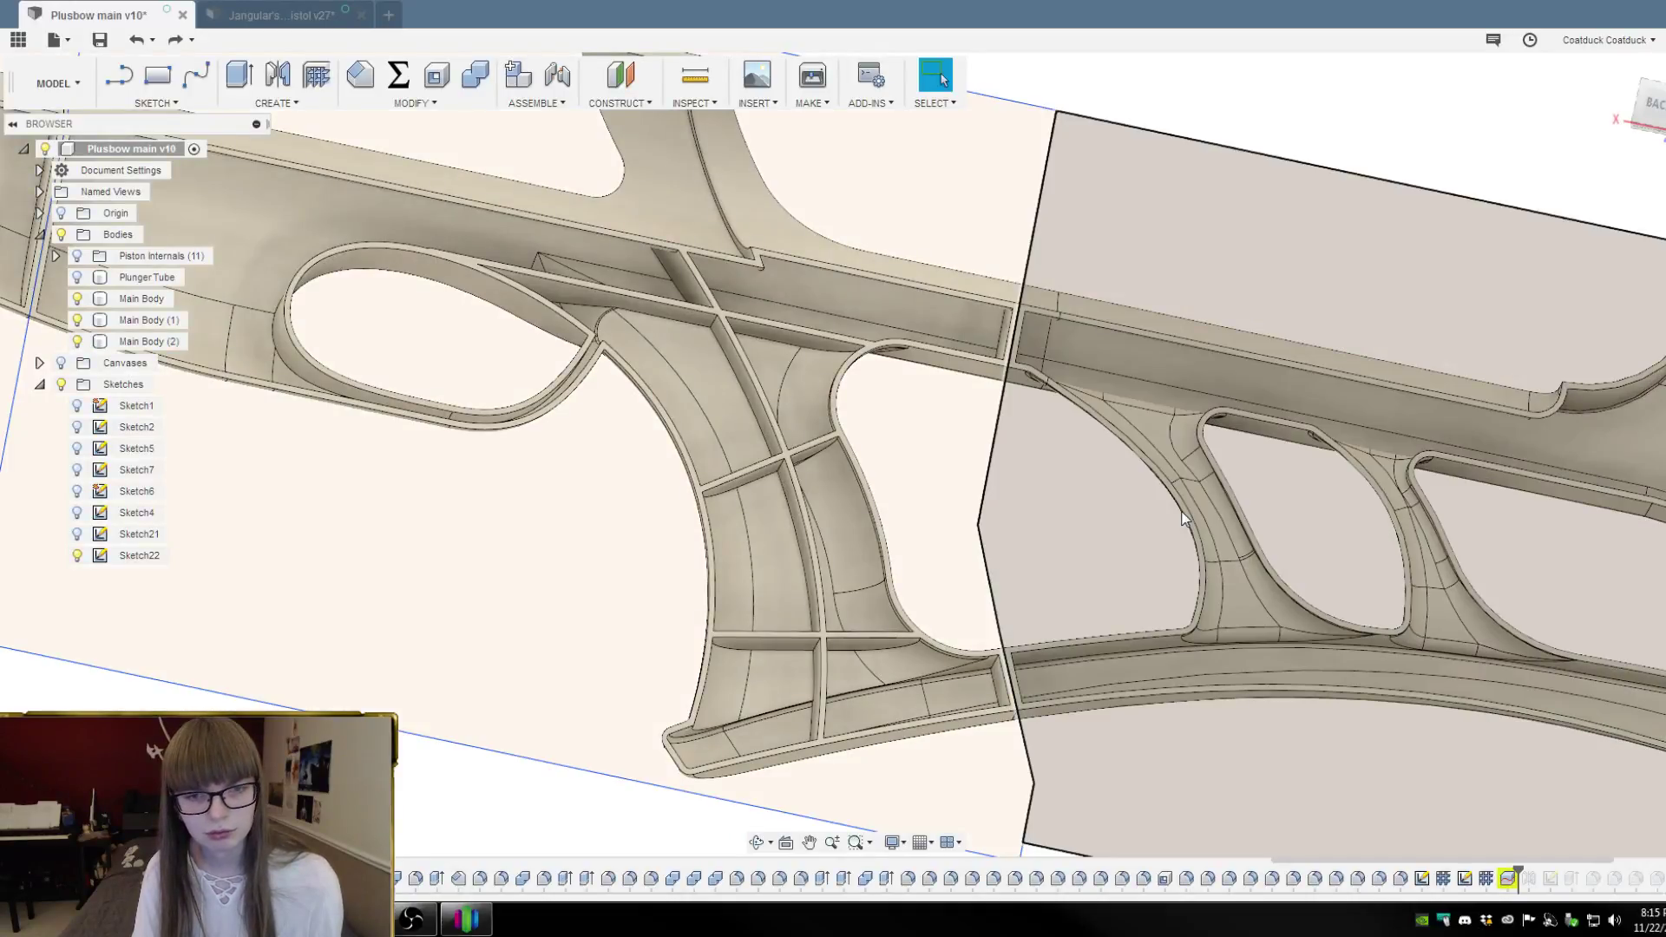
# Reopen the main body's split feature and confirm it with the Sketch22 profile as the extended splitting tool
pyautogui.doubleClick(1507, 878)
pyautogui.scroll(-5, 1104, 402)
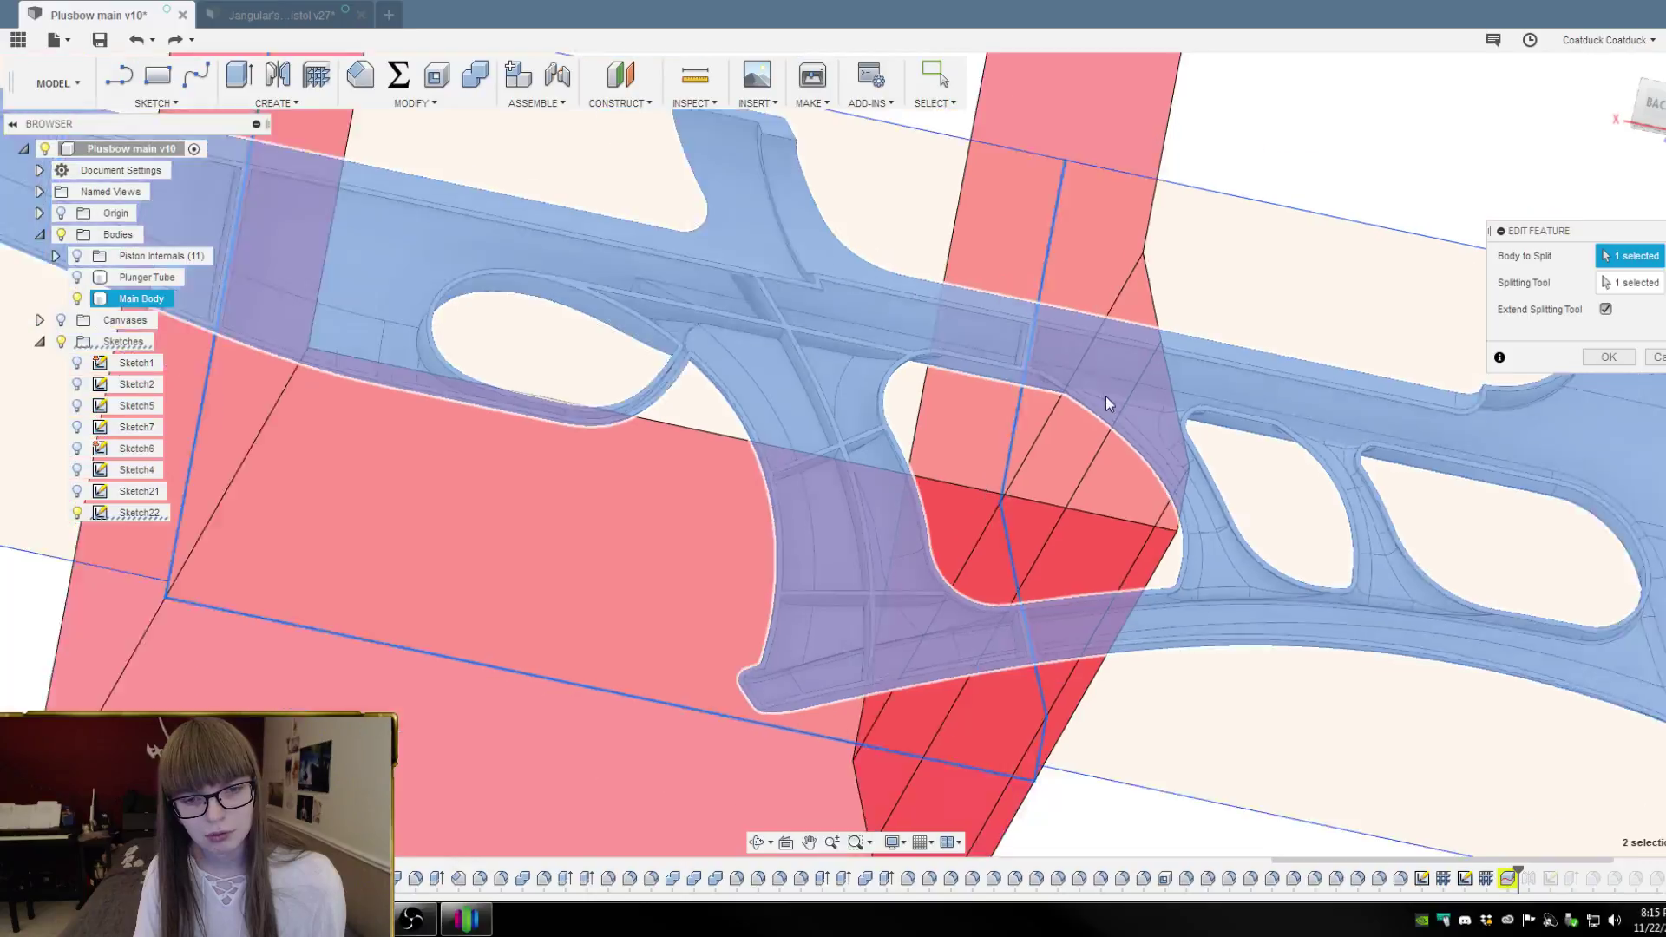
pyautogui.click(1608, 357)
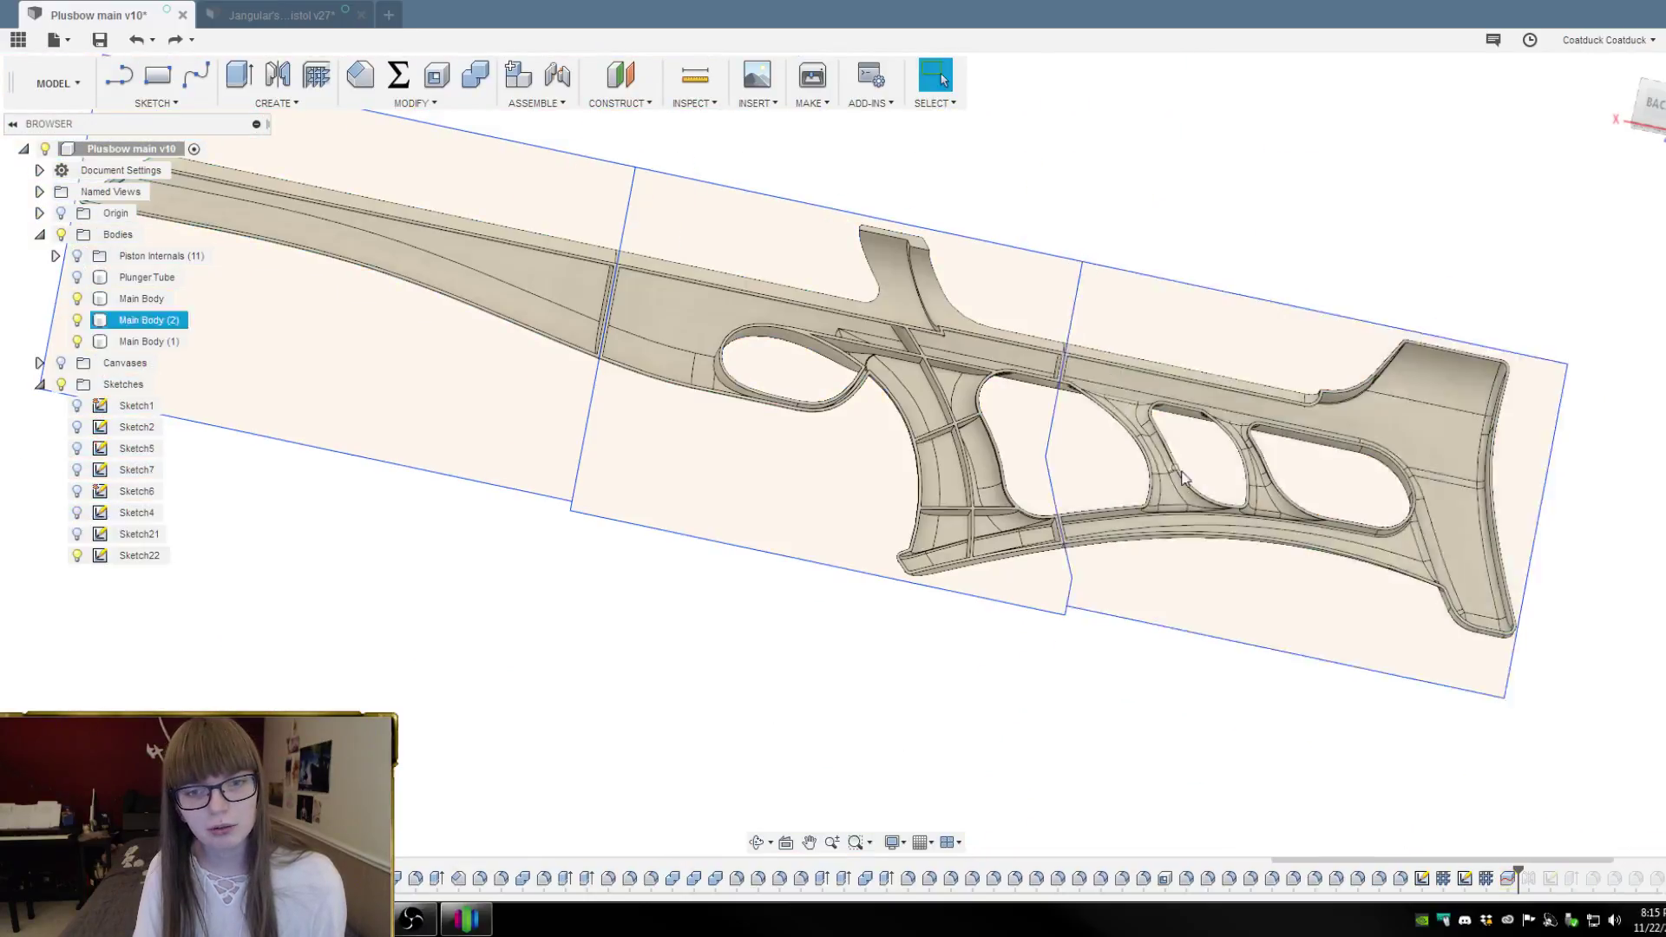
# Isolate the middle section by hiding the front and rear bodies and Sketch22
pyautogui.keyDown('shift'); pyautogui.moveTo(1243, 180); pyautogui.dragTo(1201, 480, button='middle'); pyautogui.keyUp('shift')
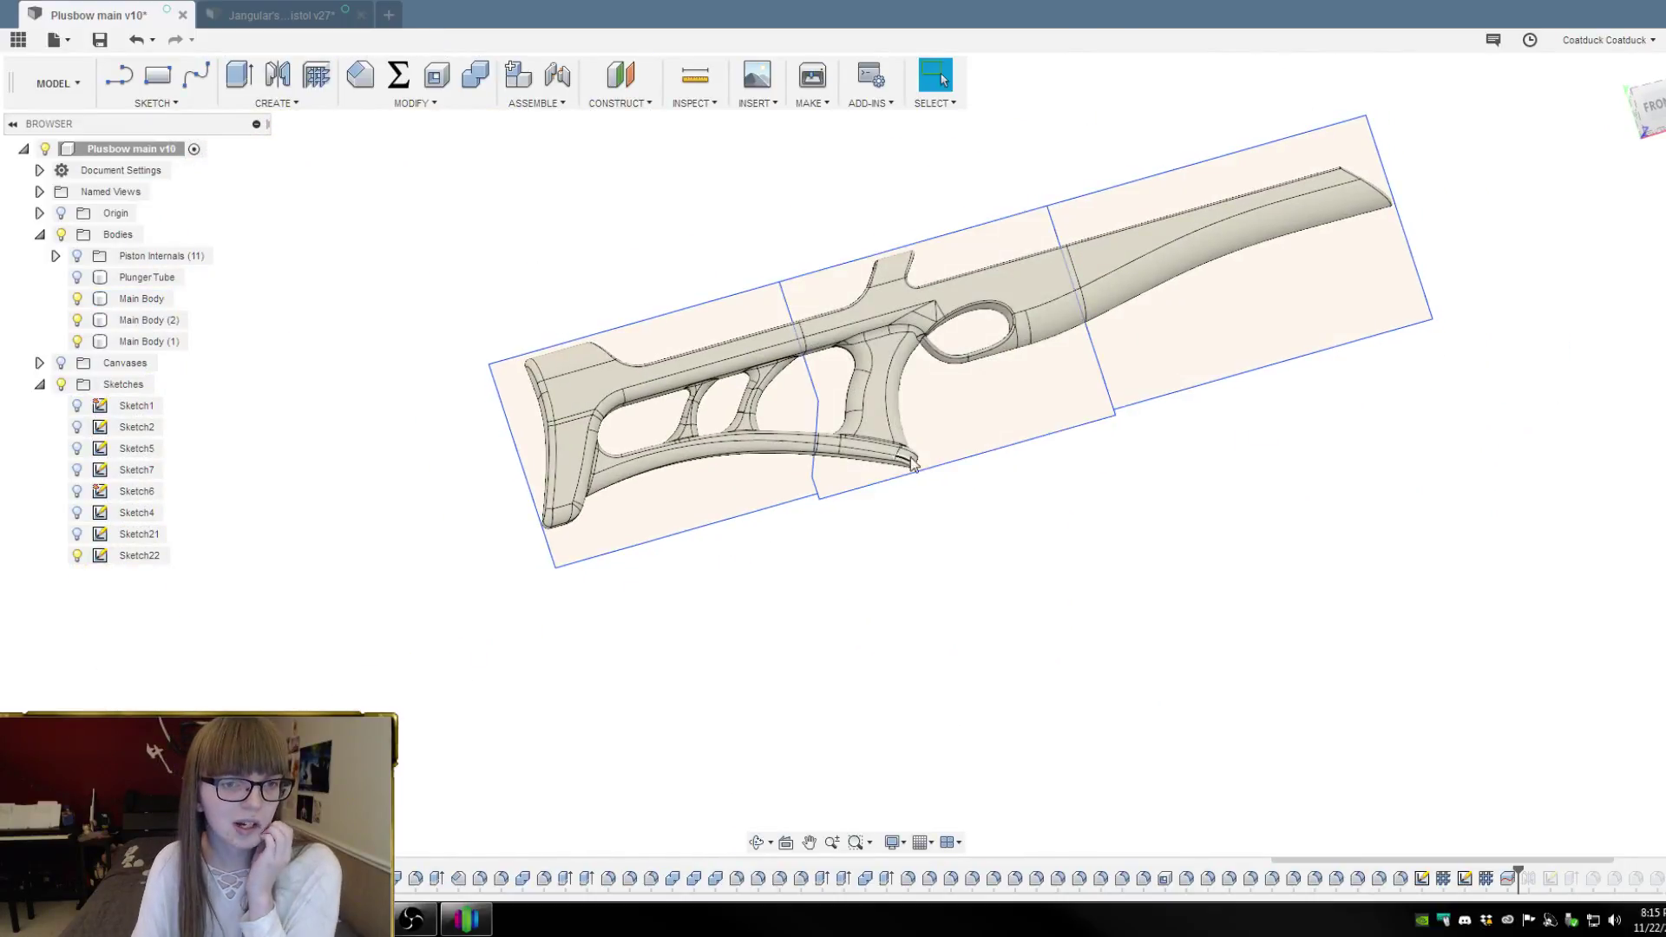
pyautogui.scroll(3, 835, 308)
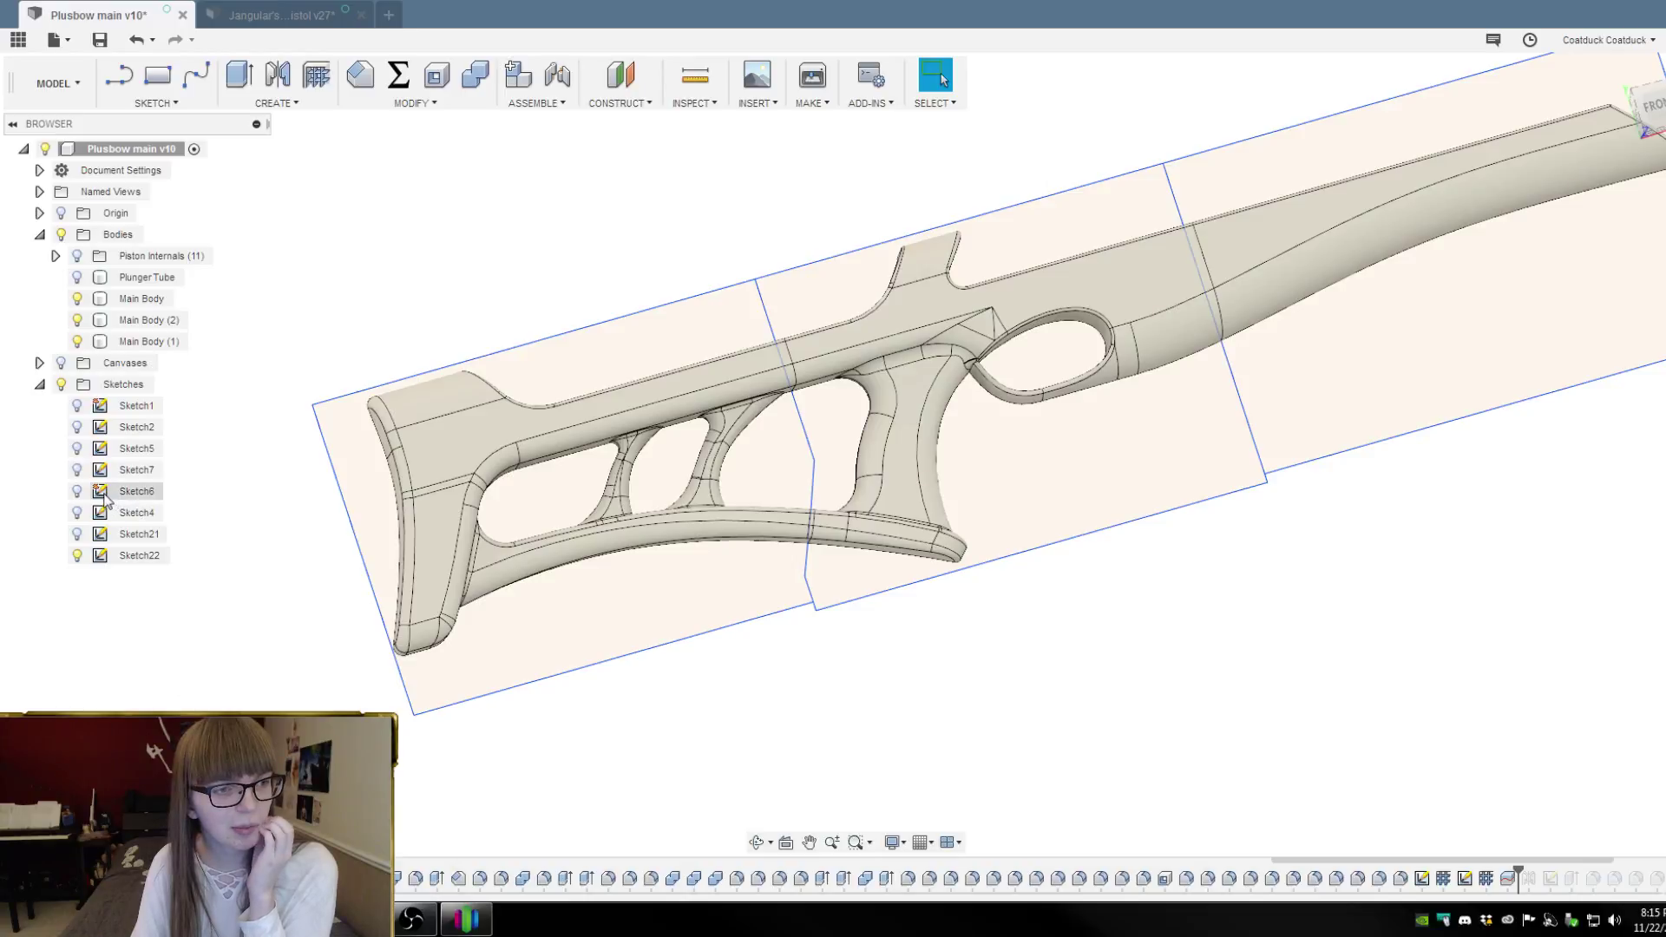
pyautogui.click(76, 320)
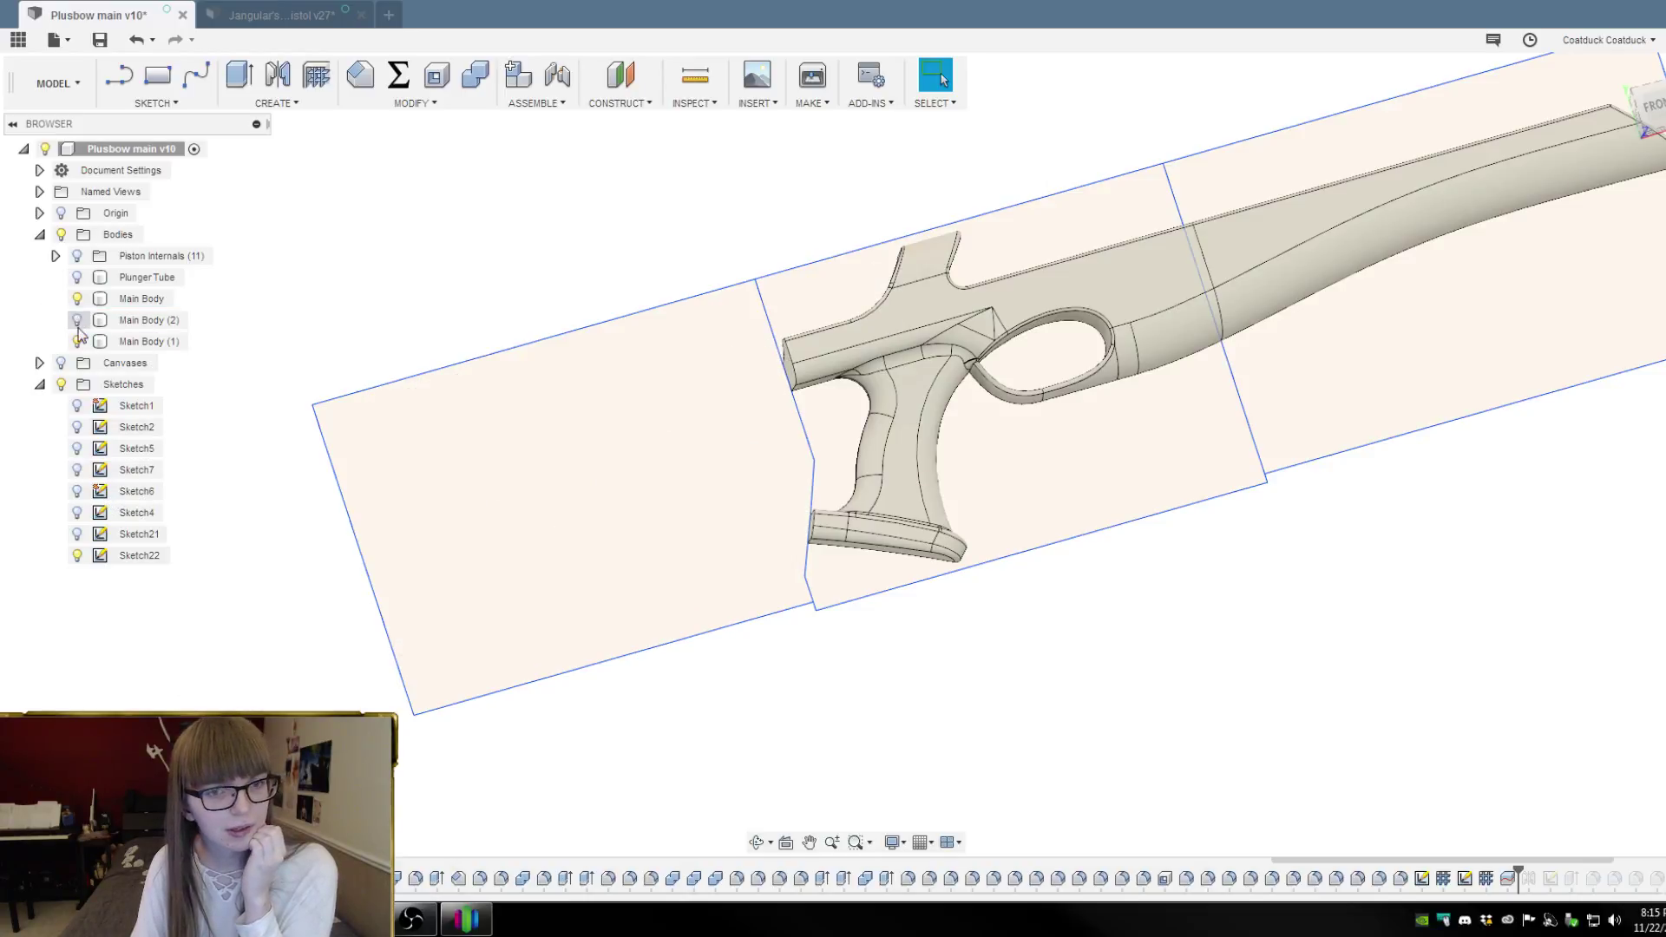
pyautogui.click(76, 341)
pyautogui.click(76, 298)
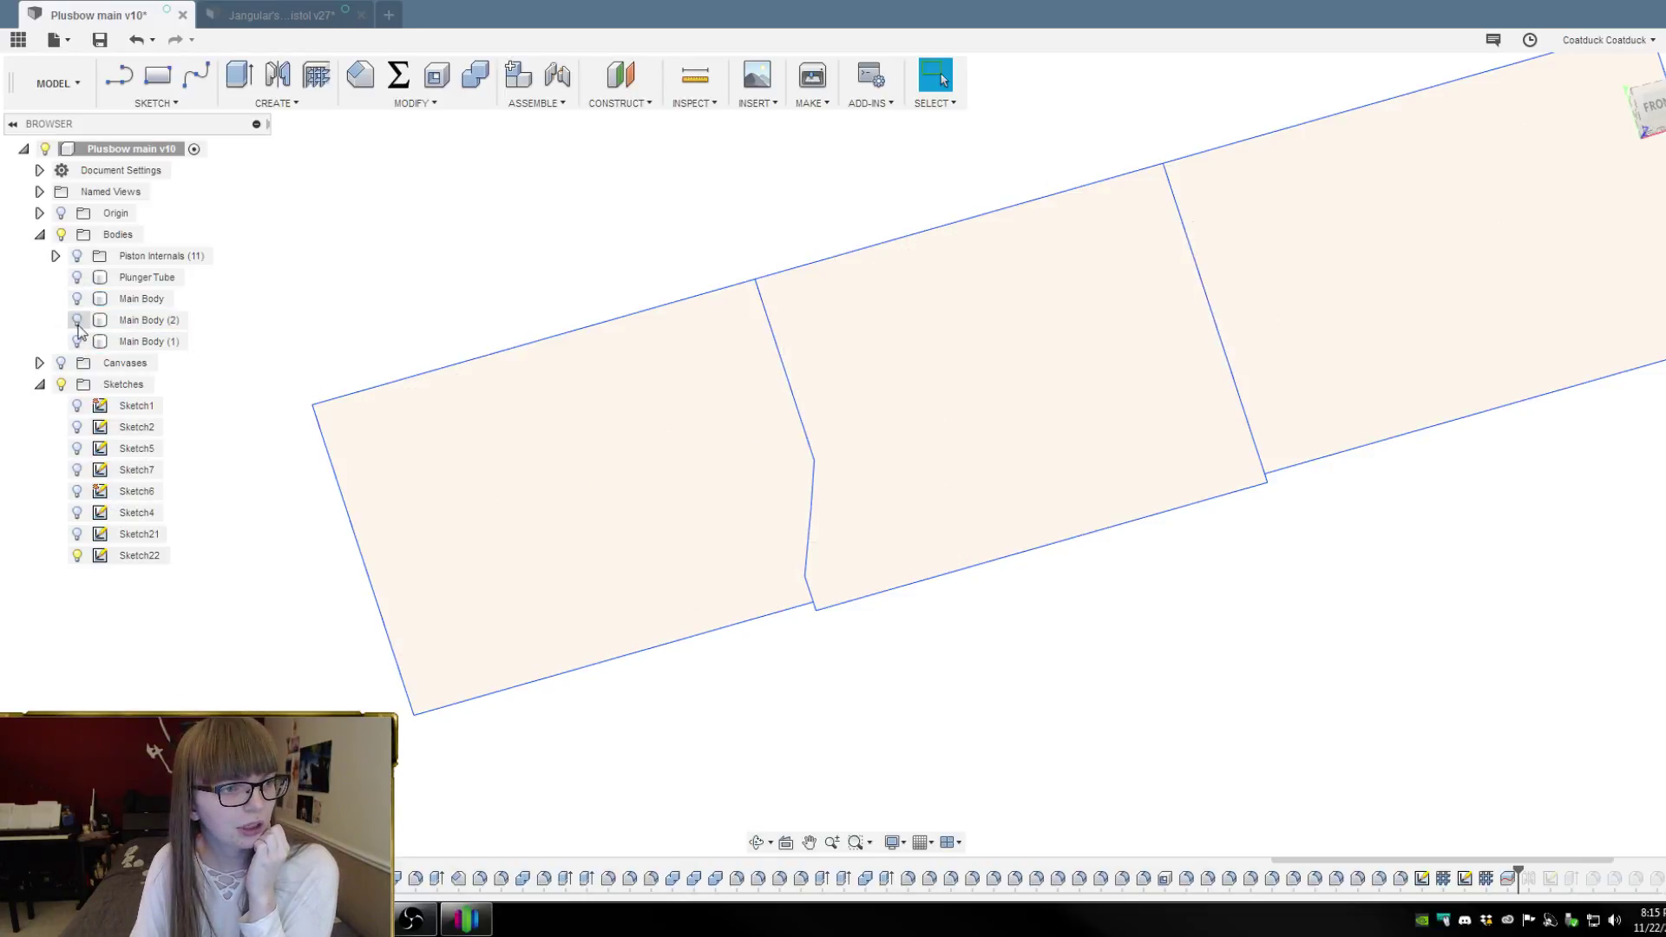
pyautogui.click(76, 341)
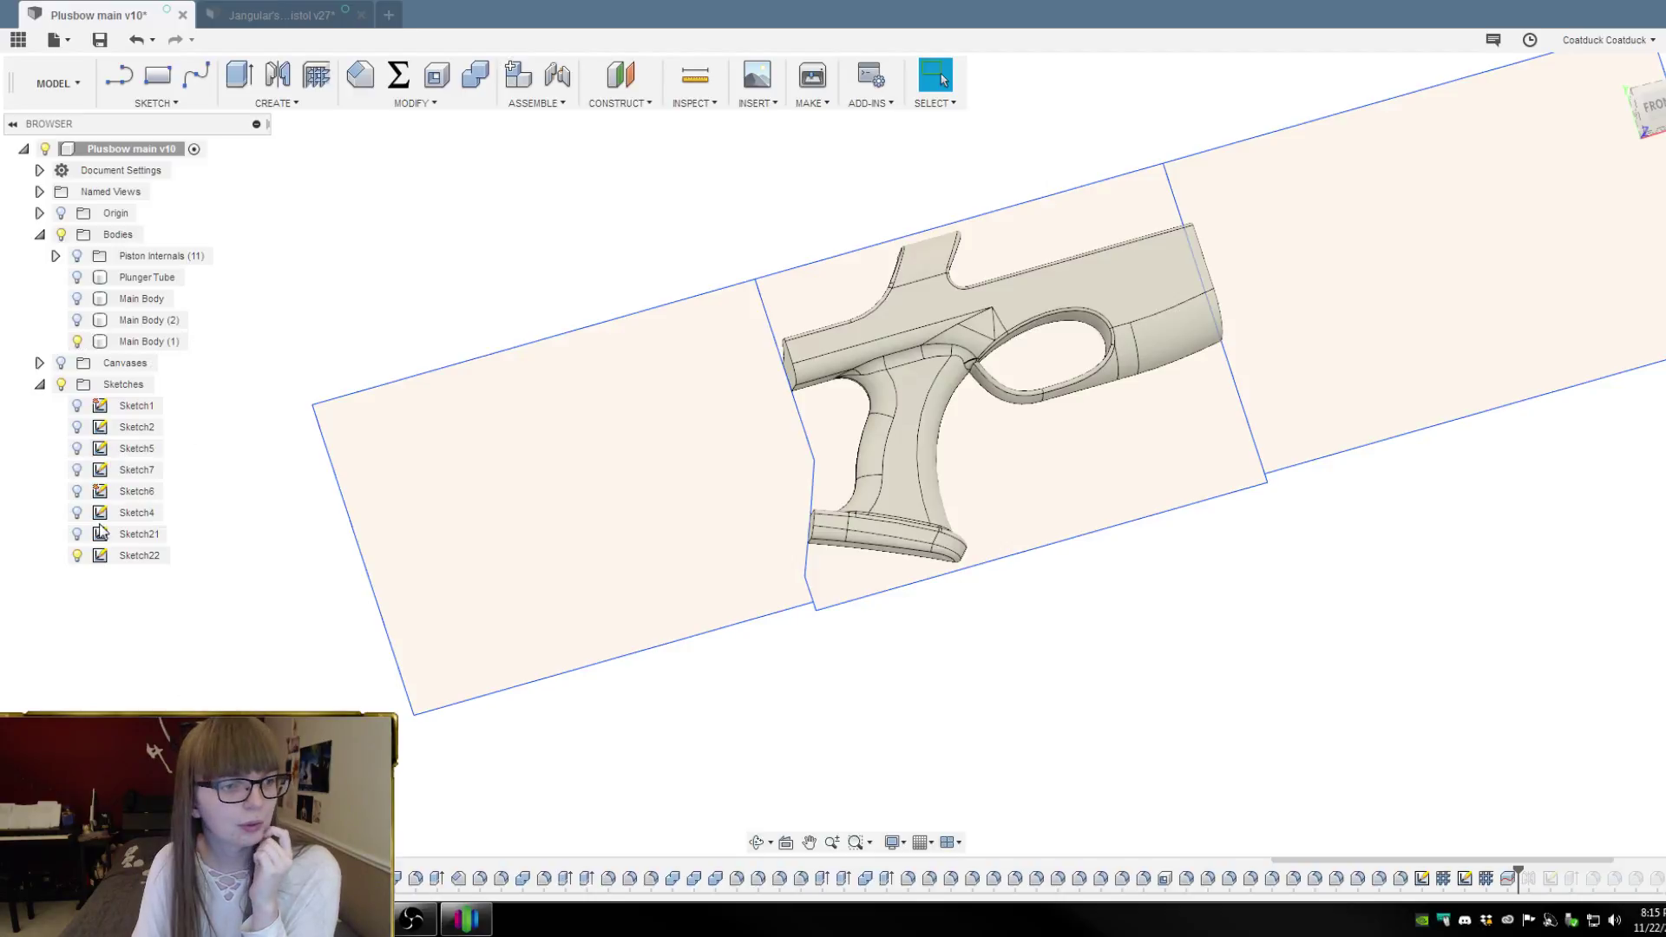
pyautogui.click(77, 555)
# Examine the middle section from both sides, checking its end walls, internal ribs and grip interior
pyautogui.moveTo(435, 356)
pyautogui.keyDown('shift'); pyautogui.mouseDown(button='middle')
pyautogui.moveTo(654, 279)
pyautogui.moveTo(688, 185)
pyautogui.moveTo(569, 282)
pyautogui.moveTo(330, 342)
pyautogui.moveTo(463, 326)
pyautogui.mouseUp(button='middle'); pyautogui.keyUp('shift')
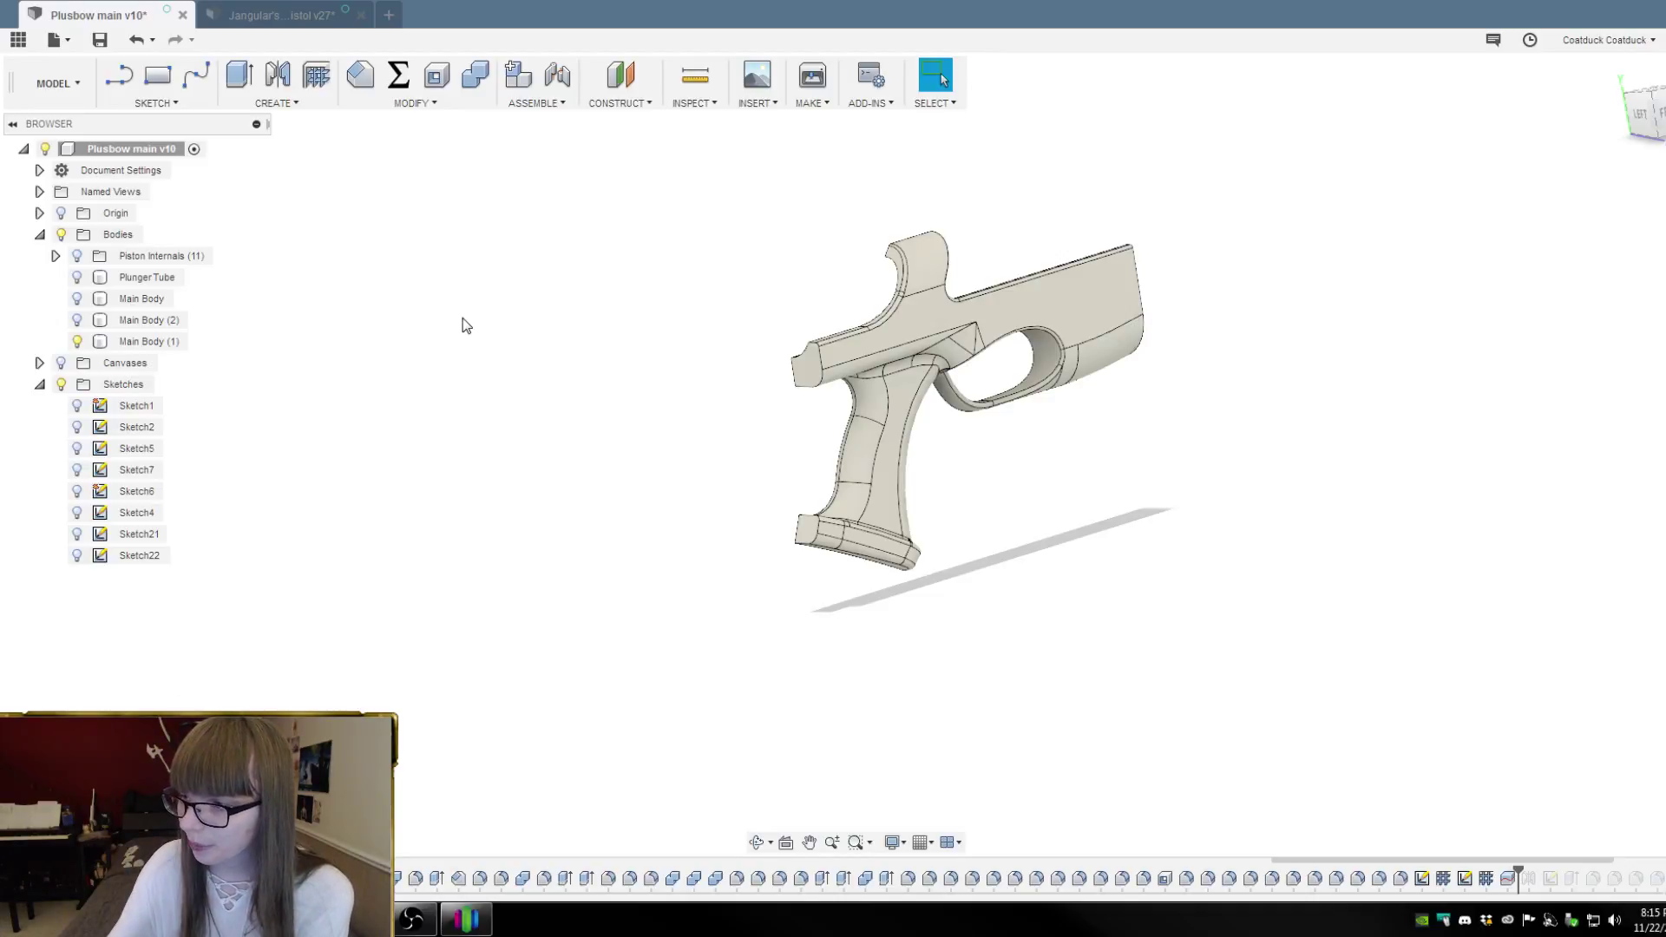
pyautogui.keyDown('shift'); pyautogui.moveTo(635, 306); pyautogui.dragTo(1130, 313, button='middle'); pyautogui.keyUp('shift')
pyautogui.scroll(-4, 1128, 308)
pyautogui.scroll(2, 720, 509)
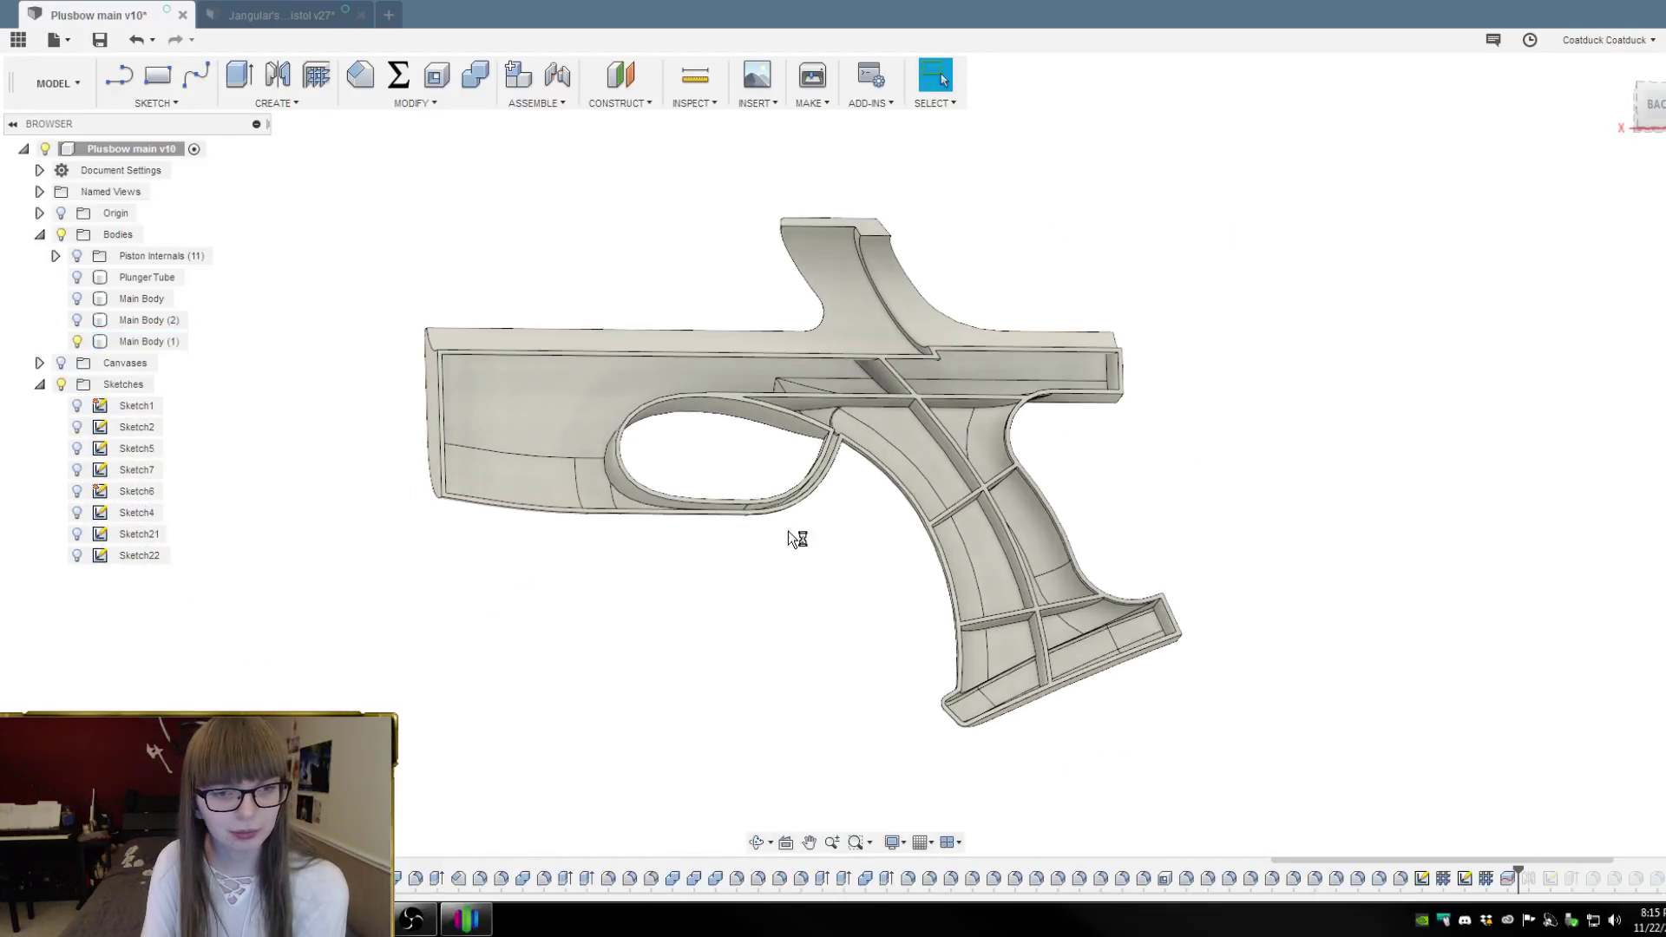
pyautogui.keyDown('shift'); pyautogui.moveTo(874, 553); pyautogui.dragTo(849, 566, button='middle'); pyautogui.keyUp('shift')
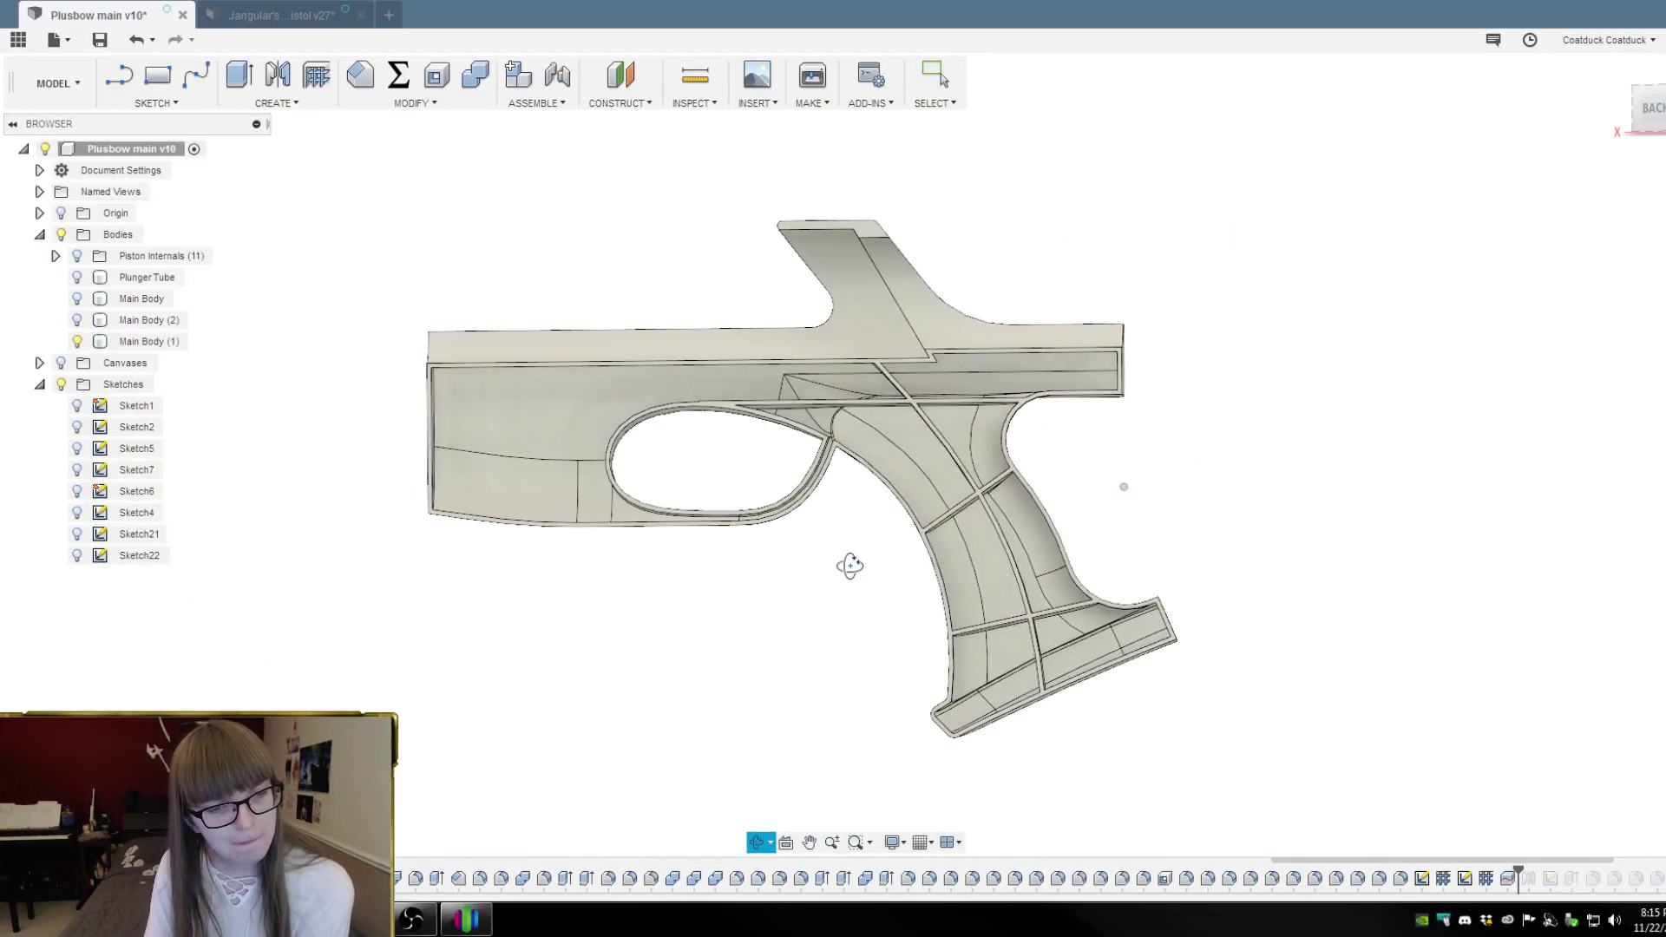
pyautogui.press('Escape')
pyautogui.click(542, 476)
pyautogui.scroll(3, 542, 476)
pyautogui.scroll(4, 617, 491)
pyautogui.keyDown('shift'); pyautogui.moveTo(617, 491); pyautogui.dragTo(727, 440, button='middle'); pyautogui.keyUp('shift')
pyautogui.scroll(-2, 726, 437)
pyautogui.scroll(-5, 687, 626)
pyautogui.scroll(-1, 685, 643)
pyautogui.scroll(2, 639, 263)
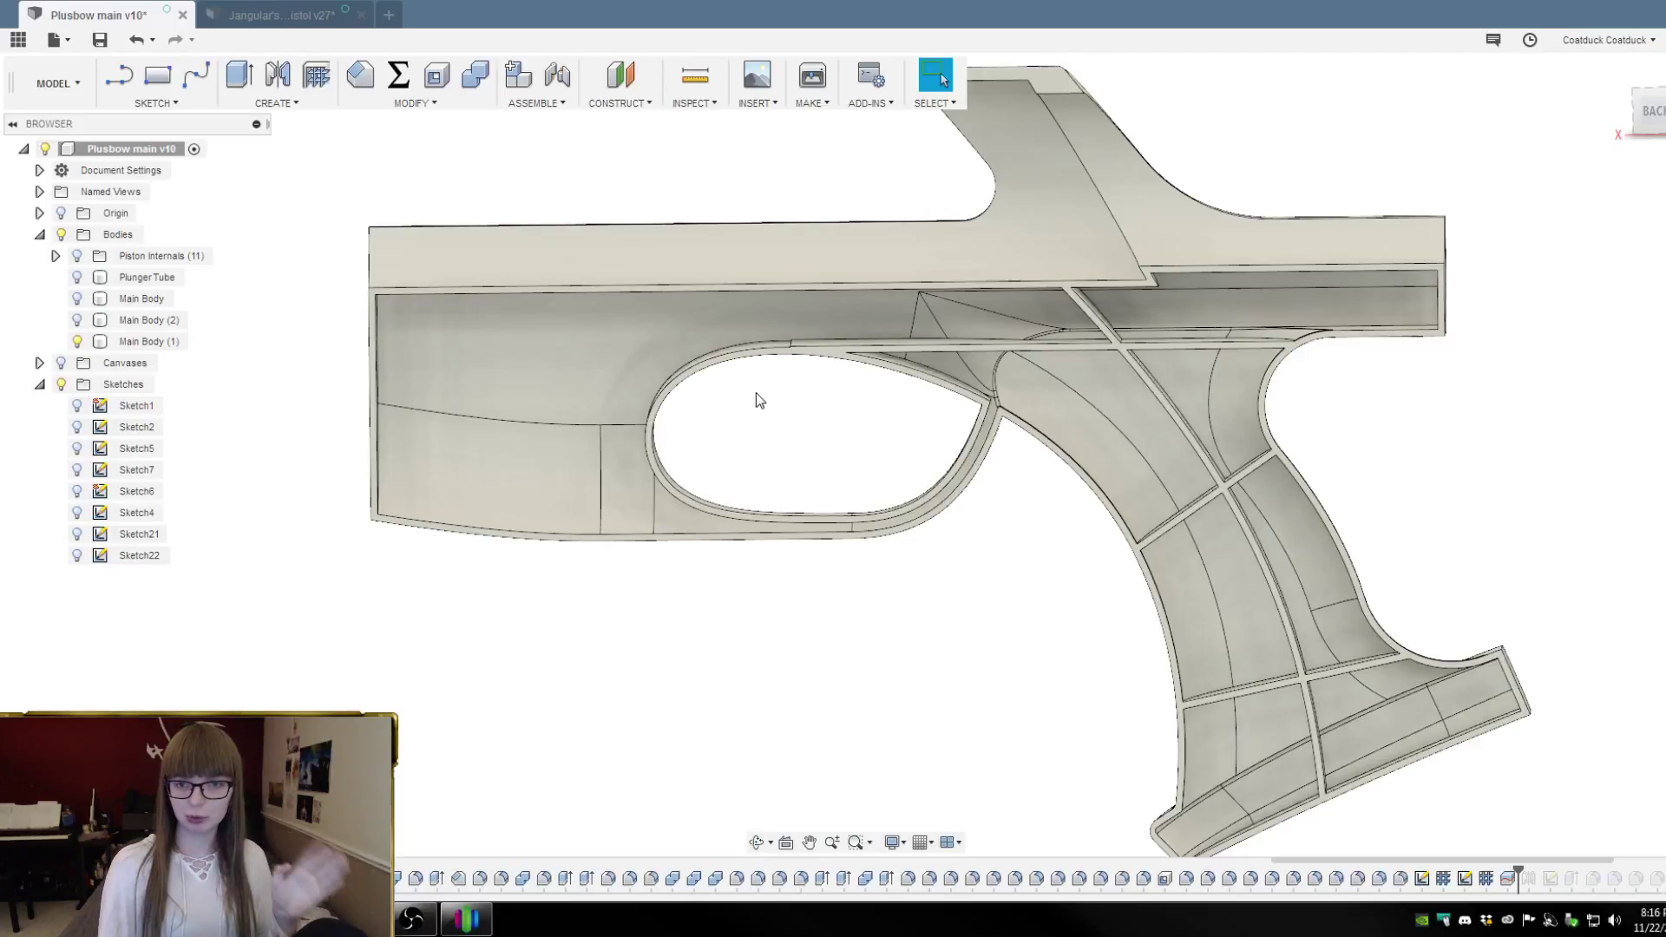
pyautogui.keyDown('shift'); pyautogui.moveTo(757, 419); pyautogui.dragTo(767, 412, button='middle'); pyautogui.keyUp('shift')
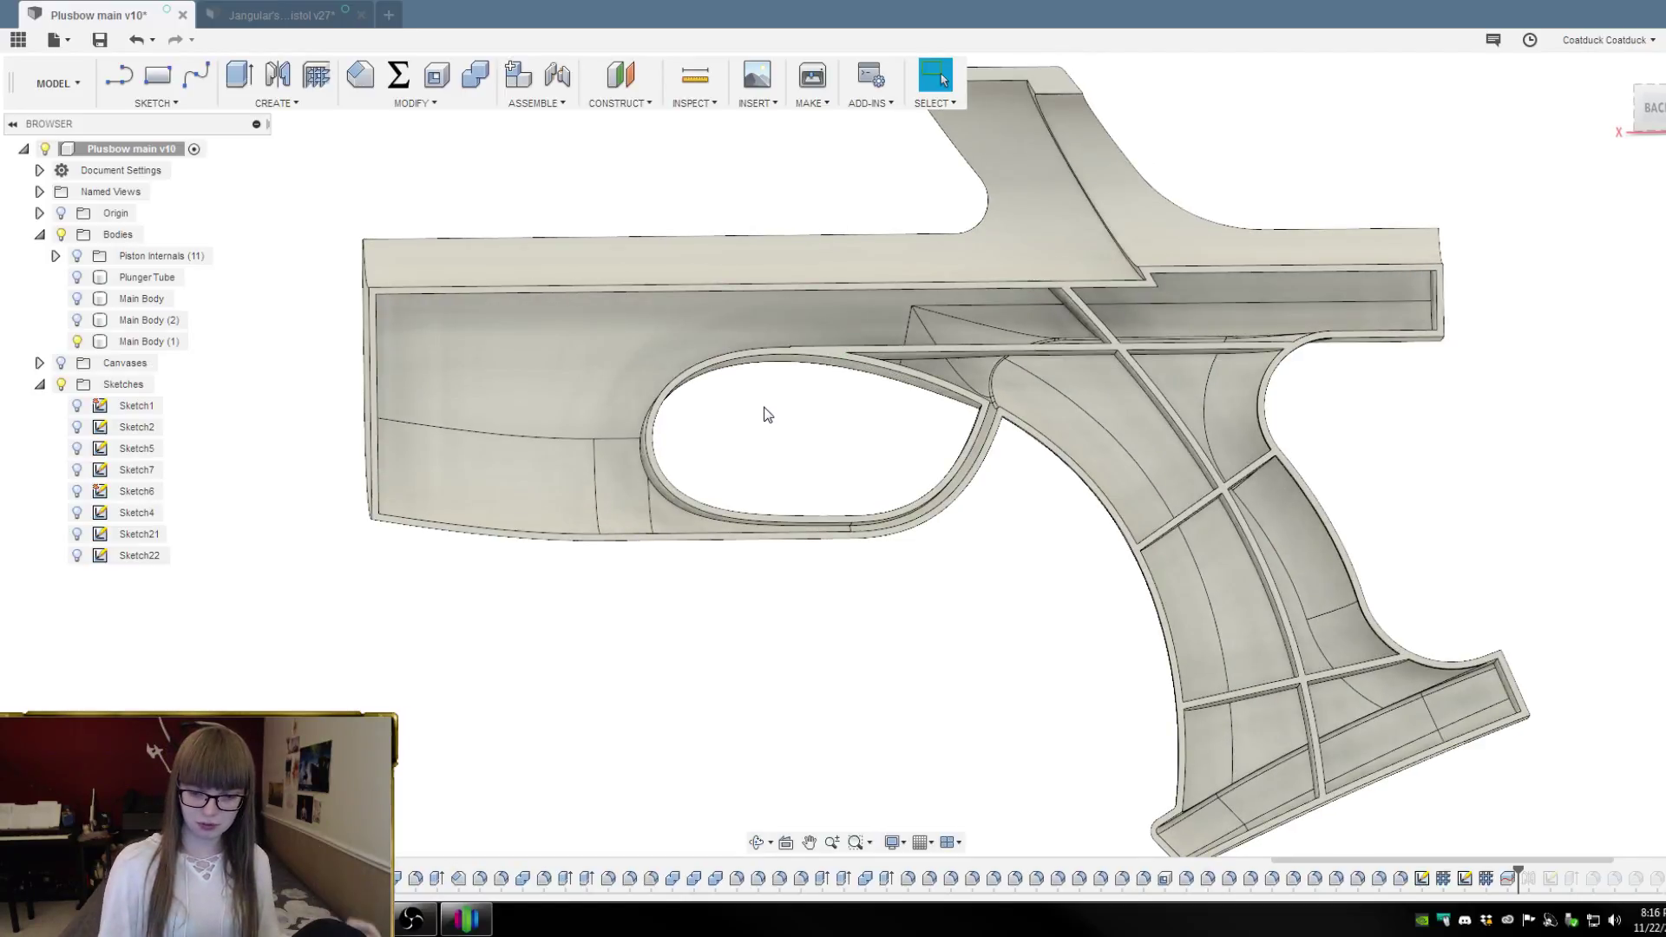
pyautogui.keyDown('shift'); pyautogui.moveTo(796, 316); pyautogui.dragTo(779, 429, button='middle'); pyautogui.keyUp('shift')
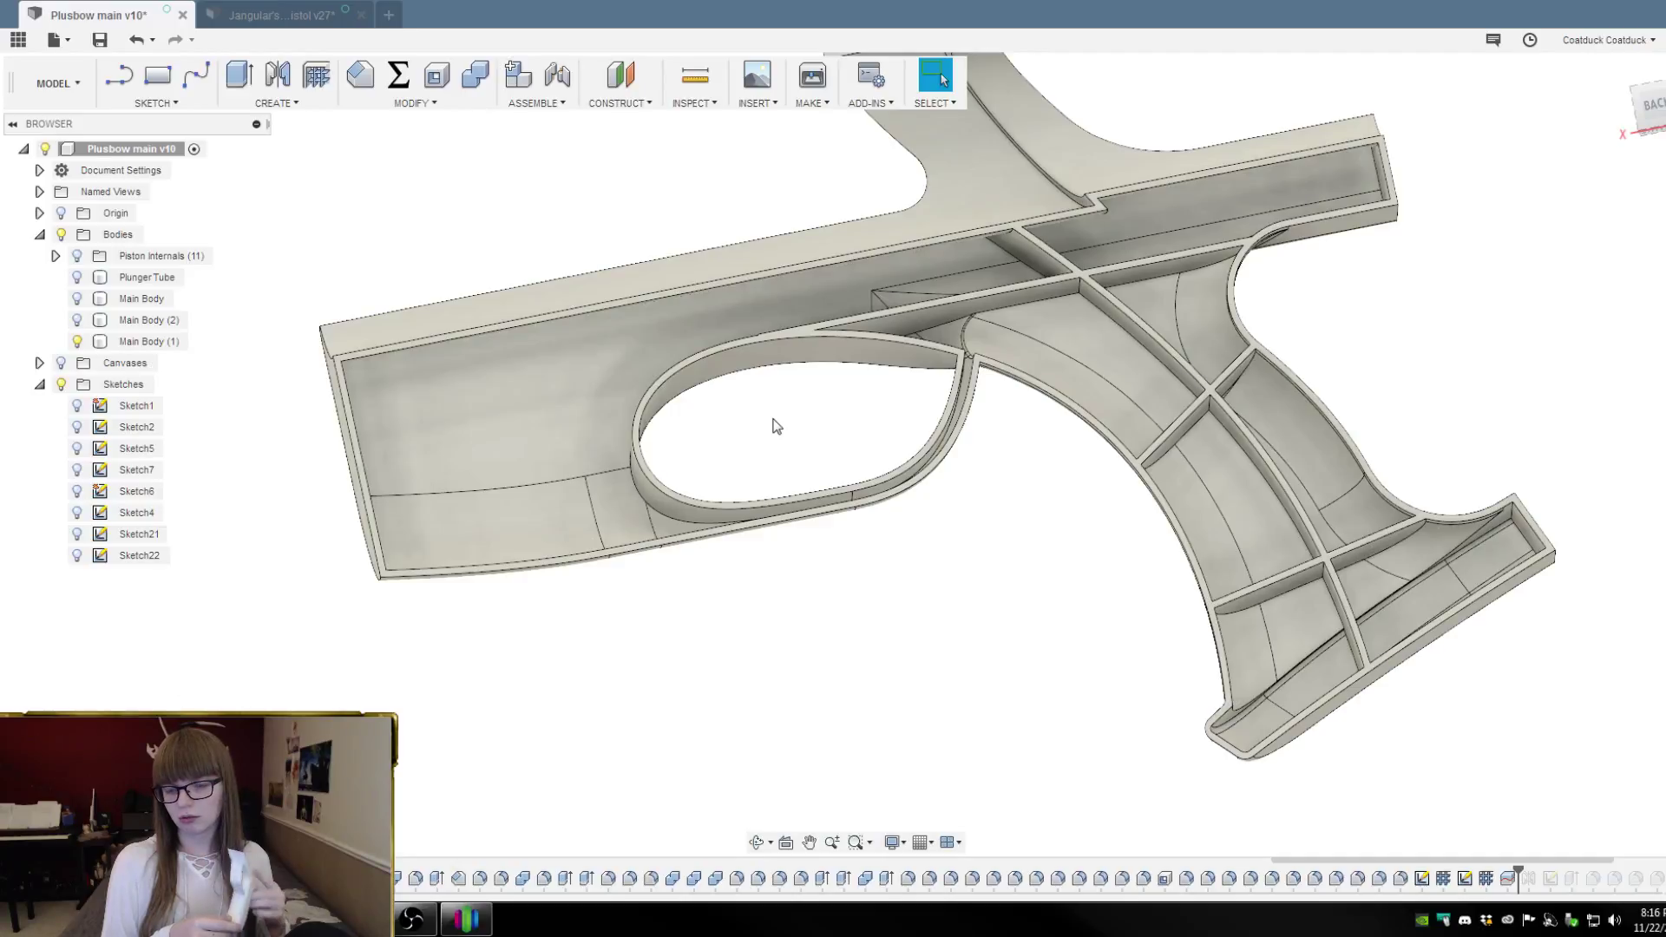
pyautogui.keyDown('shift'); pyautogui.moveTo(1378, 345); pyautogui.dragTo(1576, 476, button='middle'); pyautogui.keyUp('shift')
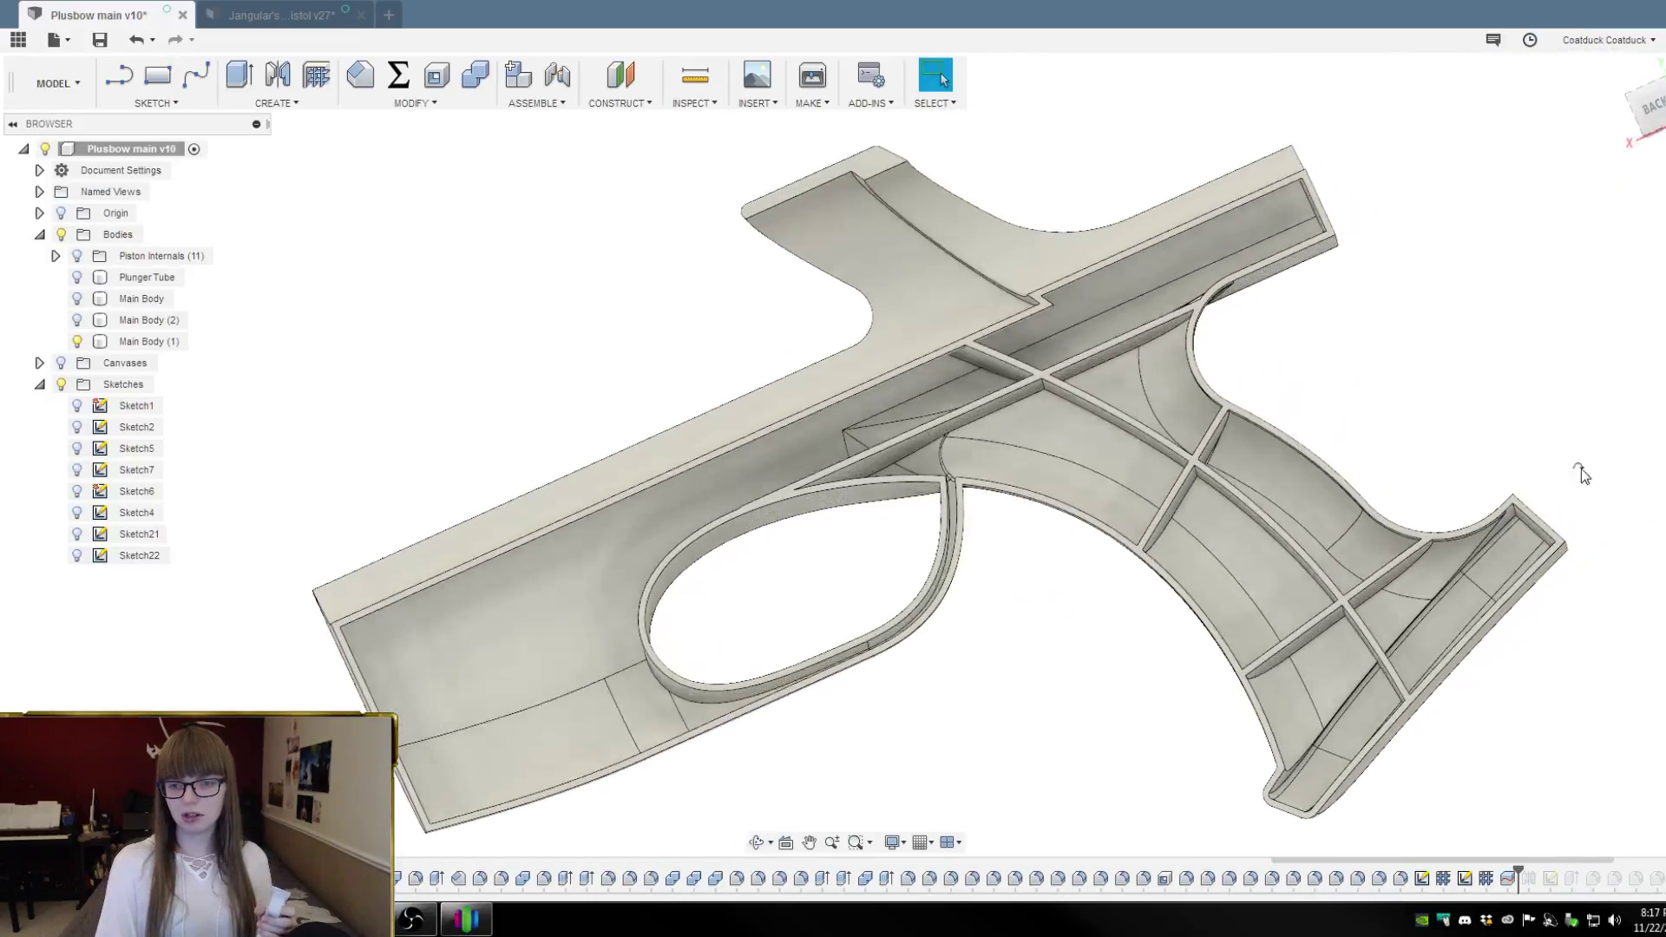
# Show the rear section and the front section of the main body again
pyautogui.scroll(-4, 1227, 424)
pyautogui.click(77, 320)
pyautogui.click(77, 298)
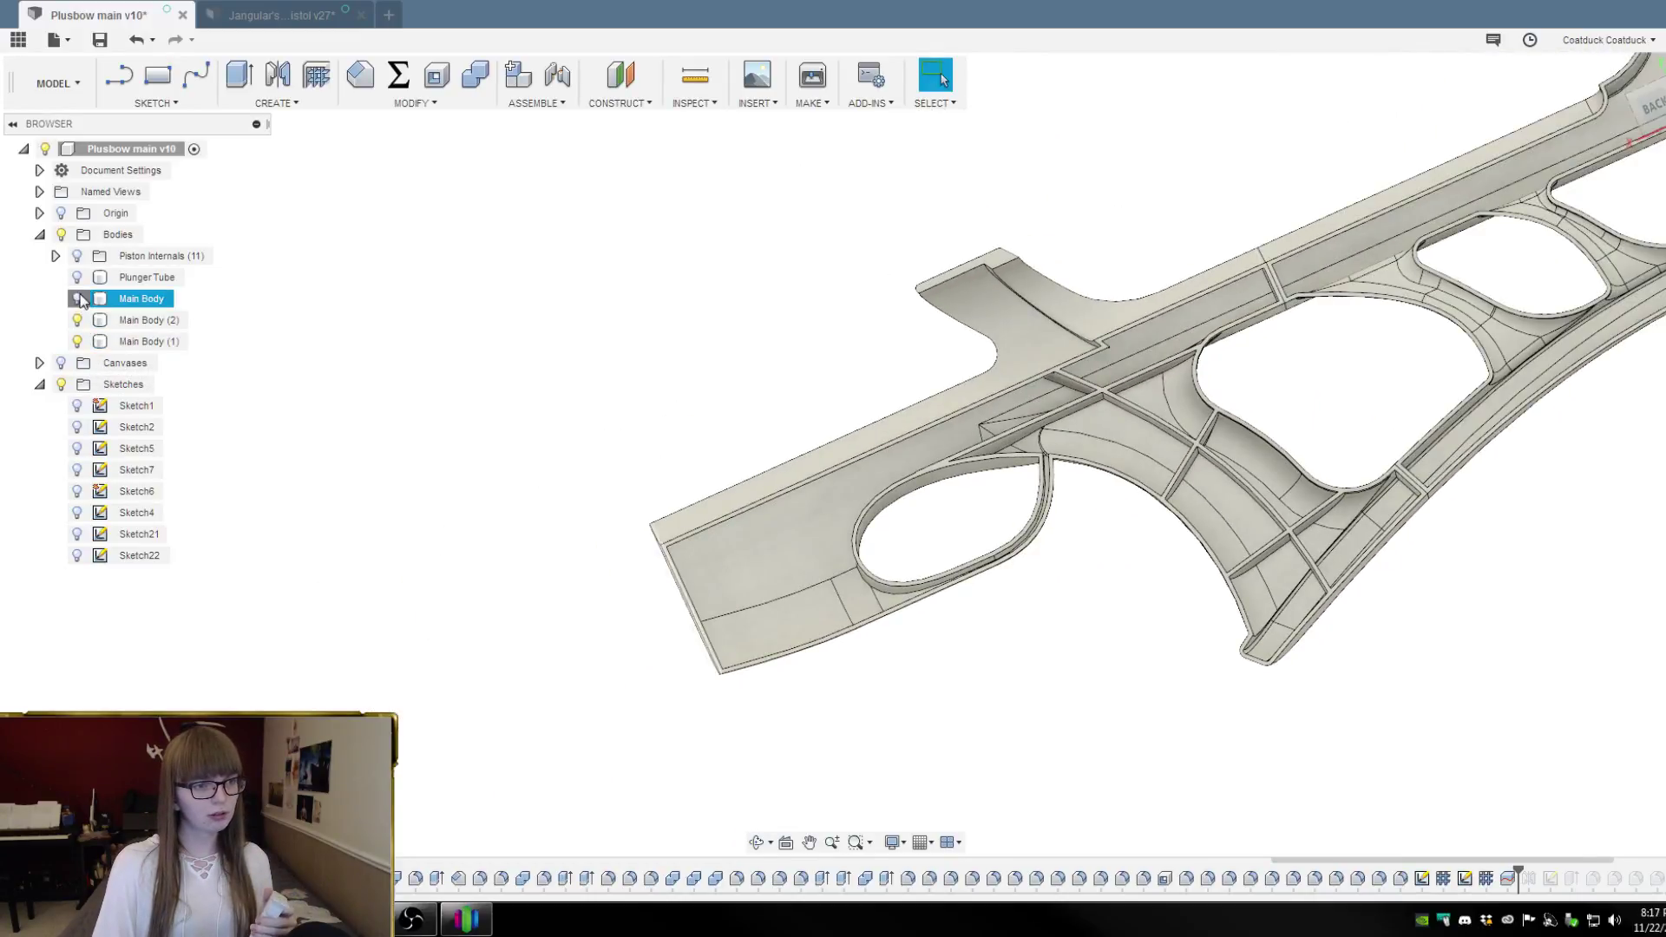
# Examine the joints between the three sections, especially the webs at the grip base and behind the sight post
pyautogui.scroll(-2, 825, 315)
pyautogui.scroll(4, 1160, 391)
pyautogui.scroll(6, 1157, 417)
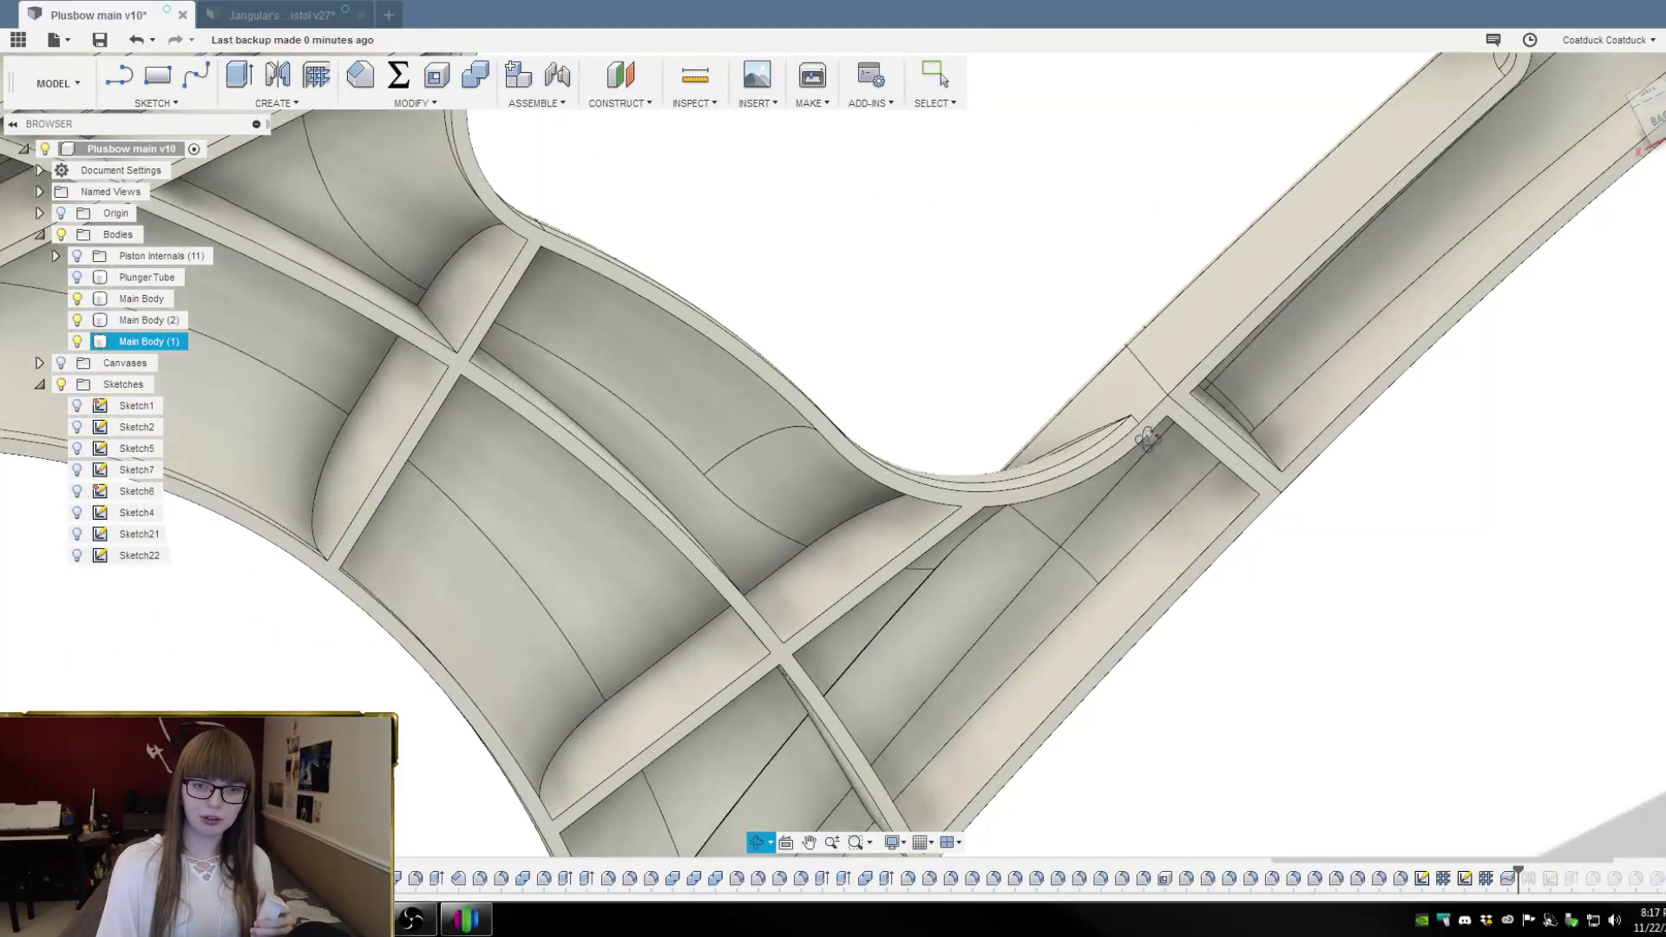
pyautogui.scroll(-5, 1148, 440)
pyautogui.keyDown('shift'); pyautogui.moveTo(1158, 463); pyautogui.dragTo(1189, 409, button='middle'); pyautogui.keyUp('shift')
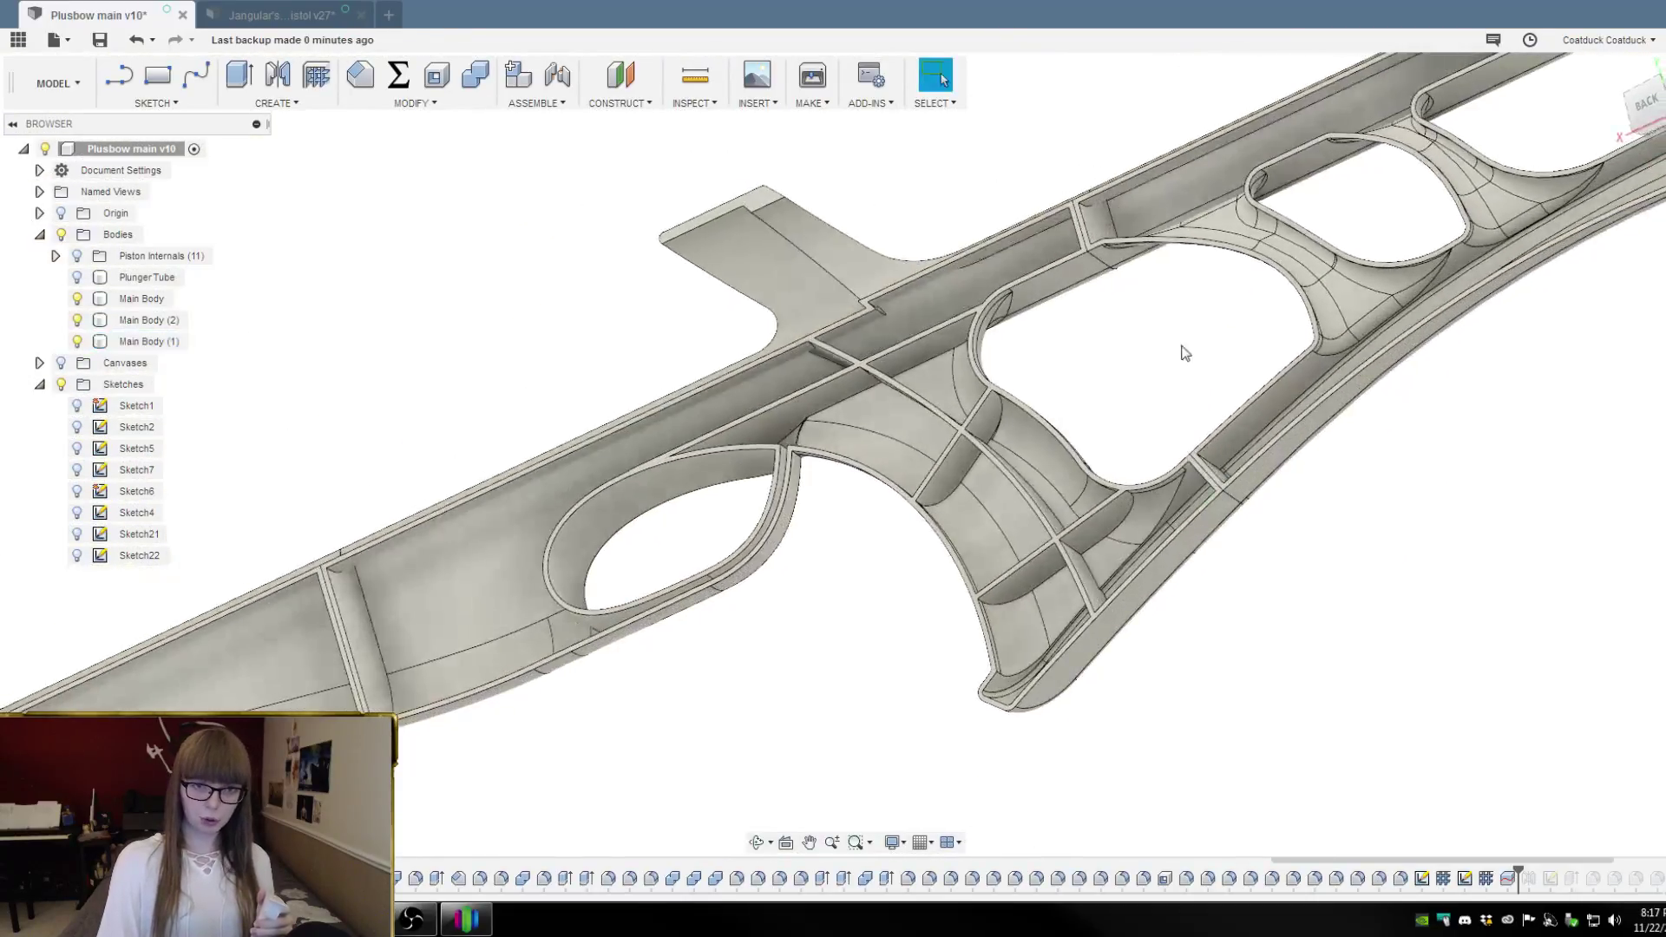
pyautogui.scroll(5, 1144, 205)
pyautogui.scroll(-8, 1176, 203)
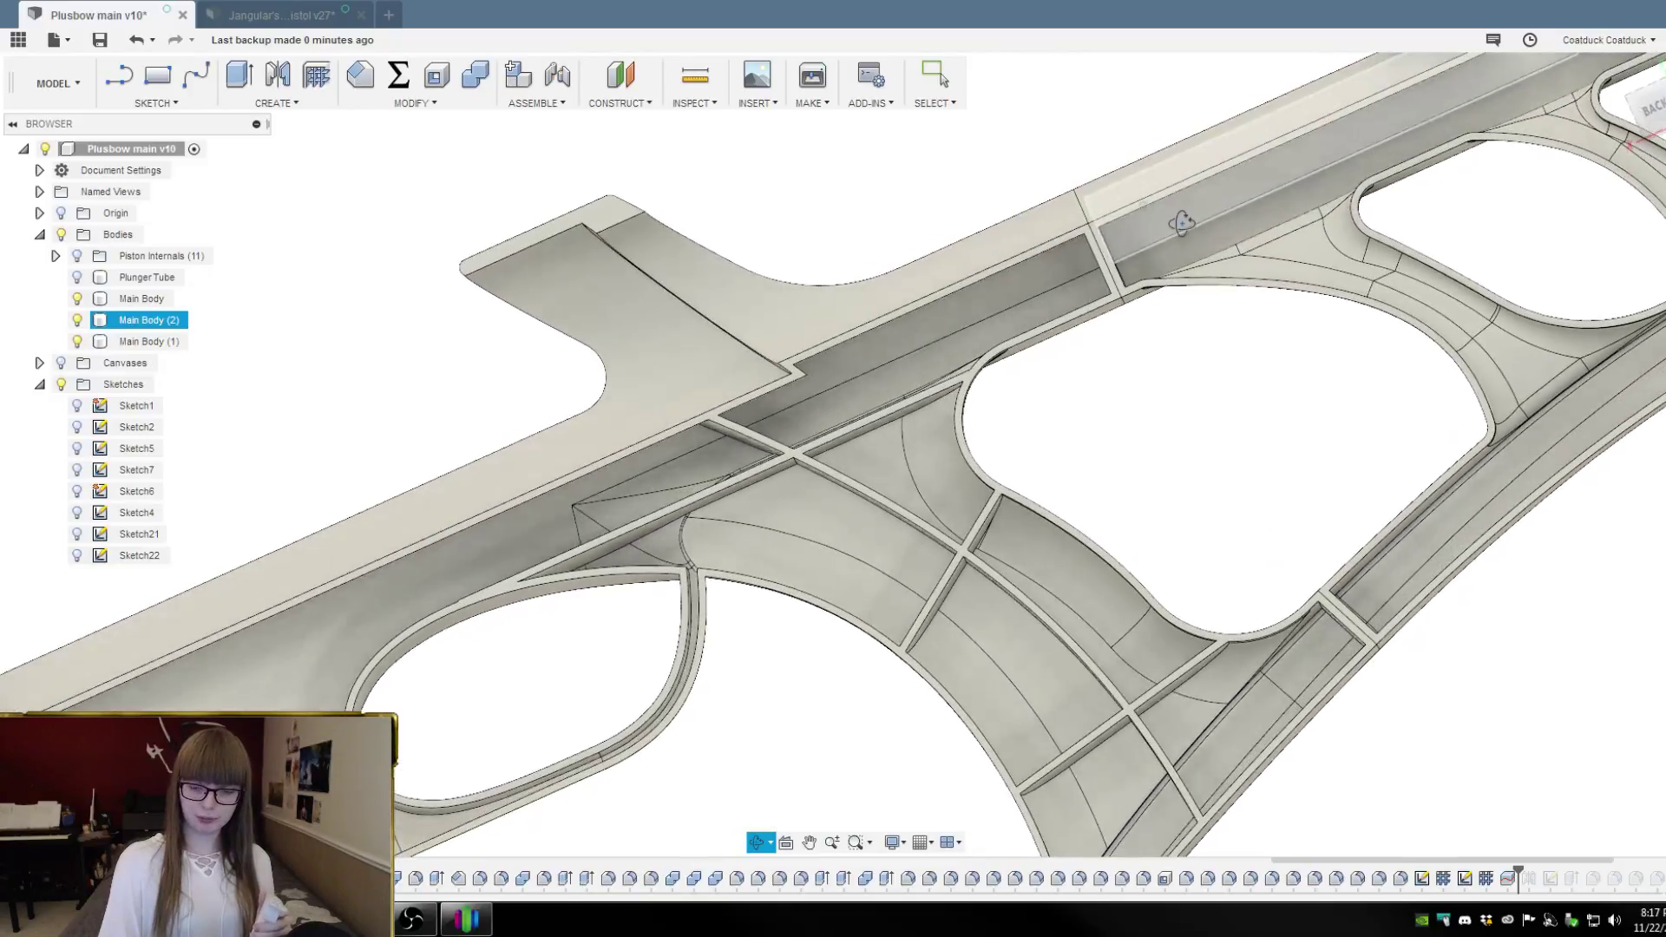
pyautogui.press('Escape')
pyautogui.keyDown('shift'); pyautogui.moveTo(1237, 384); pyautogui.dragTo(1202, 358, button='middle'); pyautogui.keyUp('shift')
pyautogui.press('Escape')
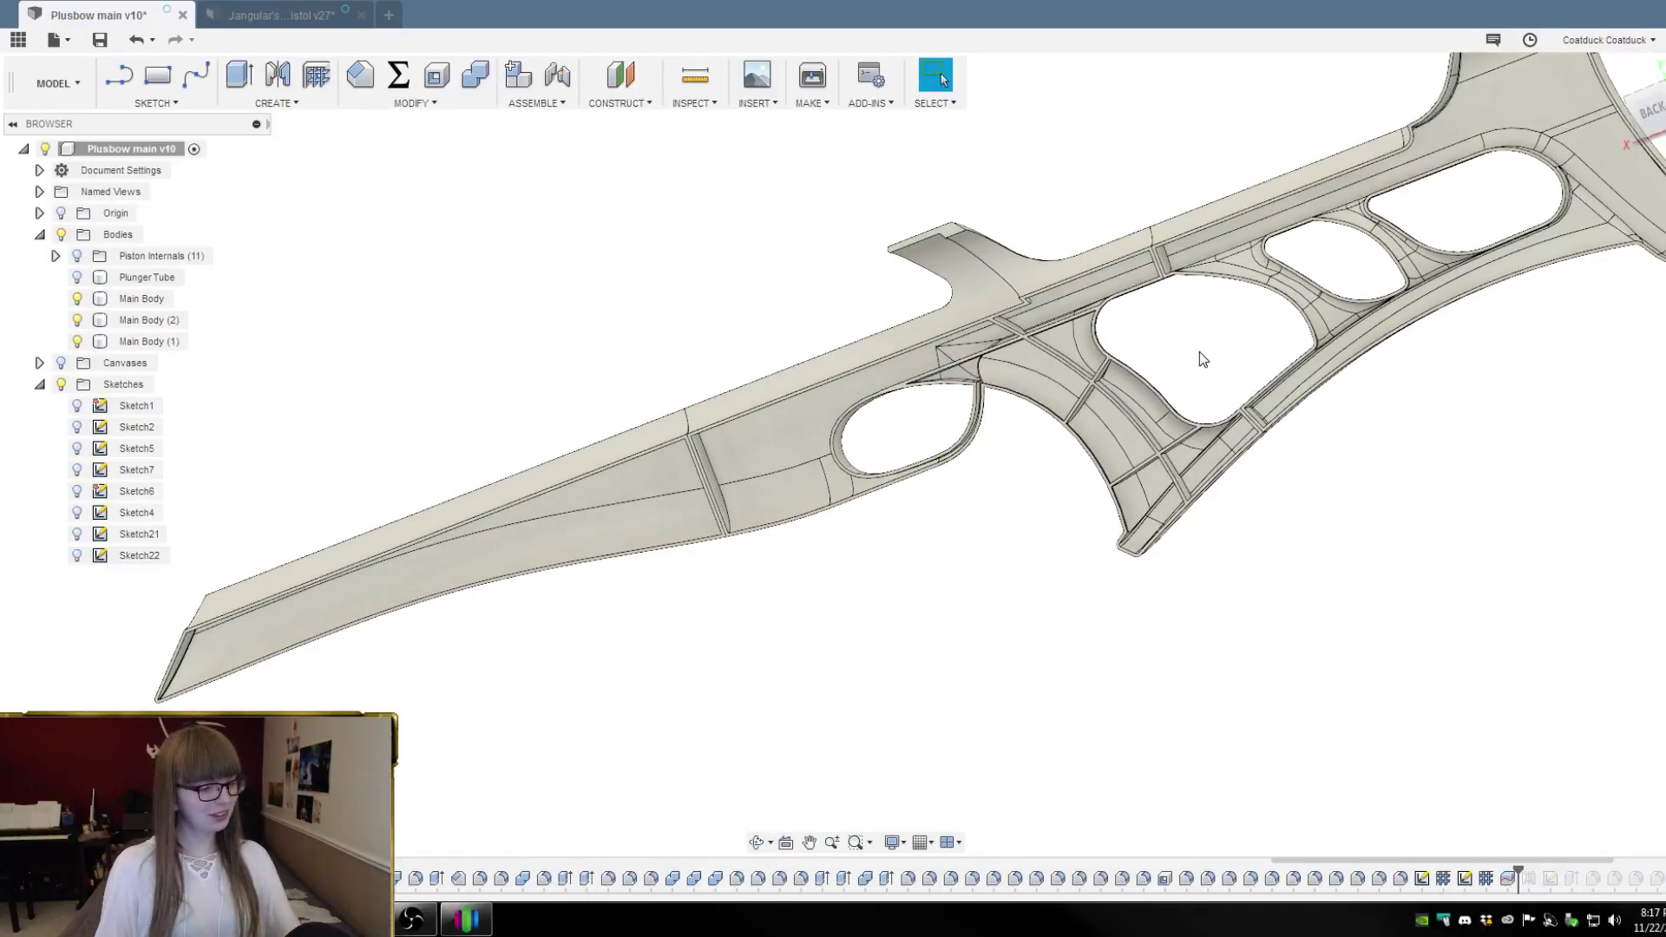
# Roll the timeline back to the point just after Sketch22
pyautogui.scroll(3, 1153, 226)
pyautogui.keyDown('shift'); pyautogui.moveTo(1152, 227); pyautogui.dragTo(1149, 192, button='middle'); pyautogui.keyUp('shift')
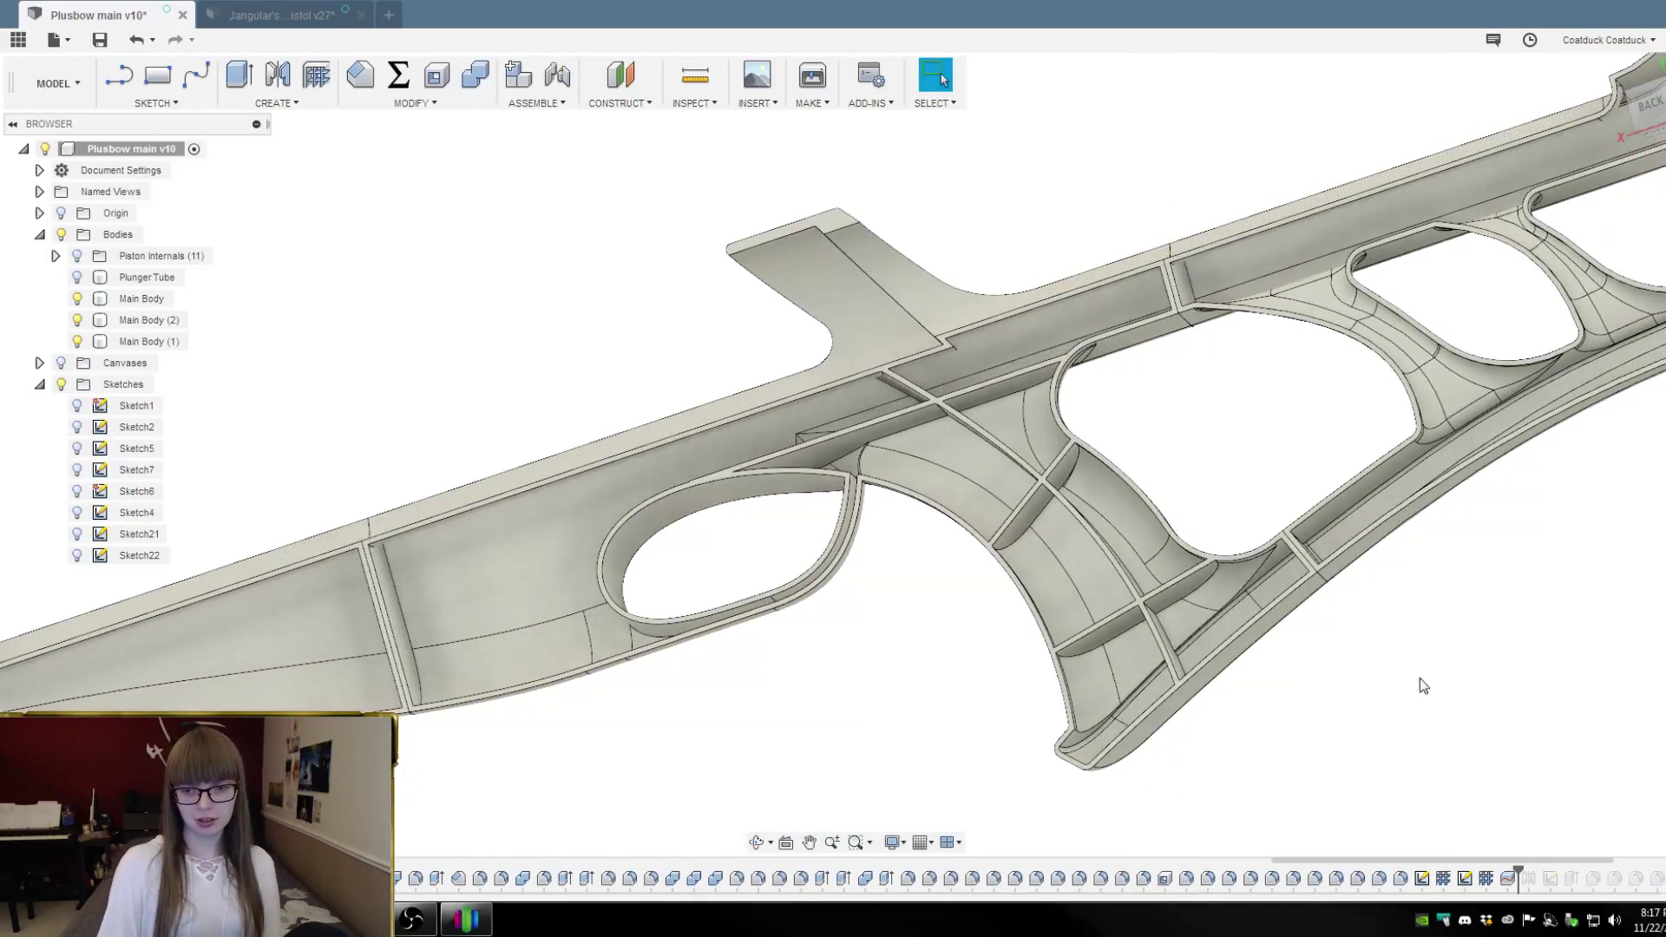
pyautogui.moveTo(1517, 870); pyautogui.dragTo(1477, 869)
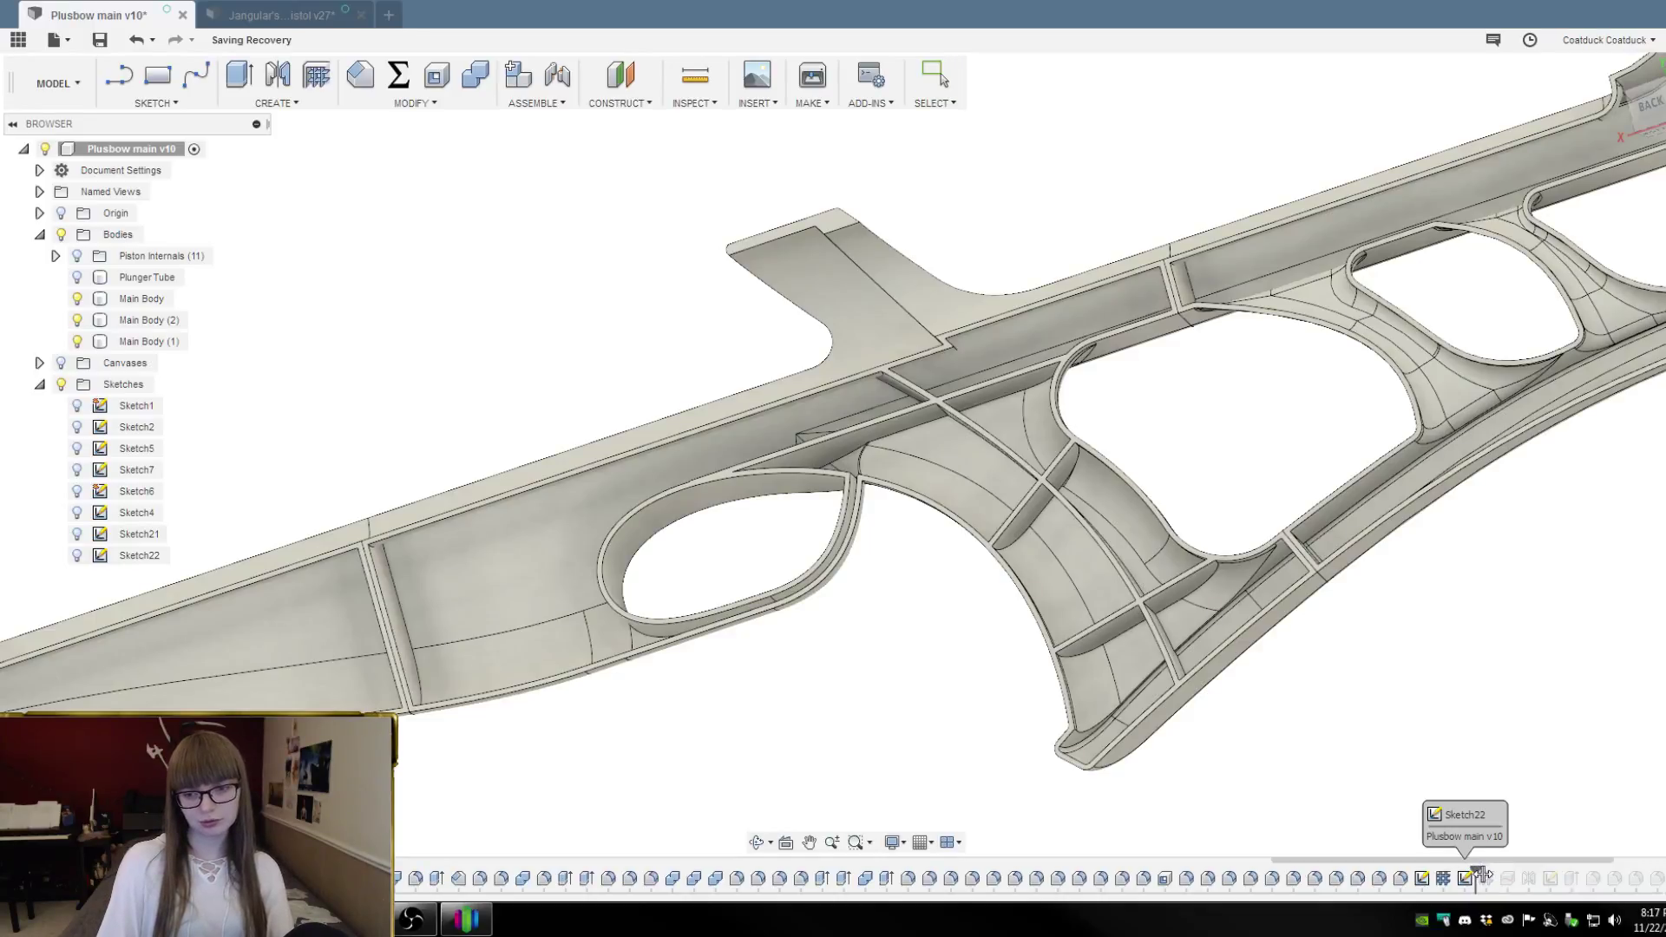
# Roll the timeline back to just before Sketch22 and examine the grip's internal webs on the unsplit main body
pyautogui.moveTo(1481, 875); pyautogui.dragTo(1452, 870)
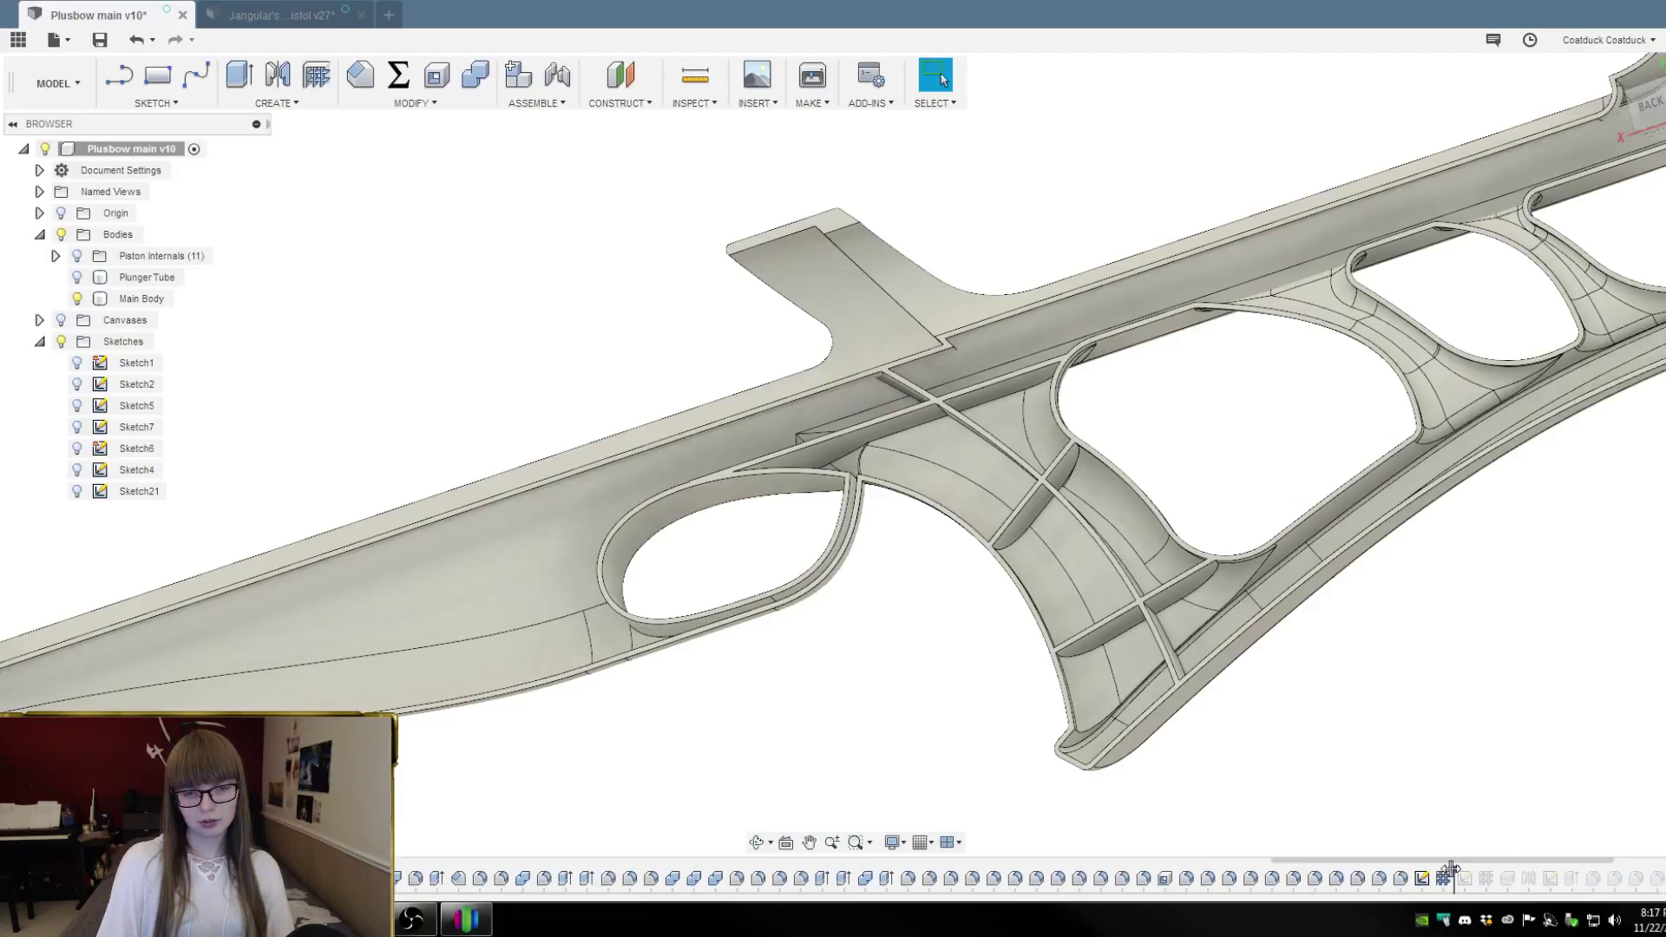
pyautogui.keyDown('shift'); pyautogui.moveTo(1481, 781); pyautogui.dragTo(1492, 738, button='middle'); pyautogui.keyUp('shift')
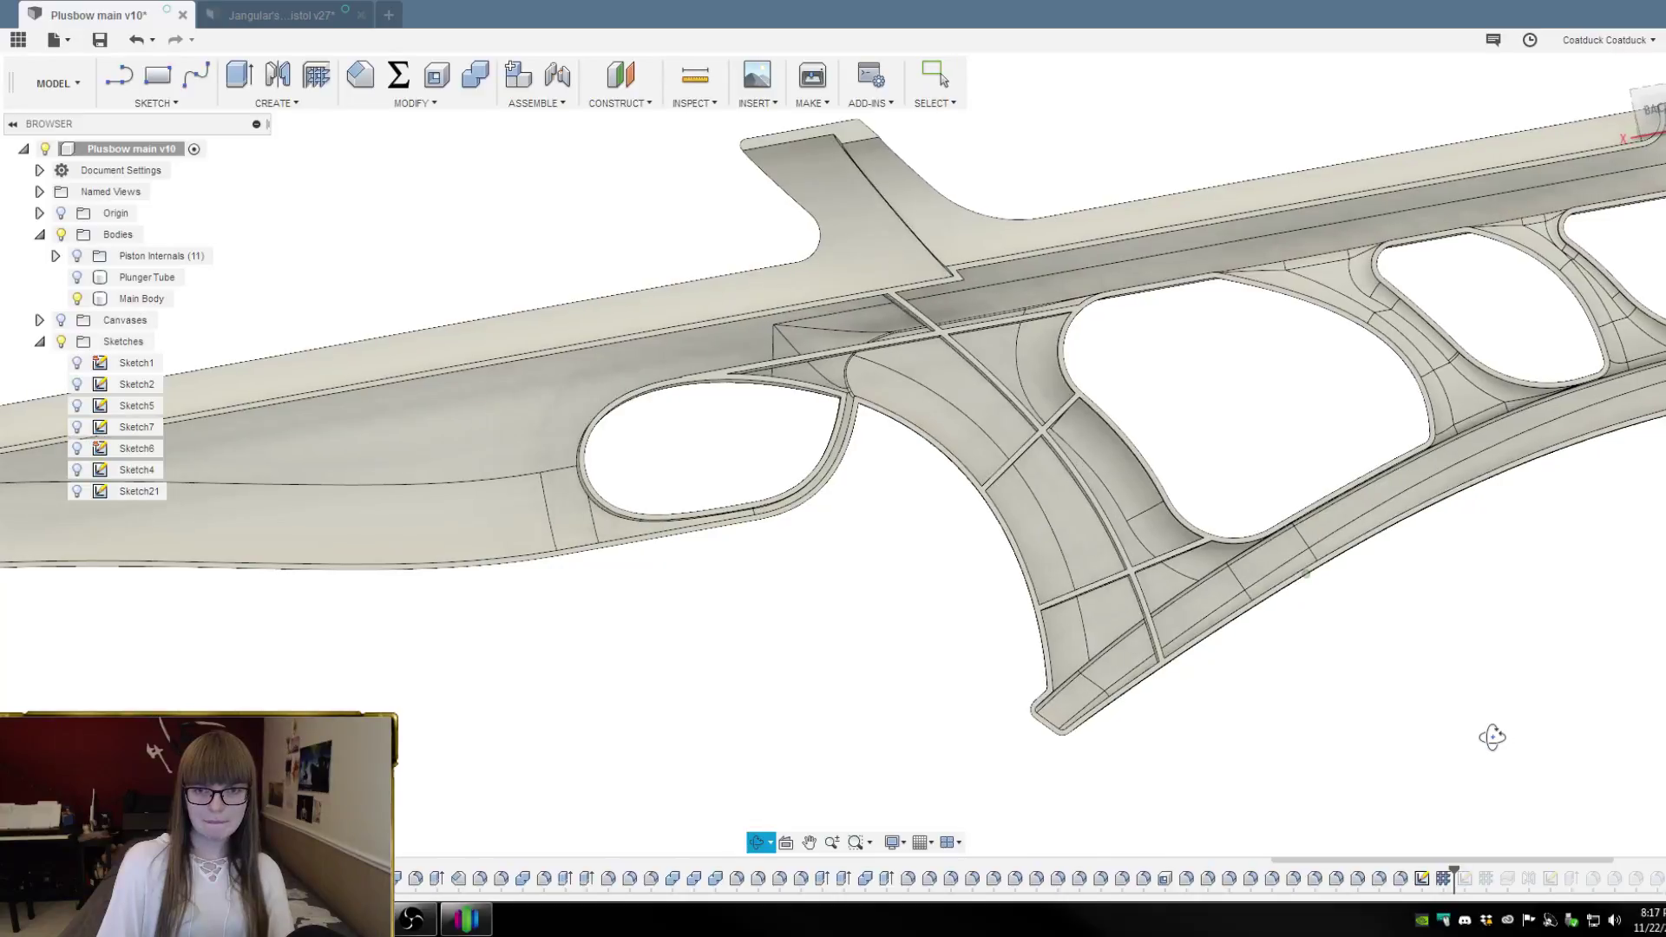
pyautogui.scroll(-1, 1090, 209)
pyautogui.scroll(-2, 1381, 386)
pyautogui.moveTo(1342, 487)
pyautogui.keyDown('shift'); pyautogui.mouseDown(button='middle')
pyautogui.moveTo(1373, 479)
pyautogui.moveTo(1354, 484)
pyautogui.moveTo(1354, 506)
pyautogui.mouseUp(button='middle'); pyautogui.keyUp('shift')
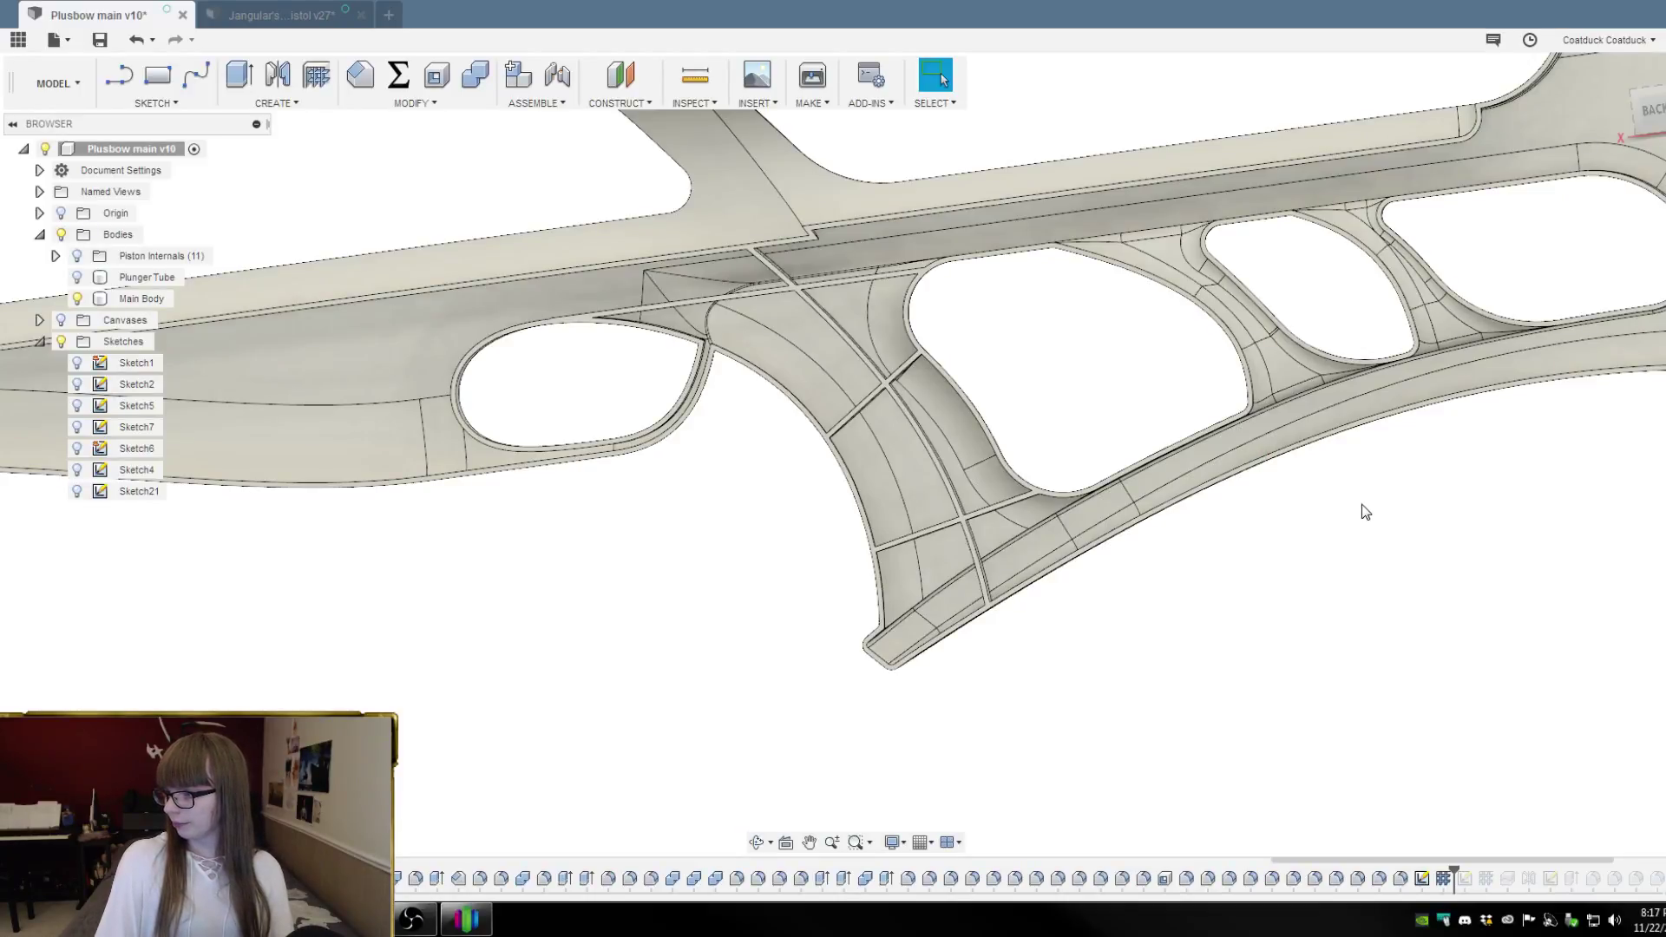
pyautogui.moveTo(1365, 512)
pyautogui.keyDown('shift'); pyautogui.mouseDown(button='middle')
pyautogui.moveTo(1372, 484)
pyautogui.moveTo(1377, 500)
pyautogui.mouseUp(button='middle'); pyautogui.keyUp('shift')
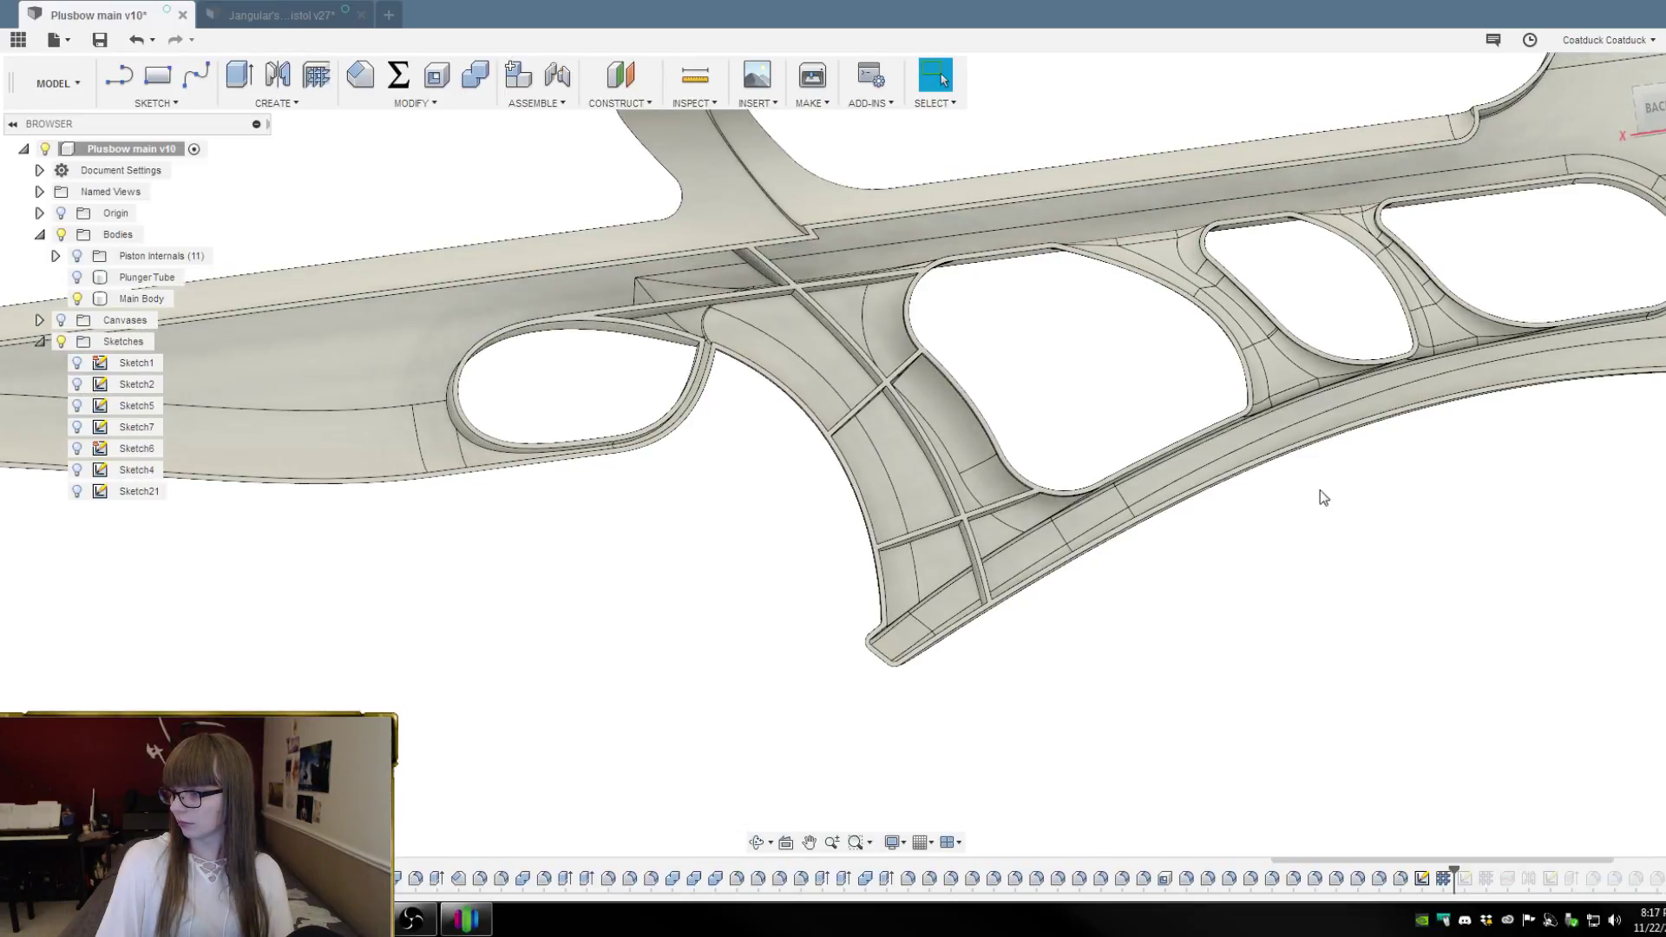
pyautogui.click(1022, 508)
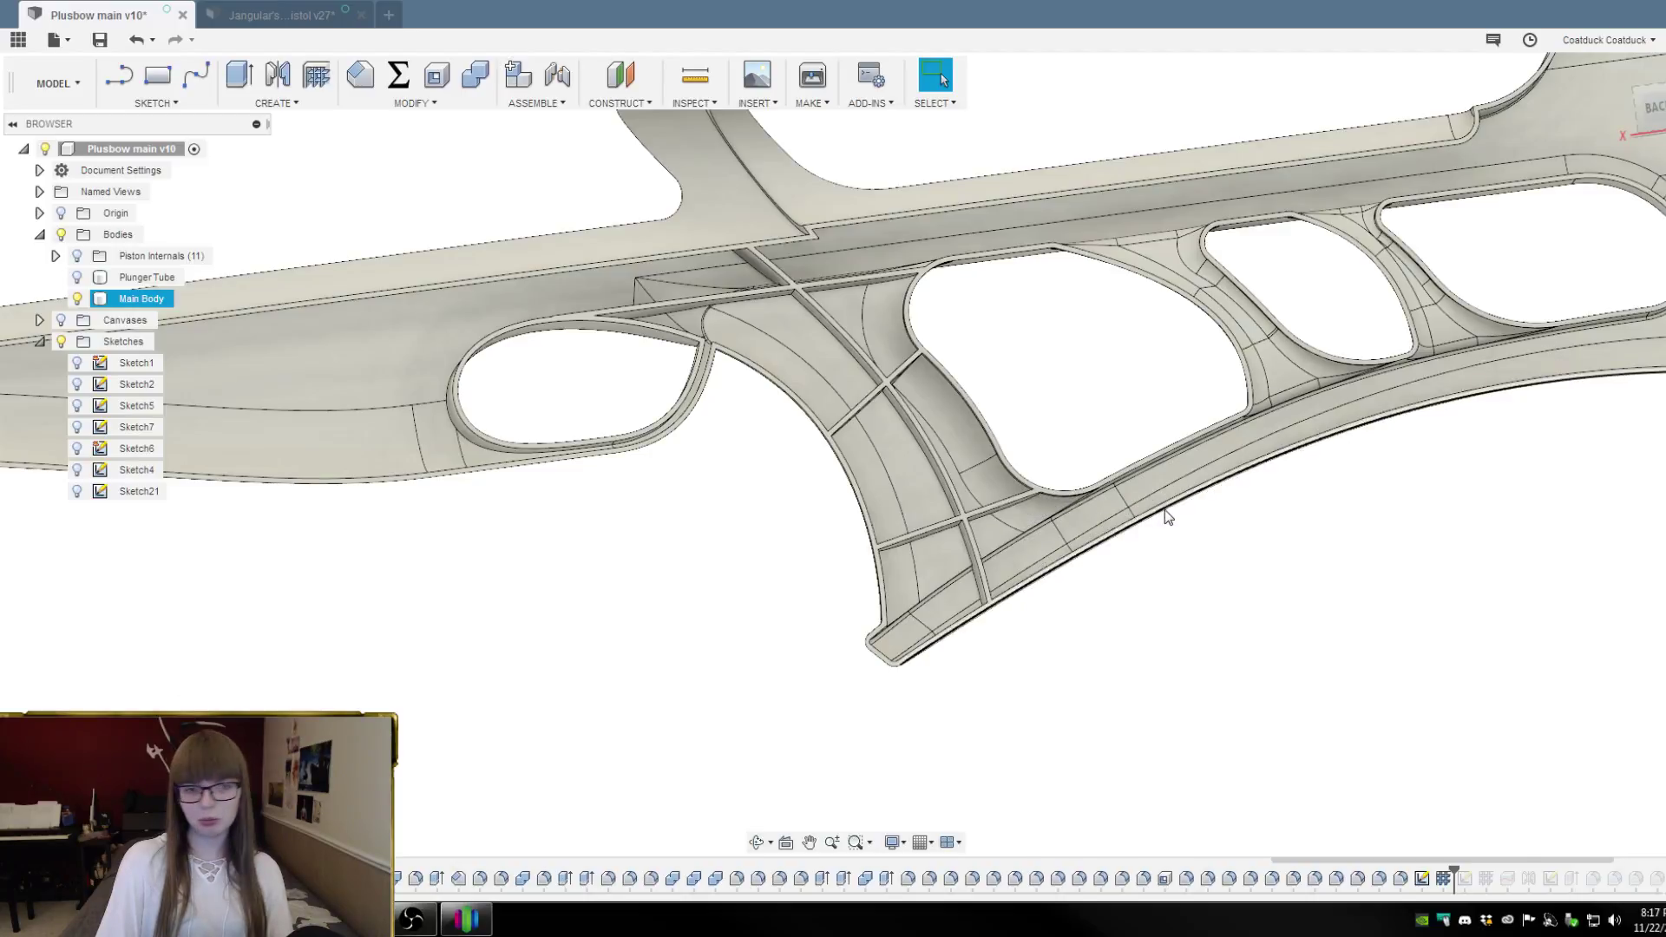
pyautogui.scroll(-1, 1360, 580)
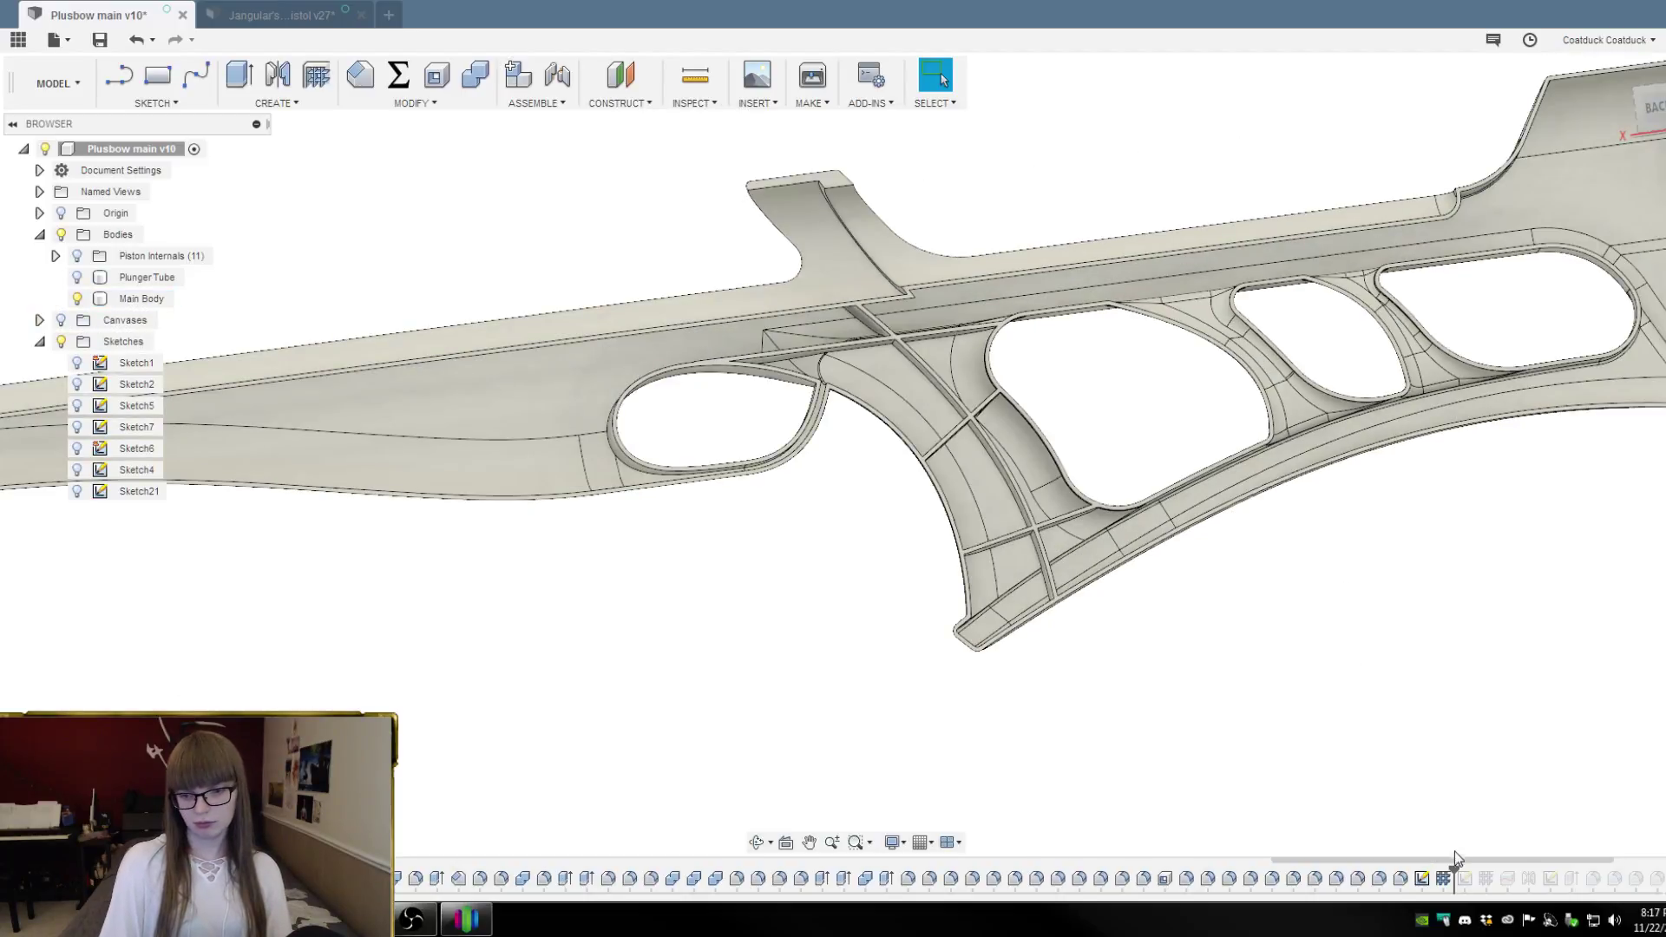
# Roll the timeline forward past the body split, hide the front and rear sections, and inspect the middle section's outer side
pyautogui.moveTo(1451, 867); pyautogui.dragTo(1516, 869)
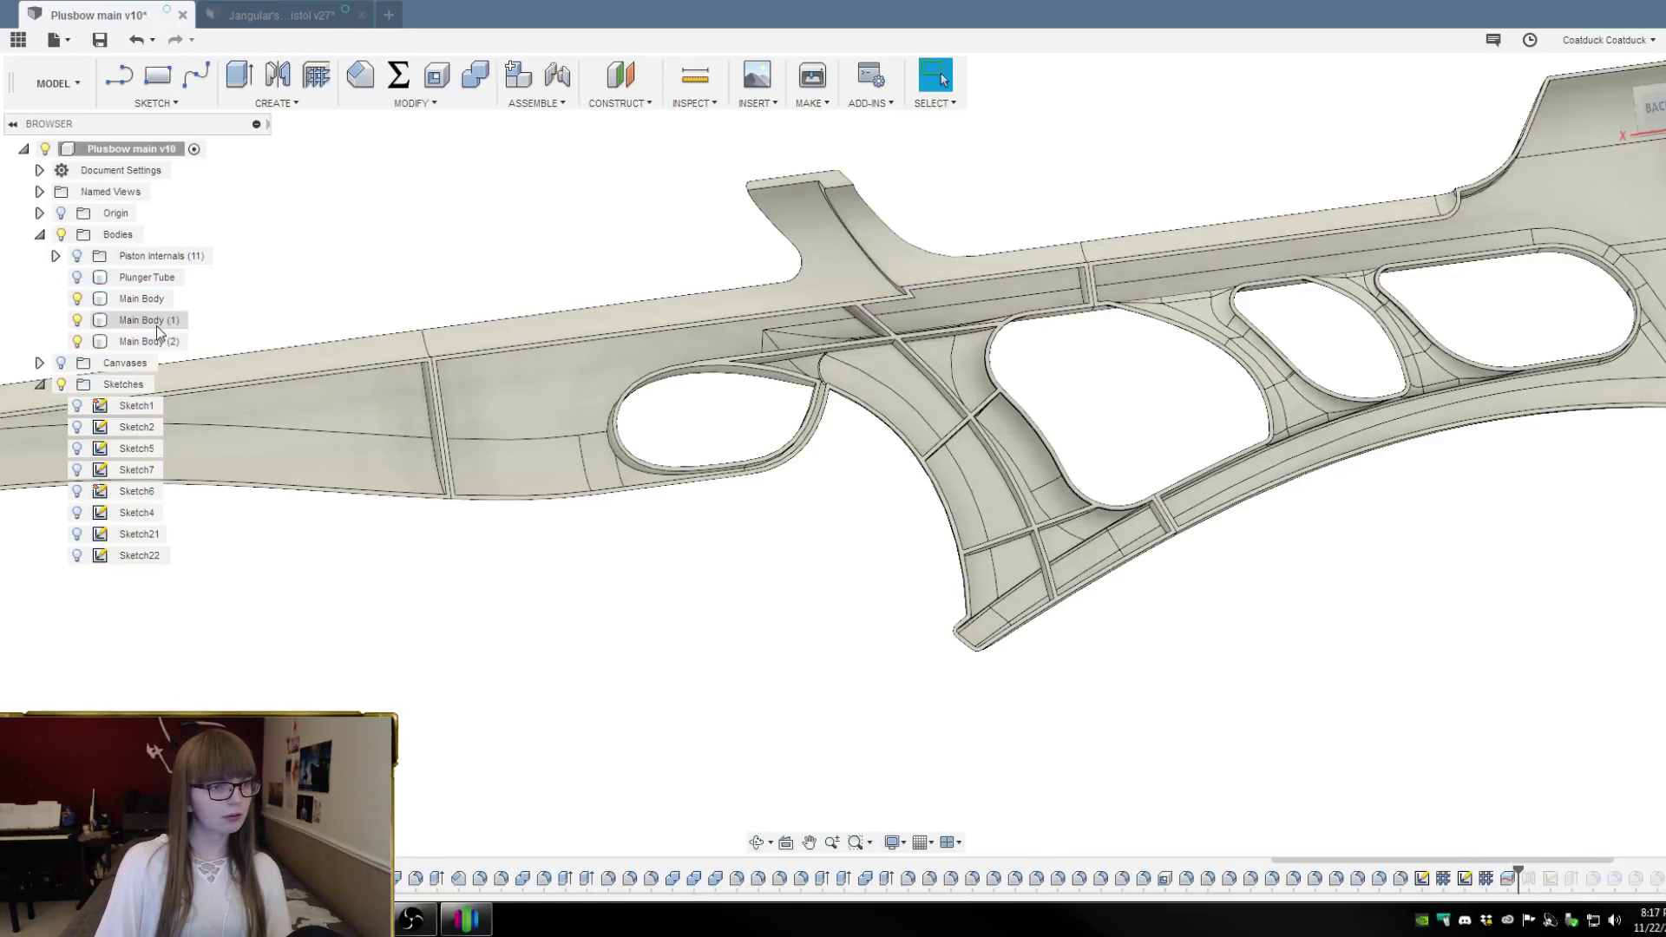
pyautogui.click(77, 298)
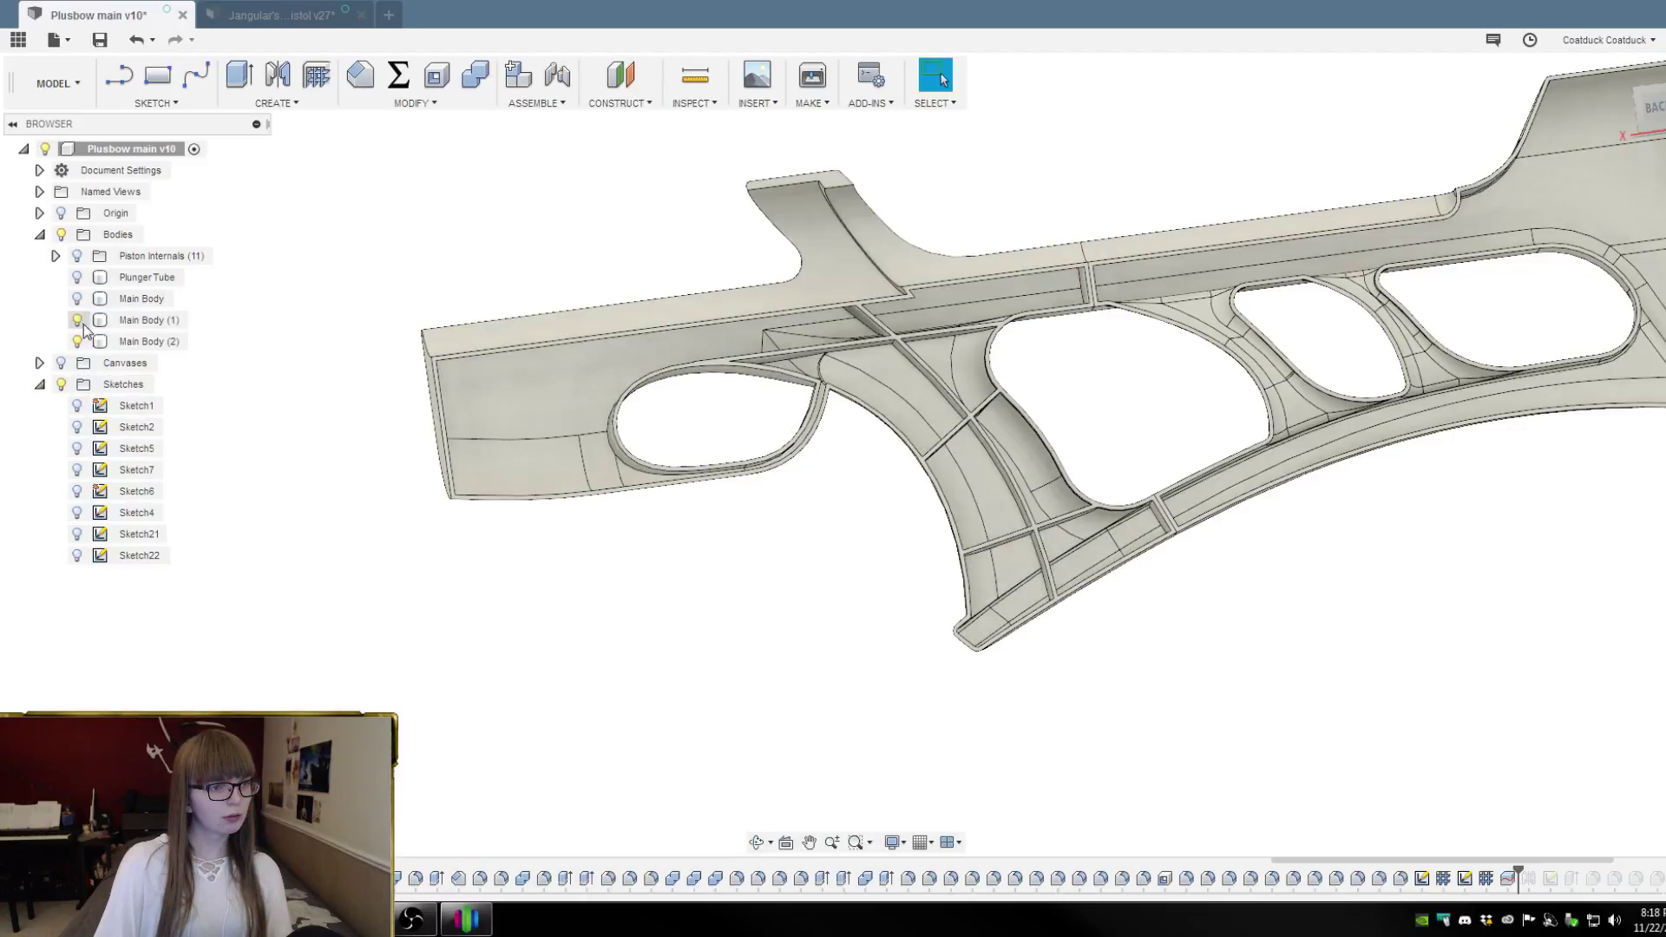
pyautogui.click(78, 341)
pyautogui.keyDown('shift'); pyautogui.moveTo(601, 623); pyautogui.dragTo(1208, 490, button='middle'); pyautogui.keyUp('shift')
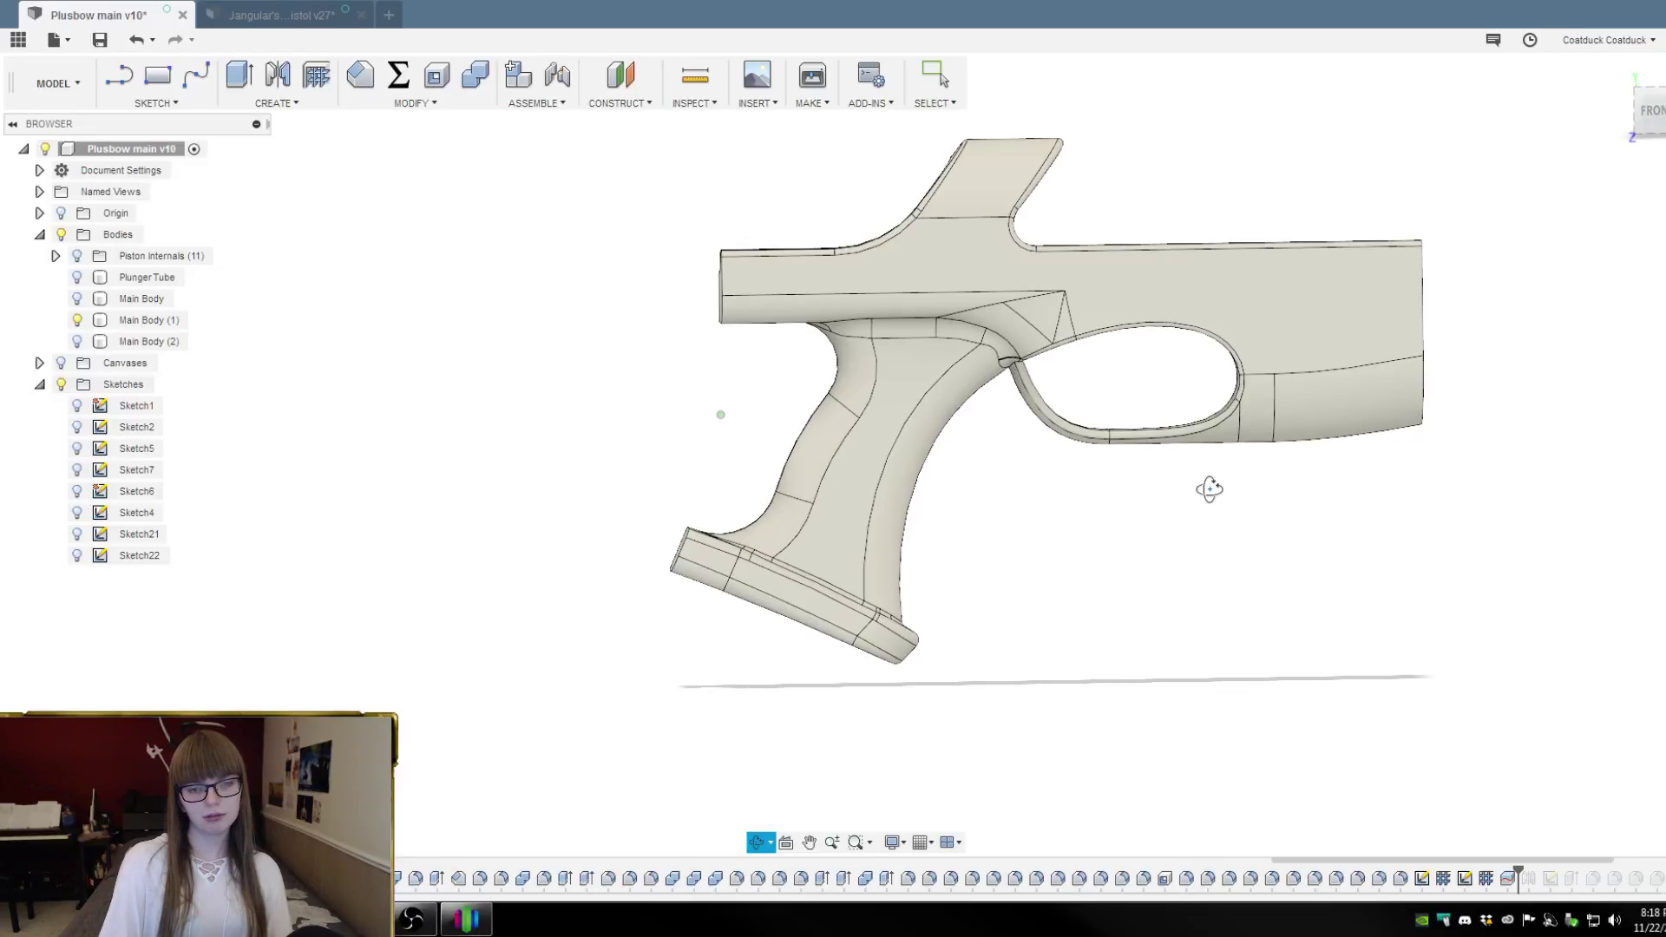
# Show the front and rear sections of the main body again and turn the model to its hollow inner side
pyautogui.click(78, 299)
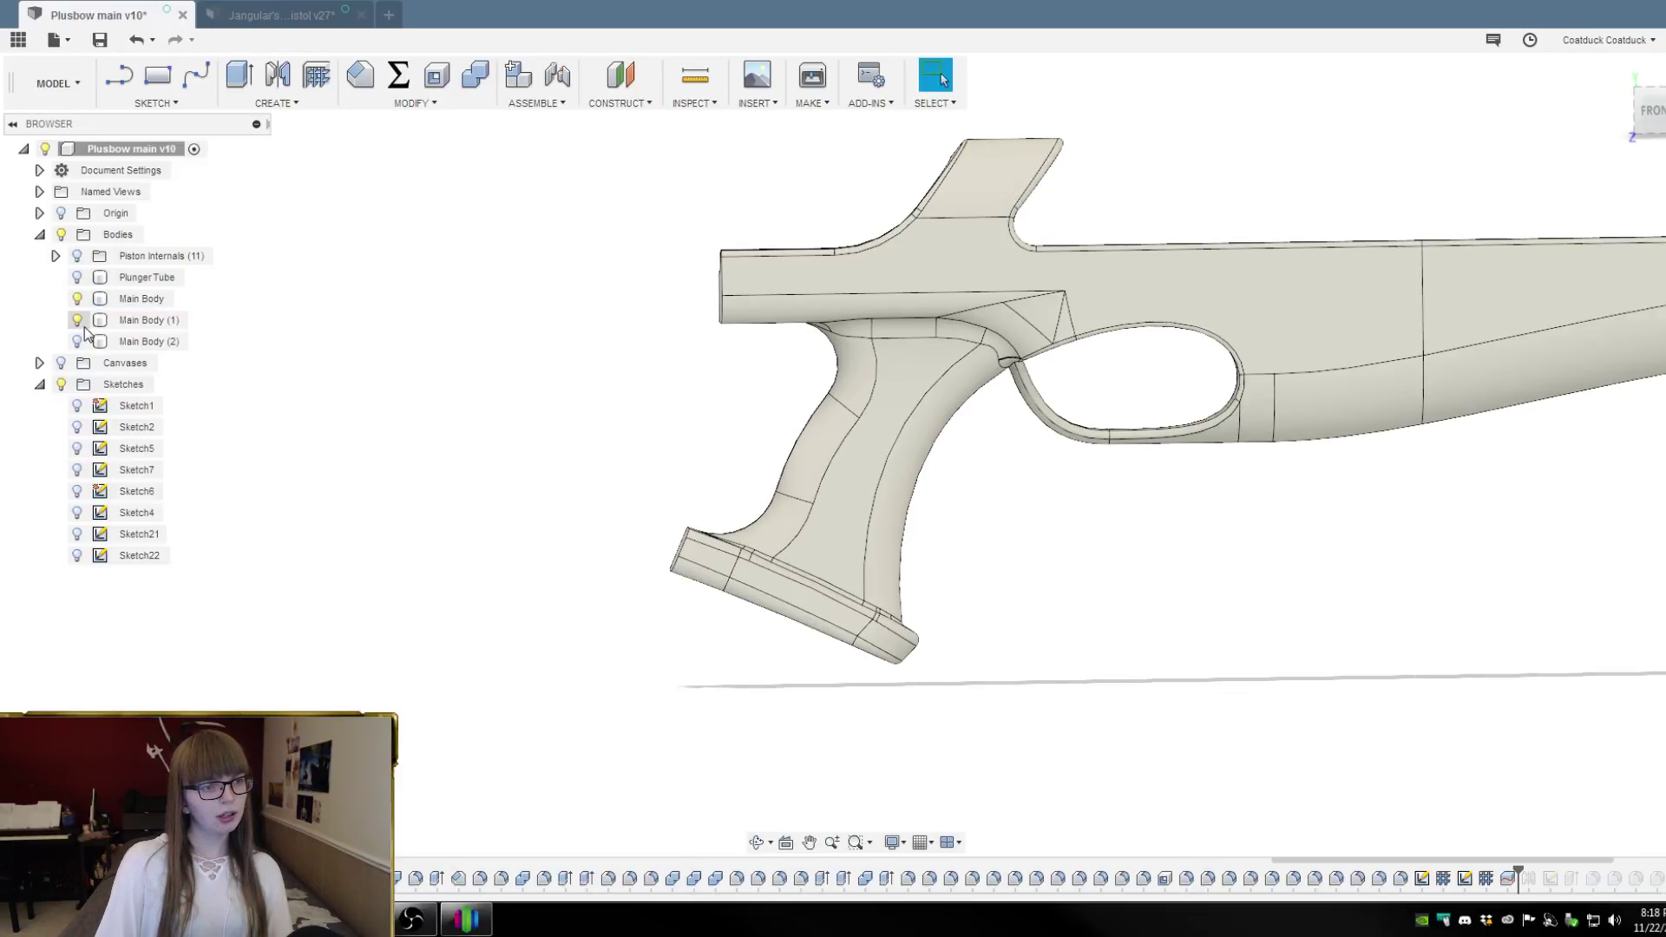
pyautogui.click(78, 341)
pyautogui.scroll(-3, 521, 436)
pyautogui.keyDown('shift'); pyautogui.moveTo(761, 416); pyautogui.dragTo(976, 429, button='middle'); pyautogui.keyUp('shift')
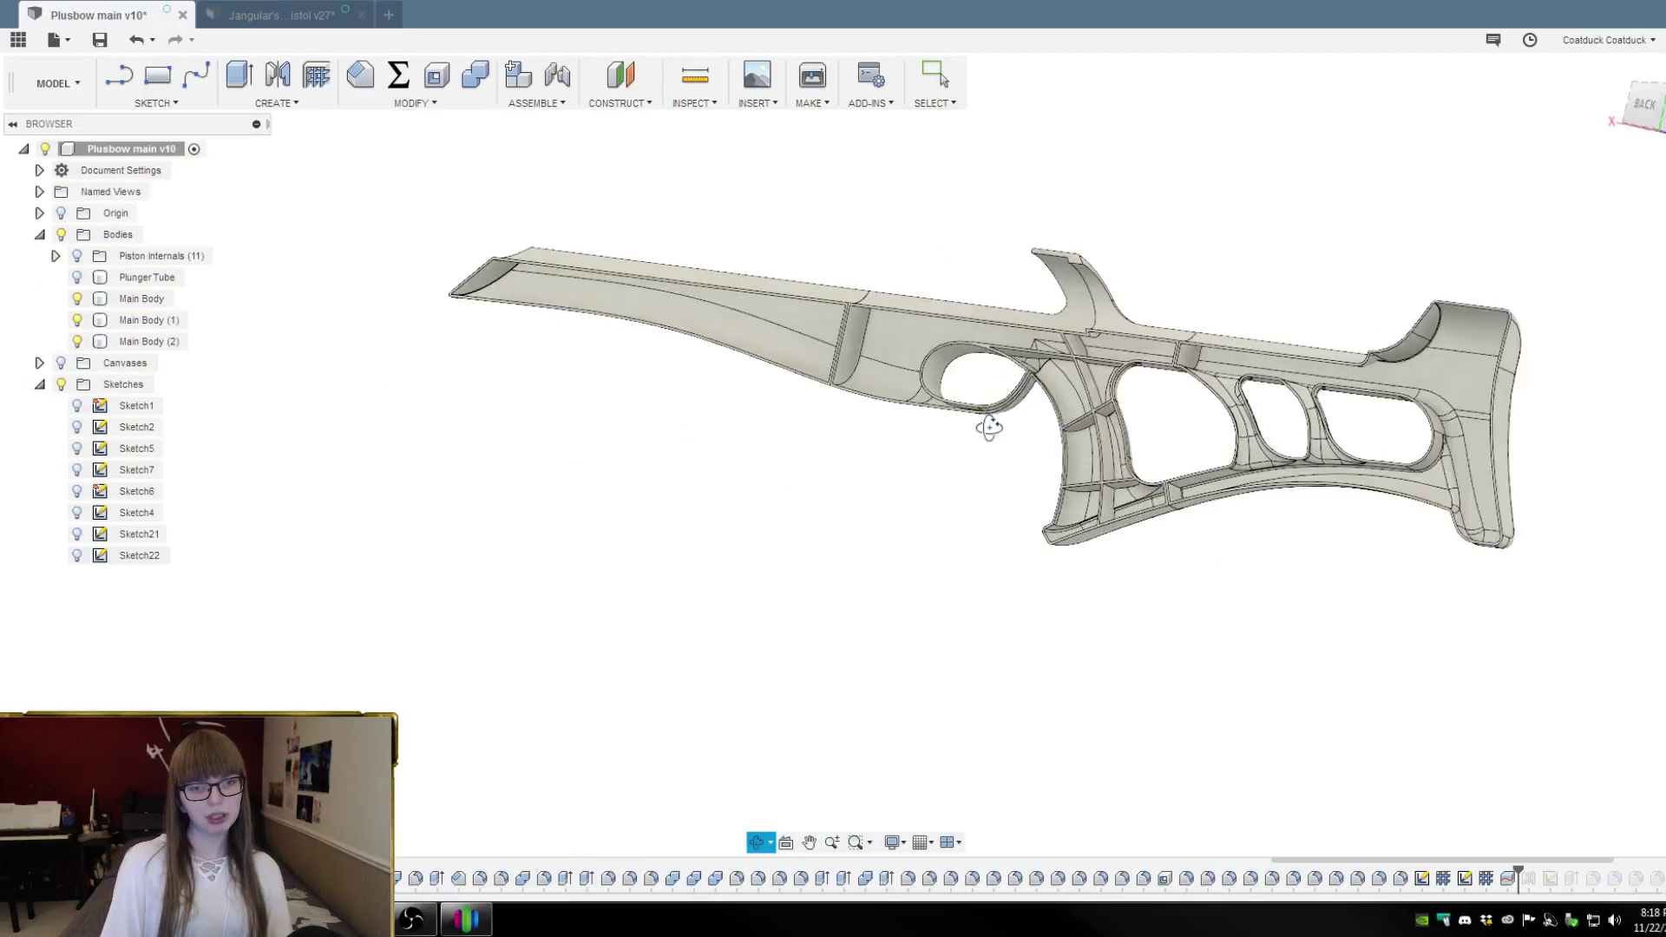
# Examine the inner side of the split body, especially the grip webs and the joints on both sides of the grip
pyautogui.scroll(5, 1162, 488)
pyautogui.press('Escape')
pyautogui.moveTo(1206, 807); pyautogui.dragTo(1293, 568, button='middle')
pyautogui.scroll(-2, 1293, 560)
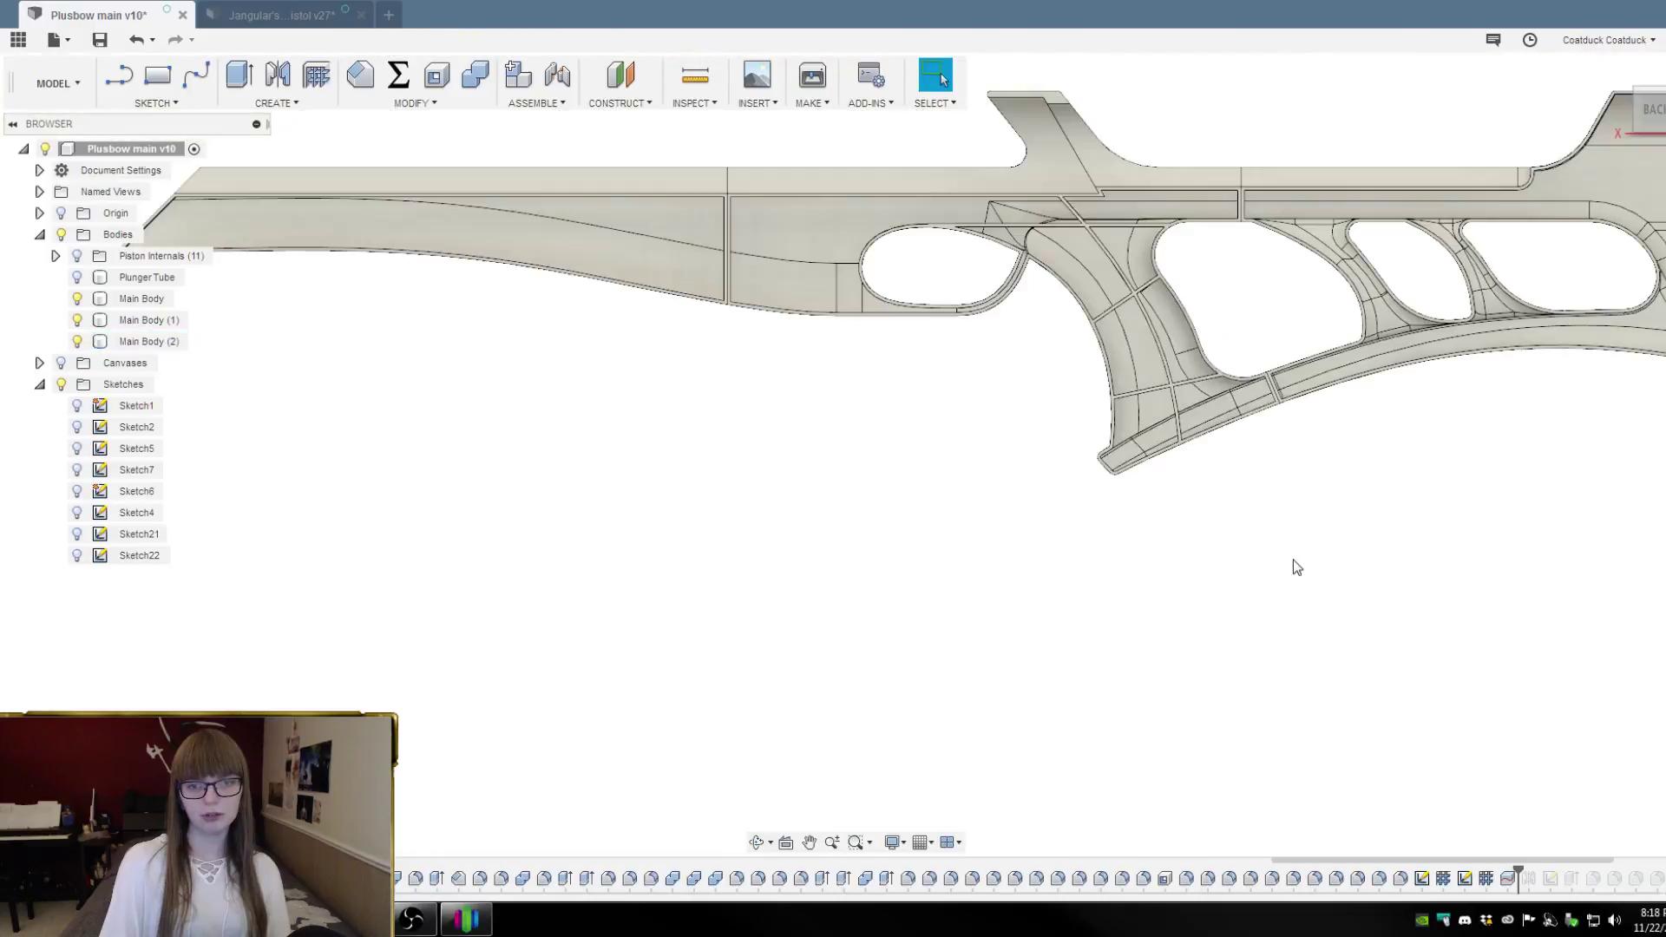
pyautogui.scroll(1, 1191, 264)
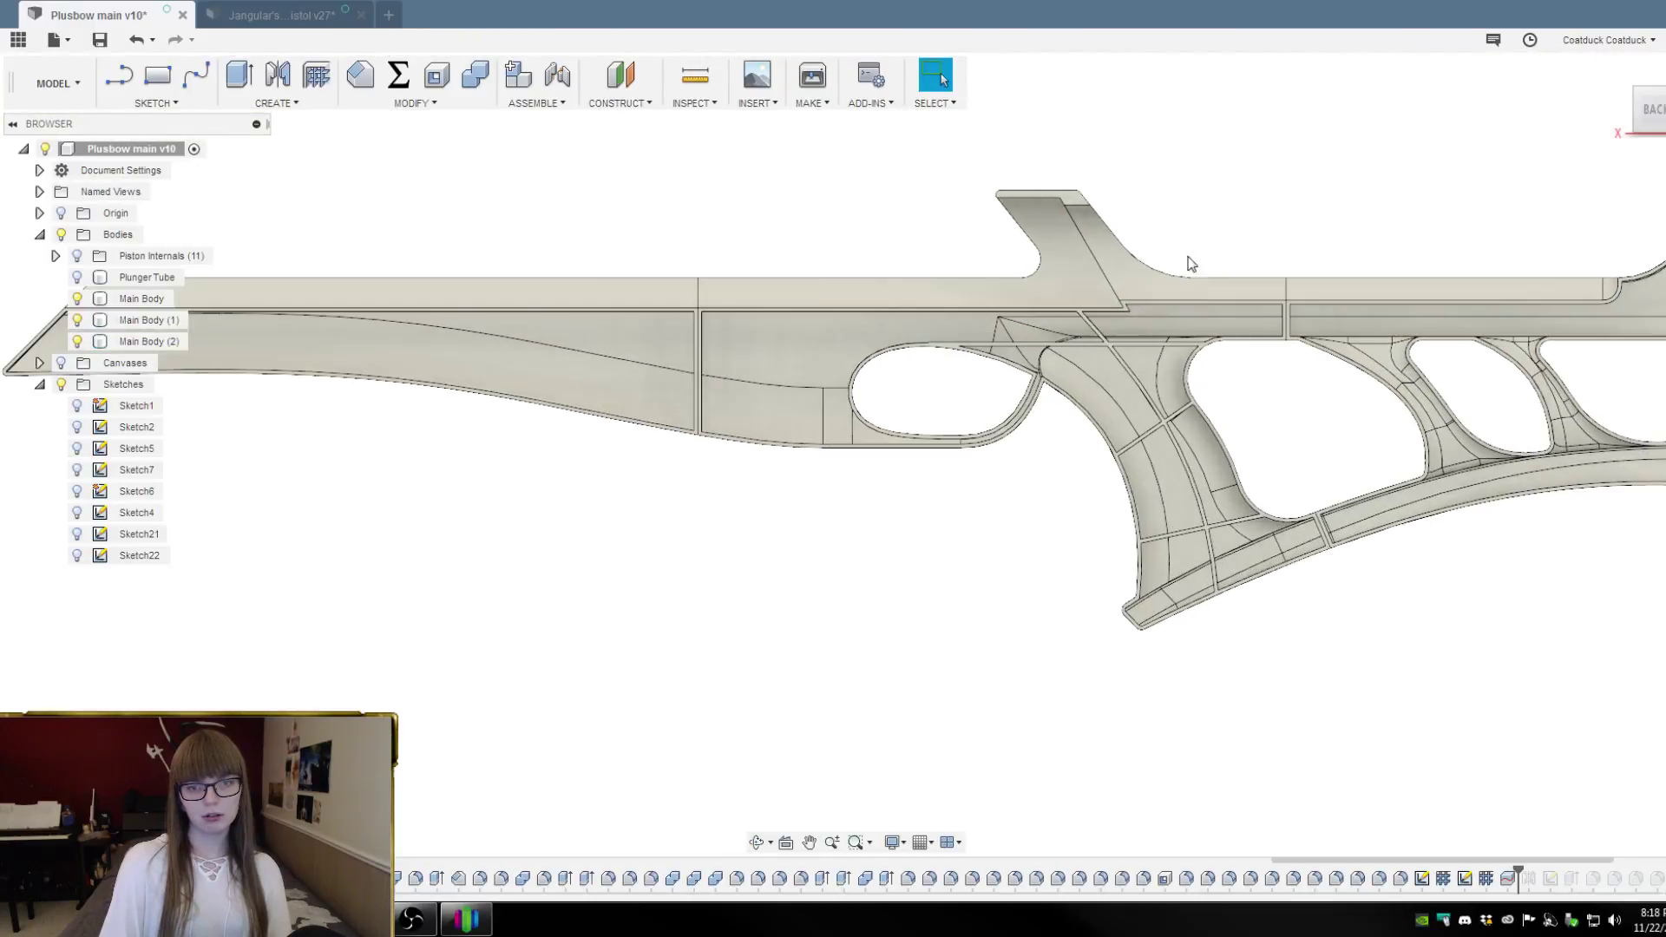
pyautogui.click(1224, 438)
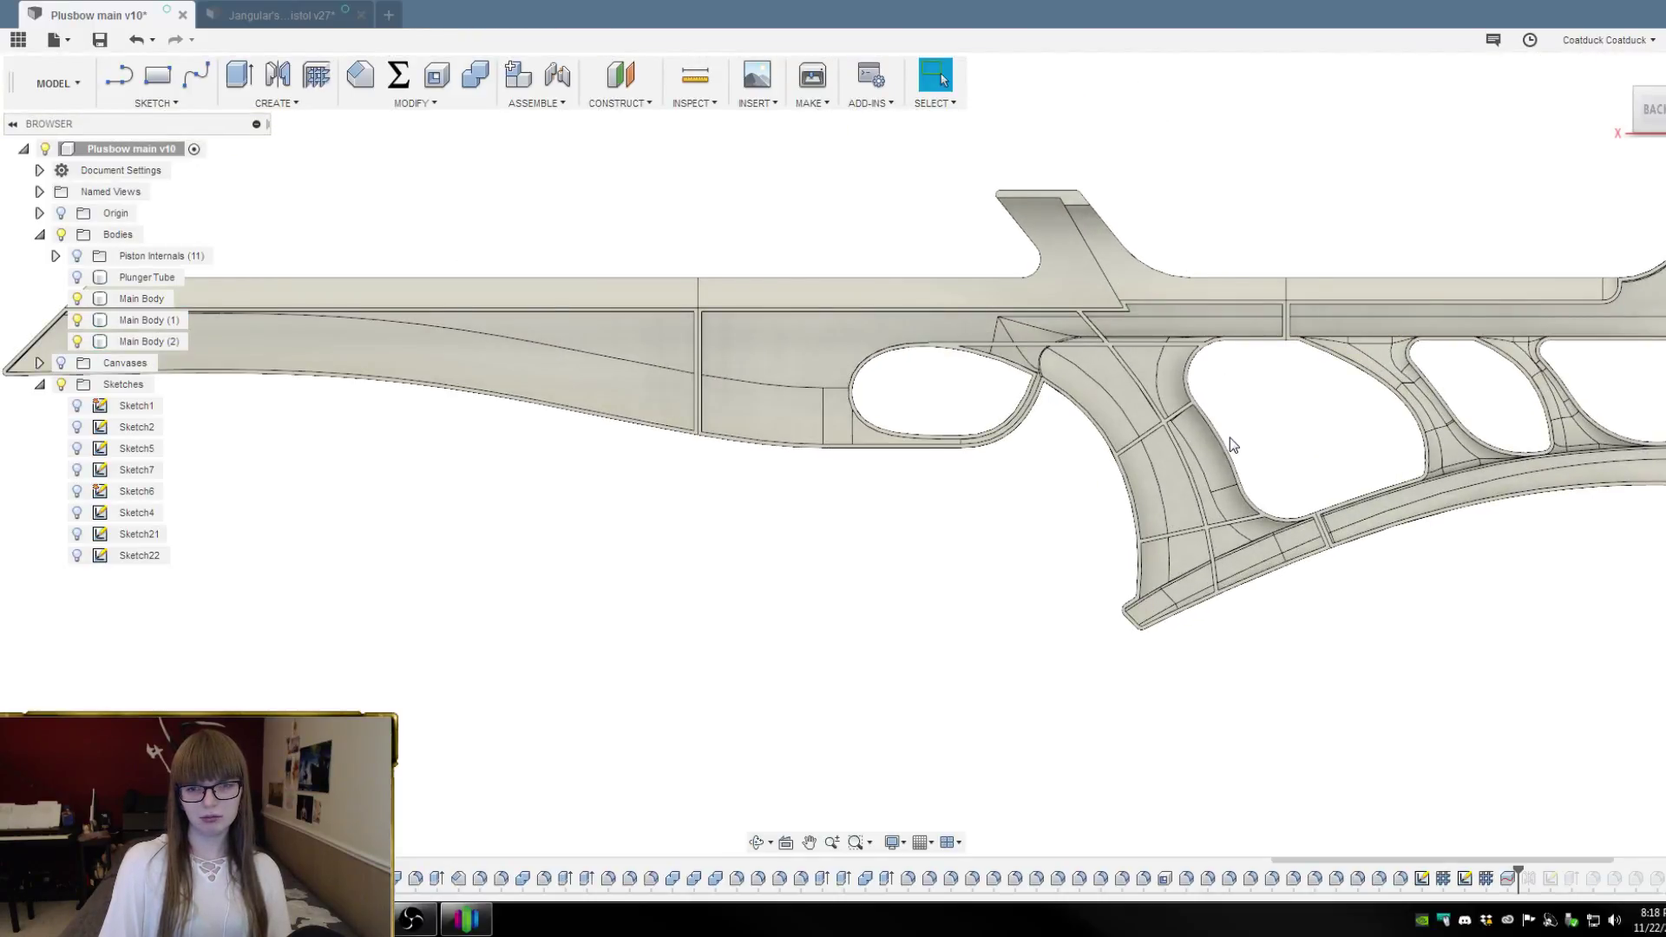
pyautogui.scroll(1, 1229, 437)
pyautogui.click(983, 476)
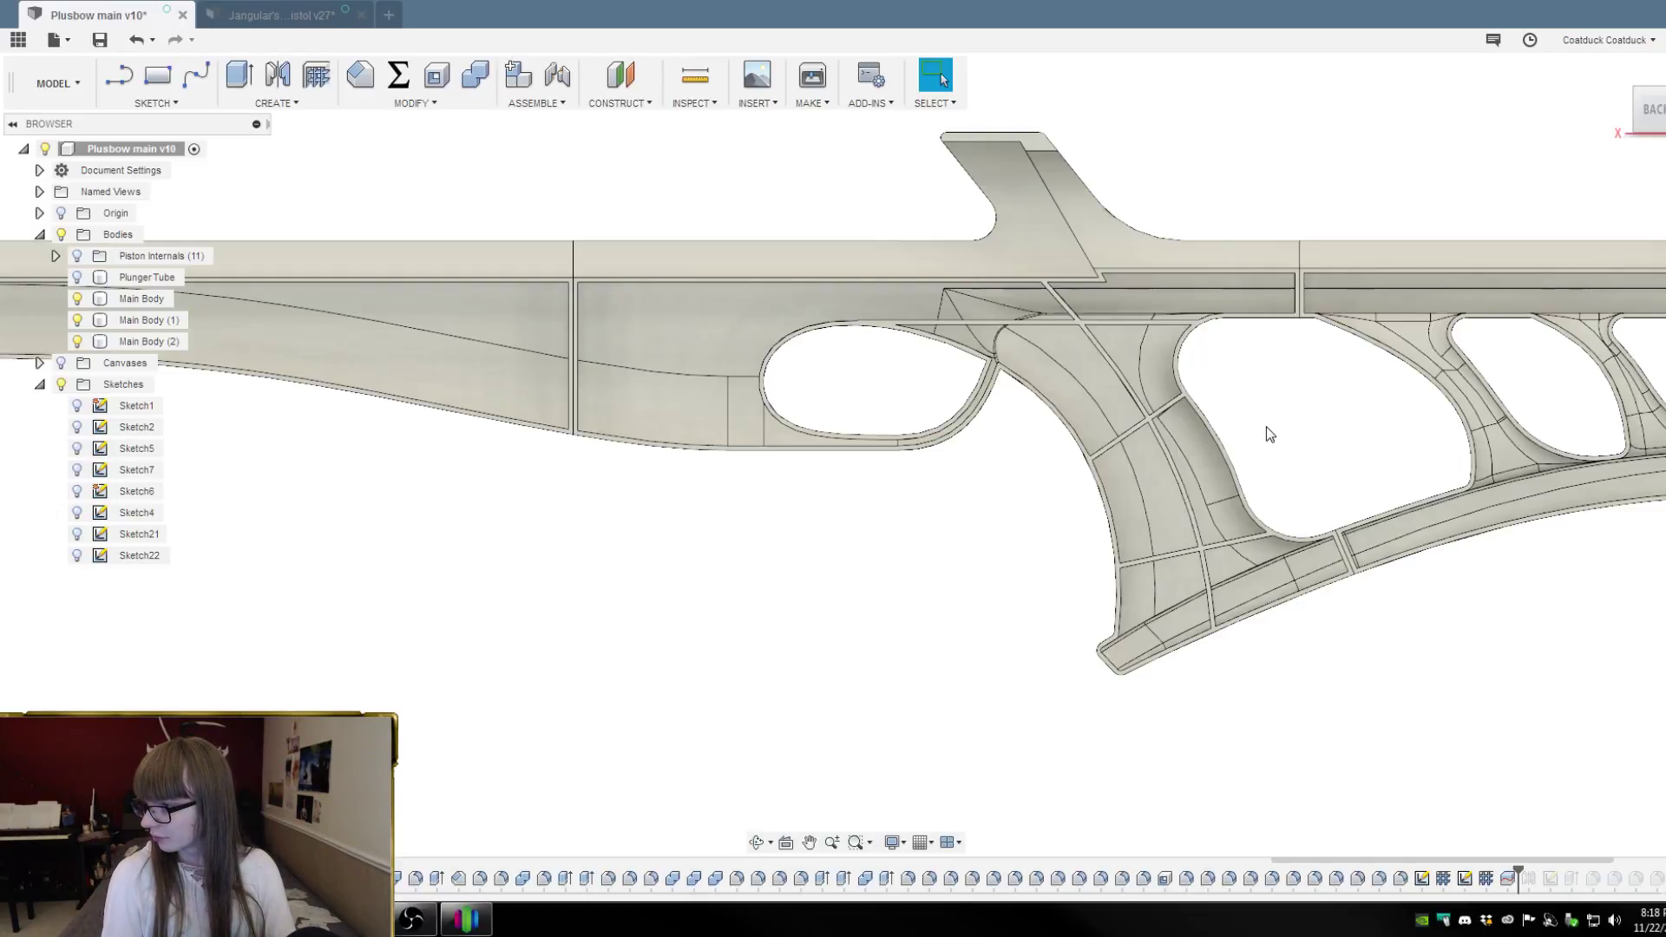
pyautogui.scroll(2, 1269, 434)
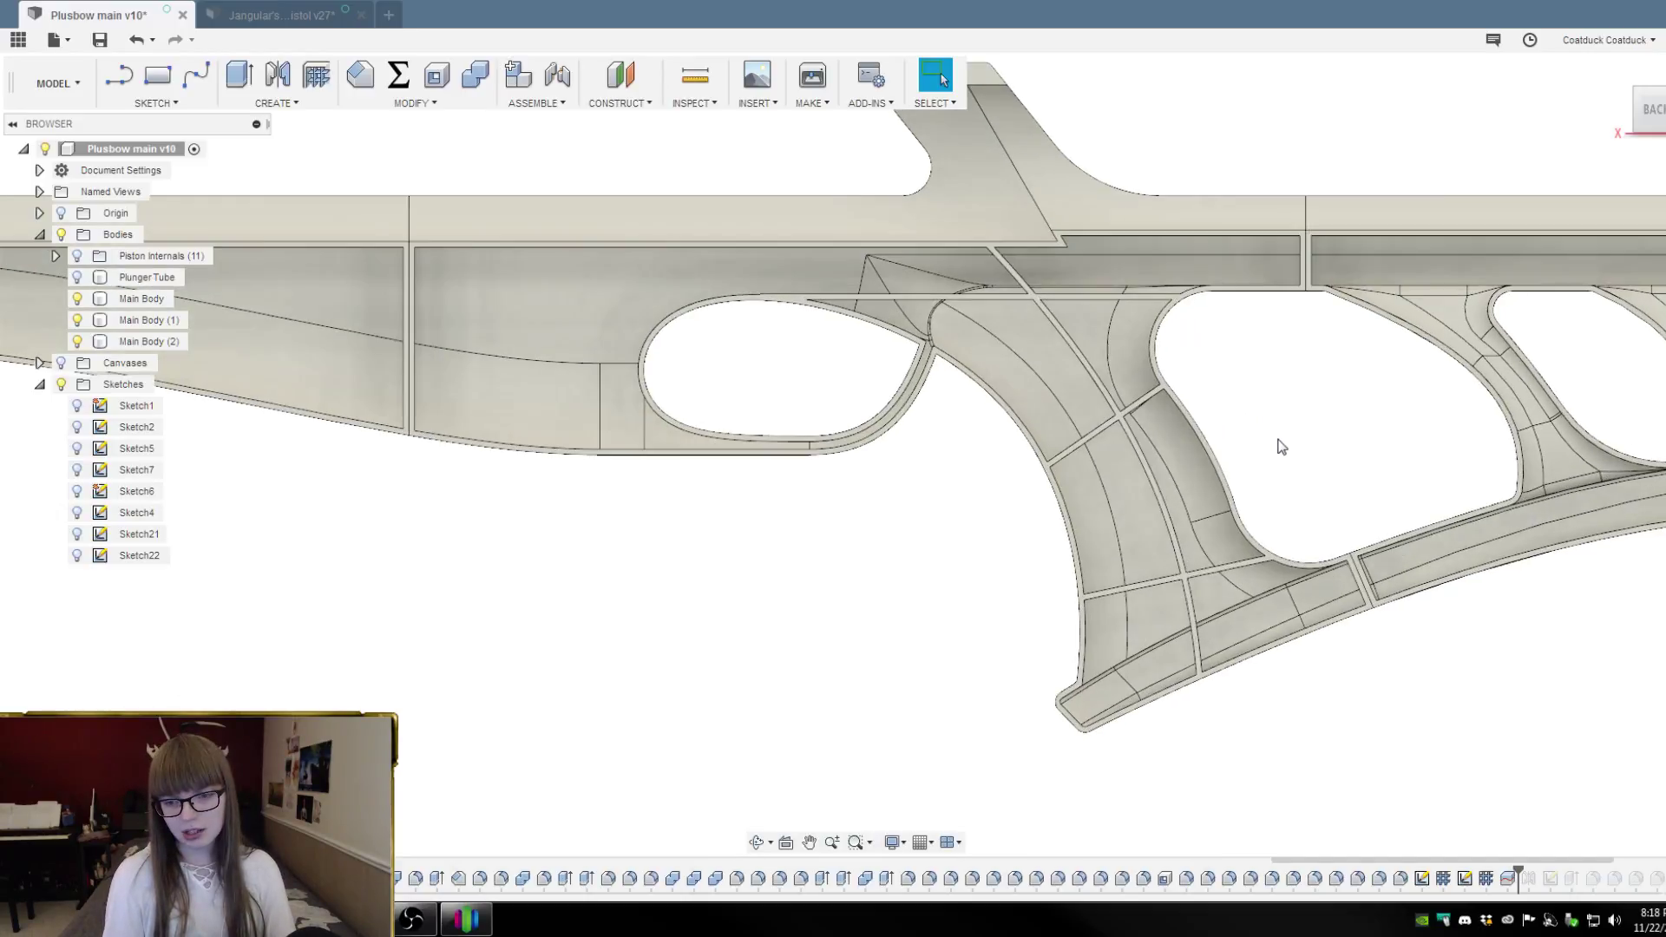
# Roll the timeline back to before Sketch22 and delete the web feature built inside the grip
pyautogui.keyDown('shift'); pyautogui.moveTo(1333, 487); pyautogui.dragTo(1349, 455, button='middle'); pyautogui.keyUp('shift')
pyautogui.moveTo(1514, 867); pyautogui.dragTo(1454, 871)
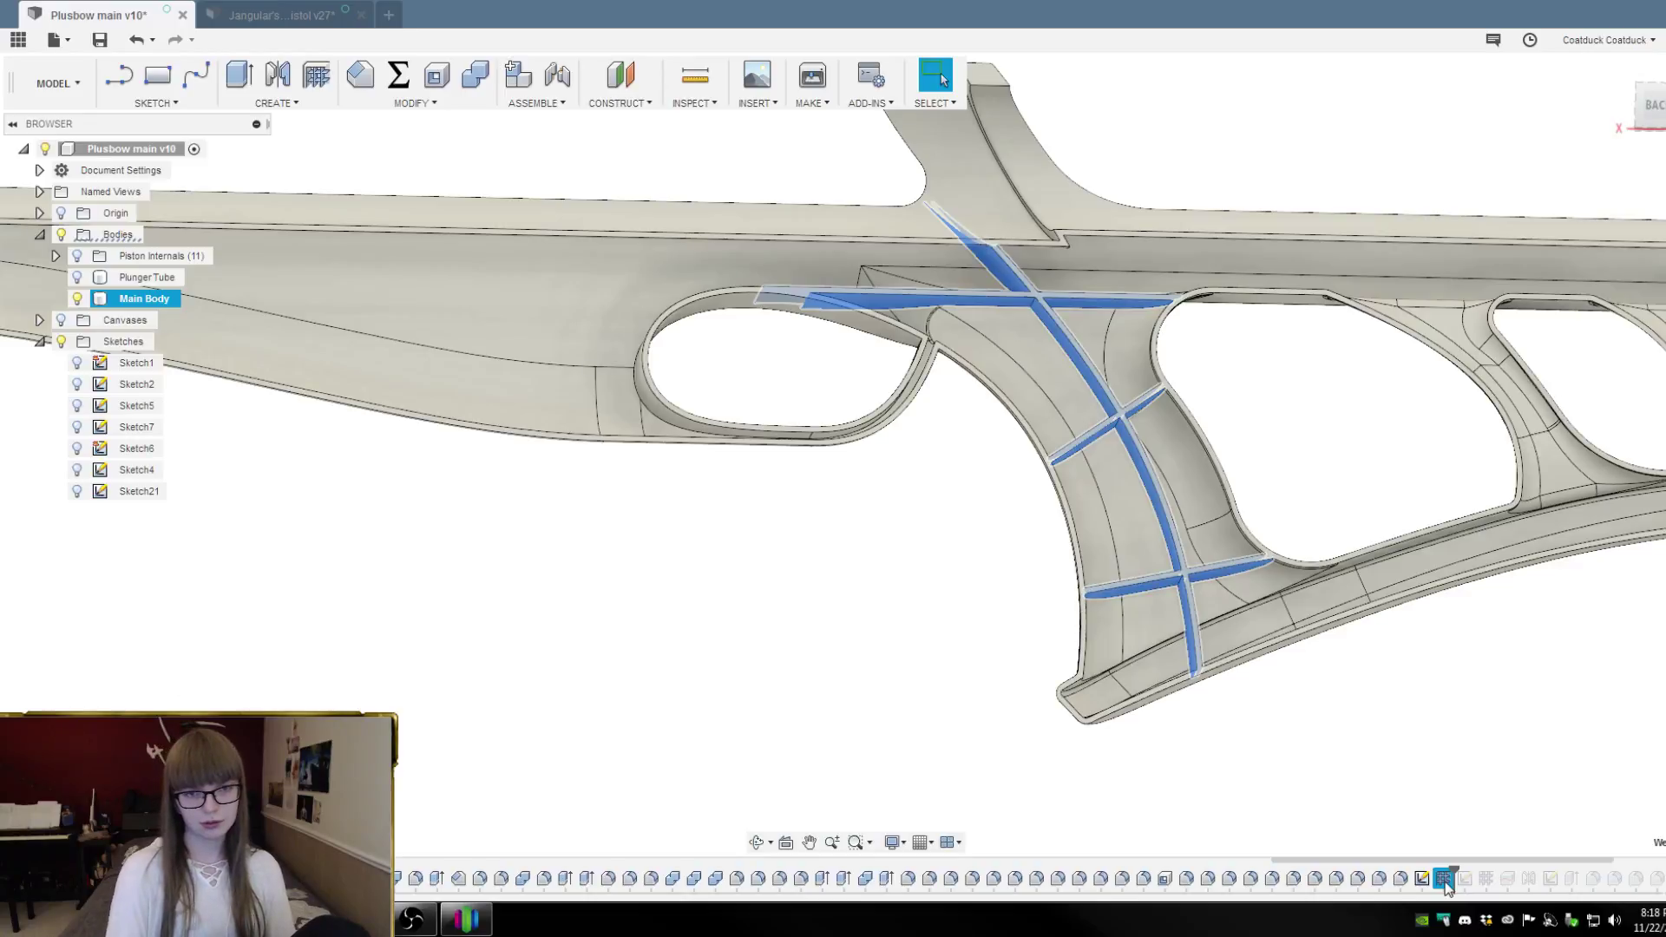
pyautogui.moveTo(1445, 881); pyautogui.dragTo(1445, 882)
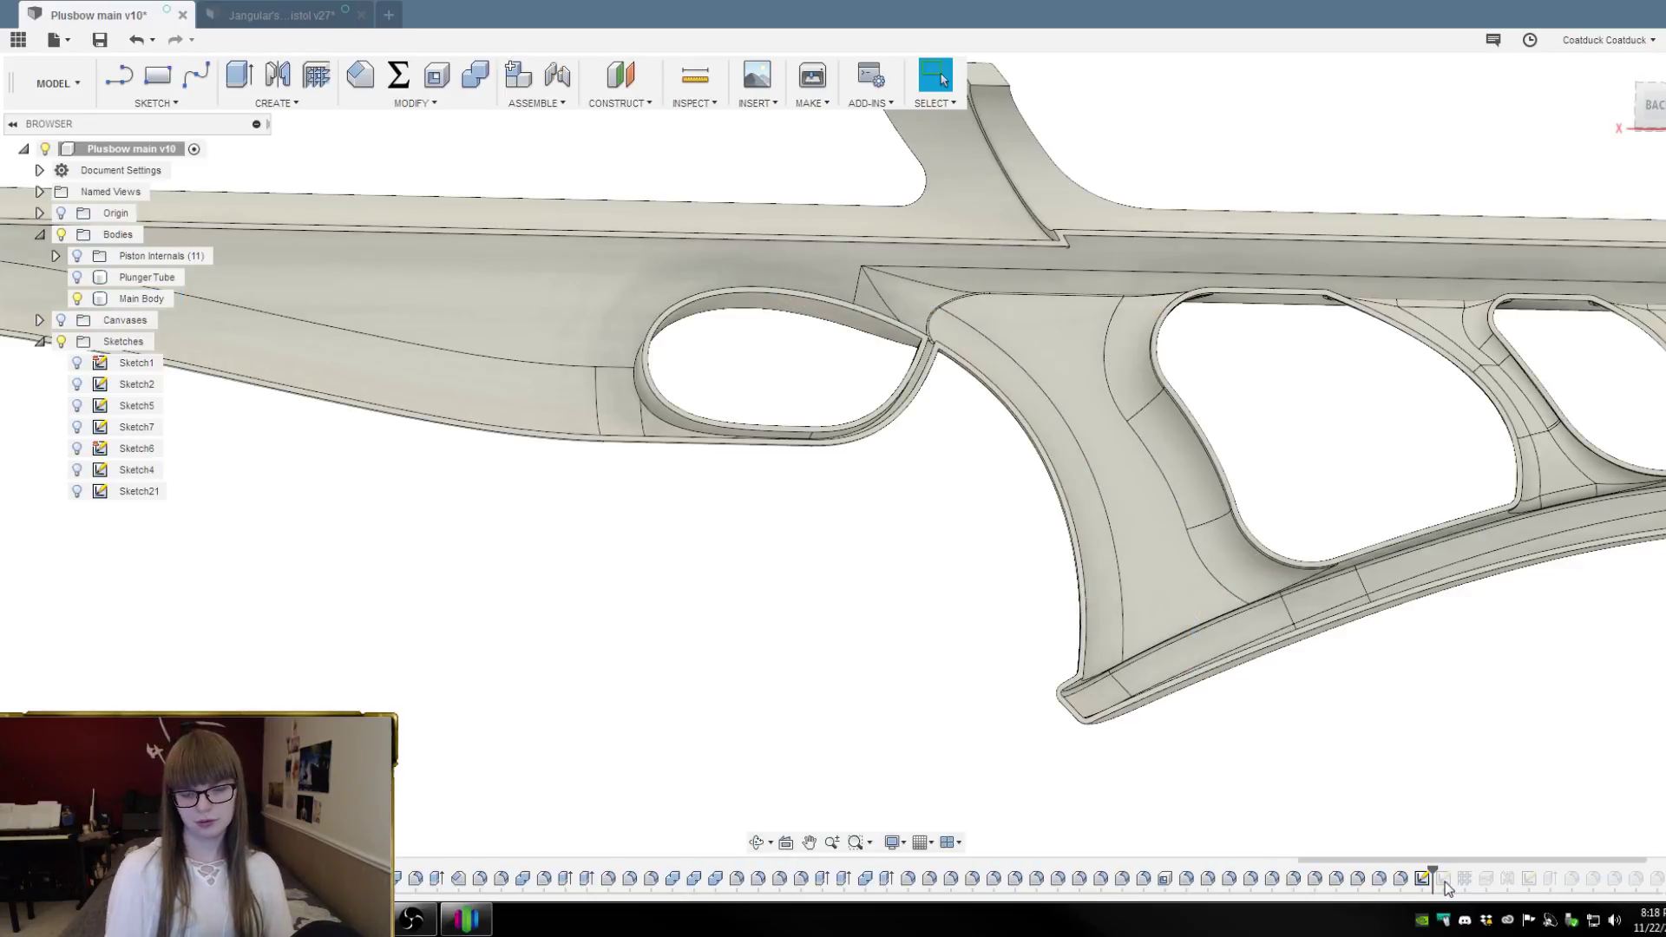
# Show Sketch21 and examine its lines across the grip, including the short stray line behind the sight post
pyautogui.click(1423, 878)
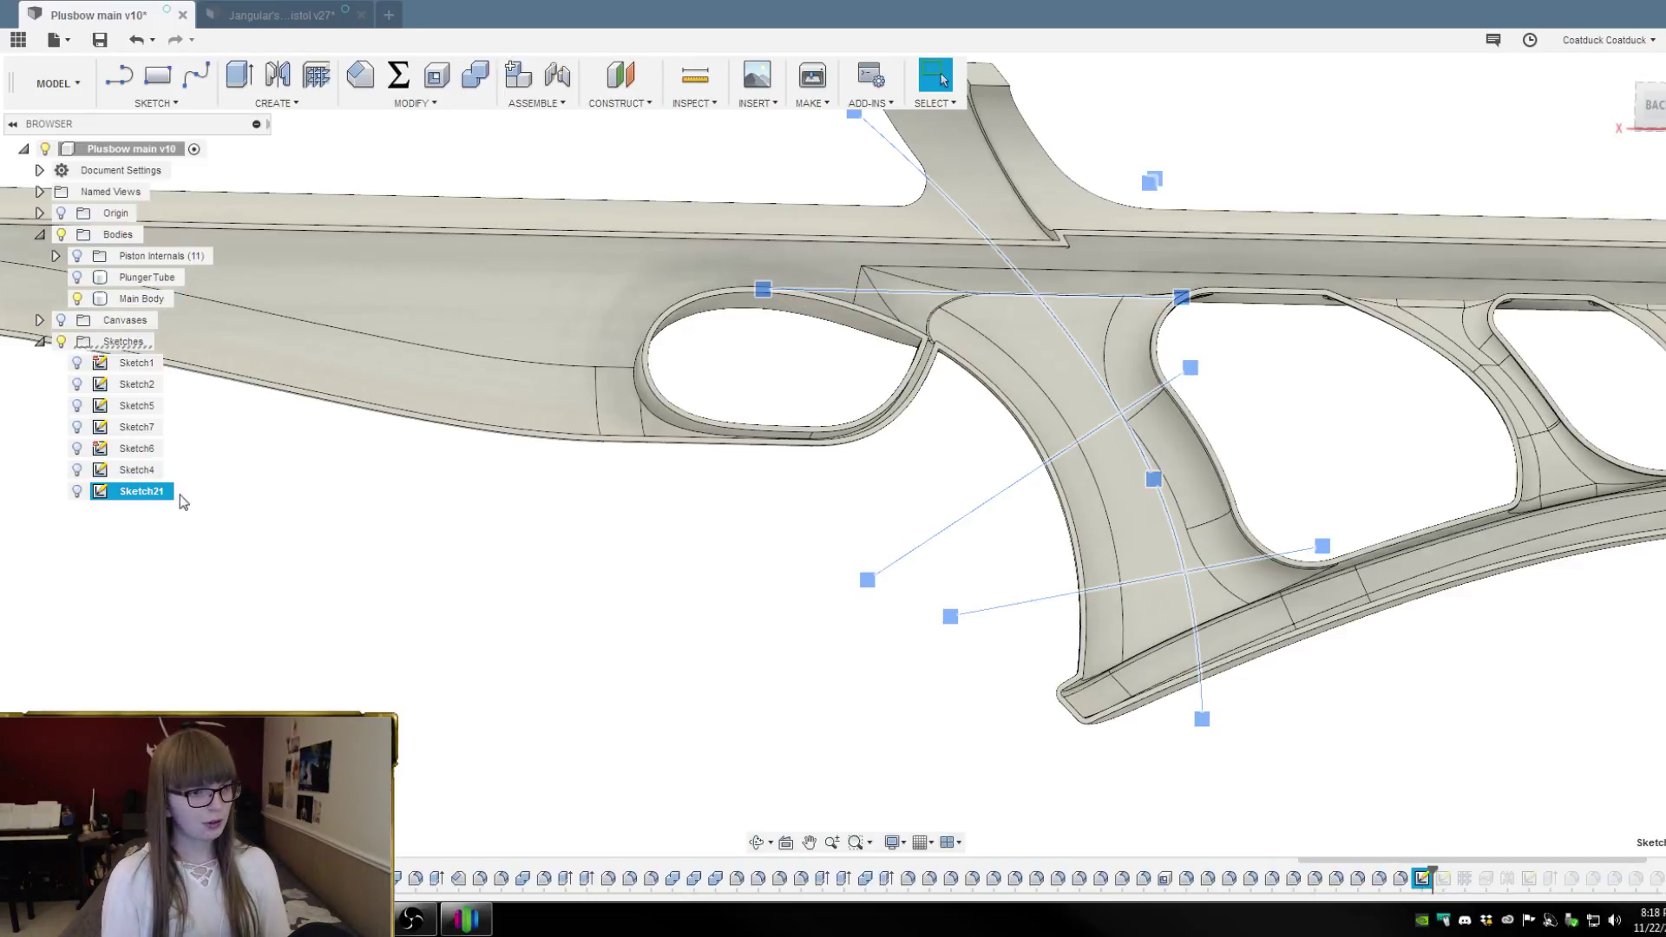
pyautogui.click(76, 491)
pyautogui.click(357, 531)
pyautogui.scroll(-3, 627, 561)
pyautogui.moveTo(952, 467)
pyautogui.keyDown('shift'); pyautogui.mouseDown(button='middle')
pyautogui.moveTo(1079, 436)
pyautogui.moveTo(1083, 450)
pyautogui.moveTo(1067, 436)
pyautogui.mouseUp(button='middle'); pyautogui.keyUp('shift')
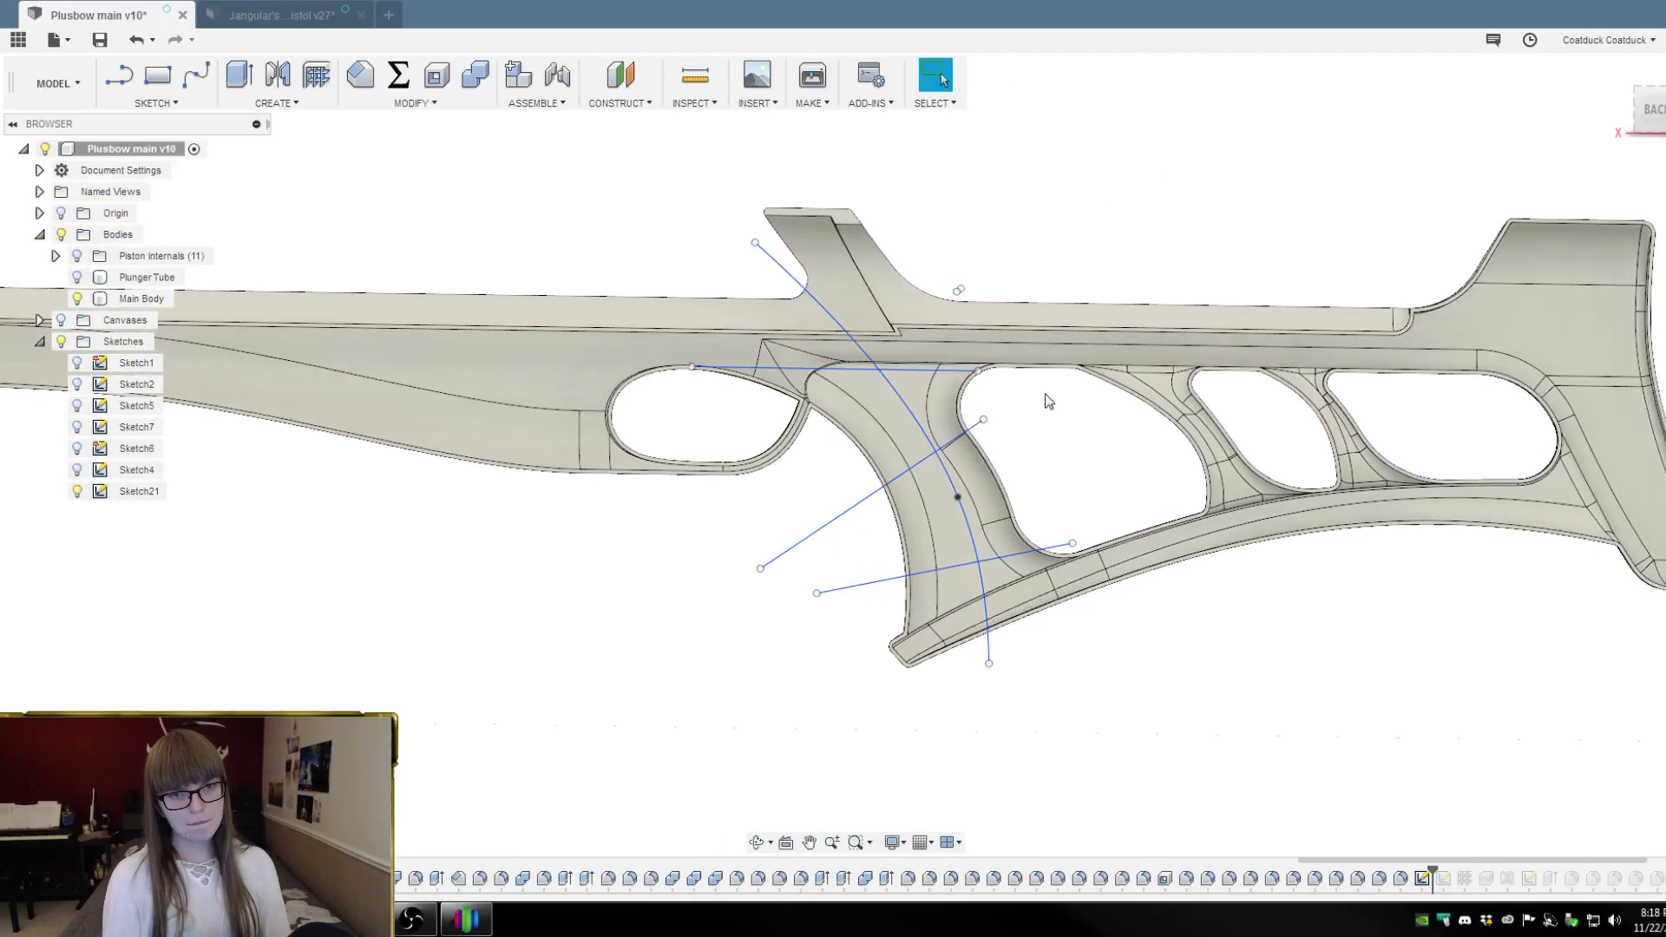
pyautogui.scroll(10, 962, 289)
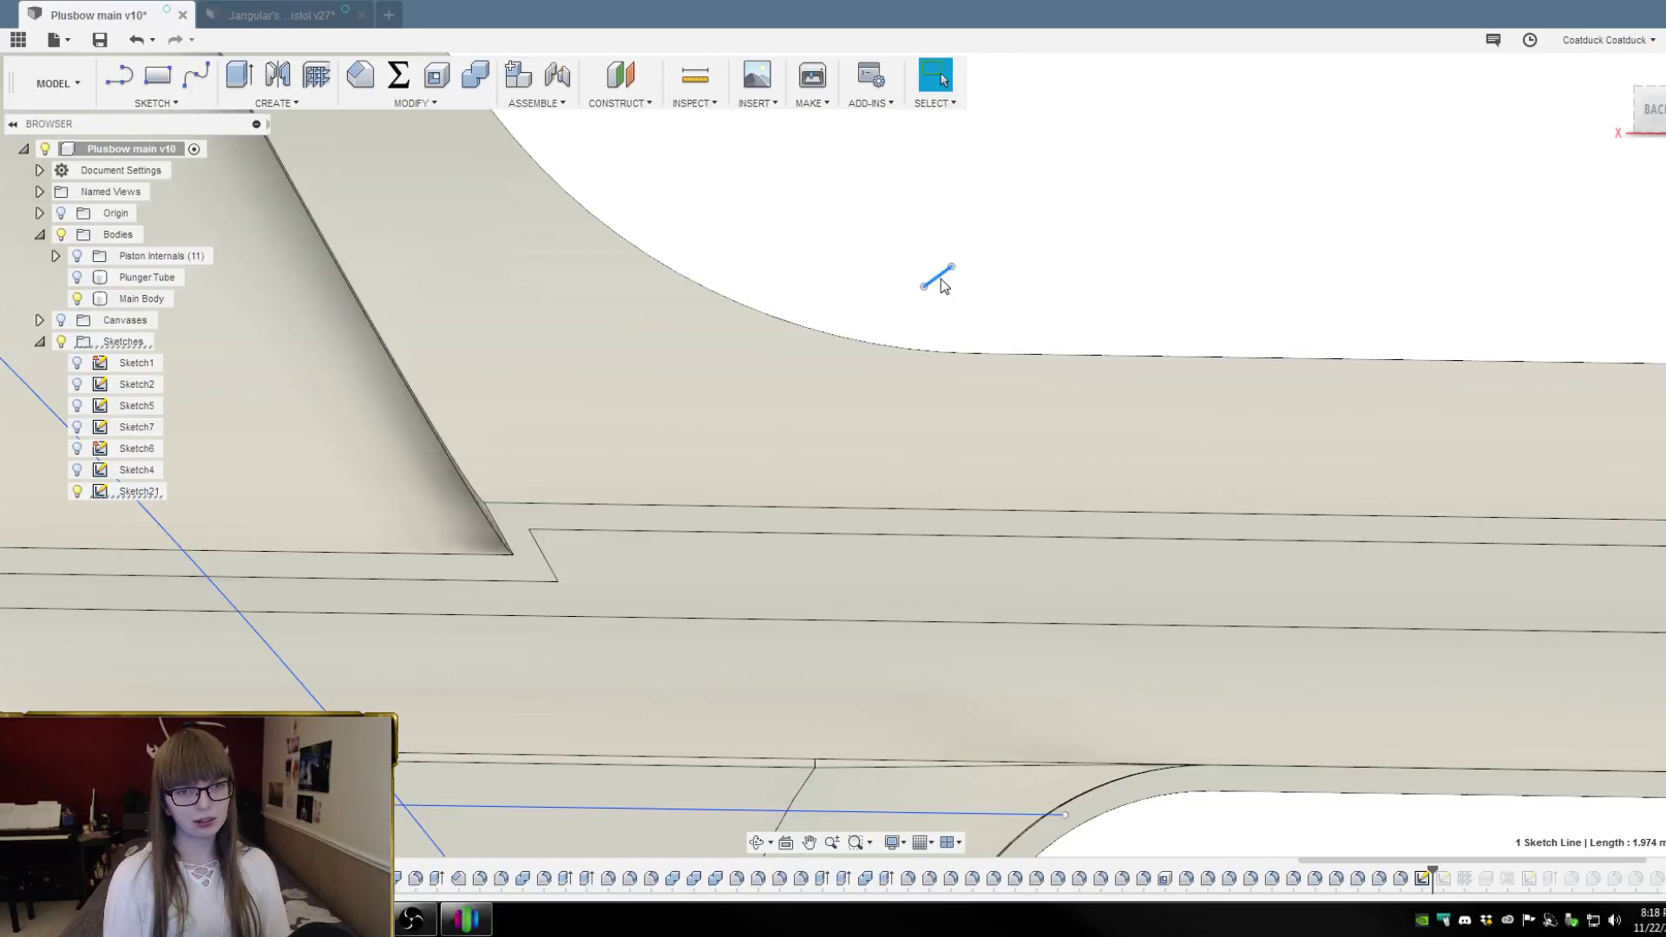
pyautogui.scroll(-10, 941, 278)
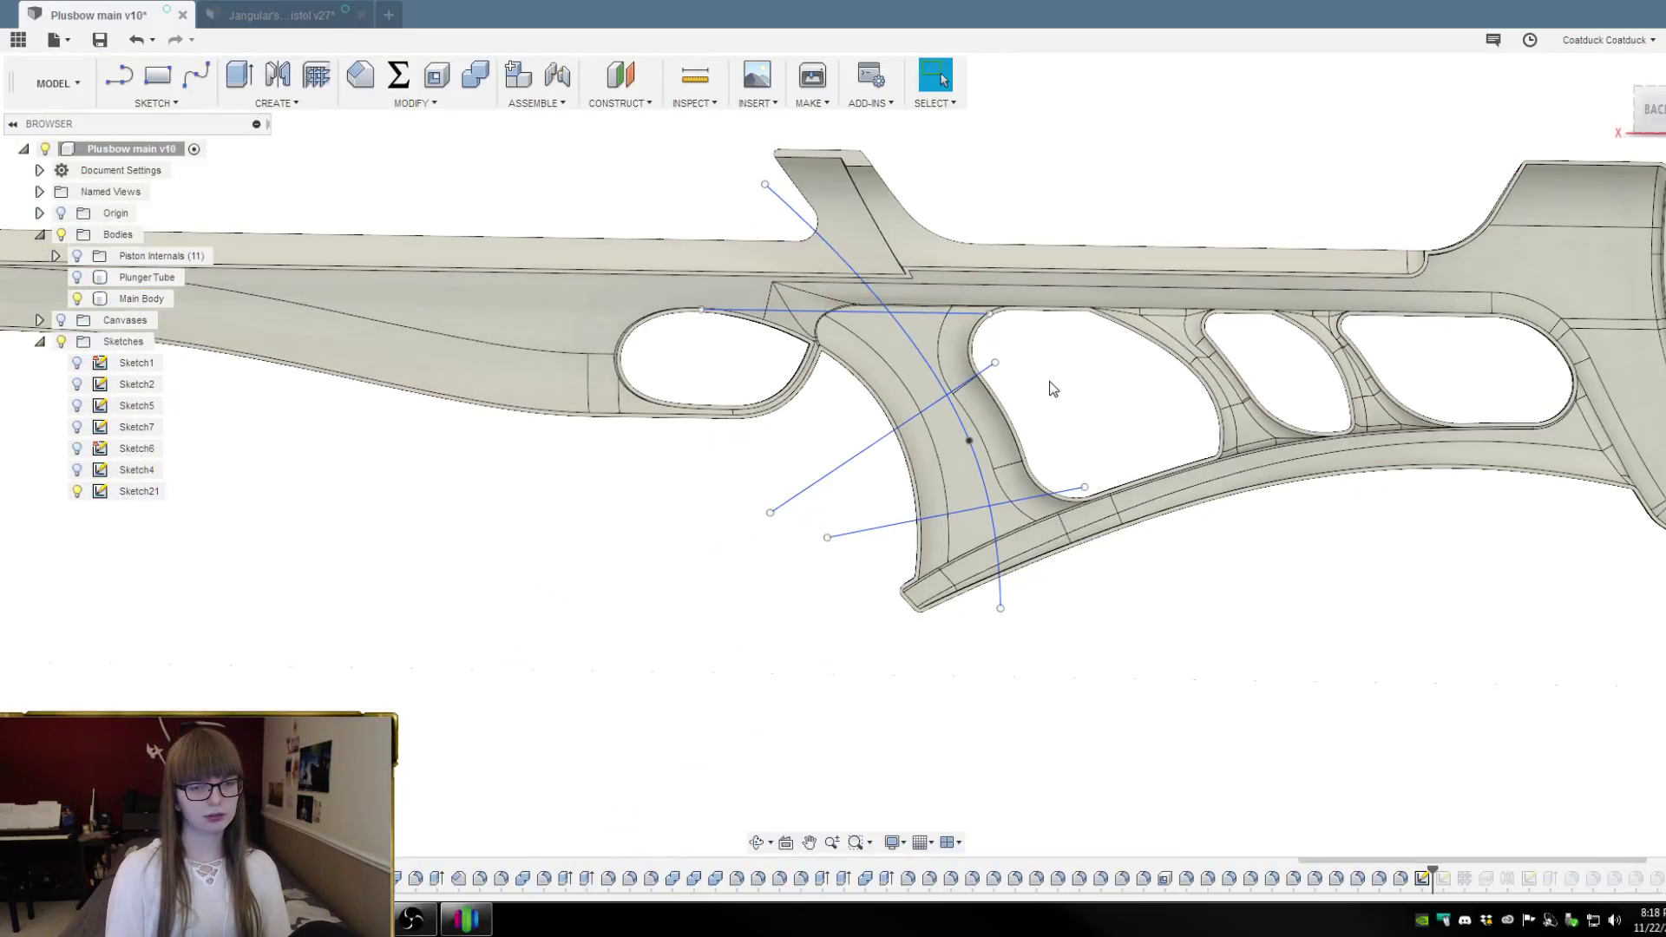
pyautogui.keyDown('shift'); pyautogui.moveTo(1061, 387); pyautogui.dragTo(1062, 388, button='middle'); pyautogui.keyUp('shift')
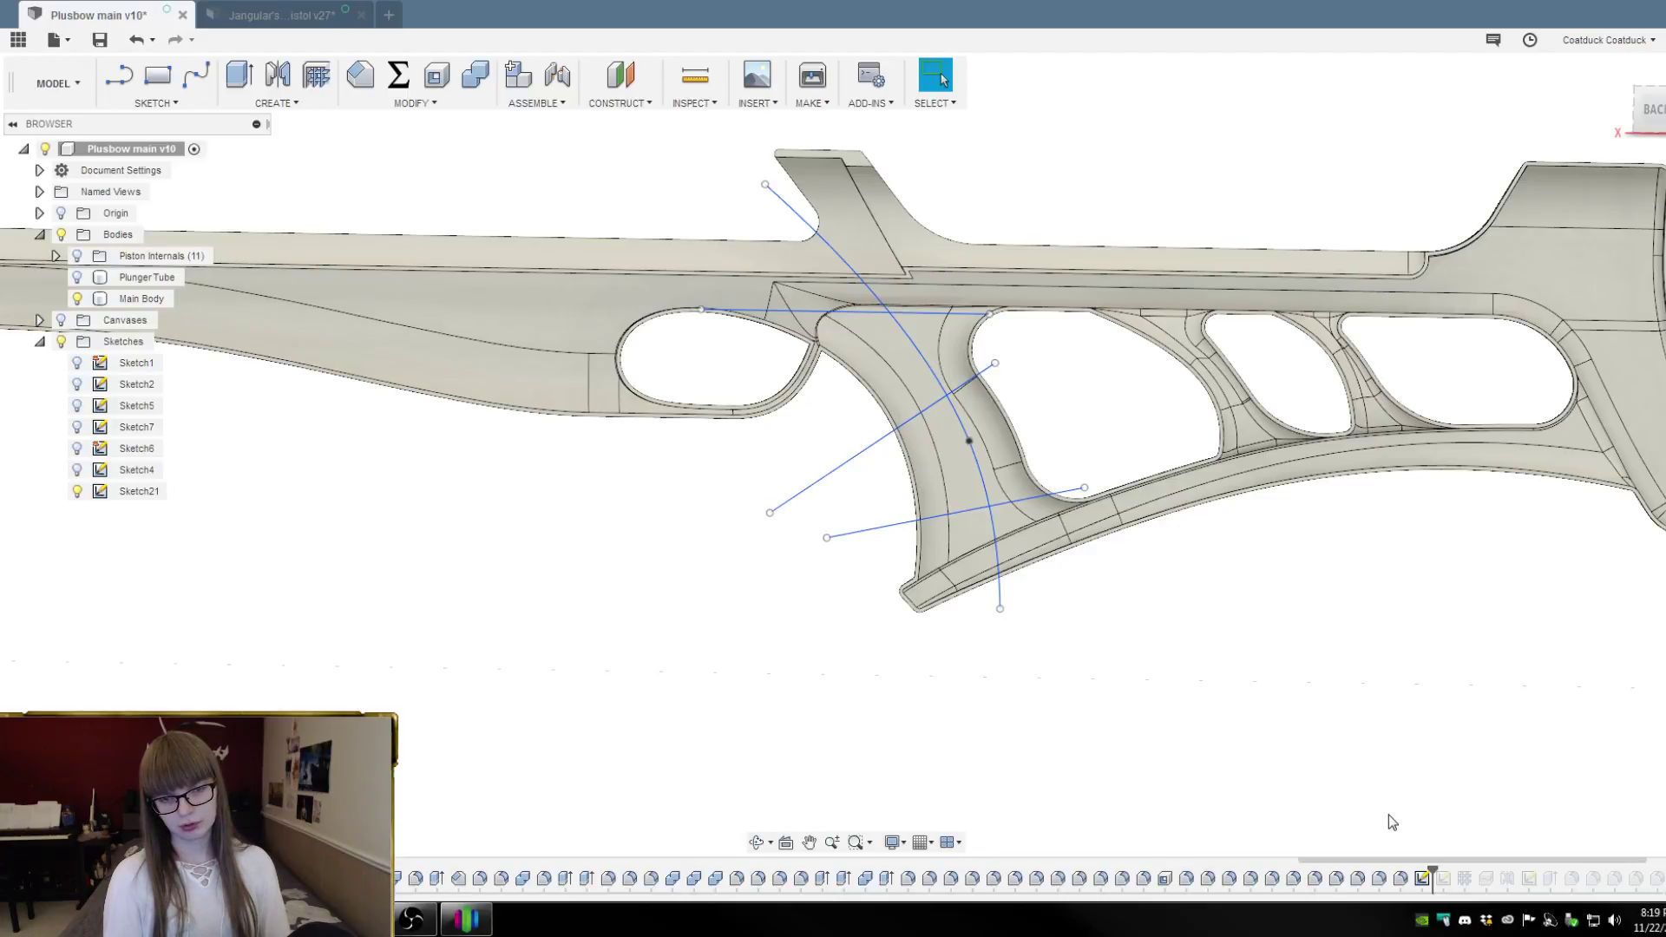
# Roll the timeline forward past the joint webs made from Sketch22
pyautogui.moveTo(1433, 869); pyautogui.dragTo(1475, 868)
pyautogui.moveTo(1089, 425)
pyautogui.keyDown('shift'); pyautogui.mouseDown(button='middle')
pyautogui.moveTo(1090, 387)
pyautogui.moveTo(1085, 413)
pyautogui.mouseUp(button='middle'); pyautogui.keyUp('shift')
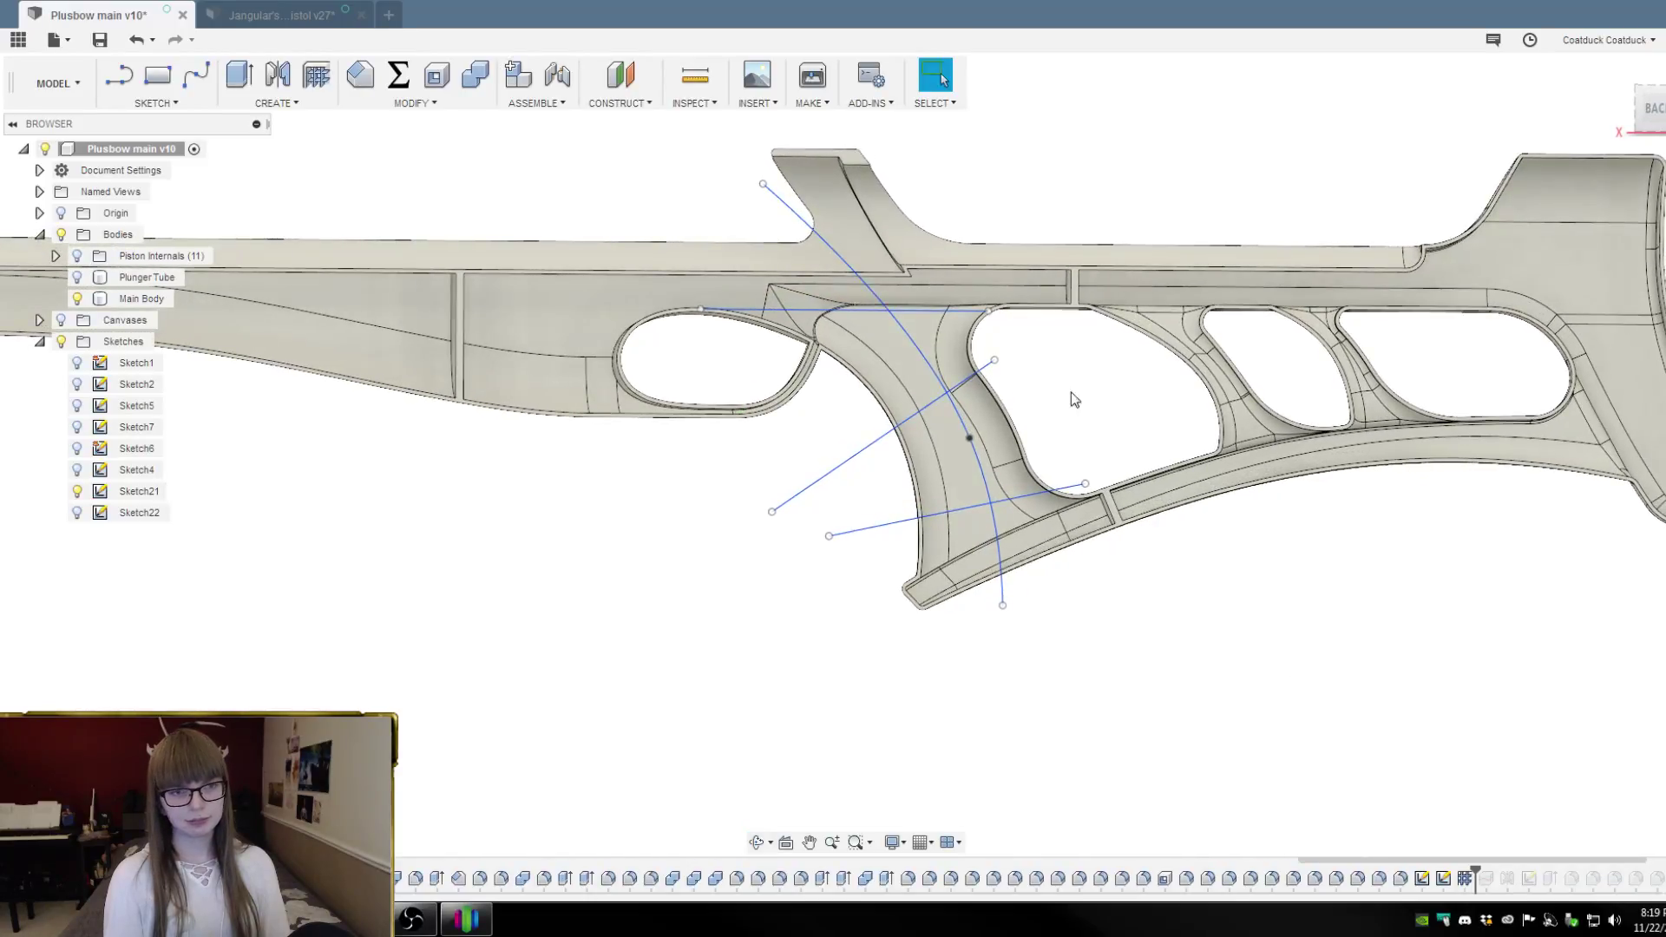
pyautogui.scroll(3, 883, 321)
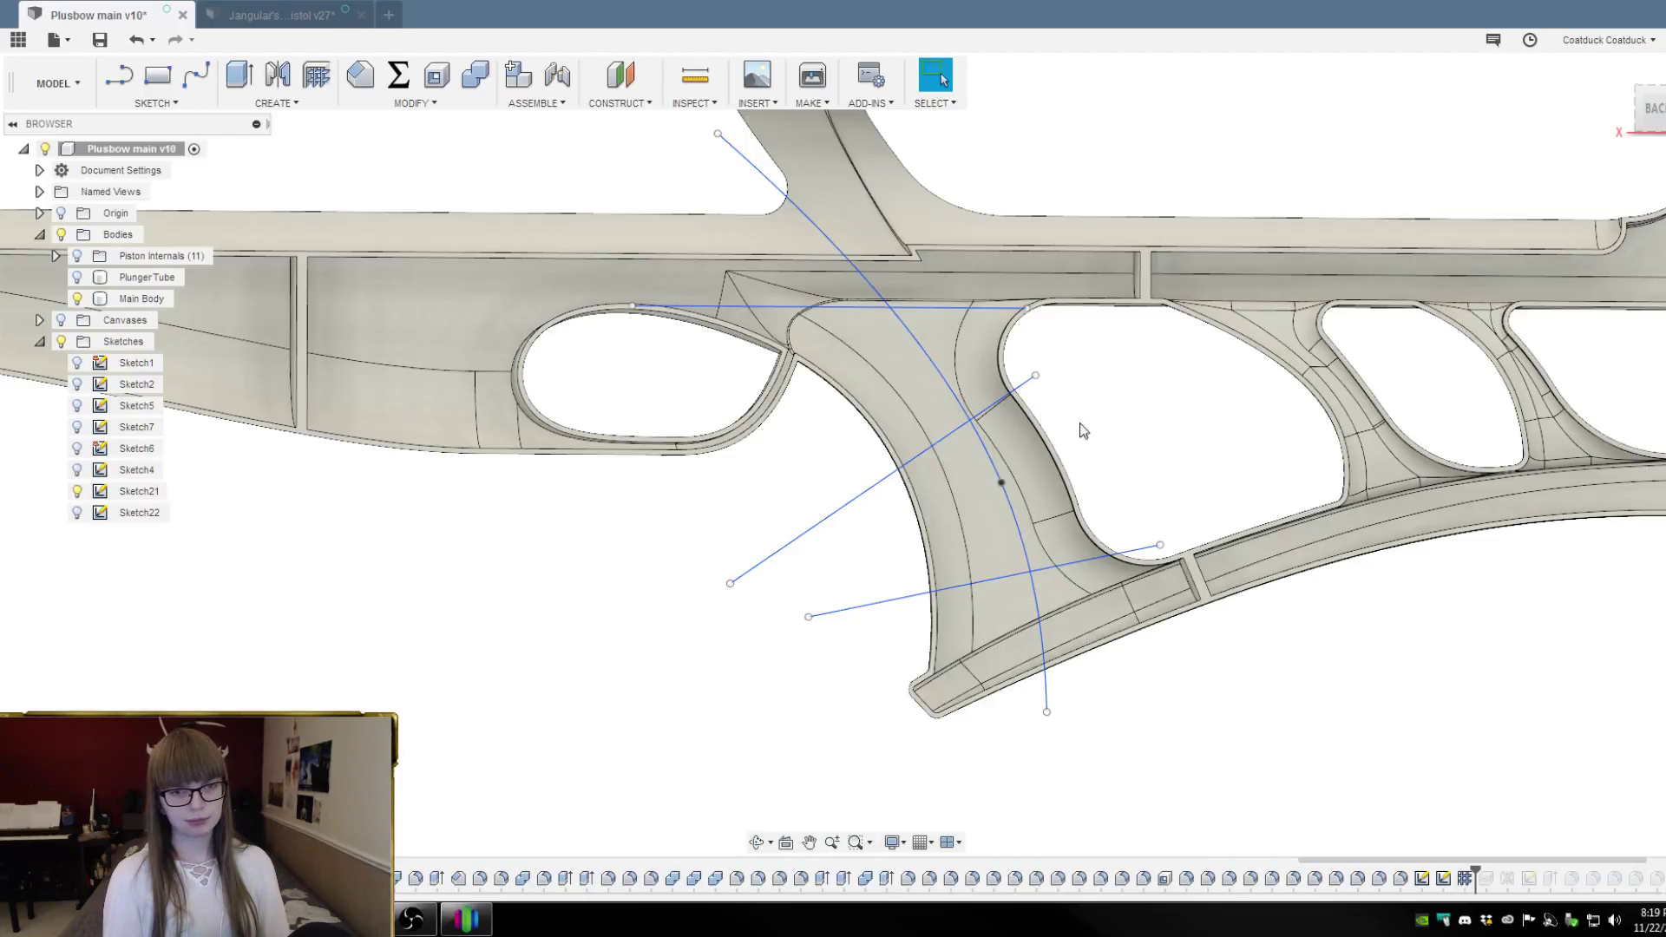
pyautogui.rightClick(1423, 878)
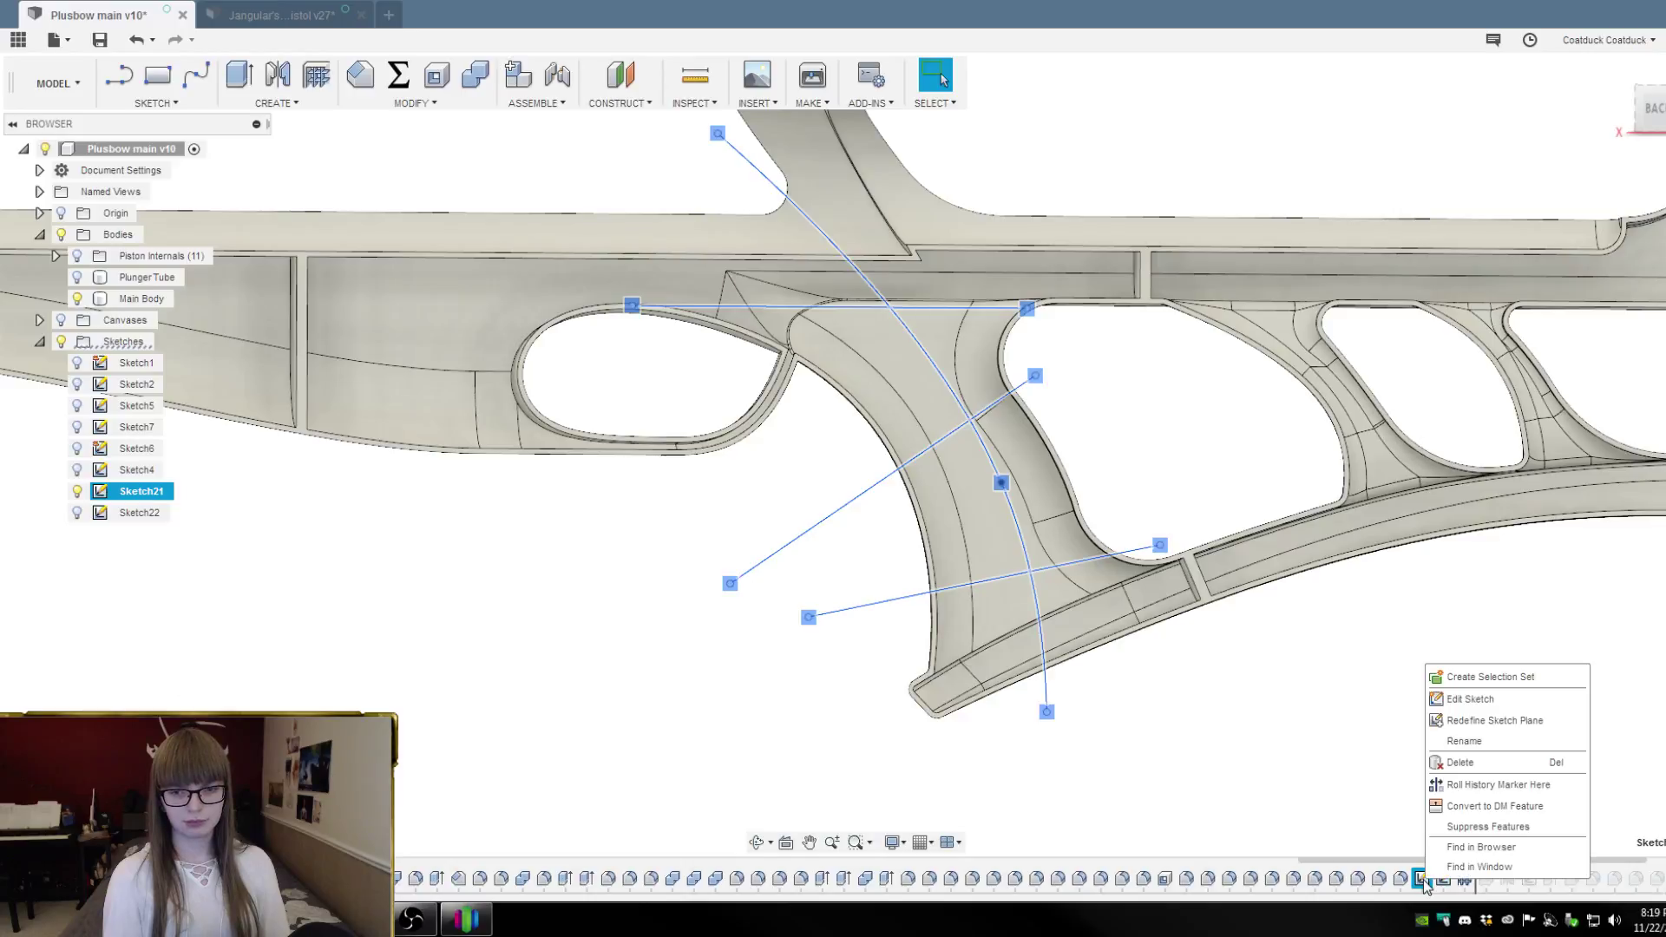
pyautogui.click(1470, 699)
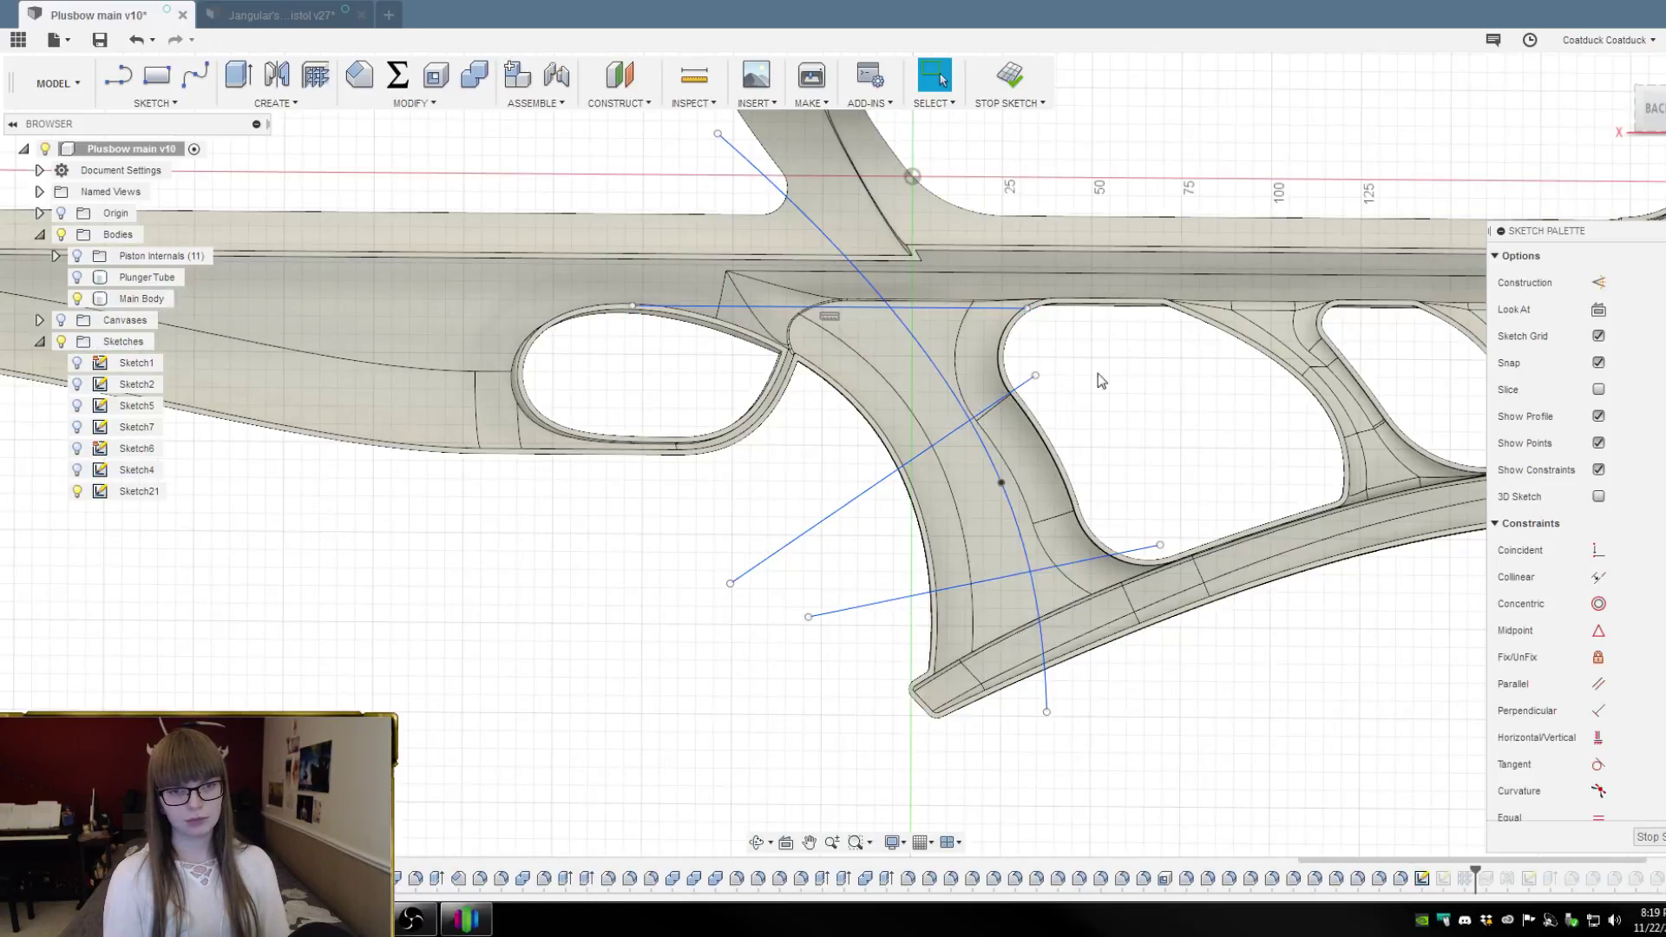
pyautogui.scroll(-2, 770, 468)
pyautogui.scroll(2, 717, 512)
pyautogui.scroll(-1, 1085, 364)
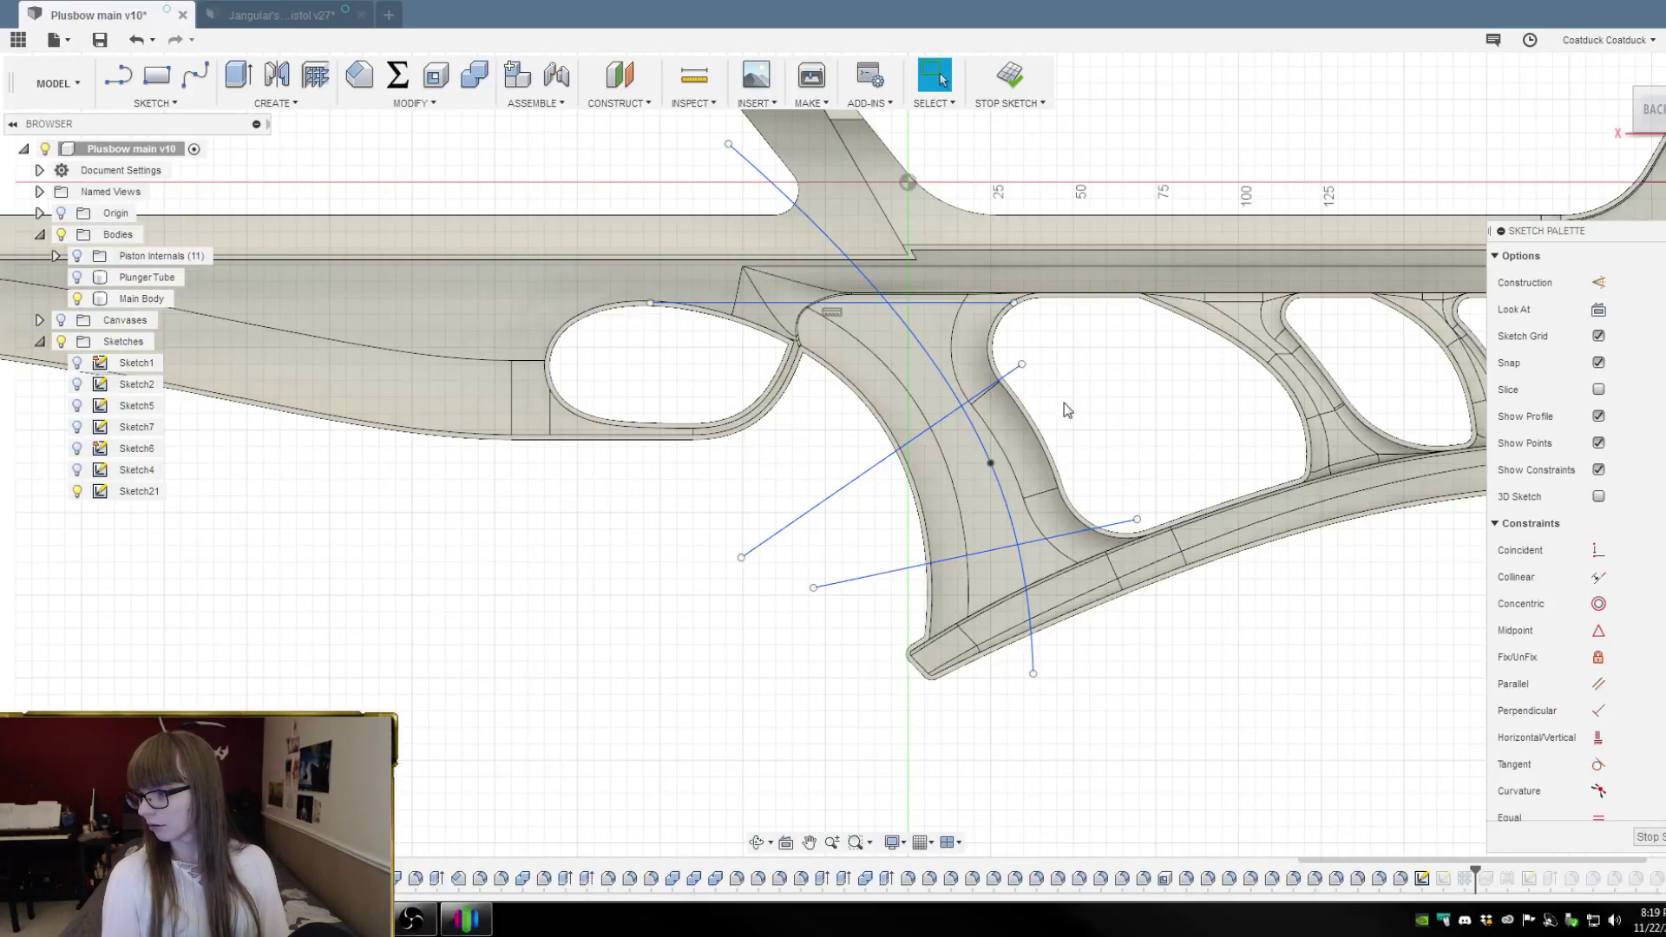
pyautogui.scroll(-2, 920, 476)
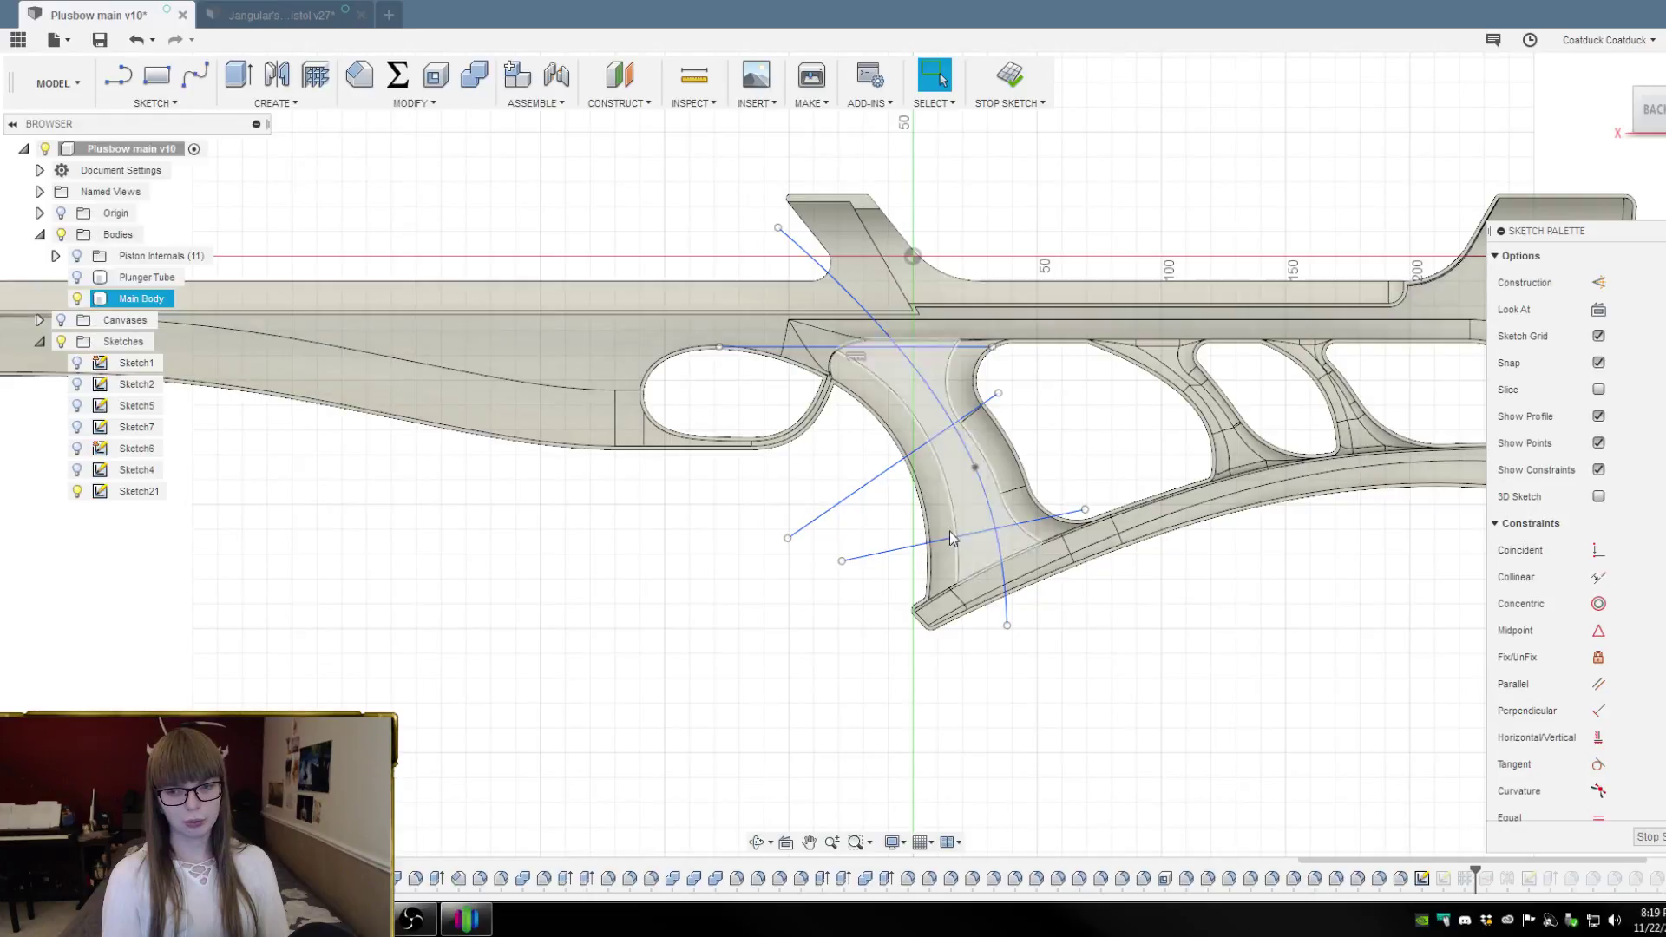
pyautogui.click(1648, 837)
# Move Sketch21 after the joint webs in the timeline and open it for editing
pyautogui.click(1421, 879)
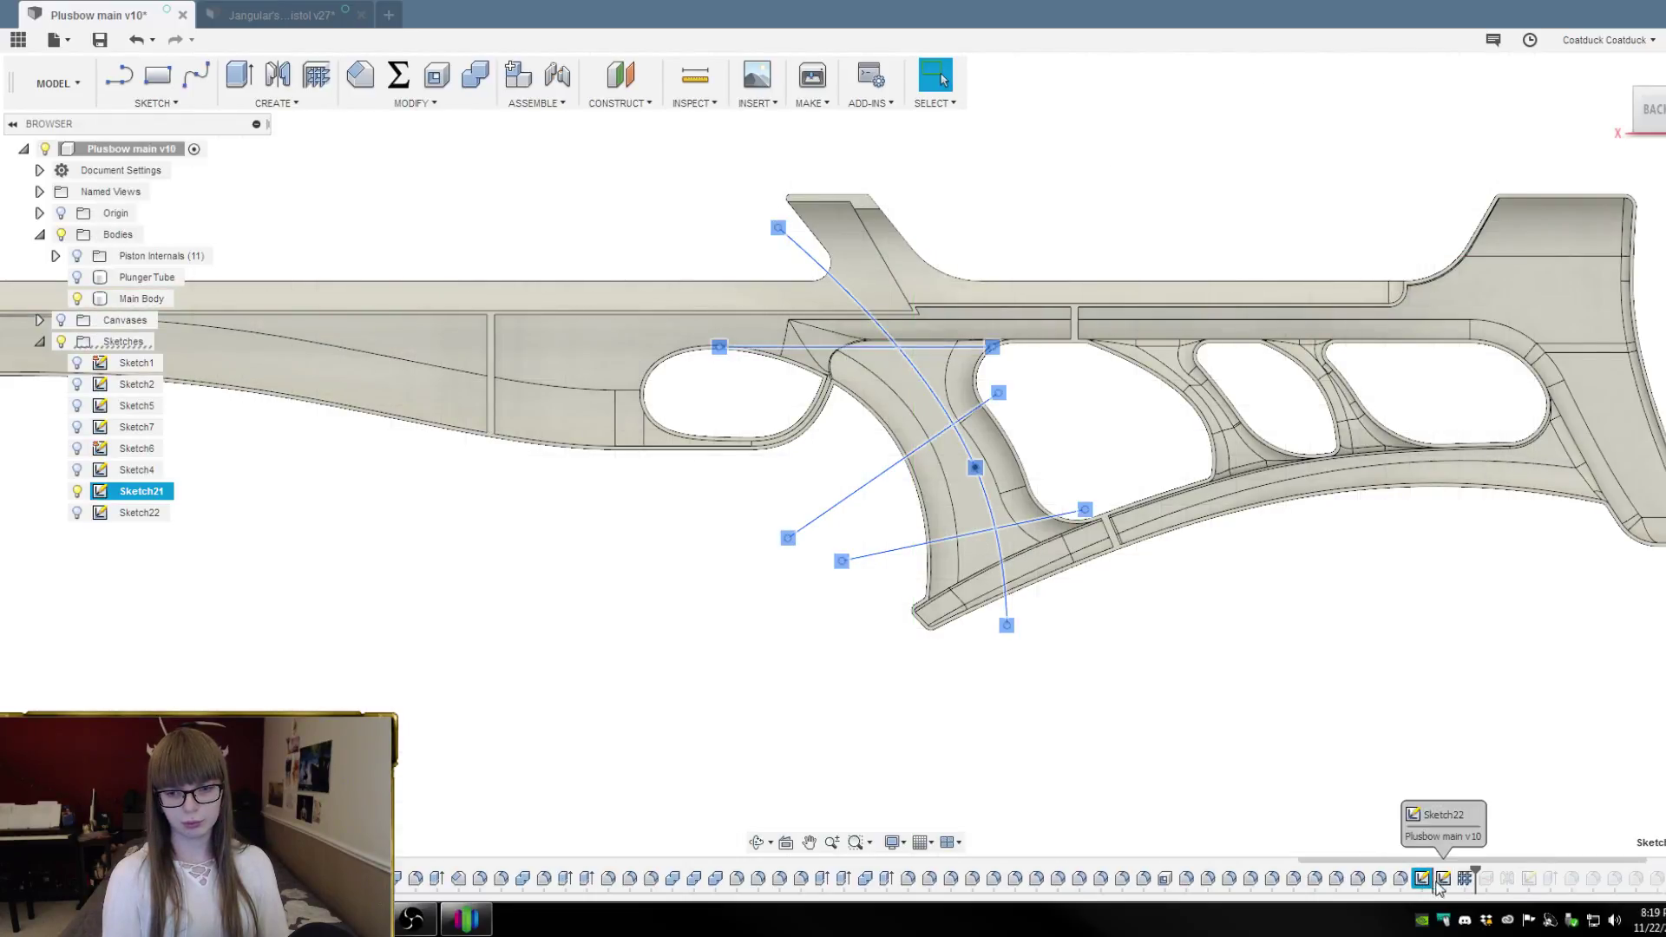
pyautogui.moveTo(1475, 885); pyautogui.dragTo(1472, 898)
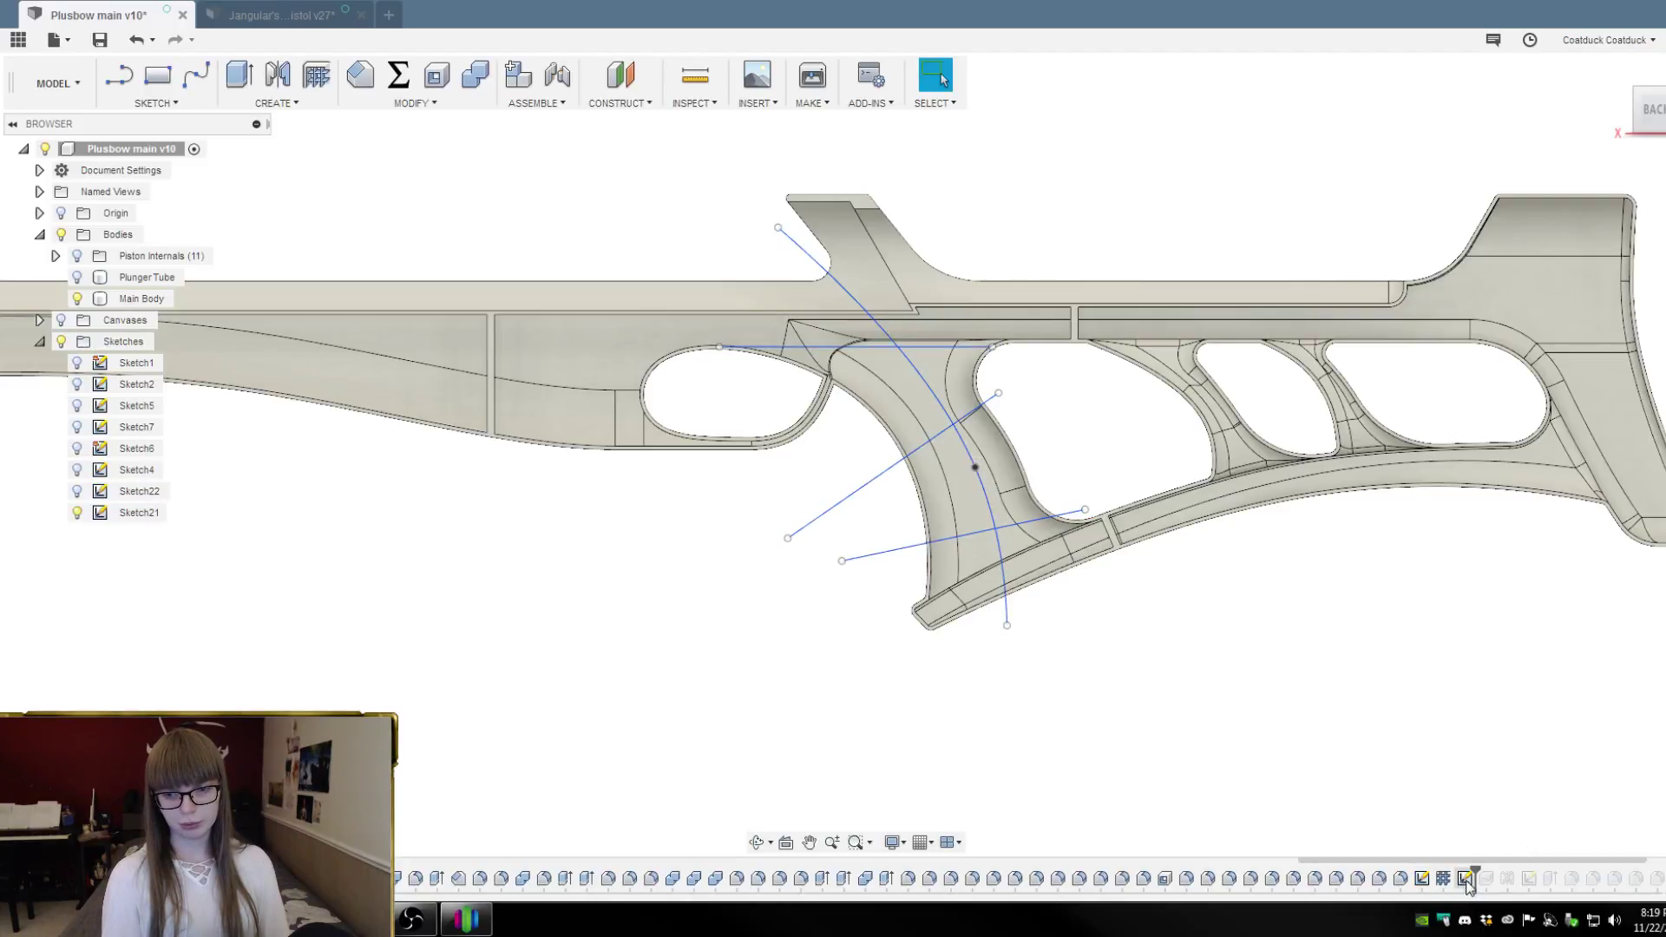
pyautogui.click(1466, 881)
pyautogui.rightClick(1466, 881)
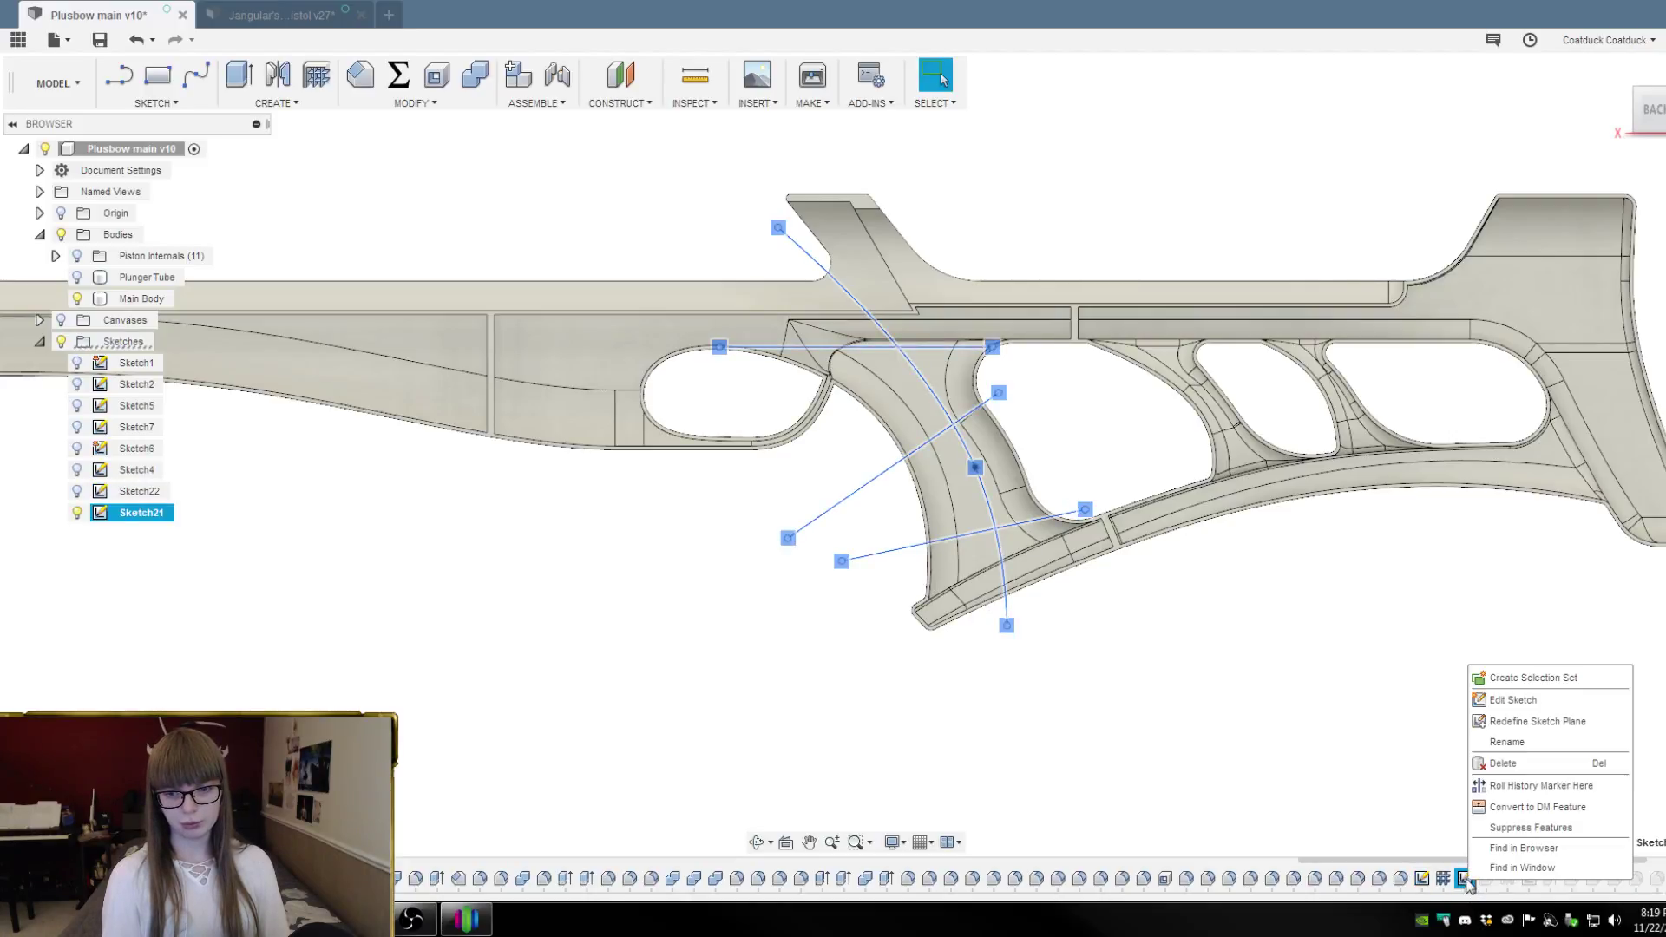
pyautogui.click(1496, 700)
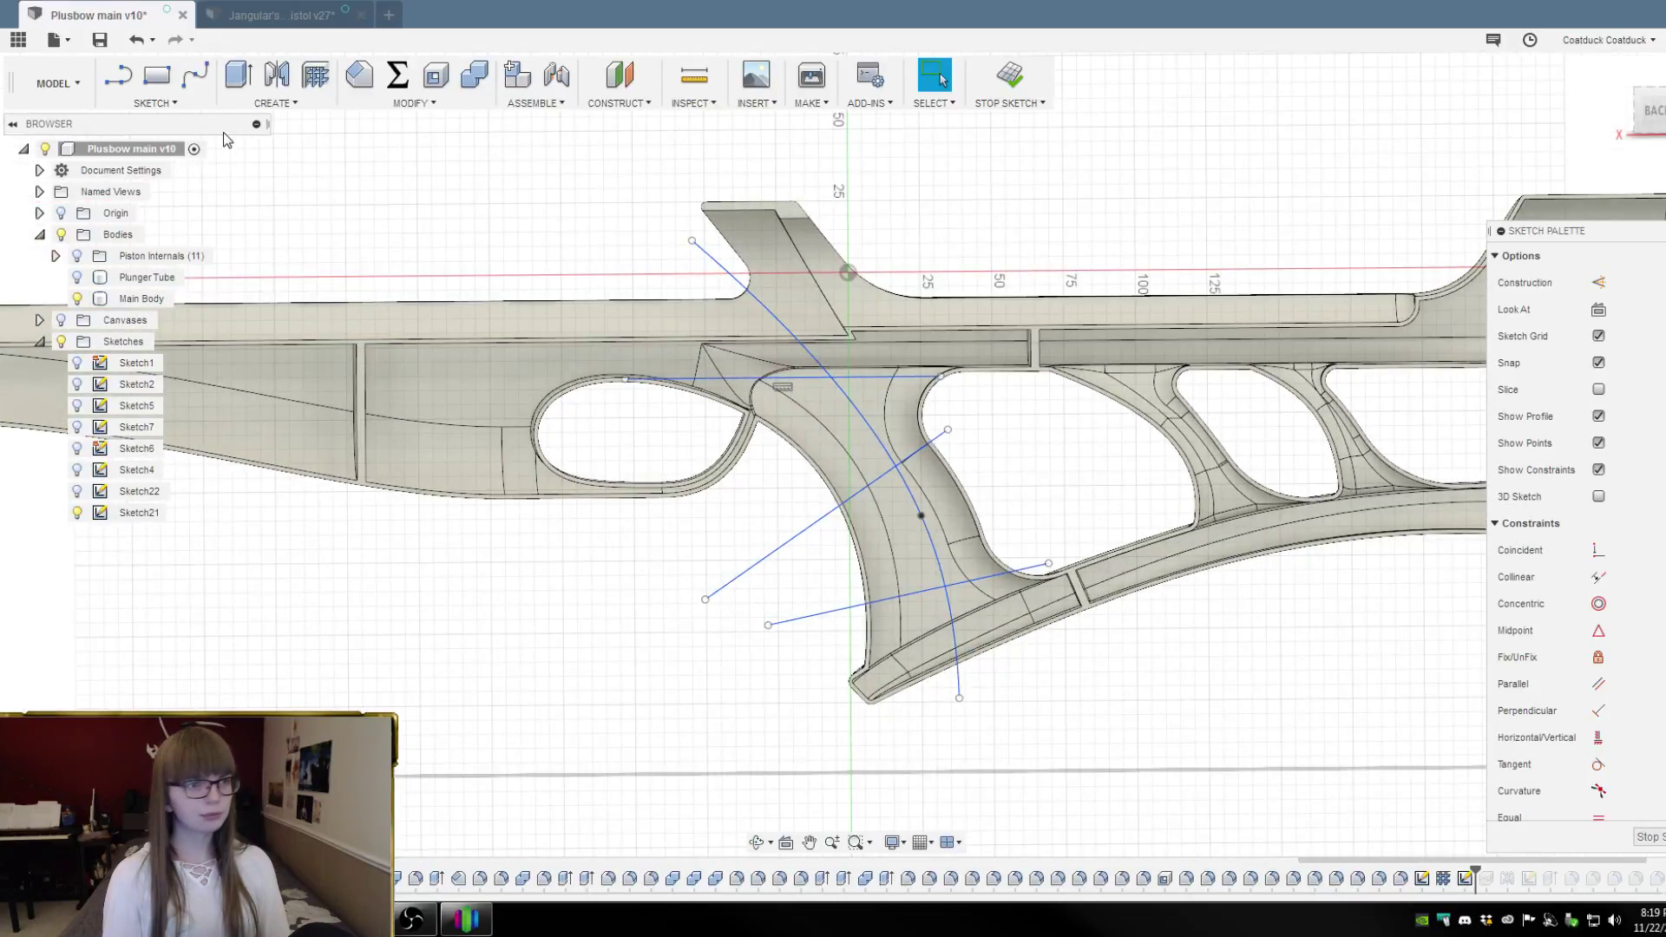
# Draw a three-point spline from below the lower rail, through the strut behind the large grip opening, to above the upper rail
pyautogui.click(200, 76)
pyautogui.scroll(5, 1296, 558)
pyautogui.click(1243, 603)
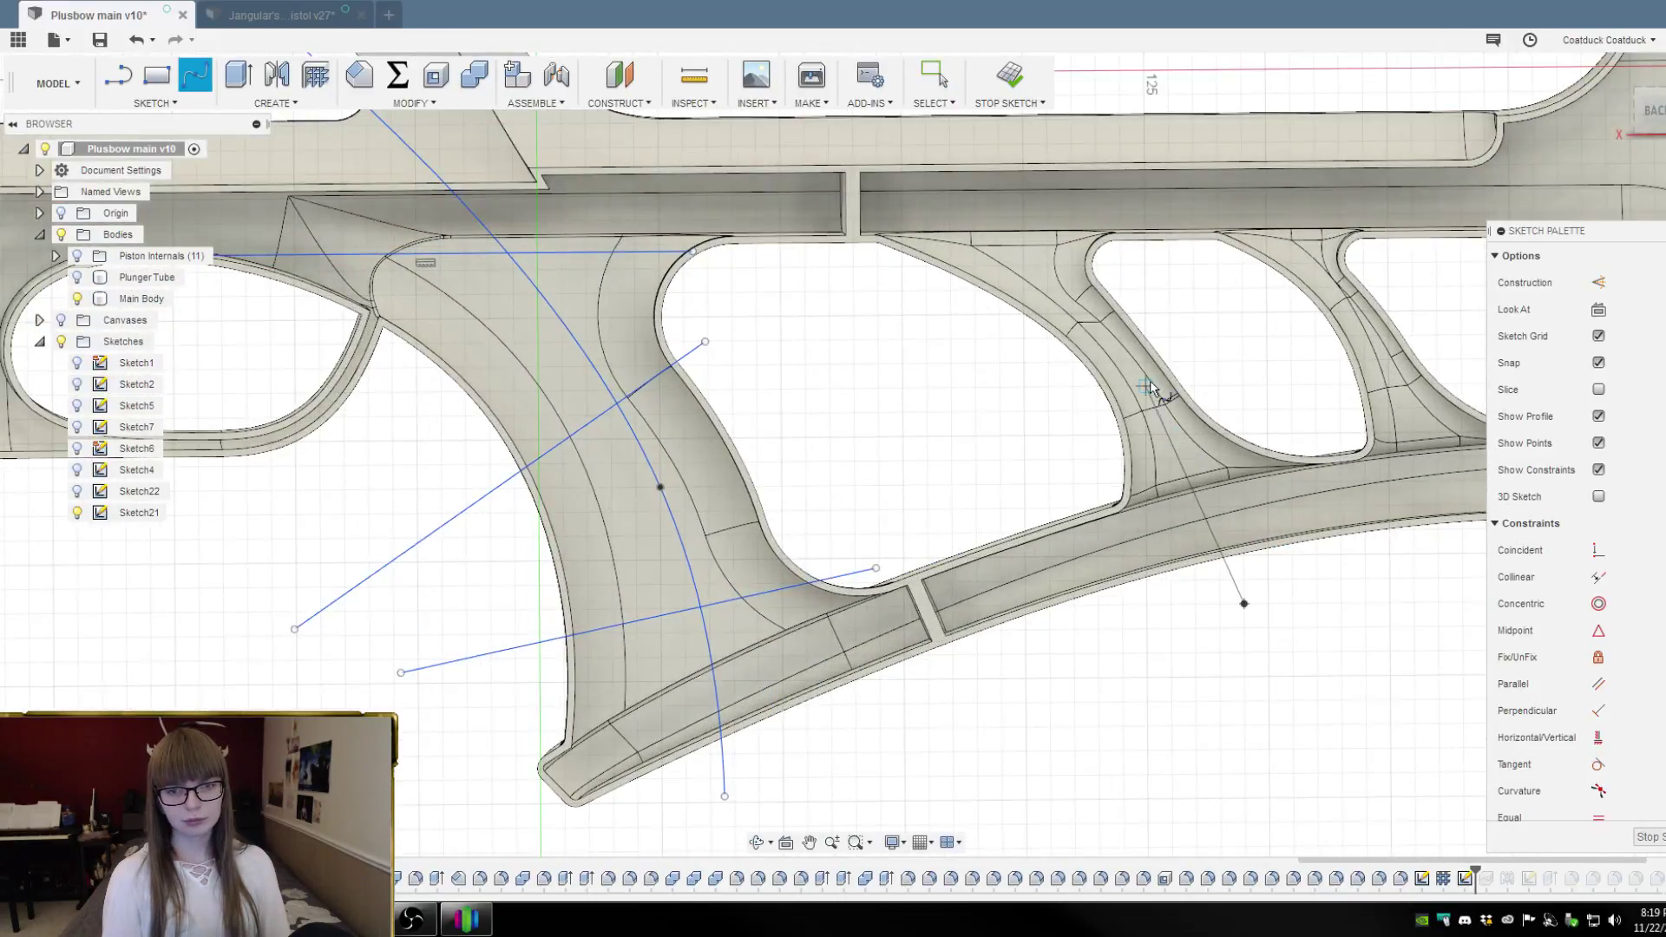
pyautogui.click(1131, 373)
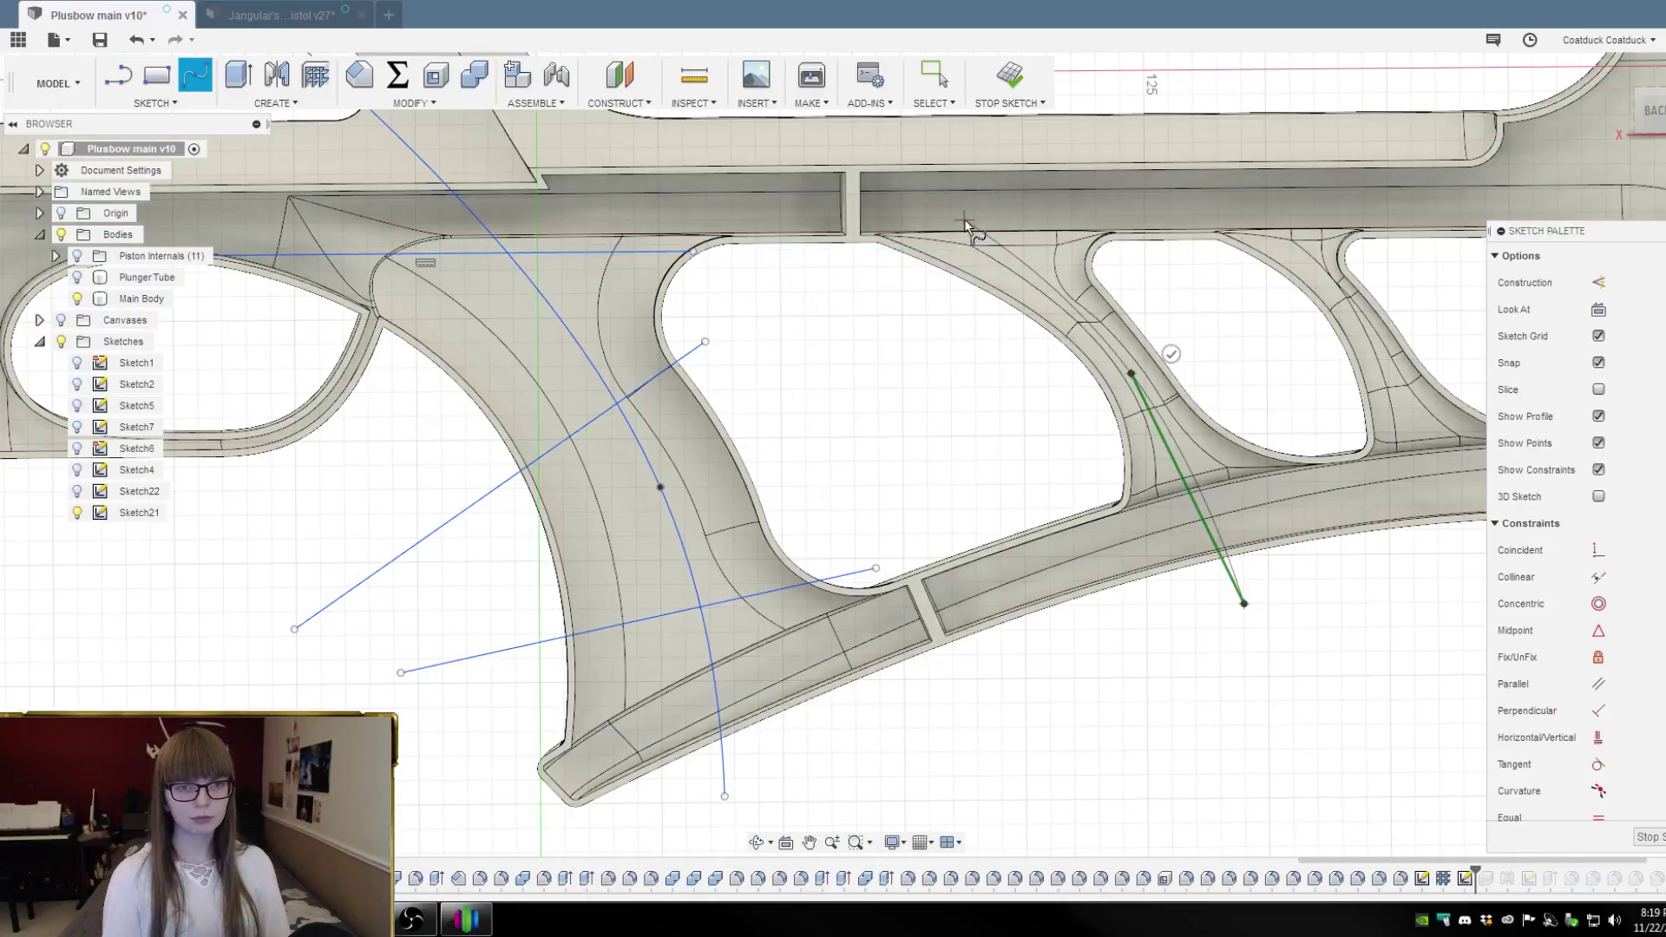
pyautogui.scroll(-3, 993, 308)
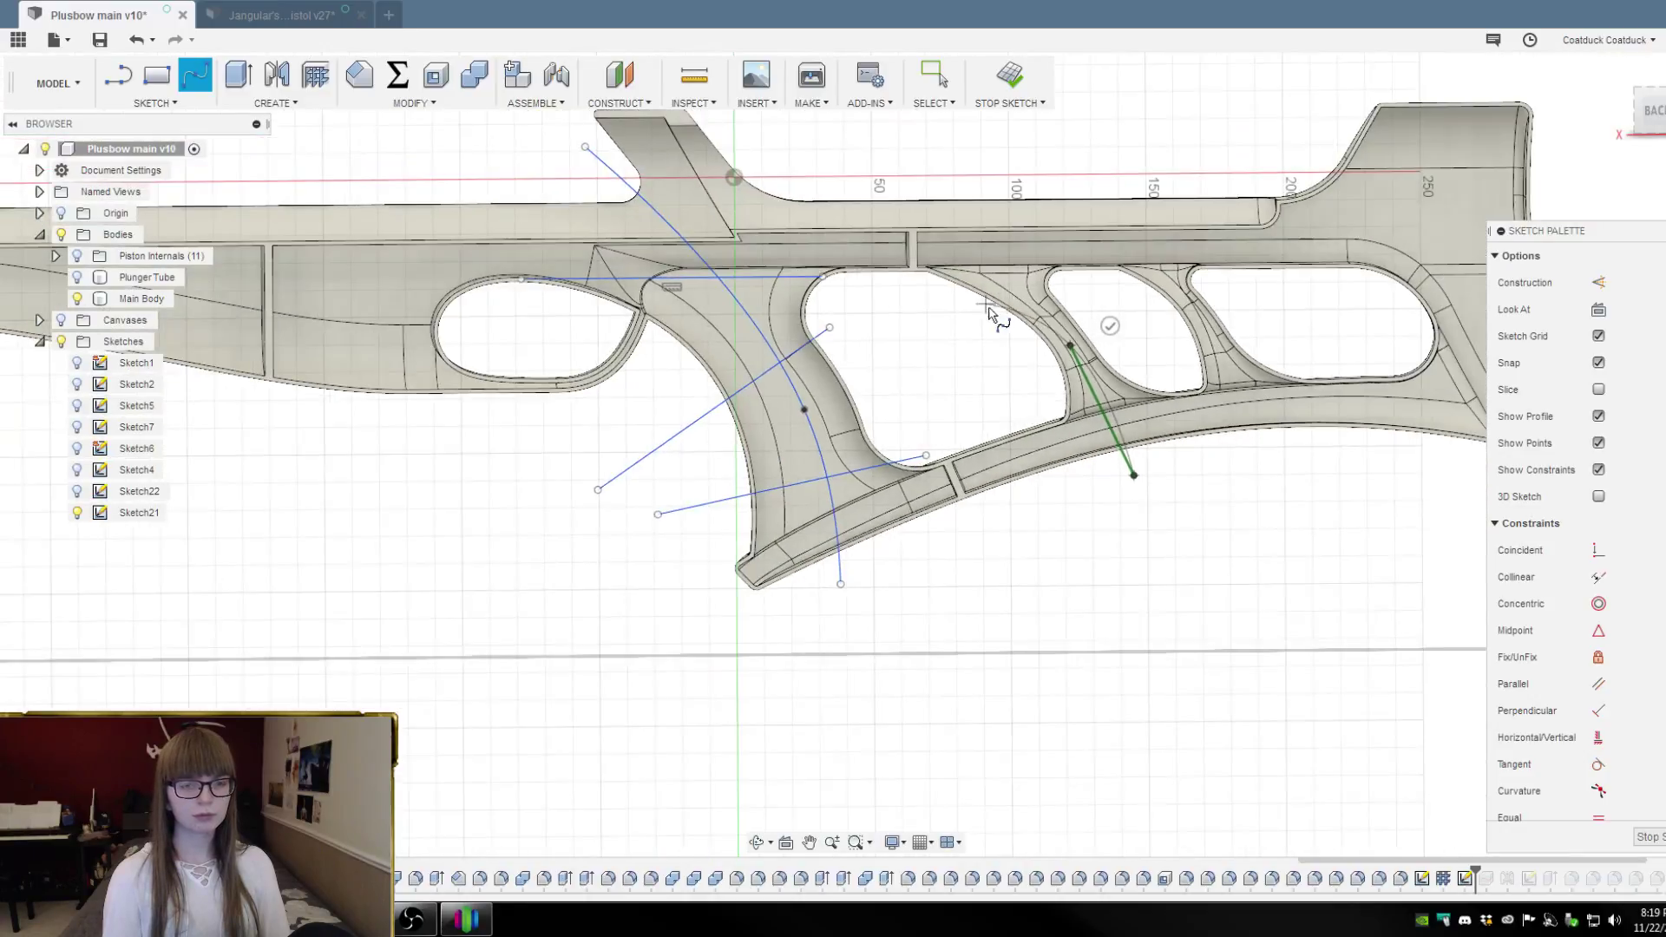
pyautogui.click(861, 163)
pyautogui.click(838, 192)
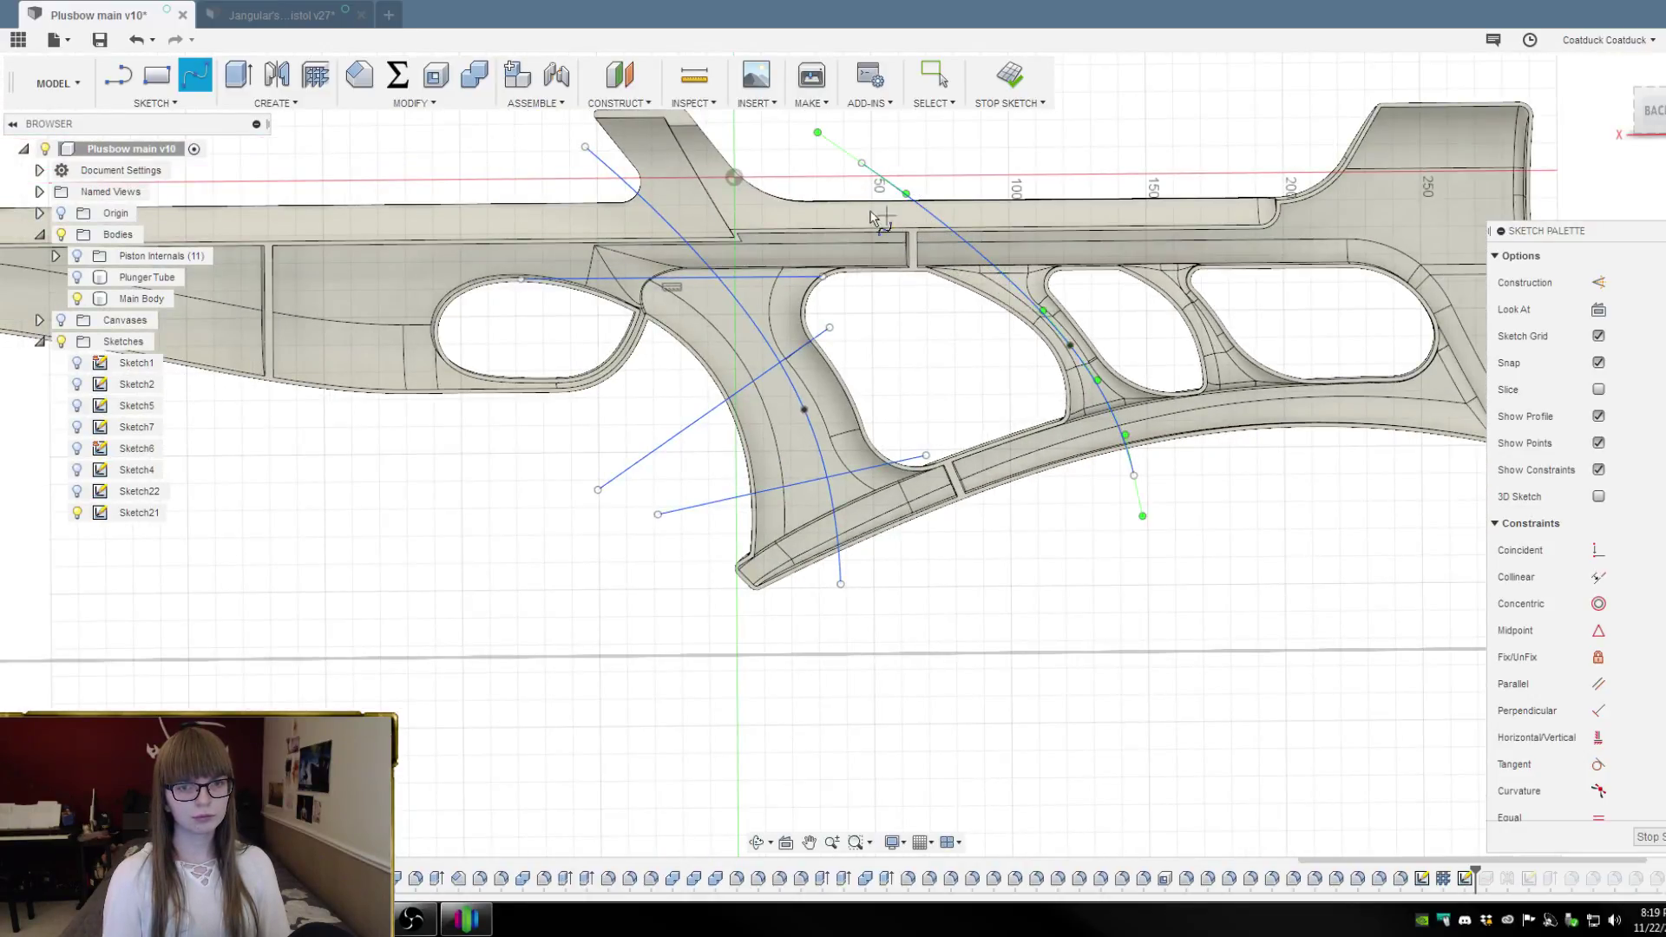
pyautogui.scroll(1, 1133, 339)
pyautogui.scroll(2, 1137, 341)
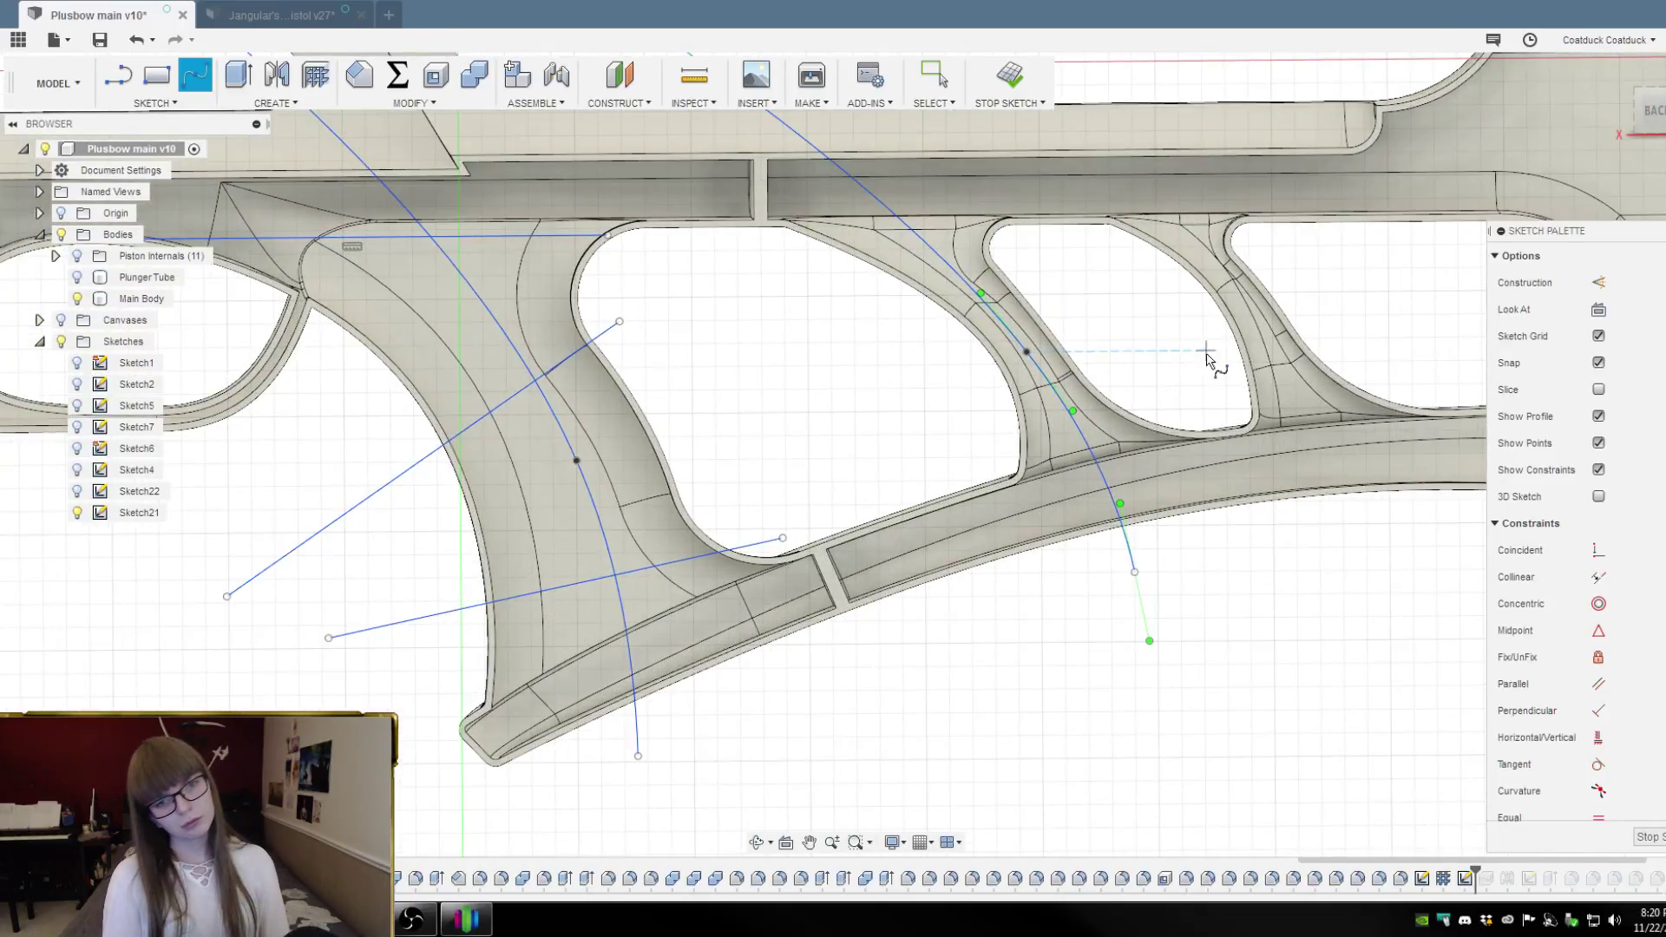
pyautogui.press('Escape')
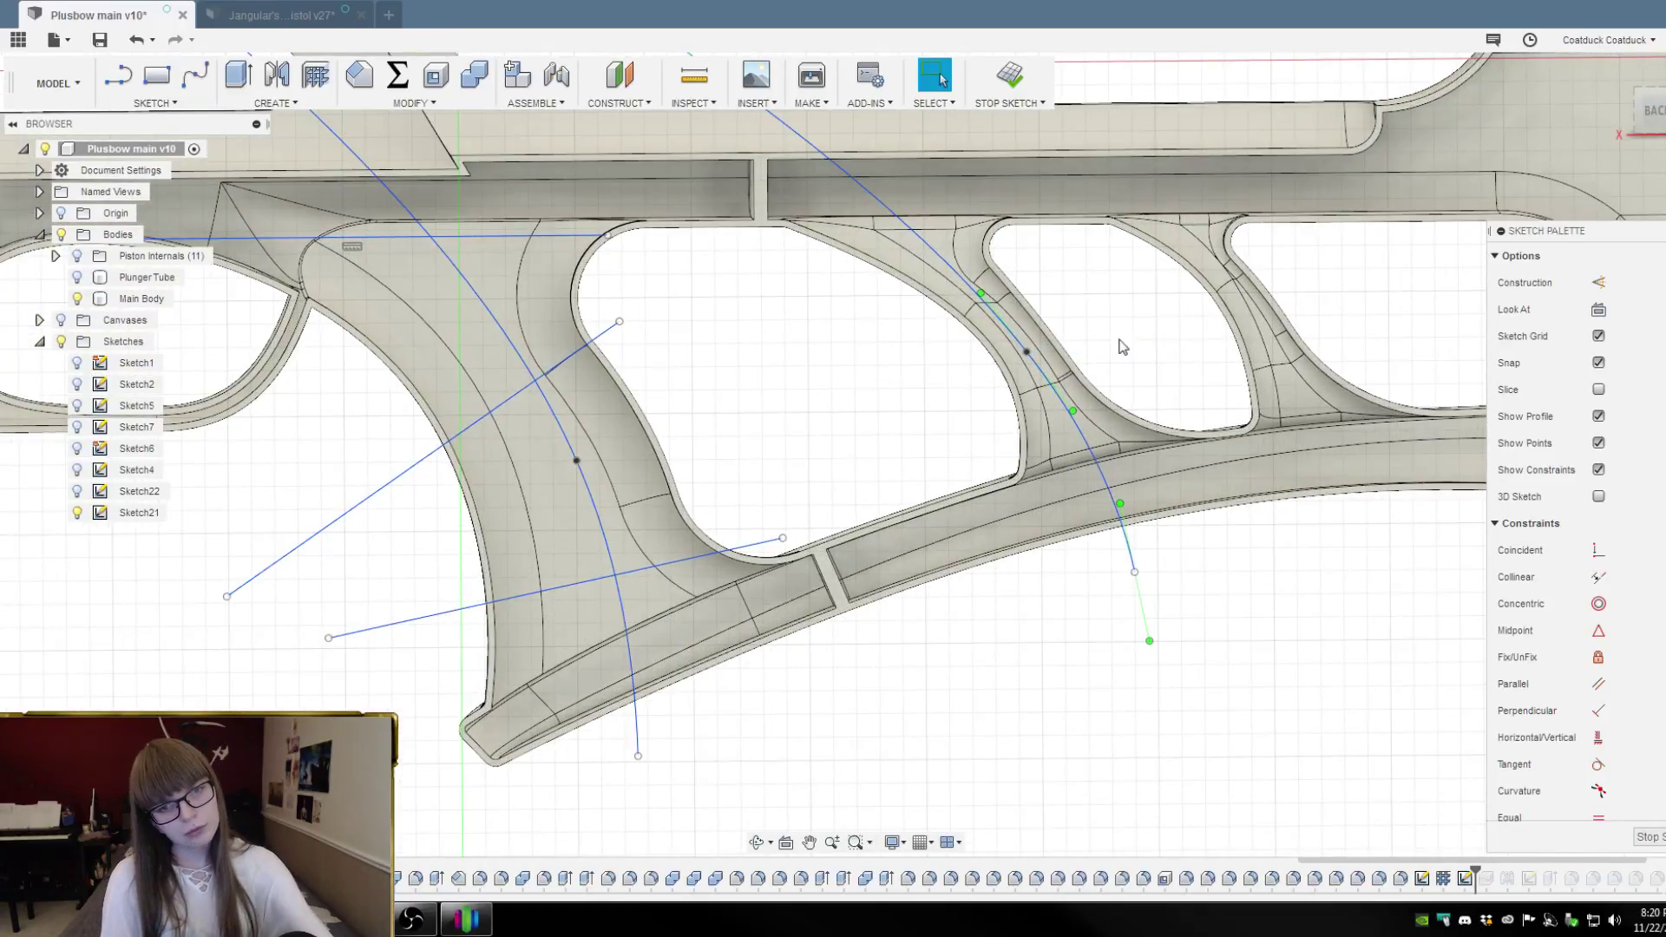
# Shift the first strut spline's middle fit point slightly up and forward so the curve follows the strut
pyautogui.click(1025, 357)
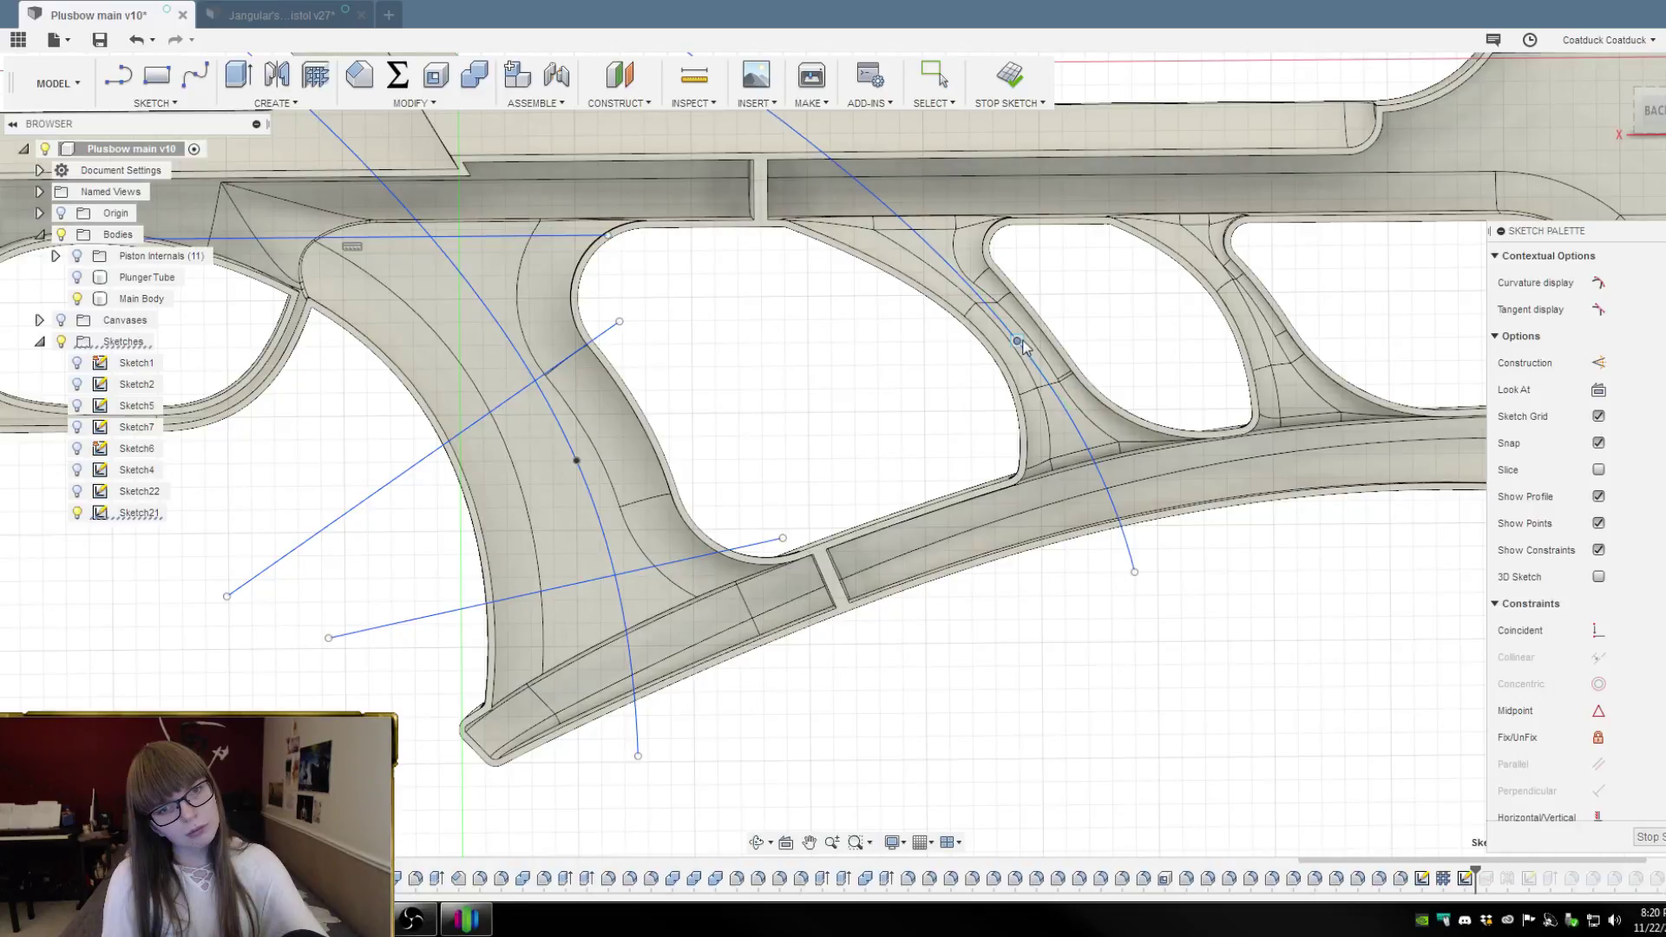
pyautogui.scroll(-4, 1023, 343)
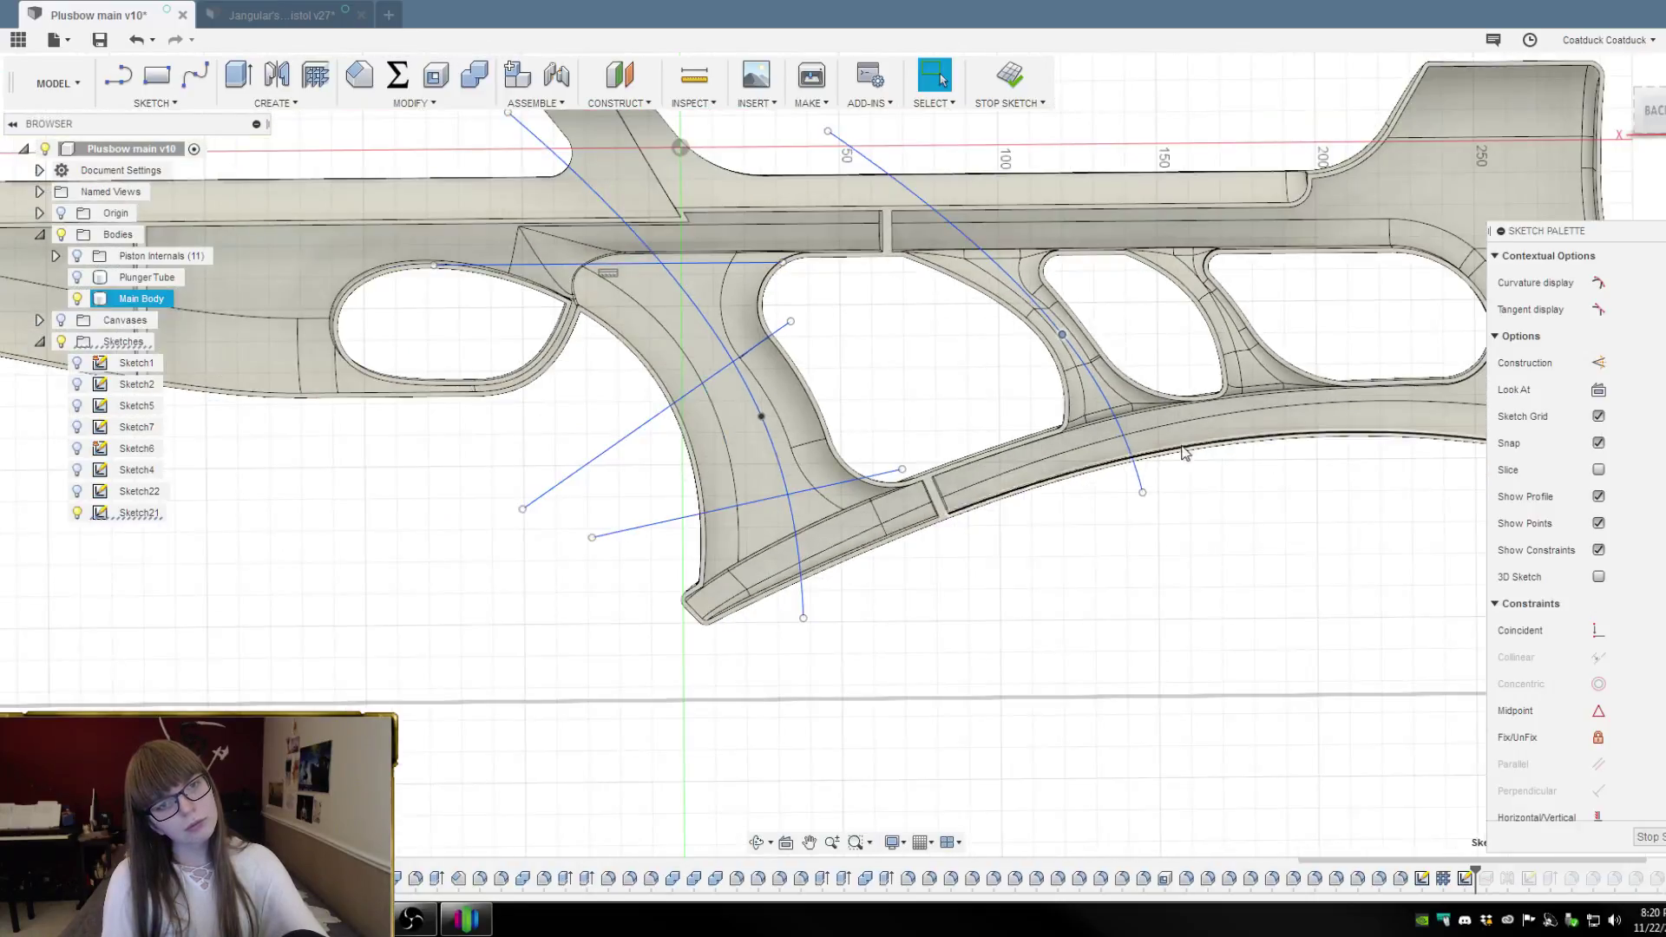
pyautogui.scroll(2, 1231, 582)
pyautogui.moveTo(1227, 560)
pyautogui.keyDown('shift'); pyautogui.mouseDown(button='middle')
pyautogui.moveTo(1233, 572)
pyautogui.moveTo(1198, 579)
pyautogui.moveTo(1298, 565)
pyautogui.moveTo(1198, 576)
pyautogui.moveTo(950, 461)
pyautogui.moveTo(1302, 484)
pyautogui.mouseUp(button='middle'); pyautogui.keyUp('shift')
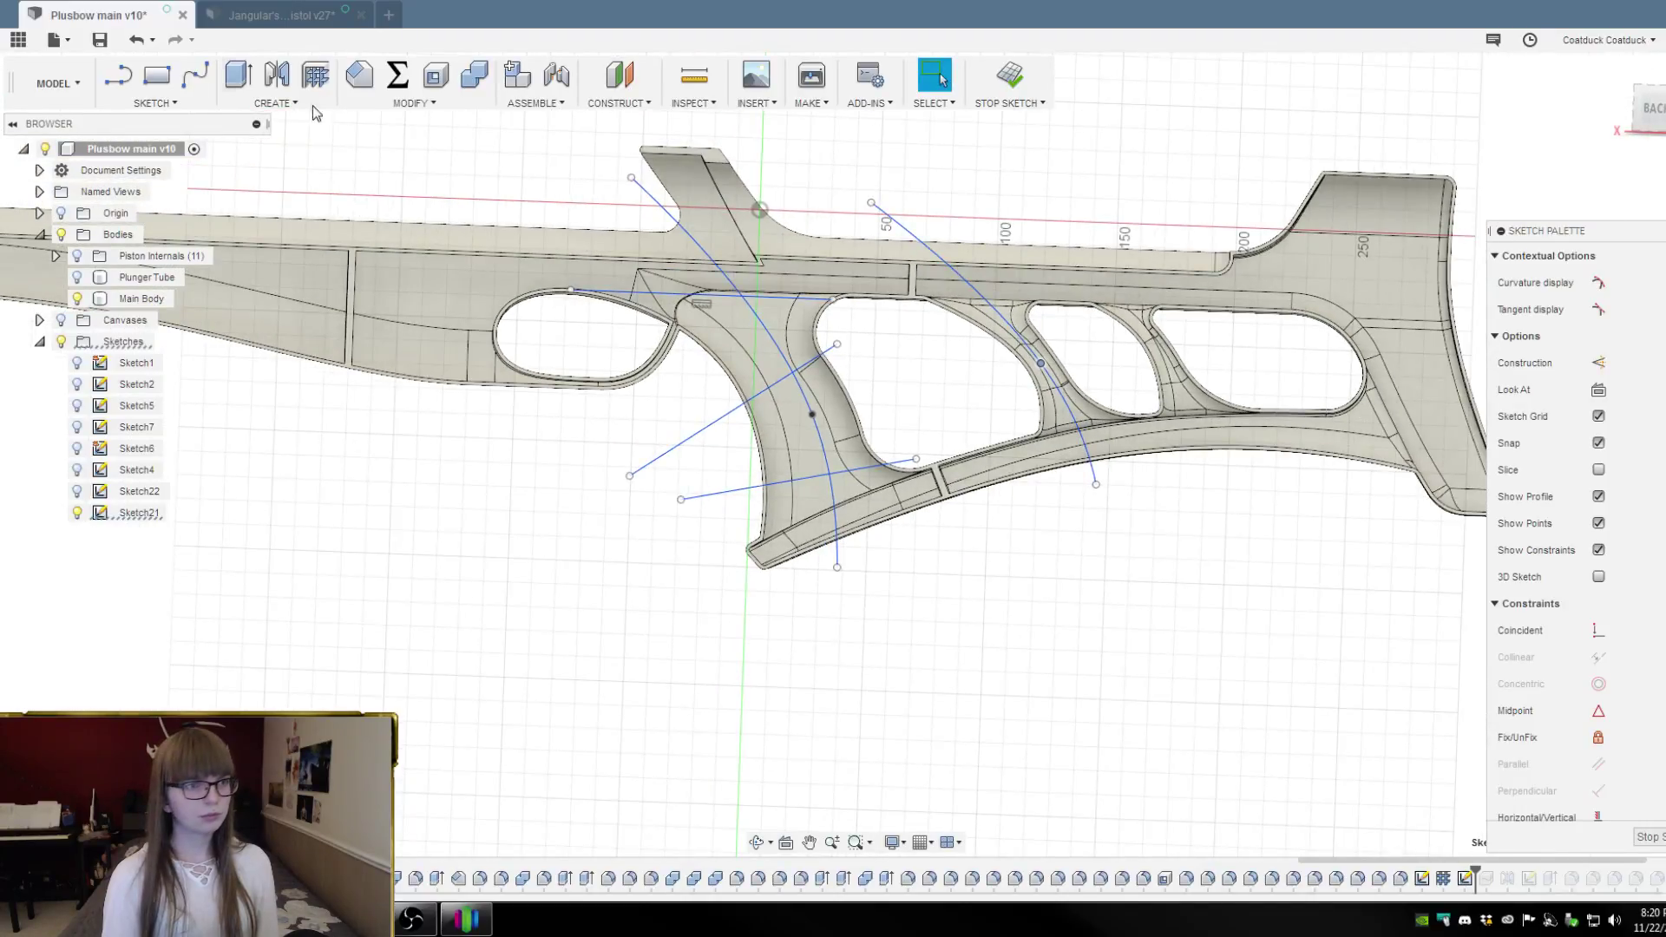
# Draw a second three-point spline from below the lower rail, through the rear strut, to above the upper rail
pyautogui.click(195, 75)
pyautogui.scroll(4, 1154, 391)
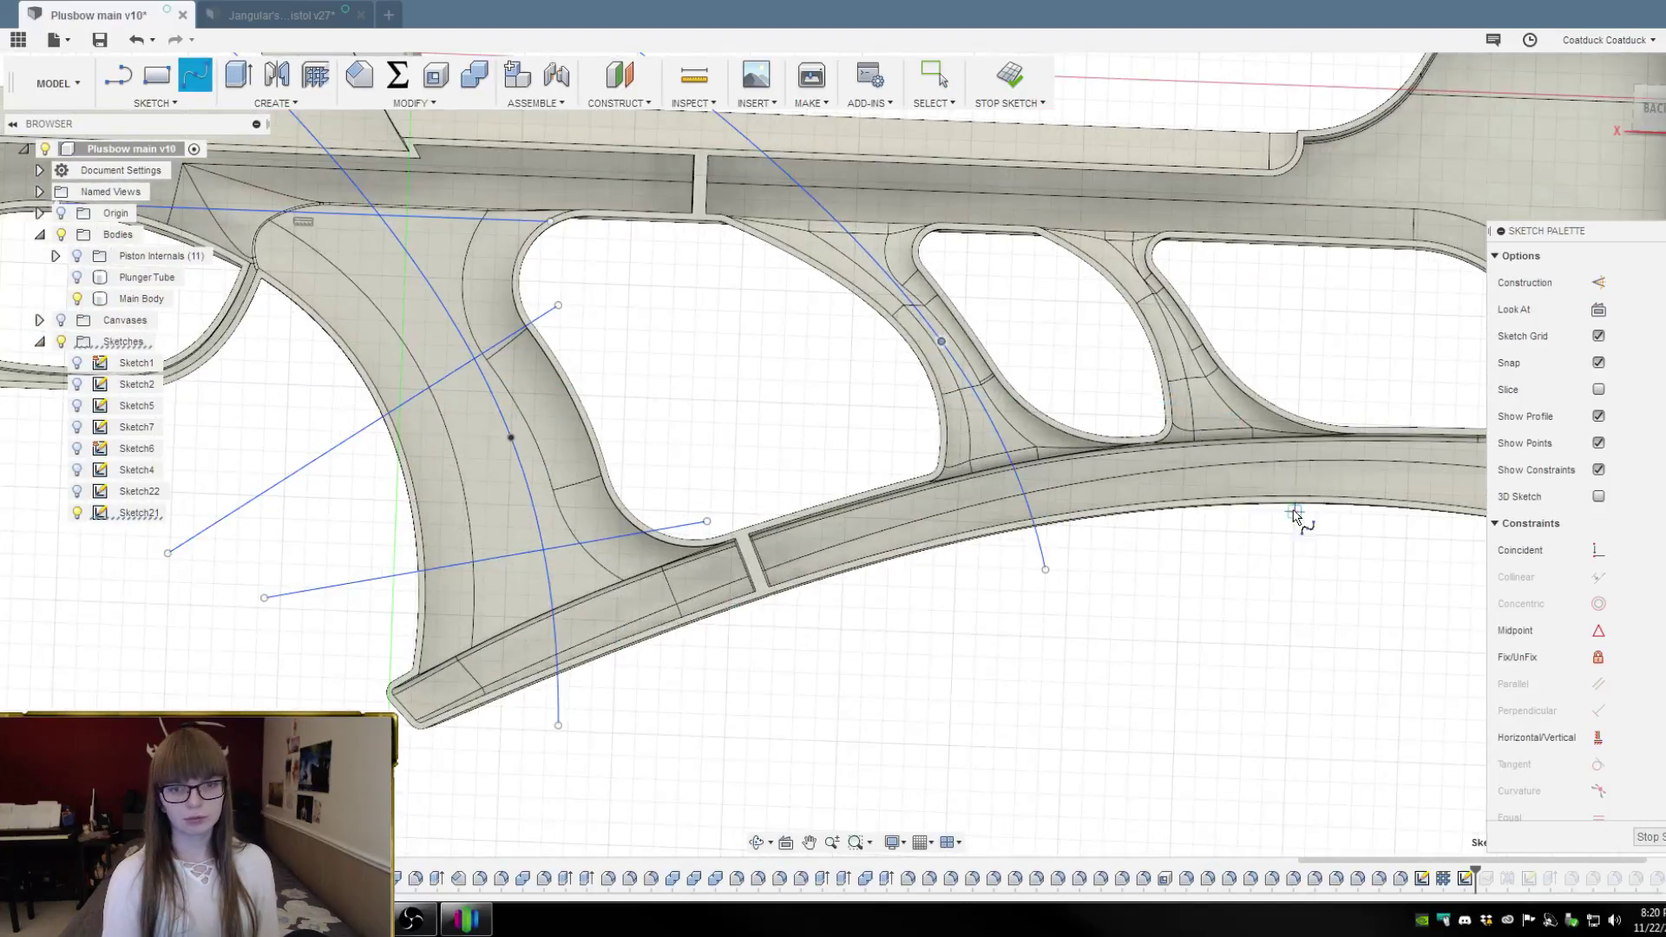
pyautogui.click(1258, 541)
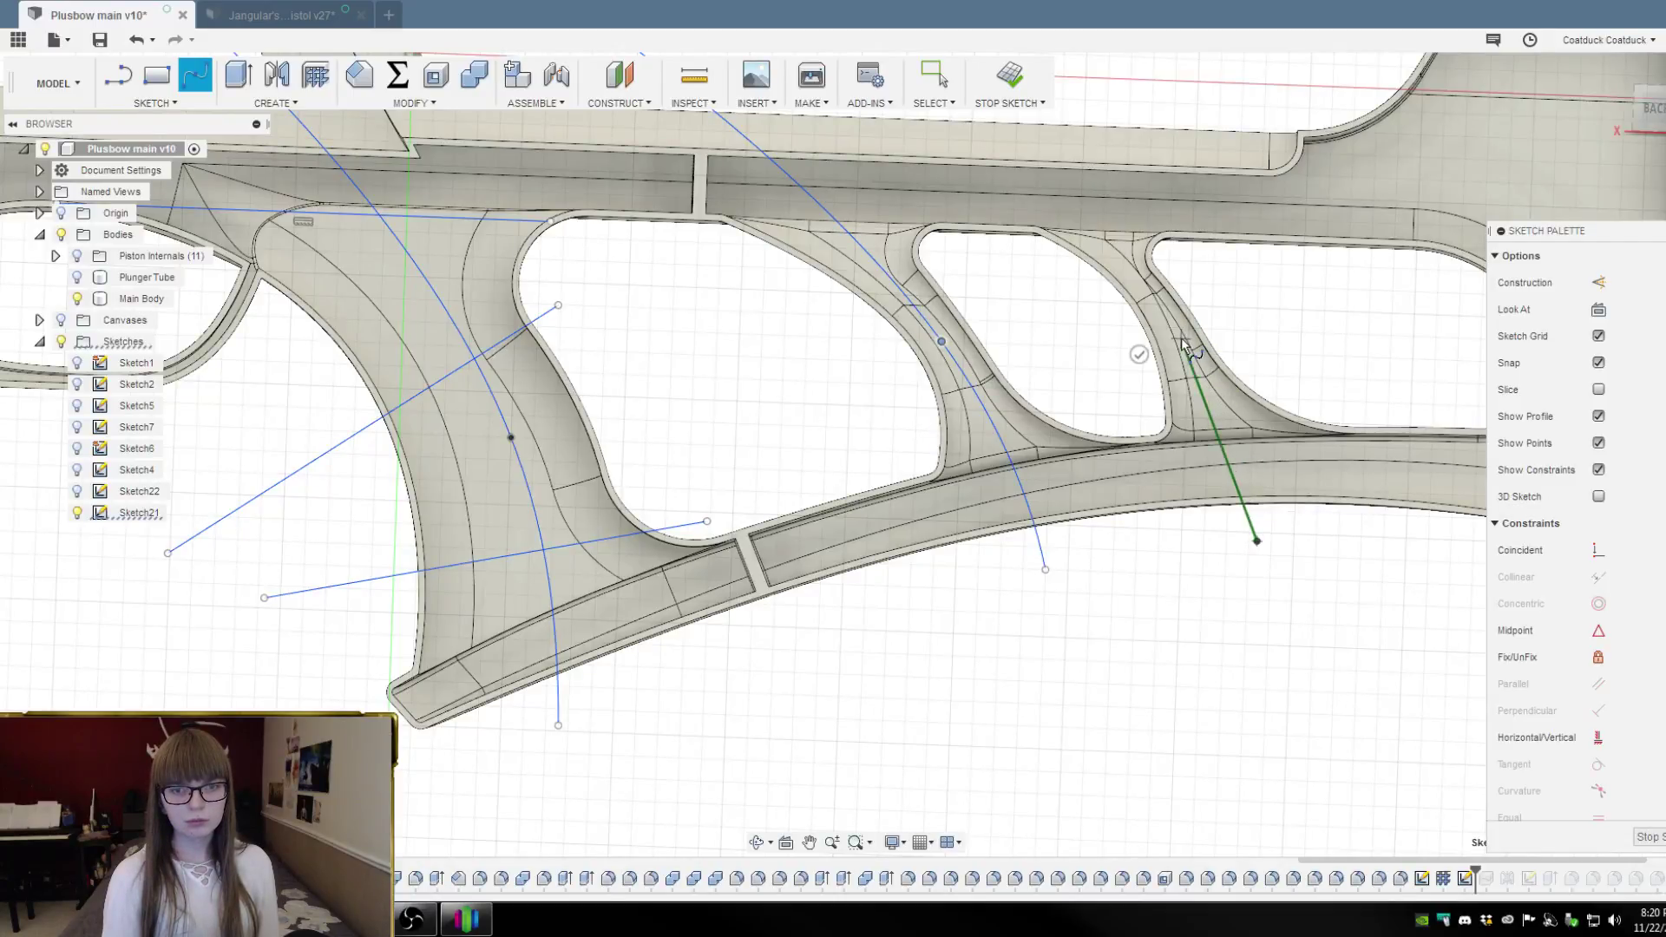
pyautogui.scroll(-3, 1184, 345)
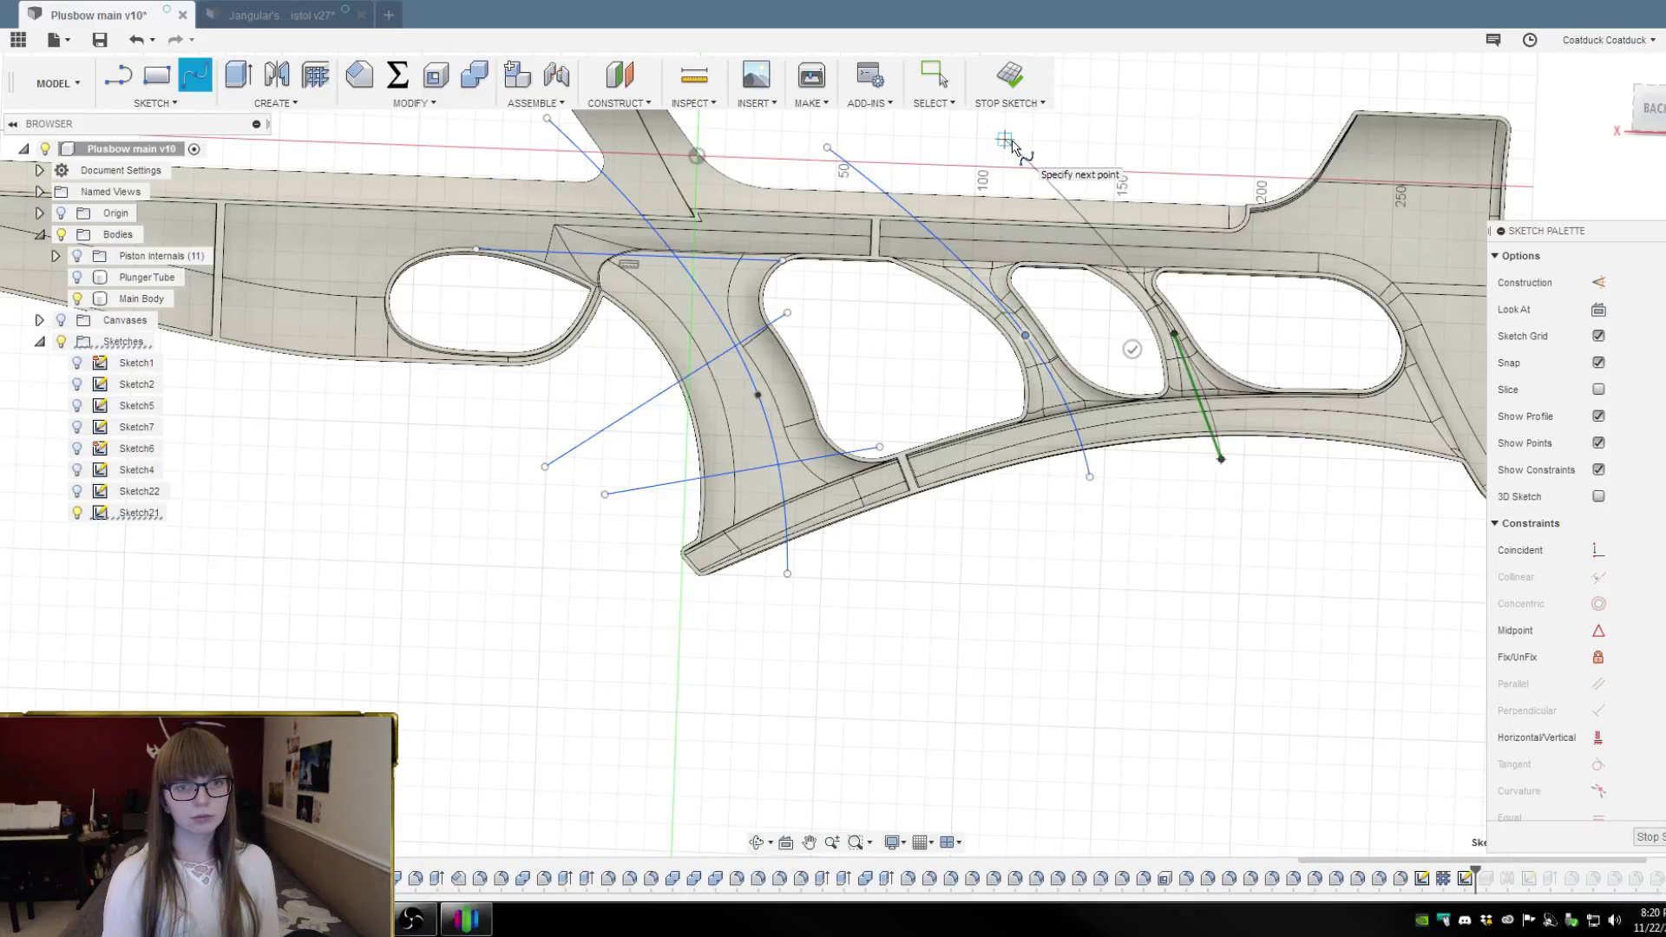
pyautogui.click(1006, 140)
pyautogui.click(982, 165)
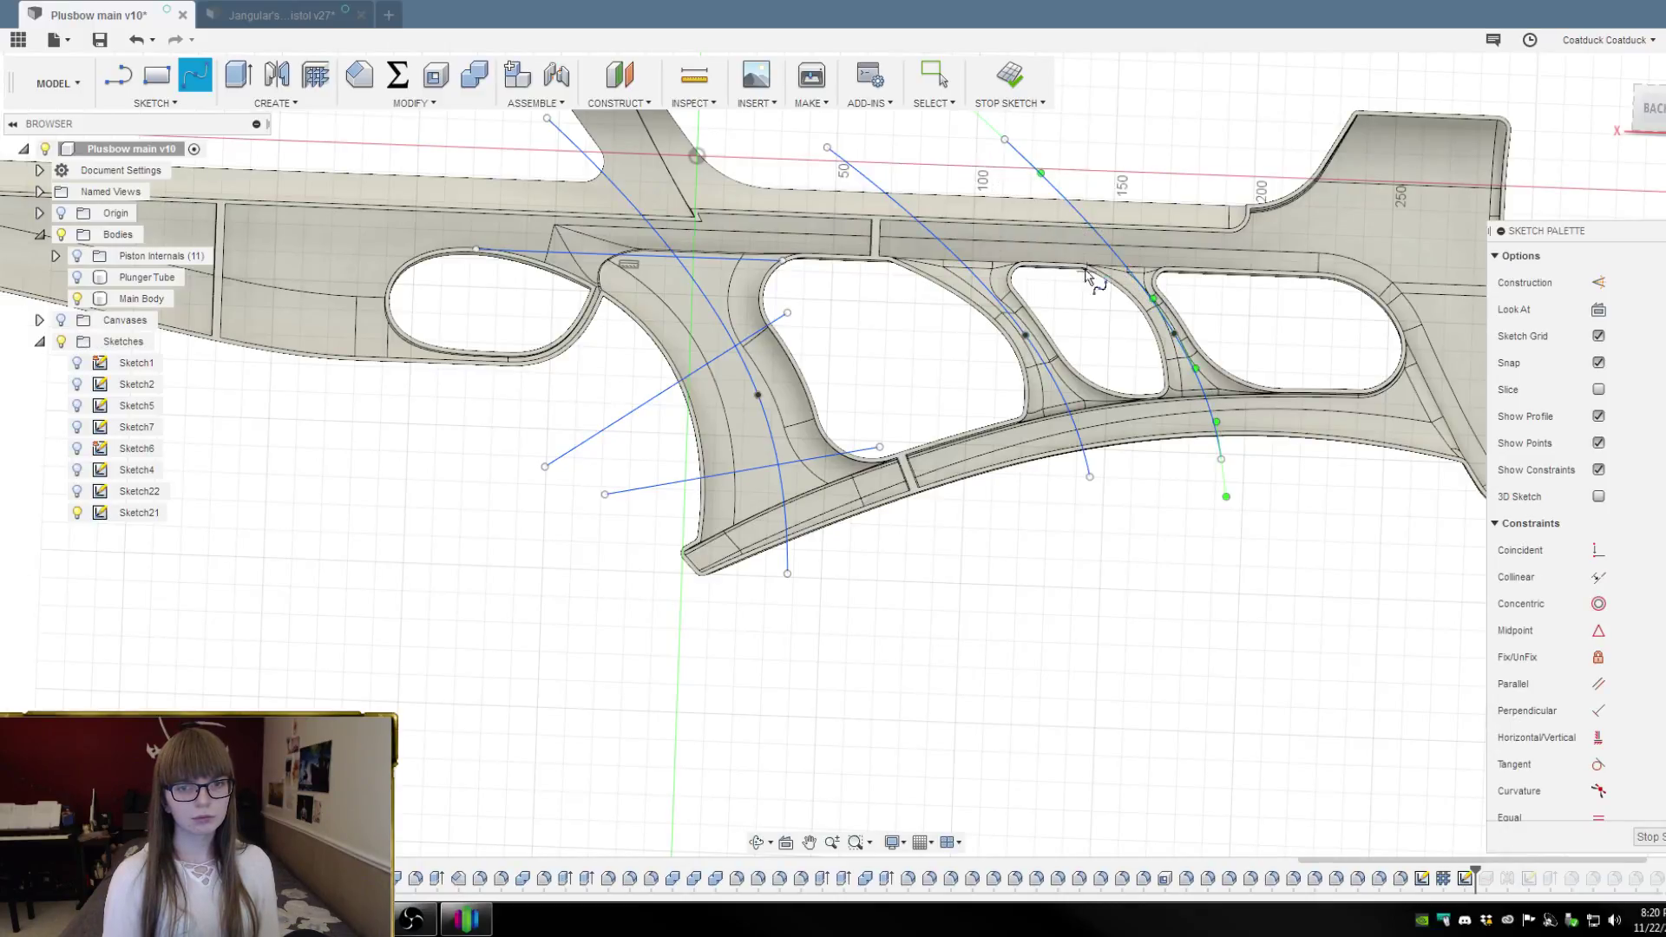
pyautogui.scroll(3, 1244, 350)
pyautogui.press('Escape')
# Shift the rear strut spline's middle fit point slightly up and forward along the strut
pyautogui.keyDown('shift'); pyautogui.moveTo(1258, 295); pyautogui.dragTo(1276, 311, button='middle'); pyautogui.keyUp('shift')
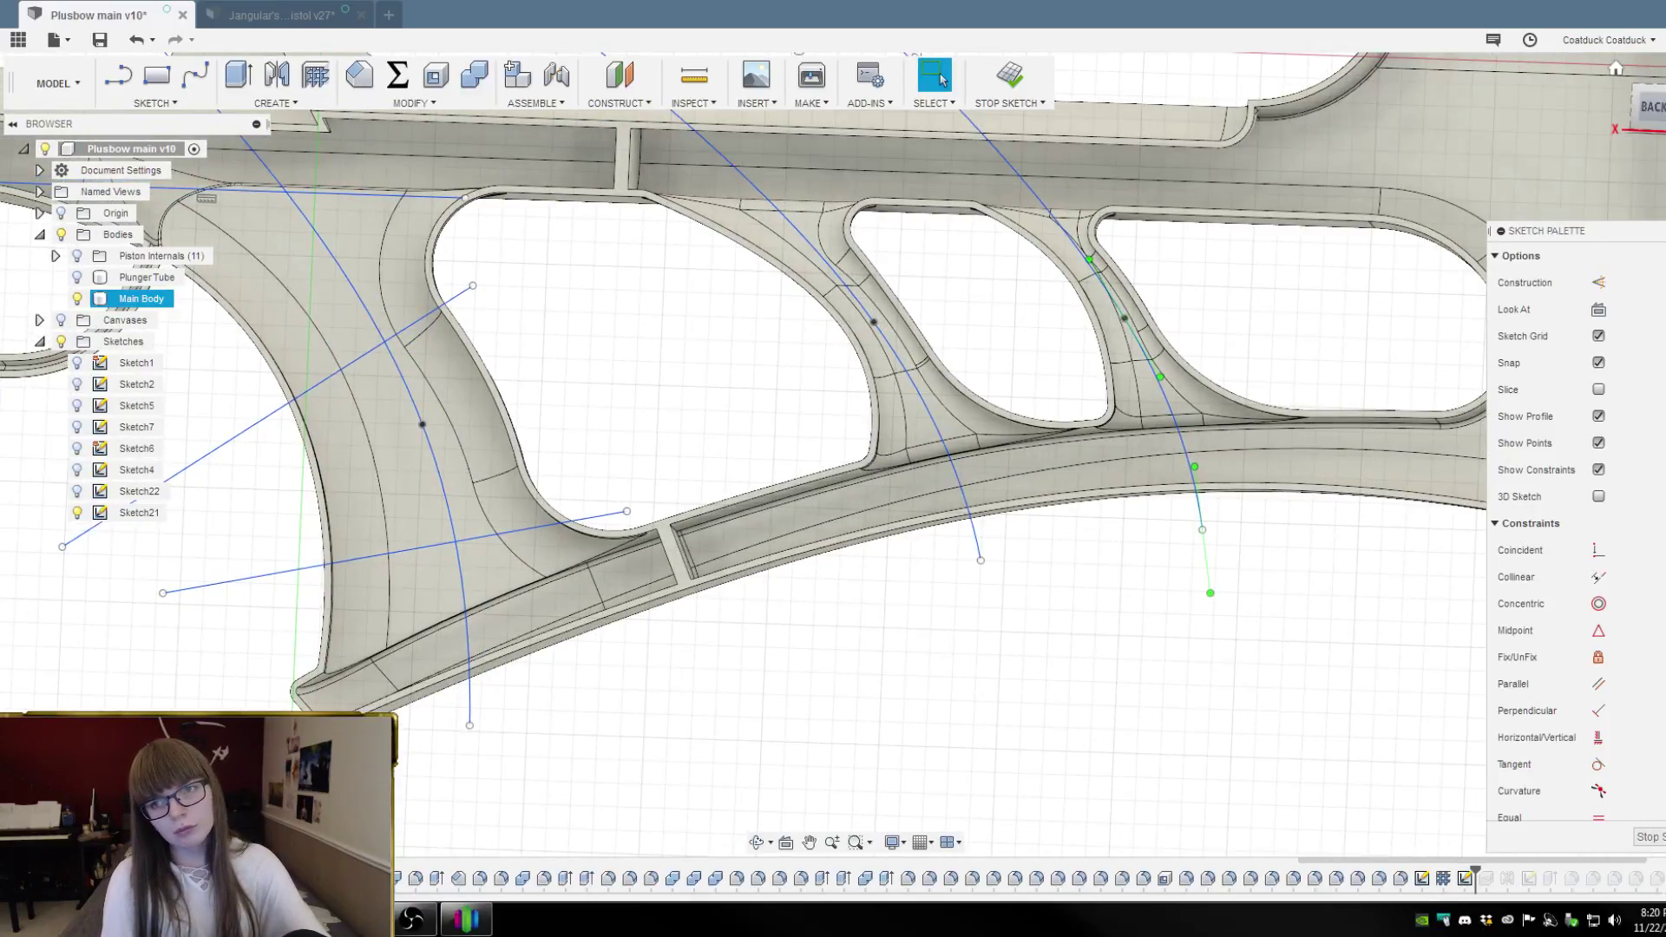
pyautogui.click(1653, 110)
pyautogui.scroll(5, 1083, 337)
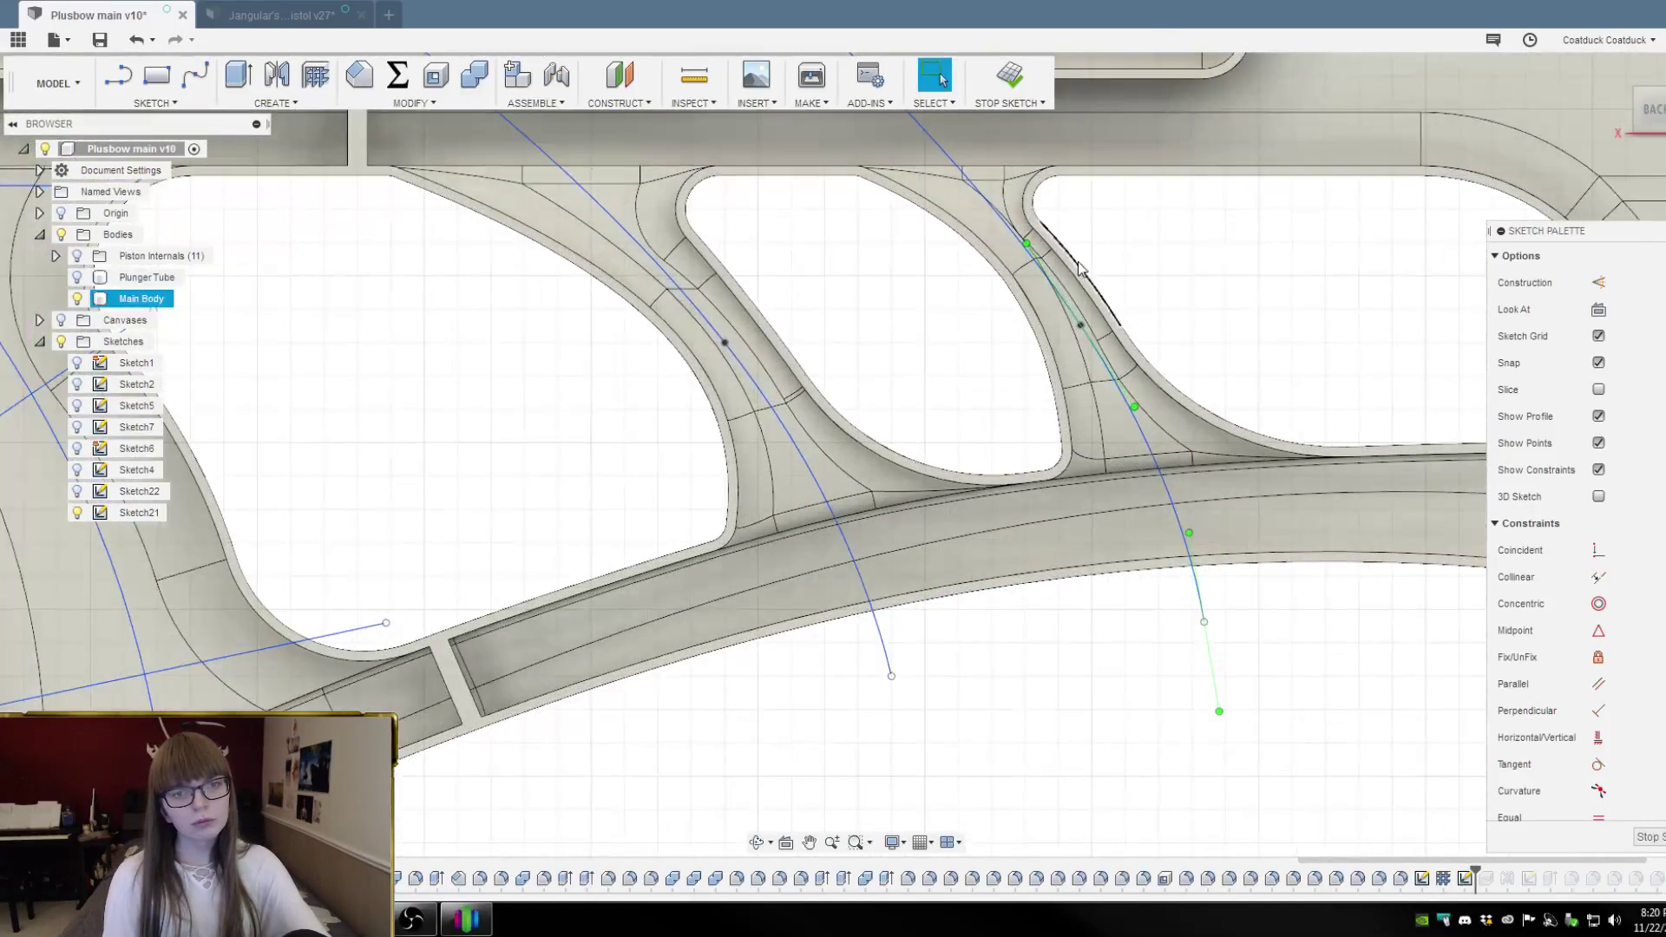
pyautogui.click(1082, 335)
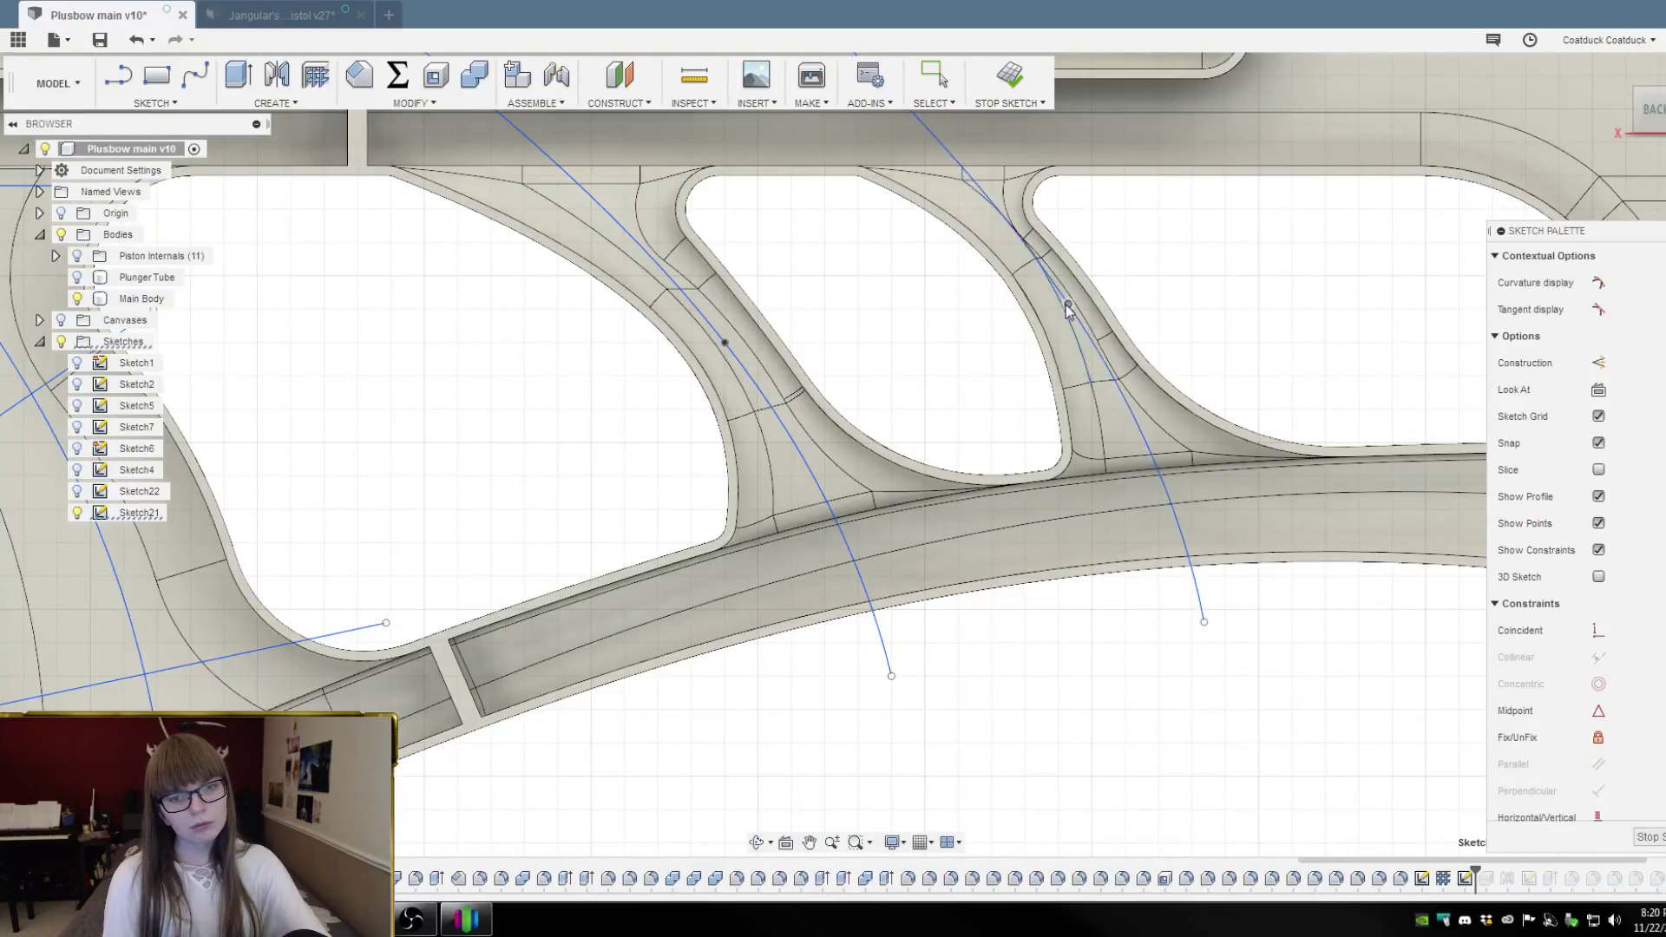
pyautogui.moveTo(1071, 313)
pyautogui.mouseDown()
pyautogui.moveTo(1085, 321)
pyautogui.moveTo(1065, 304)
pyautogui.mouseUp()
pyautogui.press('Escape')
pyautogui.scroll(3, 1085, 321)
pyautogui.press('Escape')
pyautogui.scroll(-3, 1271, 316)
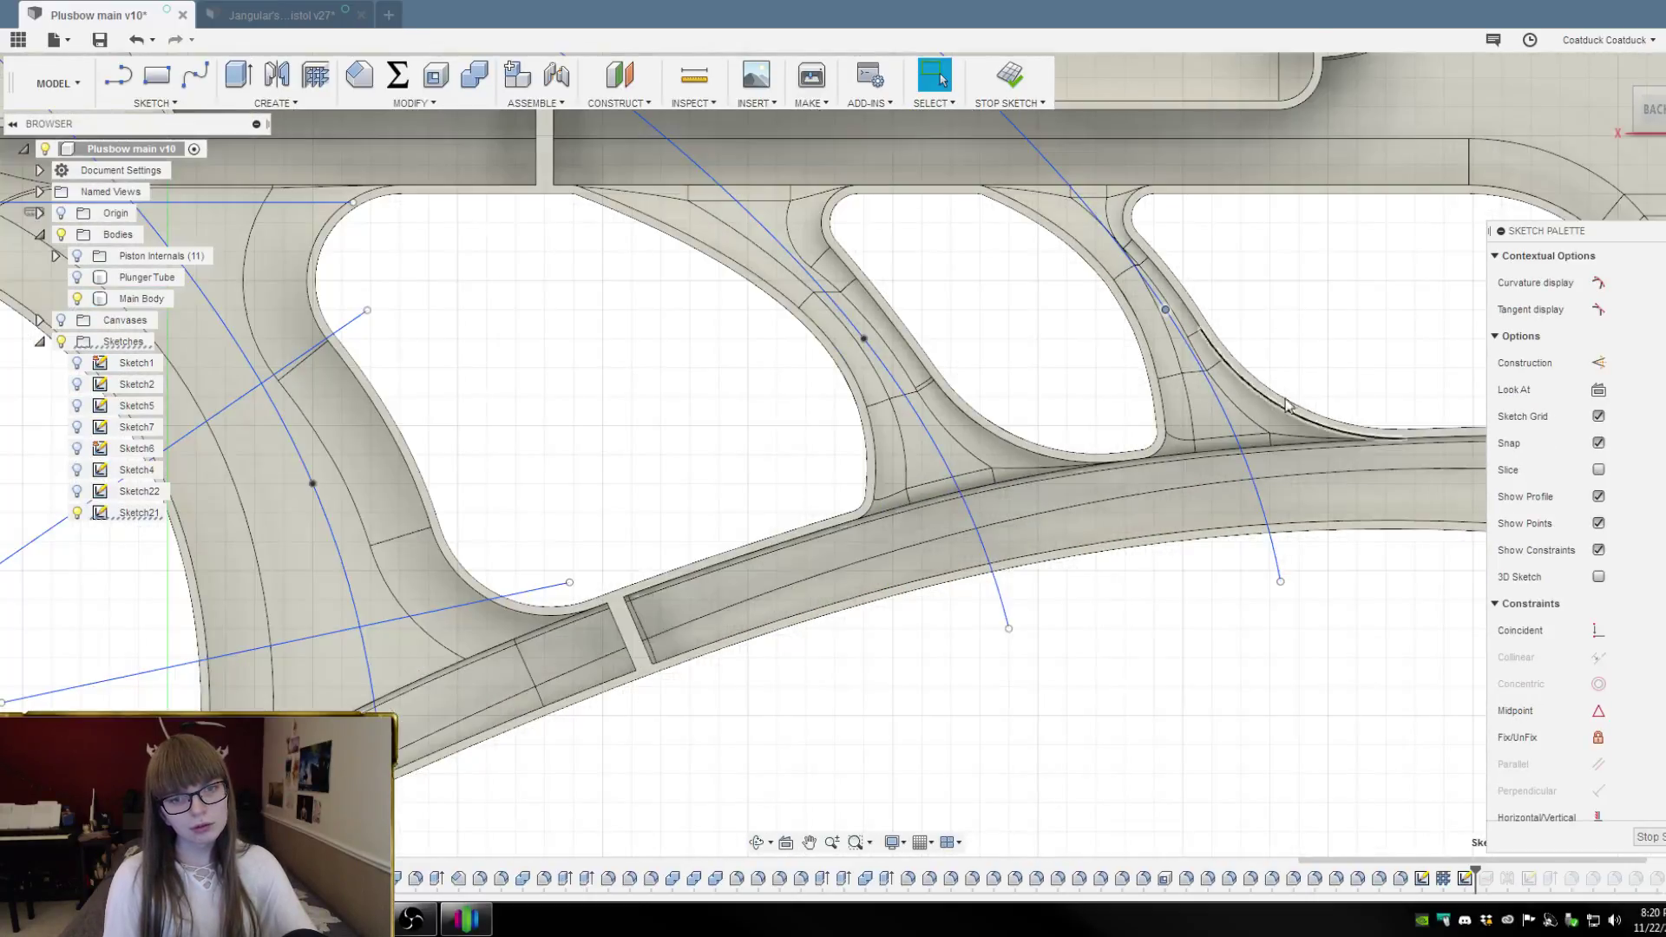
# Move the rear strut spline's lower endpoint toward the grip and readjust its middle point within the strut
pyautogui.moveTo(1277, 583); pyautogui.dragTo(1253, 587)
pyautogui.moveTo(1163, 308); pyautogui.dragTo(1158, 327)
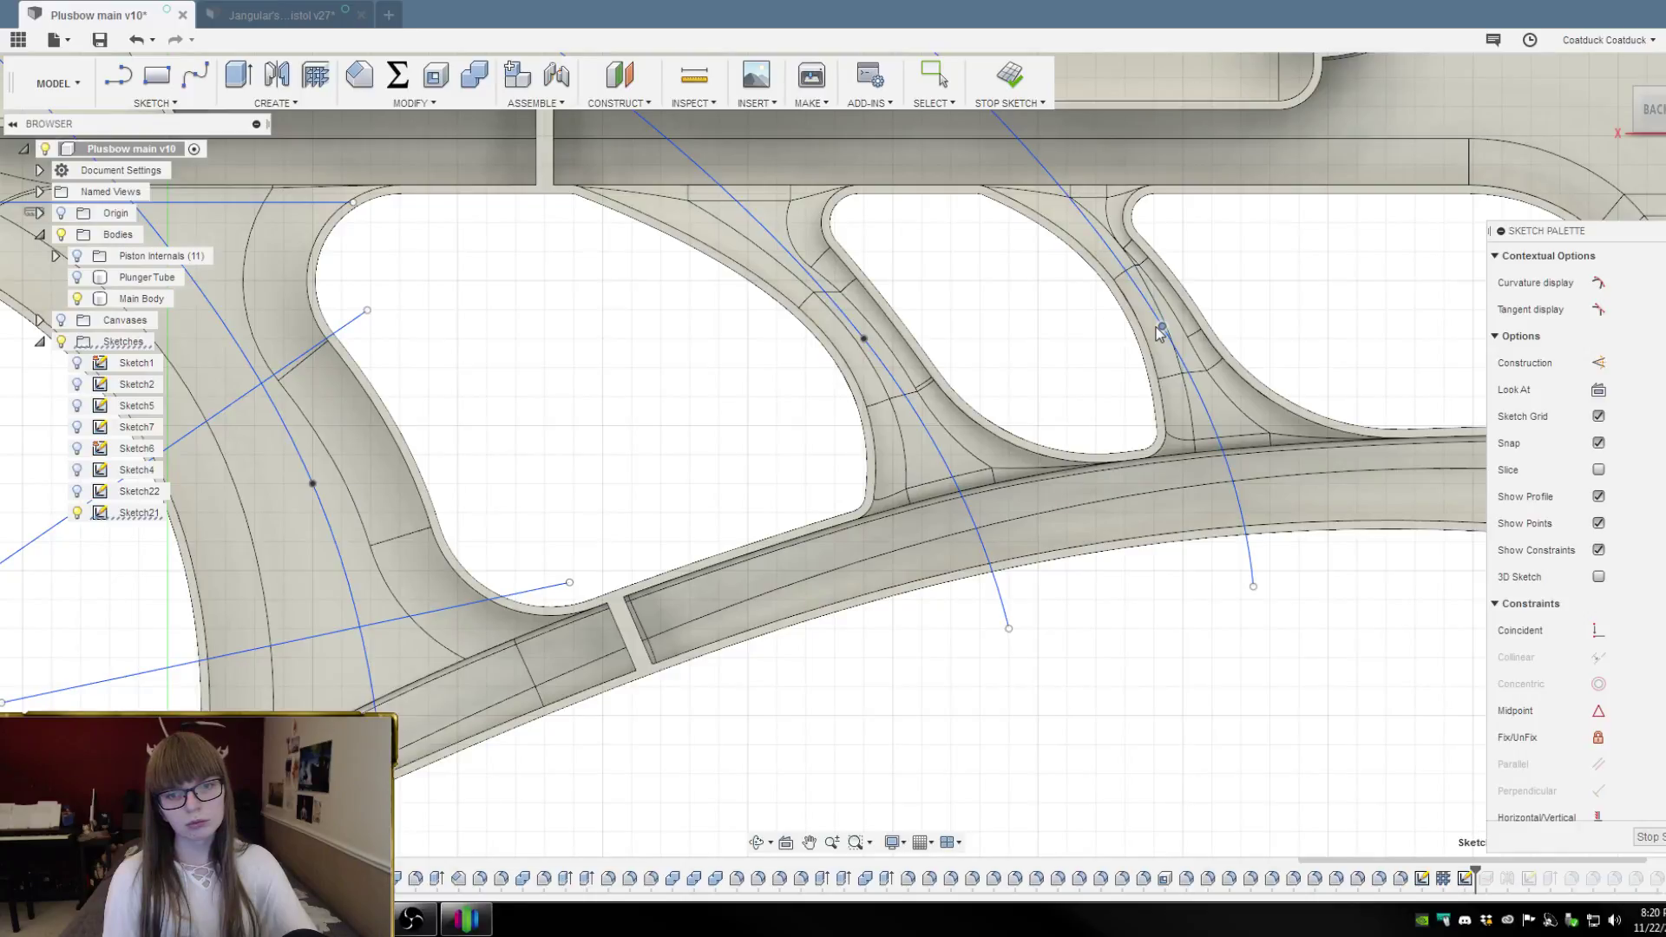
pyautogui.scroll(-3, 1305, 331)
pyautogui.scroll(5, 1217, 310)
pyautogui.scroll(3, 1175, 368)
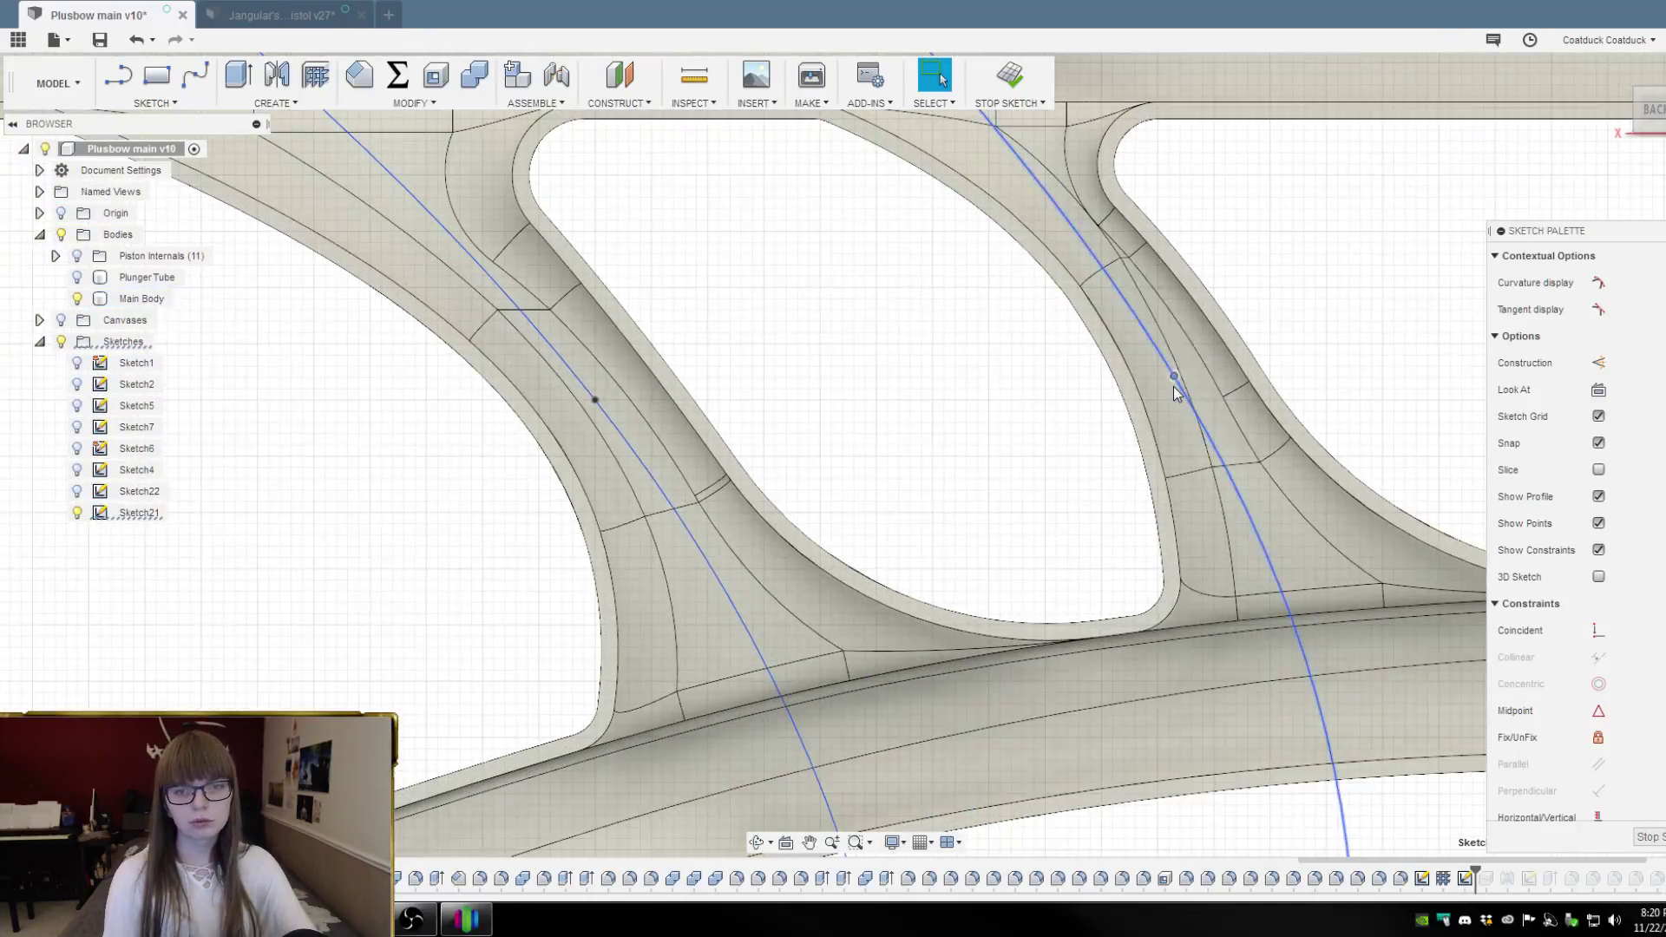
pyautogui.moveTo(1173, 373); pyautogui.dragTo(1185, 373)
pyautogui.scroll(-2, 1184, 373)
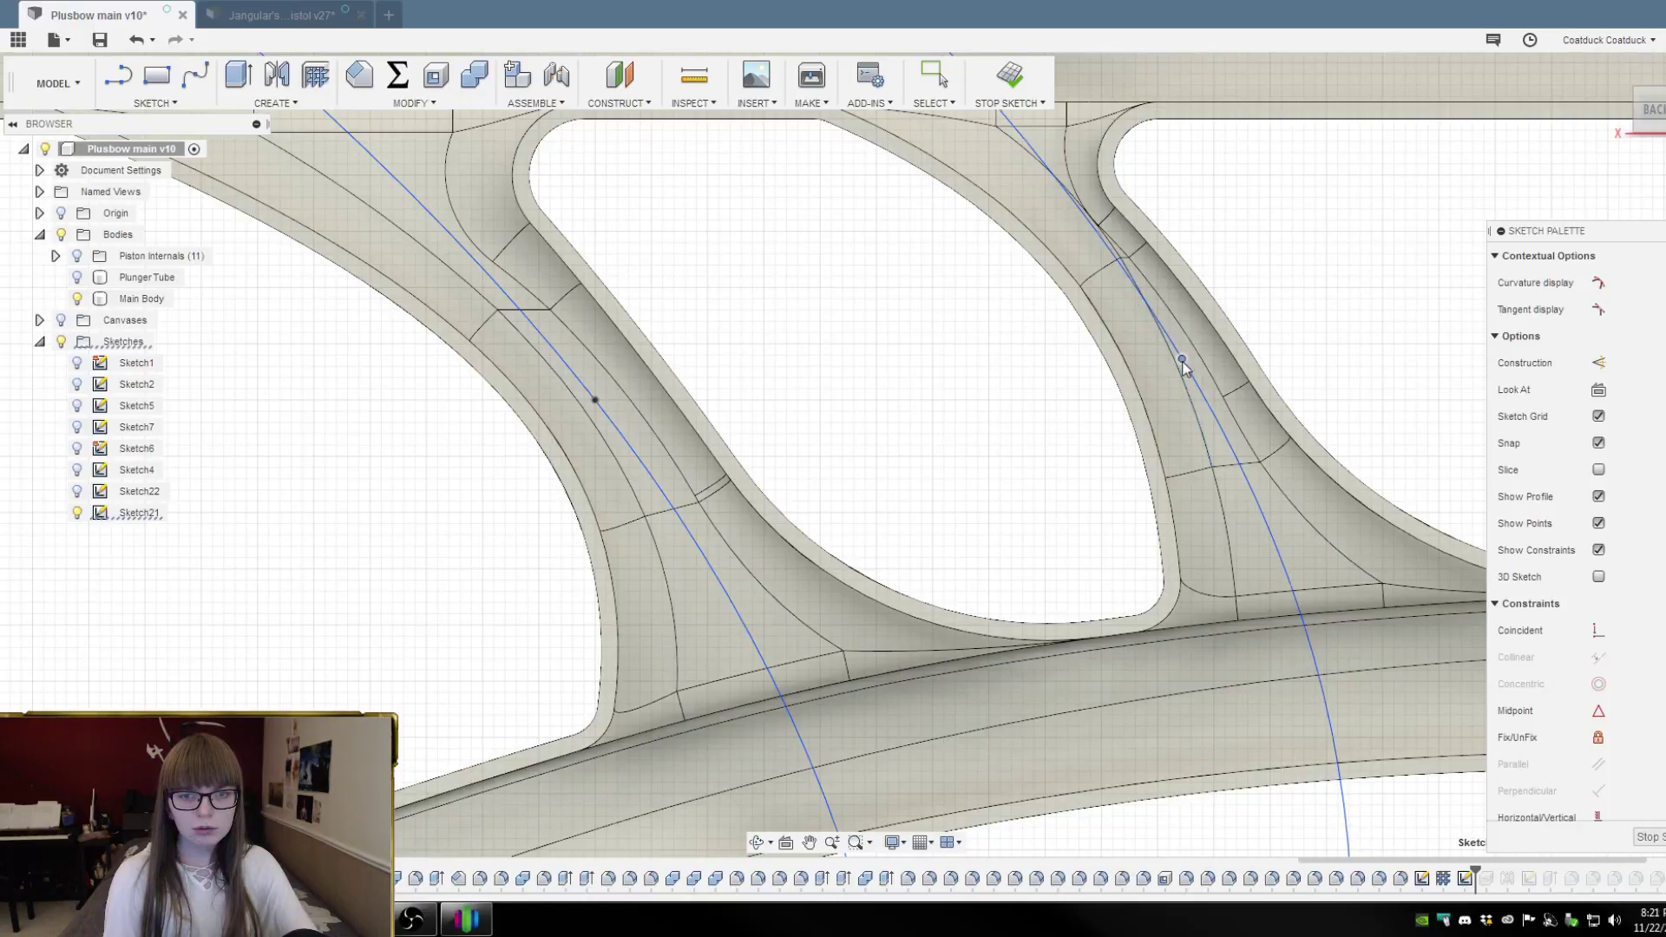
# Move the rear strut spline's upper endpoint slightly toward the grip and slide its middle point up along the strut
pyautogui.scroll(-3, 1329, 285)
pyautogui.keyDown('shift'); pyautogui.moveTo(1326, 278); pyautogui.dragTo(1329, 264, button='middle'); pyautogui.keyUp('shift')
pyautogui.click(1653, 109)
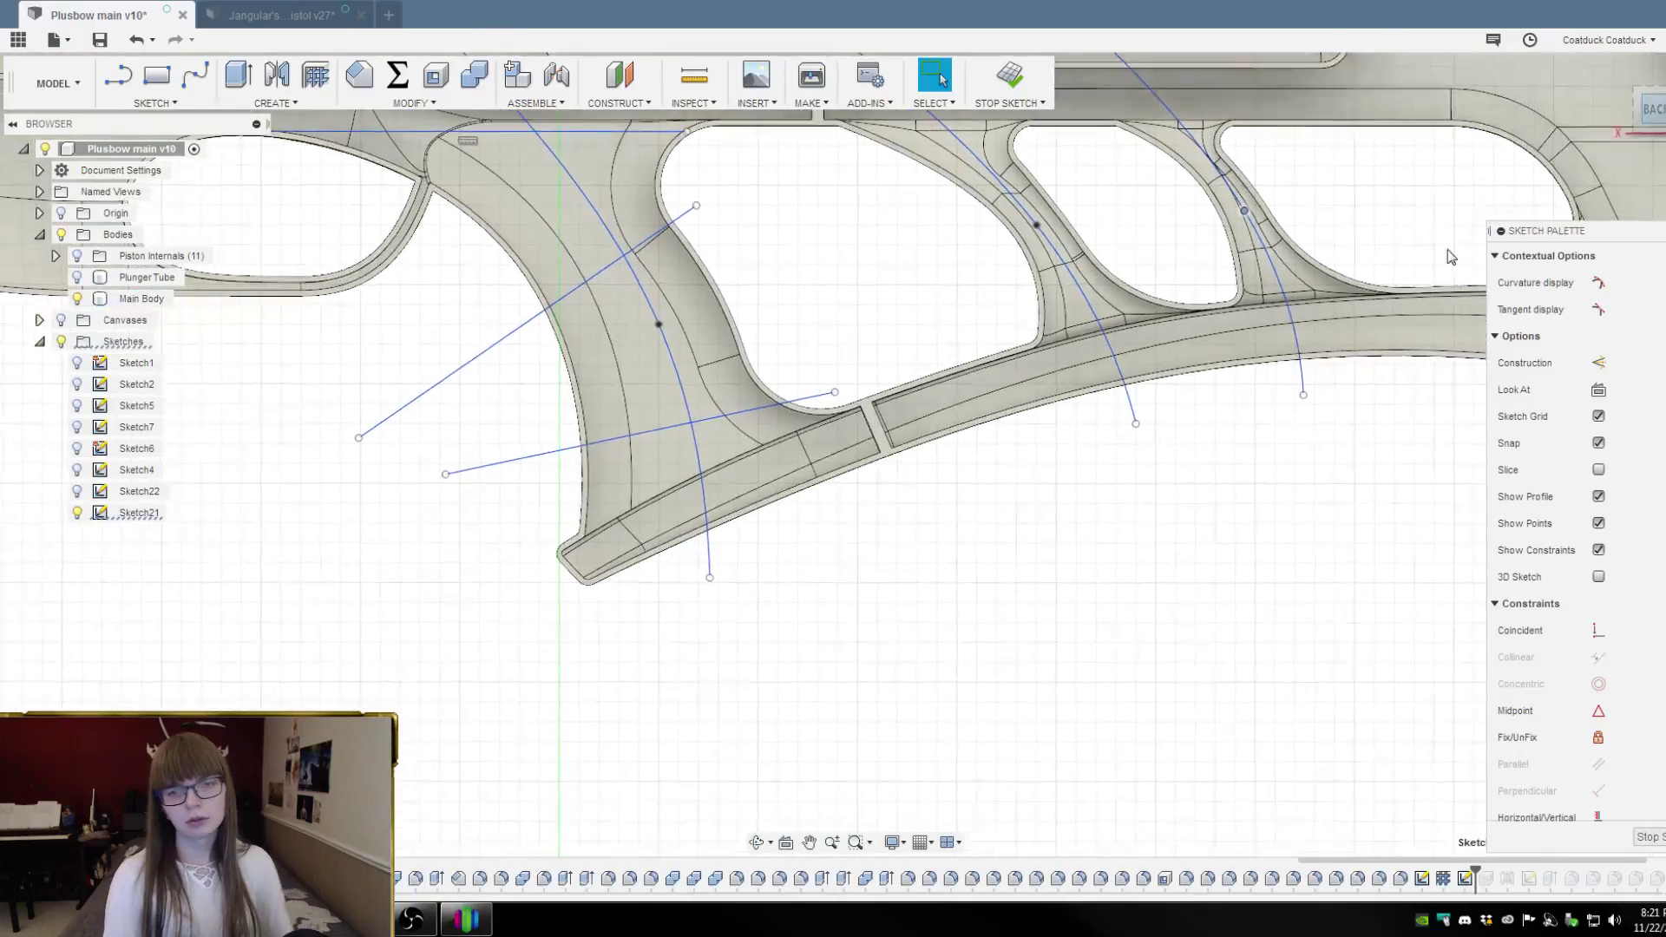
pyautogui.scroll(3, 1326, 288)
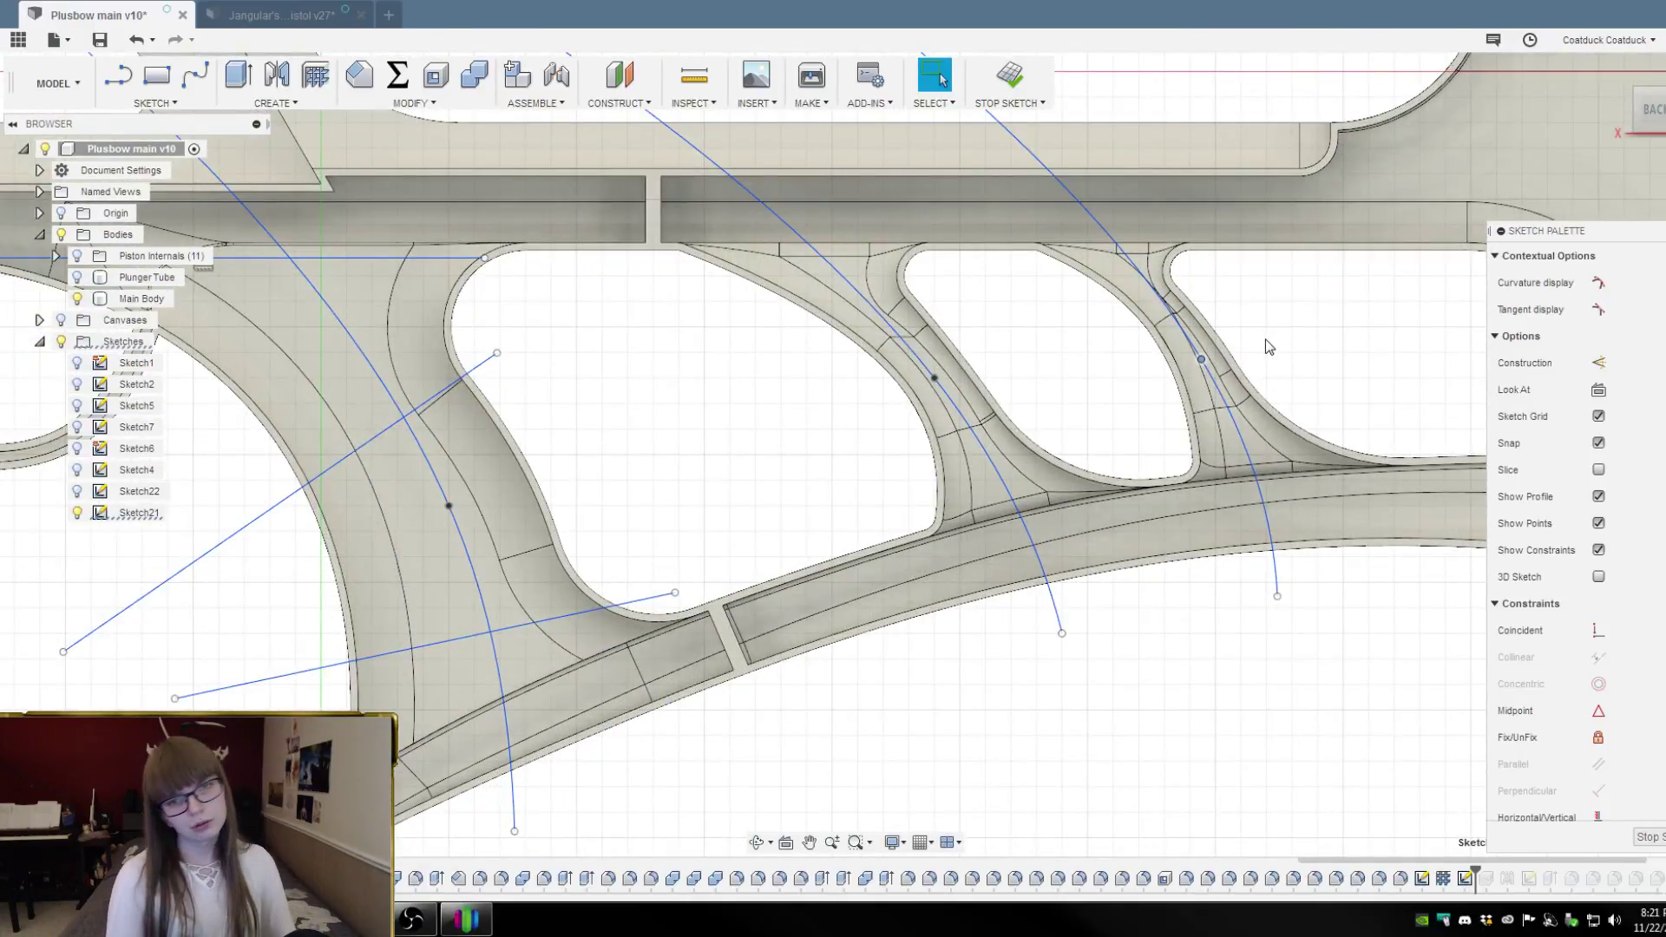
pyautogui.scroll(-1, 1354, 373)
pyautogui.scroll(-1, 1354, 373)
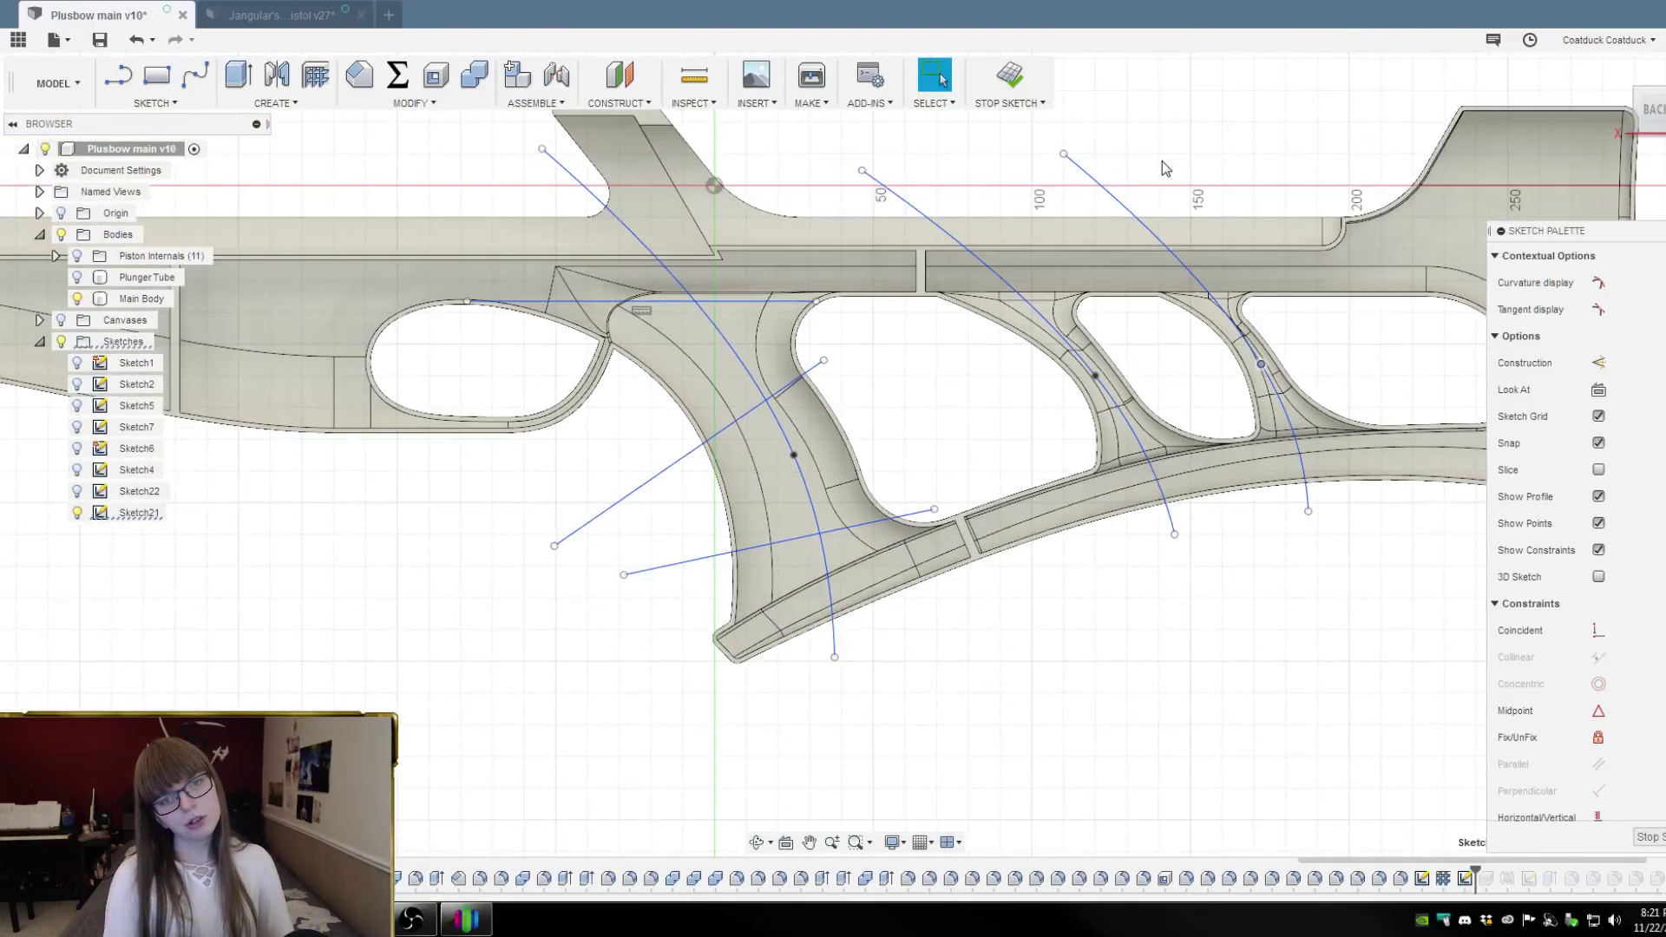
pyautogui.moveTo(1065, 155); pyautogui.dragTo(1050, 161)
pyautogui.scroll(4, 1259, 363)
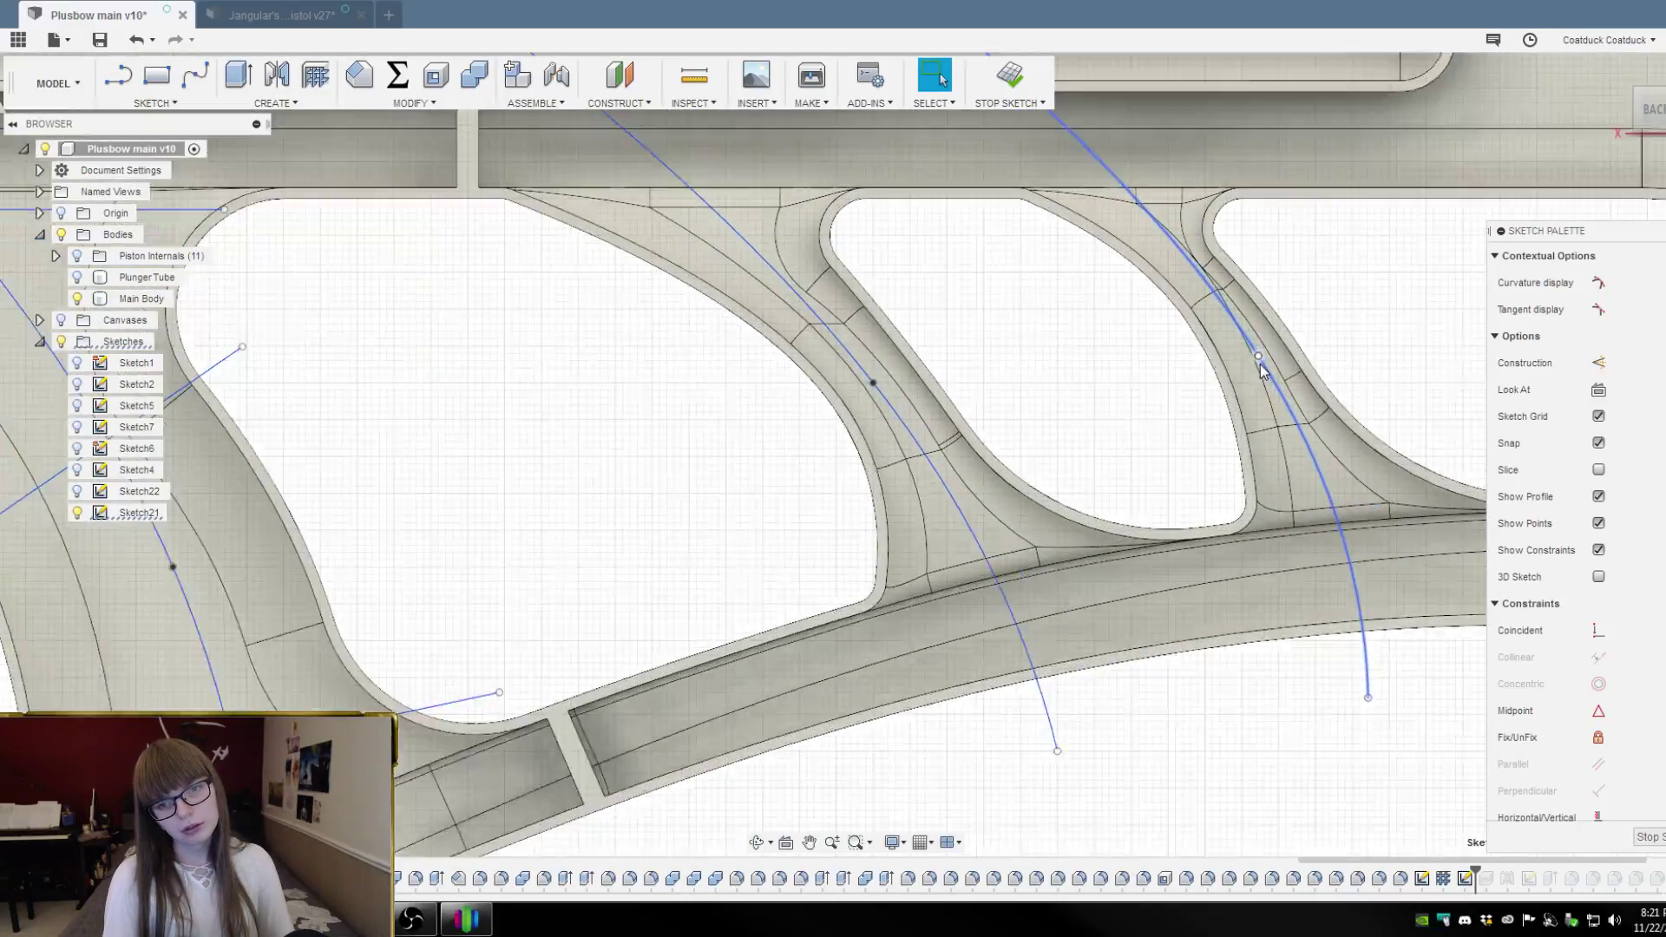
pyautogui.moveTo(1247, 350); pyautogui.dragTo(1215, 309)
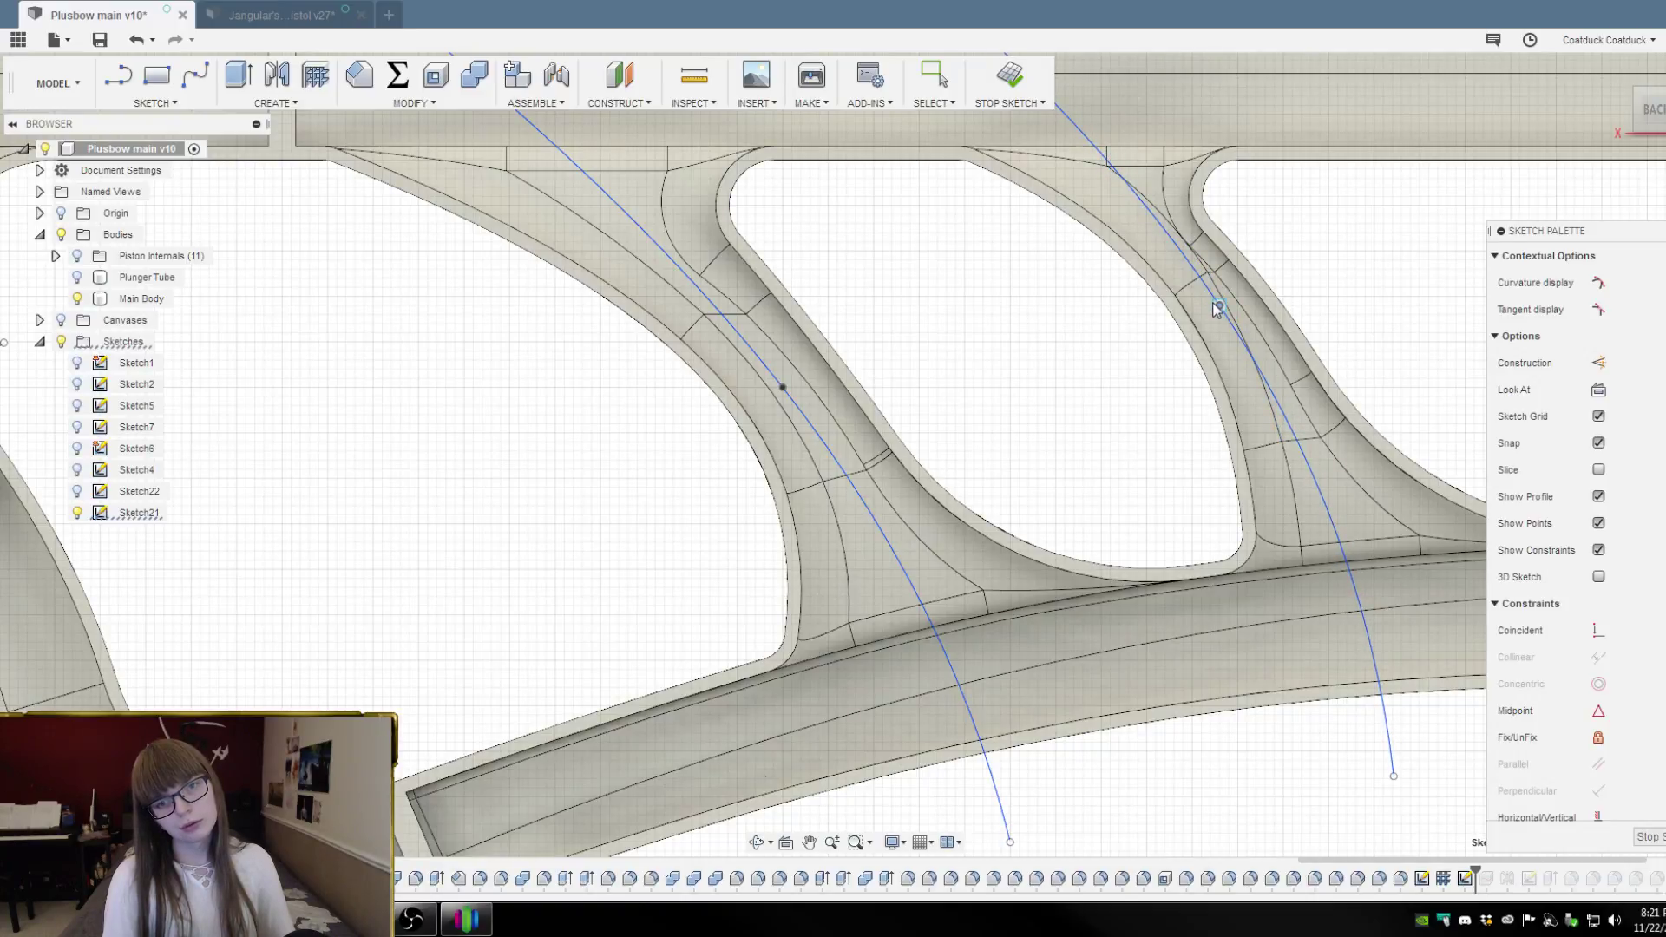
# Try a vertical line about 18 mm long down from the notch corner at the upper rail's rear end, and undo it
pyautogui.scroll(-5, 1300, 521)
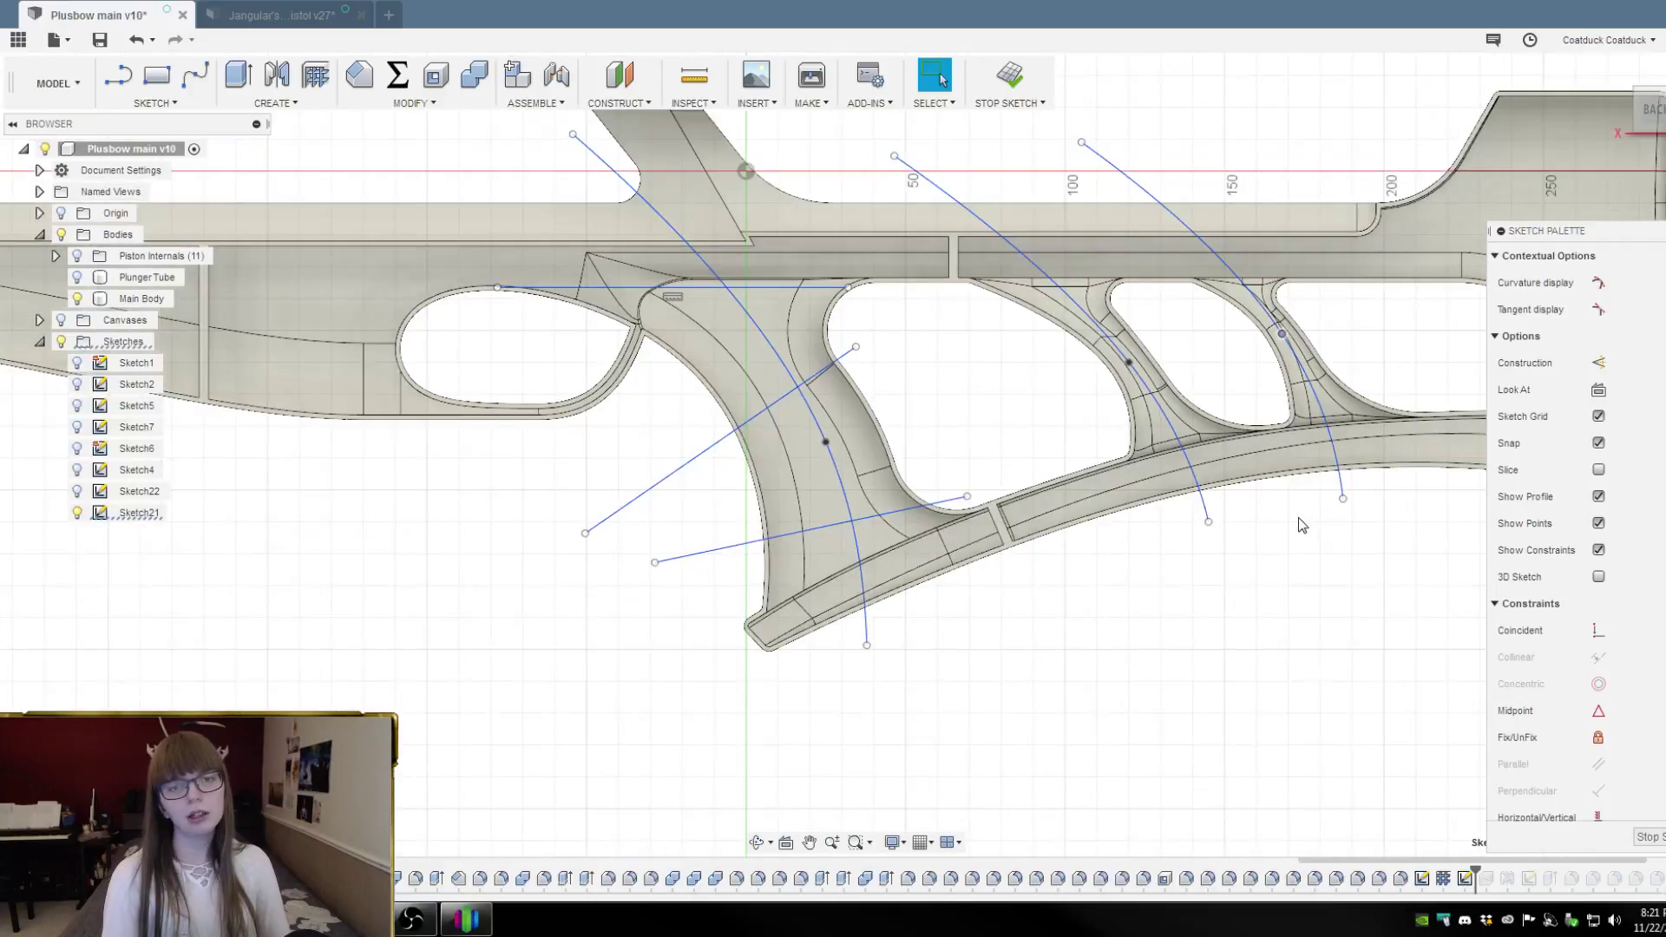
pyautogui.scroll(-5, 1324, 561)
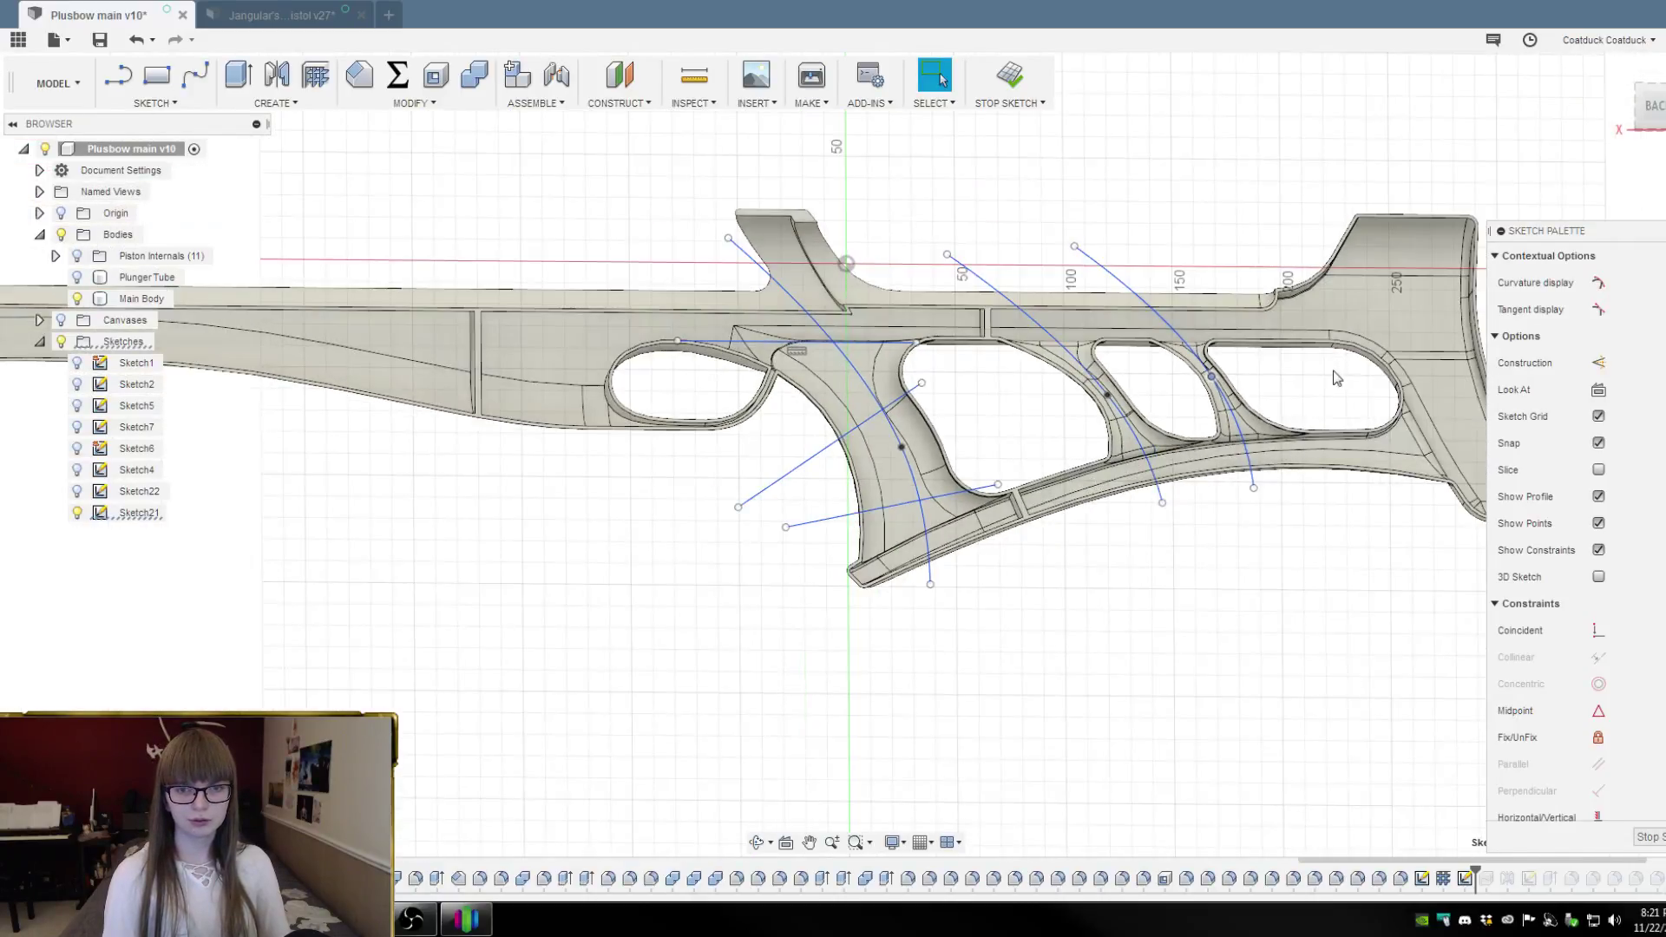
pyautogui.scroll(4, 1427, 293)
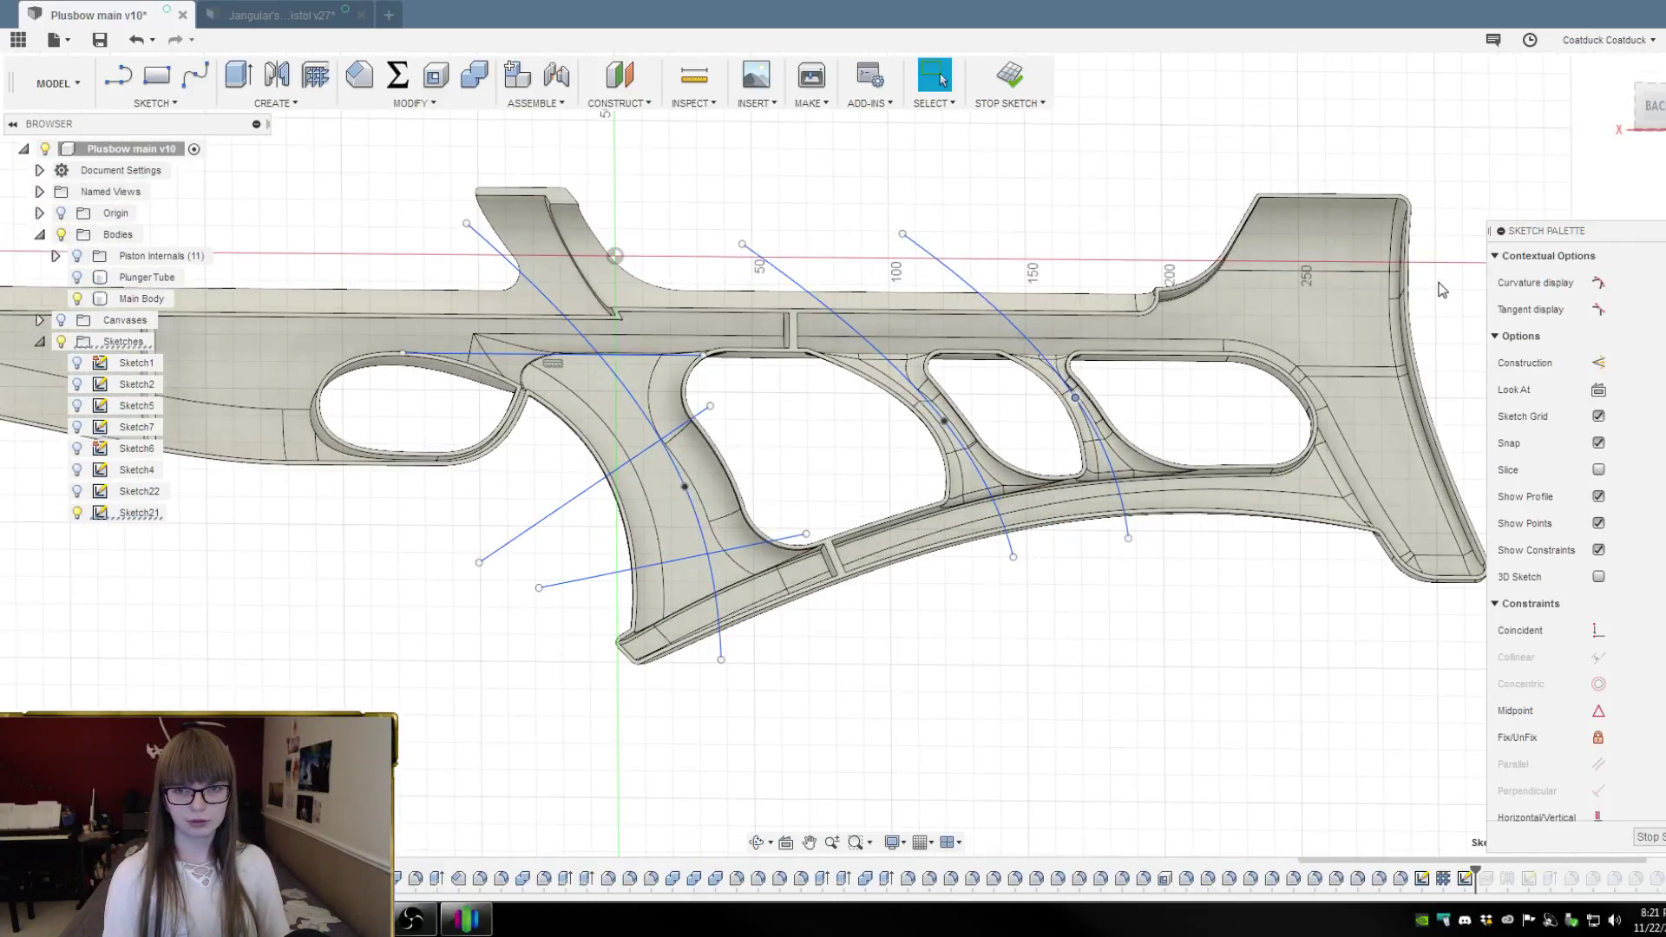
pyautogui.scroll(5, 1168, 307)
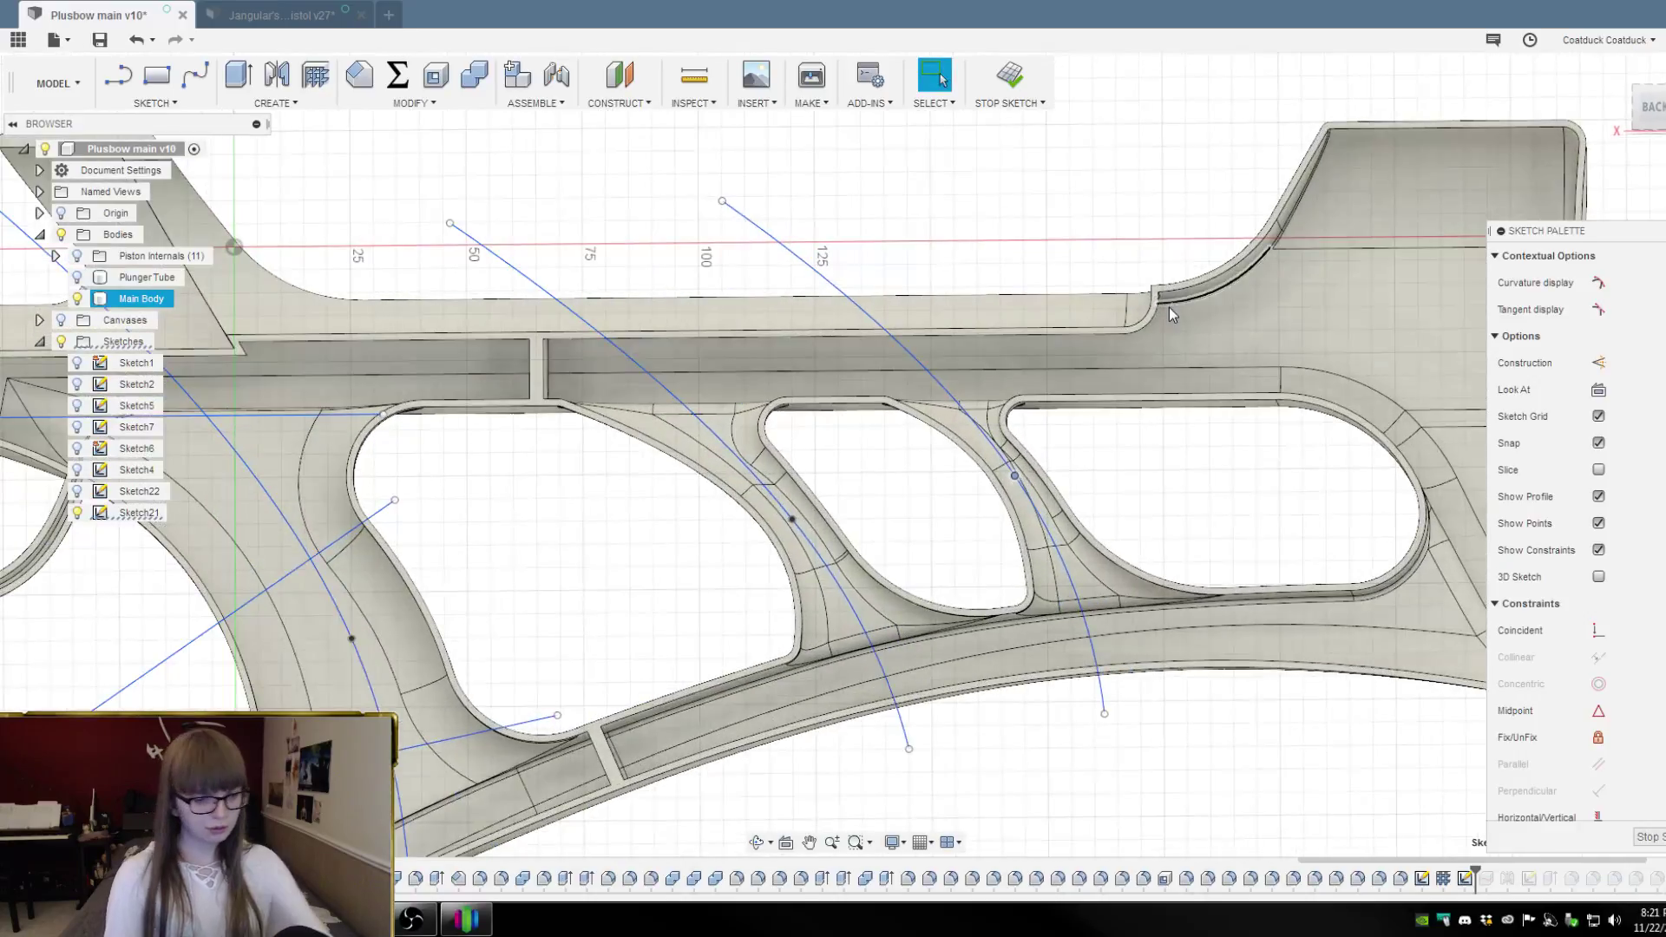
pyautogui.press('l')
pyautogui.scroll(6, 1171, 331)
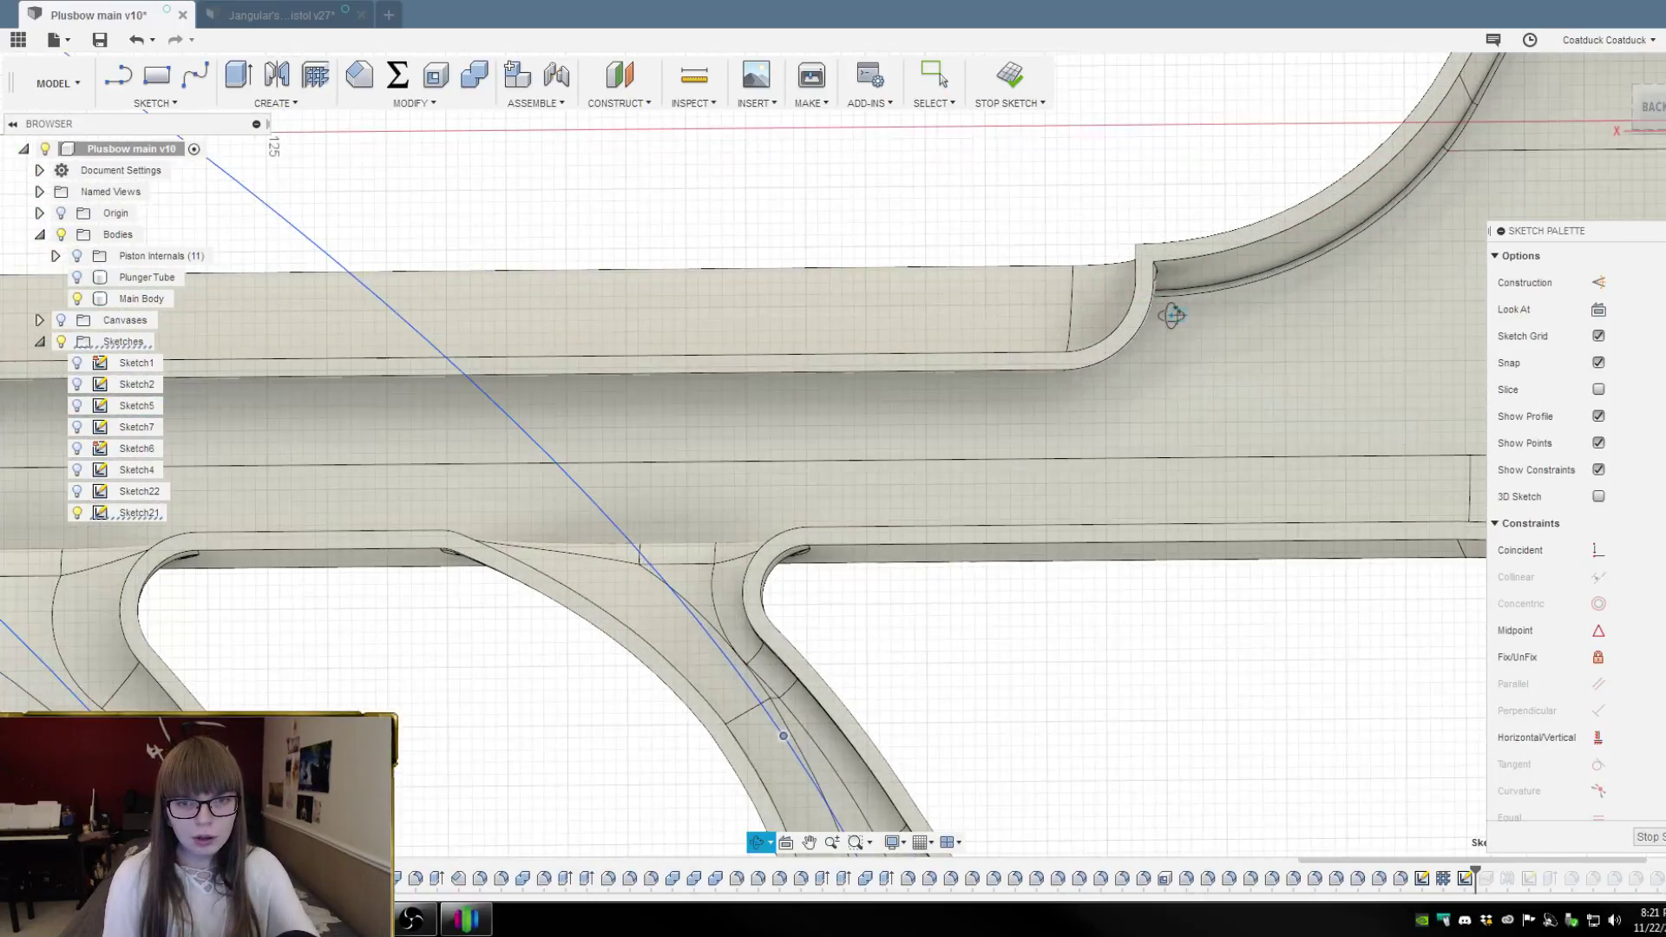
pyautogui.click(1652, 110)
pyautogui.scroll(-5, 1216, 484)
pyautogui.scroll(4, 1183, 262)
pyautogui.scroll(2, 1183, 262)
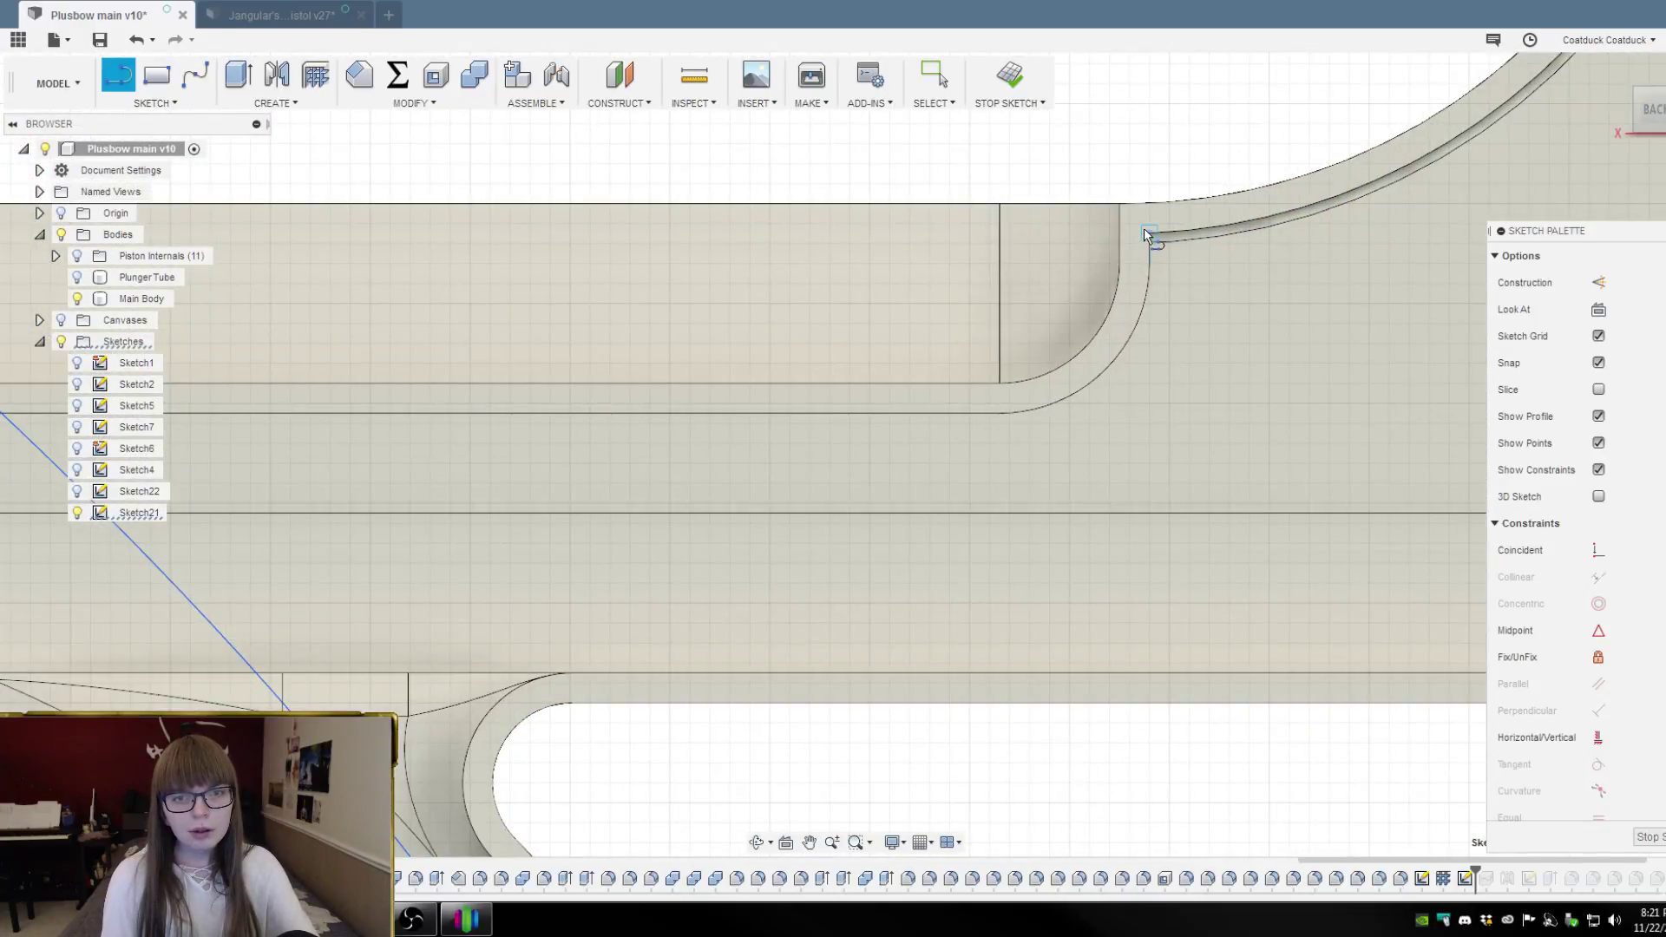
pyautogui.scroll(3, 1147, 227)
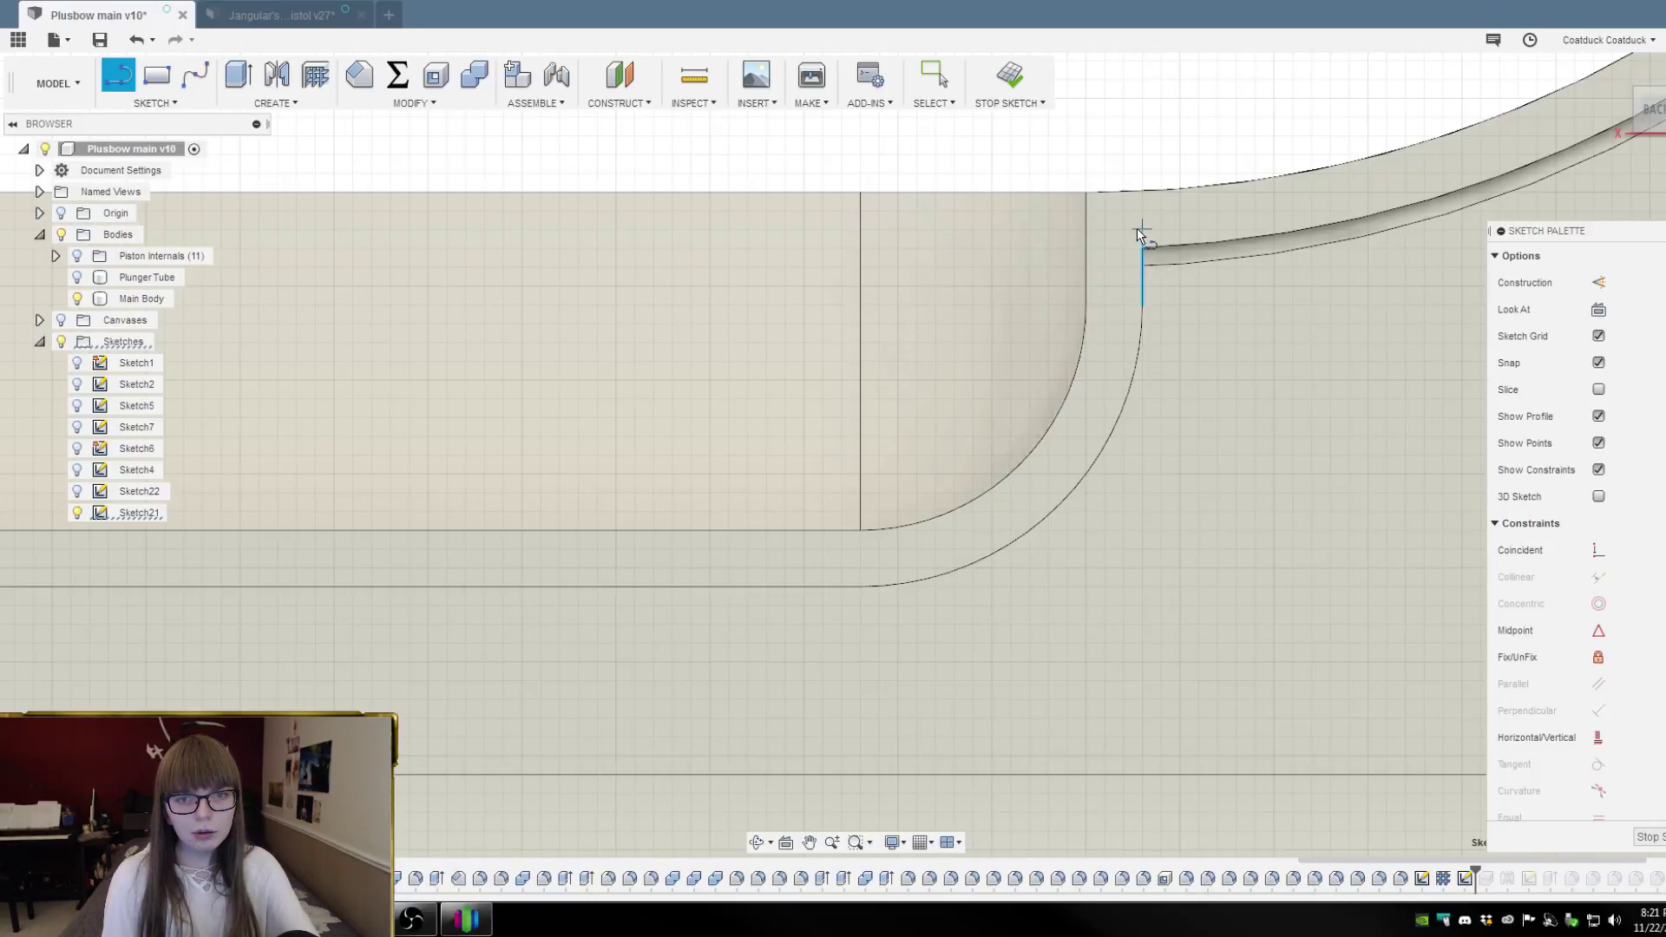
pyautogui.scroll(-2, 1154, 217)
pyautogui.click(1142, 247)
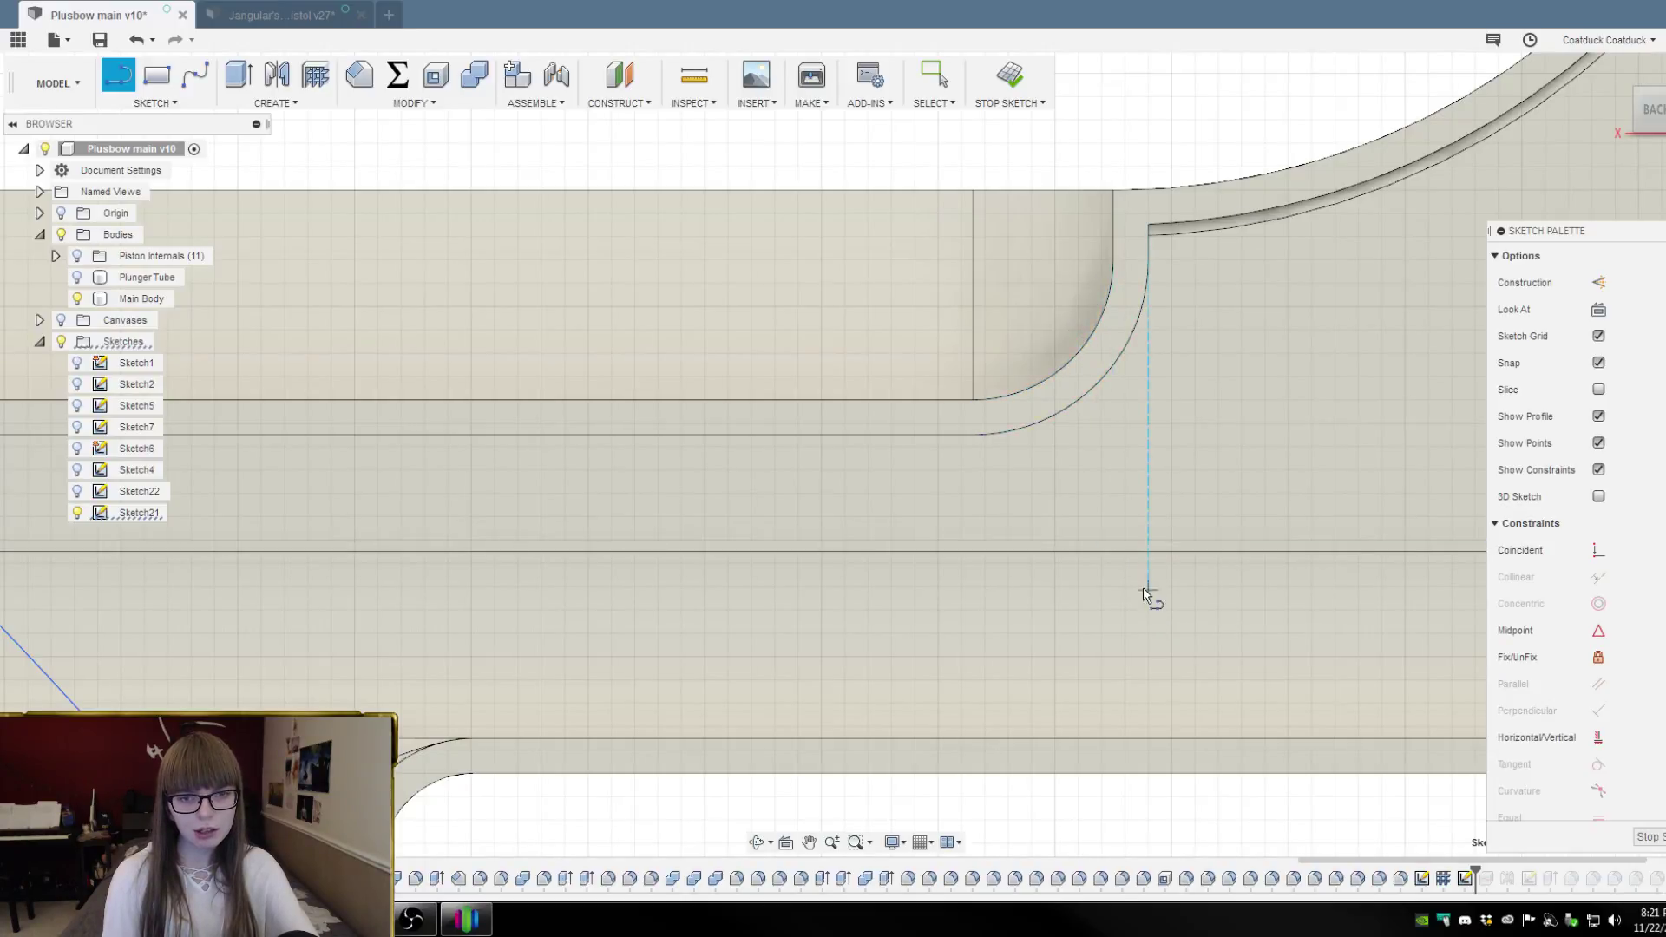
pyautogui.click(1147, 636)
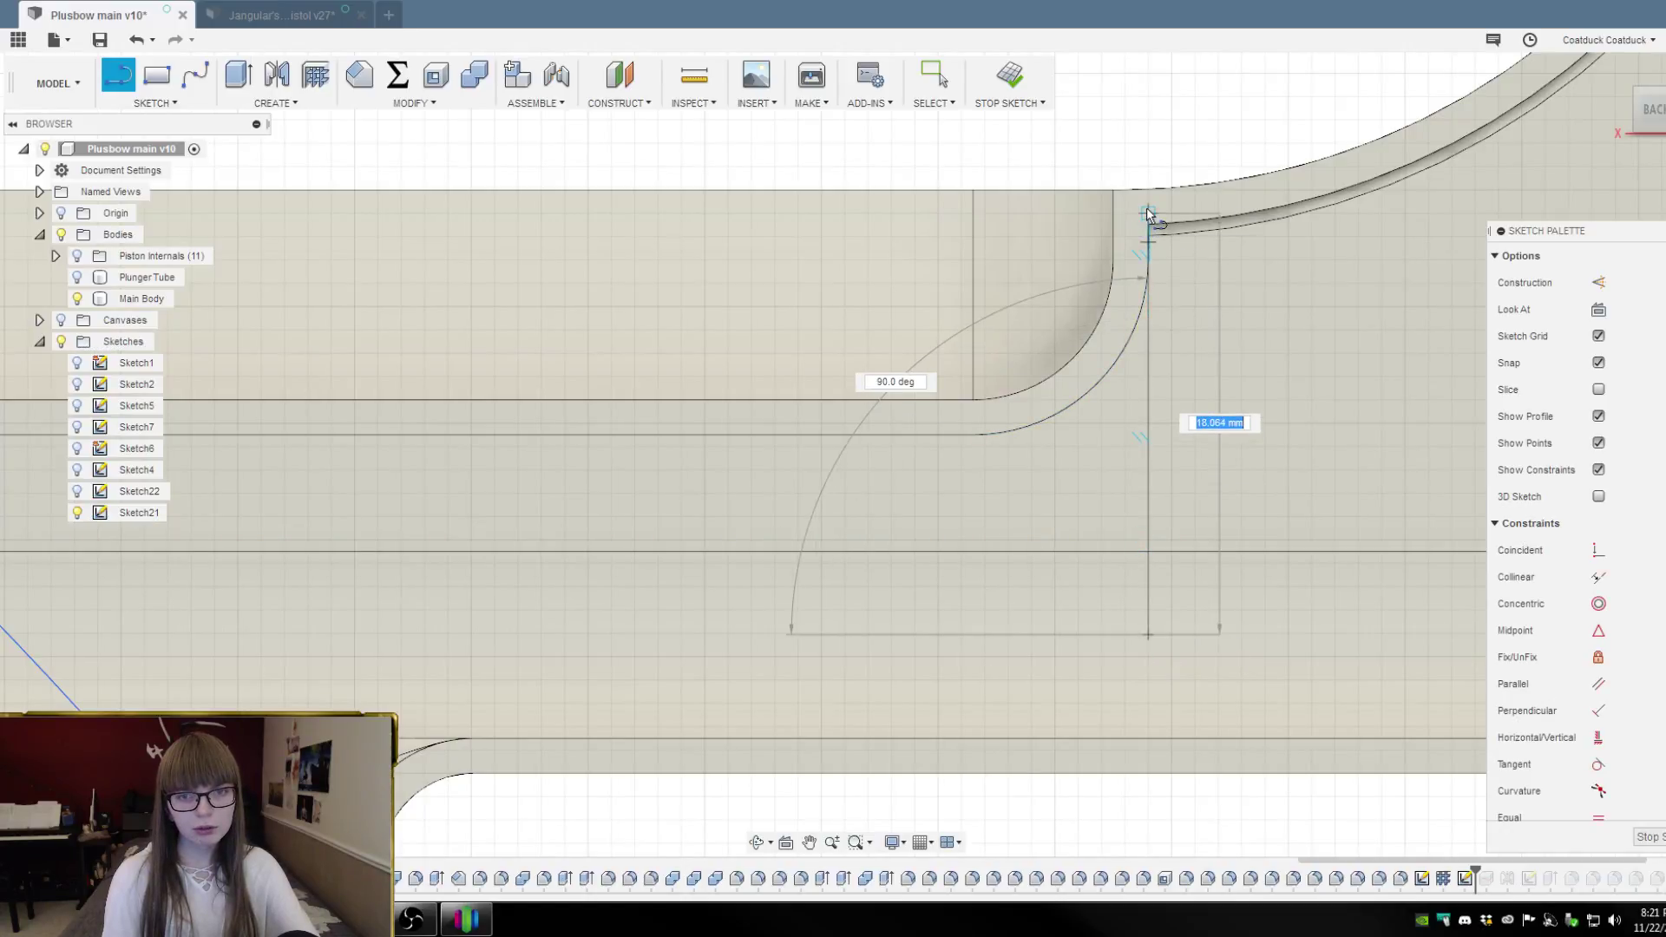
pyautogui.scroll(-3, 1235, 205)
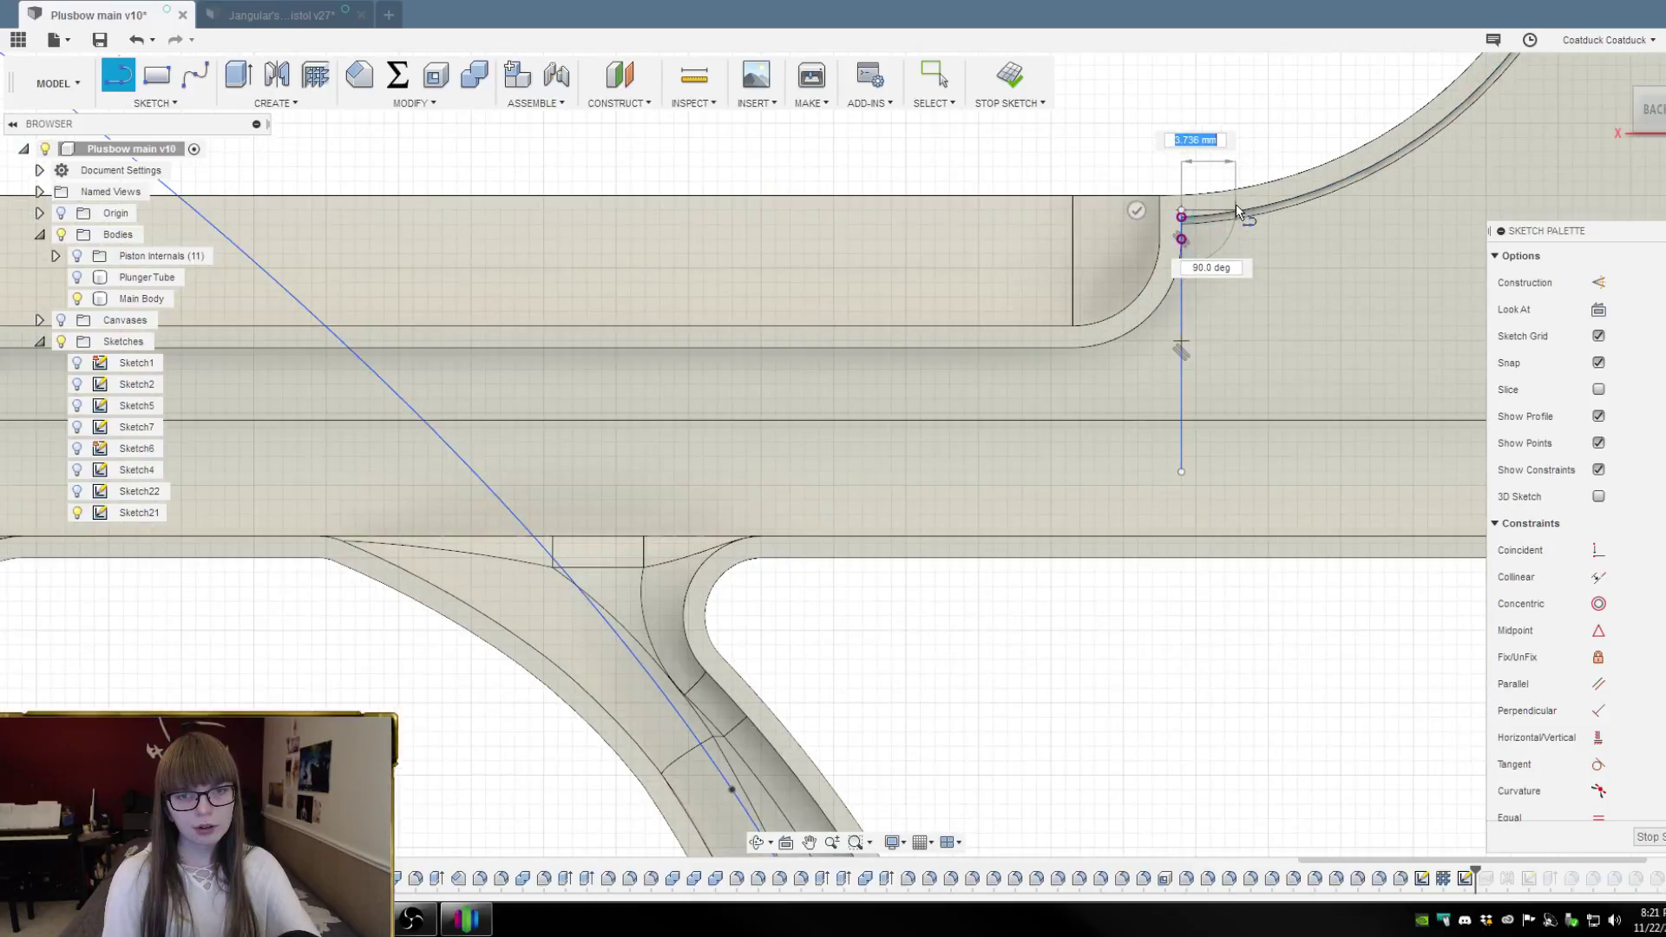
pyautogui.press('Escape')
pyautogui.hotkey('ctrl', 'z')
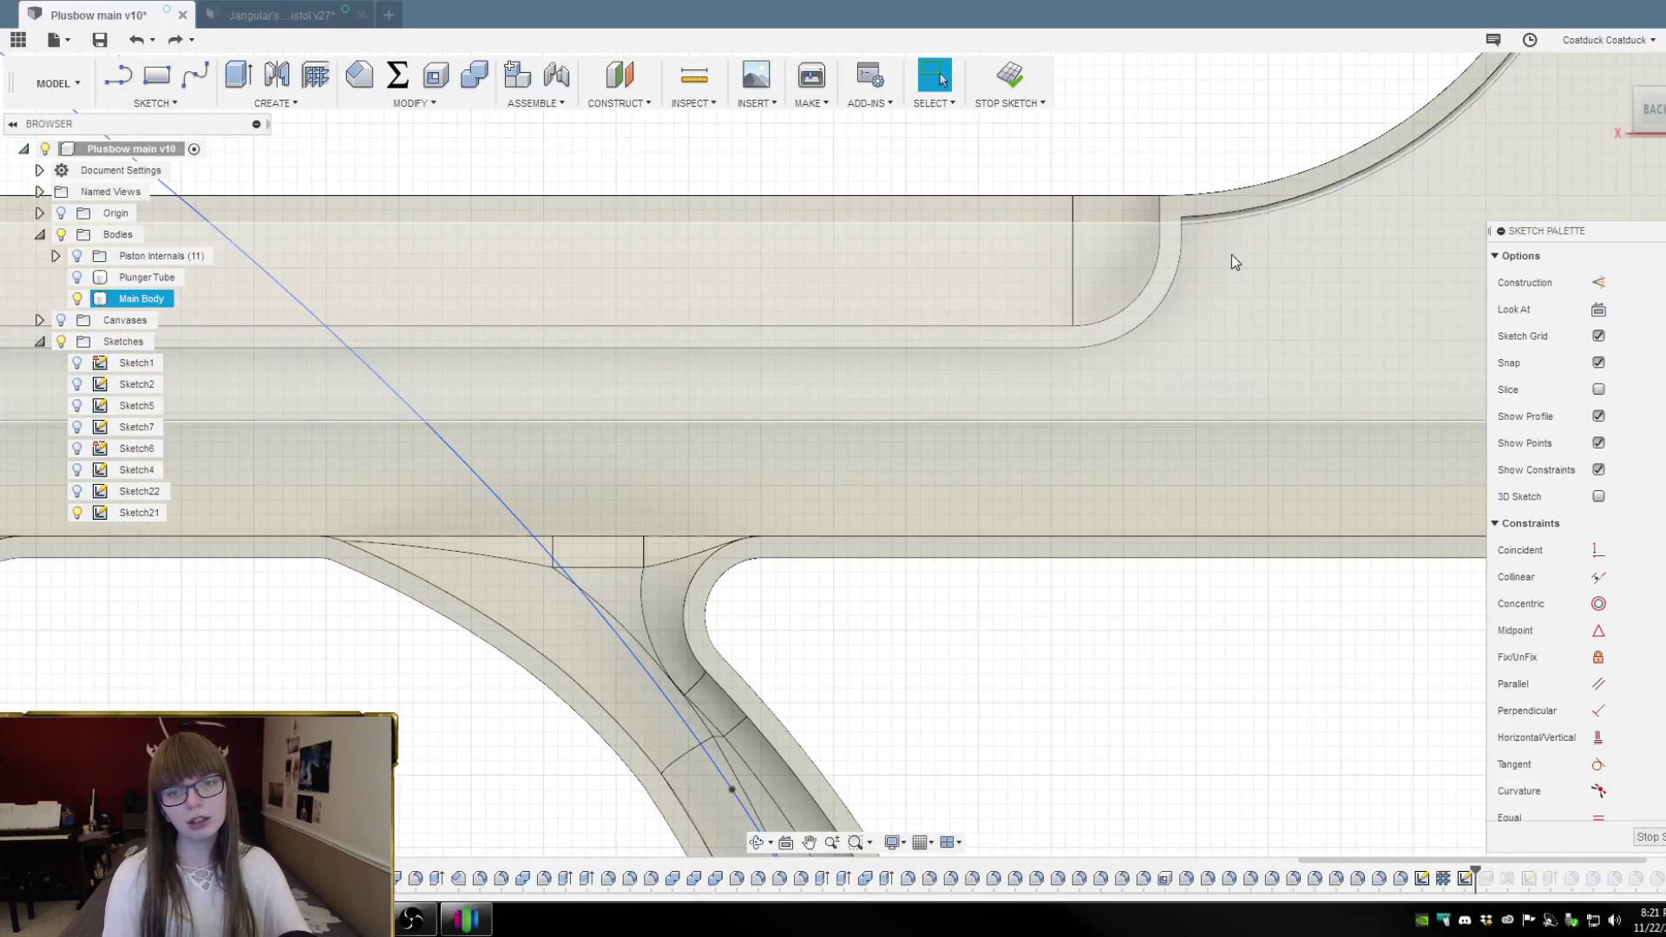
# Try a shorter vertical line from the notch corner to just past the upper rail's middle edge, and remove it
pyautogui.press('l')
pyautogui.click(1182, 215)
pyautogui.click(1180, 444)
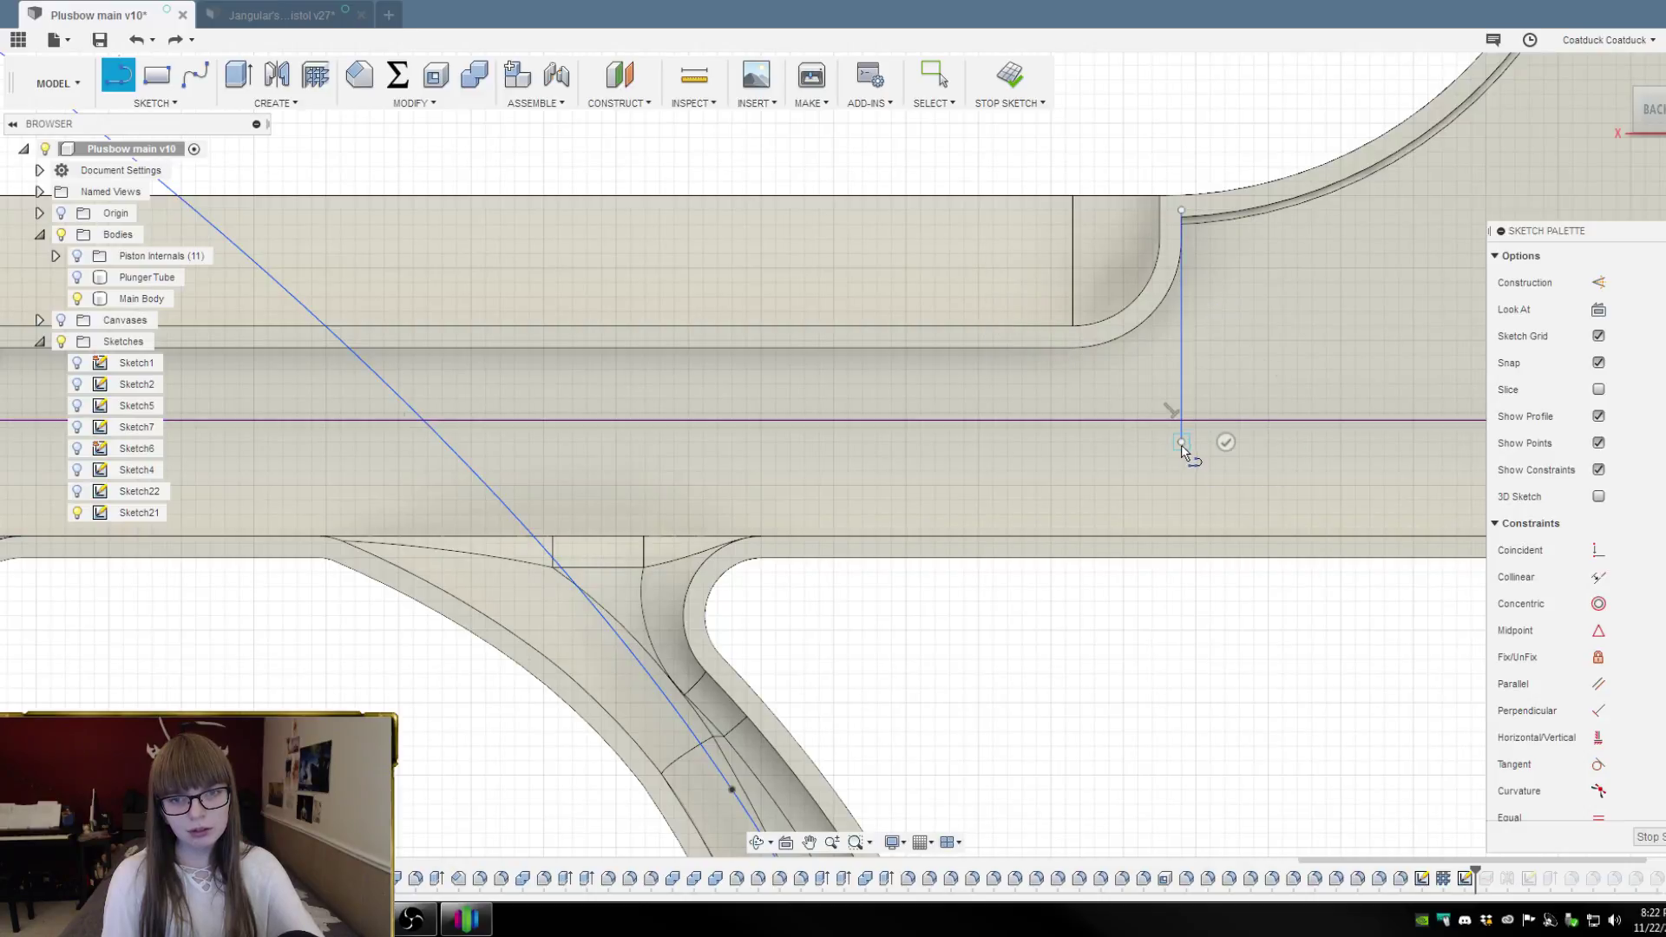
pyautogui.press('Escape')
pyautogui.scroll(-2, 1231, 371)
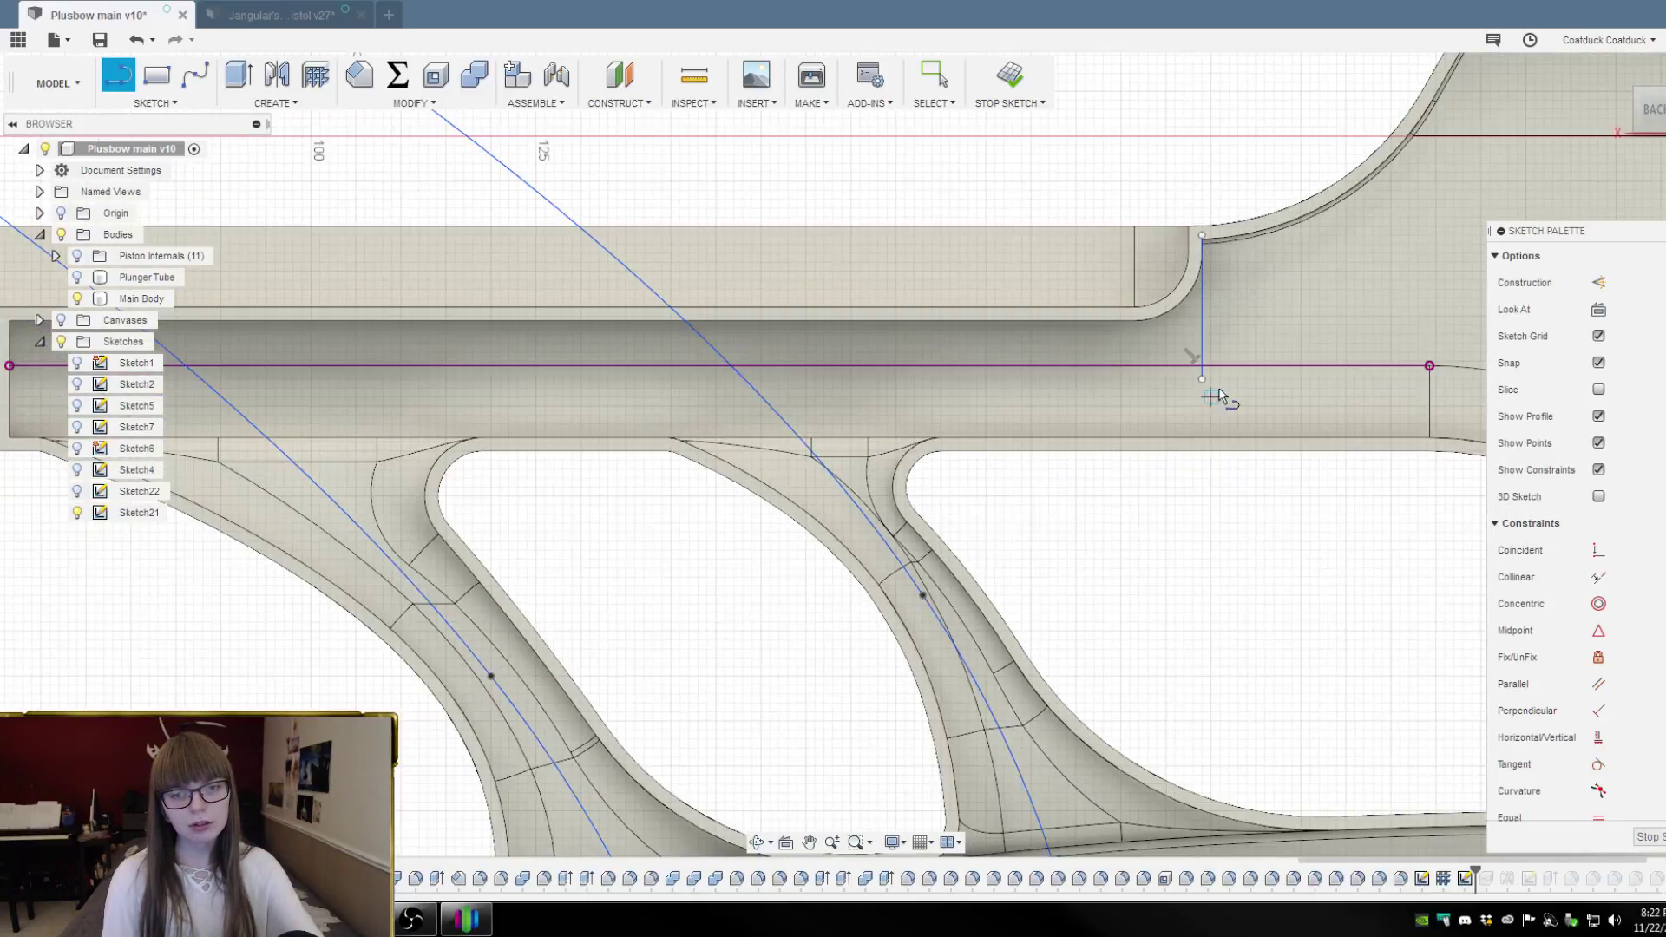
pyautogui.scroll(-2, 1128, 460)
pyautogui.press('Escape')
pyautogui.click(1272, 397)
pyautogui.press('Delete')
pyautogui.scroll(-3, 1298, 519)
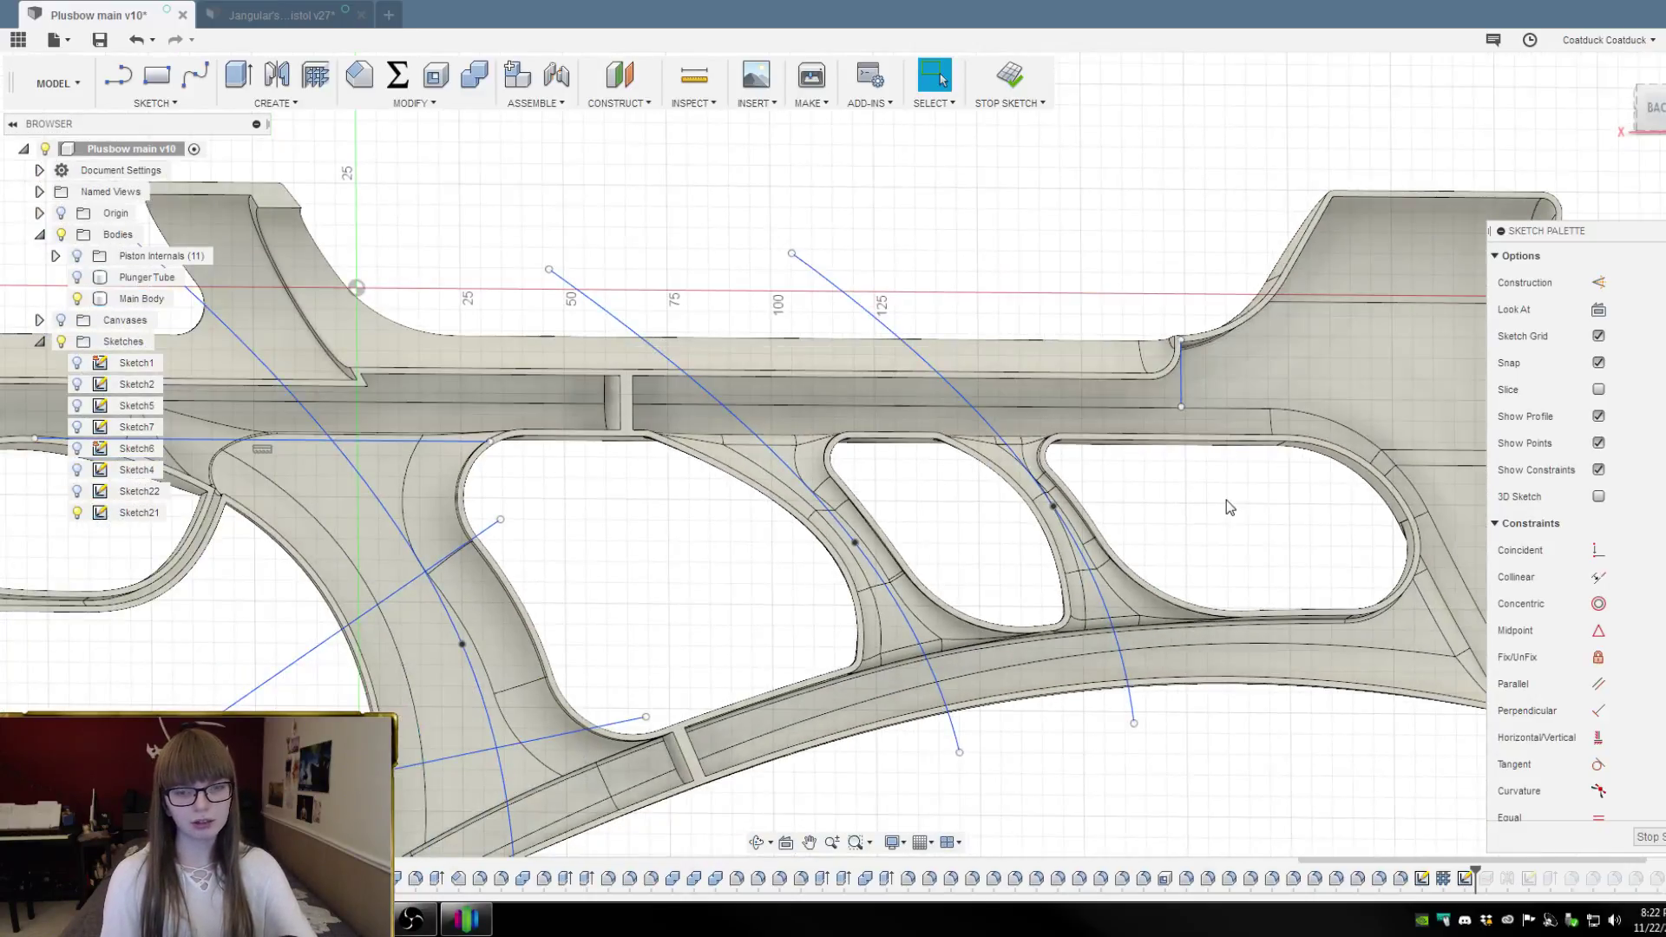
pyautogui.scroll(2, 1219, 477)
pyautogui.hotkey('ctrl', 'z')
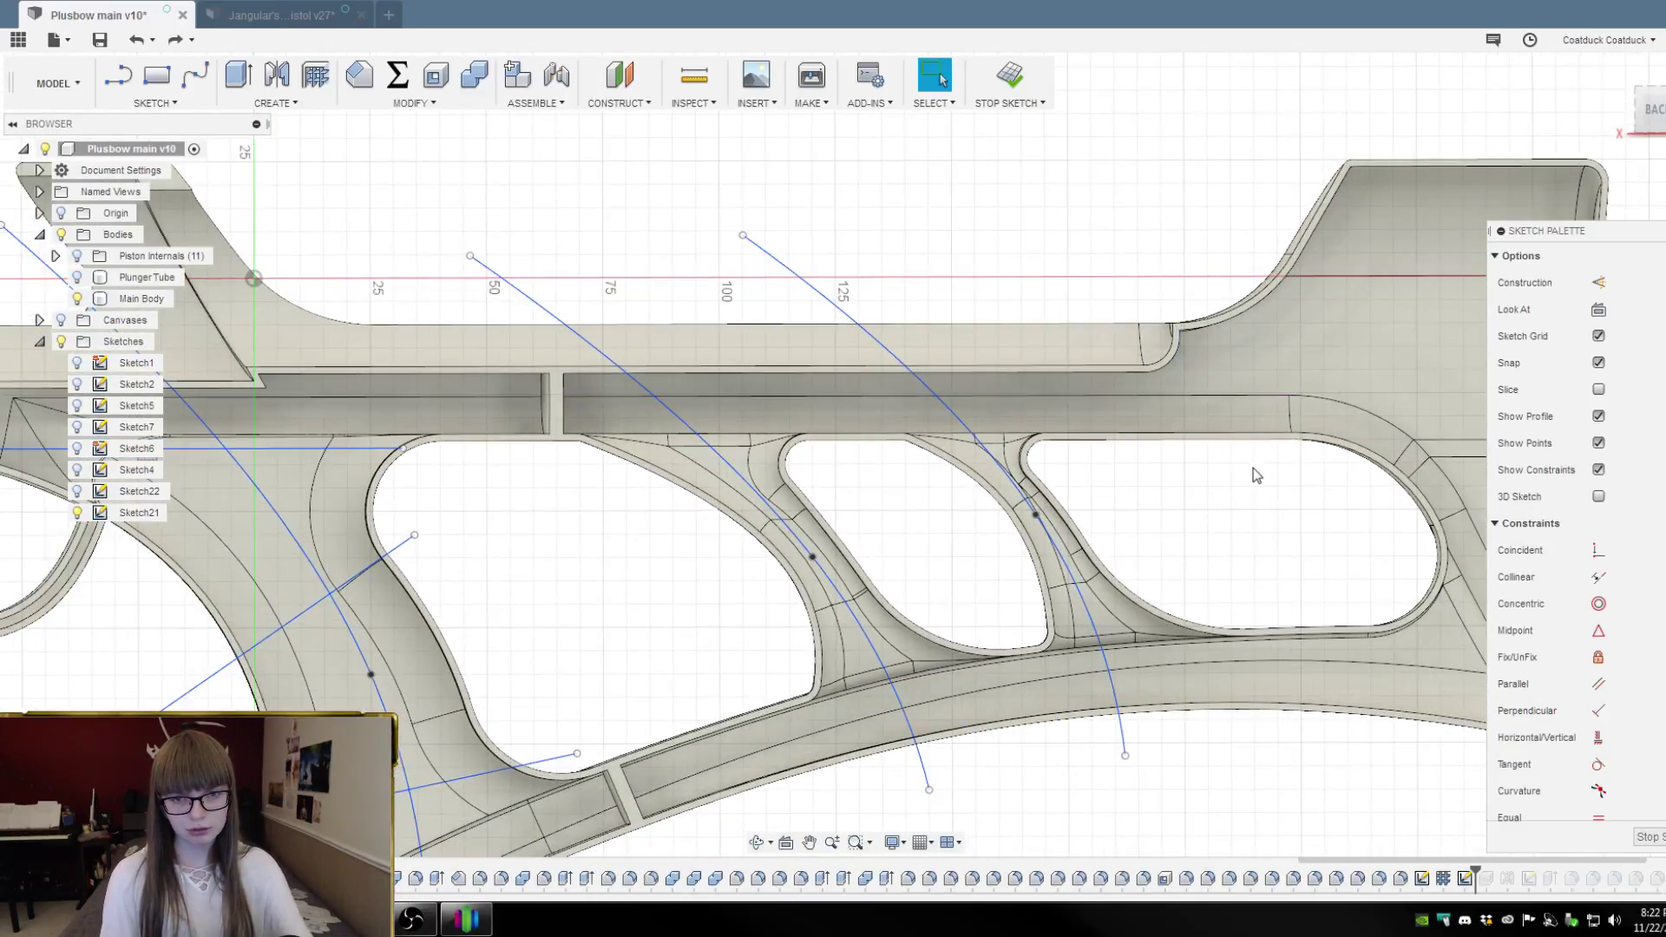
# Draw a vertical line about 23 mm long from the notch corner across the upper rail to its lower inner edge
pyautogui.scroll(1, 1253, 461)
pyautogui.scroll(5, 1225, 335)
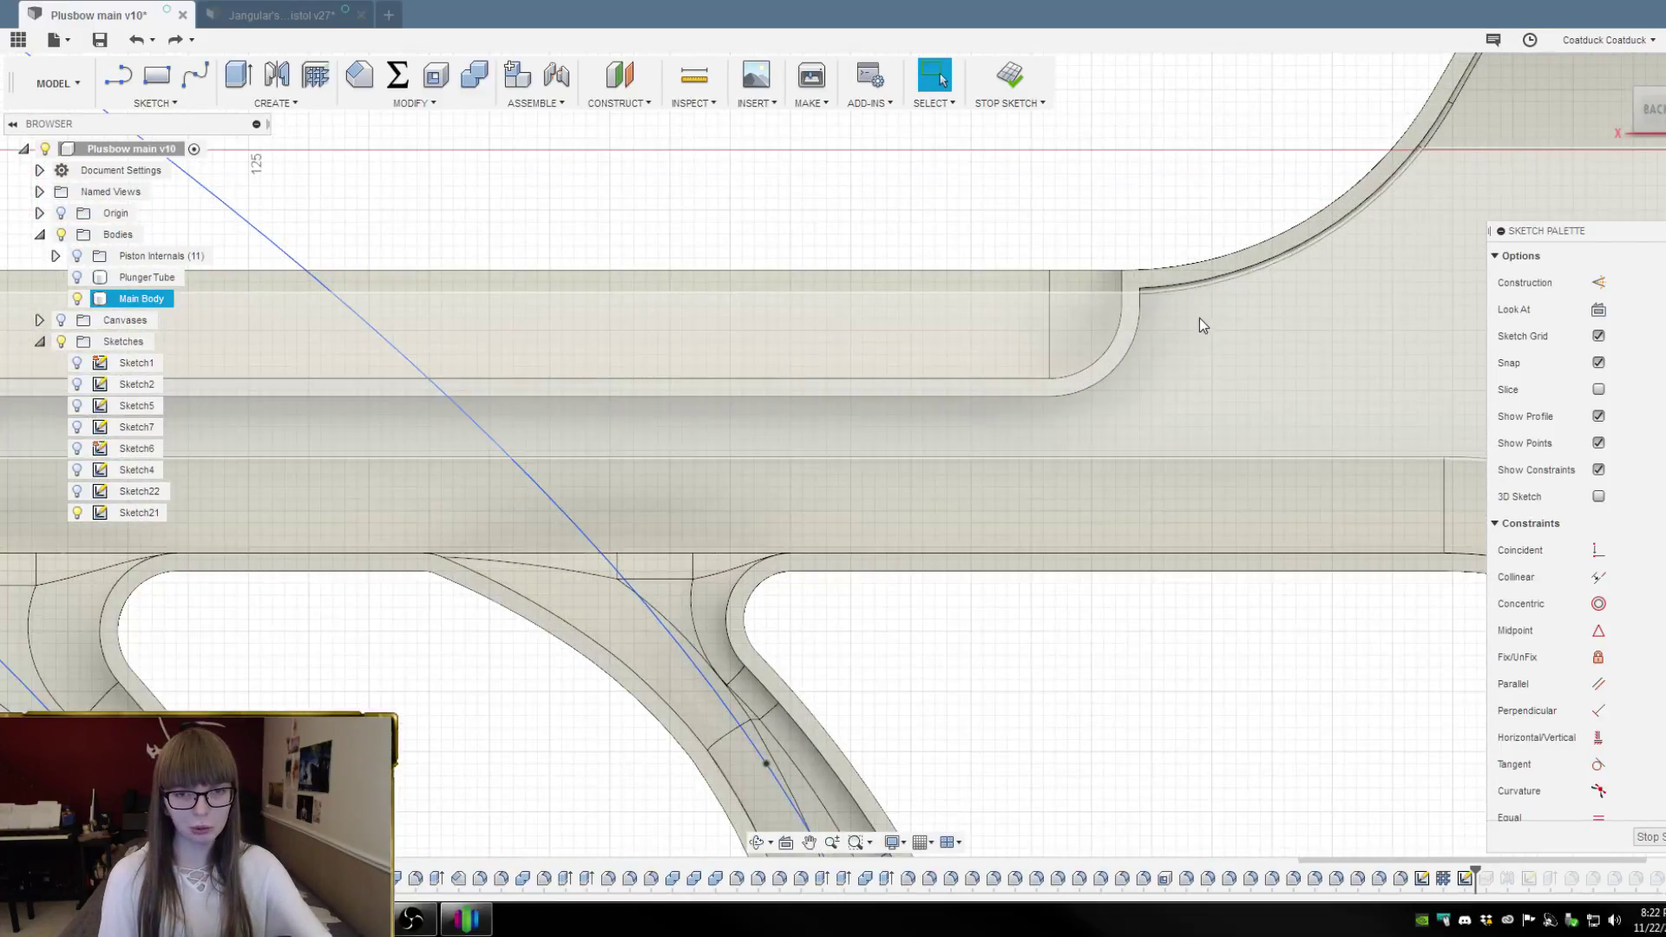
pyautogui.press('l')
pyautogui.scroll(4, 1136, 276)
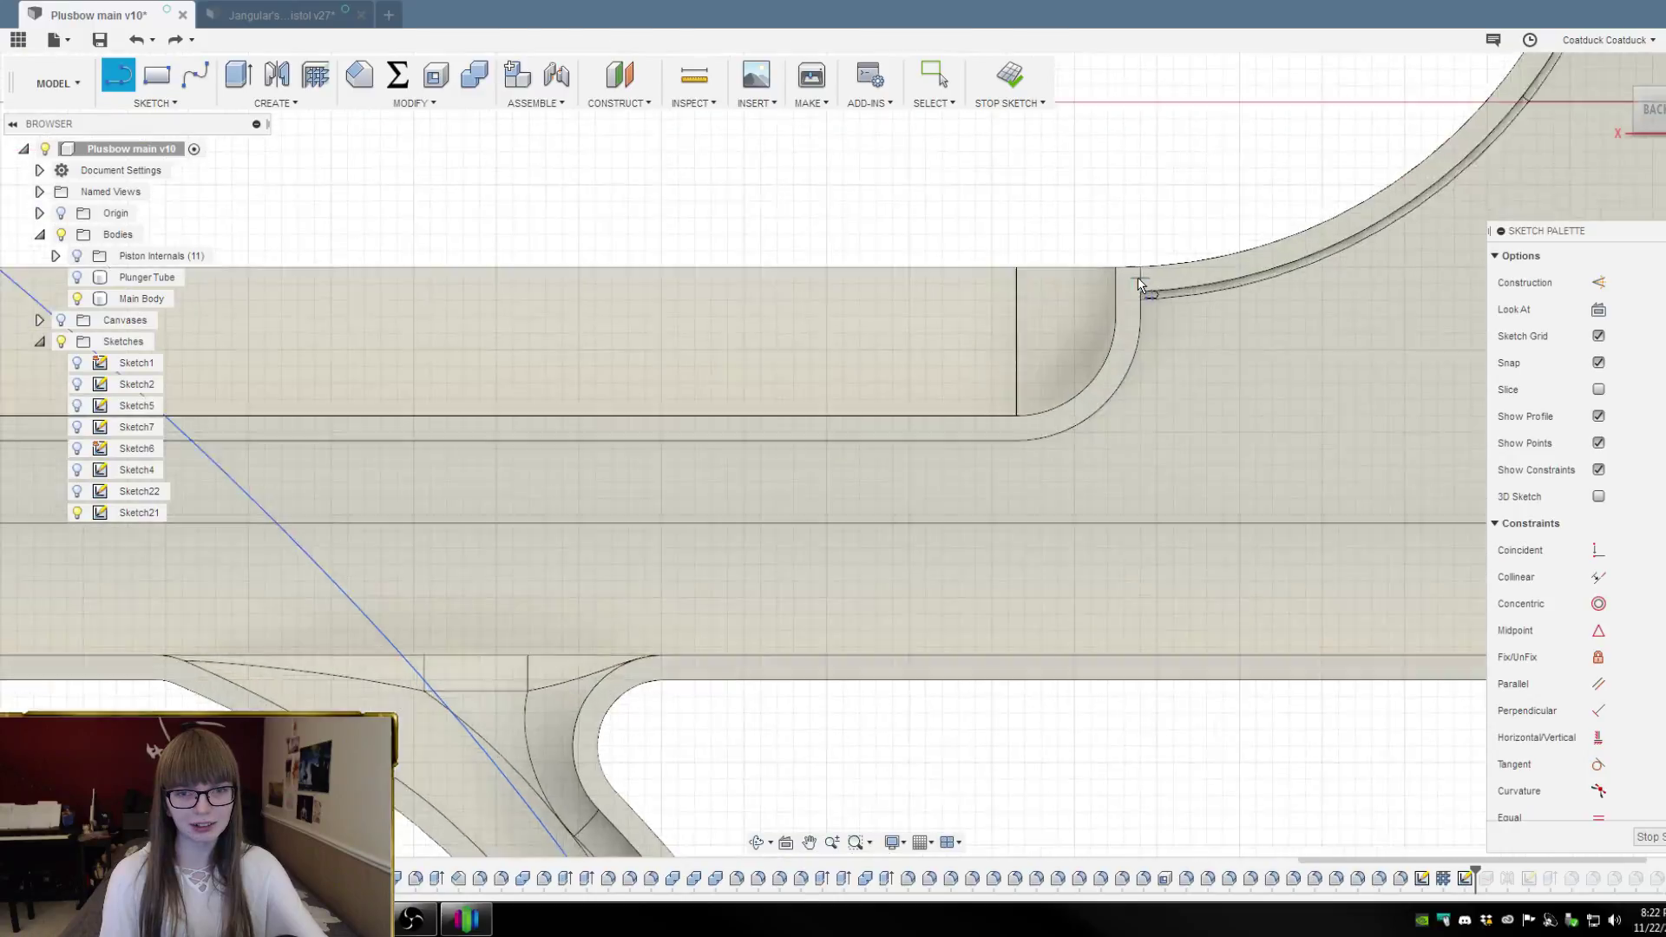
pyautogui.press('Escape')
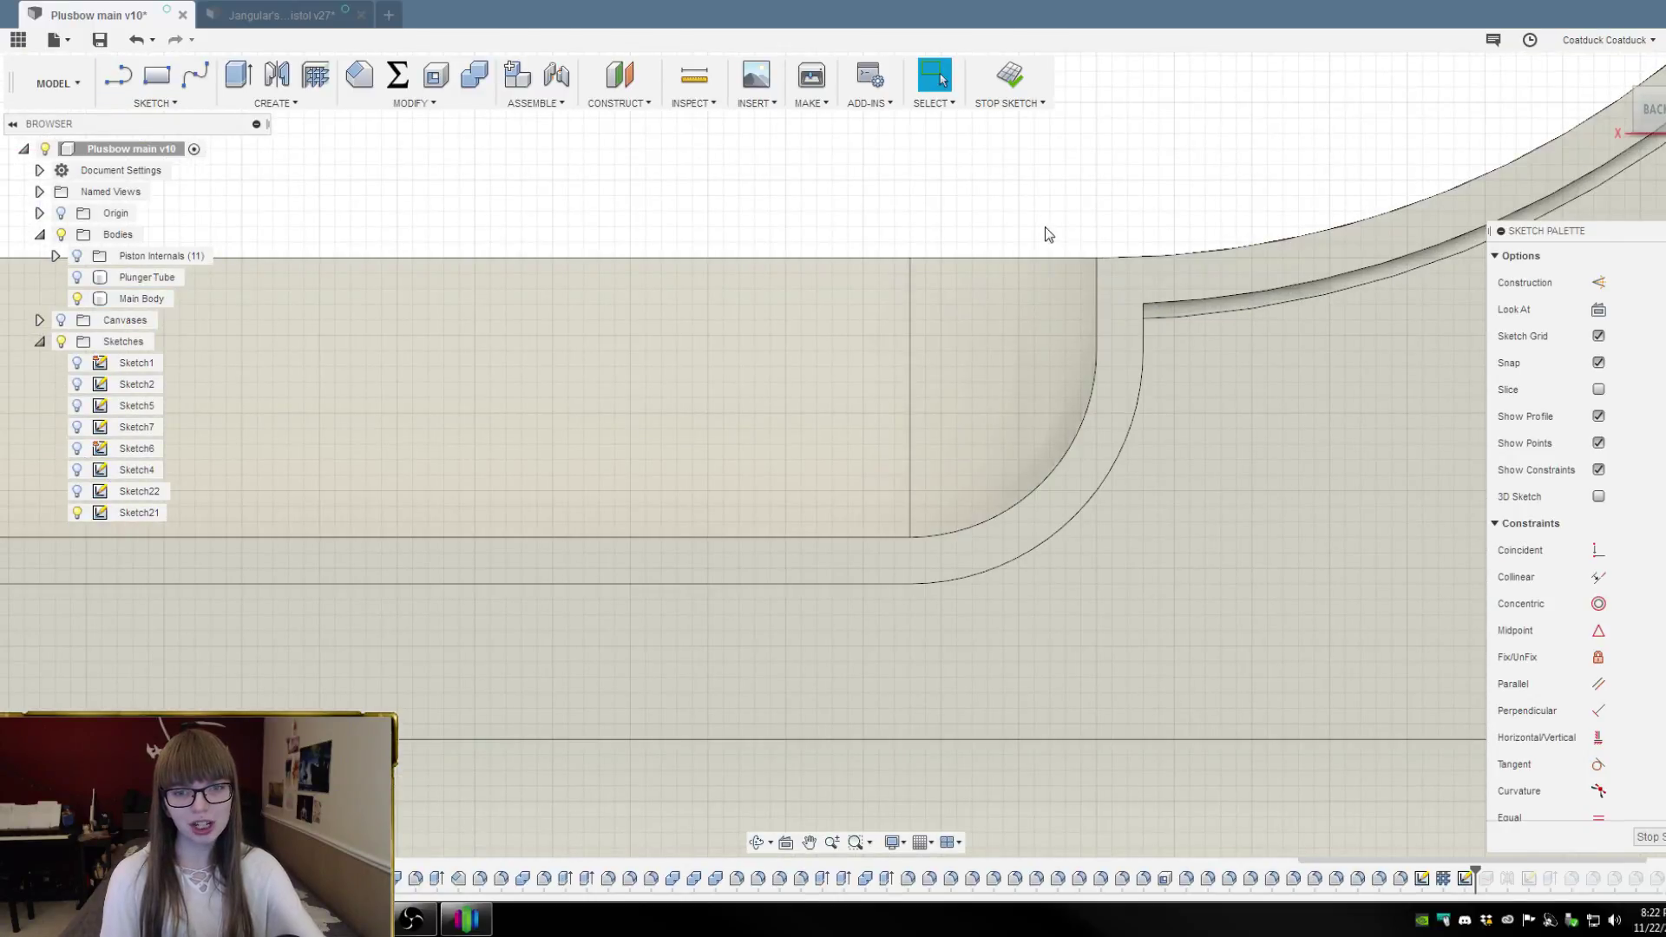
pyautogui.press('l')
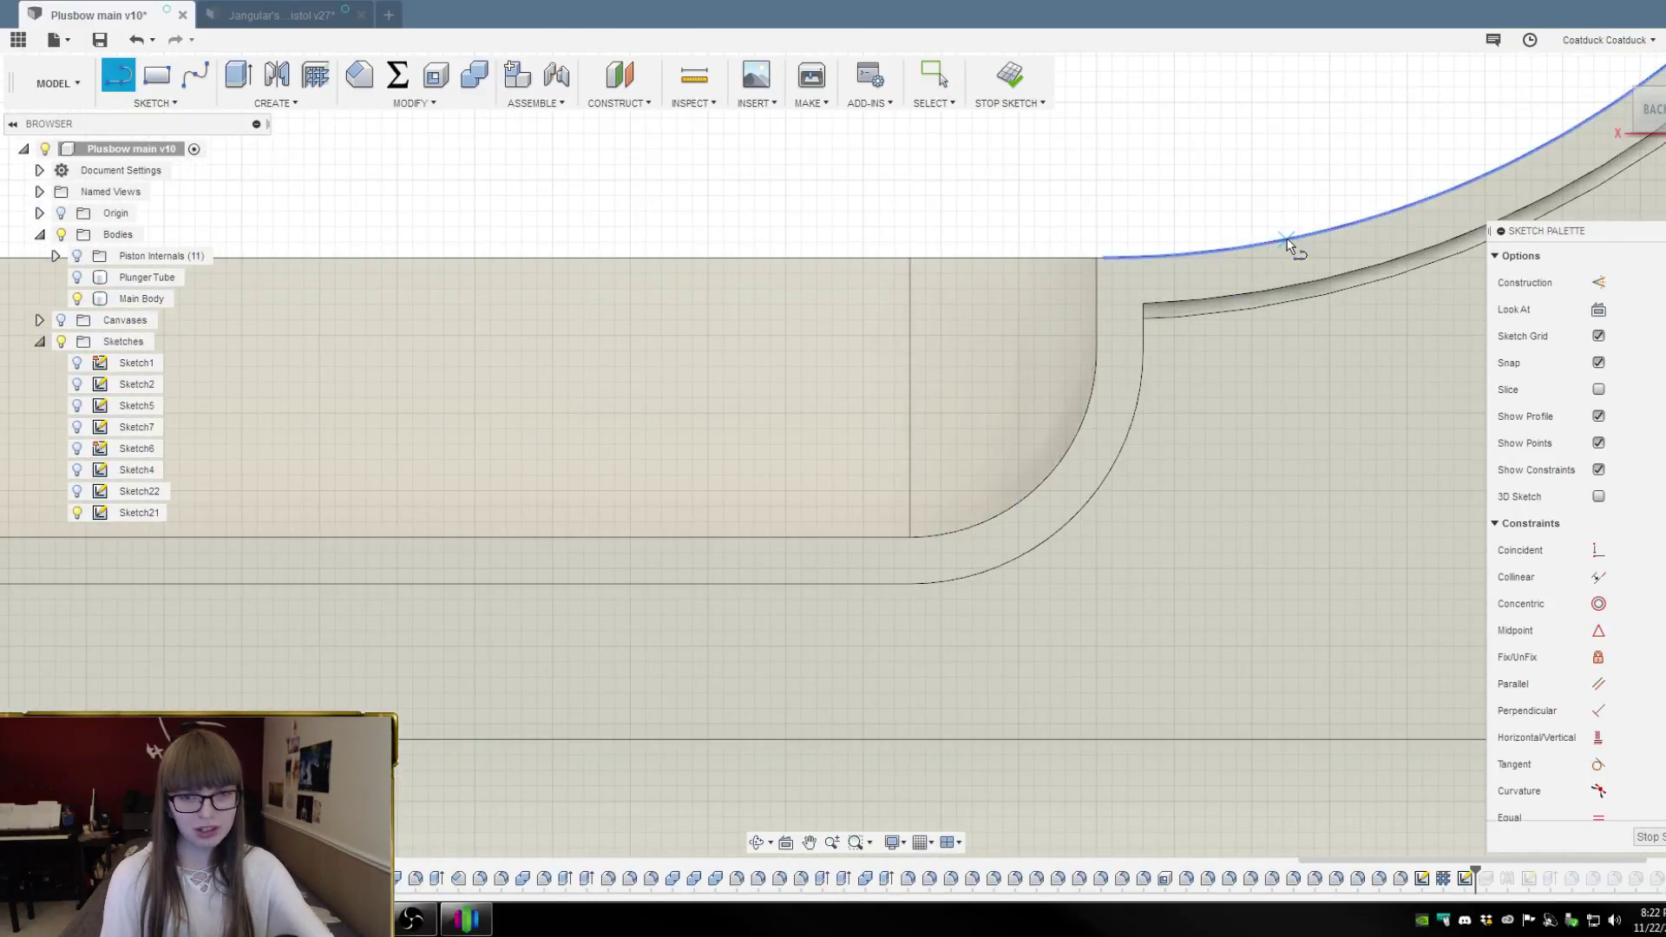
pyautogui.click(1145, 300)
pyautogui.scroll(-3, 1147, 260)
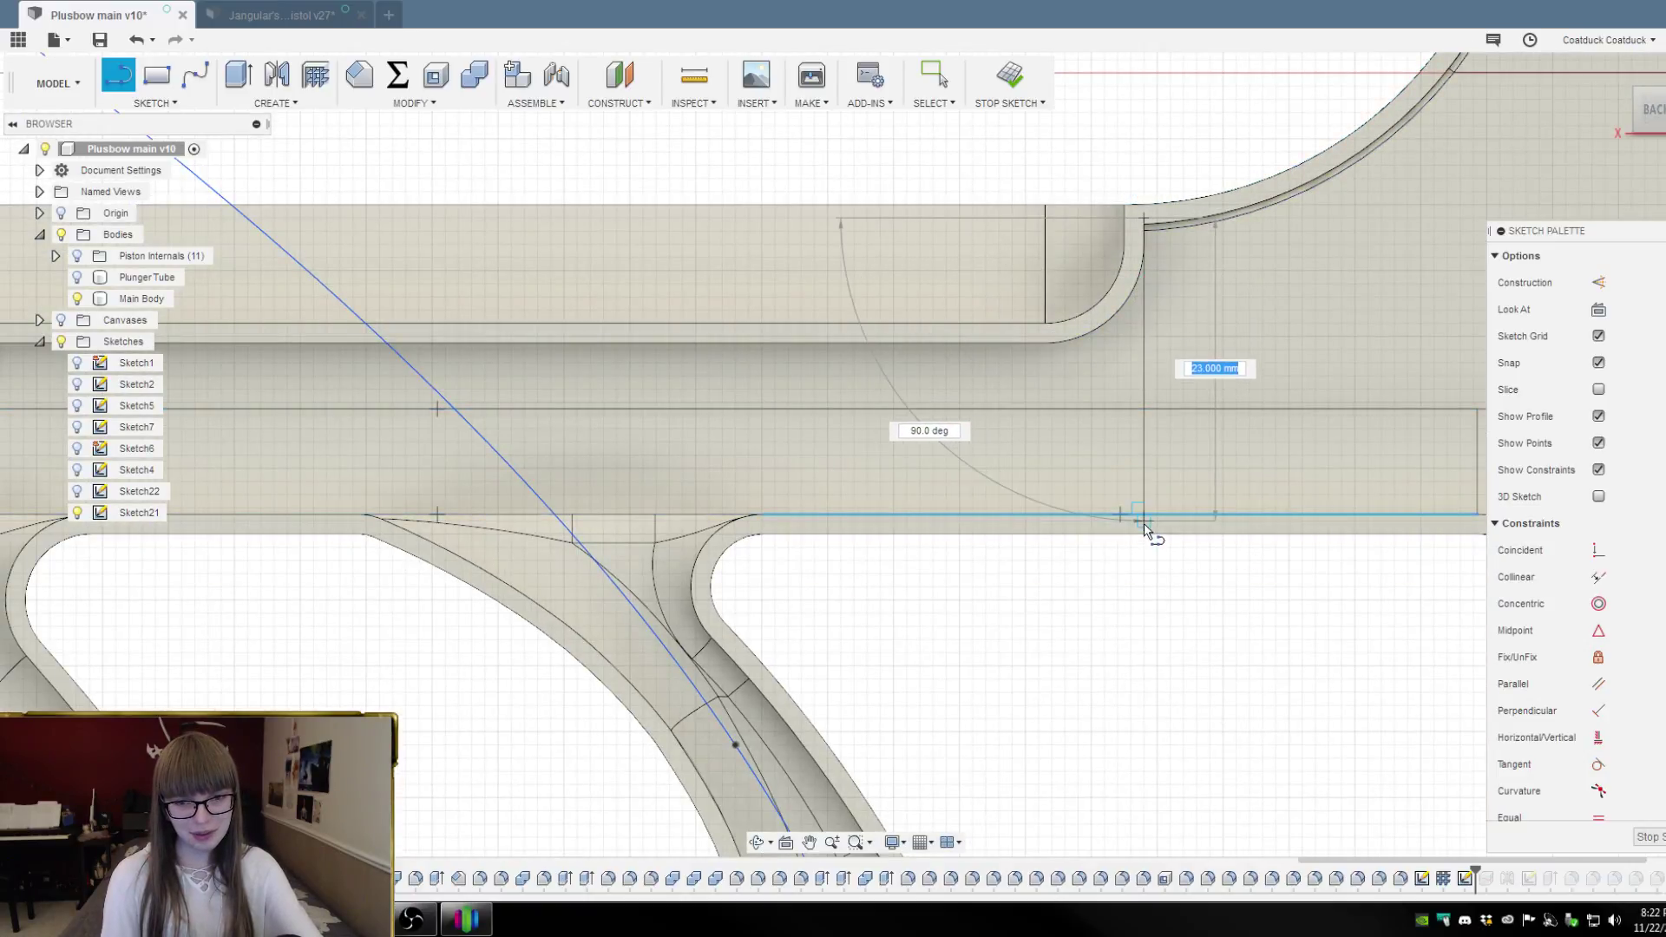
pyautogui.scroll(2, 1144, 523)
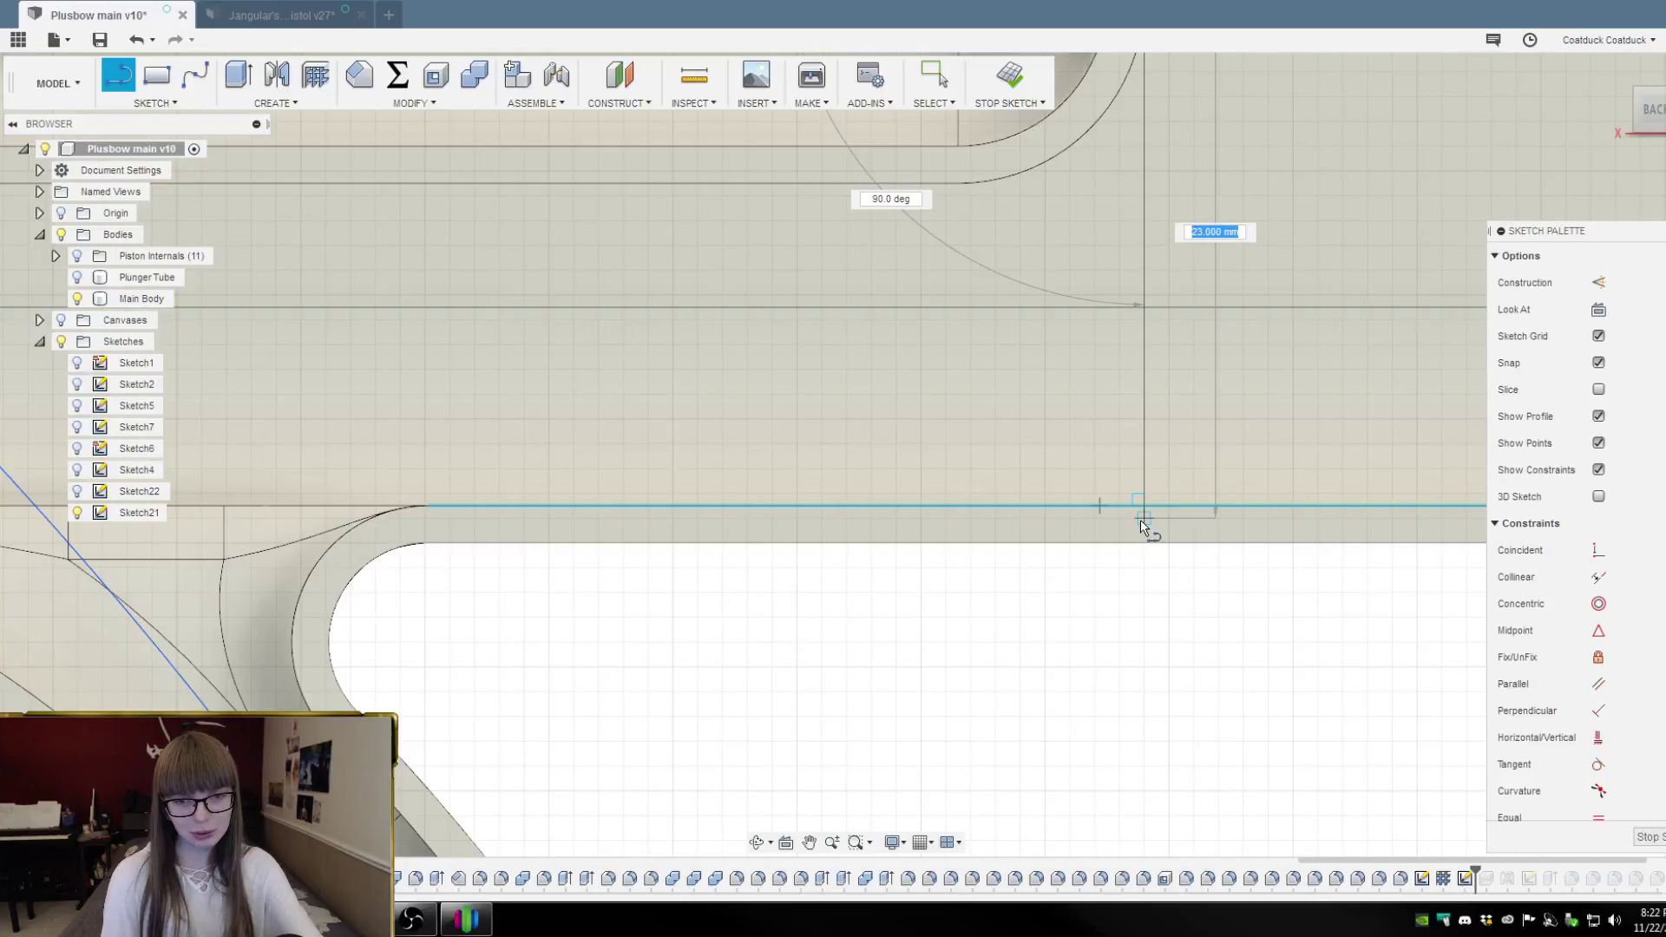
pyautogui.click(1142, 512)
pyautogui.scroll(-1, 1154, 508)
pyautogui.press('Escape')
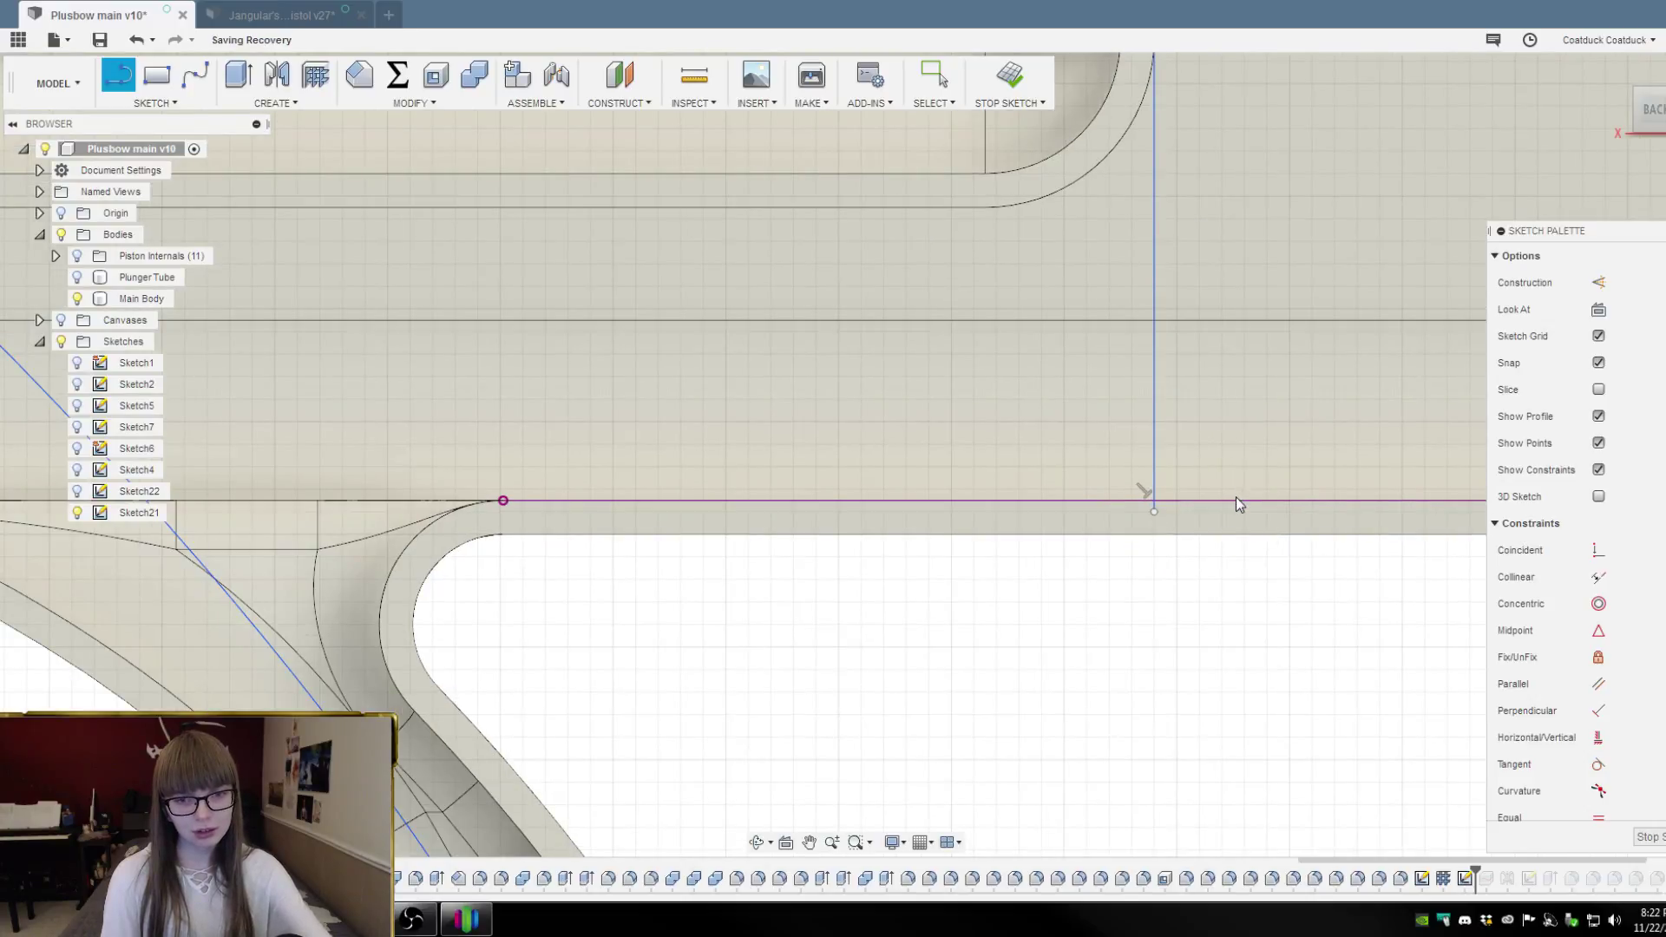
pyautogui.press('Escape')
# Delete the vertical line running from the notch corner across the upper rail
pyautogui.scroll(-3, 1232, 451)
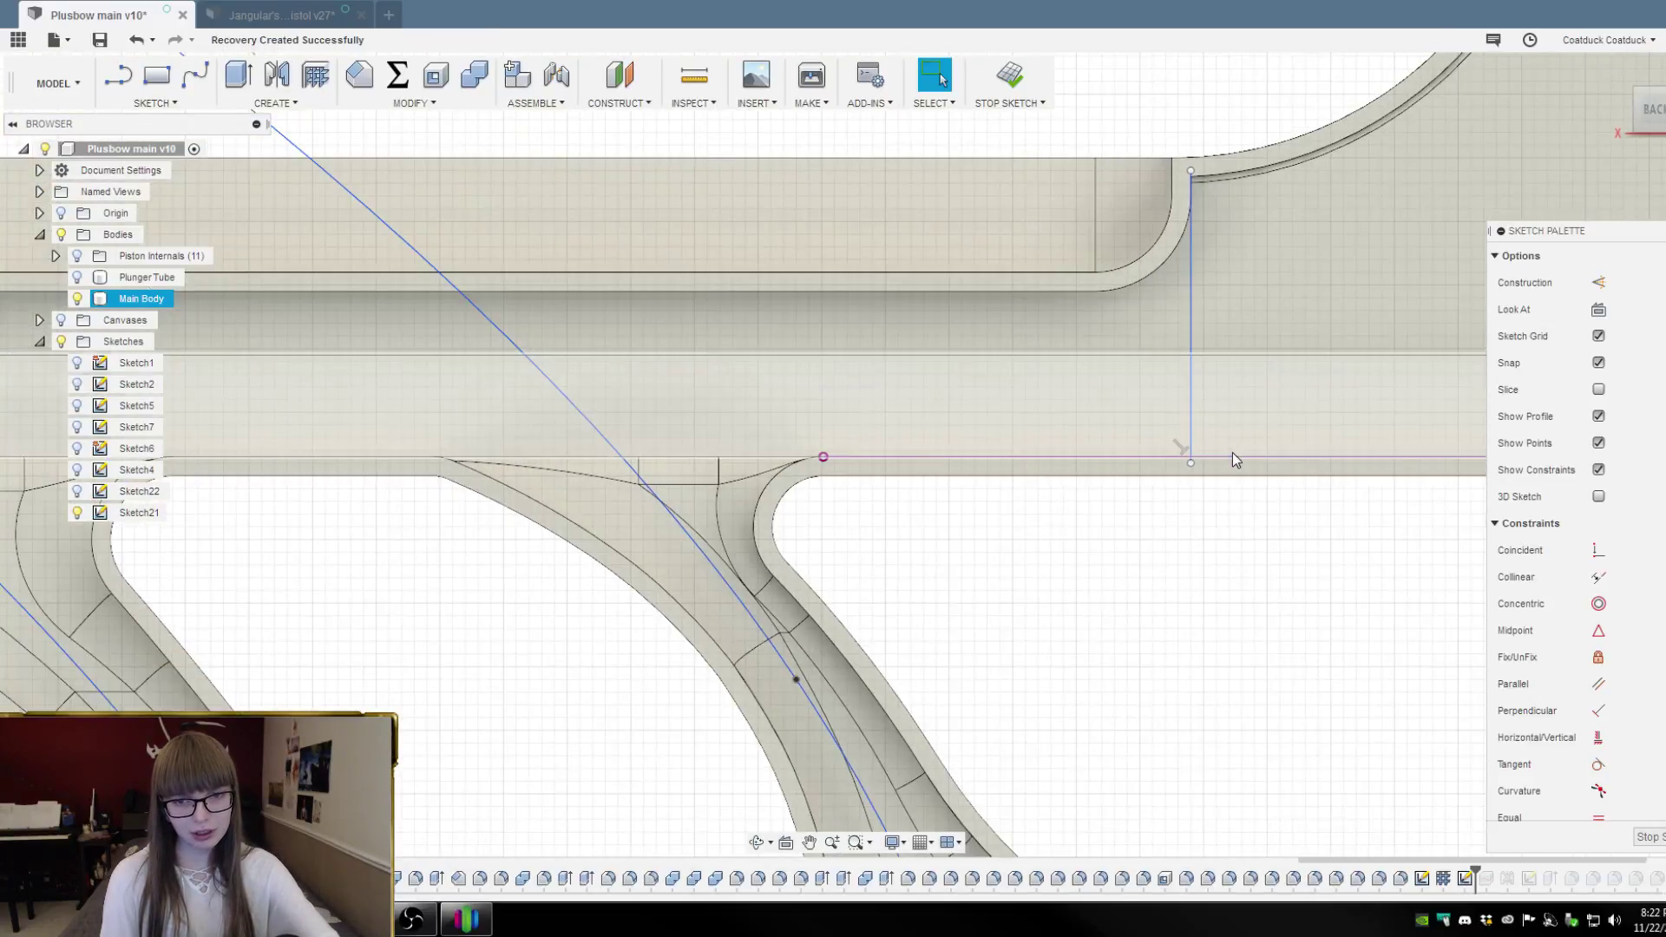
pyautogui.scroll(-3, 1093, 383)
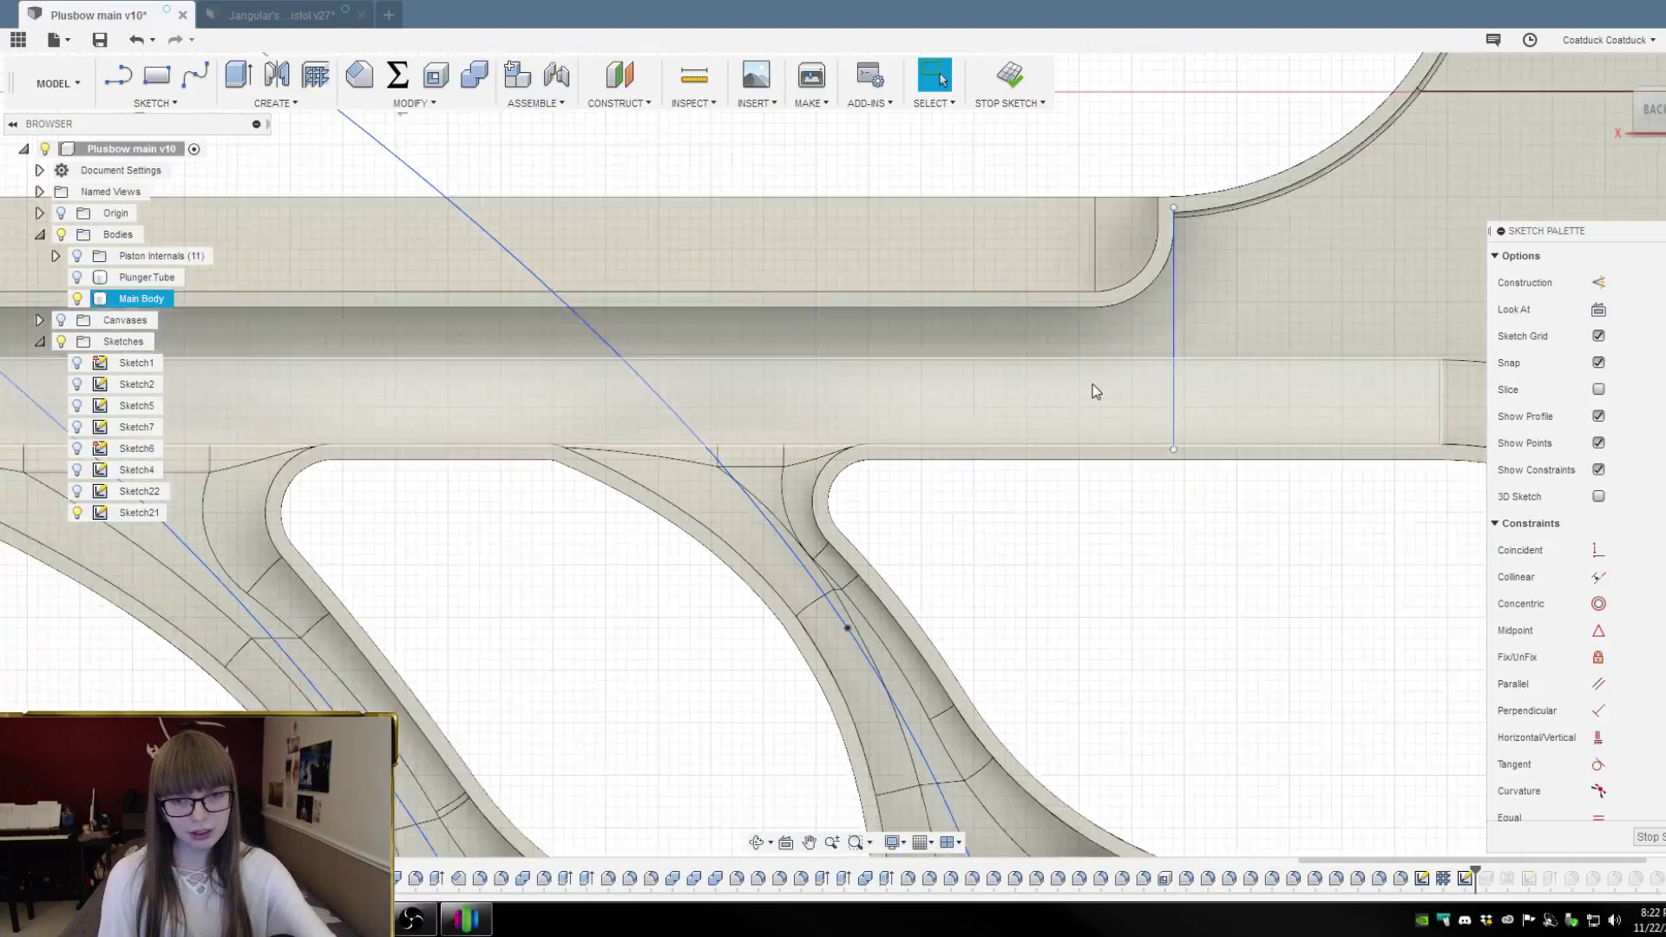
pyautogui.scroll(-2, 1219, 503)
pyautogui.moveTo(1227, 491)
pyautogui.keyDown('shift'); pyautogui.mouseDown(button='middle')
pyautogui.moveTo(1113, 199)
pyautogui.moveTo(1133, 214)
pyautogui.moveTo(1133, 340)
pyautogui.mouseUp(button='middle'); pyautogui.keyUp('shift')
pyautogui.moveTo(1150, 421)
pyautogui.keyDown('shift'); pyautogui.mouseDown(button='middle')
pyautogui.moveTo(1151, 345)
pyautogui.moveTo(1155, 397)
pyautogui.mouseUp(button='middle'); pyautogui.keyUp('shift')
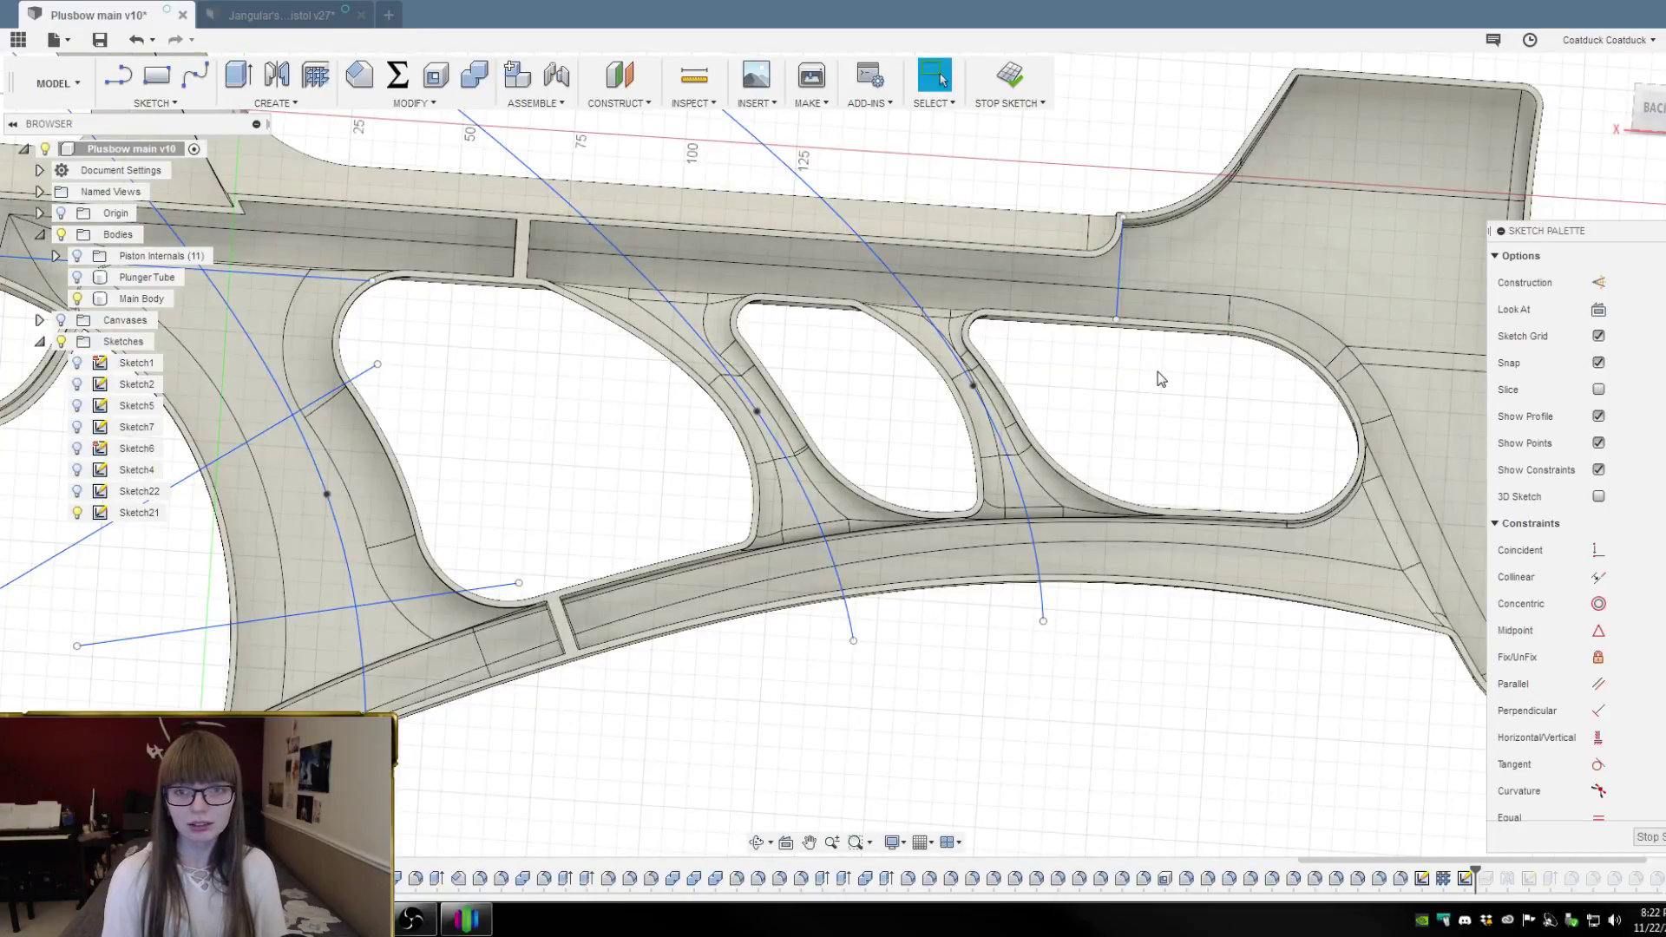
pyautogui.click(1125, 276)
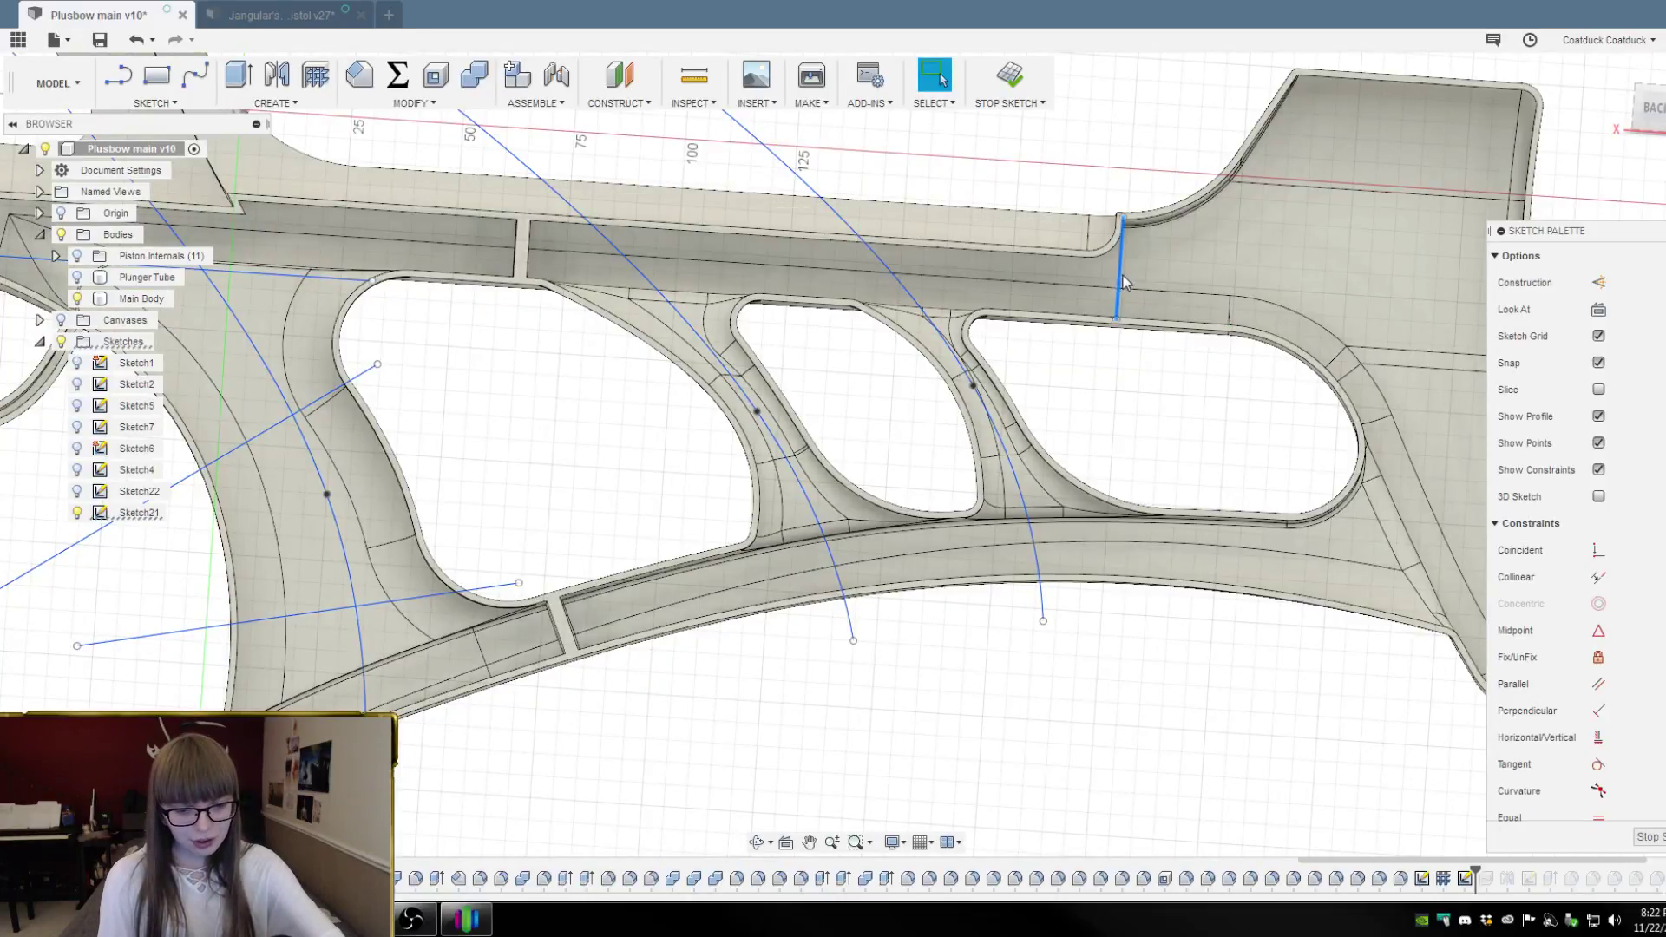
pyautogui.press('Escape')
pyautogui.scroll(4, 1033, 191)
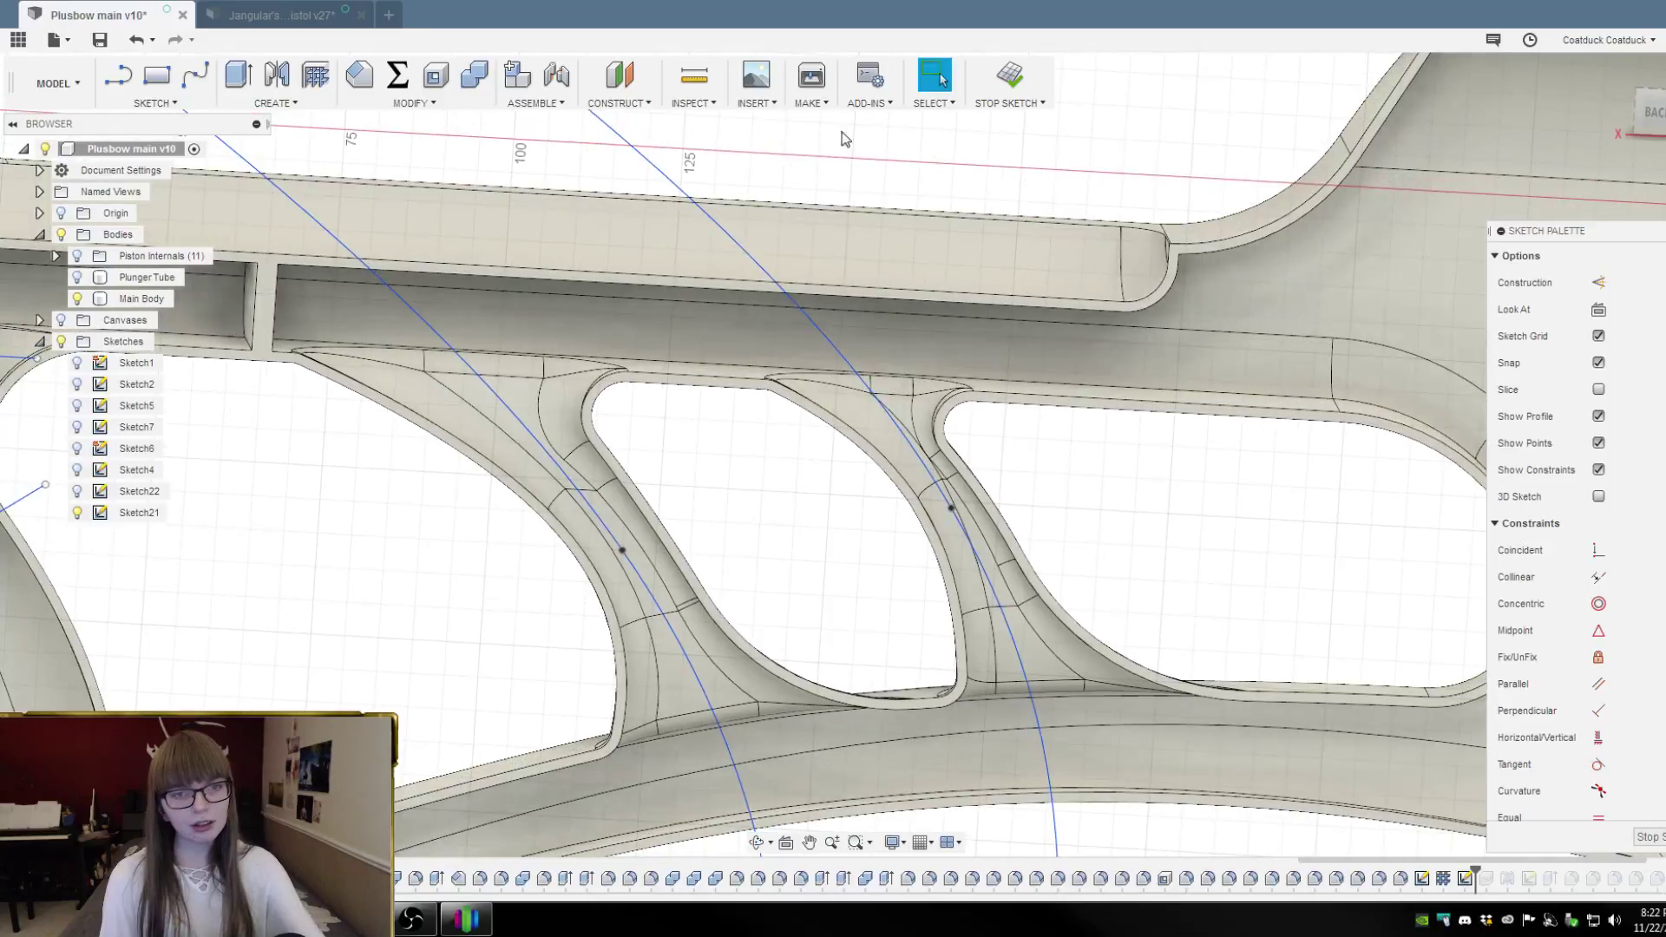
# Draw a vertical line about 34 mm long from the horizontal axis, just ahead of the notch, down through the upper rail's lower edge
pyautogui.click(118, 77)
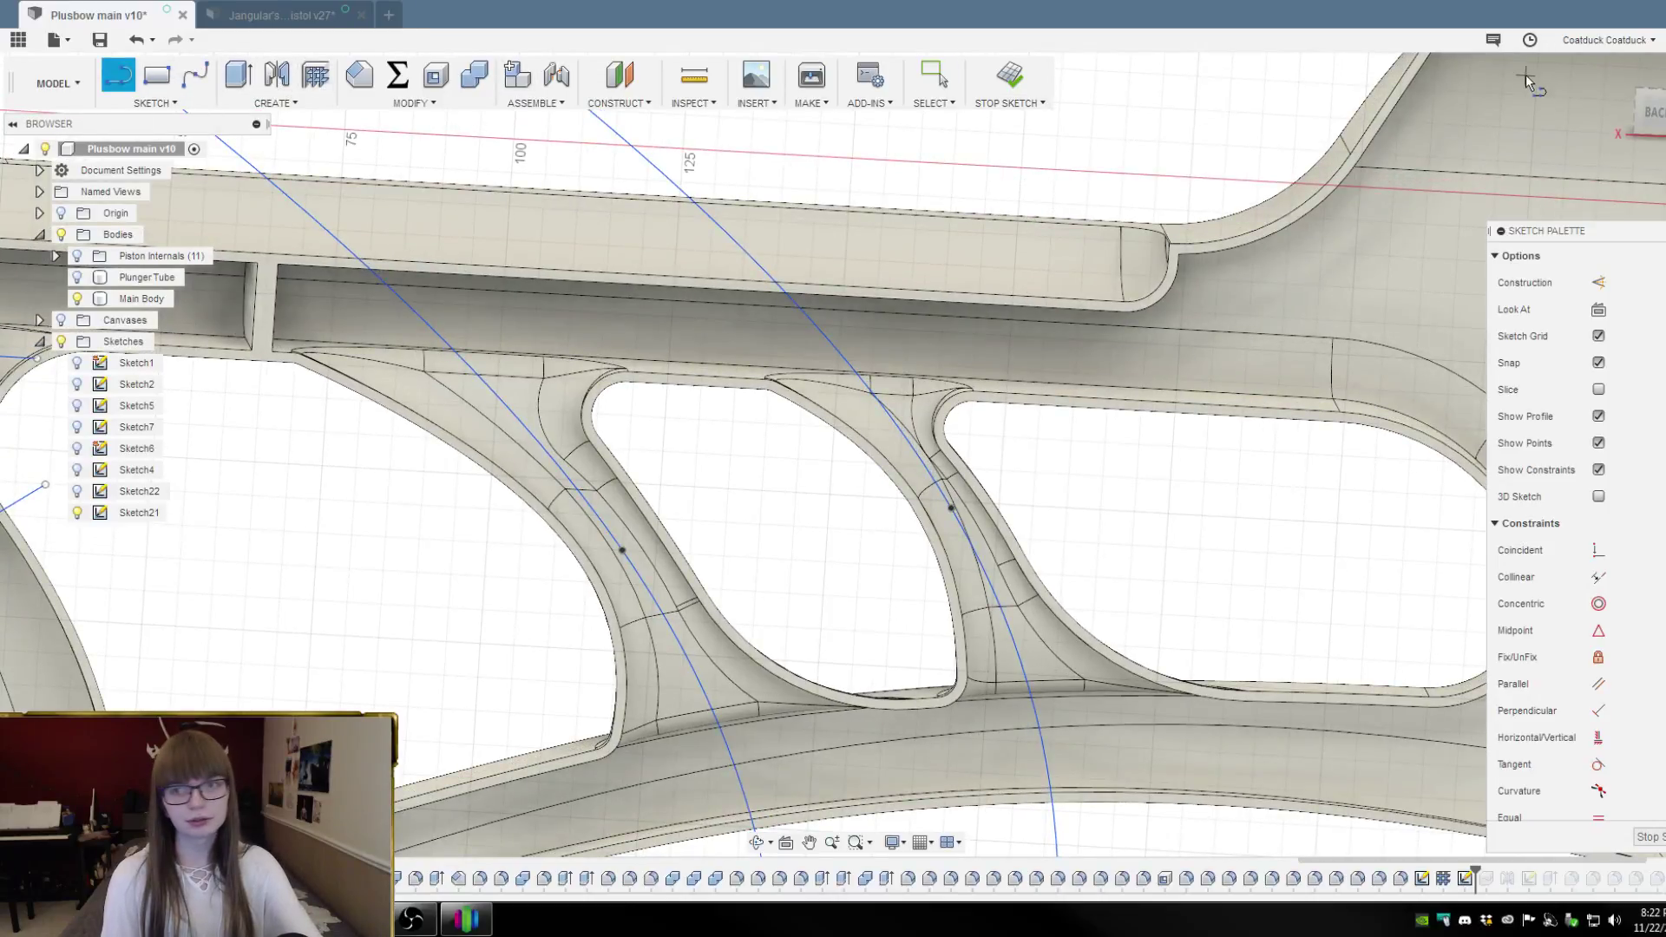
pyautogui.click(1651, 113)
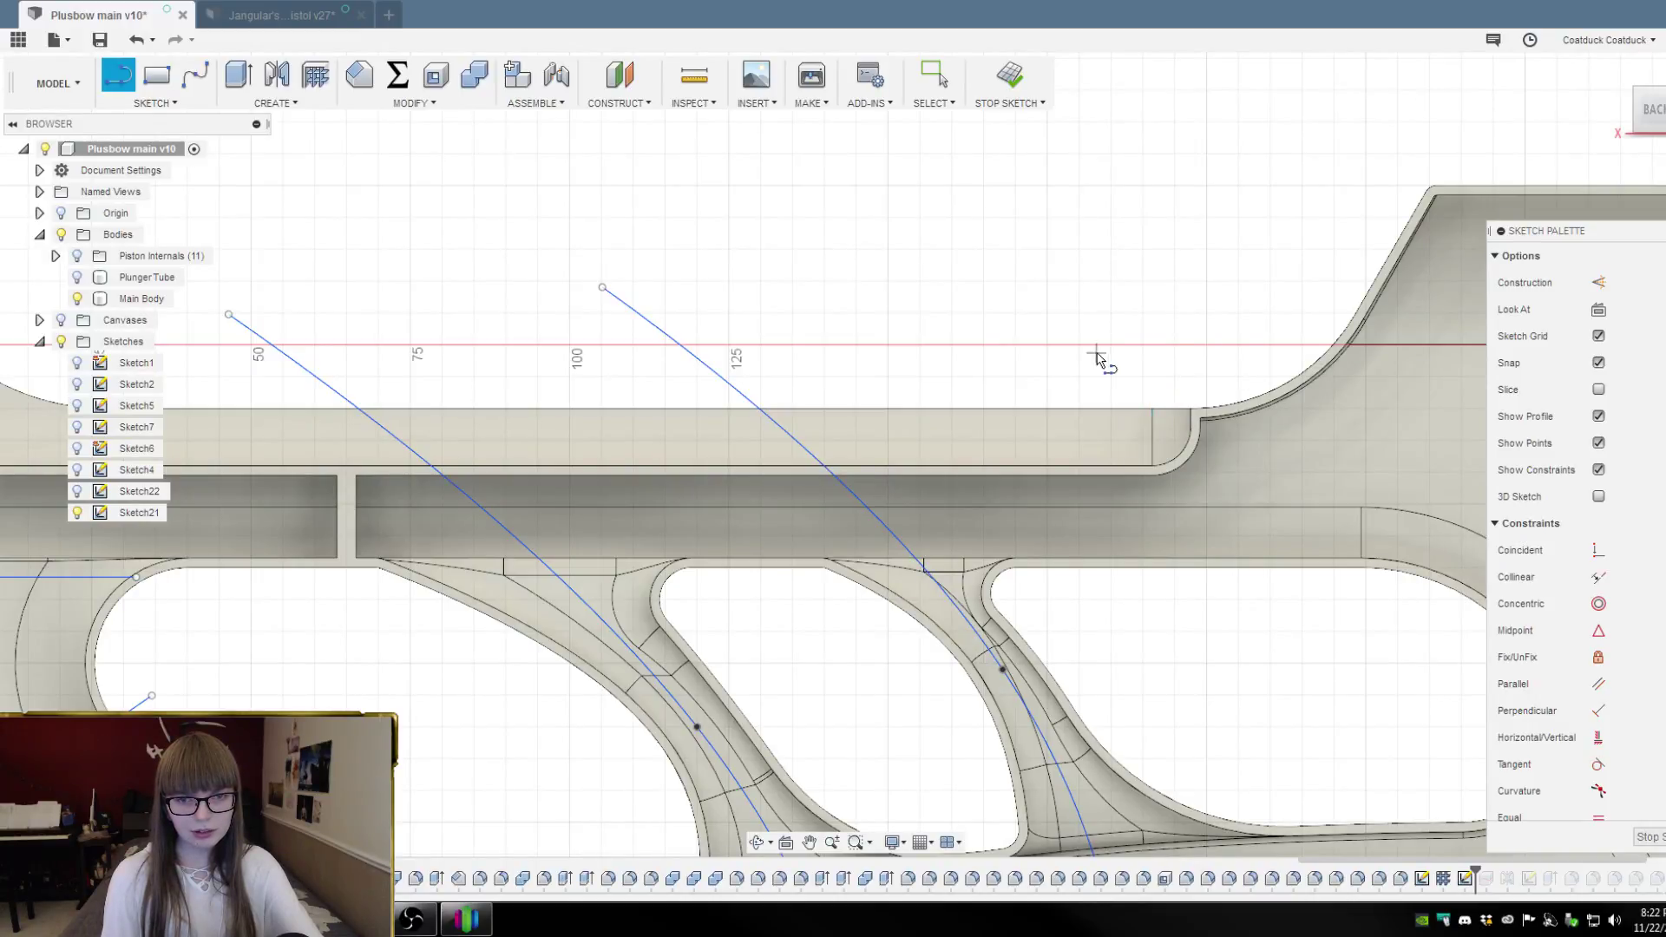
pyautogui.scroll(2, 1152, 371)
pyautogui.scroll(1, 1152, 371)
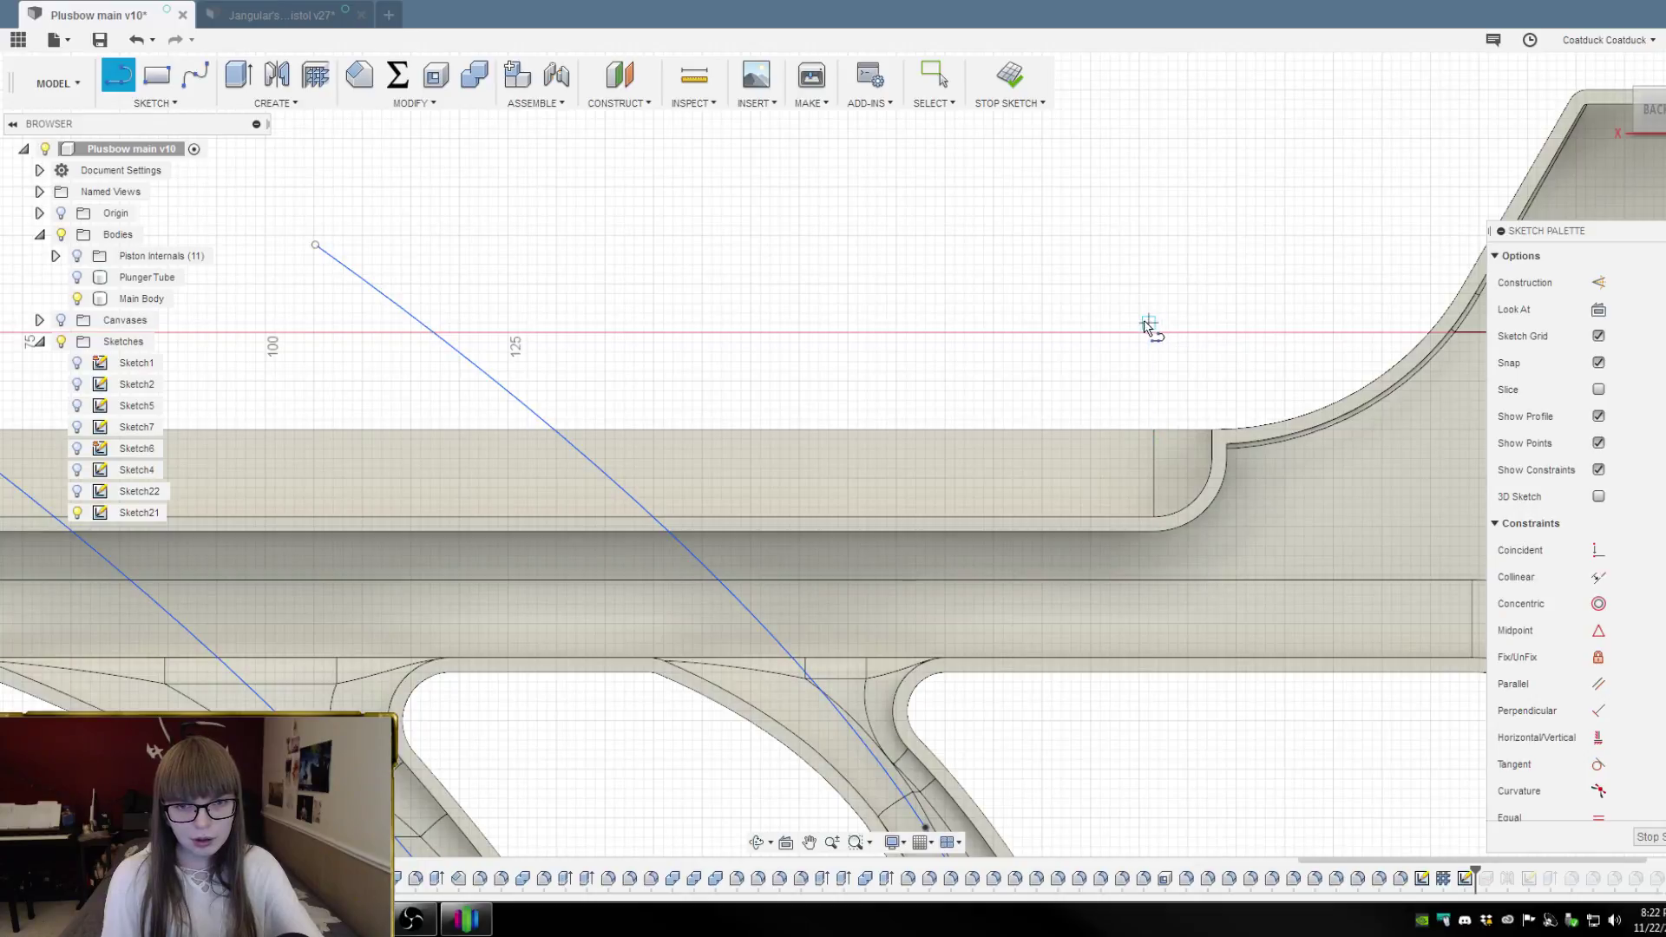
pyautogui.scroll(2, 1159, 336)
pyautogui.click(1159, 335)
pyautogui.scroll(-3, 1160, 347)
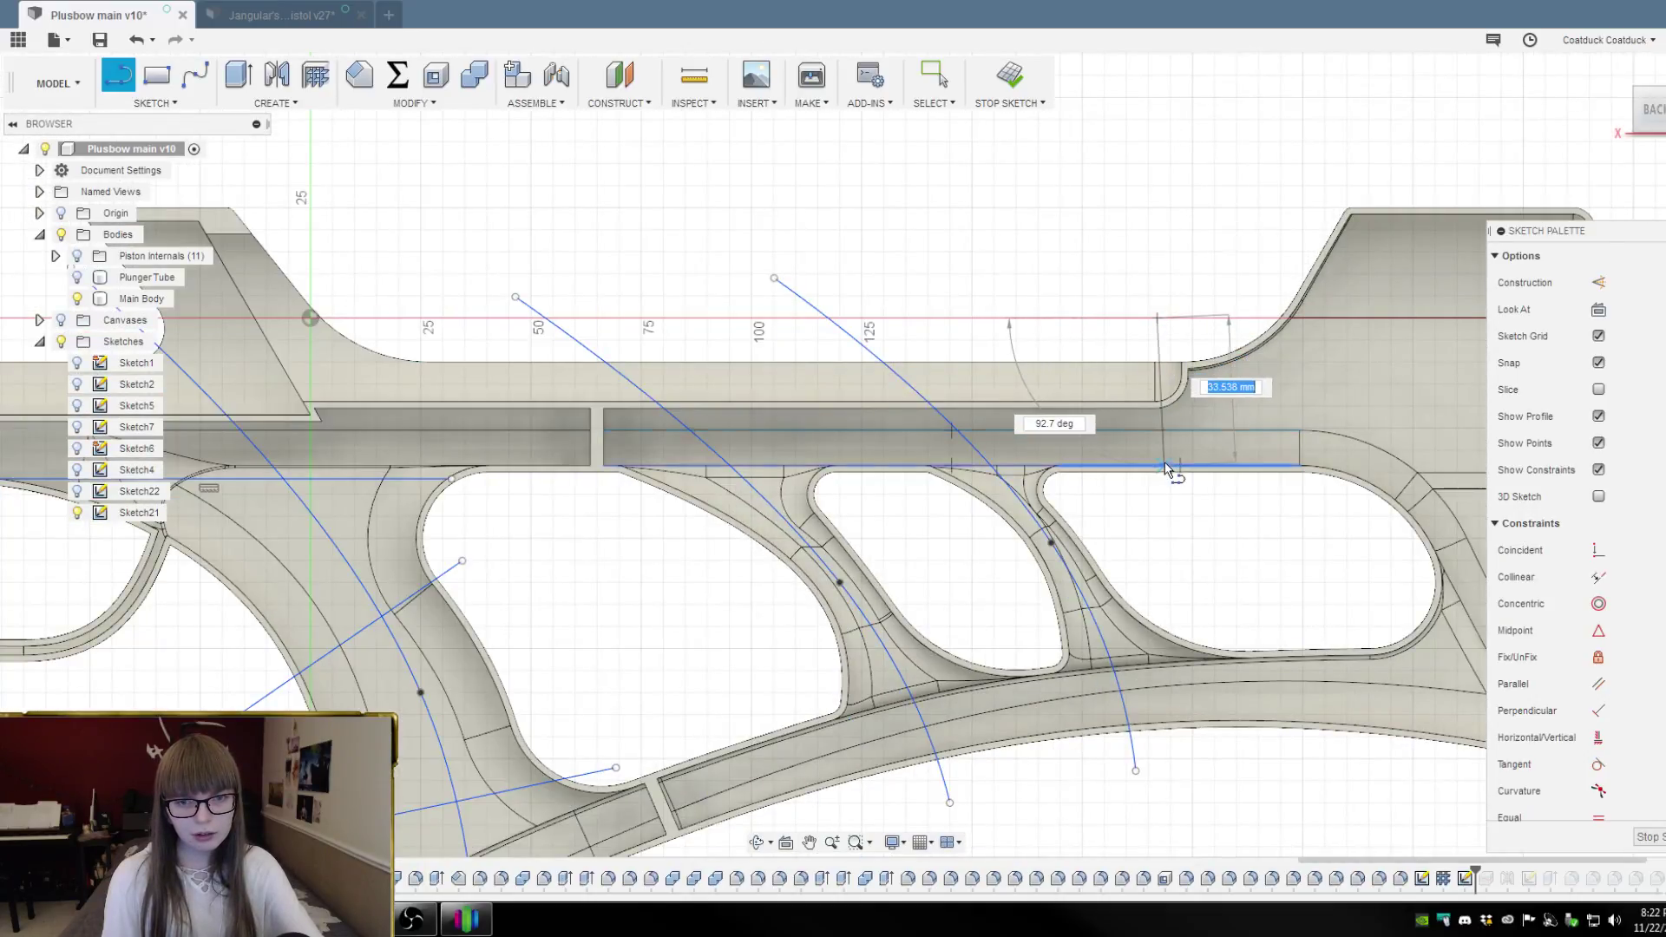
pyautogui.scroll(2, 1163, 478)
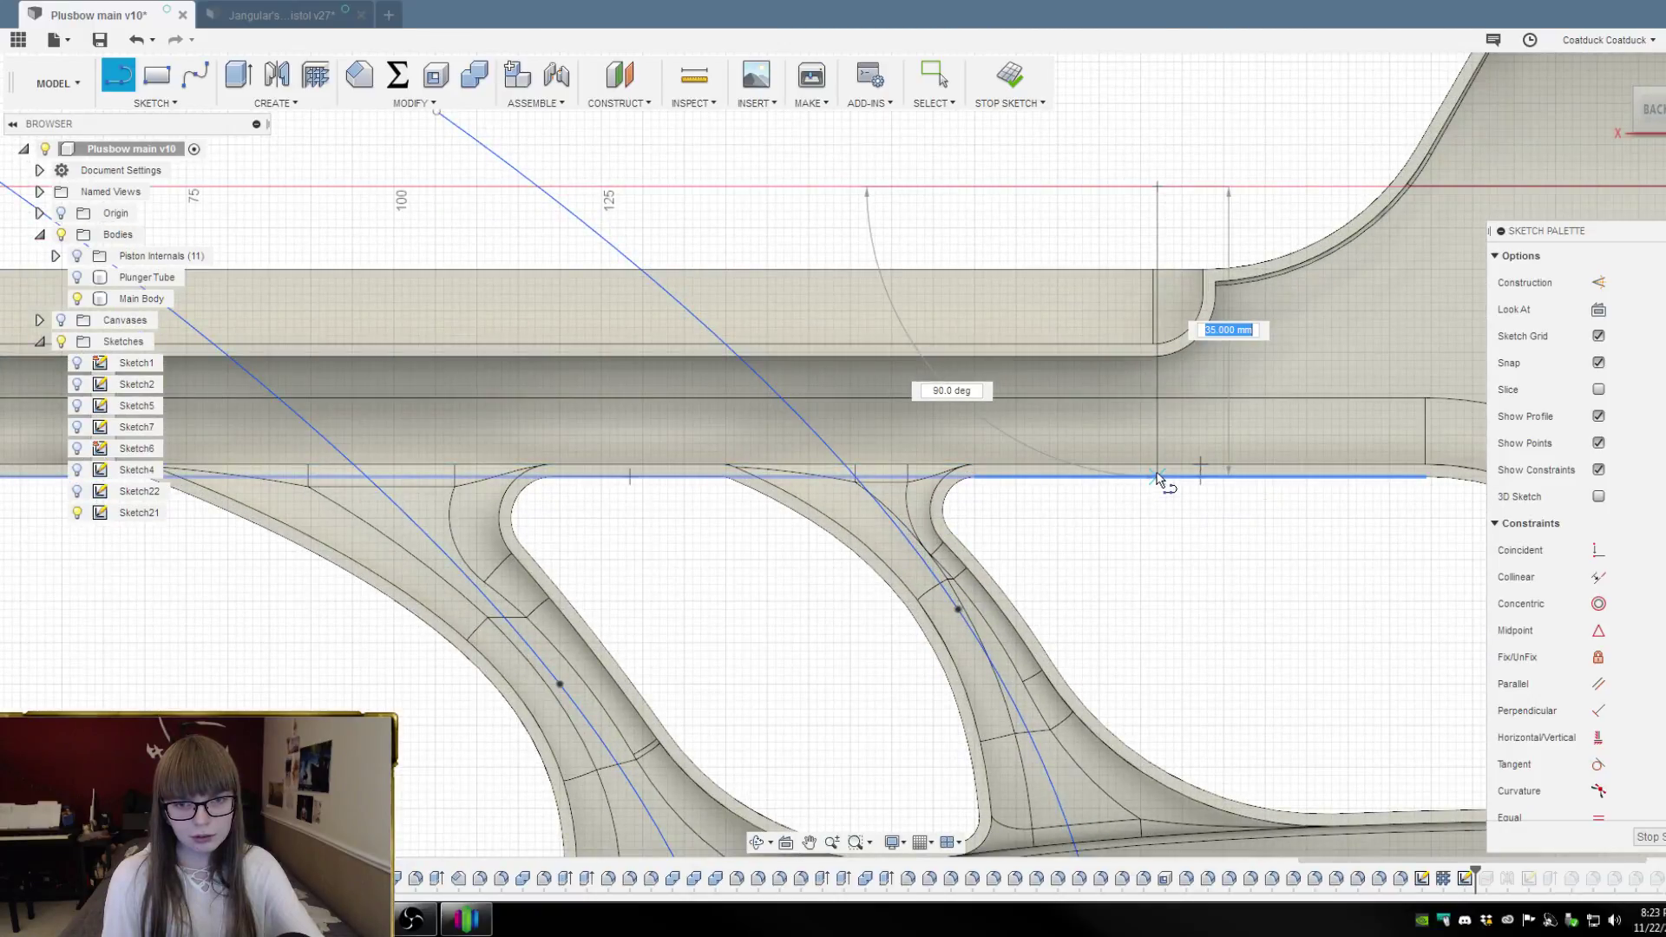
pyautogui.scroll(2, 1159, 477)
pyautogui.click(1159, 475)
pyautogui.scroll(1, 1160, 473)
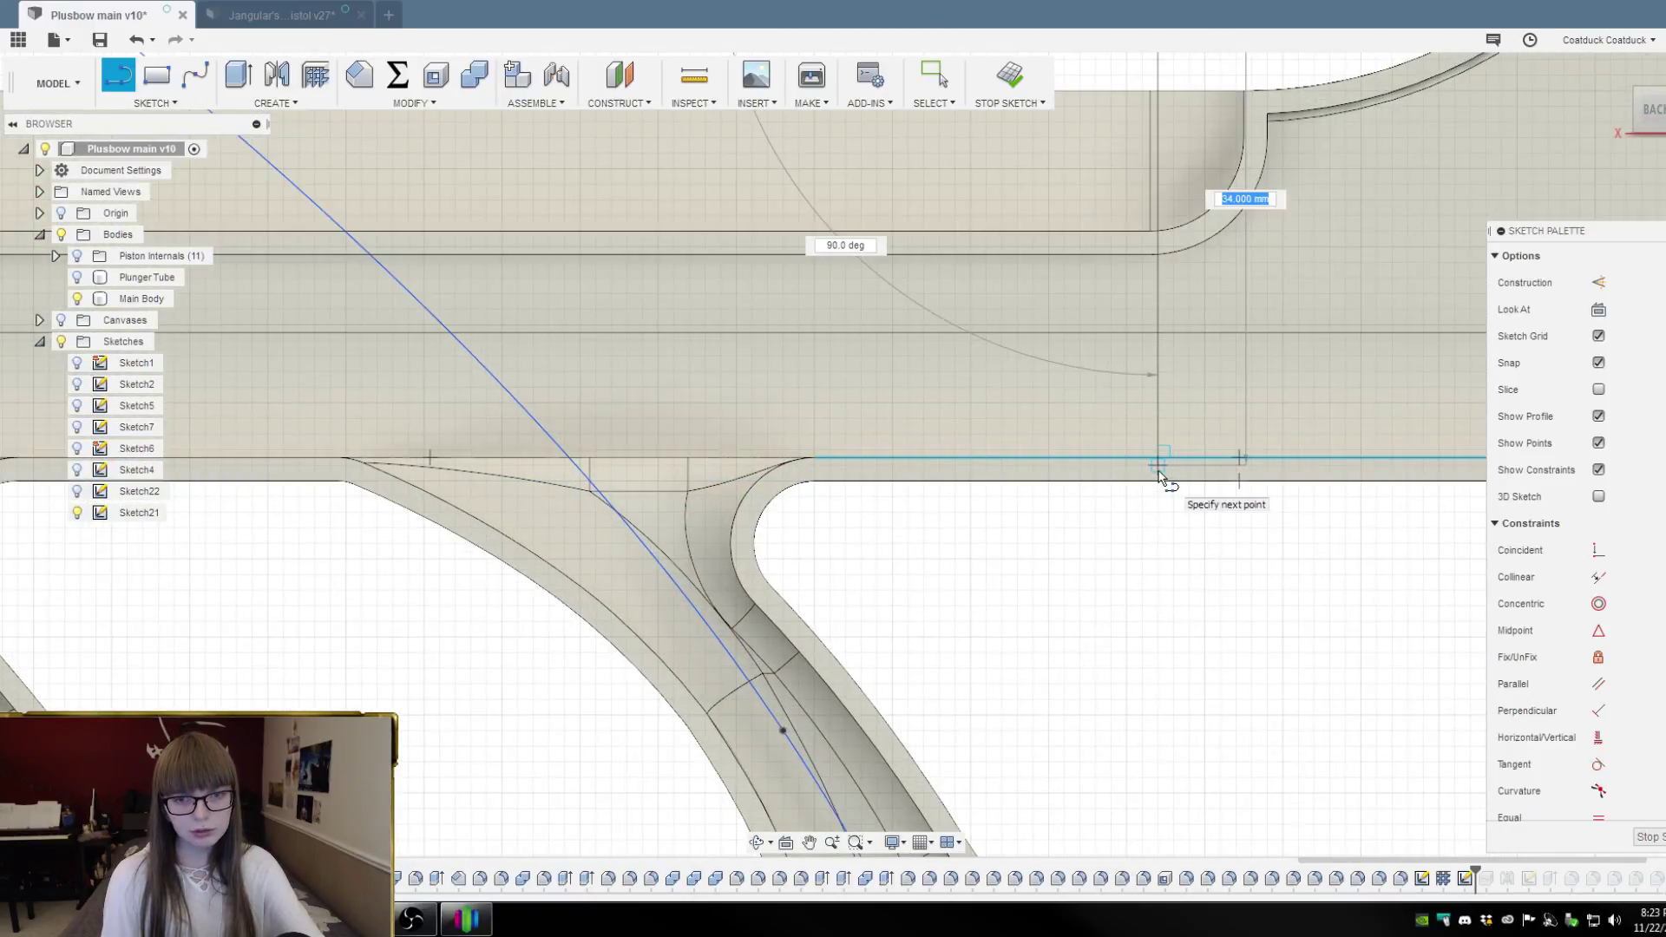
pyautogui.scroll(-1, 1156, 477)
pyautogui.scroll(-3, 1065, 464)
pyautogui.press('Escape')
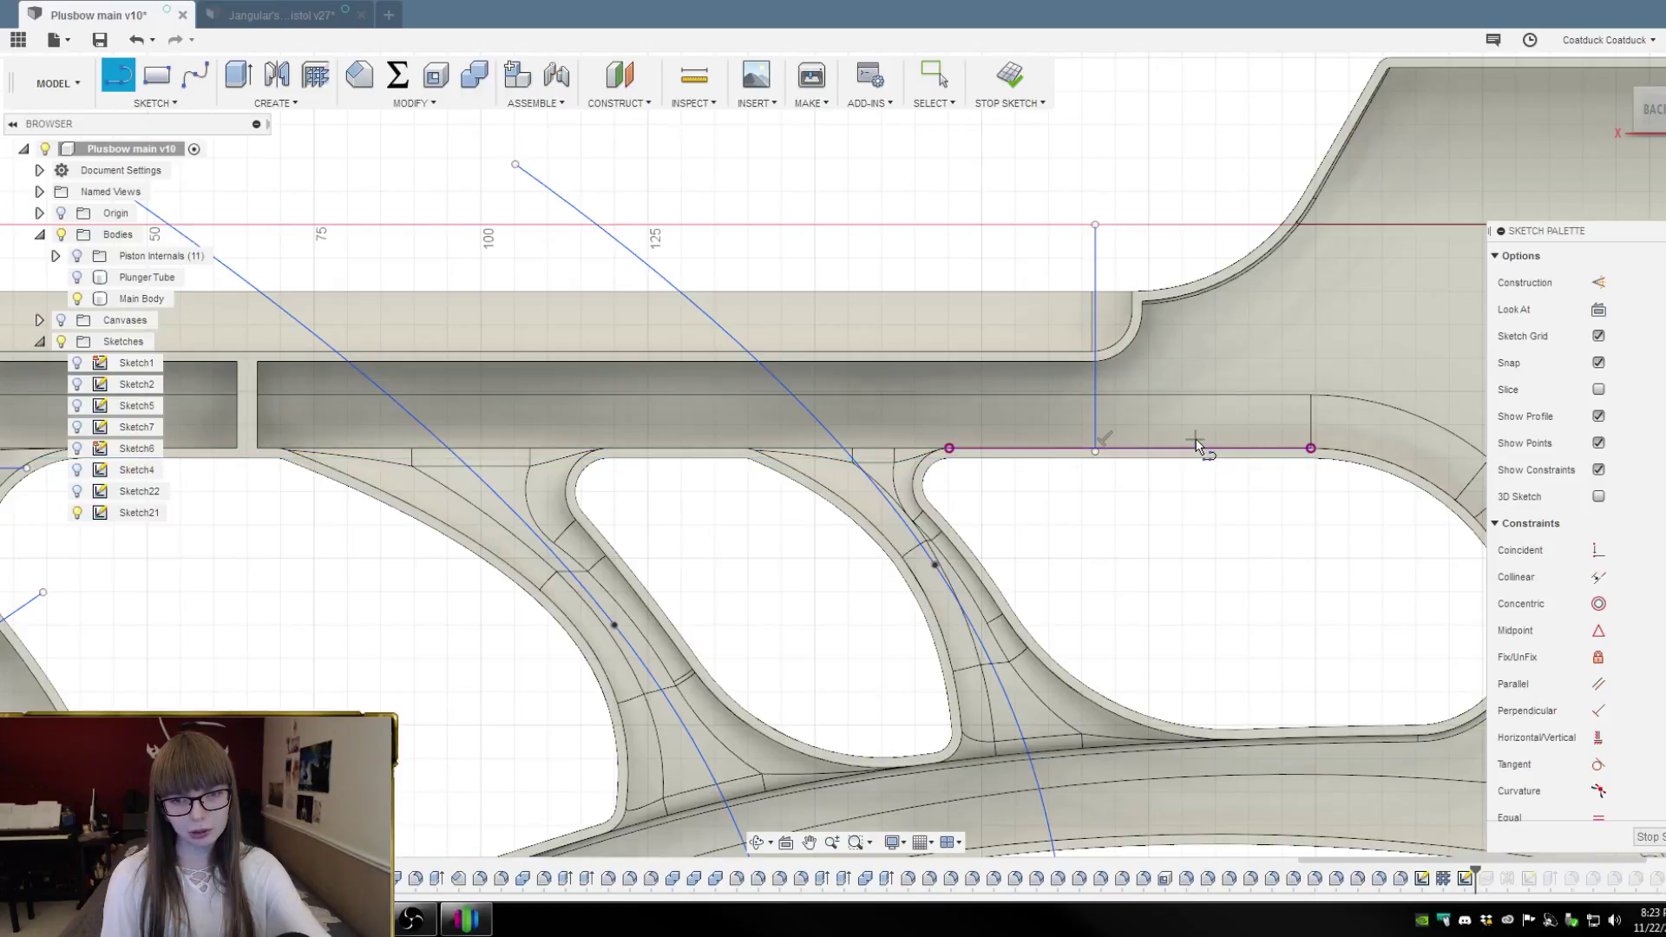
pyautogui.press('Escape')
pyautogui.click(1210, 456)
pyautogui.scroll(-2, 1142, 422)
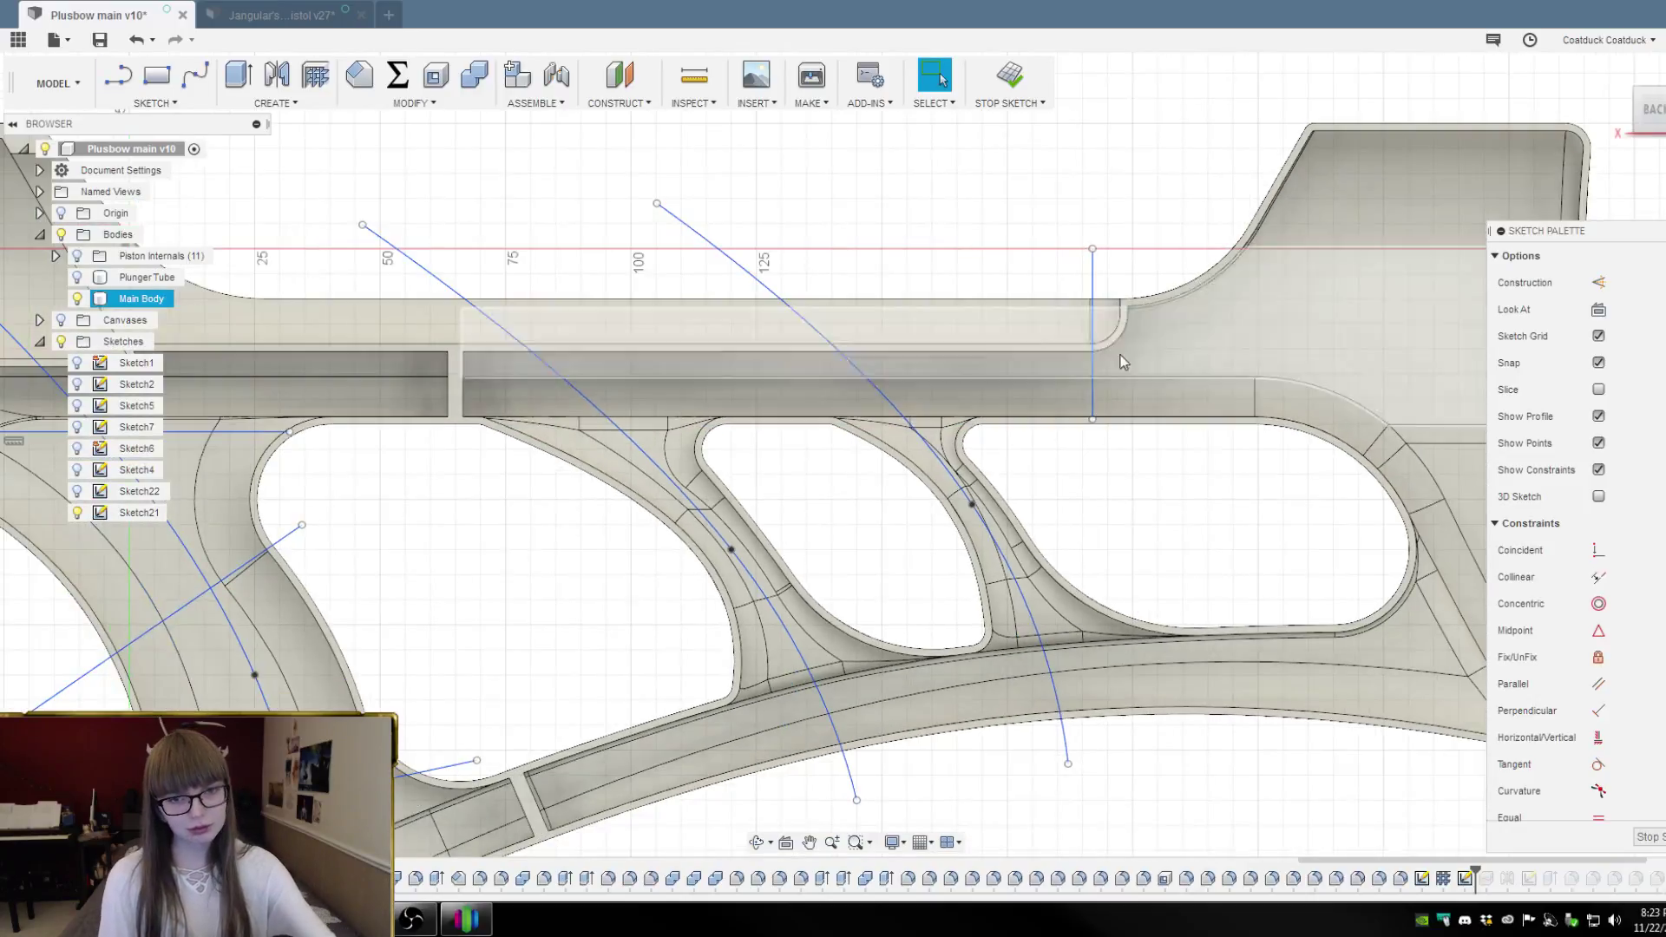
# Try a Web feature on the main body from all seven Sketch21 curves, 3 mm thick, symmetric and extending to next
pyautogui.press('Escape')
pyautogui.scroll(-3, 1138, 454)
pyautogui.scroll(2, 1156, 454)
pyautogui.scroll(-2, 1161, 453)
pyautogui.keyDown('shift'); pyautogui.moveTo(1161, 399); pyautogui.dragTo(1168, 387, button='middle'); pyautogui.keyUp('shift')
pyautogui.scroll(-2, 1256, 410)
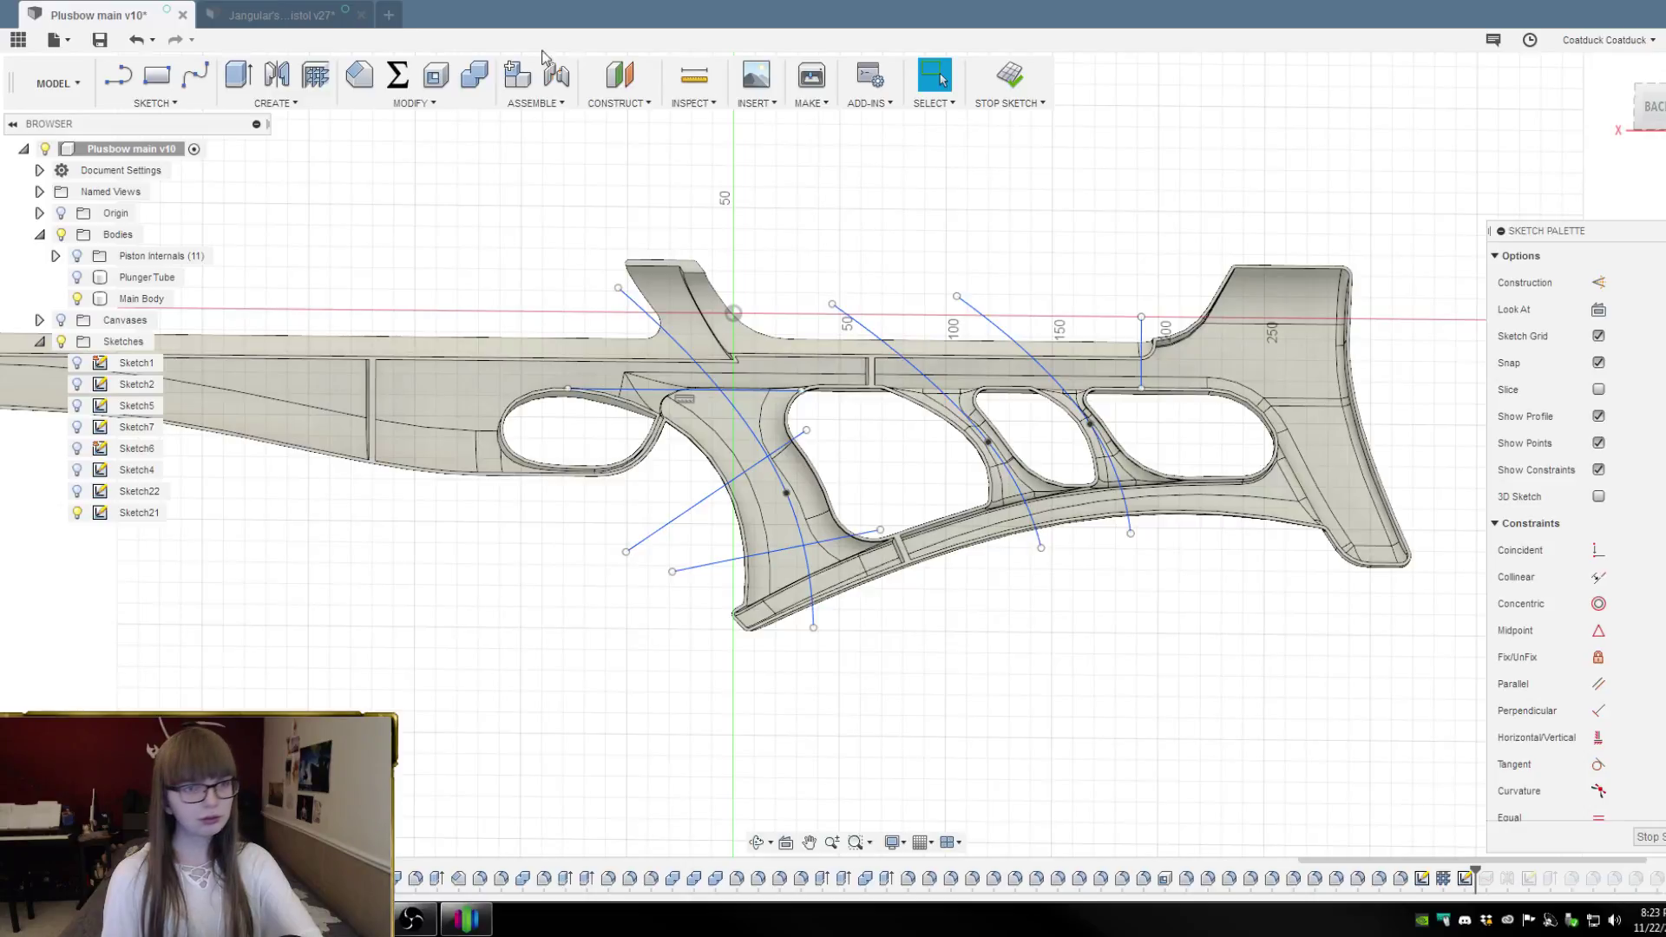
pyautogui.click(316, 75)
pyautogui.scroll(2, 780, 439)
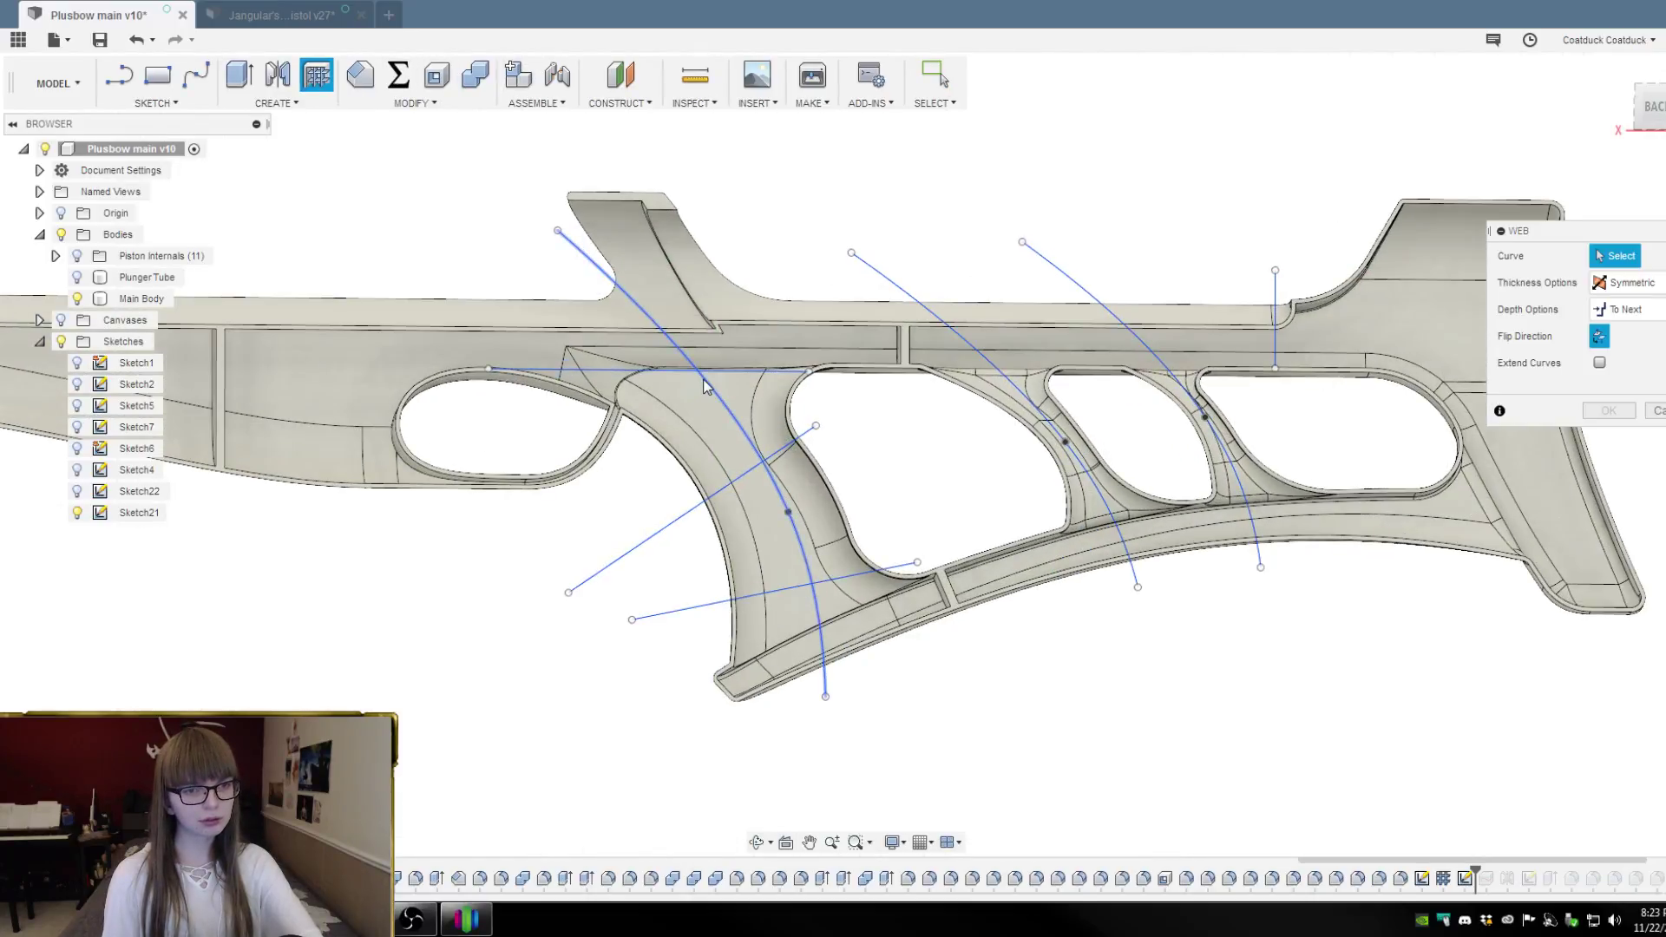
pyautogui.click(705, 386)
pyautogui.click(727, 370)
pyautogui.click(780, 448)
pyautogui.click(846, 573)
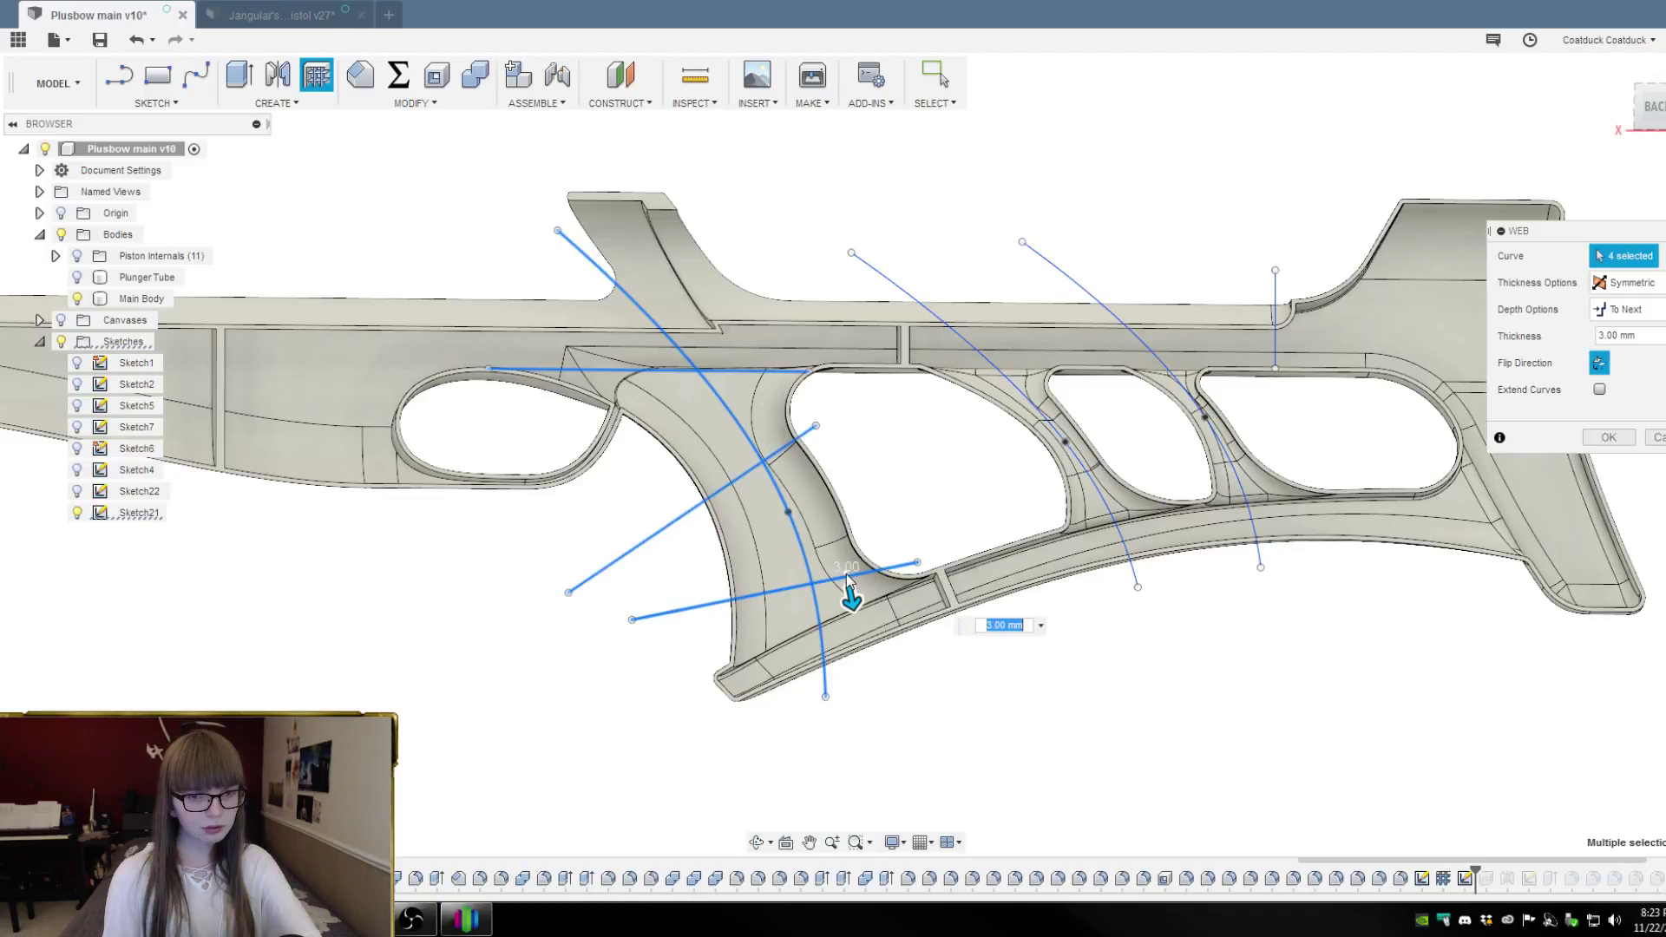
pyautogui.click(954, 373)
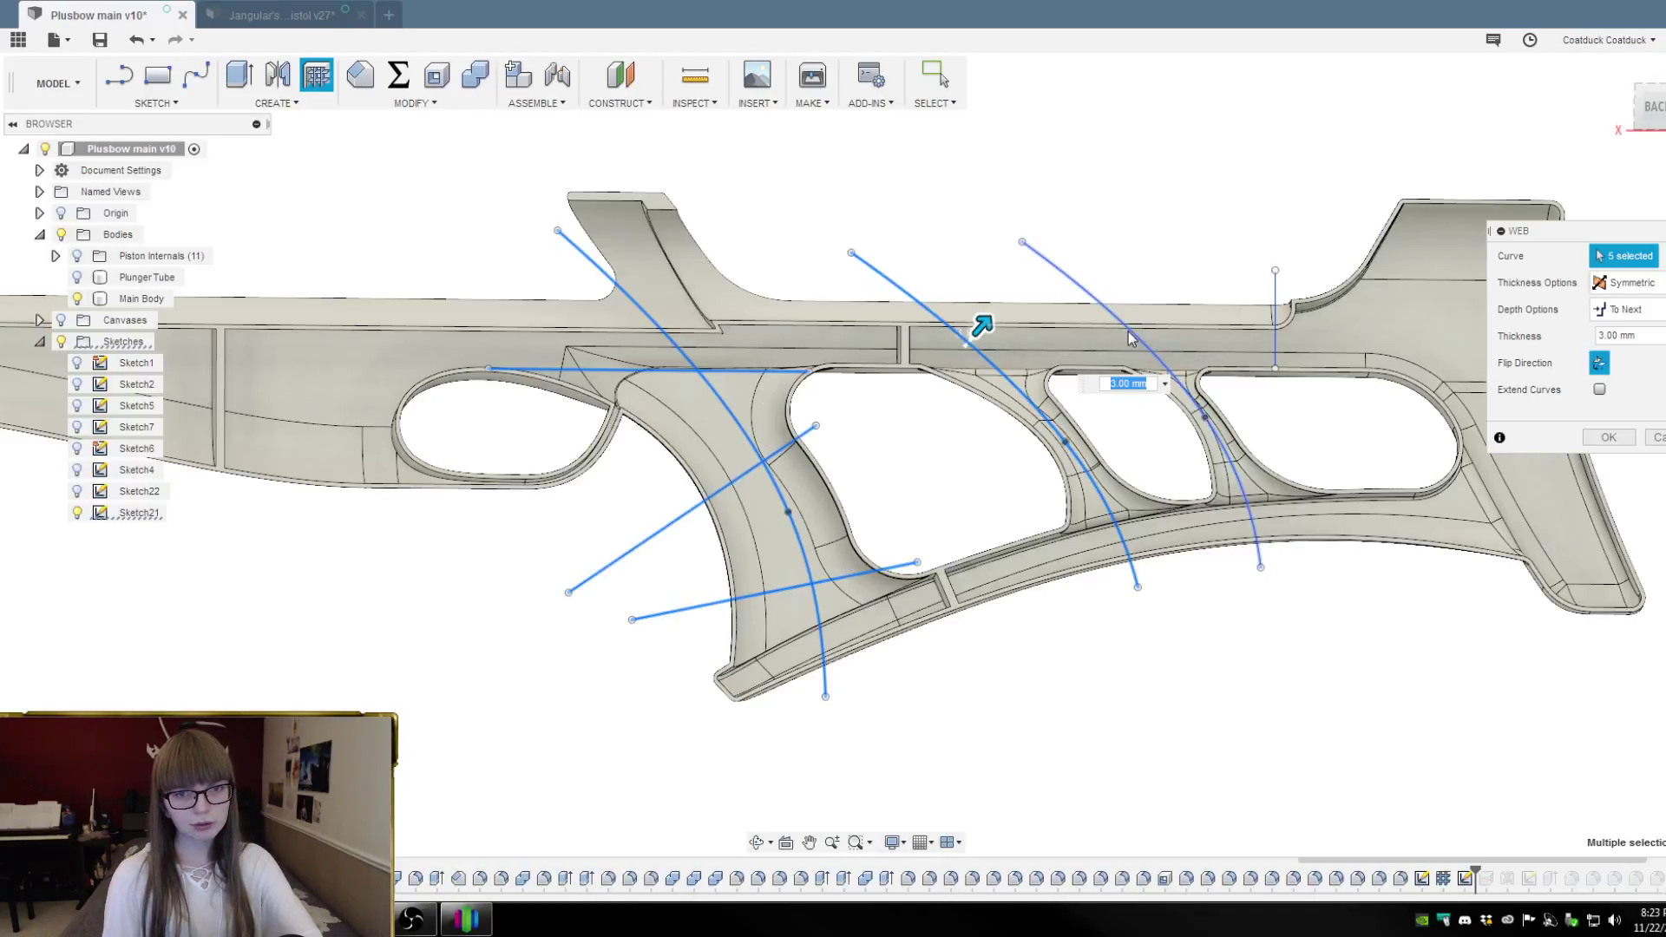
pyautogui.click(1129, 337)
pyautogui.click(1275, 295)
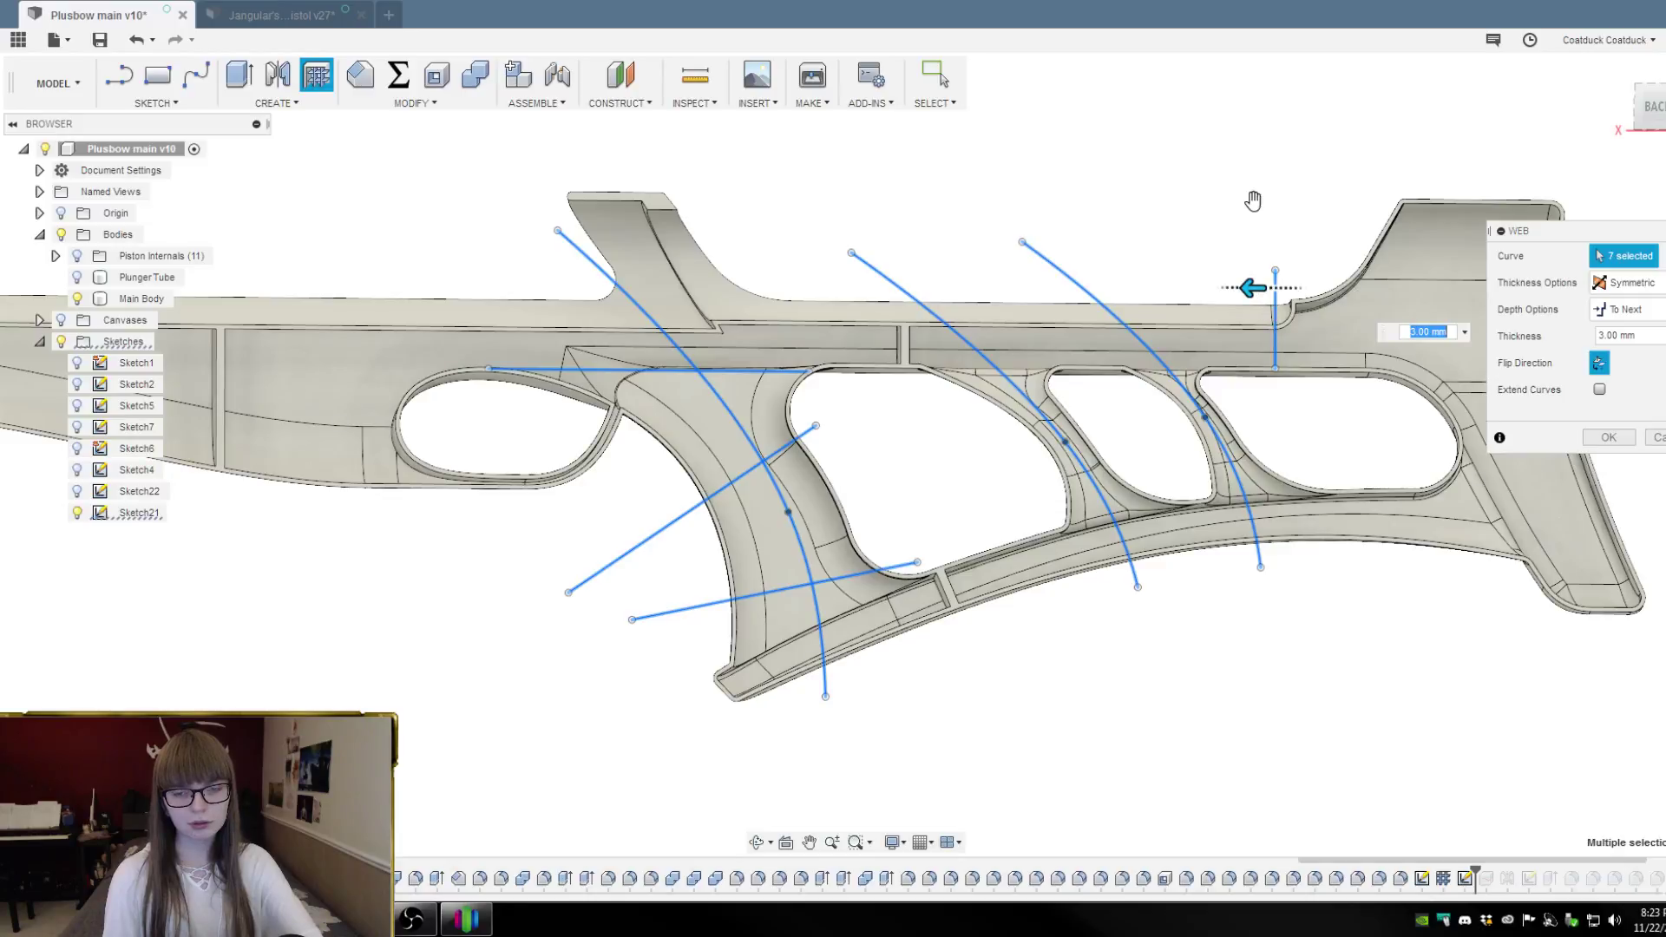
pyautogui.keyDown('shift'); pyautogui.moveTo(1227, 186); pyautogui.dragTo(1182, 159, button='middle'); pyautogui.keyUp('shift')
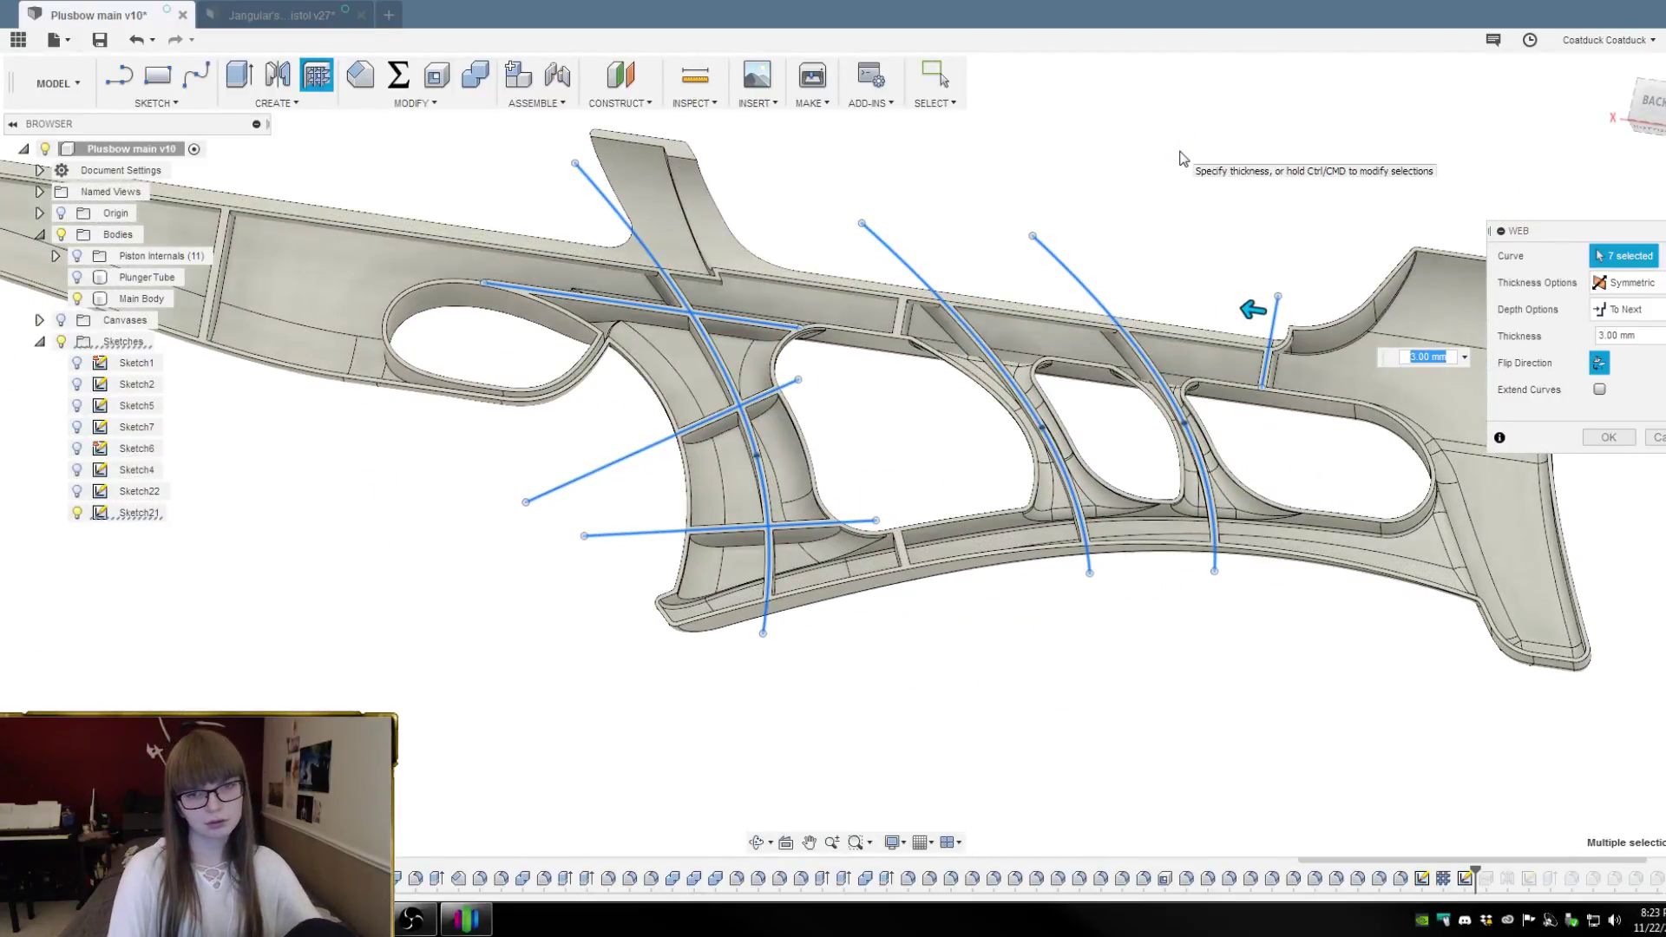
pyautogui.press('Escape')
# Examine where the webs meet the struts and upper rail, and undo the Web feature
pyautogui.moveTo(1171, 159)
pyautogui.keyDown('shift'); pyautogui.mouseDown(button='middle')
pyautogui.moveTo(1231, 186)
pyautogui.moveTo(1173, 187)
pyautogui.mouseUp(button='middle'); pyautogui.keyUp('shift')
pyautogui.scroll(5, 1175, 372)
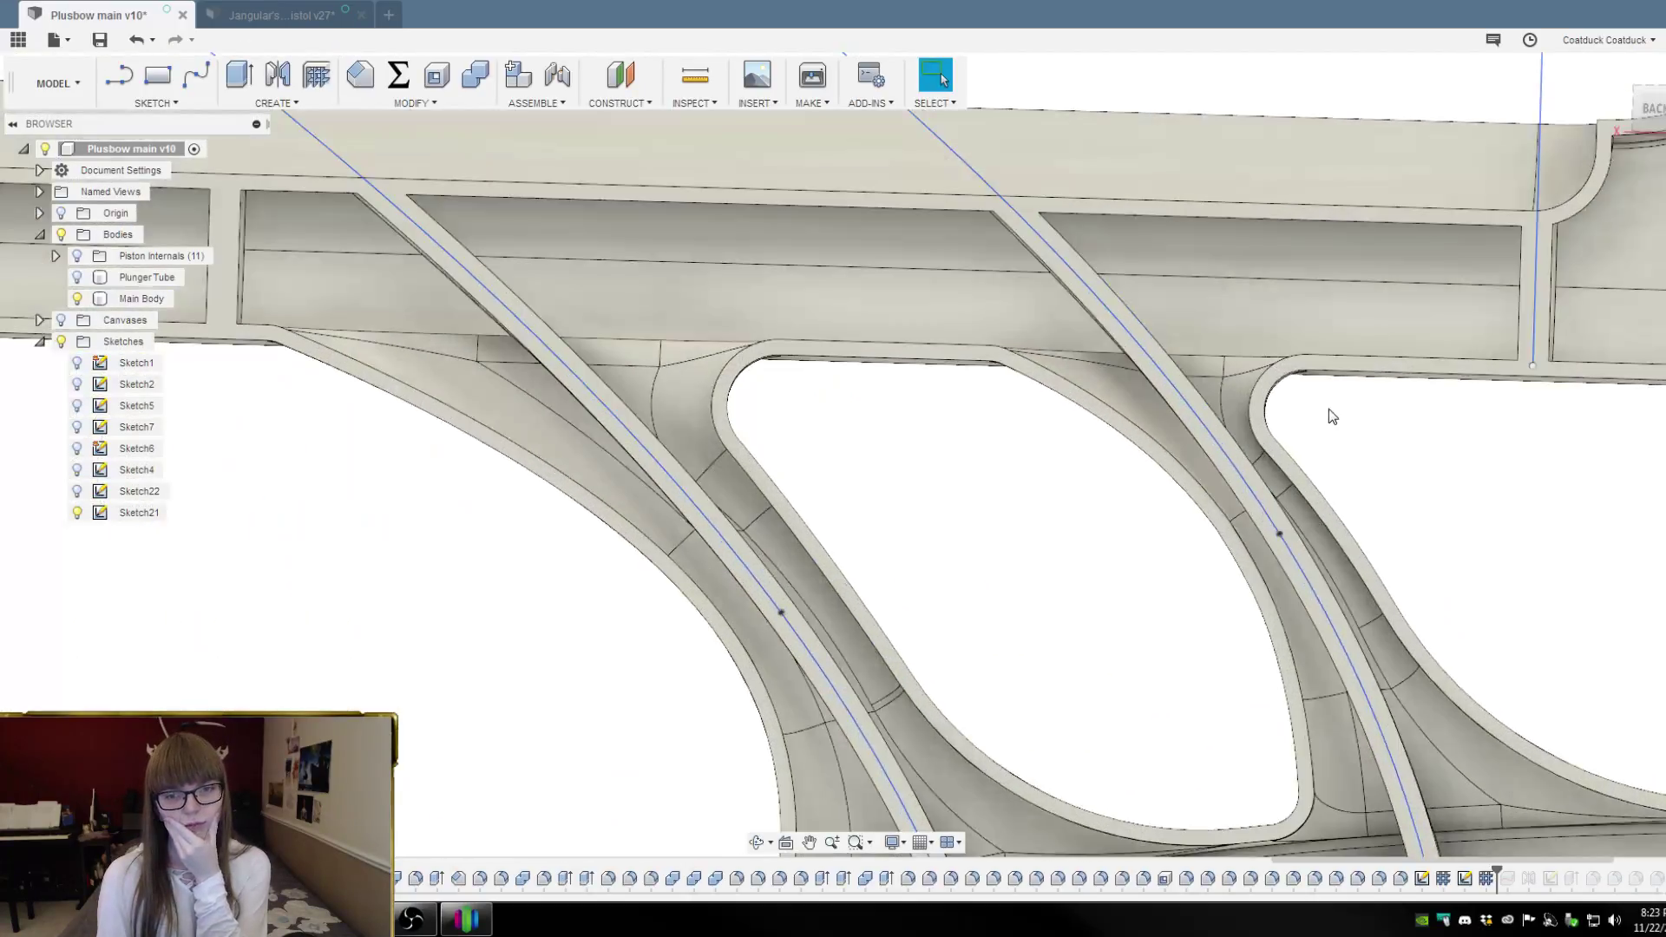
pyautogui.scroll(2, 1336, 425)
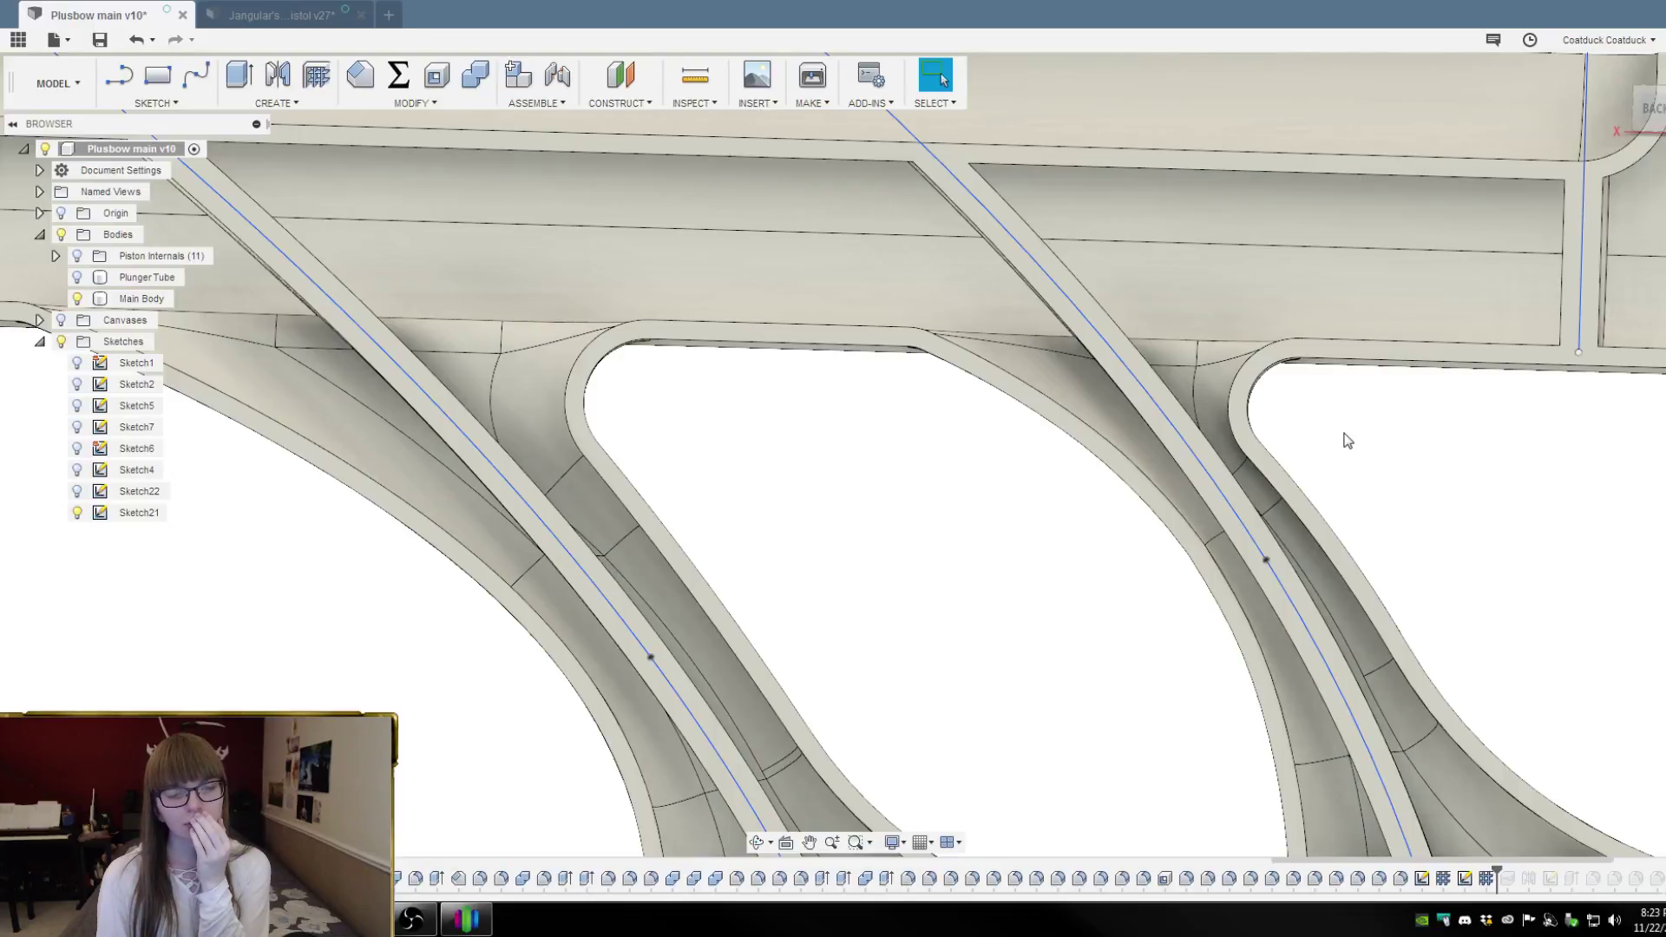
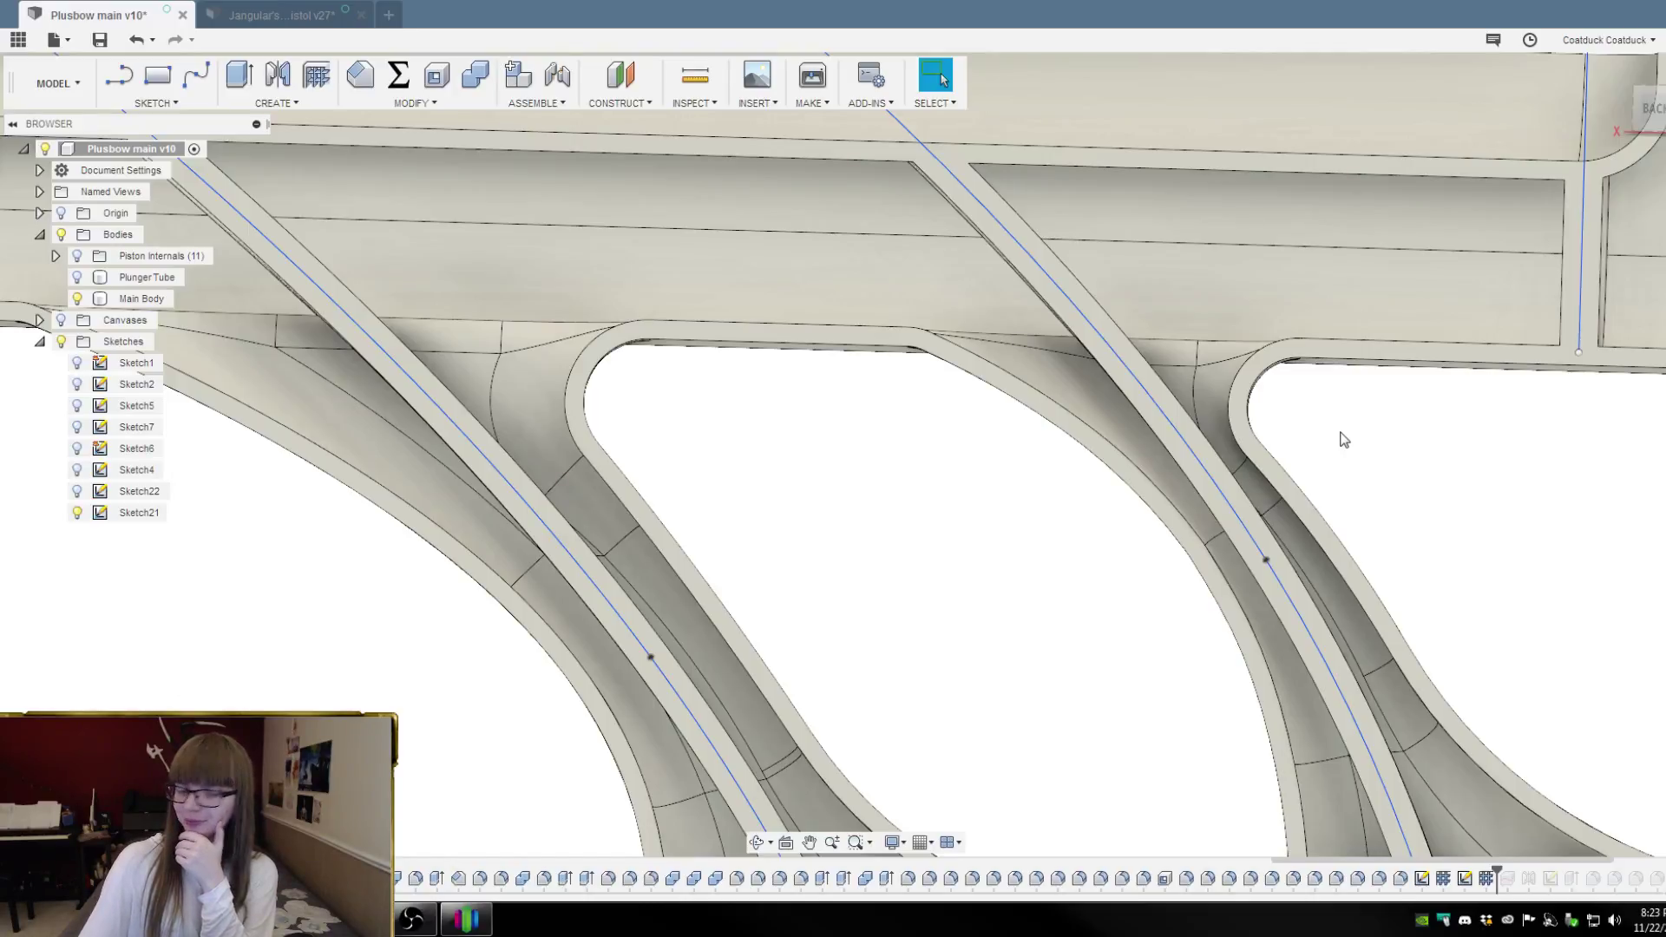
pyautogui.scroll(-3, 1267, 280)
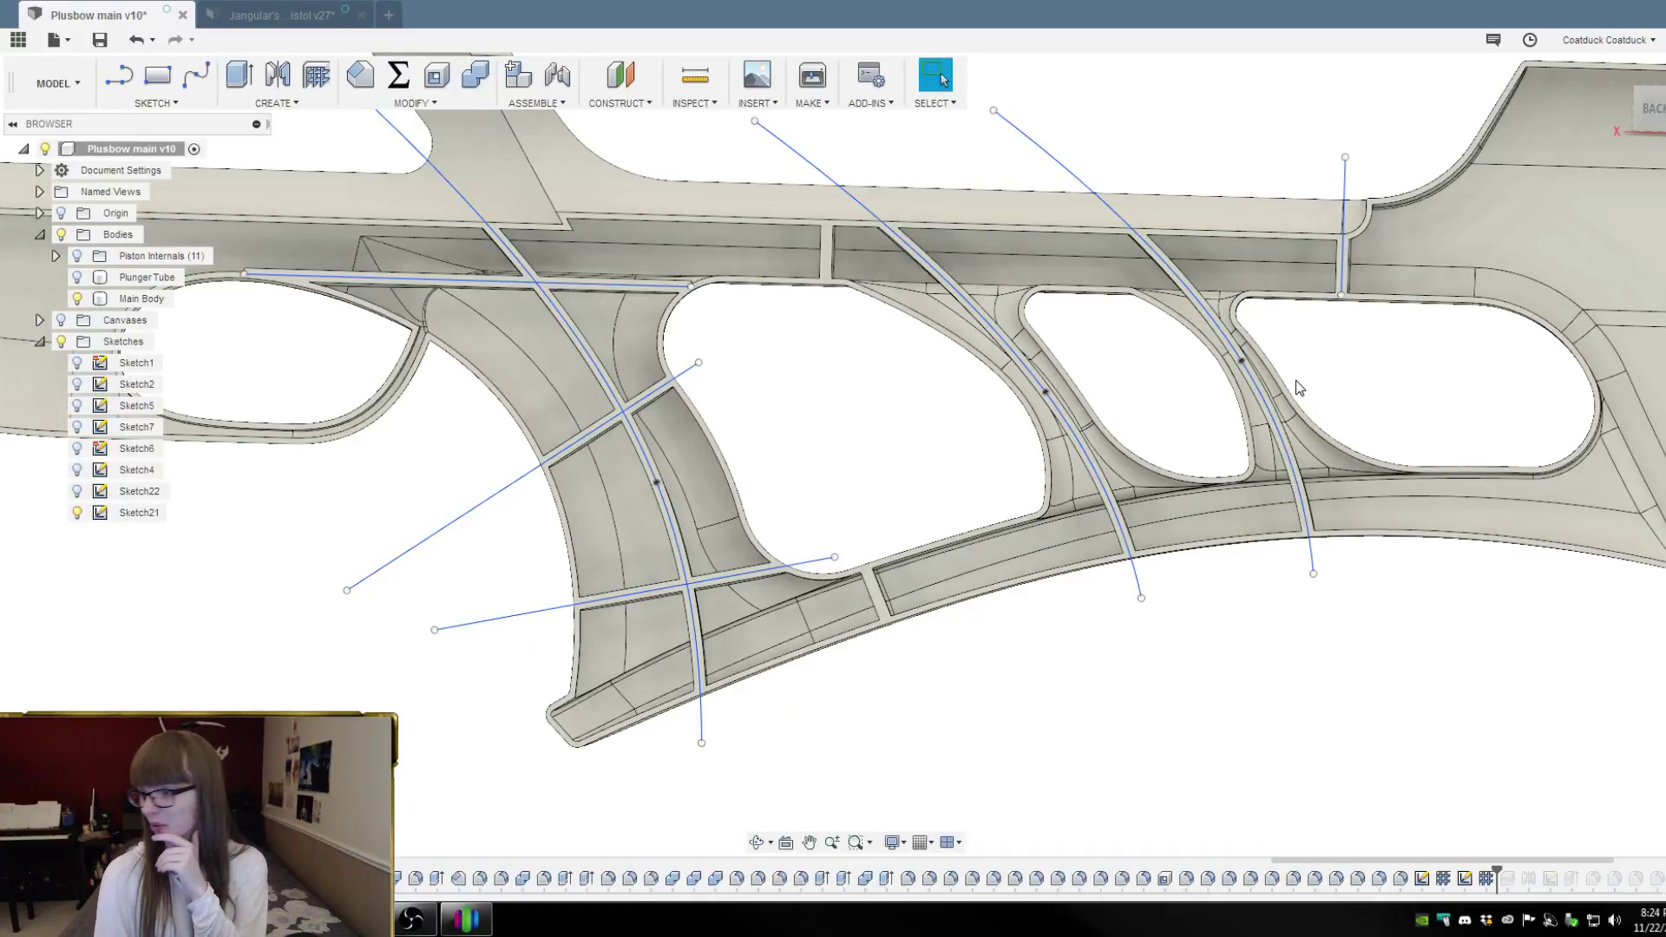
pyautogui.keyDown('shift'); pyautogui.moveTo(1318, 395); pyautogui.dragTo(1329, 398, button='middle'); pyautogui.keyUp('shift')
pyautogui.scroll(-2, 1321, 382)
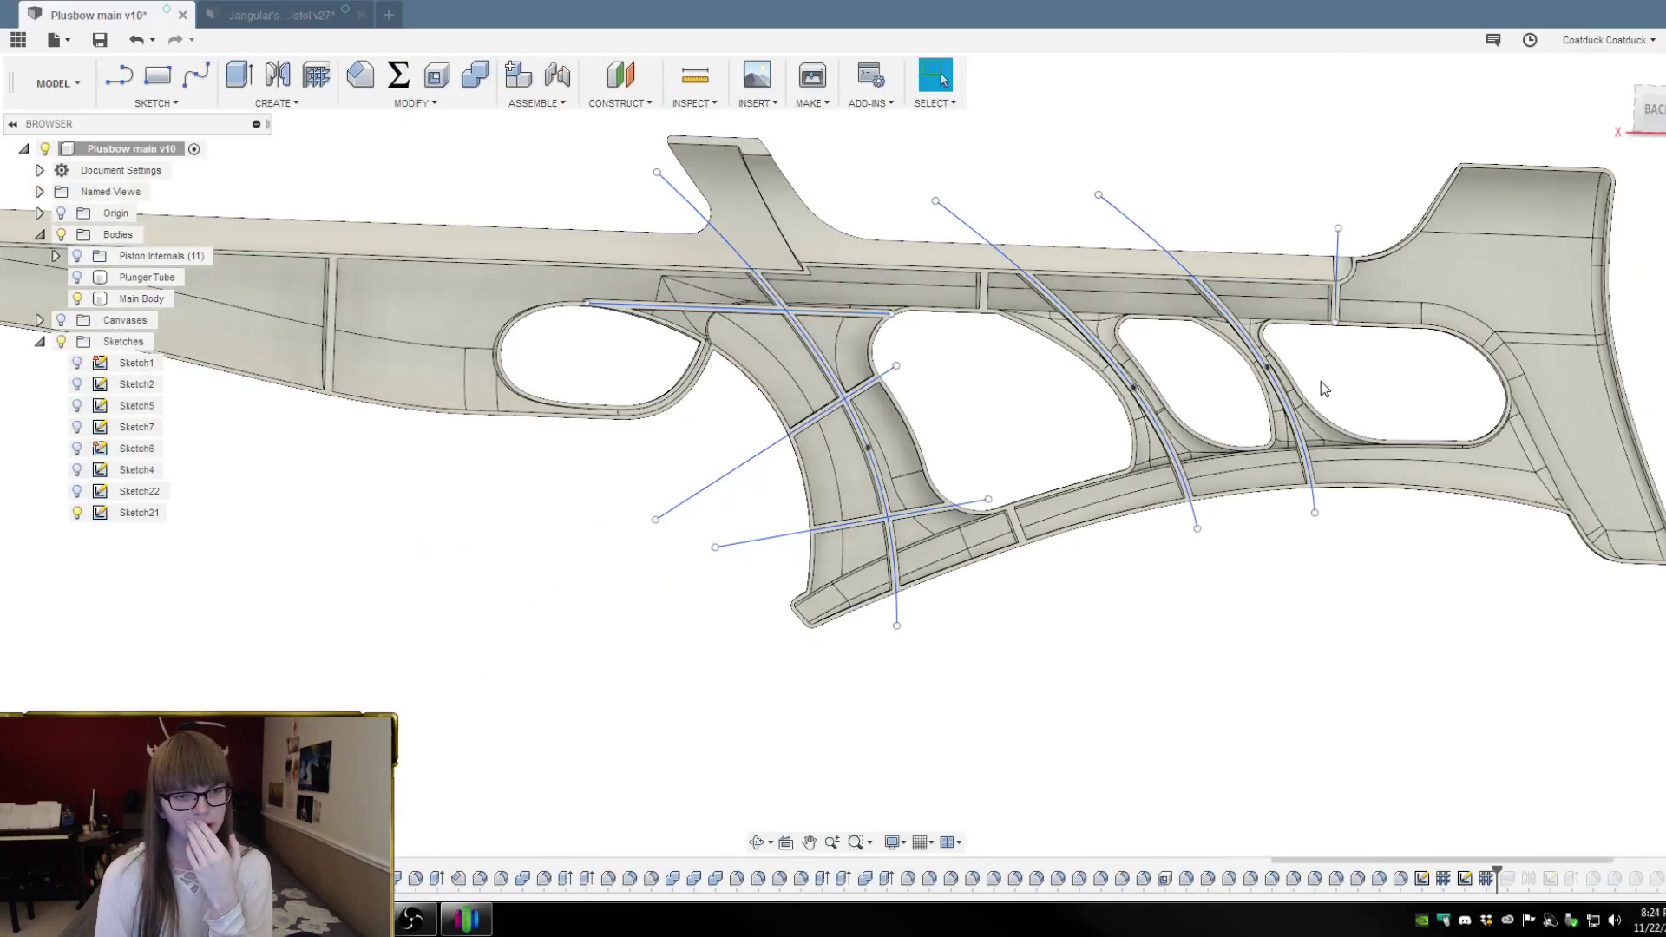
pyautogui.hotkey('ctrl', 'z')
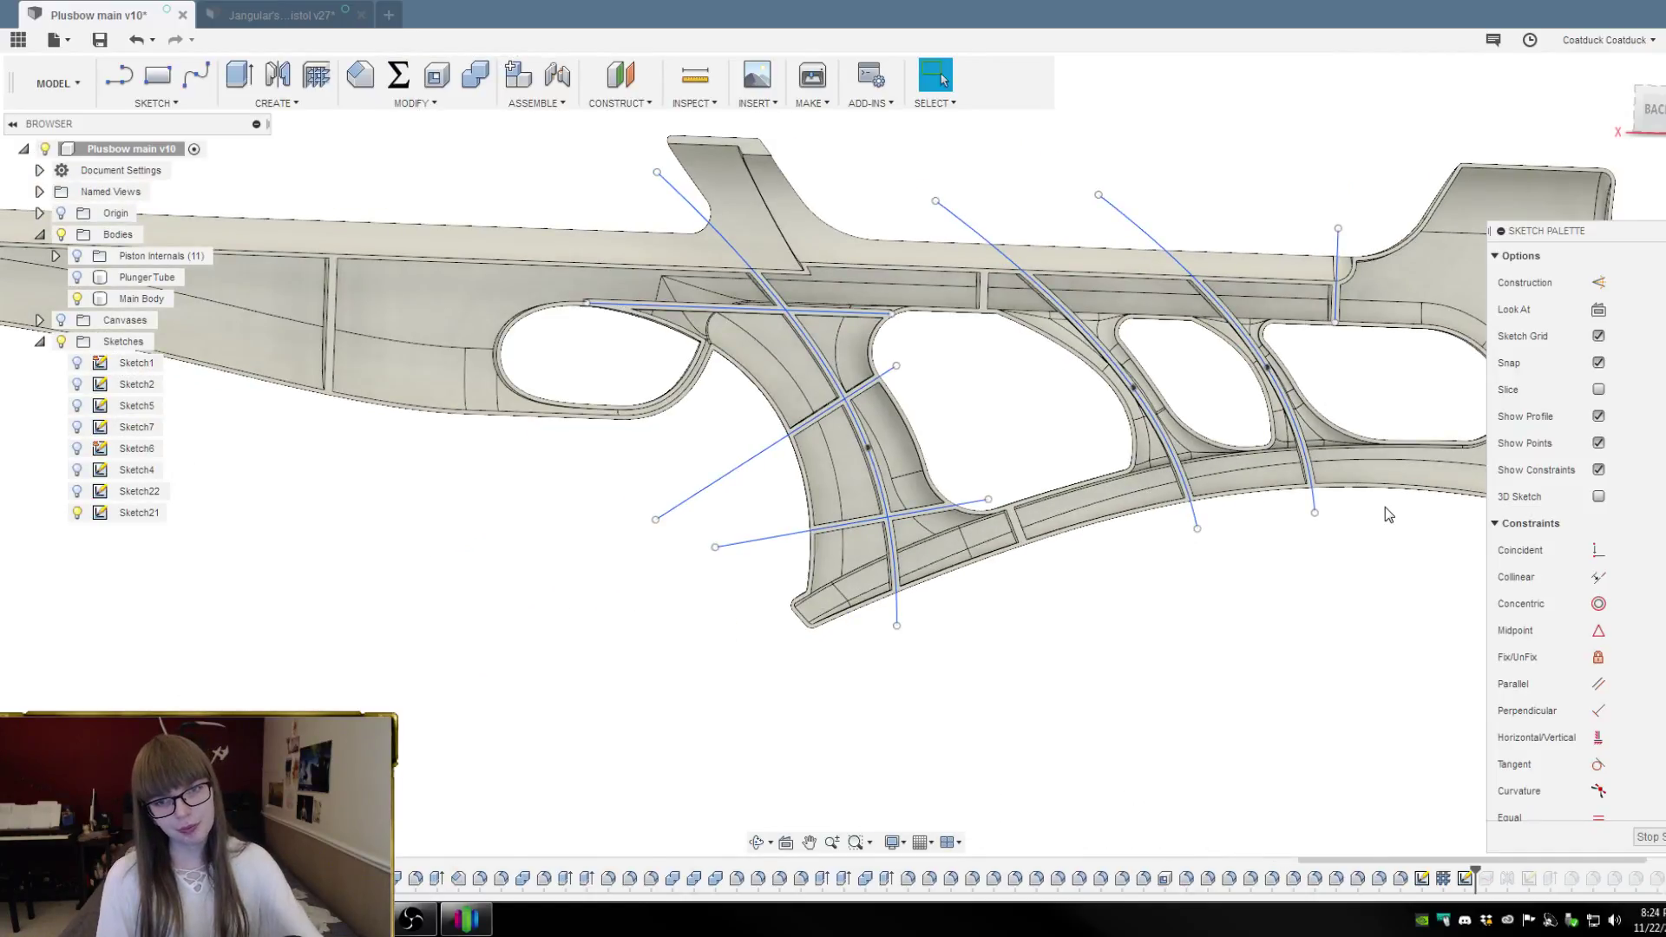
# Shorten the rear strut's spline by moving its upper end down to just below the rail's lower edge
pyautogui.scroll(2, 1202, 279)
pyautogui.moveTo(1074, 177)
pyautogui.mouseDown()
pyautogui.moveTo(1245, 343)
pyautogui.moveTo(1223, 315)
pyautogui.mouseUp()
pyautogui.scroll(3, 1223, 325)
pyautogui.scroll(3, 1191, 307)
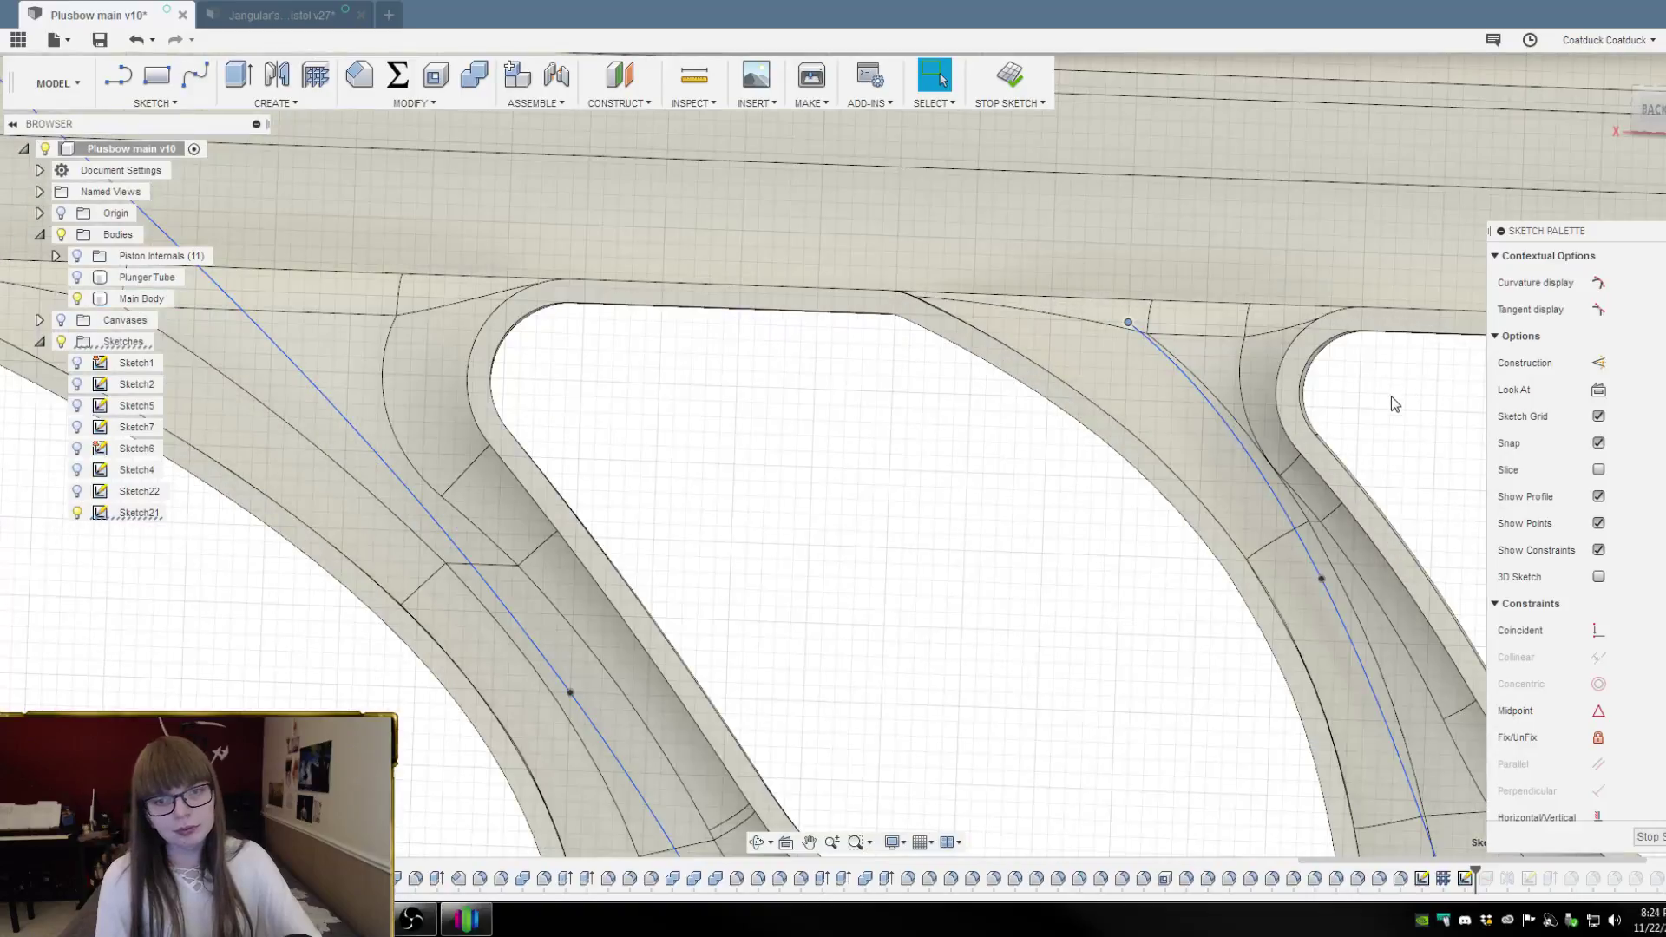
pyautogui.click(1653, 113)
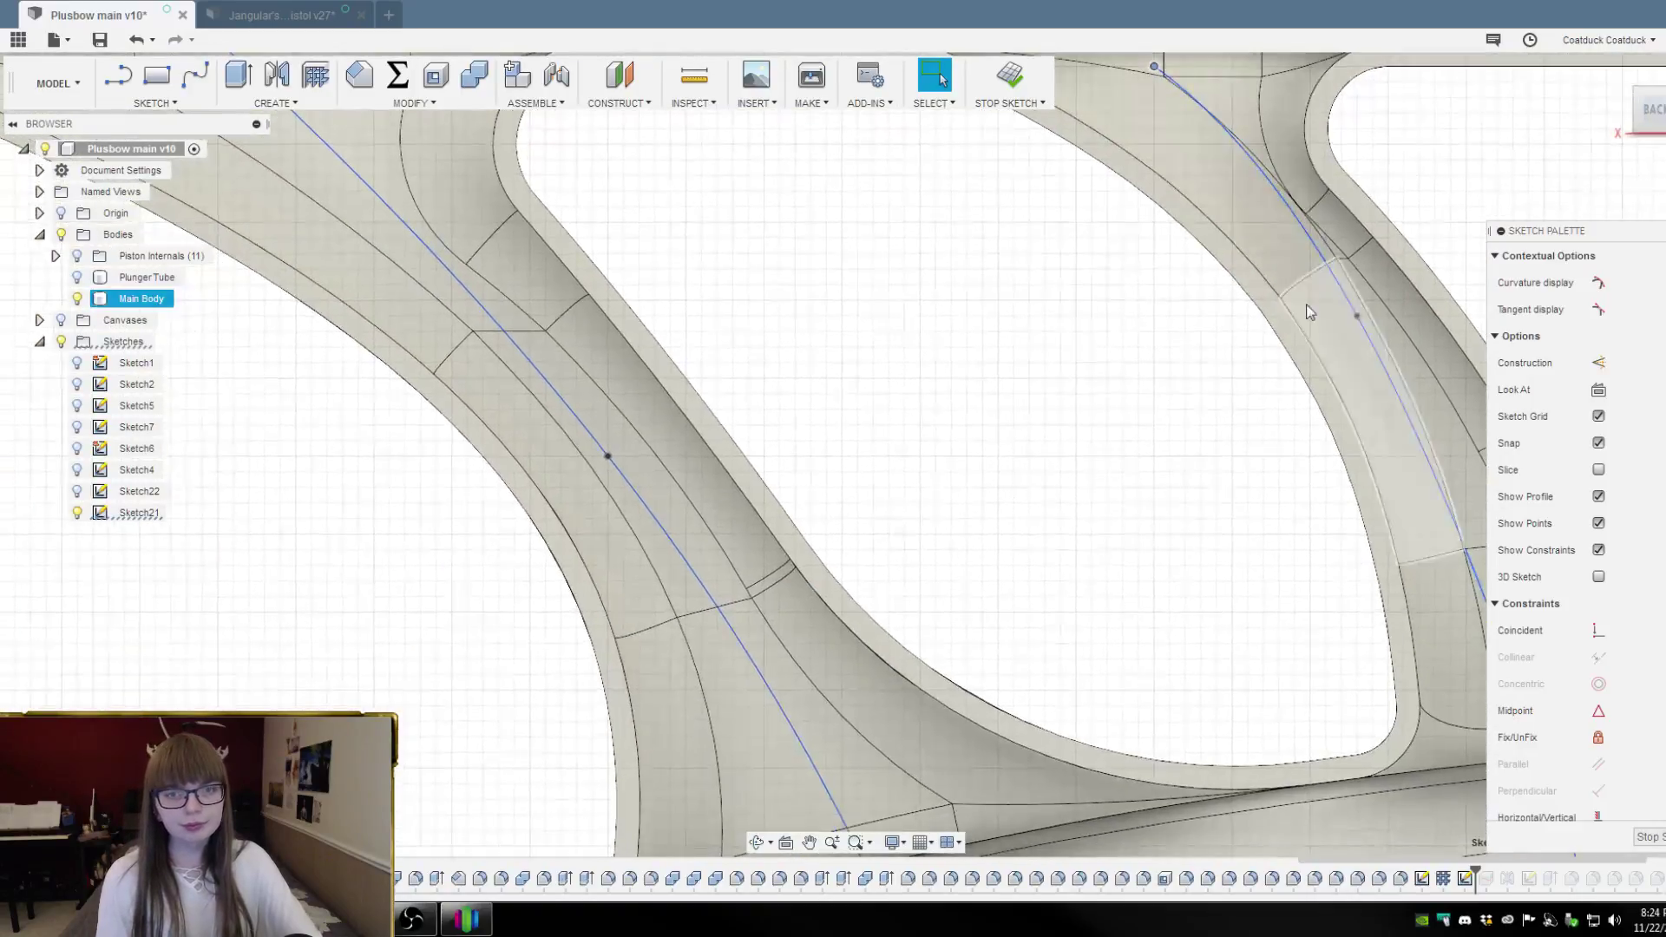
pyautogui.scroll(3, 1128, 365)
pyautogui.moveTo(1145, 331); pyautogui.dragTo(1111, 318)
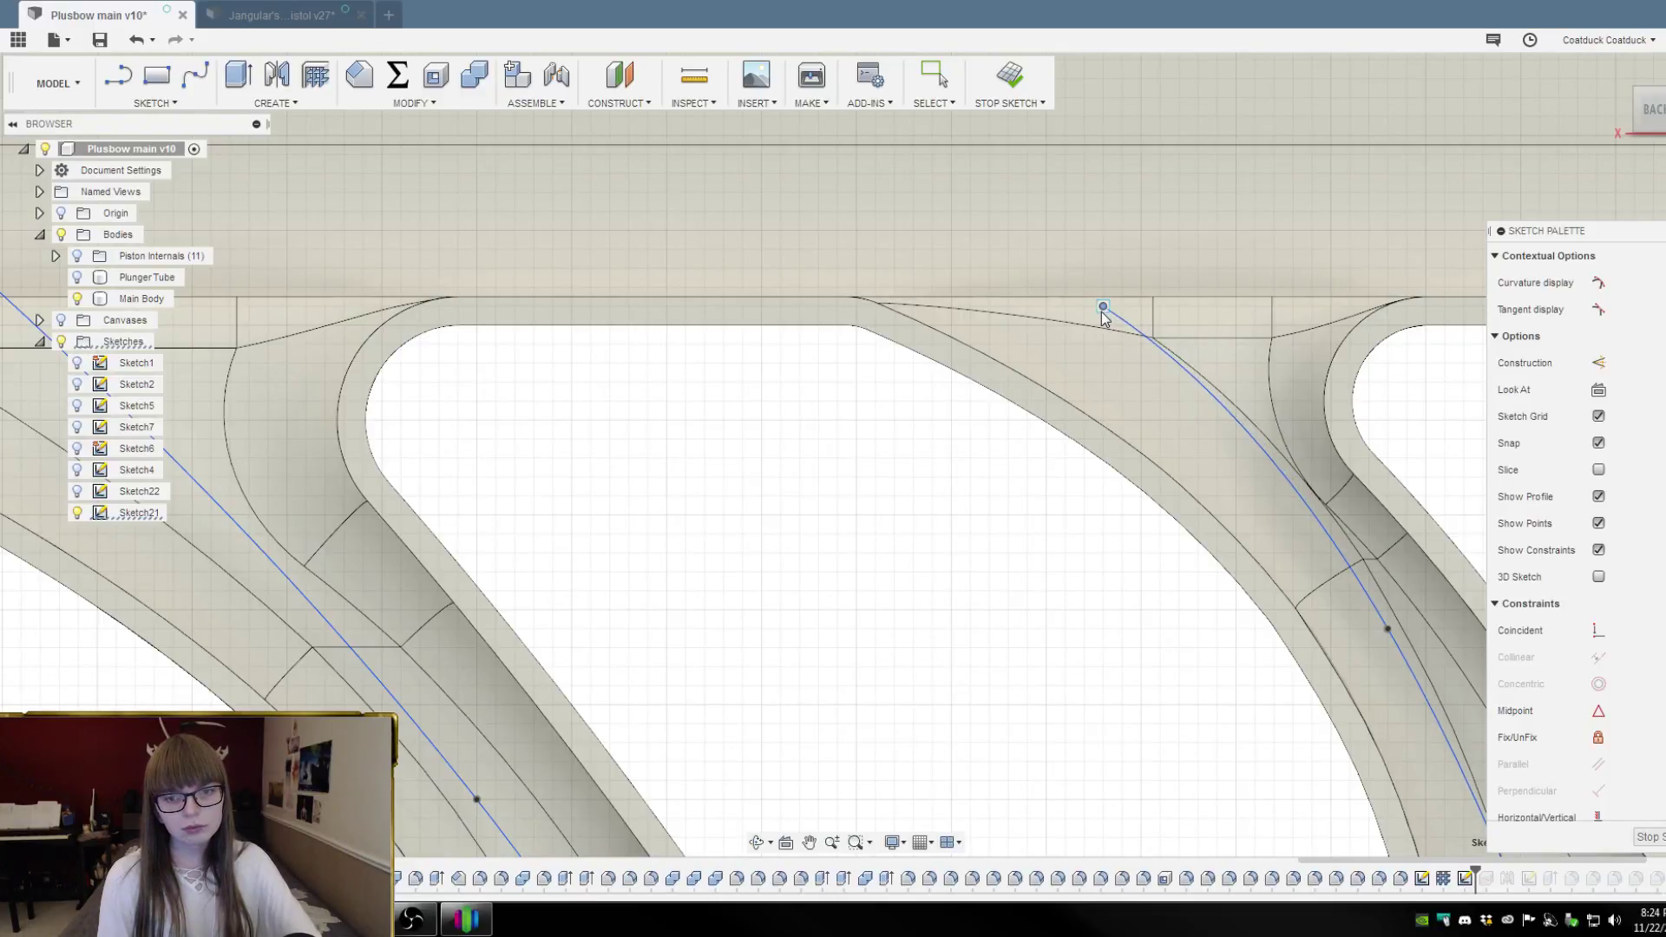
# Shorten the front strut's spline by moving its upper end down to just below the rail's lower edge
pyautogui.scroll(-5, 1345, 291)
pyautogui.scroll(2, 762, 250)
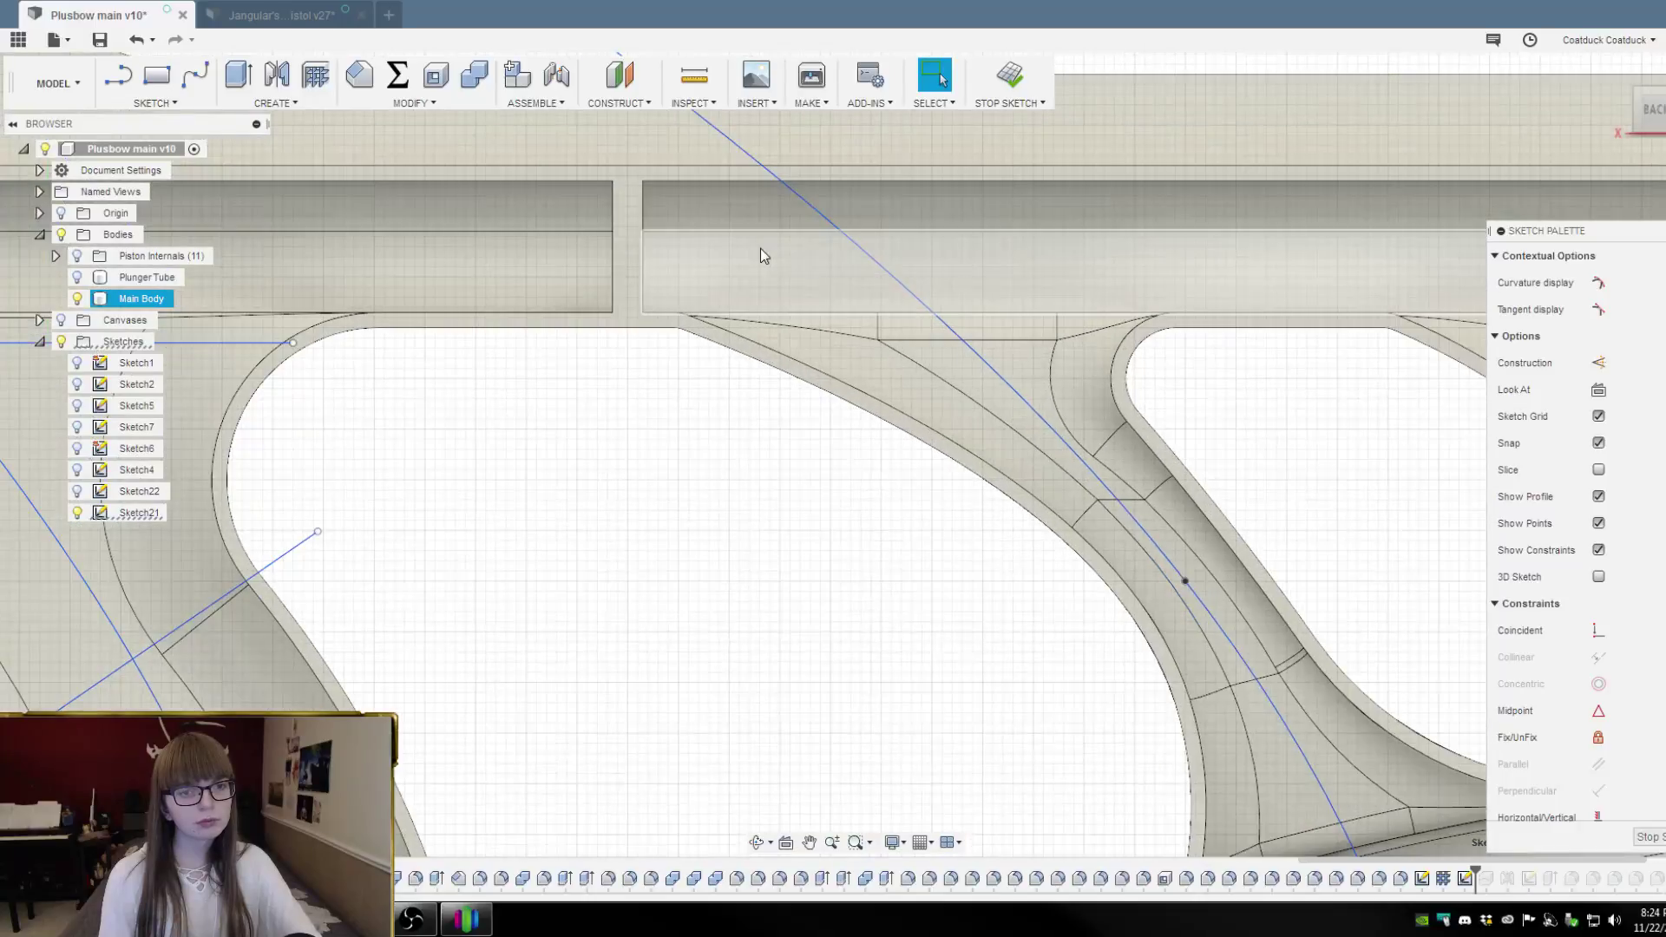
pyautogui.scroll(-4, 1195, 521)
pyautogui.scroll(3, 898, 226)
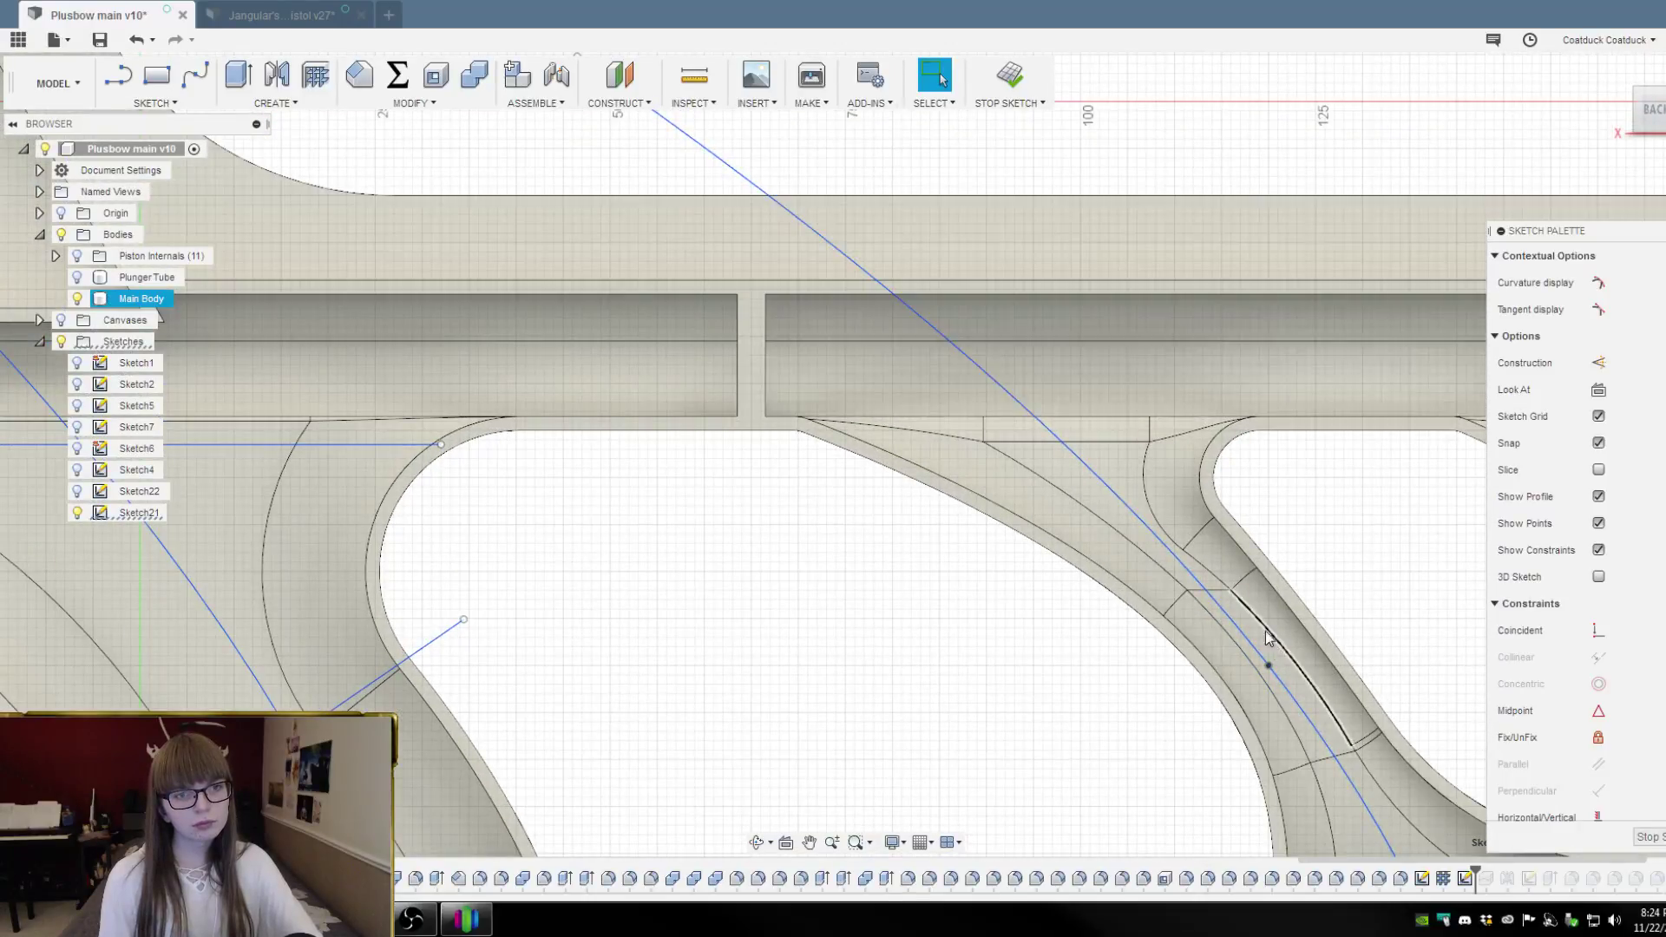
pyautogui.moveTo(836, 115); pyautogui.dragTo(905, 189, button='middle')
pyautogui.scroll(1, 1058, 466)
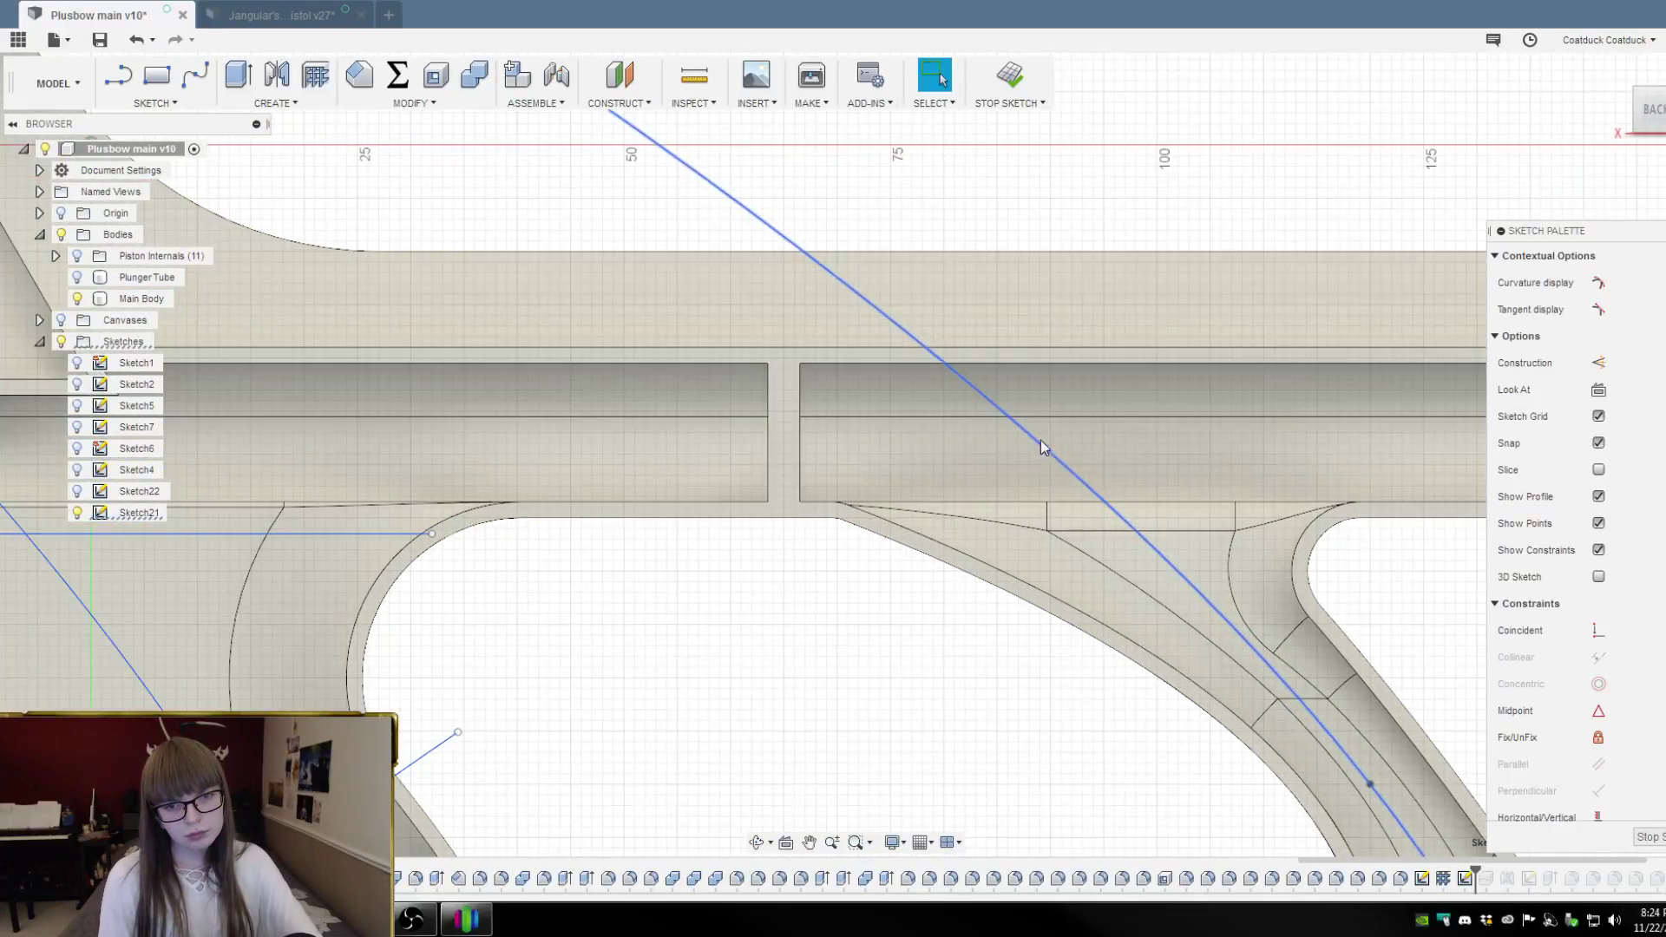
pyautogui.scroll(-2, 1180, 616)
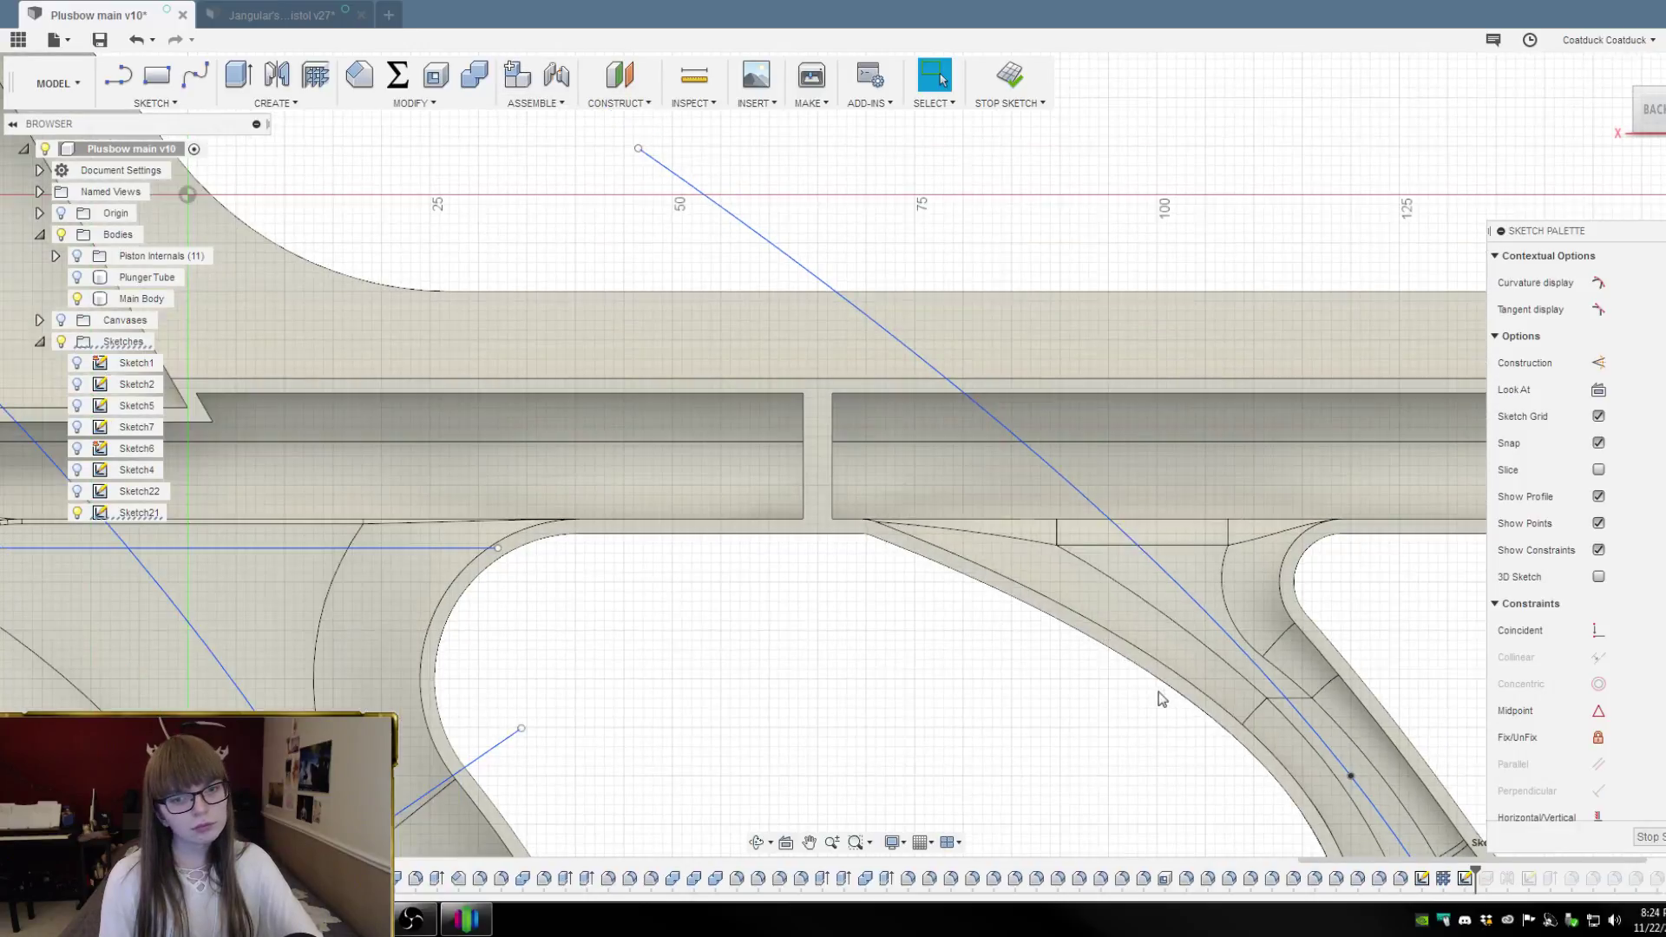
pyautogui.scroll(2, 937, 249)
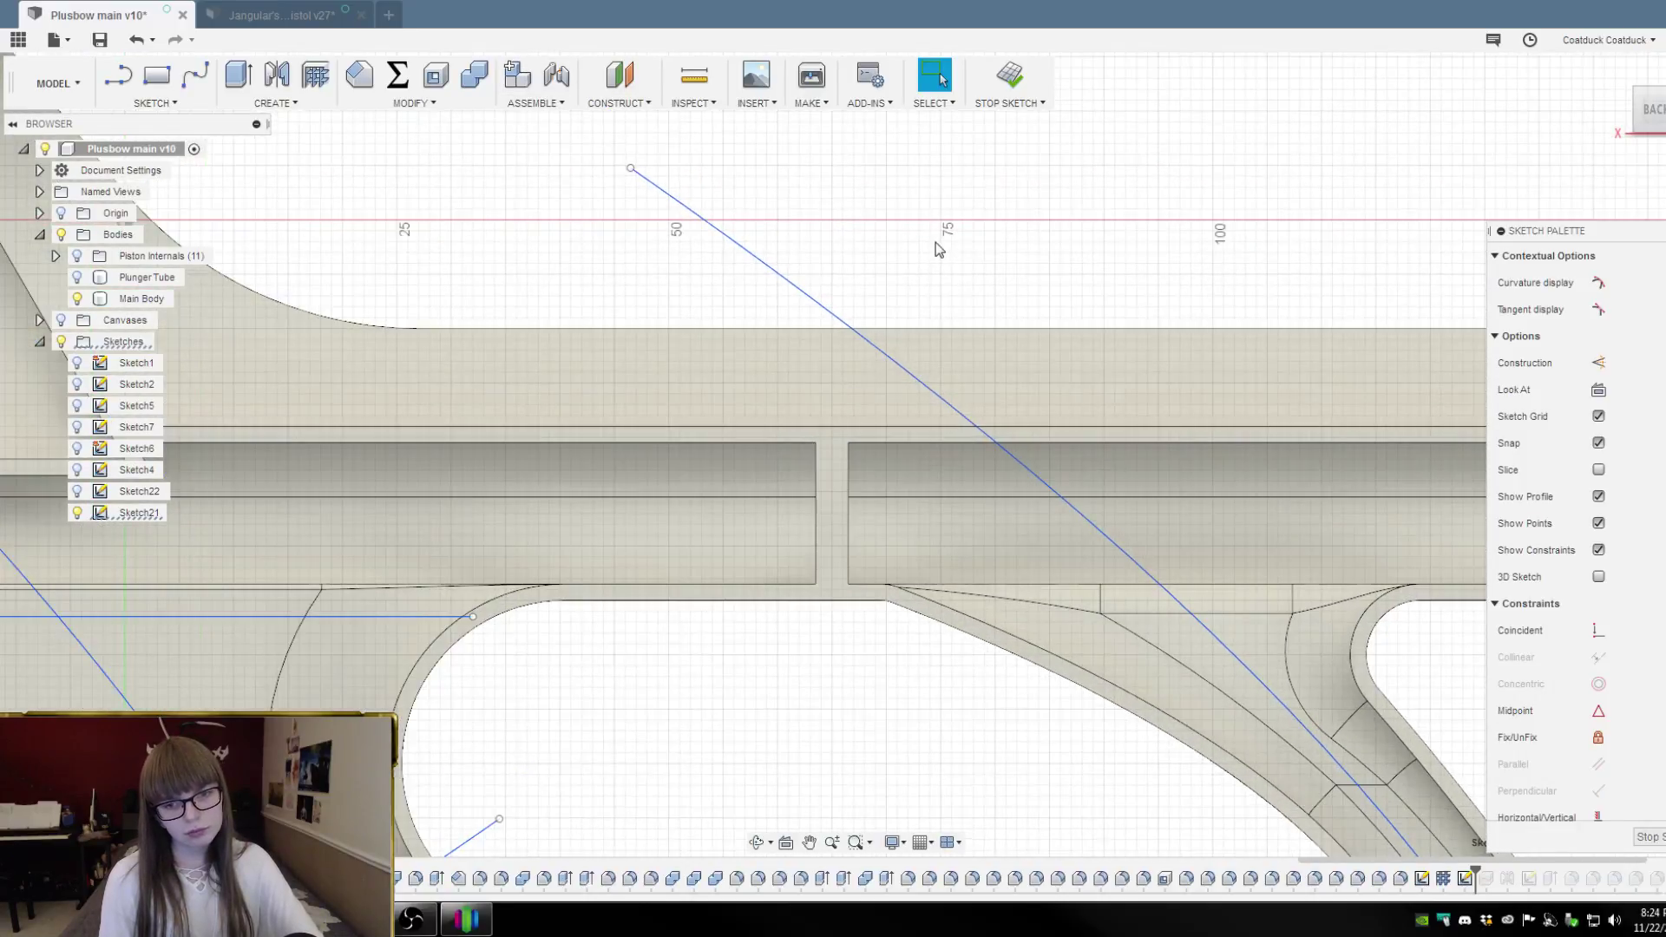
pyautogui.scroll(1, 937, 249)
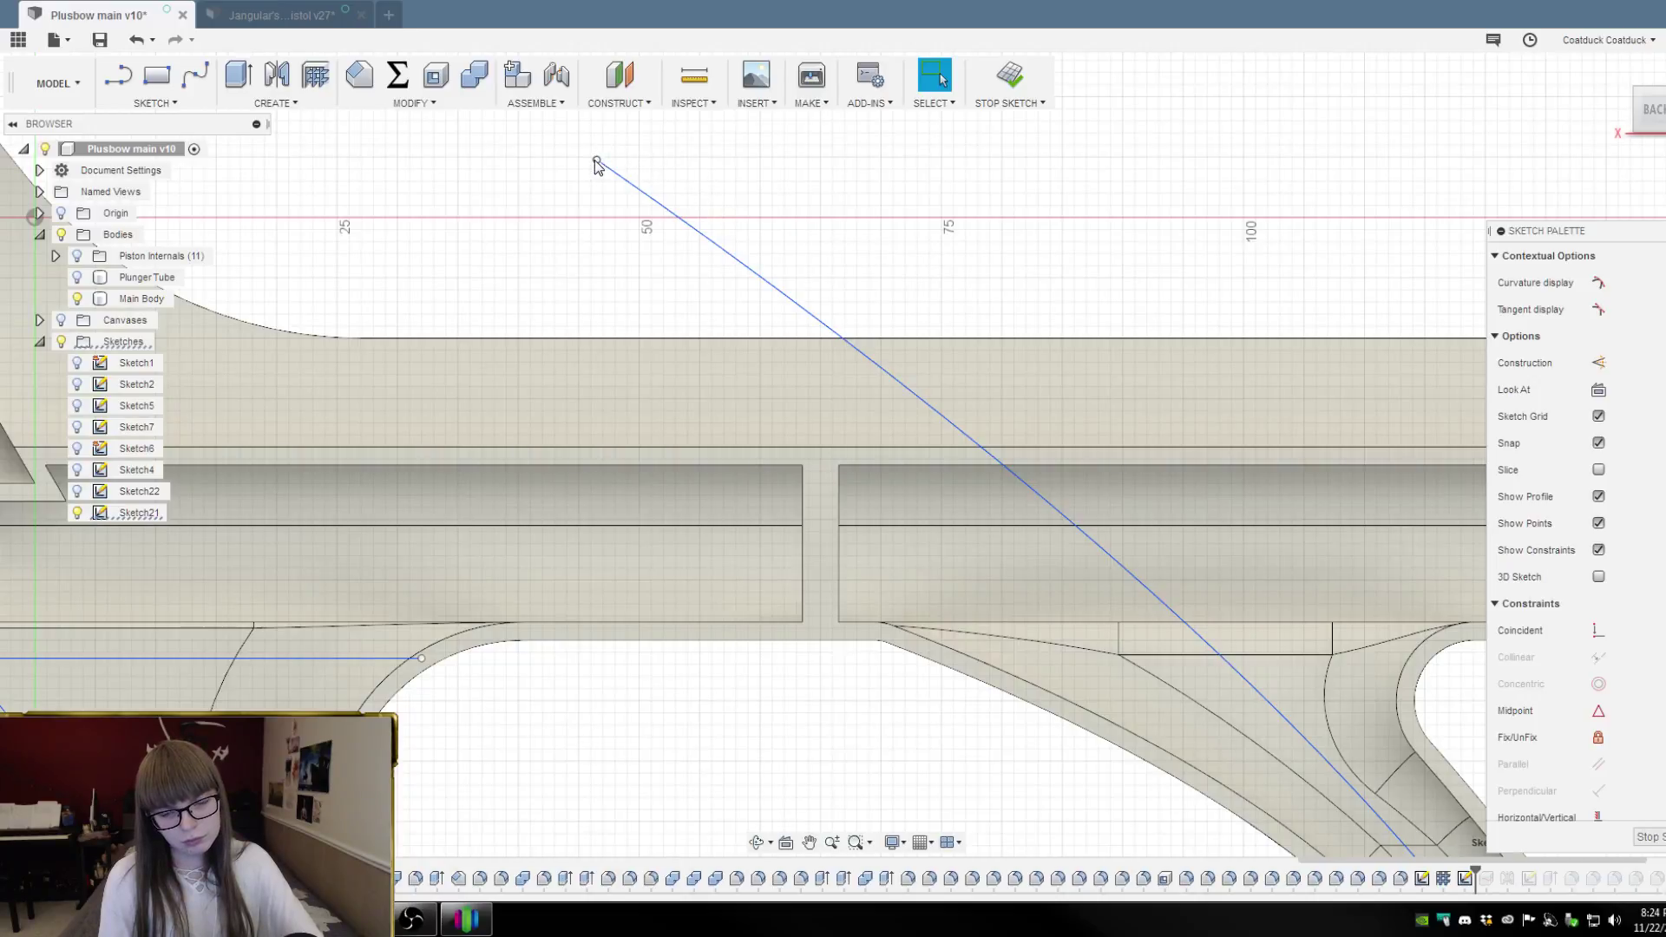
pyautogui.moveTo(597, 163)
pyautogui.mouseDown()
pyautogui.moveTo(1130, 602)
pyautogui.moveTo(1227, 659)
pyautogui.moveTo(1184, 630)
pyautogui.mouseUp()
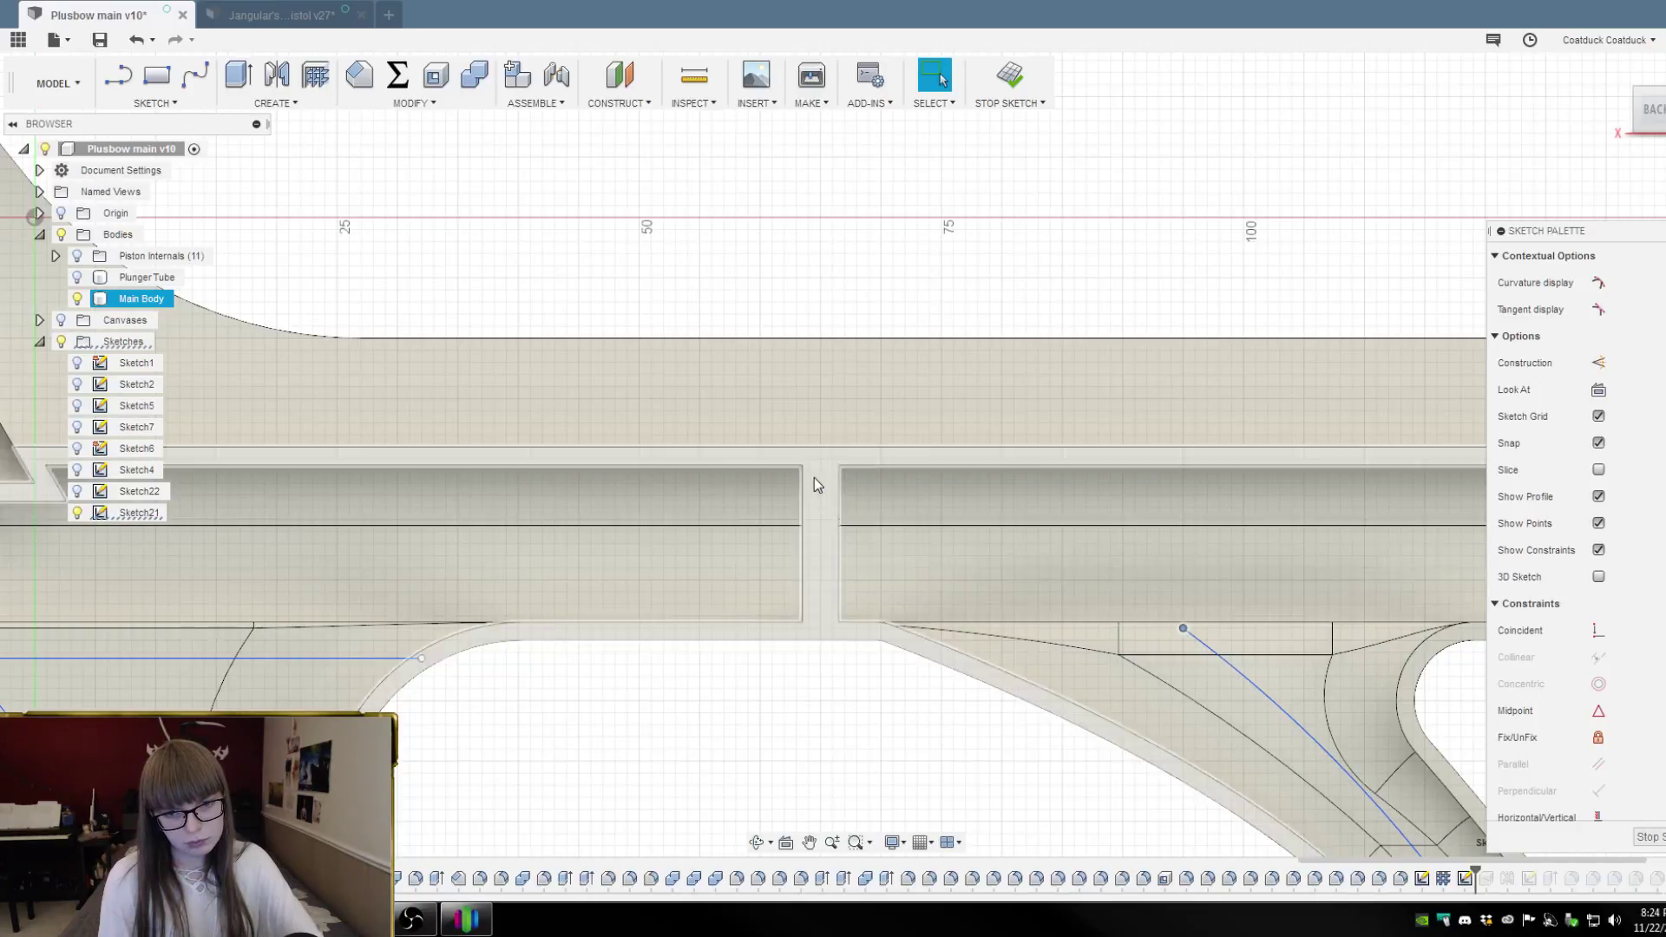
pyautogui.scroll(-3, 824, 499)
pyautogui.scroll(4, 1095, 616)
pyautogui.scroll(5, 881, 454)
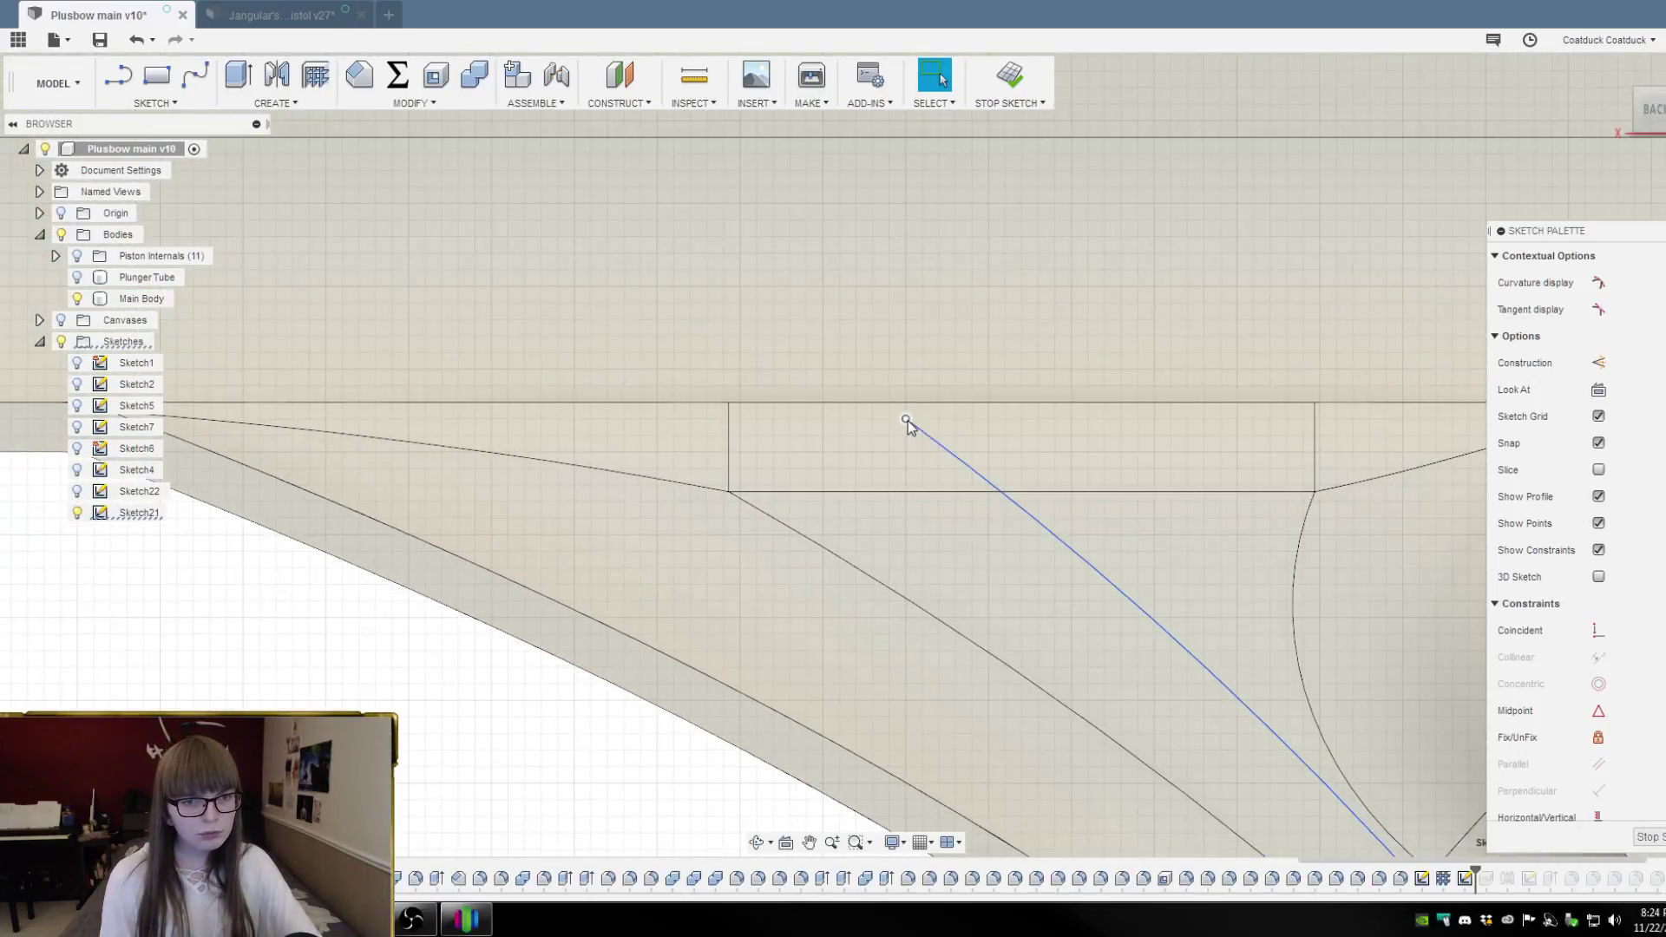
pyautogui.press('Escape')
# Move the rear strut spline's middle fit point down along the strut so the curve runs nearer the strut's centre
pyautogui.scroll(-5, 905, 436)
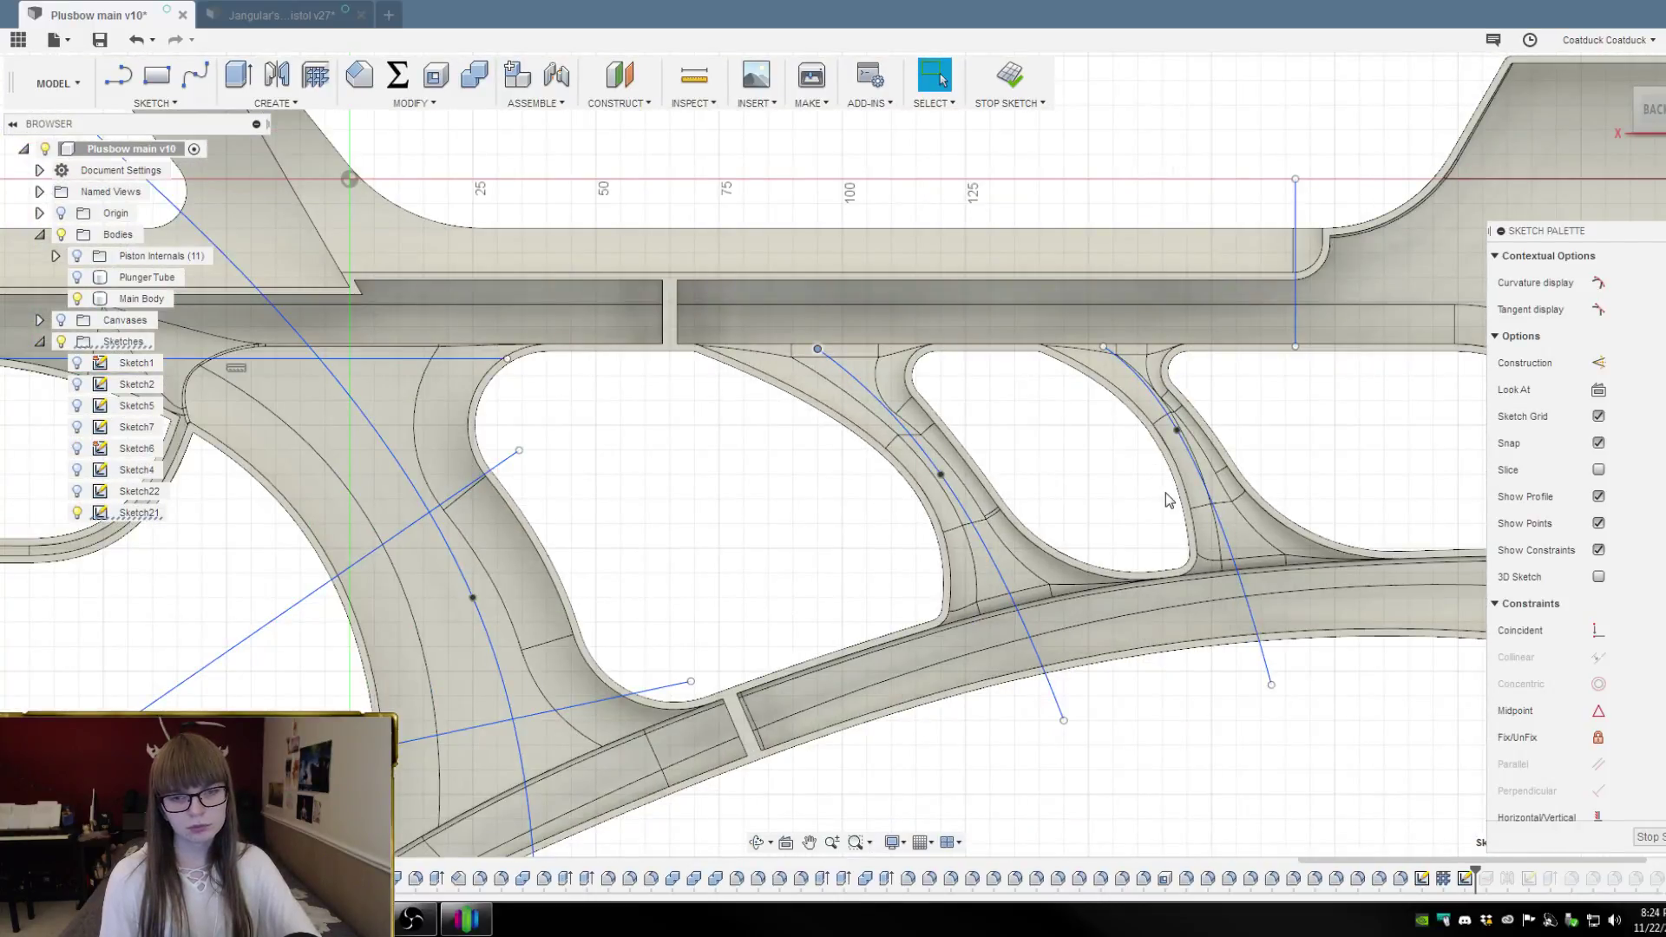
pyautogui.moveTo(1177, 431); pyautogui.dragTo(1195, 483)
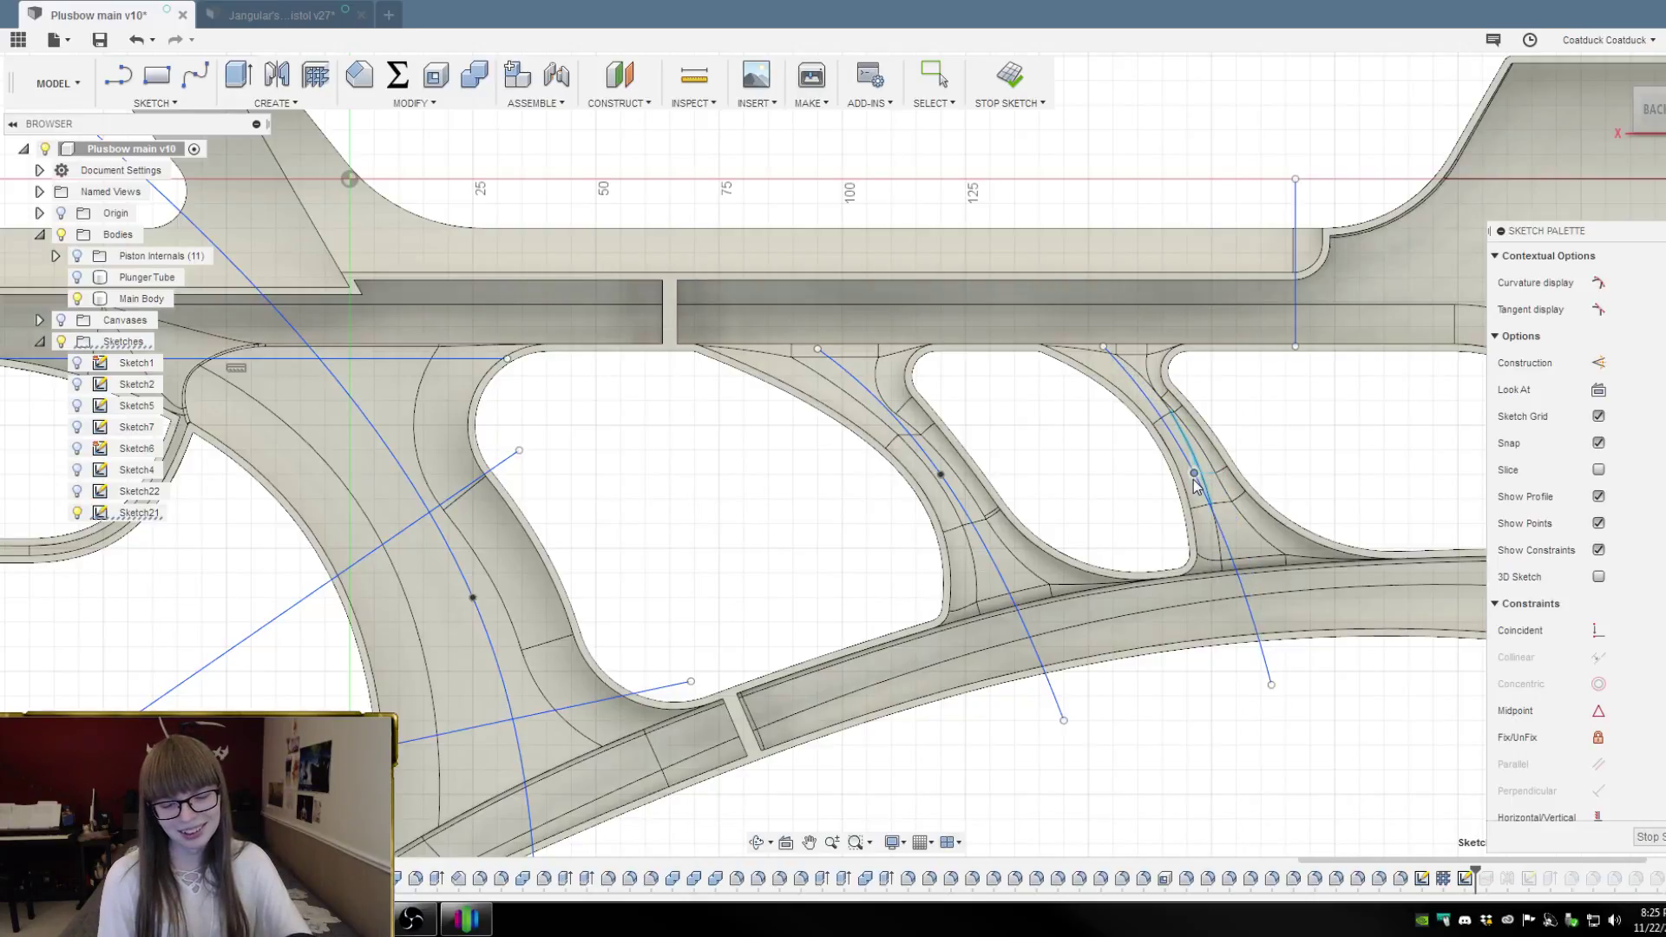
pyautogui.scroll(5, 1199, 484)
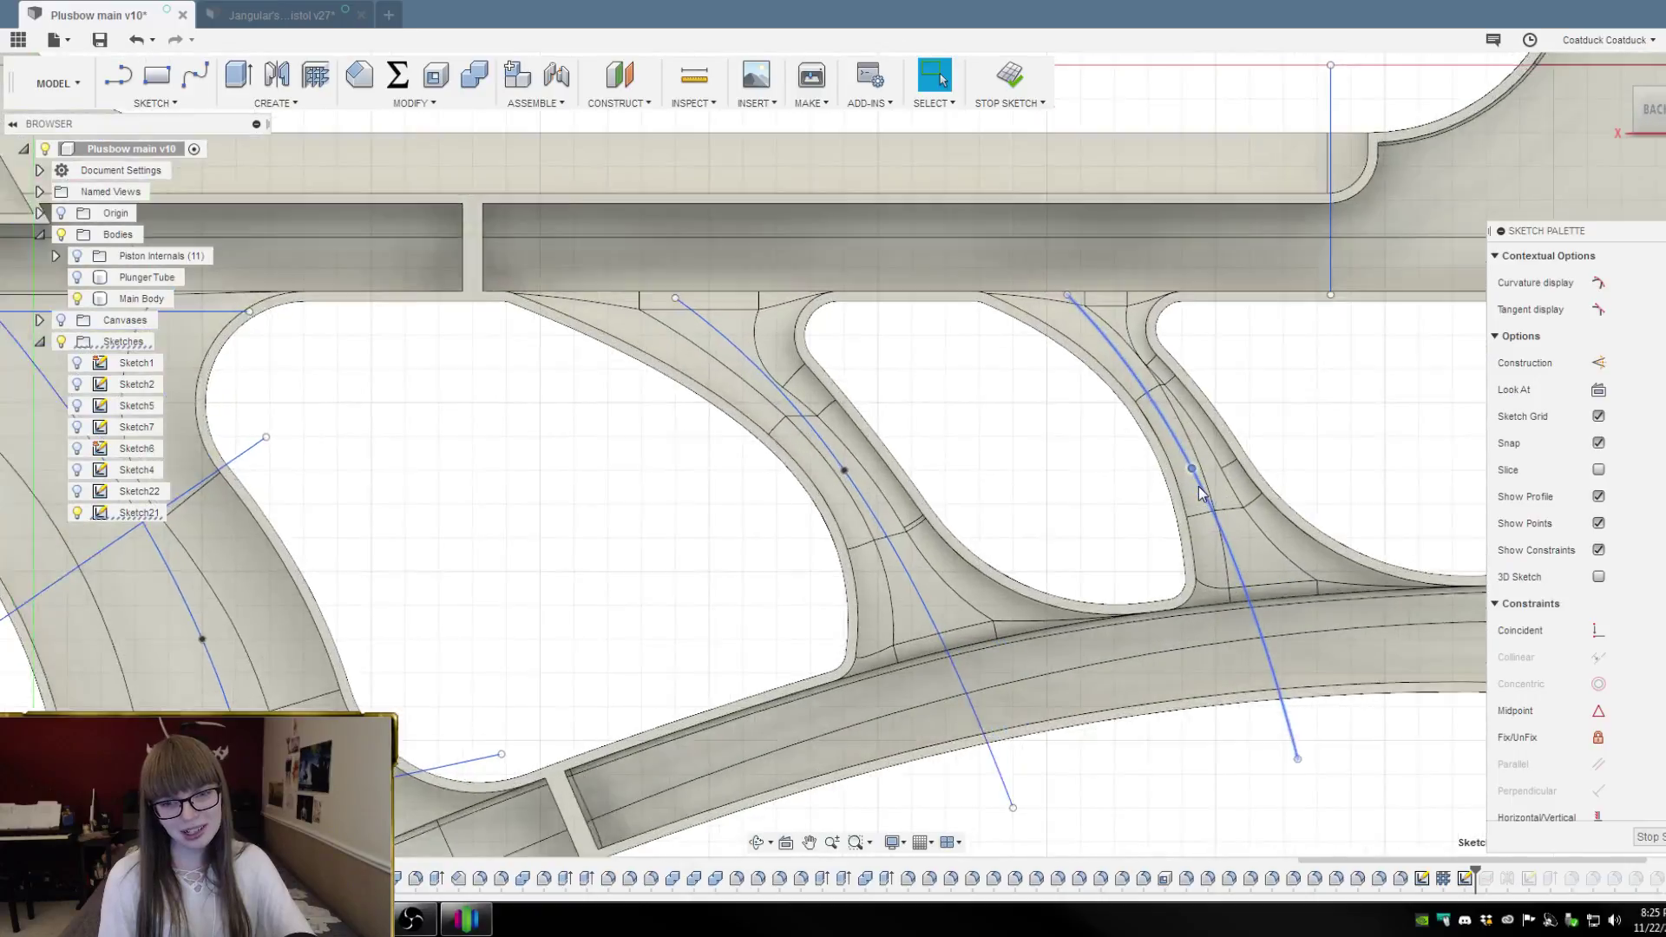
pyautogui.scroll(-4, 1232, 451)
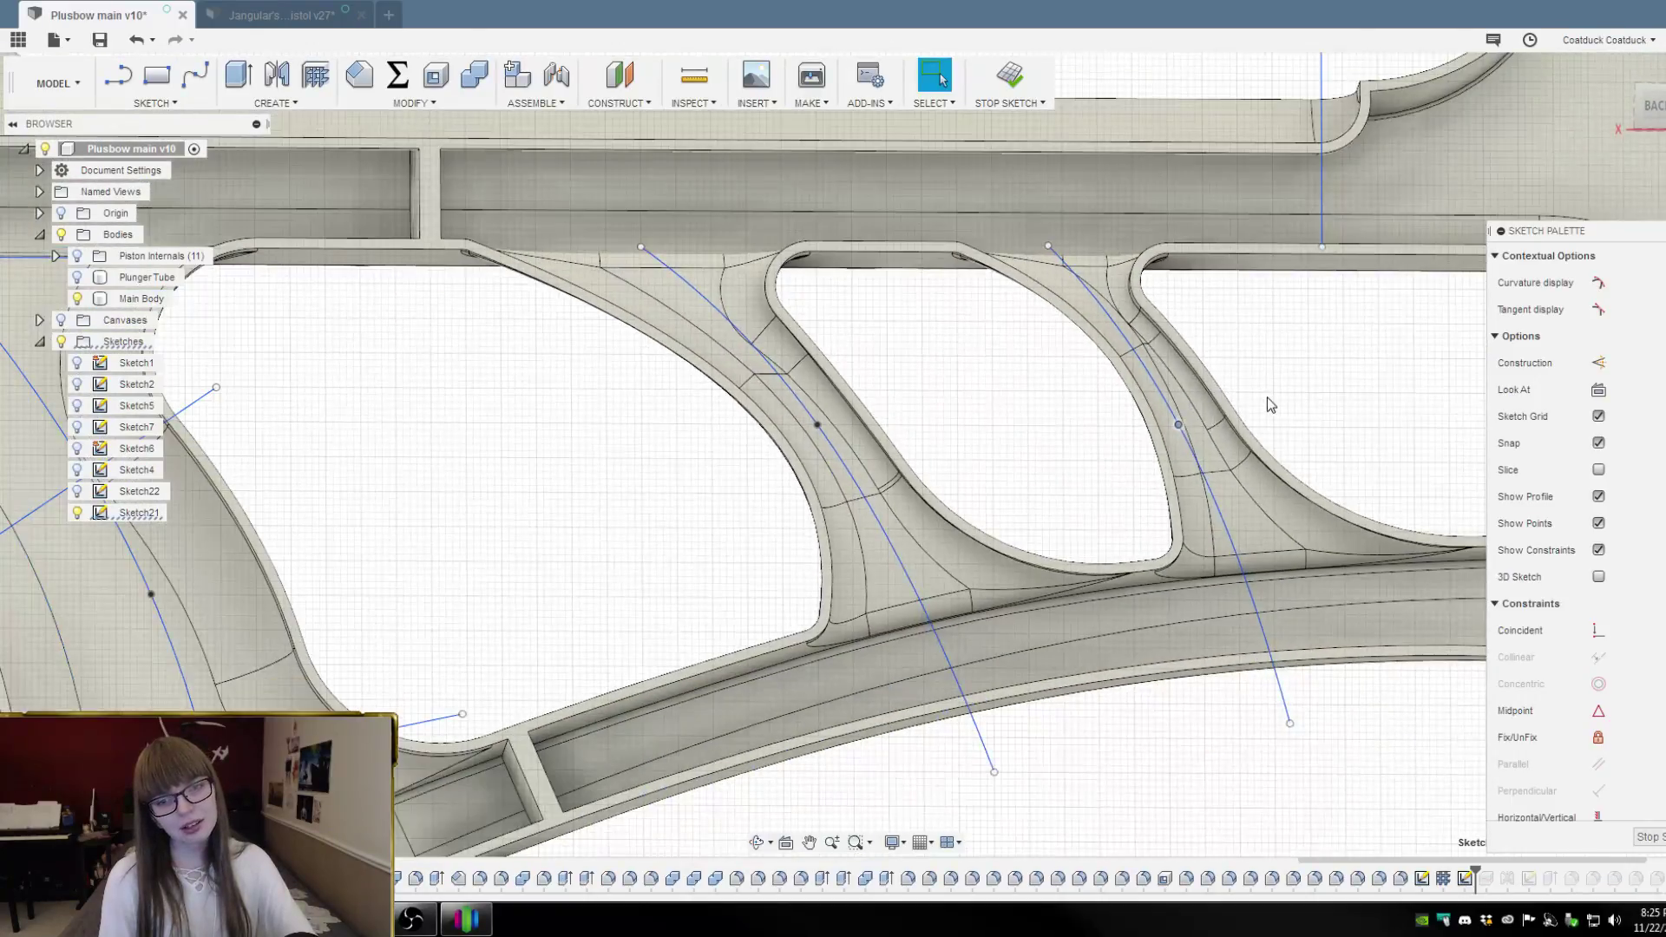
pyautogui.scroll(4, 1267, 399)
pyautogui.moveTo(1195, 445); pyautogui.dragTo(1224, 449)
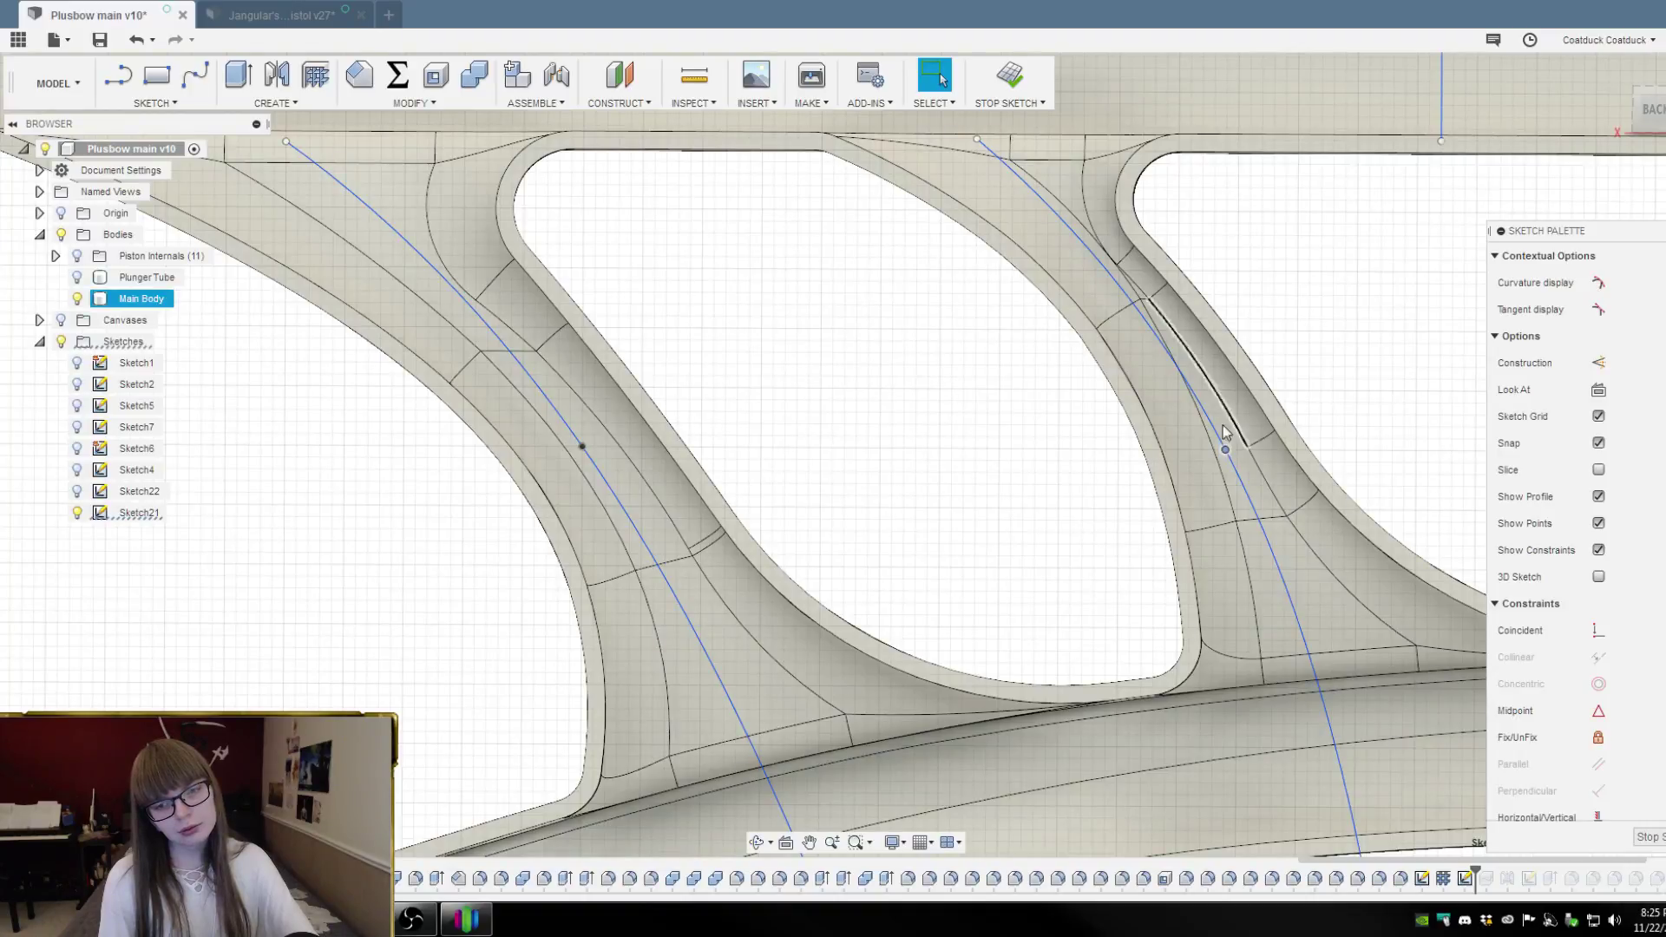
pyautogui.scroll(-4, 1275, 350)
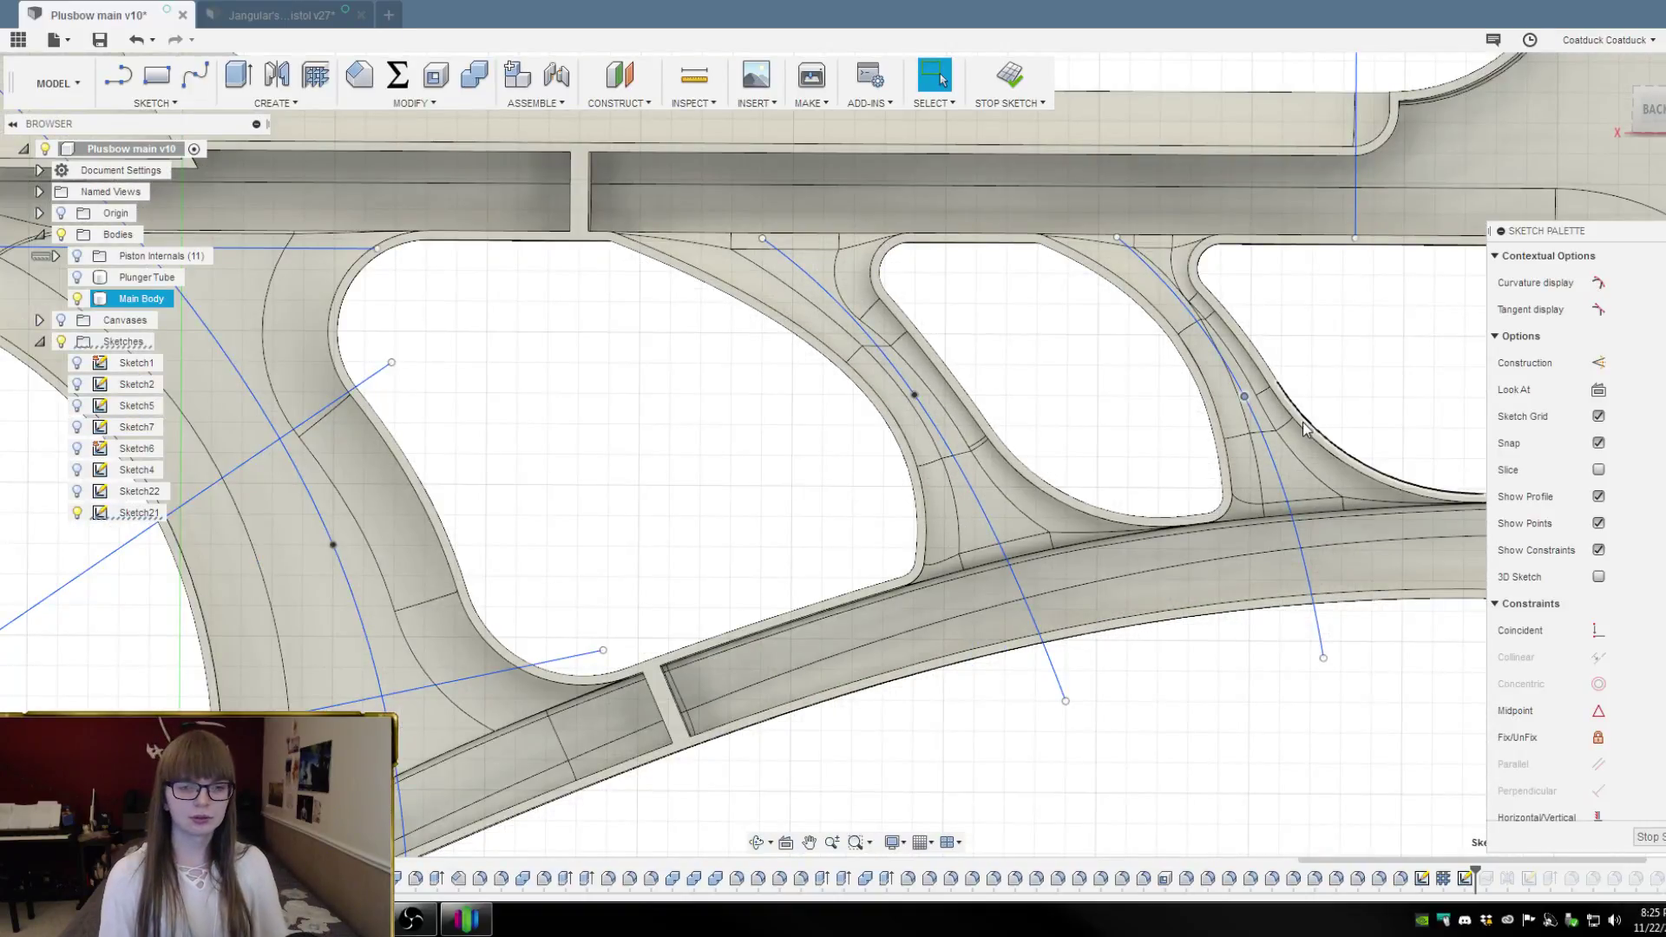
pyautogui.scroll(-3, 1294, 452)
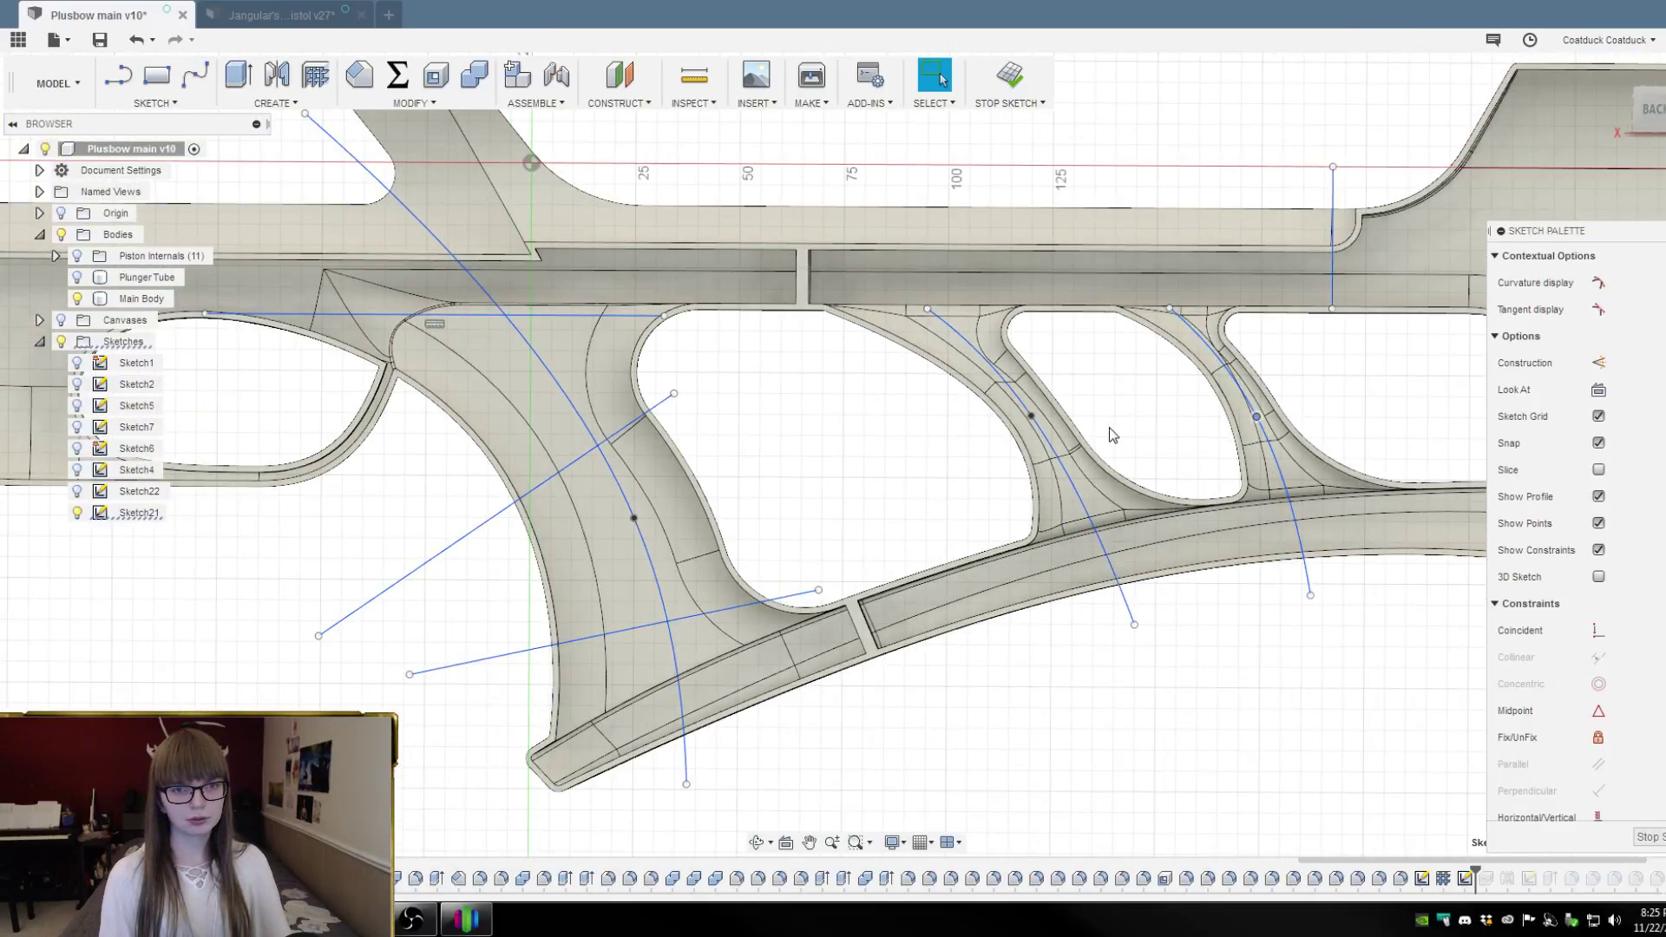
# Draw a horizontal line along the rail's lower edge from the large opening's upper-edge midpoint to above the rearmost opening
pyautogui.scroll(5, 903, 361)
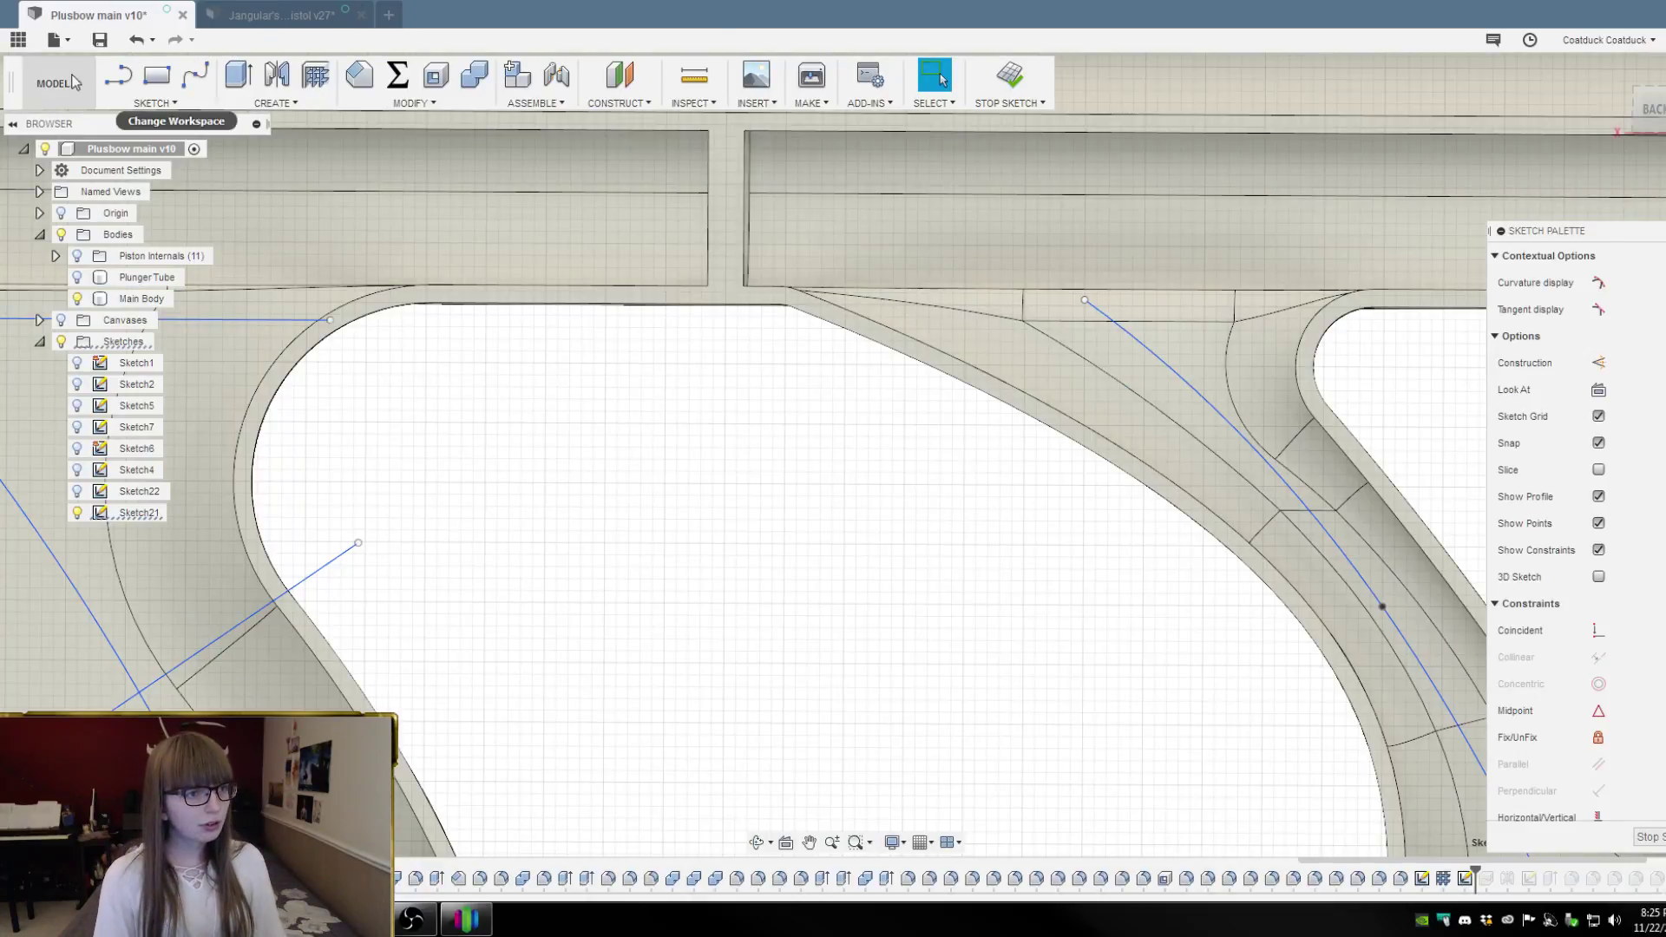
pyautogui.click(120, 74)
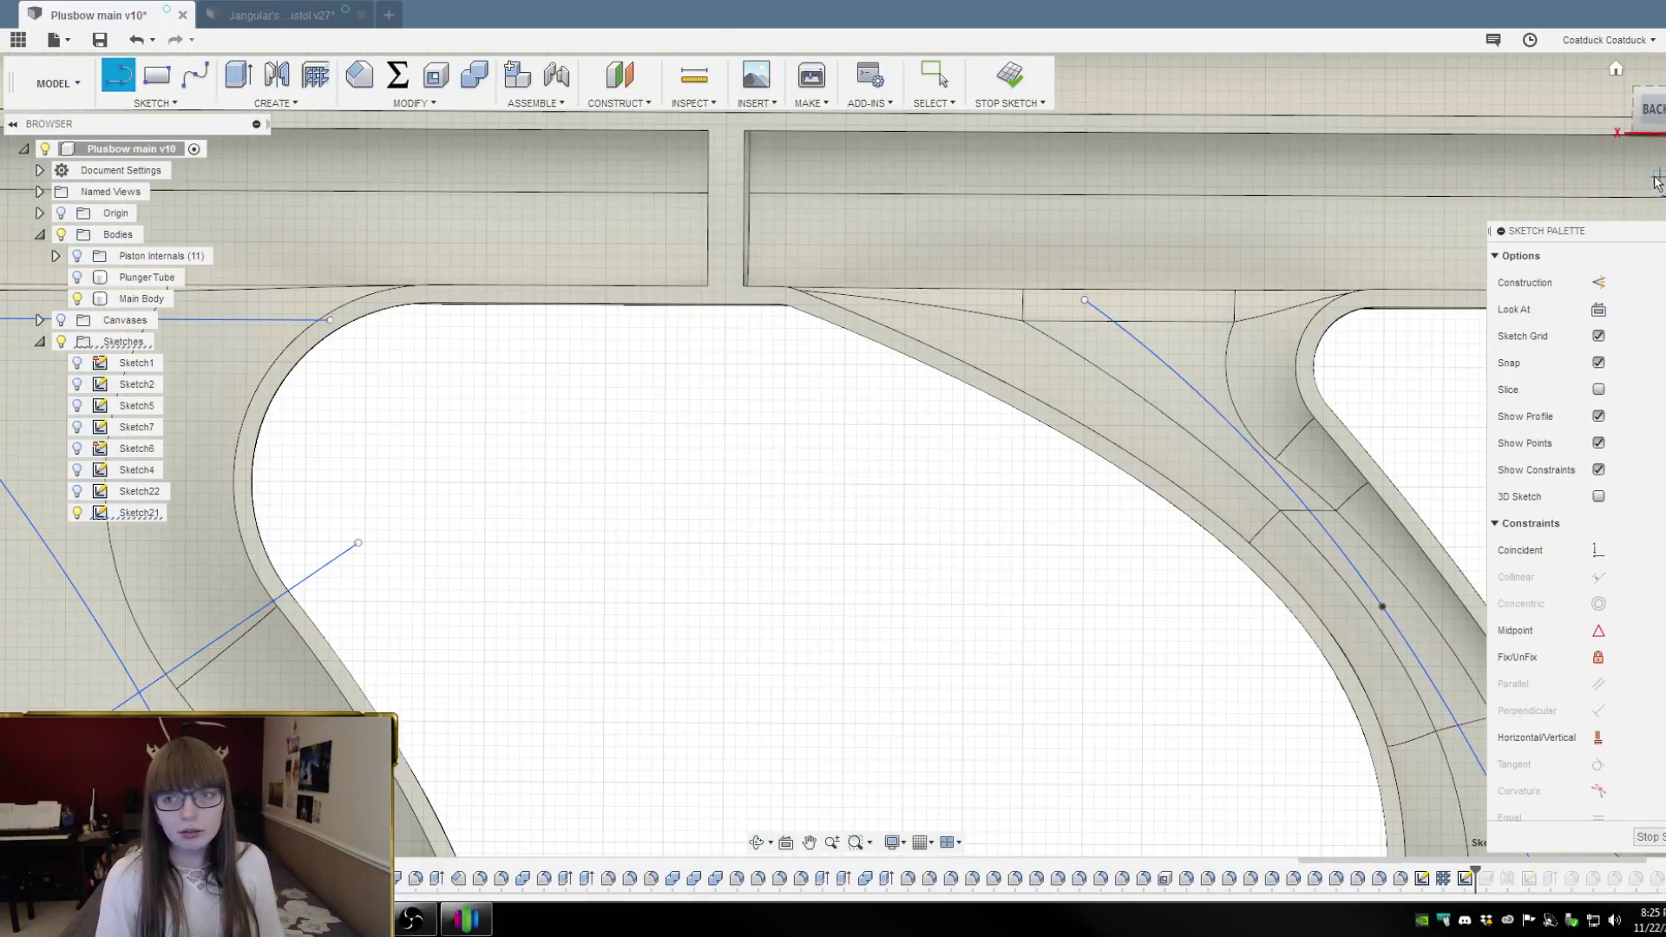
pyautogui.click(1657, 108)
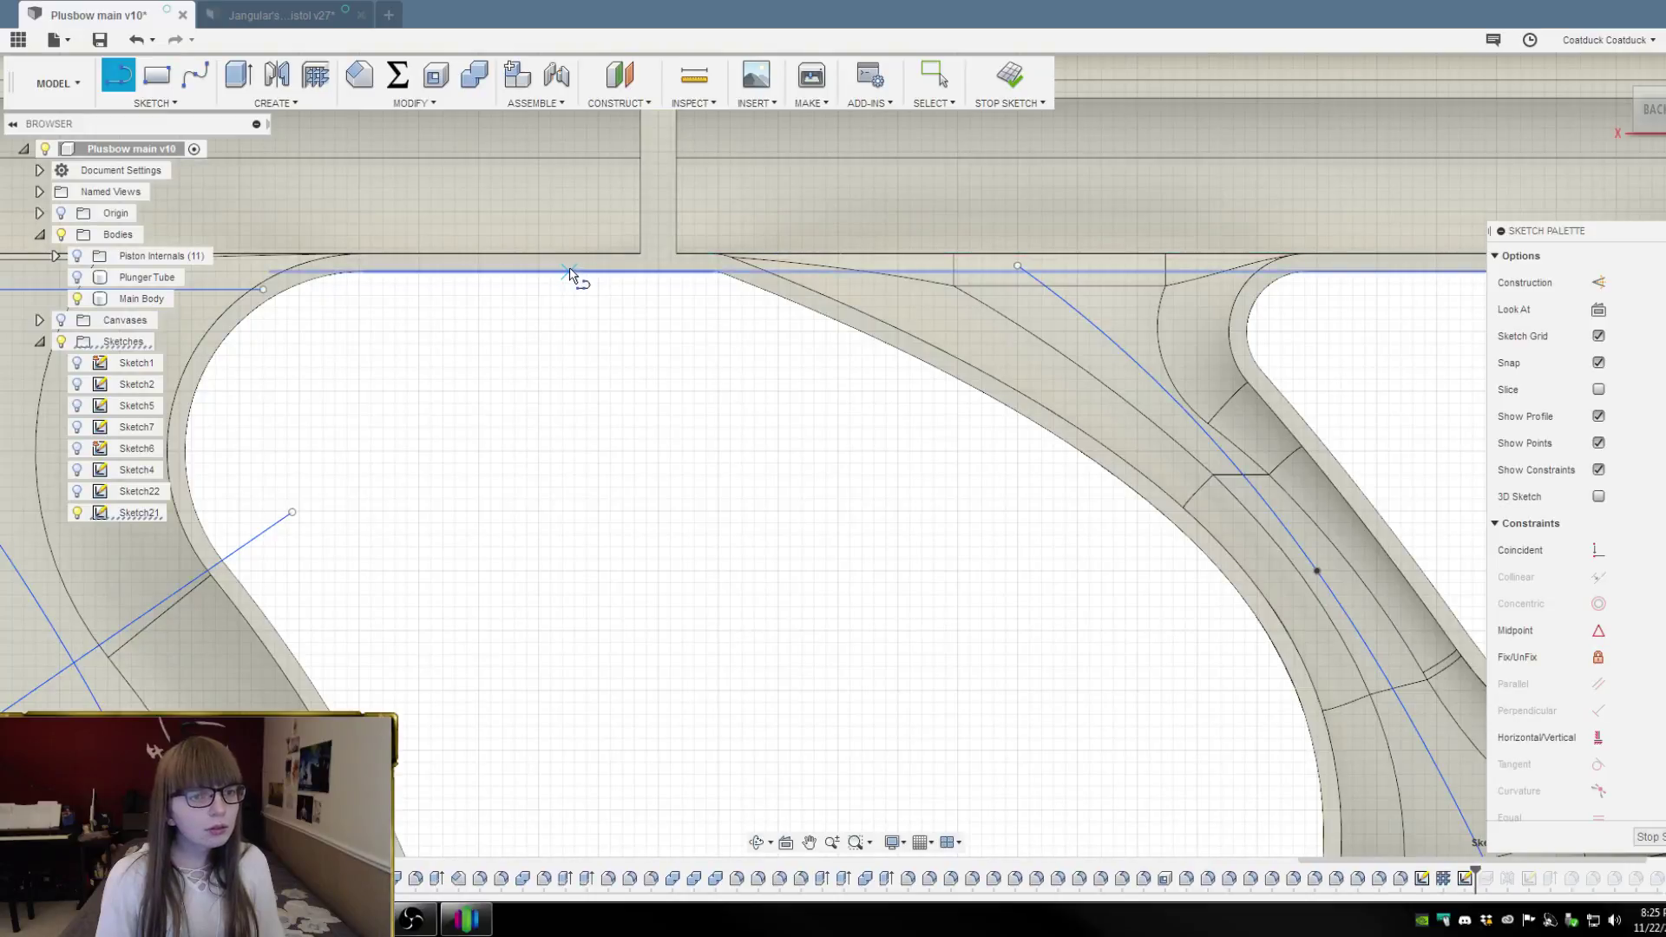
pyautogui.click(596, 279)
pyautogui.scroll(-2, 440, 301)
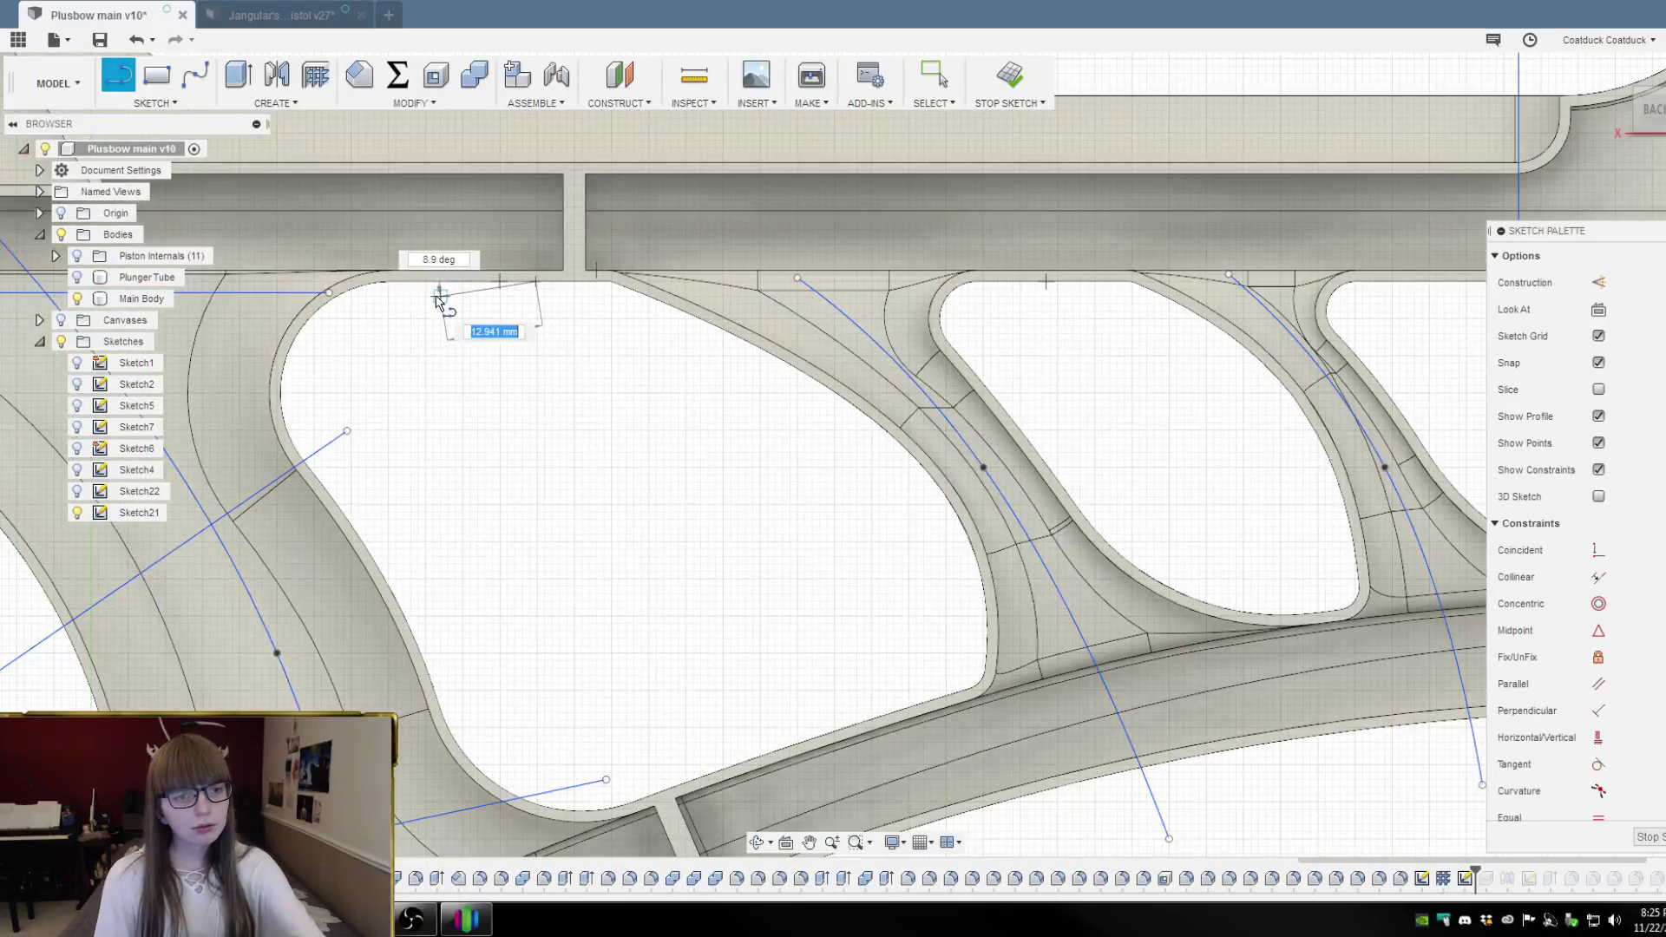
pyautogui.click(1391, 283)
pyautogui.press('Escape')
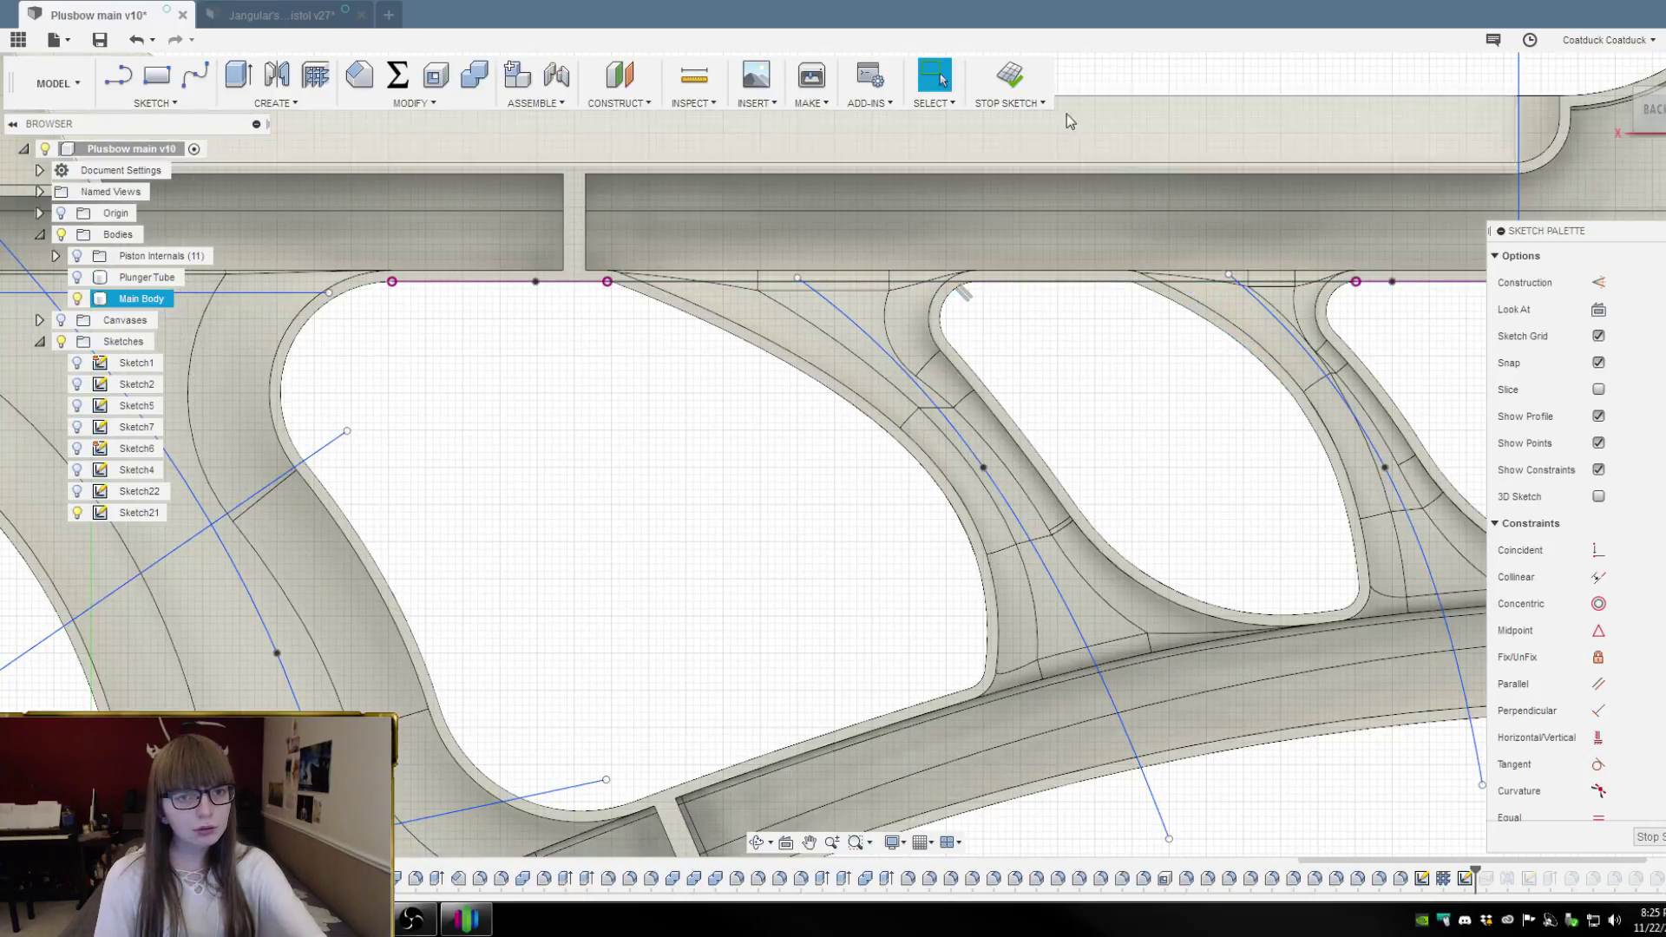
# Attach the upper ends of both strut splines to the horizontal line along the rail's lower edge
pyautogui.scroll(-2, 870, 280)
pyautogui.moveTo(1098, 371)
pyautogui.keyDown('shift'); pyautogui.mouseDown(button='middle')
pyautogui.moveTo(1128, 341)
pyautogui.moveTo(1108, 353)
pyautogui.mouseUp(button='middle'); pyautogui.keyUp('shift')
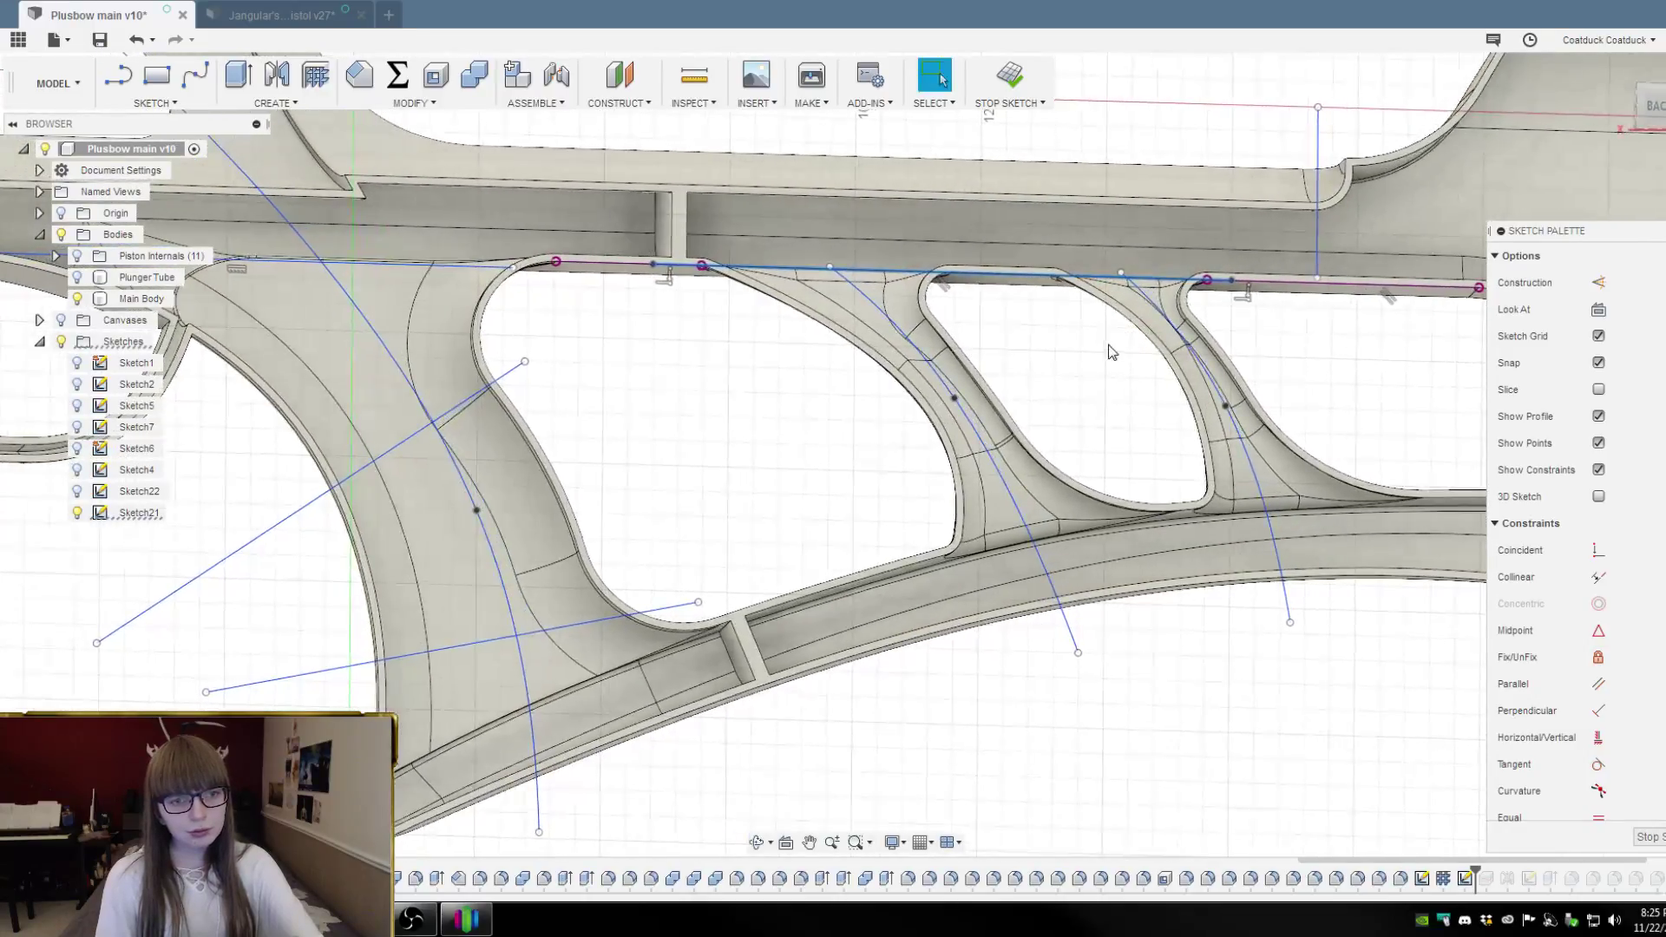
pyautogui.scroll(5, 1124, 286)
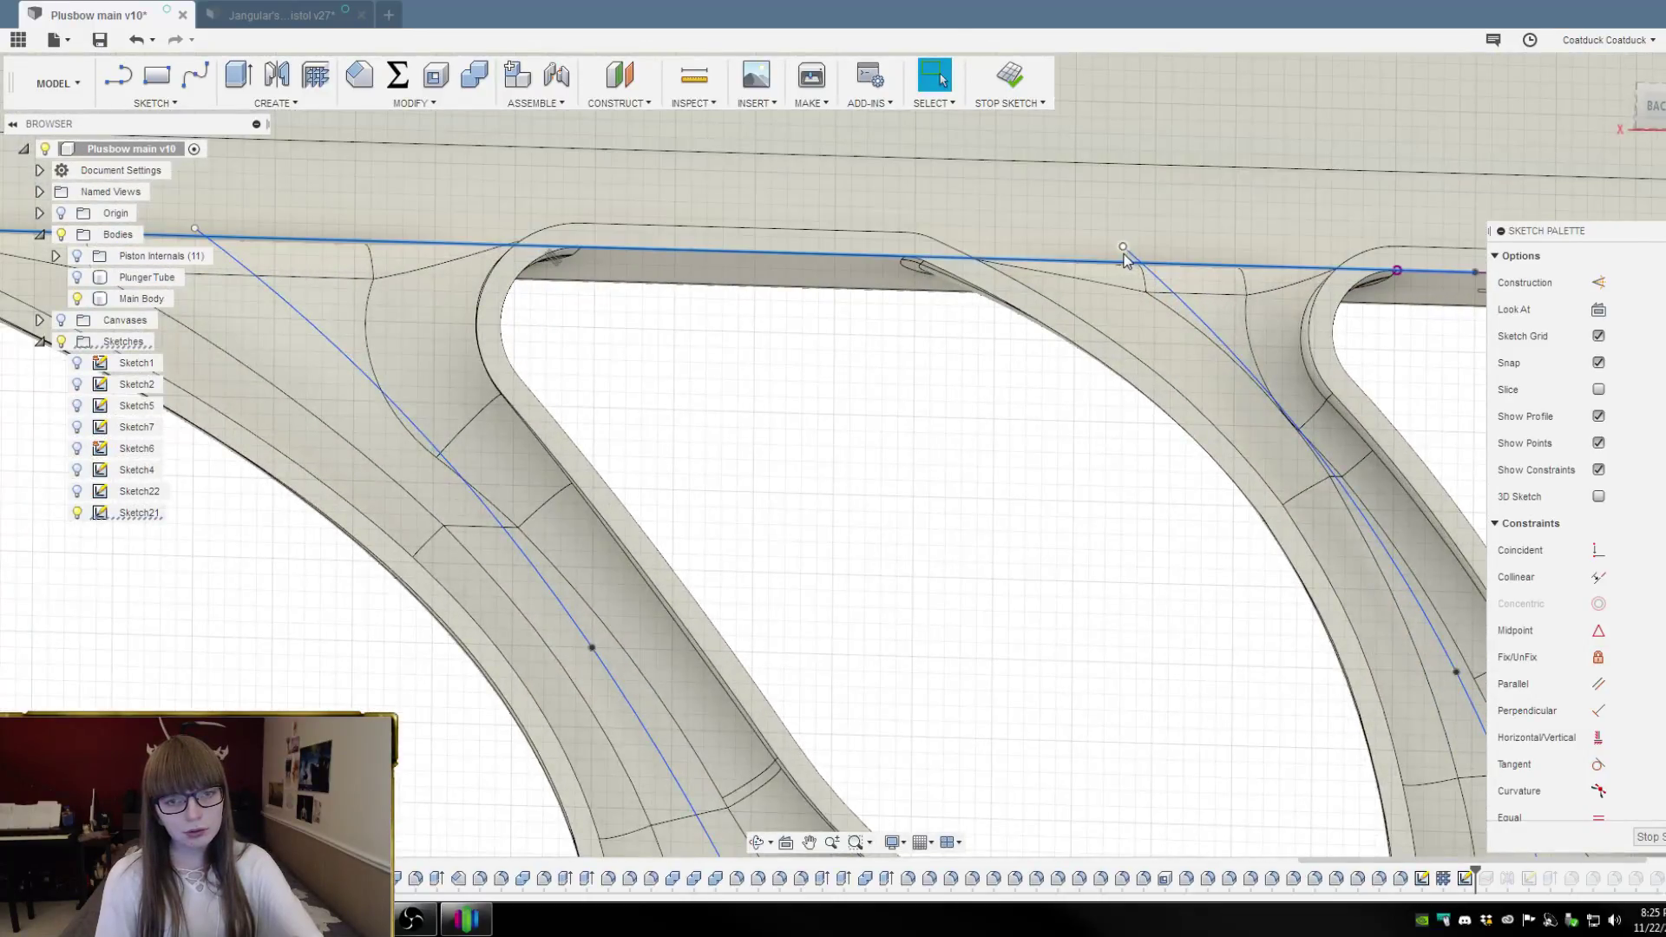
pyautogui.moveTo(1125, 253); pyautogui.dragTo(1135, 262)
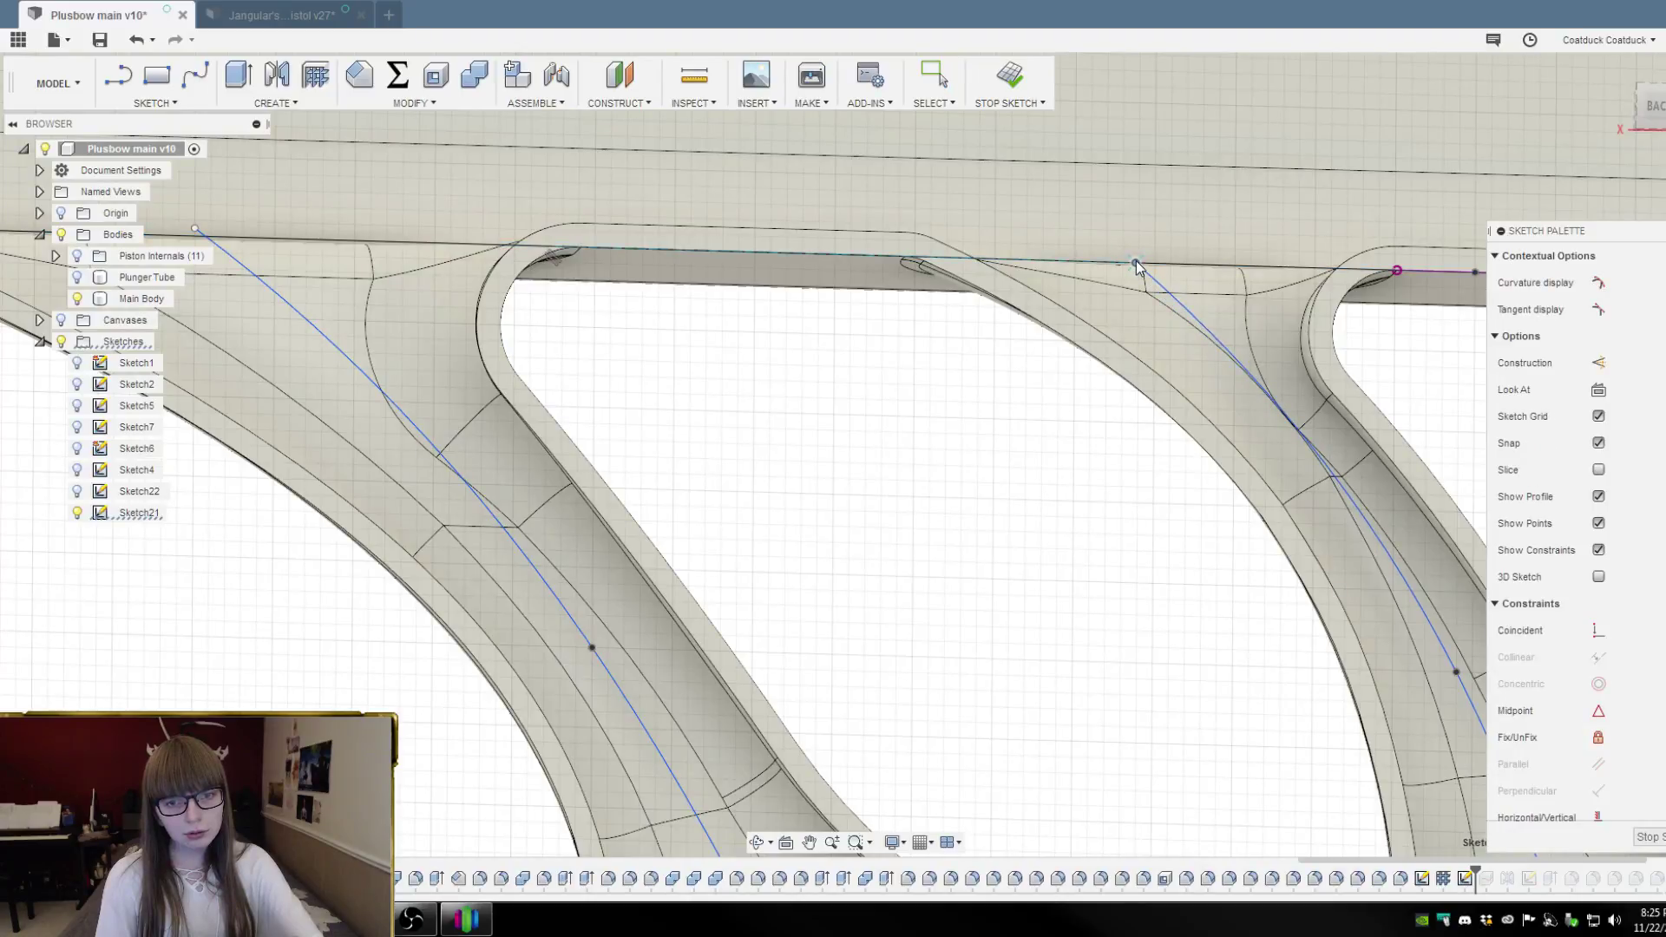
pyautogui.scroll(-3, 1287, 295)
pyautogui.scroll(4, 536, 252)
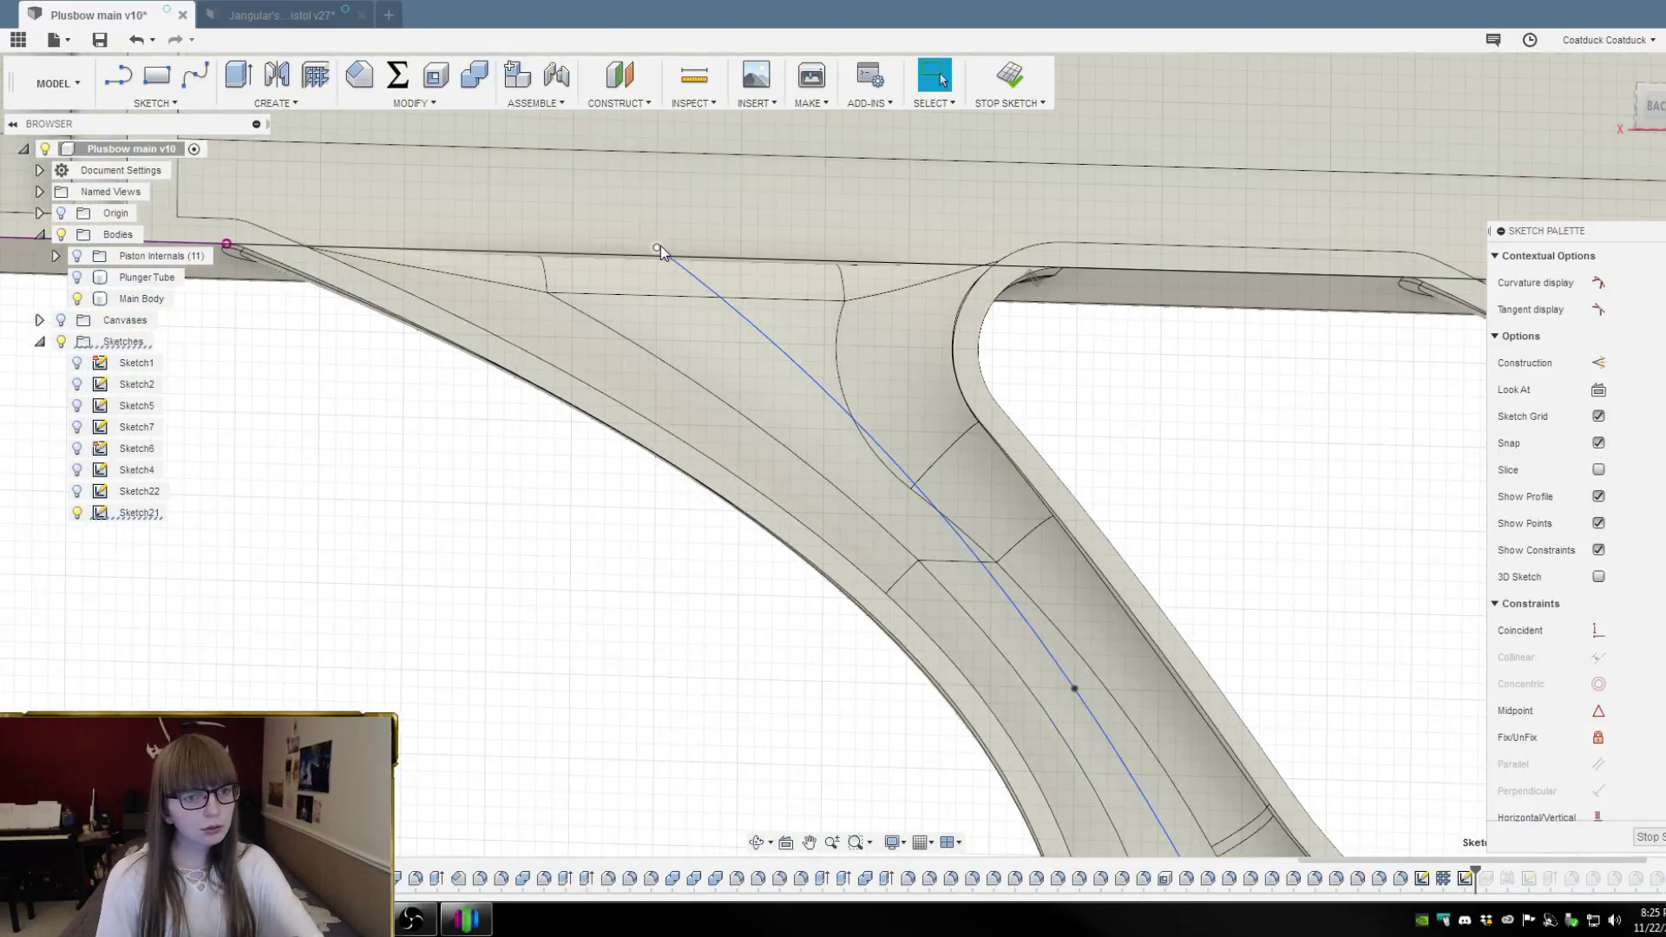
pyautogui.moveTo(658, 250); pyautogui.dragTo(673, 262)
pyautogui.scroll(-2, 673, 262)
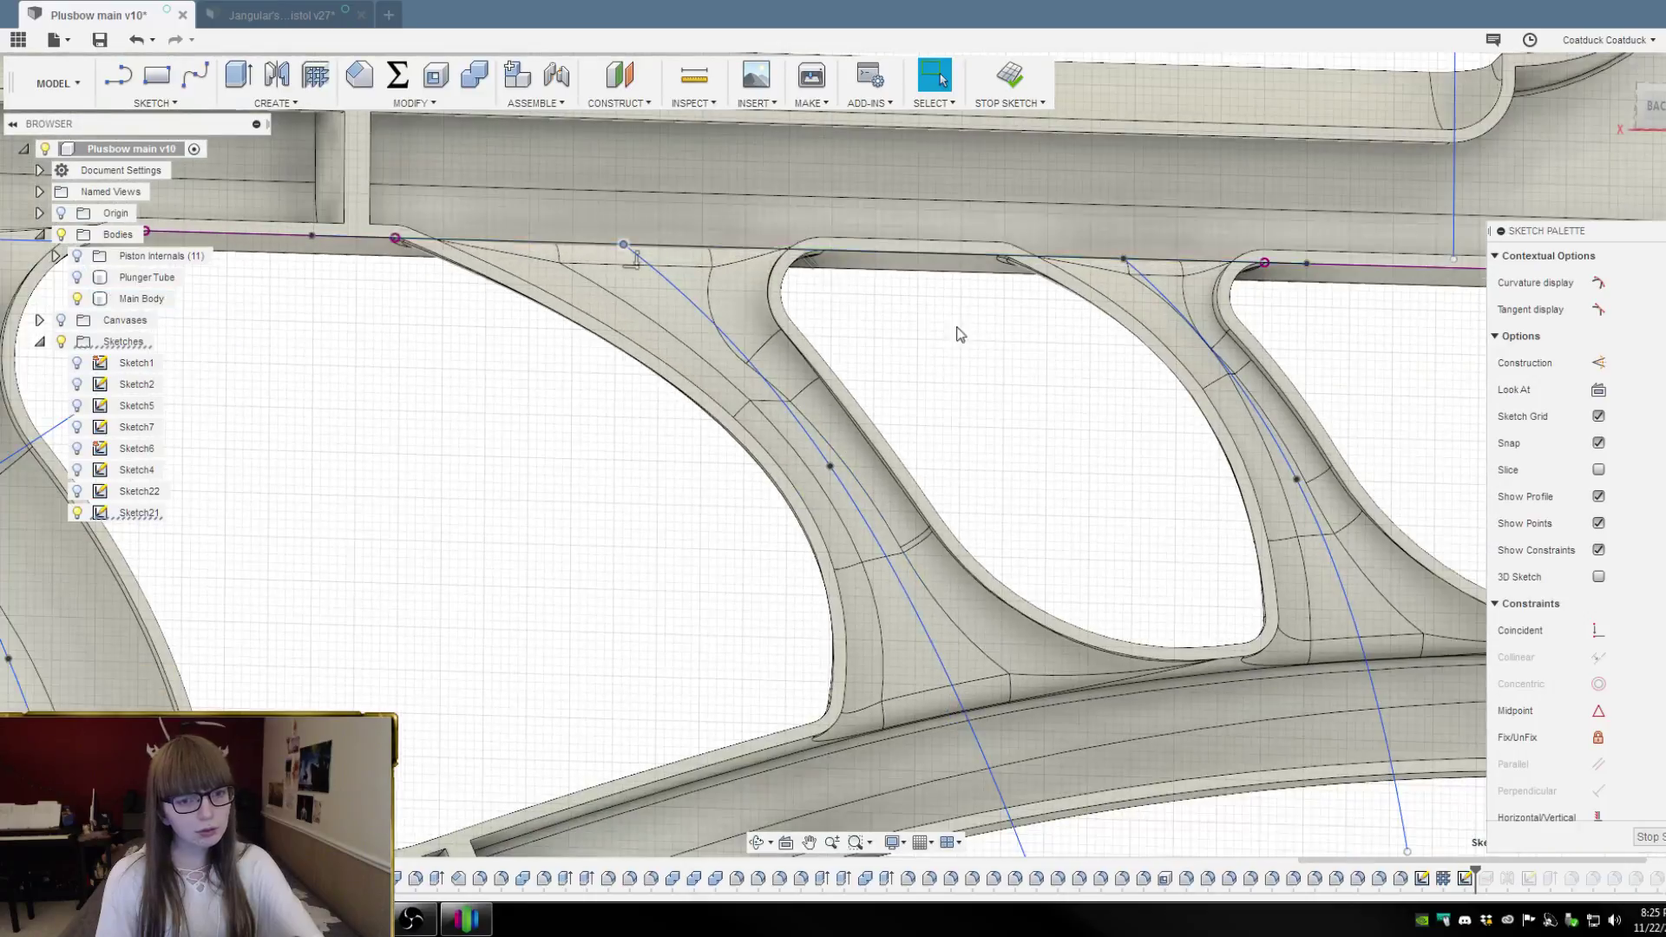
# Create a web from the rail's lower-edge line with one-direction thickness of -1.5 mm, thickening up into the rail
pyautogui.click(1655, 108)
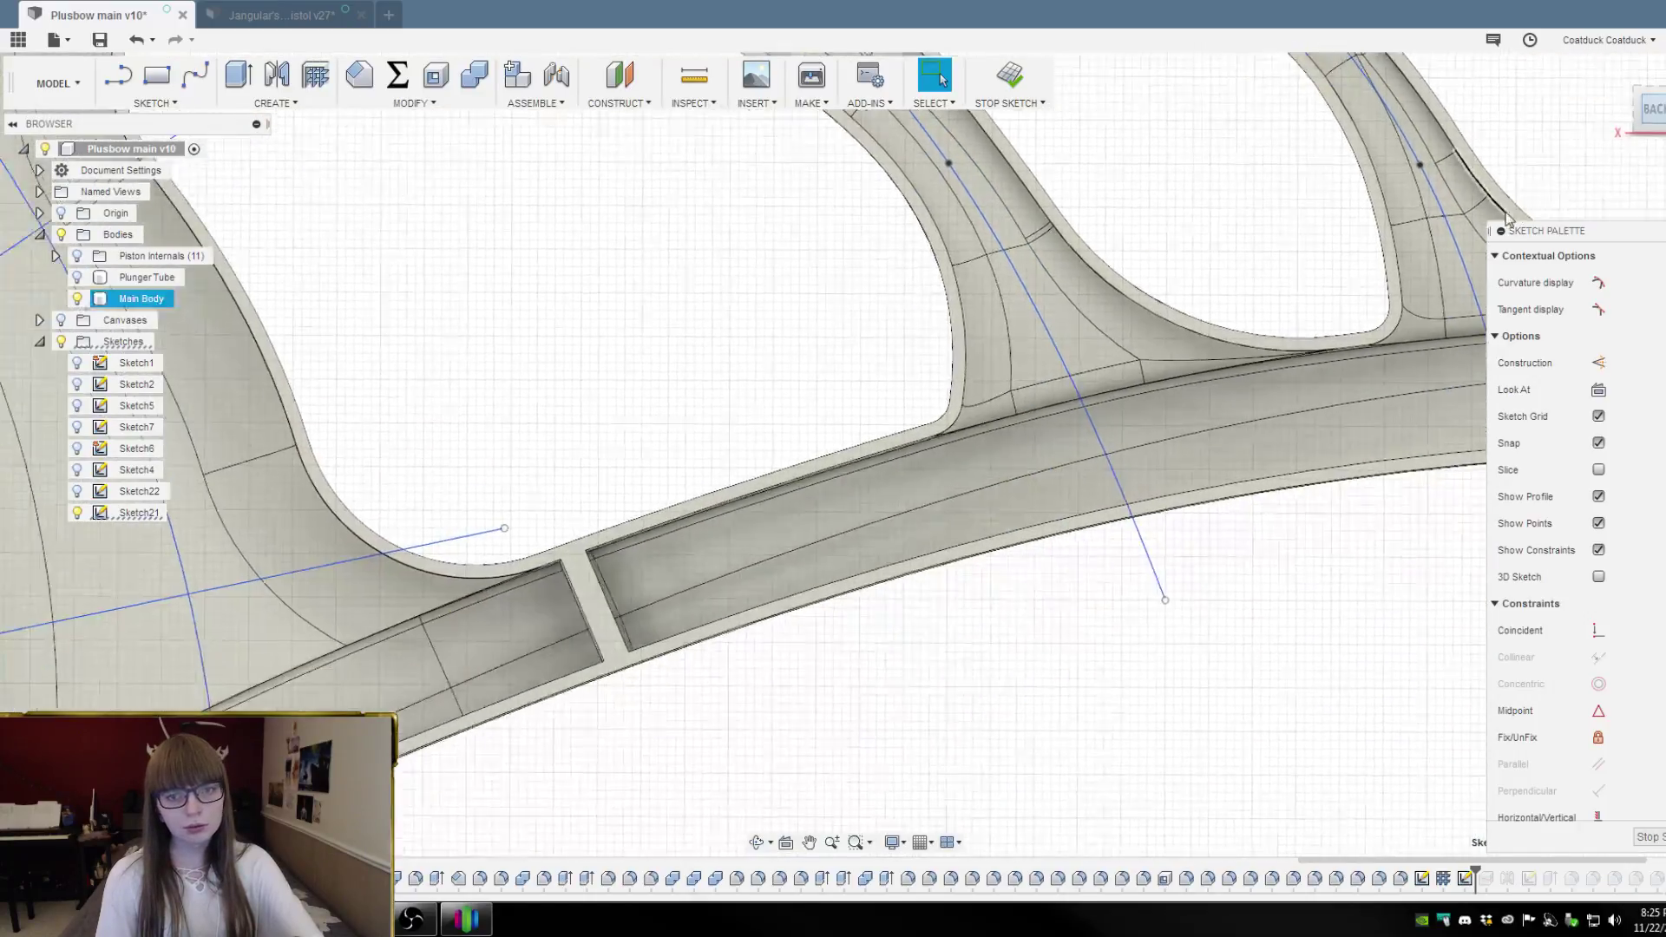
pyautogui.scroll(3, 1038, 152)
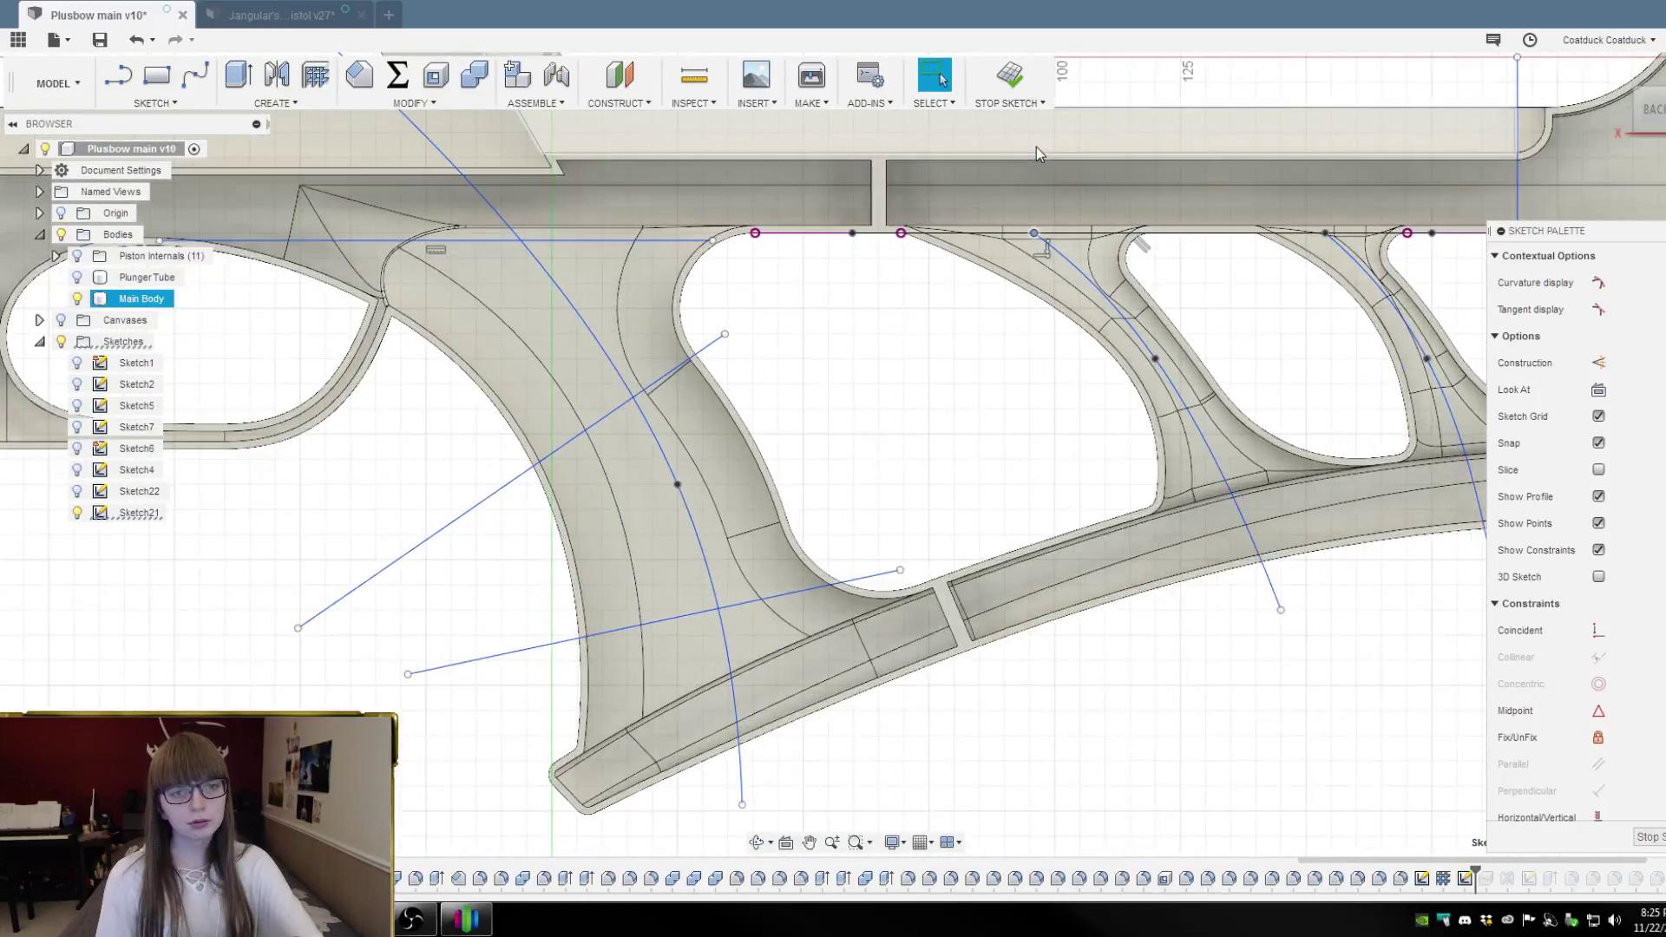
pyautogui.click(1075, 245)
pyautogui.click(334, 84)
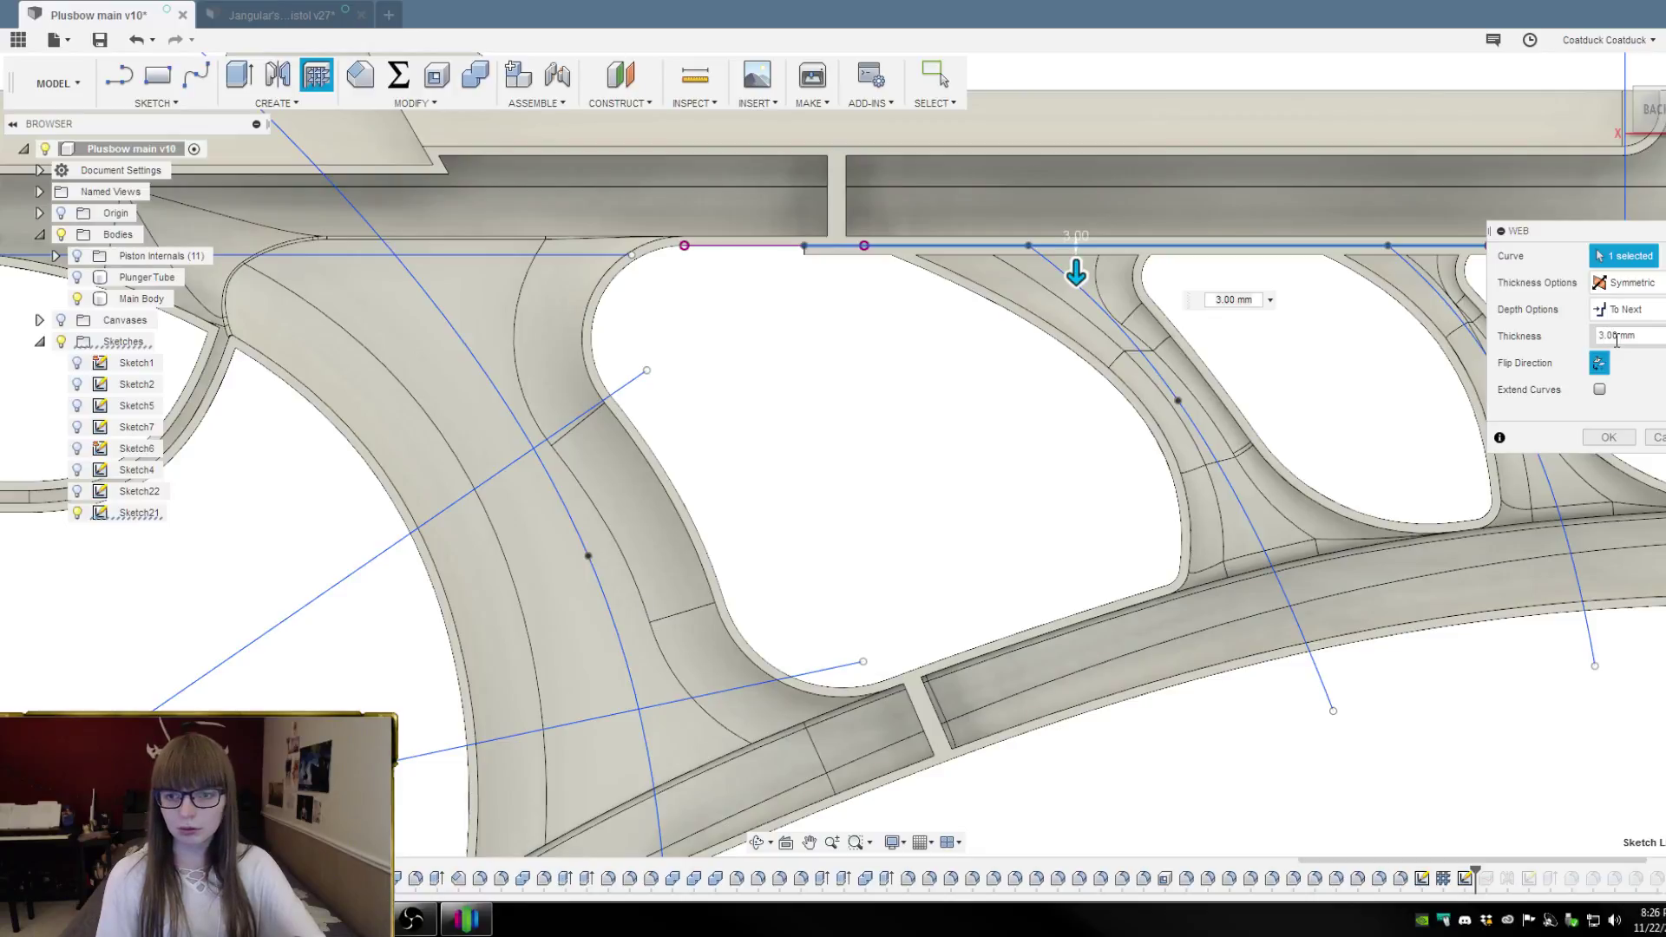
pyautogui.write('0')
pyautogui.press('BackSpace')
pyautogui.click(1629, 283)
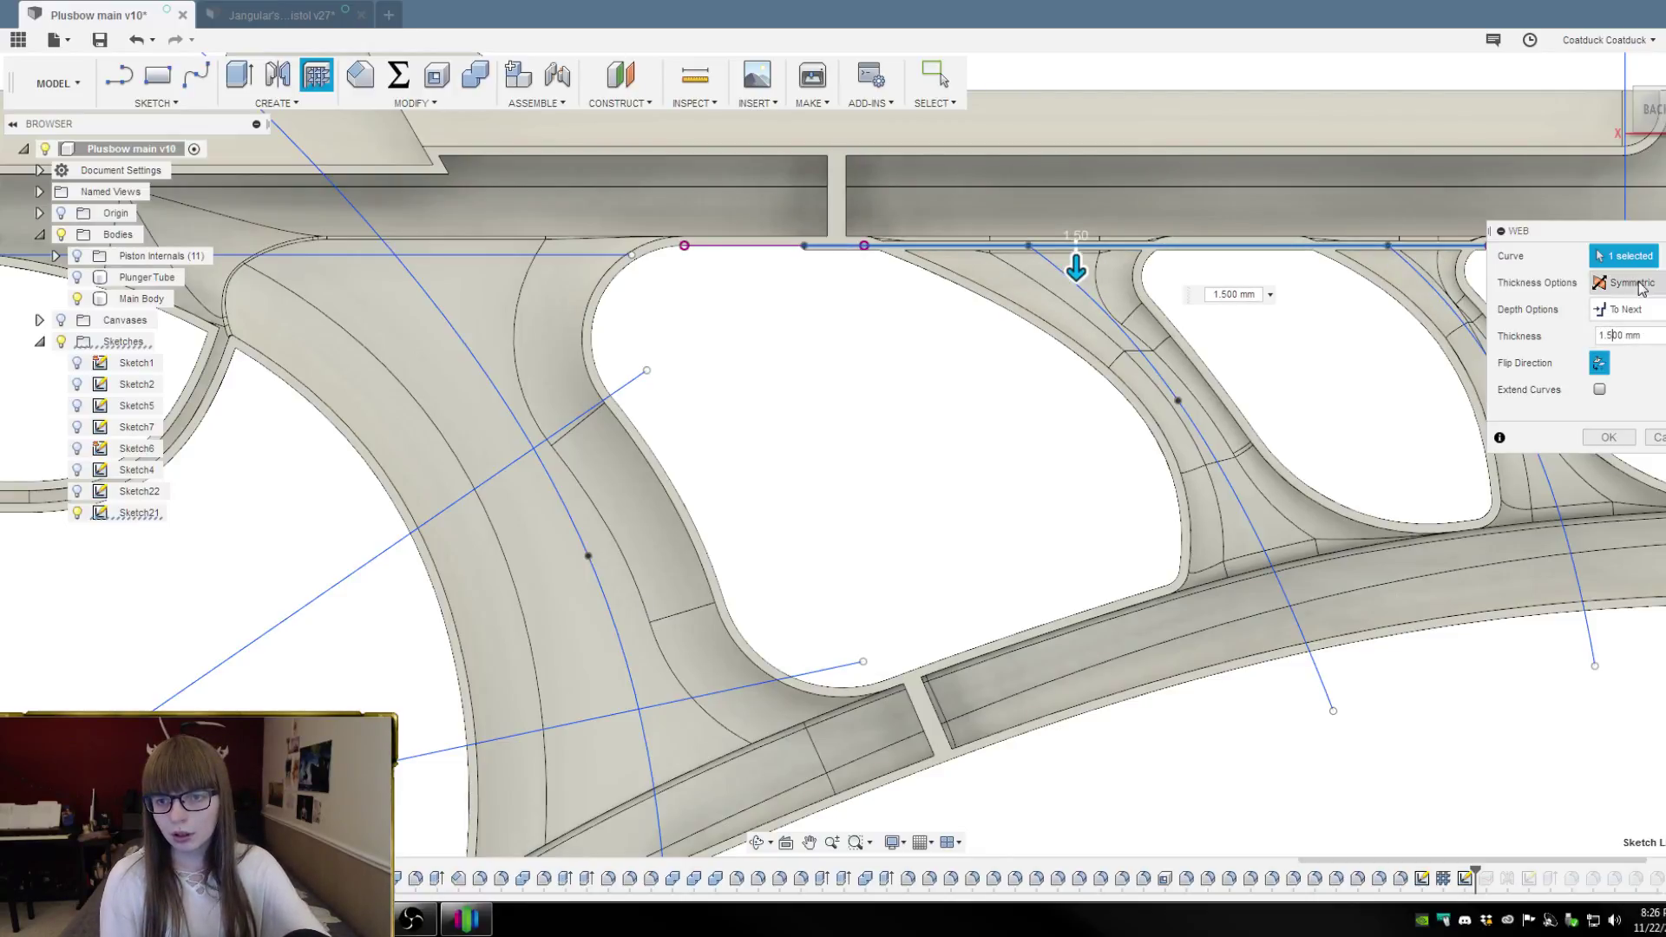
pyautogui.click(1634, 328)
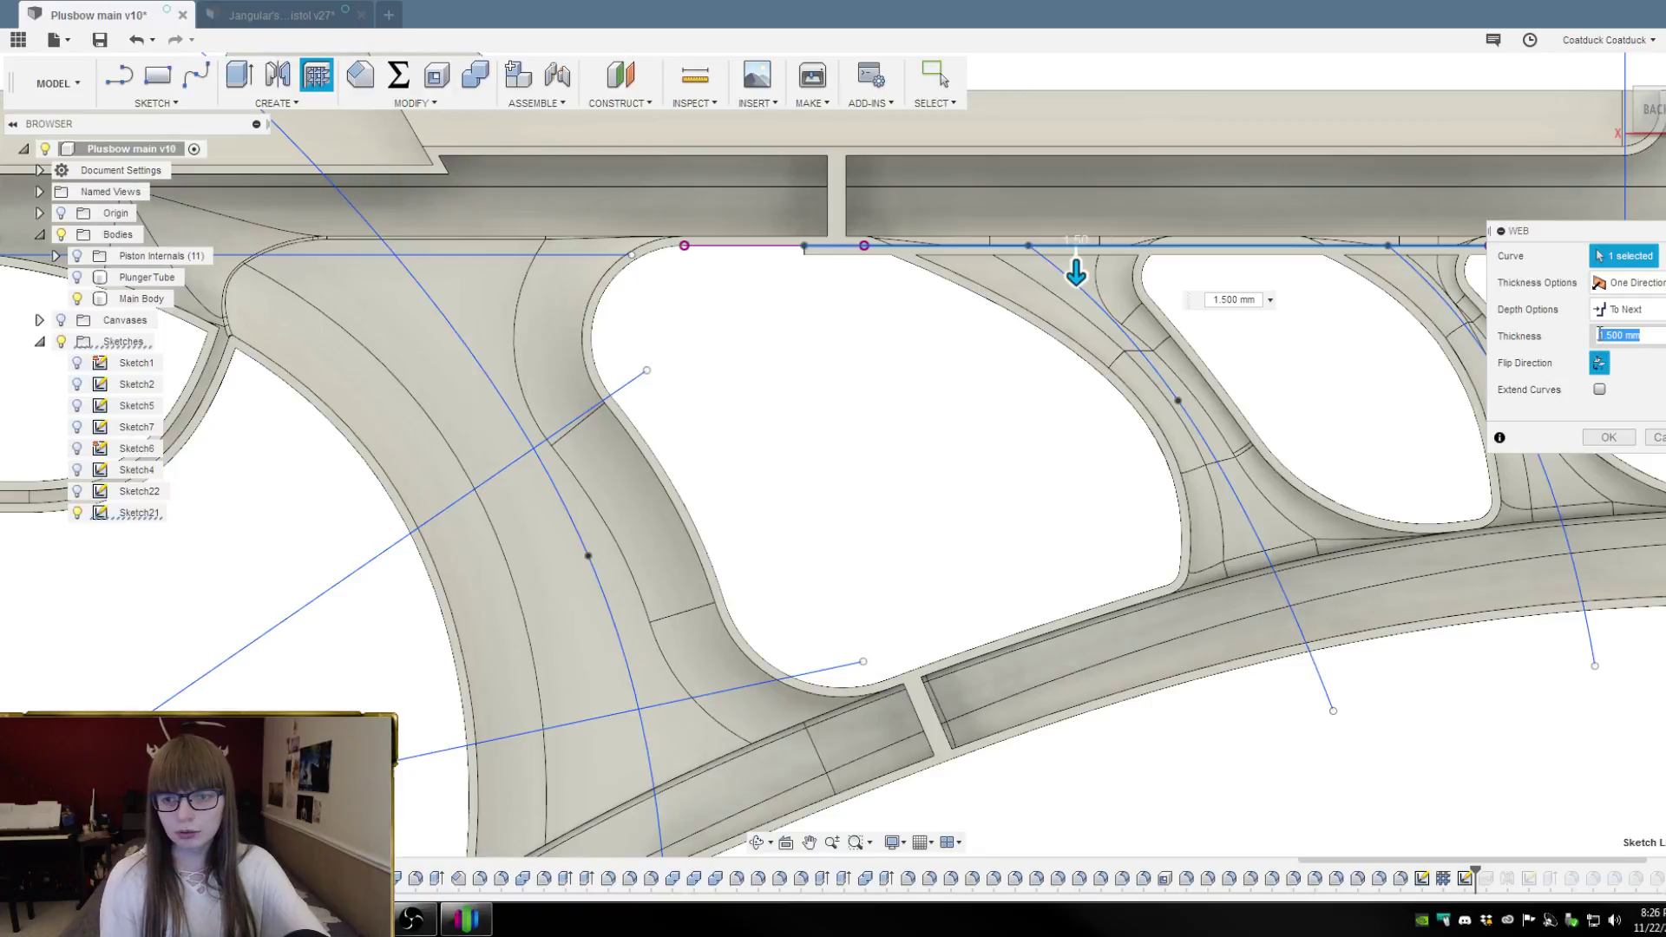
pyautogui.click(1616, 359)
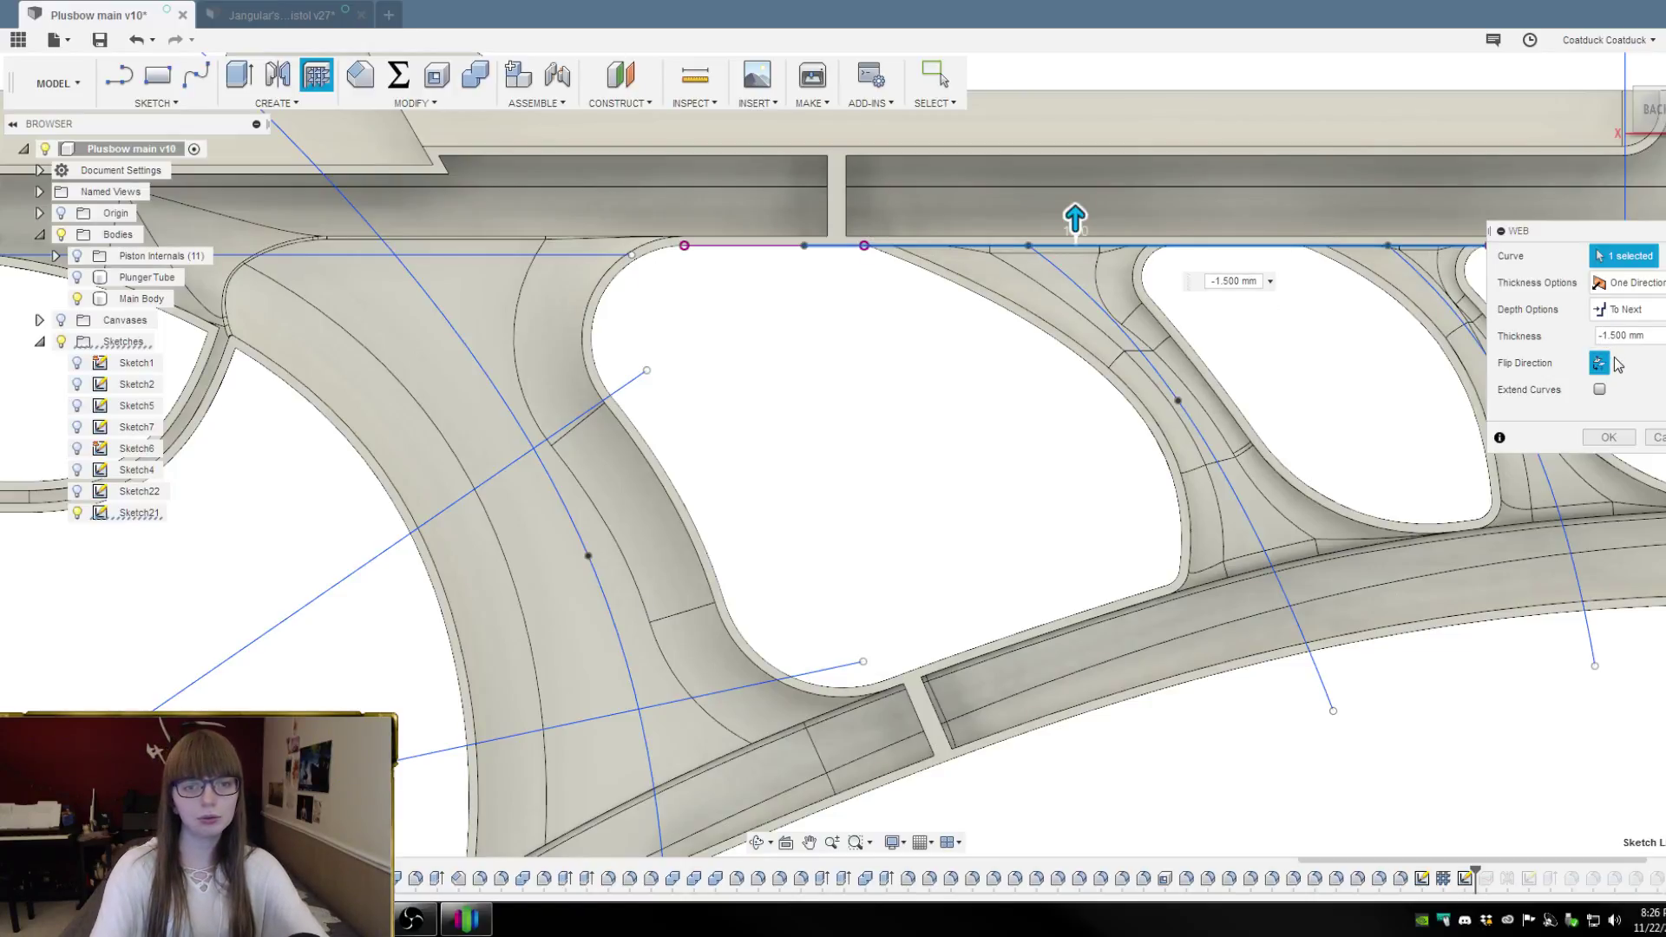
pyautogui.press('Return')
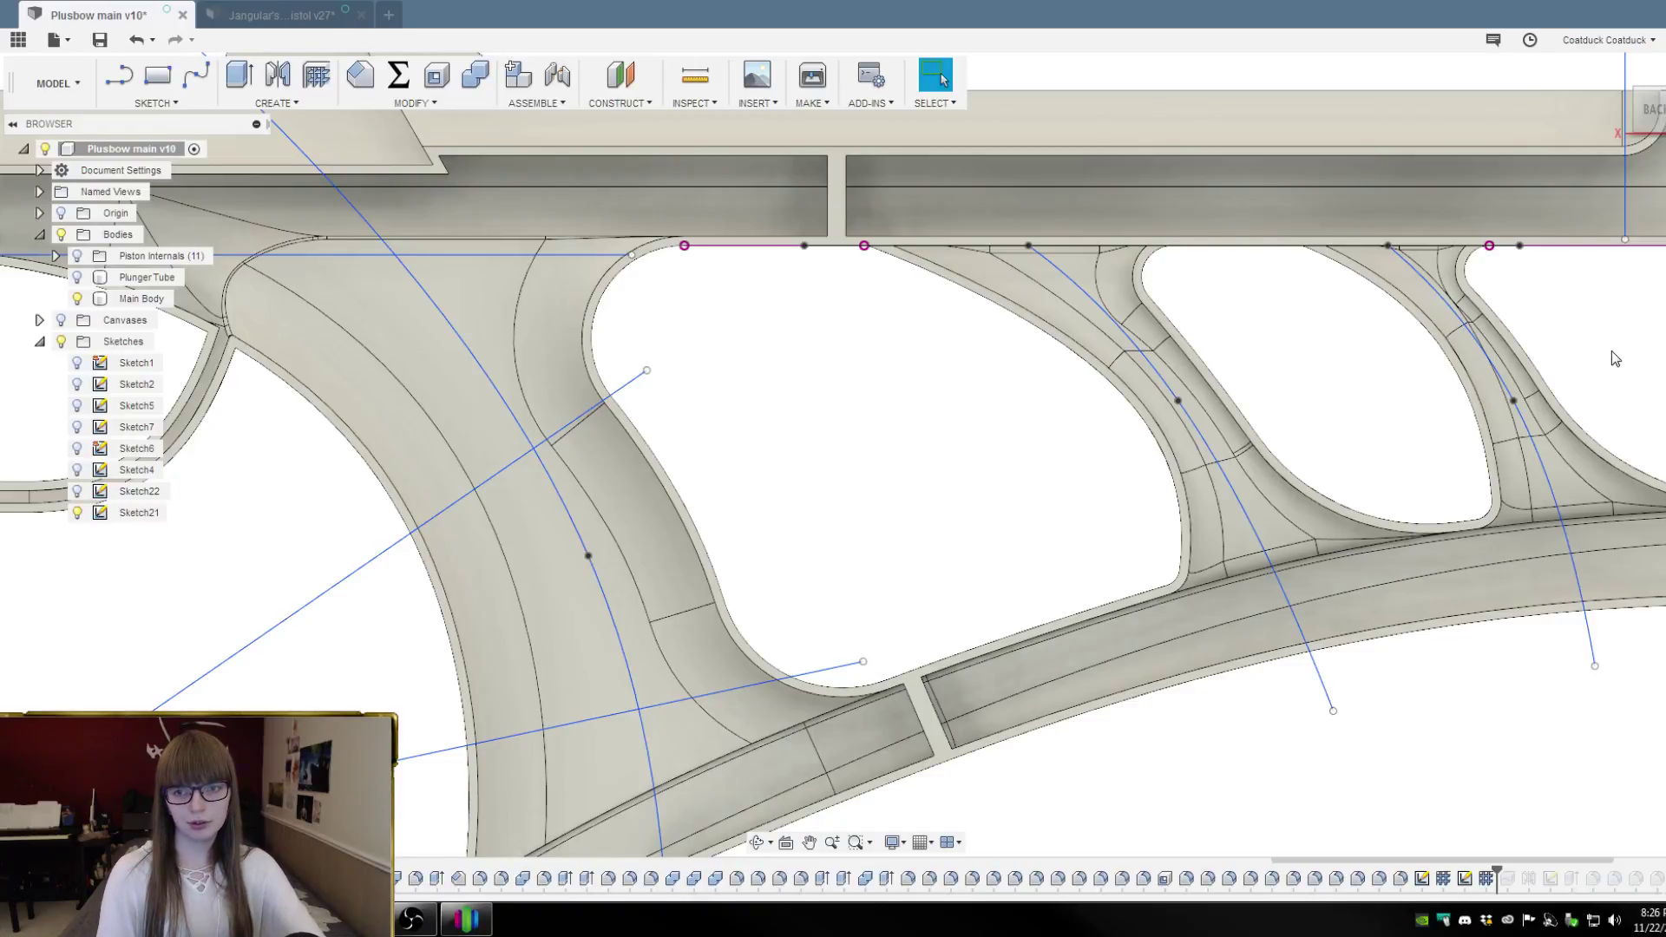
# Delete the two projected edge lines along the upper edges of the large and rearmost openings
pyautogui.keyDown('shift'); pyautogui.moveTo(1368, 402); pyautogui.dragTo(1335, 375, button='middle'); pyautogui.keyUp('shift')
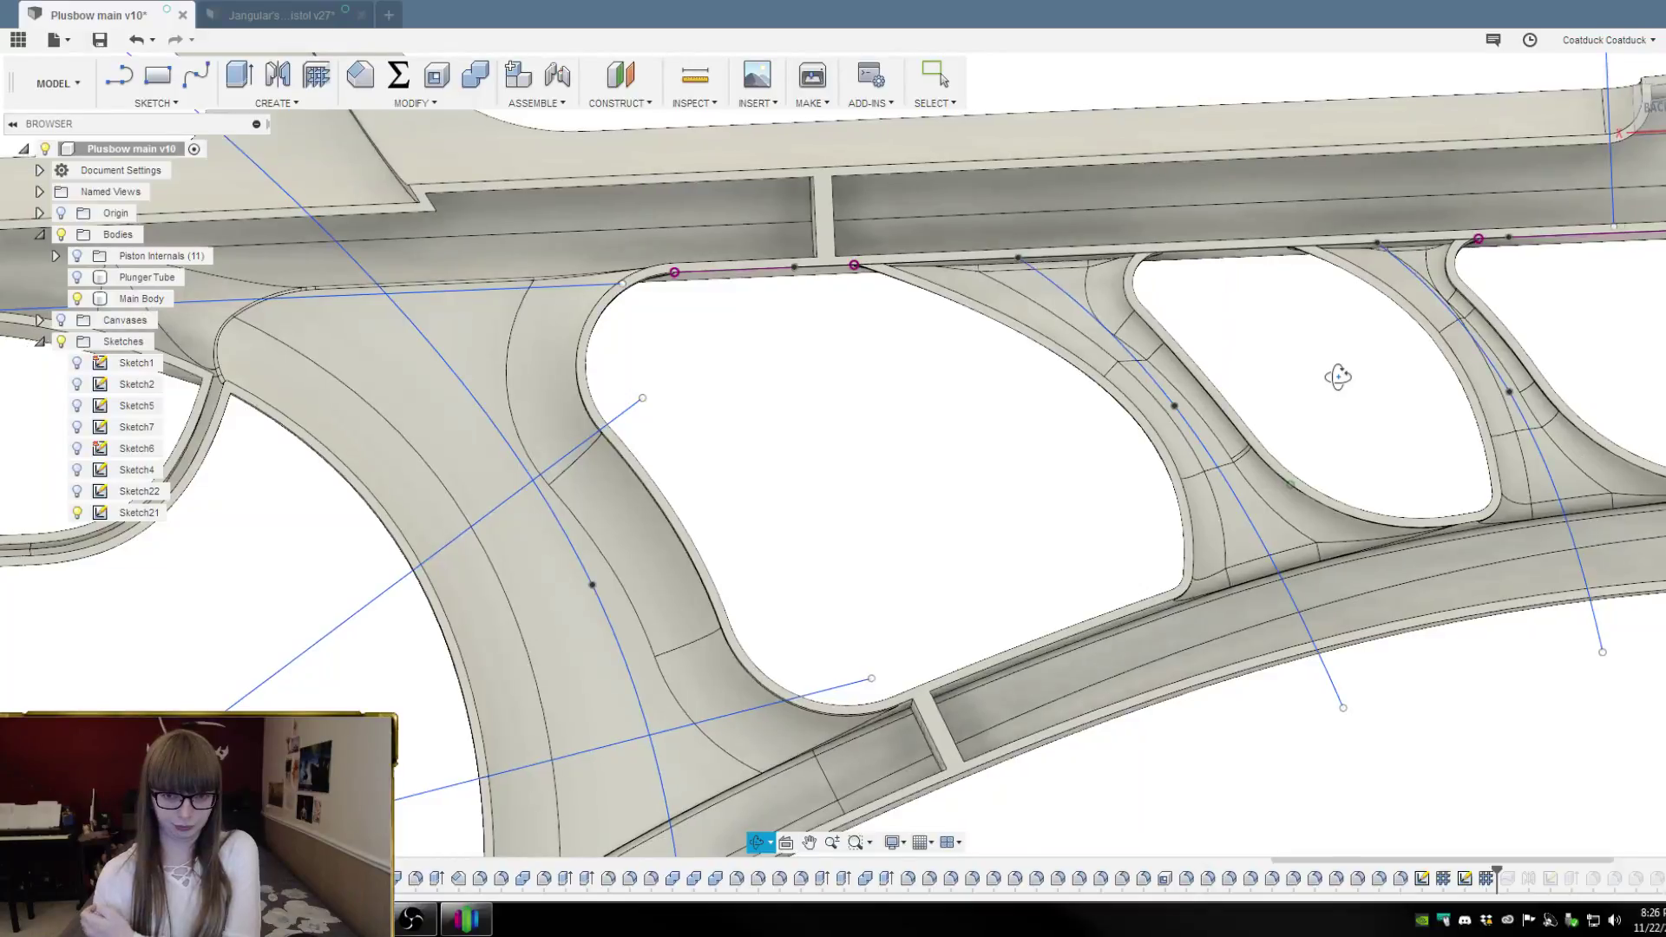
pyautogui.scroll(-5, 1191, 319)
pyautogui.scroll(5, 1309, 312)
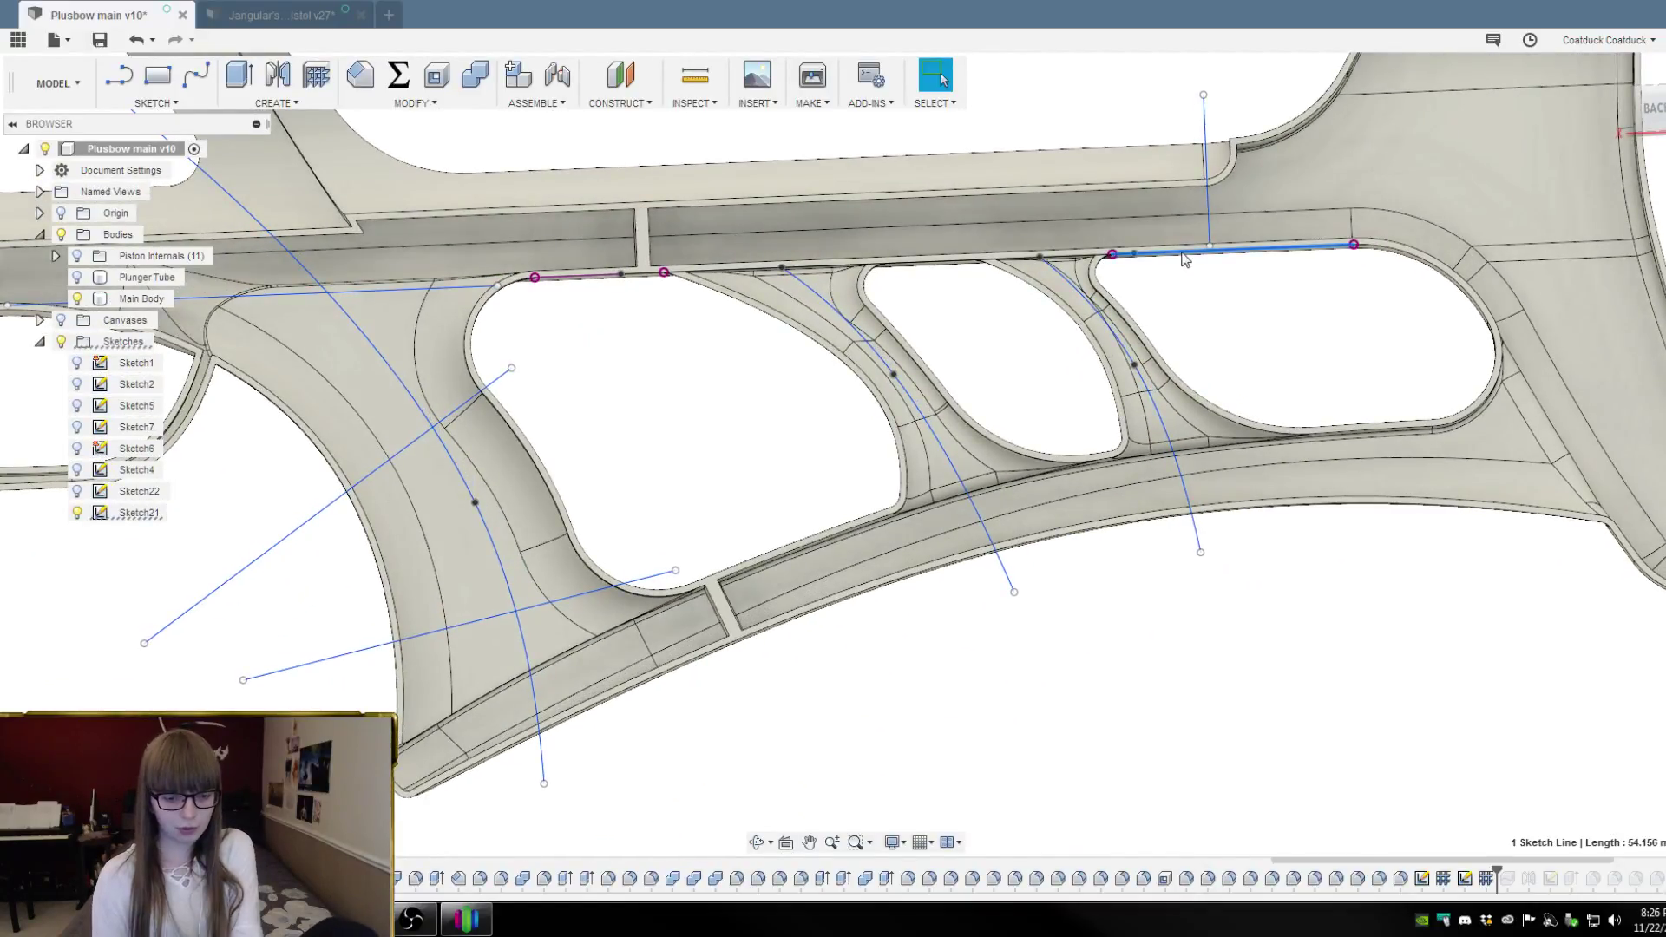
pyautogui.scroll(3, 683, 288)
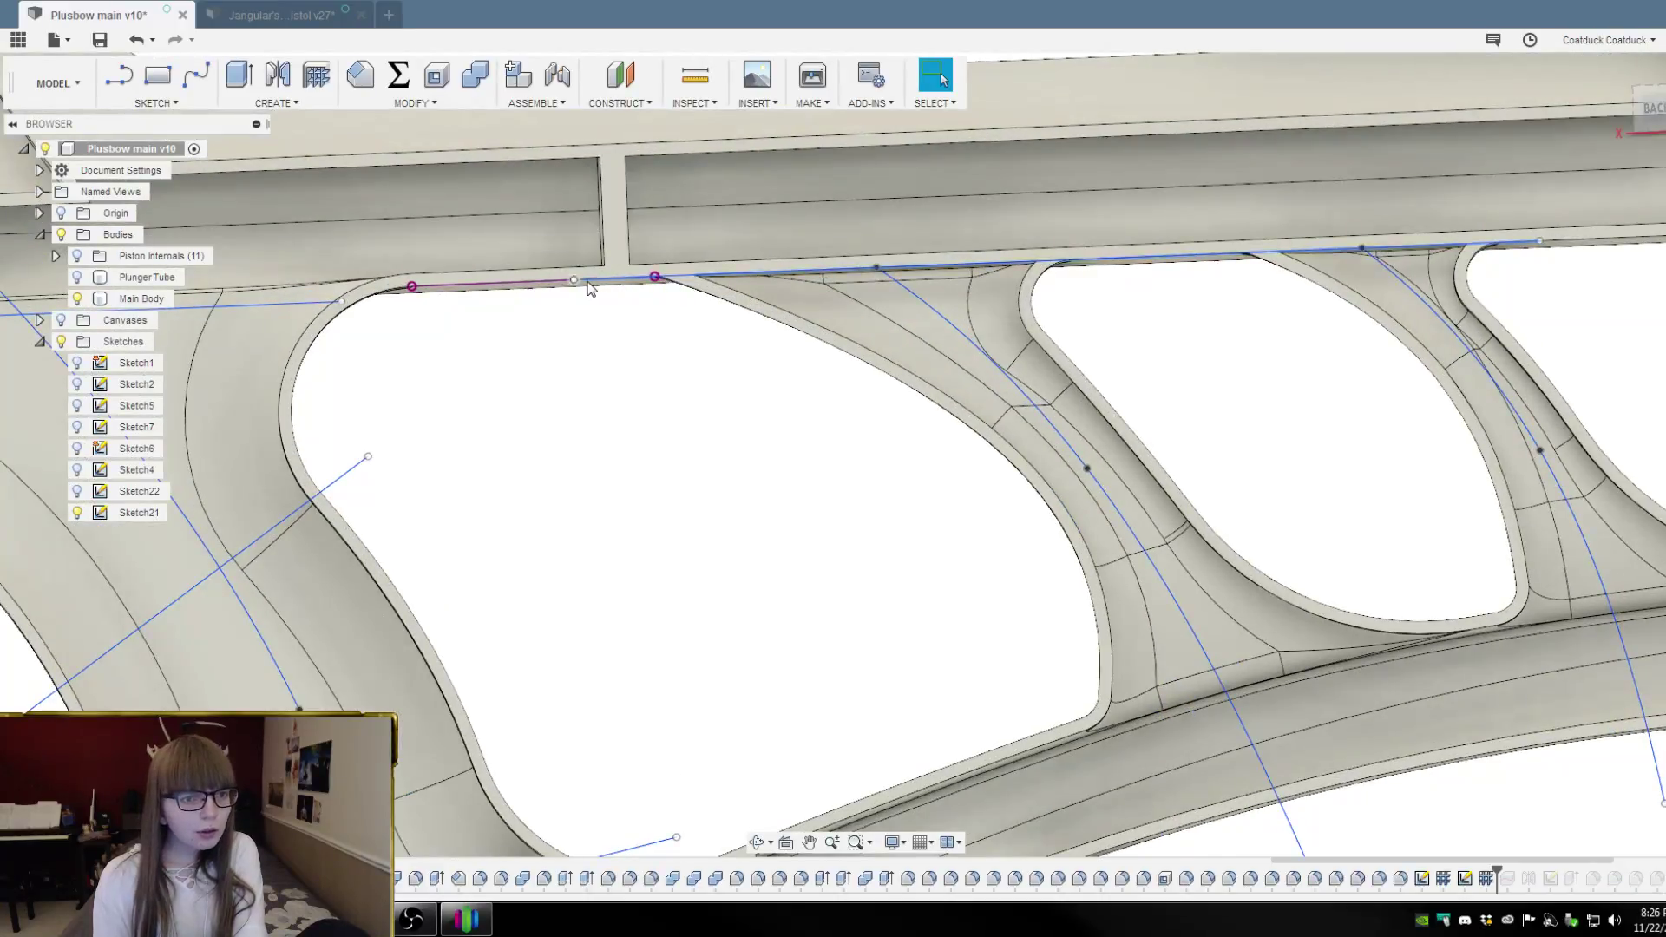
pyautogui.click(528, 290)
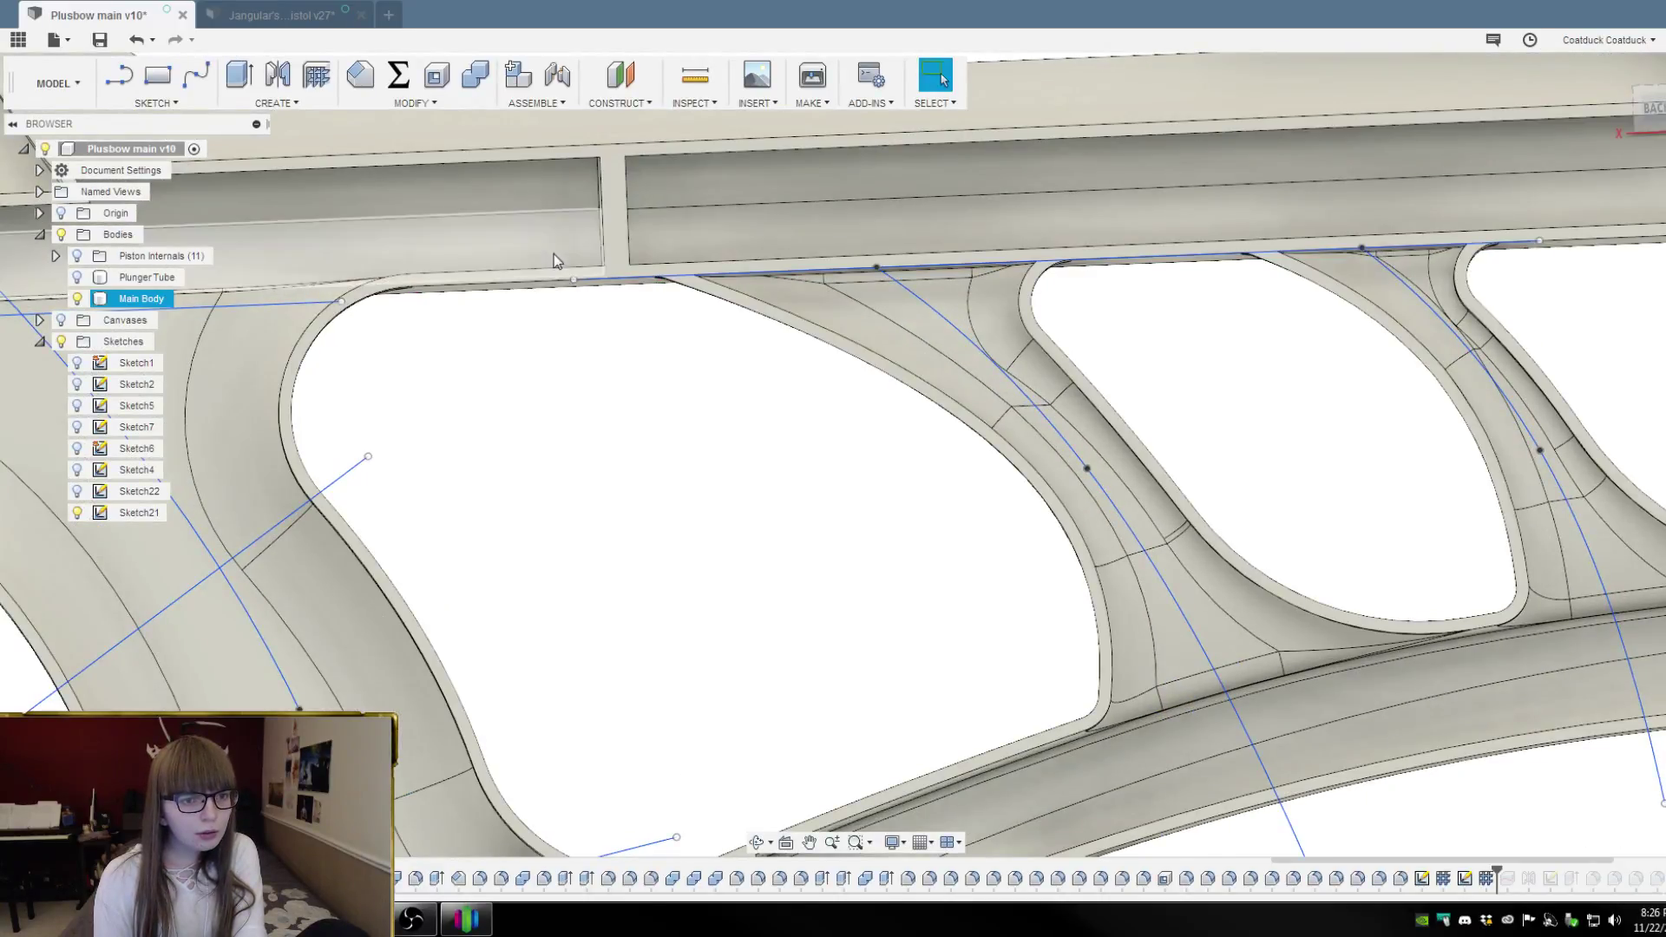
# Add a vertical line to Sketch21 from the rail's lower-edge line above the middle opening up across the rail, and finish the sketch
pyautogui.scroll(-3, 726, 352)
pyautogui.moveTo(725, 352)
pyautogui.keyDown('shift'); pyautogui.mouseDown(button='middle')
pyautogui.moveTo(745, 318)
pyautogui.moveTo(729, 369)
pyautogui.mouseUp(button='middle'); pyautogui.keyUp('shift')
pyautogui.keyDown('shift'); pyautogui.moveTo(1237, 418); pyautogui.dragTo(1263, 388, button='middle'); pyautogui.keyUp('shift')
pyautogui.doubleClick(1171, 260)
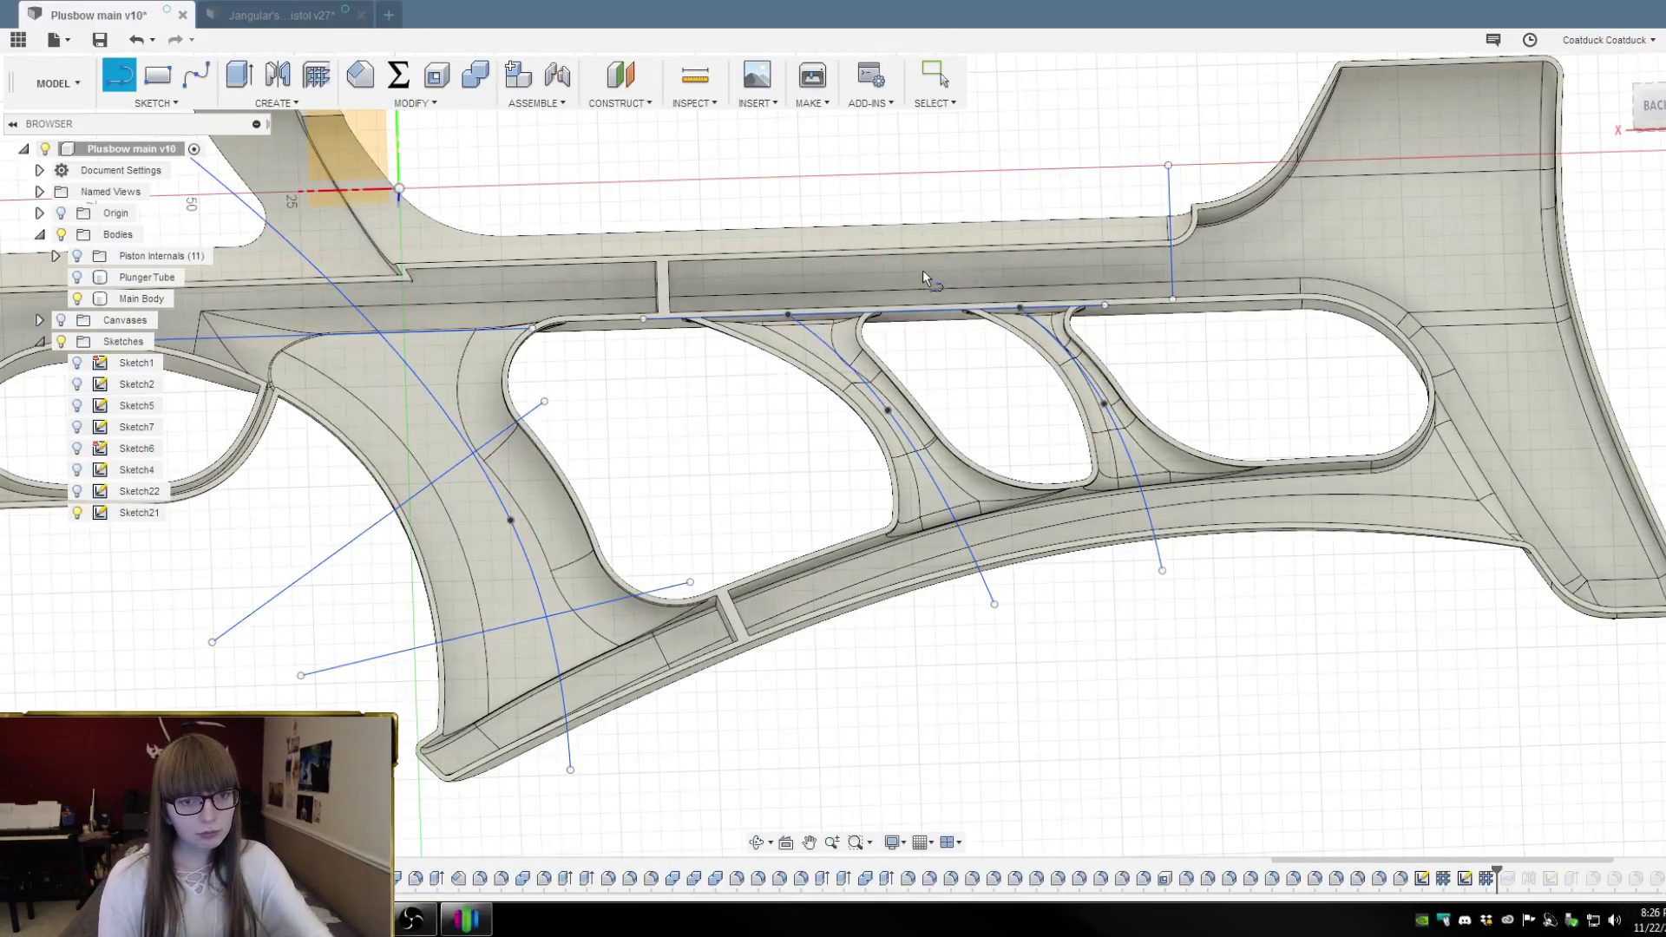
pyautogui.click(471, 452)
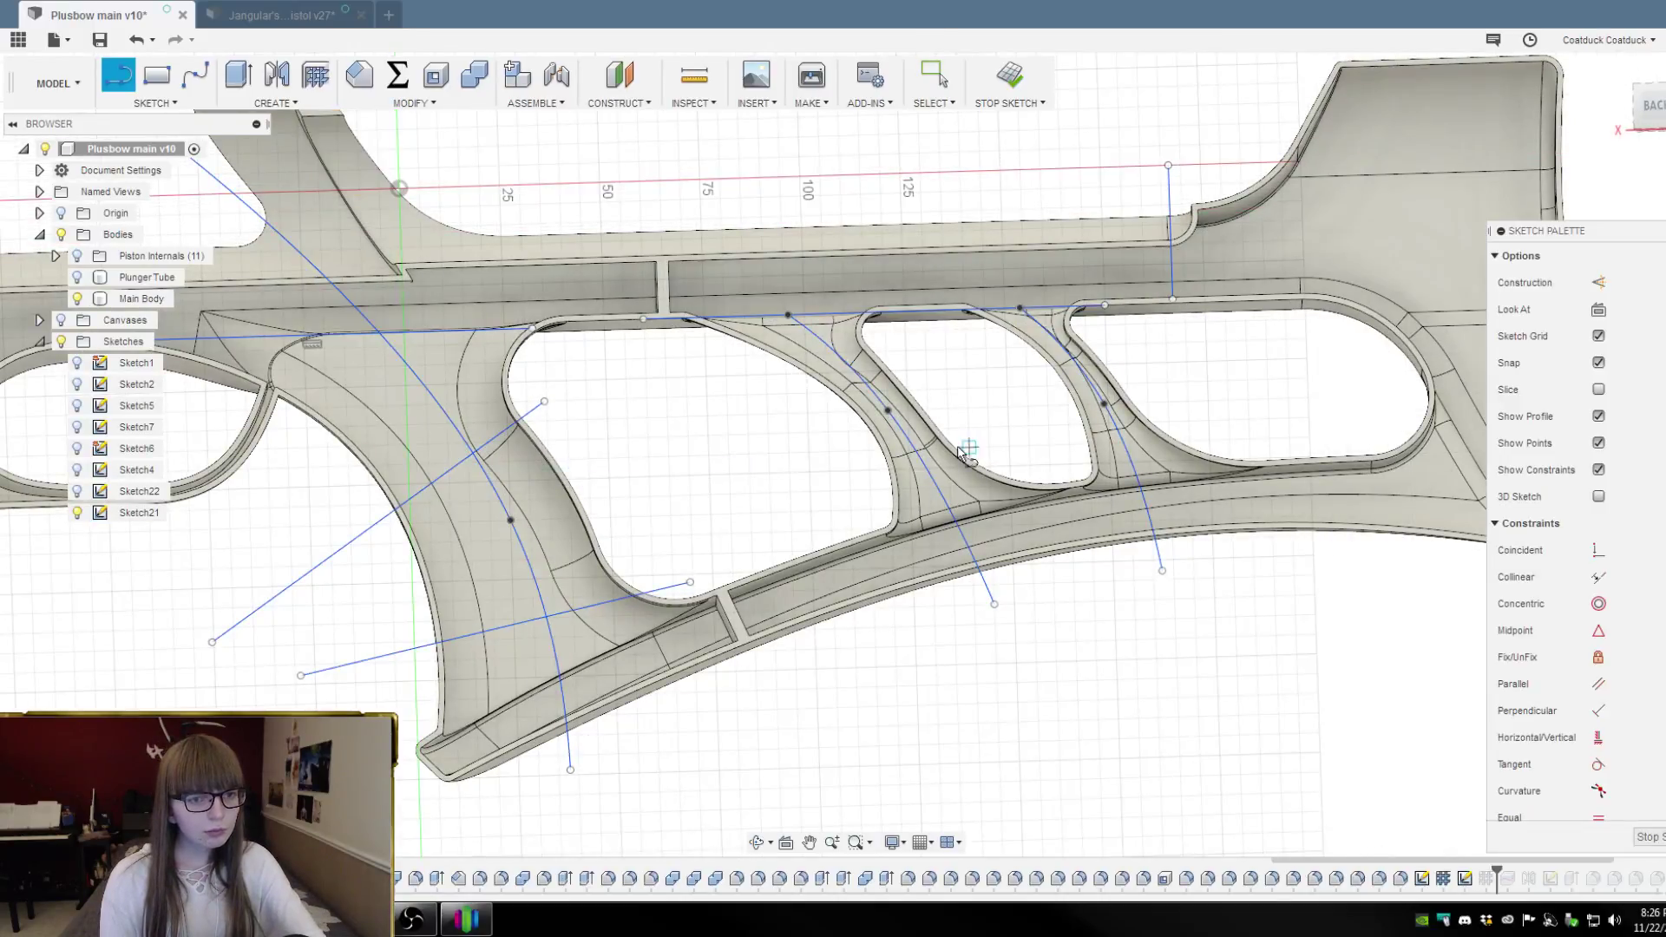
pyautogui.click(1648, 112)
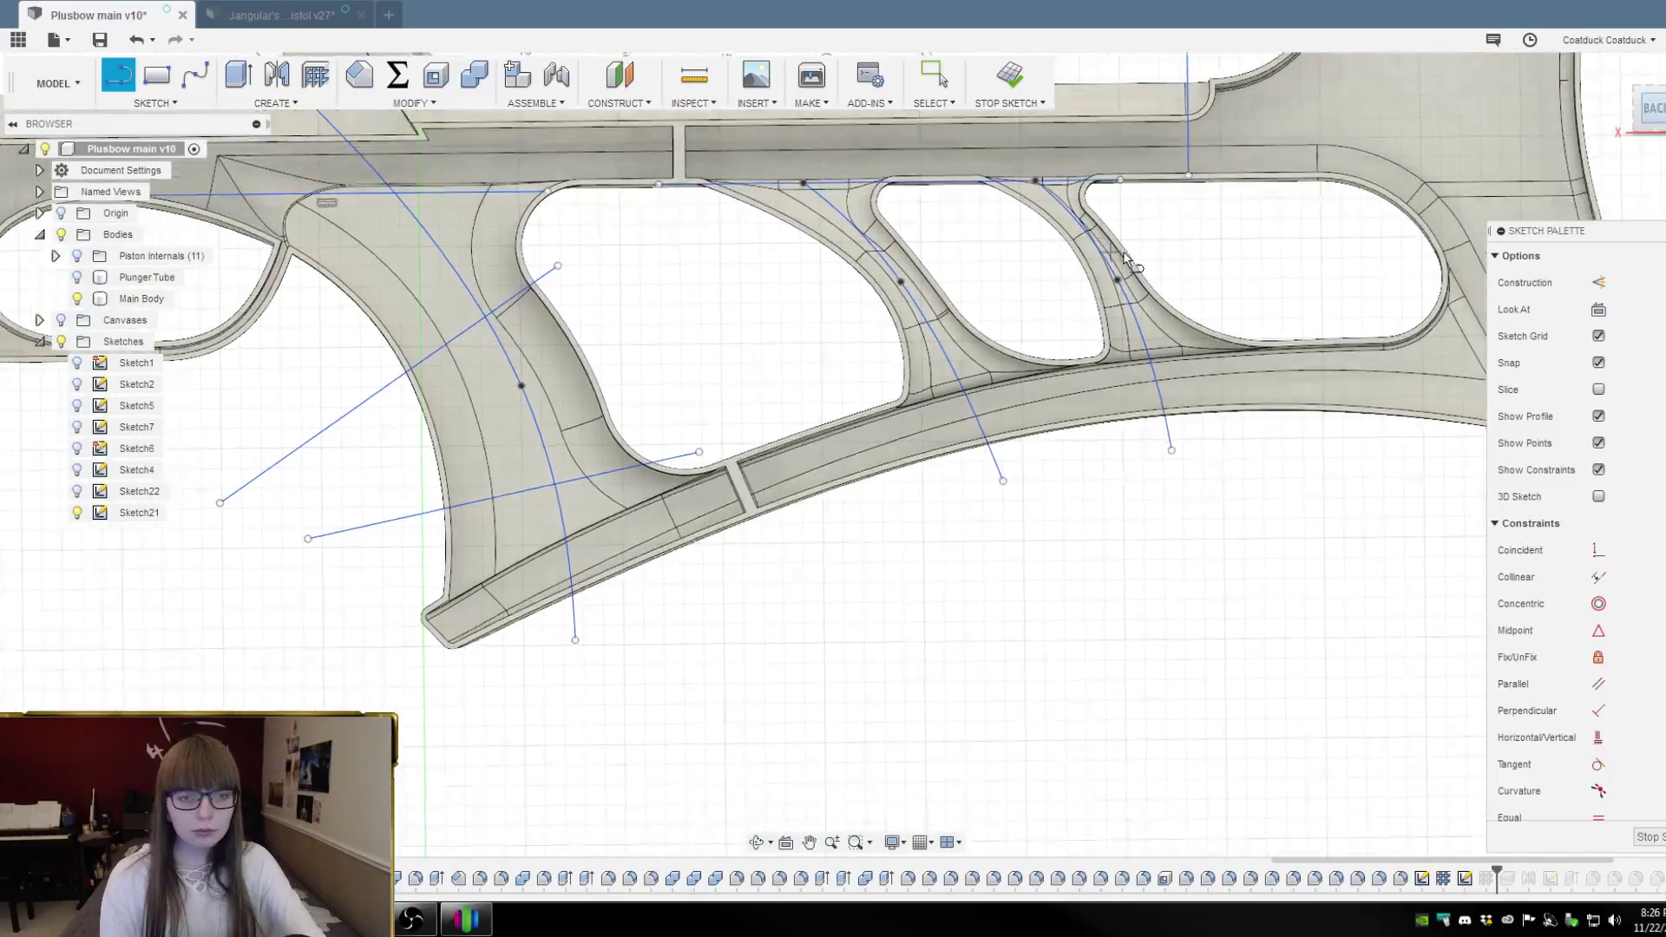
pyautogui.scroll(6, 1074, 395)
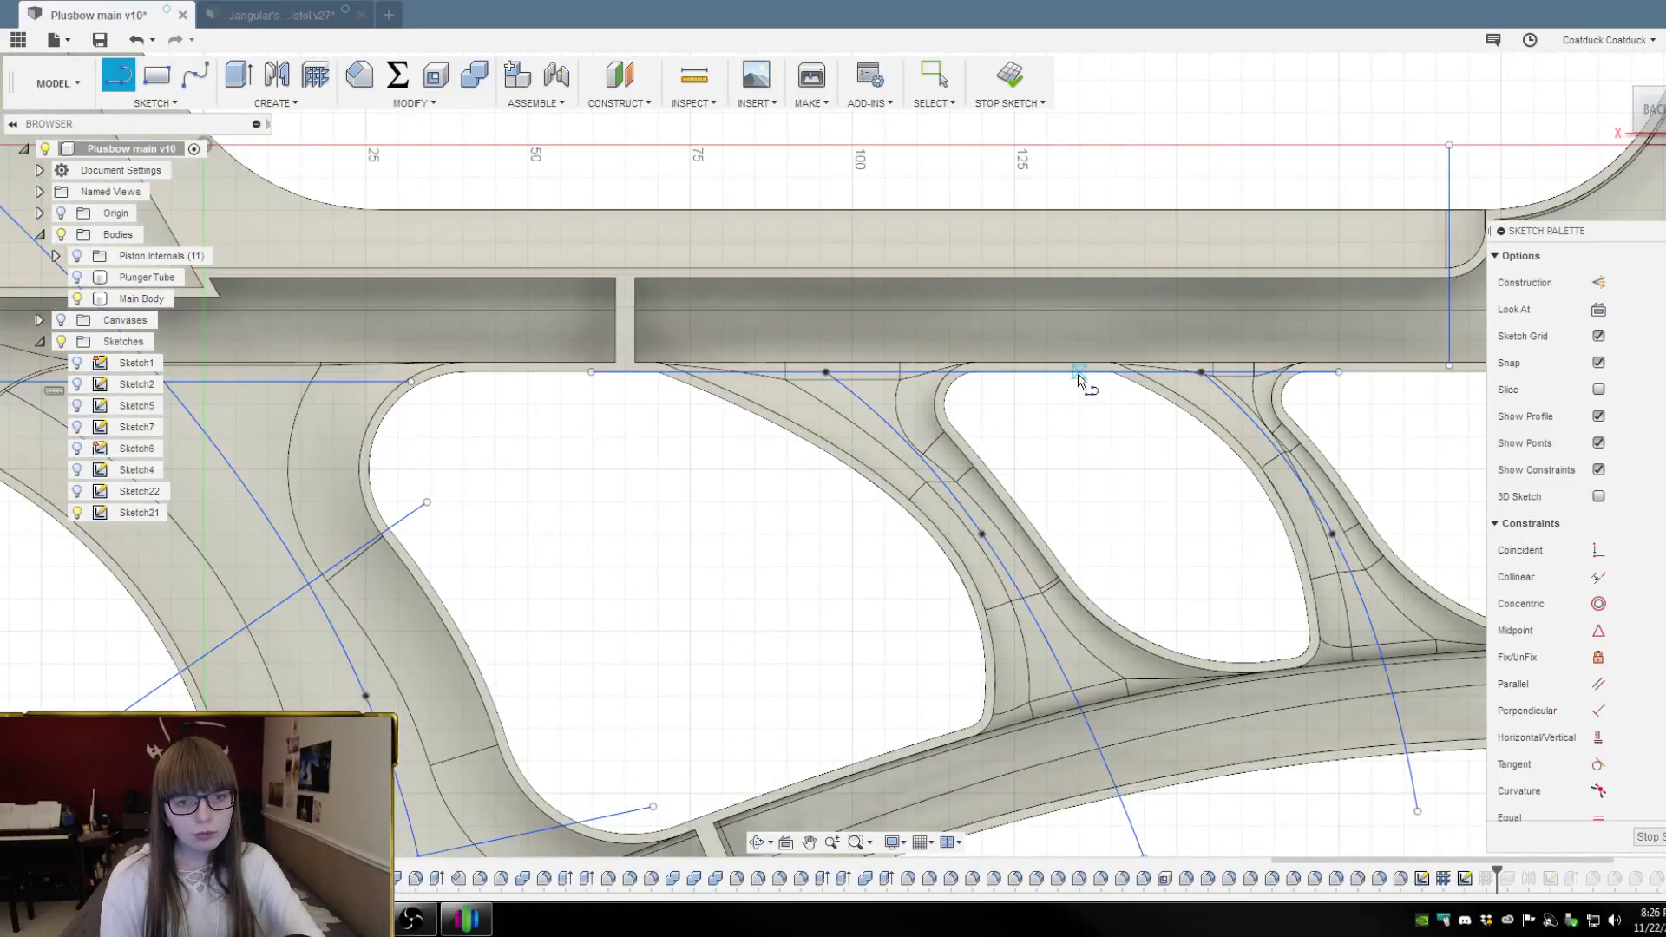
pyautogui.click(1048, 372)
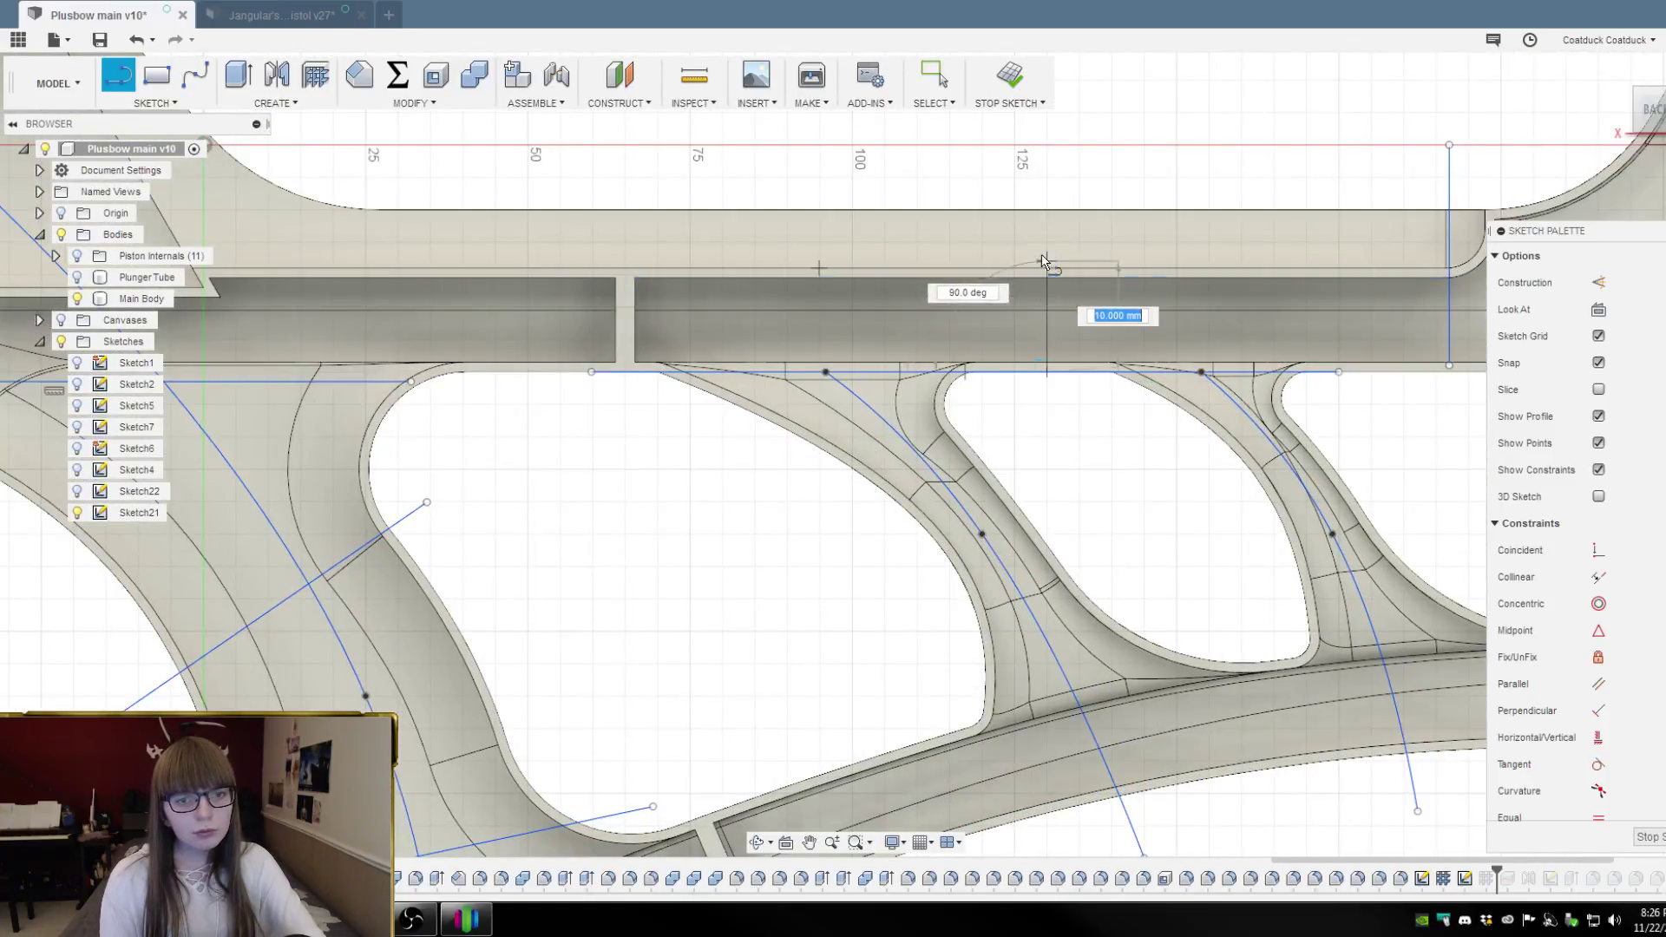
pyautogui.click(1048, 166)
pyautogui.click(1009, 75)
# Set up a symmetric web using the grip's long spline, its horizontal line and the two slanted lines crossing the grip
pyautogui.scroll(-3, 1158, 173)
pyautogui.scroll(-2, 1379, 442)
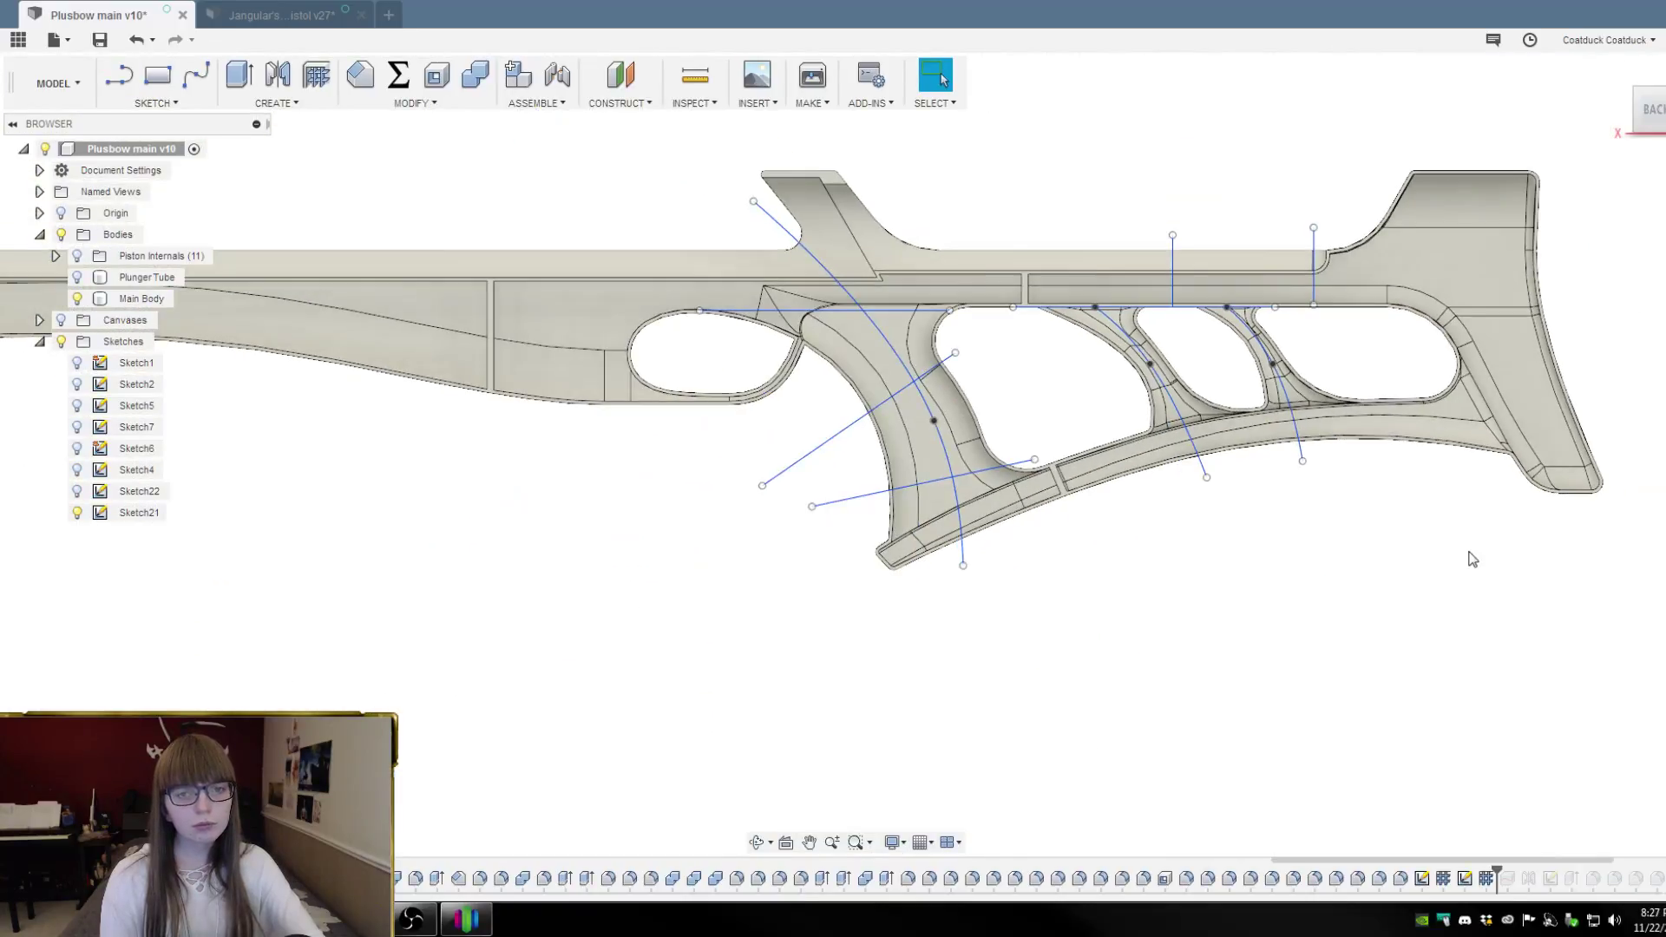
pyautogui.click(317, 76)
pyautogui.click(1628, 283)
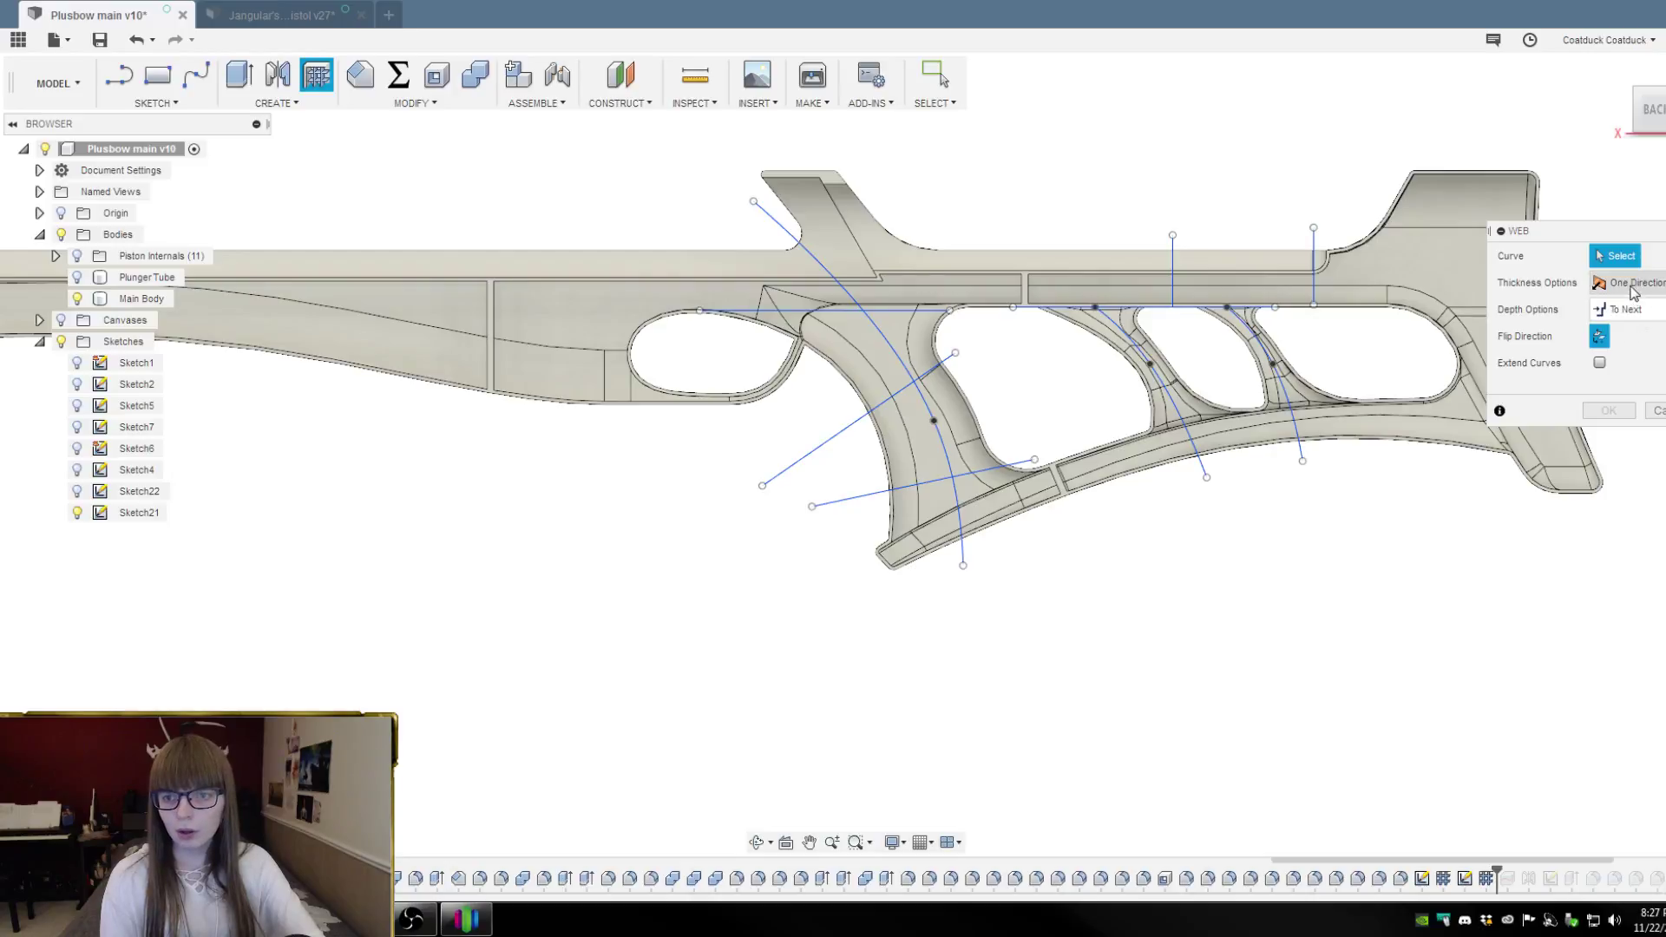
pyautogui.click(1633, 286)
pyautogui.click(1634, 286)
pyautogui.click(1627, 323)
pyautogui.scroll(3, 982, 348)
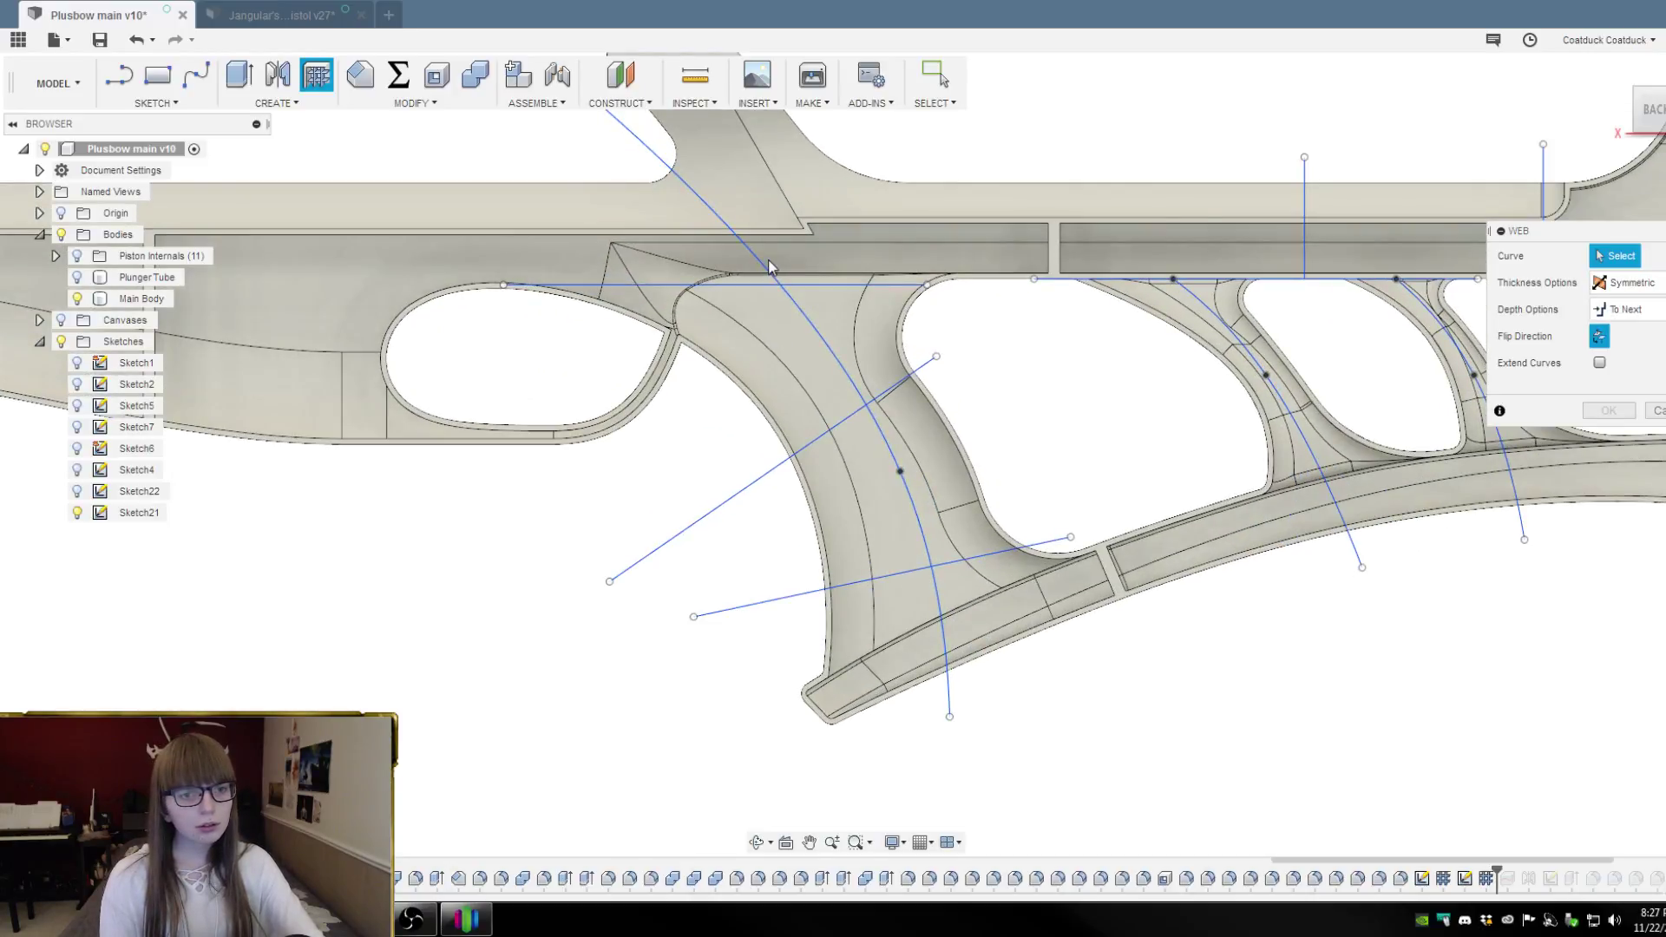
pyautogui.click(757, 293)
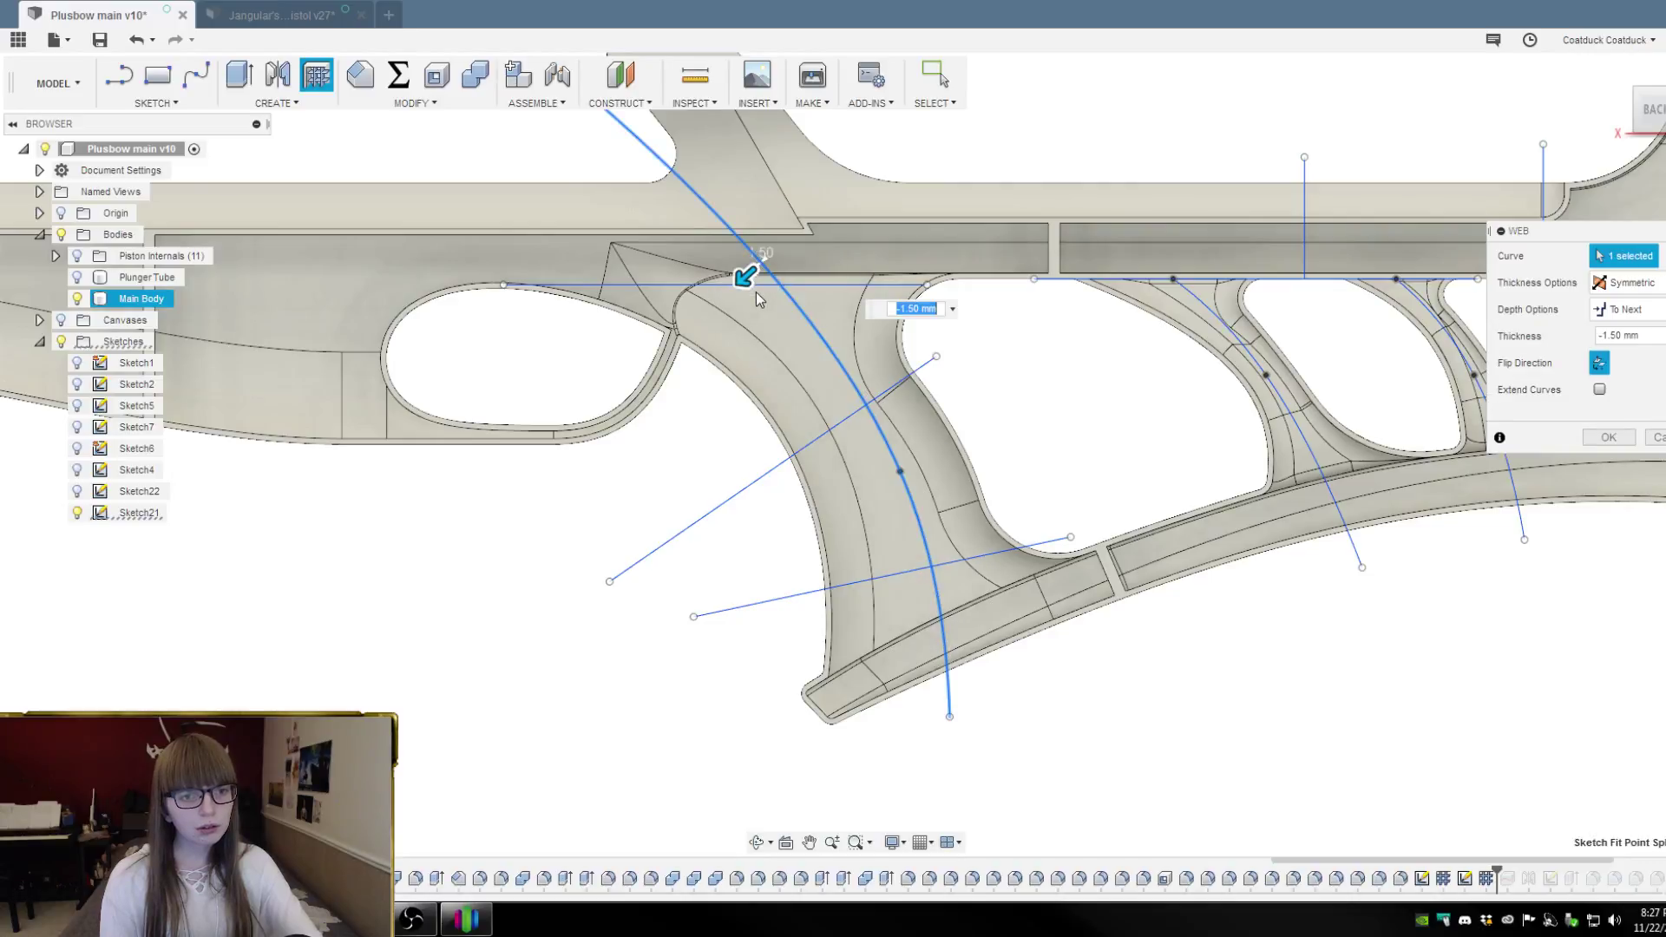
pyautogui.click(706, 286)
pyautogui.click(835, 427)
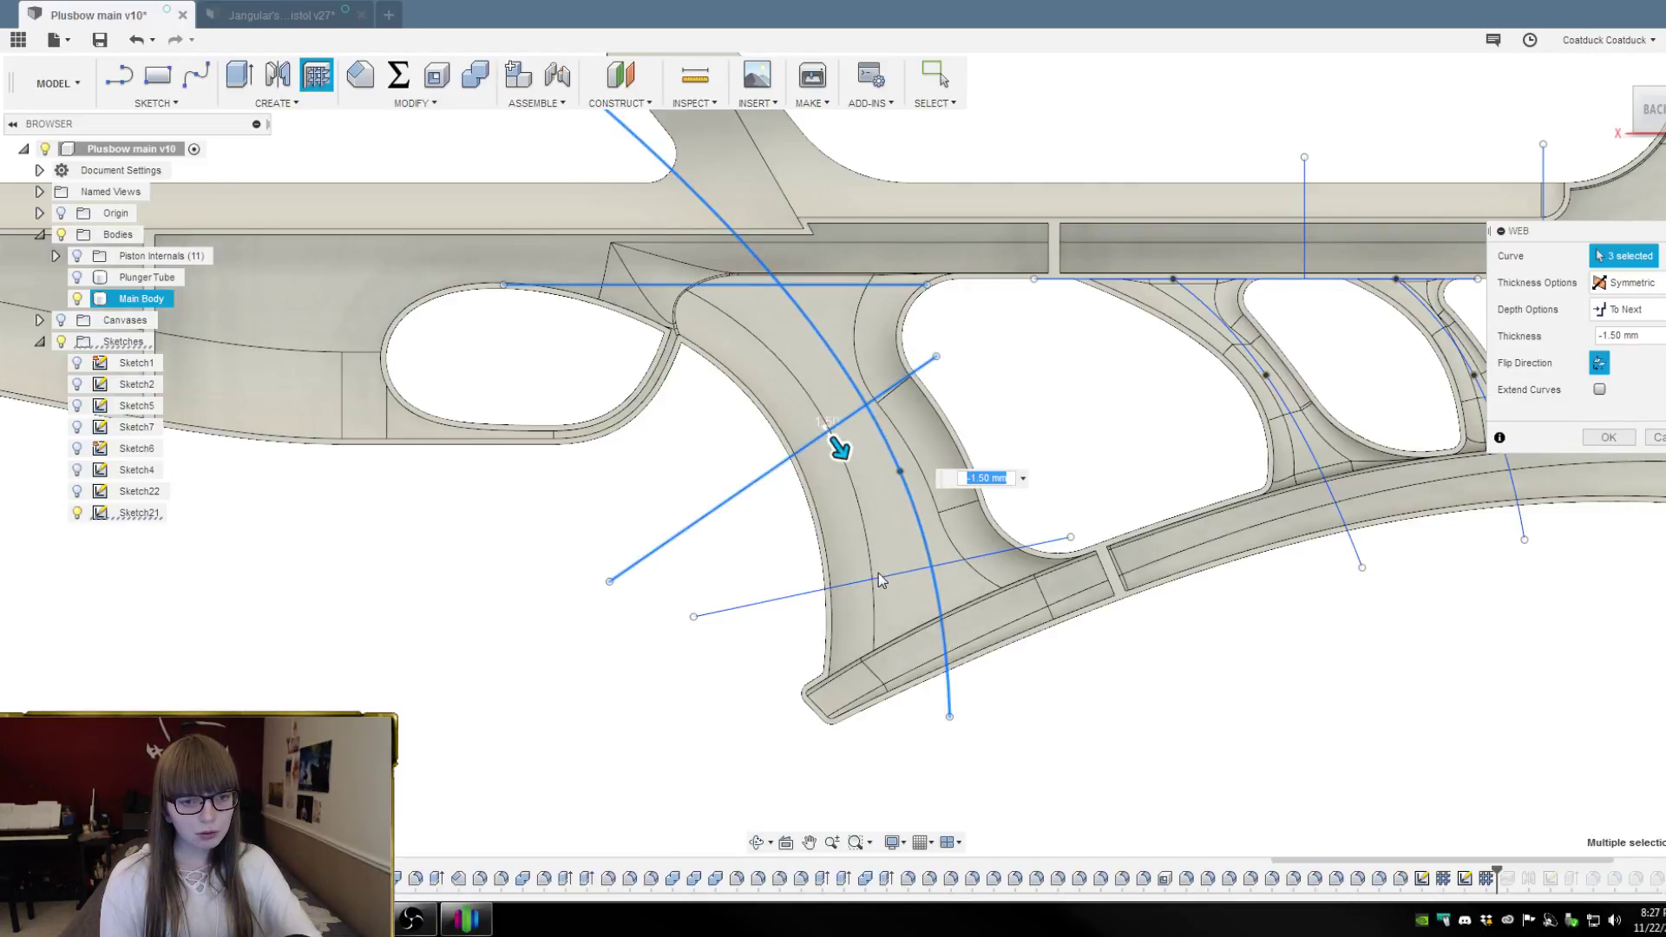
pyautogui.click(878, 580)
# Add both strut splines and the two vertical rail lines to the web, and create it with a thickness of -1.5 mm
pyautogui.scroll(-3, 876, 576)
pyautogui.scroll(3, 1105, 517)
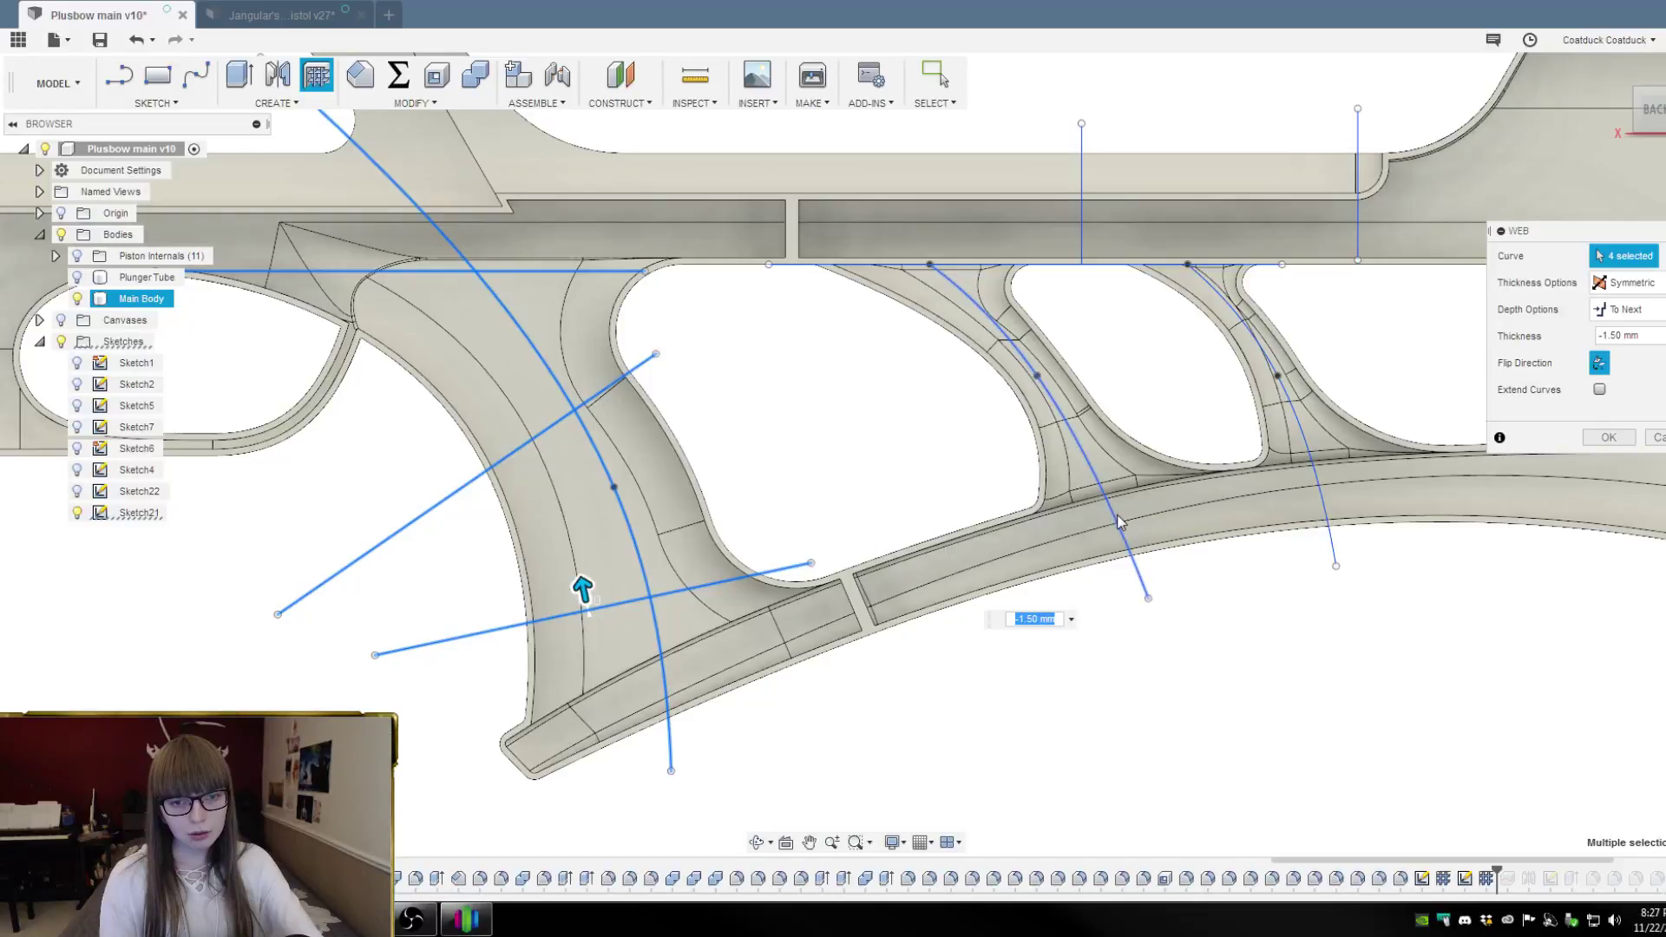
pyautogui.click(1119, 521)
pyautogui.click(1314, 481)
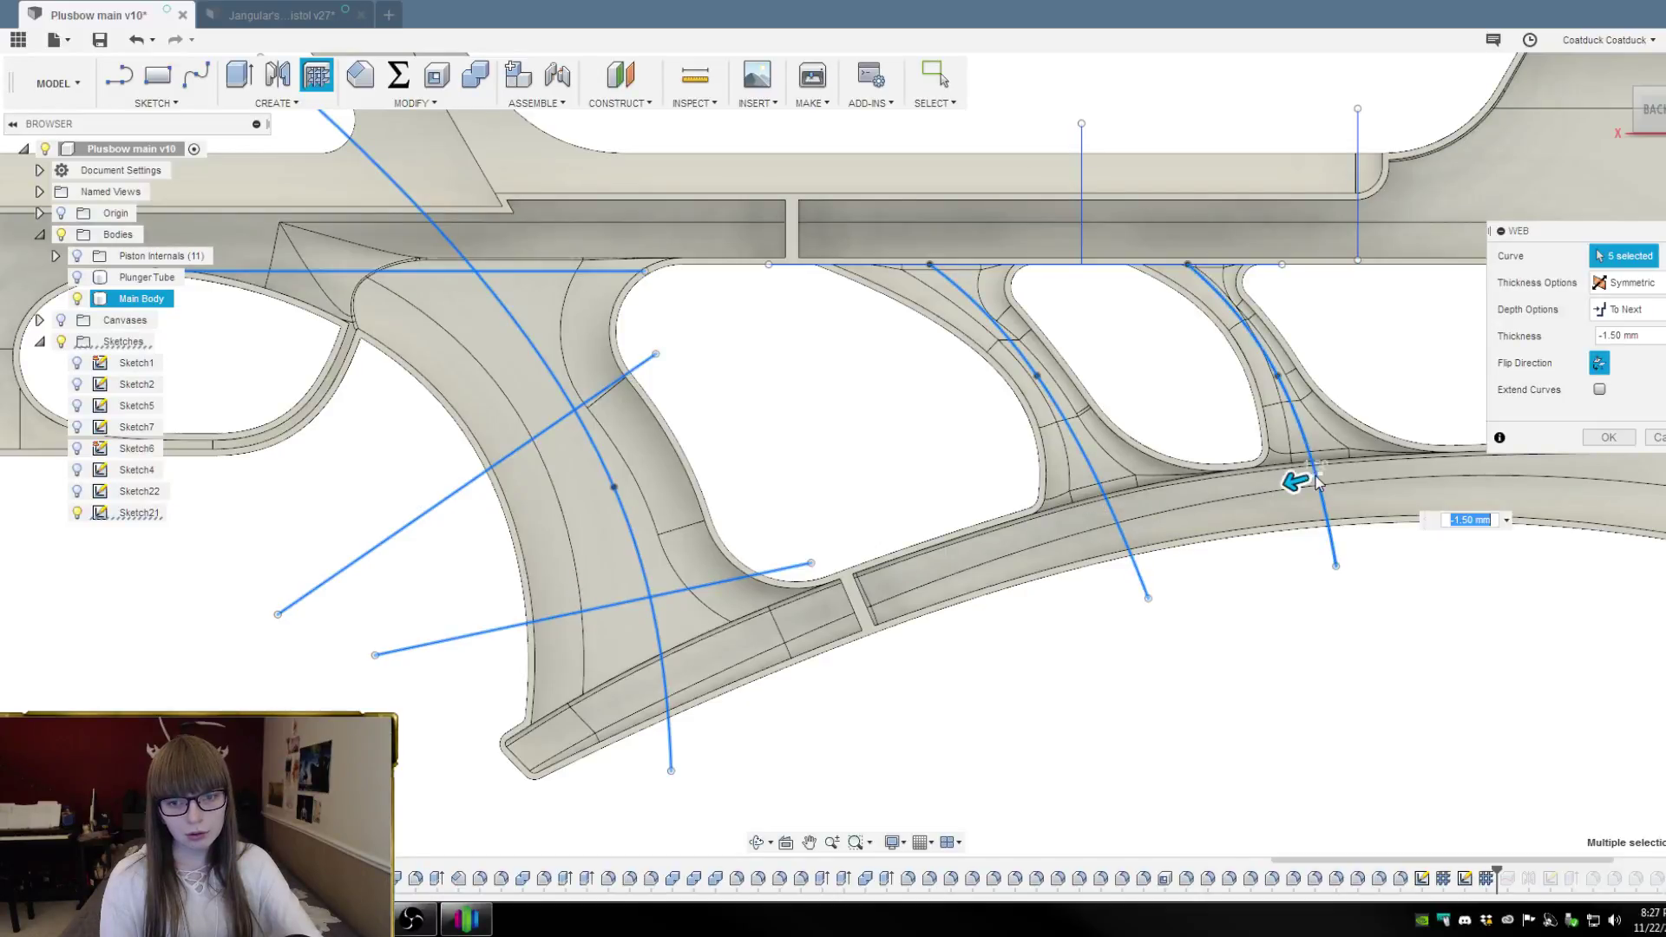
pyautogui.click(1358, 181)
pyautogui.click(1082, 167)
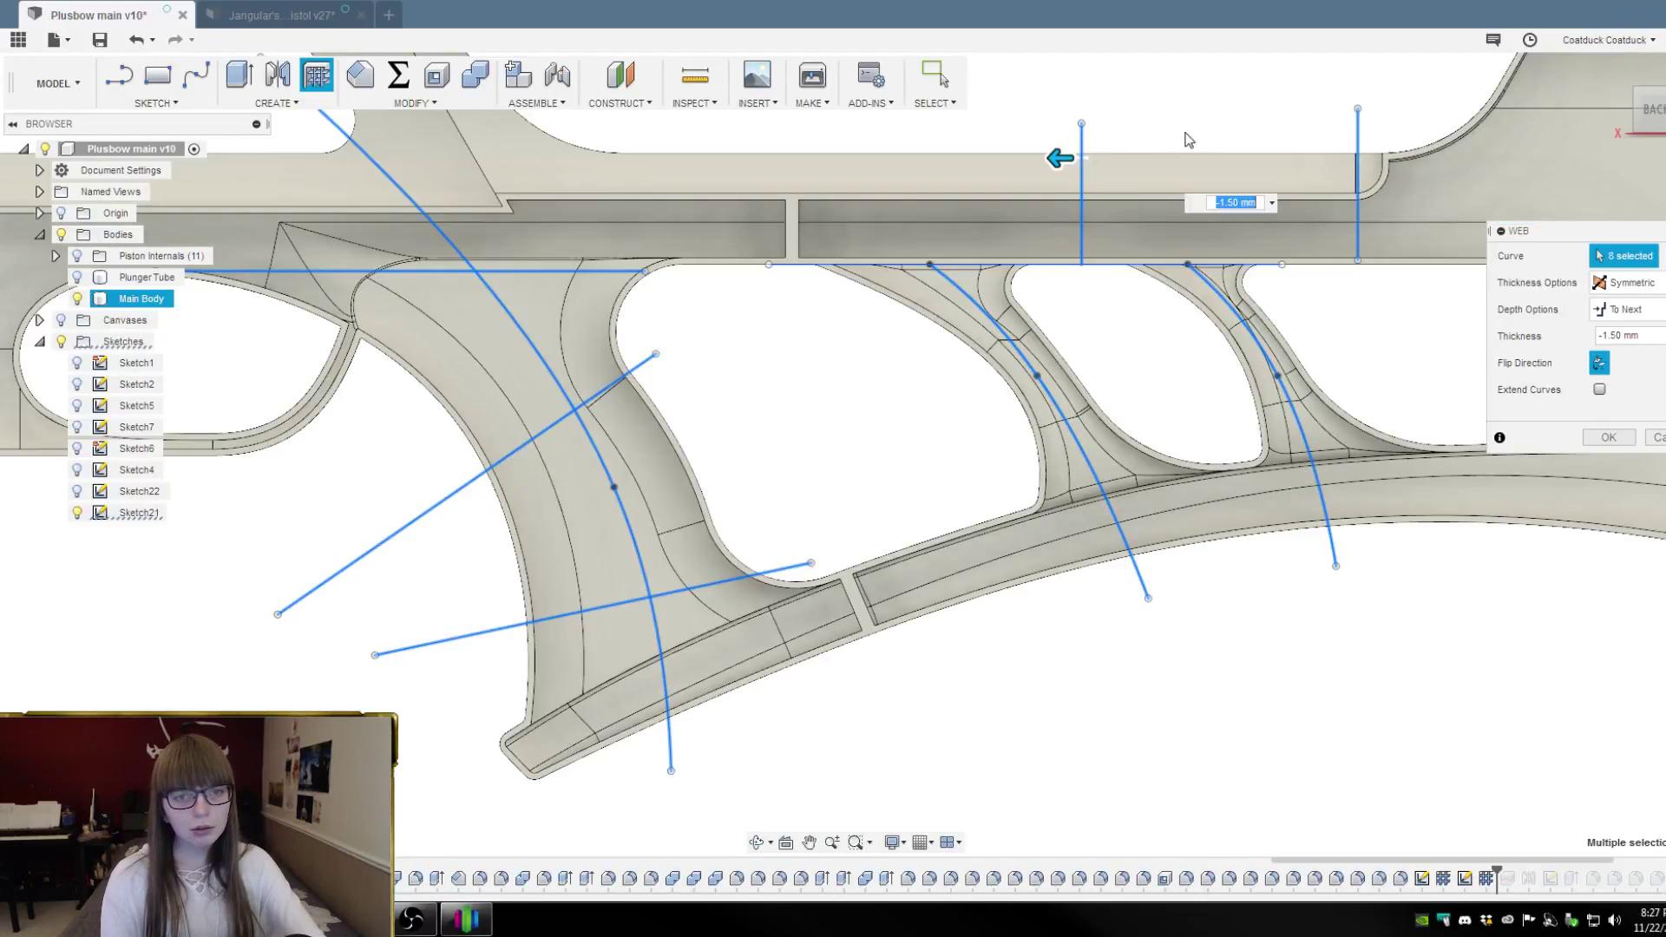
pyautogui.keyDown('shift'); pyautogui.moveTo(1196, 128); pyautogui.dragTo(1201, 128, button='middle'); pyautogui.keyUp('shift')
pyautogui.moveTo(1341, 312)
pyautogui.keyDown('shift'); pyautogui.mouseDown(button='middle')
pyautogui.moveTo(1286, 226)
pyautogui.moveTo(1345, 304)
pyautogui.moveTo(1368, 305)
pyautogui.moveTo(1316, 316)
pyautogui.moveTo(1361, 324)
pyautogui.mouseUp(button='middle'); pyautogui.keyUp('shift')
pyautogui.scroll(-3, 1312, 293)
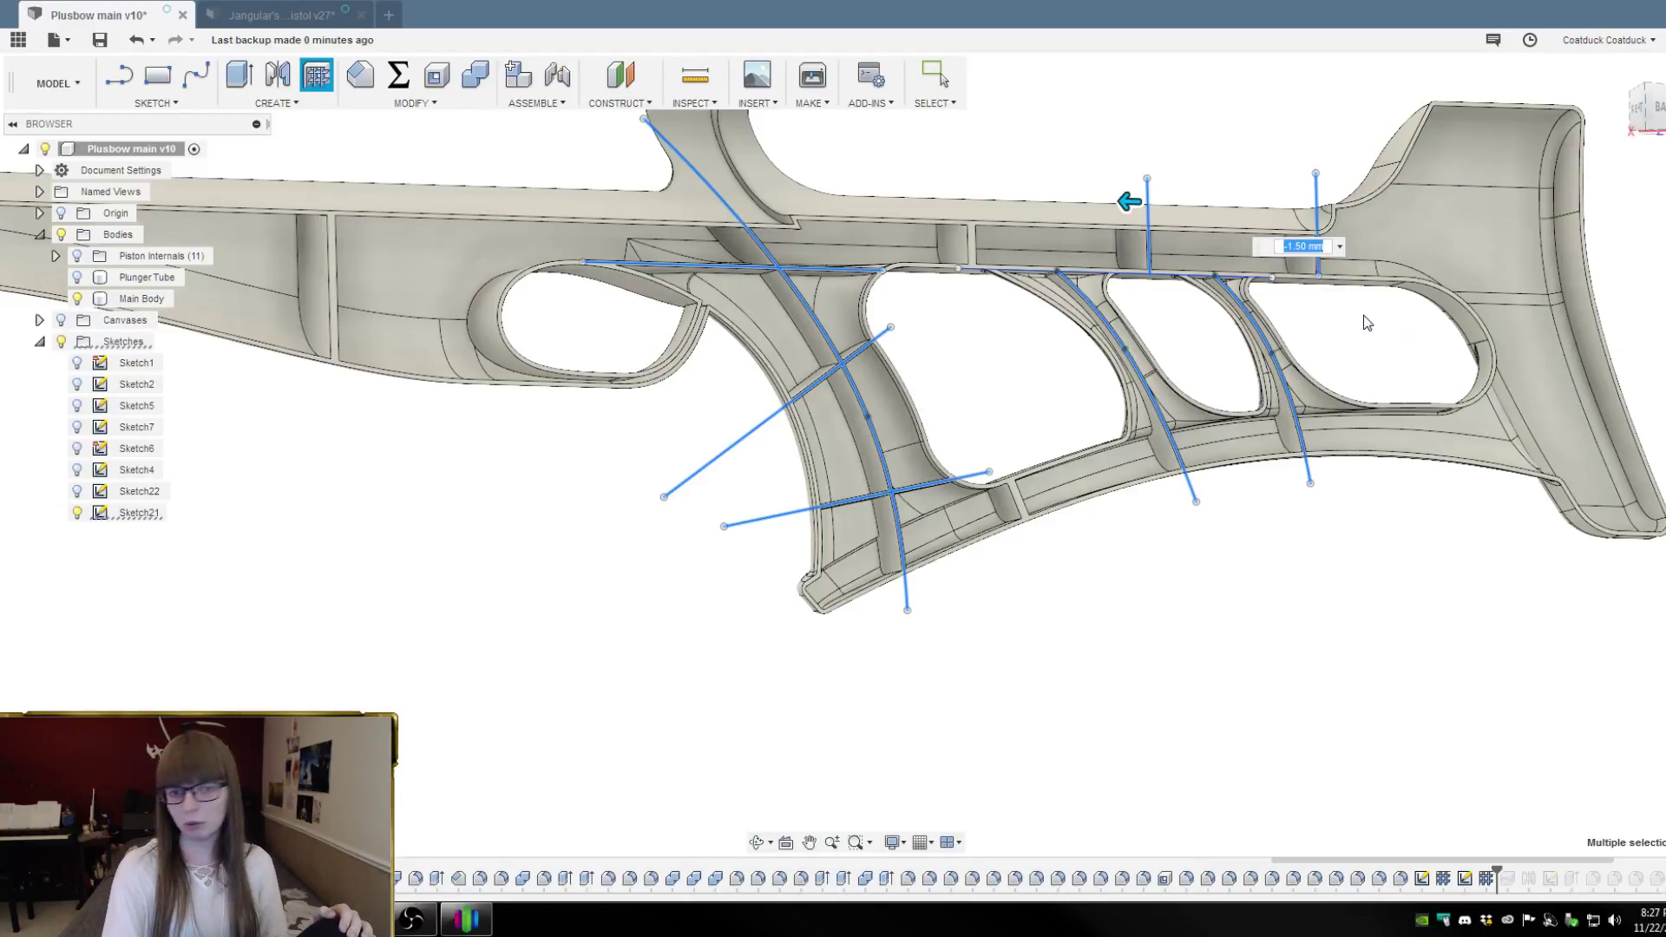
pyautogui.press('Return')
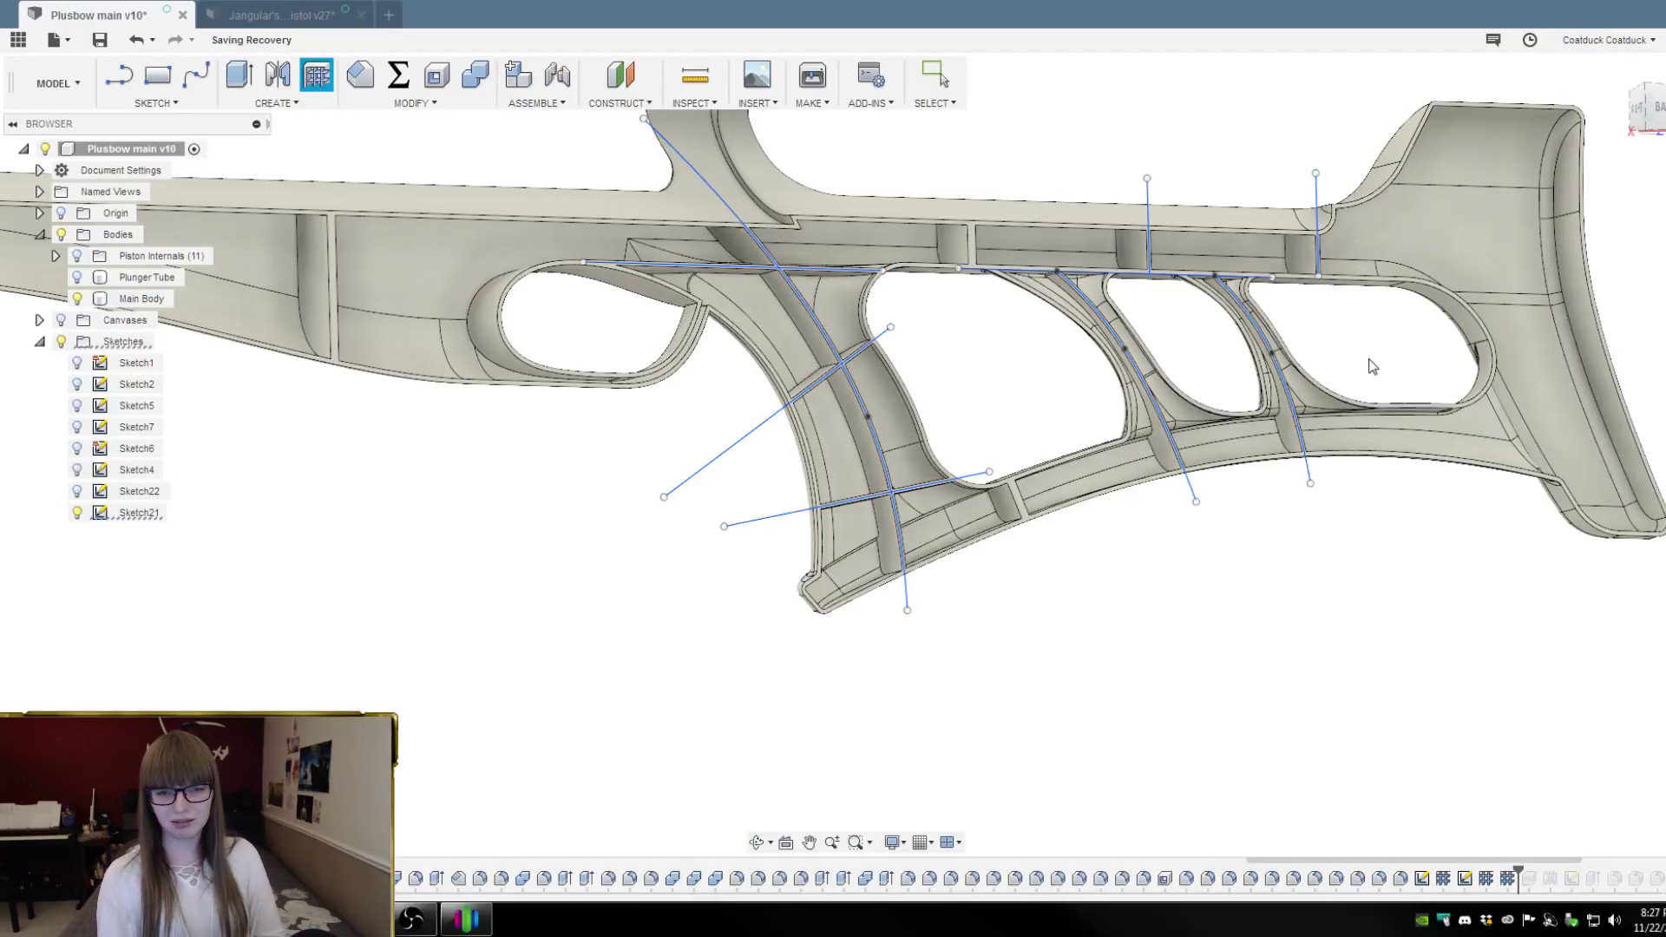
# Examine the new webs in the grip, rail and struts, especially where the front strut web meets the rail
pyautogui.keyDown('shift'); pyautogui.moveTo(1361, 363); pyautogui.dragTo(1366, 310, button='middle'); pyautogui.keyUp('shift')
pyautogui.scroll(5, 1219, 403)
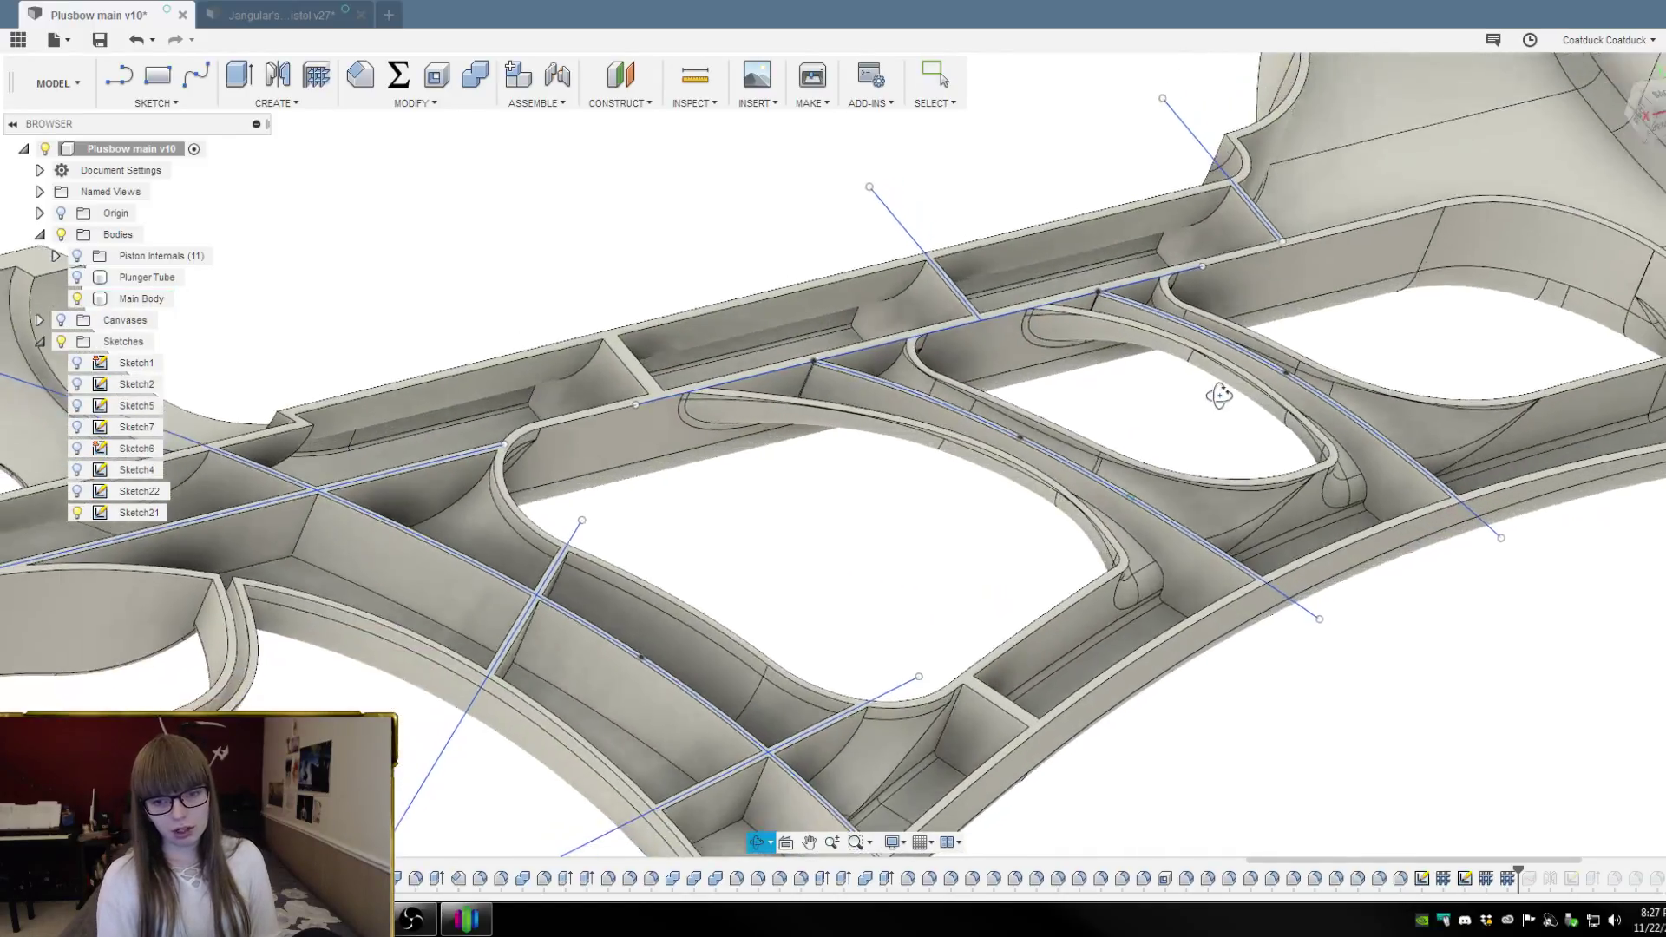
pyautogui.moveTo(1219, 396)
pyautogui.keyDown('shift'); pyautogui.mouseDown(button='middle')
pyautogui.moveTo(1238, 408)
pyautogui.moveTo(1226, 426)
pyautogui.moveTo(1194, 393)
pyautogui.moveTo(1168, 417)
pyautogui.moveTo(1156, 439)
pyautogui.moveTo(1180, 457)
pyautogui.moveTo(1166, 459)
pyautogui.moveTo(1177, 446)
pyautogui.mouseUp(button='middle'); pyautogui.keyUp('shift')
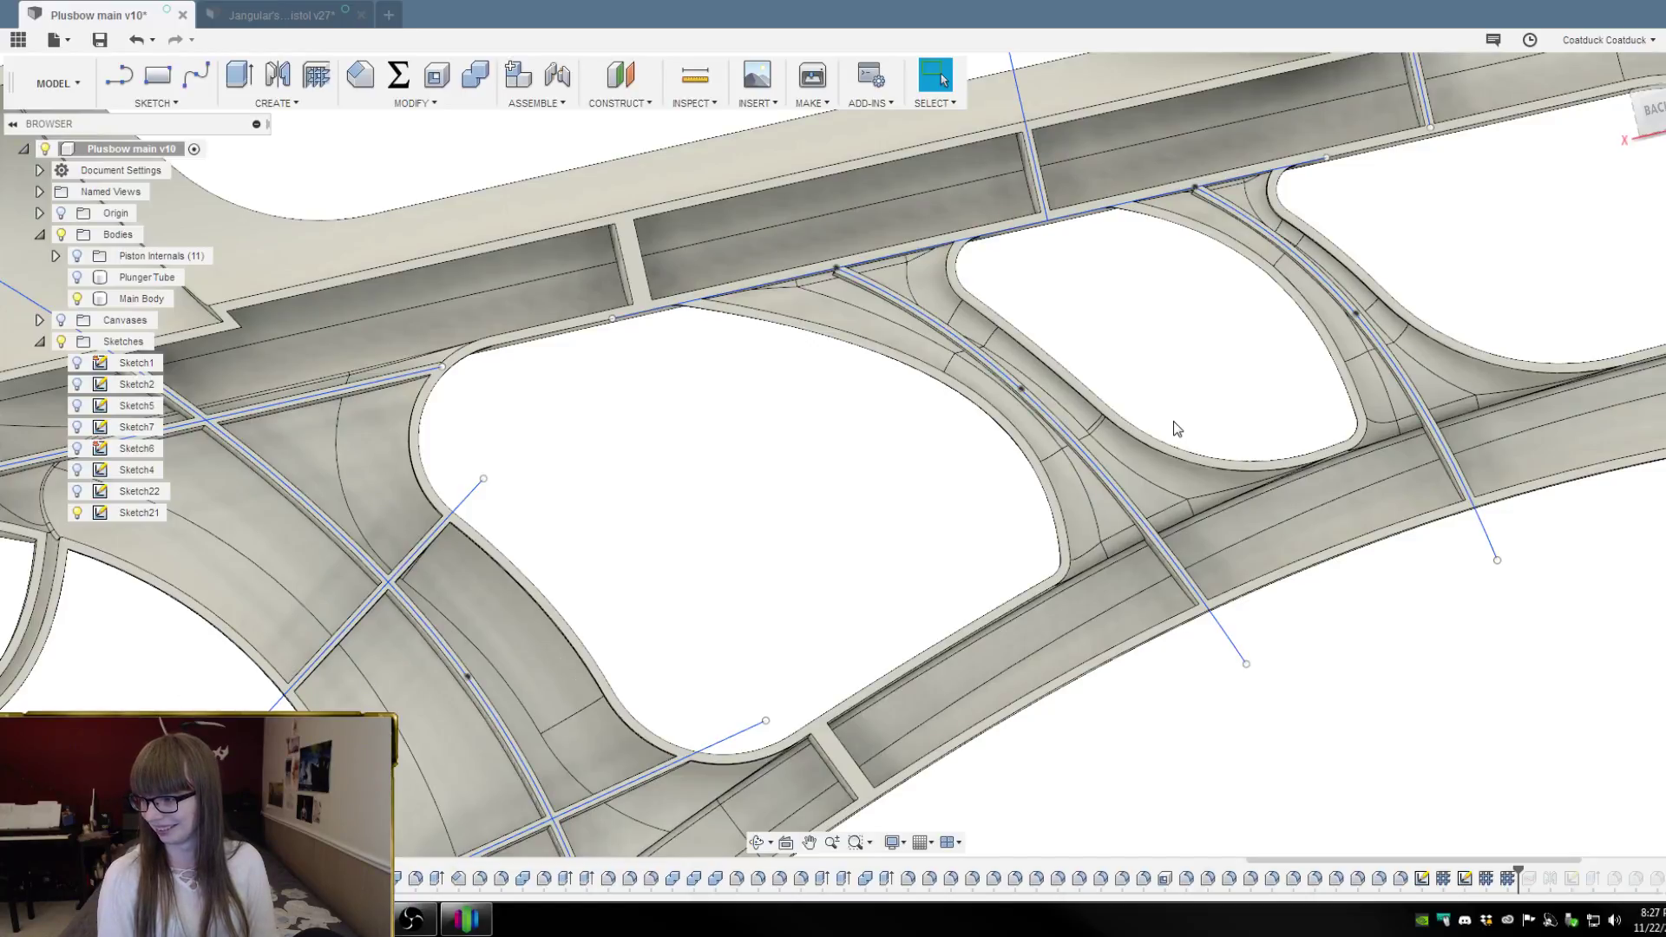
pyautogui.scroll(-5, 1170, 420)
pyautogui.moveTo(1168, 419)
pyautogui.keyDown('shift'); pyautogui.mouseDown(button='middle')
pyautogui.moveTo(1162, 373)
pyautogui.moveTo(1242, 304)
pyautogui.moveTo(1114, 400)
pyautogui.moveTo(1157, 402)
pyautogui.mouseUp(button='middle'); pyautogui.keyUp('shift')
pyautogui.scroll(3, 1012, 274)
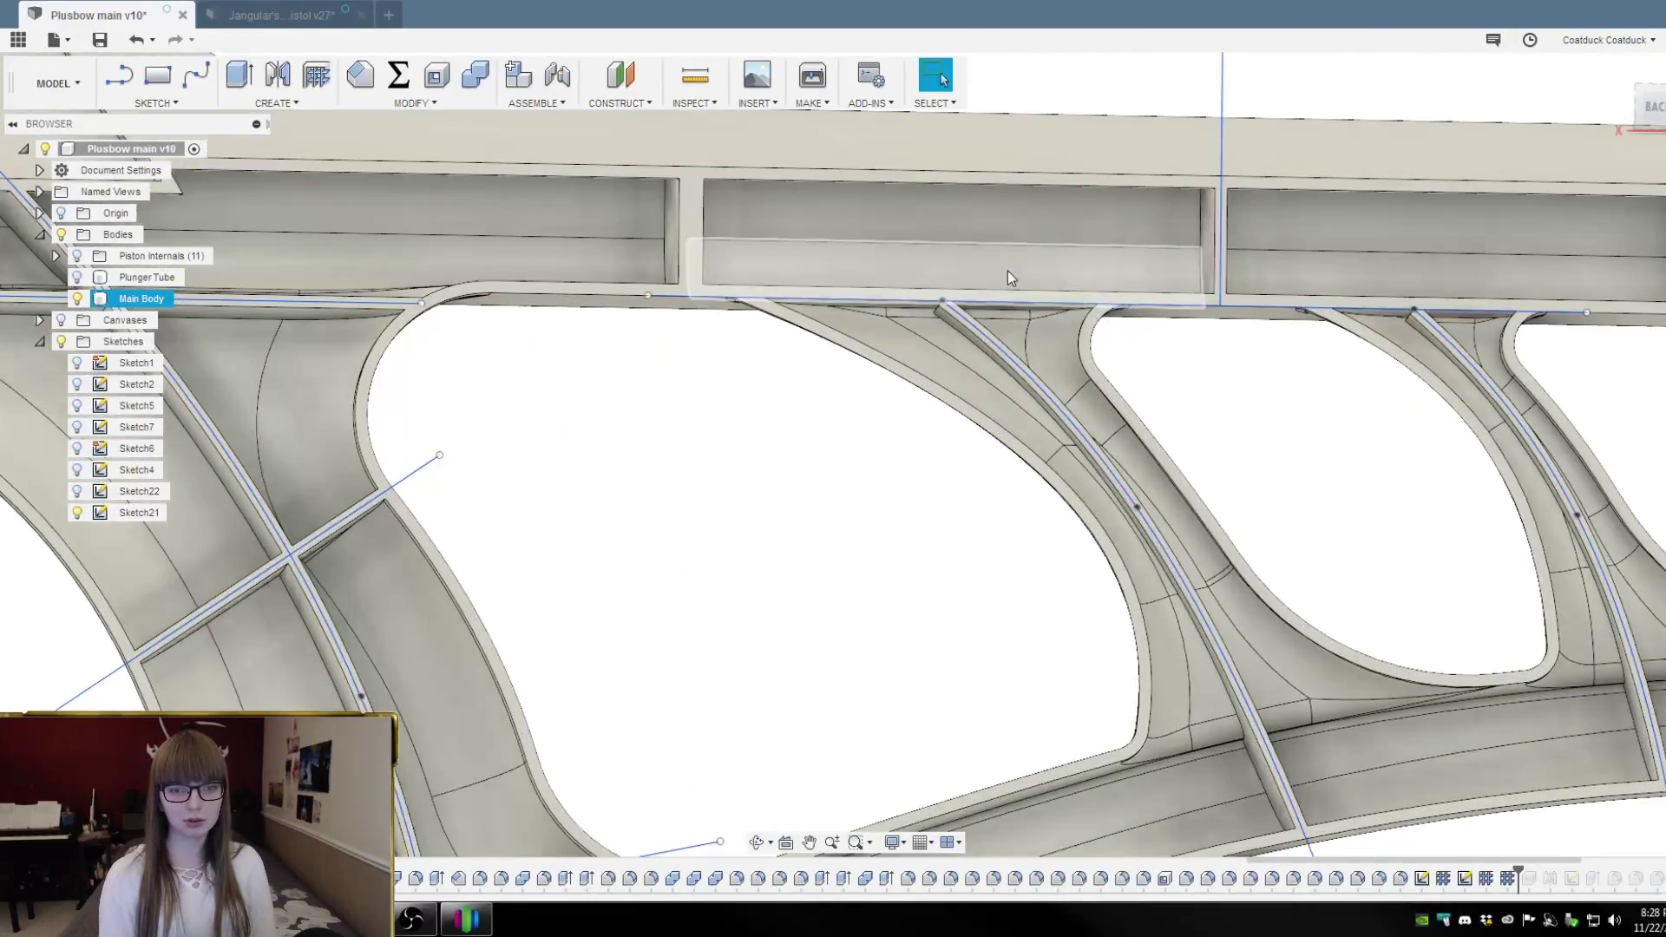
pyautogui.scroll(5, 848, 376)
pyautogui.moveTo(994, 226); pyautogui.dragTo(972, 196)
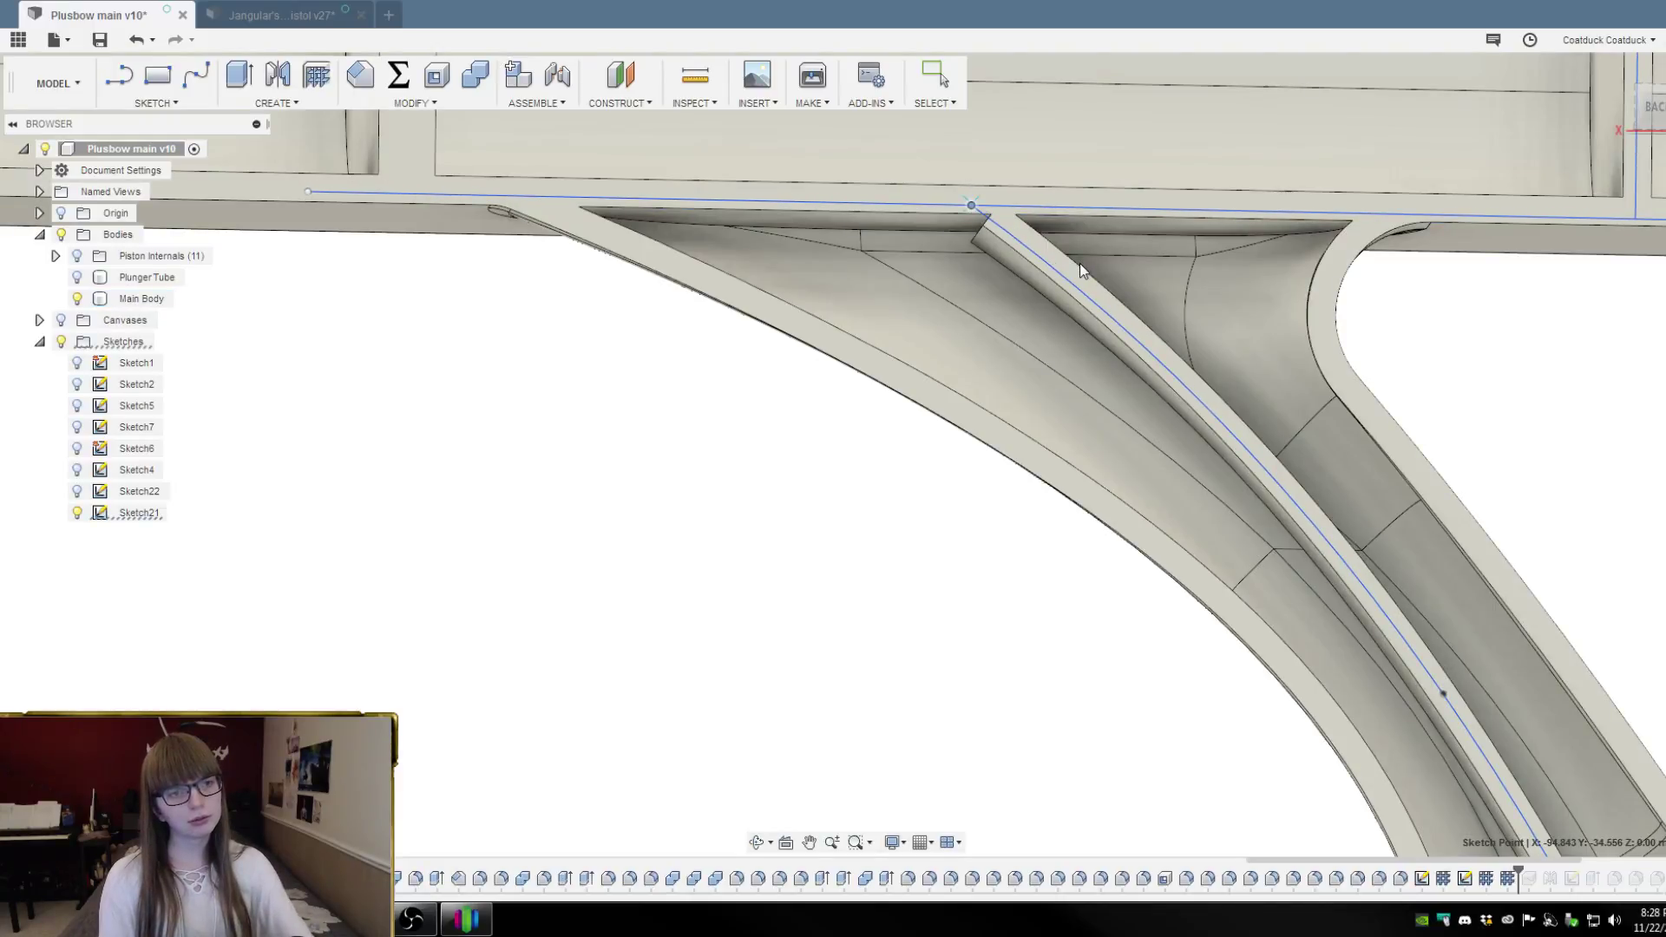
# Undo the last move of the front strut spline's upper endpoint and open Sketch21 for editing
pyautogui.scroll(-3, 541, 208)
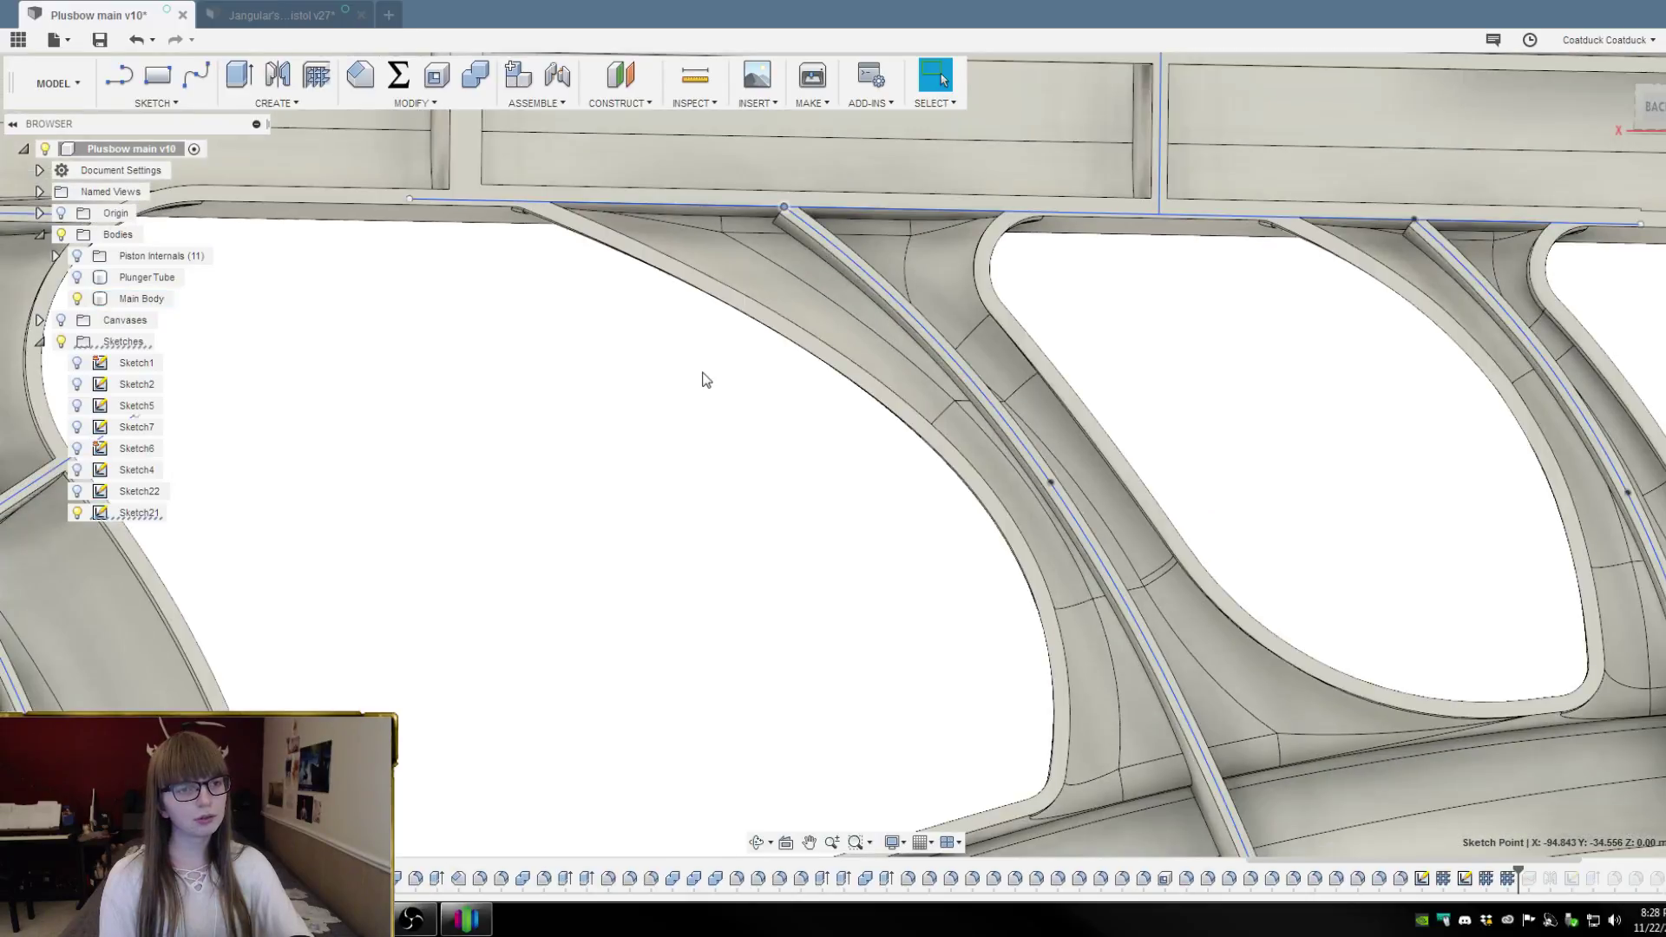
pyautogui.hotkey('ctrl', 'z')
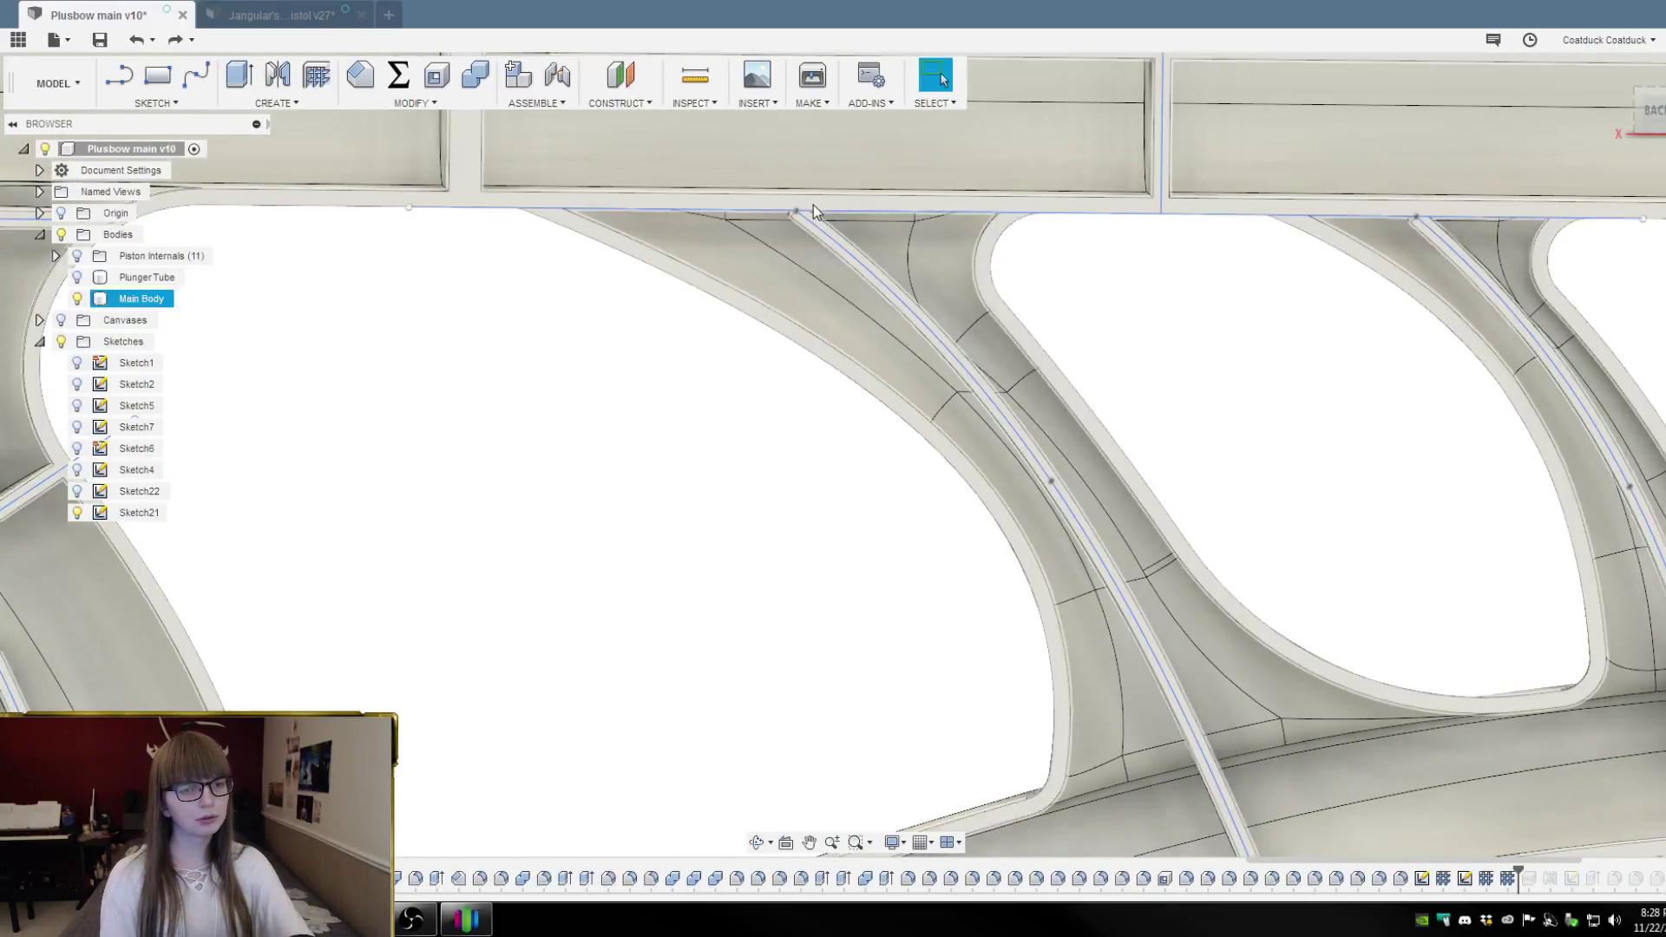
pyautogui.scroll(2, 796, 215)
pyautogui.click(822, 240)
pyautogui.rightClick(823, 241)
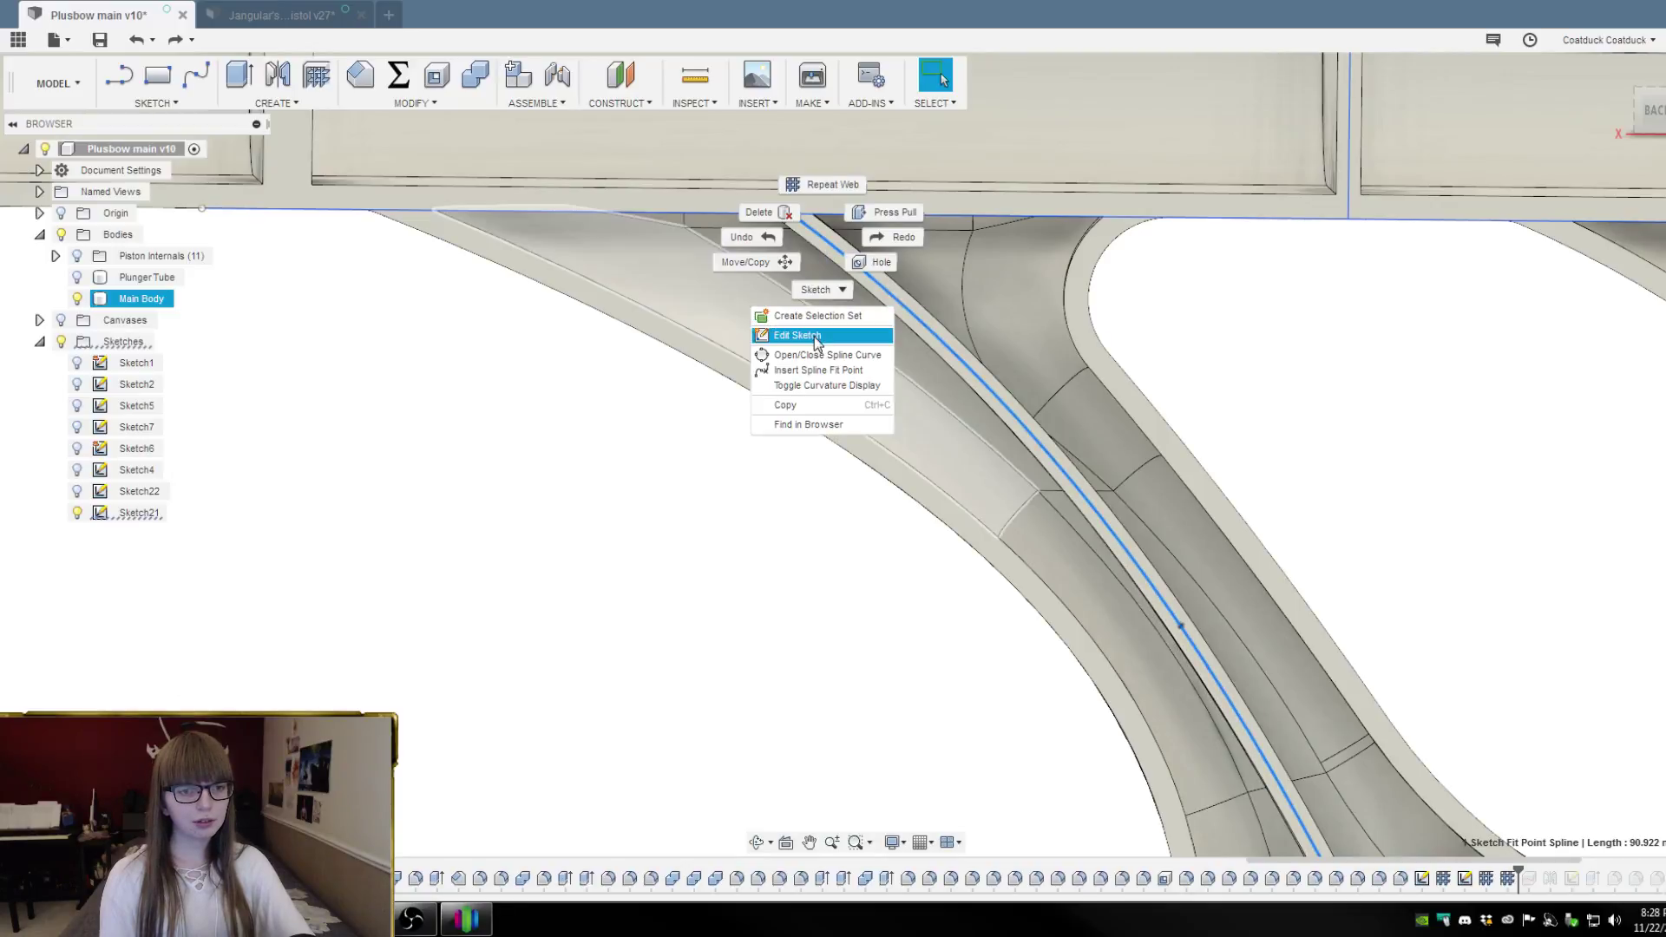
pyautogui.click(819, 335)
# Move the upper endpoints of both strut splines slightly above the rail's lower-edge line, and finish the sketch
pyautogui.click(829, 249)
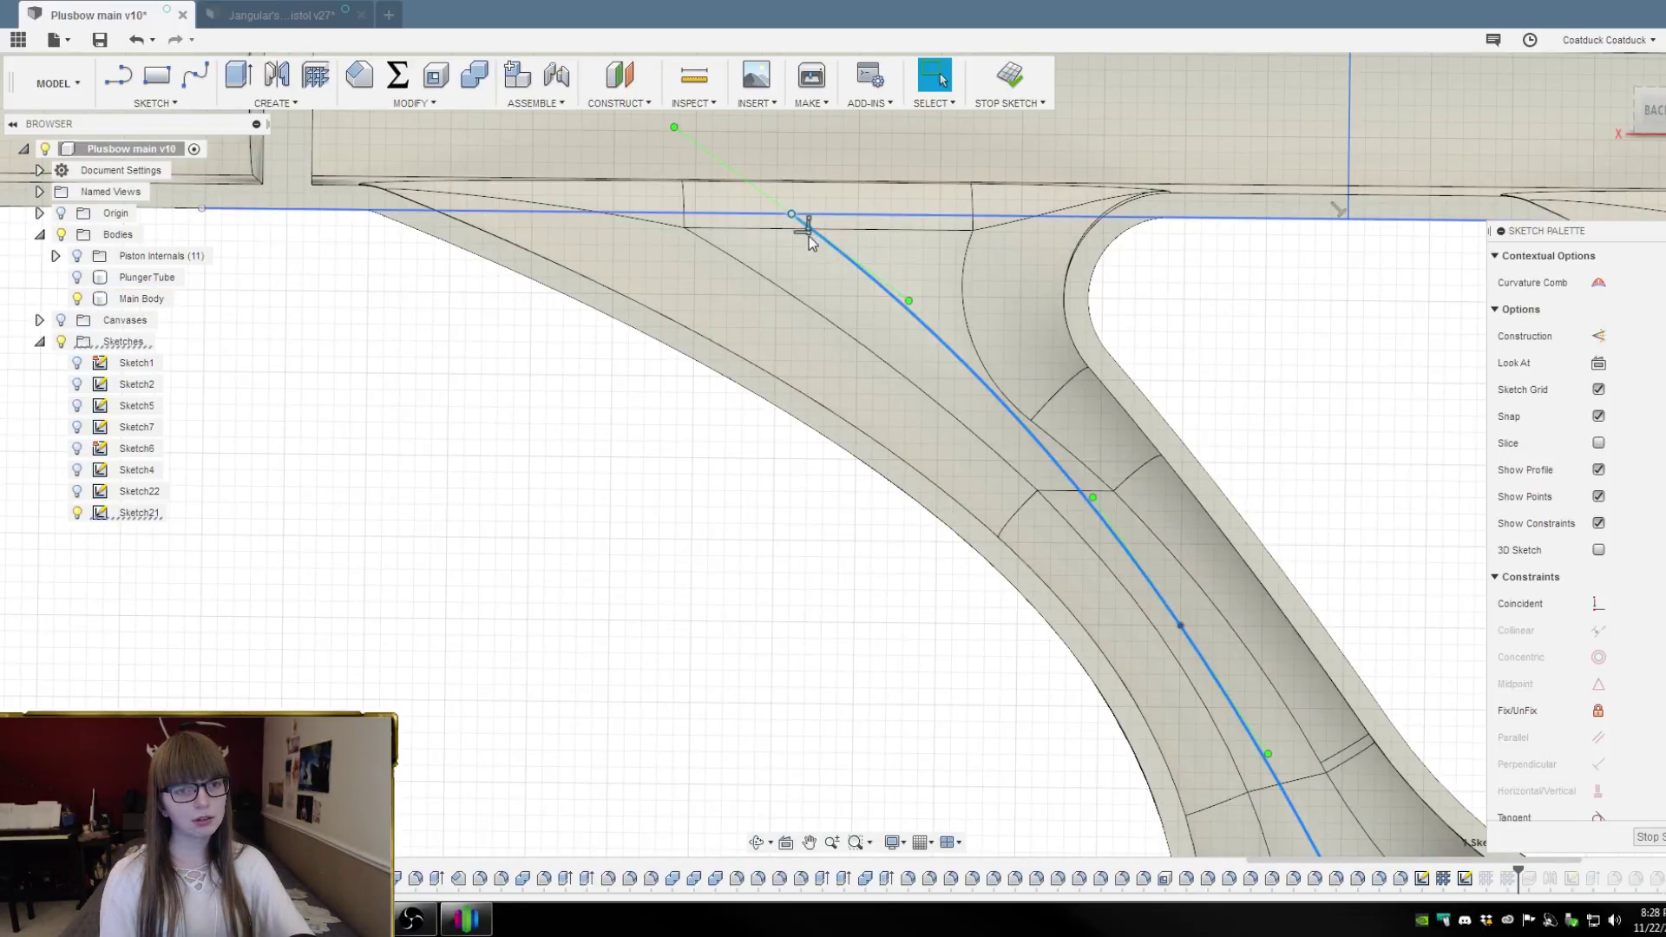
pyautogui.press('Escape')
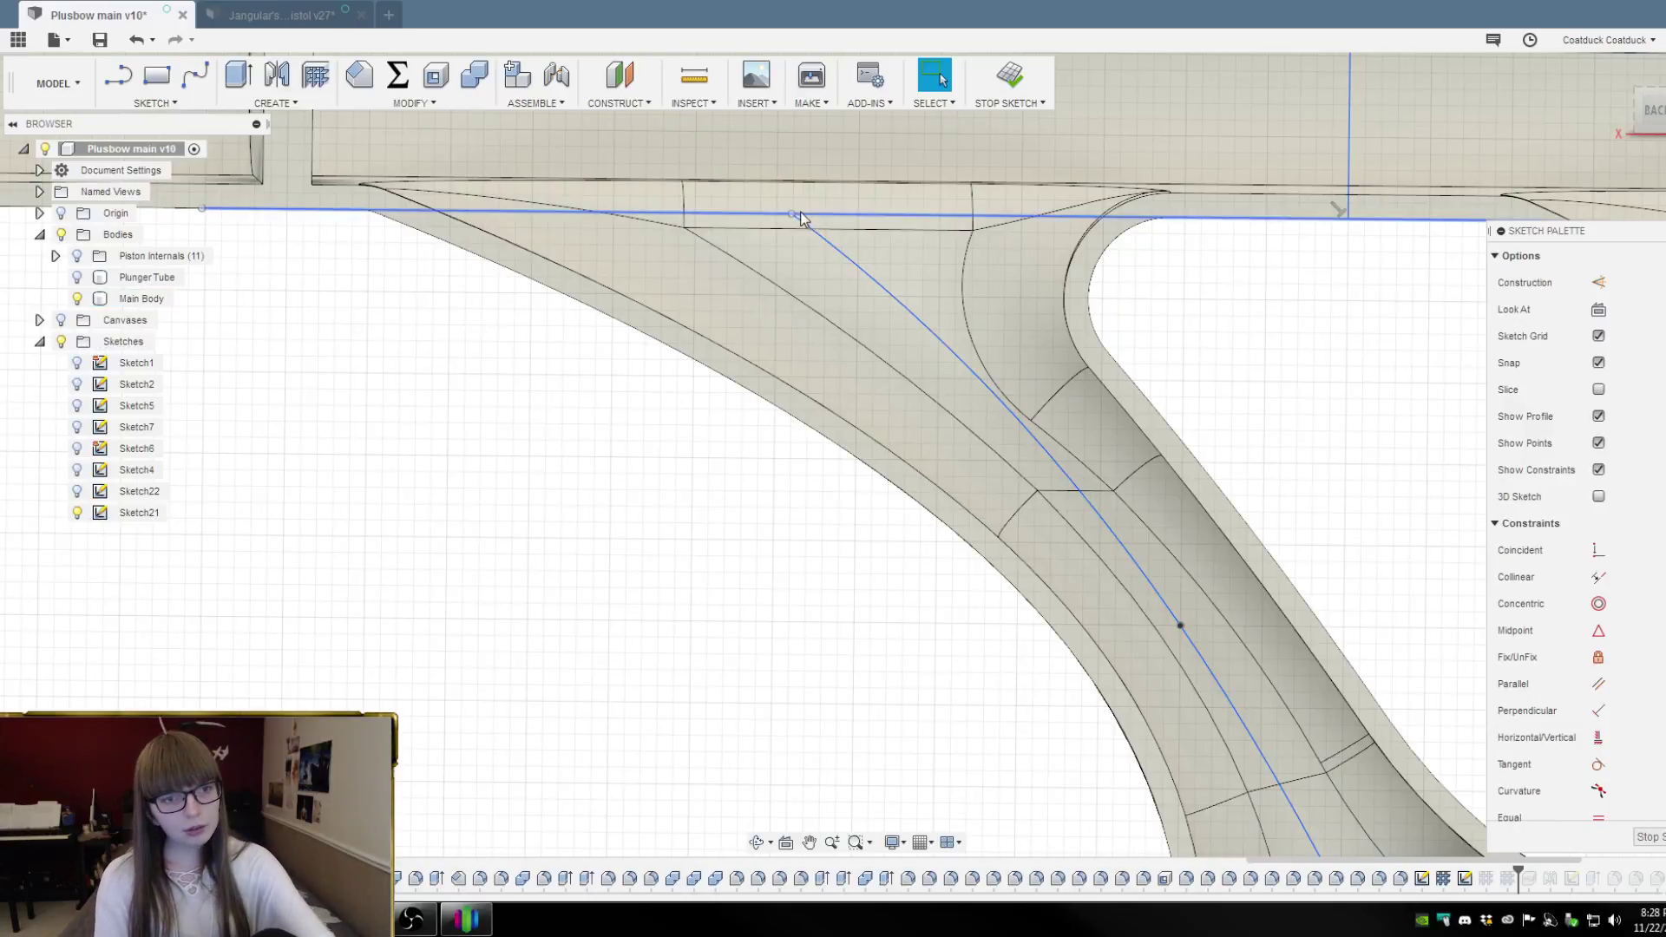
pyautogui.moveTo(791, 215); pyautogui.dragTo(761, 200)
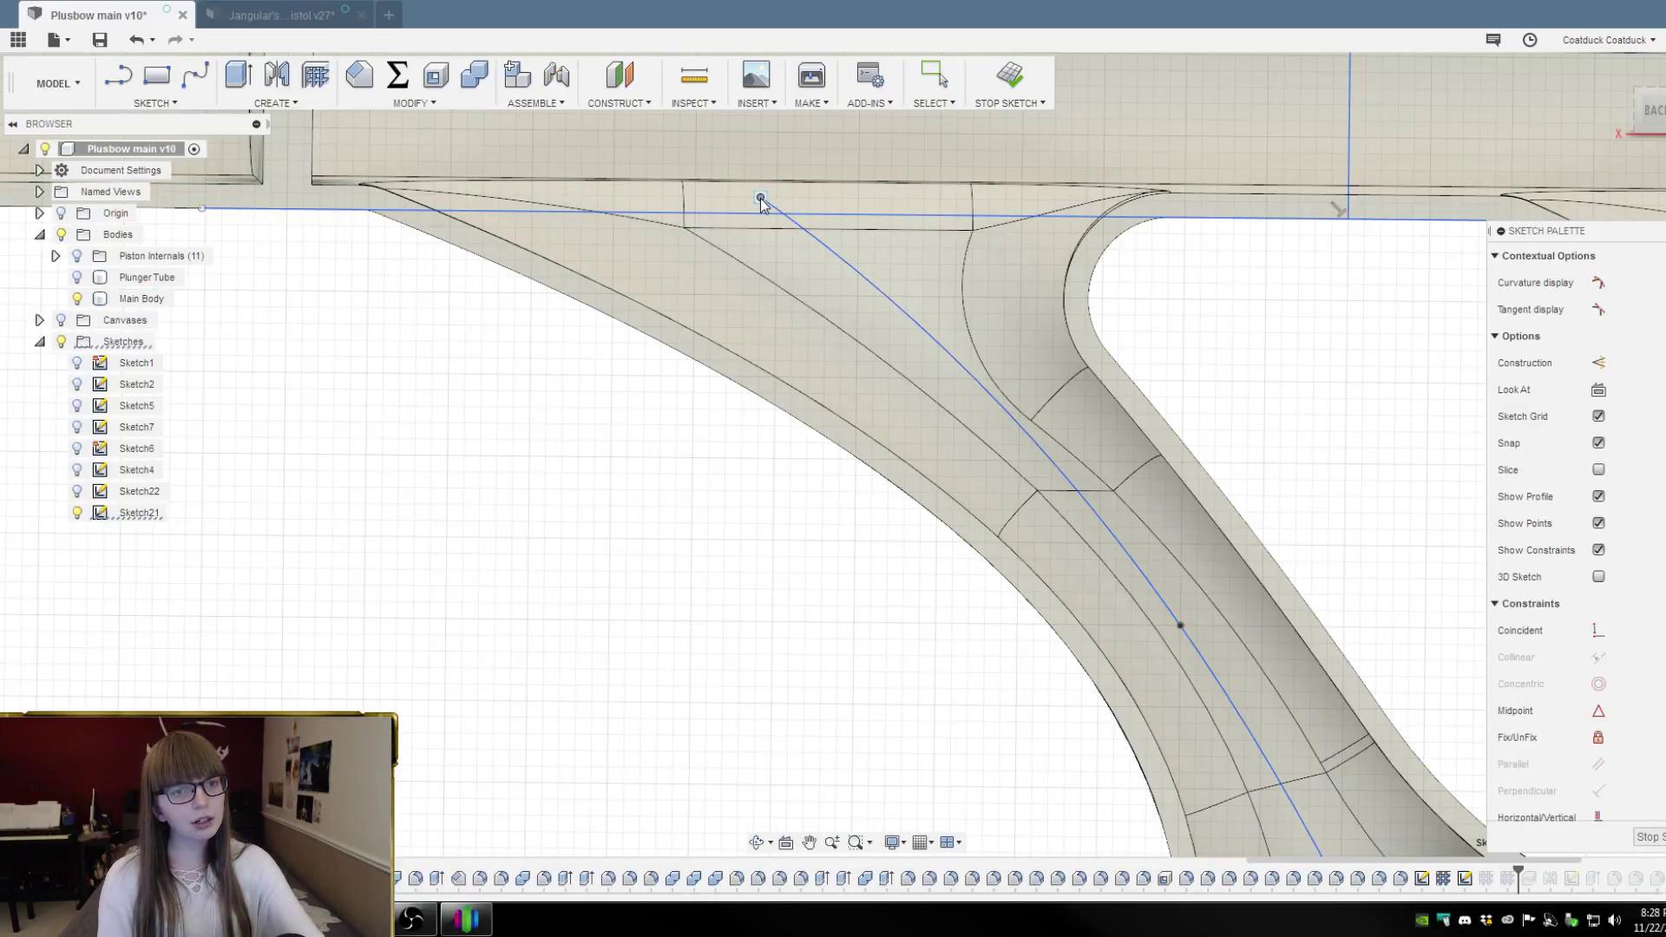
pyautogui.moveTo(761, 199); pyautogui.dragTo(1123, 189, button='middle')
pyautogui.click(1122, 190)
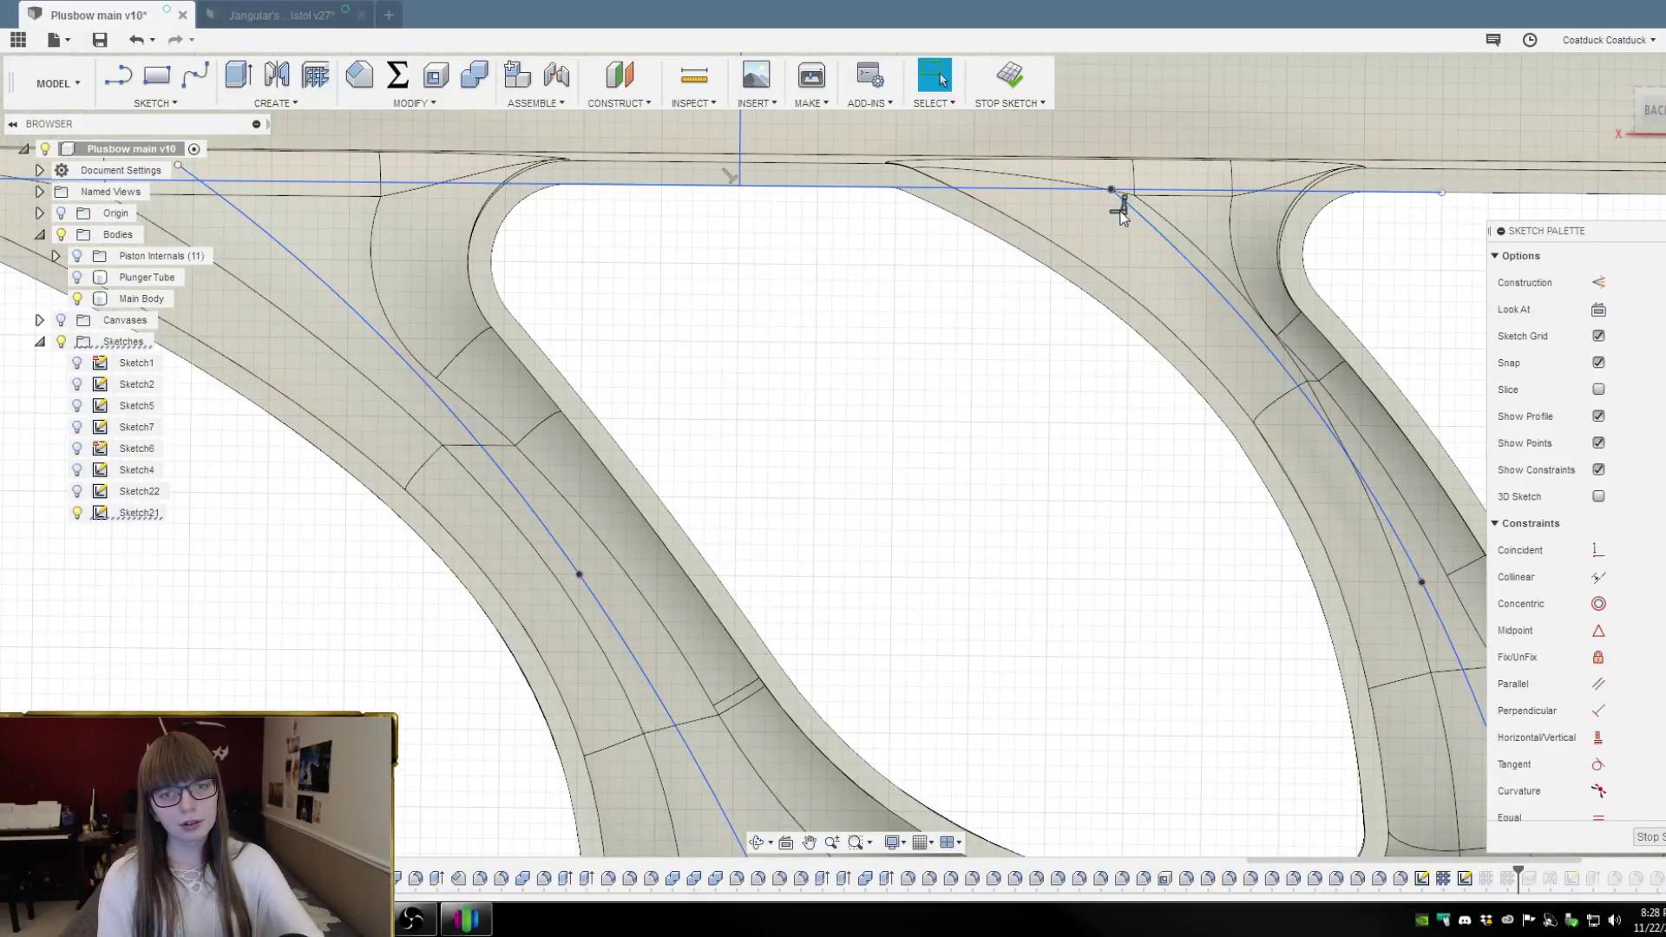
pyautogui.moveTo(1111, 189); pyautogui.dragTo(1099, 175)
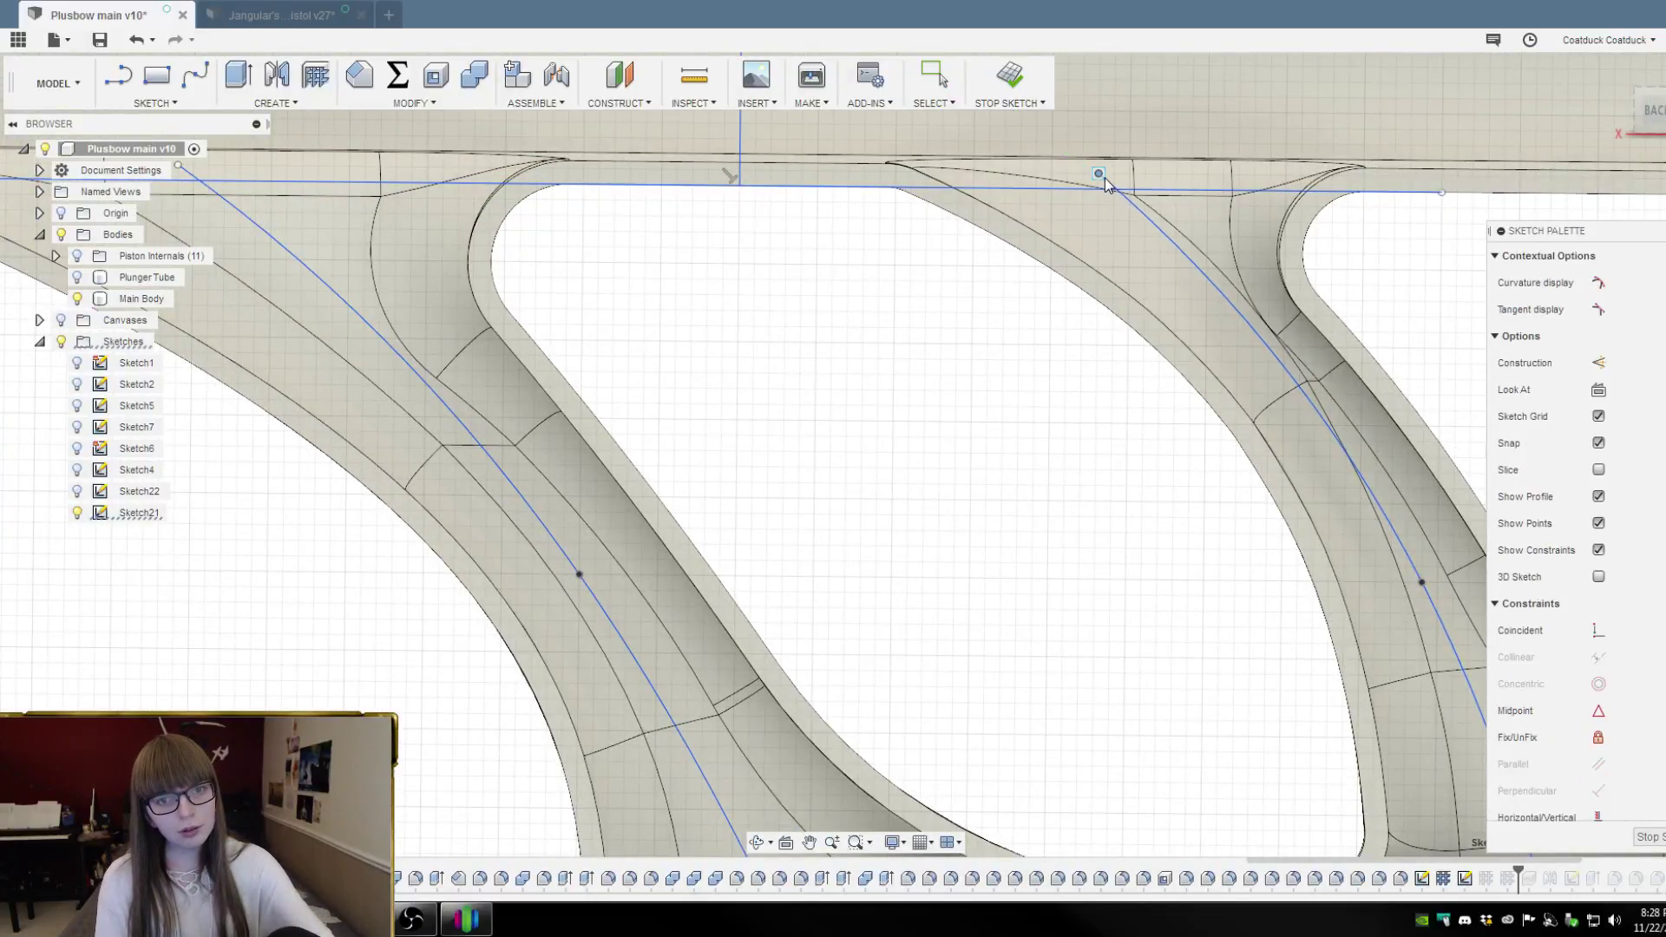
pyautogui.press('Escape')
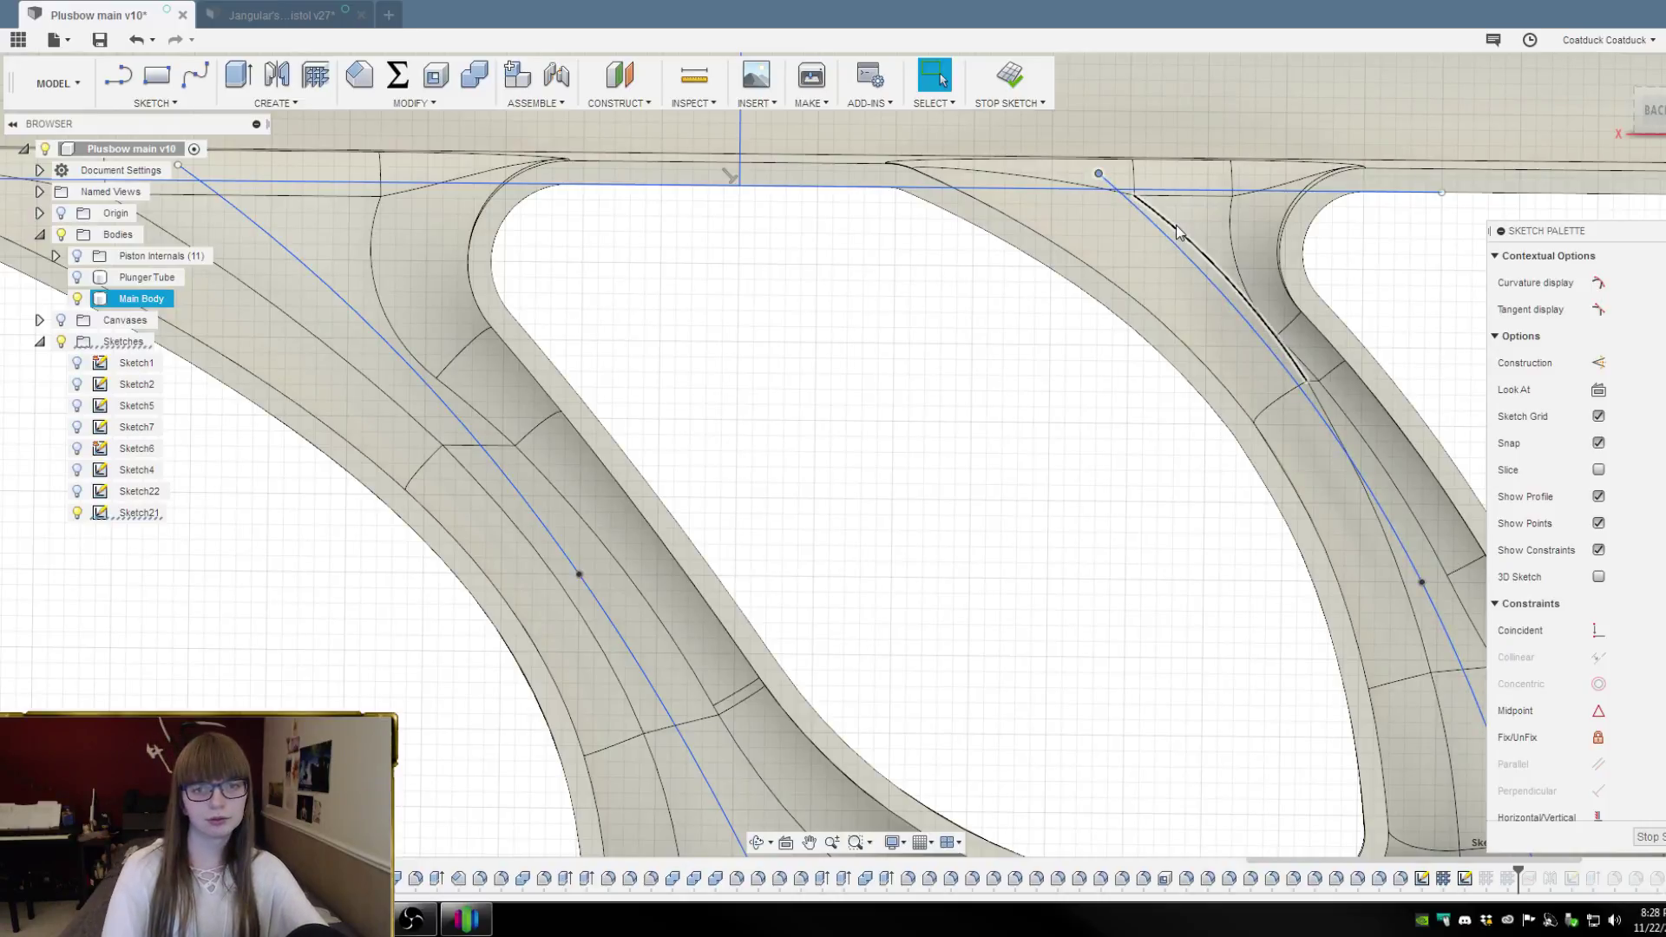
pyautogui.click(1657, 835)
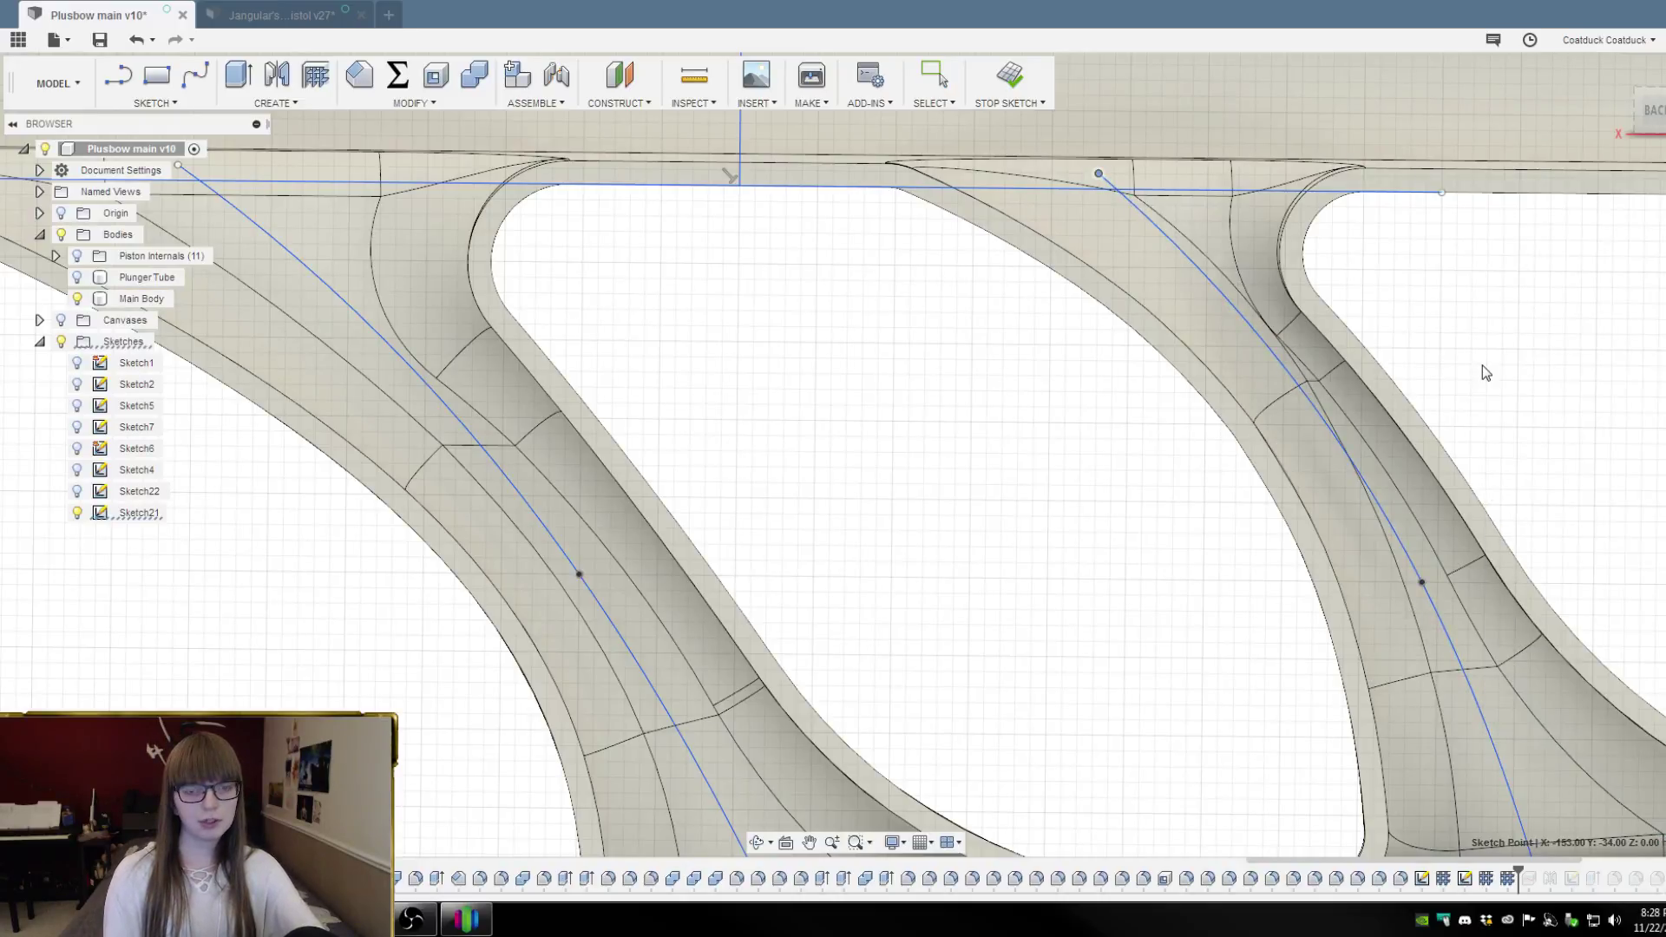
# Examine where the extended strut webs meet the underside of the rail
pyautogui.scroll(-2, 1490, 371)
pyautogui.keyDown('shift'); pyautogui.moveTo(1492, 368); pyautogui.dragTo(402, 286, button='middle'); pyautogui.keyUp('shift')
pyautogui.scroll(-3, 413, 303)
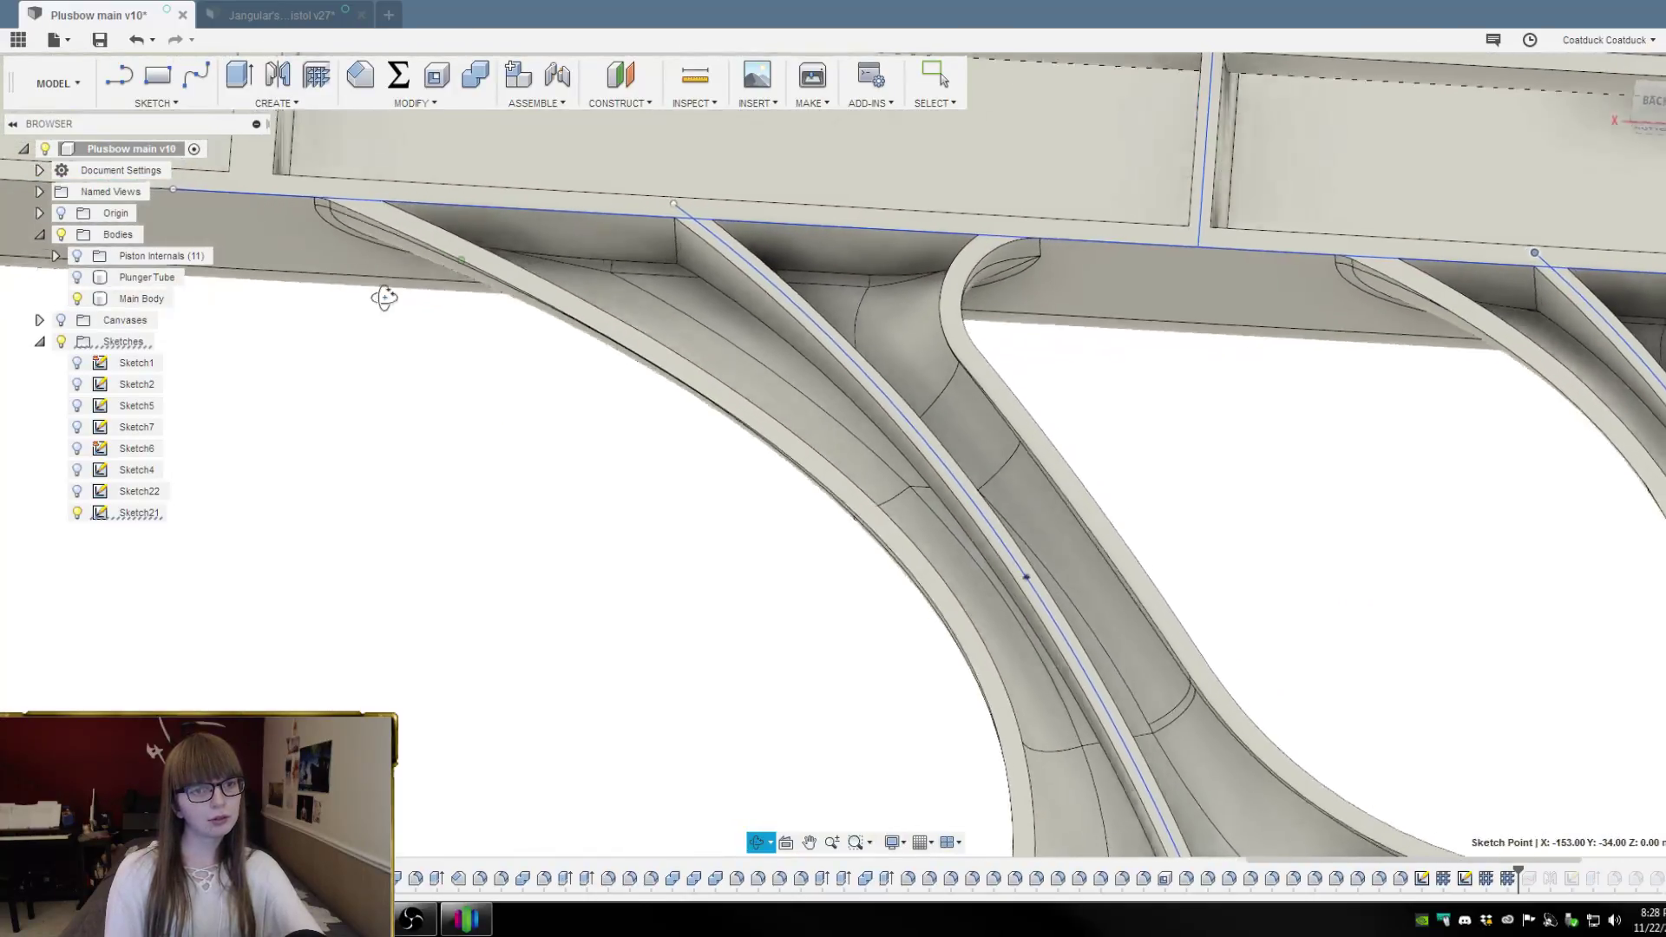
pyautogui.scroll(3, 1502, 361)
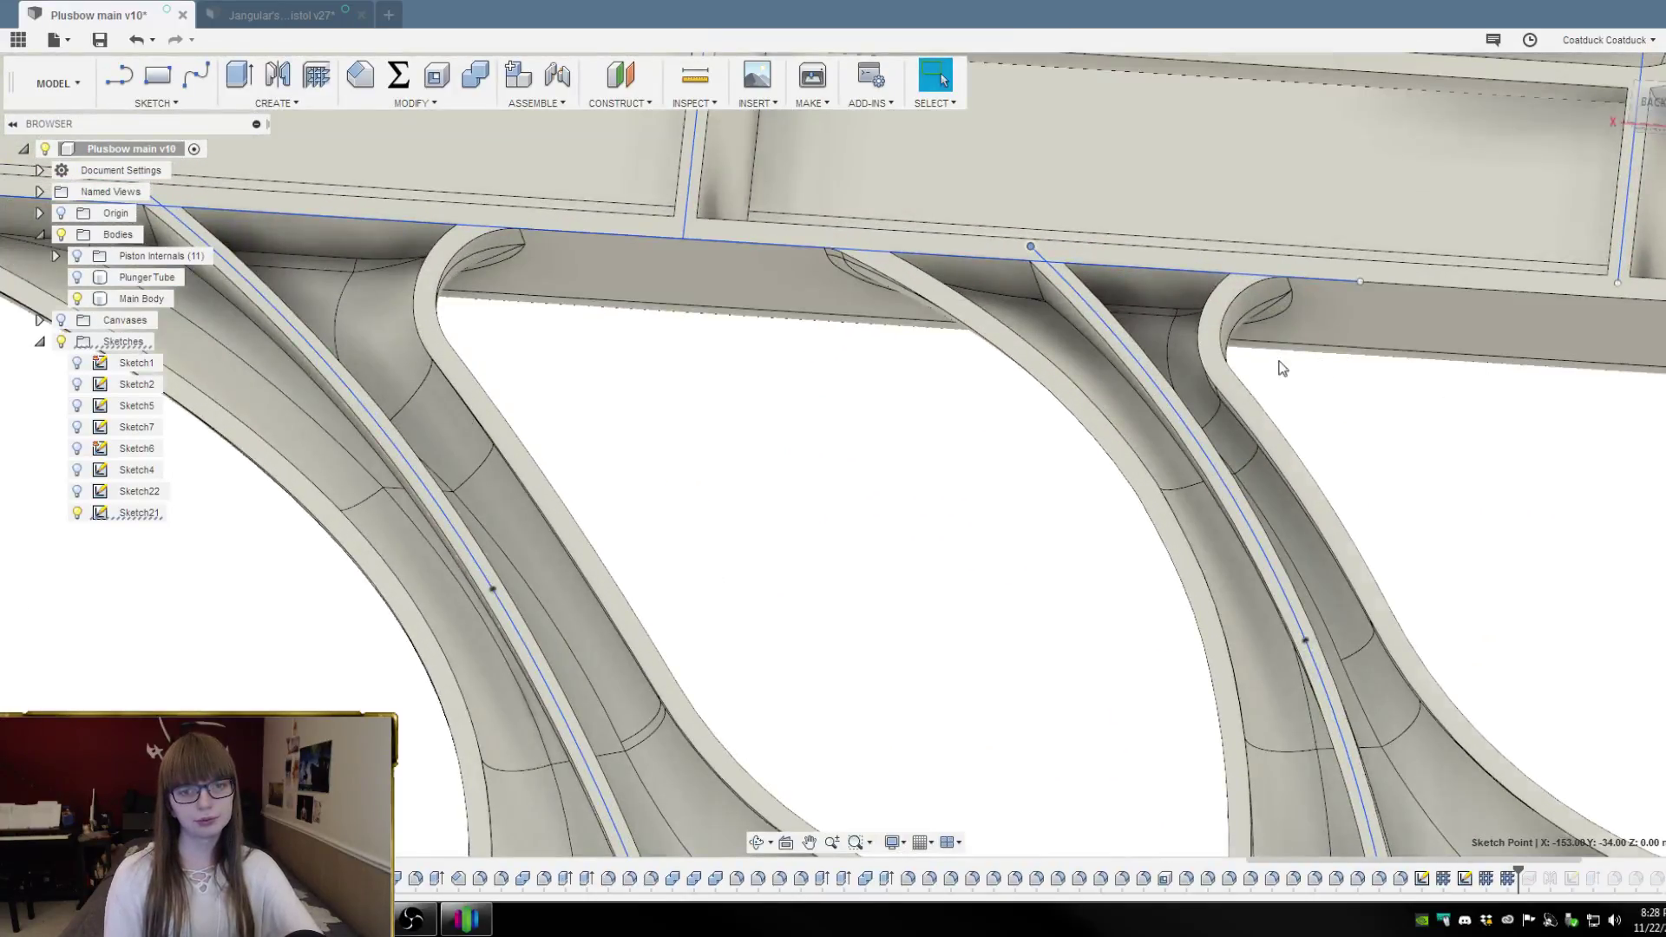
pyautogui.scroll(-4, 944, 509)
pyautogui.scroll(2, 1050, 396)
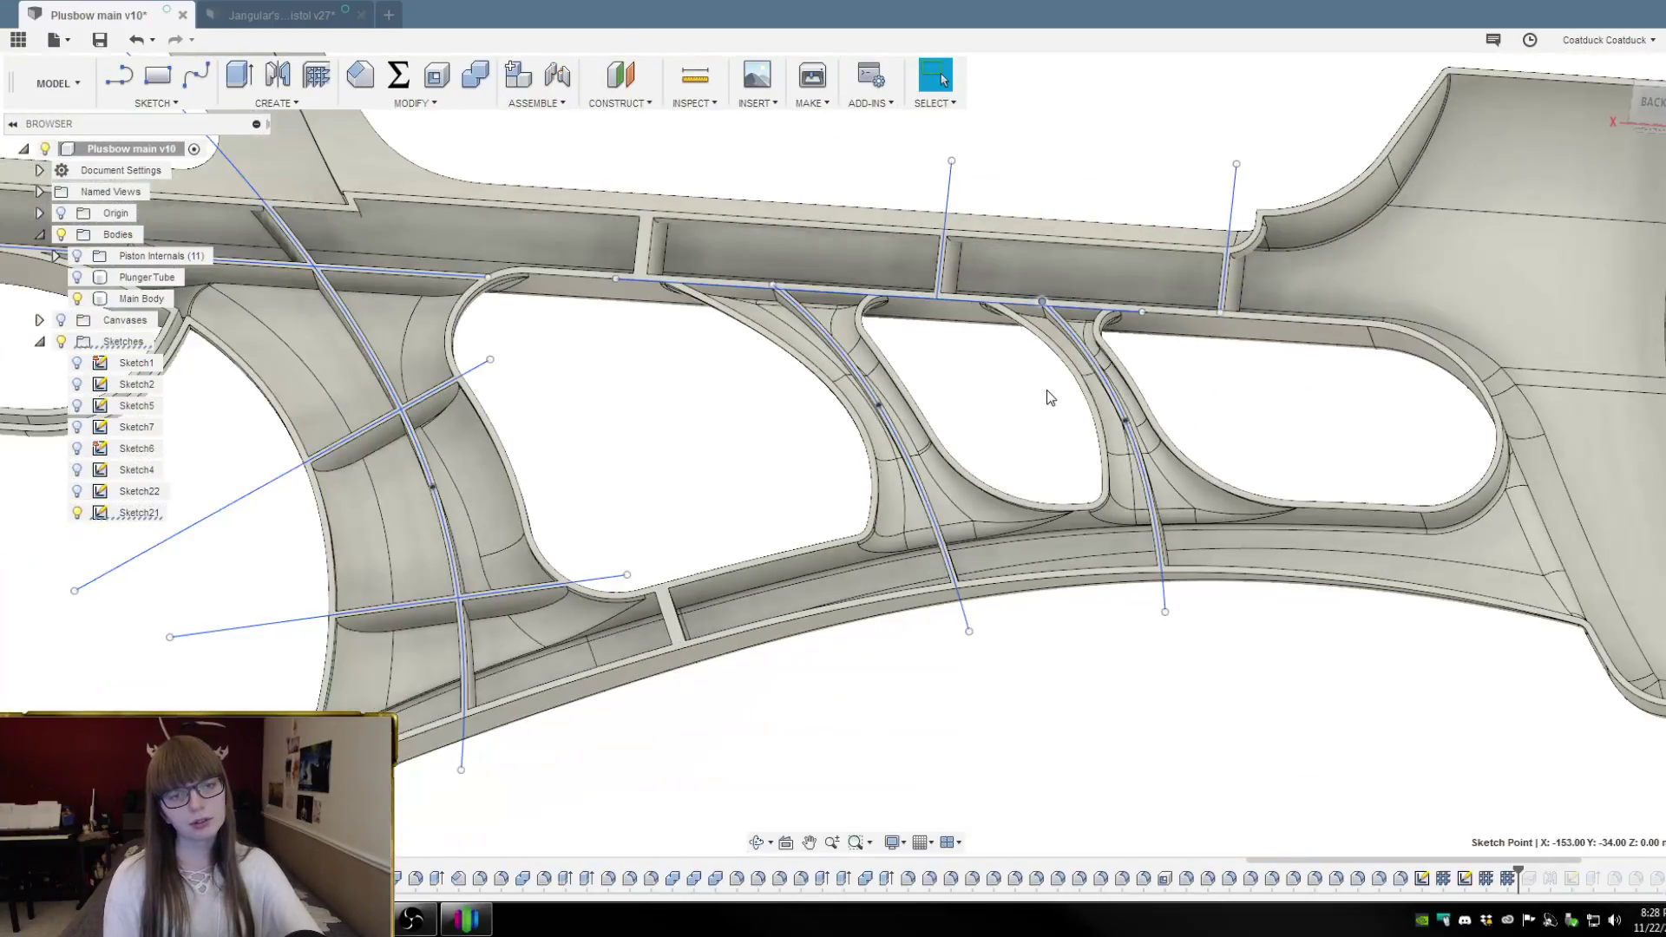
pyautogui.scroll(-4, 1050, 396)
# Hide all sketches and examine the webs in the grip, rail, struts and lower bar from several angles
pyautogui.click(51, 342)
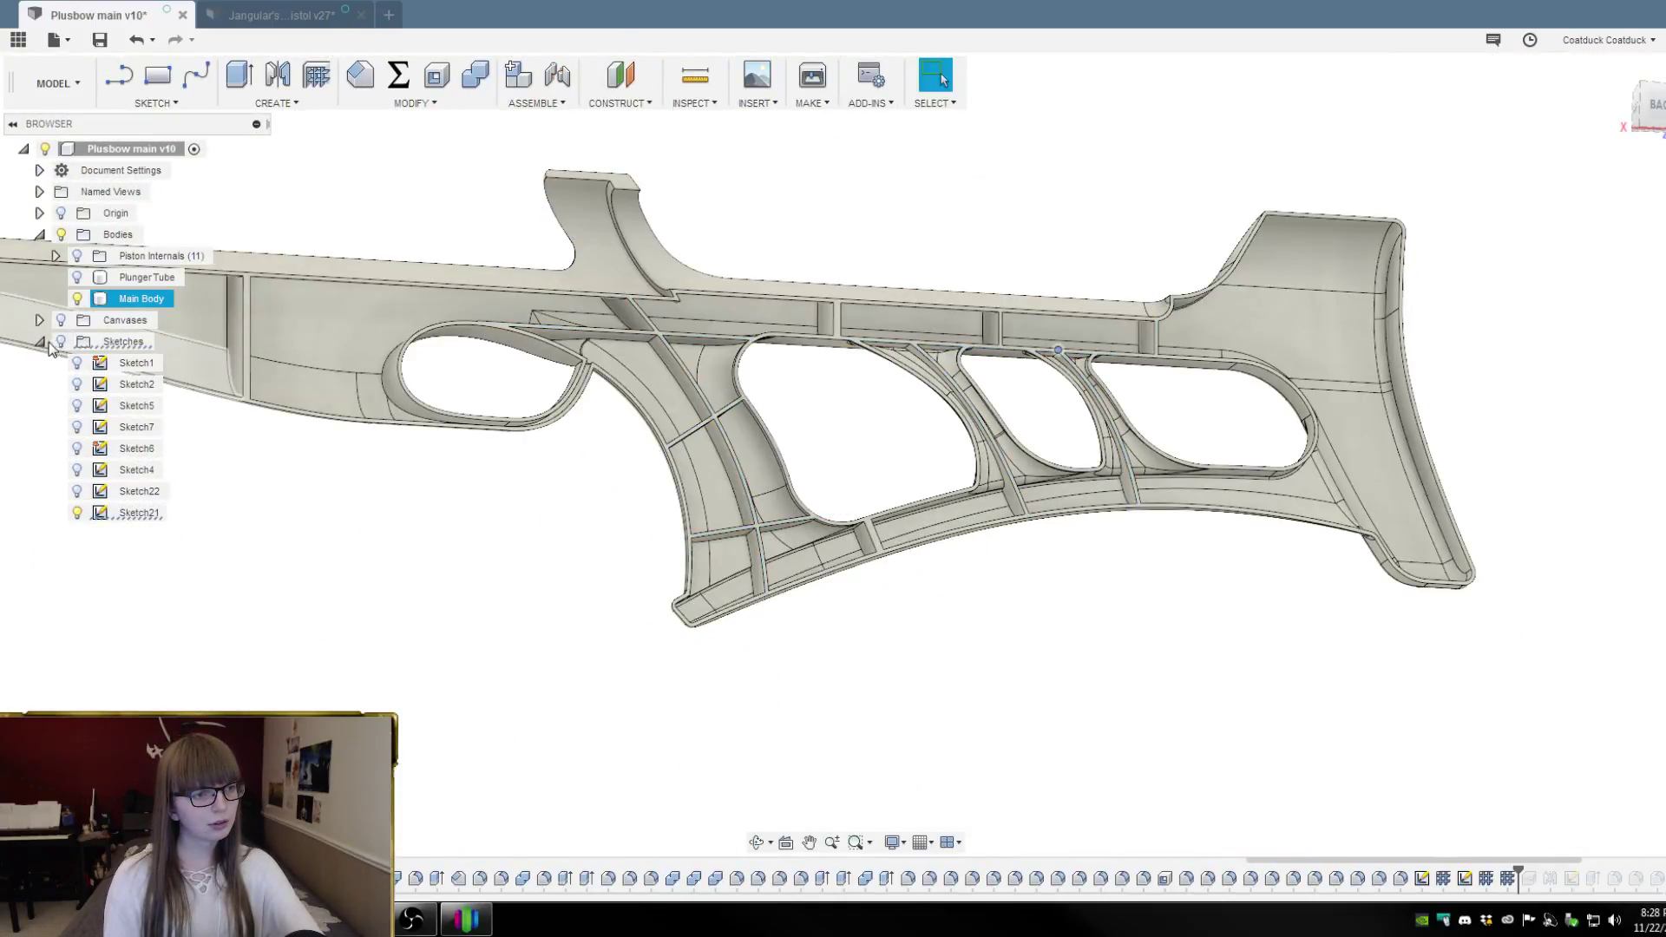
pyautogui.click(40, 341)
pyautogui.moveTo(1164, 532)
pyautogui.keyDown('shift'); pyautogui.mouseDown(button='middle')
pyautogui.moveTo(514, 551)
pyautogui.moveTo(651, 545)
pyautogui.moveTo(610, 561)
pyautogui.mouseUp(button='middle'); pyautogui.keyUp('shift')
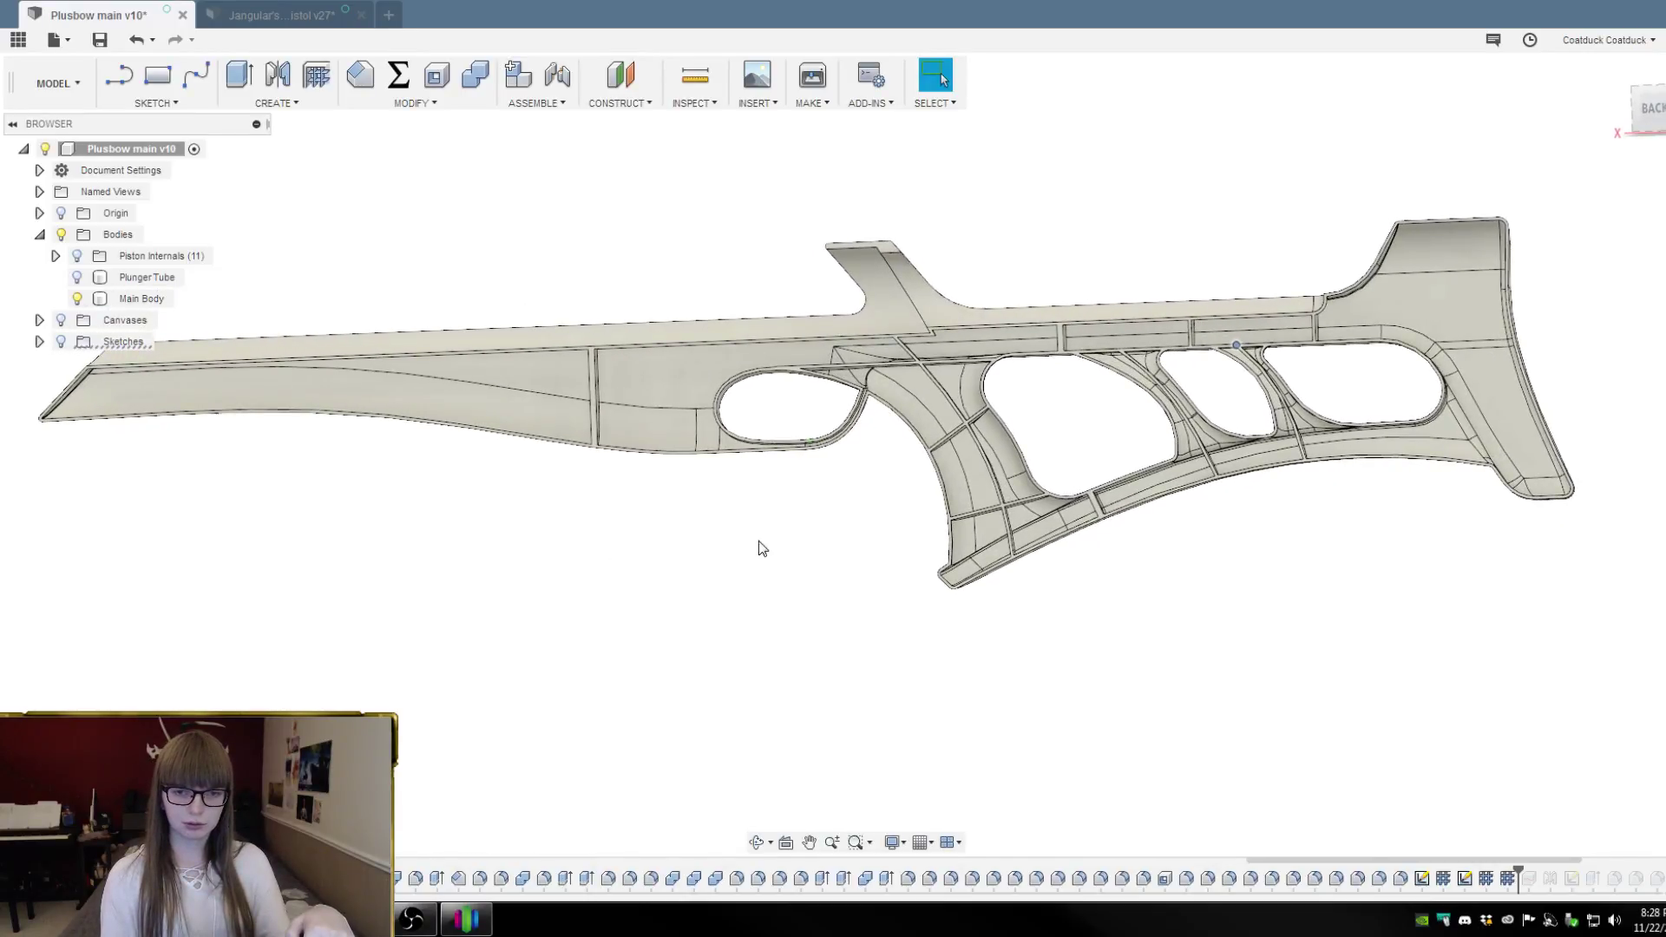
pyautogui.scroll(5, 1150, 529)
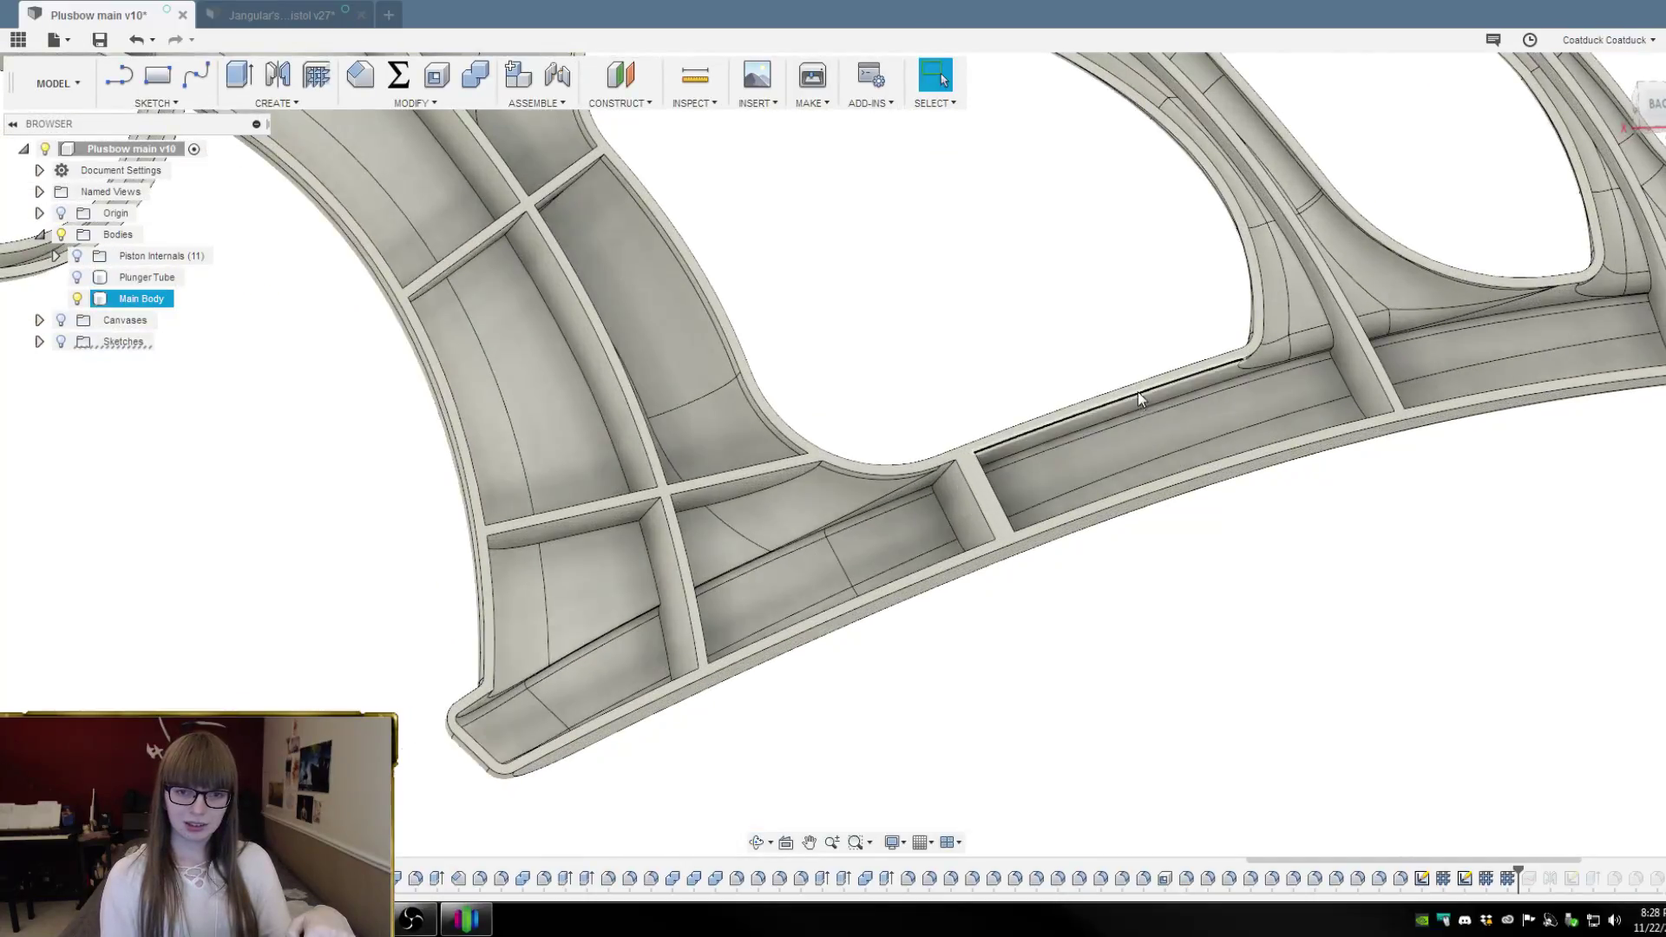
pyautogui.keyDown('shift'); pyautogui.moveTo(1201, 505); pyautogui.dragTo(1198, 539, button='middle'); pyautogui.keyUp('shift')
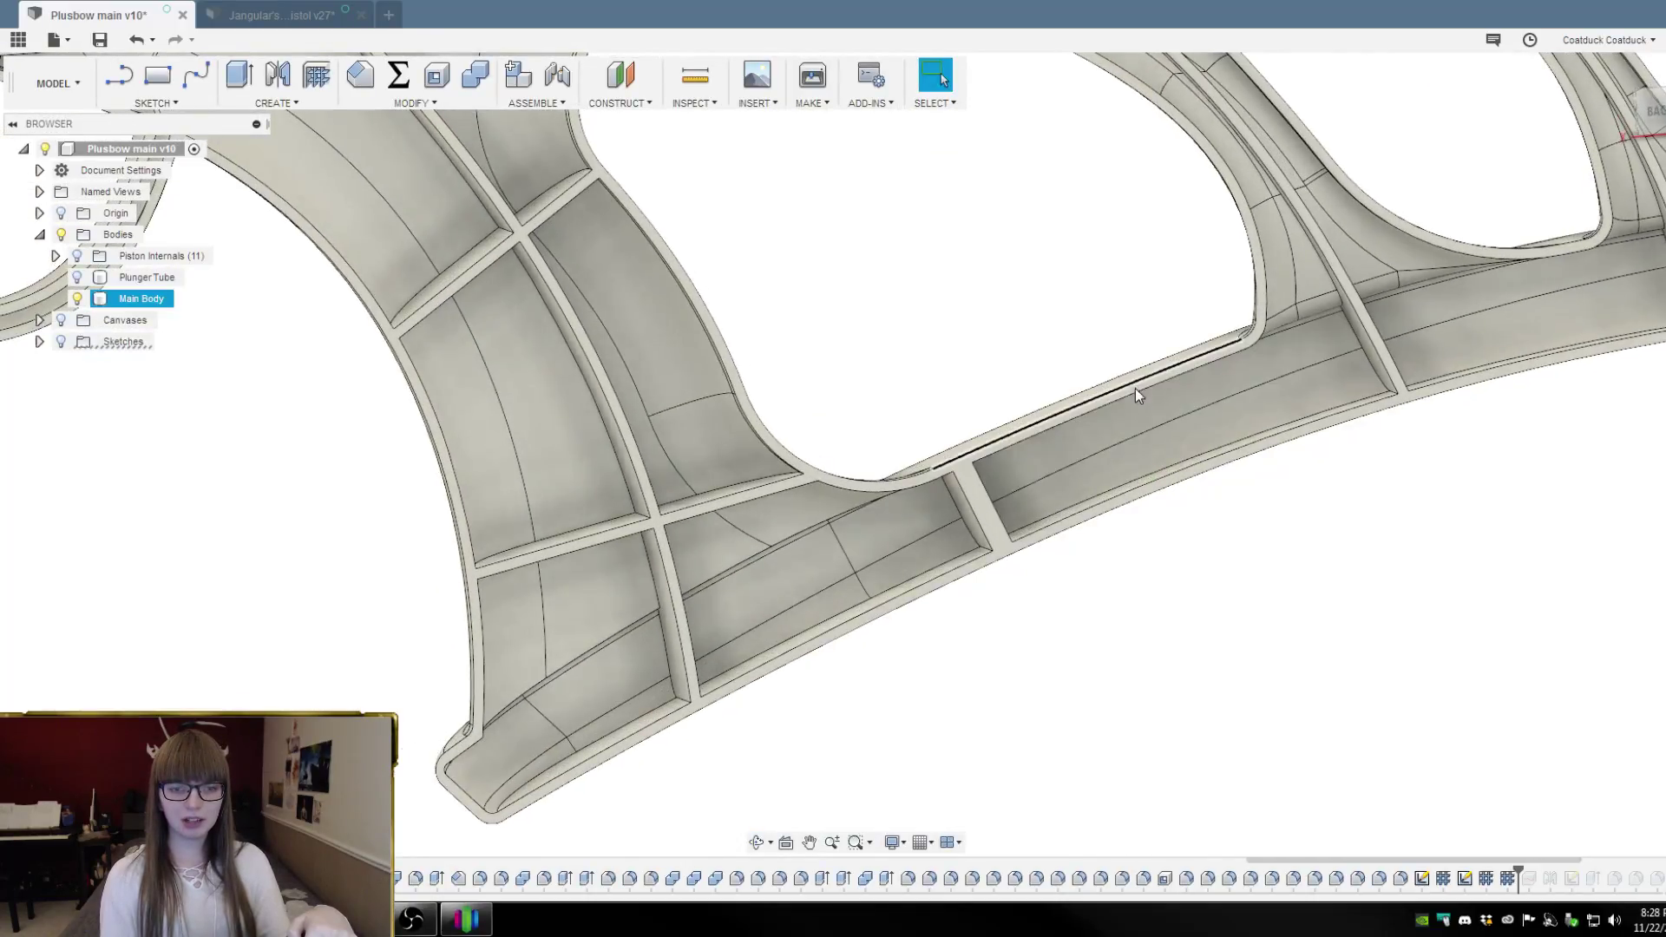
pyautogui.scroll(-8, 1090, 427)
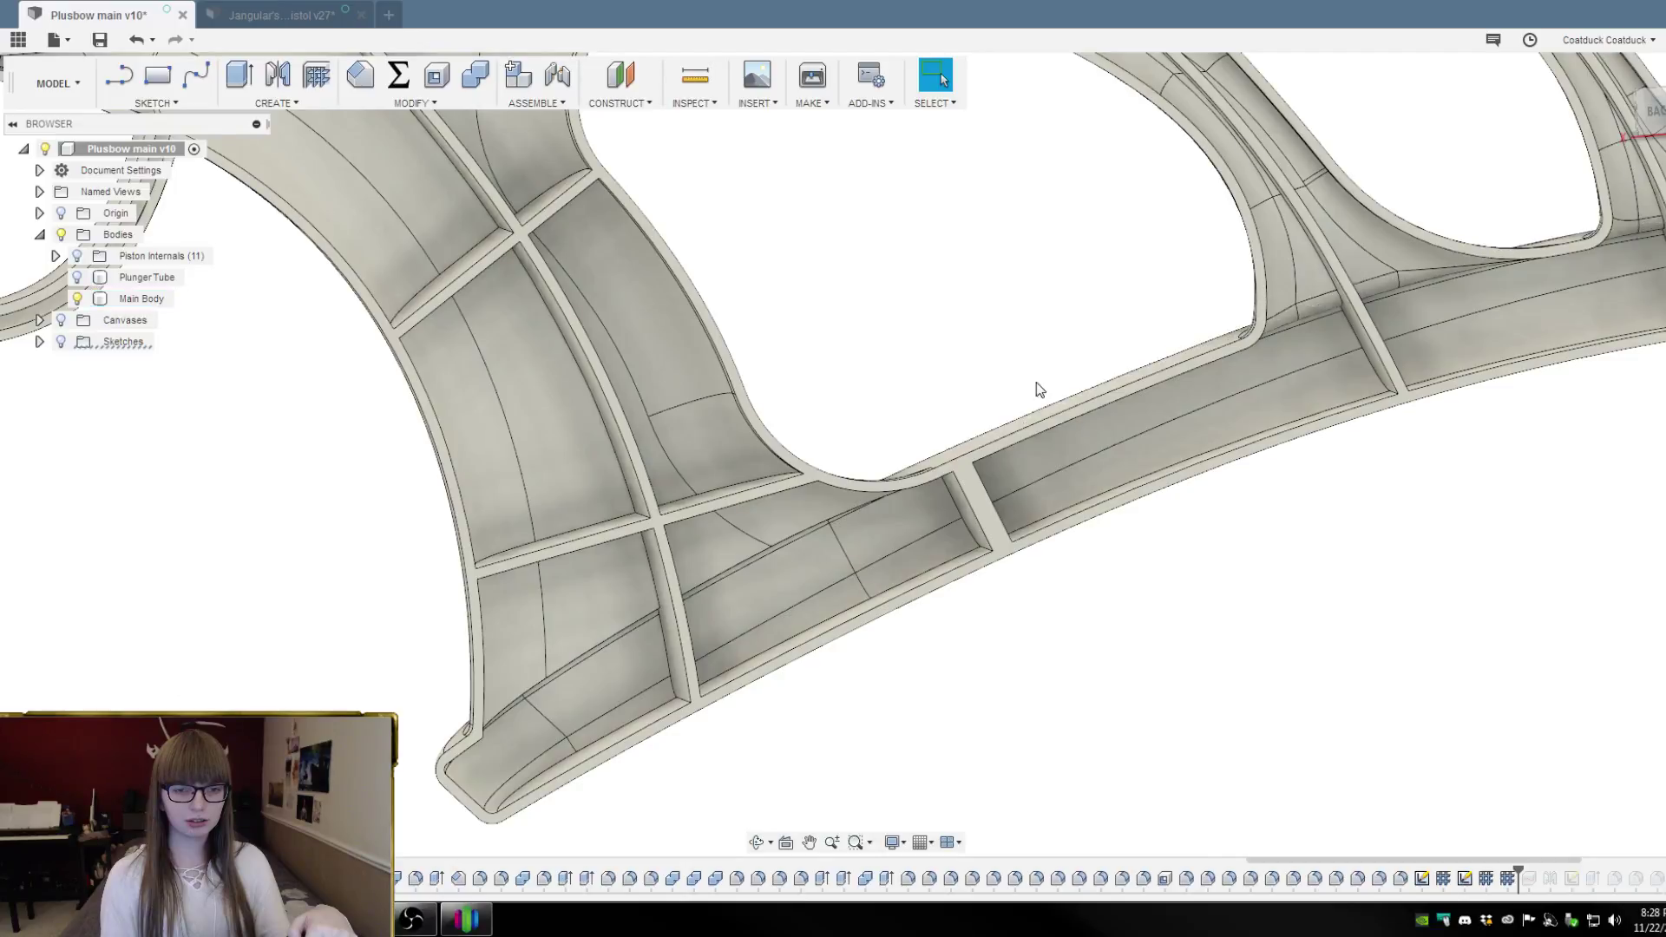
pyautogui.scroll(3, 1125, 244)
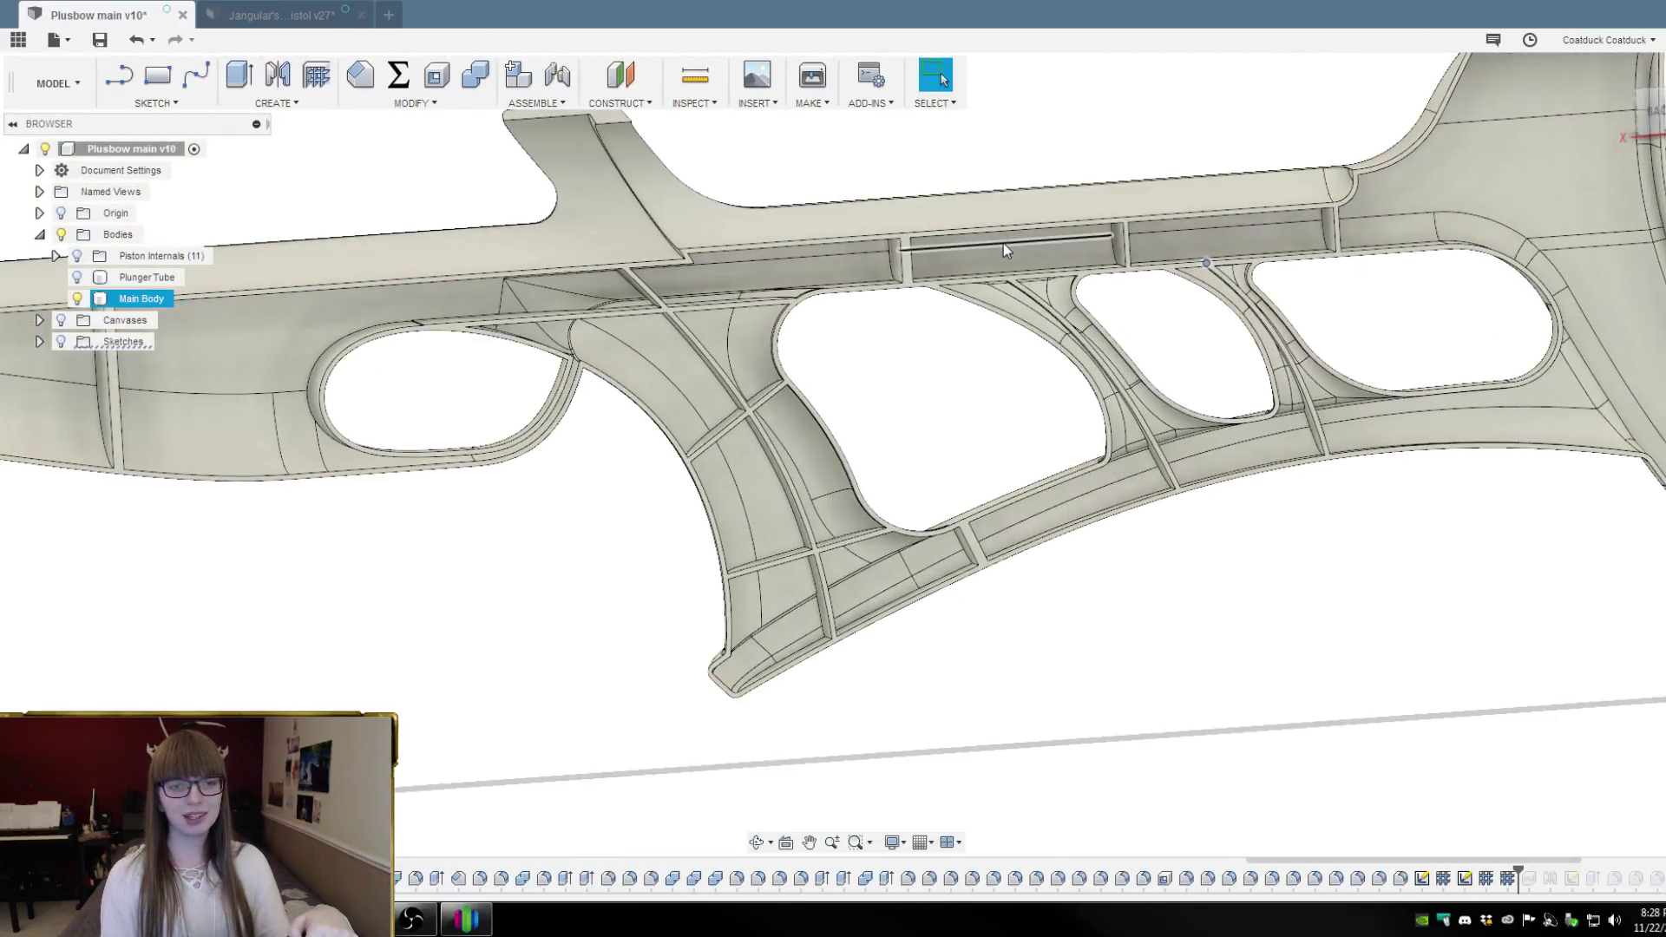
pyautogui.moveTo(1000, 167)
pyautogui.keyDown('shift'); pyautogui.mouseDown(button='middle')
pyautogui.moveTo(992, 82)
pyautogui.moveTo(993, 150)
pyautogui.moveTo(967, 174)
pyautogui.moveTo(944, 148)
pyautogui.moveTo(972, 182)
pyautogui.mouseUp(button='middle'); pyautogui.keyUp('shift')
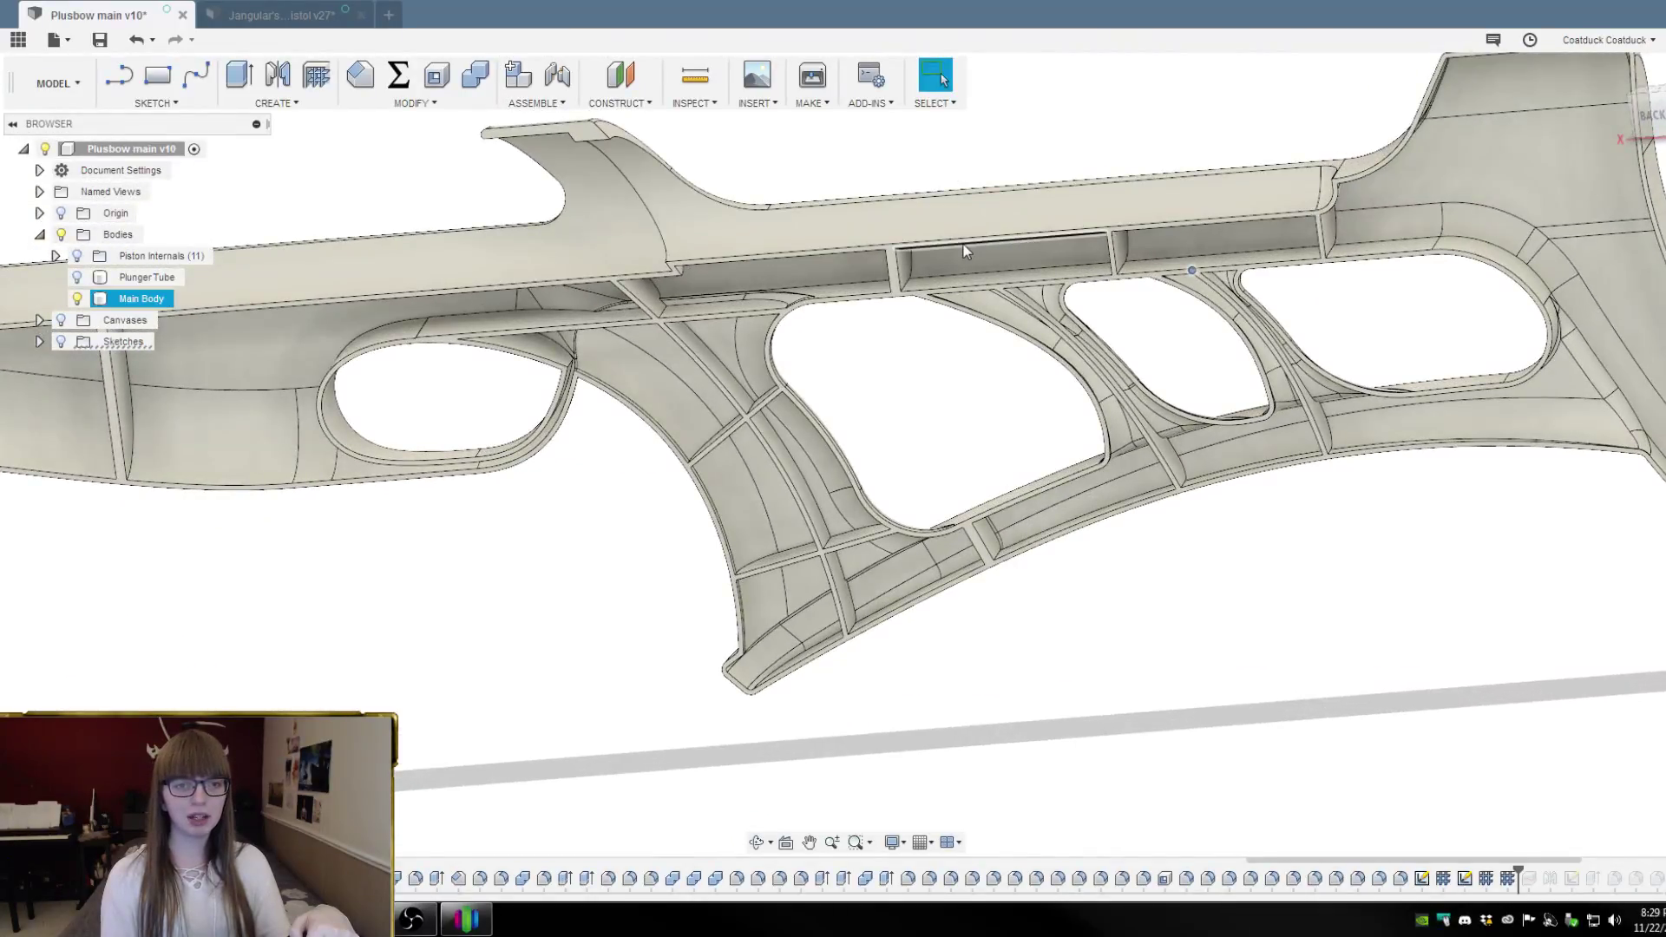
pyautogui.scroll(4, 1010, 235)
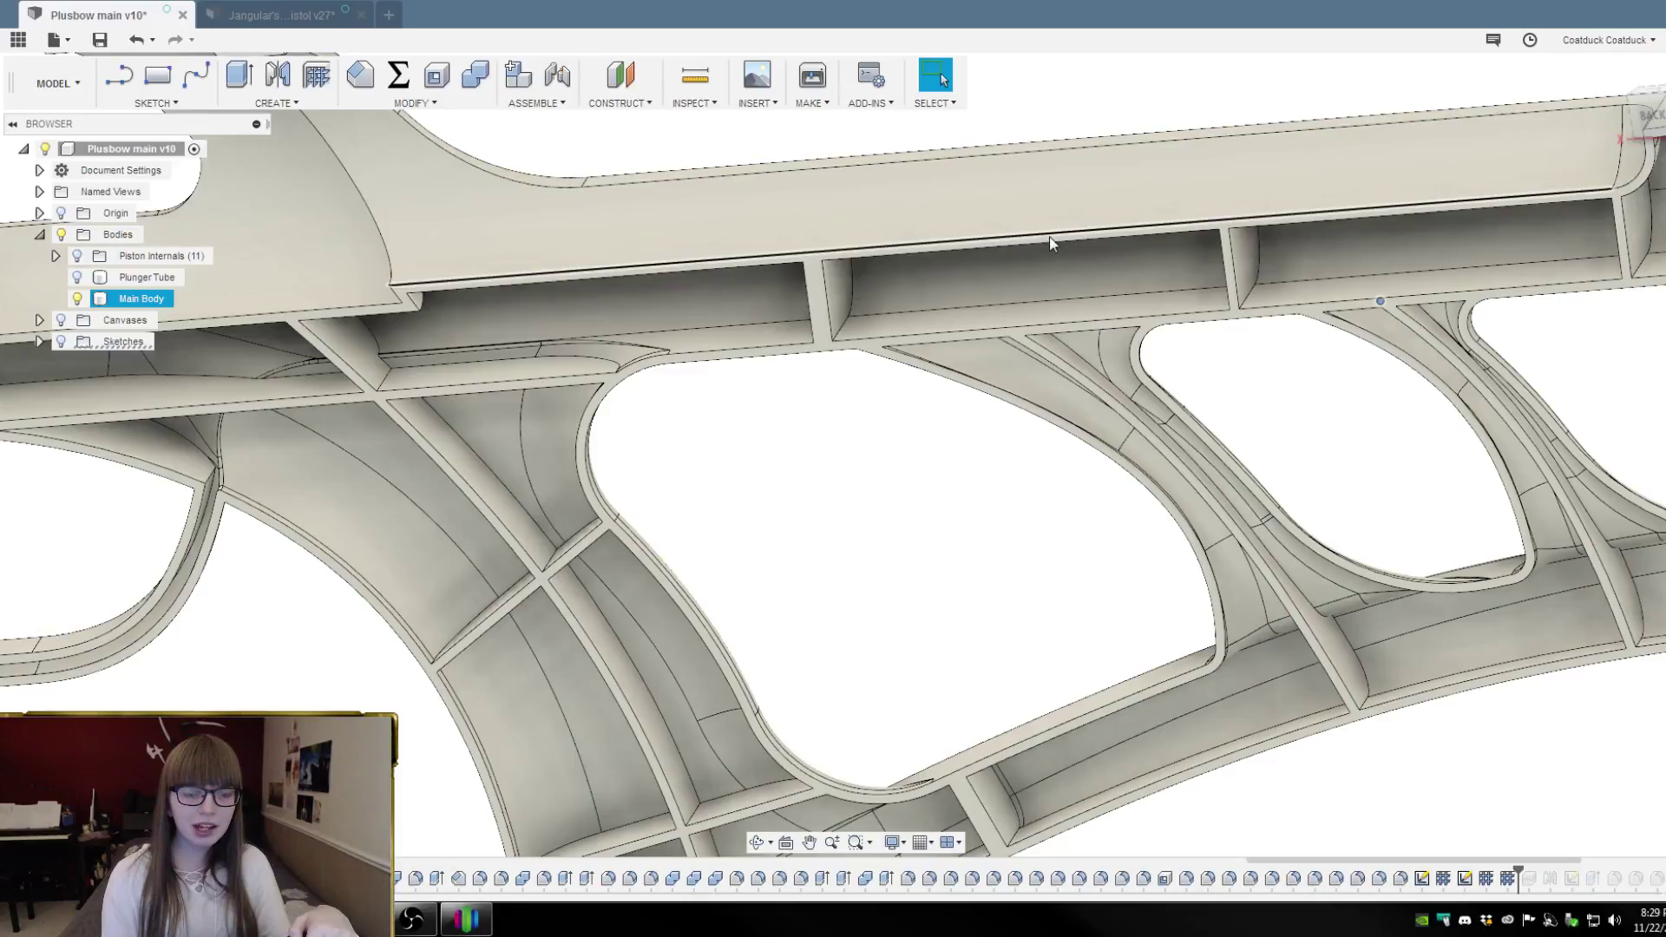
pyautogui.scroll(-5, 980, 218)
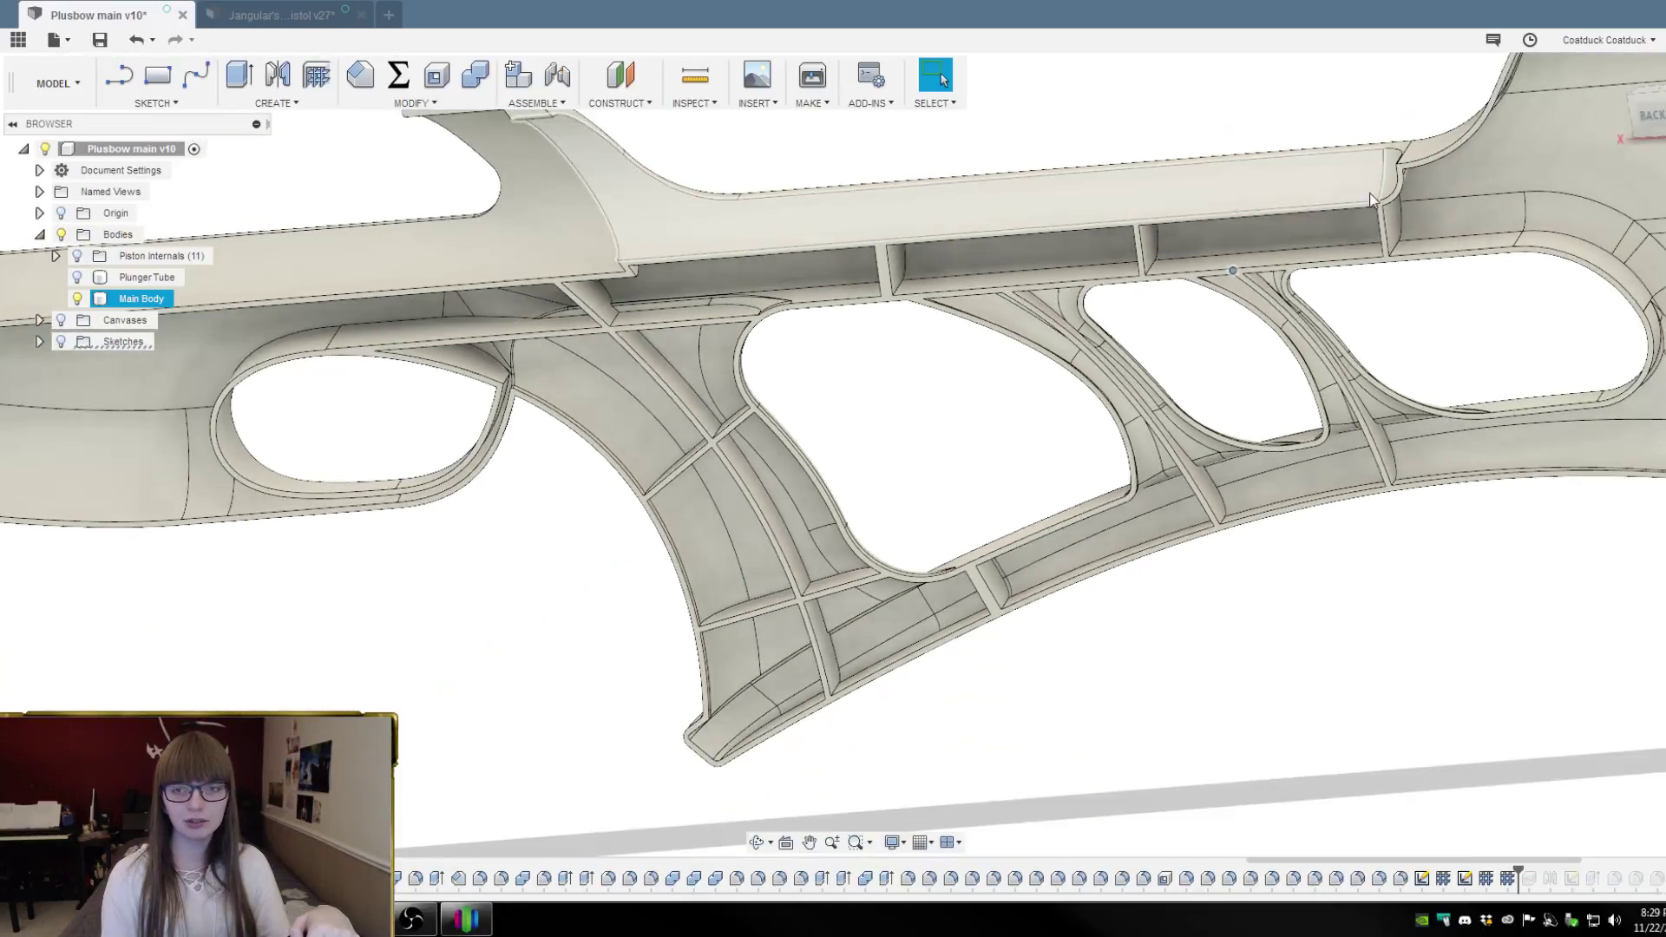
pyautogui.keyDown('shift'); pyautogui.moveTo(1250, 483); pyautogui.dragTo(1217, 443, button='middle'); pyautogui.keyUp('shift')
pyautogui.scroll(5, 1081, 417)
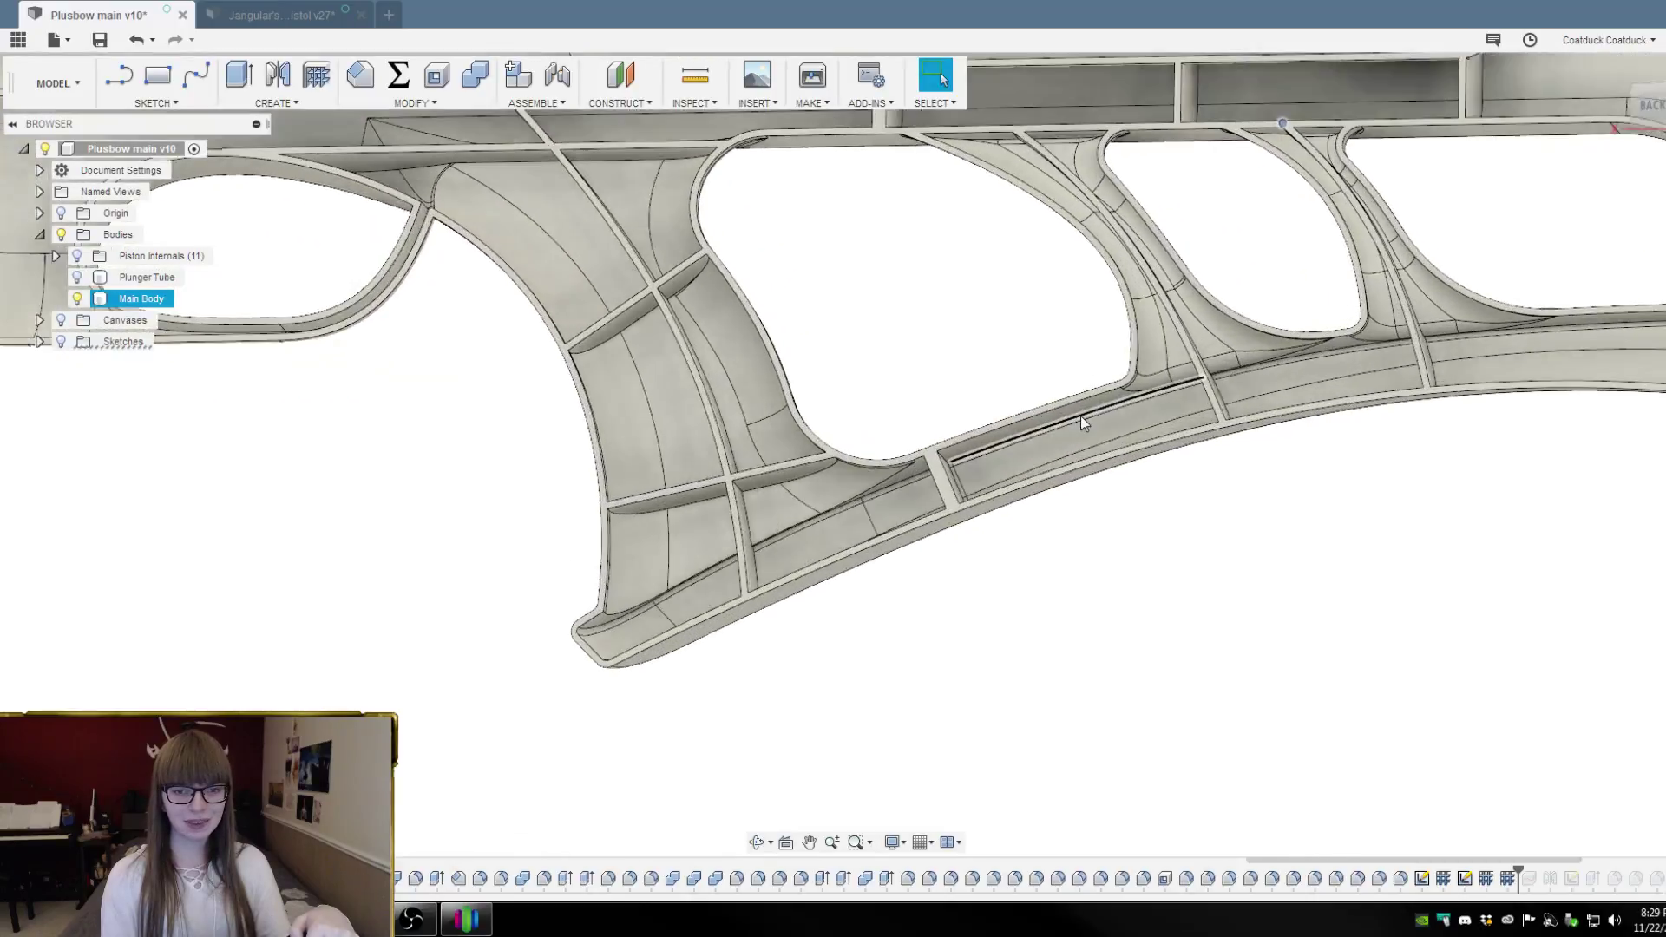
pyautogui.scroll(-4, 1081, 416)
# Show the sketches again and reopen Sketch21 for editing at the lower bar between the grip and the front strut
pyautogui.click(61, 341)
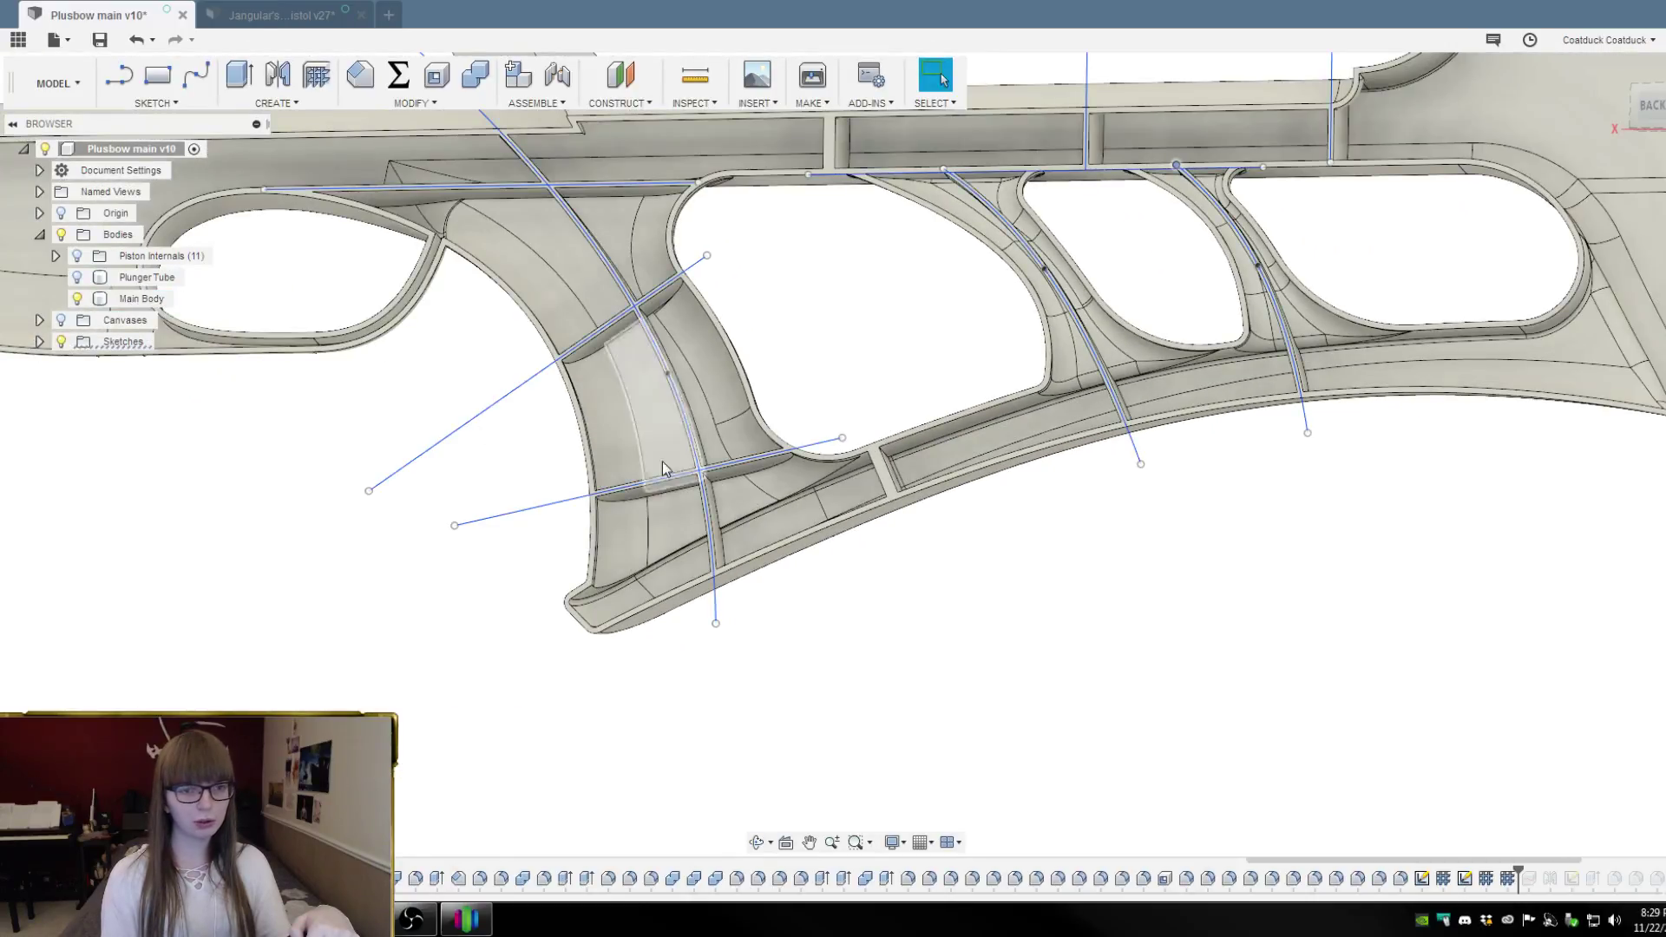
pyautogui.doubleClick(1465, 879)
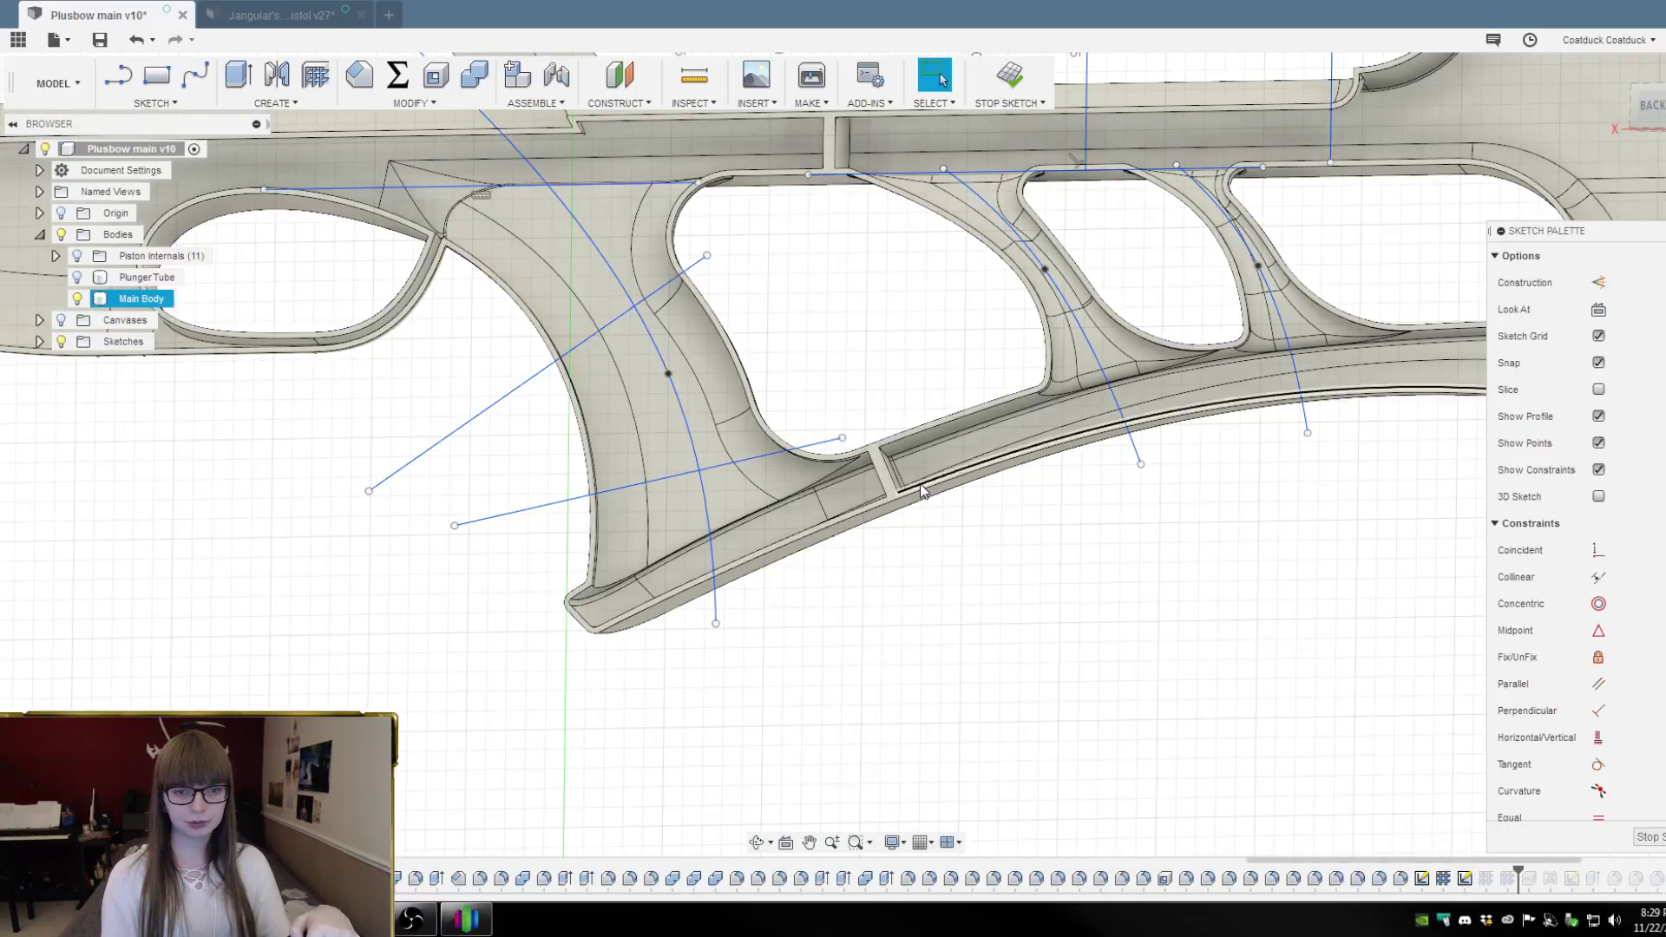
pyautogui.scroll(3, 1082, 550)
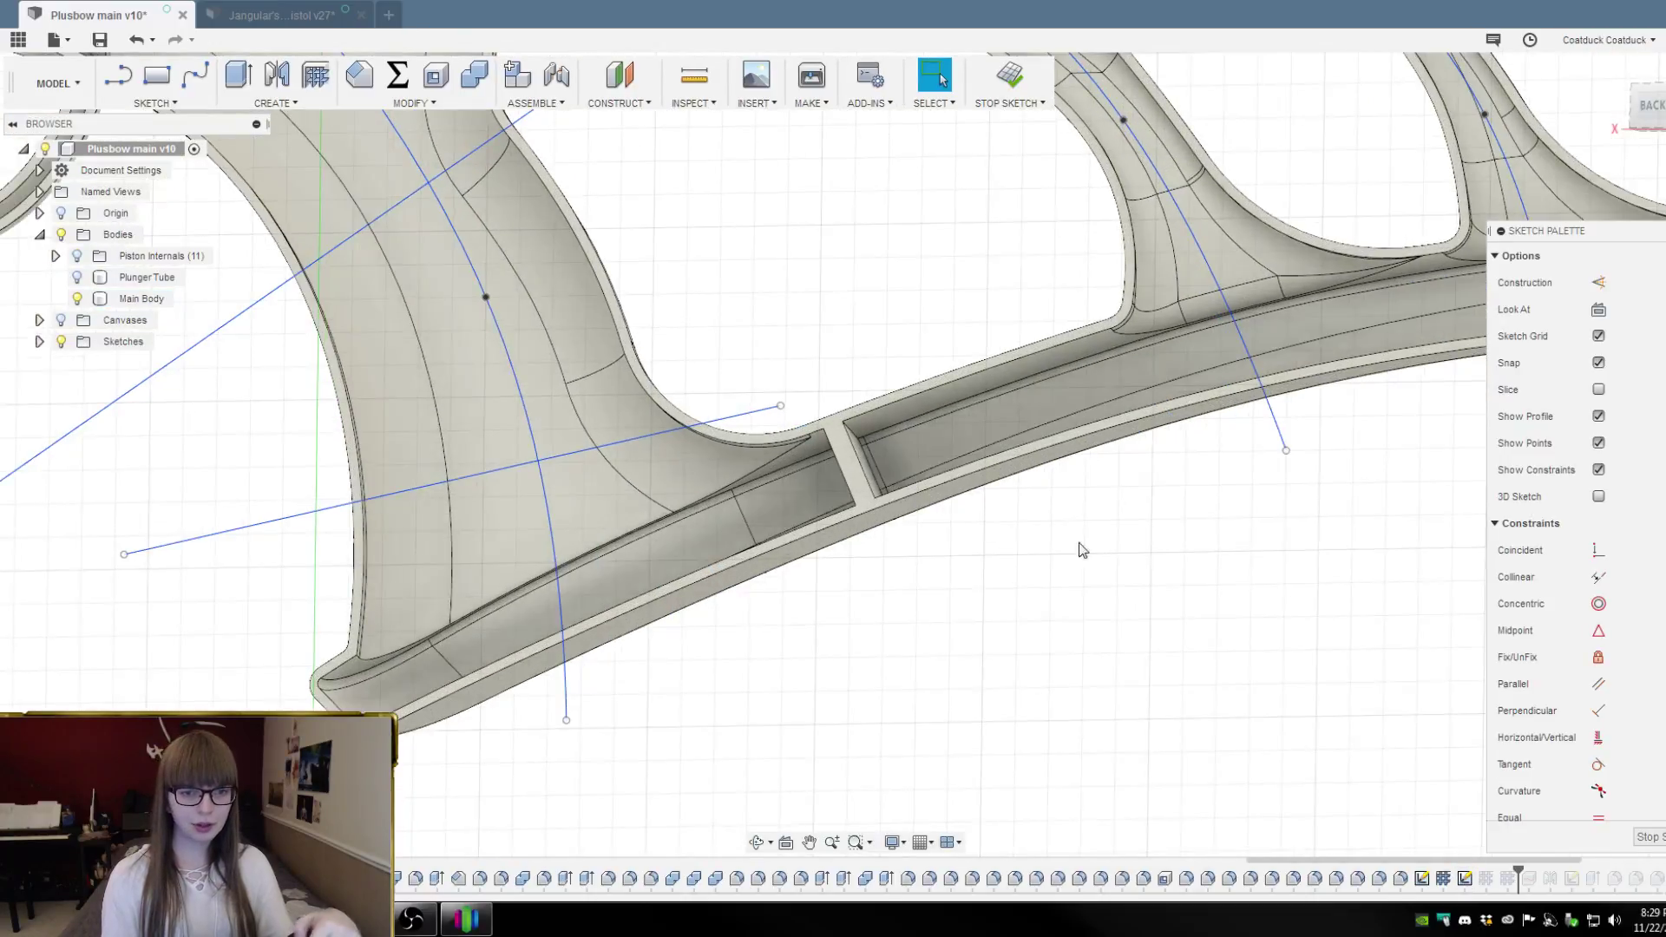
pyautogui.click(1652, 107)
pyautogui.scroll(-3, 1267, 788)
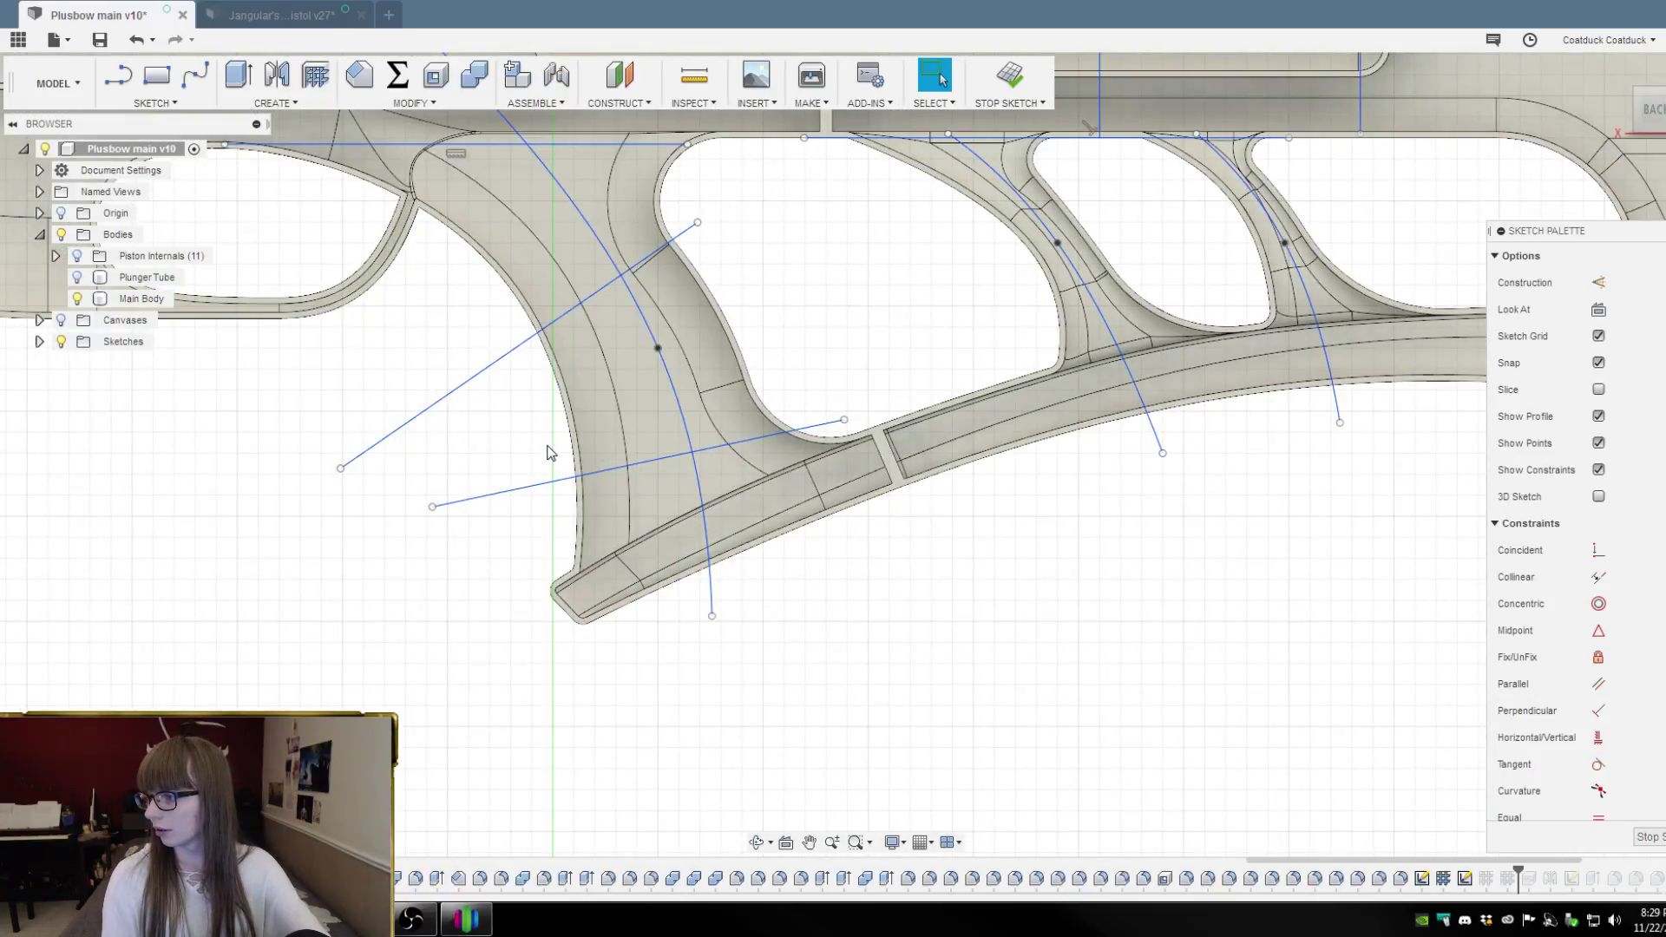
pyautogui.scroll(3, 547, 451)
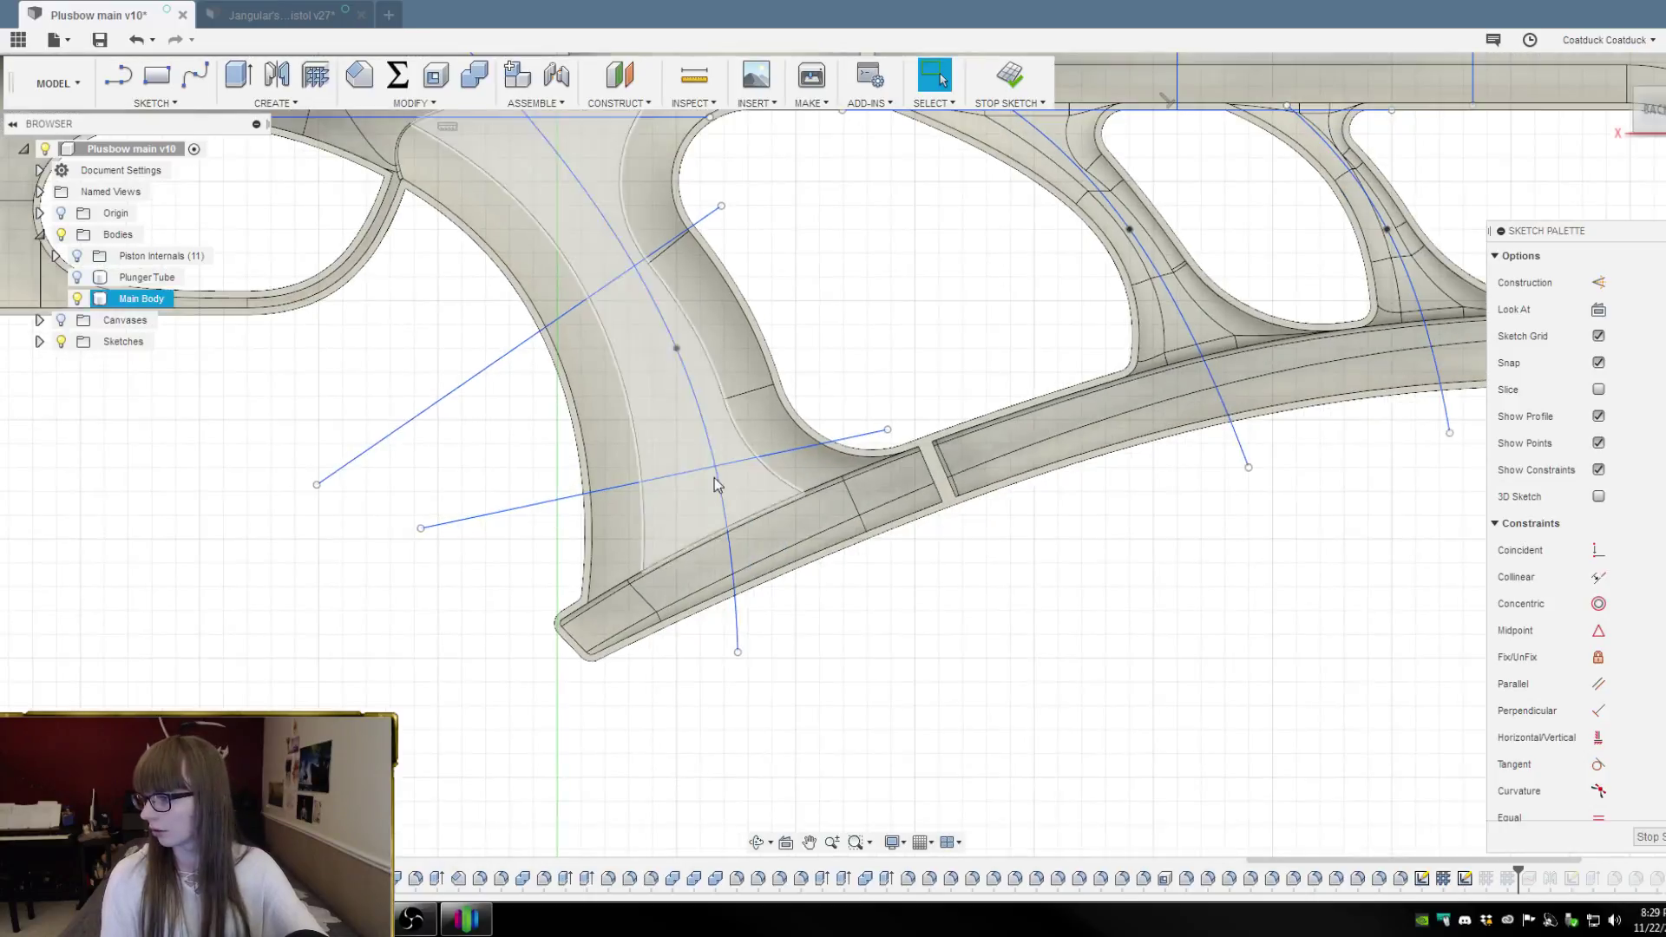
pyautogui.scroll(2, 1035, 405)
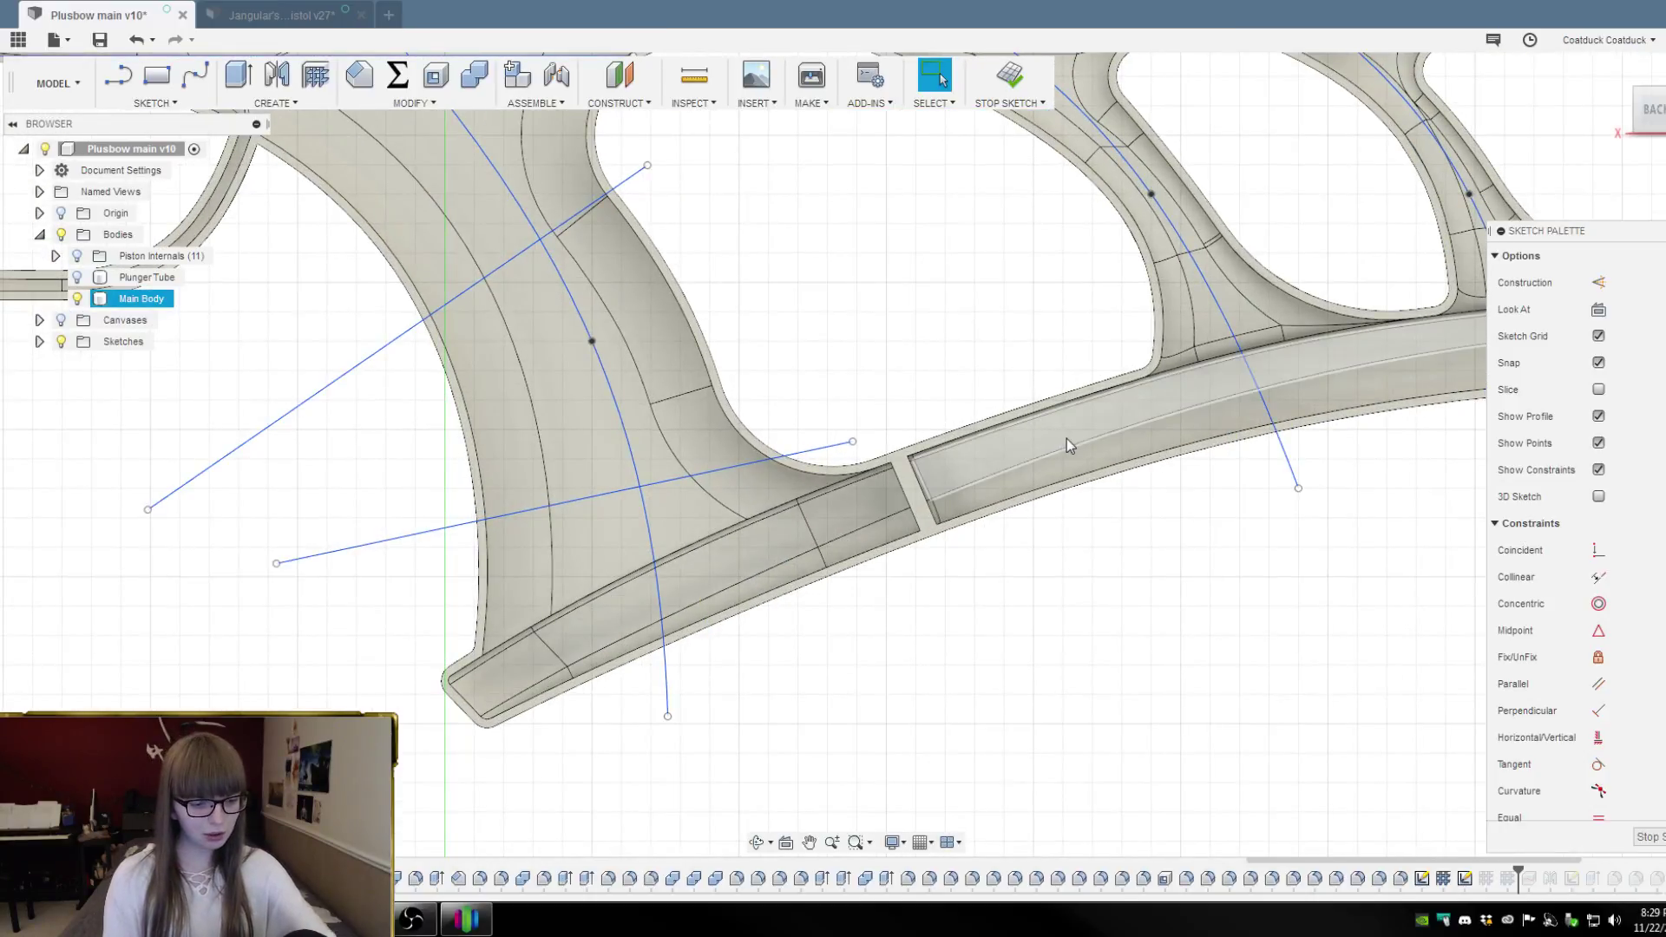
# Draw a slanted line about 30 mm long across the lower bar between the existing joint web and the front strut, and finish the sketch
pyautogui.press('l')
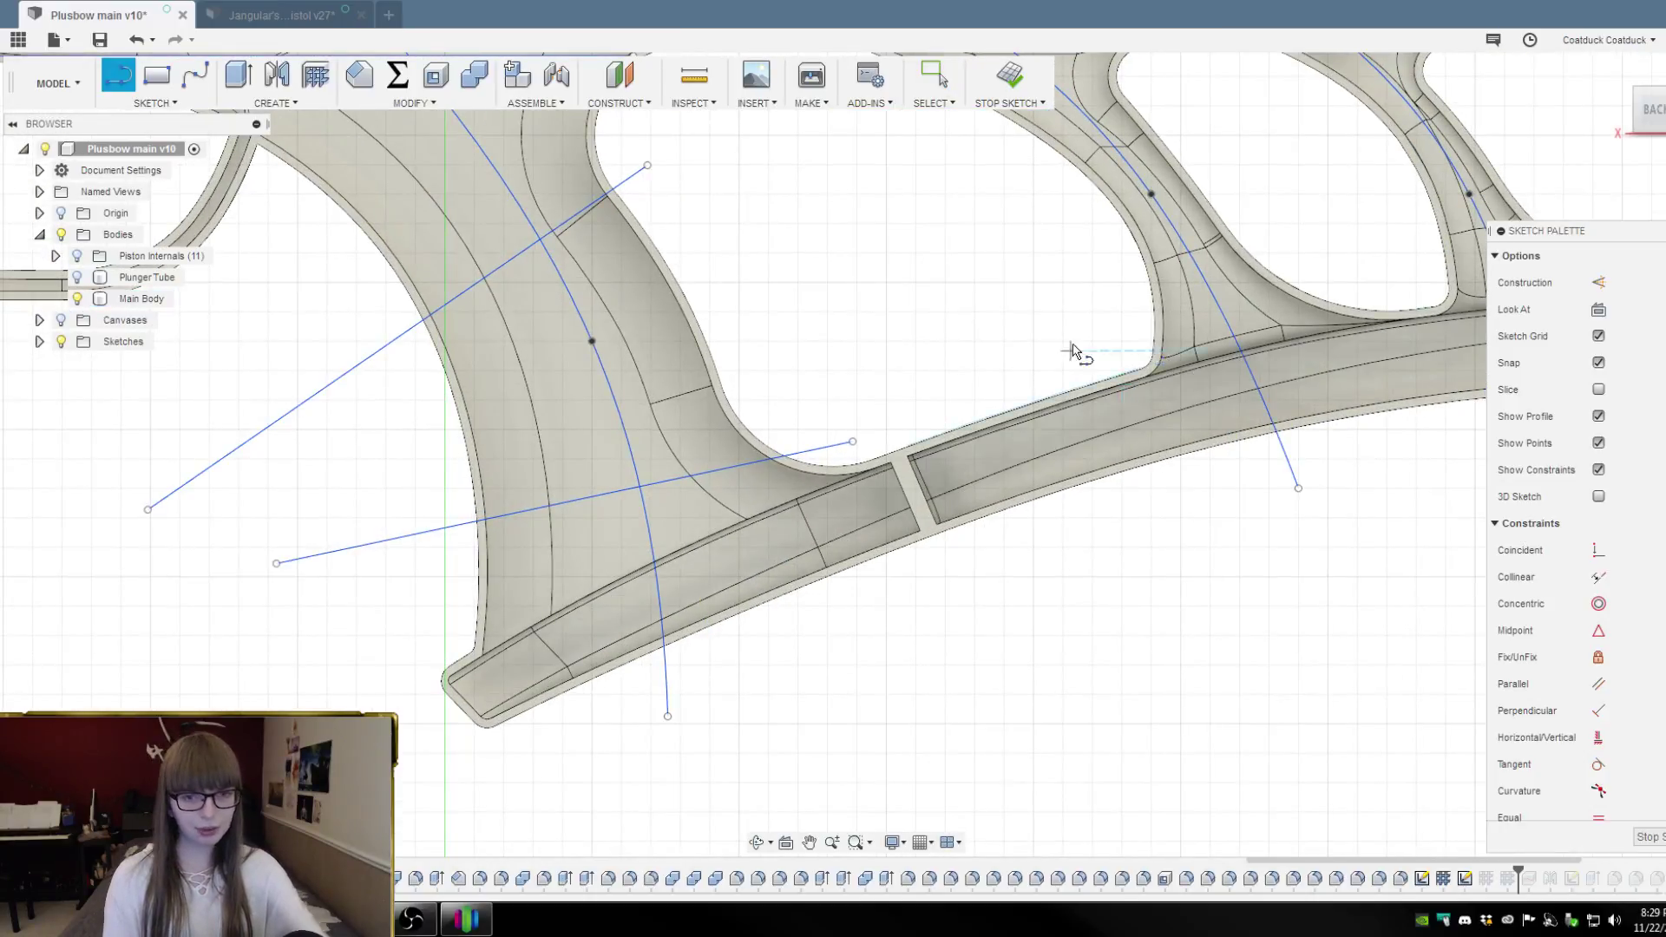
pyautogui.click(1032, 390)
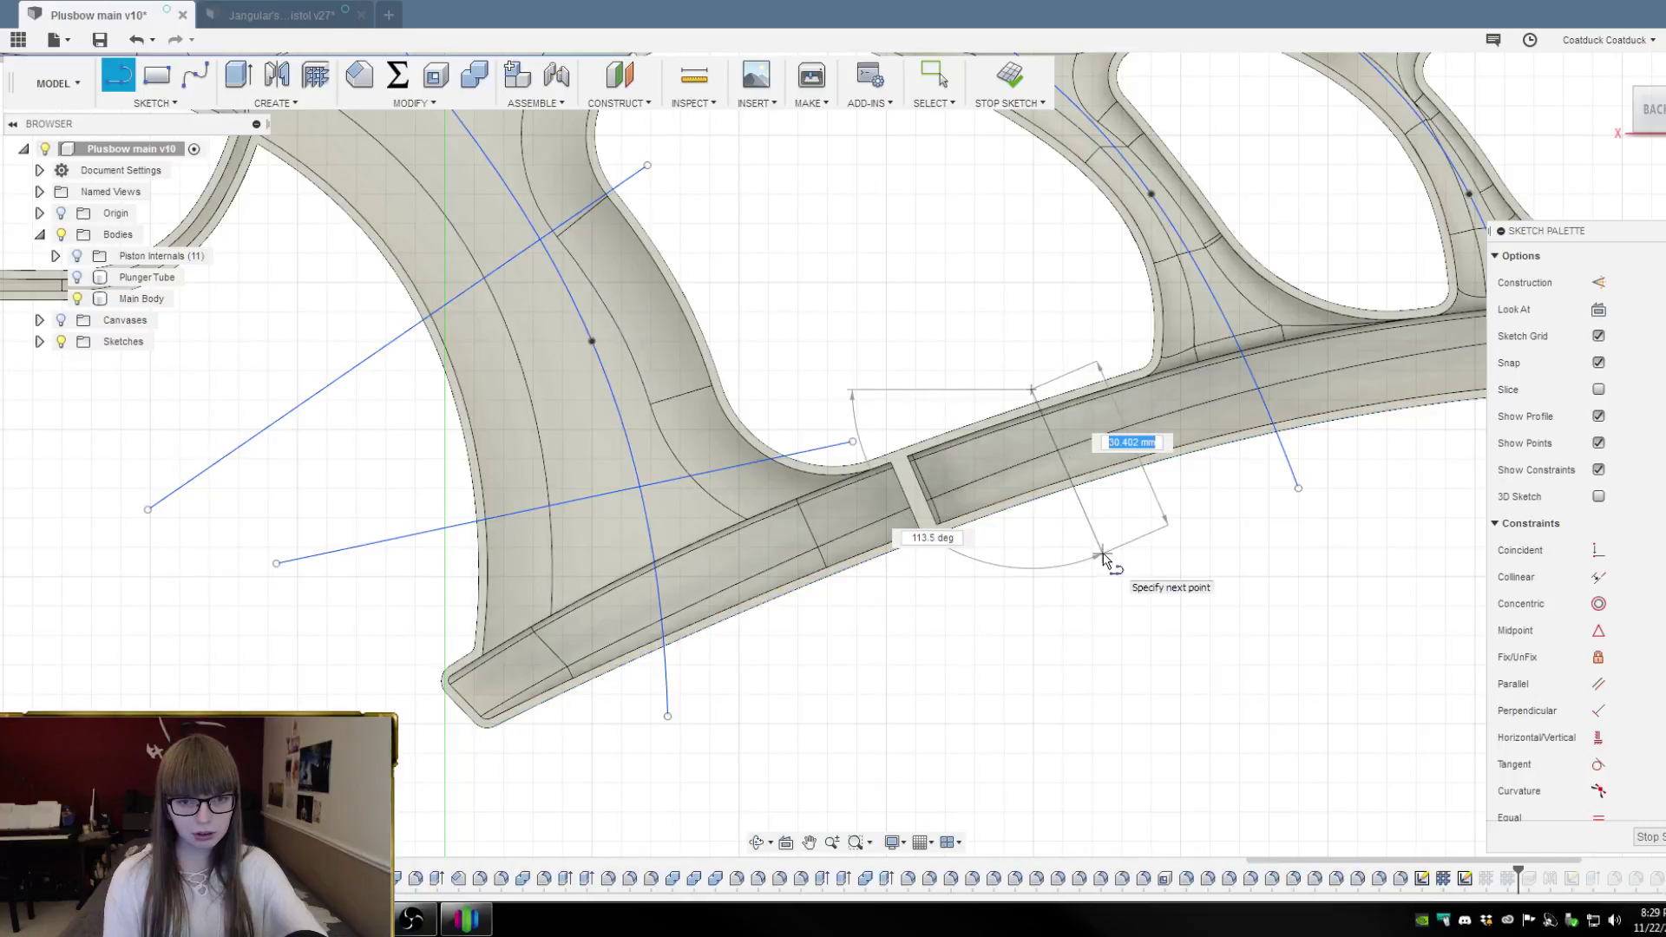
pyautogui.click(1094, 562)
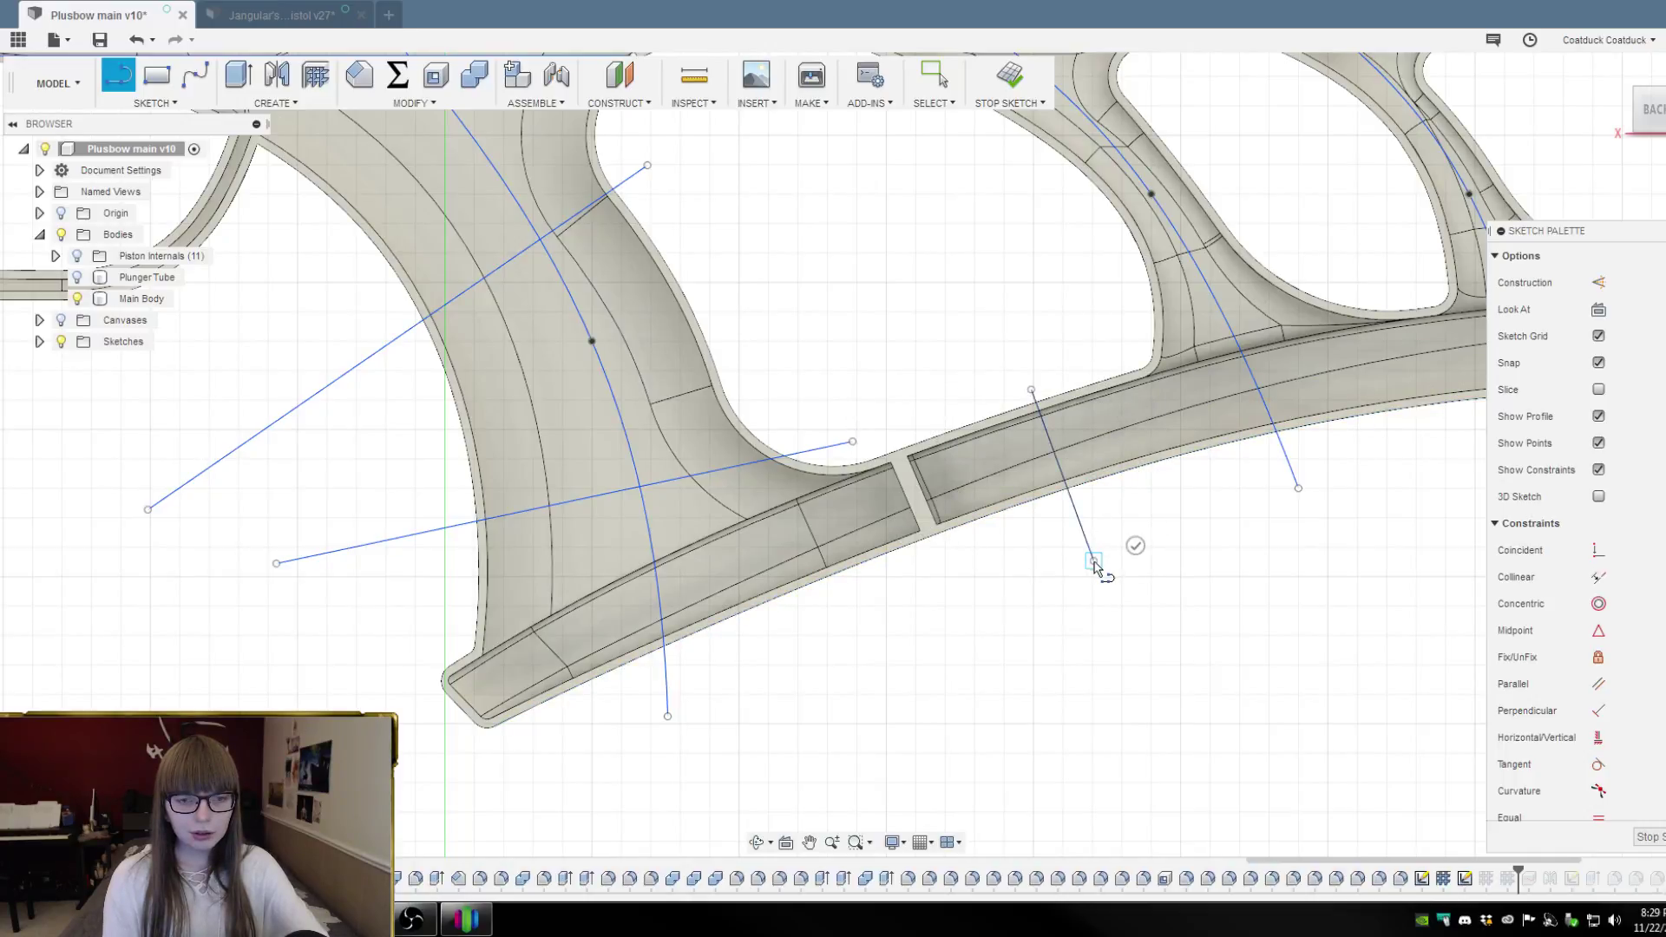
pyautogui.scroll(-2, 919, 375)
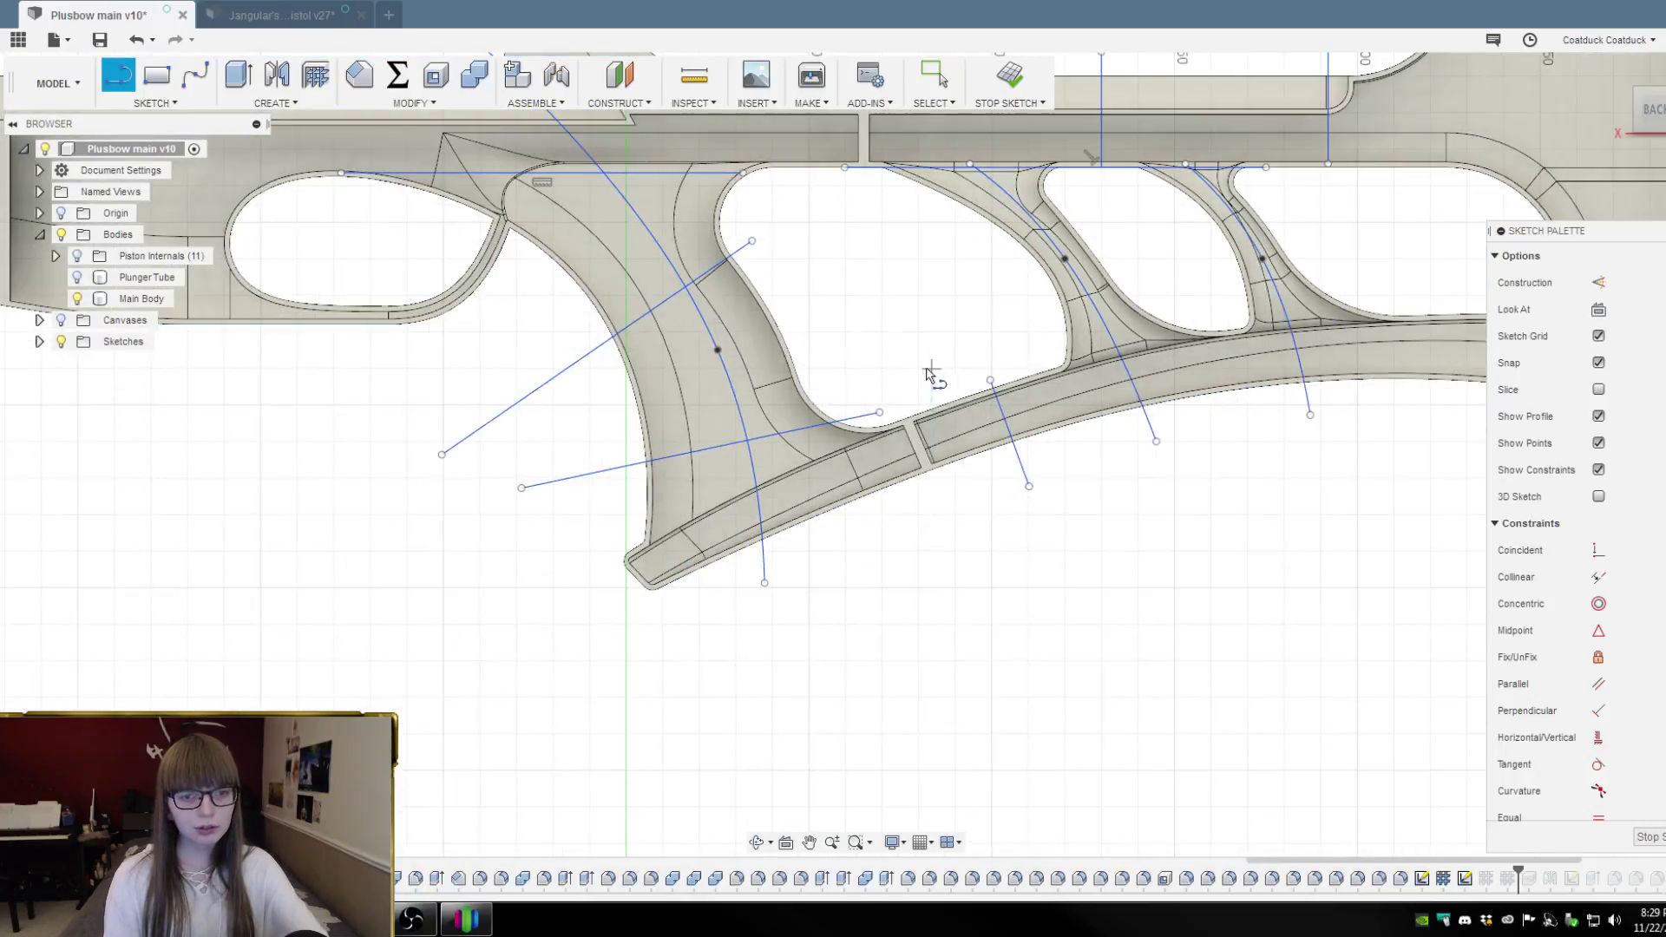
pyautogui.scroll(-2, 820, 547)
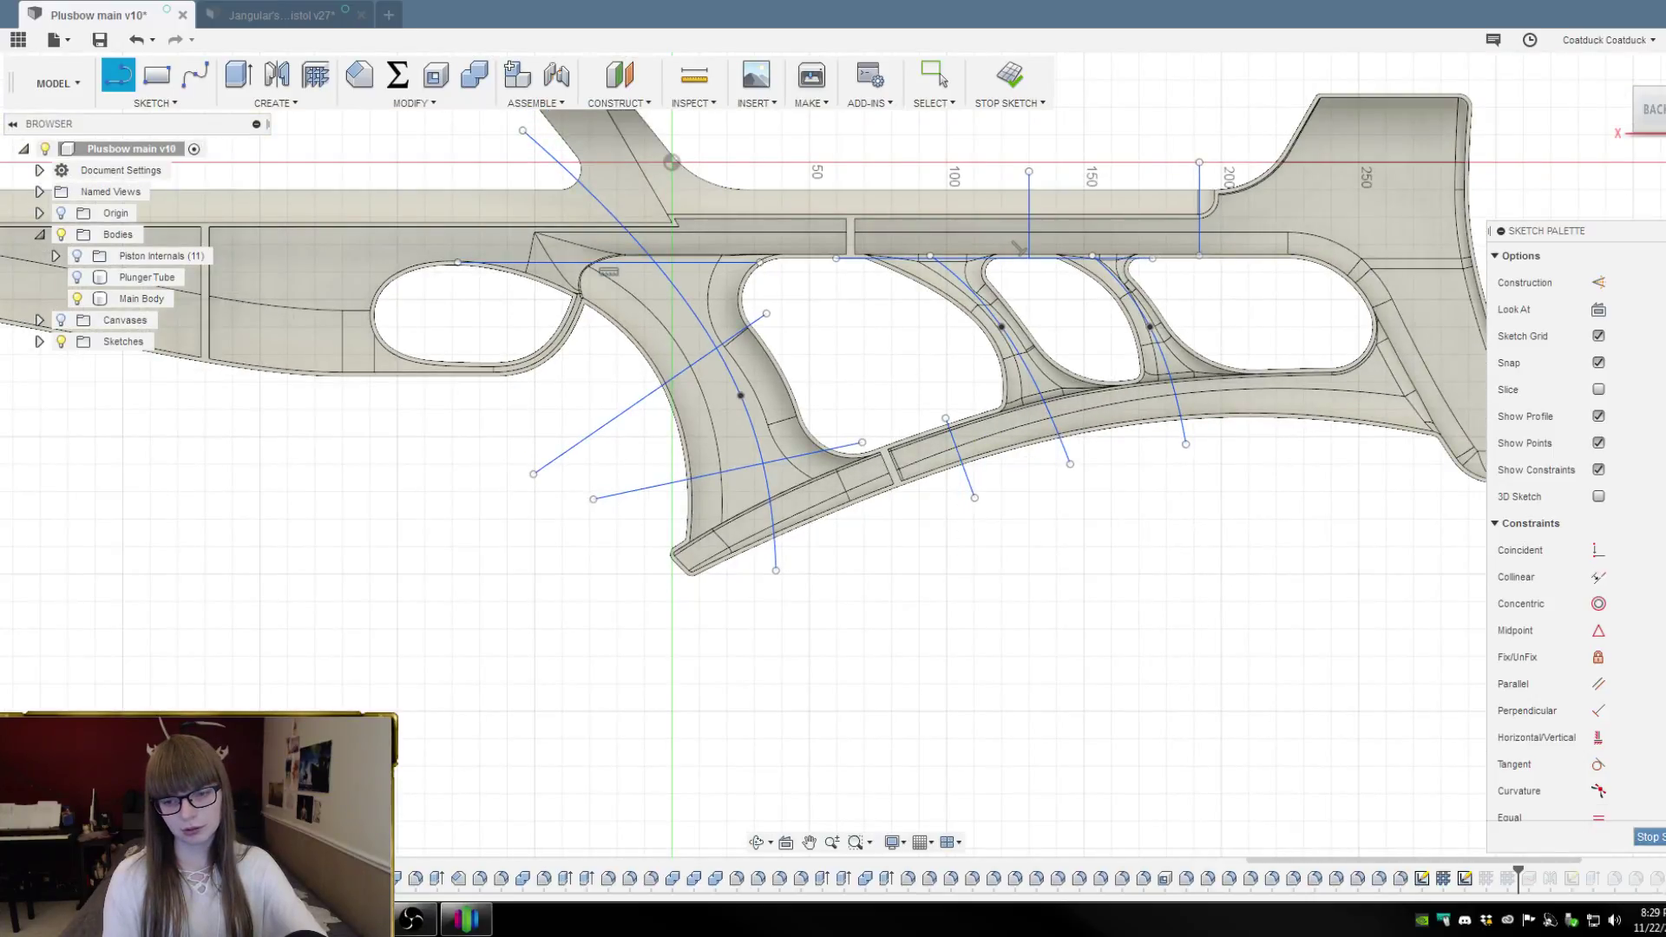
pyautogui.click(1648, 836)
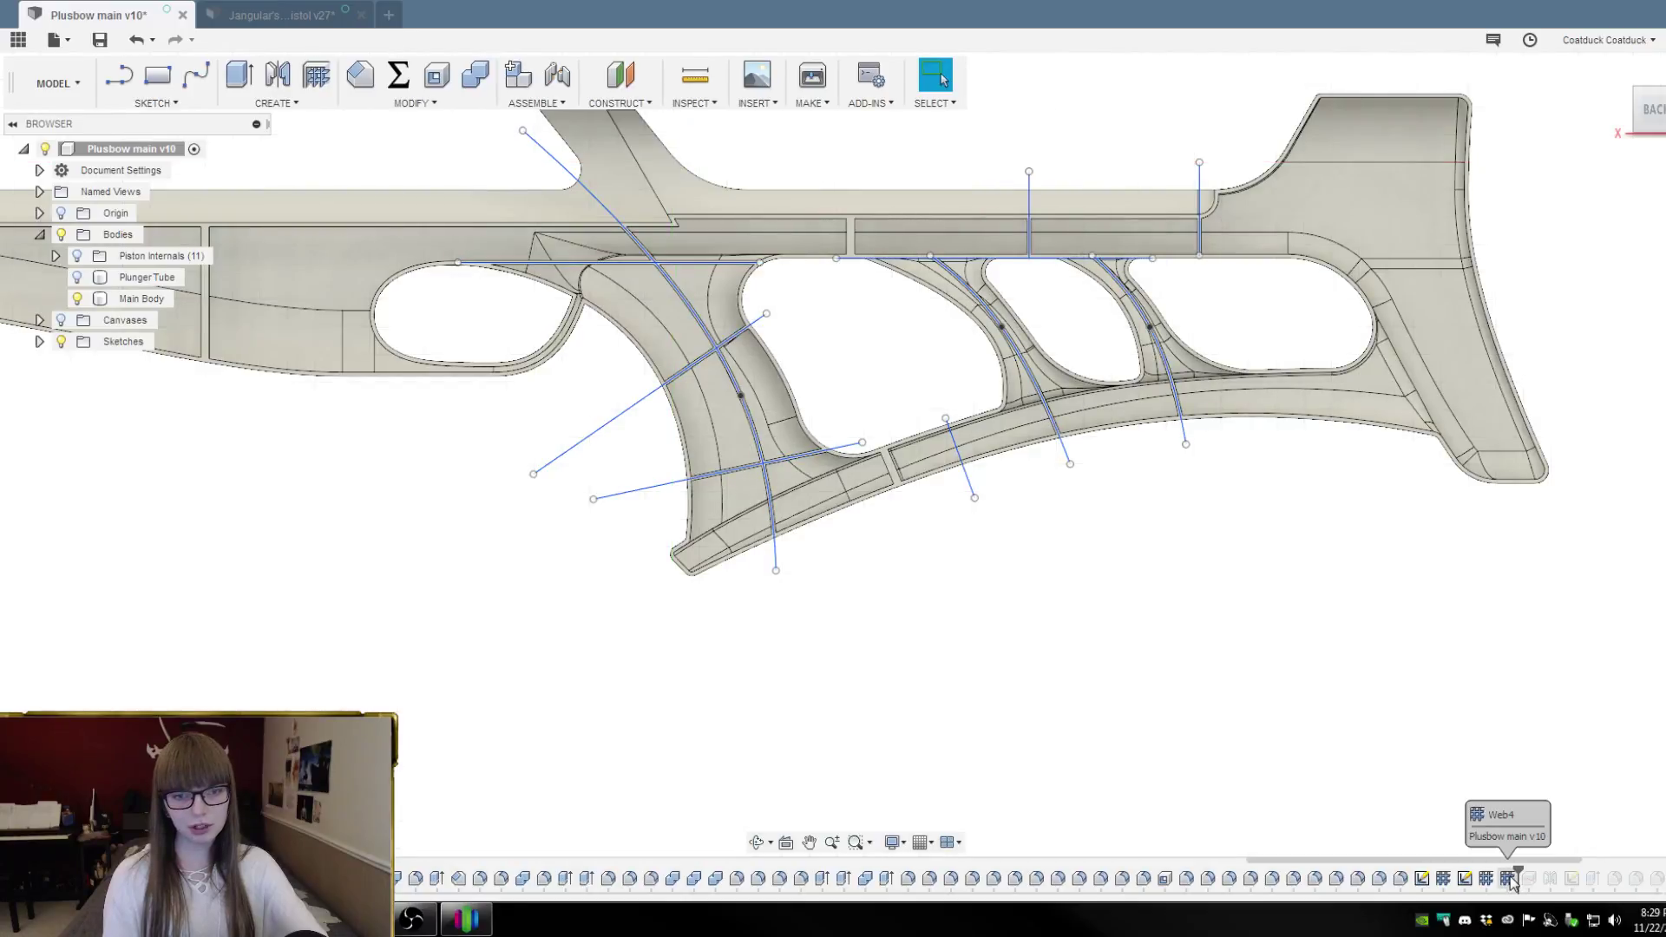
# Edit the 1.5 mm web feature to include the new slanted line across the lower bar between the joint web and the front strut
pyautogui.keyDown('shift'); pyautogui.moveTo(1114, 668); pyautogui.dragTo(1003, 576, button='middle'); pyautogui.keyUp('shift')
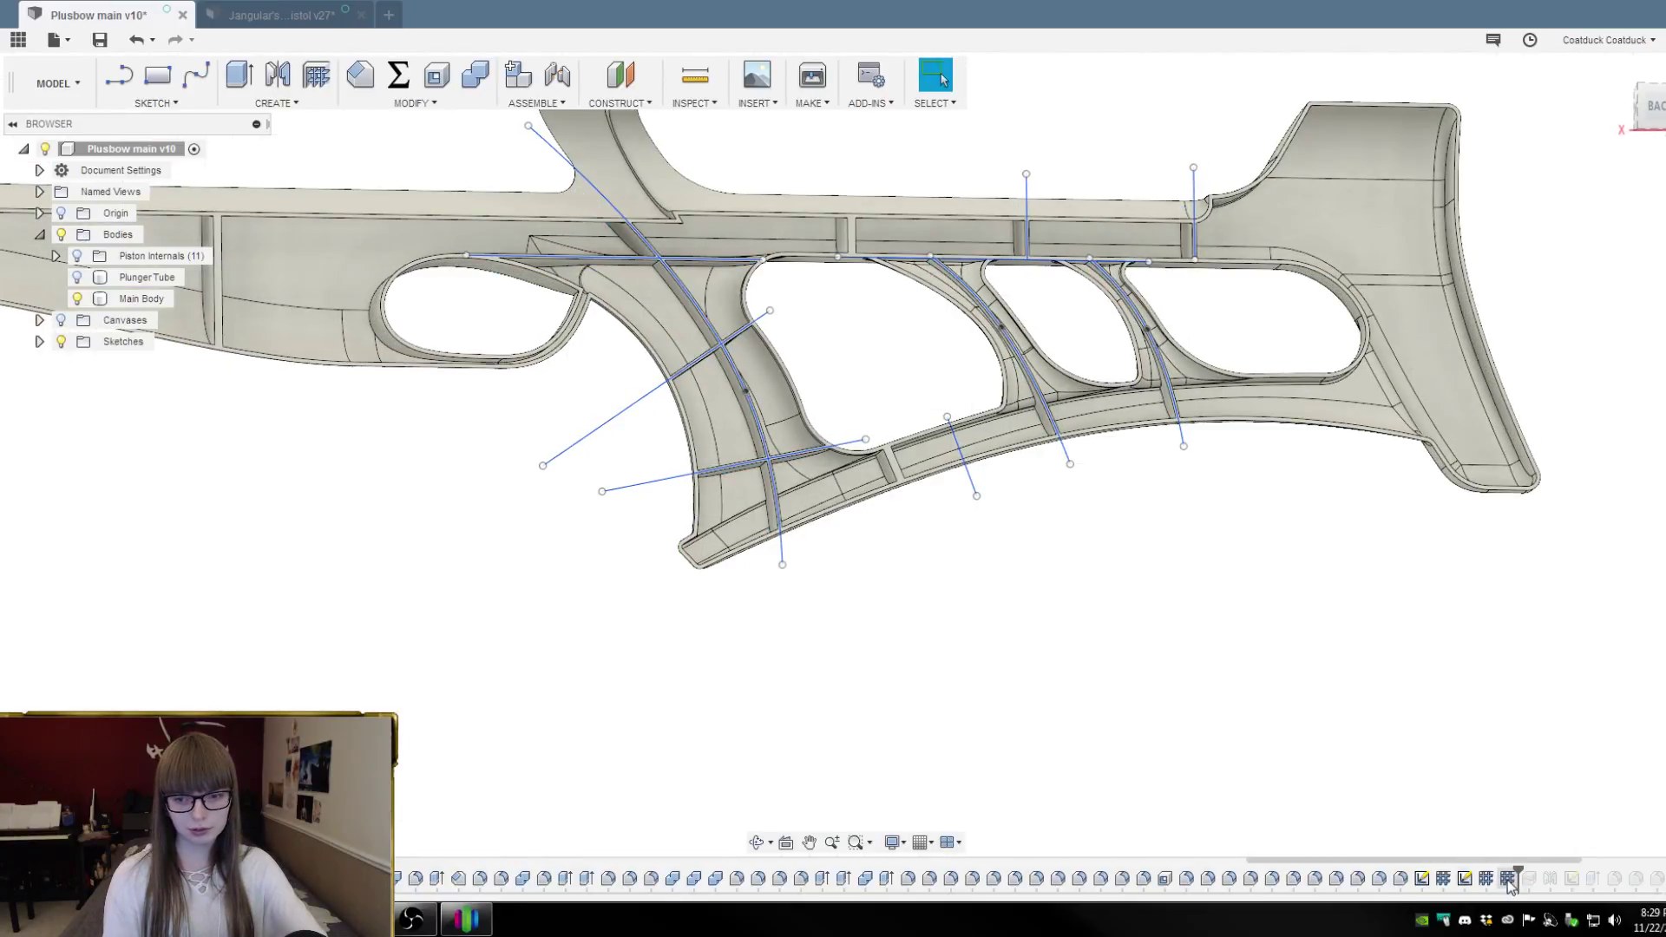
pyautogui.click(1507, 880)
pyautogui.doubleClick(1508, 879)
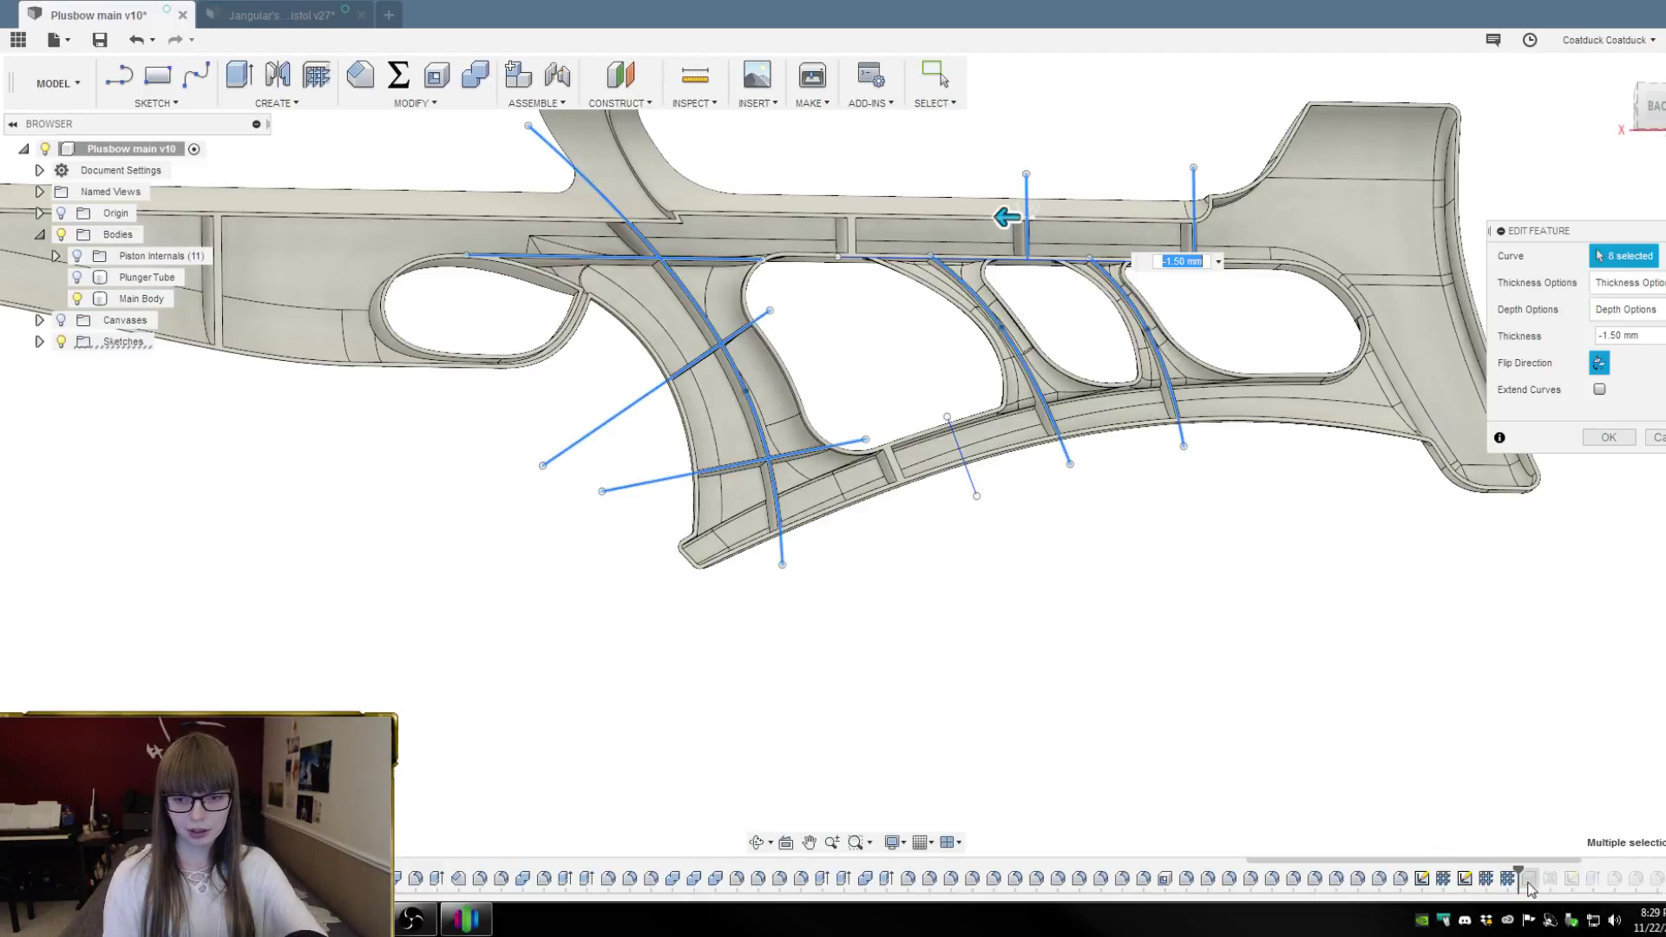
pyautogui.scroll(3, 959, 473)
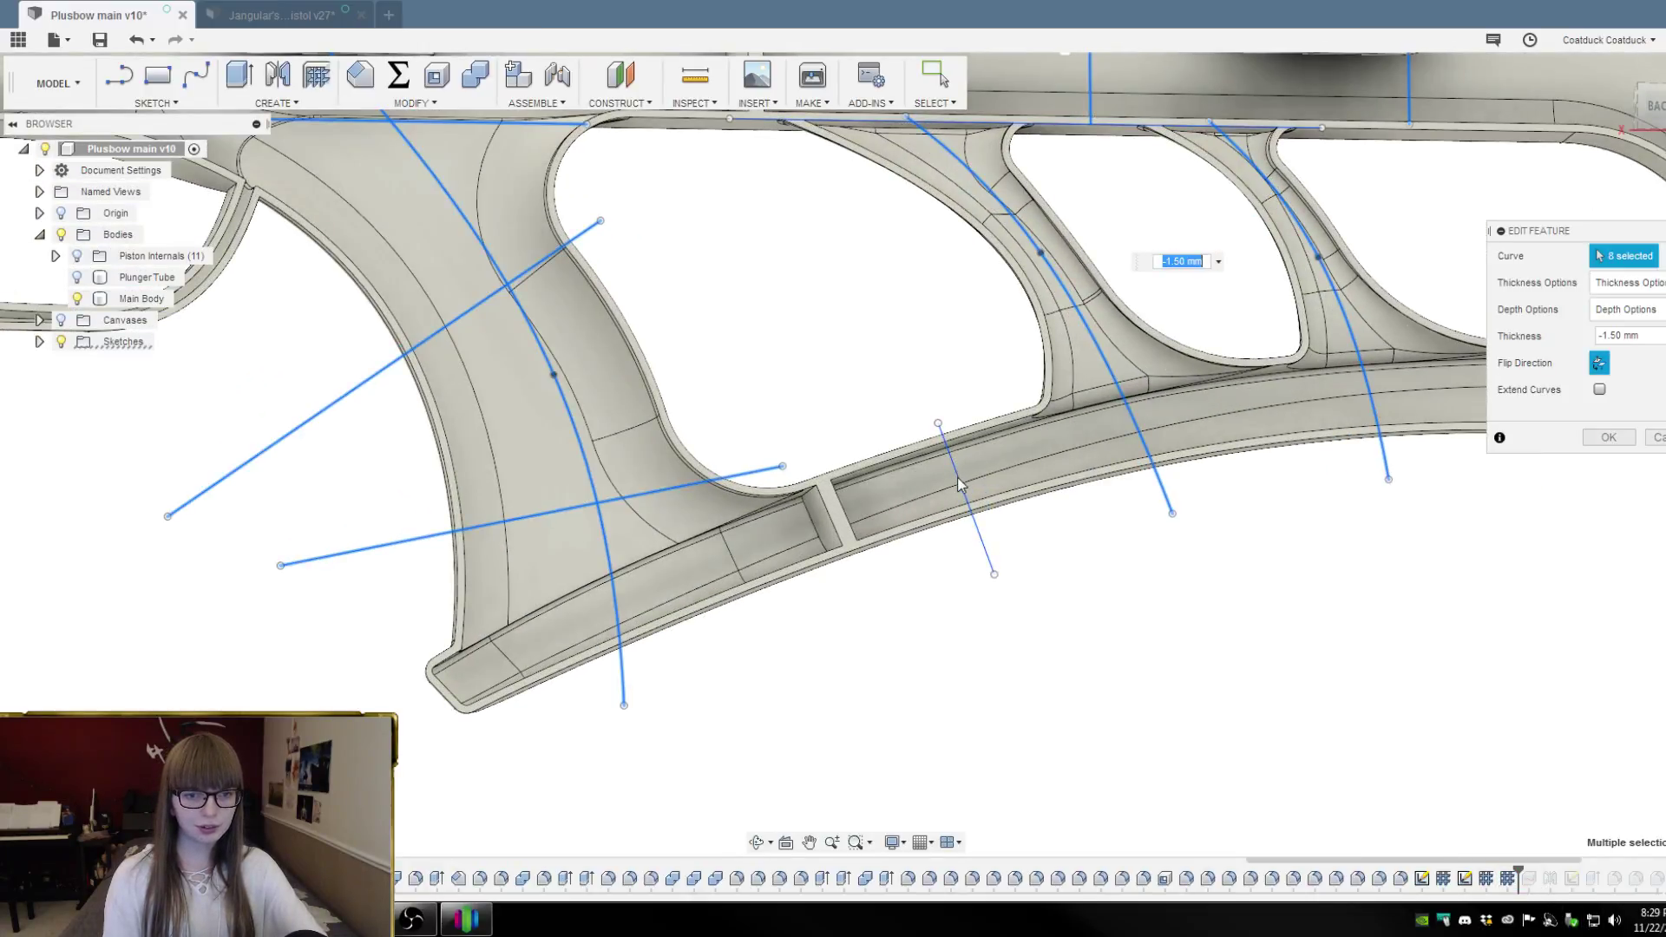
pyautogui.click(955, 477)
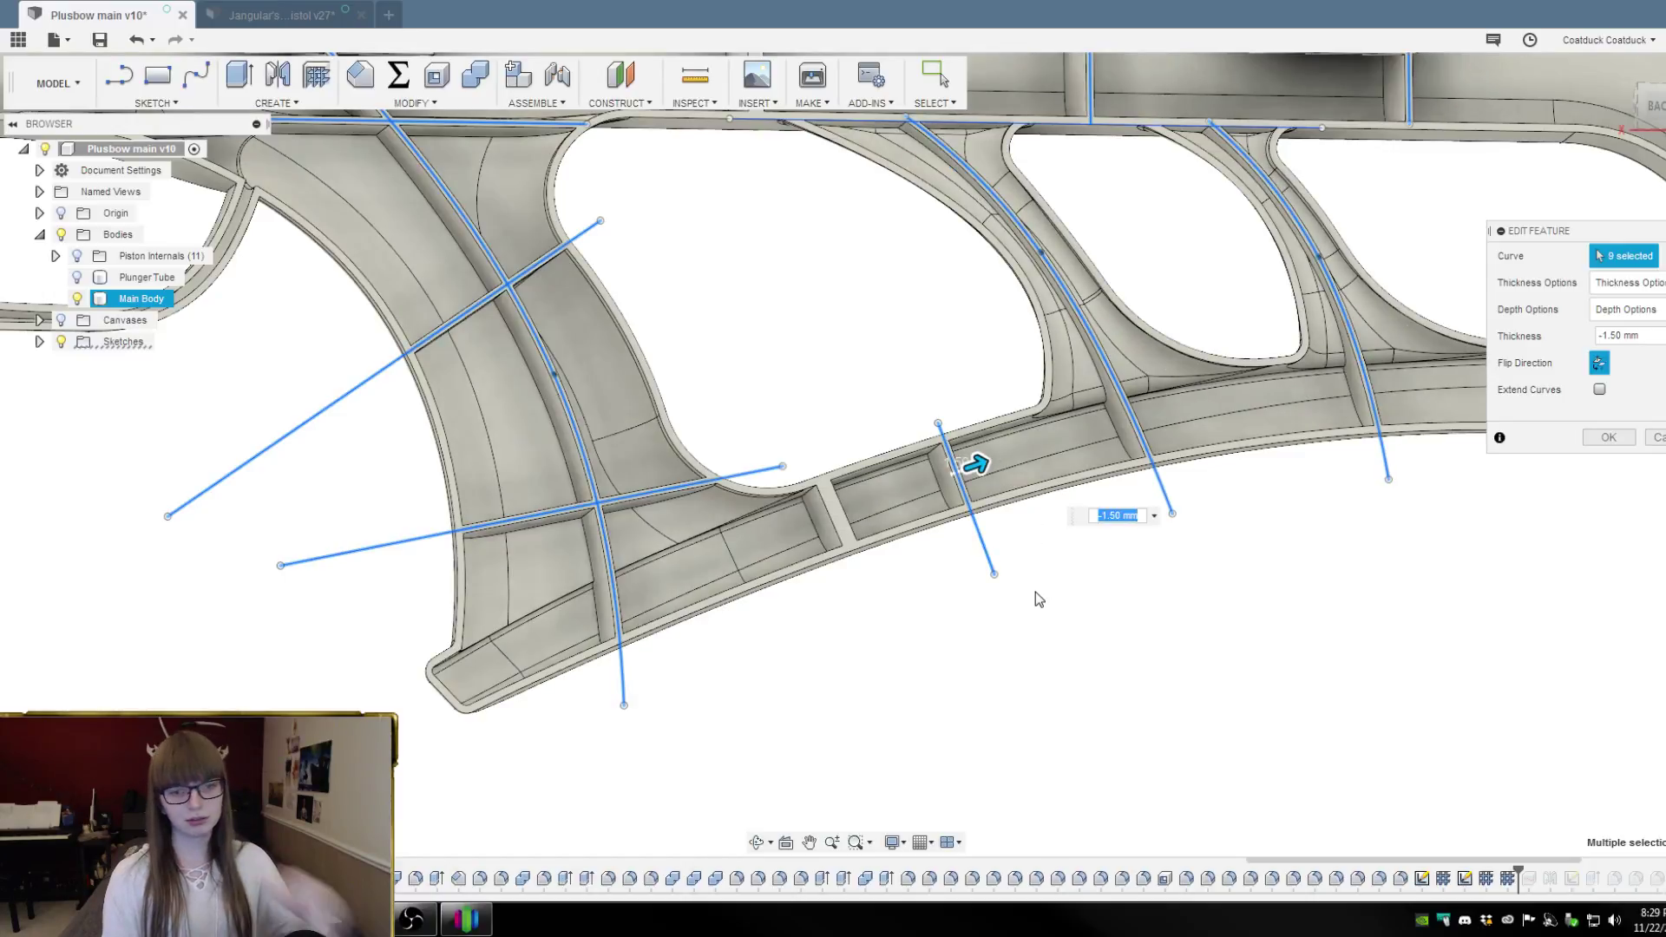
pyautogui.keyDown('shift'); pyautogui.moveTo(1030, 599); pyautogui.dragTo(993, 610, button='middle'); pyautogui.keyUp('shift')
pyautogui.keyDown('shift'); pyautogui.moveTo(1043, 717); pyautogui.dragTo(1040, 716, button='middle'); pyautogui.keyUp('shift')
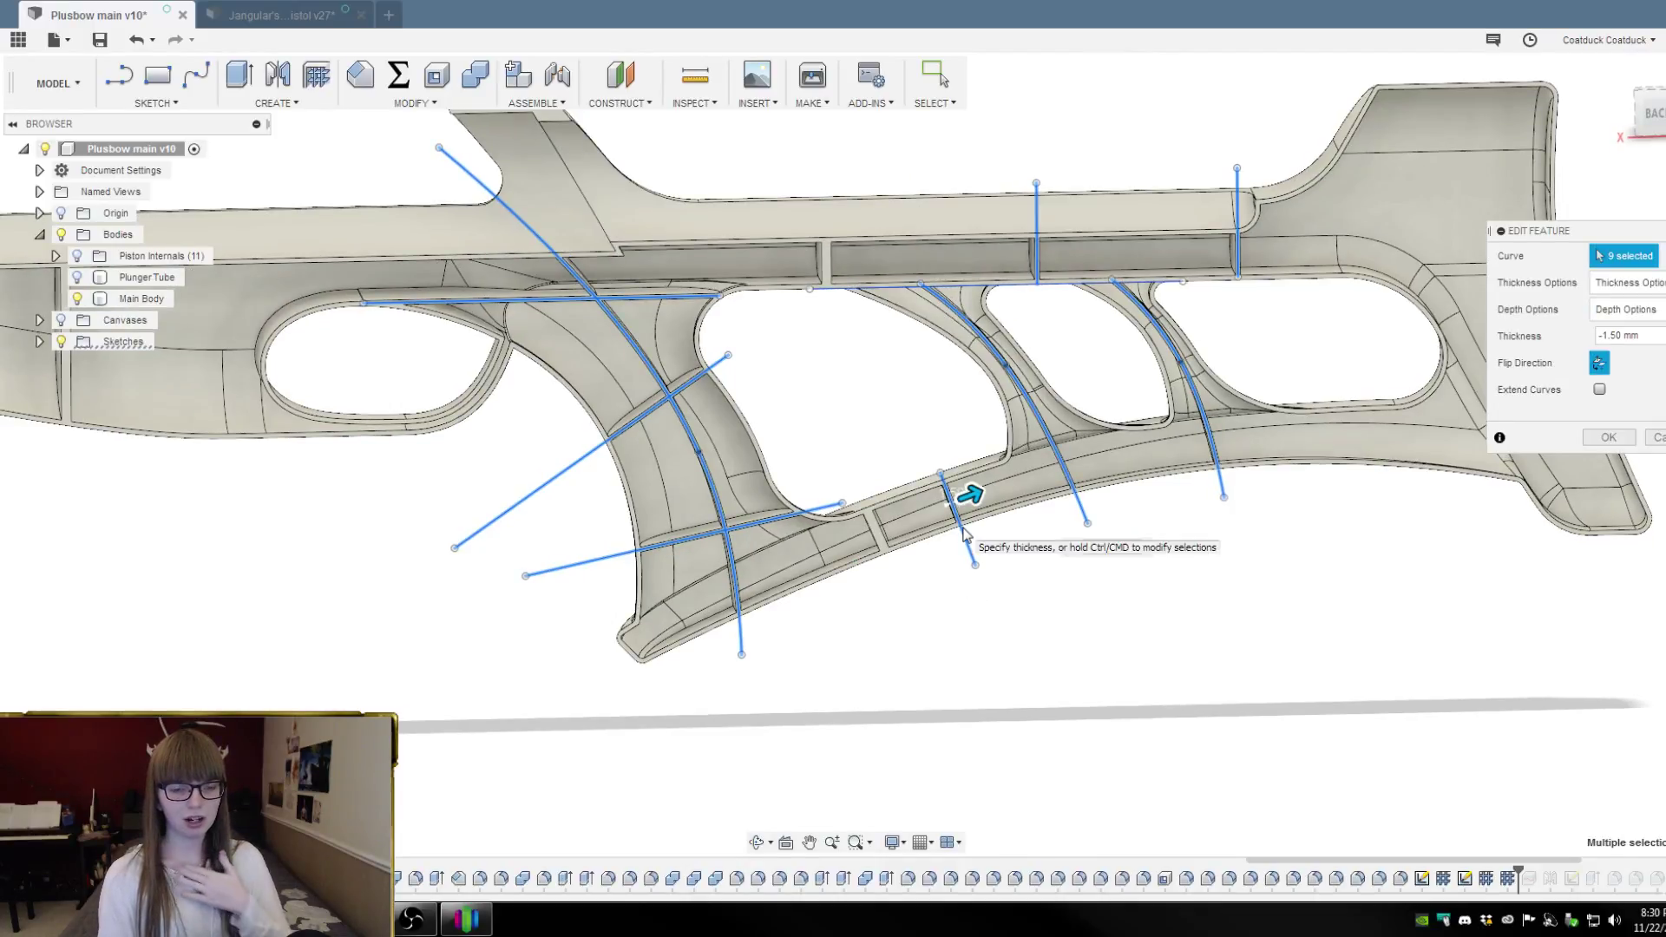
pyautogui.keyDown('shift'); pyautogui.moveTo(1025, 577); pyautogui.dragTo(1018, 536, button='middle'); pyautogui.keyUp('shift')
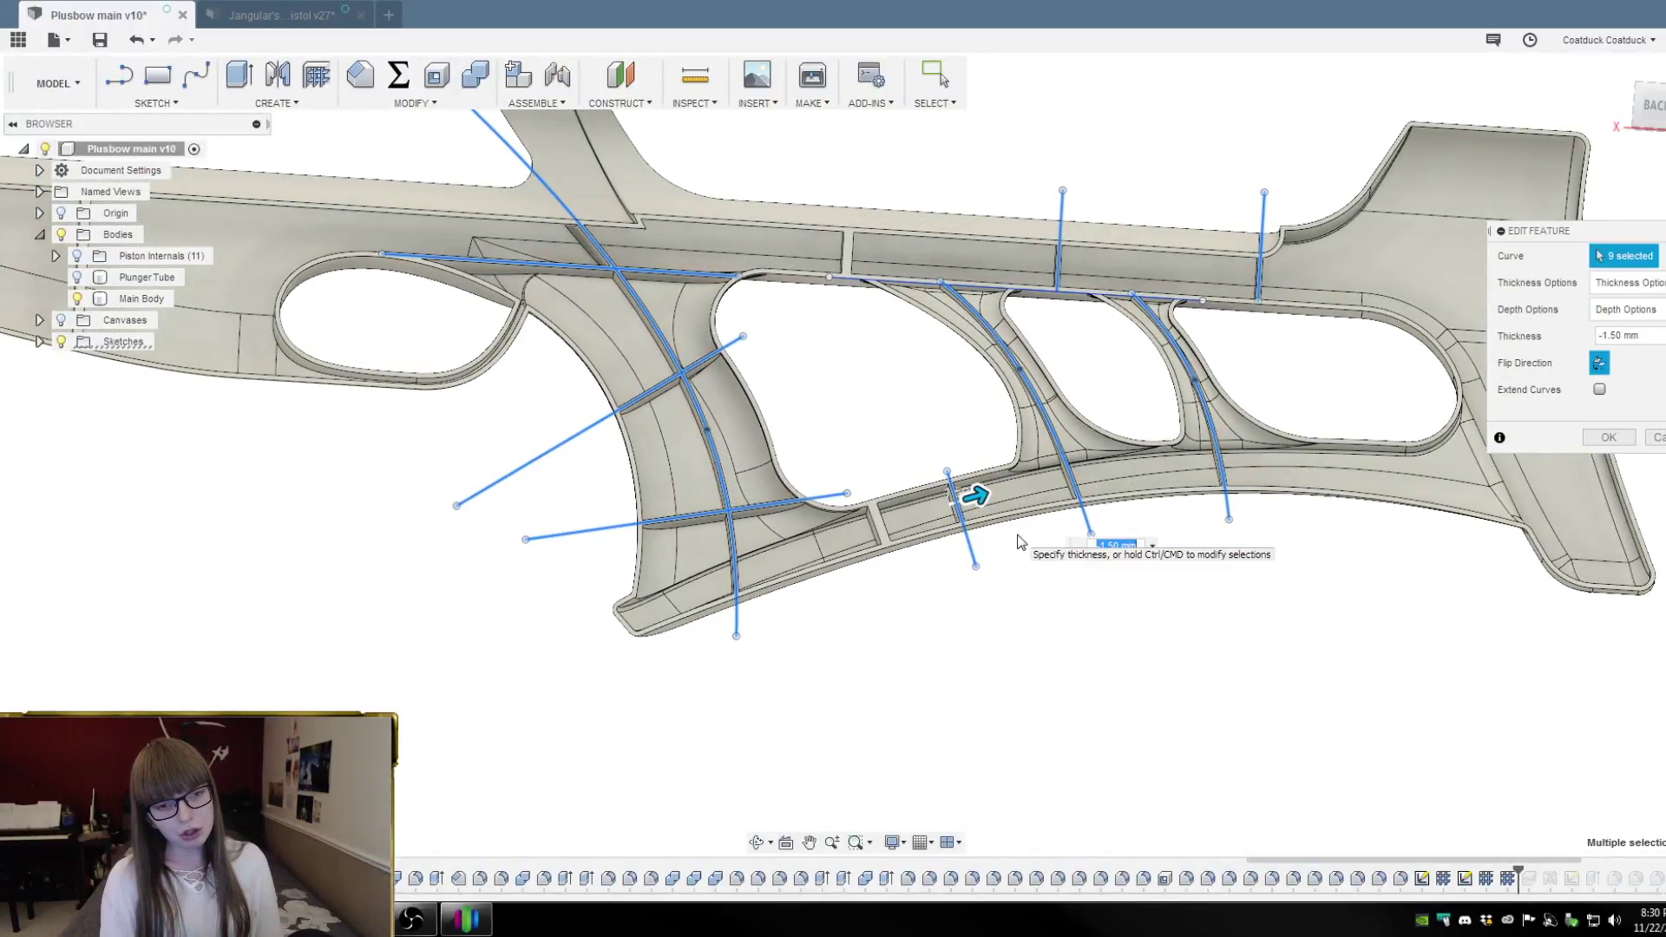
pyautogui.scroll(4, 992, 518)
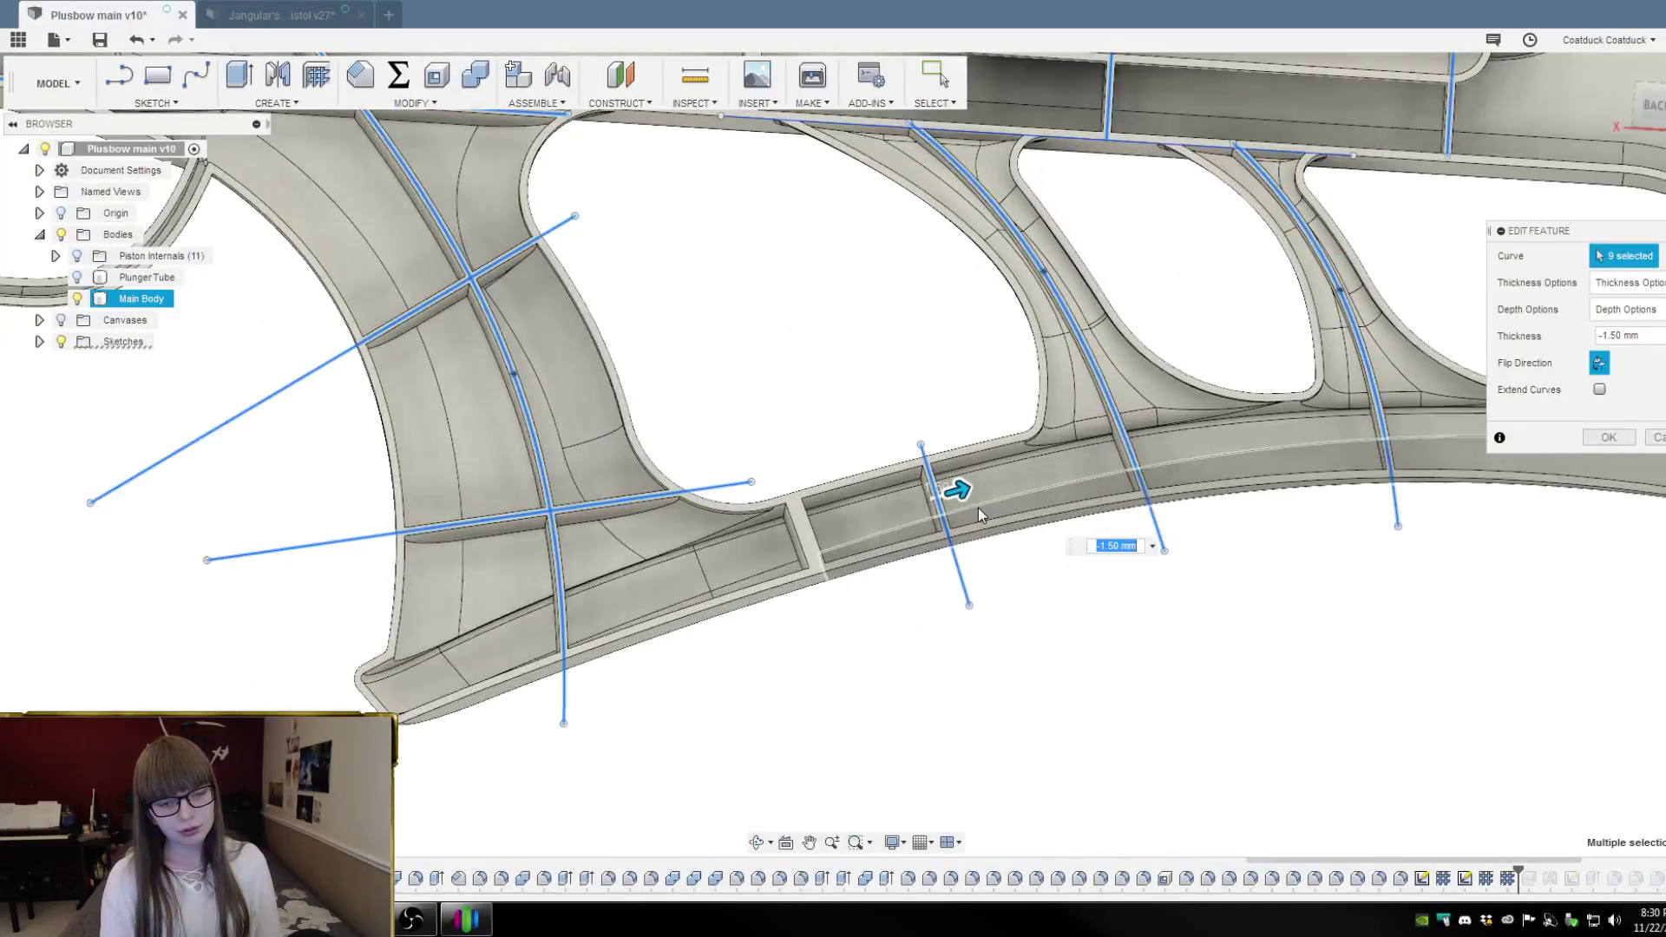
pyautogui.scroll(-3, 1054, 628)
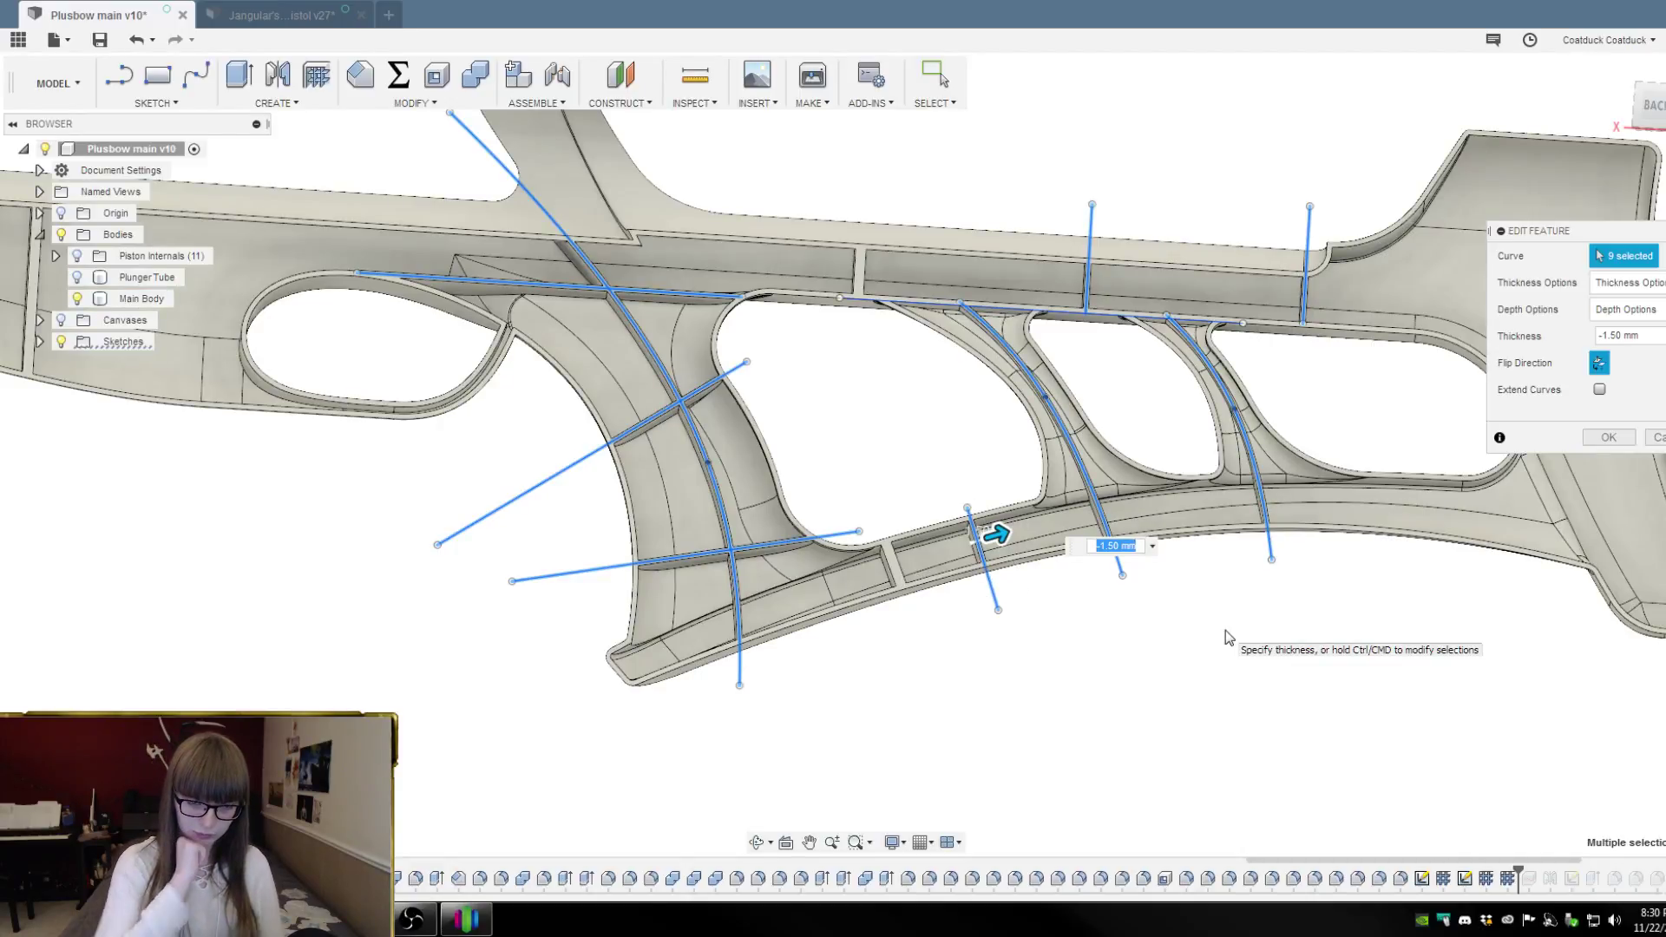
pyautogui.click(1619, 438)
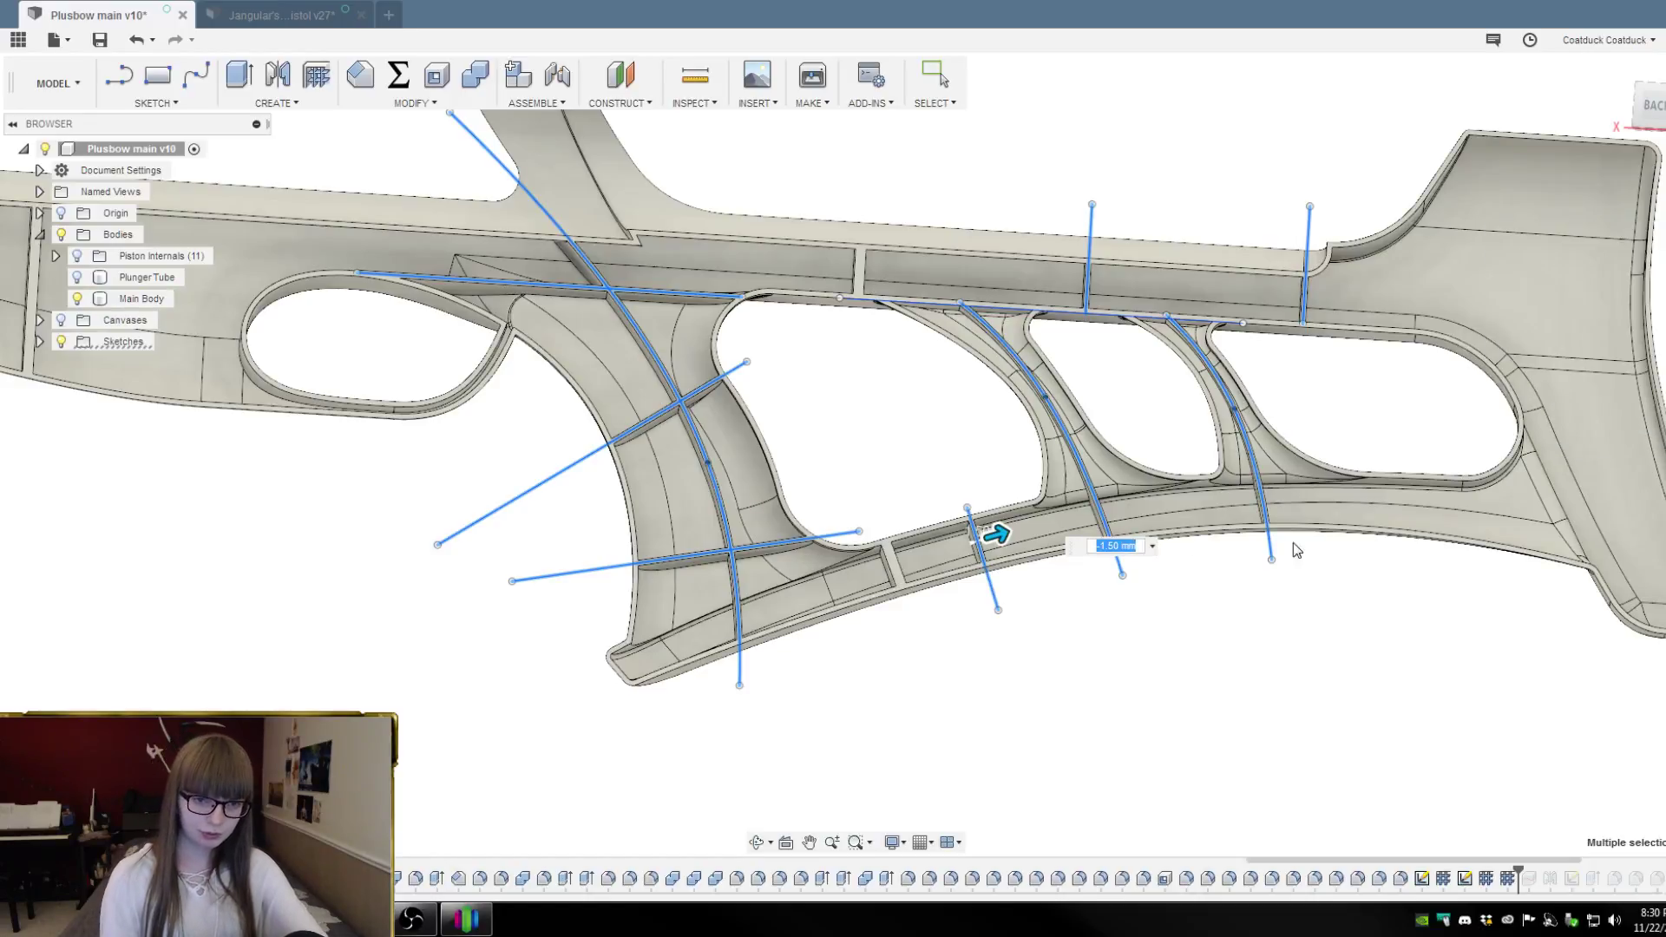
# Shift the slanted line on the lower bar slightly away from the joint web, towards the front strut
pyautogui.scroll(3, 969, 558)
pyautogui.moveTo(1005, 593); pyautogui.dragTo(1048, 564)
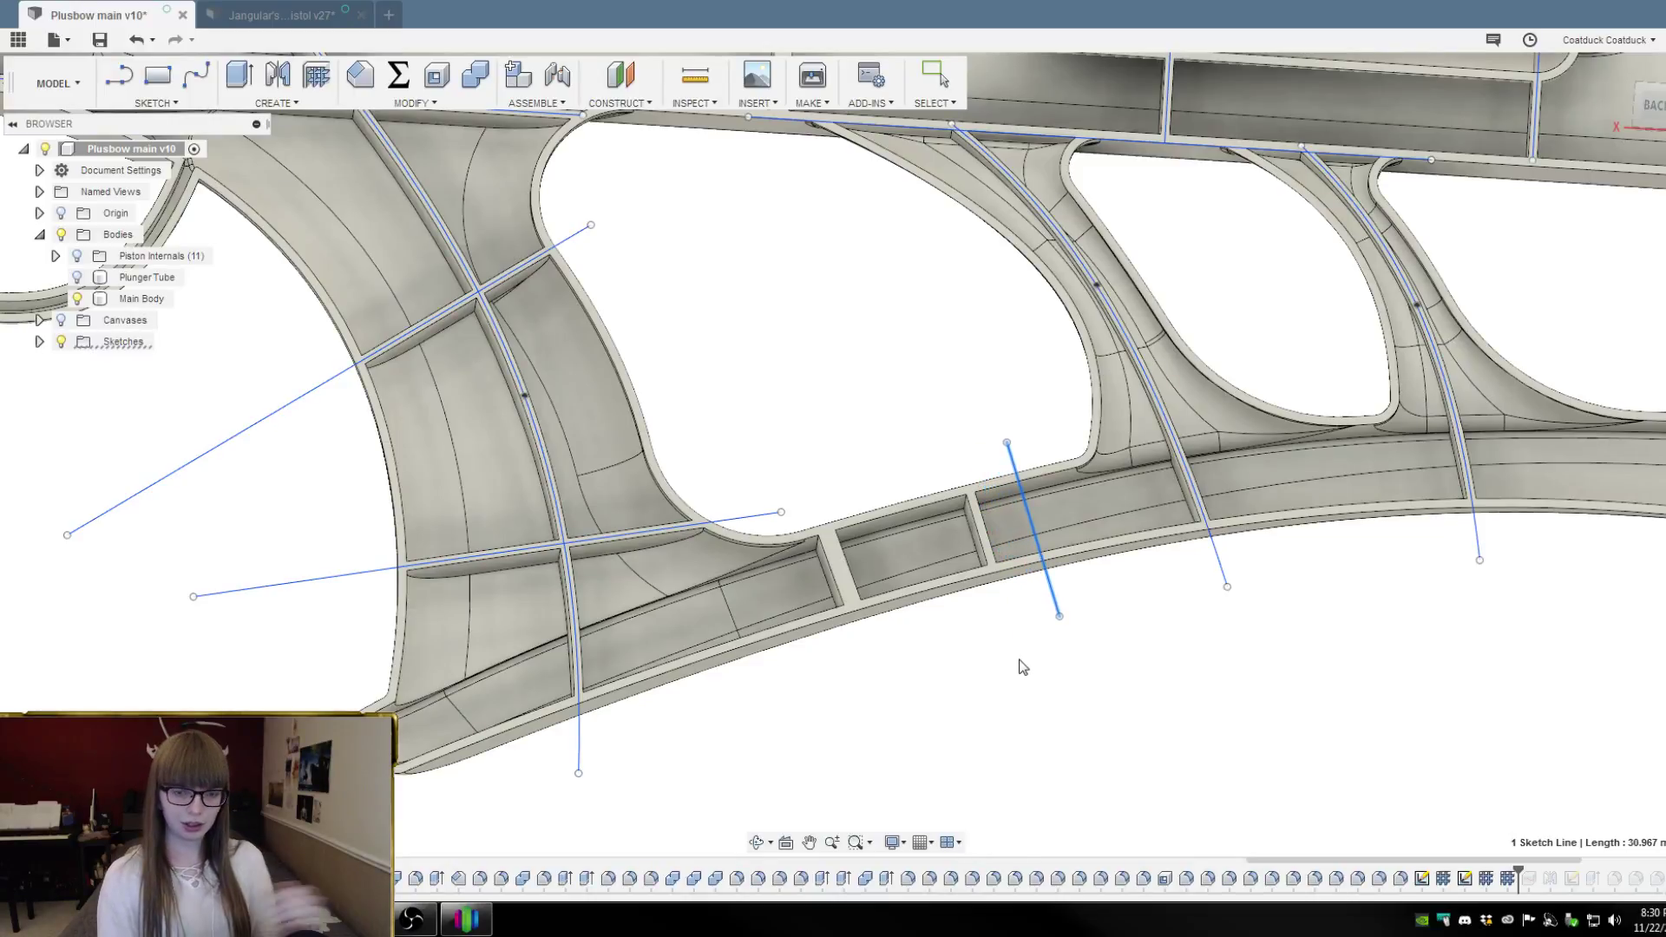
pyautogui.press('Escape')
pyautogui.scroll(-5, 1036, 356)
pyautogui.keyDown('shift'); pyautogui.moveTo(1036, 357); pyautogui.dragTo(1070, 614, button='middle'); pyautogui.keyUp('shift')
pyautogui.scroll(3, 1004, 327)
pyautogui.scroll(-3, 1071, 613)
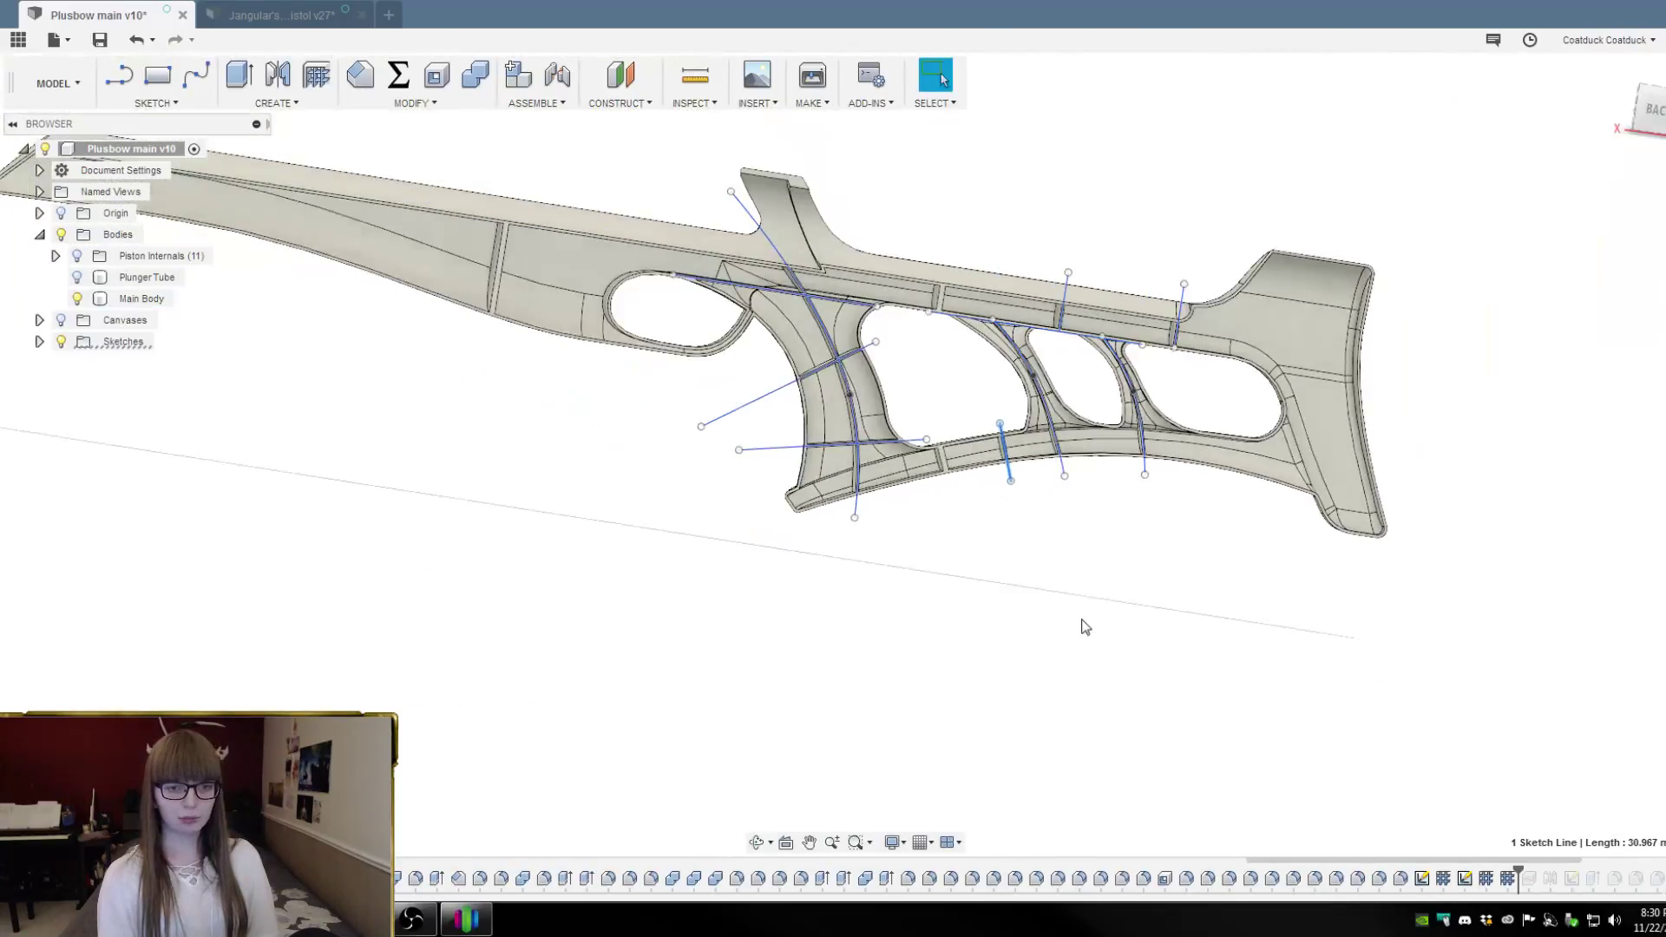
# Adjust the slant of the lower bar's web line by moving its lower endpoint slightly towards the joint web
pyautogui.scroll(4, 998, 449)
pyautogui.scroll(3, 997, 449)
pyautogui.moveTo(1052, 577); pyautogui.dragTo(1043, 583)
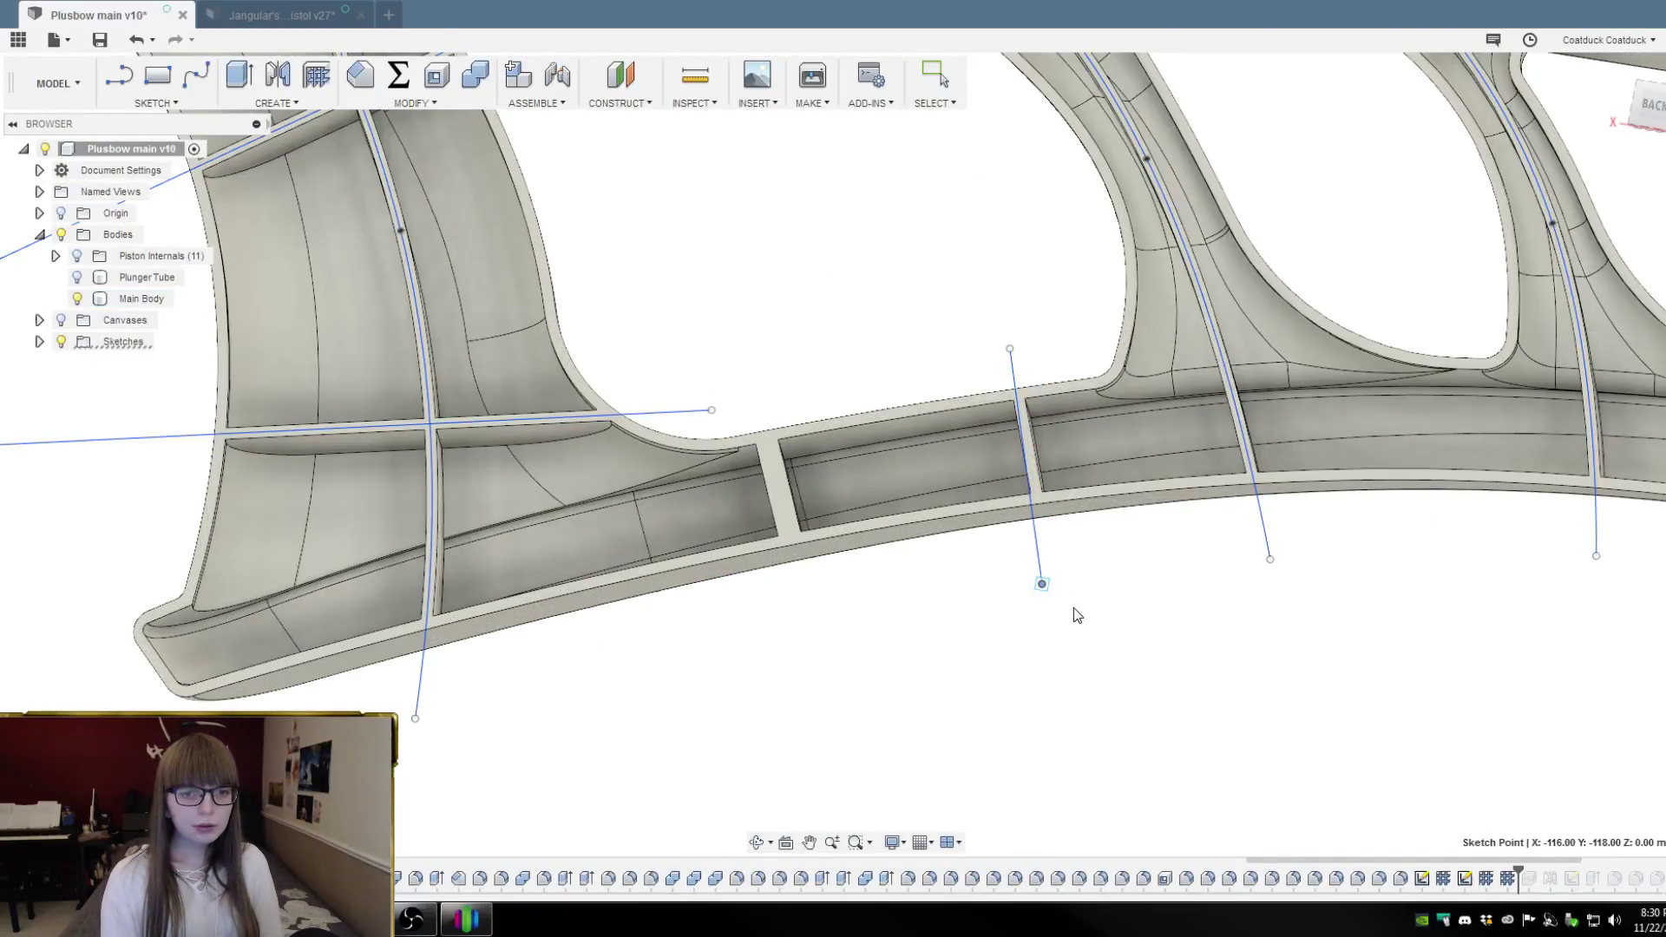
pyautogui.press('Escape')
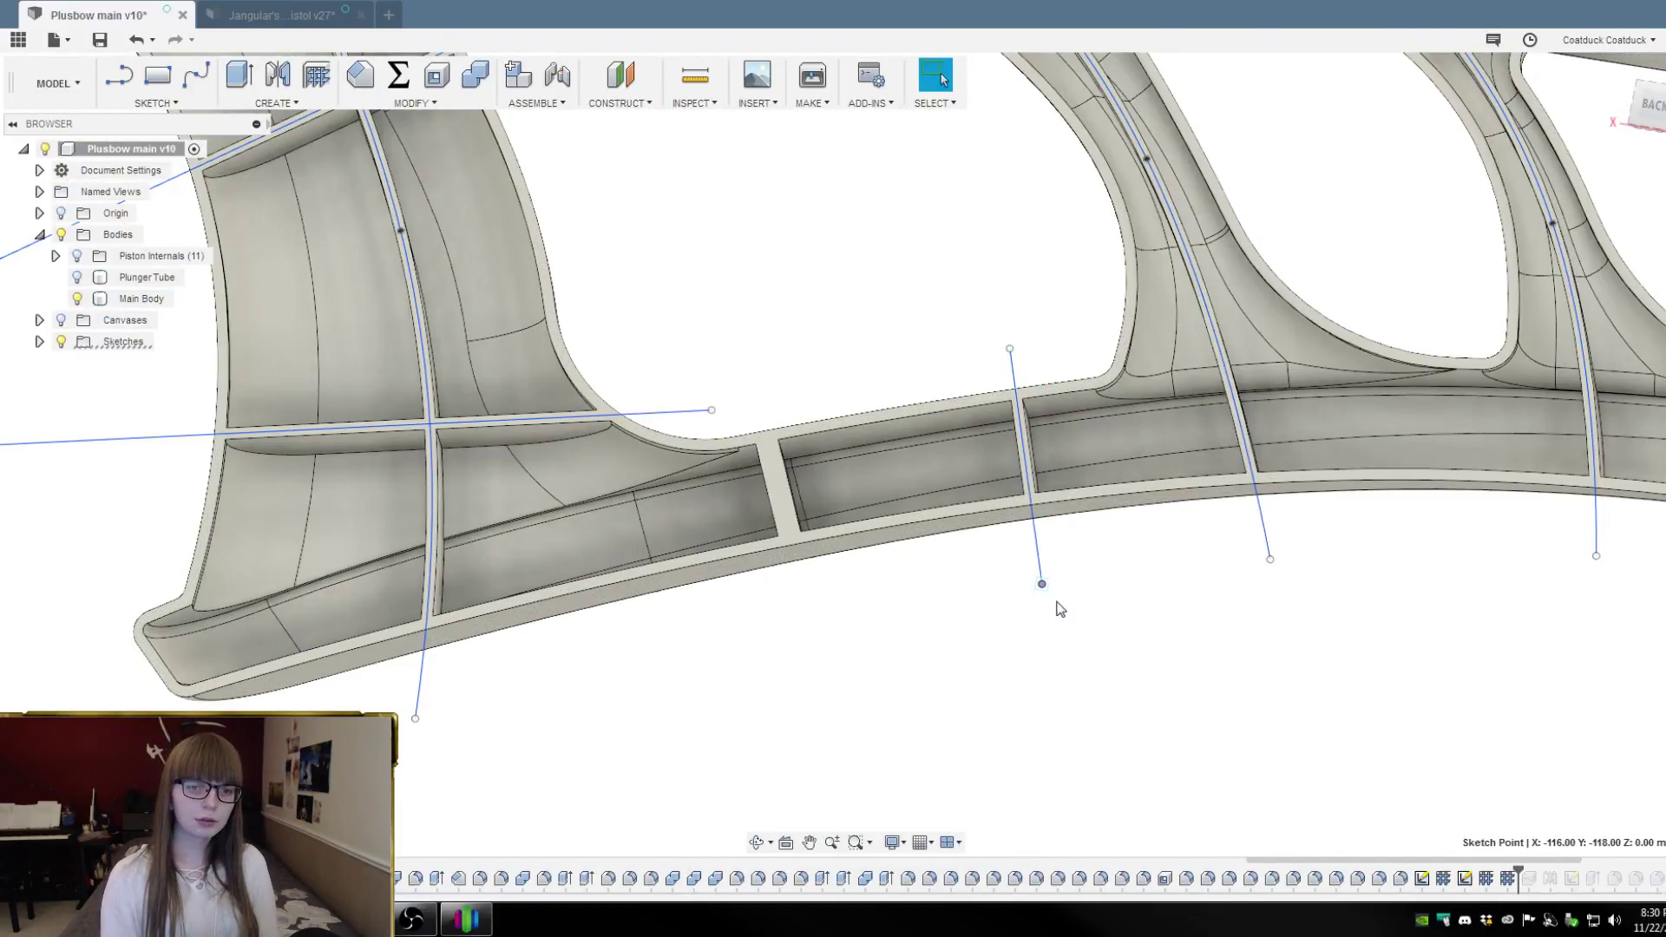
# Reopen Sketch21 and draw a vertical line across the lower bar between the rear strut and the butt end of the stock
pyautogui.click(1651, 121)
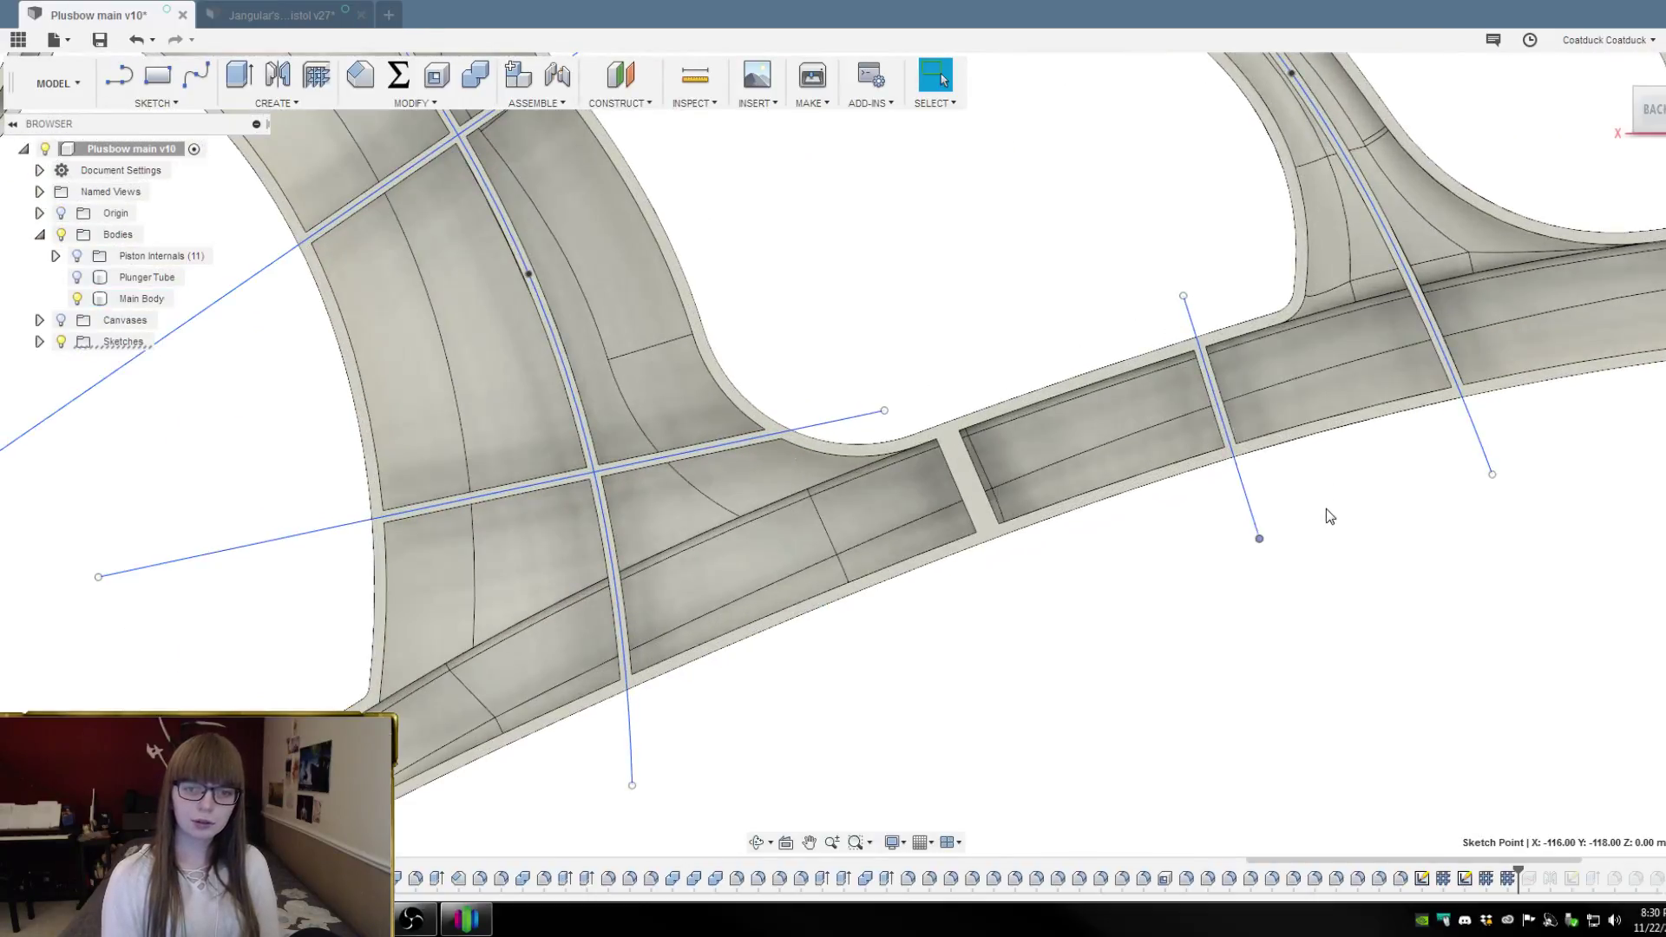
pyautogui.scroll(-6, 1279, 539)
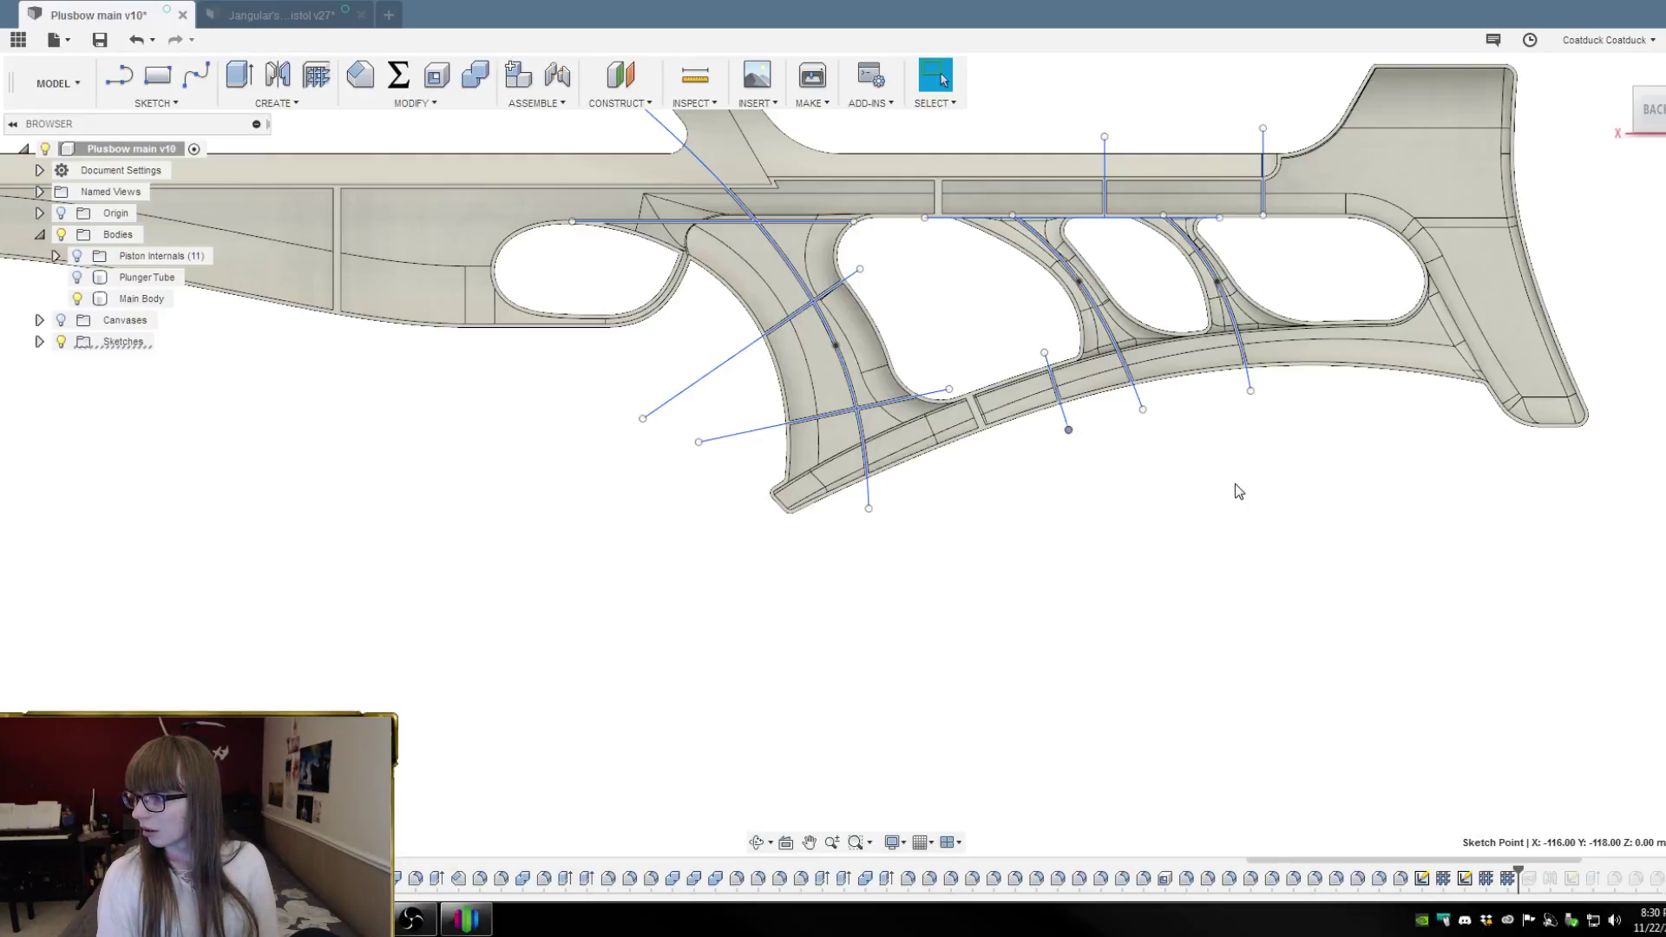
pyautogui.scroll(5, 1111, 356)
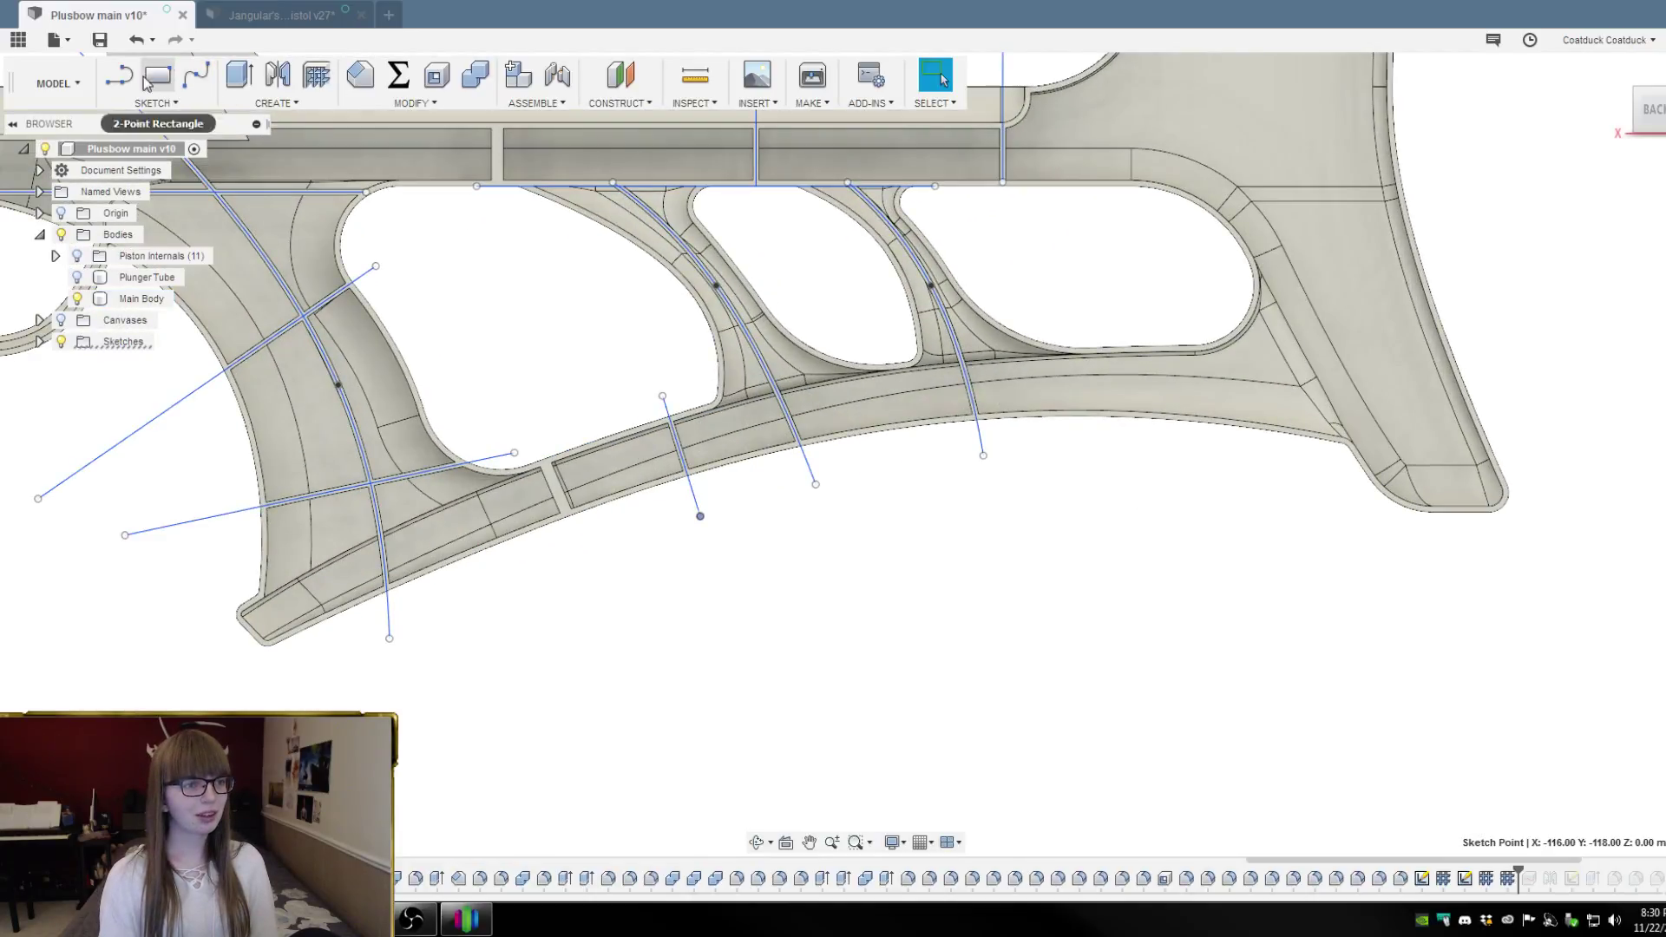
pyautogui.doubleClick(1467, 878)
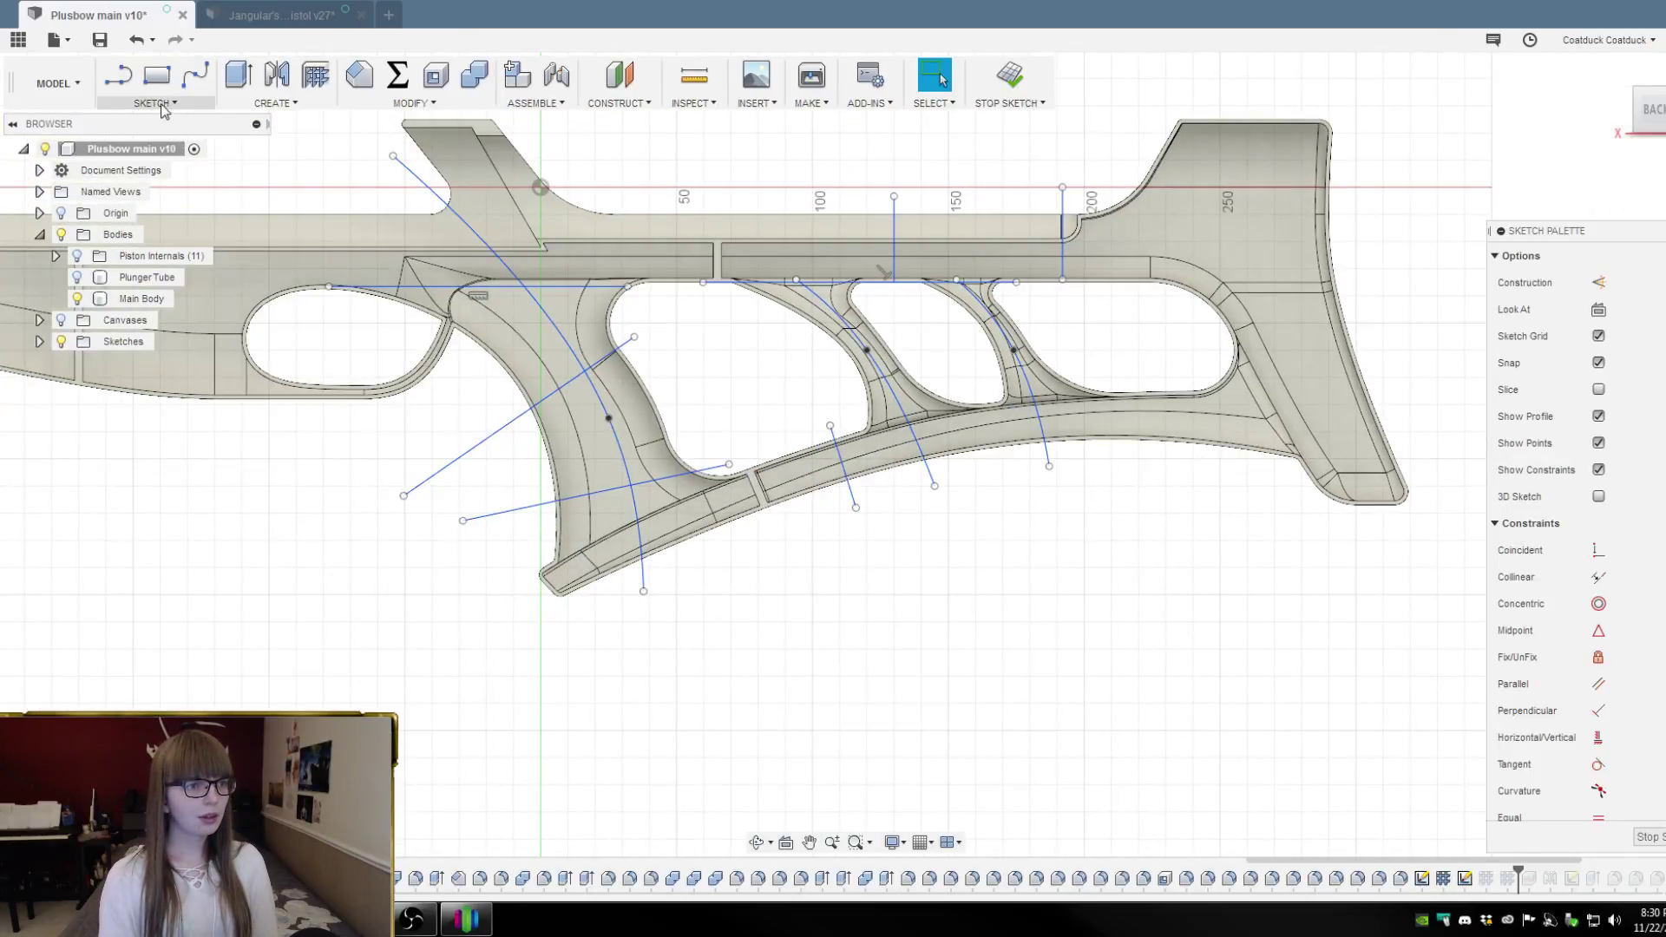
pyautogui.click(118, 76)
pyautogui.scroll(3, 1158, 399)
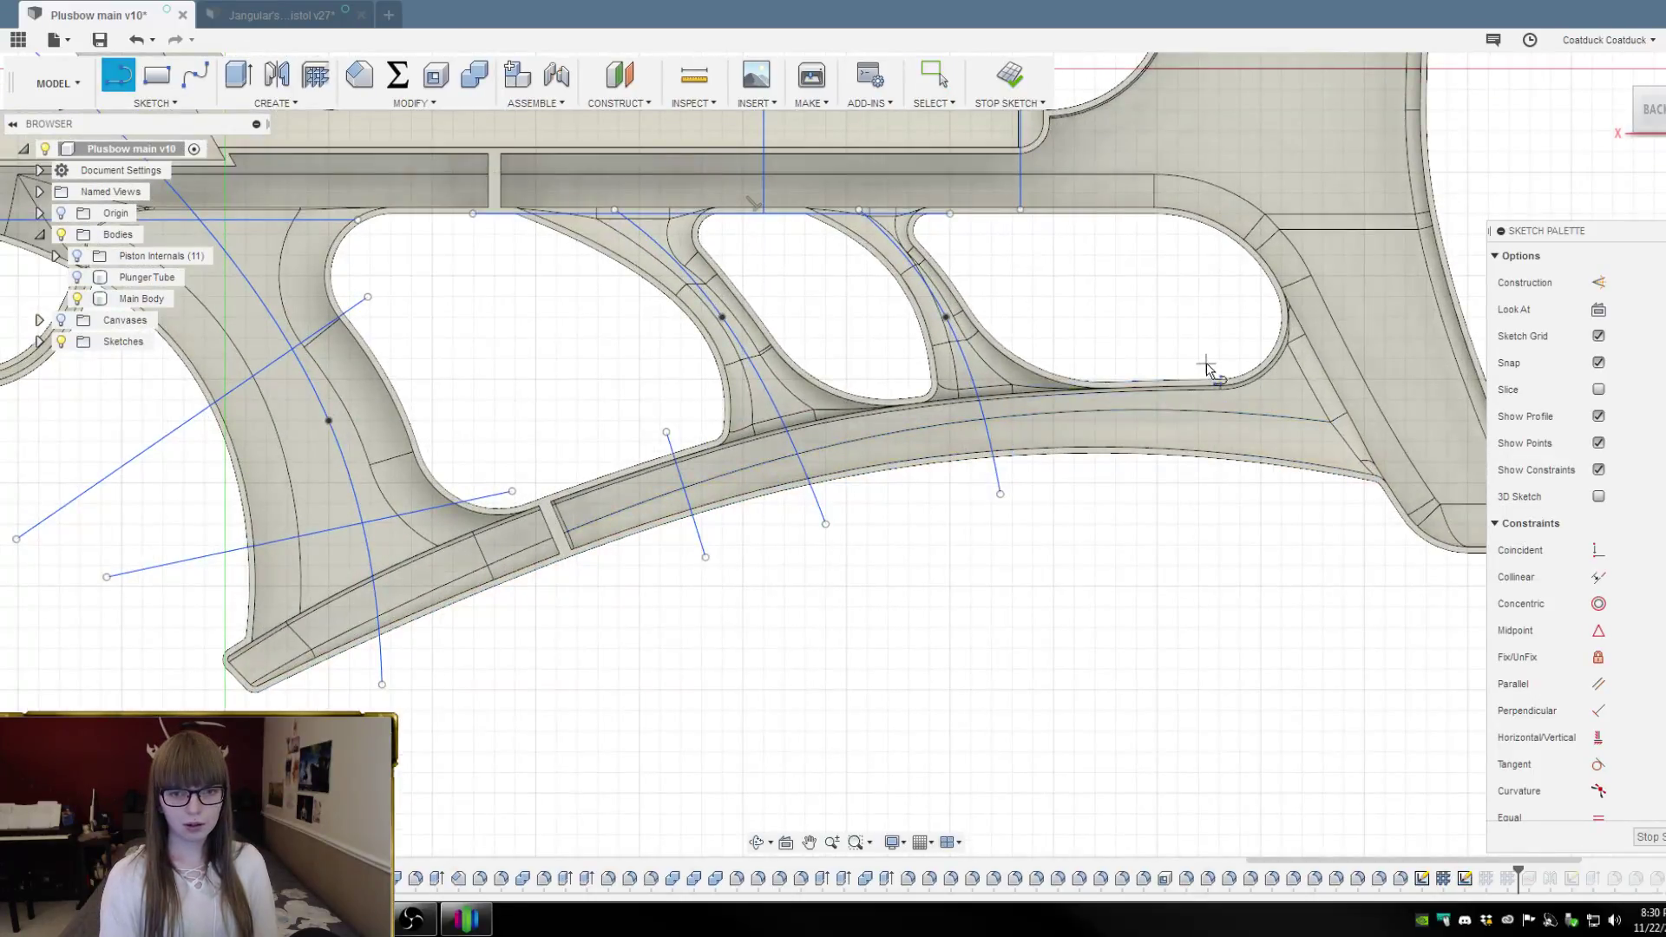
pyautogui.scroll(2, 1204, 366)
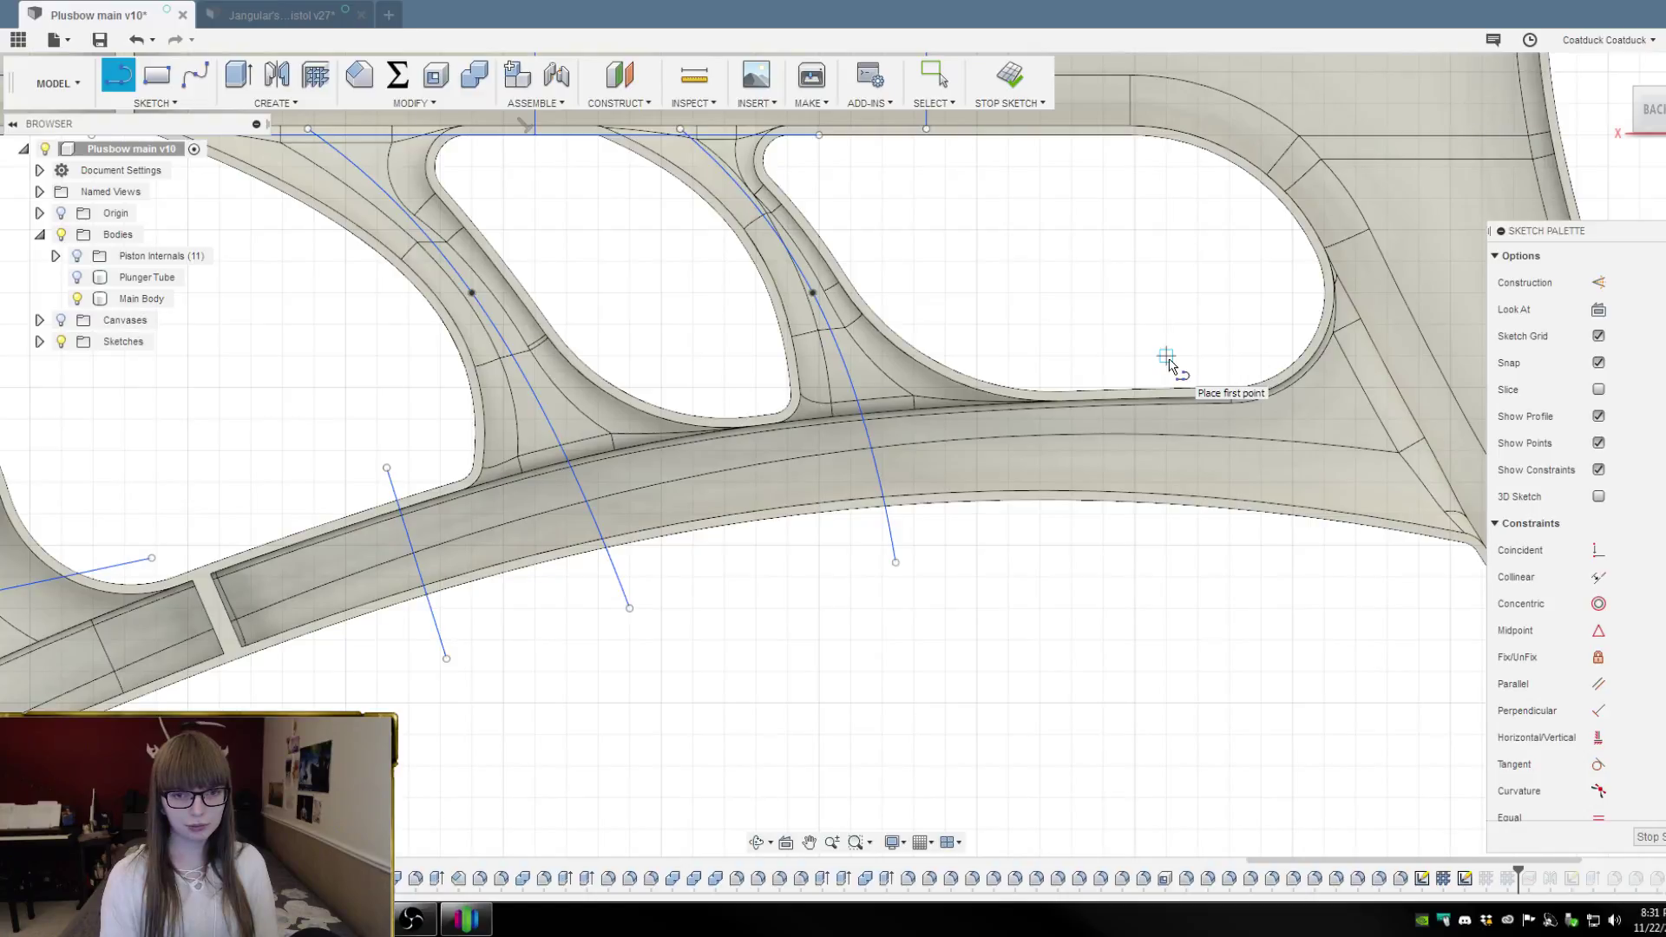
pyautogui.click(1182, 359)
pyautogui.click(1180, 557)
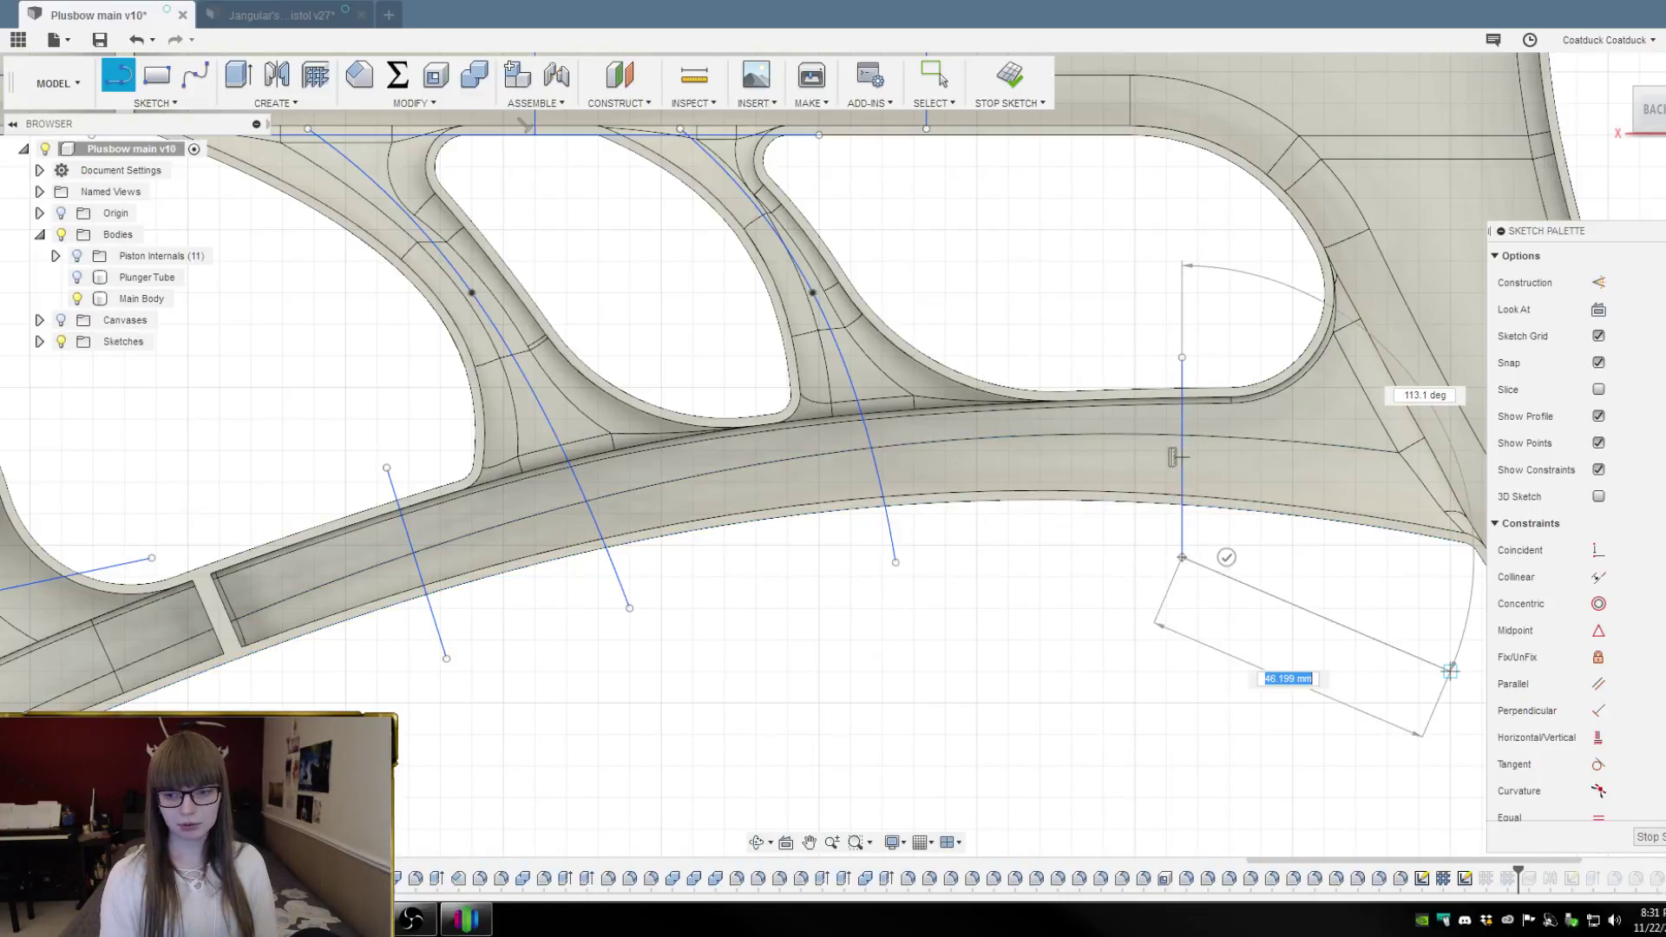
# Finish the sketch and add the vertical line crossing the lower arm at the rearmost cutout to the existing rib feature's curves
pyautogui.click(1659, 837)
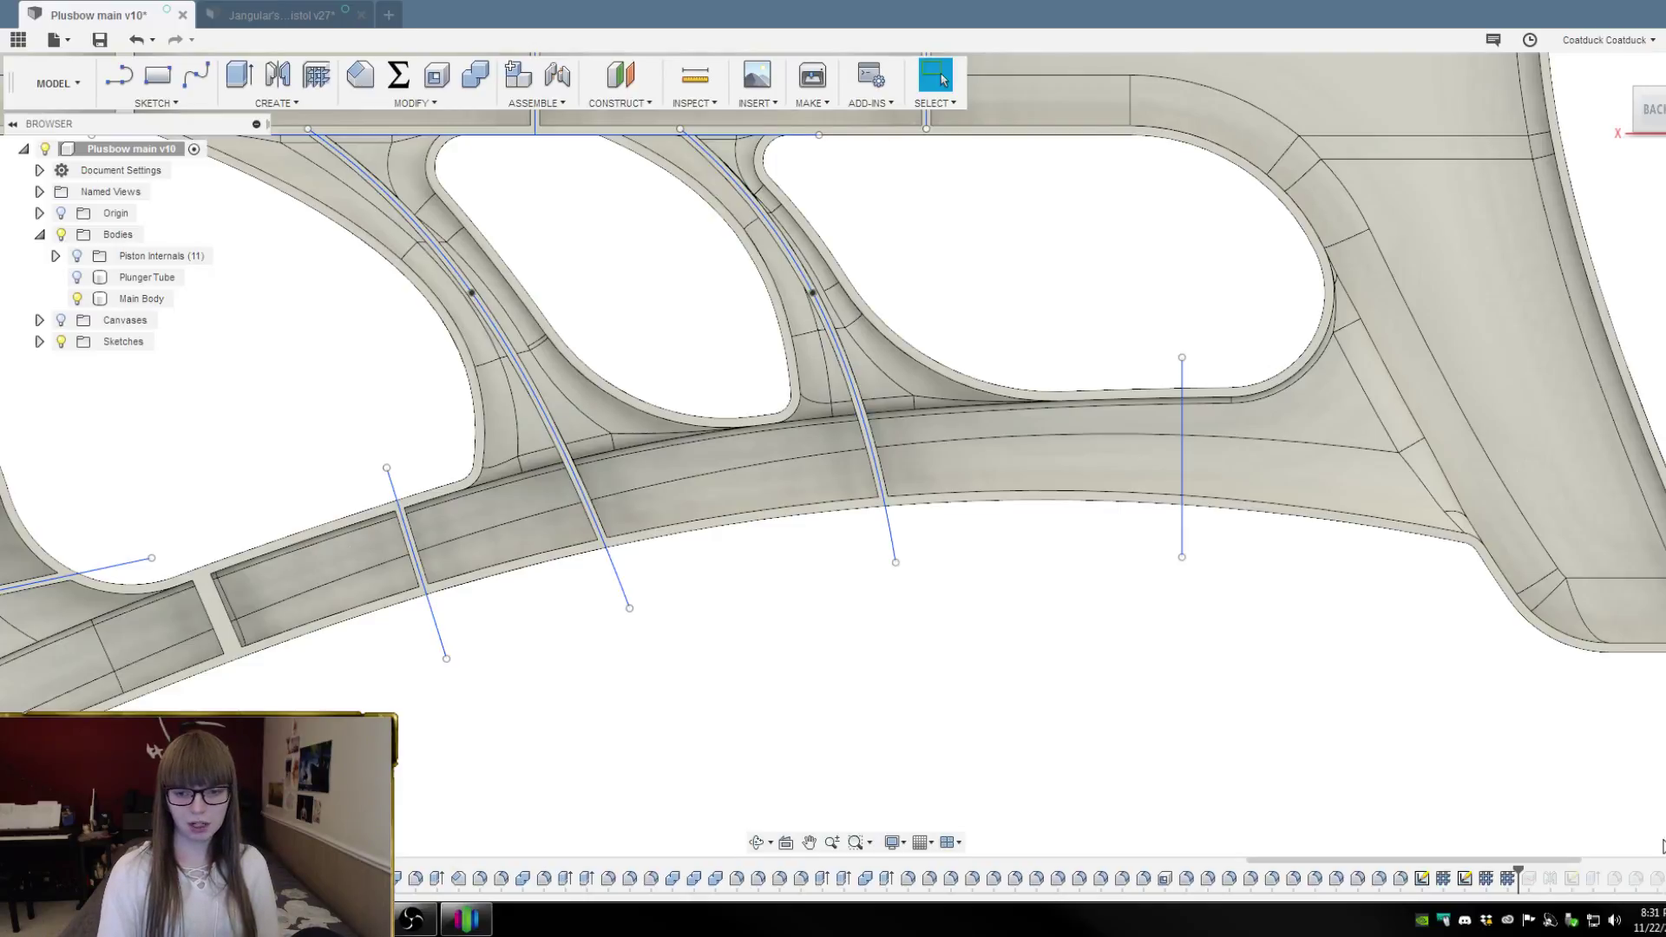
pyautogui.click(1508, 878)
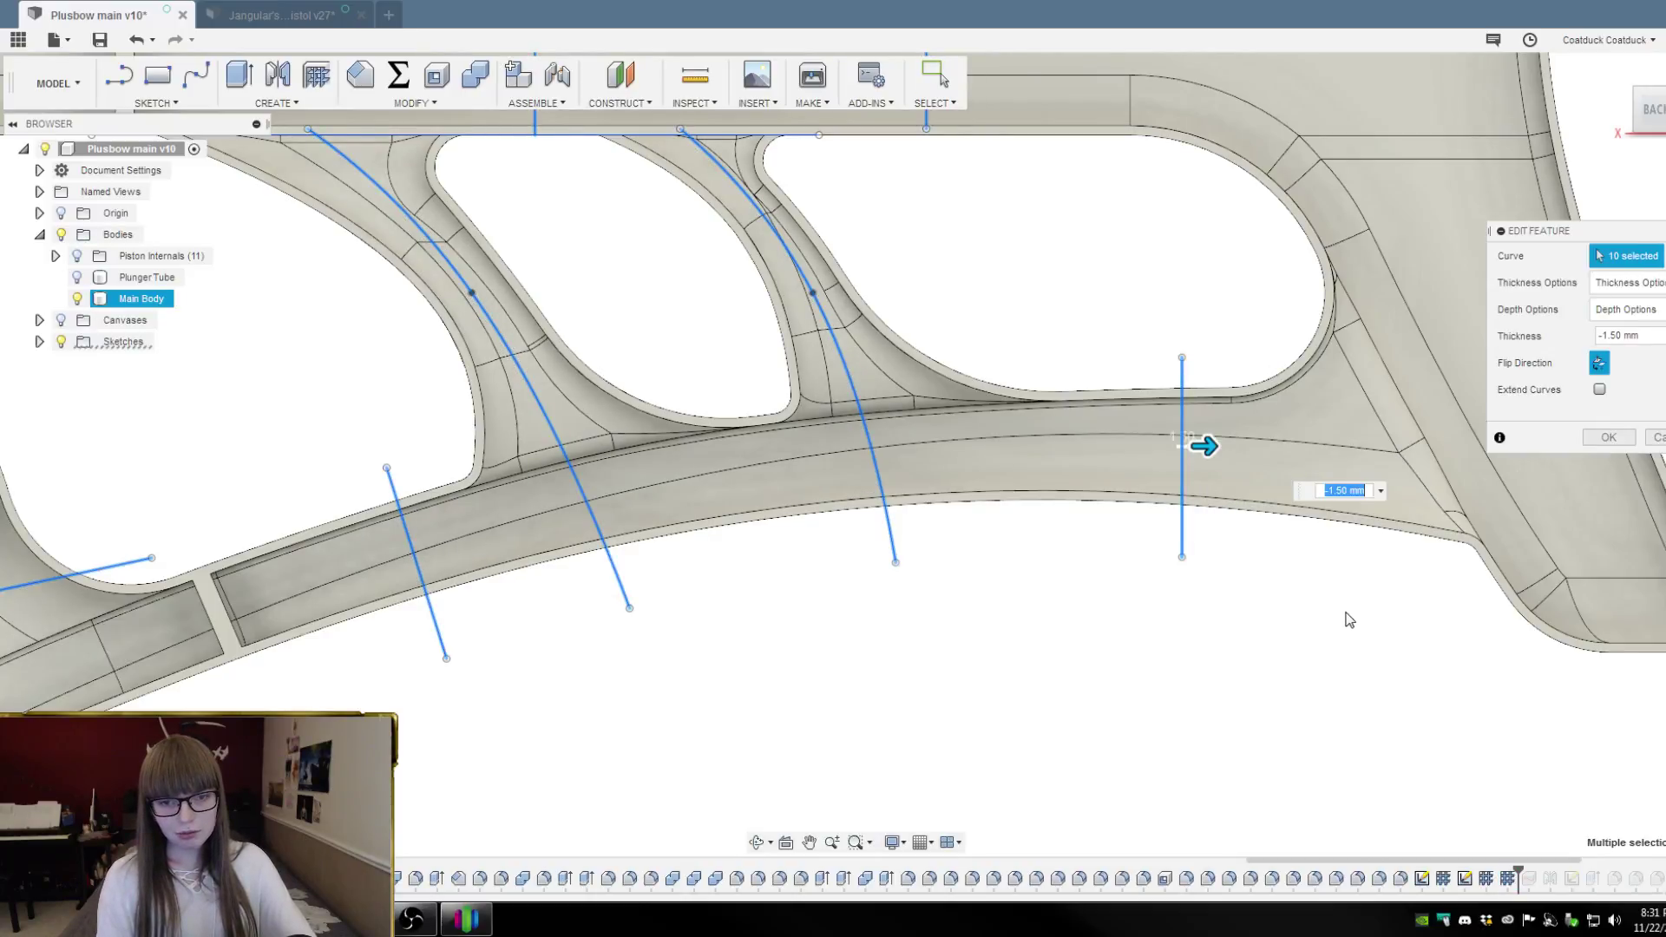
pyautogui.keyDown('shift'); pyautogui.moveTo(1325, 633); pyautogui.dragTo(1304, 651, button='middle'); pyautogui.keyUp('shift')
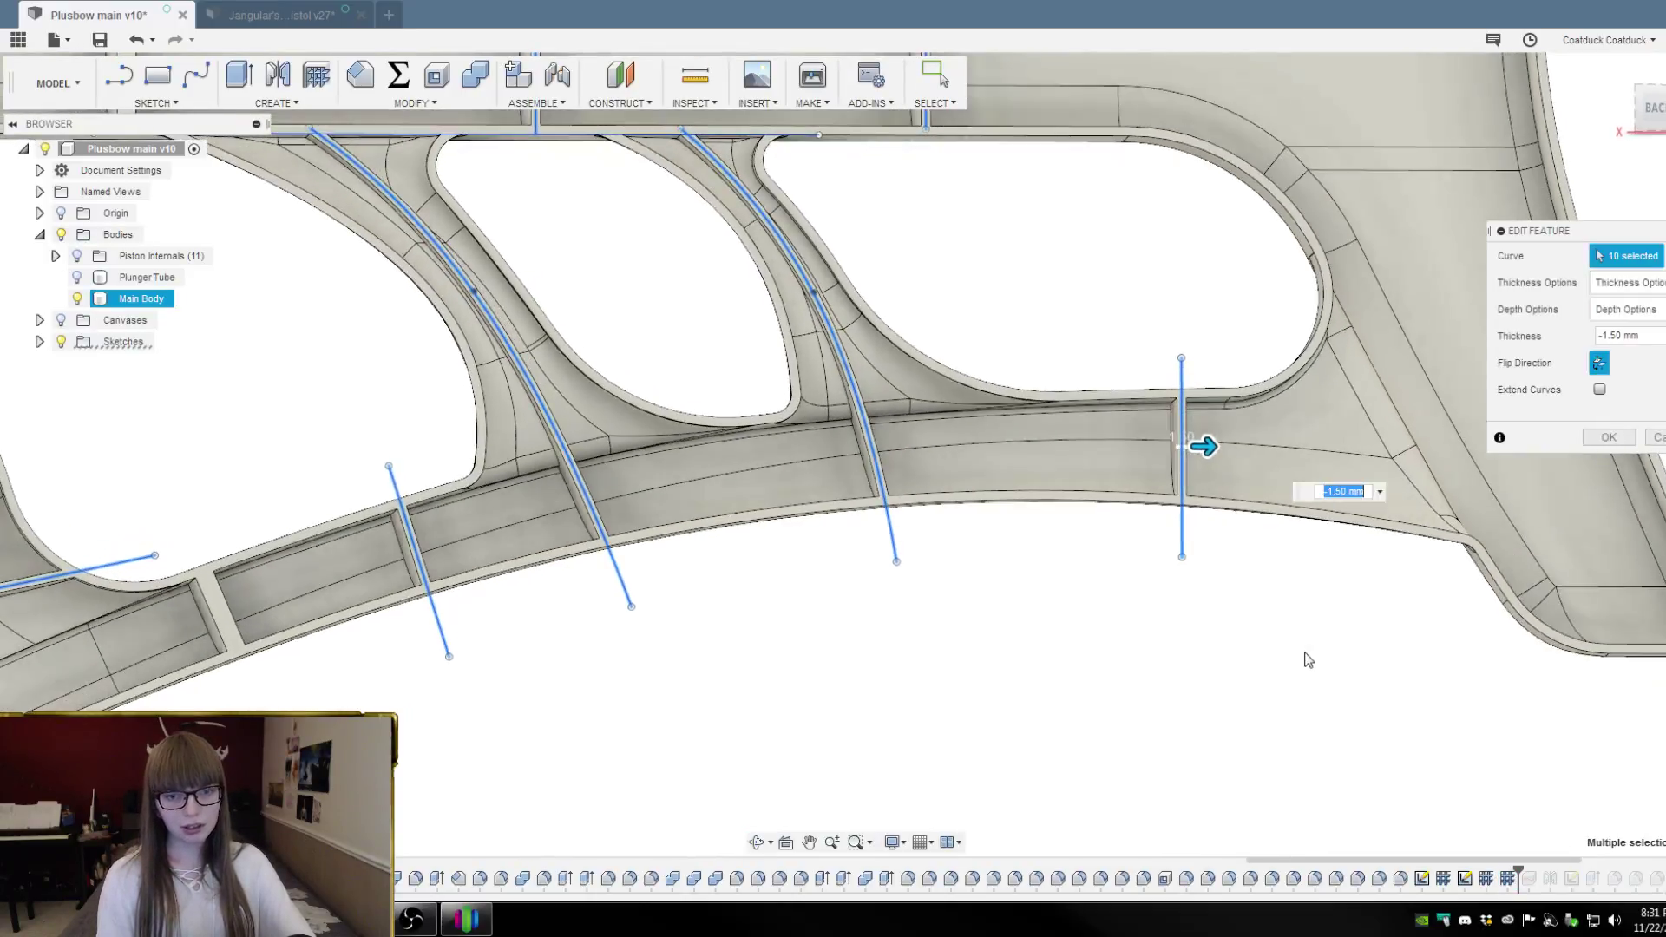
pyautogui.scroll(-3, 1304, 651)
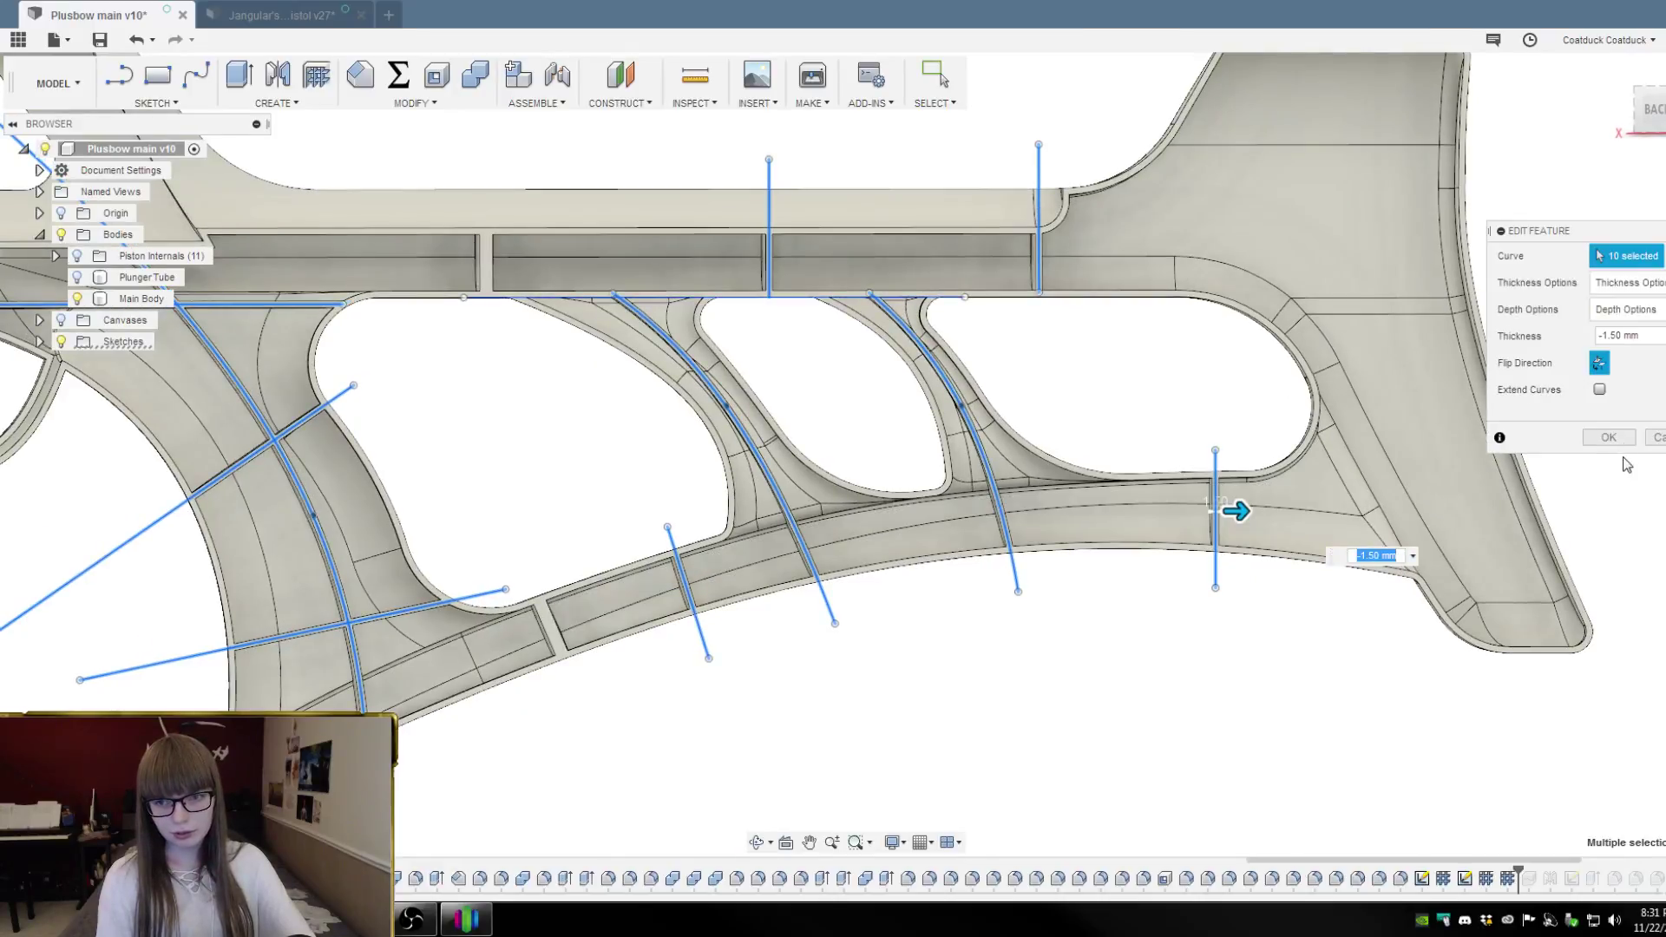
pyautogui.click(1622, 441)
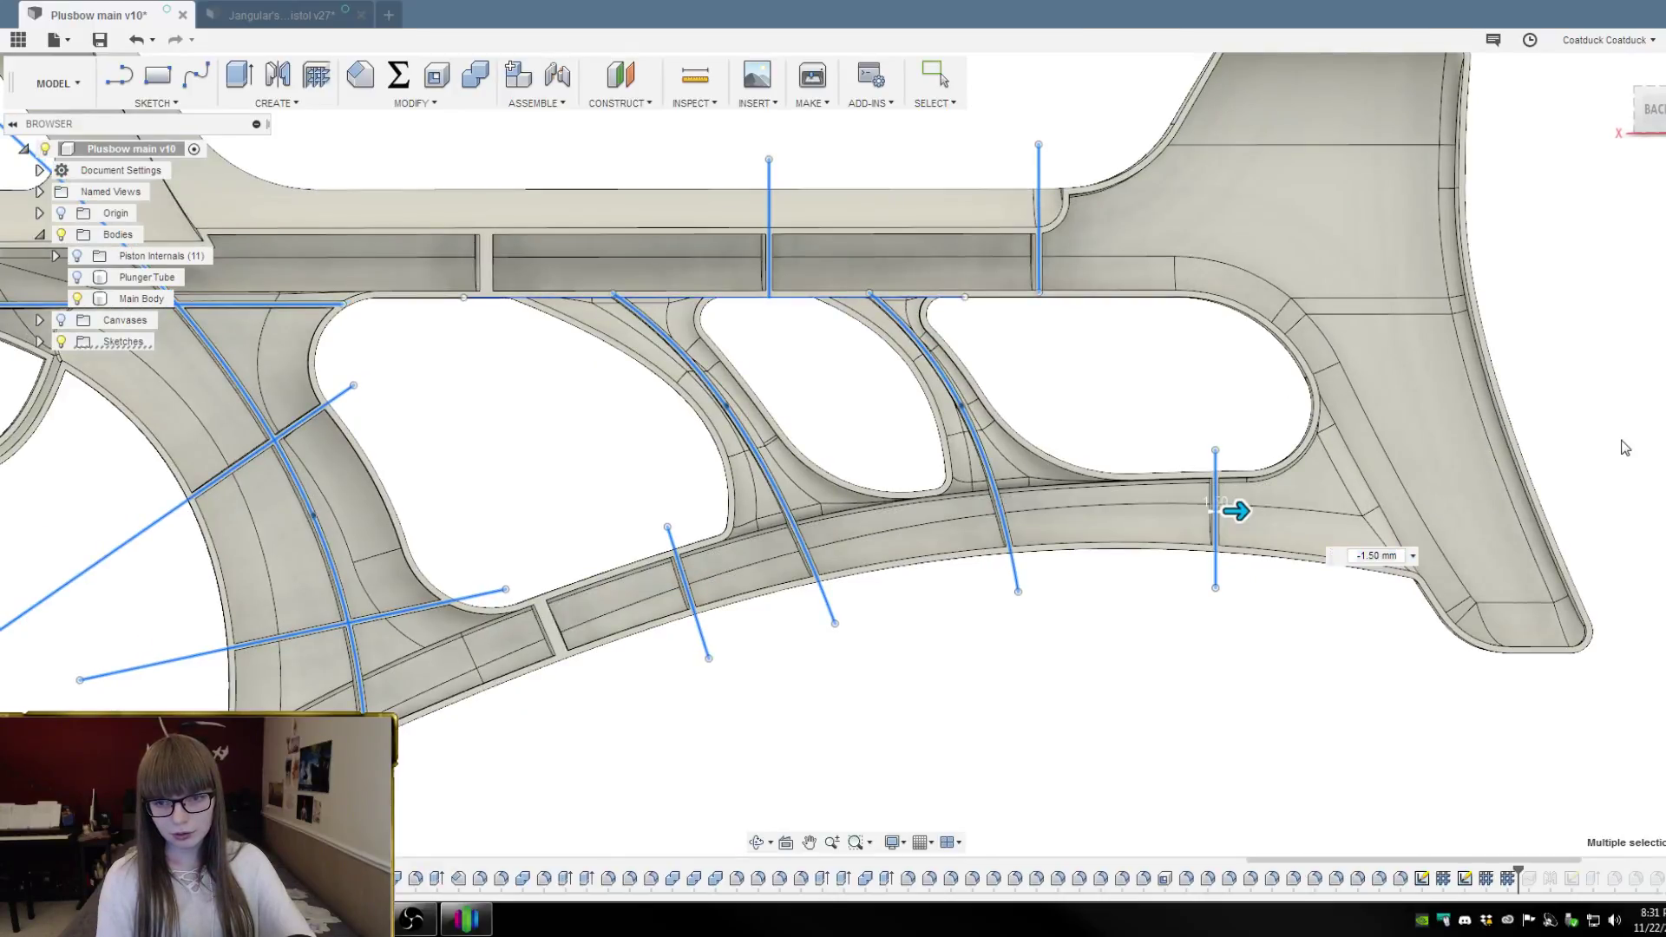
# Try shifting the vertical rib line at the rearmost cutout slightly sideways and return it to its place
pyautogui.click(1224, 473)
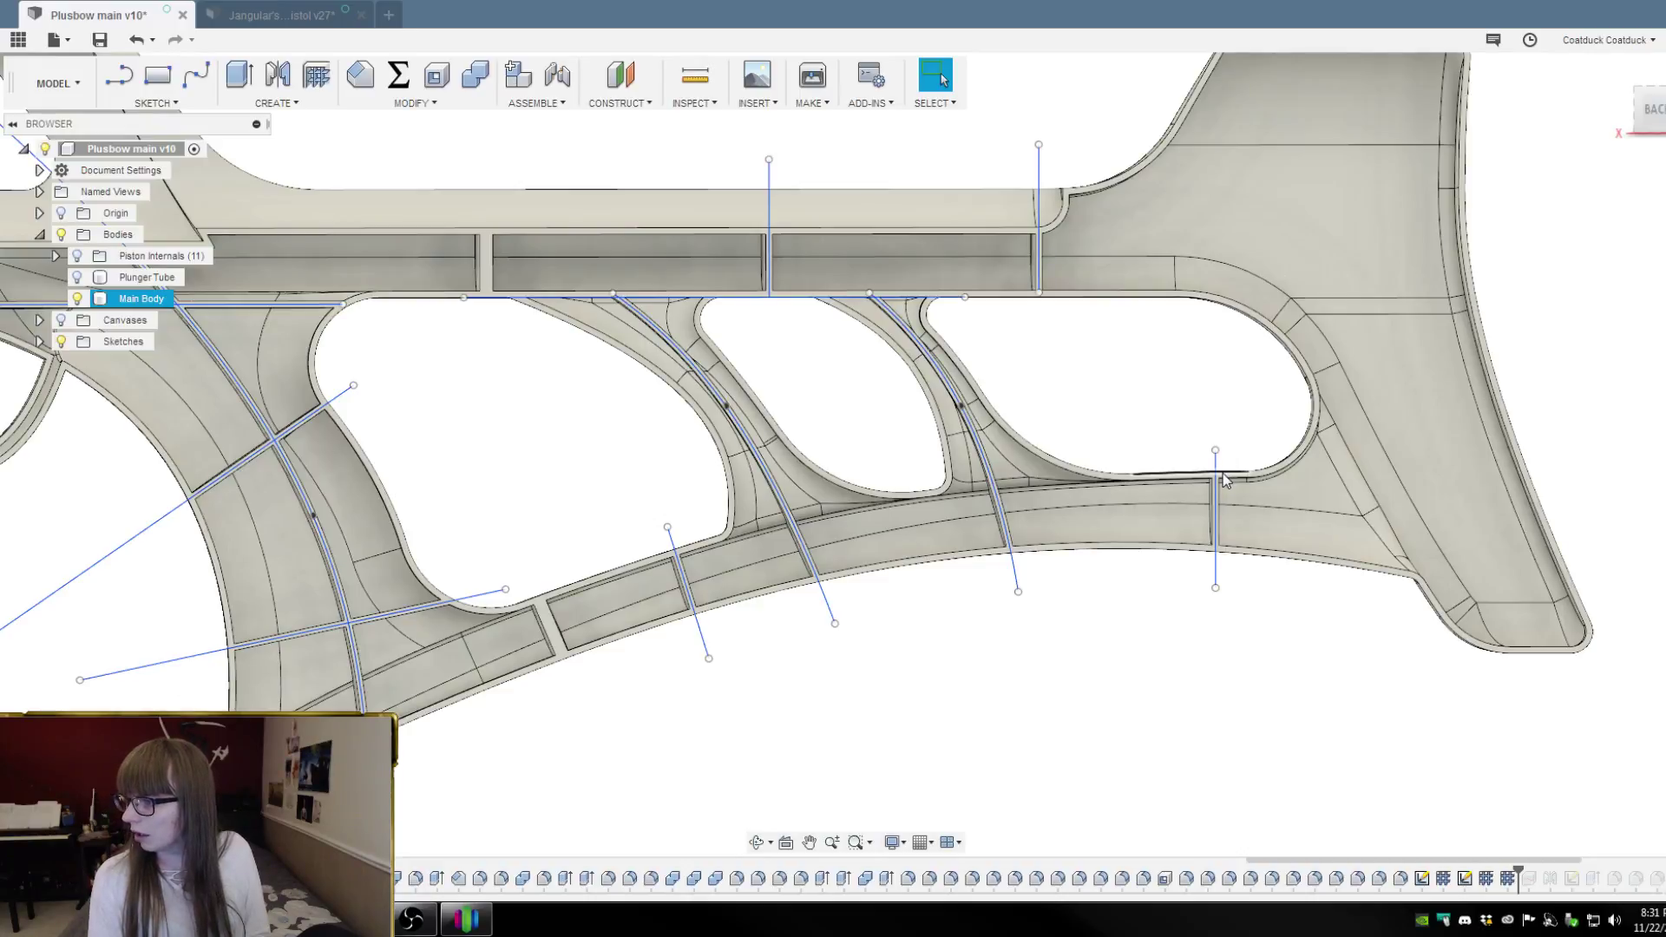
pyautogui.scroll(3, 1221, 477)
pyautogui.press('Escape')
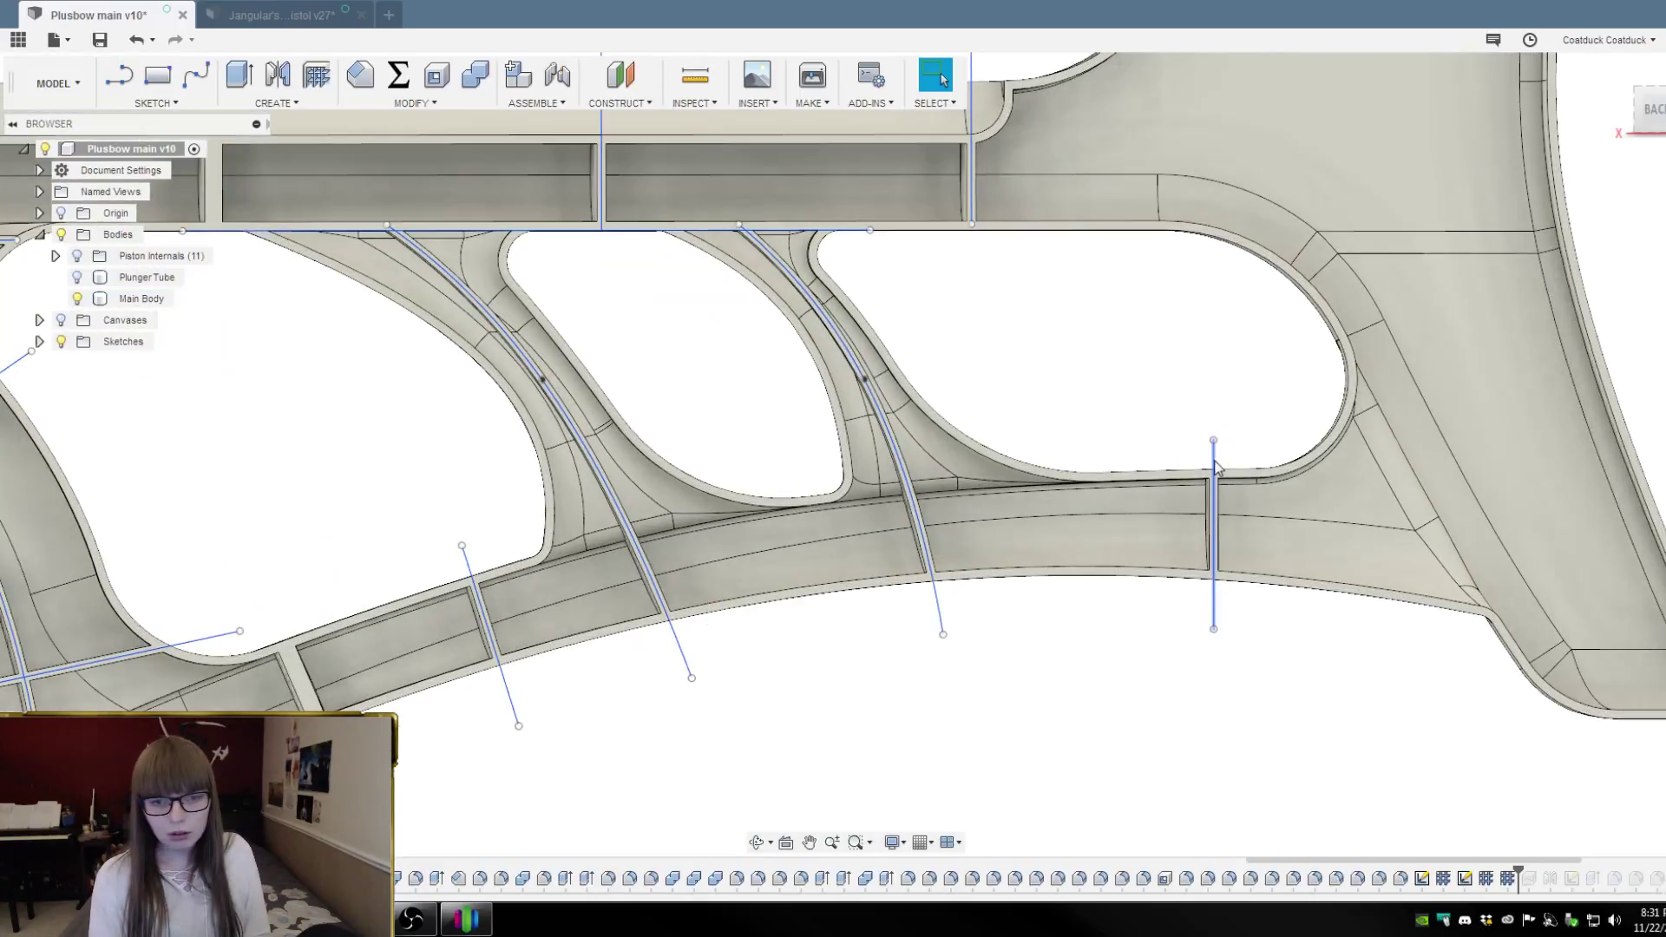
pyautogui.moveTo(1213, 441); pyautogui.dragTo(1204, 440)
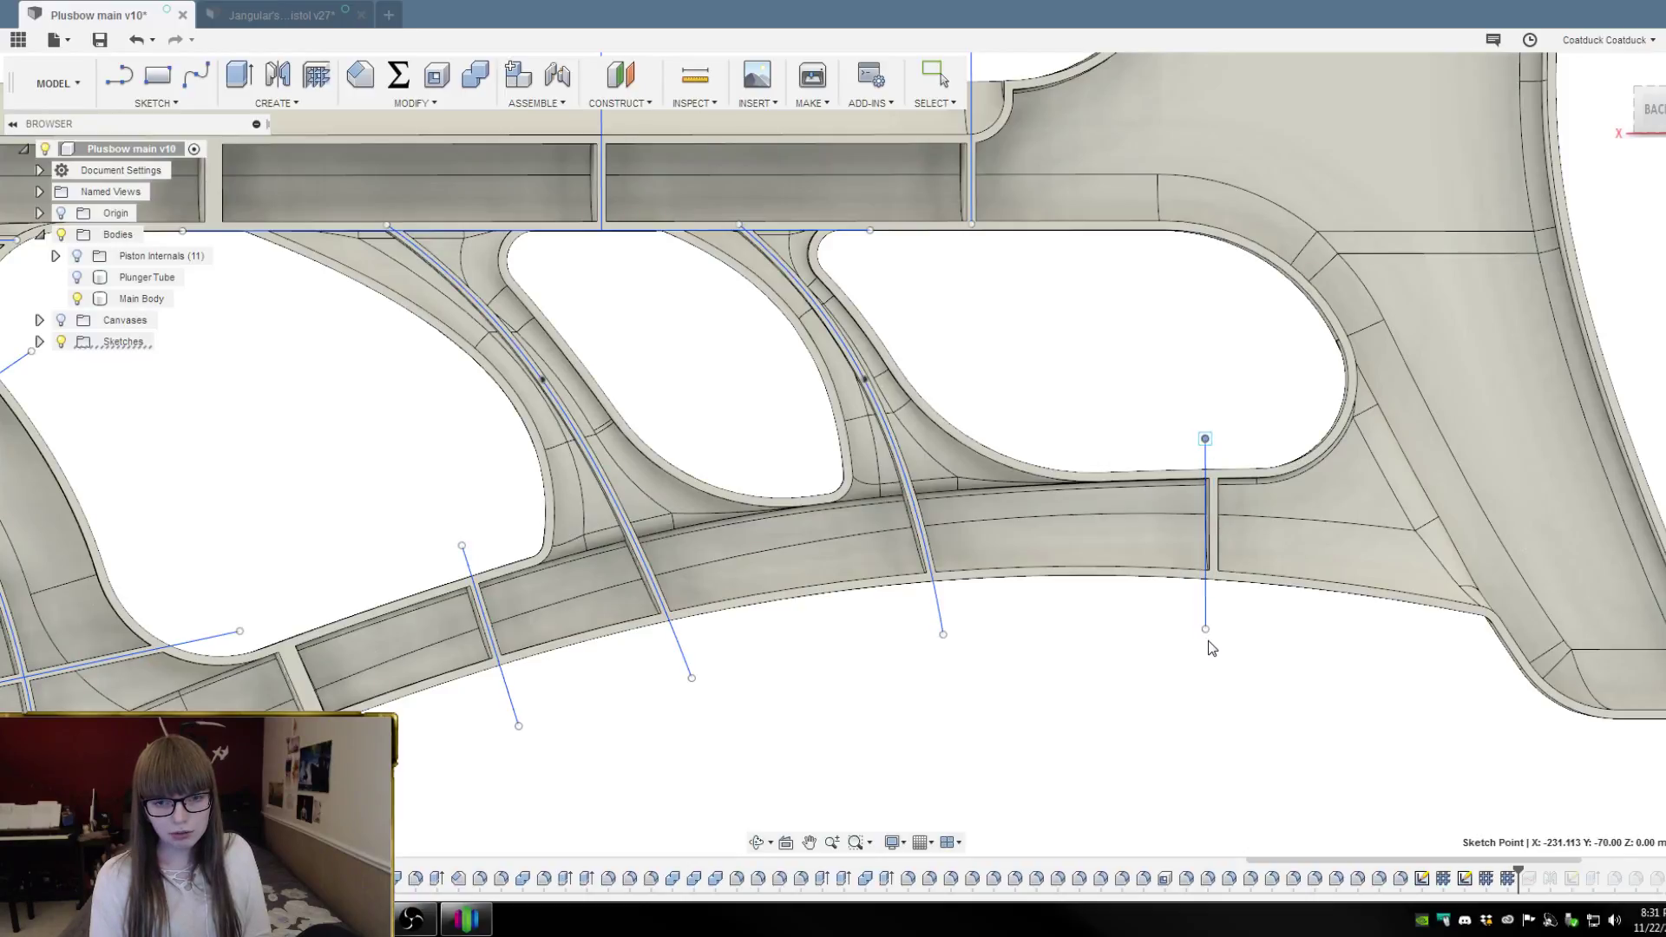
pyautogui.press('Escape')
pyautogui.moveTo(1205, 630); pyautogui.dragTo(1215, 630)
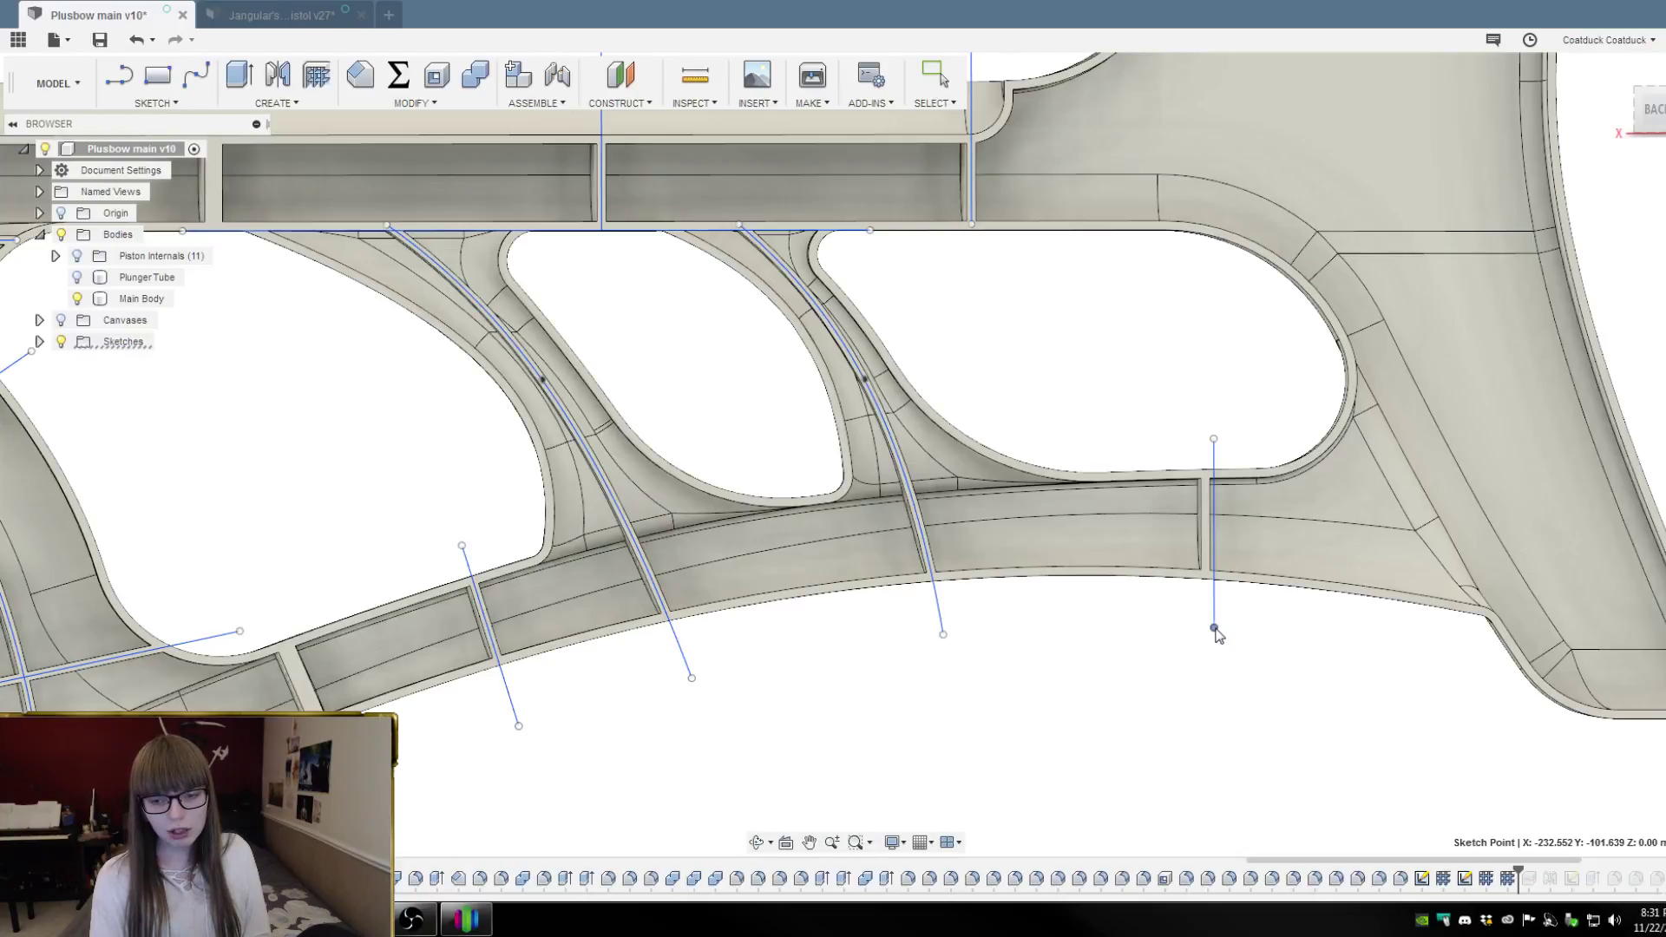
pyautogui.press('Escape')
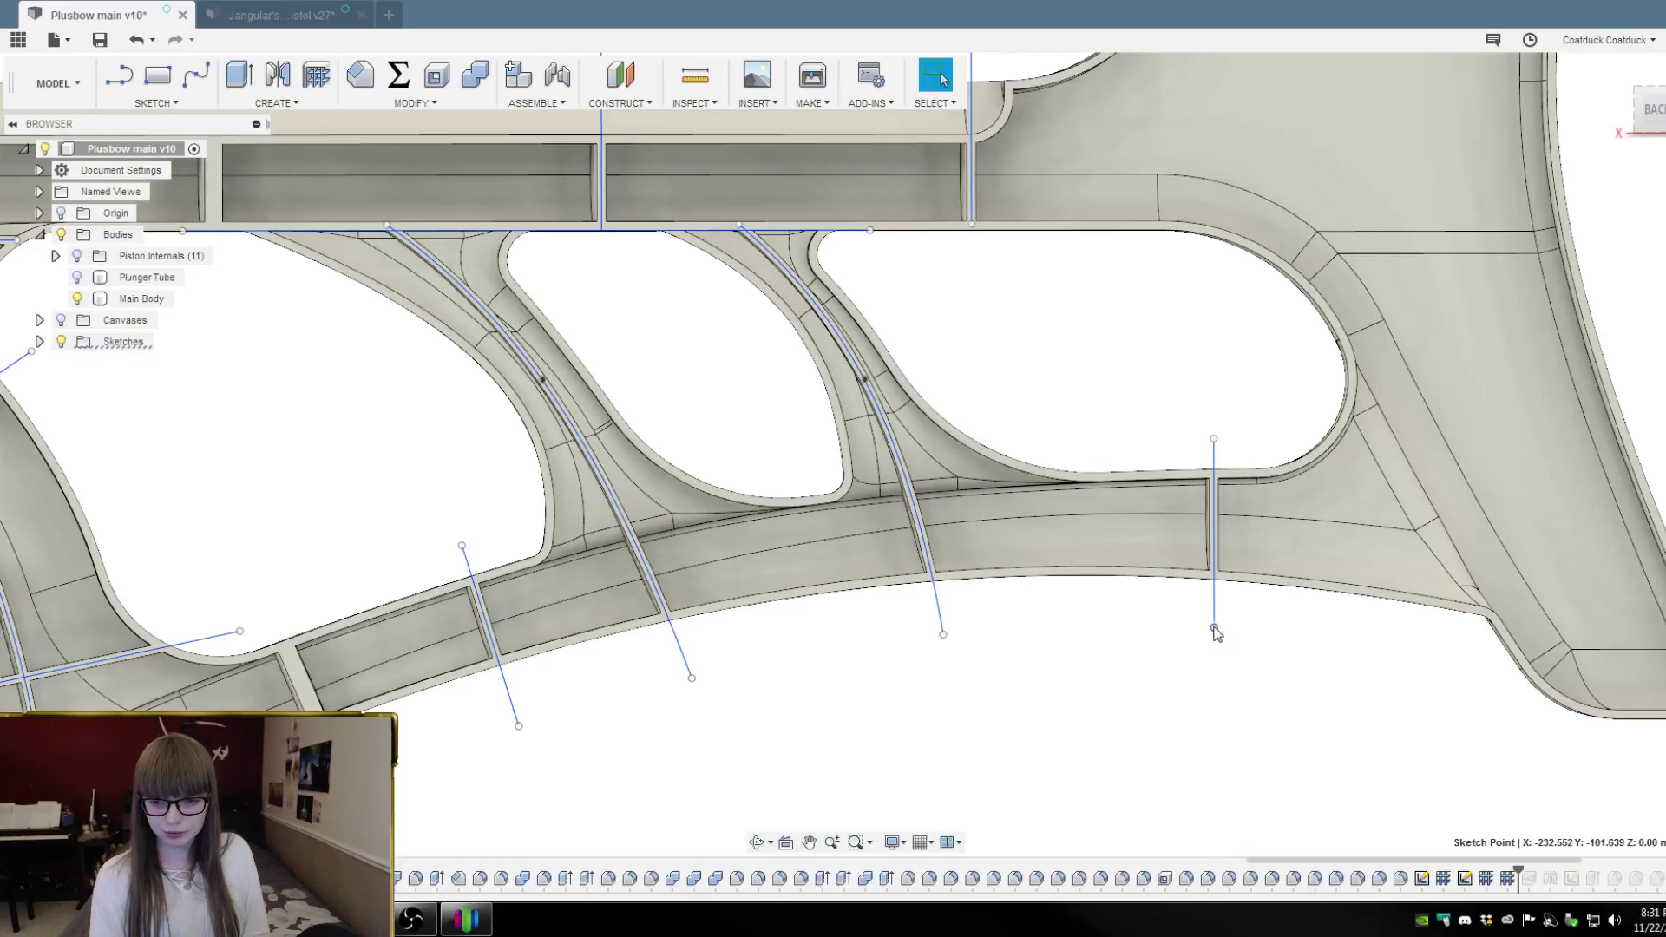
# Hide all sketches and examine the ribs in the lower arm and rear stock of the main body
pyautogui.scroll(-3, 1224, 453)
pyautogui.moveTo(1234, 601); pyautogui.dragTo(1213, 573)
pyautogui.press('Escape')
pyautogui.click(61, 341)
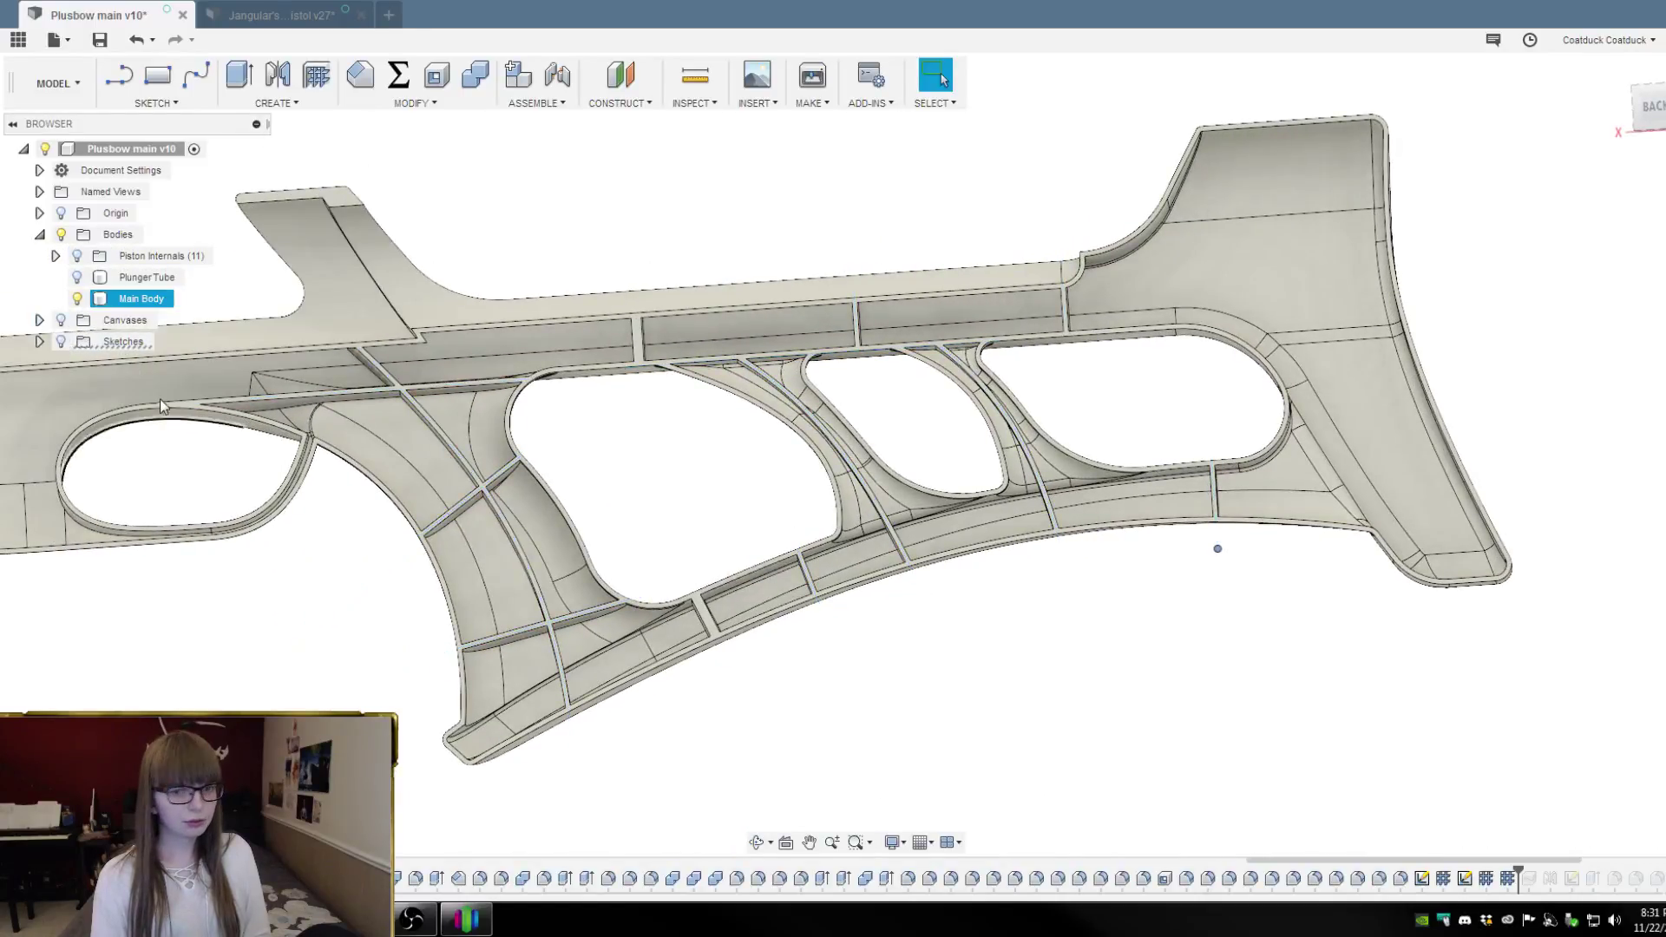
pyautogui.press('F4')
pyautogui.moveTo(1105, 681); pyautogui.dragTo(1145, 678)
pyautogui.press('Escape')
pyautogui.scroll(5, 1471, 462)
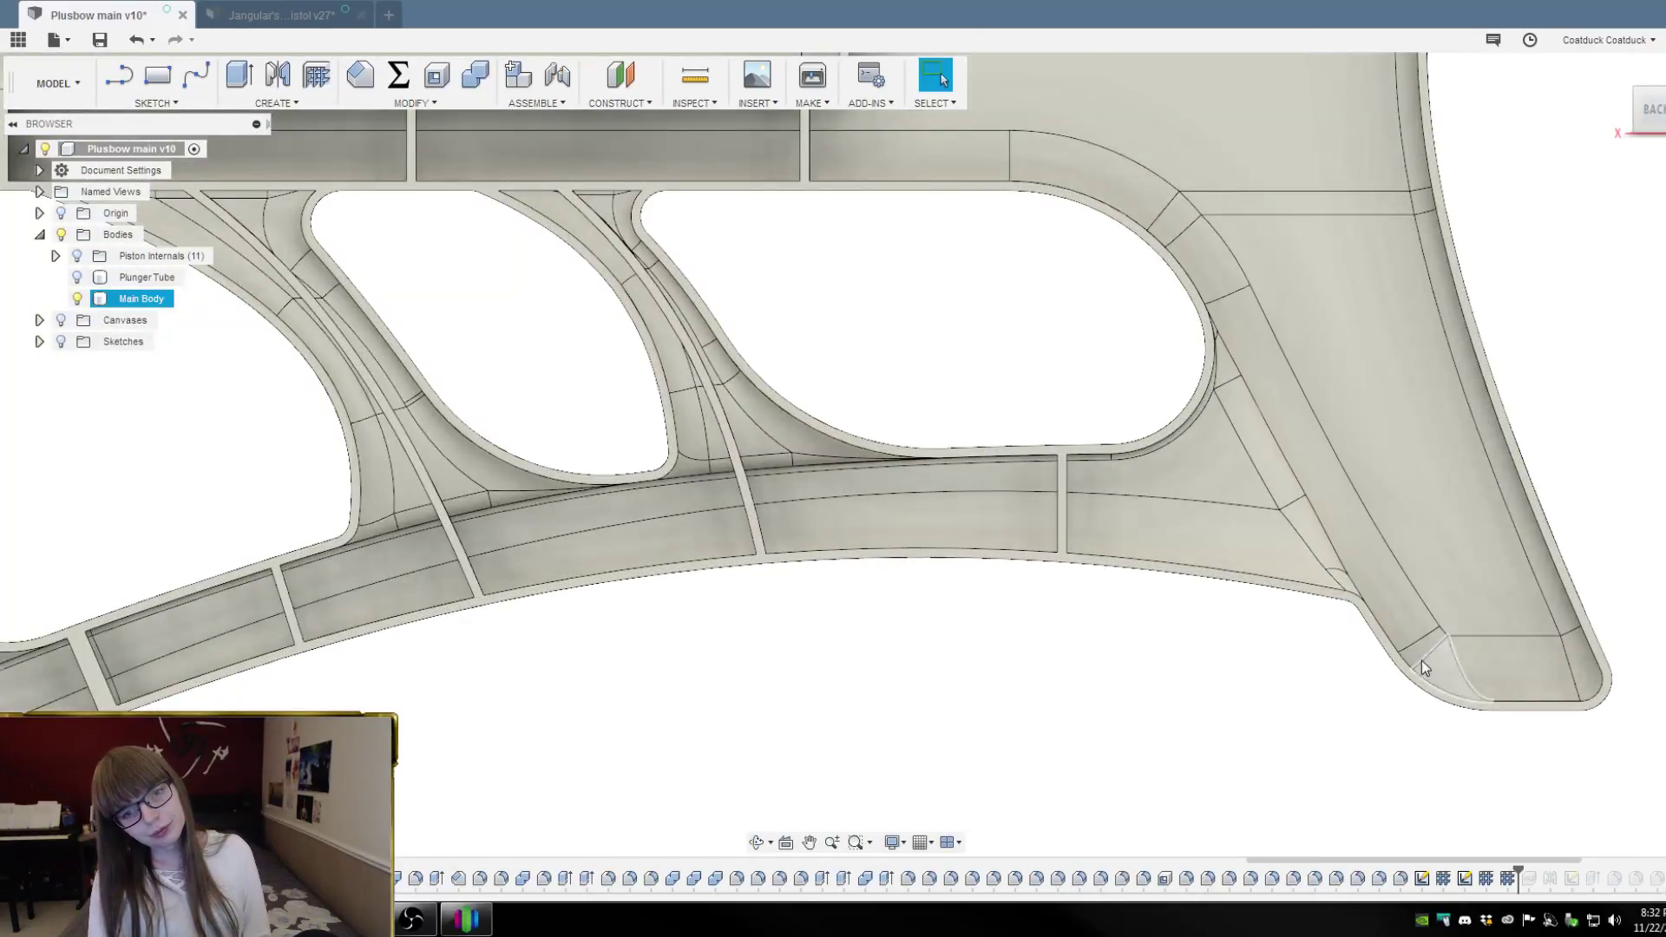
pyautogui.keyDown('shift'); pyautogui.moveTo(1413, 777); pyautogui.dragTo(1314, 746, button='middle'); pyautogui.keyUp('shift')
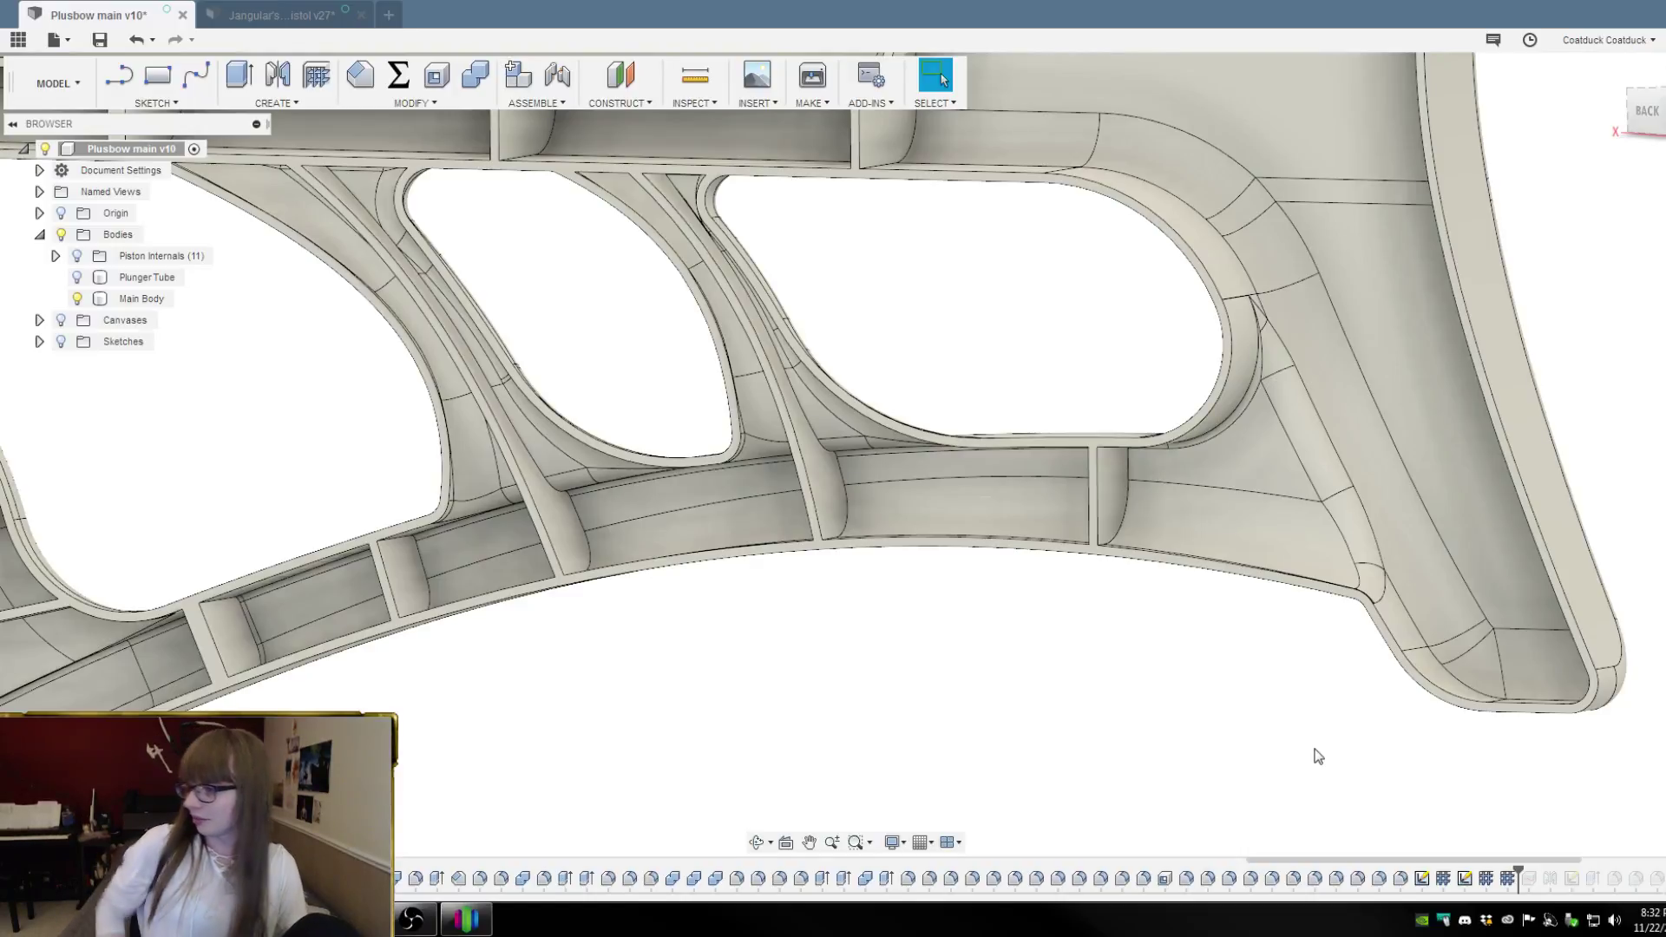
pyautogui.moveTo(1368, 747)
pyautogui.keyDown('shift'); pyautogui.mouseDown(button='middle')
pyautogui.moveTo(1387, 706)
pyautogui.moveTo(1393, 738)
pyautogui.mouseUp(button='middle'); pyautogui.keyUp('shift')
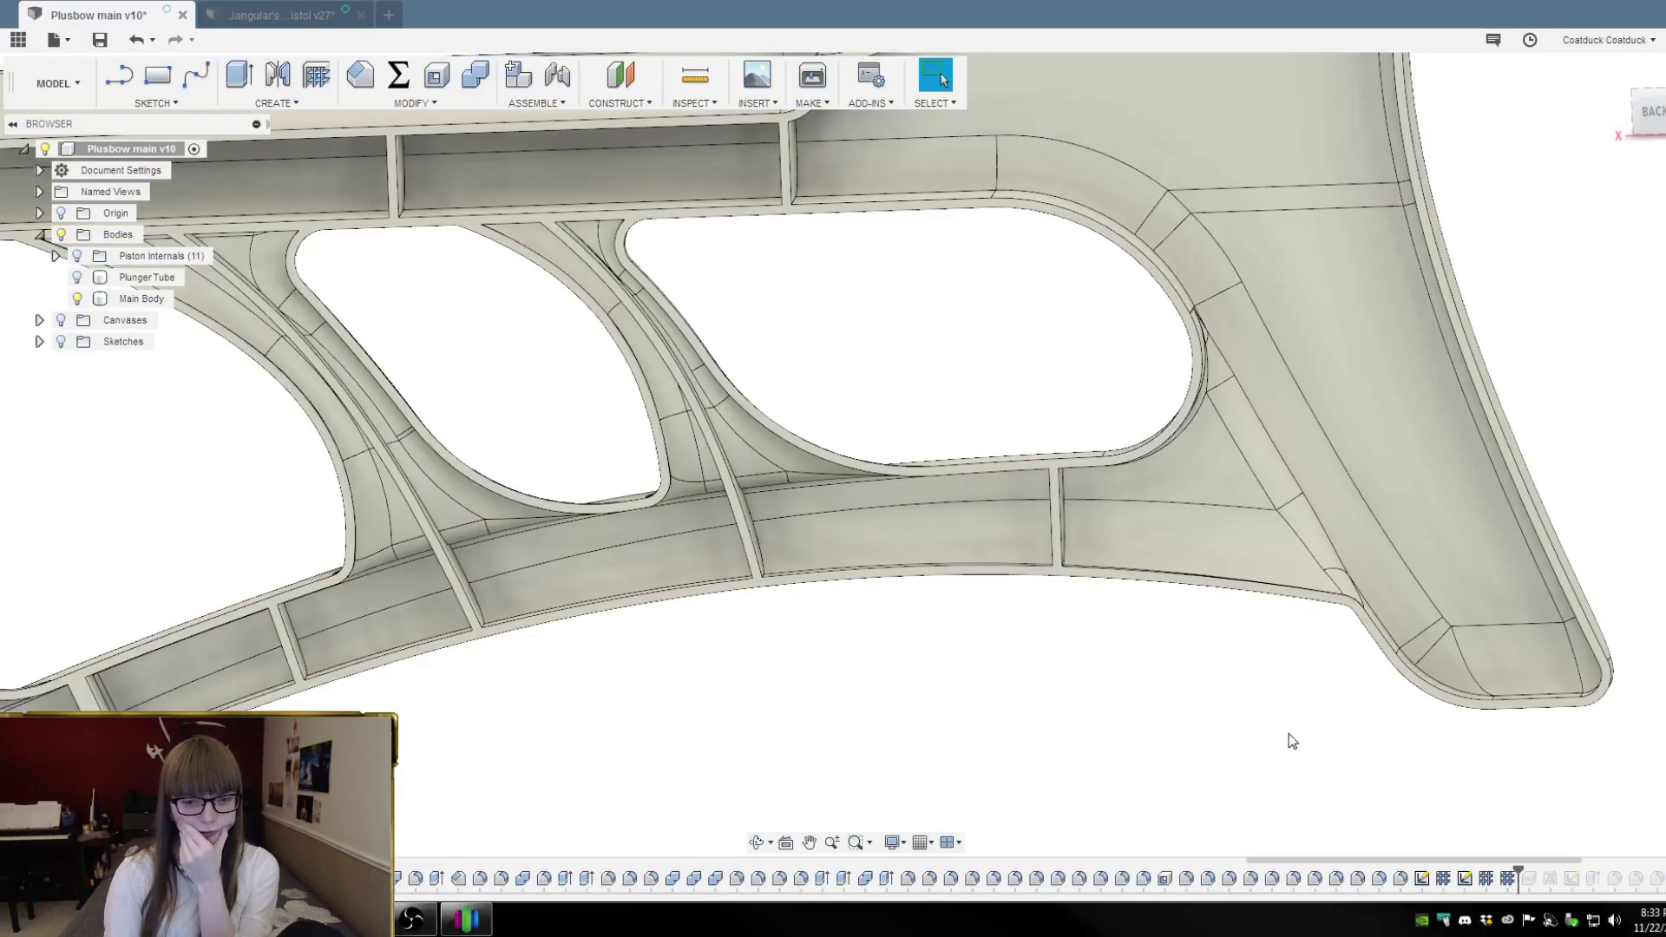
# Show the sketches again and make Sketch4 visible over the main body
pyautogui.click(57, 342)
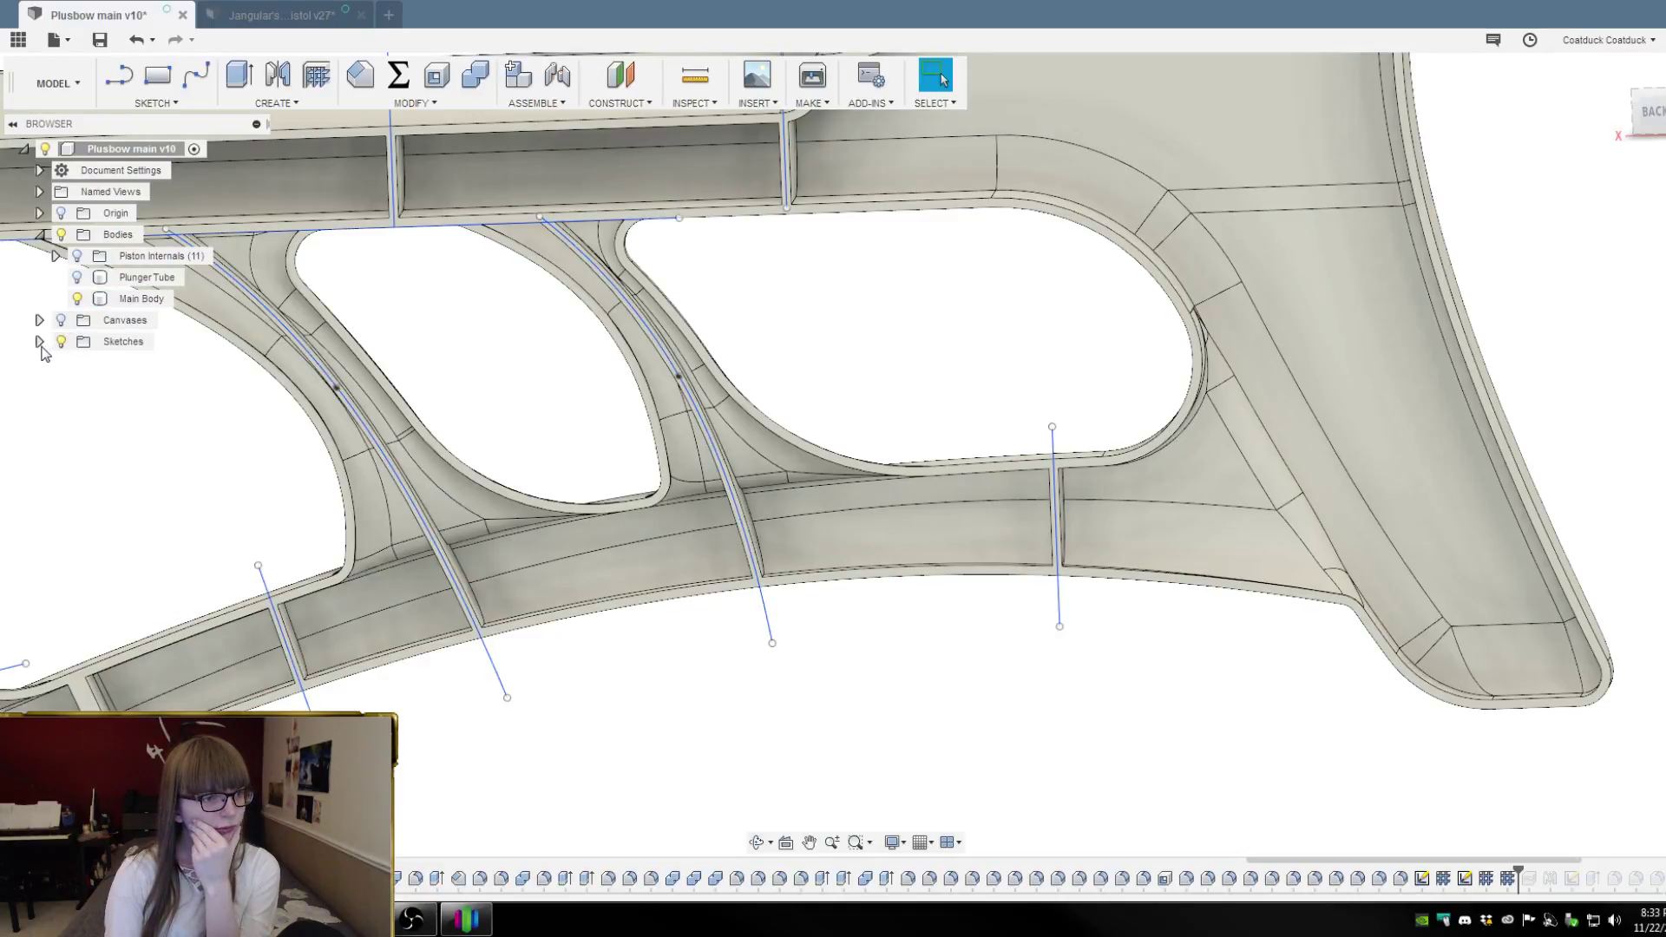
pyautogui.click(40, 341)
pyautogui.click(76, 365)
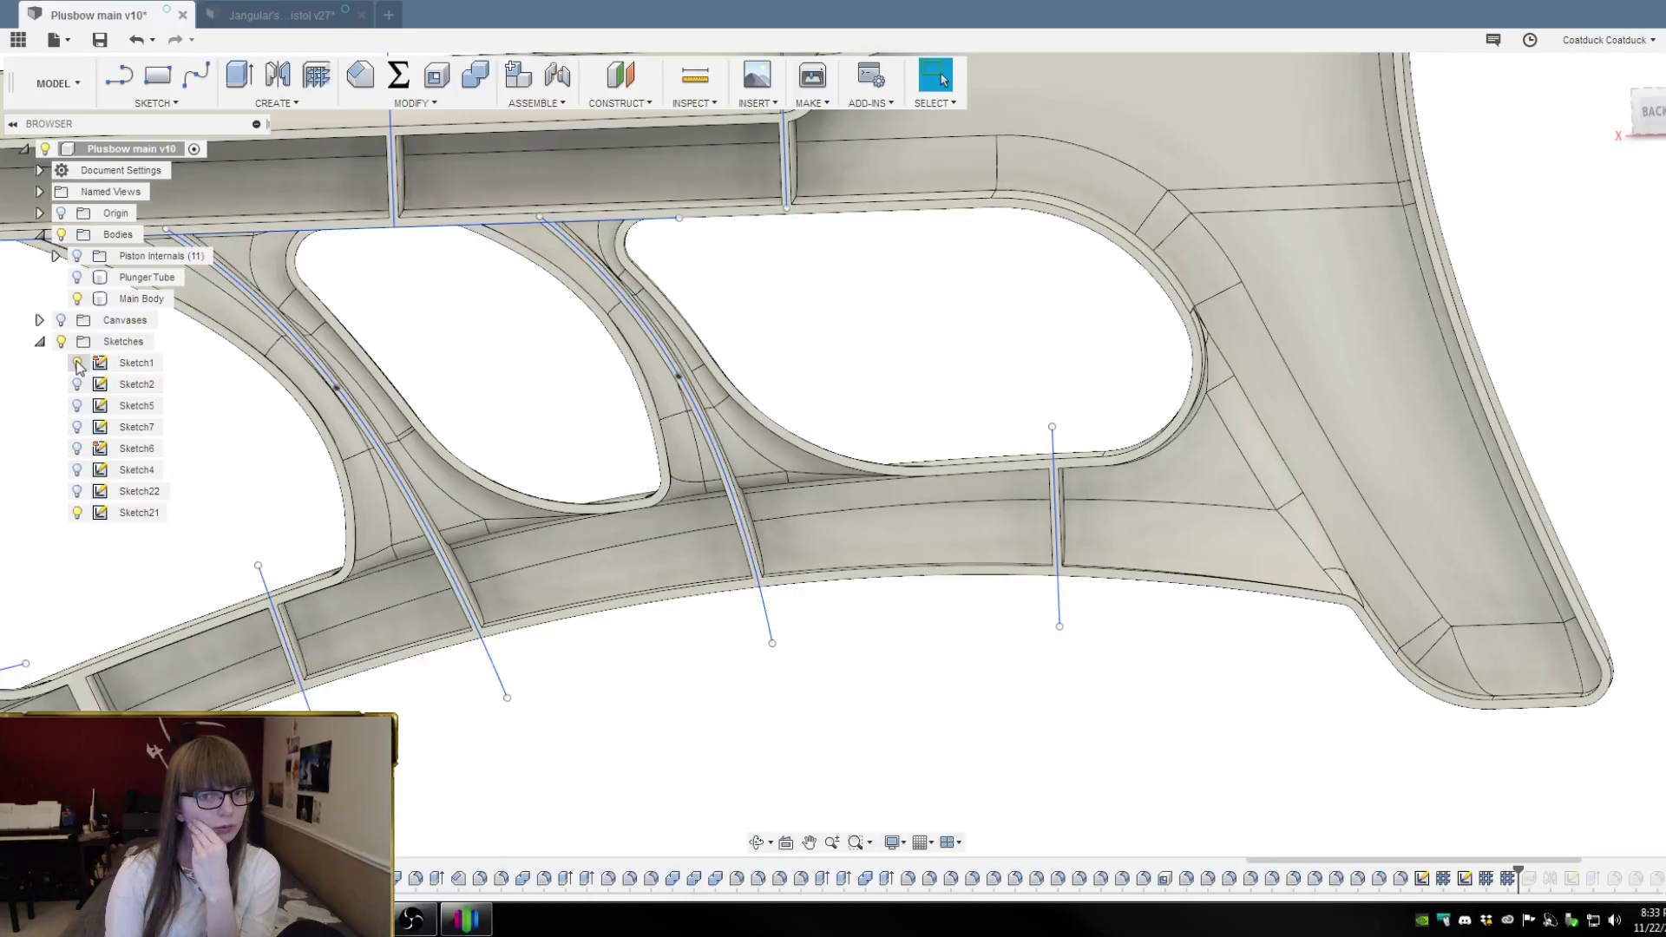
pyautogui.scroll(-3, 657, 397)
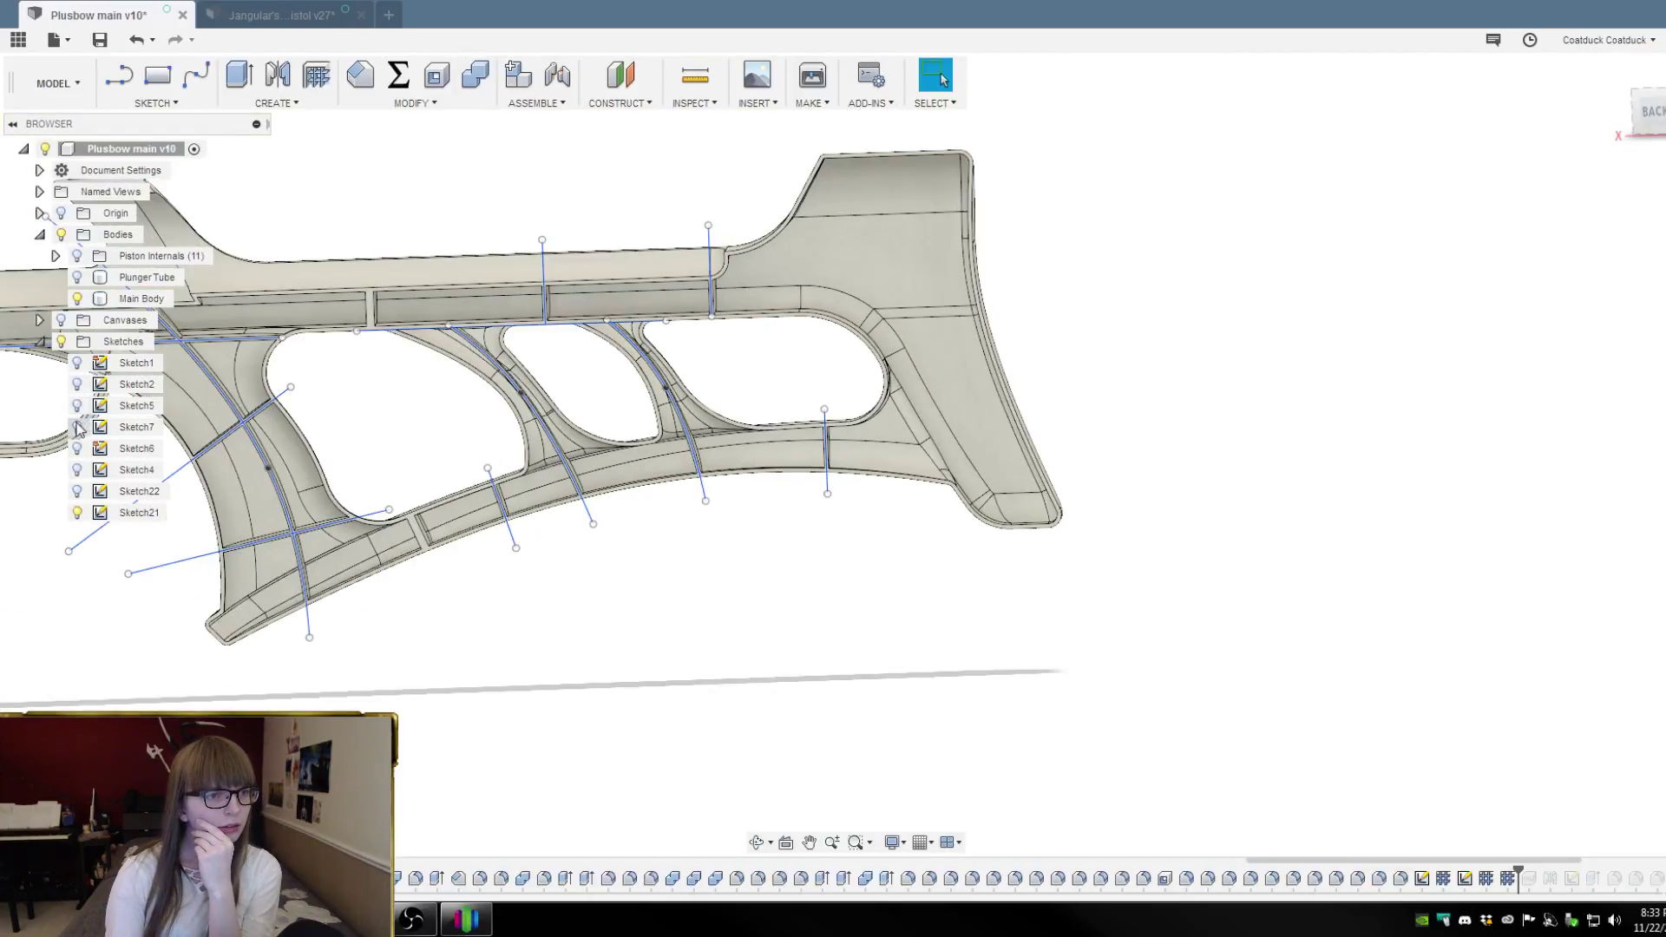
pyautogui.click(78, 470)
pyautogui.scroll(5, 1034, 622)
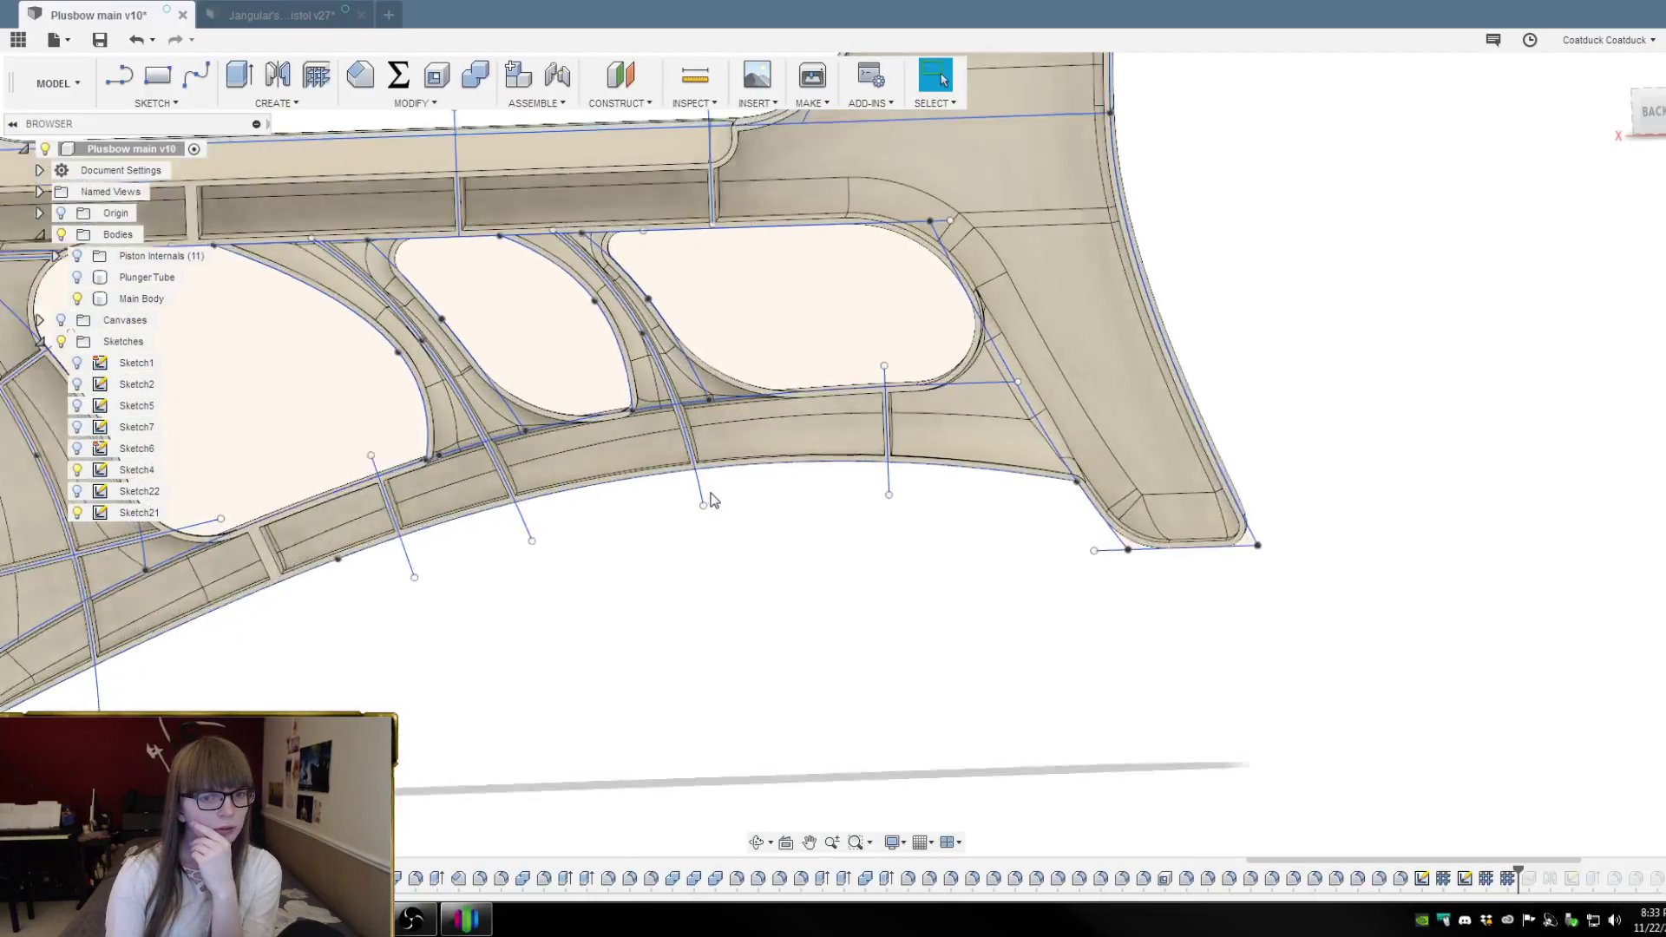
pyautogui.keyDown('shift'); pyautogui.moveTo(1034, 621); pyautogui.dragTo(1041, 590, button='middle'); pyautogui.keyUp('shift')
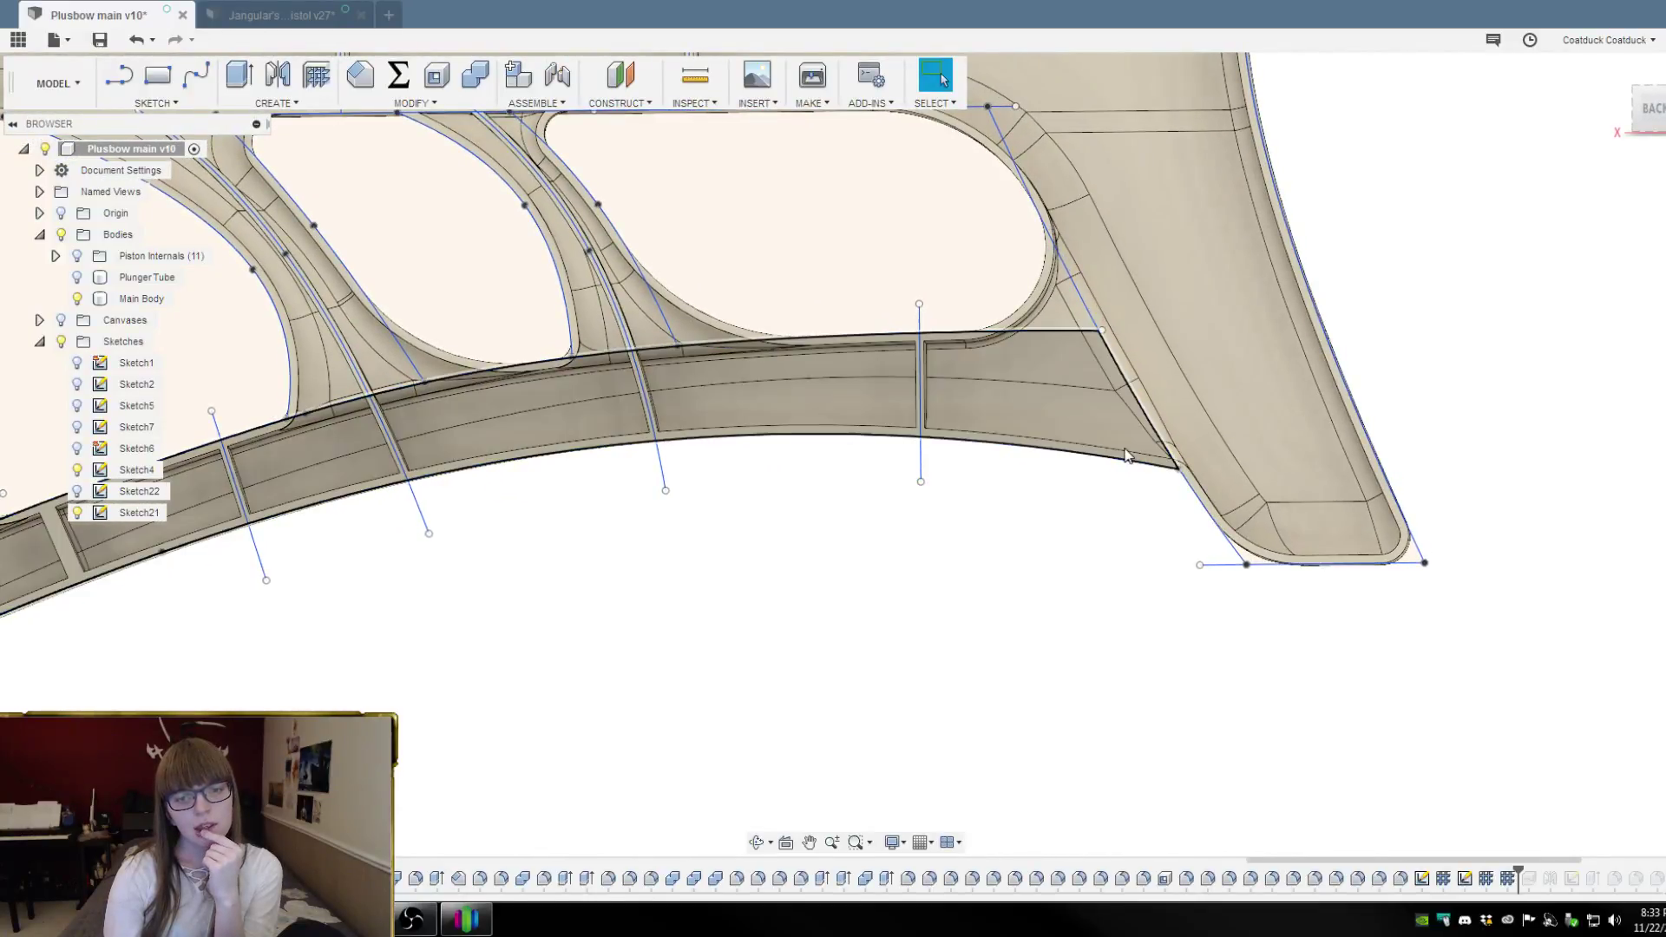
pyautogui.click(1142, 398)
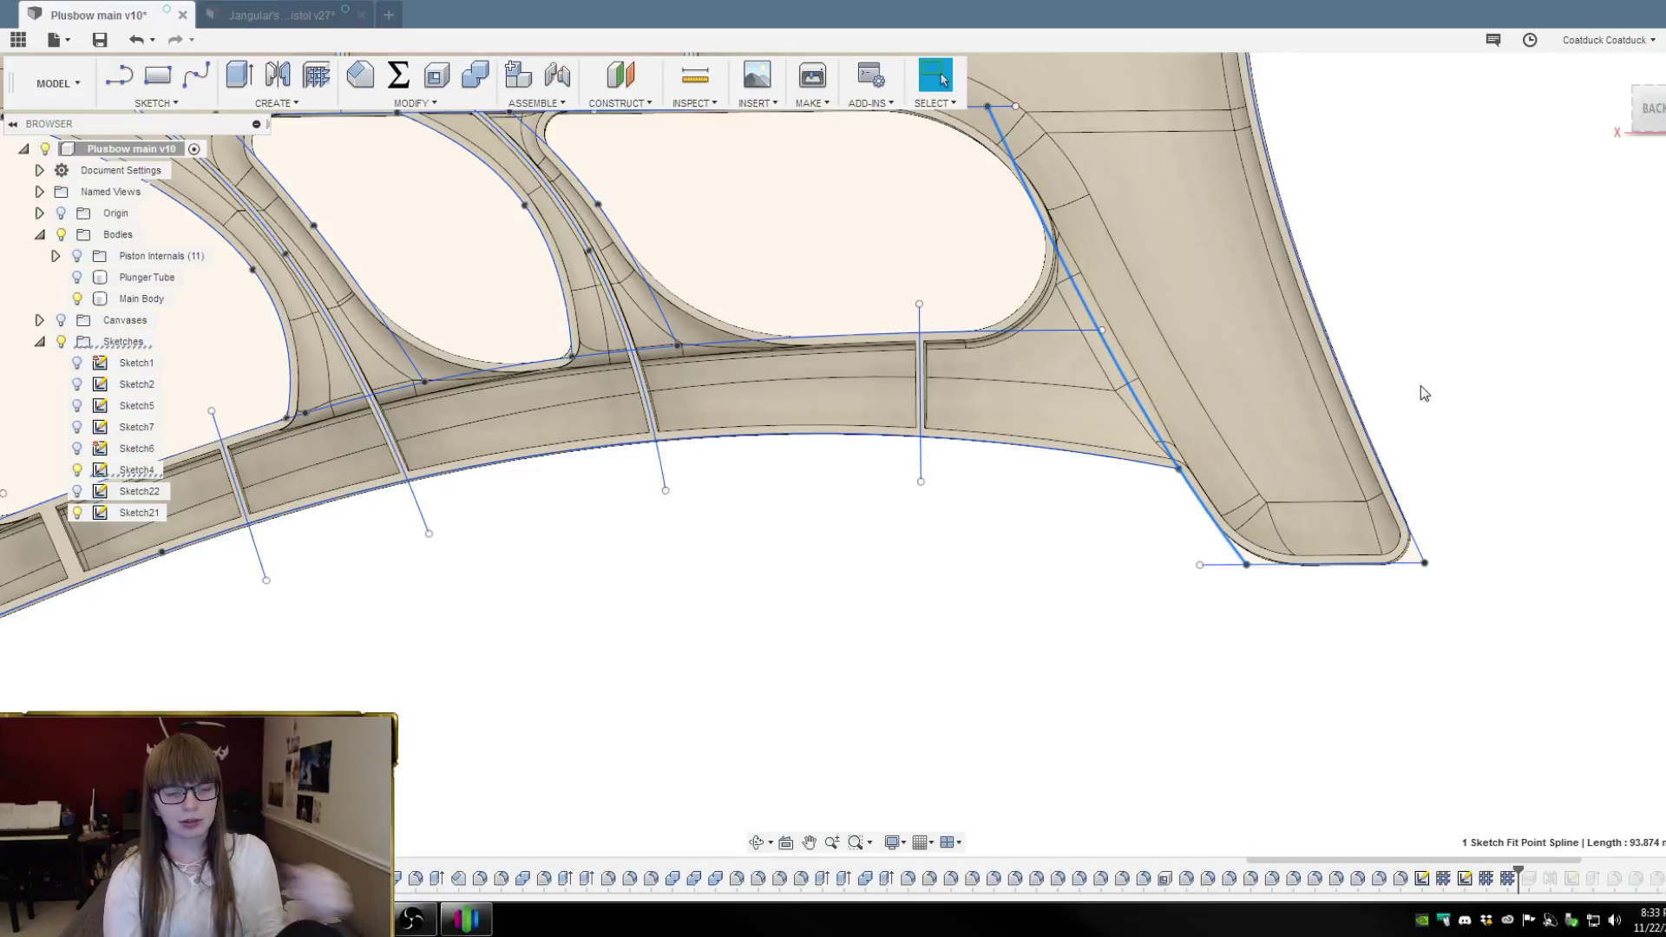
pyautogui.click(1029, 579)
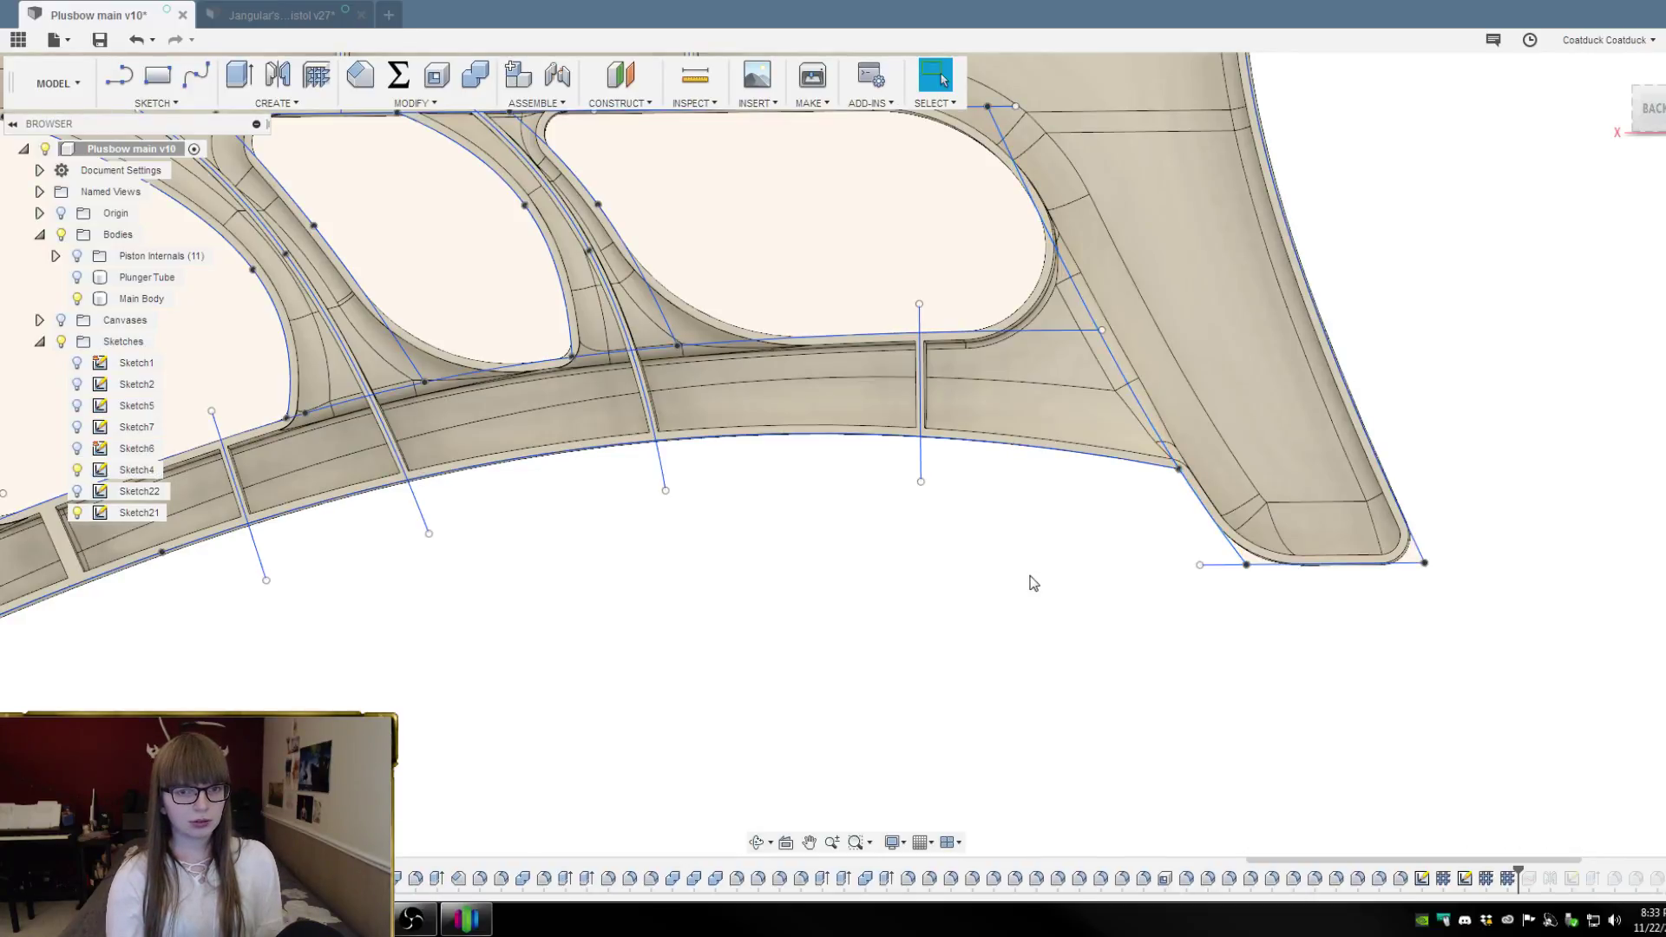
# Edit the rib sketch Sketch21 and project Sketch4's diagonal spline between the rearmost cutout and the butt into it
pyautogui.click(920, 350)
pyautogui.rightClick(922, 350)
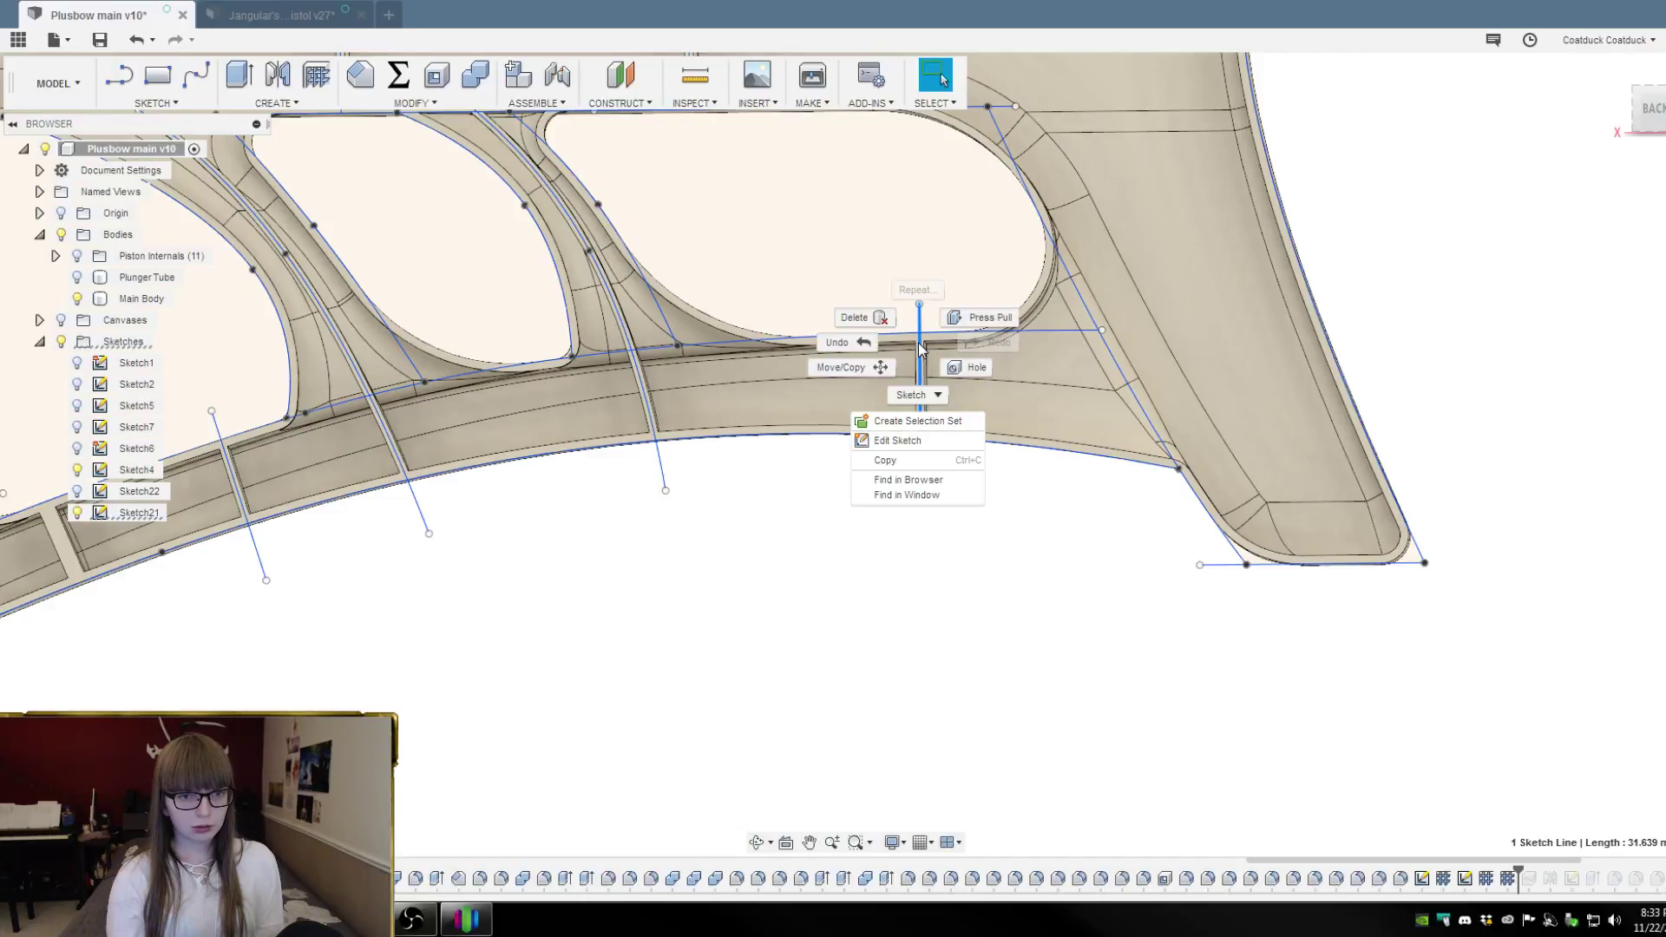
pyautogui.click(897, 440)
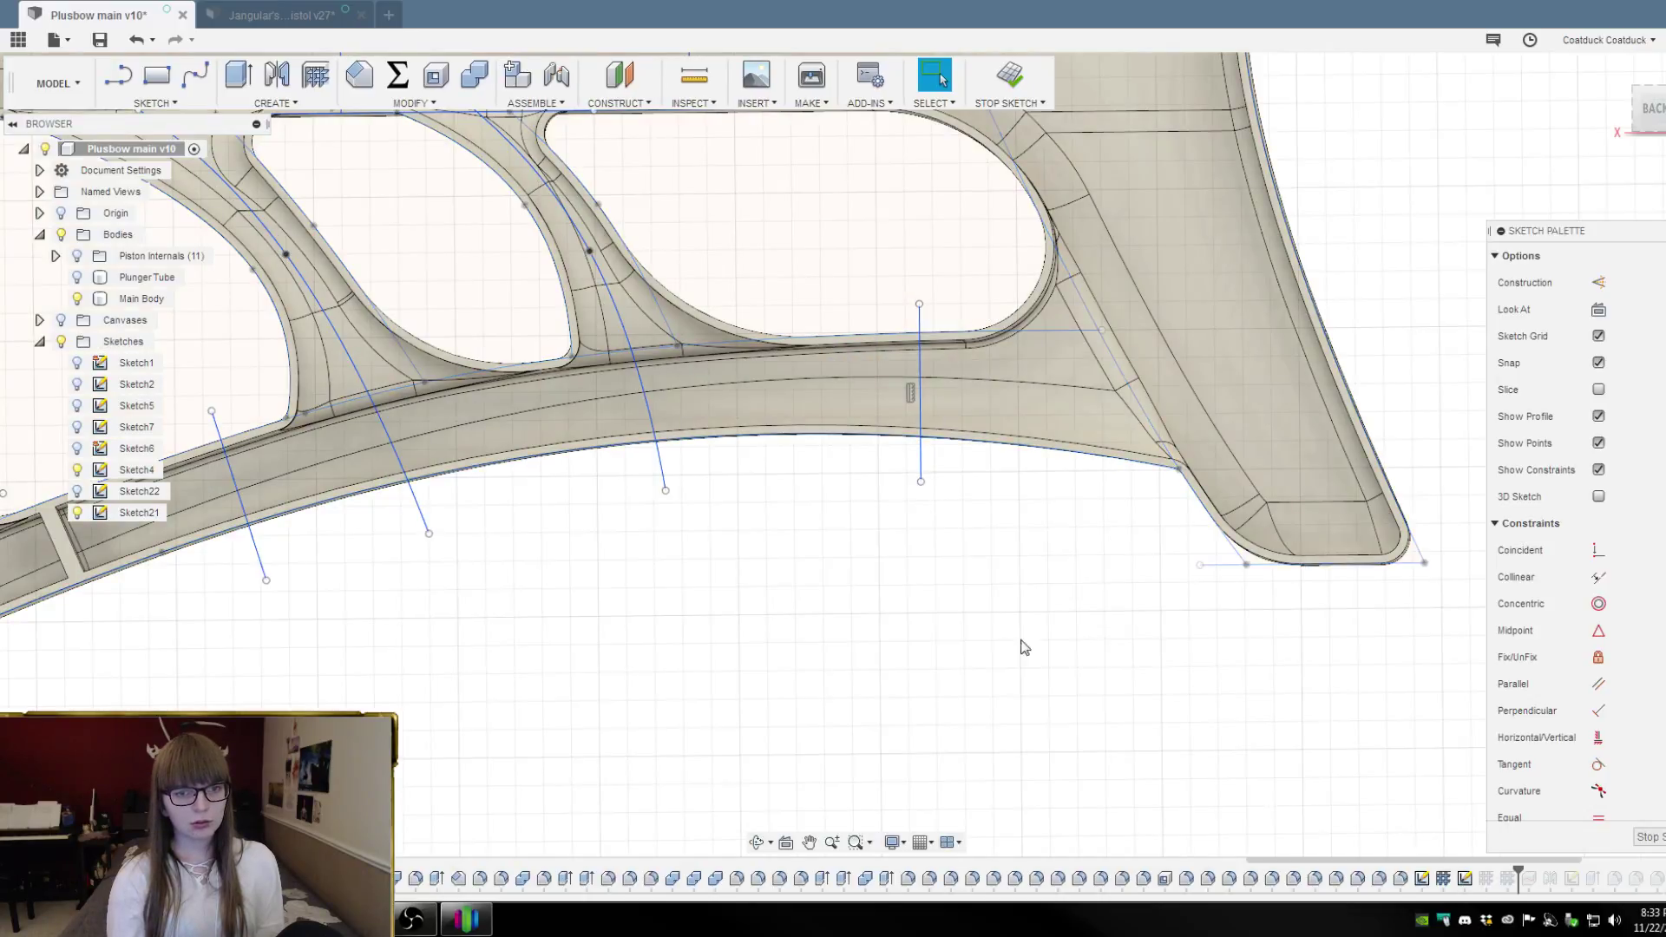
pyautogui.scroll(1, 1074, 331)
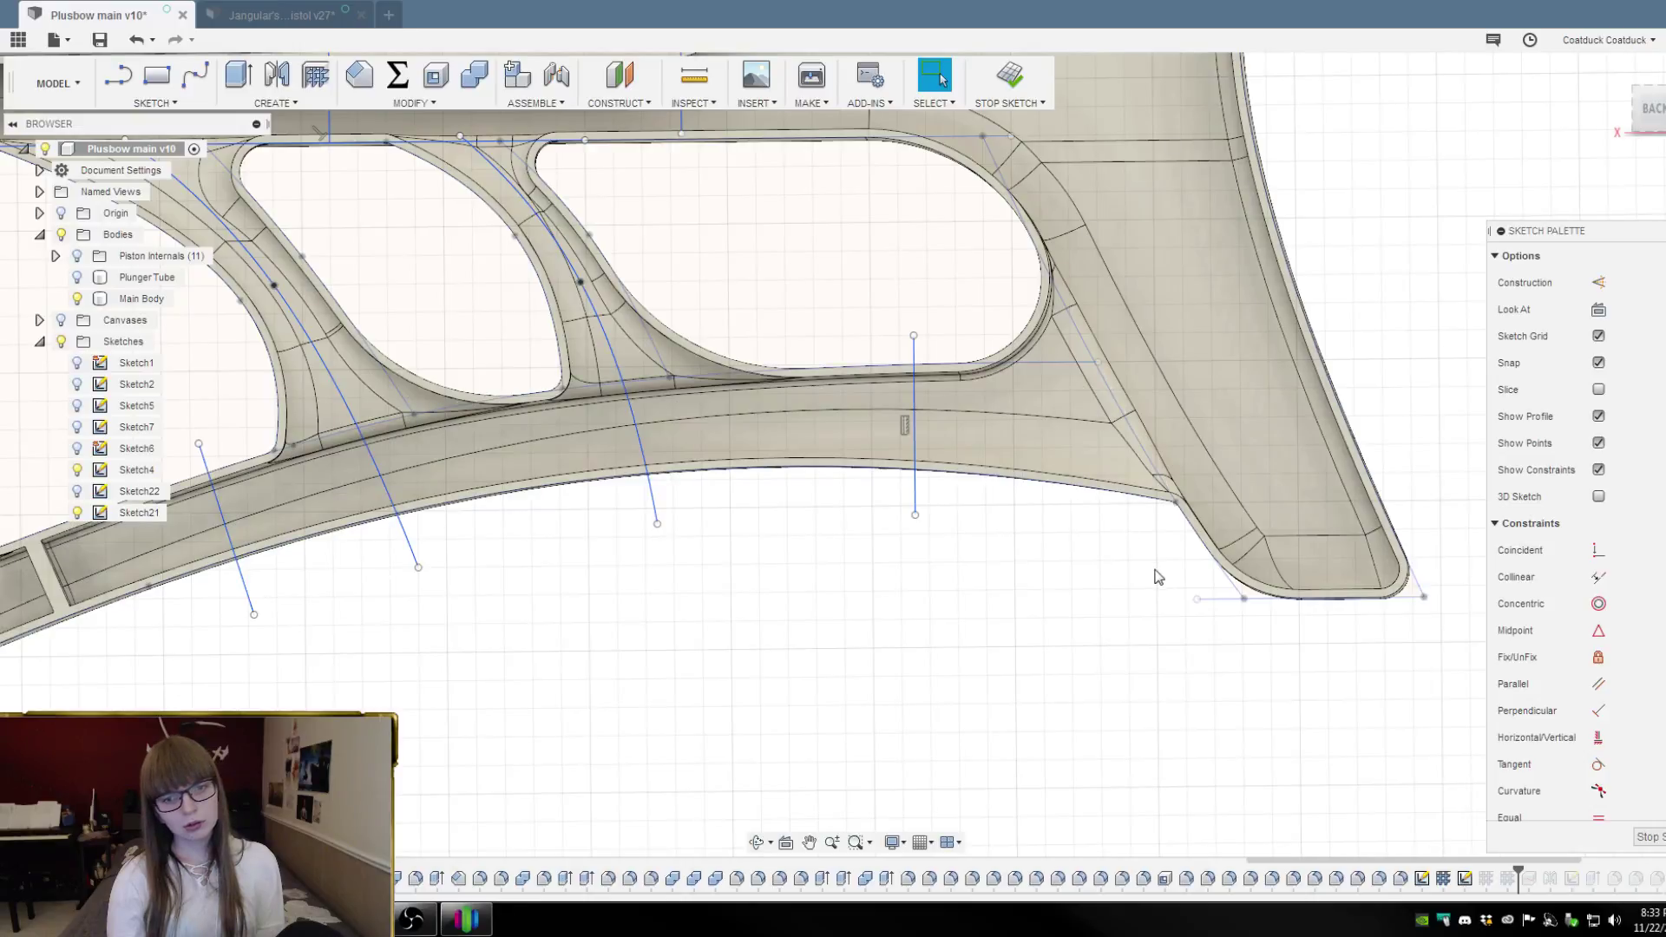
pyautogui.press('p')
pyautogui.click(1105, 396)
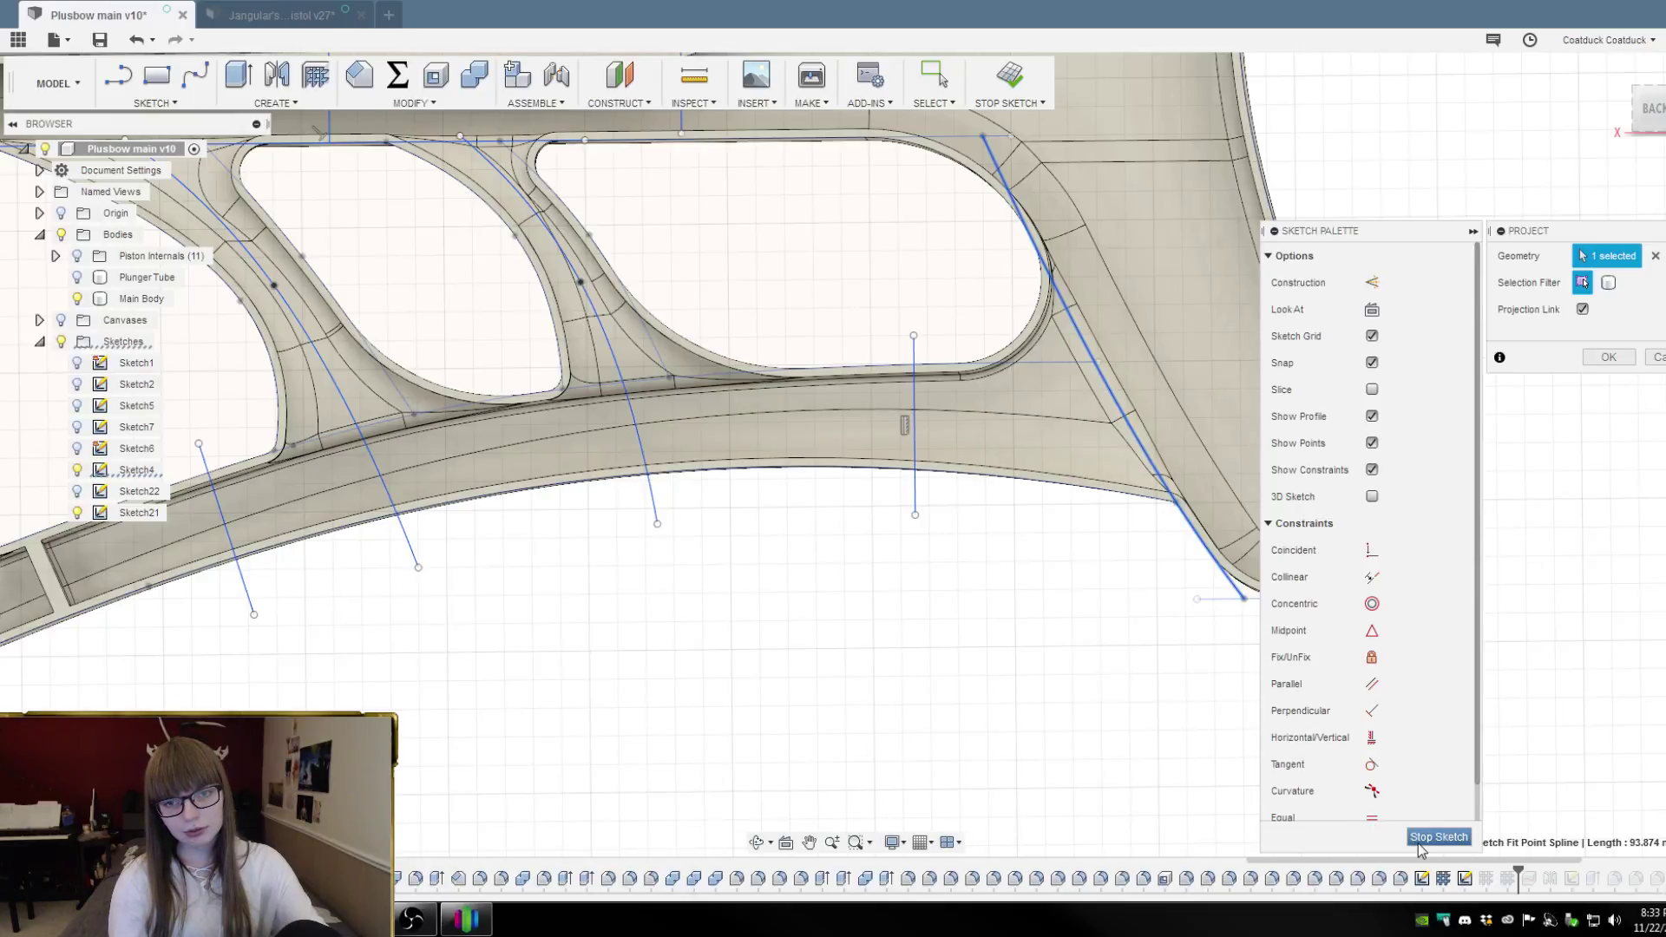
pyautogui.click(1609, 358)
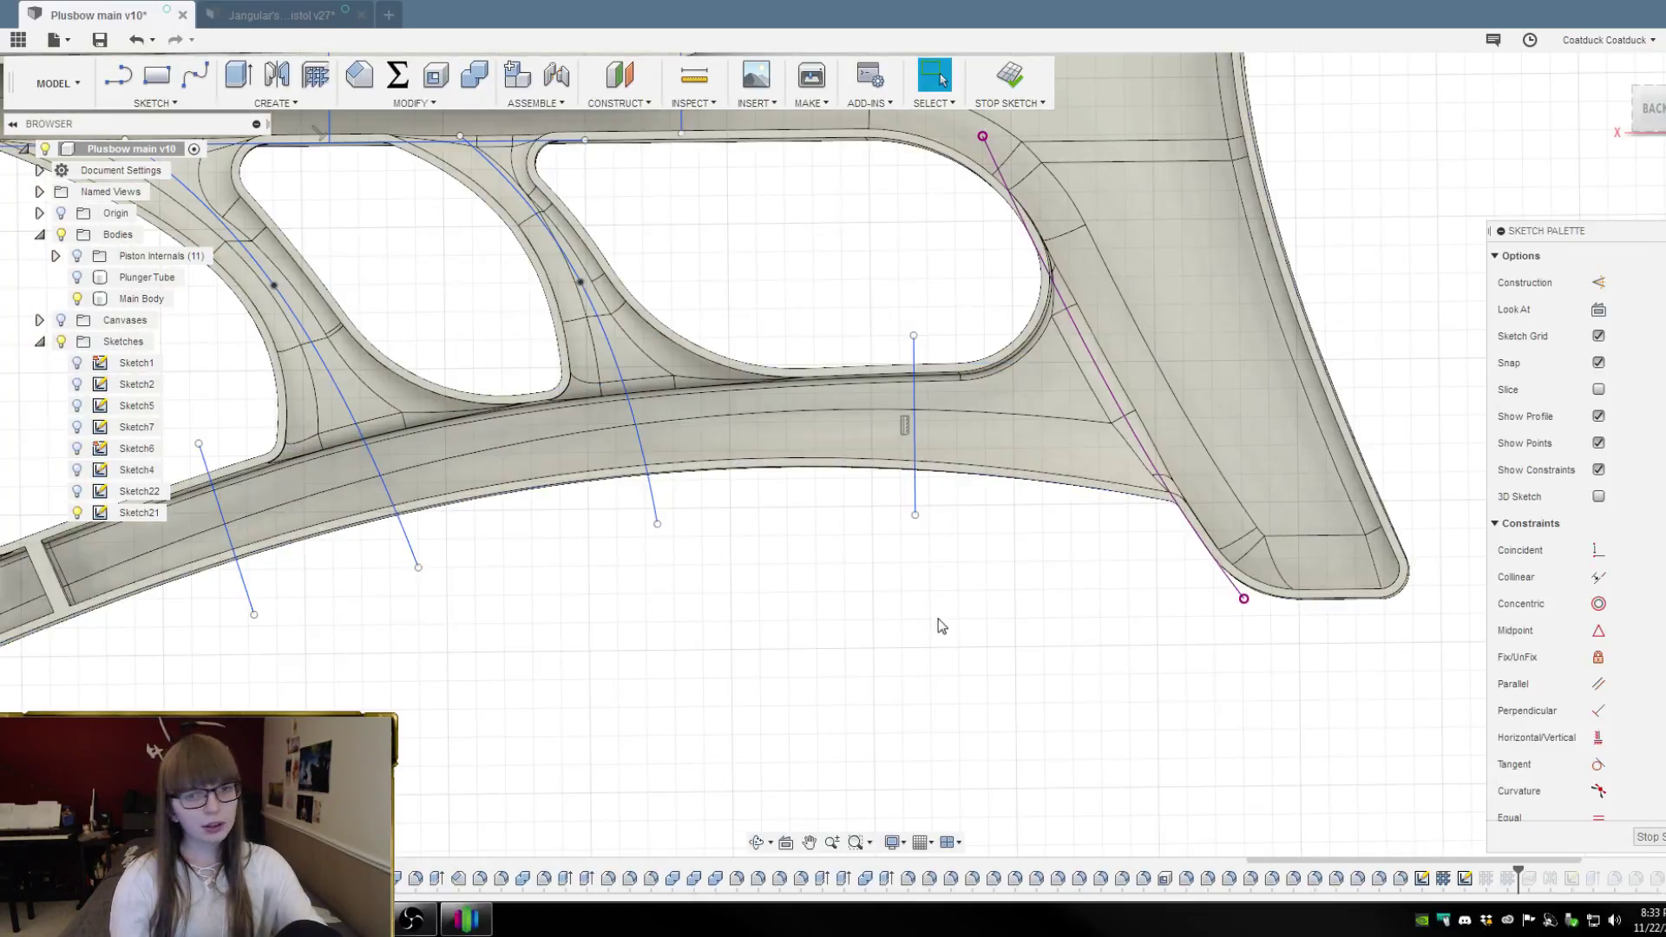
# Break the projected diagonal spline's link to its source sketch so it can be edited
pyautogui.keyDown('shift'); pyautogui.moveTo(940, 625); pyautogui.dragTo(938, 592, button='middle'); pyautogui.keyUp('shift')
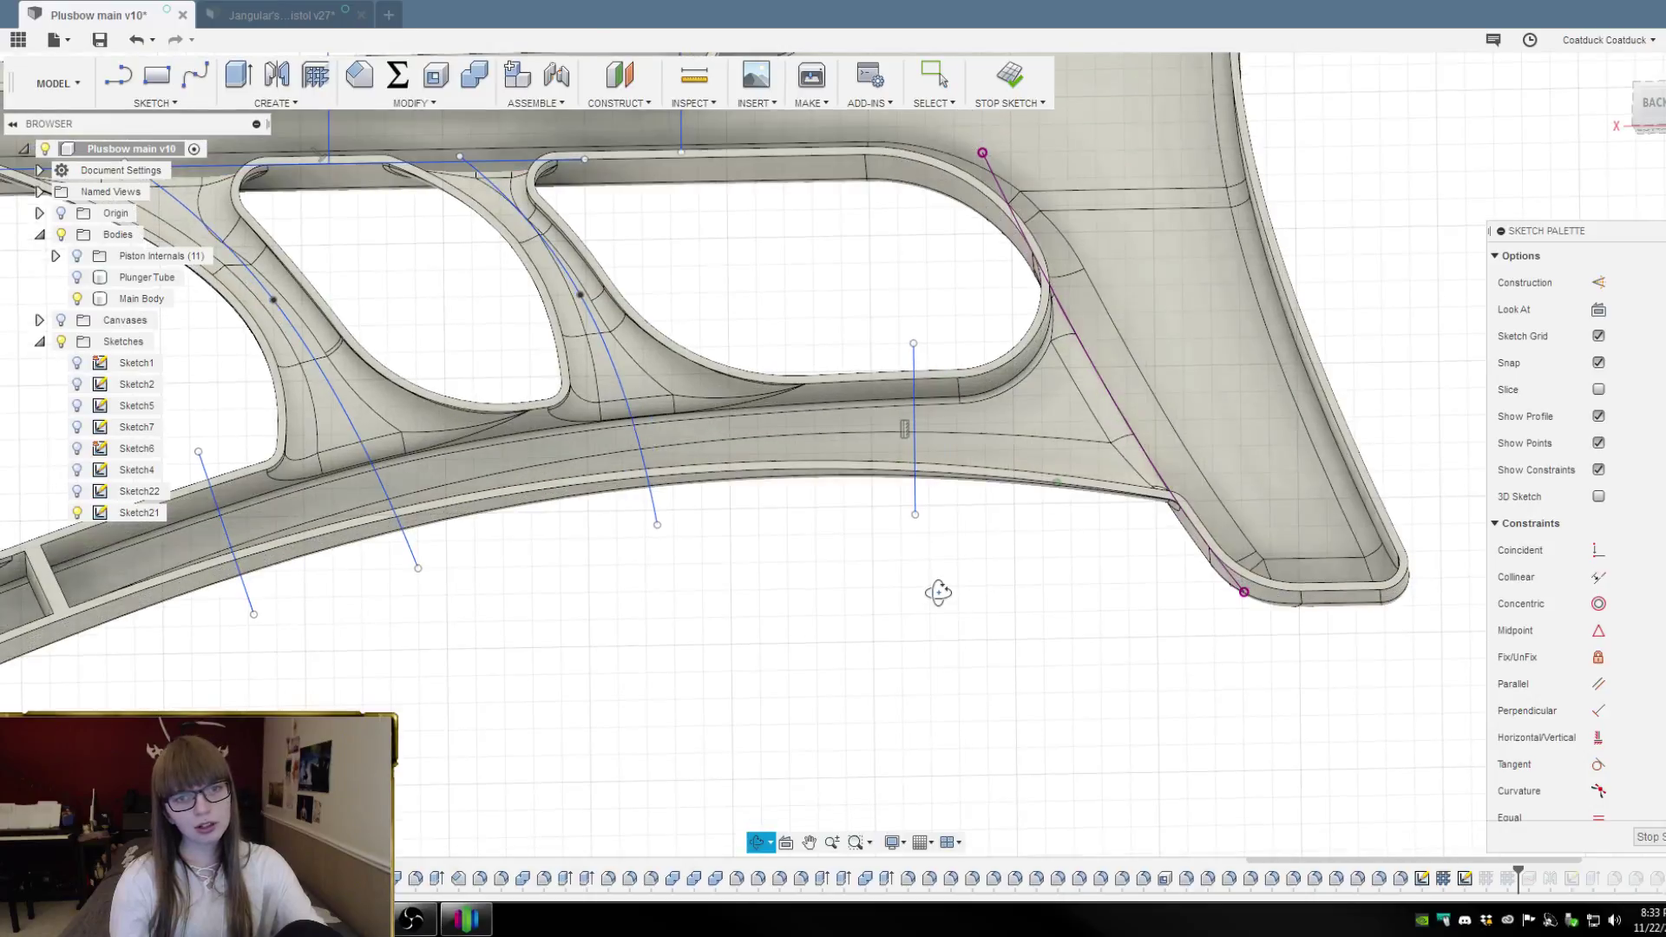
pyautogui.press('Escape')
pyautogui.scroll(3, 1166, 447)
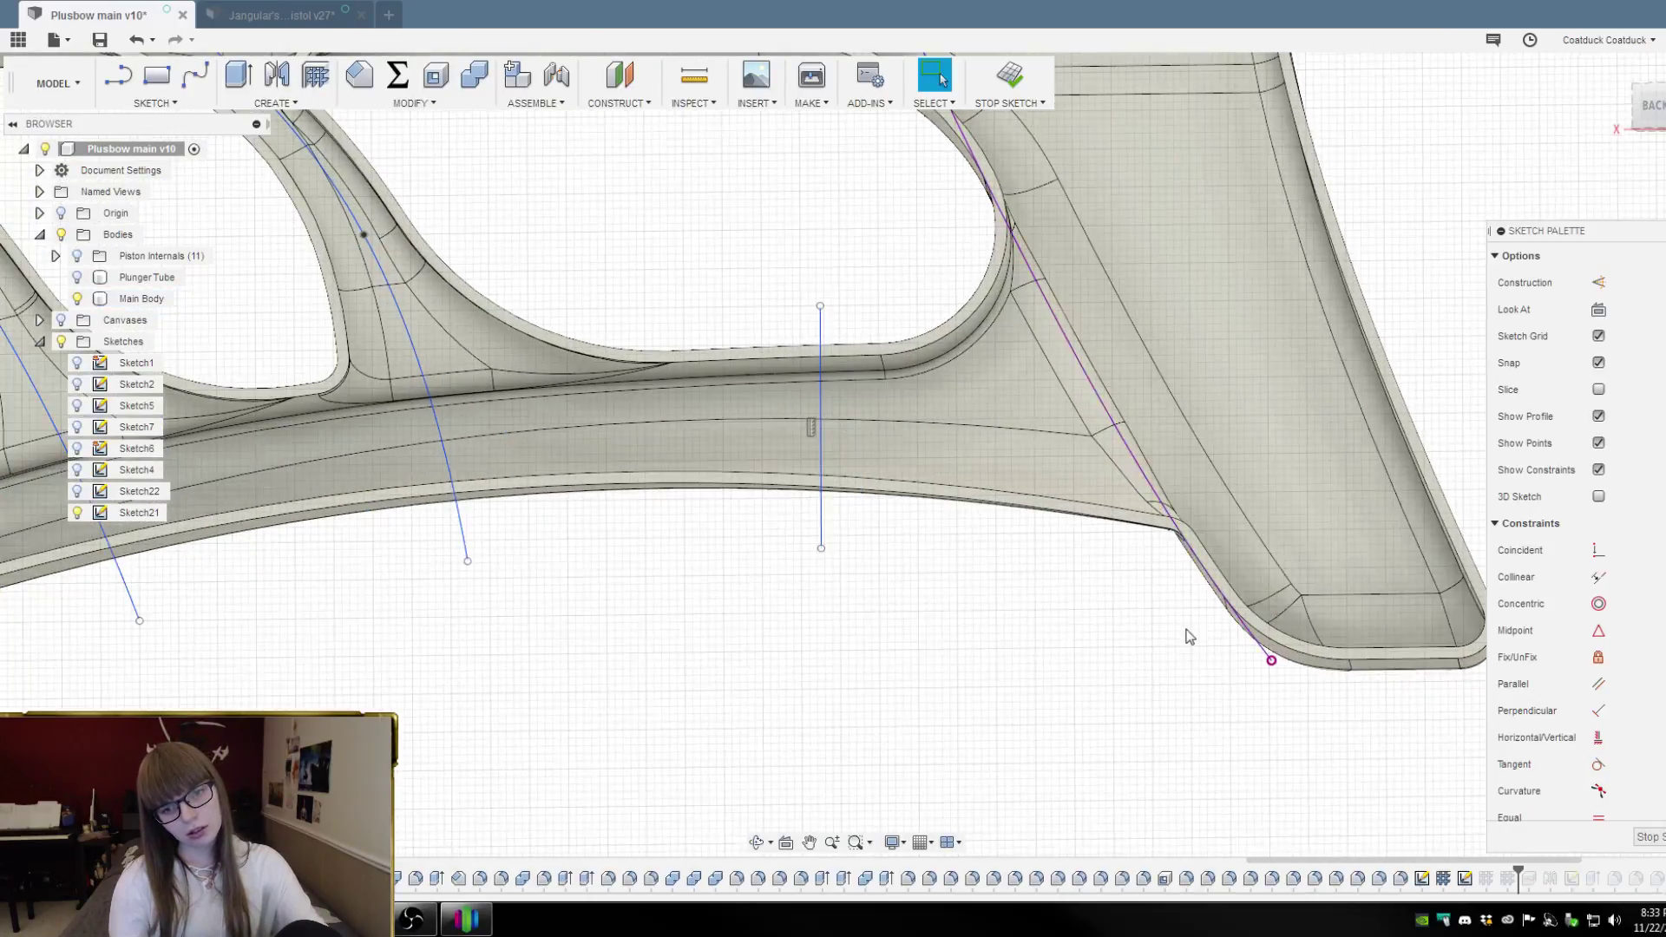
pyautogui.scroll(-5, 1263, 664)
pyautogui.scroll(4, 1056, 373)
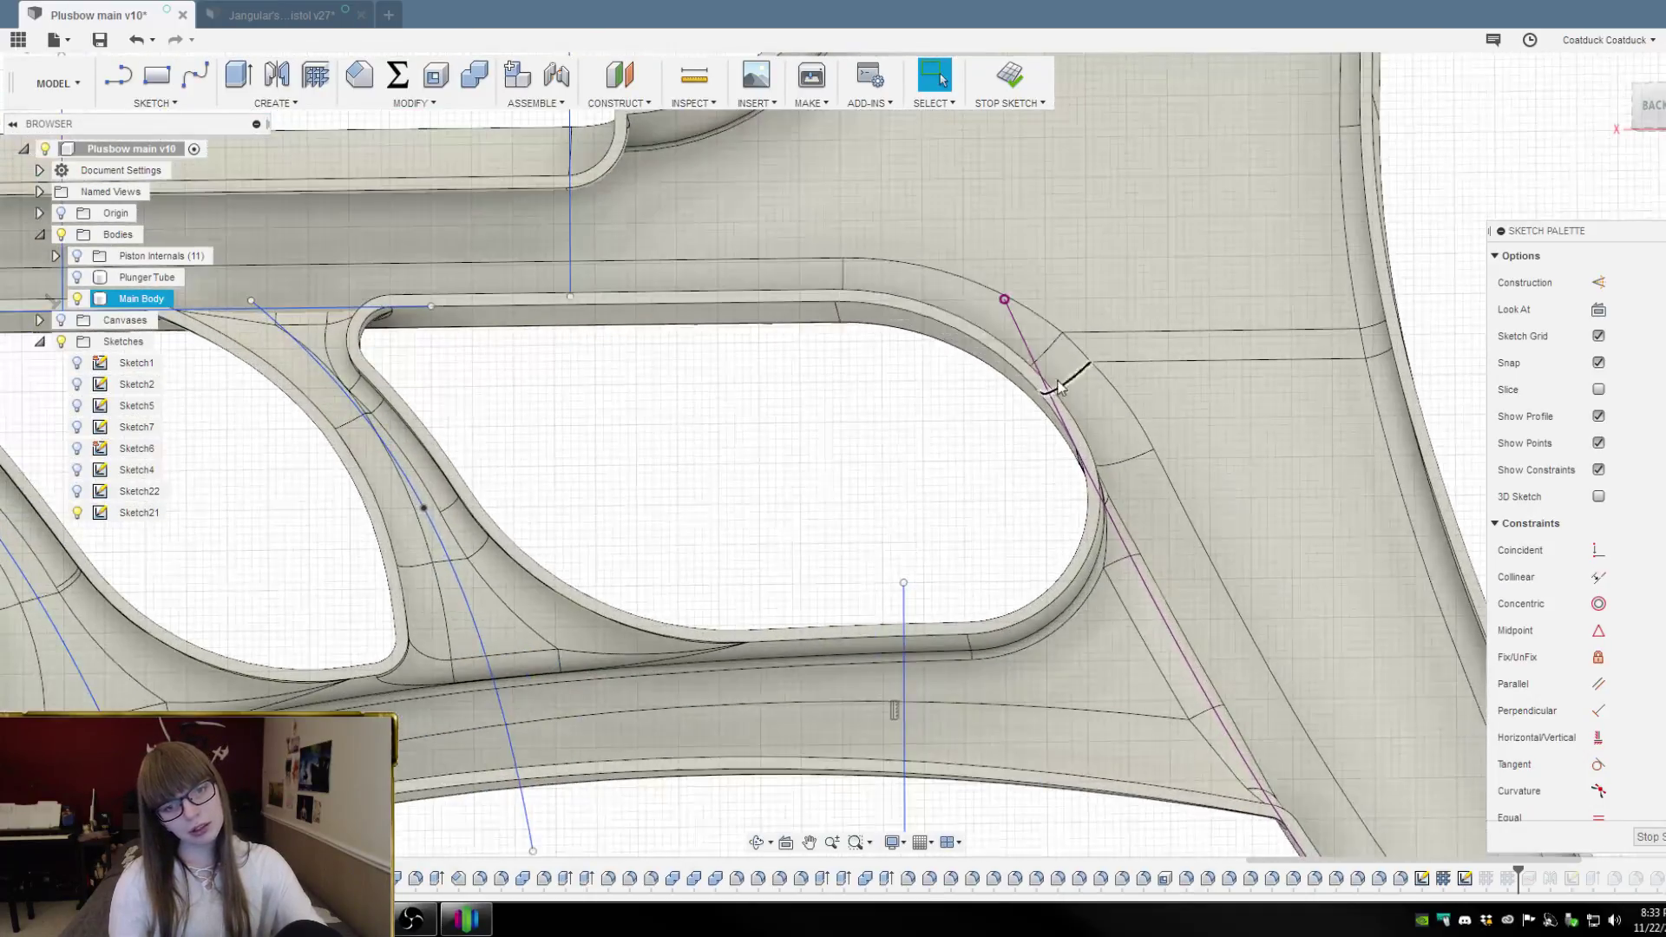
pyautogui.press('l')
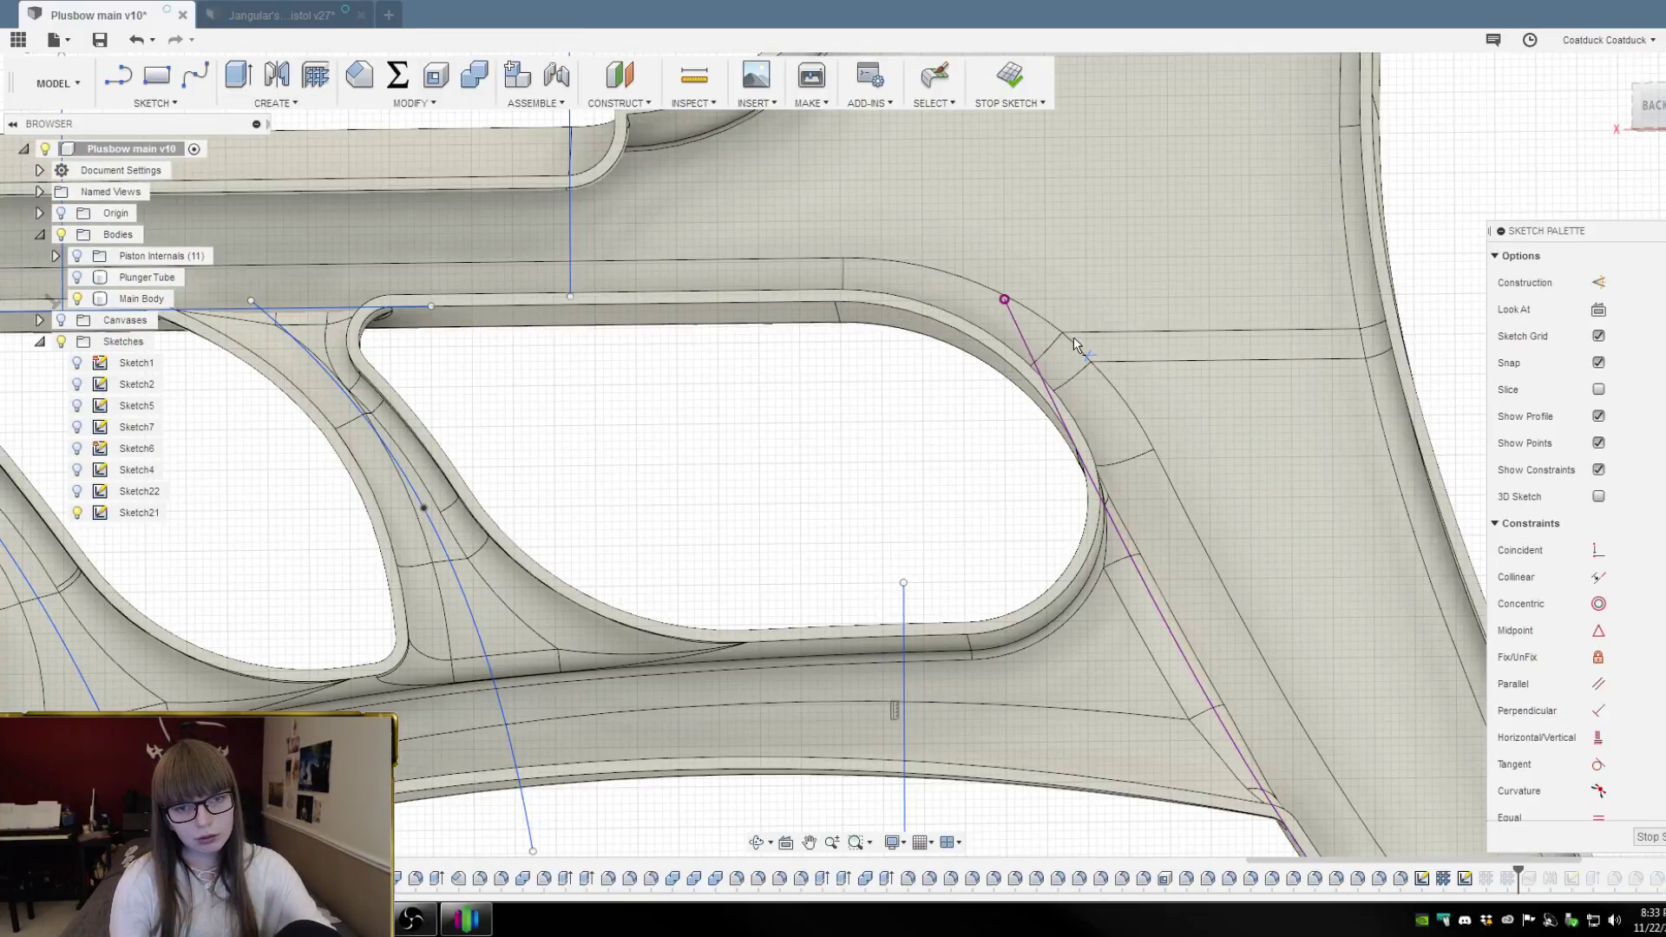
pyautogui.press('Escape')
pyautogui.click(1016, 358)
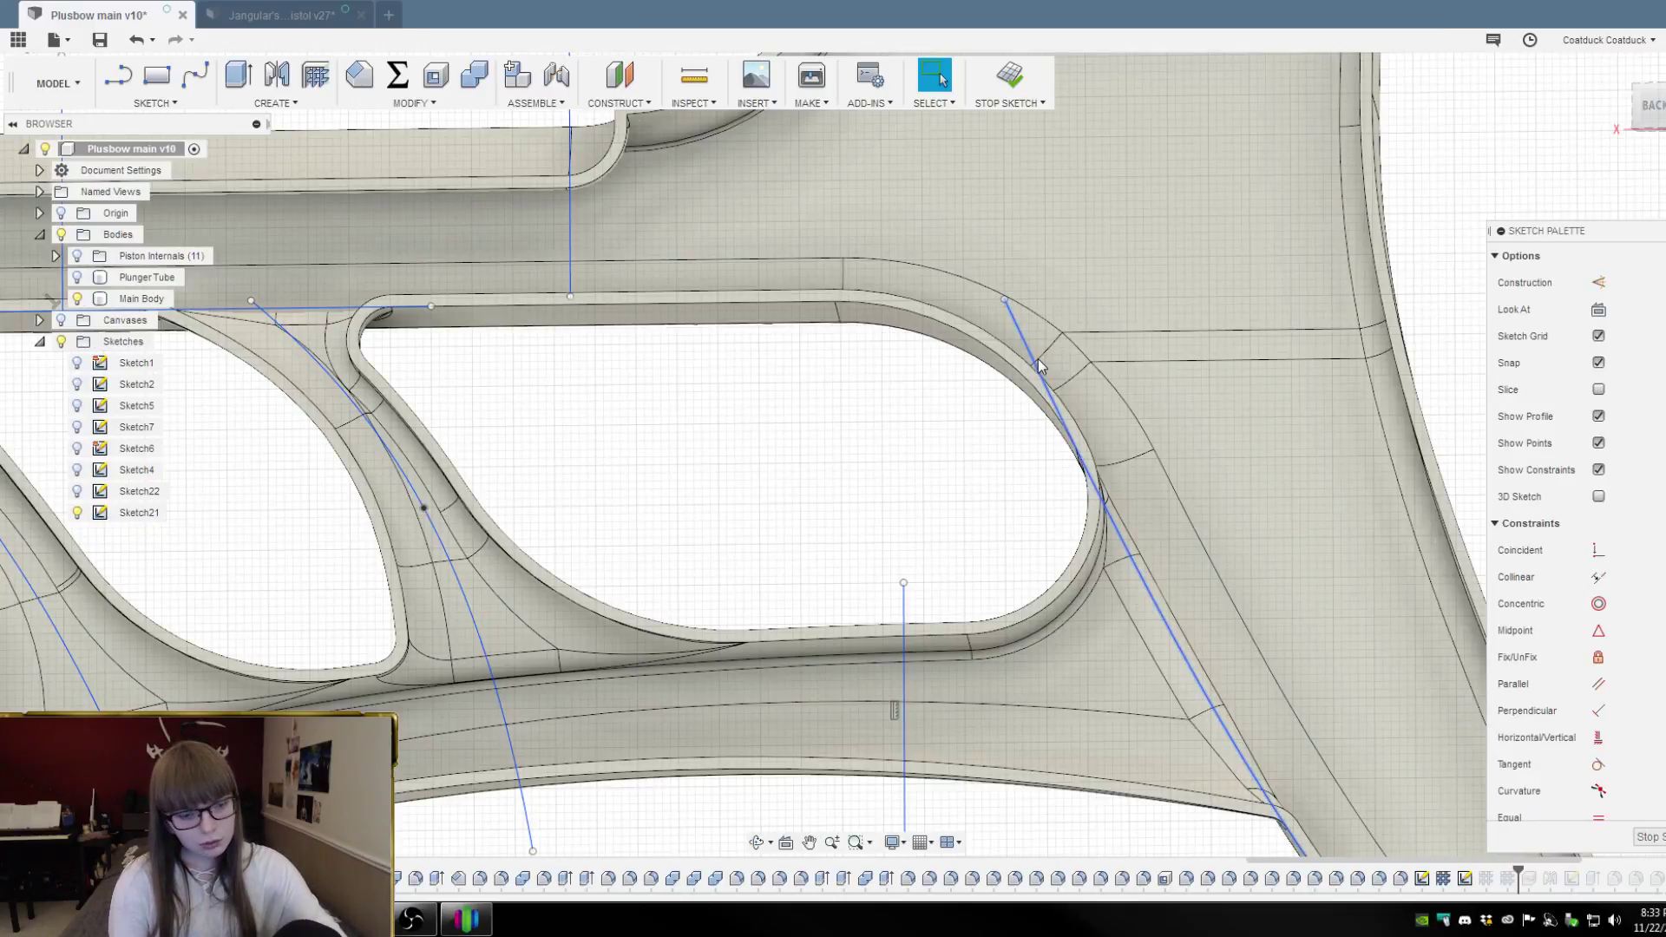
# Draw a short helper line across the diagonal spline near its upper end, ending inside the rearmost cutout
pyautogui.press('t')
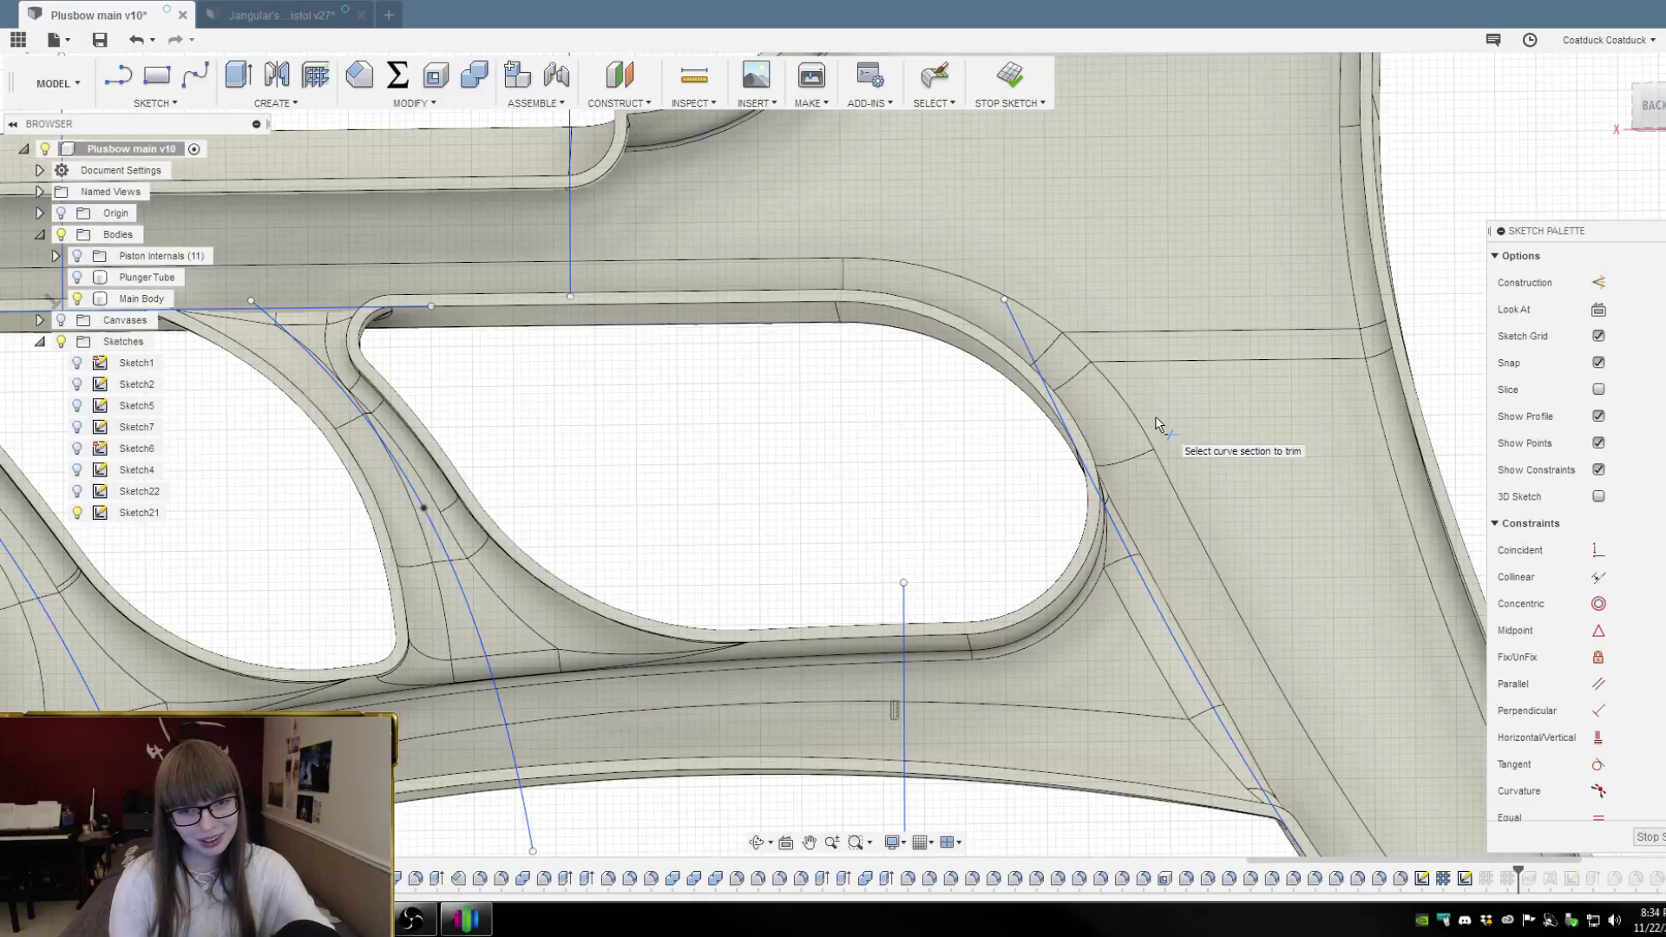
pyautogui.press('Escape')
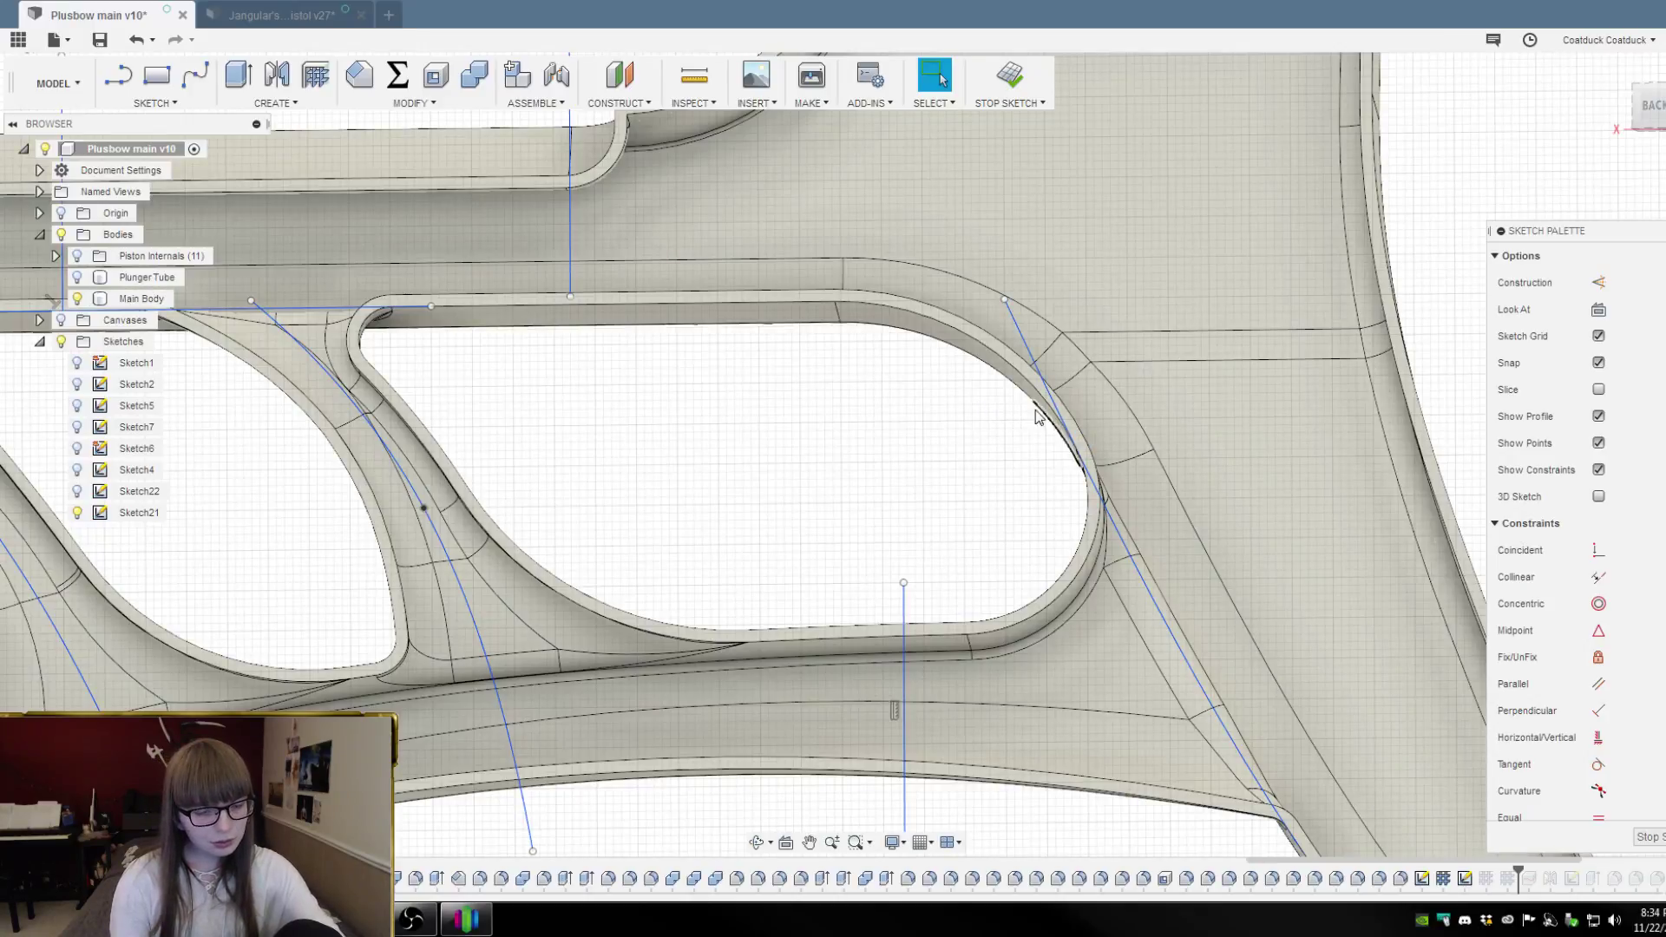
pyautogui.press('l')
pyautogui.click(1094, 435)
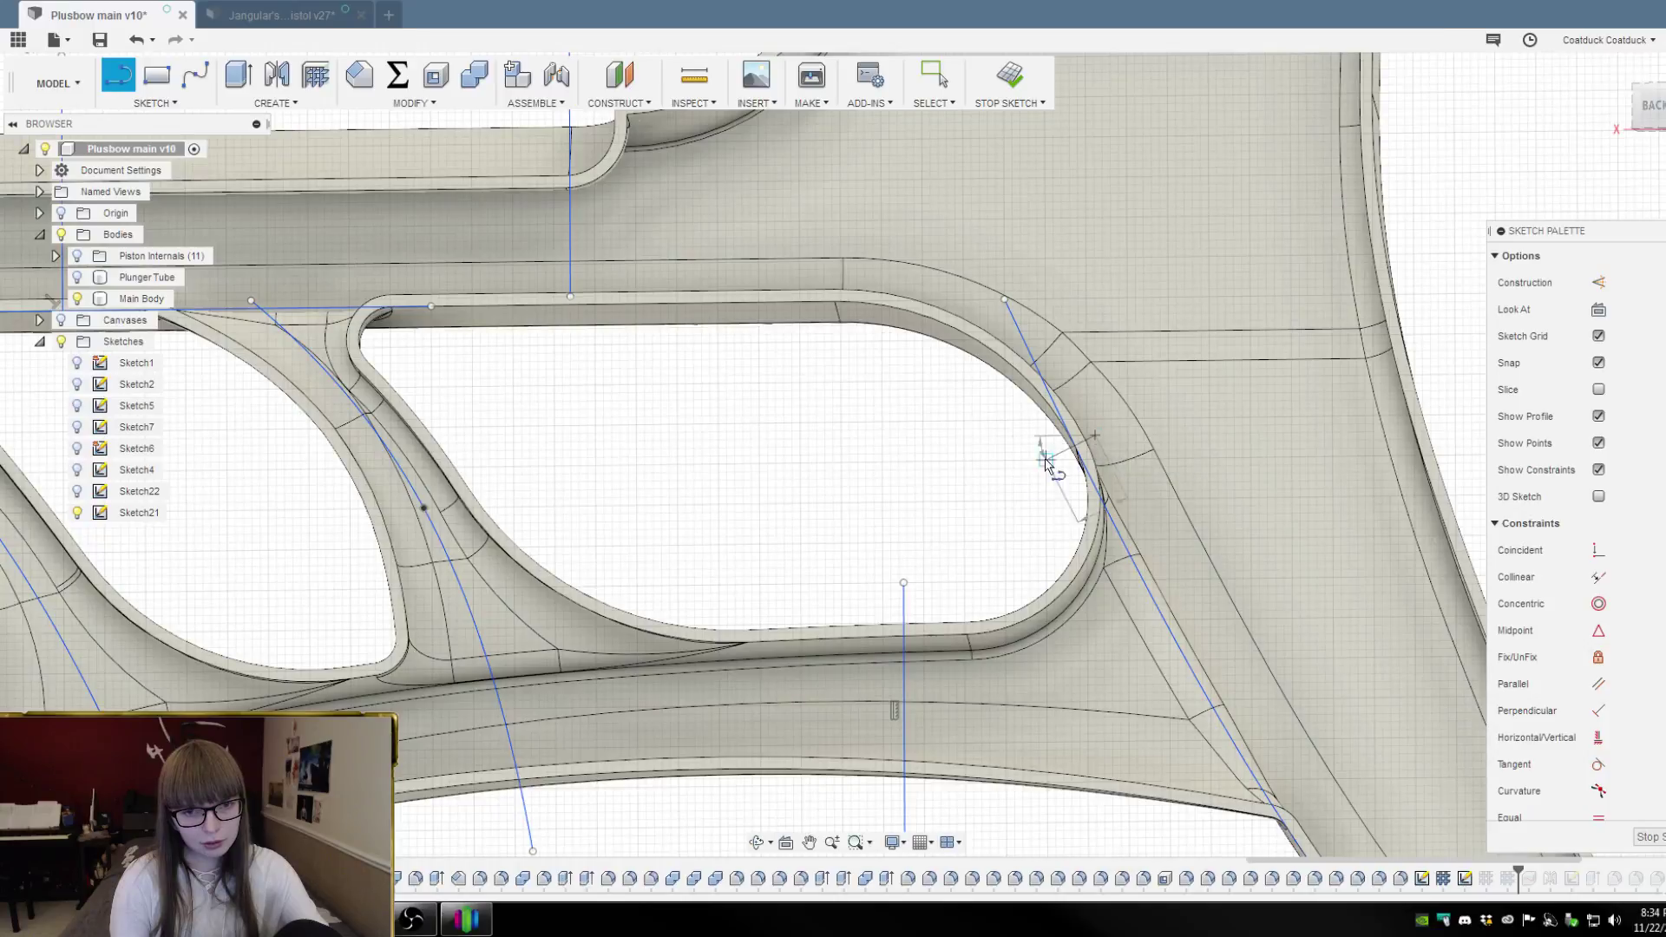
pyautogui.click(1004, 476)
pyautogui.press('Escape')
# Trim the diagonal spline's upper end at the helper line and delete the helper line
pyautogui.press('t')
pyautogui.click(1038, 379)
pyautogui.scroll(-2, 1004, 408)
pyautogui.scroll(2, 1022, 402)
pyautogui.press('Escape')
pyautogui.click(1046, 457)
pyautogui.press('Delete')
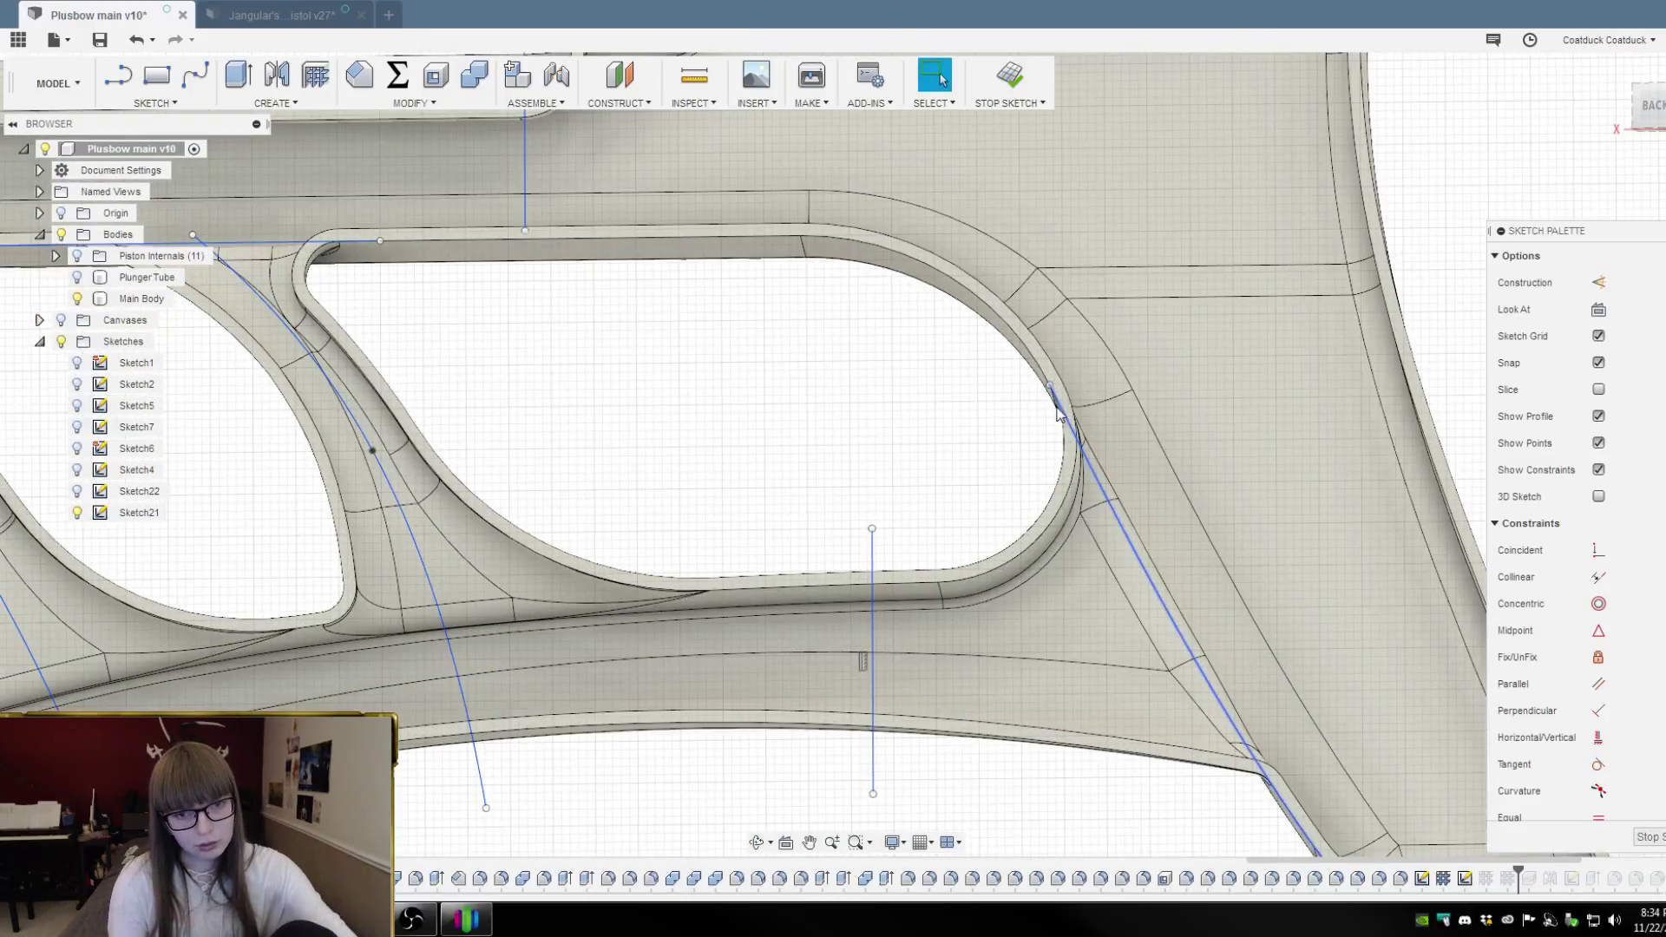
# Check the trimmed diagonal spline from the rearmost cutout down to the butt's lower corner and finish the rib sketch
pyautogui.scroll(-2, 1022, 402)
pyautogui.scroll(2, 1200, 679)
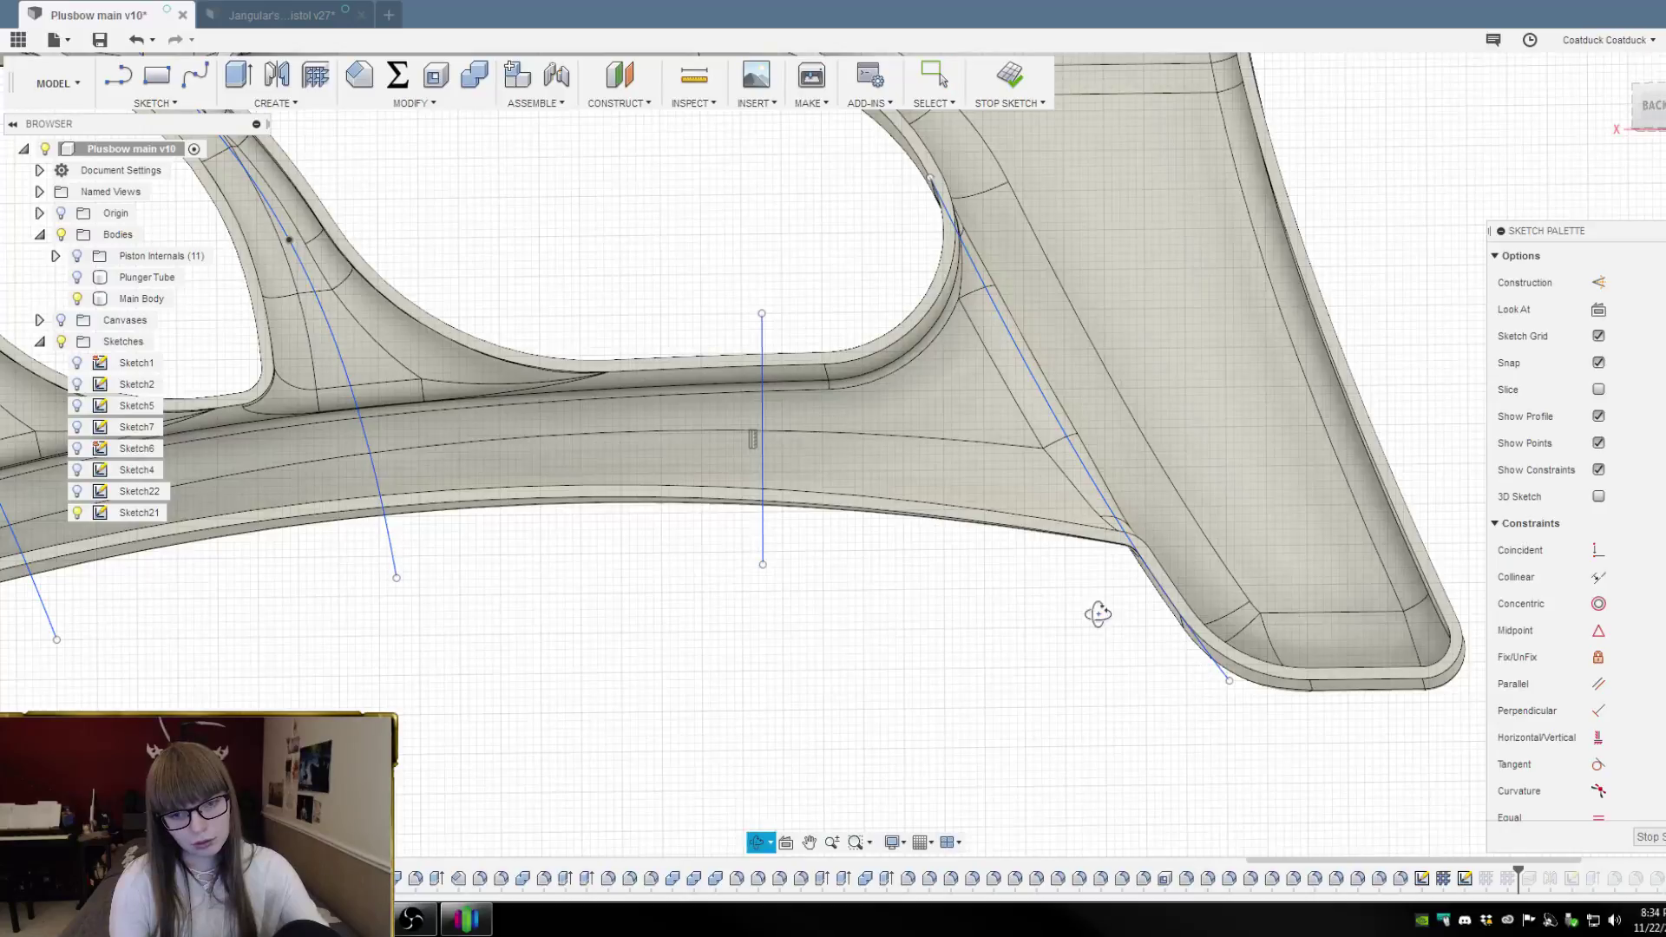
pyautogui.scroll(-1, 1100, 618)
pyautogui.scroll(1, 1097, 623)
pyautogui.click(1069, 438)
pyautogui.press('Escape')
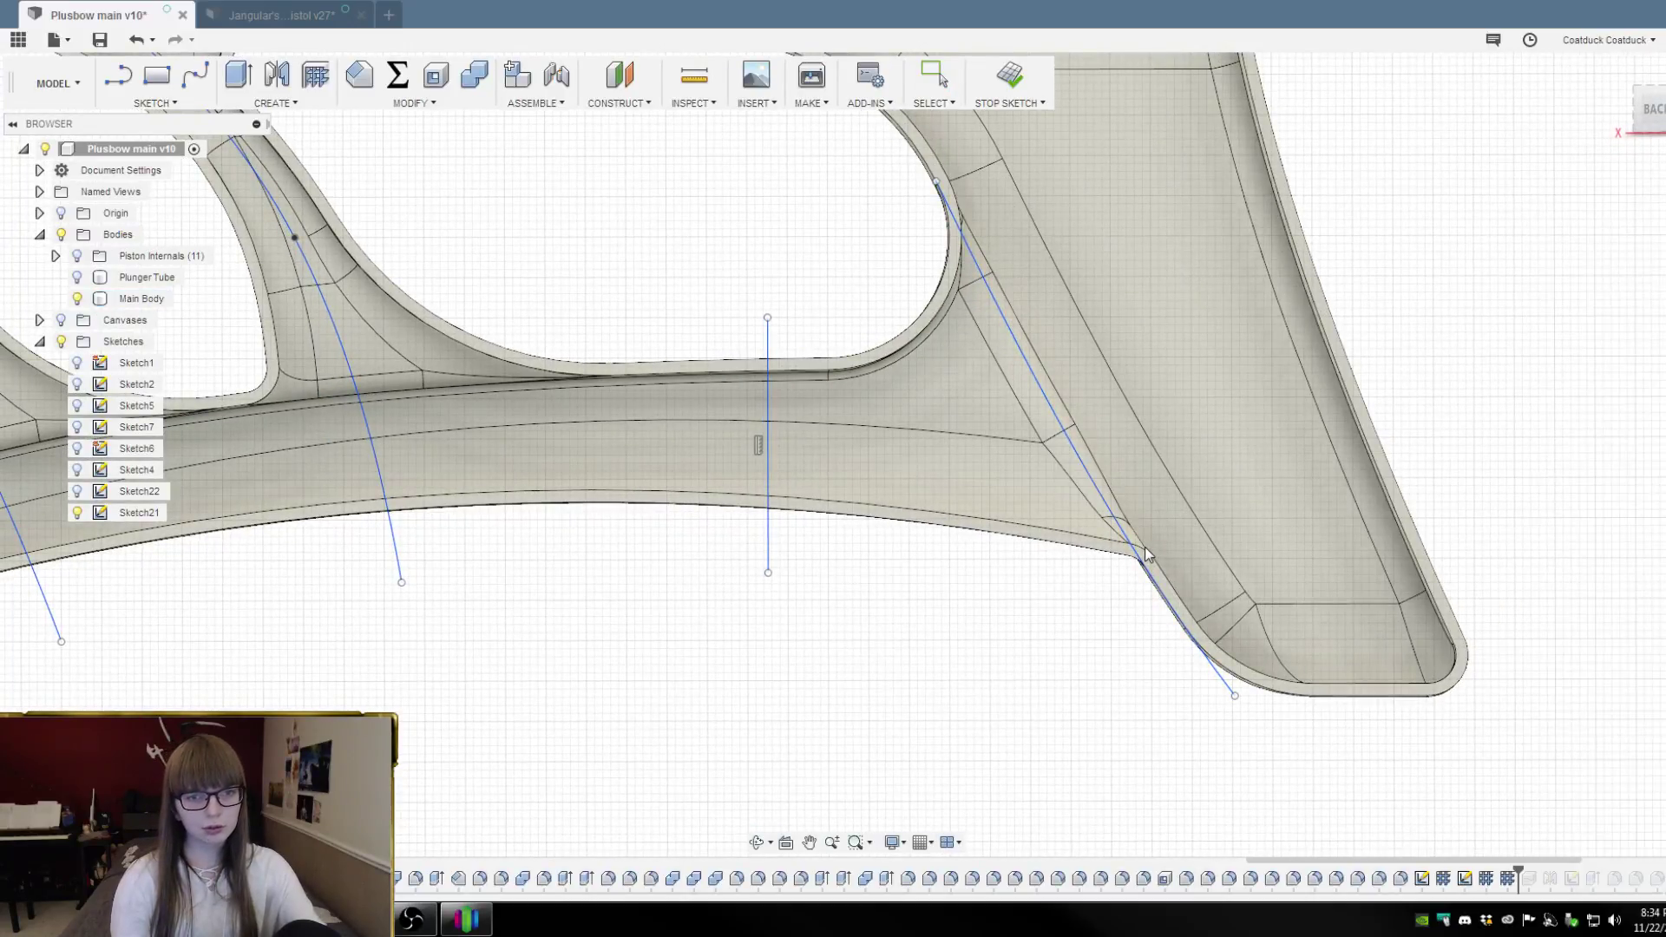
pyautogui.scroll(-2, 1145, 555)
pyautogui.keyDown('shift'); pyautogui.moveTo(1202, 577); pyautogui.dragTo(1119, 640, button='middle'); pyautogui.keyUp('shift')
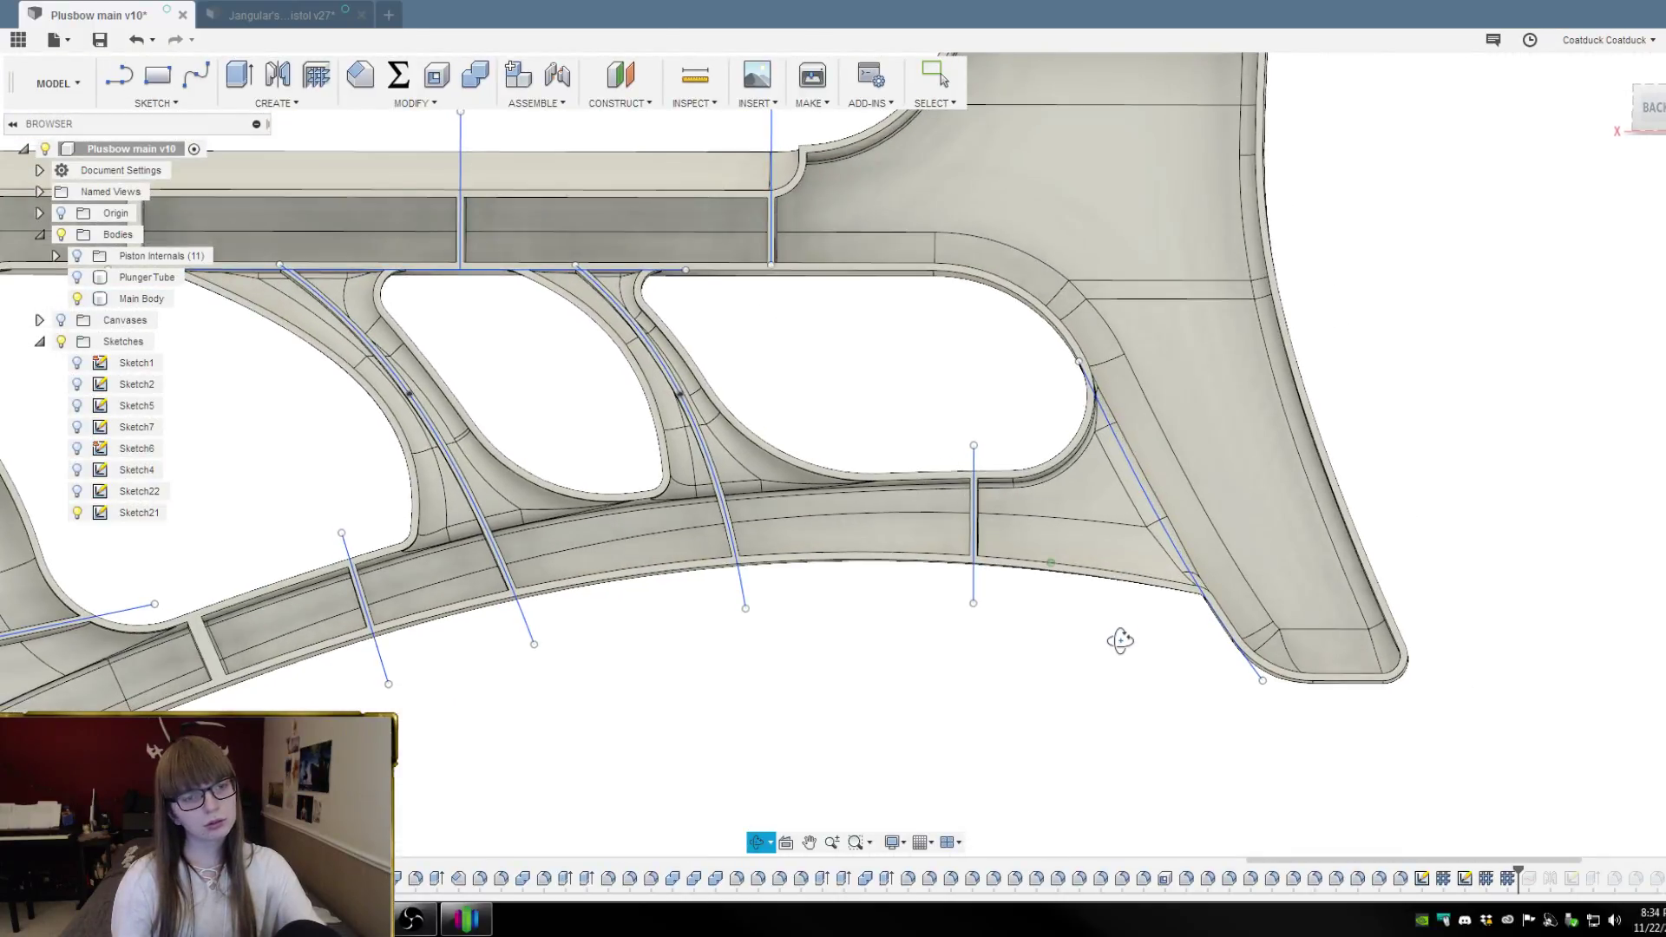
# Edit the Web3 rib feature and add the trimmed diagonal spline to its curves
pyautogui.click(1486, 879)
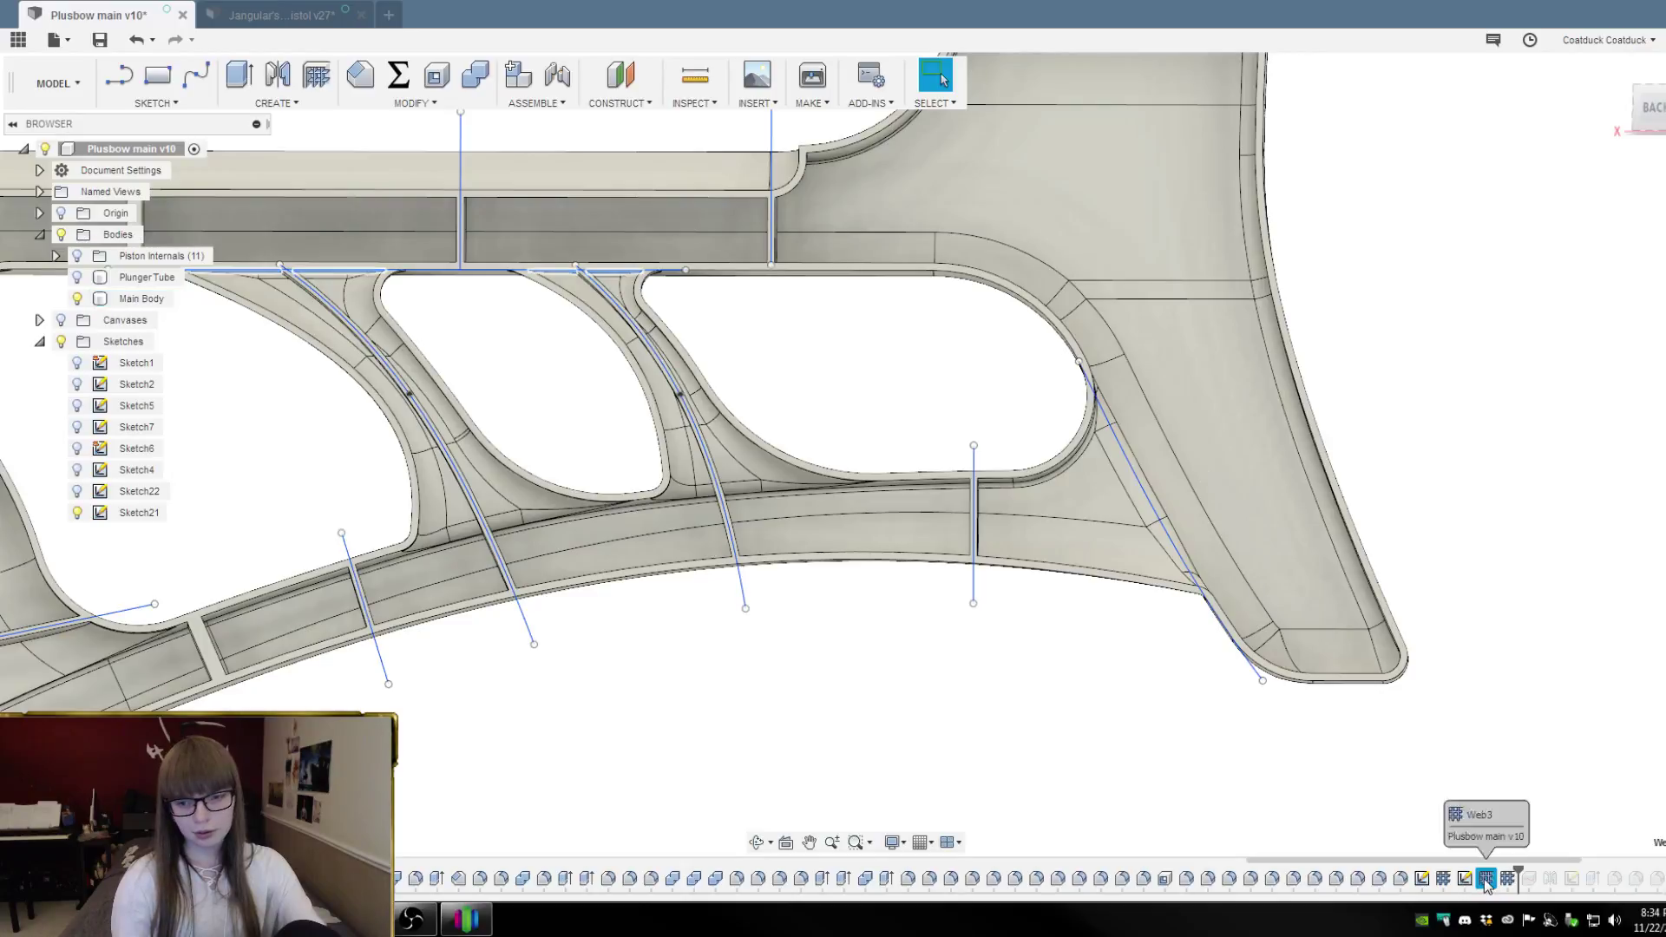
pyautogui.doubleClick(1486, 879)
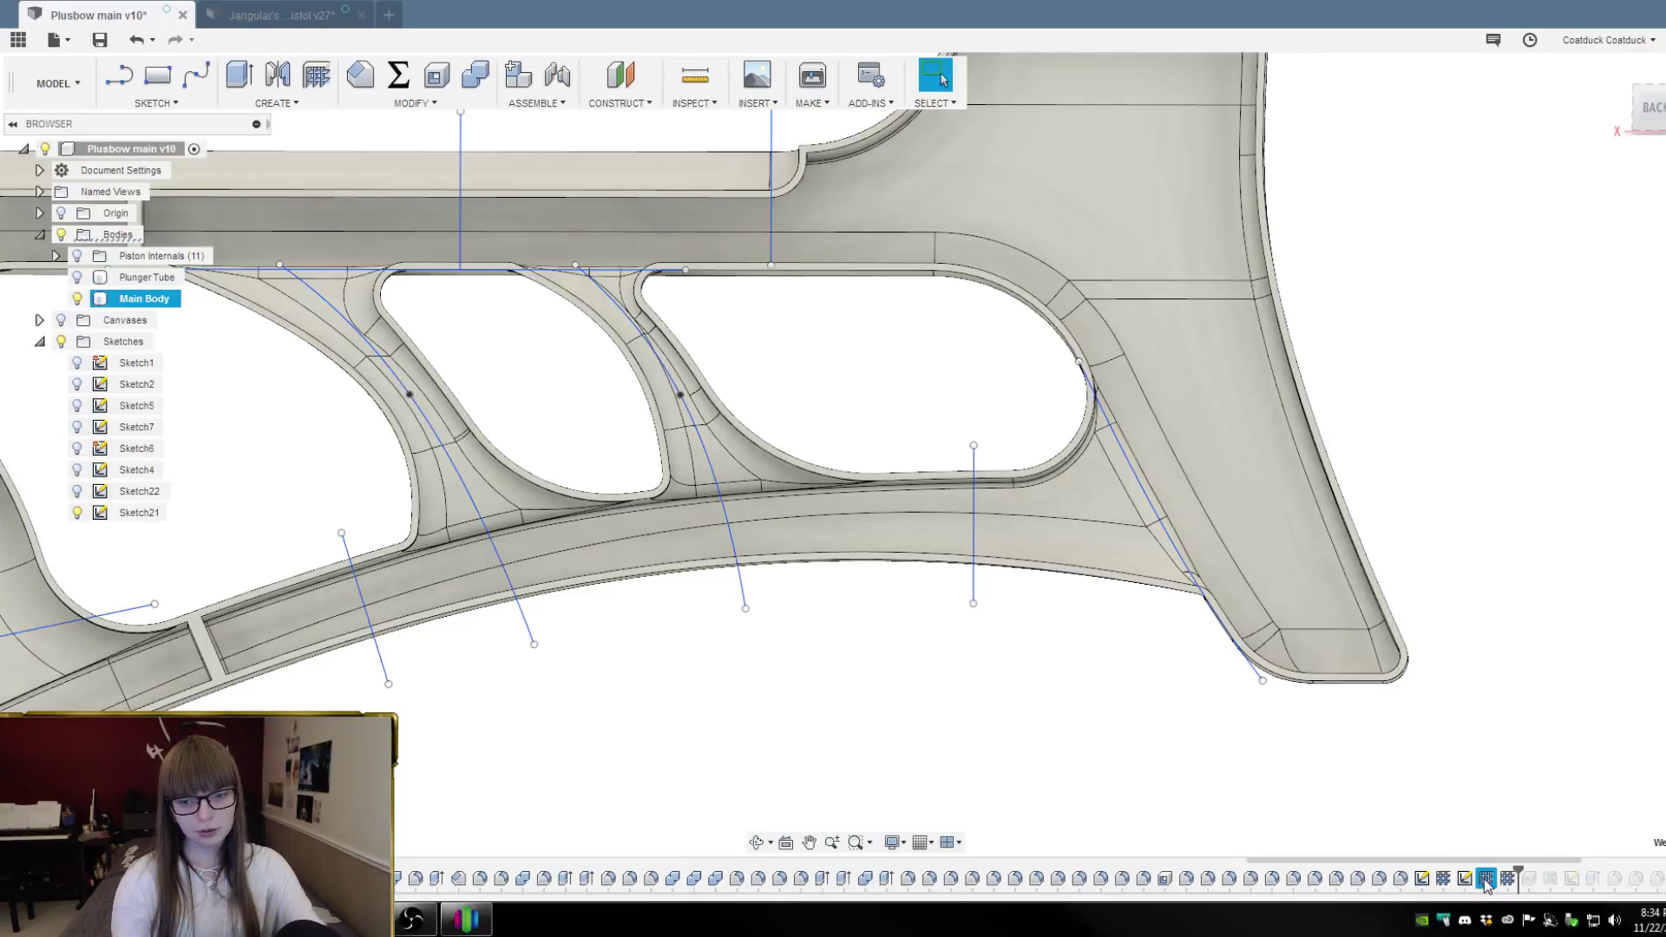
pyautogui.click(1142, 489)
pyautogui.keyDown('shift'); pyautogui.moveTo(1093, 653); pyautogui.dragTo(1137, 627, button='middle'); pyautogui.keyUp('shift')
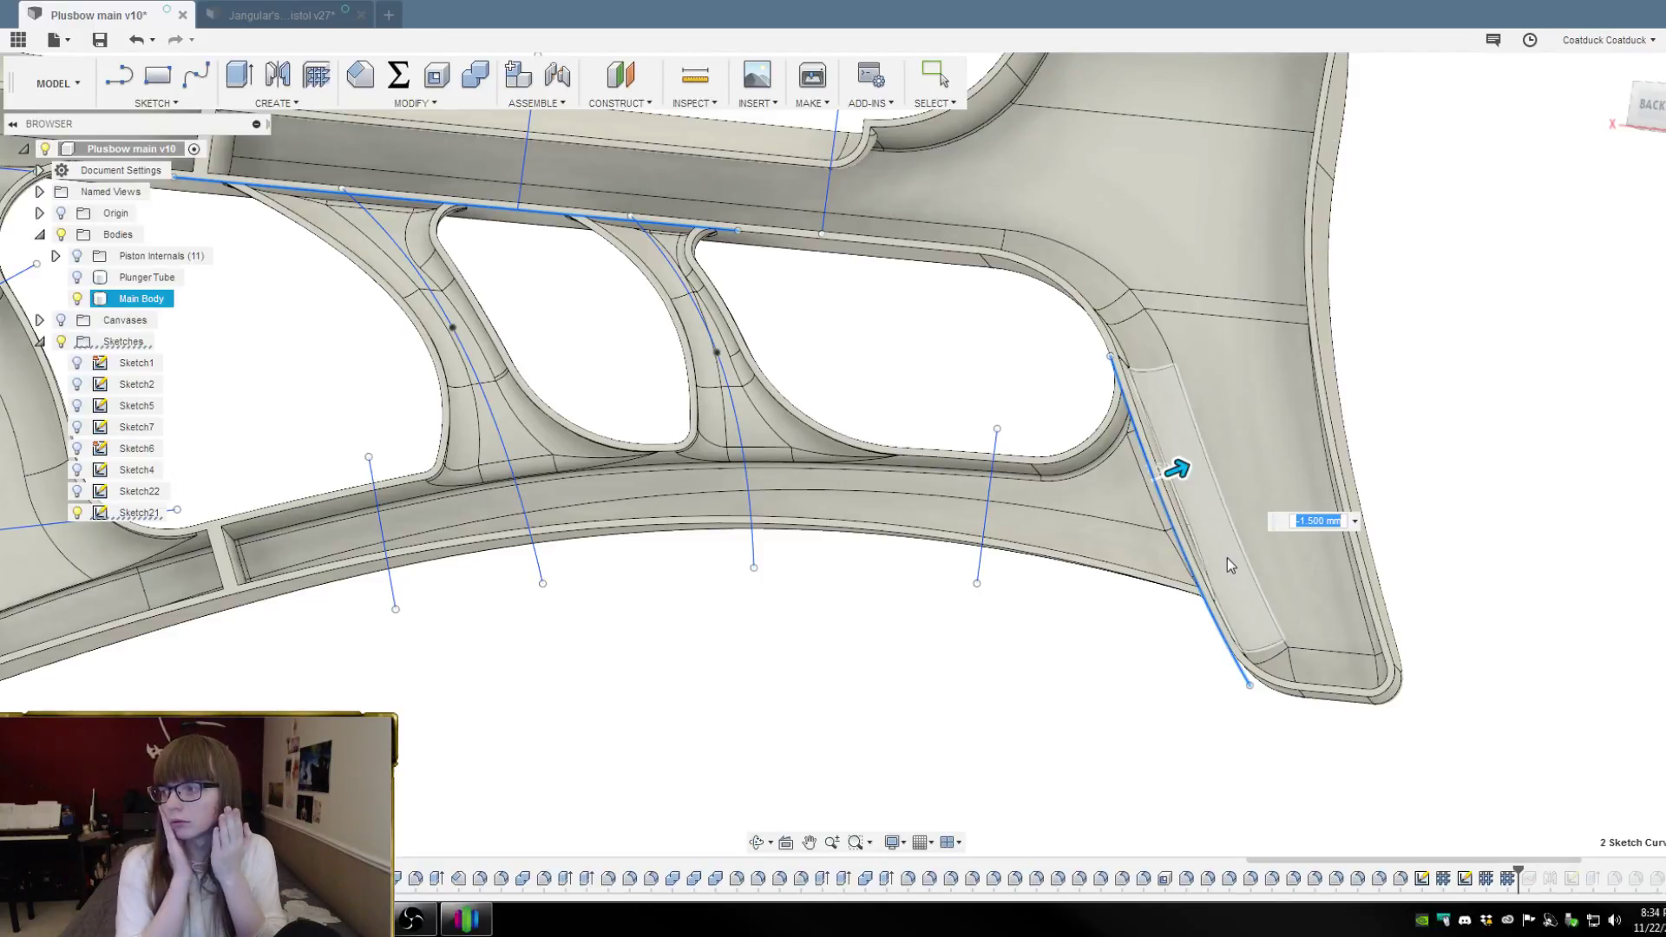
pyautogui.press('Return')
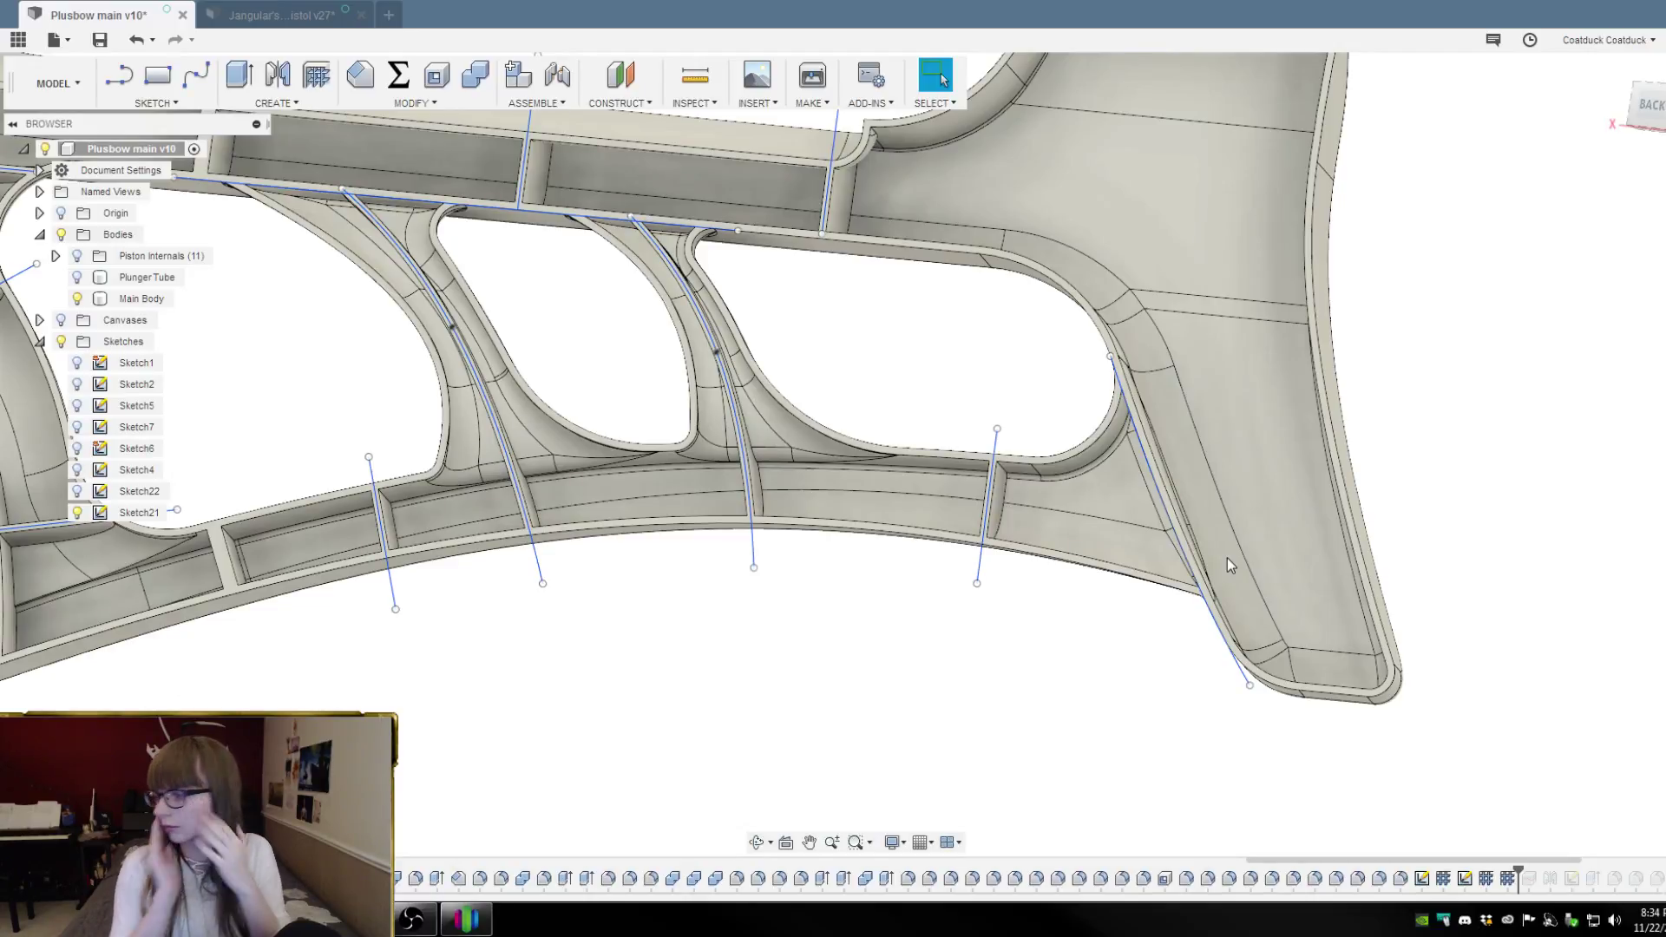
pyautogui.click(1227, 558)
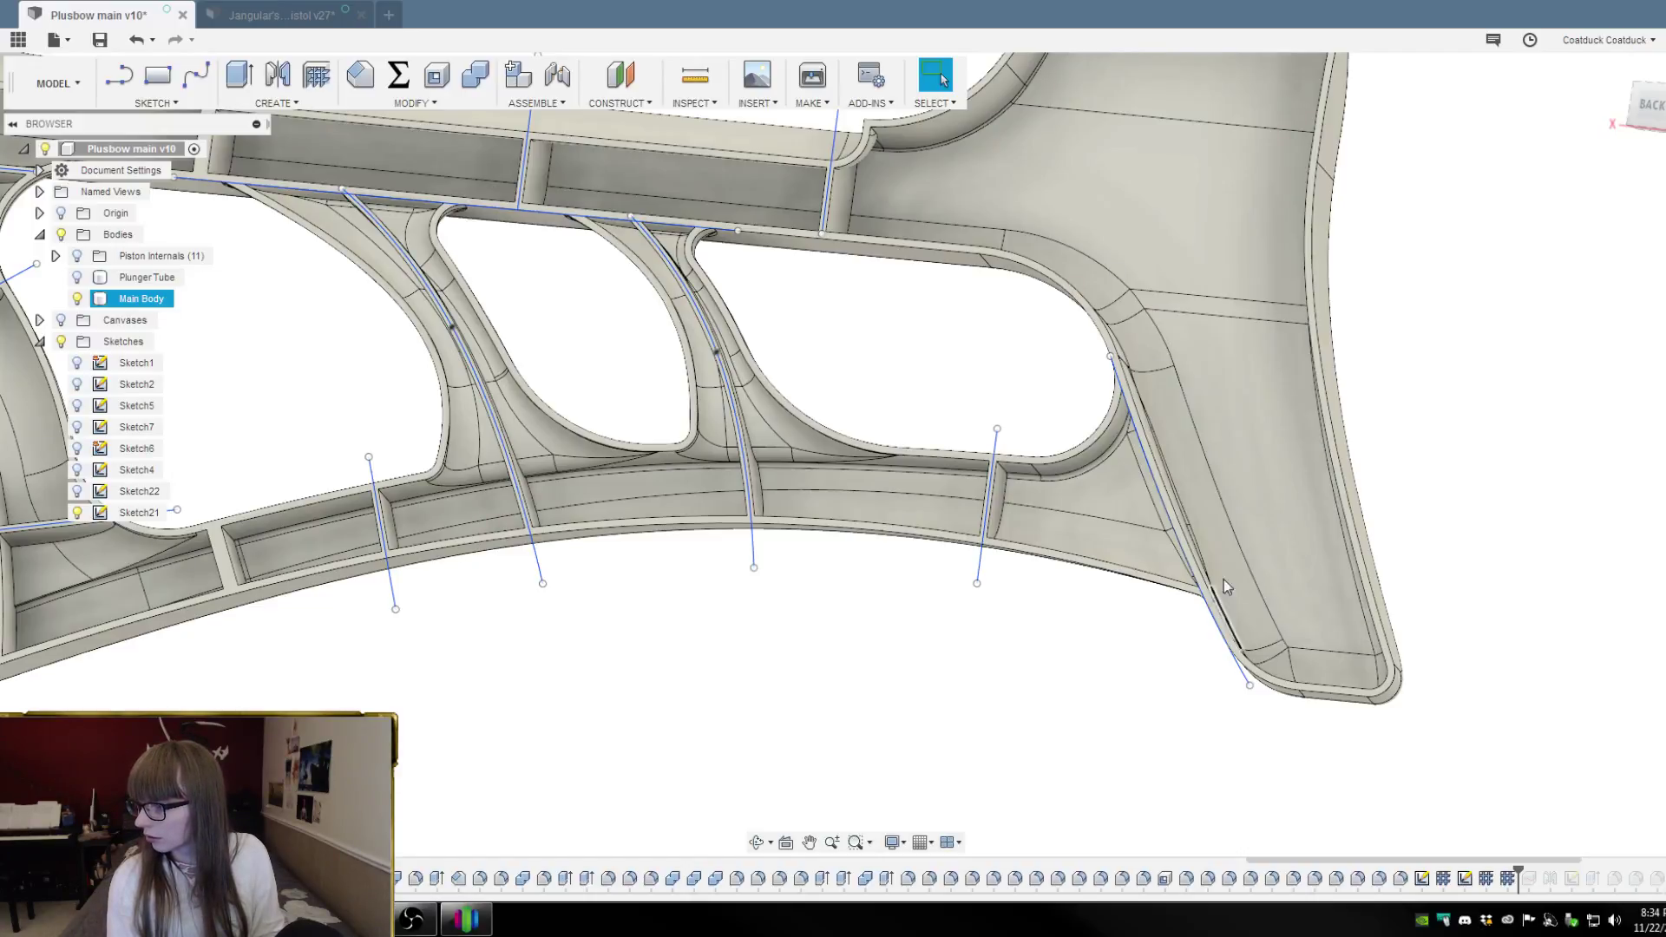
# Examine the diagonal rib where it meets the rearmost cutout's wall, and the rib layout across the whole stock
pyautogui.keyDown('shift'); pyautogui.moveTo(1137, 648); pyautogui.dragTo(1316, 466, button='middle'); pyautogui.keyUp('shift')
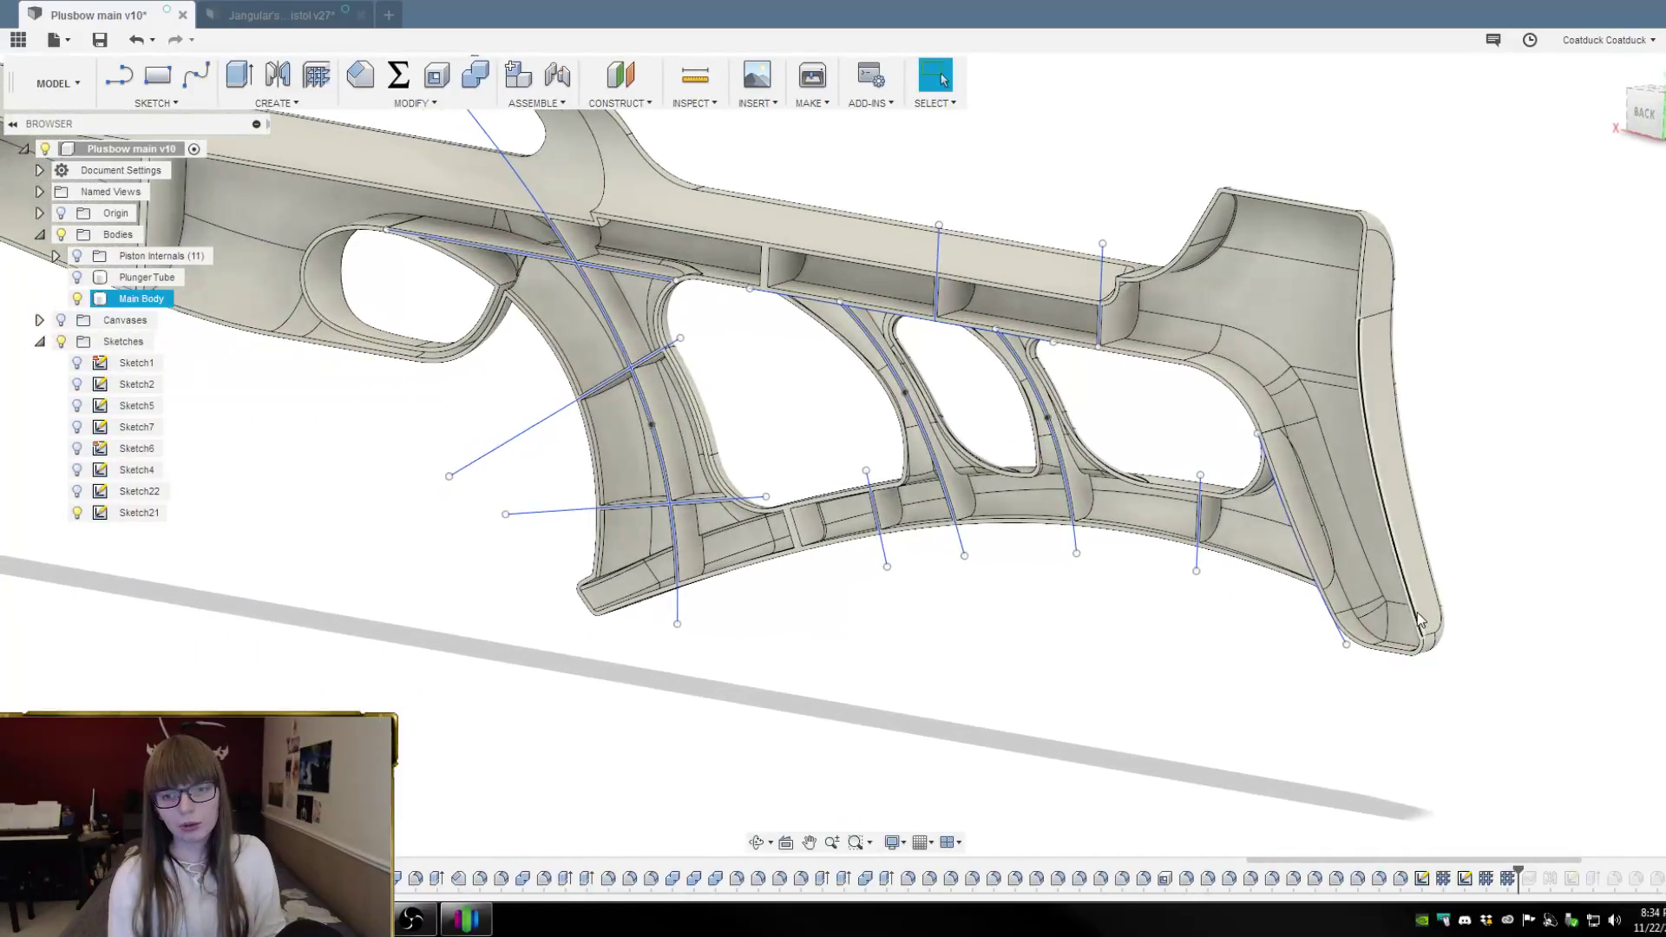
pyautogui.scroll(6, 1316, 466)
pyautogui.scroll(3, 1206, 400)
pyautogui.keyDown('shift'); pyautogui.moveTo(1036, 386); pyautogui.dragTo(978, 368, button='middle'); pyautogui.keyUp('shift')
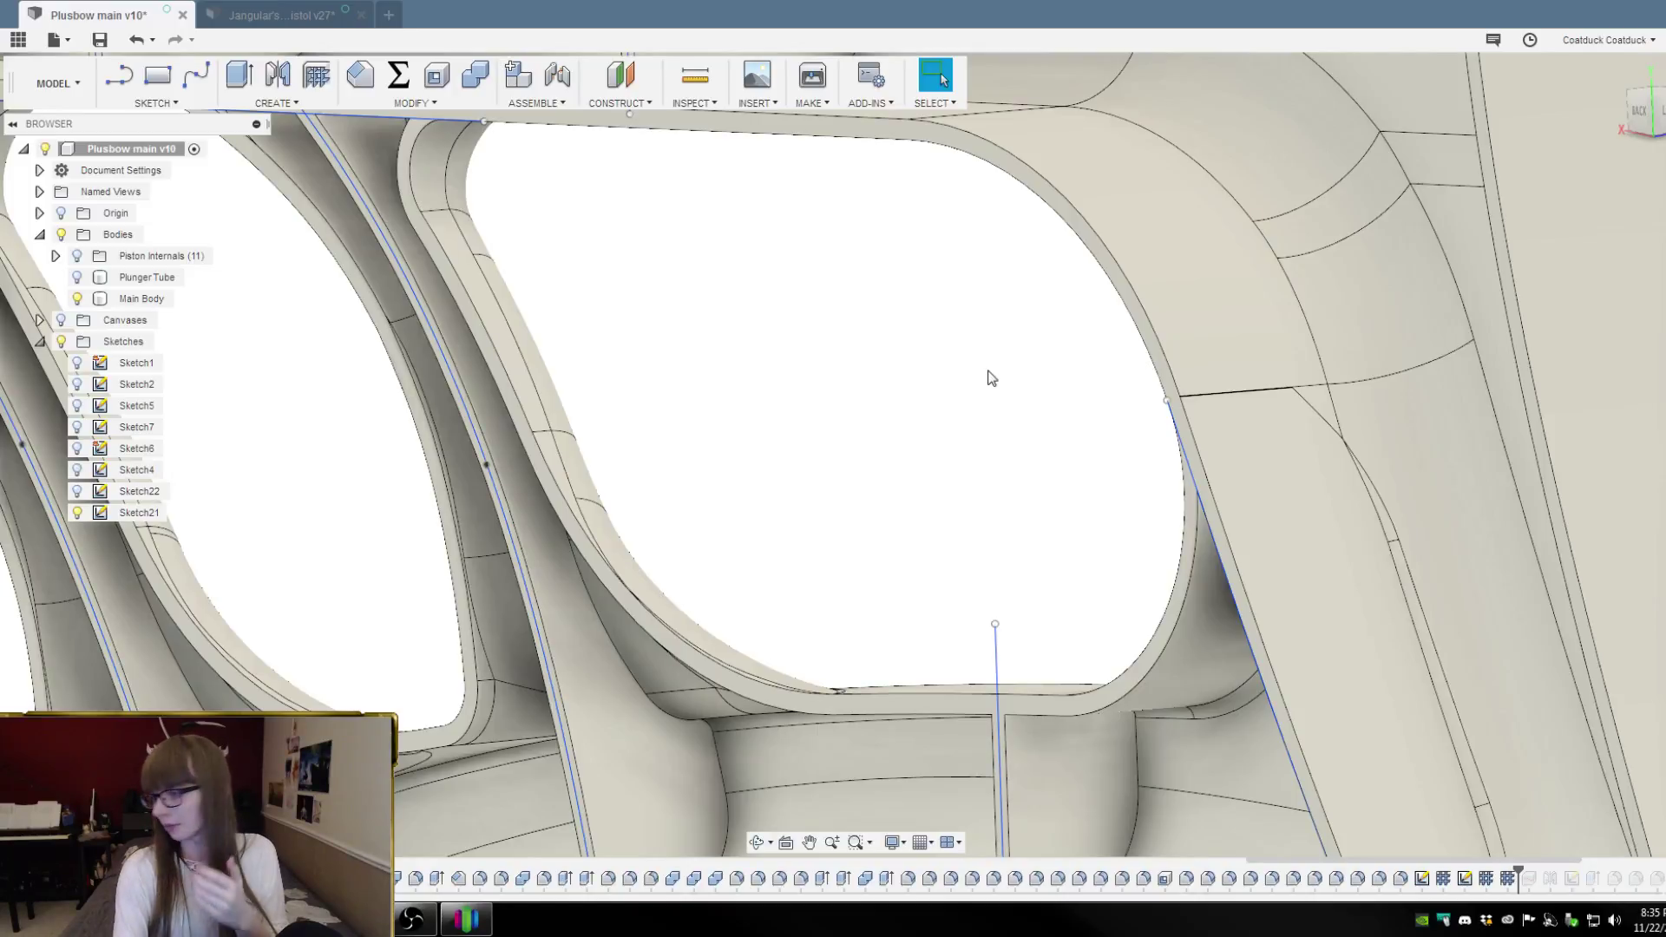
pyautogui.scroll(10, 992, 378)
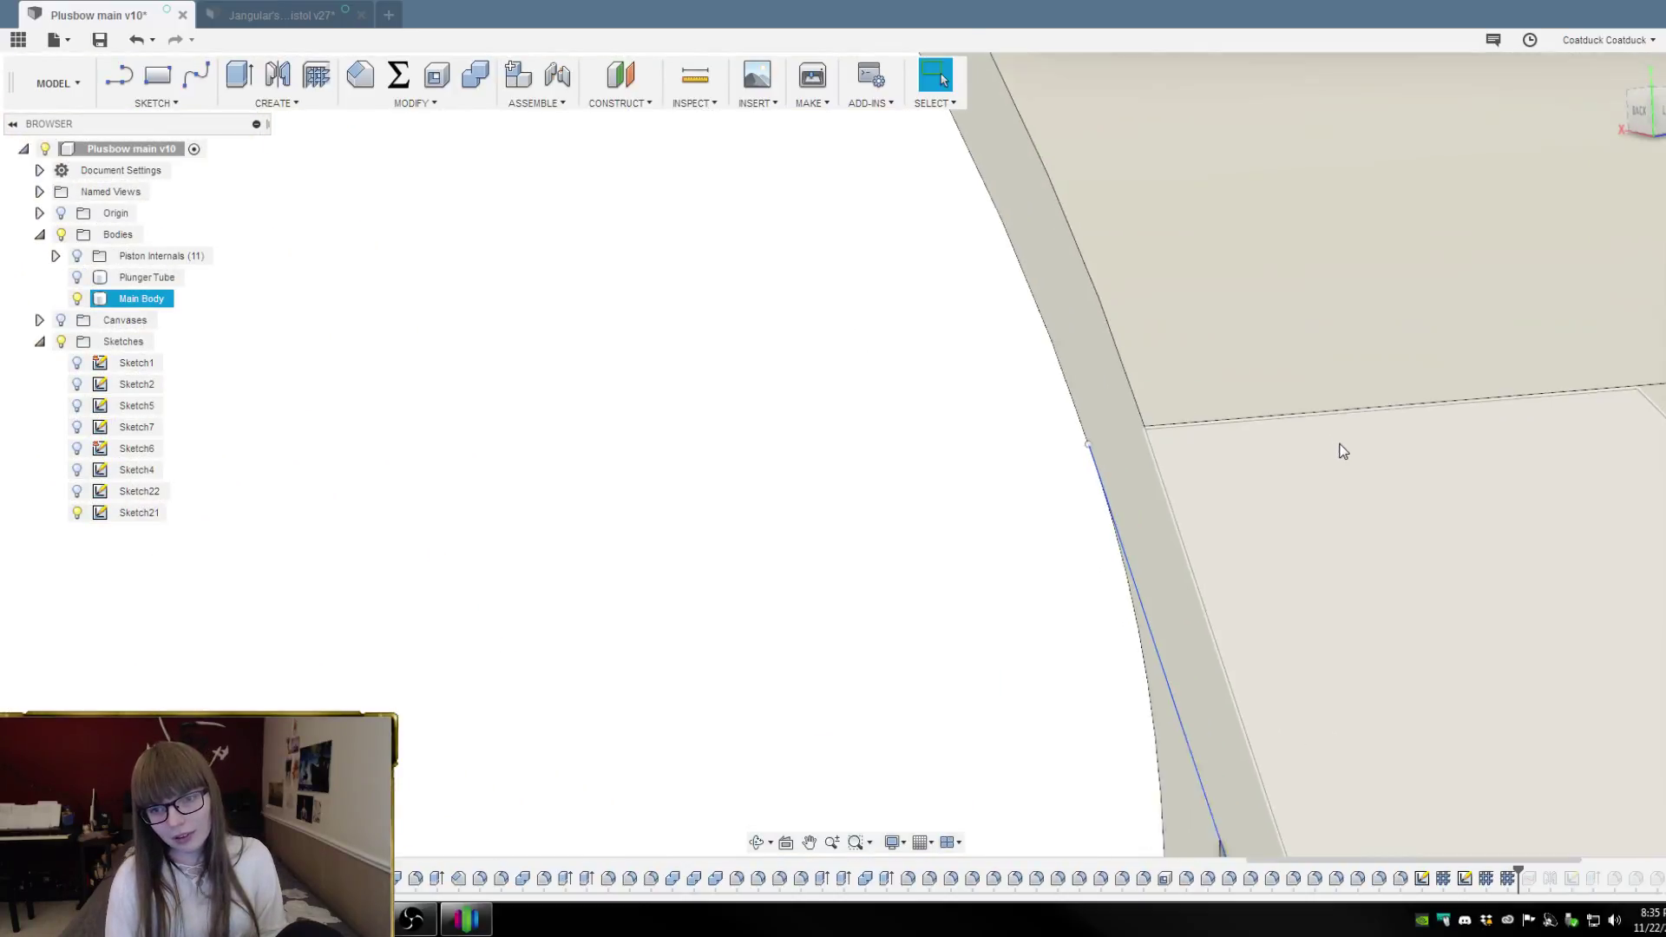
pyautogui.scroll(-10, 820, 278)
pyautogui.keyDown('shift'); pyautogui.moveTo(914, 284); pyautogui.dragTo(1230, 289, button='middle'); pyautogui.keyUp('shift')
pyautogui.moveTo(1254, 269); pyautogui.dragTo(1245, 467)
pyautogui.press('Escape')
pyautogui.scroll(4, 1027, 353)
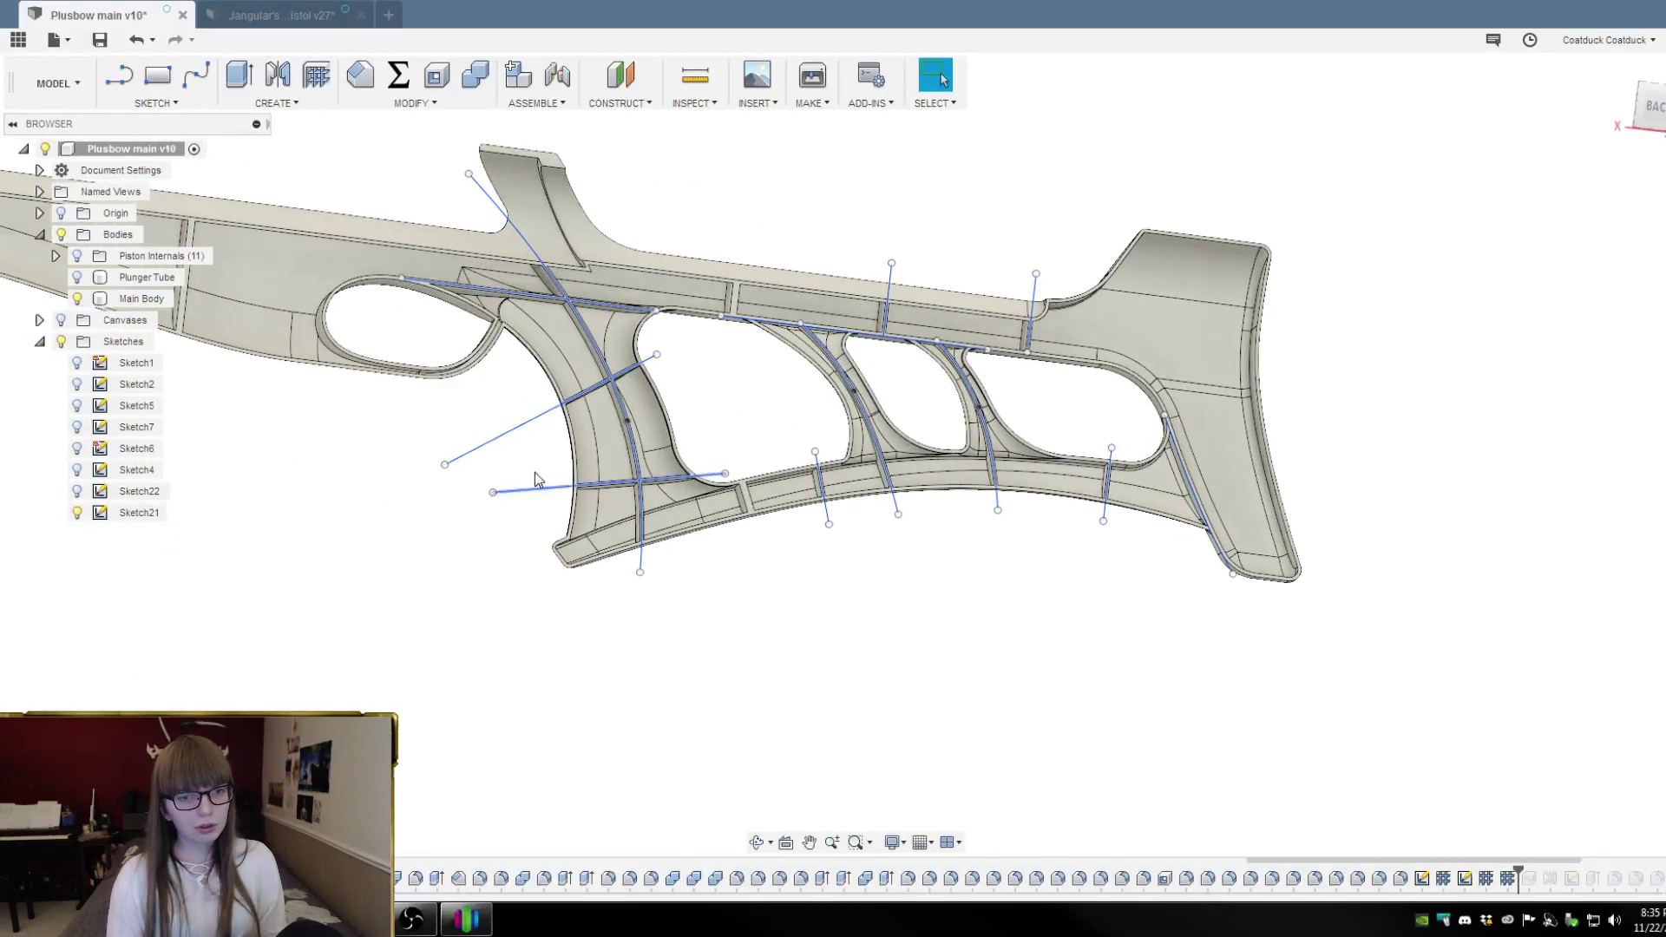
pyautogui.moveTo(989, 632)
pyautogui.keyDown('shift'); pyautogui.mouseDown(button='middle')
pyautogui.moveTo(989, 567)
pyautogui.moveTo(1012, 569)
pyautogui.moveTo(959, 587)
pyautogui.mouseUp(button='middle'); pyautogui.keyUp('shift')
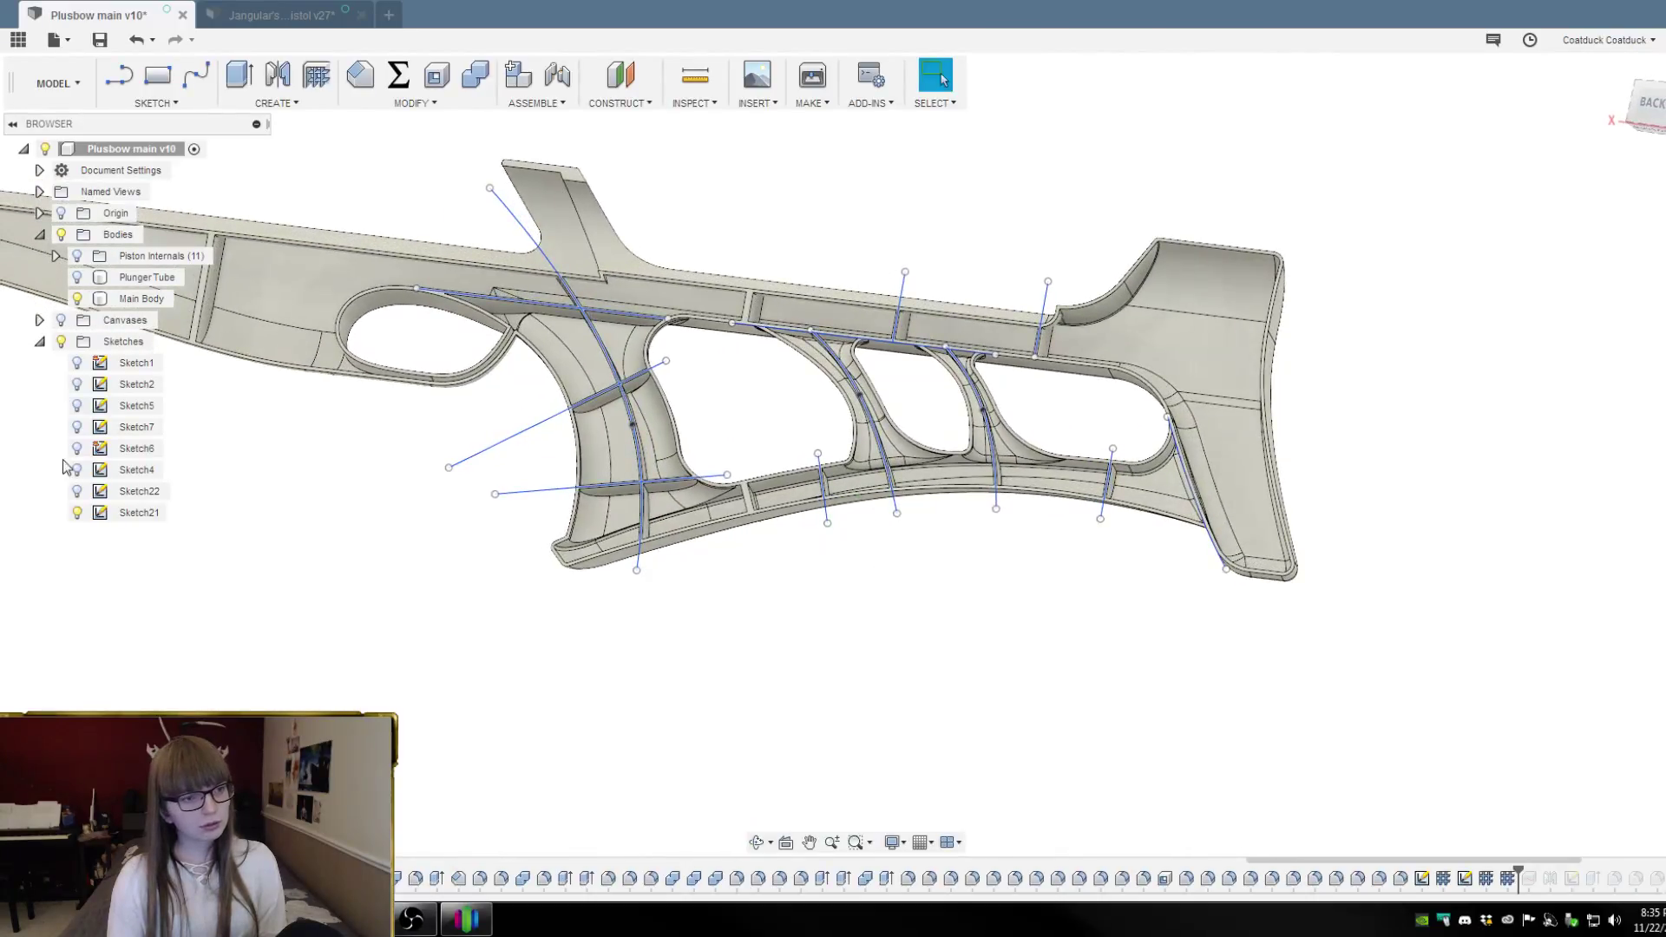
# Hide all sketches and collapse the Sketches and Bodies folders to leave only the ribbed body in view
pyautogui.click(61, 341)
pyautogui.click(39, 343)
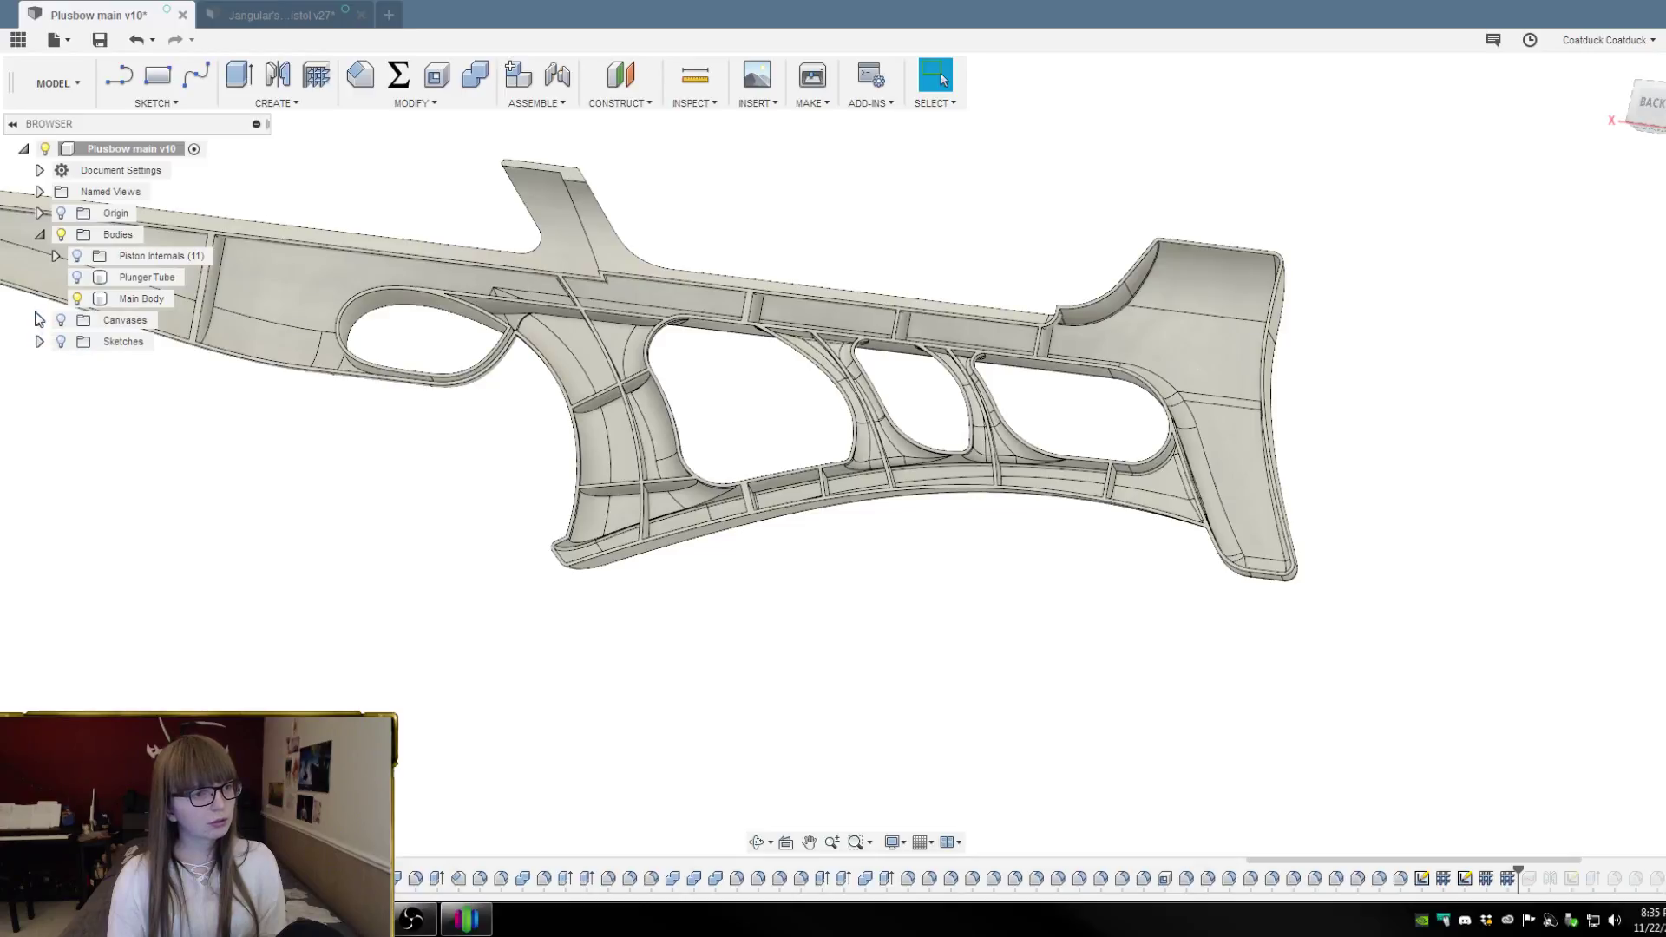
pyautogui.click(55, 257)
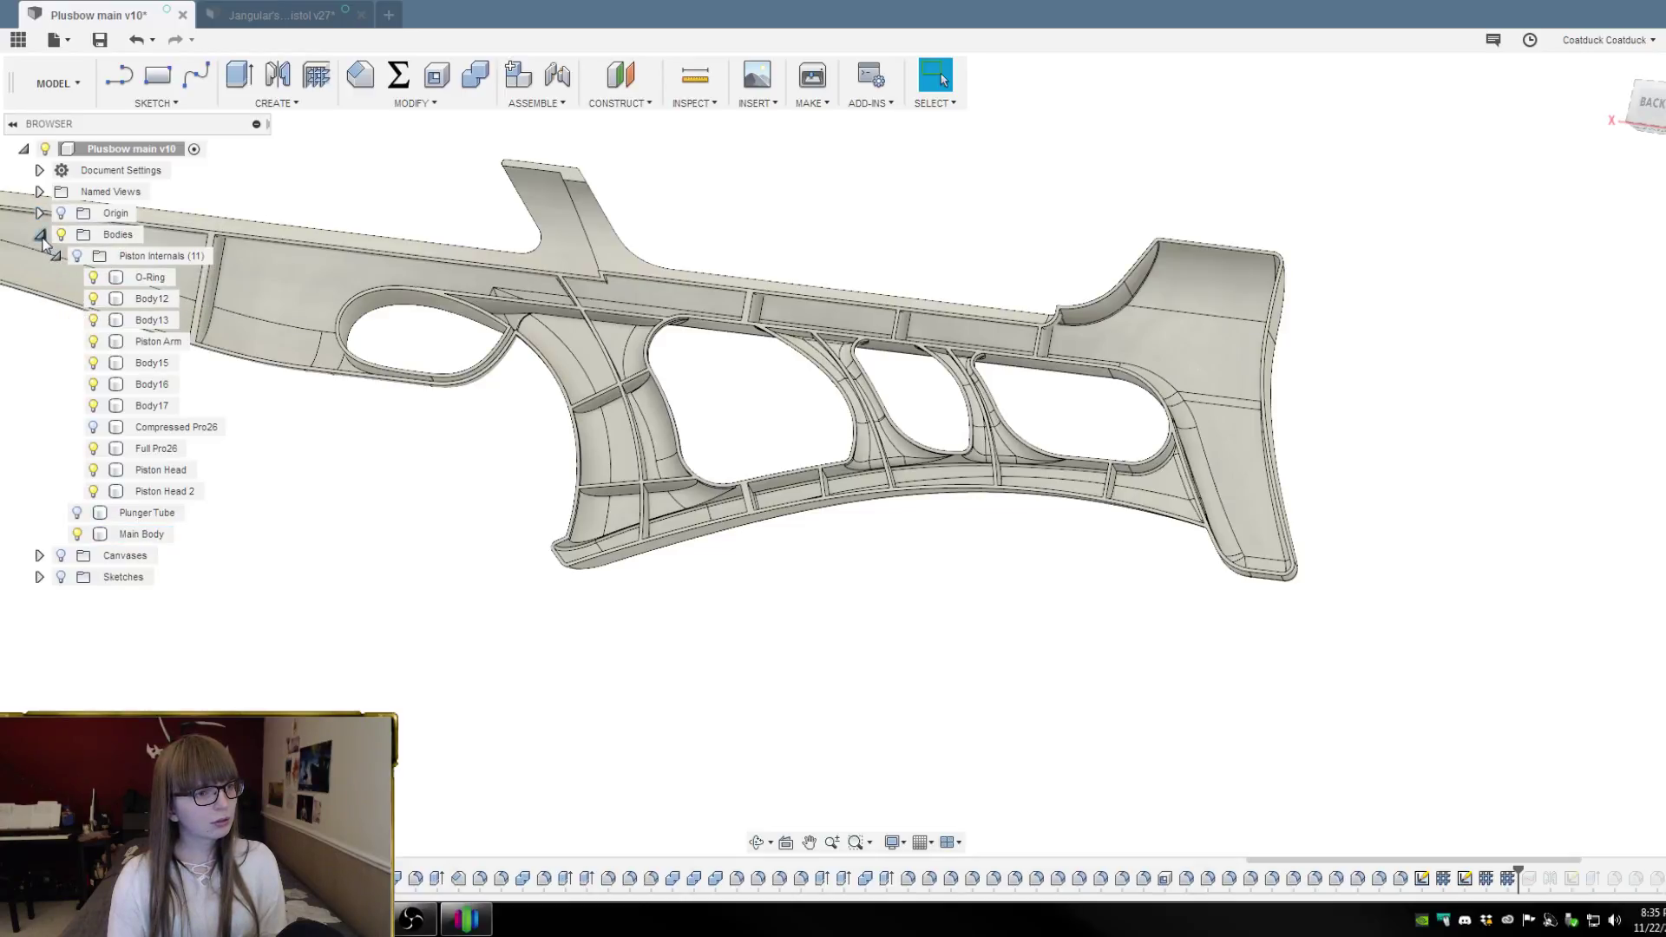
pyautogui.click(56, 255)
pyautogui.click(40, 234)
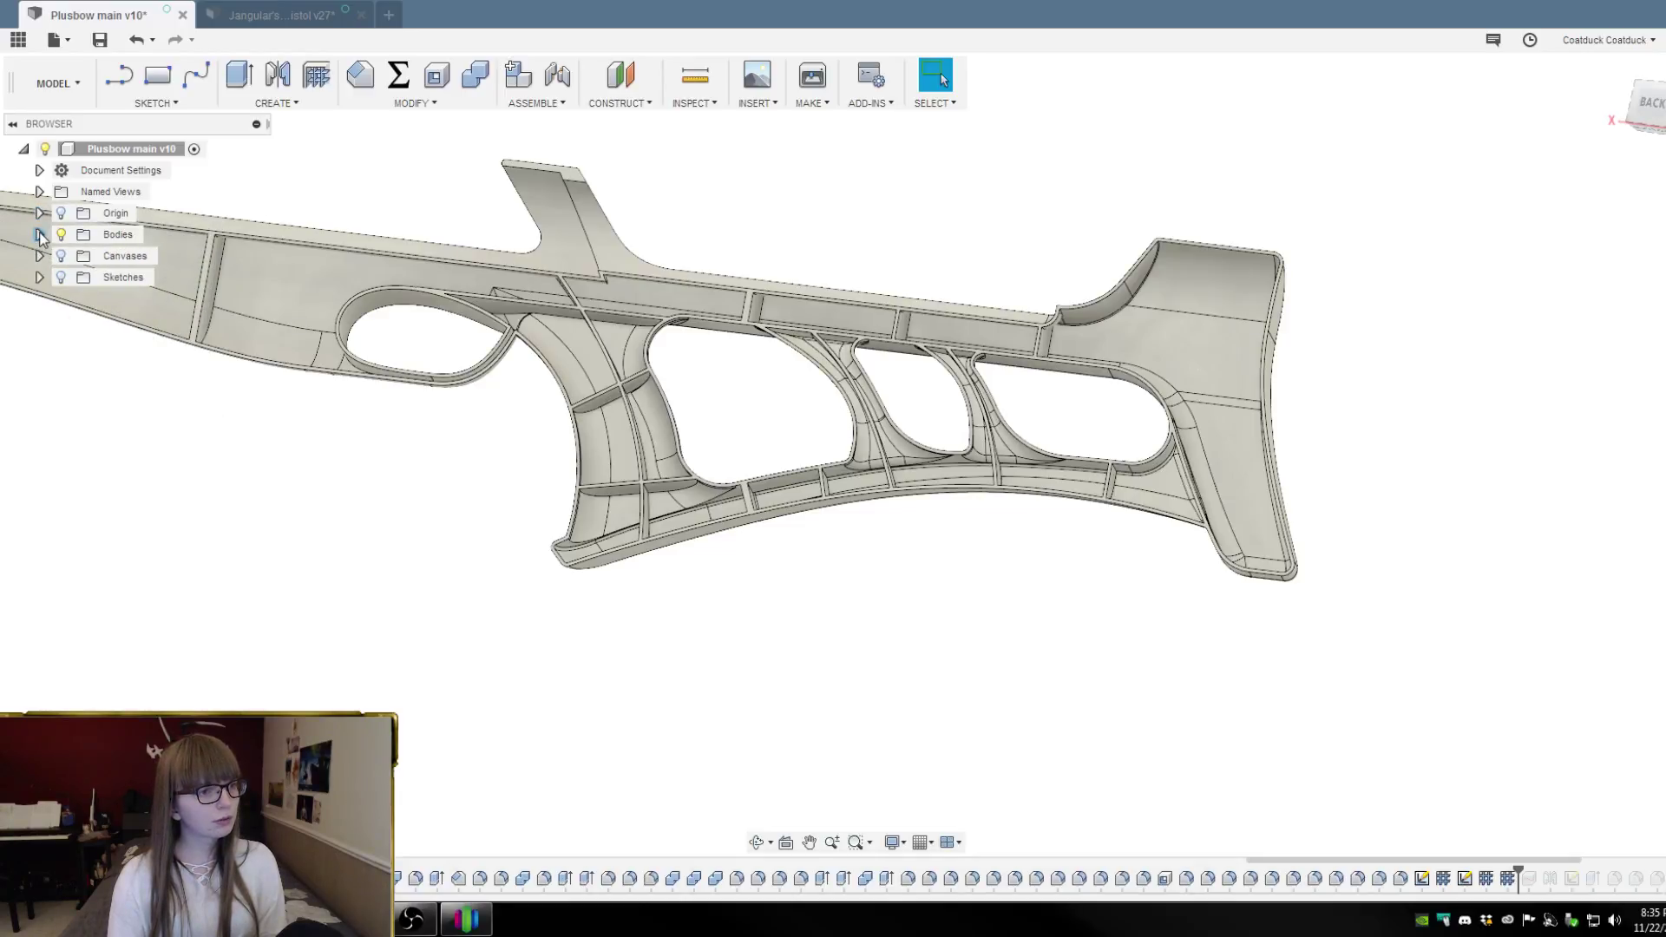
pyautogui.keyDown('shift'); pyautogui.moveTo(590, 608); pyautogui.dragTo(607, 618, button='middle'); pyautogui.keyUp('shift')
pyautogui.scroll(-3, 882, 539)
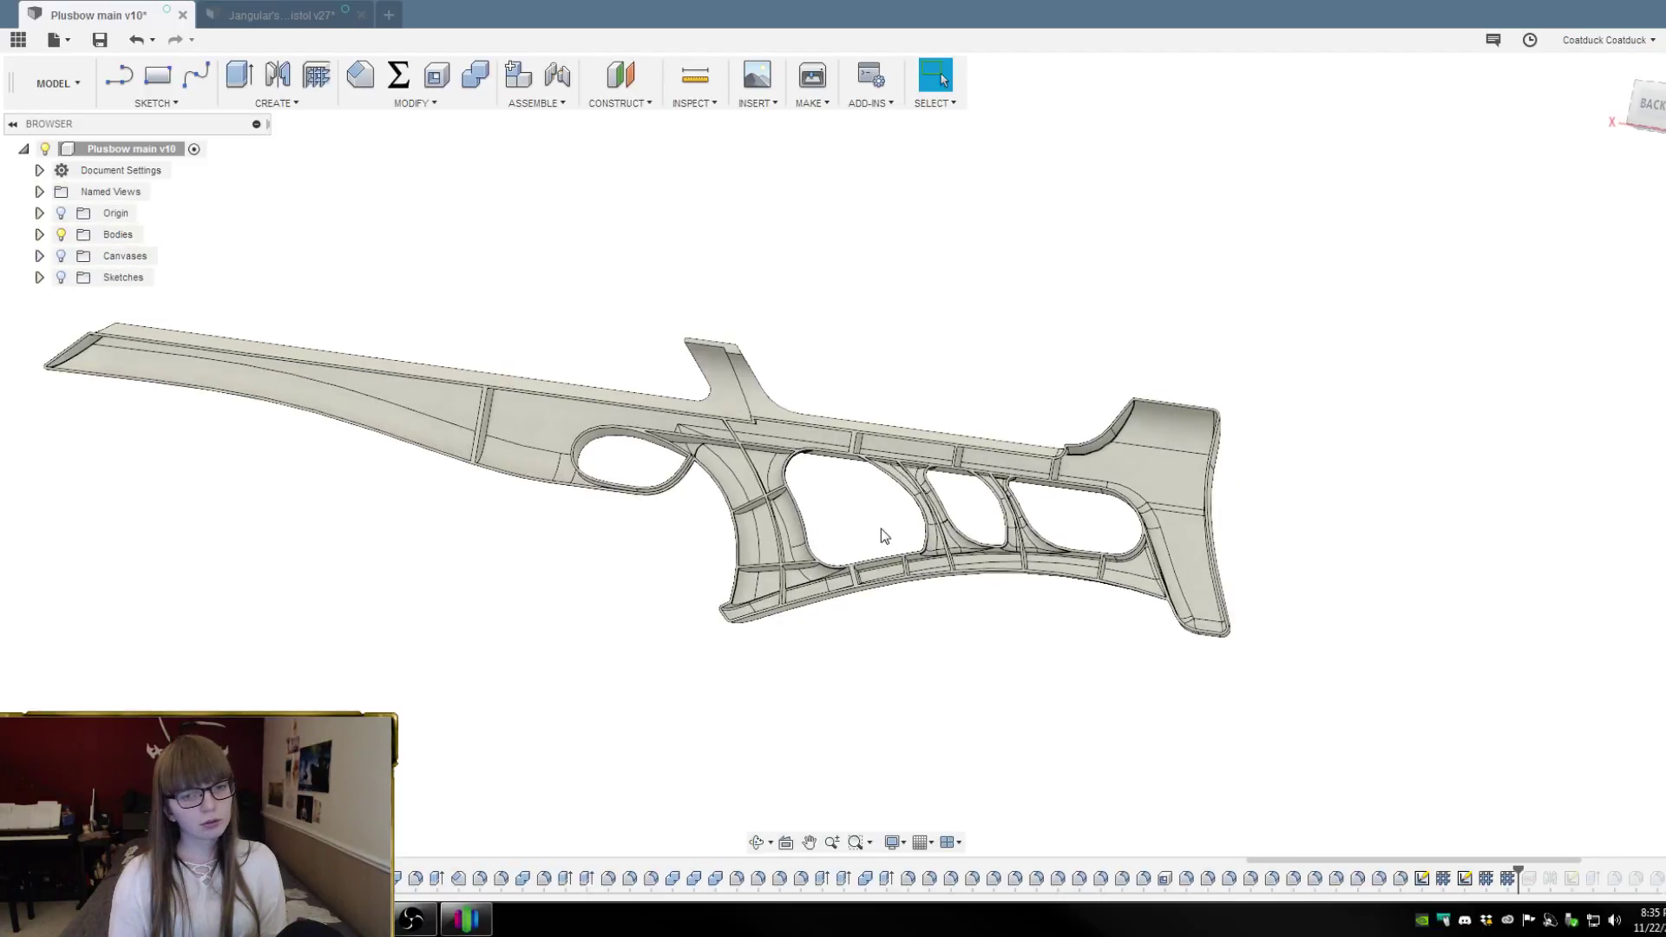
# Reopen the rib sketch Sketch21 for editing, with the two slanted struts between the cutouts in view
pyautogui.scroll(6, 1183, 510)
pyautogui.moveTo(1182, 509)
pyautogui.keyDown('shift'); pyautogui.mouseDown(button='middle')
pyautogui.moveTo(1212, 472)
pyautogui.moveTo(1200, 512)
pyautogui.mouseUp(button='middle'); pyautogui.keyUp('shift')
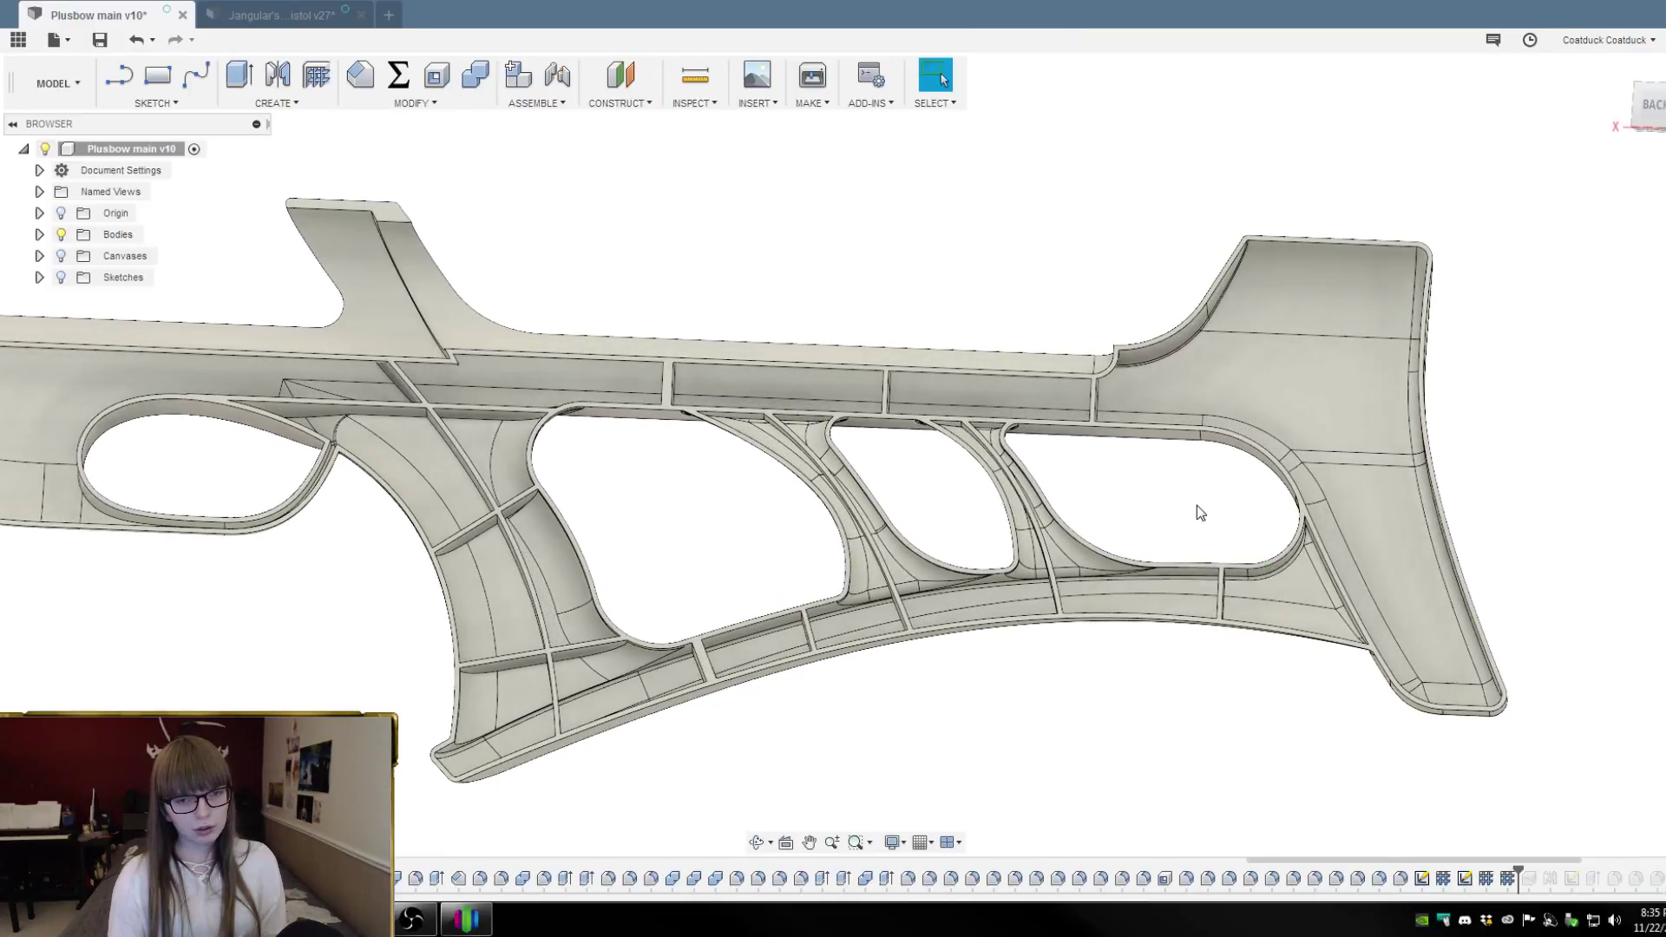
pyautogui.click(1507, 878)
pyautogui.doubleClick(1507, 878)
pyautogui.scroll(3, 782, 605)
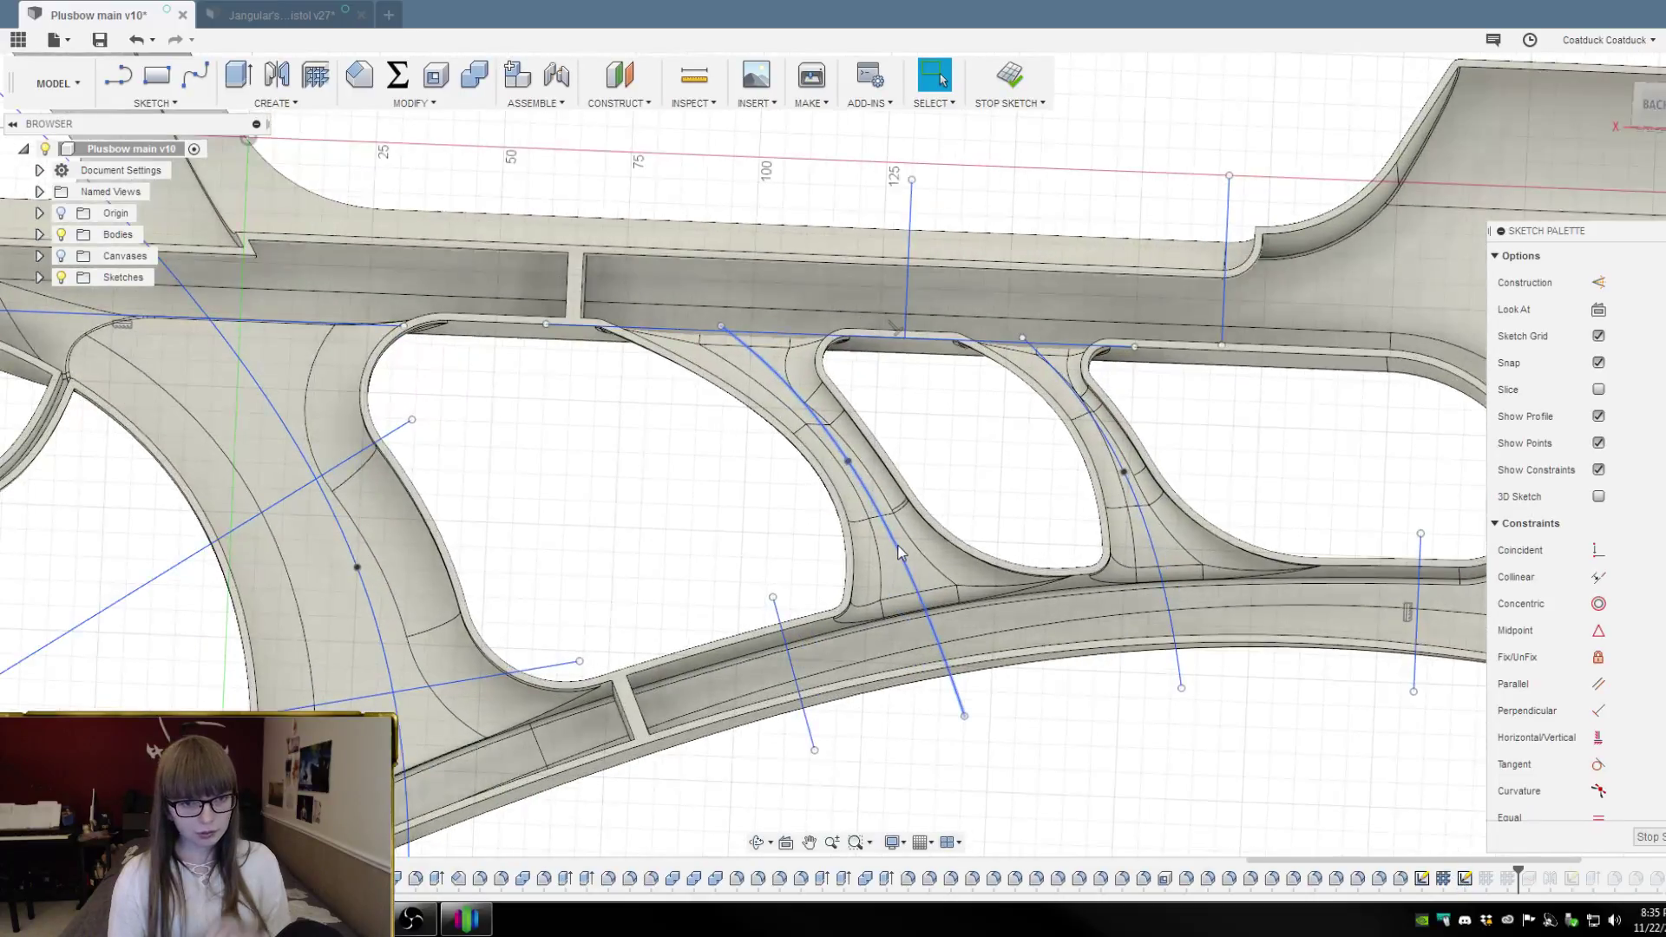
pyautogui.press('l')
pyautogui.click(706, 471)
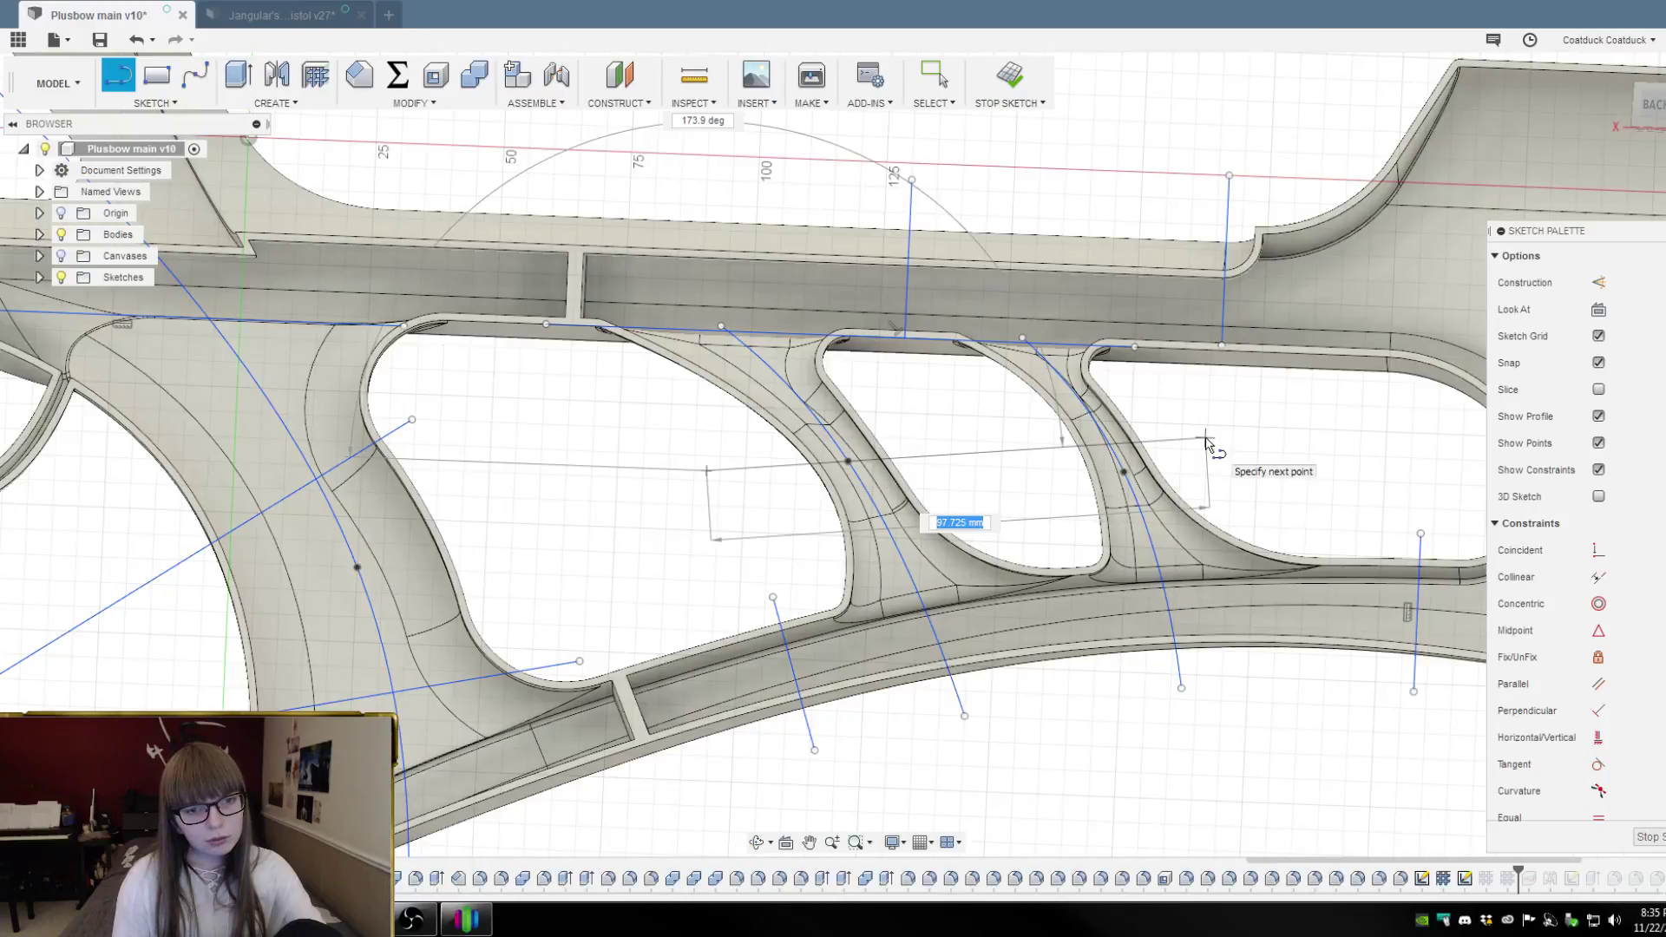
pyautogui.press('Escape')
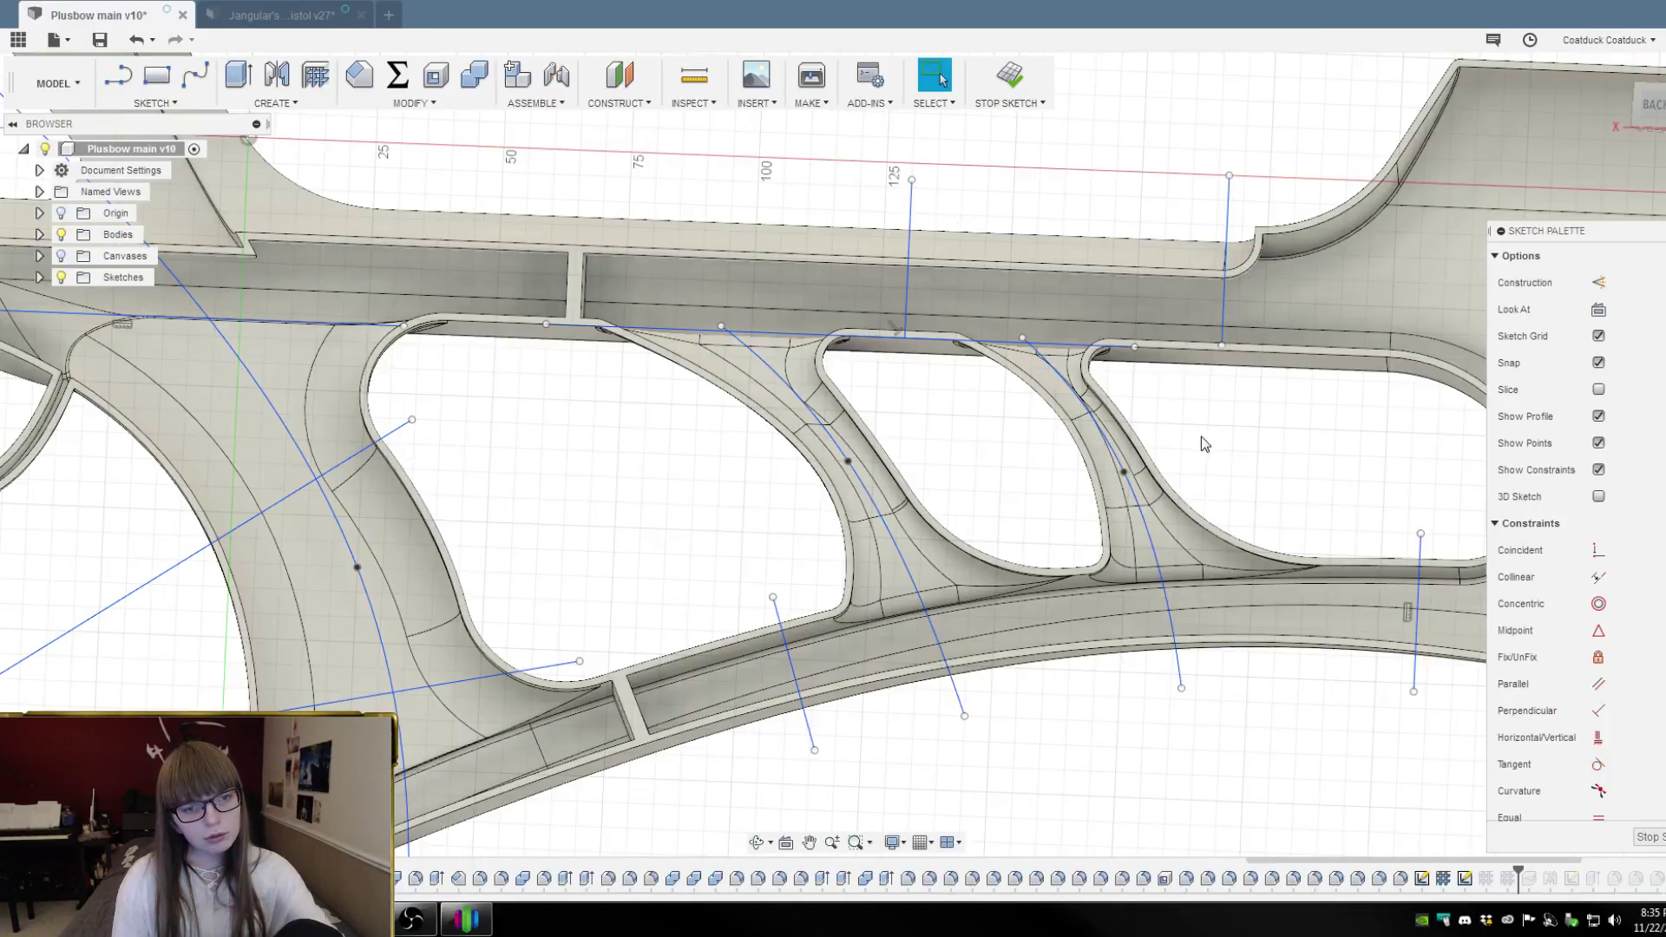
pyautogui.press('l')
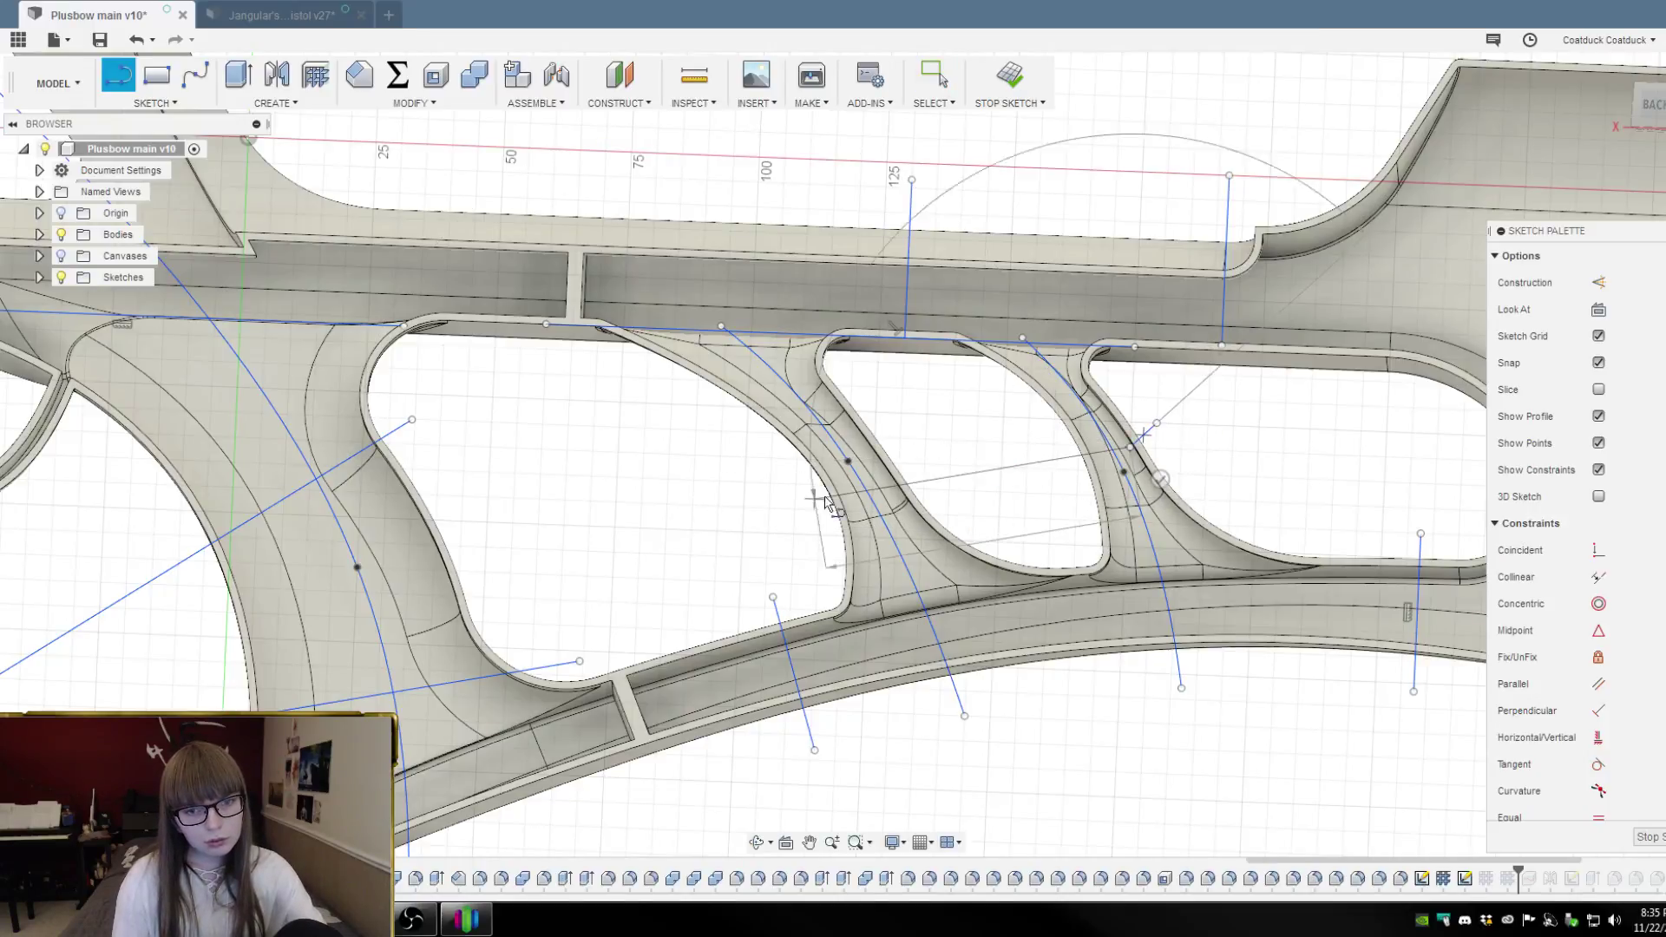
pyautogui.press('Escape')
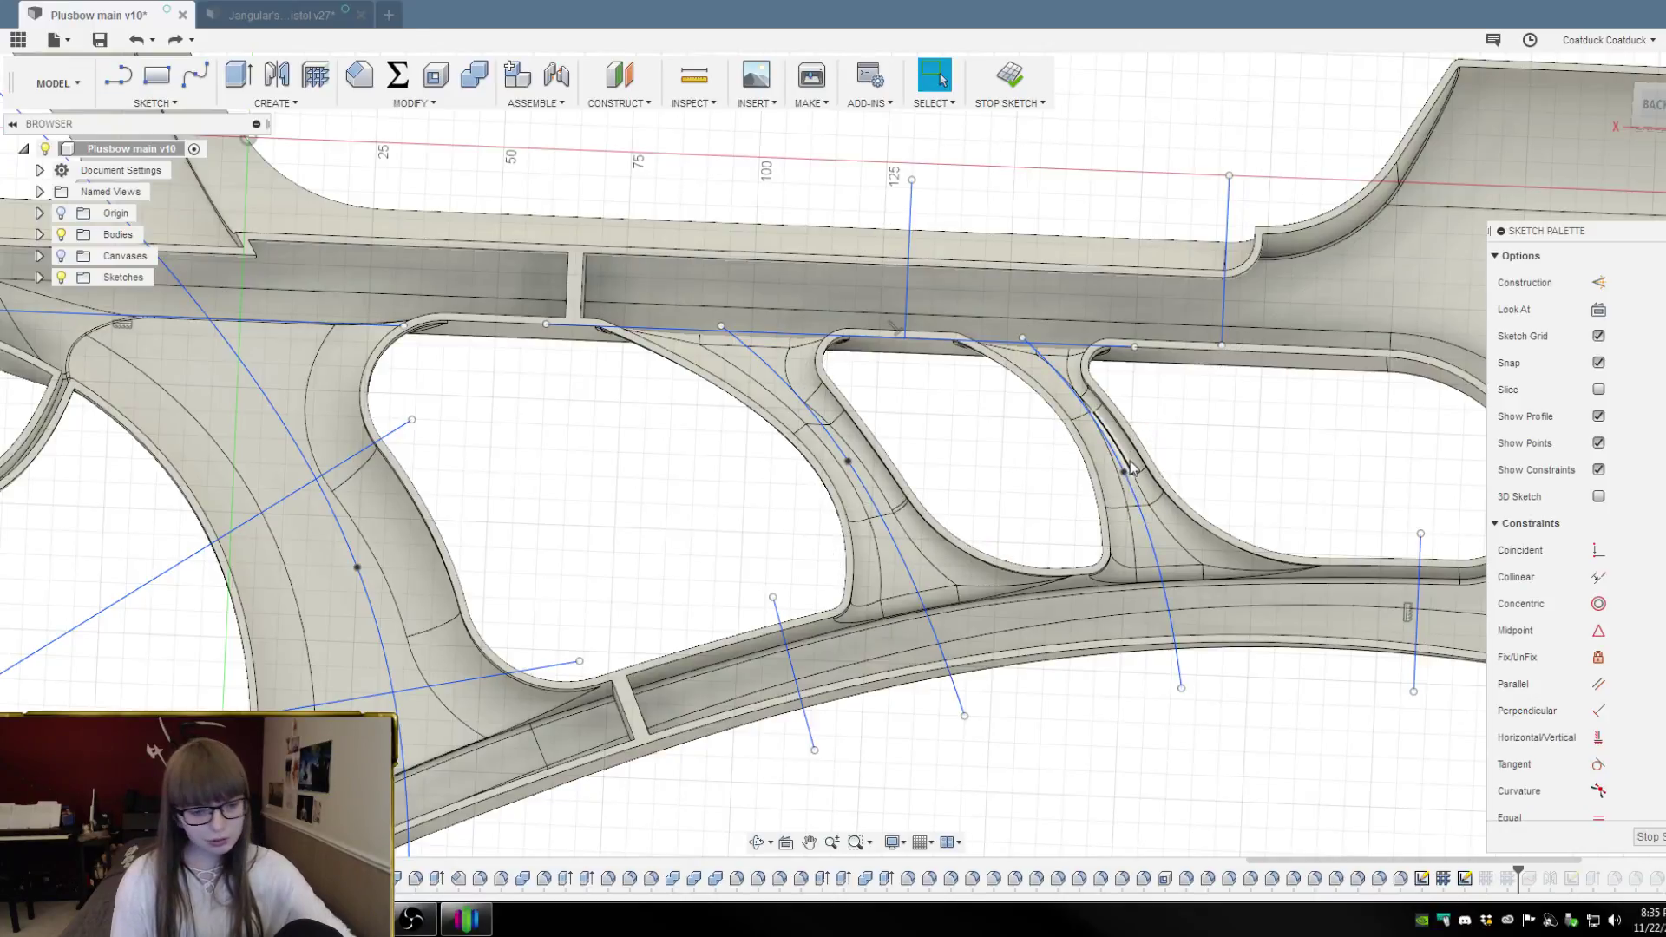
# Draw a line about 94 mm long from the rearmost cutout across both slanted struts into the large front cutout, and finish the sketch
pyautogui.press('l')
pyautogui.click(1158, 434)
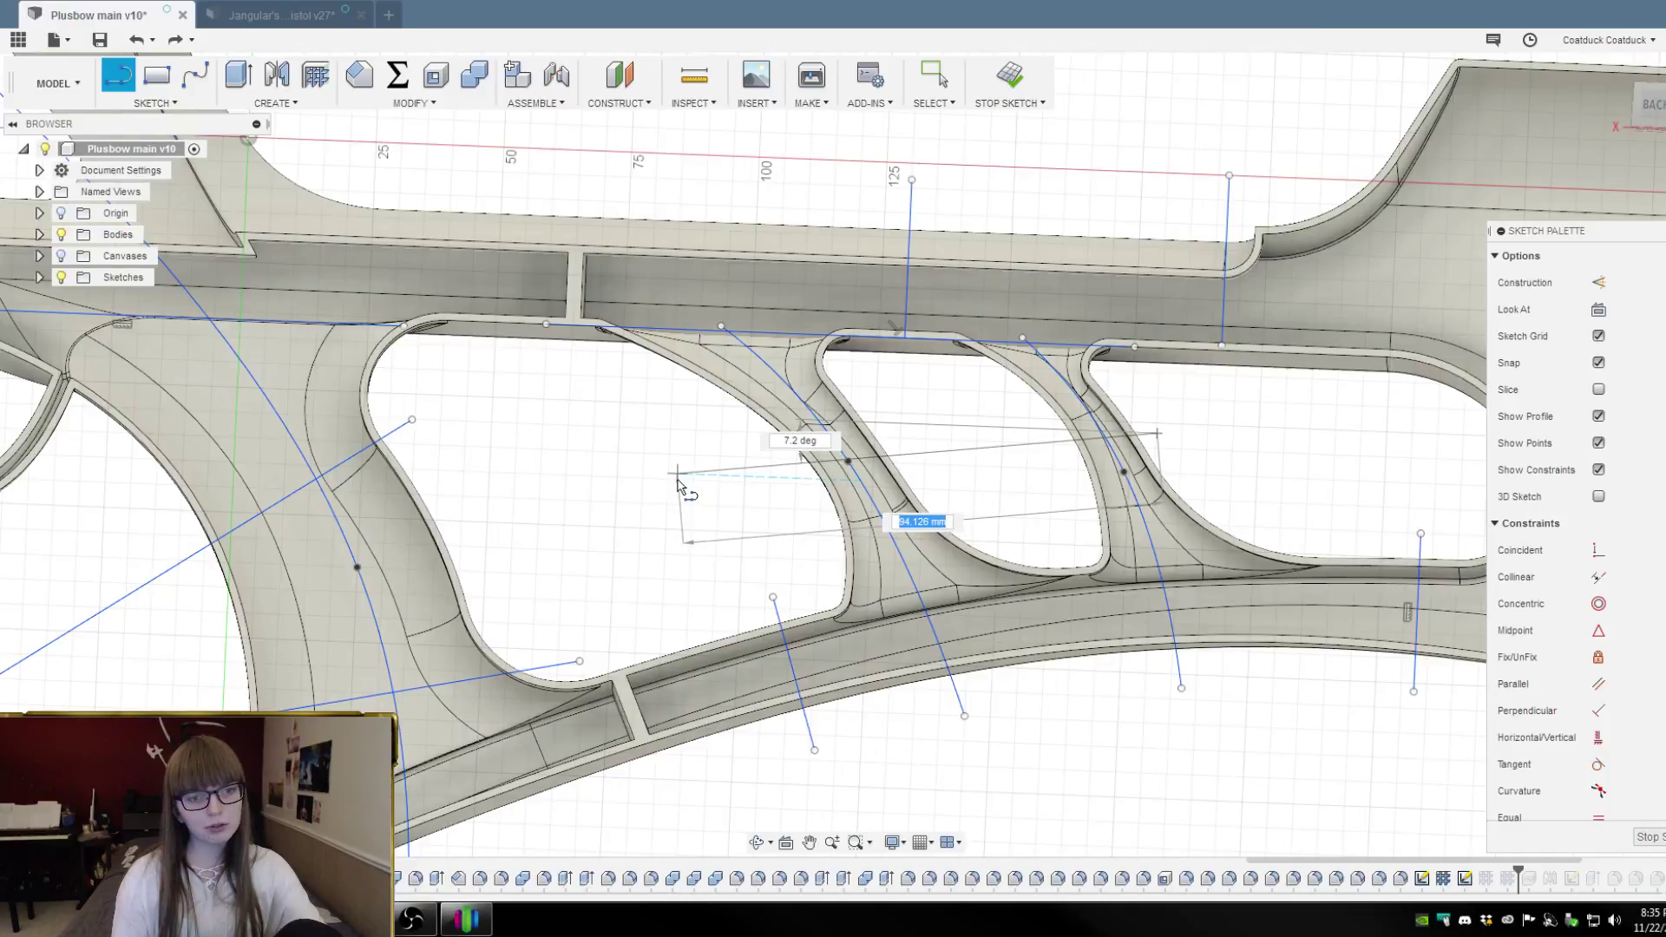
pyautogui.click(678, 474)
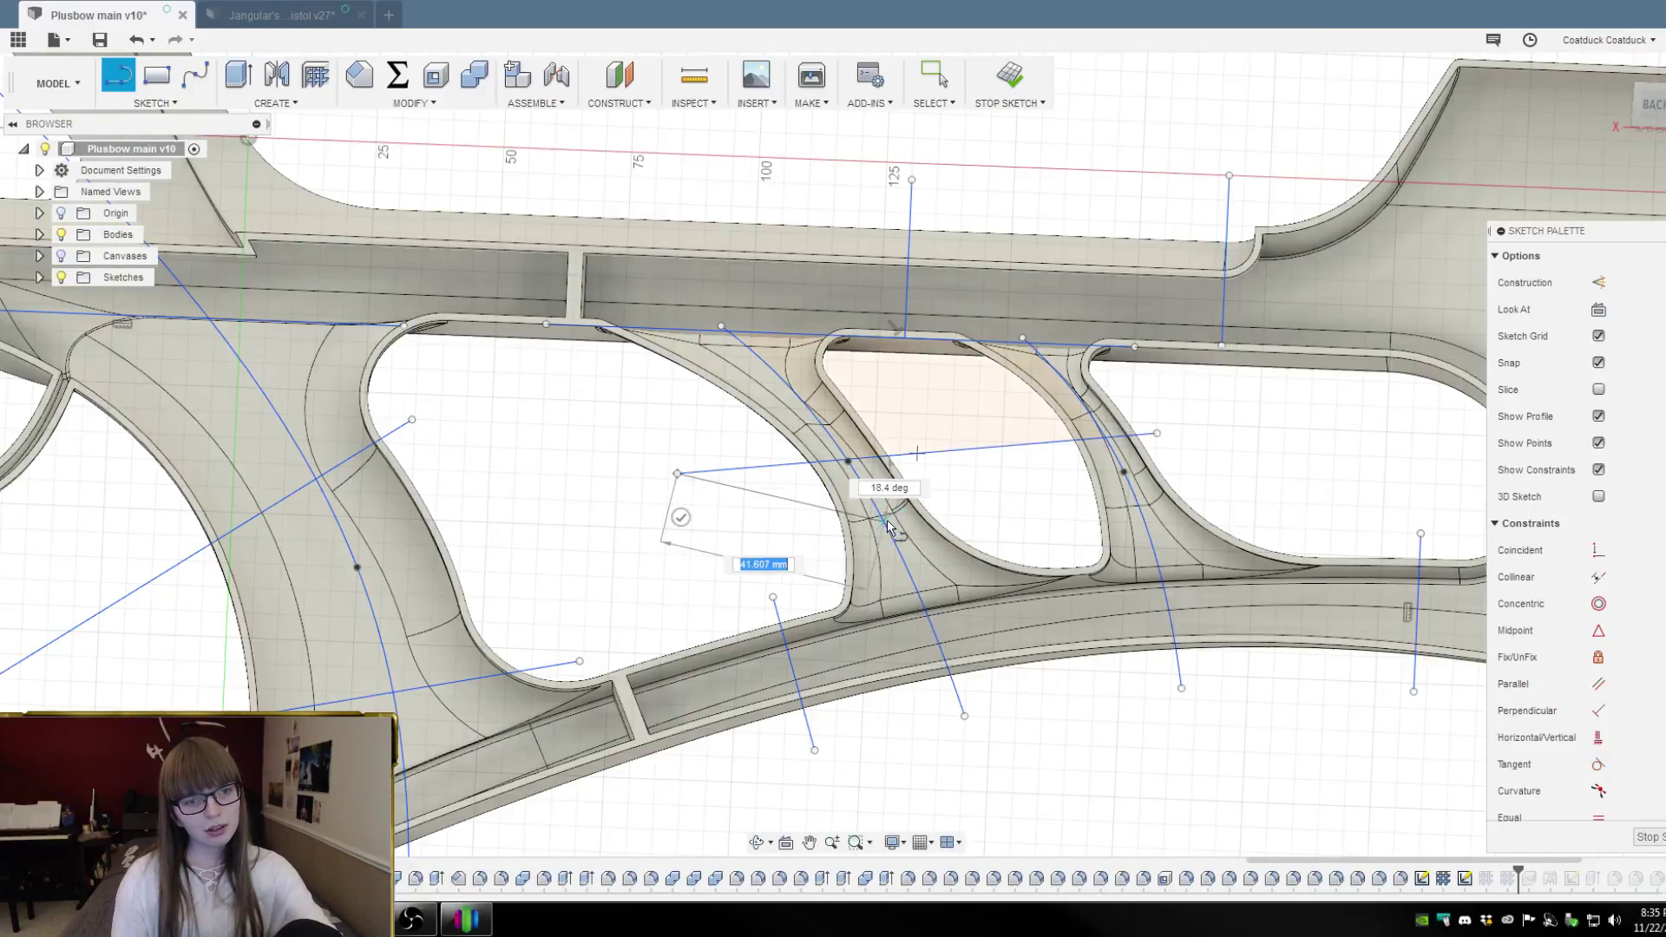
pyautogui.press('Escape')
pyautogui.scroll(-2, 1050, 497)
pyautogui.scroll(-1, 1050, 498)
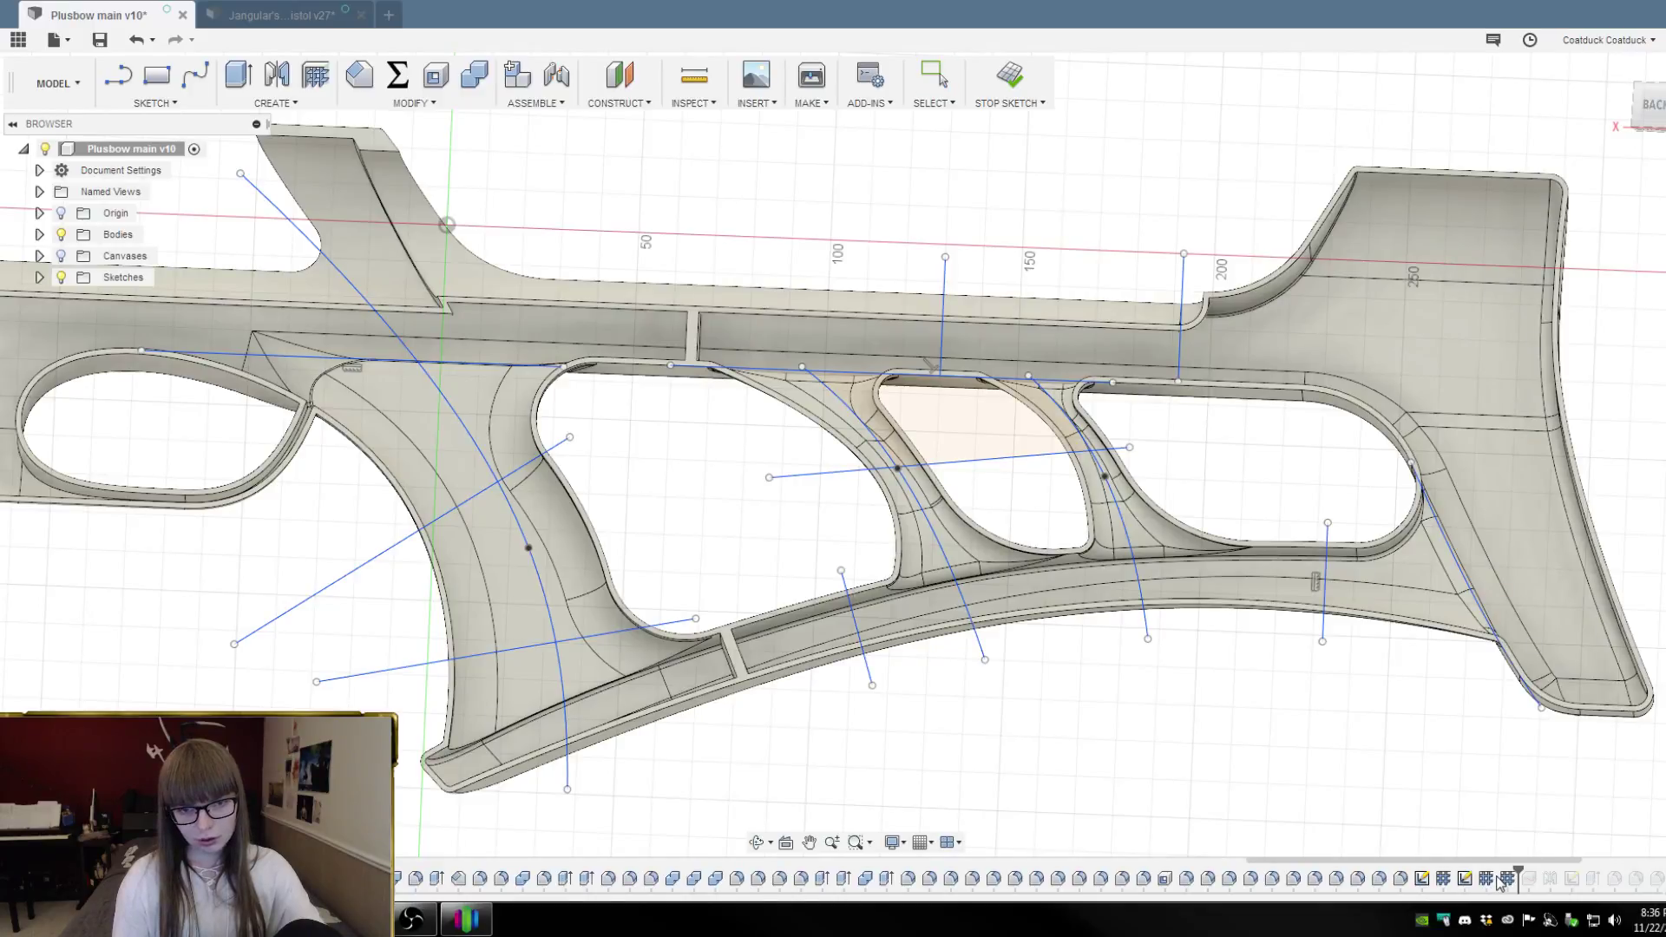
# Edit the last web feature, show the sketches, and add the line crossing both slanted struts to its curves
pyautogui.click(1507, 879)
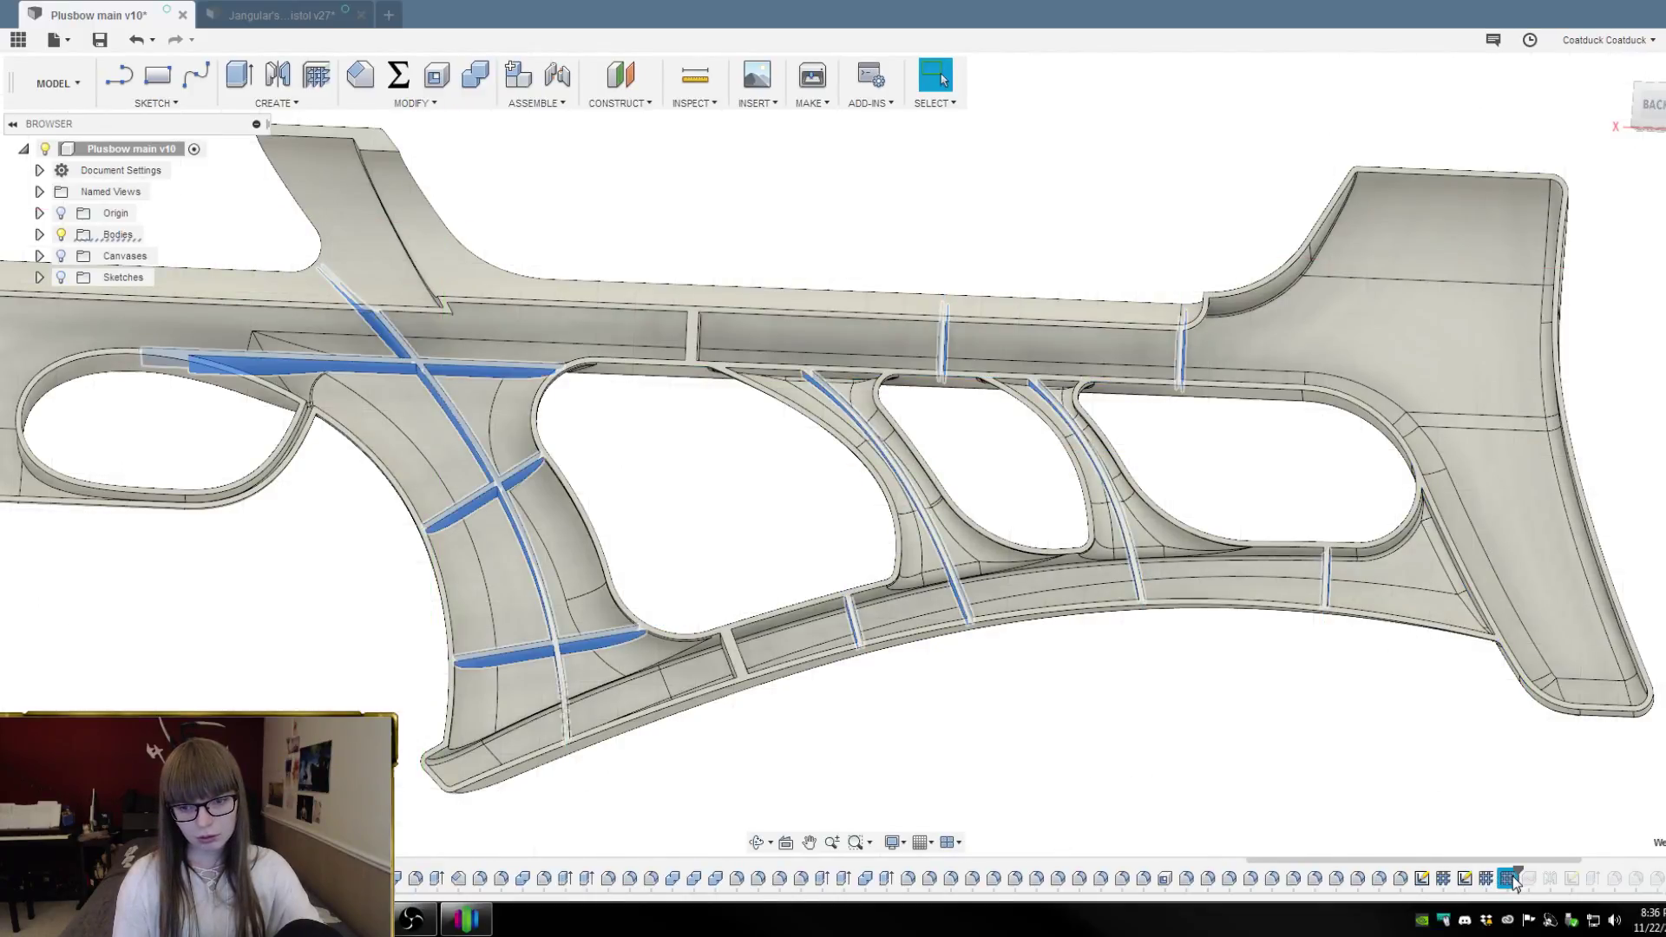
pyautogui.click(60, 278)
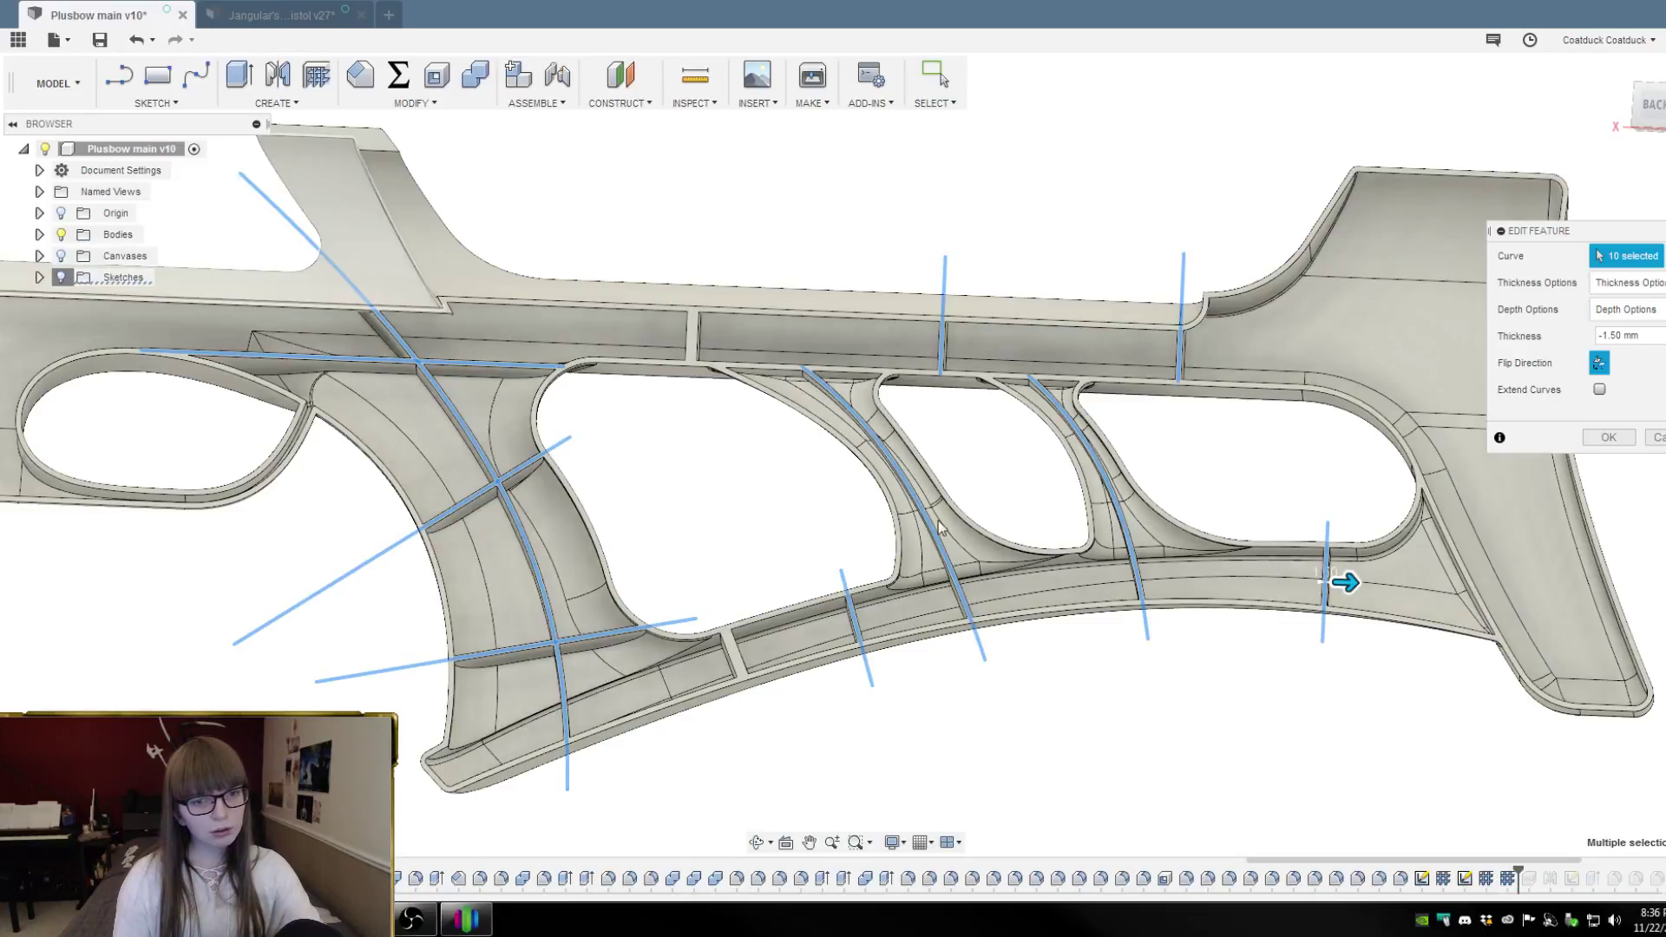
pyautogui.click(1017, 462)
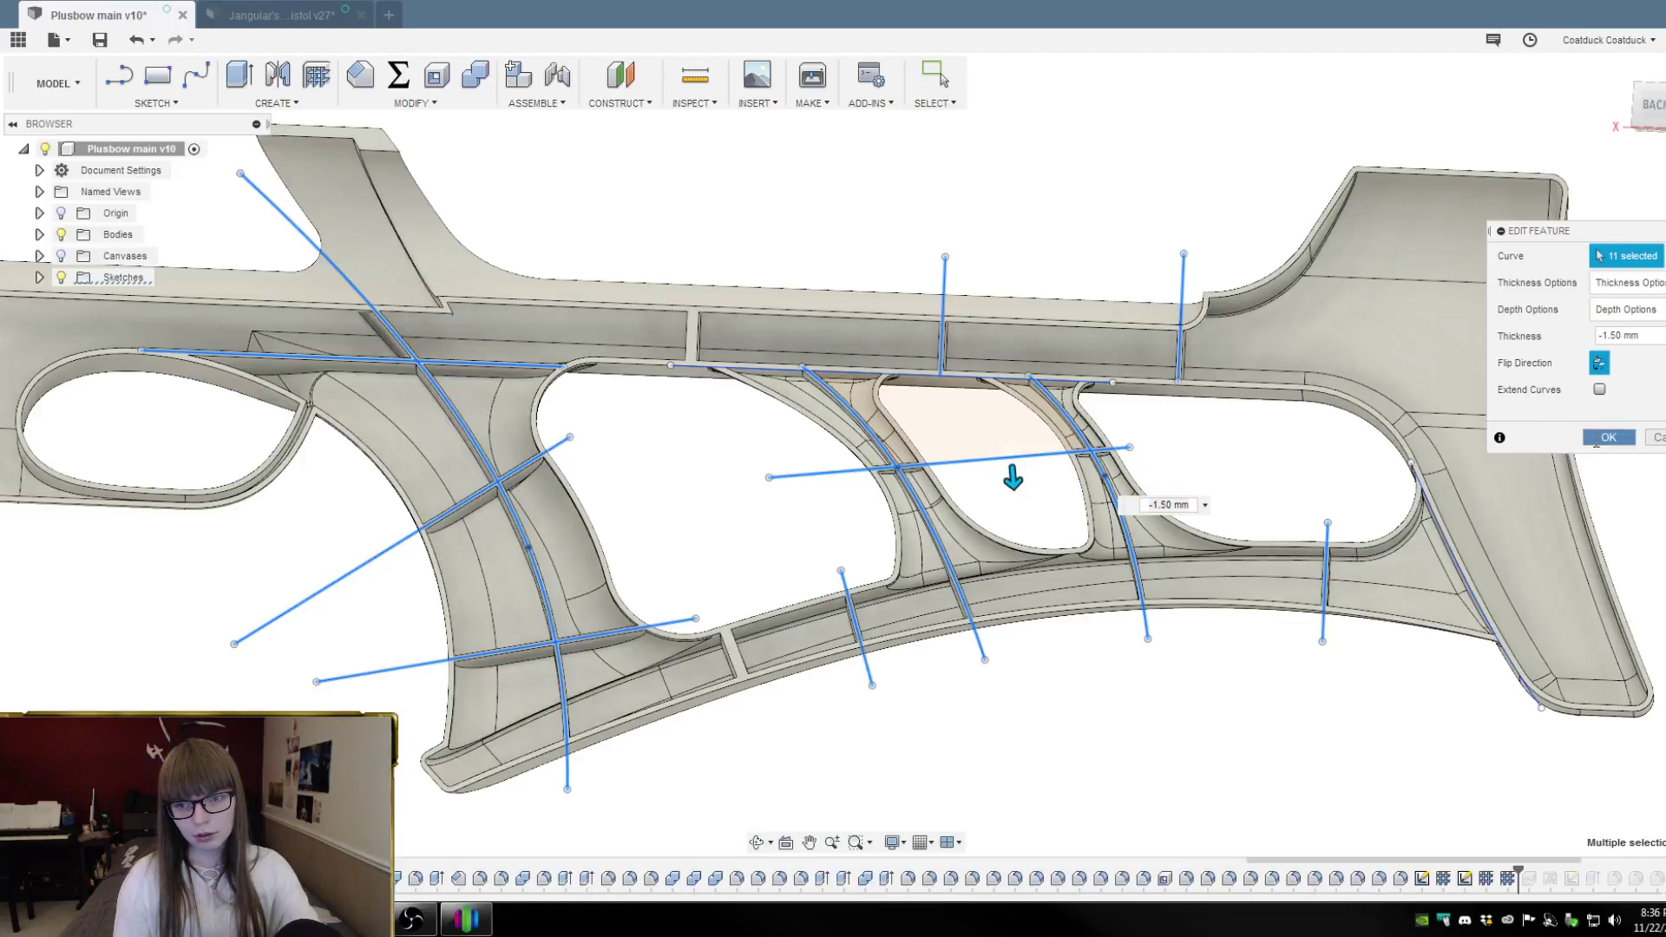
pyautogui.click(1607, 438)
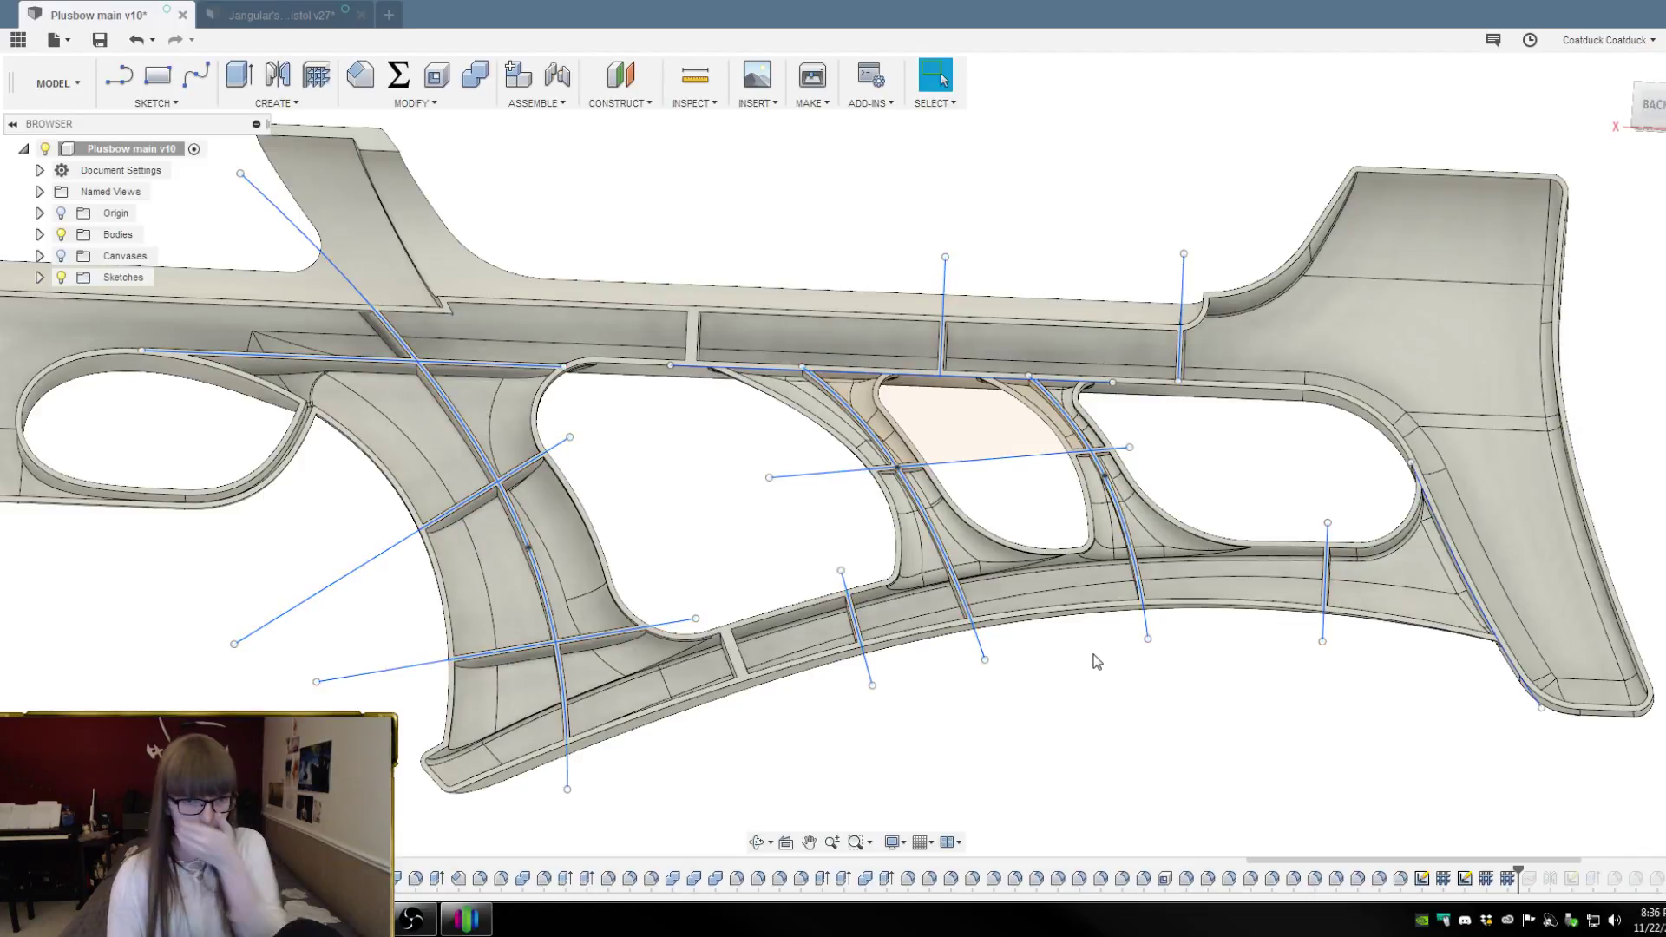
# Hide the sketches again and view the ribbed main body squarely from the back
pyautogui.moveTo(1093, 654)
pyautogui.keyDown('shift'); pyautogui.mouseDown(button='middle')
pyautogui.moveTo(1127, 650)
pyautogui.moveTo(1122, 668)
pyautogui.mouseUp(button='middle'); pyautogui.keyUp('shift')
pyautogui.click(60, 278)
pyautogui.scroll(-3, 1268, 525)
pyautogui.keyDown('shift'); pyautogui.moveTo(1235, 606); pyautogui.dragTo(1179, 621, button='middle'); pyautogui.keyUp('shift')
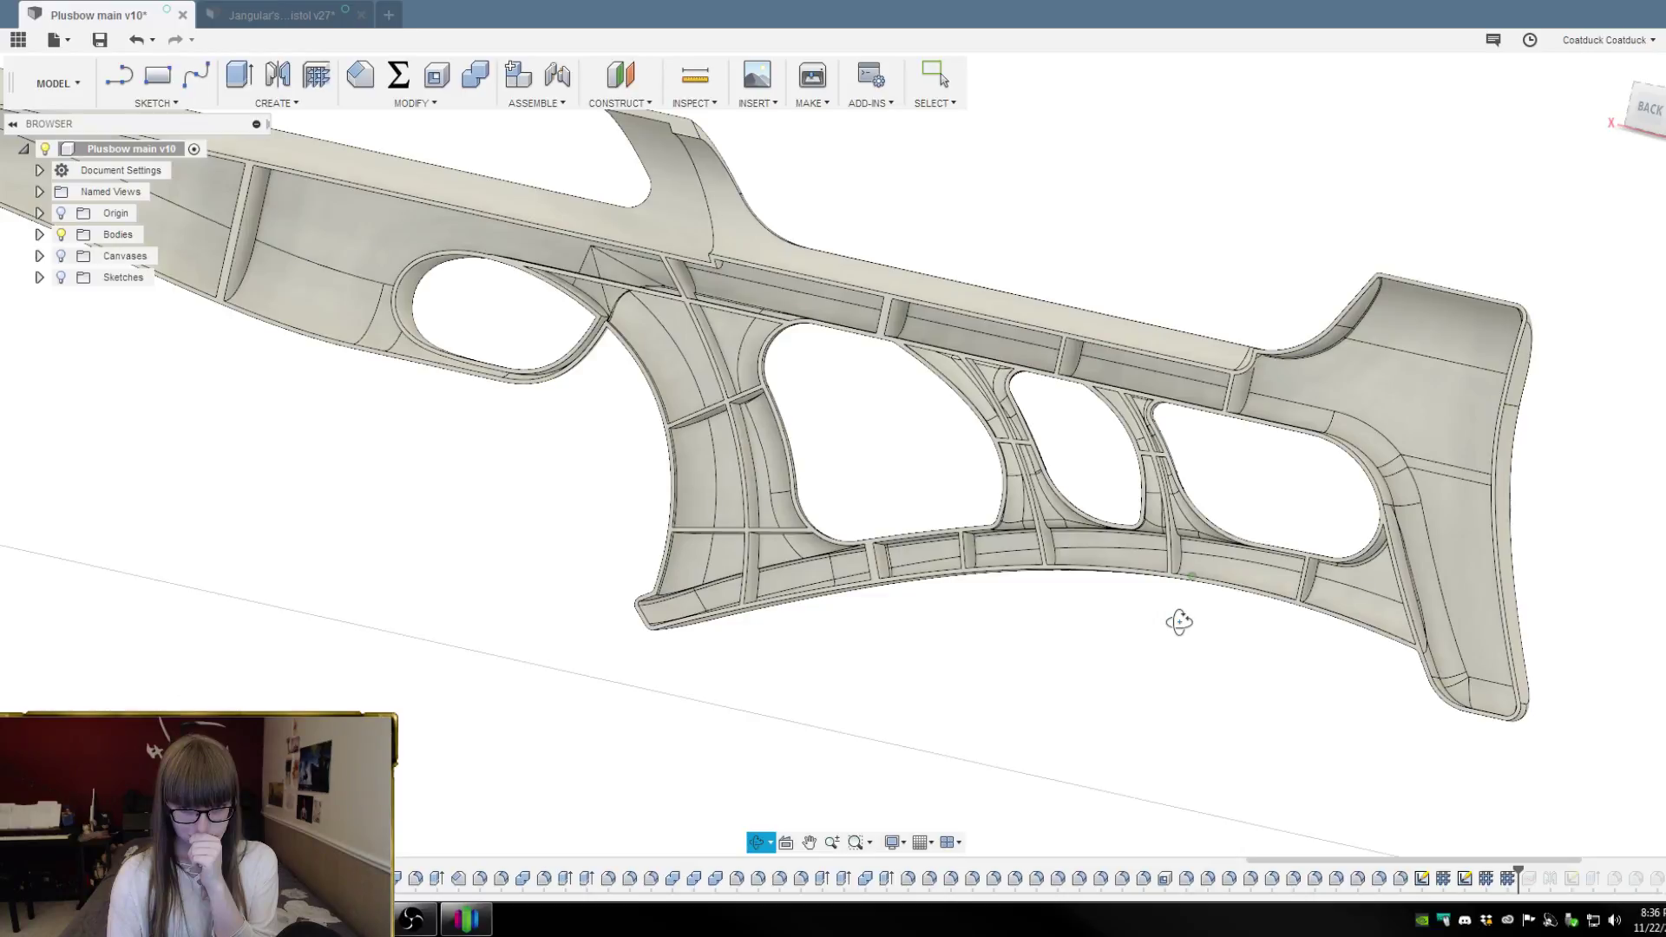
pyautogui.keyDown('shift'); pyautogui.moveTo(1179, 621); pyautogui.dragTo(1205, 627, button='middle'); pyautogui.keyUp('shift')
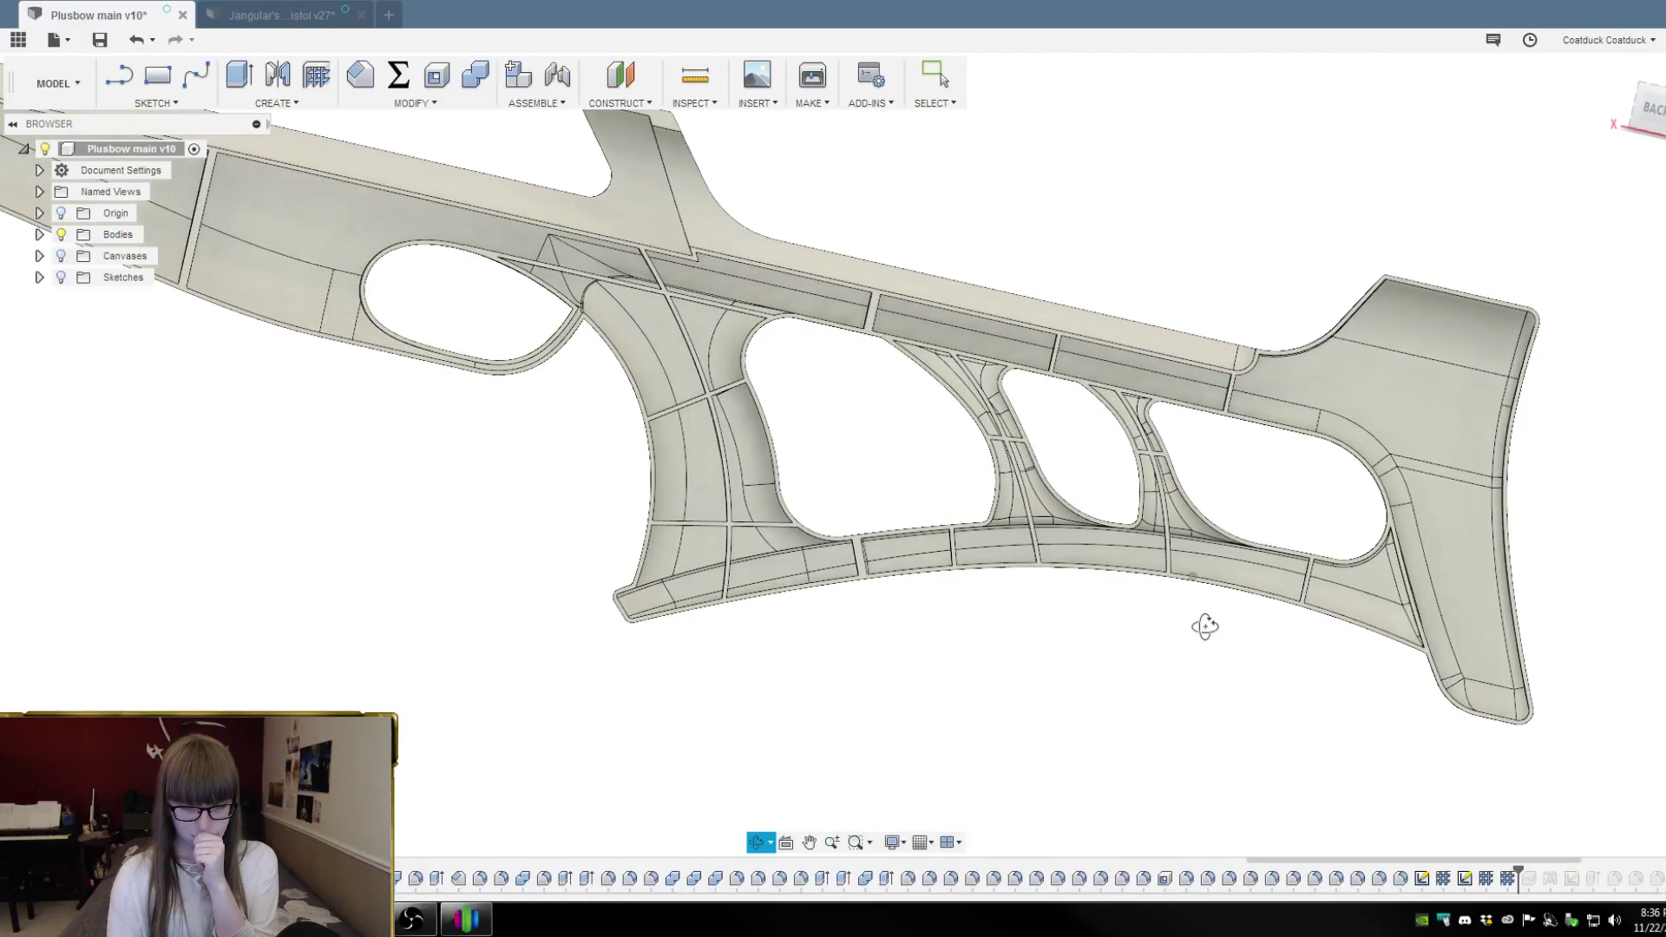
pyautogui.keyDown('shift'); pyautogui.moveTo(1206, 626); pyautogui.dragTo(1205, 627, button='middle'); pyautogui.keyUp('shift')
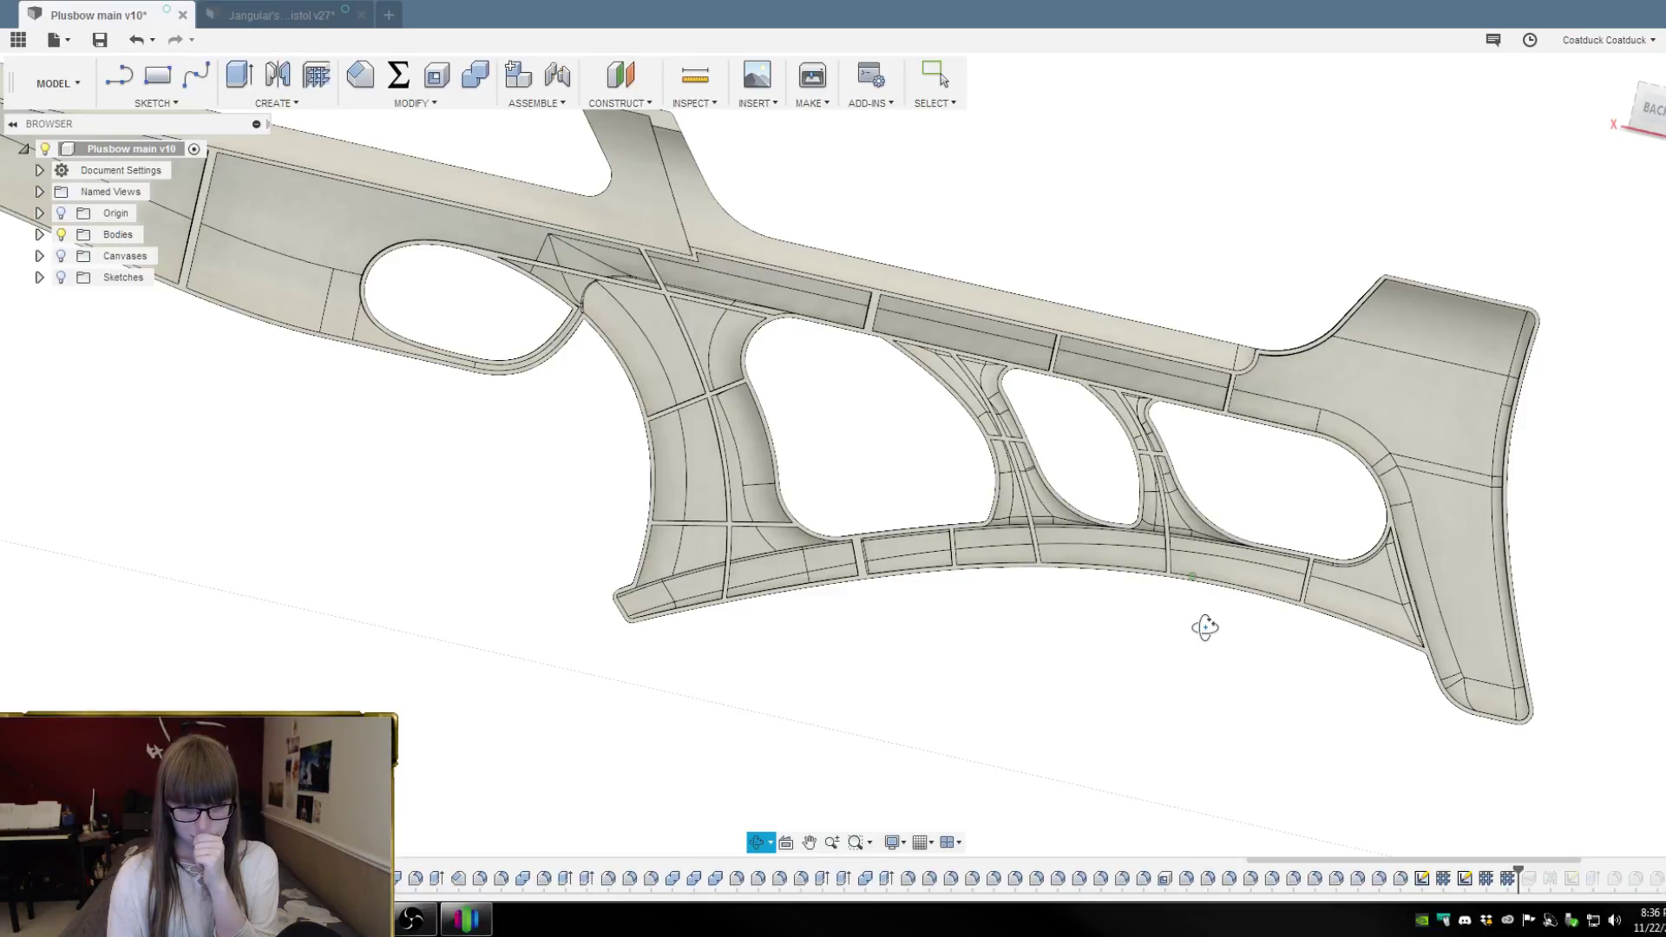
pyautogui.press('Escape')
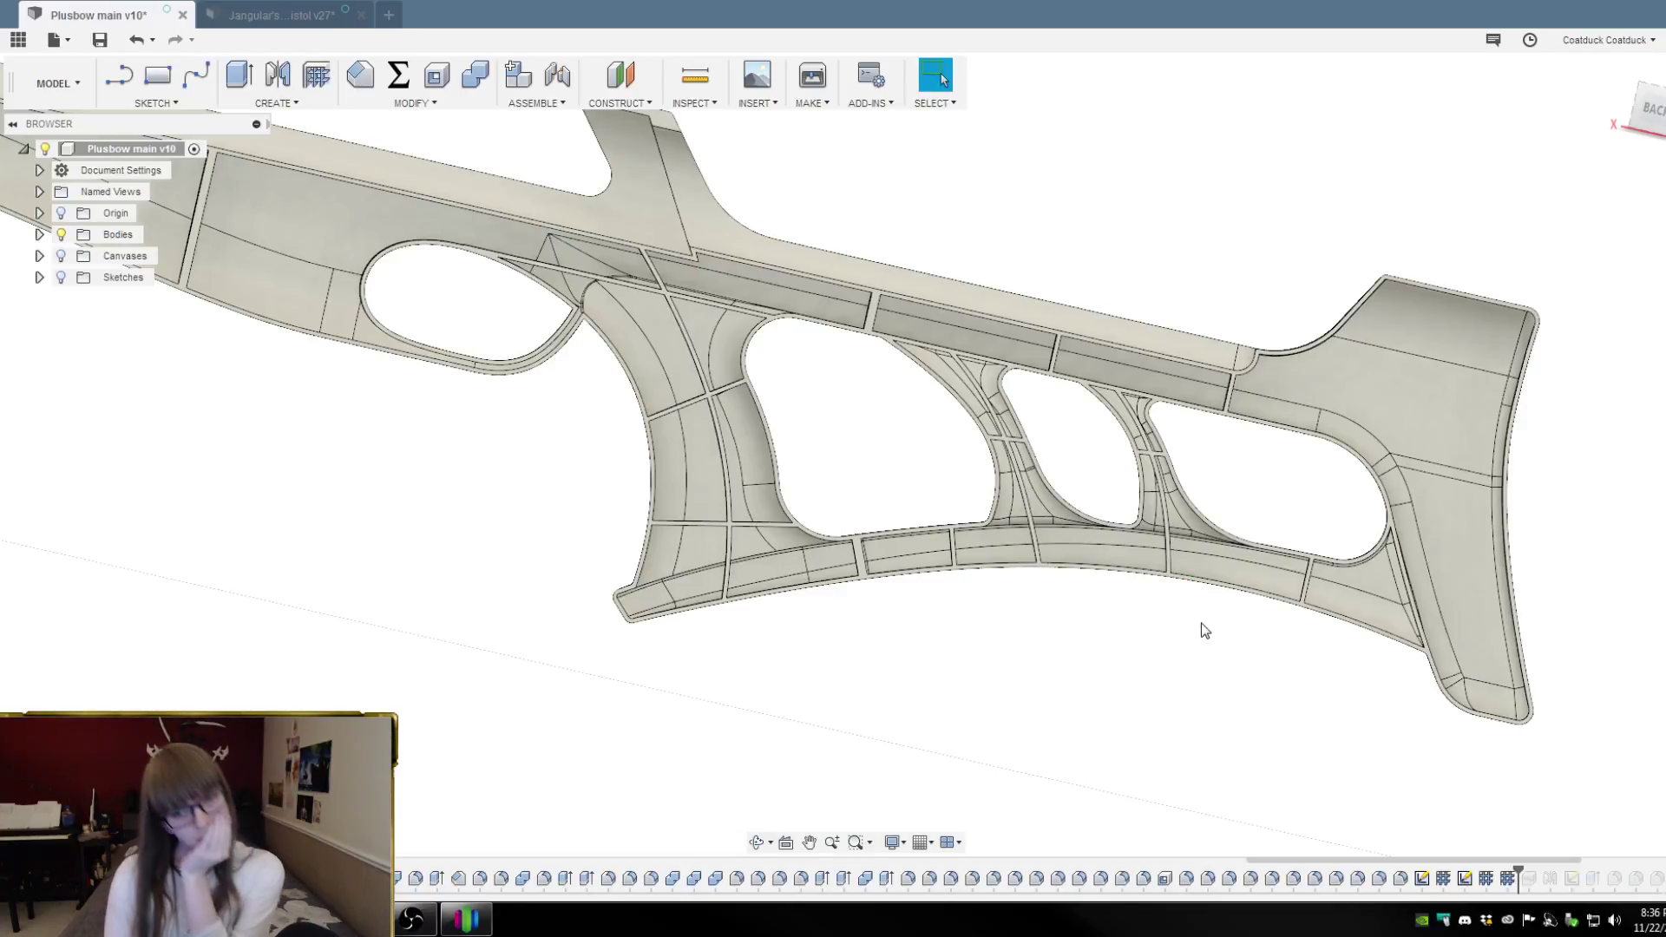
pyautogui.click(1655, 116)
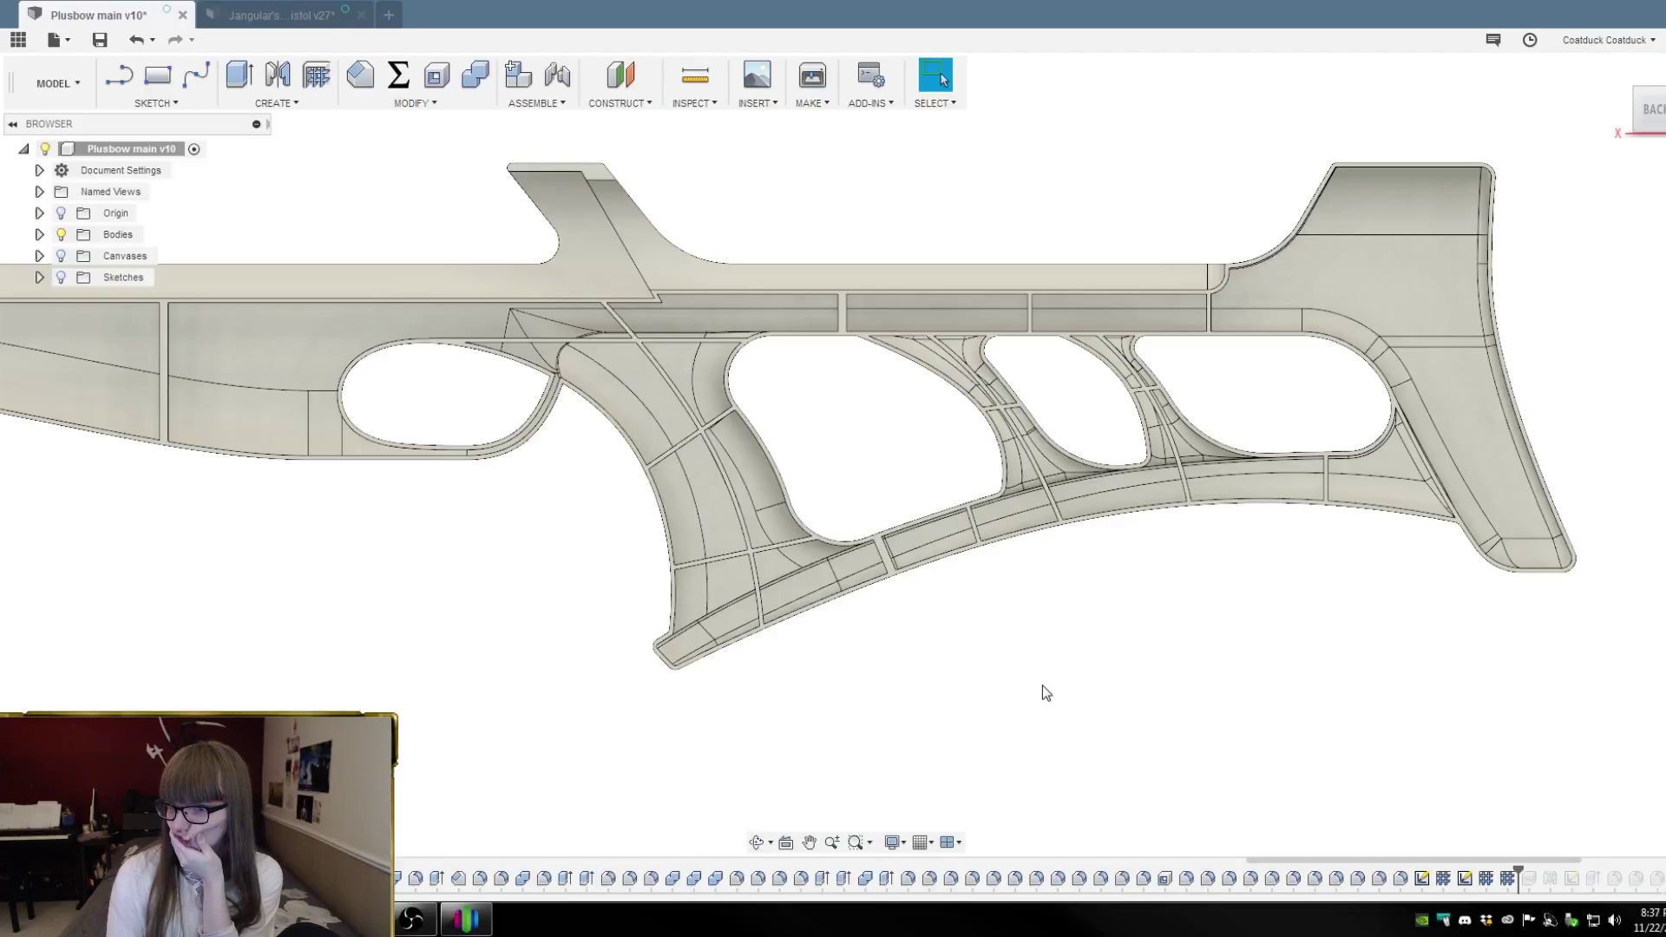
# View the ribbed main body at a slight angle from behind and switch to the Render workspace
pyautogui.scroll(-2, 1213, 632)
pyautogui.keyDown('shift'); pyautogui.moveTo(1213, 637); pyautogui.dragTo(1238, 632, button='middle'); pyautogui.keyUp('shift')
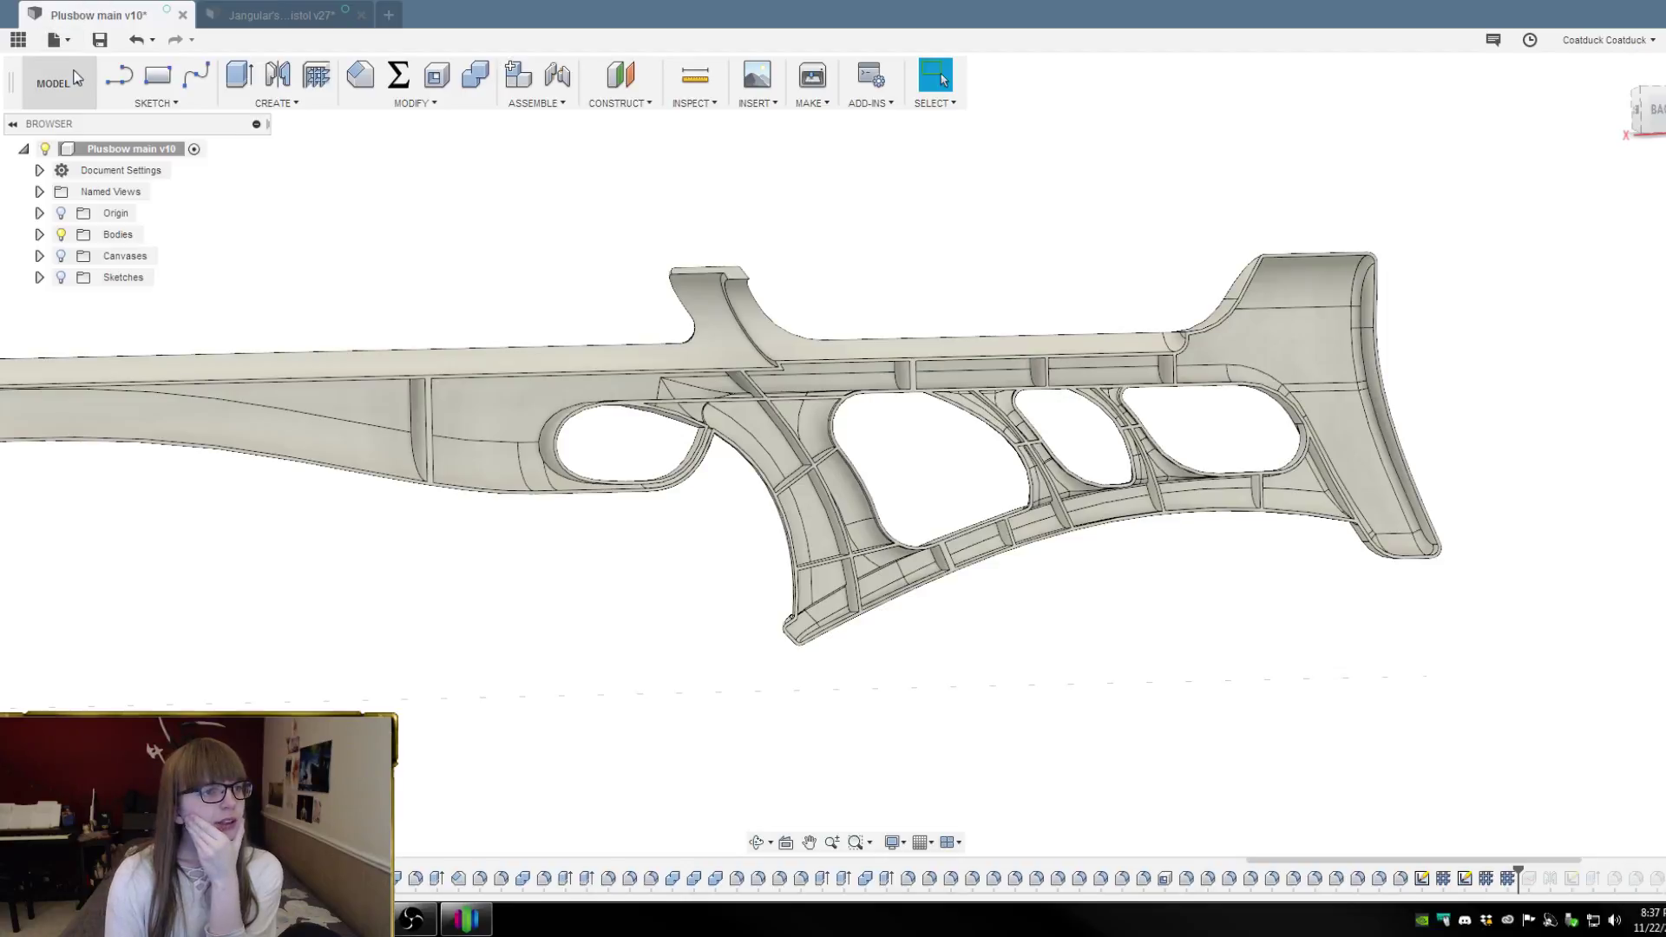
pyautogui.click(75, 75)
pyautogui.click(77, 217)
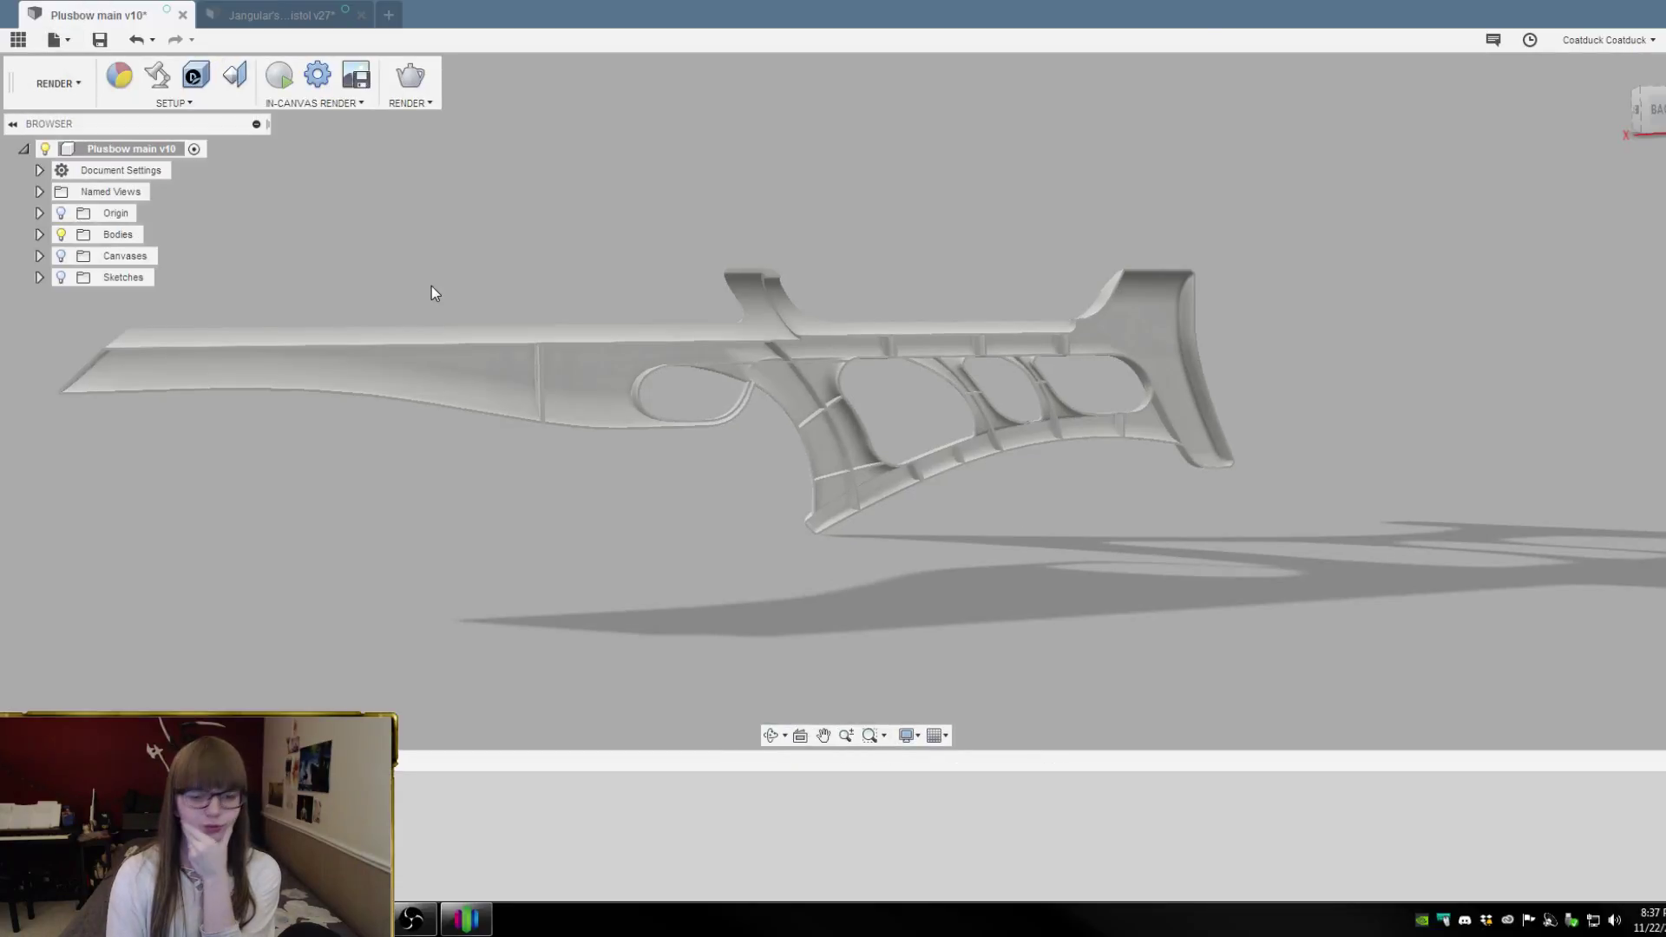
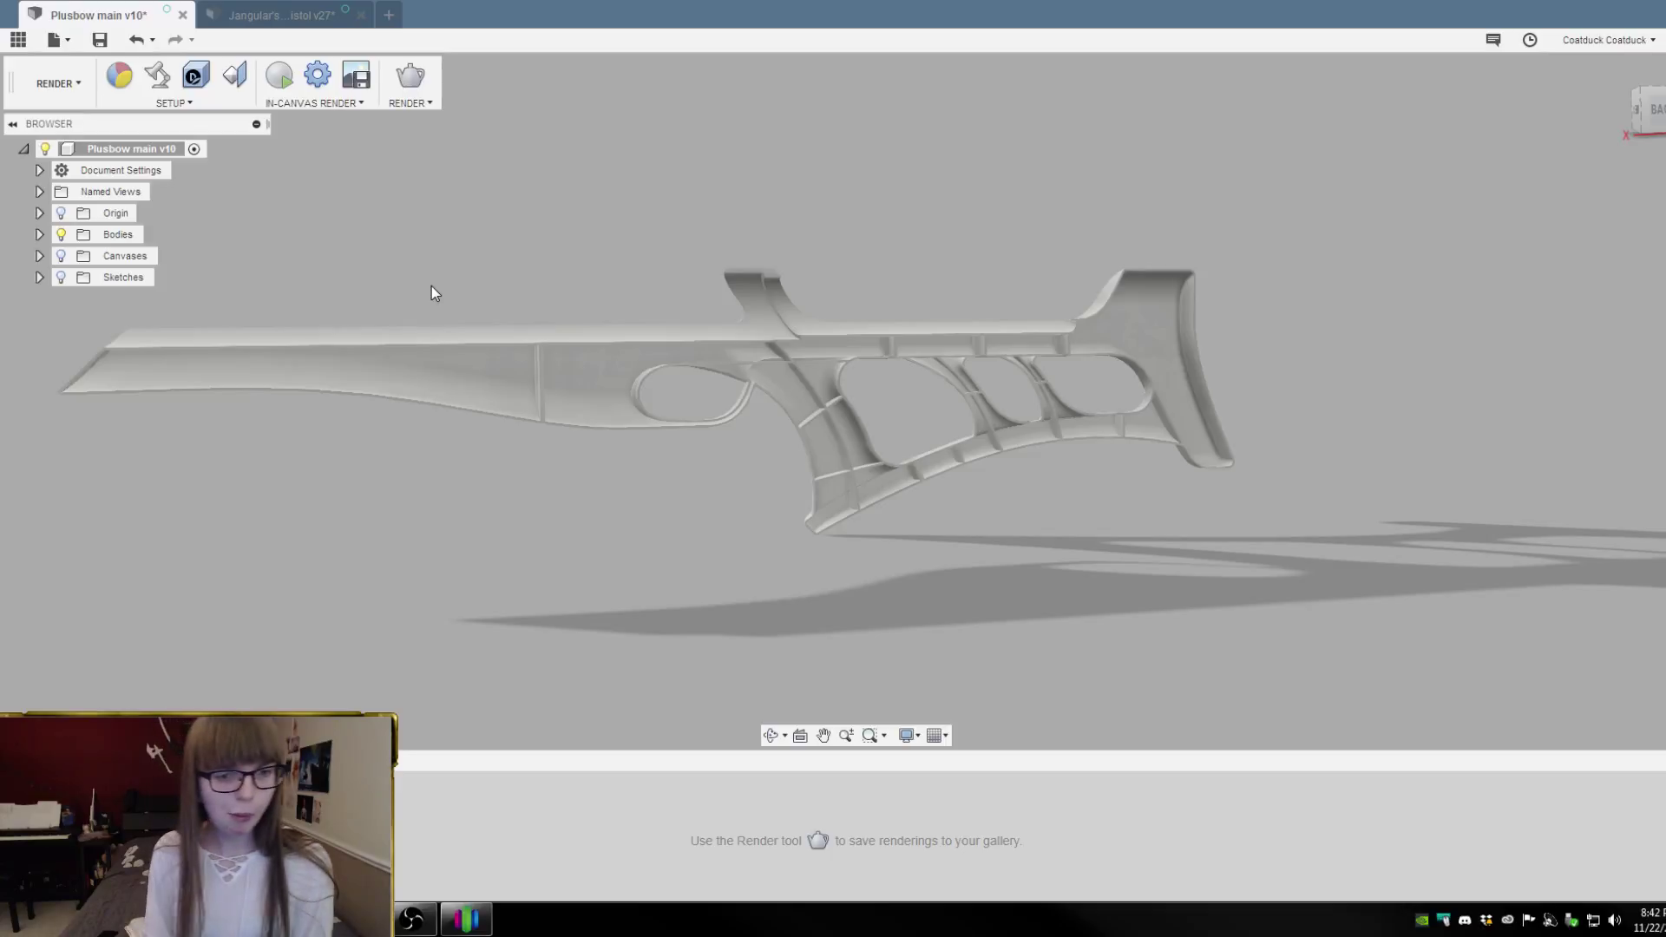
# Rotate the scene's environment lighting to -82.7 deg in the scene settings and close them
pyautogui.click(157, 75)
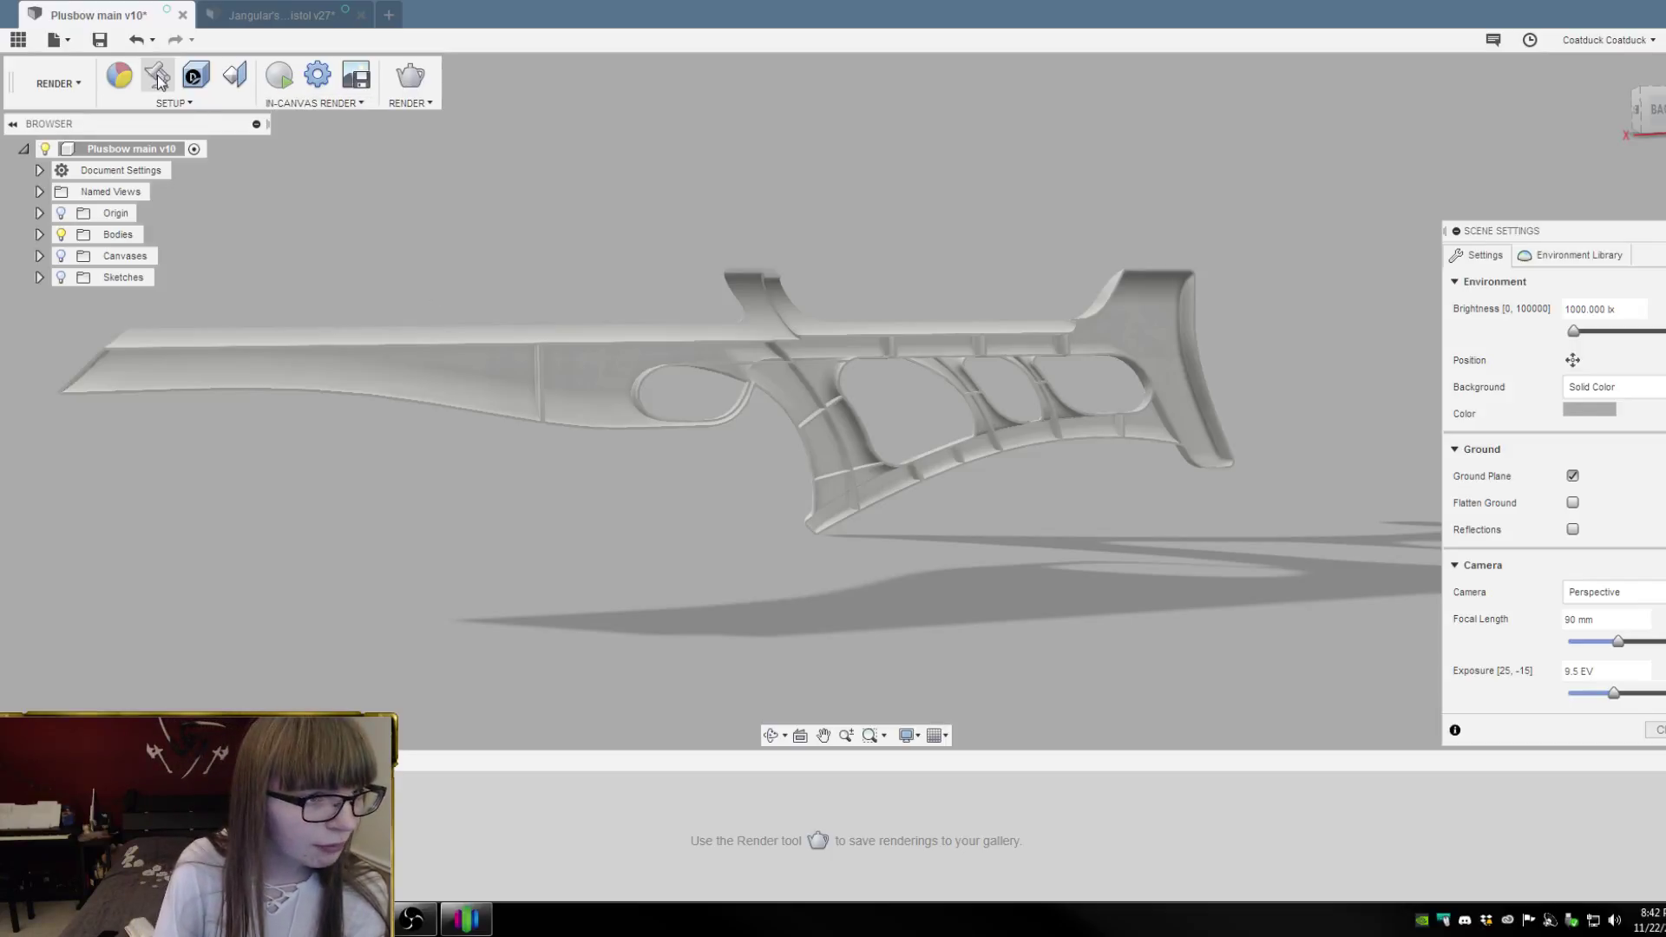
pyautogui.click(1572, 359)
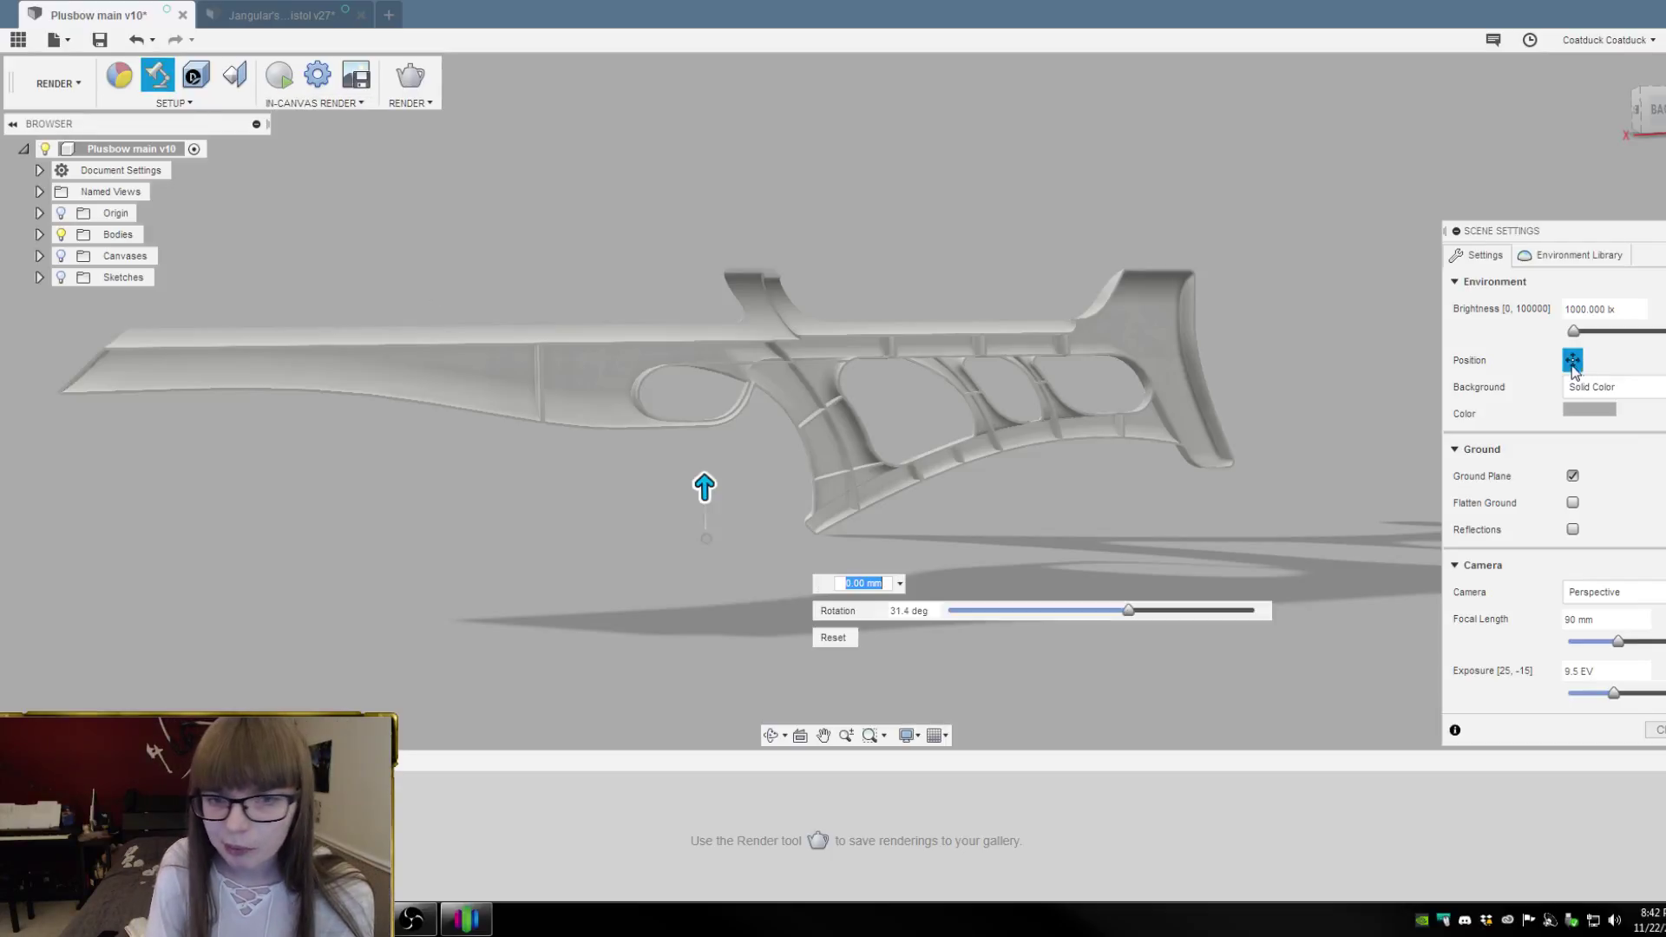
pyautogui.moveTo(1129, 607)
pyautogui.mouseDown()
pyautogui.moveTo(1249, 607)
pyautogui.moveTo(1081, 607)
pyautogui.moveTo(1100, 608)
pyautogui.mouseUp()
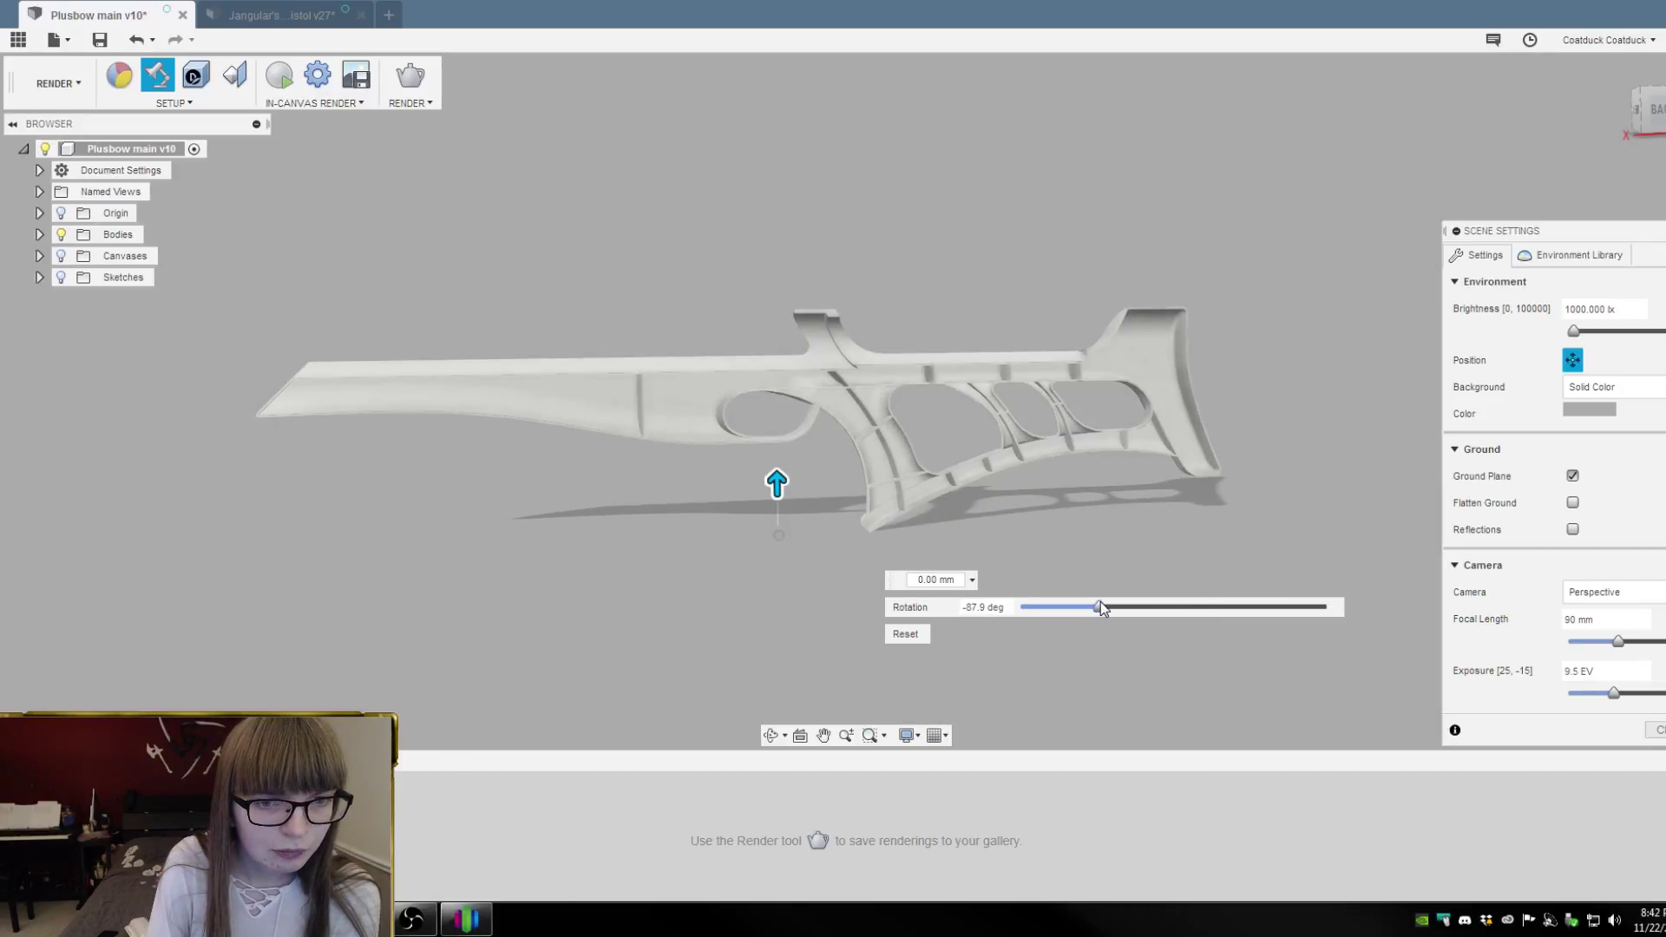
pyautogui.moveTo(1102, 606); pyautogui.dragTo(1104, 600)
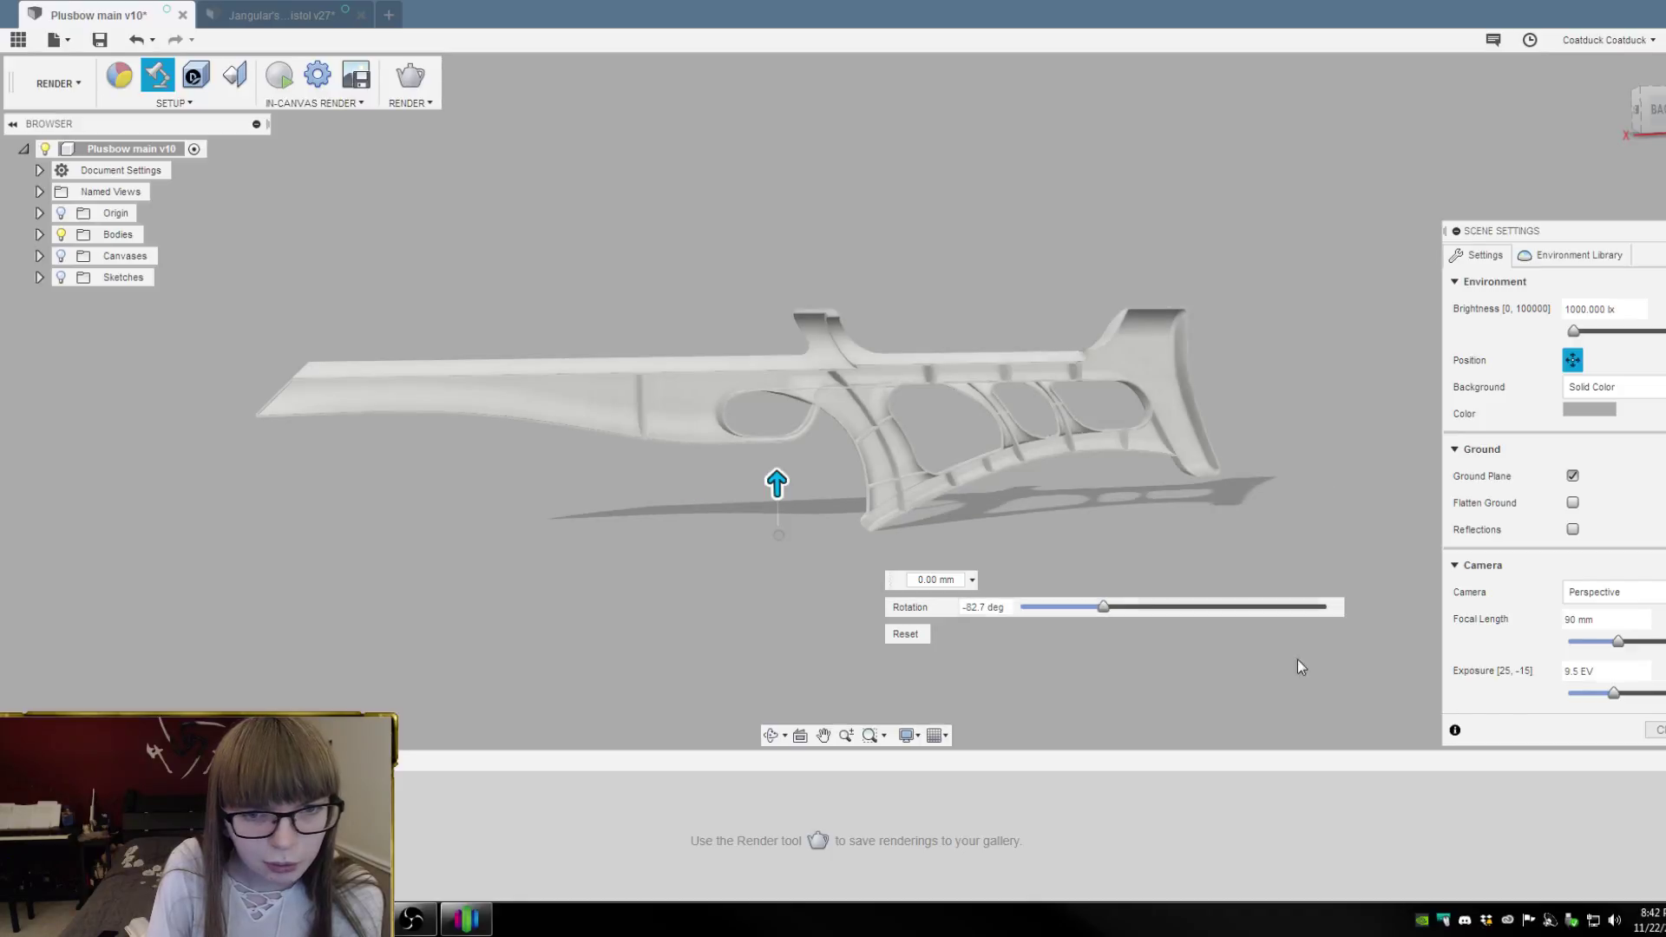
pyautogui.click(1655, 730)
# Start the in-canvas render and frame the whole main body in it
pyautogui.click(277, 78)
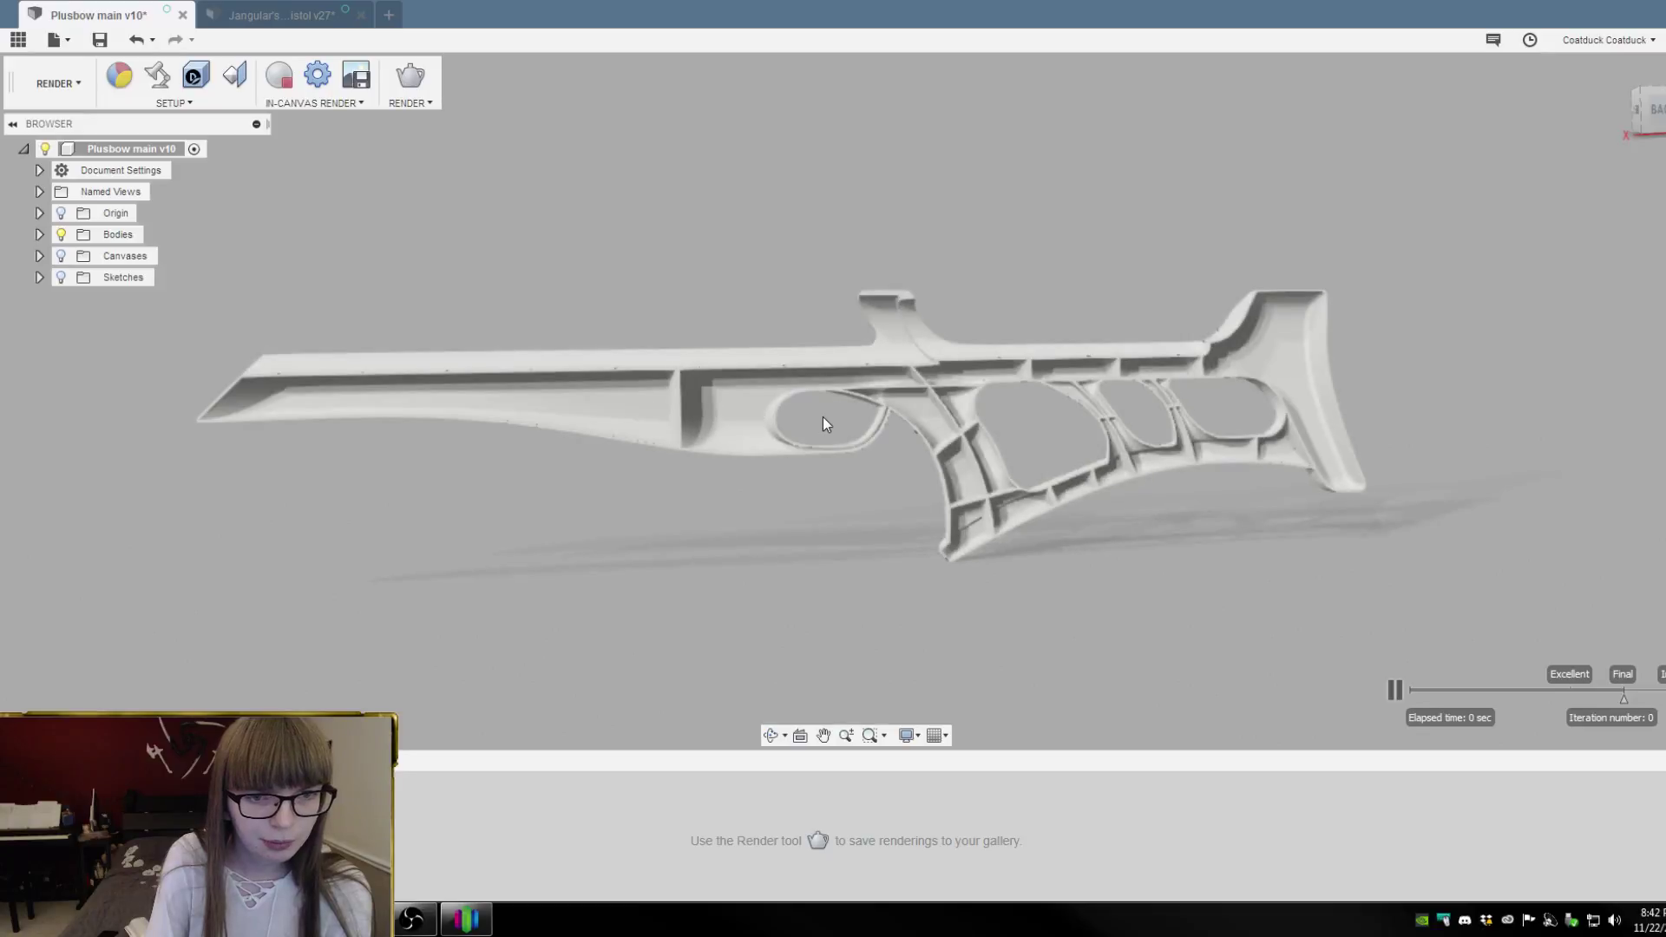
pyautogui.scroll(3, 837, 424)
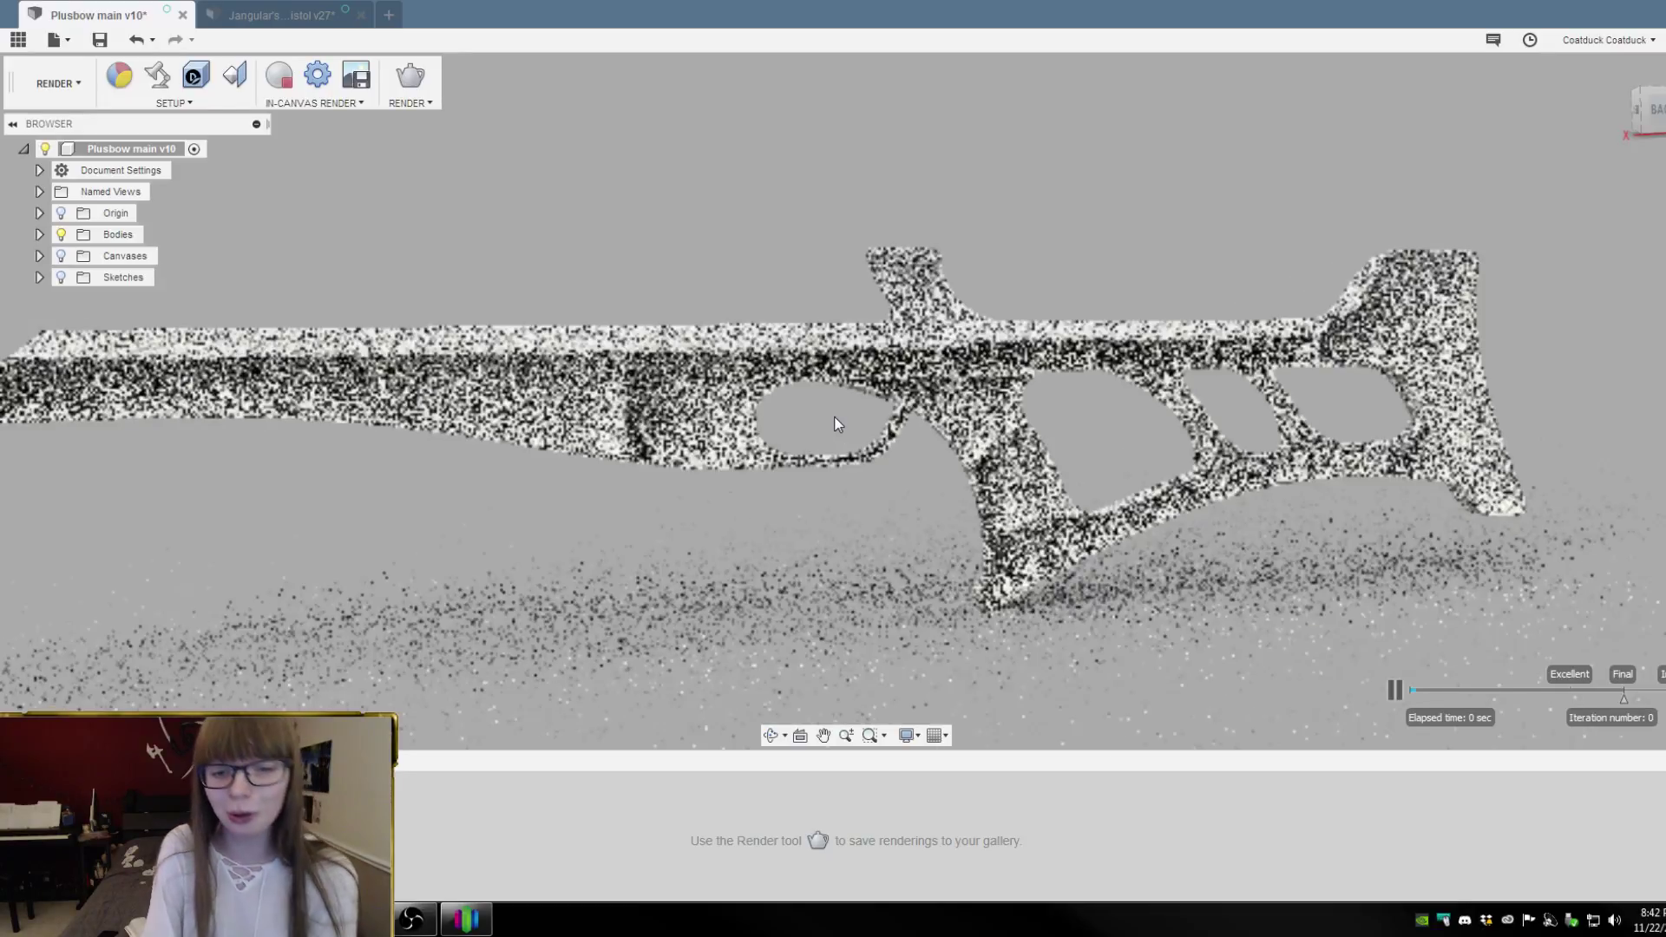
pyautogui.scroll(-2, 1367, 458)
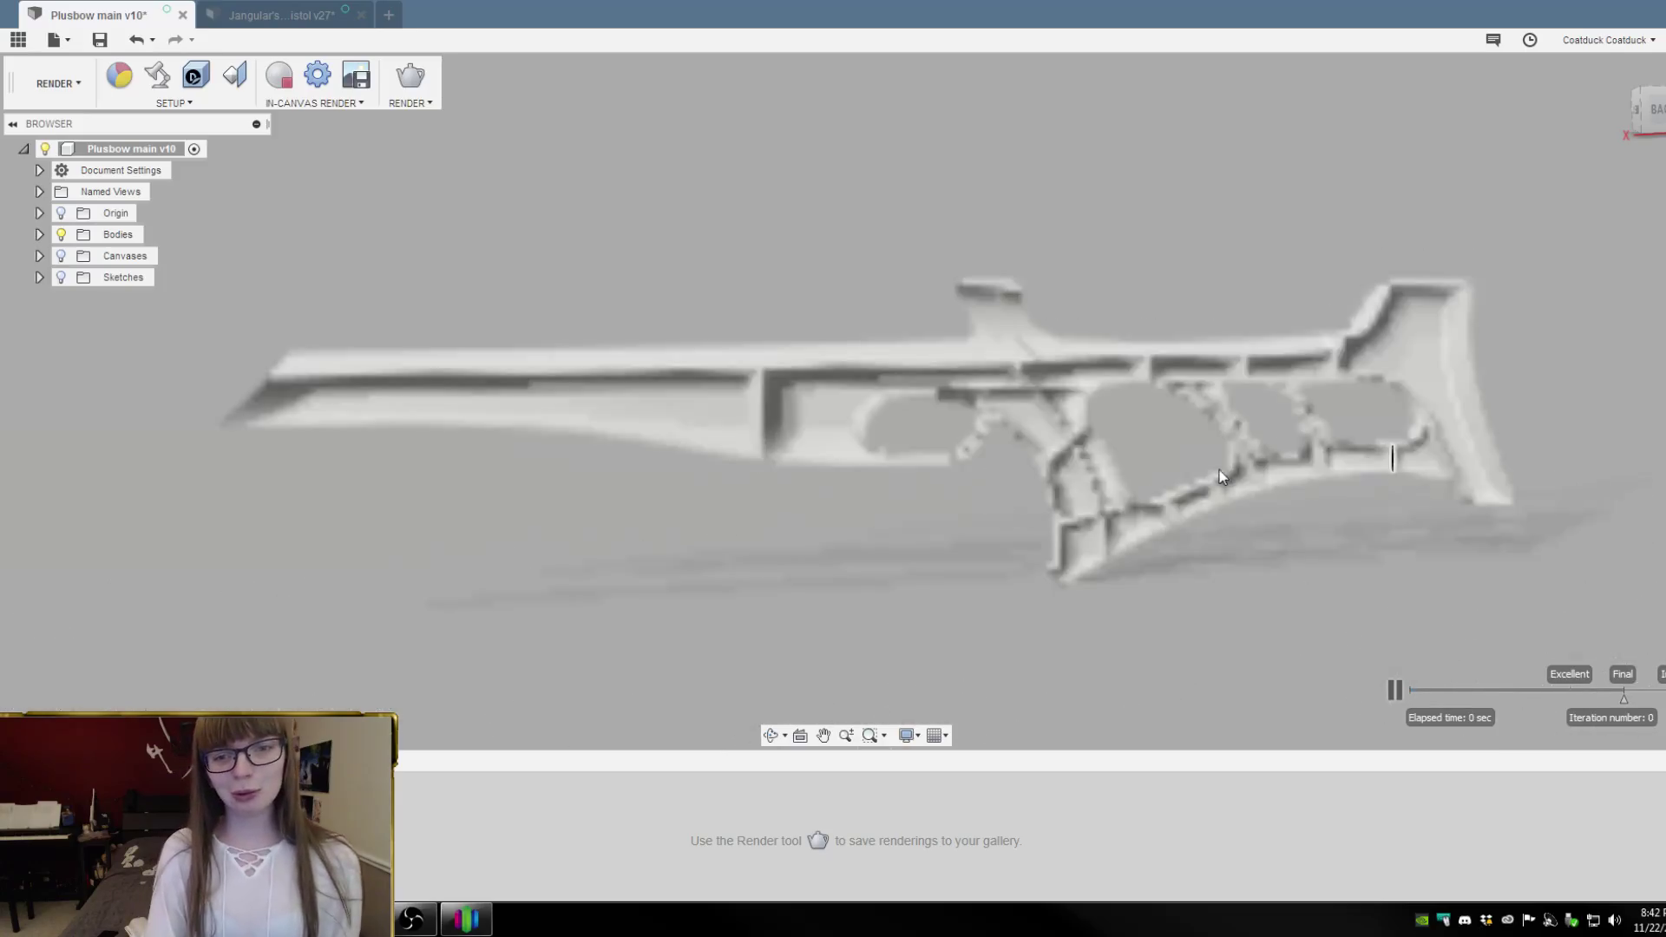
pyautogui.scroll(1, 590, 441)
pyautogui.scroll(1, 993, 475)
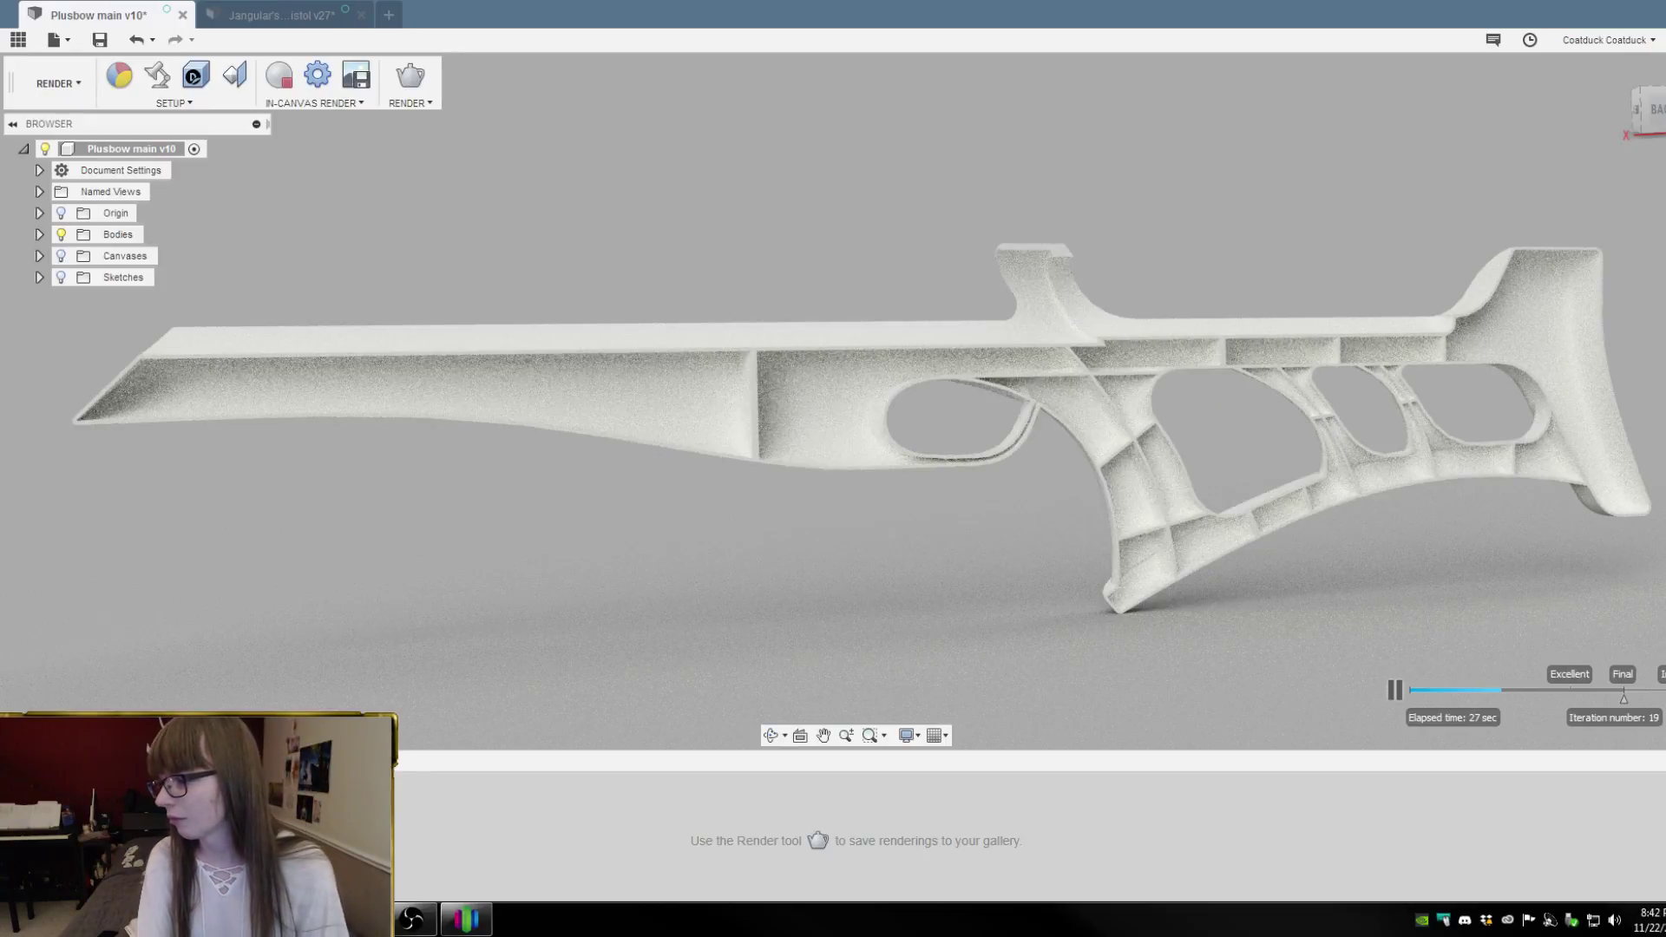
pyautogui.click(428, 922)
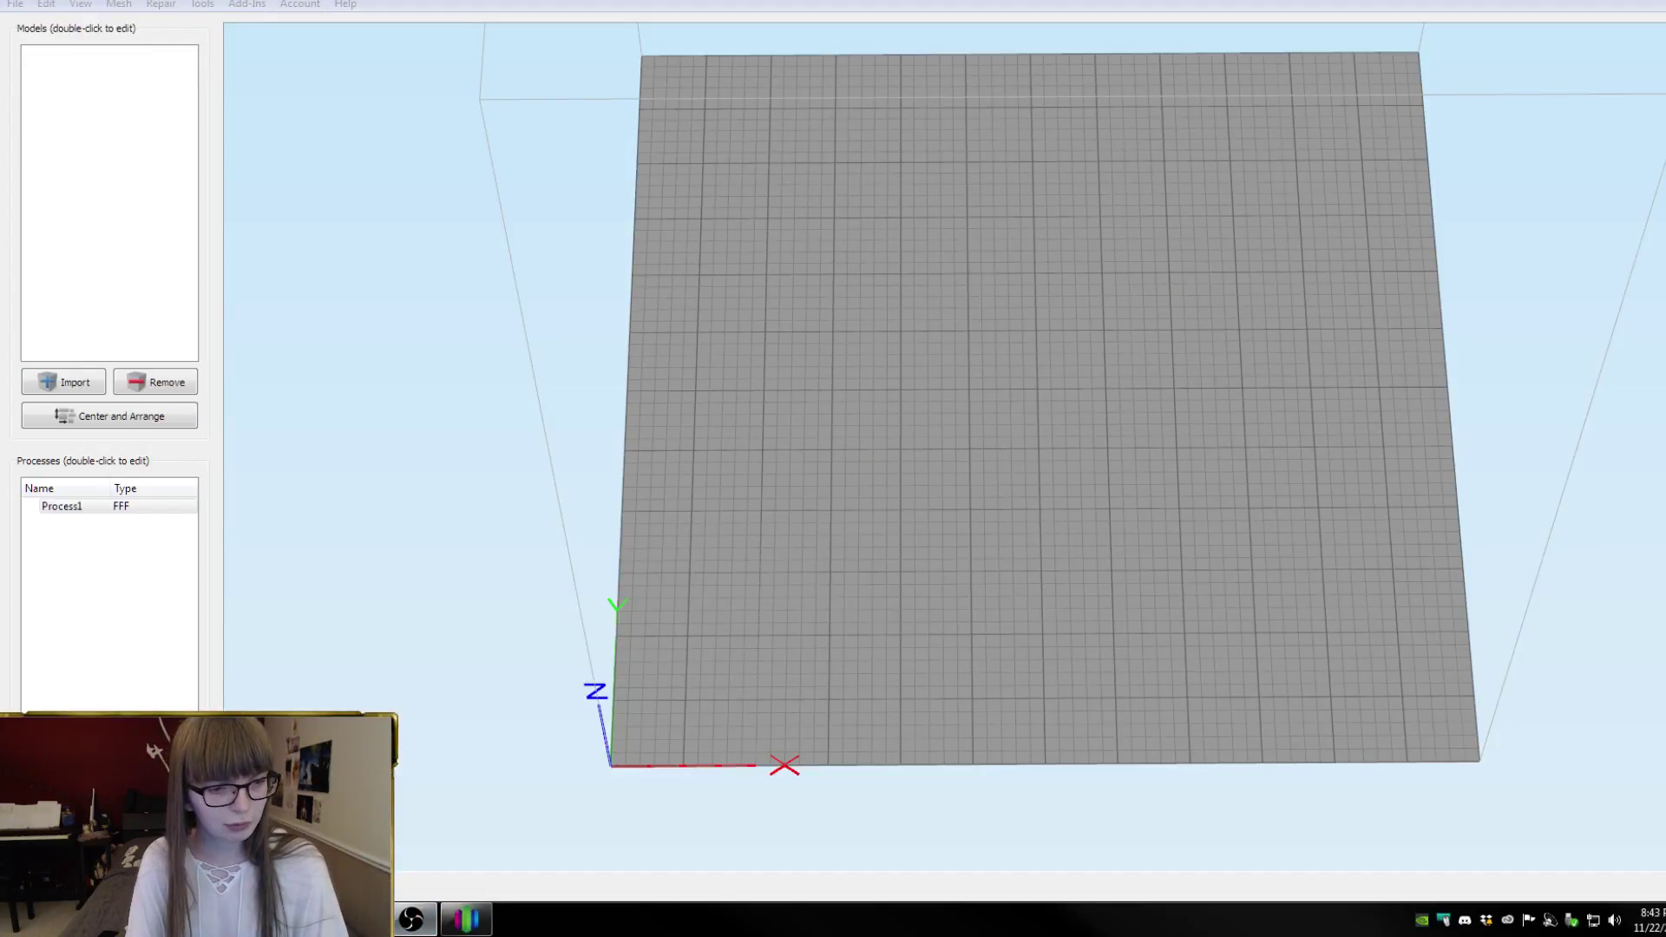
pyautogui.hotkey('alt', 'Tab')
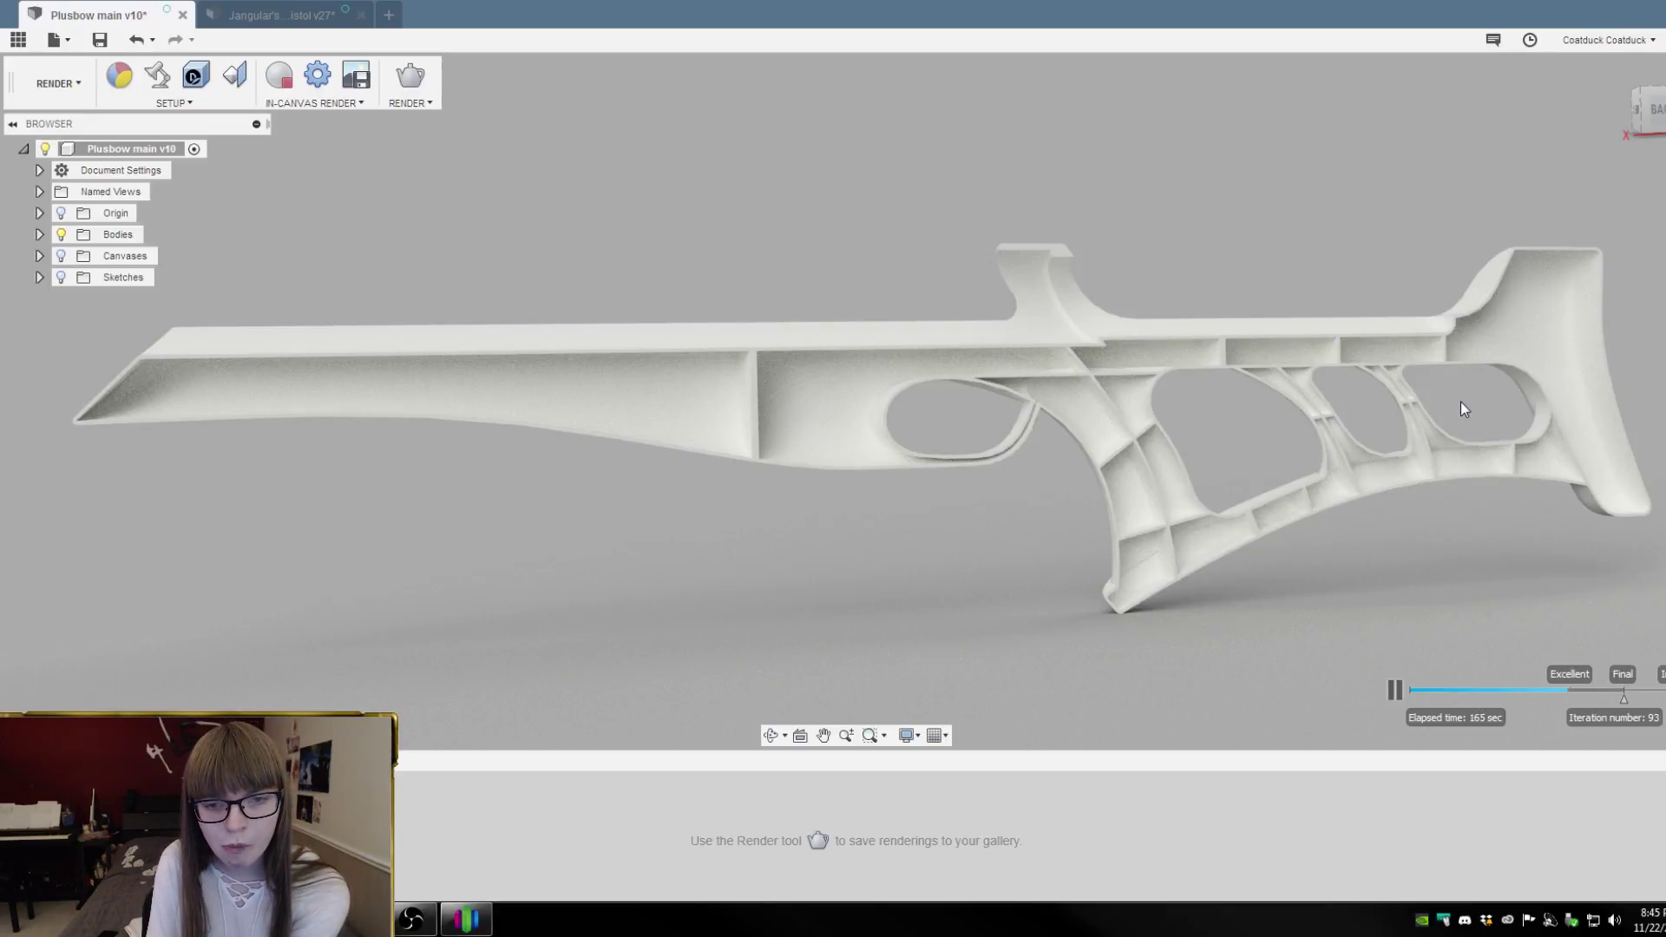
# Render the stock, struts and grip ribs close up from a tilted rear angle
pyautogui.keyDown('shift'); pyautogui.moveTo(1464, 406); pyautogui.dragTo(1420, 500, button='middle'); pyautogui.keyUp('shift')
pyautogui.scroll(3, 1418, 494)
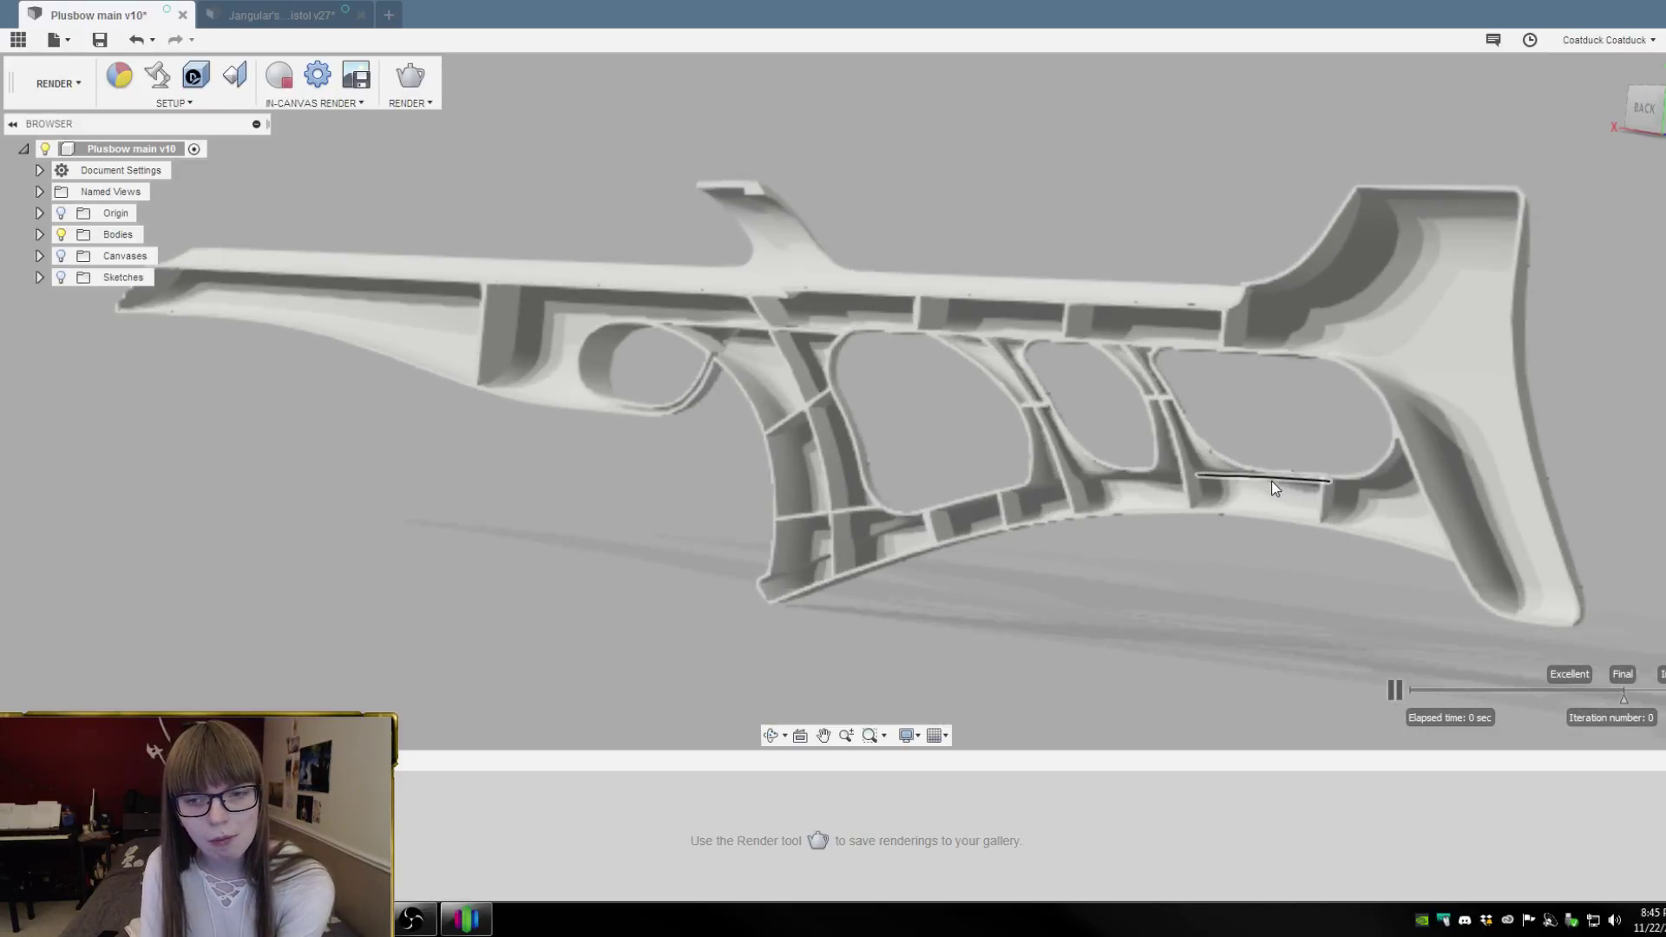
pyautogui.scroll(-3, 1272, 482)
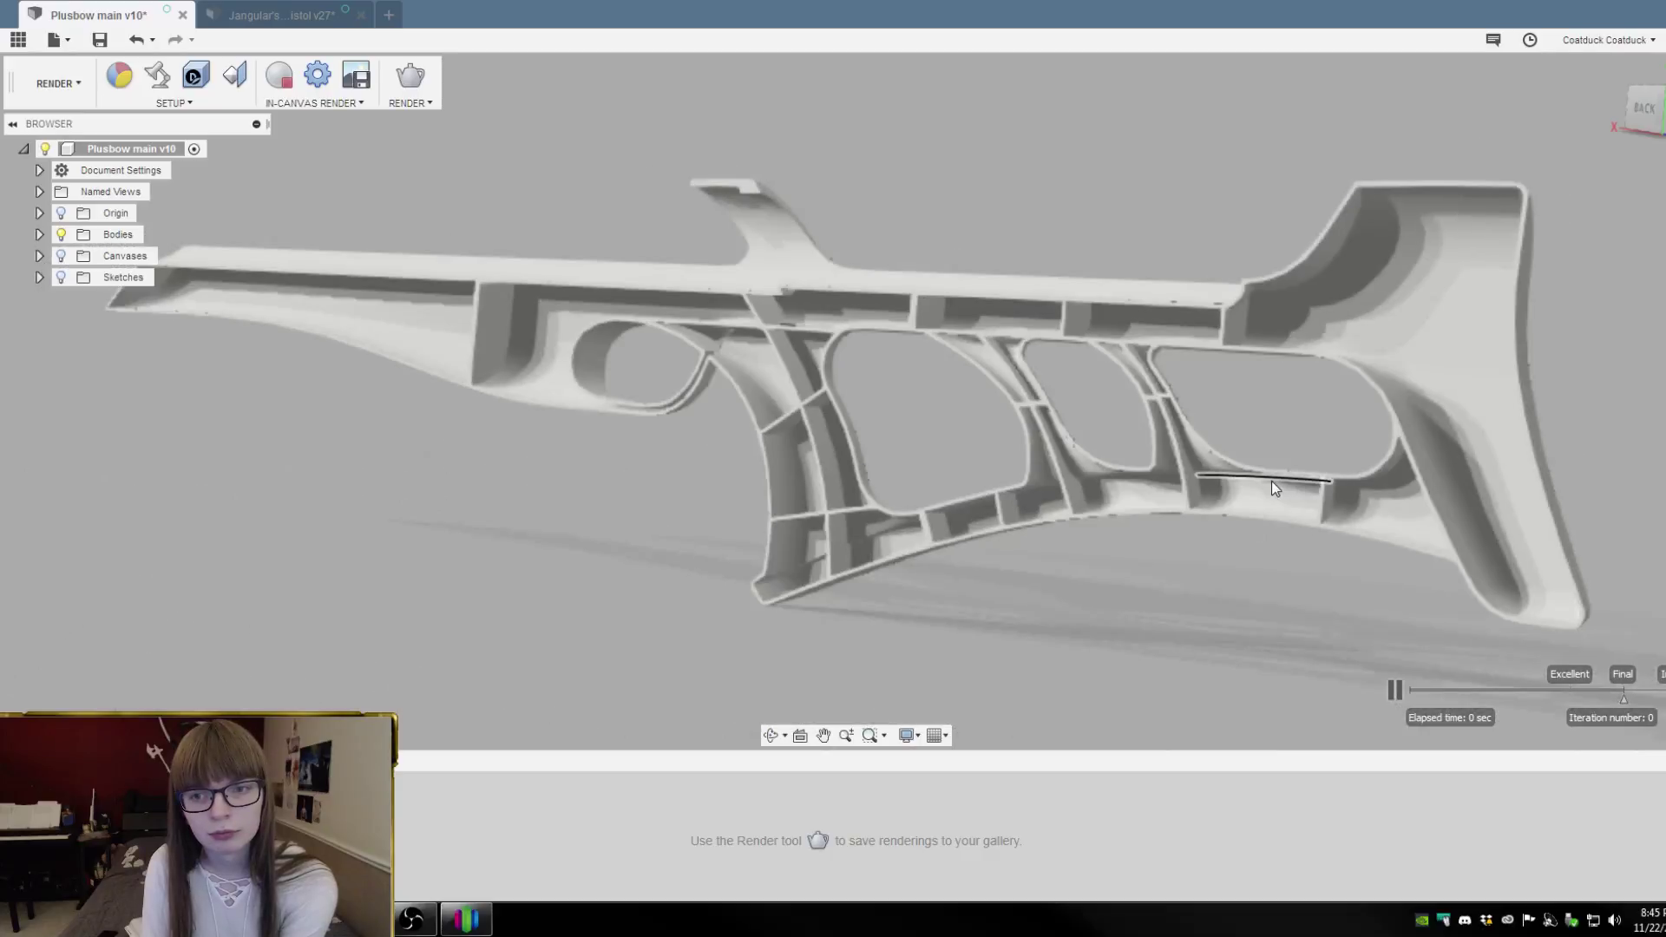
pyautogui.scroll(3, 1272, 482)
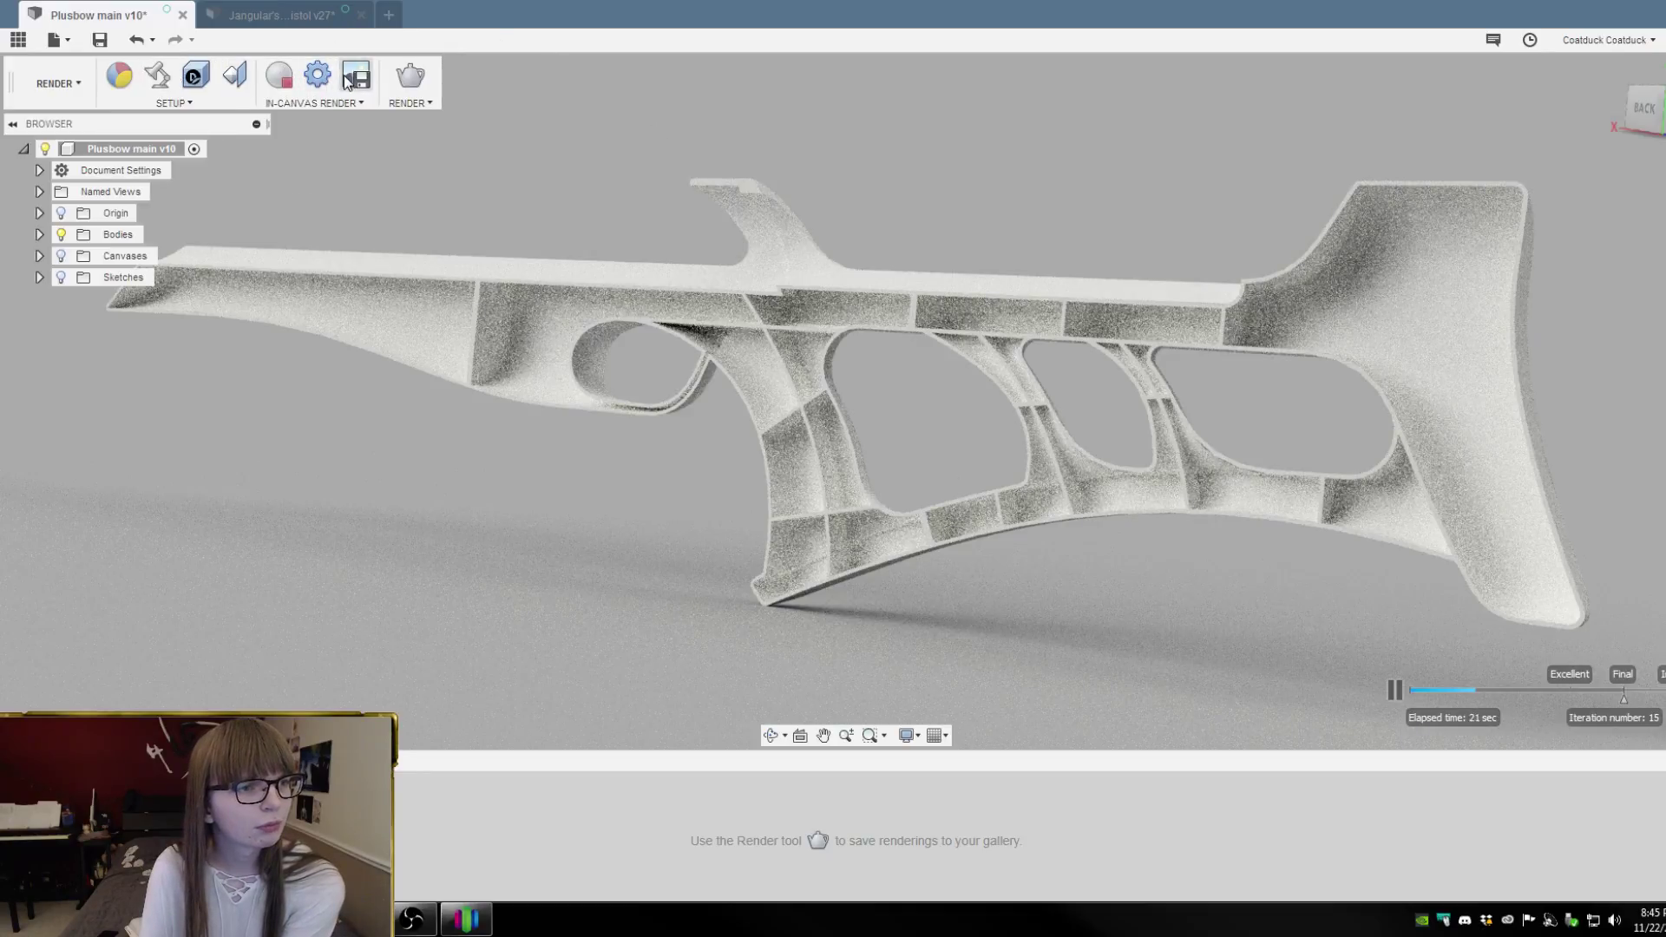
# Try the Fast mode in the in-canvas render settings, switch back to Advanced and accept
pyautogui.click(317, 75)
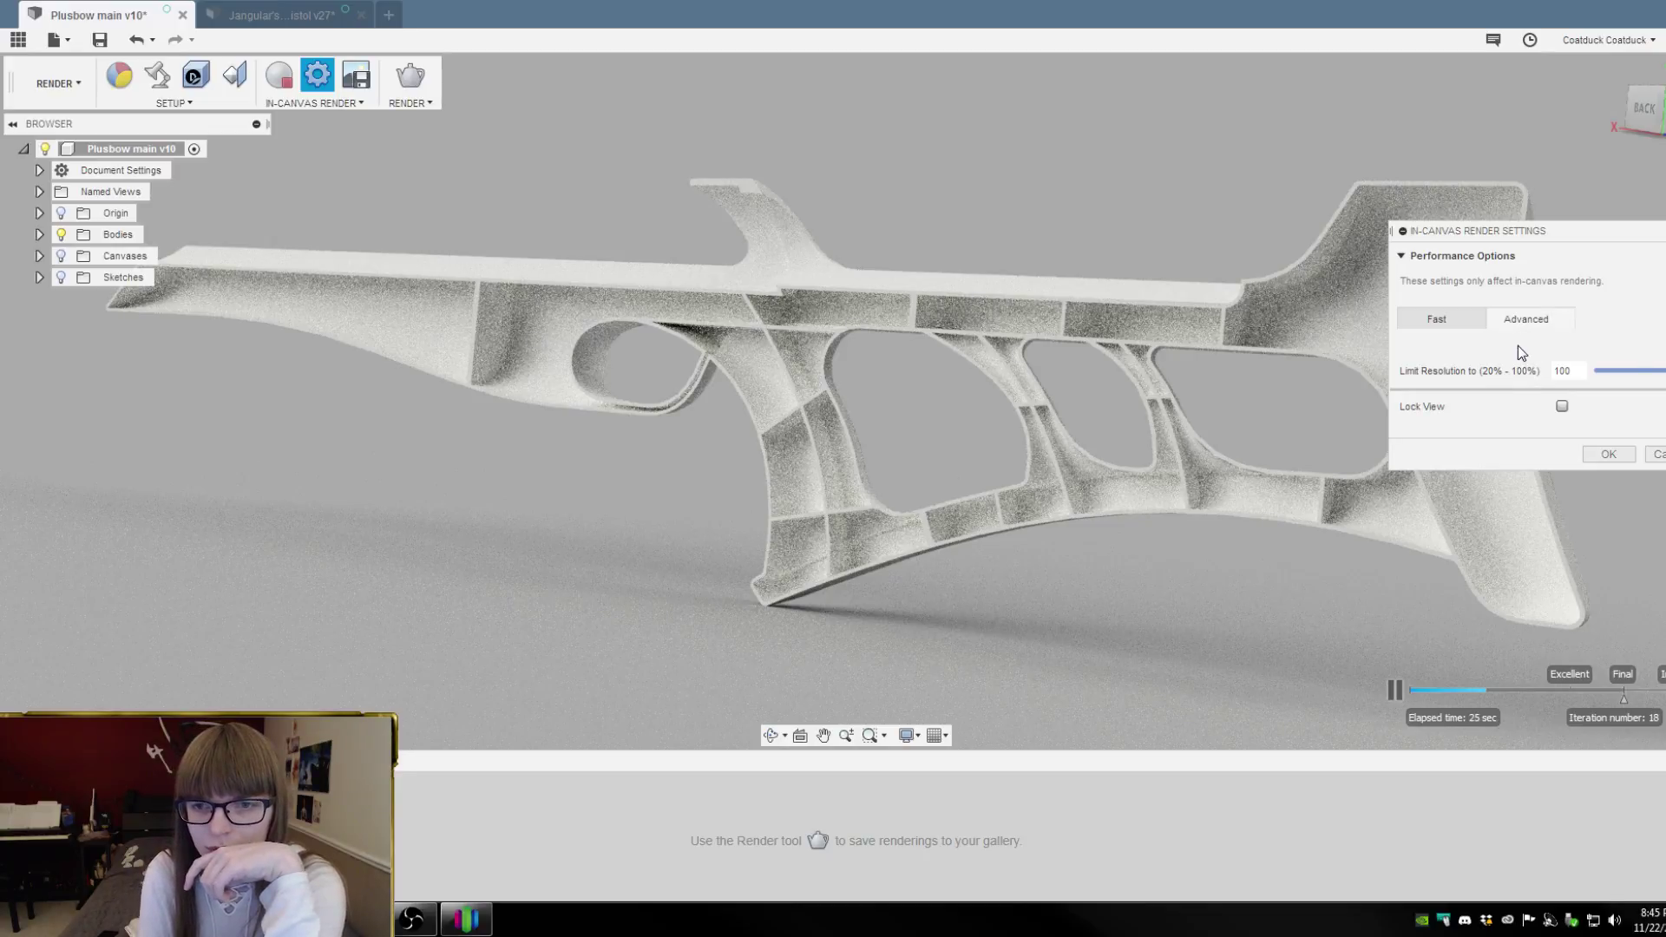
pyautogui.click(1439, 319)
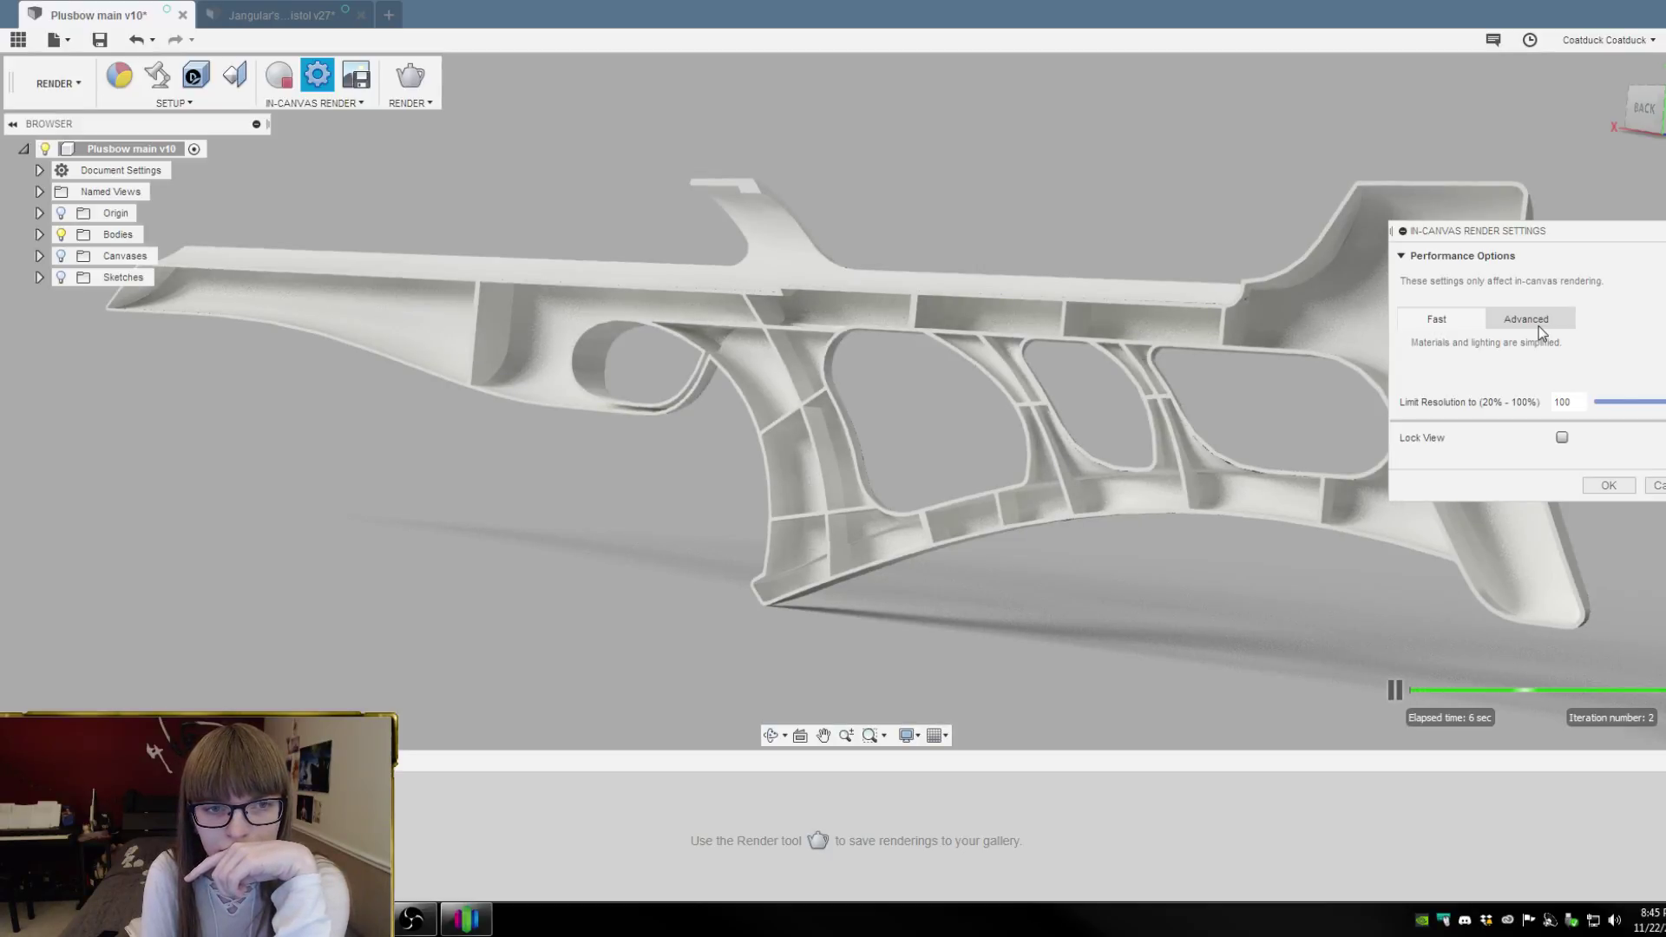
pyautogui.click(1538, 327)
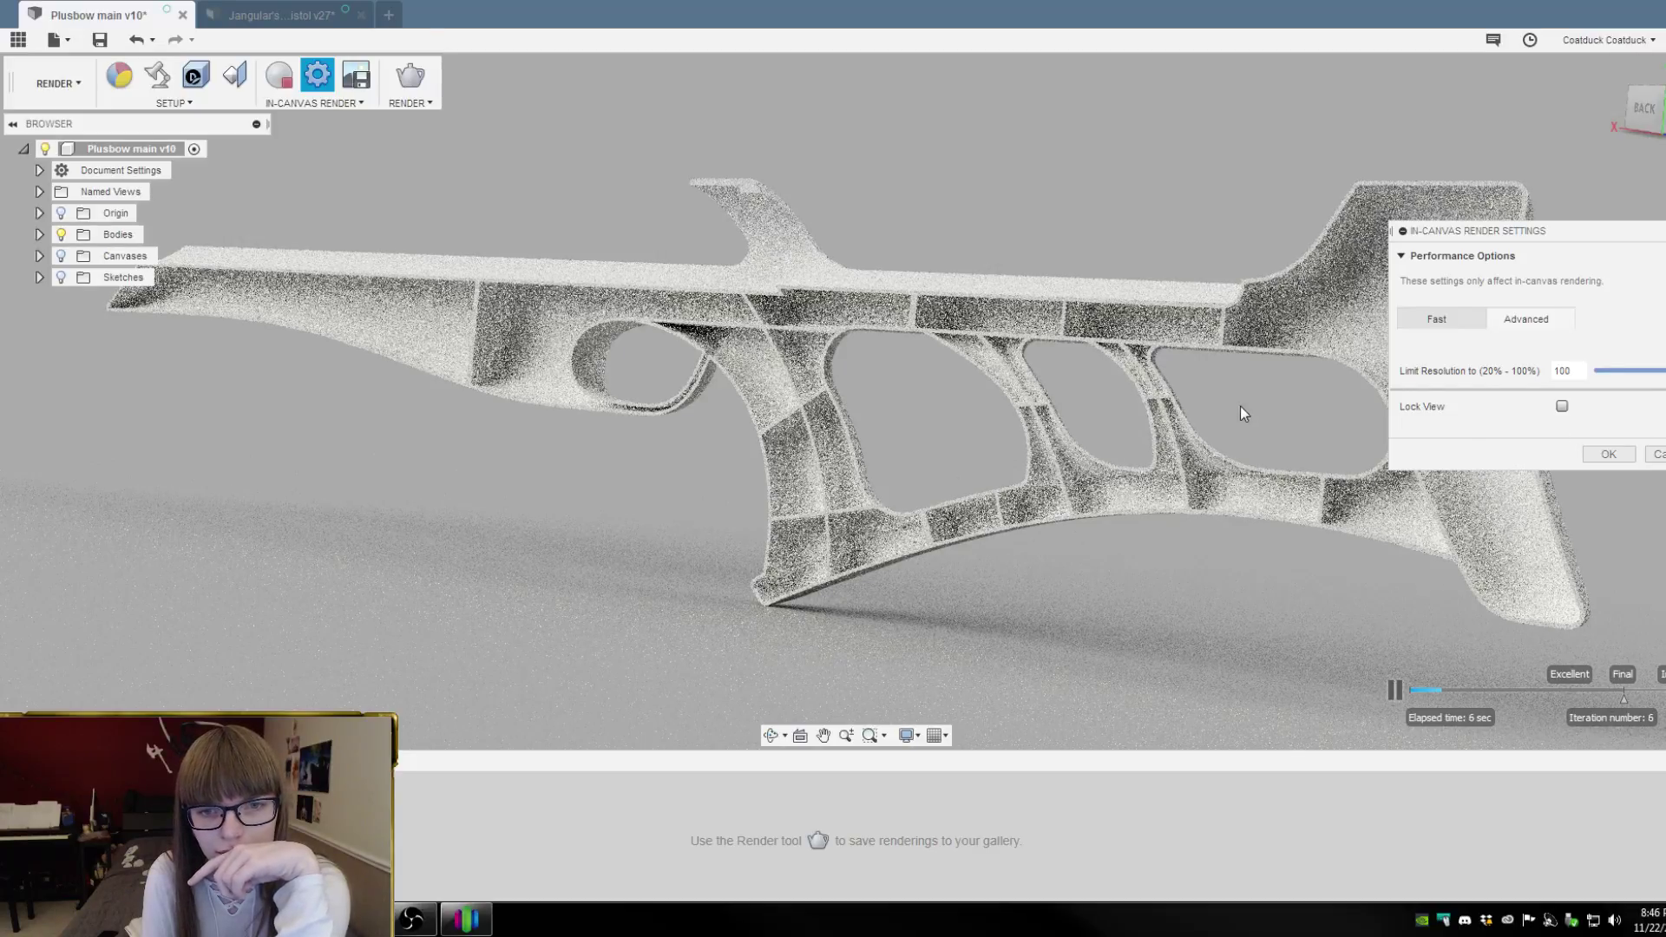
pyautogui.click(1608, 454)
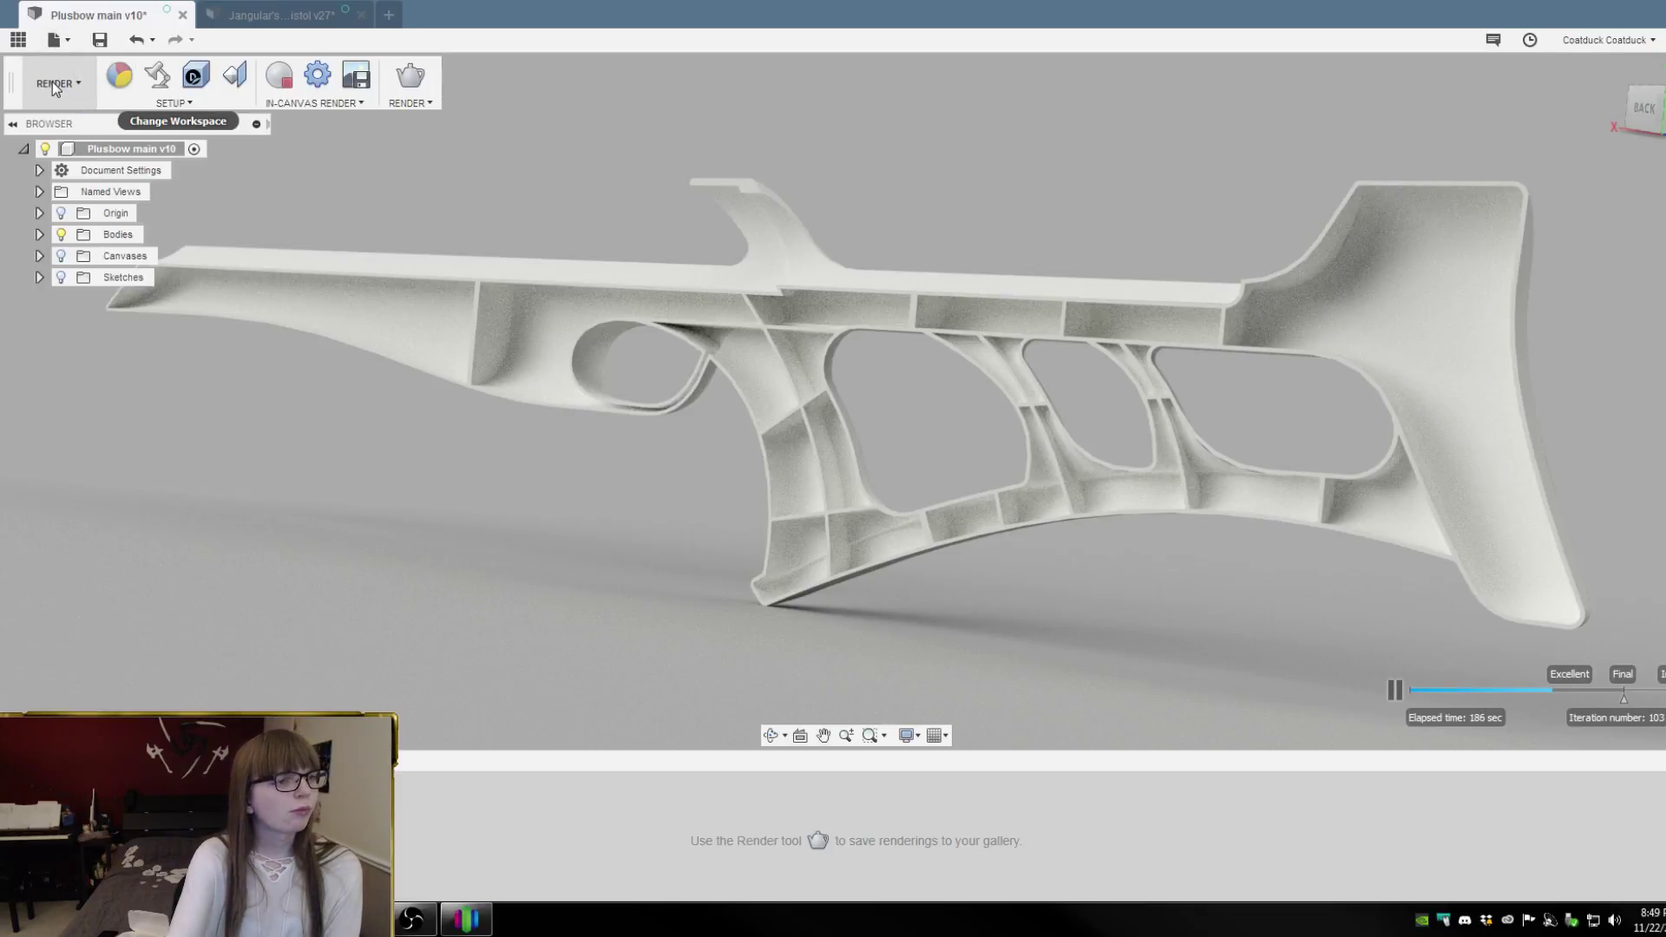
# Return to the Model workspace with a close view of the ribs in the two slanted struts
pyautogui.click(61, 103)
pyautogui.click(61, 119)
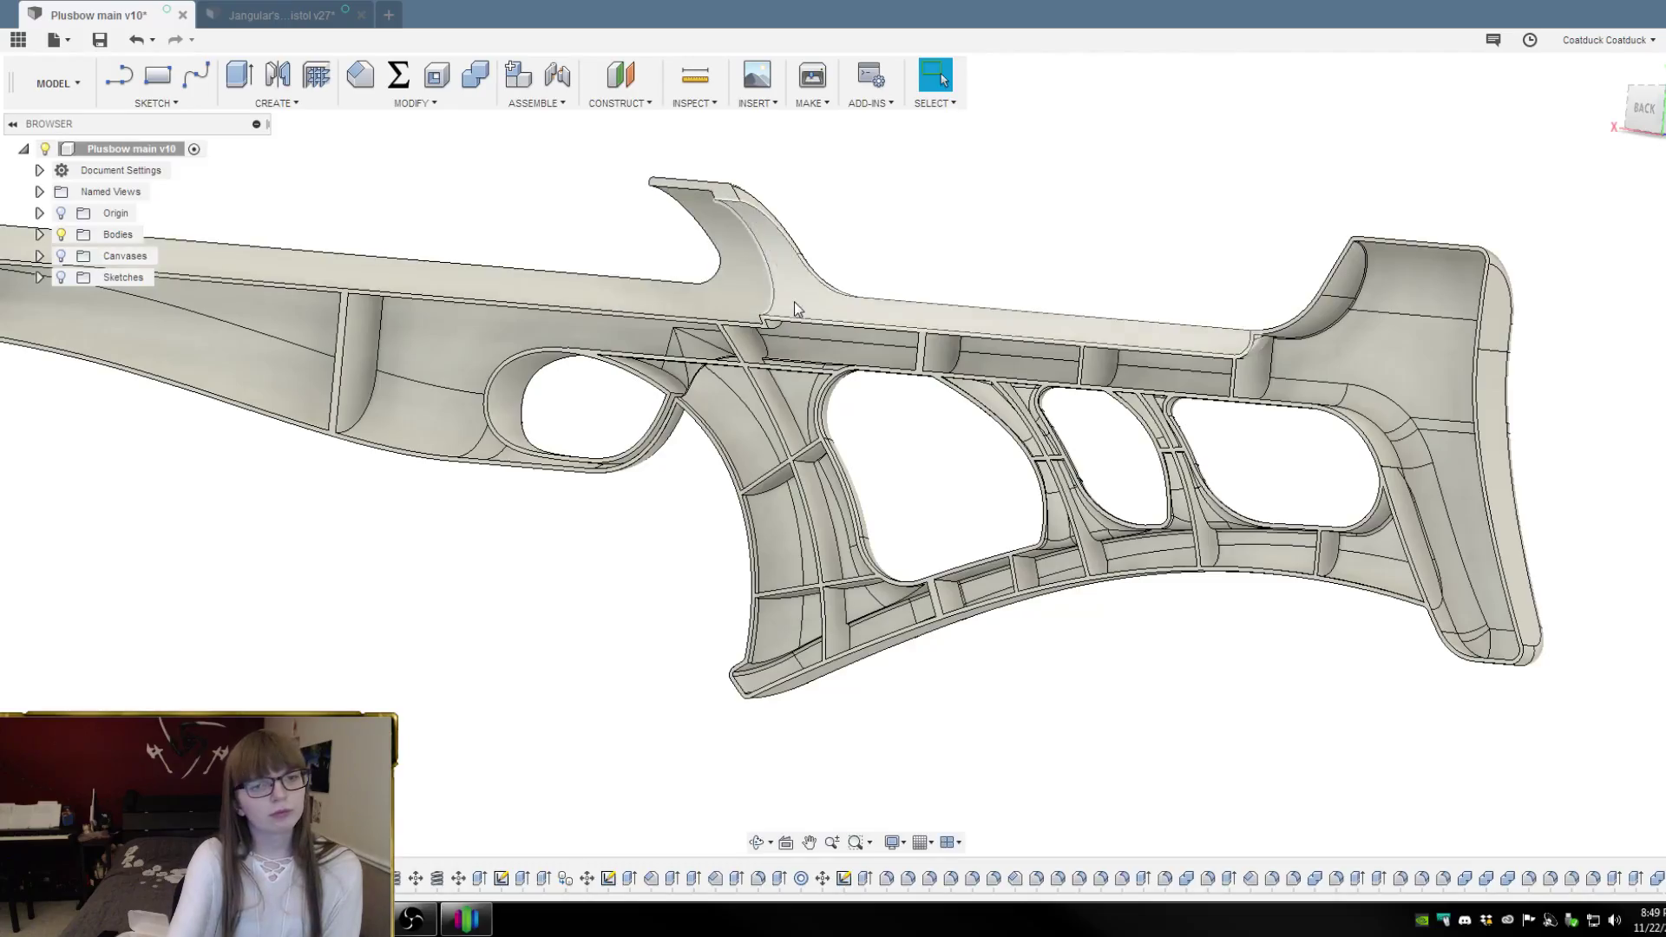
pyautogui.scroll(3, 1236, 478)
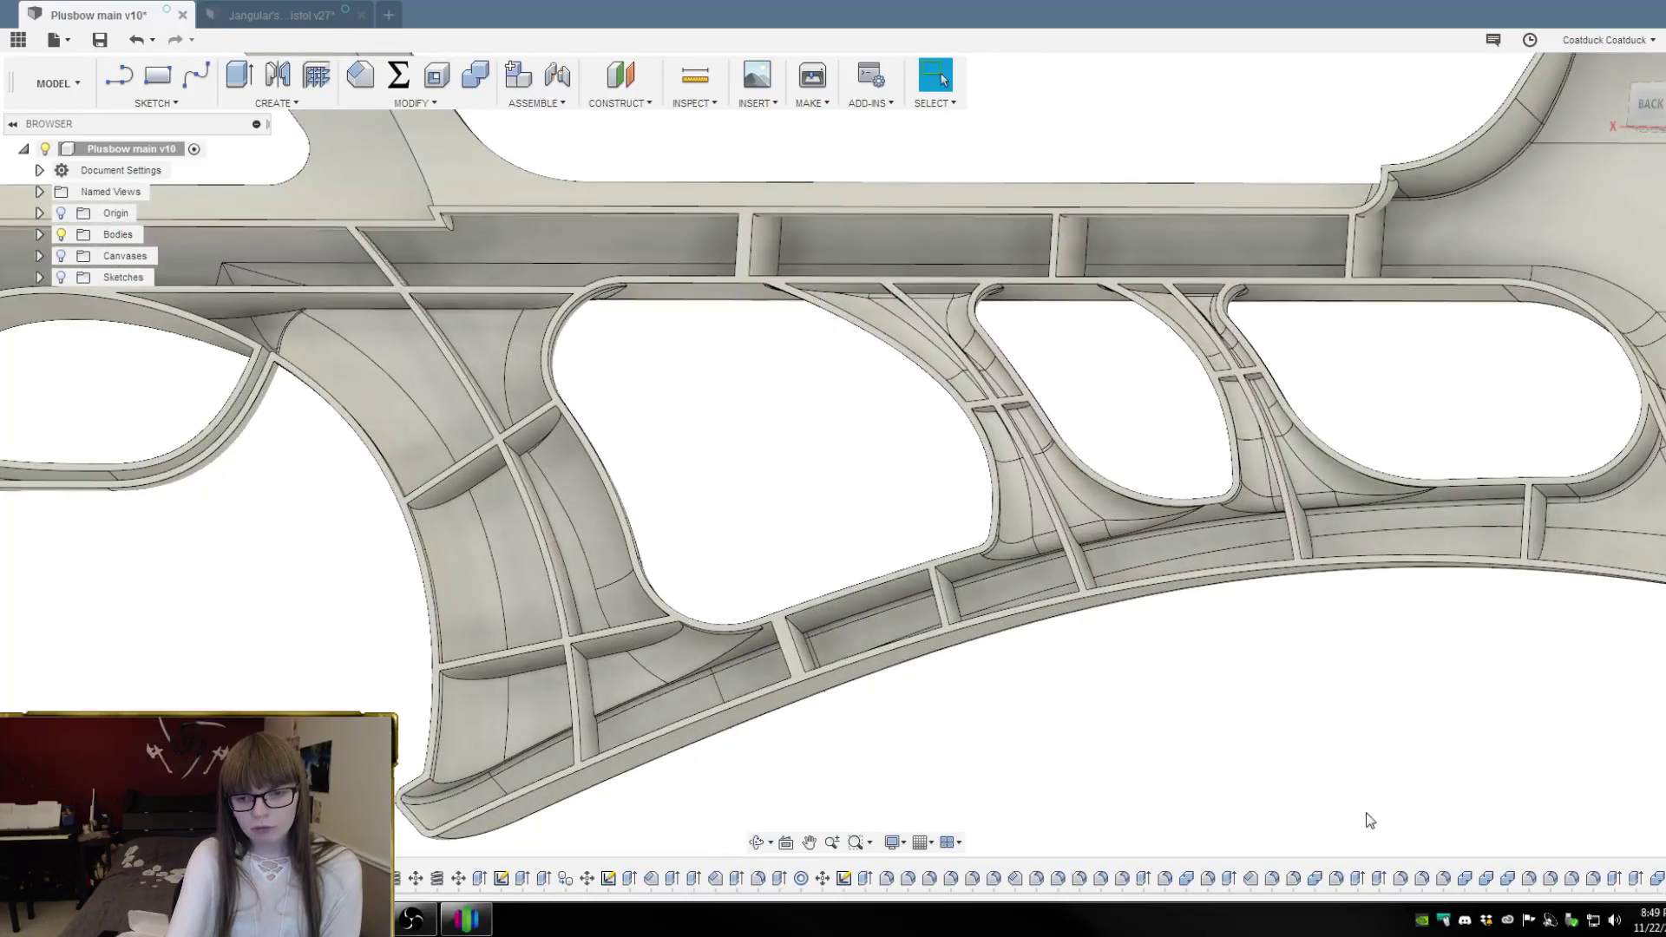
# Delete the line crossing both slanted struts from Sketch21 and update the last web feature with the remaining curves
pyautogui.scroll(-10, 1424, 883)
pyautogui.doubleClick(1422, 880)
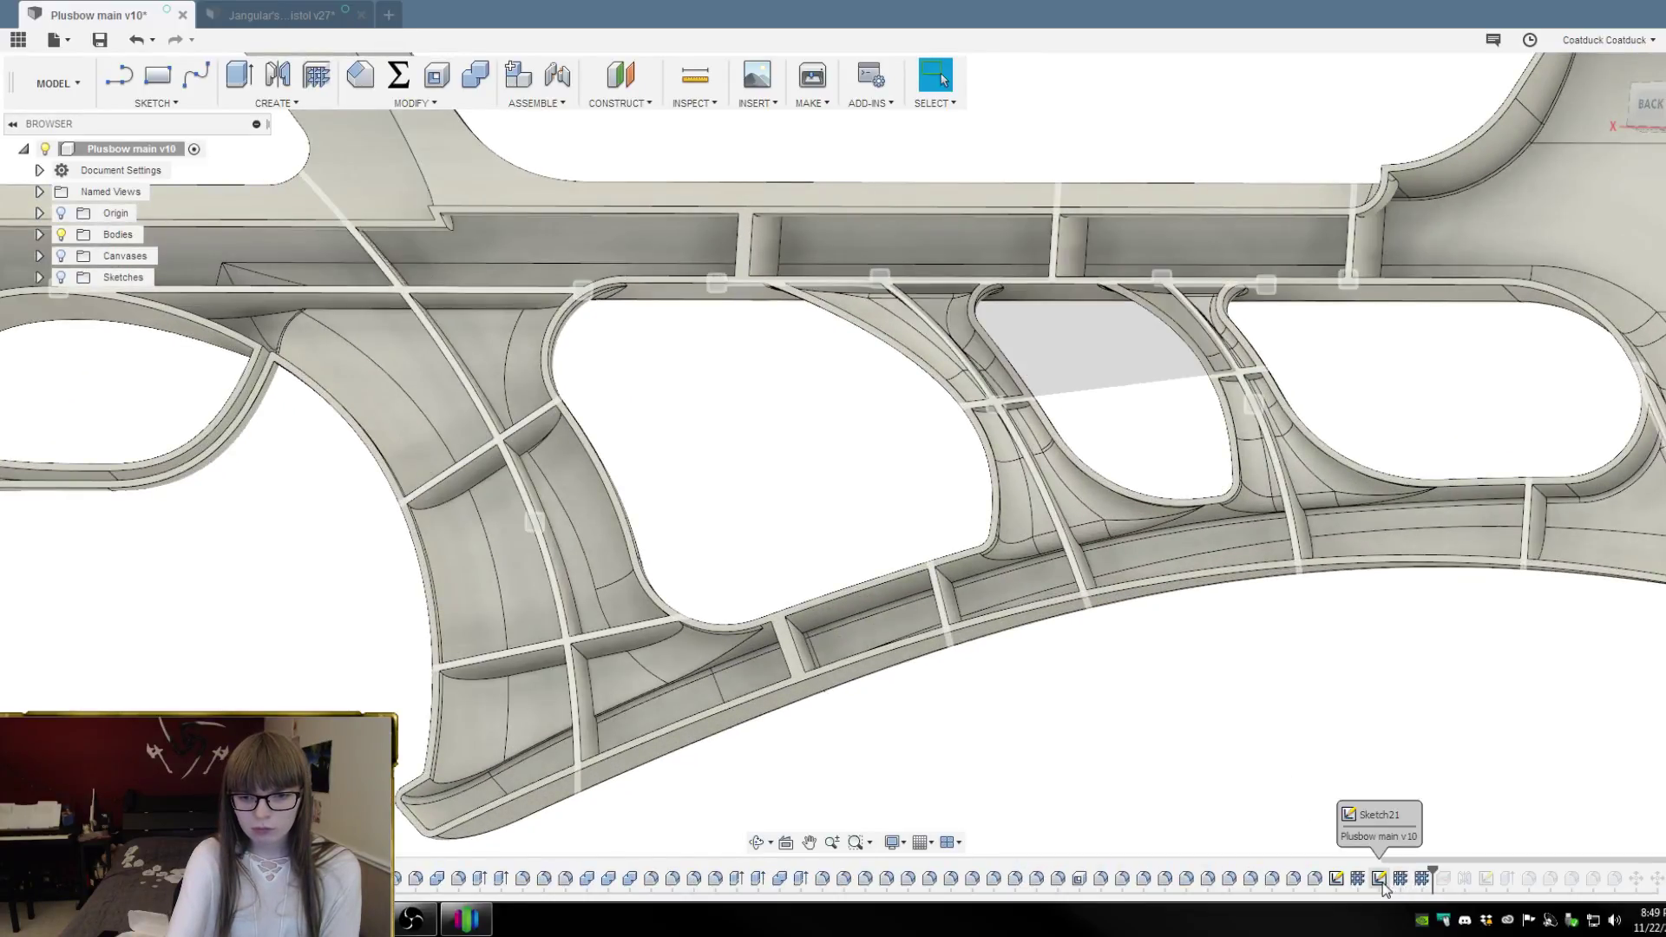
pyautogui.click(1272, 367)
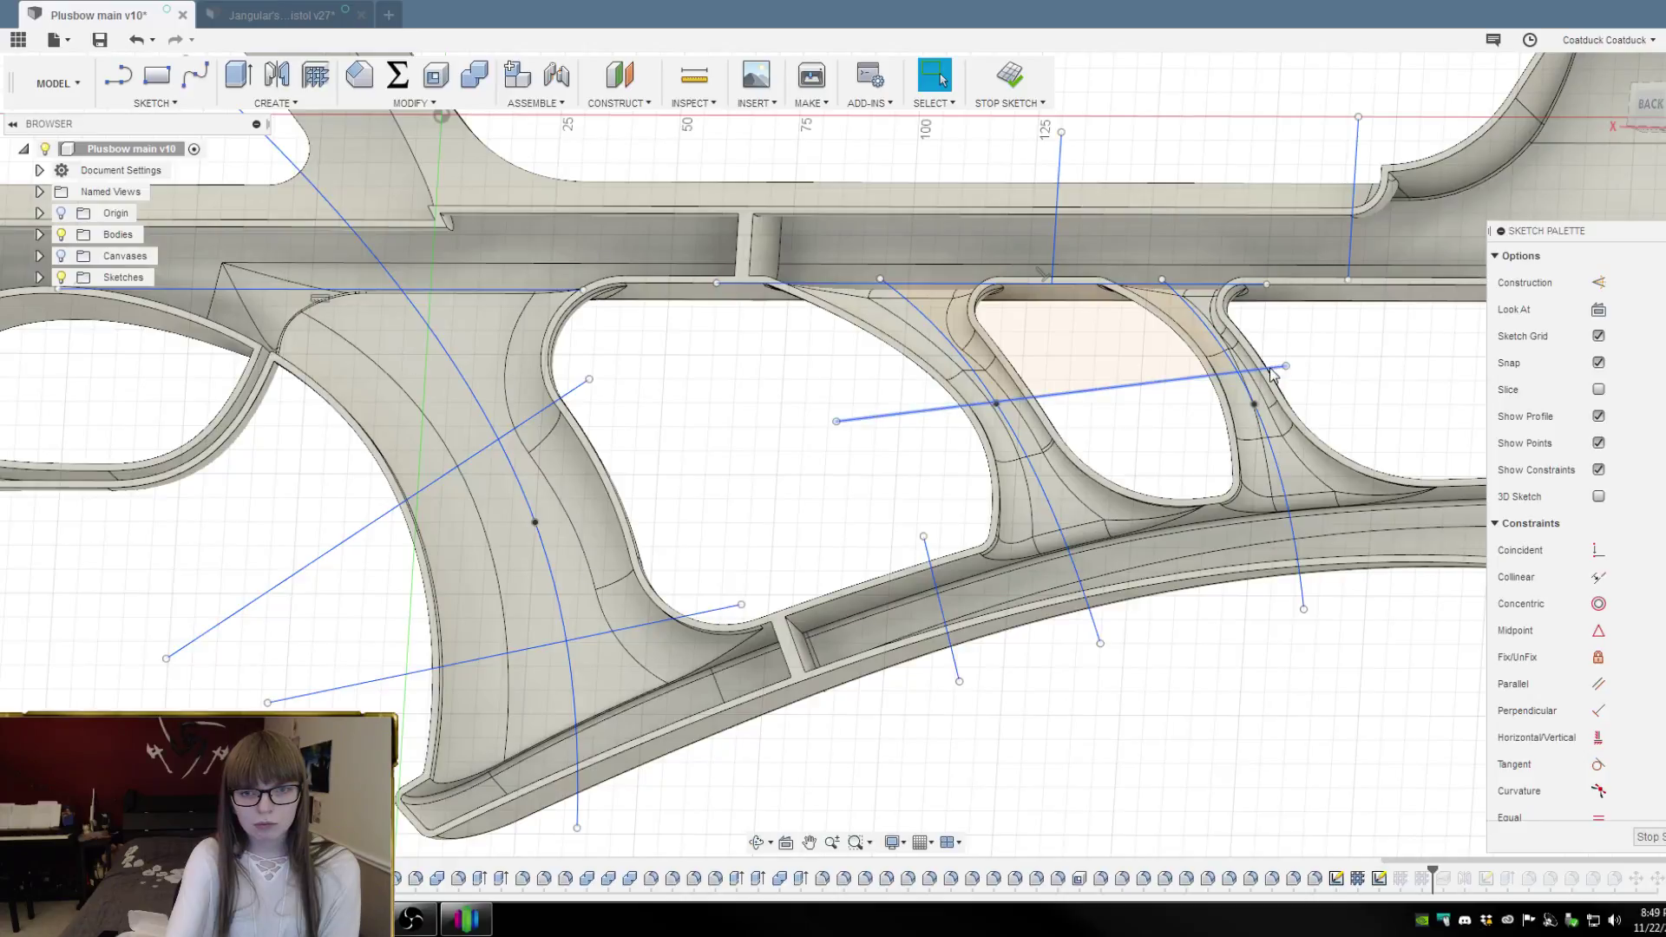
pyautogui.press('Delete')
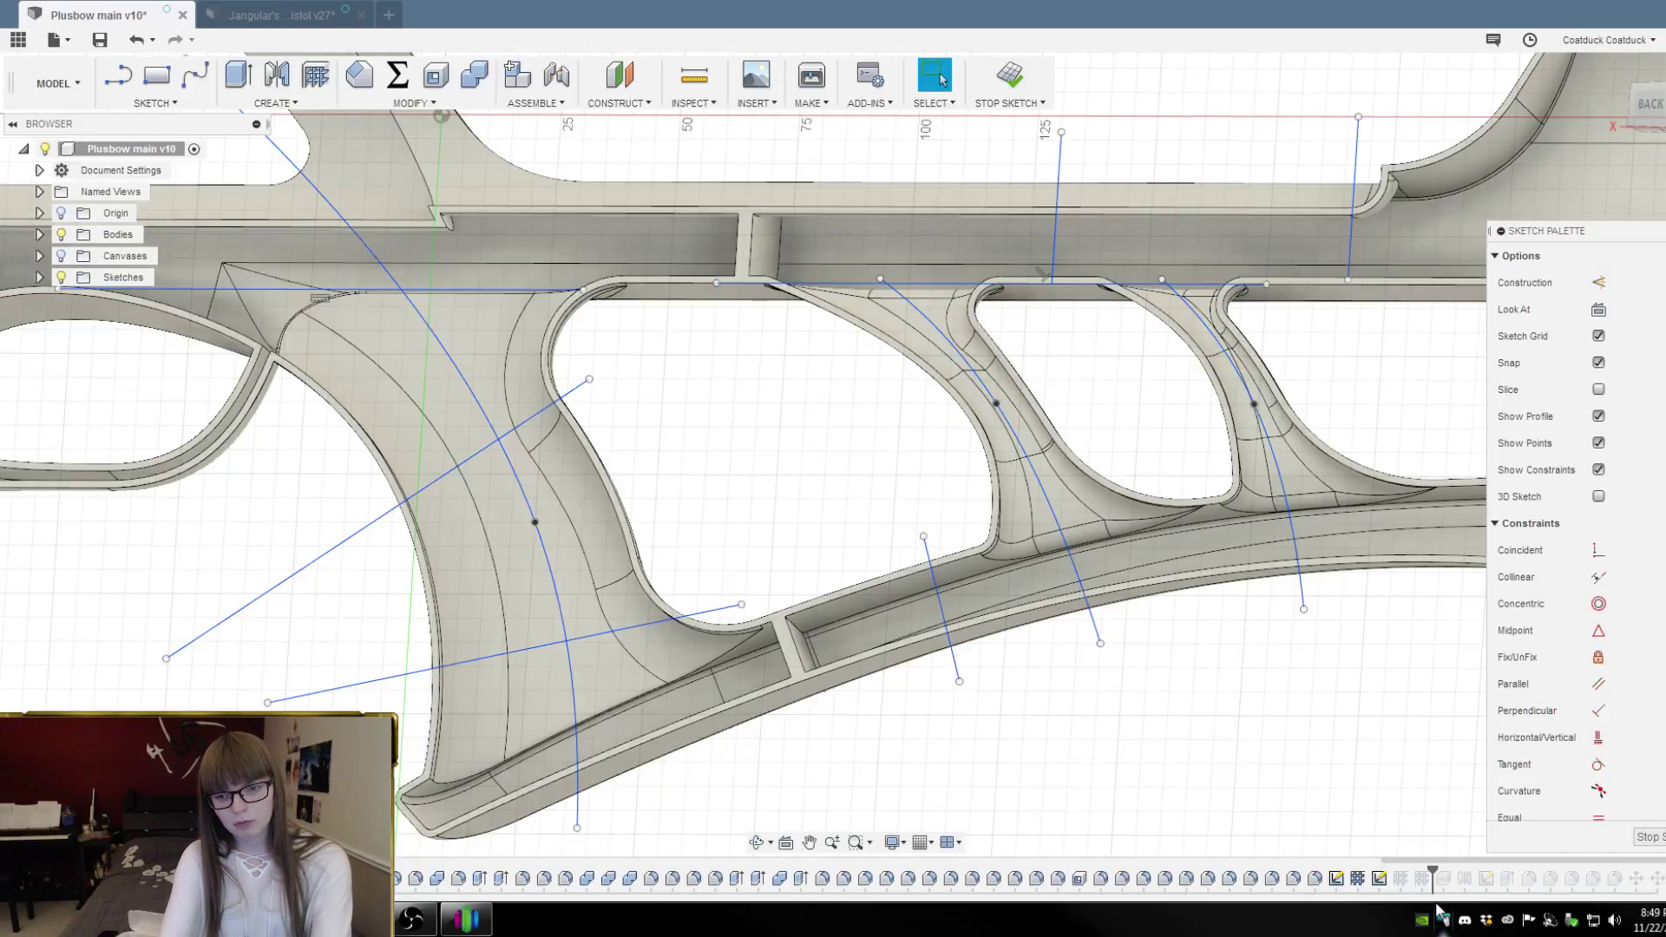
pyautogui.click(1642, 837)
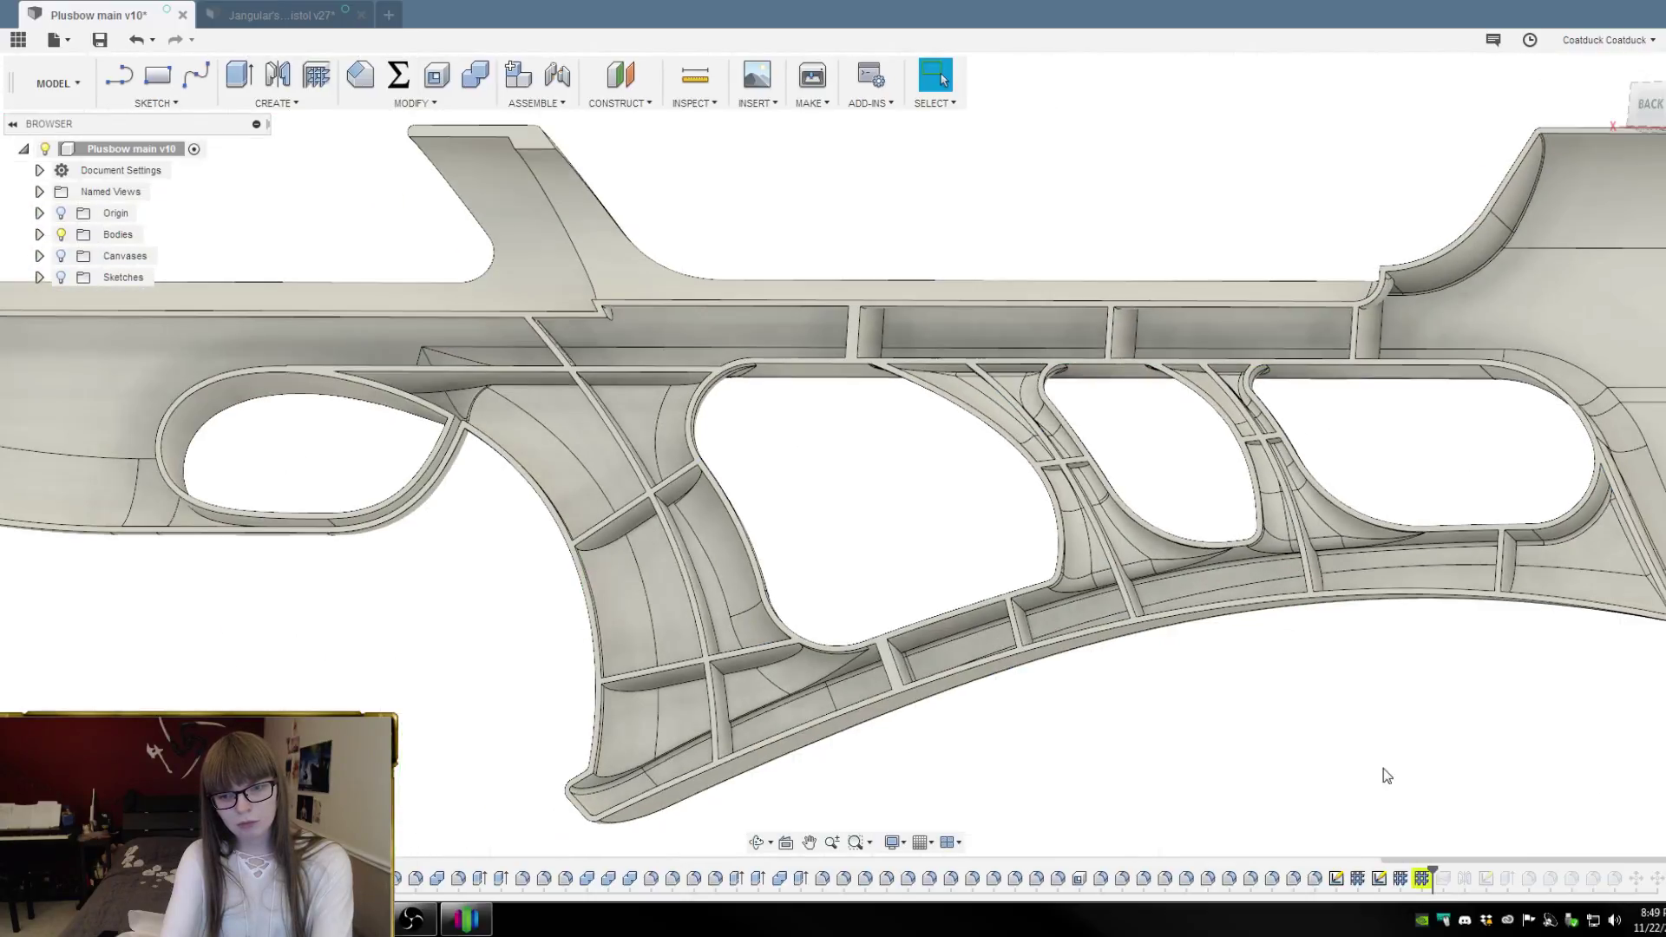
pyautogui.doubleClick(1423, 879)
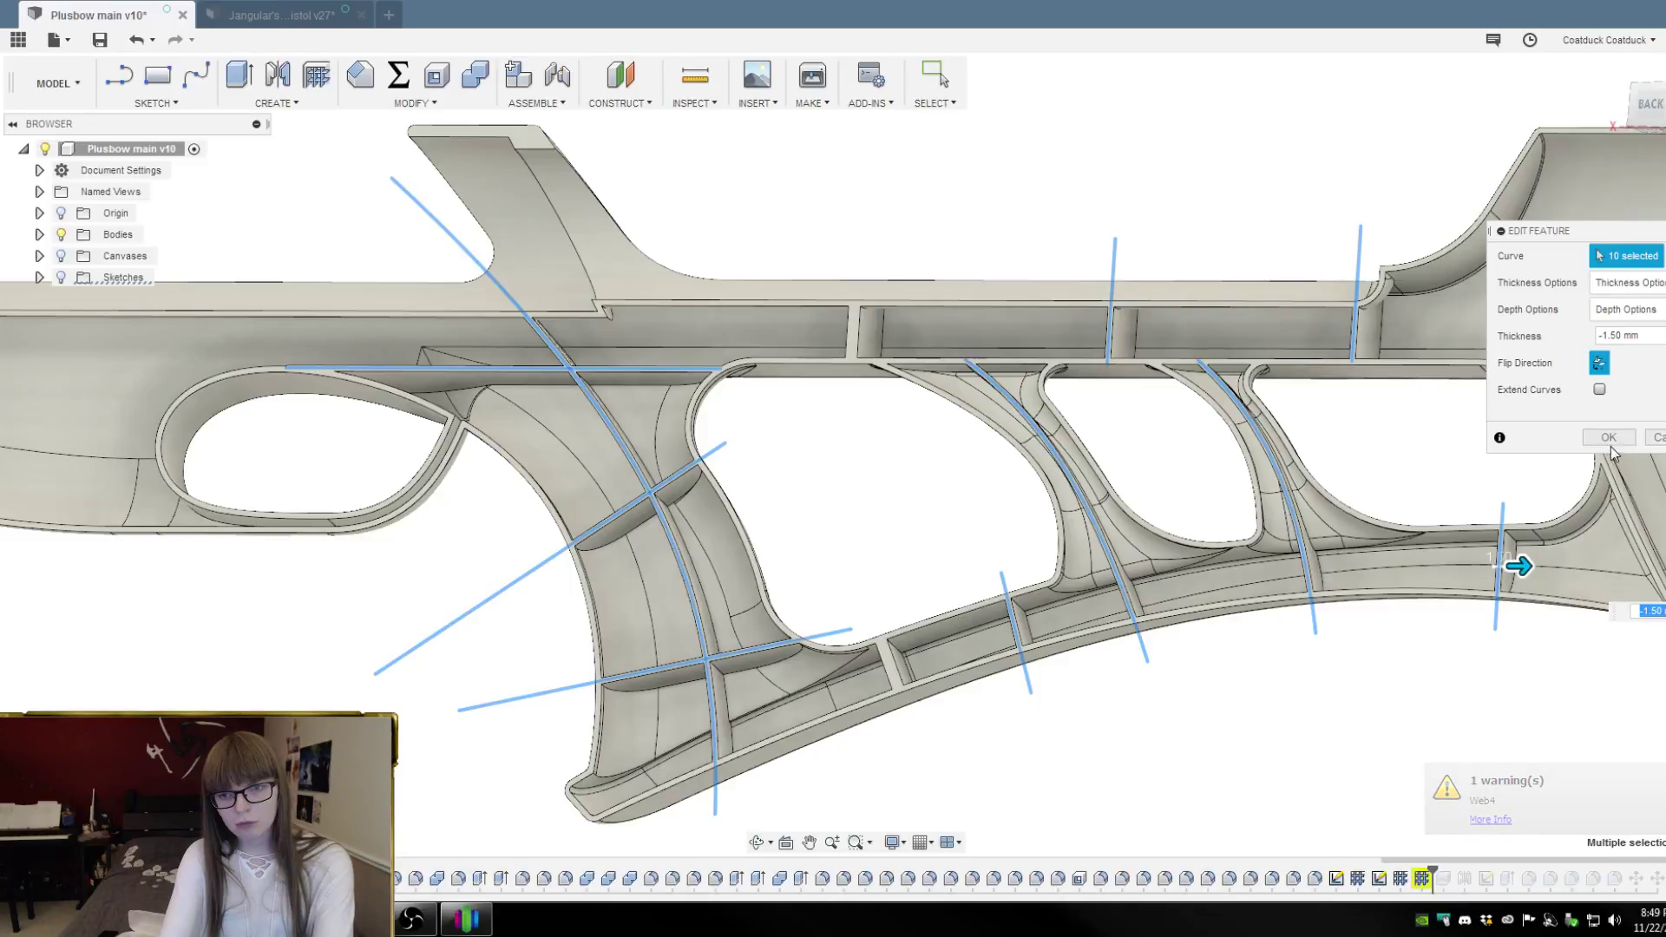
pyautogui.click(1608, 438)
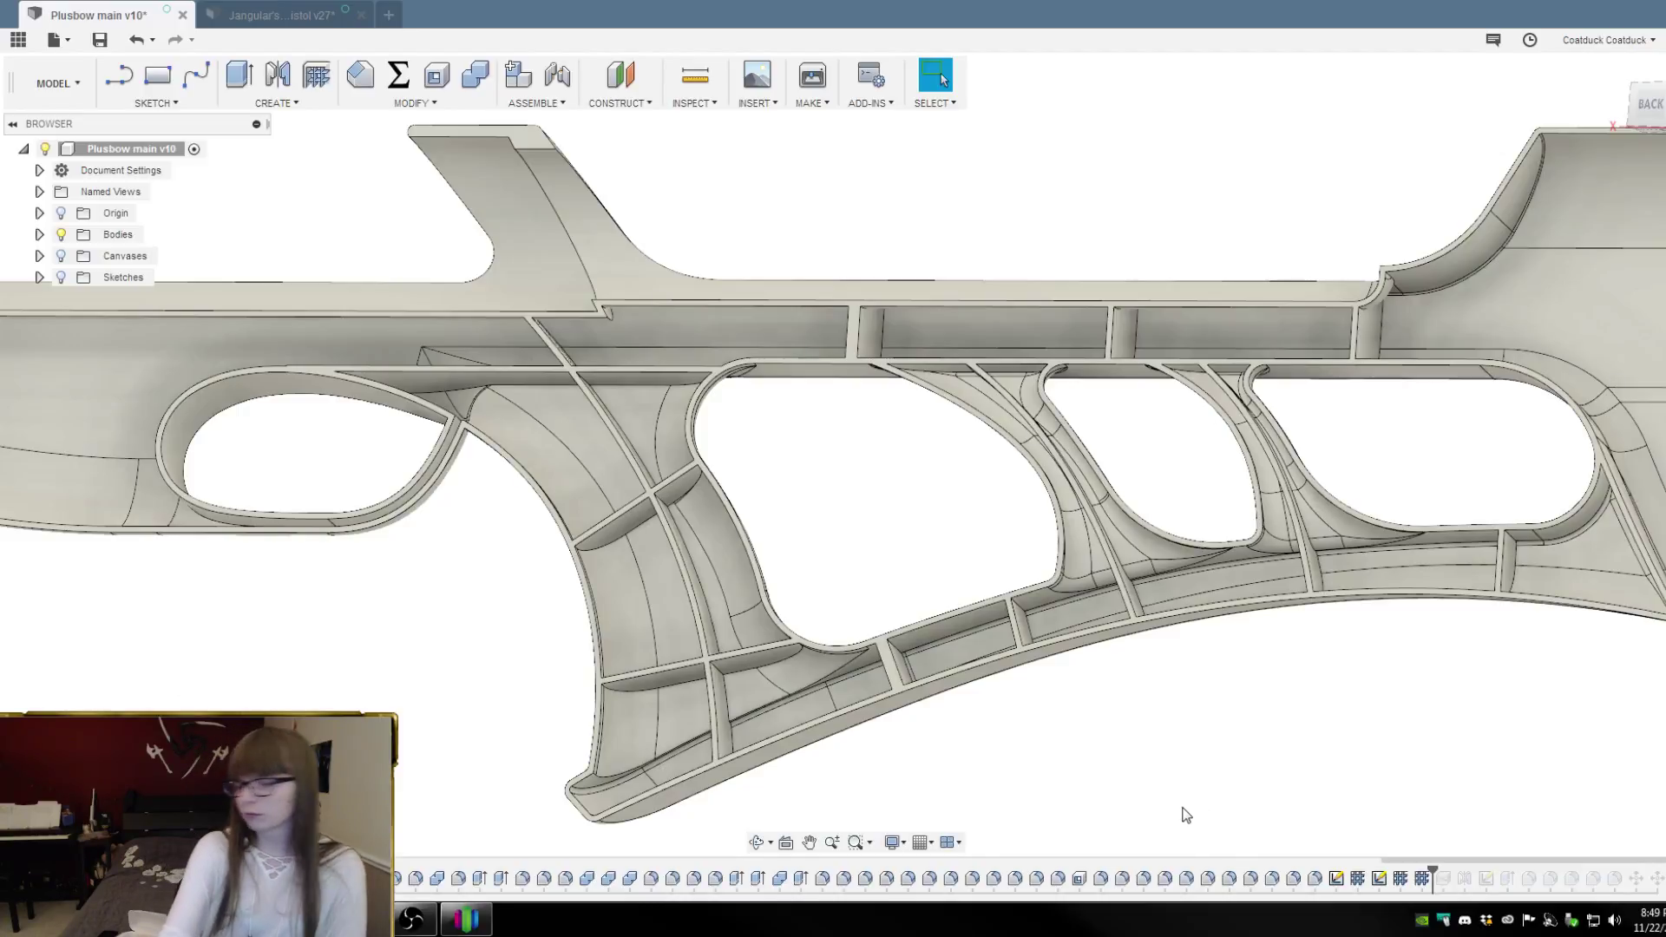
# Inspect the ribbed body from several angles and reopen Sketch21 to check its rib lines, finishing it unchanged
pyautogui.keyDown('shift'); pyautogui.moveTo(1287, 662); pyautogui.dragTo(1309, 710, button='middle'); pyautogui.keyUp('shift')
pyautogui.press('Escape')
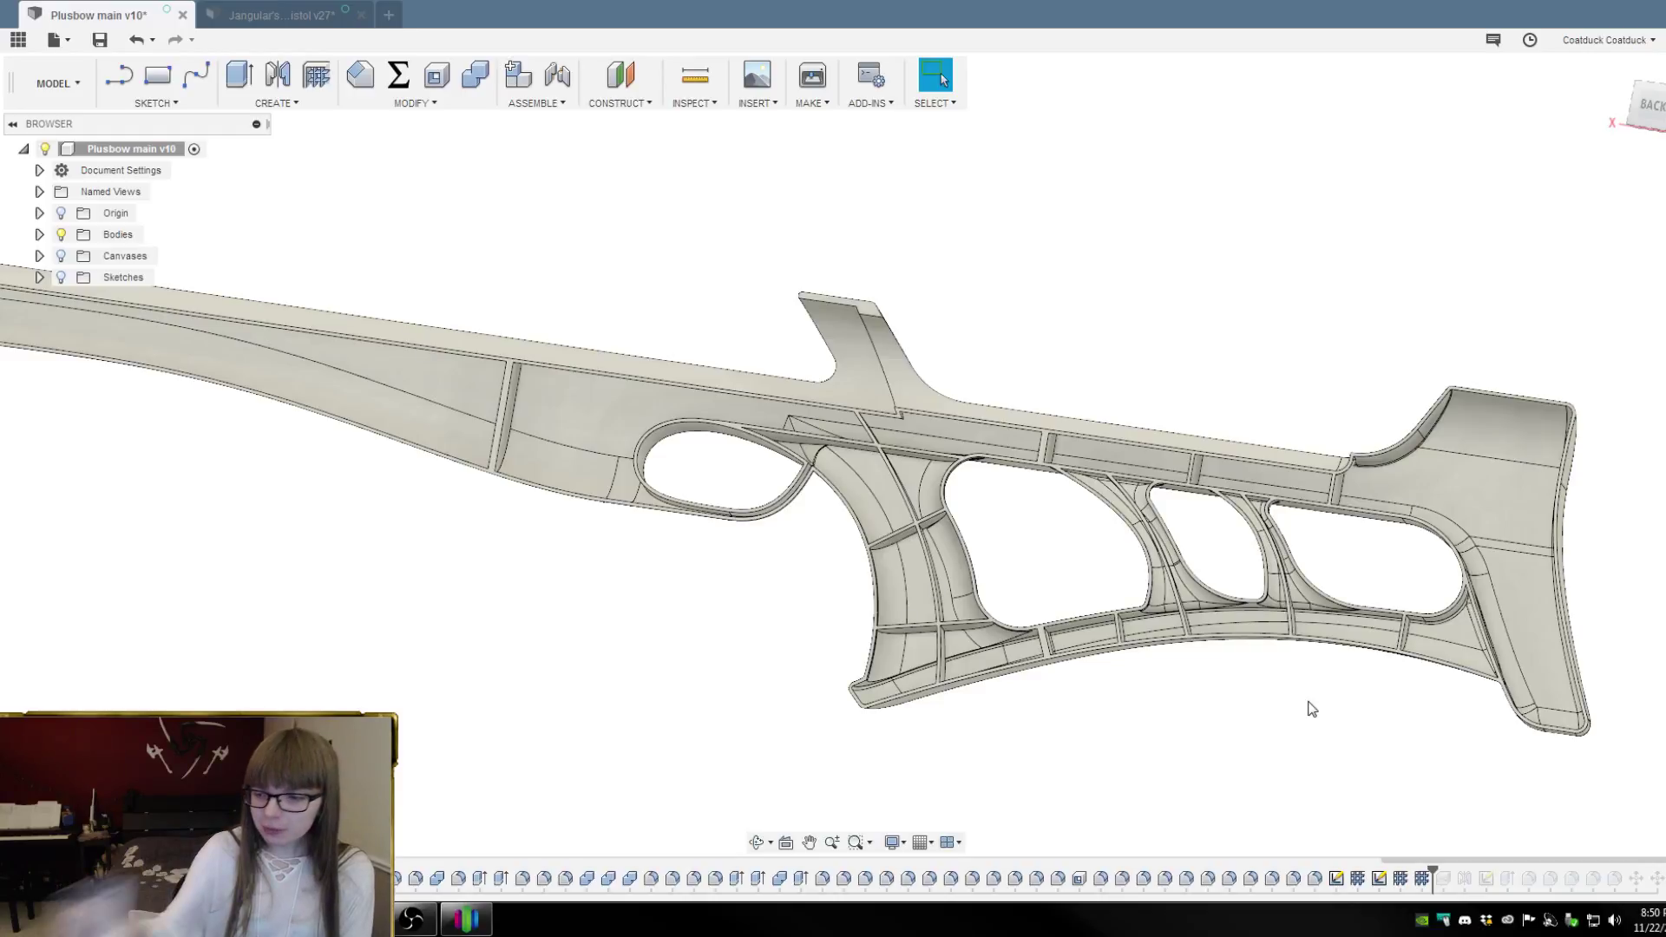
pyautogui.keyDown('shift'); pyautogui.moveTo(1261, 309); pyautogui.dragTo(1215, 300, button='middle'); pyautogui.keyUp('shift')
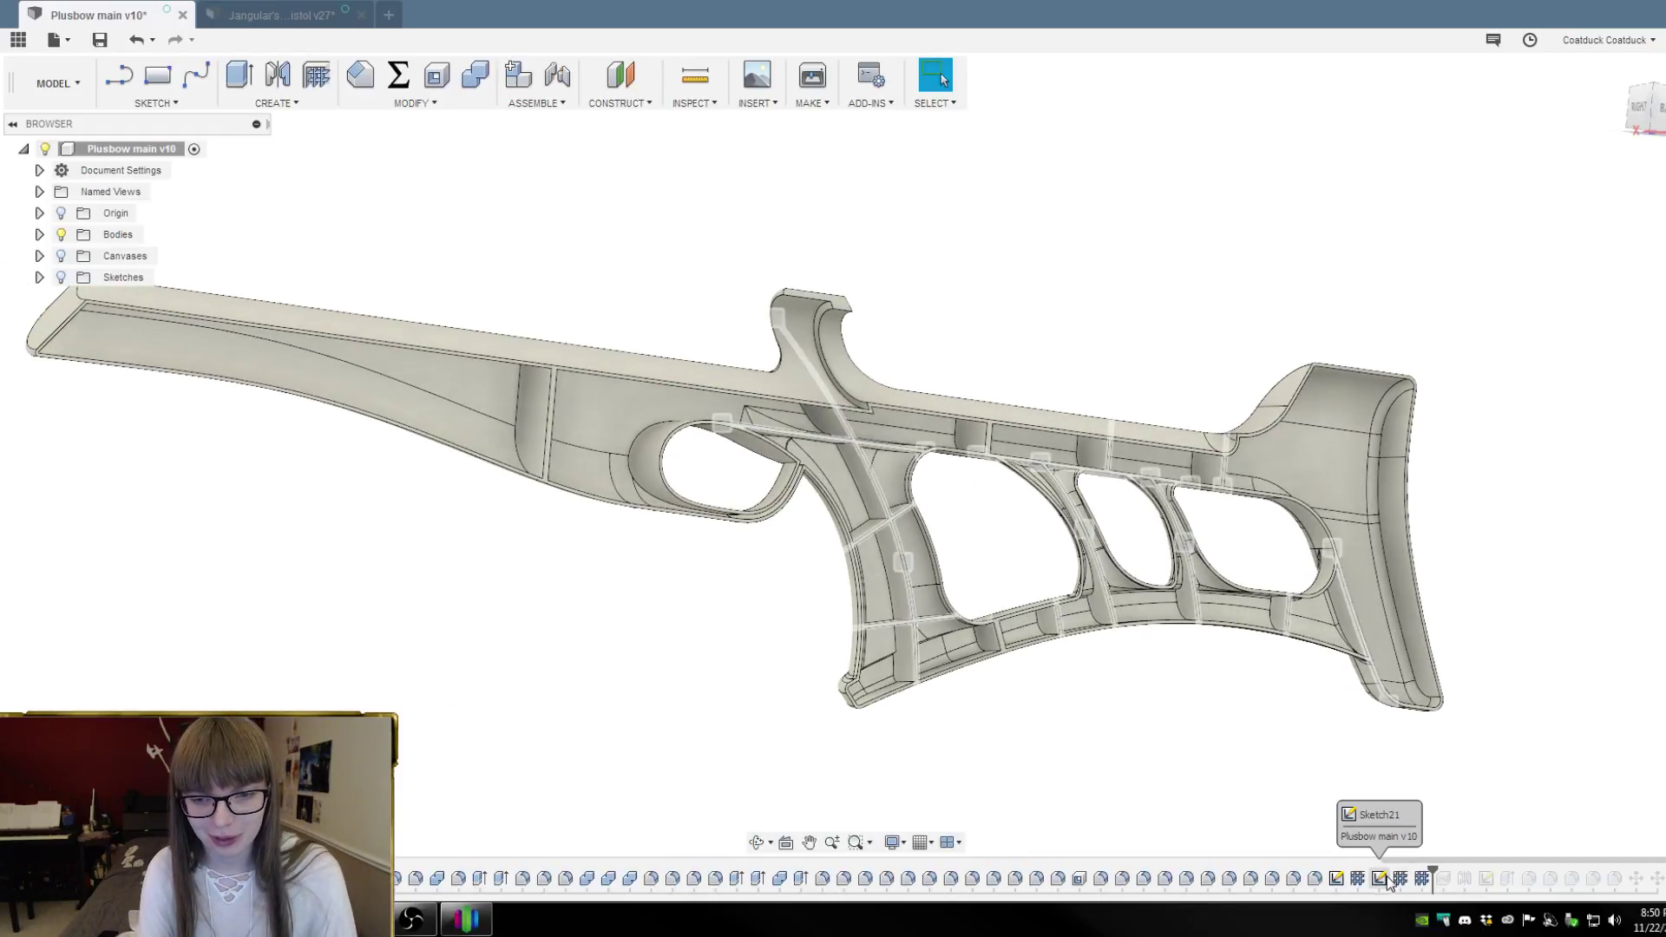
pyautogui.doubleClick(1401, 876)
pyautogui.moveTo(1339, 793)
pyautogui.keyDown('shift'); pyautogui.mouseDown(button='middle')
pyautogui.moveTo(1301, 789)
pyautogui.moveTo(1187, 593)
pyautogui.mouseUp(button='middle'); pyautogui.keyUp('shift')
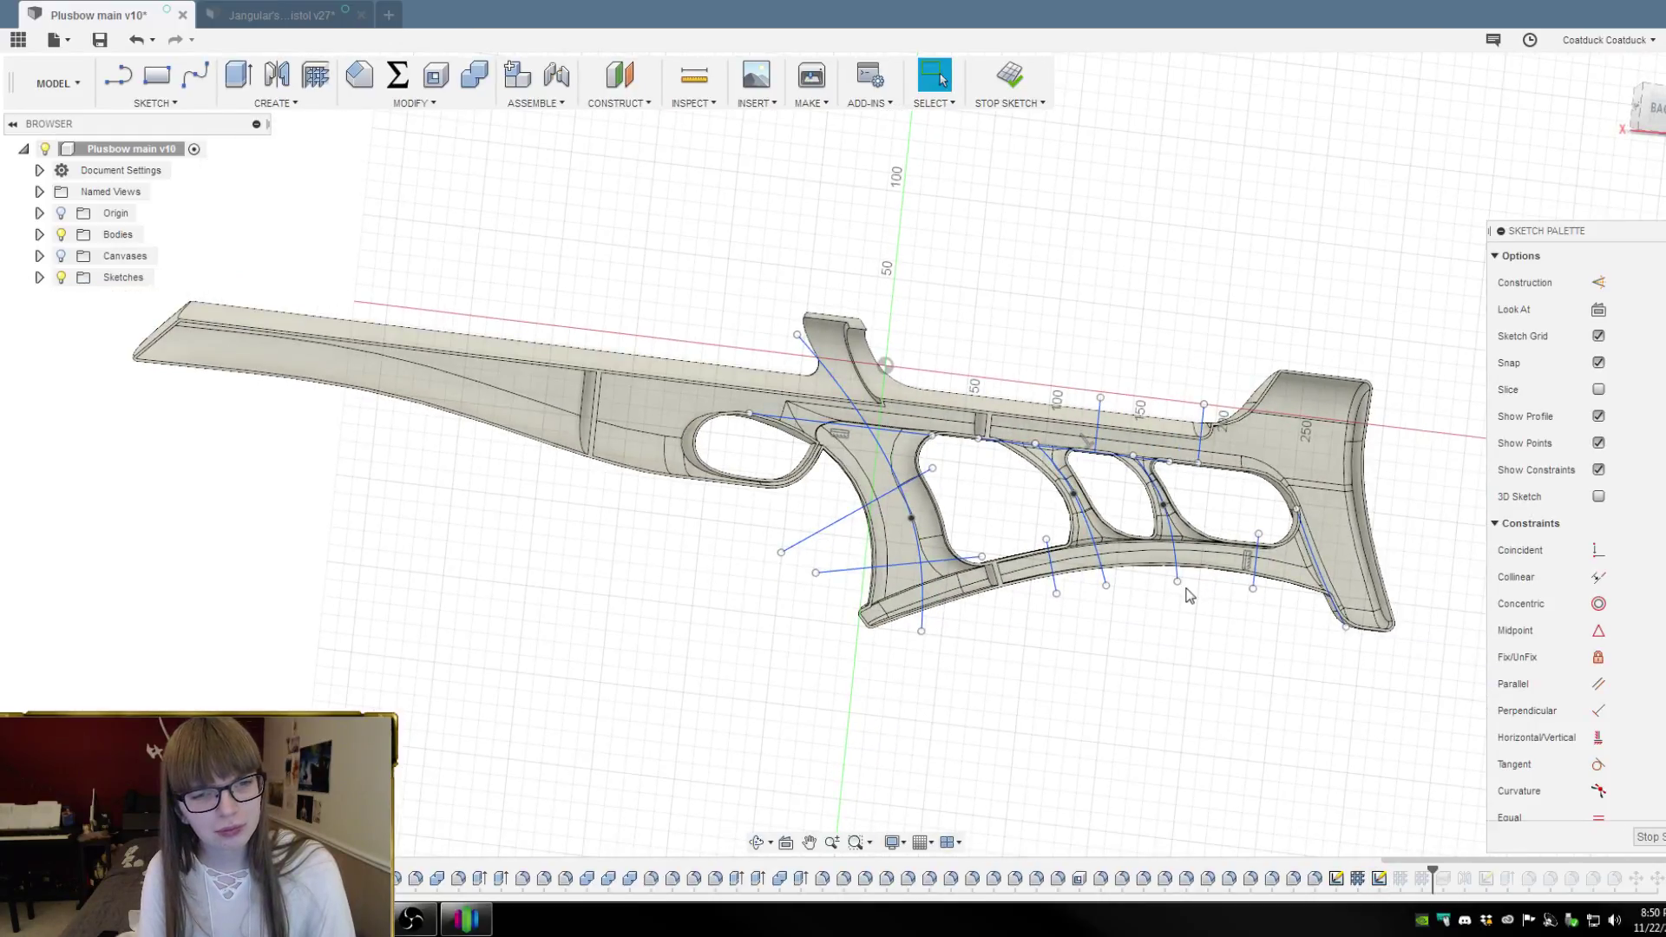
pyautogui.scroll(2, 1187, 590)
pyautogui.click(1646, 837)
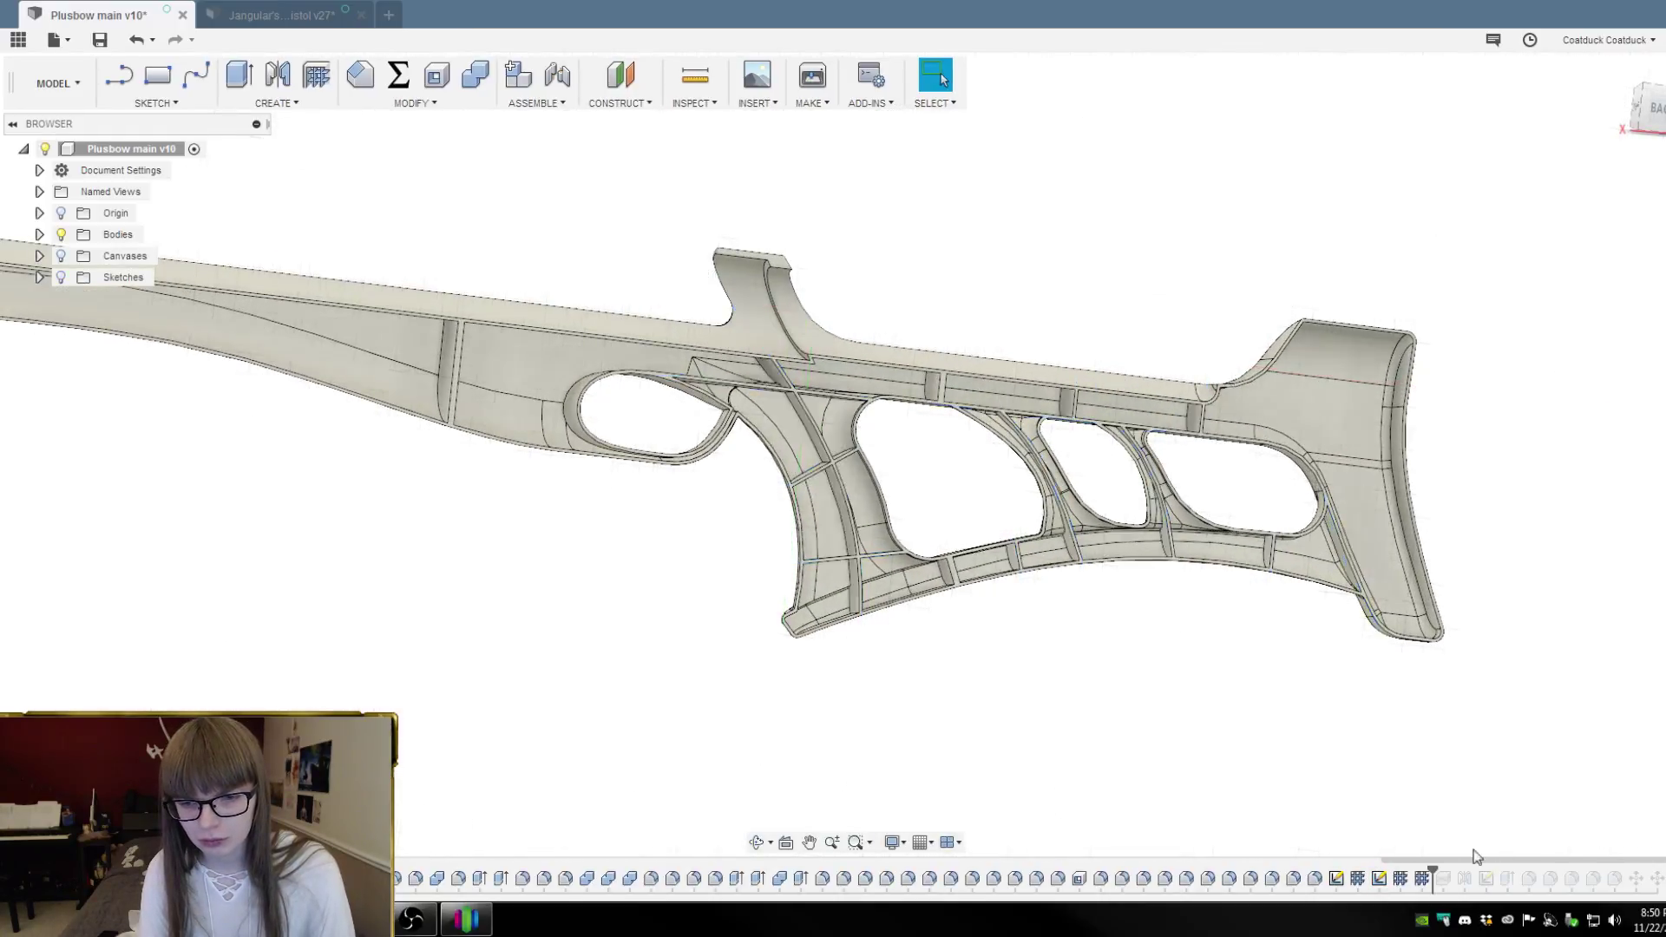
# Highlight the last two web features in turn to check which ribs each one creates
pyautogui.click(1423, 878)
pyautogui.keyDown('shift'); pyautogui.moveTo(1326, 737); pyautogui.dragTo(1285, 729, button='middle'); pyautogui.keyUp('shift')
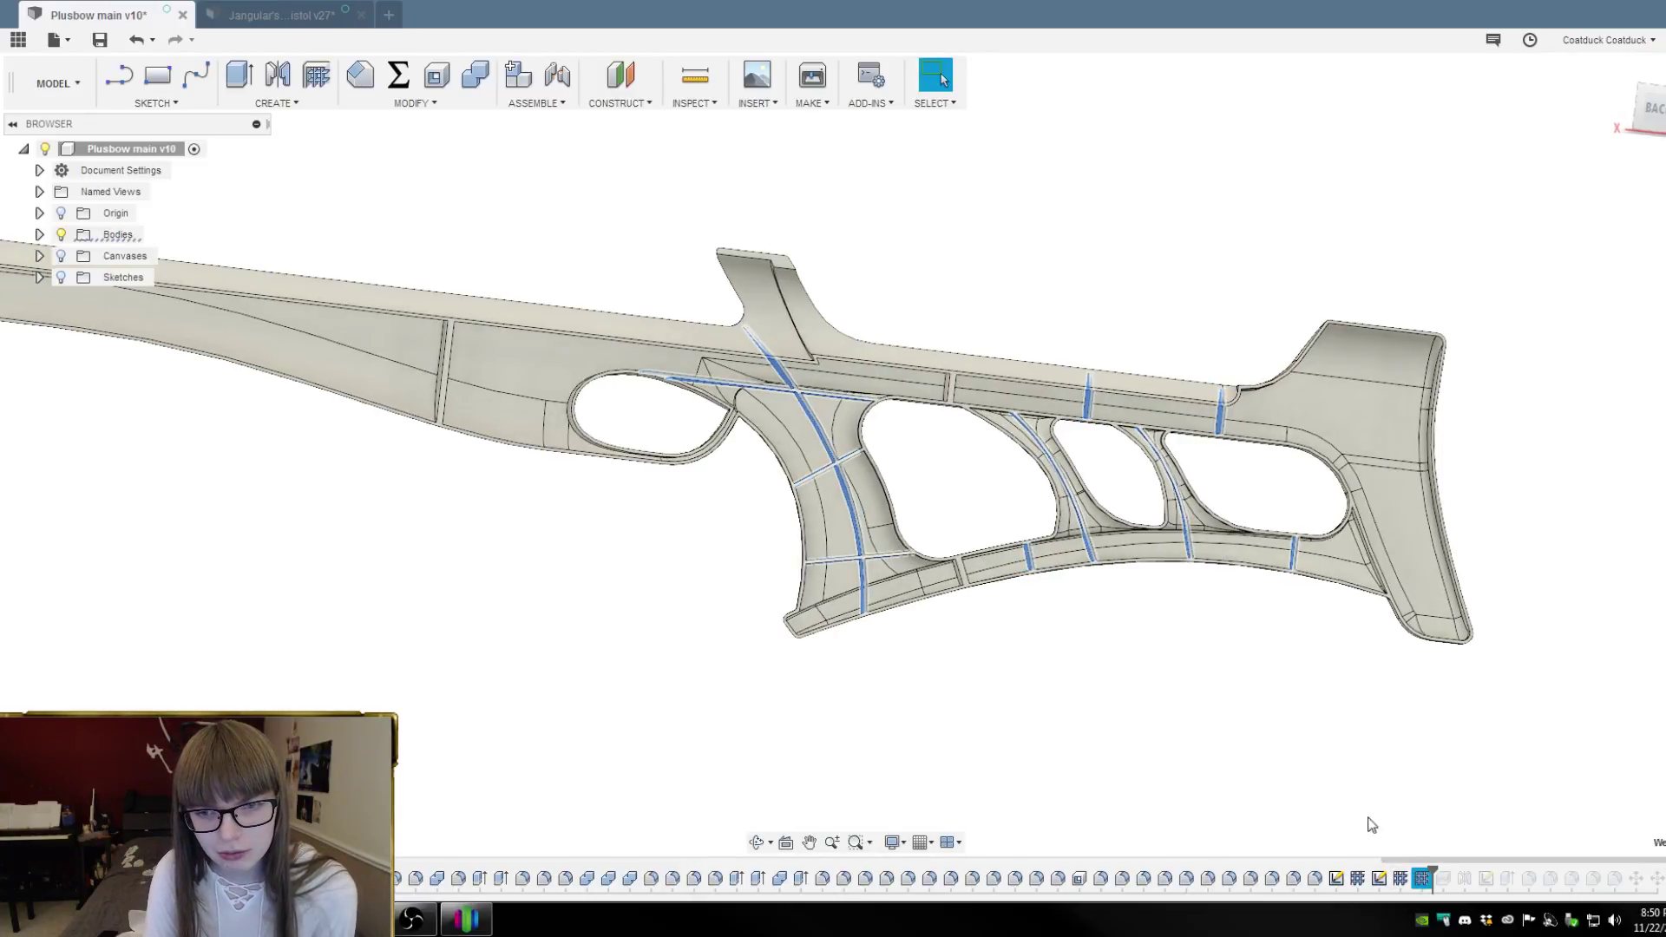
pyautogui.click(1402, 881)
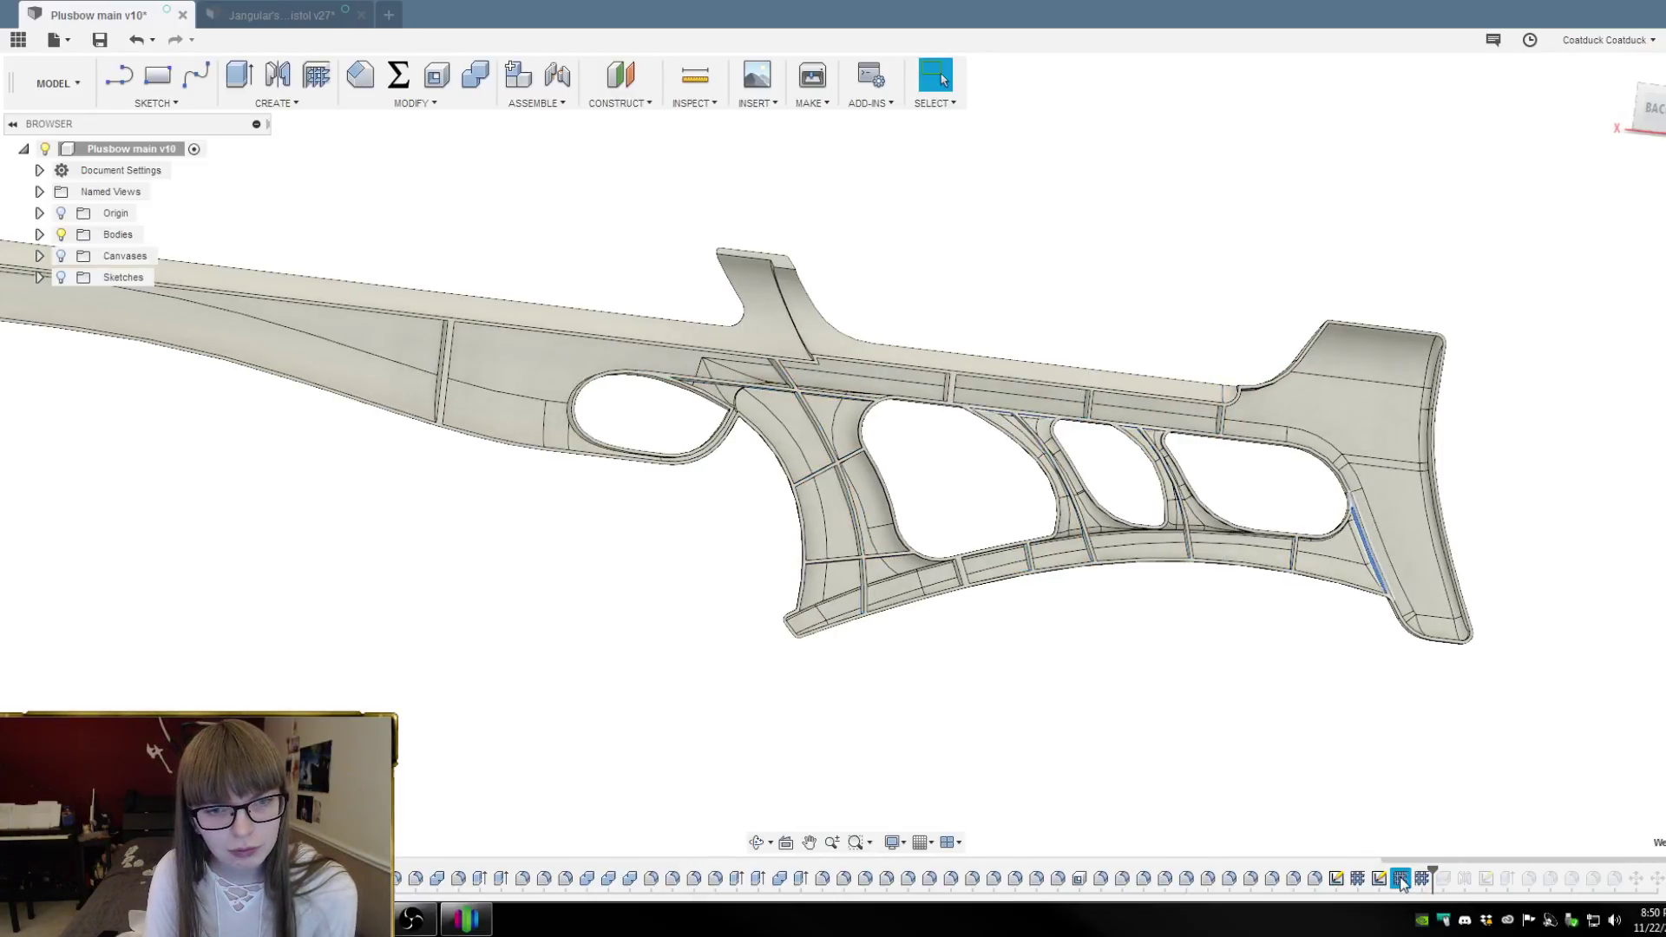
pyautogui.keyDown('shift'); pyautogui.moveTo(1332, 755); pyautogui.dragTo(1326, 729, button='middle'); pyautogui.keyUp('shift')
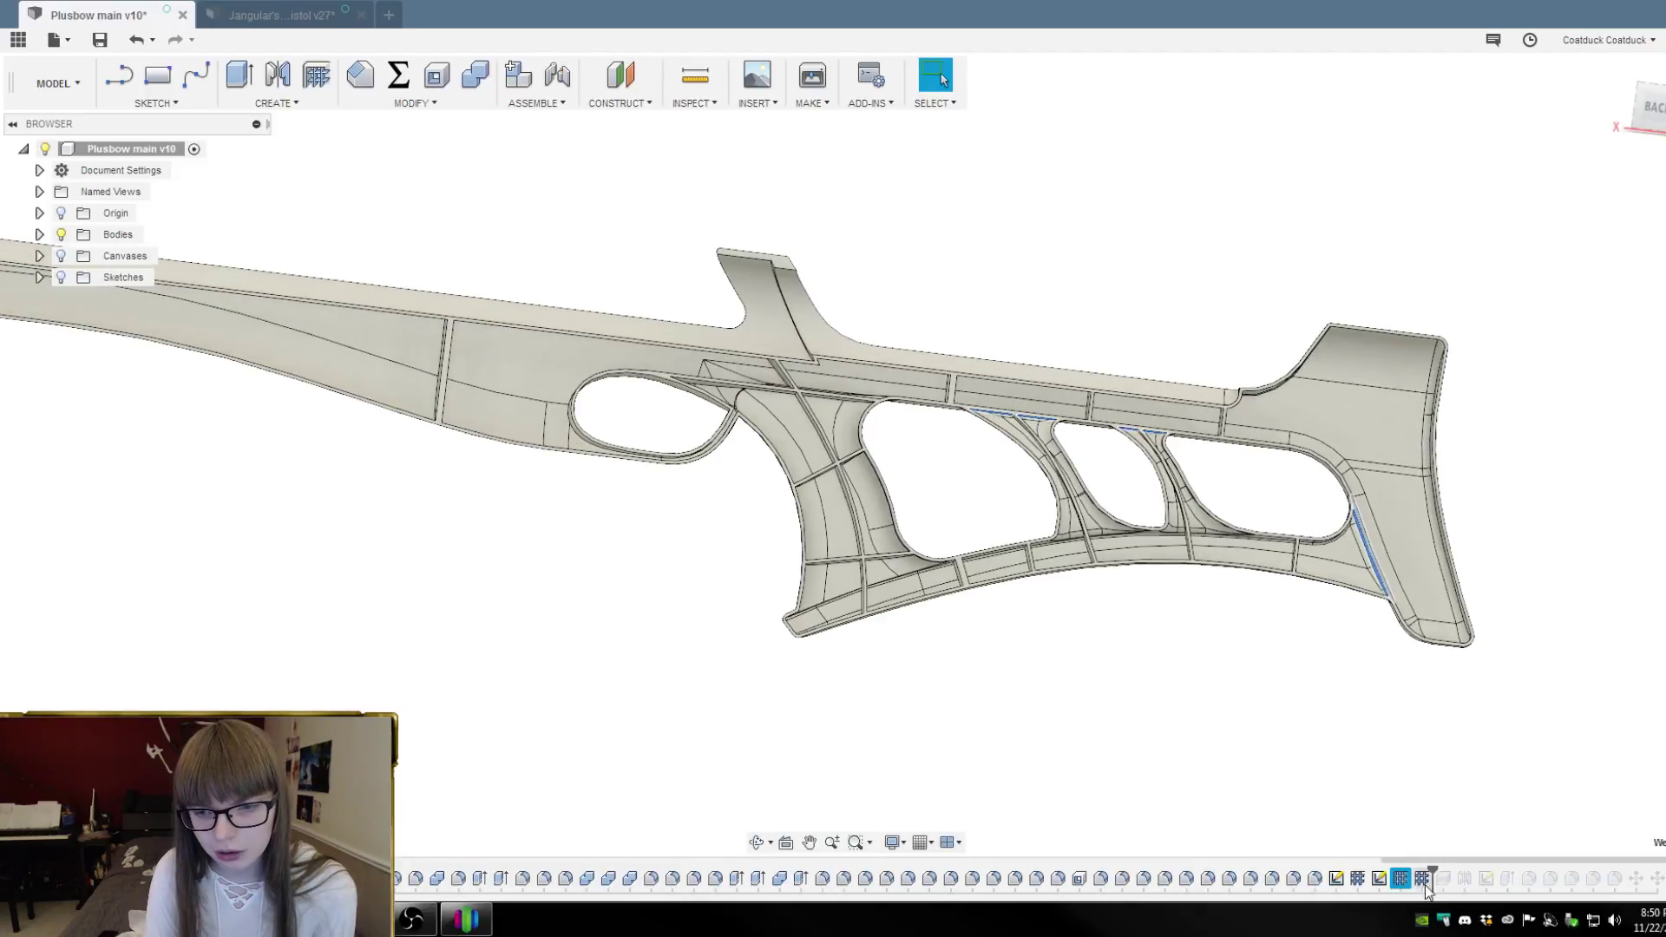
# Add a vertical line about 93 mm long to Sketch21, running from above the butt to the rear opening's back edge
pyautogui.click(942, 175)
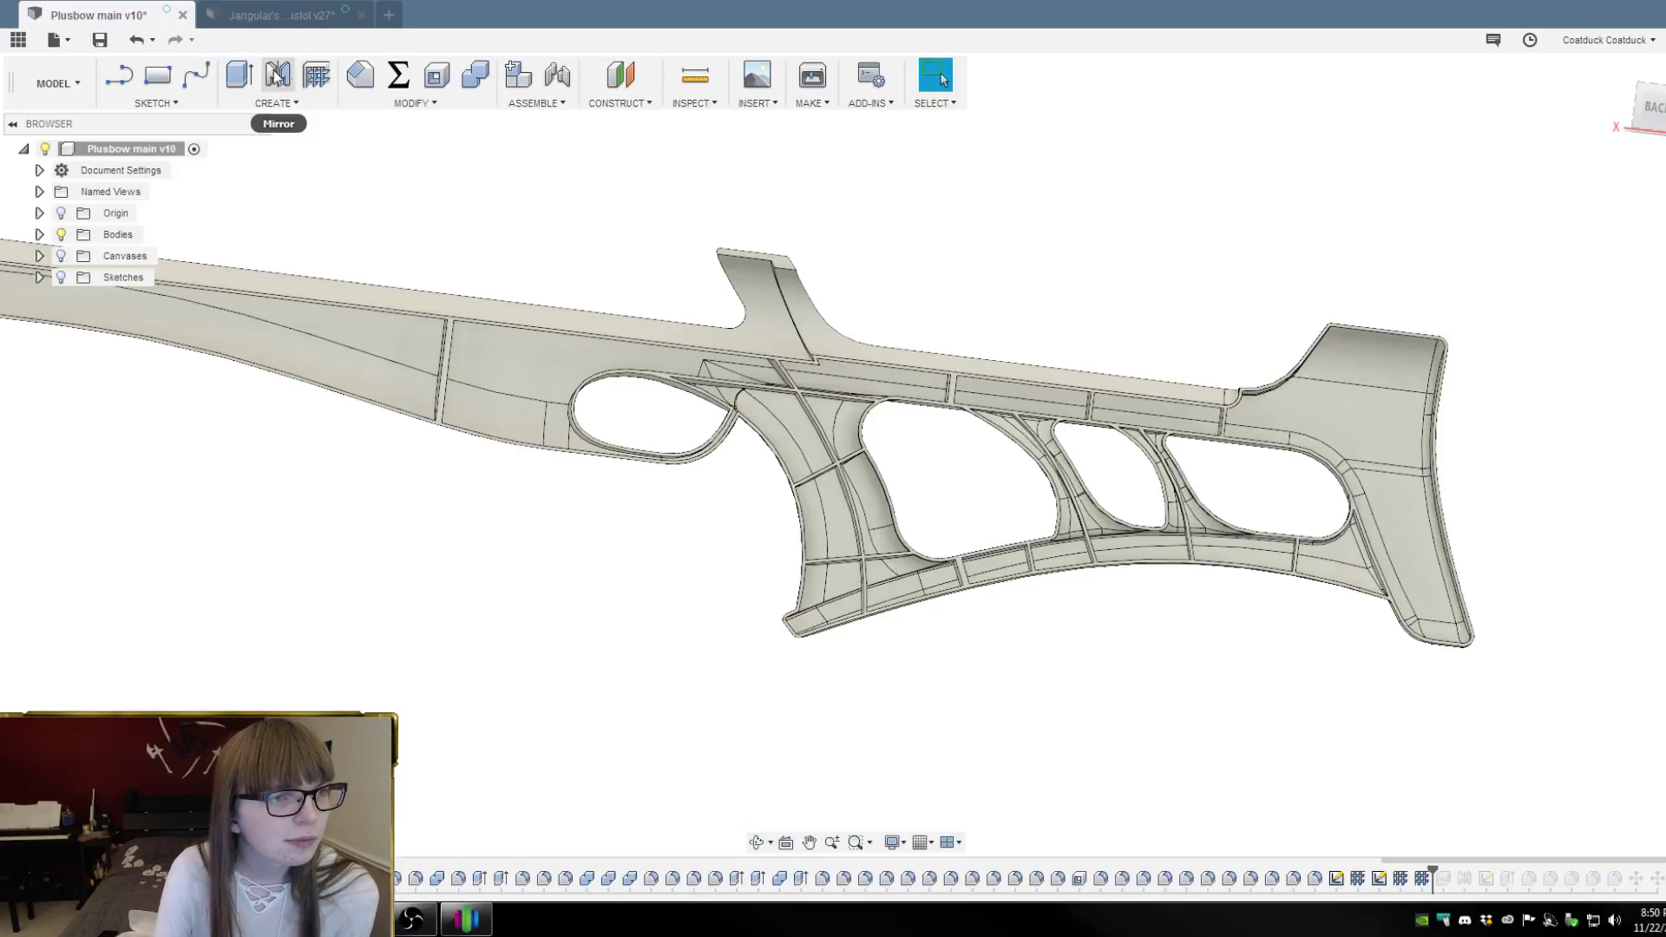
pyautogui.doubleClick(1378, 878)
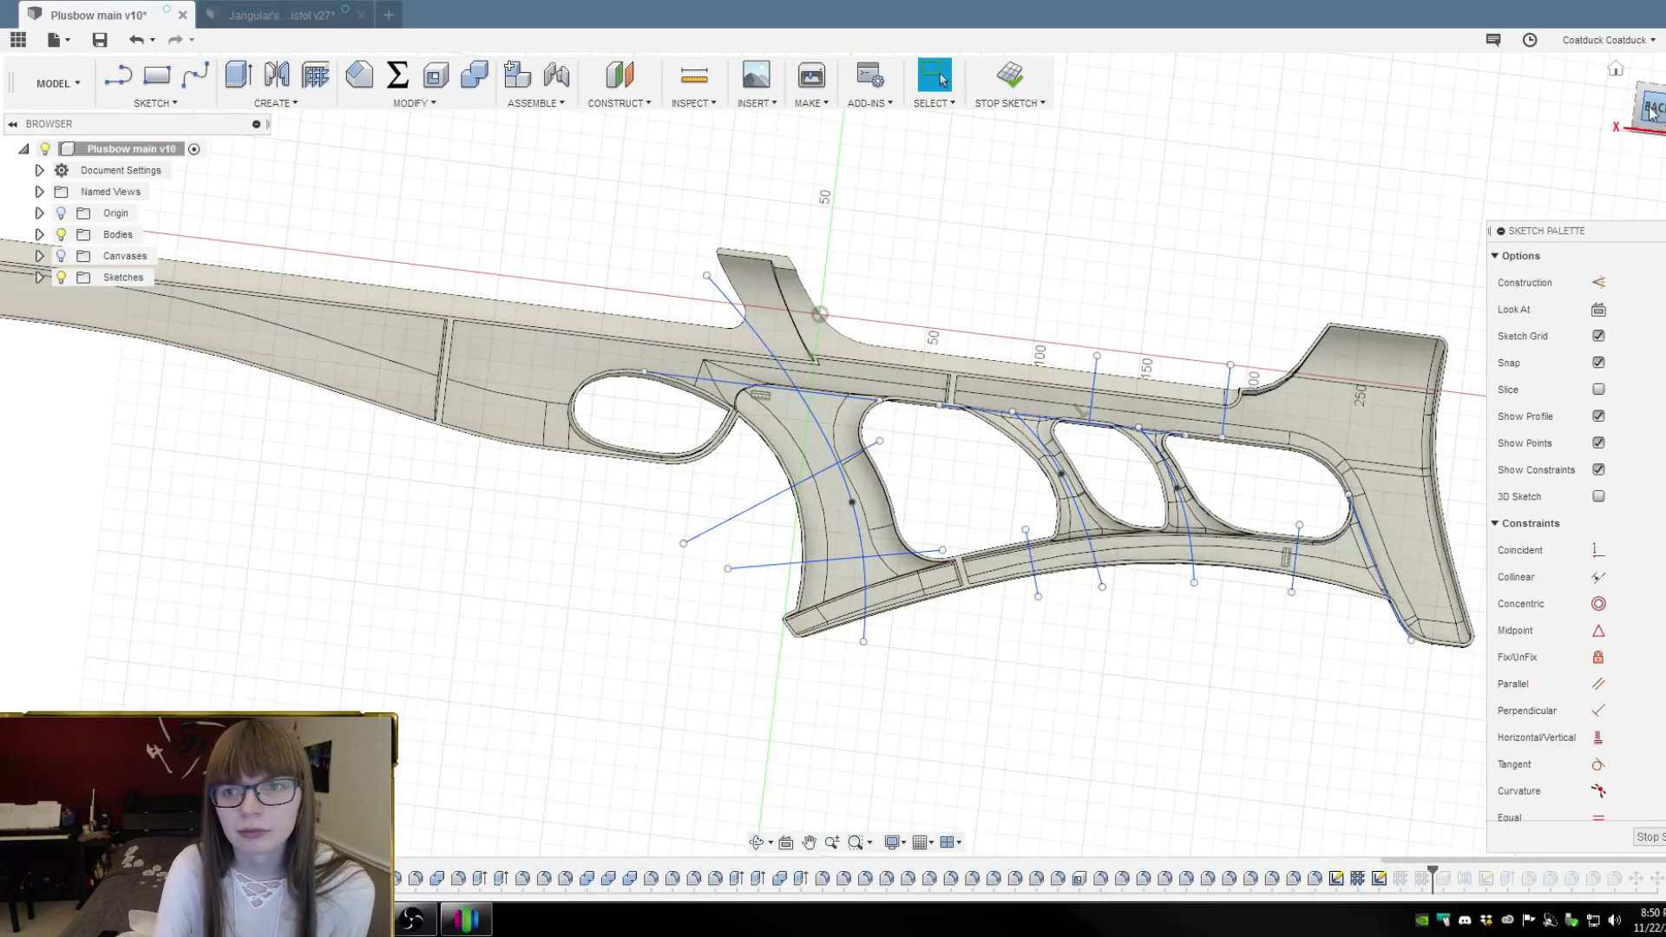
pyautogui.press('l')
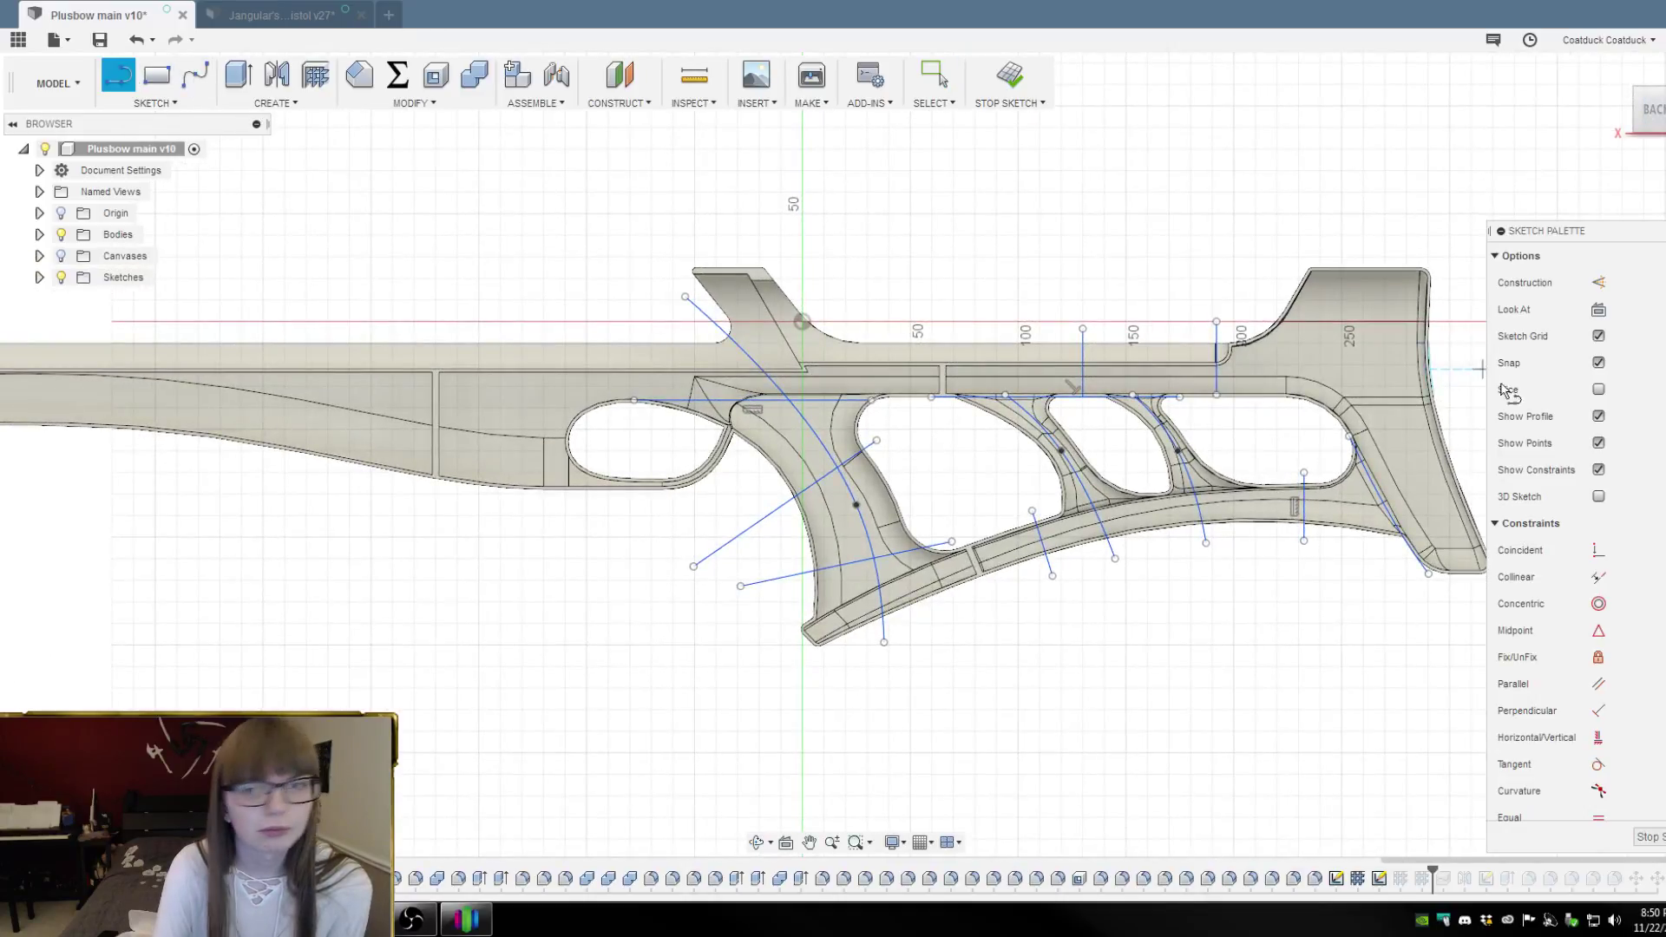
pyautogui.scroll(3, 1472, 363)
pyautogui.scroll(1, 1472, 362)
pyautogui.click(1306, 189)
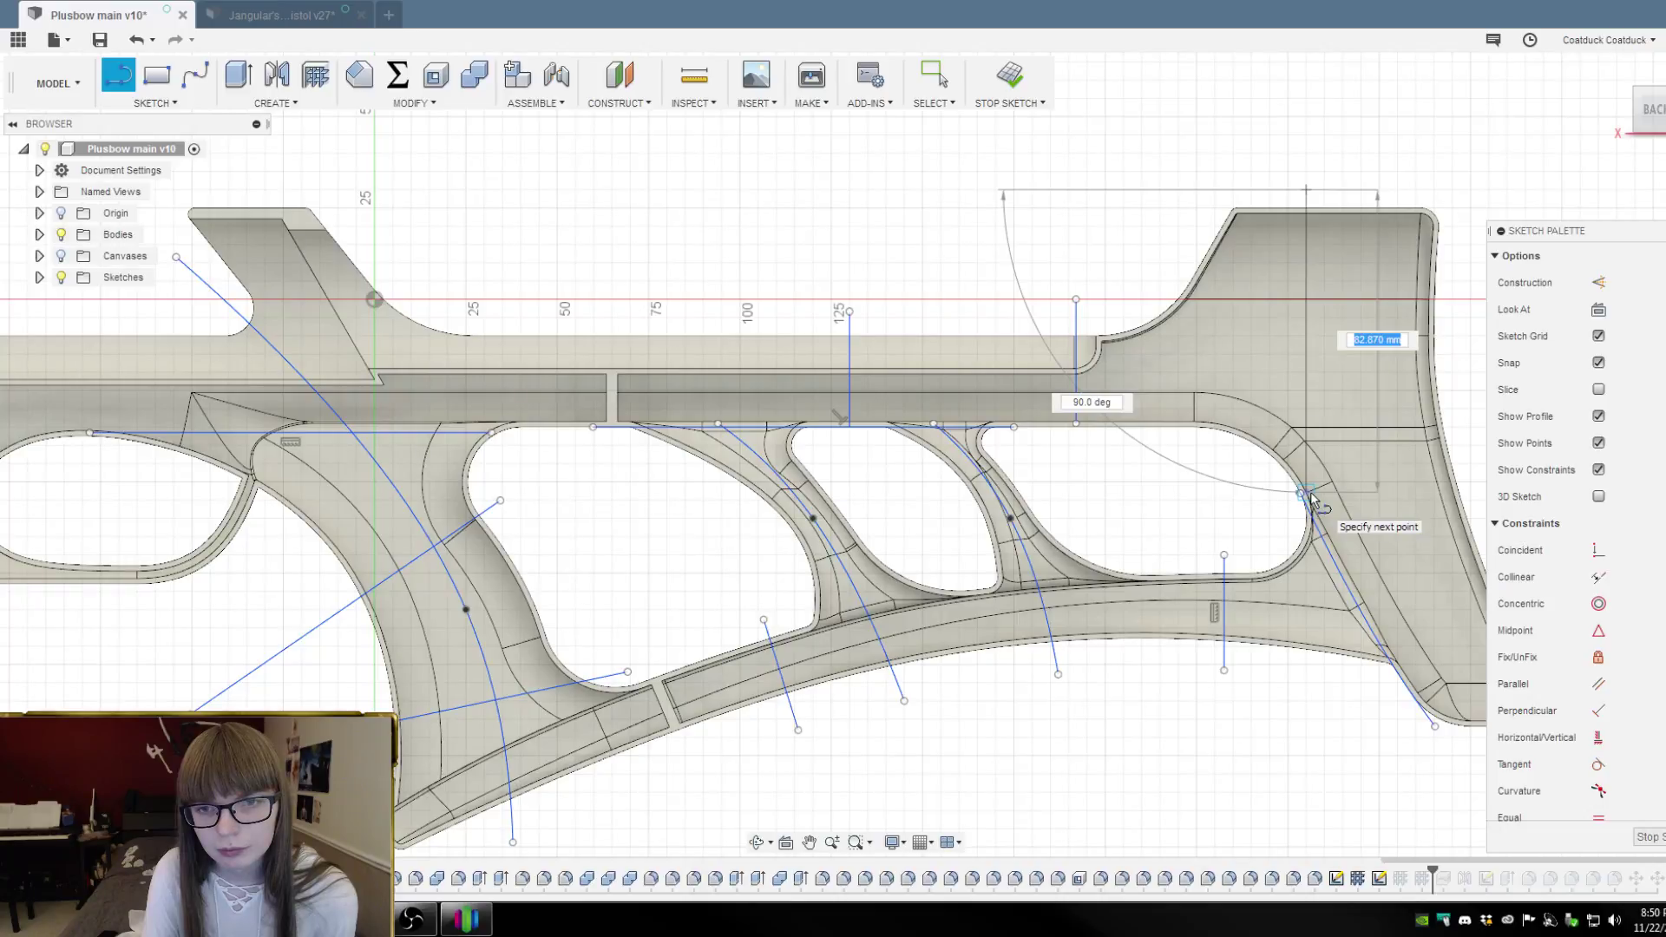
pyautogui.scroll(4, 1312, 502)
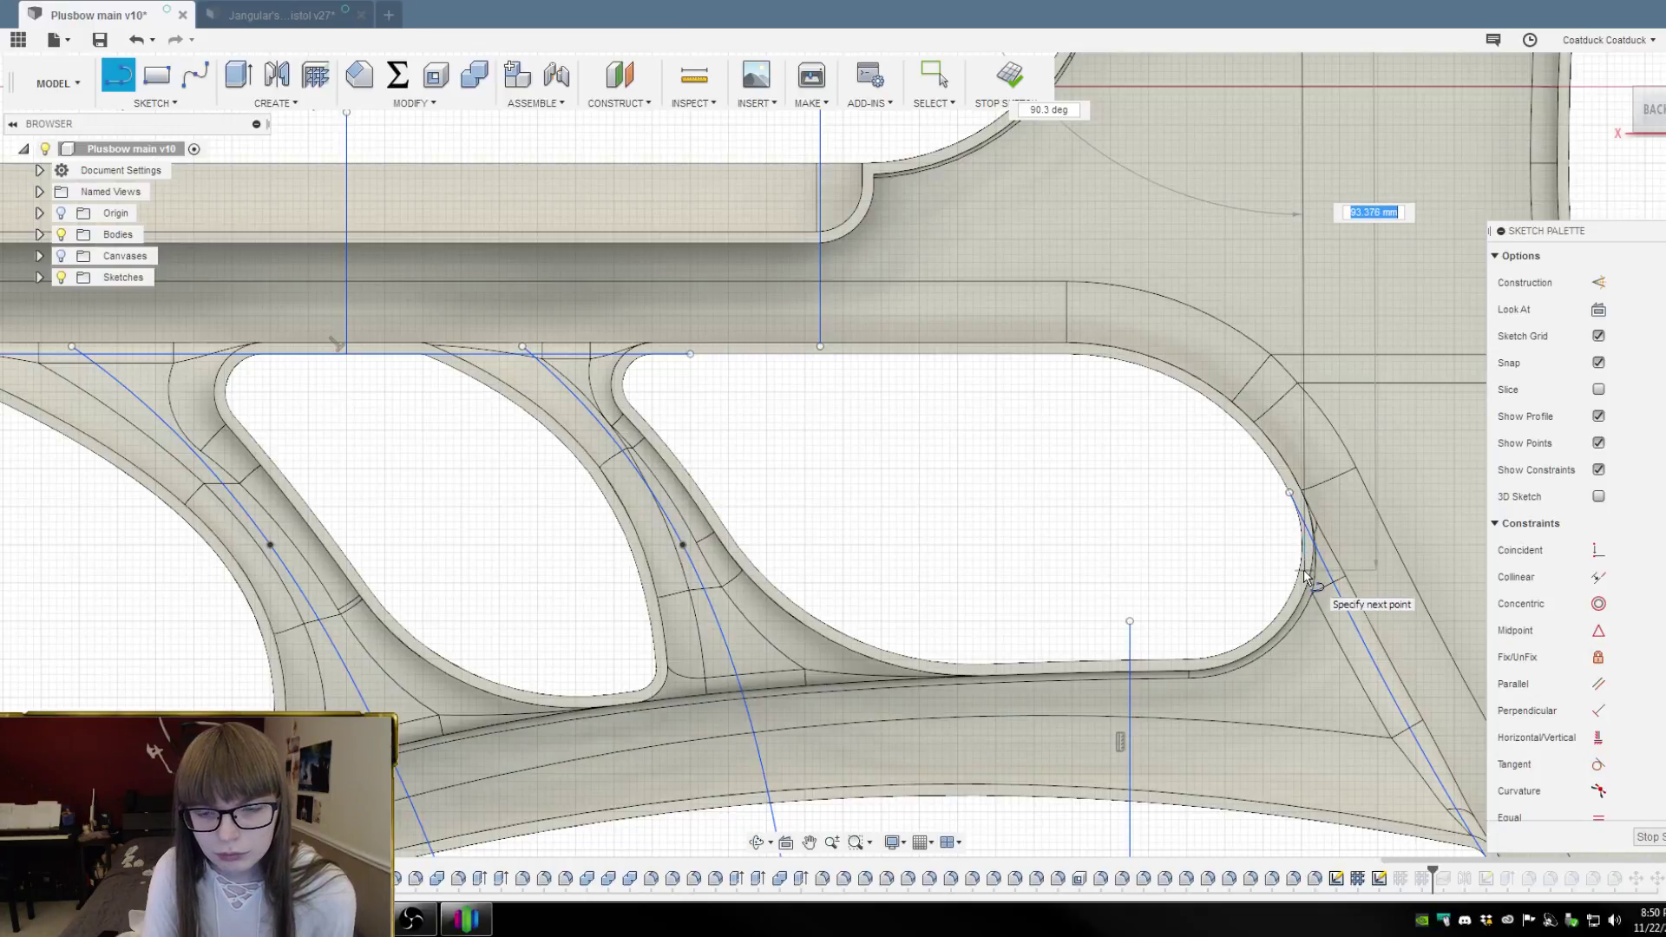
pyautogui.click(1304, 569)
pyautogui.press('Escape')
pyautogui.scroll(-3, 1079, 520)
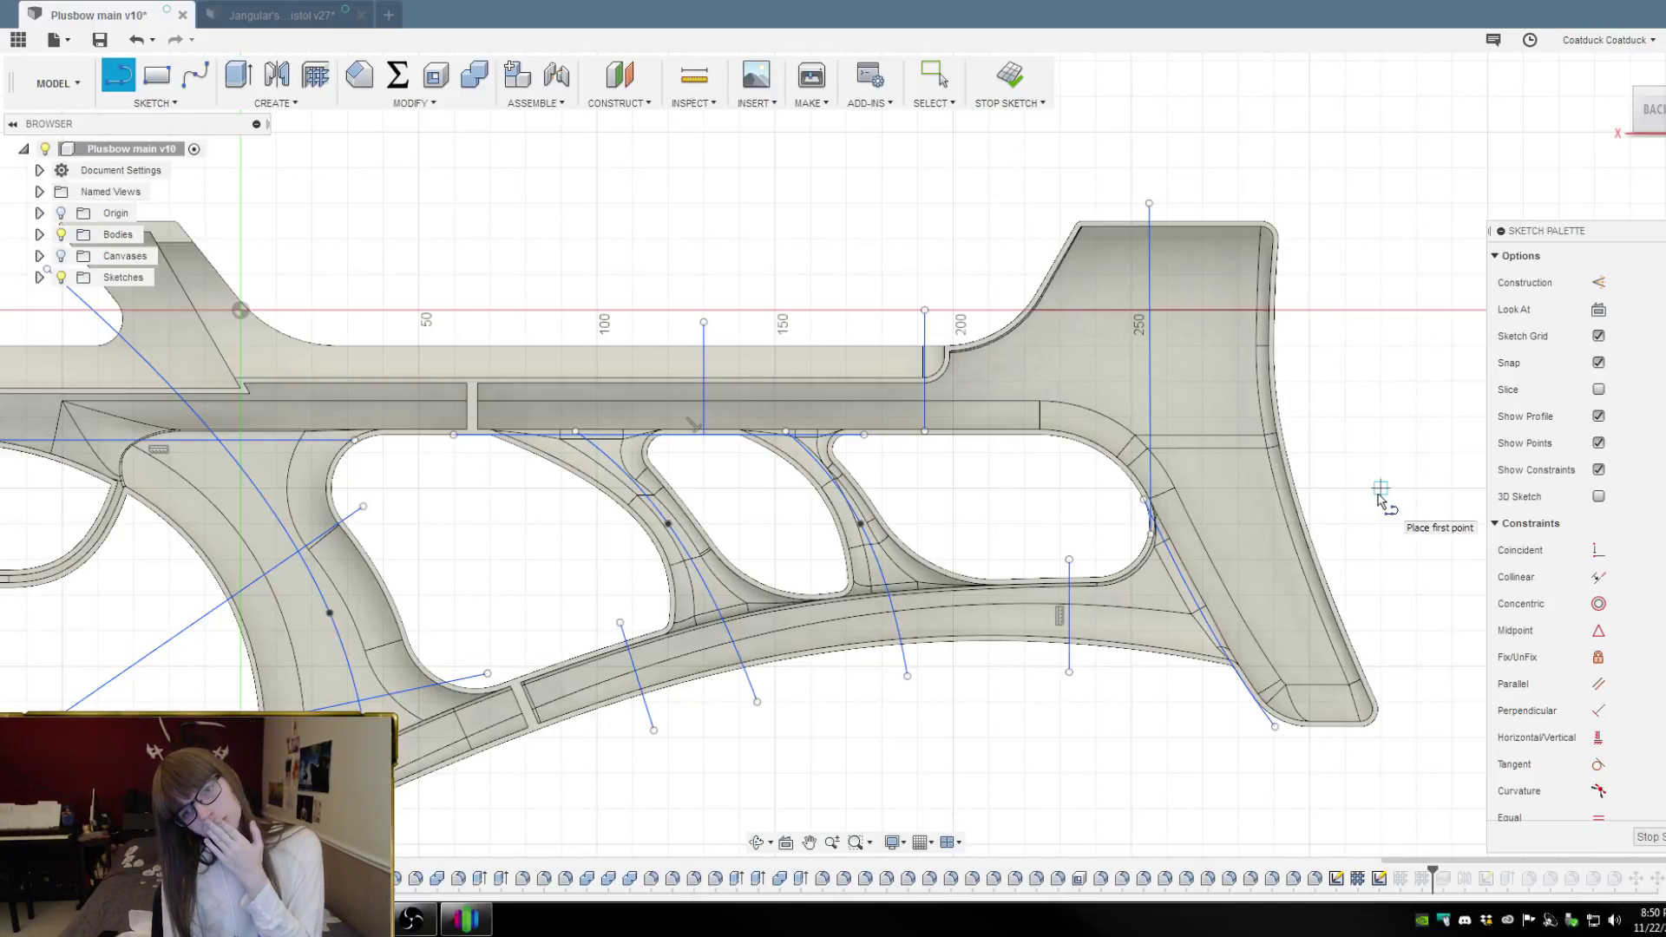
pyautogui.click(1651, 842)
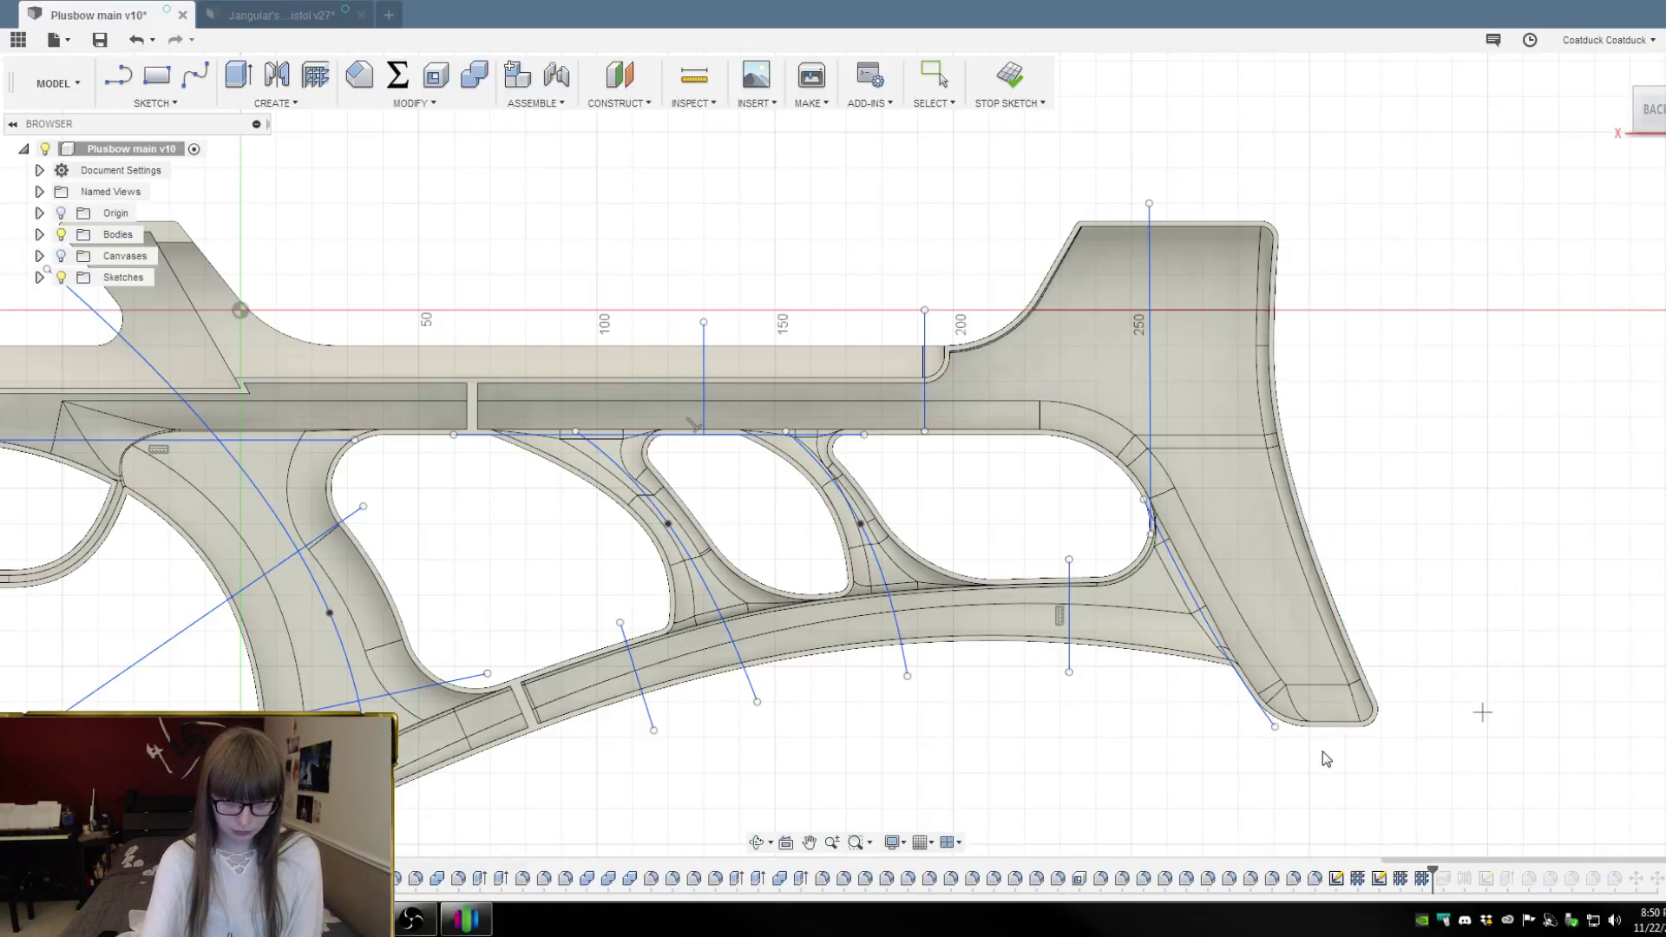
# Add the vertical butt line to the last web feature's curves to create a rib through the butt
pyautogui.moveTo(1463, 614)
pyautogui.keyDown('shift'); pyautogui.mouseDown(button='middle')
pyautogui.moveTo(1488, 590)
pyautogui.moveTo(1475, 640)
pyautogui.mouseUp(button='middle'); pyautogui.keyUp('shift')
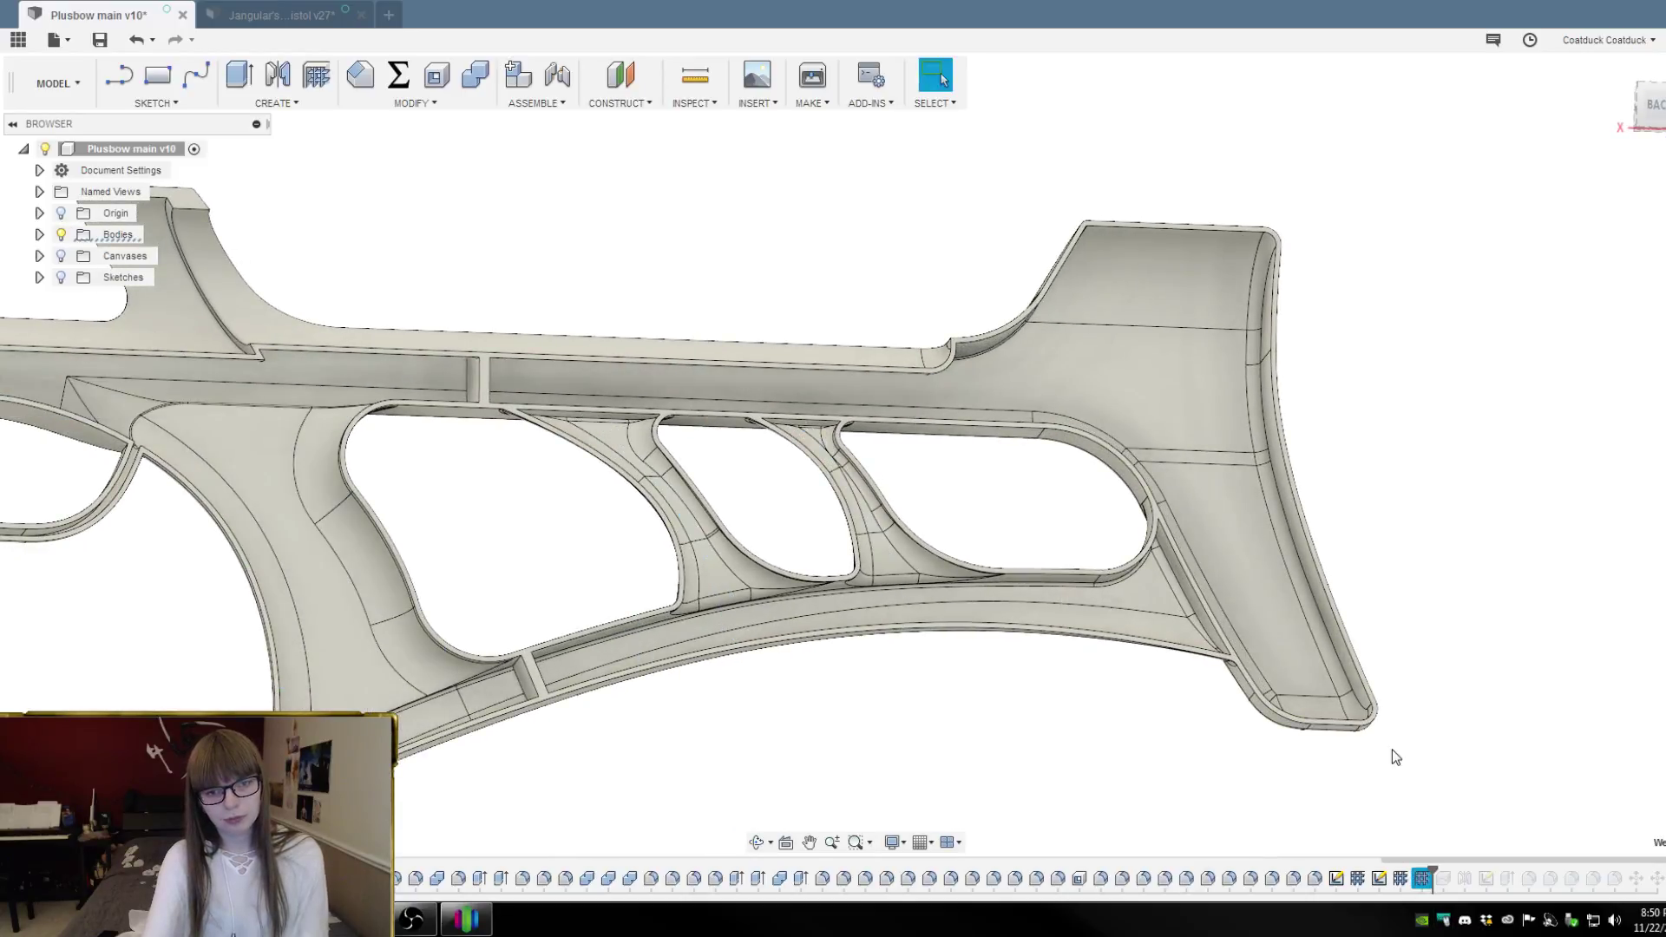
pyautogui.doubleClick(1422, 878)
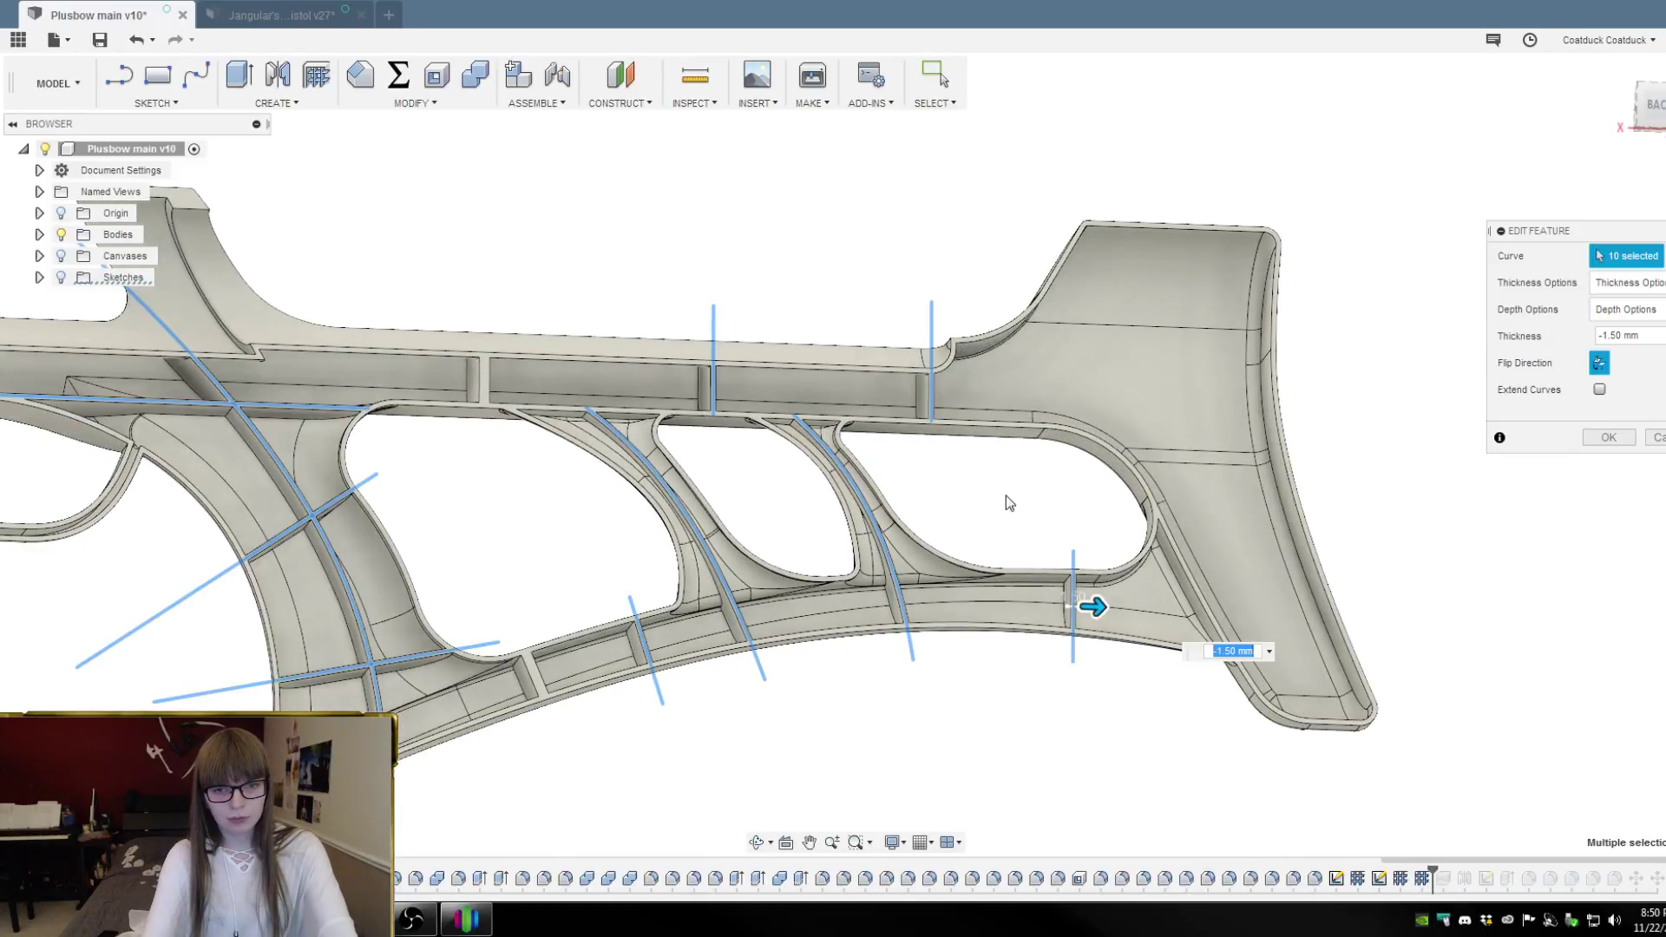
pyautogui.click(61, 276)
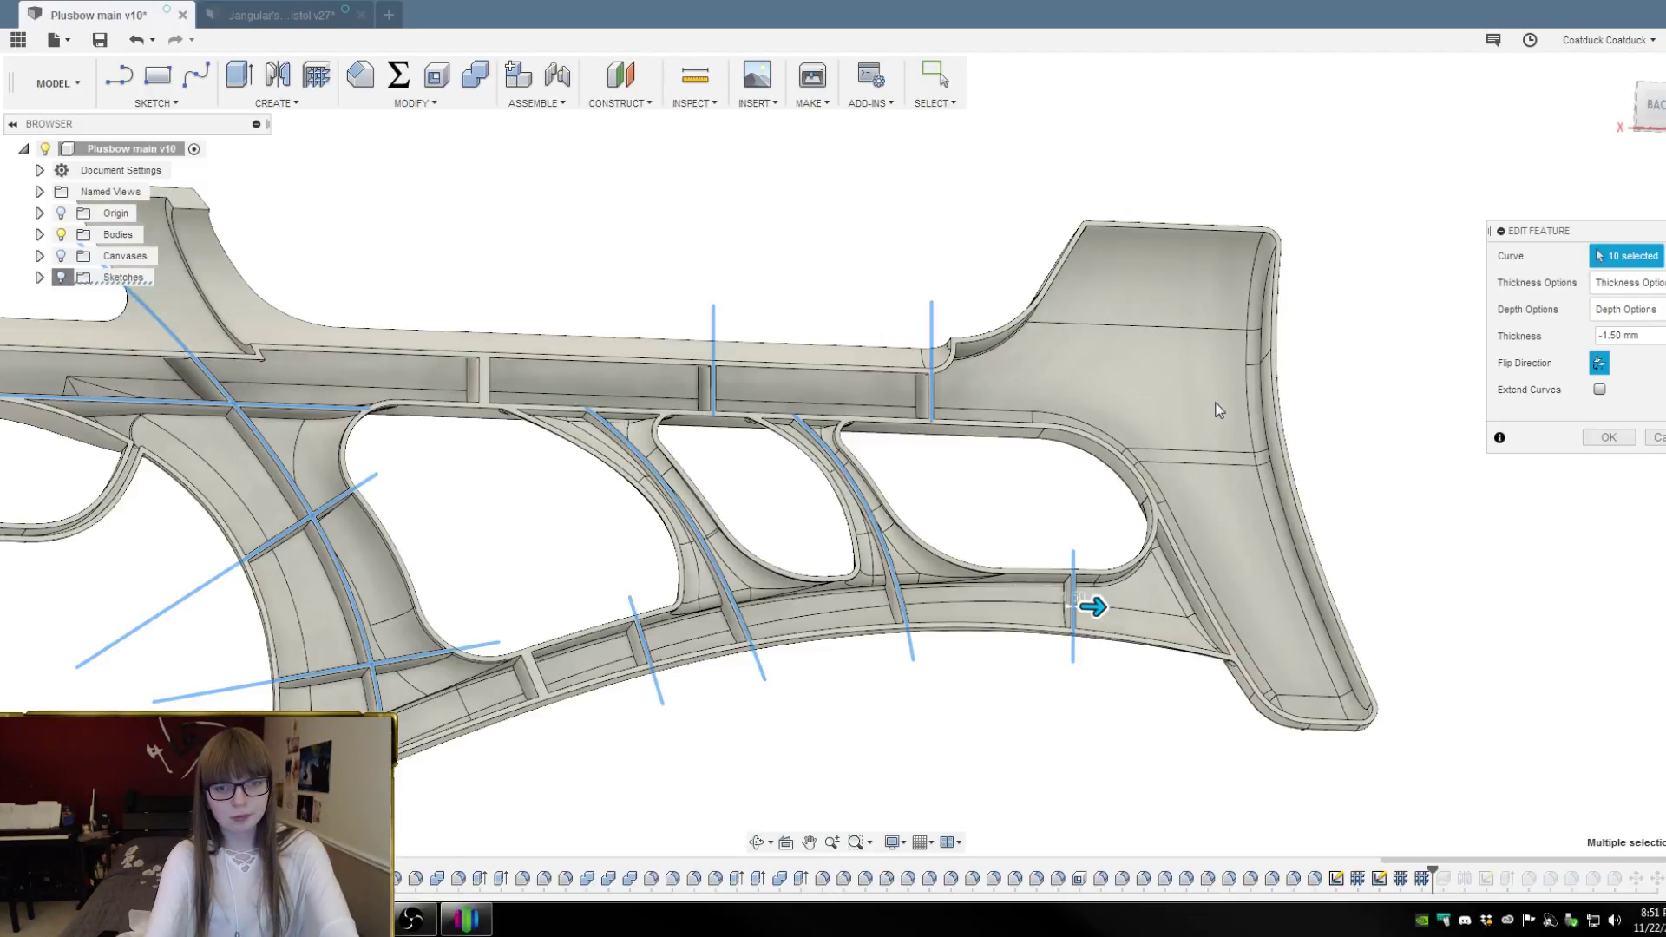
pyautogui.click(1153, 408)
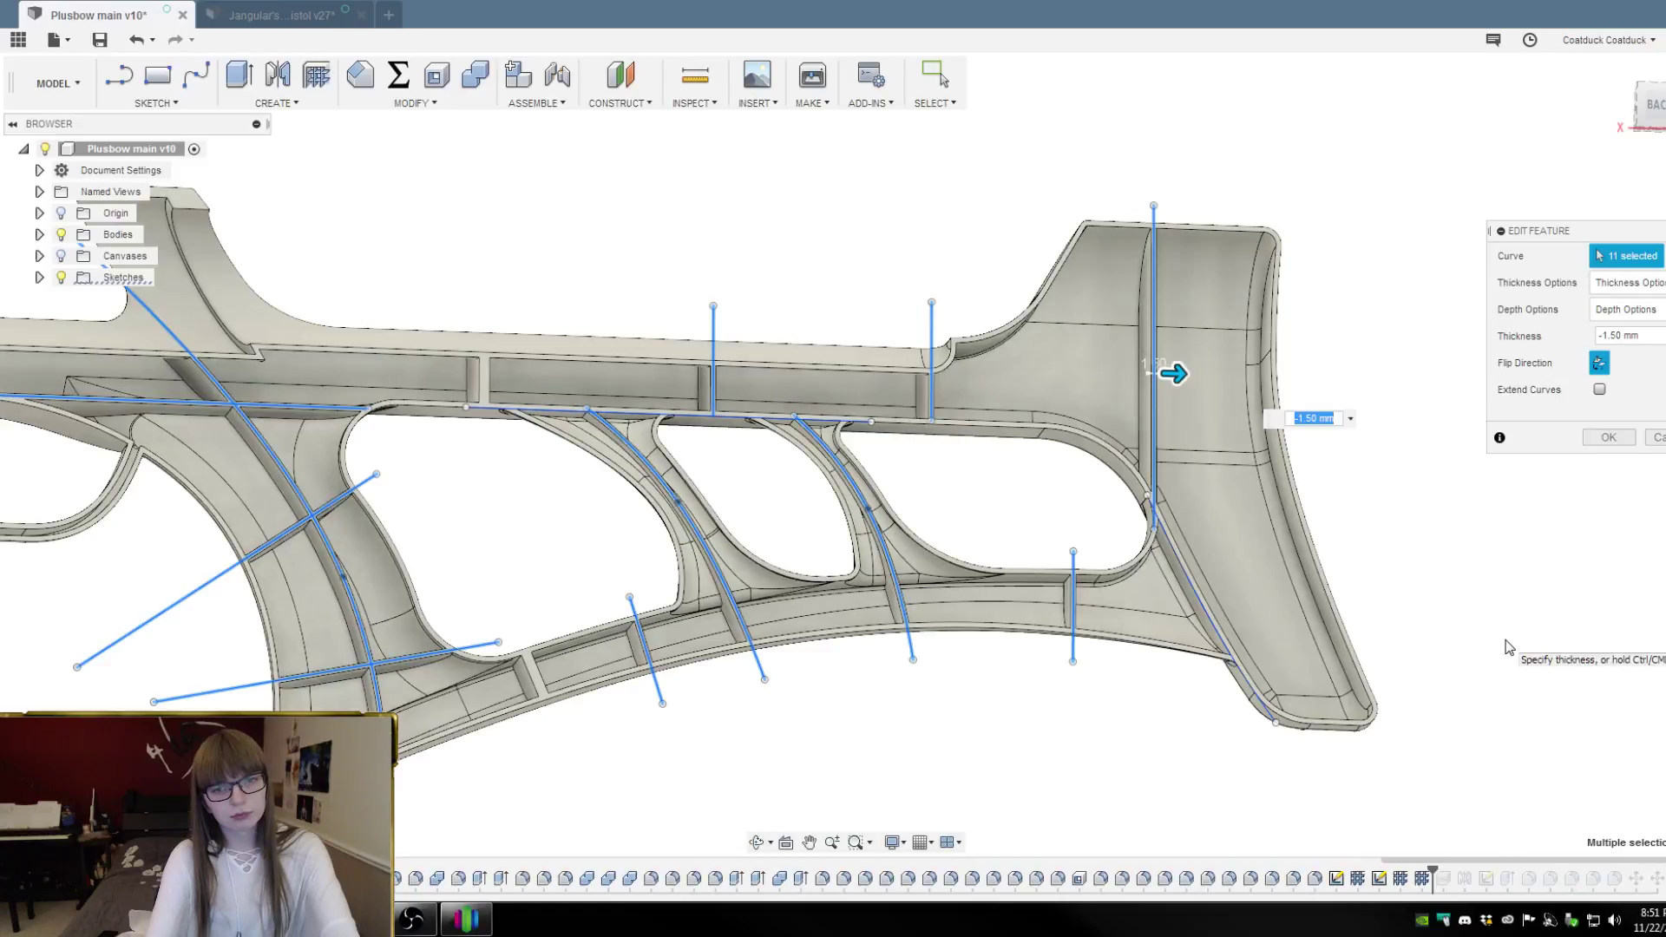
pyautogui.moveTo(1495, 573)
pyautogui.keyDown('shift'); pyautogui.mouseDown(button='middle')
pyautogui.moveTo(1450, 465)
pyautogui.moveTo(1461, 520)
pyautogui.moveTo(1413, 550)
pyautogui.moveTo(1480, 542)
pyautogui.moveTo(1376, 536)
pyautogui.moveTo(1466, 539)
pyautogui.moveTo(1430, 557)
pyautogui.mouseUp(button='middle'); pyautogui.keyUp('shift')
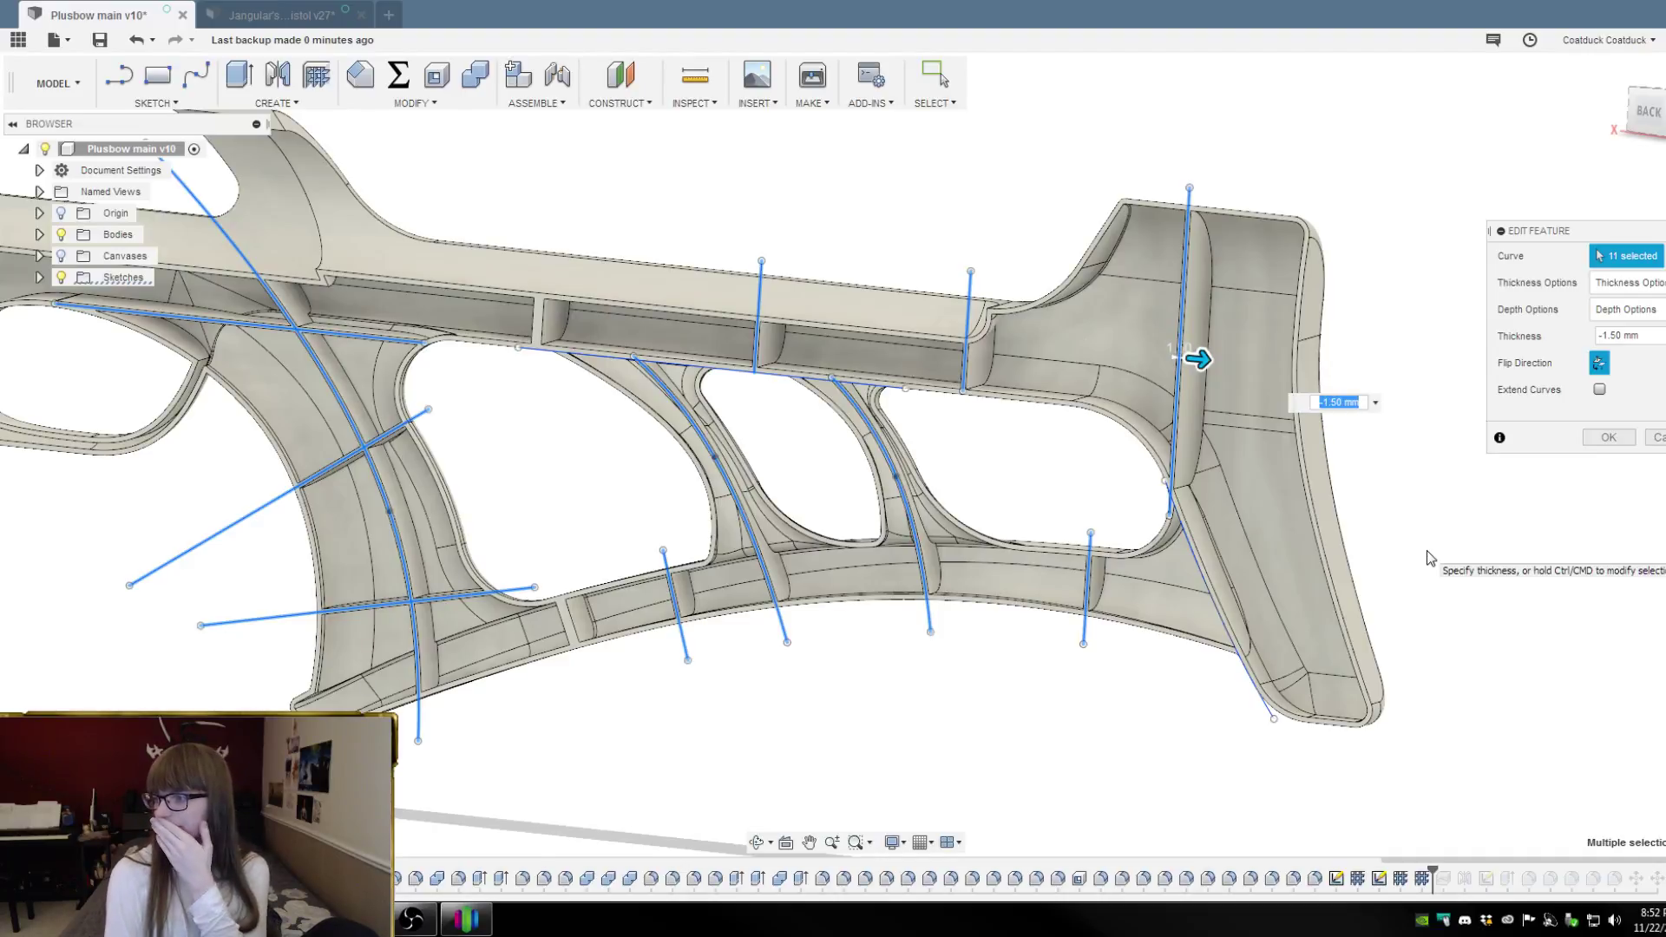
pyautogui.scroll(3, 1331, 533)
pyautogui.keyDown('shift'); pyautogui.moveTo(1399, 460); pyautogui.dragTo(1449, 428, button='middle'); pyautogui.keyUp('shift')
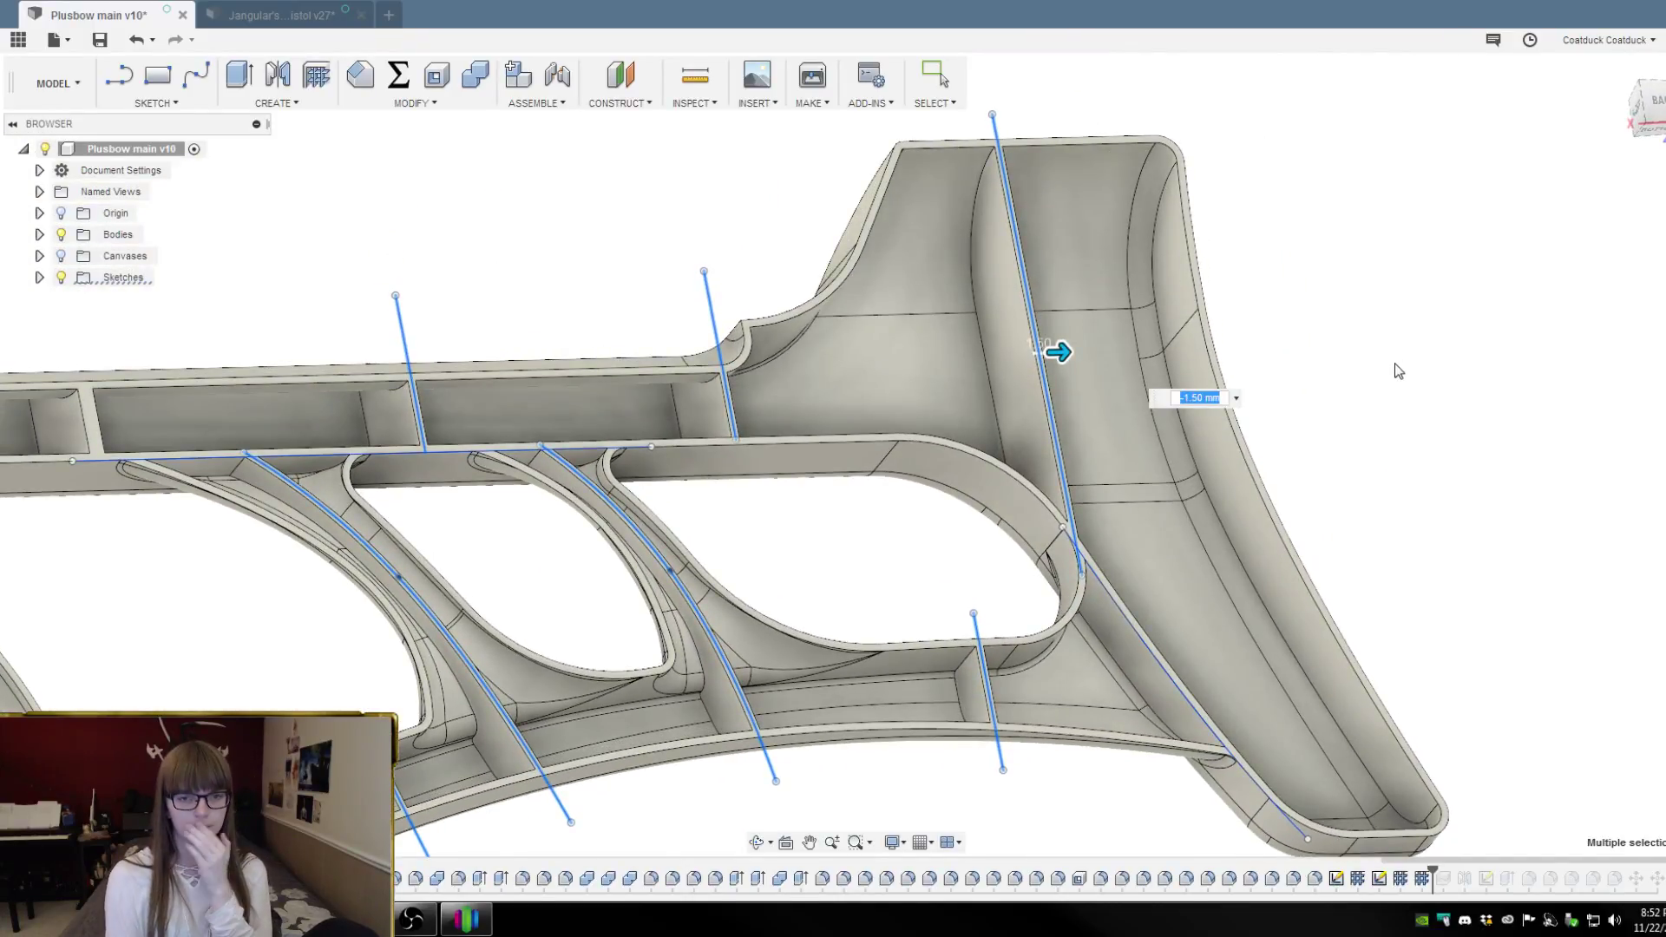
pyautogui.press('Return')
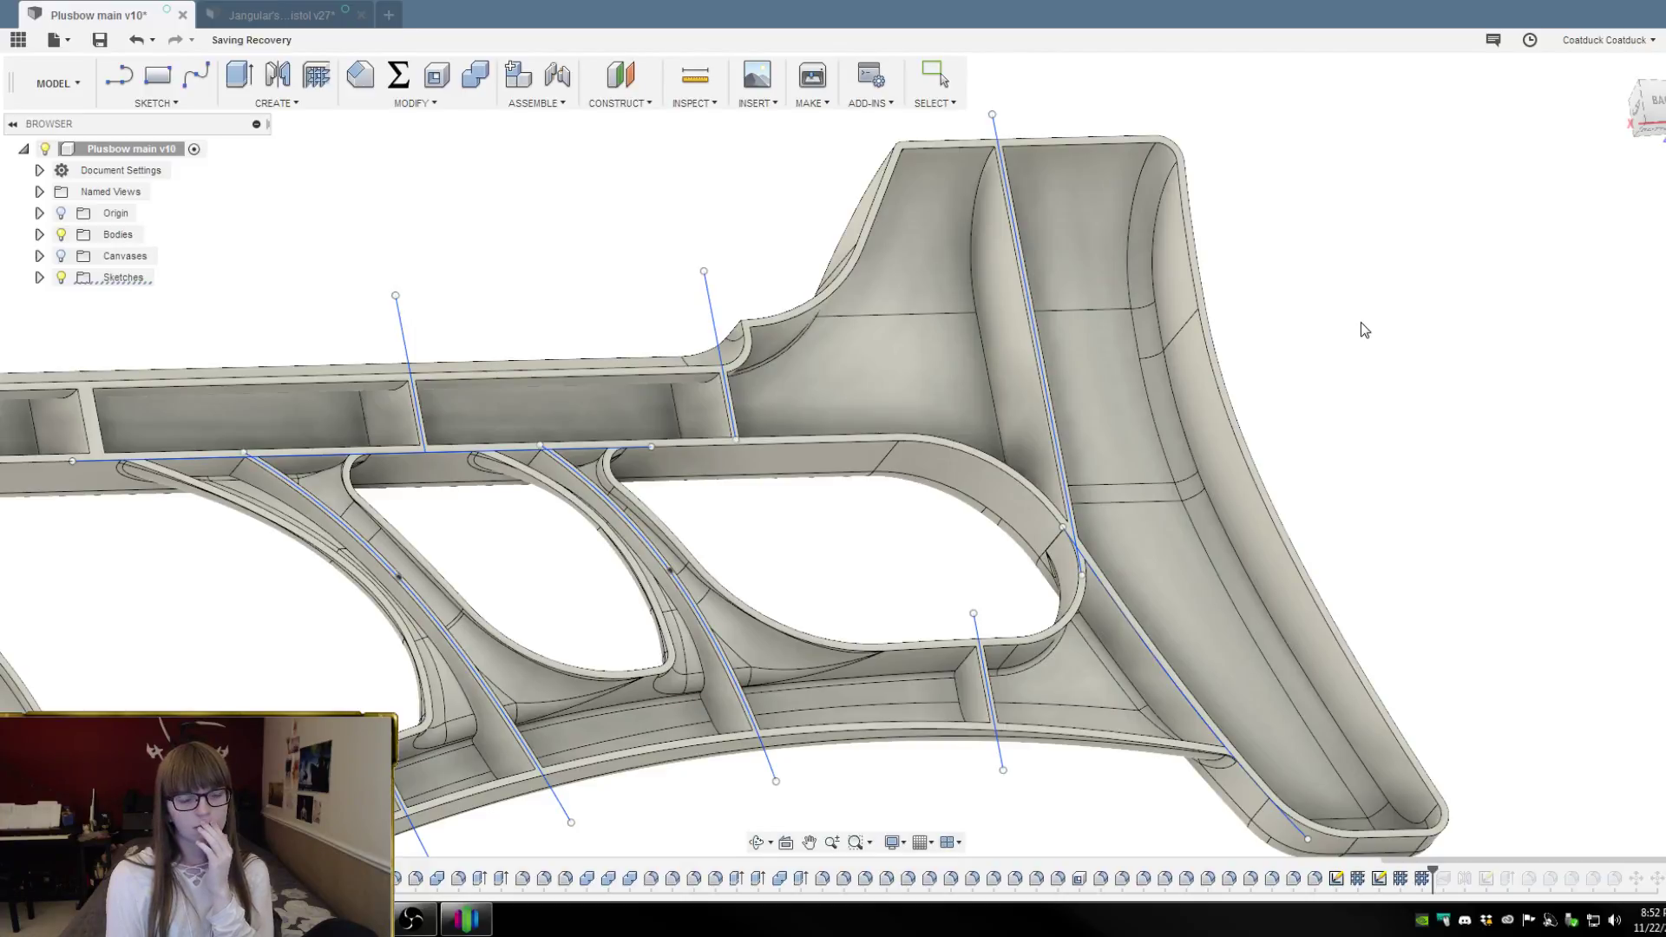
# Examine the butt rib and the unsupported area between it and the last rail rib from several angles
pyautogui.keyDown('shift'); pyautogui.moveTo(1362, 326); pyautogui.dragTo(1401, 344, button='middle'); pyautogui.keyUp('shift')
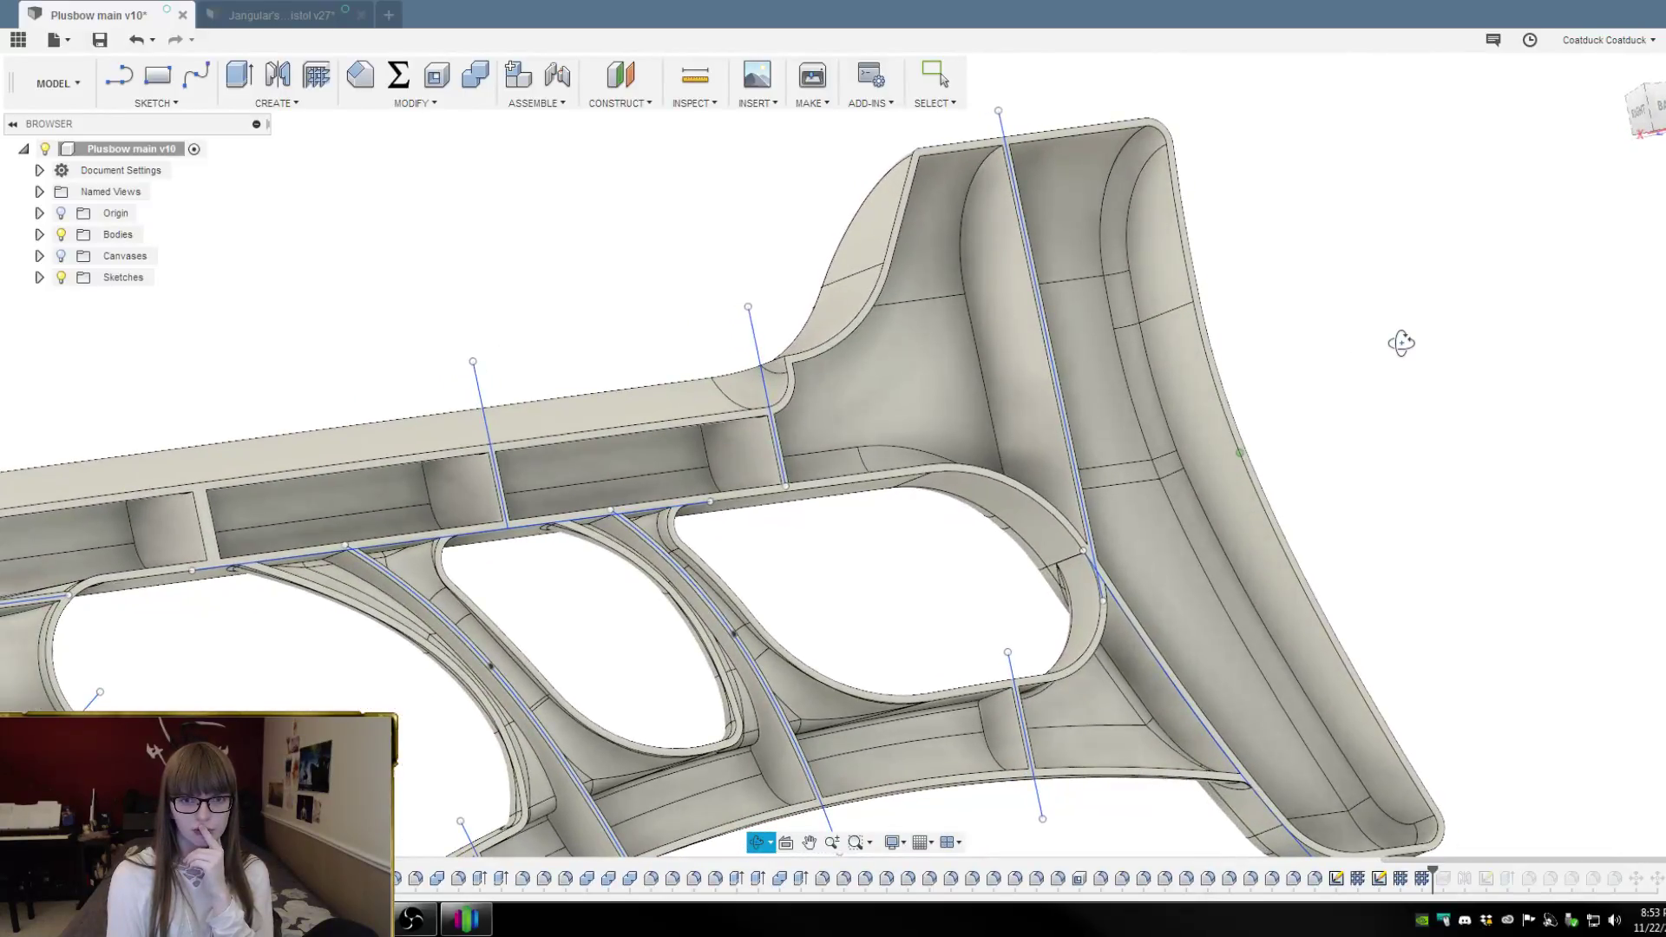
pyautogui.press('Escape')
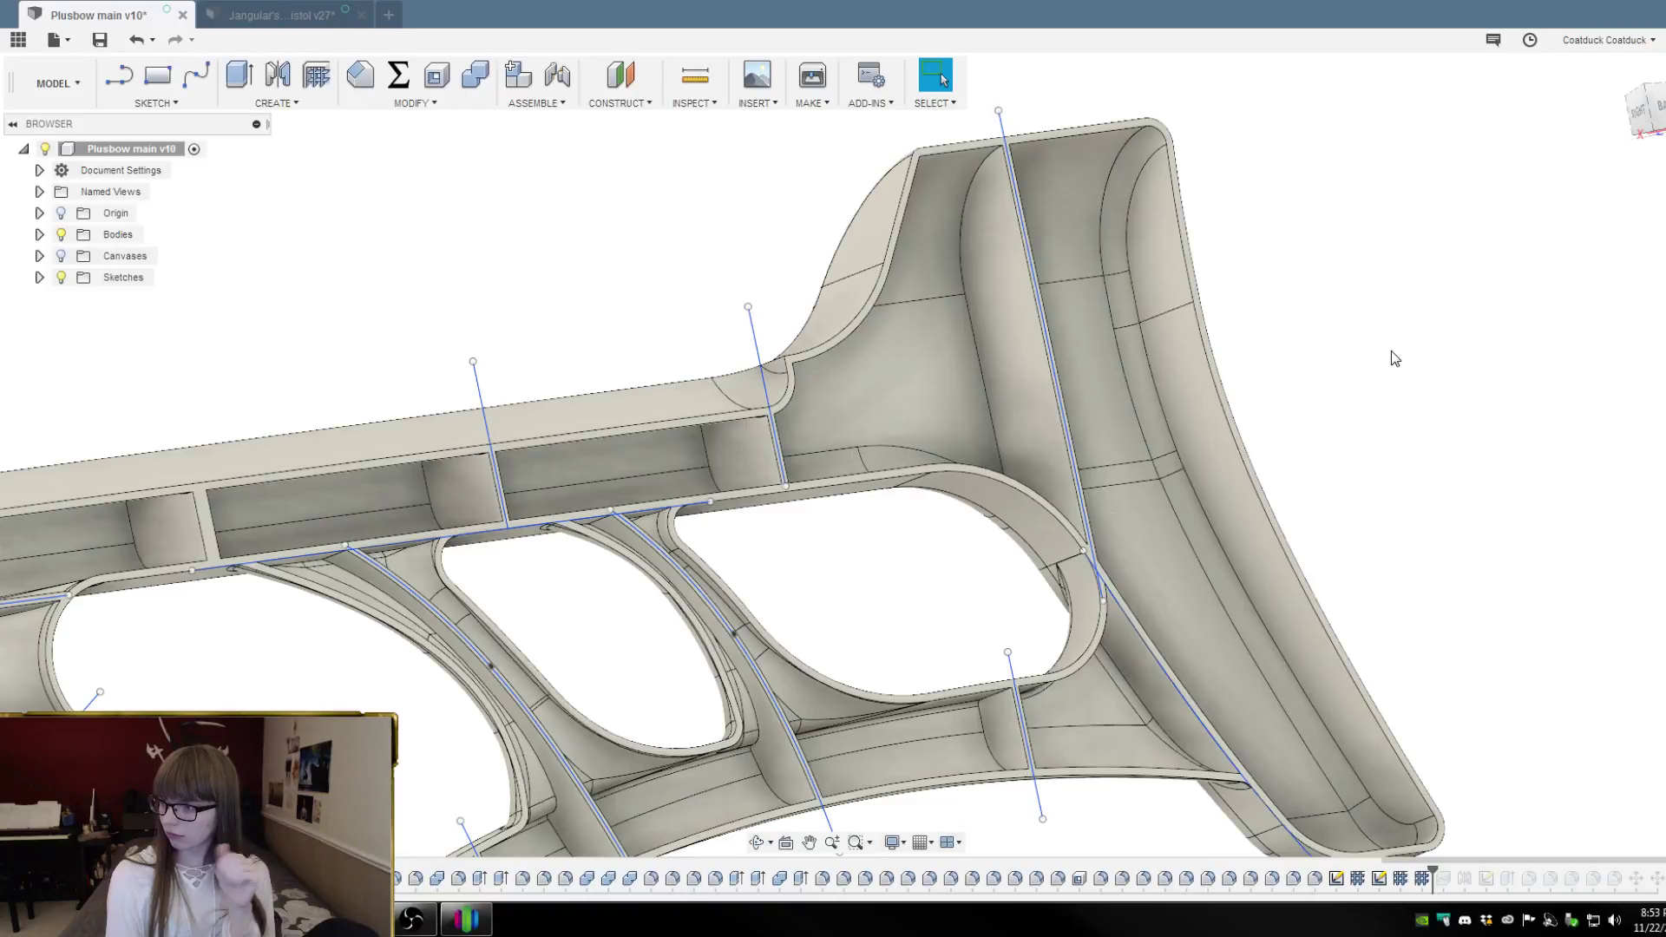
pyautogui.keyDown('shift'); pyautogui.moveTo(1428, 361); pyautogui.dragTo(1404, 434, button='middle'); pyautogui.keyUp('shift')
pyautogui.scroll(5, 940, 331)
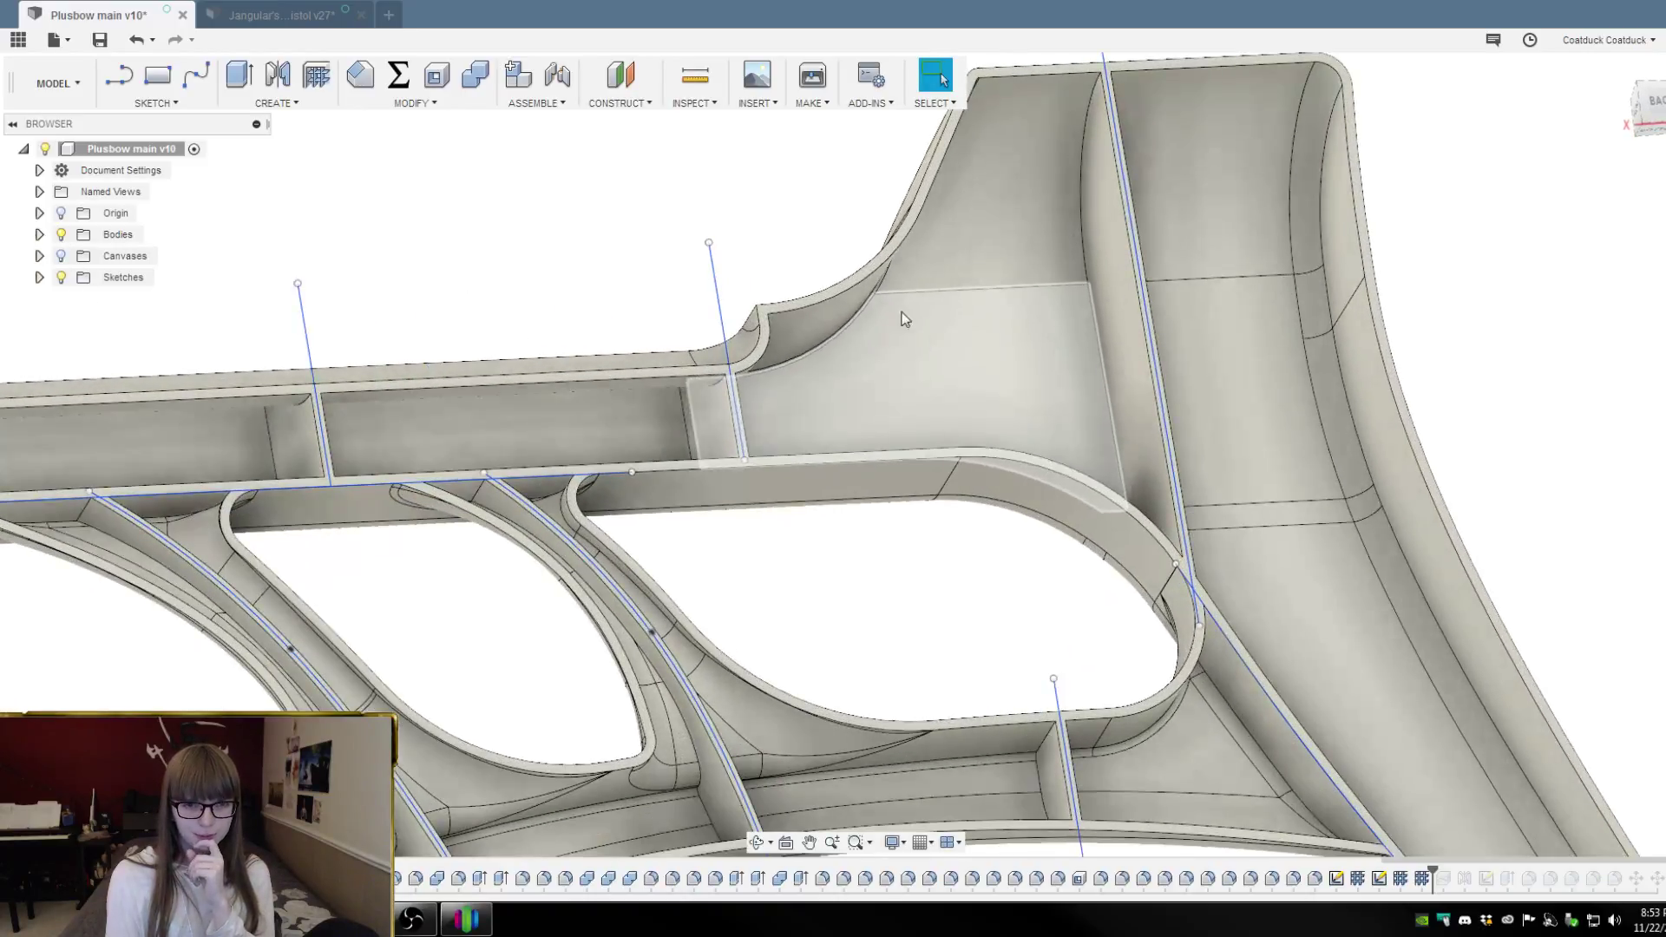
pyautogui.keyDown('shift'); pyautogui.moveTo(796, 226); pyautogui.dragTo(761, 262, button='middle'); pyautogui.keyUp('shift')
pyautogui.scroll(-3, 1000, 473)
pyautogui.scroll(2, 945, 358)
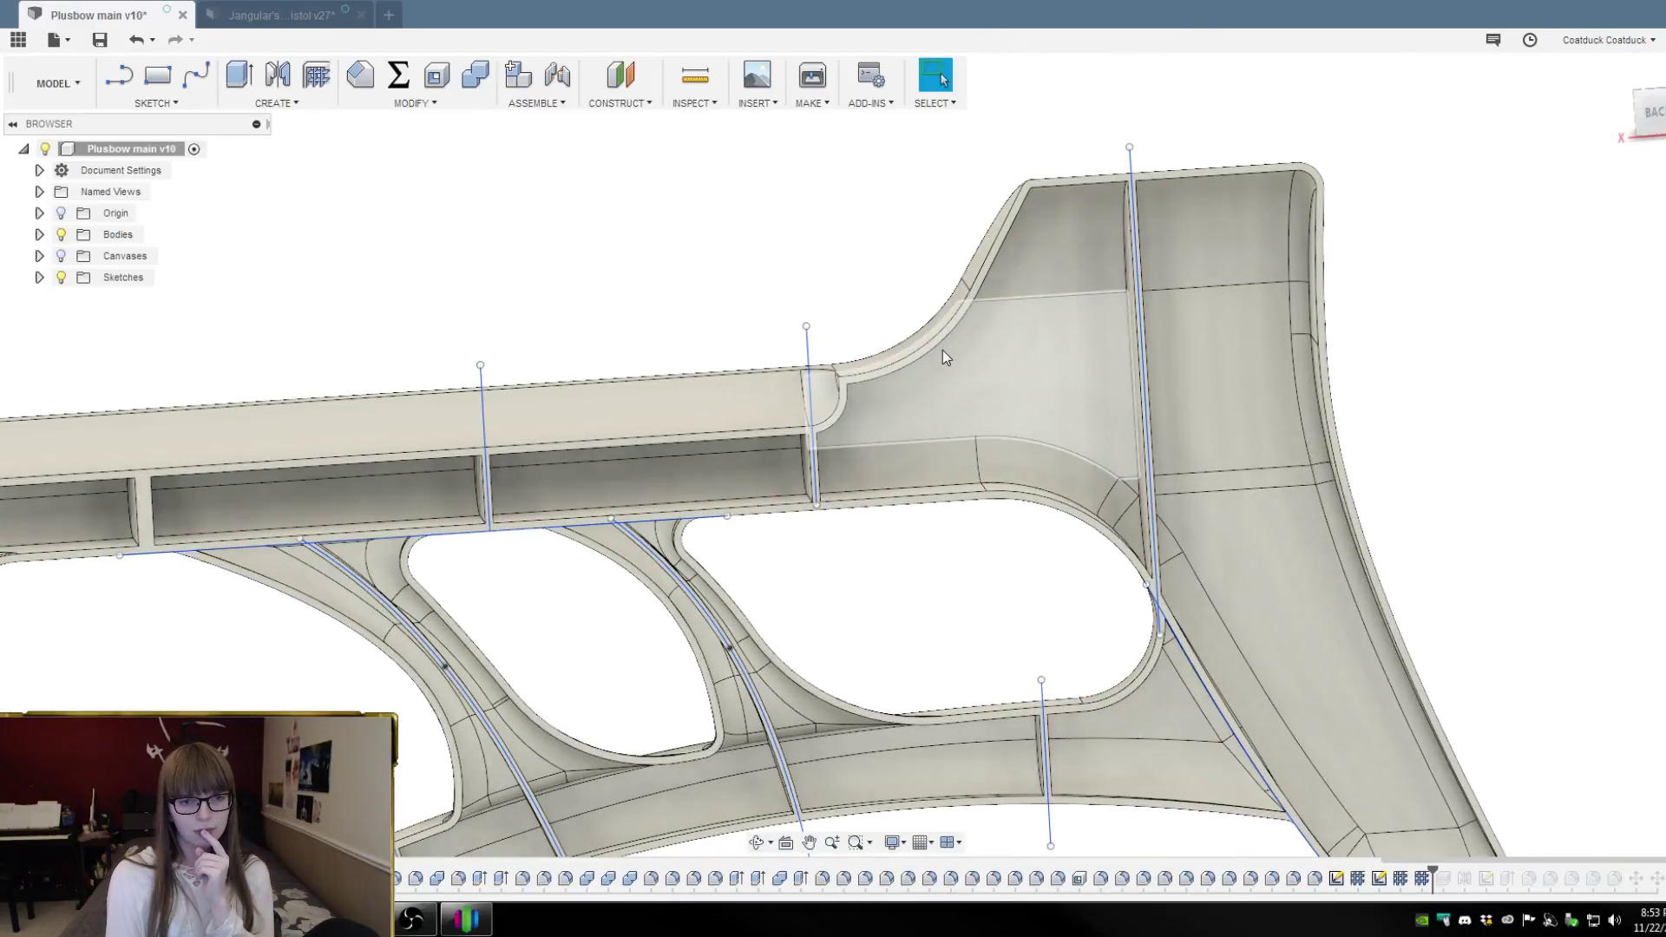
pyautogui.keyDown('shift'); pyautogui.moveTo(985, 602); pyautogui.dragTo(964, 565, button='middle'); pyautogui.keyUp('shift')
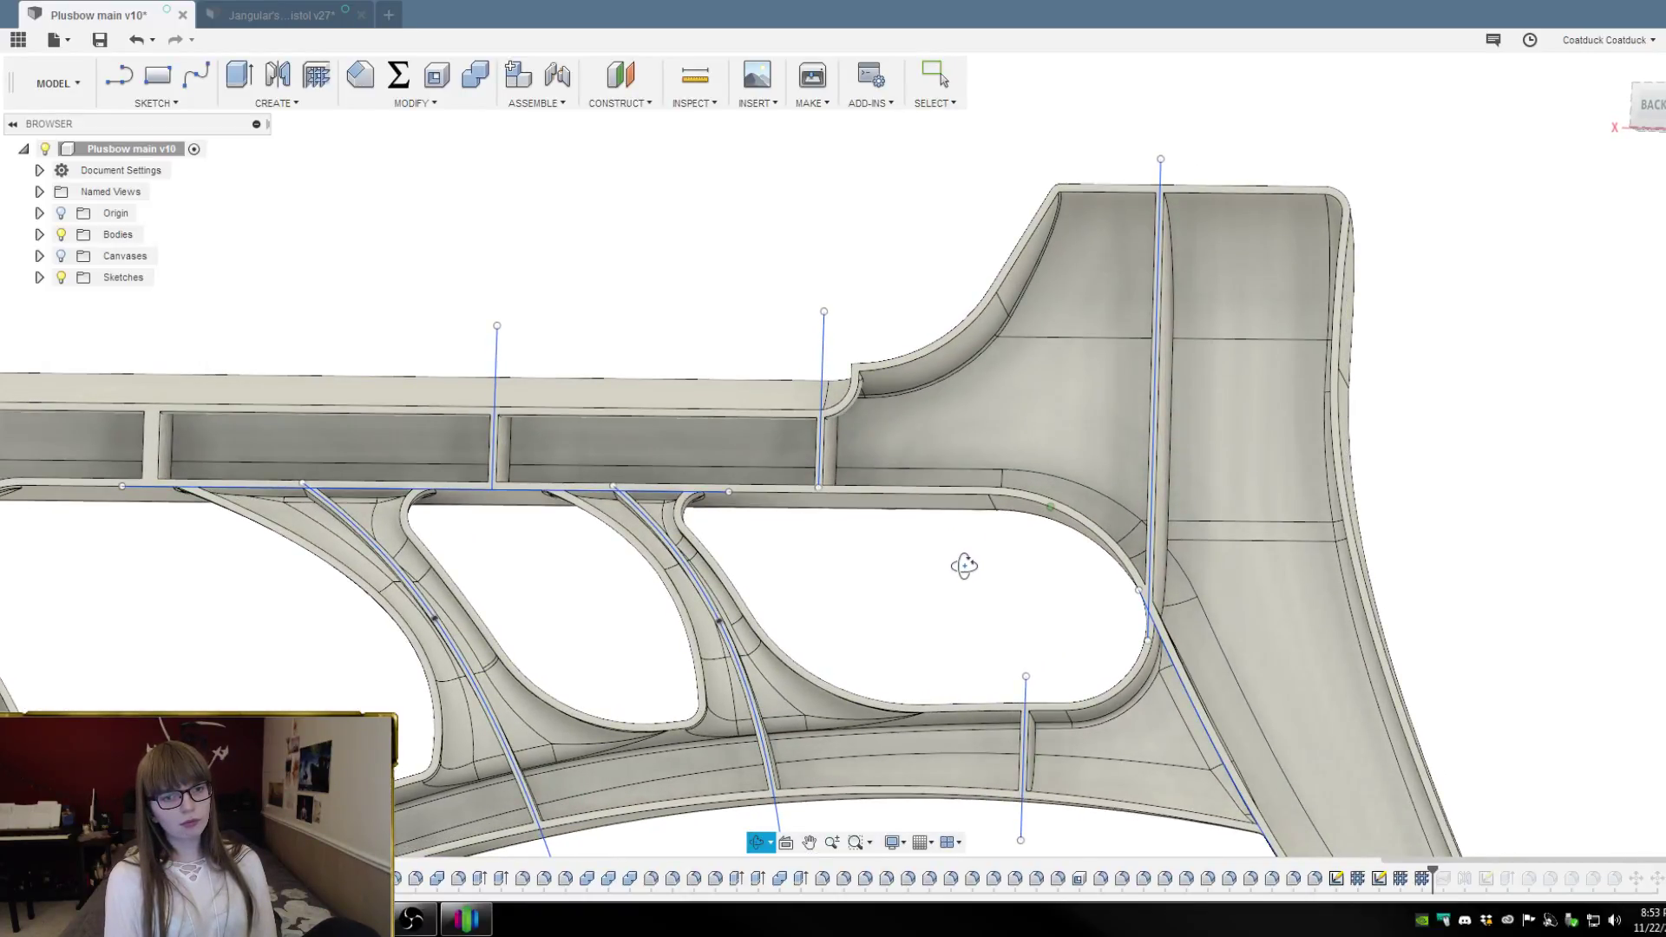
# Draw a vertical line in Sketch21 between the last rail rib and the butt rib, and delete the stray horizontal projected line
pyautogui.press('l')
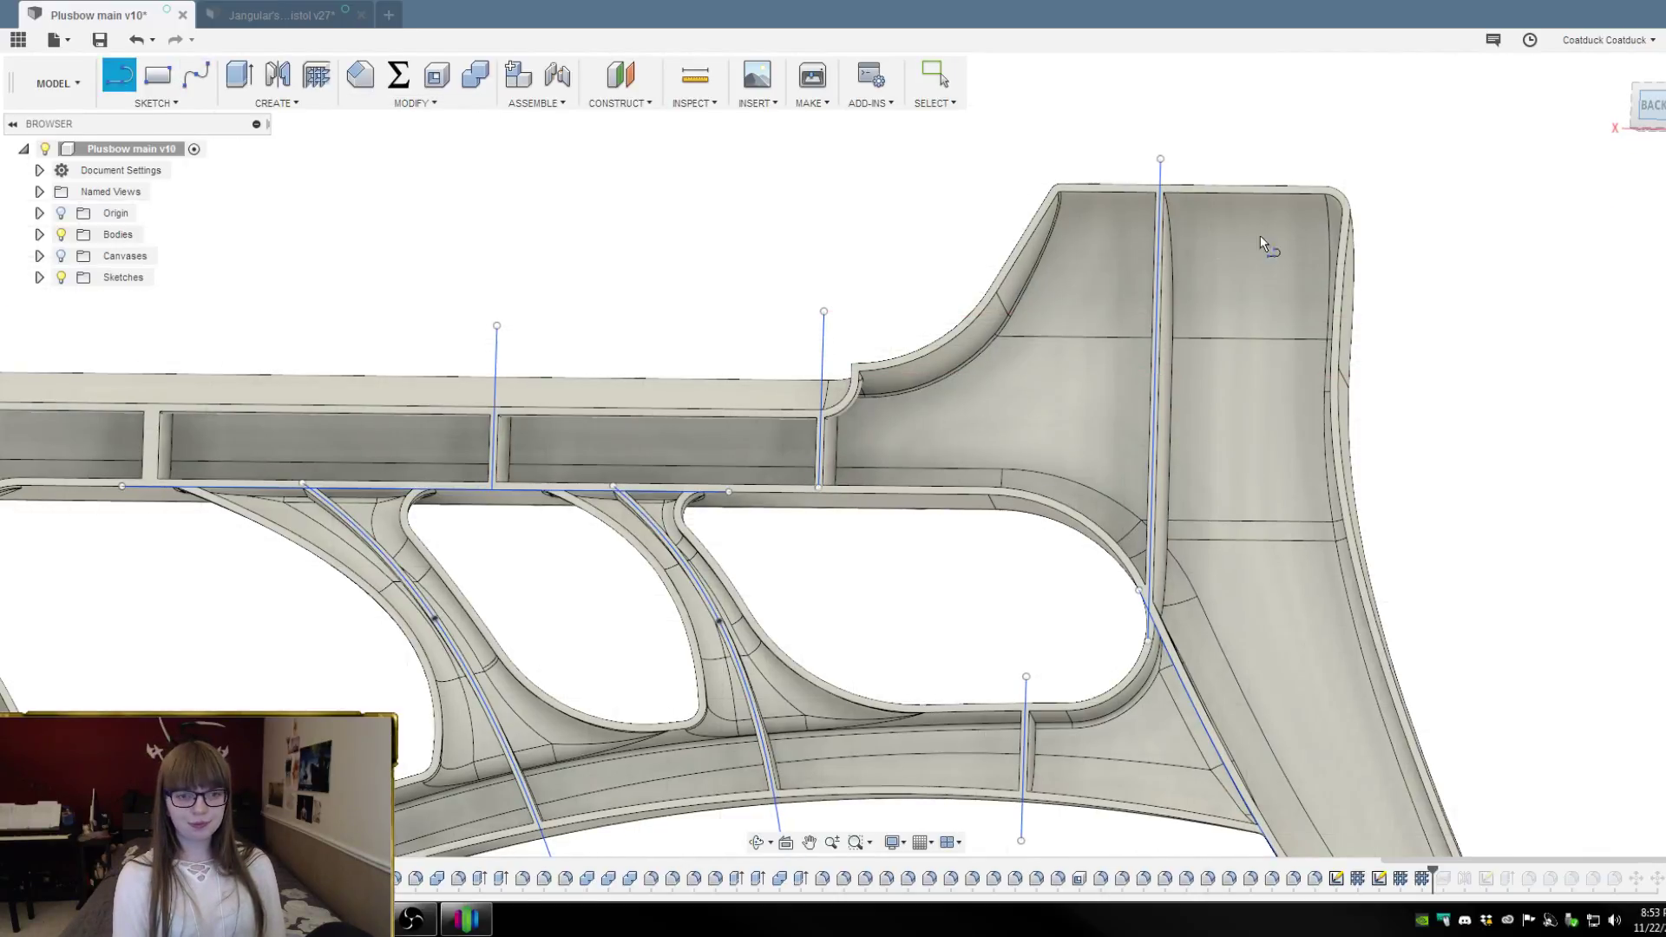
pyautogui.click(1102, 260)
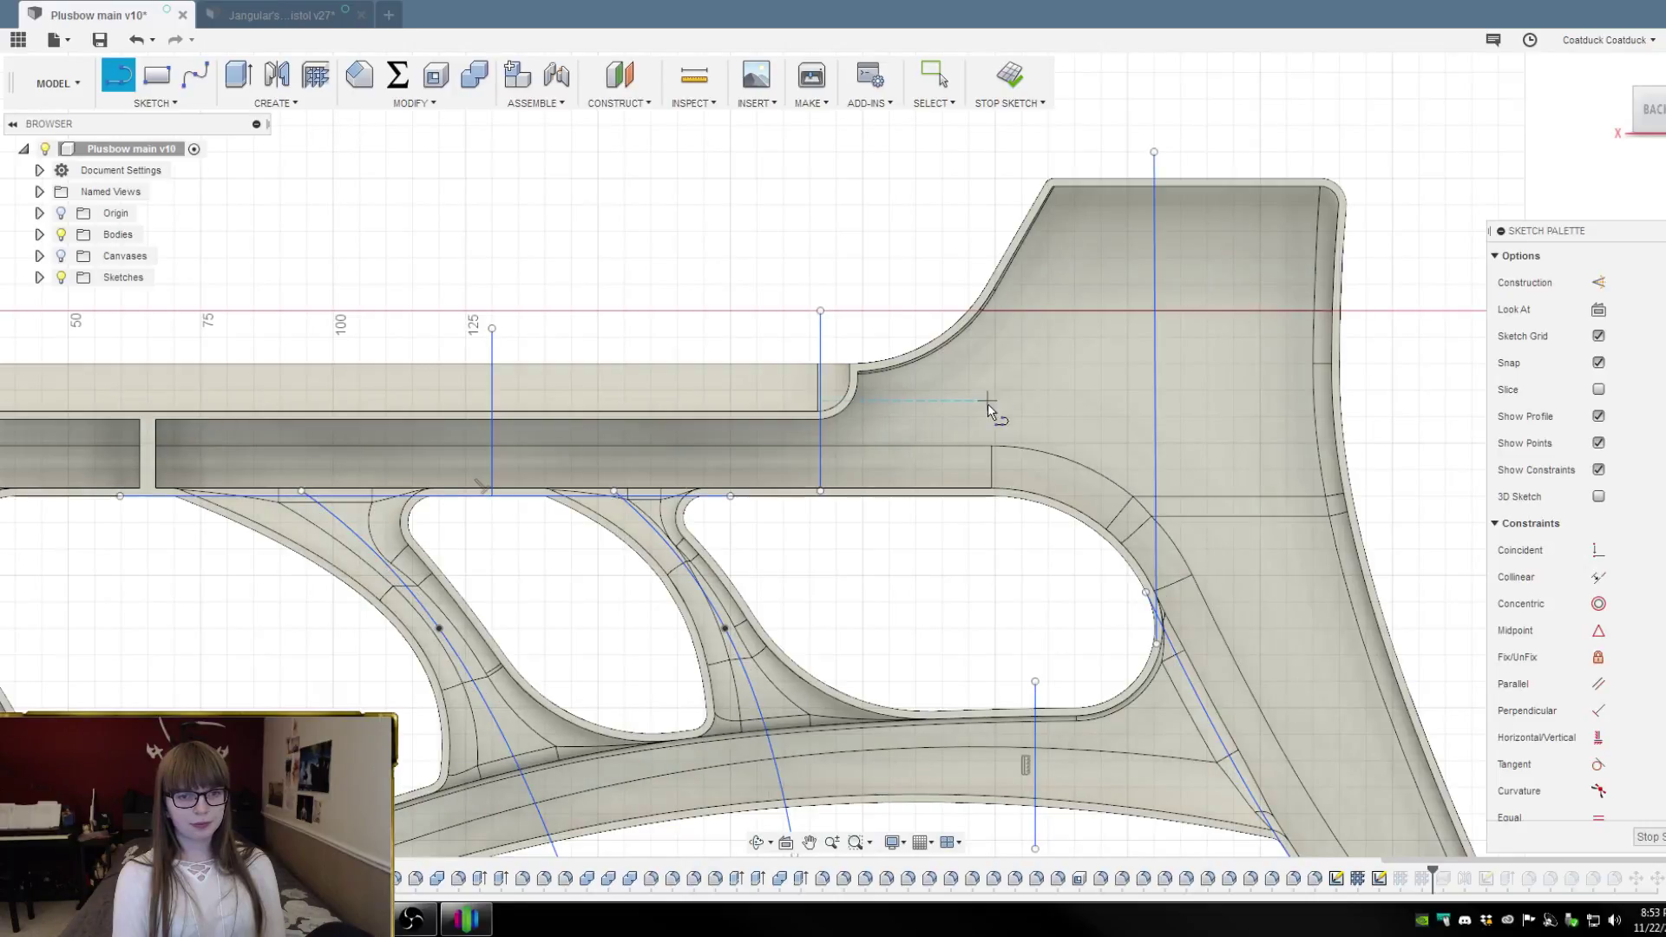
pyautogui.click(996, 259)
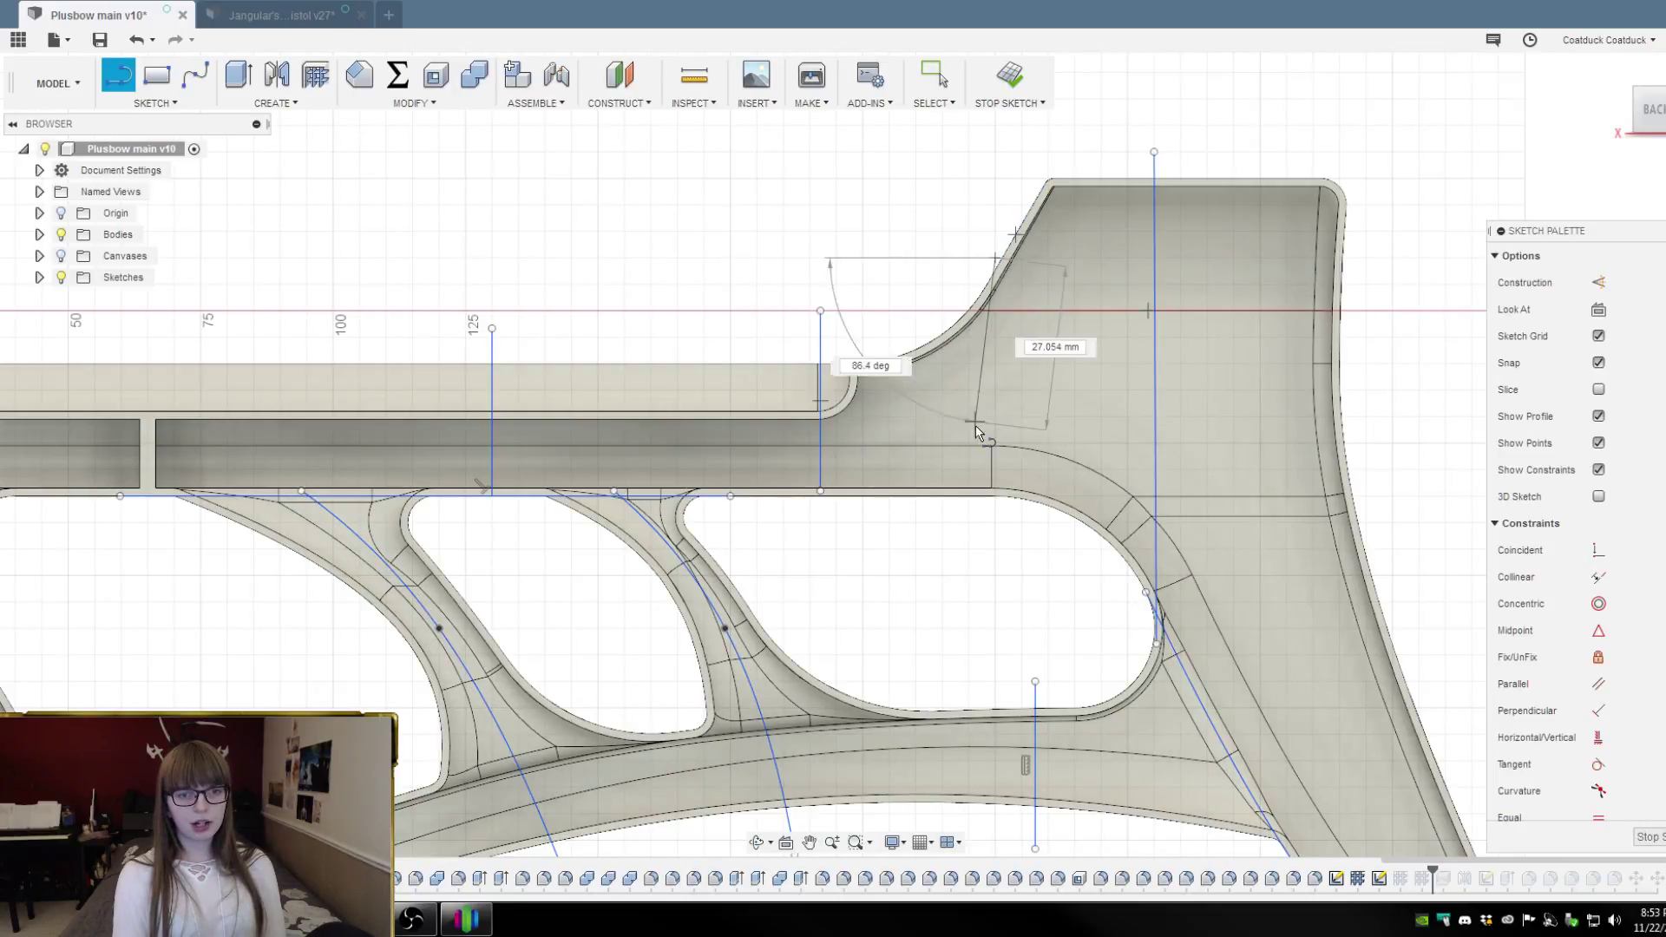
pyautogui.click(995, 523)
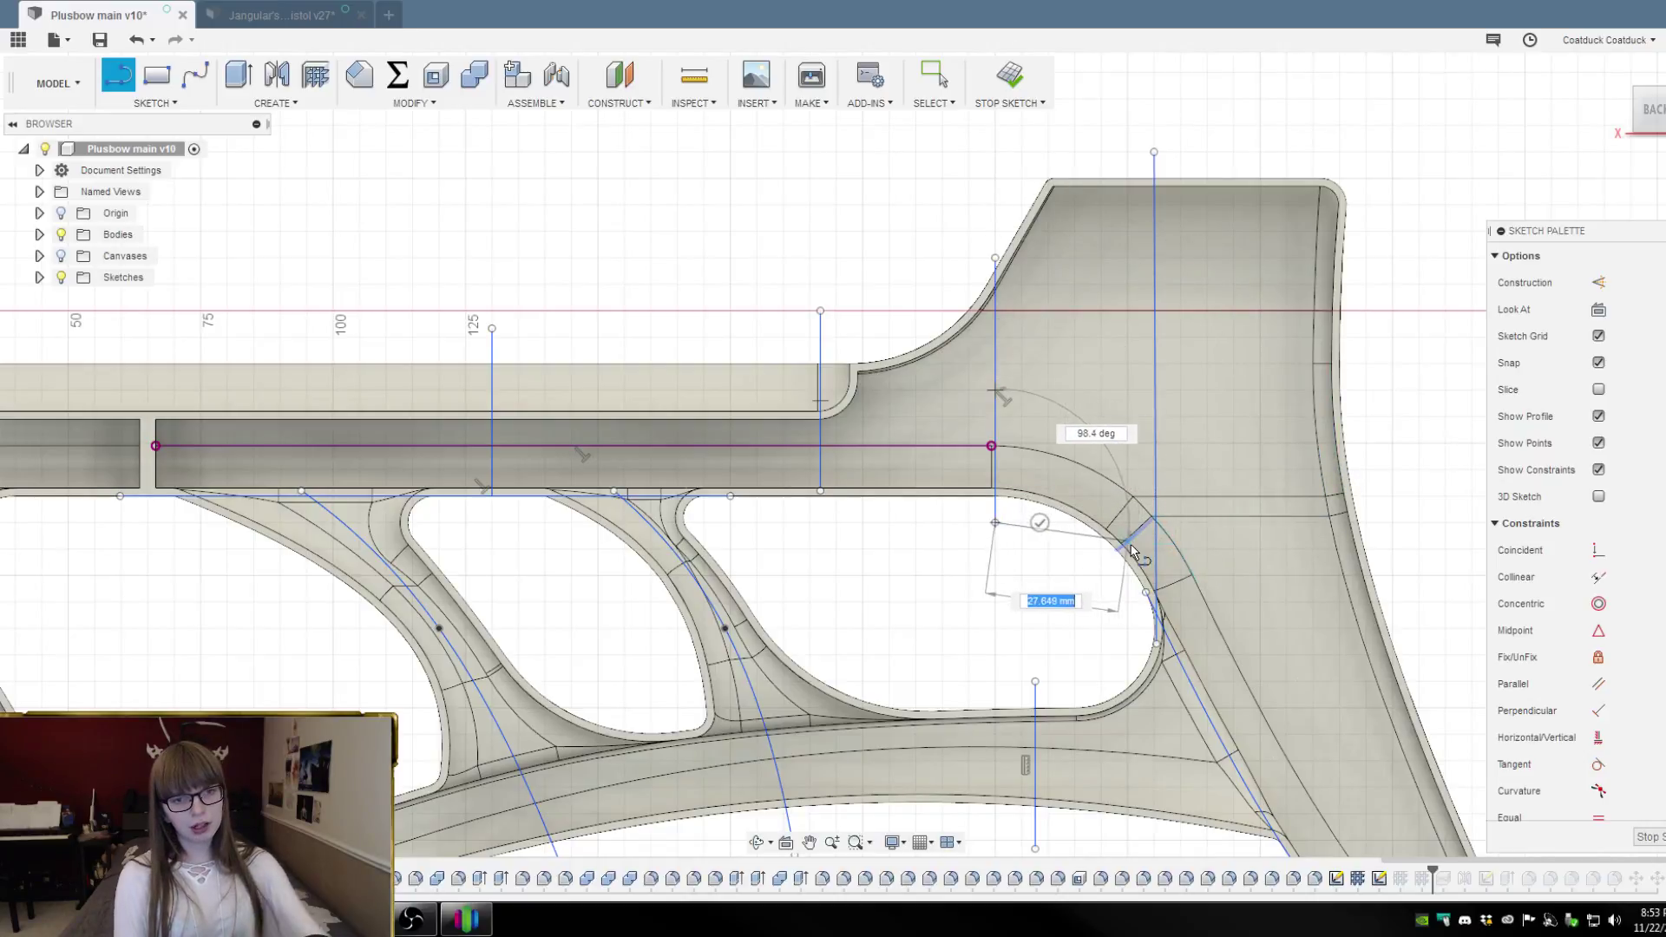
pyautogui.press('Escape')
pyautogui.click(912, 448)
pyautogui.press('Delete')
pyautogui.scroll(-2, 928, 423)
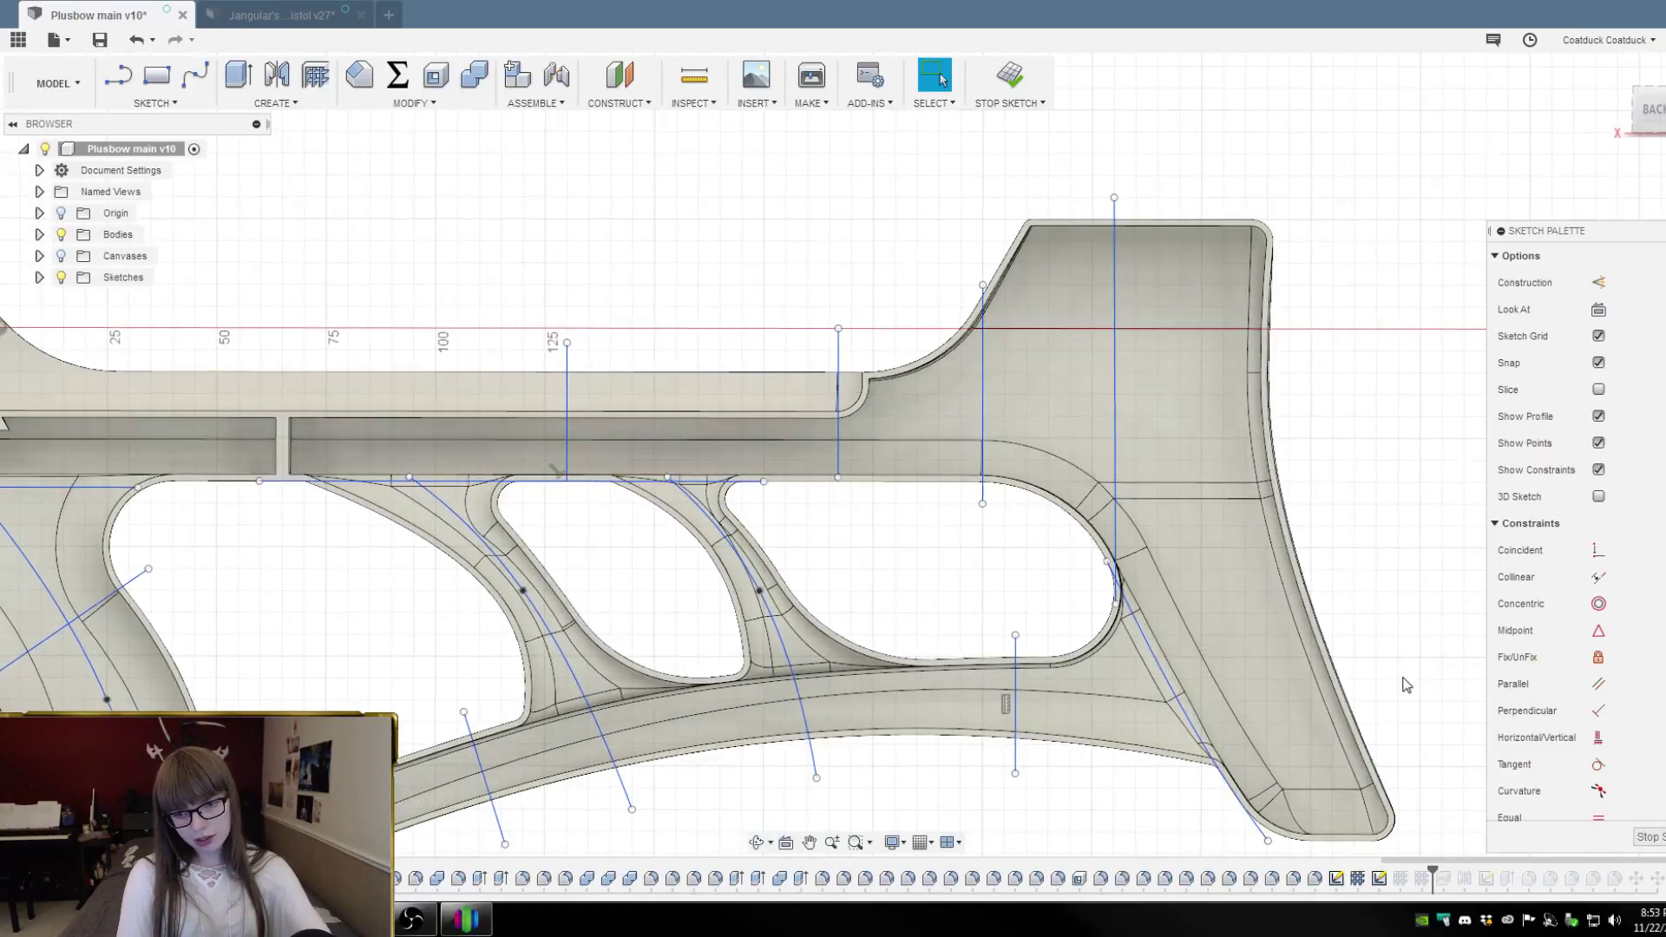
pyautogui.click(1024, 77)
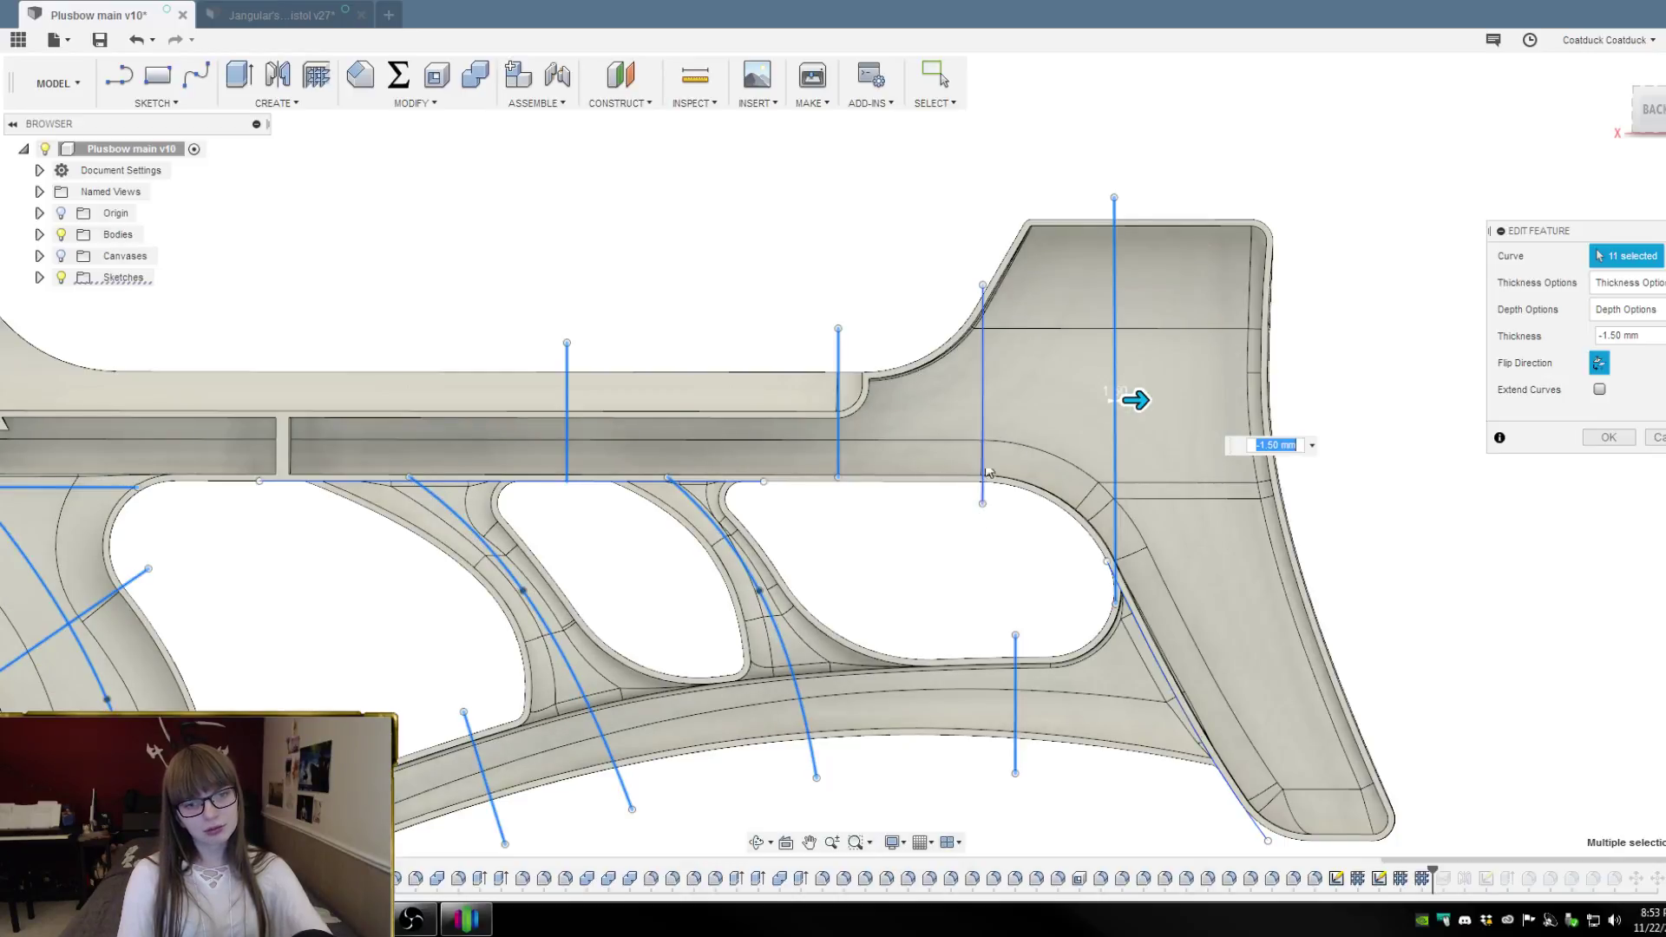
# Add the vertical line between the last rail rib and the butt rib to the last web feature's curves
pyautogui.click(983, 432)
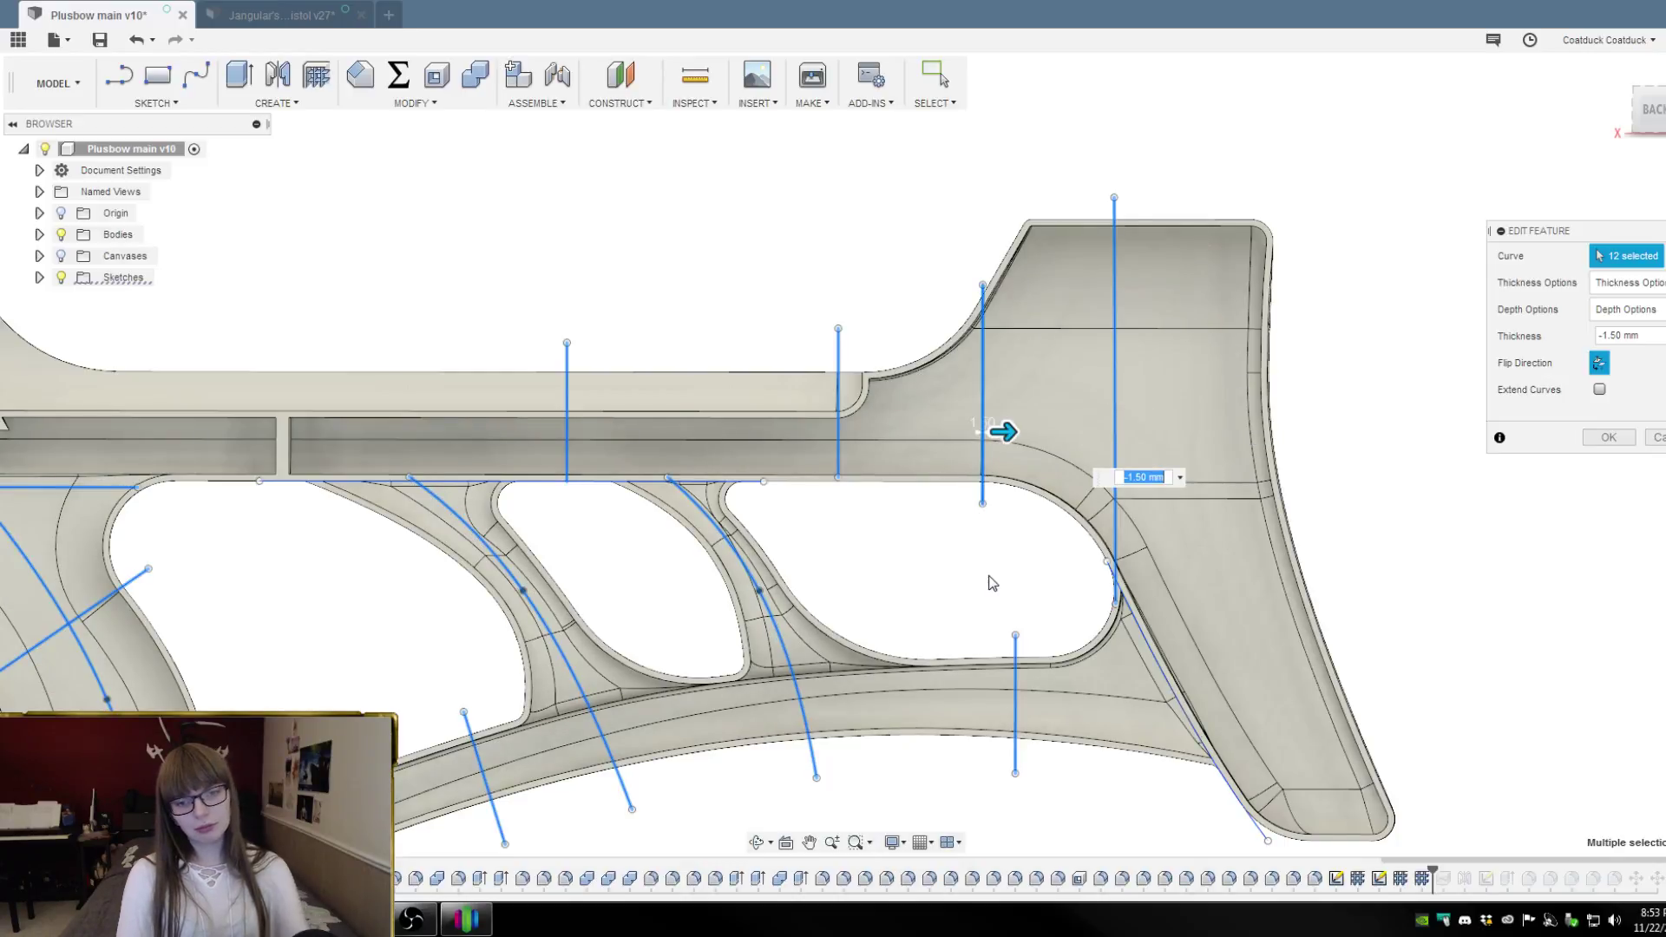
pyautogui.keyDown('shift'); pyautogui.moveTo(992, 583); pyautogui.dragTo(929, 570, button='middle'); pyautogui.keyUp('shift')
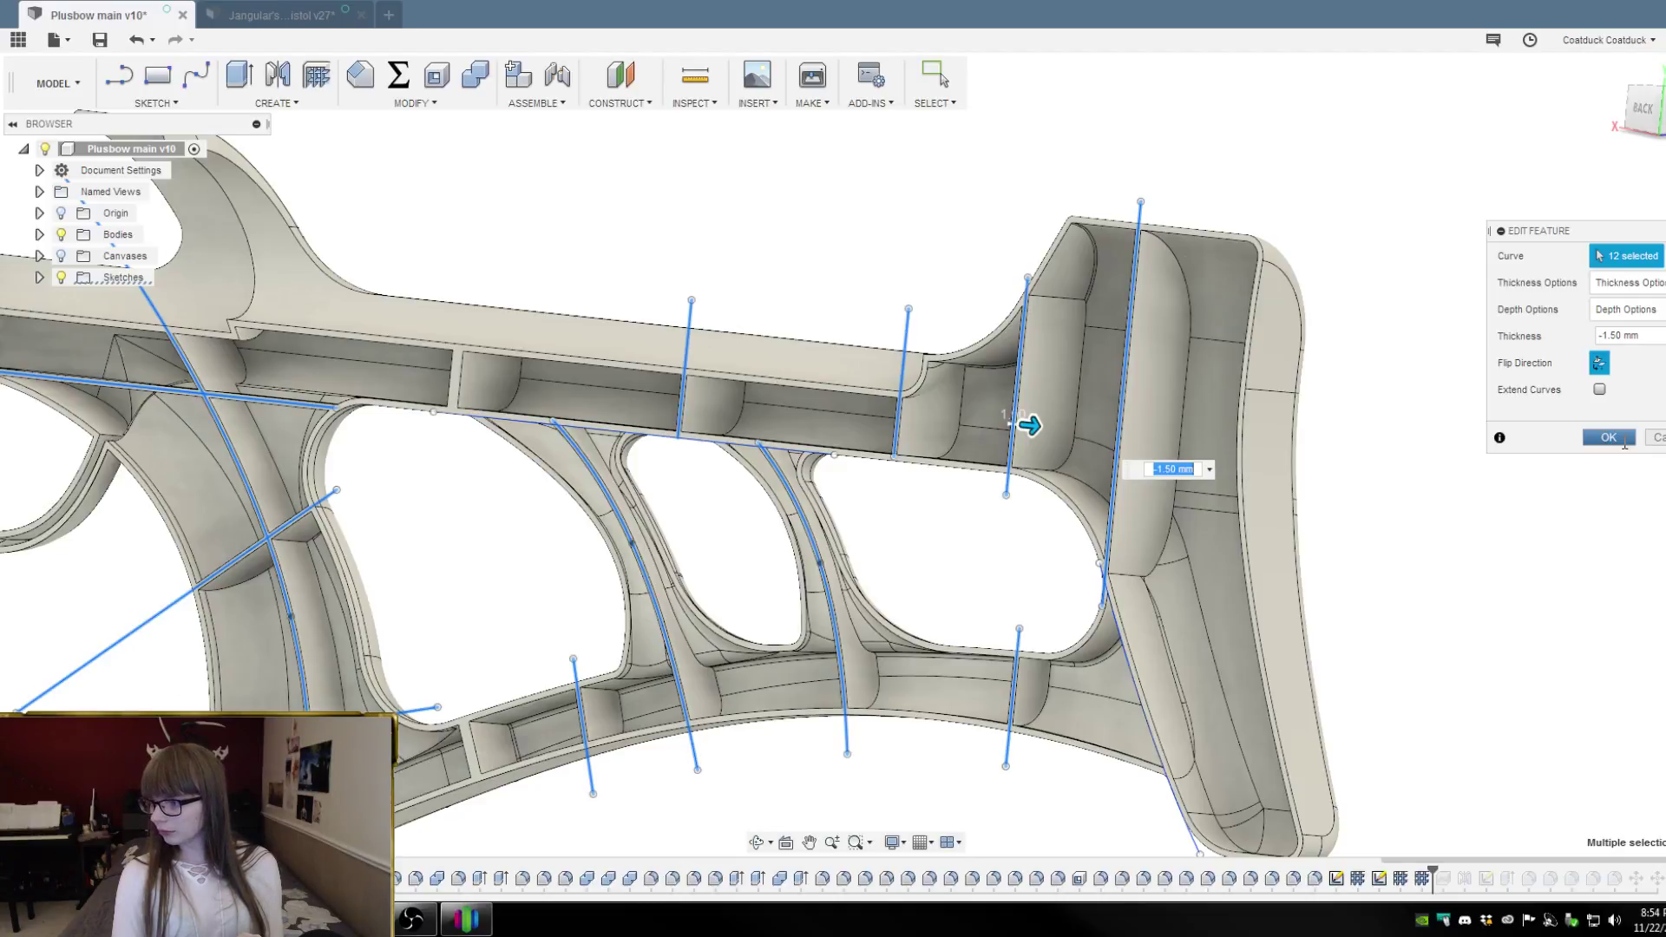
pyautogui.click(1625, 441)
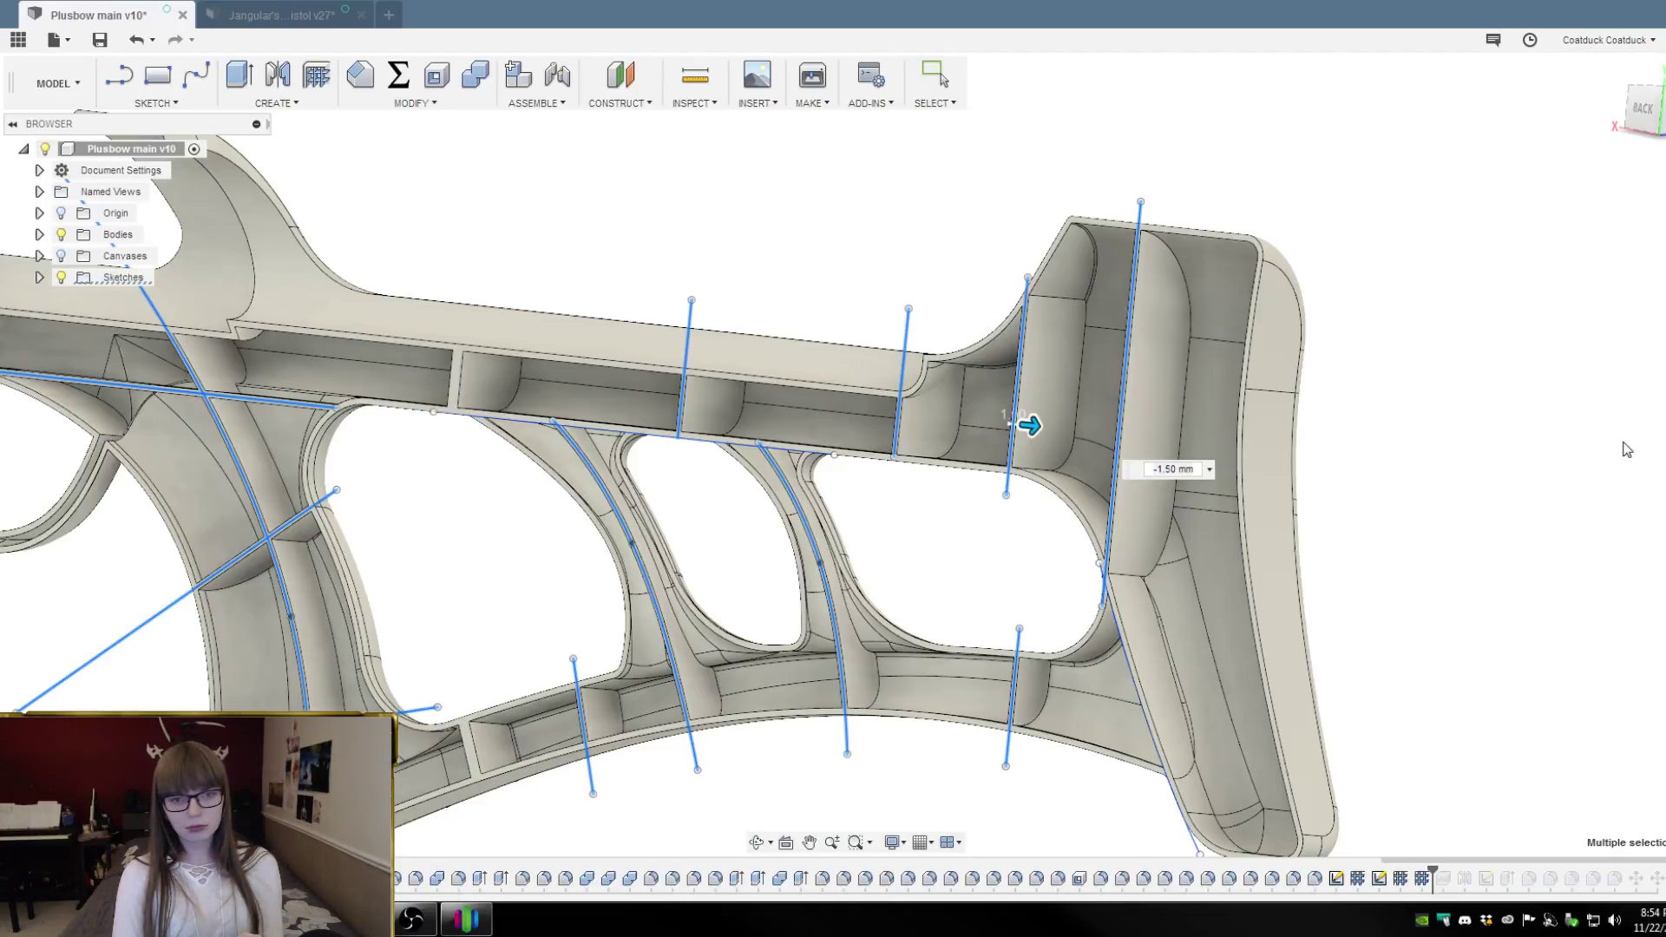
pyautogui.press('Escape')
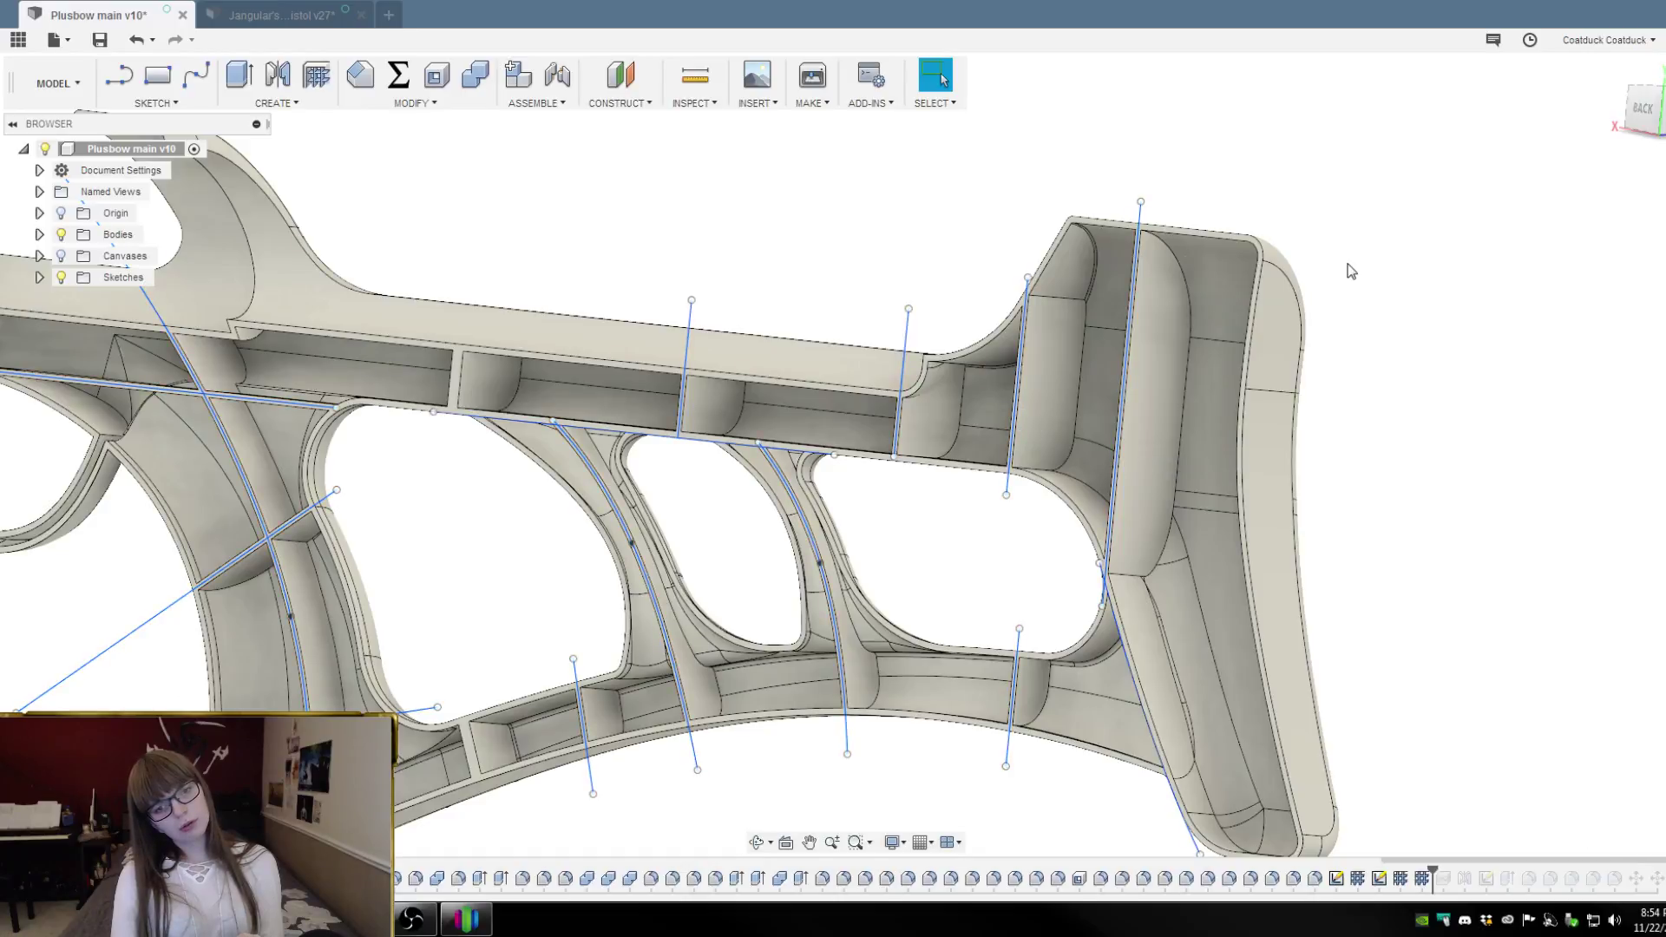
pyautogui.click(1069, 388)
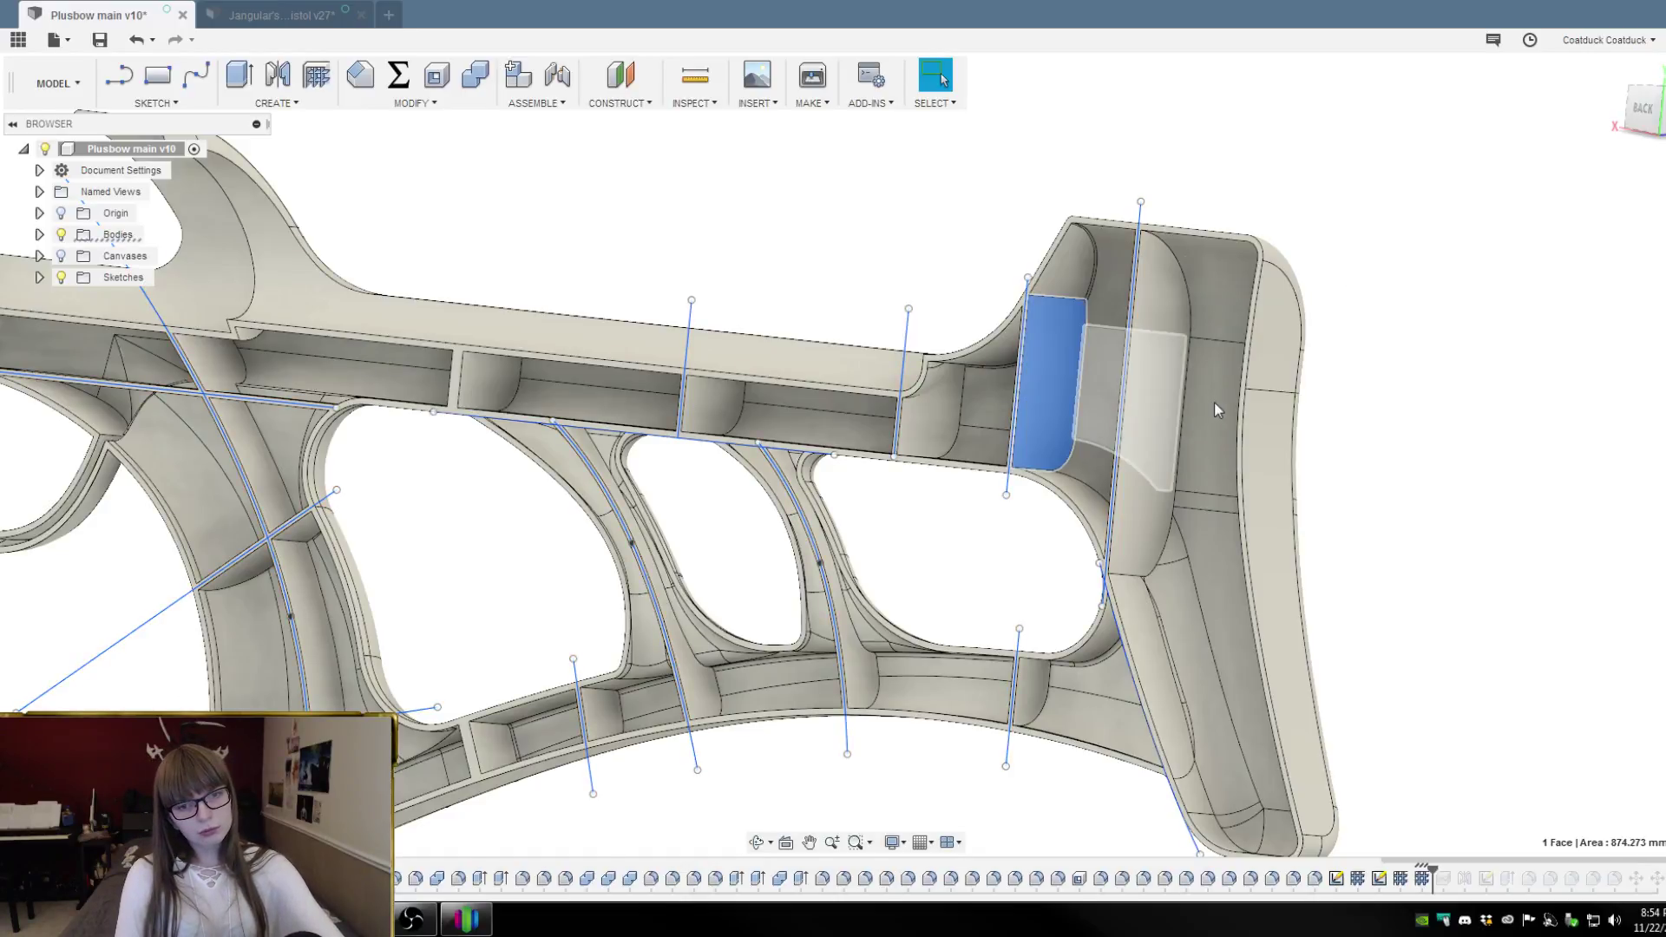
pyautogui.press('o')
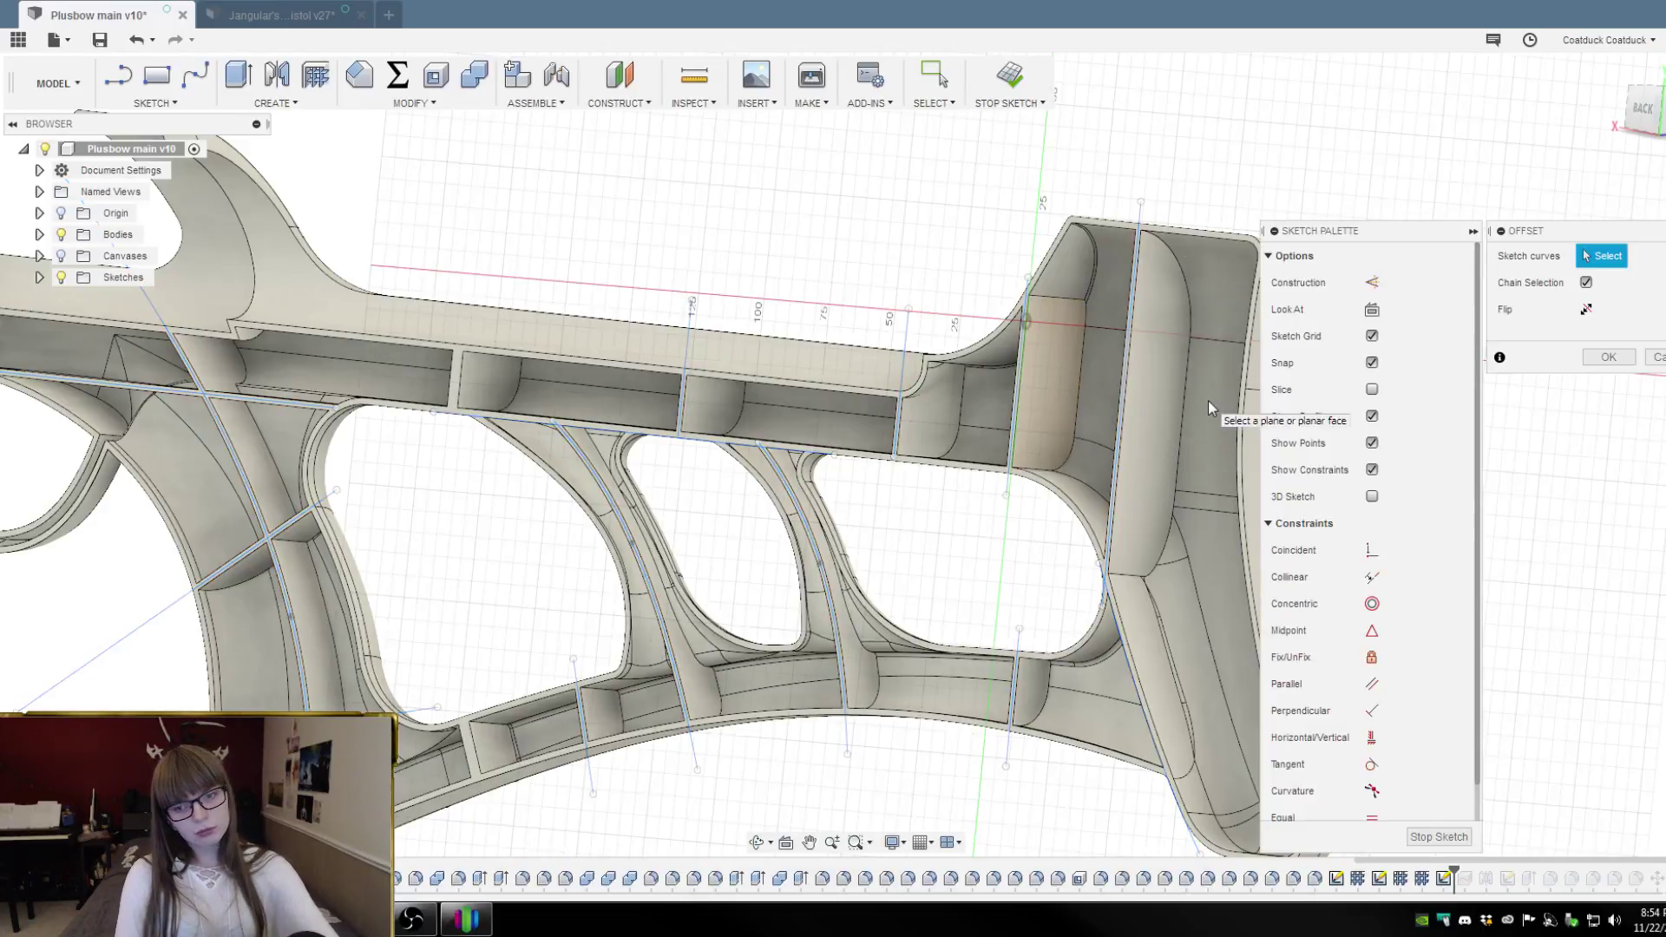
pyautogui.click(1064, 299)
pyautogui.scroll(4, 1060, 353)
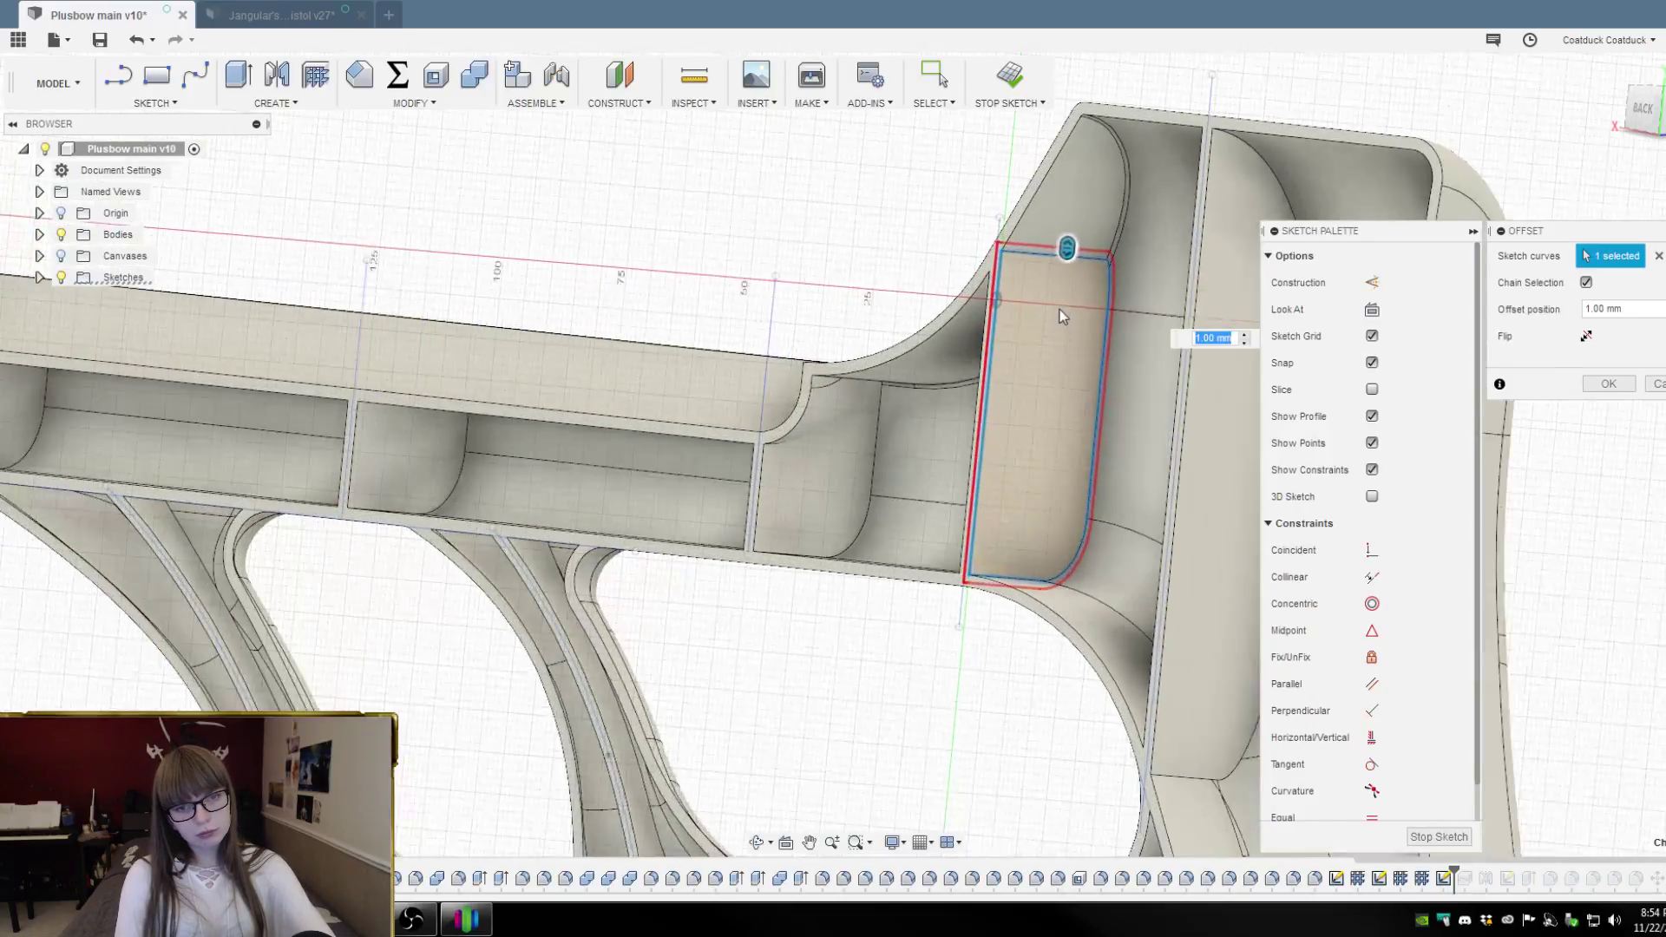
pyautogui.moveTo(1066, 266); pyautogui.dragTo(1063, 283)
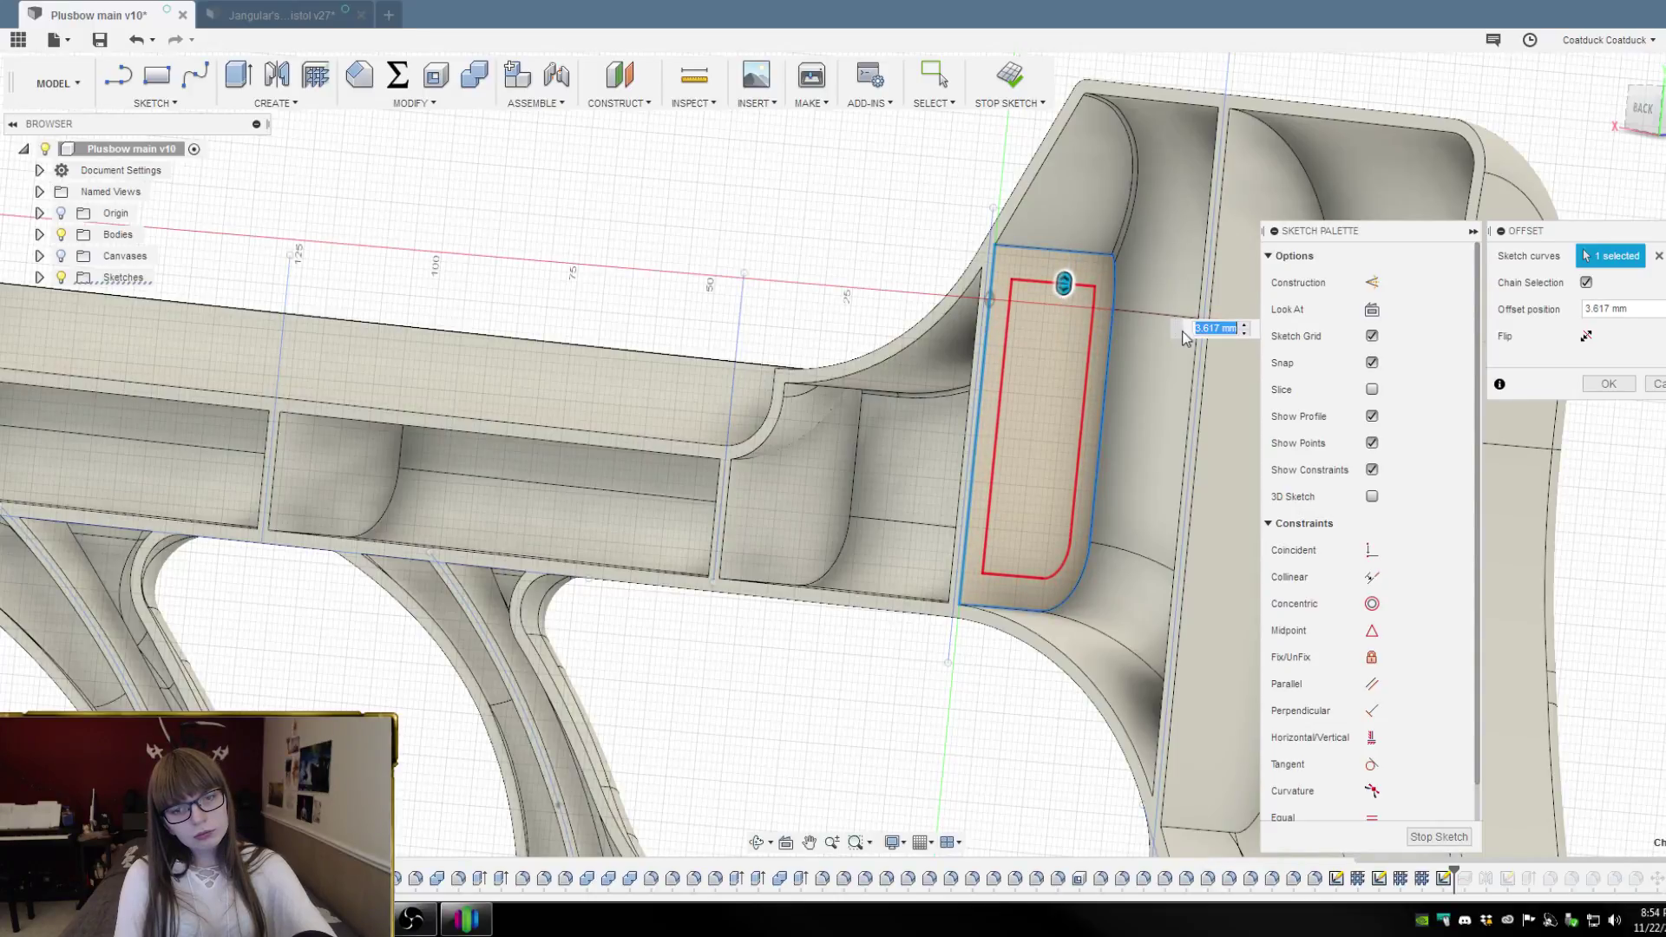
pyautogui.press('Down')
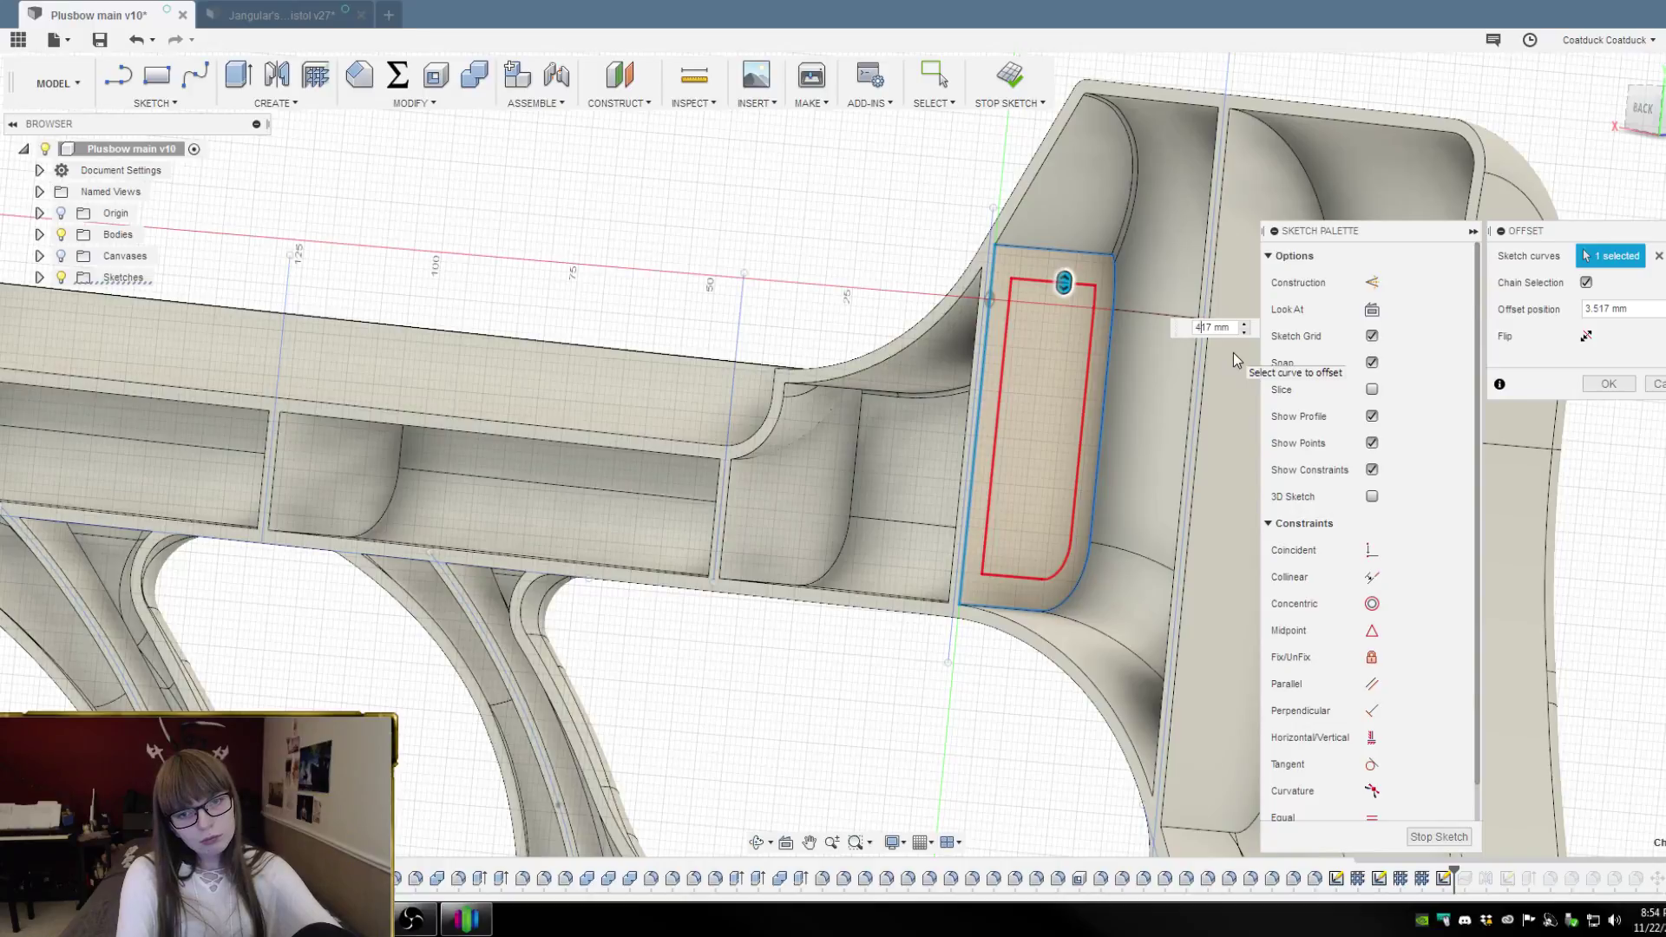
pyautogui.write('4')
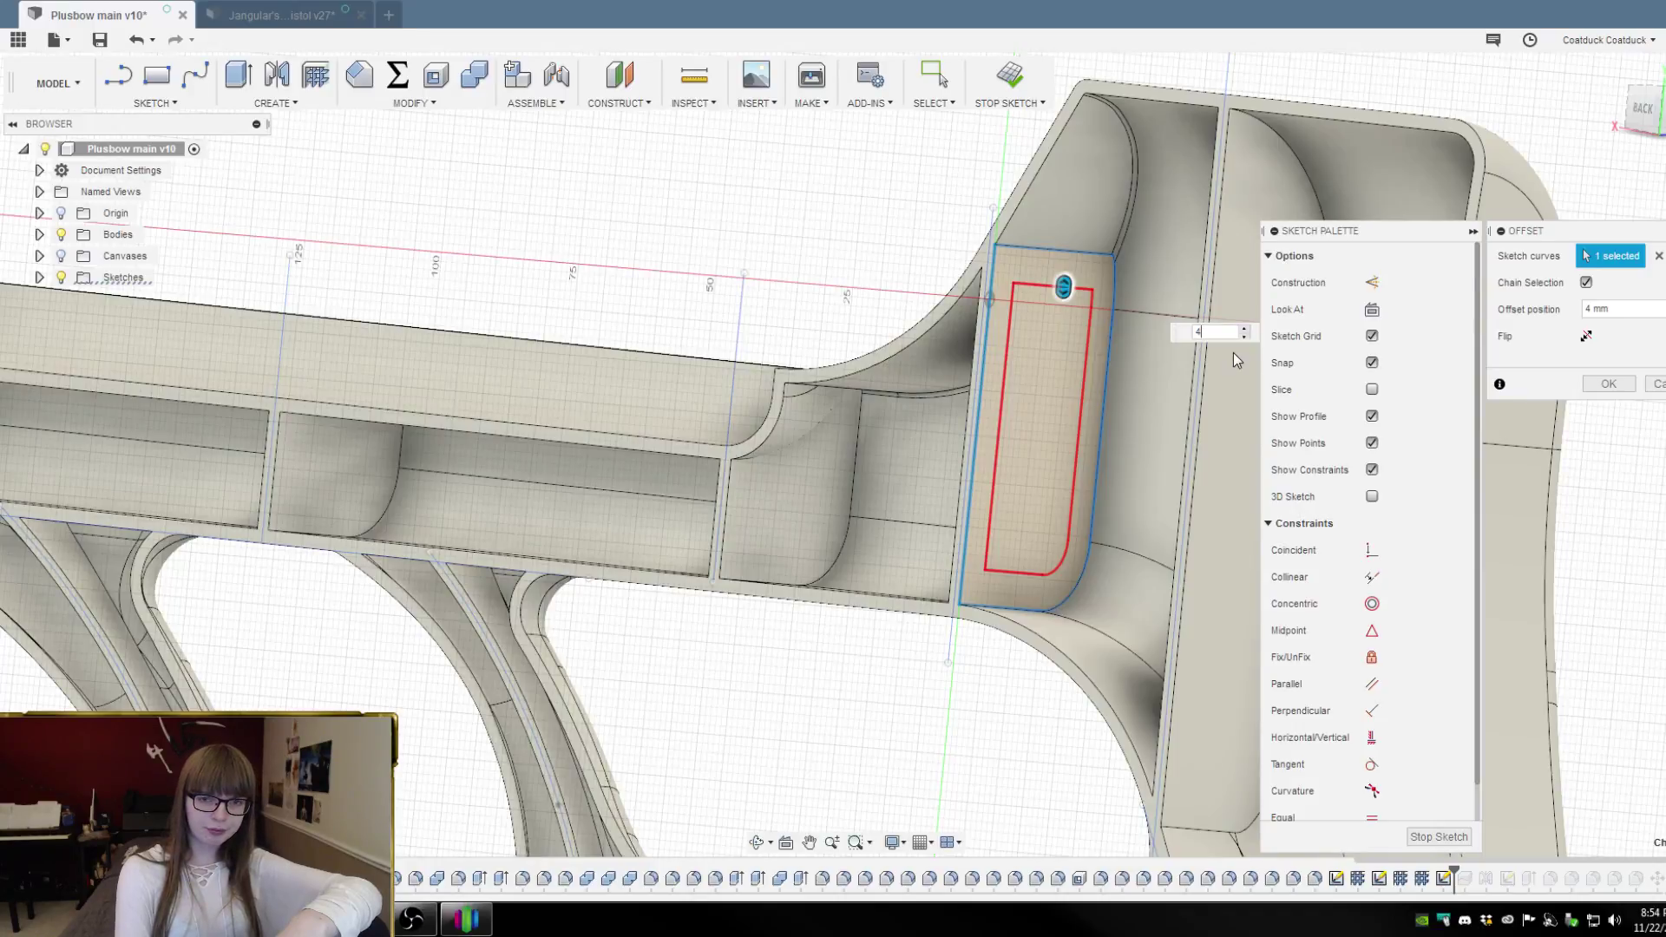
pyautogui.press('Return')
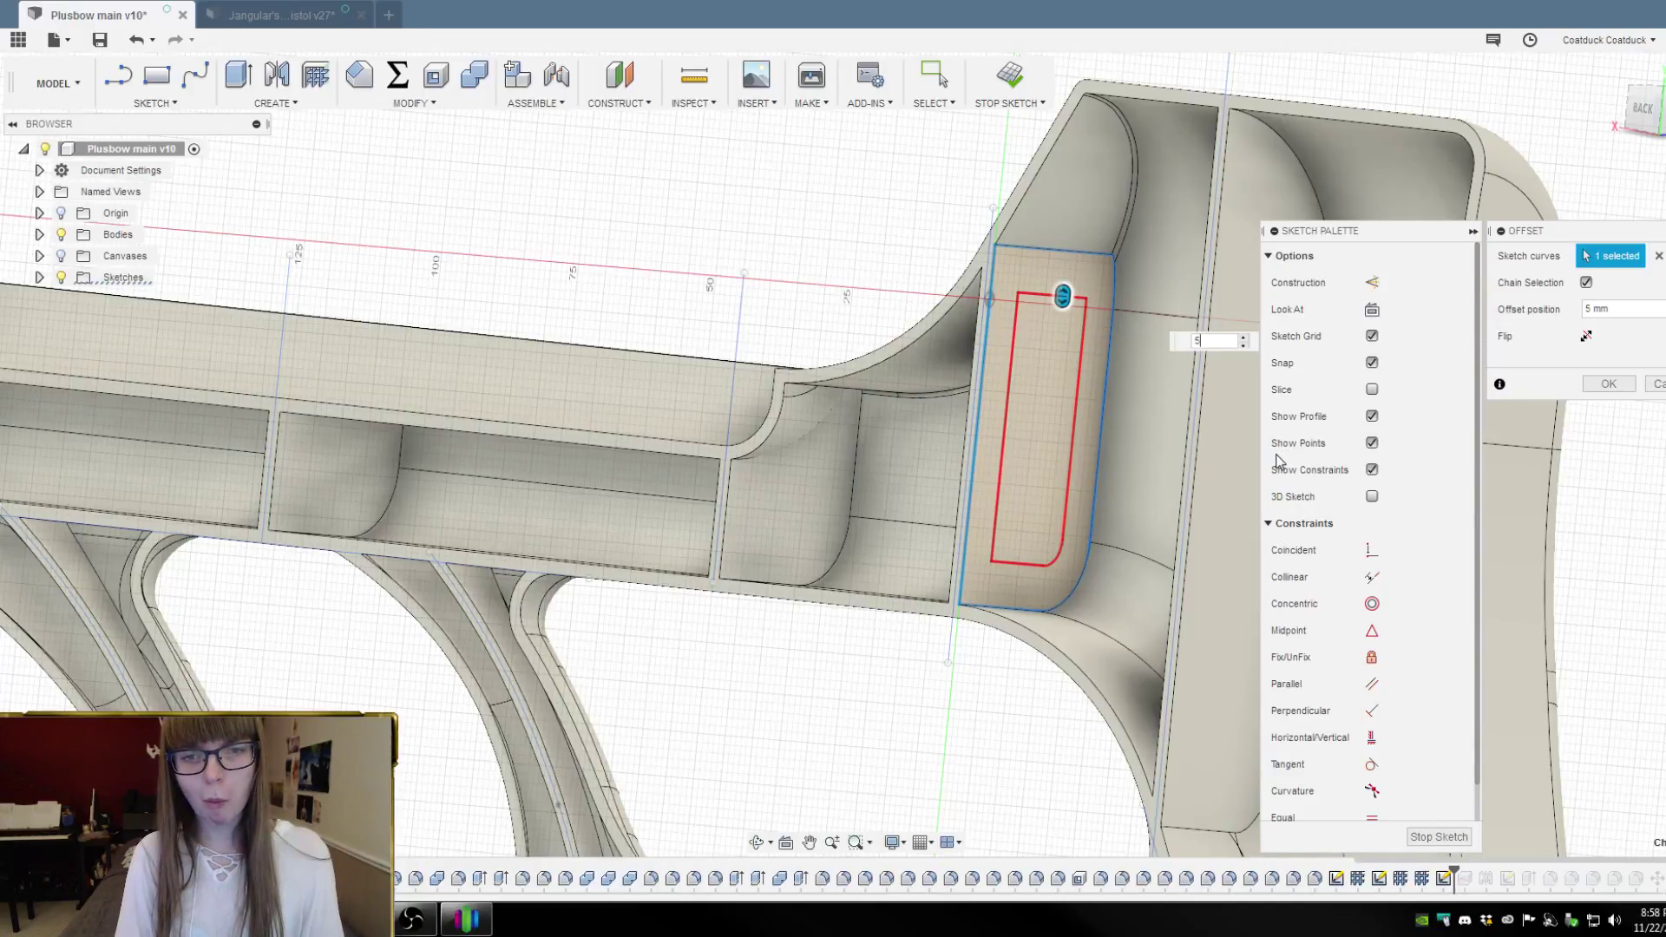
pyautogui.press('Escape')
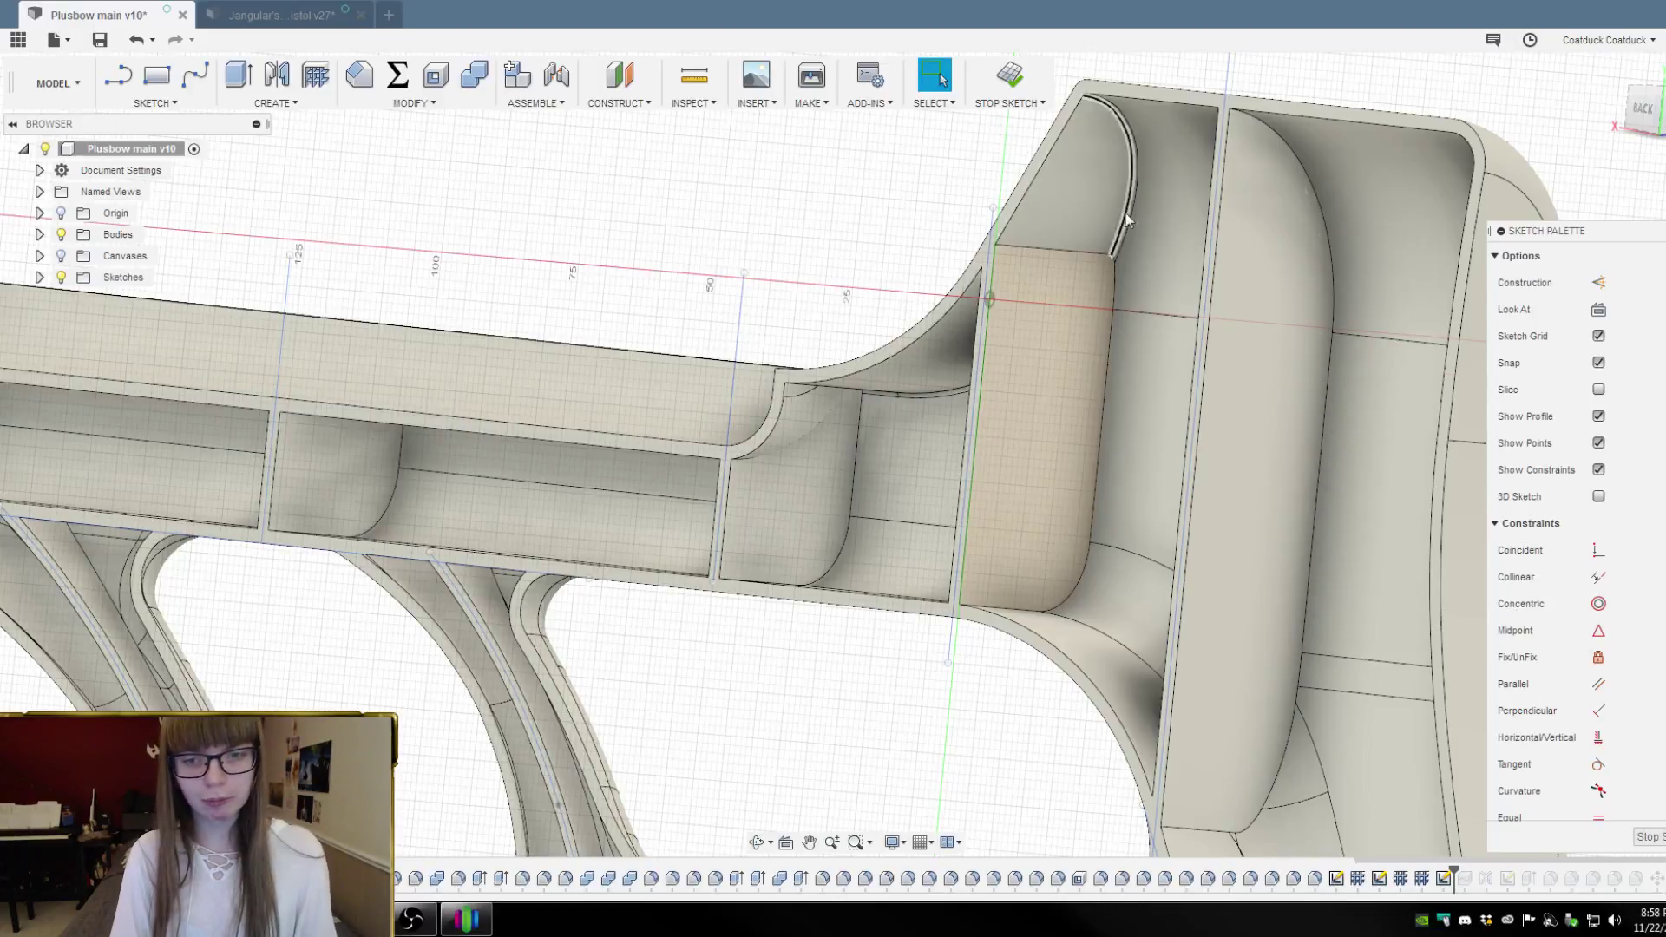
pyautogui.click(1008, 78)
# Offset the outline of the flat face on the rib just ahead of the butt 5 mm inward in a new sketch
pyautogui.keyDown('shift'); pyautogui.moveTo(1058, 373); pyautogui.dragTo(1134, 368, button='middle'); pyautogui.keyUp('shift')
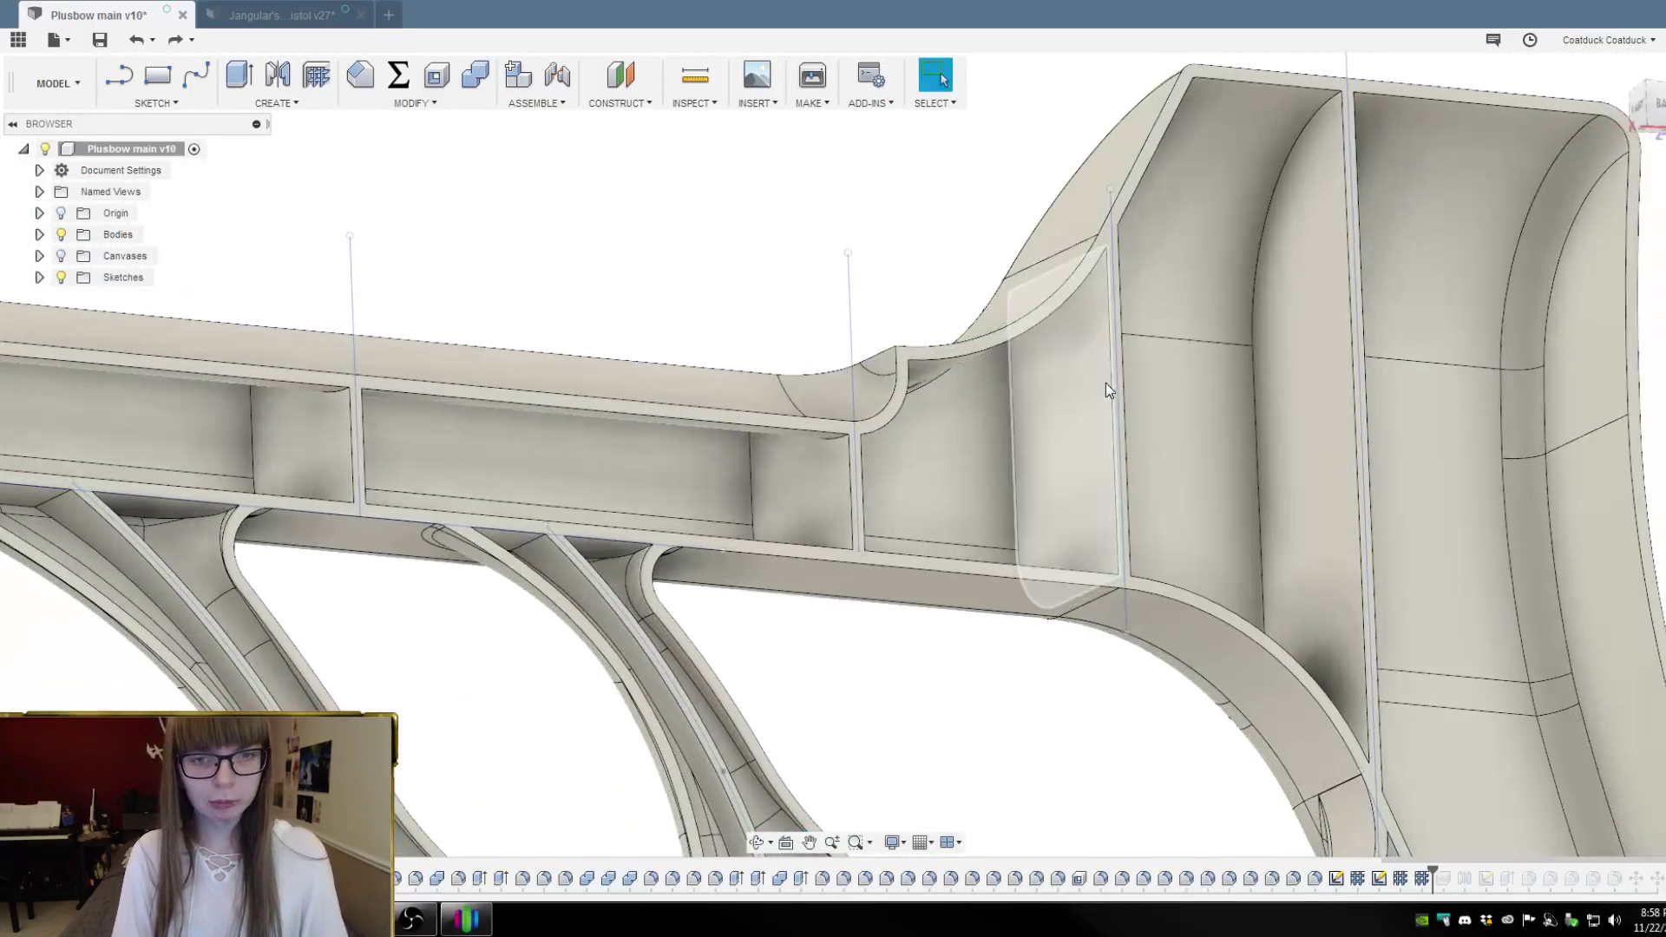
pyautogui.click(1074, 404)
pyautogui.press('o')
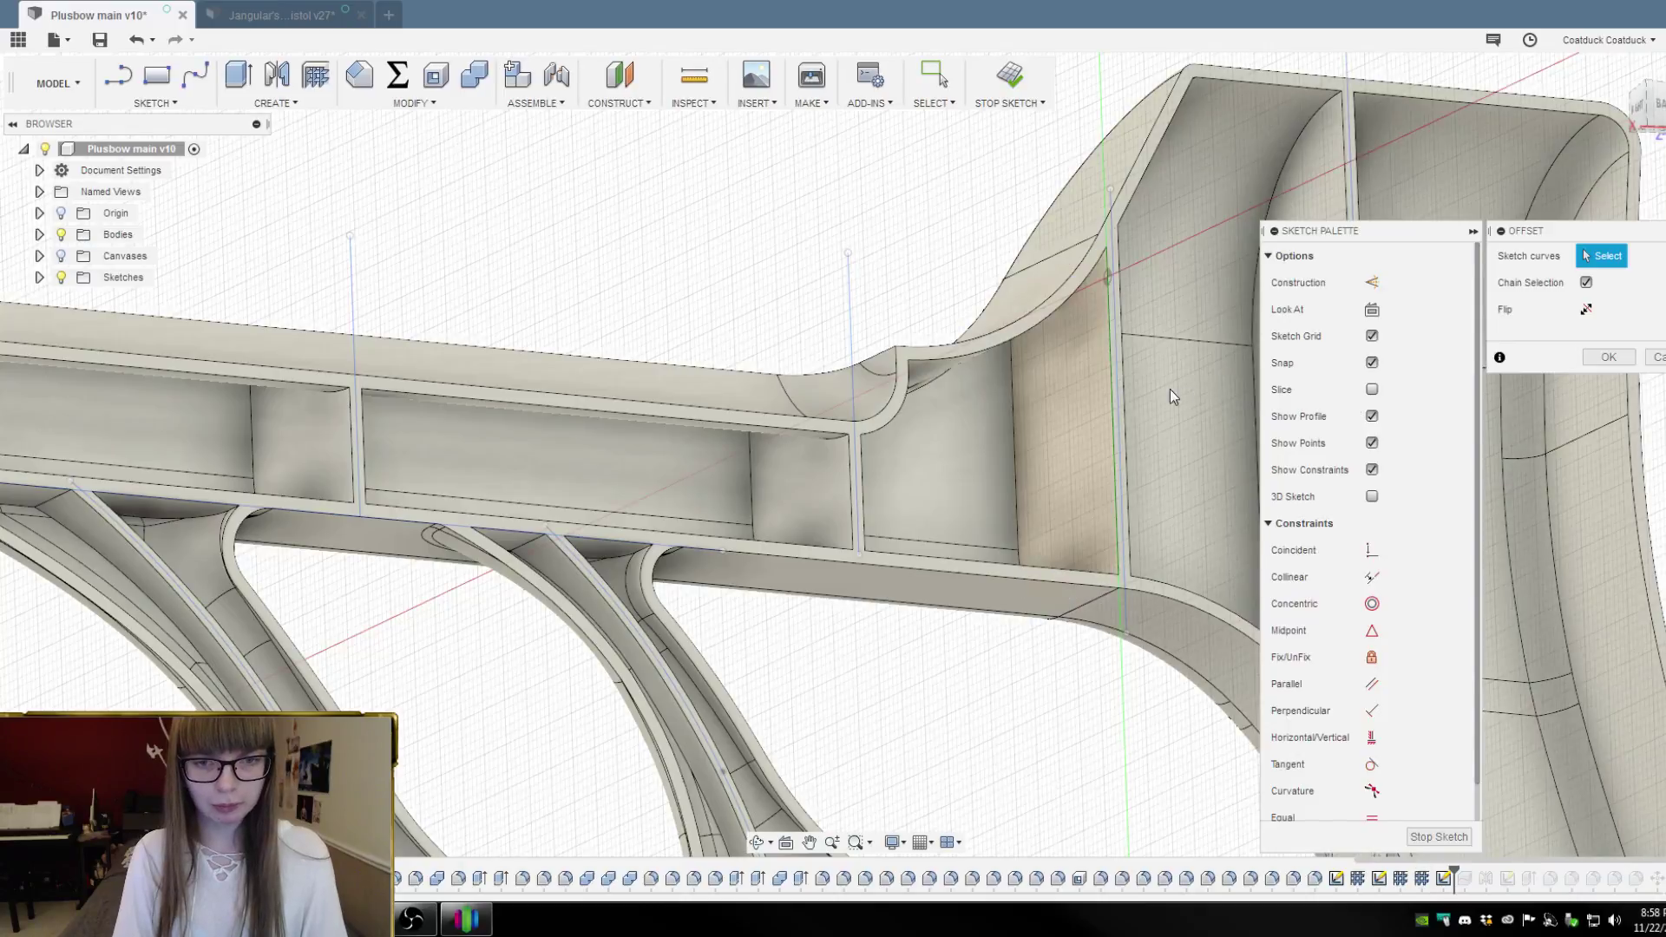
pyautogui.click(1110, 351)
pyautogui.scroll(2, 1084, 408)
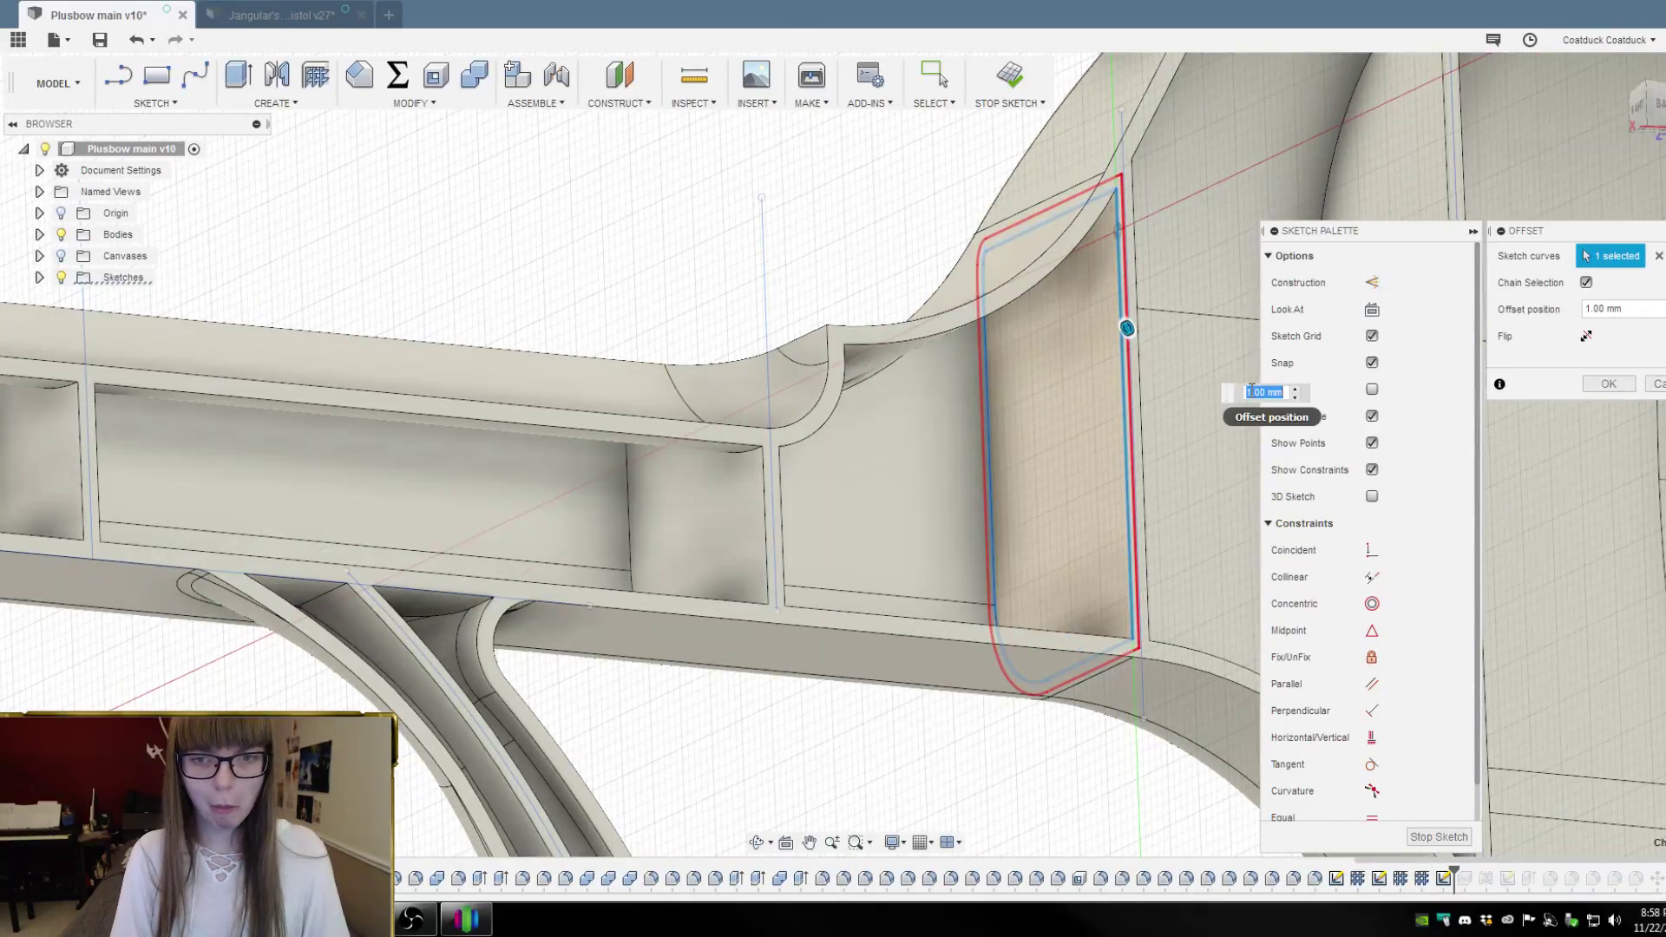
pyautogui.moveTo(1119, 334); pyautogui.dragTo(1106, 337)
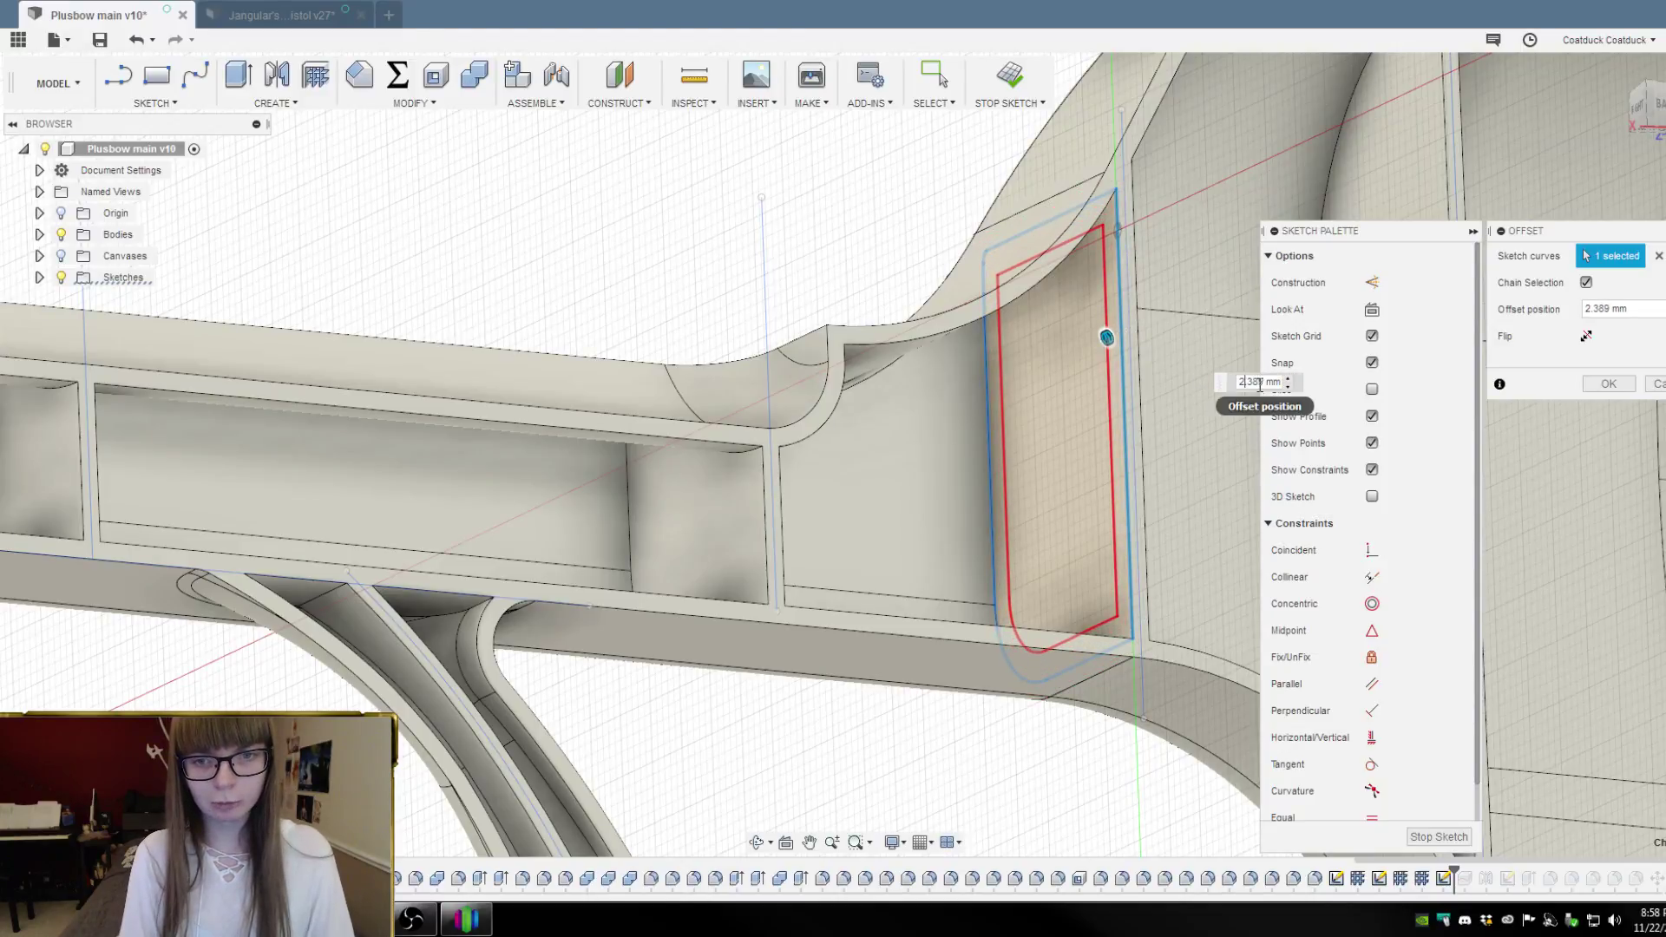
pyautogui.moveTo(1263, 382); pyautogui.dragTo(1180, 411)
pyautogui.write('5')
pyautogui.press('BackSpace')
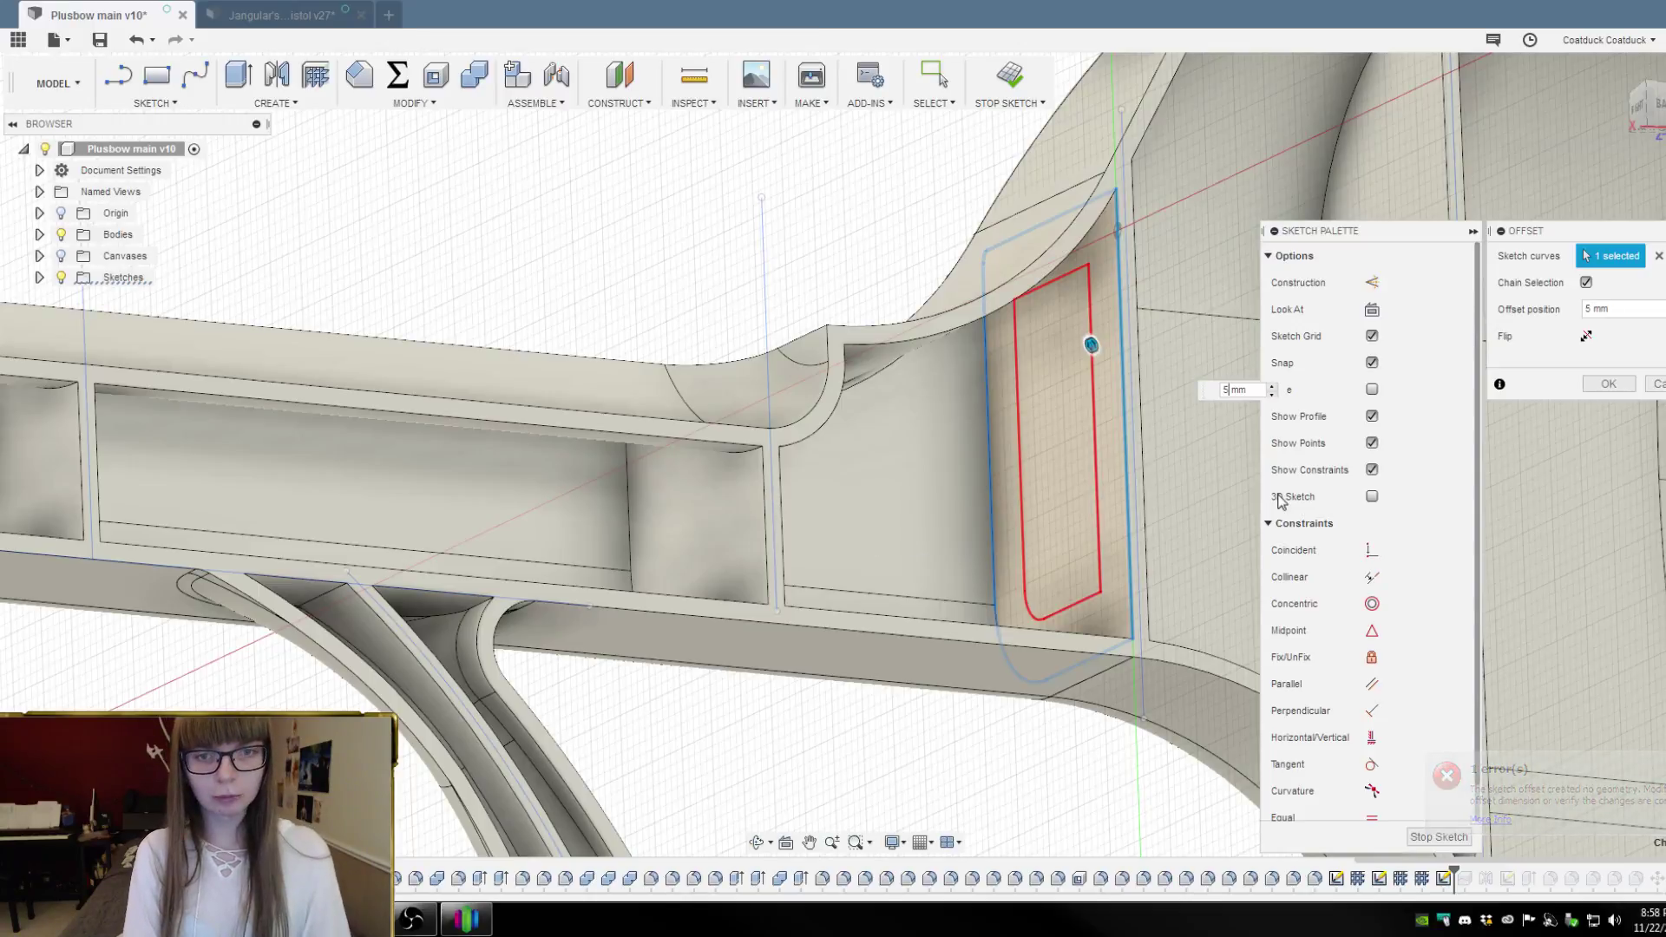
pyautogui.press('Return')
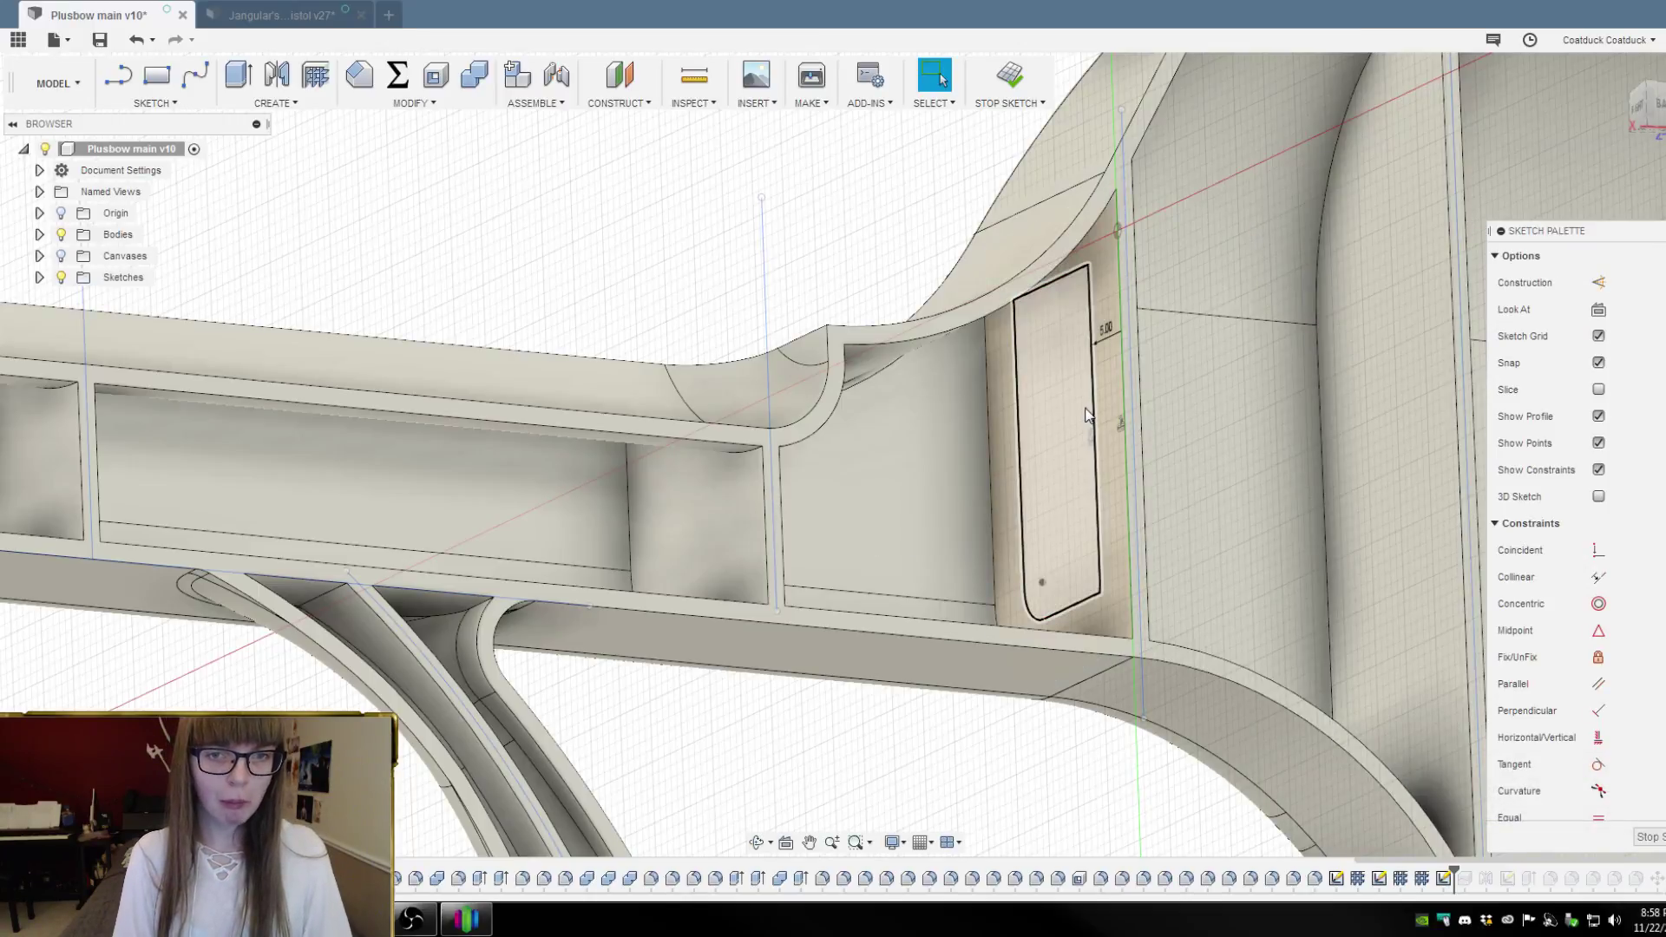
# Delete the offset line along the rib's open edge and extend the two remaining ends to the edge of the face
pyautogui.hotkey('ctrl', 'z')
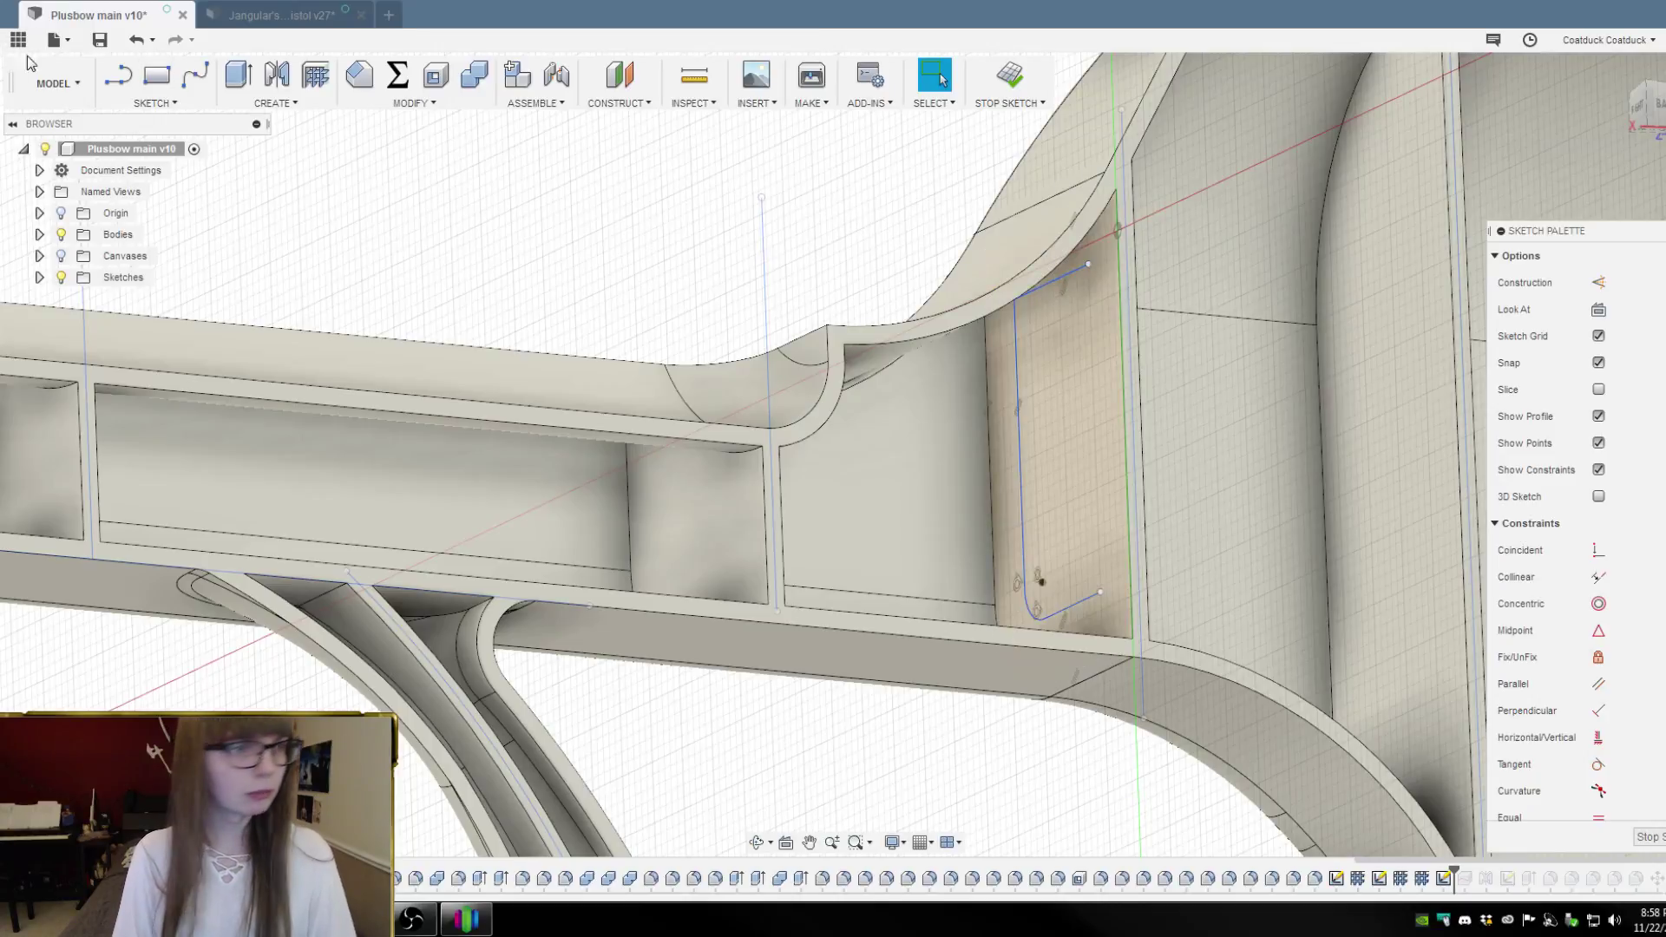
pyautogui.click(154, 103)
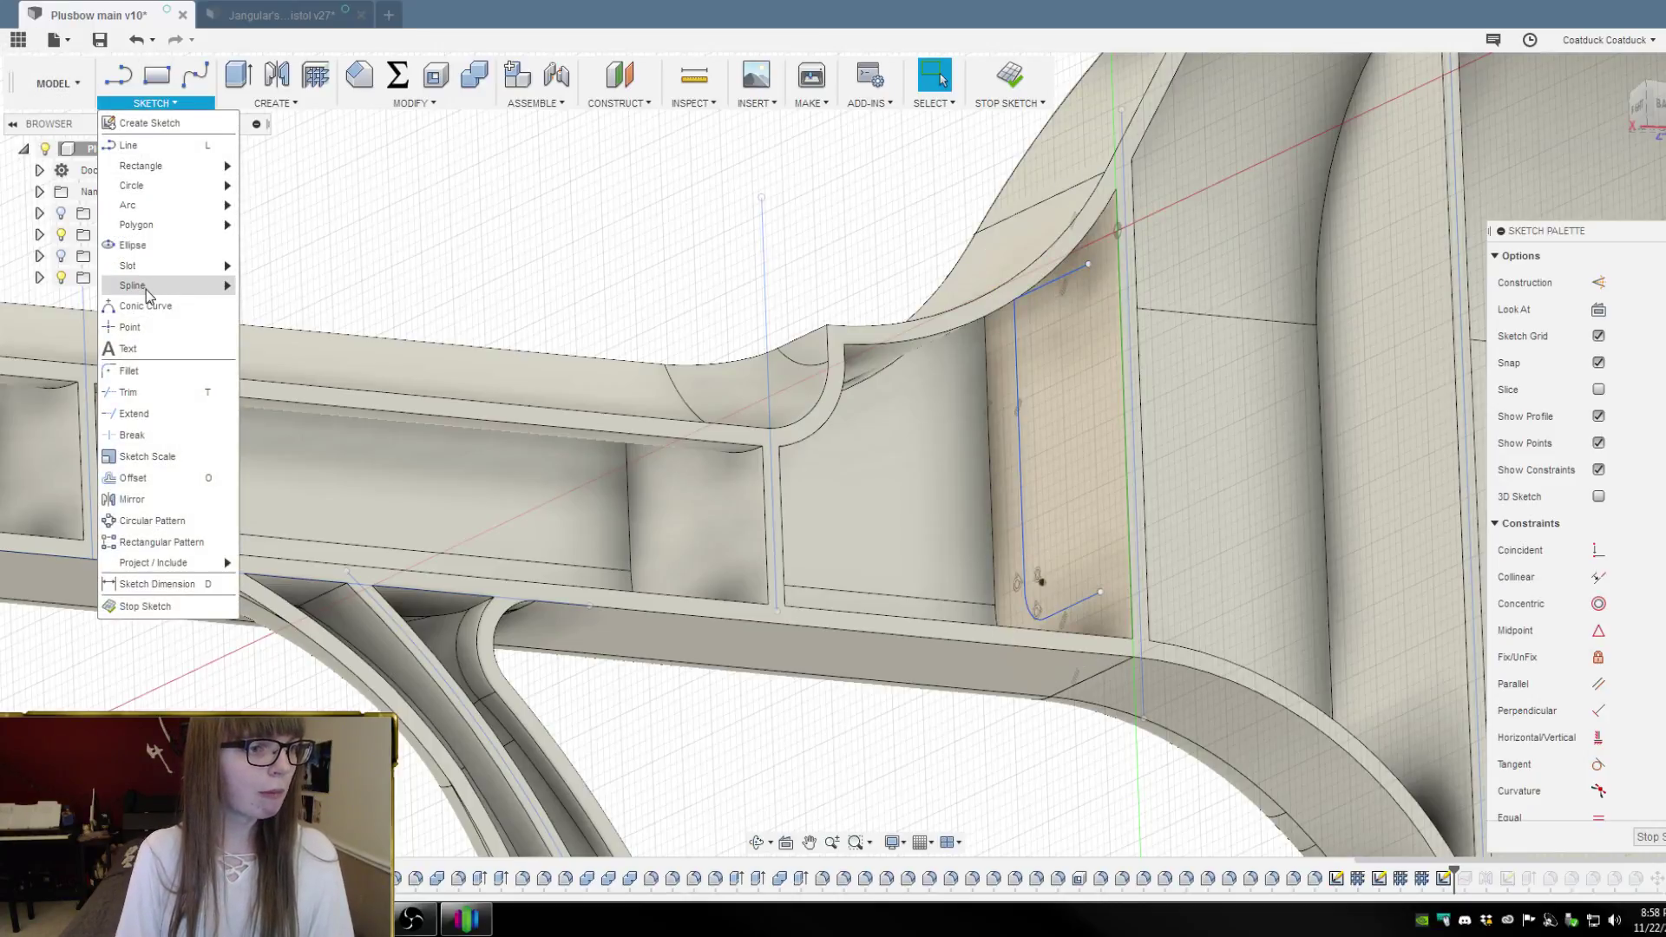
pyautogui.click(158, 411)
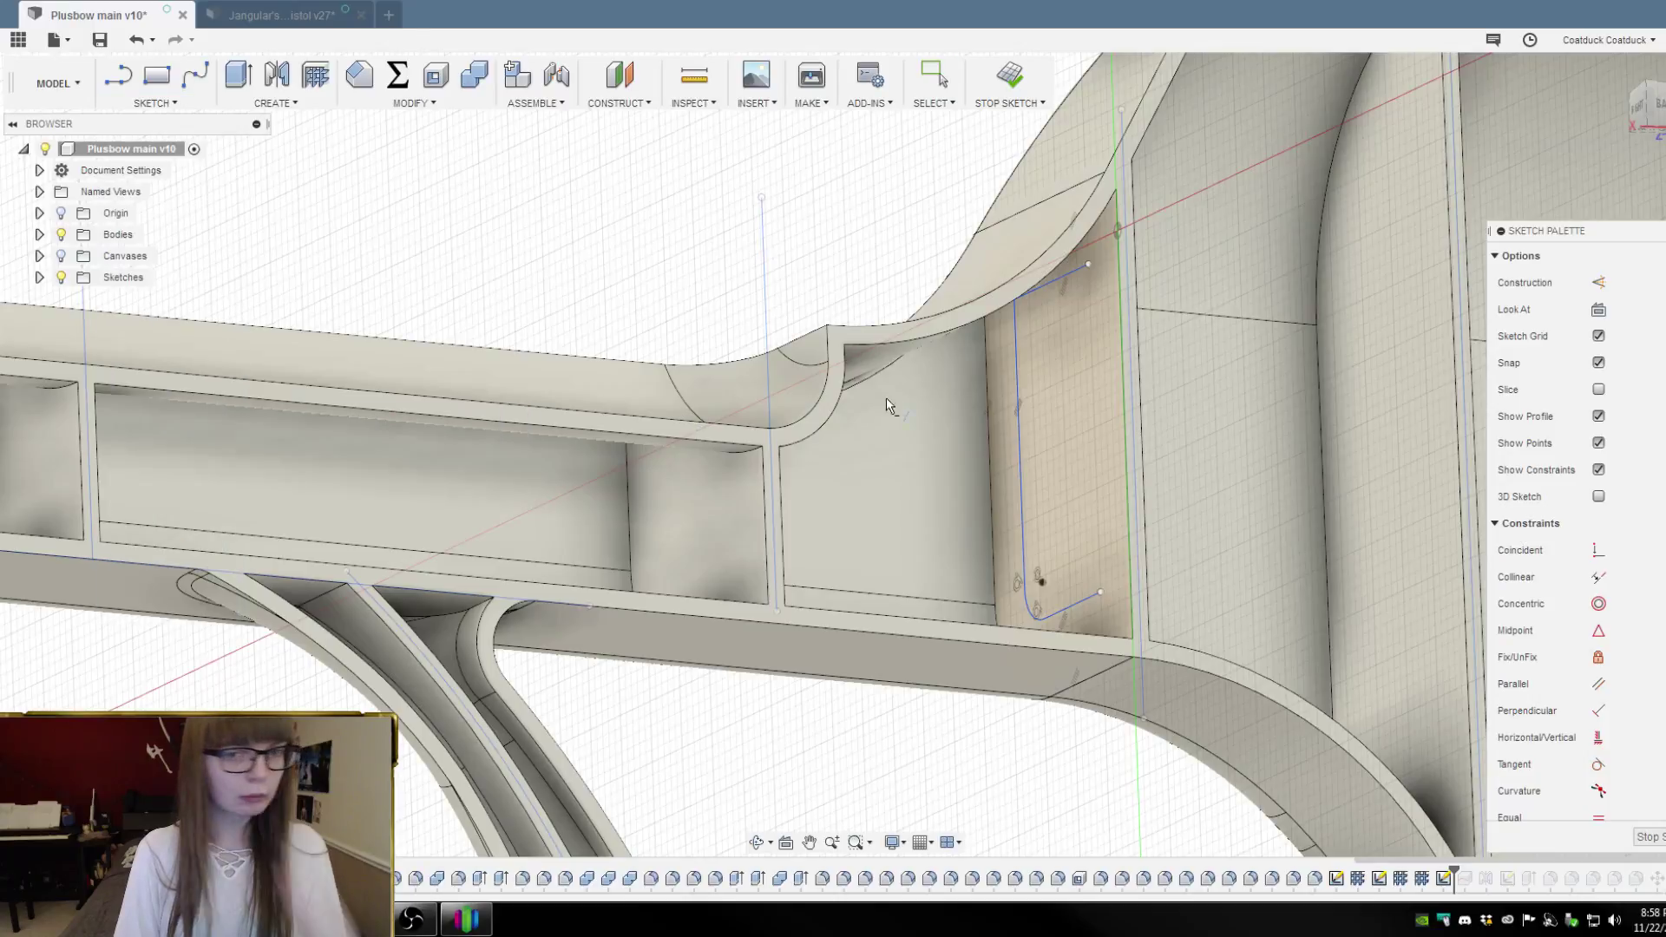
pyautogui.click(1081, 600)
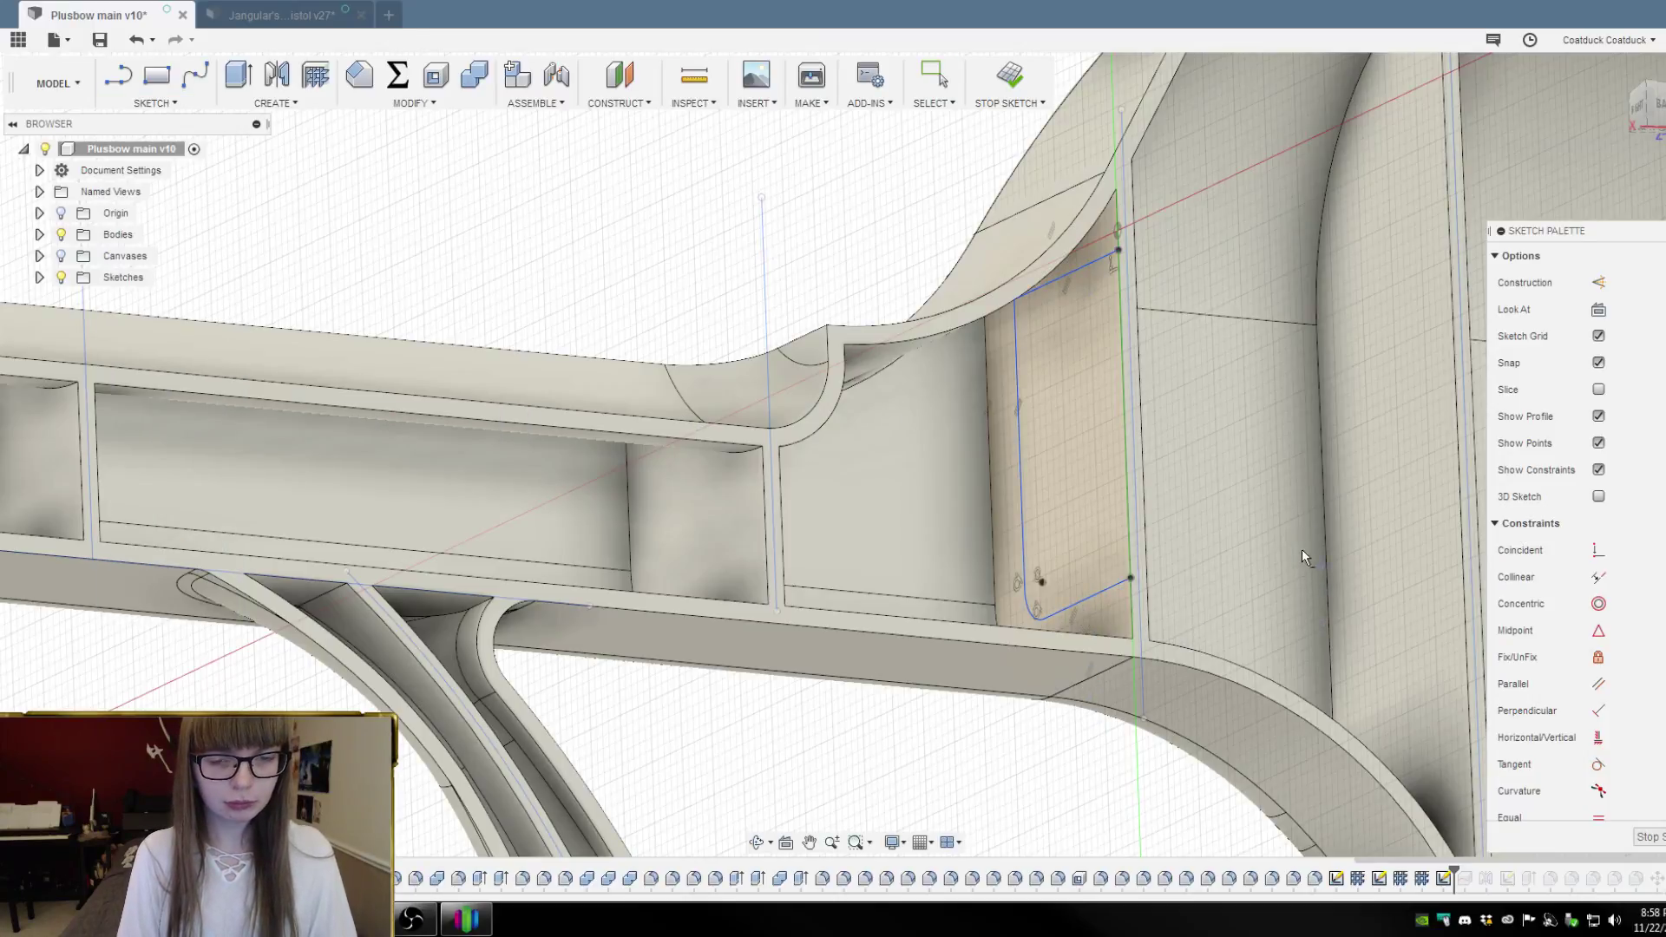
# Extrude the closed offset profile -5 mm to cut a notch through the rib just ahead of the butt
pyautogui.click(1008, 75)
pyautogui.click(1098, 442)
pyautogui.keyDown('shift'); pyautogui.moveTo(1209, 416); pyautogui.dragTo(1175, 446, button='middle'); pyautogui.keyUp('shift')
pyautogui.press('e')
pyautogui.moveTo(1059, 475); pyautogui.dragTo(1094, 477)
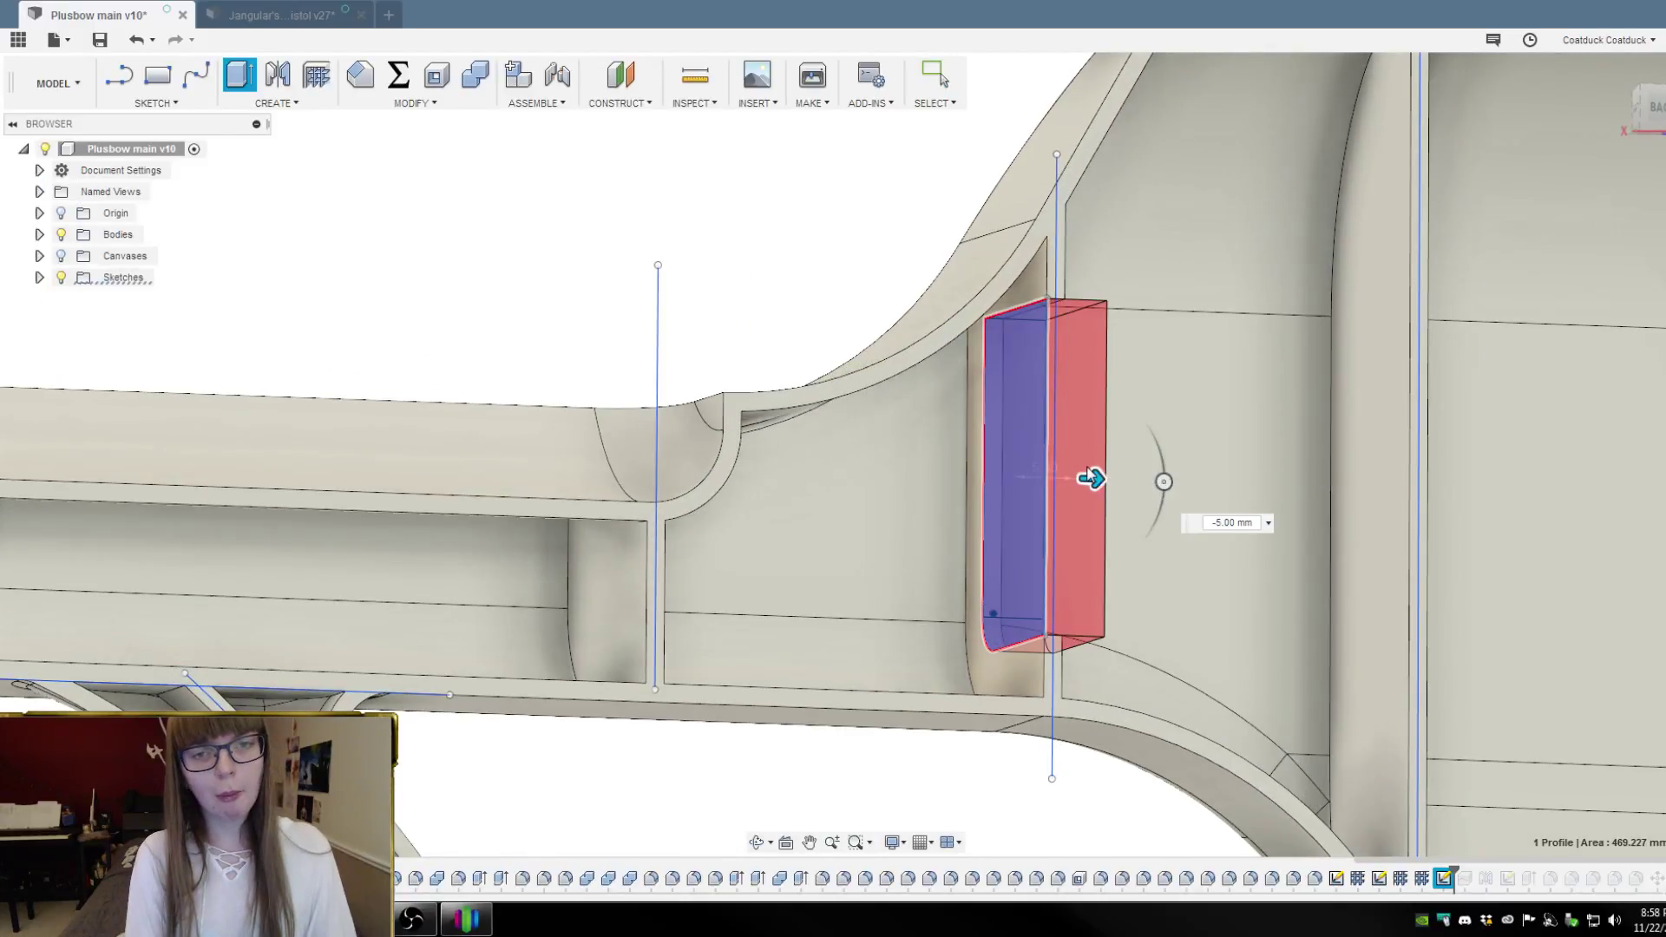
pyautogui.press('Return')
pyautogui.scroll(-3, 930, 252)
pyautogui.keyDown('shift'); pyautogui.moveTo(1017, 299); pyautogui.dragTo(930, 303, button='middle'); pyautogui.keyUp('shift')
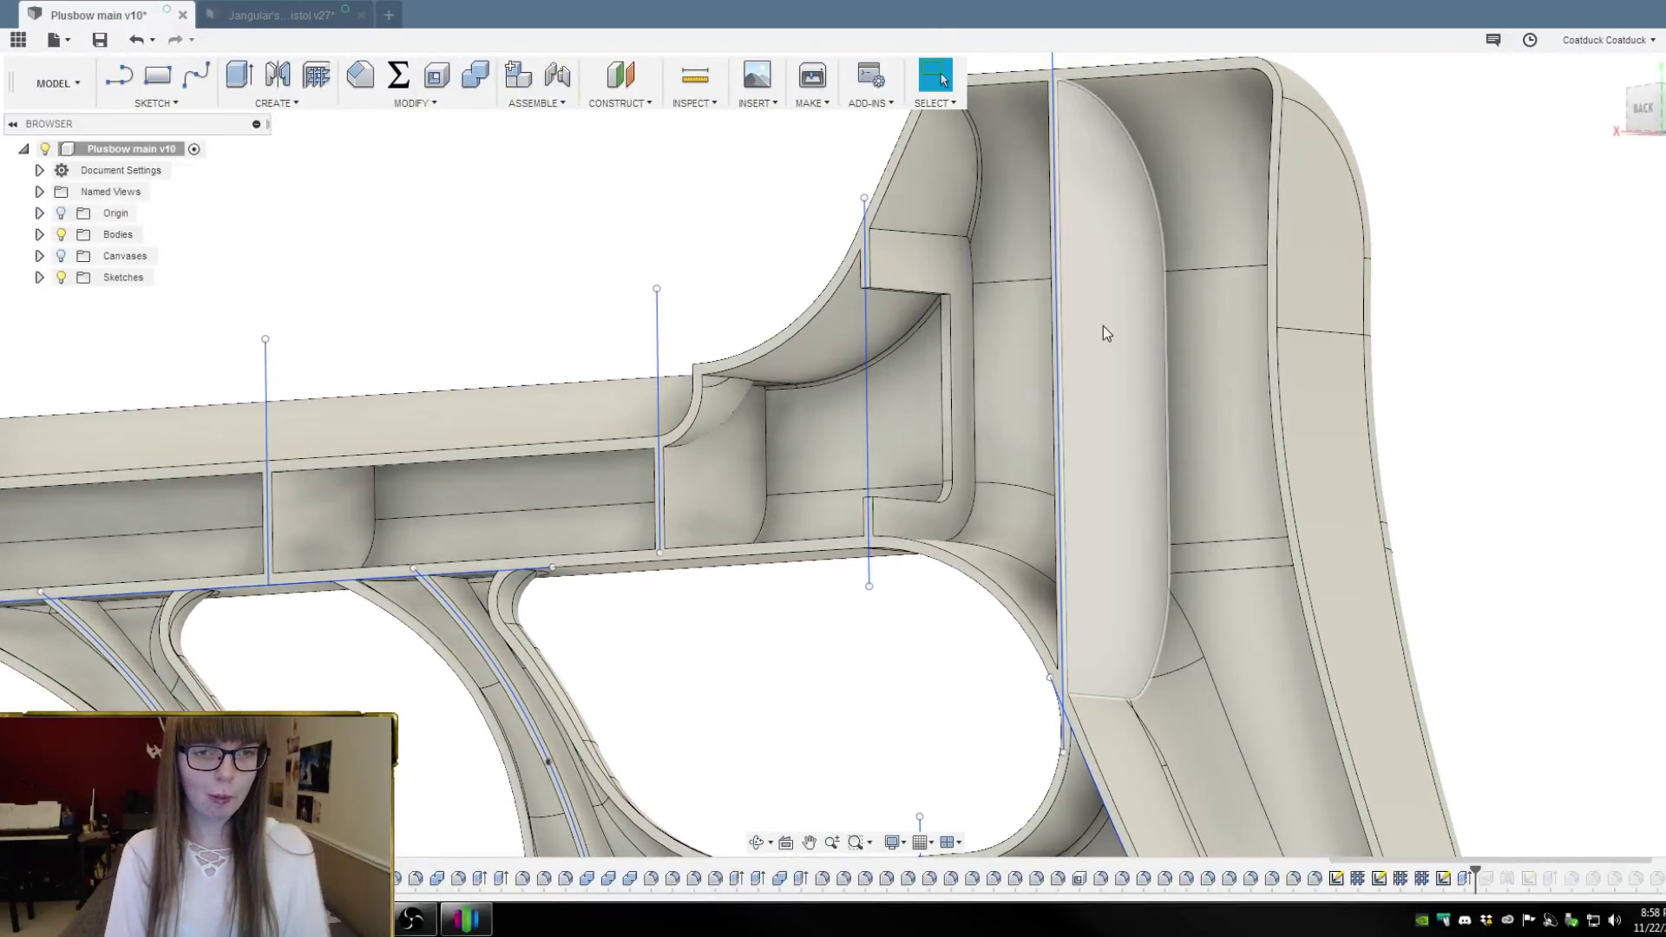
# Undo the notch cut and its offset sketch on the rib just ahead of the butt
pyautogui.keyDown('shift'); pyautogui.moveTo(1144, 334); pyautogui.dragTo(1239, 334, button='middle'); pyautogui.keyUp('shift')
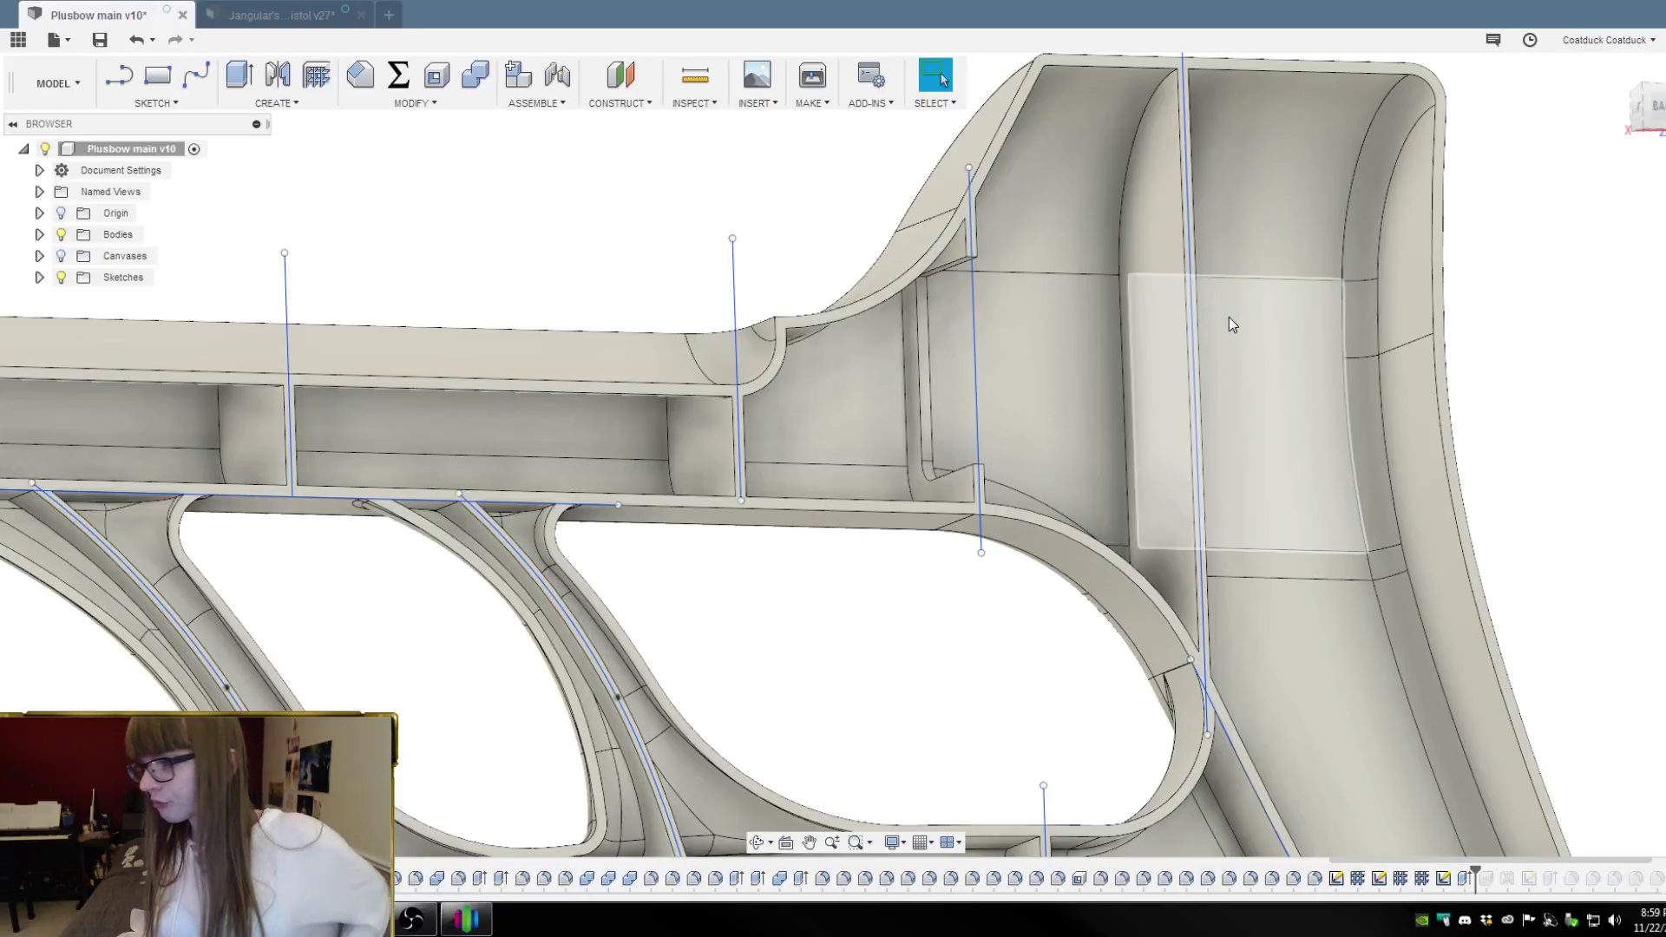
pyautogui.moveTo(1253, 312)
pyautogui.keyDown('shift'); pyautogui.mouseDown(button='middle')
pyautogui.moveTo(1140, 305)
pyautogui.moveTo(1298, 508)
pyautogui.mouseUp(button='middle'); pyautogui.keyUp('shift')
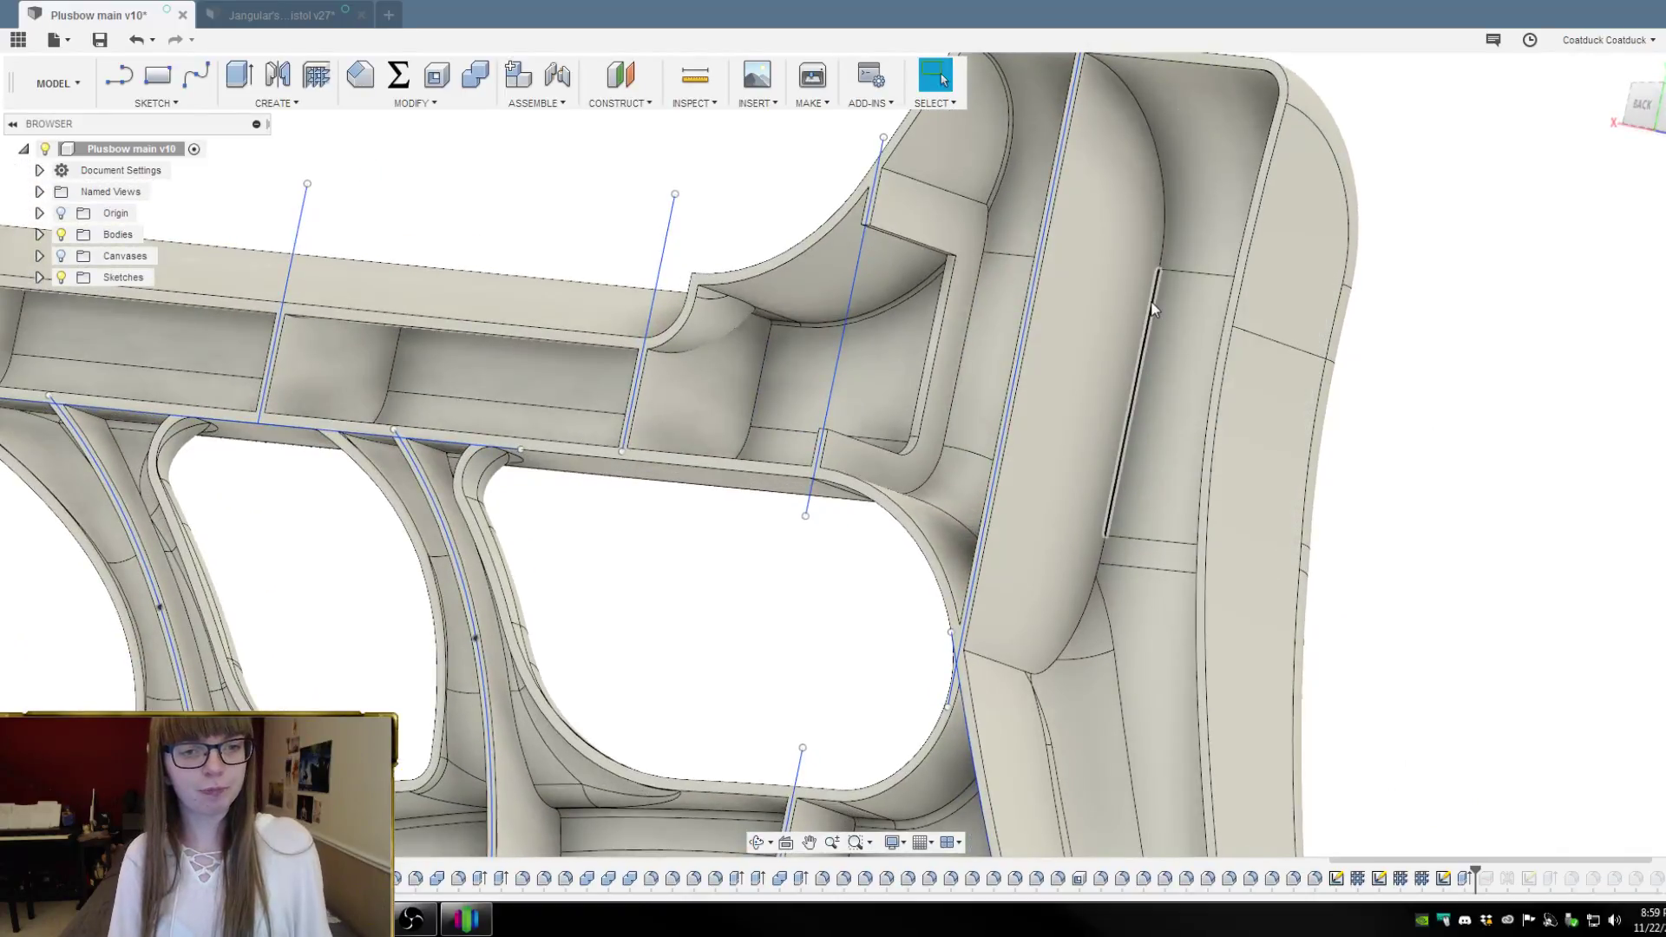
pyautogui.click(1299, 508)
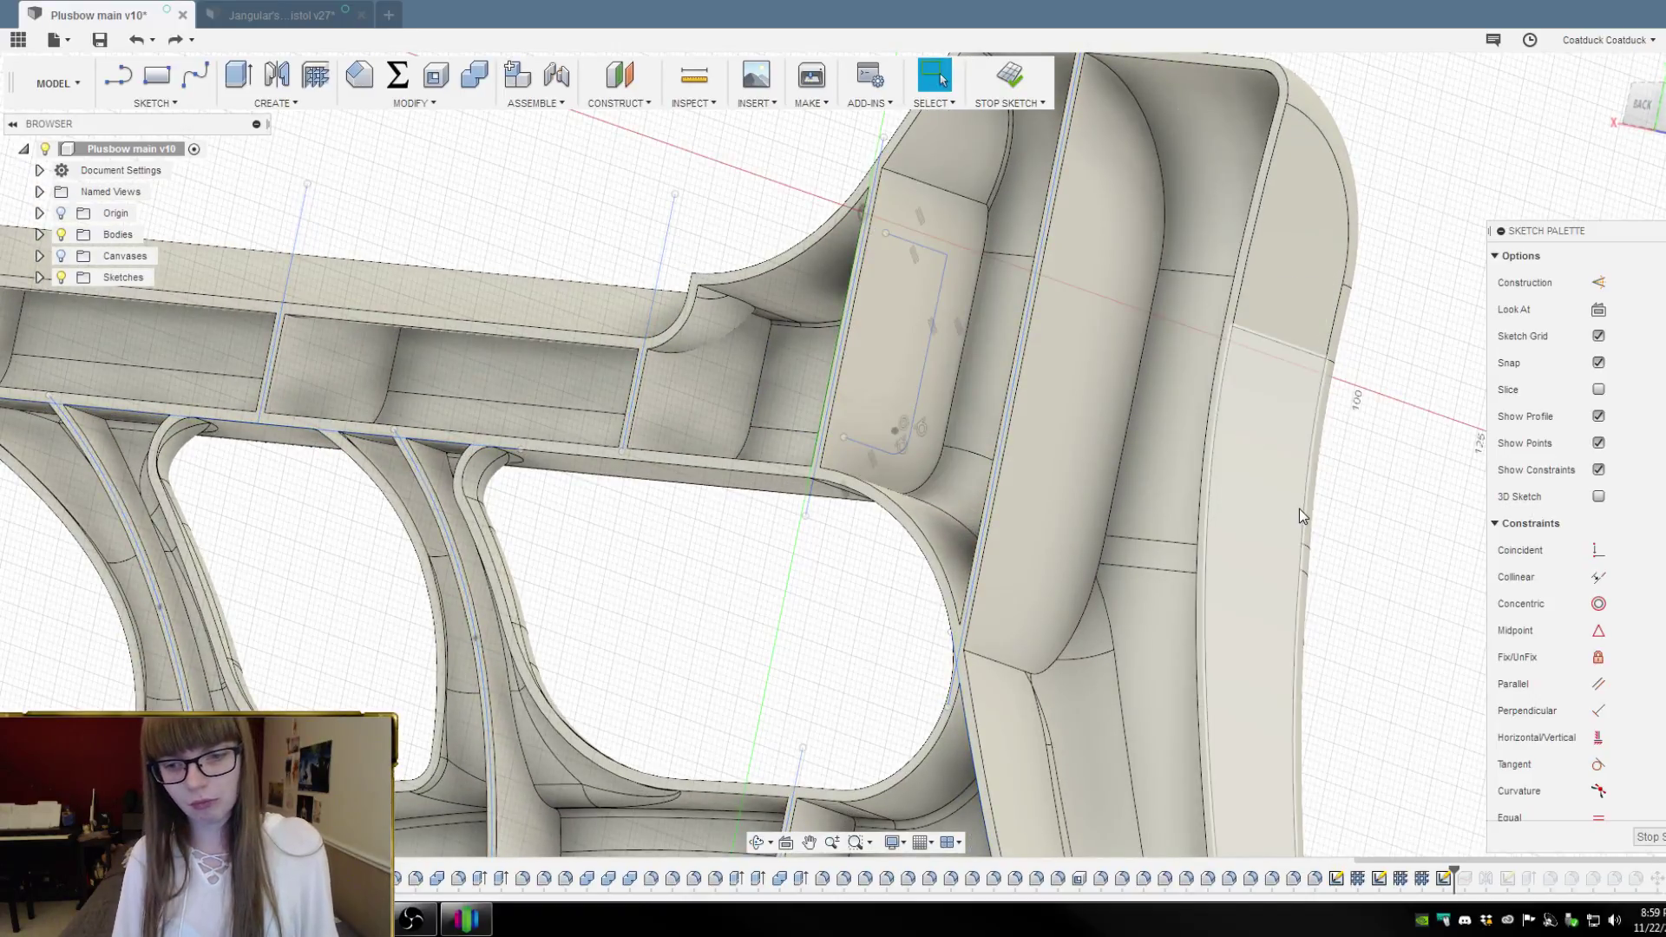
pyautogui.hotkey('ctrl', 'z')
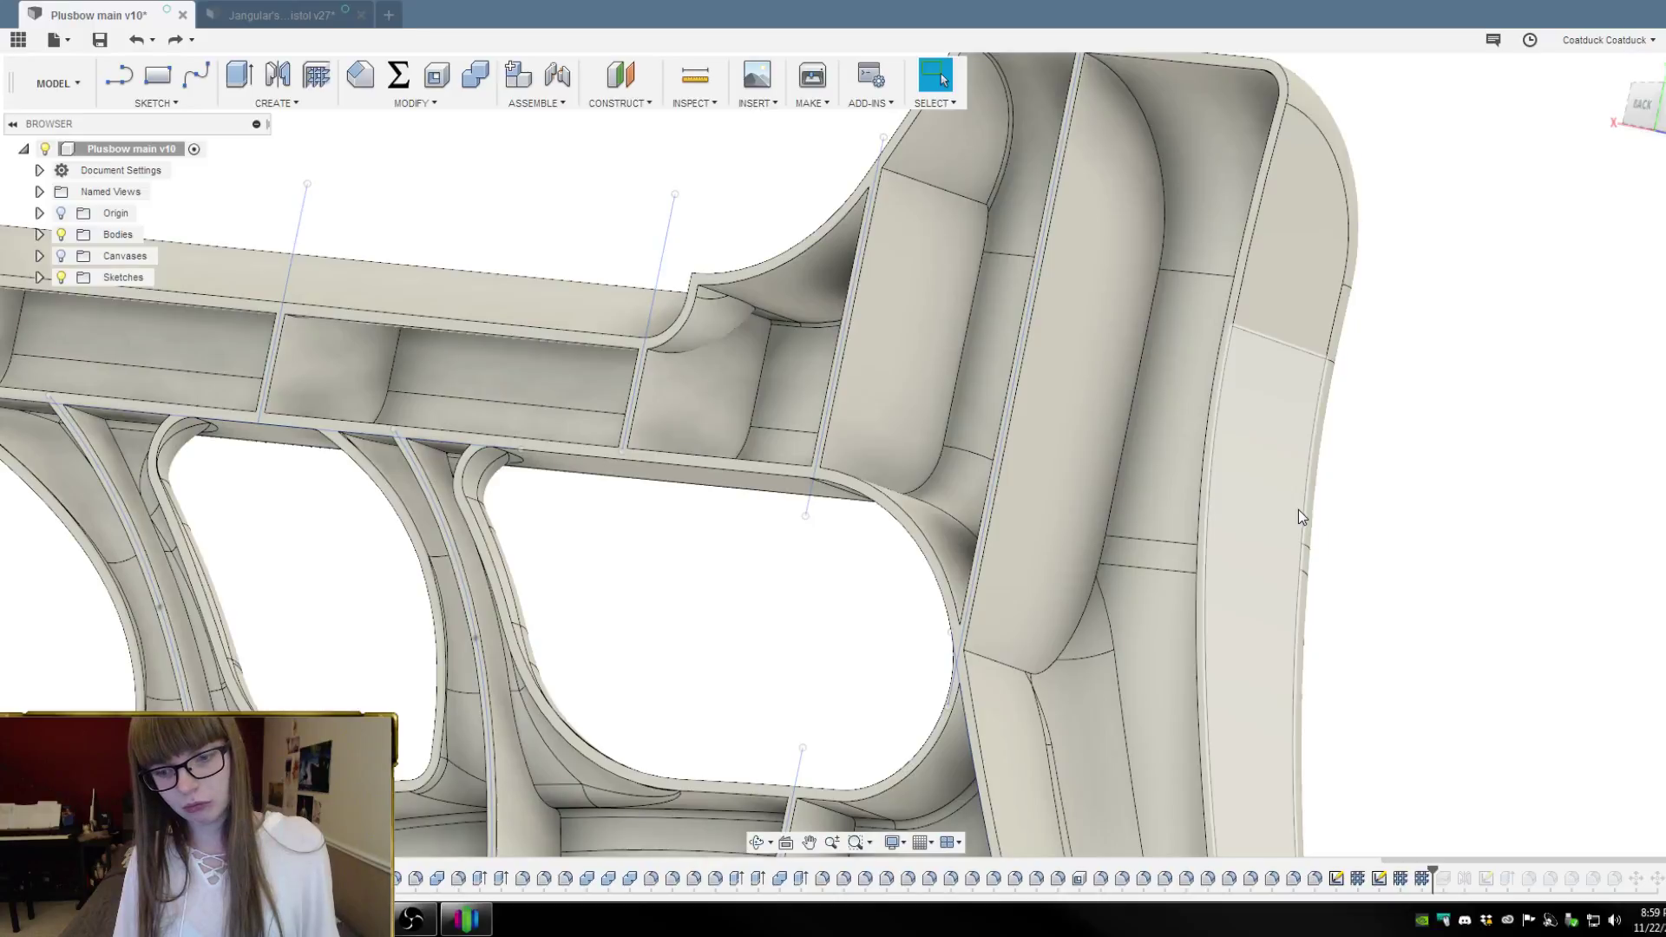
# Examine the rib layout across the butt, lower rail, grip and fore-end from the back and from several angles
pyautogui.moveTo(1365, 465)
pyautogui.keyDown('shift'); pyautogui.mouseDown(button='middle')
pyautogui.moveTo(1392, 295)
pyautogui.moveTo(1424, 356)
pyautogui.moveTo(1372, 408)
pyautogui.moveTo(1414, 342)
pyautogui.moveTo(1383, 316)
pyautogui.moveTo(1367, 361)
pyautogui.mouseUp(button='middle'); pyautogui.keyUp('shift')
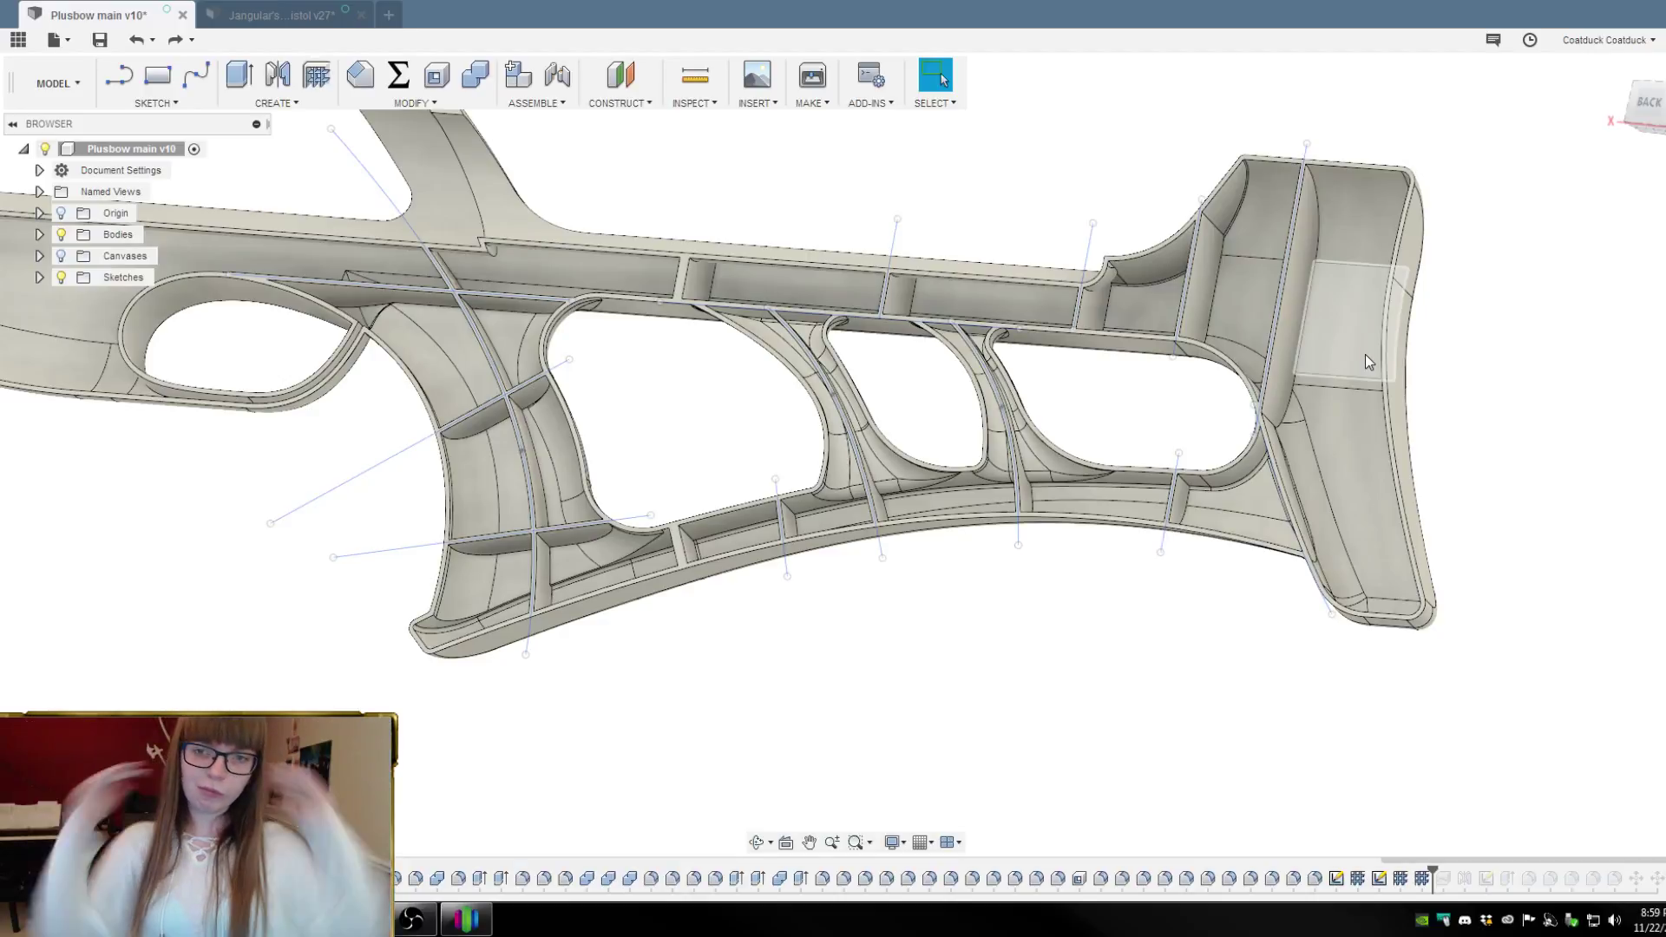
pyautogui.keyDown('shift'); pyautogui.moveTo(1366, 354); pyautogui.dragTo(1571, 396, button='middle'); pyautogui.keyUp('shift')
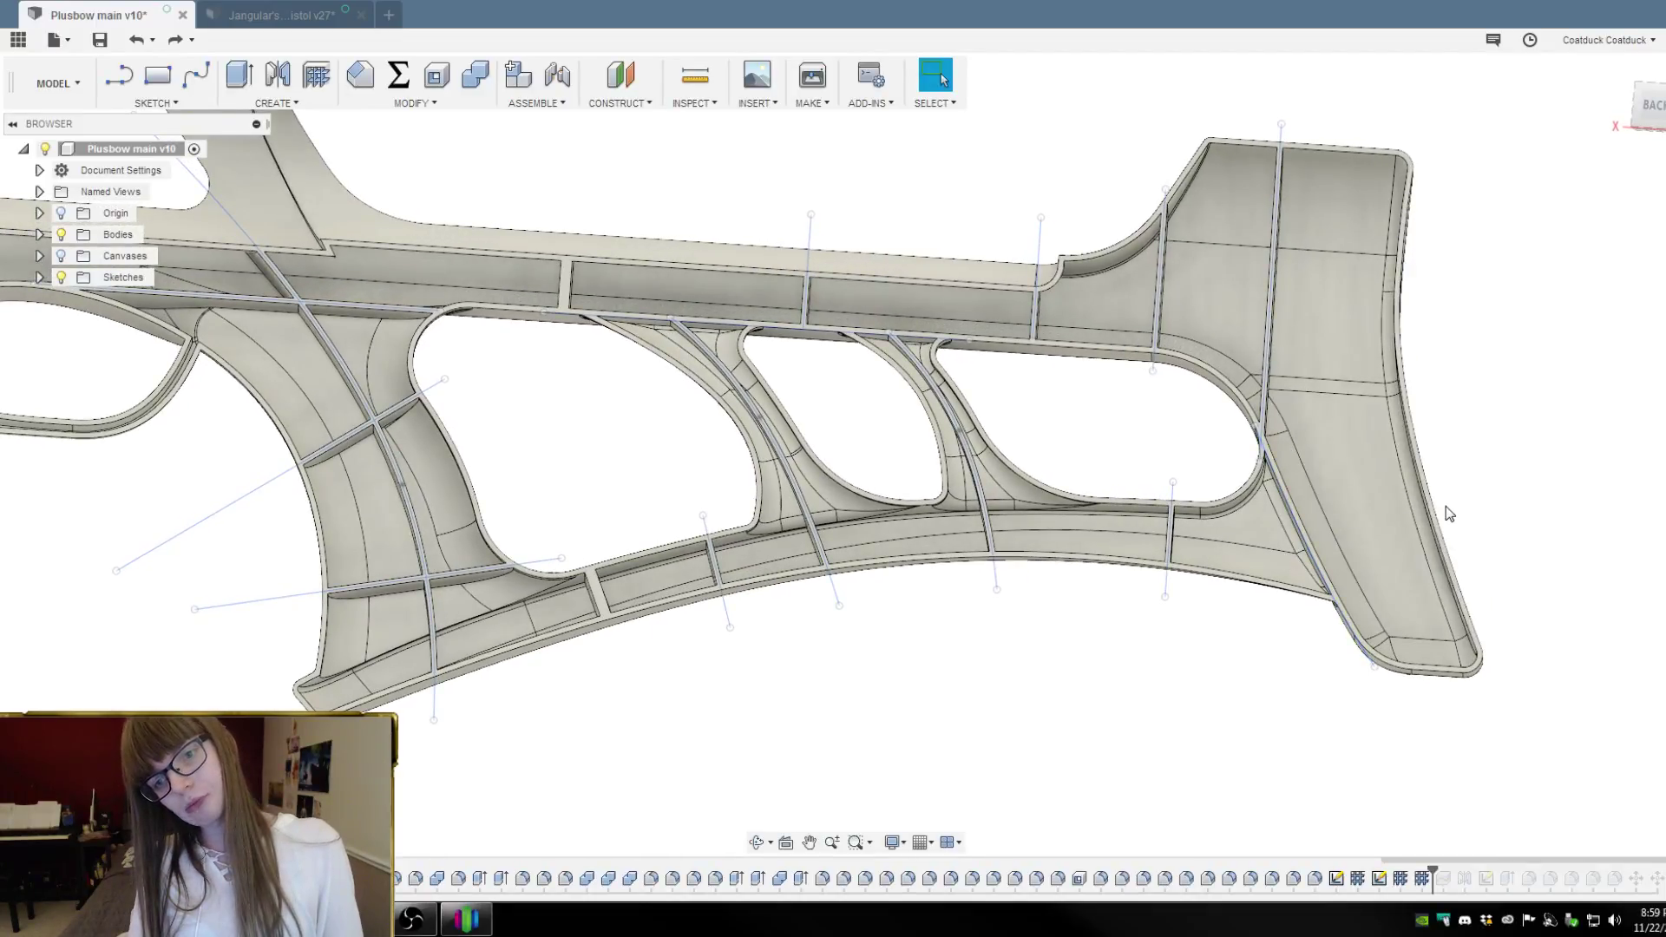
pyautogui.moveTo(1640, 144); pyautogui.dragTo(1643, 148)
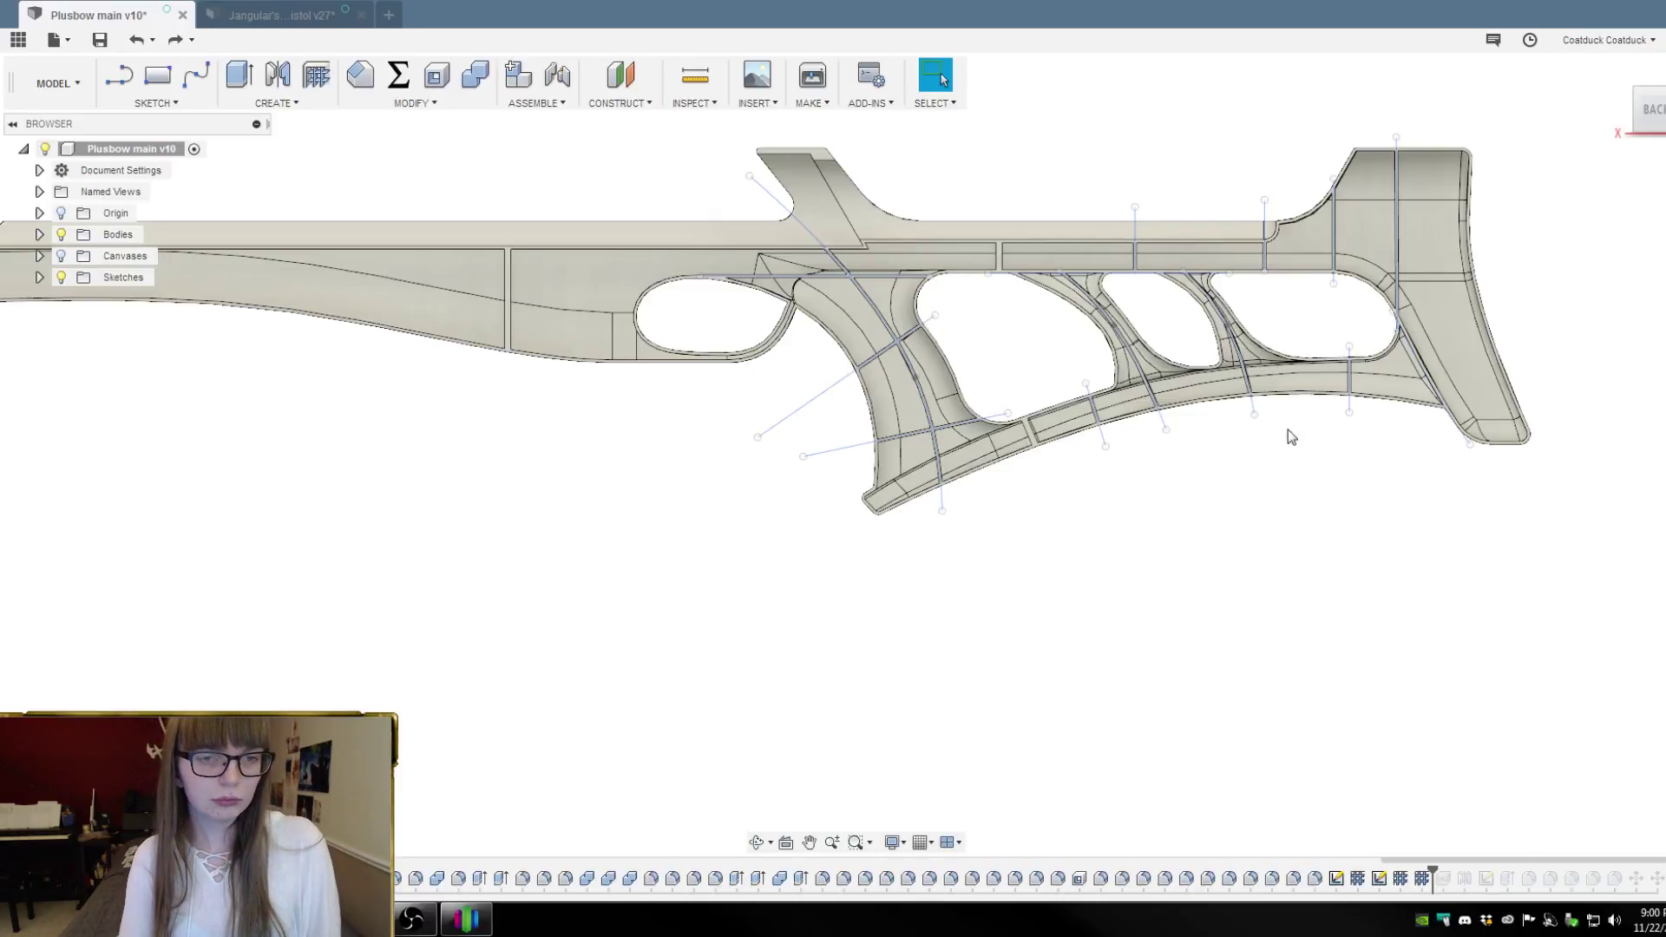
pyautogui.scroll(2, 893, 278)
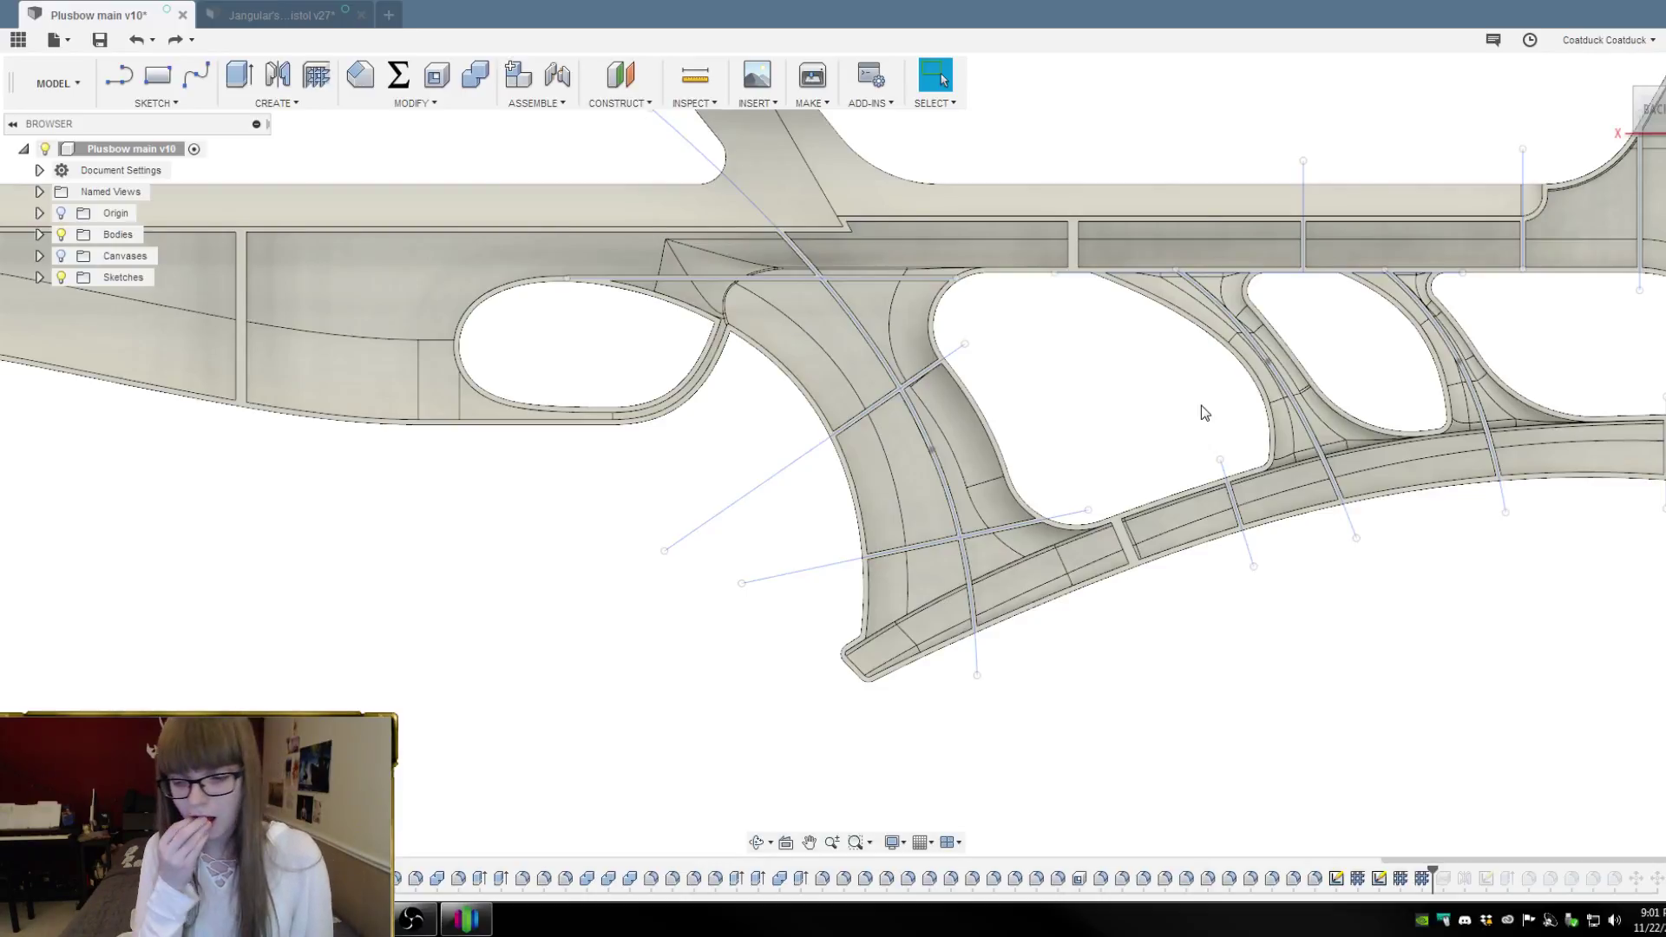
pyautogui.scroll(-6, 1182, 336)
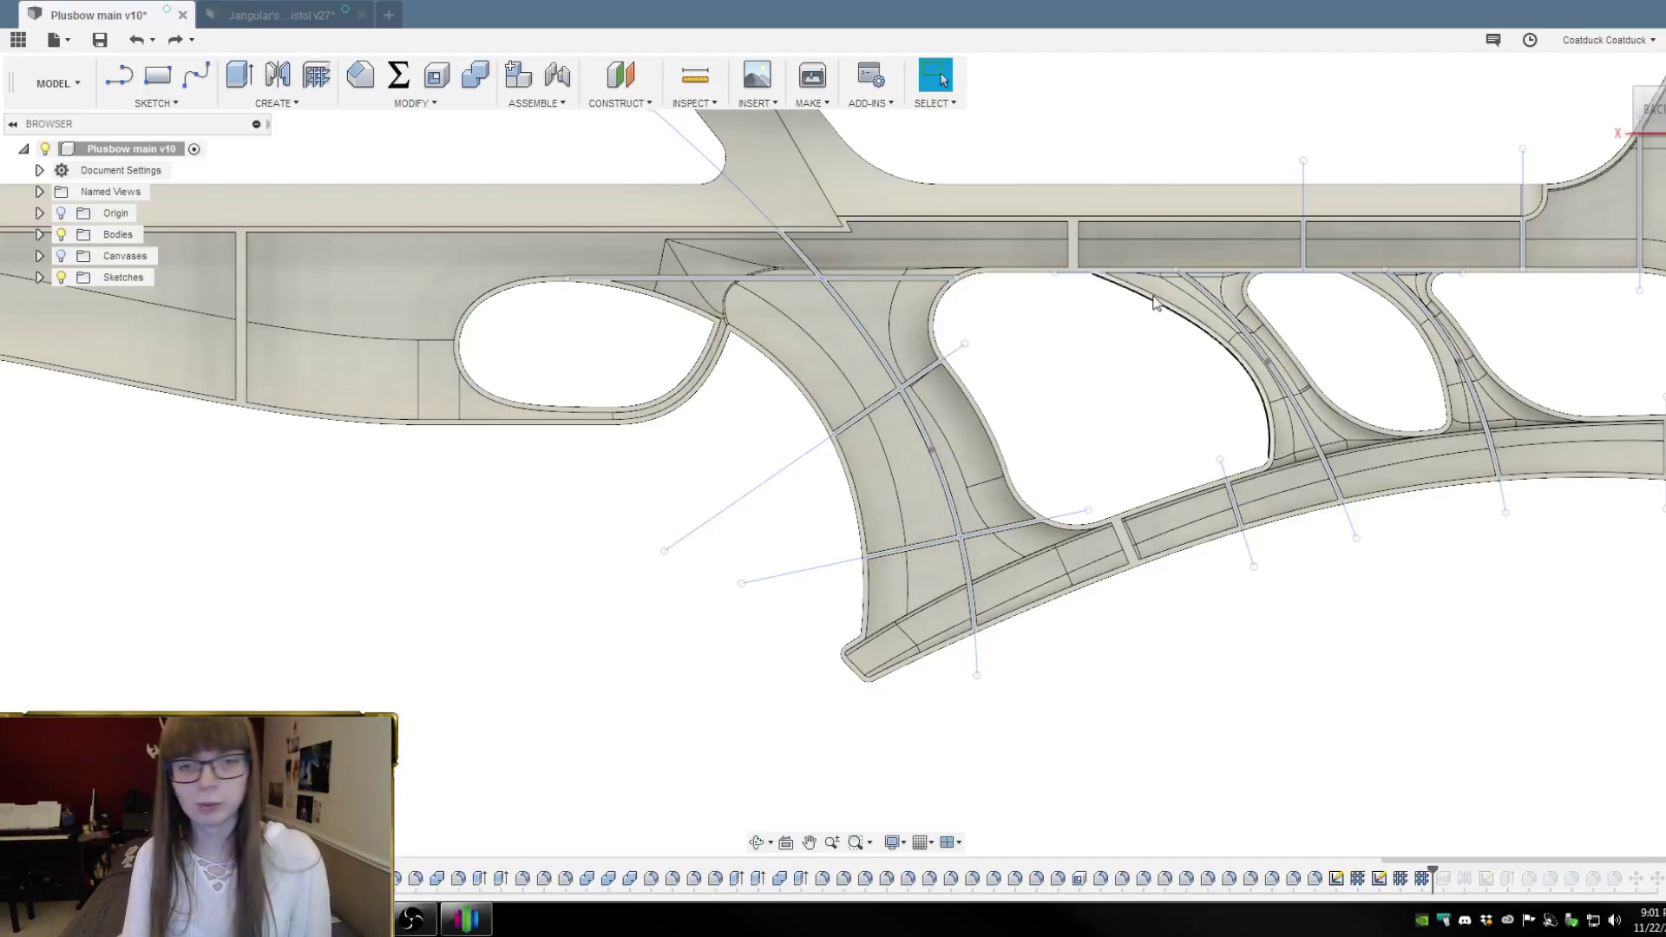
pyautogui.keyDown('shift'); pyautogui.moveTo(1052, 453); pyautogui.dragTo(1012, 439, button='middle'); pyautogui.keyUp('shift')
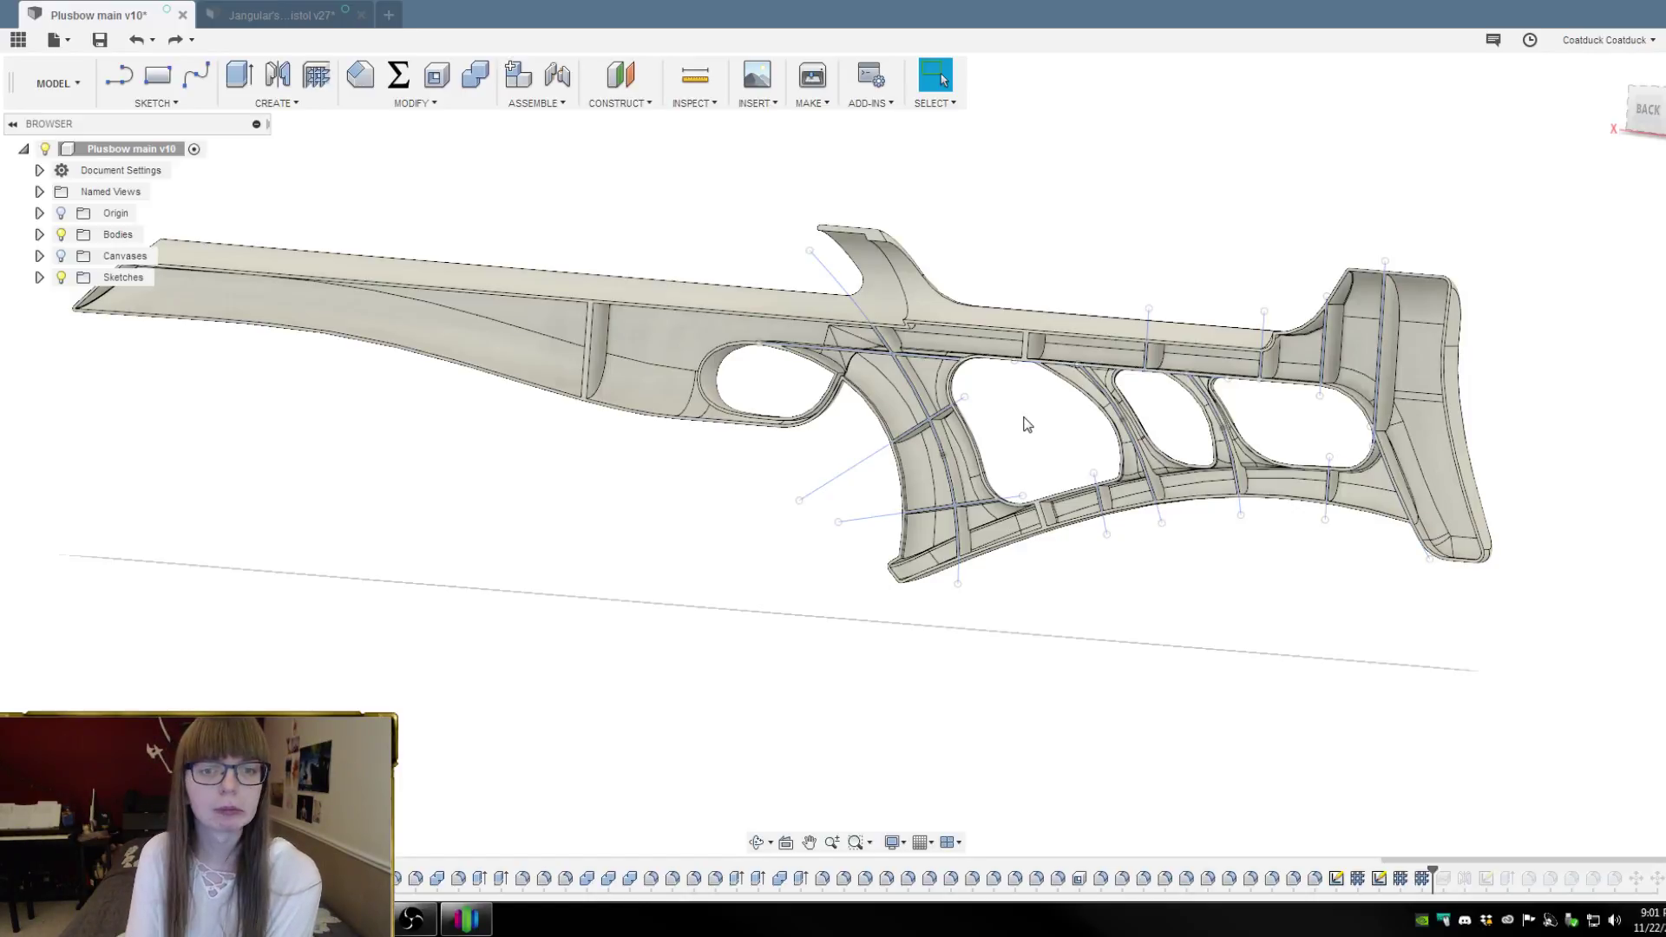
pyautogui.keyDown('shift'); pyautogui.moveTo(1051, 253); pyautogui.dragTo(1183, 229, button='middle'); pyautogui.keyUp('shift')
pyautogui.scroll(3, 1032, 260)
pyautogui.scroll(3, 1058, 269)
pyautogui.scroll(-4, 1184, 229)
pyautogui.scroll(2, 1076, 394)
pyautogui.scroll(-2, 1035, 577)
pyautogui.keyDown('shift'); pyautogui.moveTo(1139, 279); pyautogui.dragTo(1101, 301, button='middle'); pyautogui.keyUp('shift')
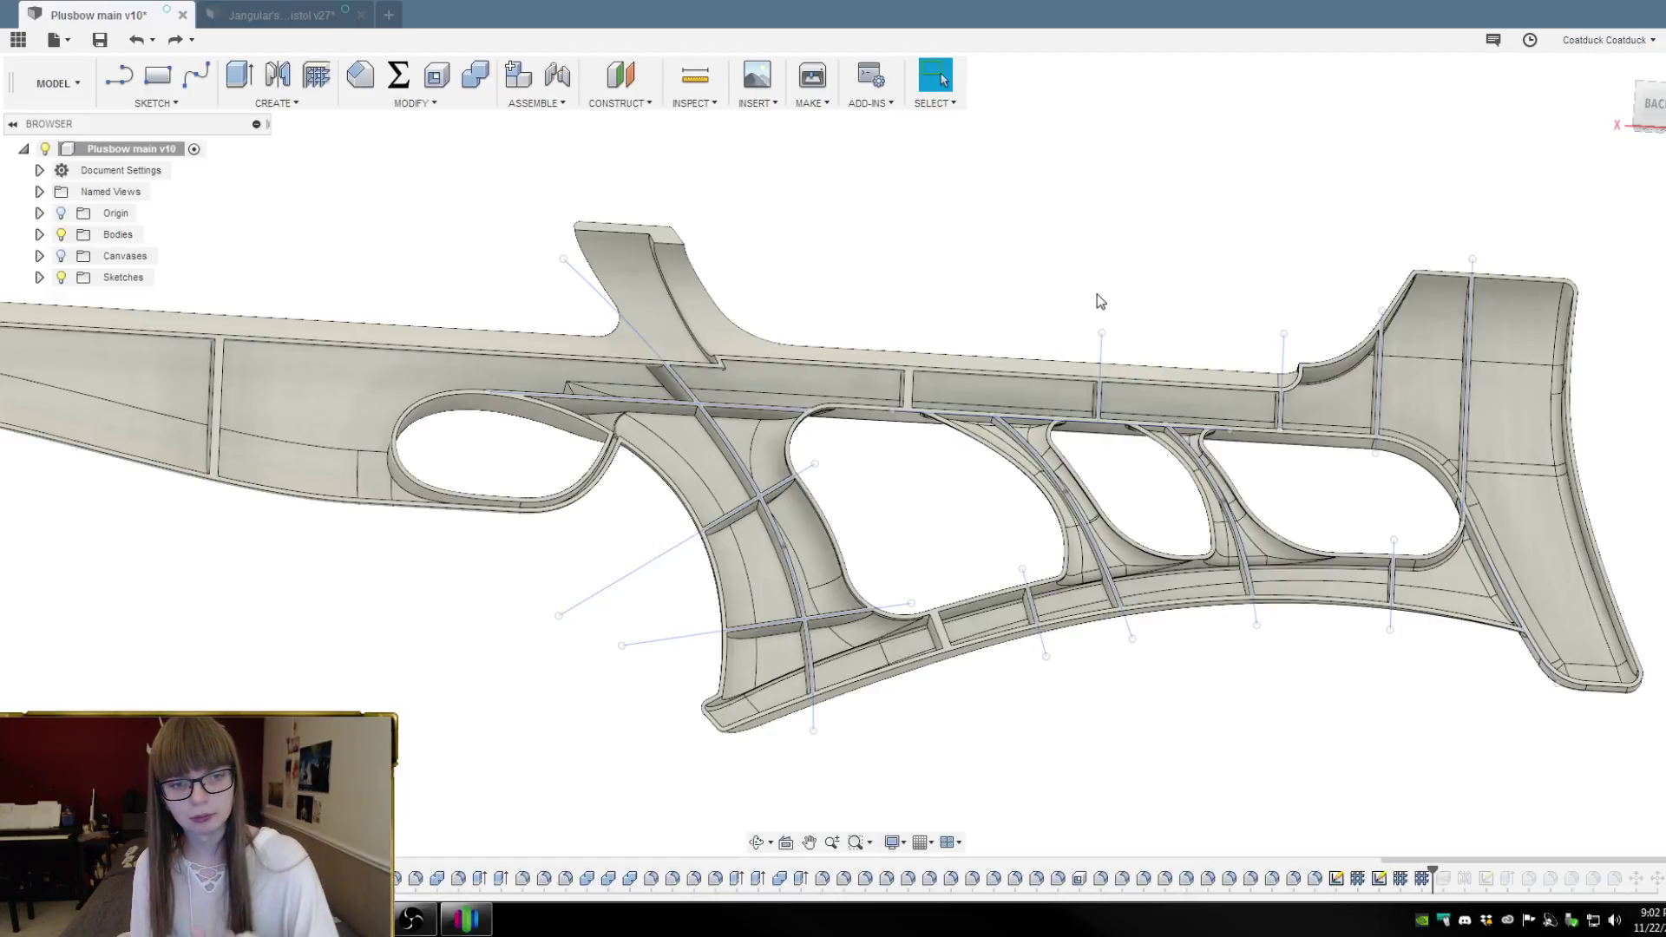
pyautogui.scroll(-3, 1097, 301)
pyautogui.keyDown('shift'); pyautogui.moveTo(1029, 204); pyautogui.dragTo(1074, 230, button='middle'); pyautogui.keyUp('shift')
pyautogui.scroll(-2, 1514, 383)
pyautogui.scroll(5, 1302, 351)
pyautogui.scroll(3, 1301, 351)
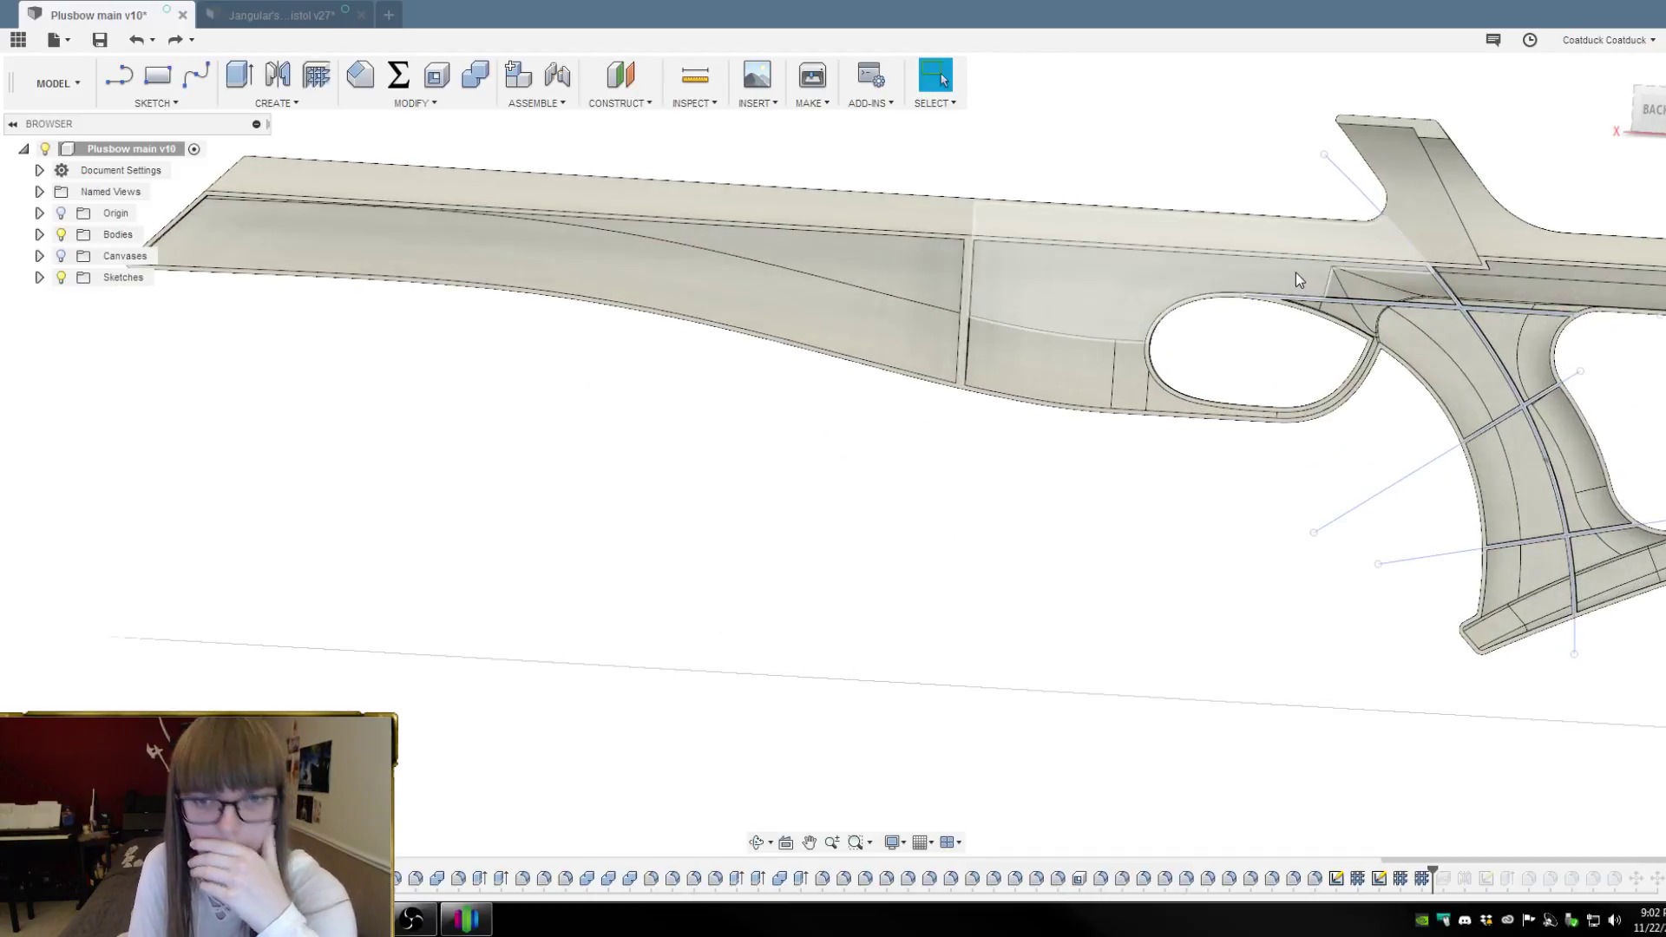
# Open the rib-line sketch and draw an 80 mm vertical line across the rail at the trigger opening's front end
pyautogui.click(128, 76)
pyautogui.click(1432, 156)
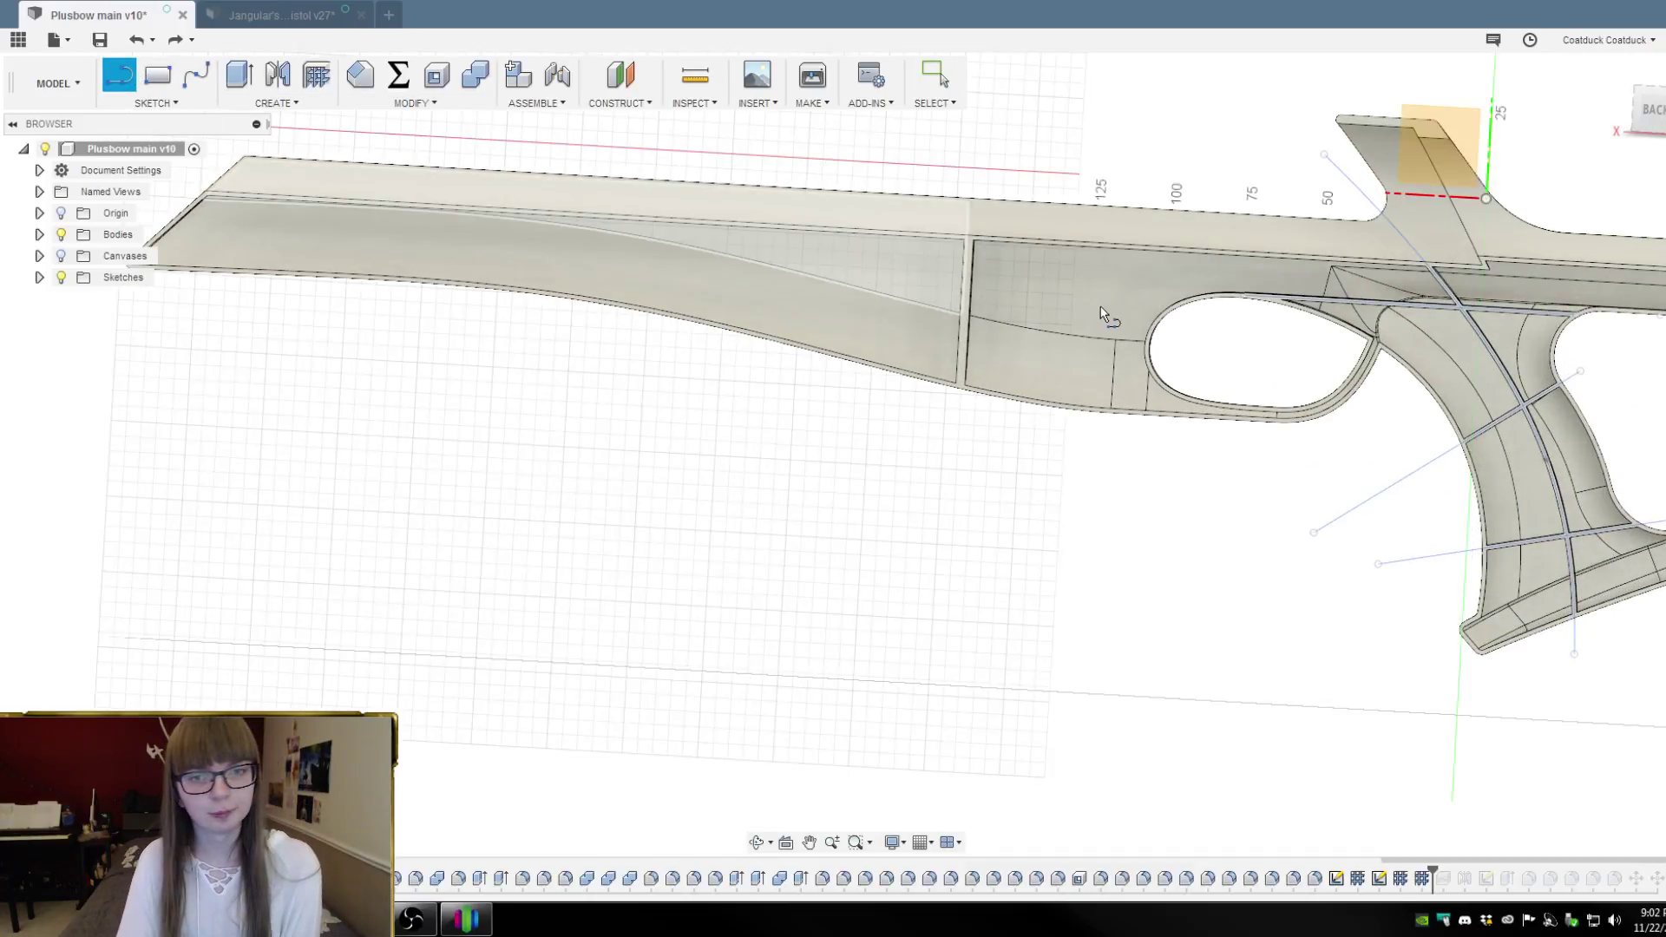
pyautogui.scroll(3, 1285, 277)
pyautogui.scroll(-3, 1284, 277)
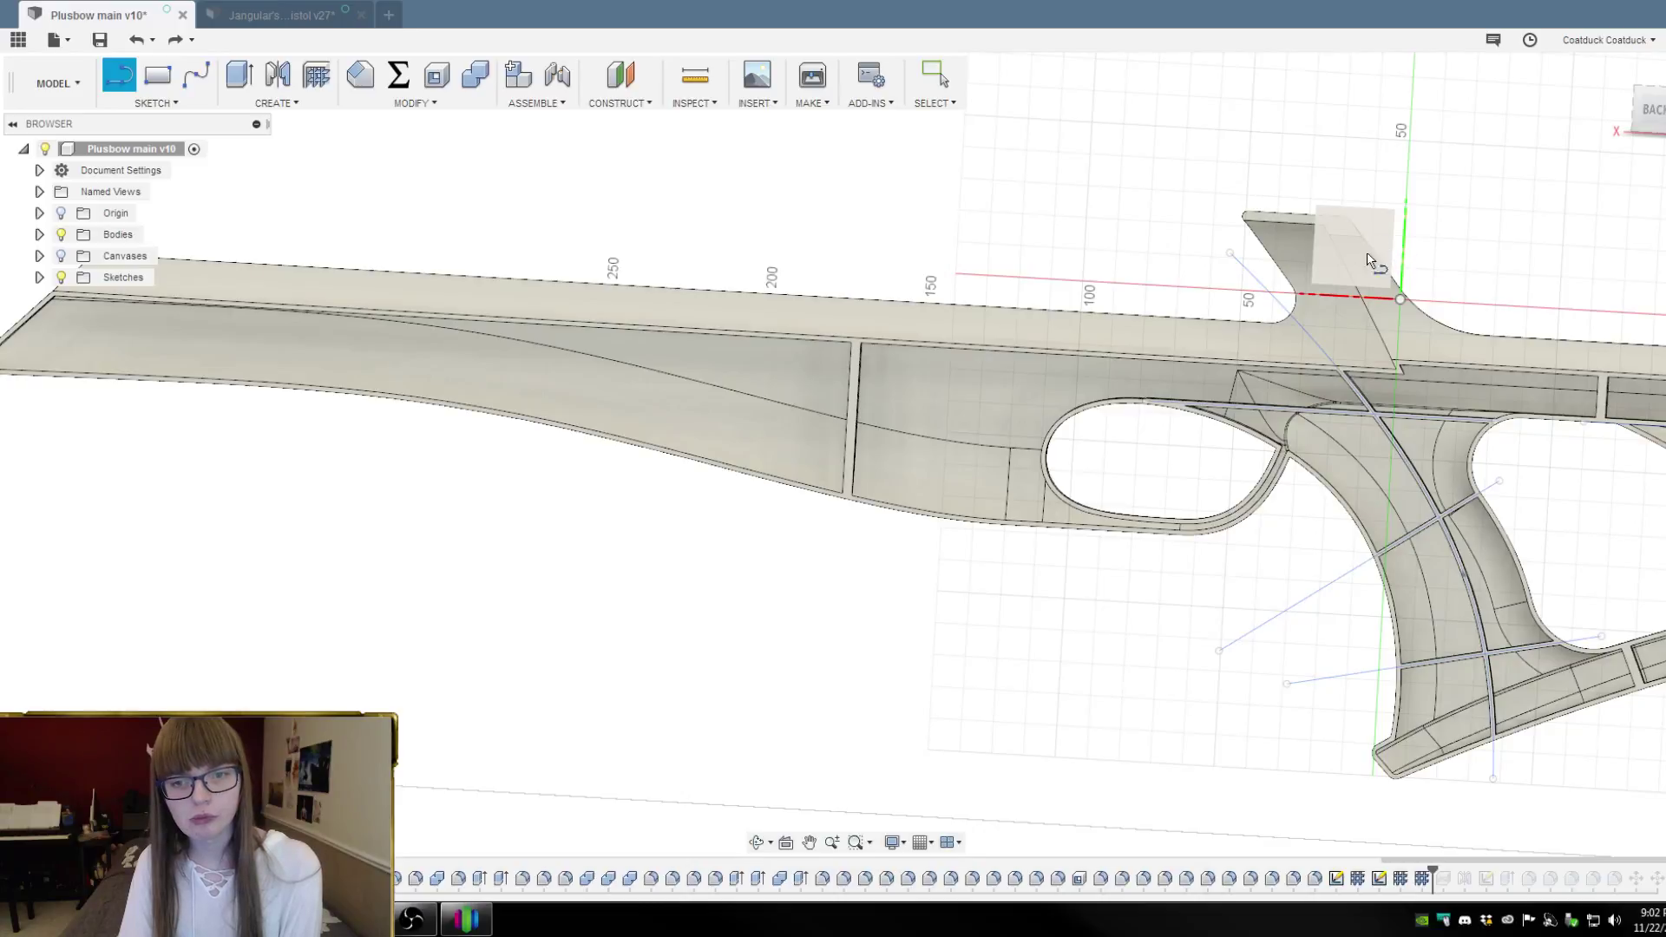
pyautogui.click(1369, 243)
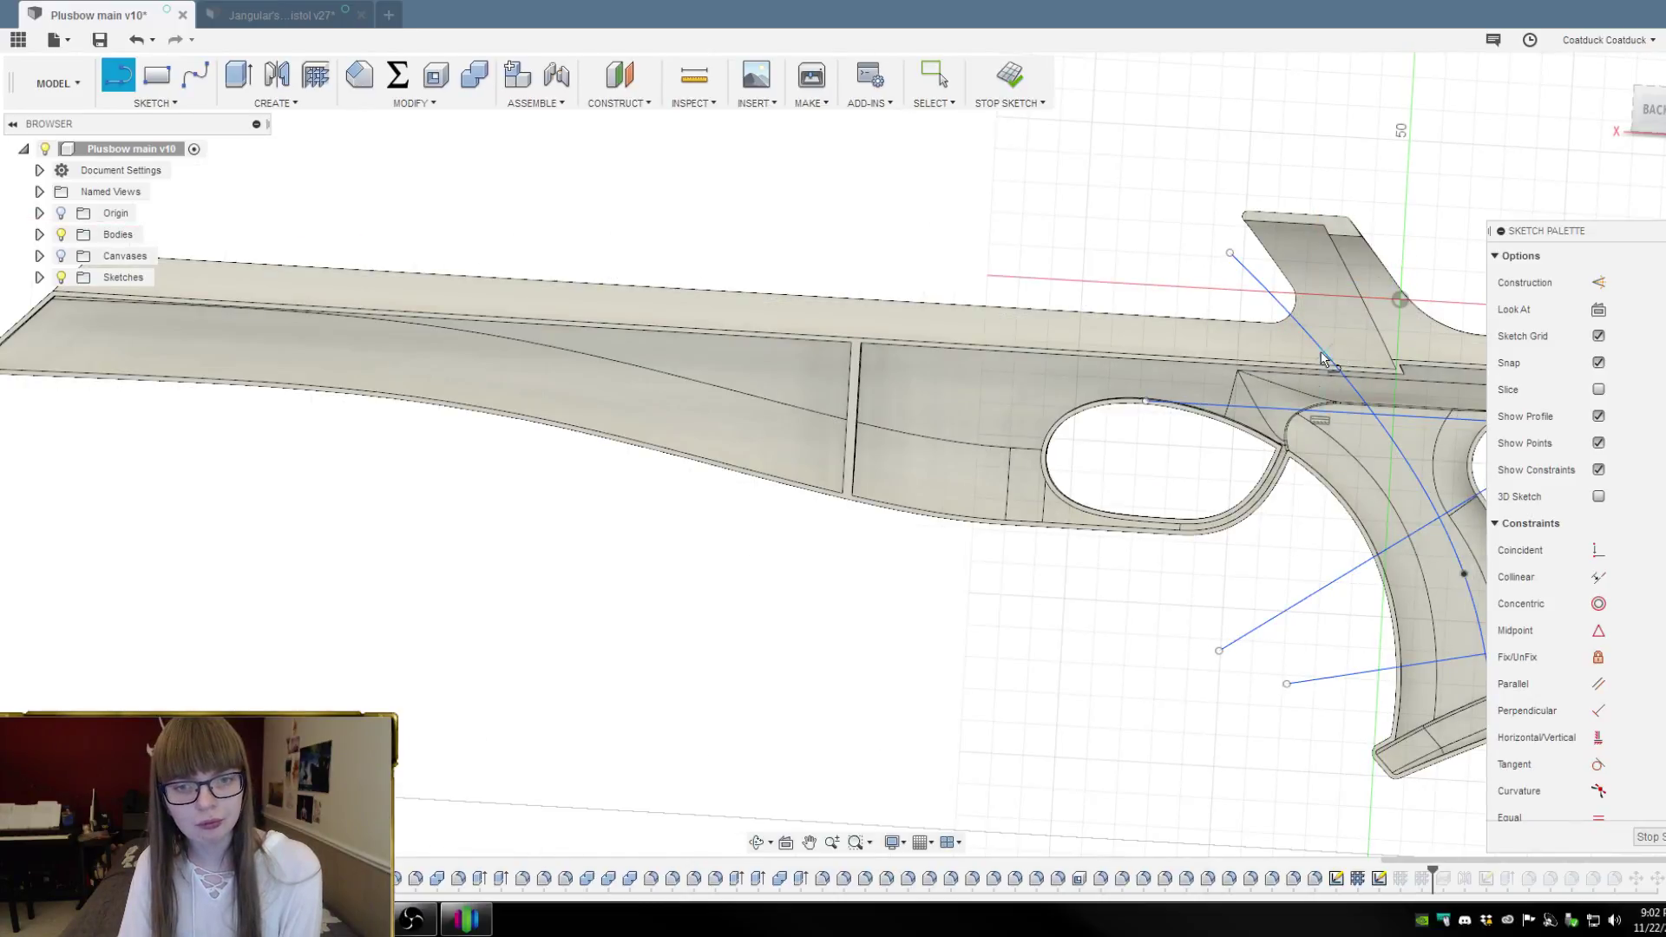
pyautogui.scroll(3, 1041, 458)
pyautogui.scroll(4, 1044, 453)
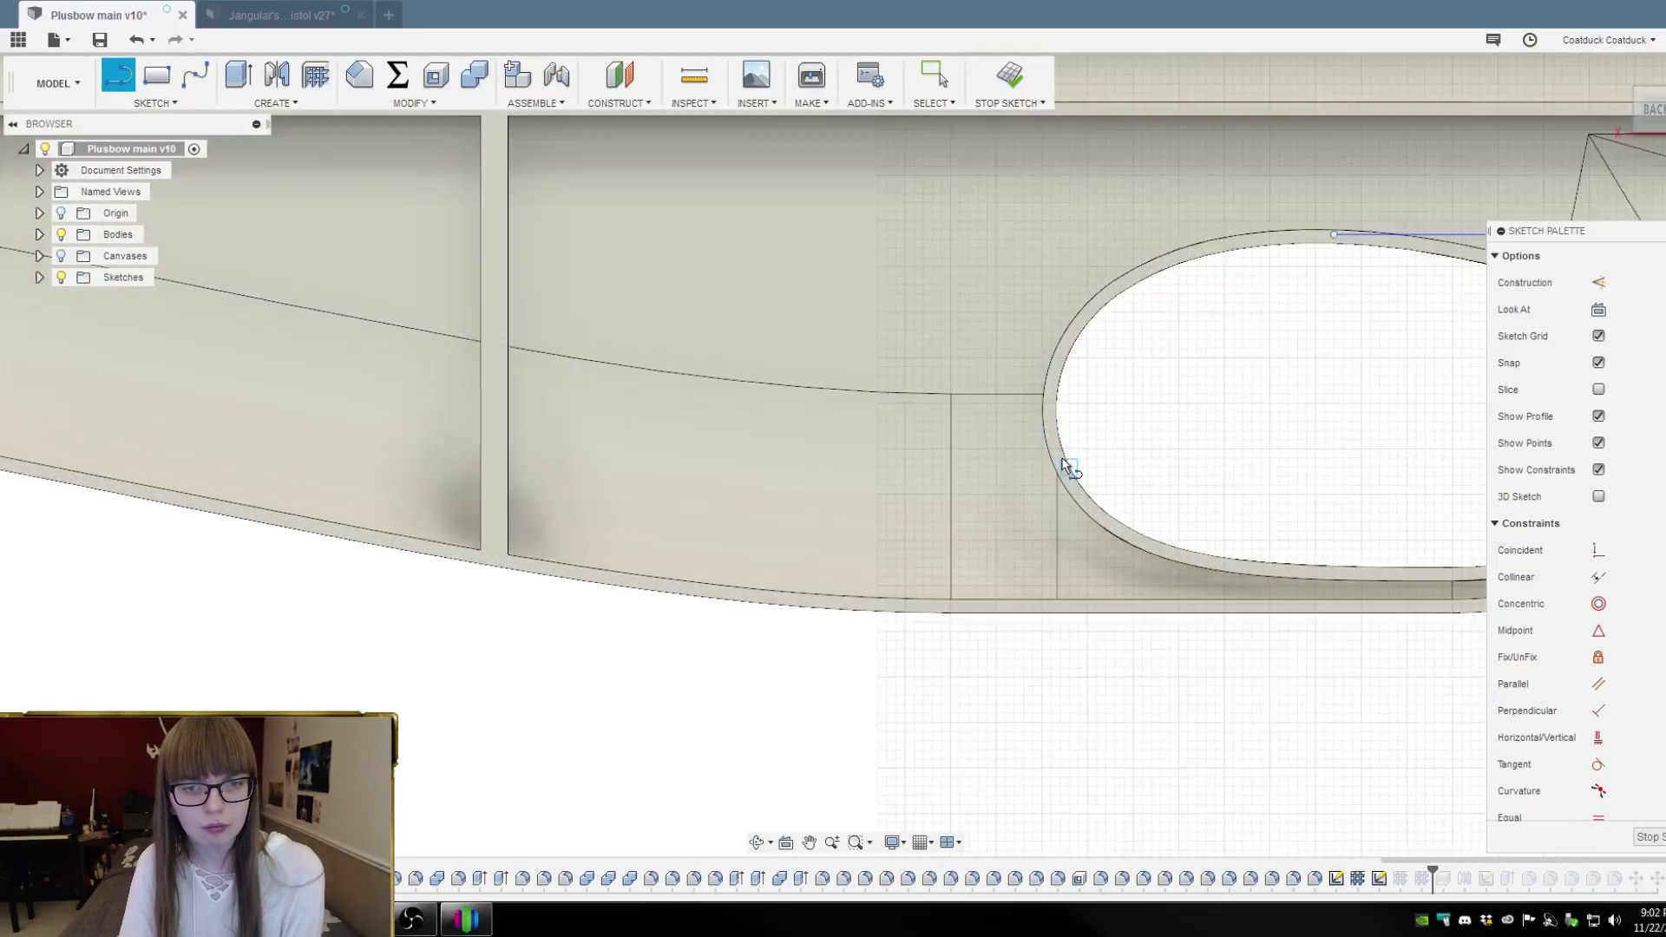
pyautogui.scroll(-2, 1071, 513)
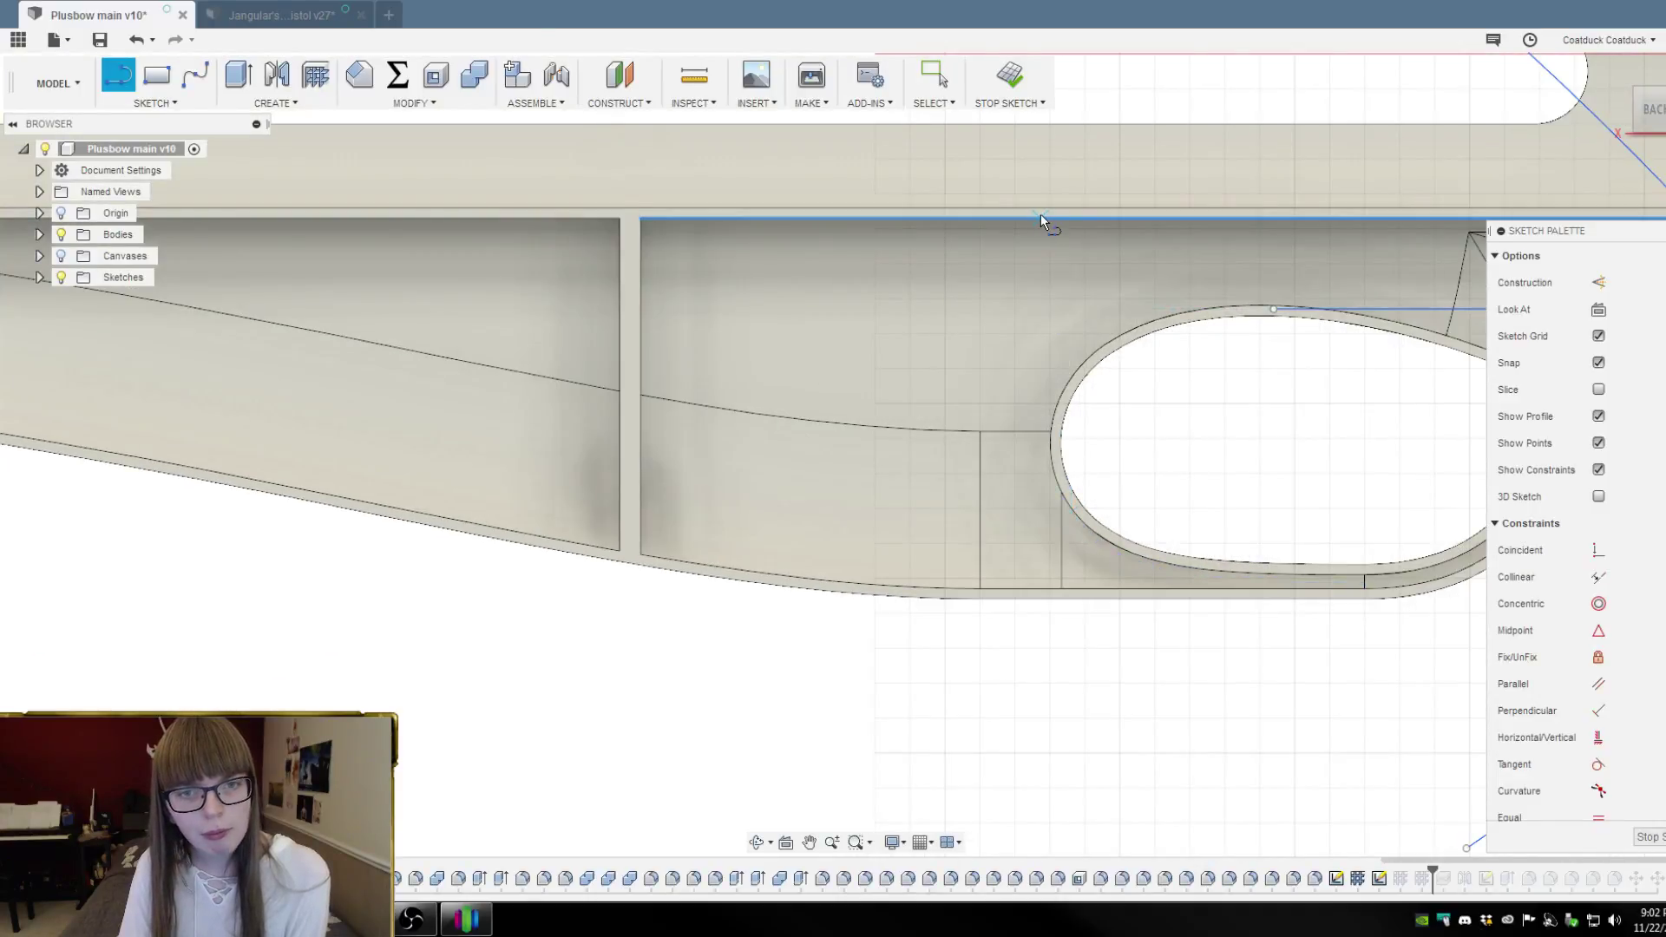
pyautogui.scroll(-2, 1057, 198)
pyautogui.click(1055, 150)
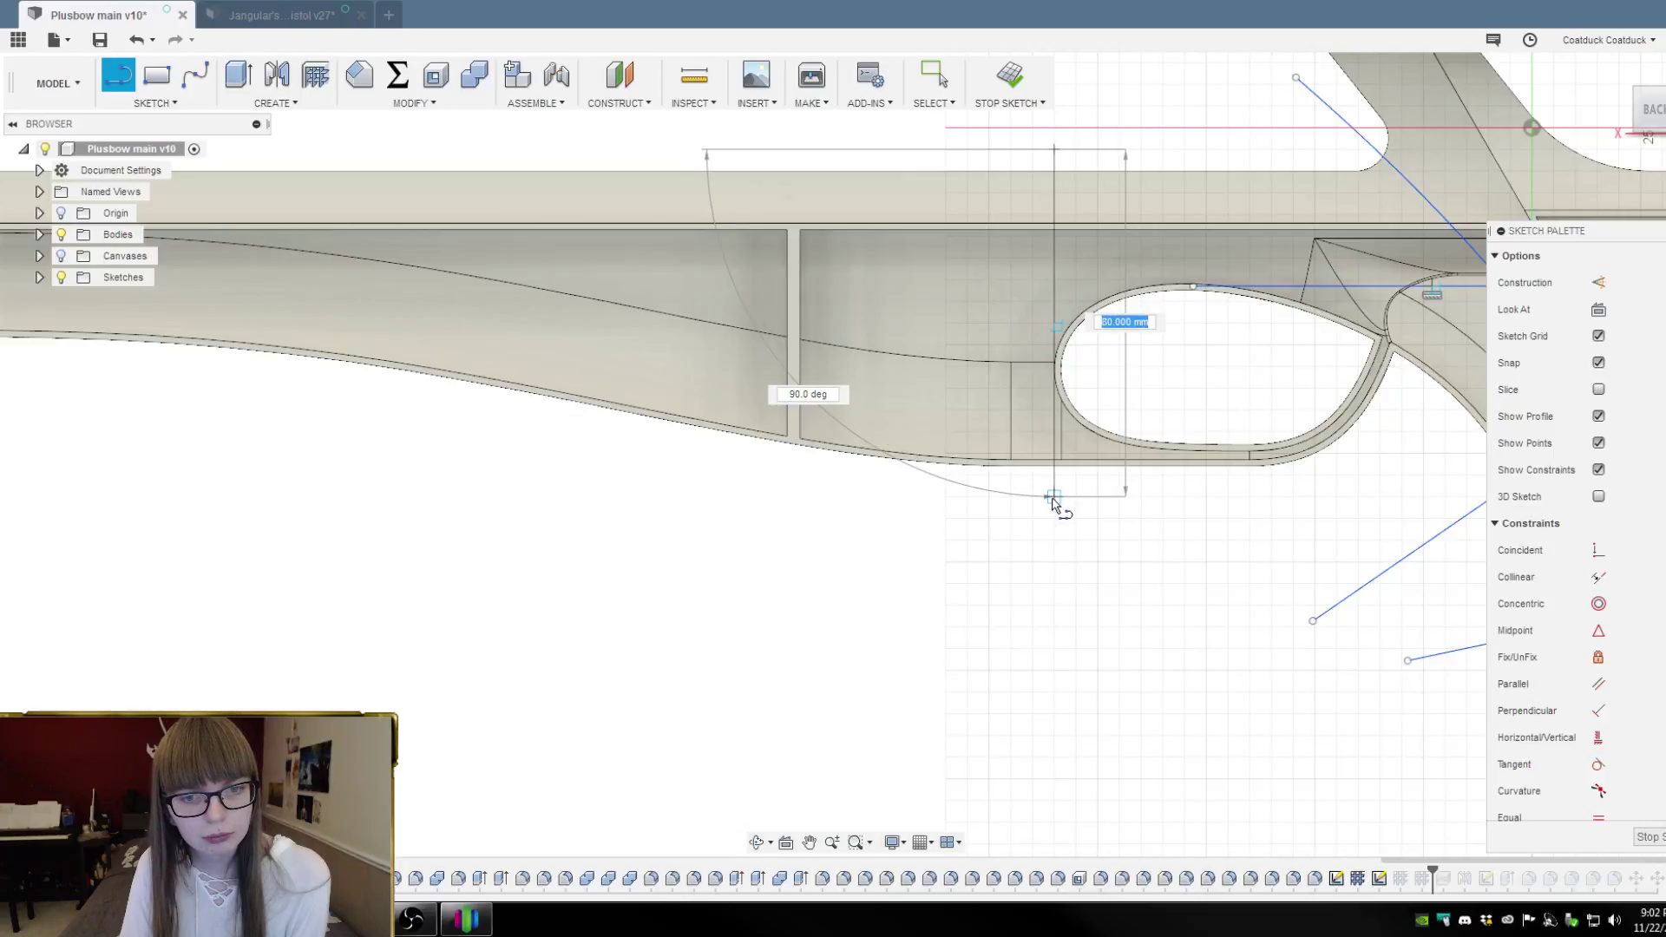
pyautogui.click(1055, 497)
pyautogui.press('Escape')
pyautogui.scroll(-2, 762, 495)
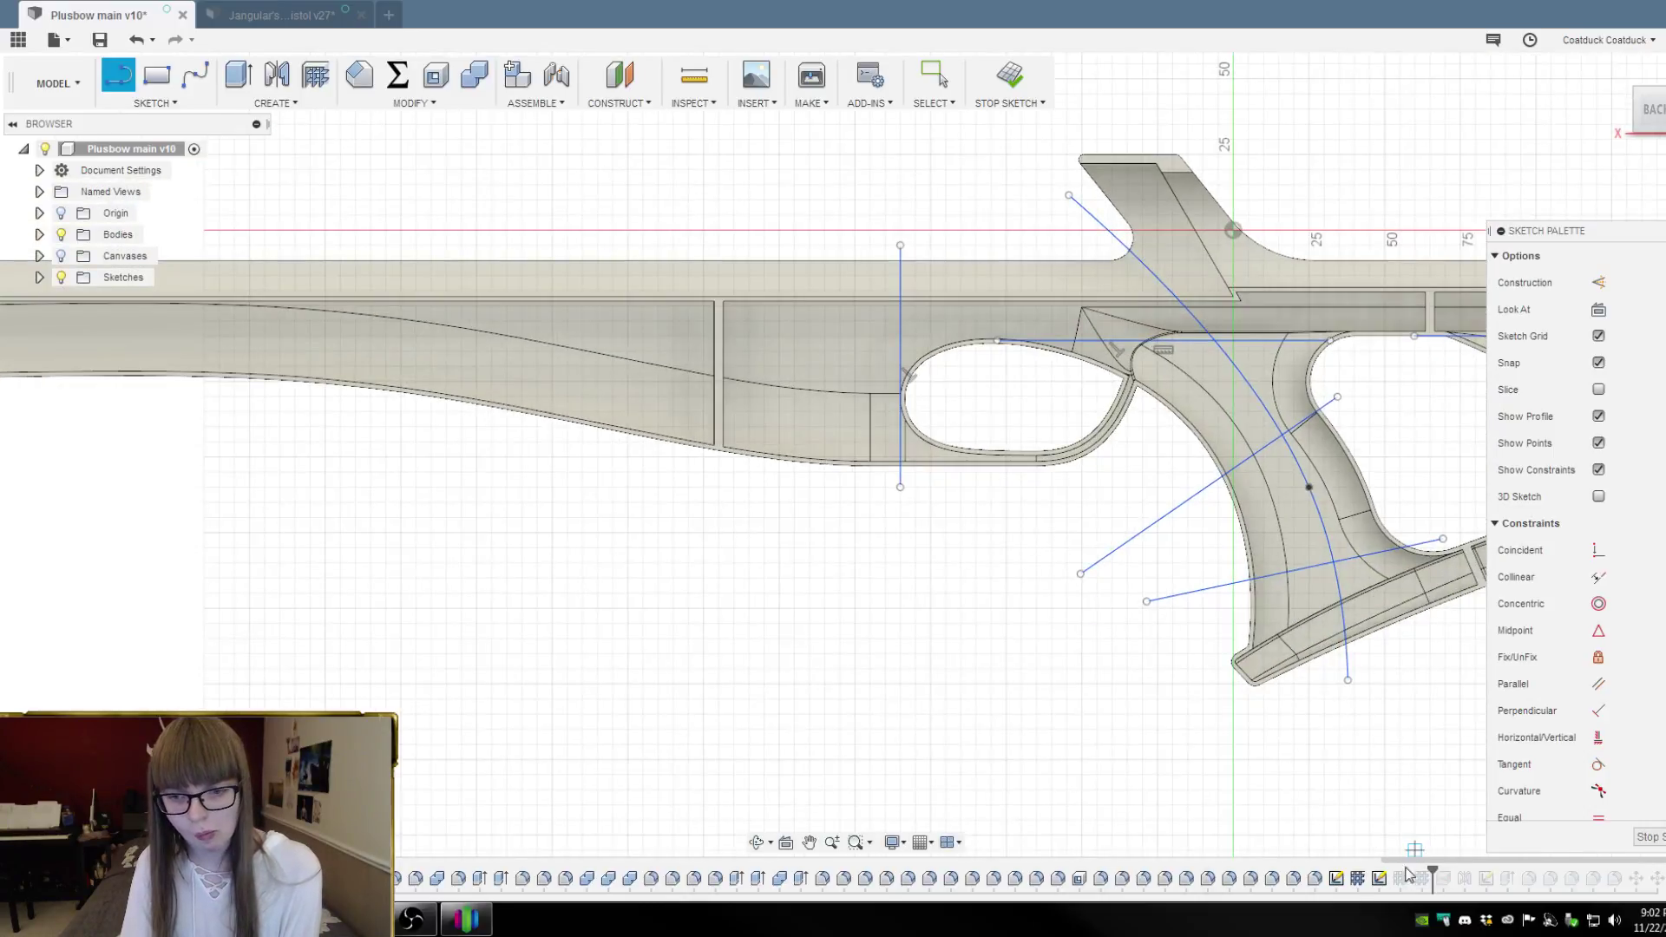
pyautogui.click(1646, 836)
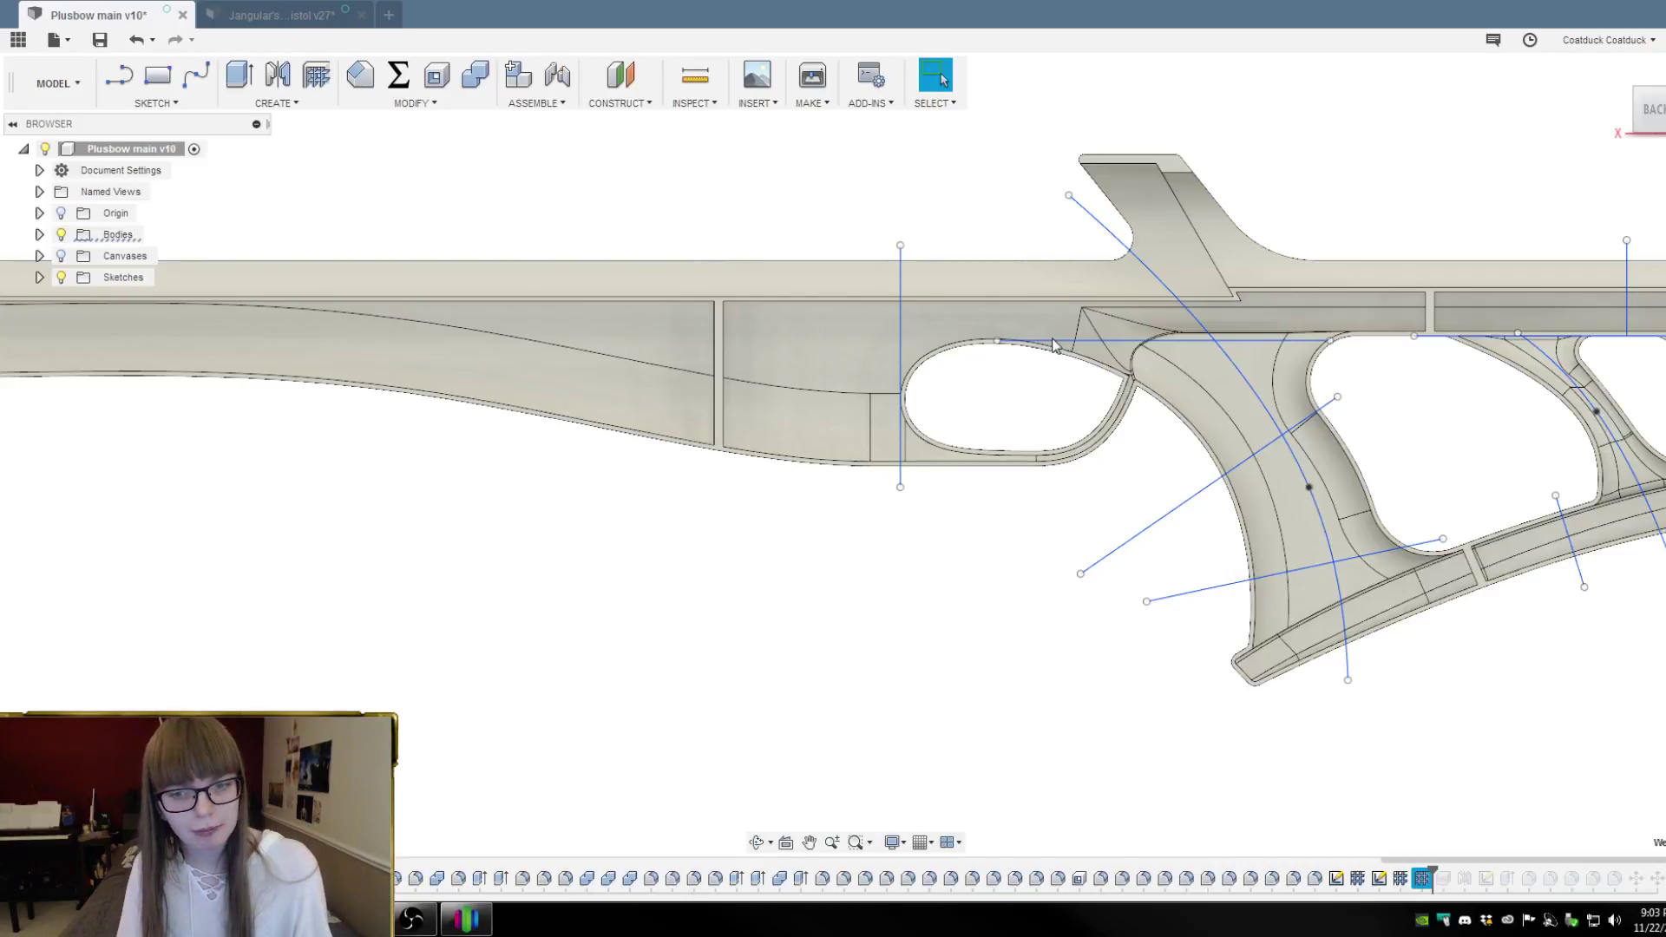
# Try to add the 80 mm vertical line at the trigger opening to the existing web feature's curves
pyautogui.click(902, 320)
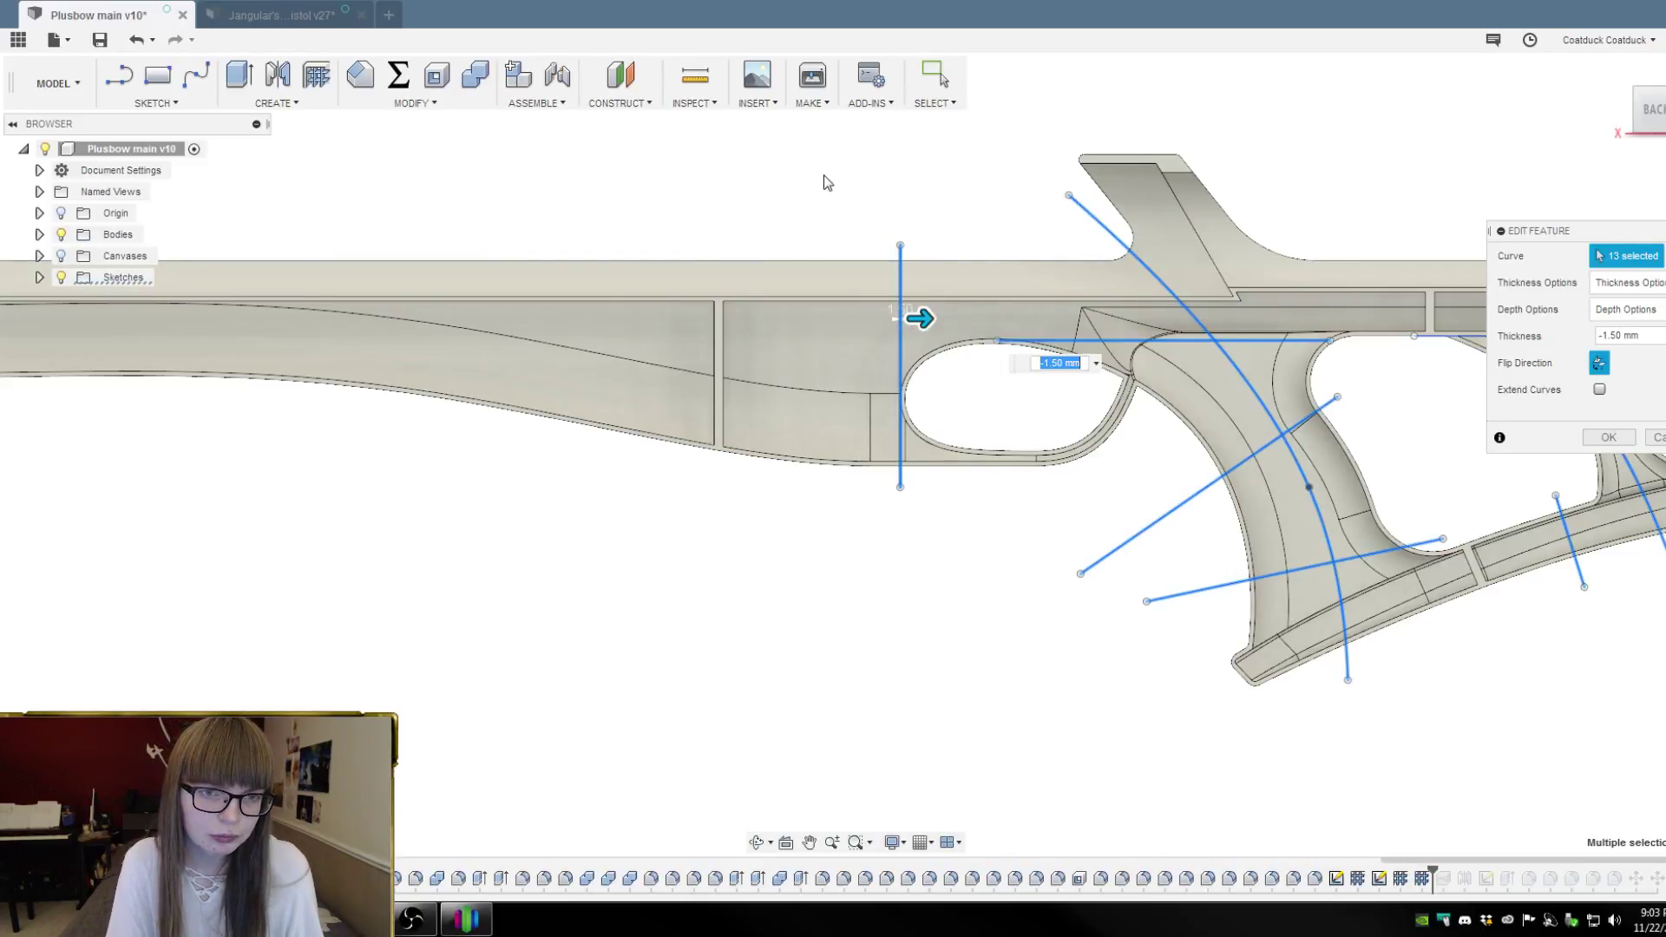
pyautogui.scroll(4, 954, 408)
pyautogui.moveTo(996, 658)
pyautogui.keyDown('shift'); pyautogui.mouseDown(button='middle')
pyautogui.moveTo(974, 607)
pyautogui.moveTo(960, 662)
pyautogui.moveTo(1026, 673)
pyautogui.moveTo(949, 669)
pyautogui.moveTo(973, 655)
pyautogui.mouseUp(button='middle'); pyautogui.keyUp('shift')
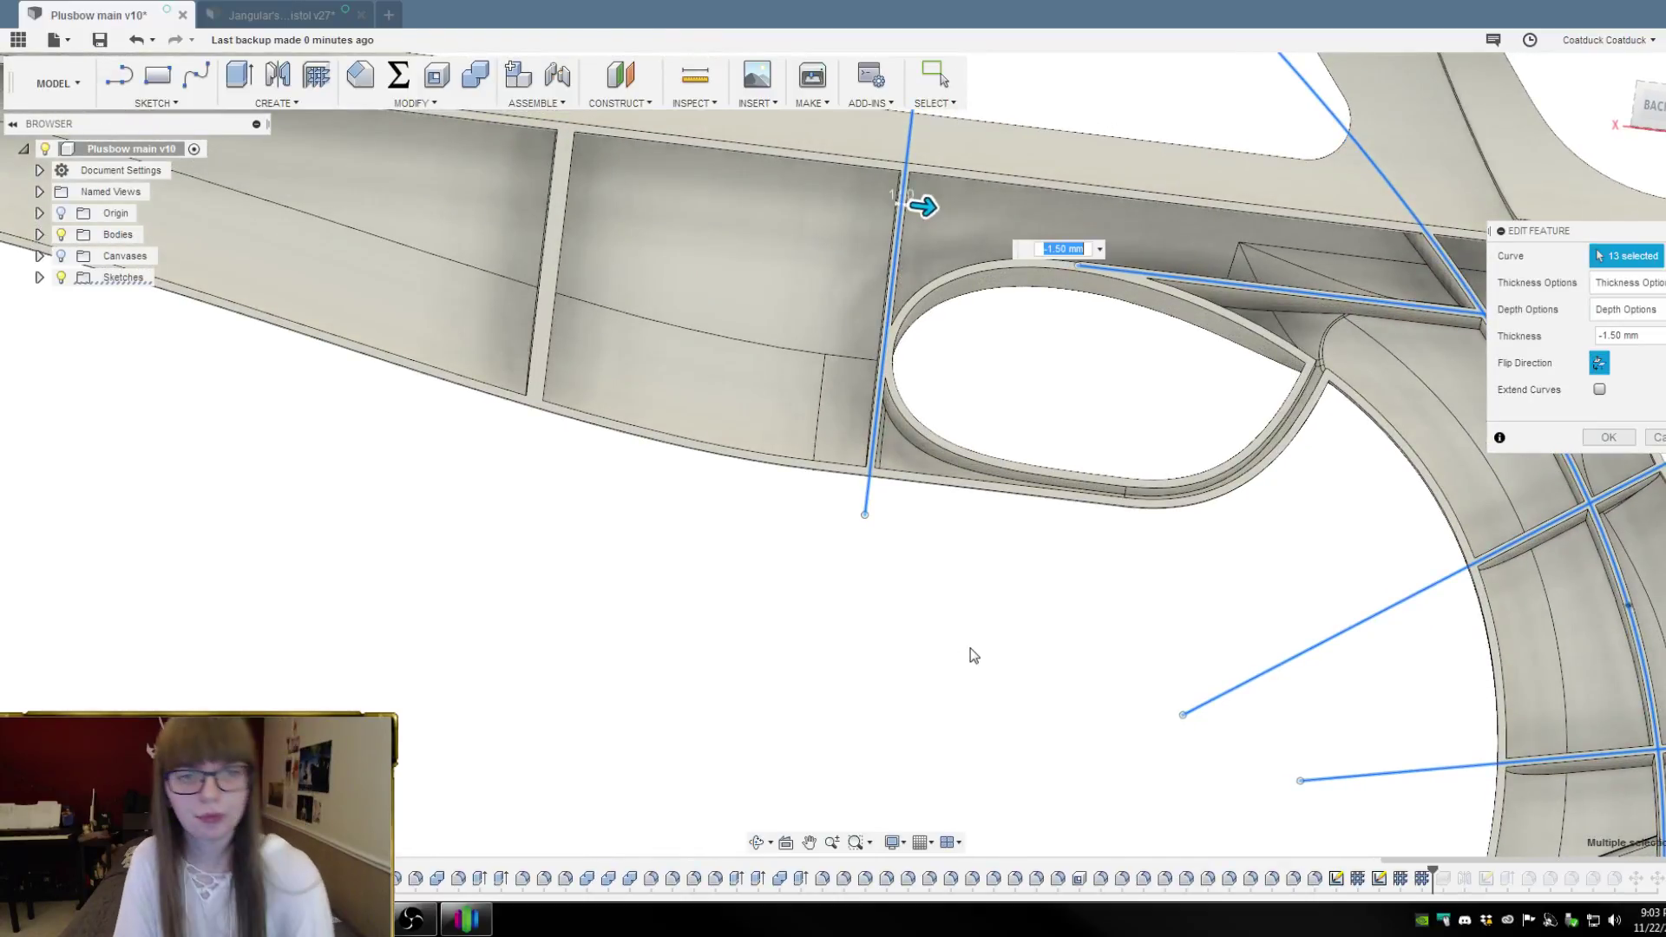
pyautogui.press('Return')
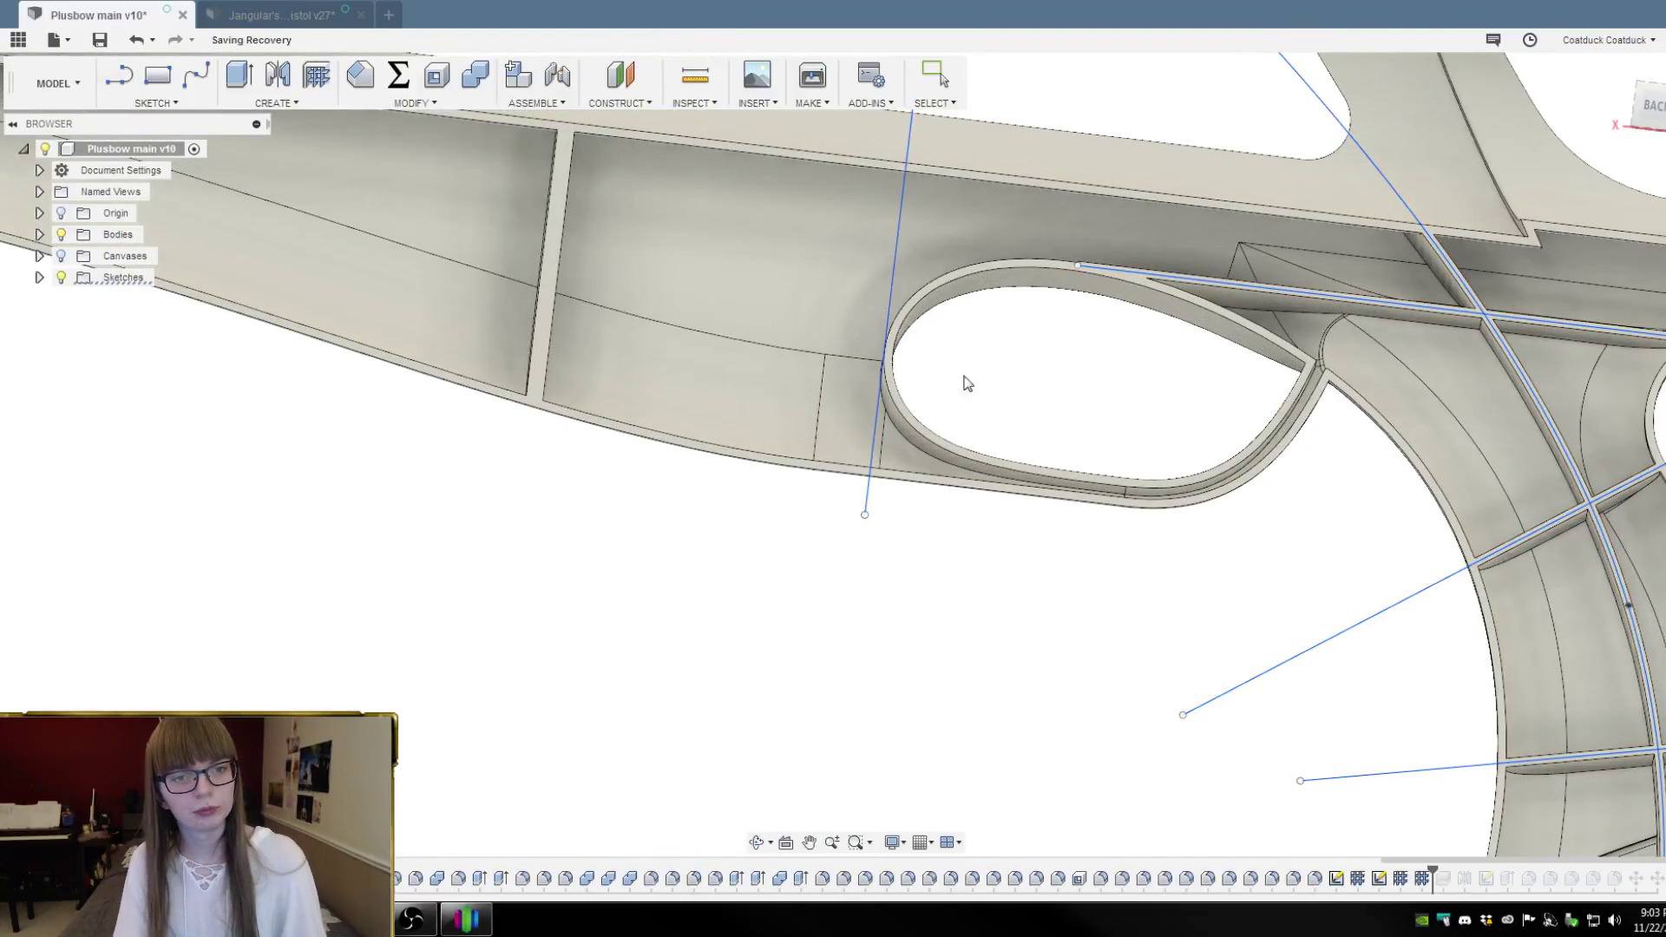
pyautogui.keyDown('shift'); pyautogui.moveTo(971, 409); pyautogui.dragTo(911, 303, button='middle'); pyautogui.keyUp('shift')
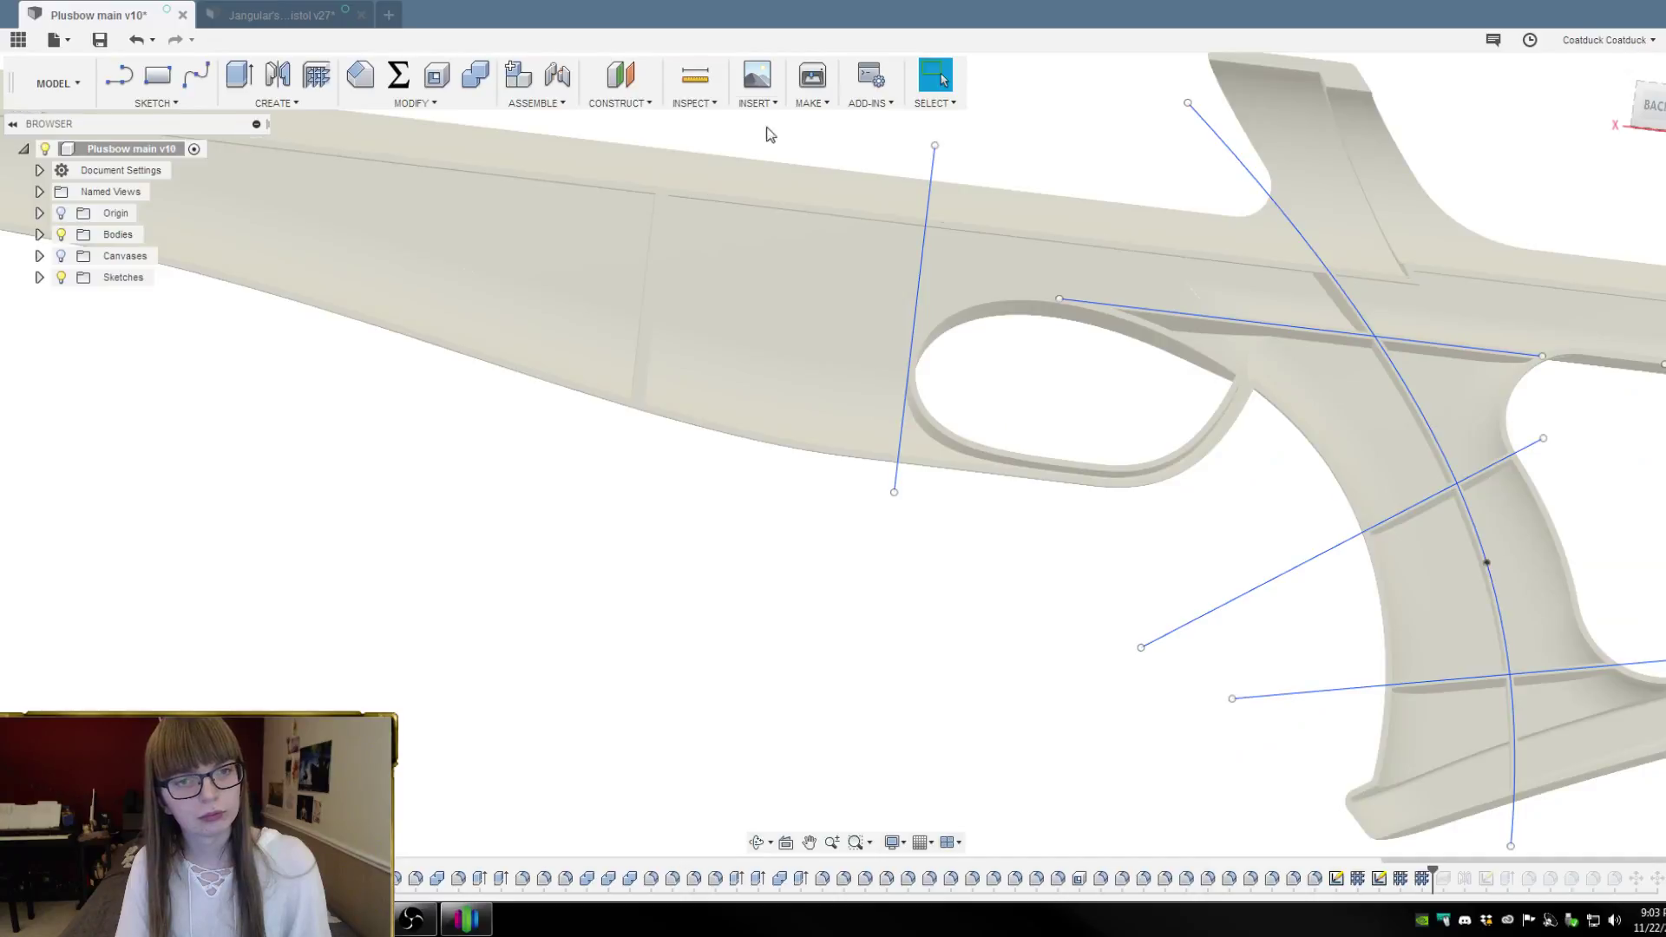
pyautogui.click(176, 40)
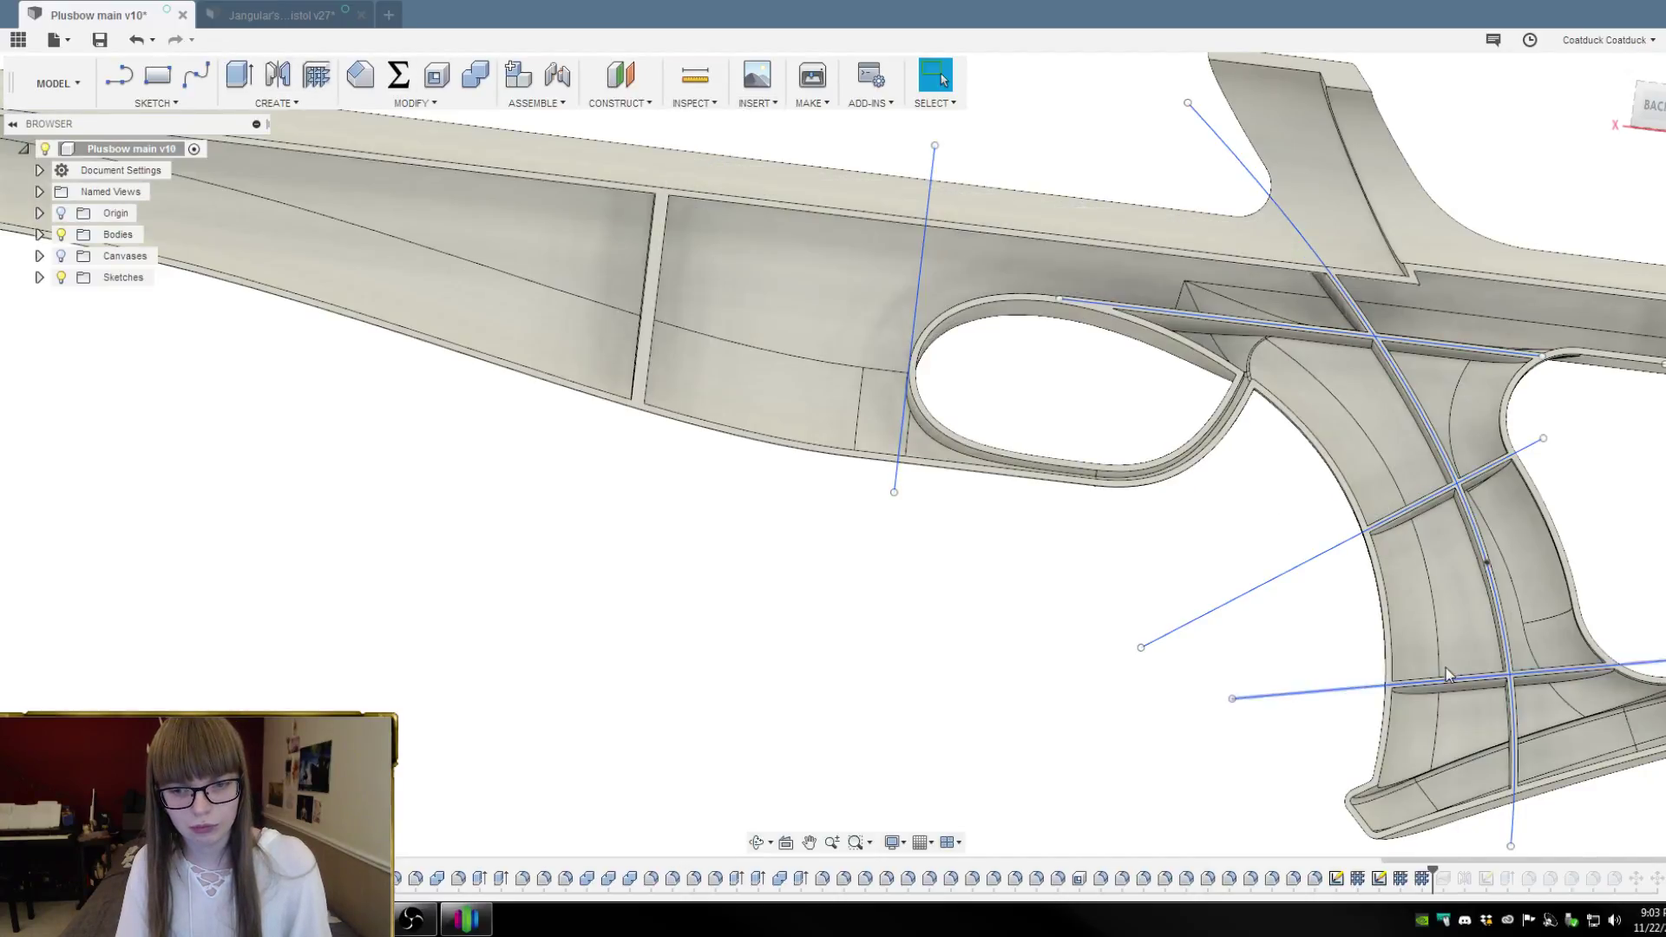
pyautogui.hotkey('ctrl', 'z')
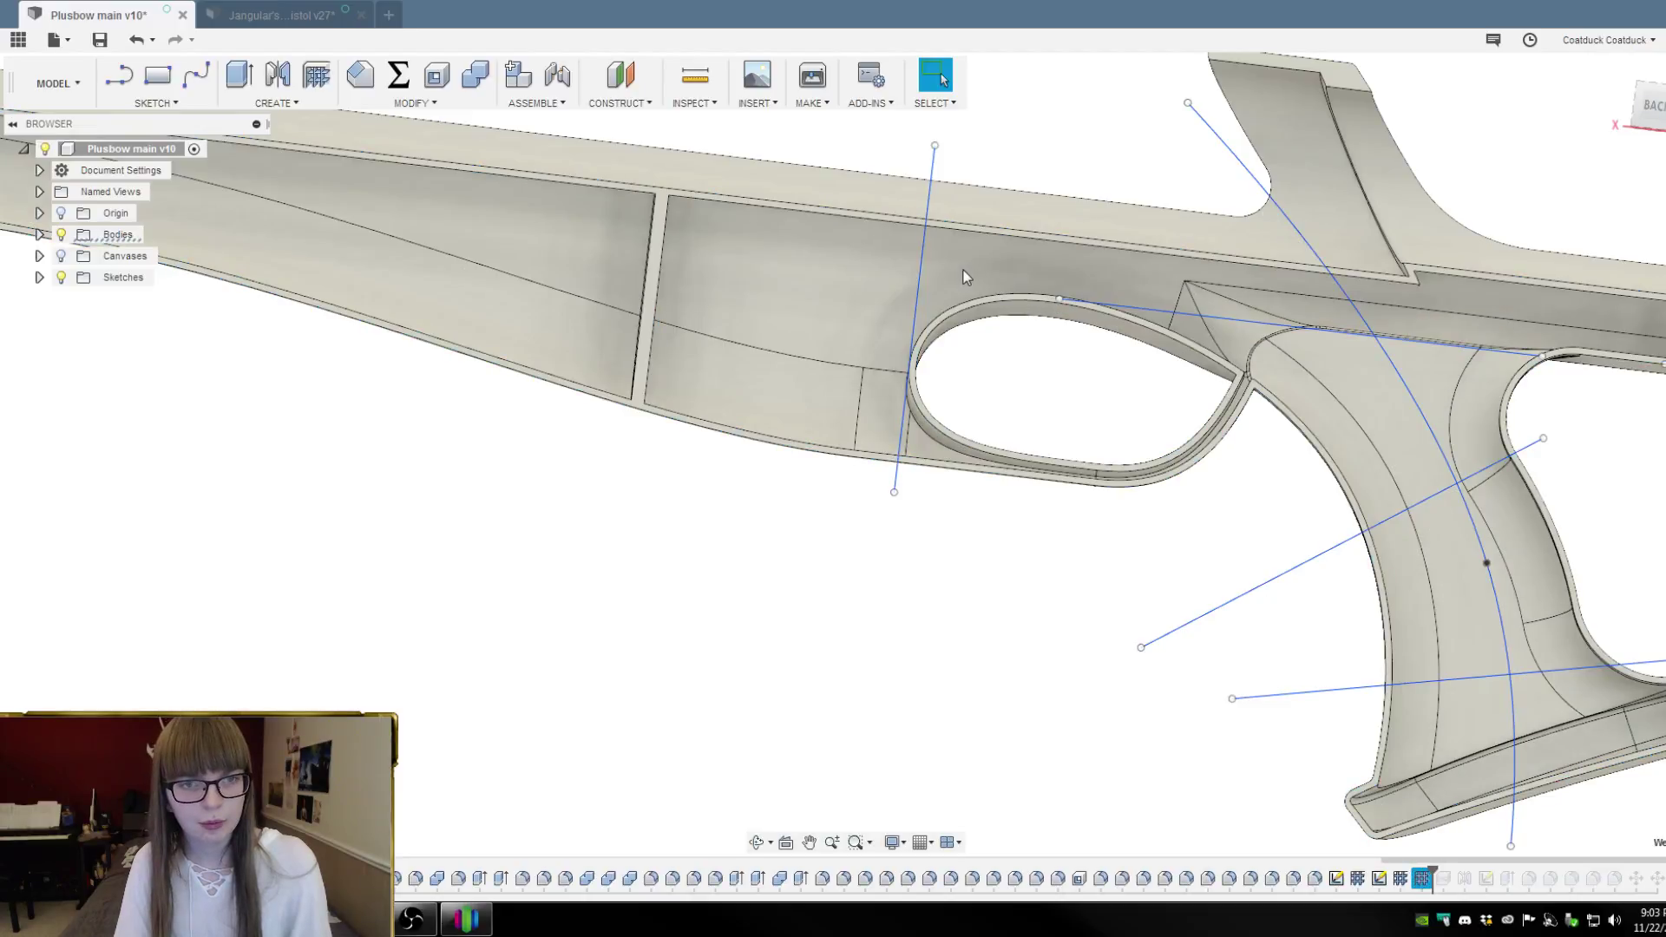
# Reapply the web feature with the vertical line included to form a rib ahead of the trigger opening
pyautogui.click(922, 268)
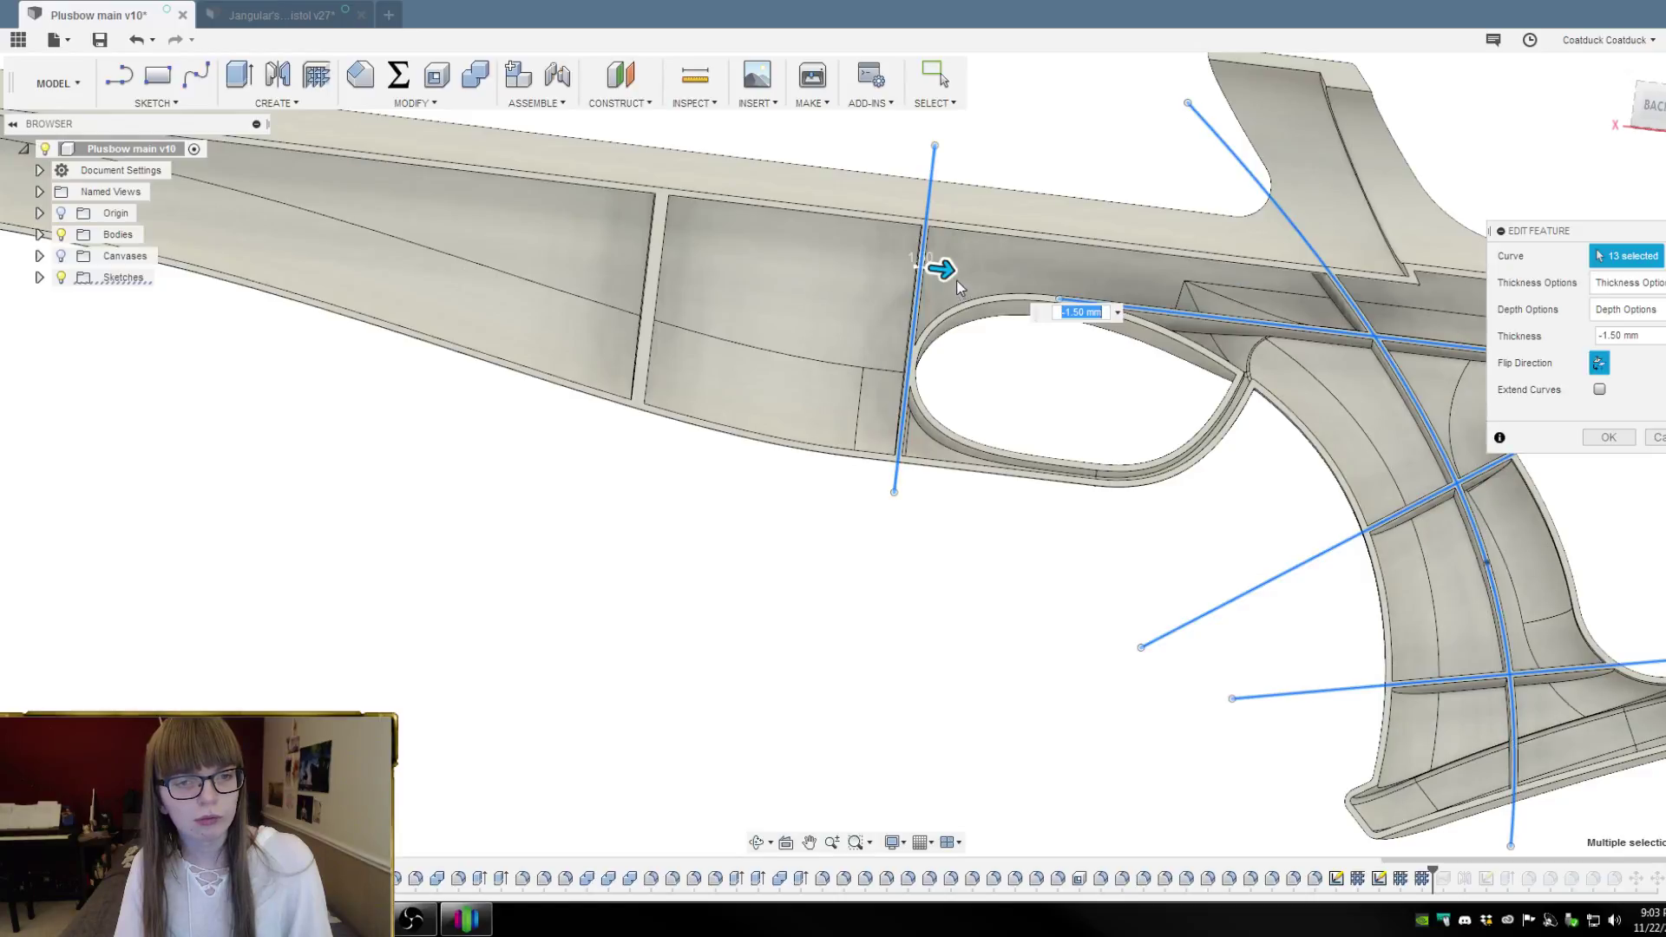
pyautogui.scroll(3, 945, 260)
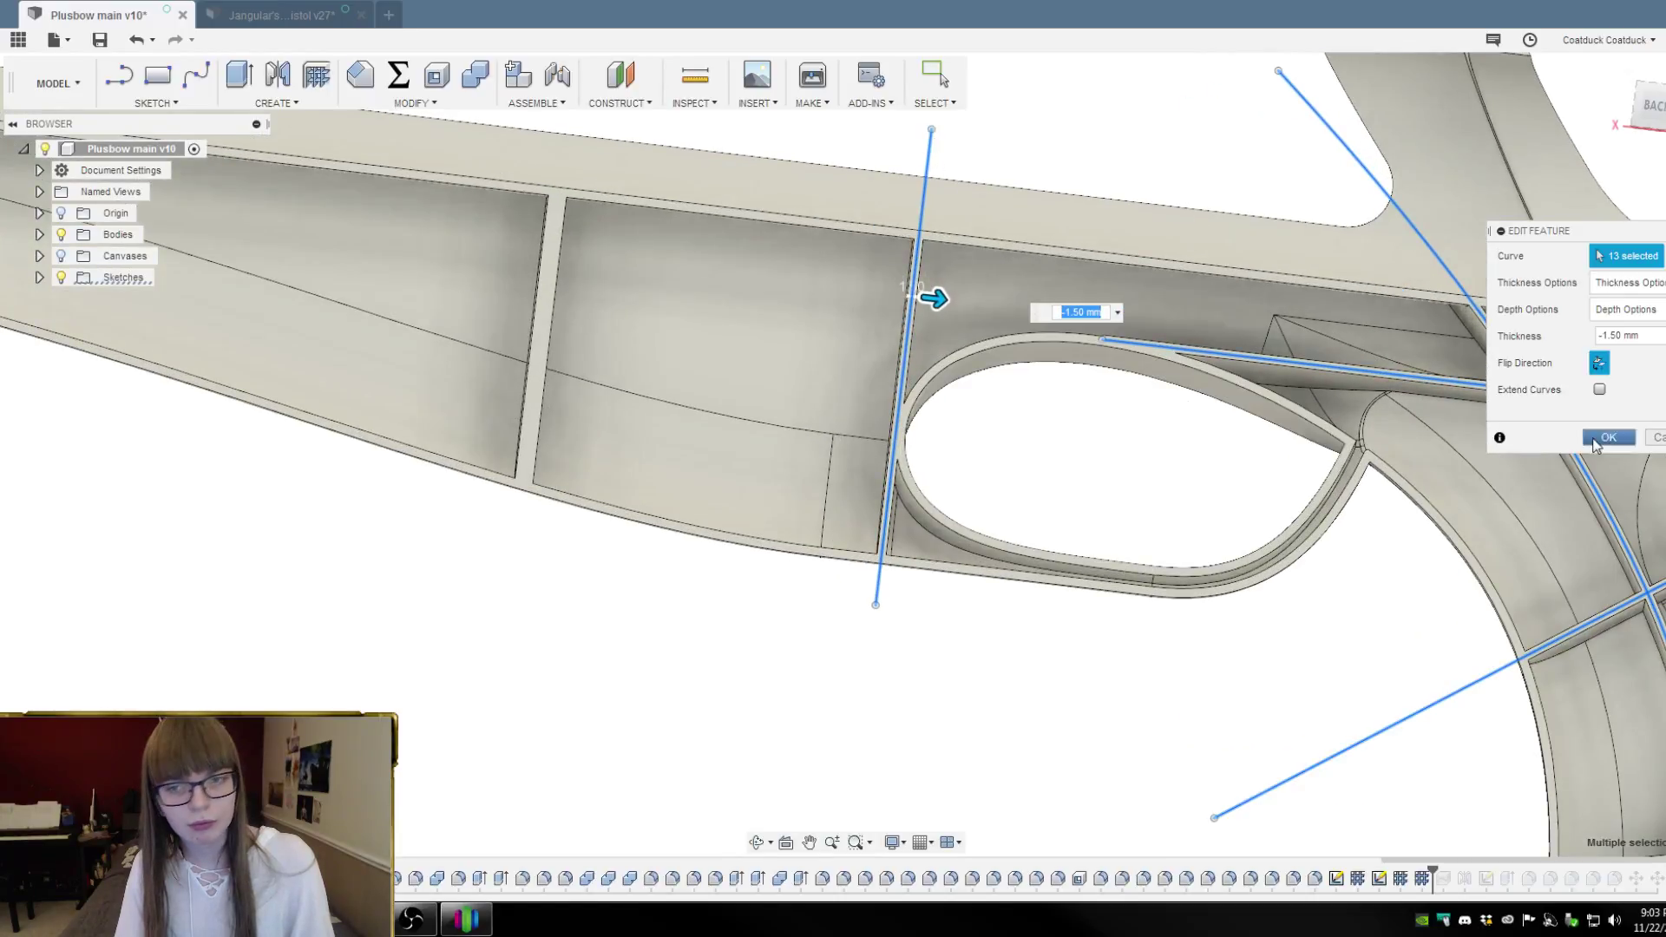
pyautogui.click(1644, 438)
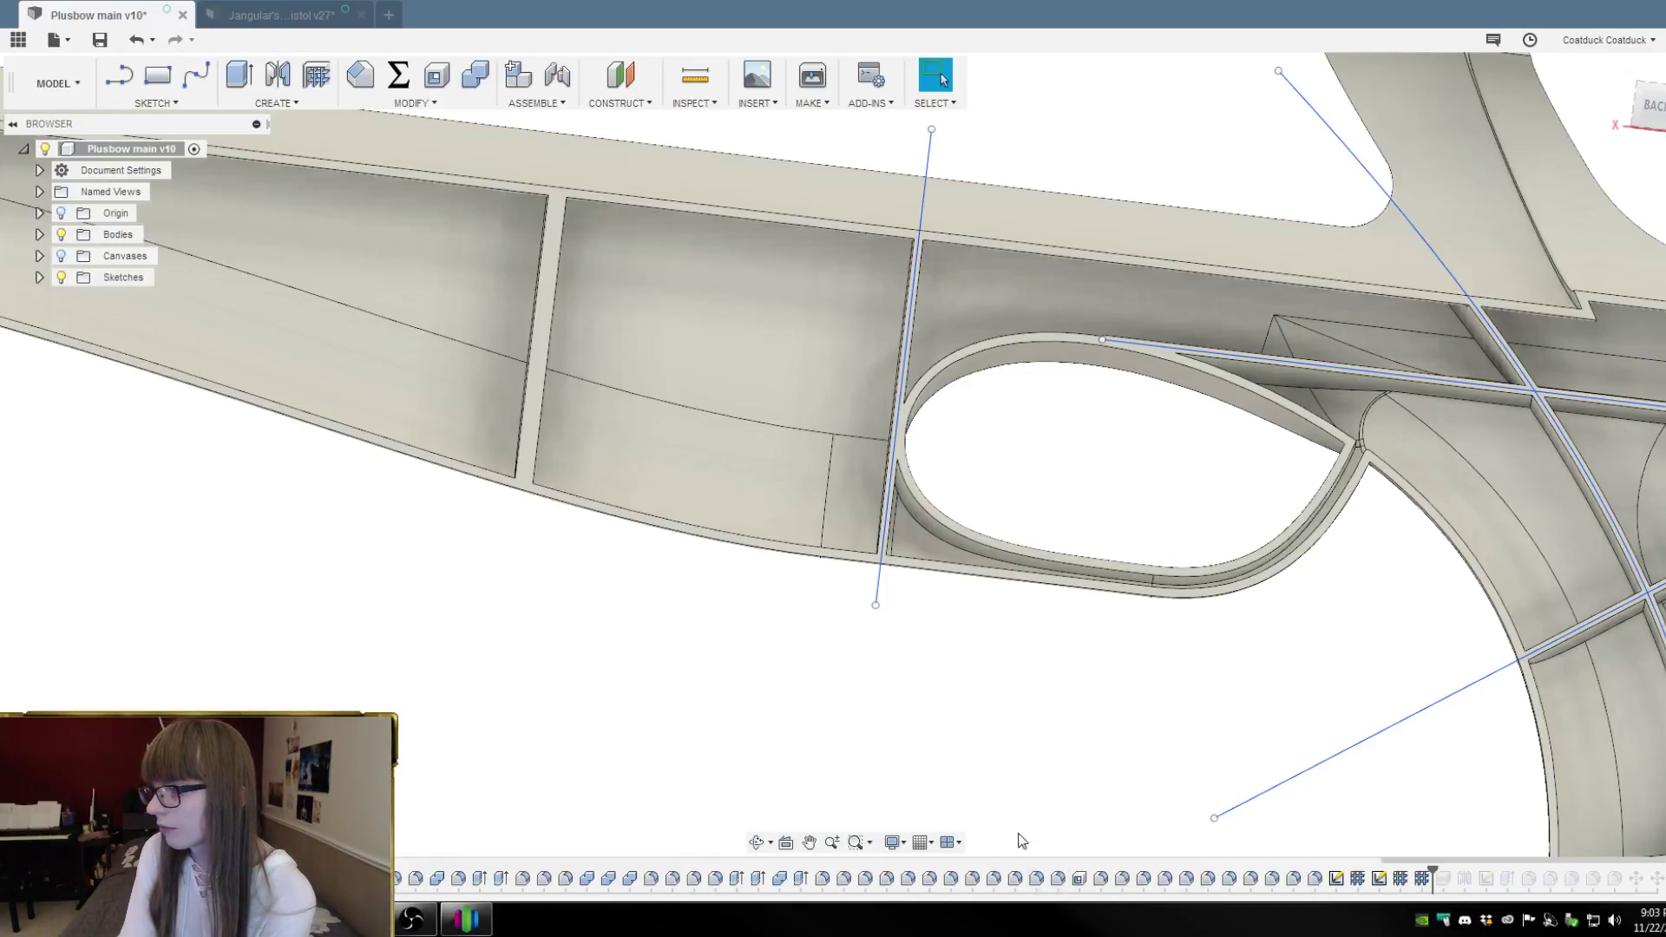
pyautogui.scroll(-1, 1007, 727)
pyautogui.scroll(3, 973, 459)
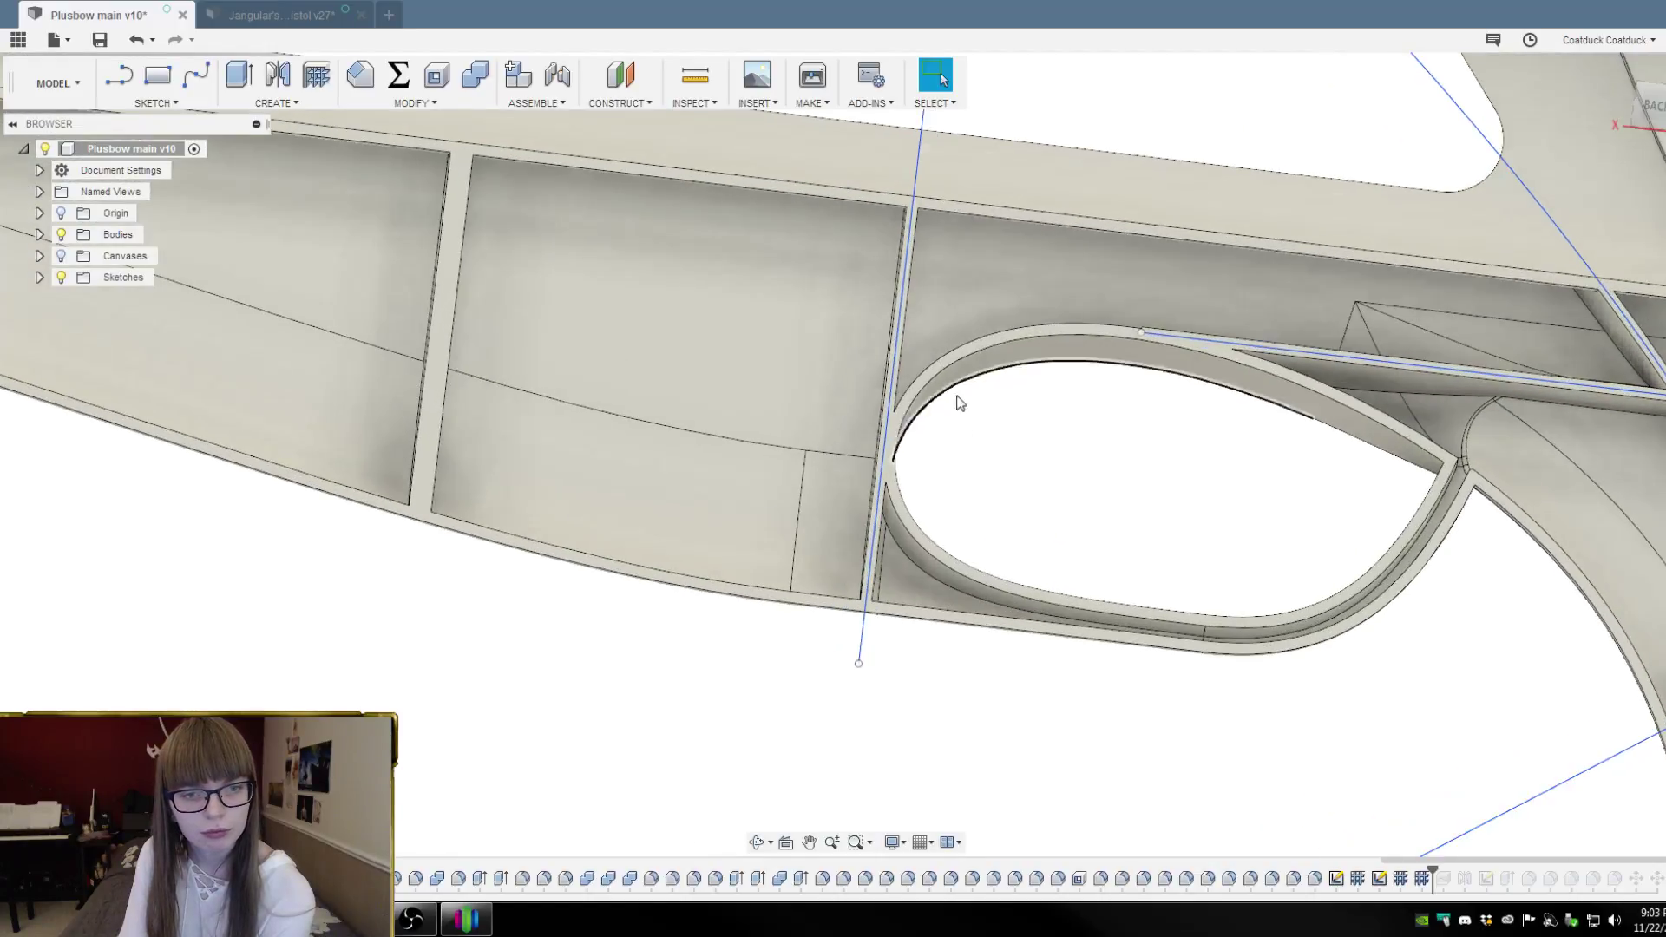
# Reopen the rib-line sketch and delete the 80 mm vertical line at the trigger opening's front end
pyautogui.click(899, 341)
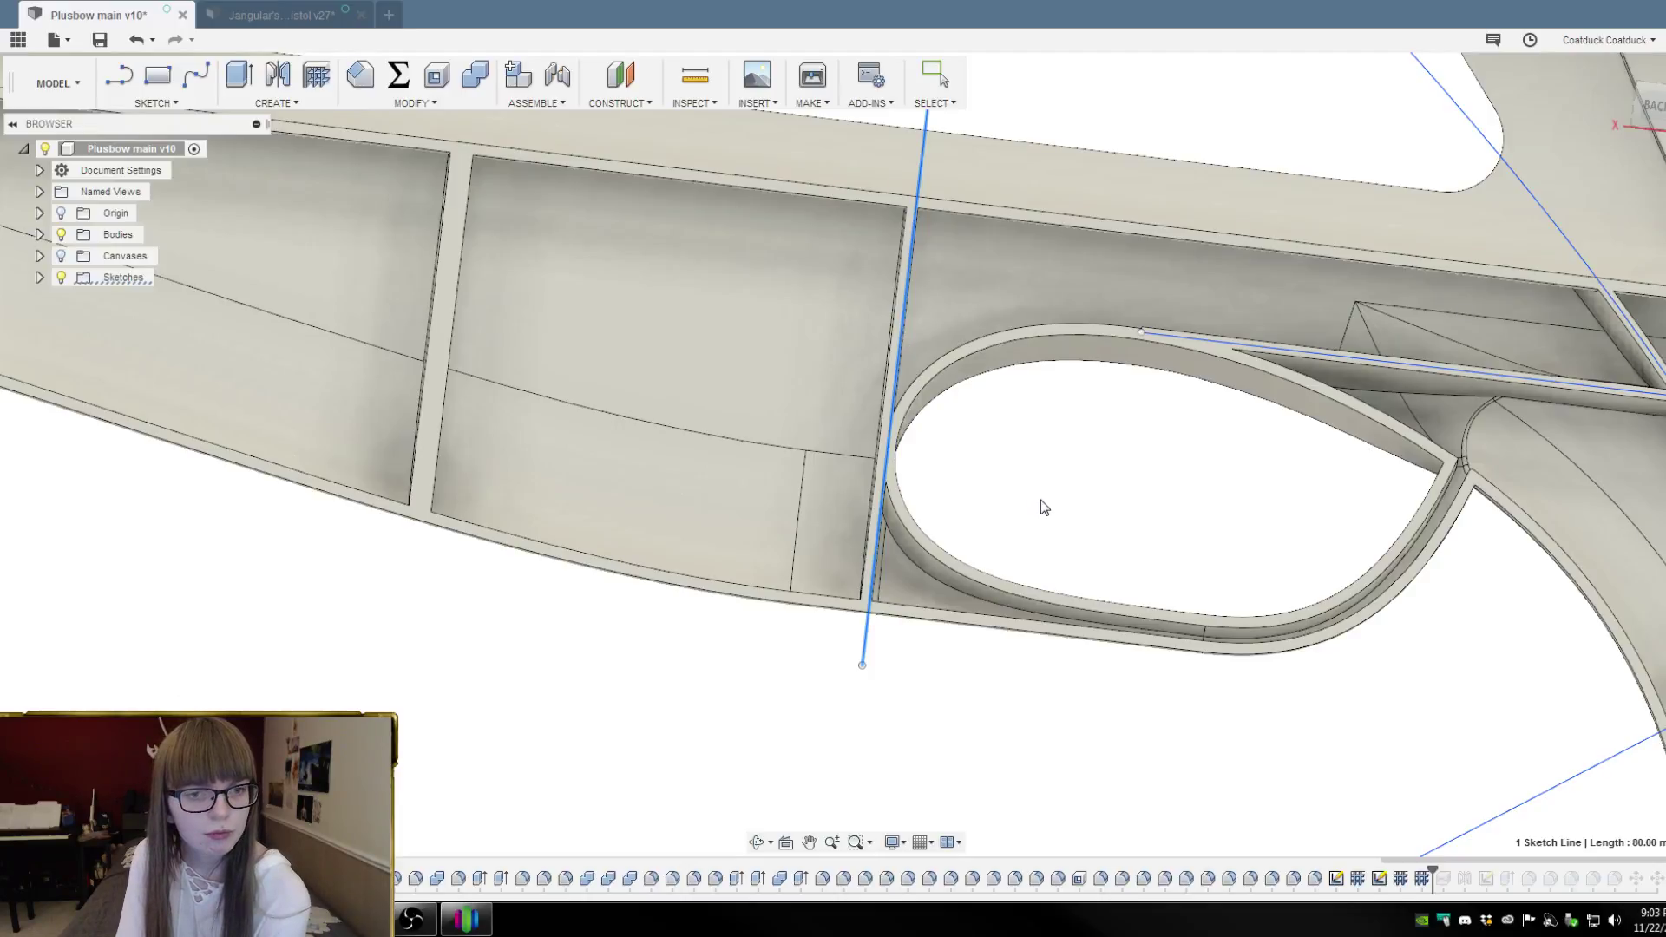
pyautogui.press('Escape')
pyautogui.keyDown('shift'); pyautogui.moveTo(1048, 490); pyautogui.dragTo(1038, 491, button='middle'); pyautogui.keyUp('shift')
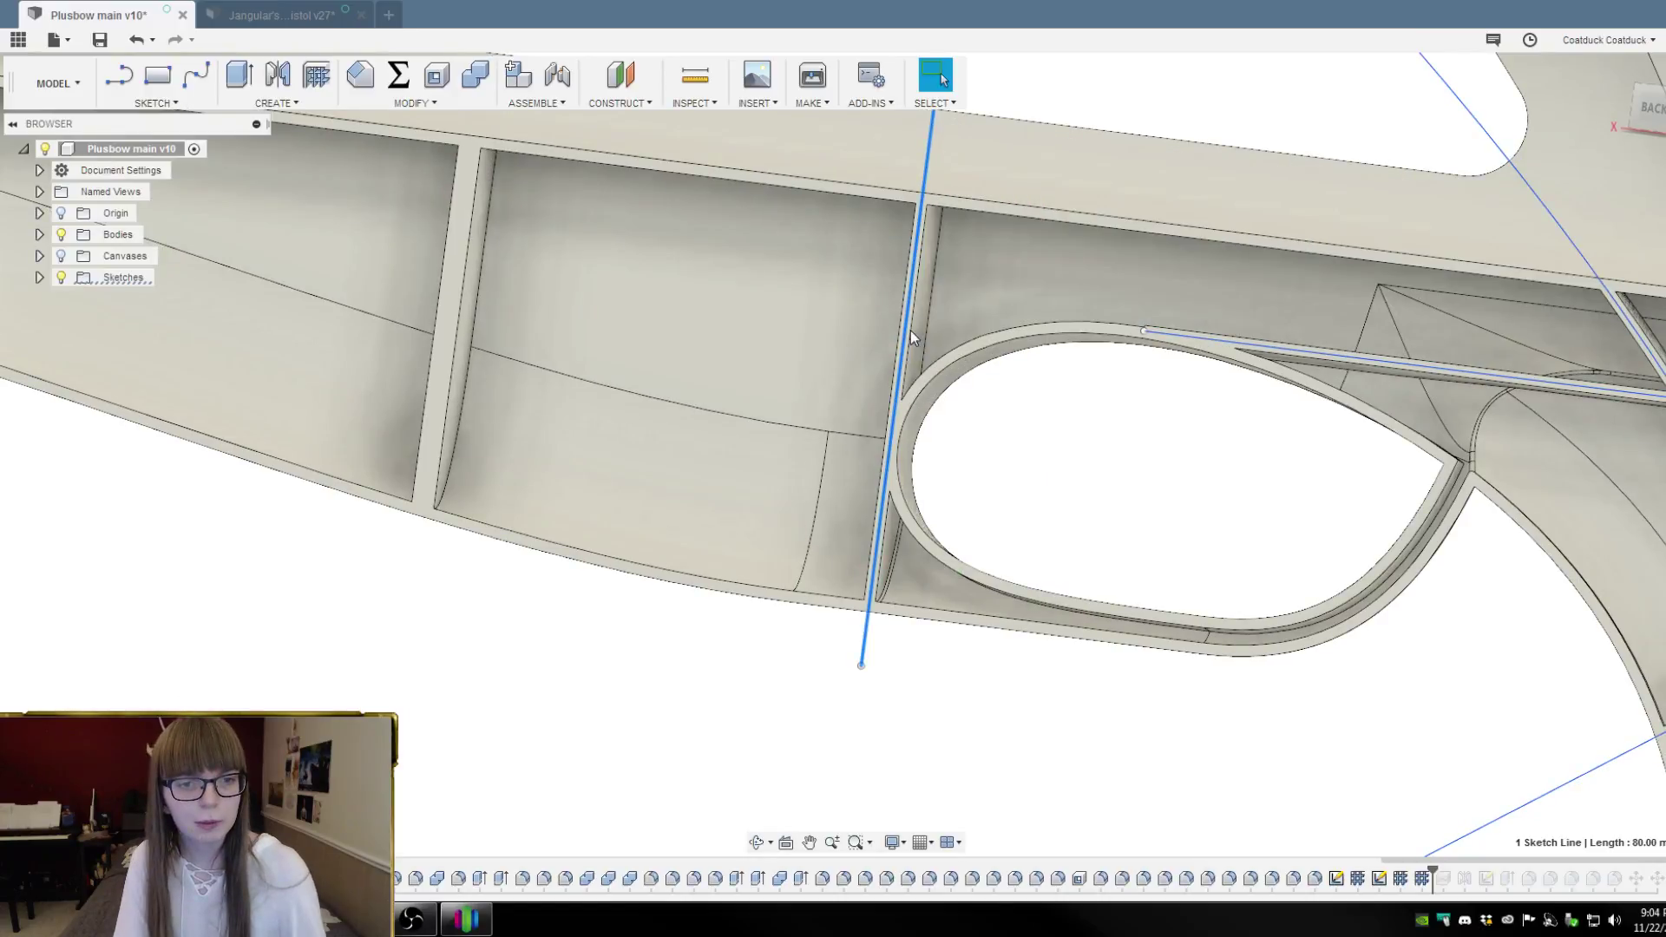
pyautogui.doubleClick(1387, 881)
pyautogui.click(907, 273)
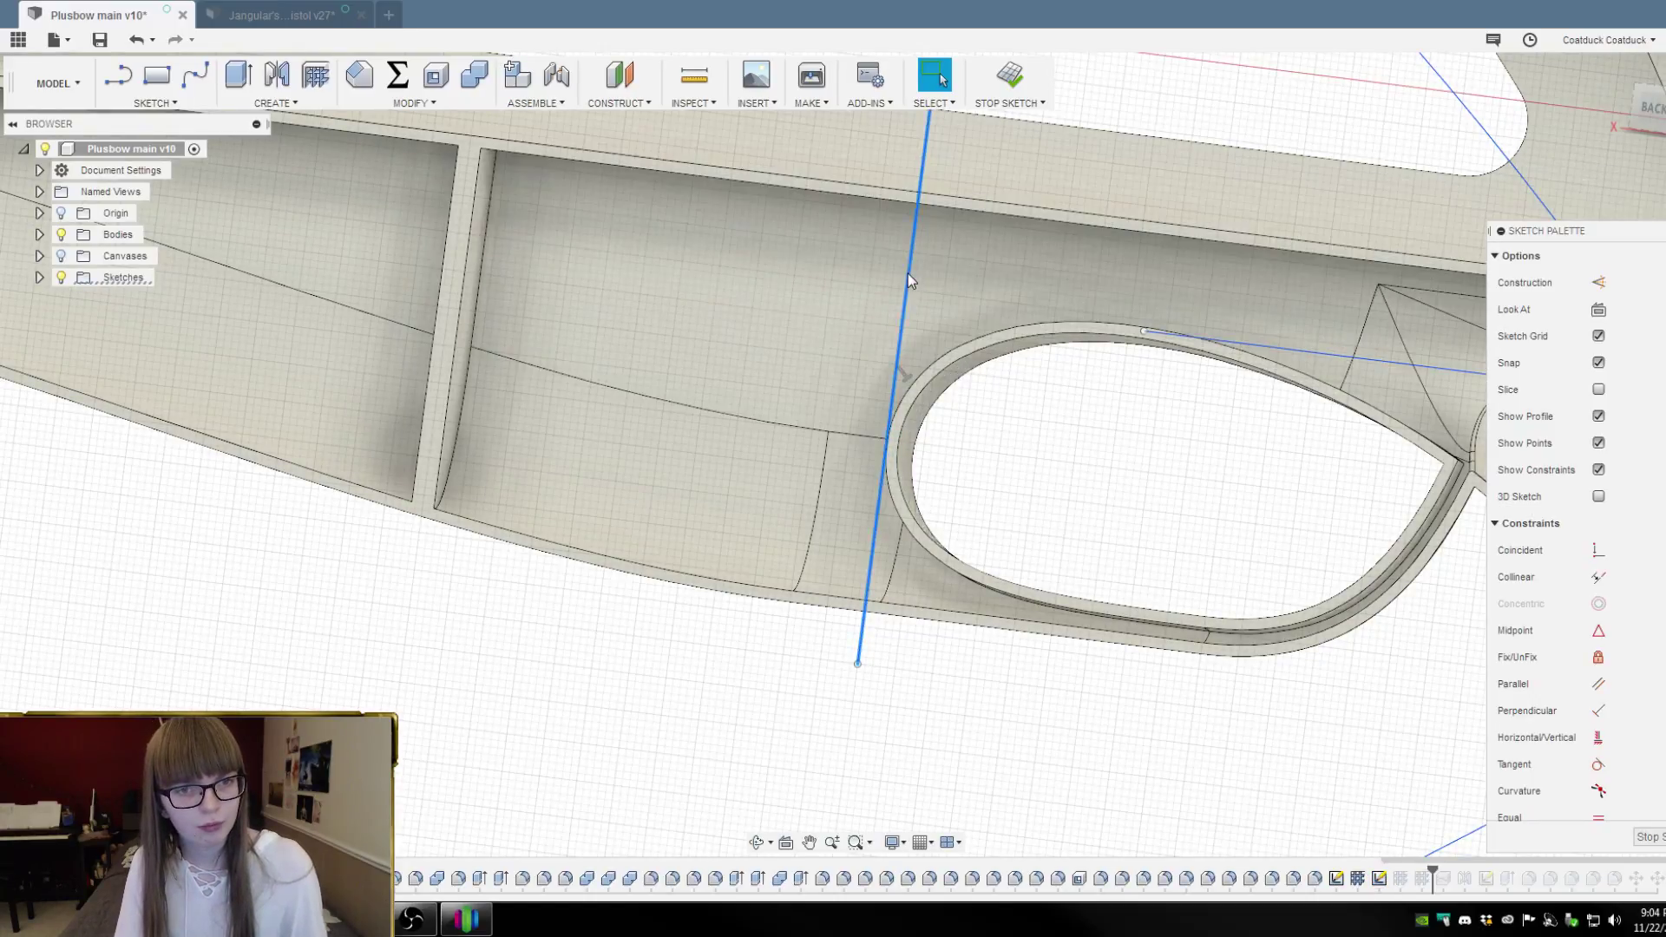
pyautogui.press('Delete')
pyautogui.scroll(-2, 1085, 647)
pyautogui.keyDown('shift'); pyautogui.moveTo(1001, 699); pyautogui.dragTo(1012, 699, button='middle'); pyautogui.keyUp('shift')
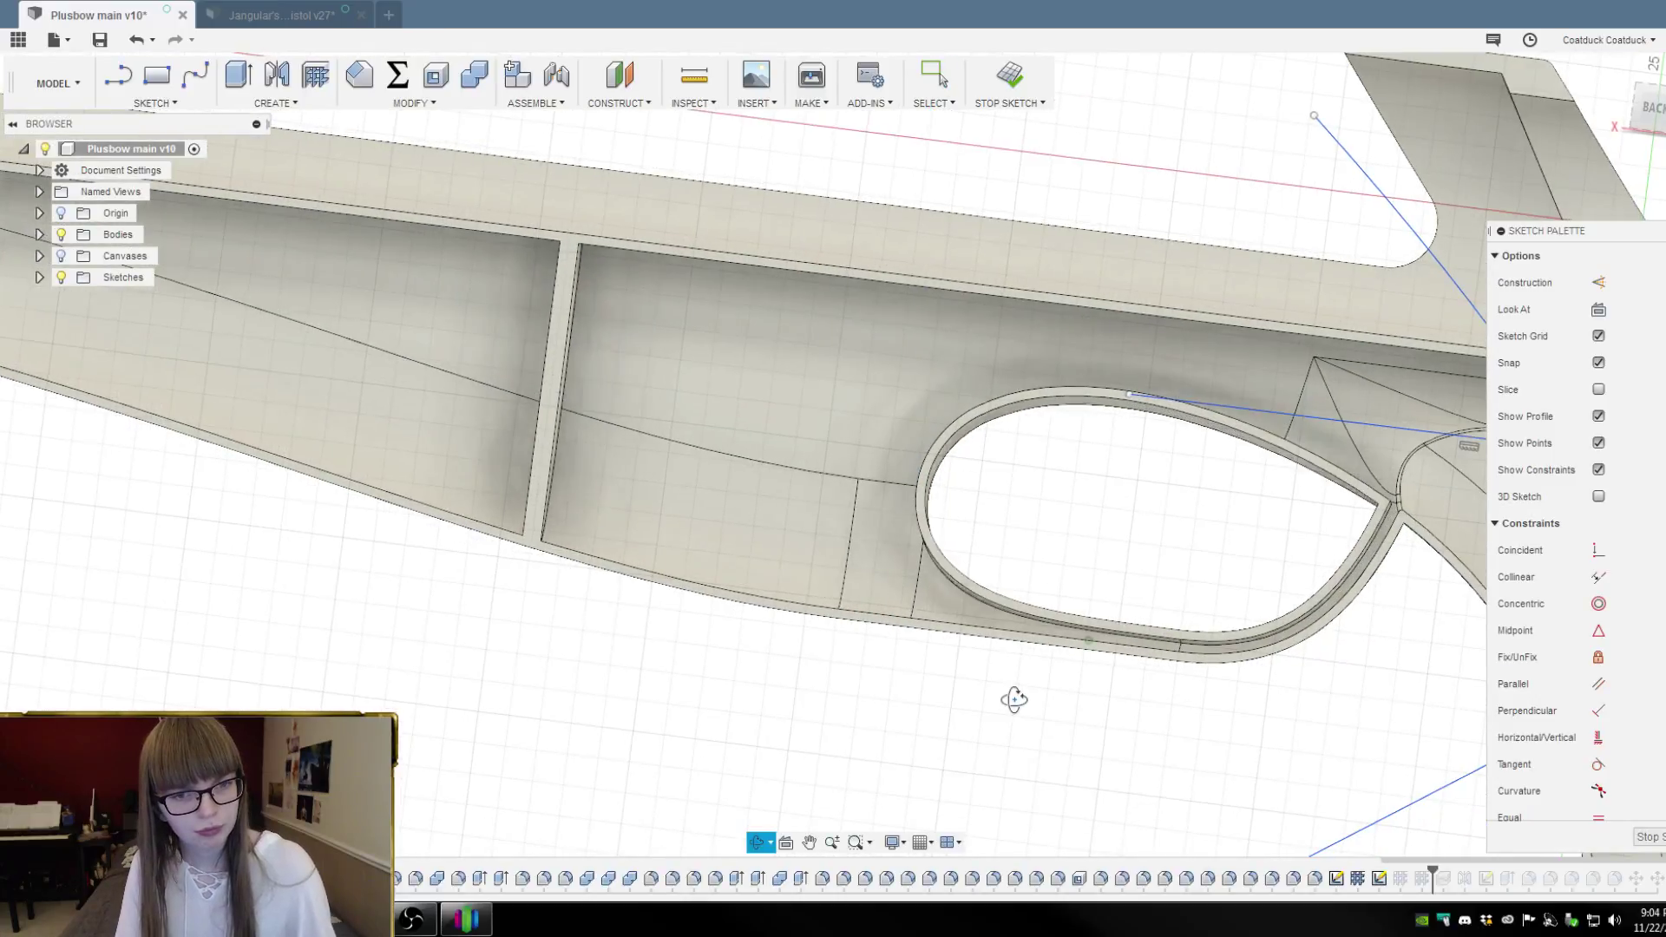
pyautogui.scroll(1, 944, 273)
pyautogui.scroll(1, 945, 261)
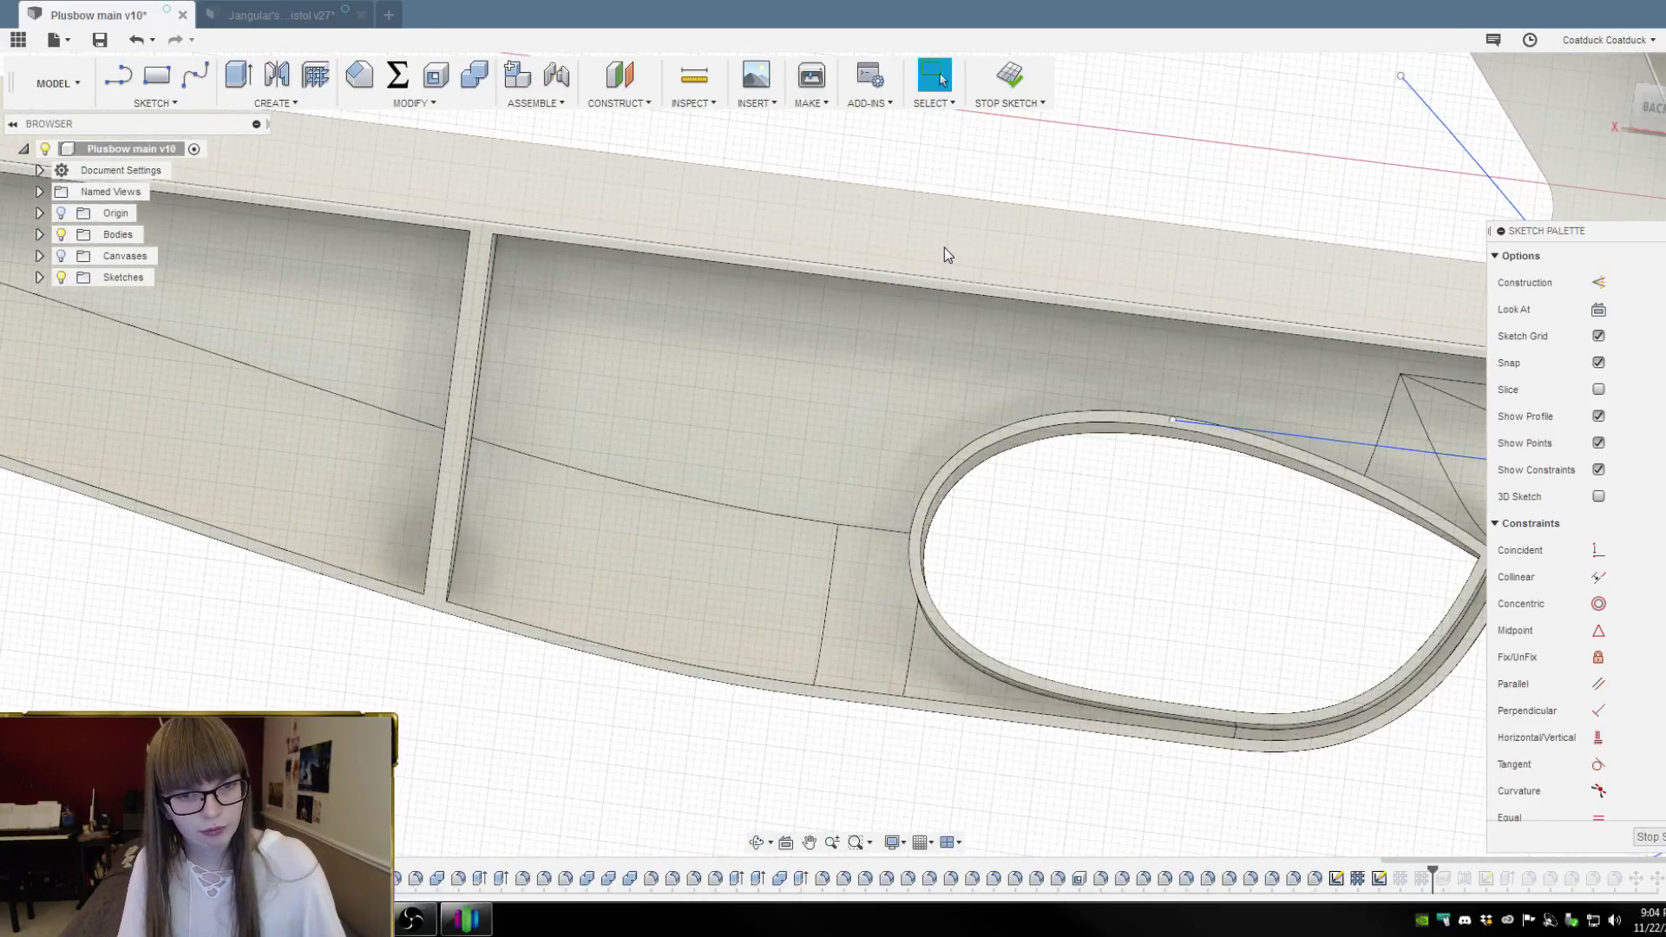
# Try to sketch a near-vertical rib line from above the rail to below the lower edge at the trigger opening's front, and undo it
pyautogui.press('l')
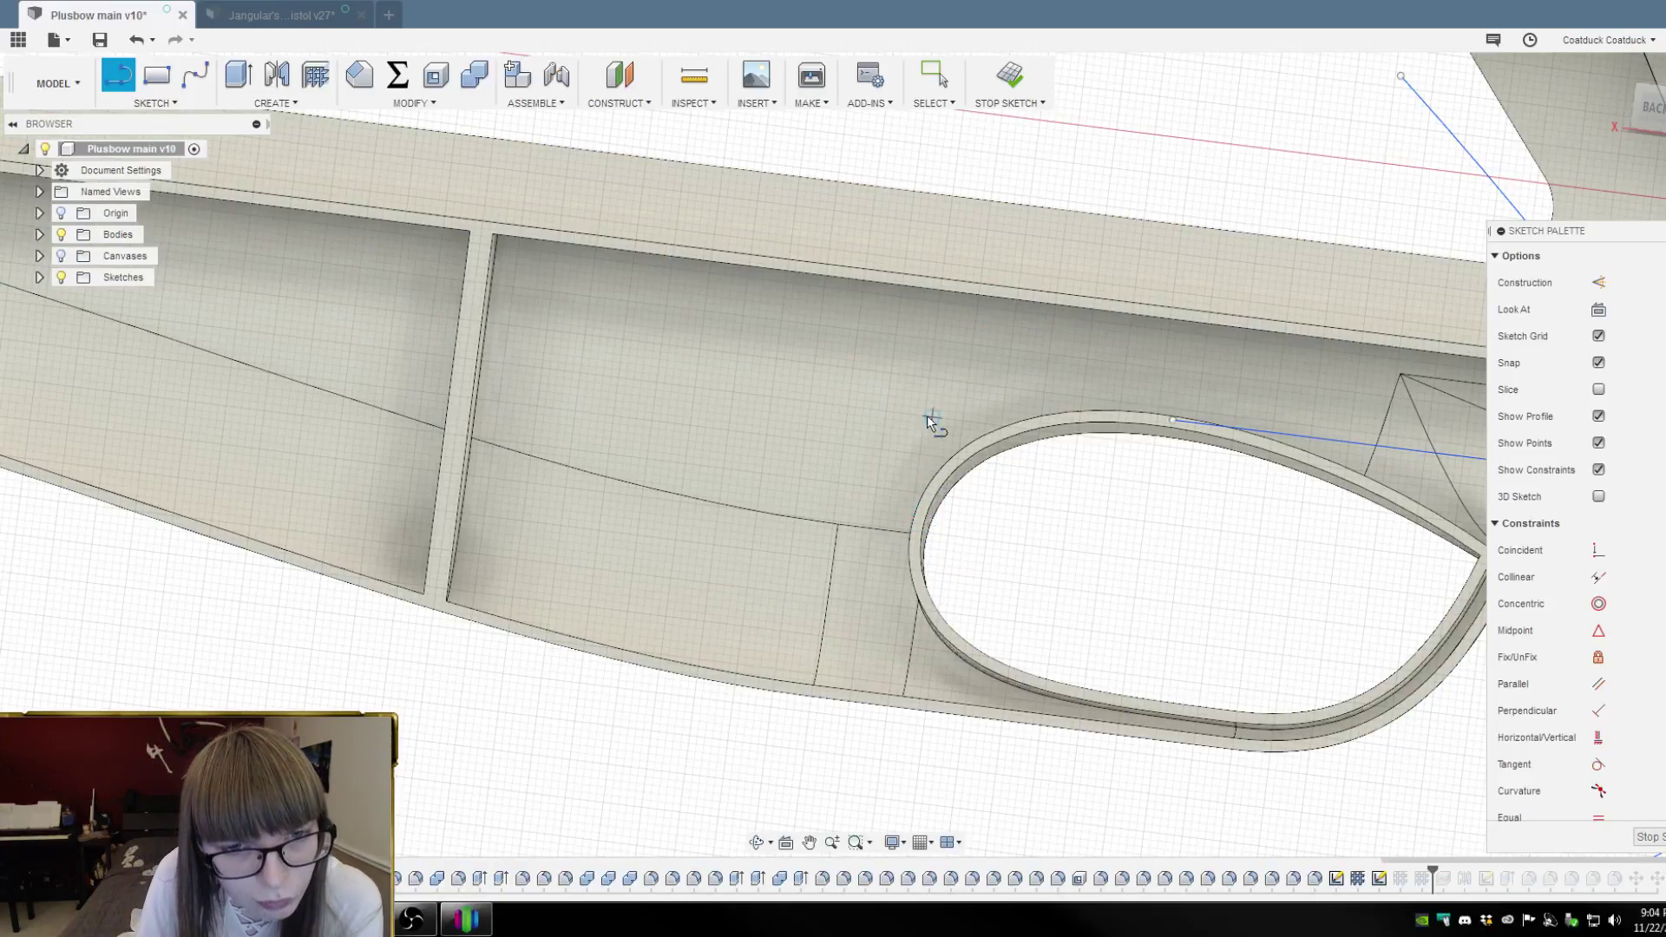
pyautogui.click(1653, 109)
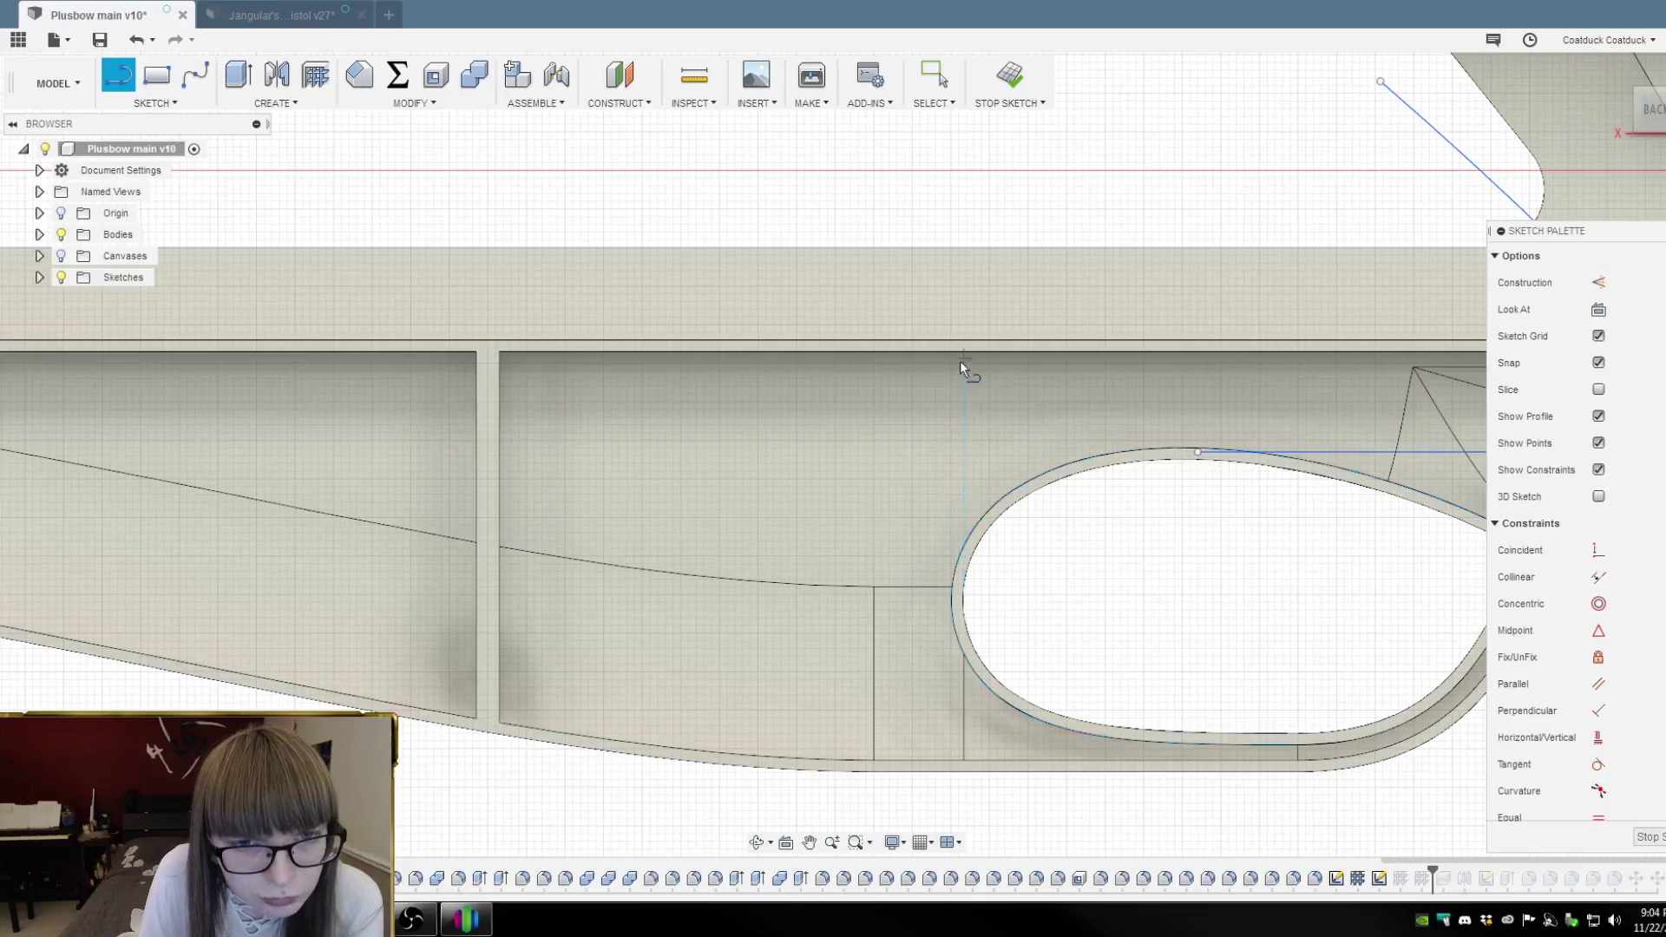
pyautogui.click(957, 195)
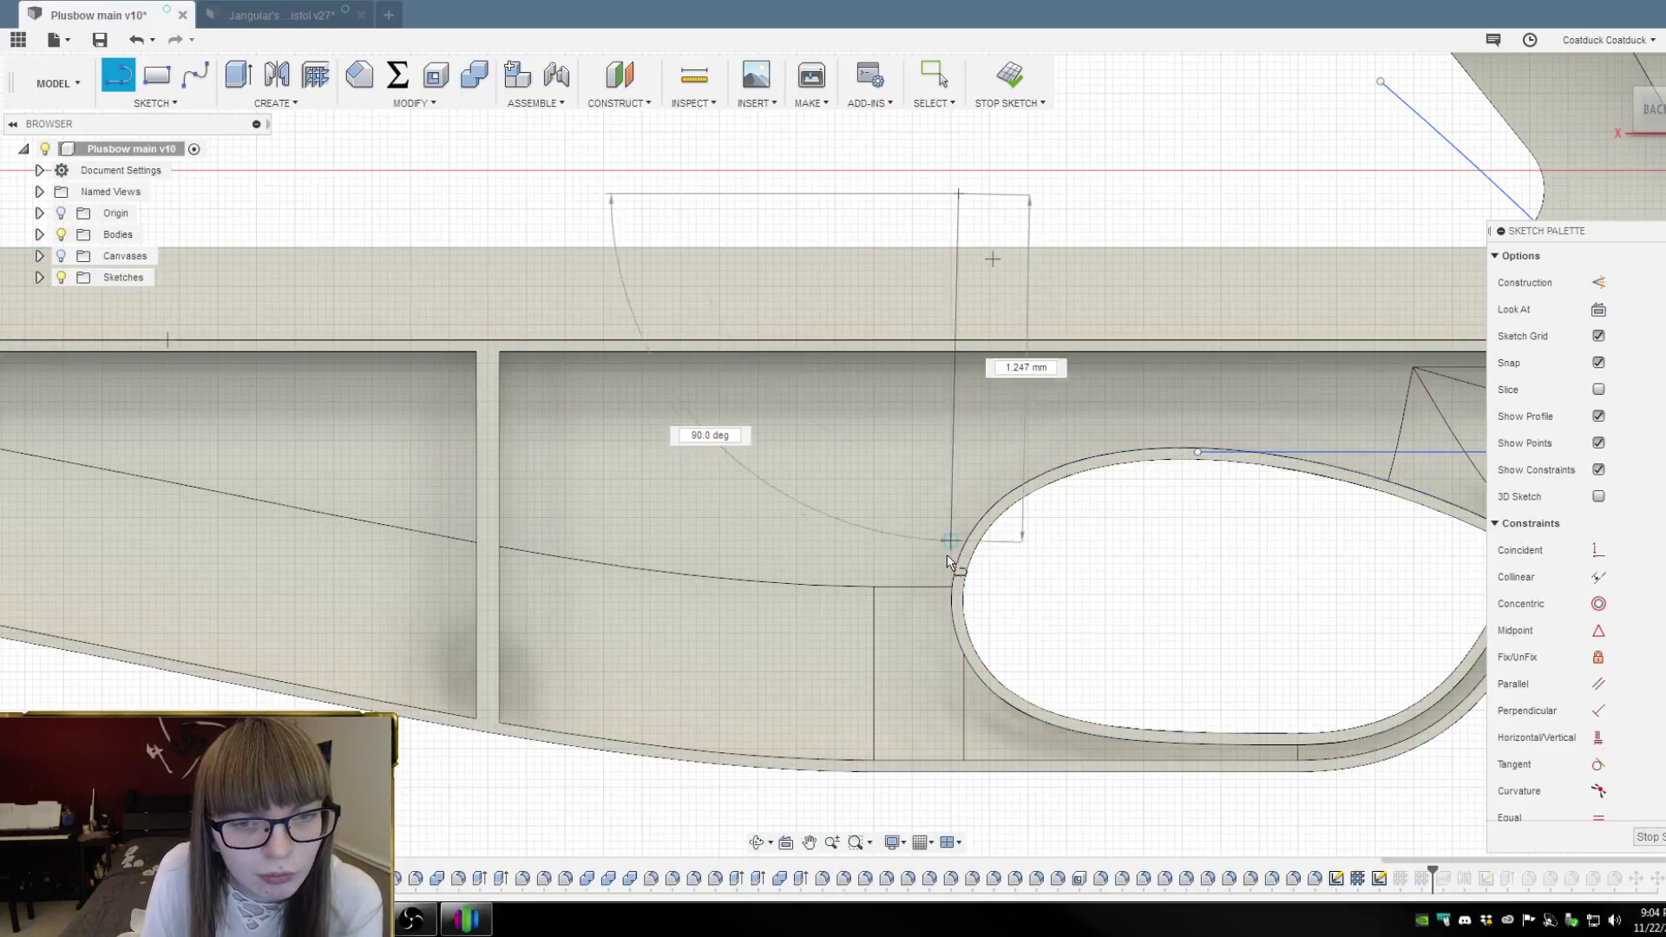
pyautogui.click(963, 811)
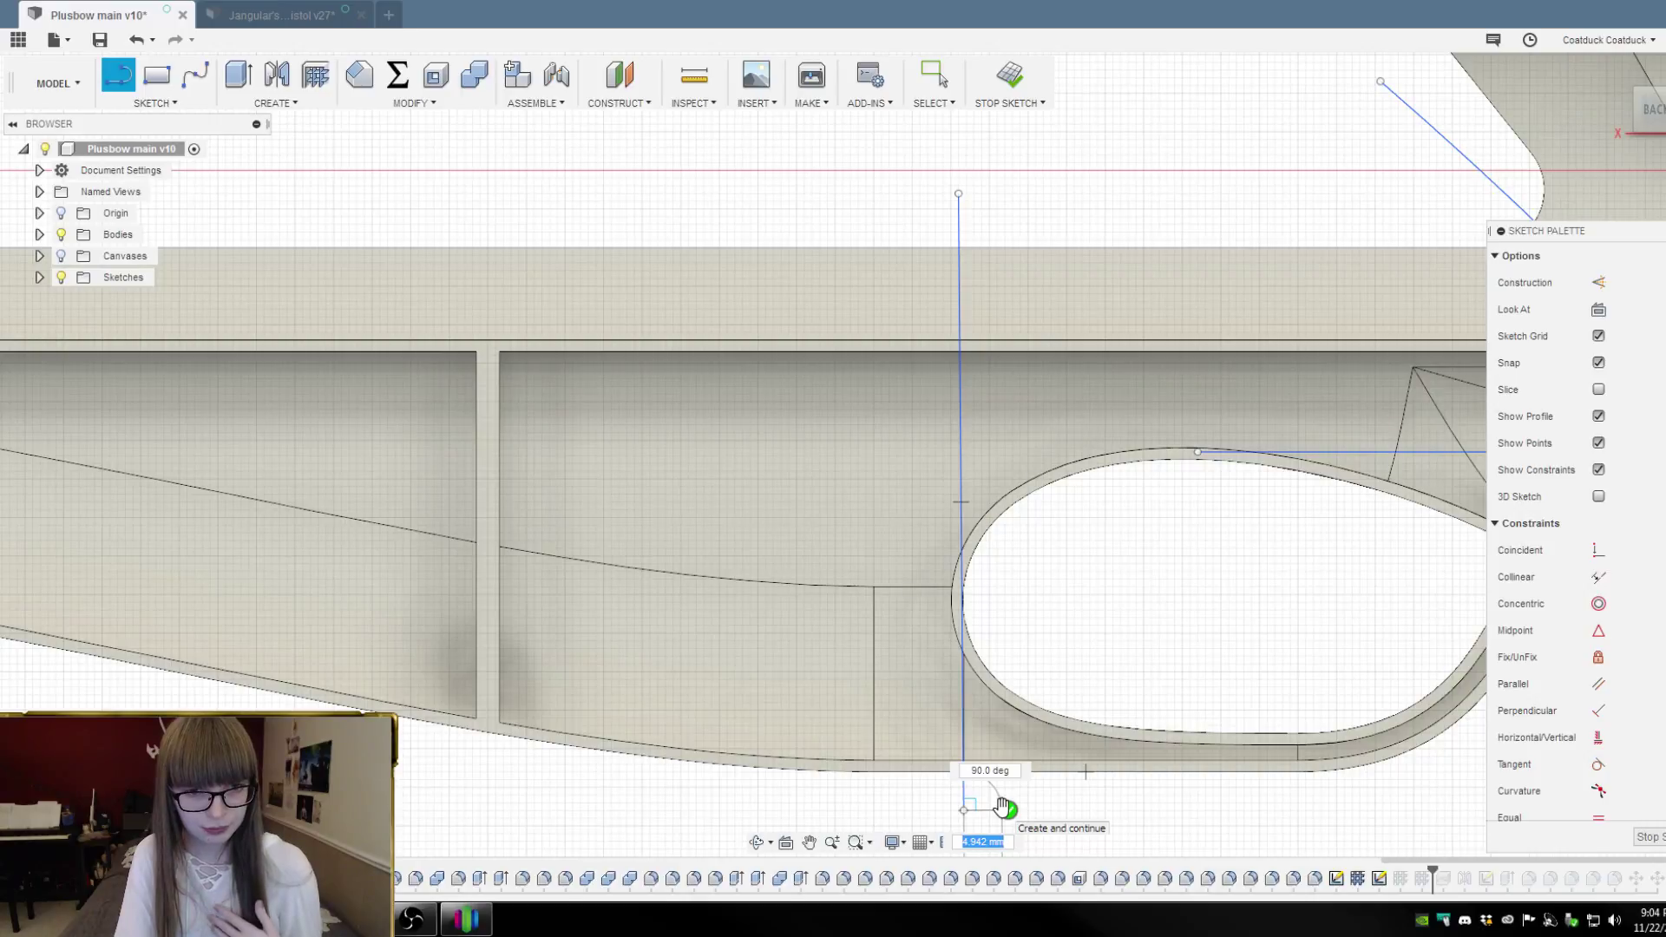
pyautogui.press('Escape')
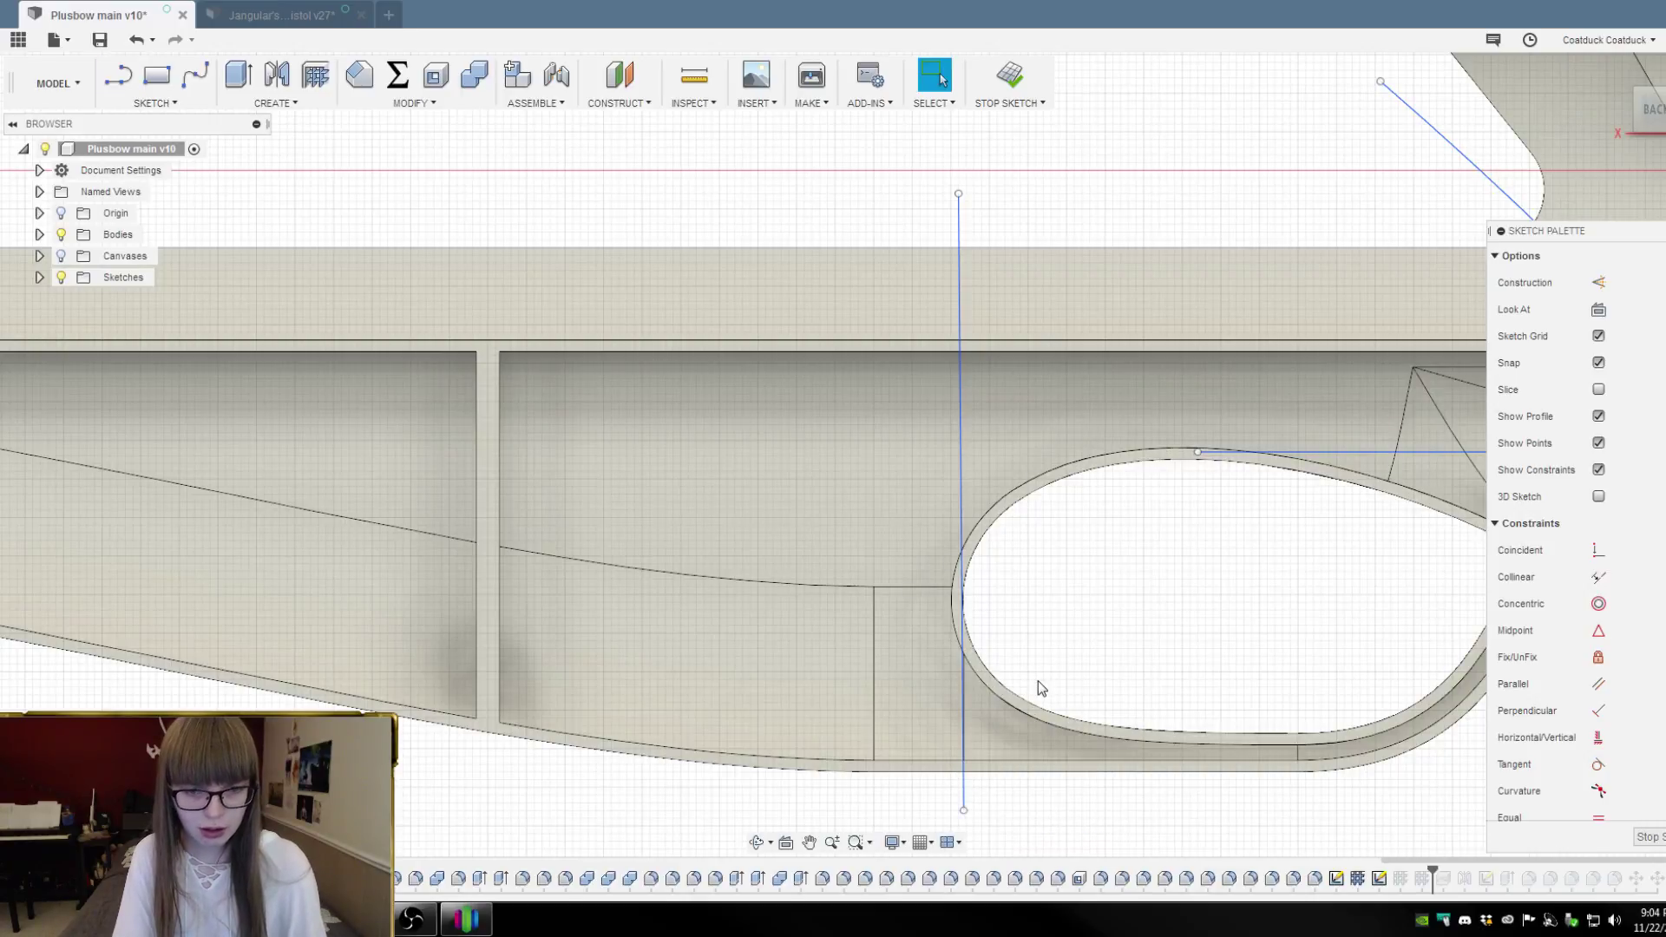
pyautogui.hotkey('ctrl', 'z')
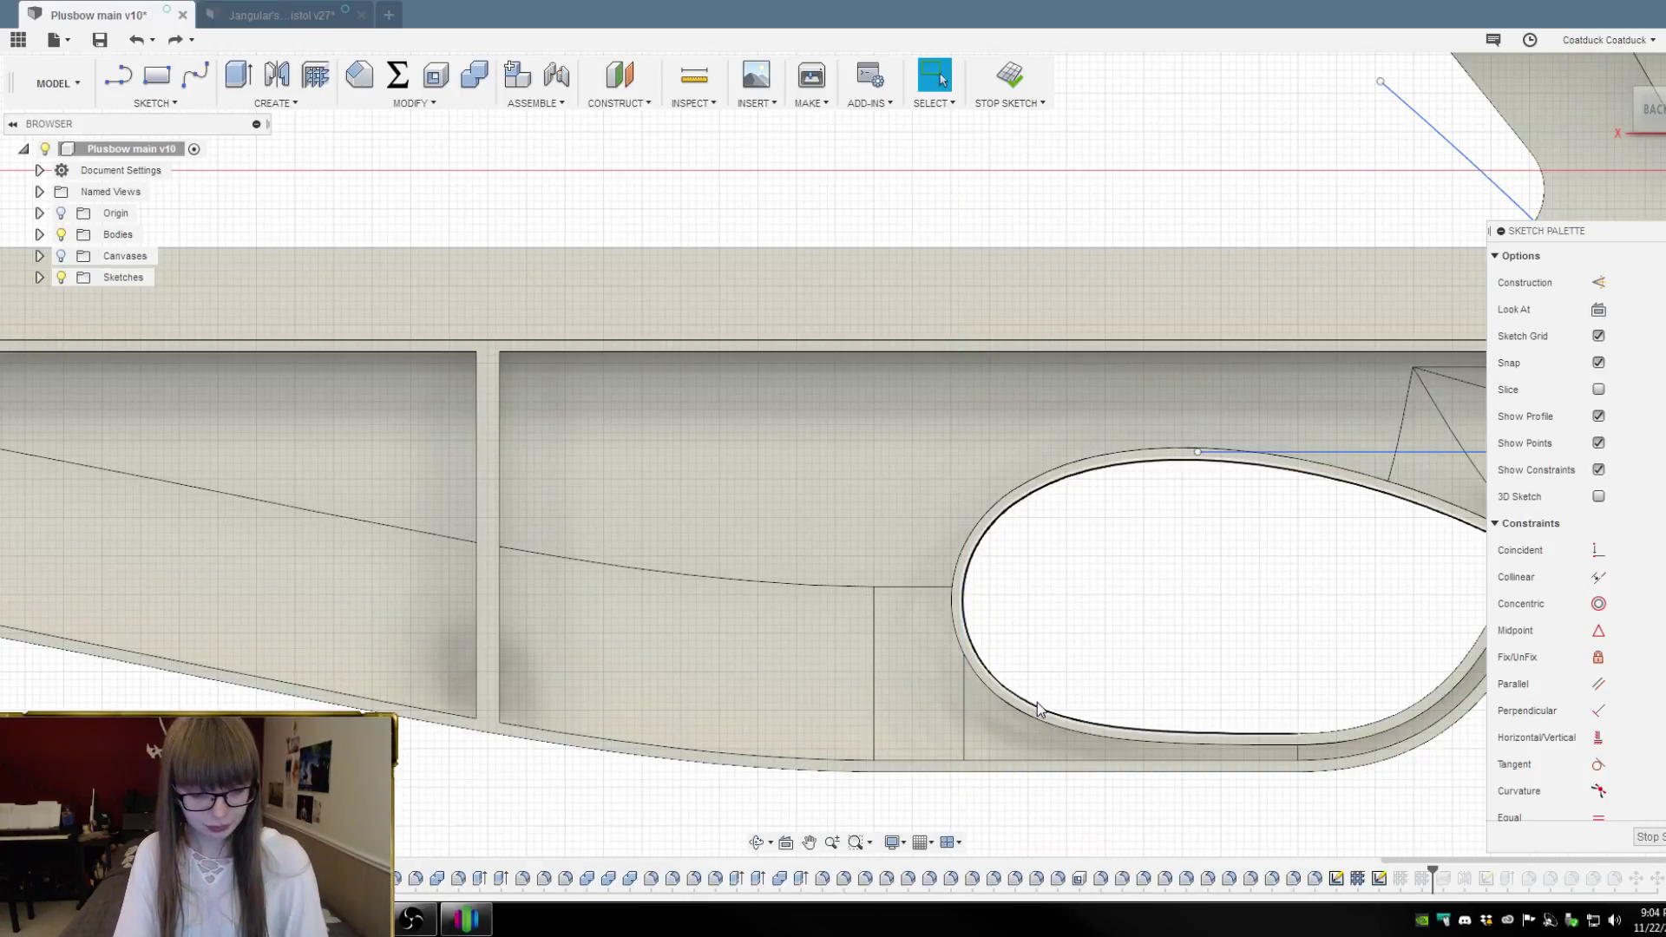
# Try to sketch an exactly vertical rib line through the trigger opening's front wall, and undo it
pyautogui.press('l')
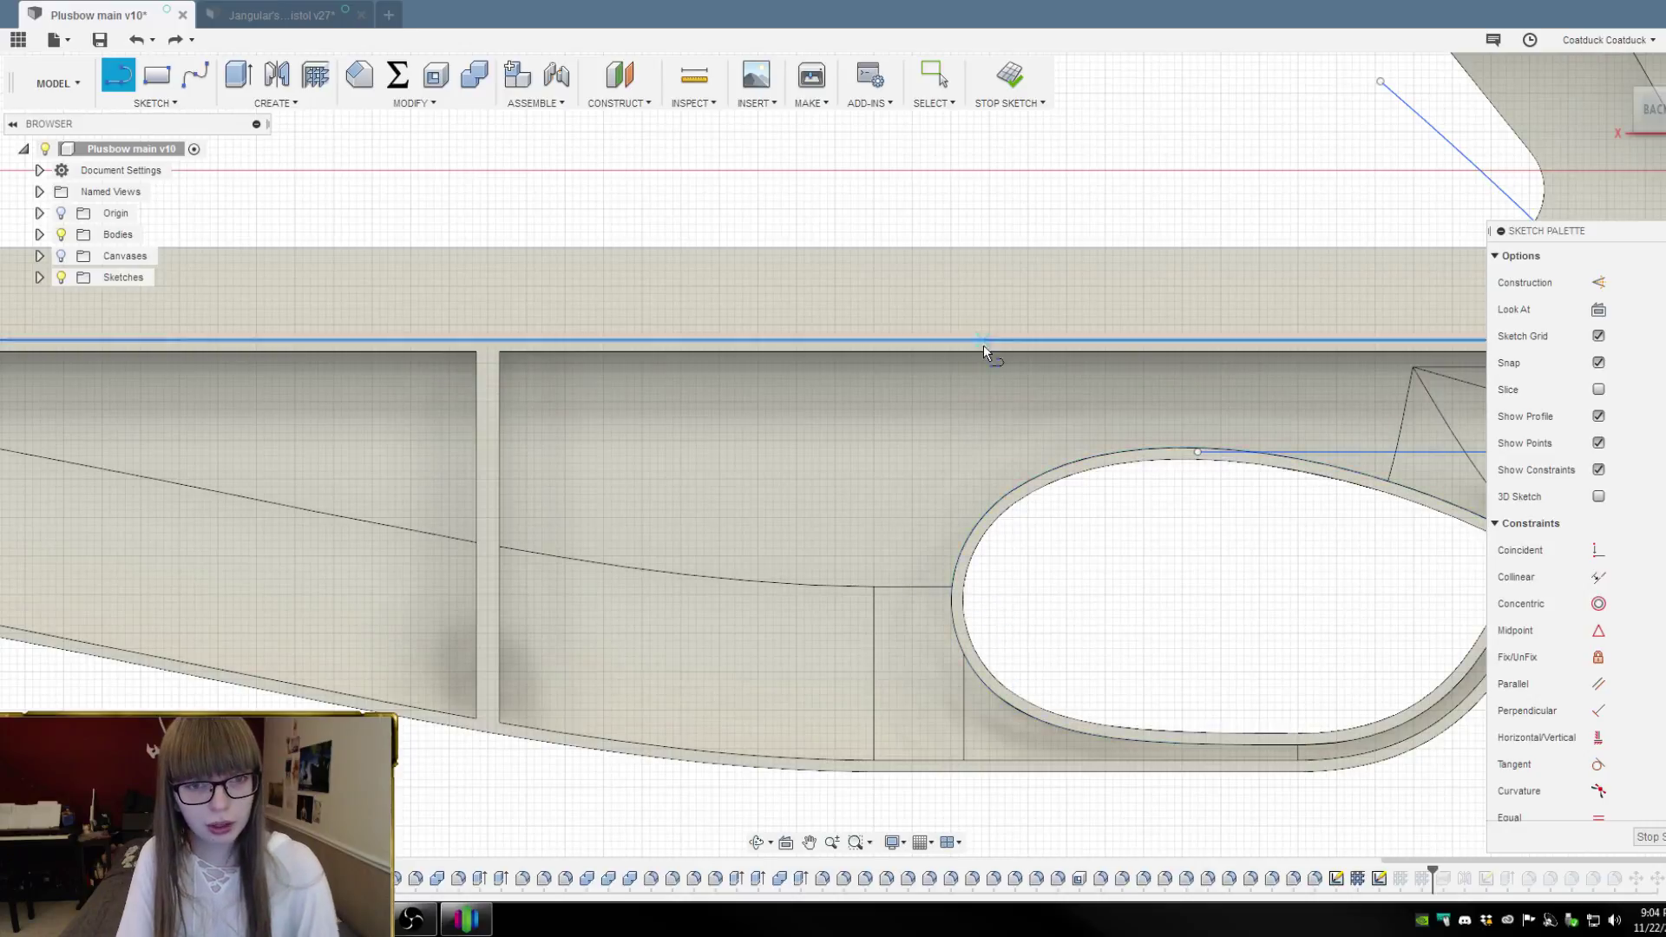
pyautogui.click(957, 224)
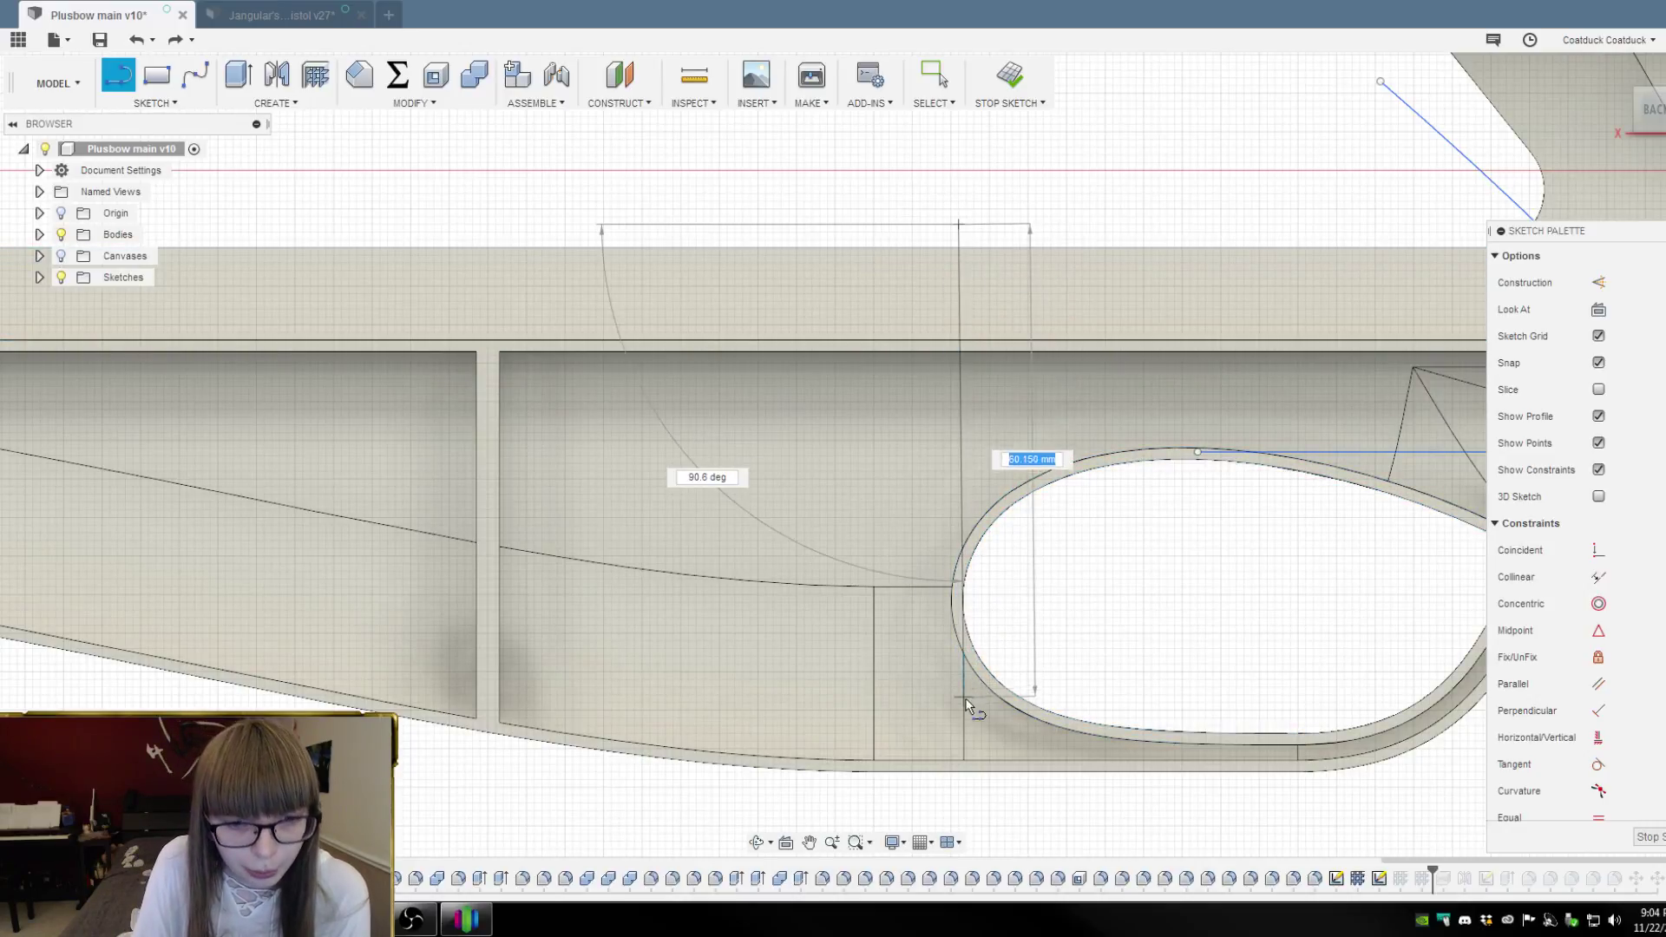
pyautogui.click(958, 787)
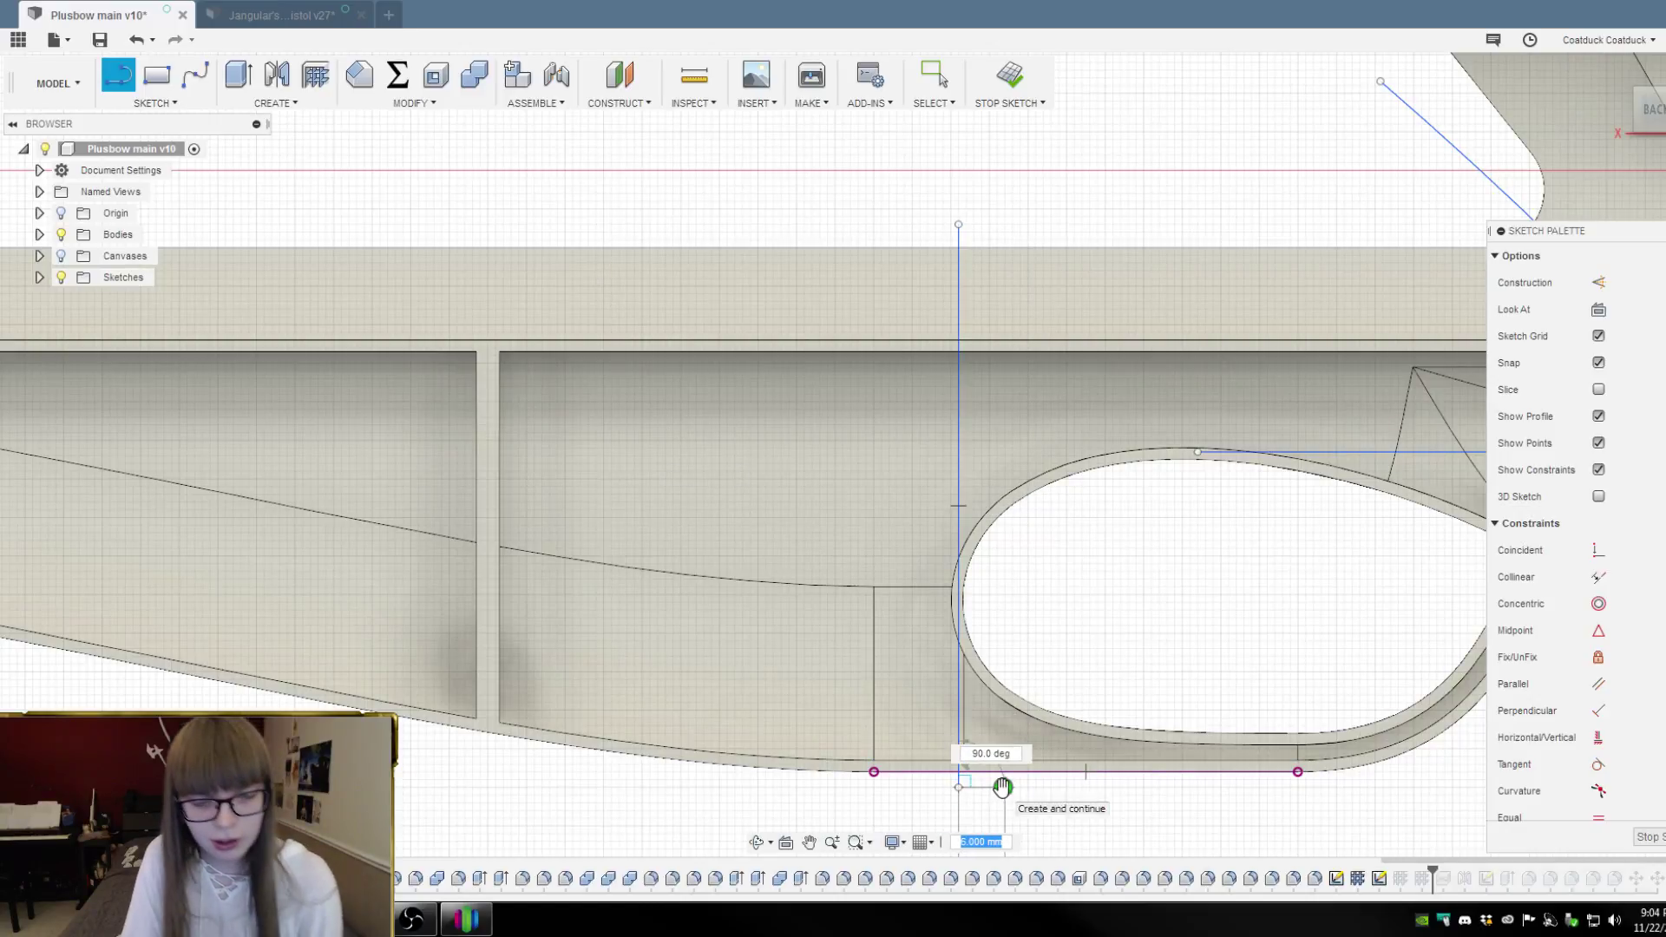
pyautogui.press('Escape')
pyautogui.hotkey('ctrl', 'z')
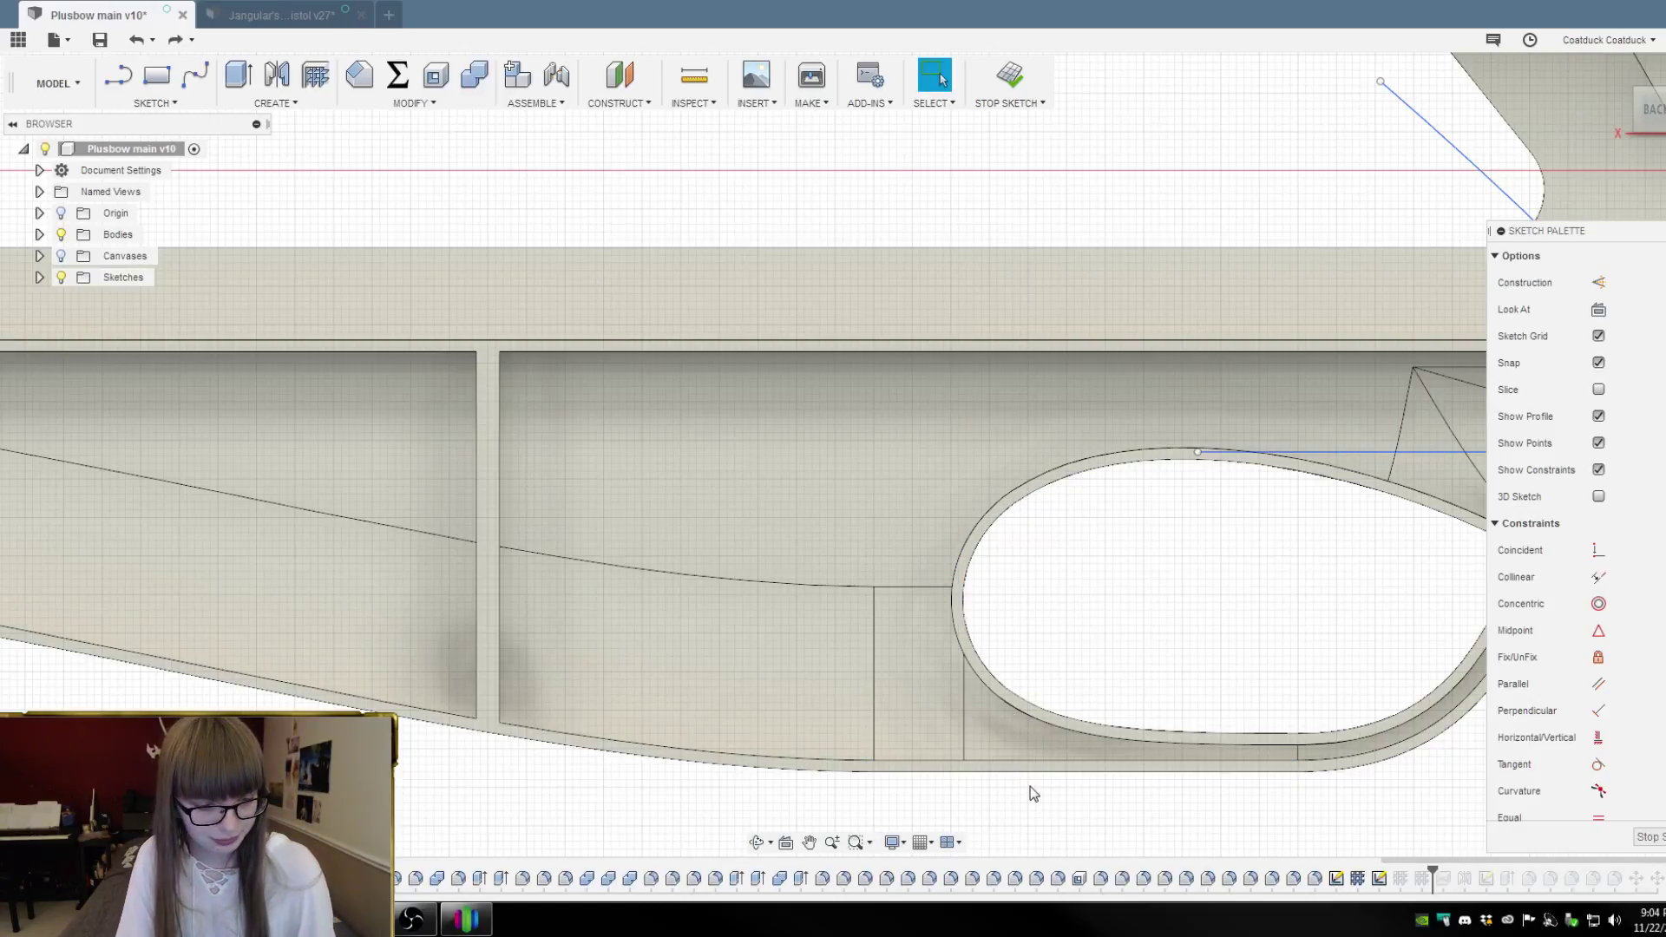
# Sketch a vertical rib line along the trigger opening's front wall, from above the rail to below the lower edge, and finish the sketch
pyautogui.press('l')
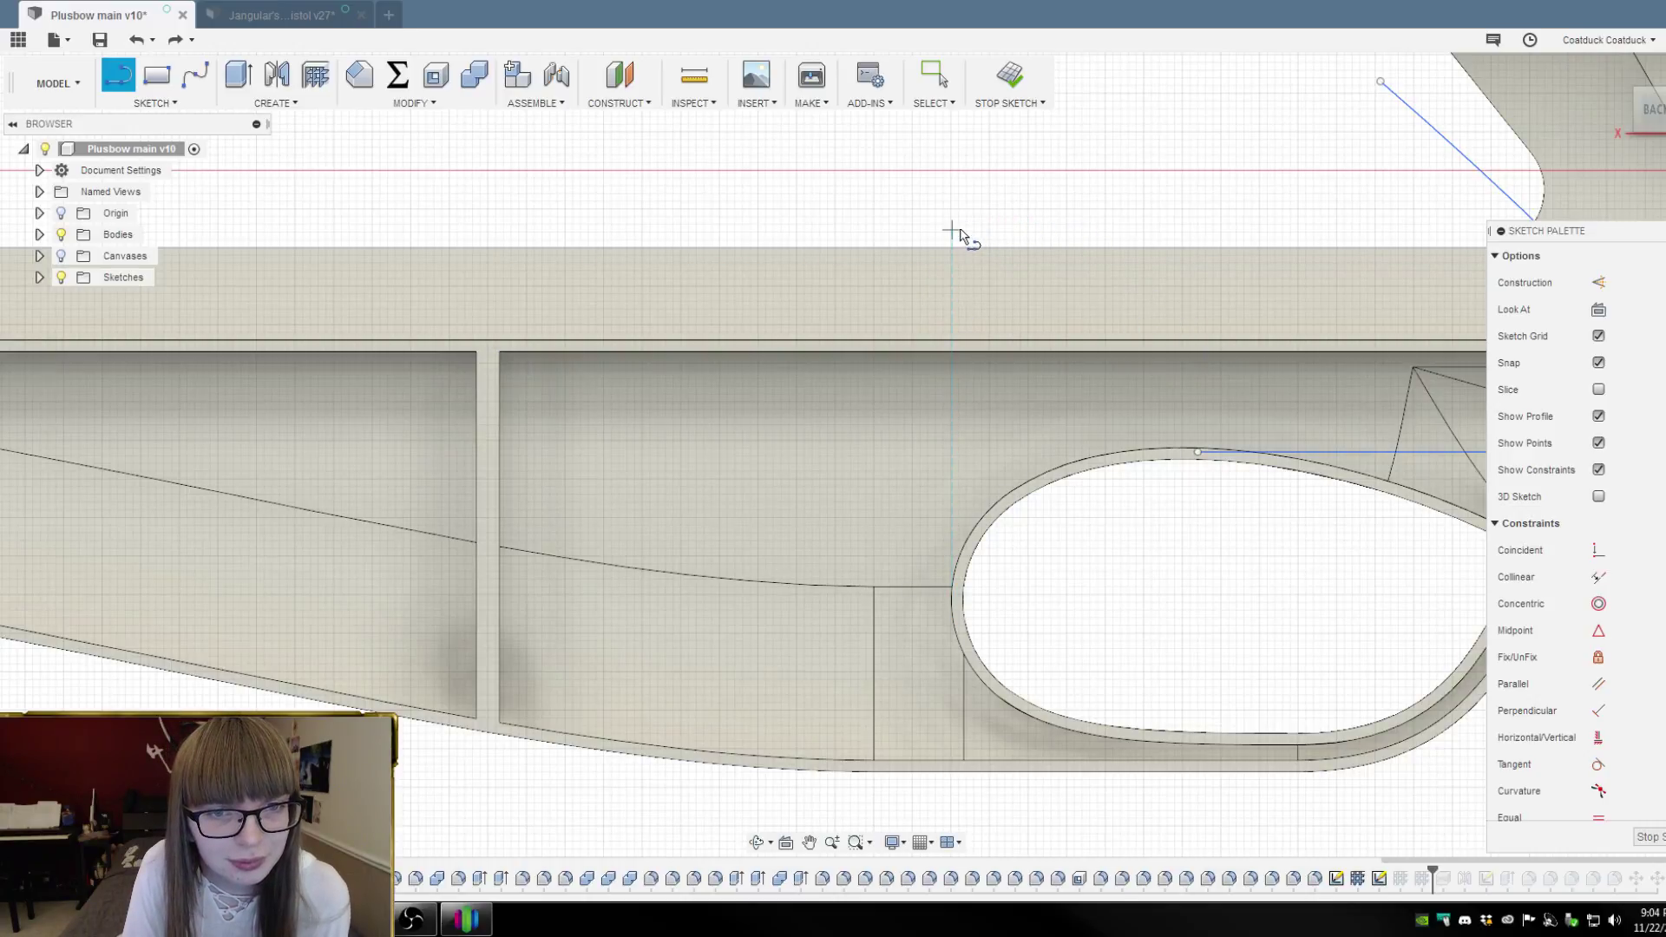
pyautogui.scroll(1, 959, 228)
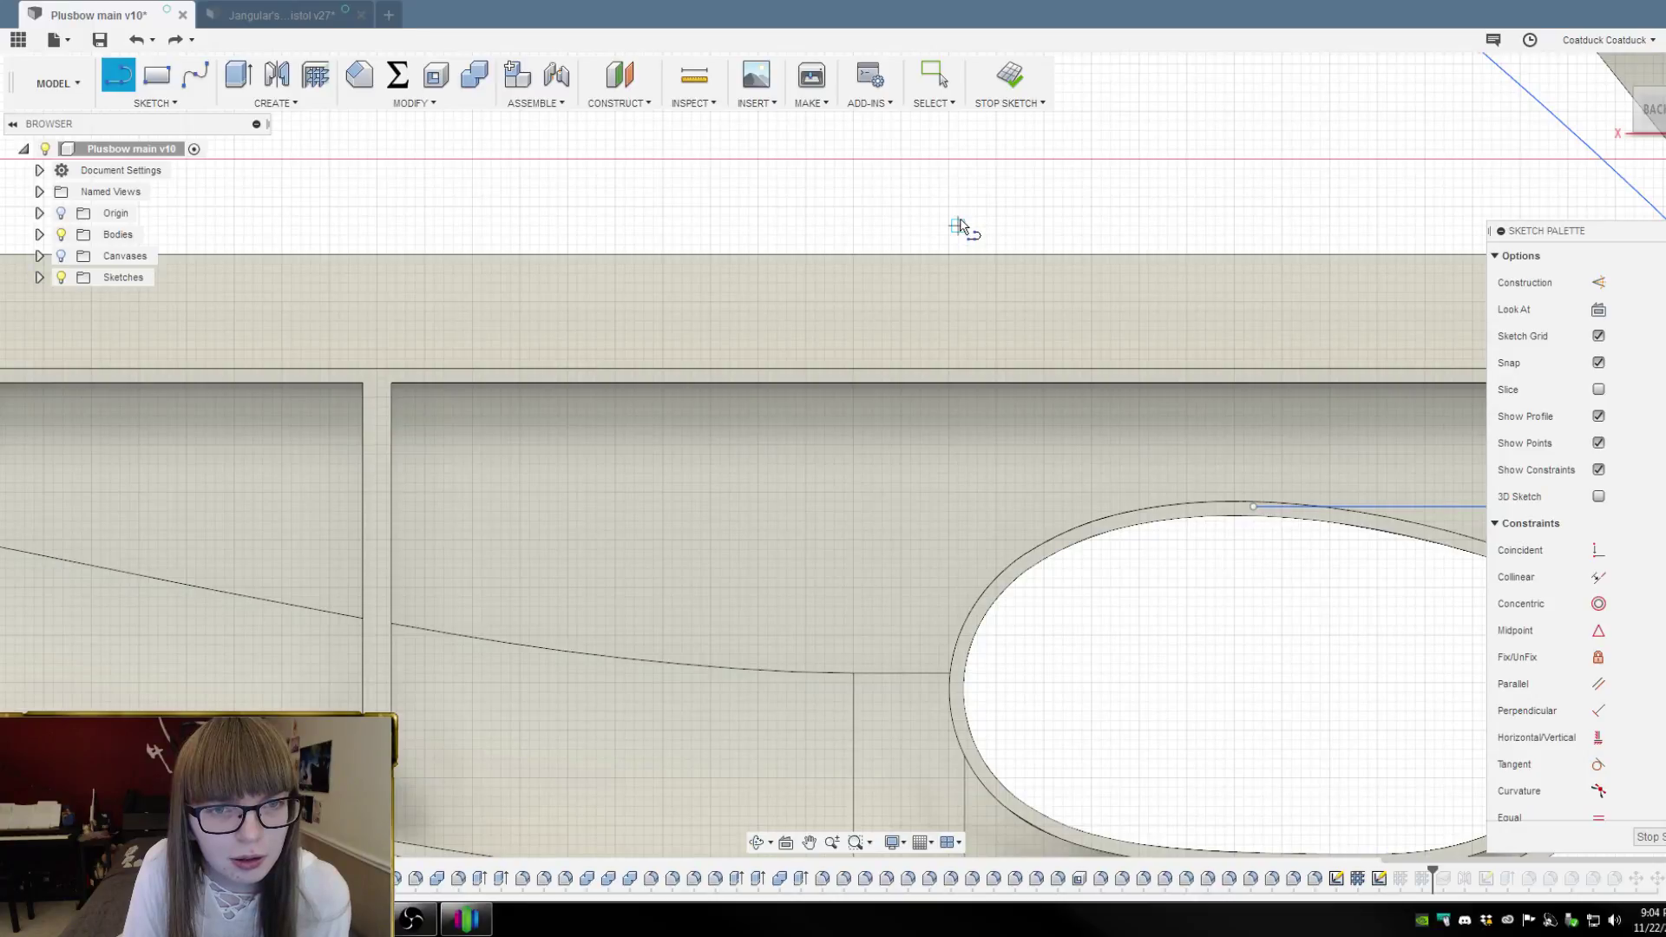
pyautogui.scroll(-2, 959, 227)
pyautogui.click(959, 245)
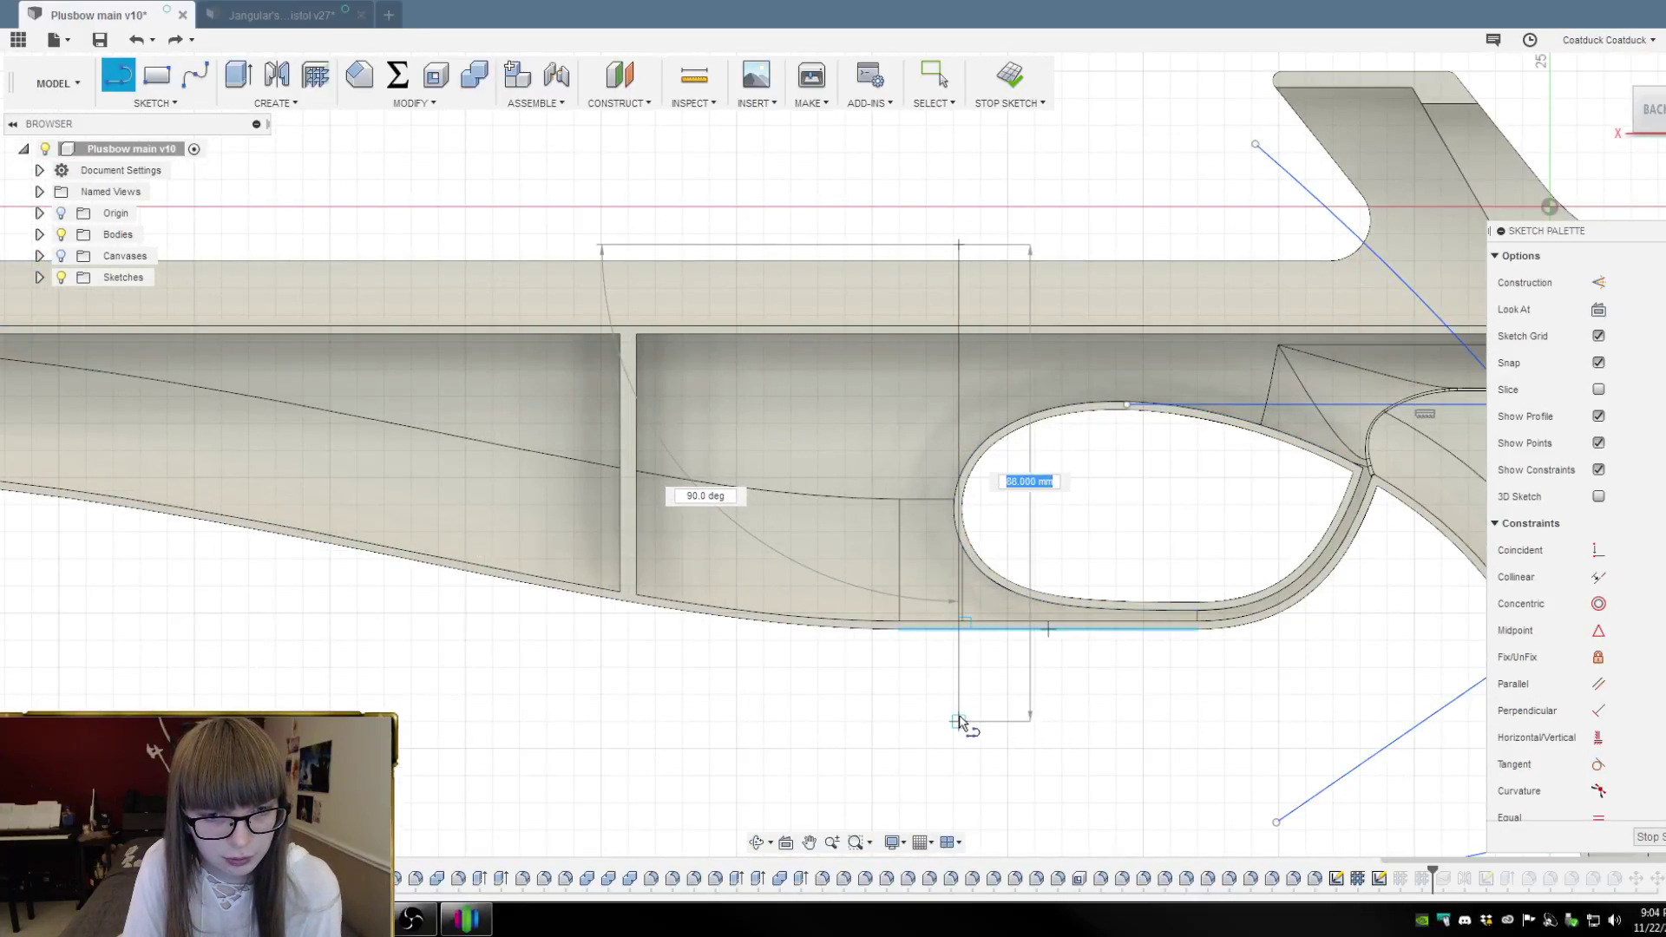
pyautogui.click(957, 721)
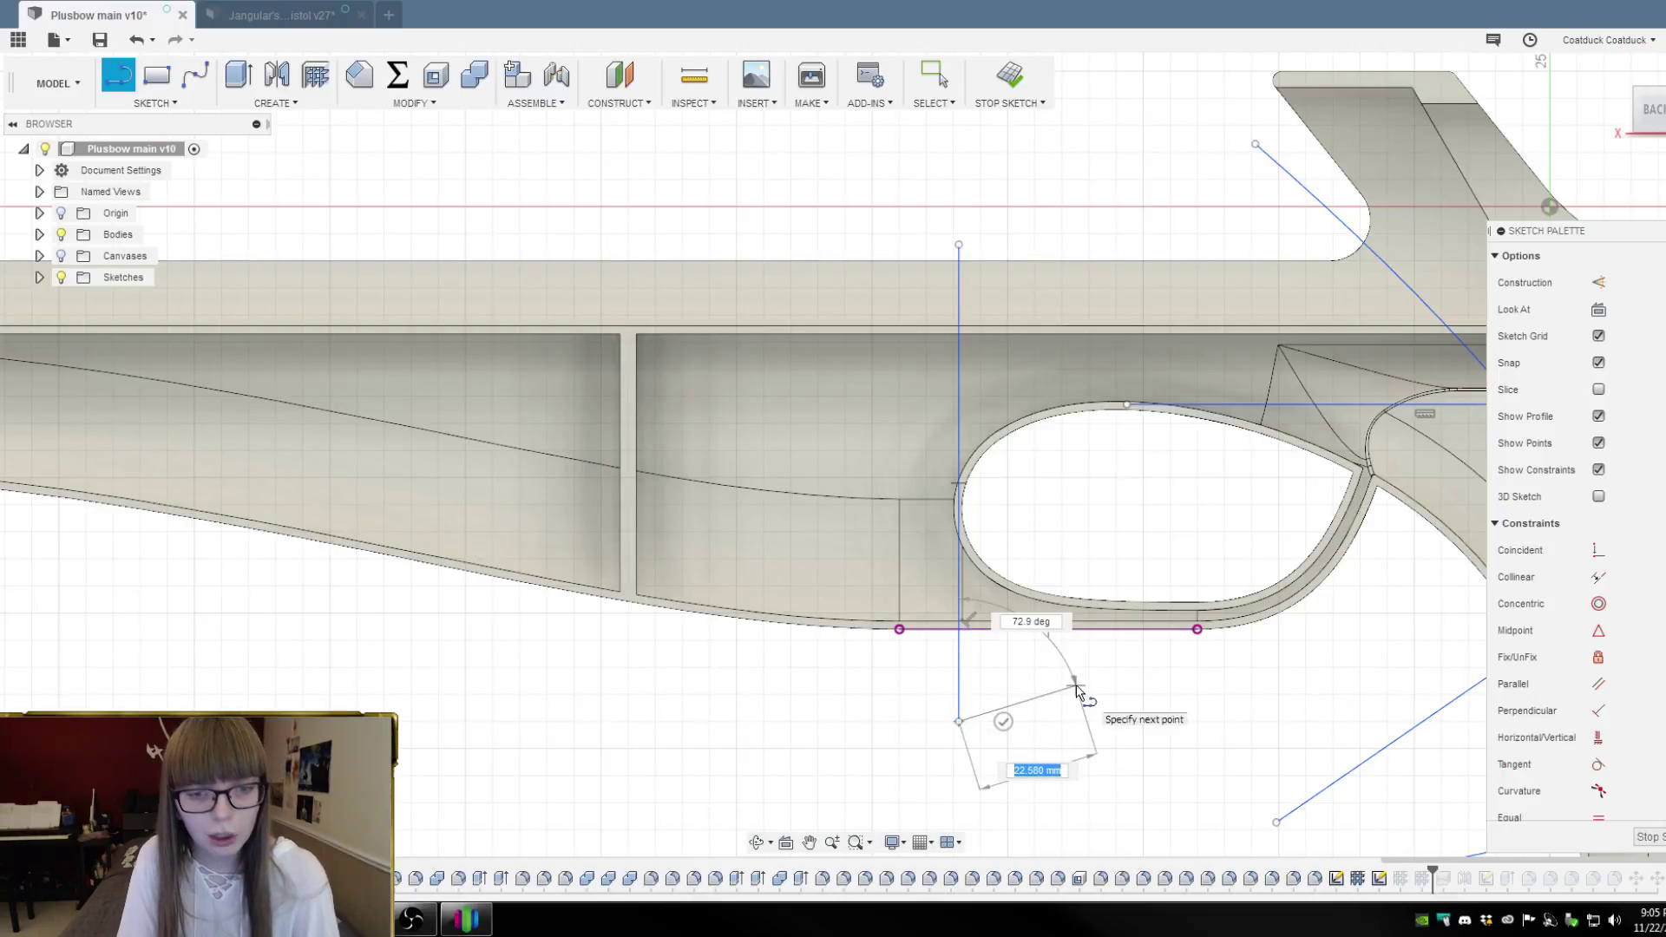
pyautogui.press('Escape')
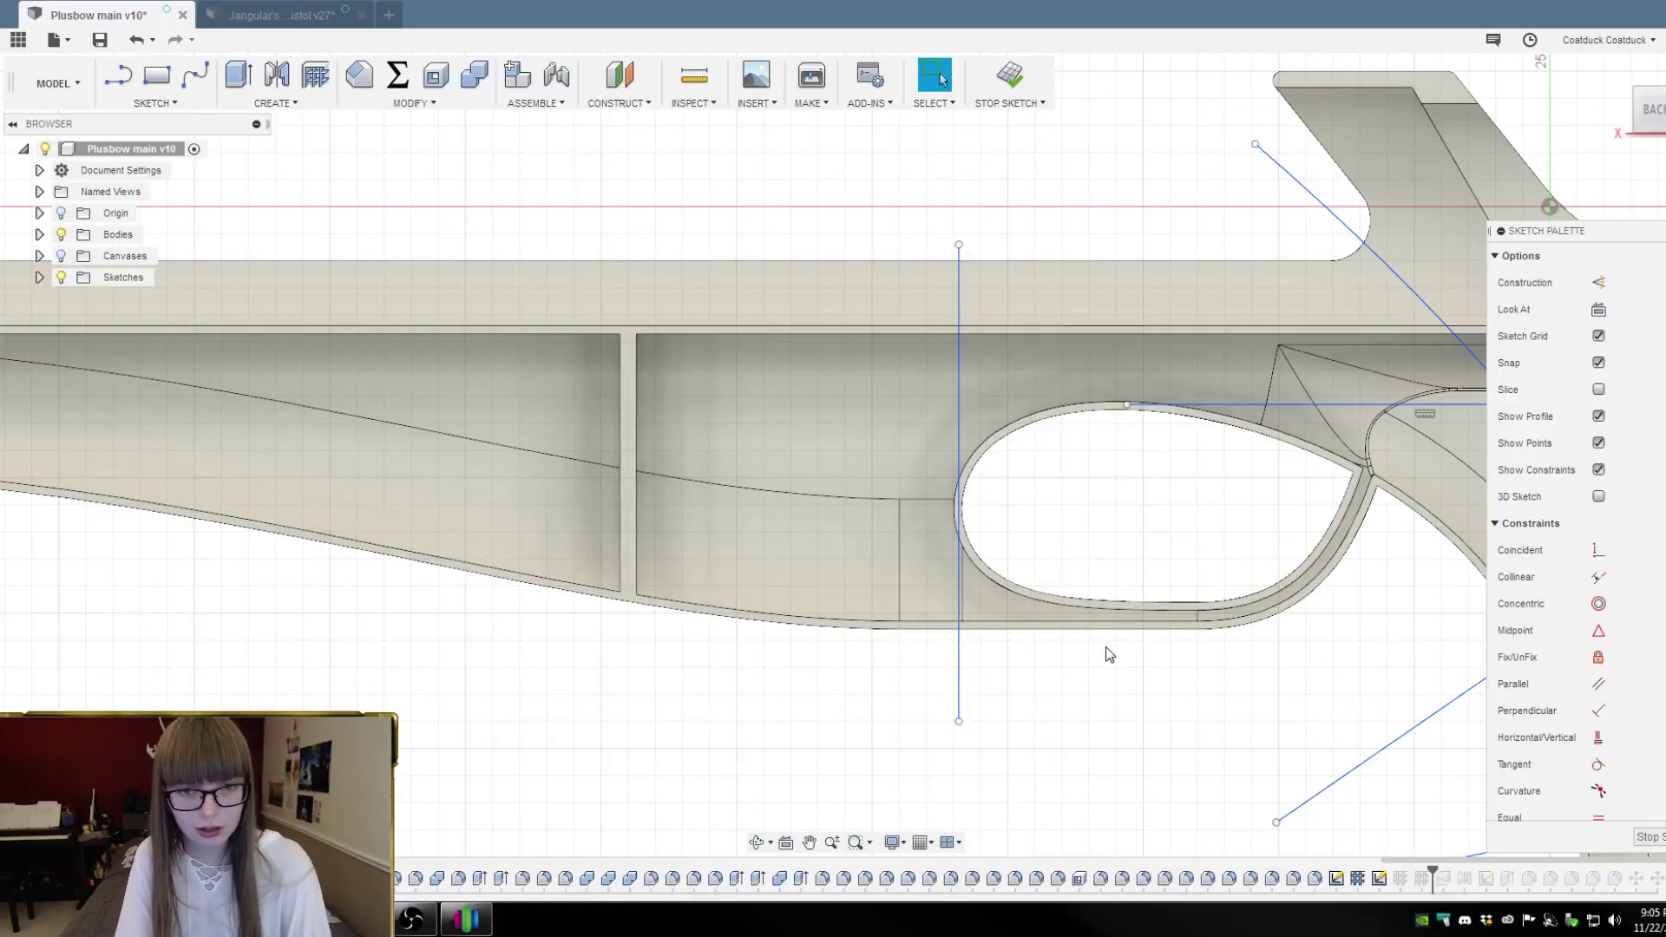
pyautogui.scroll(1, 998, 504)
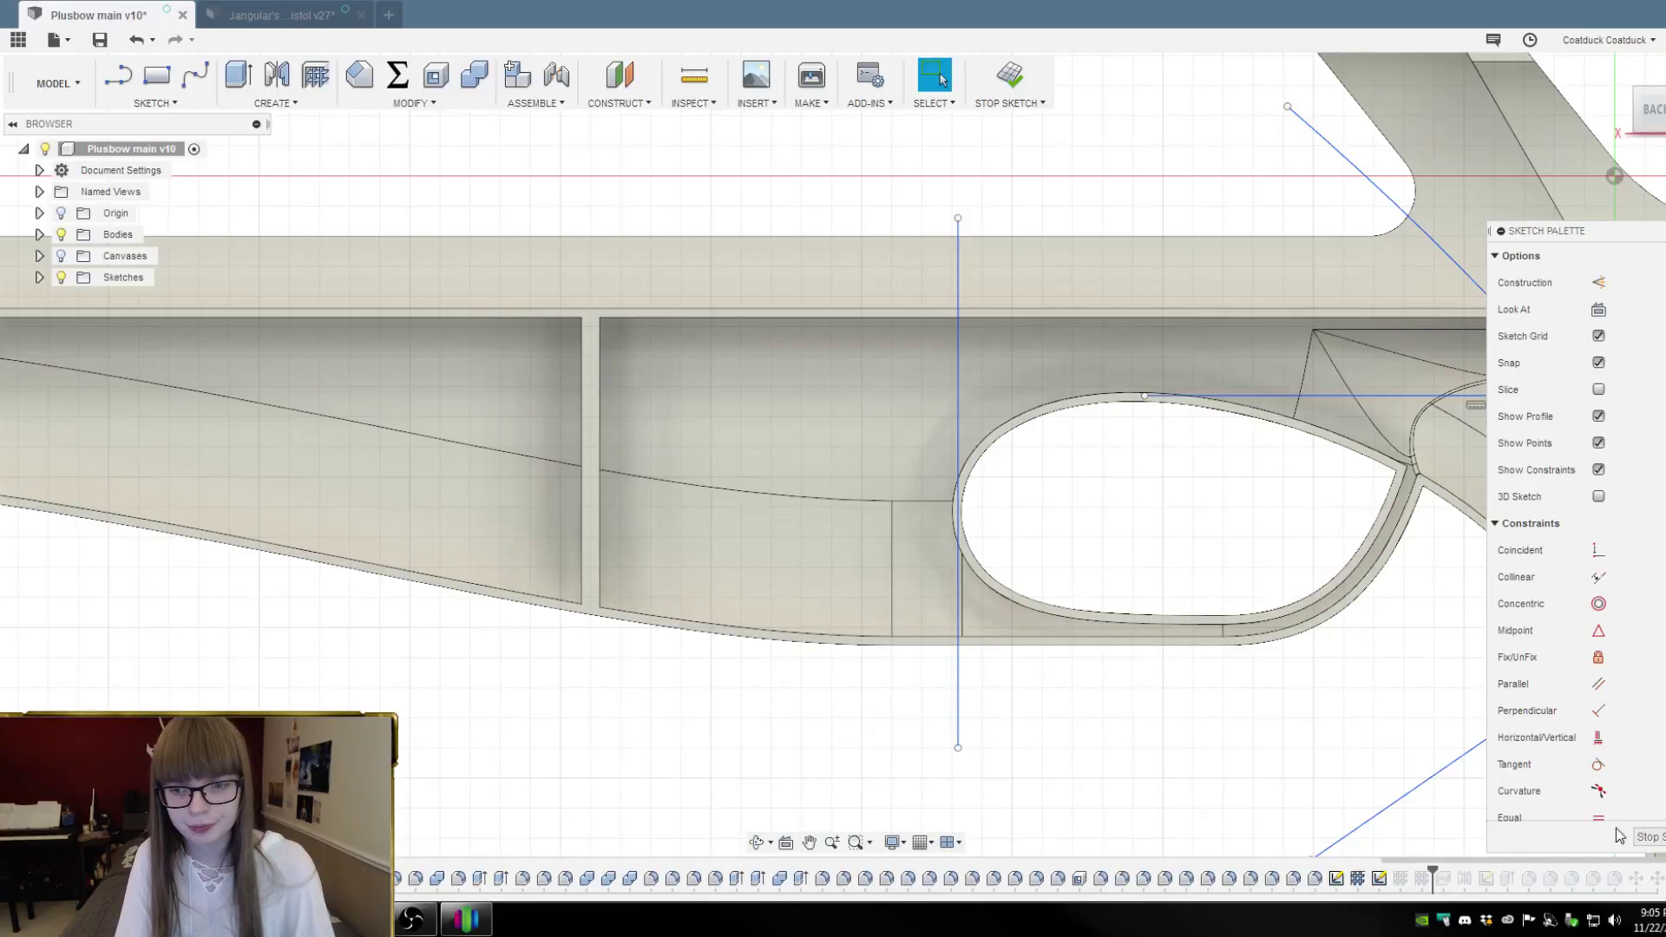
pyautogui.click(1644, 836)
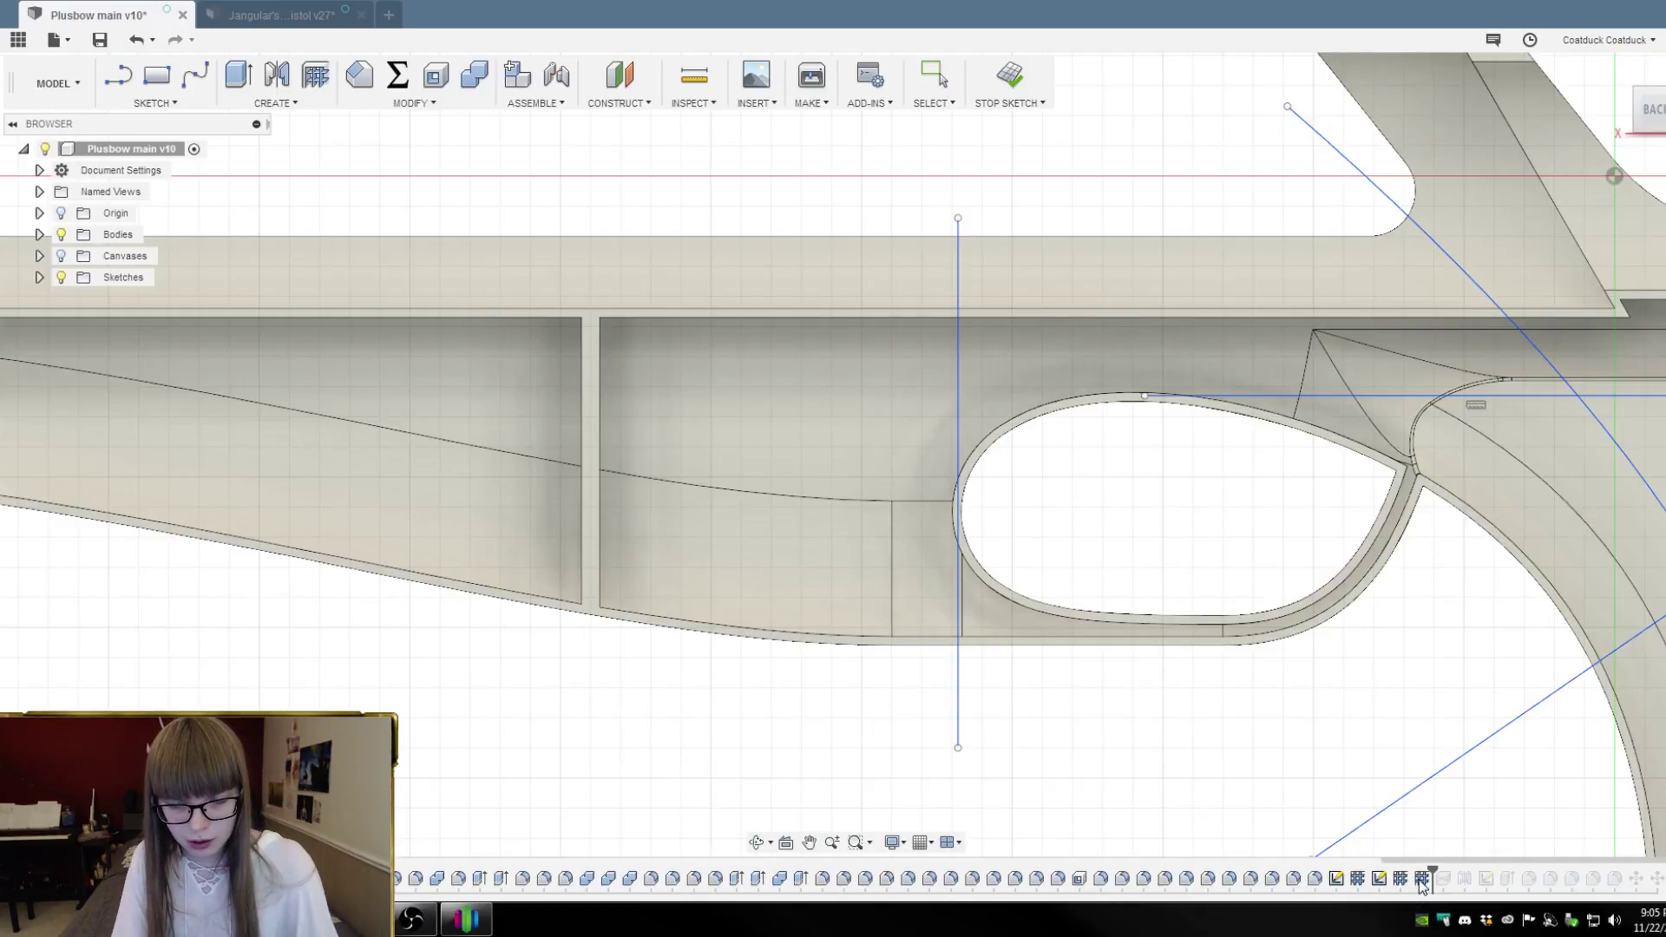
# Add the new vertical line to the existing web feature's curves, keeping the -1.50 mm thickness, and apply the change
pyautogui.click(1422, 879)
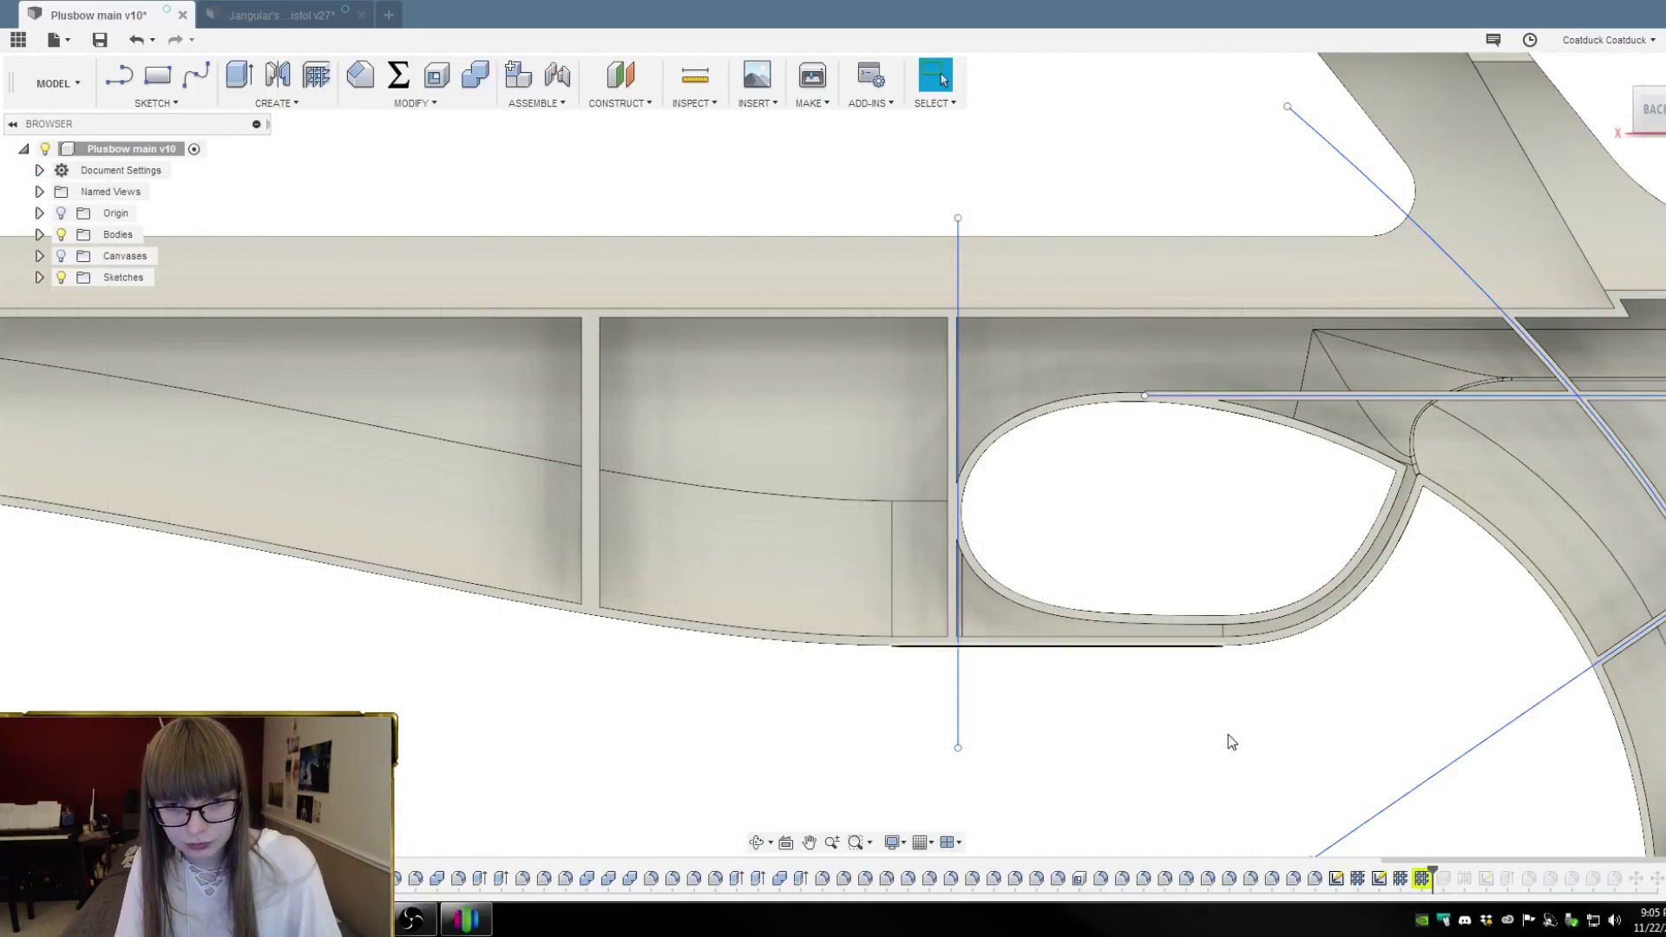
pyautogui.scroll(-2, 757, 409)
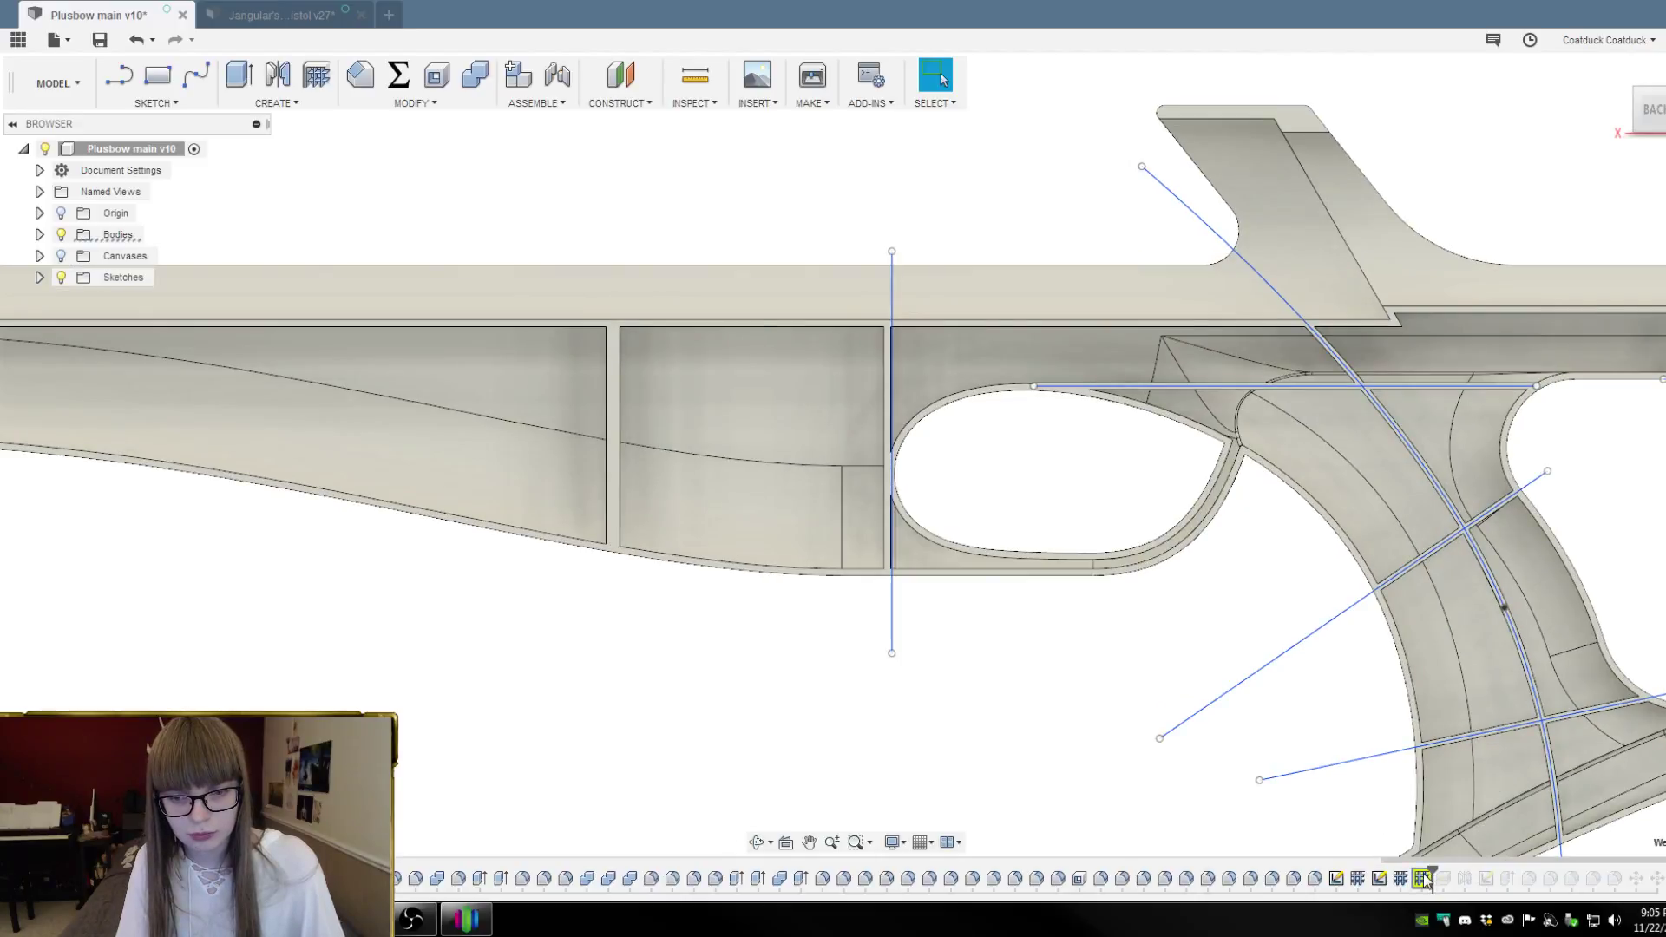
pyautogui.doubleClick(1425, 879)
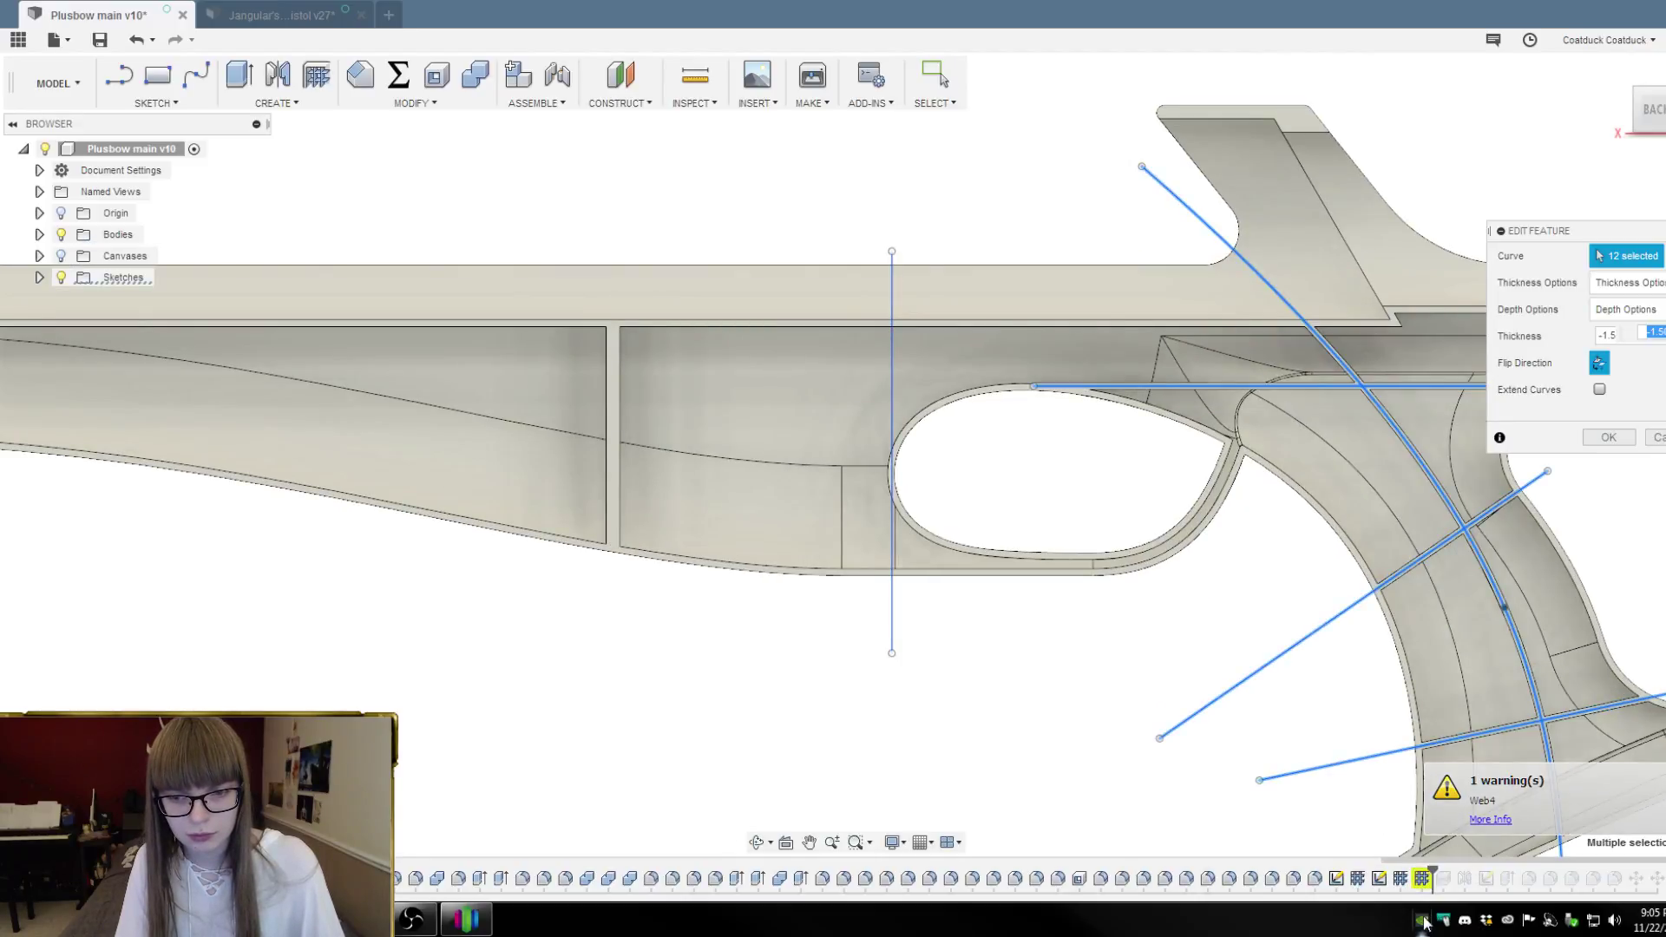
pyautogui.click(892, 361)
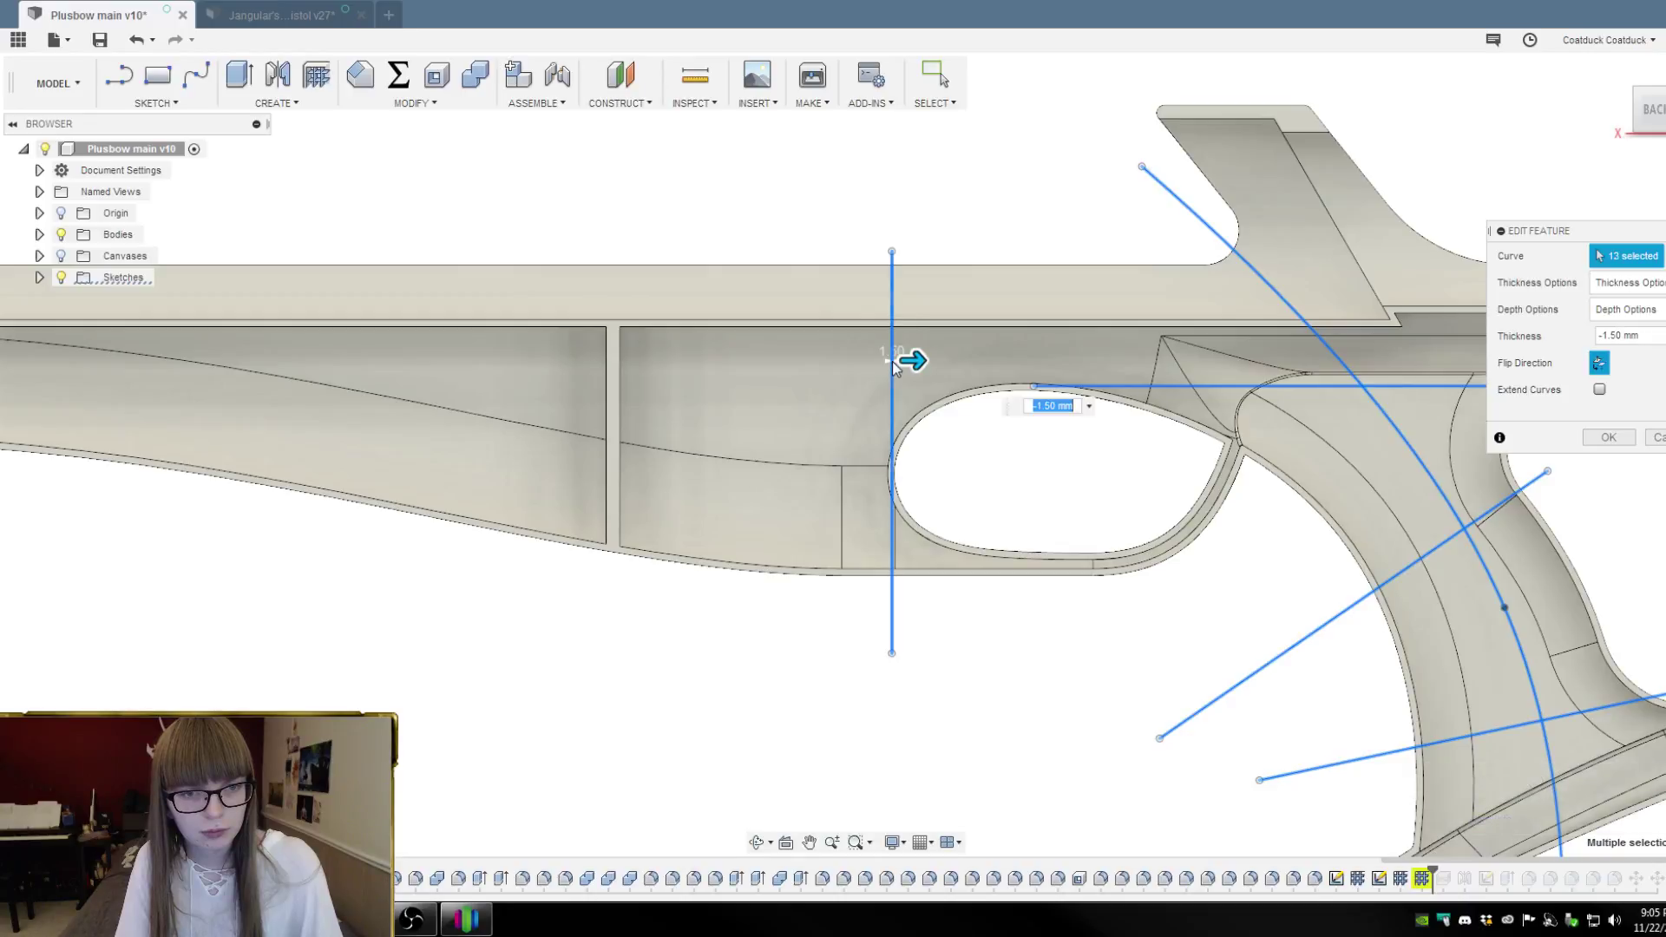
pyautogui.click(1608, 438)
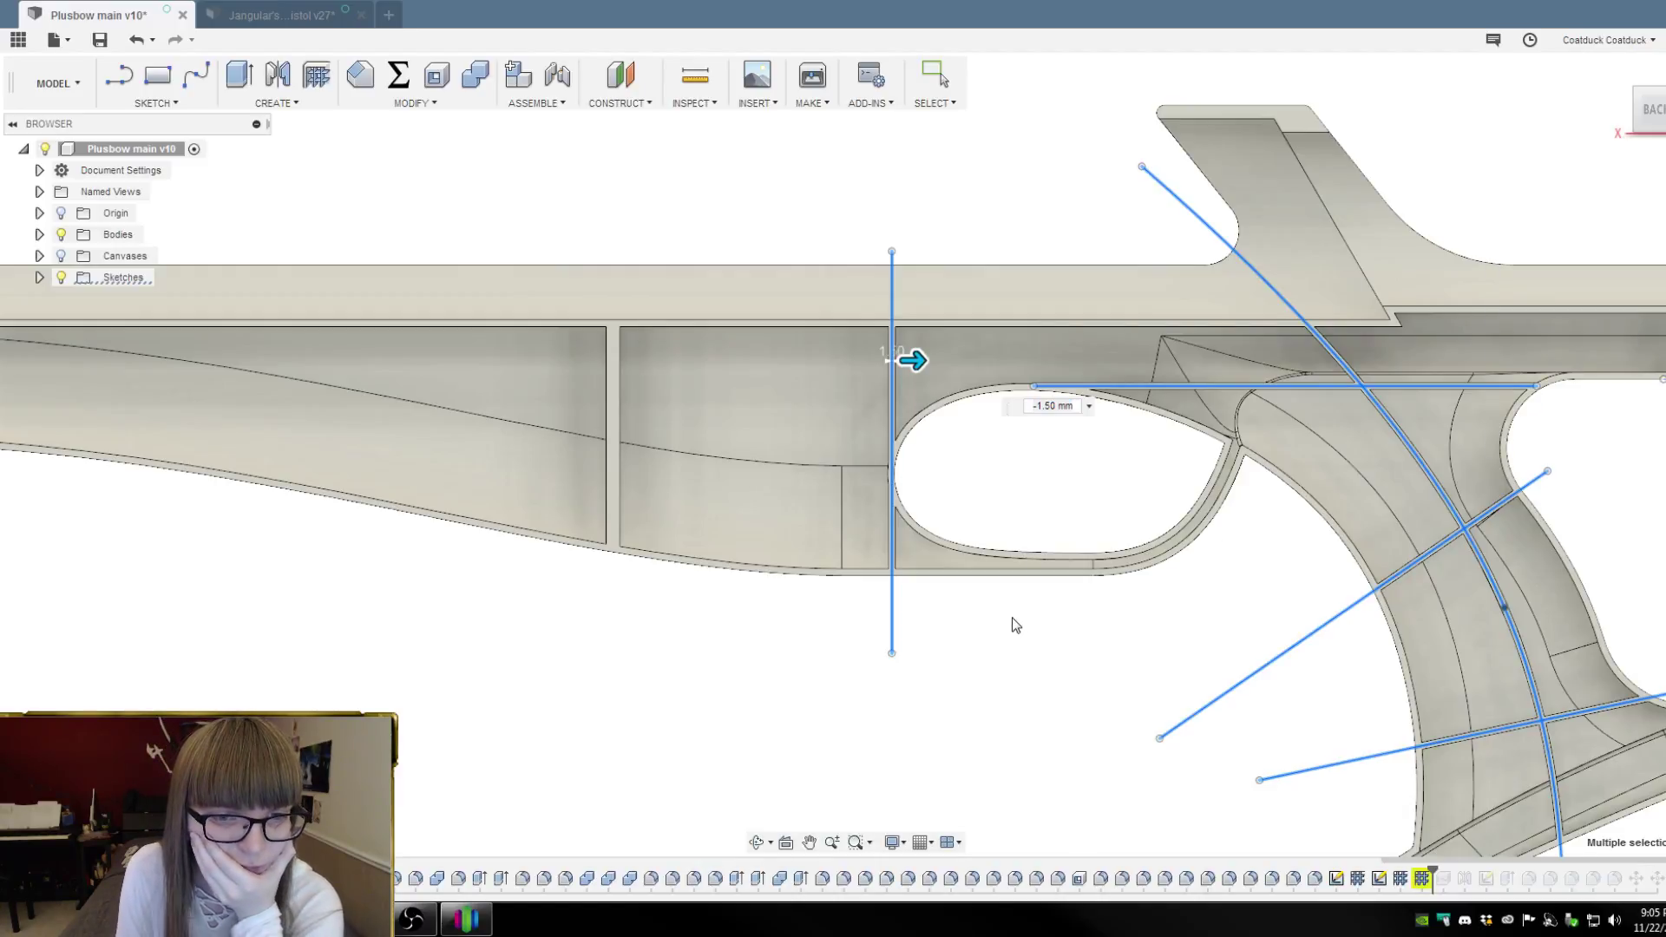
pyautogui.press('Escape')
# Nudge the vertical rib line slightly forward so its rib sits against the trigger opening's front wall
pyautogui.scroll(5, 1022, 606)
pyautogui.keyDown('shift'); pyautogui.moveTo(1086, 508); pyautogui.dragTo(1001, 483, button='middle'); pyautogui.keyUp('shift')
pyautogui.scroll(2, 918, 476)
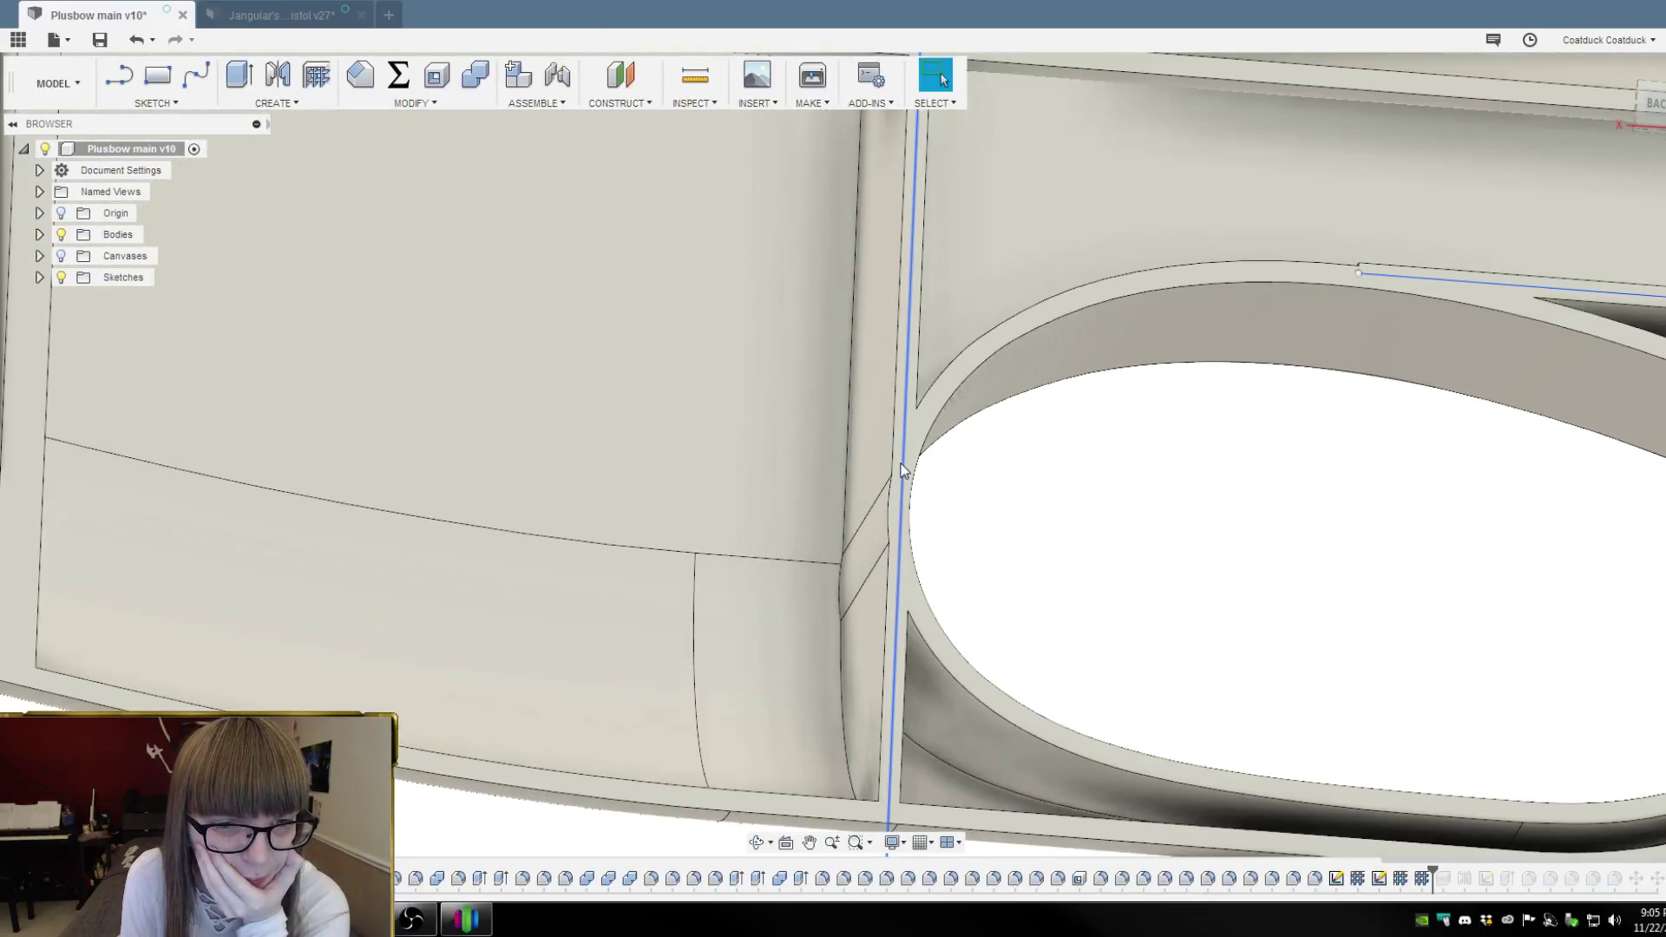
pyautogui.click(900, 464)
pyautogui.click(903, 462)
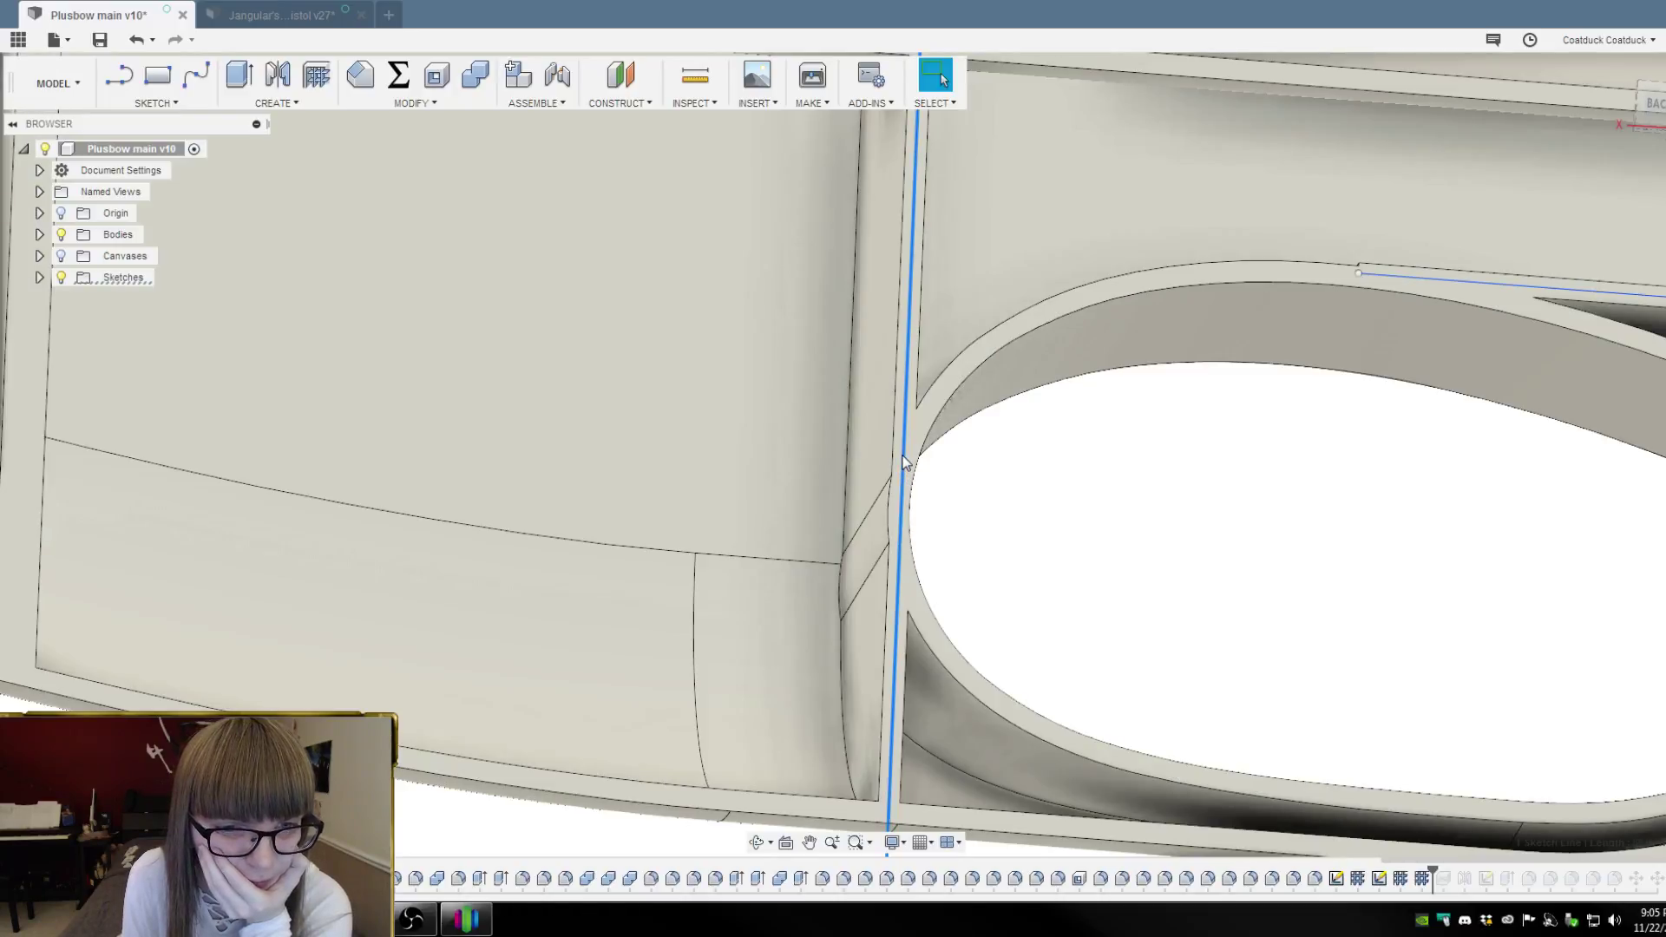
pyautogui.moveTo(906, 451); pyautogui.dragTo(902, 456)
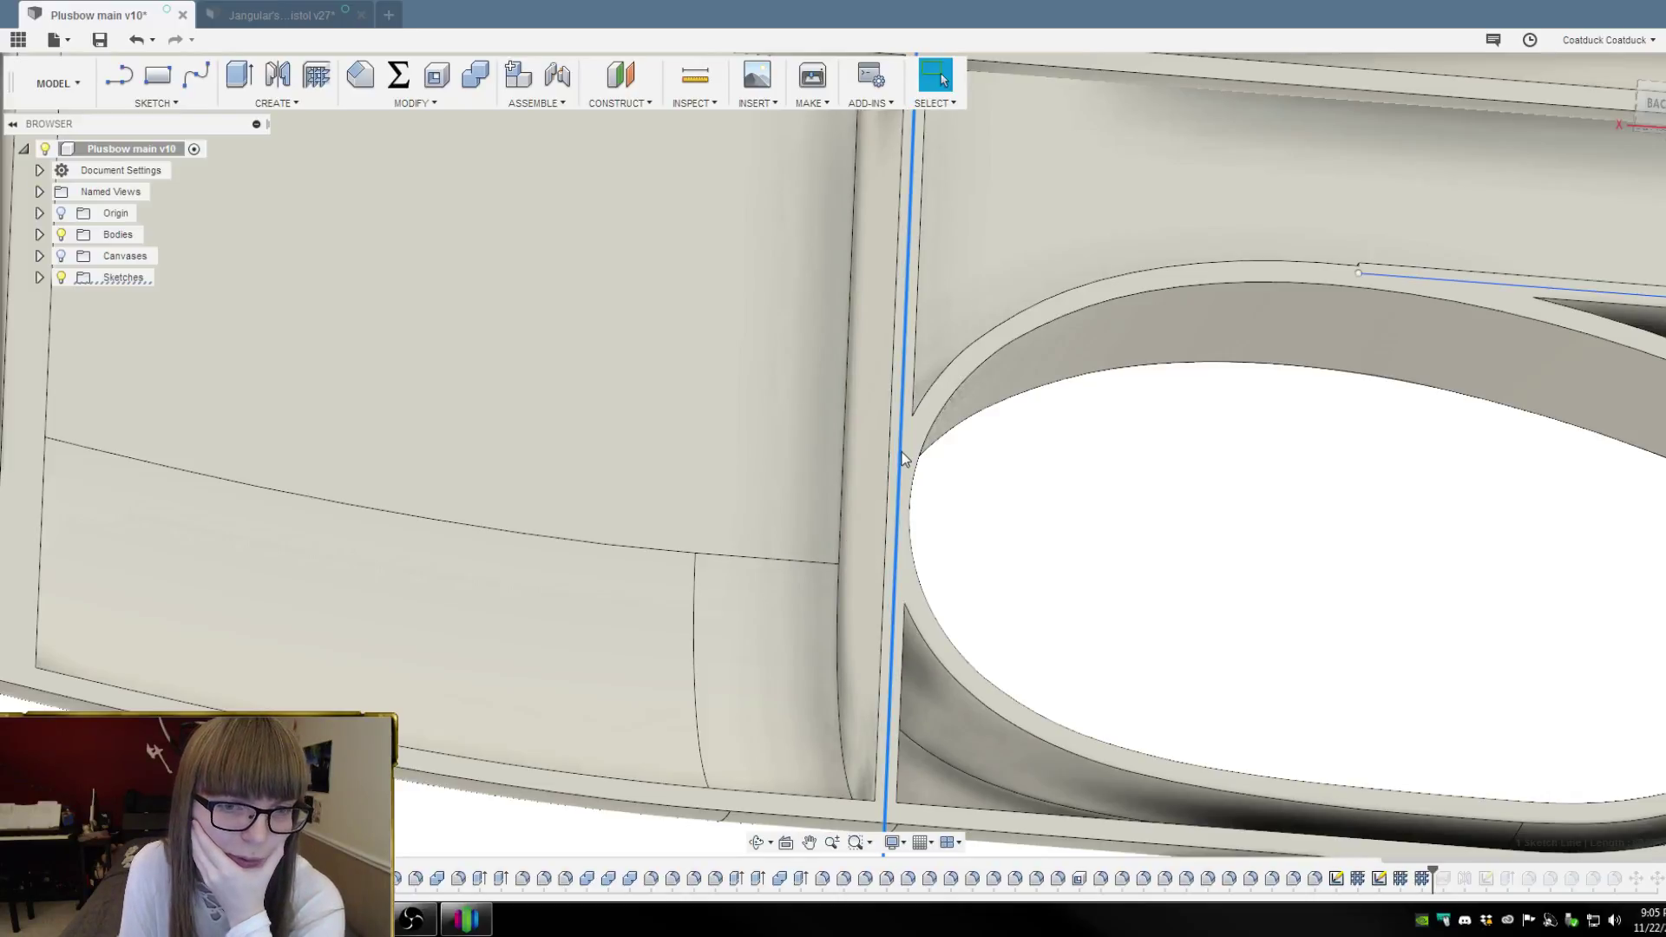
pyautogui.moveTo(903, 458); pyautogui.dragTo(905, 460)
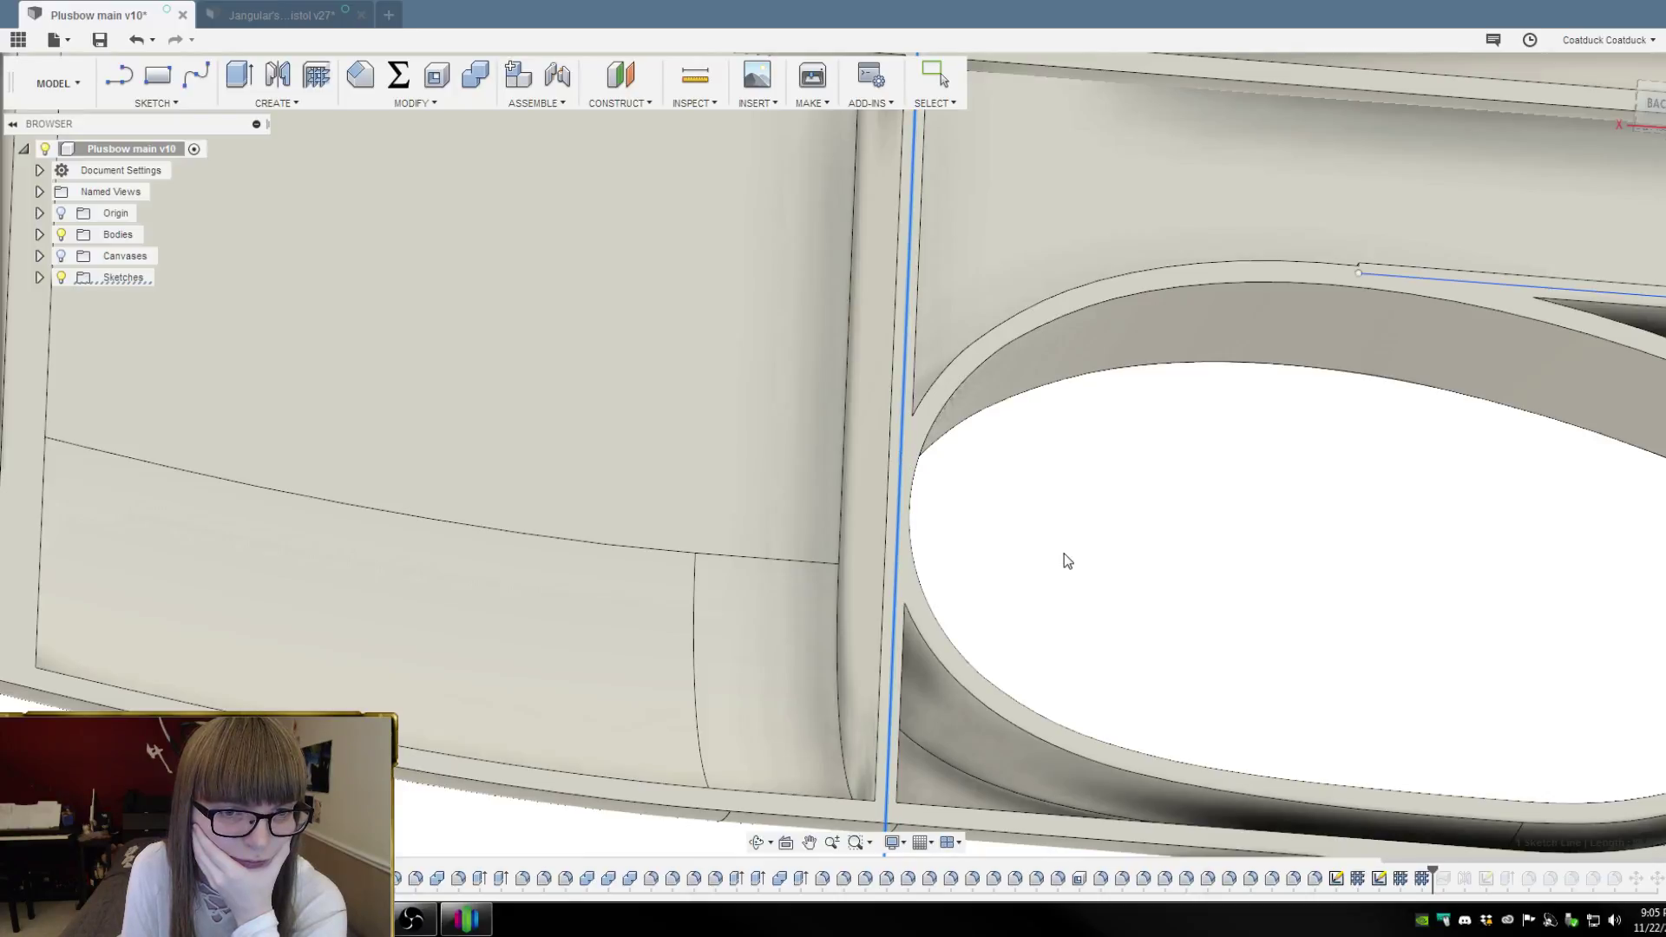
pyautogui.press('Escape')
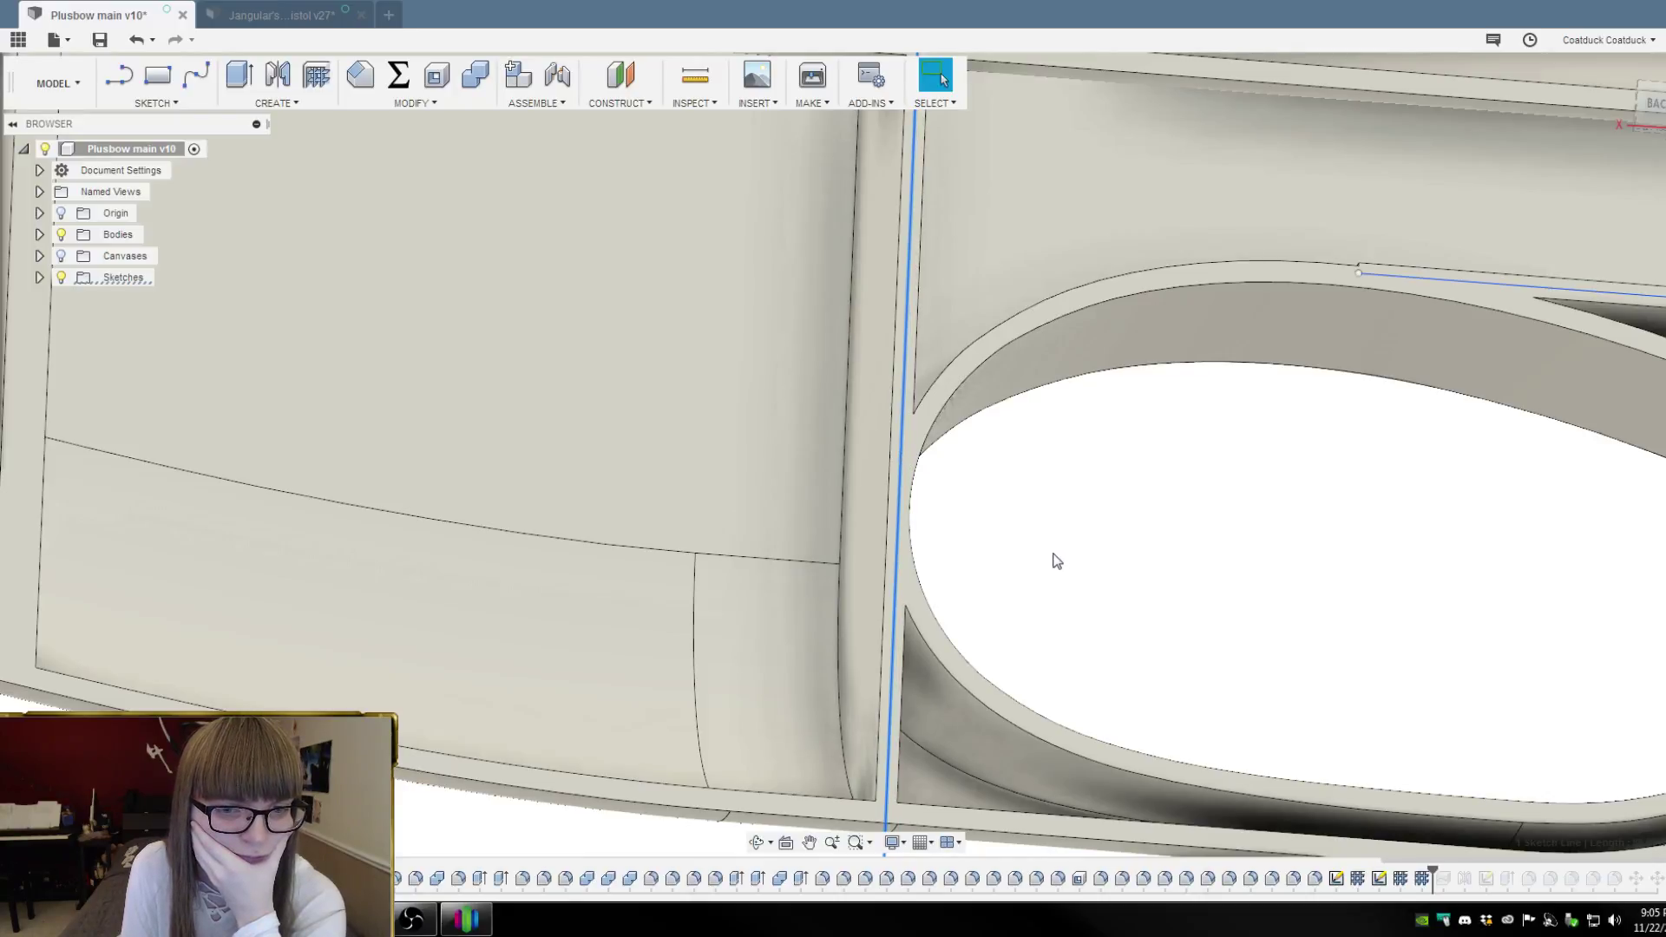
# Hide all sketches and examine the rib layout from the fore-end to the butt
pyautogui.scroll(-5, 992, 473)
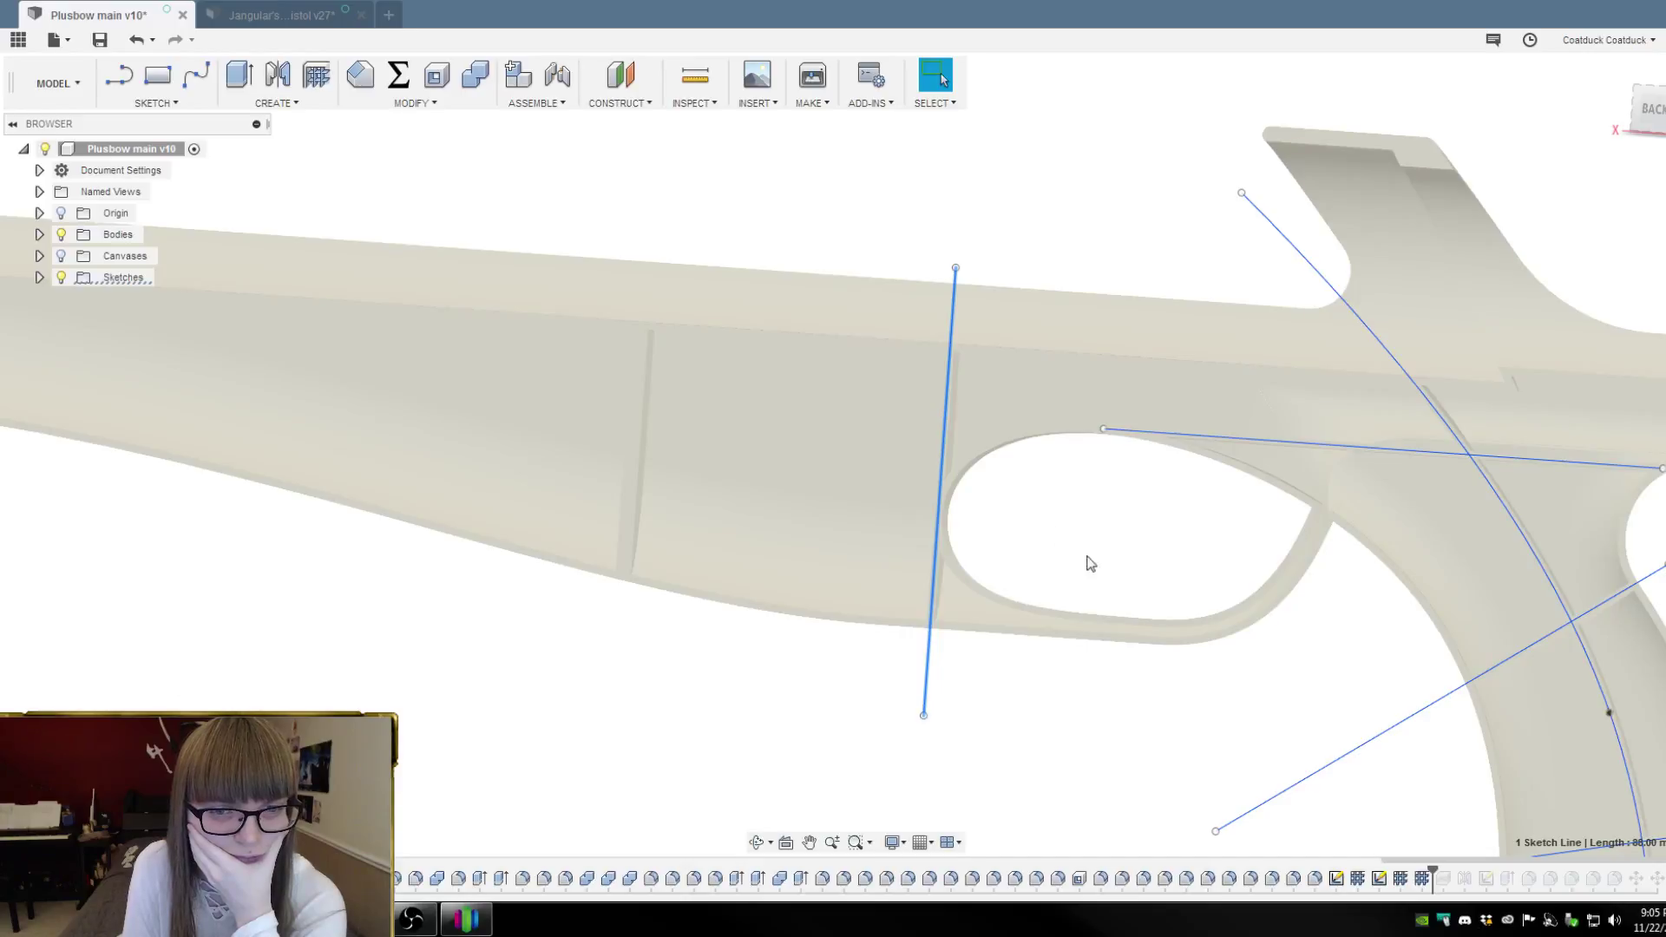
pyautogui.scroll(-5, 1054, 532)
pyautogui.press('Escape')
pyautogui.scroll(-5, 1092, 618)
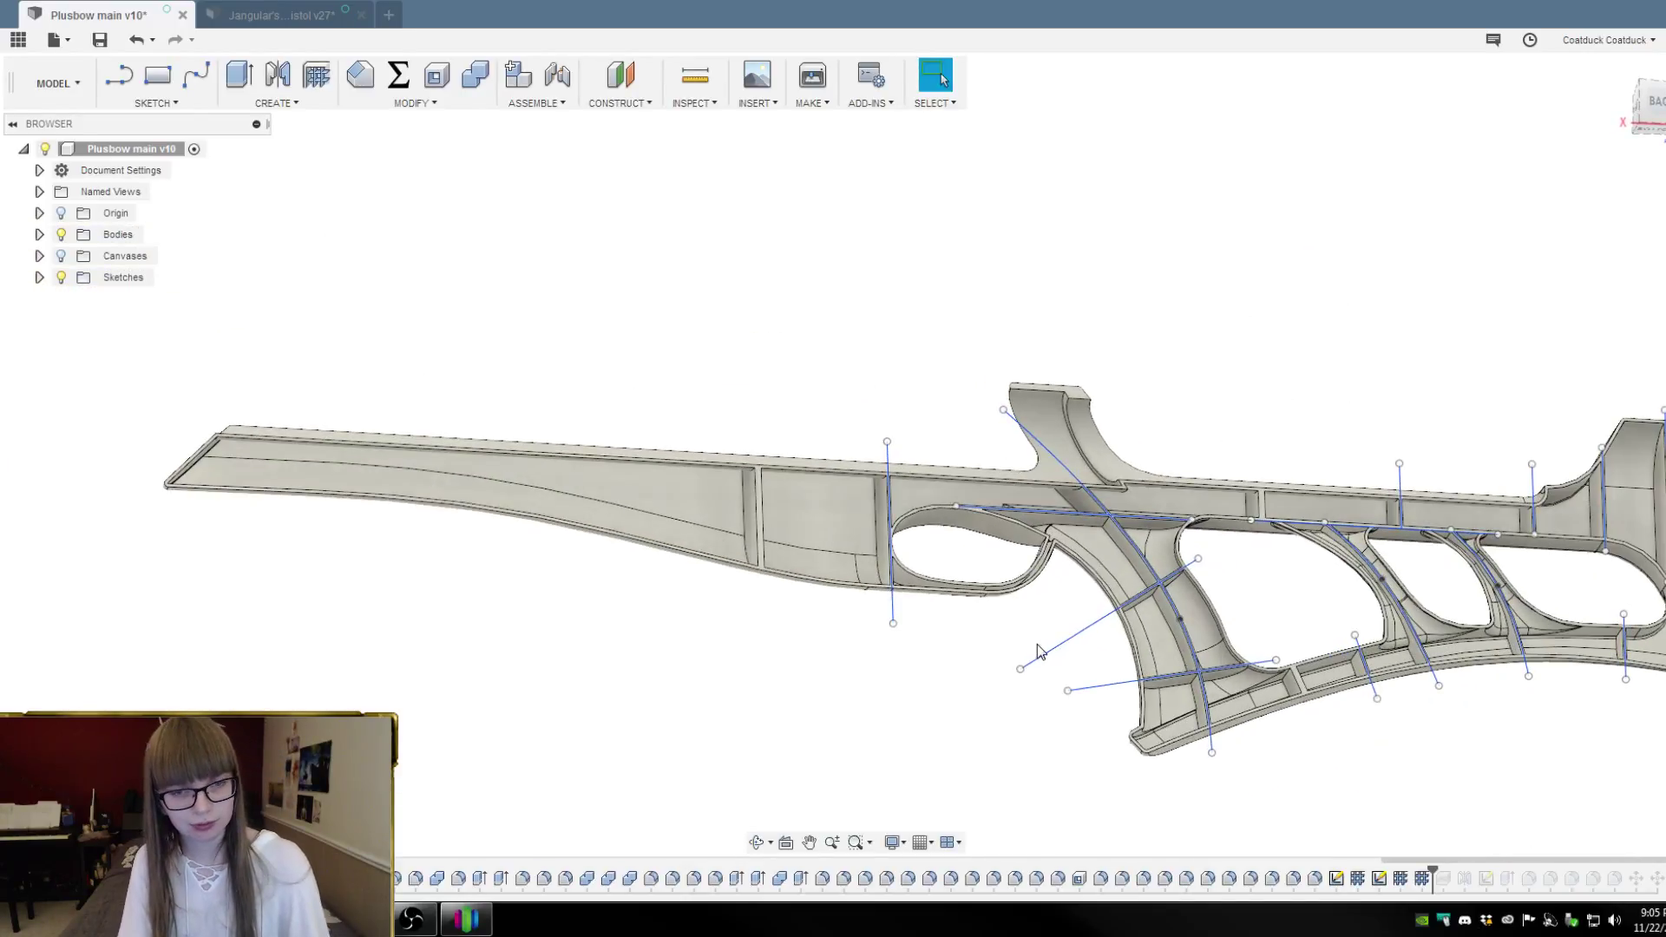
pyautogui.click(61, 278)
pyautogui.moveTo(551, 614)
pyautogui.keyDown('shift'); pyautogui.mouseDown(button='middle')
pyautogui.moveTo(603, 651)
pyautogui.moveTo(632, 629)
pyautogui.moveTo(617, 654)
pyautogui.moveTo(584, 651)
pyautogui.moveTo(602, 640)
pyautogui.moveTo(621, 669)
pyautogui.moveTo(630, 641)
pyautogui.moveTo(610, 624)
pyautogui.moveTo(532, 635)
pyautogui.moveTo(543, 613)
pyautogui.moveTo(550, 651)
pyautogui.moveTo(639, 624)
pyautogui.moveTo(636, 648)
pyautogui.moveTo(571, 631)
pyautogui.mouseUp(button='middle'); pyautogui.keyUp('shift')
pyautogui.scroll(-3, 1077, 643)
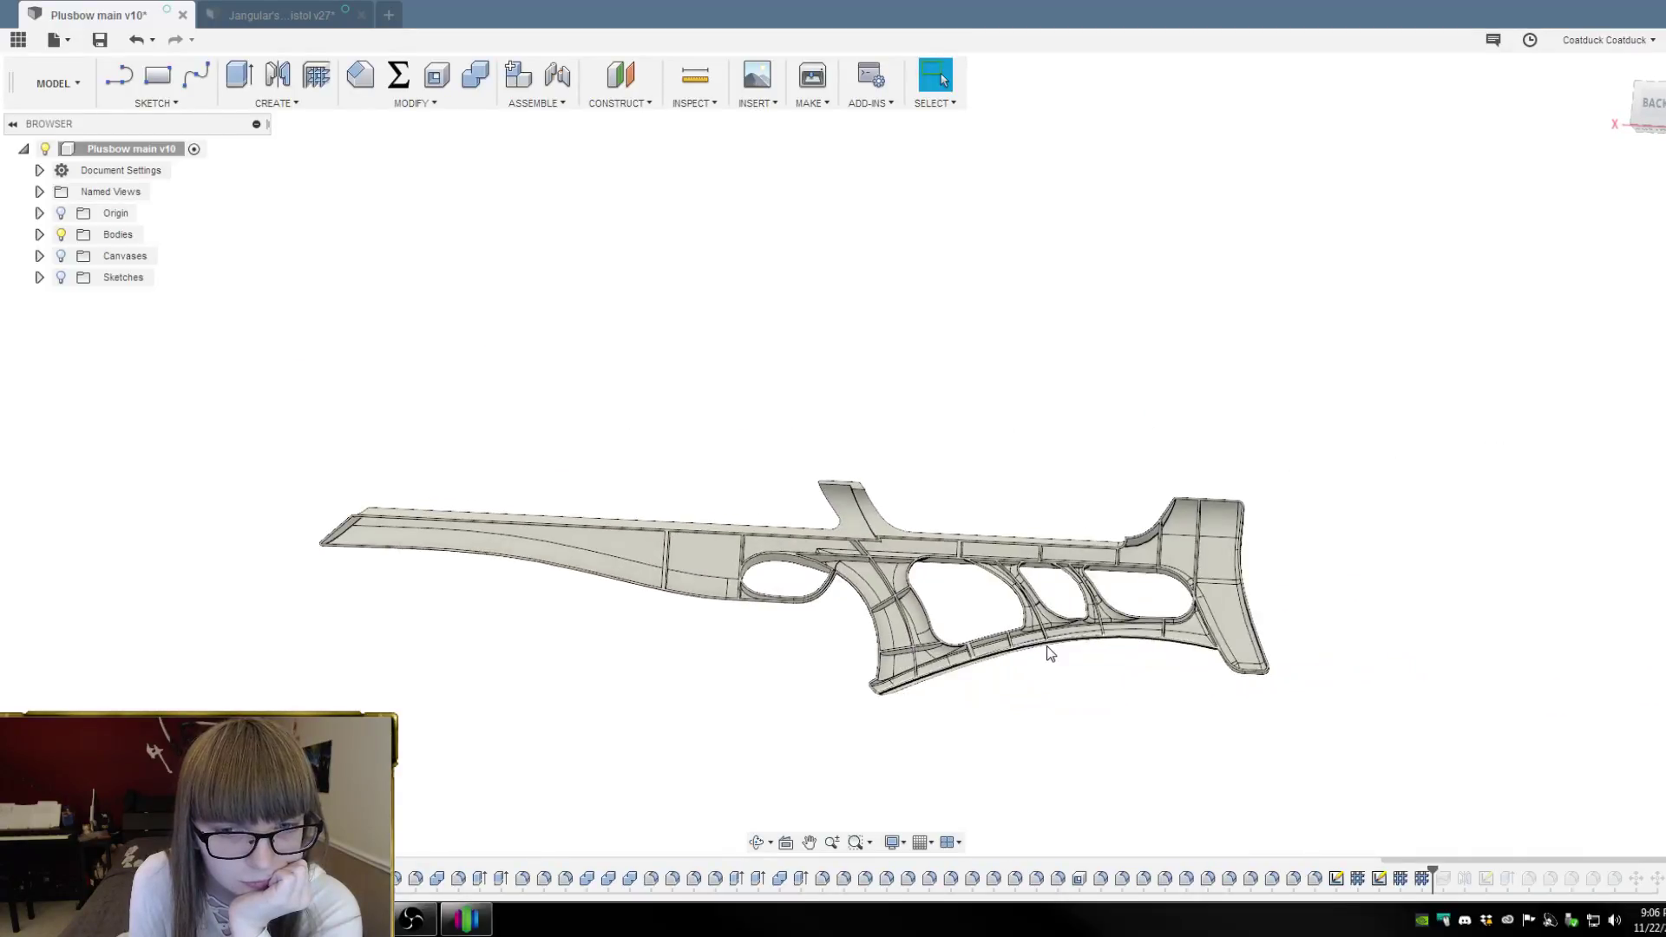
pyautogui.scroll(4, 1134, 717)
pyautogui.moveTo(1134, 718)
pyautogui.keyDown('shift'); pyautogui.mouseDown(button='middle')
pyautogui.moveTo(1167, 701)
pyautogui.moveTo(1147, 736)
pyautogui.mouseUp(button='middle'); pyautogui.keyUp('shift')
pyautogui.scroll(3, 1421, 608)
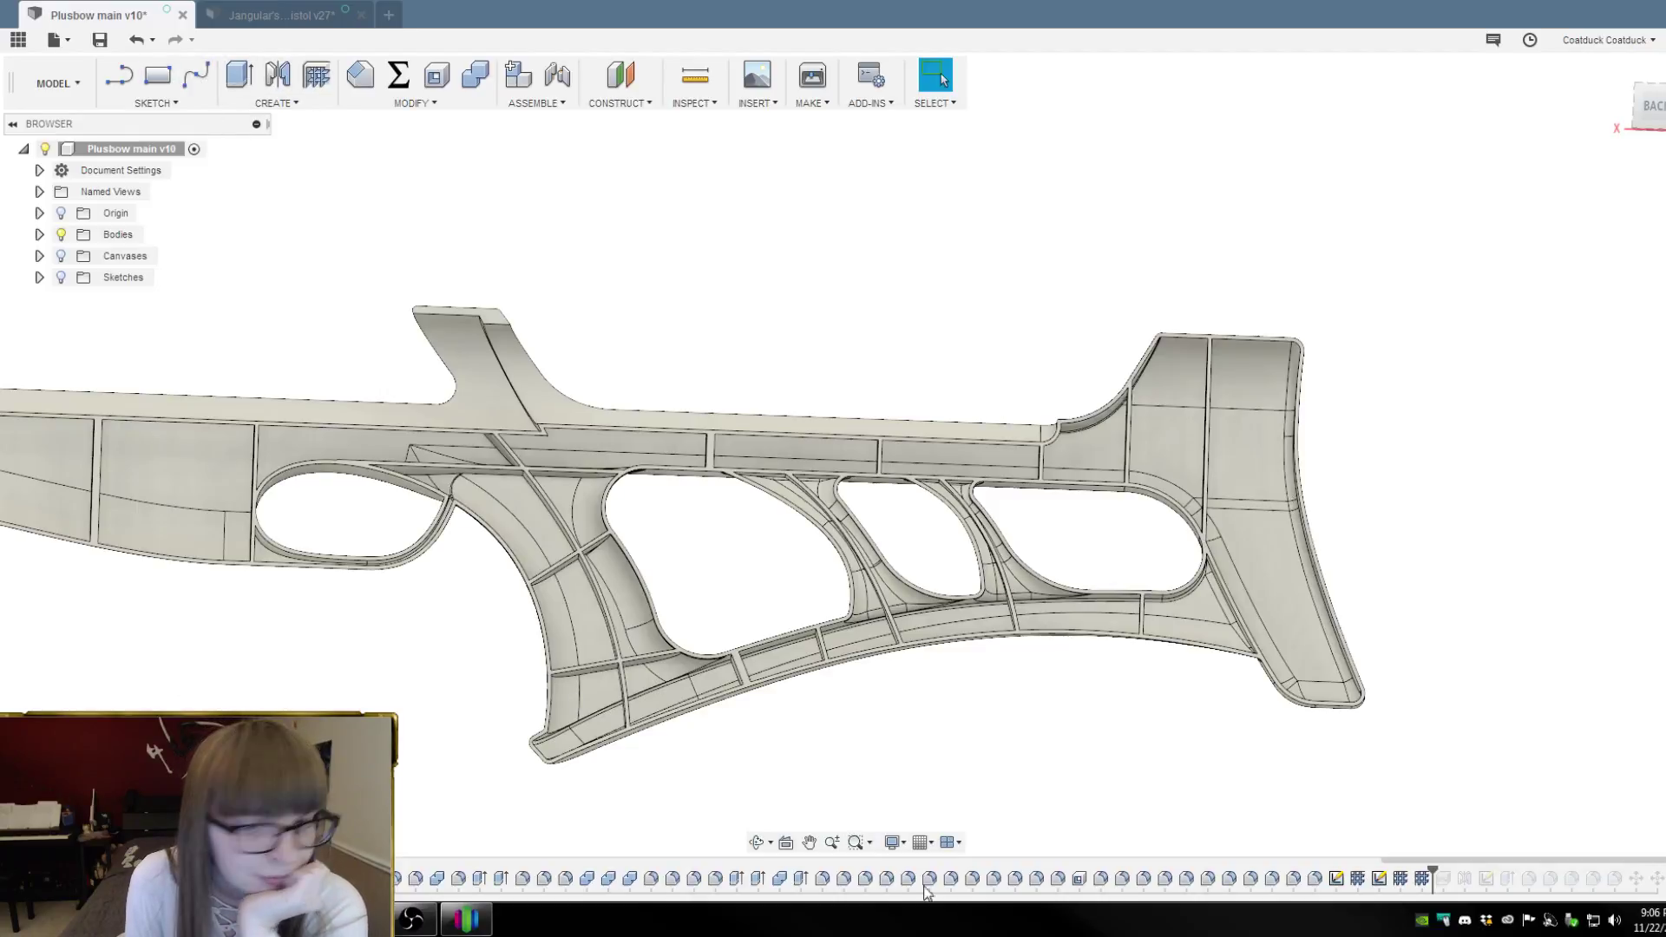
# Reopen the rib-line sketch and draw a line from behind the lower butt's rear edge to the diagonal rib line
pyautogui.doubleClick(1400, 878)
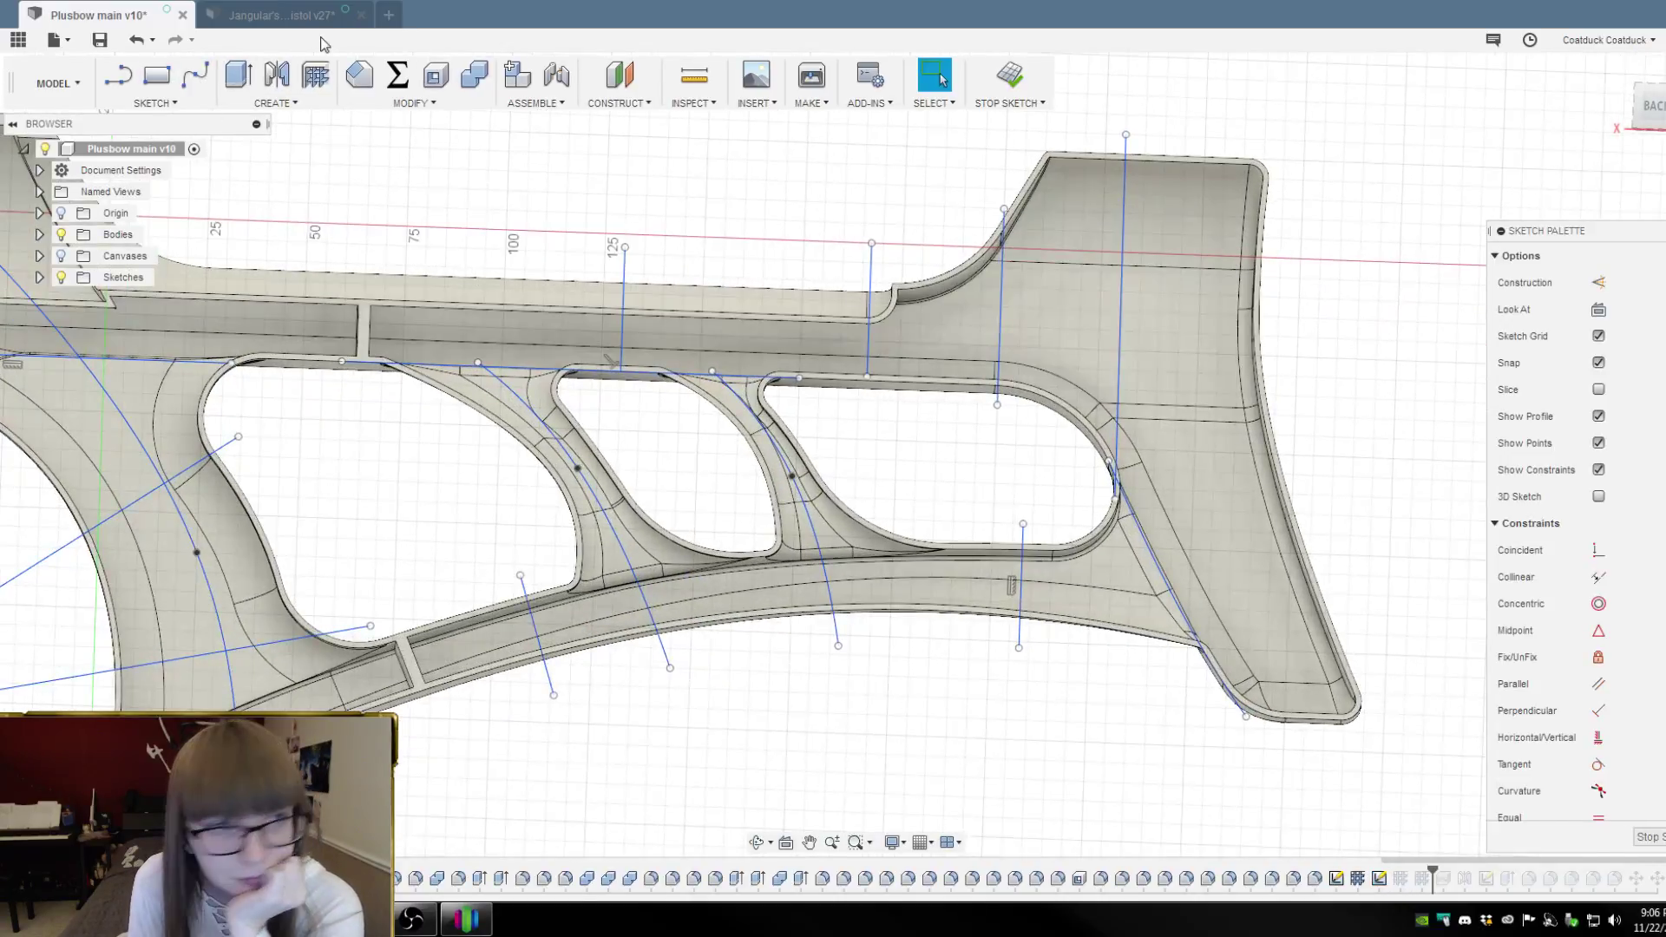
pyautogui.click(118, 76)
pyautogui.click(1653, 107)
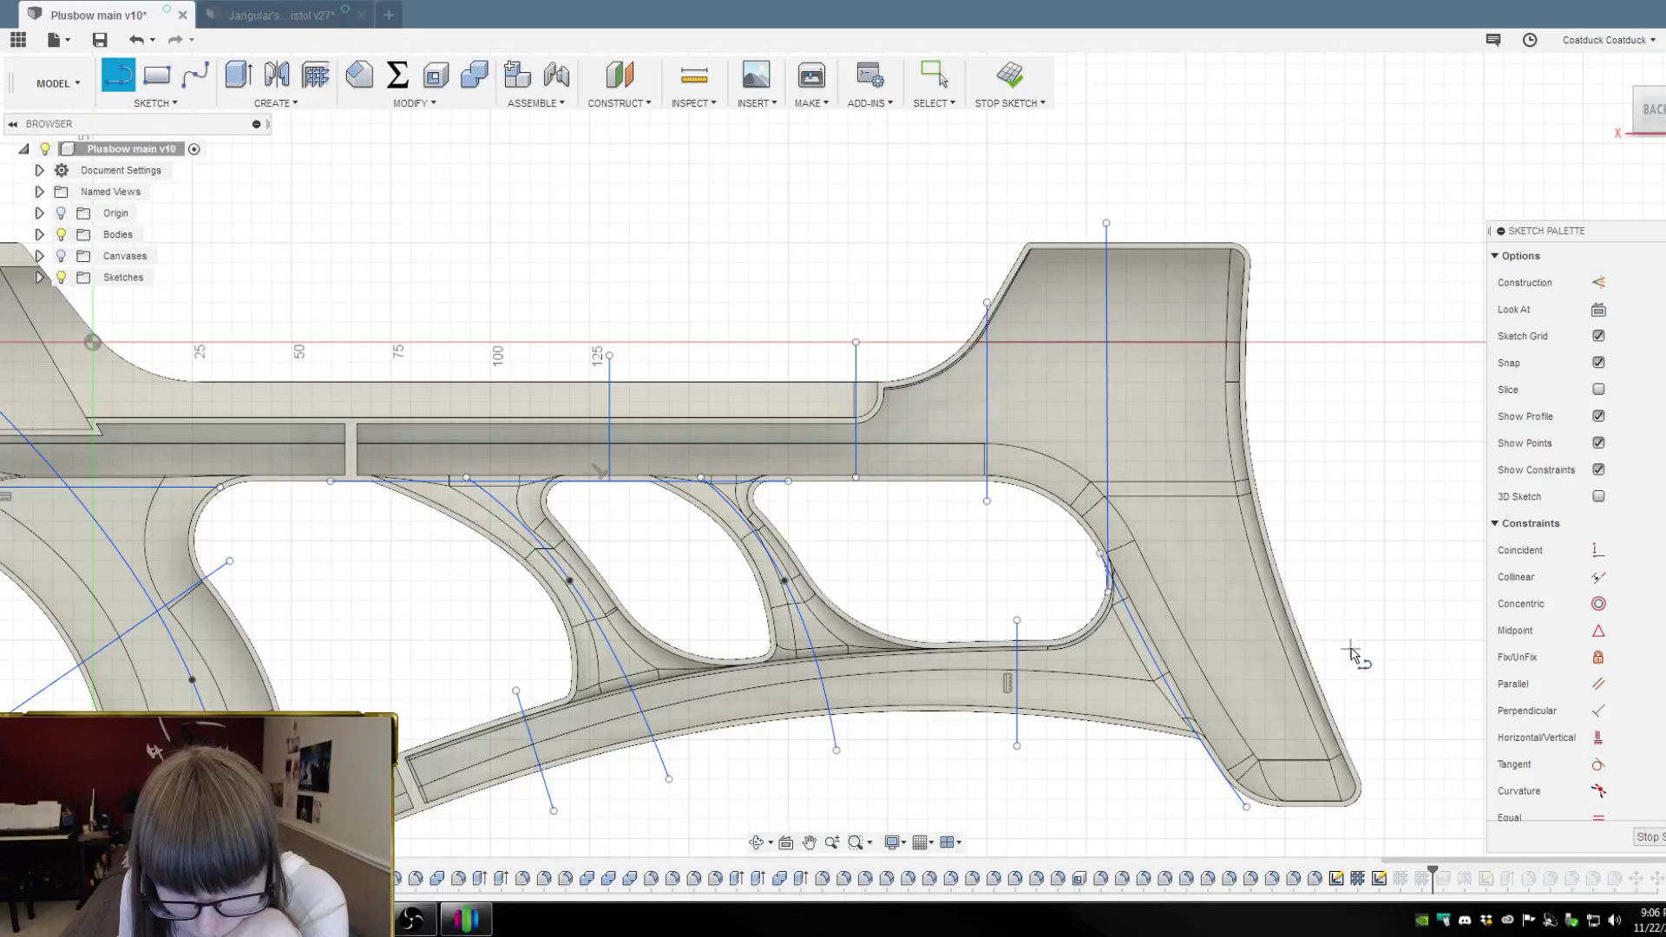
pyautogui.scroll(4, 1351, 651)
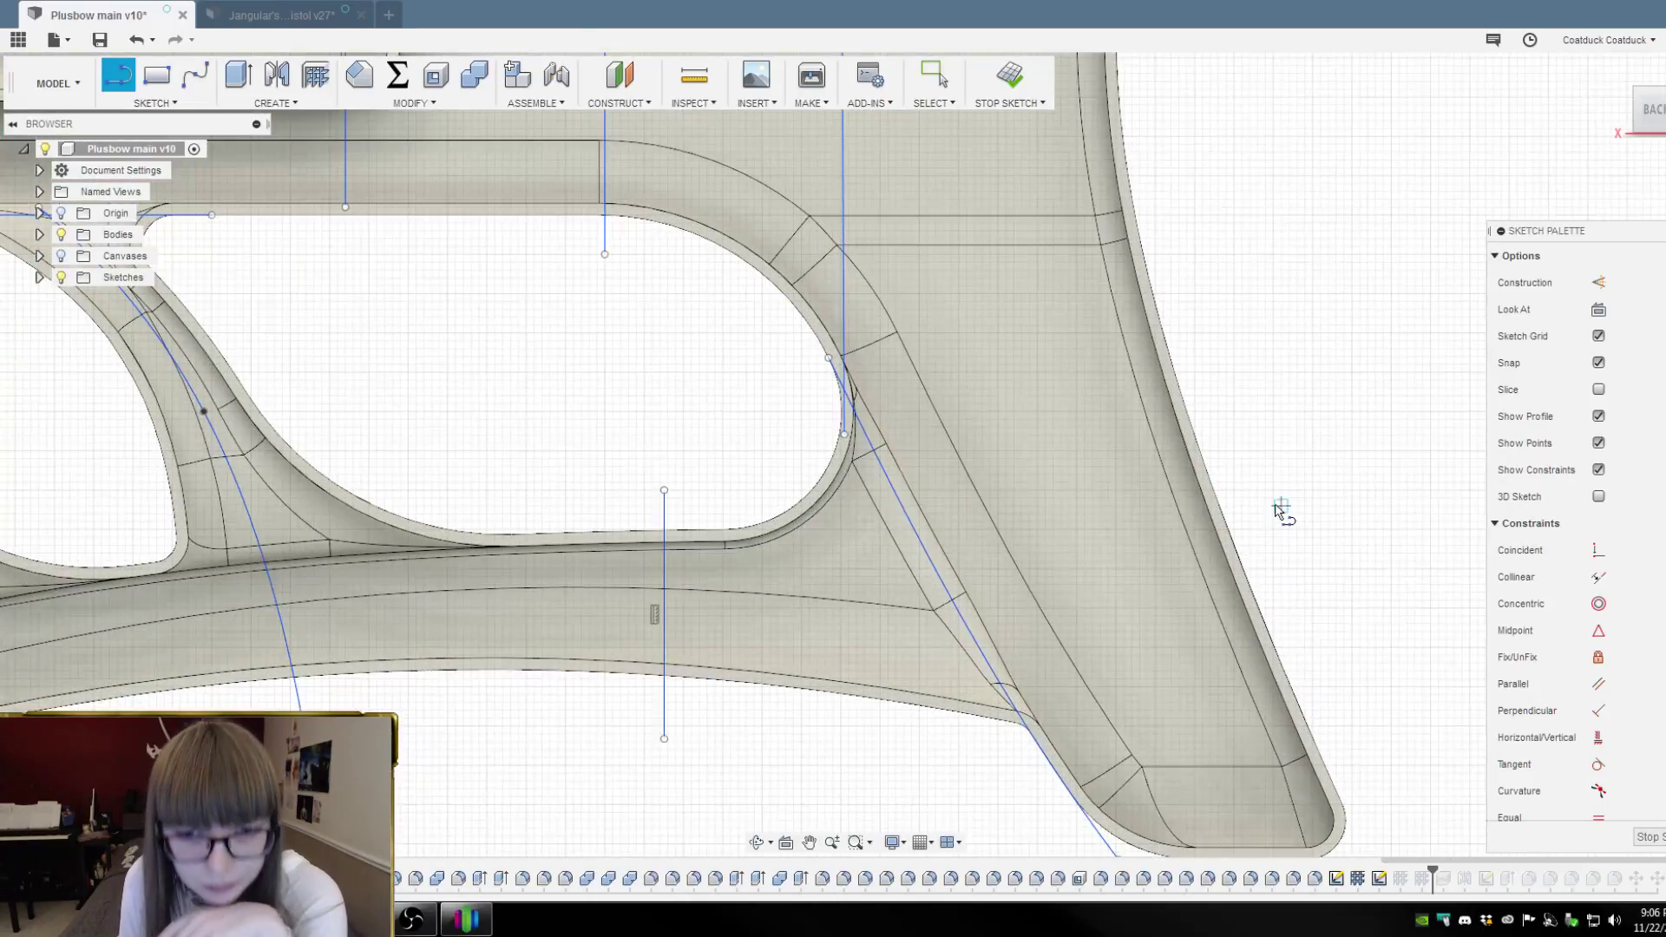
pyautogui.click(1262, 496)
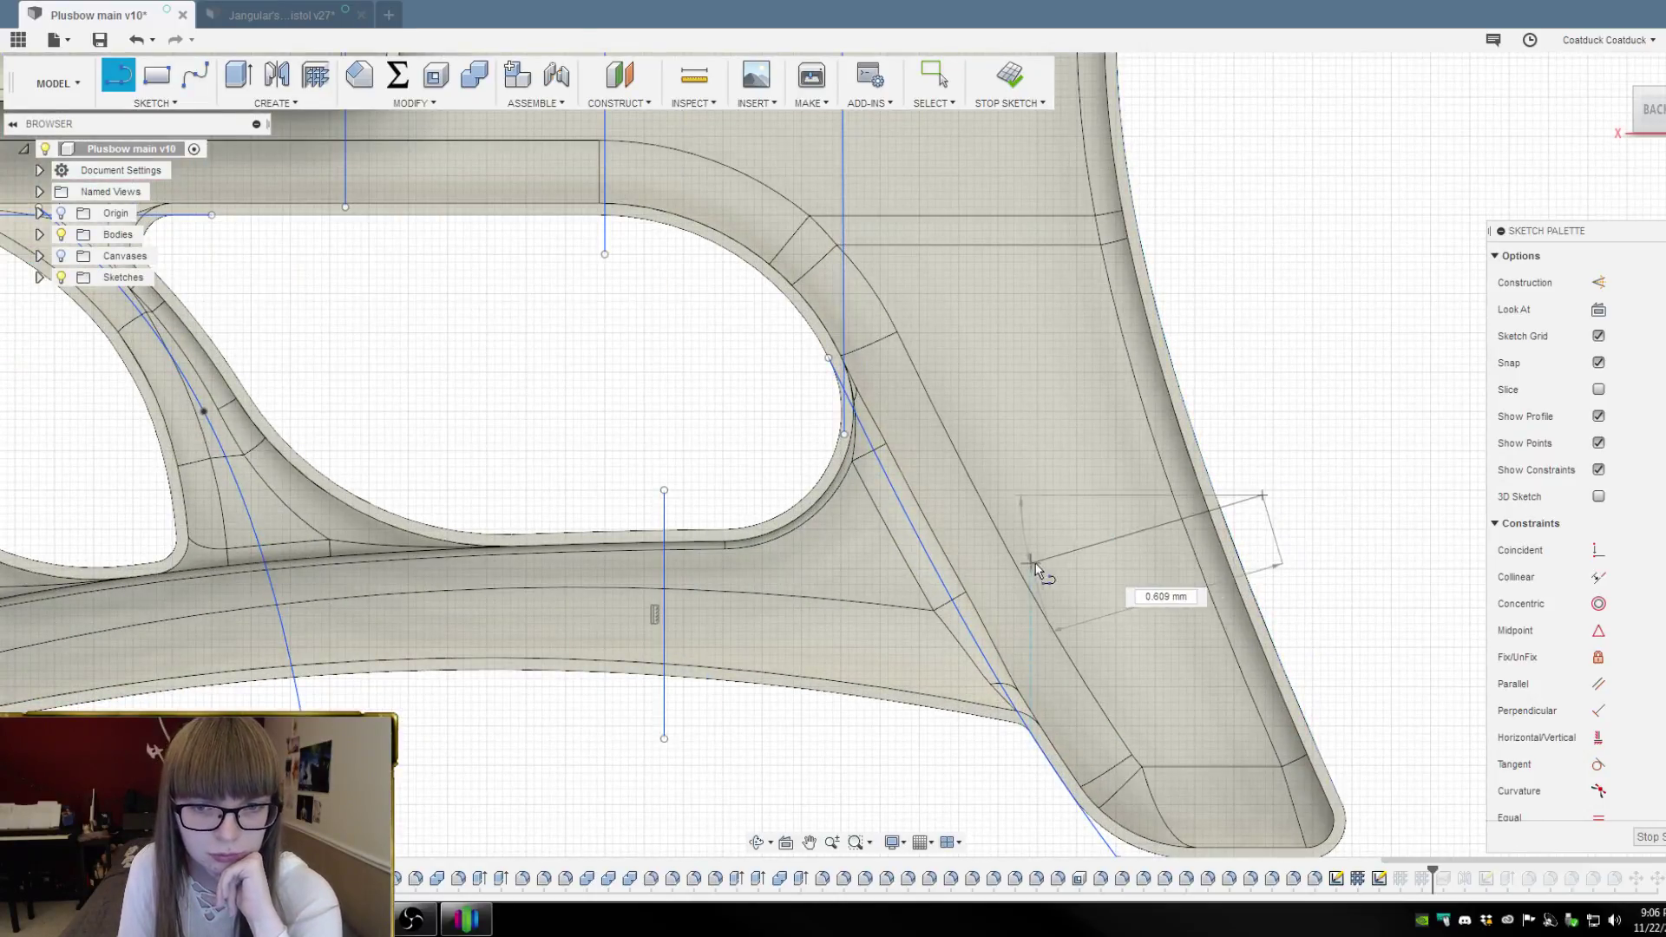
pyautogui.click(957, 600)
pyautogui.press('Escape')
# Sketch a roughly horizontal line from behind the upper butt's rear edge to the vertical rib line, and finish the sketch
pyautogui.scroll(-3, 1267, 725)
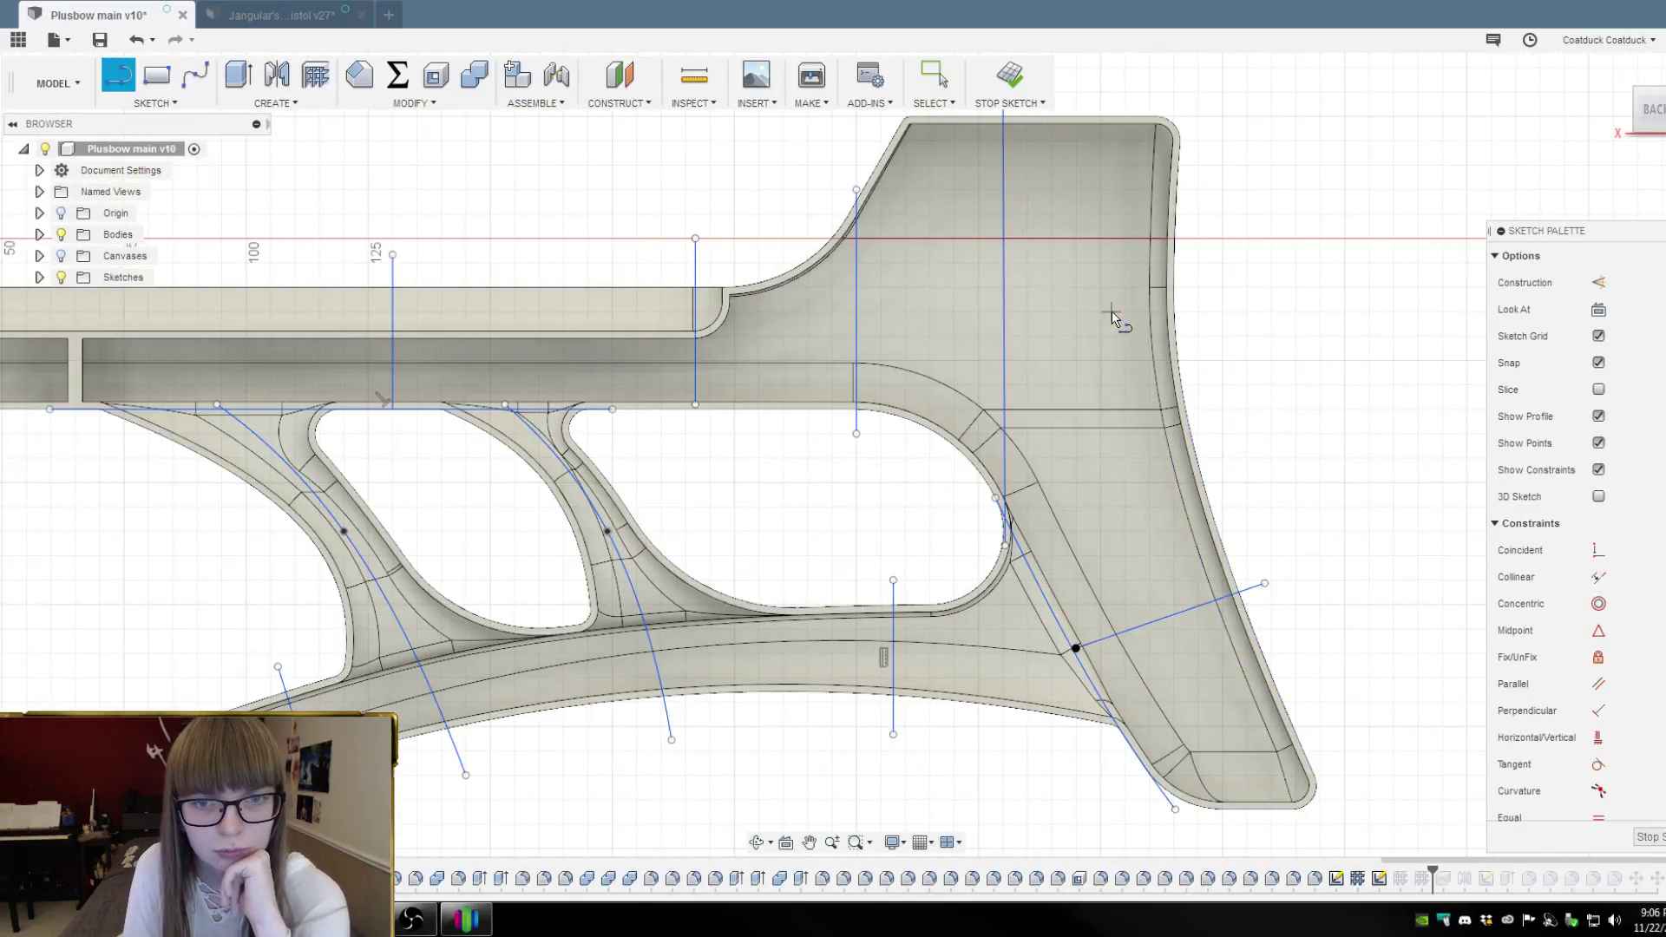
pyautogui.scroll(1, 1120, 321)
pyautogui.click(1235, 312)
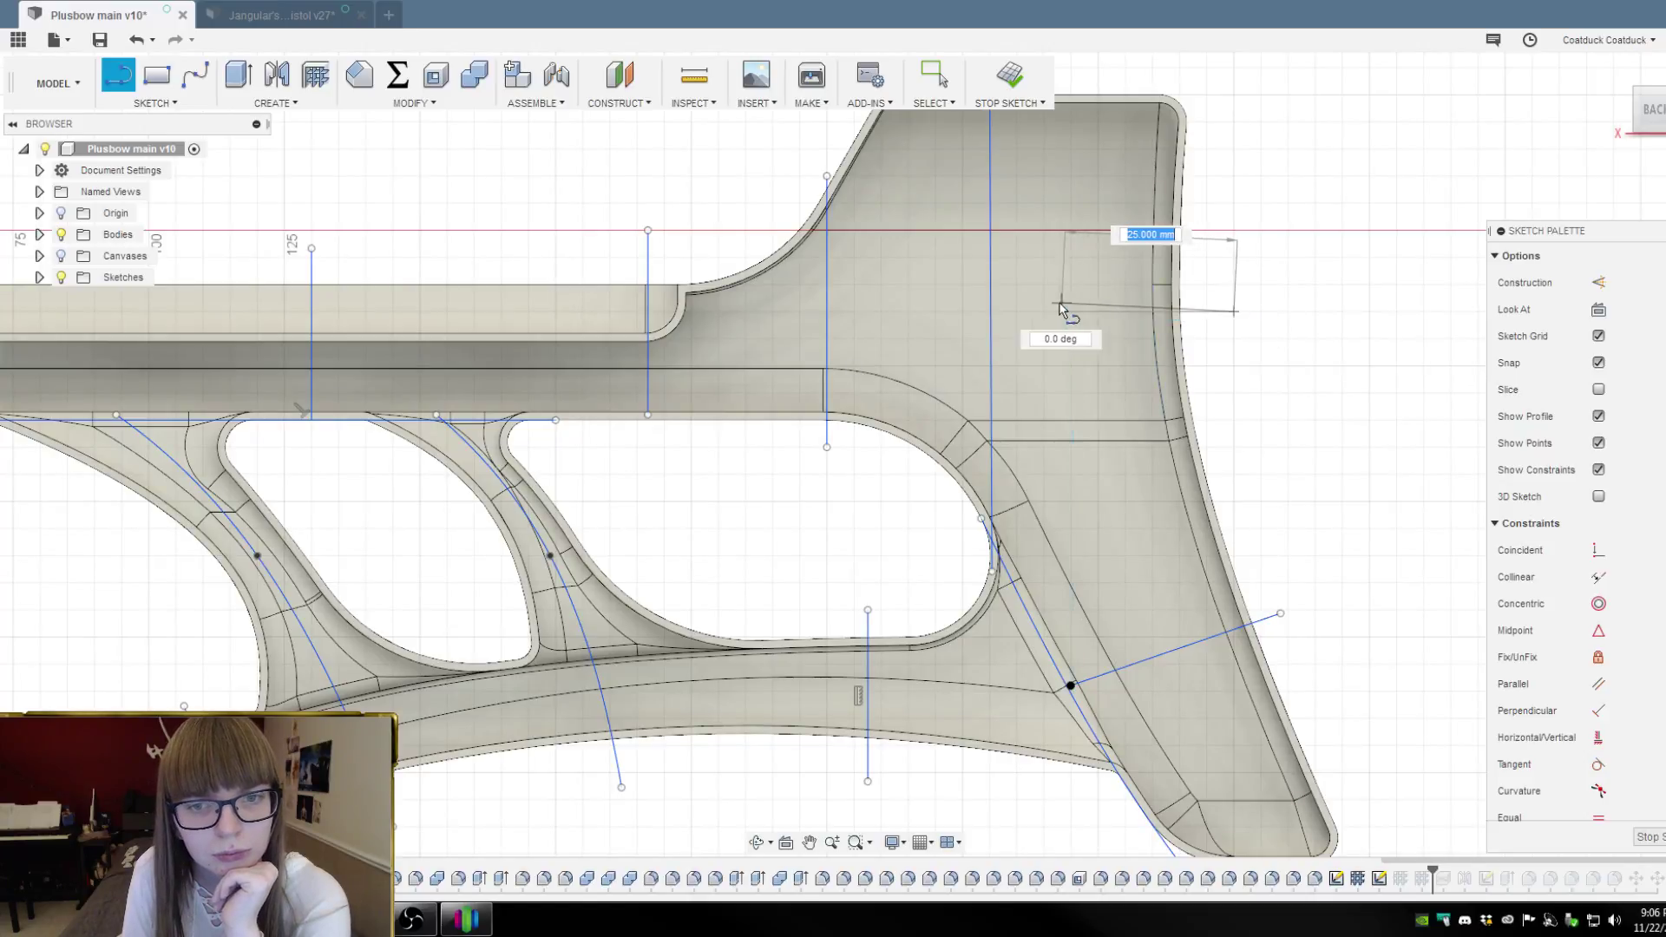
pyautogui.click(992, 313)
pyautogui.press('Escape')
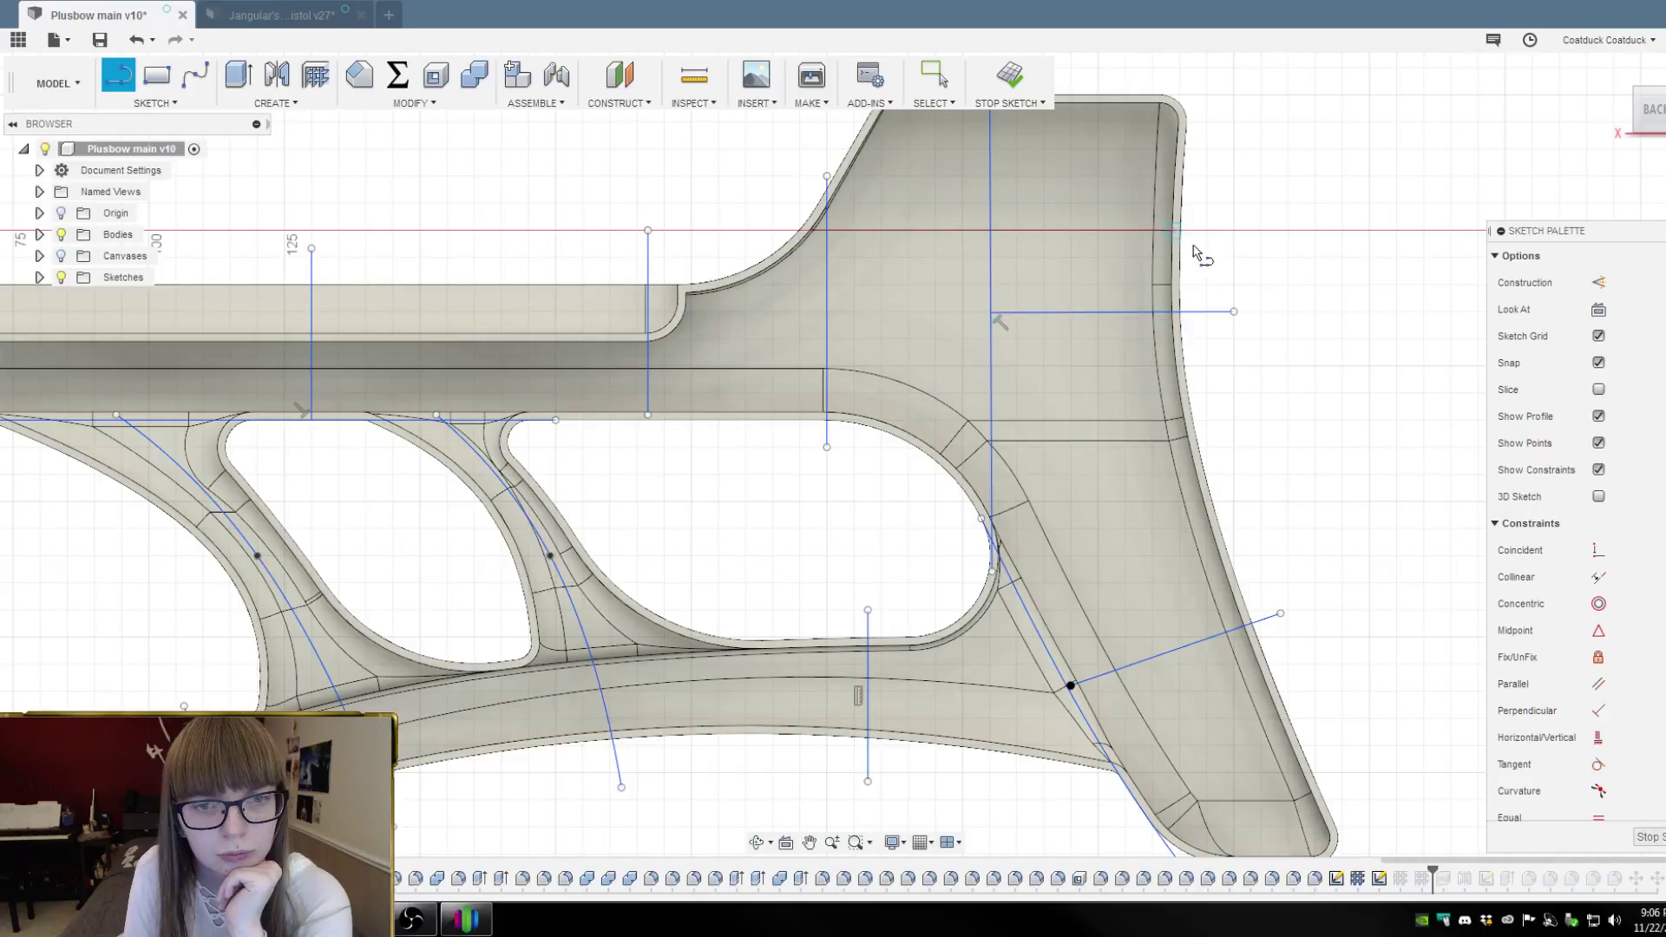
pyautogui.press('Escape')
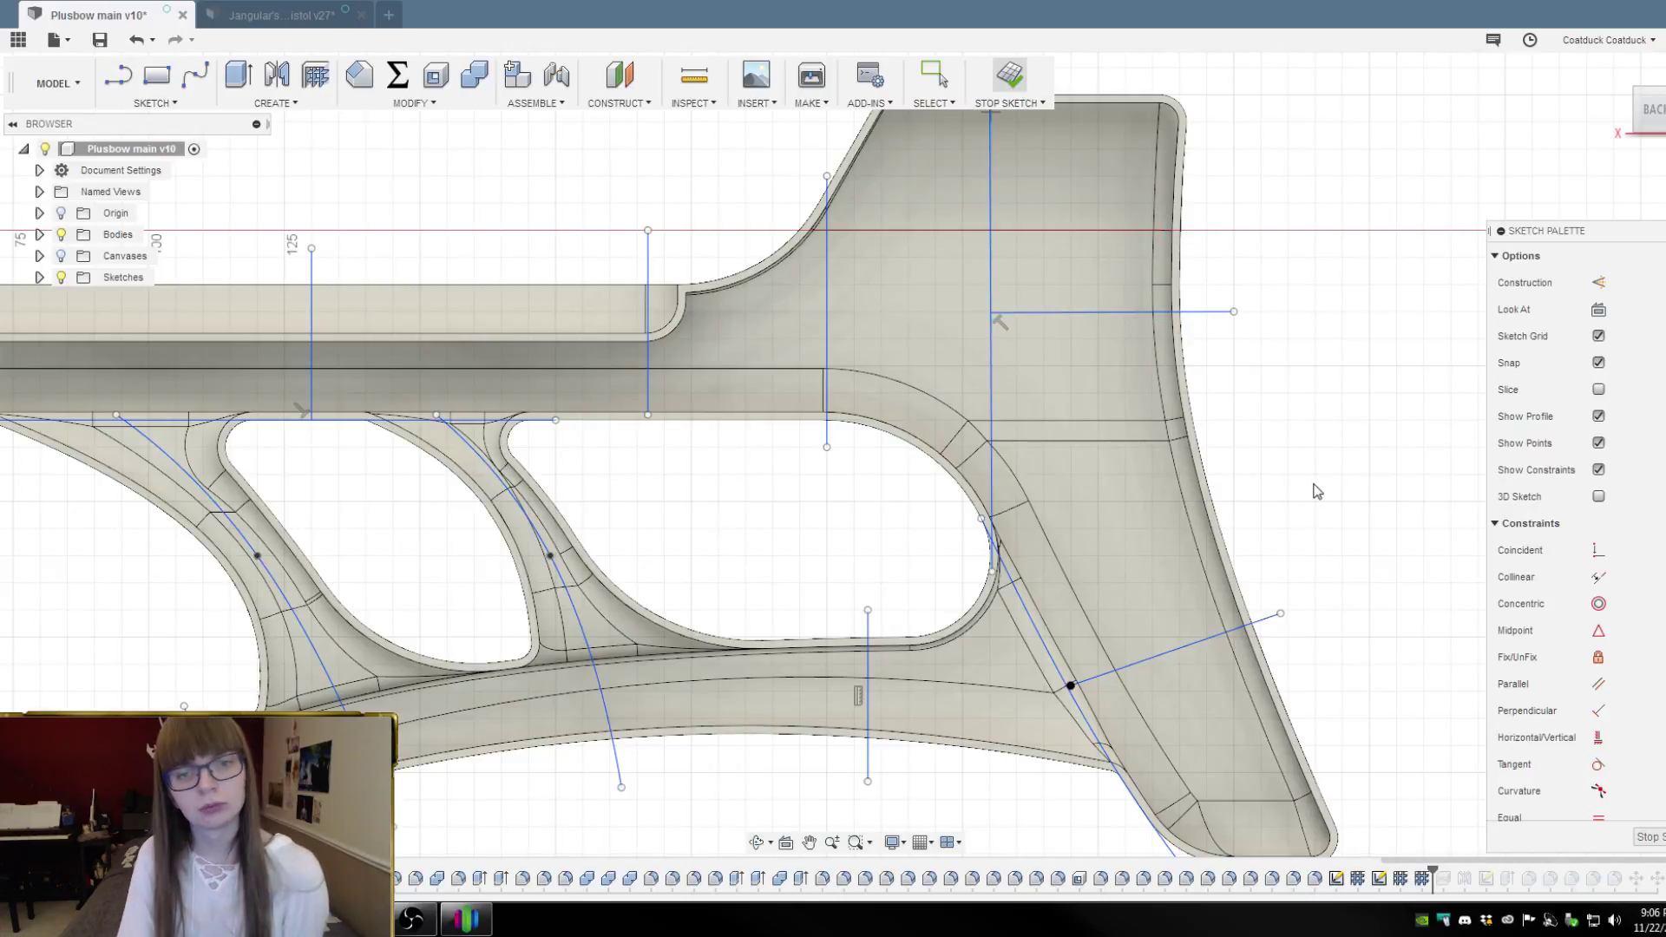
pyautogui.press('Escape')
# Show the sketches and add the two new butt lines to the web feature with the thickness kept at -1.50 mm
pyautogui.scroll(-3, 1302, 490)
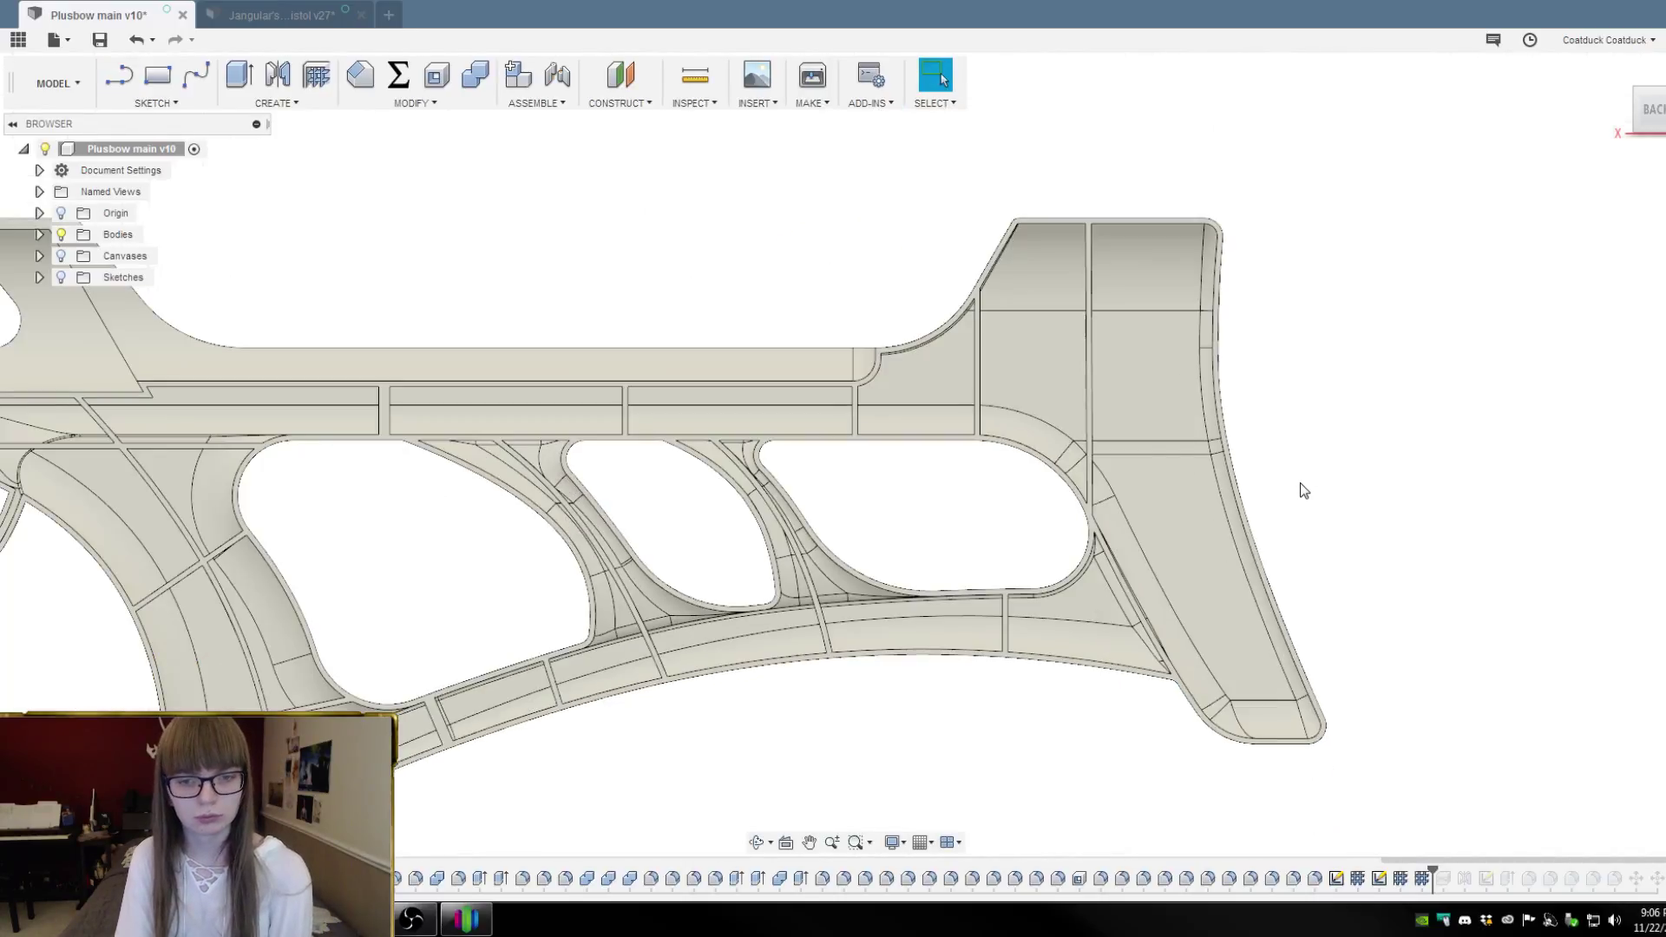
pyautogui.click(61, 277)
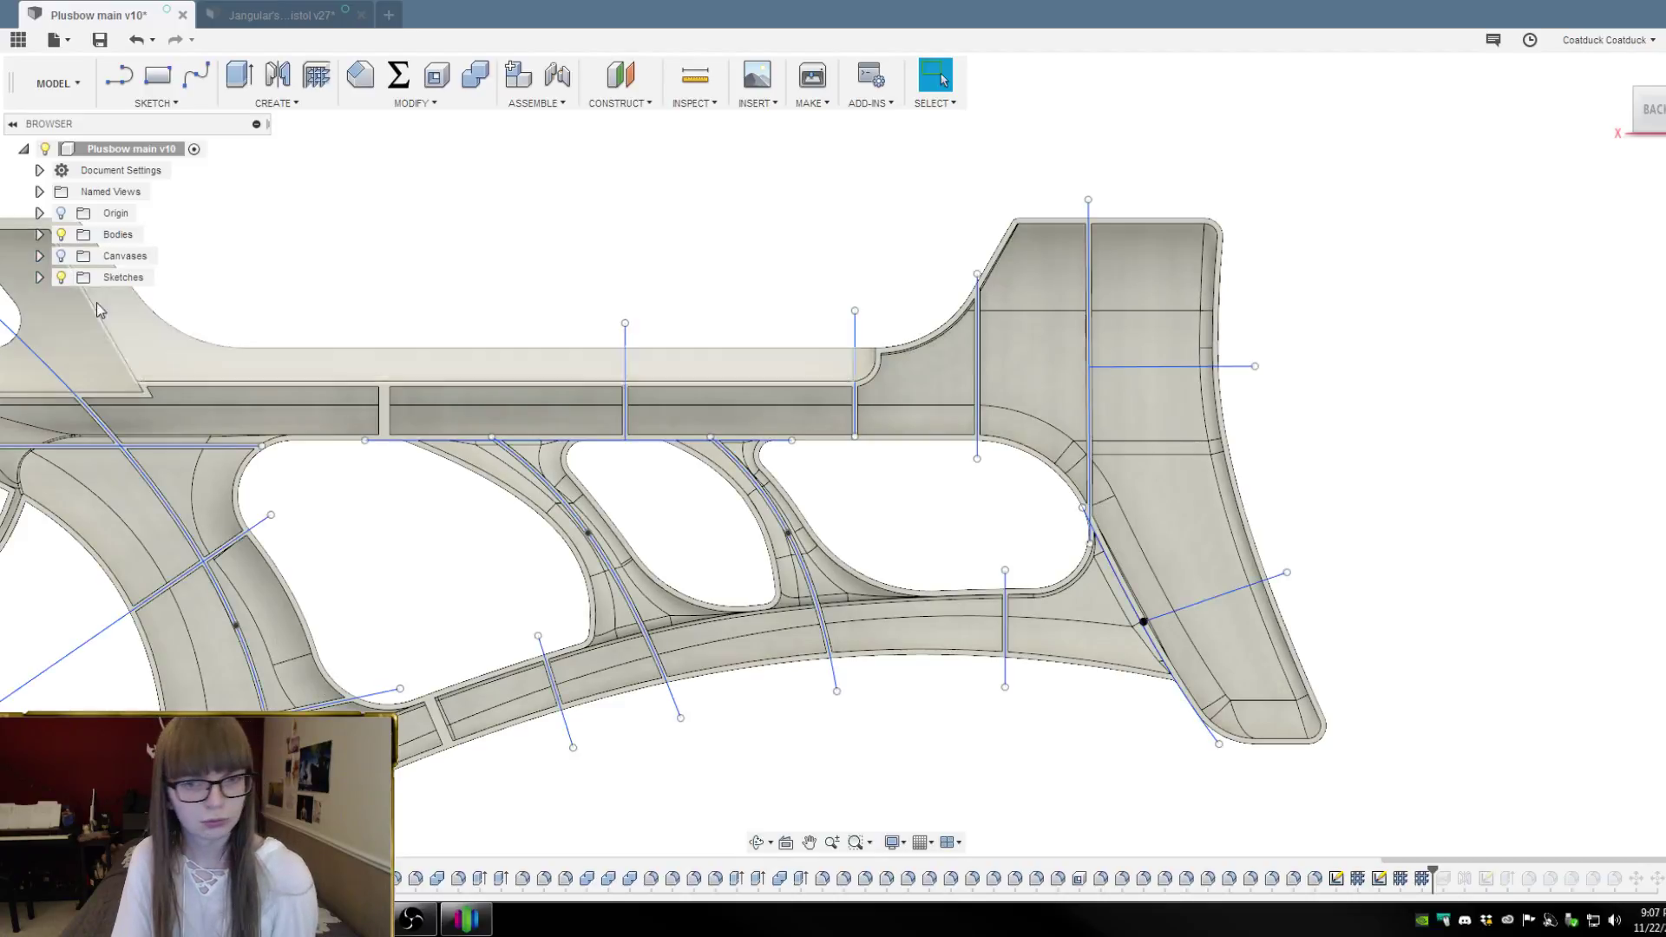
pyautogui.click(1420, 880)
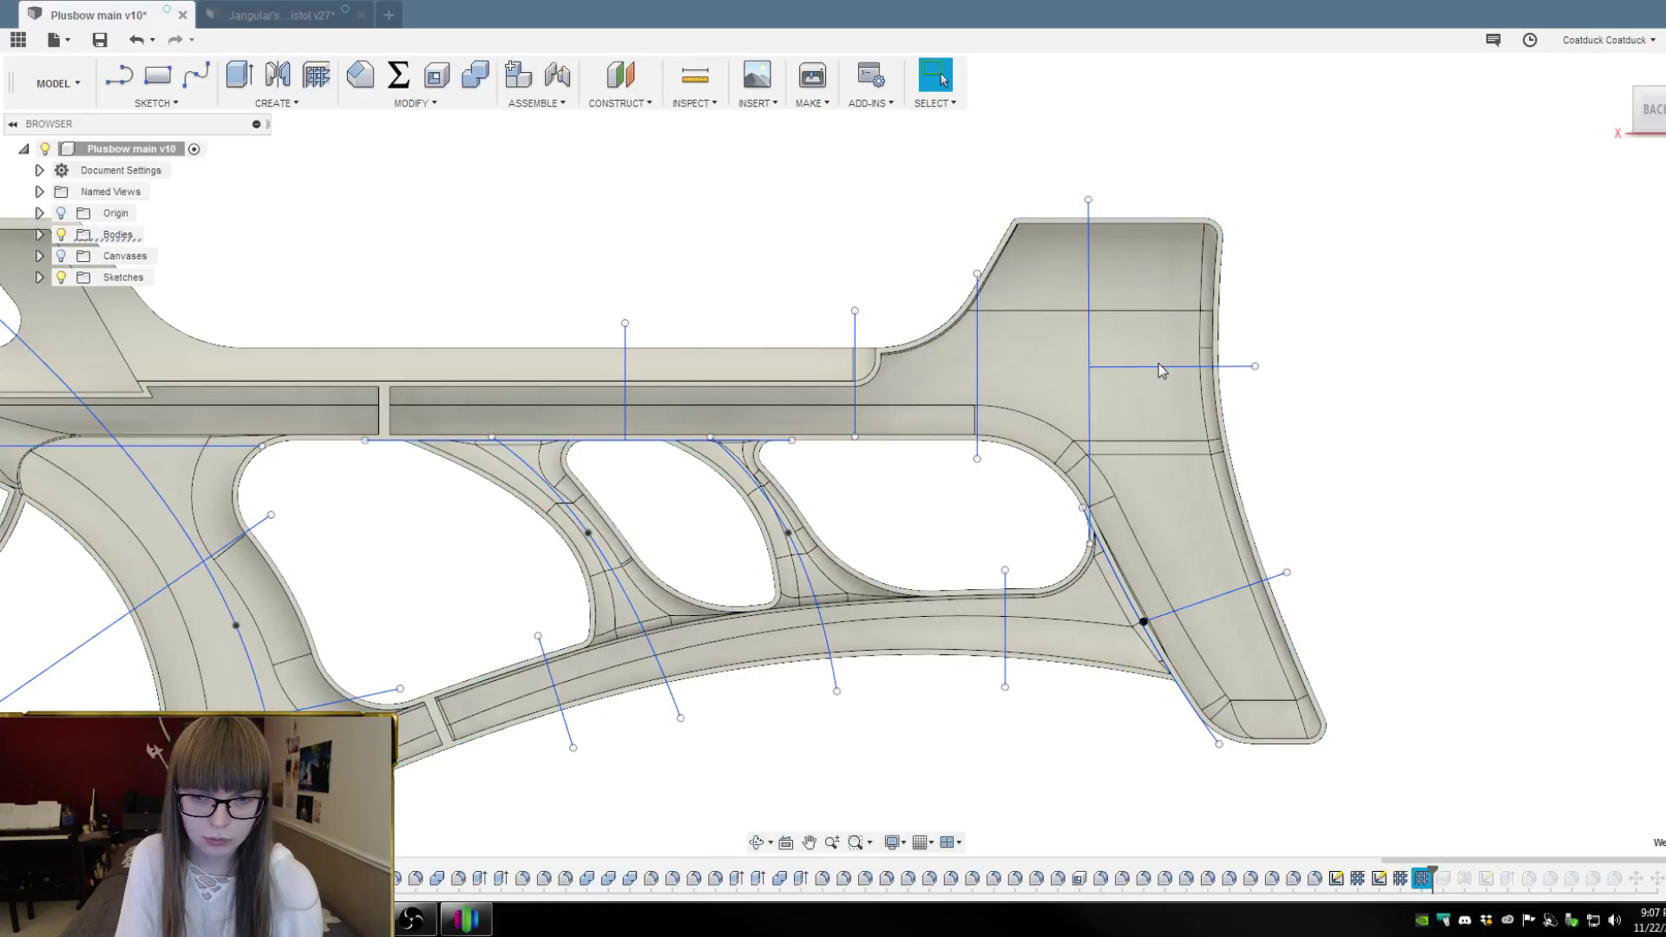
pyautogui.click(1205, 601)
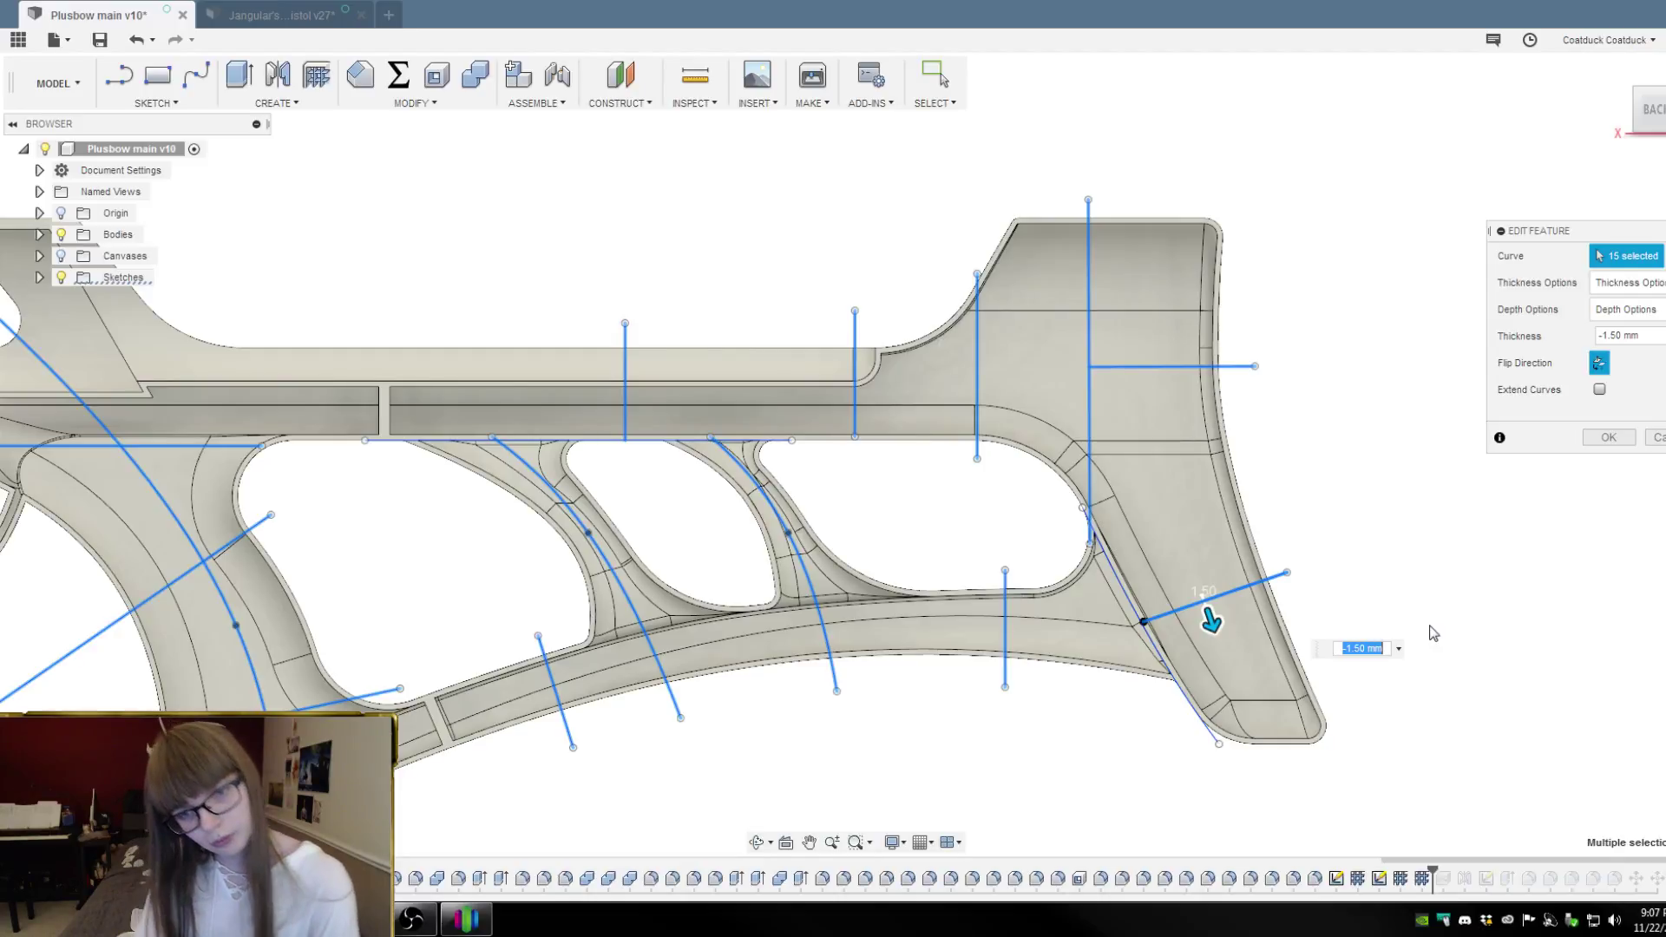
pyautogui.click(1609, 437)
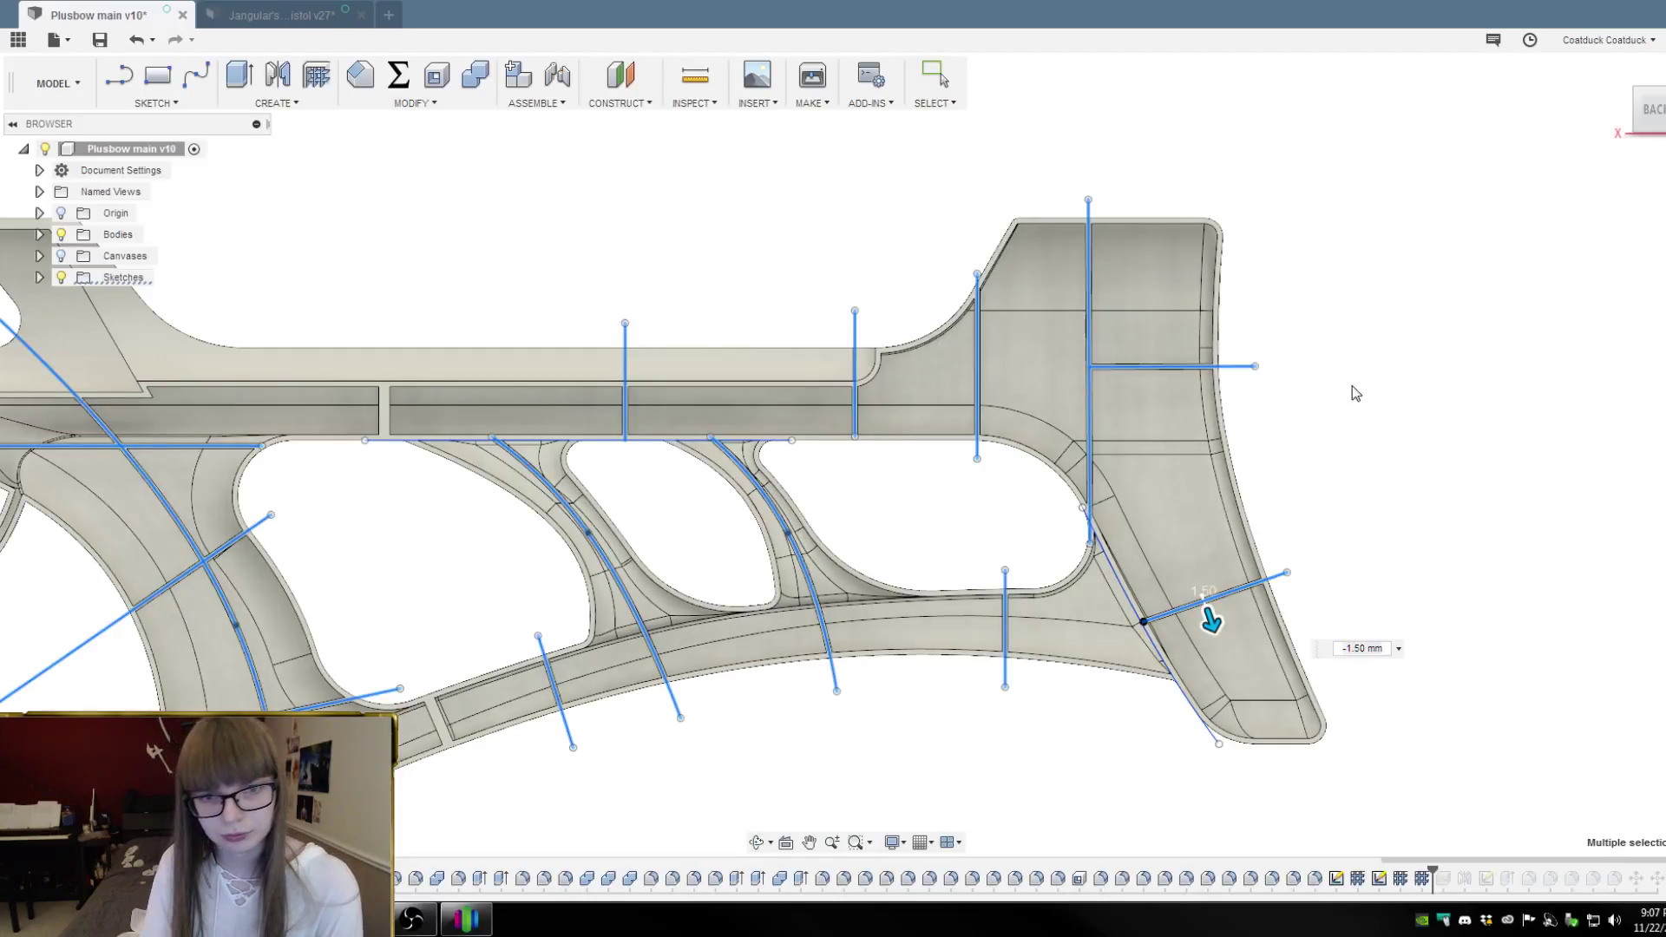
pyautogui.moveTo(1339, 375)
pyautogui.keyDown('shift'); pyautogui.mouseDown(button='middle')
pyautogui.moveTo(1373, 368)
pyautogui.moveTo(1376, 327)
pyautogui.moveTo(1362, 320)
pyautogui.moveTo(1342, 353)
pyautogui.mouseUp(button='middle'); pyautogui.keyUp('shift')
pyautogui.press('Escape')
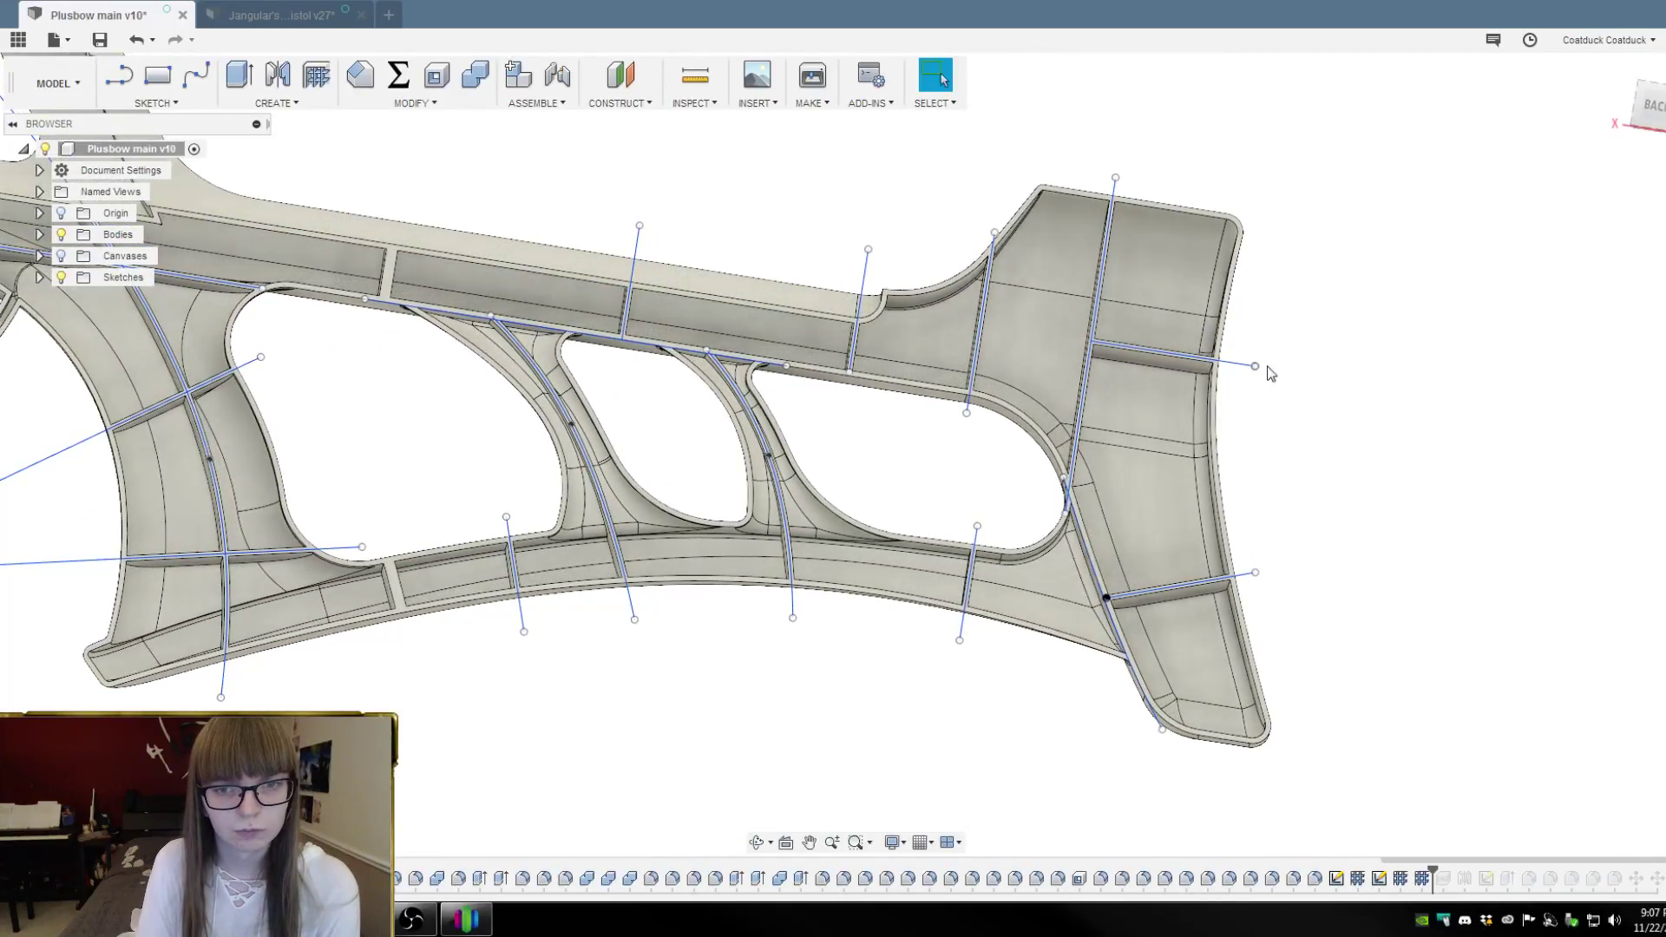
# Extend the upper butt's roughly horizontal rib line forward past the vertical rib line to the next rib line, and finish the sketch
pyautogui.click(57, 83)
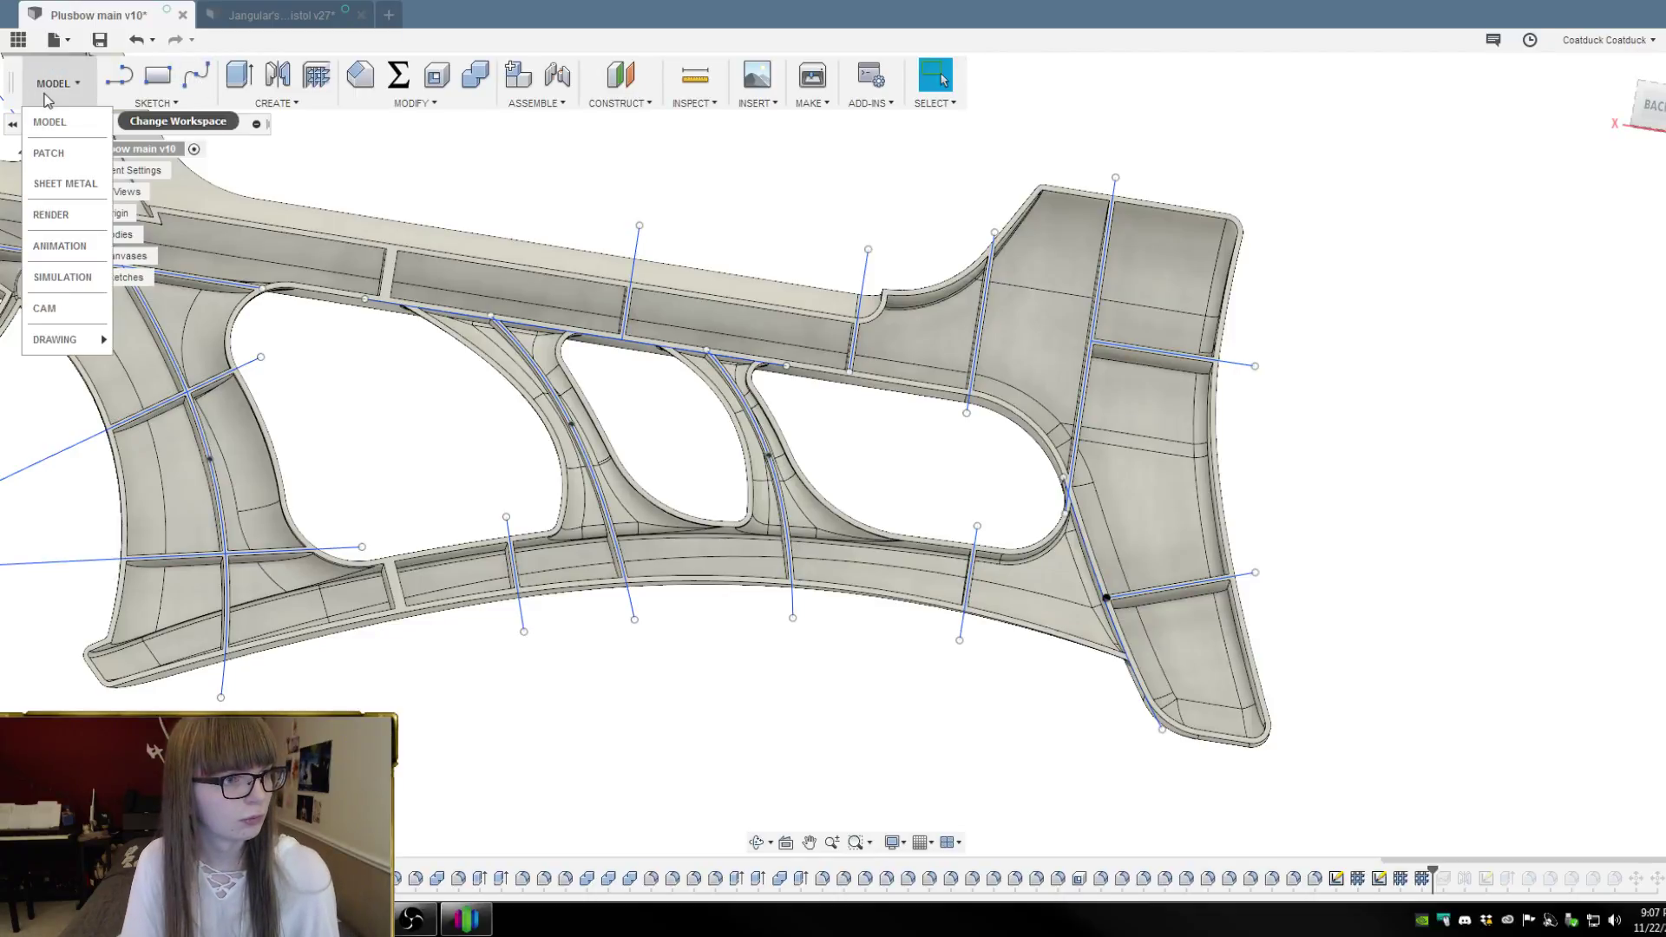
pyautogui.moveTo(155, 103)
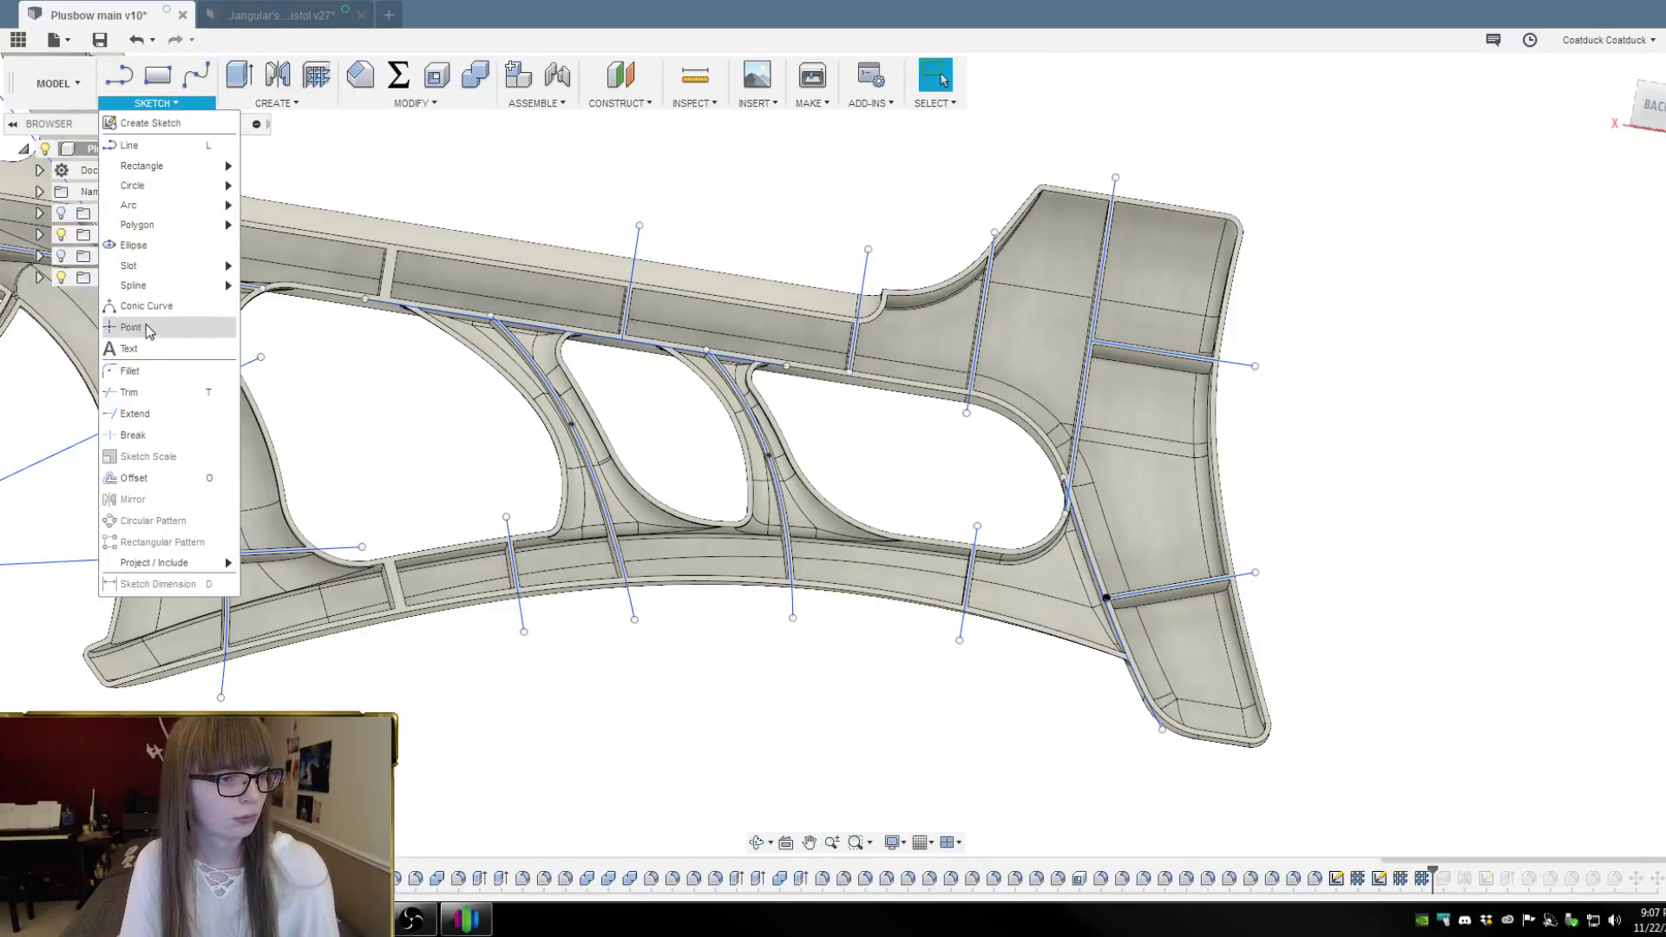
pyautogui.click(155, 412)
pyautogui.scroll(5, 858, 230)
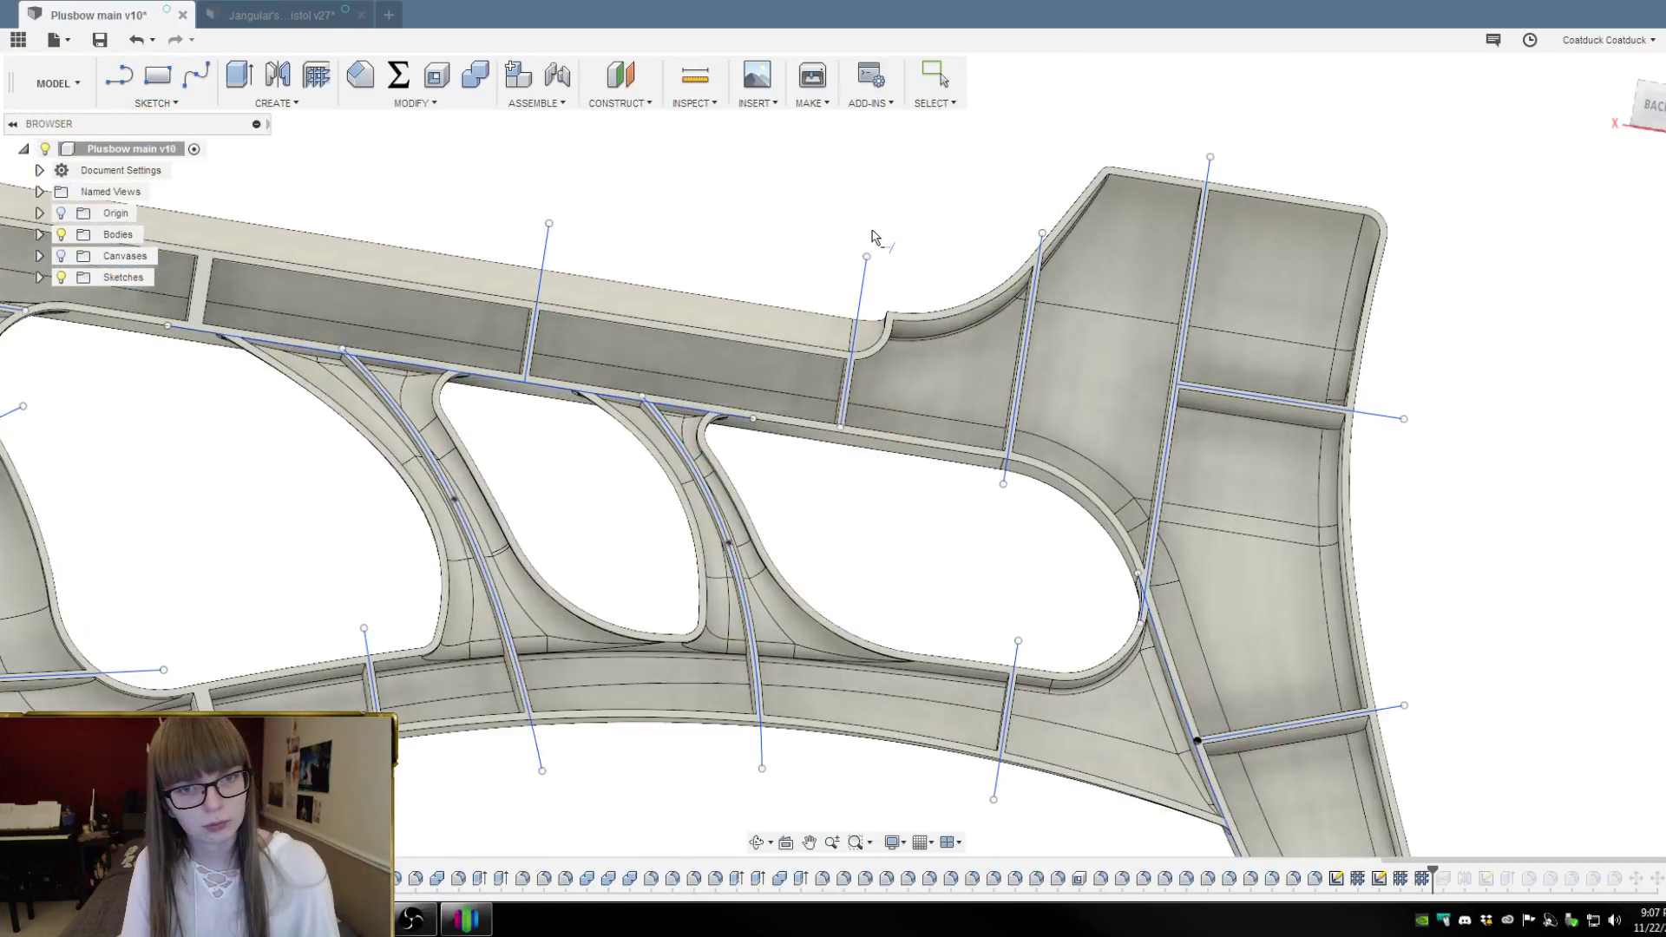
pyautogui.keyDown('shift'); pyautogui.moveTo(857, 226); pyautogui.dragTo(1128, 357, button='middle'); pyautogui.keyUp('shift')
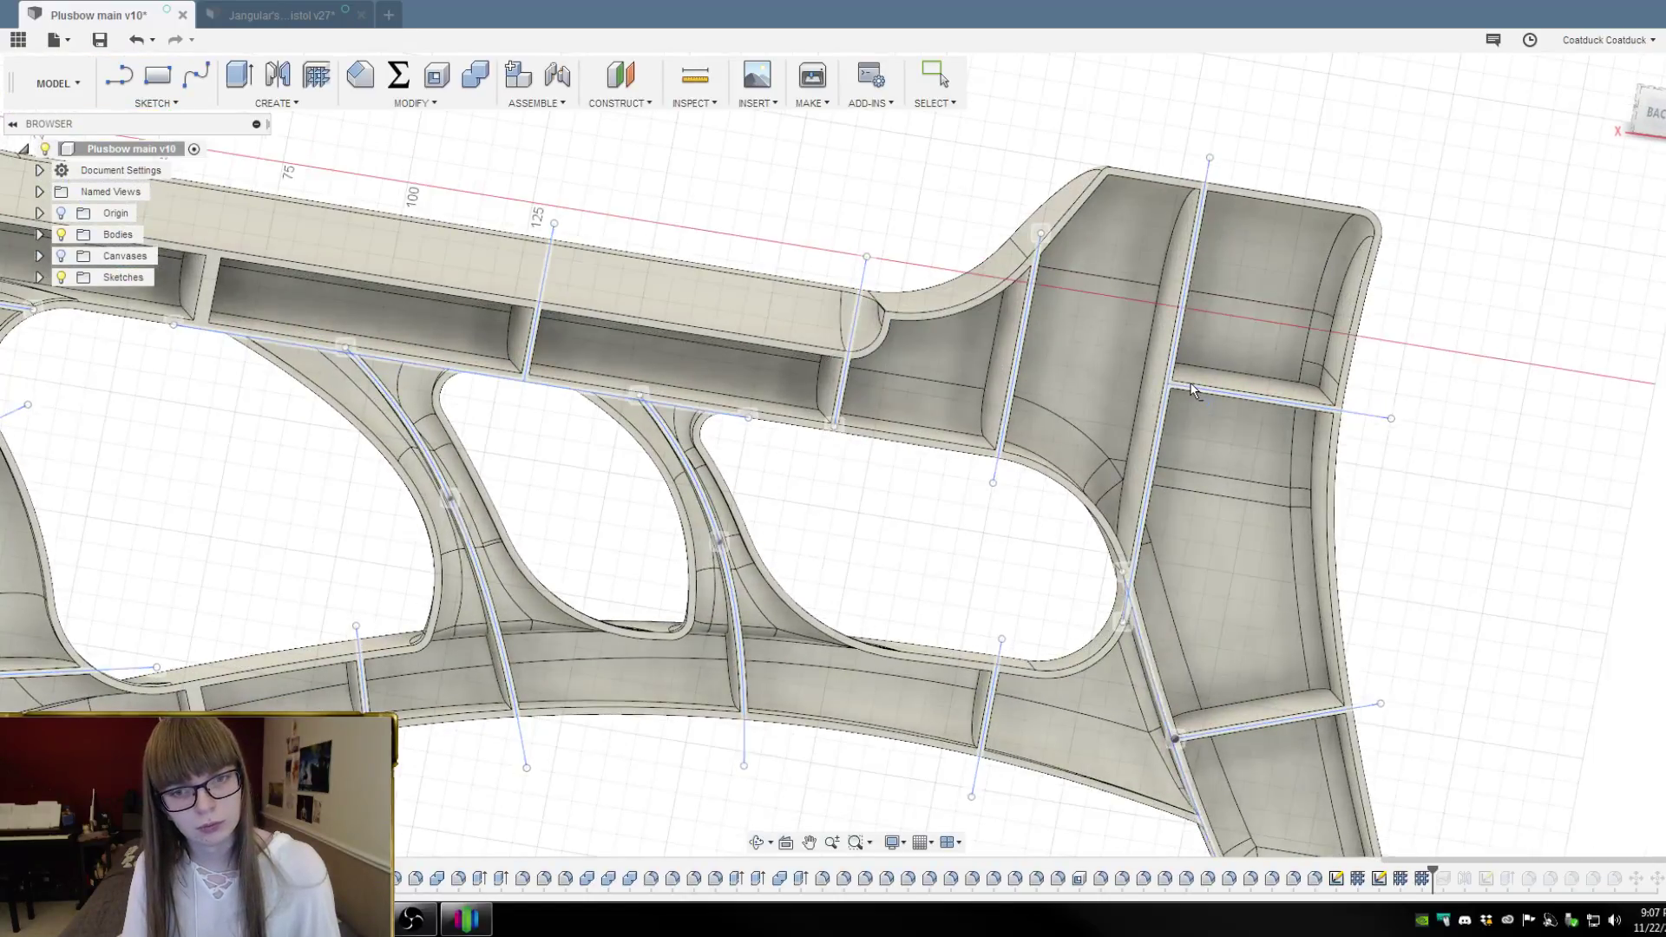
pyautogui.click(1380, 421)
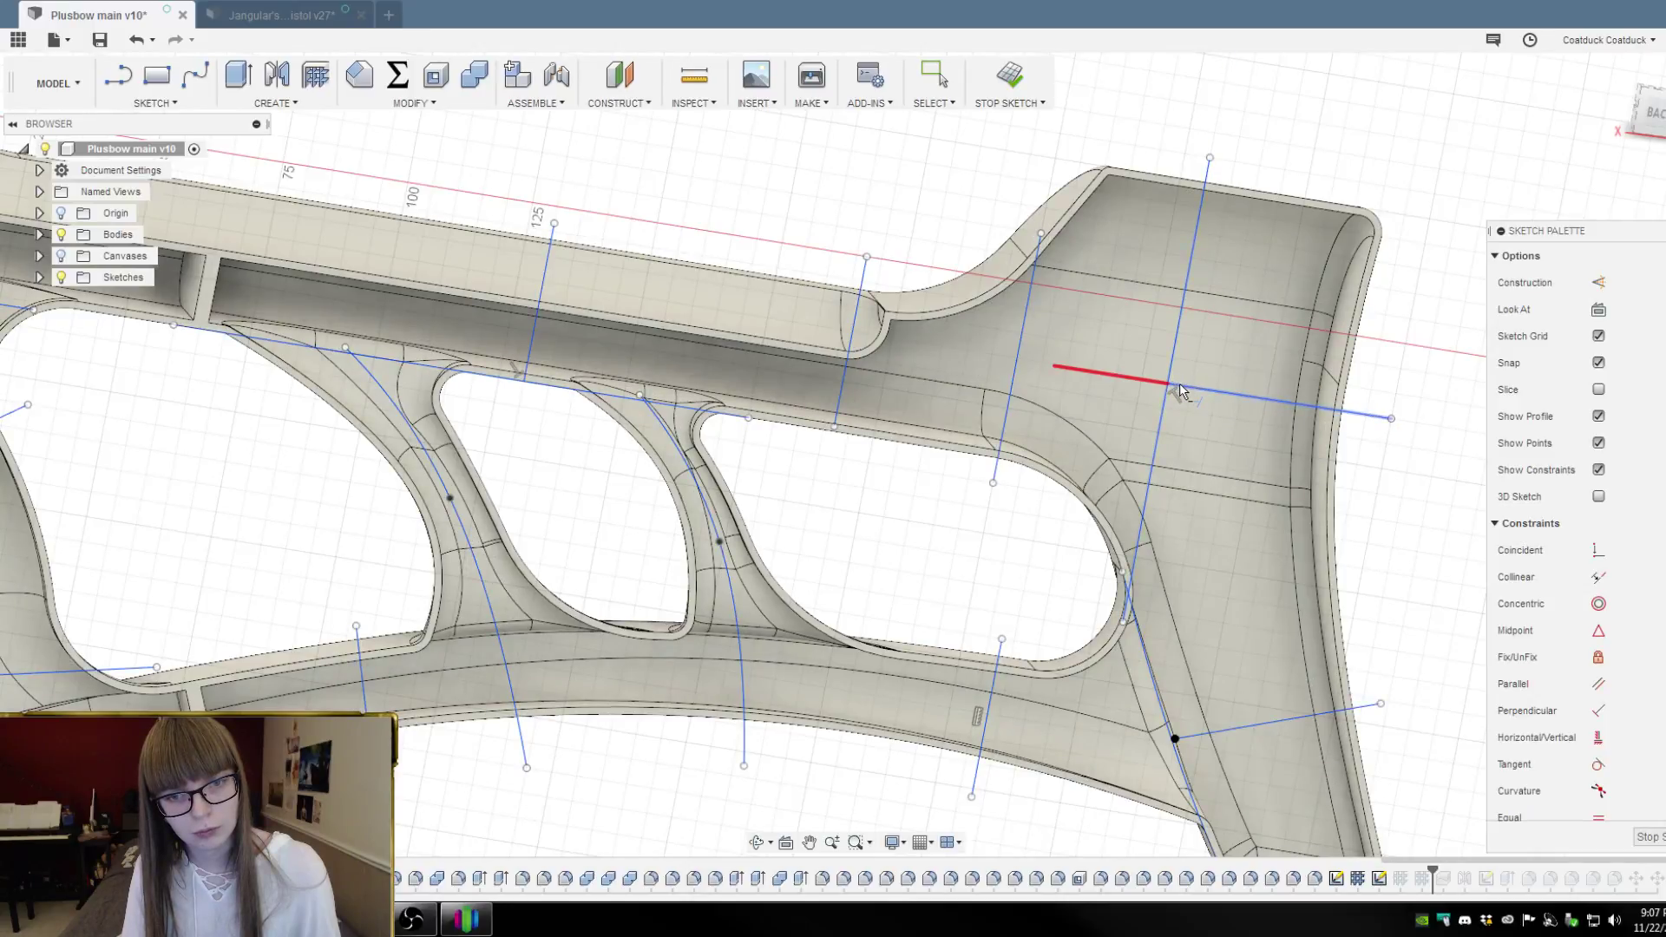
pyautogui.click(1078, 363)
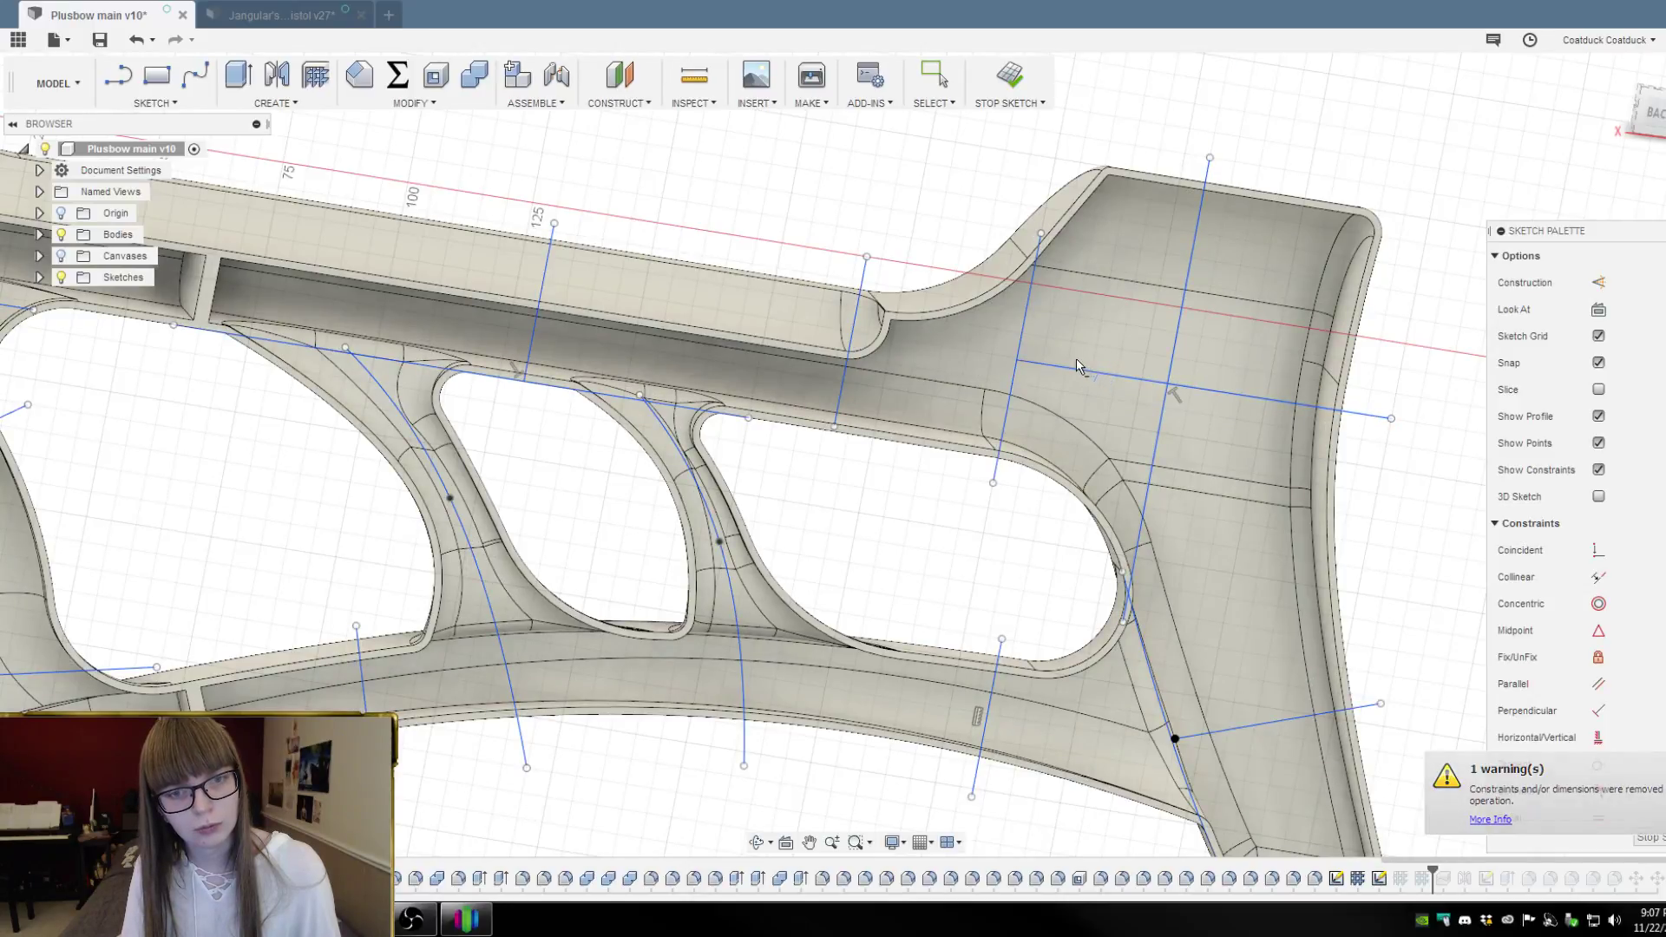
pyautogui.keyDown('shift'); pyautogui.moveTo(1076, 257); pyautogui.dragTo(1049, 172, button='middle'); pyautogui.keyUp('shift')
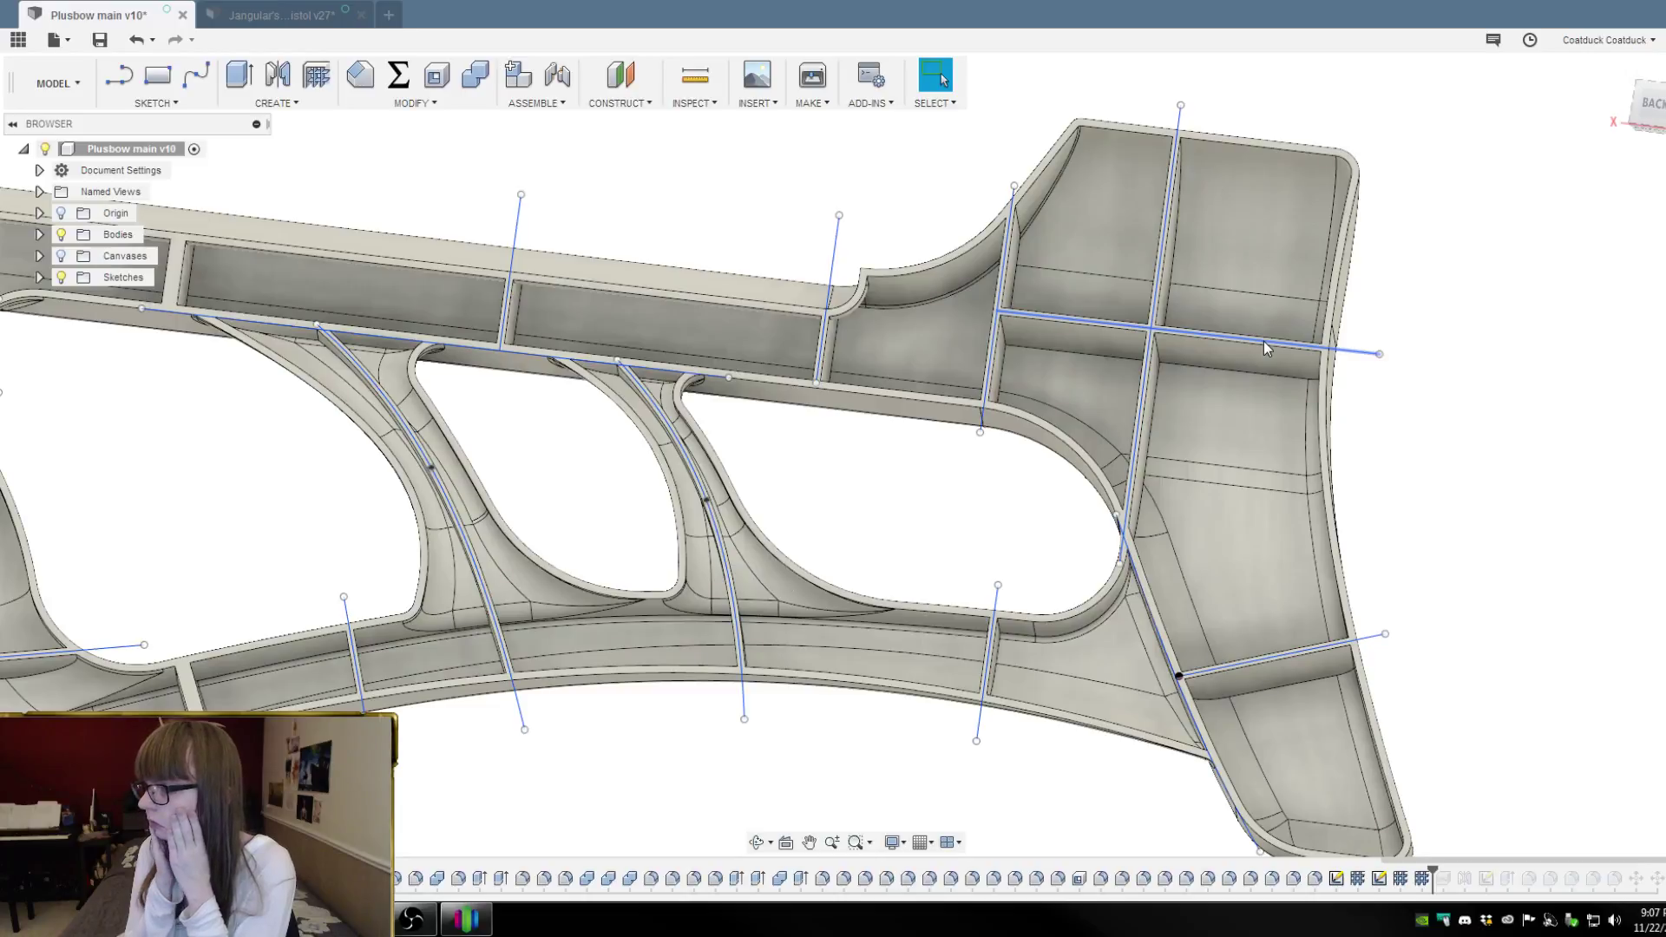
# Examine the rib layout from the butt to the fore-end, ending at the bay in front of the trigger opening
pyautogui.keyDown('shift'); pyautogui.moveTo(1263, 347); pyautogui.dragTo(1400, 258, button='middle'); pyautogui.keyUp('shift')
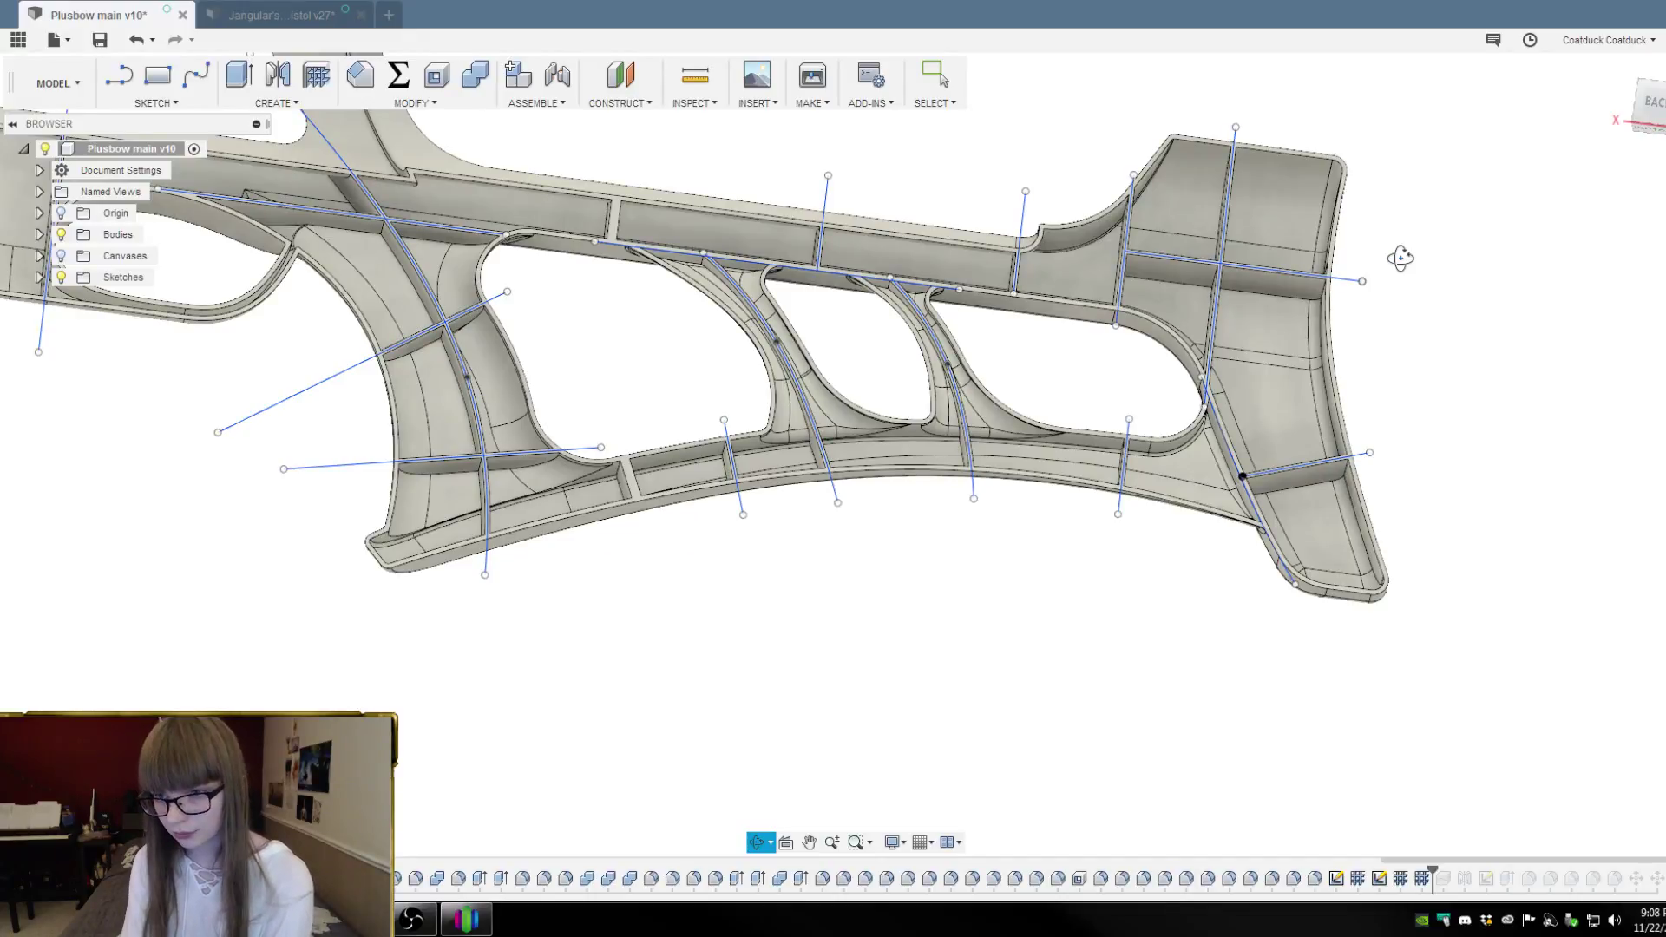
pyautogui.keyDown('shift'); pyautogui.moveTo(1401, 258); pyautogui.dragTo(1401, 259, button='middle'); pyautogui.keyUp('shift')
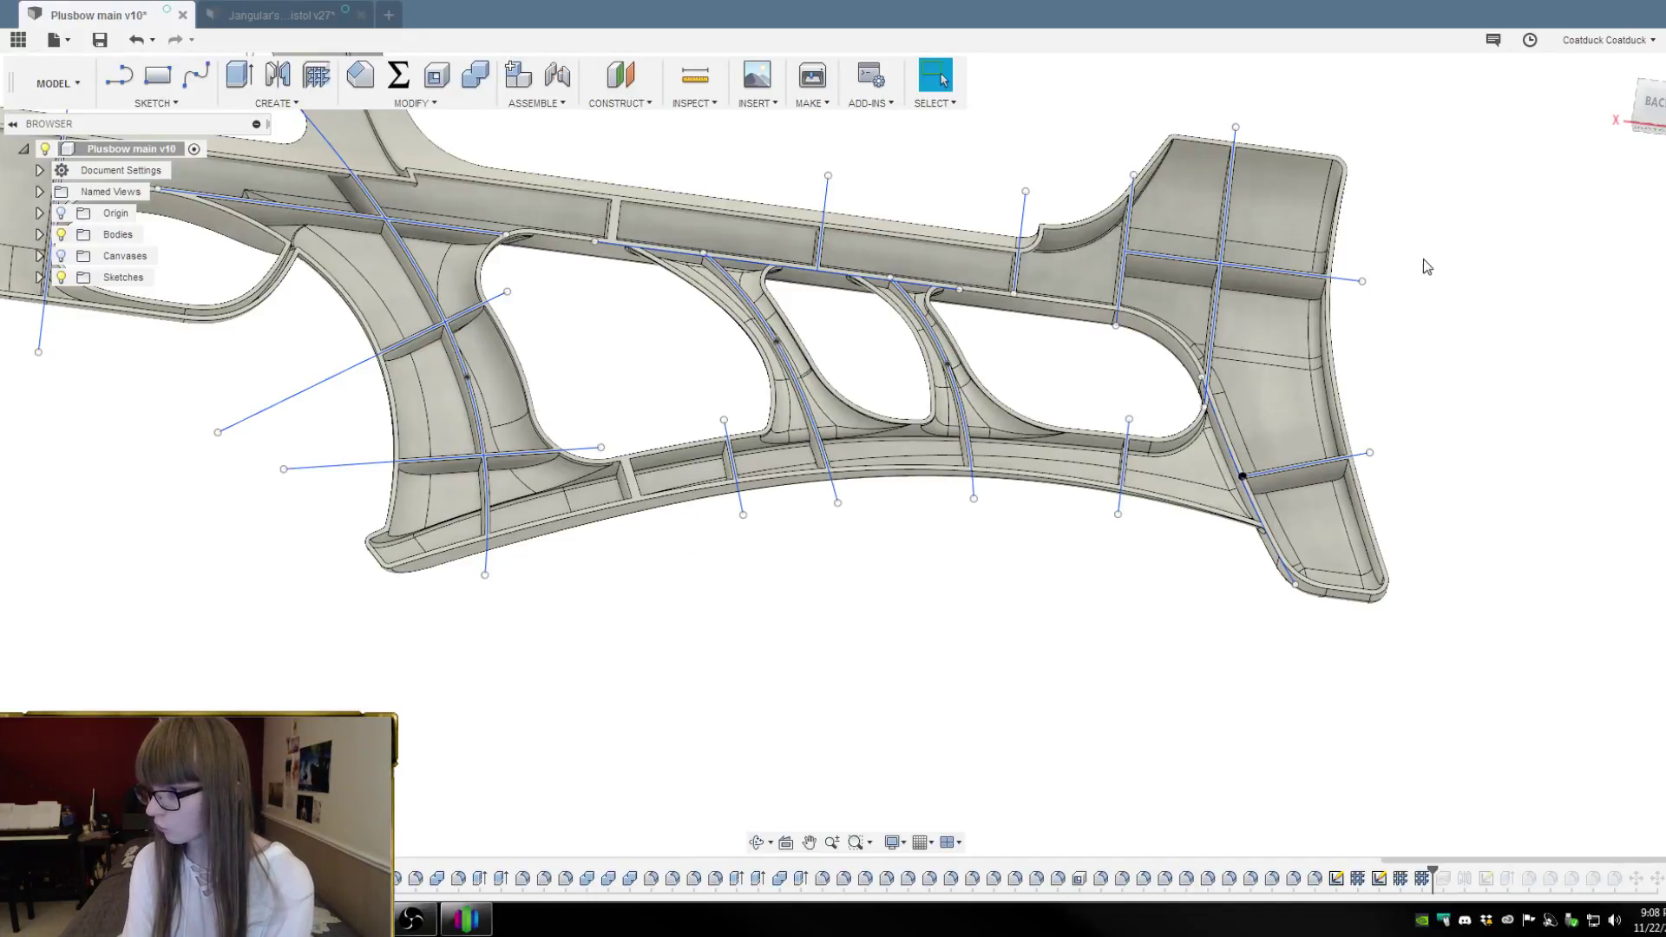
pyautogui.scroll(-4, 1419, 259)
pyautogui.scroll(3, 1075, 196)
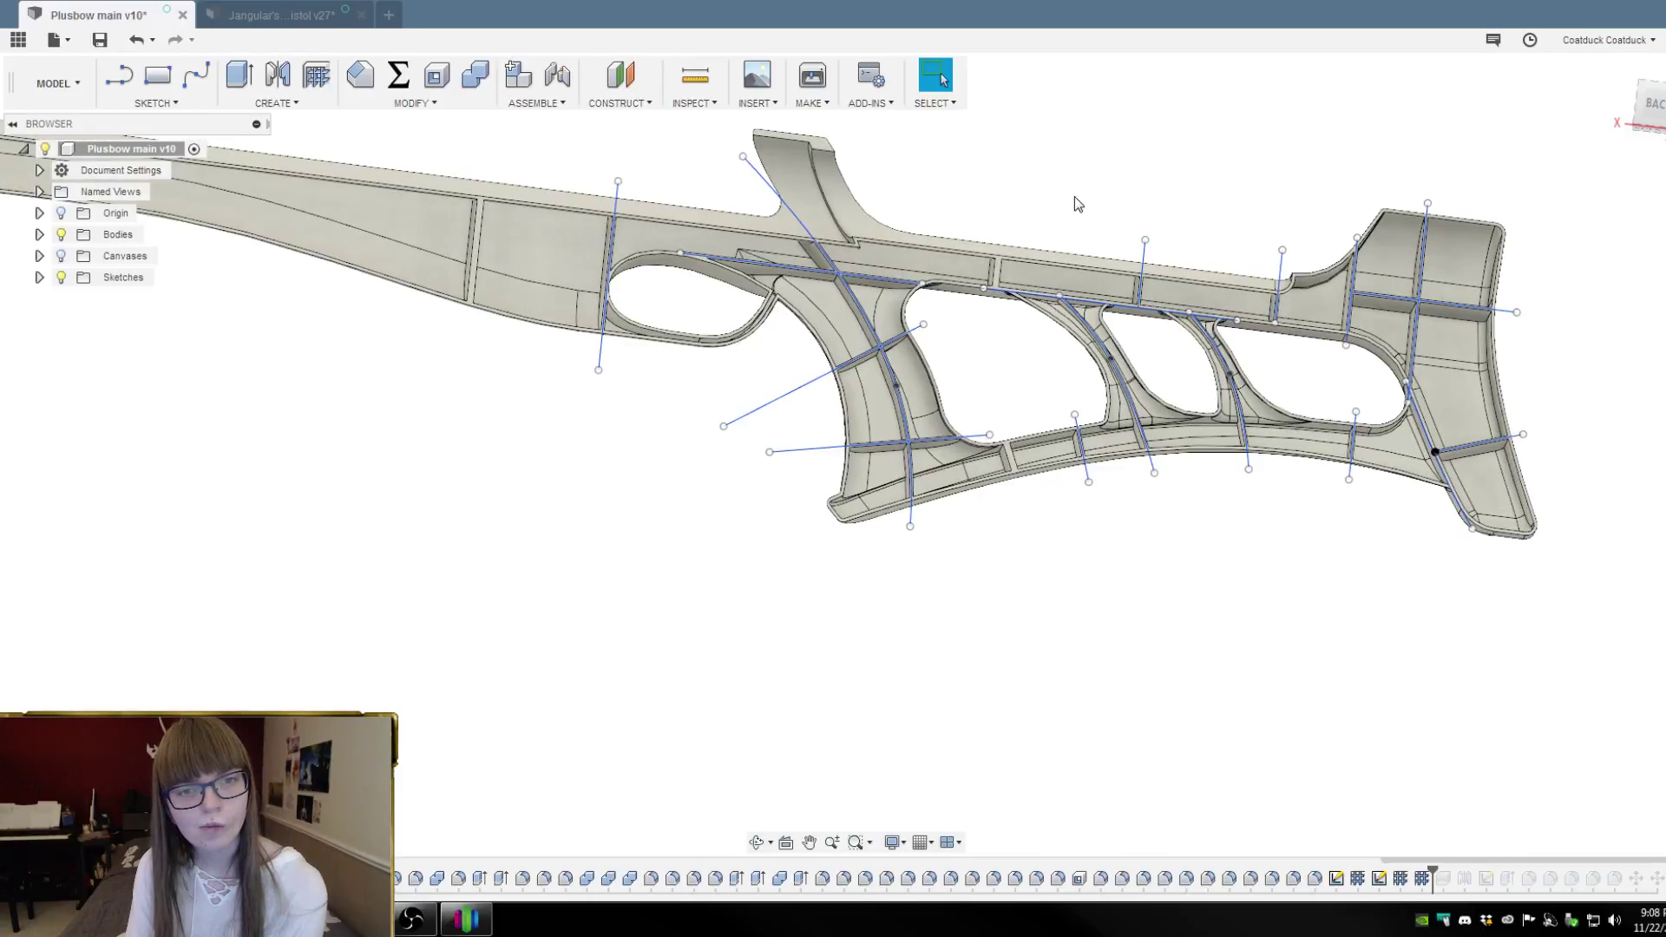
pyautogui.keyDown('shift'); pyautogui.moveTo(1089, 205); pyautogui.dragTo(1424, 420, button='middle'); pyautogui.keyUp('shift')
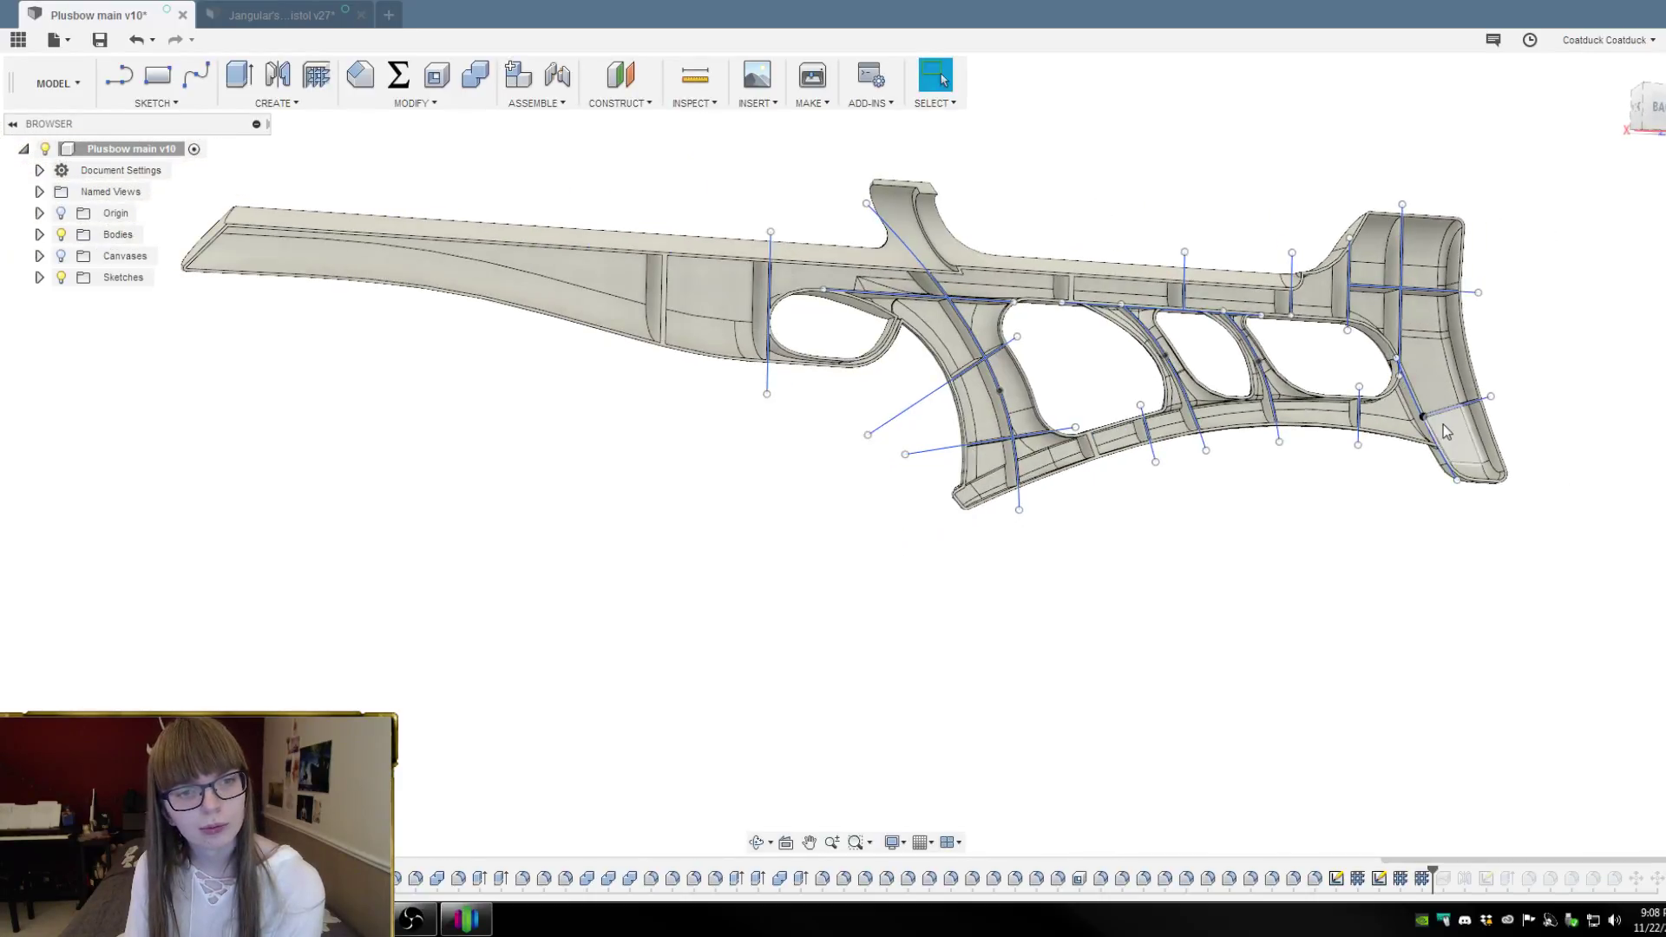
pyautogui.scroll(3, 799, 160)
pyautogui.keyDown('shift'); pyautogui.moveTo(799, 160); pyautogui.dragTo(774, 165, button='middle'); pyautogui.keyUp('shift')
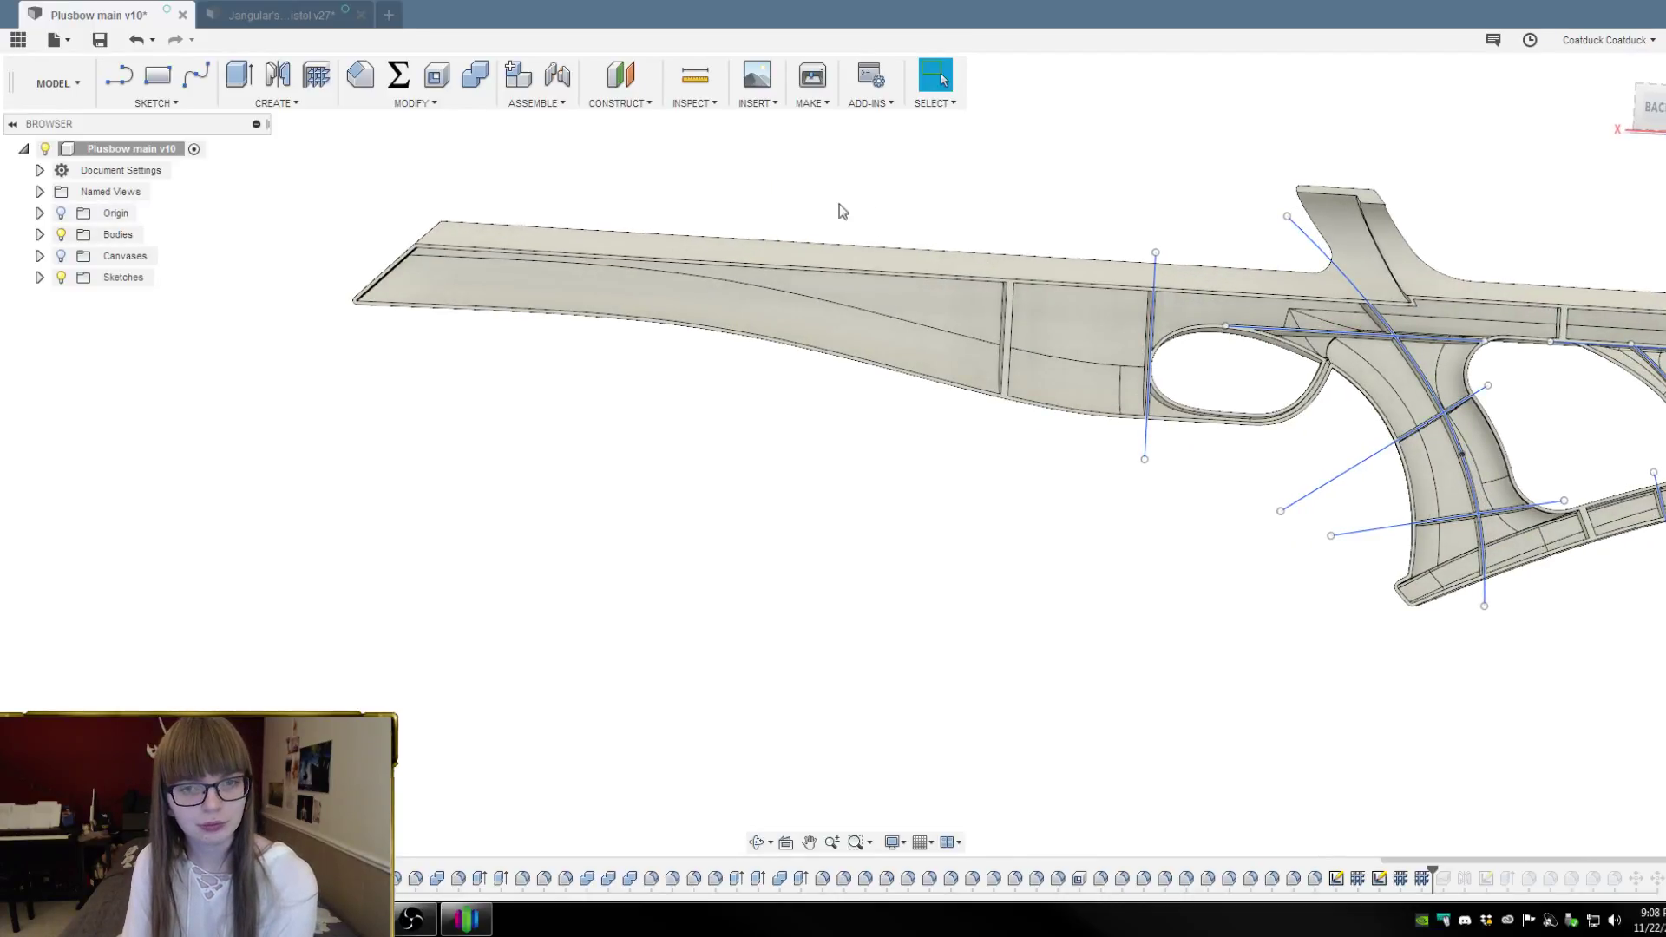
pyautogui.scroll(2, 963, 230)
pyautogui.scroll(2, 1213, 331)
pyautogui.keyDown('shift'); pyautogui.moveTo(1030, 157); pyautogui.dragTo(1020, 122, button='middle'); pyautogui.keyUp('shift')
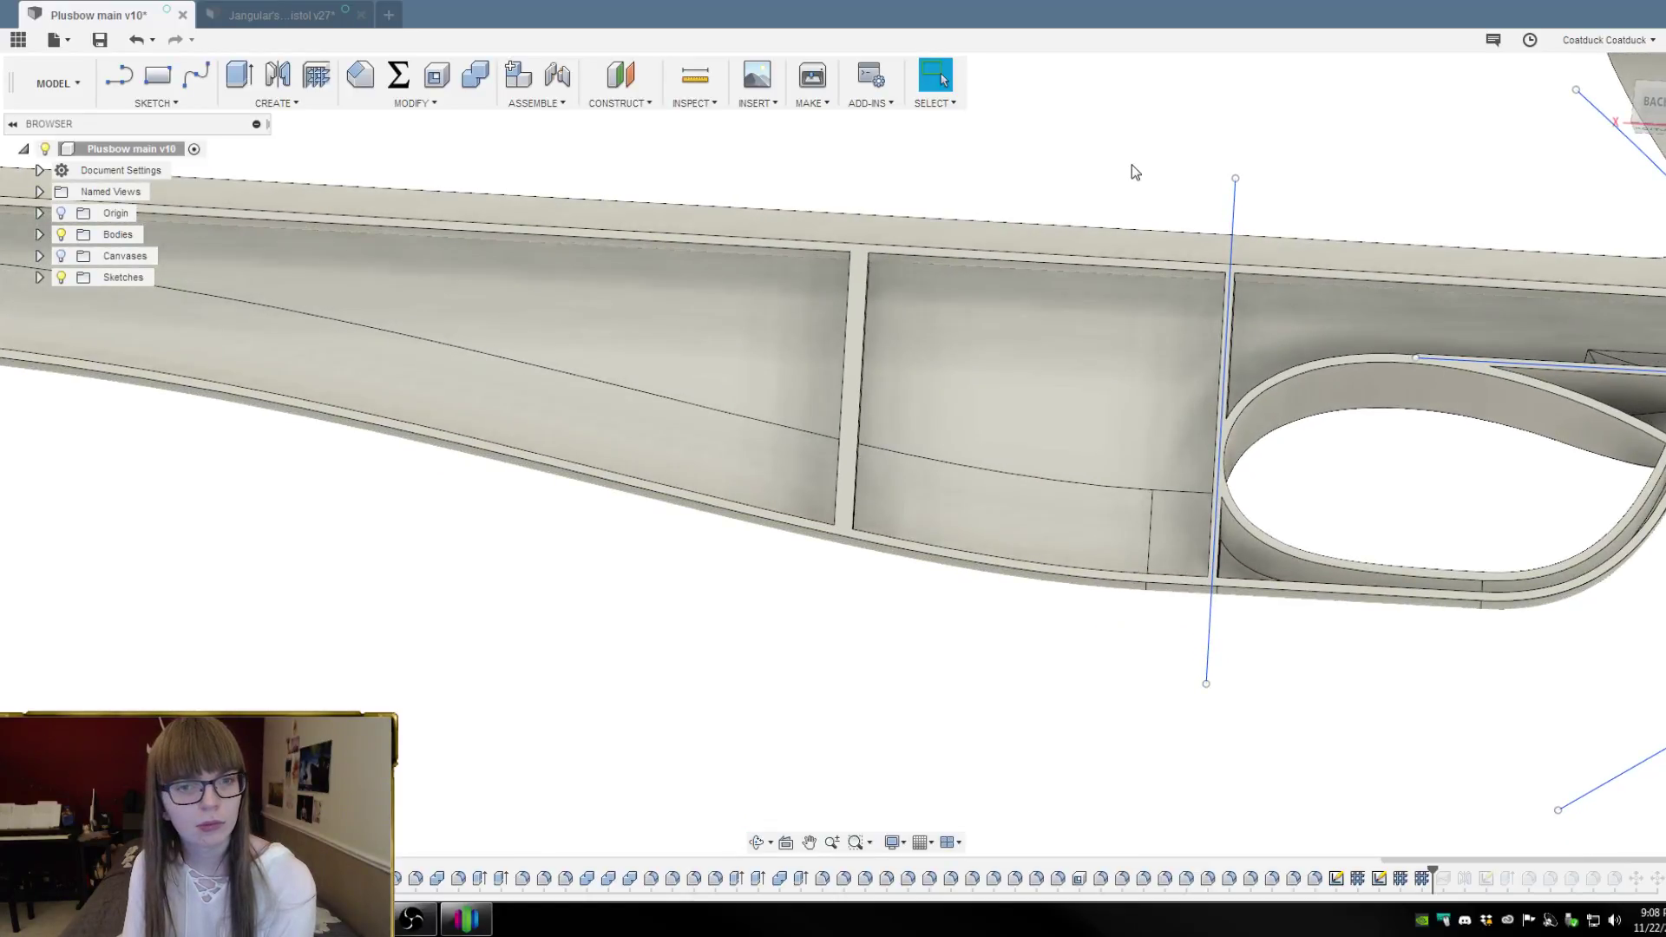
pyautogui.keyDown('shift'); pyautogui.moveTo(1100, 163); pyautogui.dragTo(1180, 188, button='middle'); pyautogui.keyUp('shift')
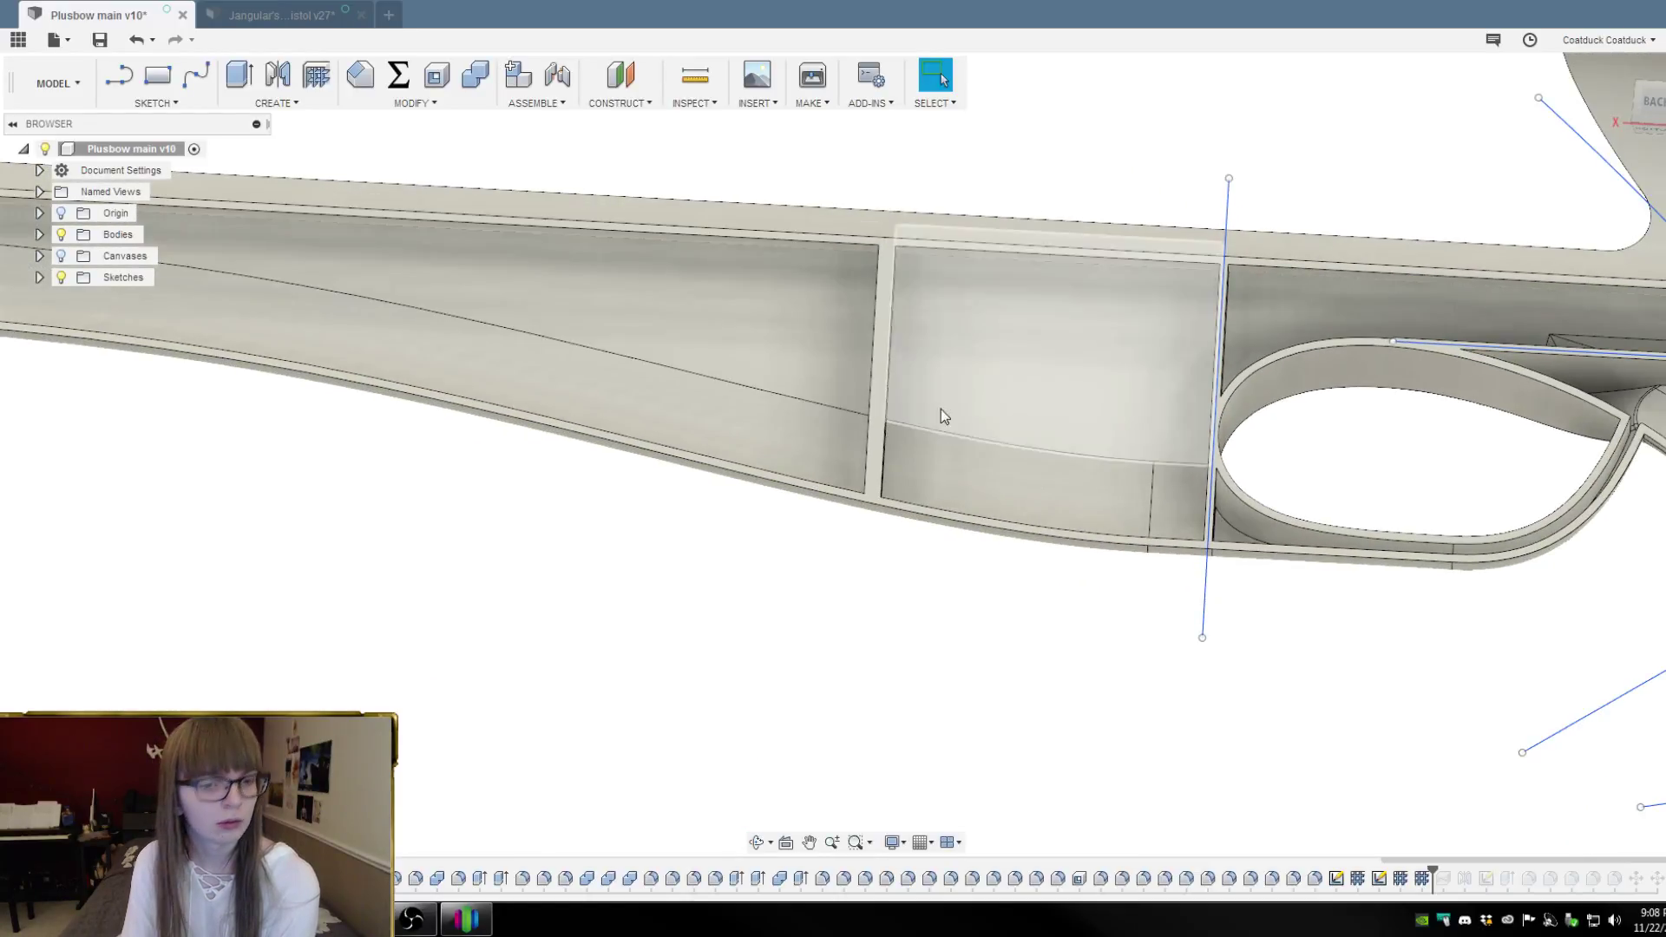
# Show Sketch22, measure the distance between its fore-end line and the rib line at the trigger opening's front, and hide it again
pyautogui.click(39, 277)
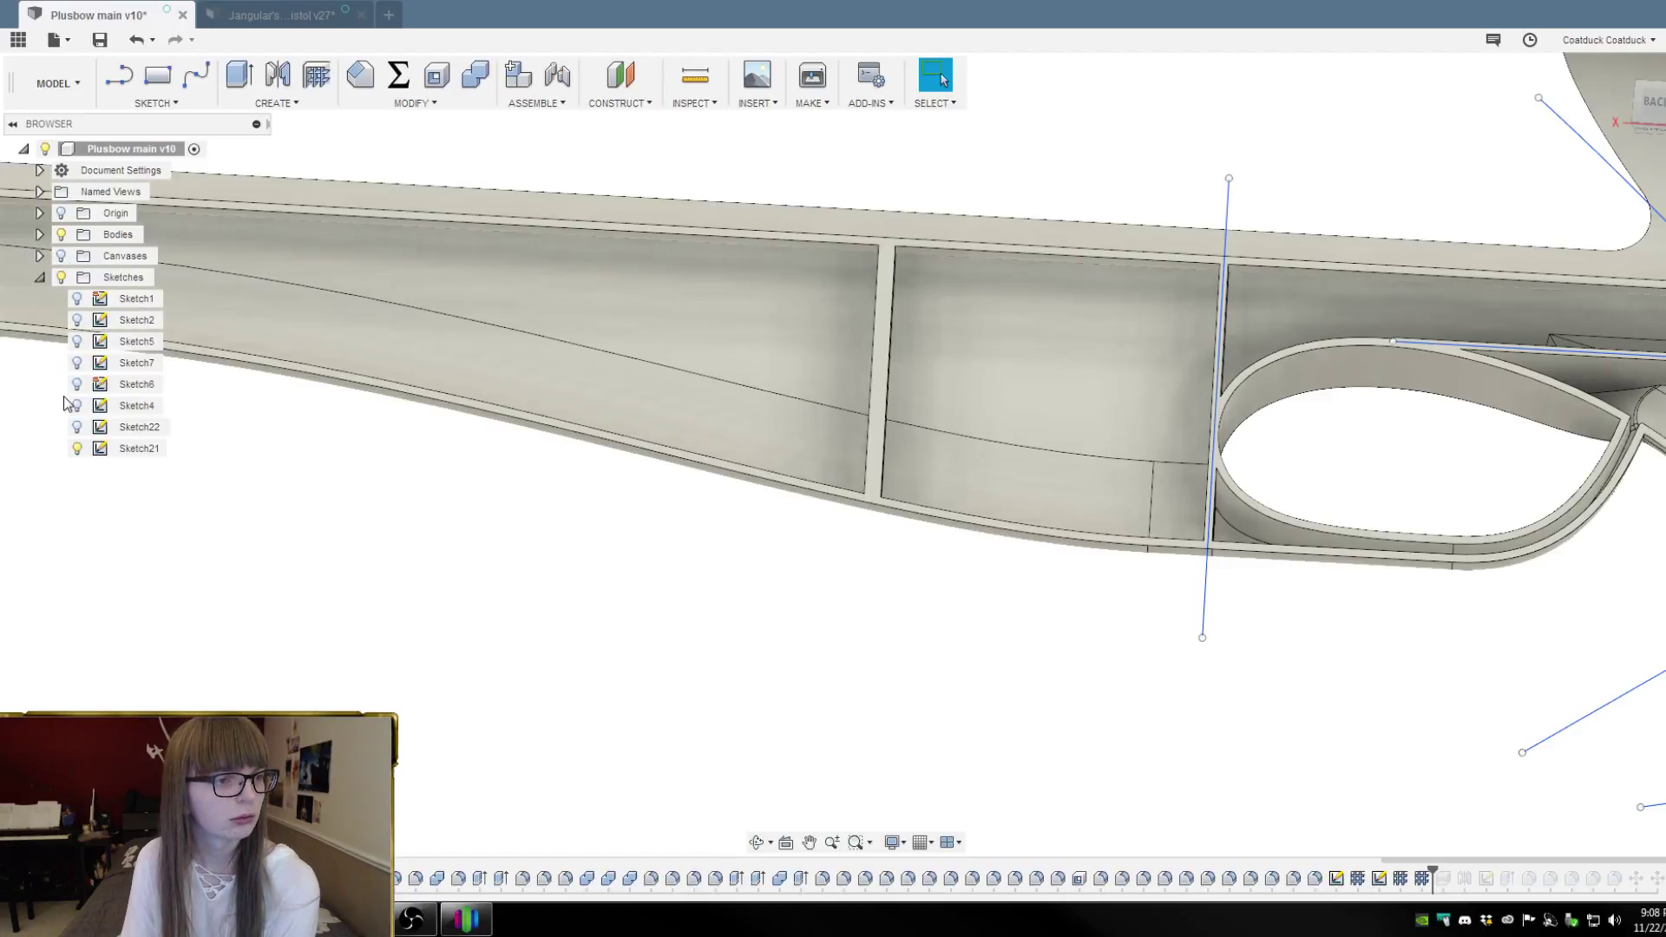
pyautogui.click(76, 427)
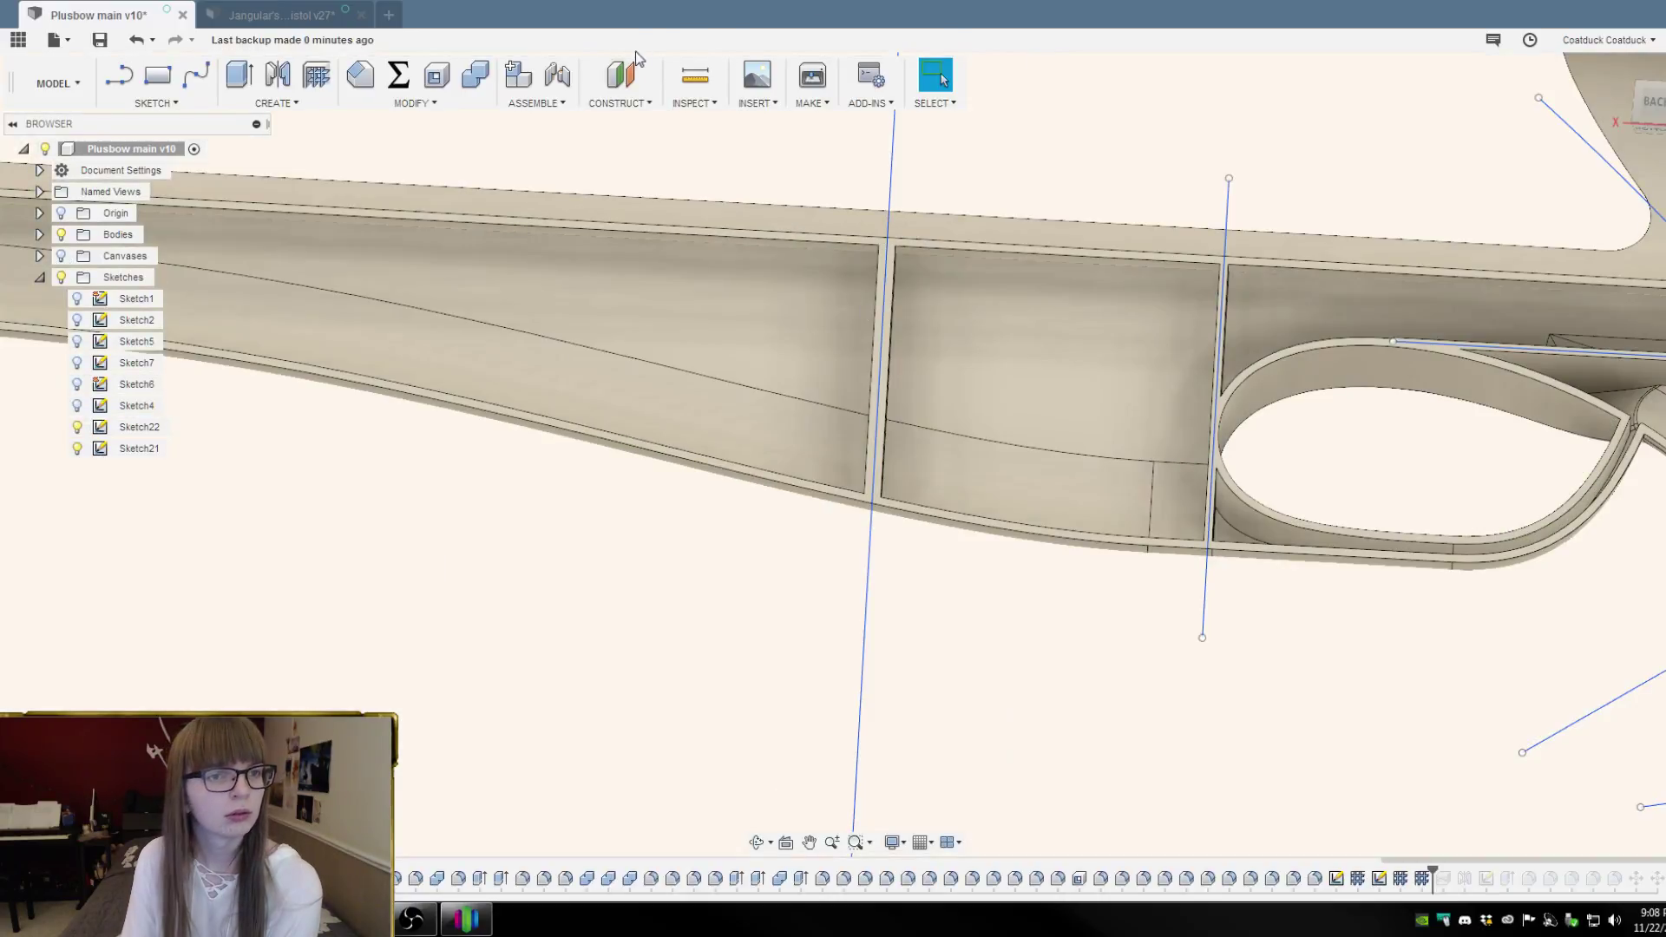
pyautogui.click(695, 75)
pyautogui.click(889, 182)
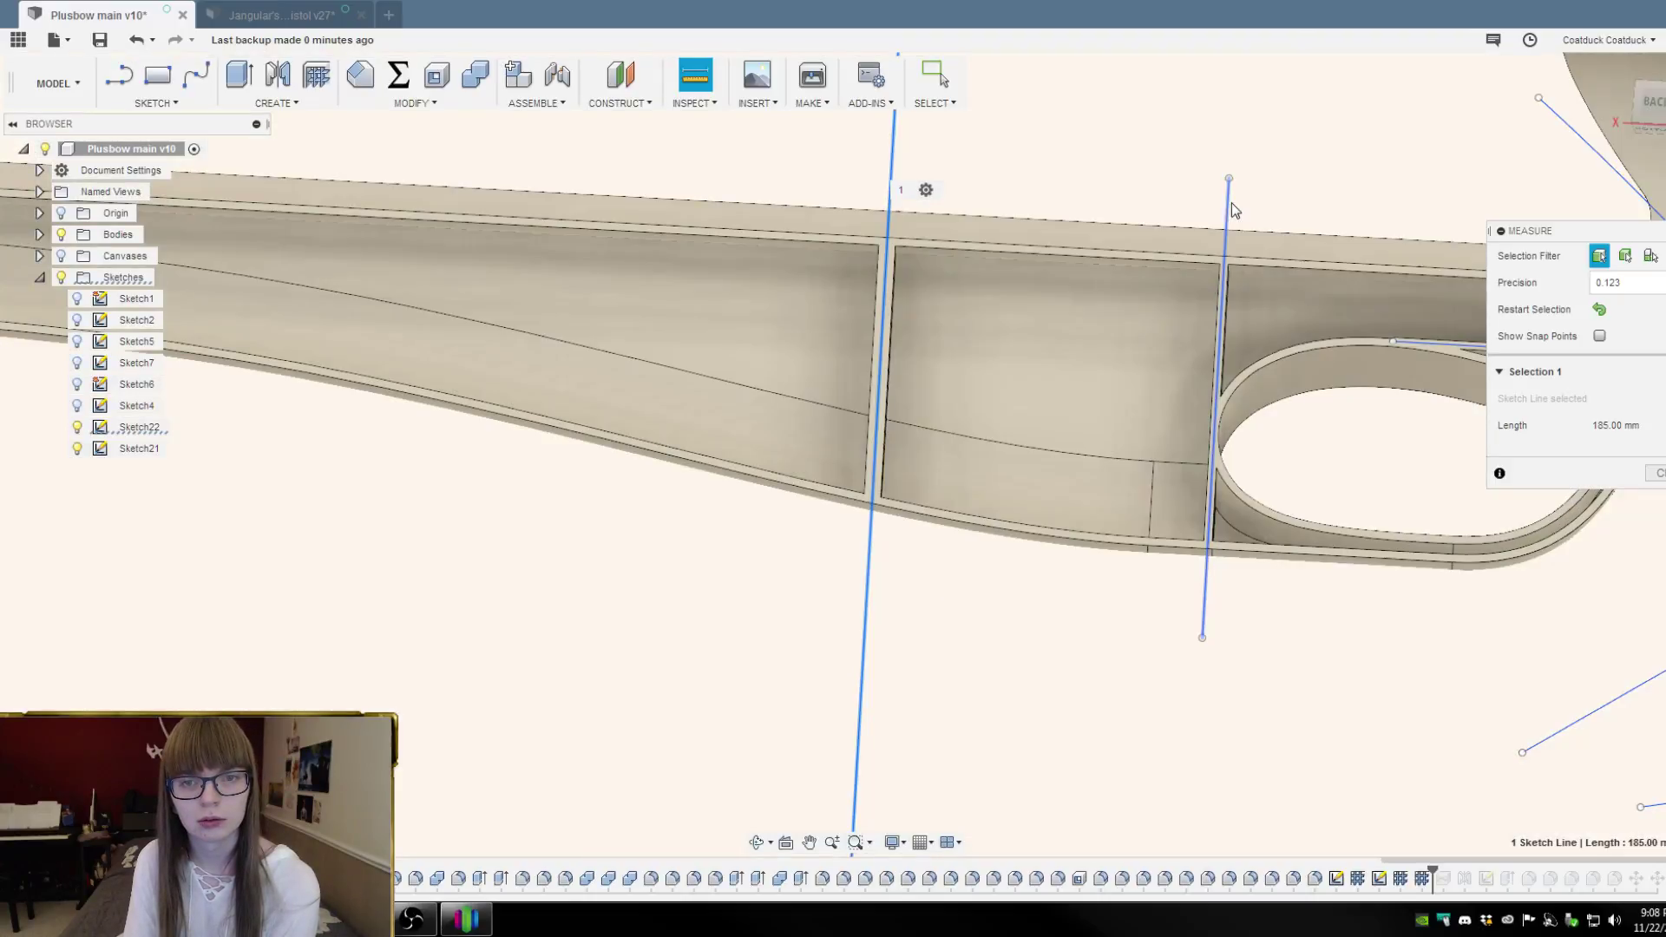
pyautogui.click(1228, 201)
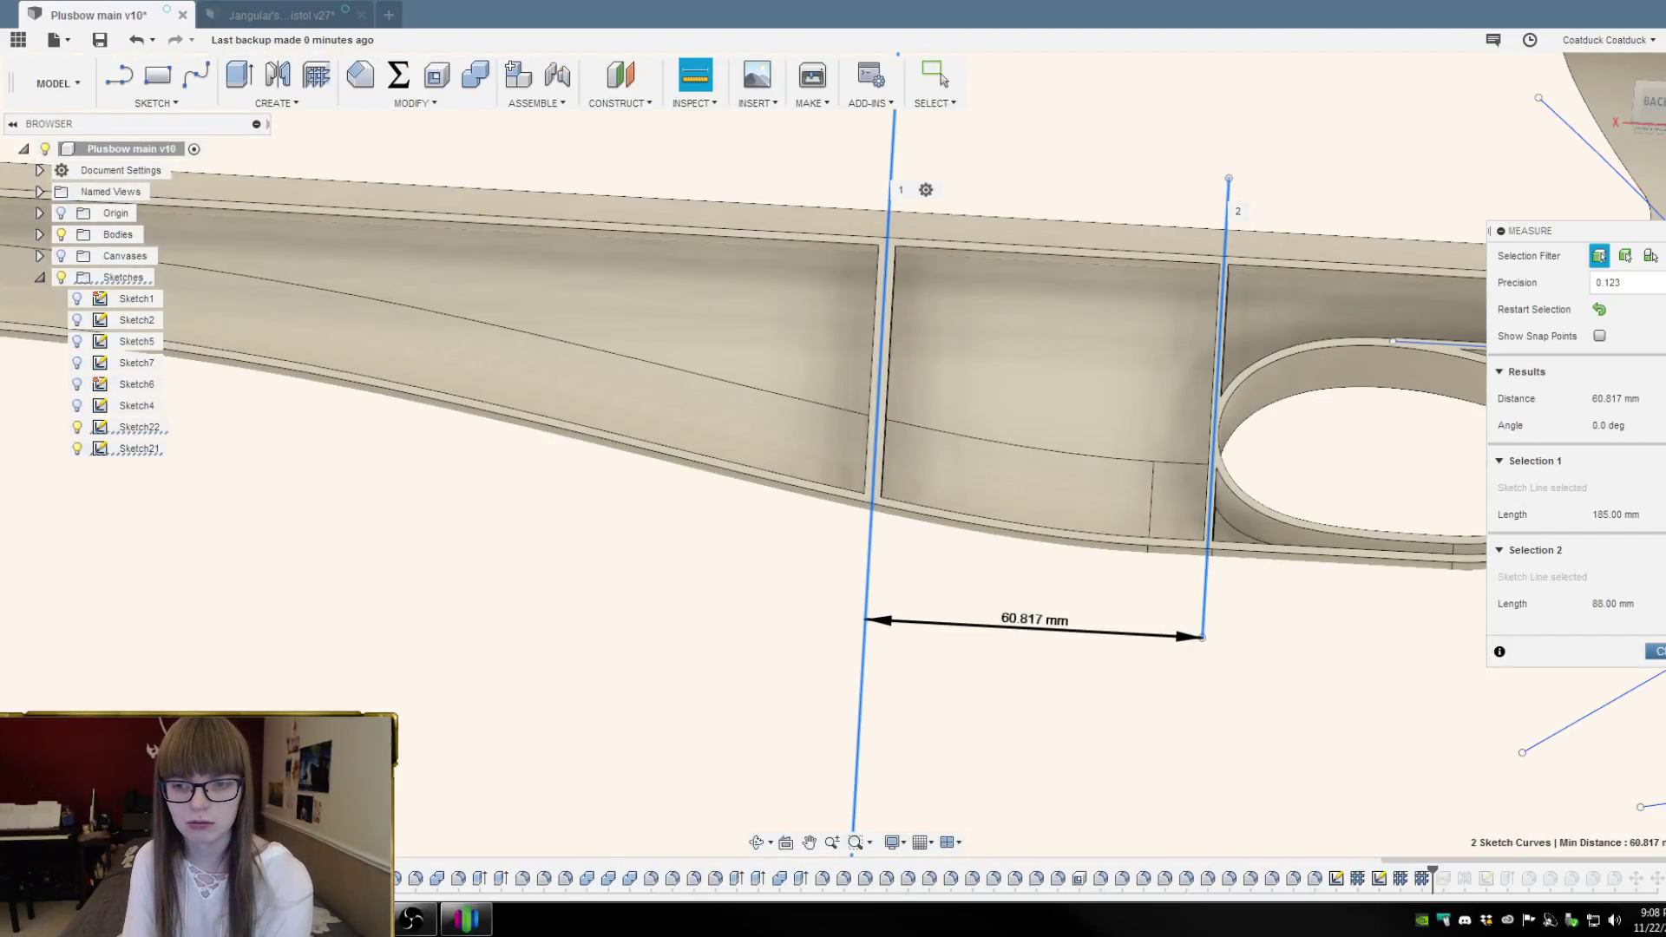
pyautogui.click(1661, 652)
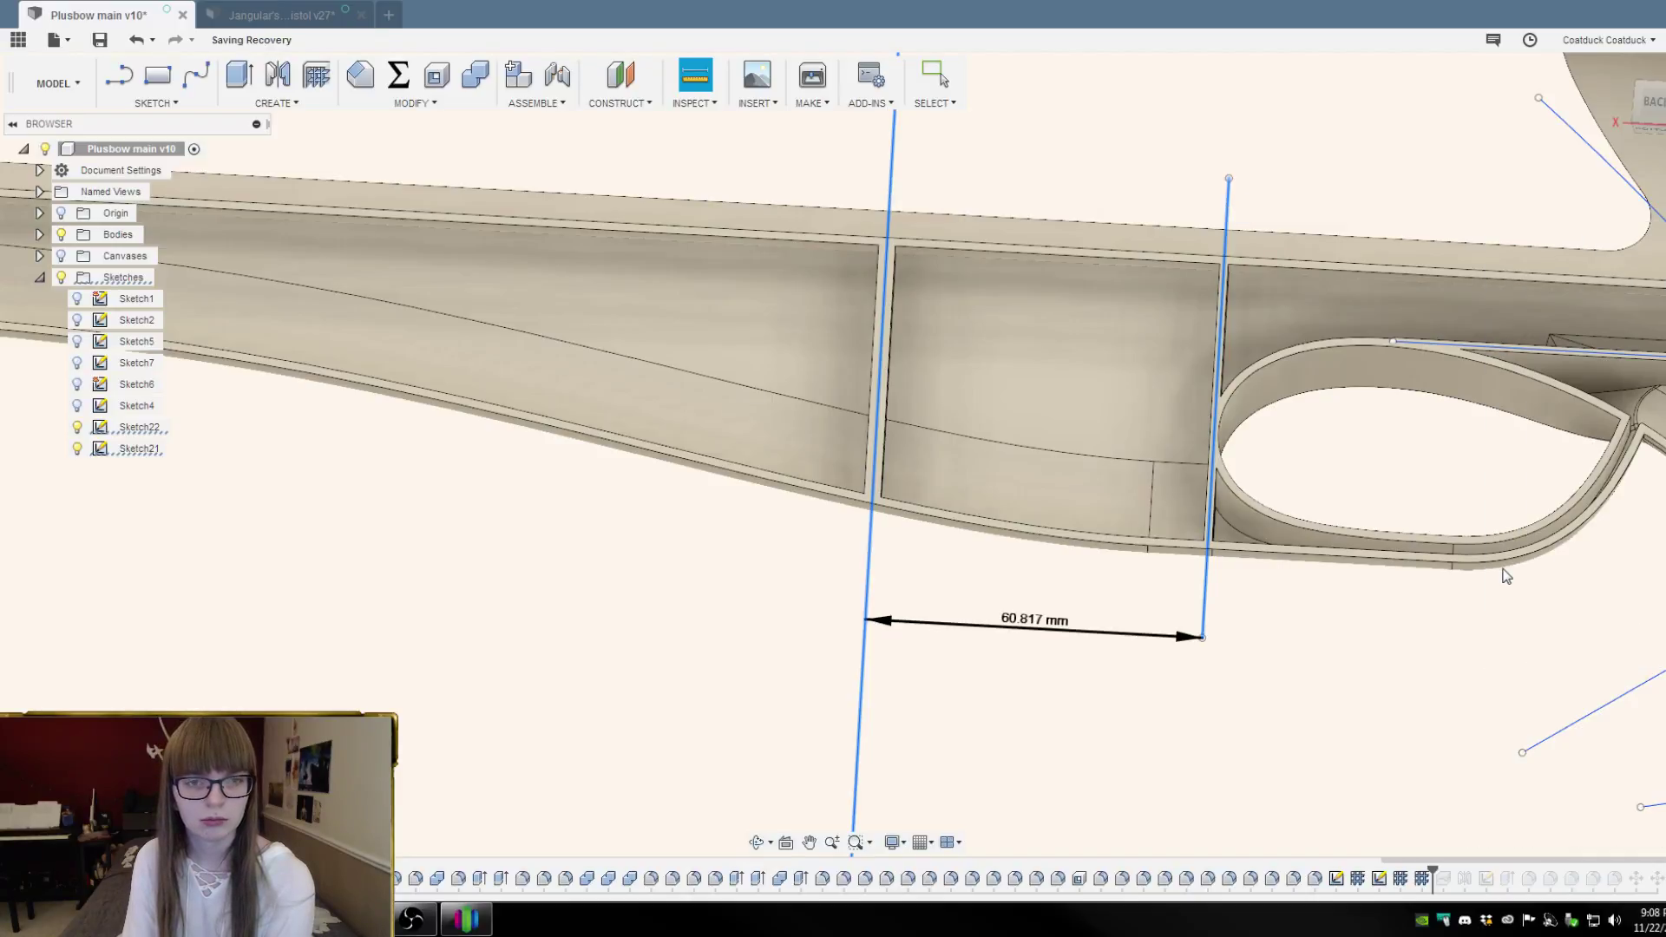
pyautogui.keyDown('shift'); pyautogui.moveTo(1507, 575); pyautogui.dragTo(1326, 497, button='middle'); pyautogui.keyUp('shift')
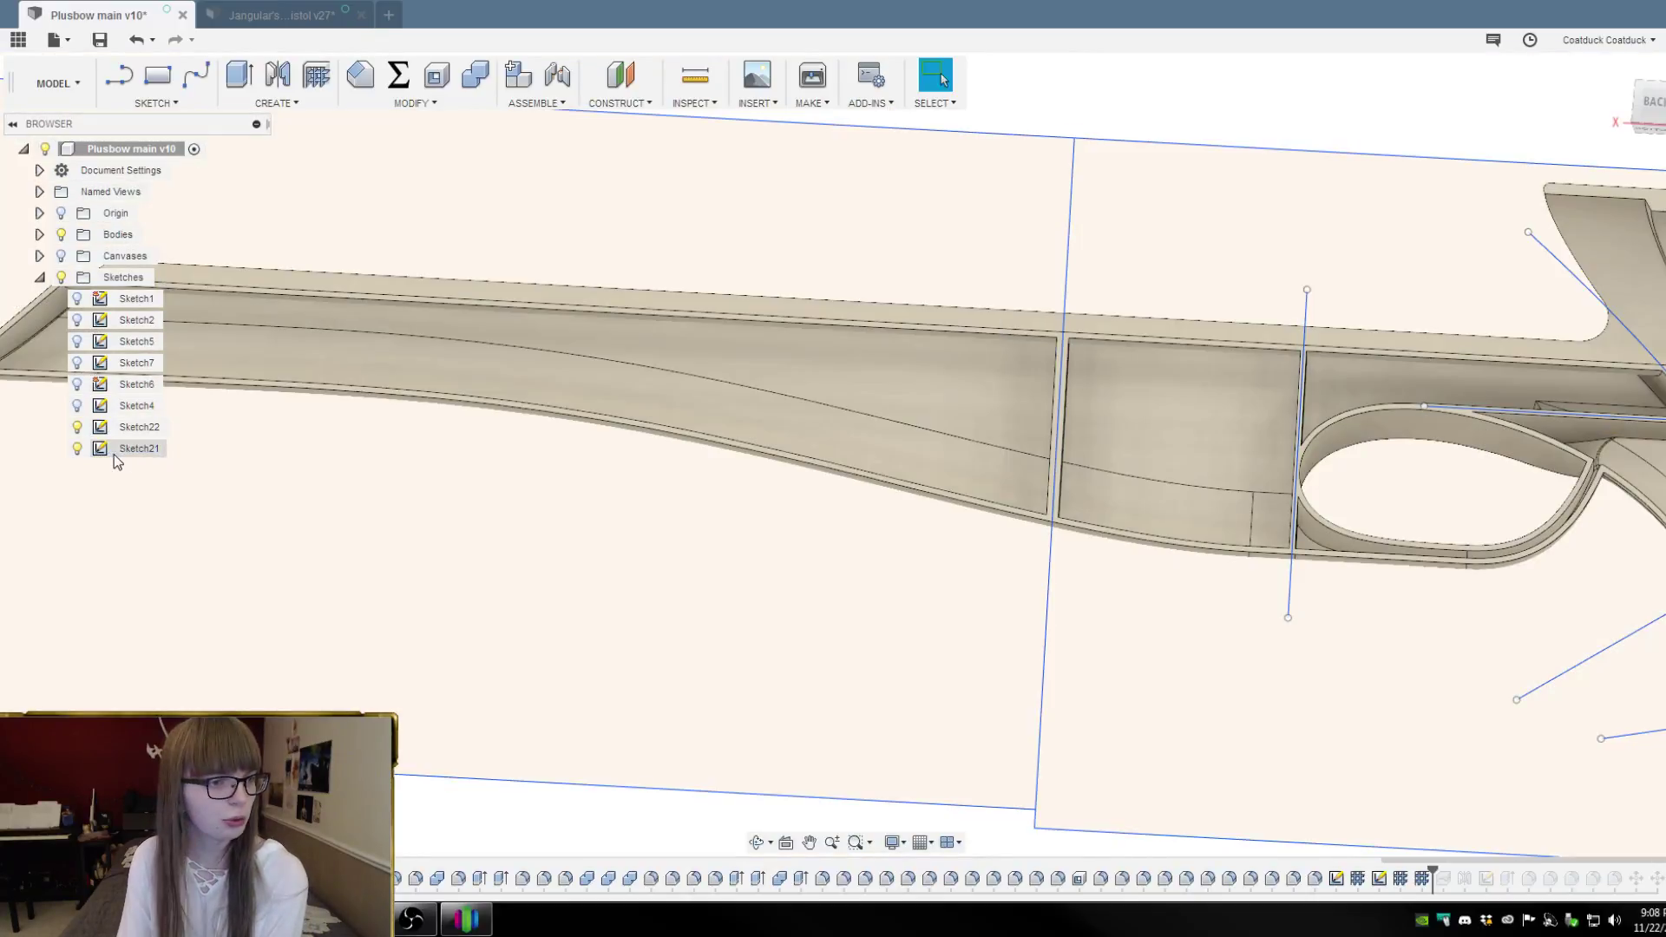
pyautogui.click(78, 427)
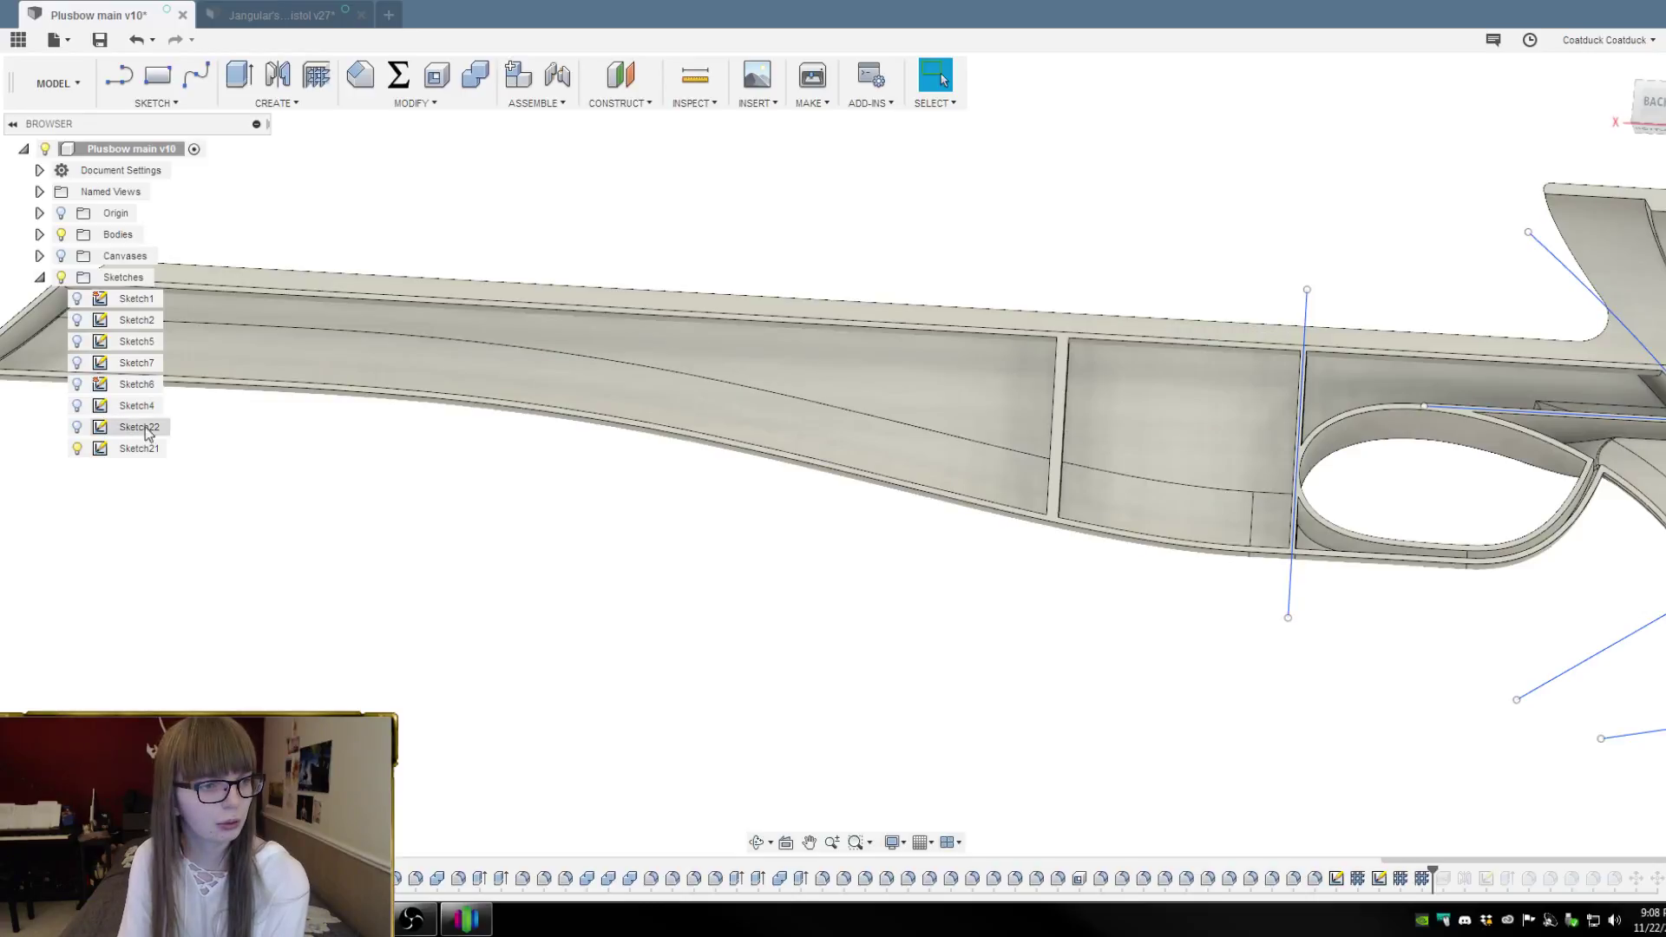
# In the rib-line sketch, draw a 120 mm line forward from above the trigger-front rib line, then a perpendicular line down across the fore-end
pyautogui.click(119, 76)
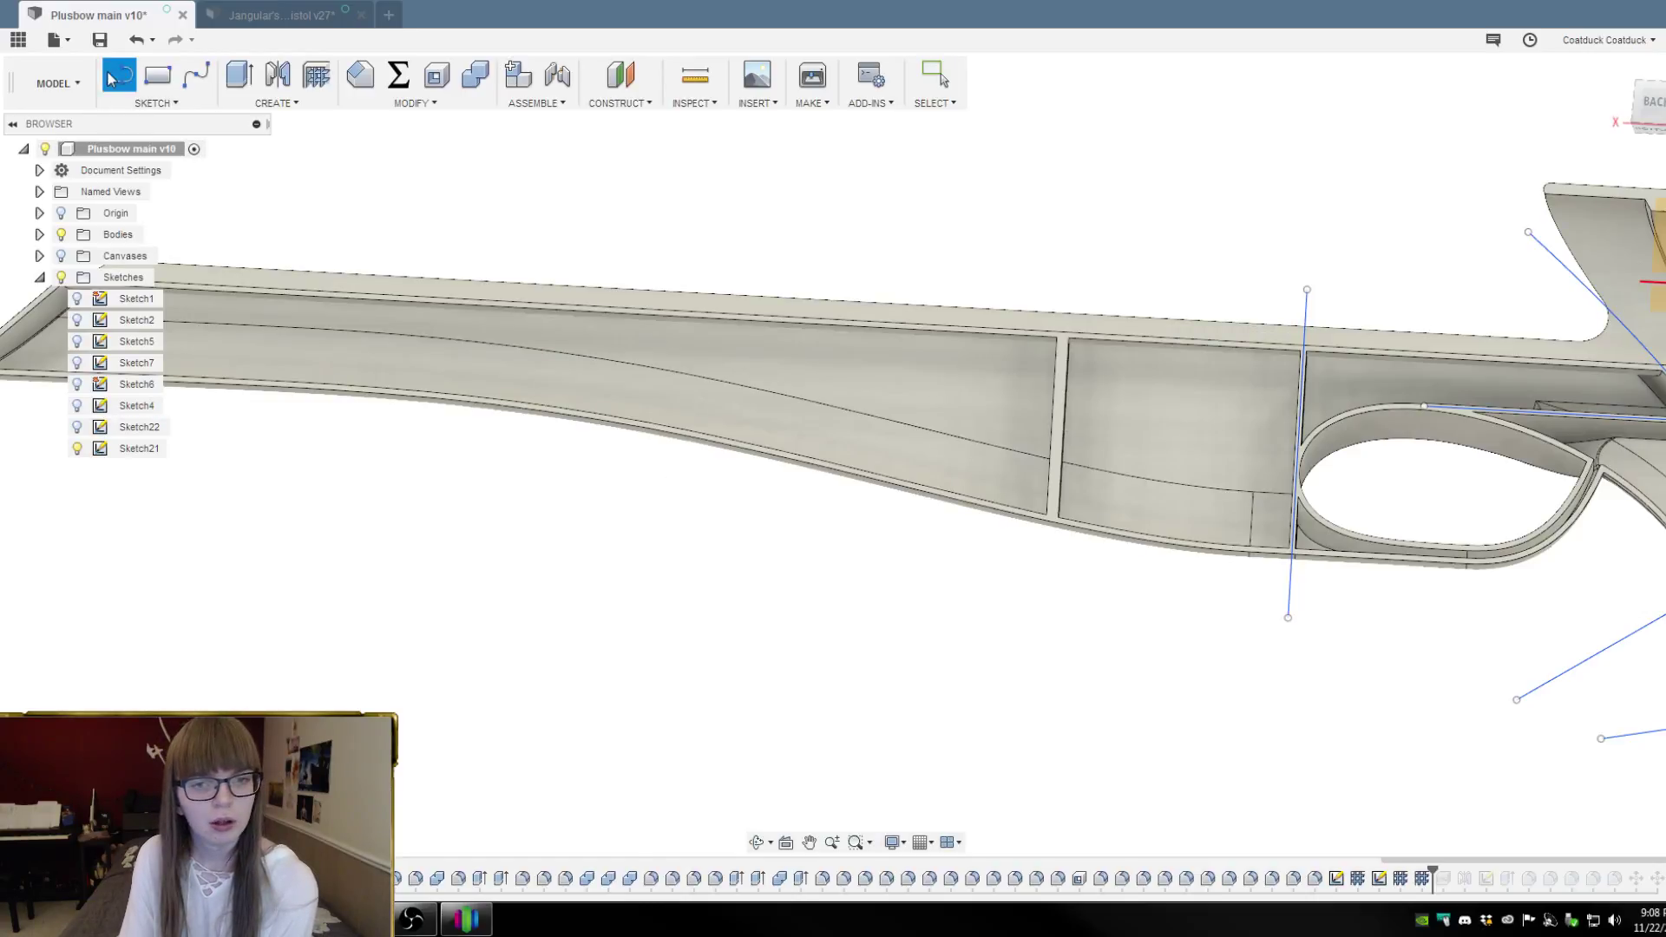
pyautogui.click(1305, 336)
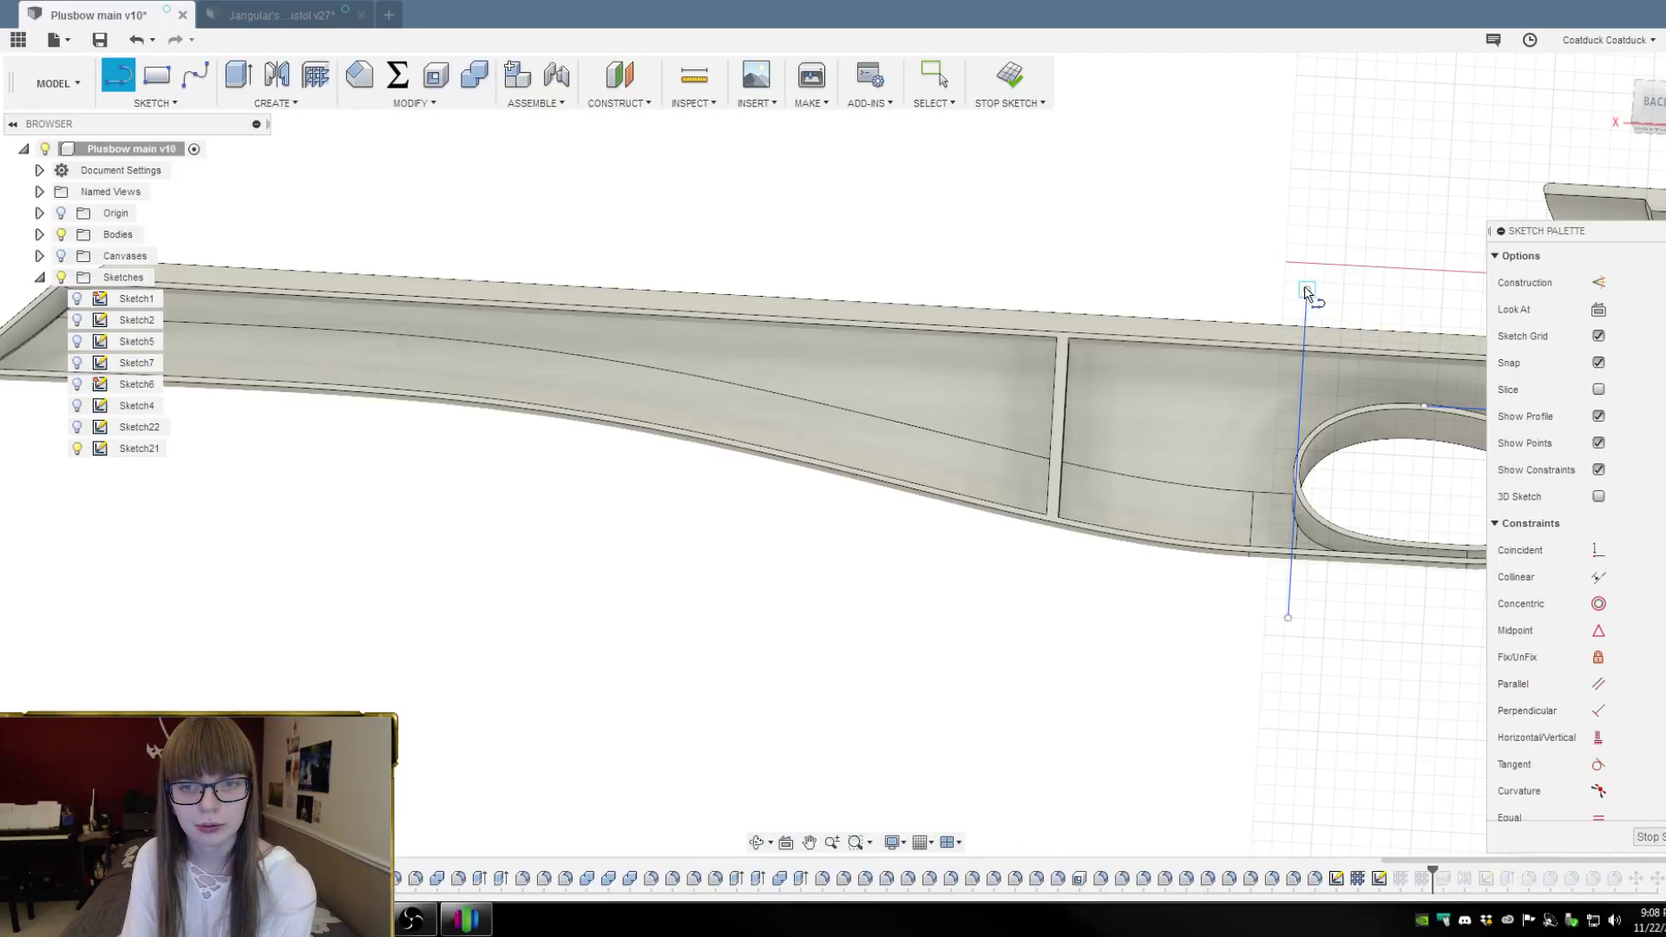
pyautogui.scroll(2, 1305, 286)
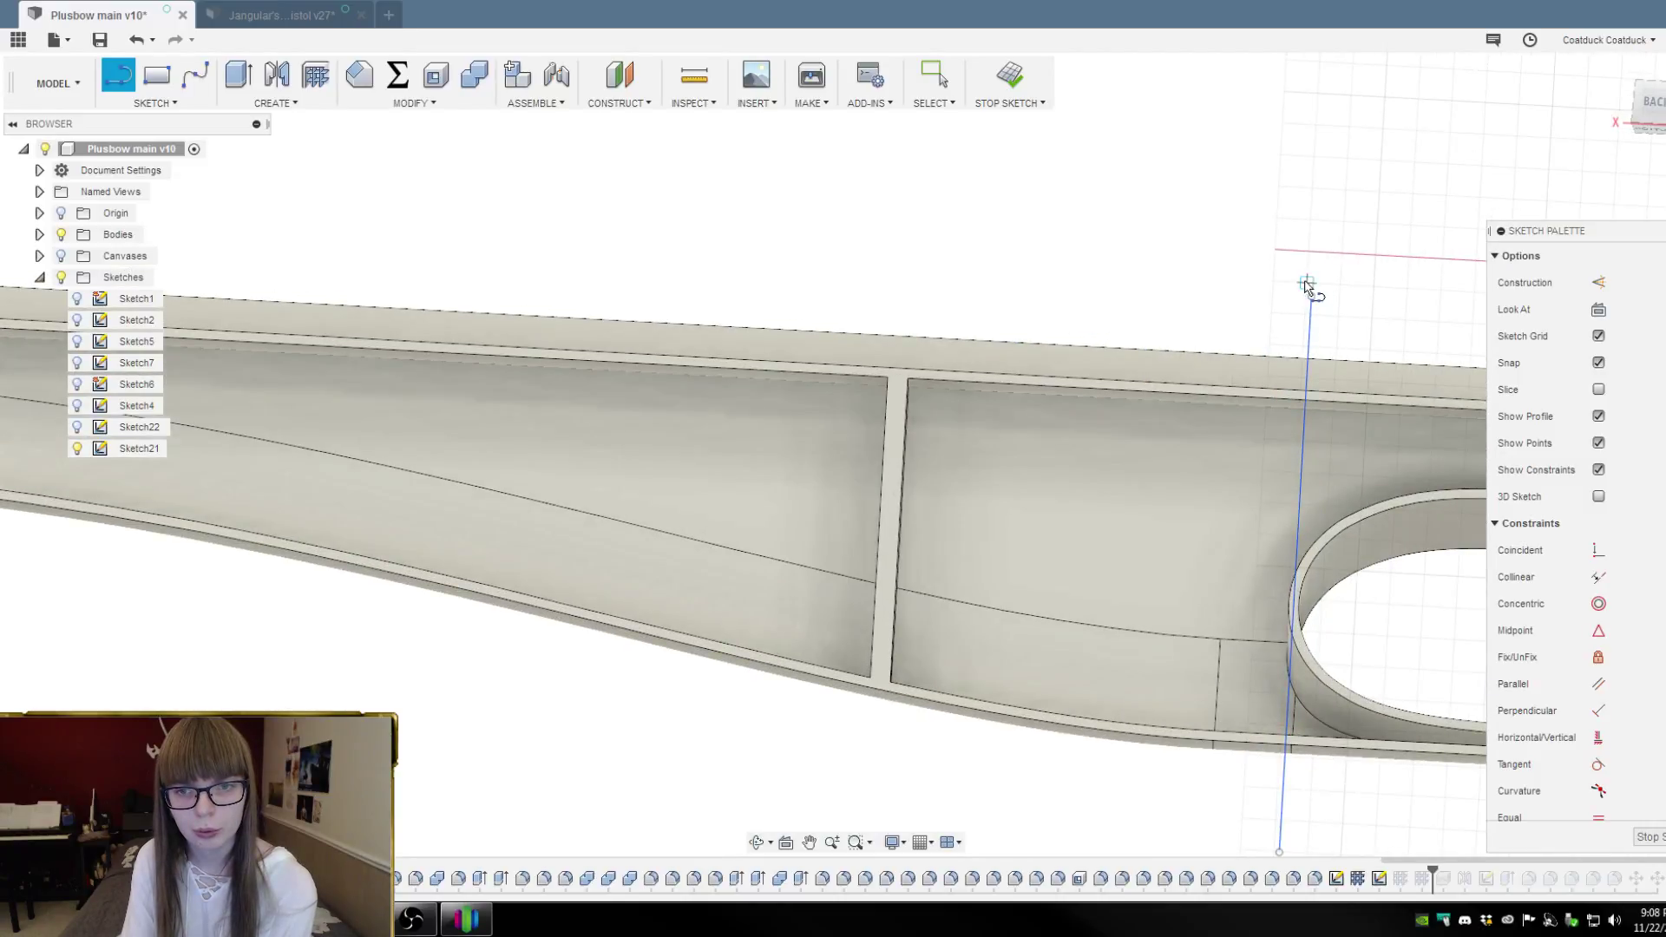
pyautogui.click(1309, 282)
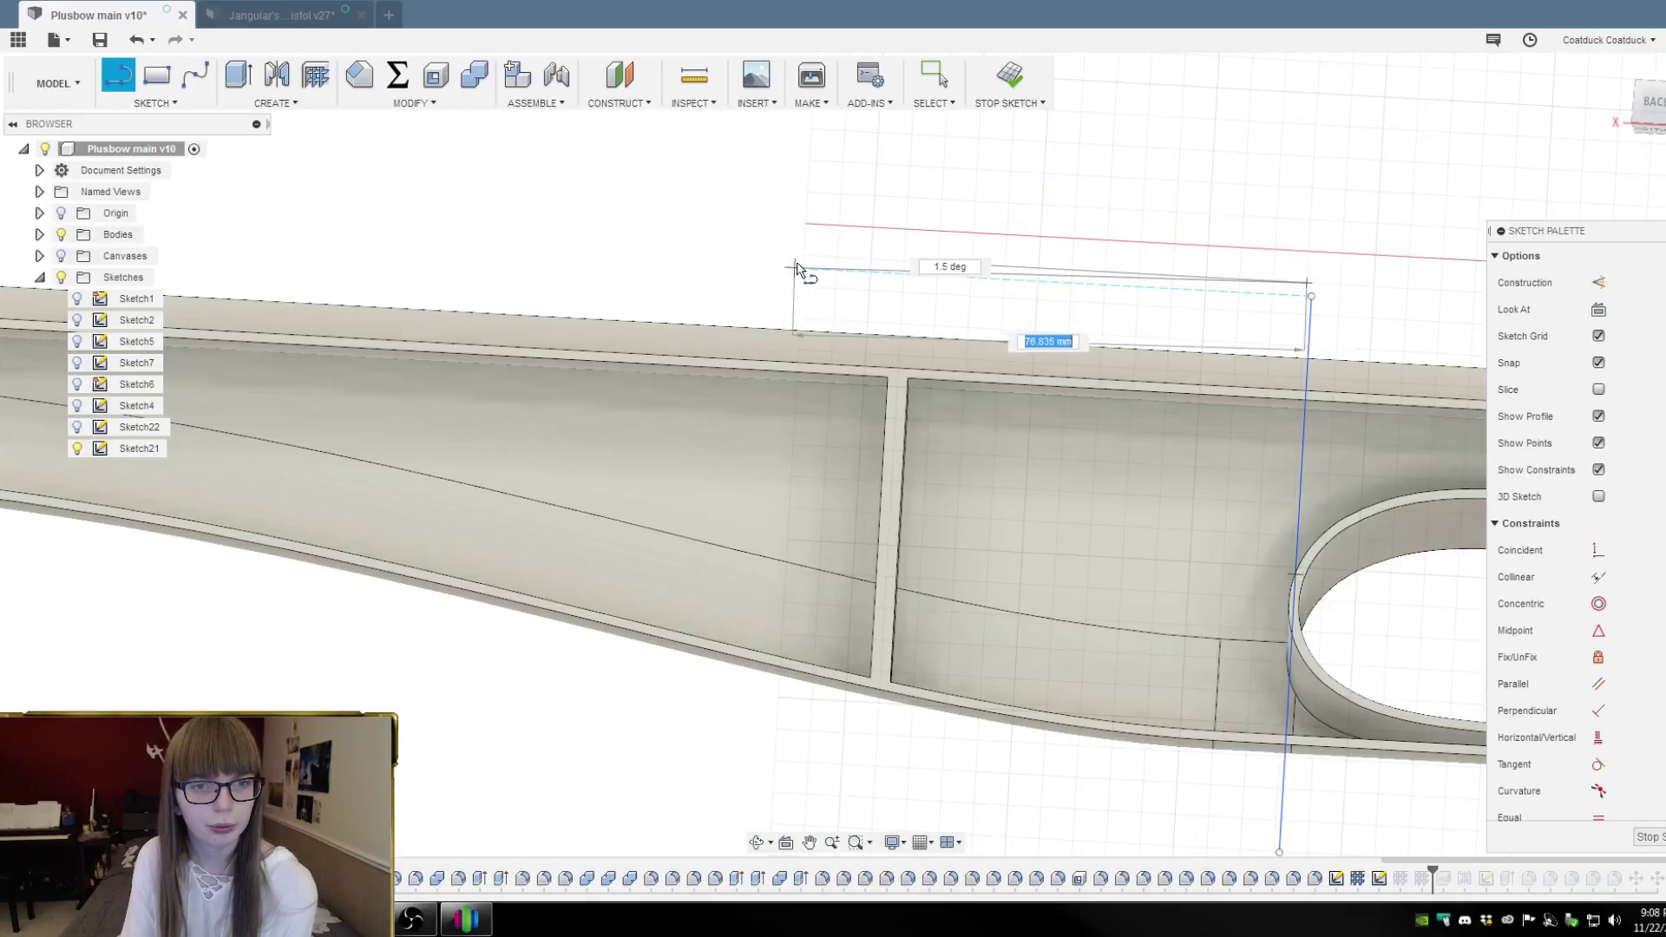
pyautogui.scroll(-2, 868, 254)
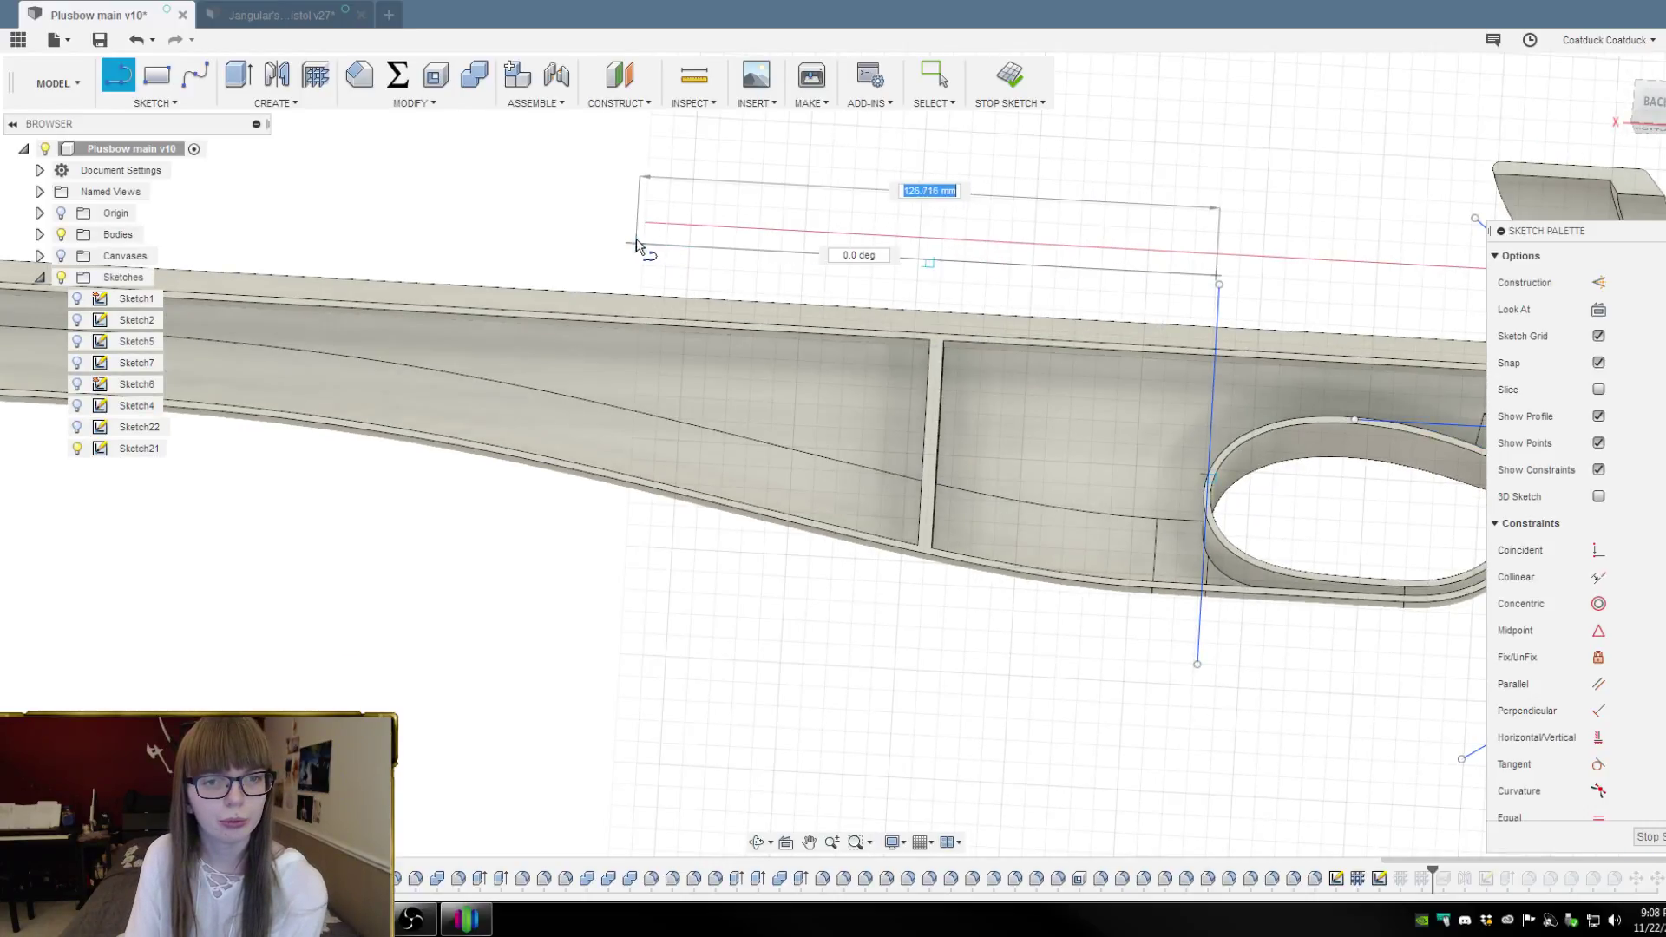
pyautogui.scroll(4, 1250, 278)
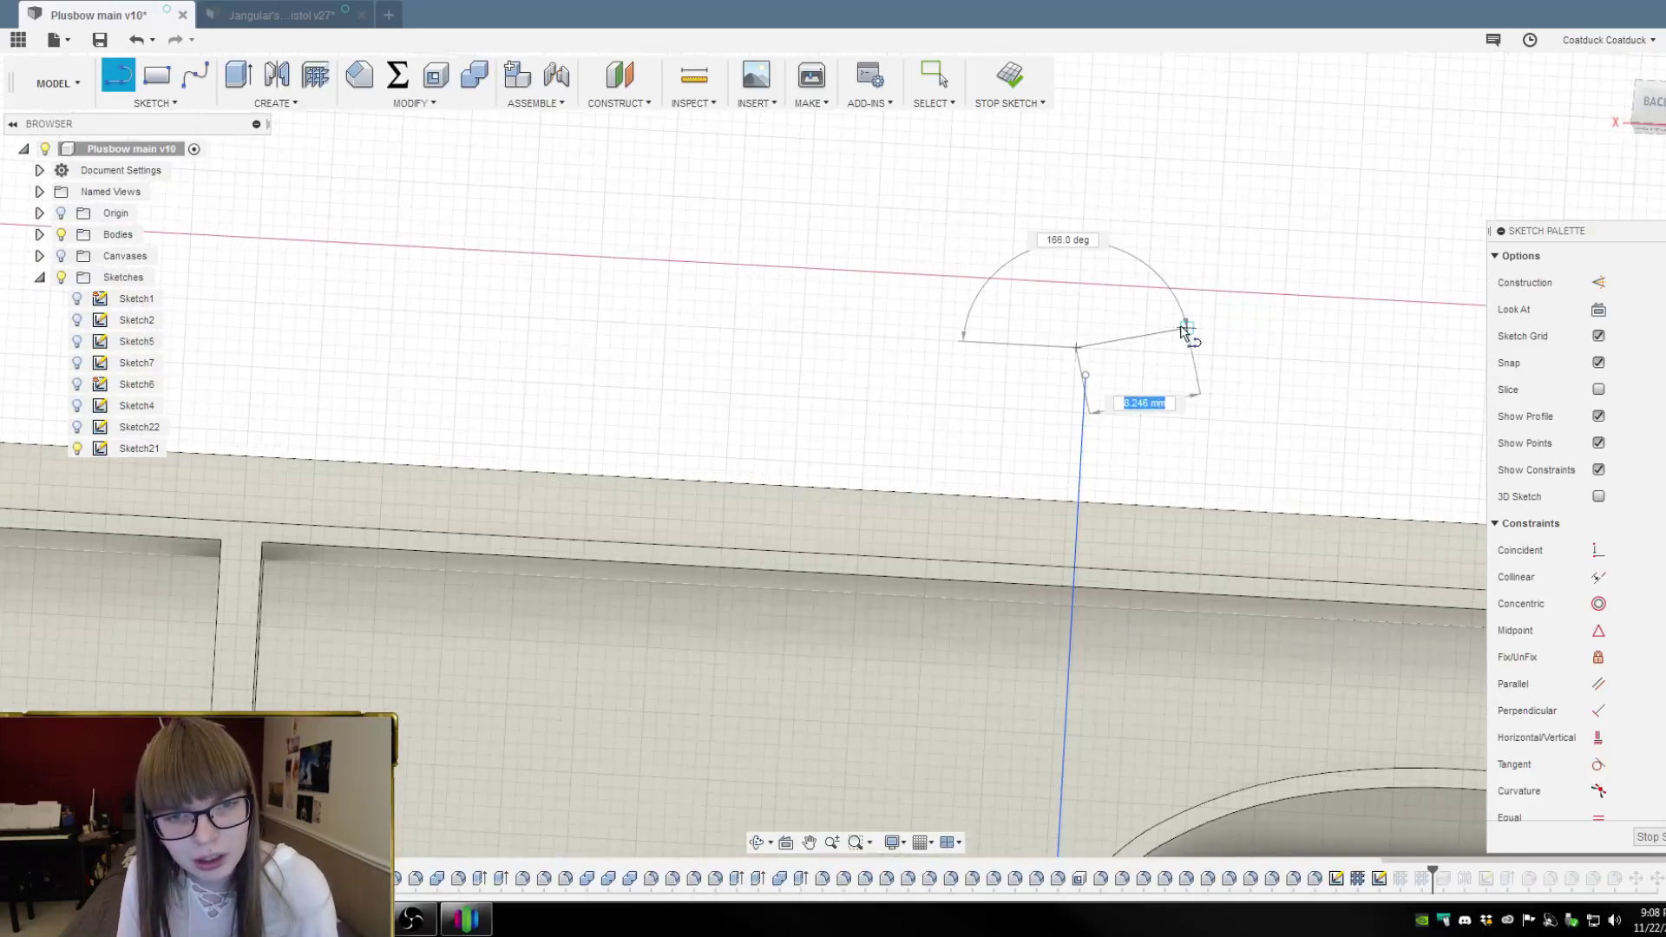
pyautogui.scroll(-3, 1185, 331)
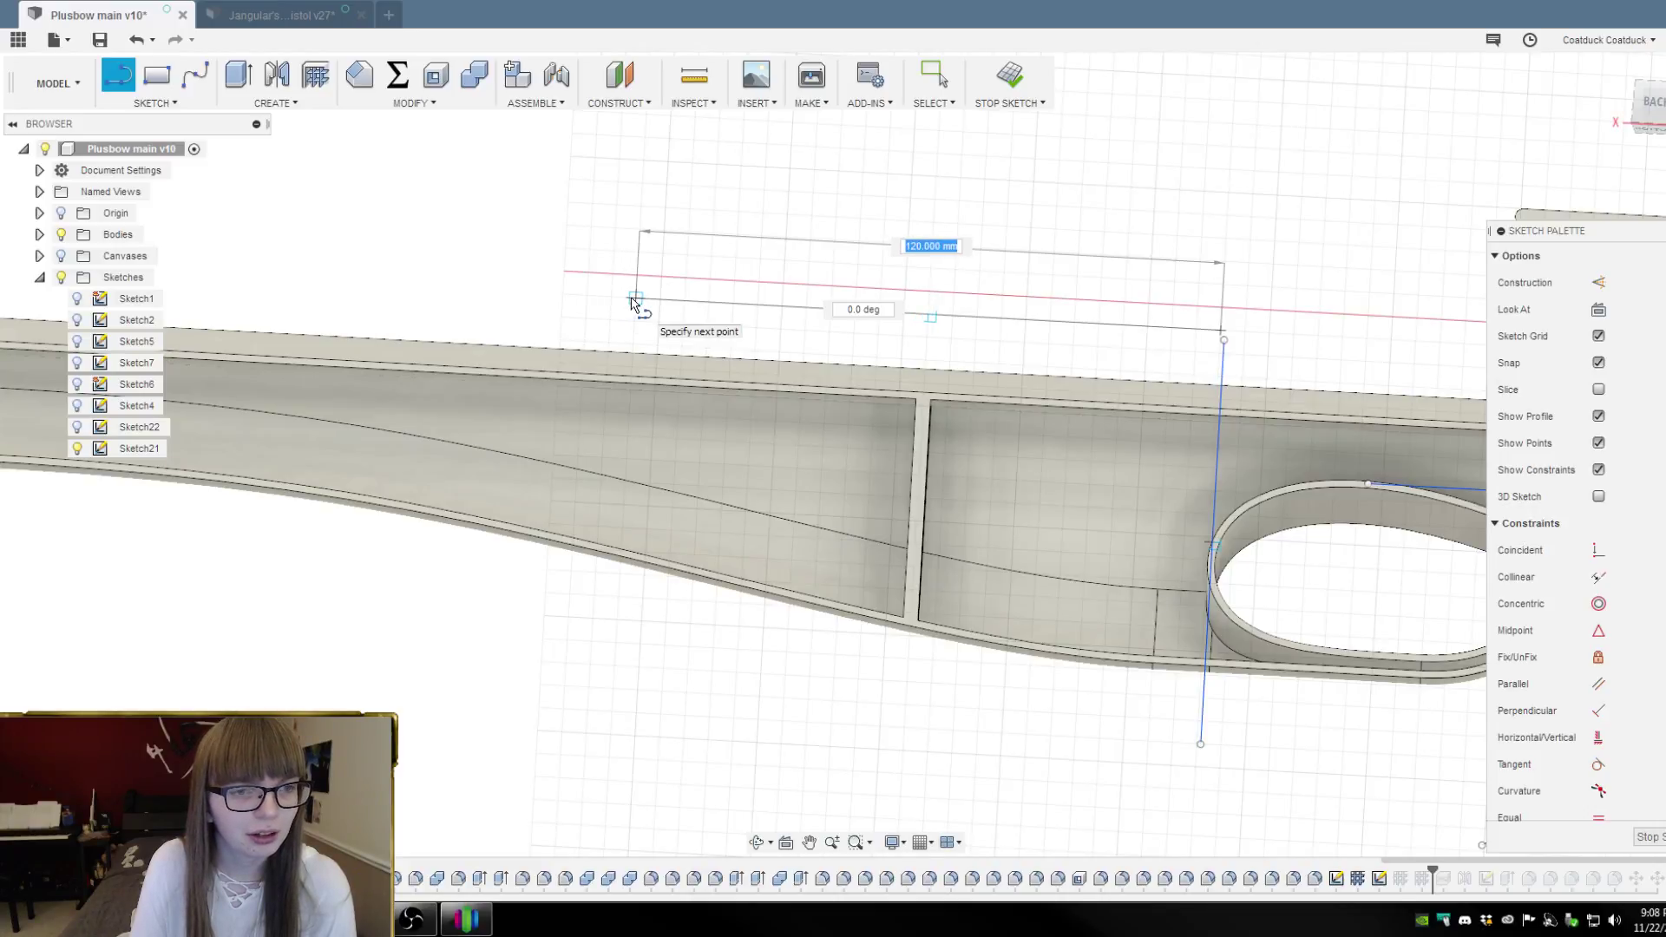
pyautogui.click(634, 300)
pyautogui.click(616, 622)
pyautogui.scroll(-2, 1119, 711)
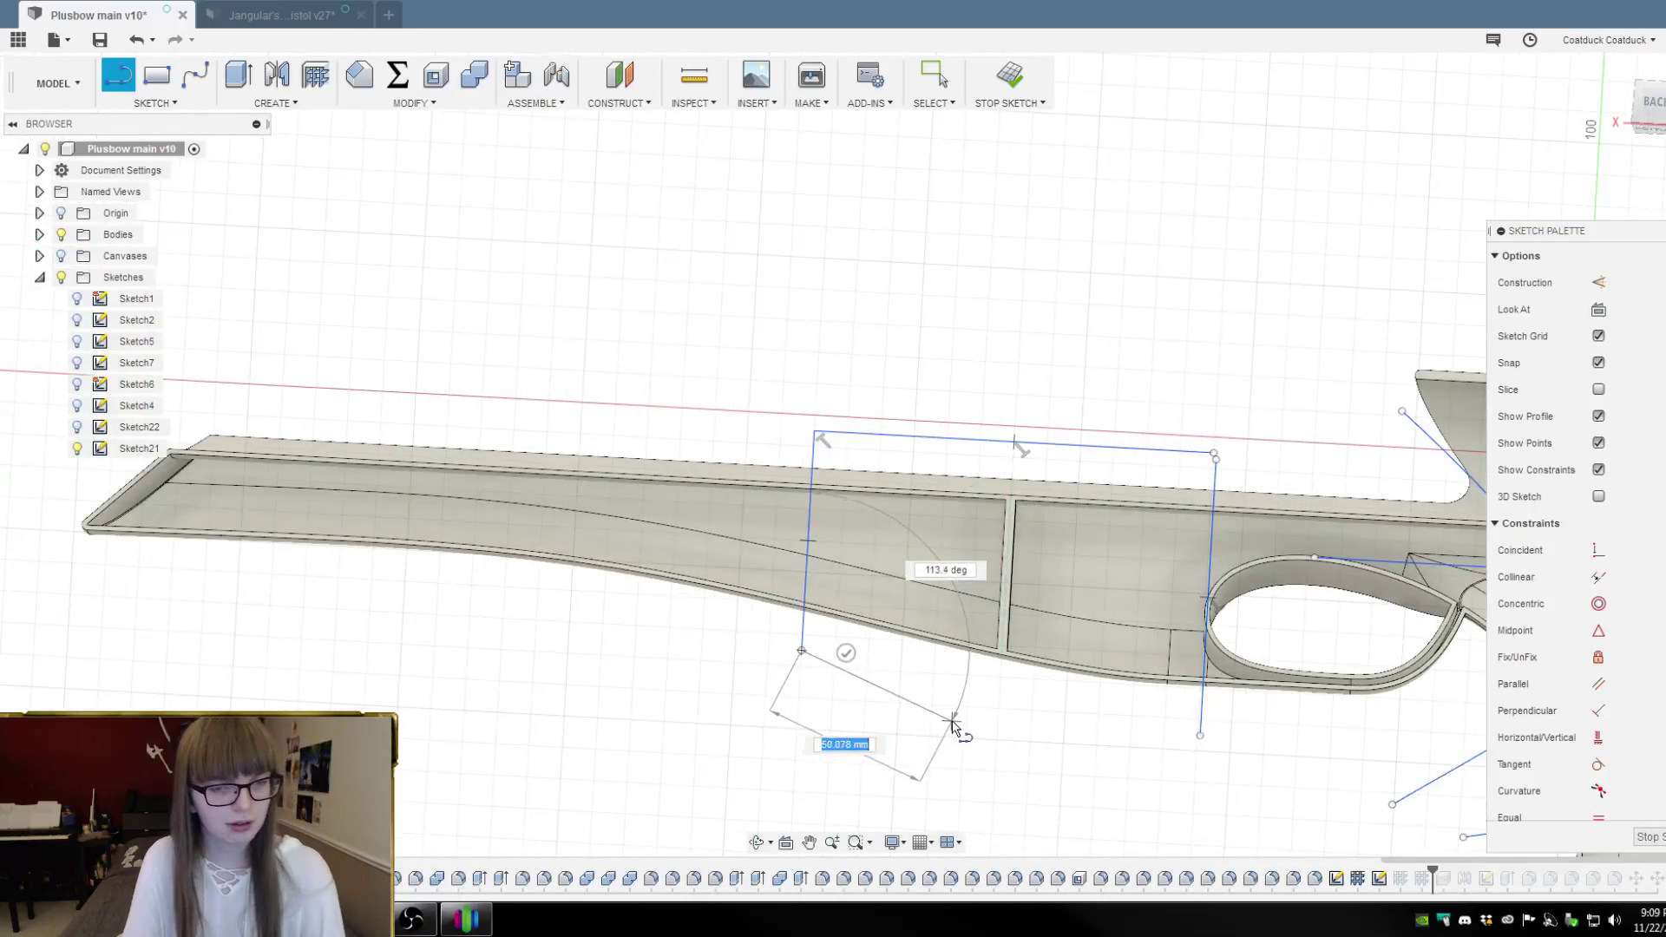
pyautogui.press('Escape')
# Continue the guide line forward from the new fore-end rib line's upper end and draw a second roughly perpendicular rib line across the fore-end
pyautogui.scroll(-1, 963, 727)
pyautogui.press('l')
pyautogui.click(822, 464)
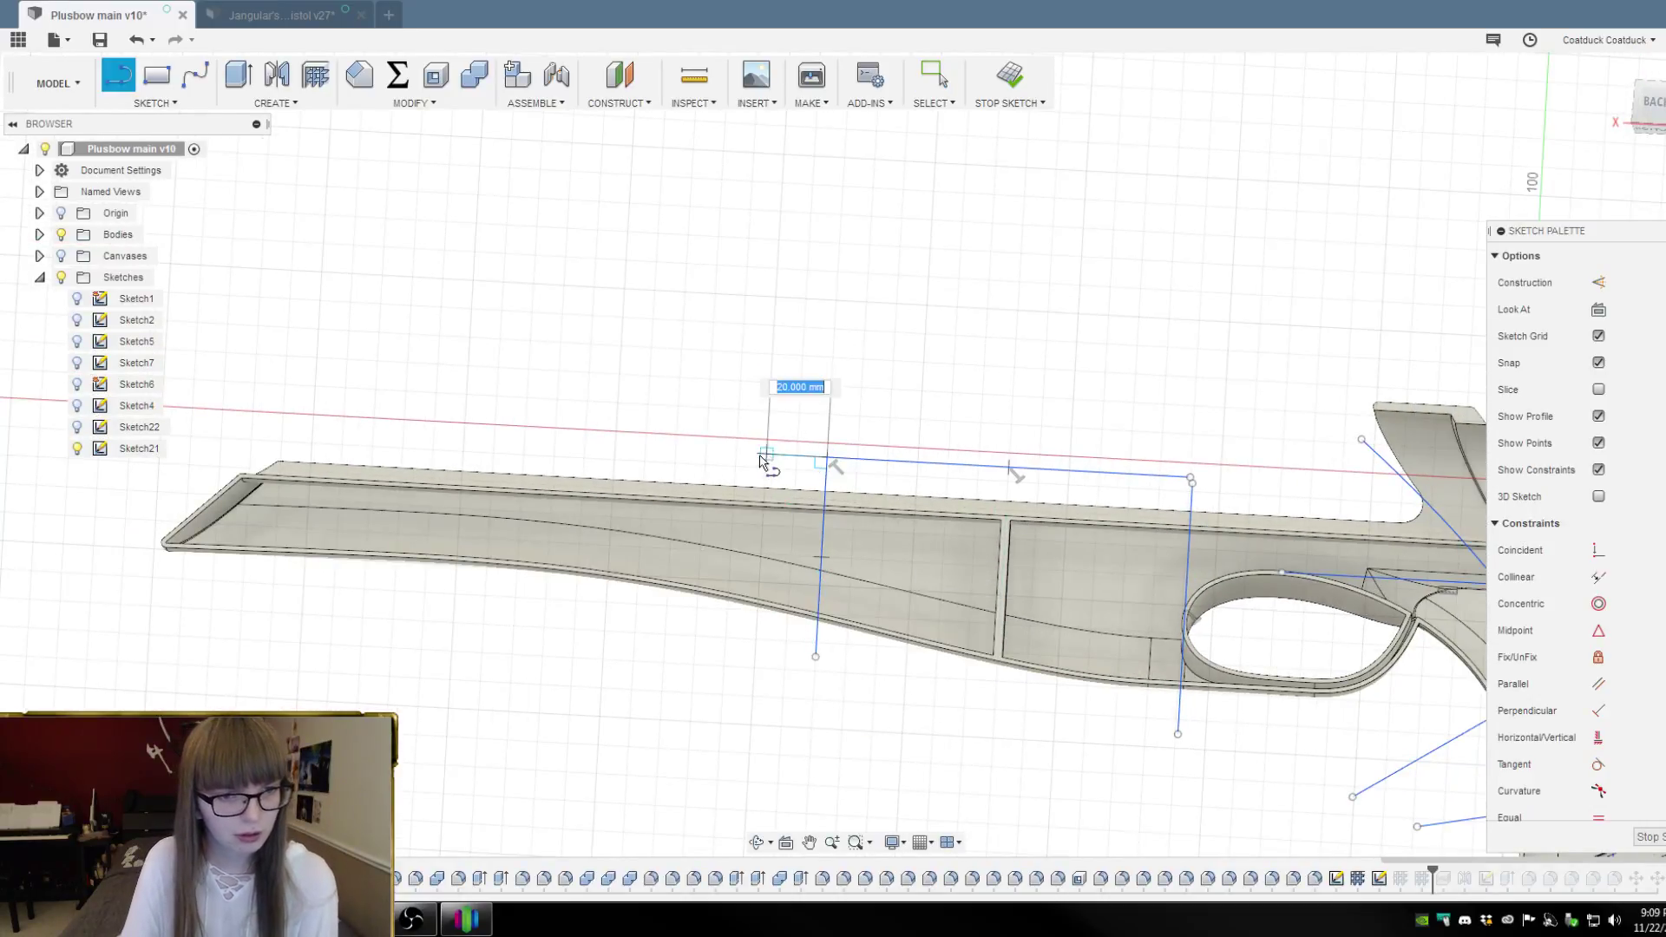
pyautogui.click(645, 448)
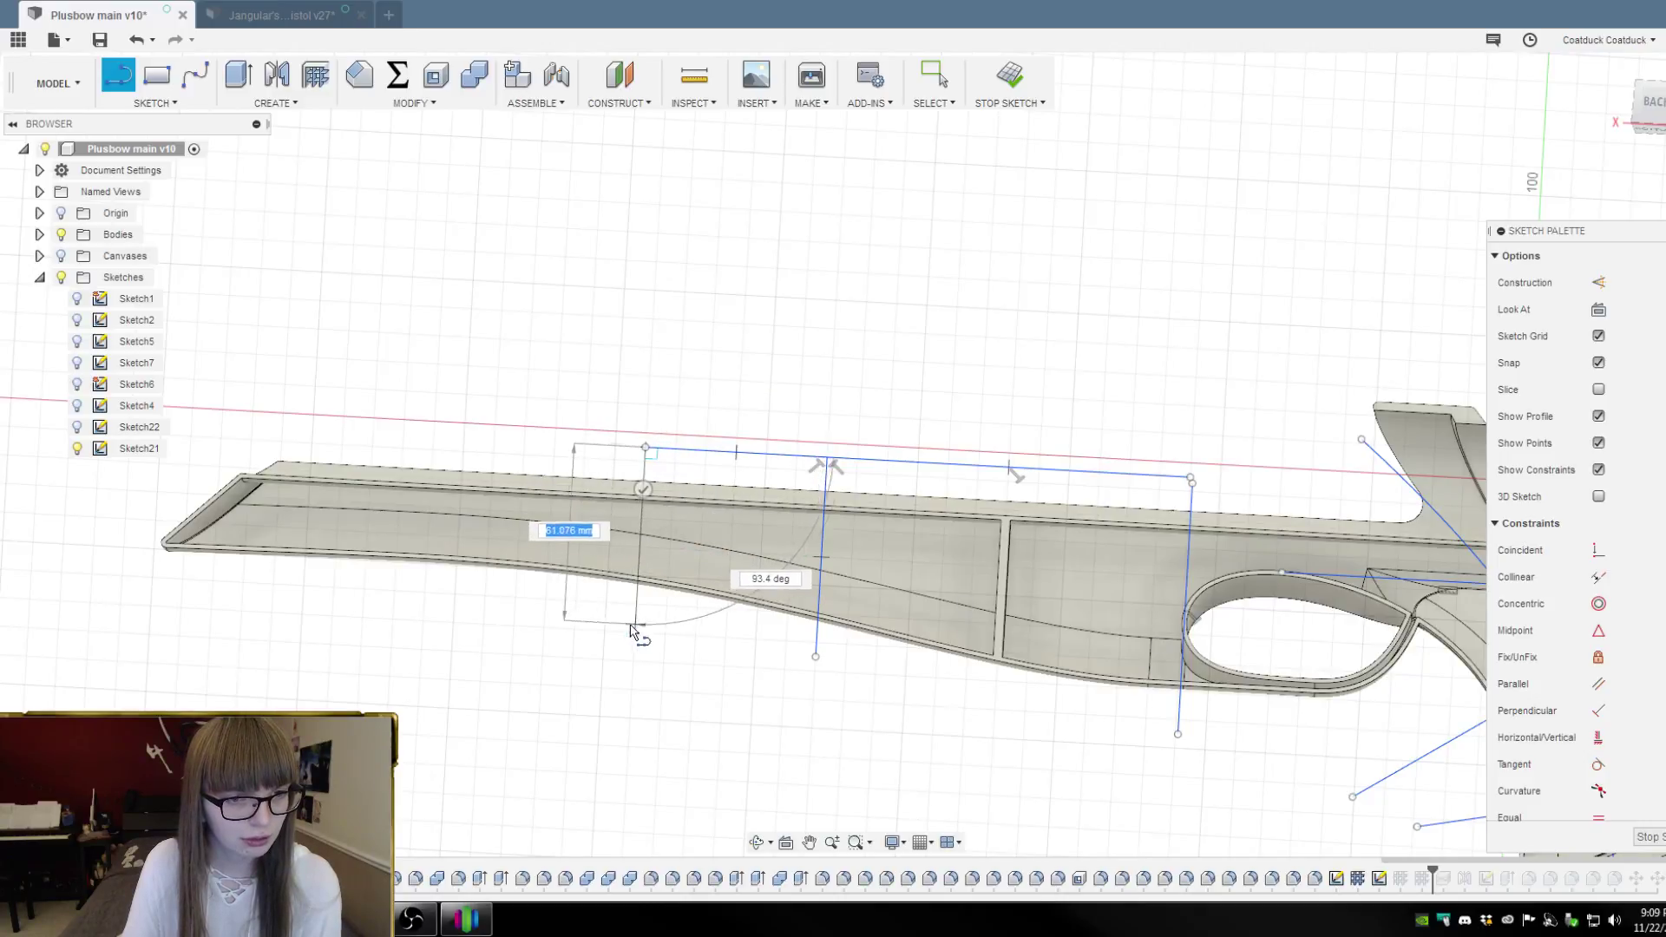
pyautogui.press('Escape')
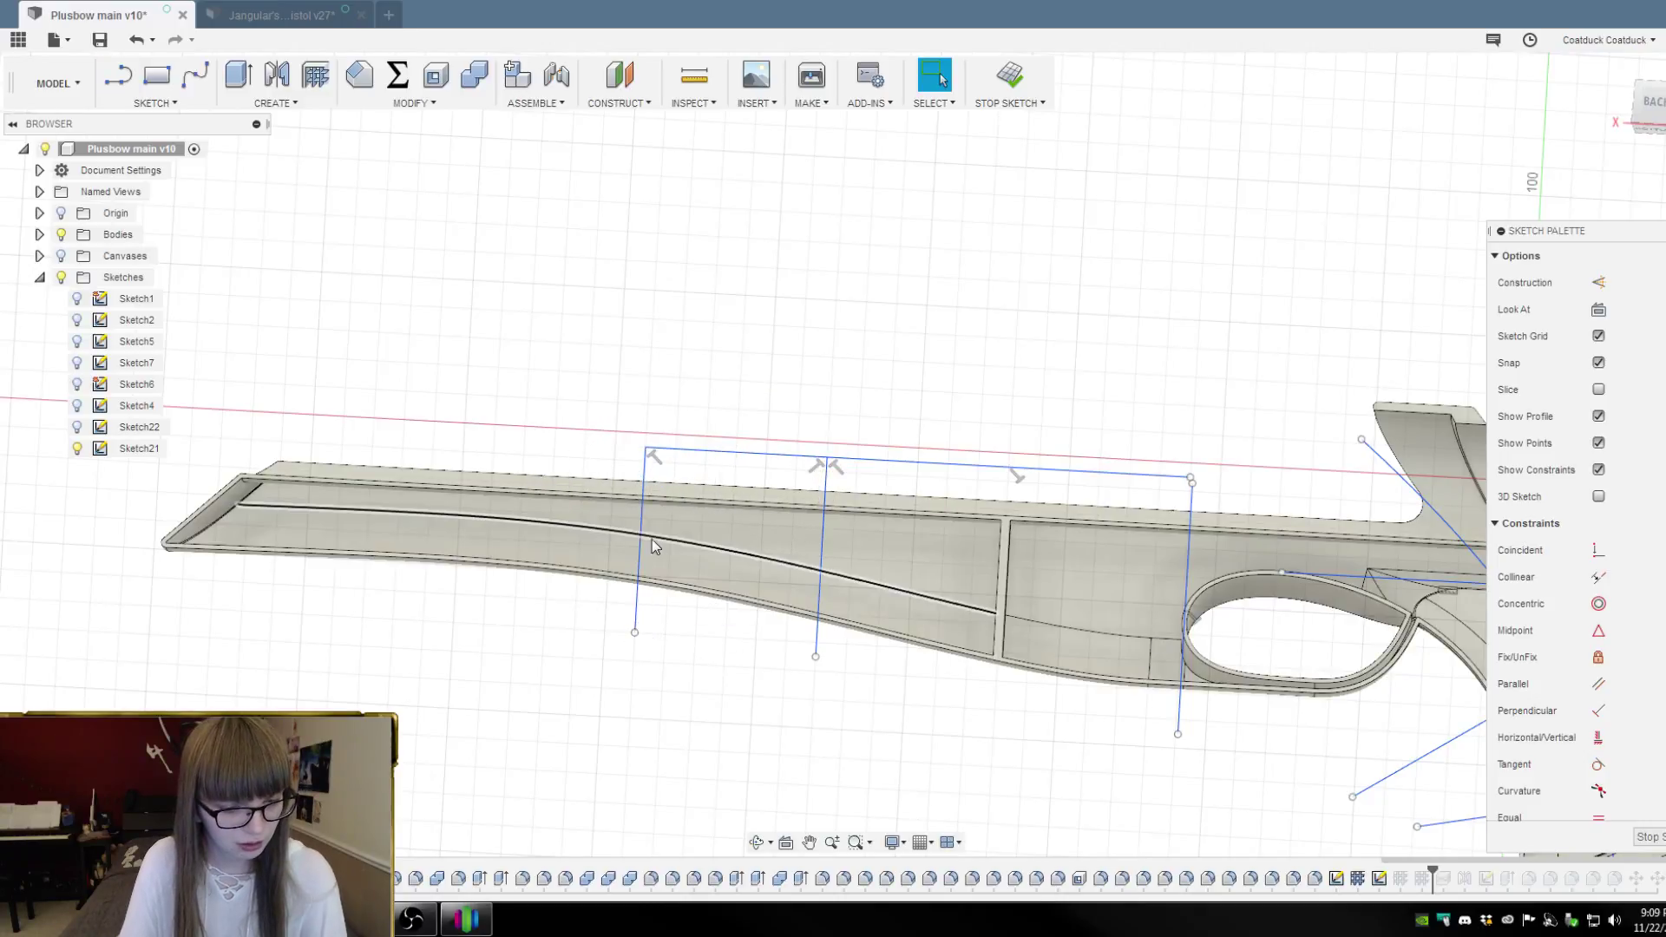
# Continue the guide line forward from the second fore-end rib line and draw a third rib line perpendicular to it across the fore-end
pyautogui.click(648, 449)
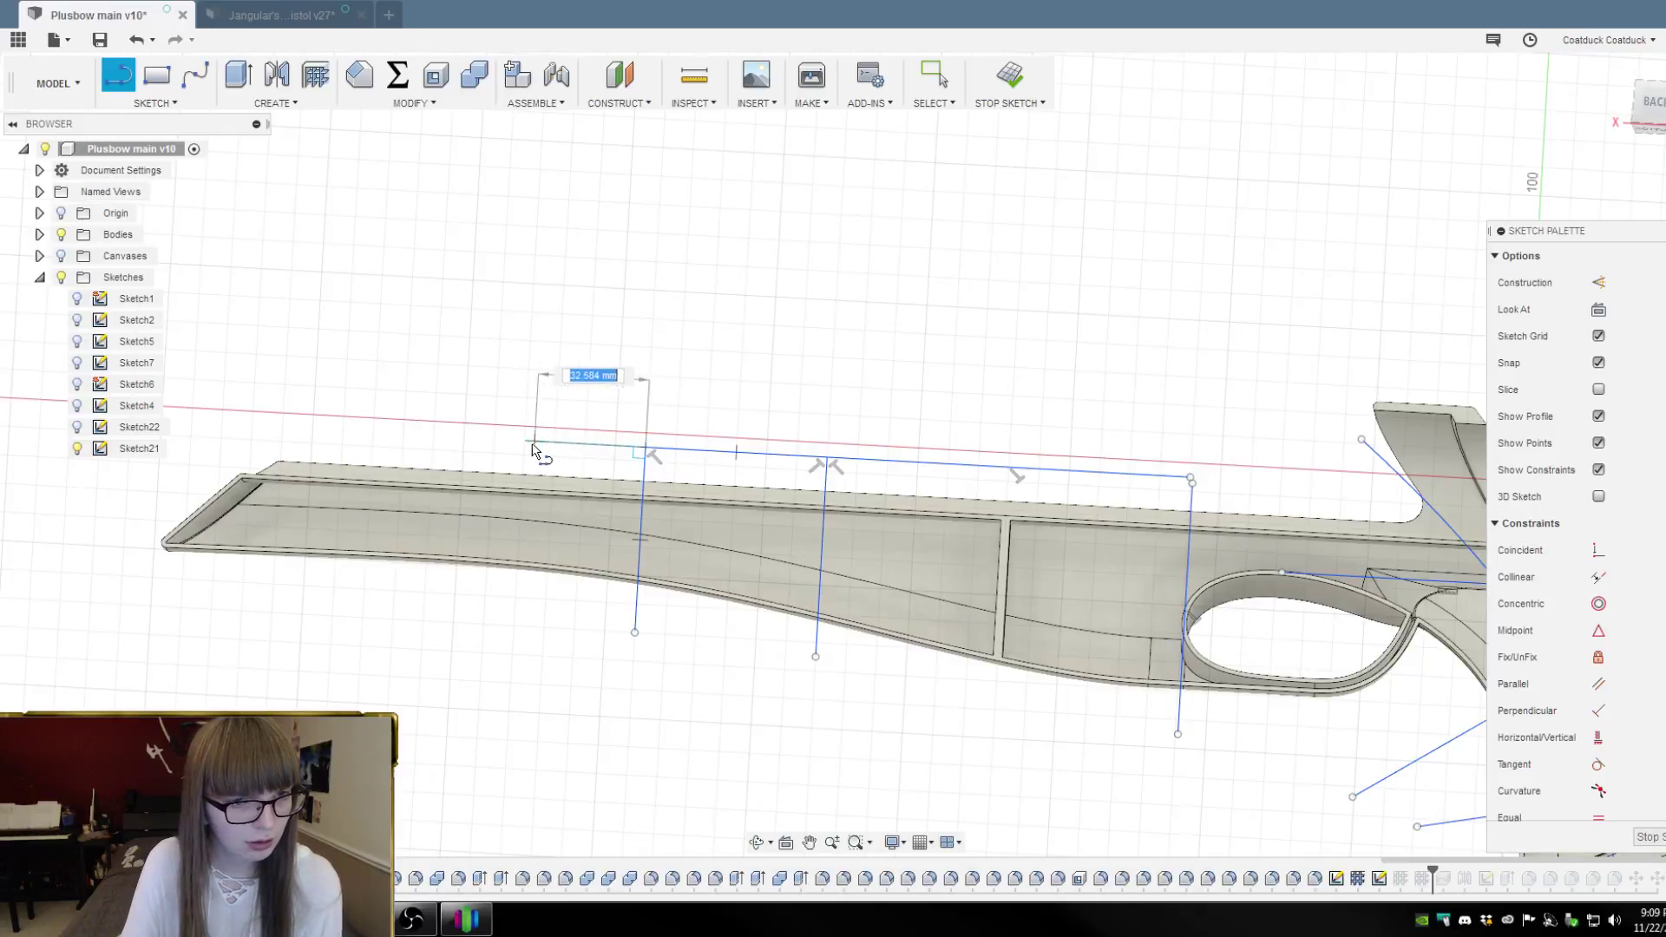
pyautogui.click(466, 439)
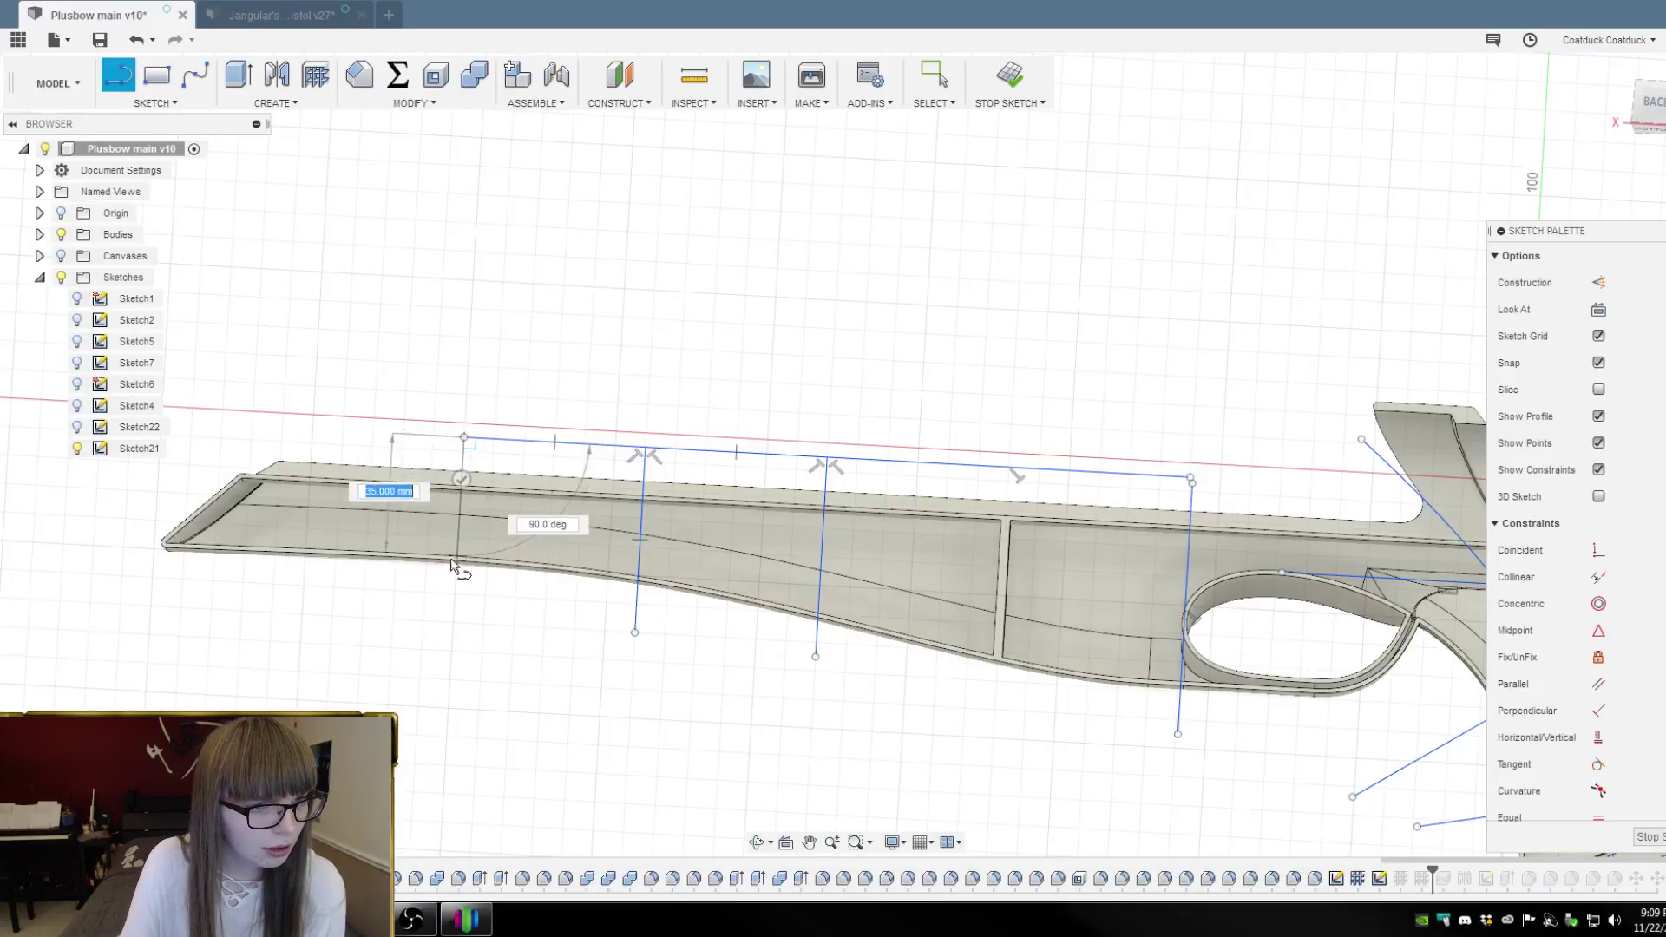
pyautogui.click(452, 624)
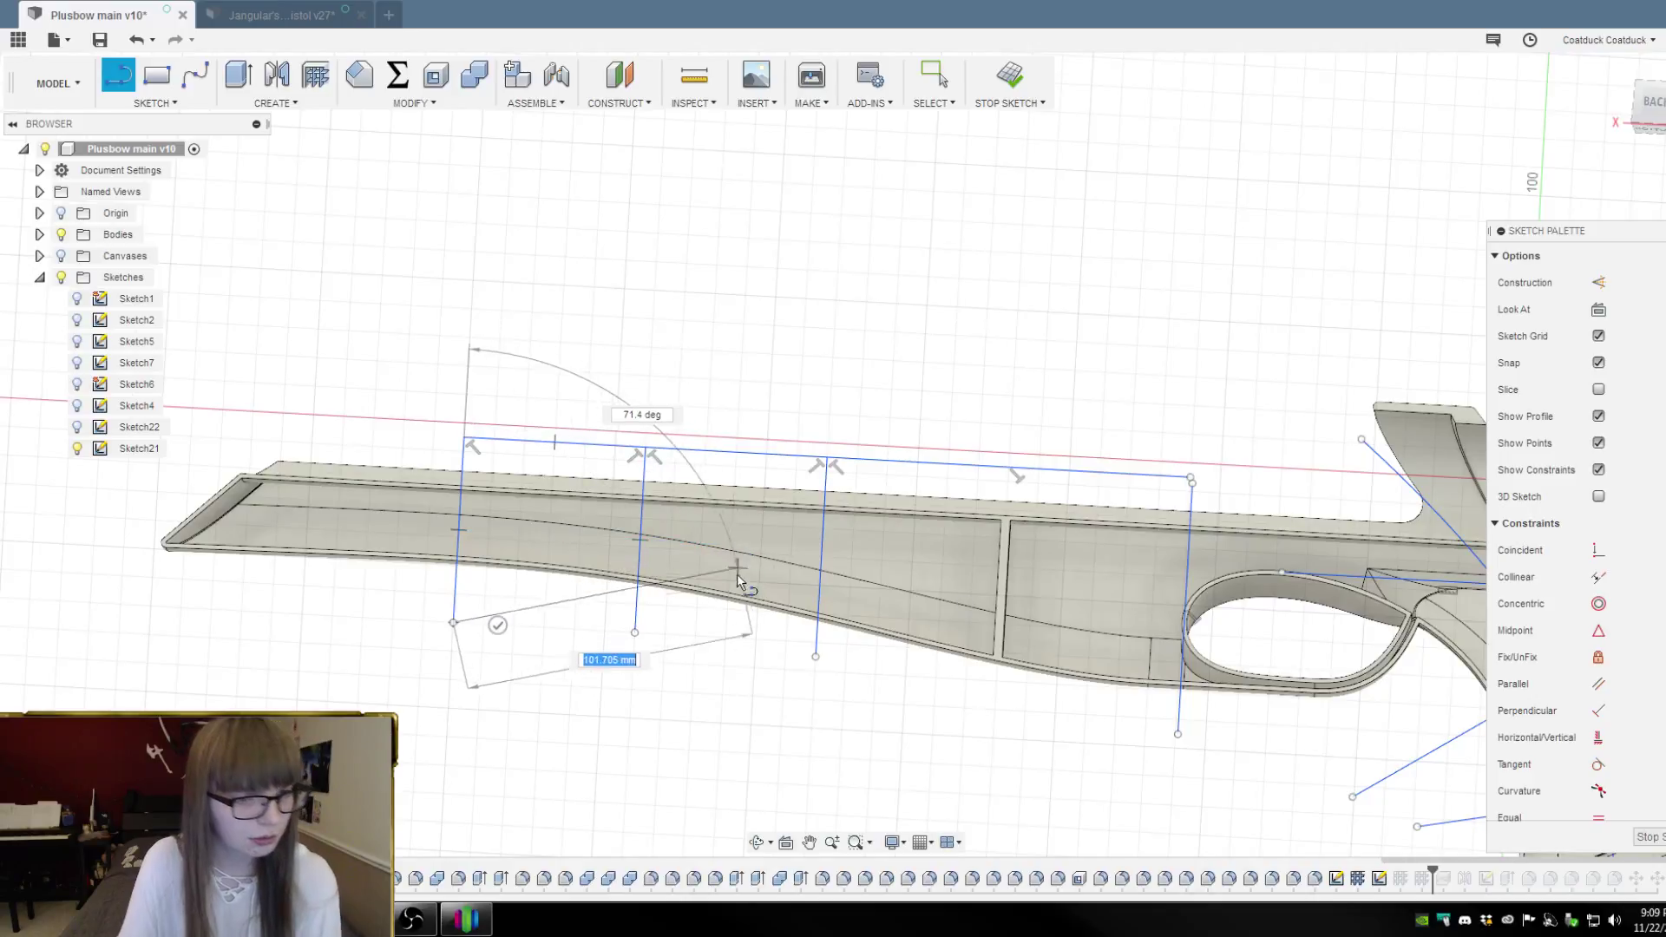
# Continue the guide line forward from the third fore-end rib line and draw a fourth perpendicular rib line near the front tip
pyautogui.press('Escape')
pyautogui.moveTo(195, 535); pyautogui.dragTo(422, 566, button='middle')
pyautogui.press('l')
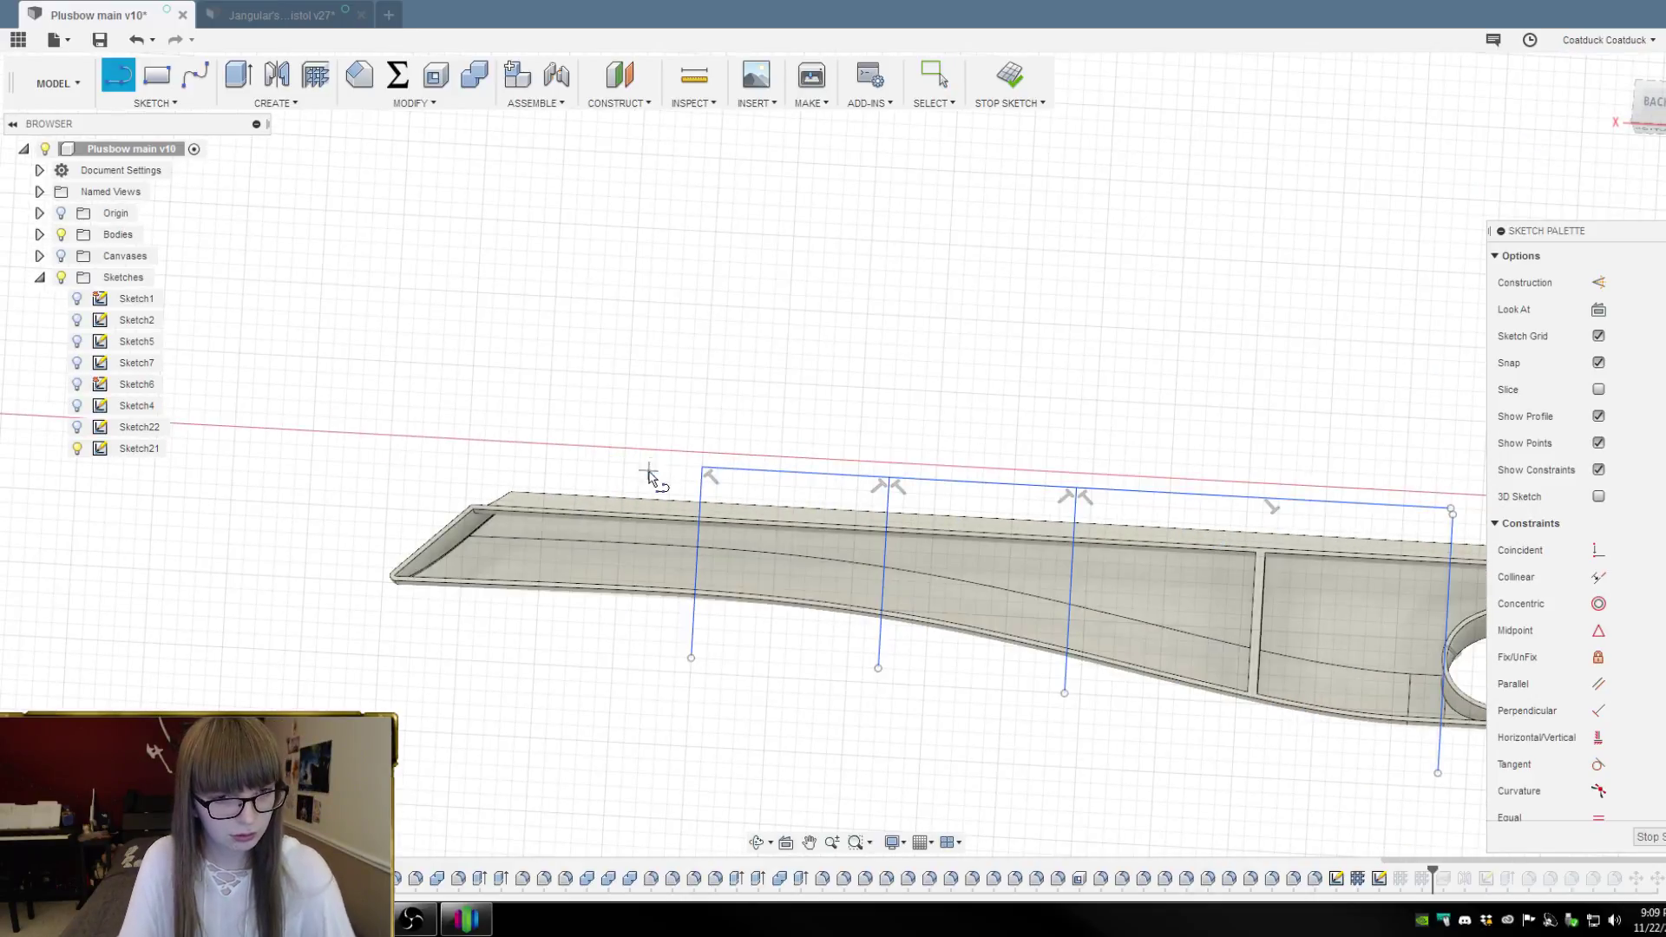
pyautogui.click(704, 468)
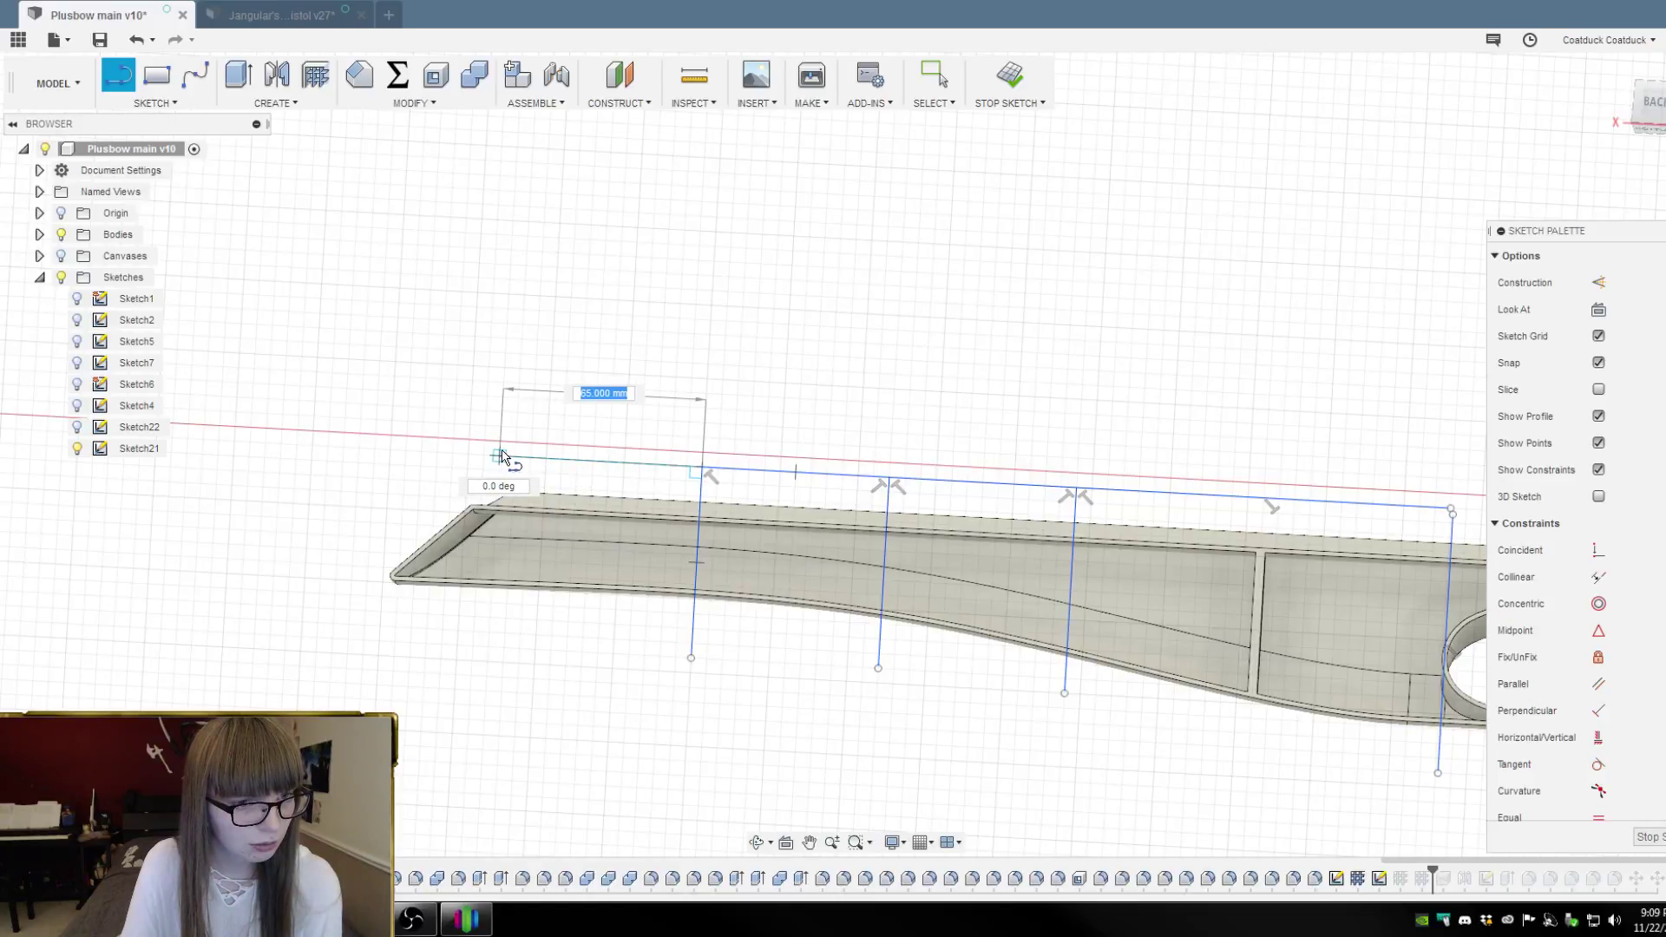
pyautogui.click(513, 457)
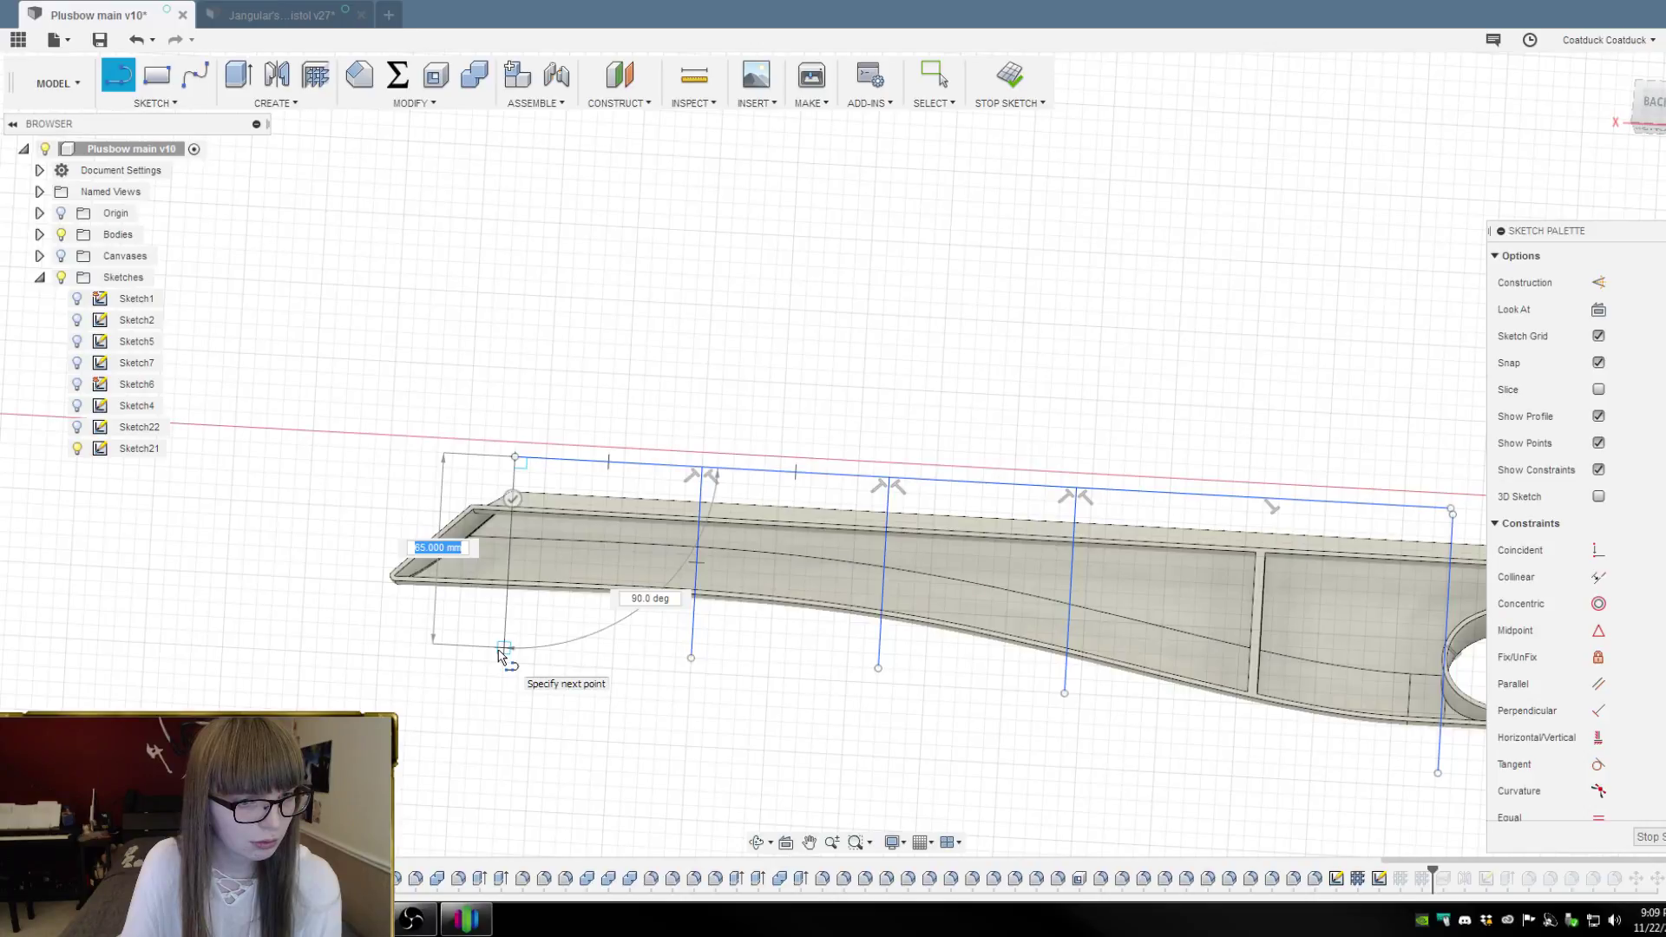
pyautogui.click(504, 647)
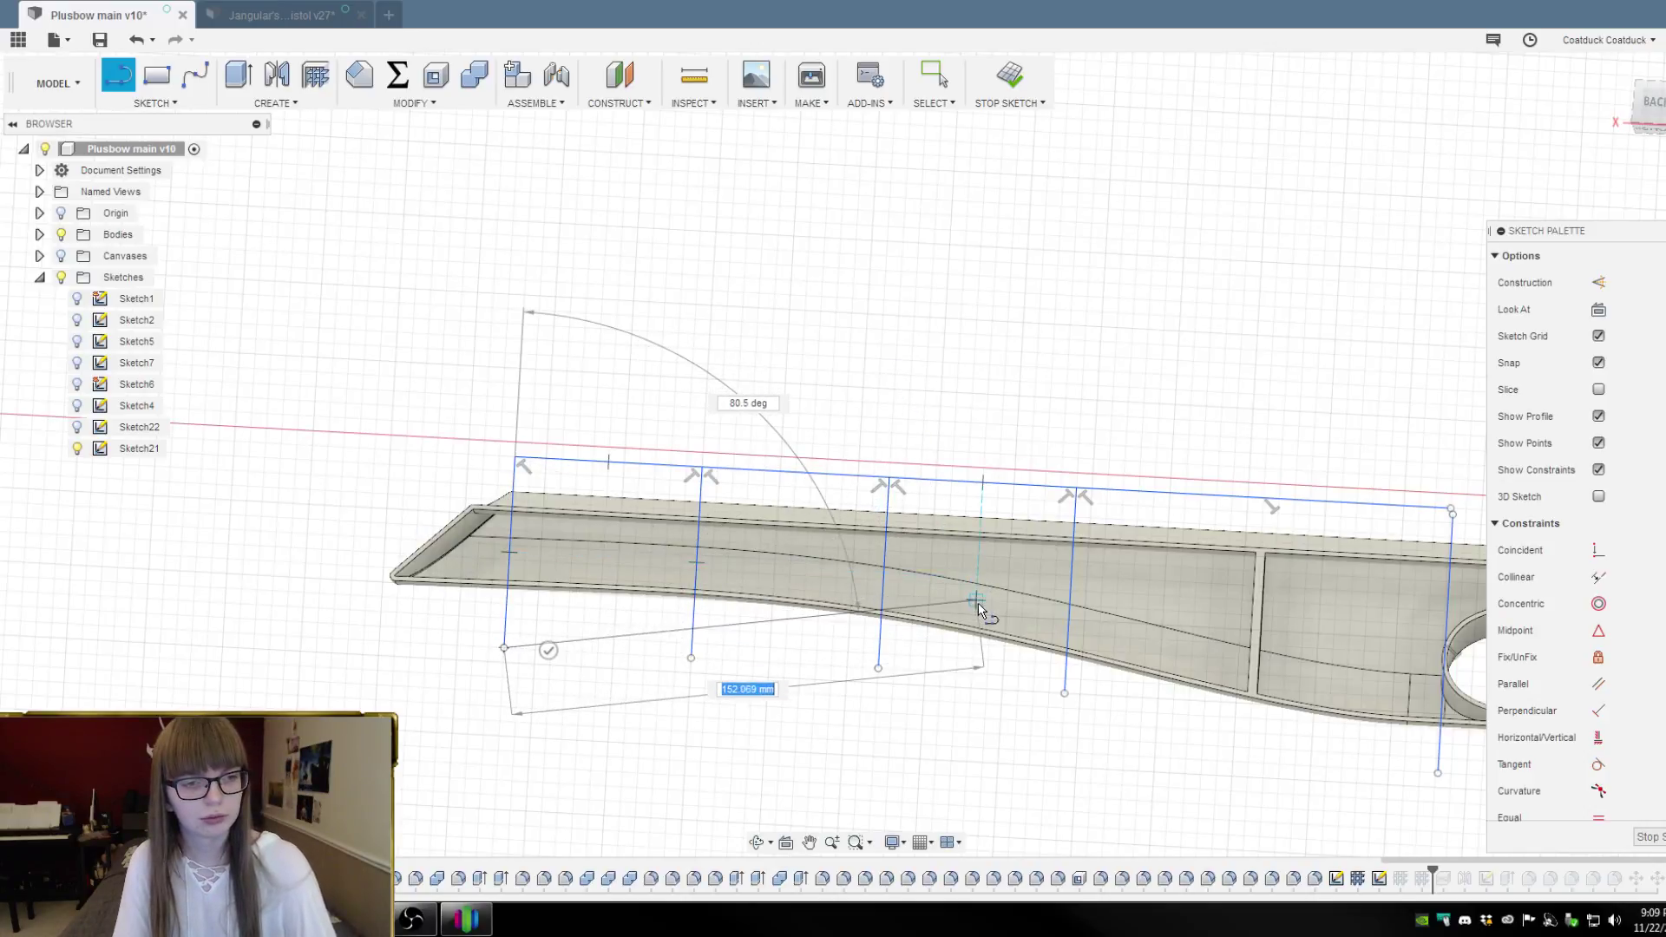
pyautogui.press('Escape')
# Delete the four guide line segments joining the upper ends of the fore-end rib lines and finish the sketch
pyautogui.scroll(-3, 521, 361)
pyautogui.click(1124, 461)
pyautogui.press('Delete')
pyautogui.click(829, 443)
pyautogui.press('Delete')
pyautogui.click(661, 438)
pyautogui.press('Delete')
pyautogui.click(618, 429)
pyautogui.press('Delete')
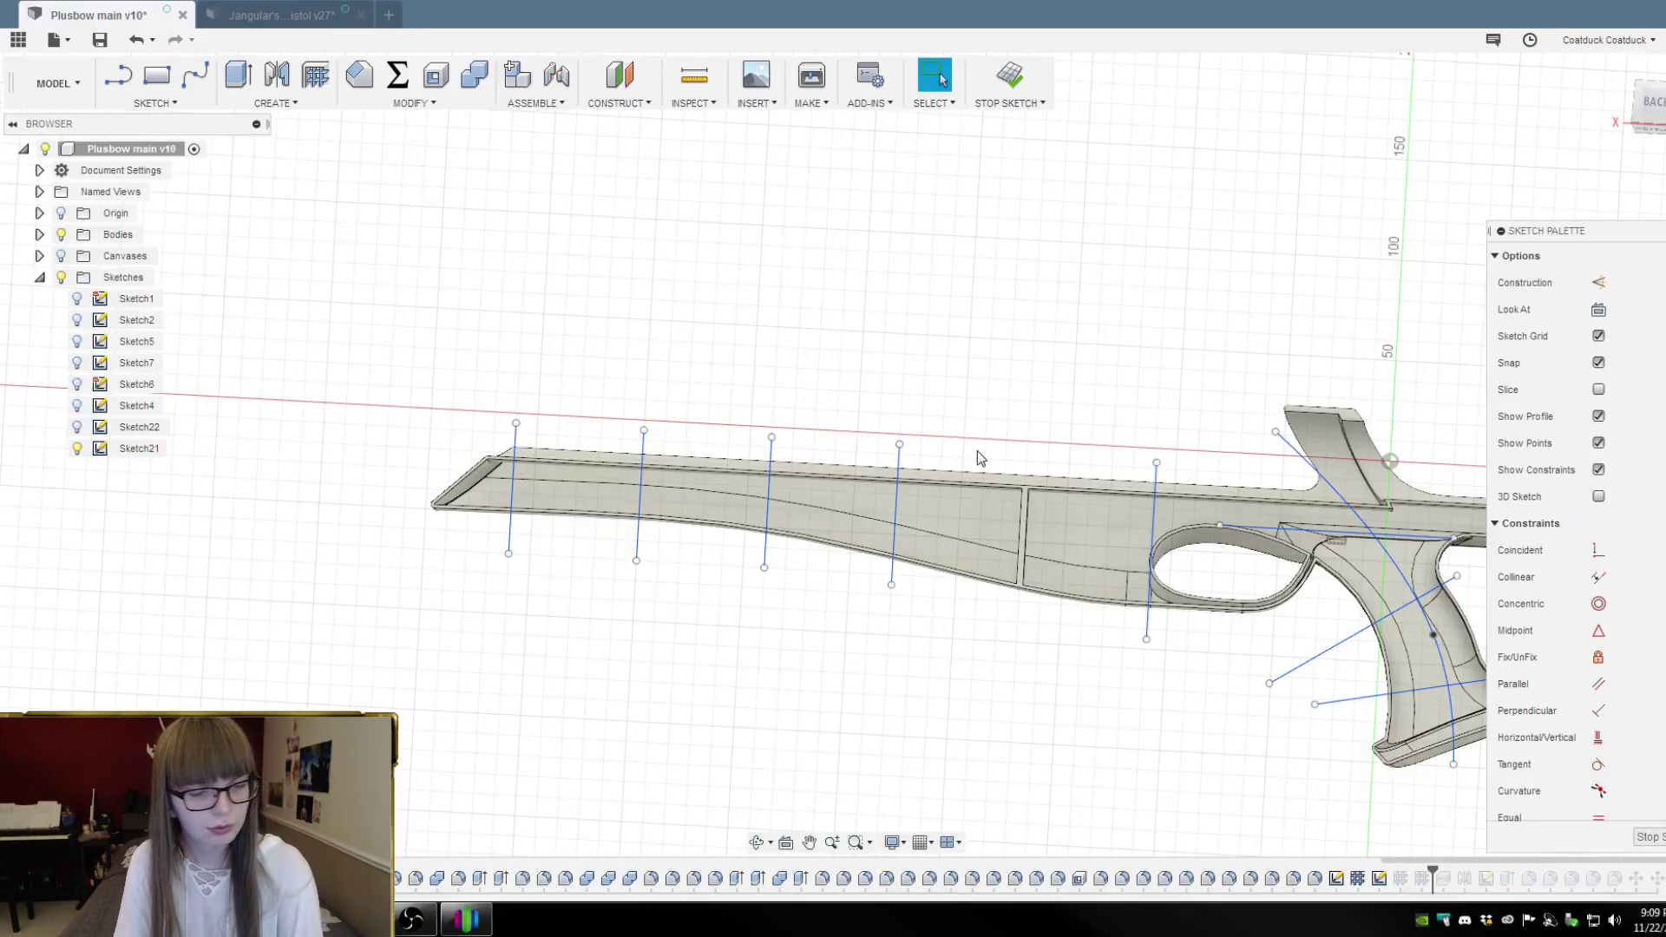
pyautogui.scroll(-2, 732, 346)
pyautogui.scroll(-2, 774, 387)
pyautogui.scroll(1, 1161, 418)
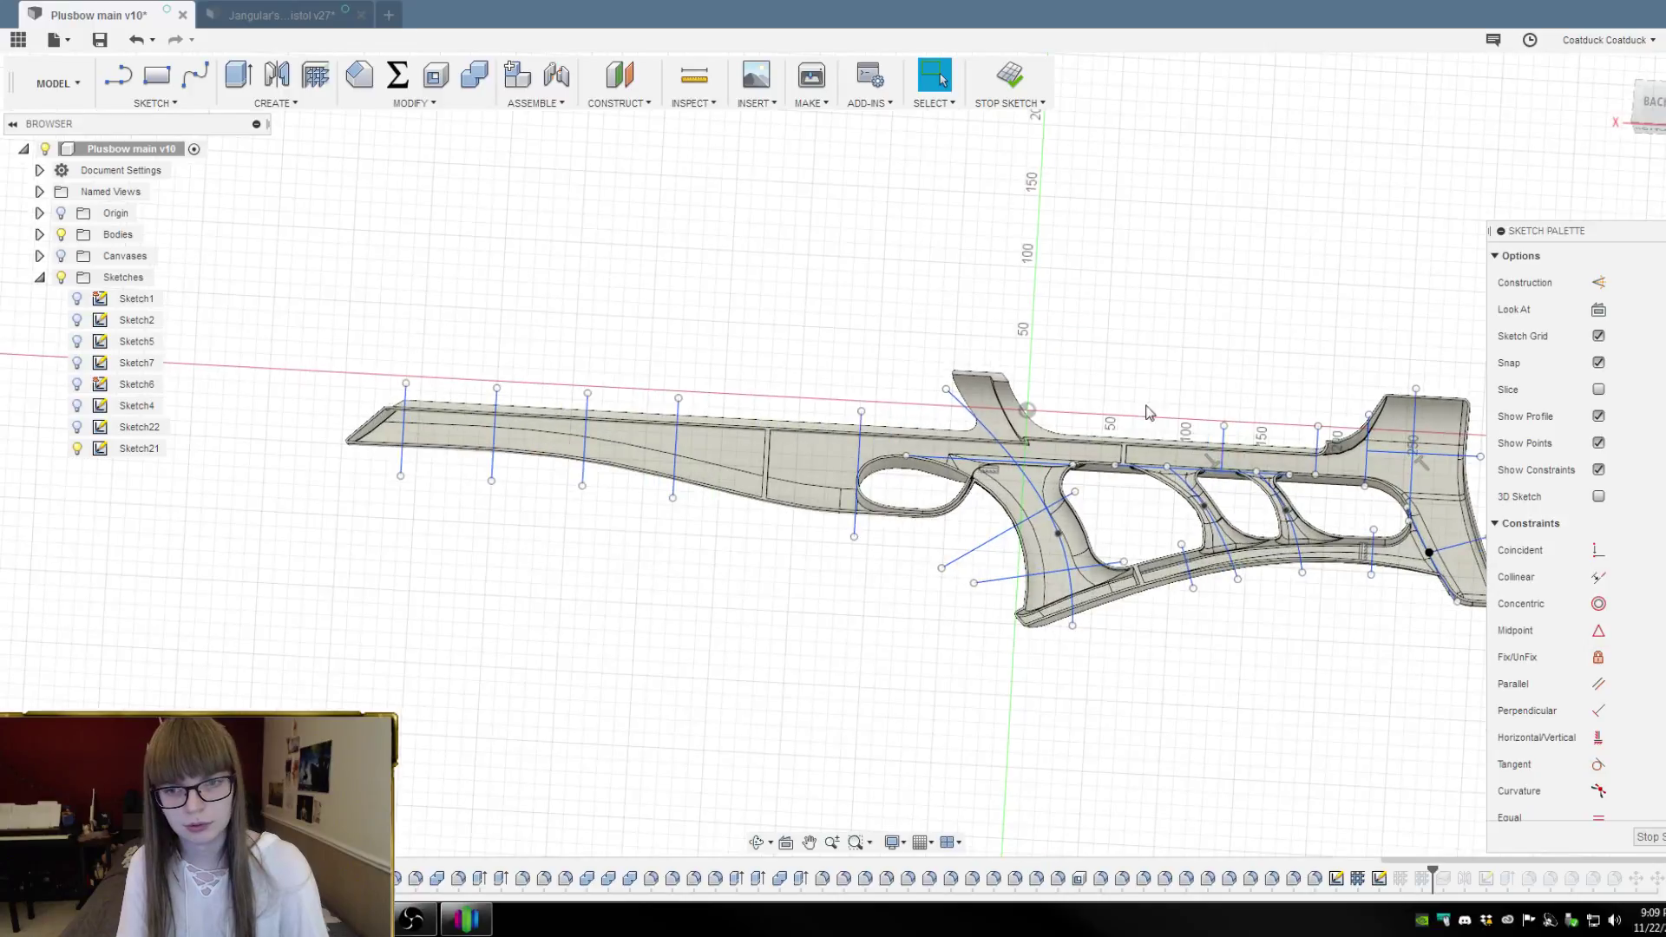
pyautogui.click(1650, 837)
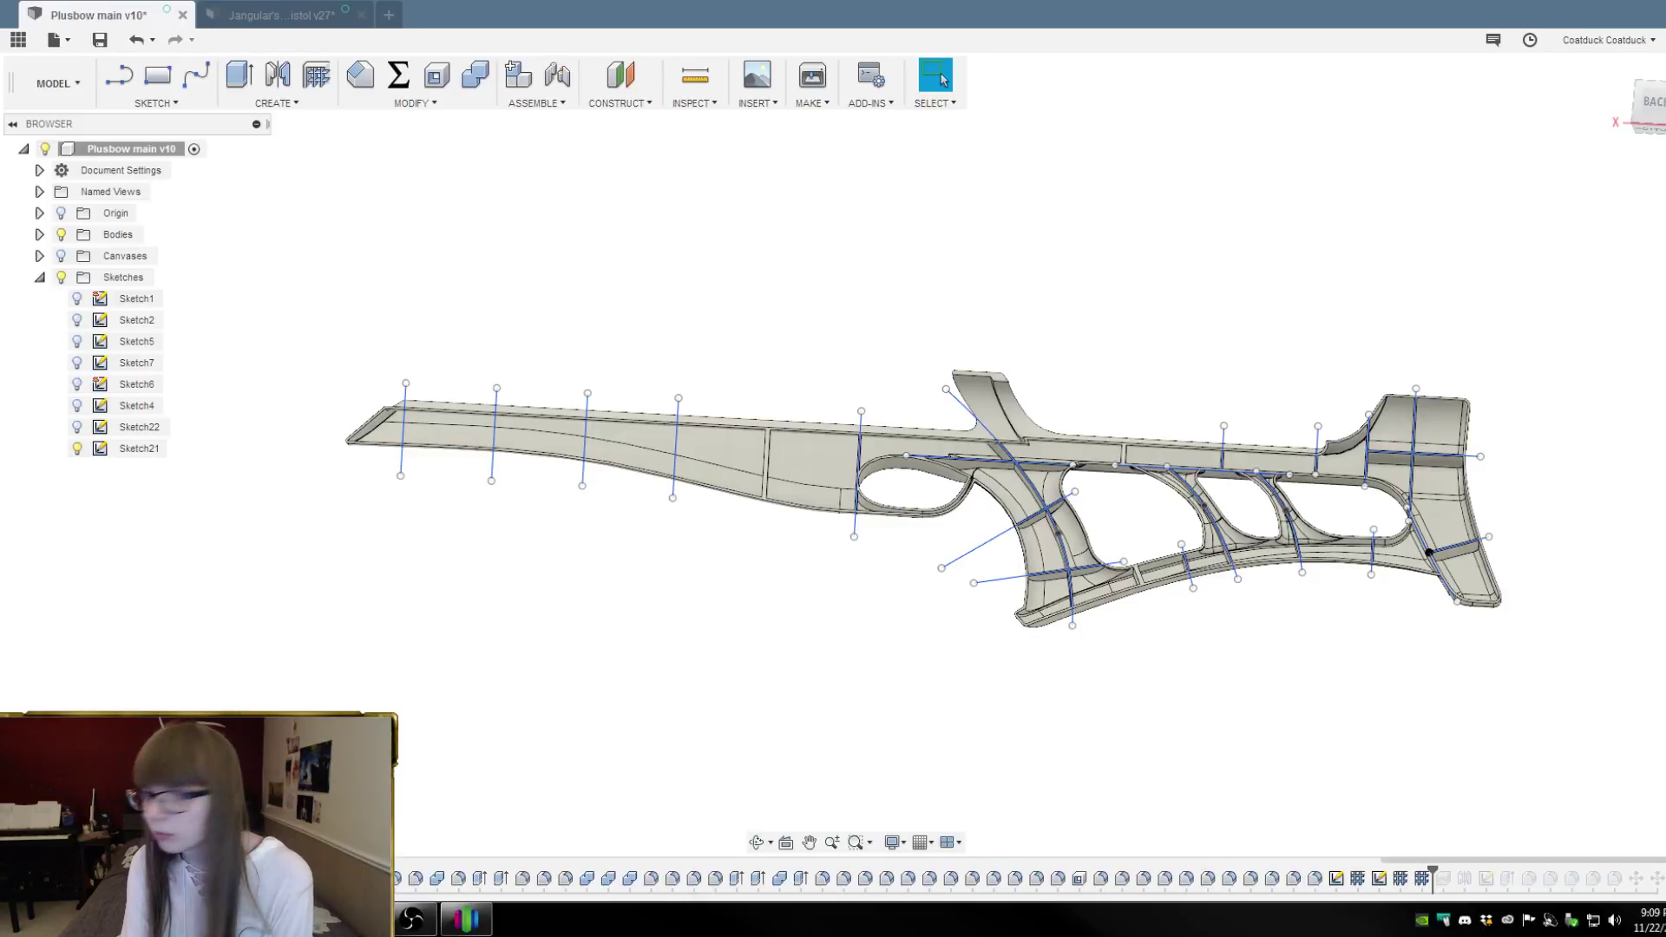
# Add the four new fore-end rib lines to the curves of the existing 1.50 mm web feature and apply it
pyautogui.click(1650, 108)
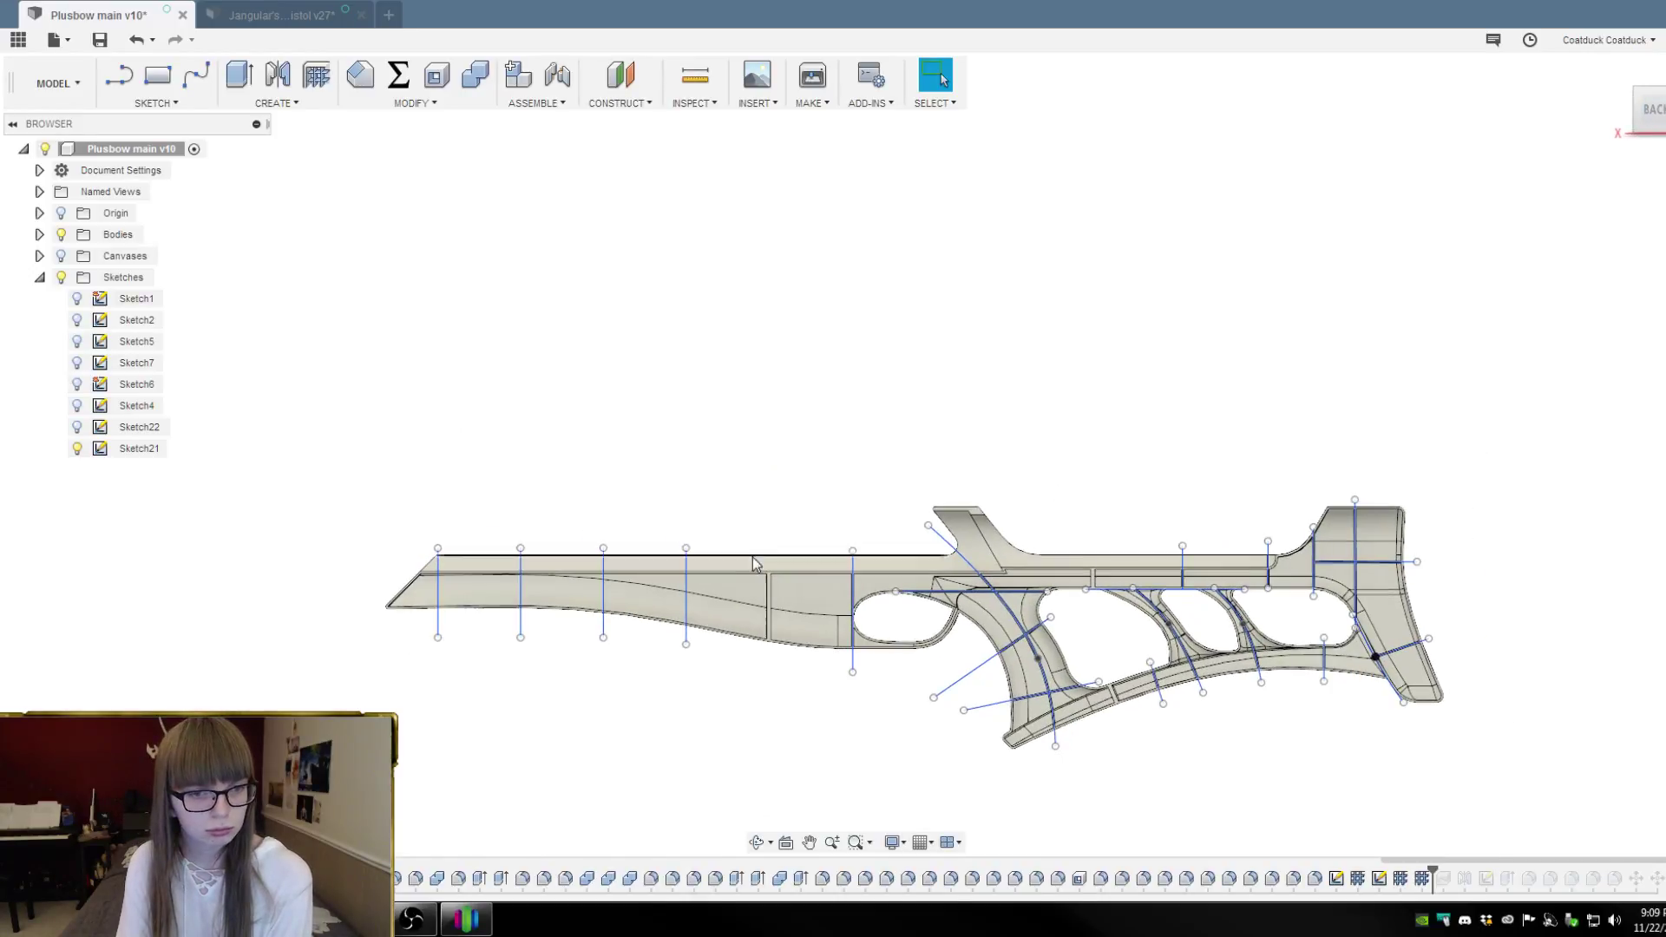
pyautogui.scroll(2, 569, 731)
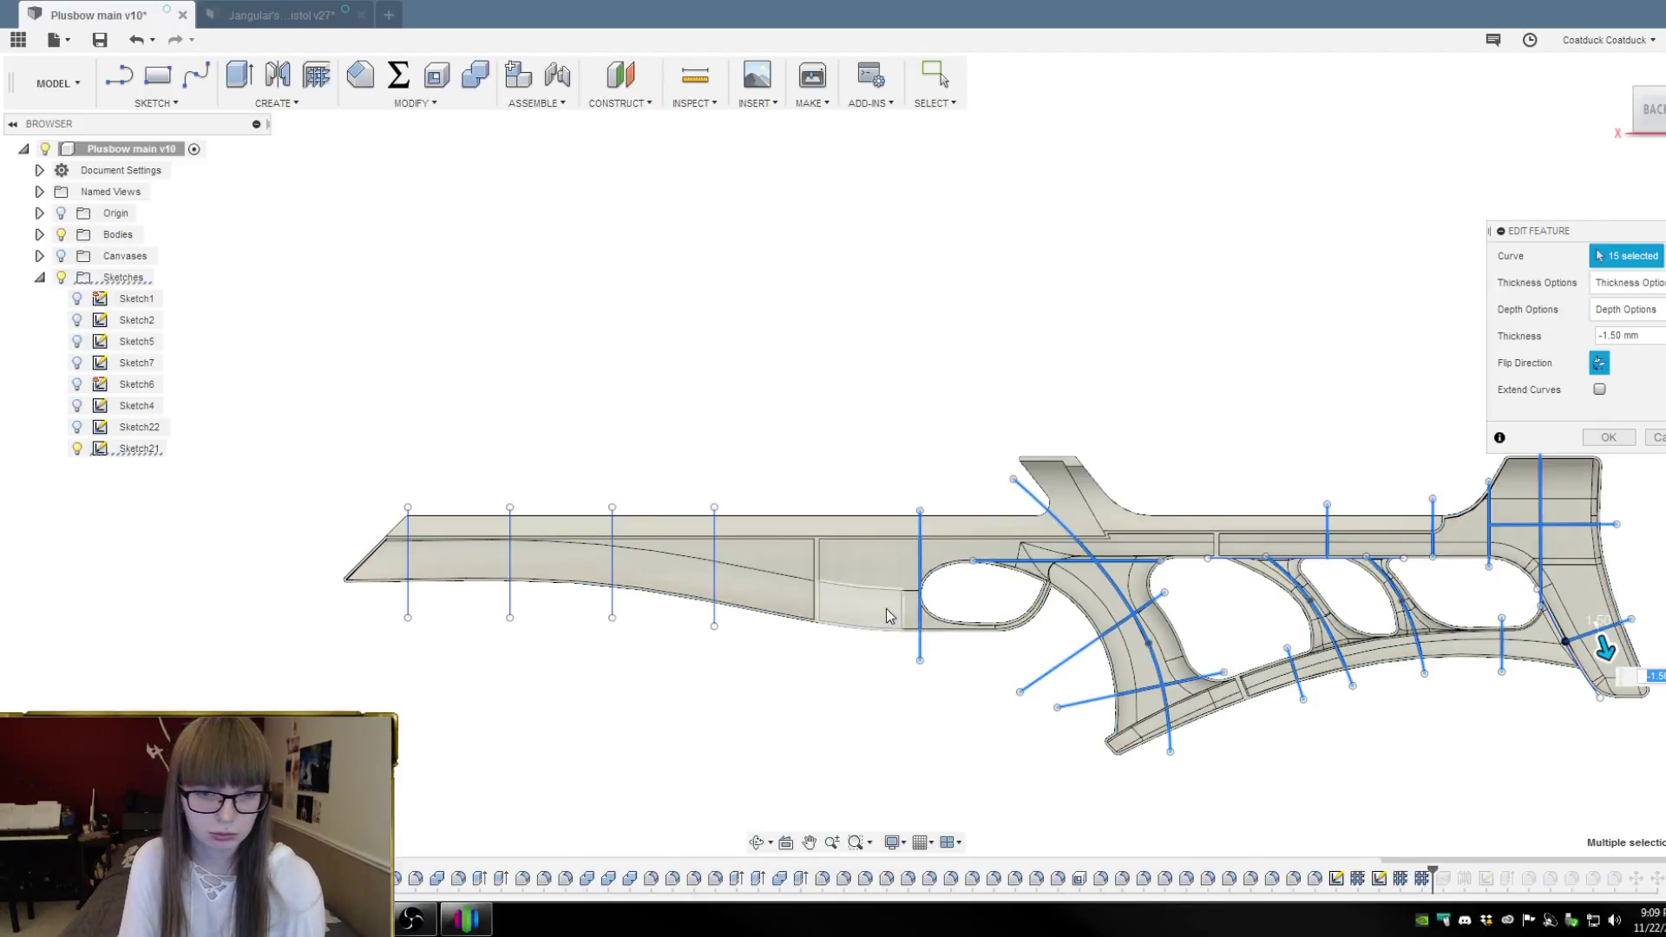
pyautogui.keyDown('ctrl'); pyautogui.click(612, 546); pyautogui.keyUp('ctrl')
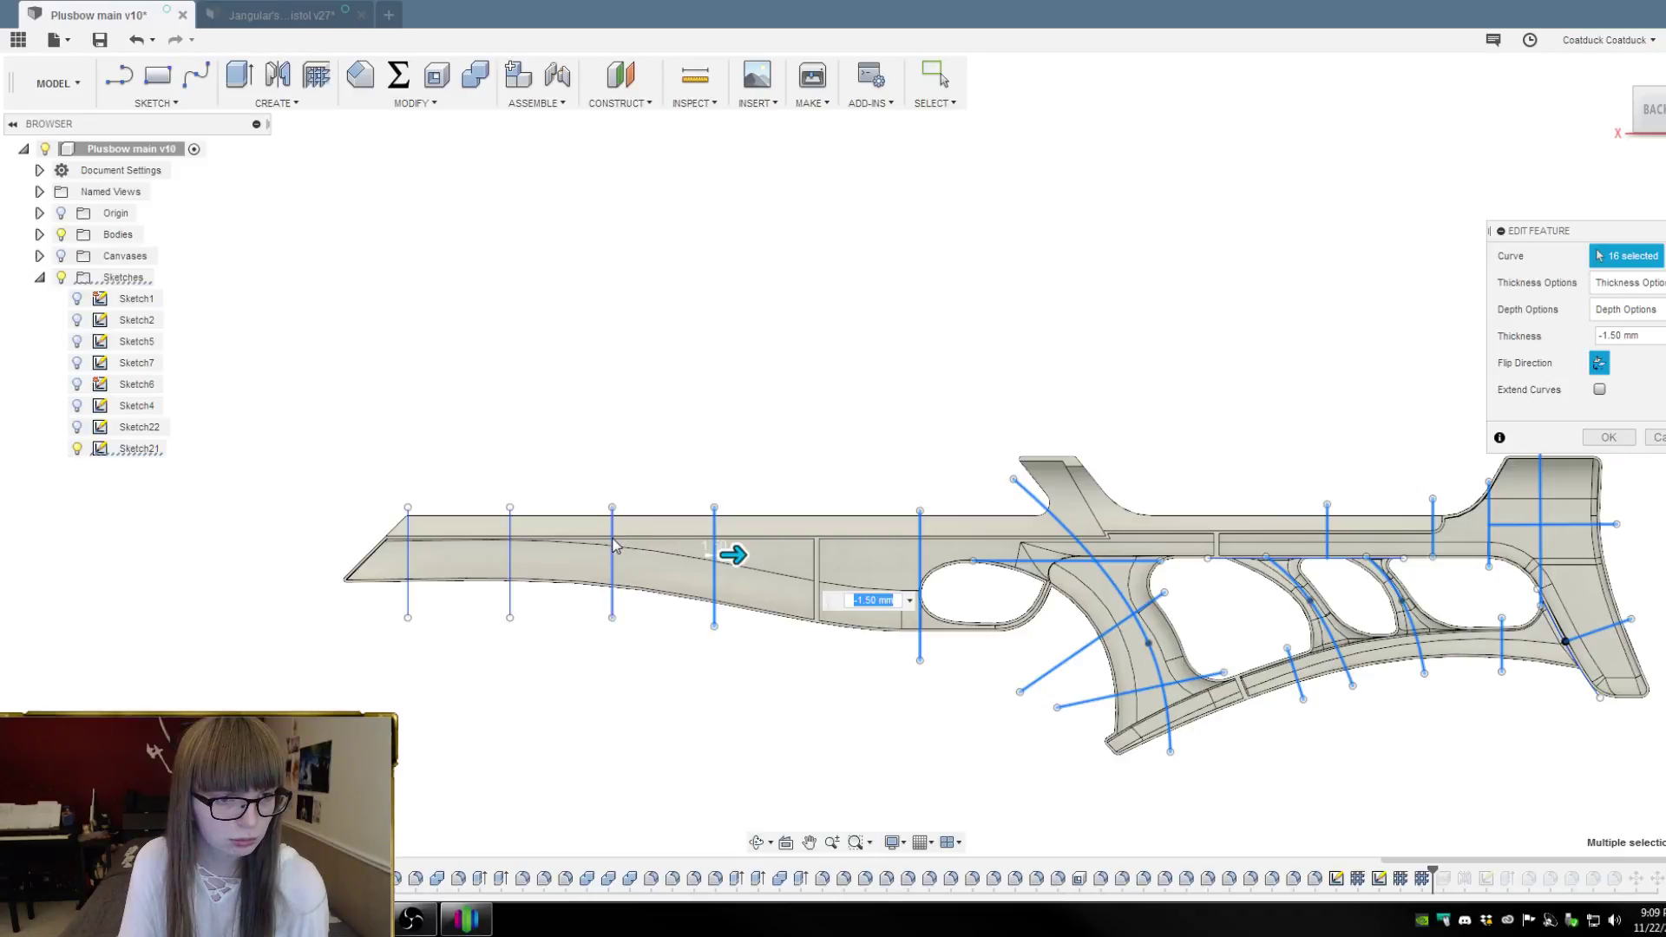
pyautogui.keyDown('ctrl'); pyautogui.click(510, 550); pyautogui.keyUp('ctrl')
pyautogui.keyDown('ctrl'); pyautogui.click(437, 563); pyautogui.keyUp('ctrl')
pyautogui.keyDown('ctrl'); pyautogui.click(406, 564); pyautogui.keyUp('ctrl')
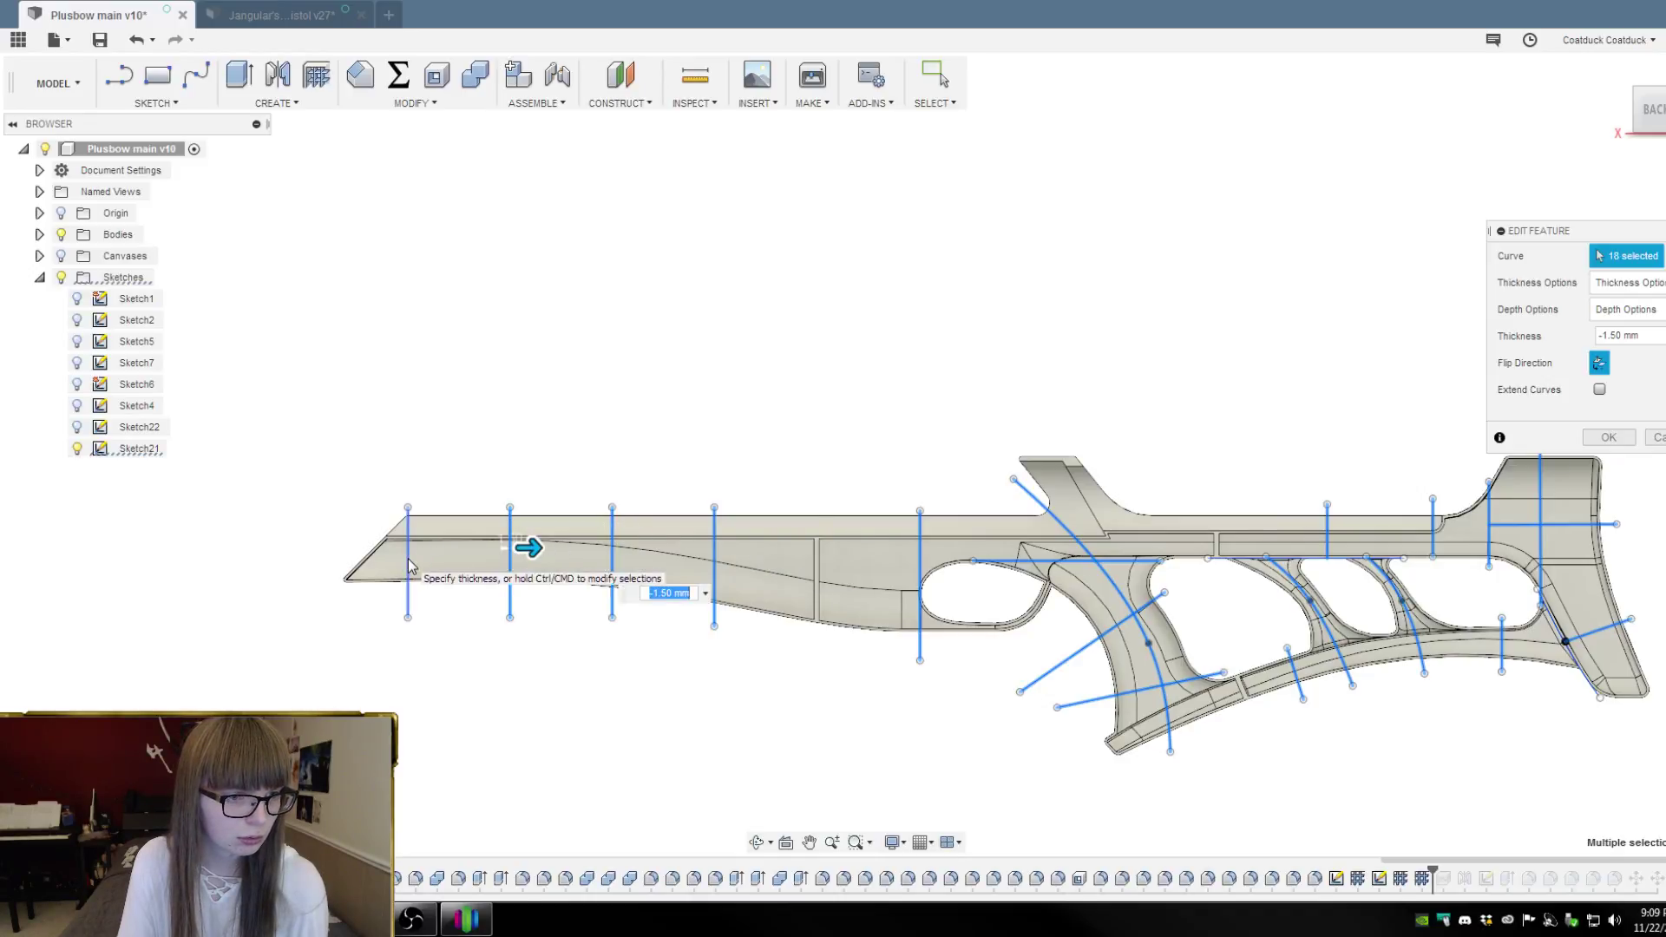
pyautogui.click(1608, 437)
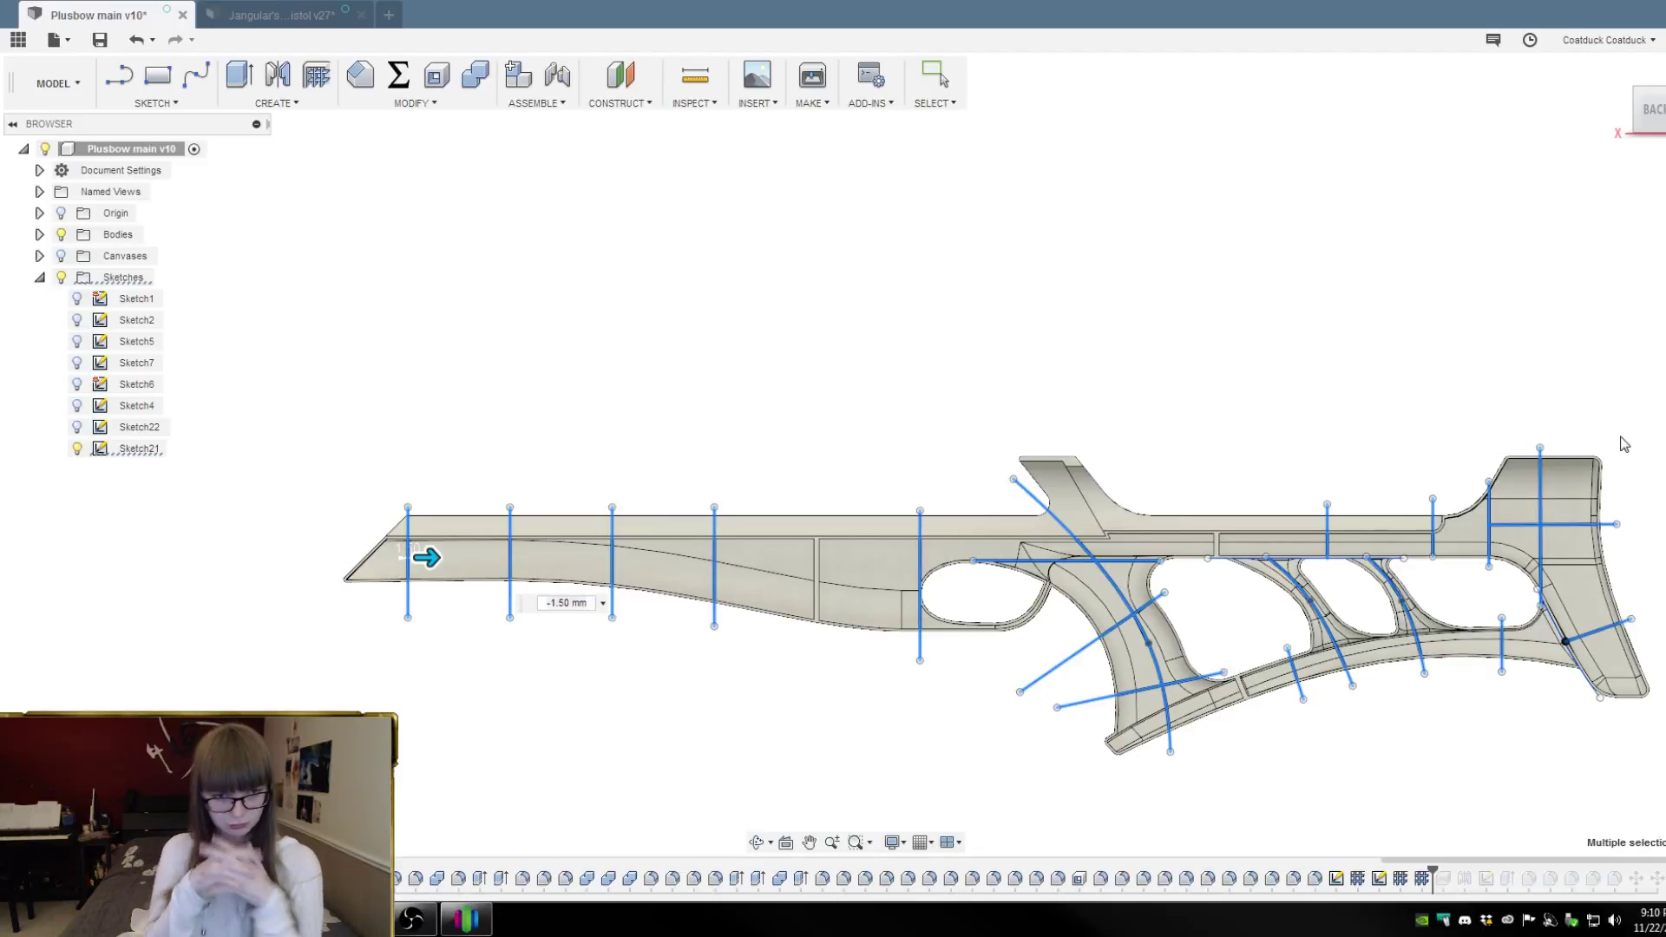
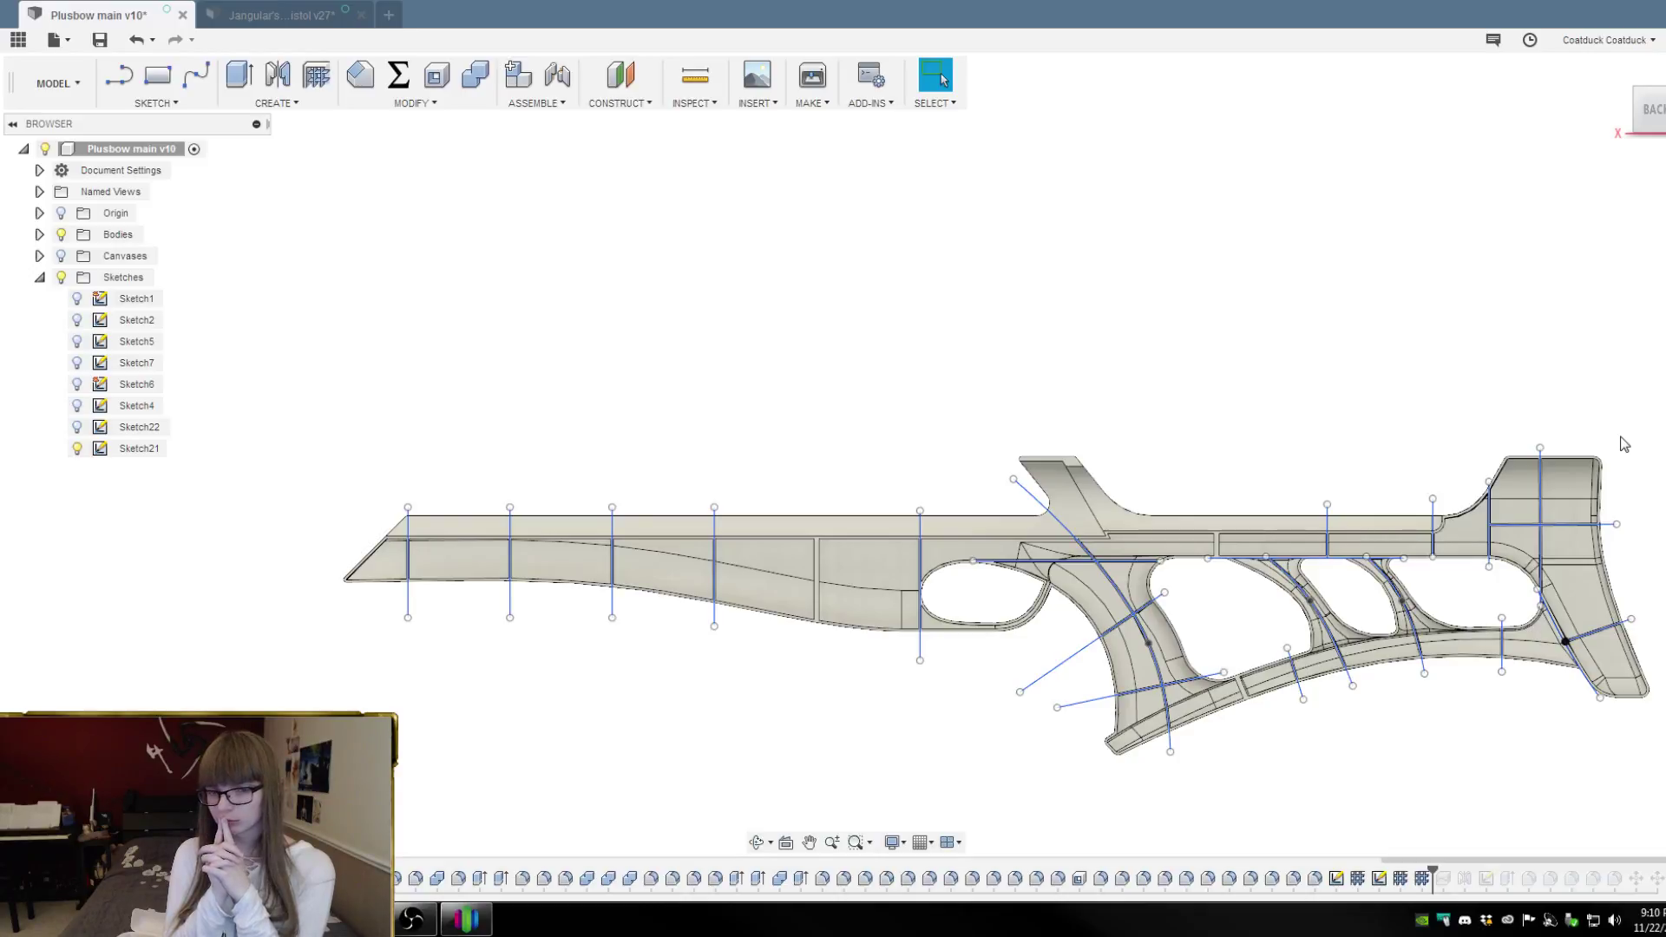
# Hide the rib-line sketch, Sketch21, so that only the ribbed main body is shown
pyautogui.keyDown('shift'); pyautogui.moveTo(800, 417); pyautogui.dragTo(872, 406, button='middle'); pyautogui.keyUp('shift')
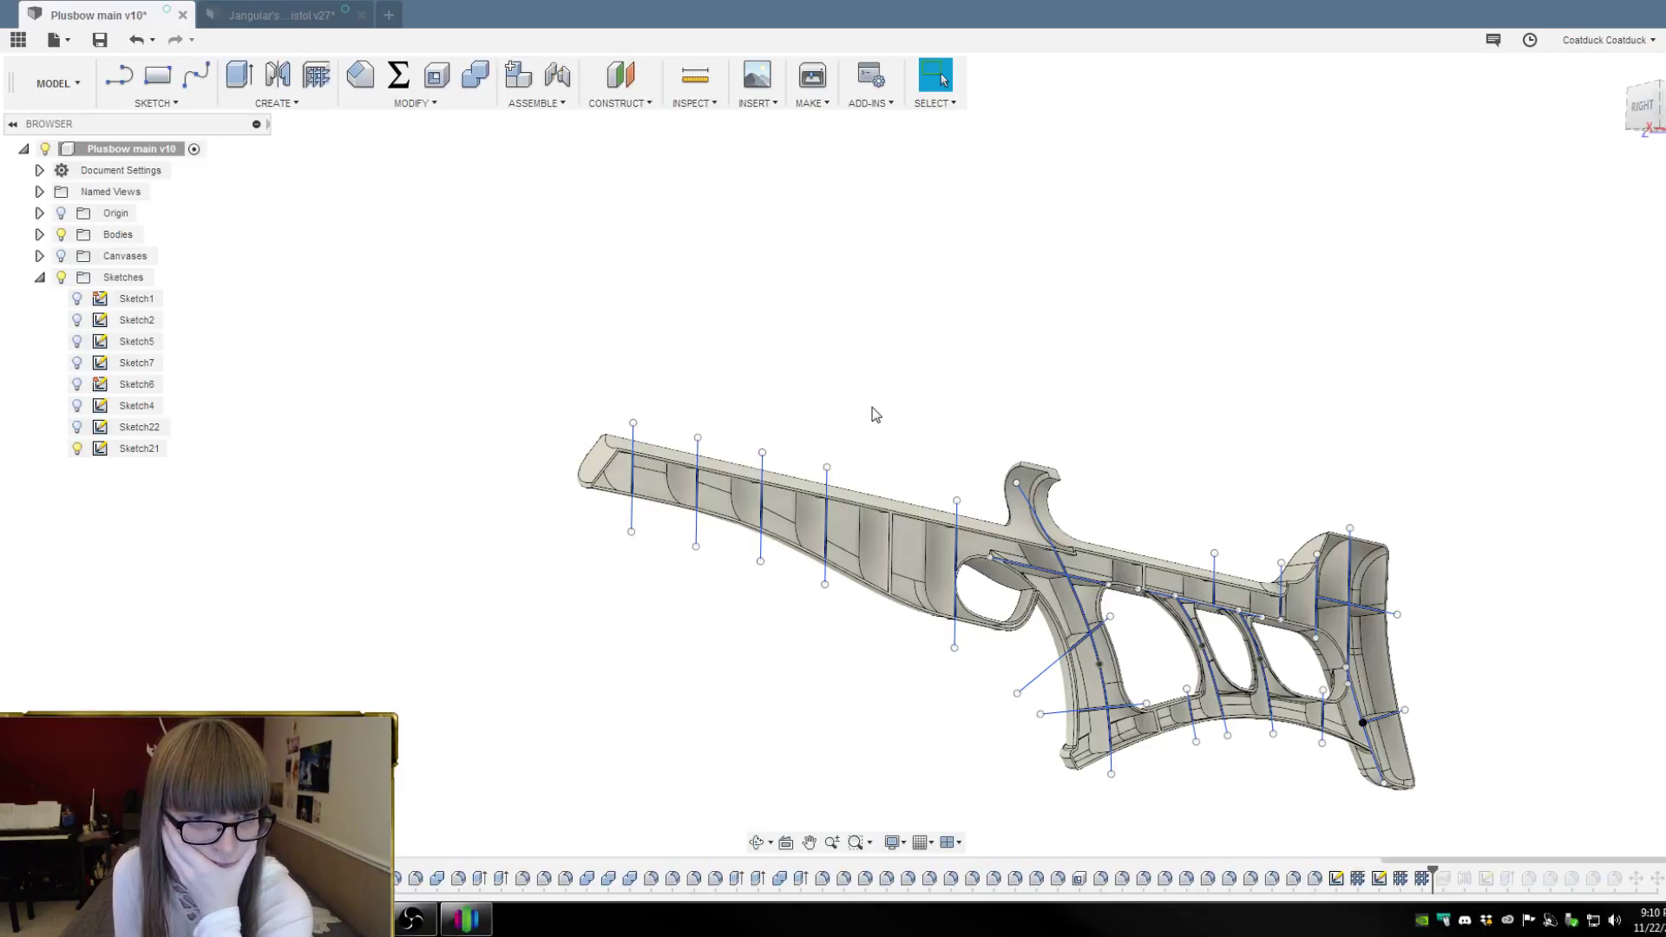
pyautogui.click(78, 448)
pyautogui.moveTo(714, 329)
pyautogui.keyDown('shift'); pyautogui.mouseDown(button='middle')
pyautogui.moveTo(660, 340)
pyautogui.moveTo(625, 297)
pyautogui.moveTo(614, 327)
pyautogui.moveTo(659, 342)
pyautogui.moveTo(610, 338)
pyautogui.moveTo(624, 335)
pyautogui.mouseUp(button='middle'); pyautogui.keyUp('shift')
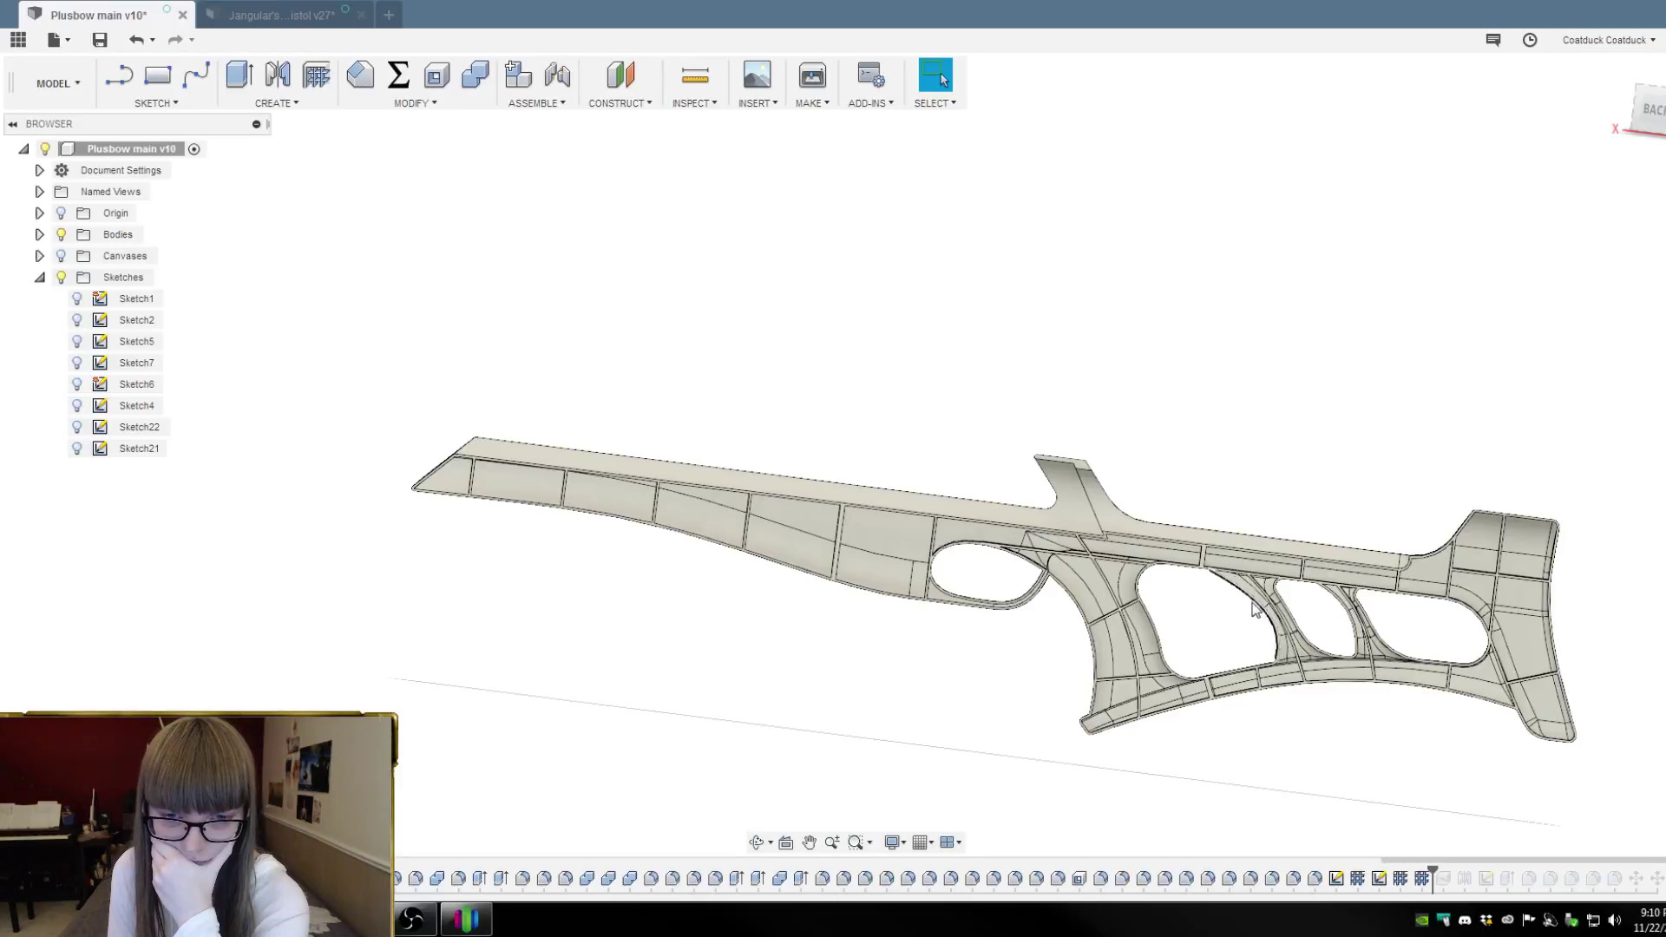
# In the rib-line sketch, shift the upper end of the short lower-bar rib line behind the grip slightly forward and finish the sketch
pyautogui.scroll(3, 1280, 754)
pyautogui.scroll(-3, 1305, 741)
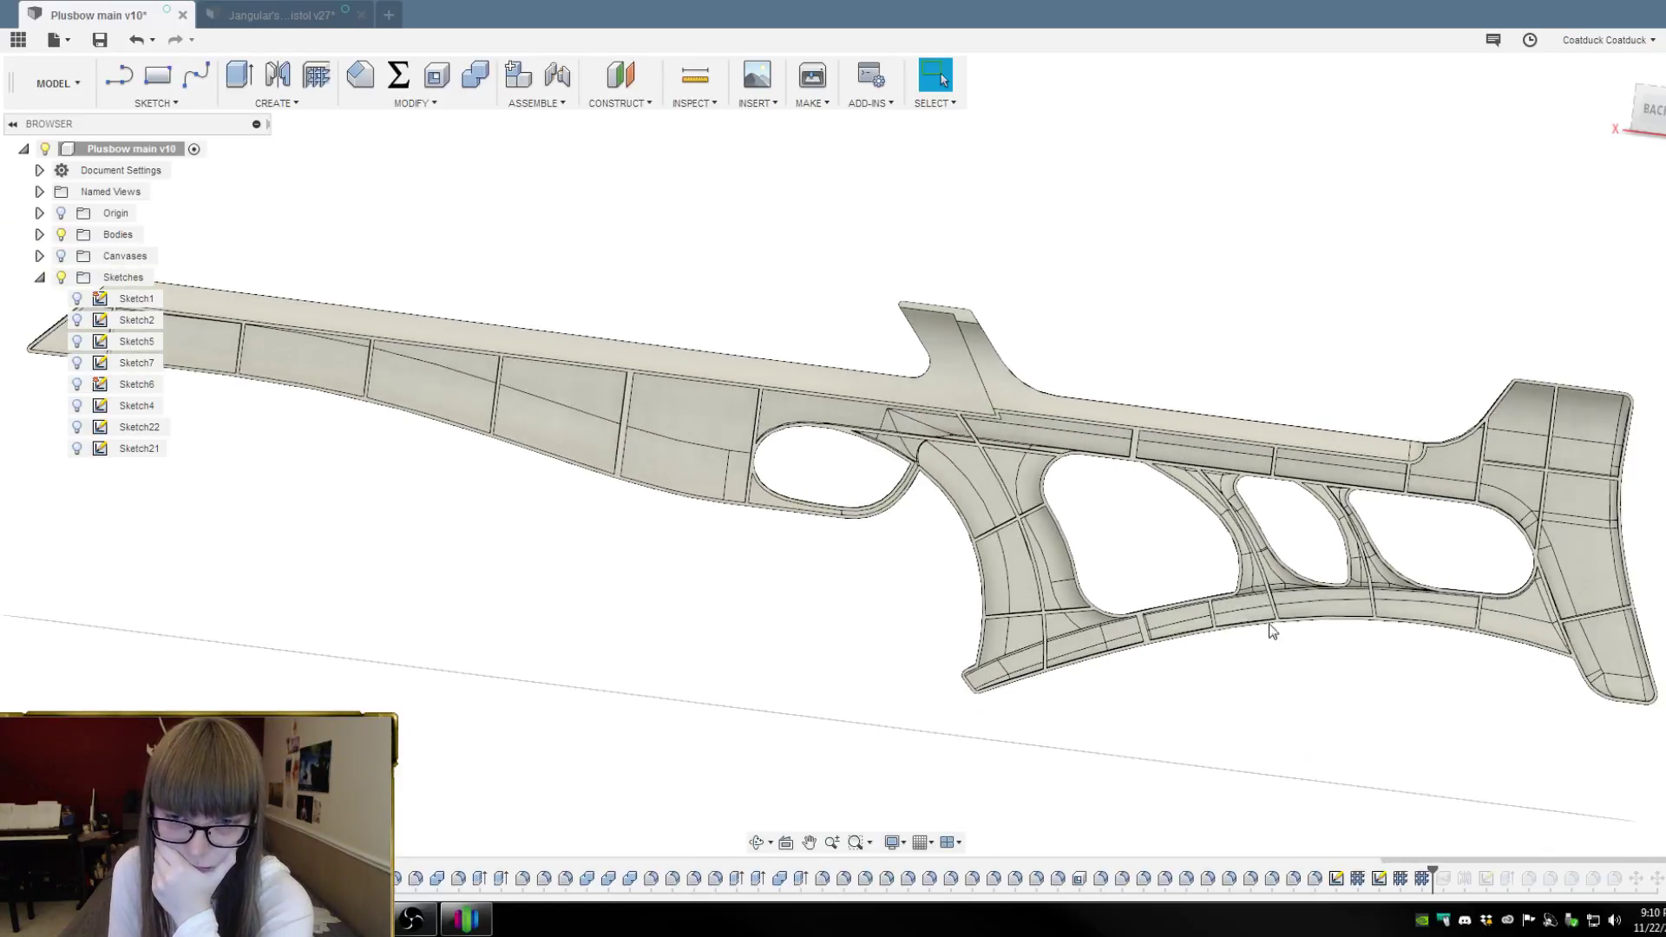
pyautogui.scroll(3, 1283, 680)
pyautogui.keyDown('shift'); pyautogui.moveTo(1282, 680); pyautogui.dragTo(1230, 663, button='middle'); pyautogui.keyUp('shift')
pyautogui.scroll(3, 1227, 662)
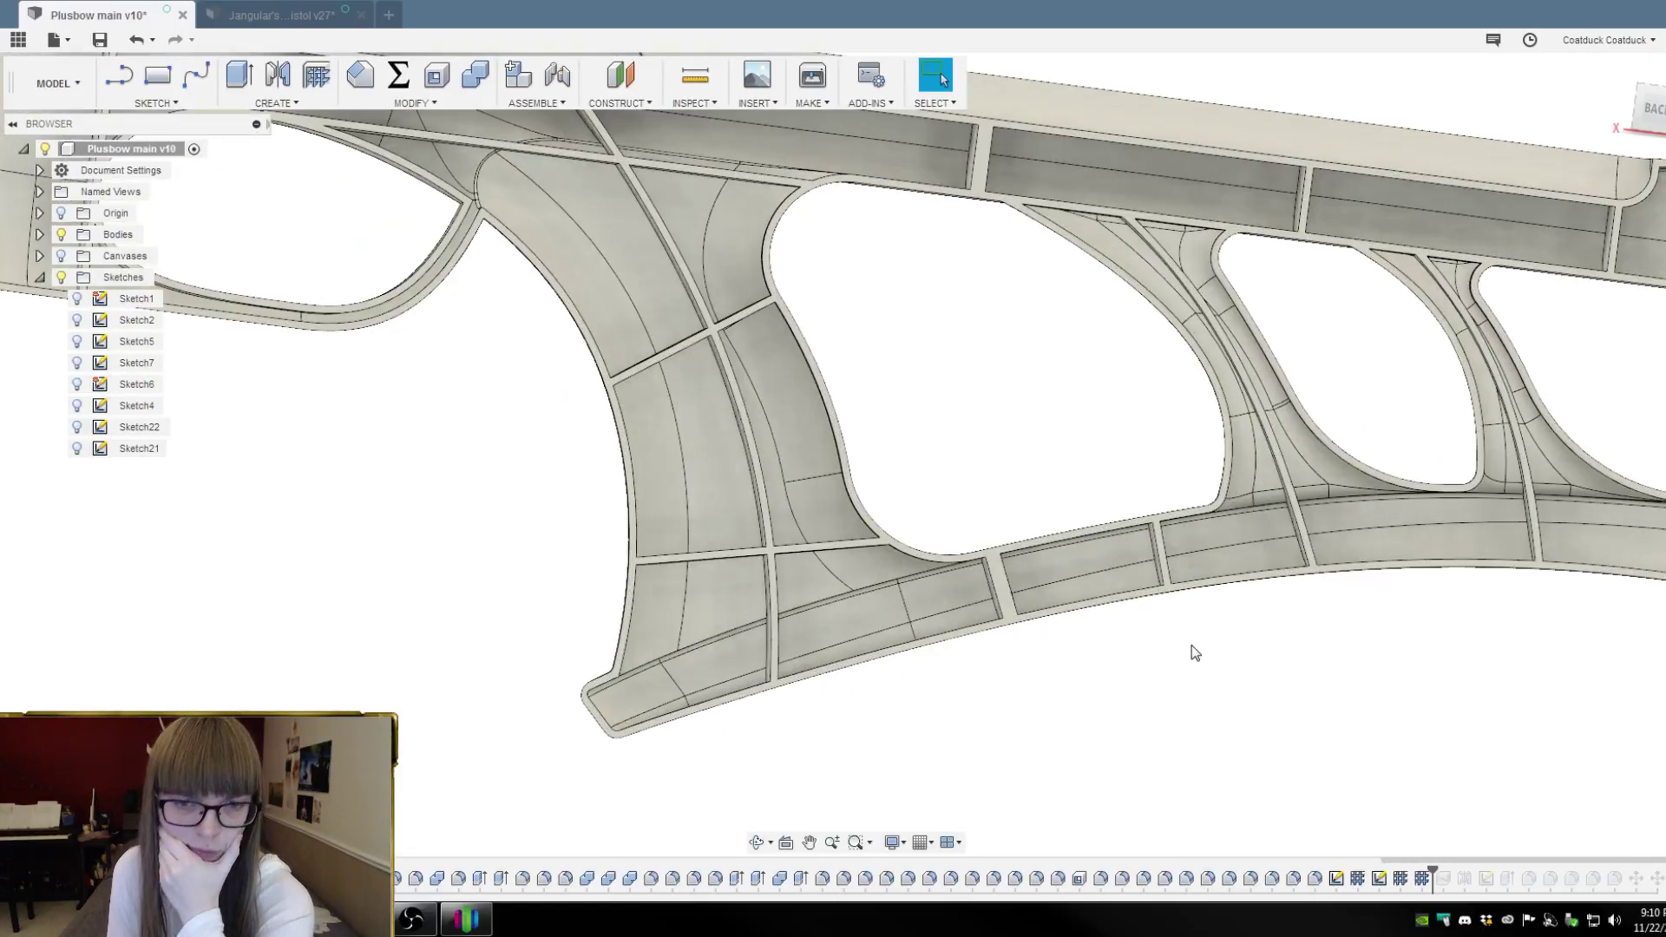
pyautogui.doubleClick(1379, 878)
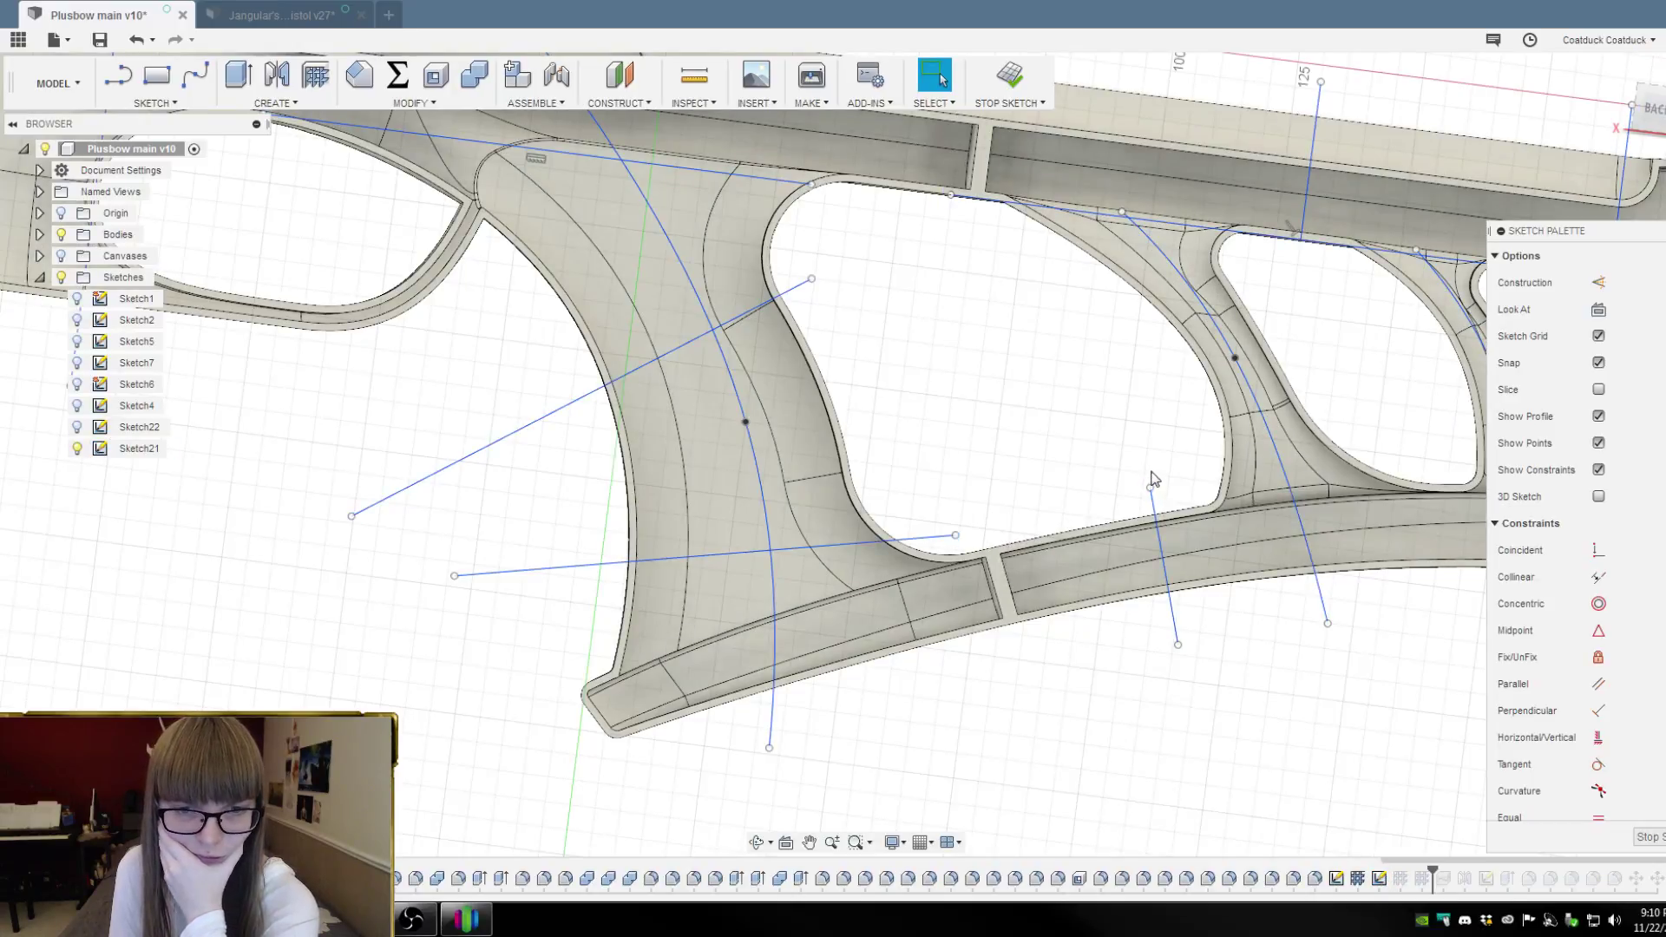
pyautogui.moveTo(1149, 488); pyautogui.dragTo(1137, 486)
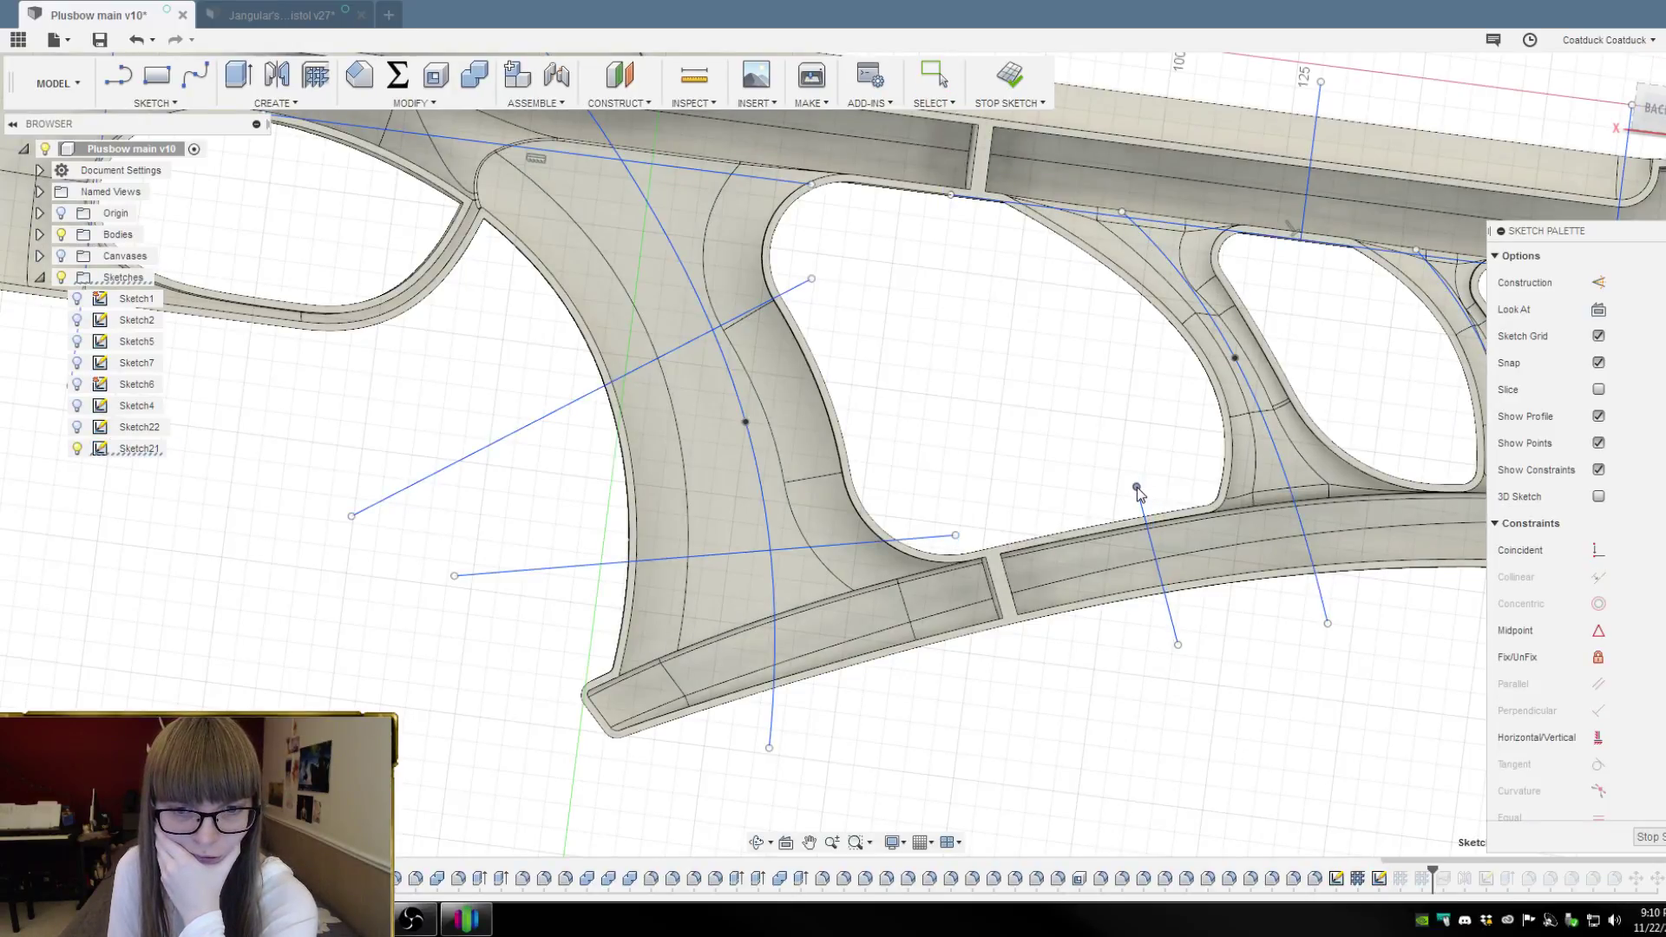
pyautogui.scroll(-3, 851, 572)
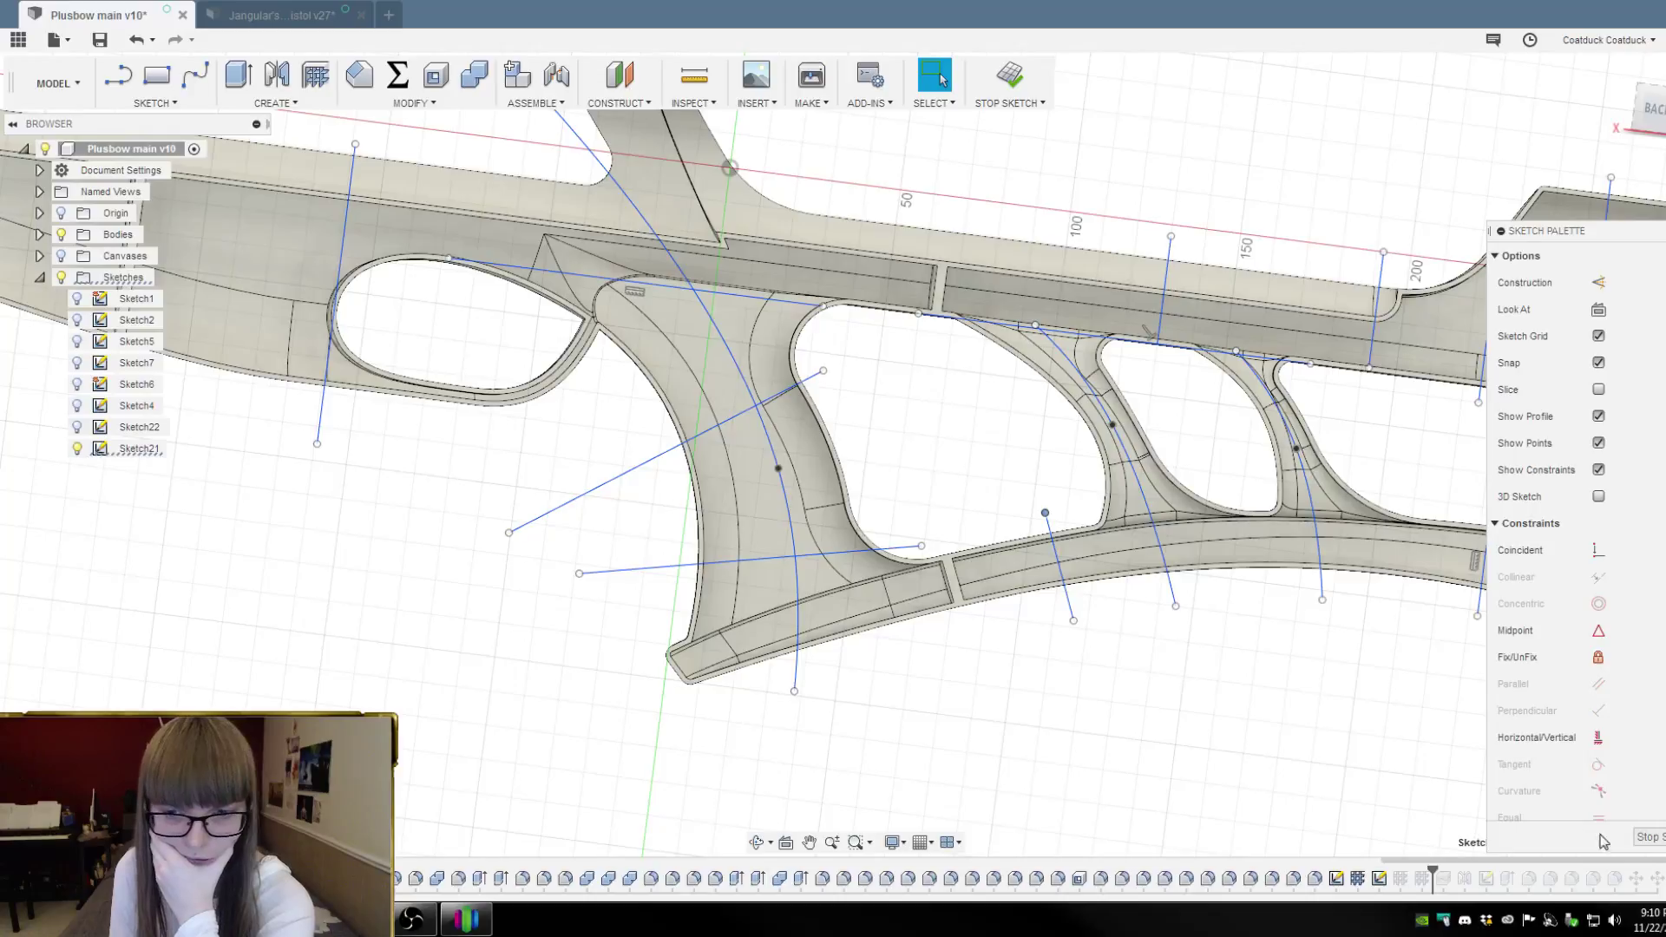
pyautogui.click(1648, 838)
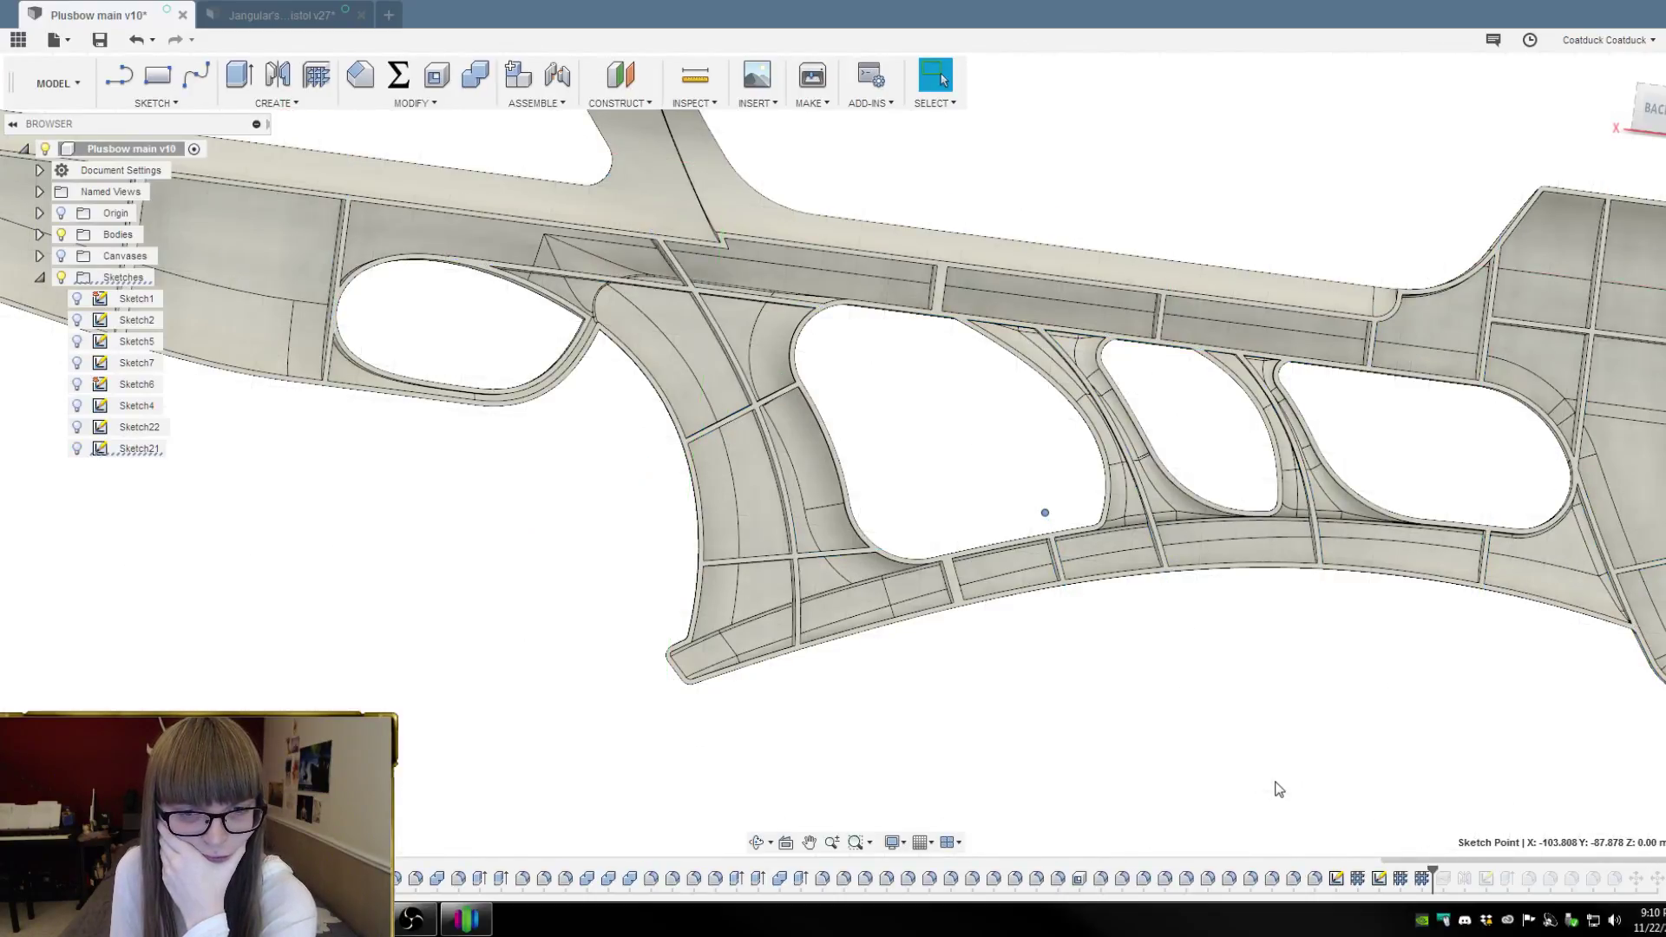
# Hide the Sketches folder and show the Piston Internals group and the Plunger Tube body with the ribbed main body
pyautogui.scroll(-3, 1070, 631)
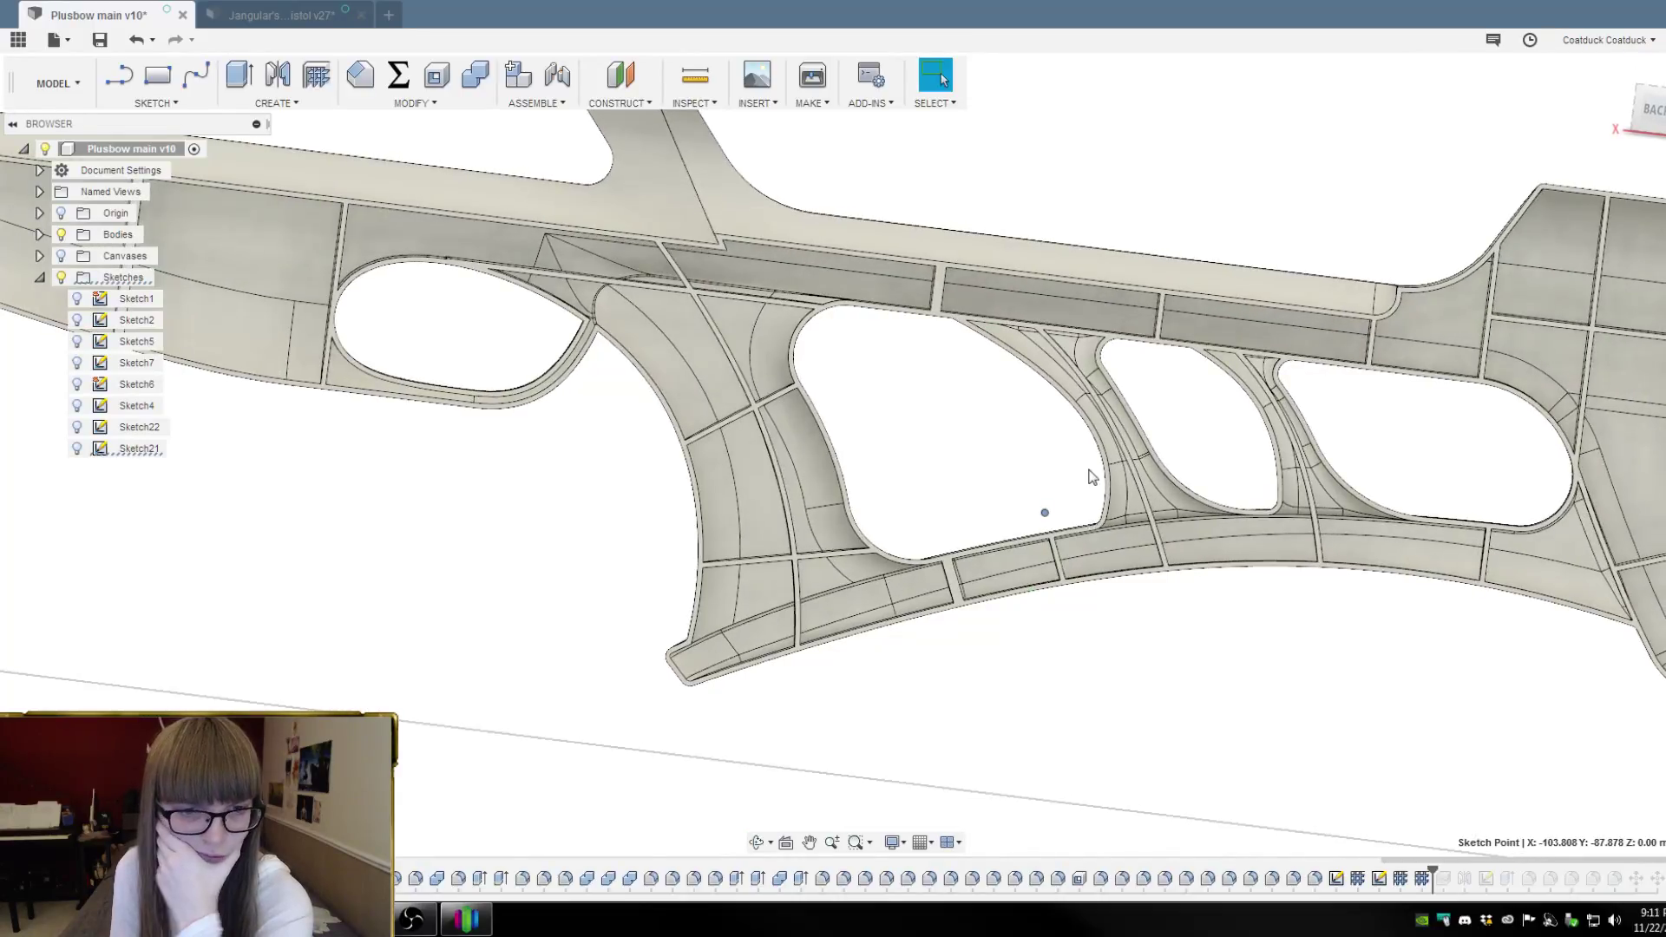
pyautogui.moveTo(1132, 670)
pyautogui.keyDown('shift'); pyautogui.mouseDown(button='middle')
pyautogui.moveTo(1119, 651)
pyautogui.moveTo(1133, 658)
pyautogui.mouseUp(button='middle'); pyautogui.keyUp('shift')
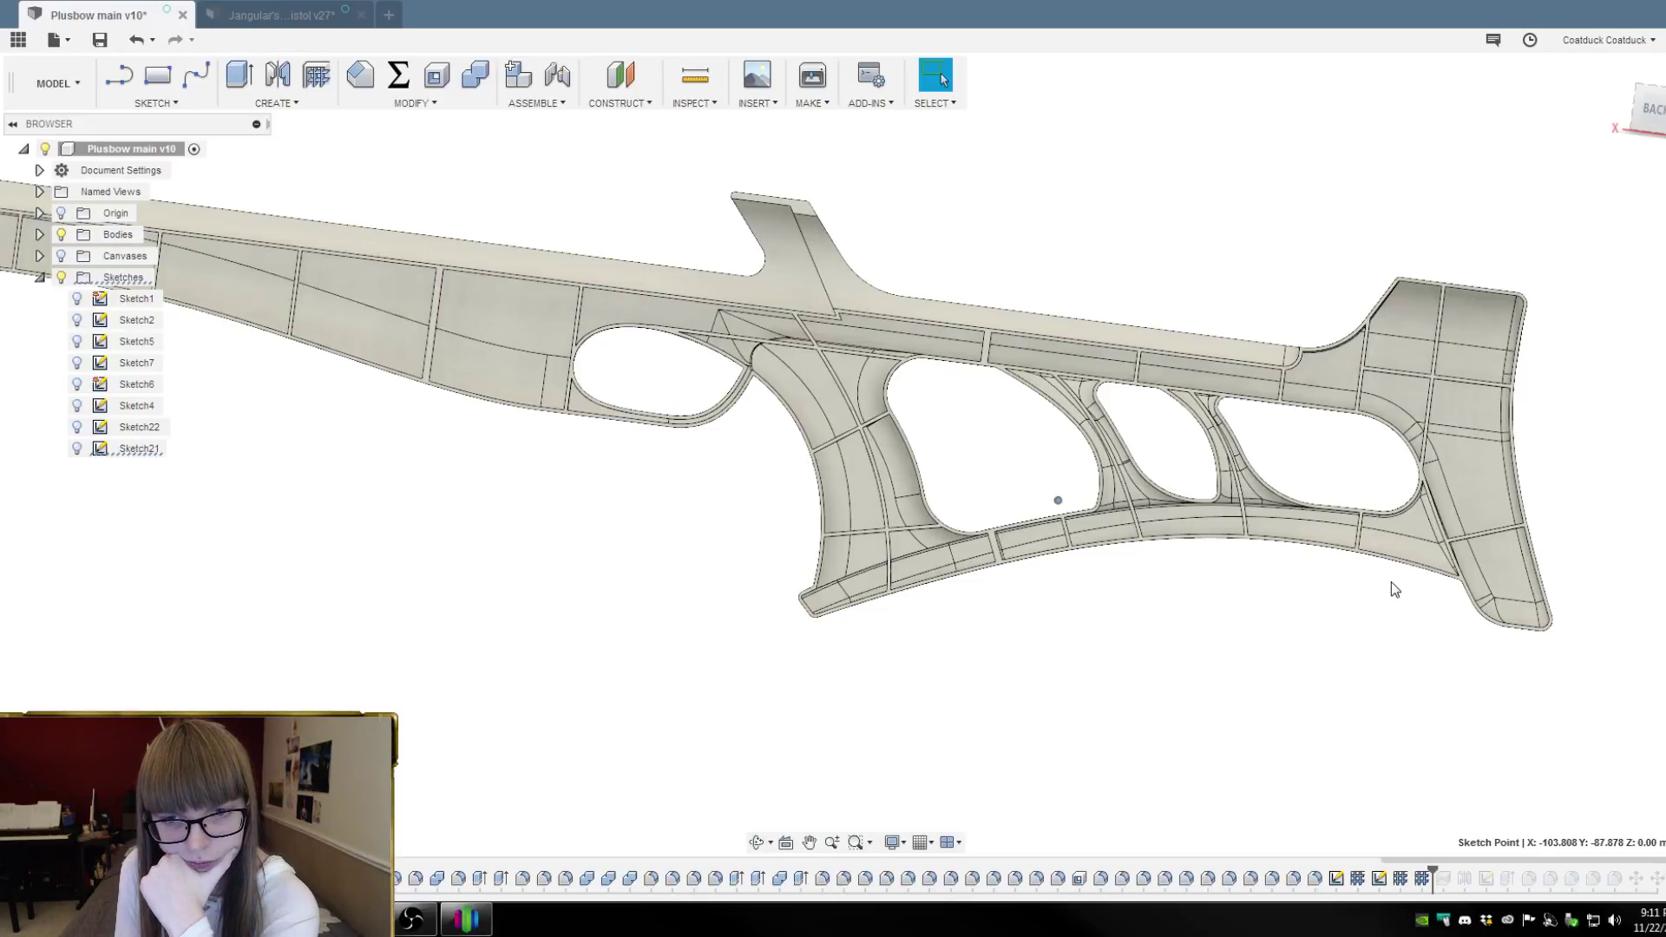
pyautogui.moveTo(1371, 633)
pyautogui.keyDown('shift'); pyautogui.mouseDown(button='middle')
pyautogui.moveTo(1368, 605)
pyautogui.moveTo(1495, 633)
pyautogui.moveTo(1492, 662)
pyautogui.moveTo(1520, 621)
pyautogui.moveTo(1565, 622)
pyautogui.moveTo(1420, 669)
pyautogui.moveTo(1585, 685)
pyautogui.mouseUp(button='middle'); pyautogui.keyUp('shift')
pyautogui.scroll(-3, 1596, 664)
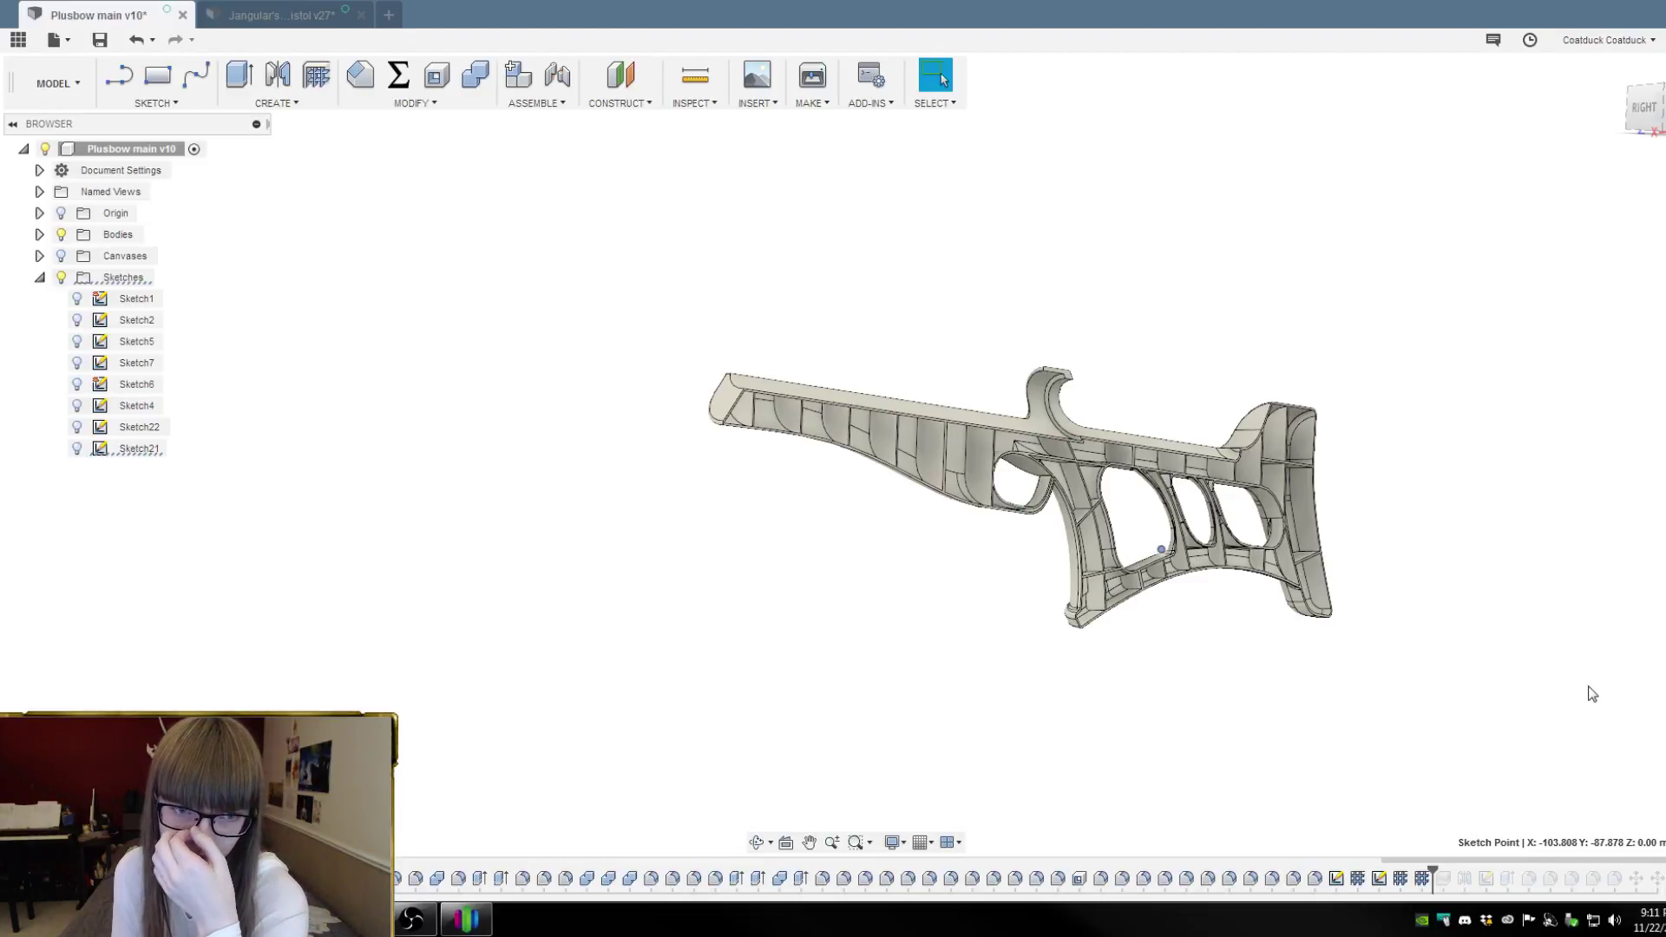
pyautogui.keyDown('shift'); pyautogui.moveTo(1379, 545); pyautogui.dragTo(1272, 519, button='middle'); pyautogui.keyUp('shift')
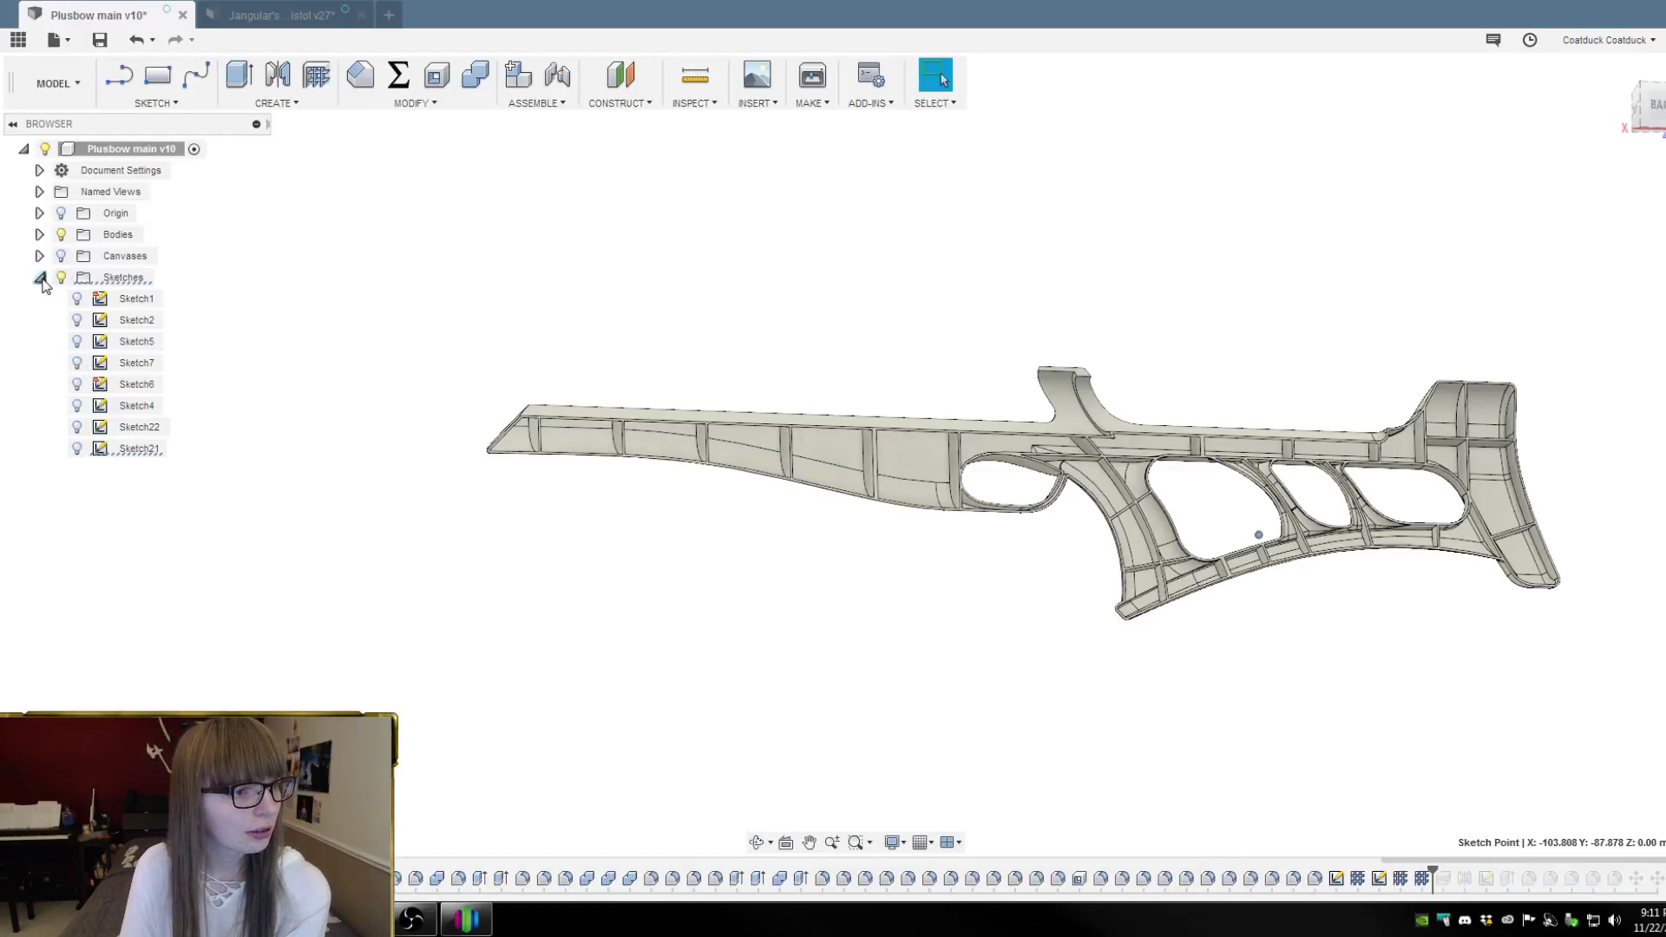
pyautogui.click(40, 277)
pyautogui.click(39, 234)
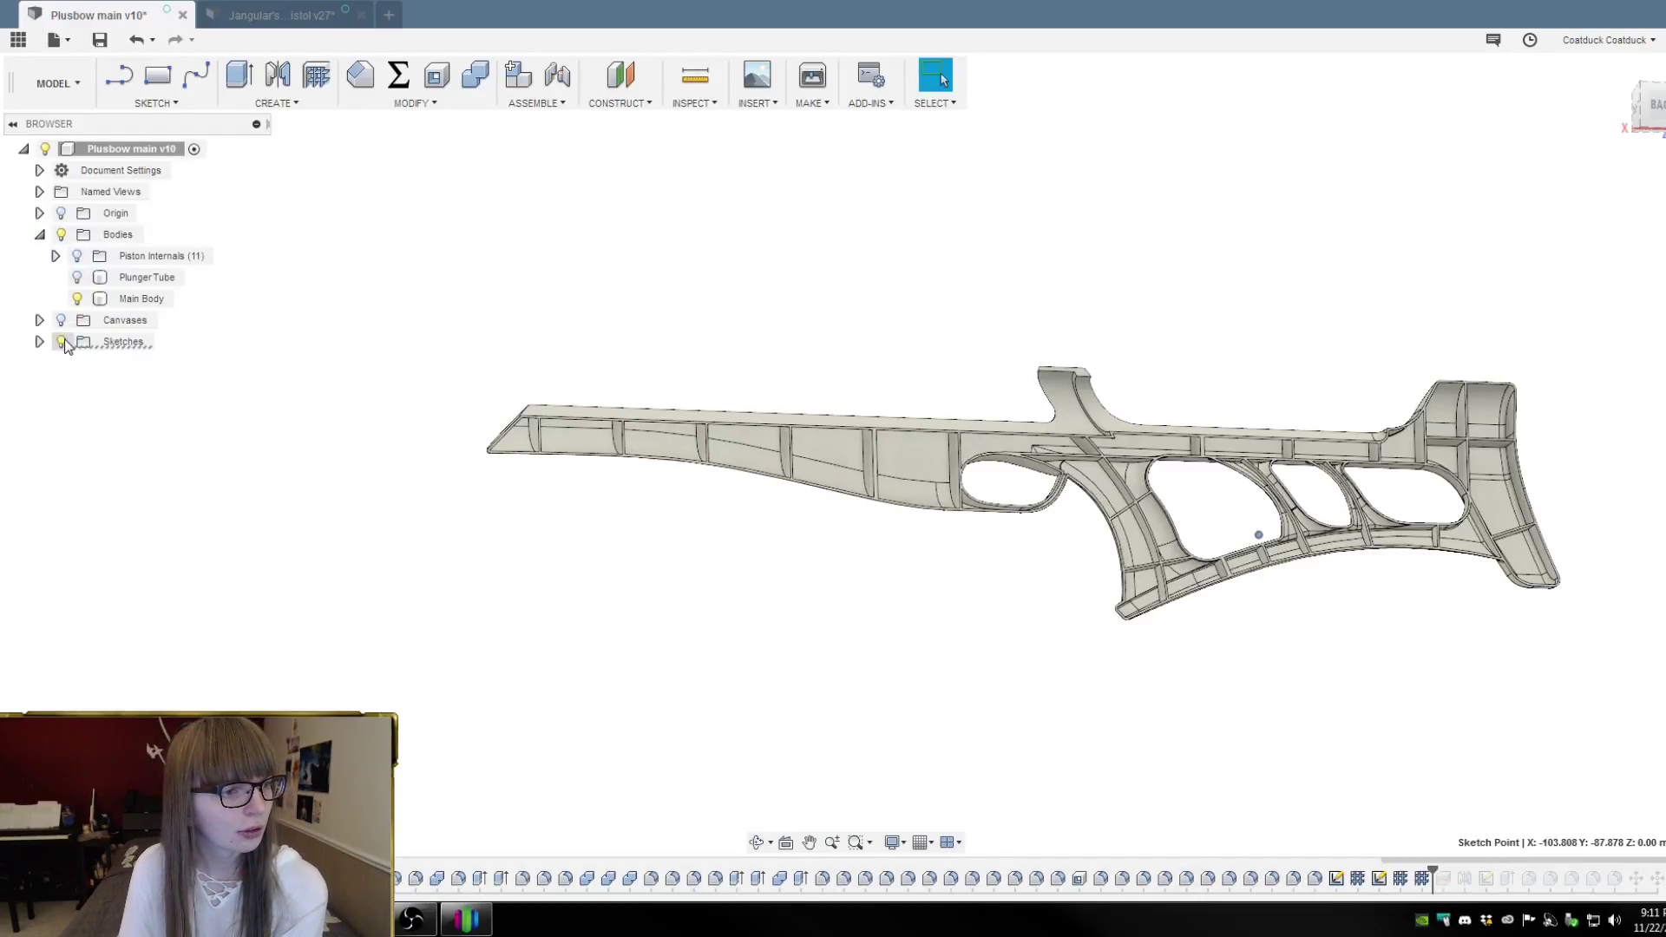
pyautogui.click(77, 258)
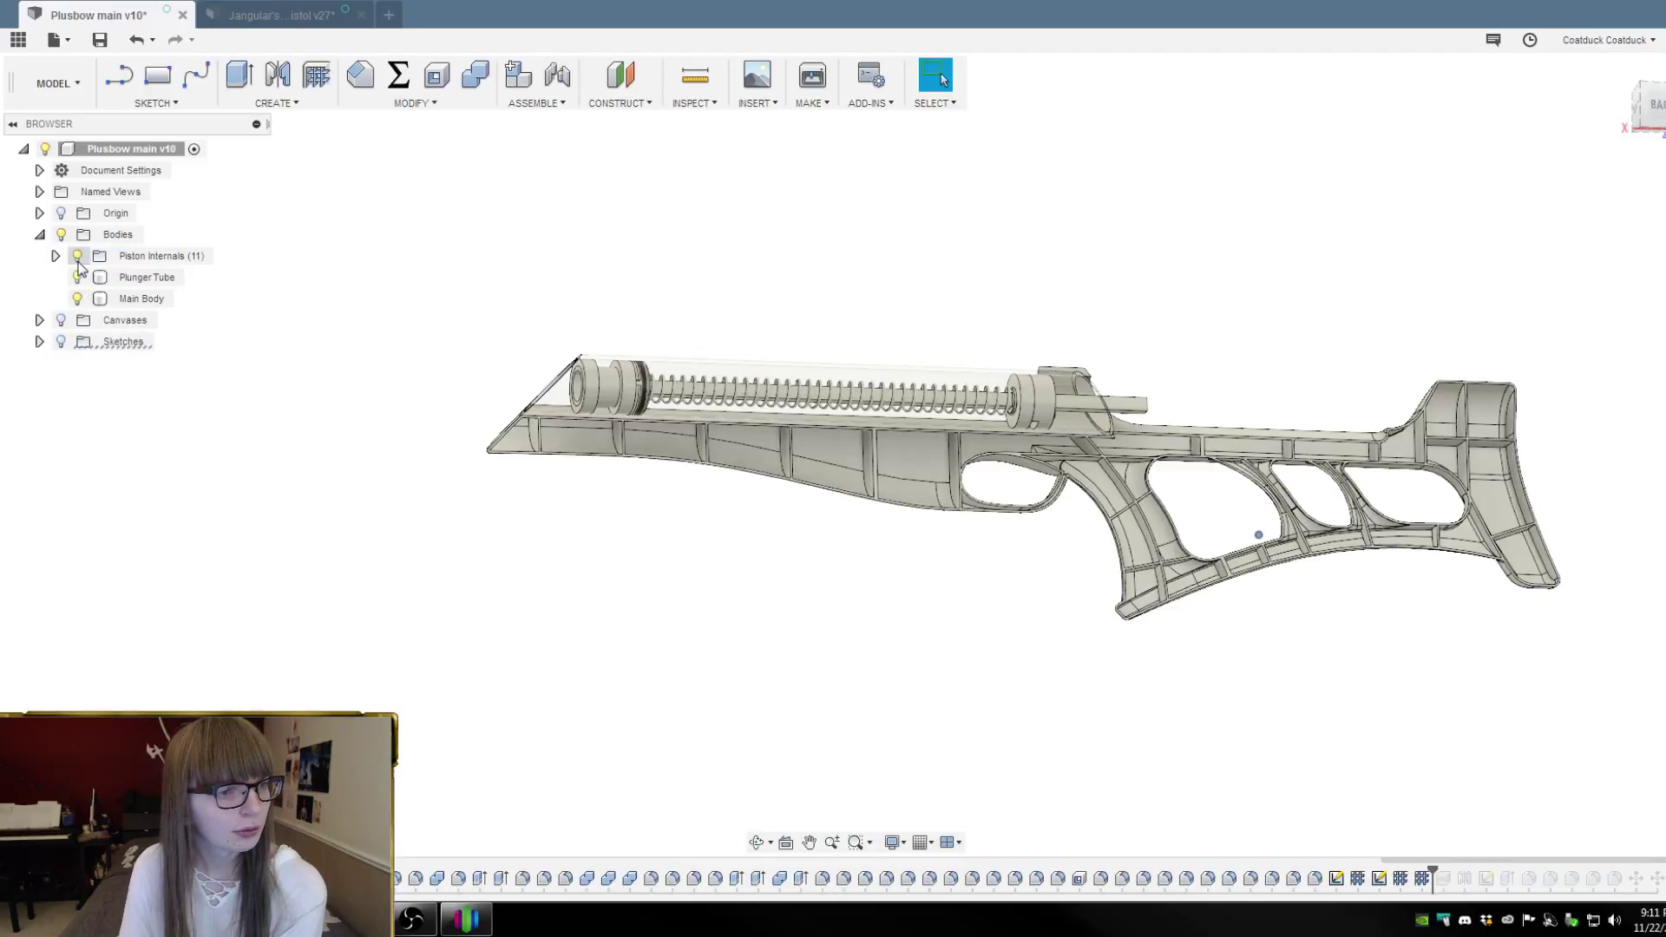
pyautogui.hotkey('shift', 'F5')
pyautogui.moveTo(405, 309); pyautogui.dragTo(400, 314)
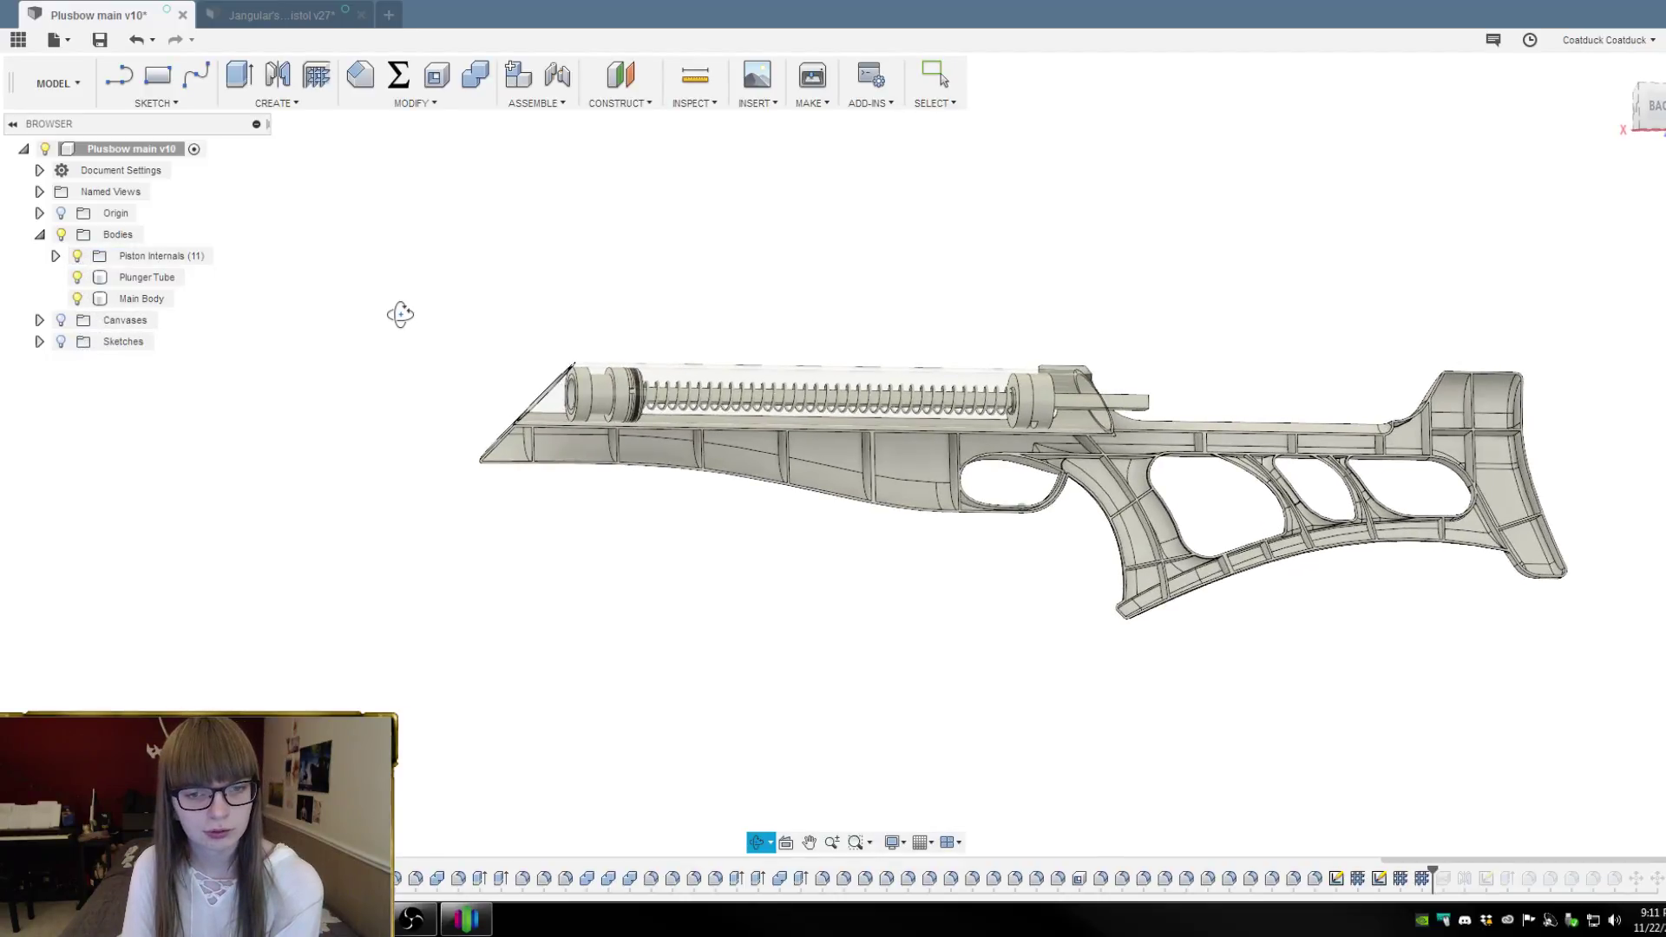
pyautogui.press('Escape')
# Roll the timeline forward to its end to rebuild the complete model
pyautogui.moveTo(1433, 870); pyautogui.dragTo(1634, 870)
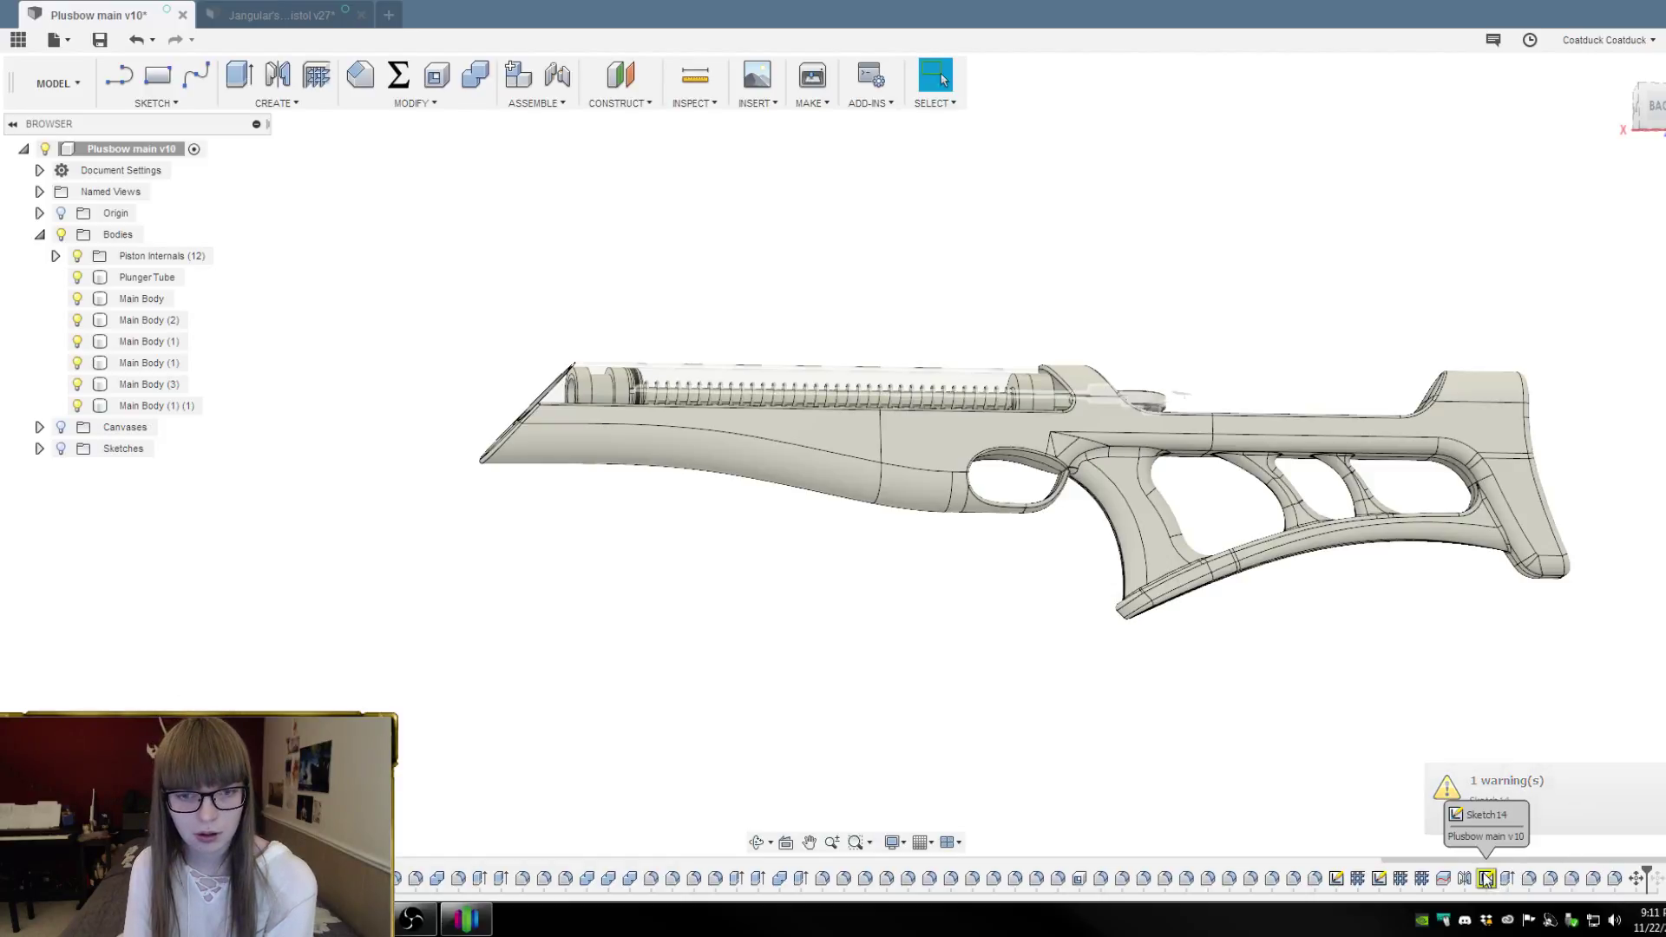
pyautogui.keyDown('shift'); pyautogui.moveTo(1250, 242); pyautogui.dragTo(1212, 342, button='middle'); pyautogui.keyUp('shift')
pyautogui.scroll(3, 1212, 342)
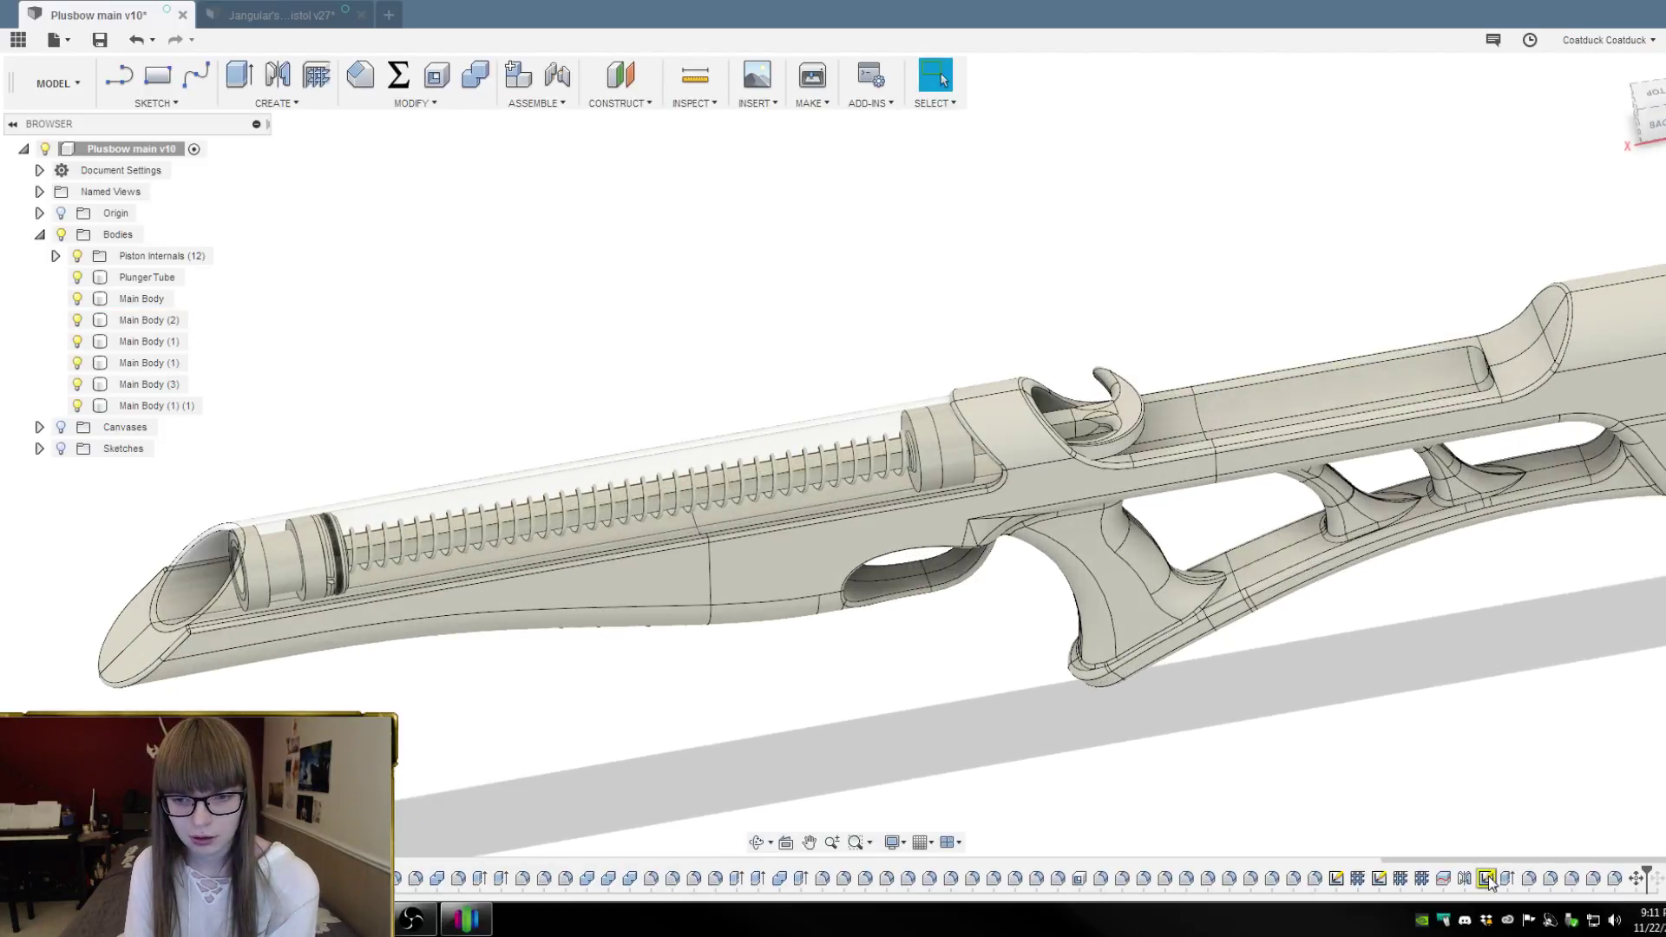
# Open Sketch14 for inspection and leave it, and expand its Project2 warning down to the individual reference
pyautogui.doubleClick(1488, 879)
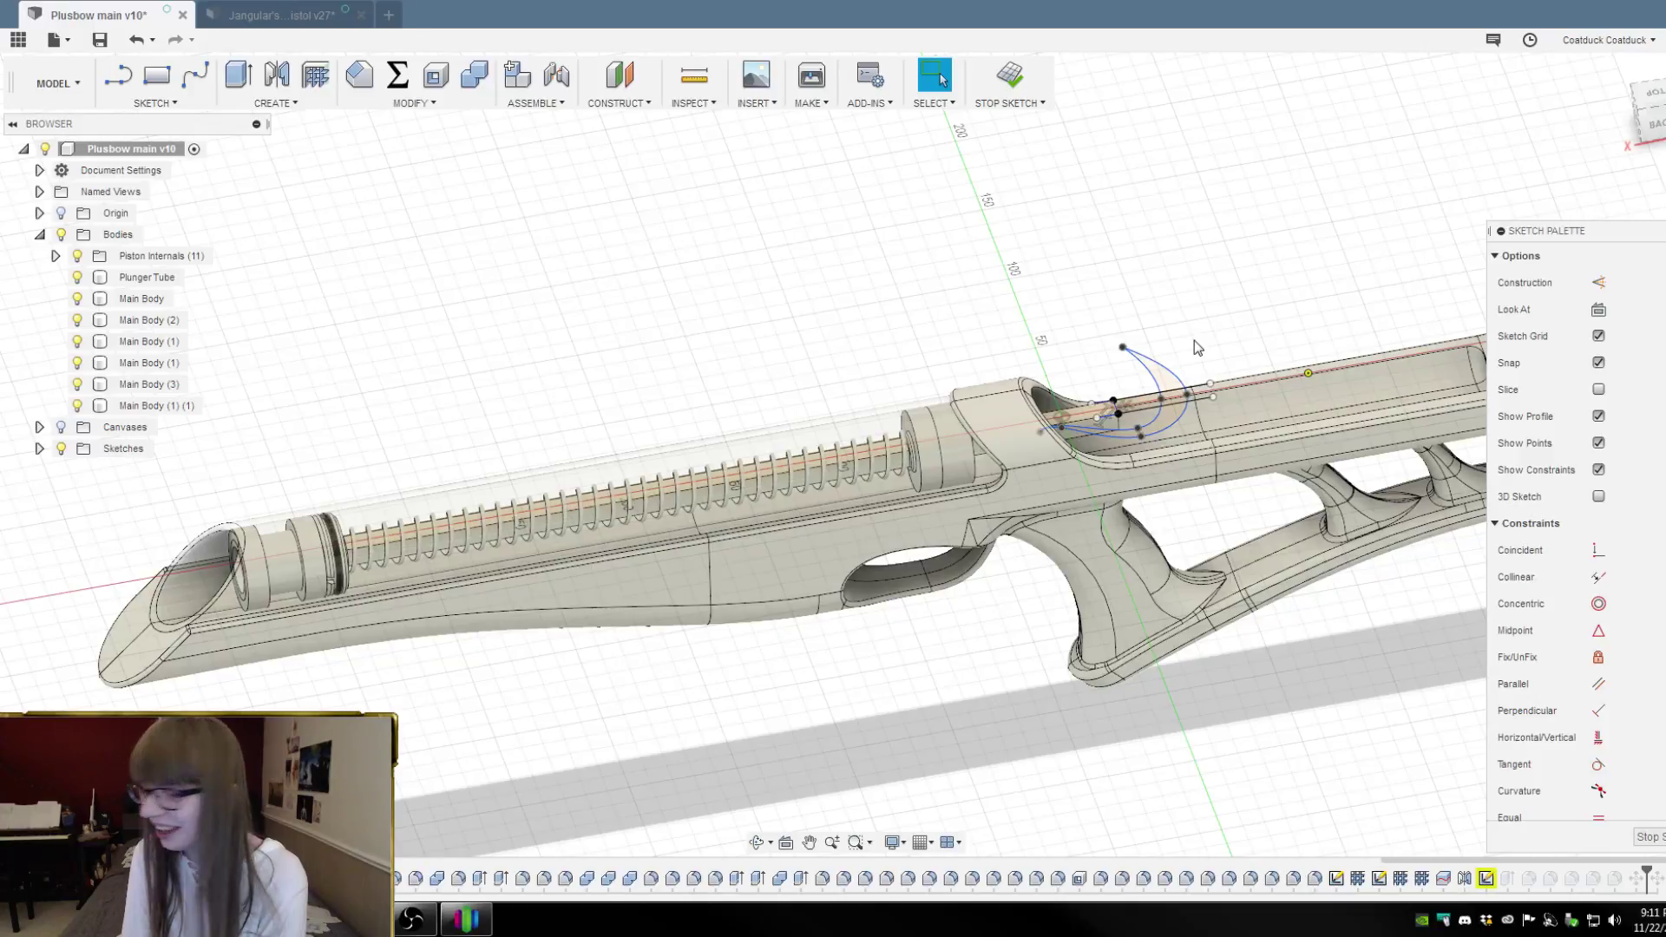
pyautogui.click(1009, 76)
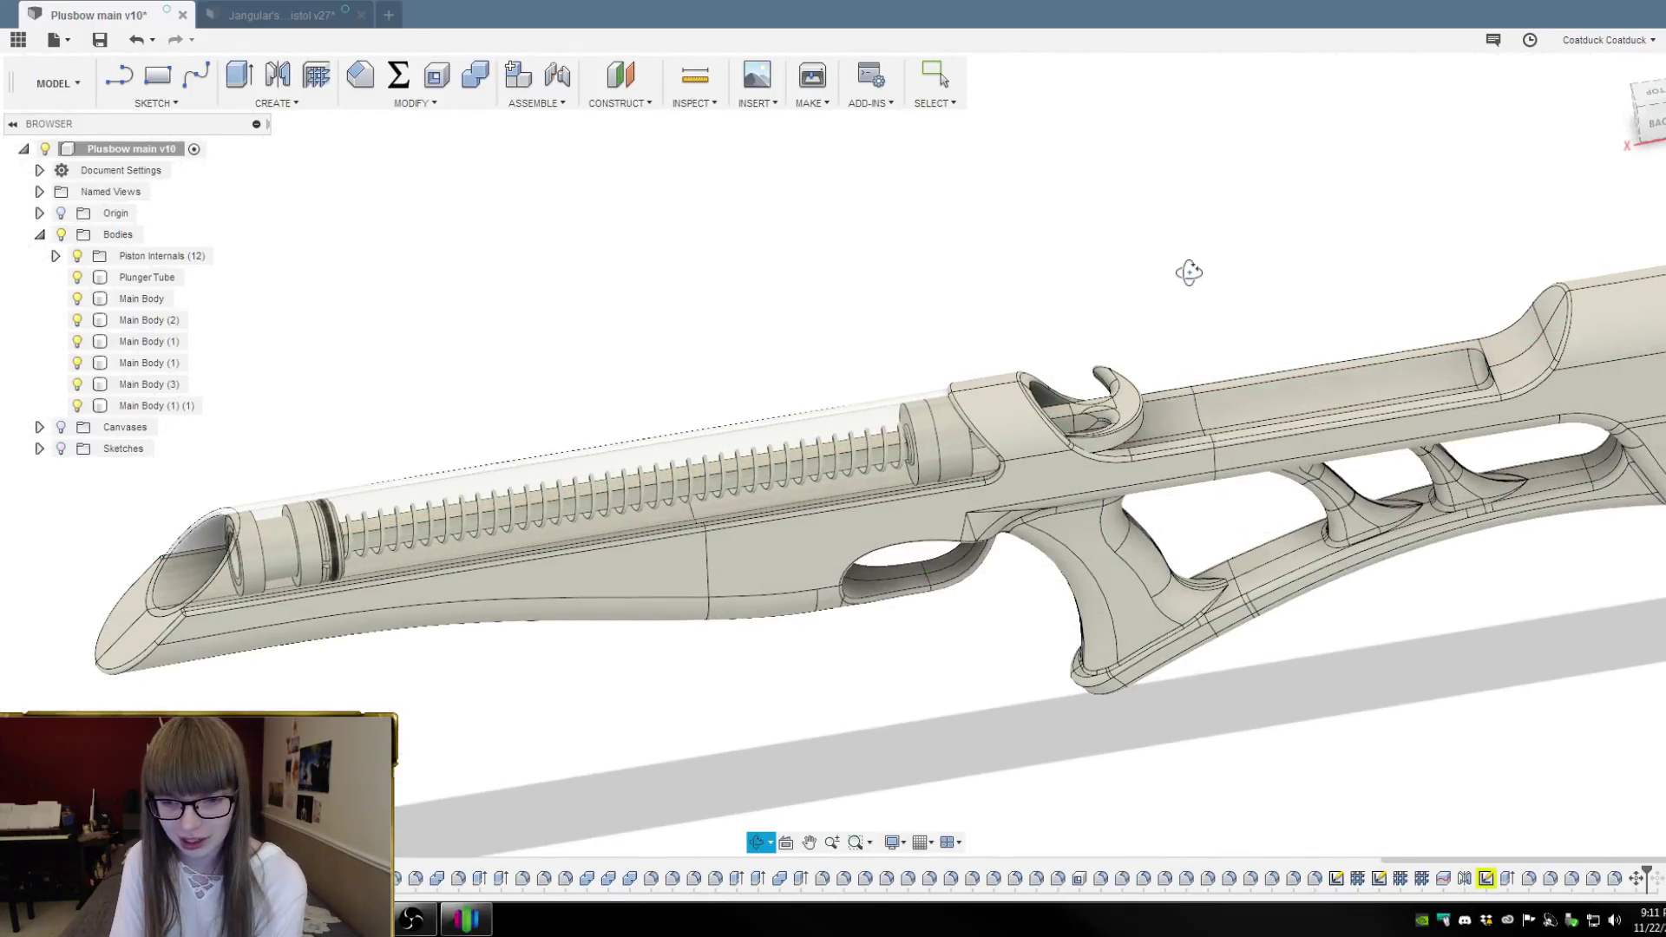
pyautogui.rightClick(1489, 887)
pyautogui.click(1527, 829)
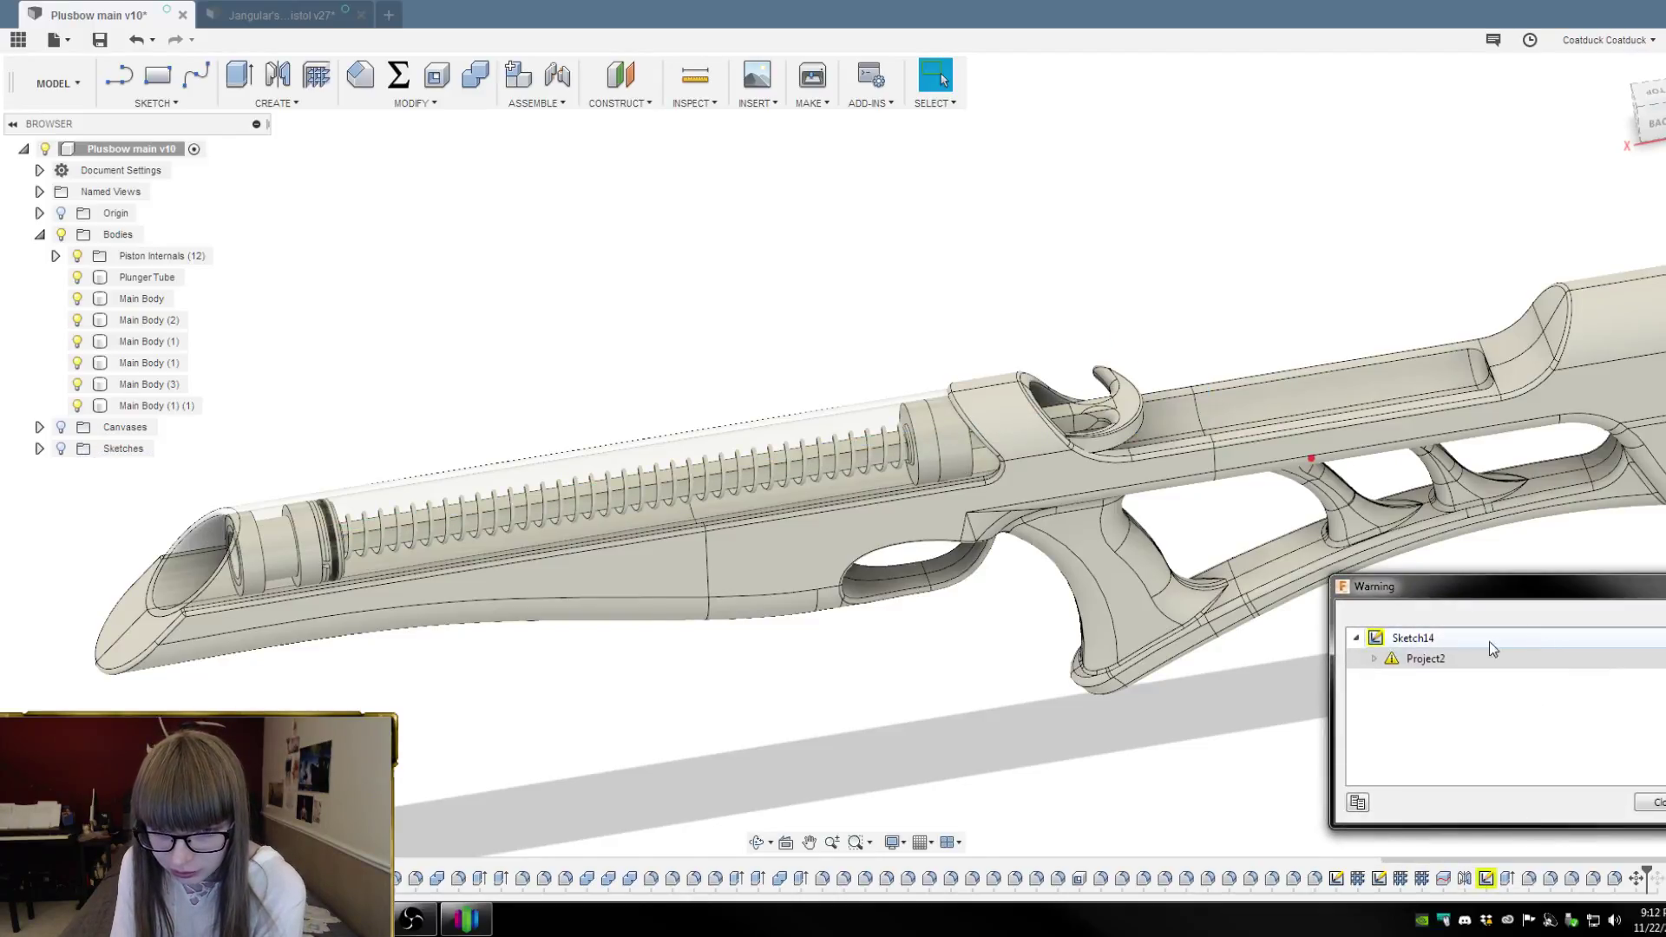
pyautogui.click(1374, 659)
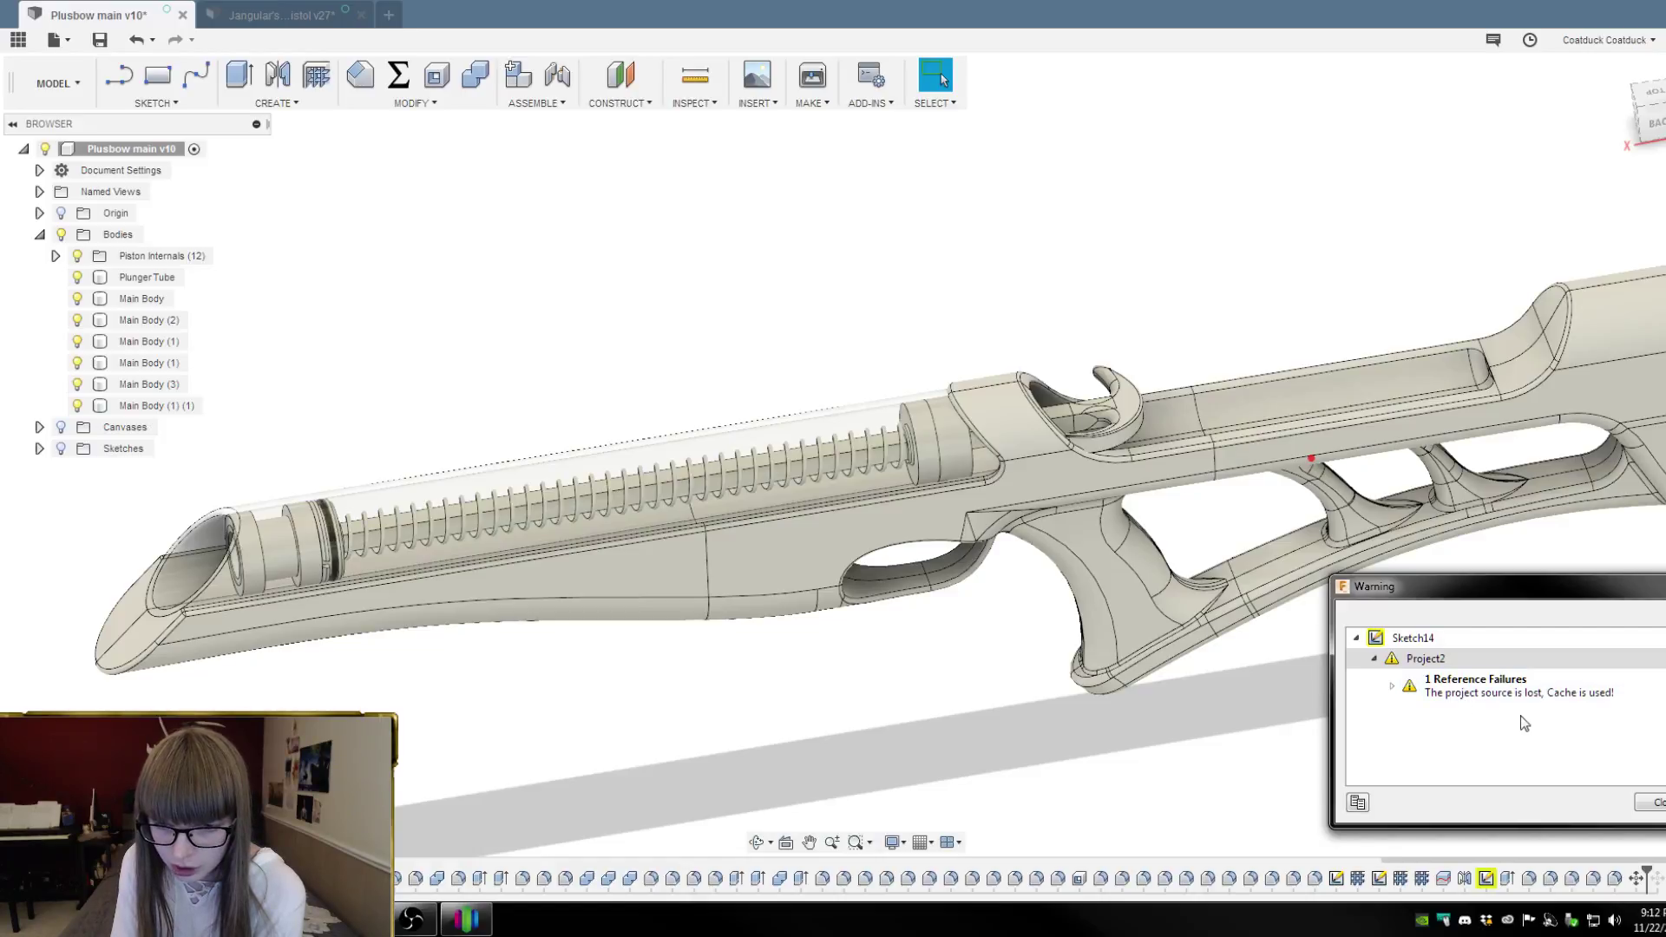
pyautogui.click(1393, 686)
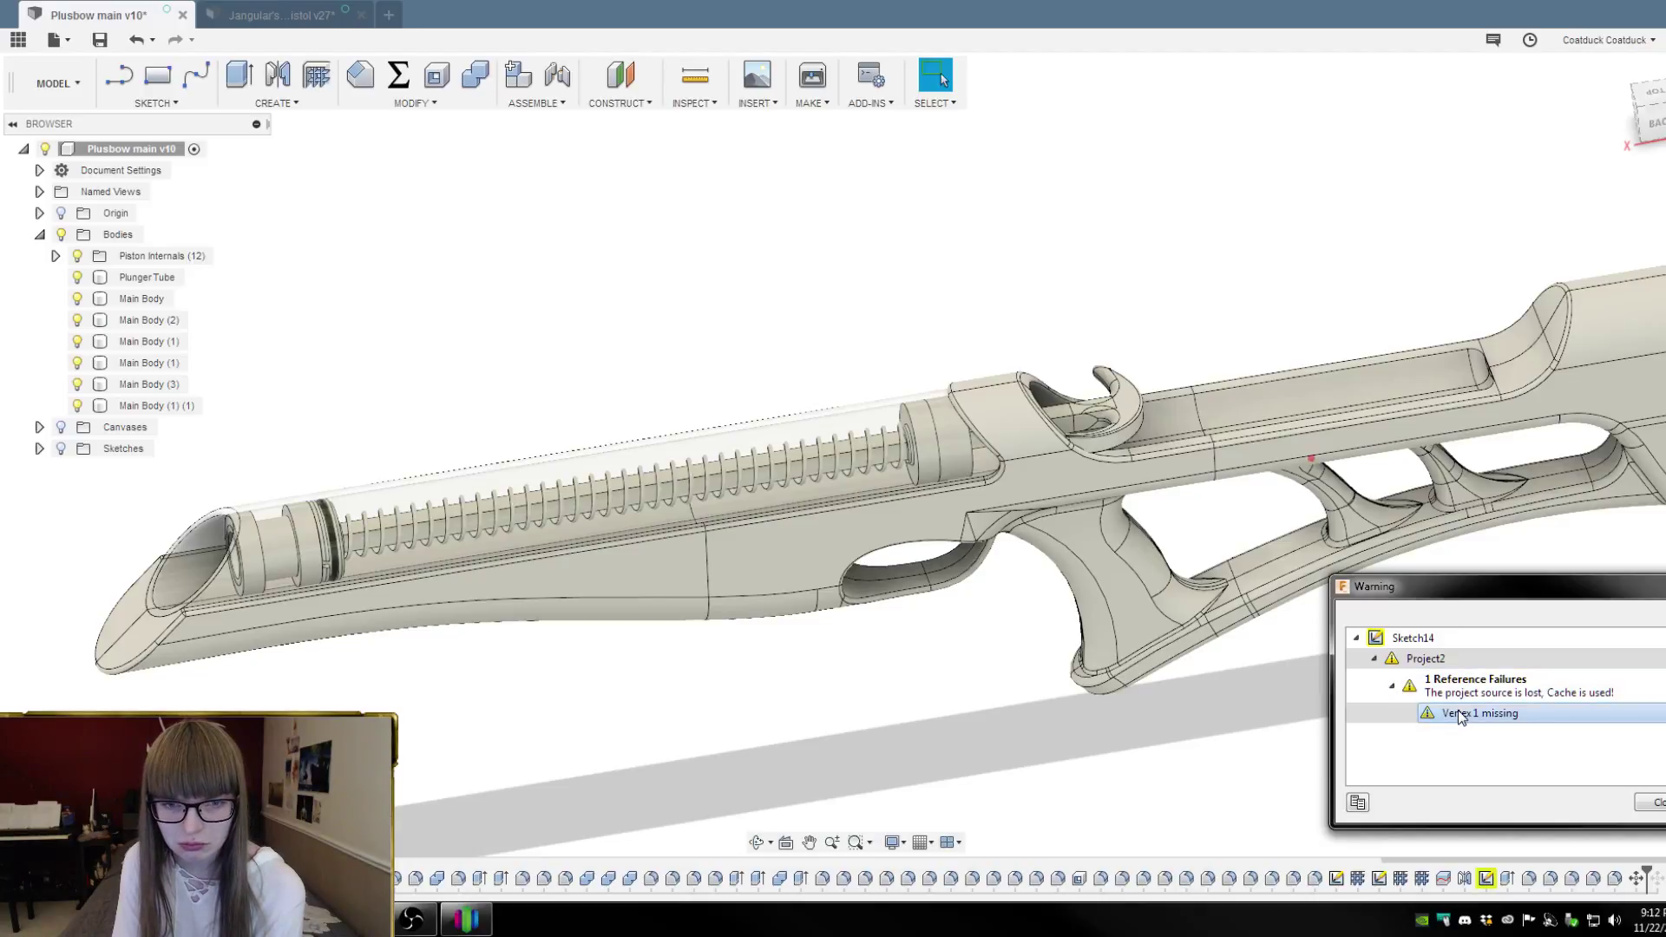
# Dismiss the Sketch14 reference warning and bring the whole model into view
pyautogui.click(1644, 794)
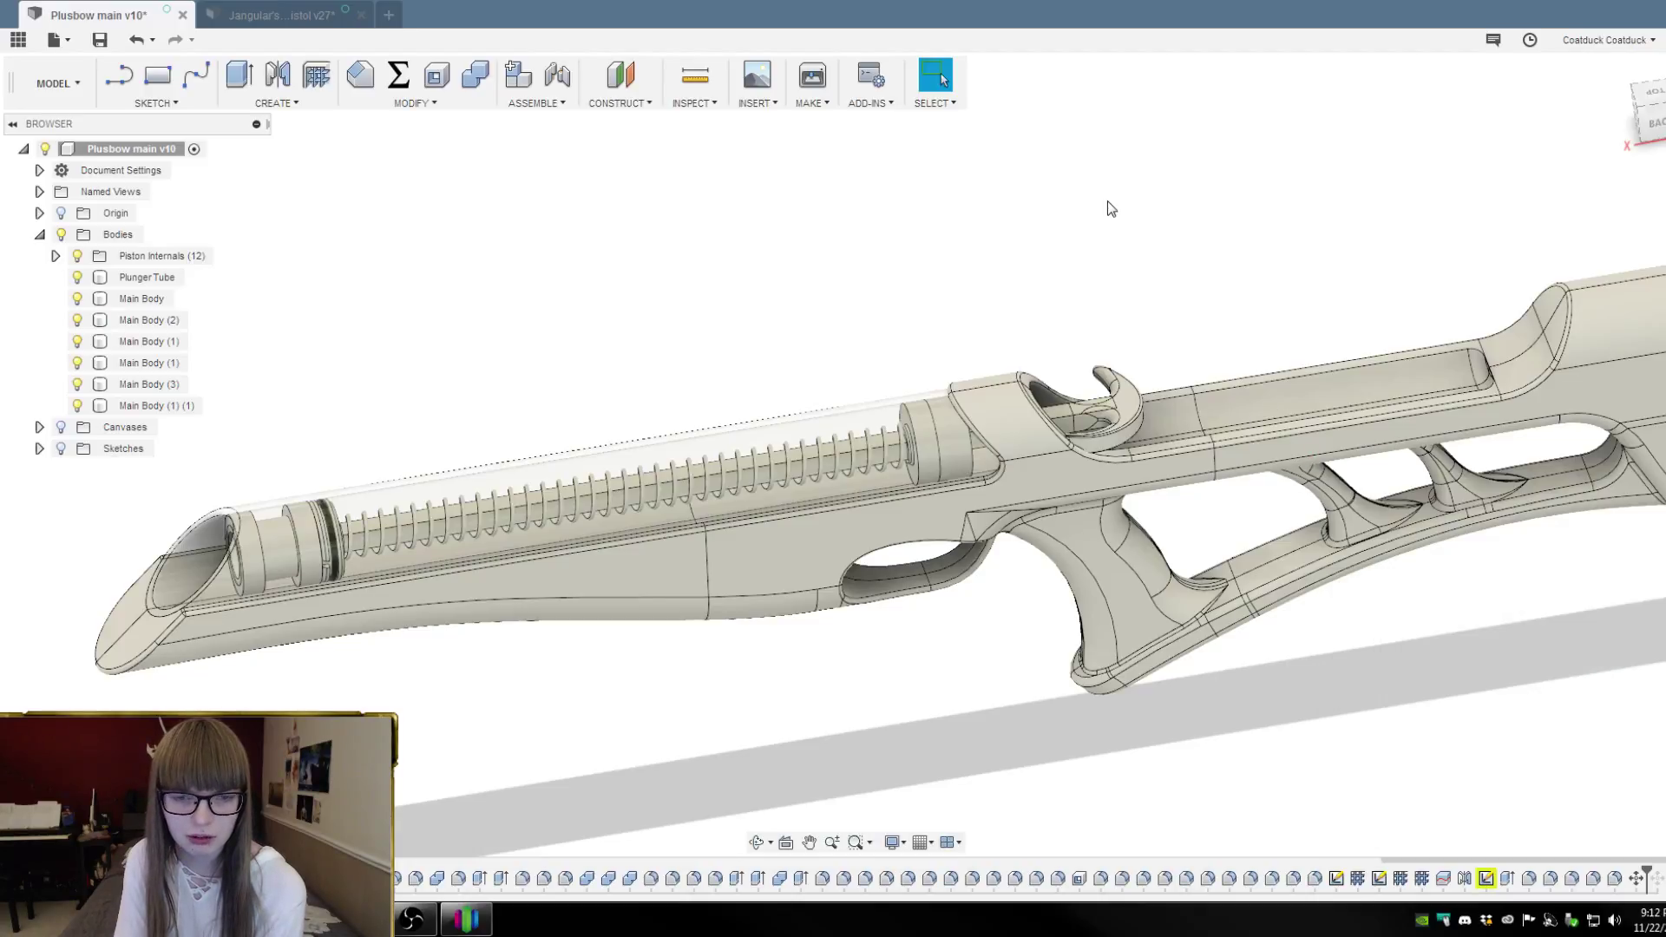
pyautogui.scroll(-2, 1113, 221)
pyautogui.keyDown('shift'); pyautogui.moveTo(1115, 224); pyautogui.dragTo(1118, 186, button='middle'); pyautogui.keyUp('shift')
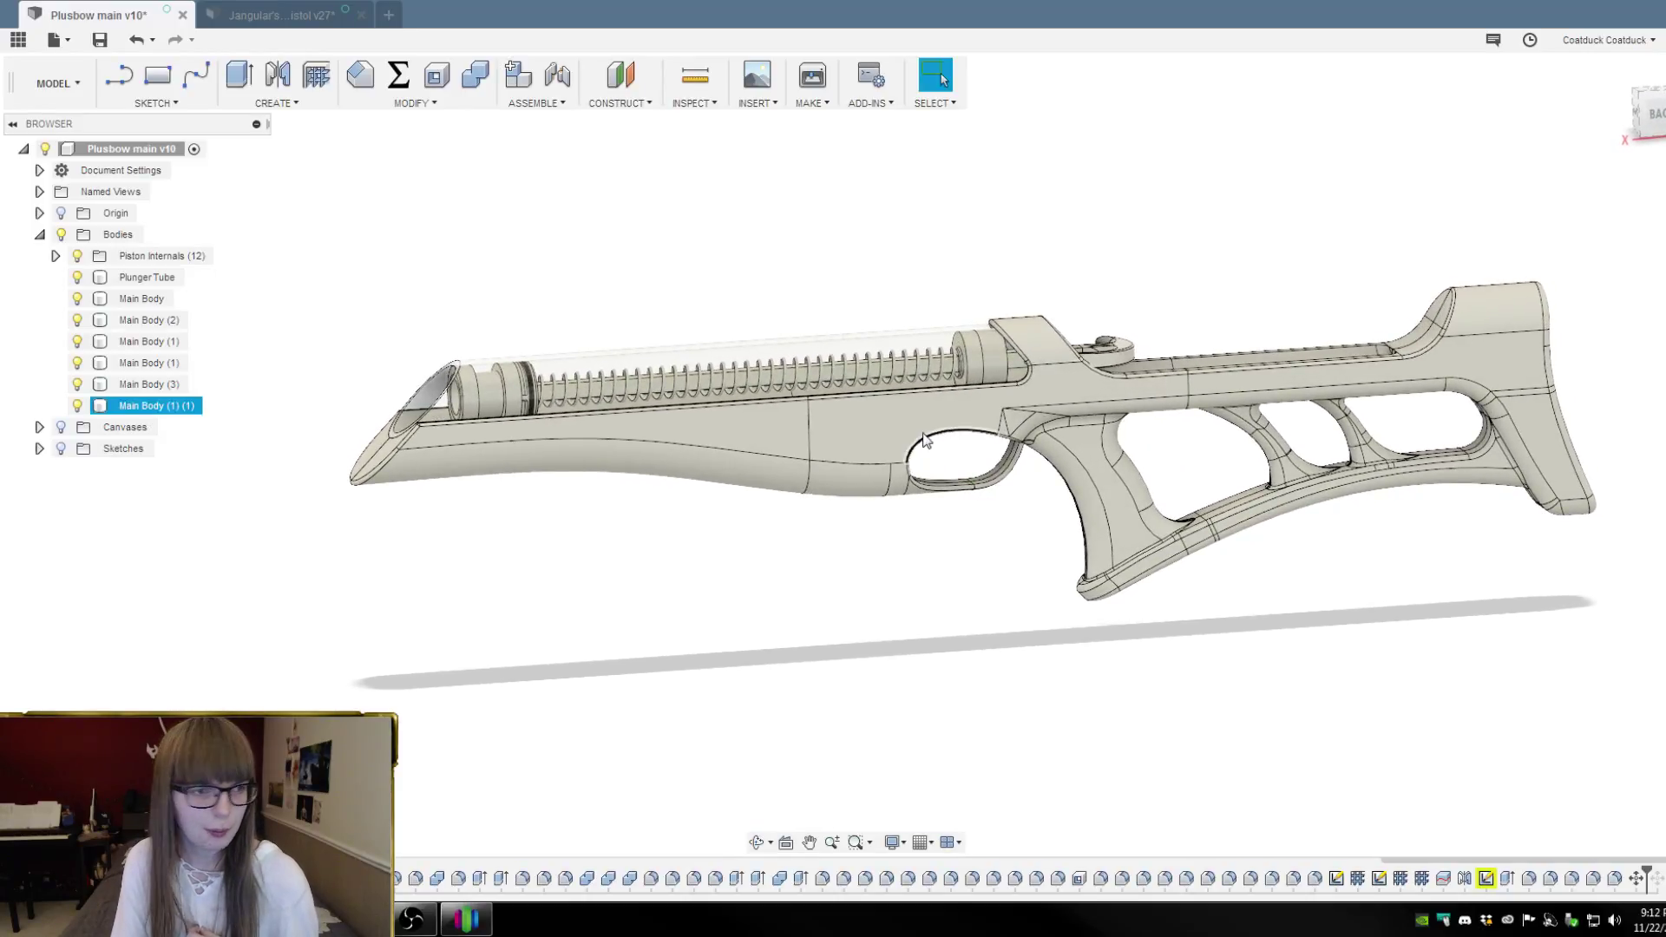
# Hide Main Body (3), Main Body (1) (1) and the second Main Body (1) to expose the ribbed interior
pyautogui.click(83, 345)
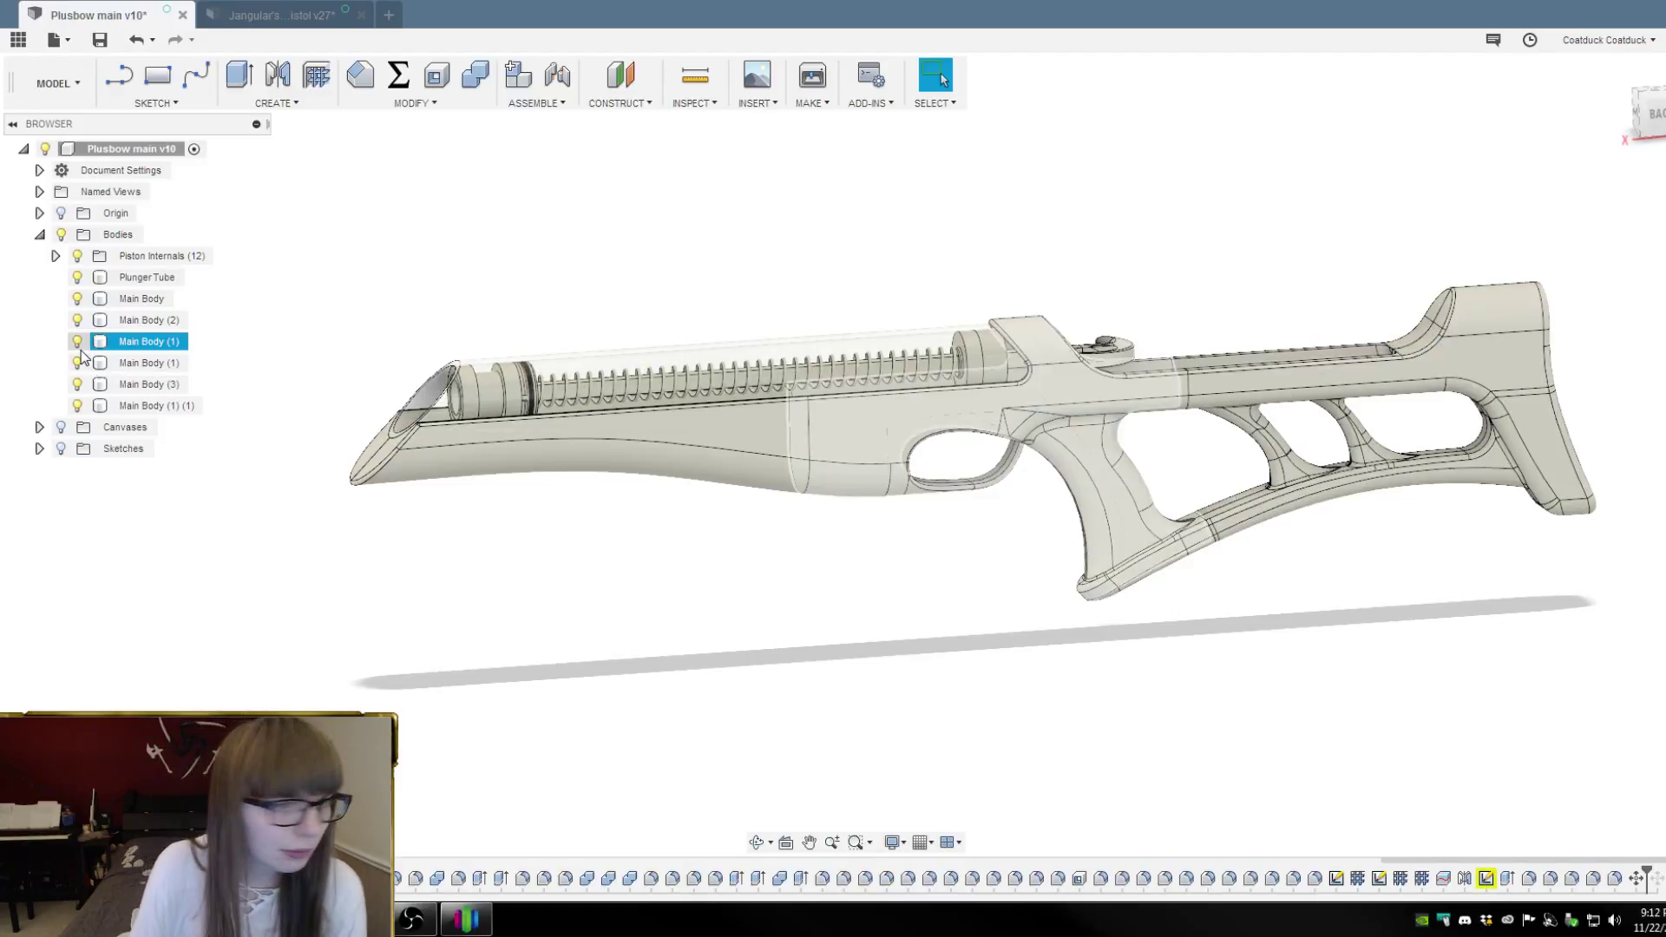
pyautogui.press('Escape')
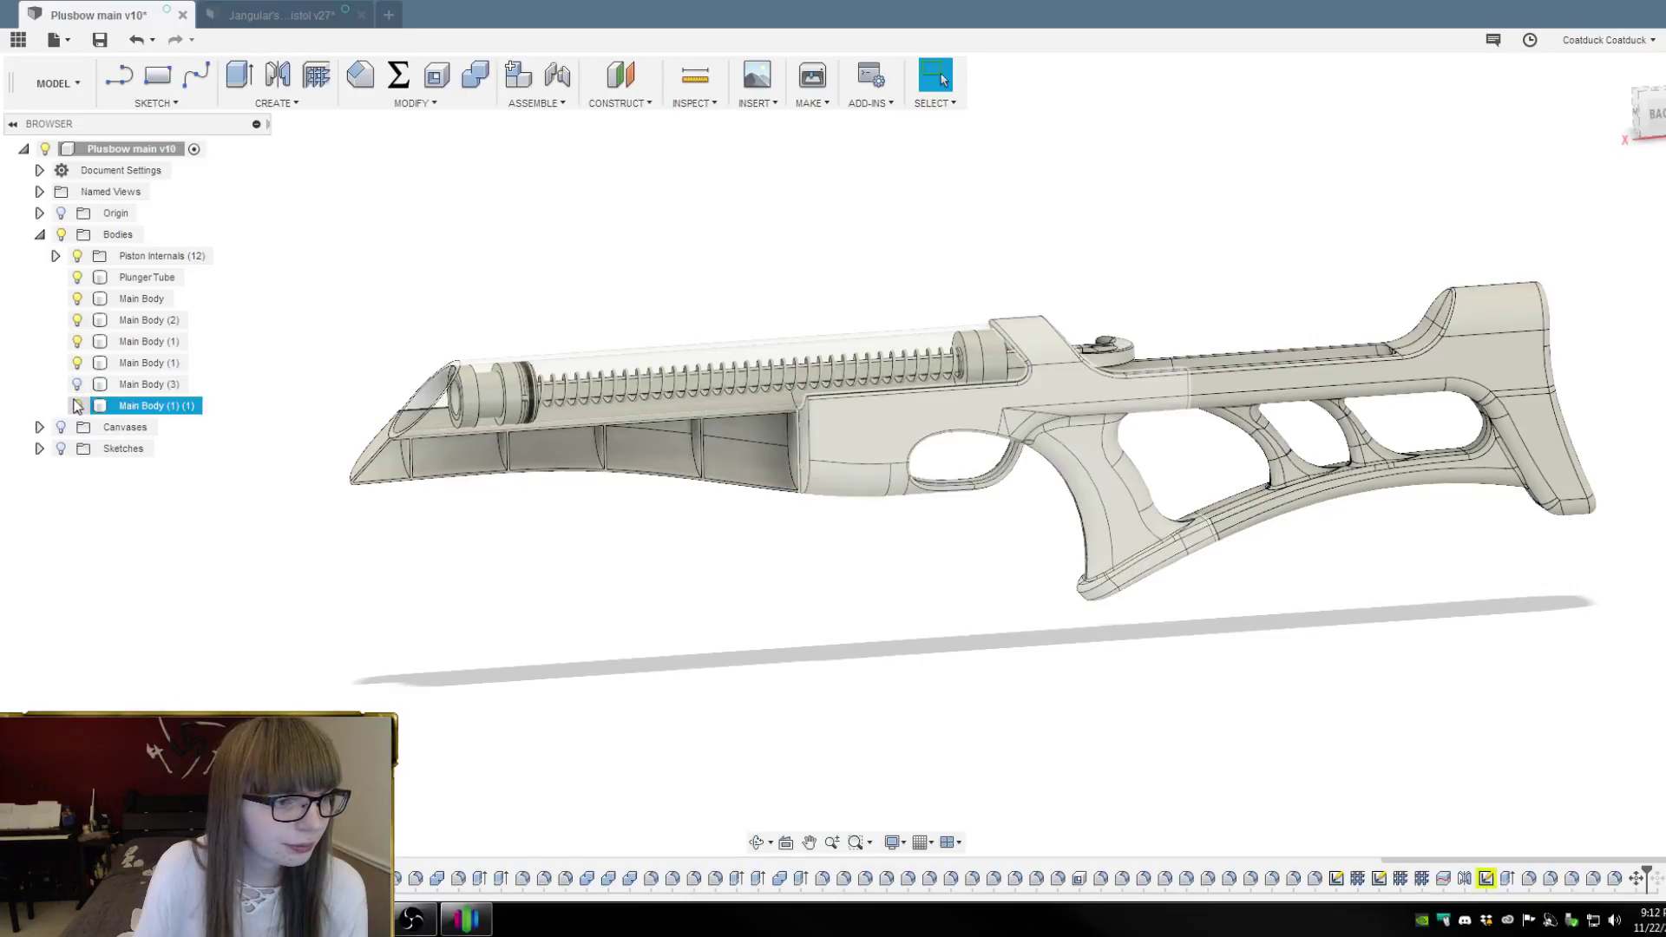
pyautogui.click(77, 384)
pyautogui.click(76, 363)
pyautogui.moveTo(421, 232)
pyautogui.keyDown('shift'); pyautogui.mouseDown(button='middle')
pyautogui.moveTo(416, 190)
pyautogui.moveTo(408, 239)
pyautogui.mouseUp(button='middle'); pyautogui.keyUp('shift')
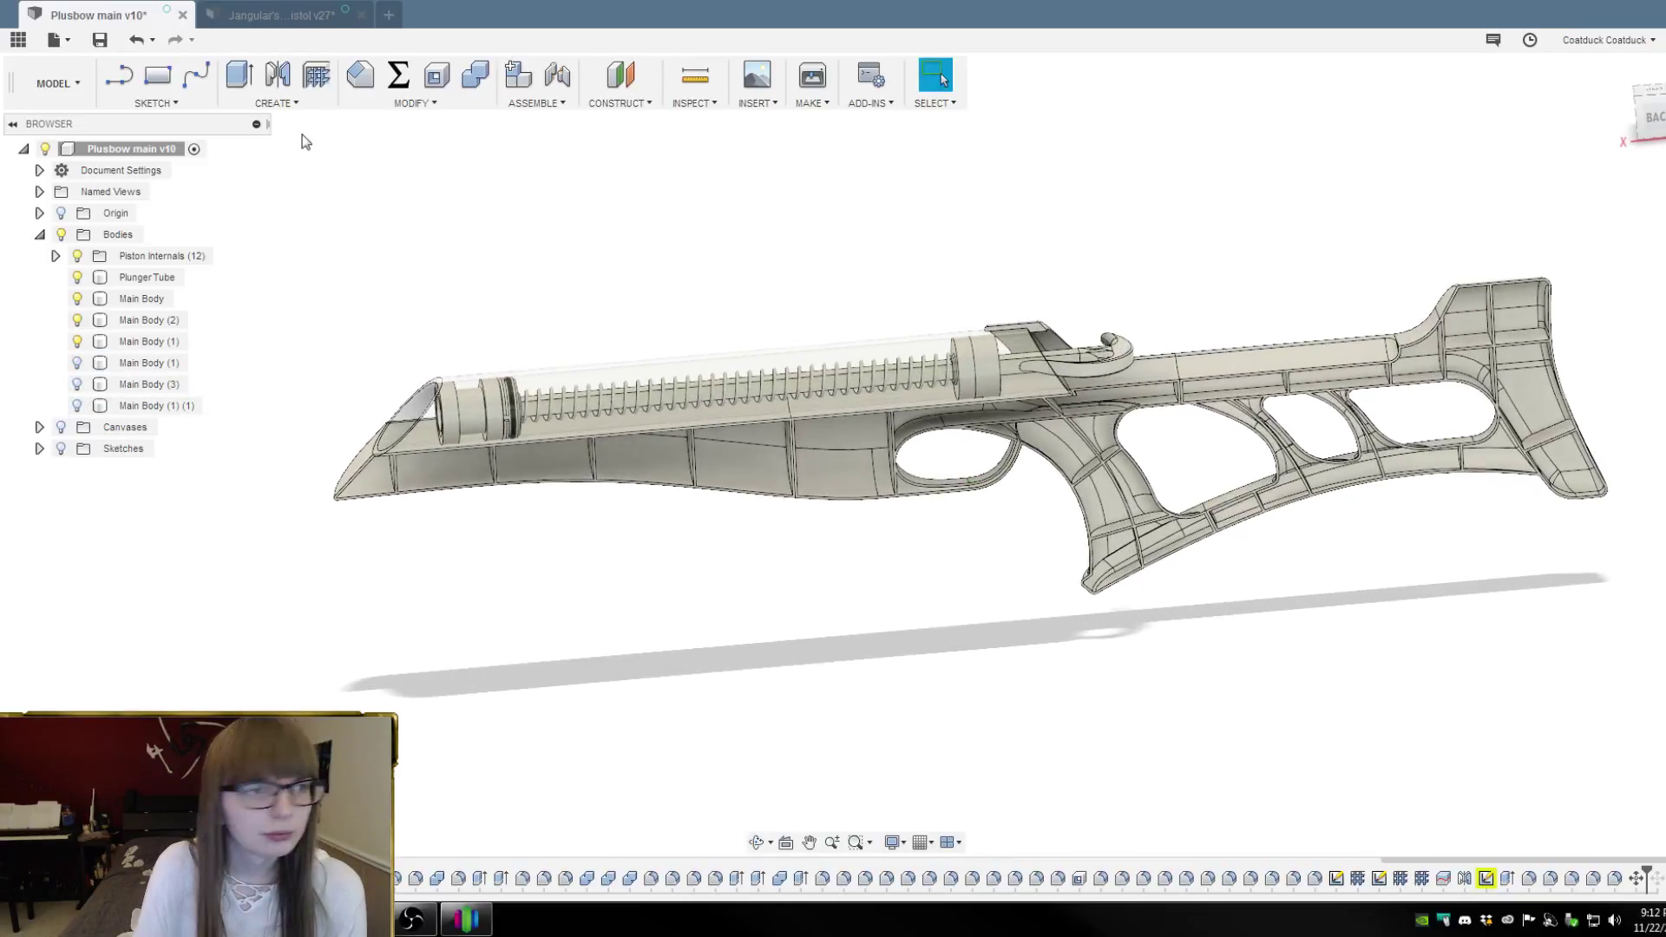
# Switch to the Render workspace and view the exposed ribbed interior at an angle
pyautogui.click(57, 85)
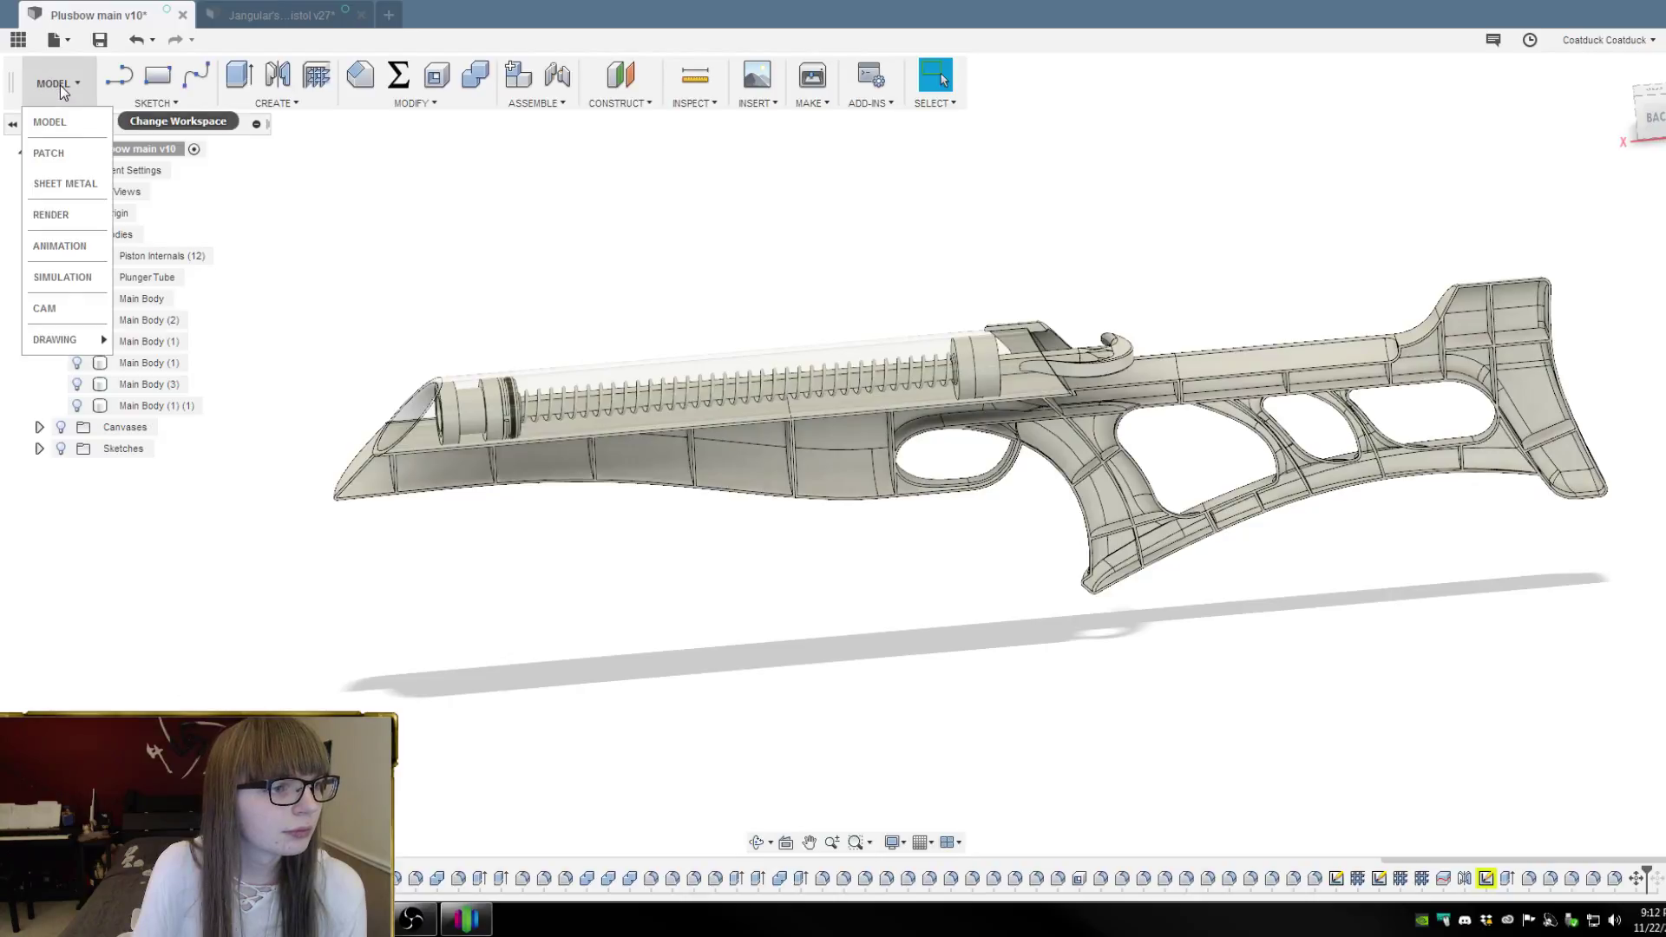
pyautogui.click(78, 214)
pyautogui.keyDown('shift'); pyautogui.moveTo(1006, 414); pyautogui.dragTo(993, 521, button='middle'); pyautogui.keyUp('shift')
pyautogui.scroll(-4, 1001, 472)
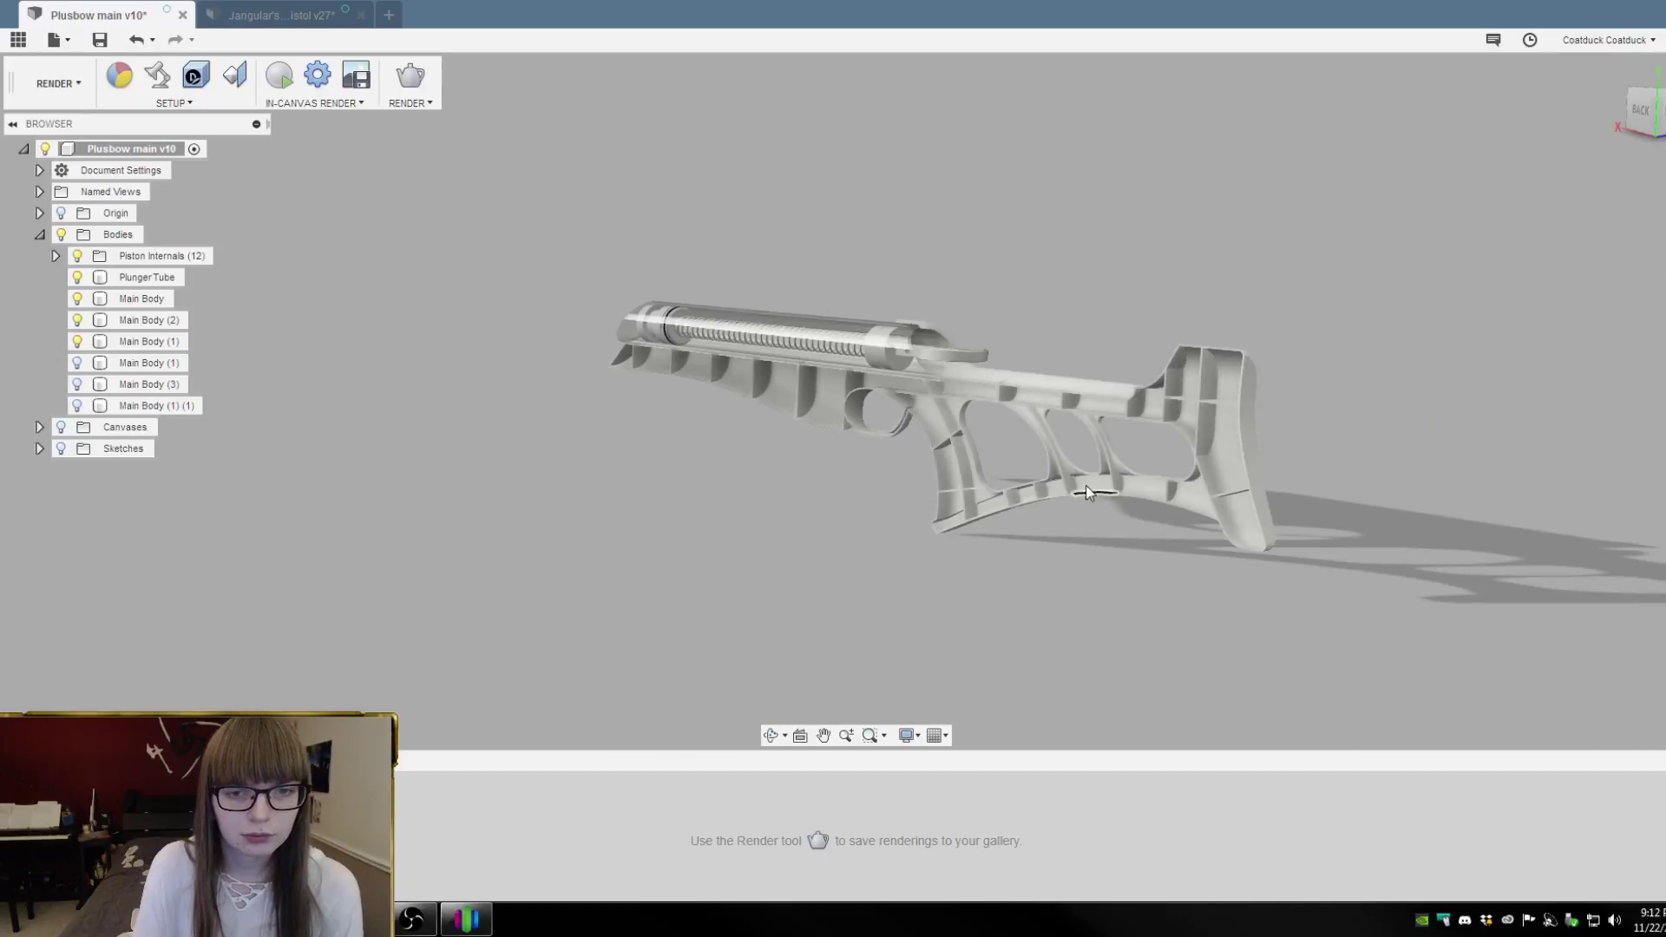
# Examine the ribs in the fore-end, grip and butt from the rear, framing the whole model at an angle
pyautogui.scroll(2, 987, 444)
pyautogui.scroll(1, 968, 437)
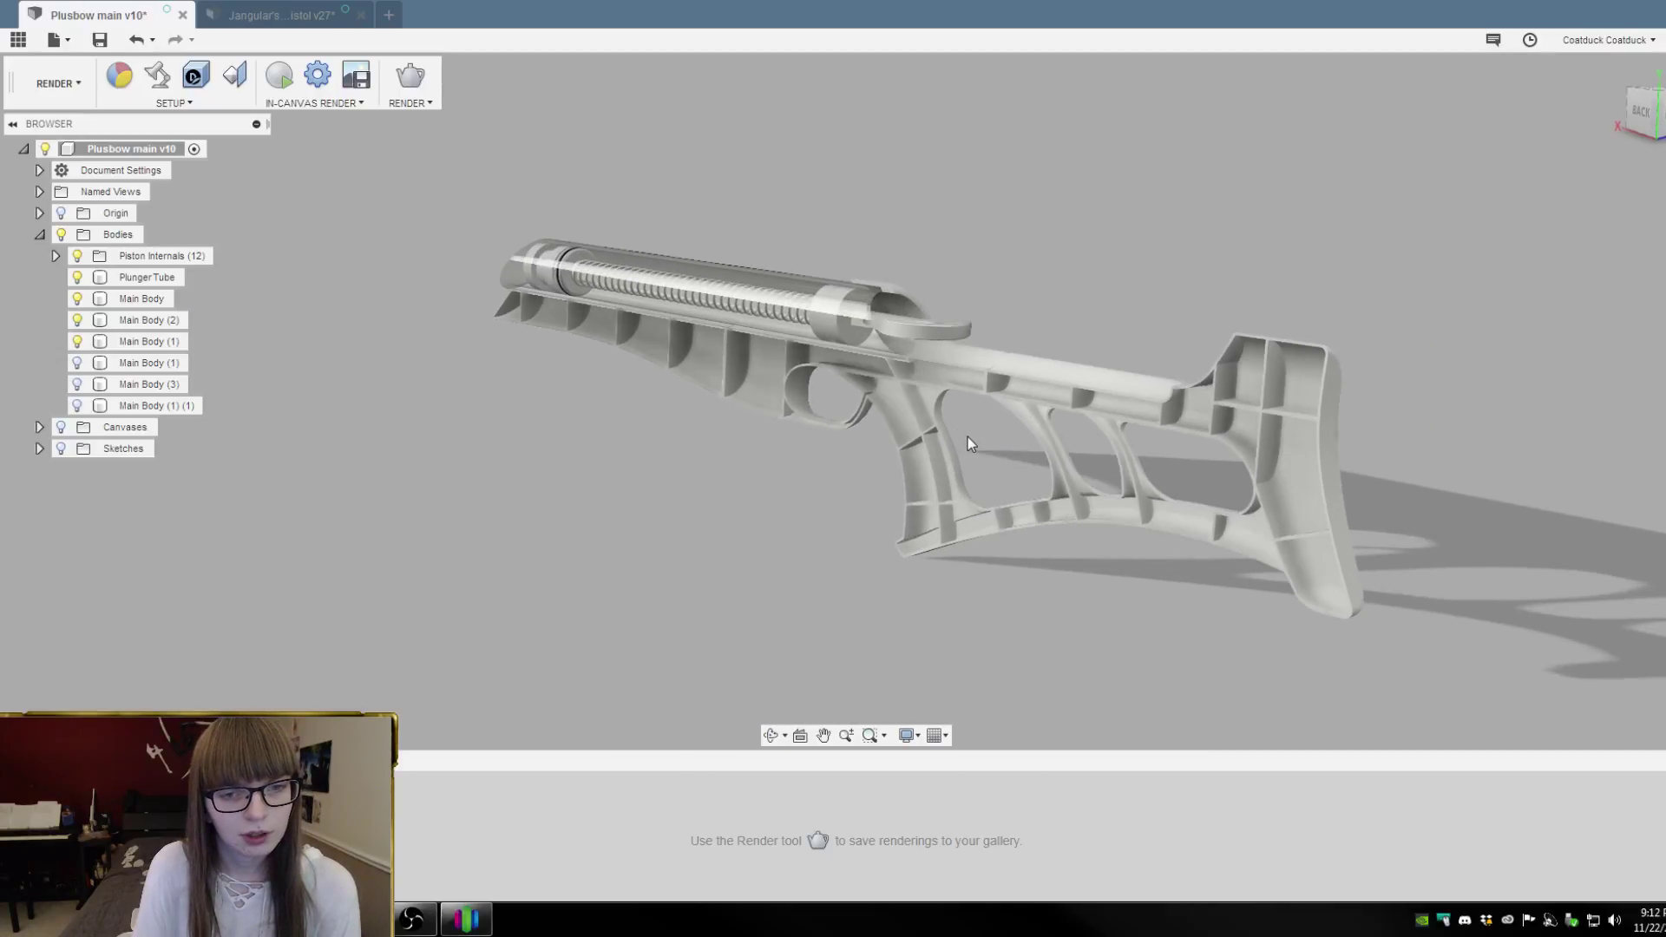
pyautogui.scroll(1, 971, 441)
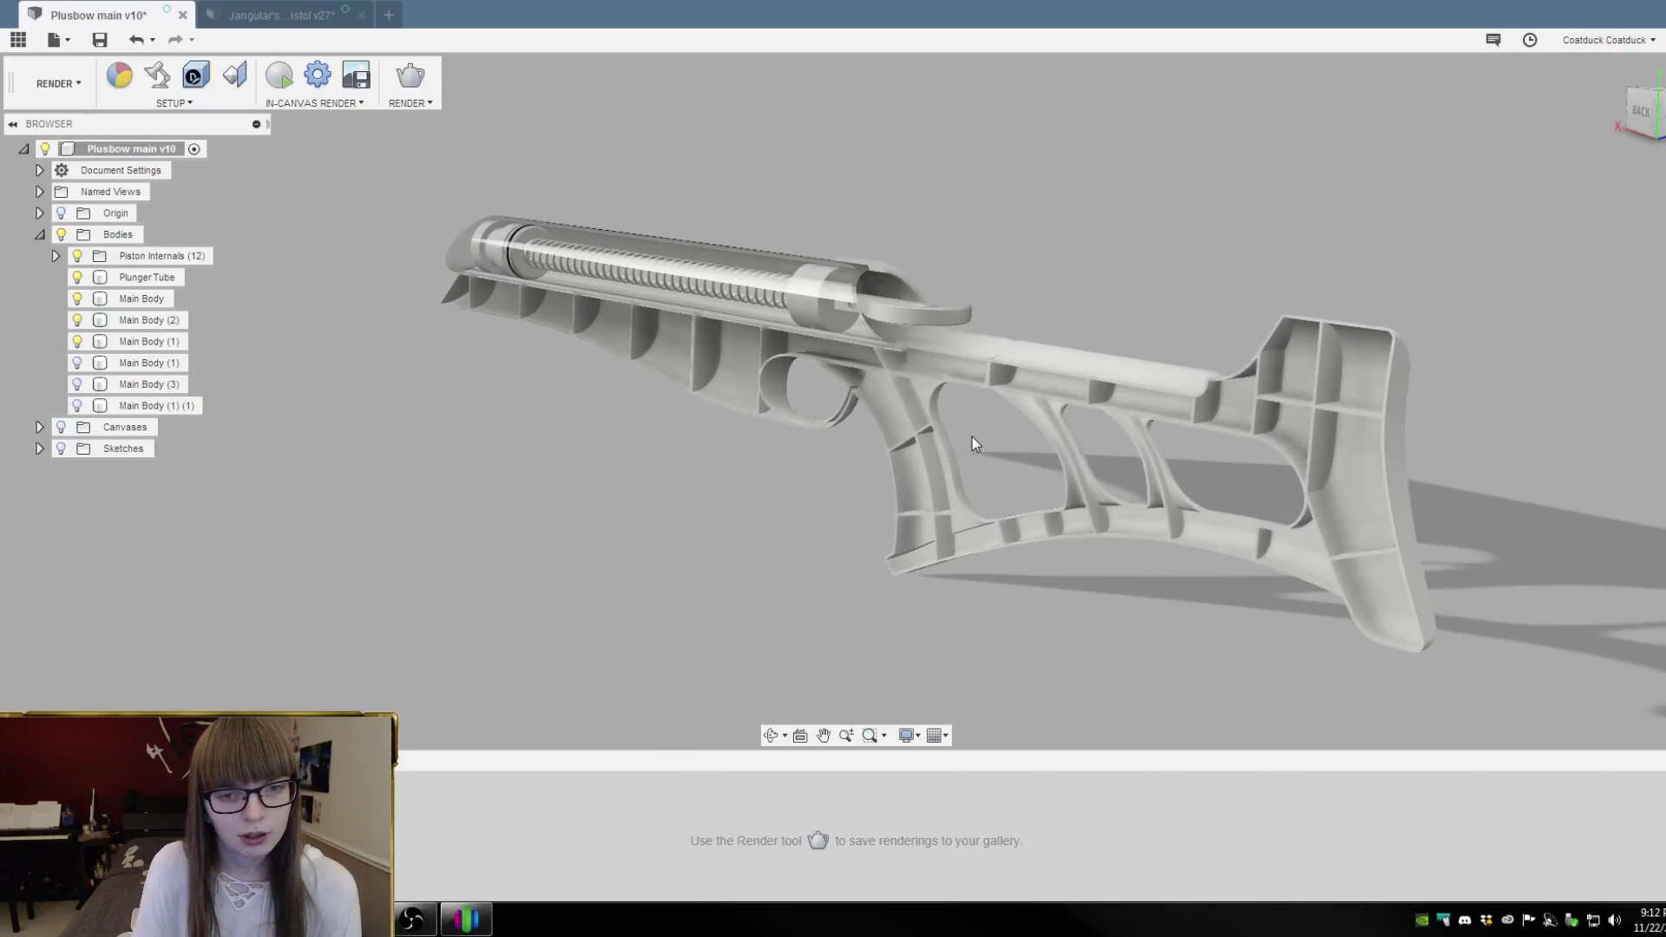
pyautogui.click(1658, 115)
pyautogui.keyDown('shift'); pyautogui.moveTo(1086, 255); pyautogui.dragTo(1067, 164, button='middle'); pyautogui.keyUp('shift')
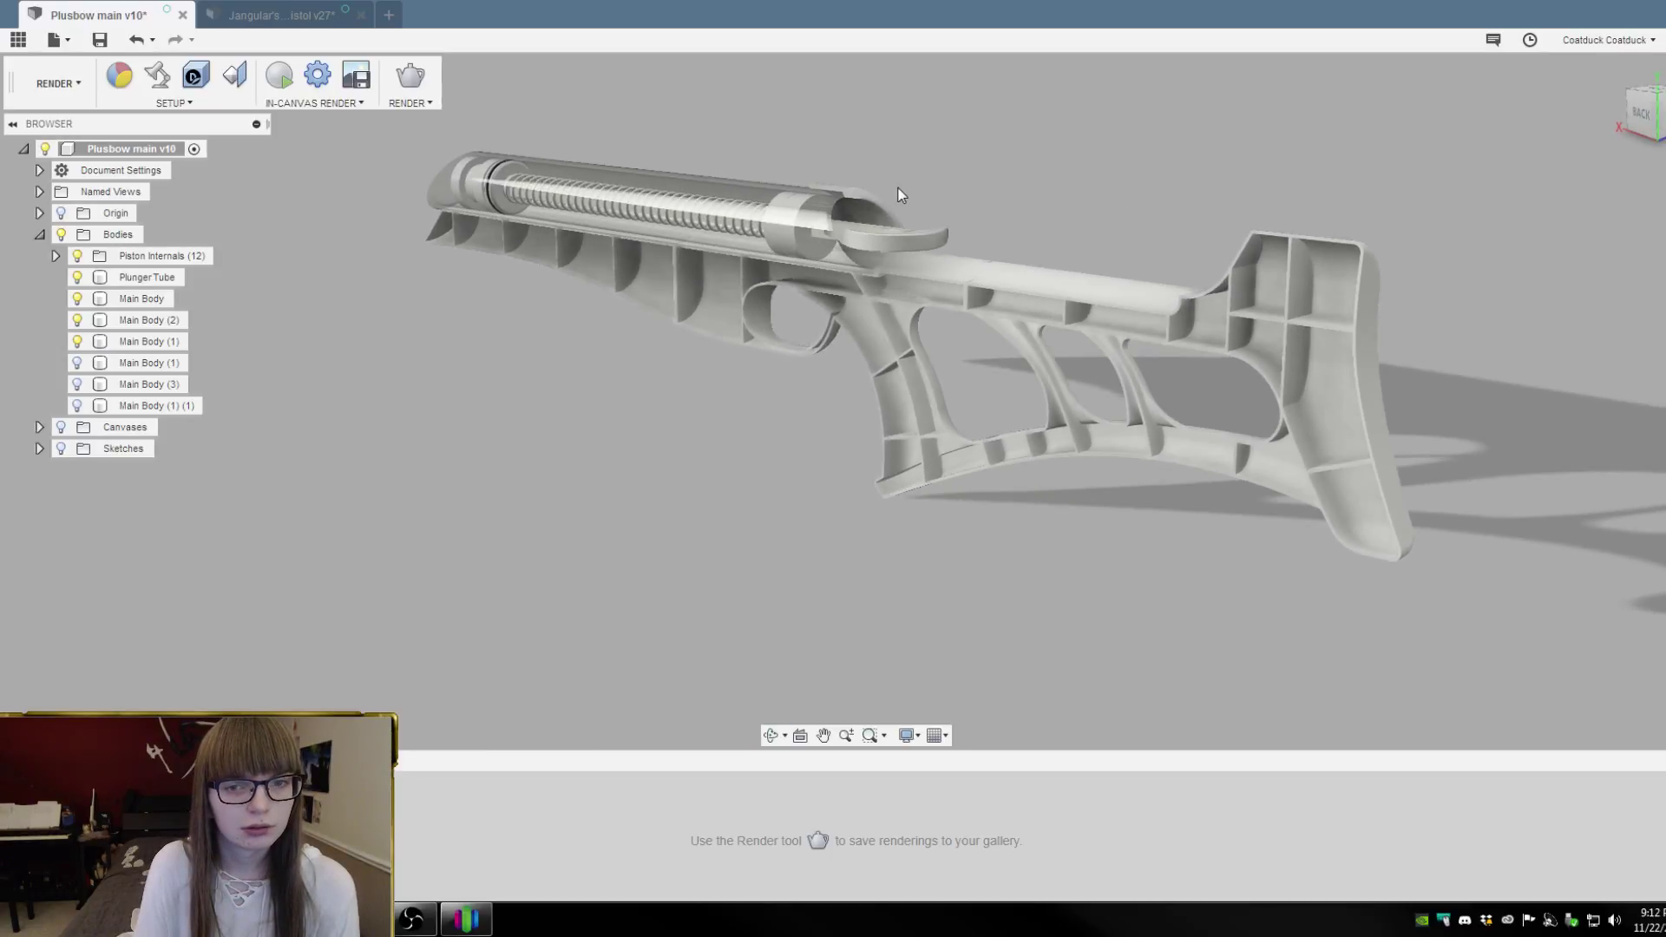
pyautogui.scroll(1, 904, 200)
pyautogui.scroll(1, 775, 399)
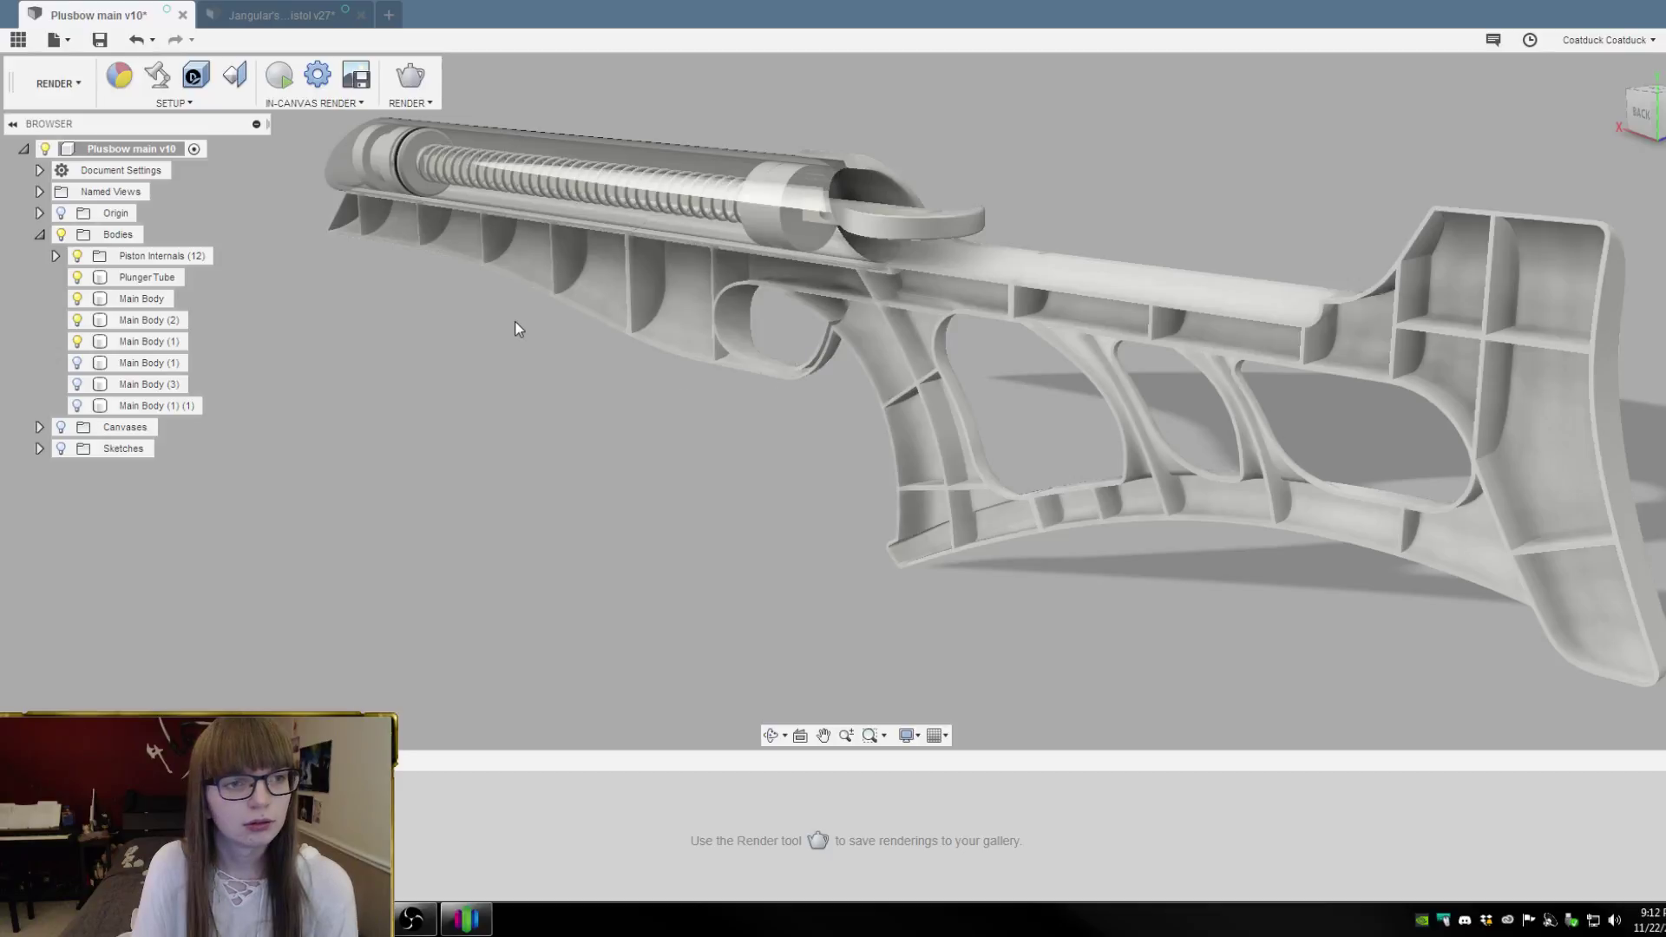
pyautogui.keyDown('shift'); pyautogui.moveTo(566, 311); pyautogui.dragTo(983, 342, button='middle'); pyautogui.keyUp('shift')
pyautogui.keyDown('shift'); pyautogui.moveTo(446, 274); pyautogui.dragTo(926, 348, button='middle'); pyautogui.keyUp('shift')
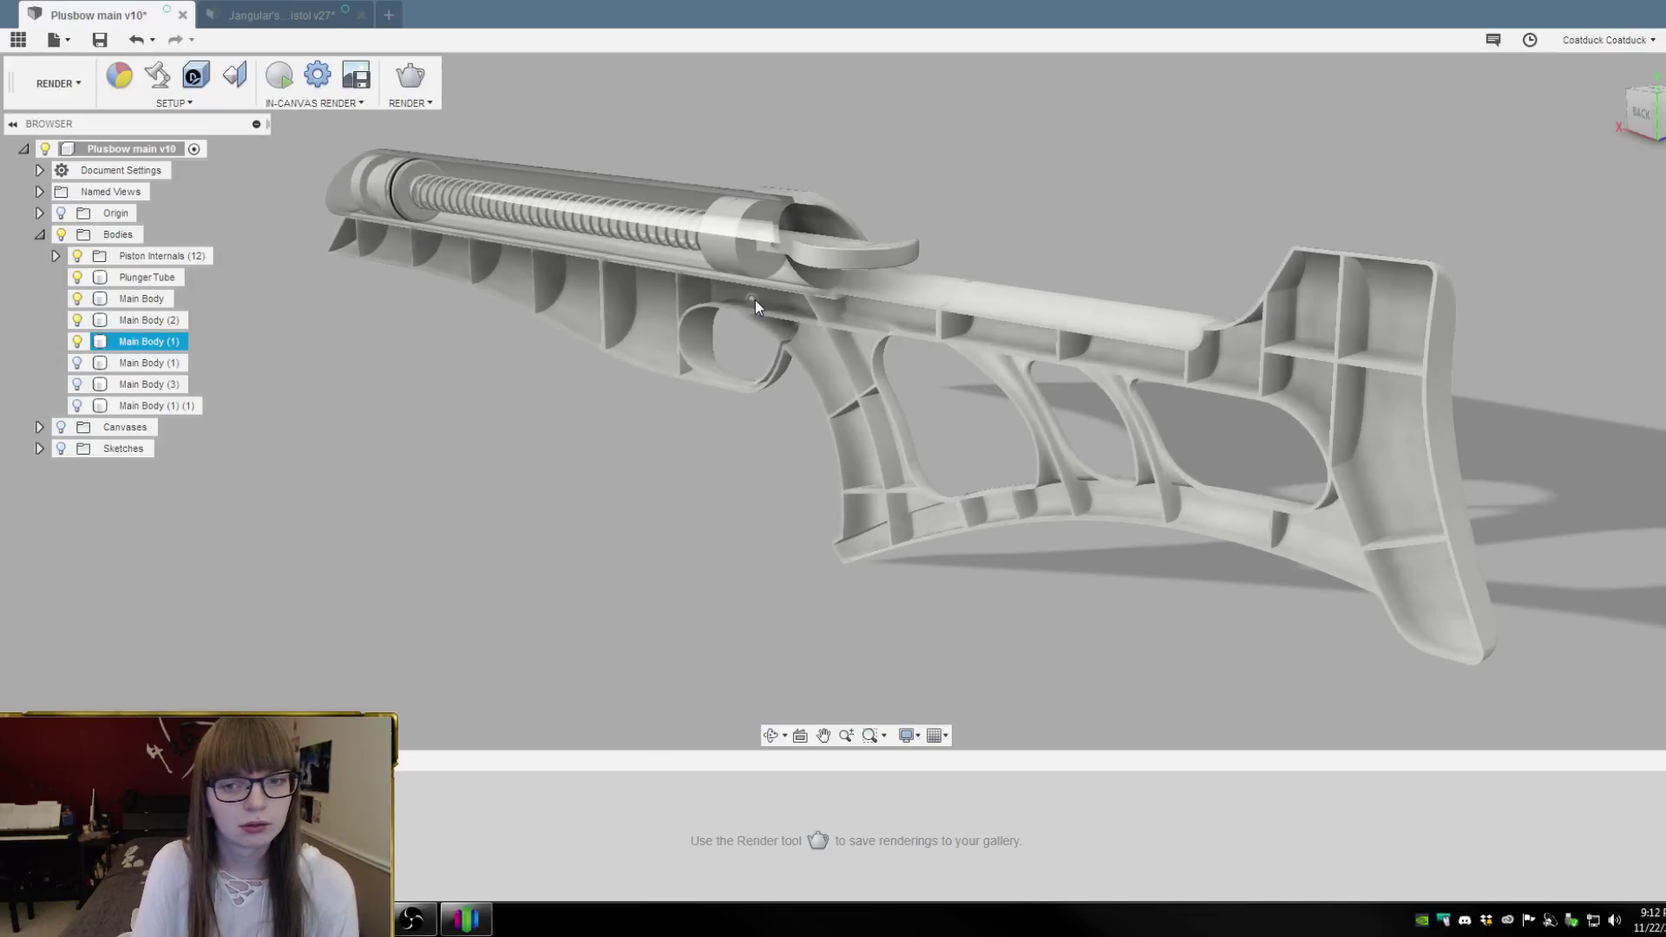
pyautogui.scroll(1, 755, 300)
pyautogui.scroll(1, 767, 341)
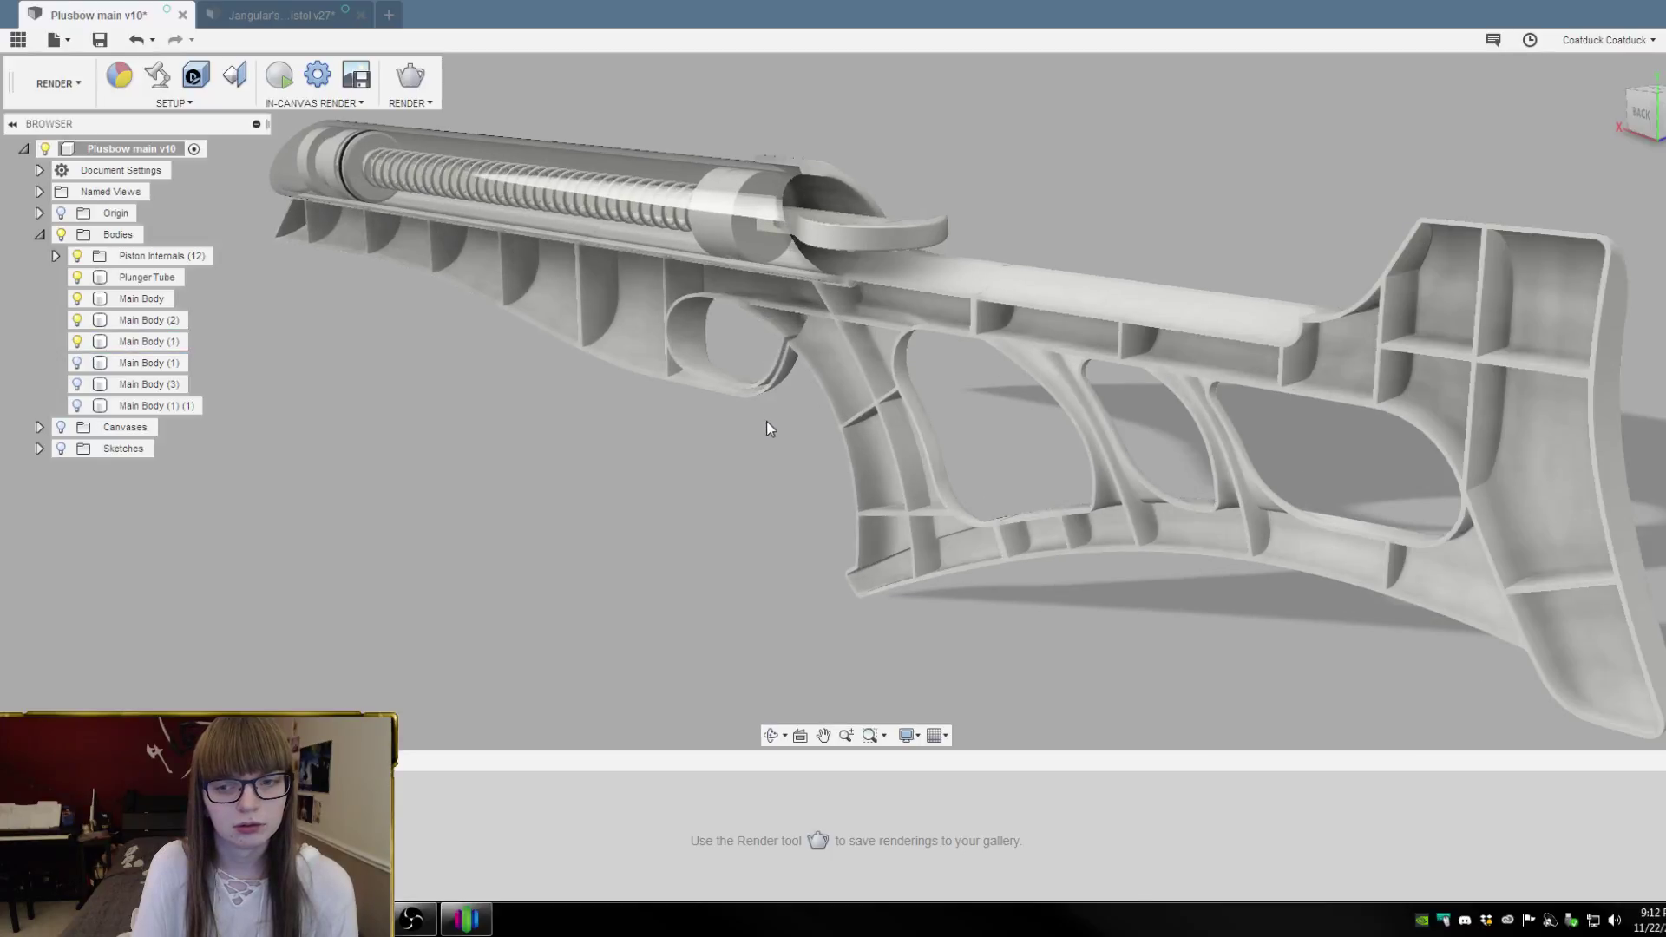
pyautogui.keyDown('shift'); pyautogui.moveTo(809, 401); pyautogui.dragTo(941, 418, button='middle'); pyautogui.keyUp('shift')
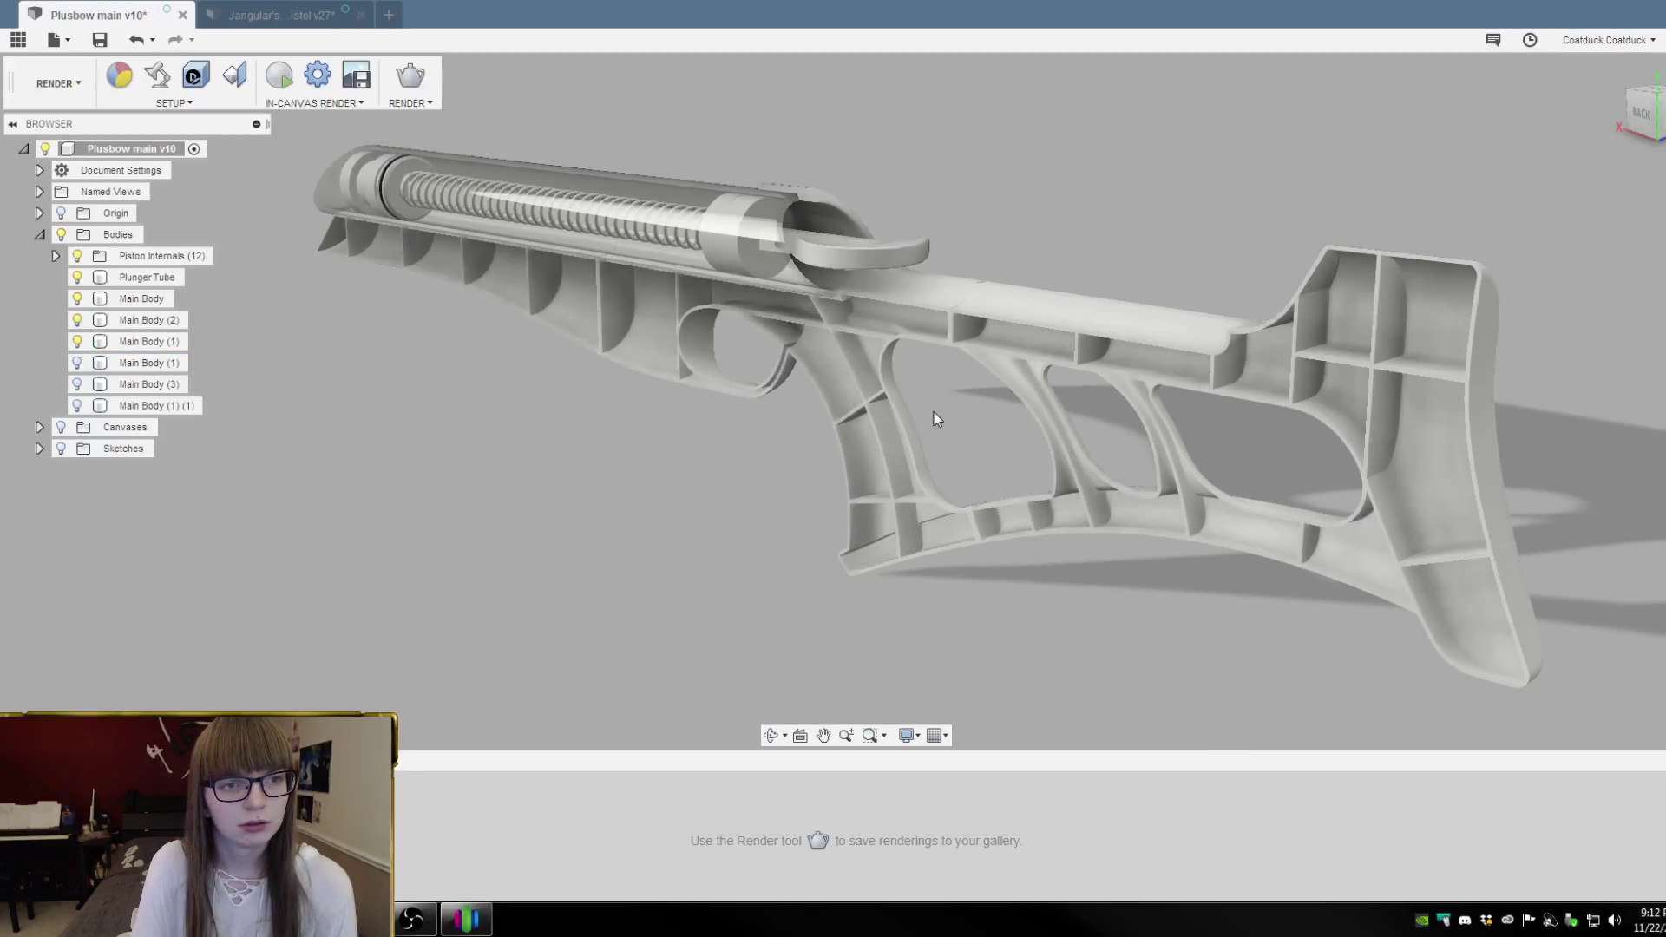
pyautogui.keyDown('shift'); pyautogui.moveTo(1016, 460); pyautogui.dragTo(887, 415, button='middle'); pyautogui.keyUp('shift')
pyautogui.click(509, 195)
pyautogui.keyDown('shift'); pyautogui.moveTo(590, 239); pyautogui.dragTo(664, 285, button='middle'); pyautogui.keyUp('shift')
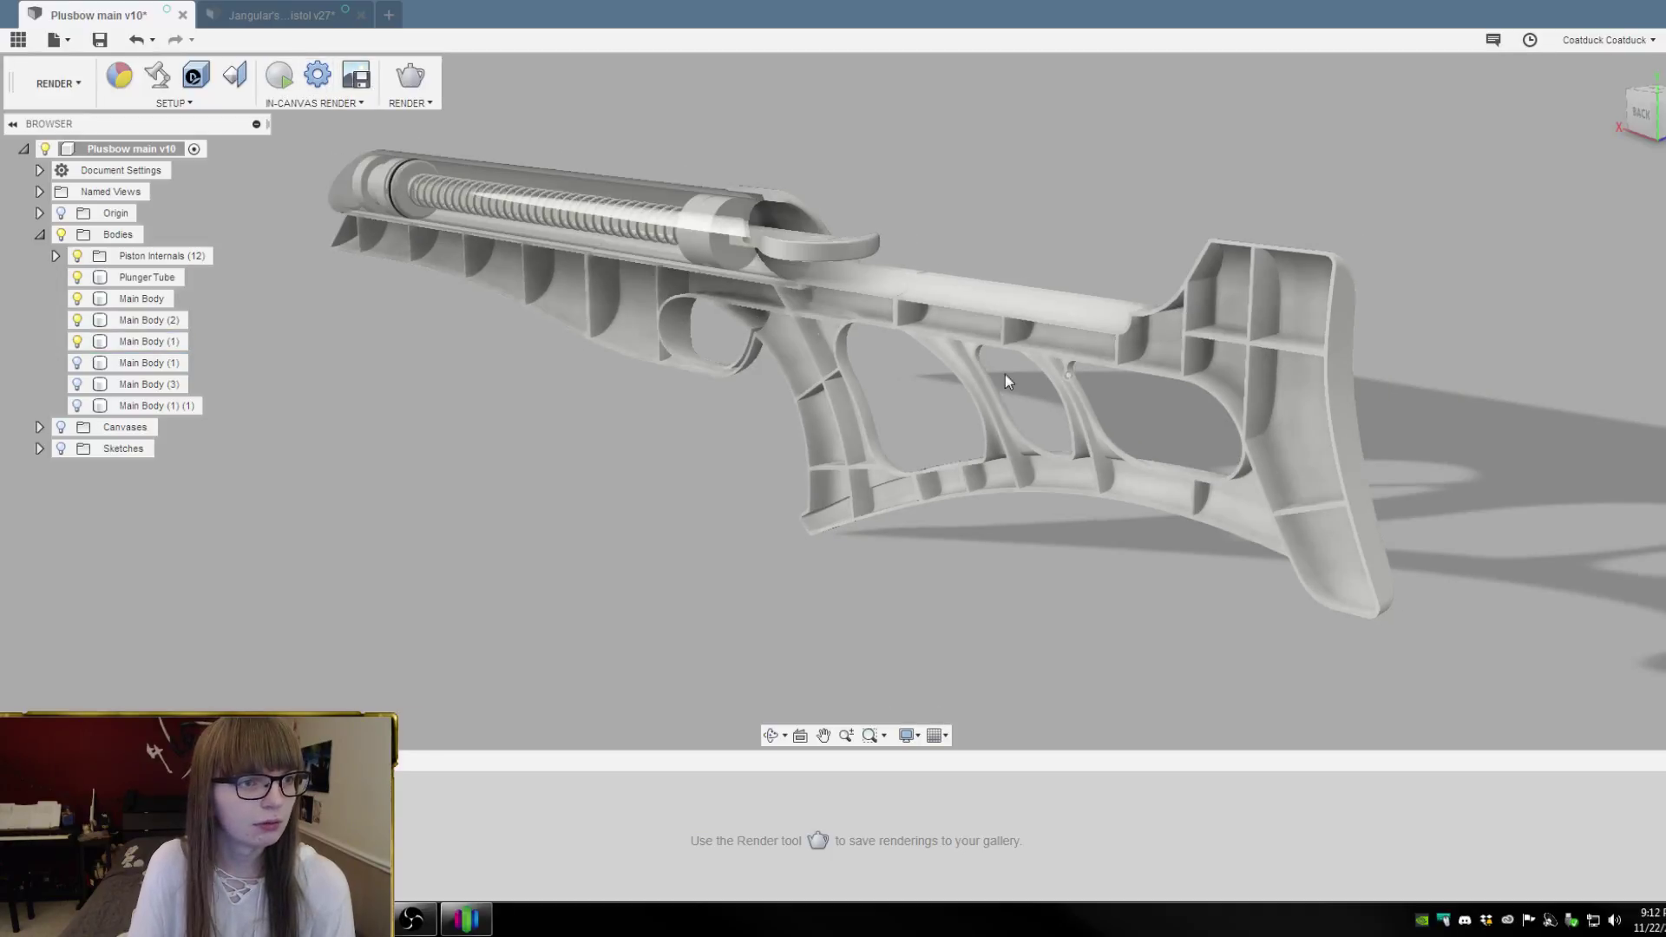
pyautogui.keyDown('shift'); pyautogui.moveTo(753, 312); pyautogui.dragTo(1215, 452, button='middle'); pyautogui.keyUp('shift')
pyautogui.scroll(2, 825, 256)
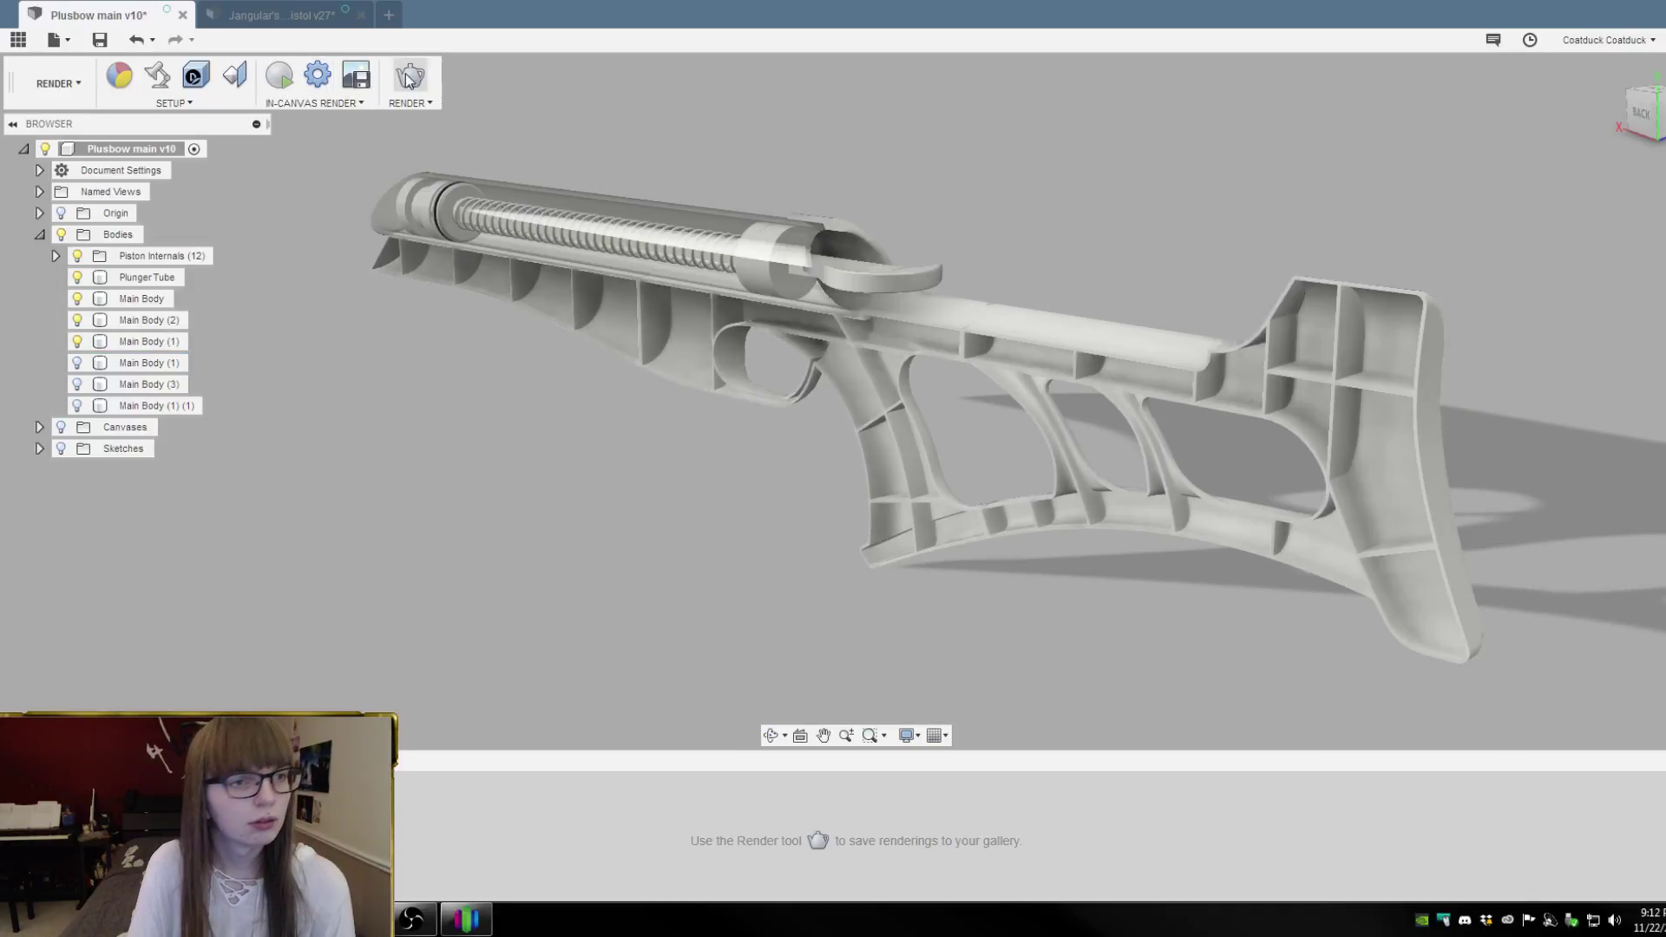
# Start an in-canvas render of the opened-up model showing the internal ribs
pyautogui.click(280, 76)
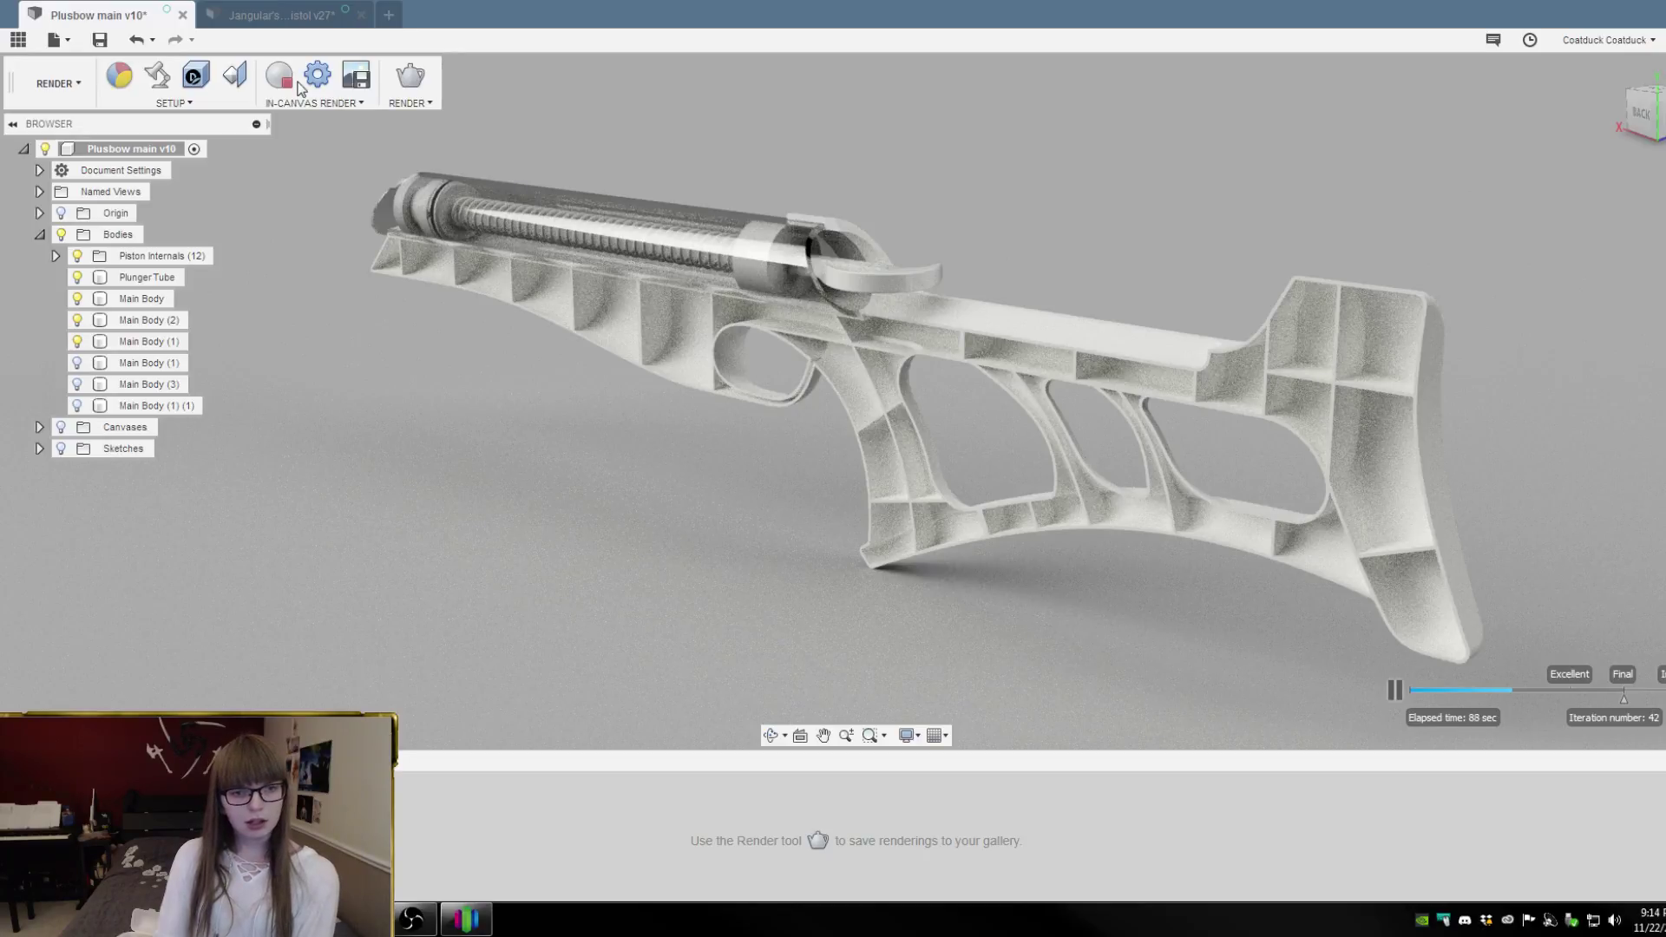
pyautogui.click(906, 343)
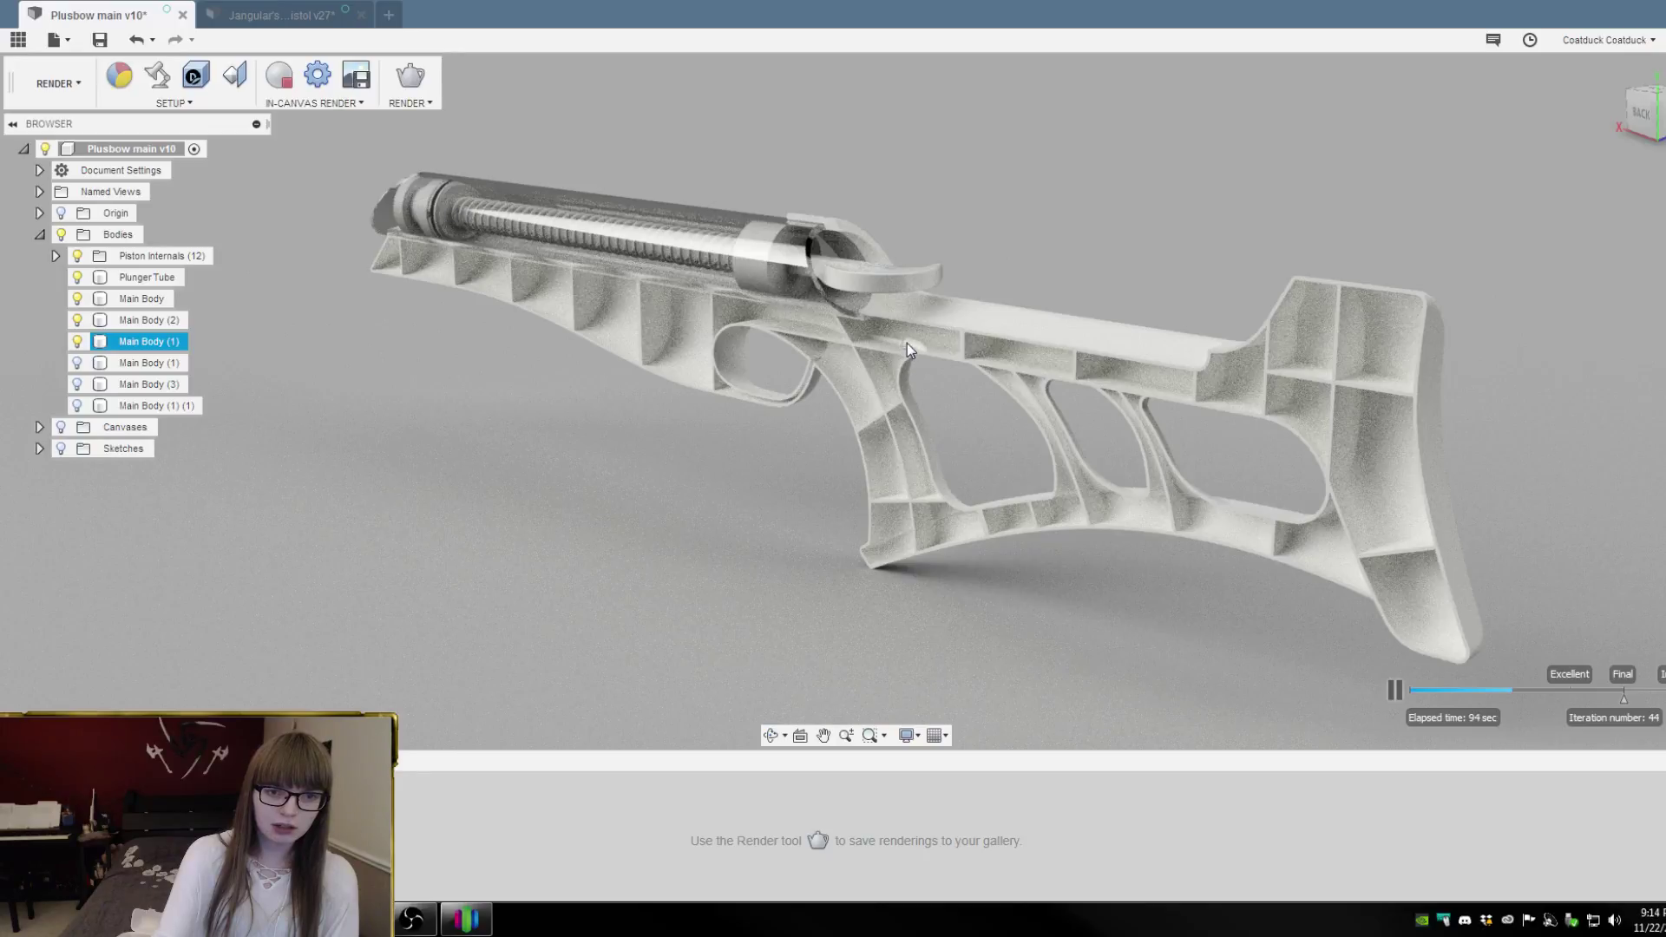
pyautogui.click(870, 311)
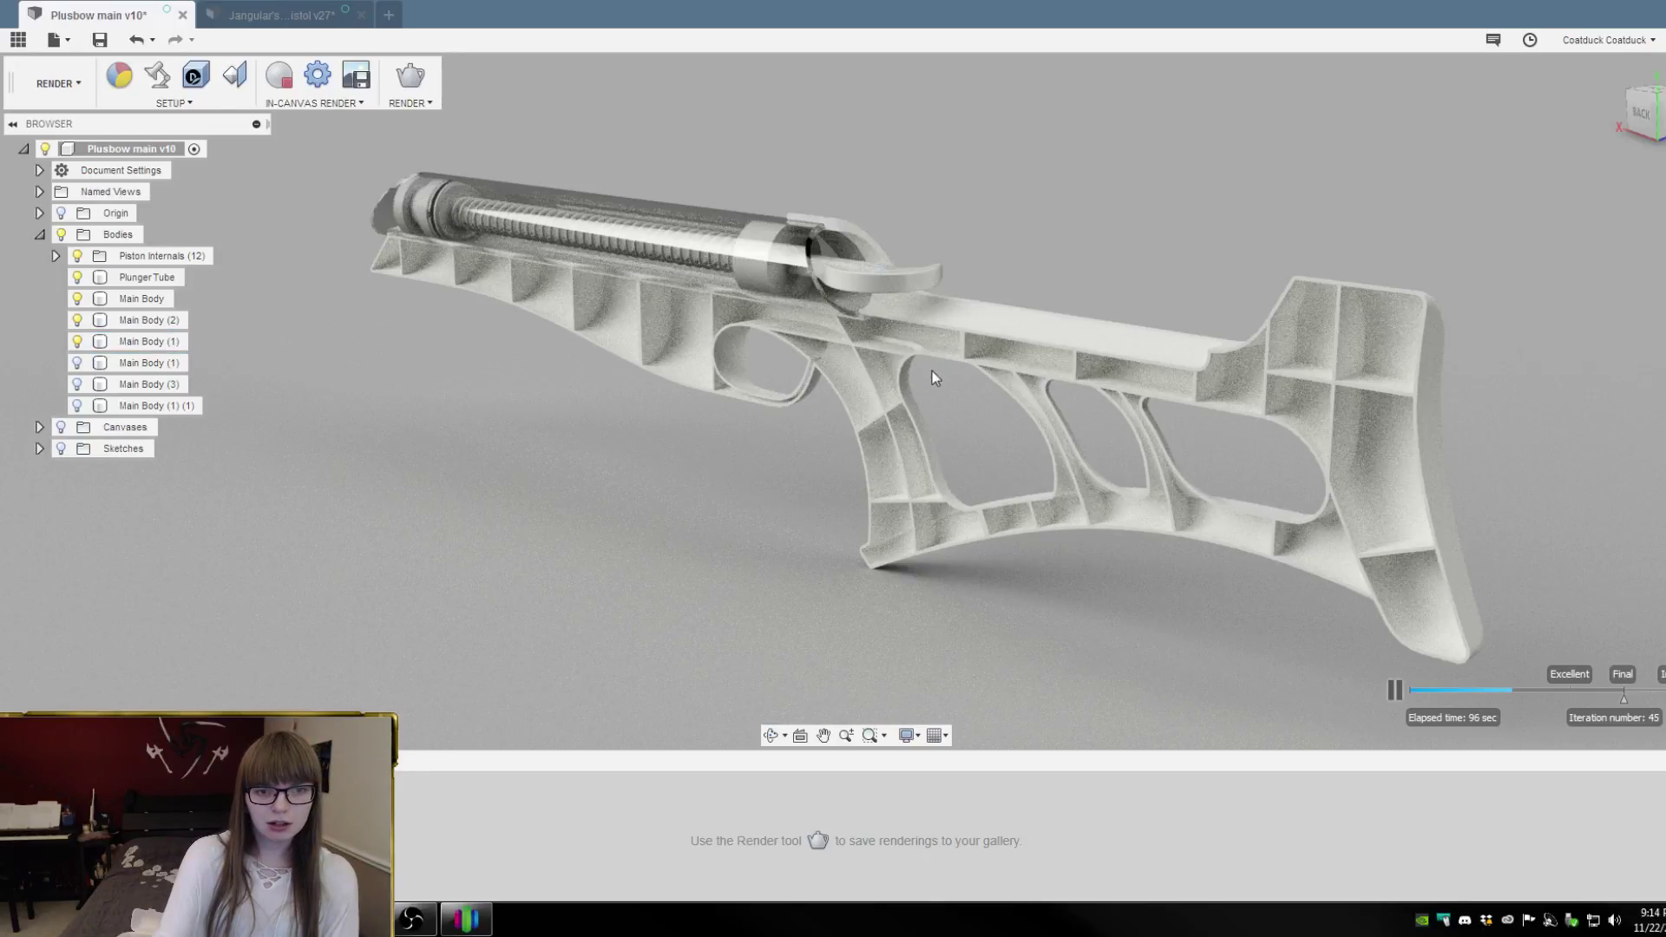